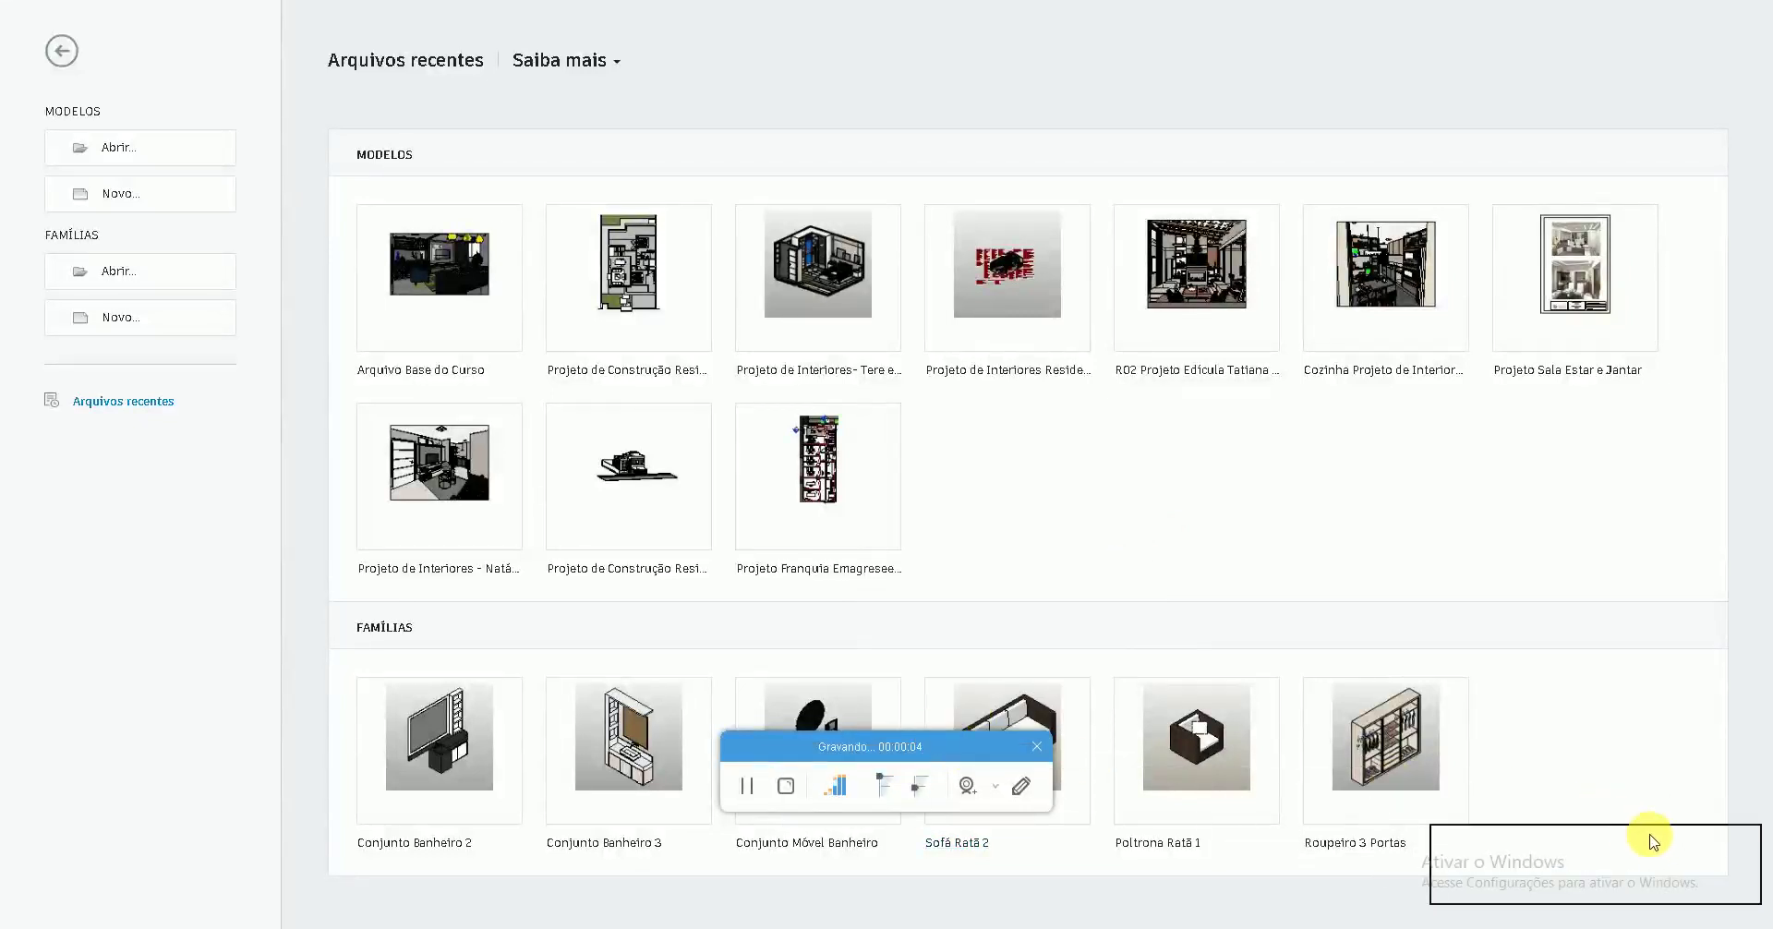
Create a new project from the 'Modelo de arquitetura' template and expand the floor plans list
{"action": "left_click_drag", "start_coordinate": [1586, 817], "coordinate": [1654, 854]}
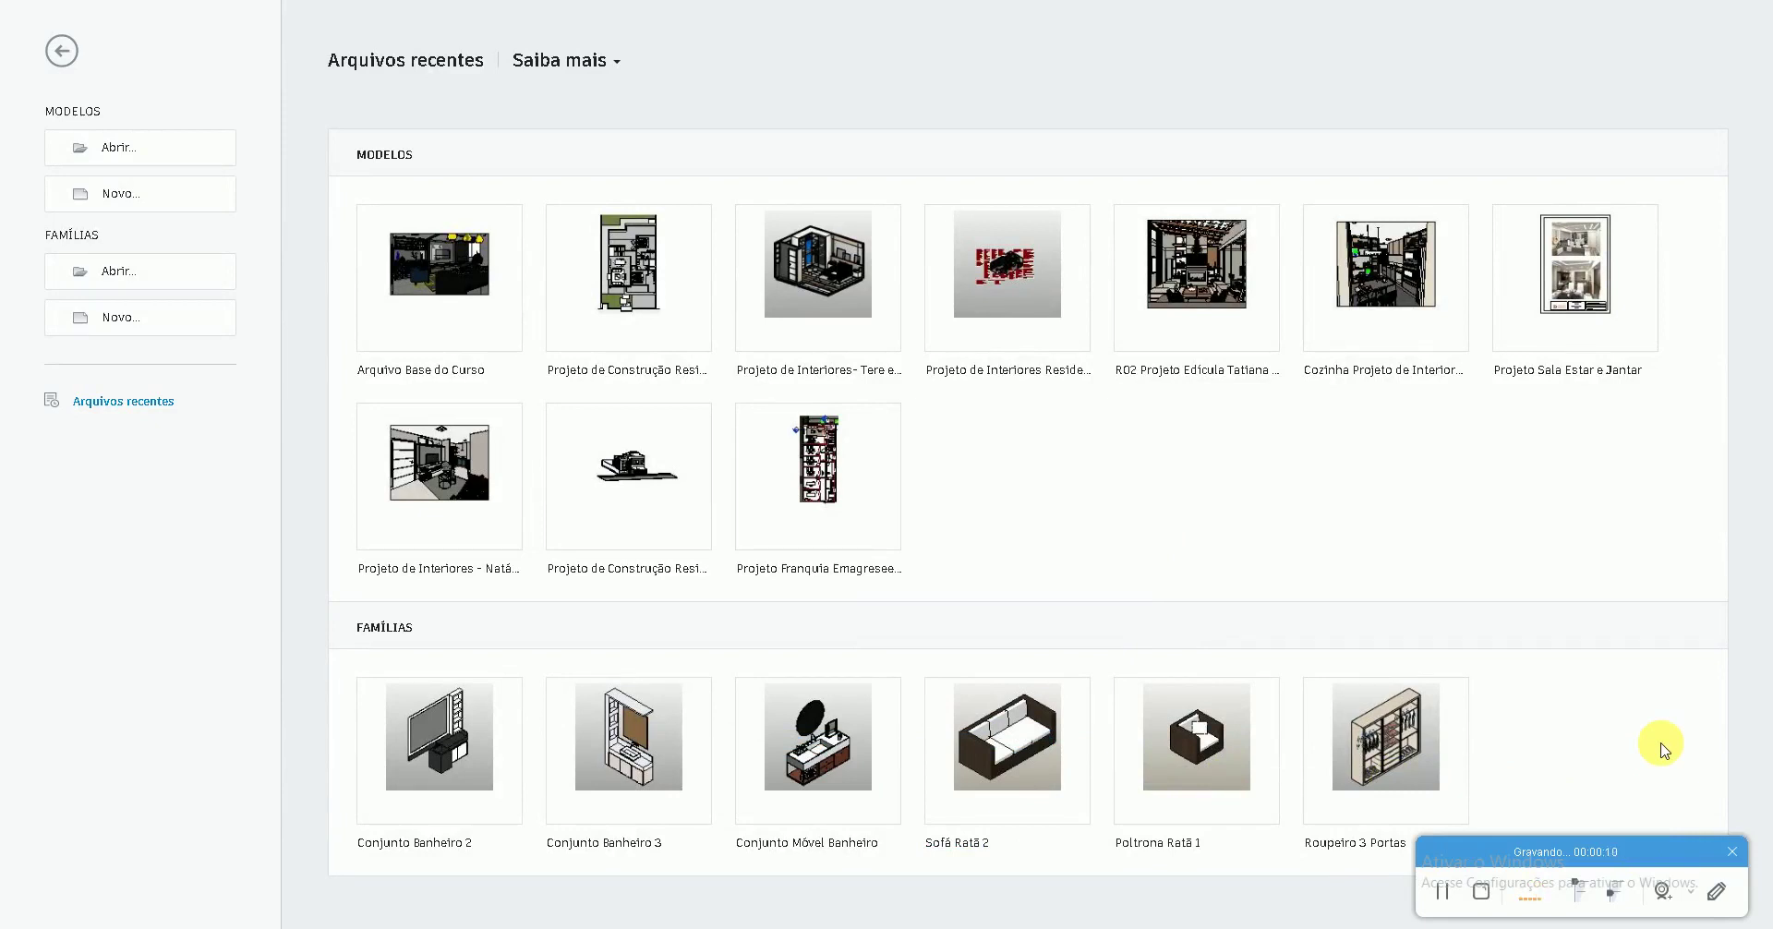
{"action": "left_click", "coordinate": [163, 195]}
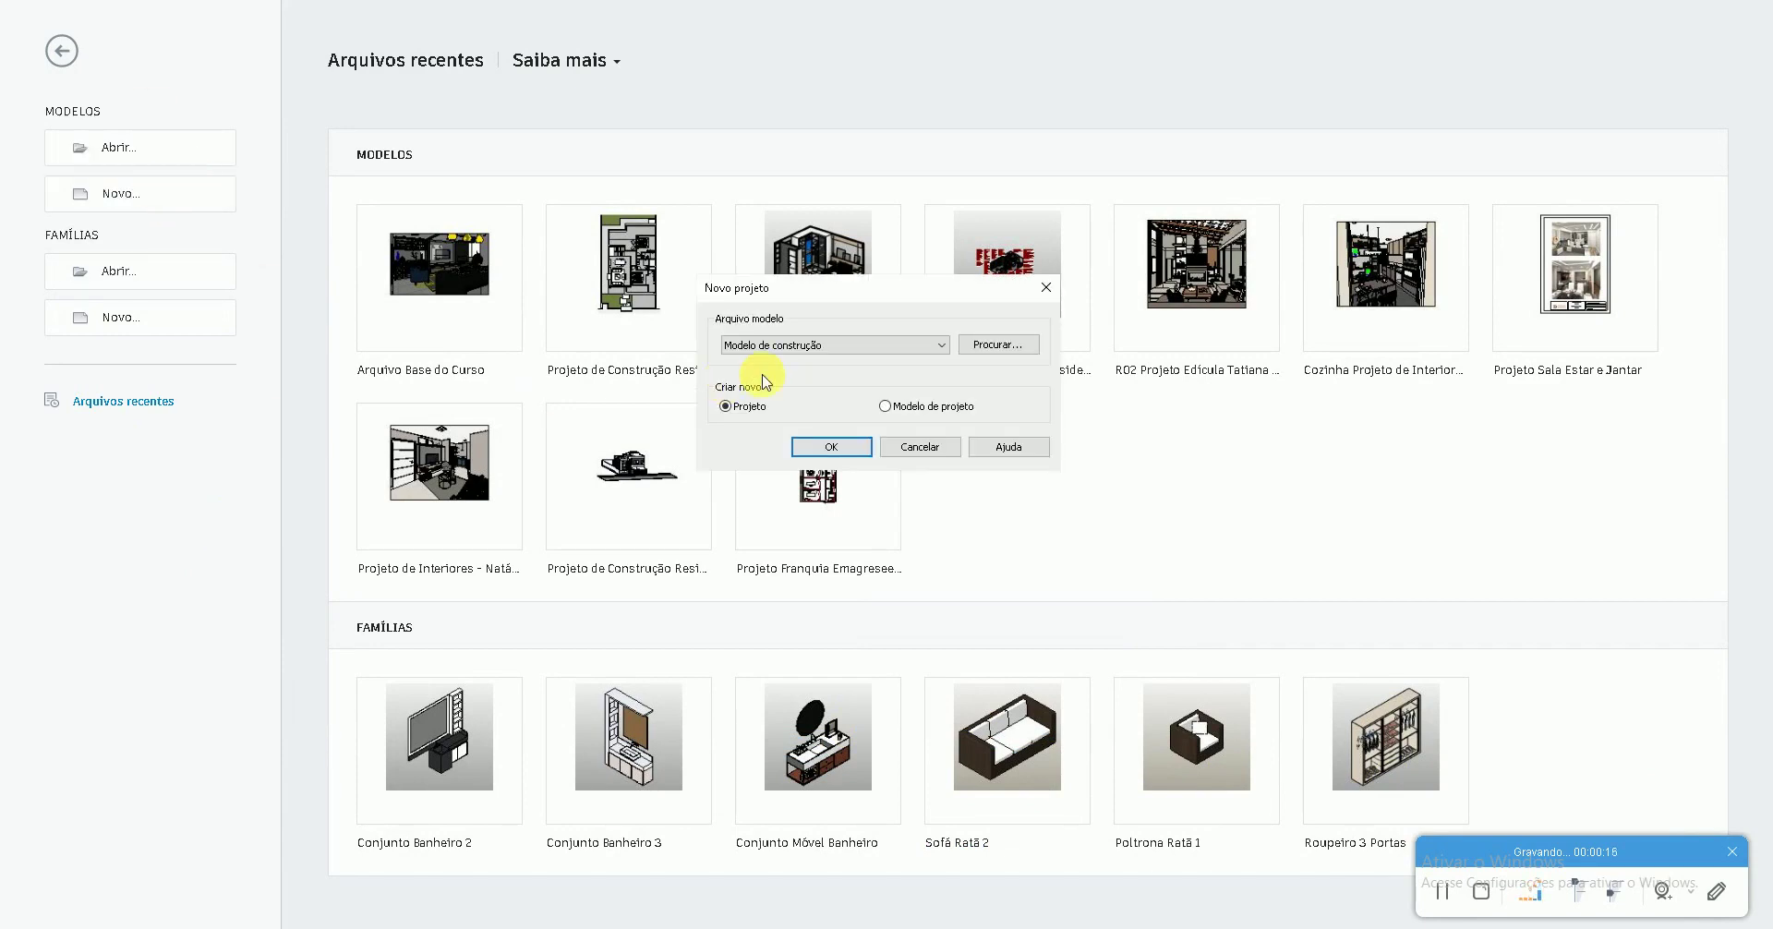
{"action": "left_click", "coordinate": [772, 346]}
{"action": "left_click", "coordinate": [785, 387]}
{"action": "left_click", "coordinate": [808, 446]}
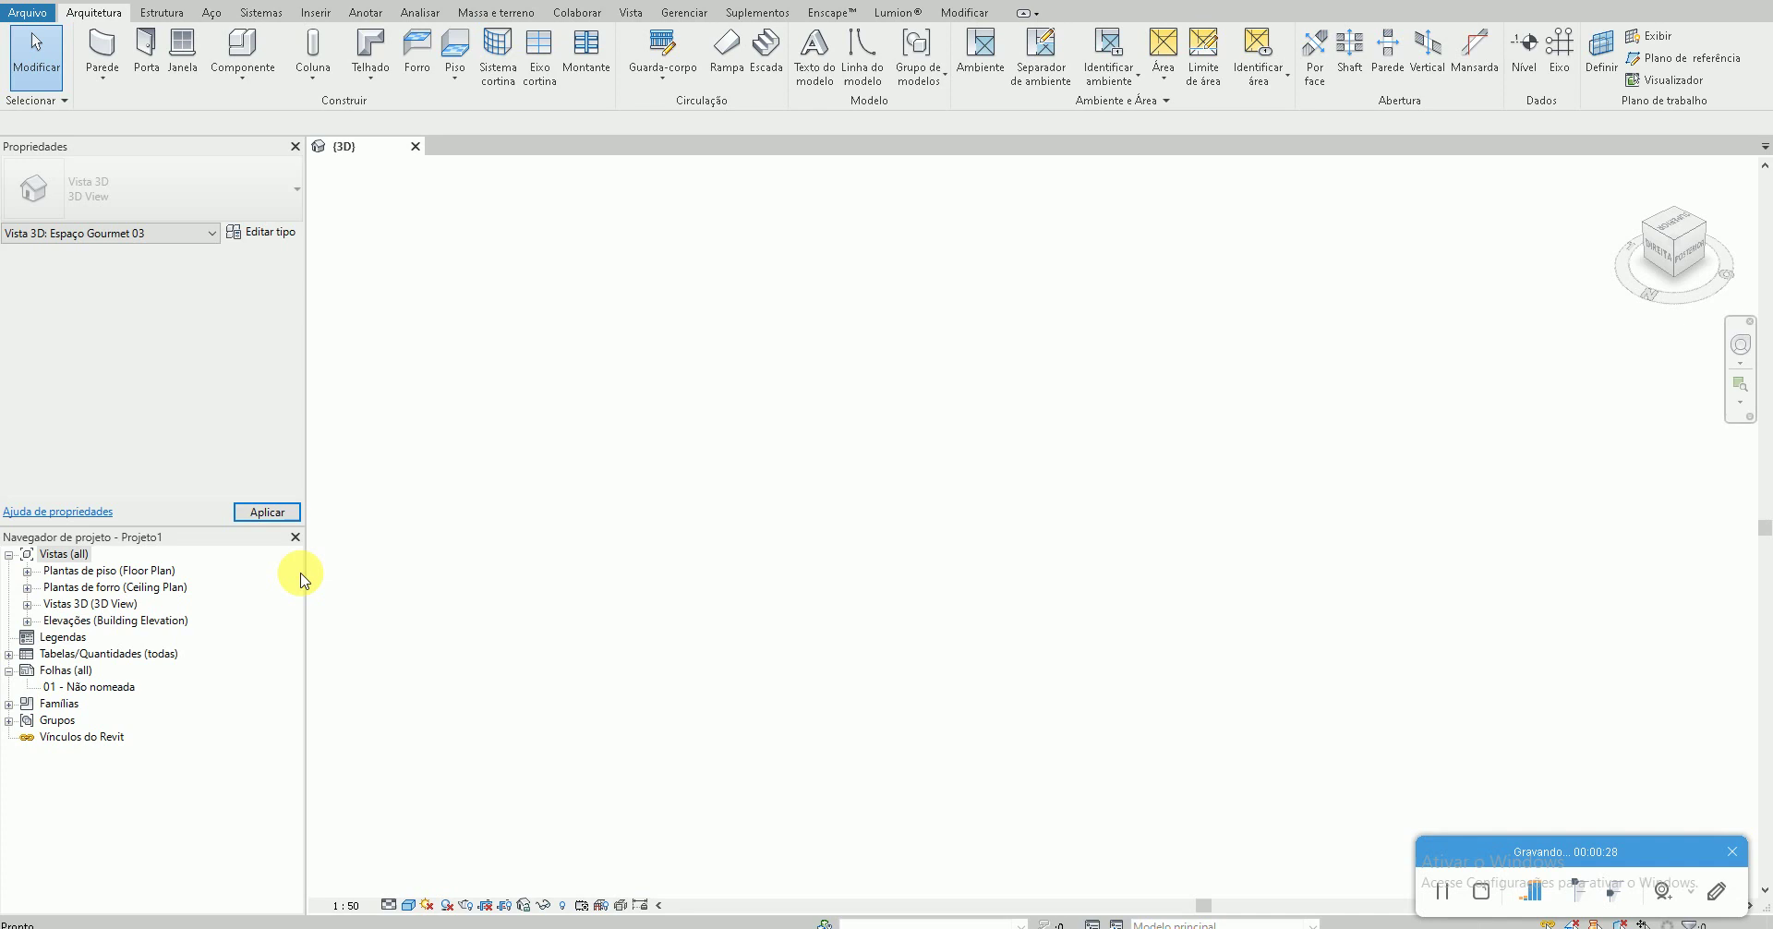
{"action": "left_click", "coordinate": [28, 575]}
On the 01 - Pavimento Térreo plan, draw a rectangular room of walls
{"action": "double_click", "coordinate": [124, 606]}
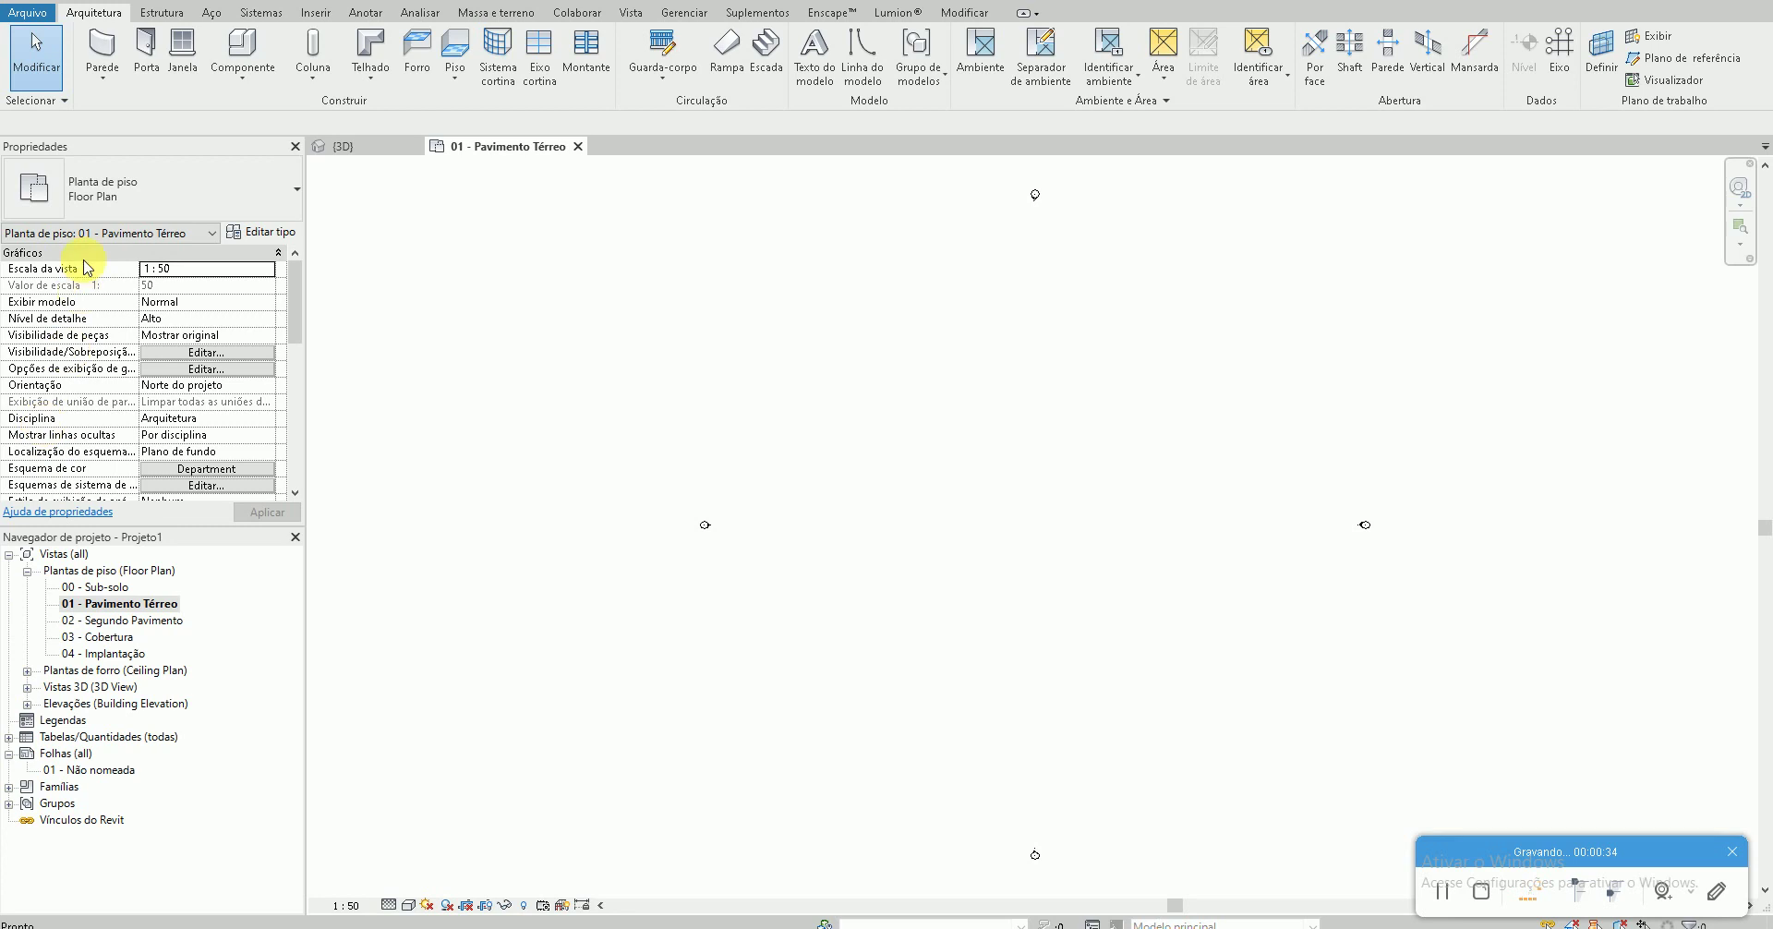
{"action": "left_click", "coordinate": [102, 50]}
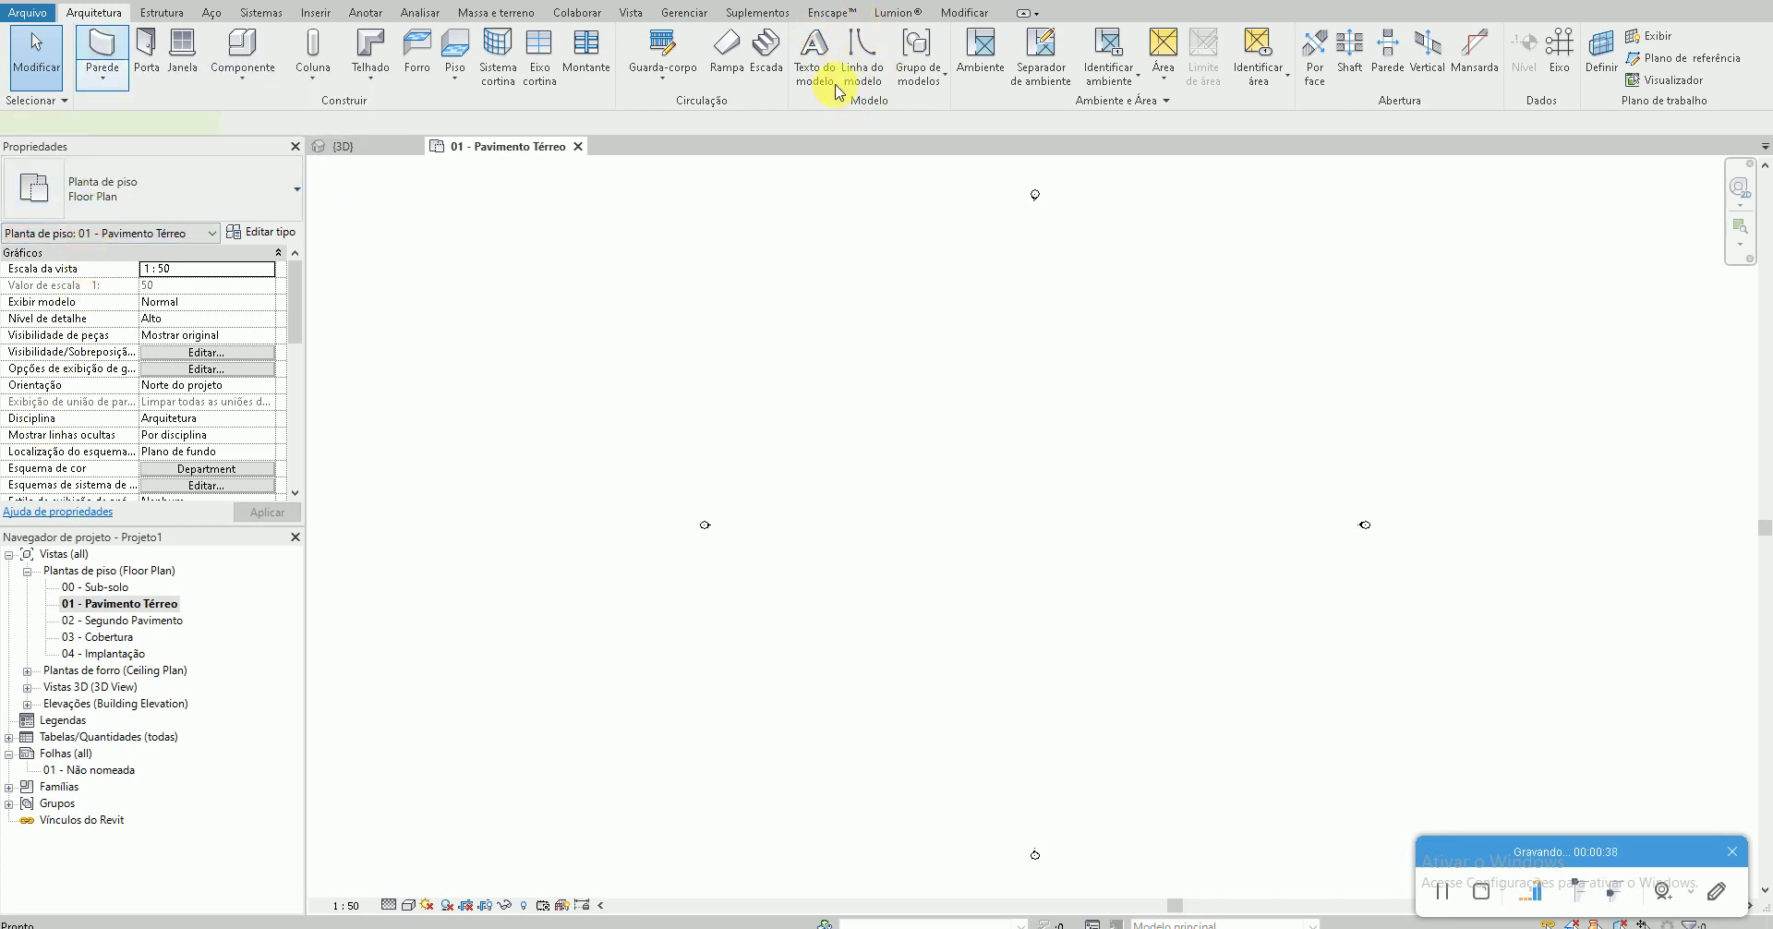
{"action": "left_click", "coordinate": [837, 37]}
{"action": "left_click", "coordinate": [914, 388]}
{"action": "scroll", "coordinate": [1015, 529], "scroll_direction": "up", "scroll_amount": 2}
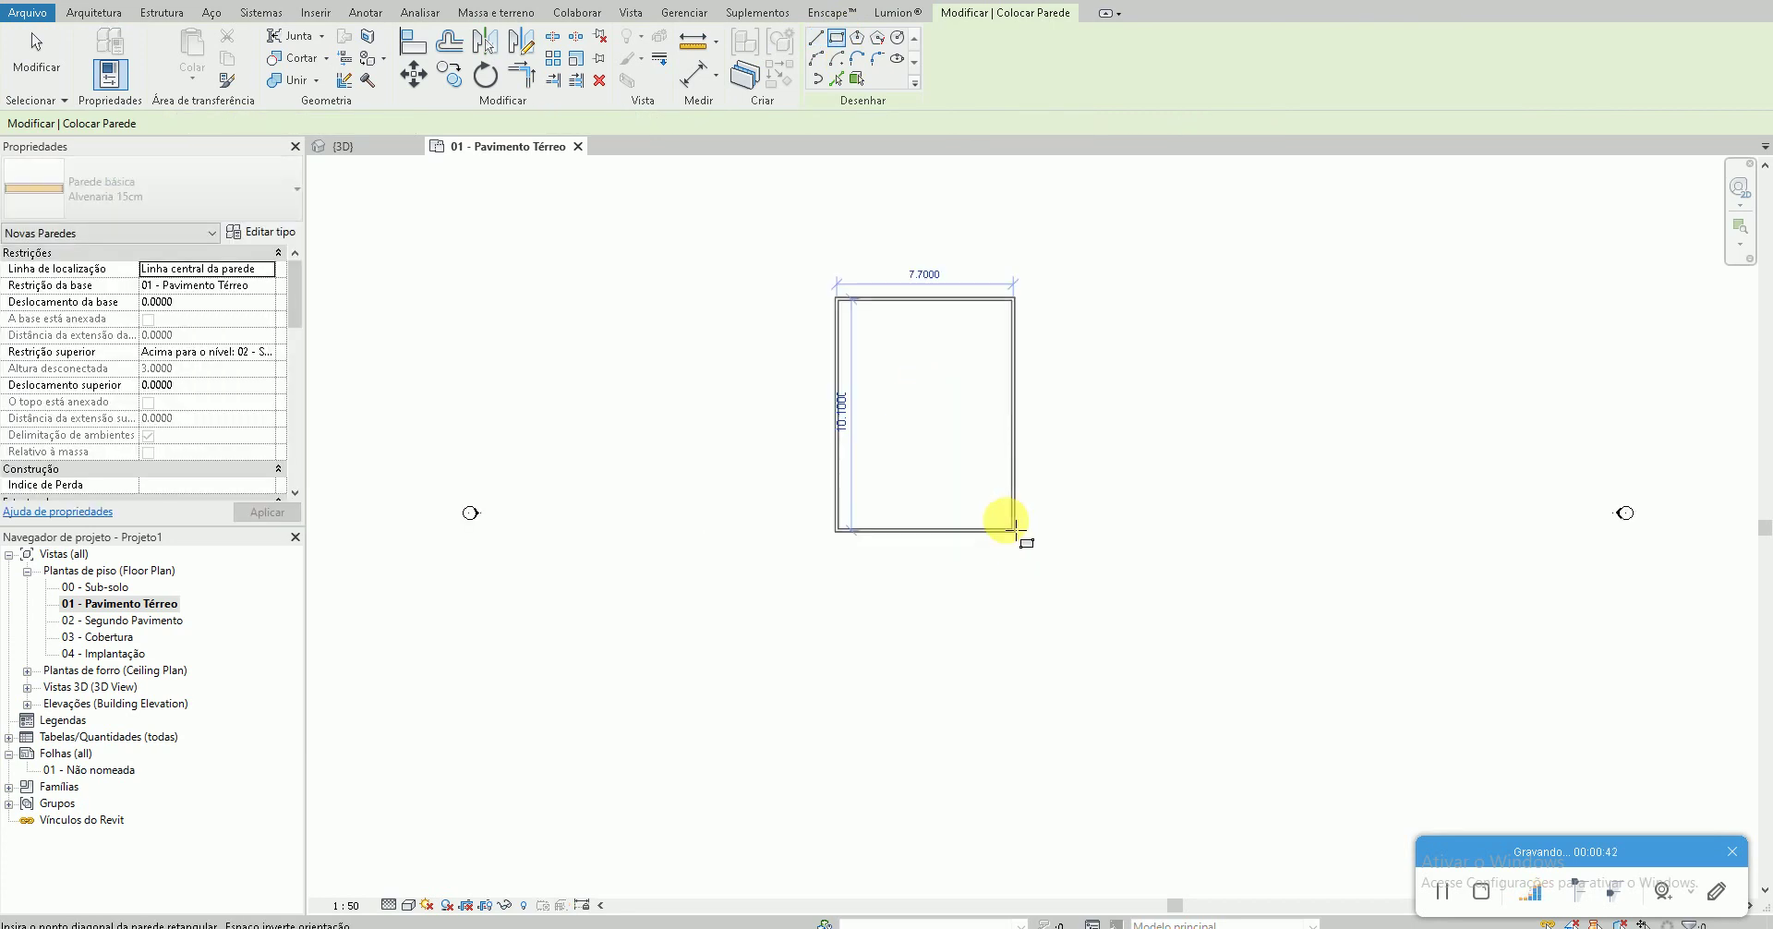
{"action": "middle_click_drag", "start_coordinate": [1015, 529], "coordinate": [929, 467]}
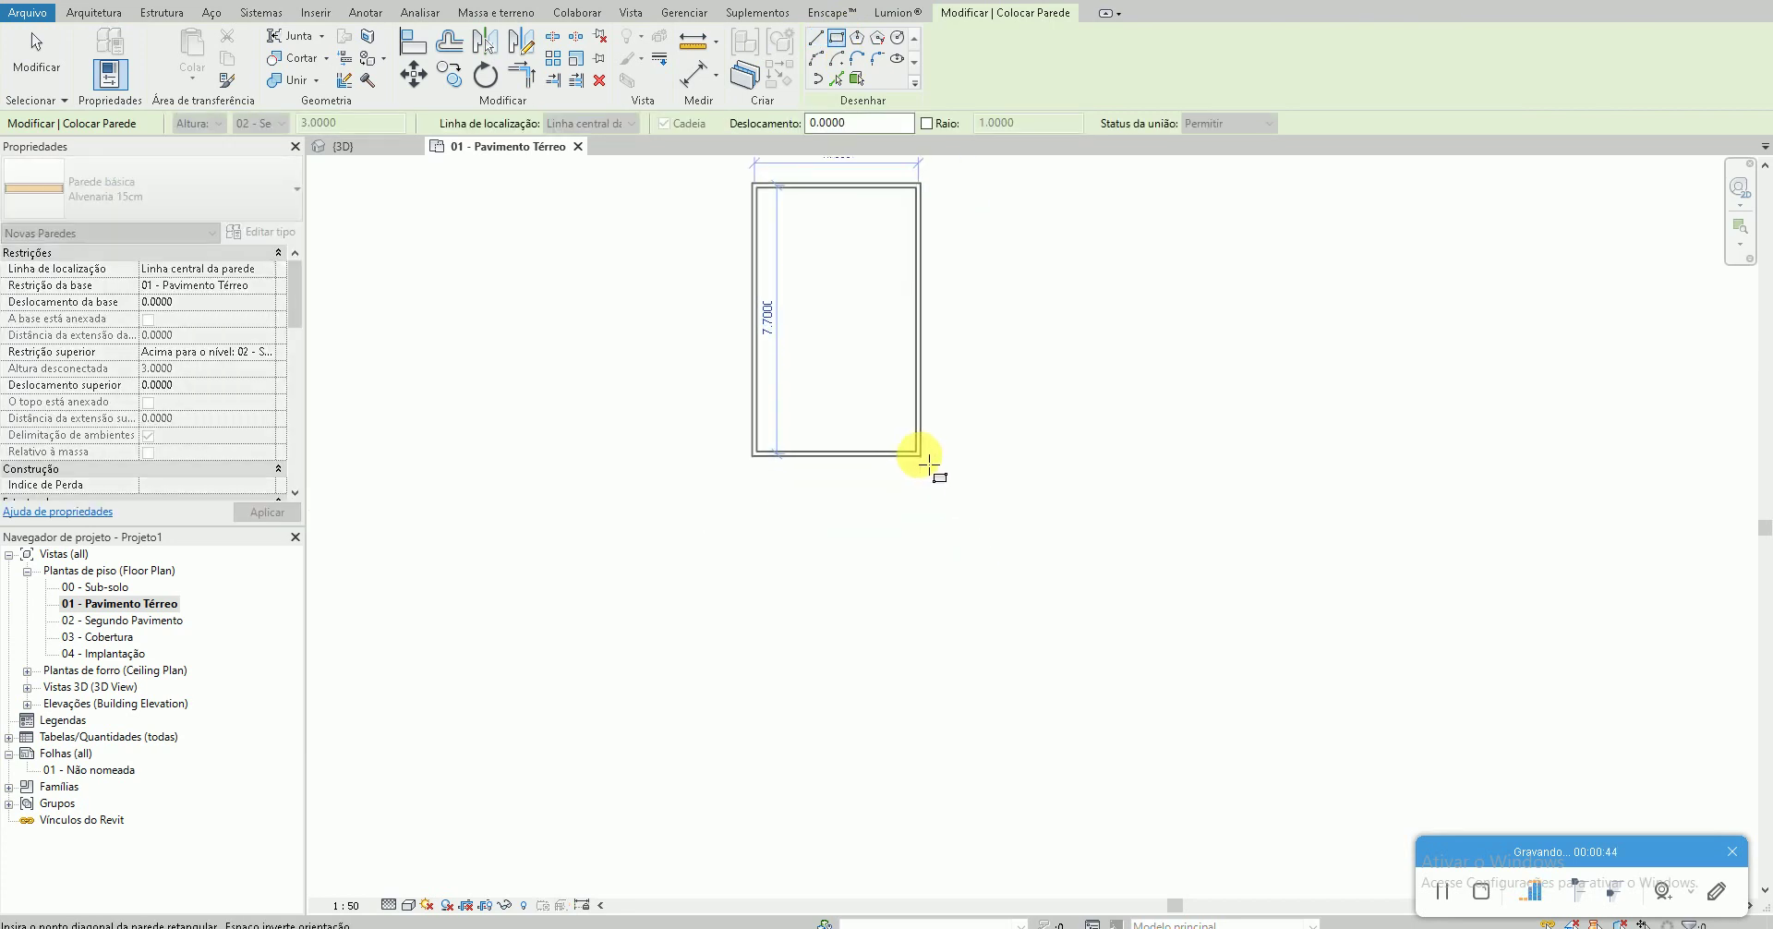
{"action": "left_click", "coordinate": [941, 476]}
{"action": "key", "text": "Escape"}
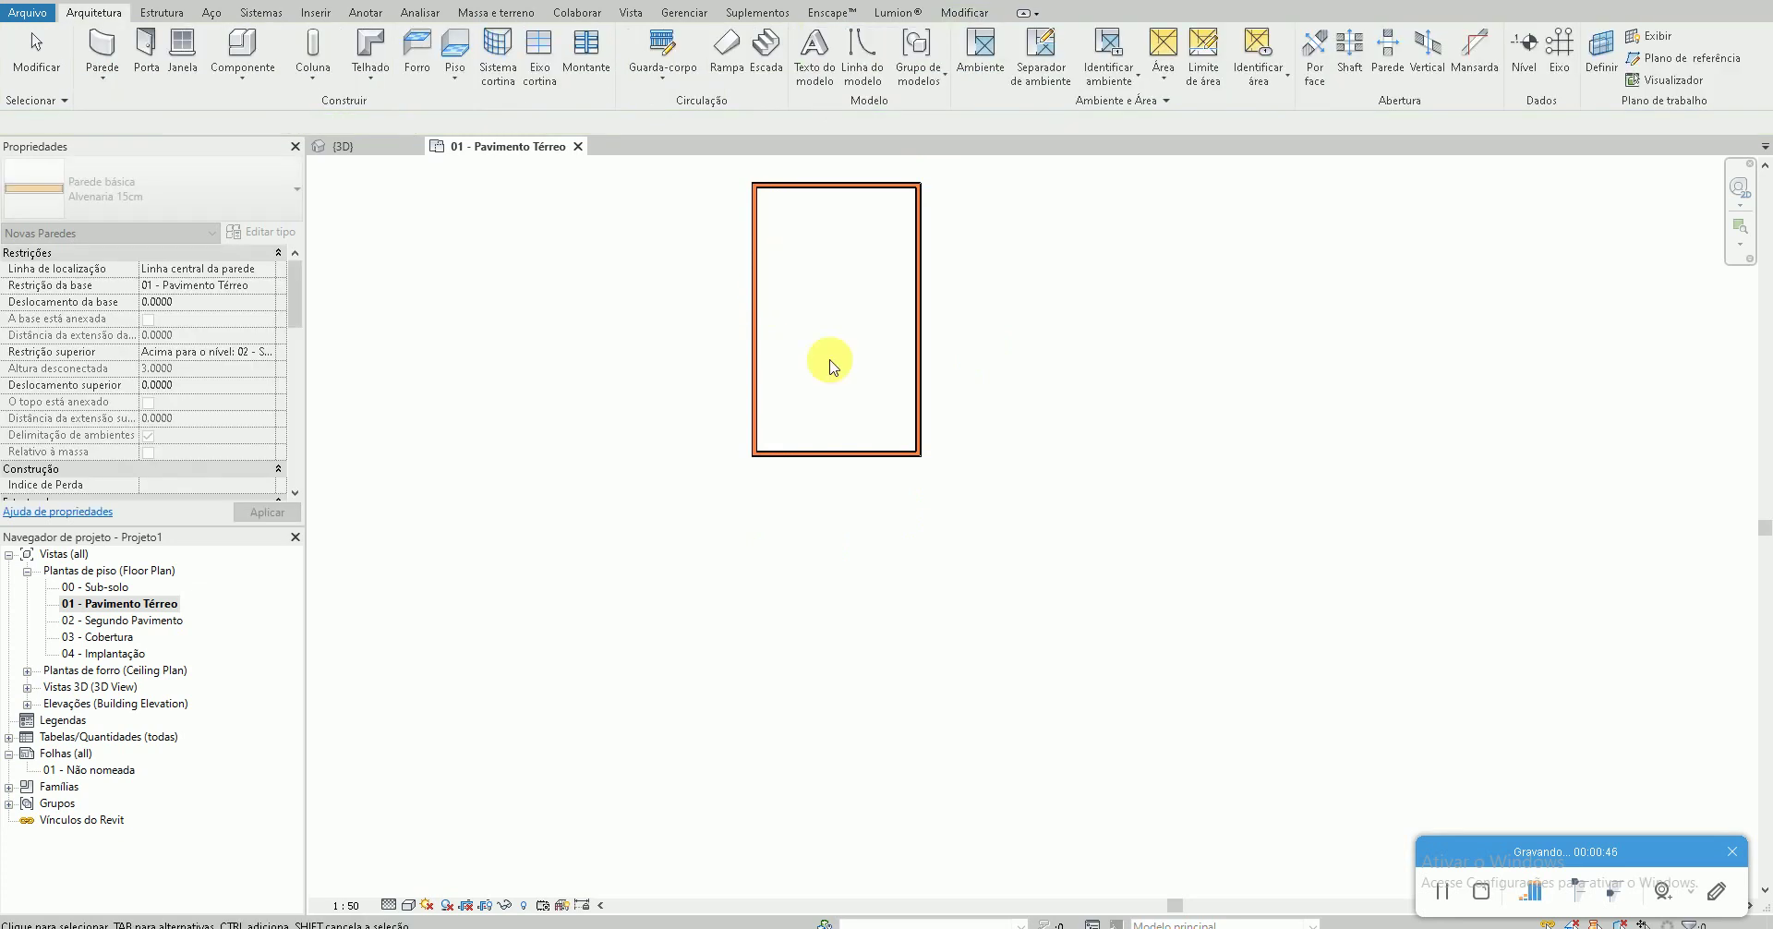
Zoom in and start a new wall with WA at a point above the room
{"action": "scroll", "coordinate": [803, 332], "scroll_direction": "up", "scroll_amount": 1}
{"action": "scroll", "coordinate": [772, 263], "scroll_direction": "up", "scroll_amount": 2}
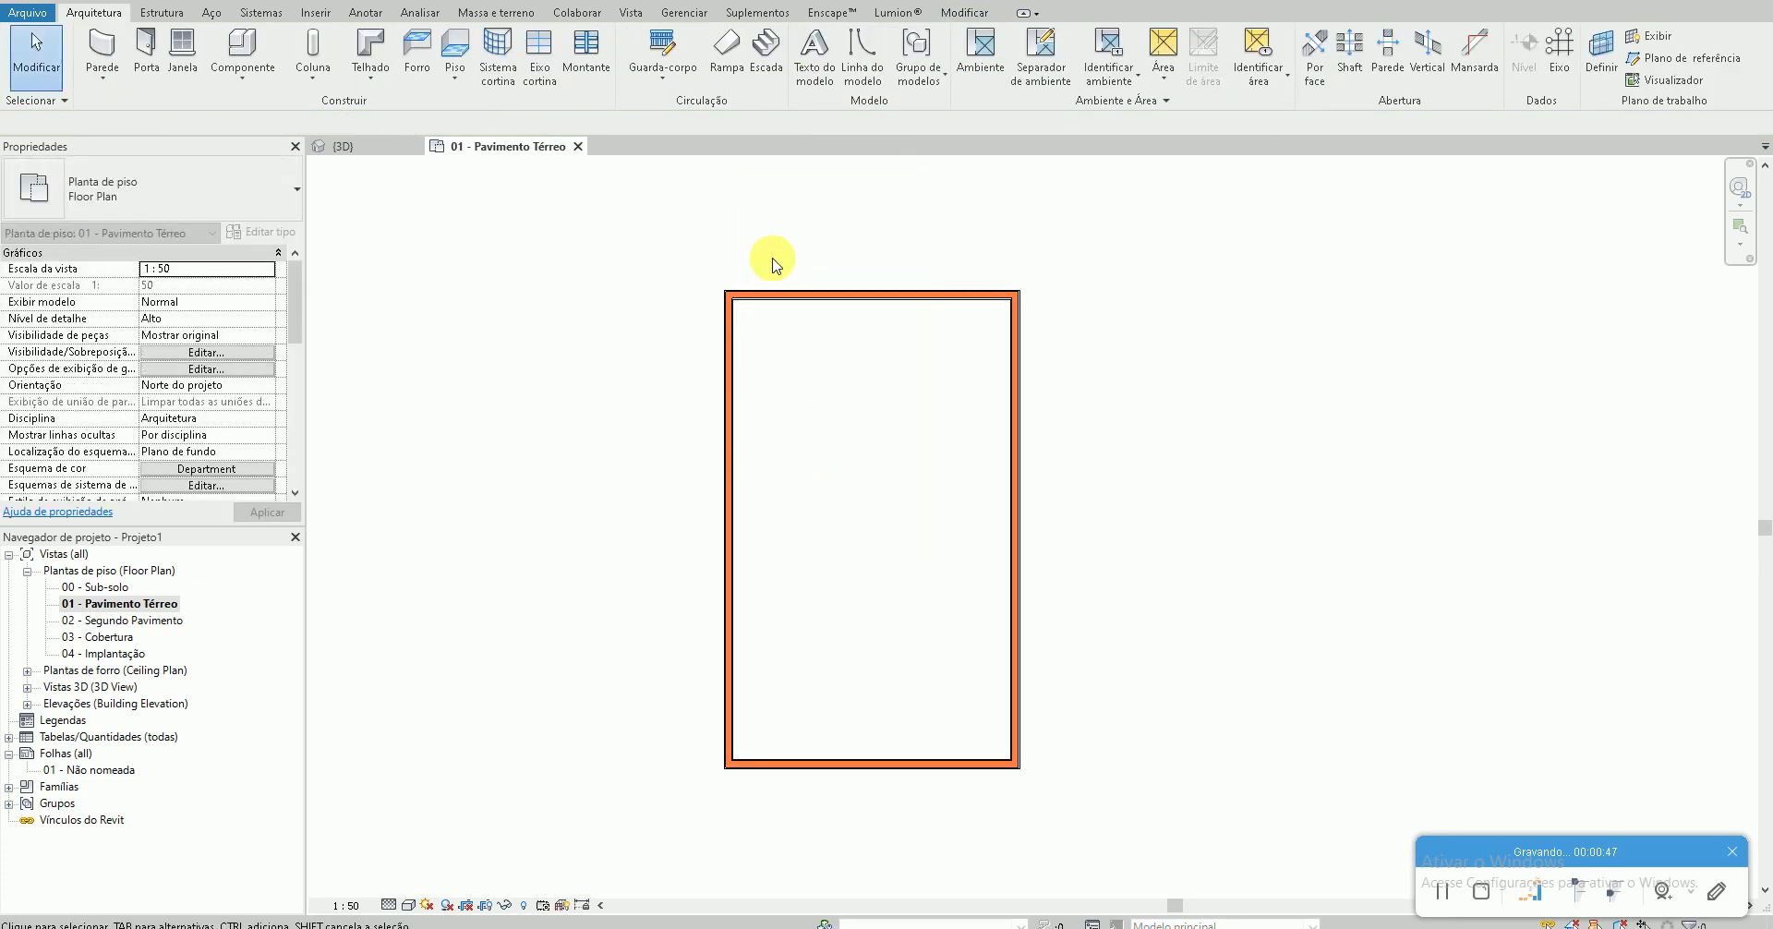
{"action": "key", "text": "w"}
{"action": "key", "text": "a"}
{"action": "left_click", "coordinate": [730, 211]}
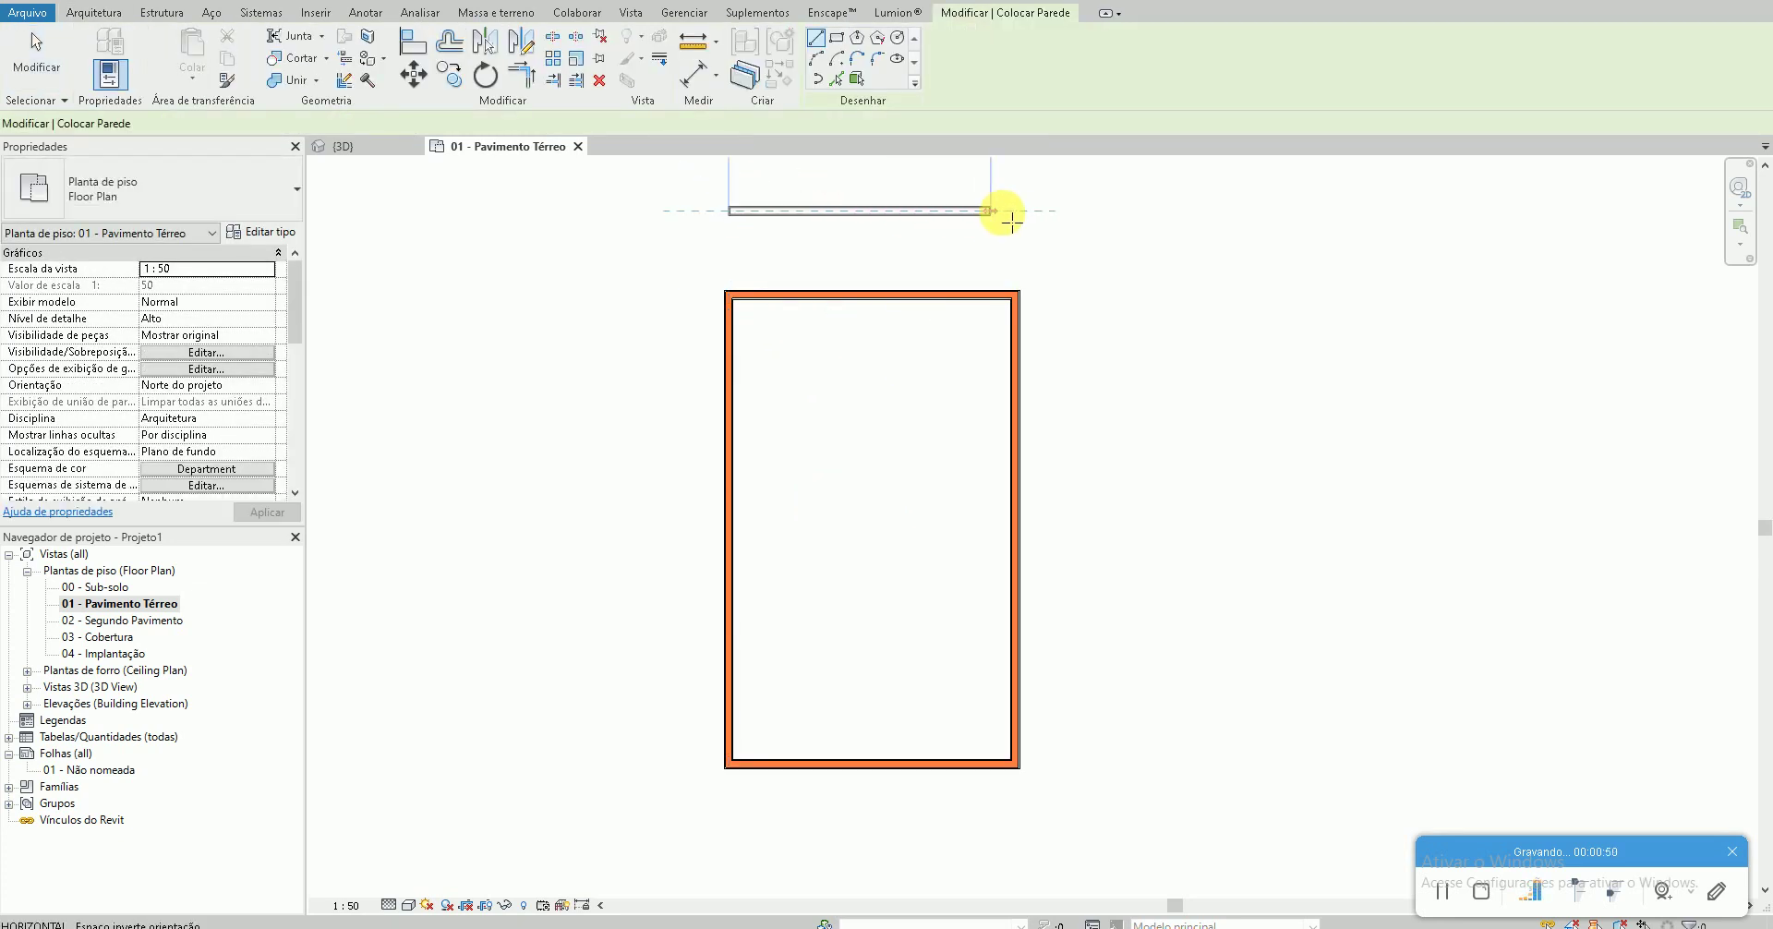
End the extra wall above the room and set the room width to 3.5
{"action": "left_click", "coordinate": [1016, 211]}
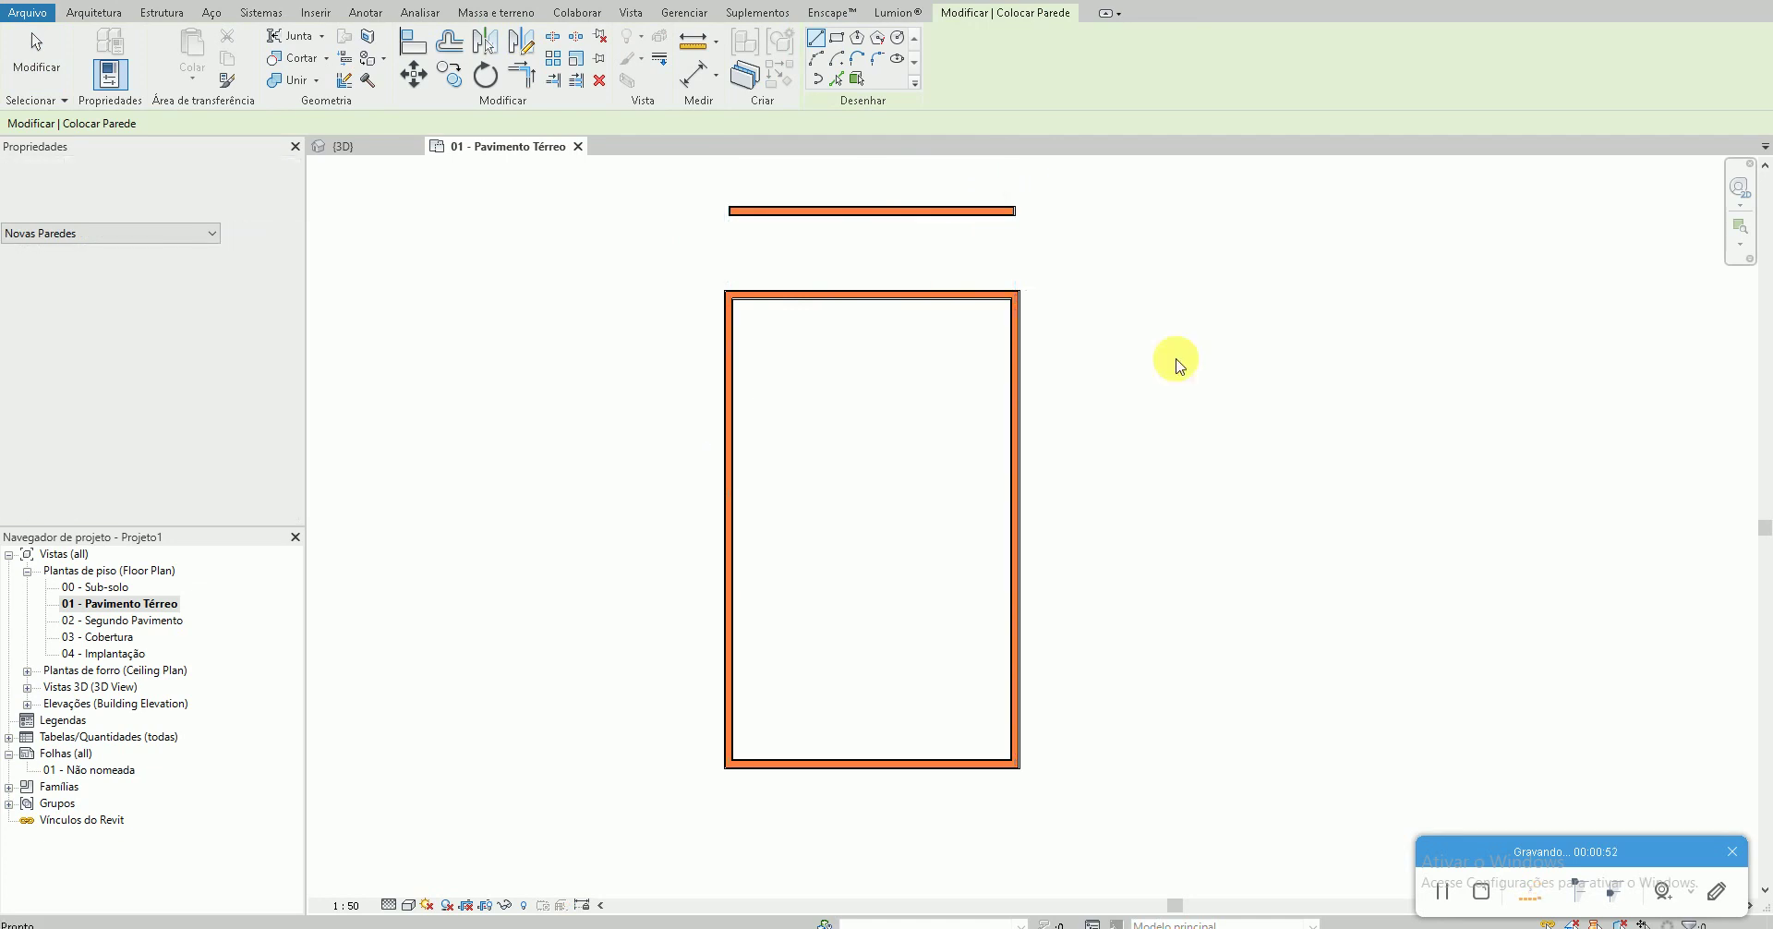
{"action": "key", "text": "Escape"}
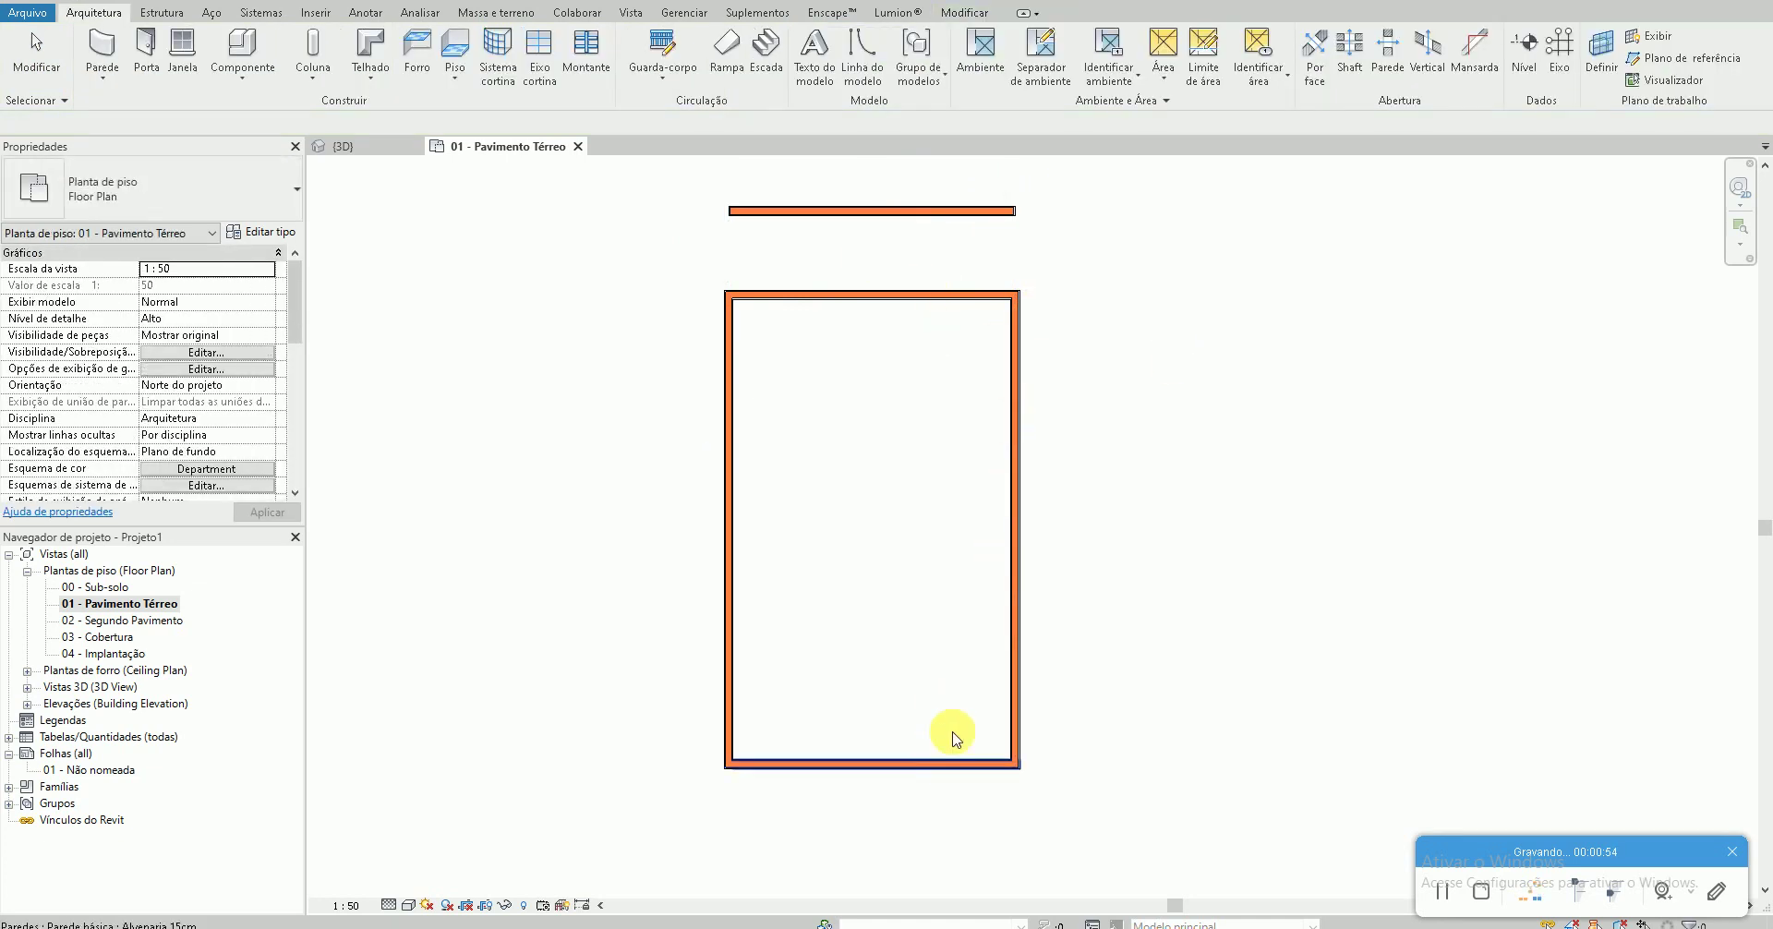
{"action": "left_click", "coordinate": [1013, 683]}
{"action": "left_click", "coordinate": [864, 829]}
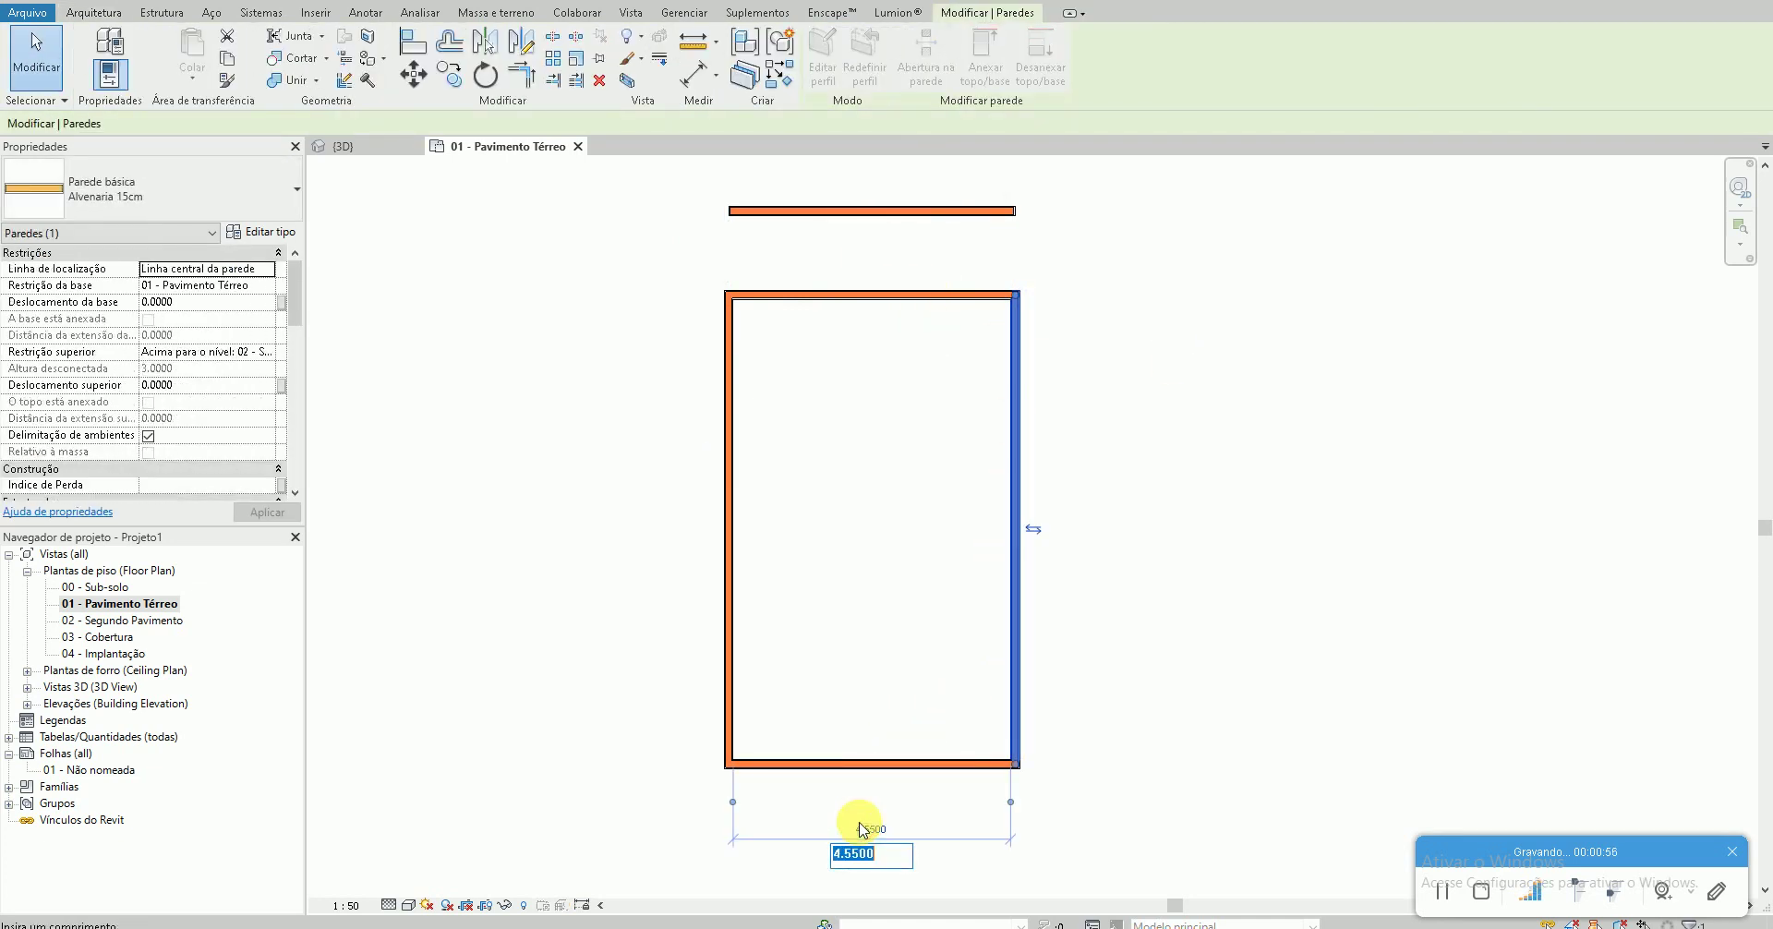
{"action": "type", "text": "3"}
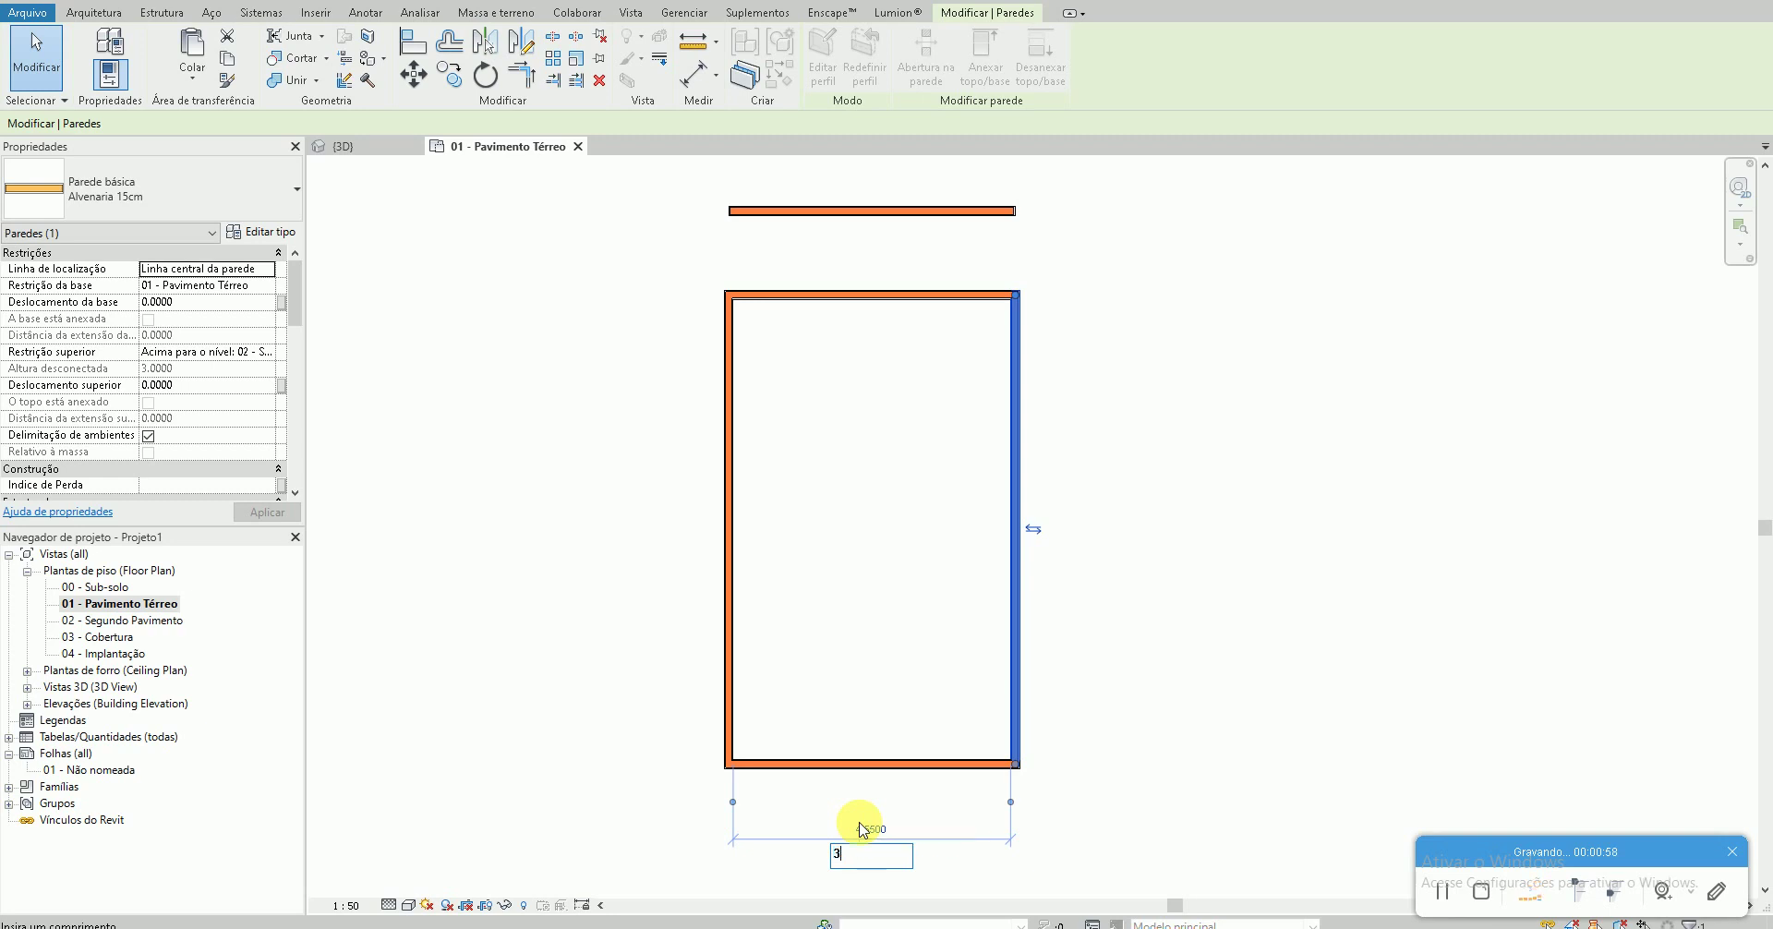
{"action": "type", "text": ".5"}
{"action": "key", "text": "Return"}
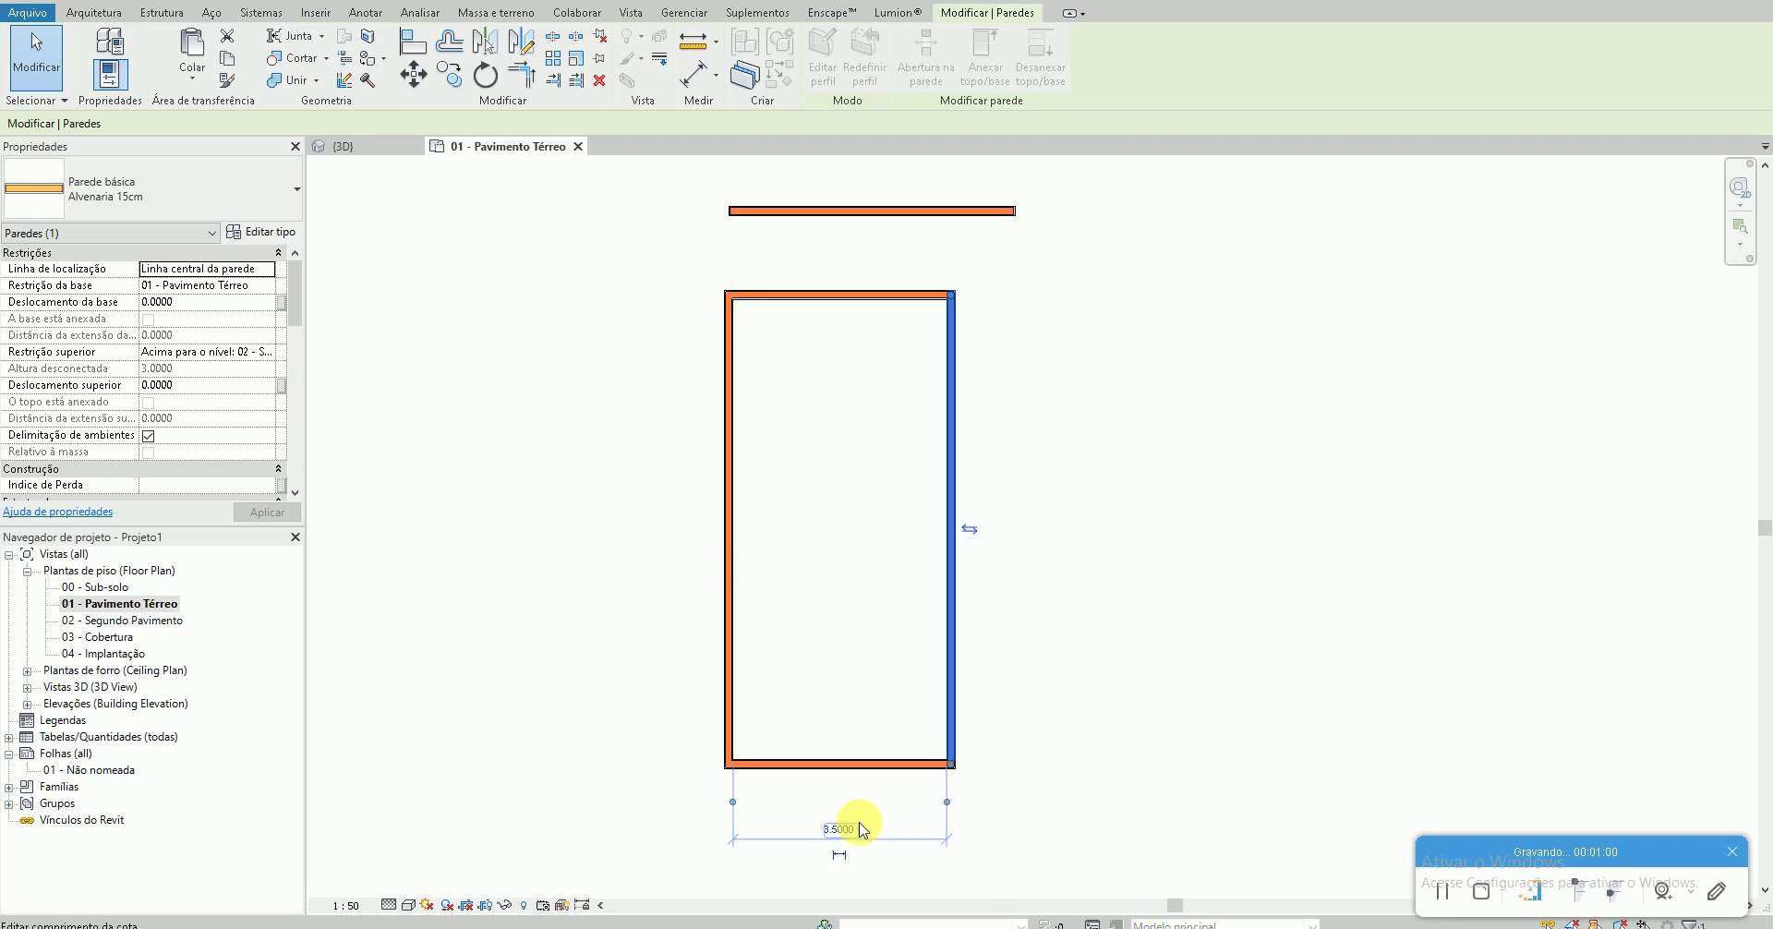
{"action": "left_click", "coordinate": [859, 827]}
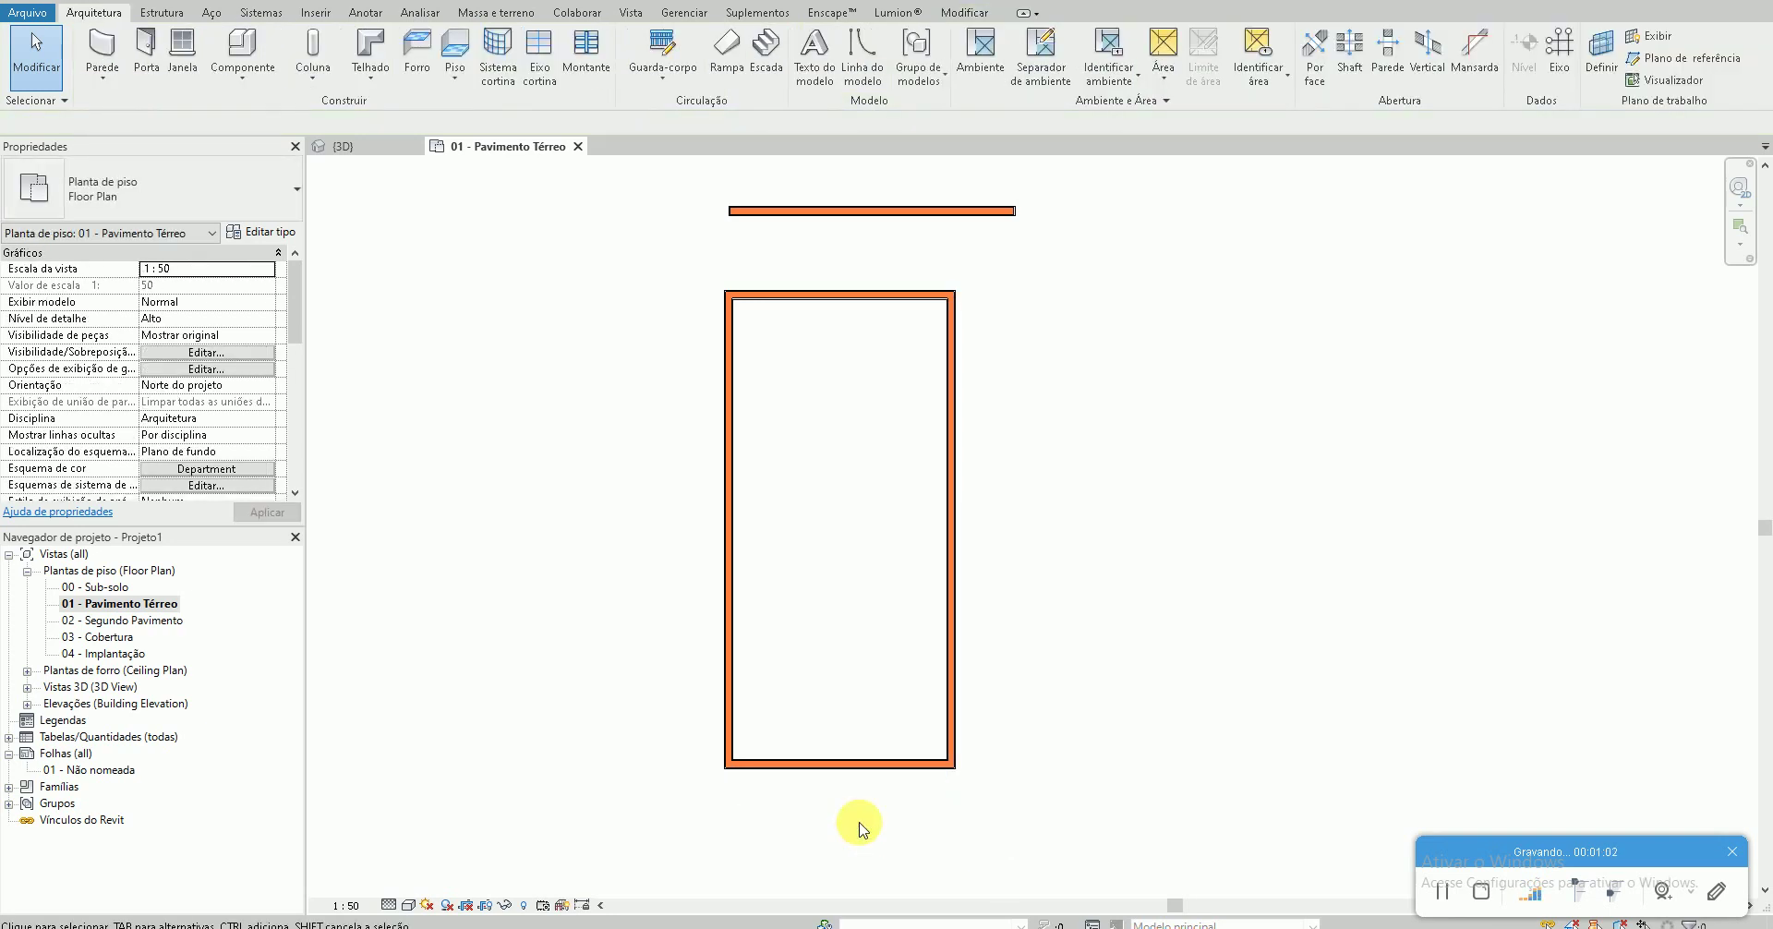
Set the room length to 5.5 and delete the stray wall above it
{"action": "left_click", "coordinate": [867, 764]}
{"action": "left_click", "coordinate": [649, 529]}
{"action": "type", "text": "5.5"}
{"action": "key", "text": "Return"}
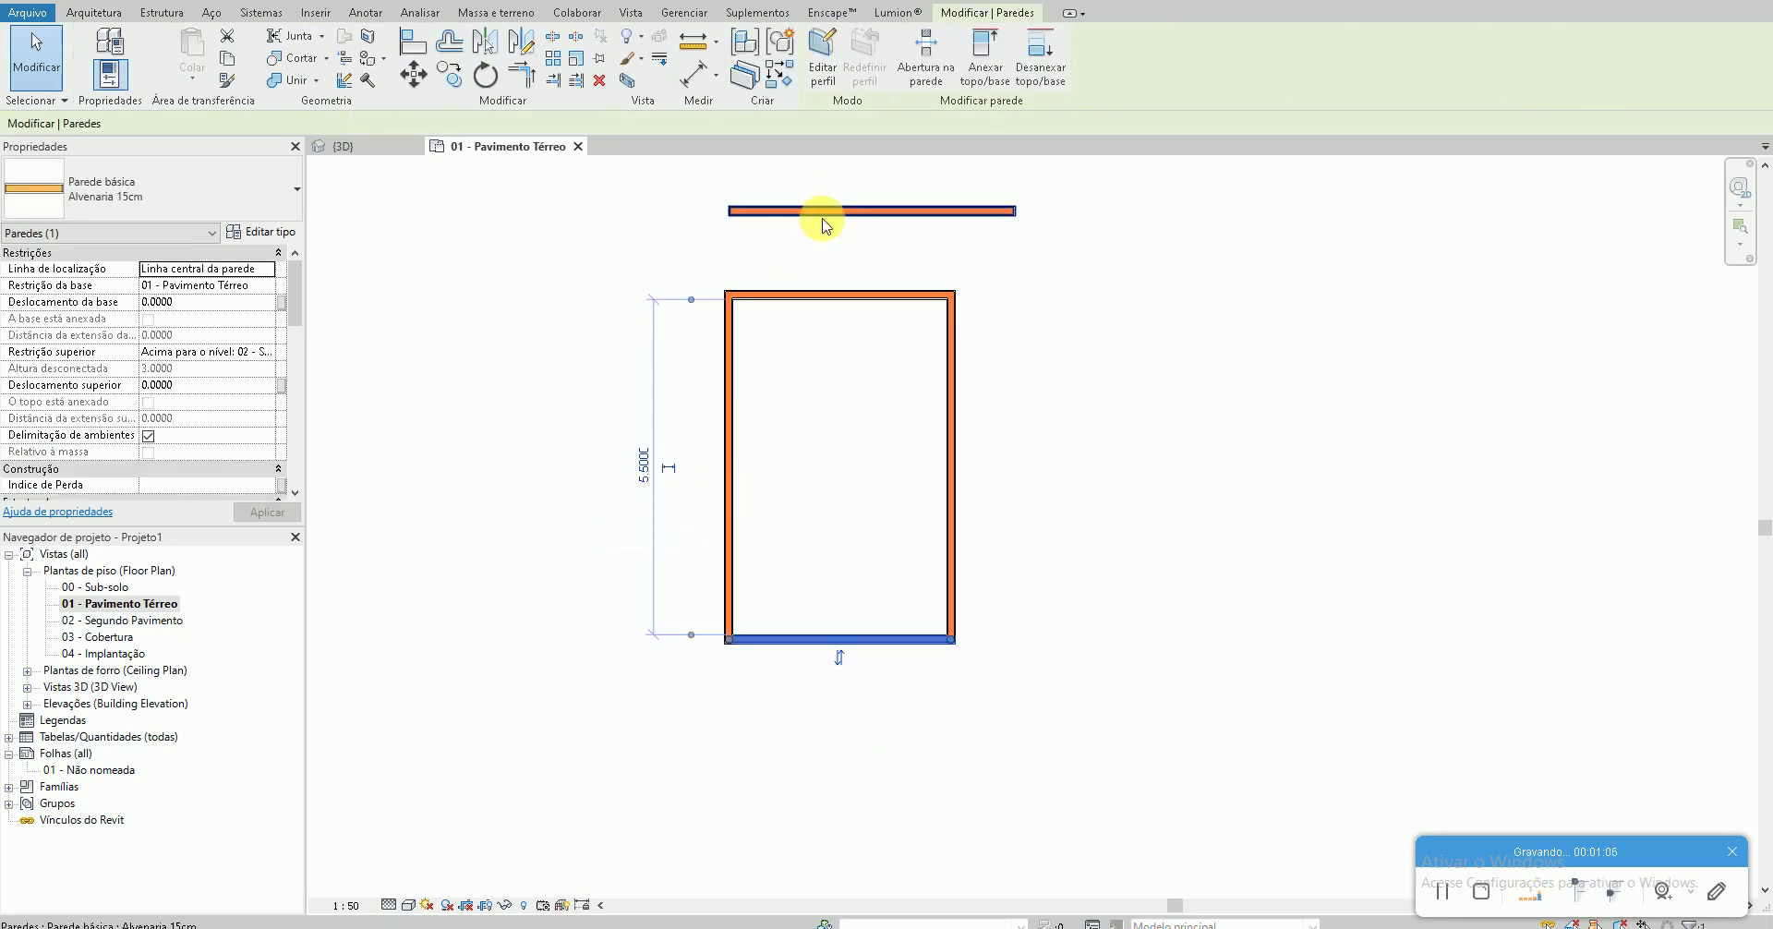
{"action": "left_click", "coordinate": [821, 211]}
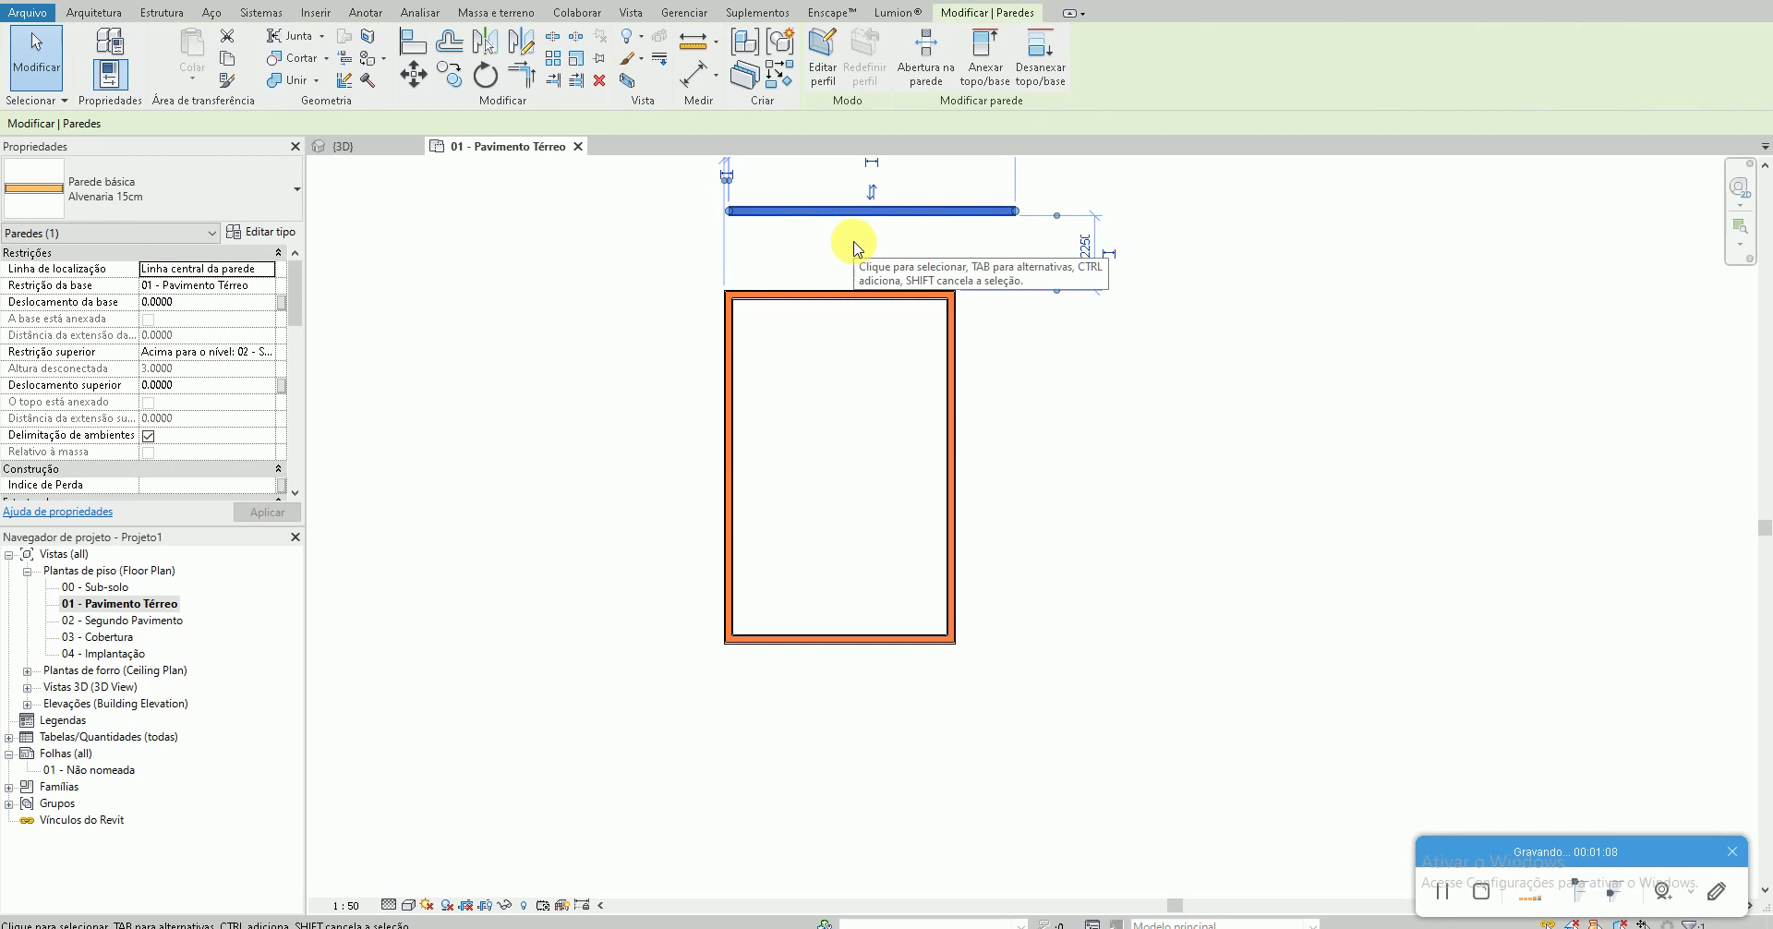
{"action": "key", "text": "Delete"}
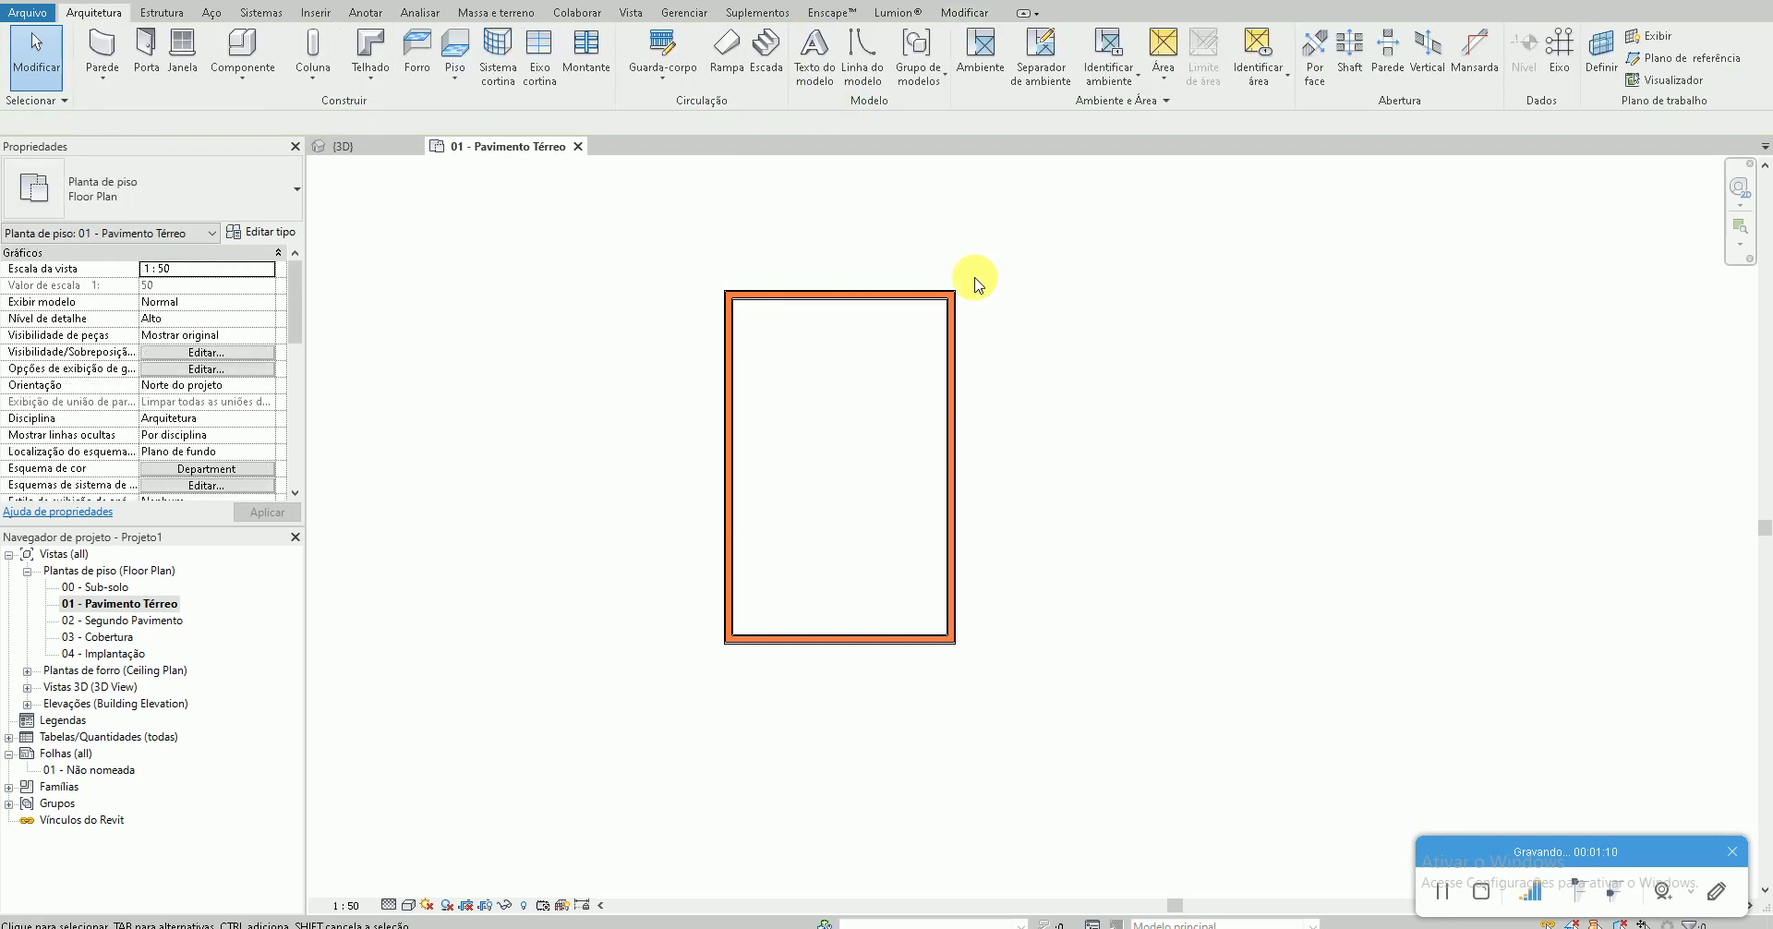
{"action": "scroll", "coordinate": [877, 349], "scroll_direction": "up", "scroll_amount": 2}
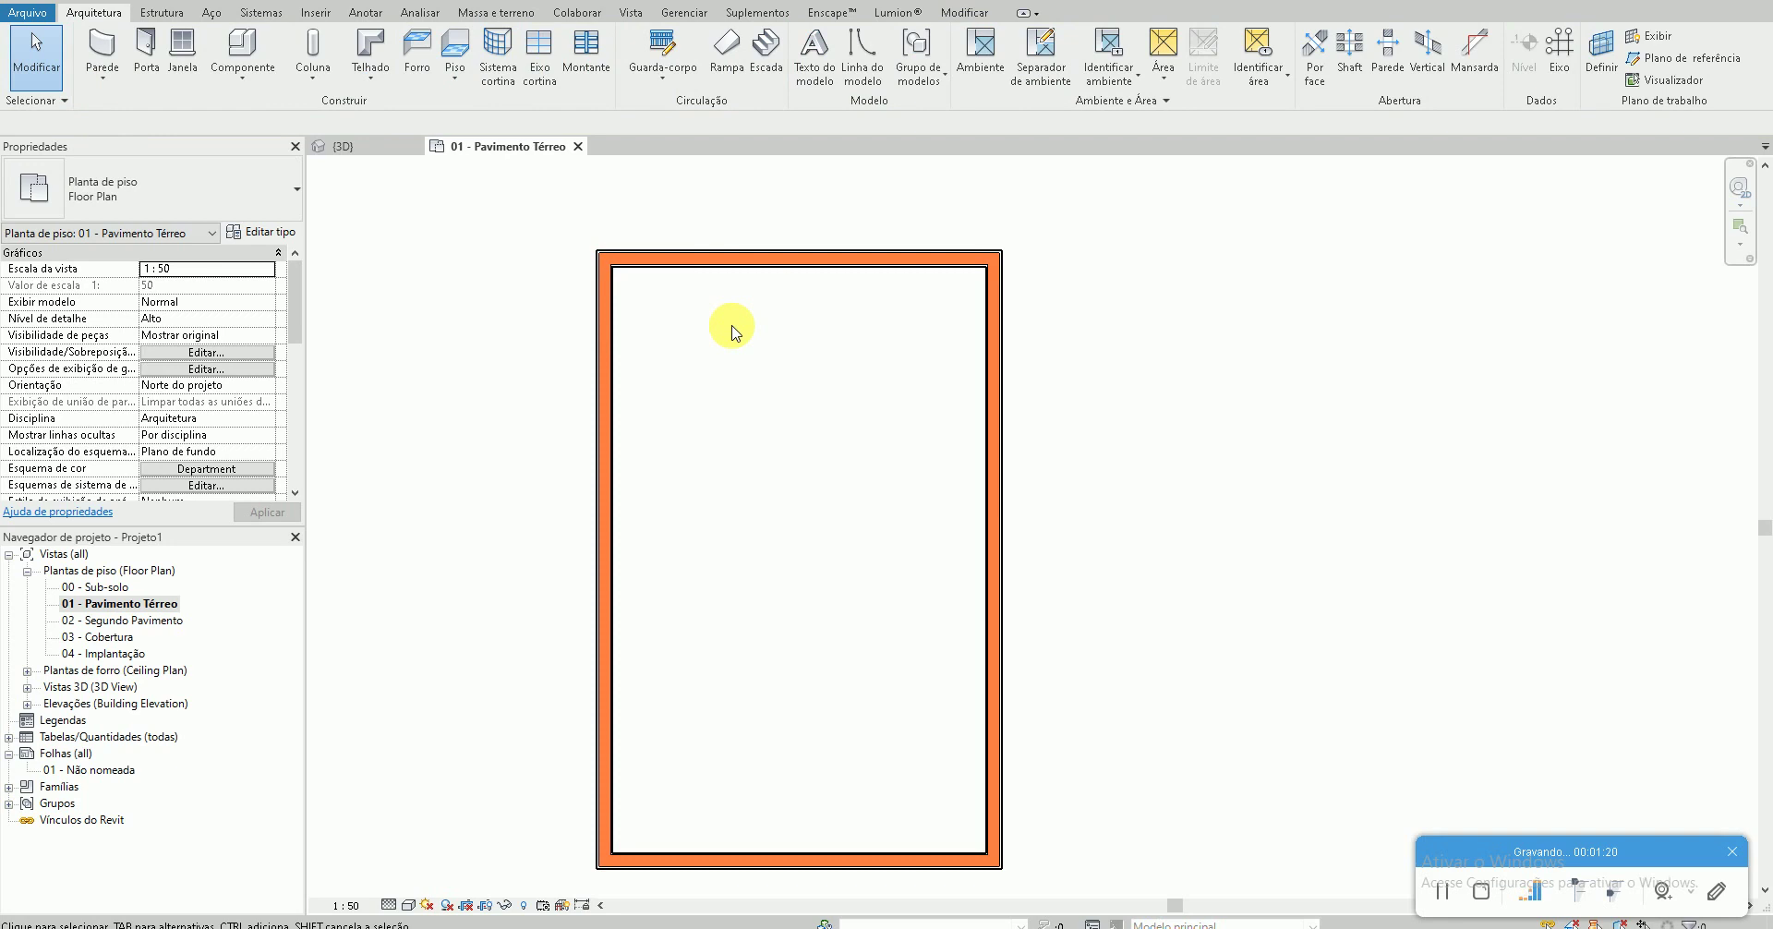
Sketch a rectangular Piso Porcelanato floor along the inner wall faces, 19.250 m² in area
{"action": "left_click", "coordinate": [1004, 353]}
{"action": "left_click", "coordinate": [861, 349]}
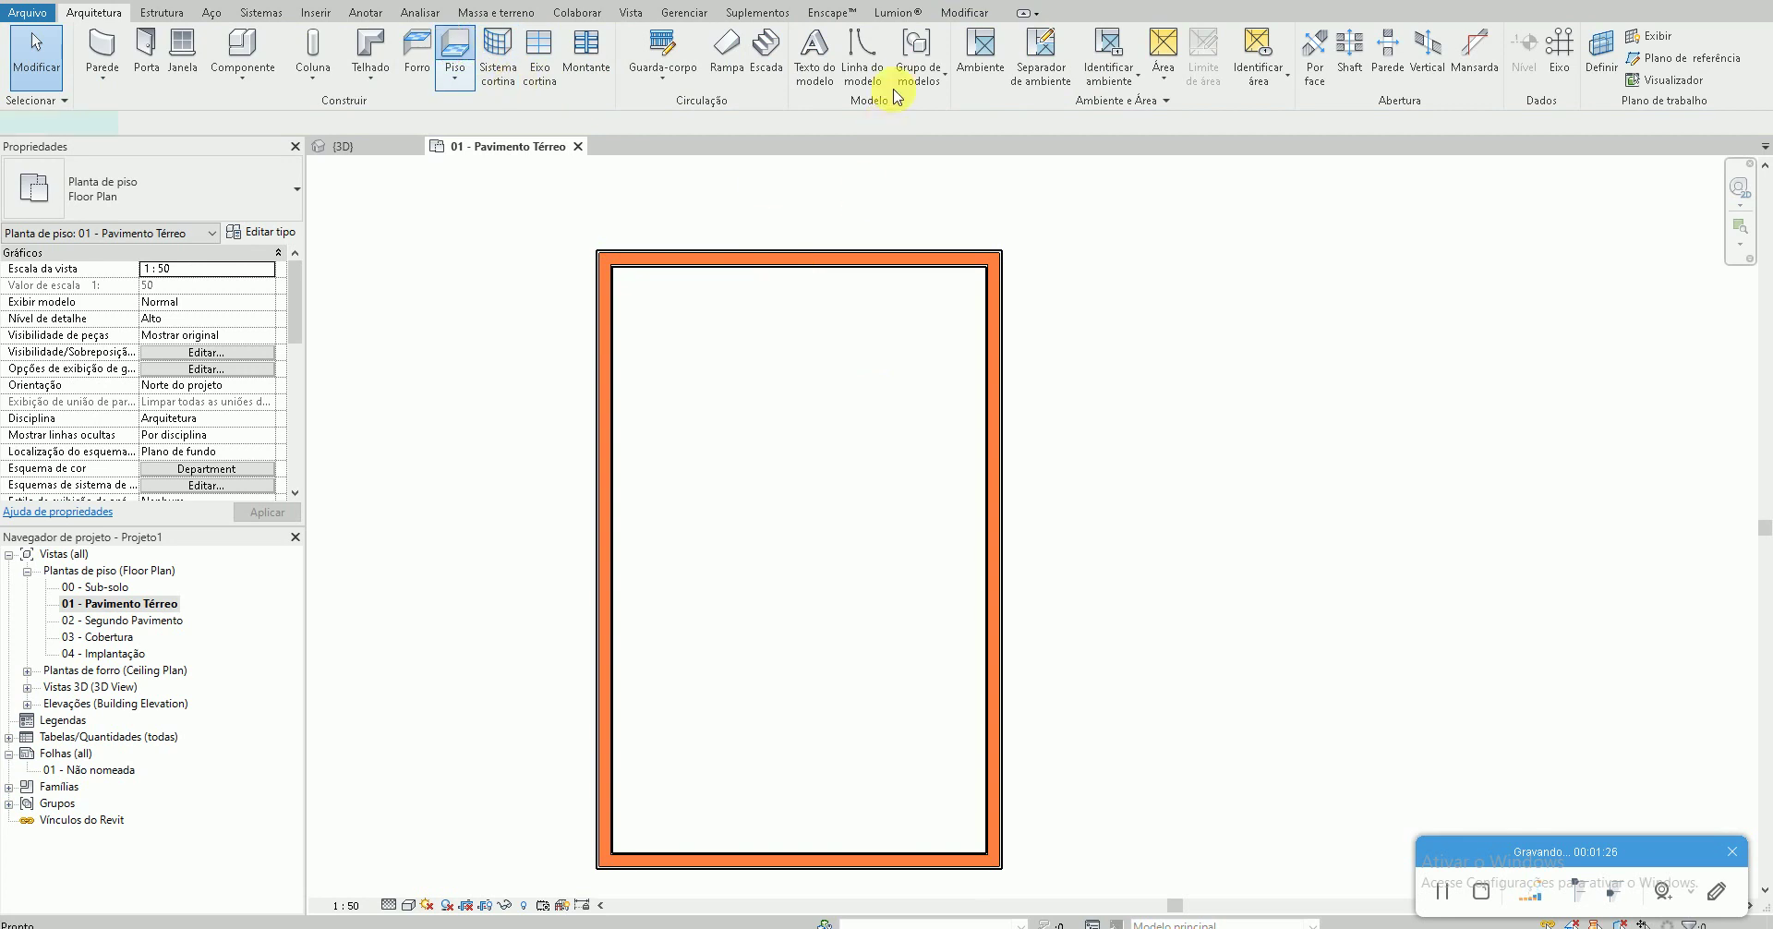
{"action": "left_click", "coordinate": [993, 38]}
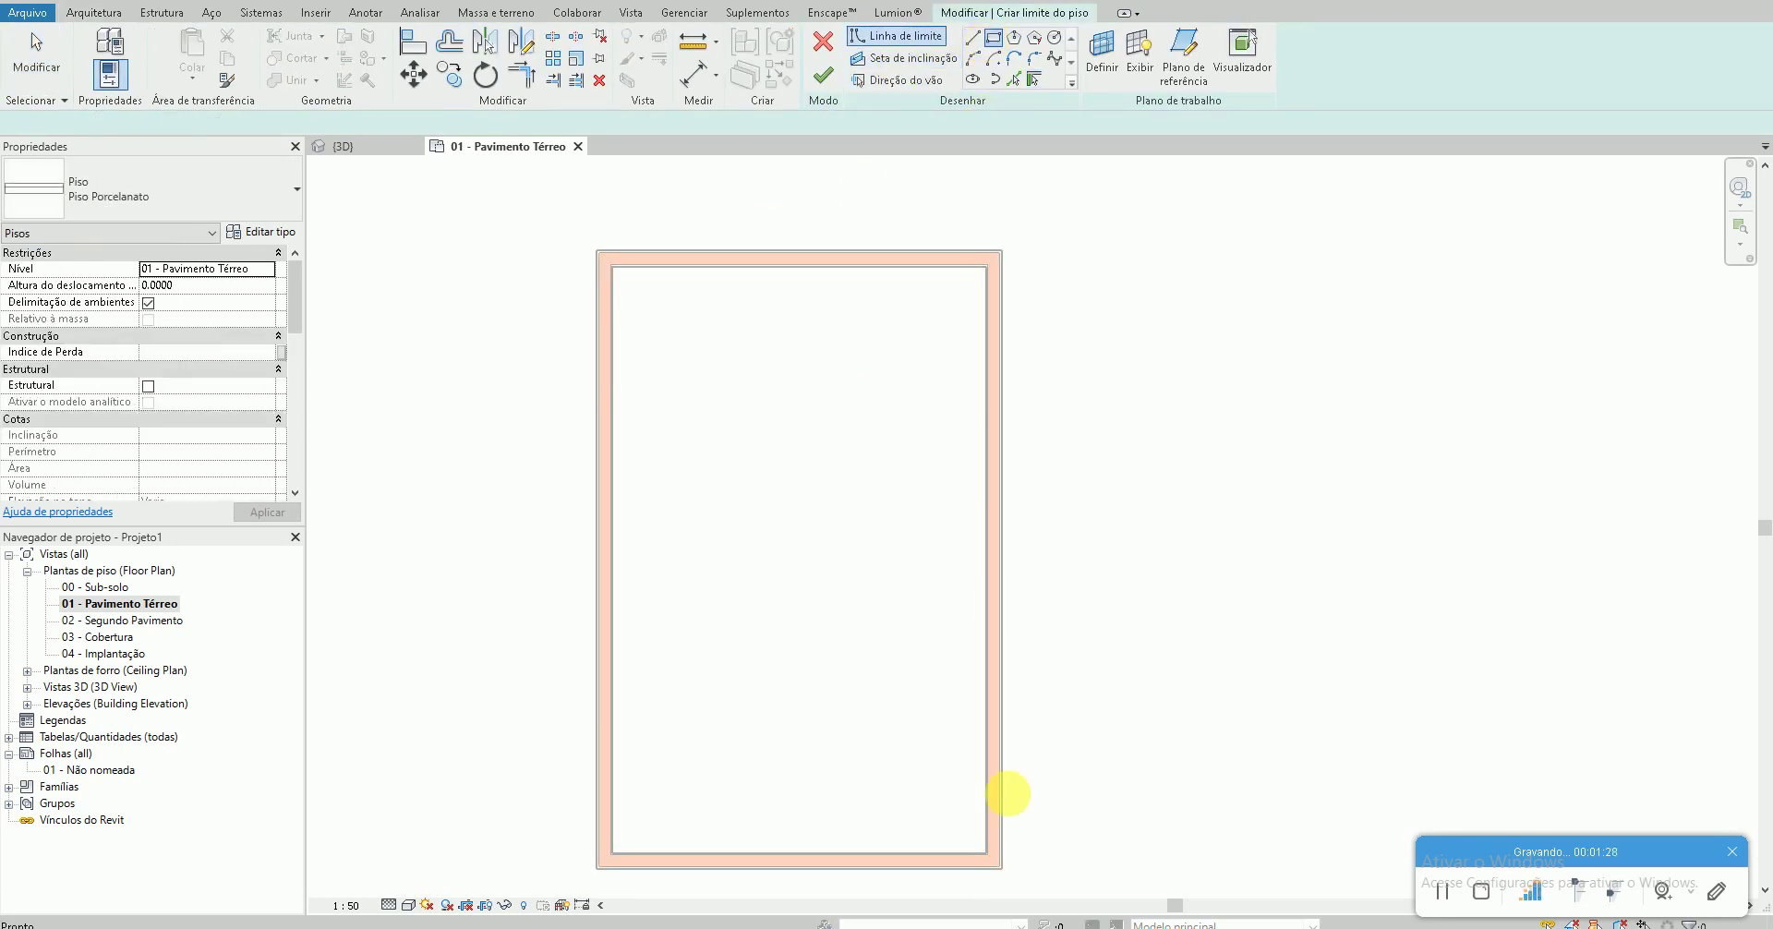
{"action": "left_click", "coordinate": [988, 854]}
{"action": "left_click", "coordinate": [612, 267]}
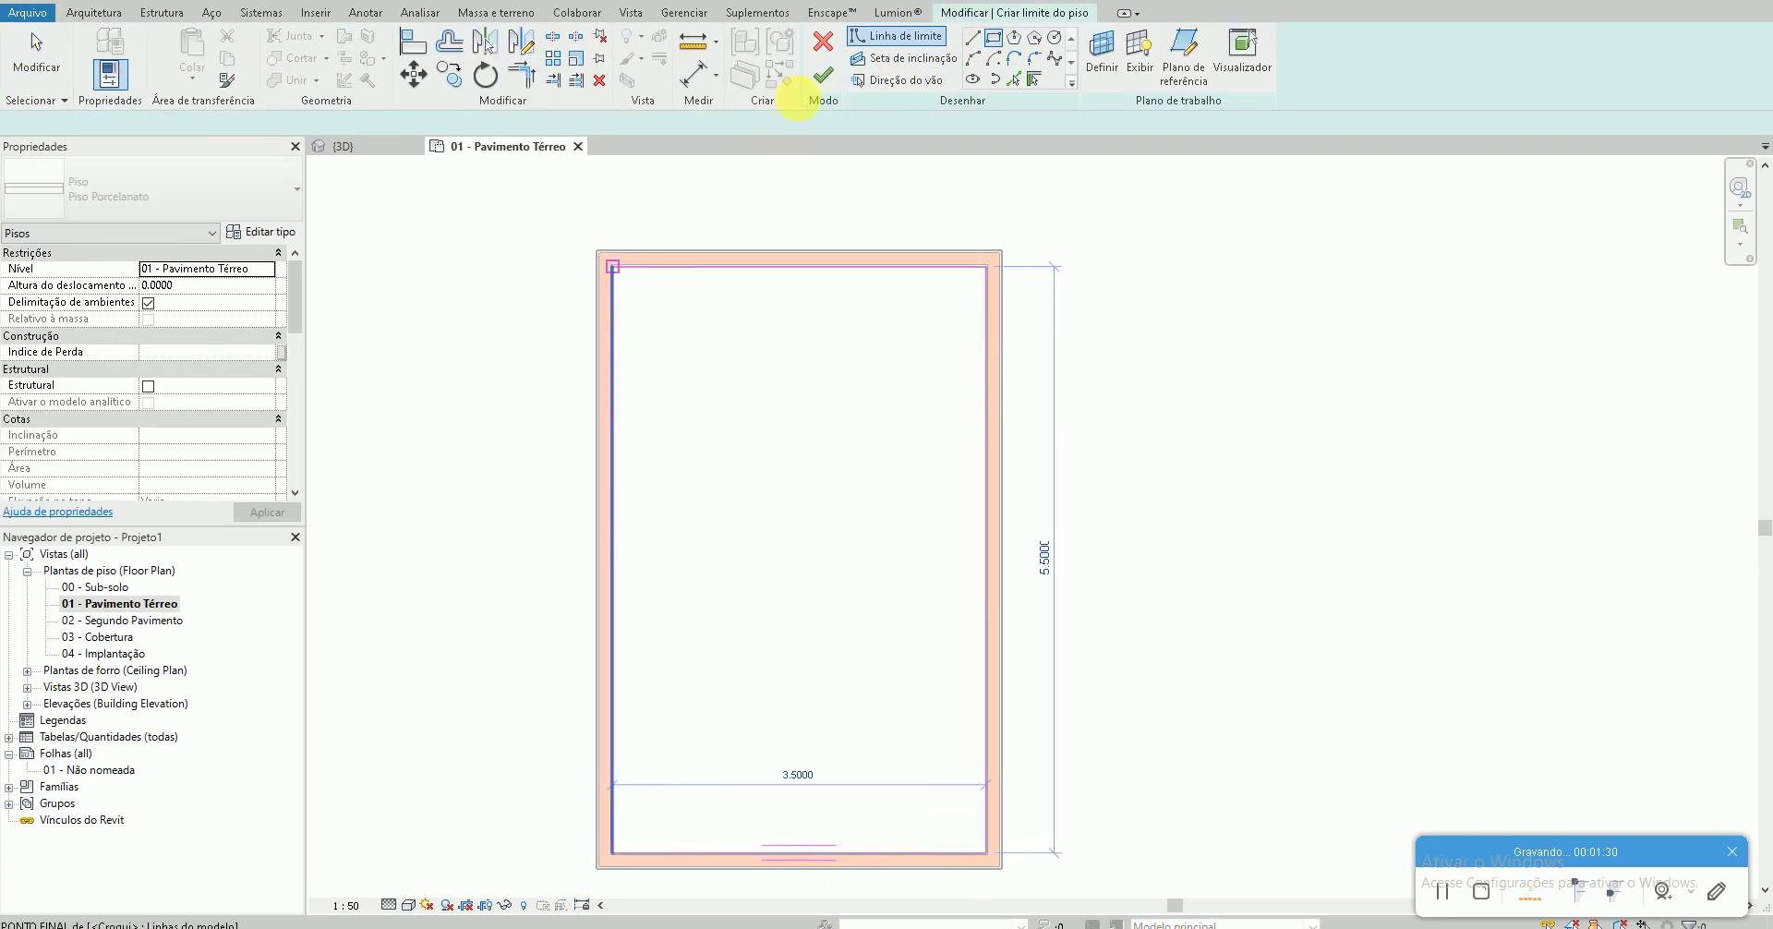
{"action": "left_click", "coordinate": [823, 74]}
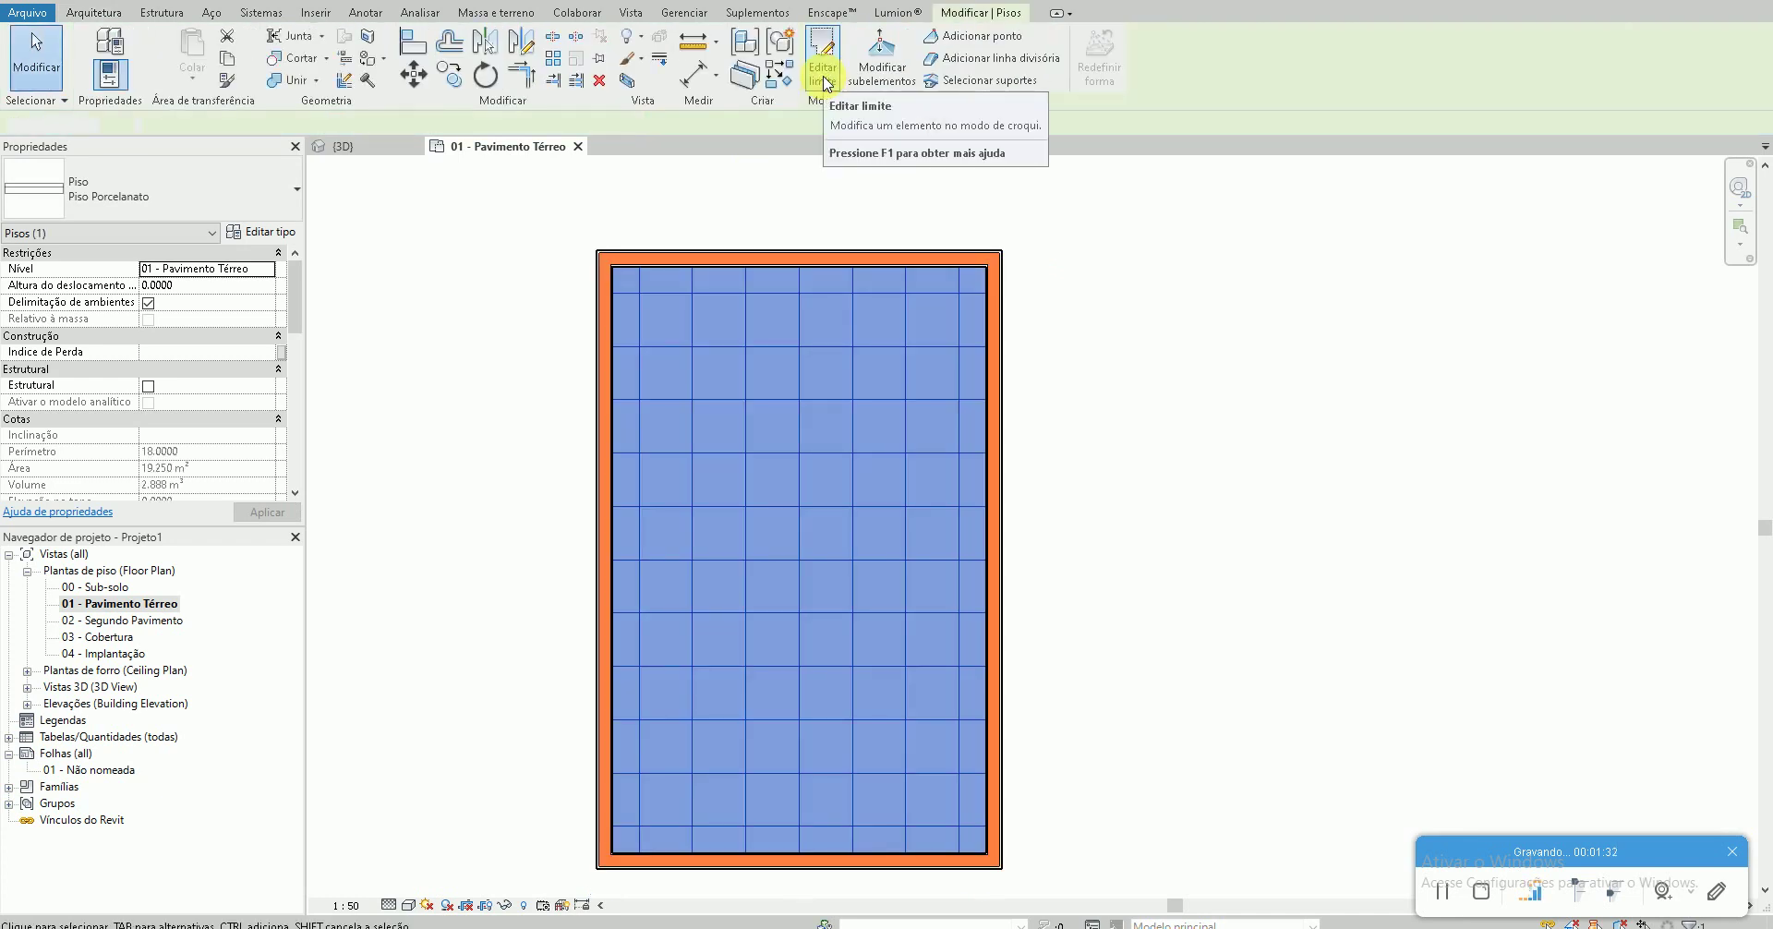
{"action": "key", "text": "Escape"}
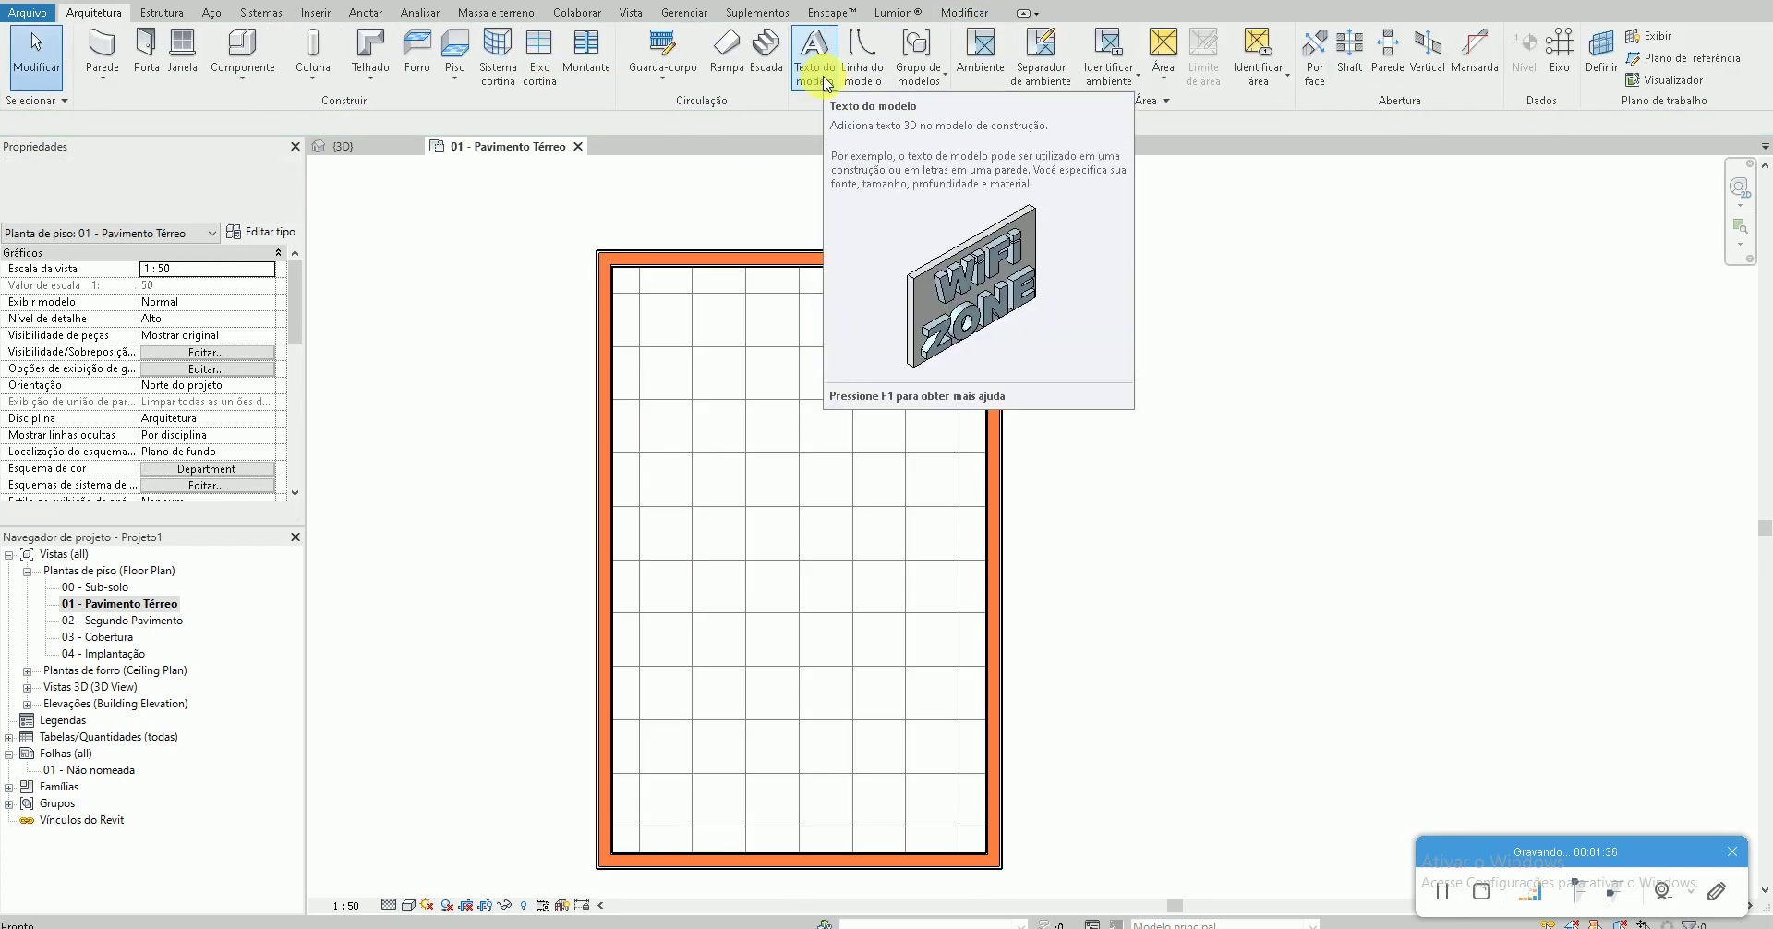
Place an M_Sliding with Trim 1,20 x 1,20/ 90 window in the top wall, then view it in 3D
{"action": "left_click", "coordinate": [180, 51]}
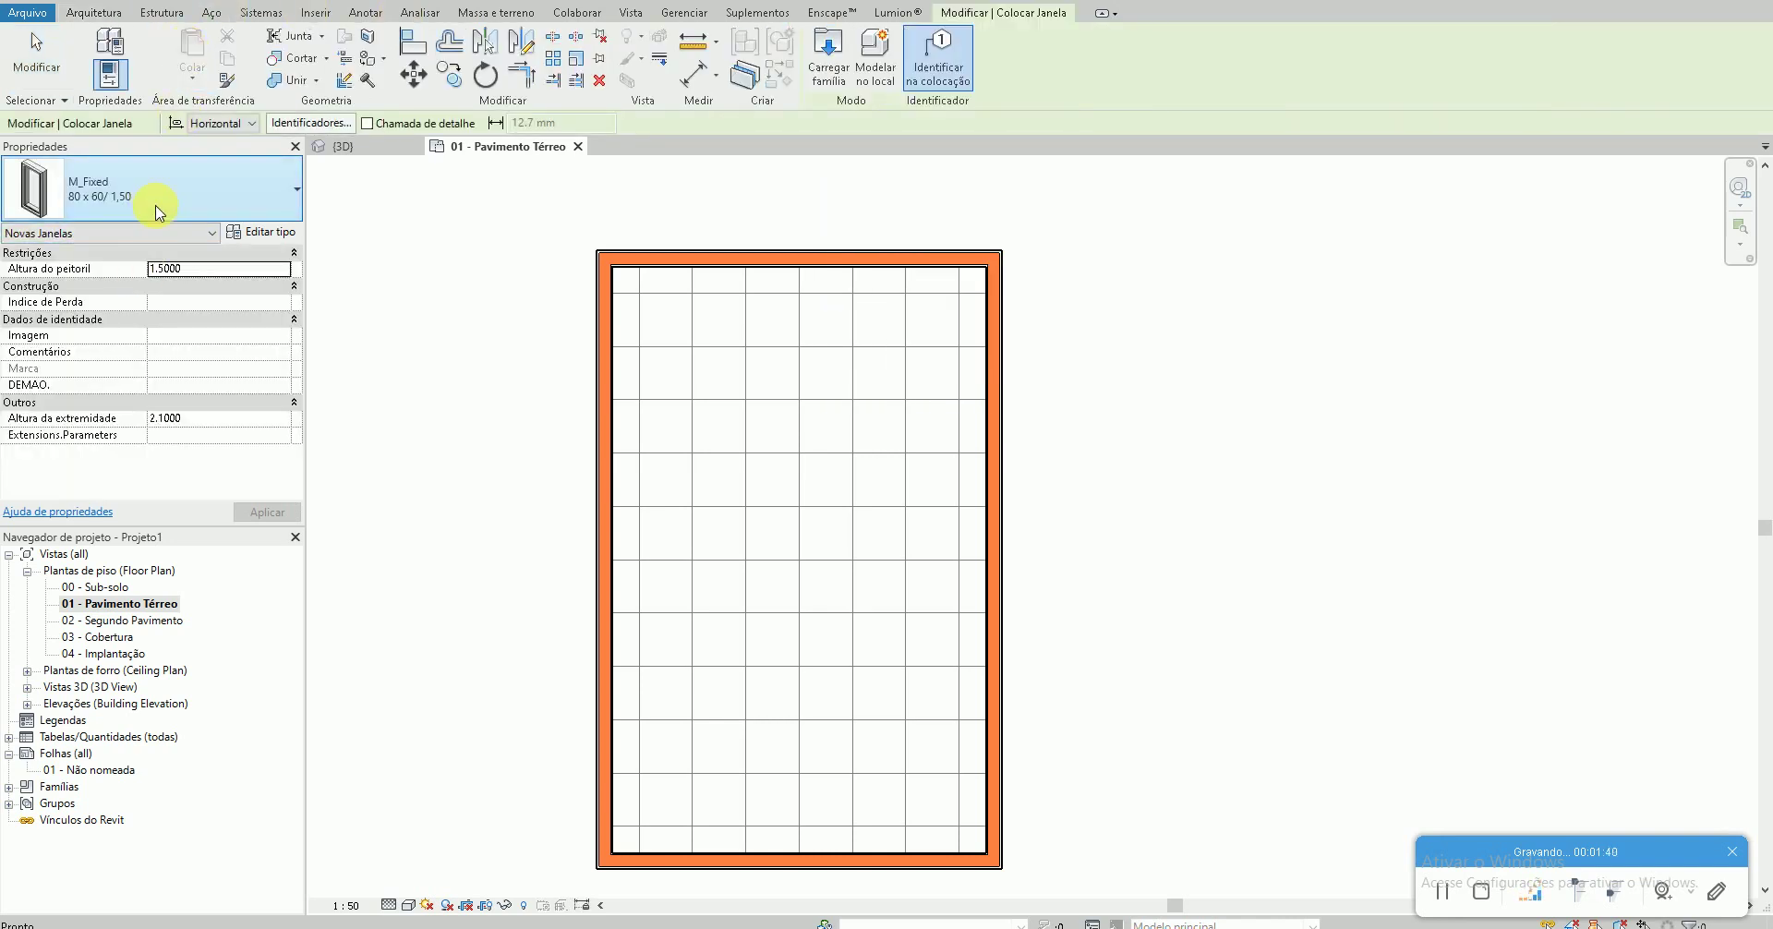
{"action": "left_click", "coordinate": [157, 203]}
{"action": "scroll", "coordinate": [184, 417], "scroll_direction": "down", "scroll_amount": 1}
{"action": "scroll", "coordinate": [157, 427], "scroll_direction": "down", "scroll_amount": 1}
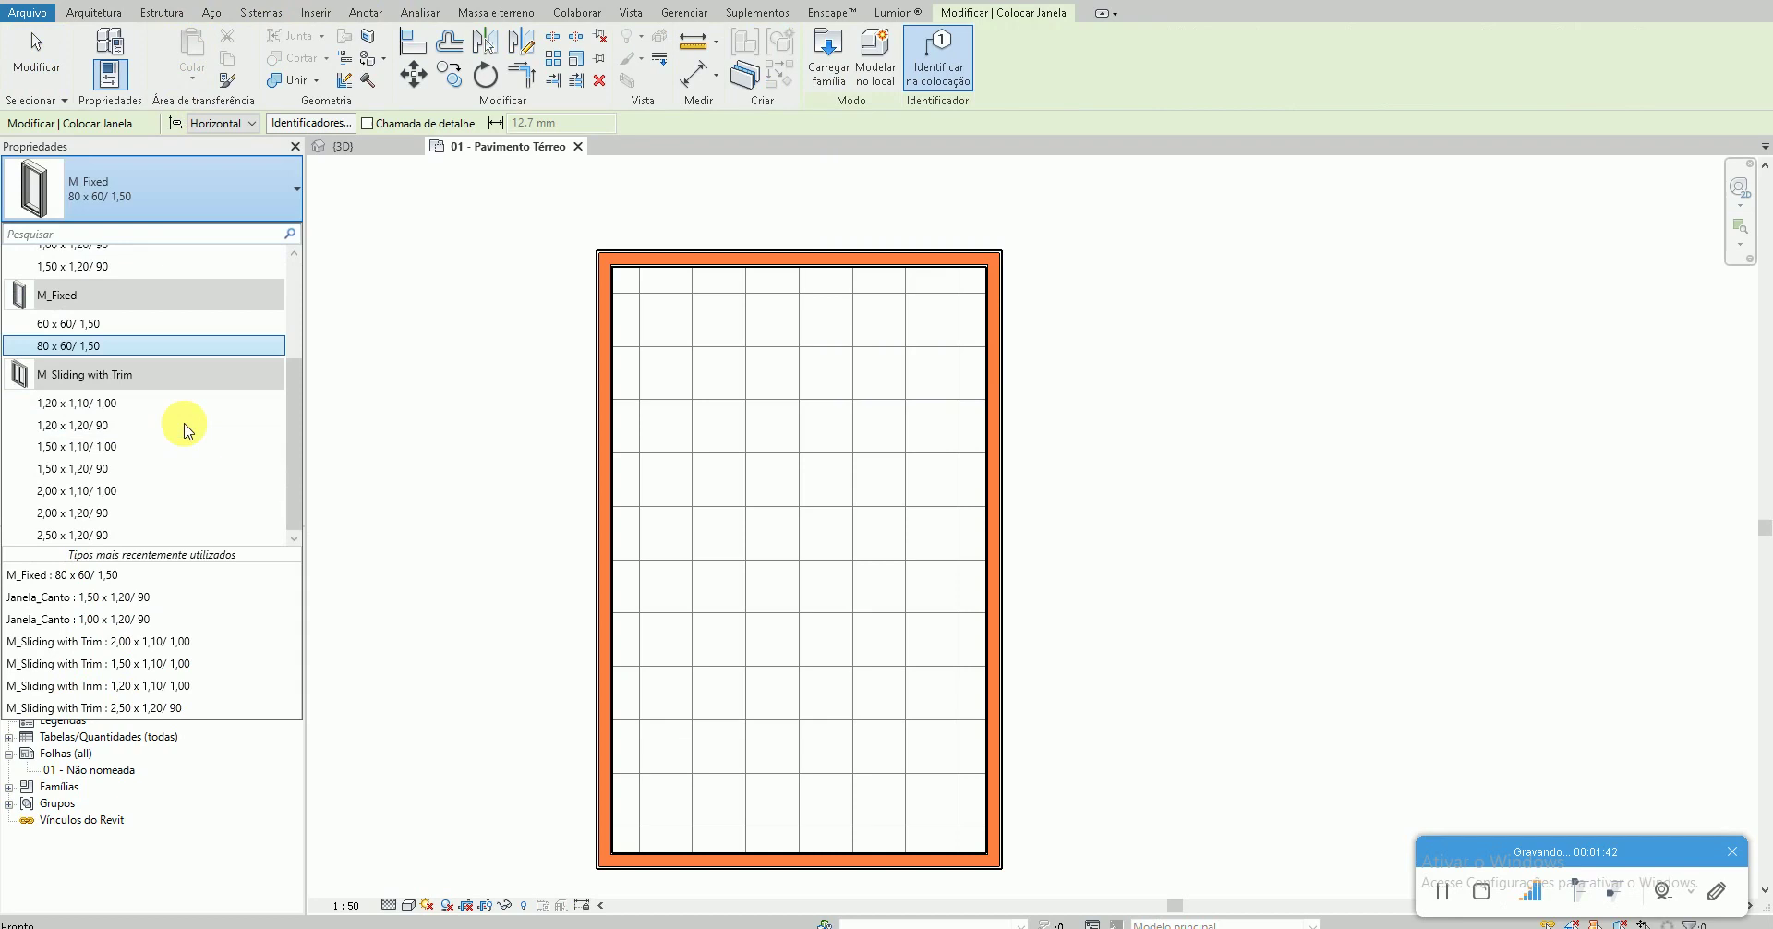
{"action": "left_click", "coordinate": [101, 435]}
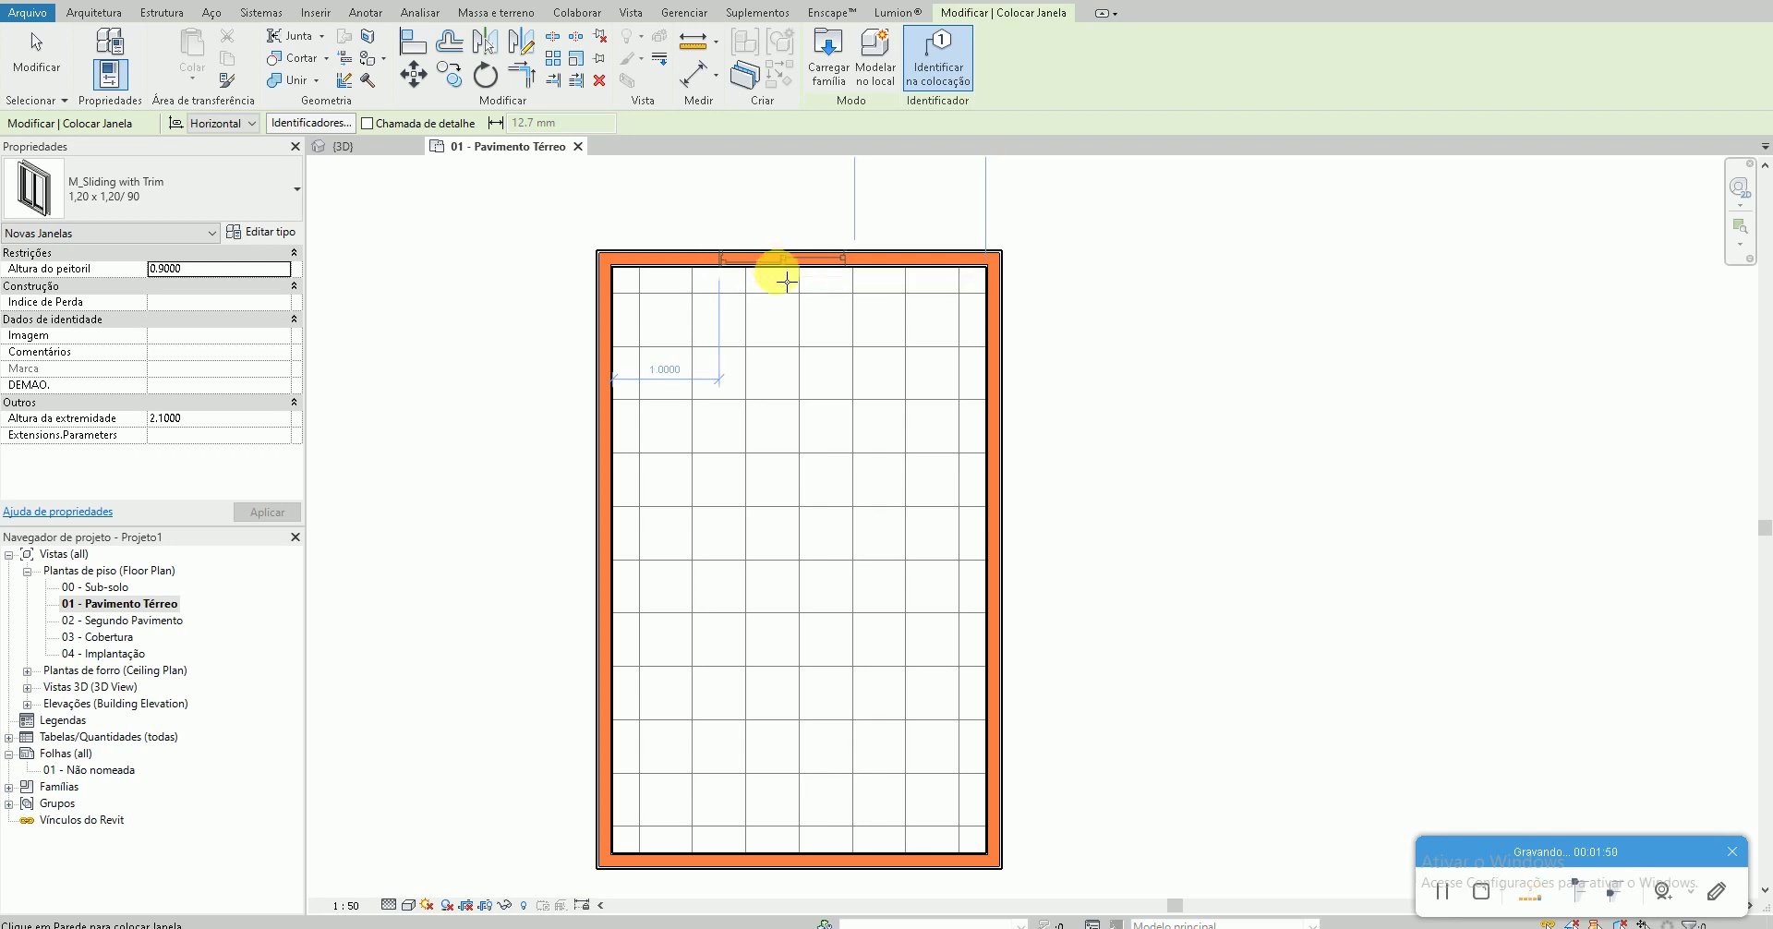
{"action": "left_click", "coordinate": [790, 280]}
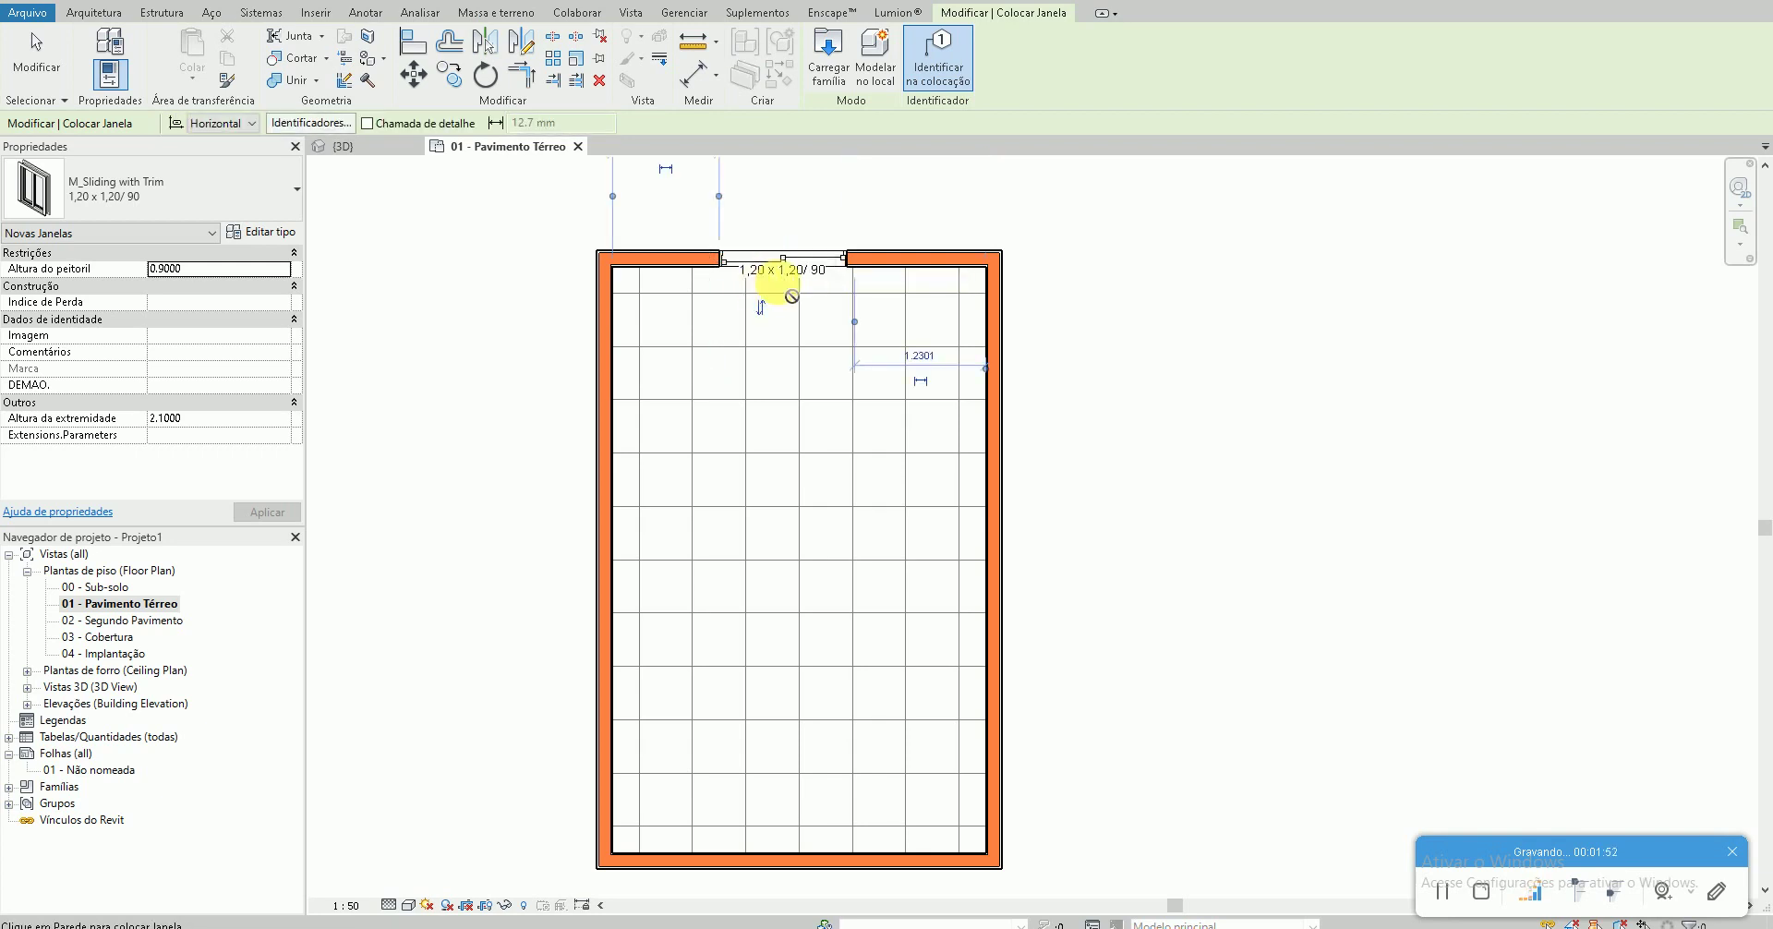
{"action": "key", "text": "Escape"}
{"action": "key", "text": "Escape"}
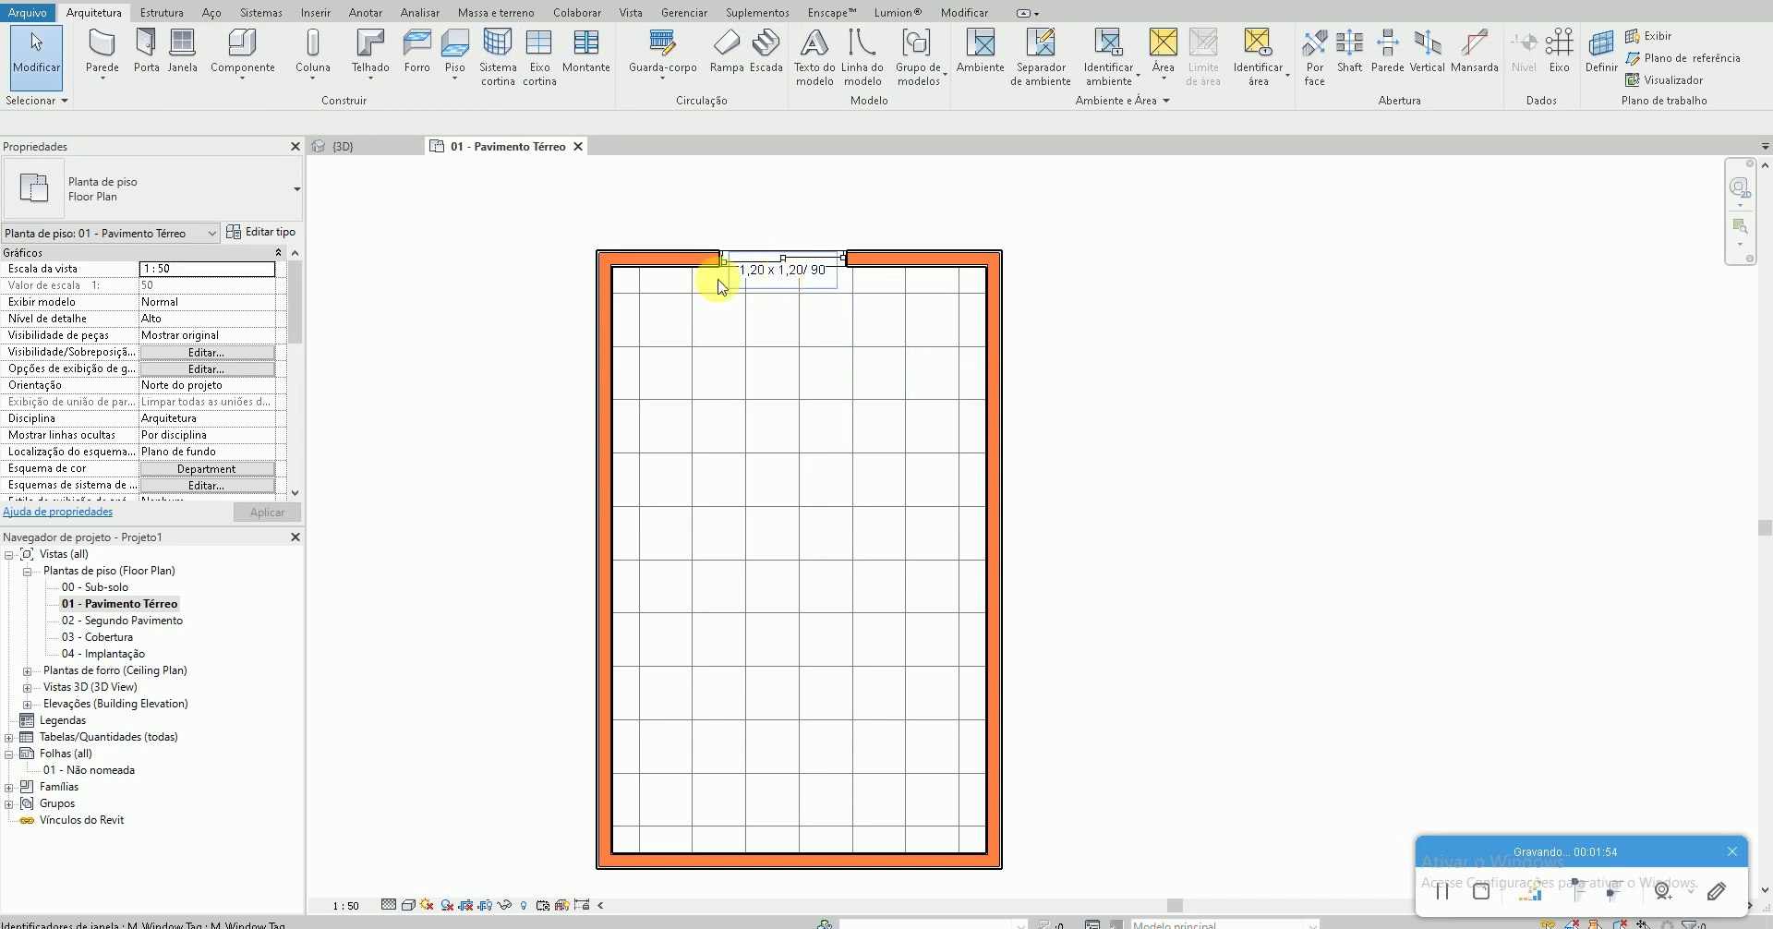
{"action": "scroll", "coordinate": [859, 256], "scroll_direction": "up", "scroll_amount": 1}
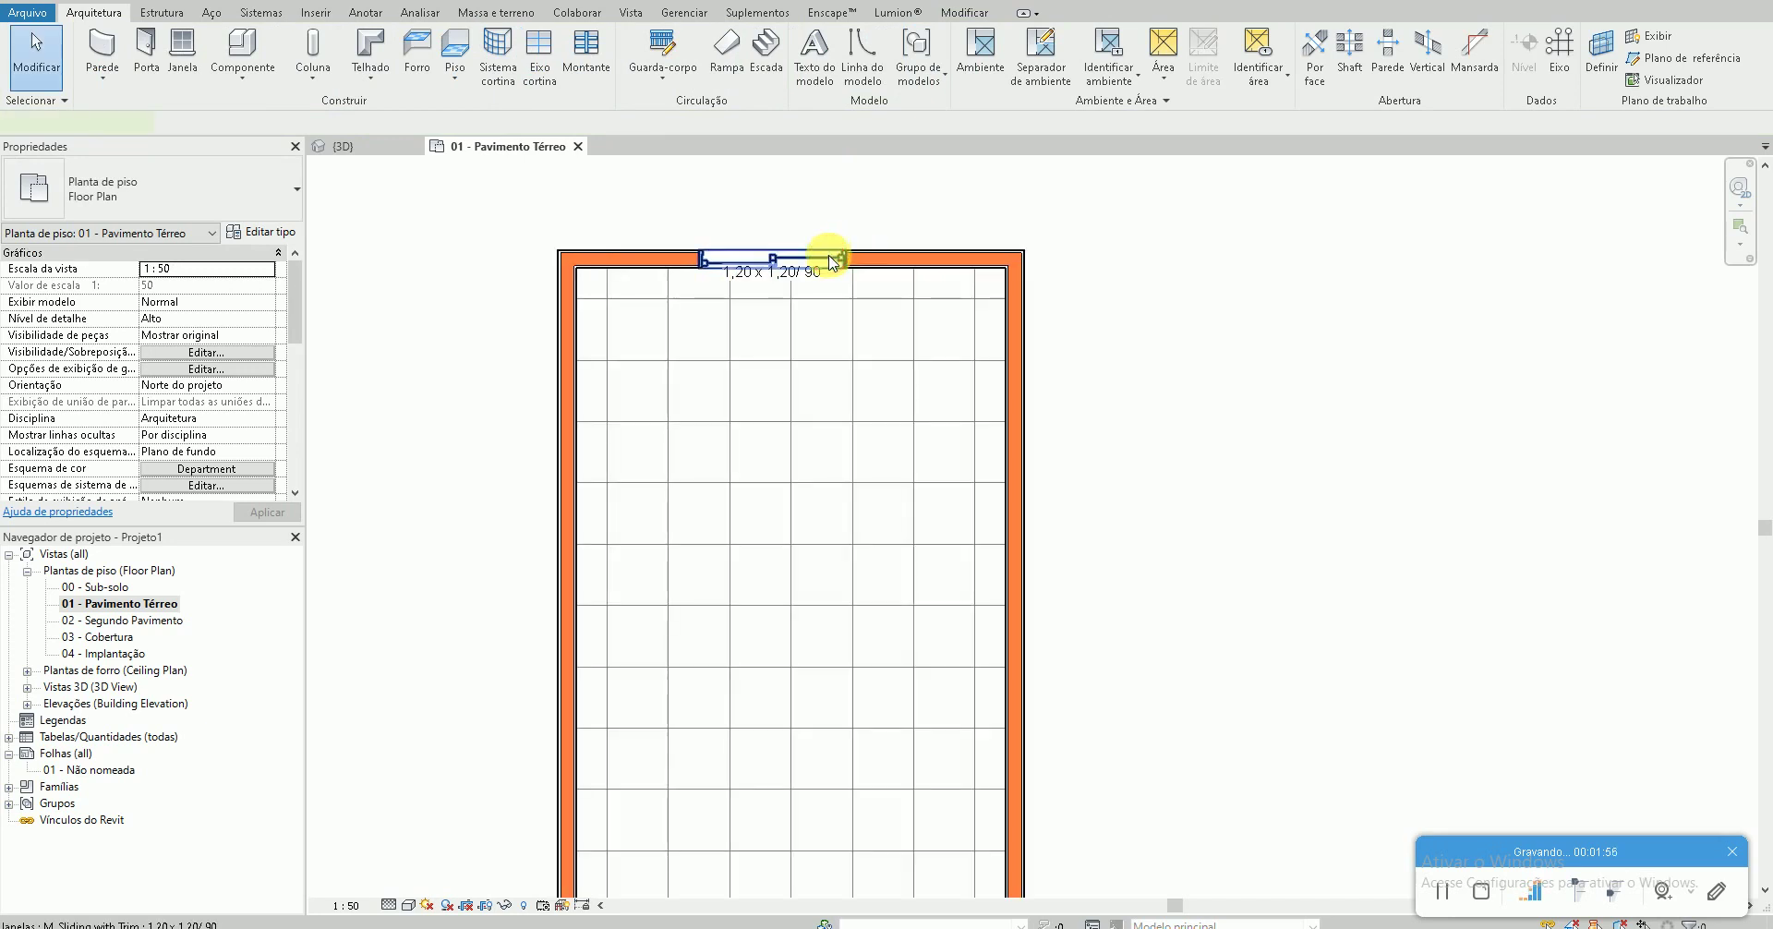
{"action": "left_click", "coordinate": [834, 257]}
{"action": "key", "text": "ctrl+Tab"}
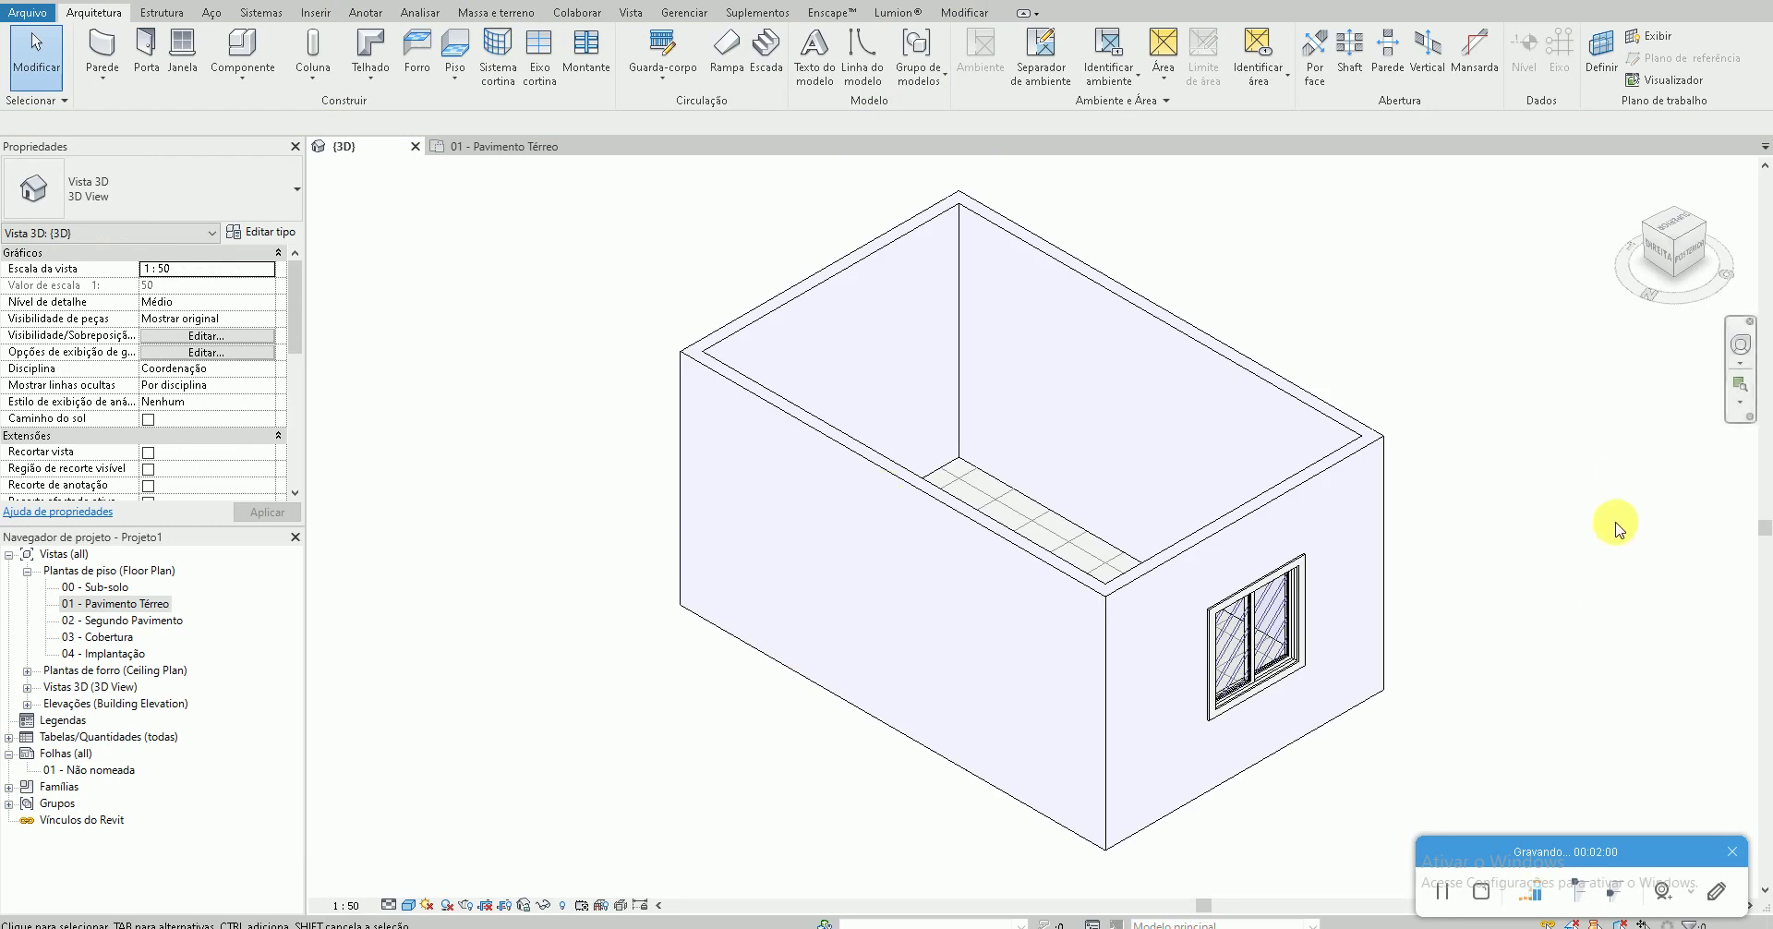
Duplicate the window type as '2,00 x 2,10' with height 2.10, sill height 0, width 2.00
{"action": "left_click", "coordinate": [1304, 621]}
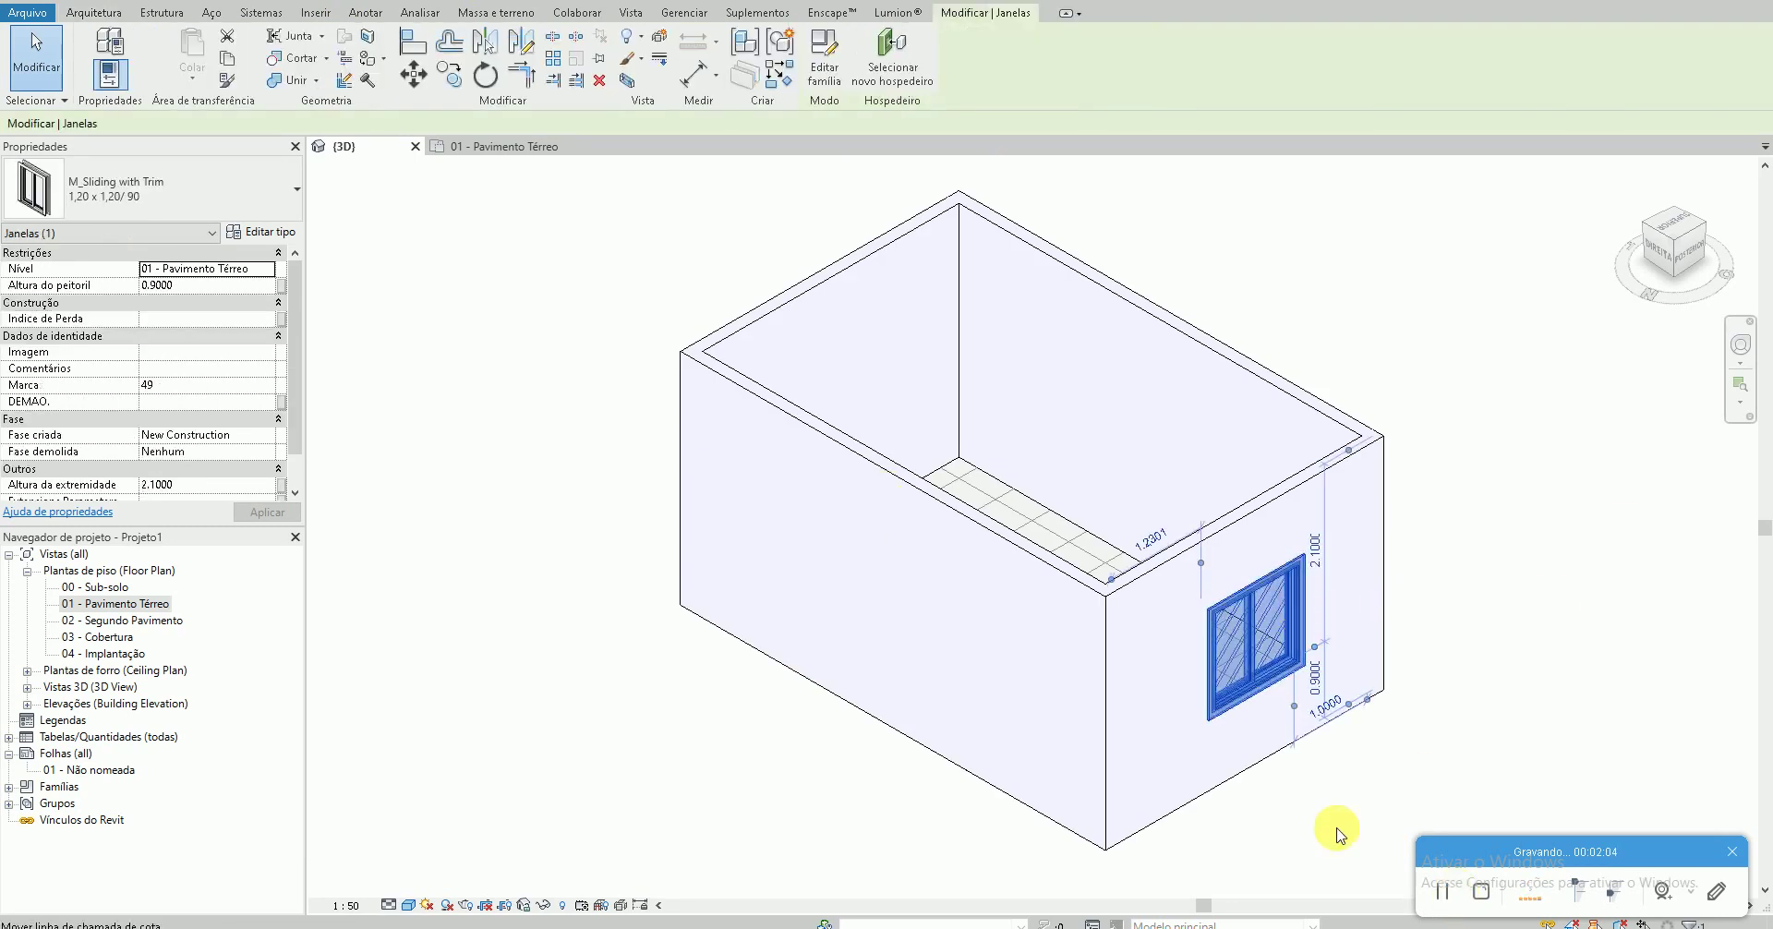
{"action": "left_click", "coordinate": [271, 237]}
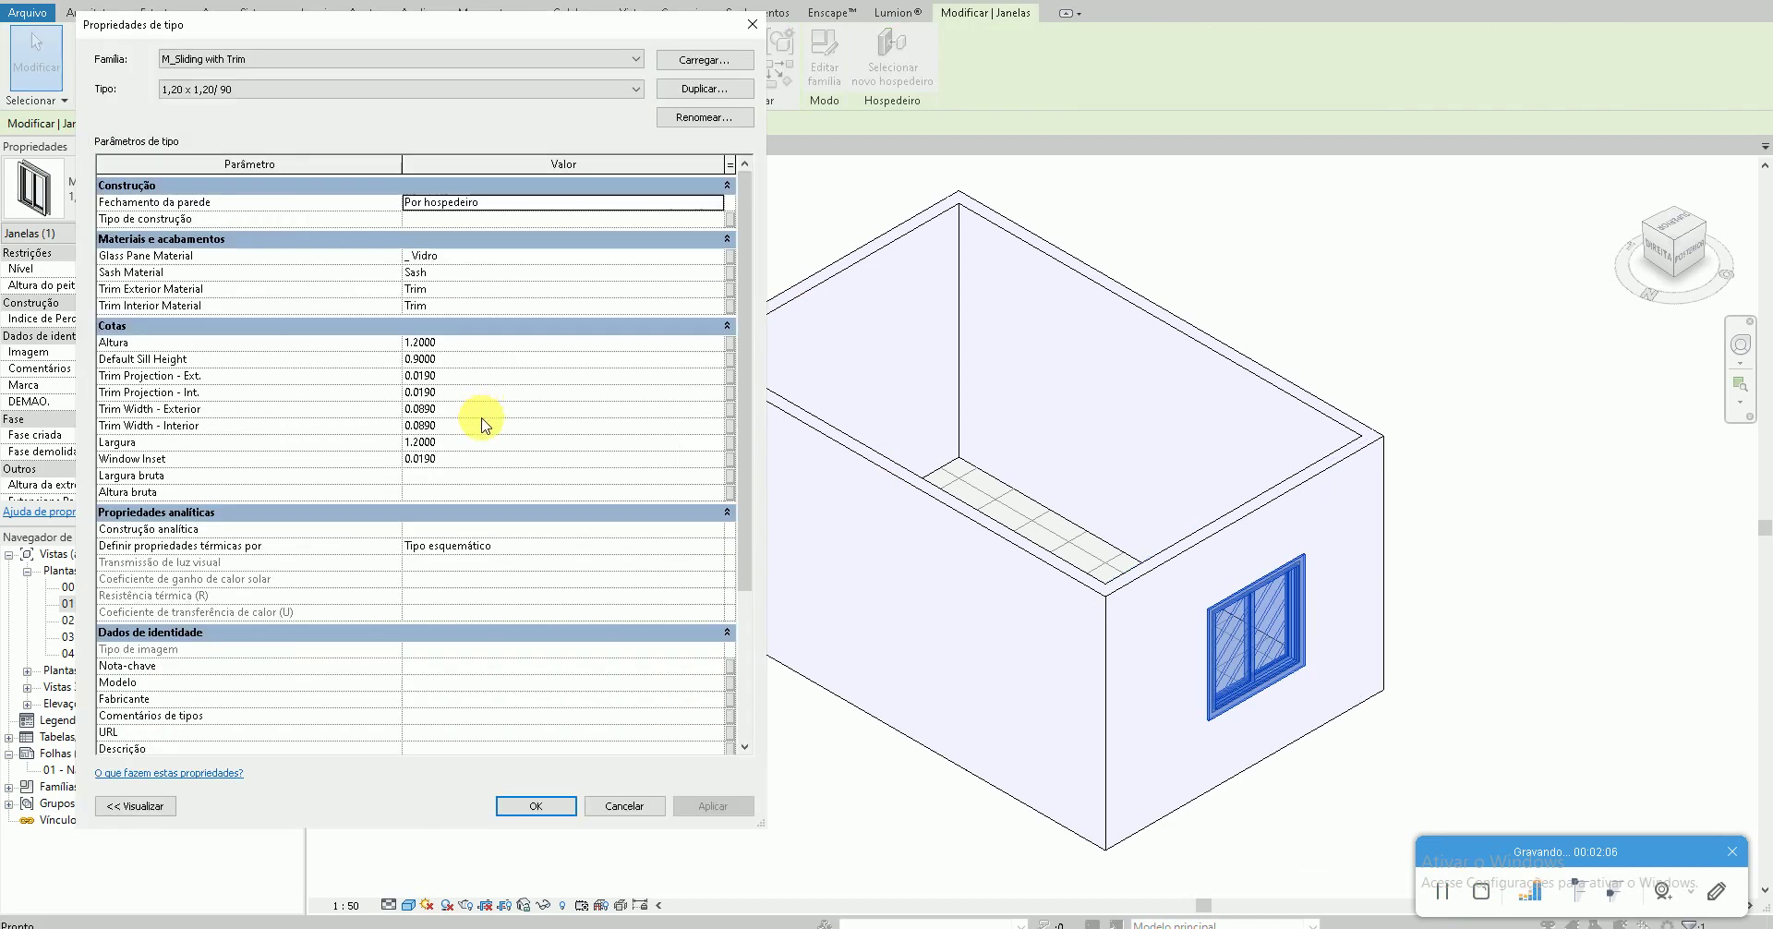
{"action": "left_click", "coordinate": [699, 89]}
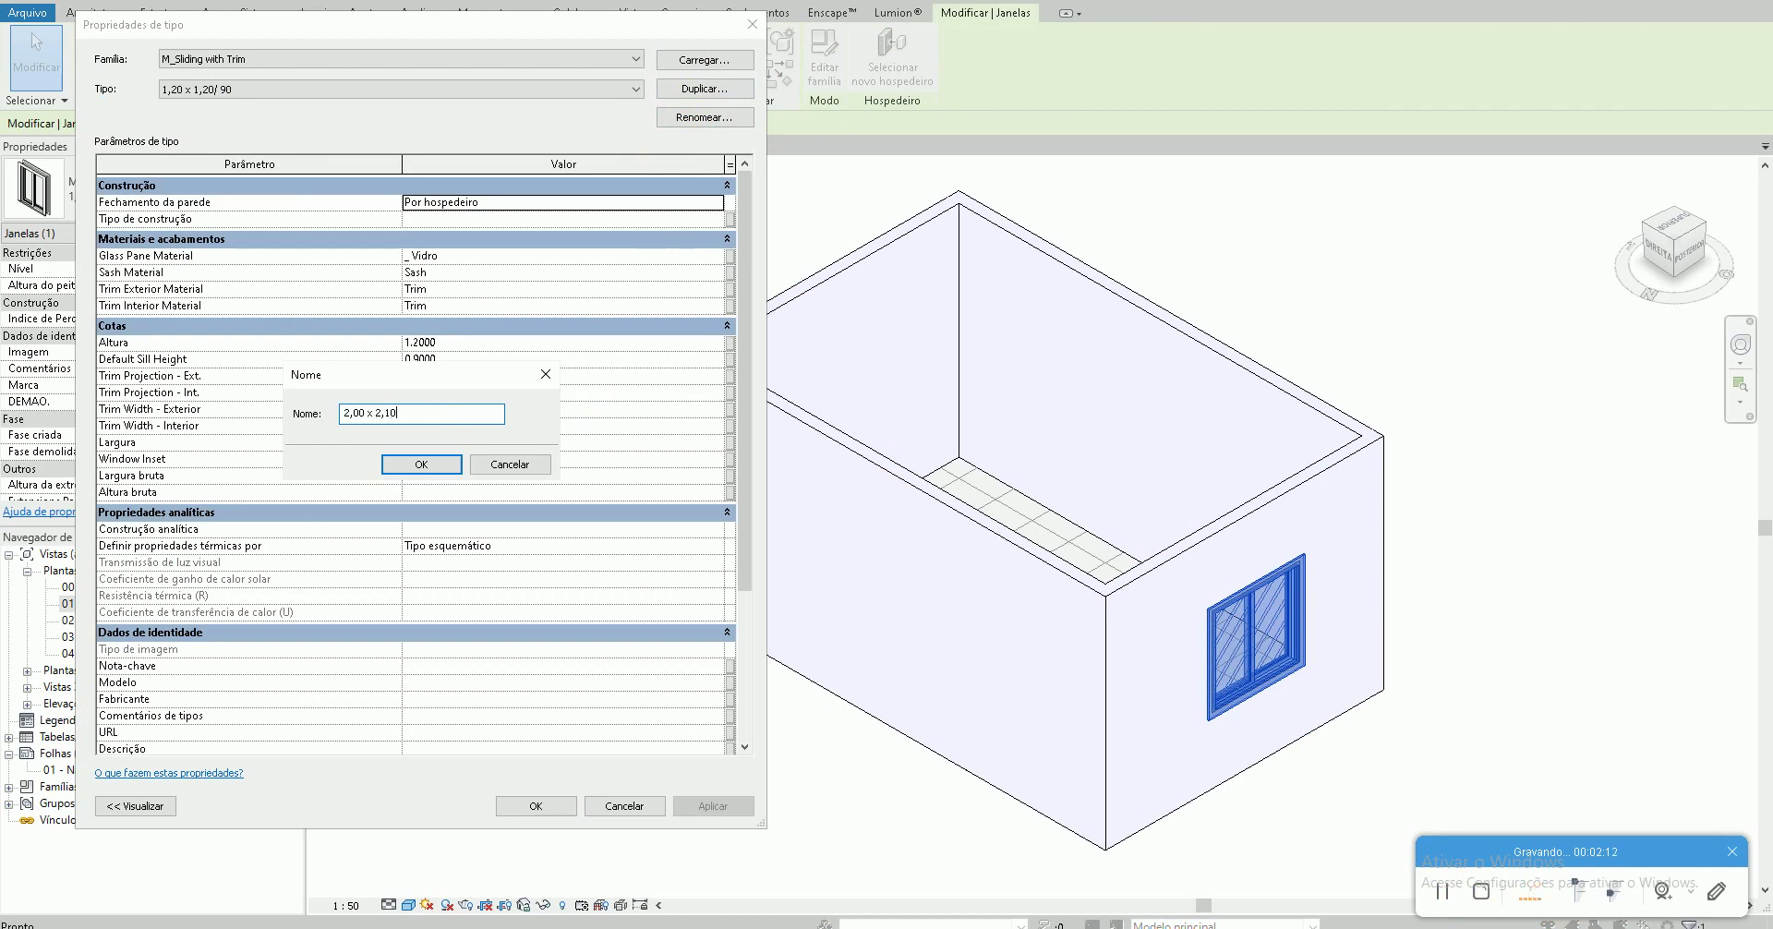
{"action": "key", "text": "Return"}
{"action": "left_click", "coordinate": [490, 342]}
{"action": "left_click", "coordinate": [497, 344]}
{"action": "type", "text": "2.1"}
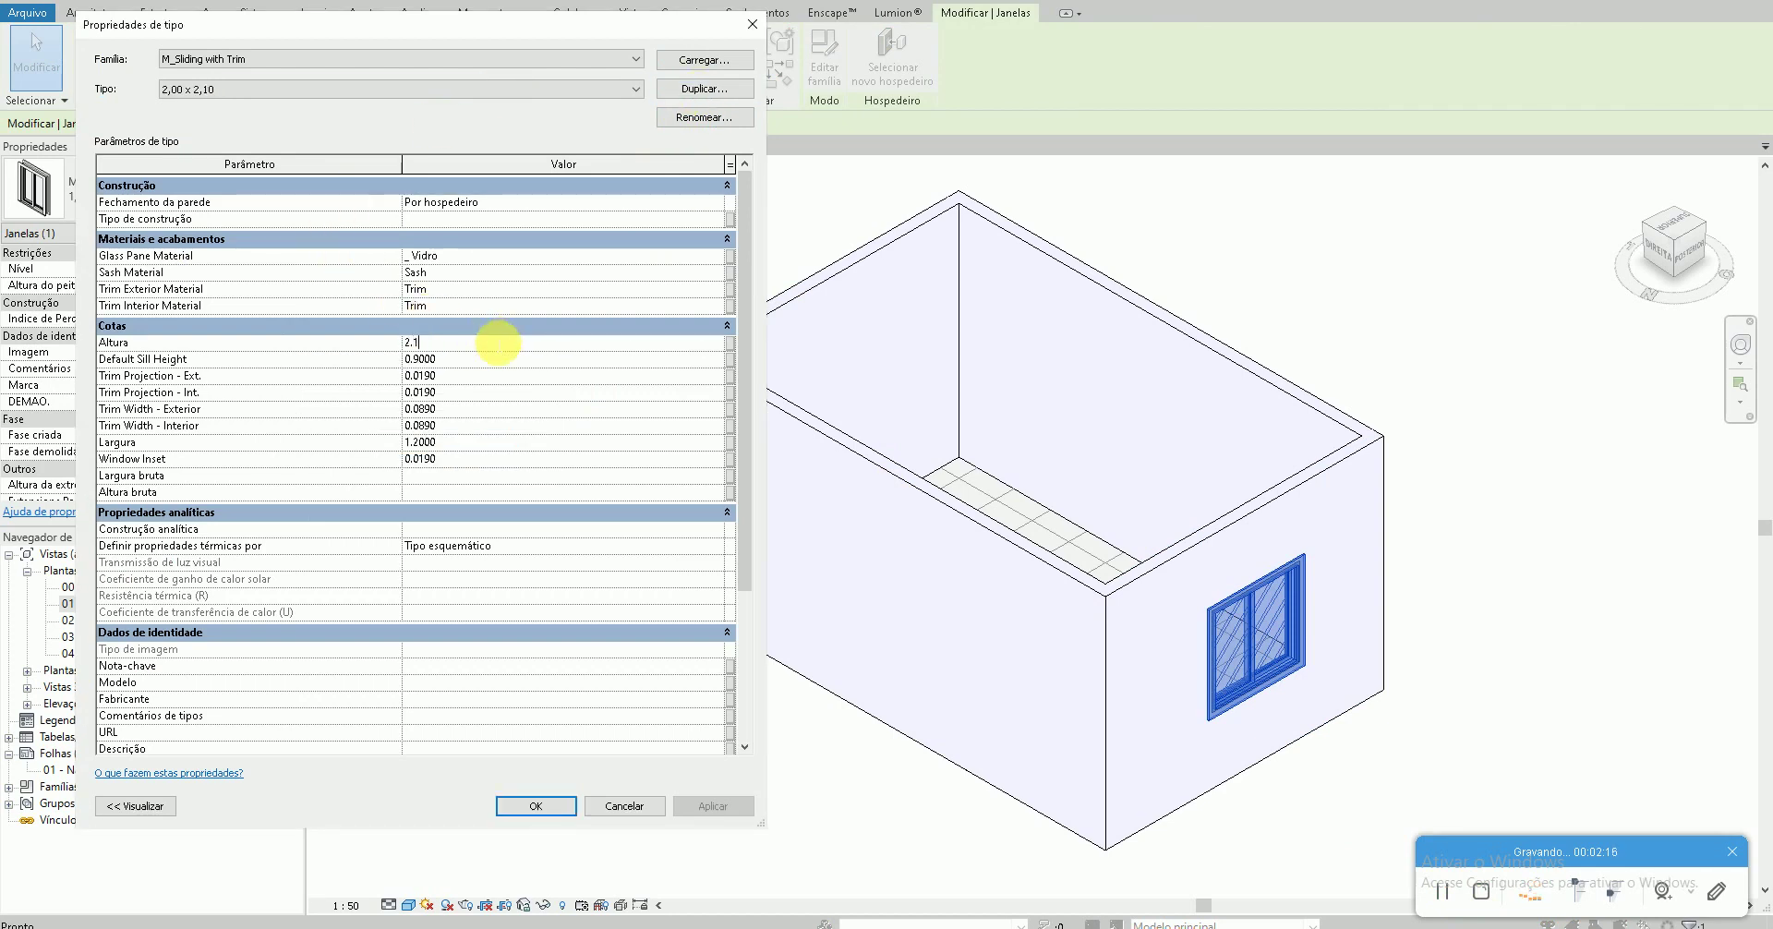
{"action": "left_click", "coordinate": [487, 359]}
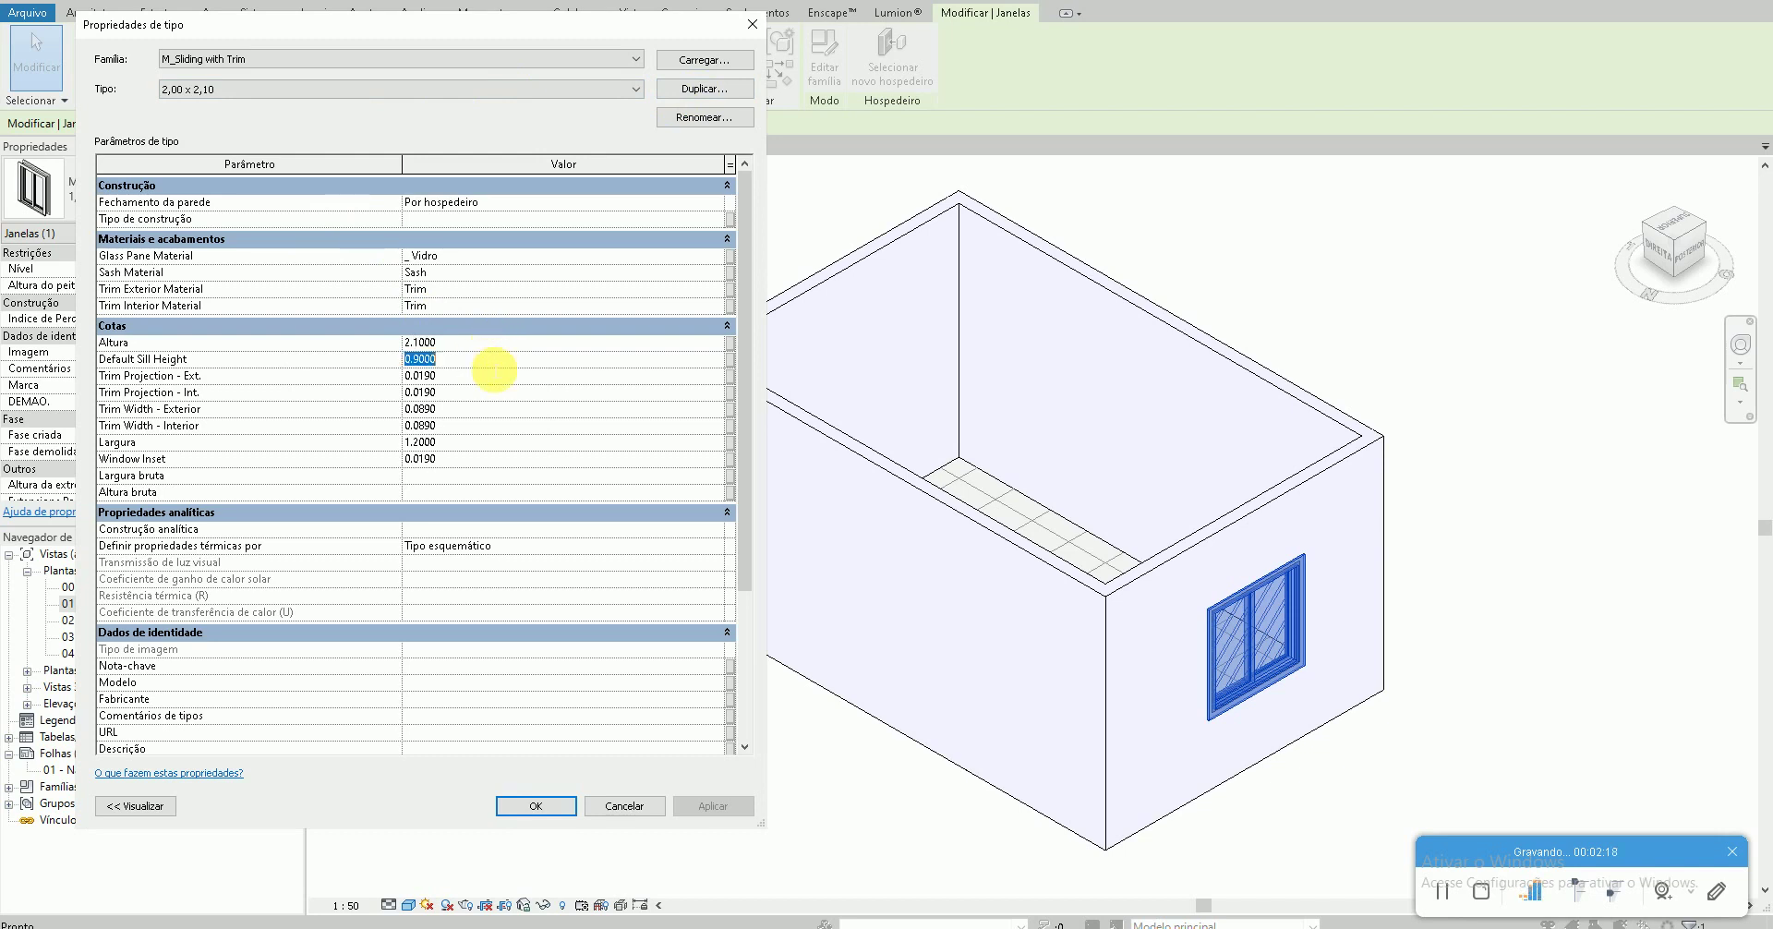
{"action": "type", "text": "0"}
{"action": "left_click", "coordinate": [519, 443]}
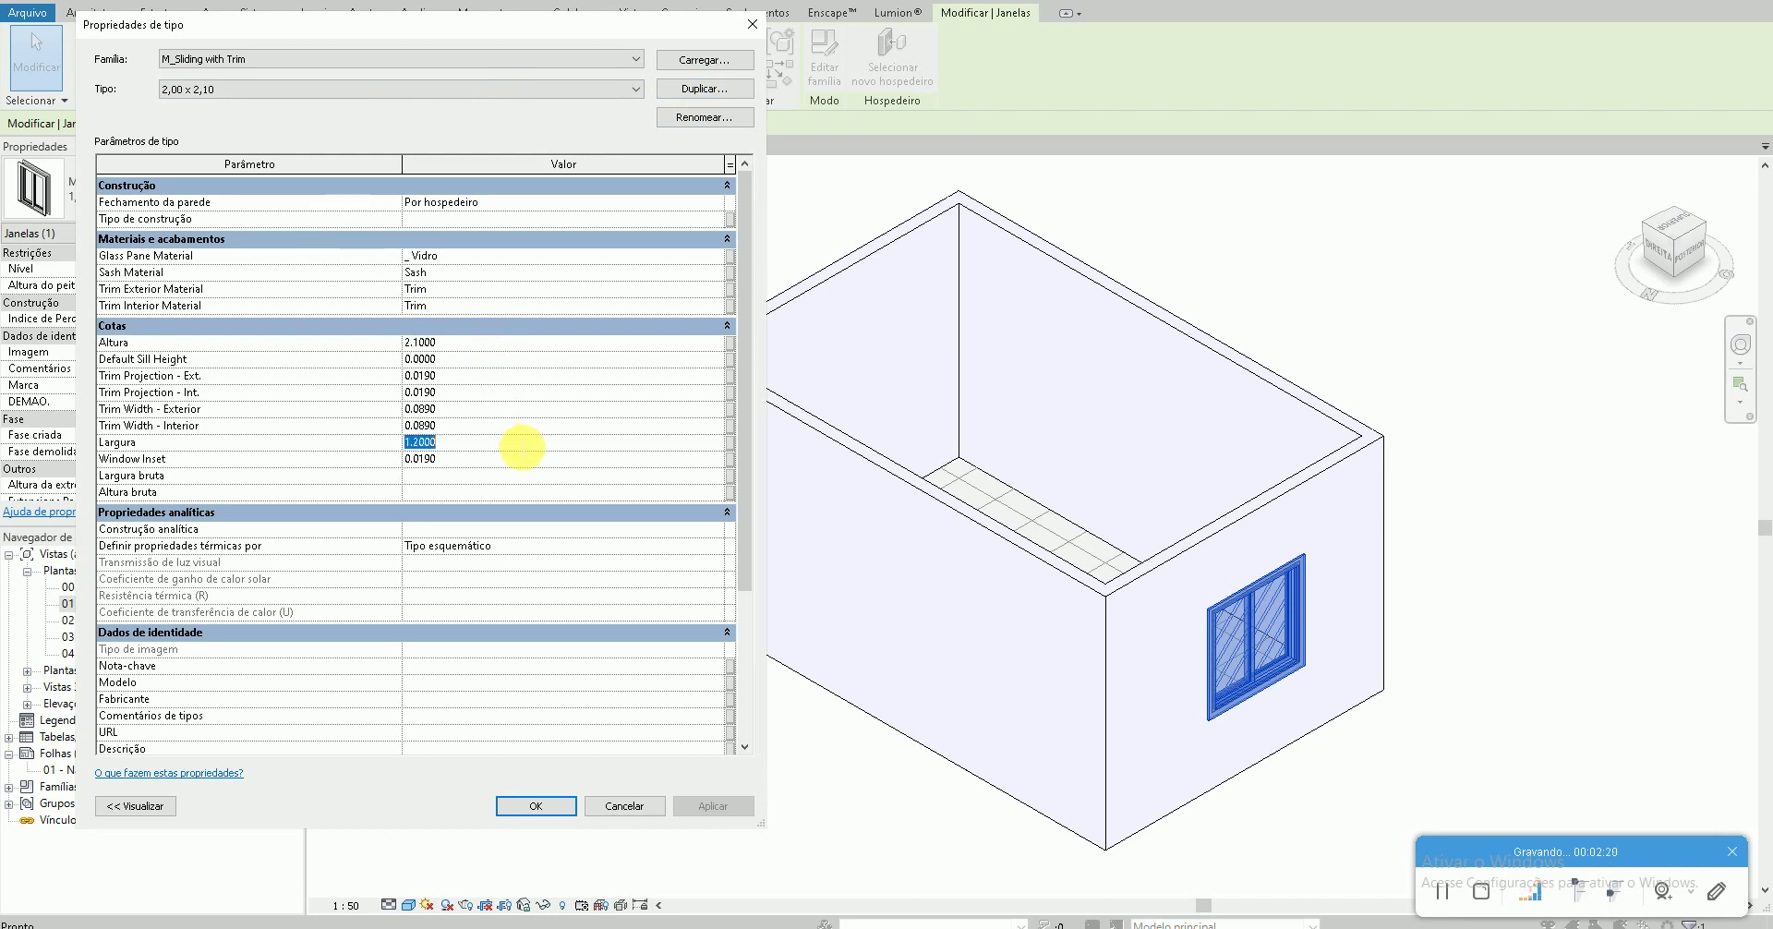
{"action": "type", "text": "2"}
{"action": "left_click", "coordinate": [552, 807]}
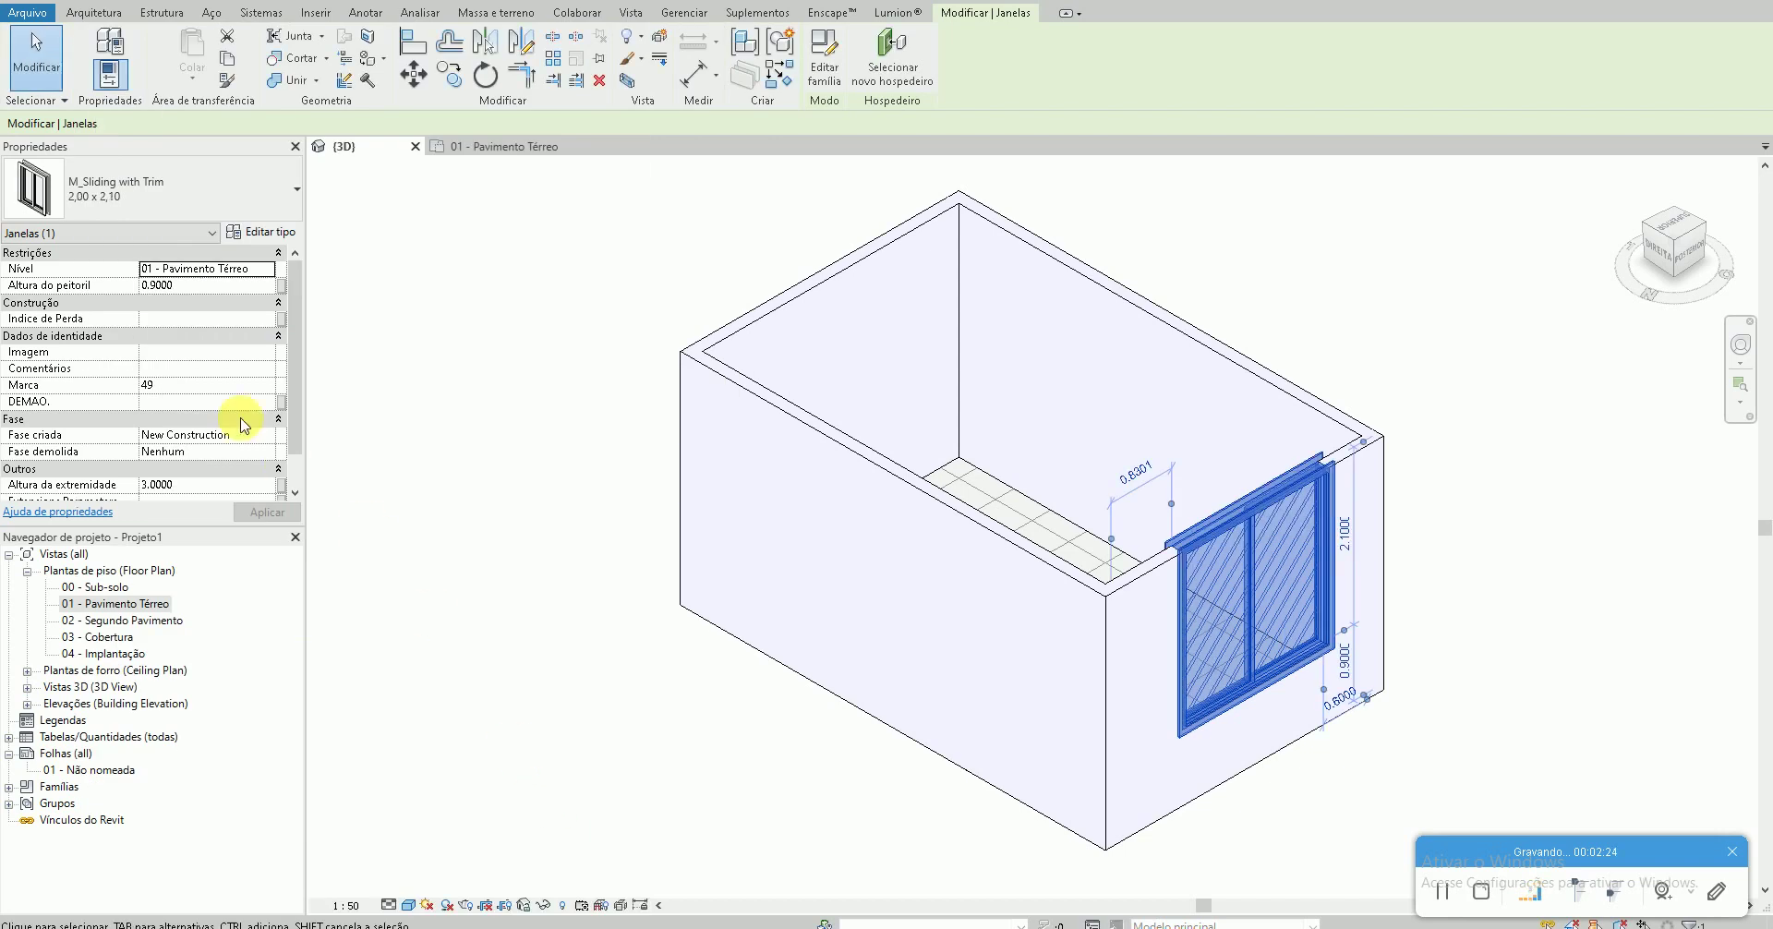
Set the window's sill height to 0, then open the M_Sliding with Trim family for editing
{"action": "left_click", "coordinate": [208, 287]}
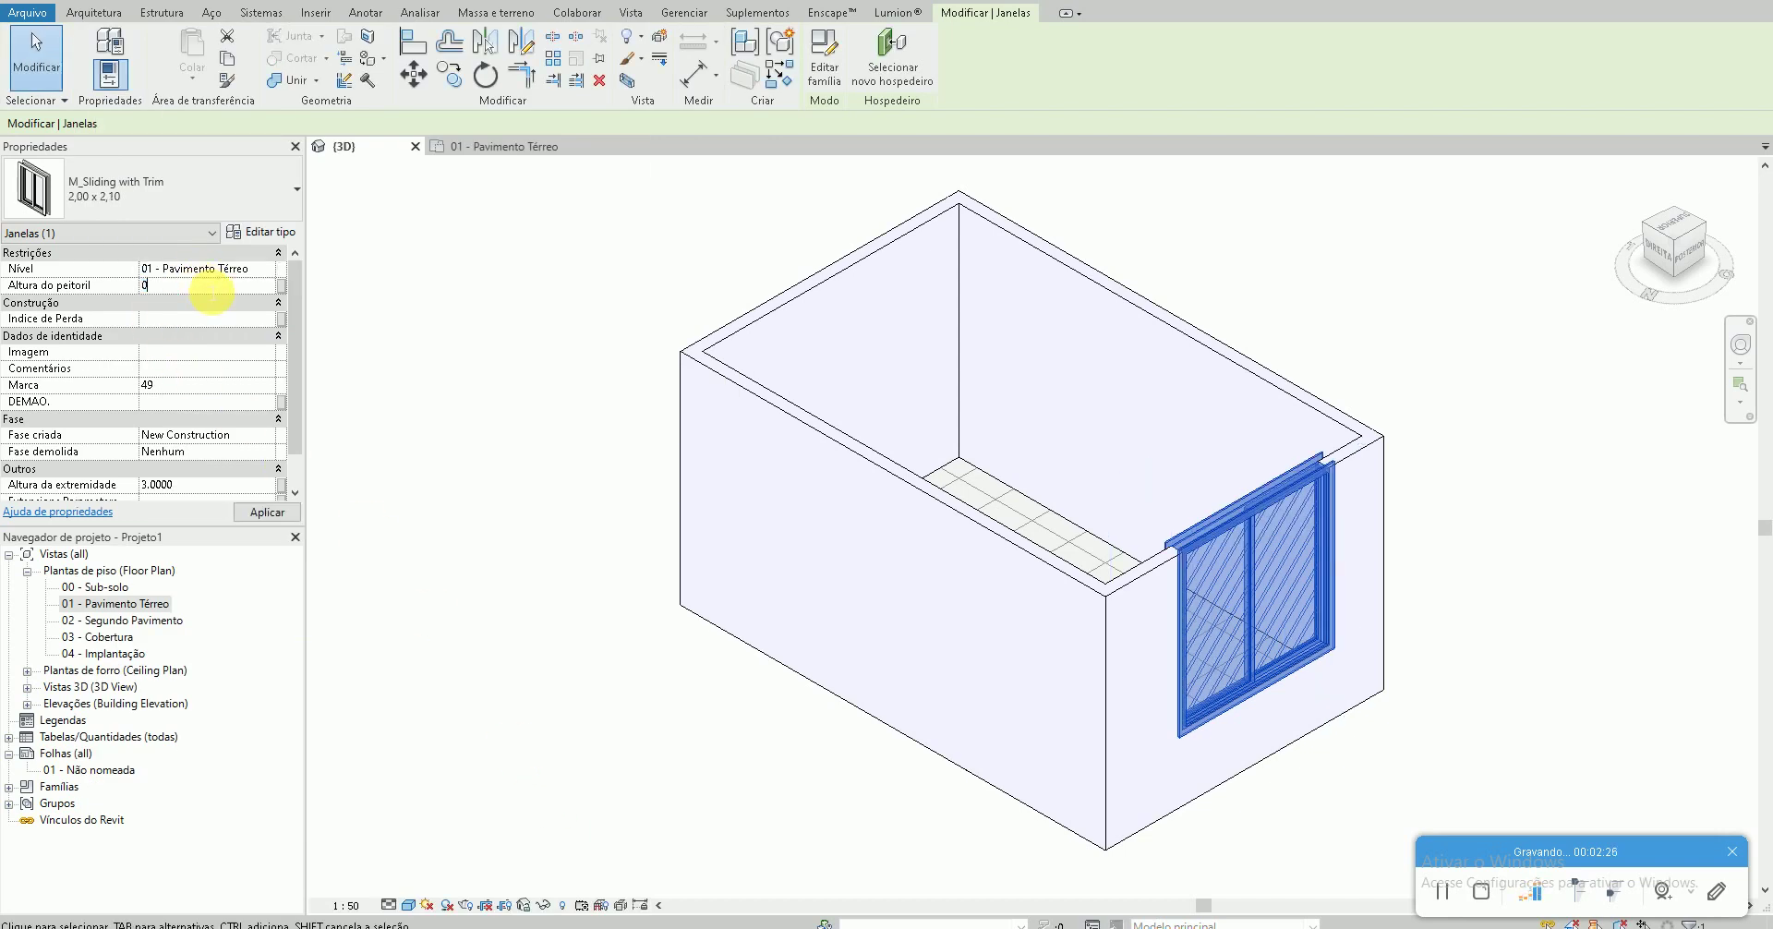
{"action": "left_click", "coordinate": [719, 706]}
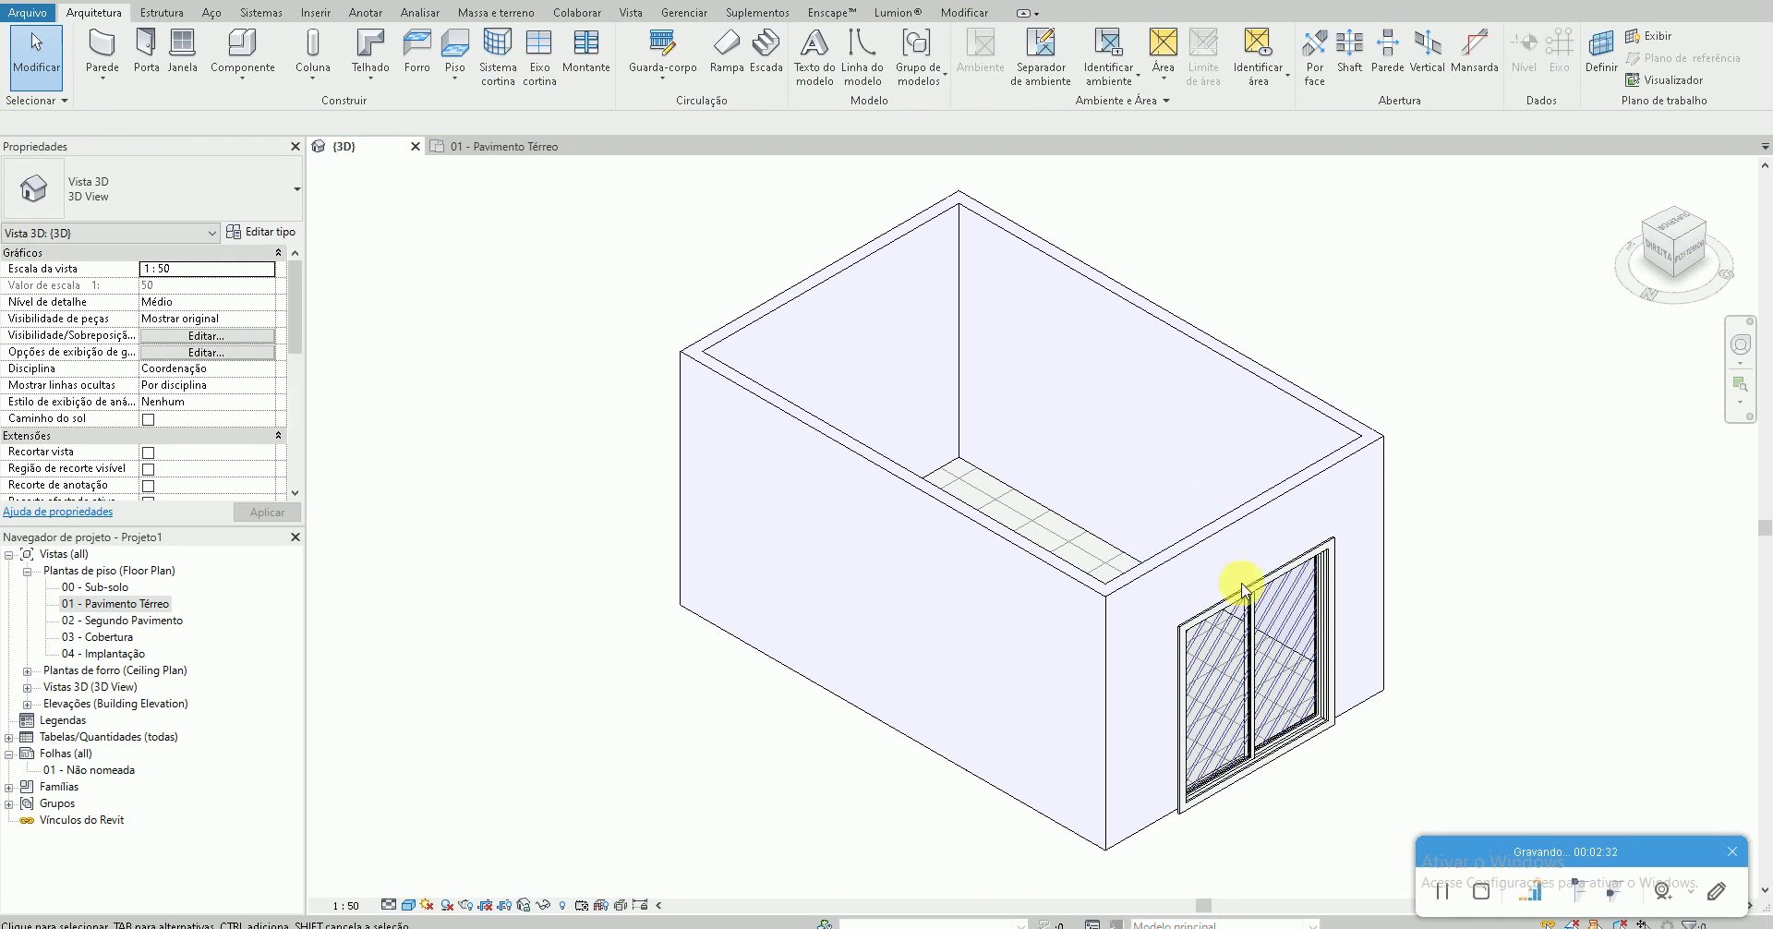
{"action": "left_click", "coordinate": [1278, 571]}
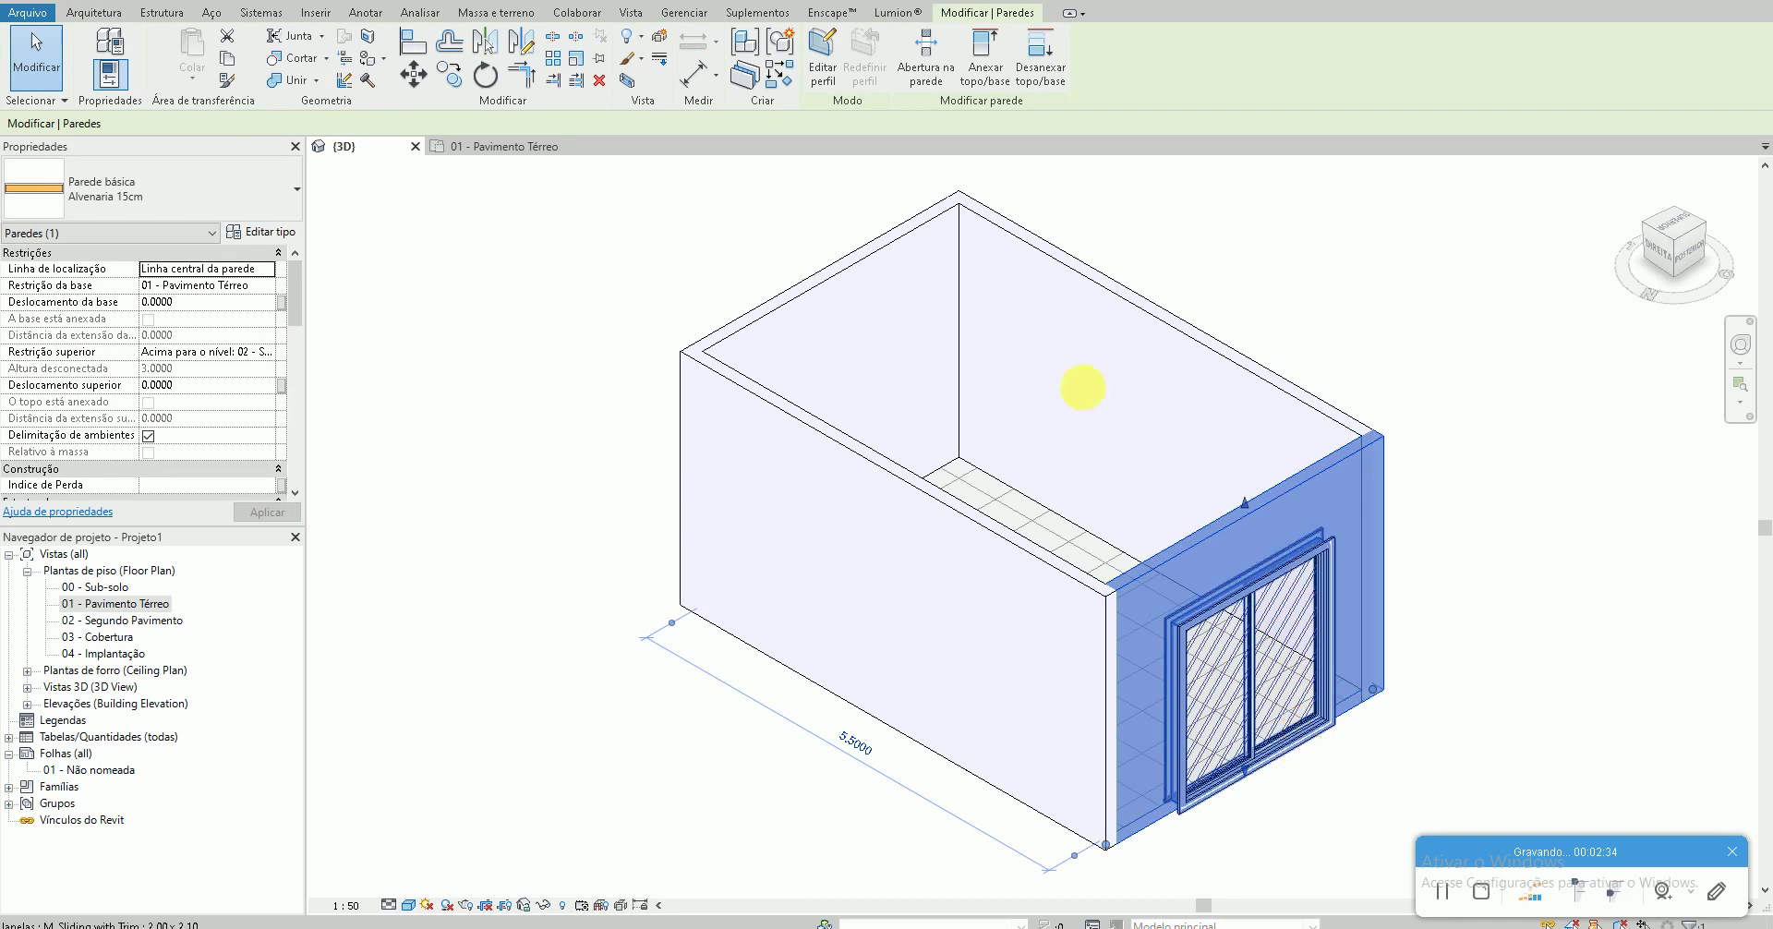
{"action": "left_click", "coordinate": [820, 57]}
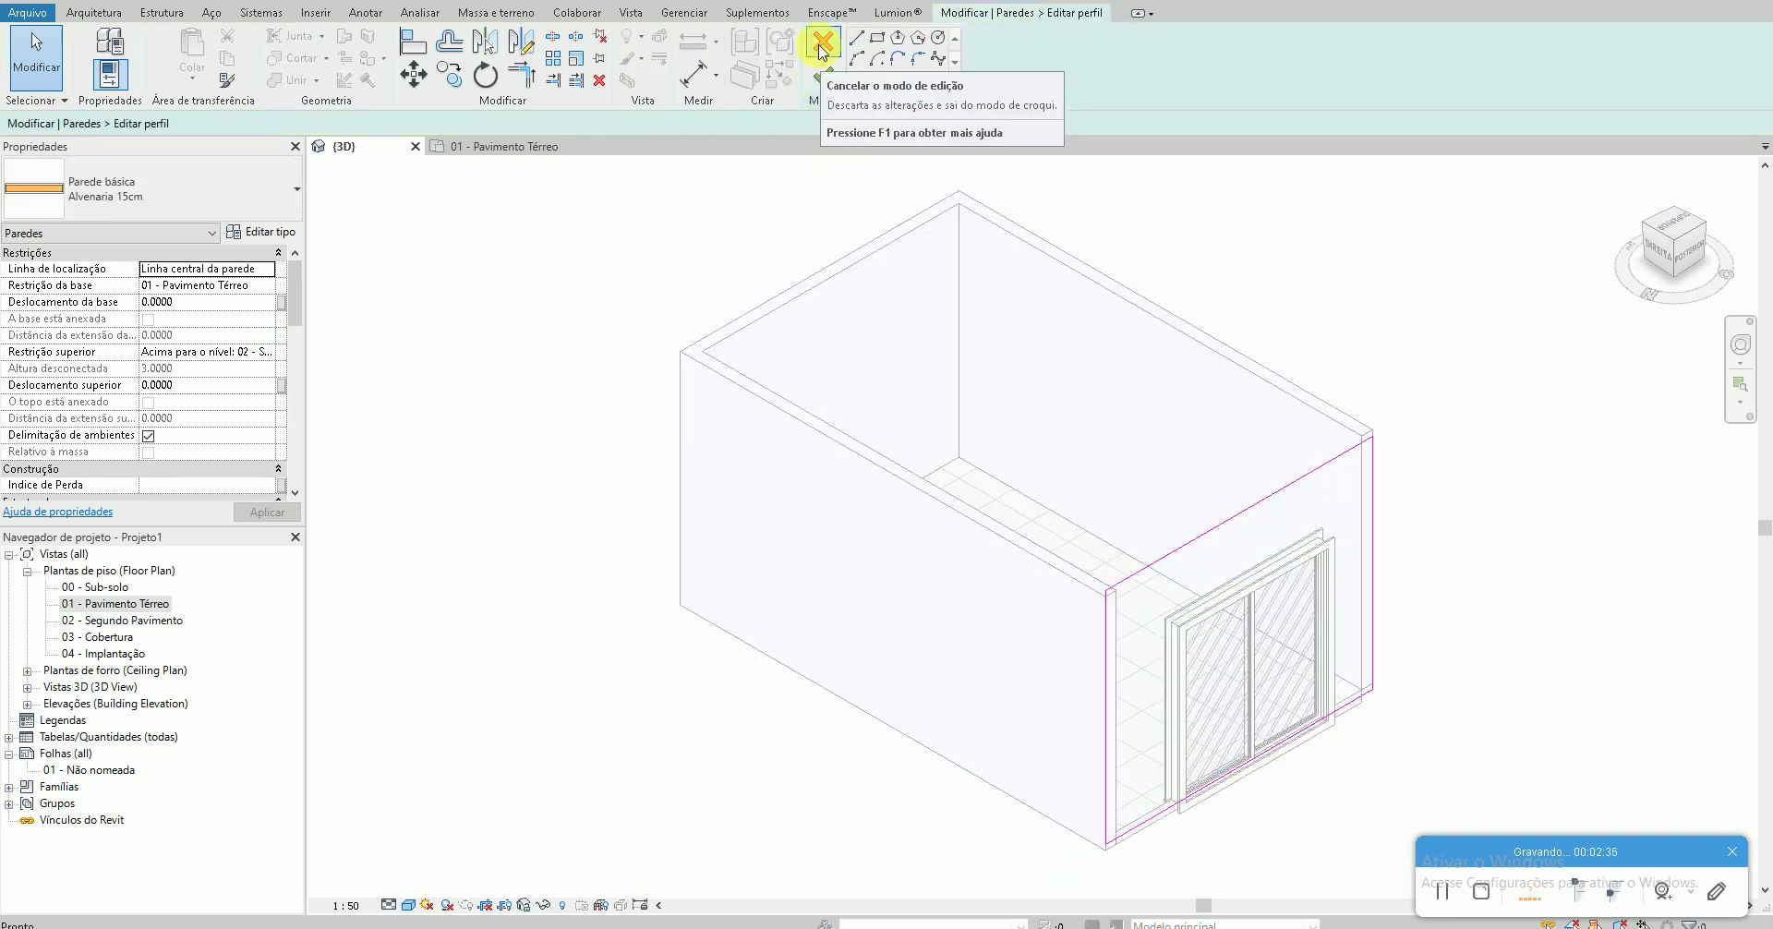
{"action": "left_click", "coordinate": [815, 55]}
{"action": "left_click", "coordinate": [1251, 628]}
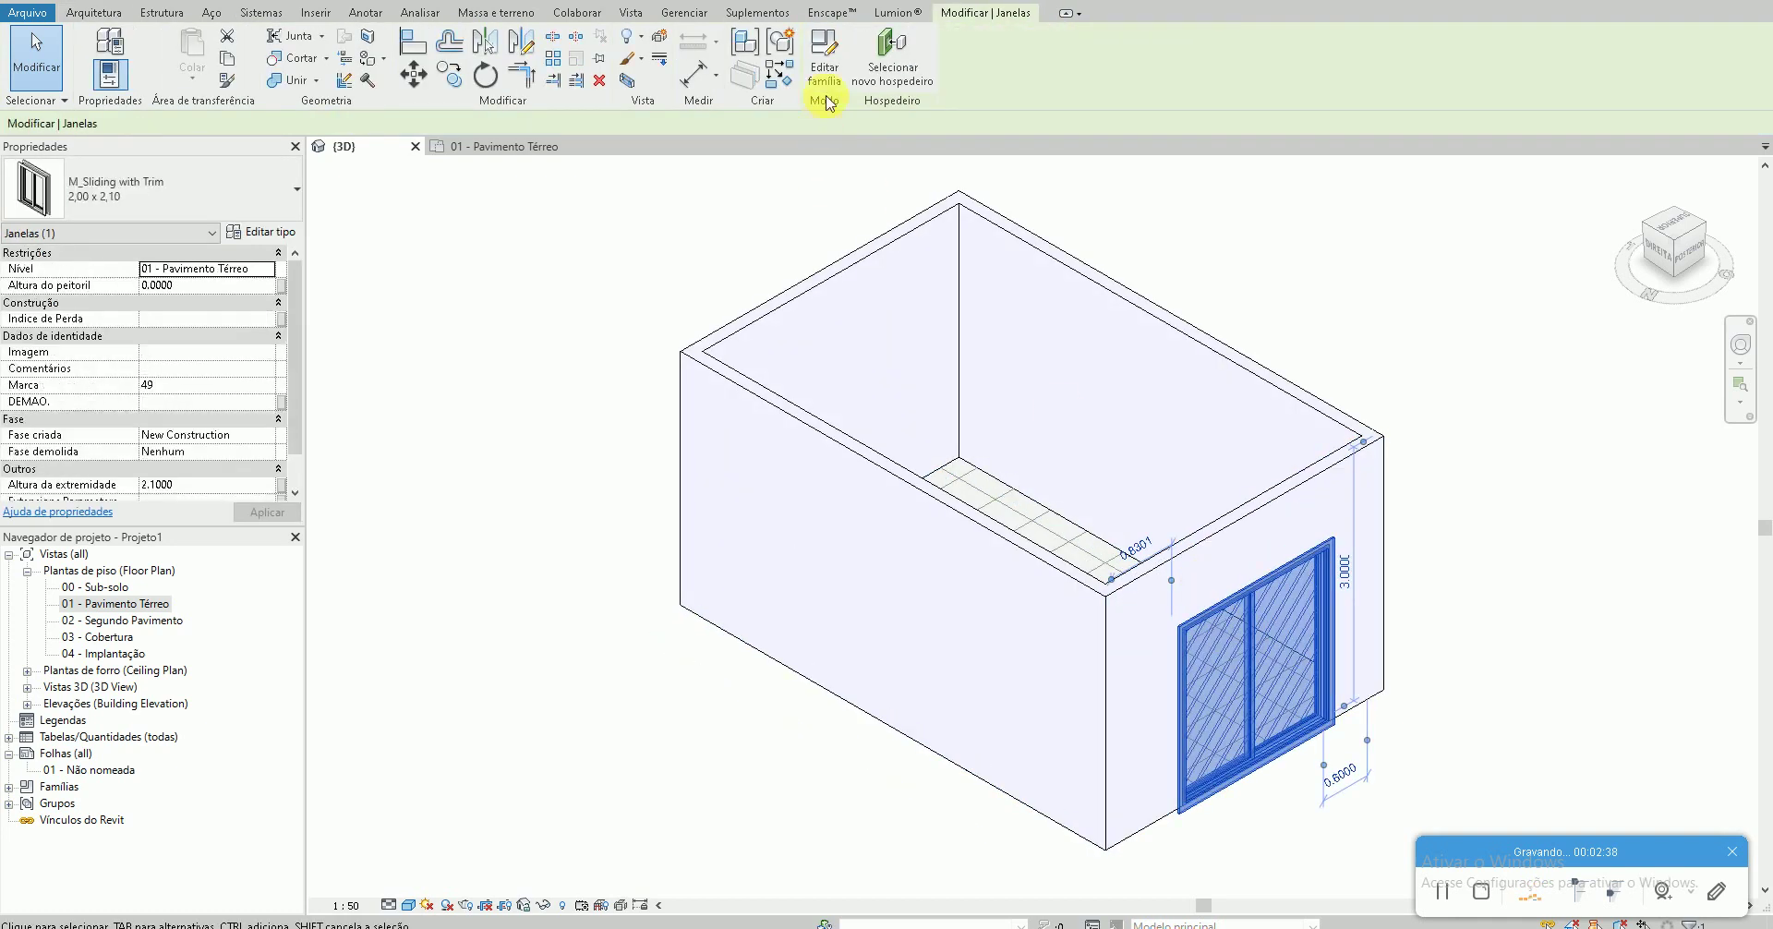
{"action": "left_click", "coordinate": [827, 93]}
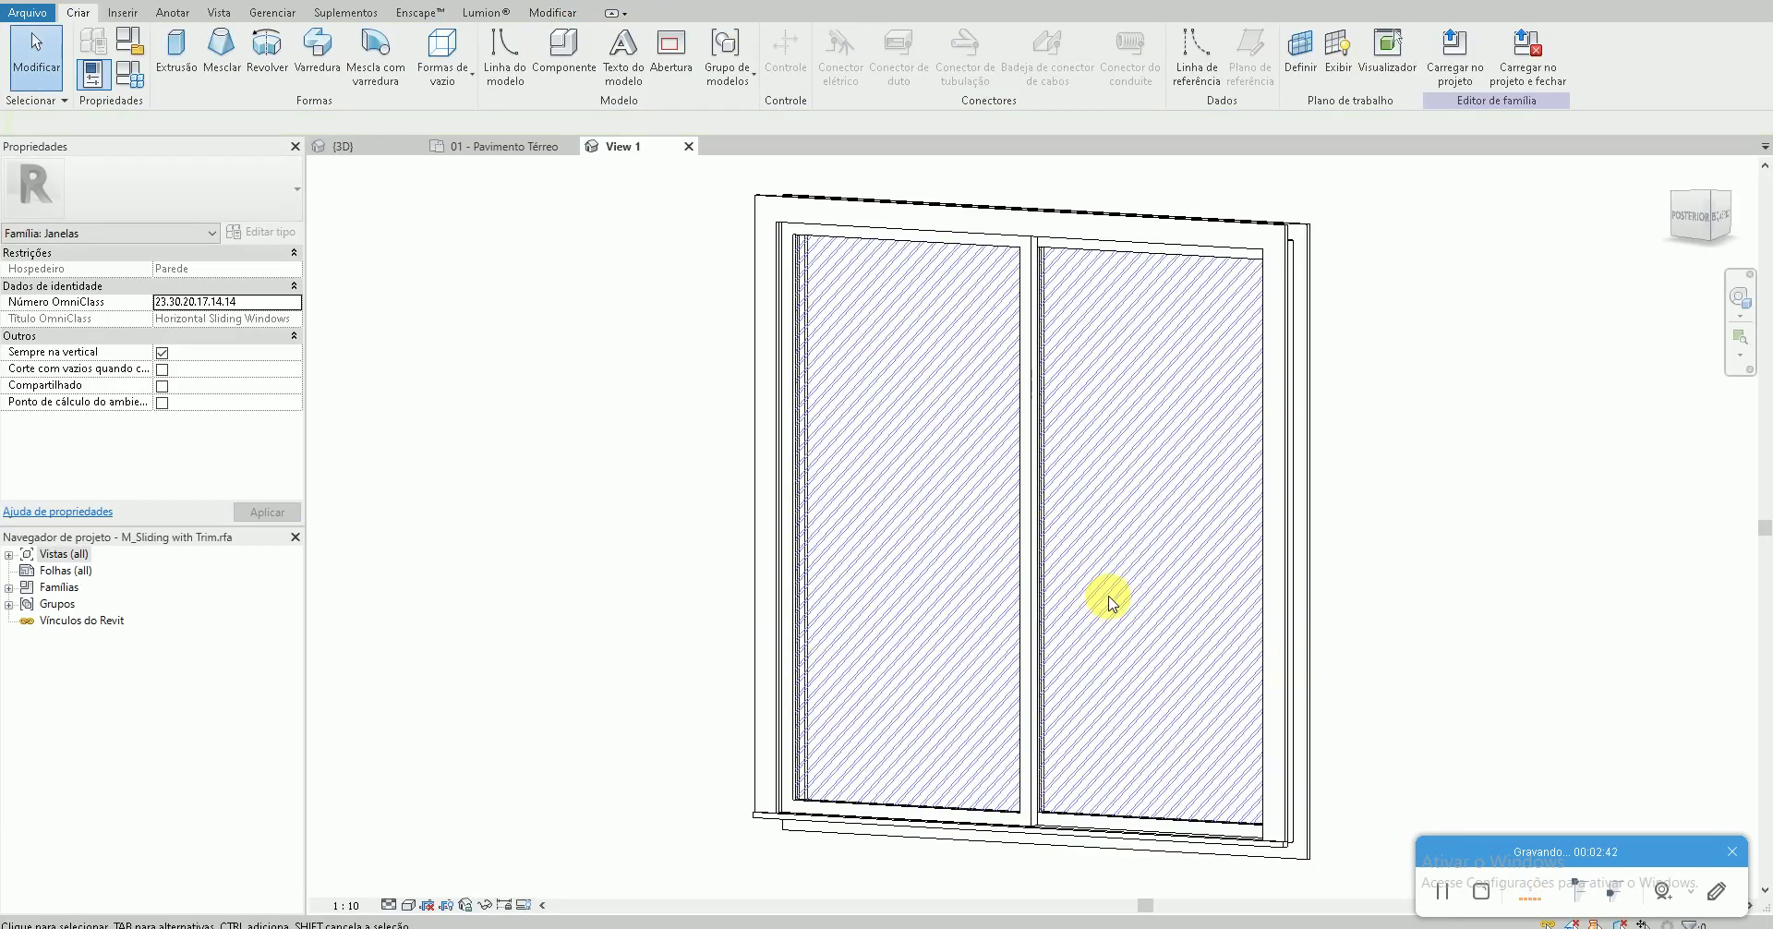
Load the edited M_Sliding with Trim family into the project, overwriting the existing version
{"action": "left_click", "coordinate": [1298, 239]}
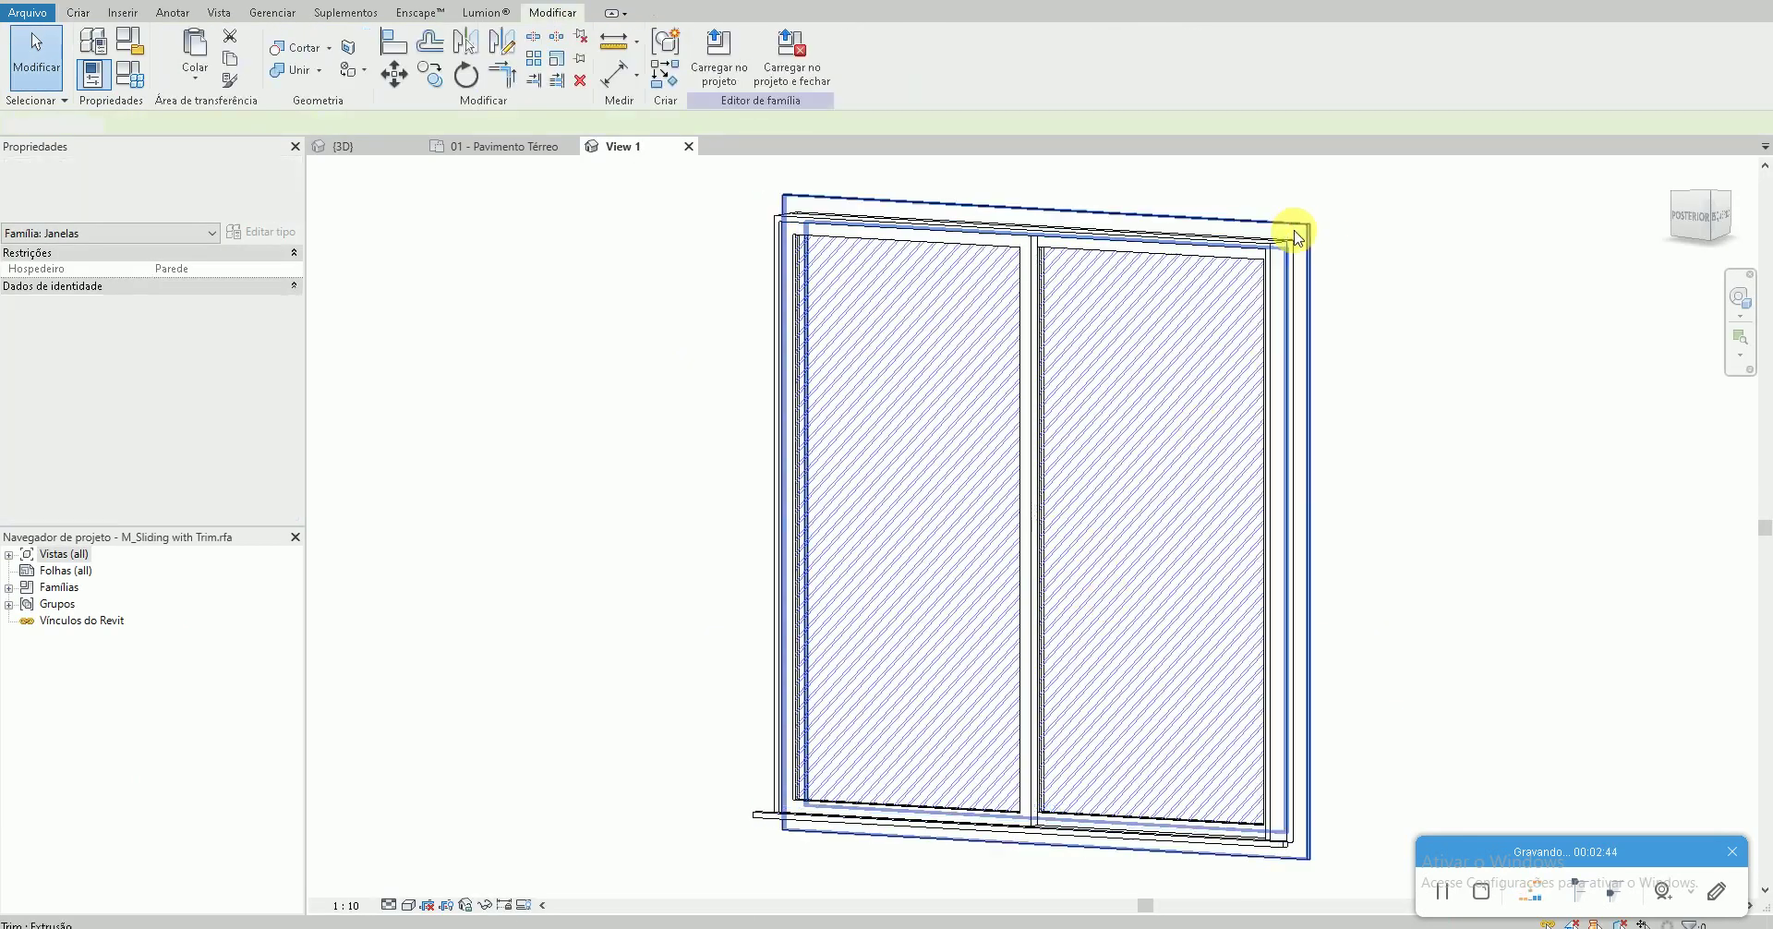
{"action": "left_click", "coordinate": [716, 57]}
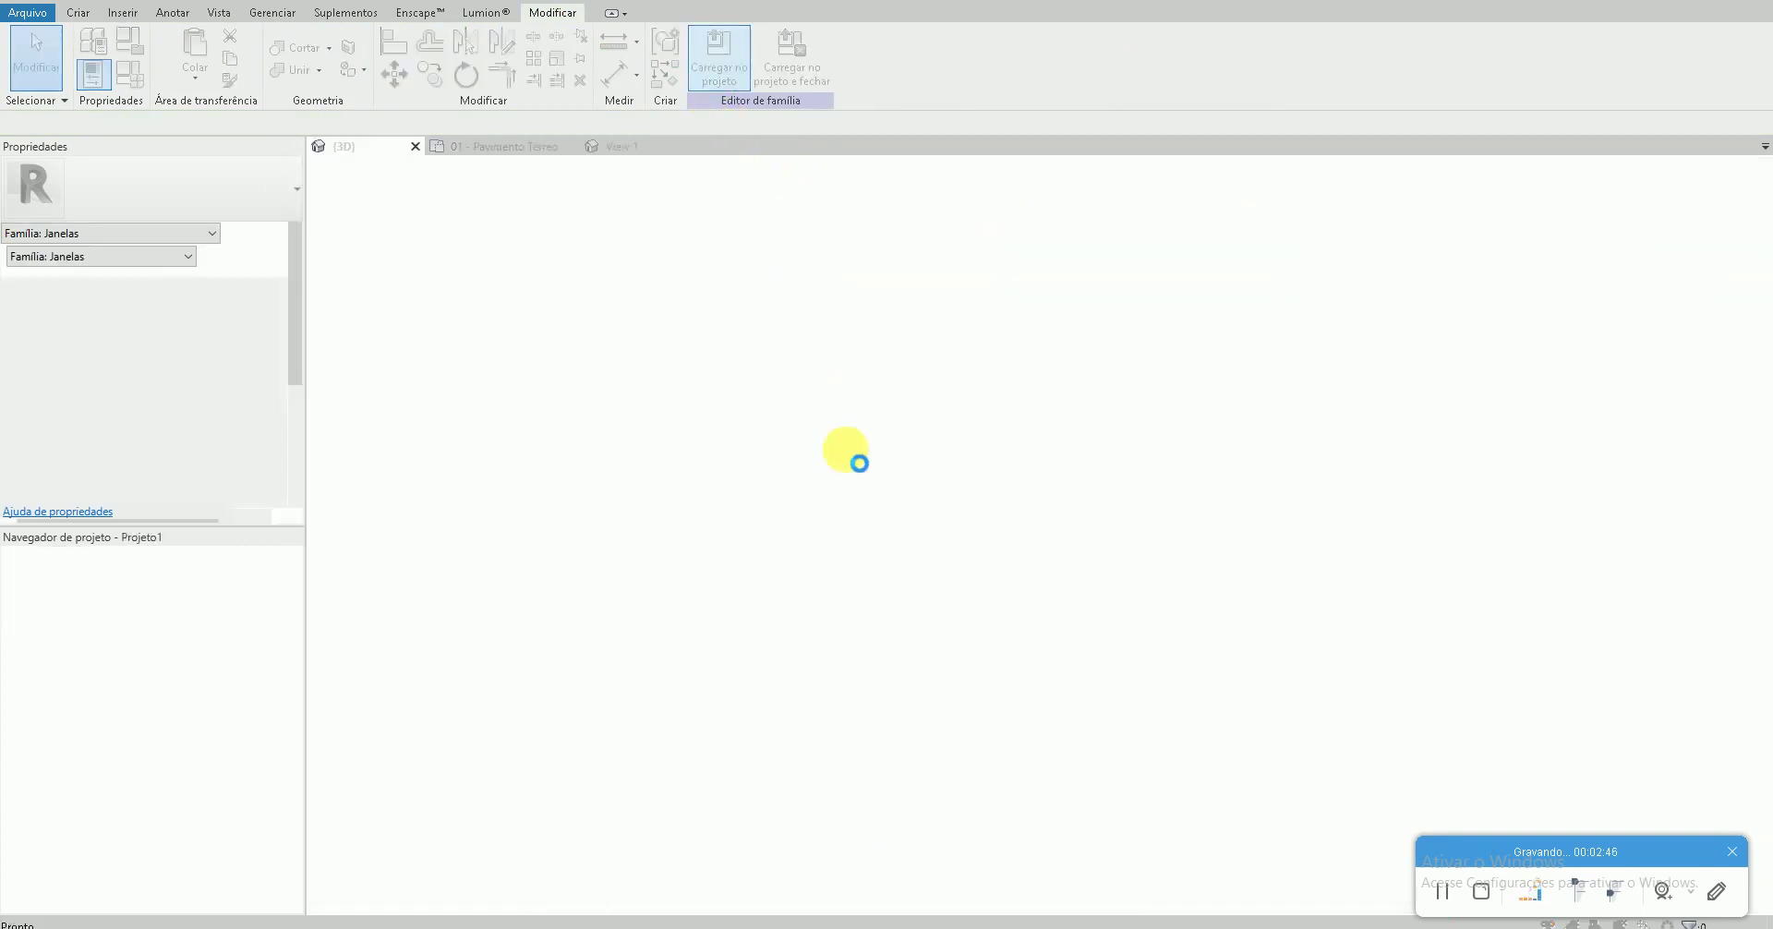
{"action": "left_click", "coordinate": [1000, 506]}
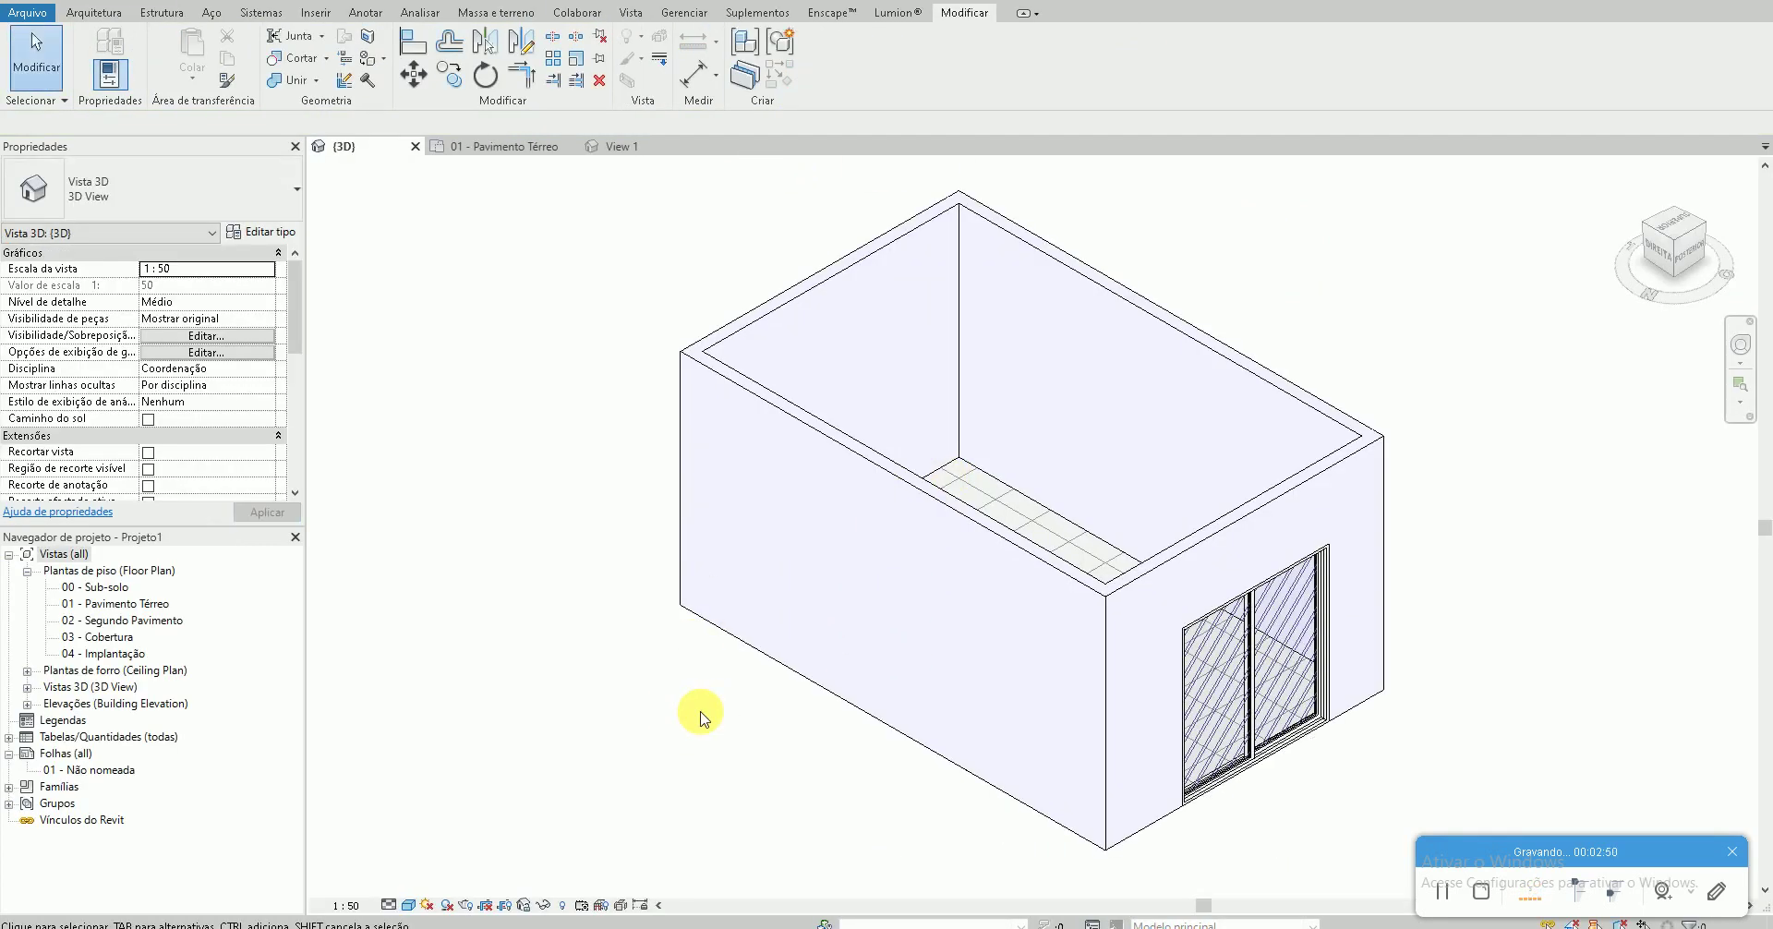
Open the 01 - Pavimento Térreo plan and move the window tag above the top wall
{"action": "double_click", "coordinate": [148, 603]}
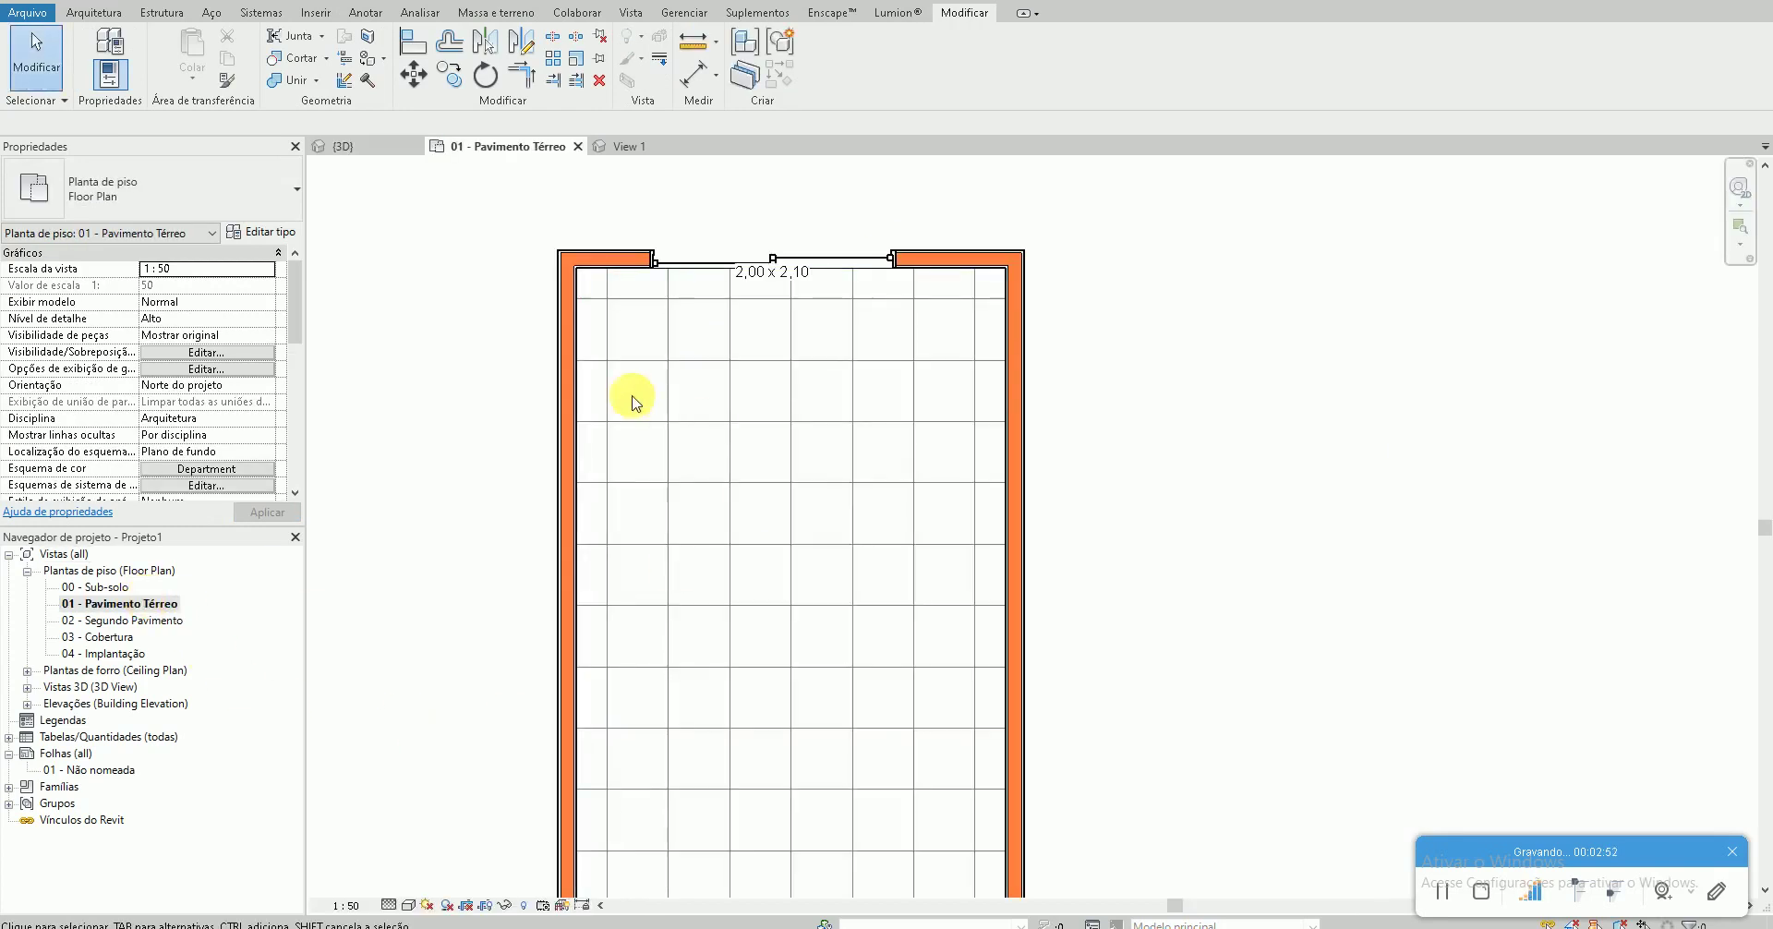
{"action": "scroll", "coordinate": [772, 218], "scroll_direction": "up", "scroll_amount": 3}
{"action": "left_click_drag", "start_coordinate": [791, 366], "coordinate": [792, 291]}
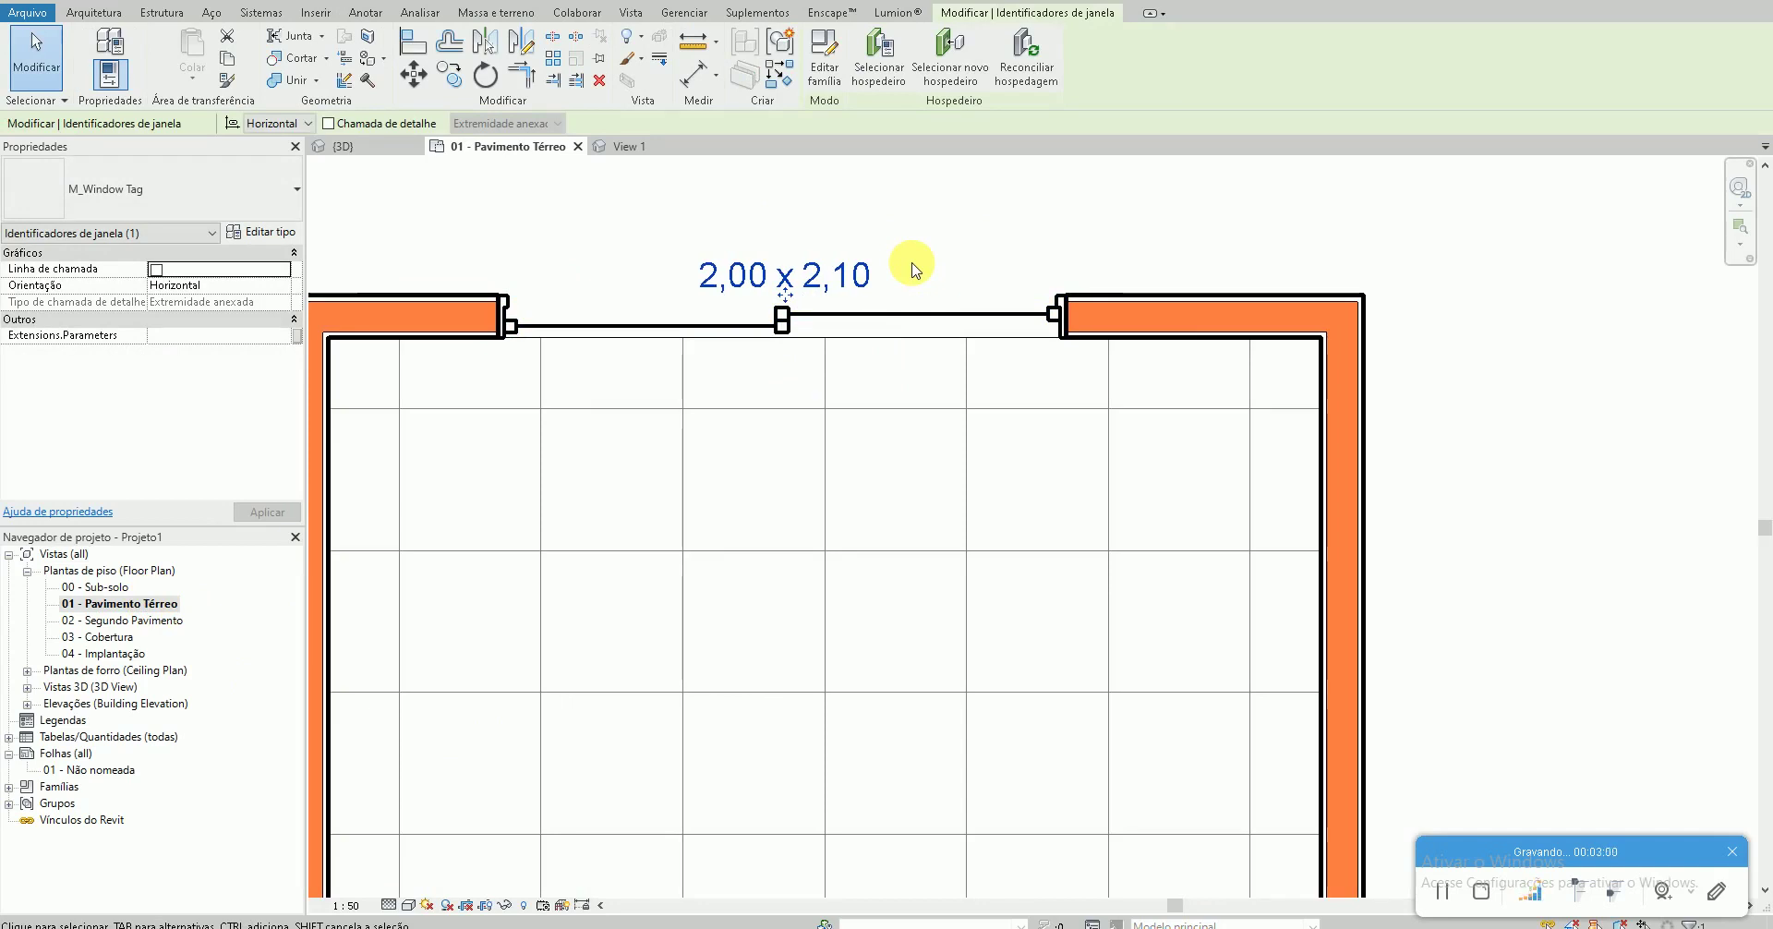
Set the window's distance from the left wall to 0.80
{"action": "left_click", "coordinate": [901, 314]}
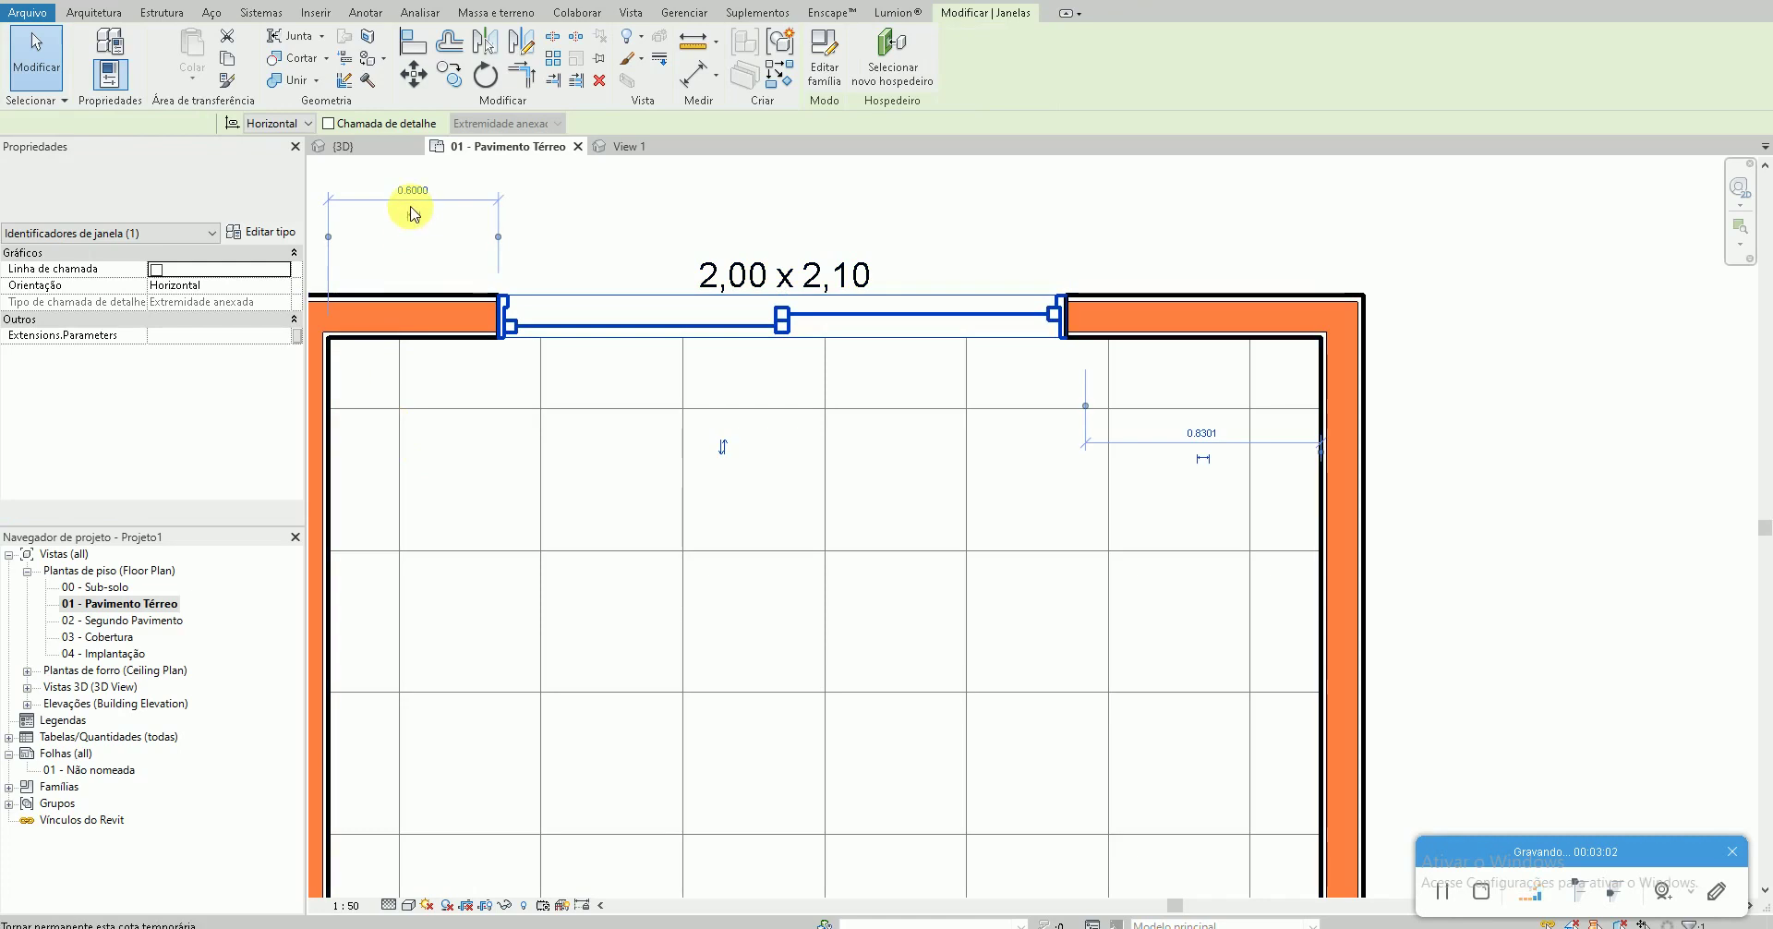
{"action": "left_click", "coordinate": [412, 194]}
{"action": "type", "text": "1"}
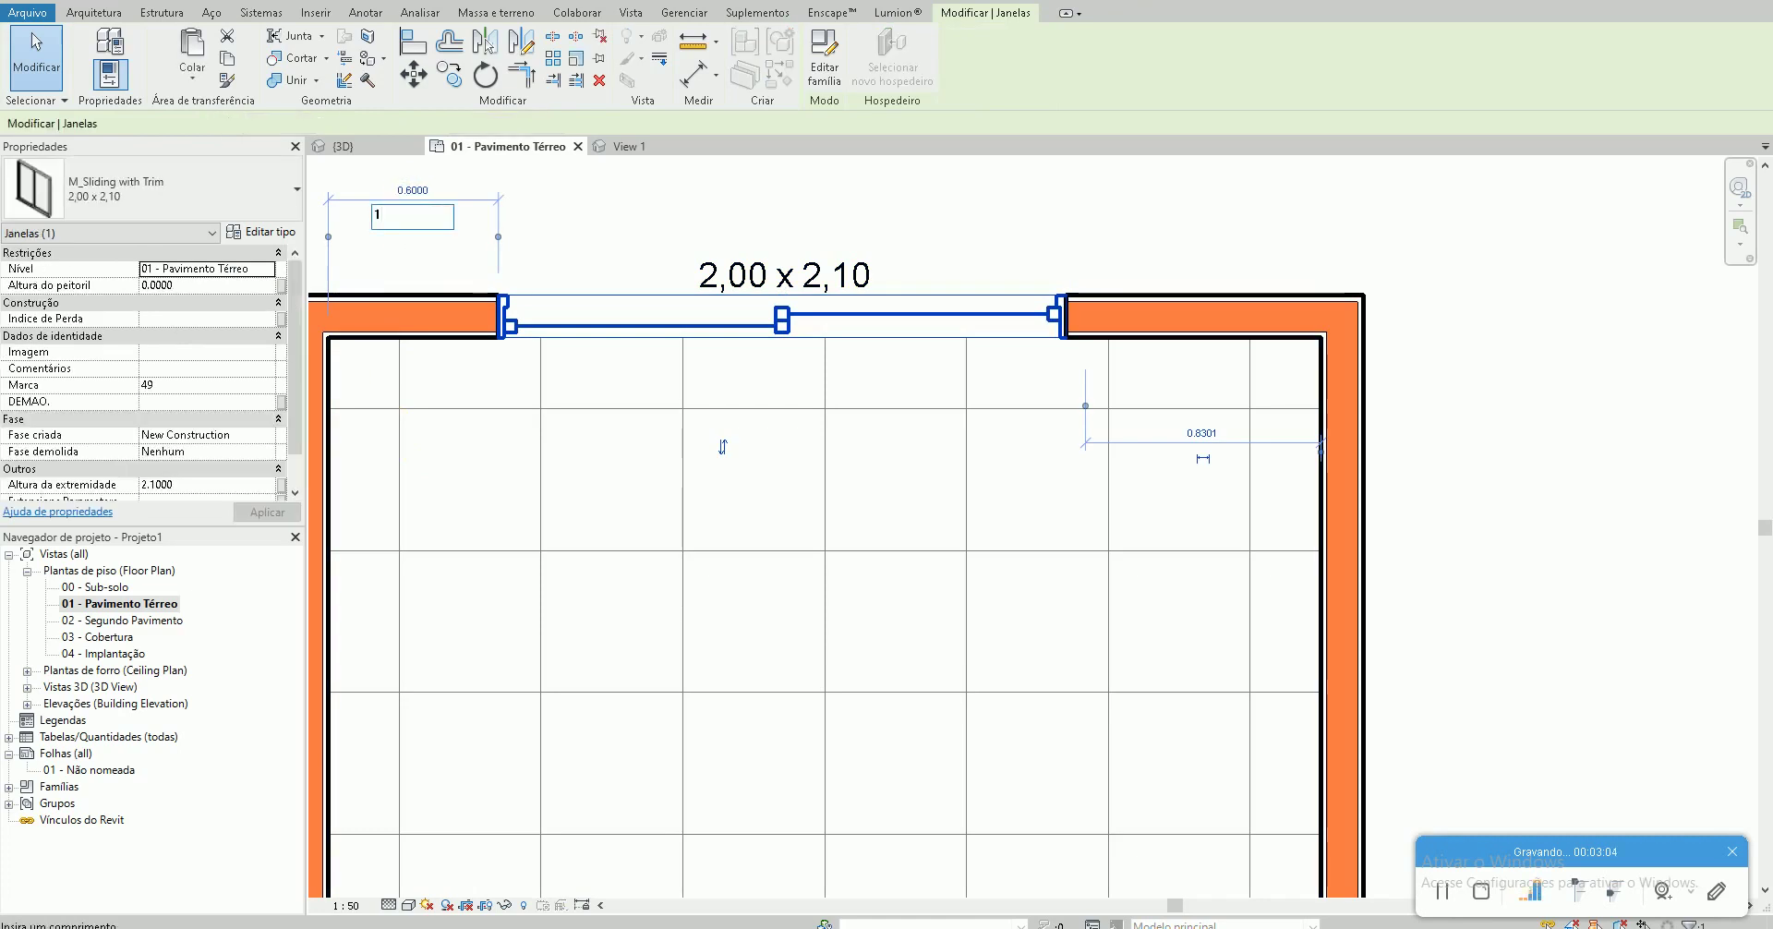
{"action": "key", "text": "Return"}
{"action": "left_click", "coordinate": [467, 190]}
{"action": "type", "text": "."}
{"action": "key", "text": "Return"}
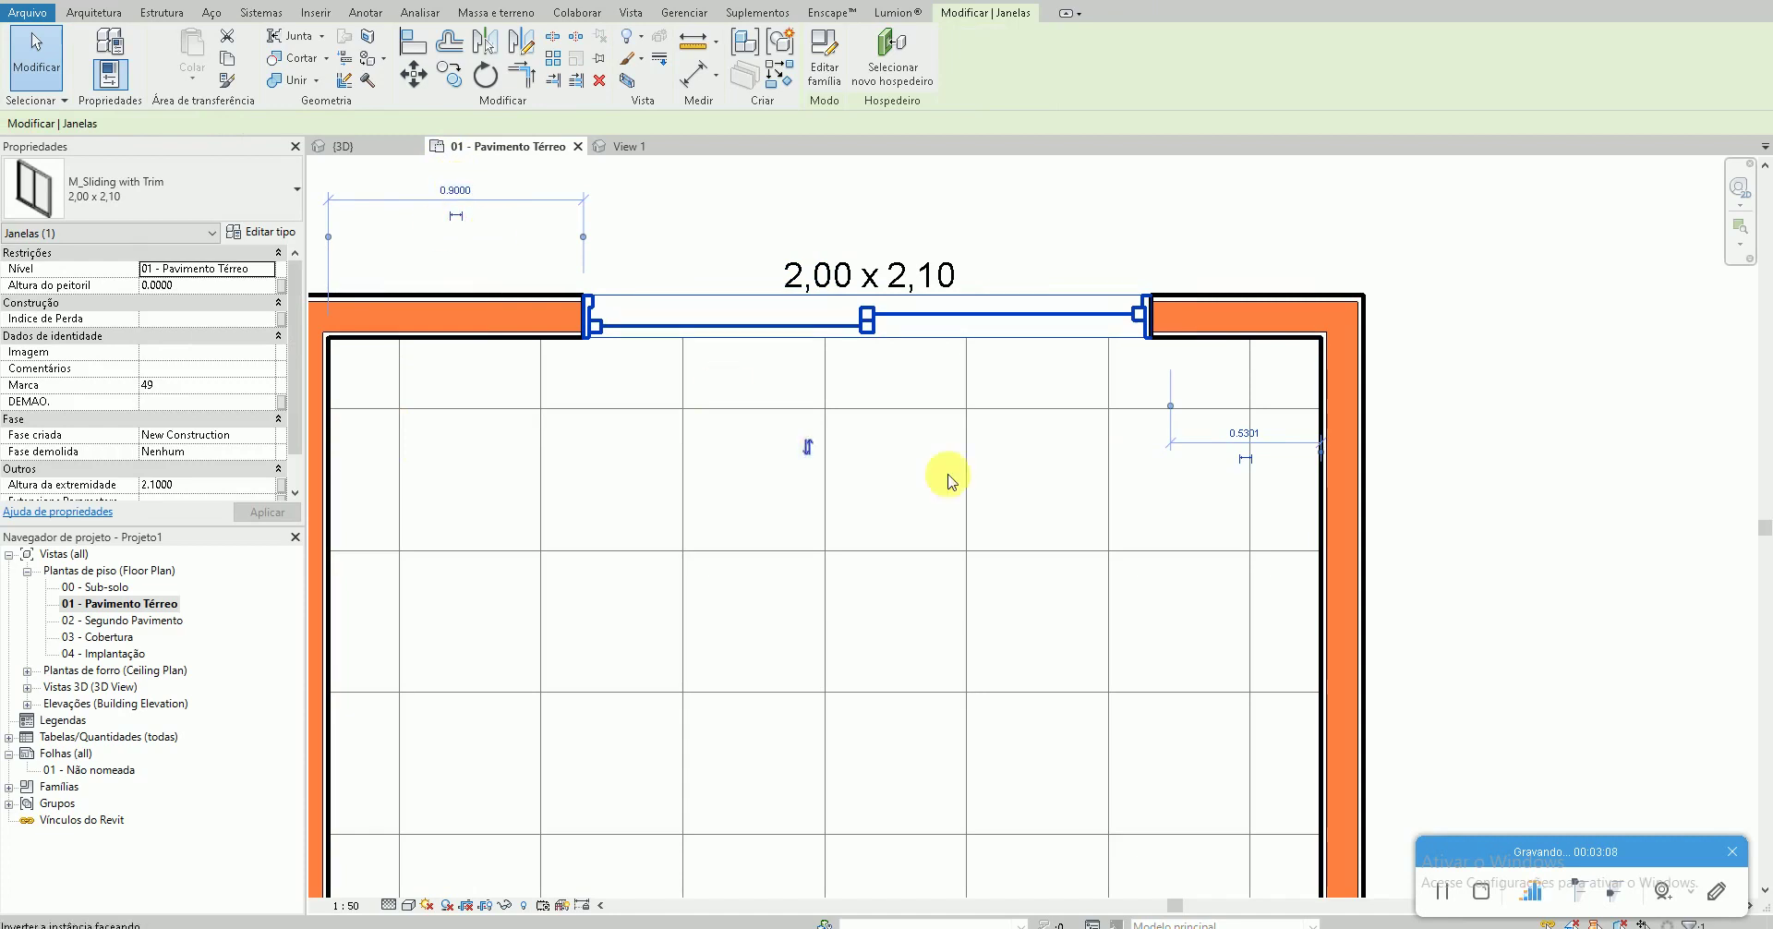
{"action": "left_click", "coordinate": [457, 191]}
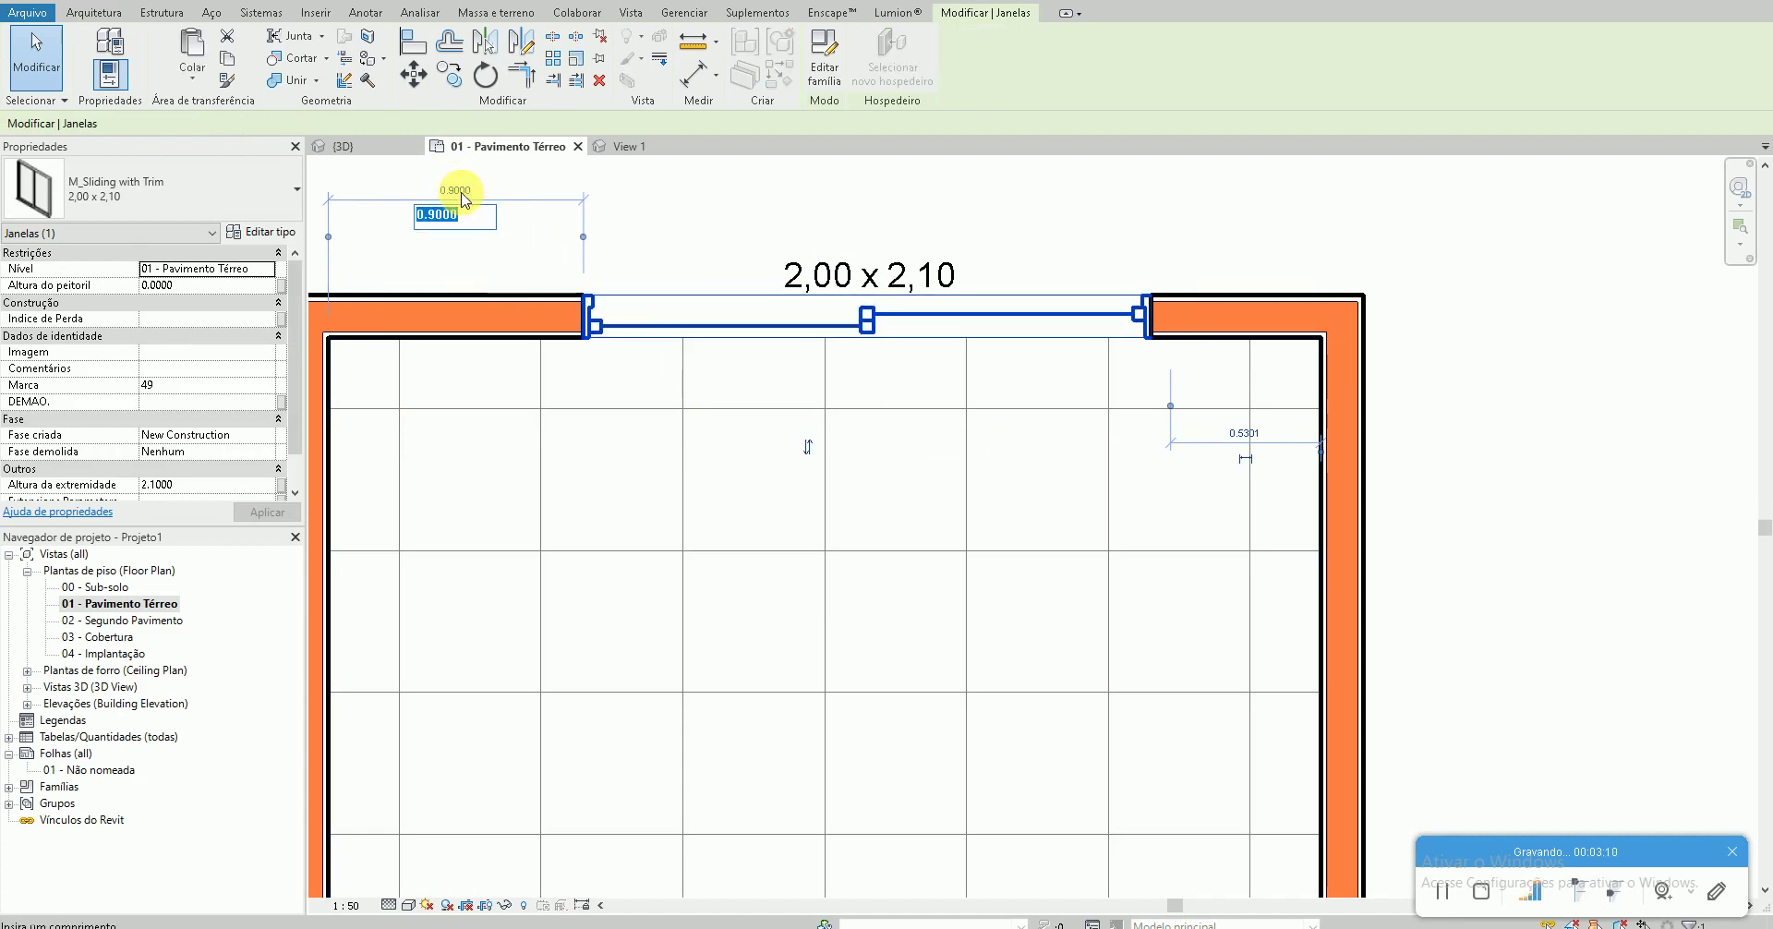
{"action": "type", "text": "0.8000"}
{"action": "key", "text": "Return"}
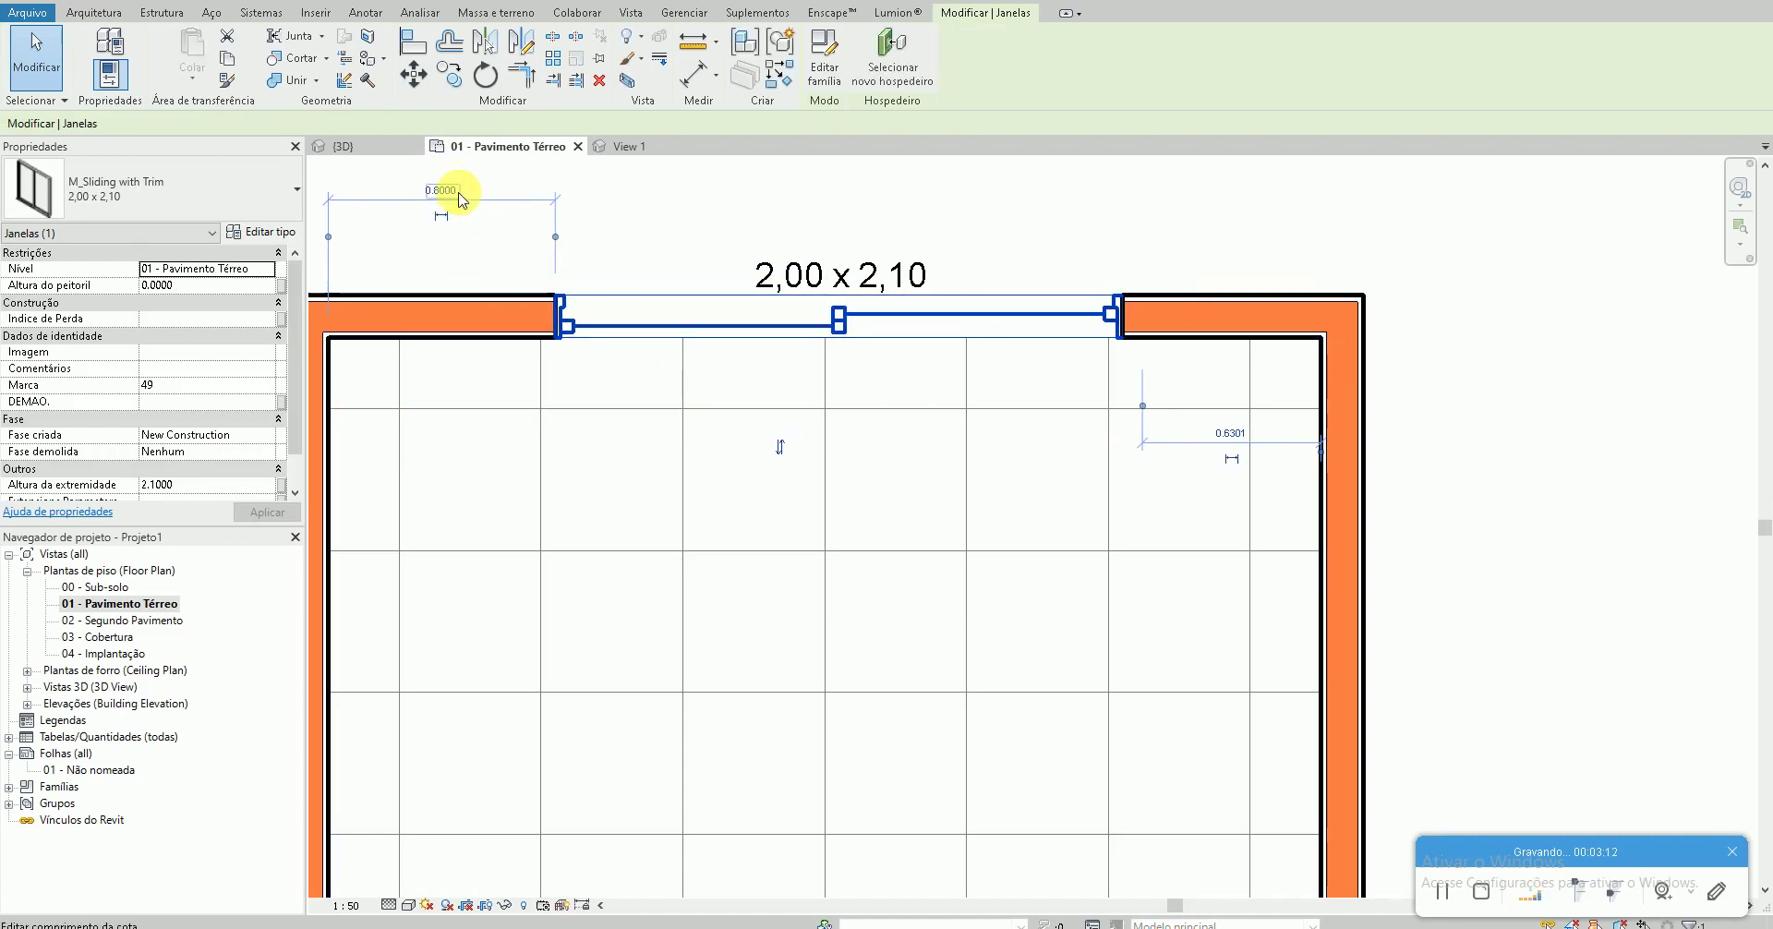
{"action": "left_click", "coordinate": [965, 240]}
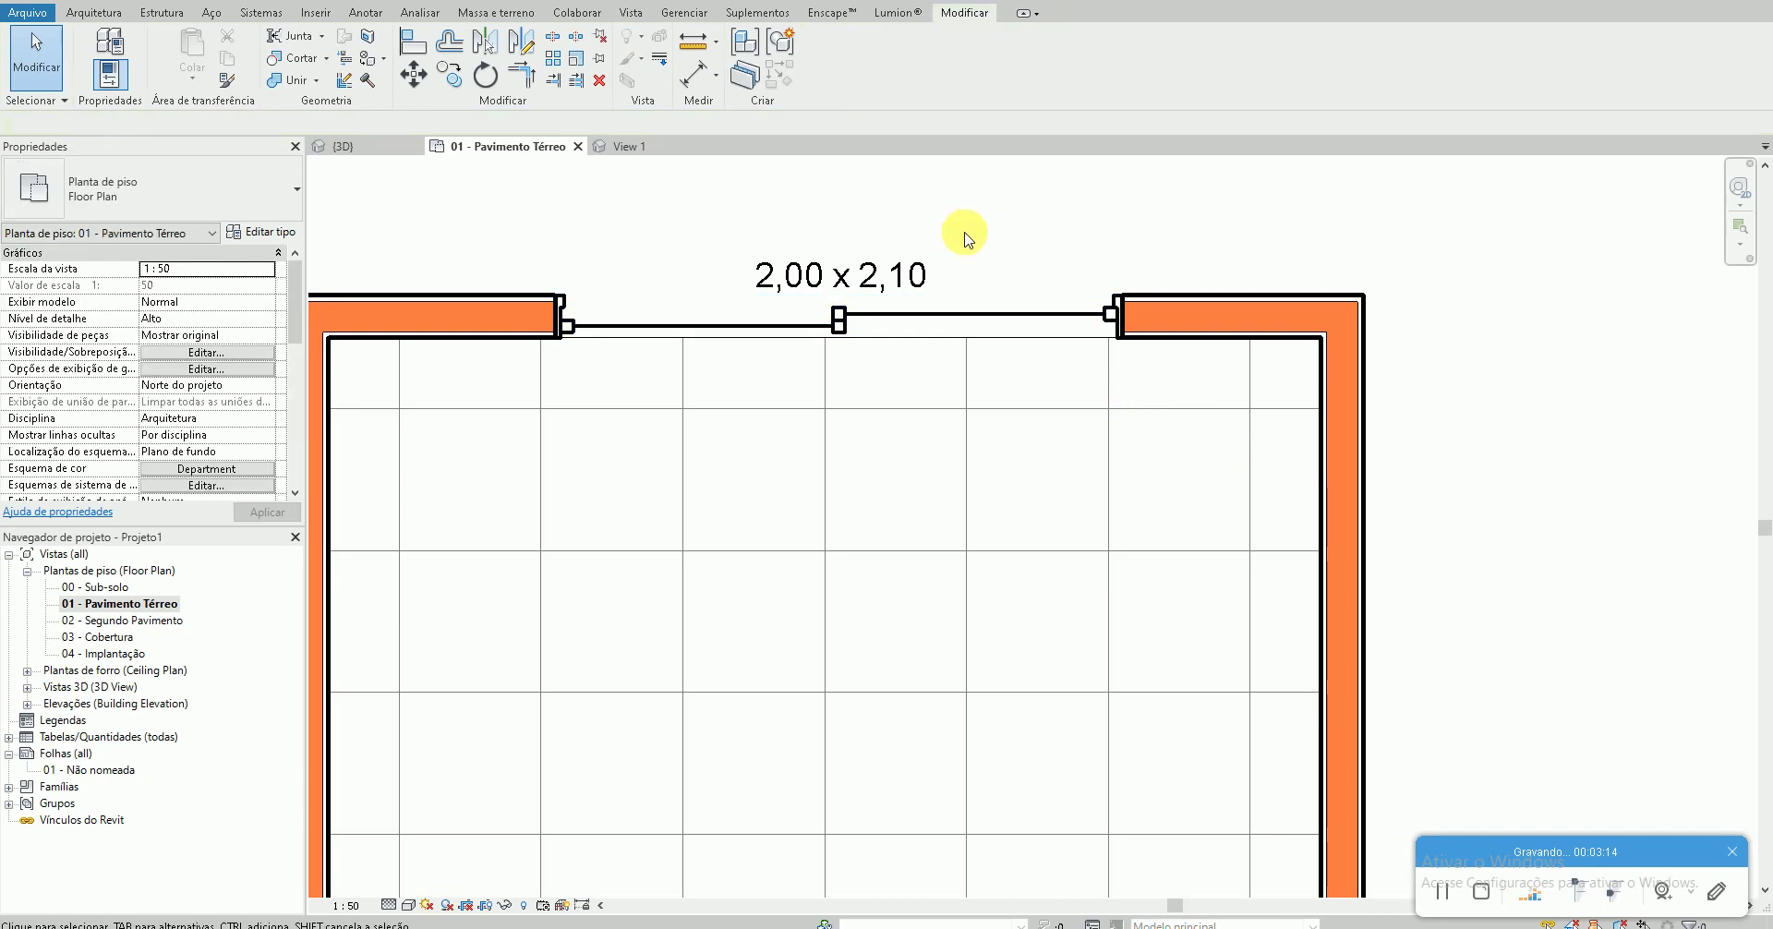
Add a 3.50 aligned dimension across the room's interior width
{"action": "left_click", "coordinate": [1312, 443]}
{"action": "scroll", "coordinate": [772, 463], "scroll_direction": "down", "scroll_amount": 2}
{"action": "scroll", "coordinate": [760, 483], "scroll_direction": "up", "scroll_amount": 2}
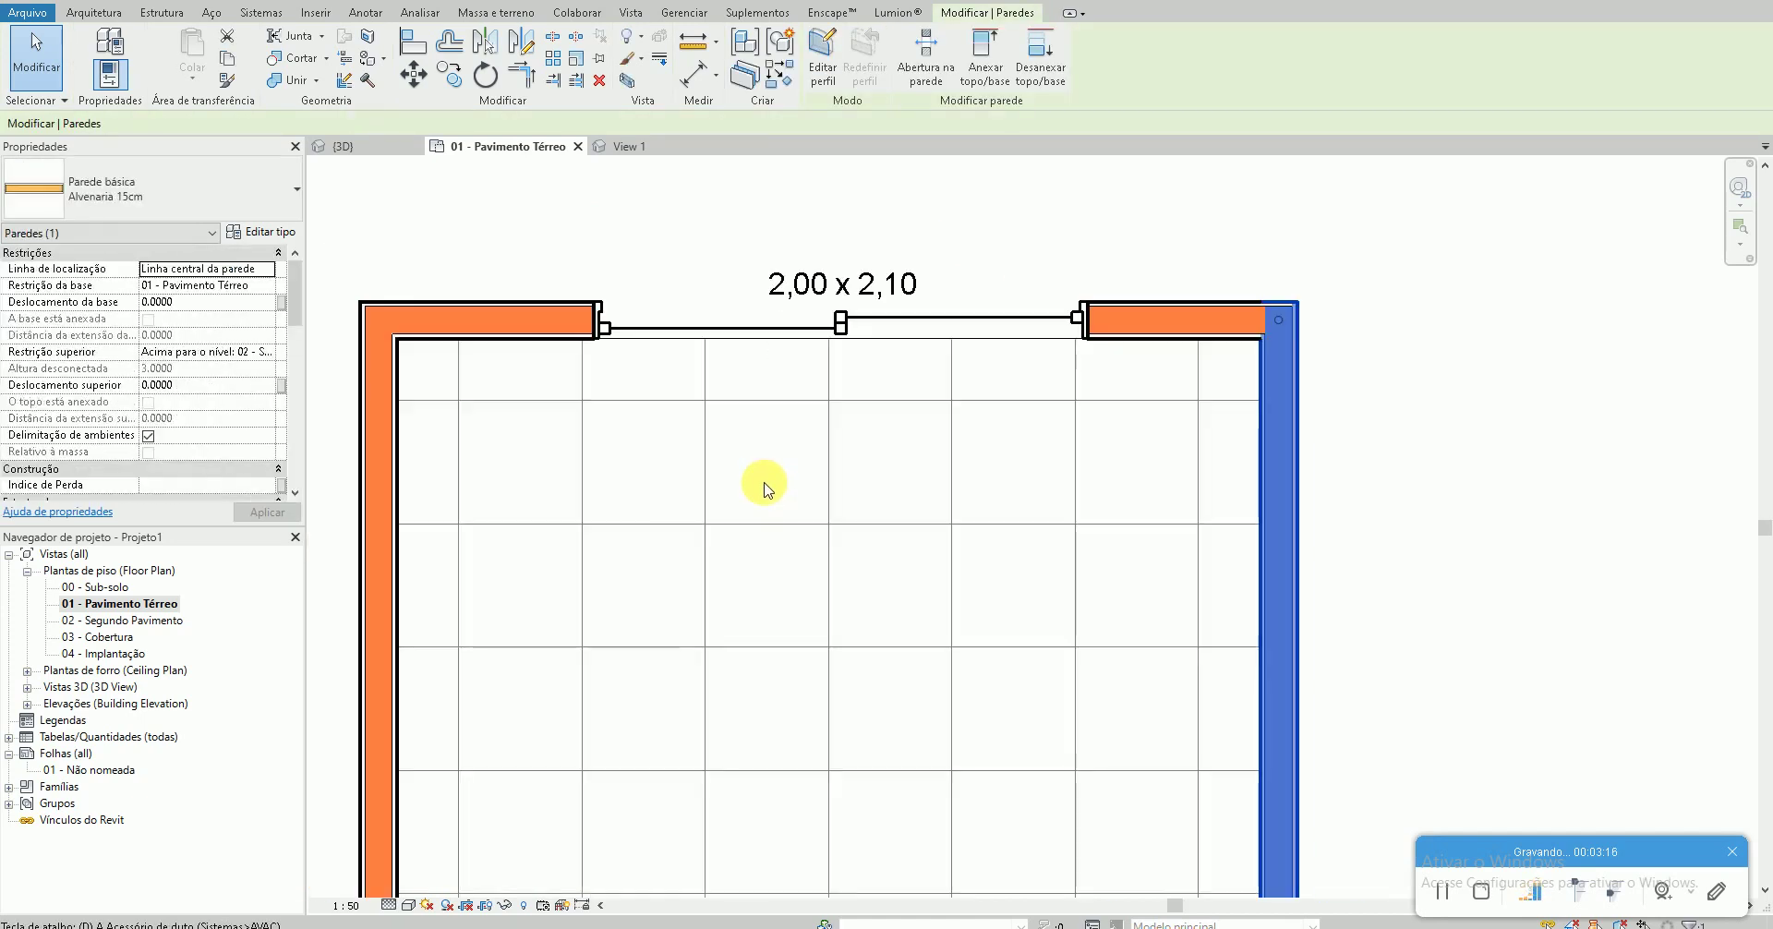
{"action": "key", "text": "i"}
{"action": "left_click", "coordinate": [397, 464]}
{"action": "left_click", "coordinate": [1263, 469]}
{"action": "left_click", "coordinate": [1043, 499]}
Open the window family, then close it discarding changes and deselect the window
{"action": "double_click", "coordinate": [883, 320]}
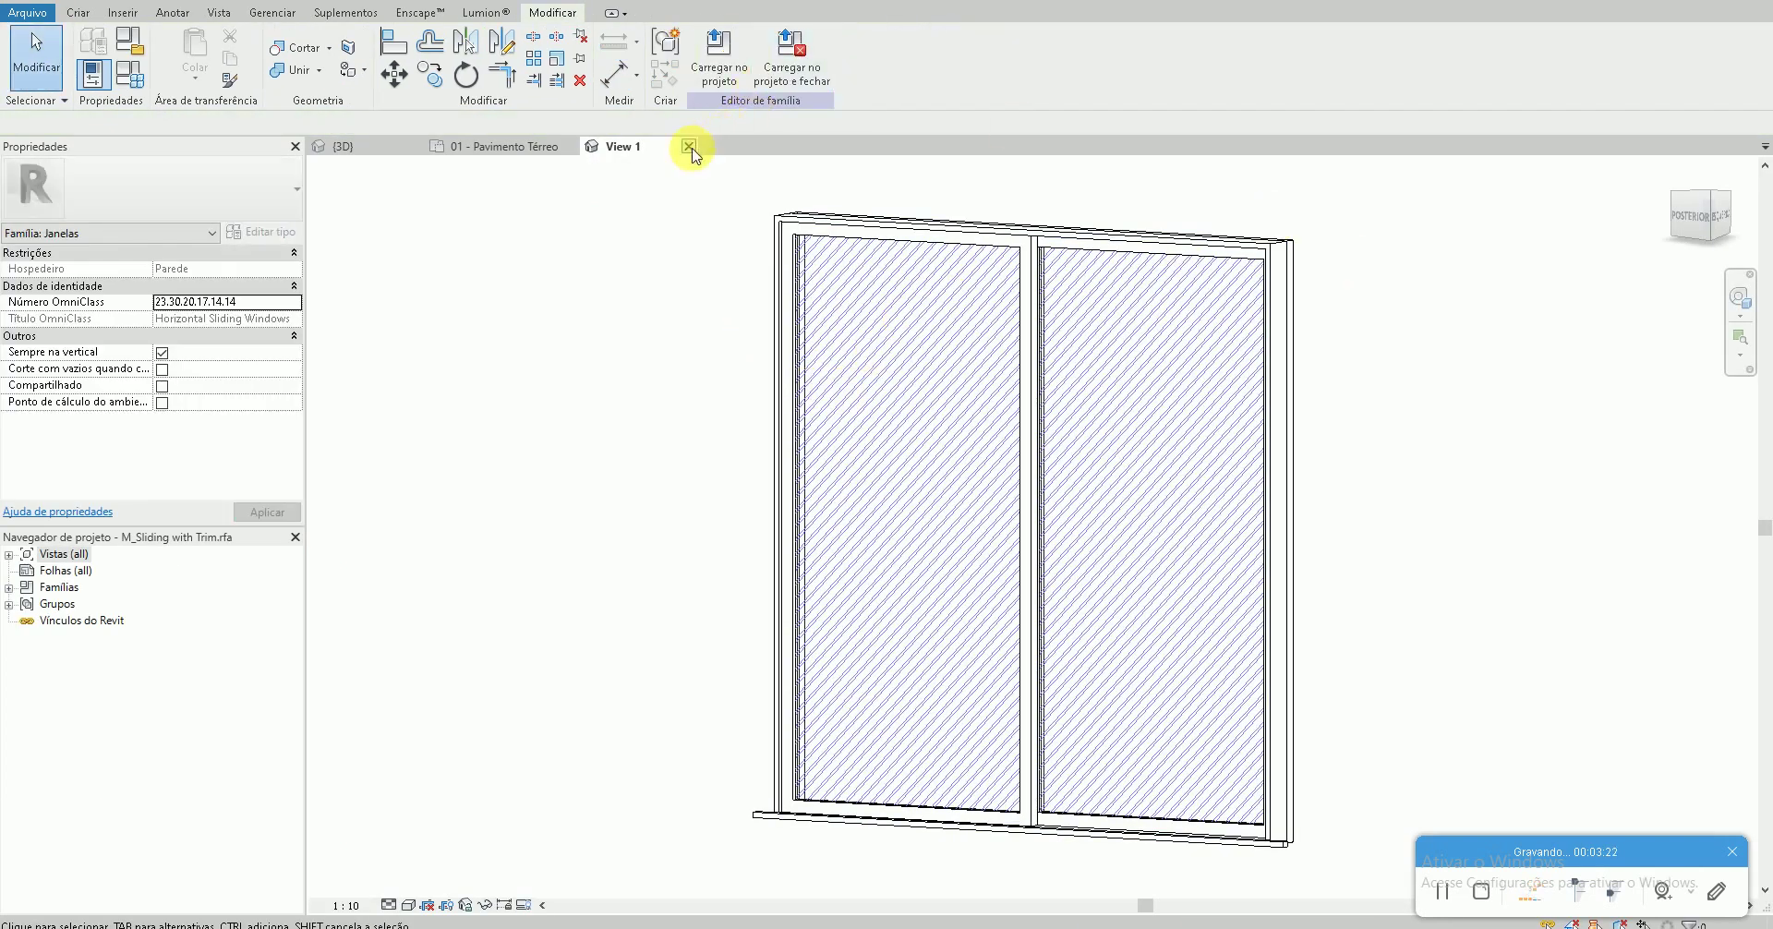
{"action": "left_click", "coordinate": [689, 146]}
{"action": "left_click", "coordinate": [895, 479]}
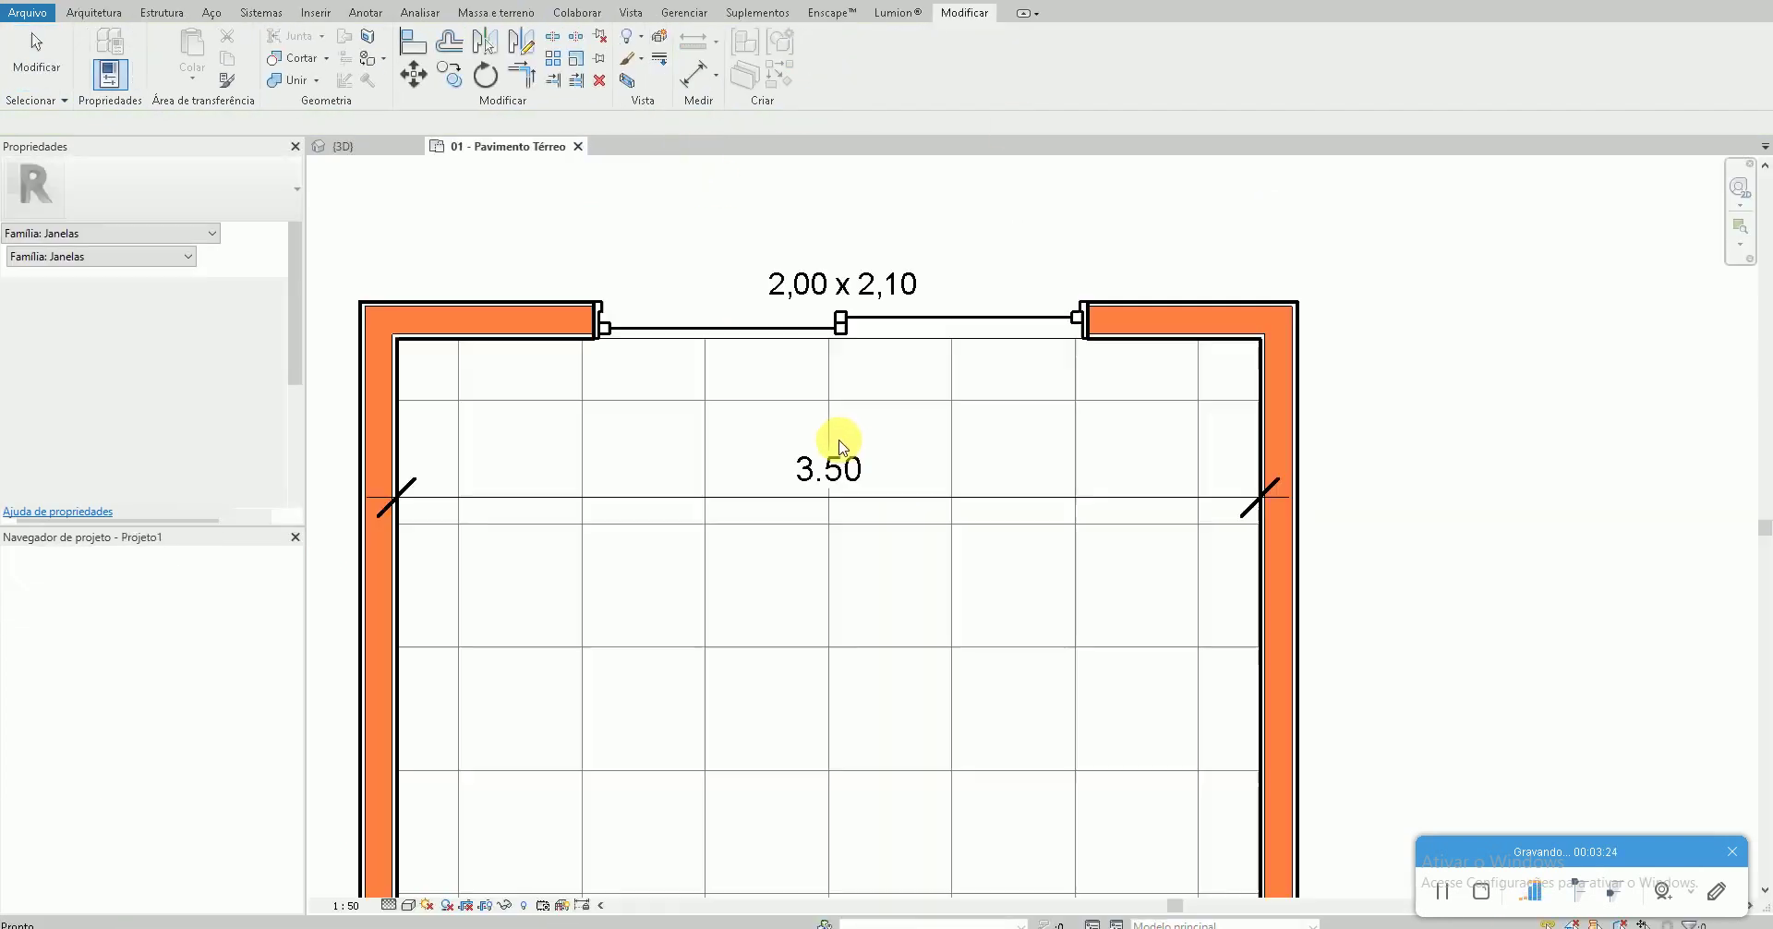
{"action": "left_click", "coordinate": [854, 425]}
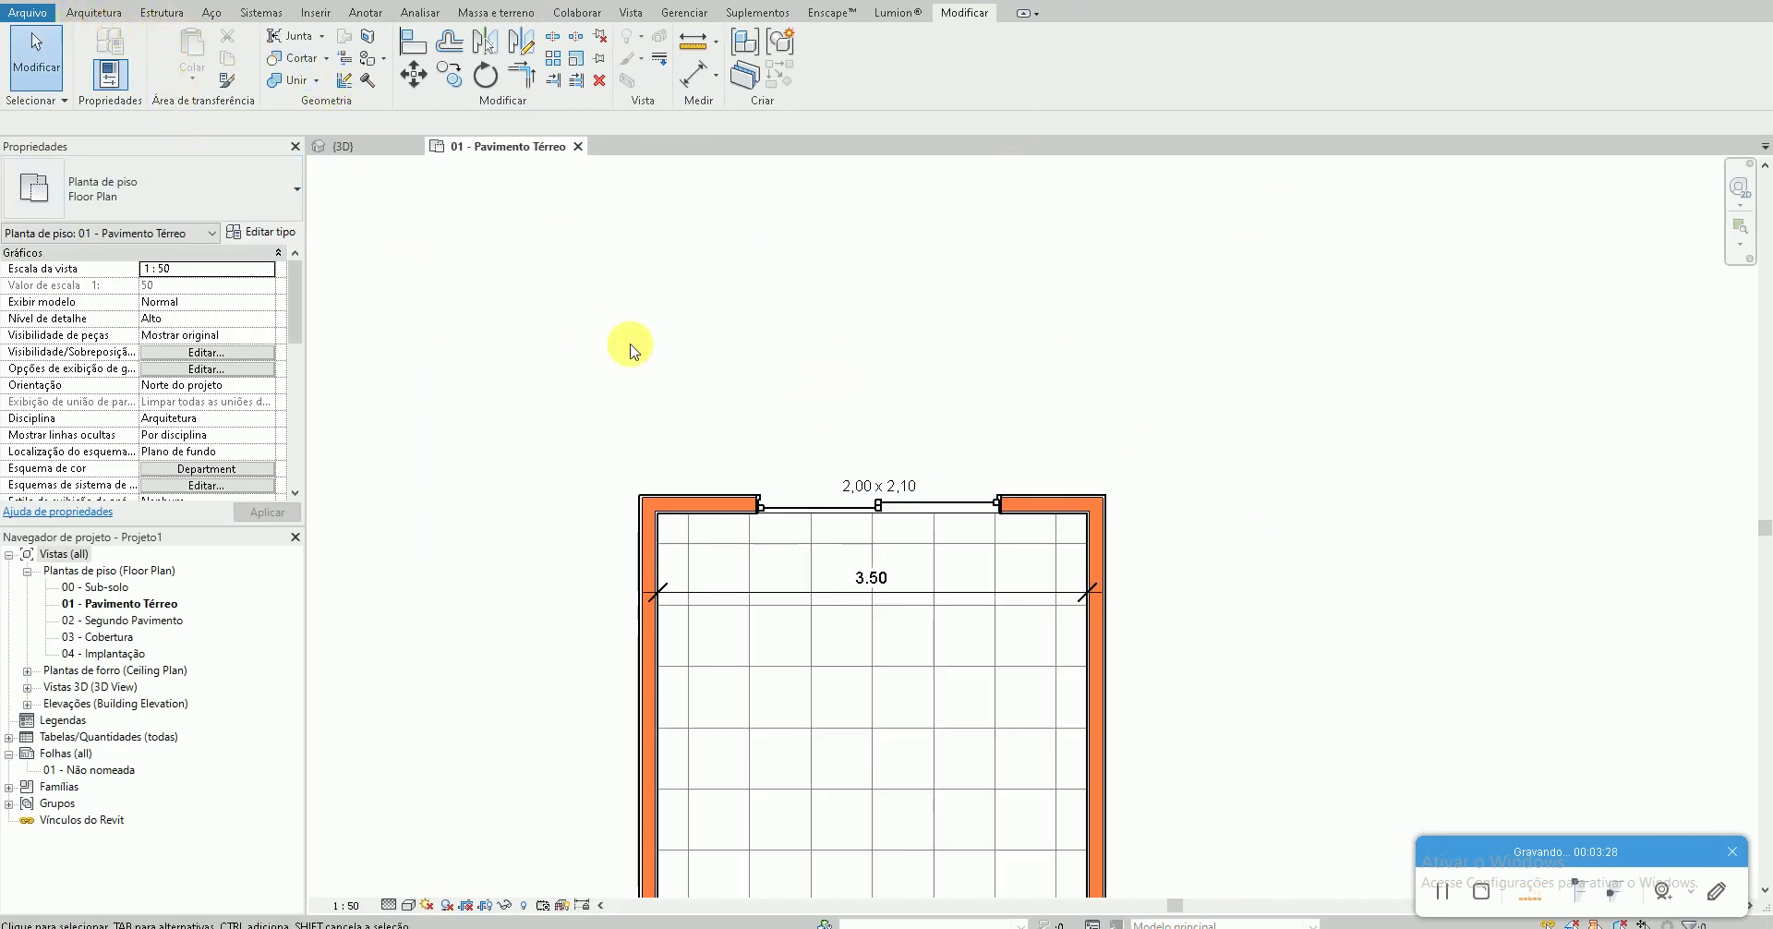
Draw three walls on the exterior finish face line, enclosing a space north of the room
{"action": "key", "text": "w"}
{"action": "key", "text": "a"}
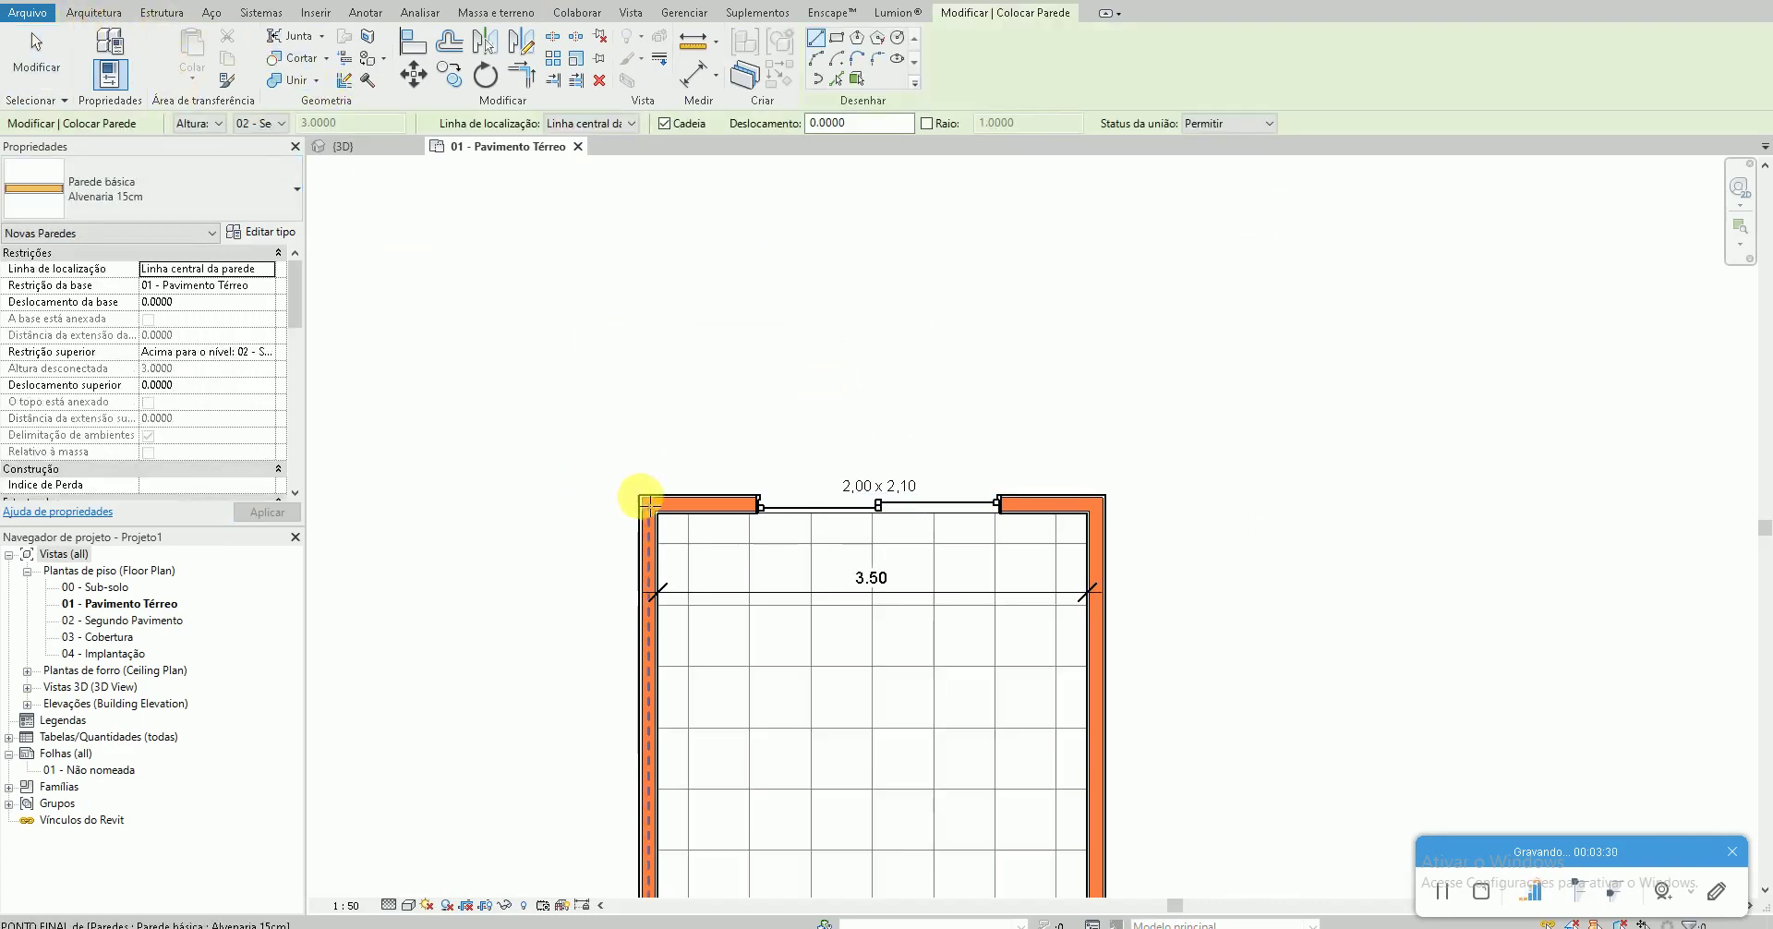
{"action": "left_click", "coordinate": [591, 123]}
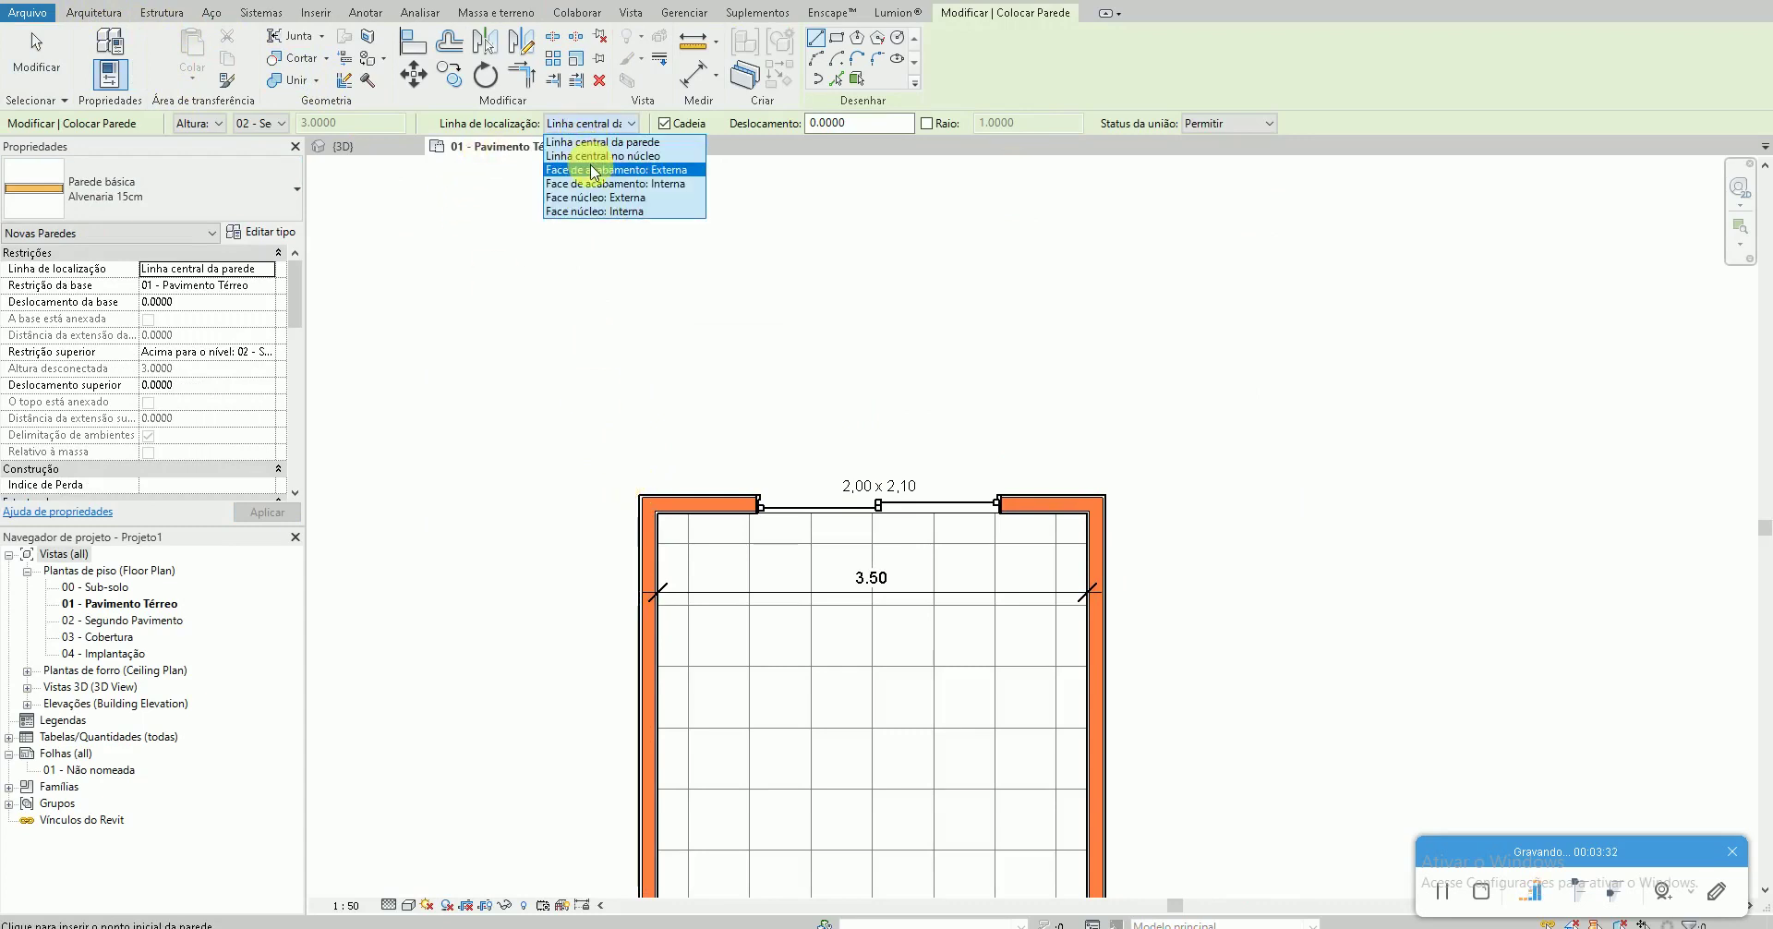
{"action": "left_click", "coordinate": [599, 172]}
{"action": "left_click", "coordinate": [637, 499]}
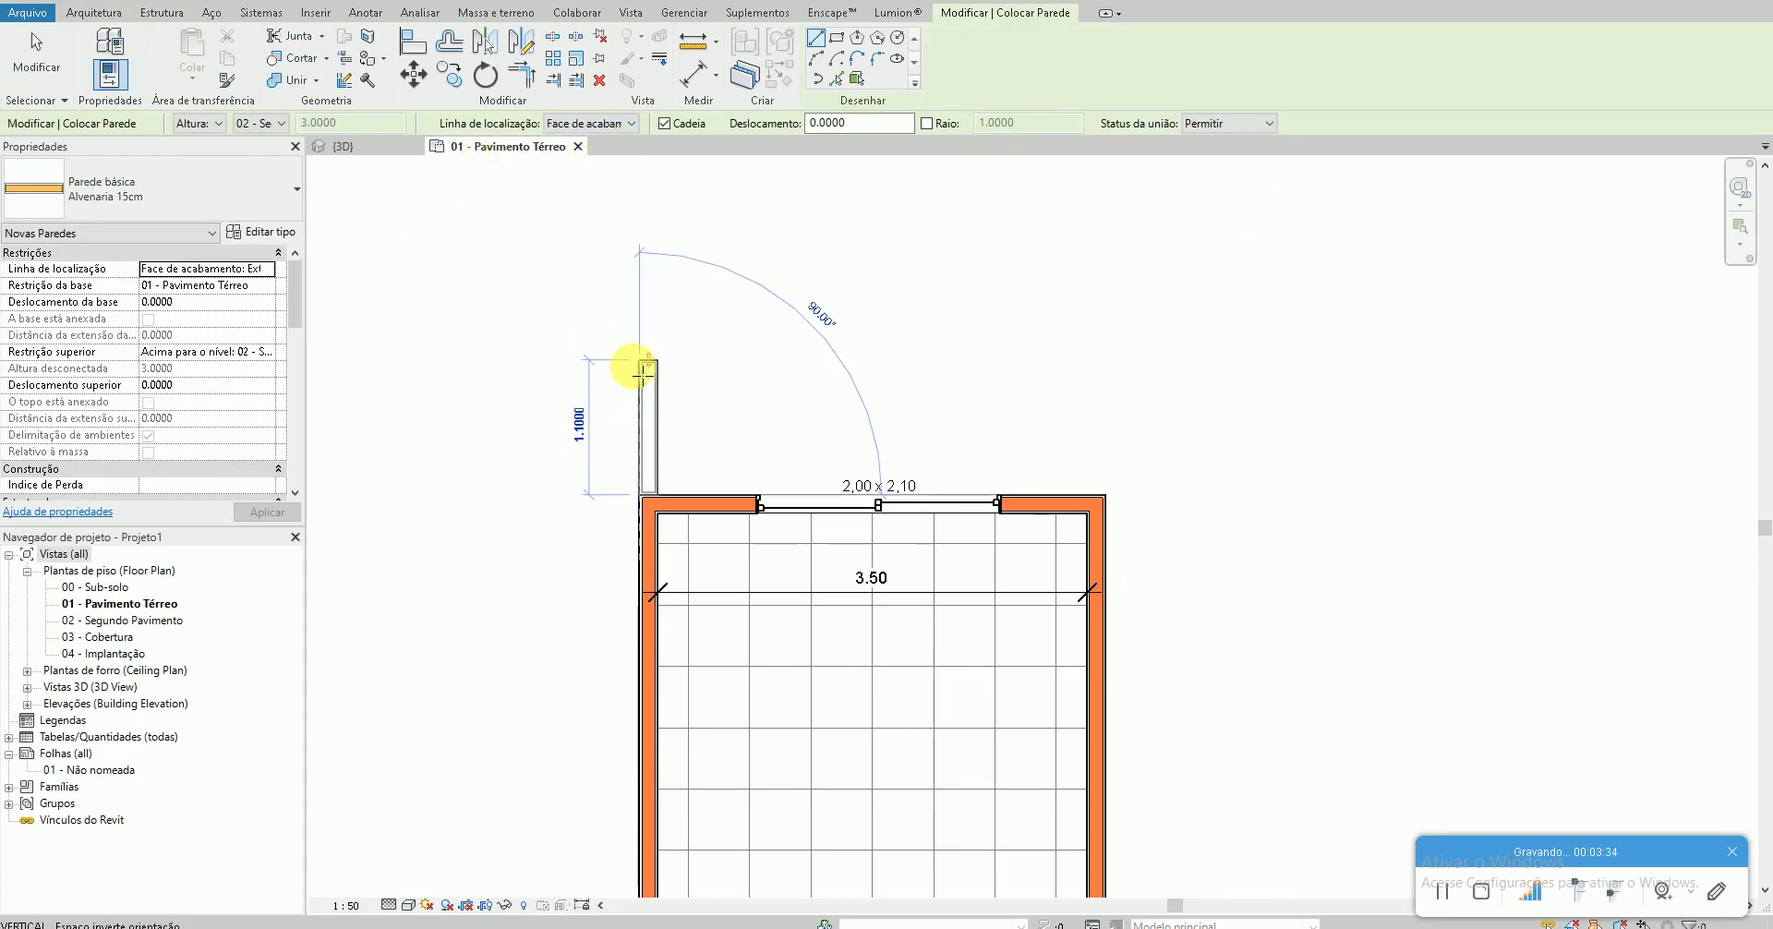
{"action": "left_click", "coordinate": [639, 372]}
{"action": "left_click", "coordinate": [1086, 381]}
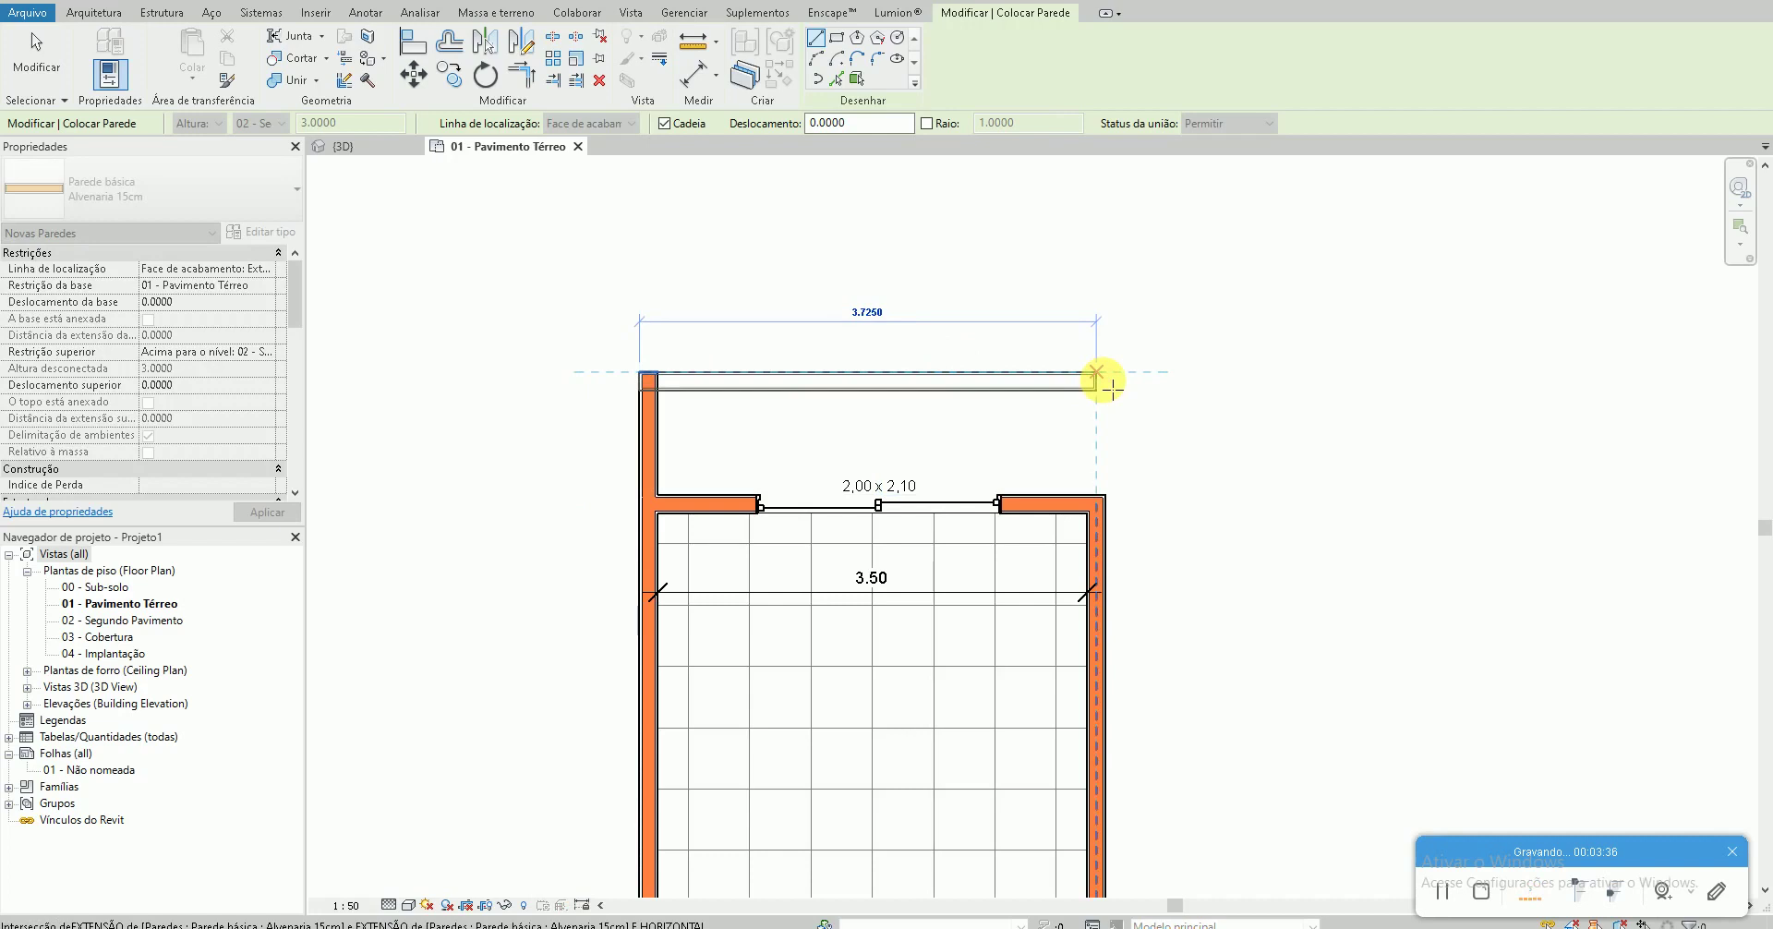
{"action": "left_click", "coordinate": [1099, 491]}
{"action": "key", "text": "Escape"}
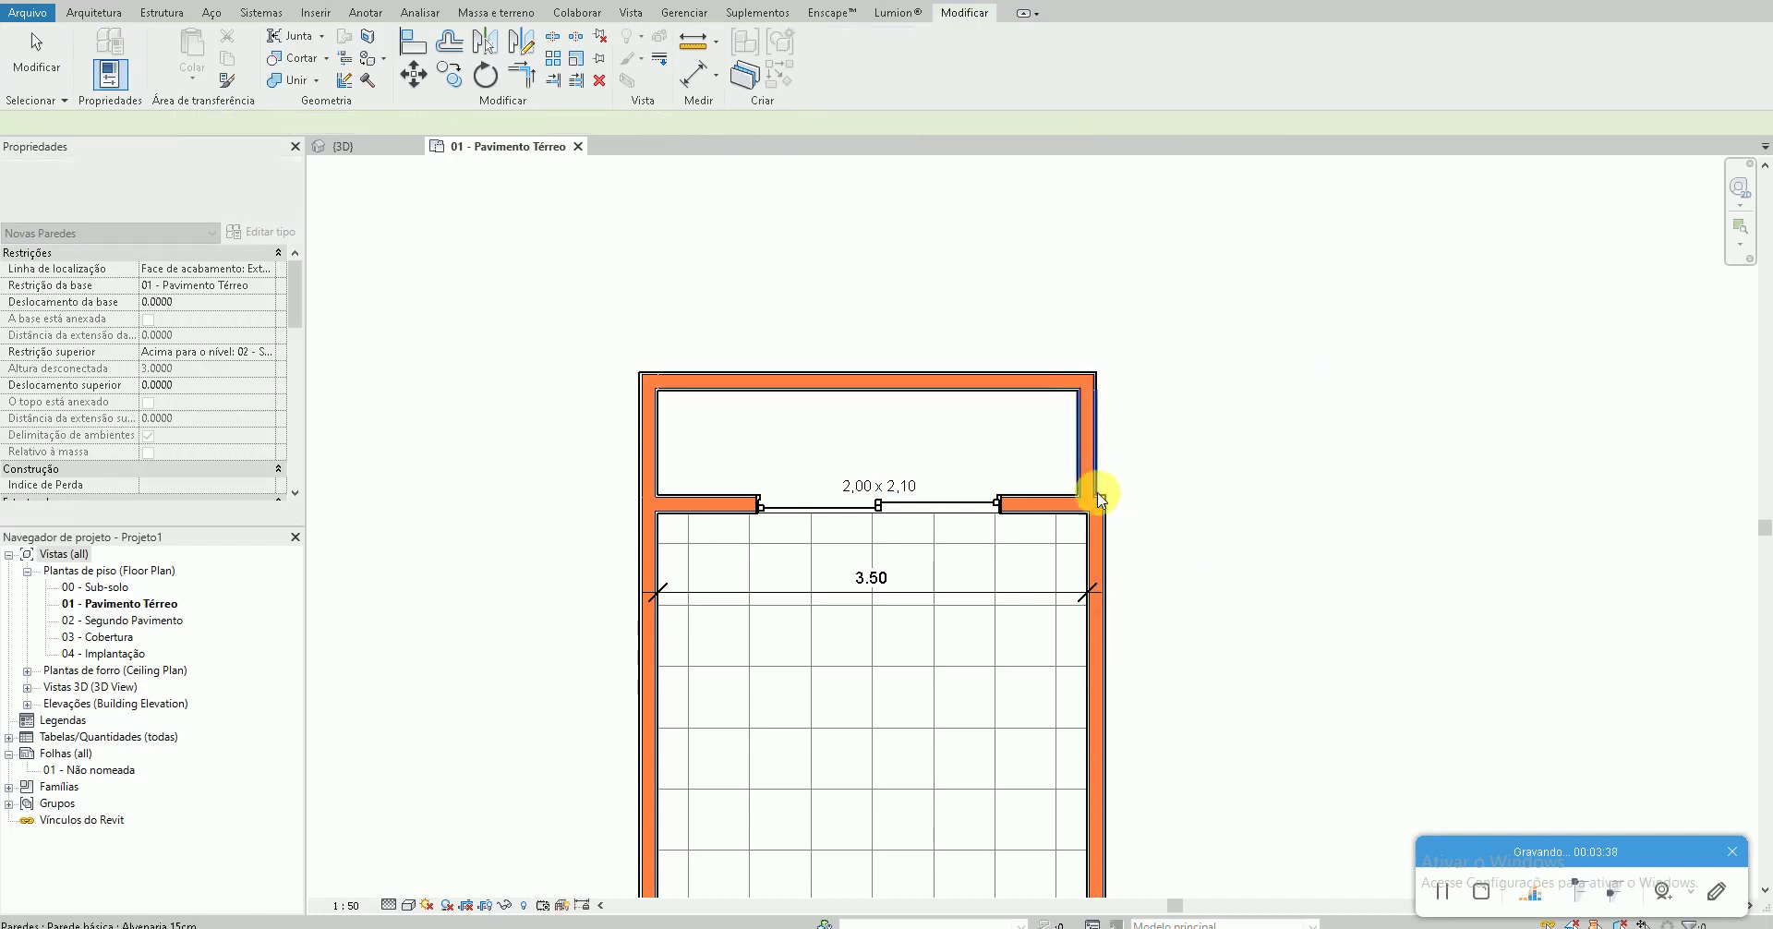
{"action": "key", "text": "Escape"}
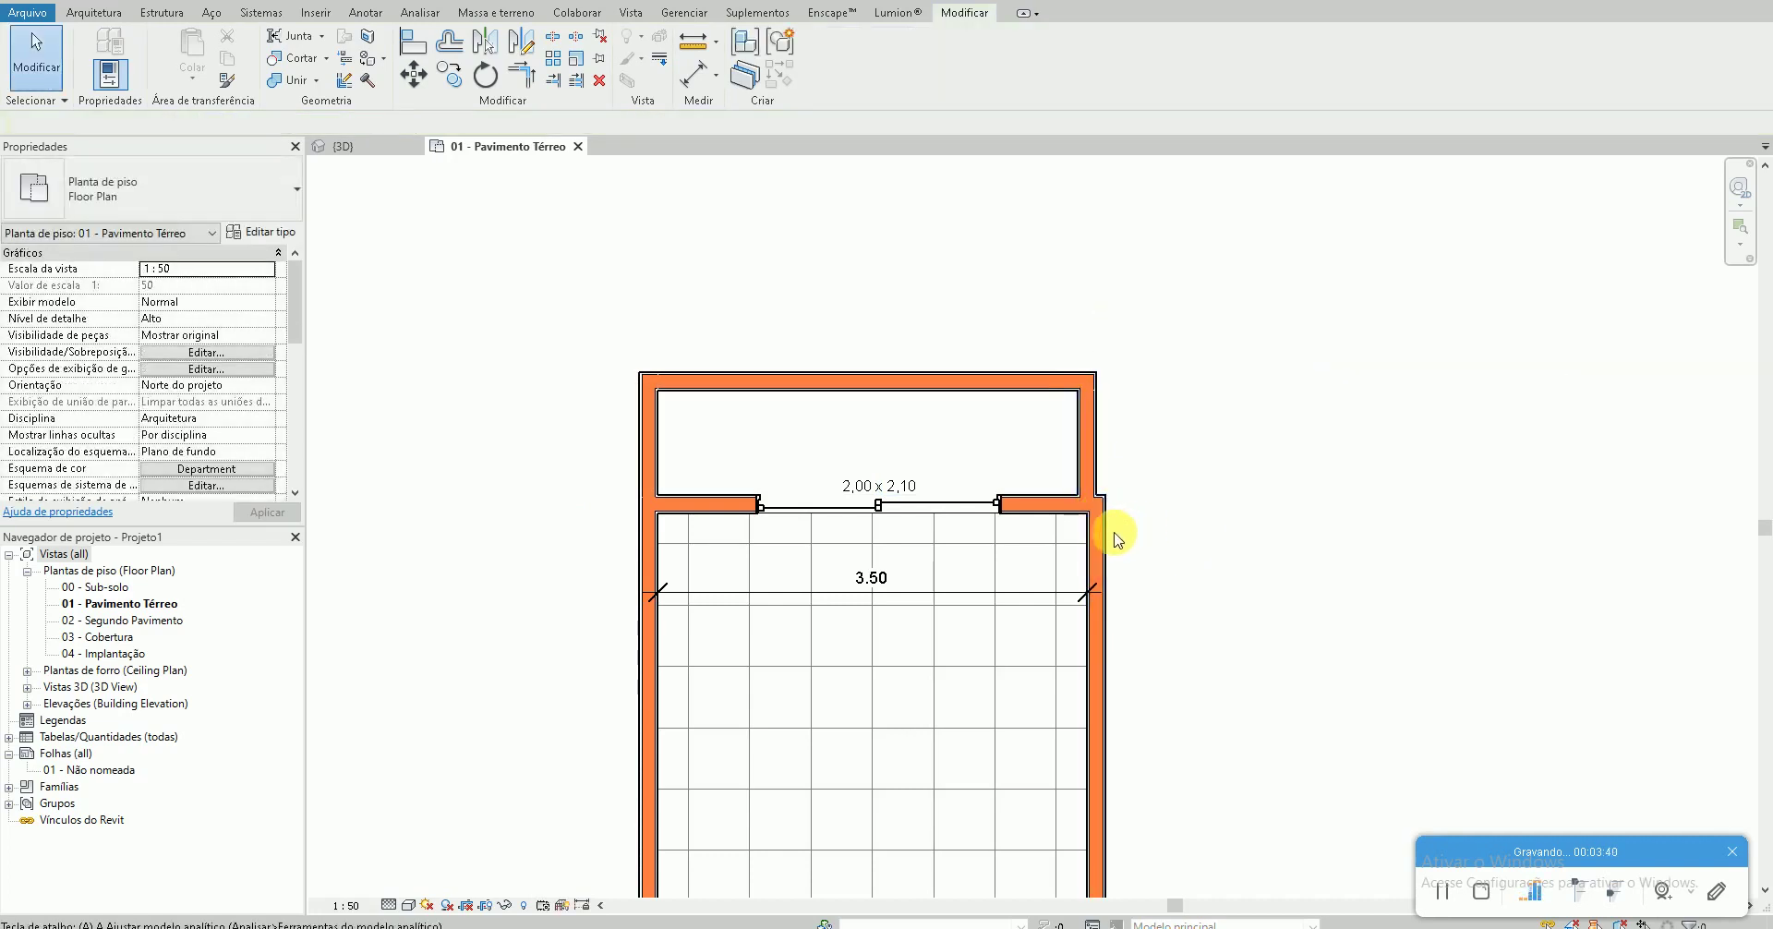
Select the three new walls and open their top constraint options
{"action": "key", "text": "Tab"}
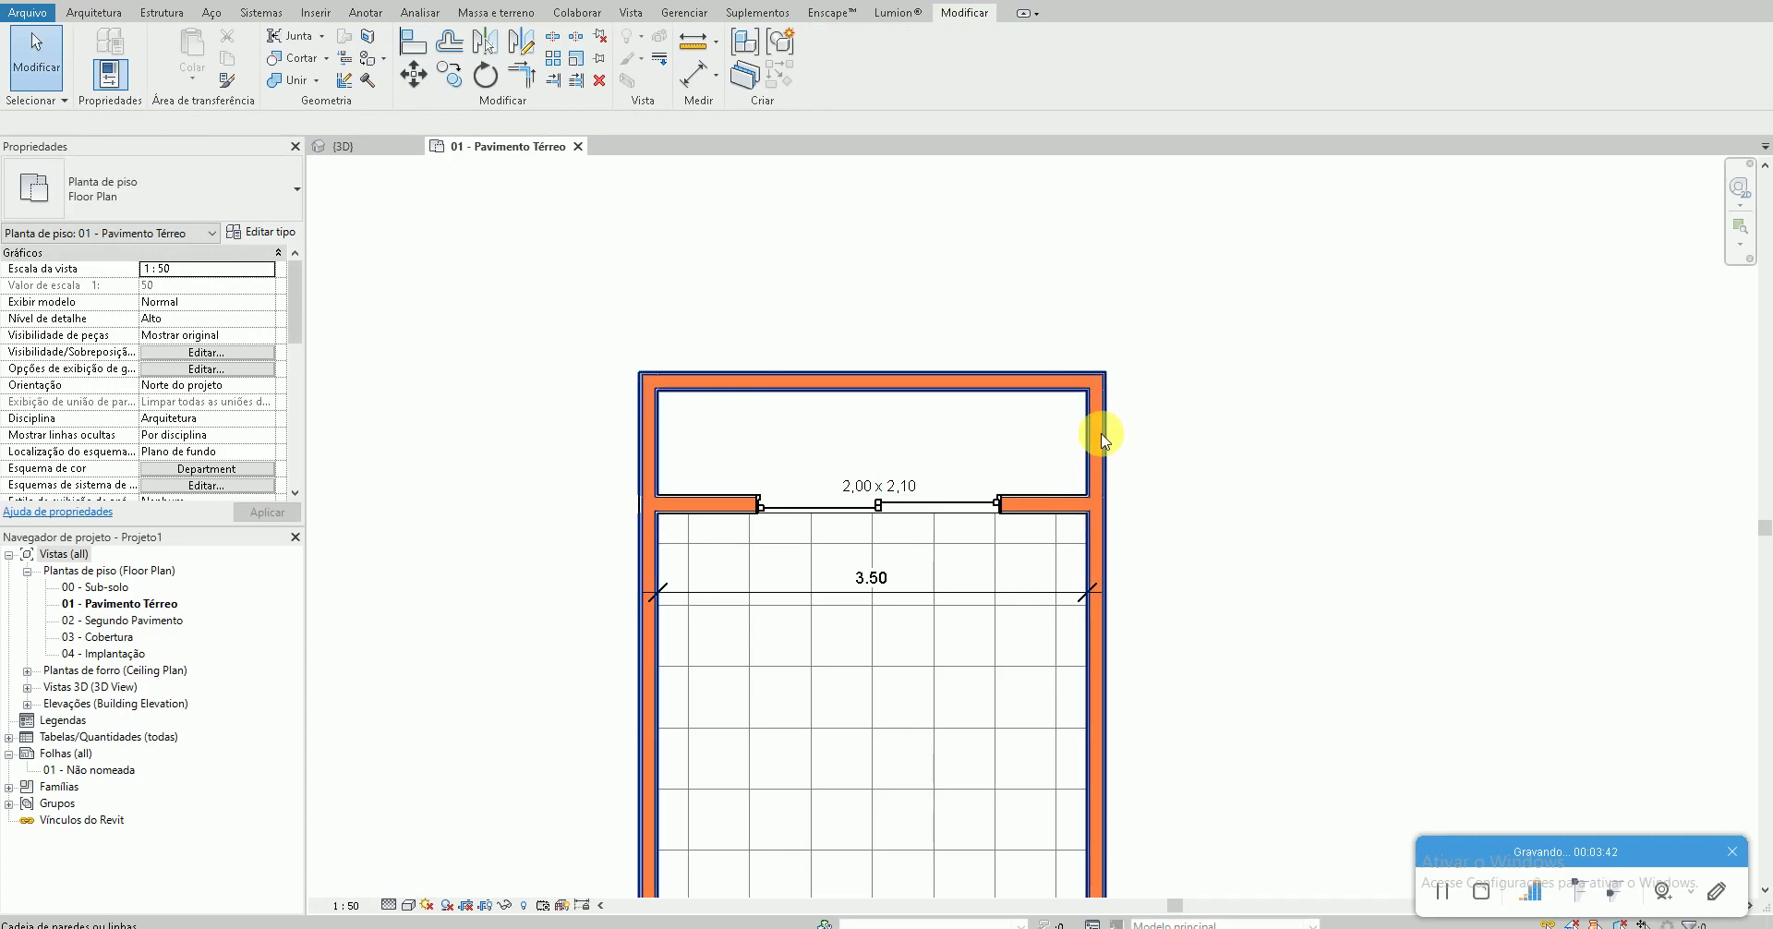
{"action": "left_click", "coordinate": [649, 416]}
{"action": "left_click", "coordinate": [739, 381], "text": "ctrl"}
{"action": "left_click", "coordinate": [1088, 427], "text": "ctrl"}
{"action": "left_click", "coordinate": [272, 355]}
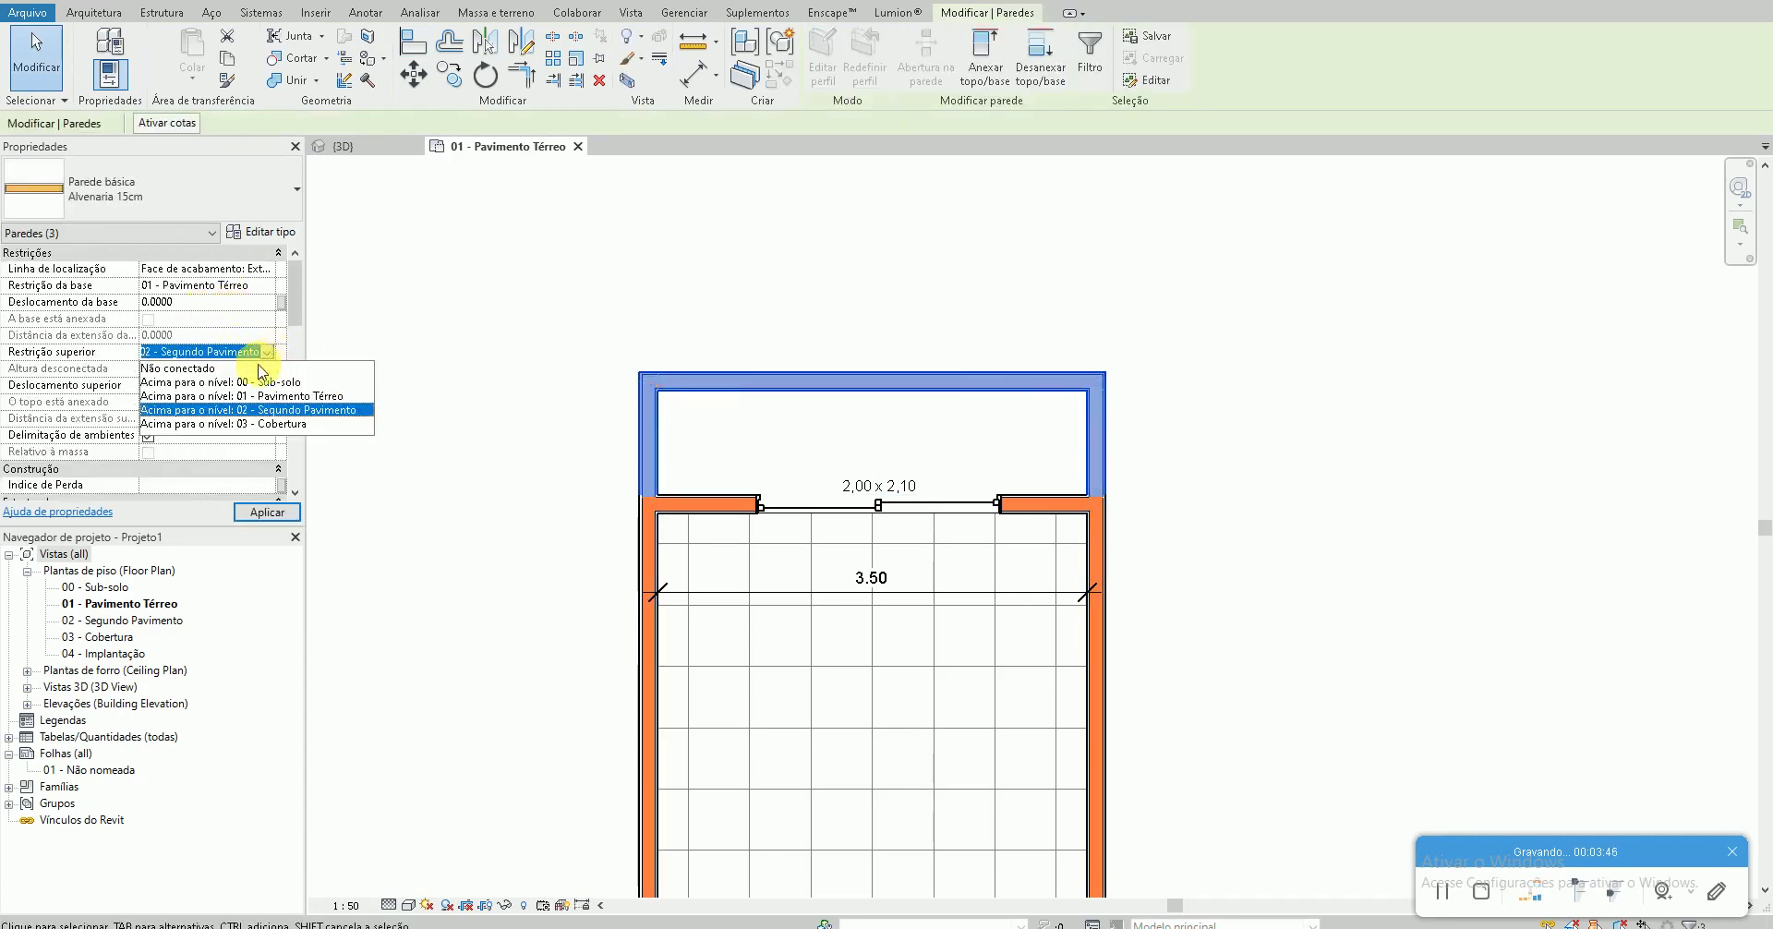
Make the three new walls' top unconnected with a 0.20 m height
{"action": "left_click", "coordinate": [254, 369]}
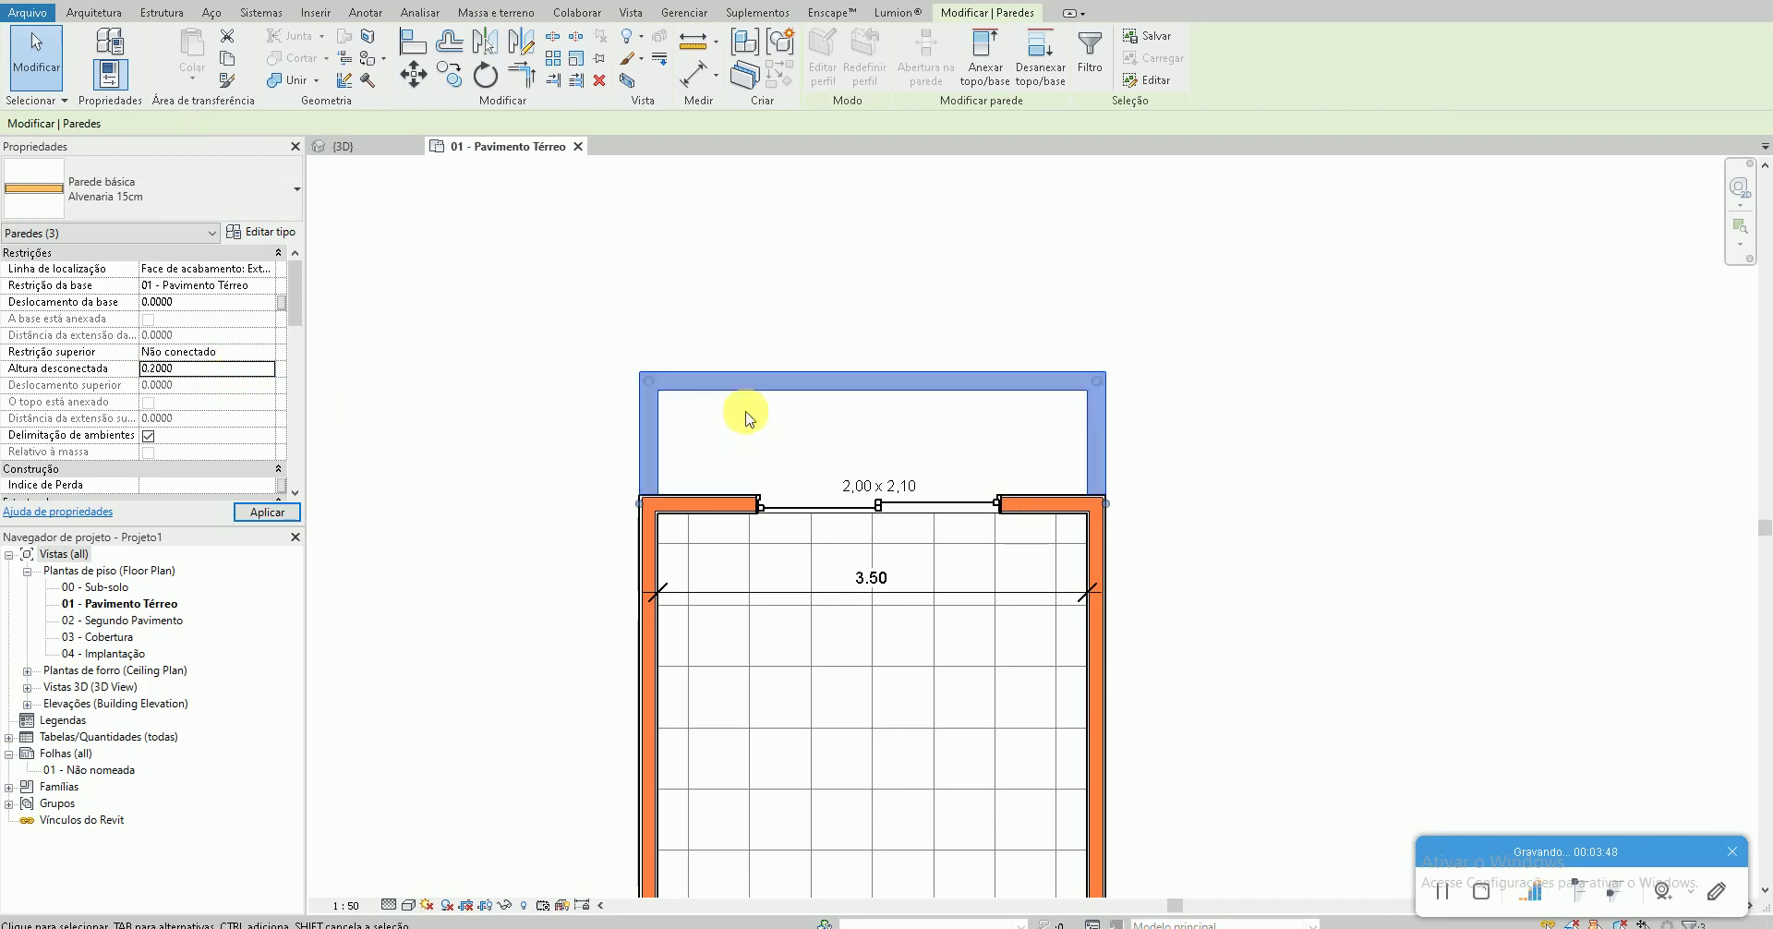
{"action": "left_click", "coordinate": [724, 323]}
{"action": "scroll", "coordinate": [825, 341], "scroll_direction": "up", "scroll_amount": 1}
Place the low top wall 1.20 m out from the room wall
{"action": "left_click", "coordinate": [855, 390]}
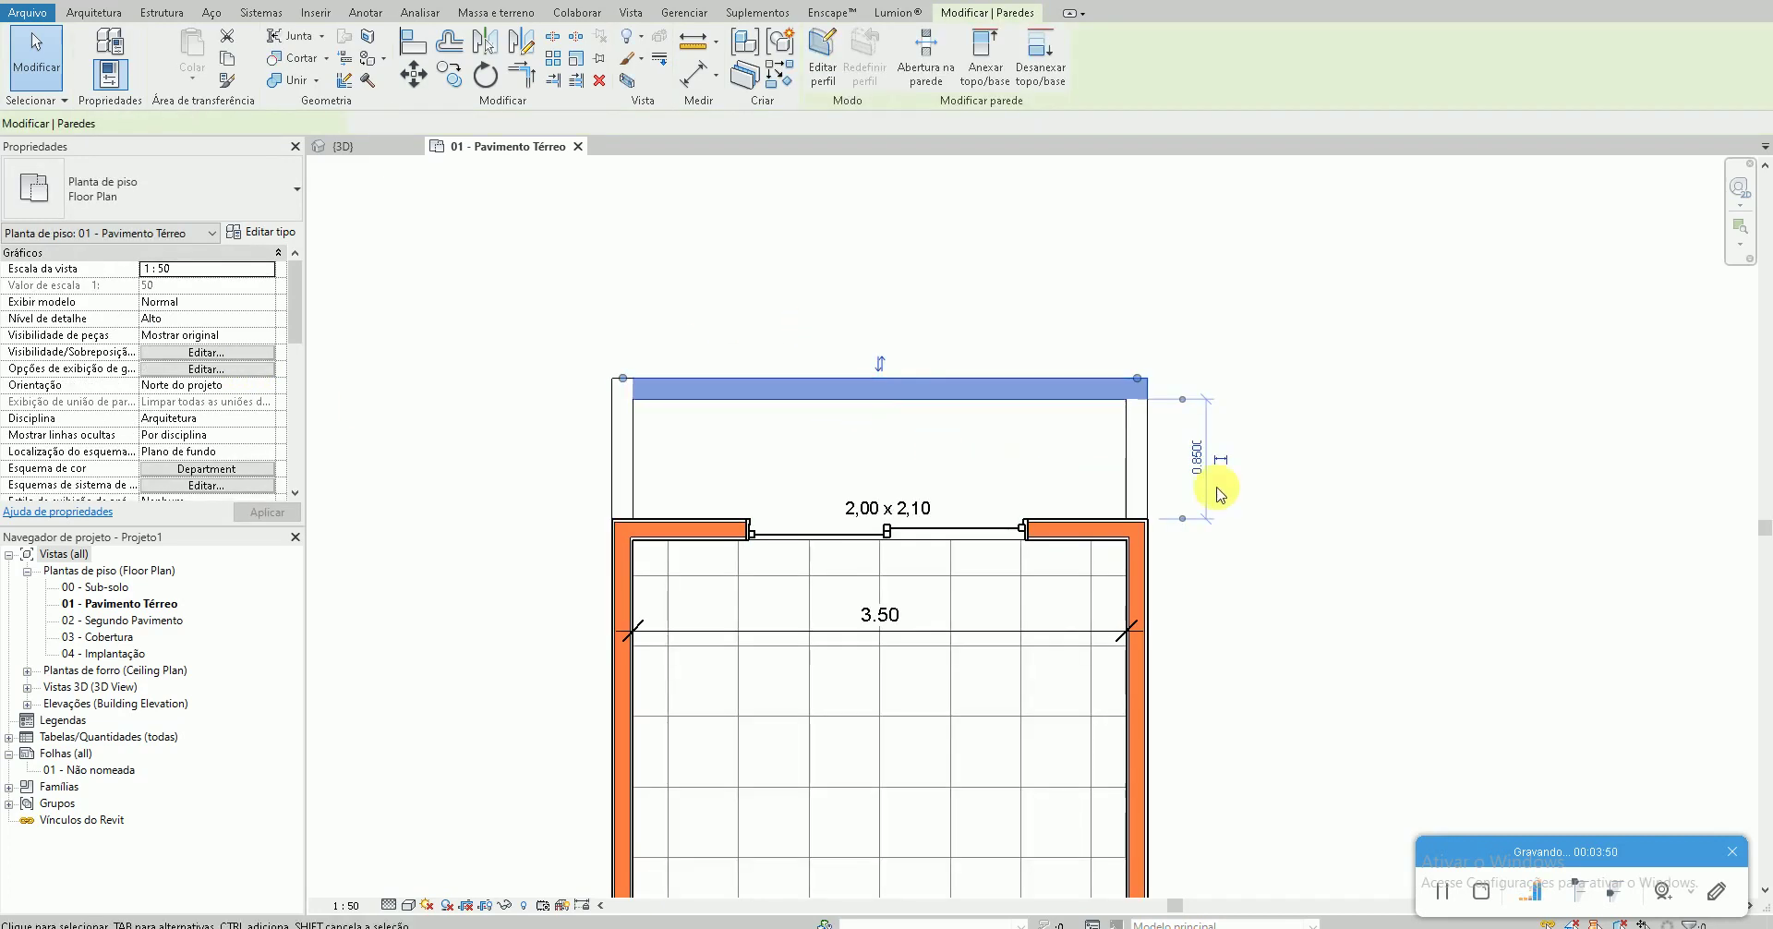
{"action": "left_click", "coordinate": [1198, 459]}
{"action": "type", "text": ".2"}
{"action": "key", "text": "Return"}
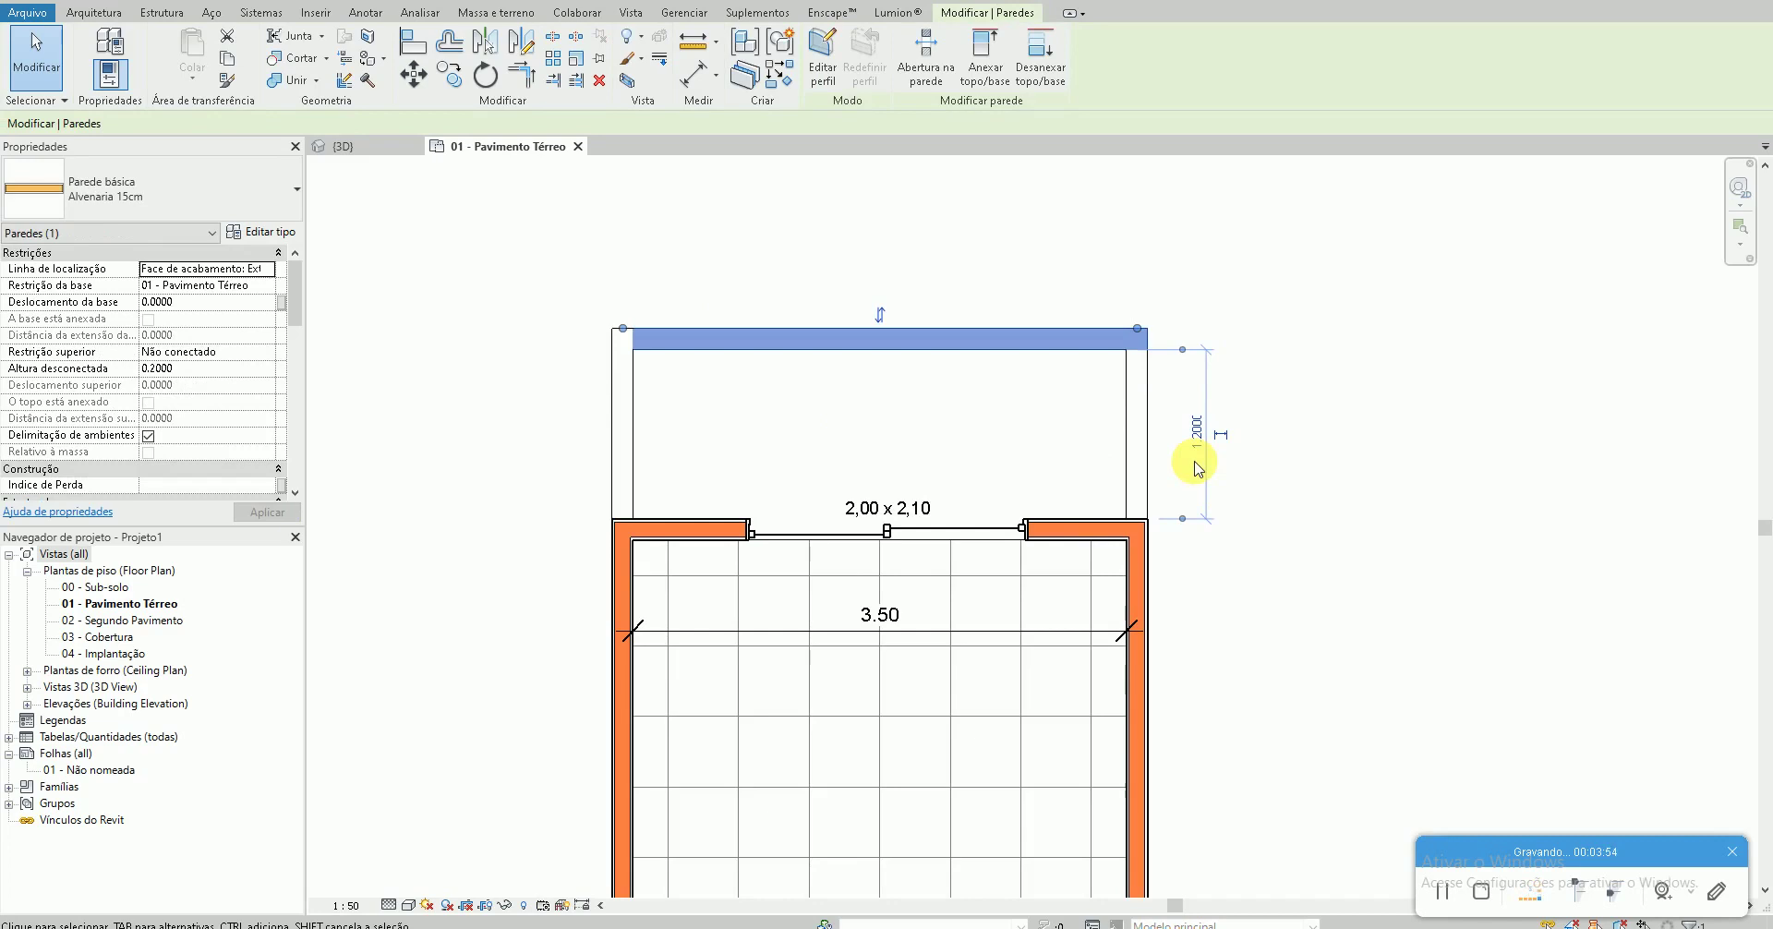
{"action": "left_click", "coordinate": [1184, 462]}
Move the room's right wall so the room width becomes 3.80
{"action": "left_click", "coordinate": [1138, 692]}
{"action": "left_click", "coordinate": [879, 614]}
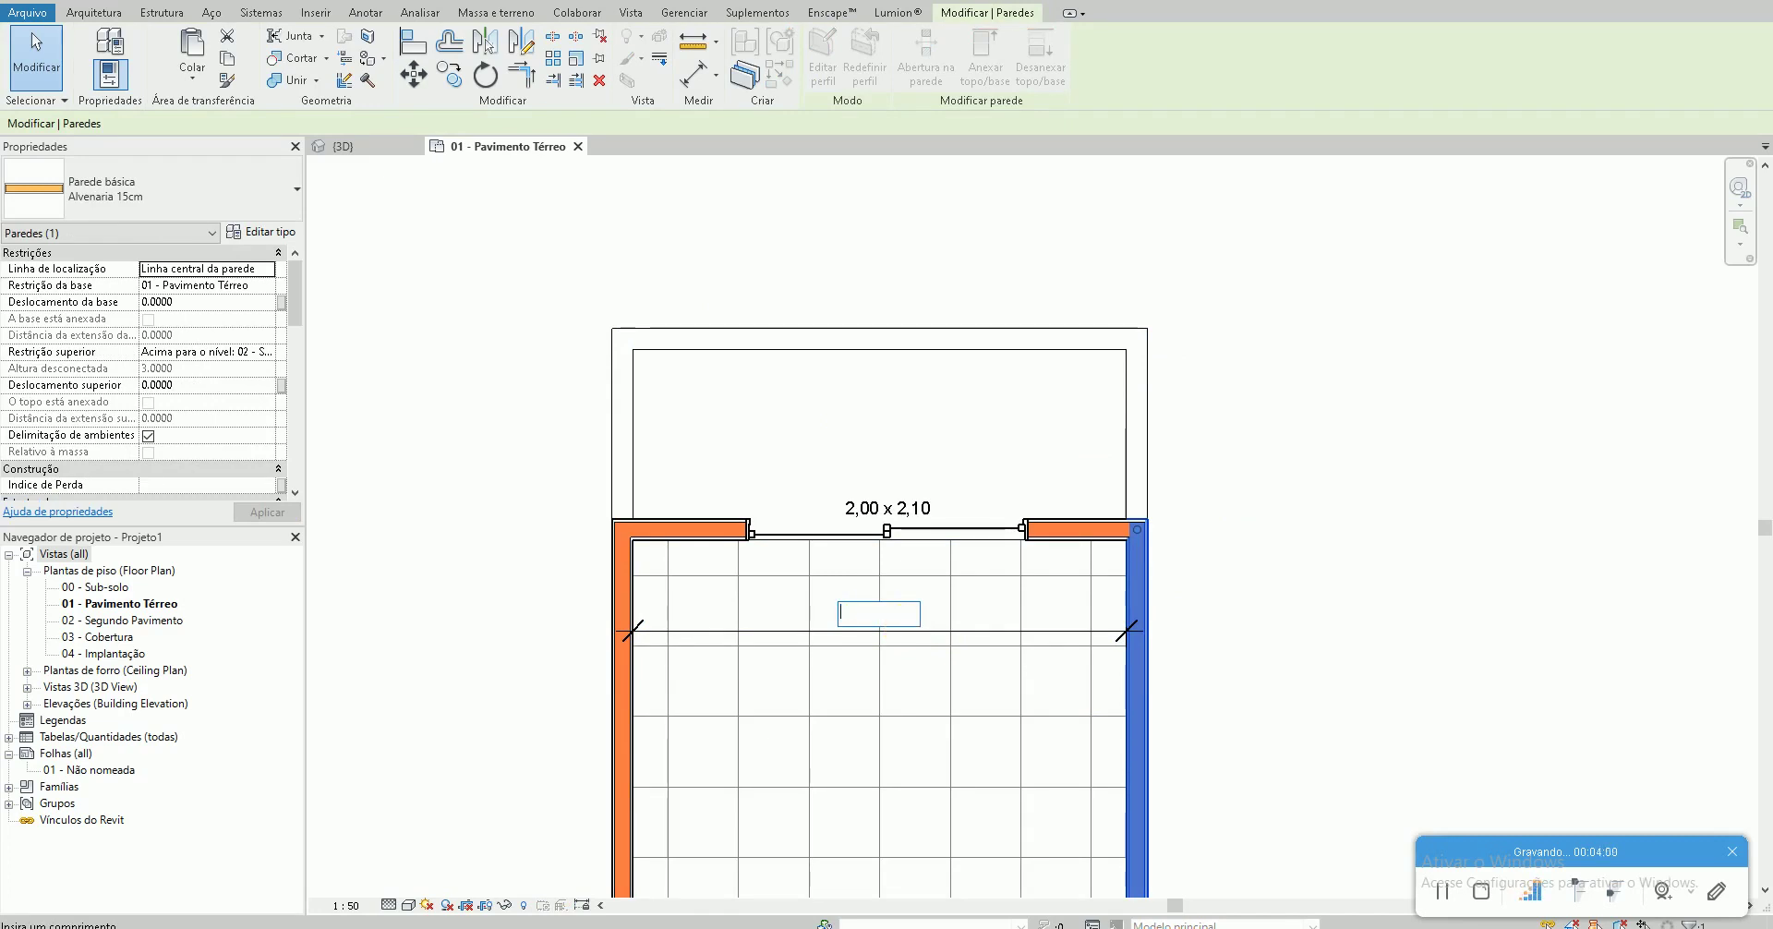
{"action": "type", "text": "3.8"}
{"action": "key", "text": "Return"}
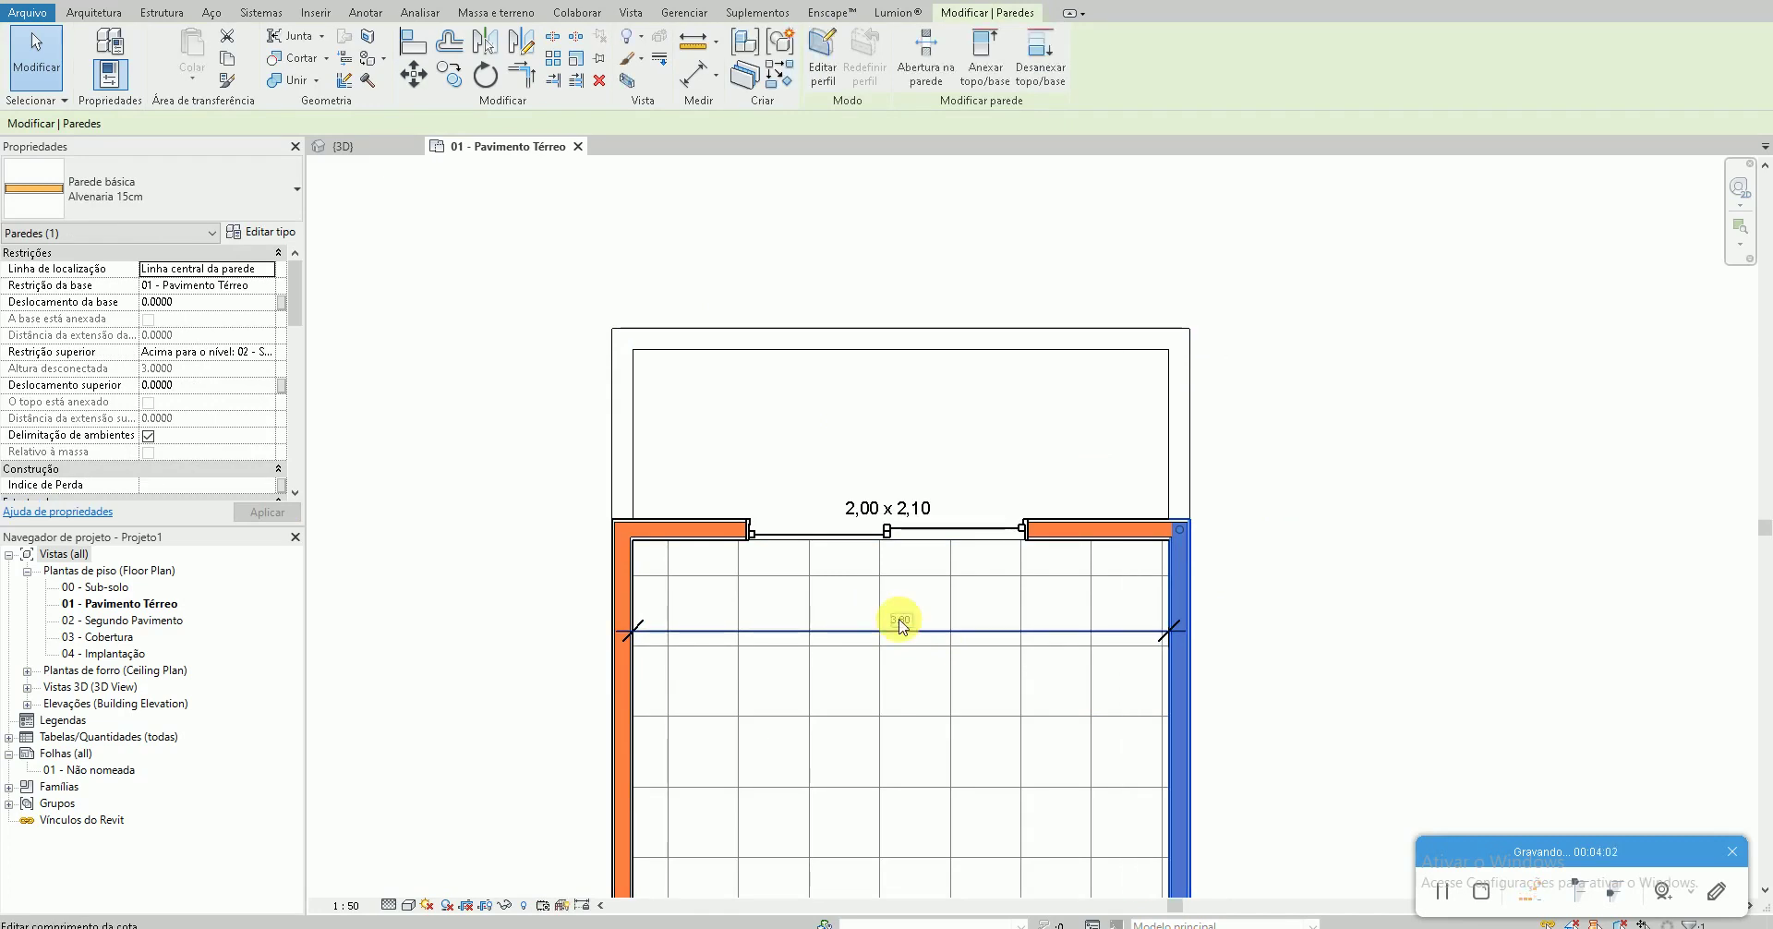
{"action": "left_click", "coordinate": [1021, 475]}
{"action": "scroll", "coordinate": [1021, 474], "scroll_direction": "up", "scroll_amount": 1}
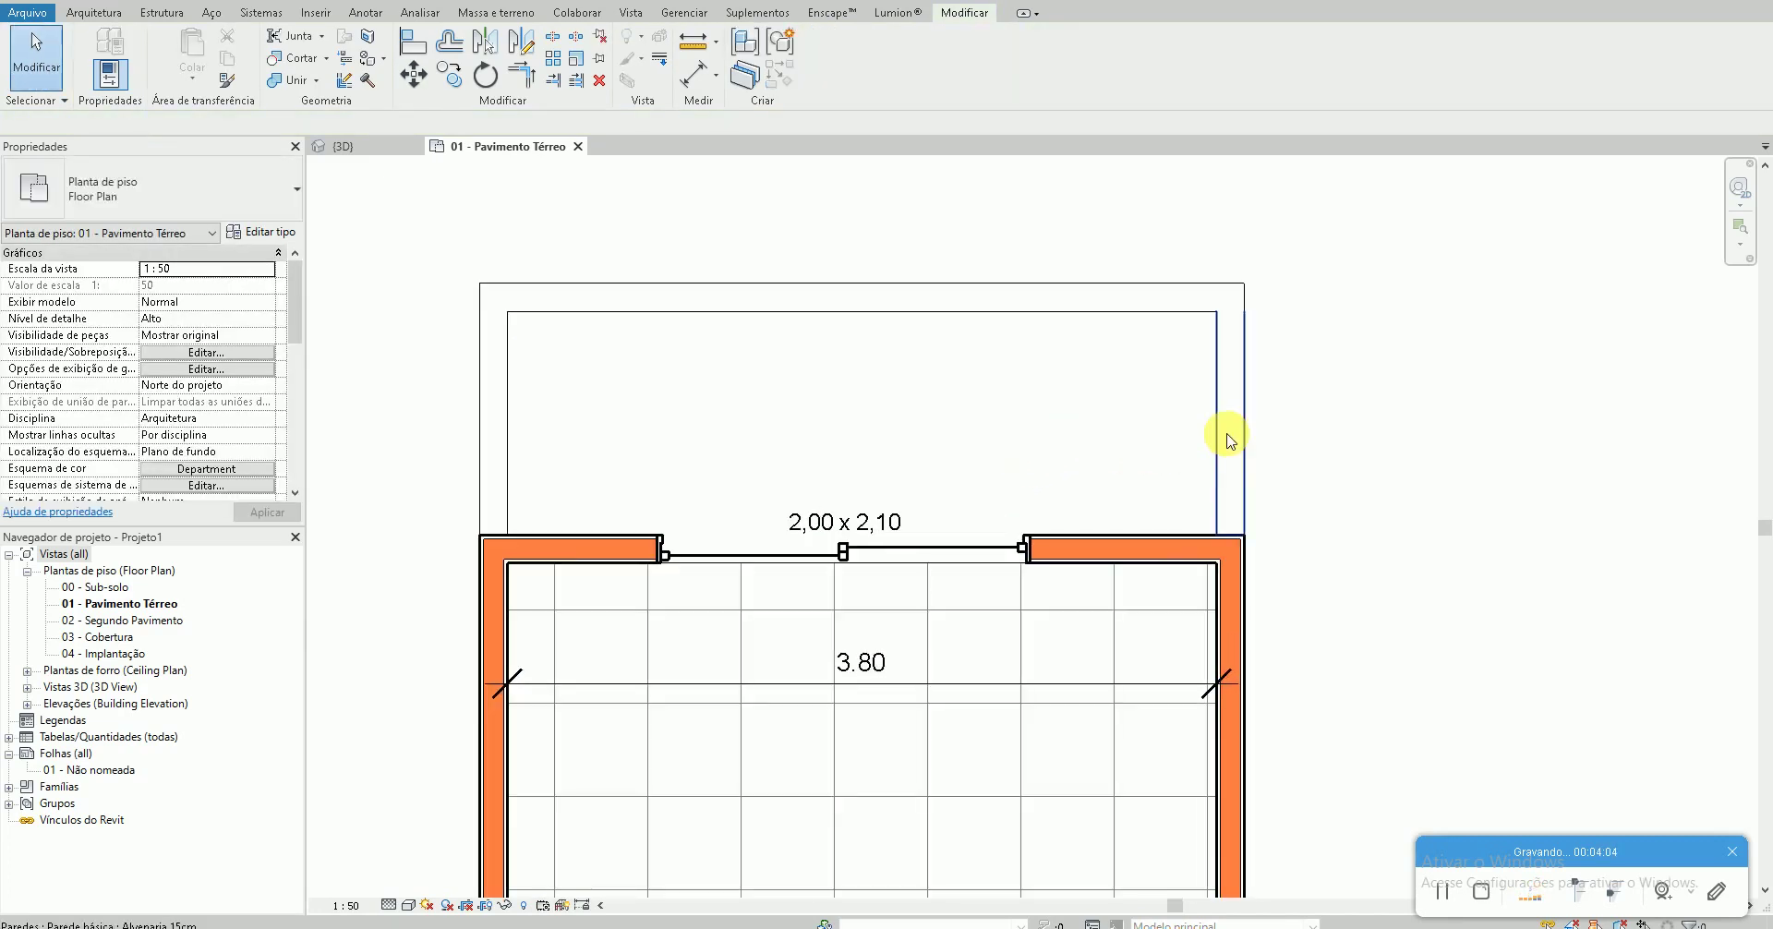
Replace the low right wall with new vertical and top walls enclosing a small upper-right room
{"action": "left_click", "coordinate": [1229, 473]}
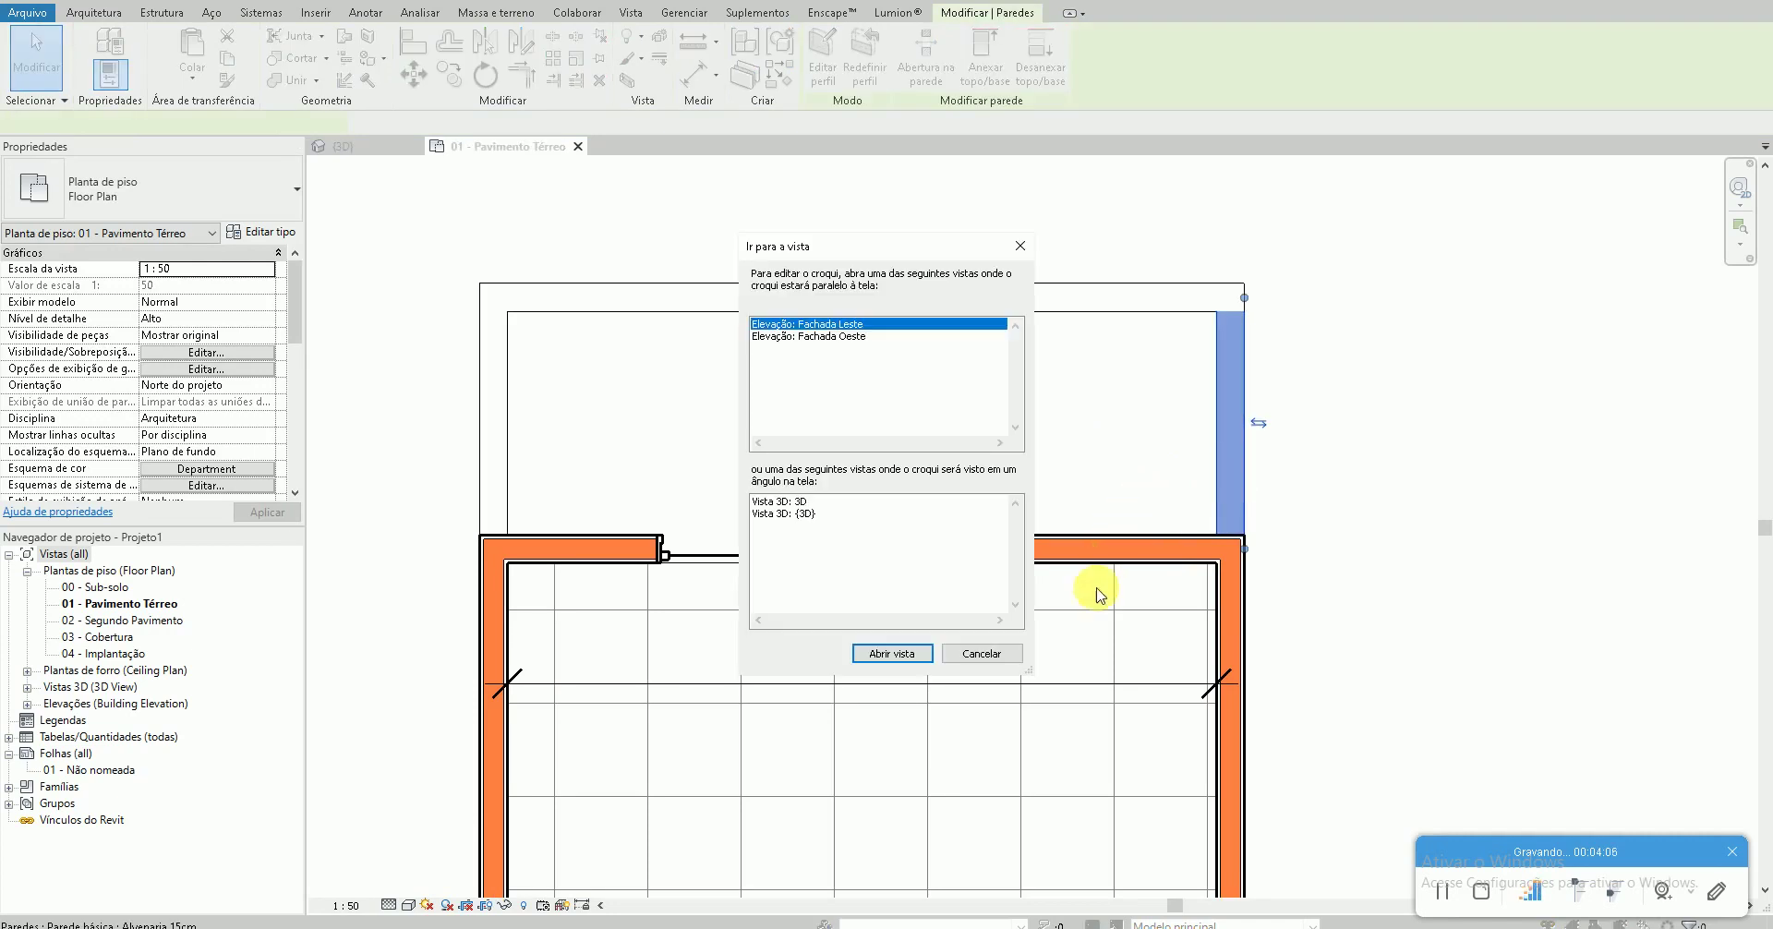
{"action": "key", "text": "Delete"}
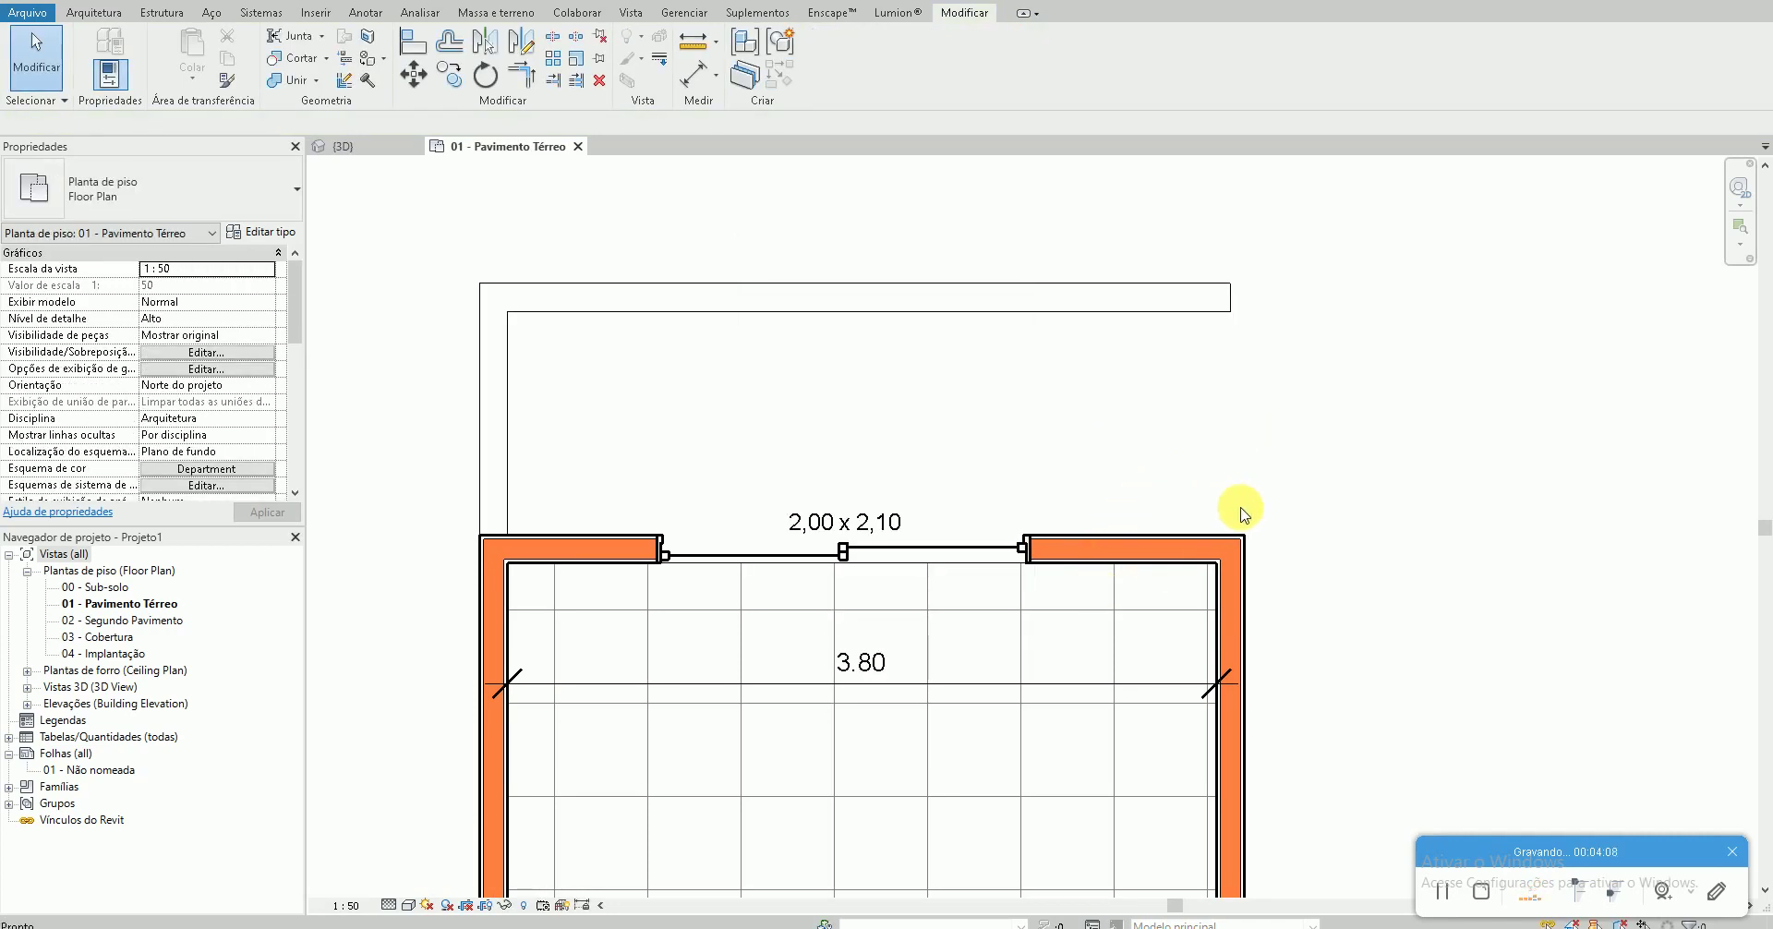
{"action": "key", "text": "w"}
{"action": "key", "text": "a"}
{"action": "left_click", "coordinate": [1060, 538]}
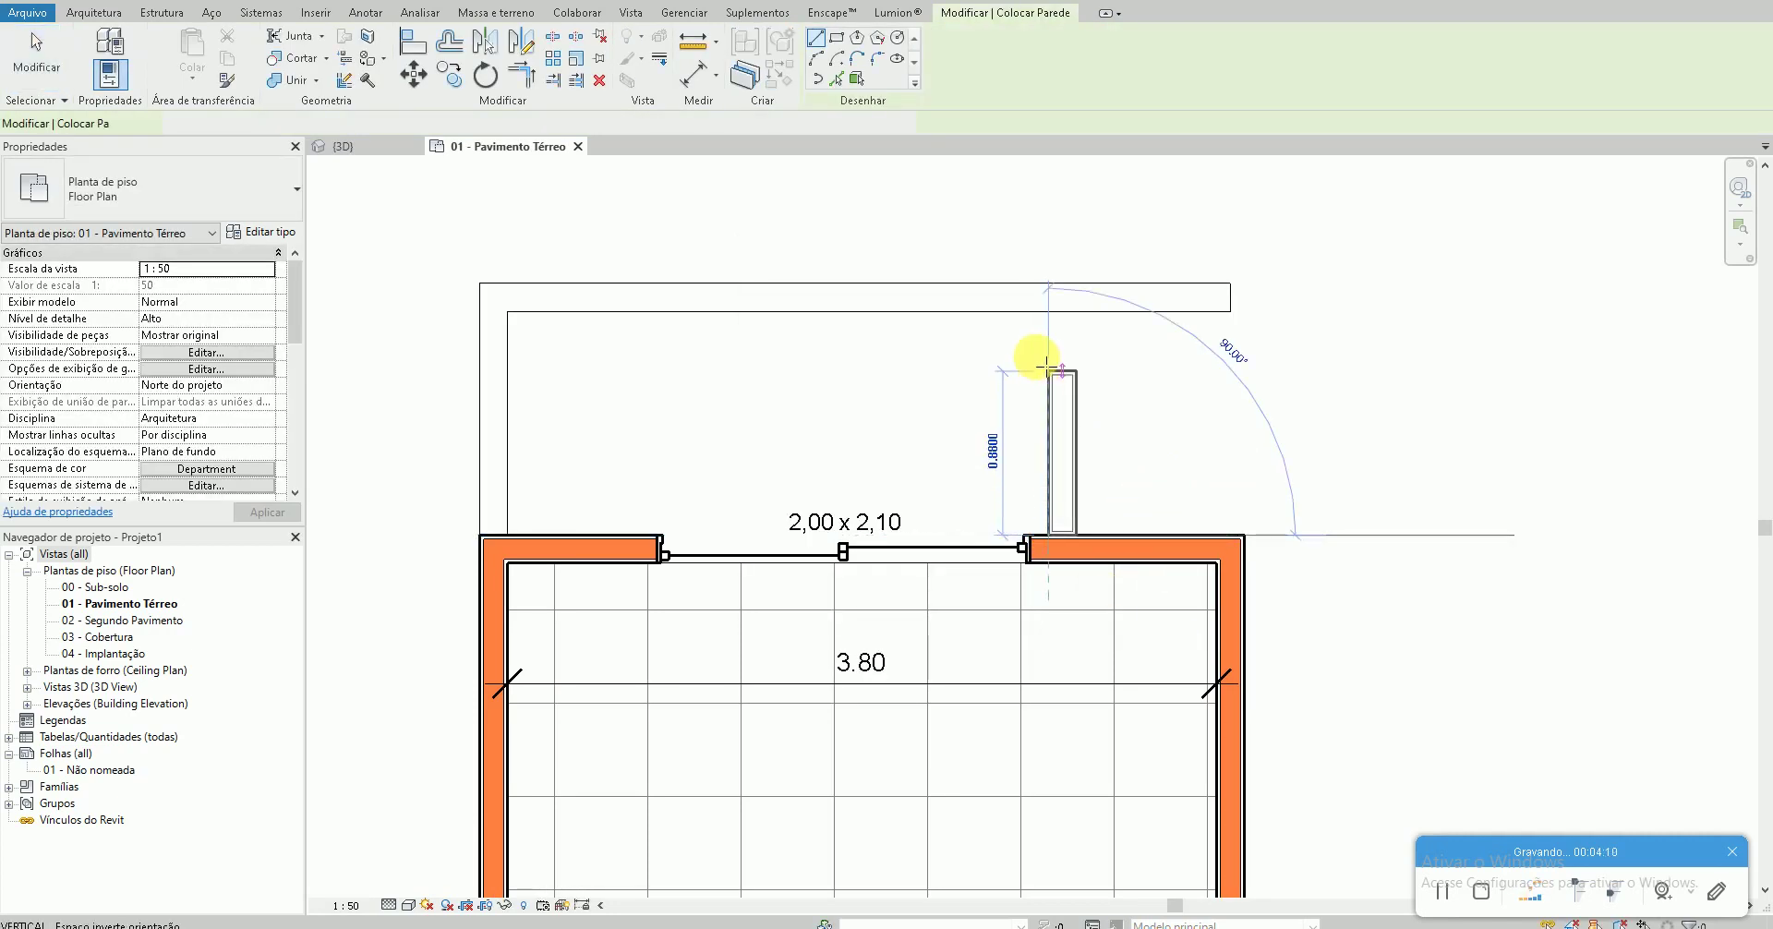
{"action": "left_click", "coordinate": [1061, 298]}
{"action": "key", "text": "Escape"}
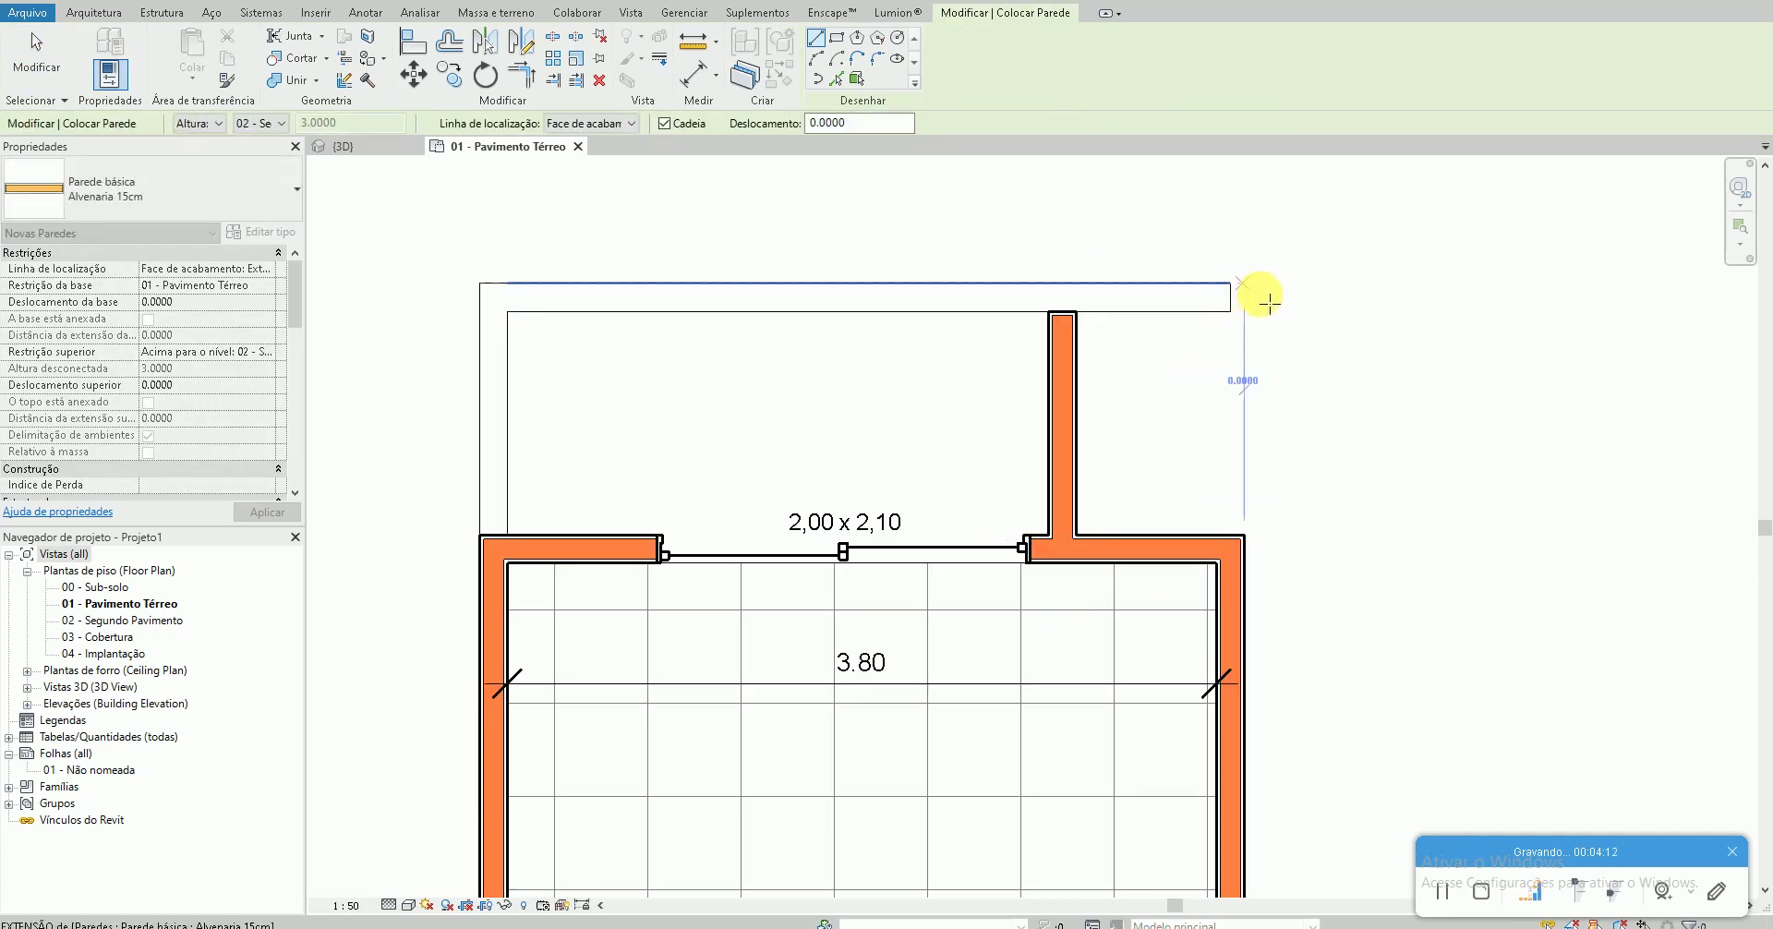
{"action": "left_click", "coordinate": [1252, 294]}
{"action": "left_click", "coordinate": [1097, 314]}
{"action": "key", "text": "Escape"}
{"action": "key", "text": "Escape"}
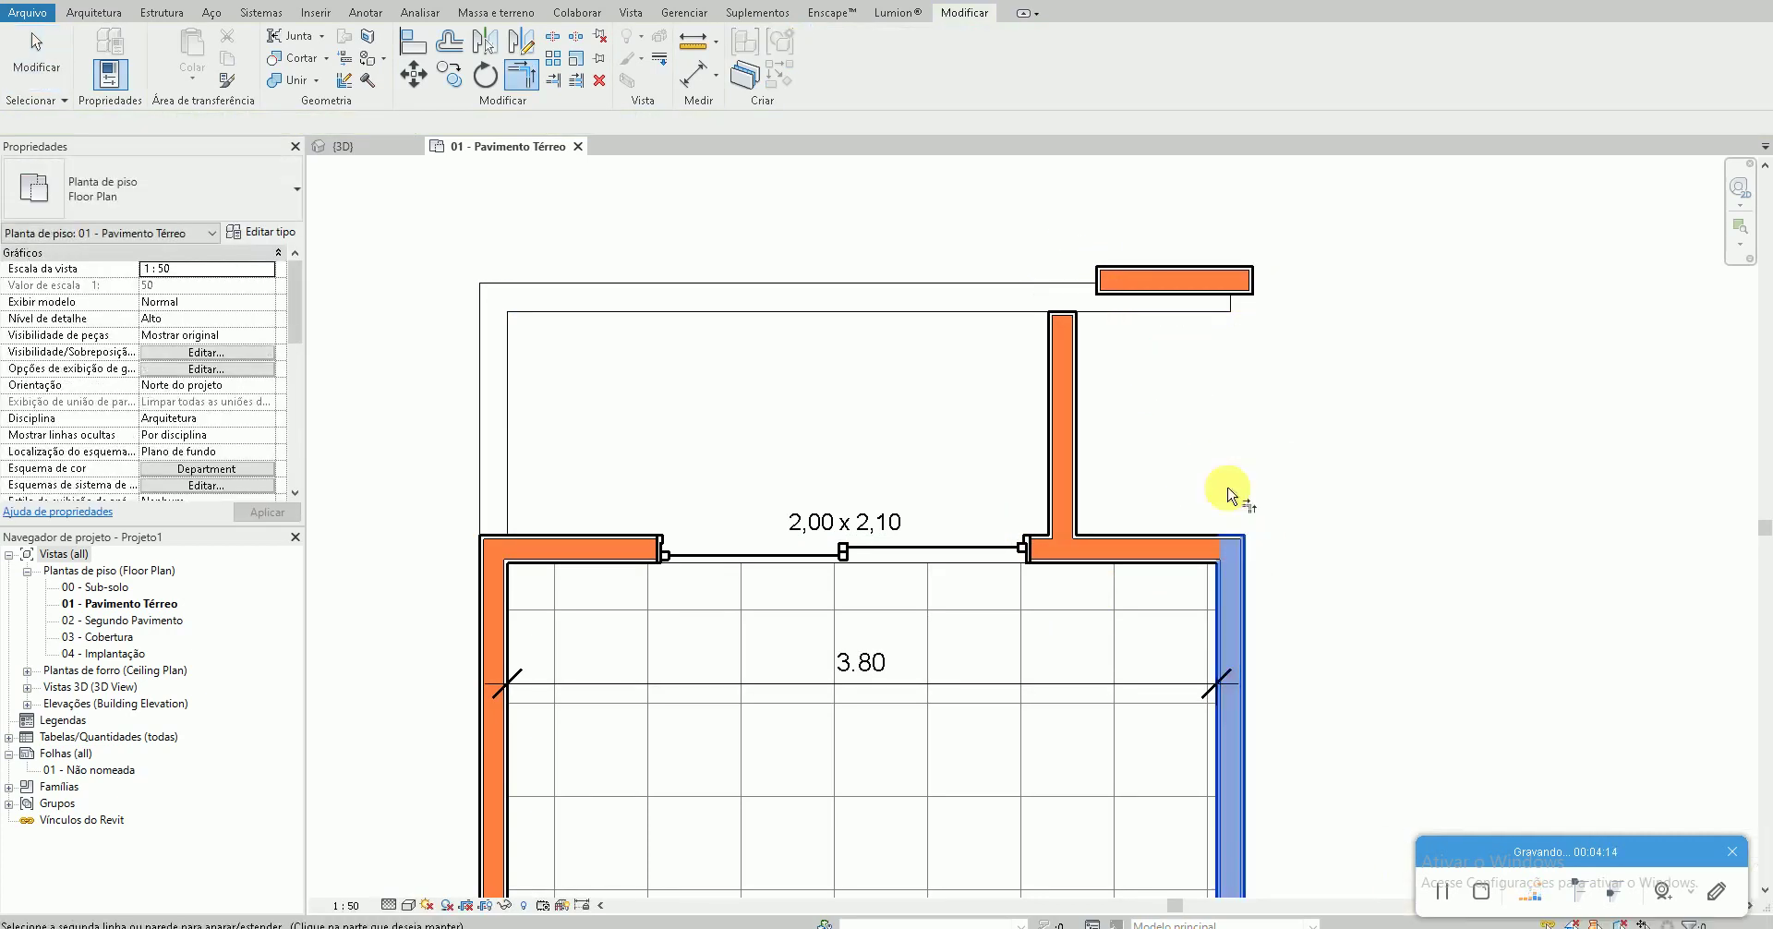
Adjust the low top wall and the small room's top wall so their ends meet and align
{"action": "left_click", "coordinate": [1026, 305]}
{"action": "left_click_drag", "start_coordinate": [1228, 290], "coordinate": [982, 297]}
{"action": "key", "text": "Escape"}
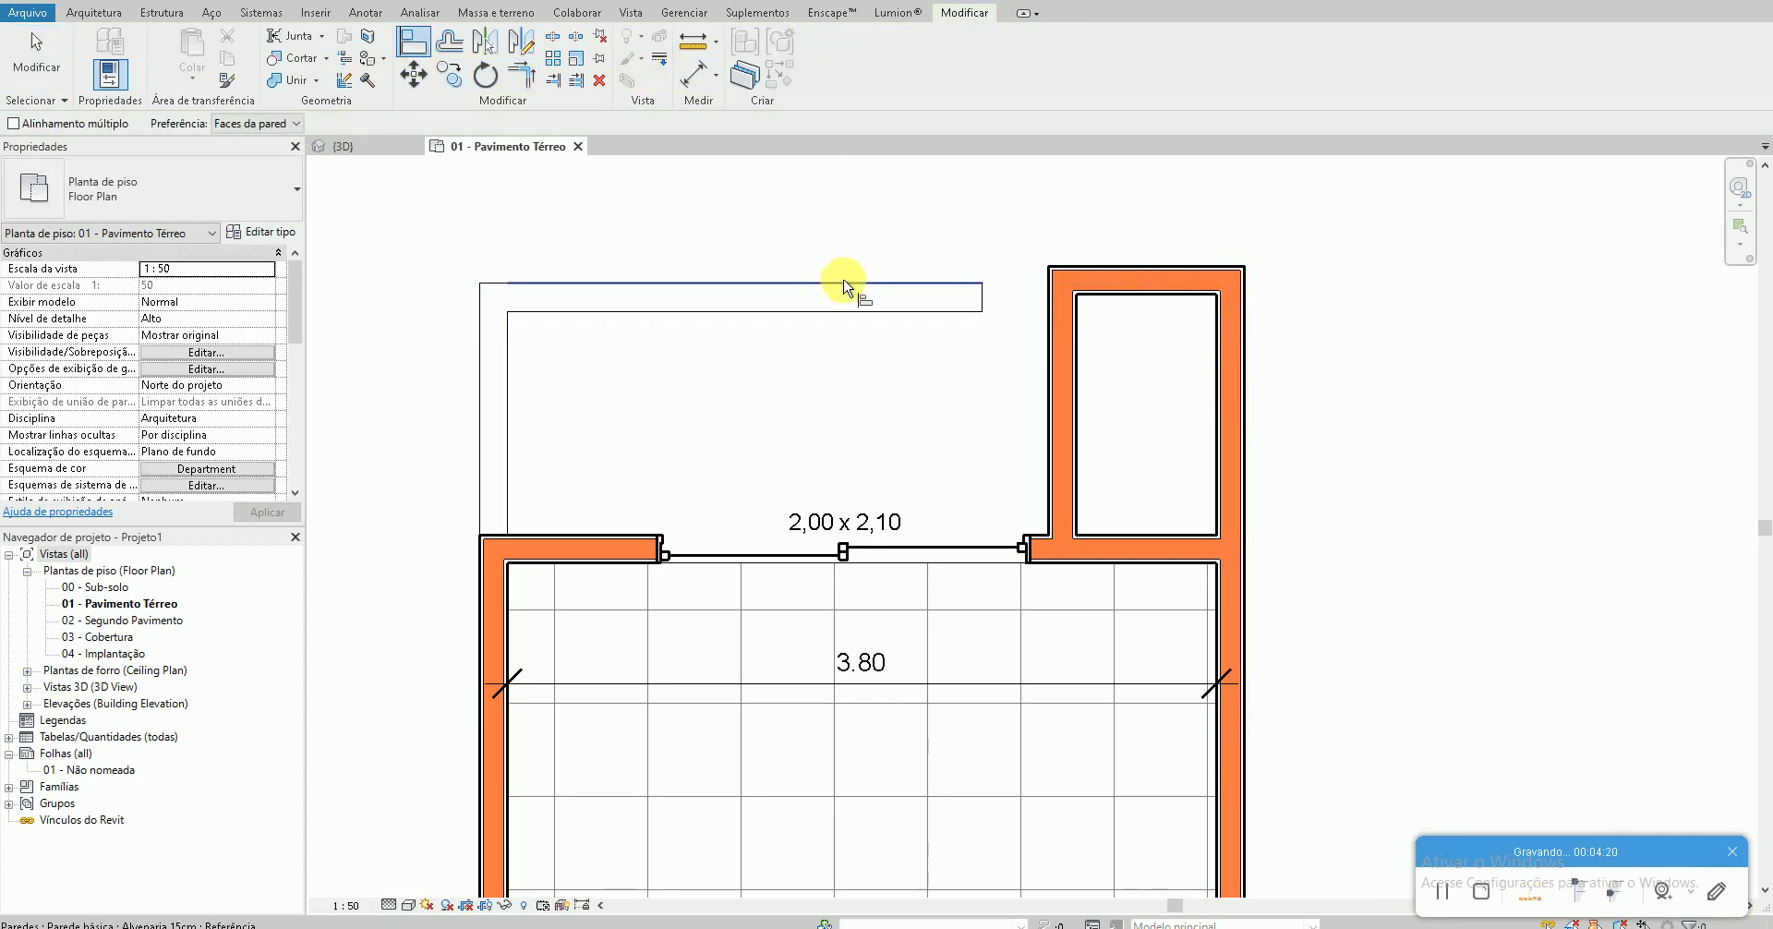
{"action": "left_click", "coordinate": [968, 296]}
{"action": "left_click_drag", "start_coordinate": [1139, 269], "coordinate": [1168, 348]}
{"action": "left_click", "coordinate": [1198, 388]}
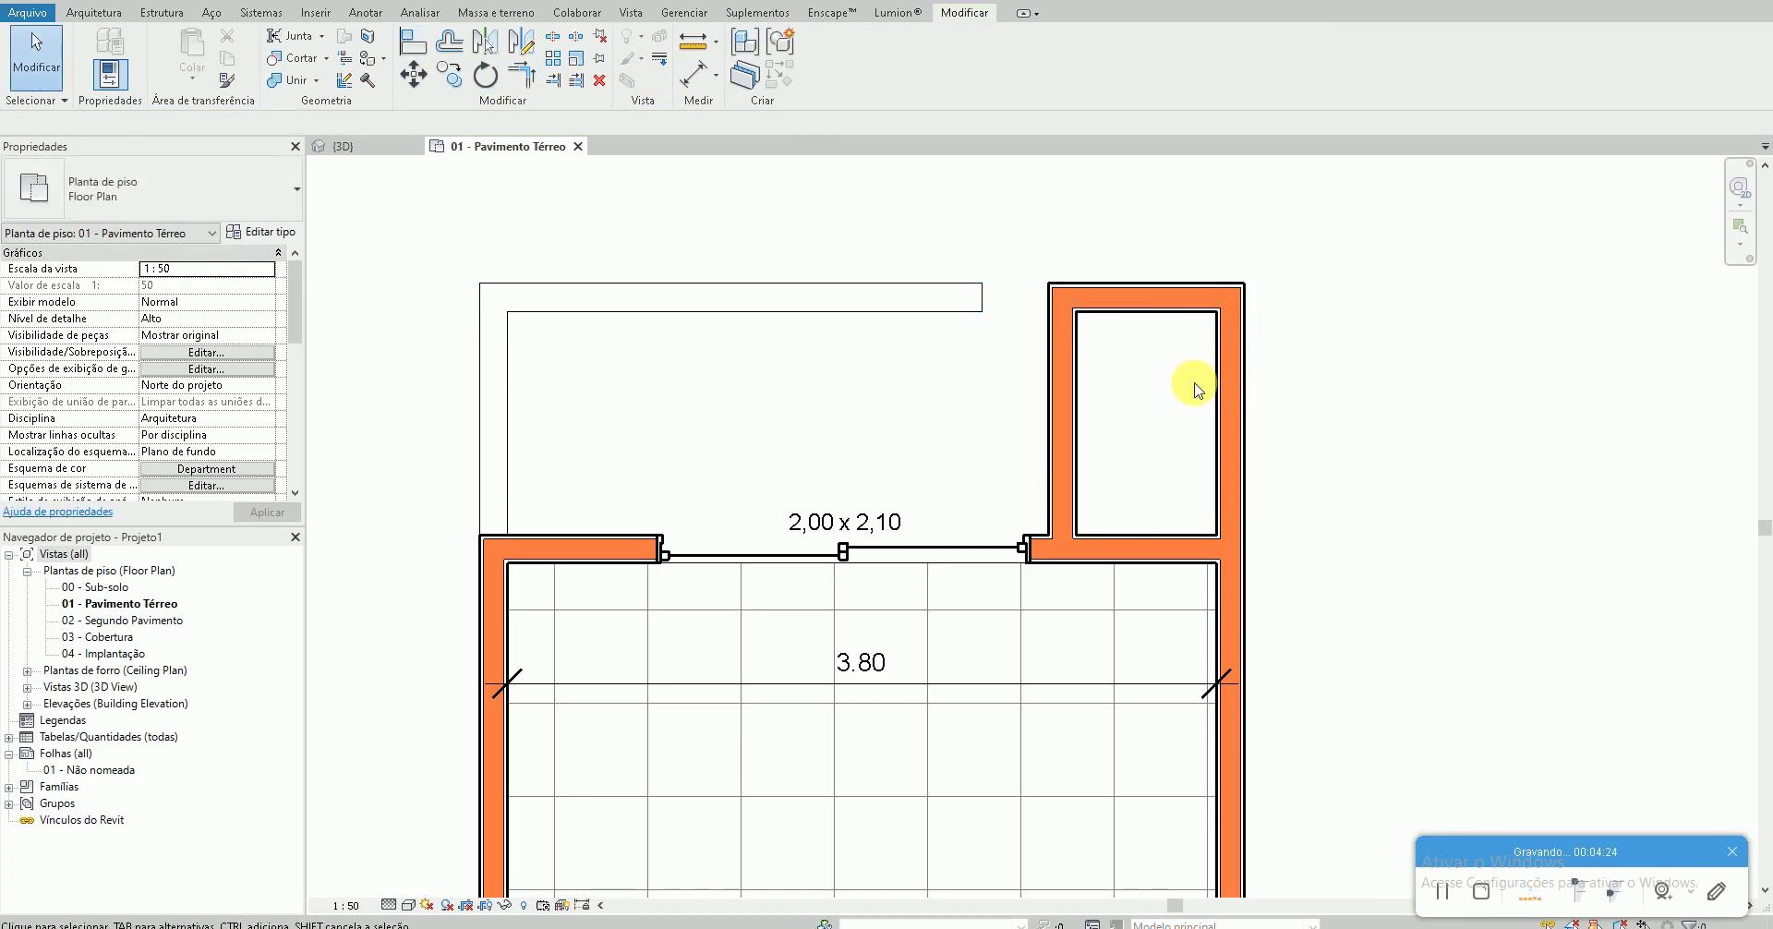
{"action": "left_click", "coordinate": [1074, 388]}
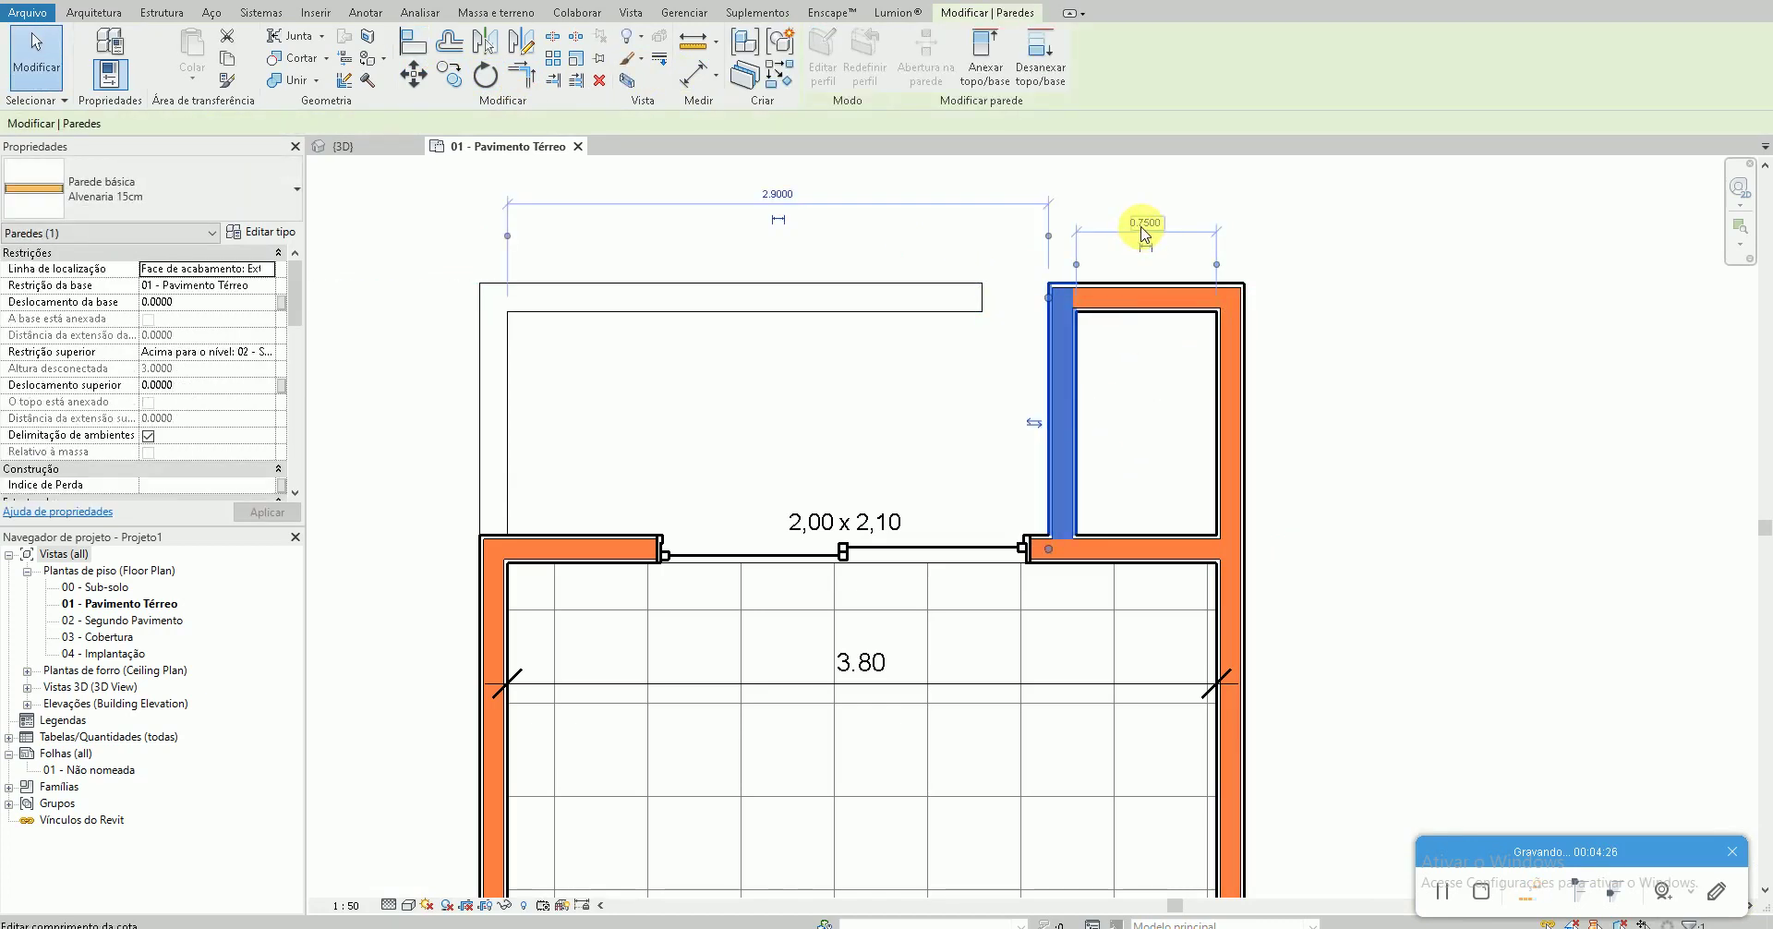
{"action": "key", "text": "Escape"}
{"action": "left_click", "coordinate": [982, 287]}
{"action": "left_click_drag", "start_coordinate": [981, 284], "coordinate": [1050, 284]}
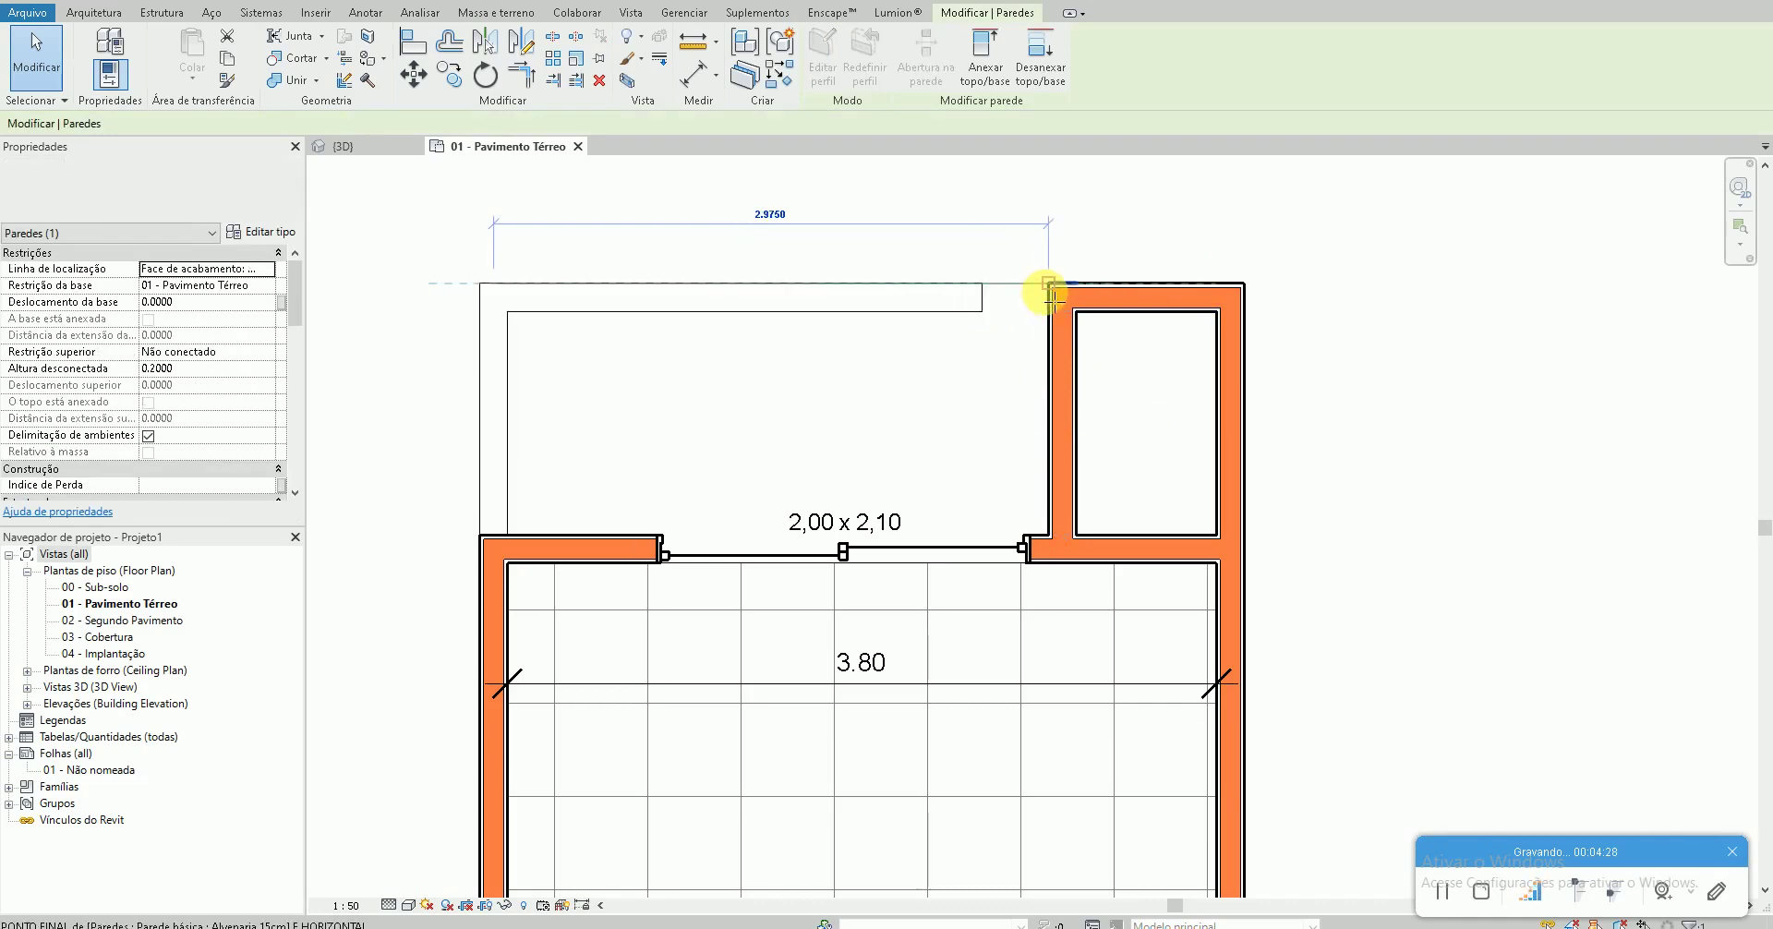
{"action": "left_click", "coordinate": [1128, 419]}
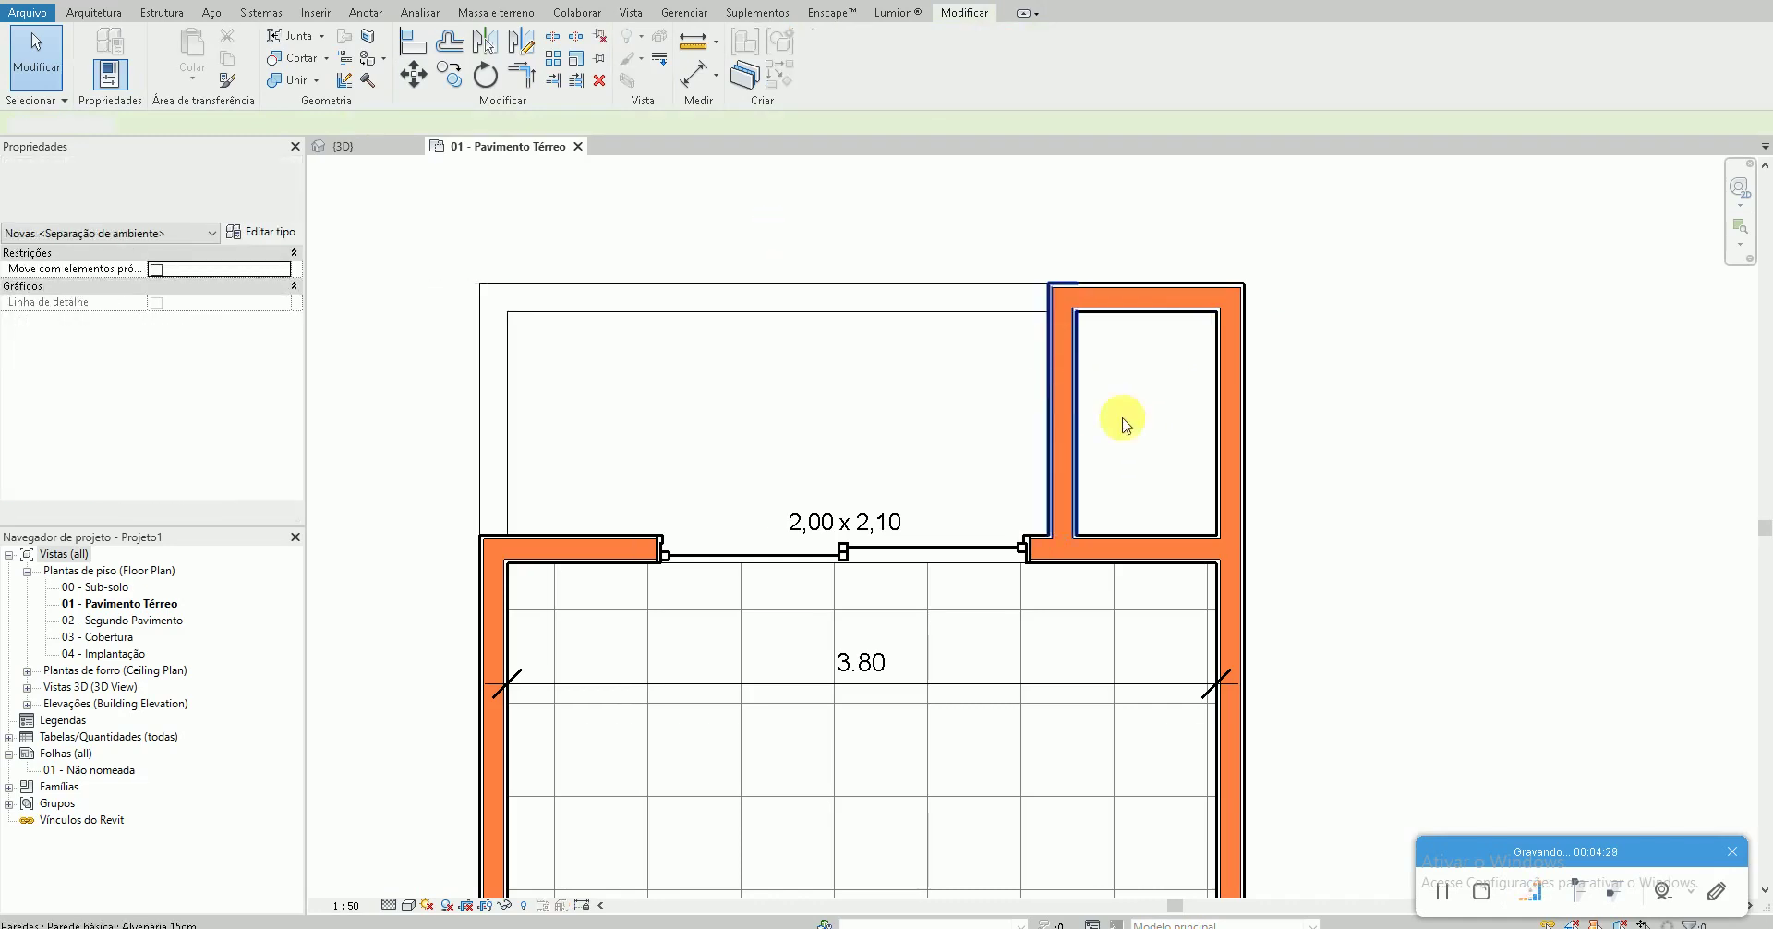
Set the low top wall's distance from the room wall to 1.10 m
{"action": "left_click", "coordinate": [938, 304]}
{"action": "left_click", "coordinate": [1286, 418]}
{"action": "type", "text": "1.1"}
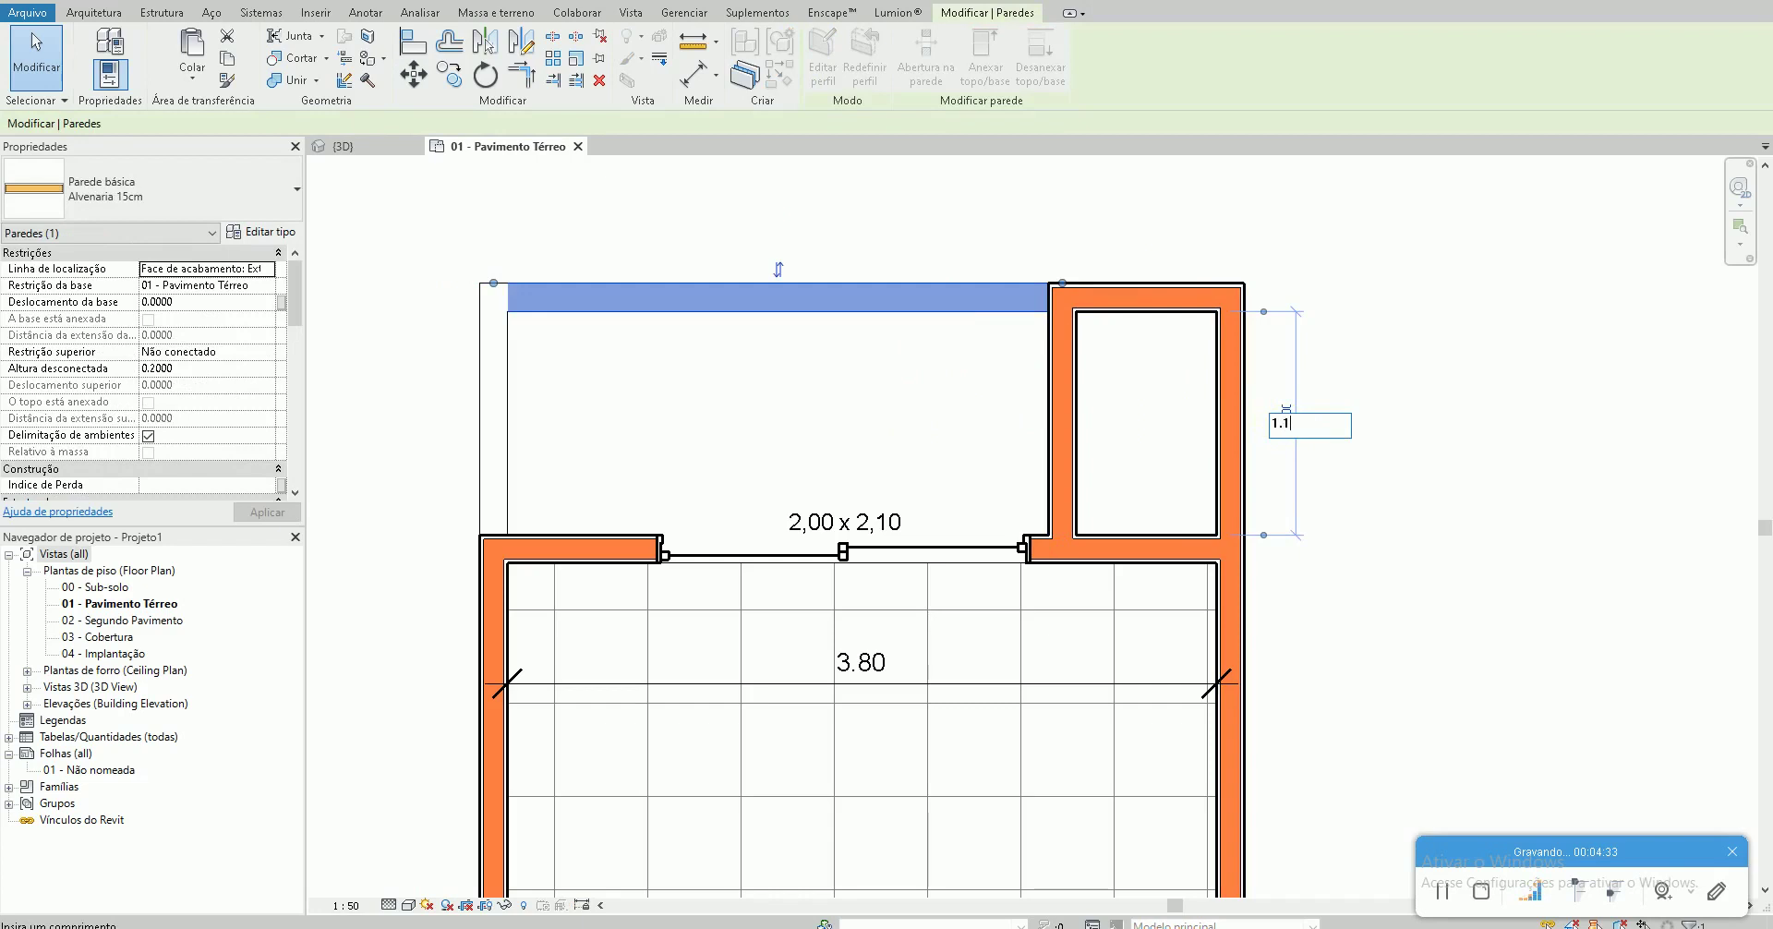
{"action": "key", "text": "Return"}
{"action": "left_click", "coordinate": [1282, 425]}
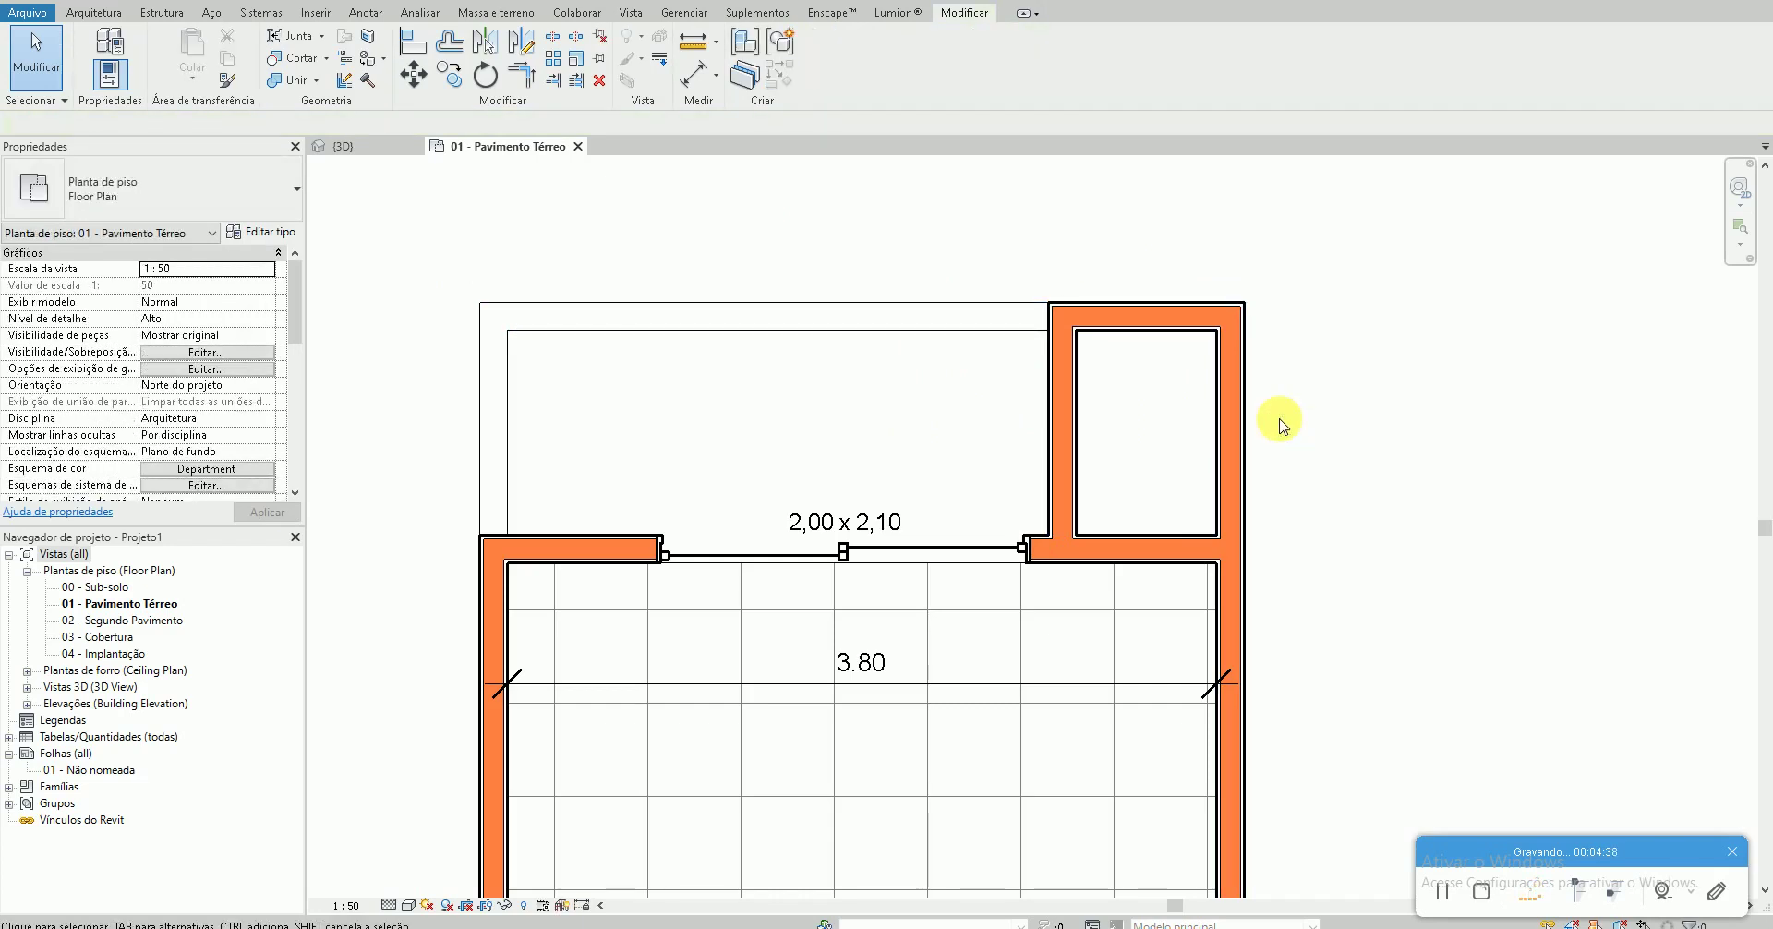
{"action": "scroll", "coordinate": [905, 336], "scroll_direction": "down", "scroll_amount": 1}
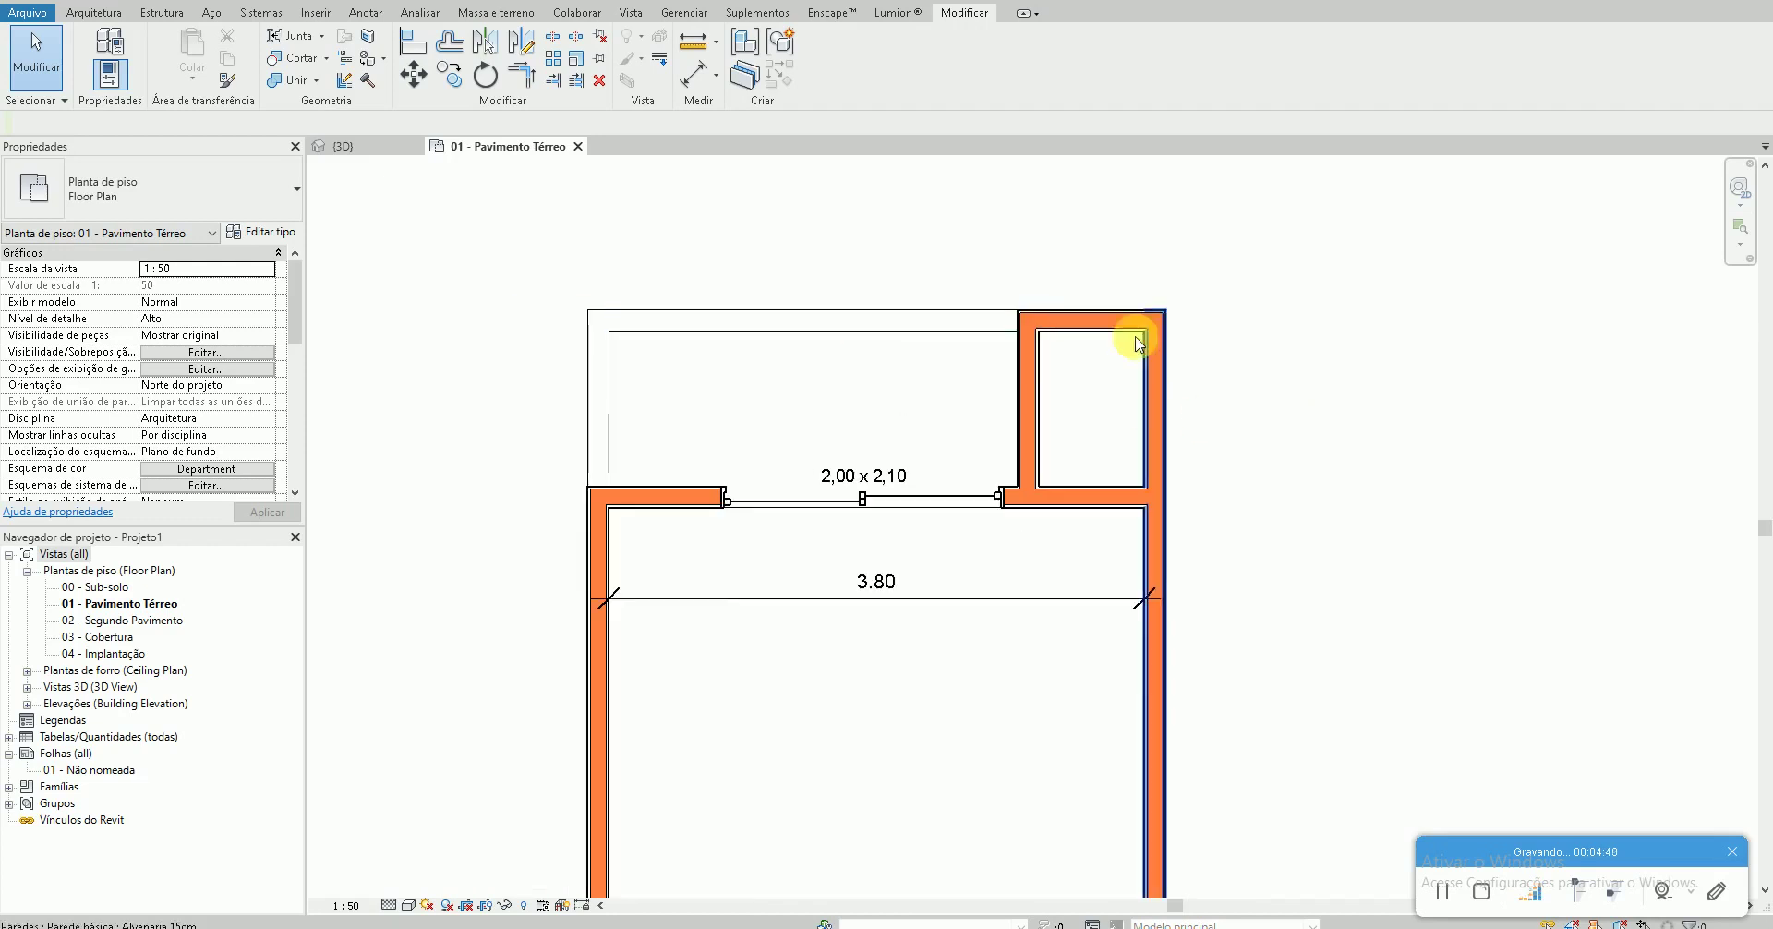
{"action": "scroll", "coordinate": [145, 41], "scroll_direction": "down", "scroll_amount": 1}
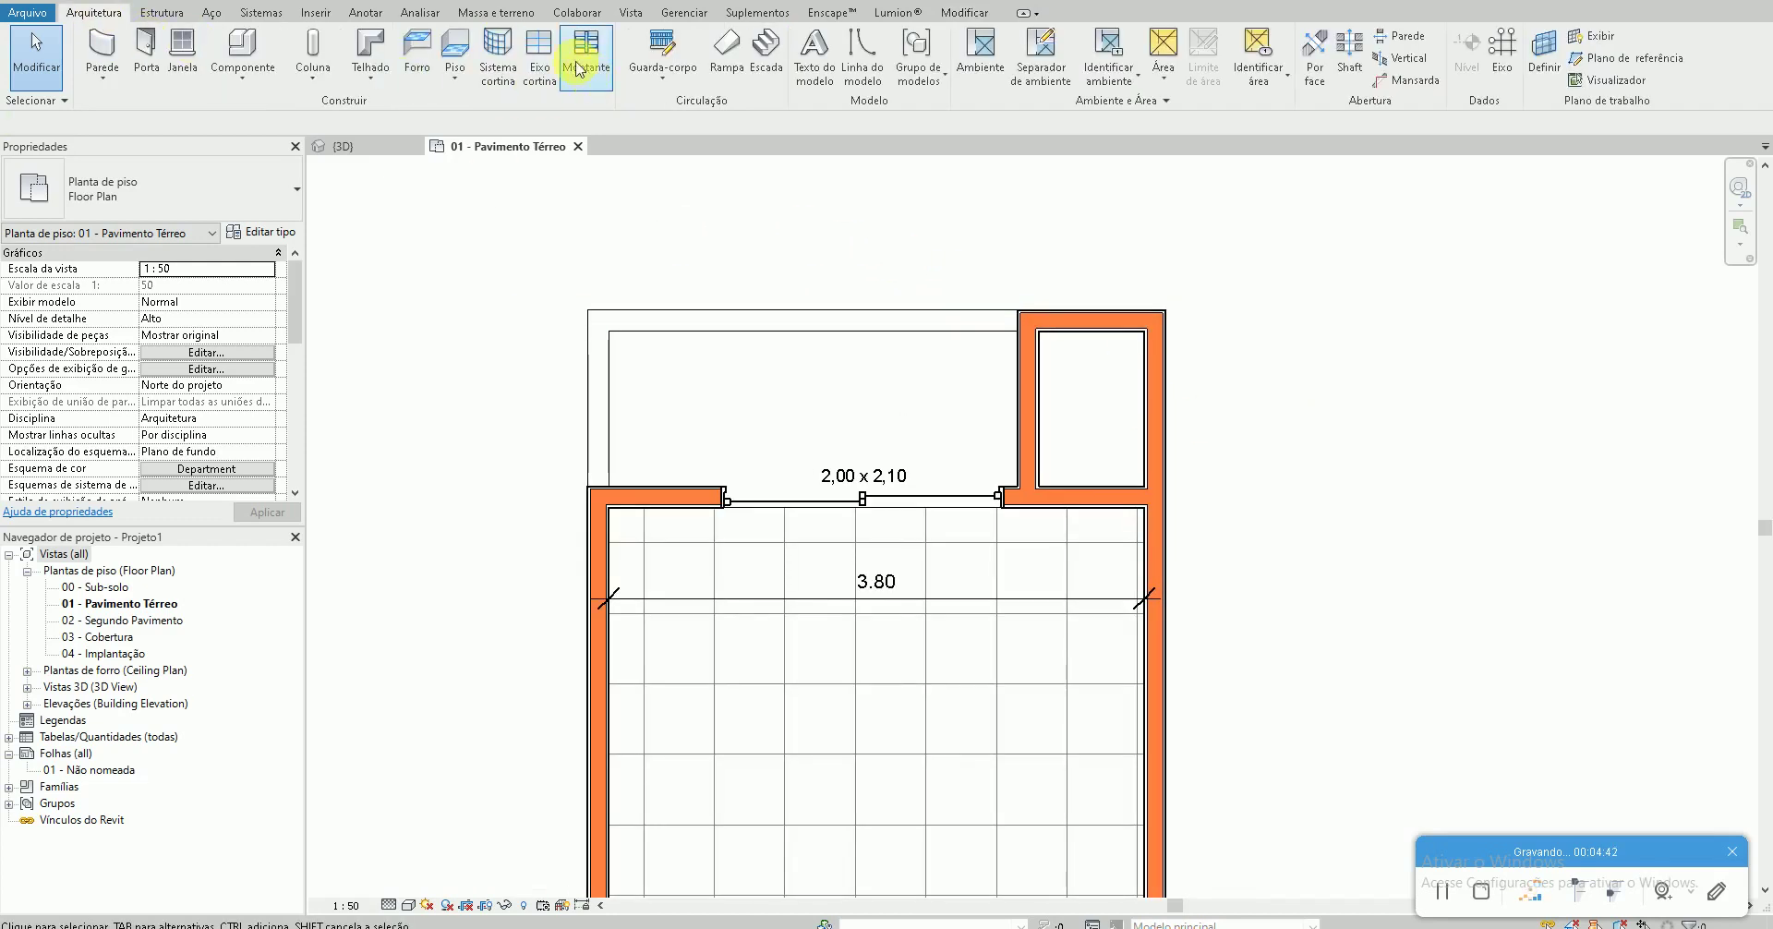
Sketch a railing path up the balcony's left side and along its top
{"action": "left_click", "coordinate": [663, 55]}
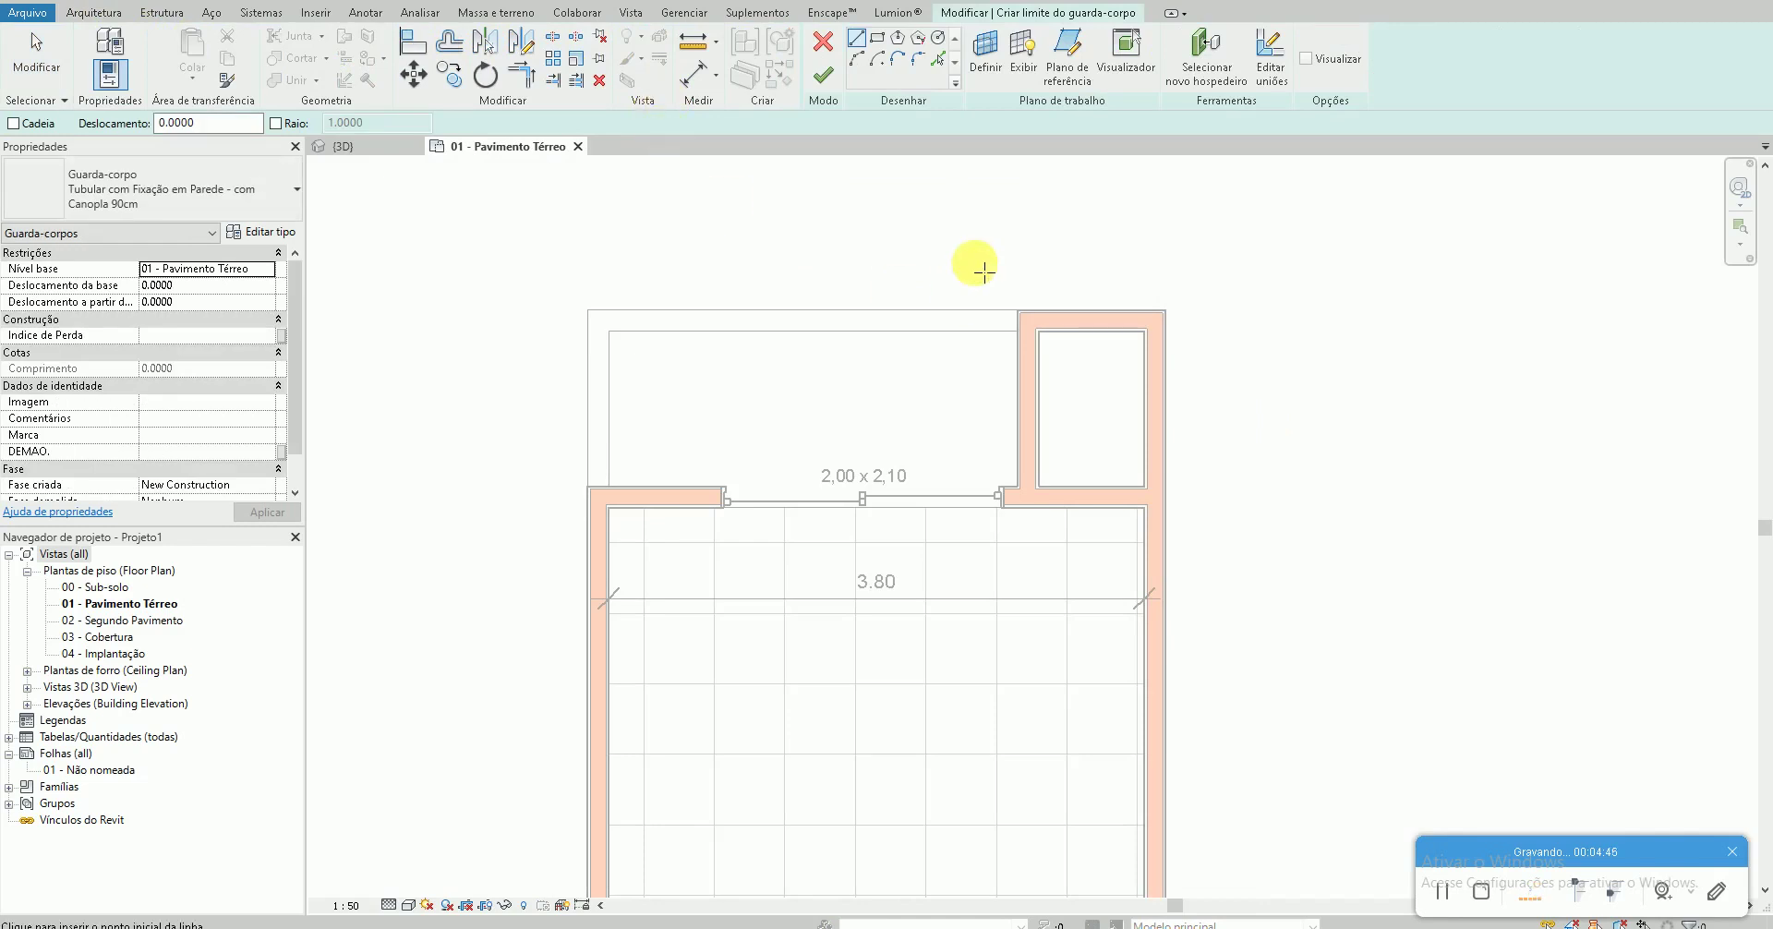
{"action": "scroll", "coordinate": [967, 303], "scroll_direction": "up", "scroll_amount": 2}
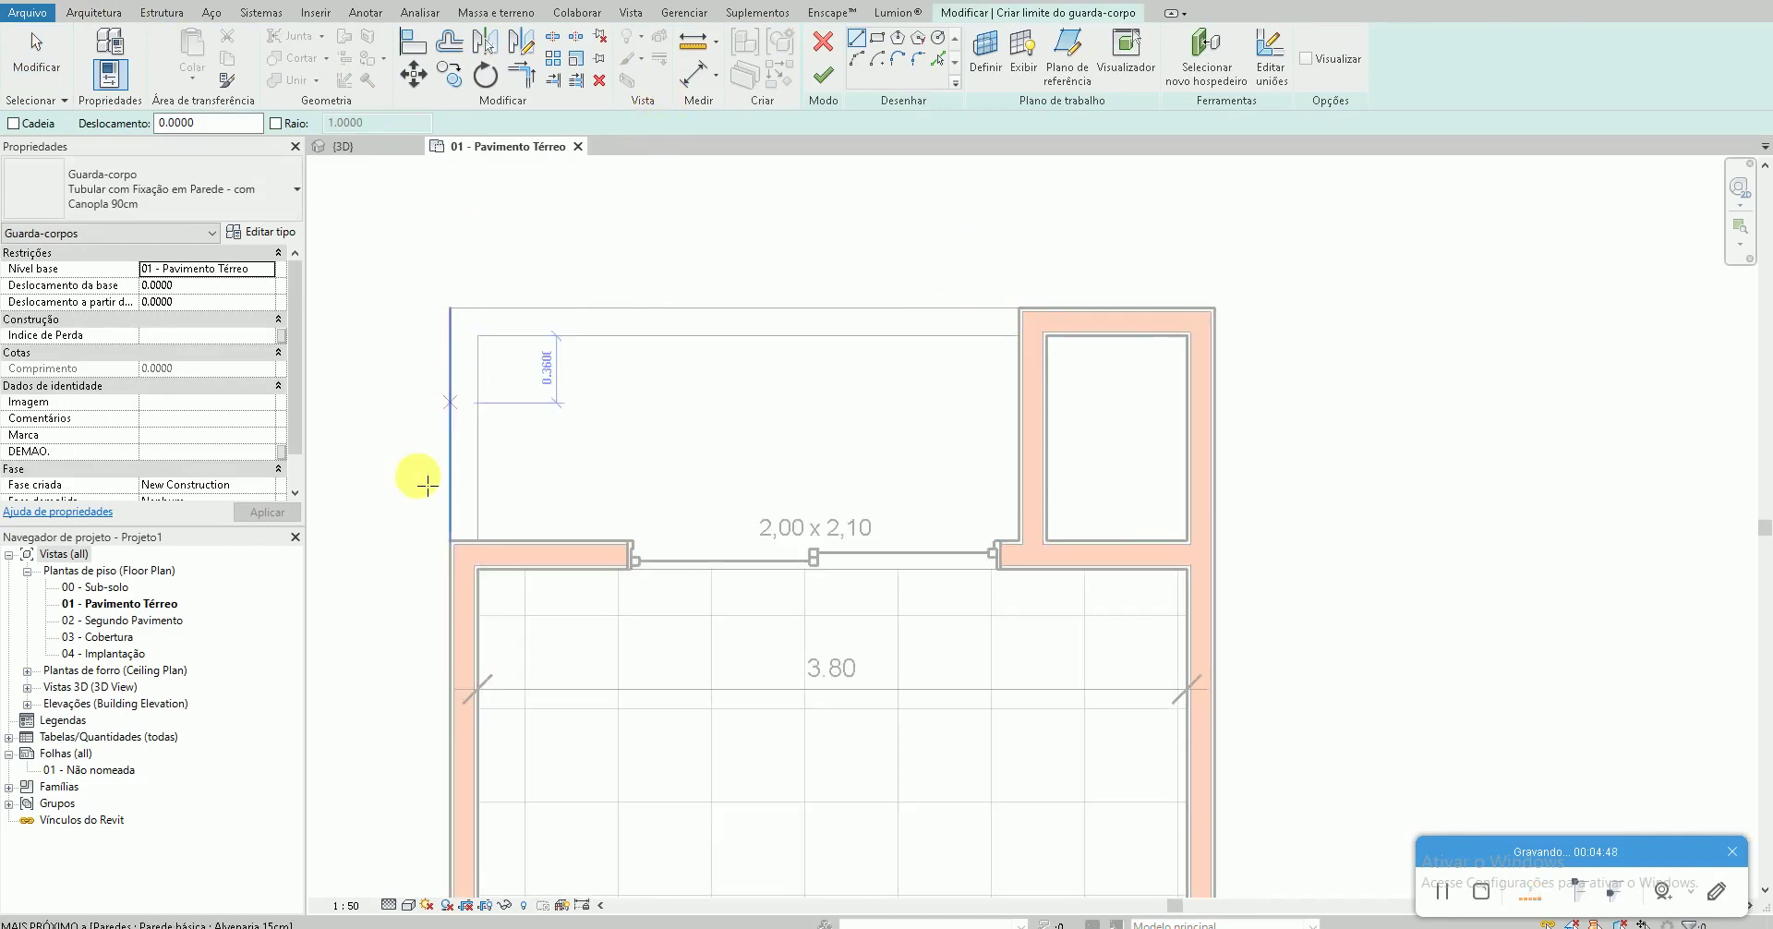
{"action": "left_click", "coordinate": [464, 545]}
{"action": "left_click", "coordinate": [464, 322]}
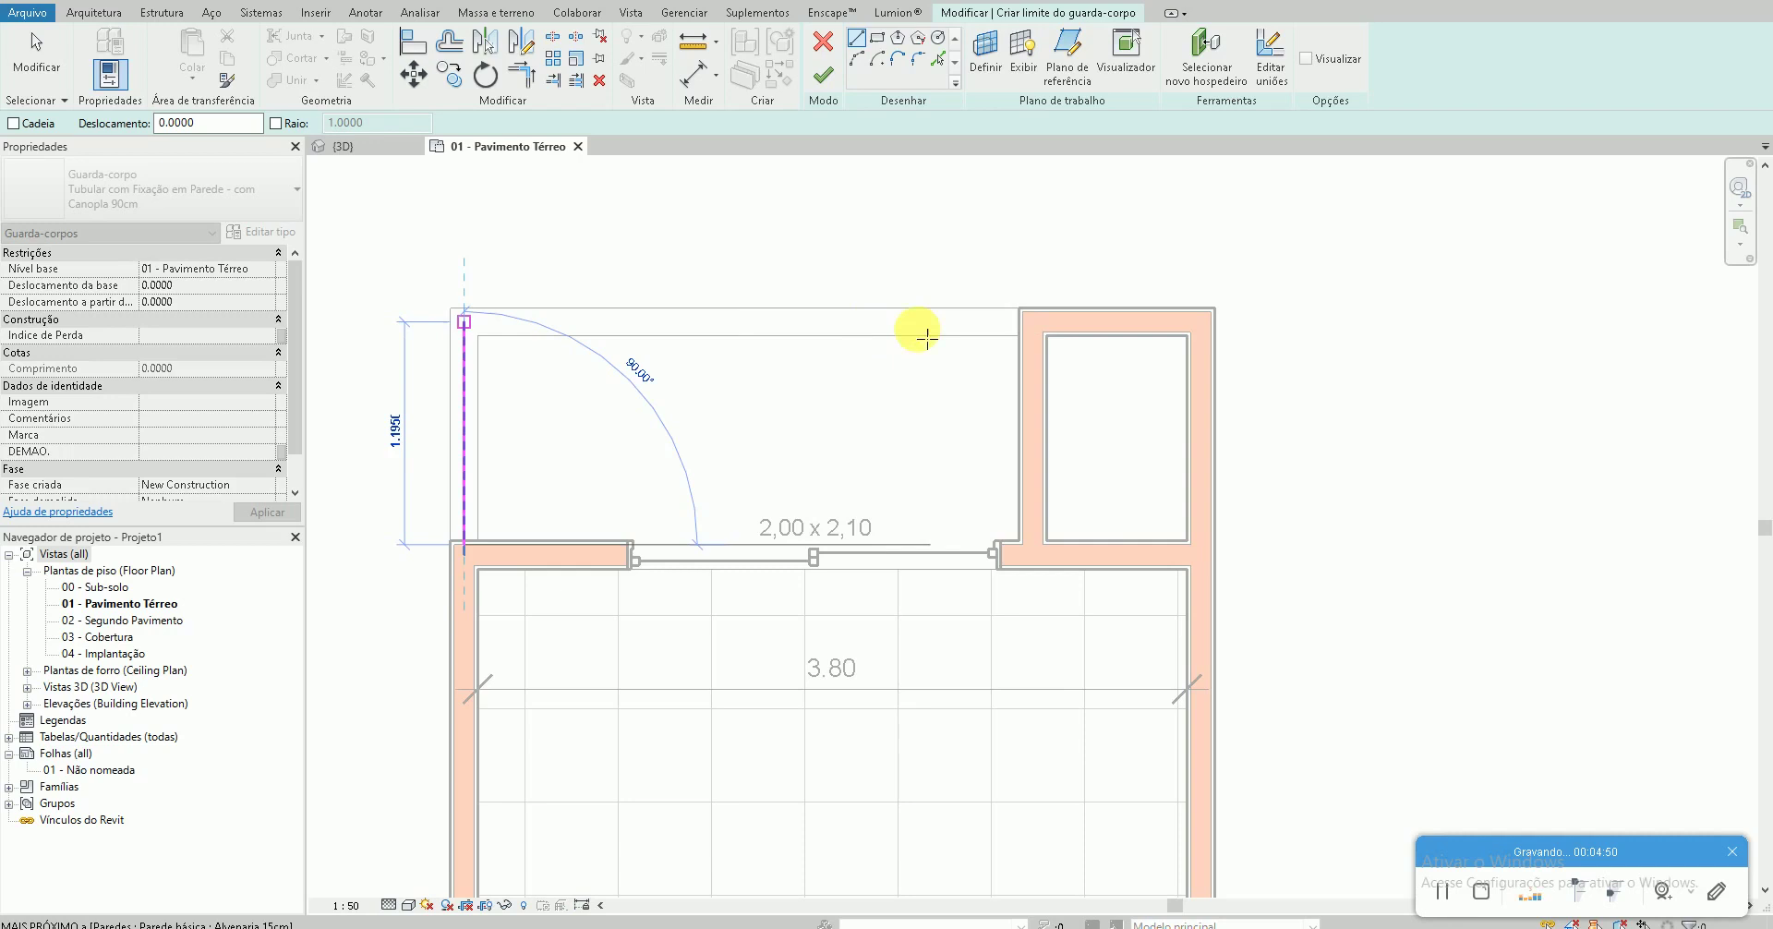
{"action": "left_click", "coordinate": [1021, 321]}
{"action": "left_click", "coordinate": [464, 322]}
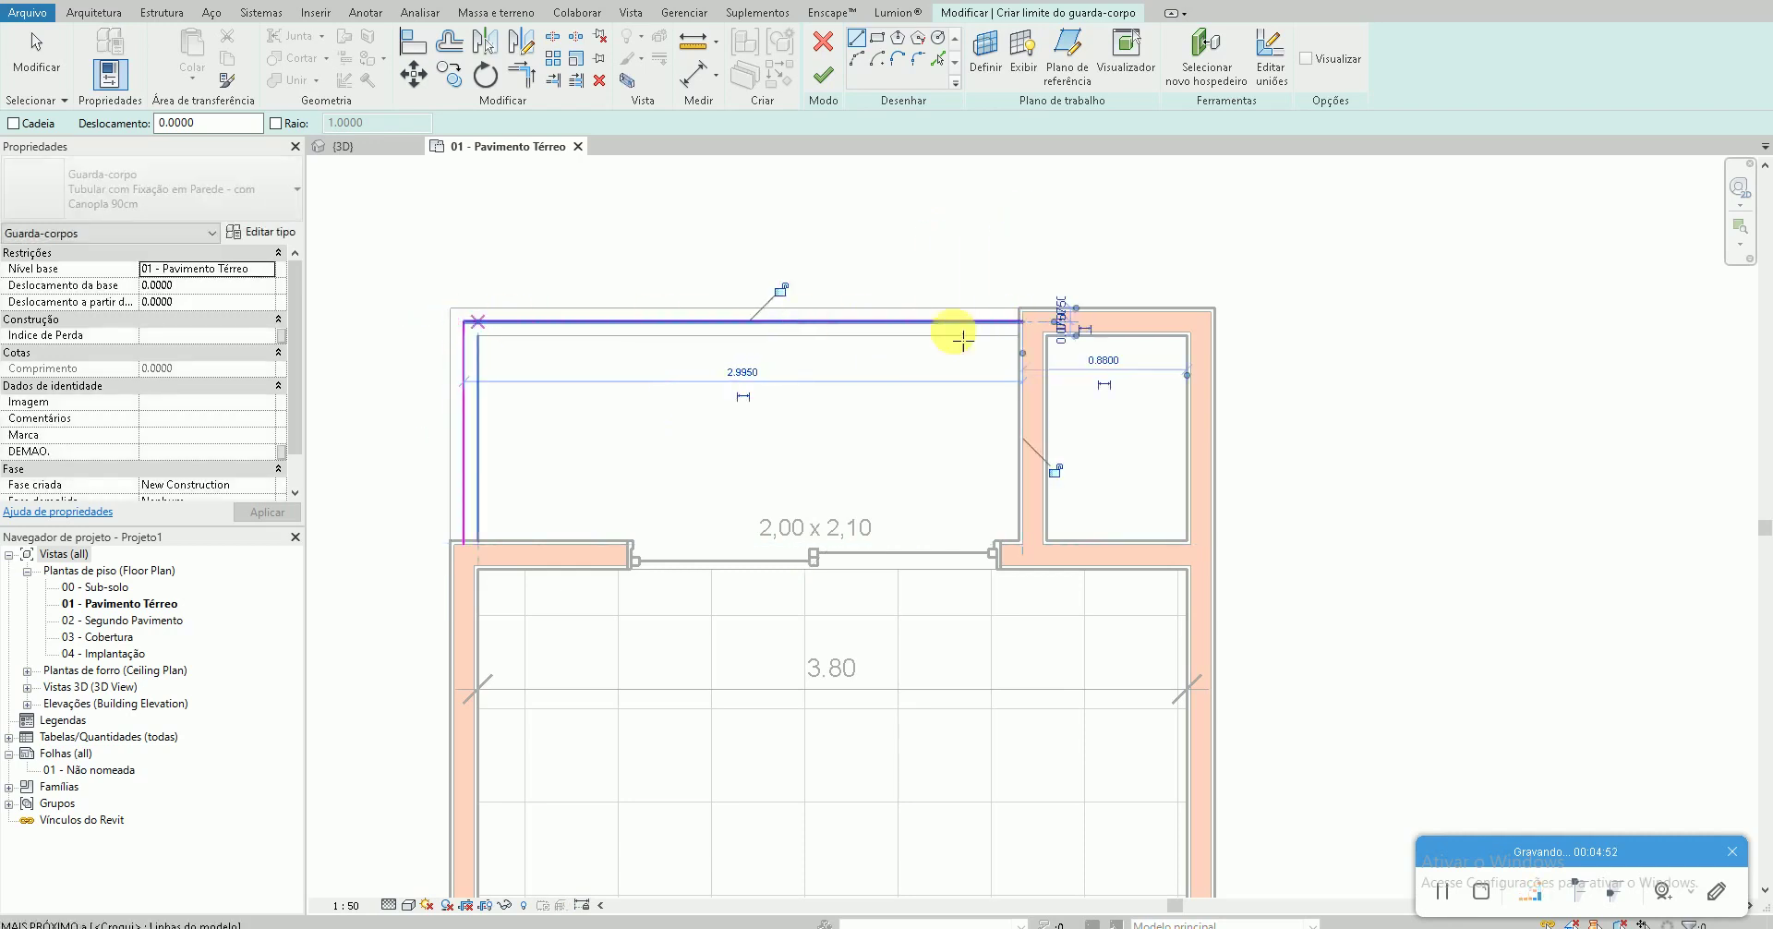
{"action": "key", "text": "Escape"}
{"action": "key", "text": "Escape"}
{"action": "scroll", "coordinate": [1016, 325], "scroll_direction": "up", "scroll_amount": 2}
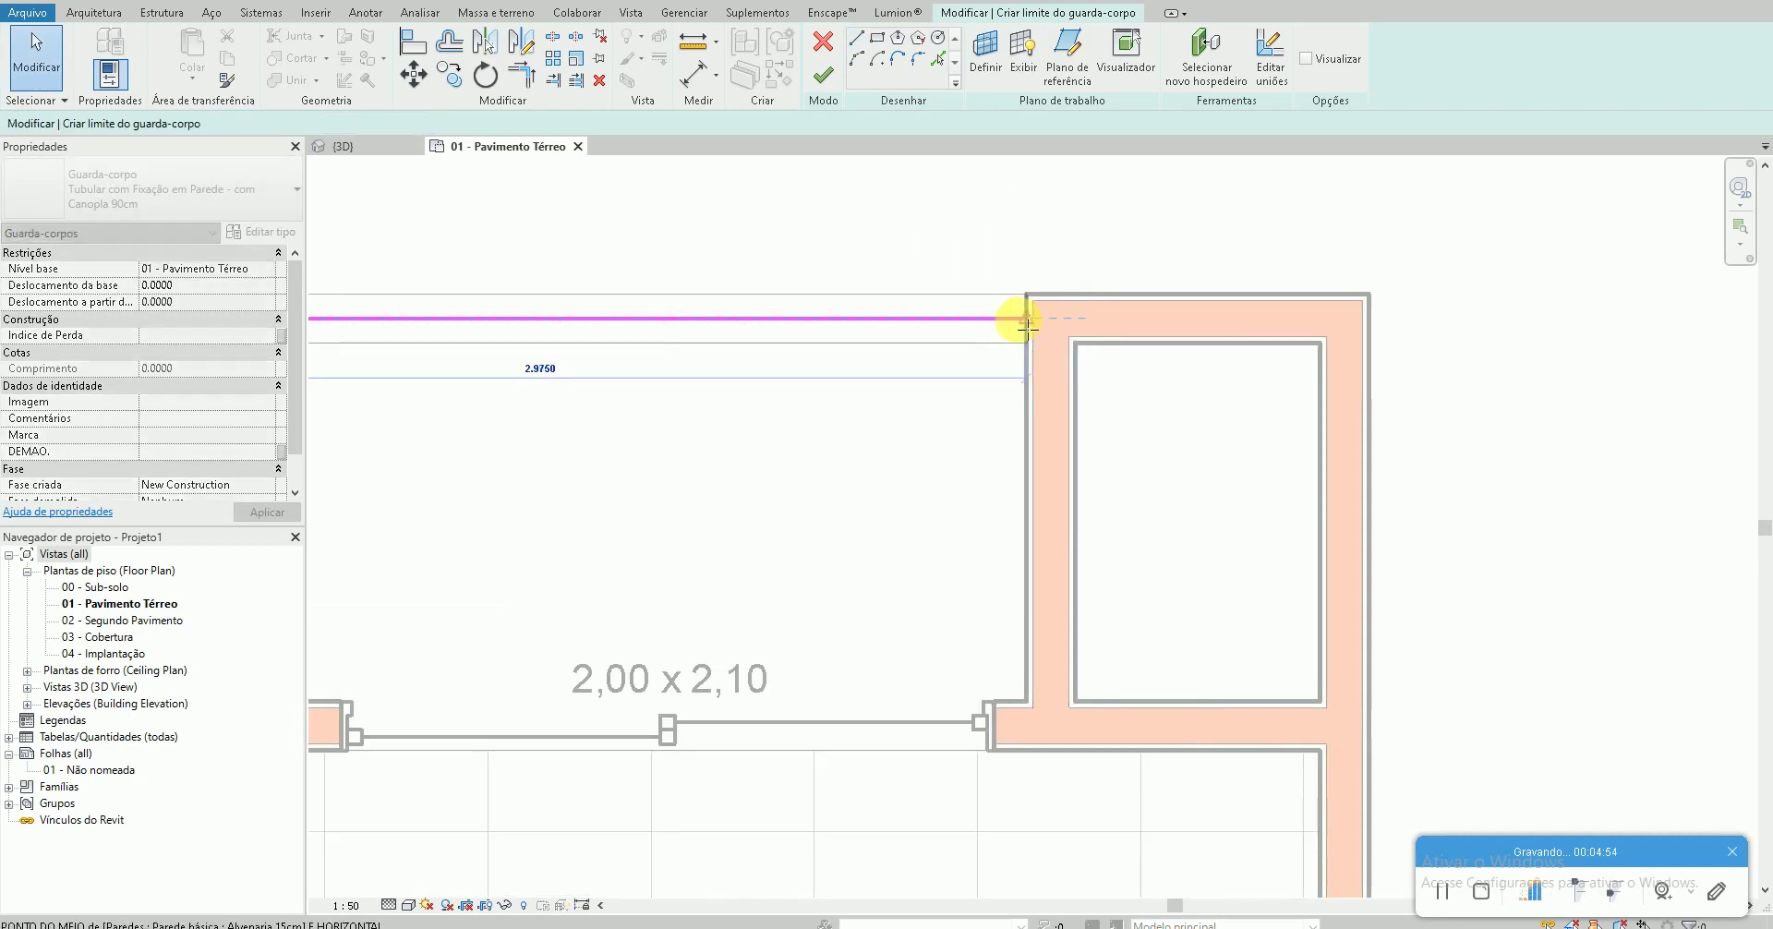
{"action": "scroll", "coordinate": [1027, 325], "scroll_direction": "down", "scroll_amount": 2}
{"action": "middle_click_drag", "start_coordinate": [745, 605], "coordinate": [856, 578]}
Snap the left railing line to the wall corner and finish the railing sketch
{"action": "left_click", "coordinate": [353, 642]}
{"action": "left_click_drag", "start_coordinate": [353, 646], "coordinate": [354, 634]}
{"action": "left_click", "coordinate": [719, 284]}
{"action": "left_click", "coordinate": [824, 74]}
Change the railing type to Barras Horizontais (Sem apoio) 90cm
{"action": "left_click", "coordinate": [118, 190]}
{"action": "left_click", "coordinate": [790, 109]}
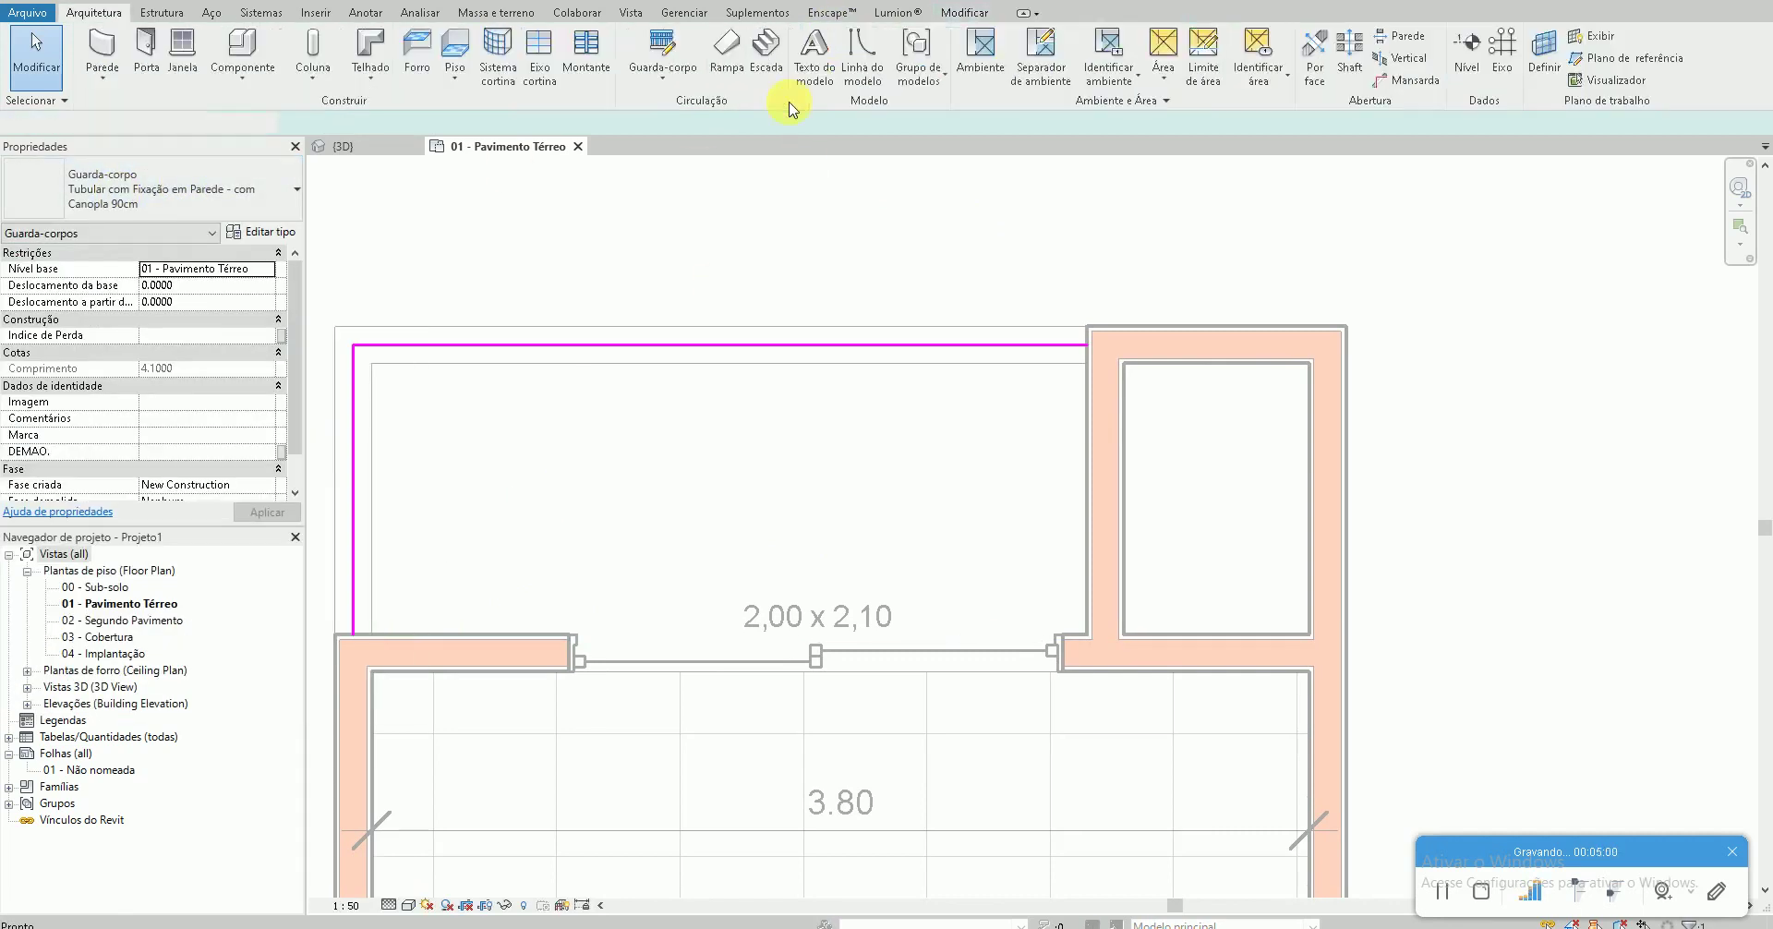
{"action": "left_click", "coordinate": [277, 189]}
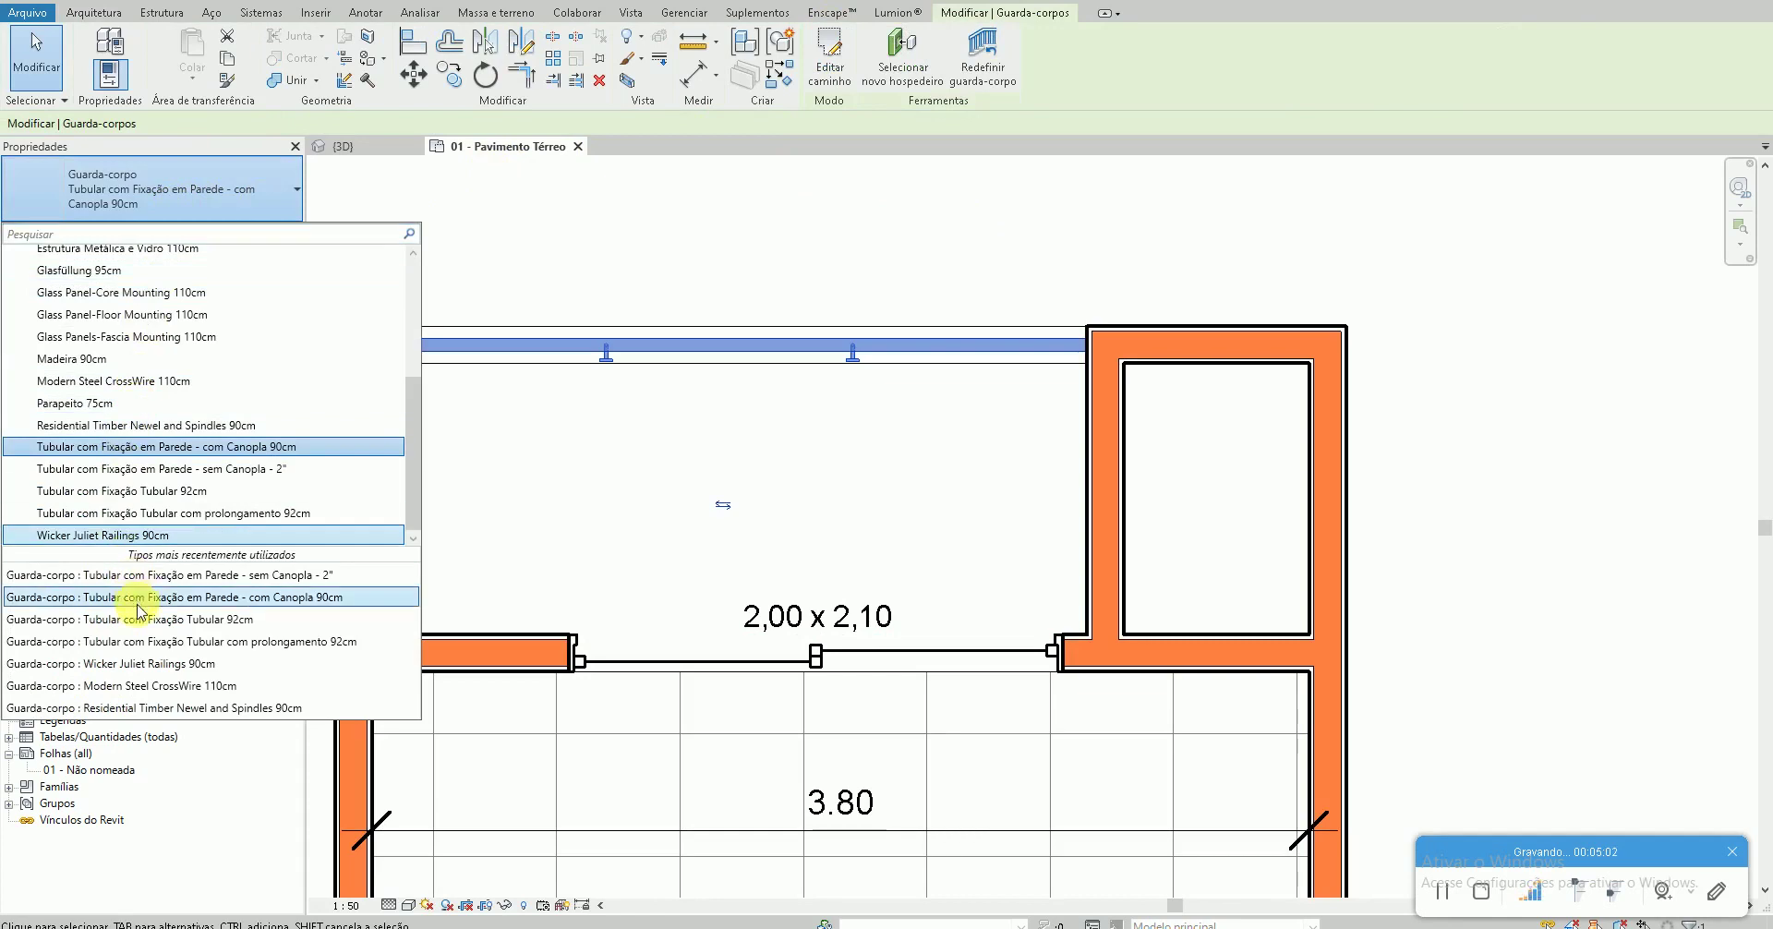
{"action": "scroll", "coordinate": [134, 370], "scroll_direction": "up", "scroll_amount": 2}
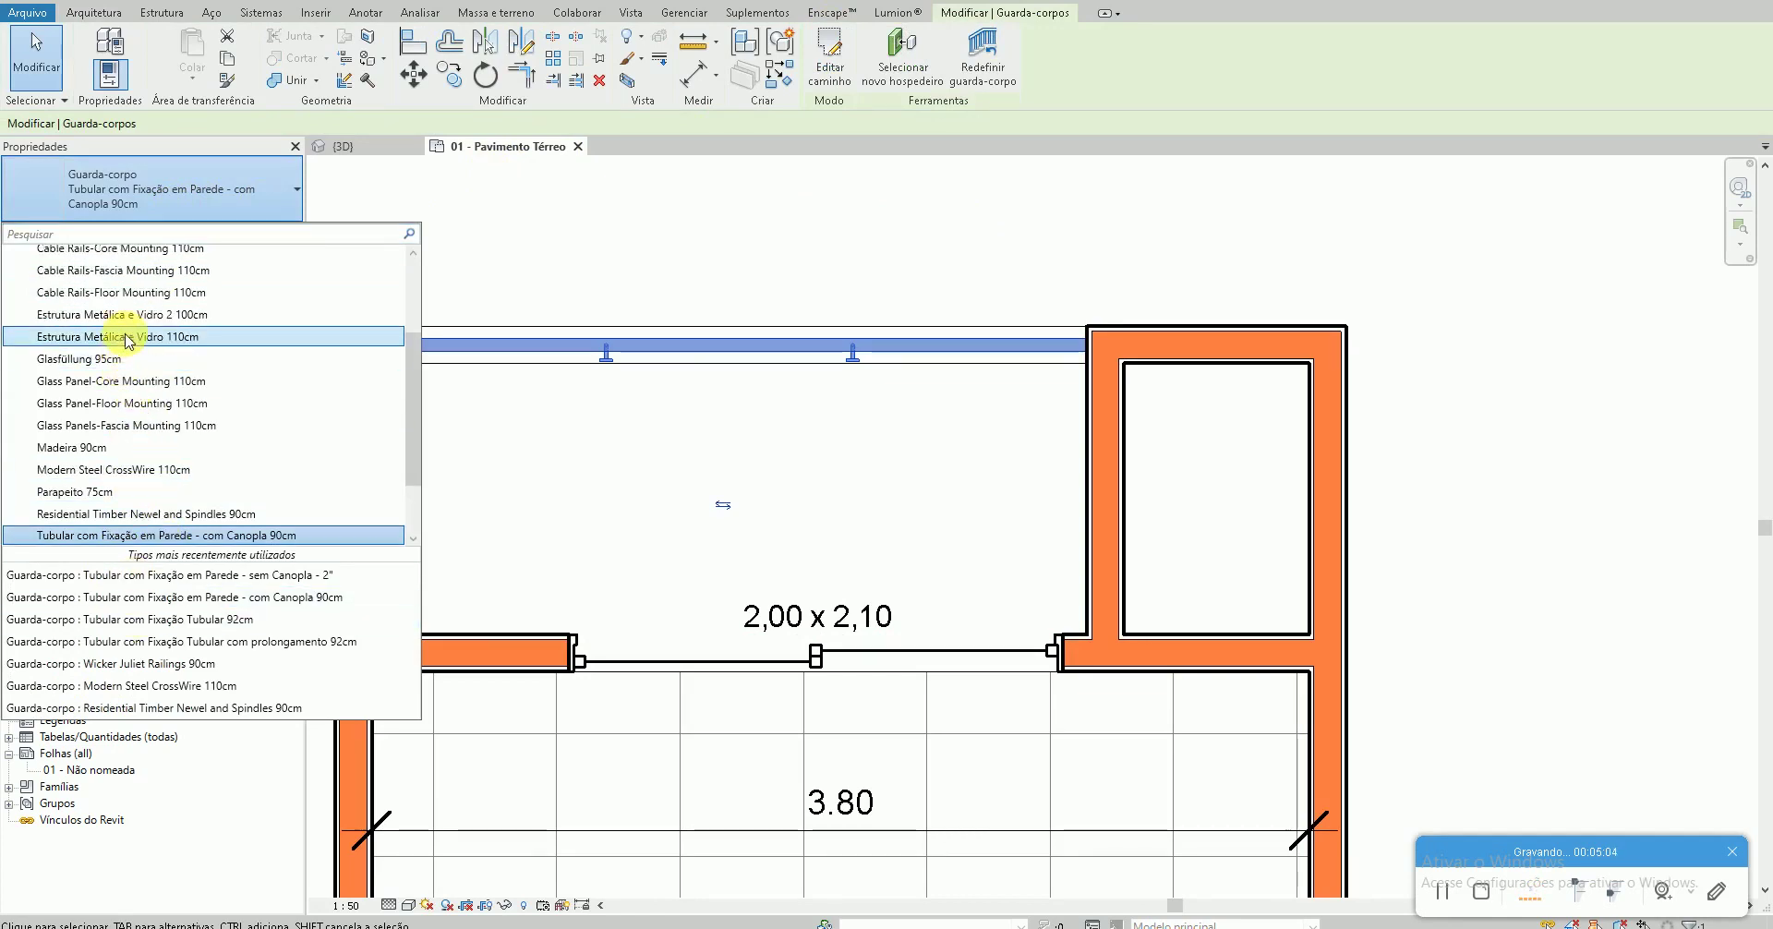
{"action": "scroll", "coordinate": [129, 342], "scroll_direction": "up", "scroll_amount": 3}
{"action": "left_click", "coordinate": [139, 303]}
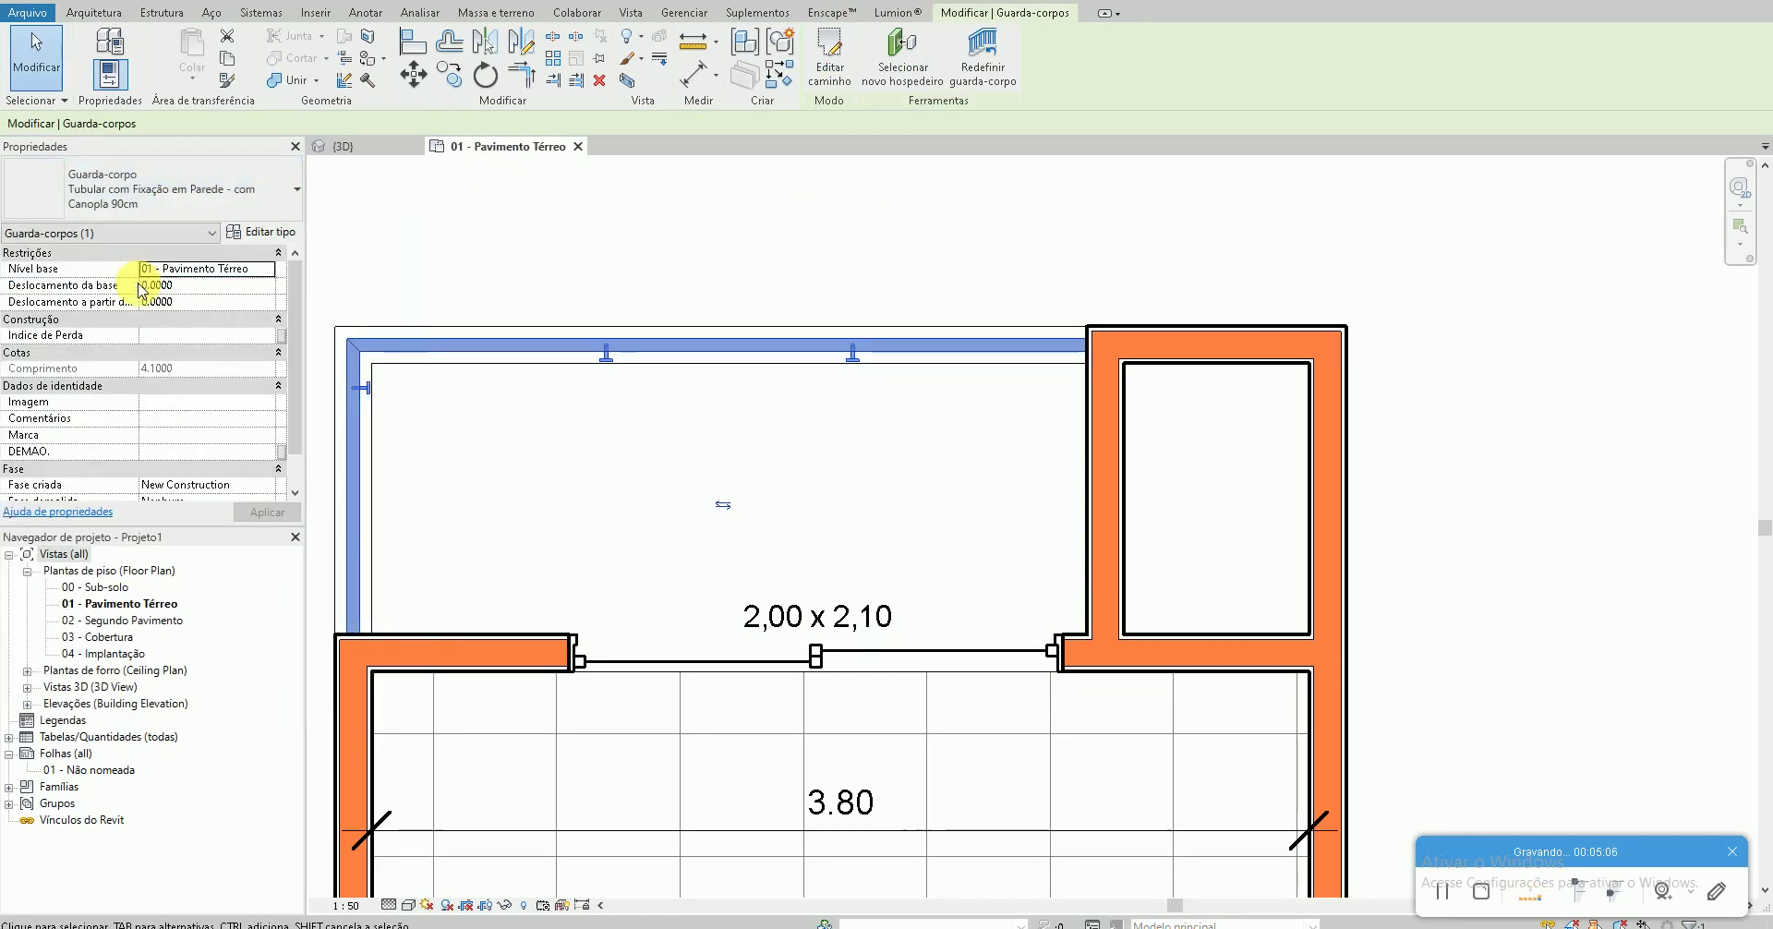
{"action": "left_click", "coordinate": [508, 273]}
Check the railing in the 3D view, then return to 01 - Pavimento Térreo
{"action": "left_click", "coordinate": [330, 3]}
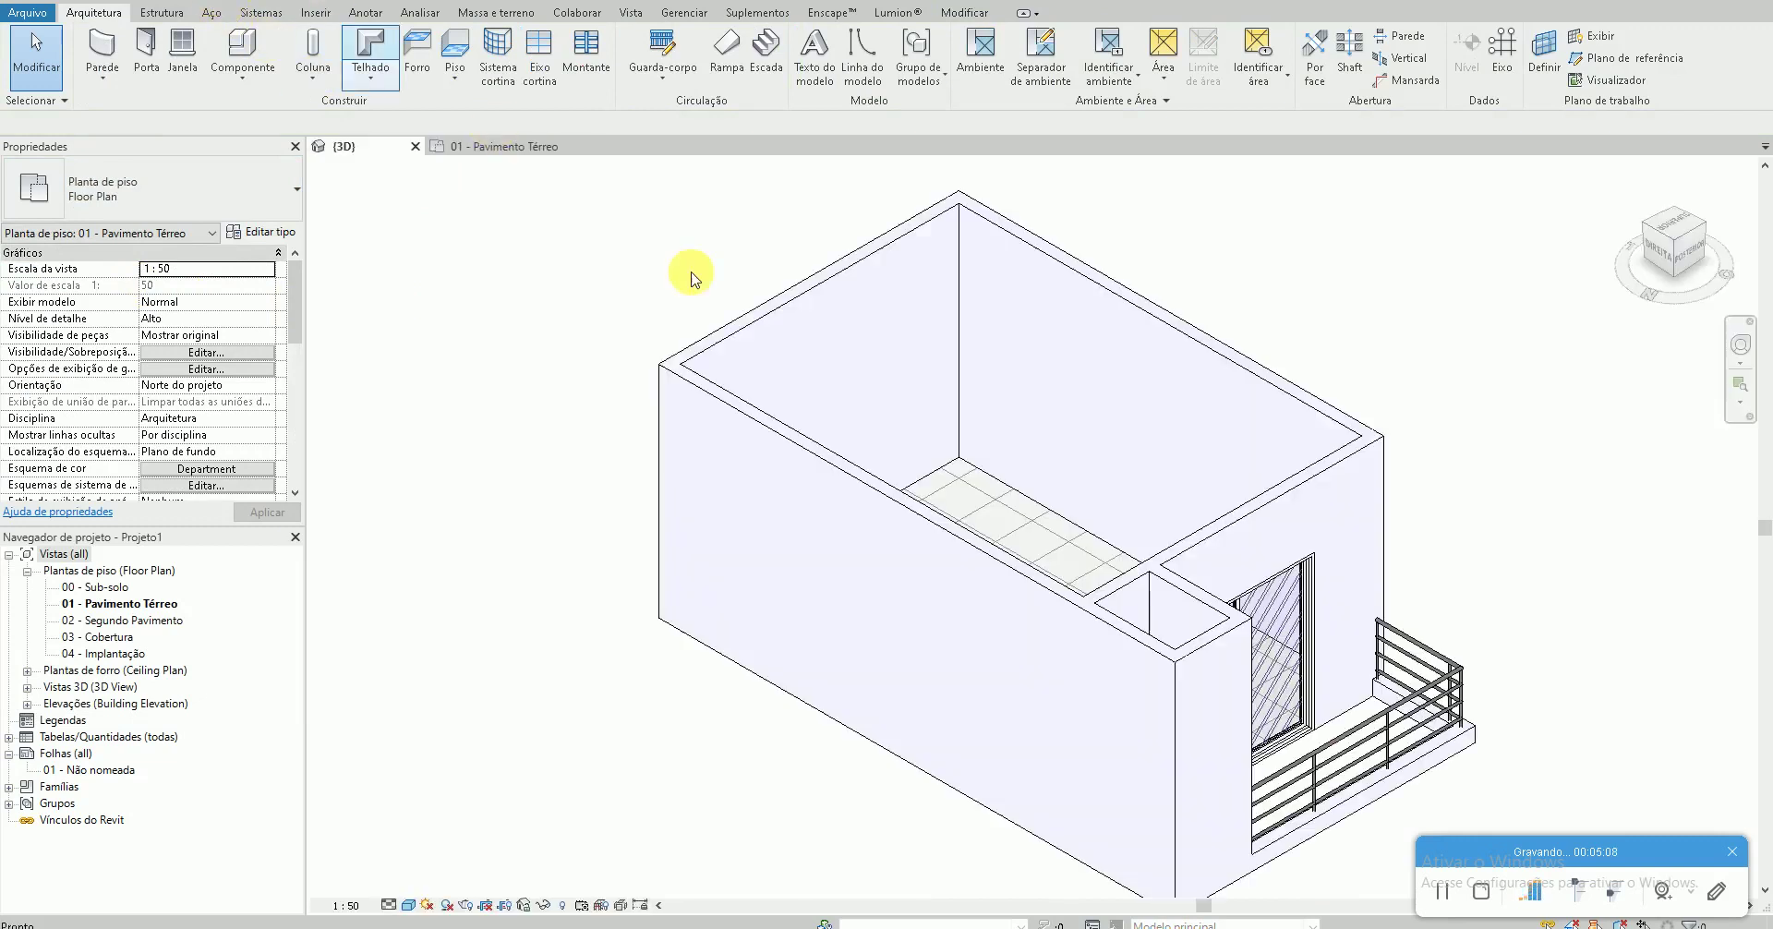
{"action": "mouse_move", "coordinate": [889, 435]}
{"action": "middle_mouse_down", "text": "shift"}
{"action": "mouse_move", "coordinate": [1425, 513]}
{"action": "mouse_move", "coordinate": [1145, 605]}
{"action": "middle_mouse_up", "text": "shift"}
{"action": "scroll", "coordinate": [951, 792], "scroll_direction": "up", "scroll_amount": 2}
{"action": "scroll", "coordinate": [941, 802], "scroll_direction": "up", "scroll_amount": 2}
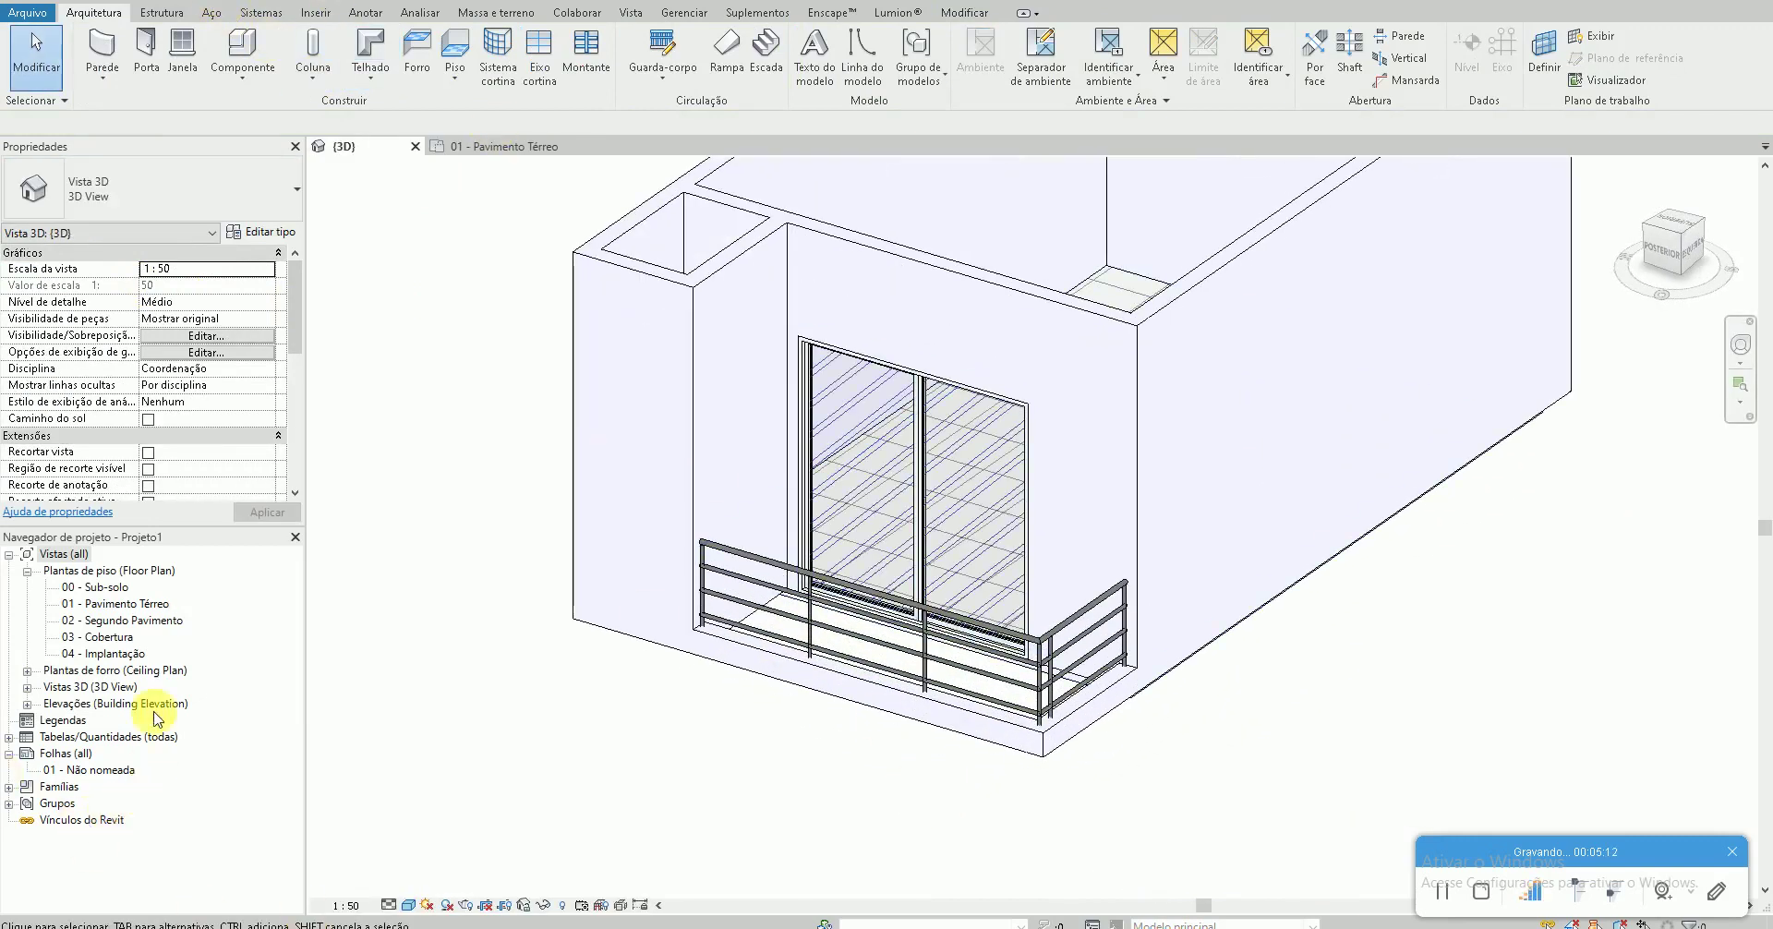
{"action": "double_click", "coordinate": [132, 606]}
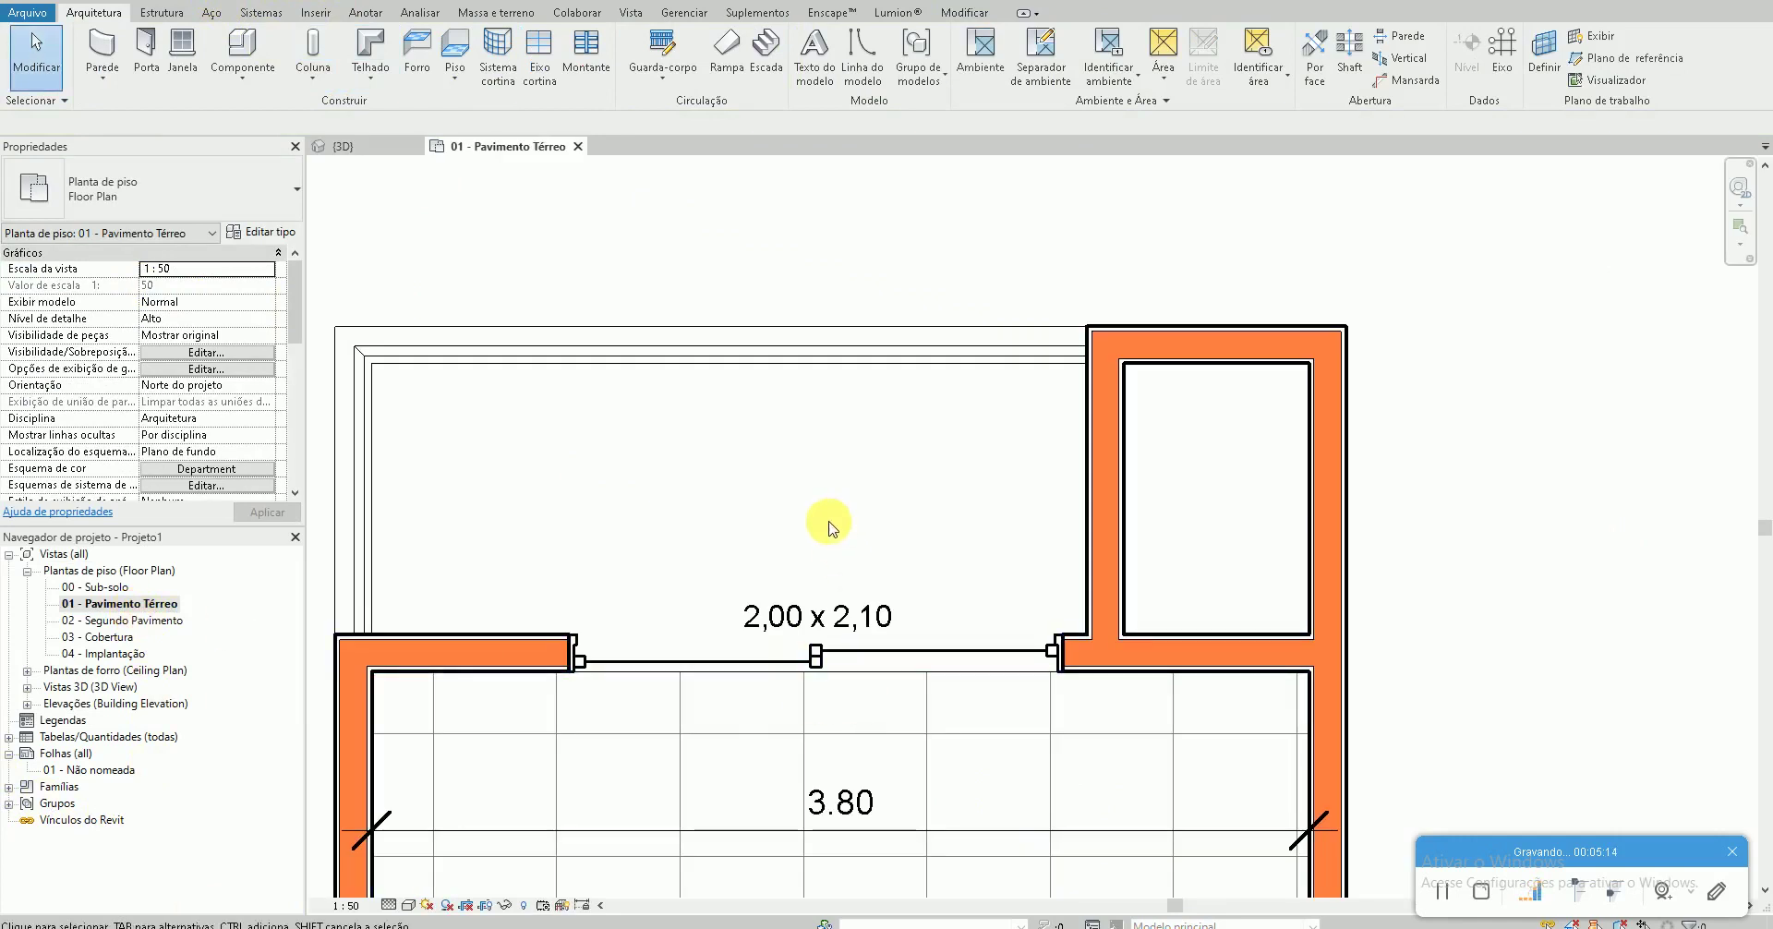
Create a floor from two boundary rectangles over the balcony and the small room
{"action": "left_click", "coordinate": [457, 51]}
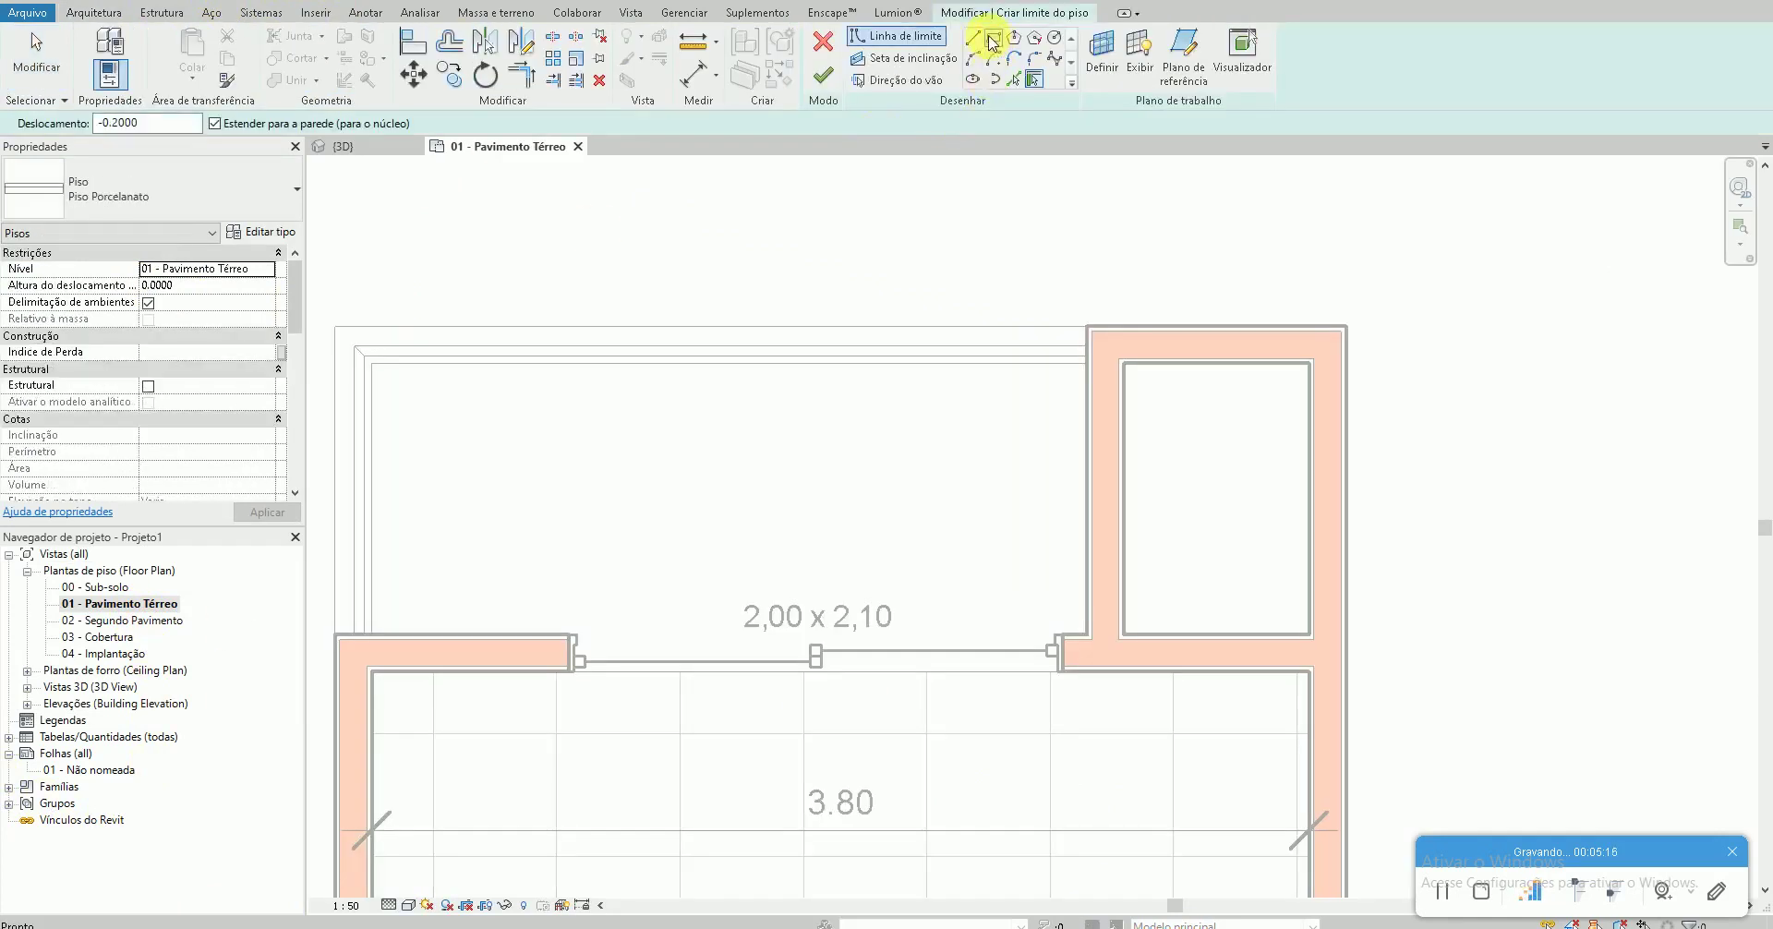
{"action": "left_click", "coordinate": [1088, 363]}
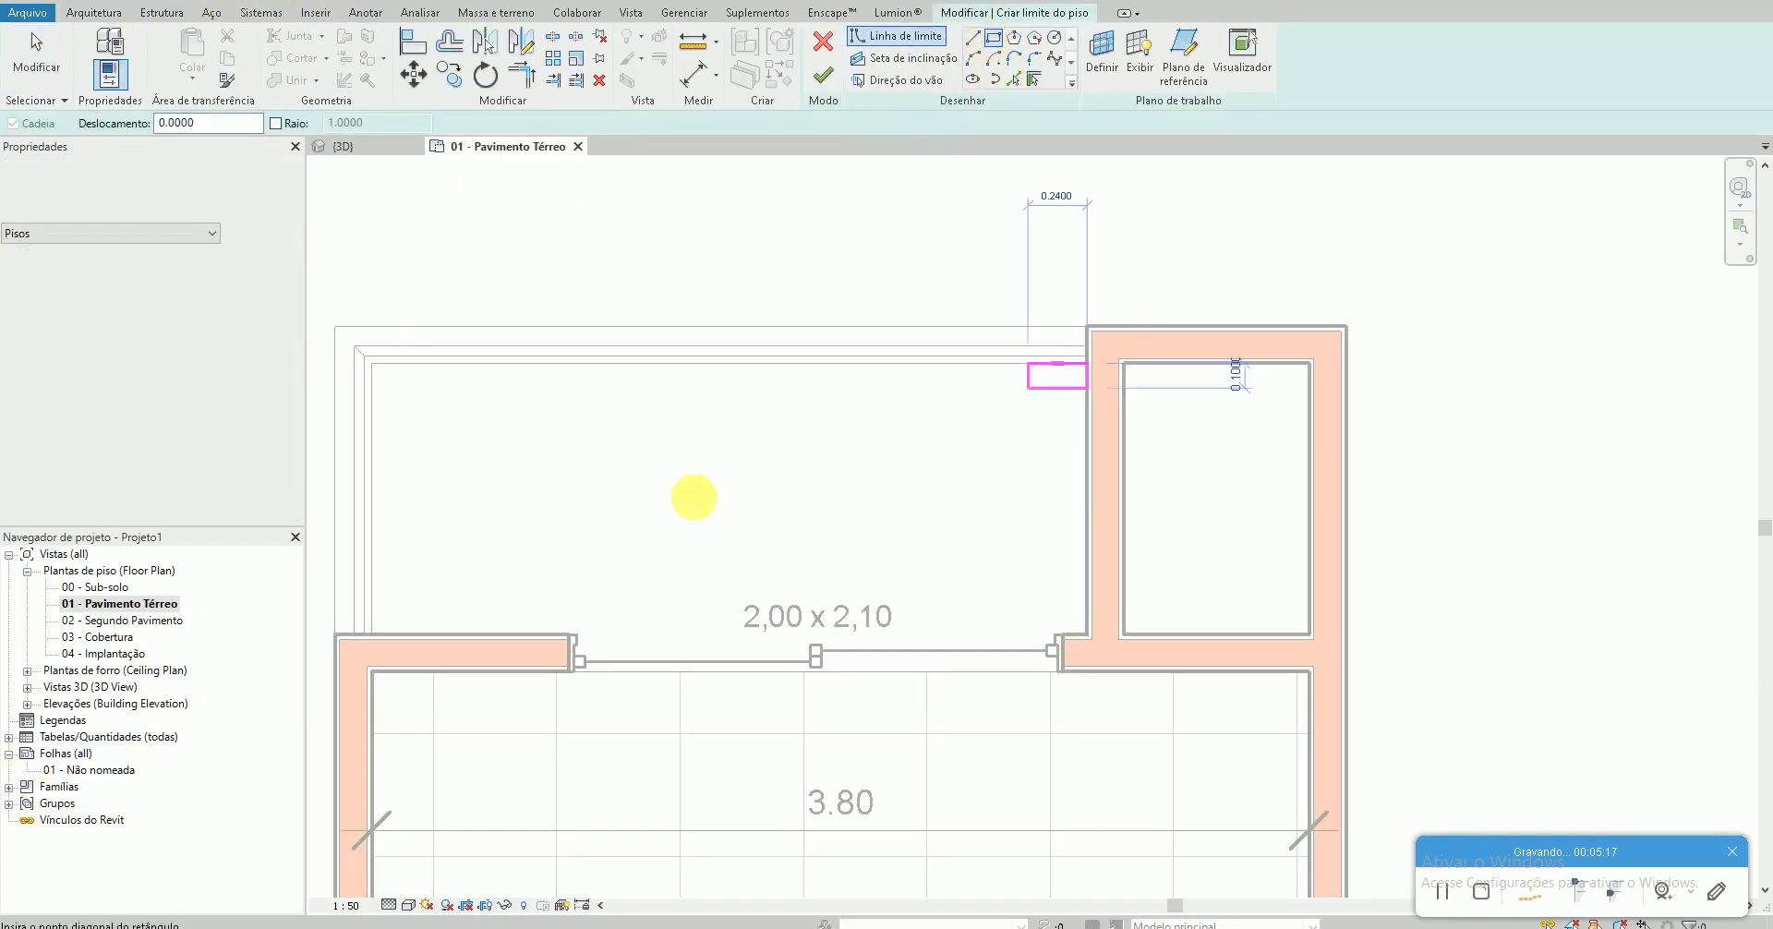
{"action": "left_click", "coordinate": [371, 635]}
{"action": "left_click", "coordinate": [1123, 363]}
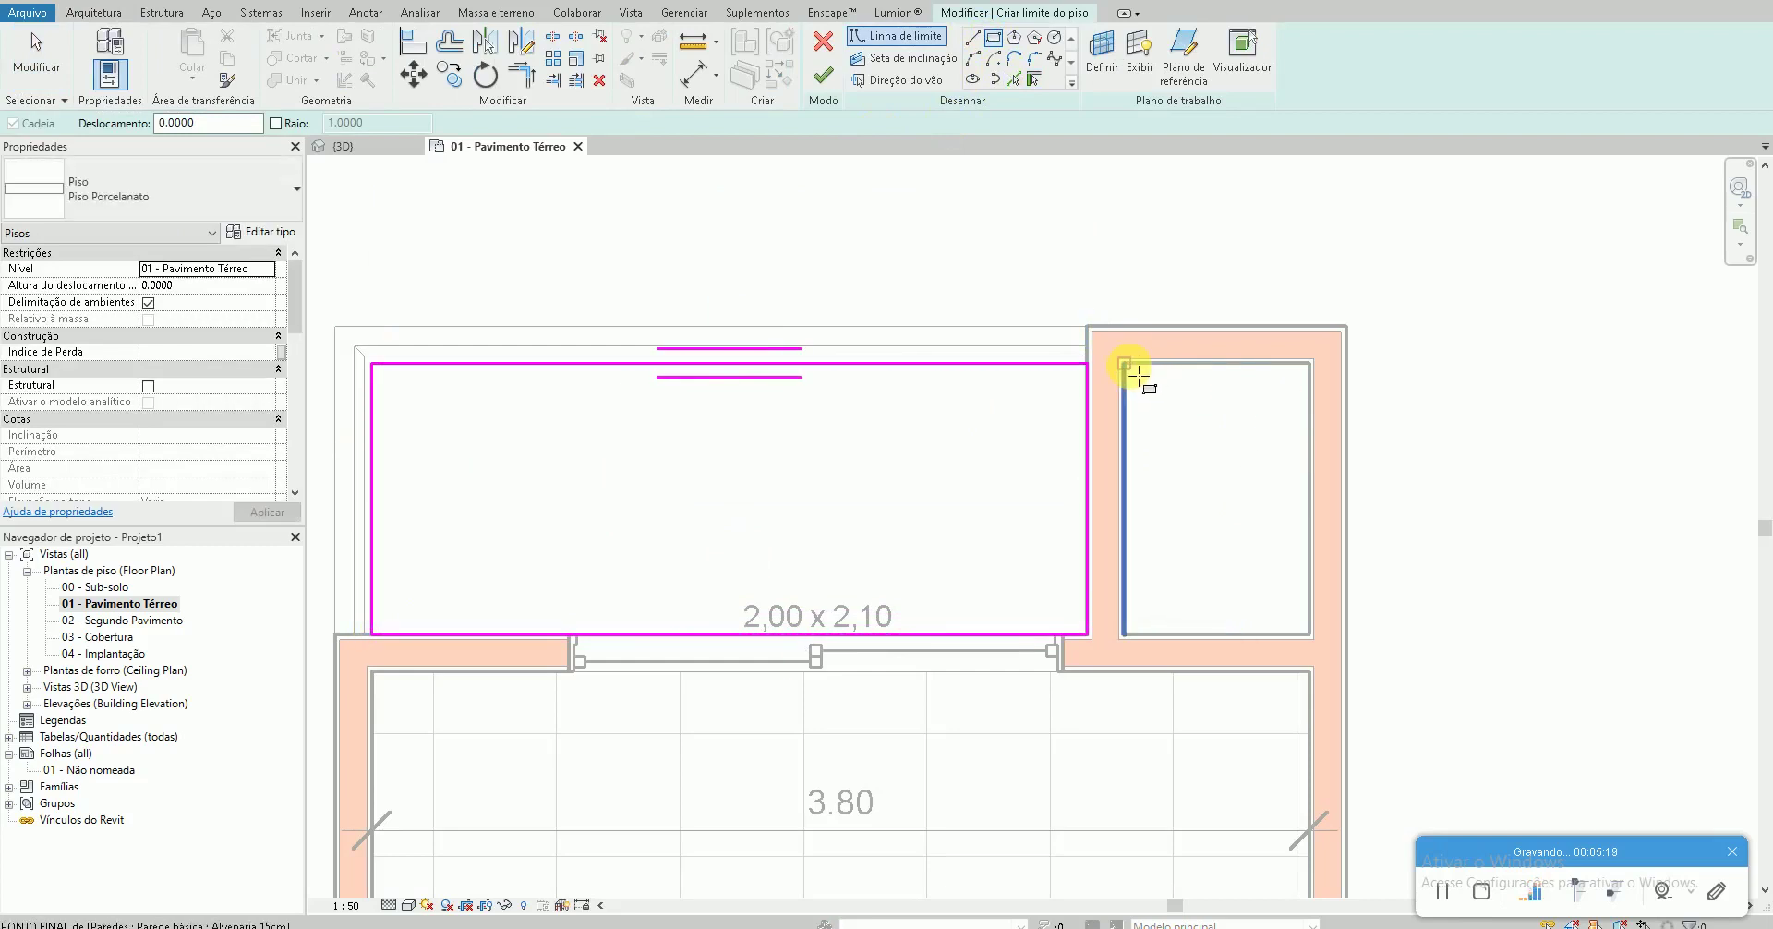
{"action": "left_click", "coordinate": [1310, 634]}
{"action": "left_click", "coordinate": [823, 75]}
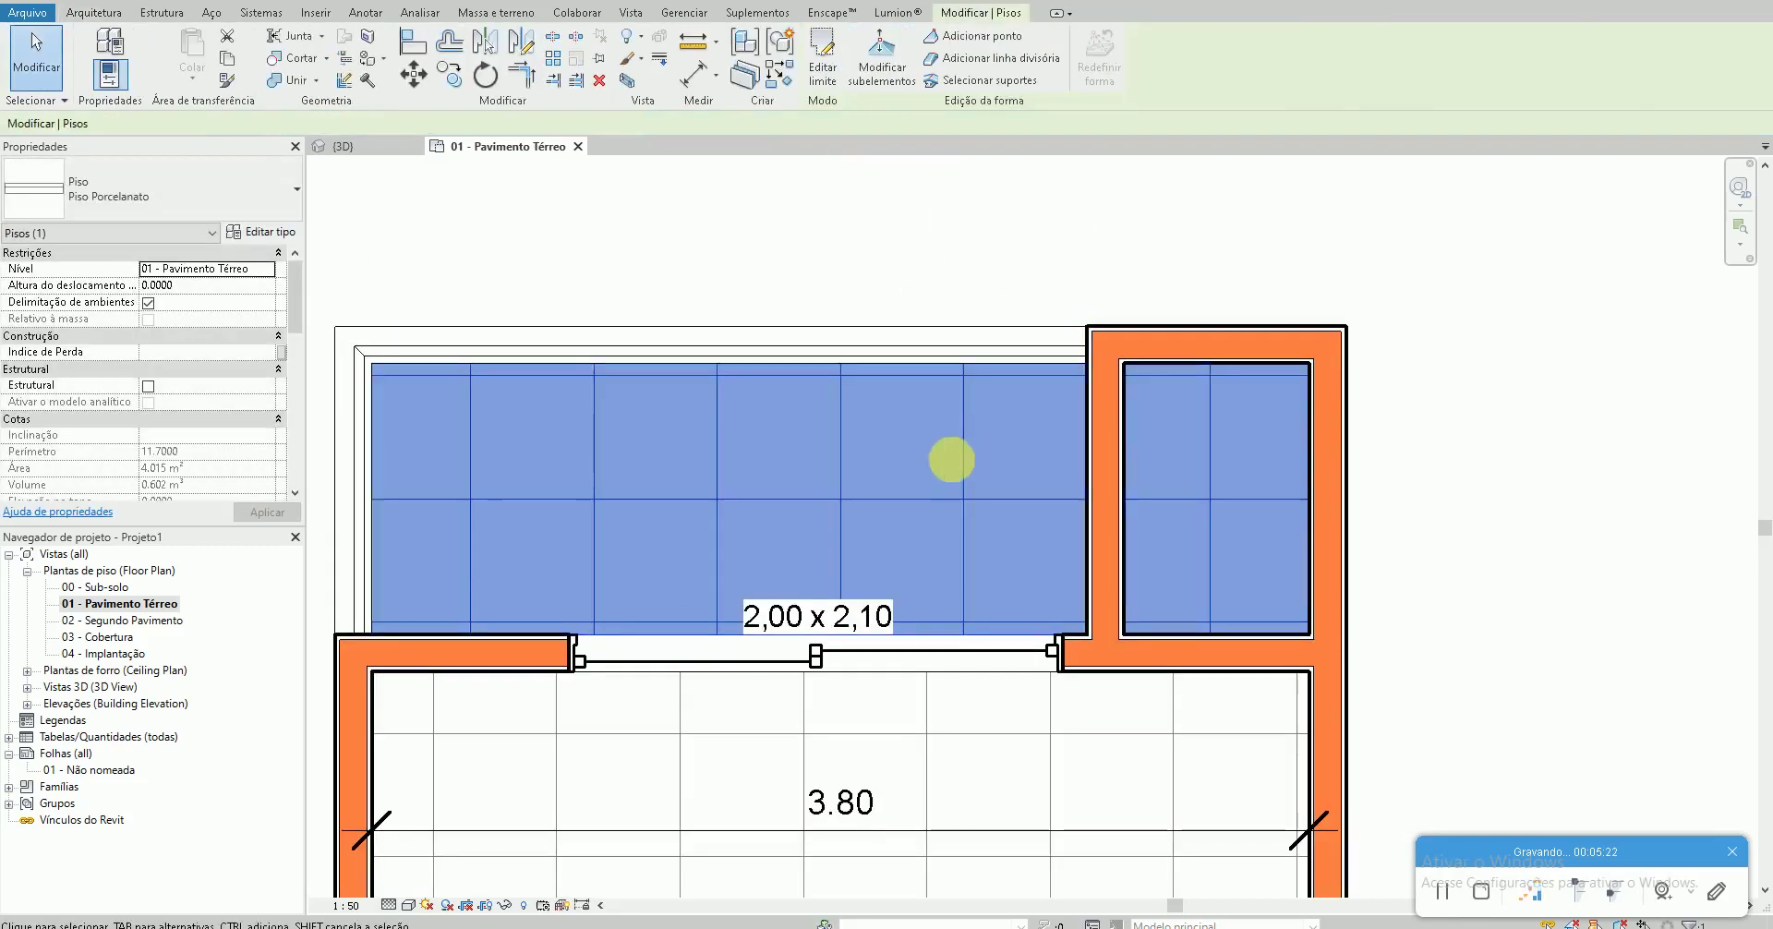
{"action": "left_click", "coordinate": [950, 467]}
{"action": "scroll", "coordinate": [862, 447], "scroll_direction": "down", "scroll_amount": 1}
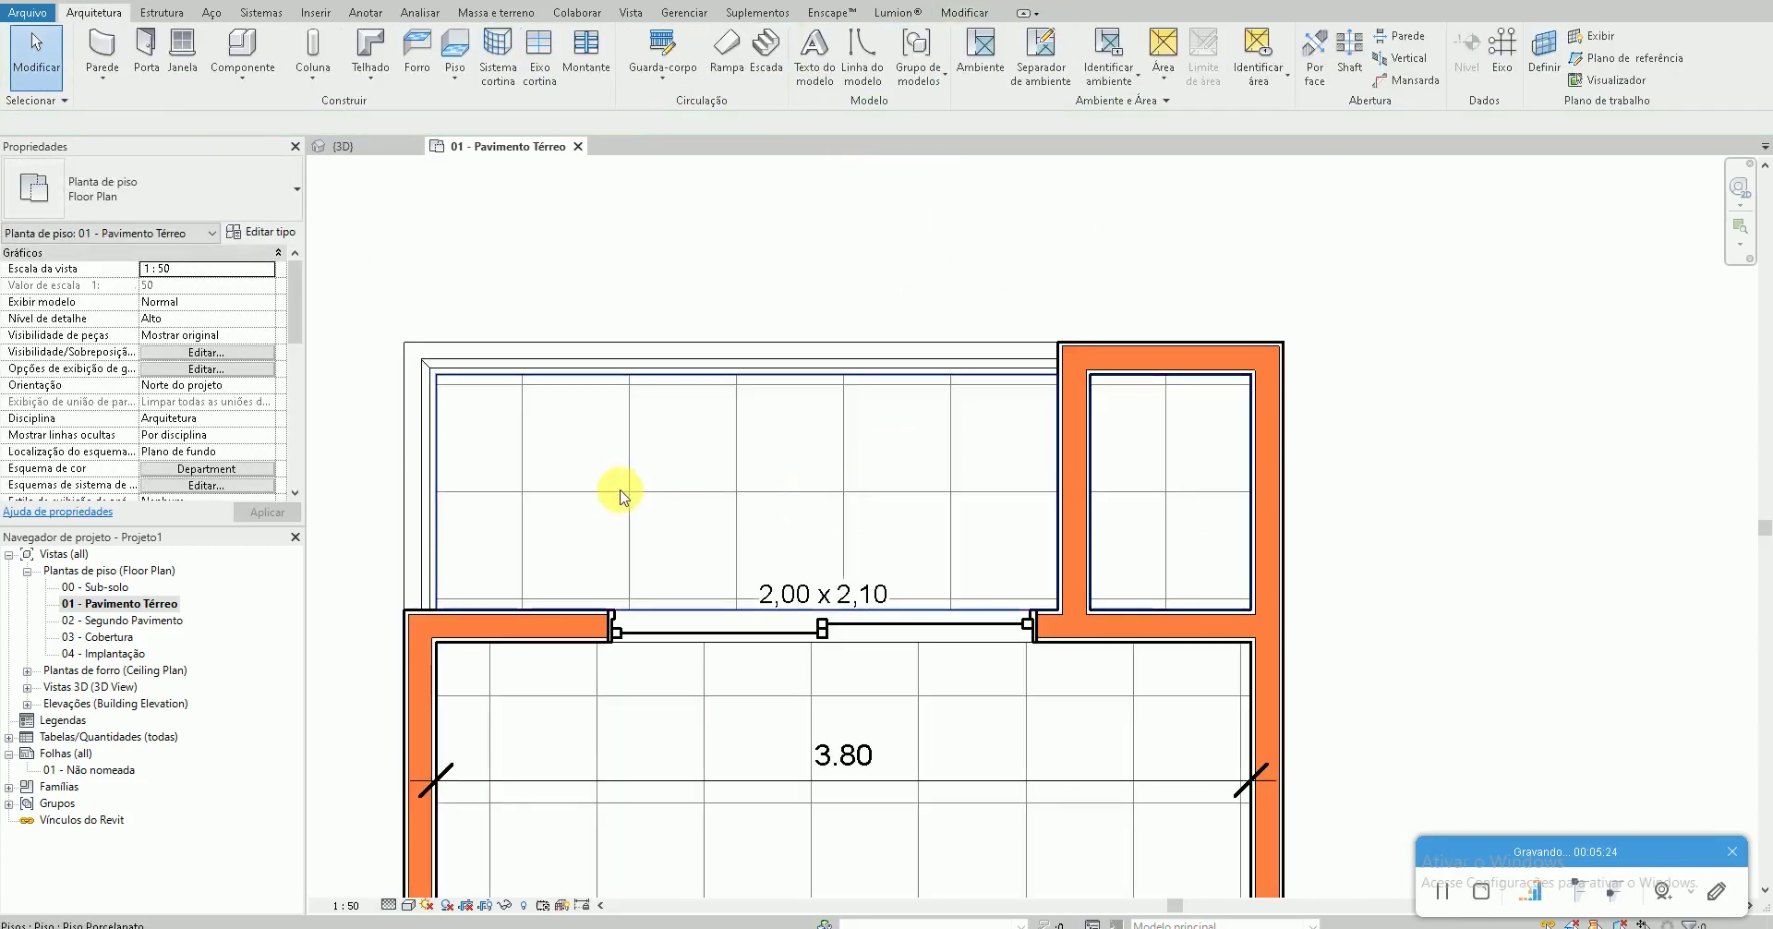
Align the floor's tile grid to the floor edge with AL, leaving the boundary unchanged
{"action": "key", "text": "l"}
{"action": "left_click", "coordinate": [584, 375]}
{"action": "left_click", "coordinate": [524, 430]}
{"action": "key", "text": "Escape"}
{"action": "key", "text": "Escape"}
{"action": "scroll", "coordinate": [958, 448], "scroll_direction": "down", "scroll_amount": 1}
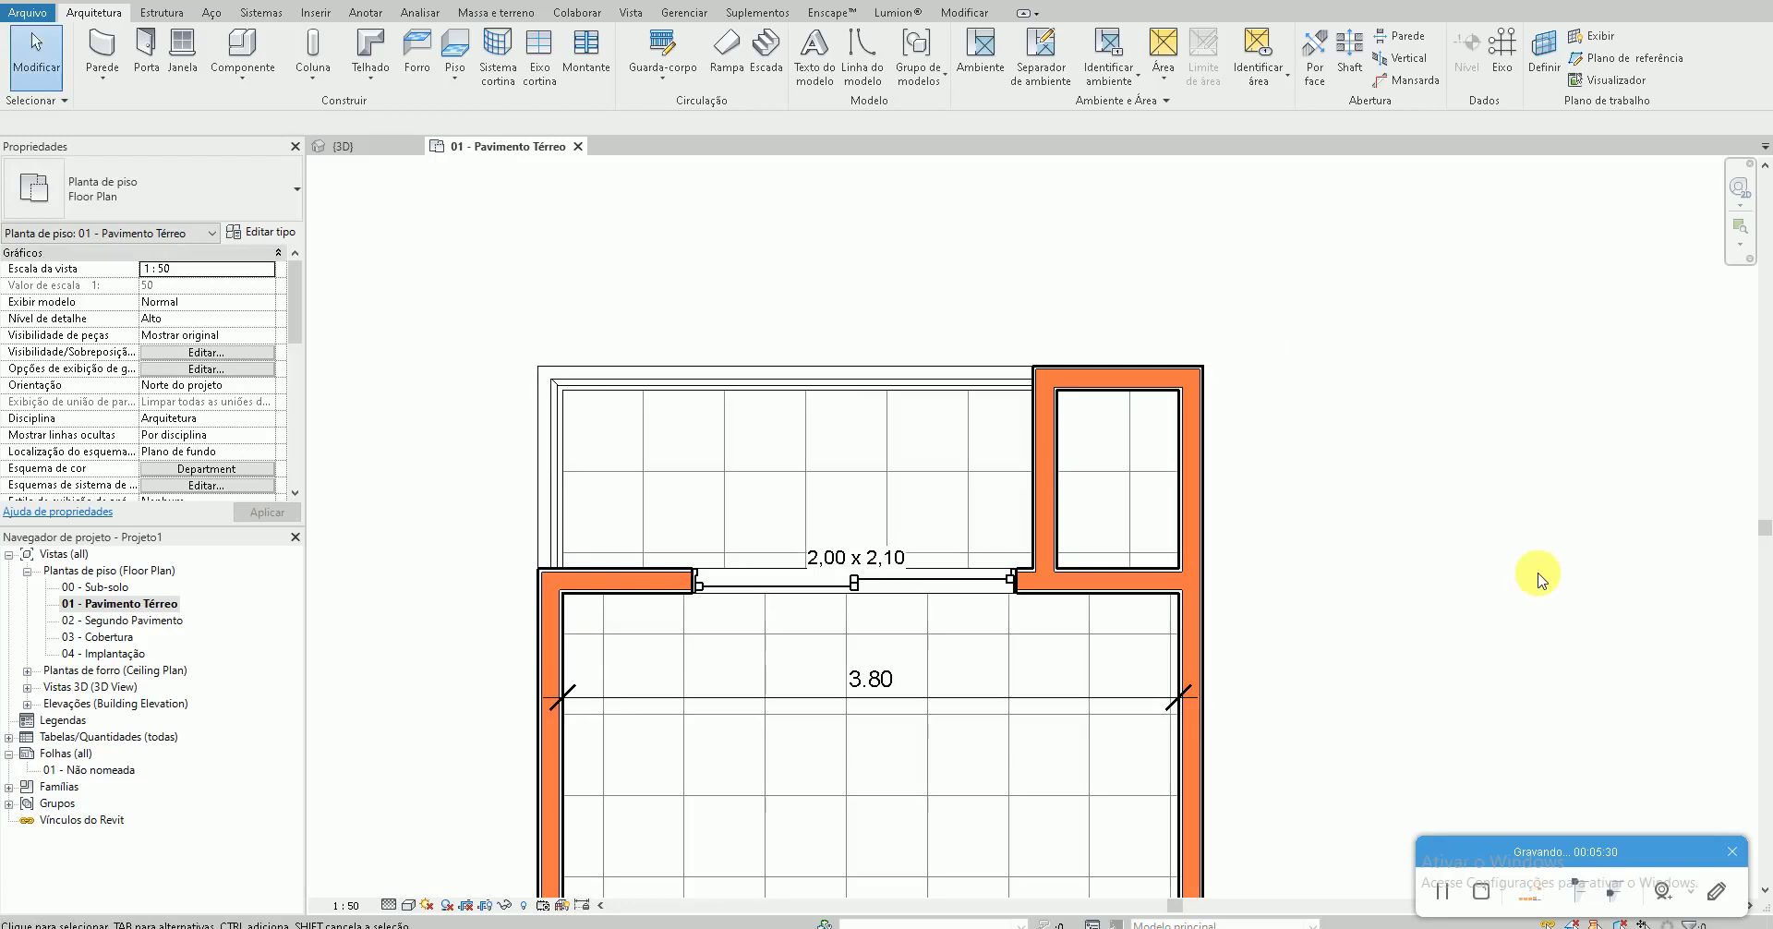
{"action": "left_click", "coordinate": [1128, 482]}
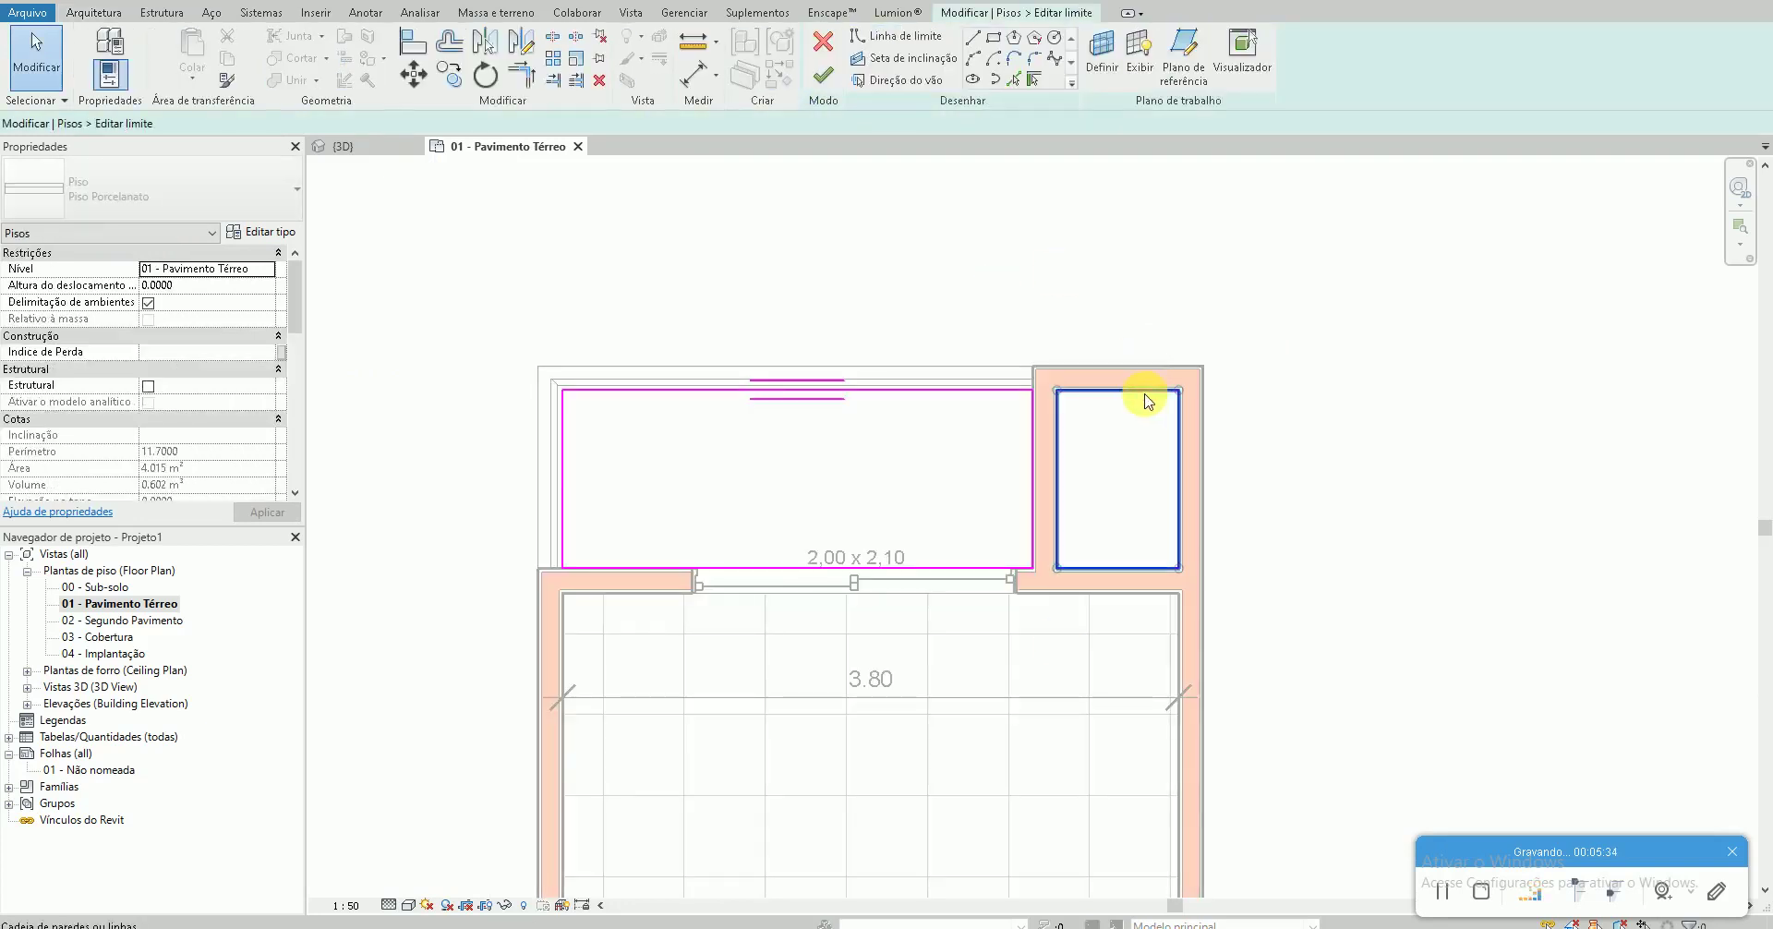
{"action": "left_click", "coordinate": [752, 198]}
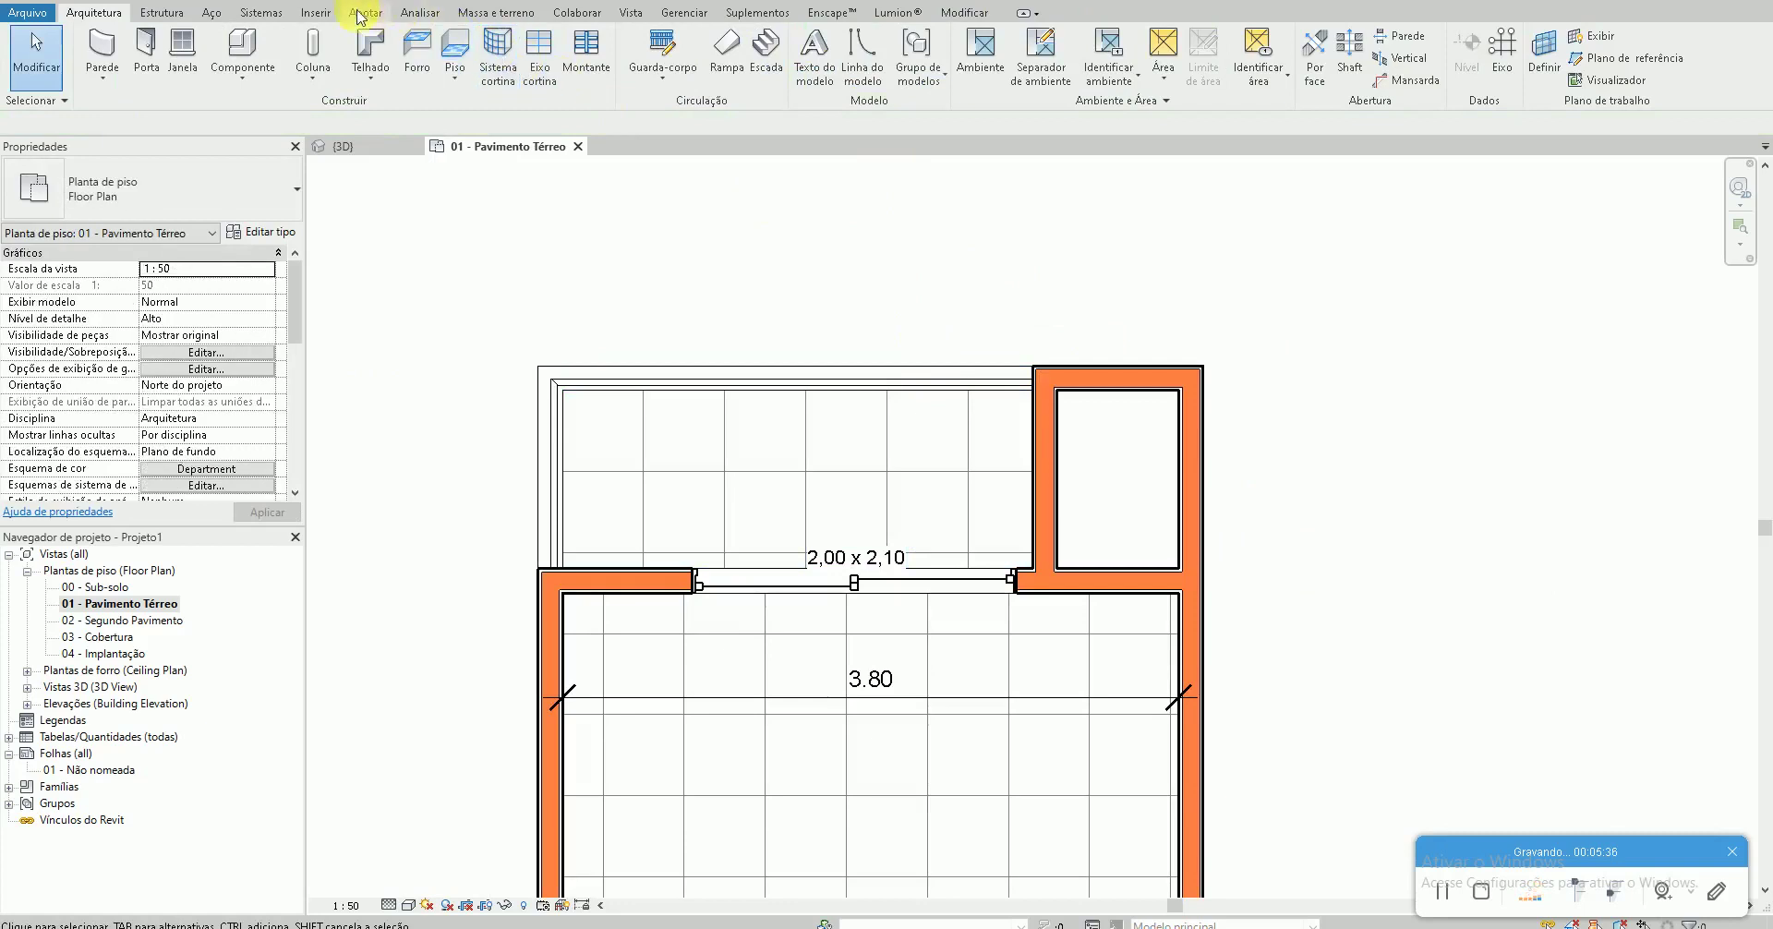
In 3D, select all building walls and set Base Offset -0.15, then reopen 01 - Pavimento Térreo
{"action": "left_click", "coordinate": [343, 146]}
{"action": "middle_click_drag", "start_coordinate": [1109, 787], "coordinate": [1045, 776], "text": "shift"}
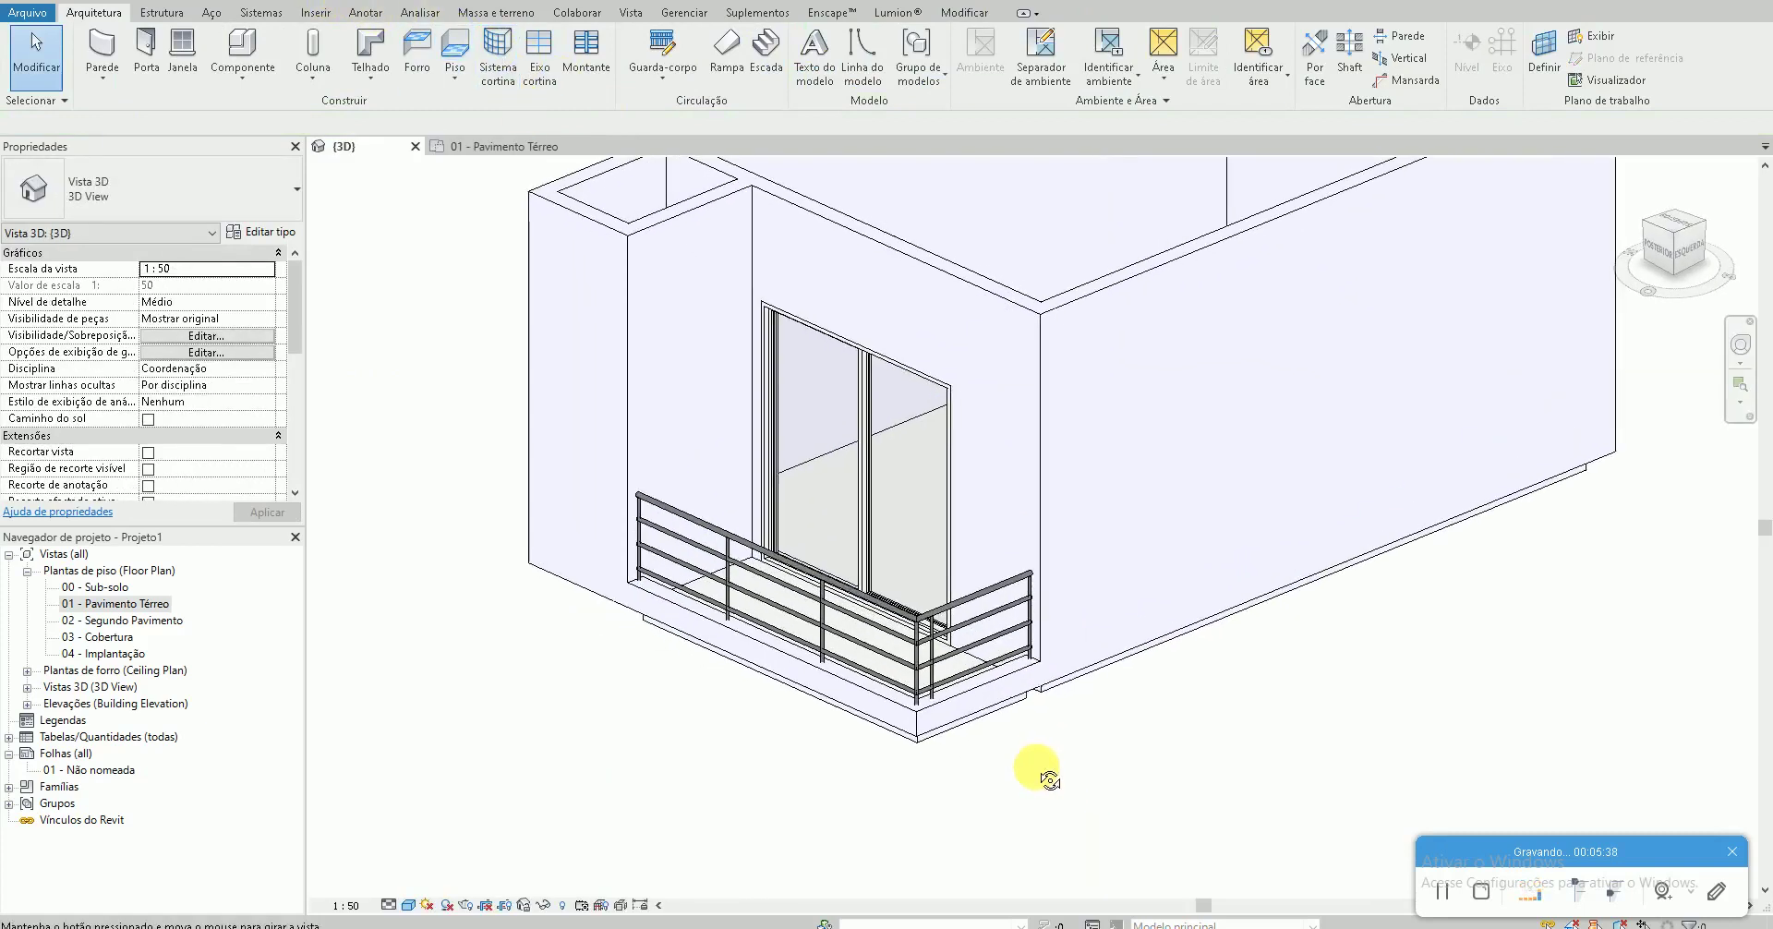
{"action": "scroll", "coordinate": [1092, 702], "scroll_direction": "down", "scroll_amount": 3}
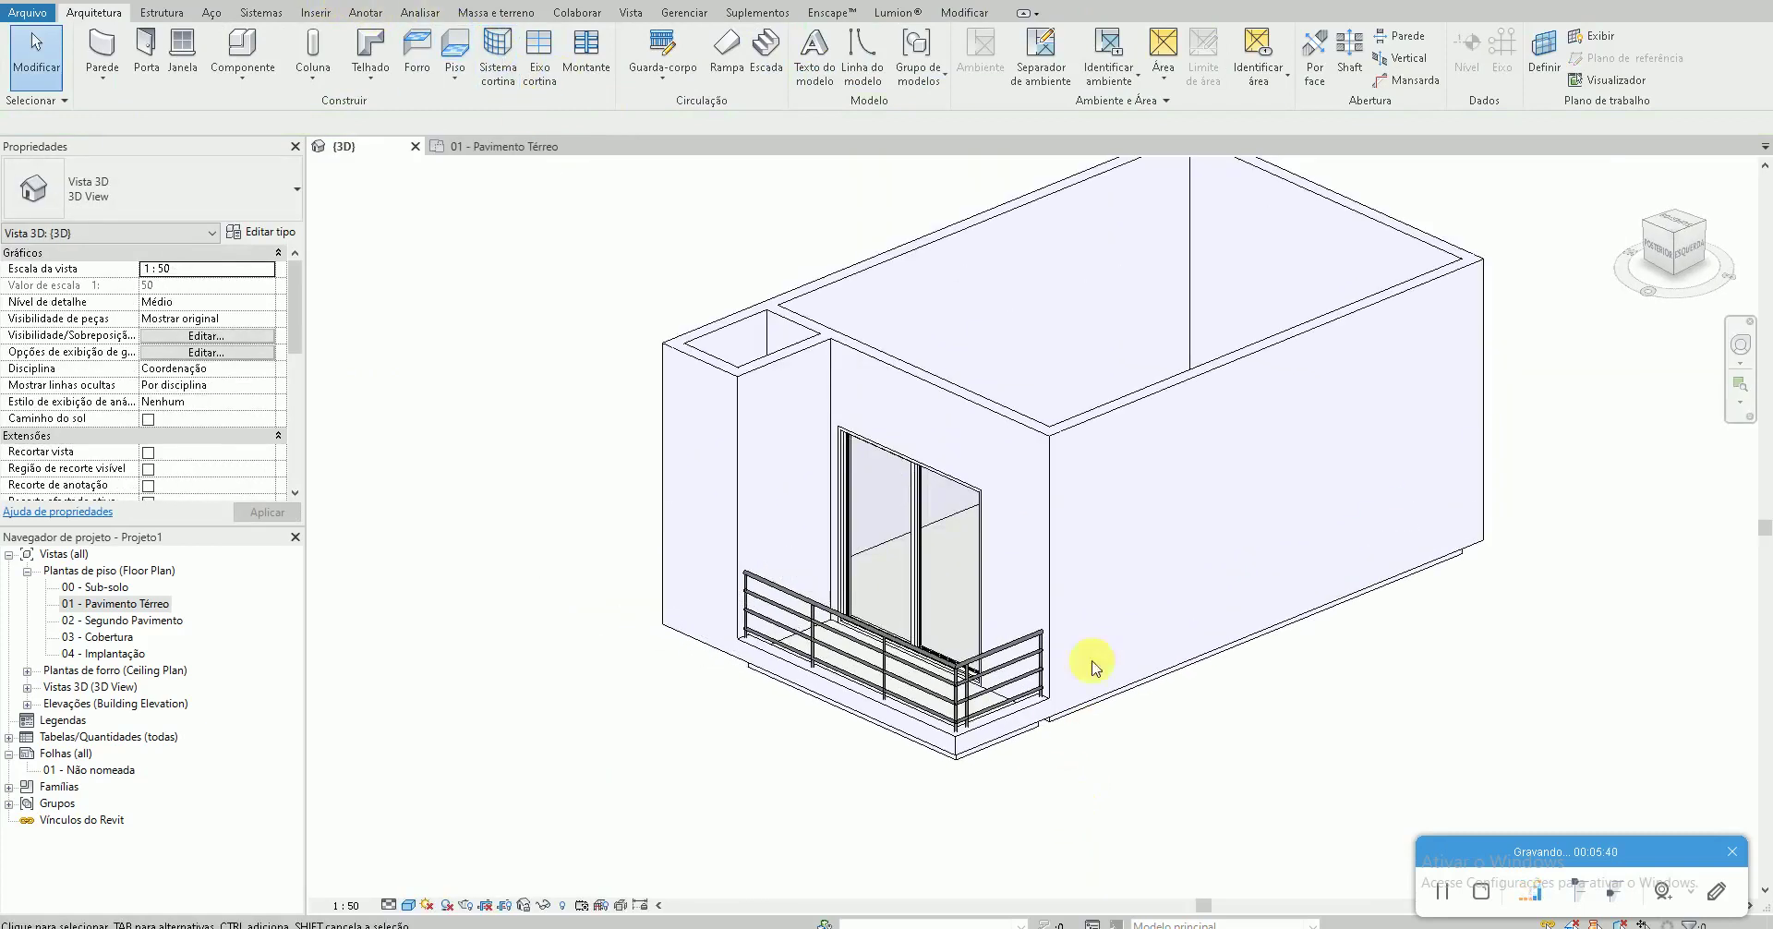
{"action": "key", "text": "Tab"}
{"action": "left_click", "coordinate": [1145, 405]}
{"action": "right_click", "coordinate": [1145, 404]}
{"action": "key", "text": "Escape"}
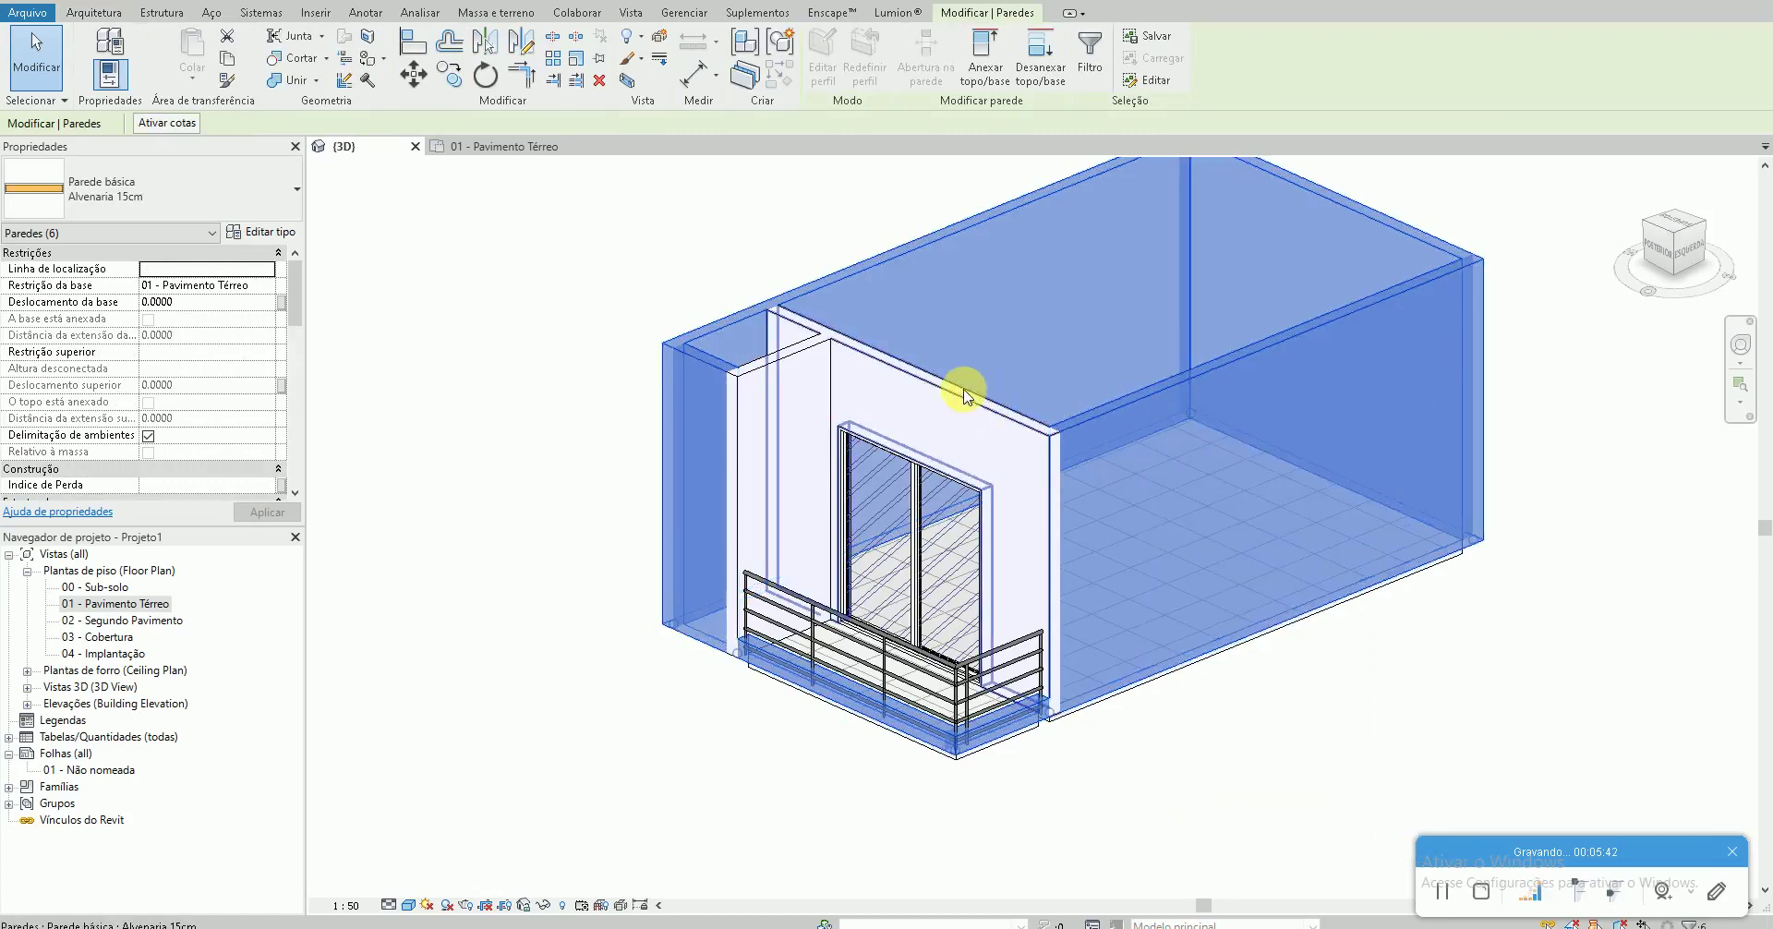
{"action": "left_click", "coordinate": [809, 356], "text": "ctrl"}
{"action": "left_click", "coordinate": [805, 352], "text": "ctrl"}
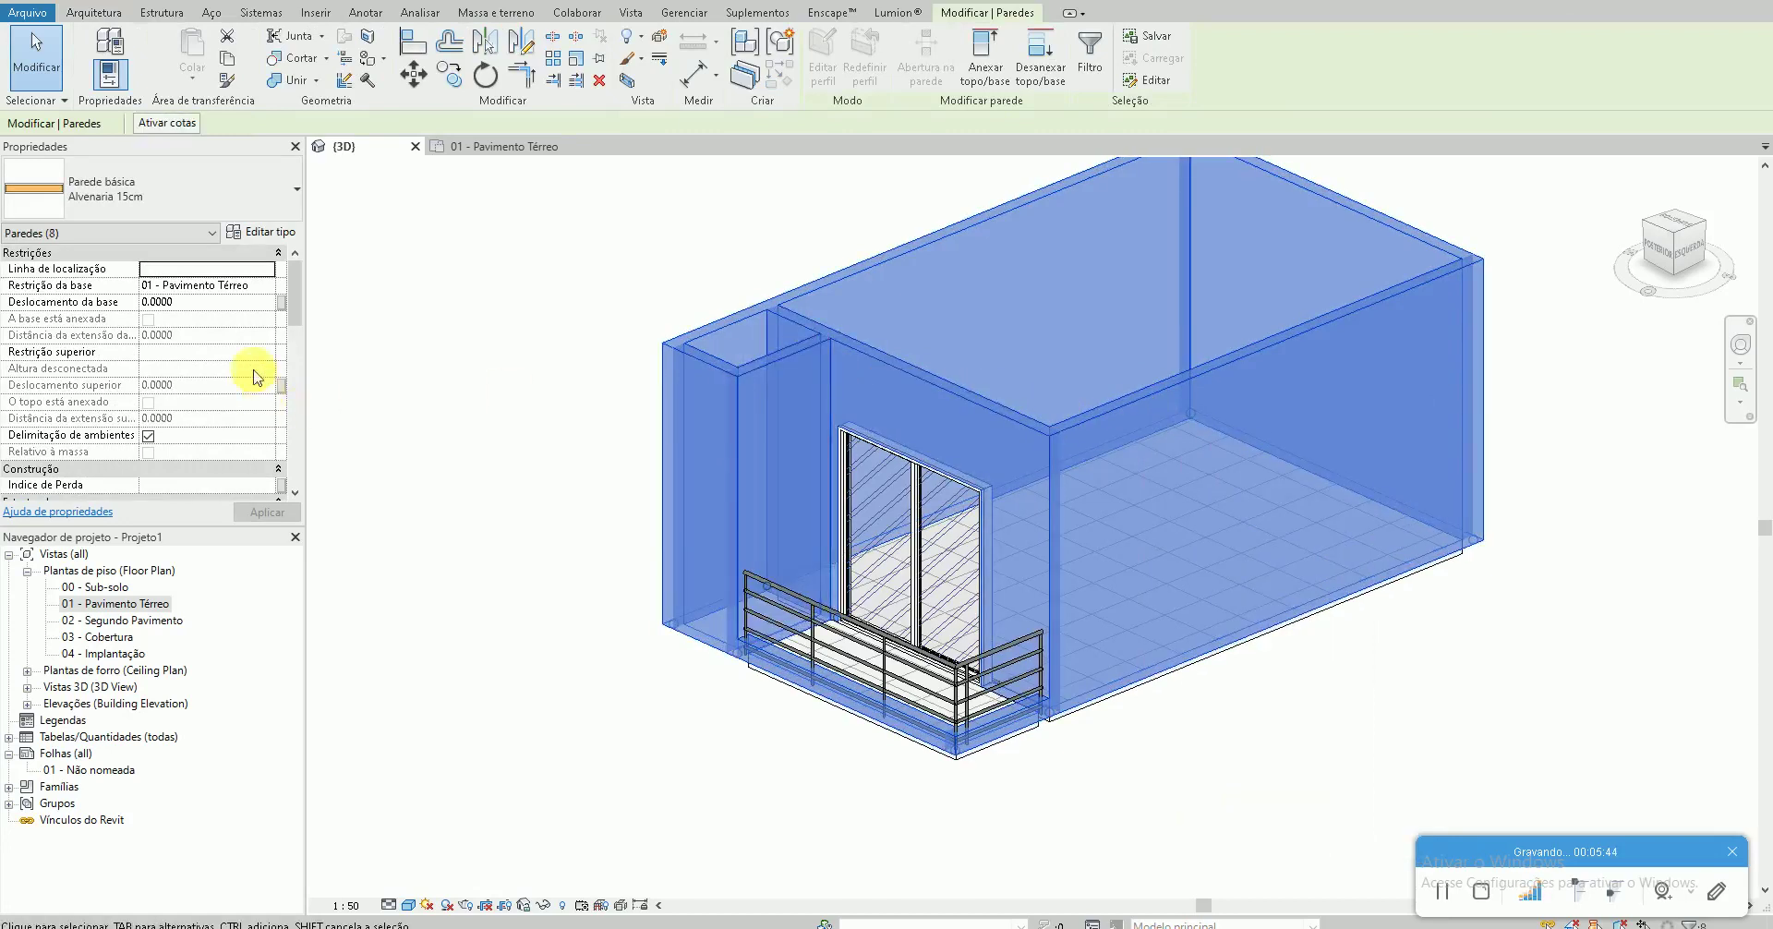
{"action": "left_click", "coordinate": [208, 301]}
{"action": "type", "text": "-0.1500"}
{"action": "left_click", "coordinate": [1076, 796]}
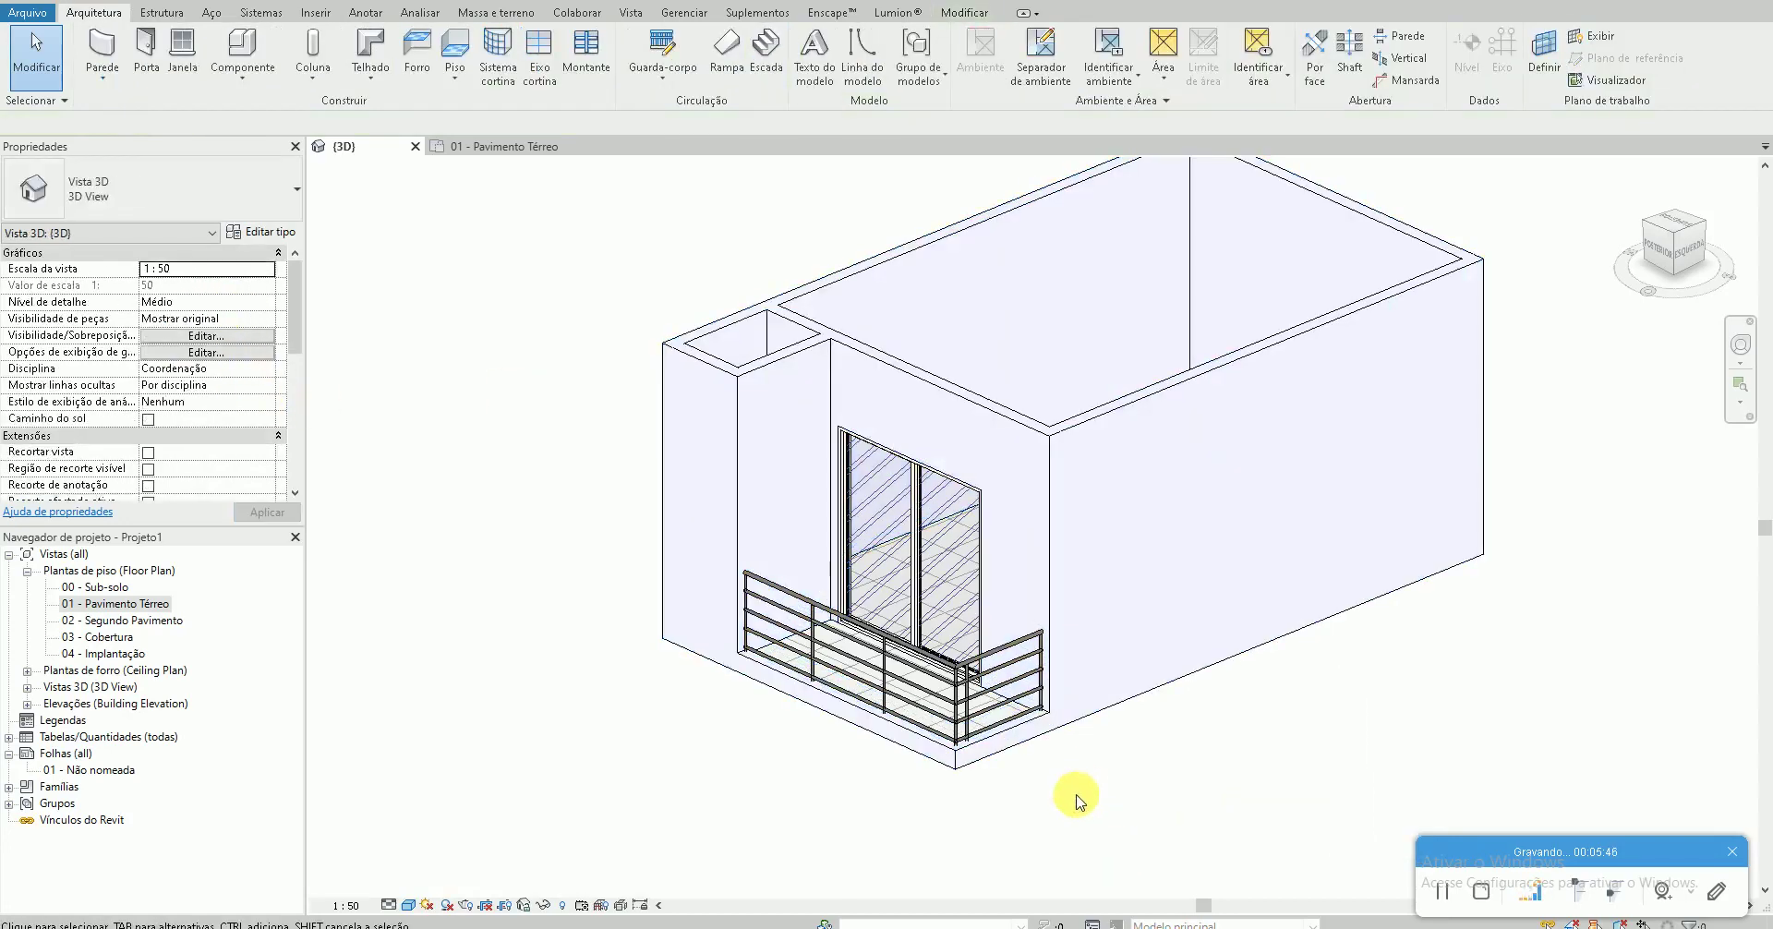
{"action": "left_click", "coordinate": [151, 602]}
{"action": "double_click", "coordinate": [145, 608]}
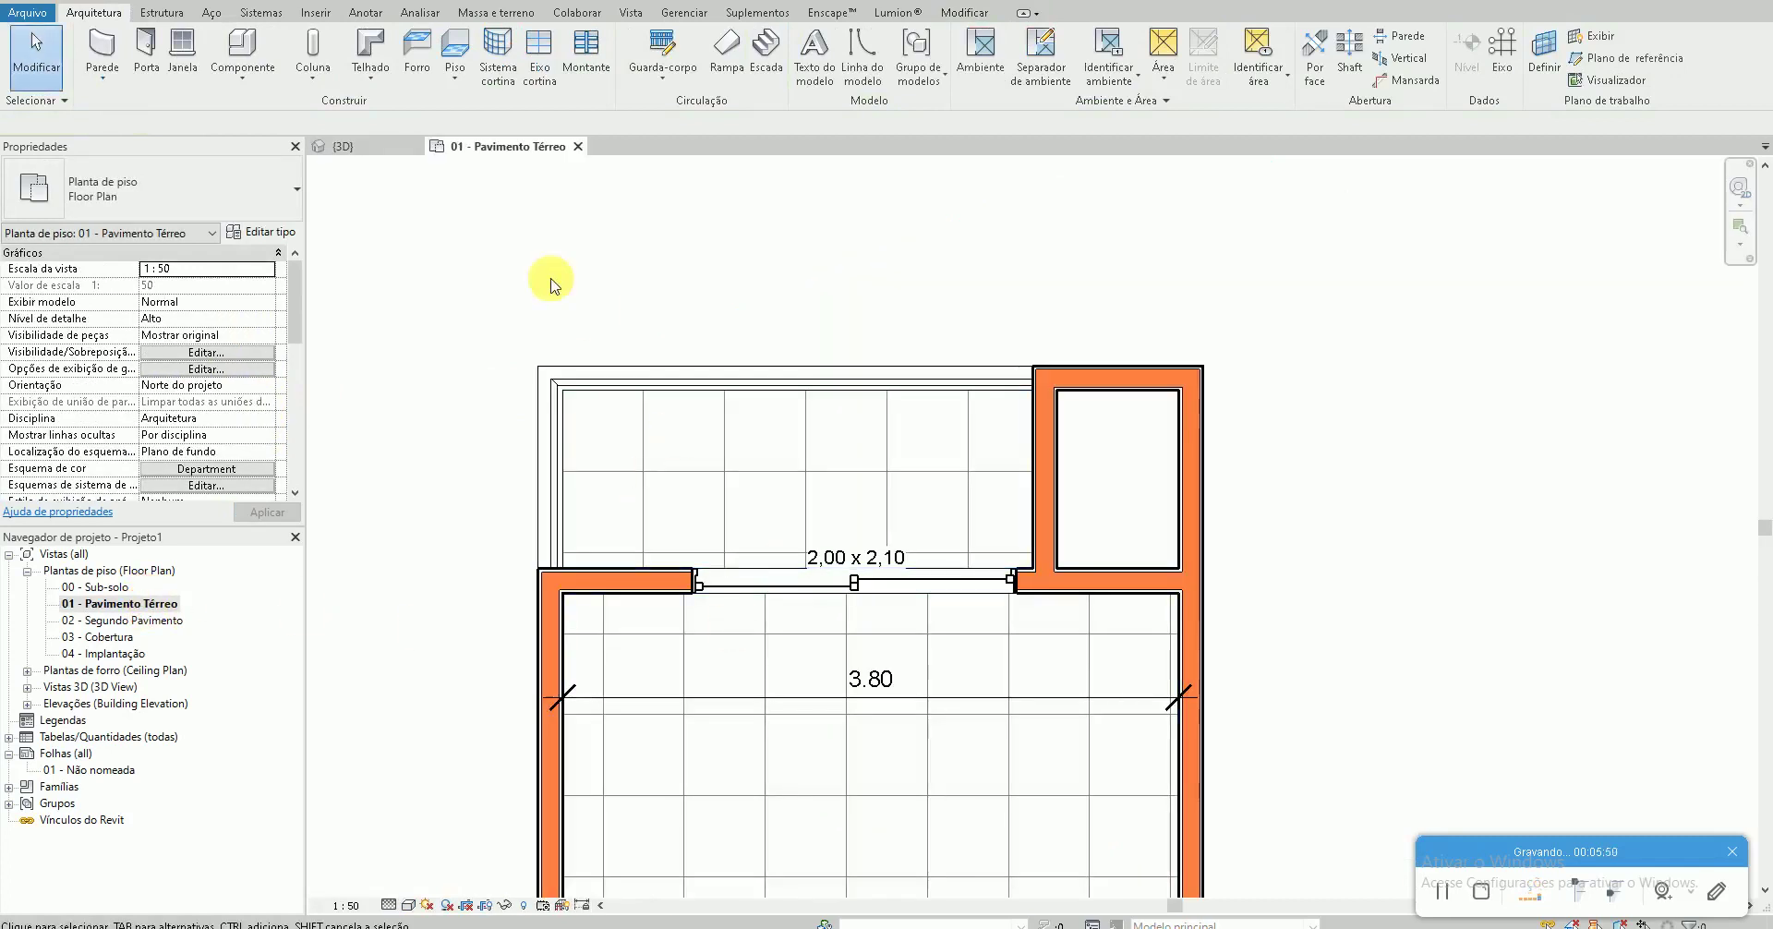
Draw a vertical section line through the plan and open Section 0
{"action": "scroll", "coordinate": [738, 277], "scroll_direction": "down", "scroll_amount": 5}
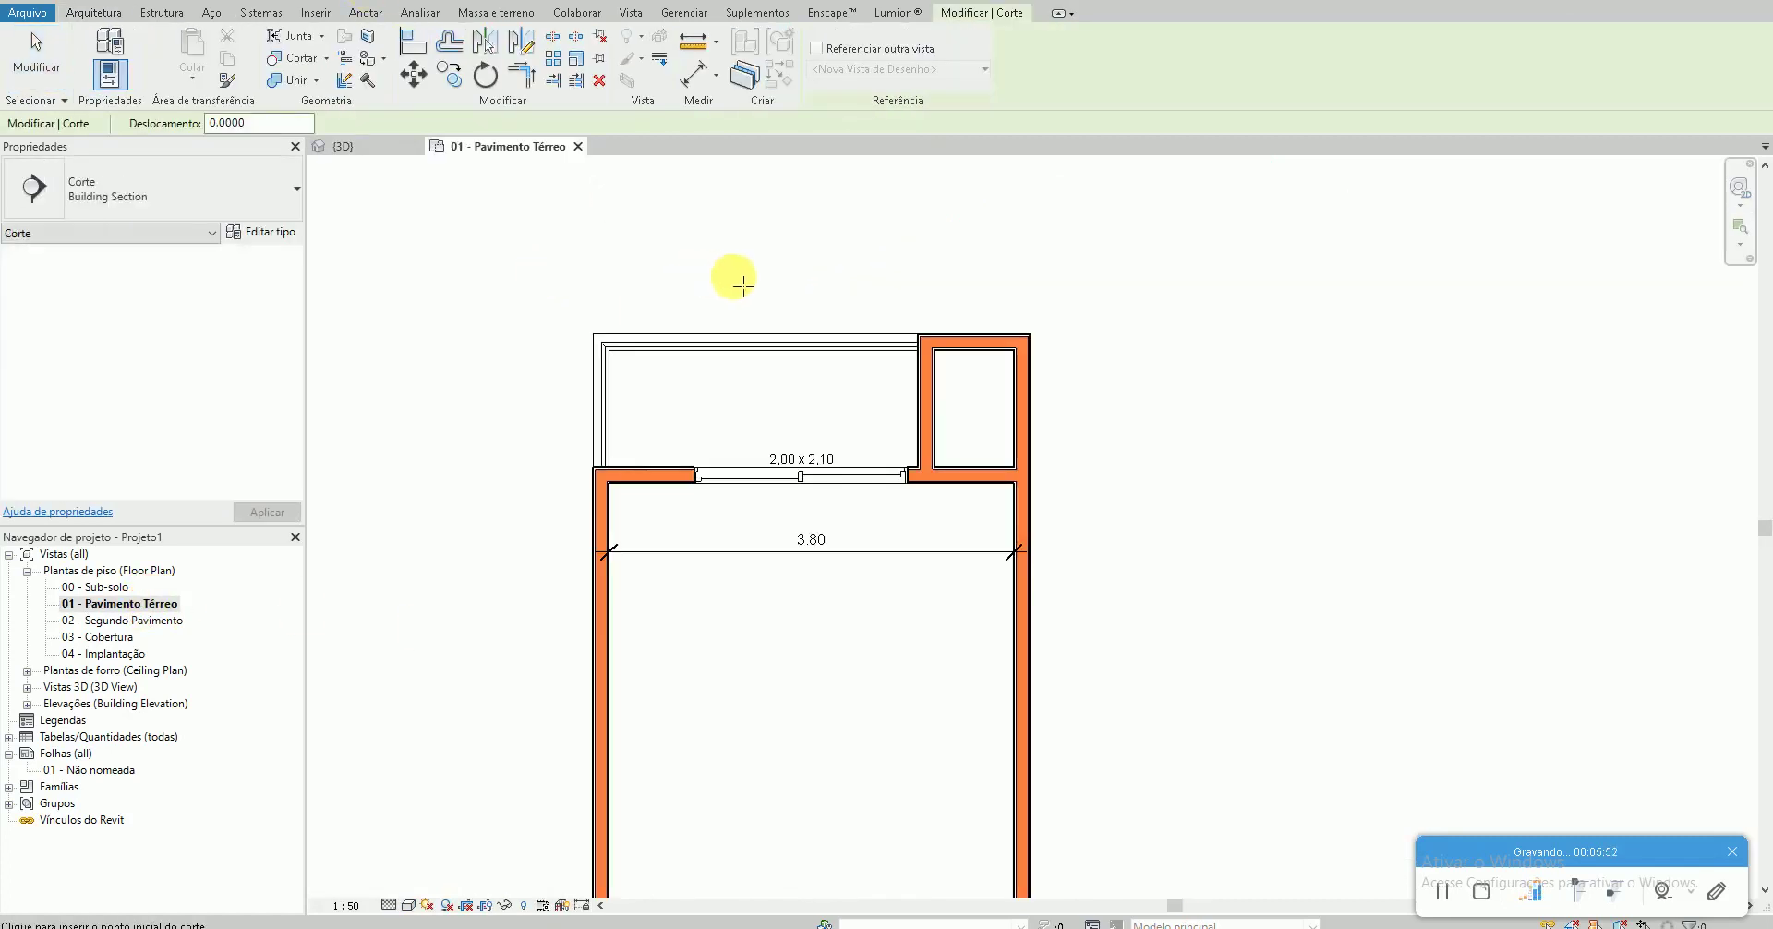
{"action": "left_click", "coordinate": [801, 261]}
{"action": "left_click", "coordinate": [803, 711]}
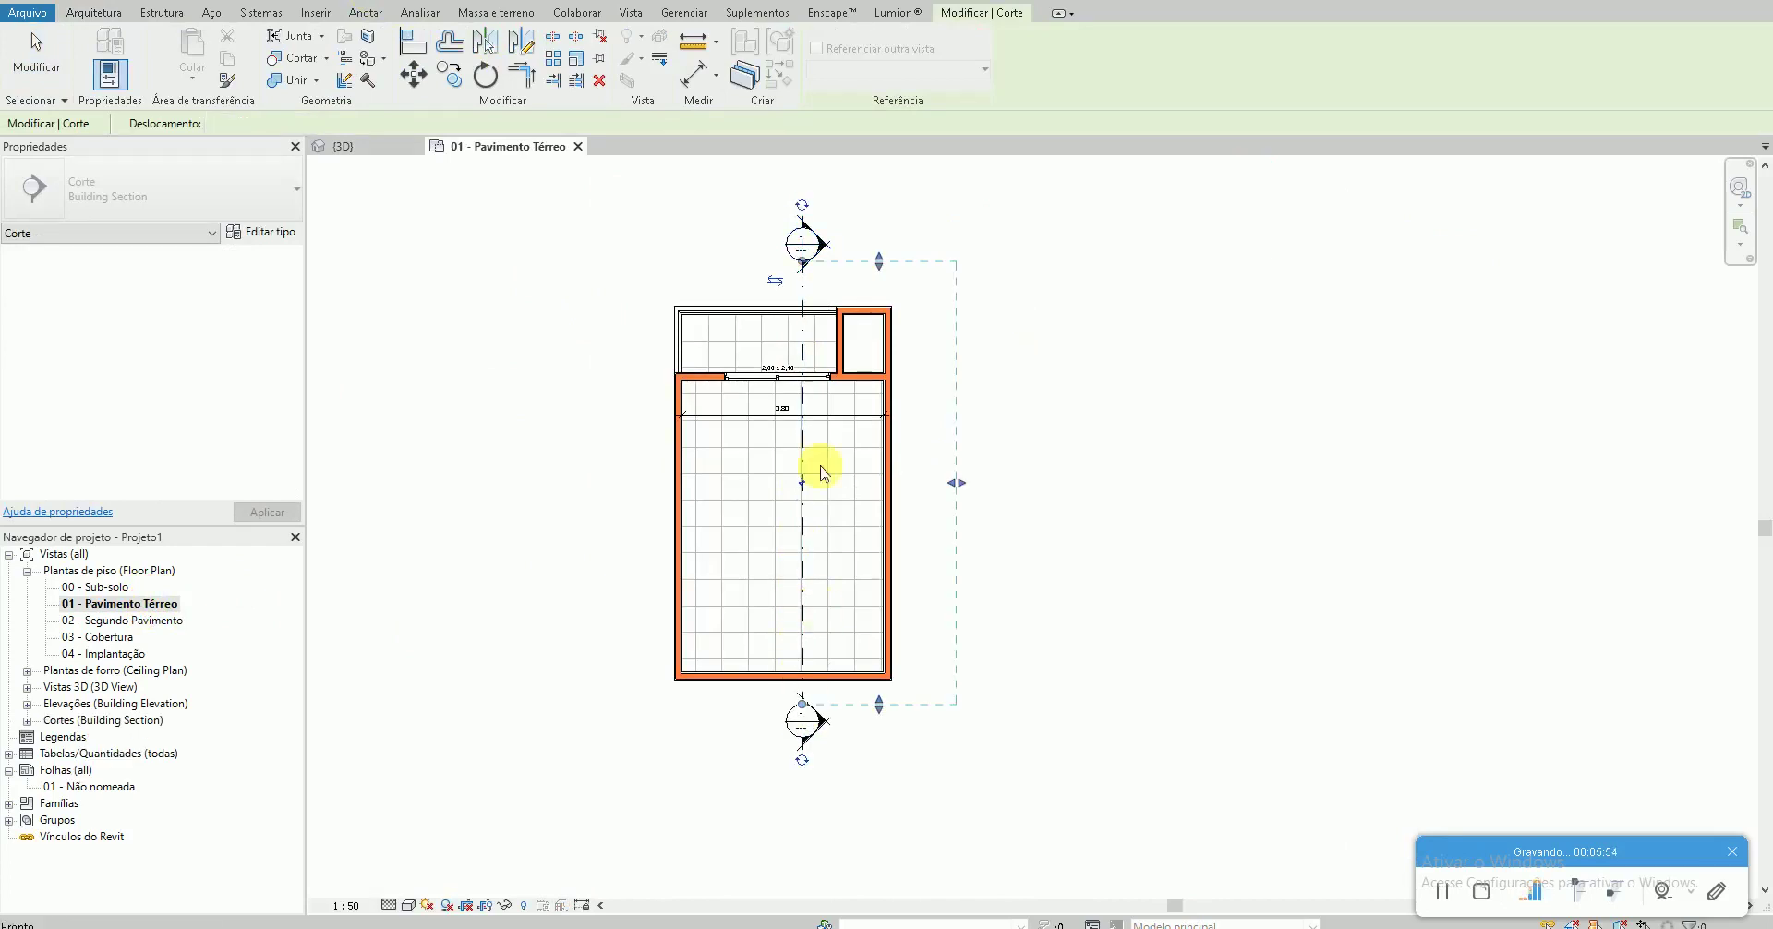
{"action": "key", "text": "Escape"}
{"action": "key", "text": "Escape"}
{"action": "double_click", "coordinate": [829, 249]}
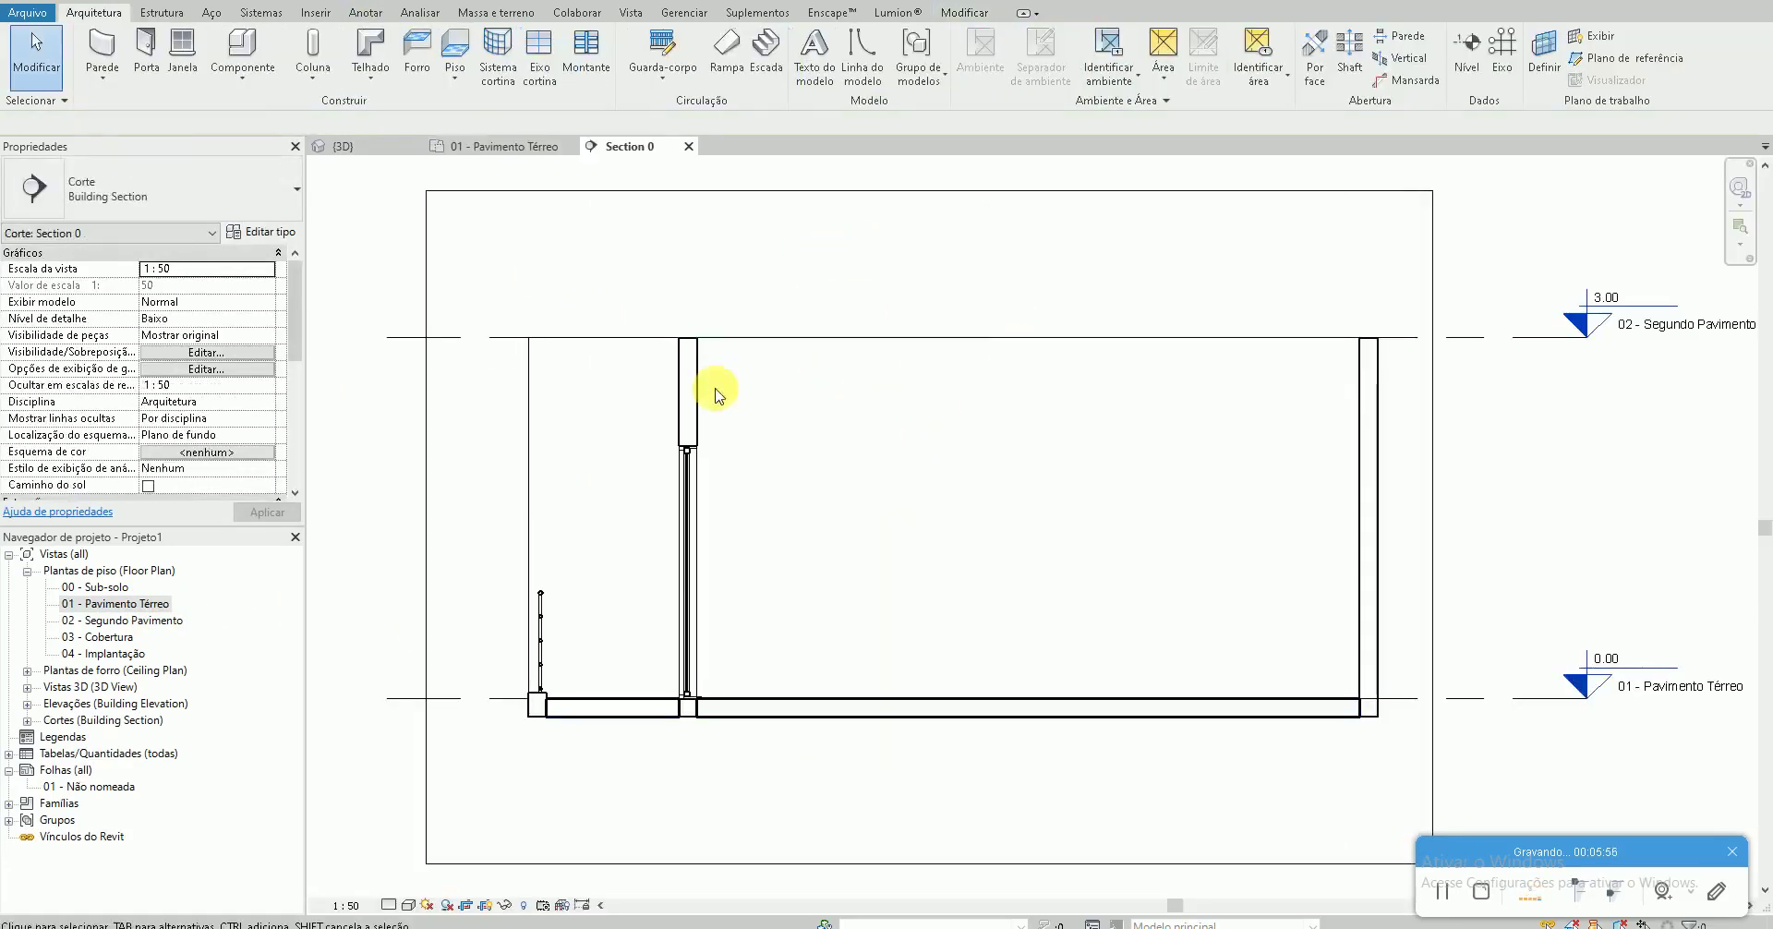
Edit the left wall's profile and sketch a rectangle inside it
{"action": "left_click", "coordinate": [634, 344]}
{"action": "left_click", "coordinate": [821, 51]}
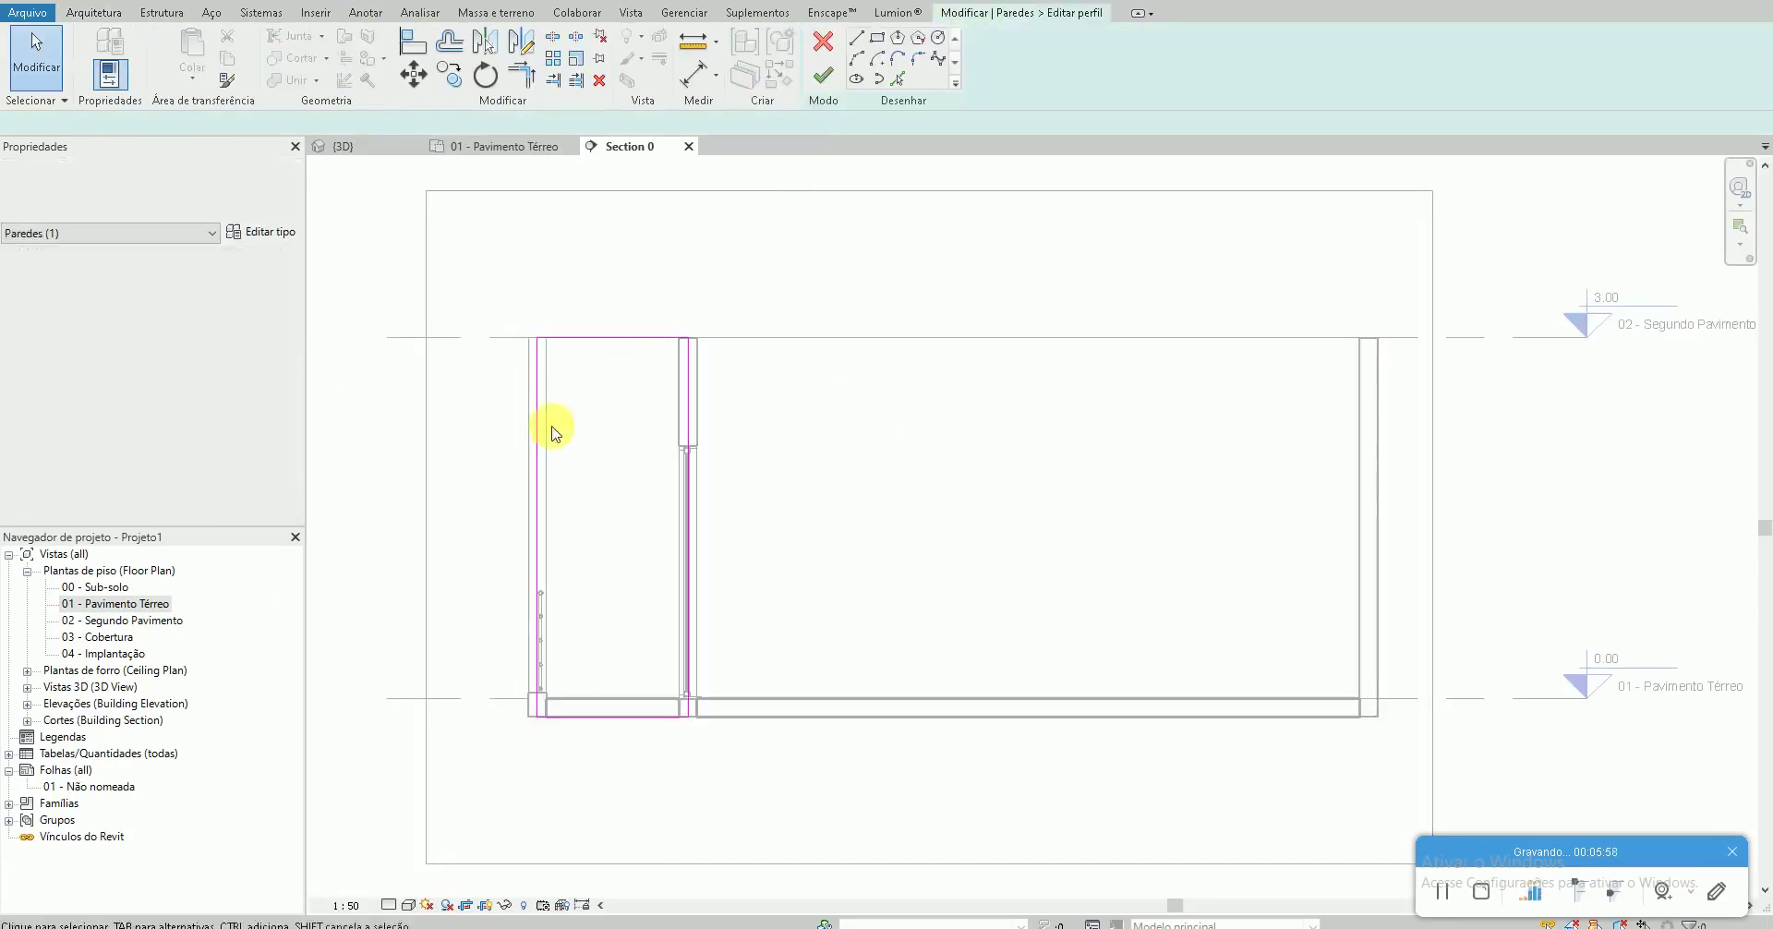
{"action": "scroll", "coordinate": [554, 461], "scroll_direction": "up", "scroll_amount": 2}
{"action": "left_click", "coordinate": [571, 485]}
{"action": "left_click", "coordinate": [735, 628]}
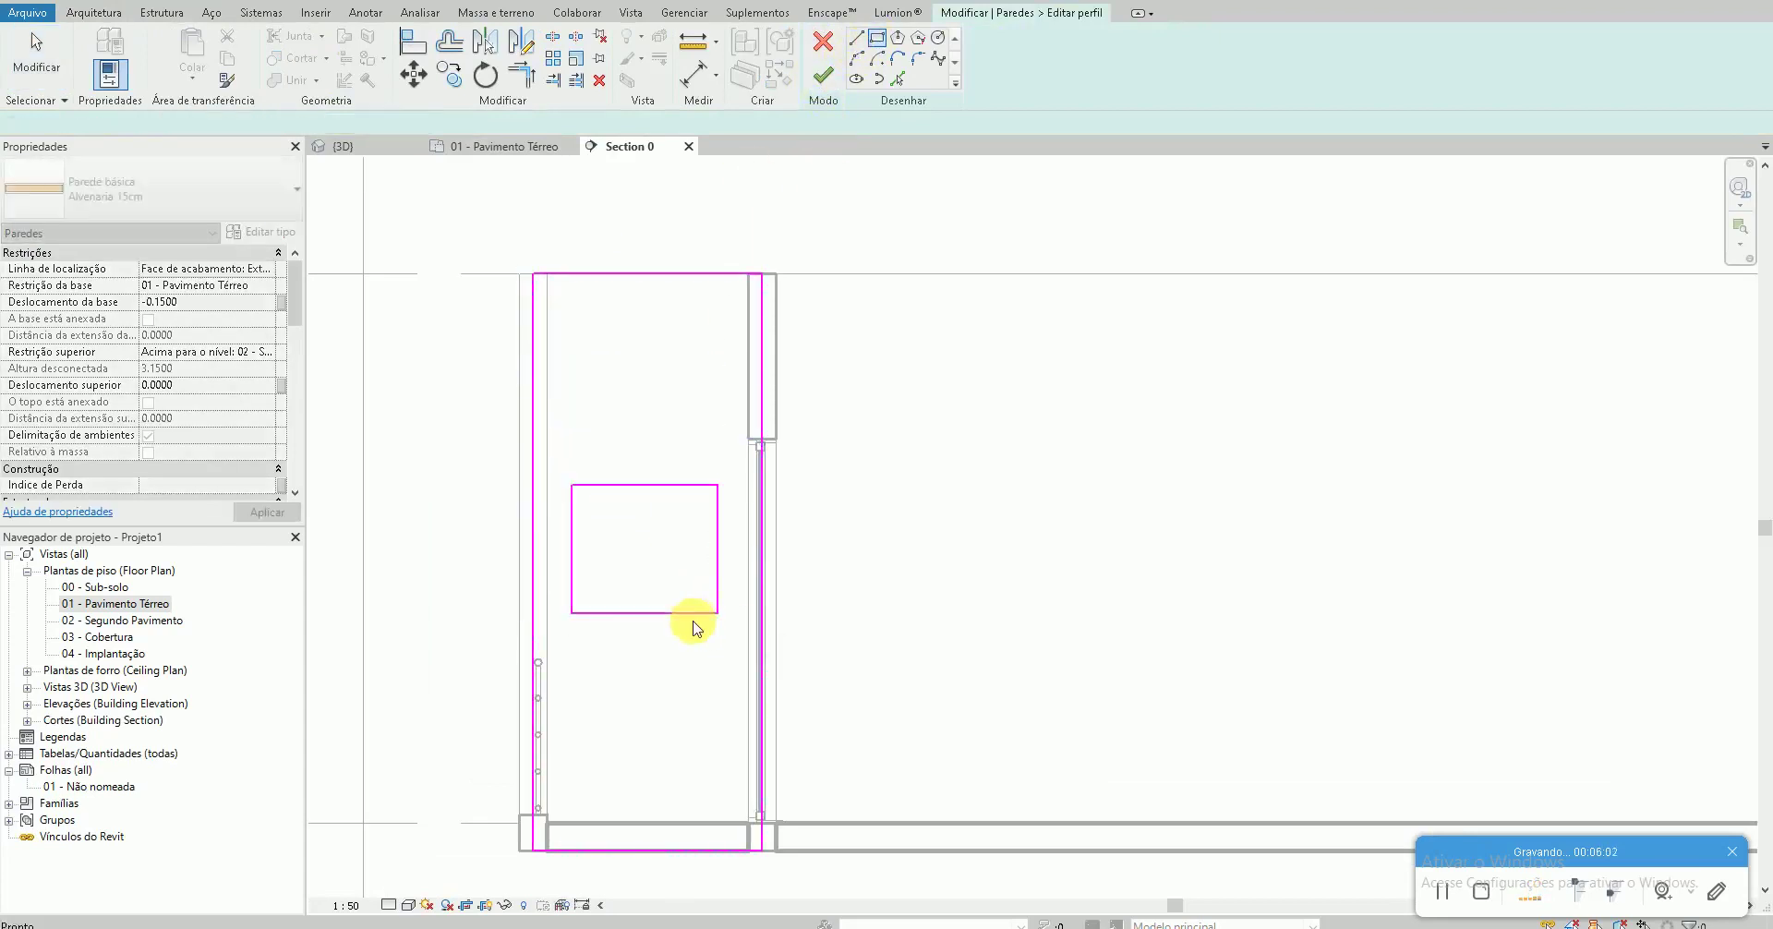
{"action": "key", "text": "Escape"}
Size the rectangle to a 0.80 opening 1.05 up, and finish the profile edit
{"action": "left_click", "coordinate": [634, 613]}
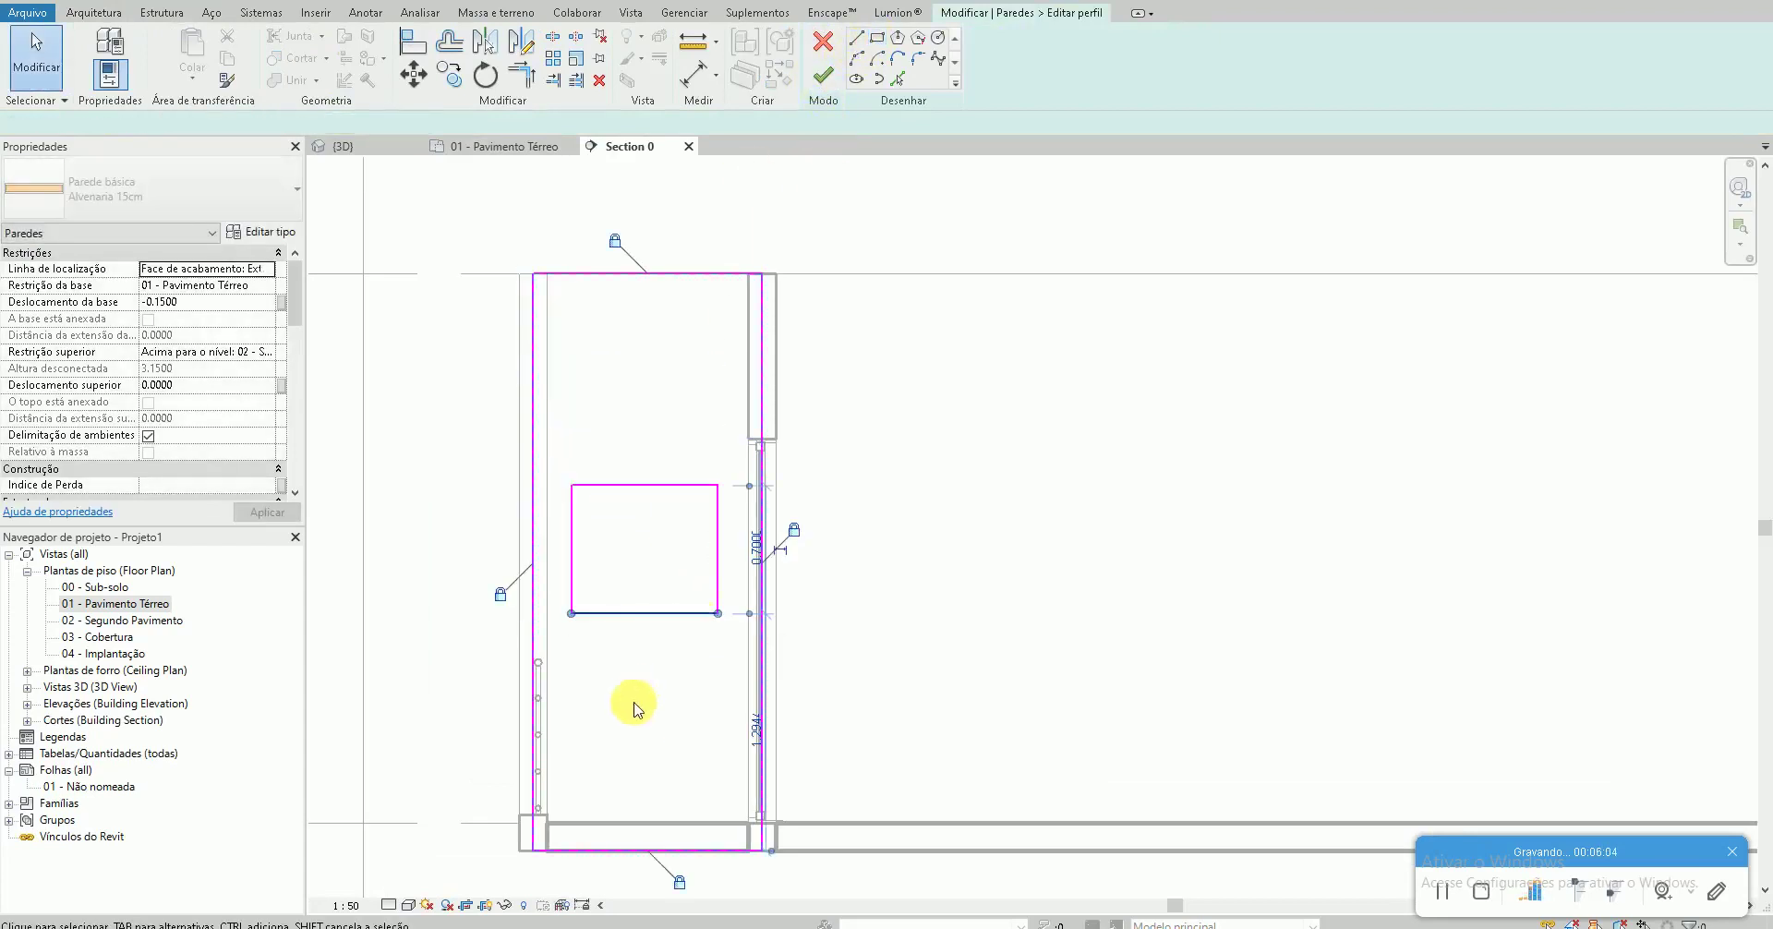
{"action": "left_click", "coordinate": [746, 732]}
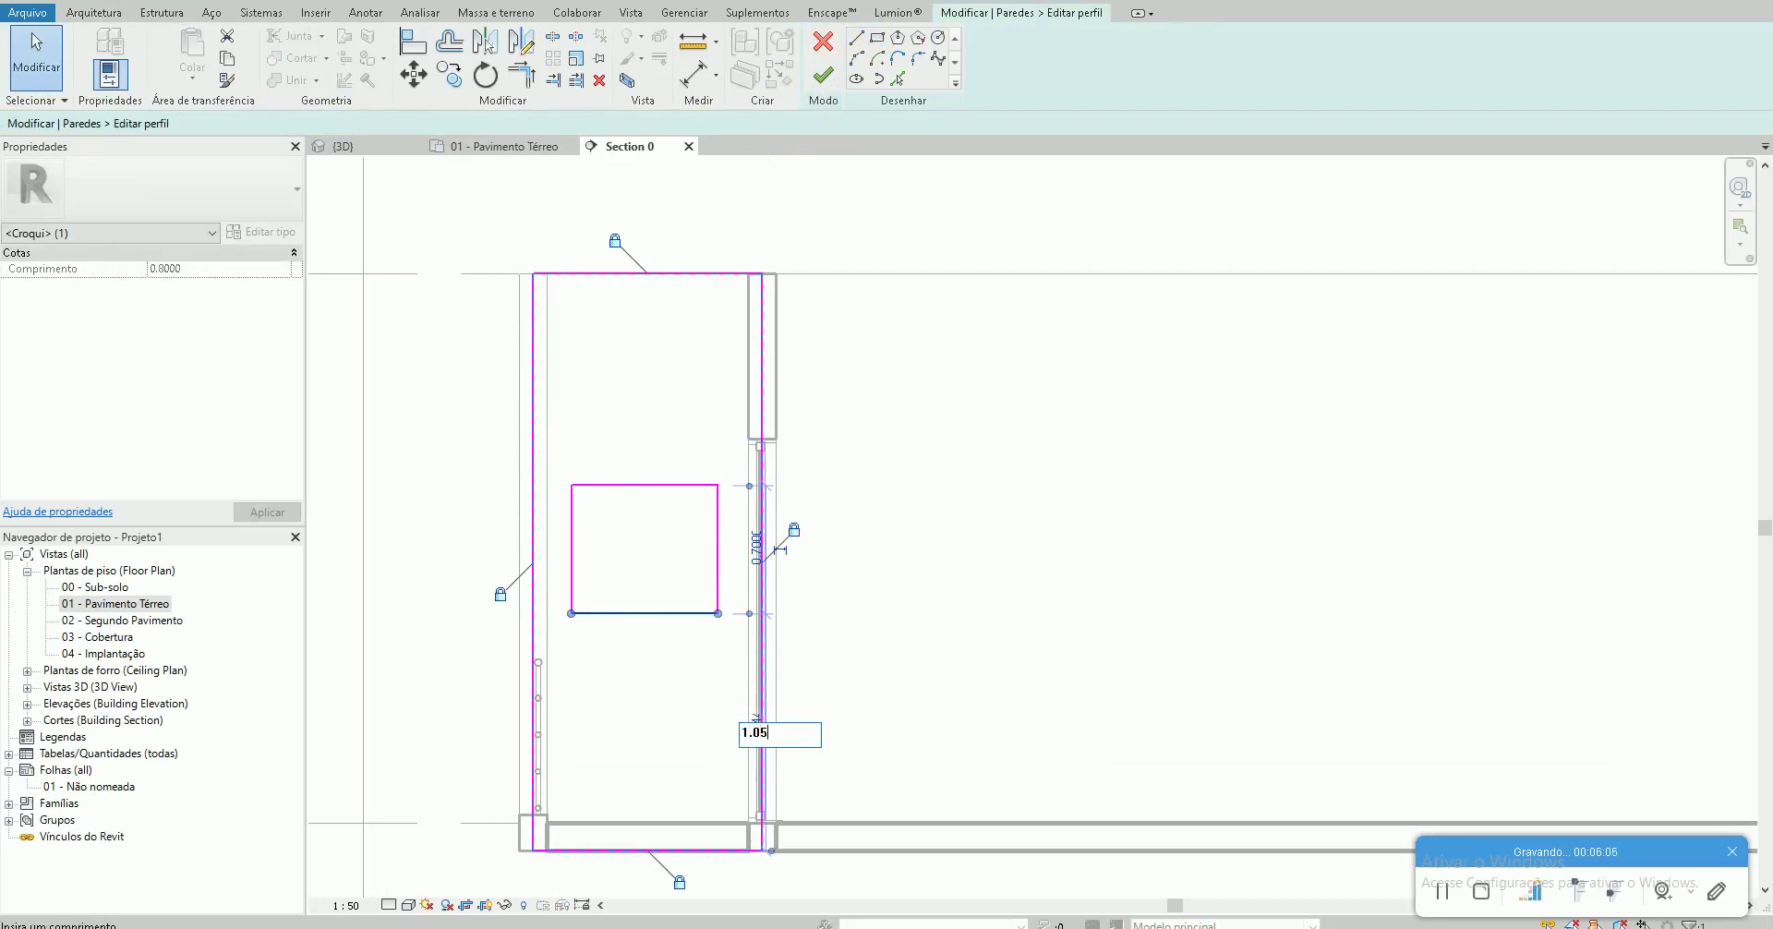
{"action": "key", "text": "Return"}
{"action": "left_click", "coordinate": [633, 486]}
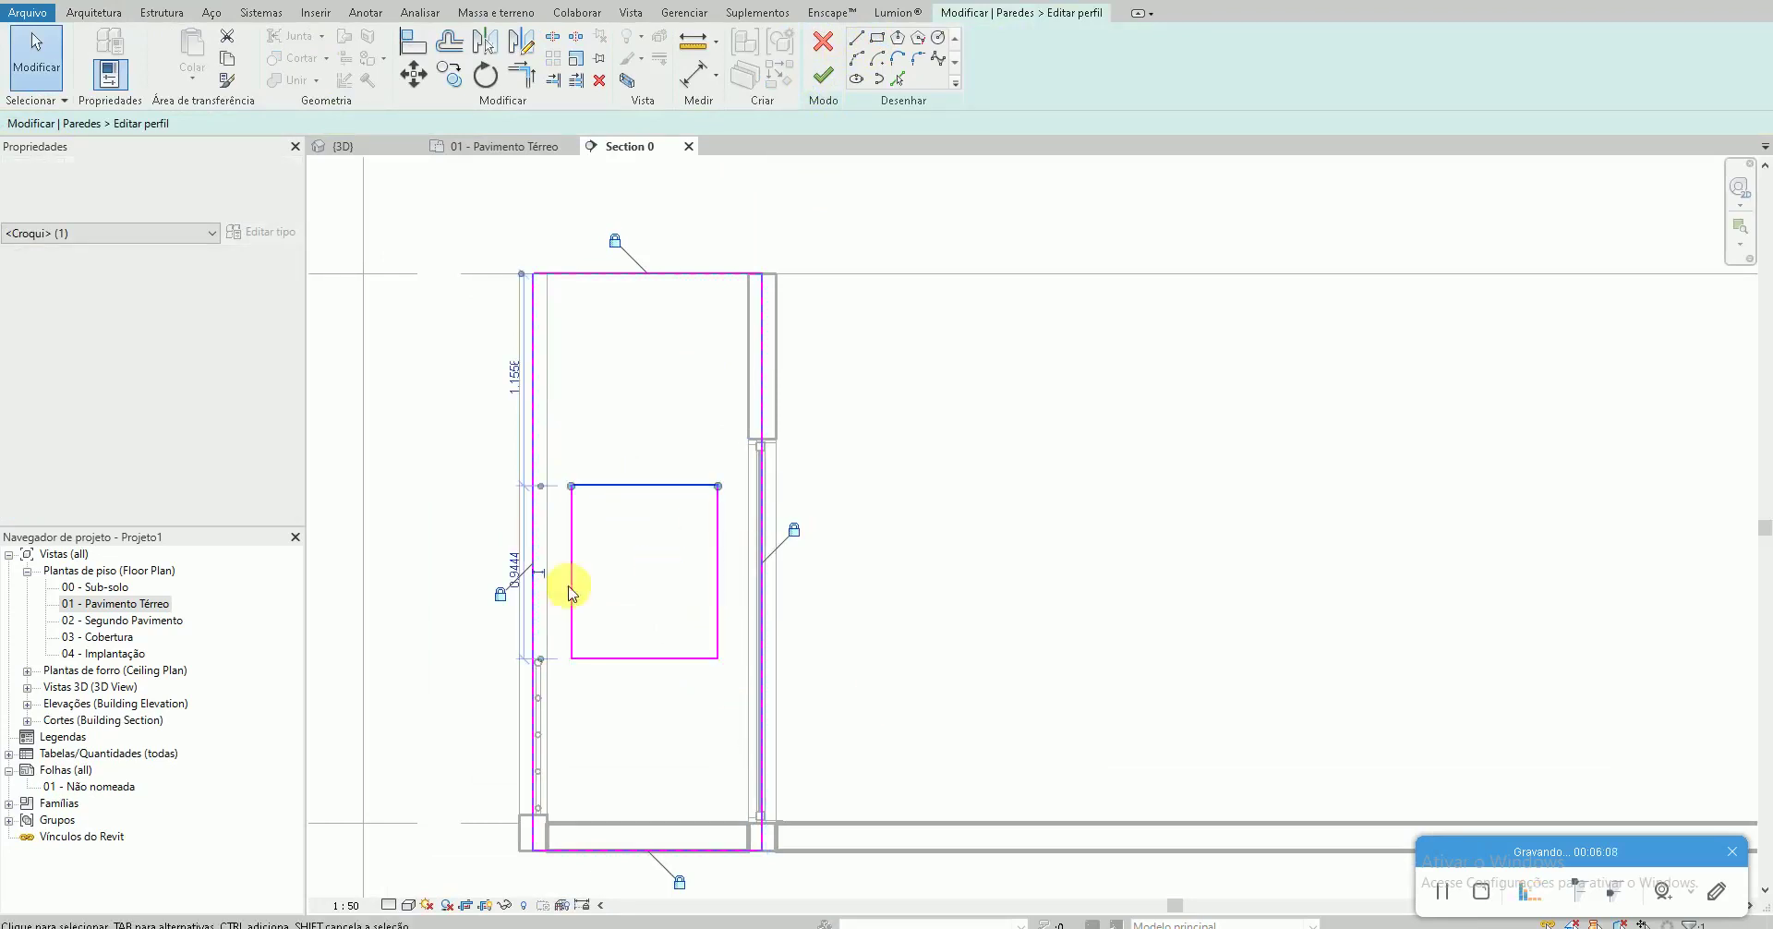
{"action": "type", "text": ".8000"}
{"action": "key", "text": "Return"}
{"action": "left_click", "coordinate": [507, 574]}
{"action": "left_click", "coordinate": [570, 575]}
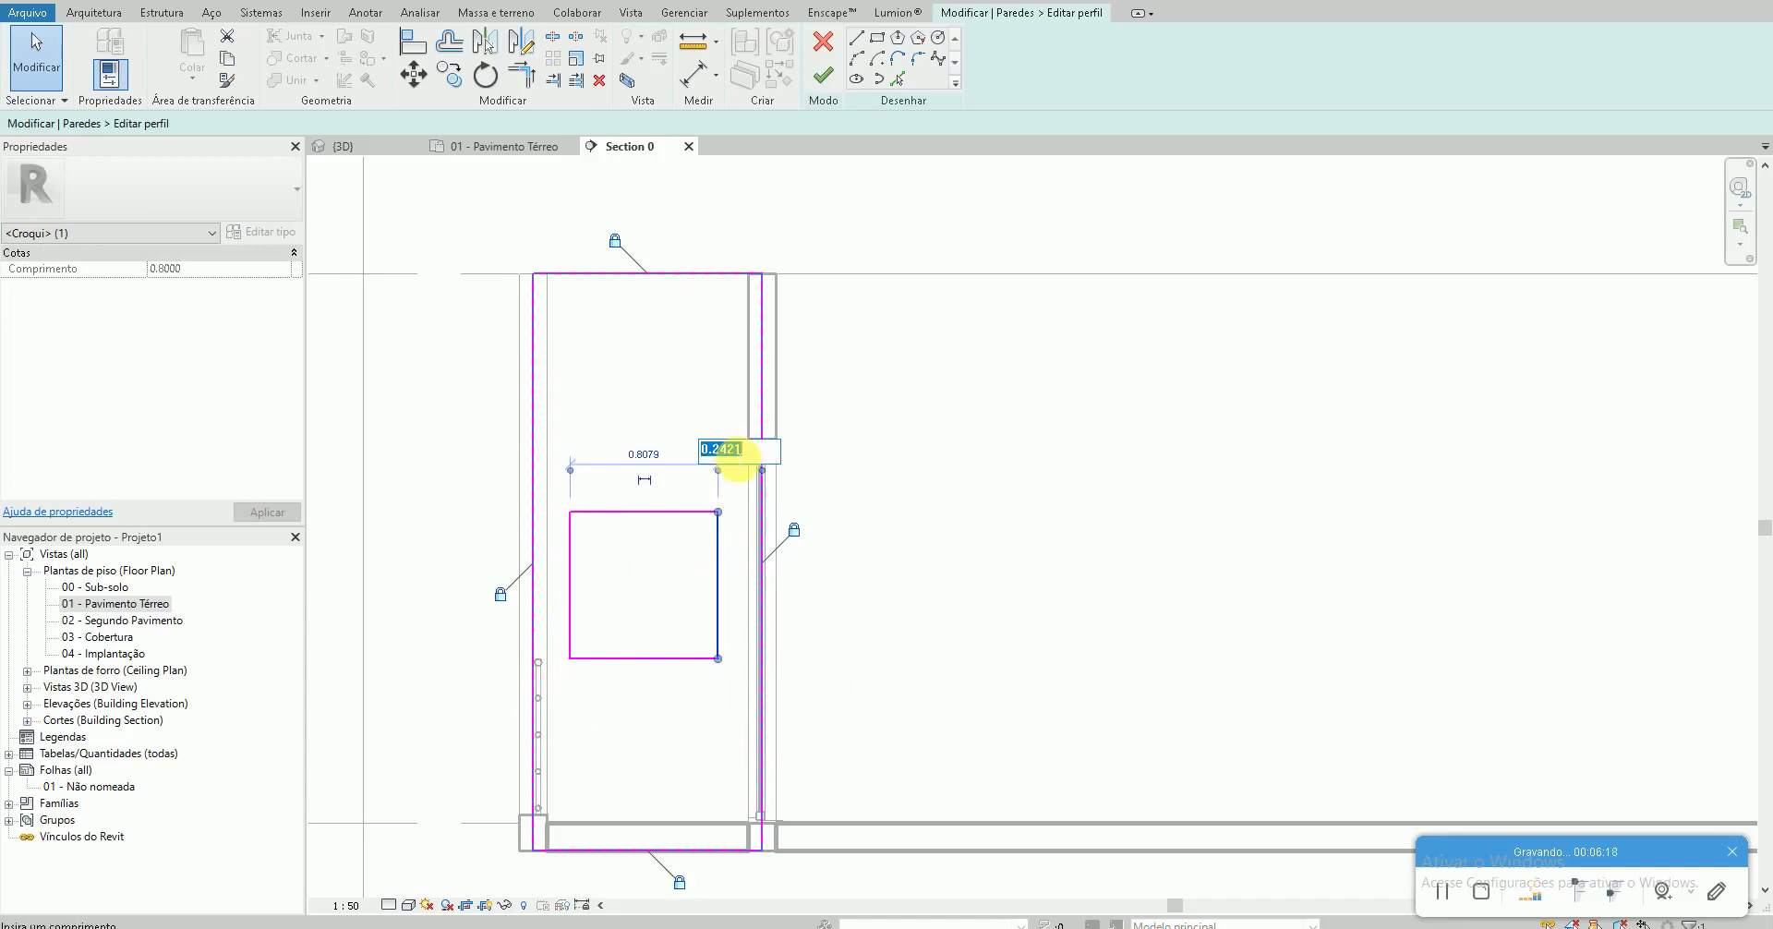
{"action": "left_click", "coordinate": [734, 459]}
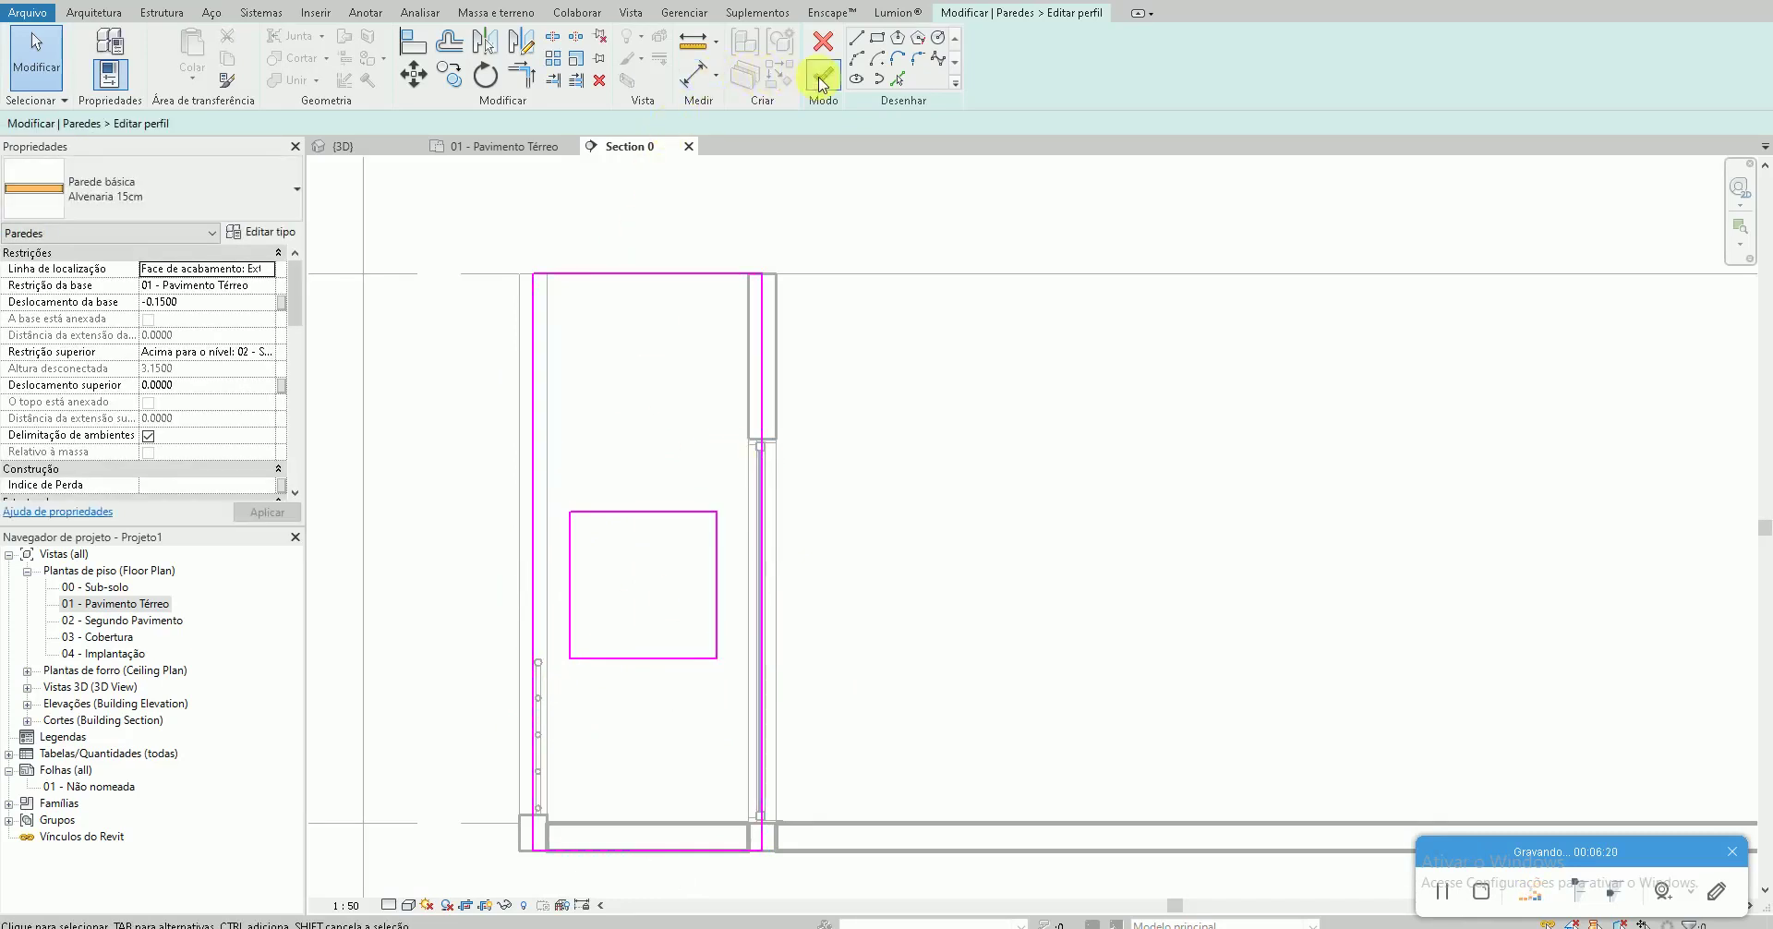
{"action": "left_click", "coordinate": [821, 85]}
{"action": "left_click", "coordinate": [984, 528]}
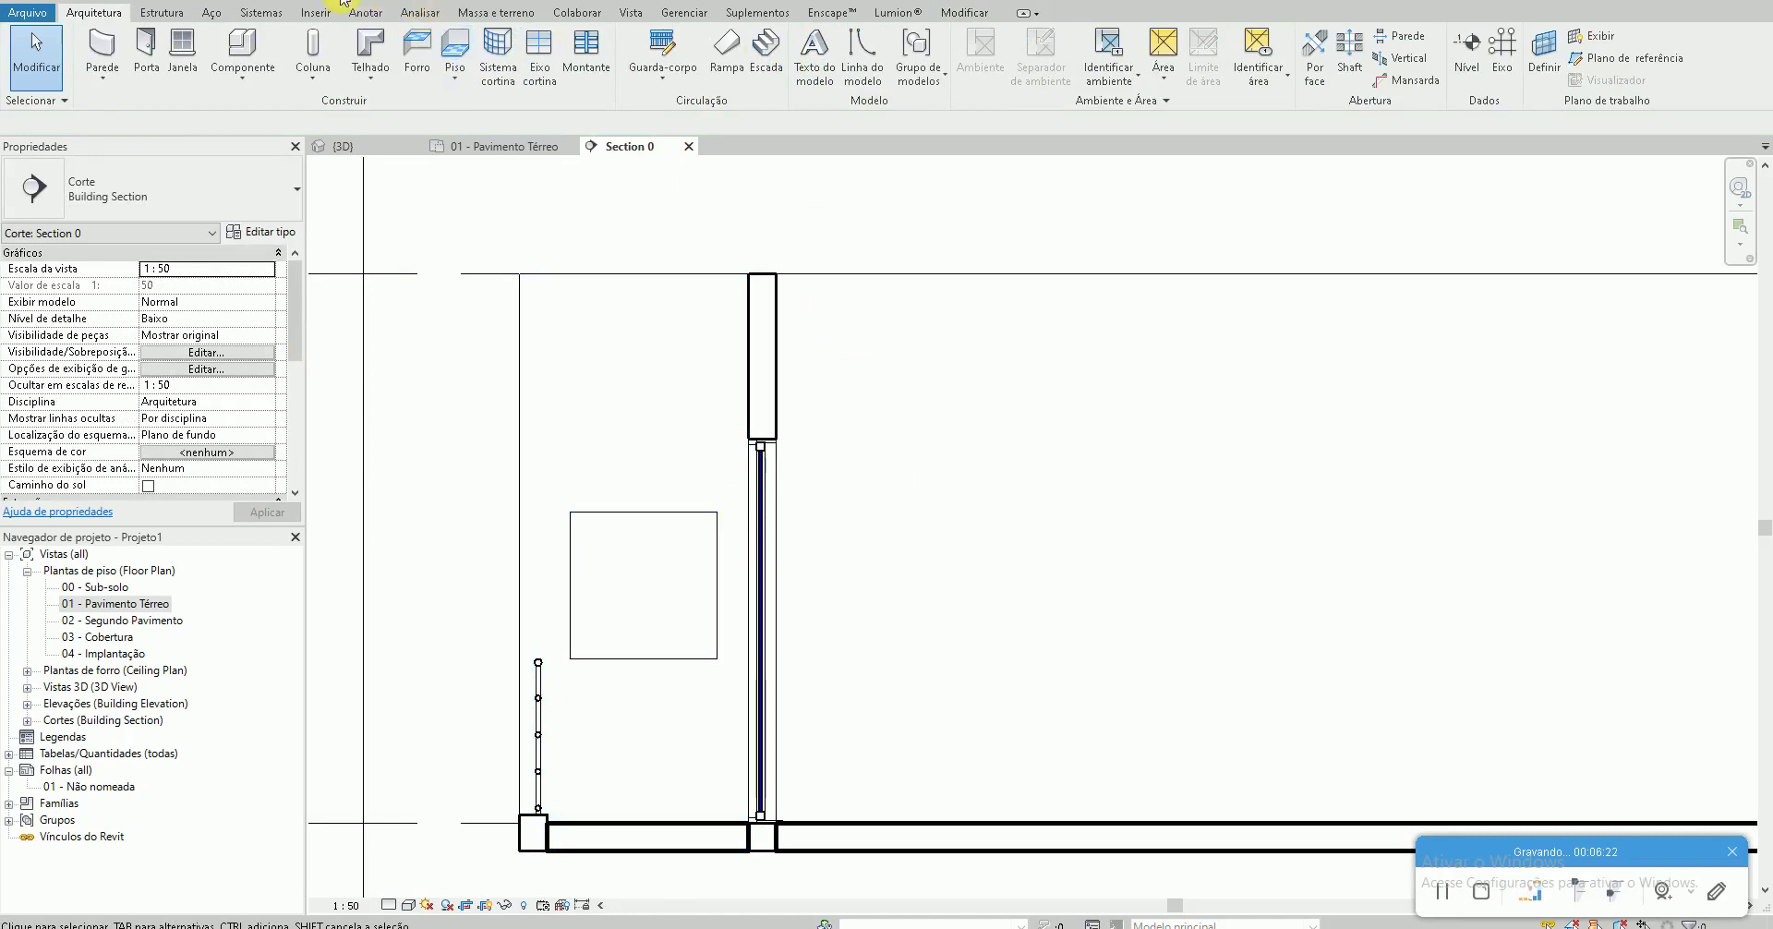
{"action": "left_click", "coordinate": [343, 2]}
{"action": "double_click", "coordinate": [129, 604]}
{"action": "scroll", "coordinate": [507, 356], "scroll_direction": "up", "scroll_amount": 2}
{"action": "scroll", "coordinate": [902, 427], "scroll_direction": "up", "scroll_amount": 3}
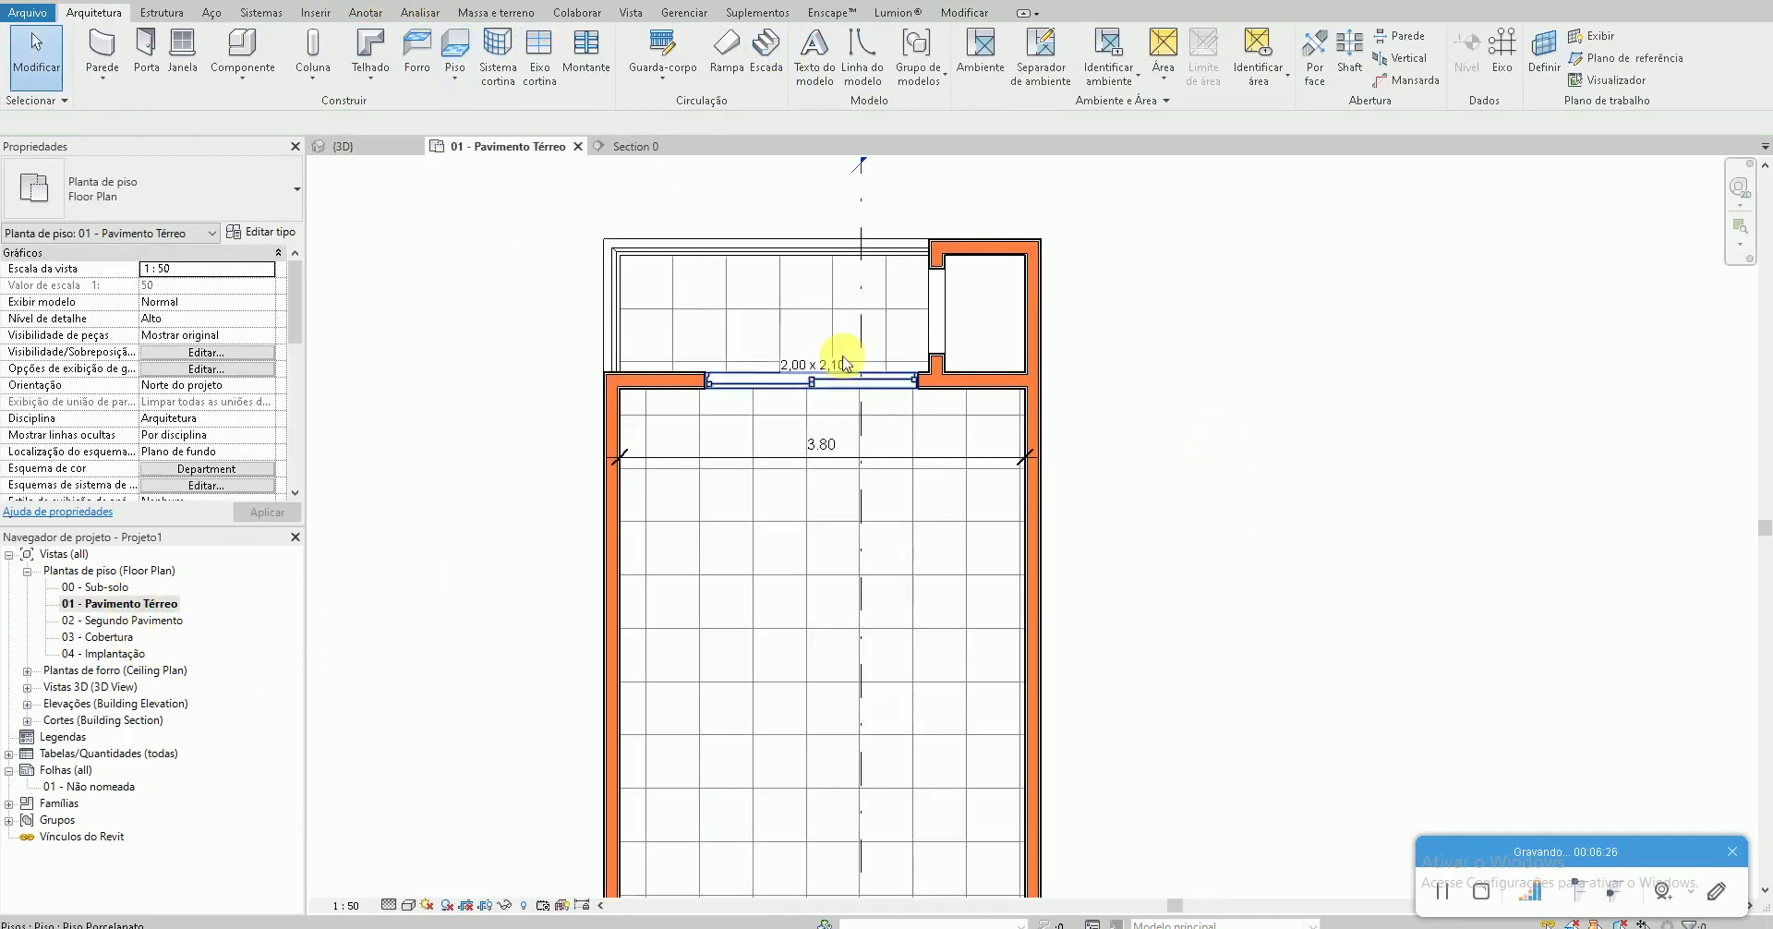
{"action": "scroll", "coordinate": [840, 356], "scroll_direction": "up", "scroll_amount": 1}
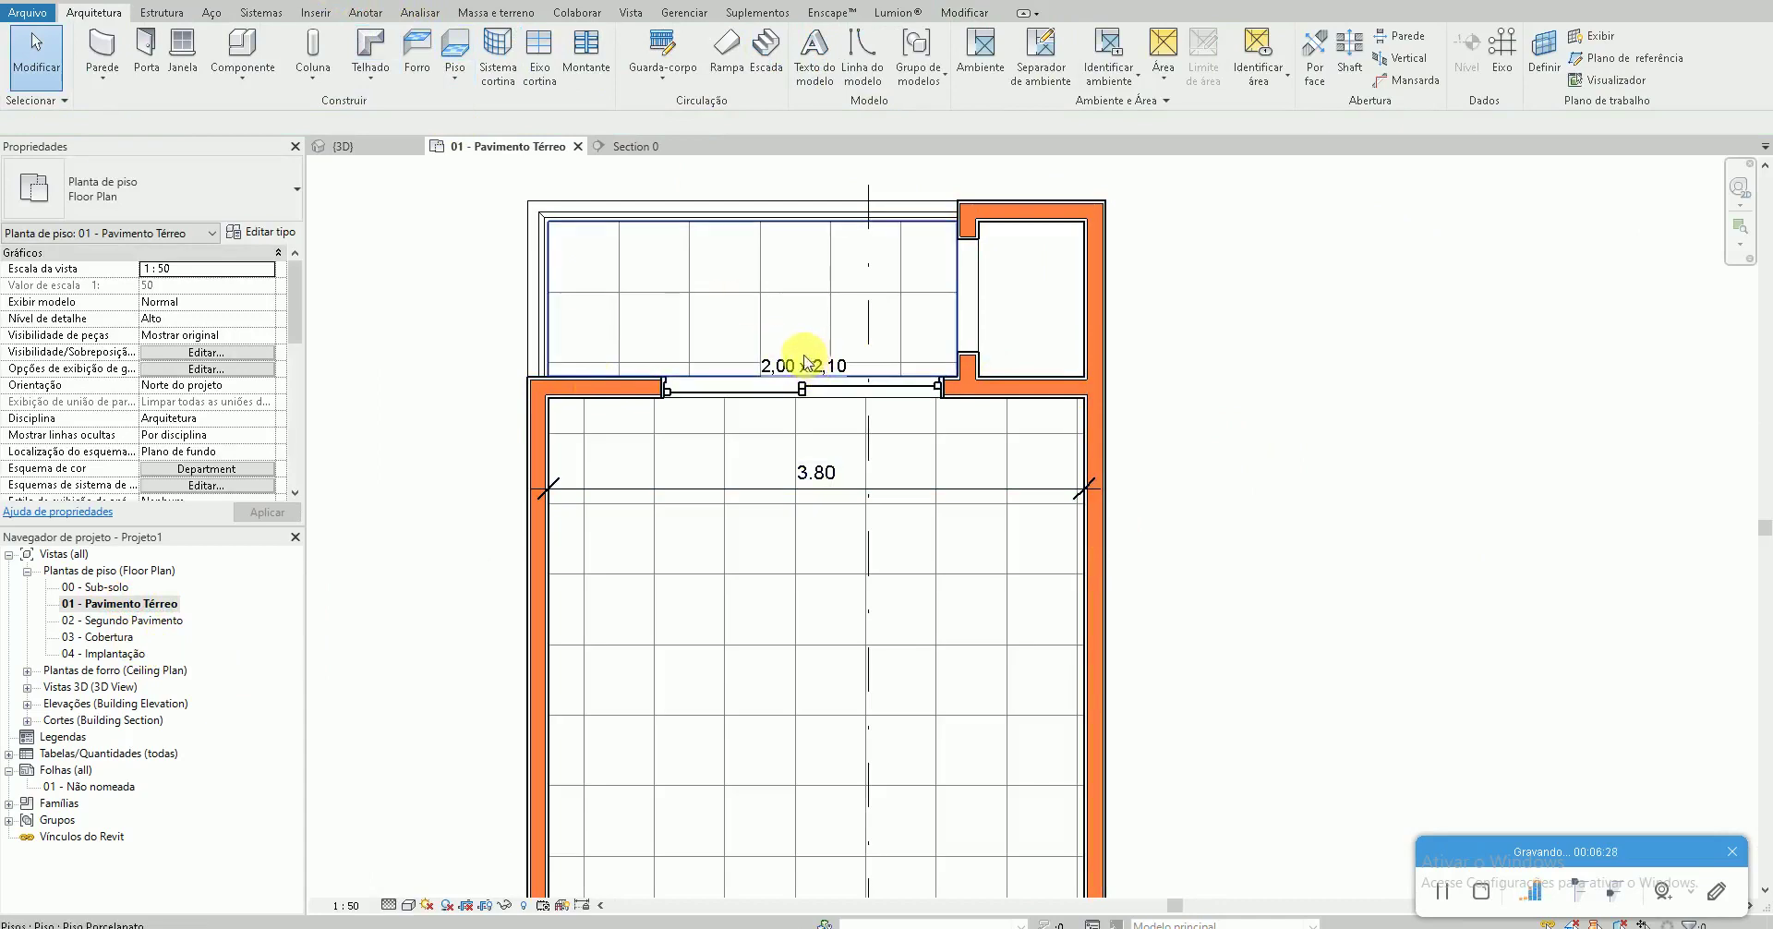
{"action": "left_click", "coordinate": [805, 363]}
{"action": "left_click", "coordinate": [1419, 464]}
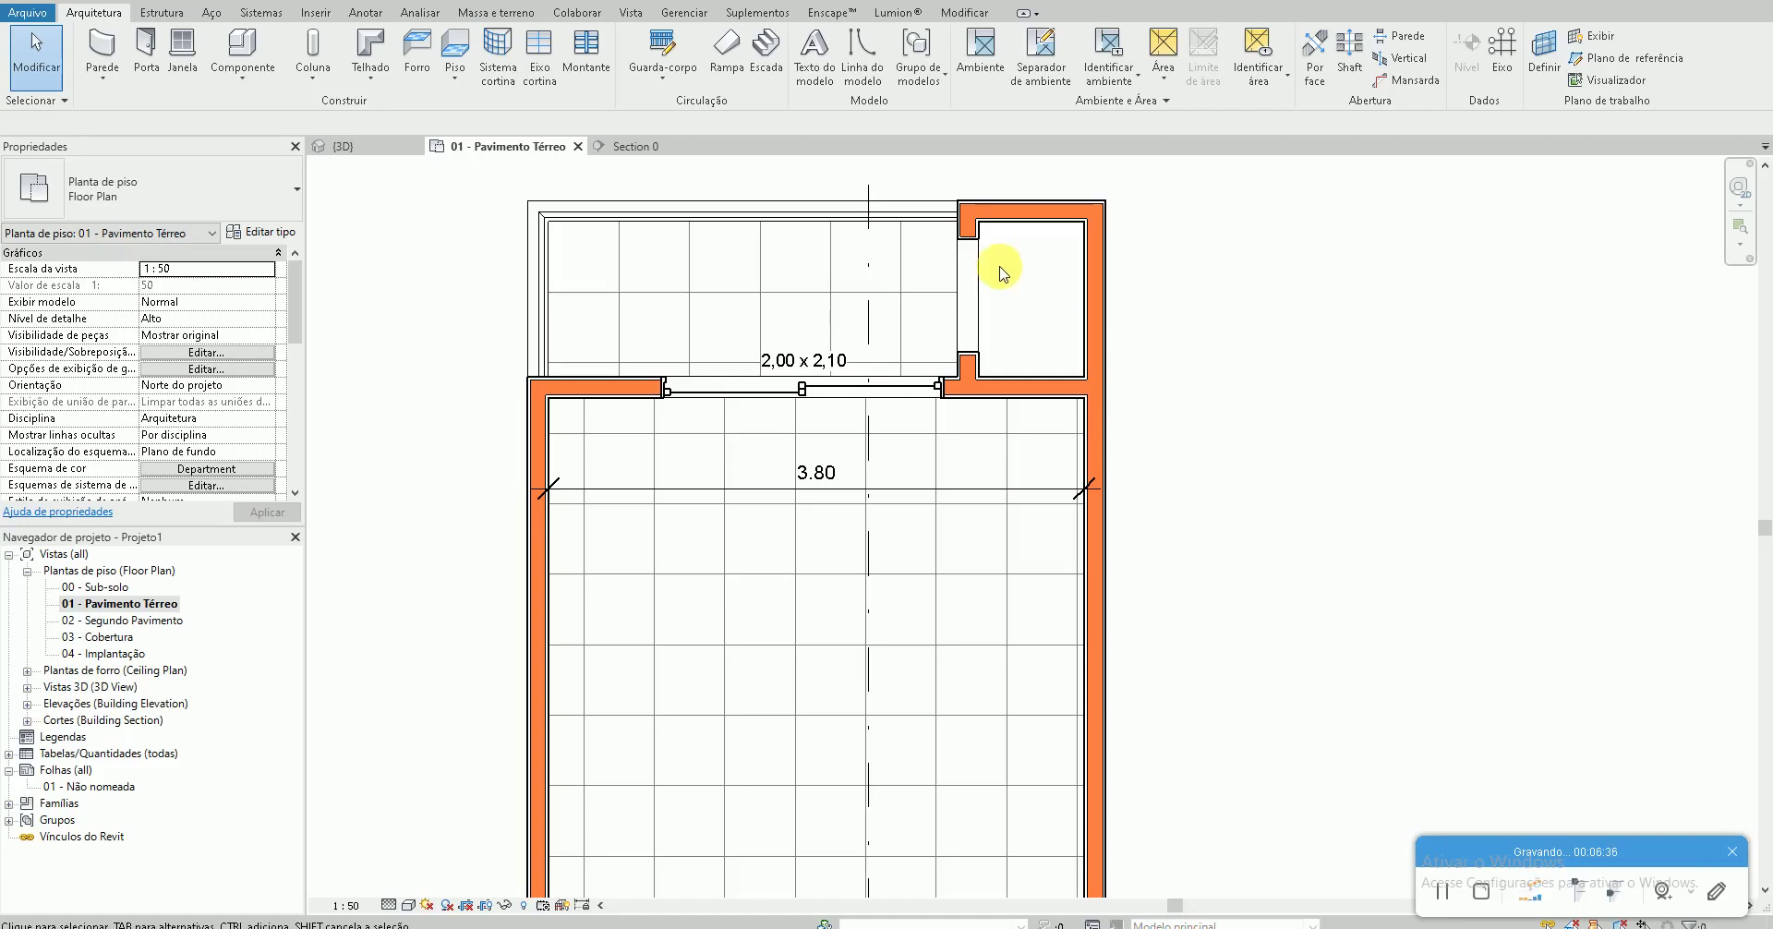
{"action": "scroll", "coordinate": [914, 316], "scroll_direction": "down", "scroll_amount": 1}
{"action": "scroll", "coordinate": [820, 577], "scroll_direction": "down", "scroll_amount": 1}
{"action": "scroll", "coordinate": [804, 526], "scroll_direction": "down", "scroll_amount": 1}
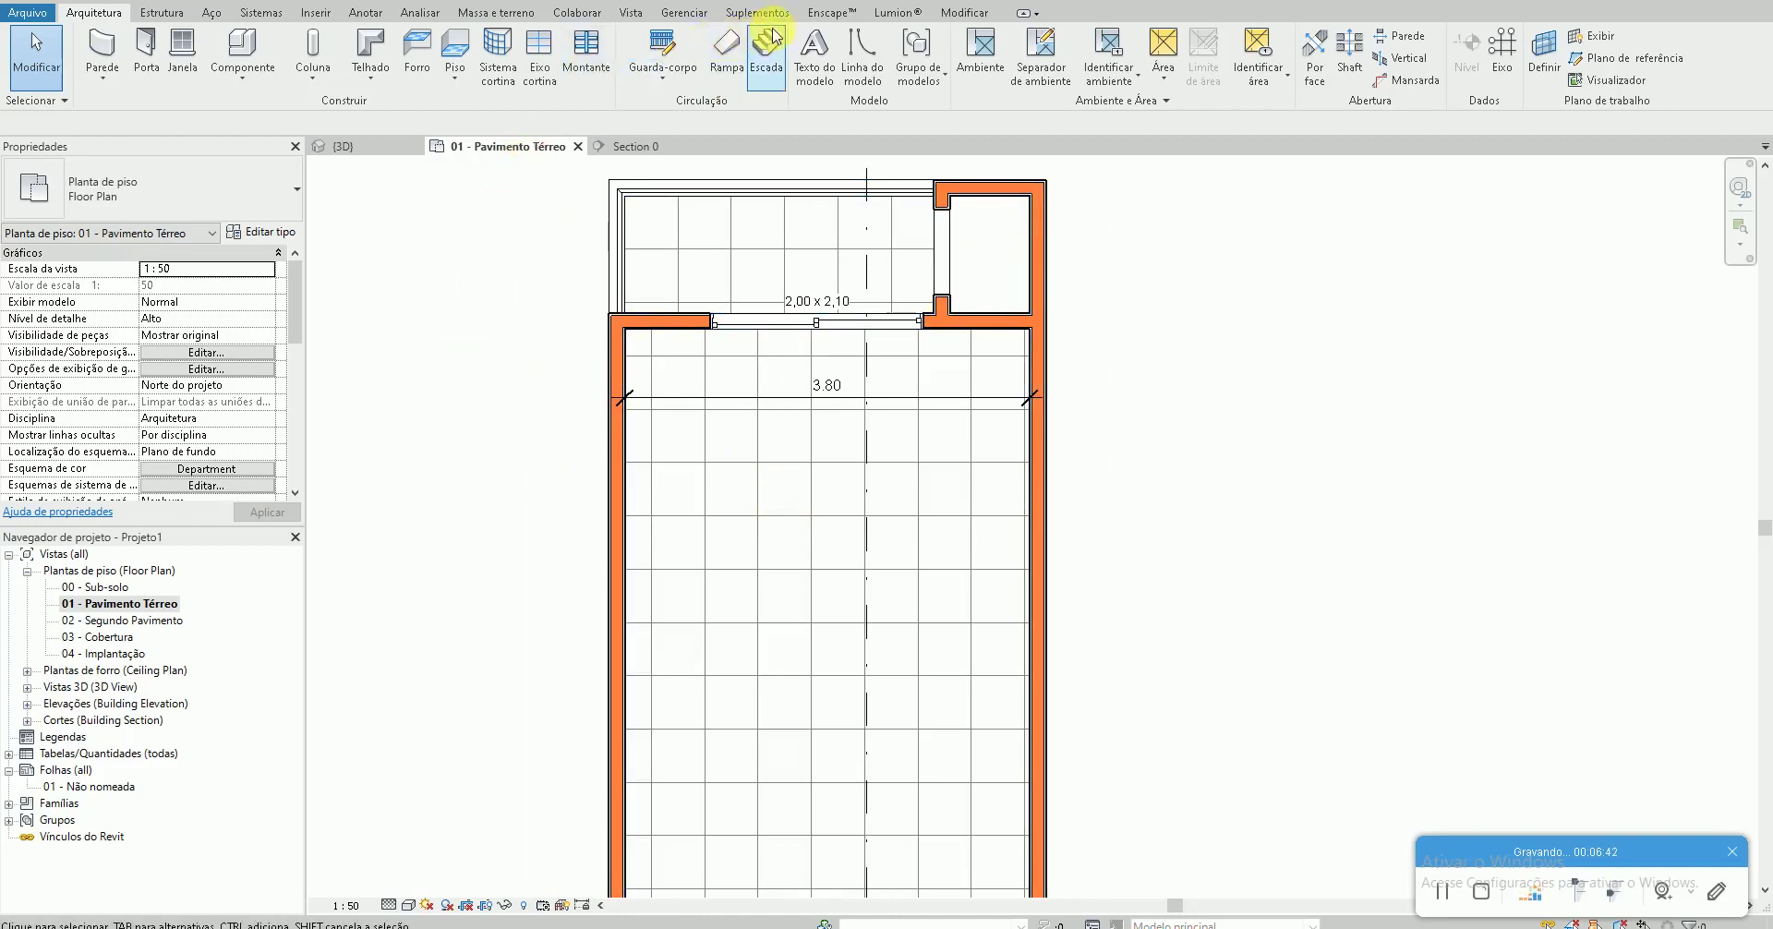
{"action": "key", "text": "super+d"}
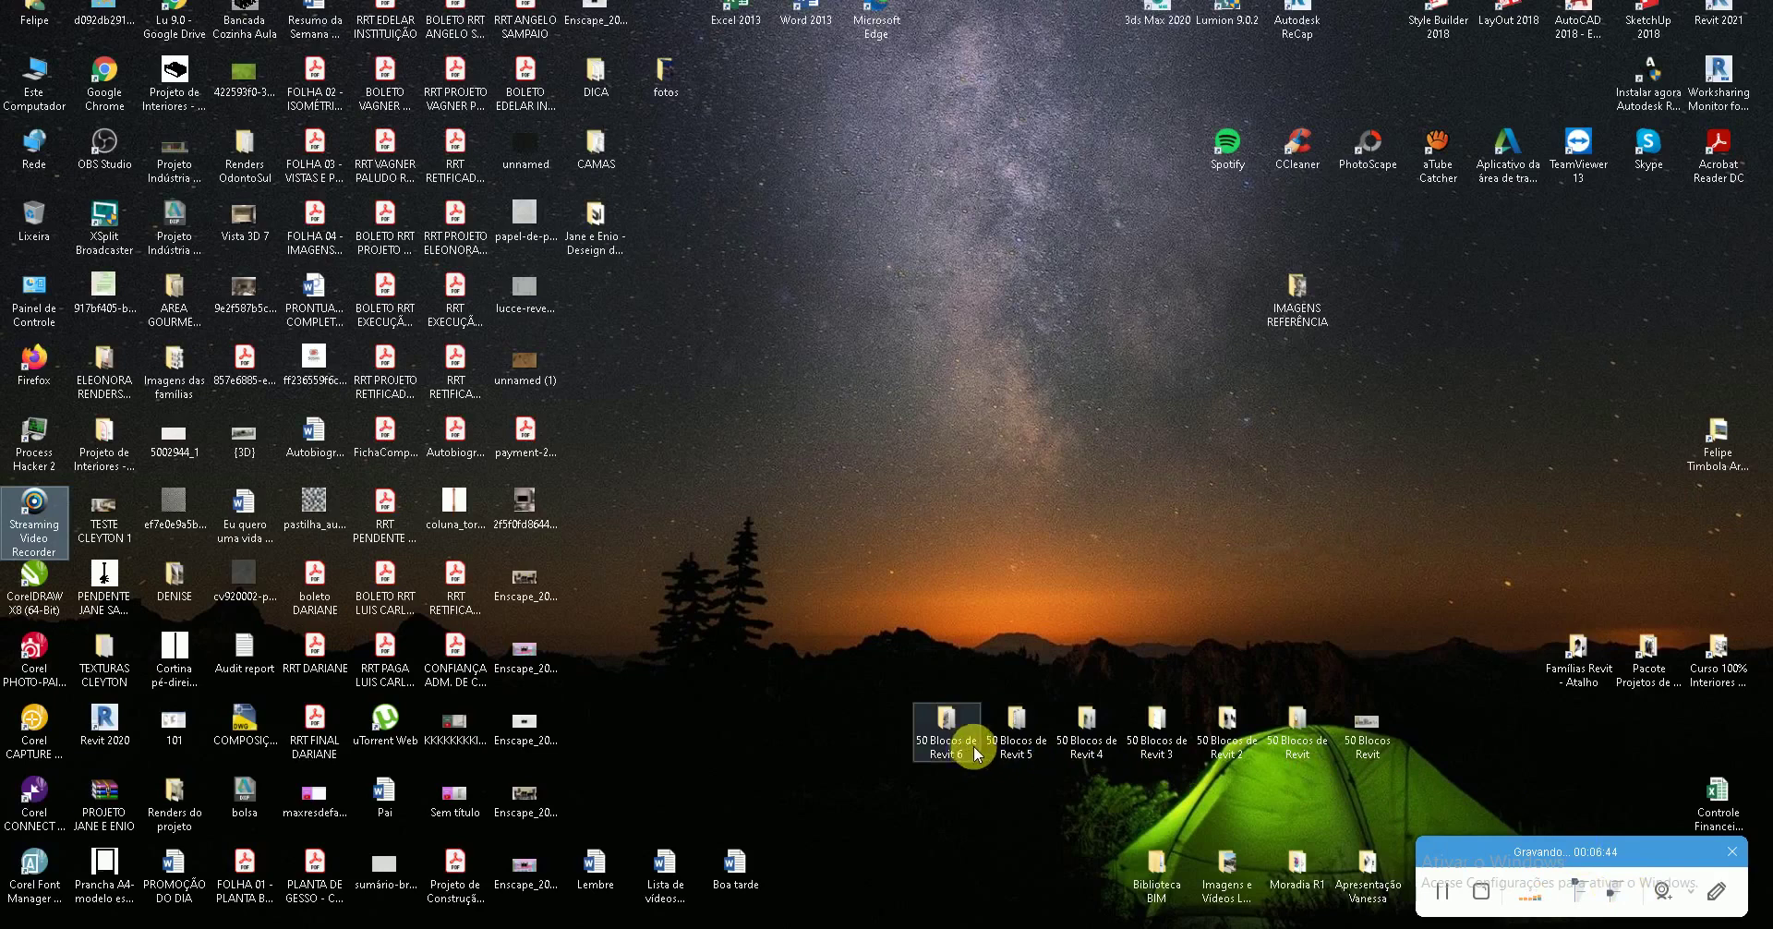
Open the 50 Blocos de Revit 5 folder maximized and browse its contents
{"action": "double_click", "coordinate": [1014, 750]}
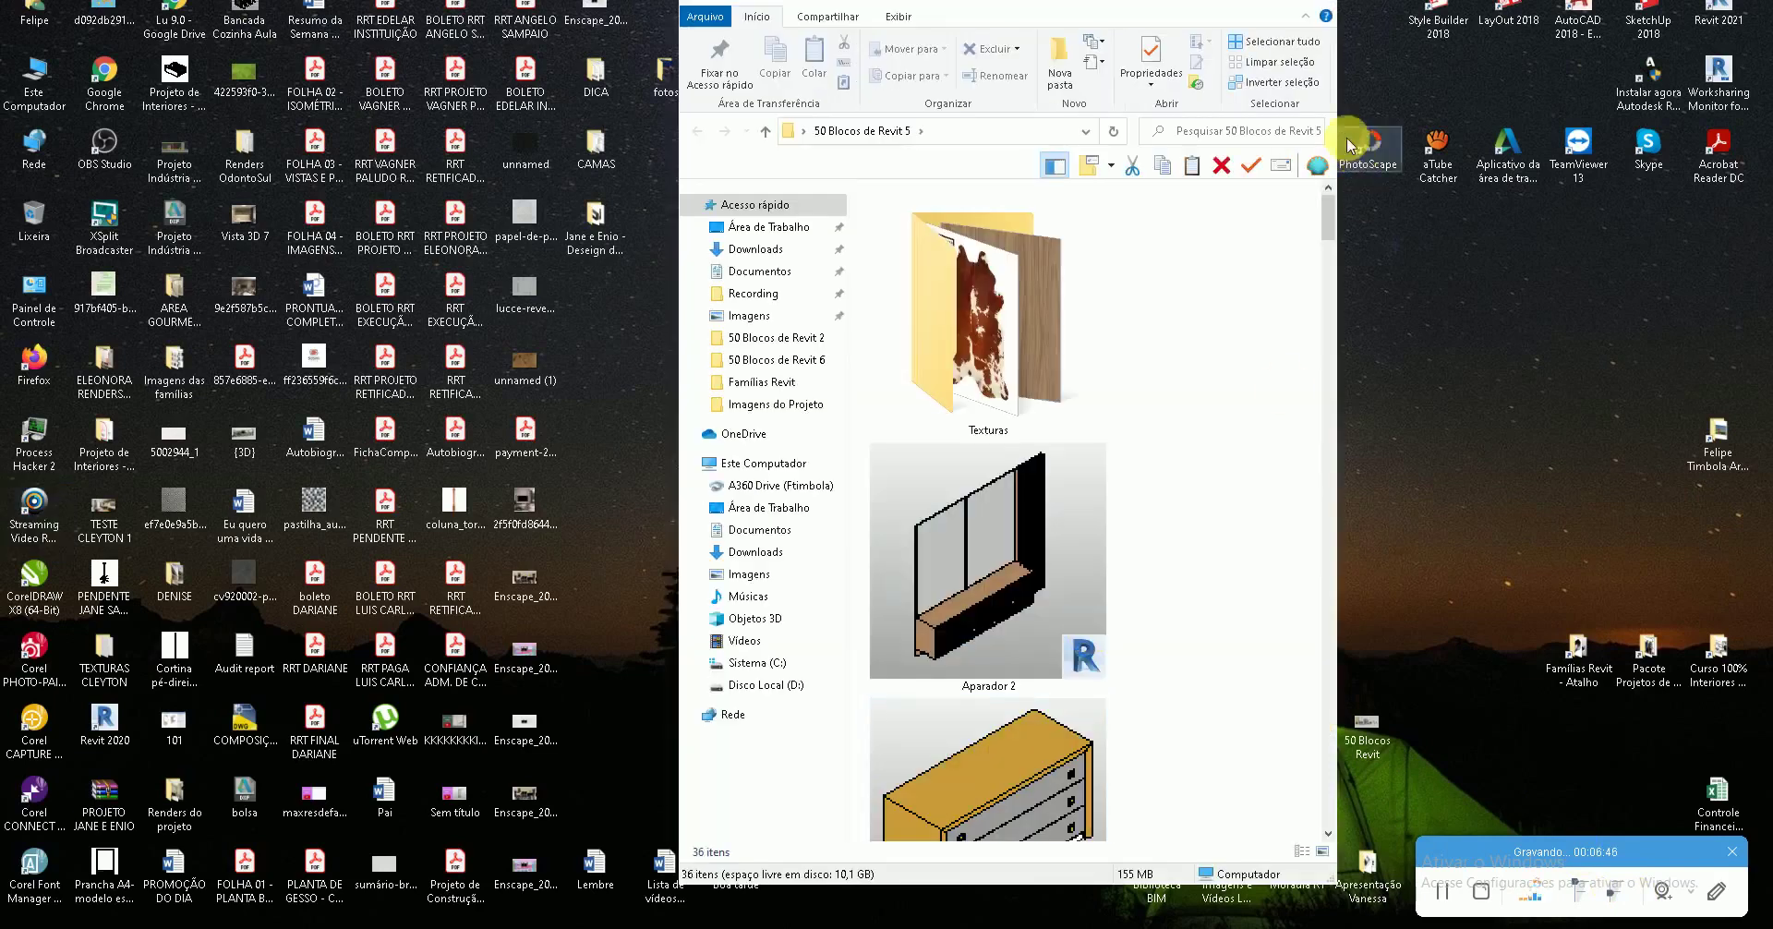
{"action": "double_click", "coordinate": [1274, 5]}
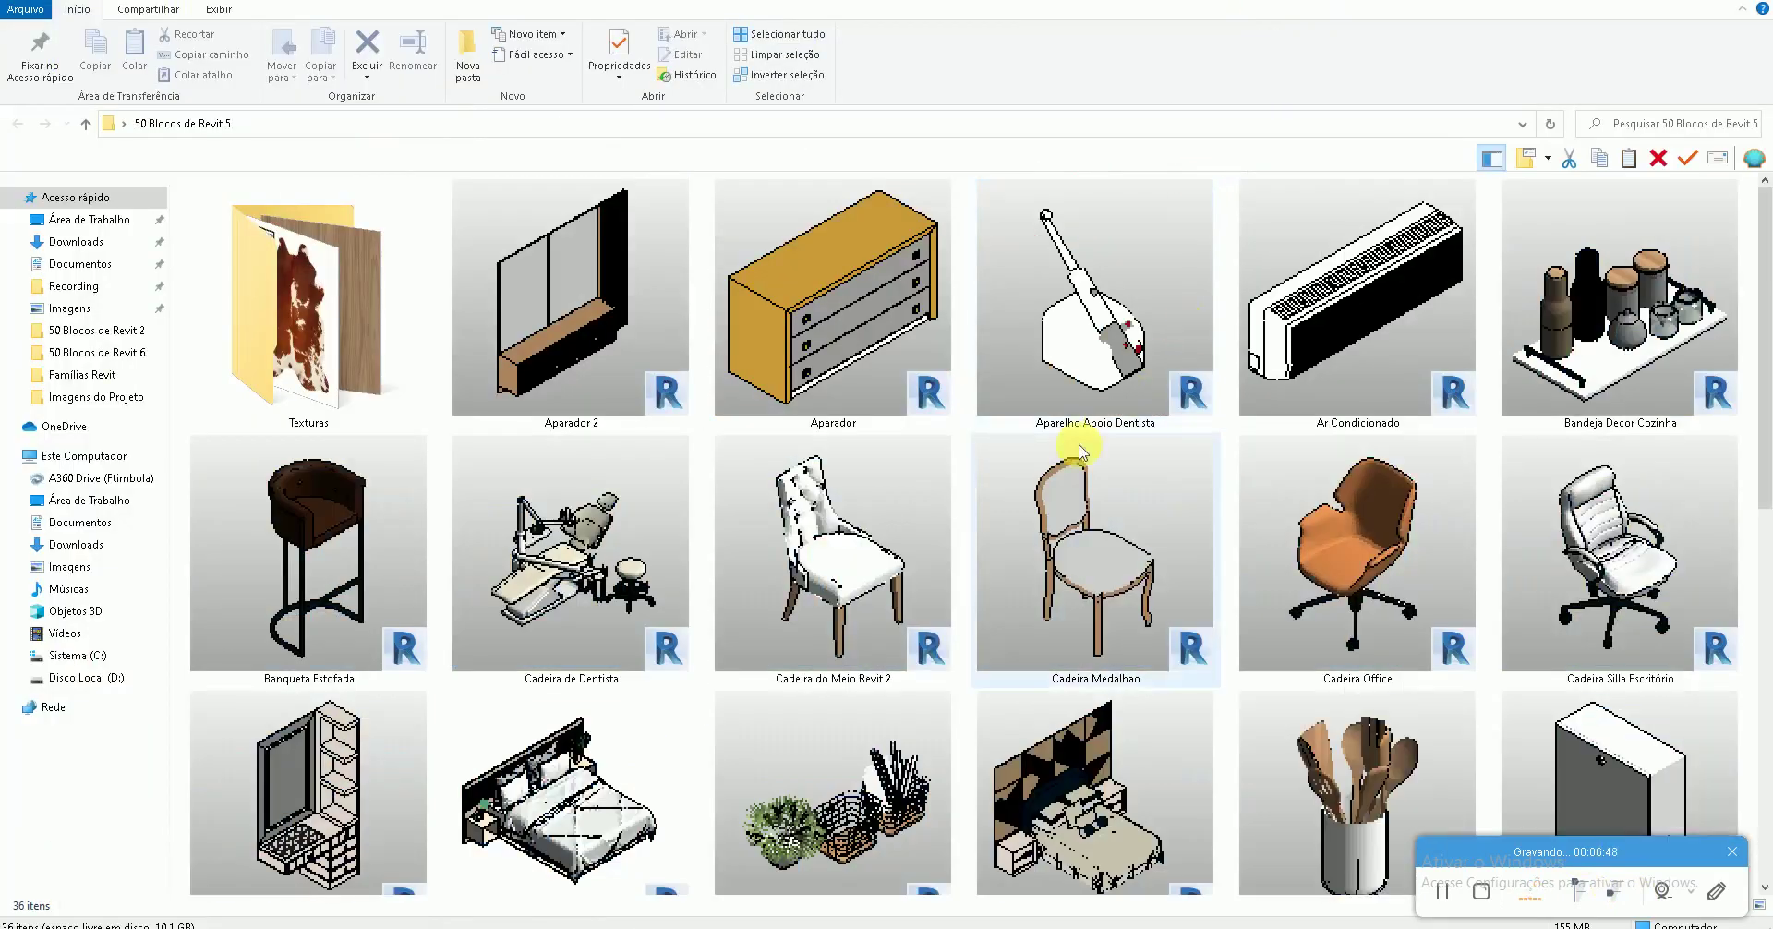
{"action": "scroll", "coordinate": [1104, 433], "scroll_direction": "down", "scroll_amount": 1}
{"action": "scroll", "coordinate": [1063, 448], "scroll_direction": "down", "scroll_amount": 3}
{"action": "scroll", "coordinate": [1051, 452], "scroll_direction": "down", "scroll_amount": 5}
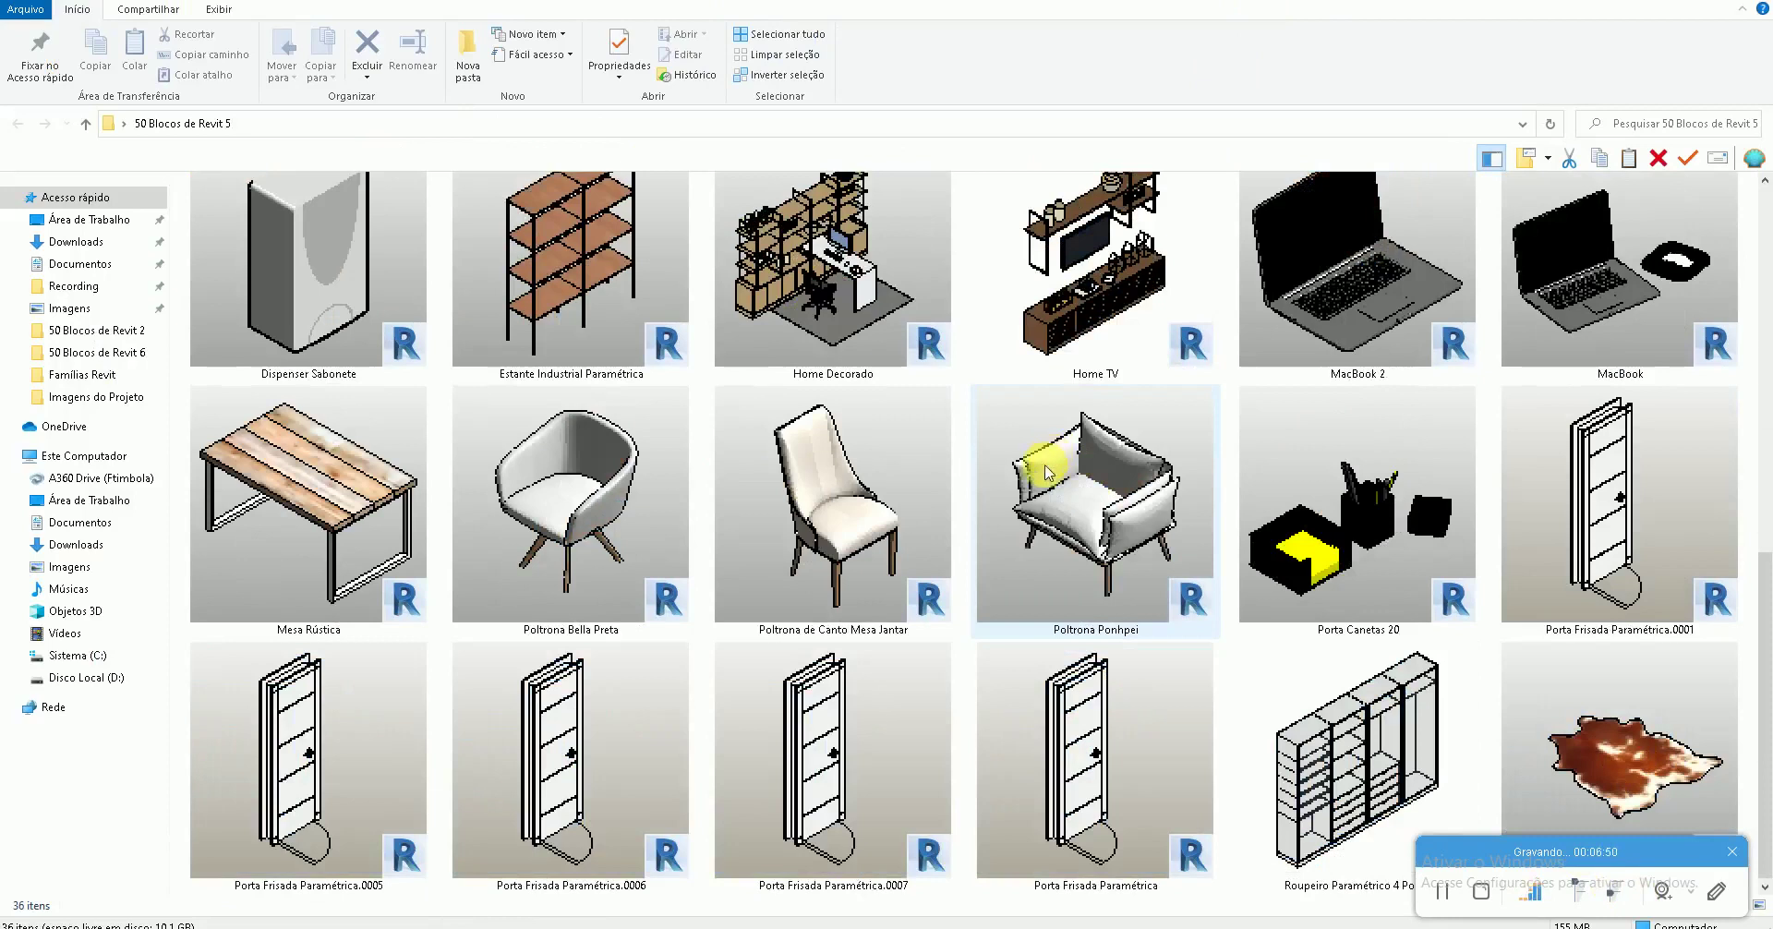
{"action": "scroll", "coordinate": [1044, 490], "scroll_direction": "up", "scroll_amount": 5}
{"action": "scroll", "coordinate": [1033, 535], "scroll_direction": "down", "scroll_amount": 5}
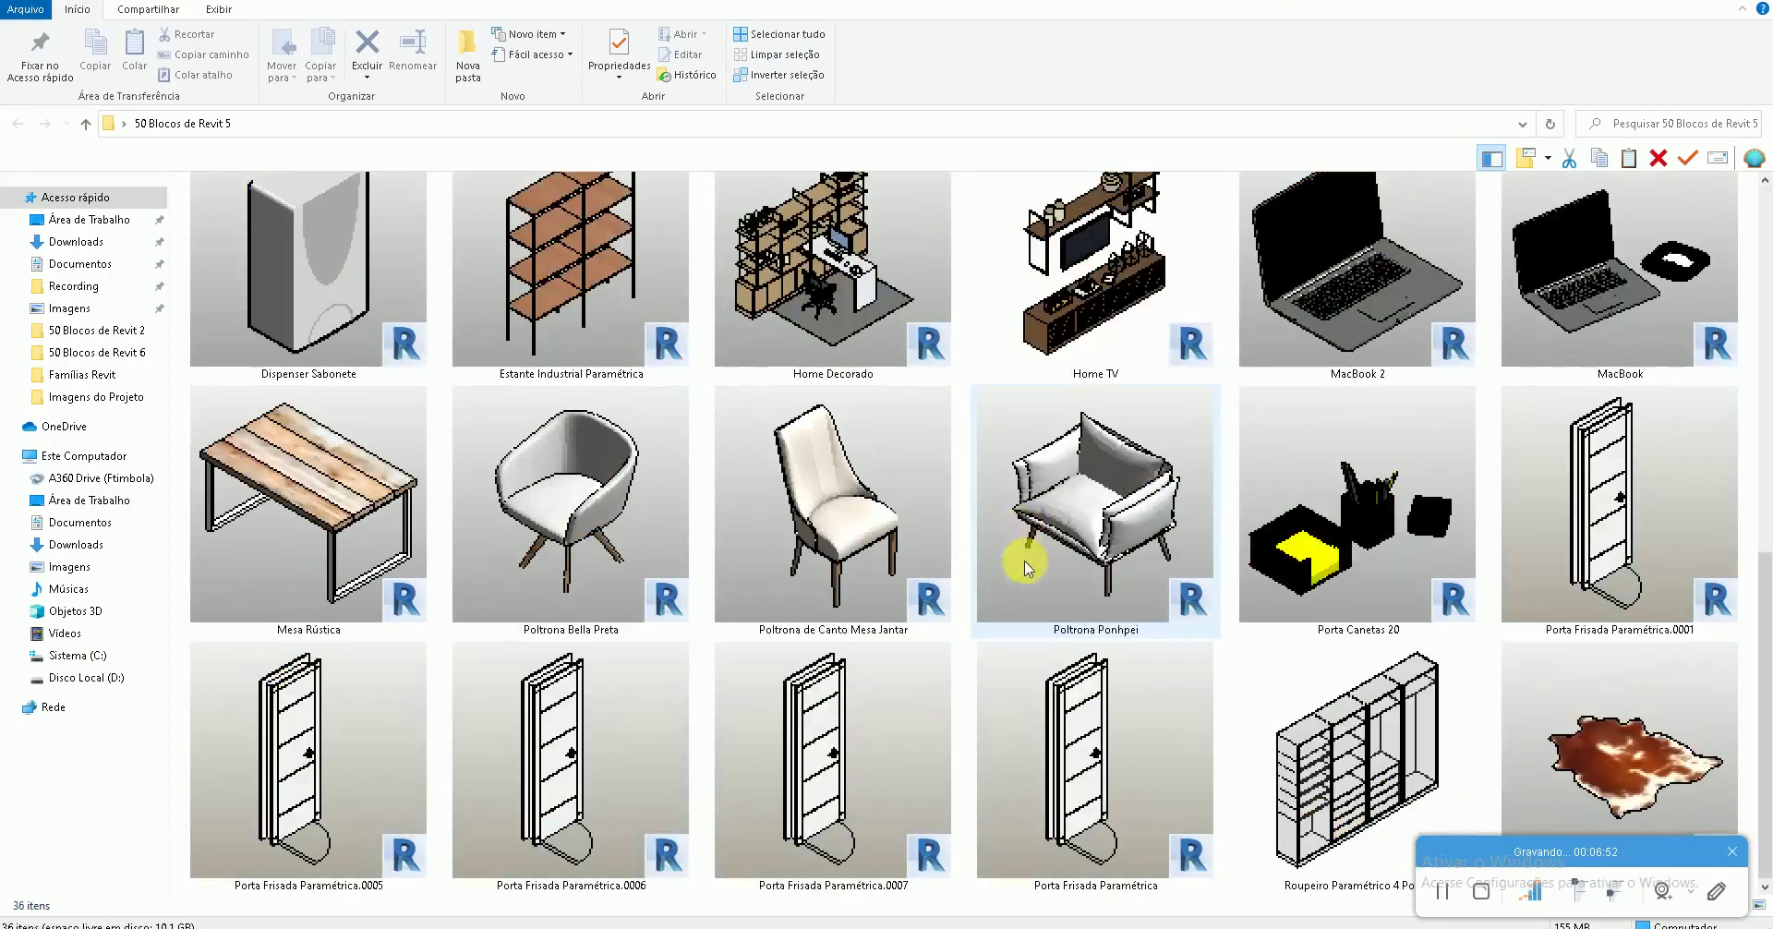
{"action": "scroll", "coordinate": [1030, 554], "scroll_direction": "up", "scroll_amount": 4}
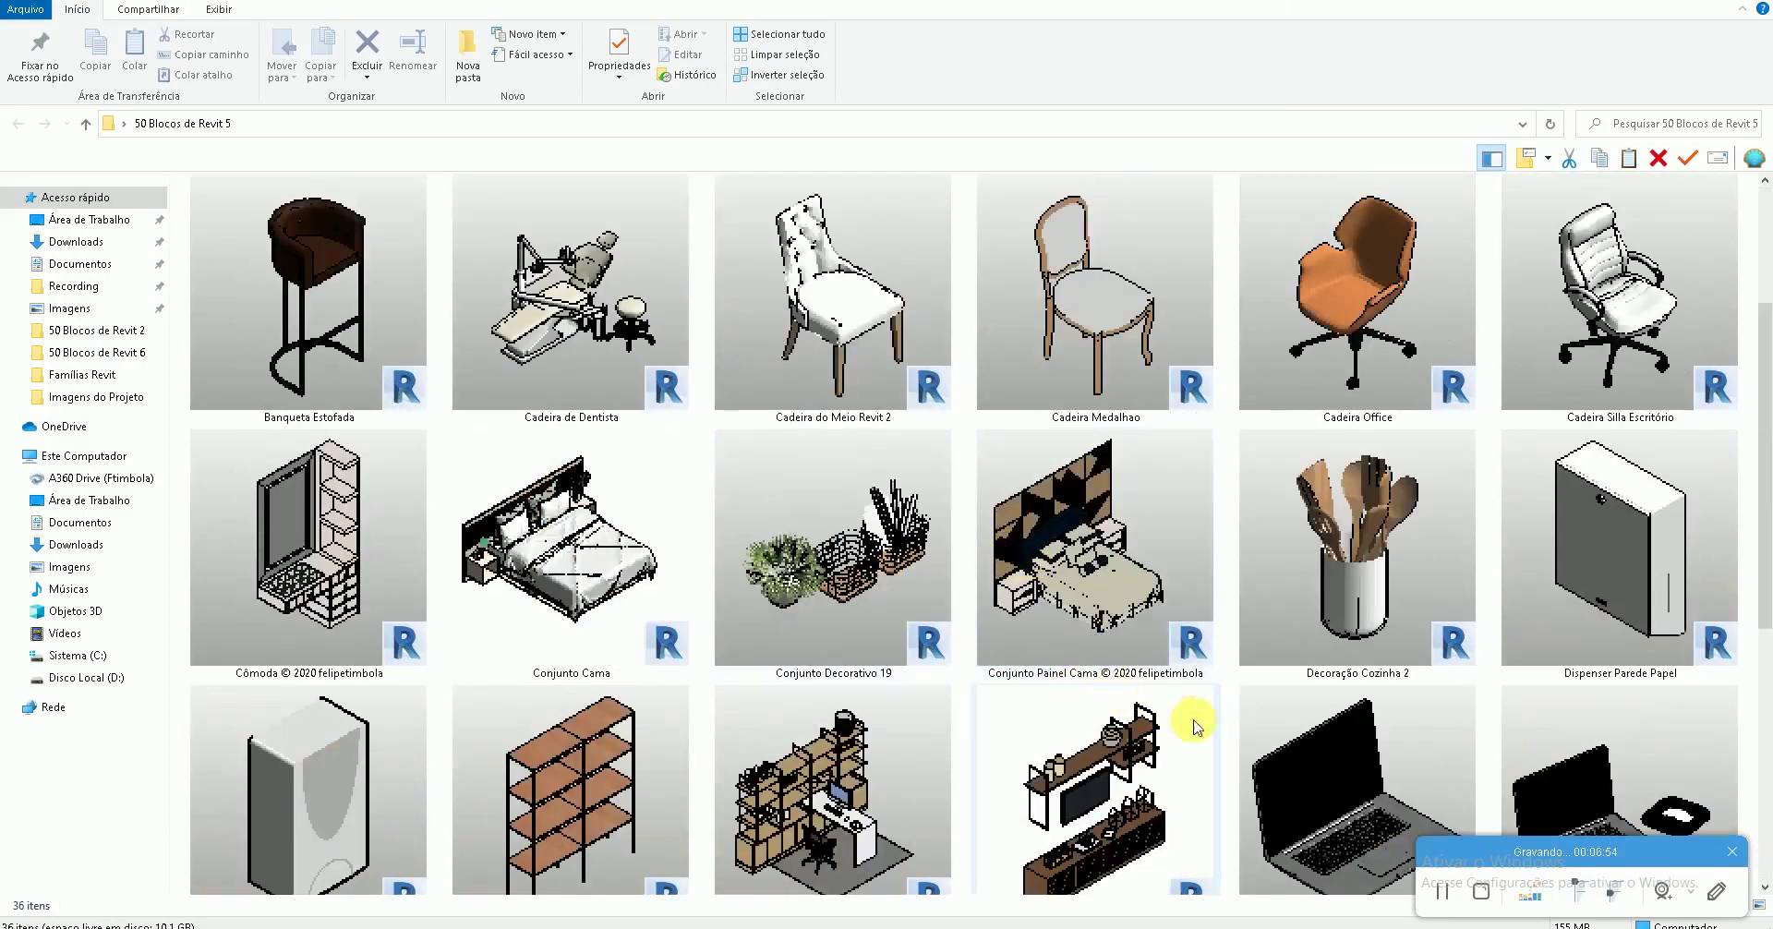
Open Sofá 2 Lugares 2,20 largura from the maximized 50 Blocos de Revit 6 folder
{"action": "key", "text": "super+d"}
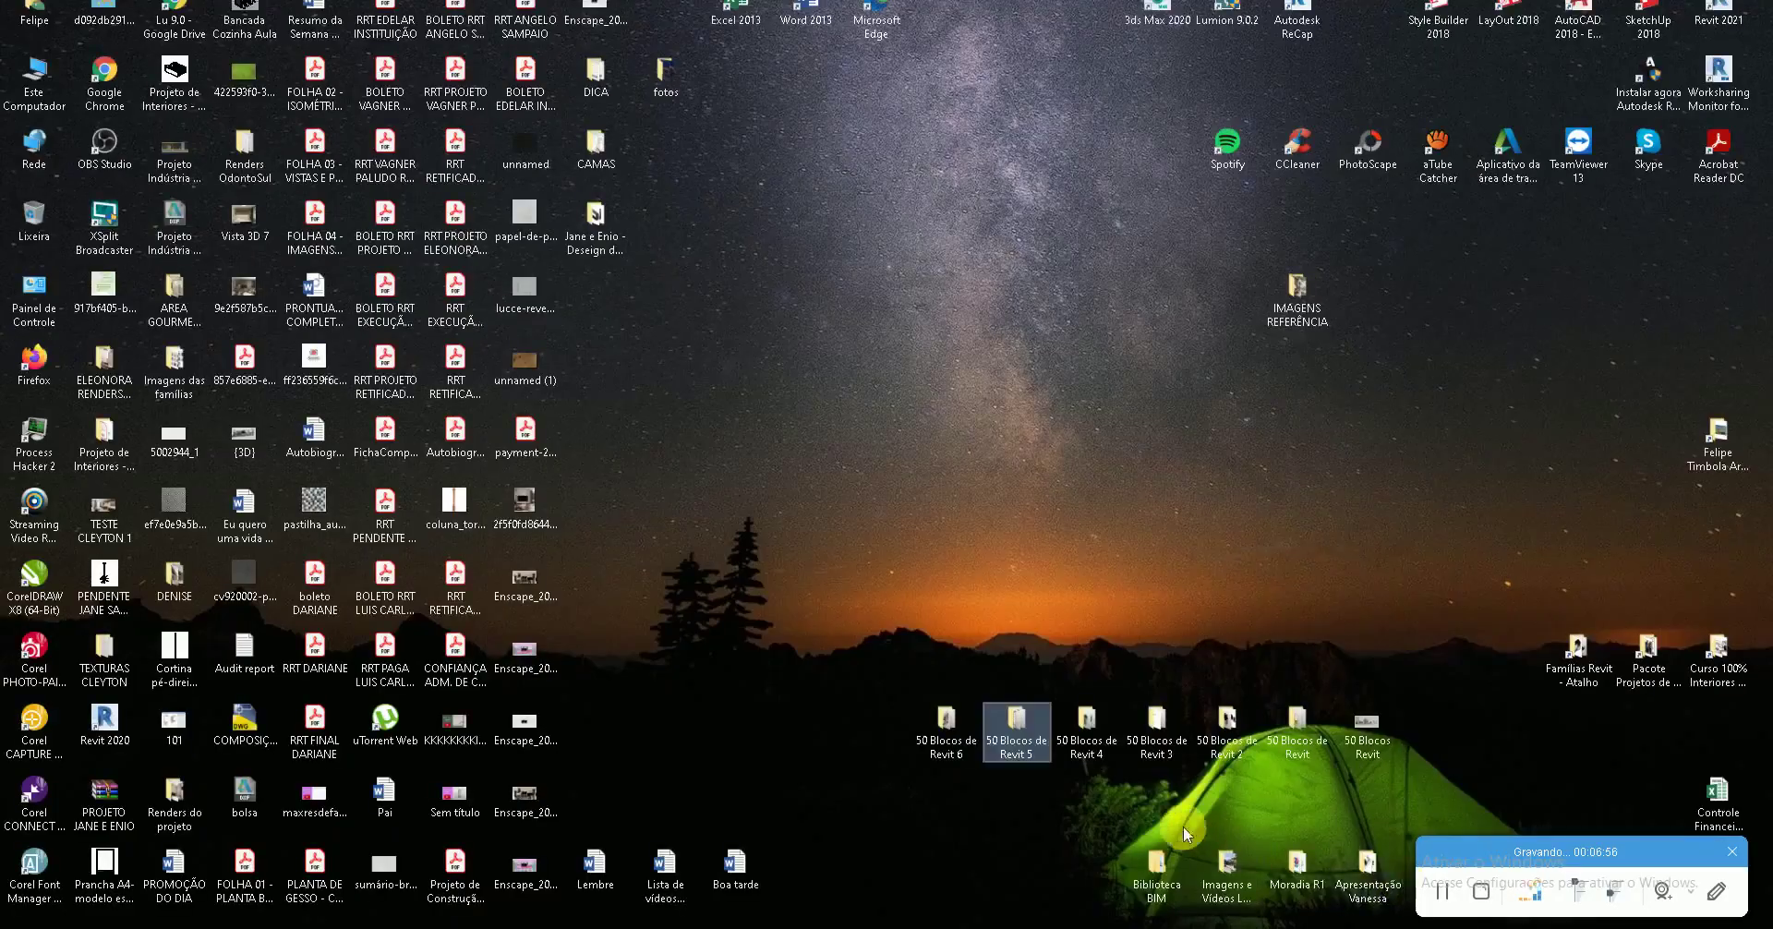
{"action": "double_click", "coordinate": [960, 734]}
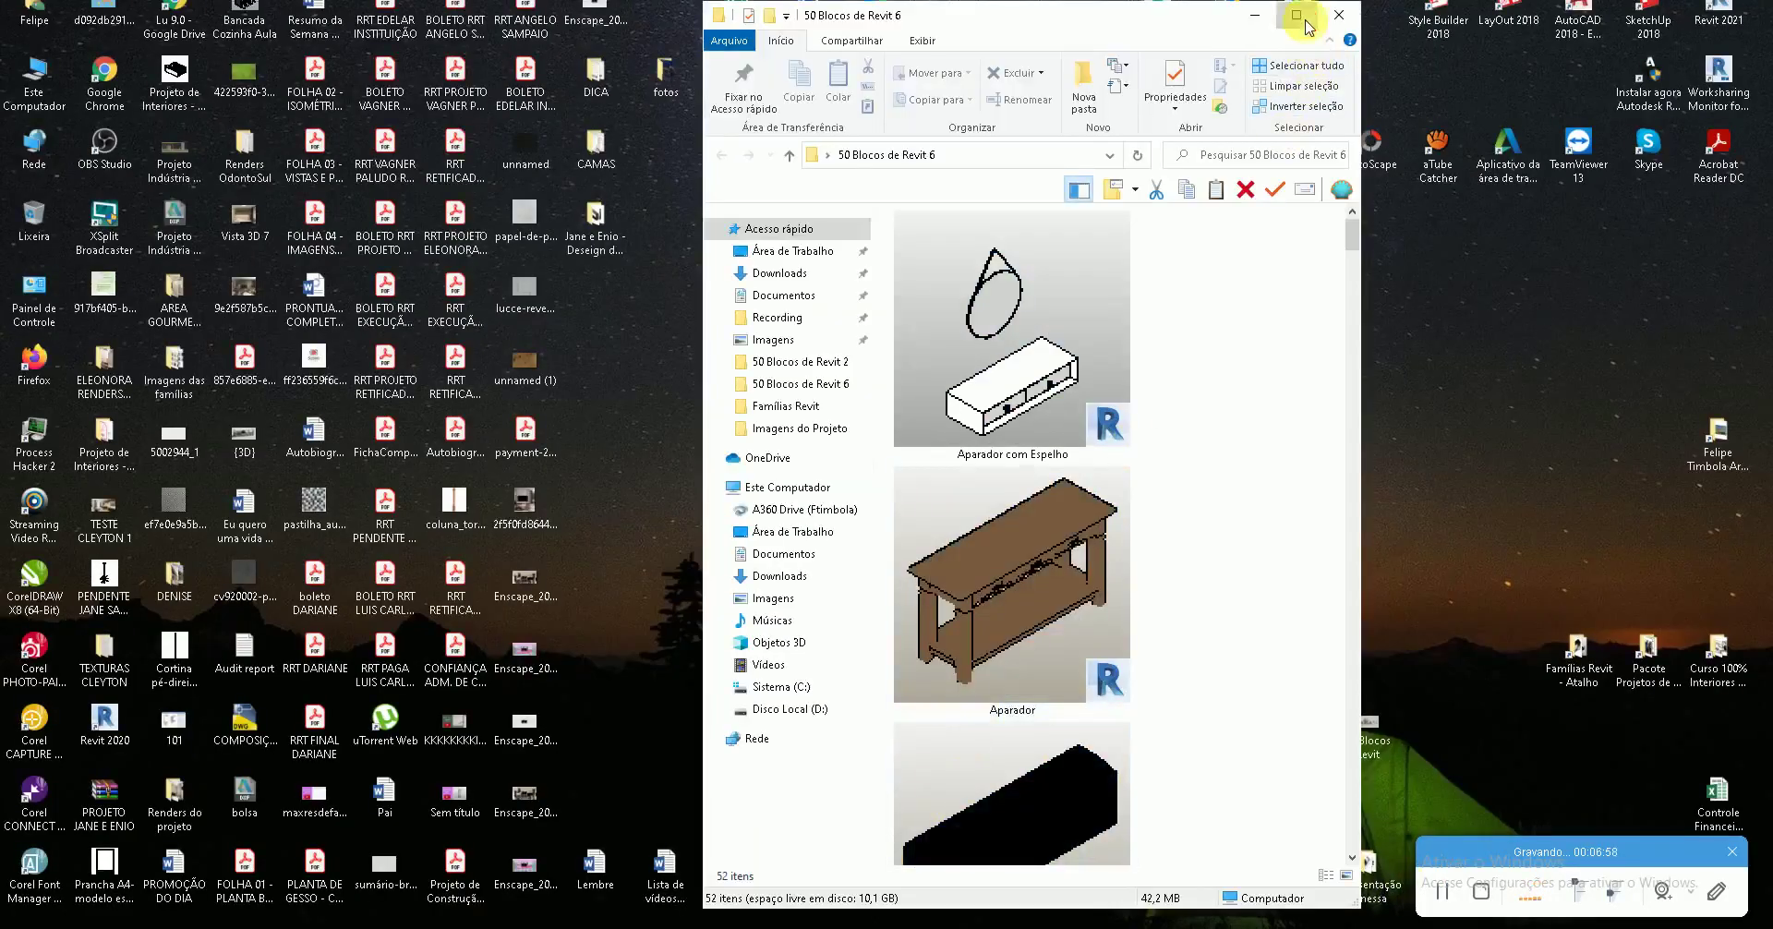
{"action": "left_click", "coordinate": [1305, 19]}
{"action": "scroll", "coordinate": [1069, 467], "scroll_direction": "down", "scroll_amount": 3}
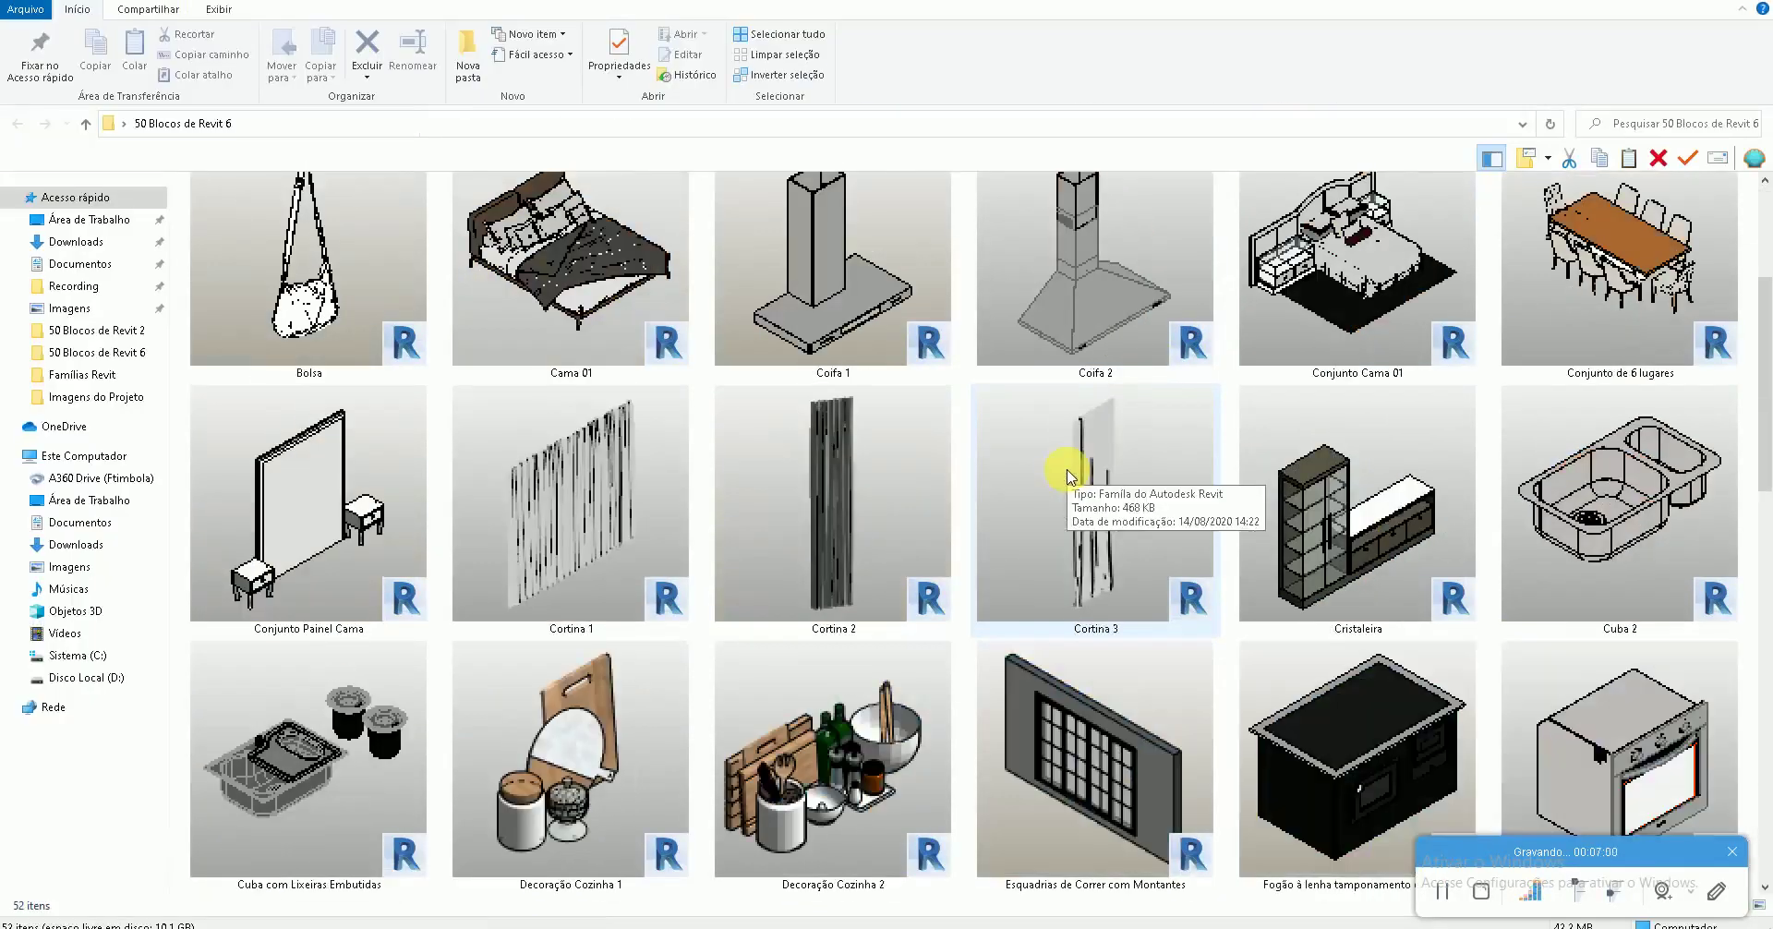
{"action": "scroll", "coordinate": [1066, 474], "scroll_direction": "down", "scroll_amount": 3}
{"action": "scroll", "coordinate": [1067, 474], "scroll_direction": "down", "scroll_amount": 3}
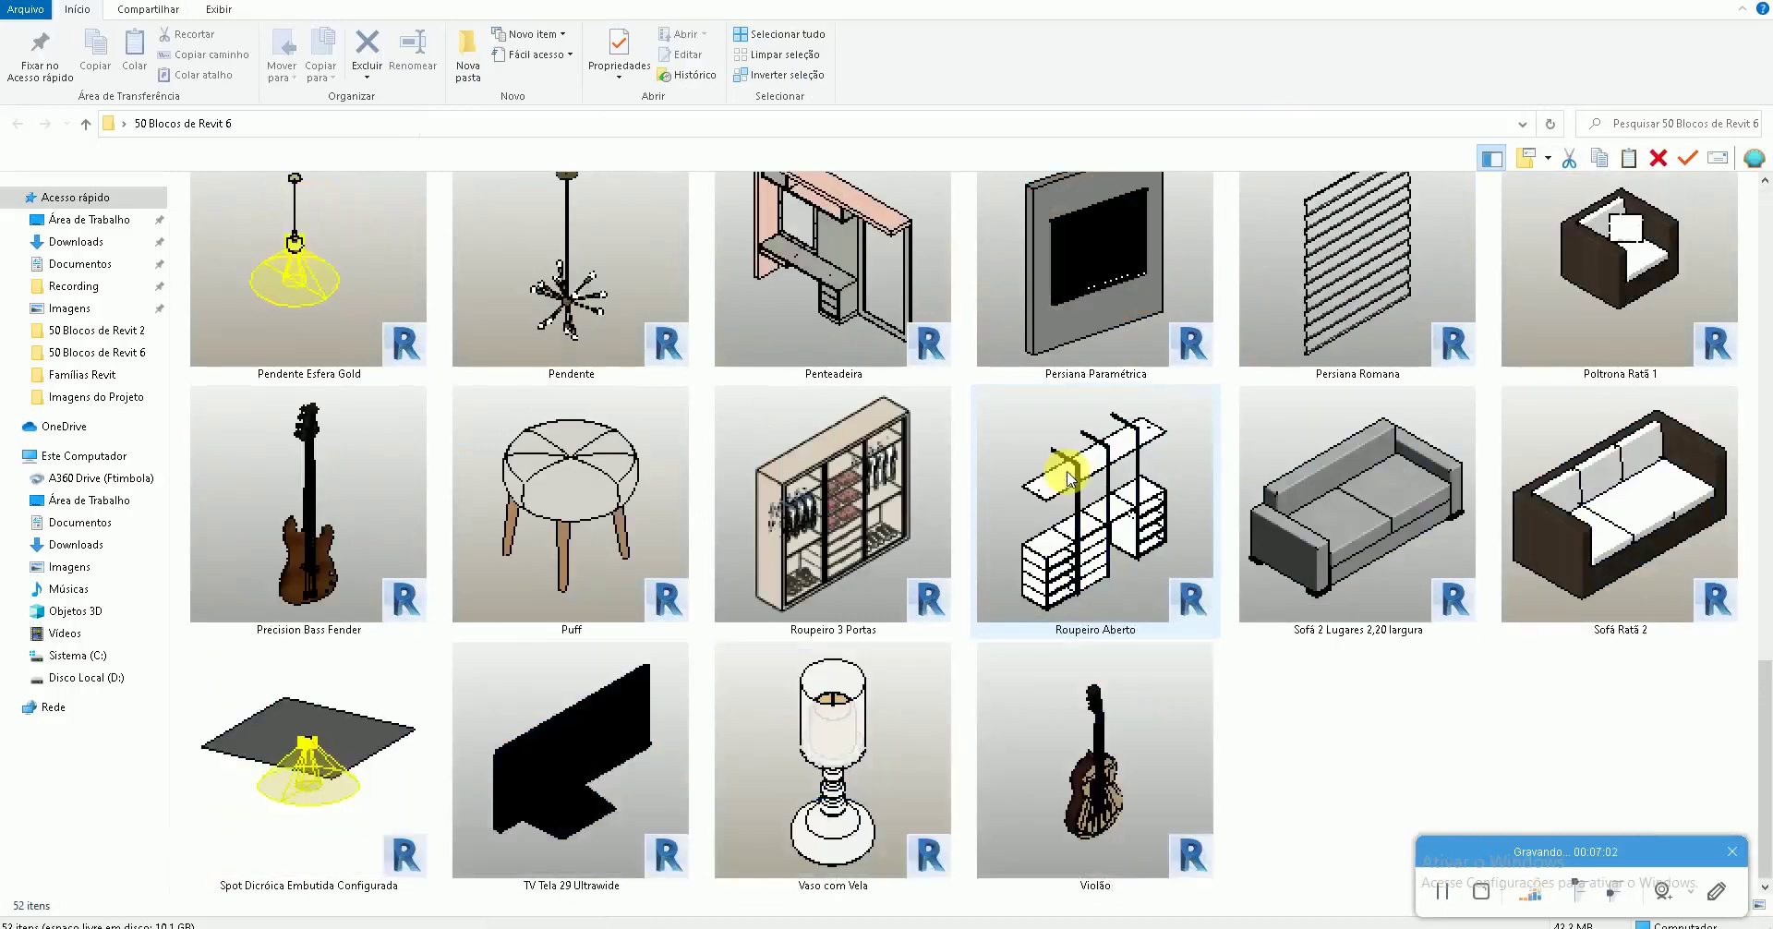
{"action": "left_click", "coordinate": [1332, 491]}
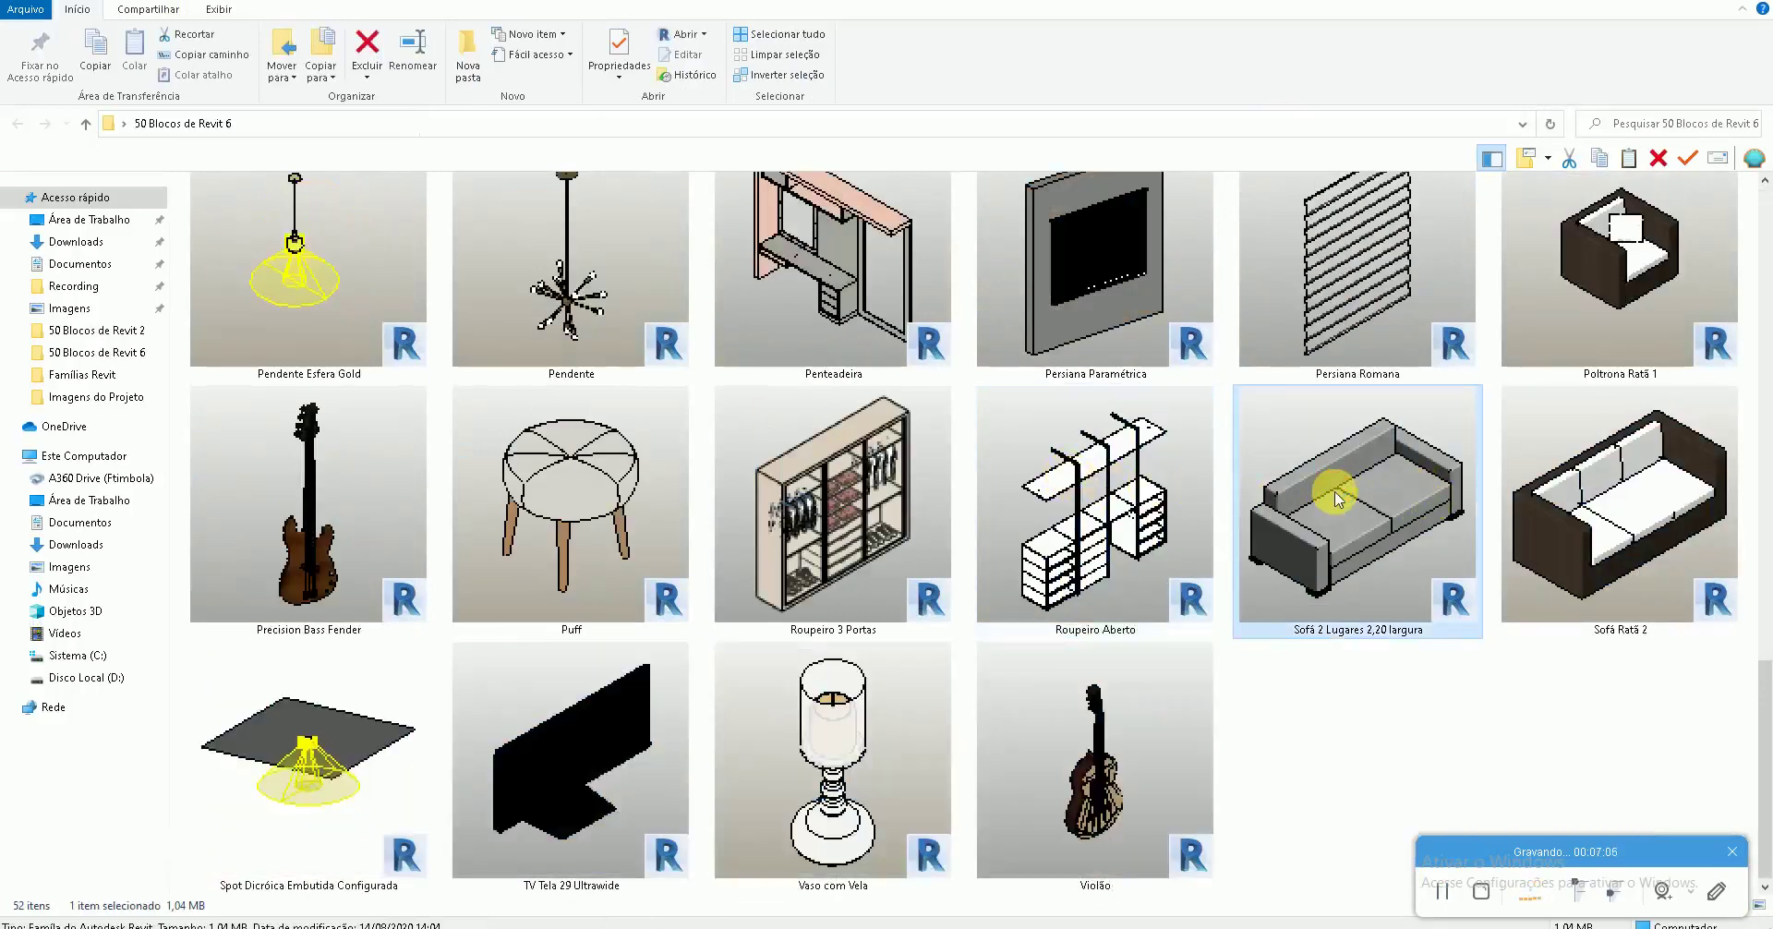
{"action": "double_click", "coordinate": [1337, 497]}
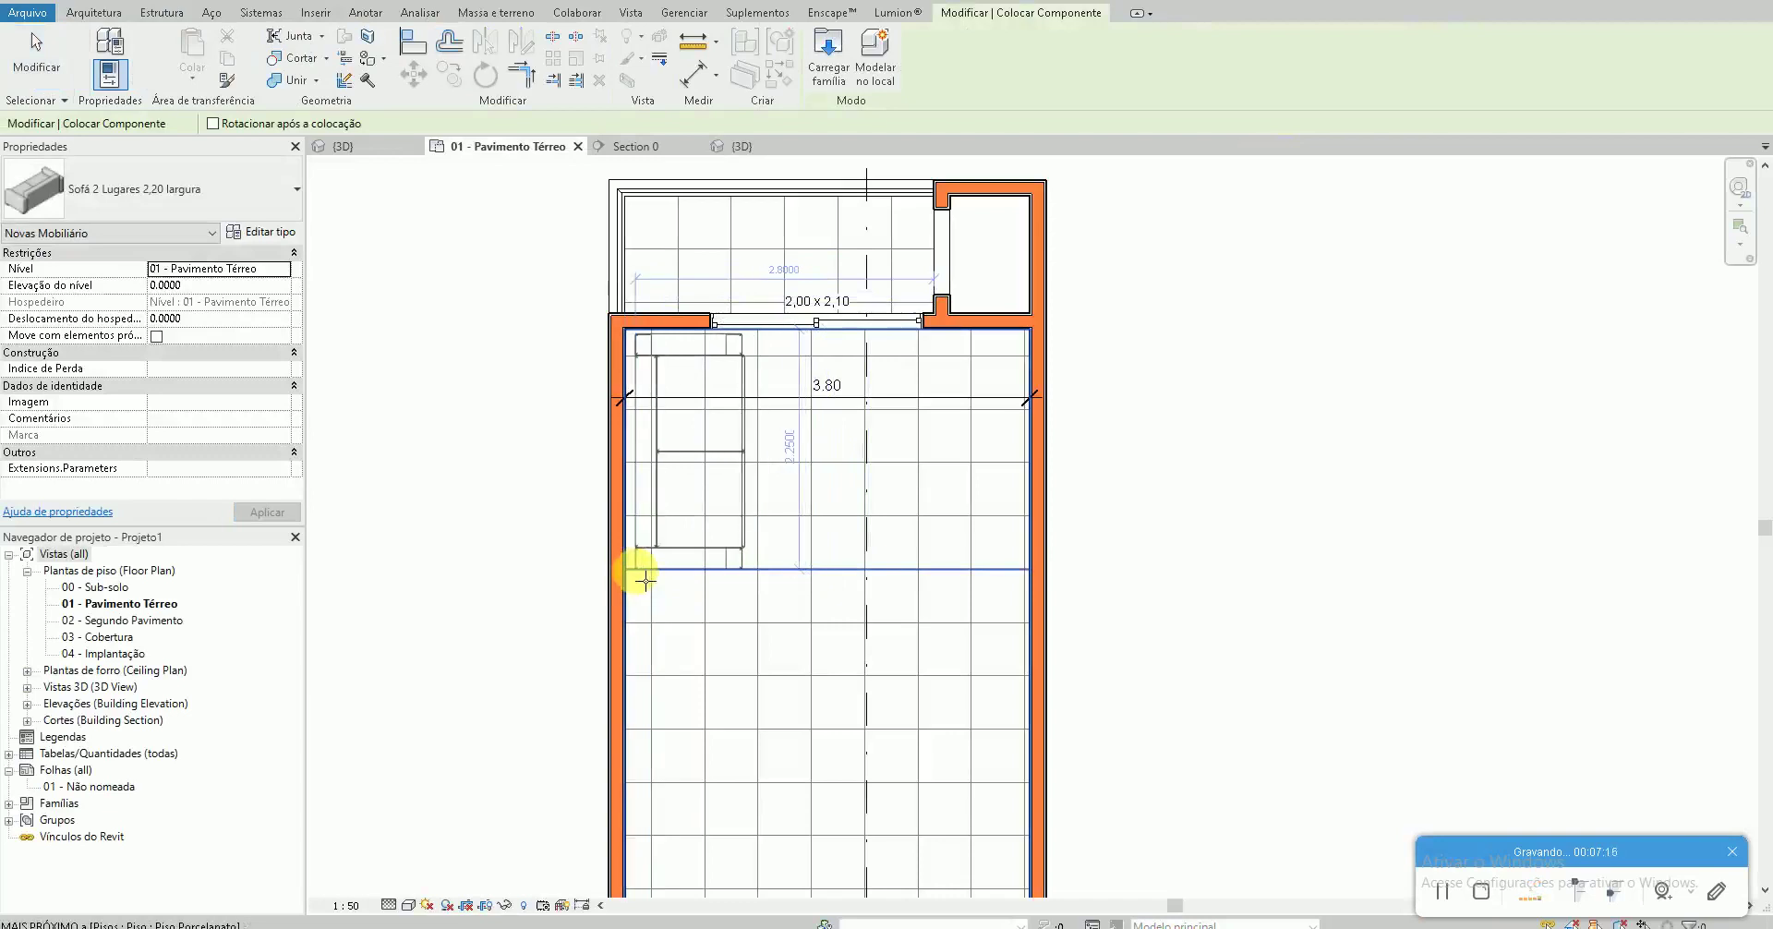
Place the two-seat sofa against the room's left wall and check its family
{"action": "left_click", "coordinate": [635, 568]}
{"action": "key", "text": "Escape"}
{"action": "key", "text": "Escape"}
{"action": "scroll", "coordinate": [674, 378], "scroll_direction": "up", "scroll_amount": 2}
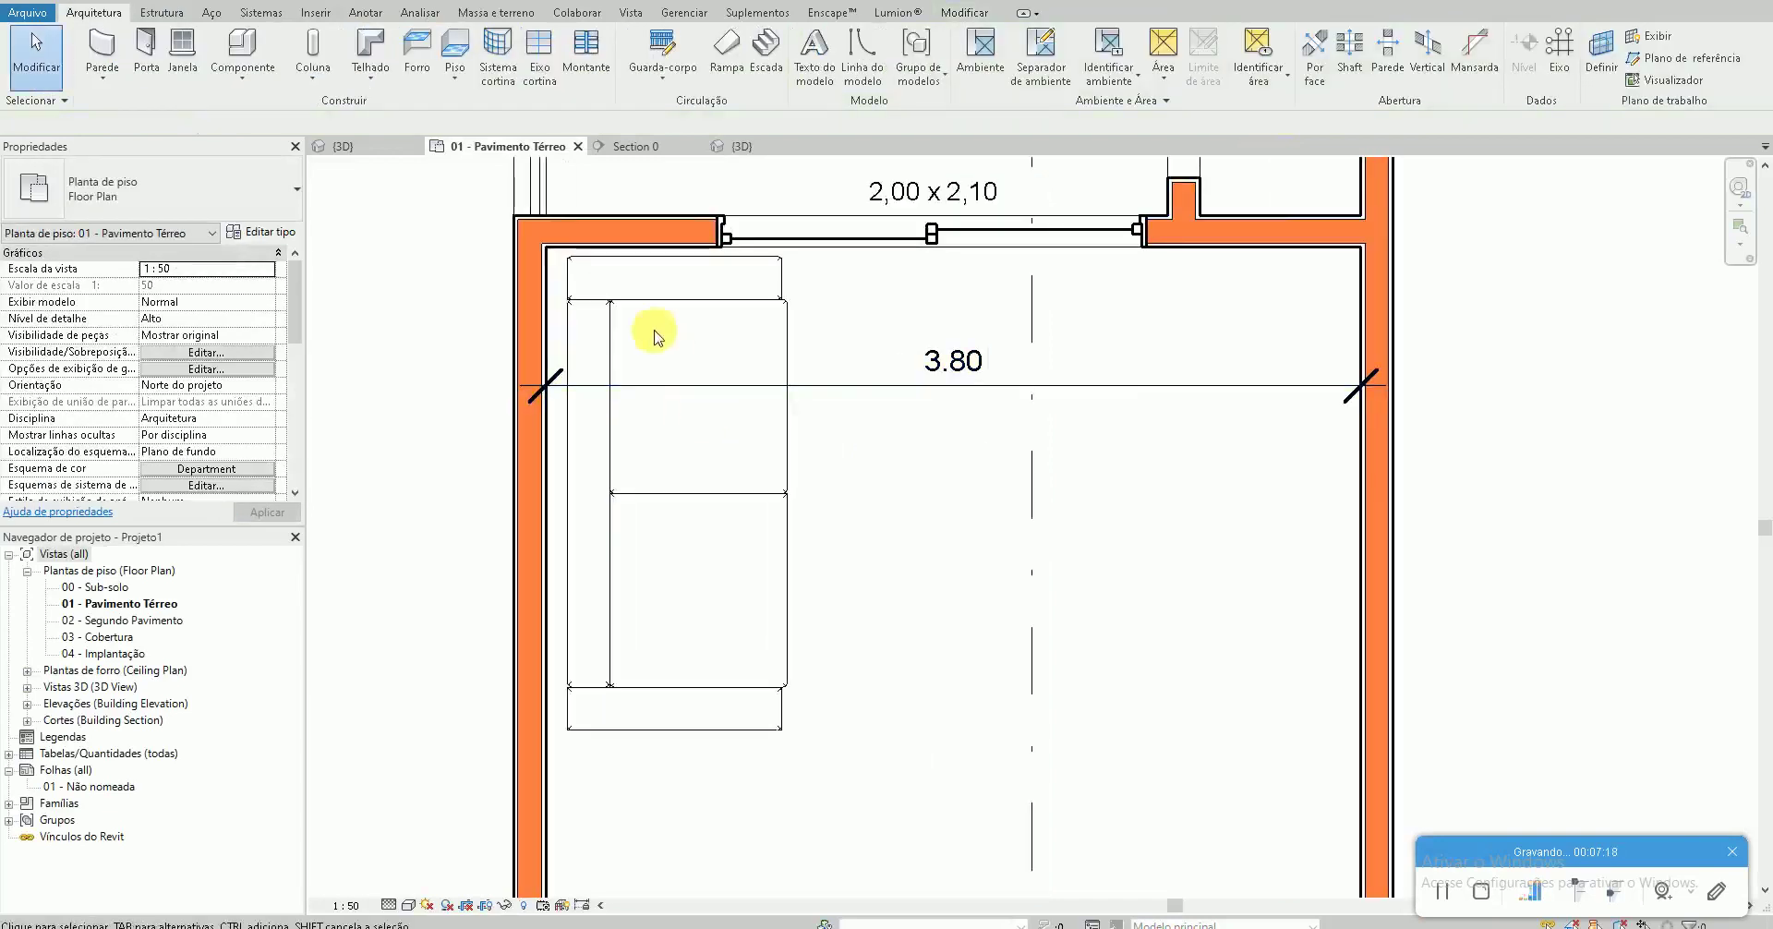
{"action": "left_click", "coordinate": [621, 296]}
{"action": "scroll", "coordinate": [575, 277], "scroll_direction": "up", "scroll_amount": 4}
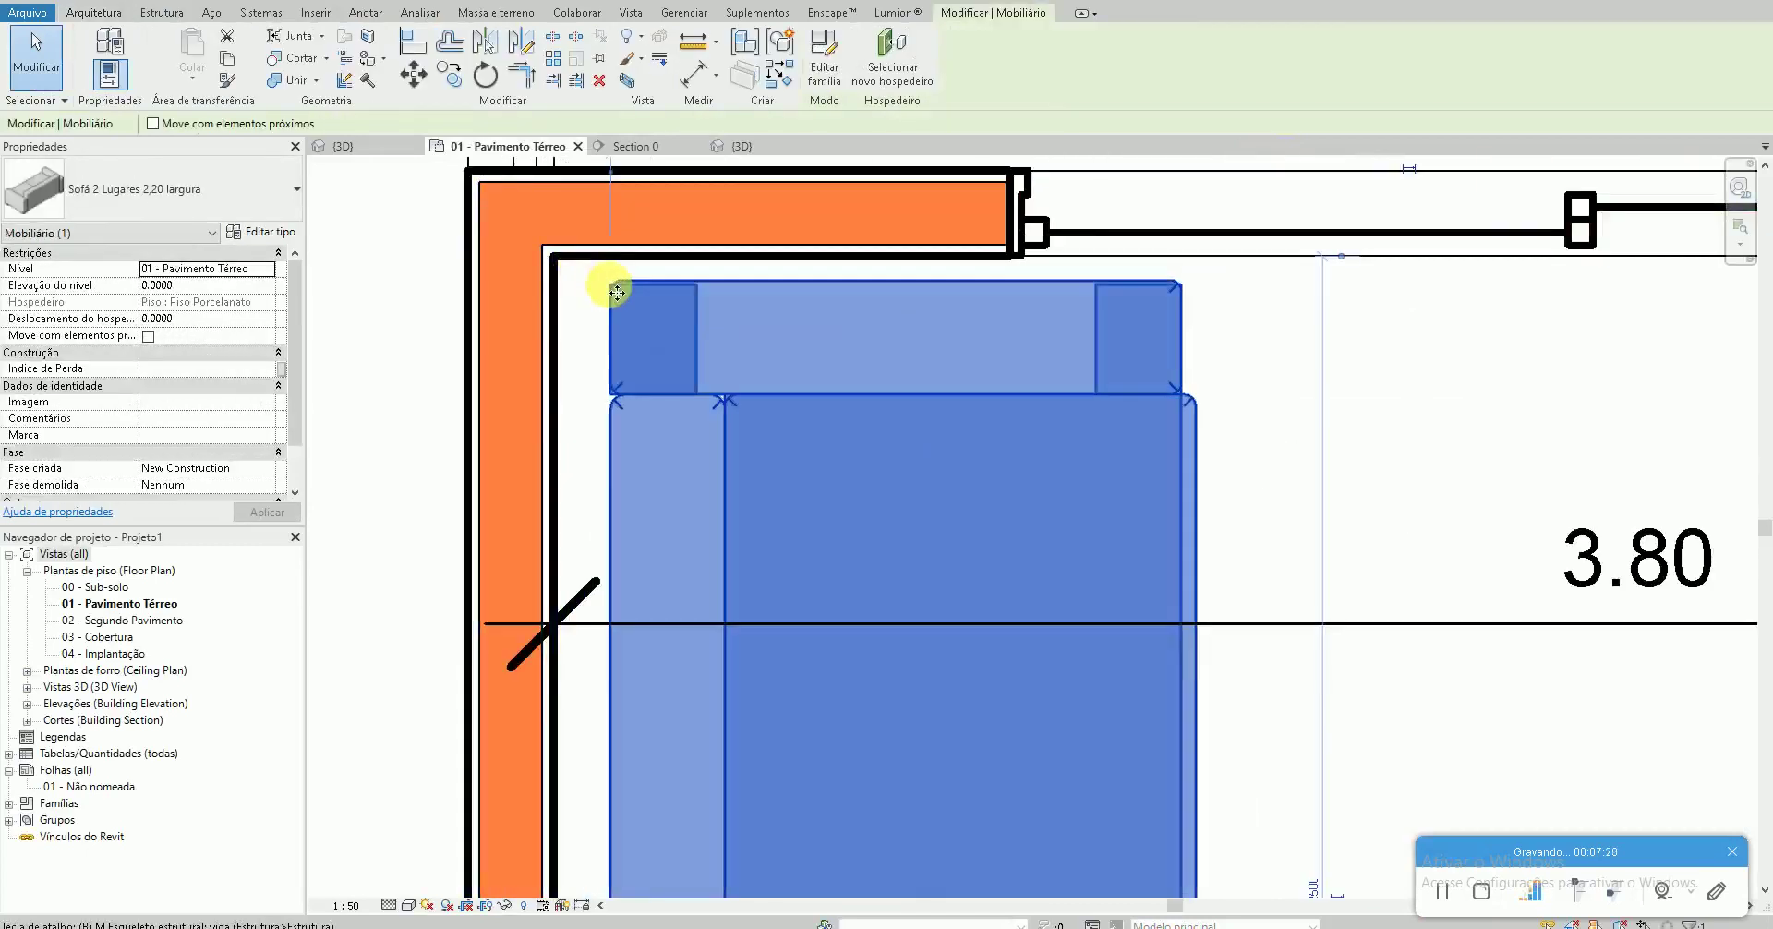
{"action": "key", "text": "Escape"}
{"action": "left_click", "coordinate": [614, 286]}
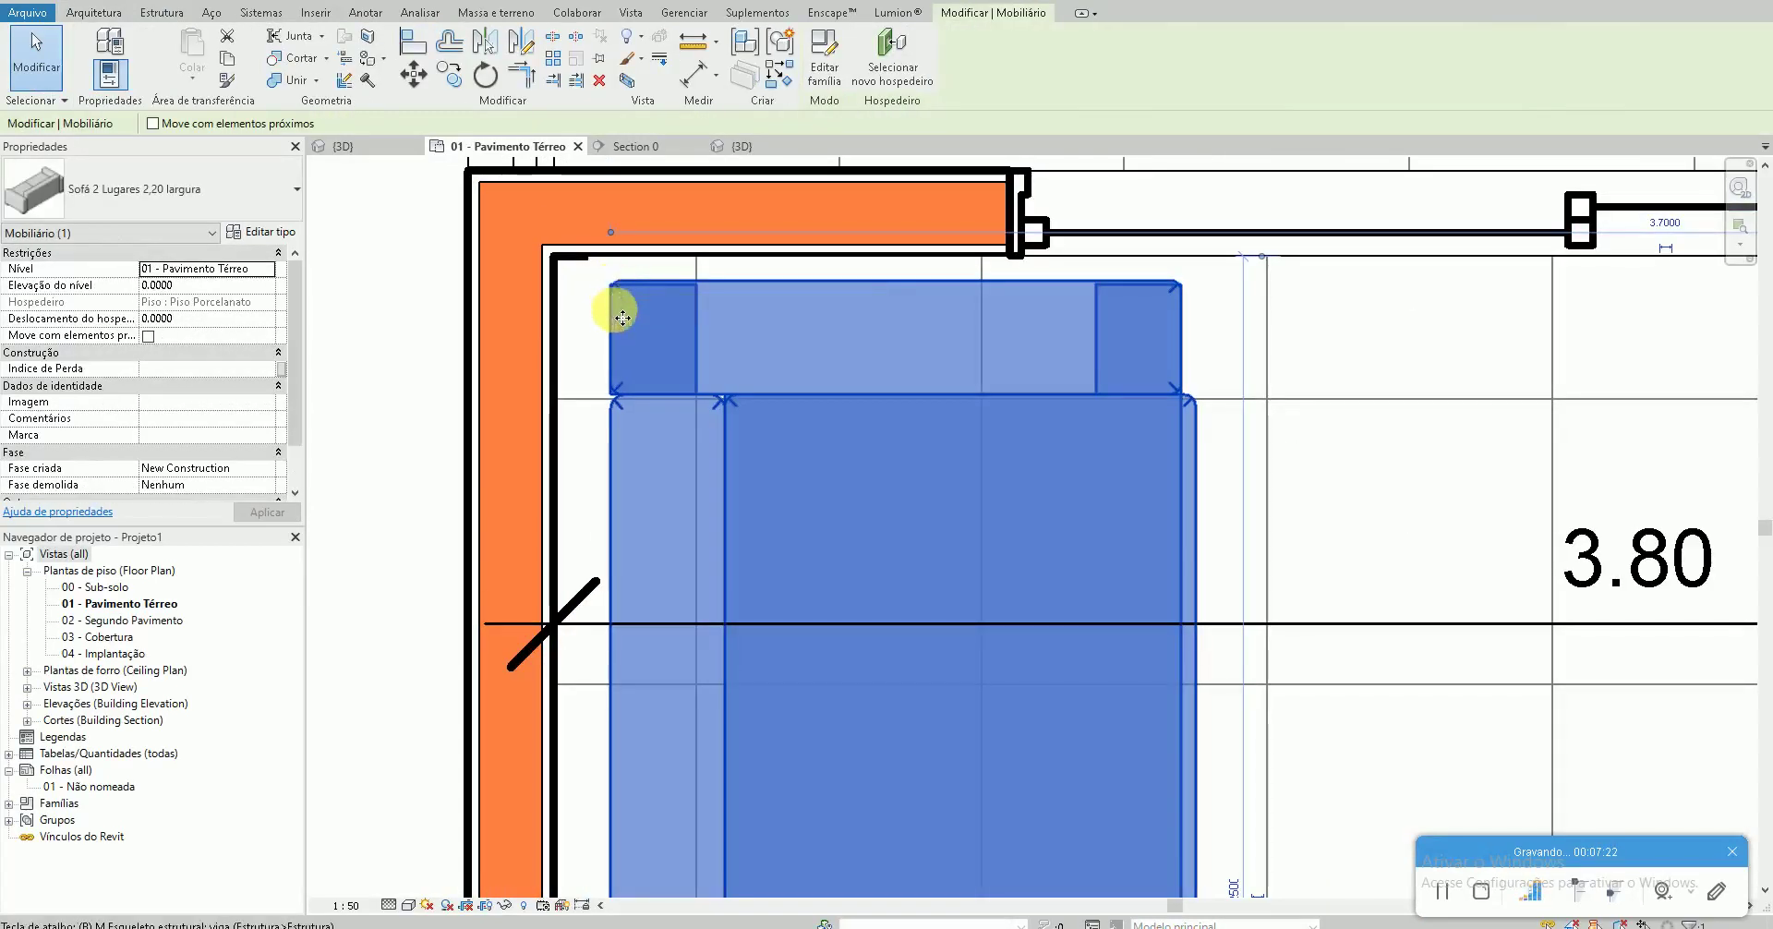
{"action": "double_click", "coordinate": [617, 334]}
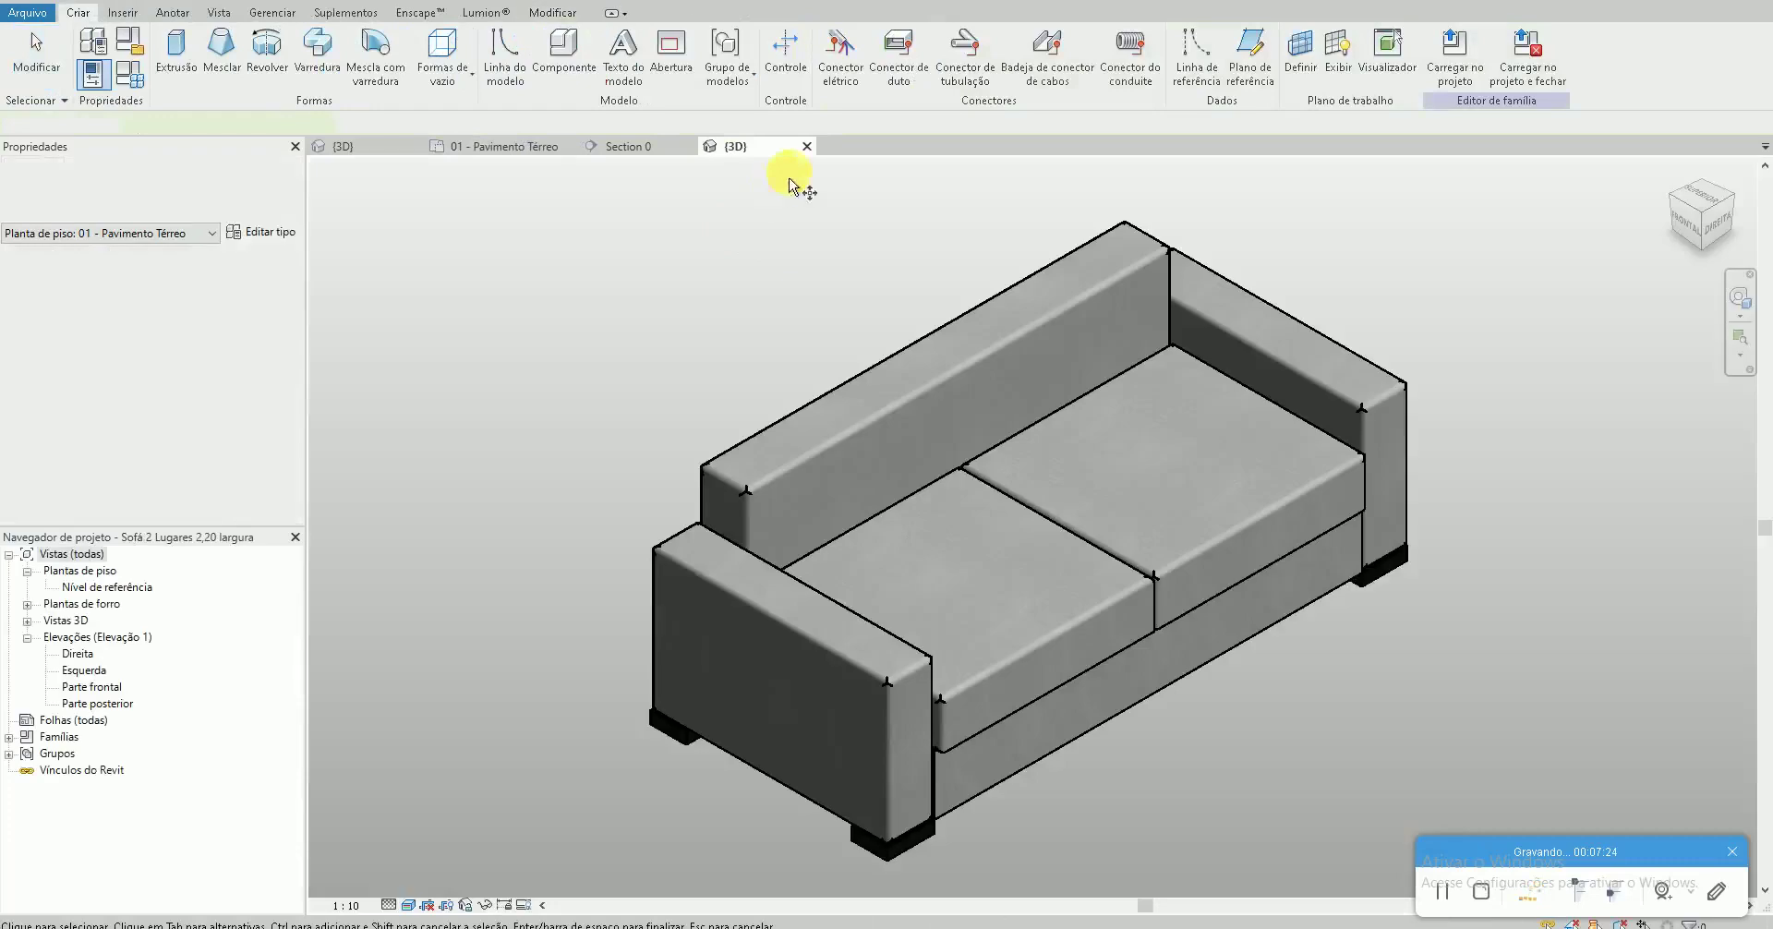
{"action": "left_click", "coordinate": [806, 151]}
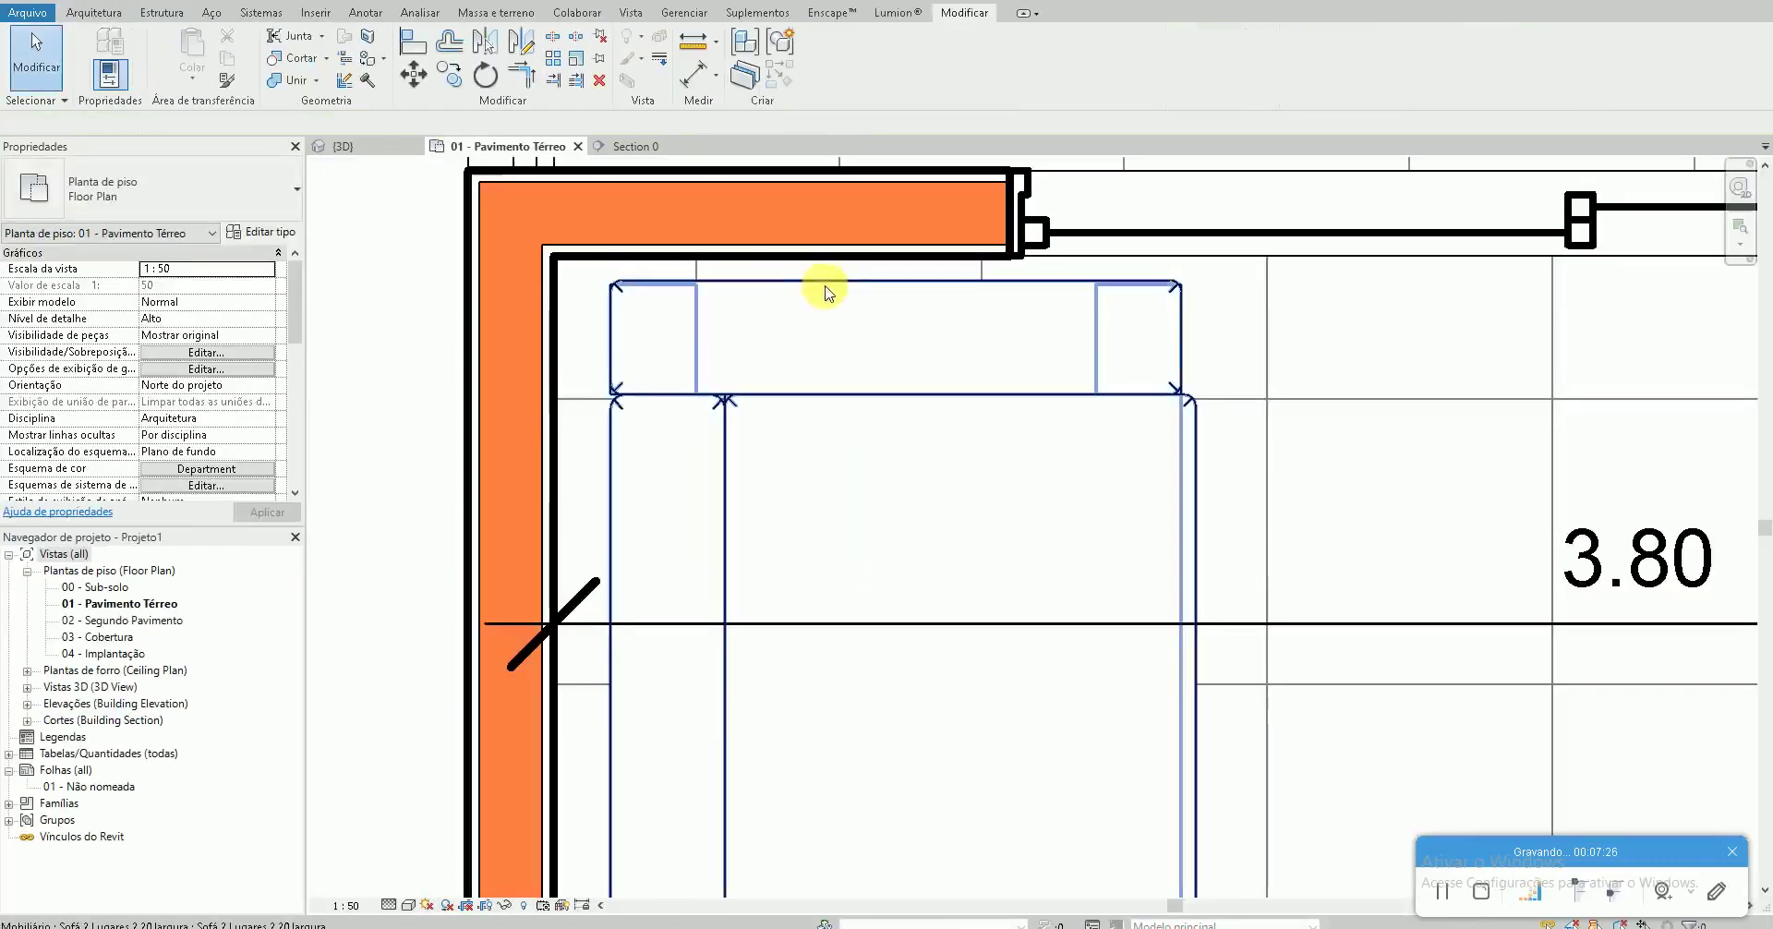
Move the sofa up, then offset it 0.1 from the window wall and 0.1 from the left wall
{"action": "left_click", "coordinate": [836, 290]}
{"action": "left_click_drag", "start_coordinate": [836, 290], "coordinate": [832, 264]}
{"action": "type", "text": "mv"}
{"action": "type", "text": "0.1"}
{"action": "key", "text": "Return"}
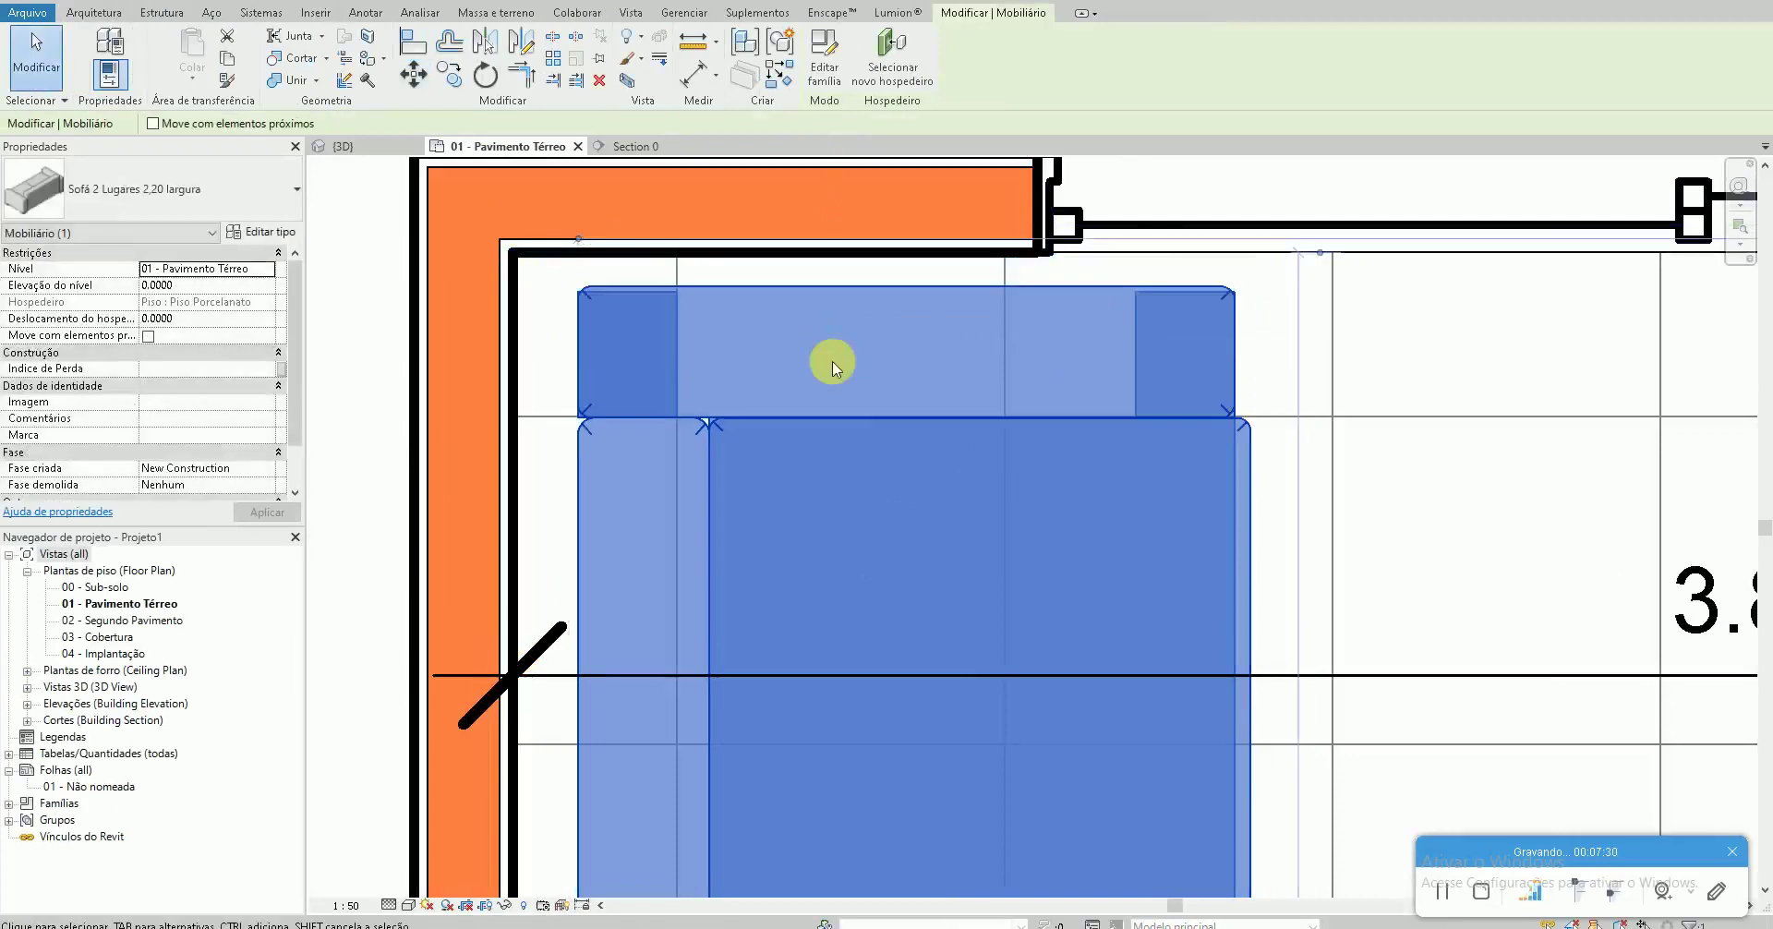
{"action": "left_click", "coordinate": [582, 501]}
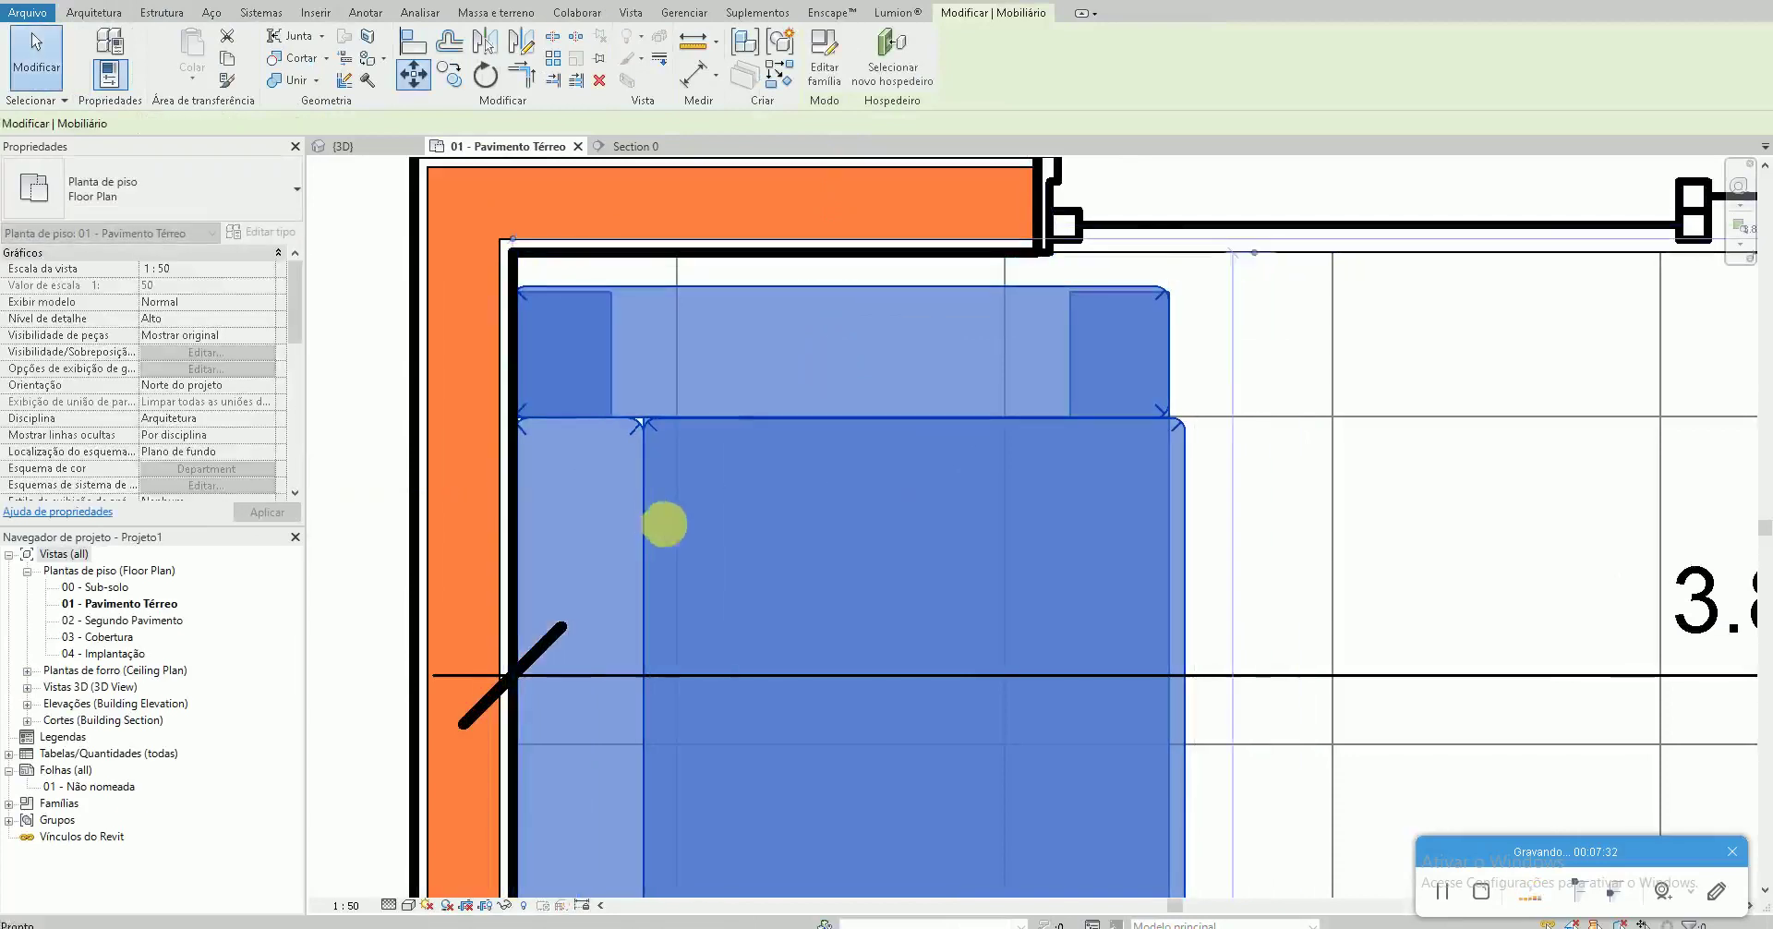
{"action": "type", "text": ".1"}
{"action": "key", "text": "Return"}
{"action": "key", "text": "Escape"}
{"action": "scroll", "coordinate": [942, 539], "scroll_direction": "down", "scroll_amount": 3}
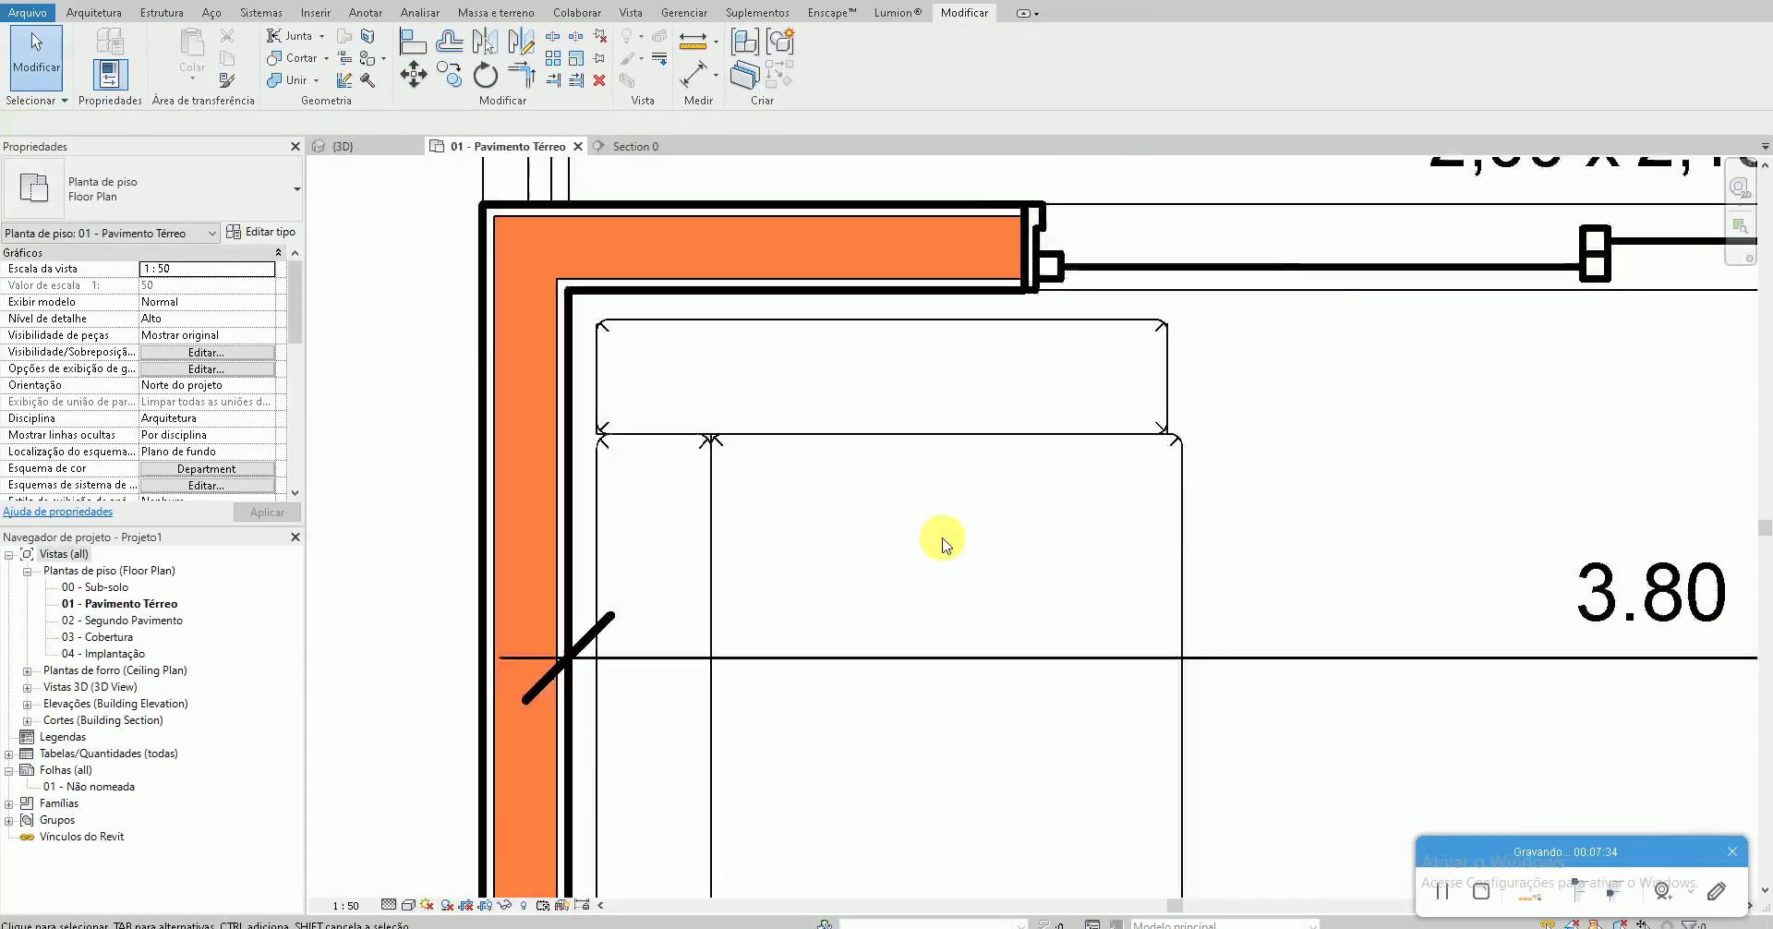
{"action": "scroll", "coordinate": [979, 462], "scroll_direction": "down", "scroll_amount": 2}
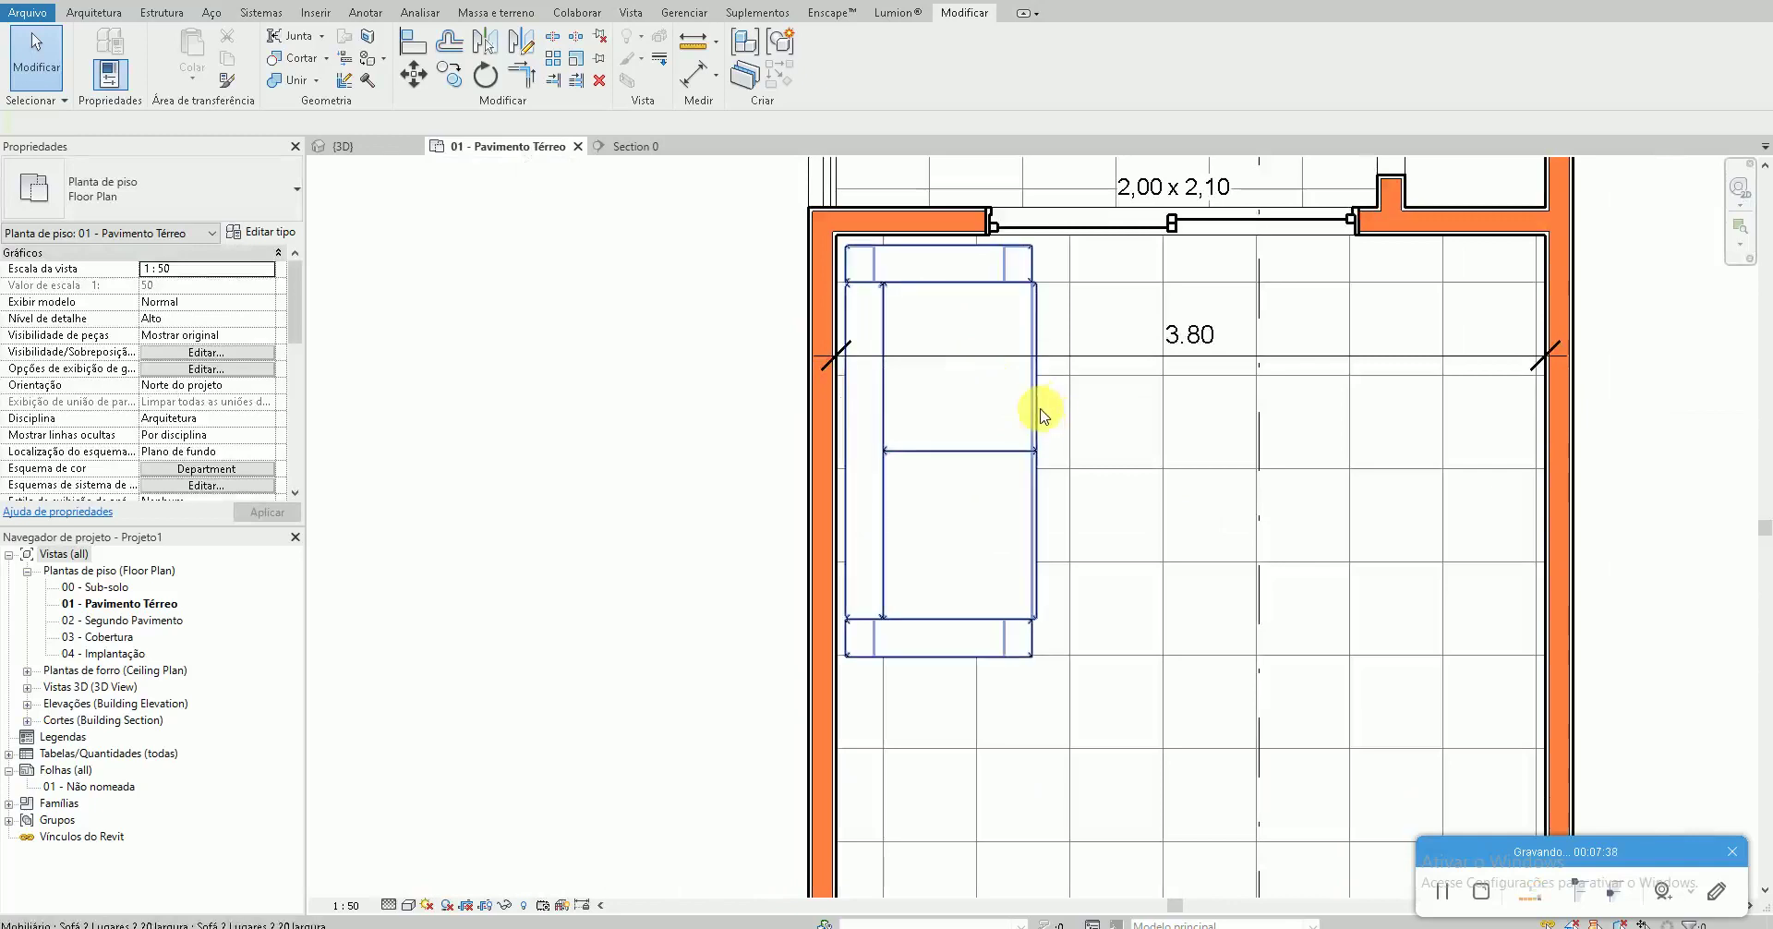
Reposition the sofa slightly lower along the left wall with a vertical move
{"action": "left_click", "coordinate": [965, 418]}
{"action": "key", "text": "m"}
{"action": "key", "text": "v"}
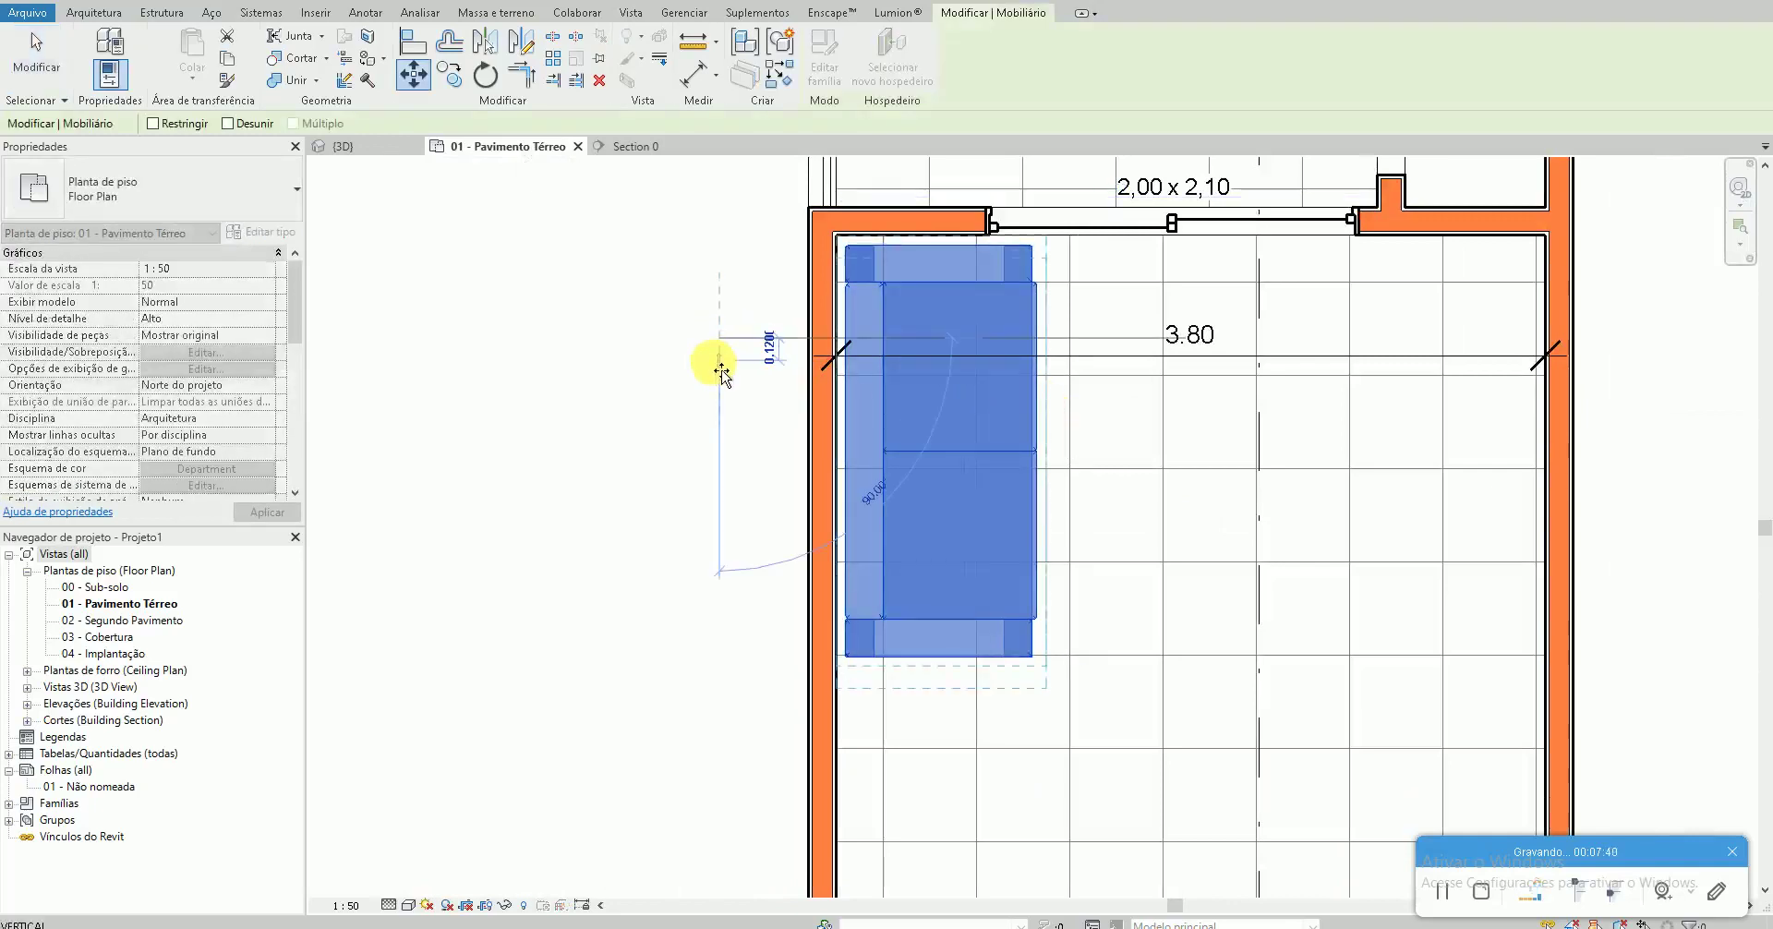
{"action": "left_click", "coordinate": [714, 365]}
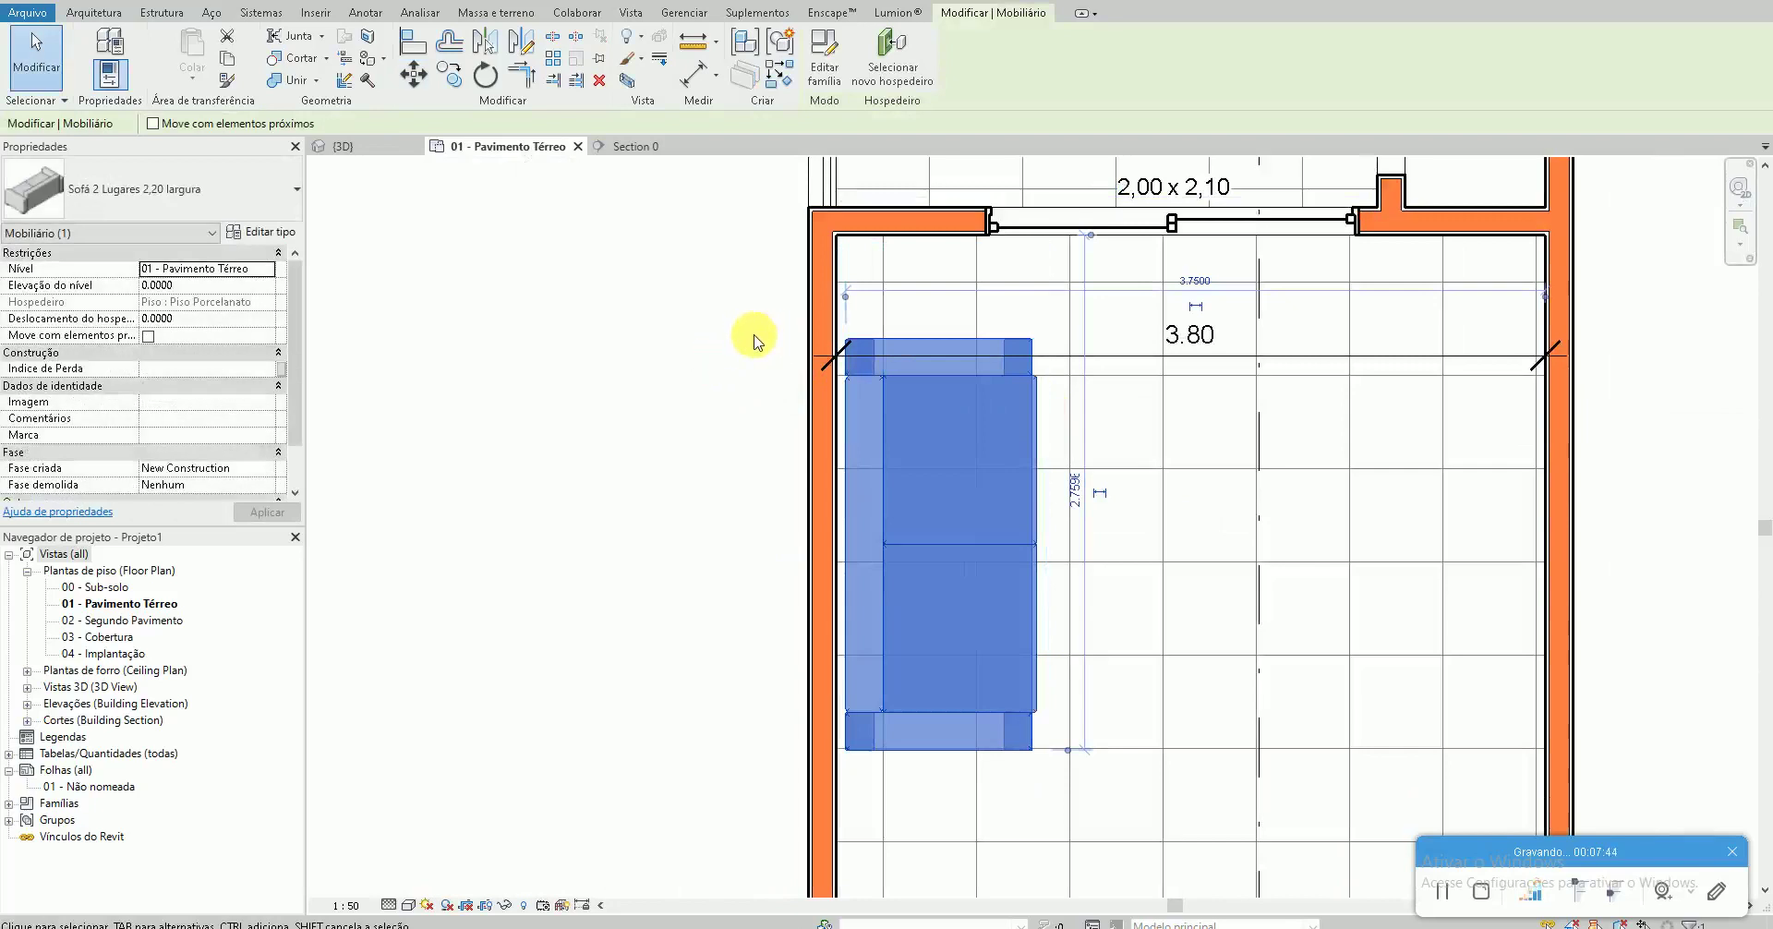
{"action": "key", "text": "ctrl+z"}
{"action": "left_click", "coordinate": [900, 291]}
{"action": "key", "text": "m"}
{"action": "key", "text": "v"}
{"action": "left_click", "coordinate": [730, 344]}
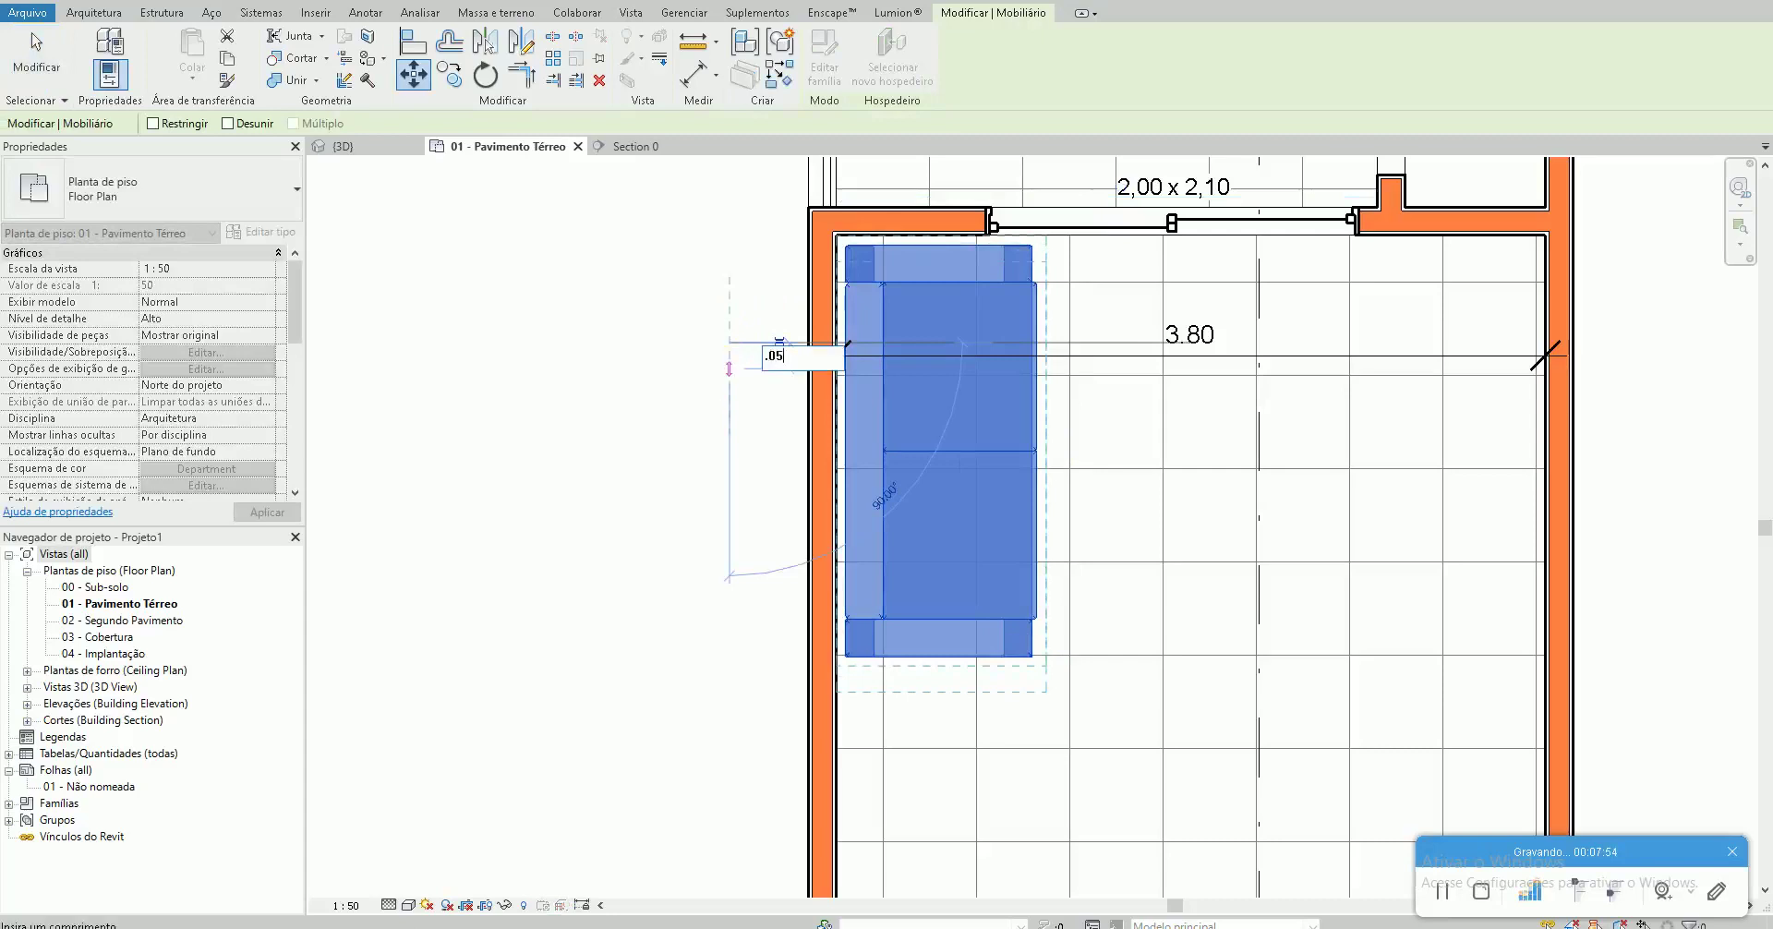
{"action": "left_click", "coordinate": [730, 367]}
{"action": "key", "text": "Escape"}
{"action": "scroll", "coordinate": [813, 415], "scroll_direction": "down", "scroll_amount": 2}
{"action": "scroll", "coordinate": [1090, 396], "scroll_direction": "up", "scroll_amount": 2}
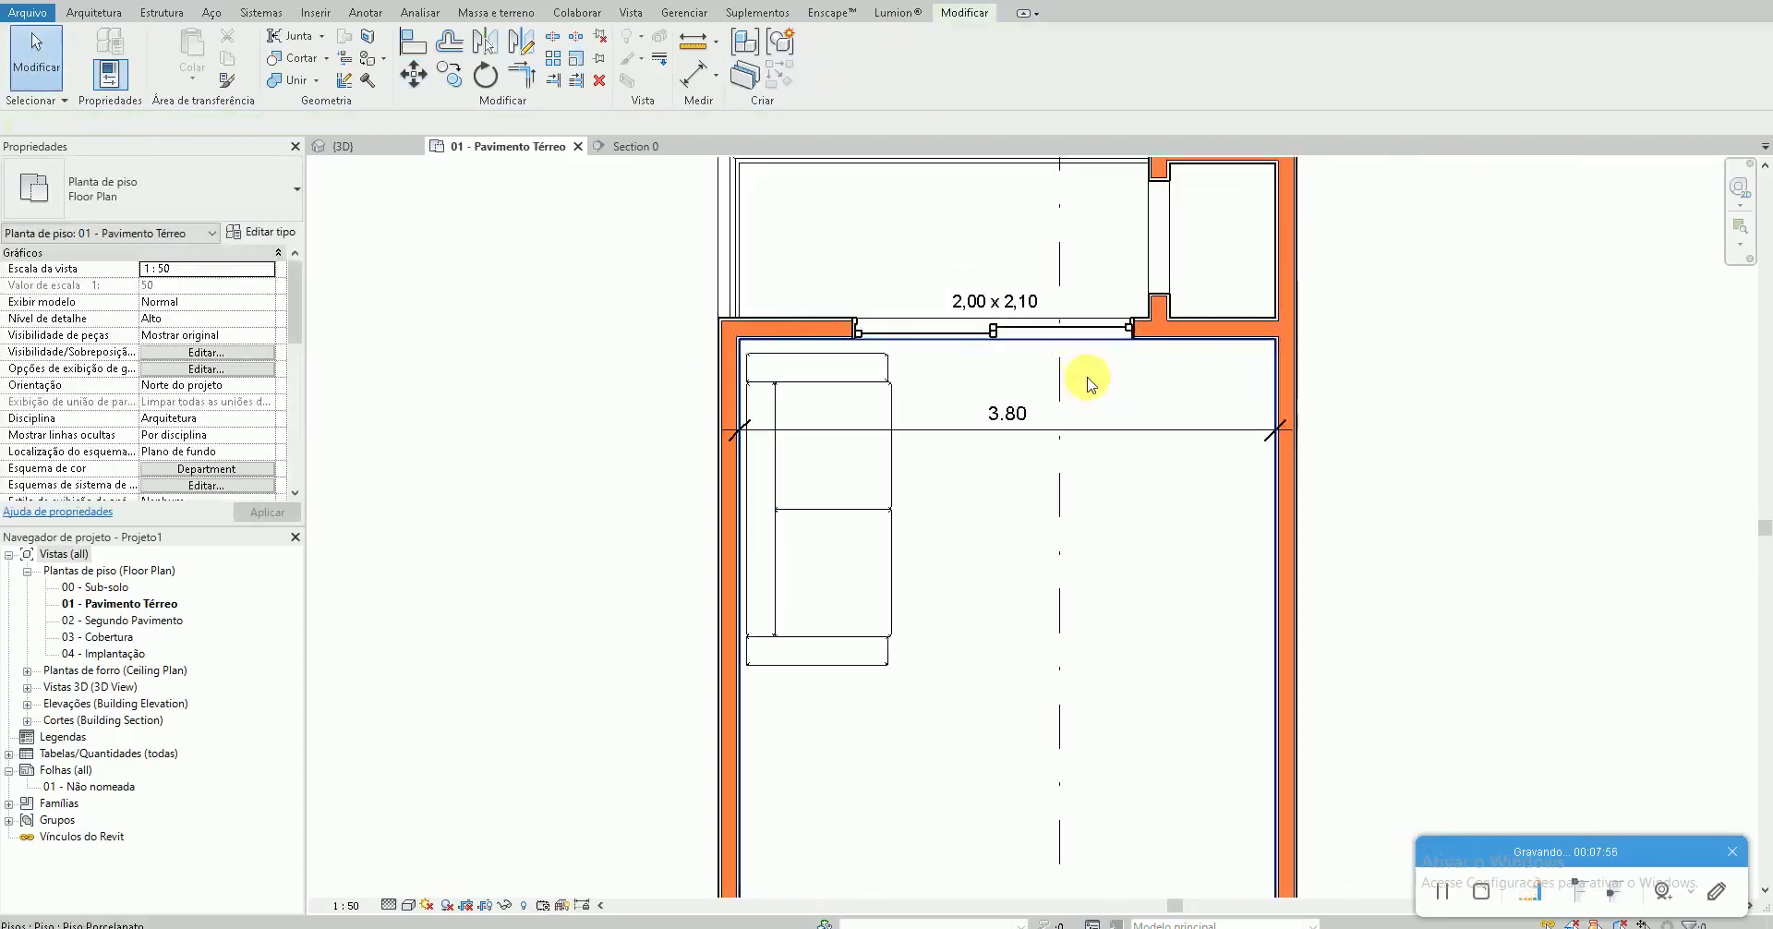
Duplicate the 2,00 x 2,10 sliding window as type 1,50 x 2,10 with a narrower Largura
{"action": "left_click", "coordinate": [981, 343]}
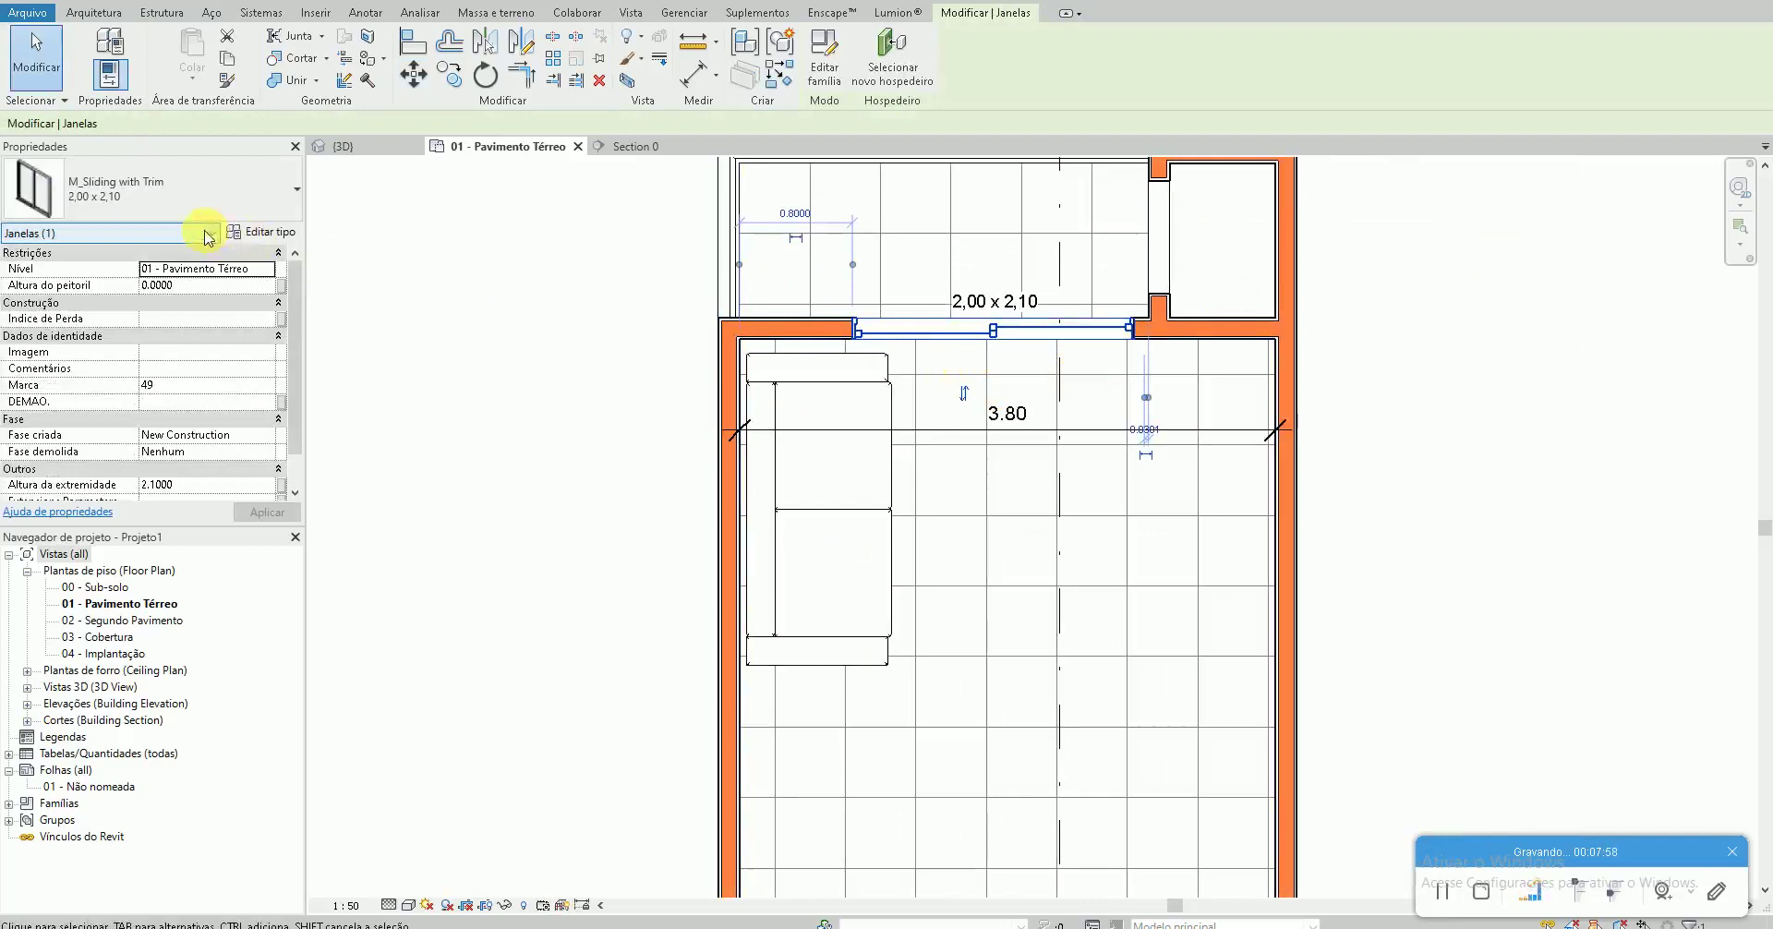
{"action": "left_click", "coordinate": [252, 232]}
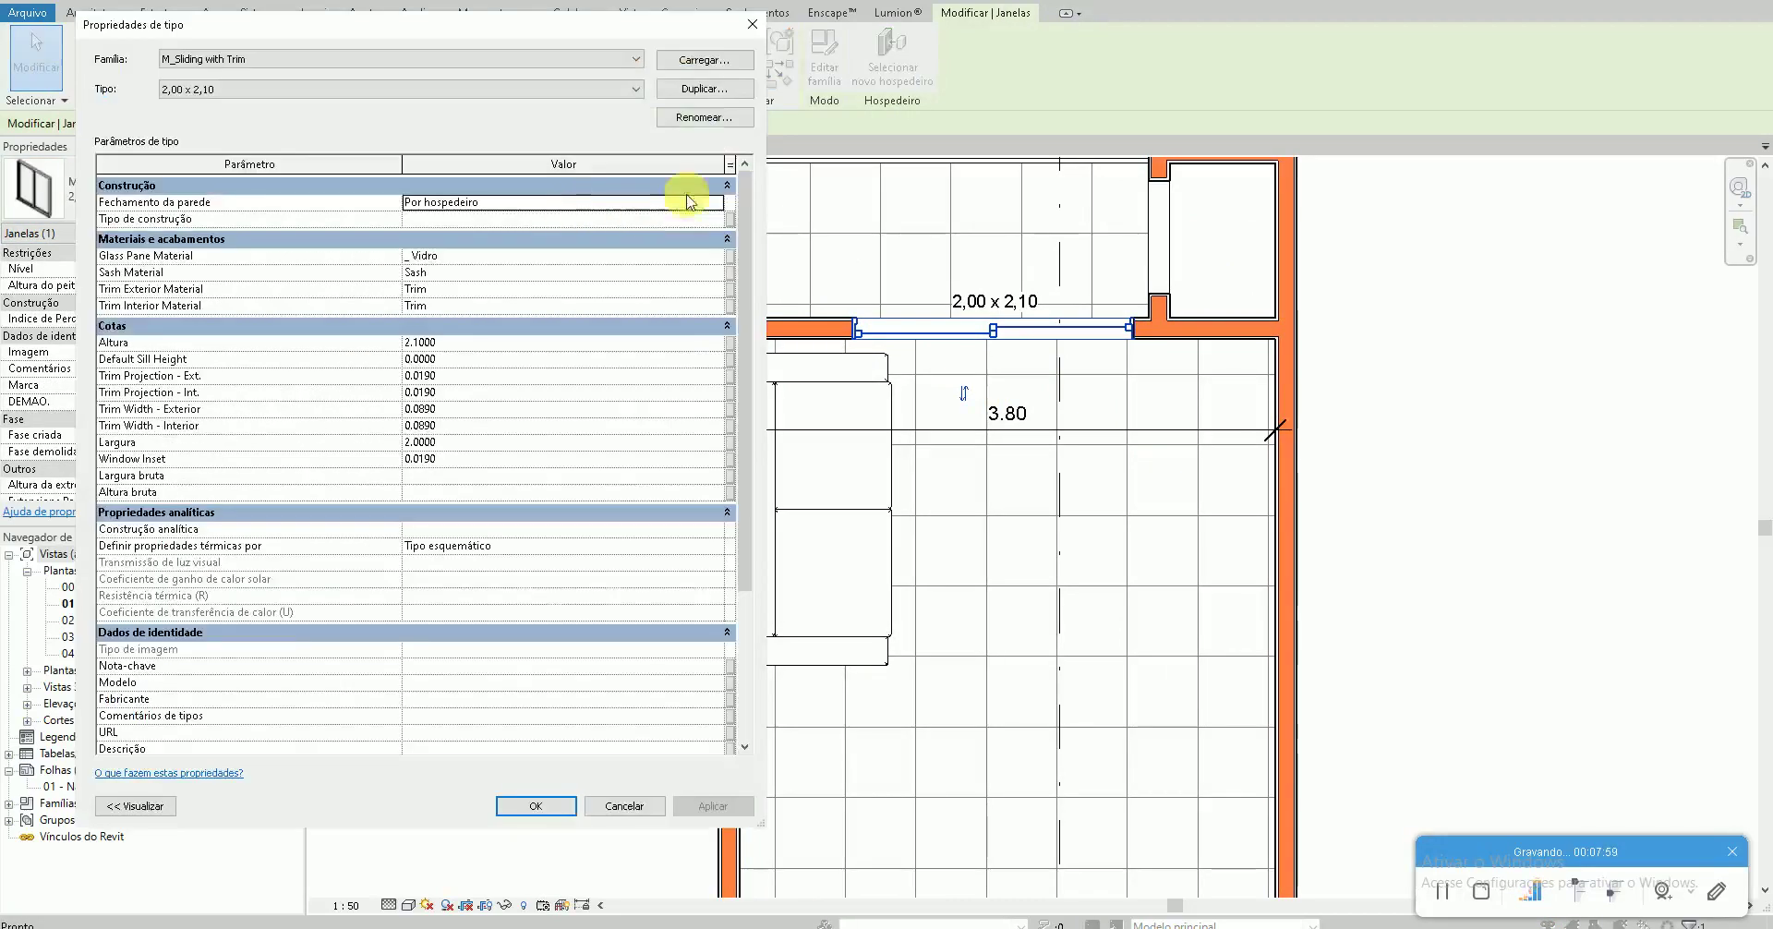
{"action": "left_click", "coordinate": [721, 94]}
{"action": "type", "text": "1,50 x 2,1"}
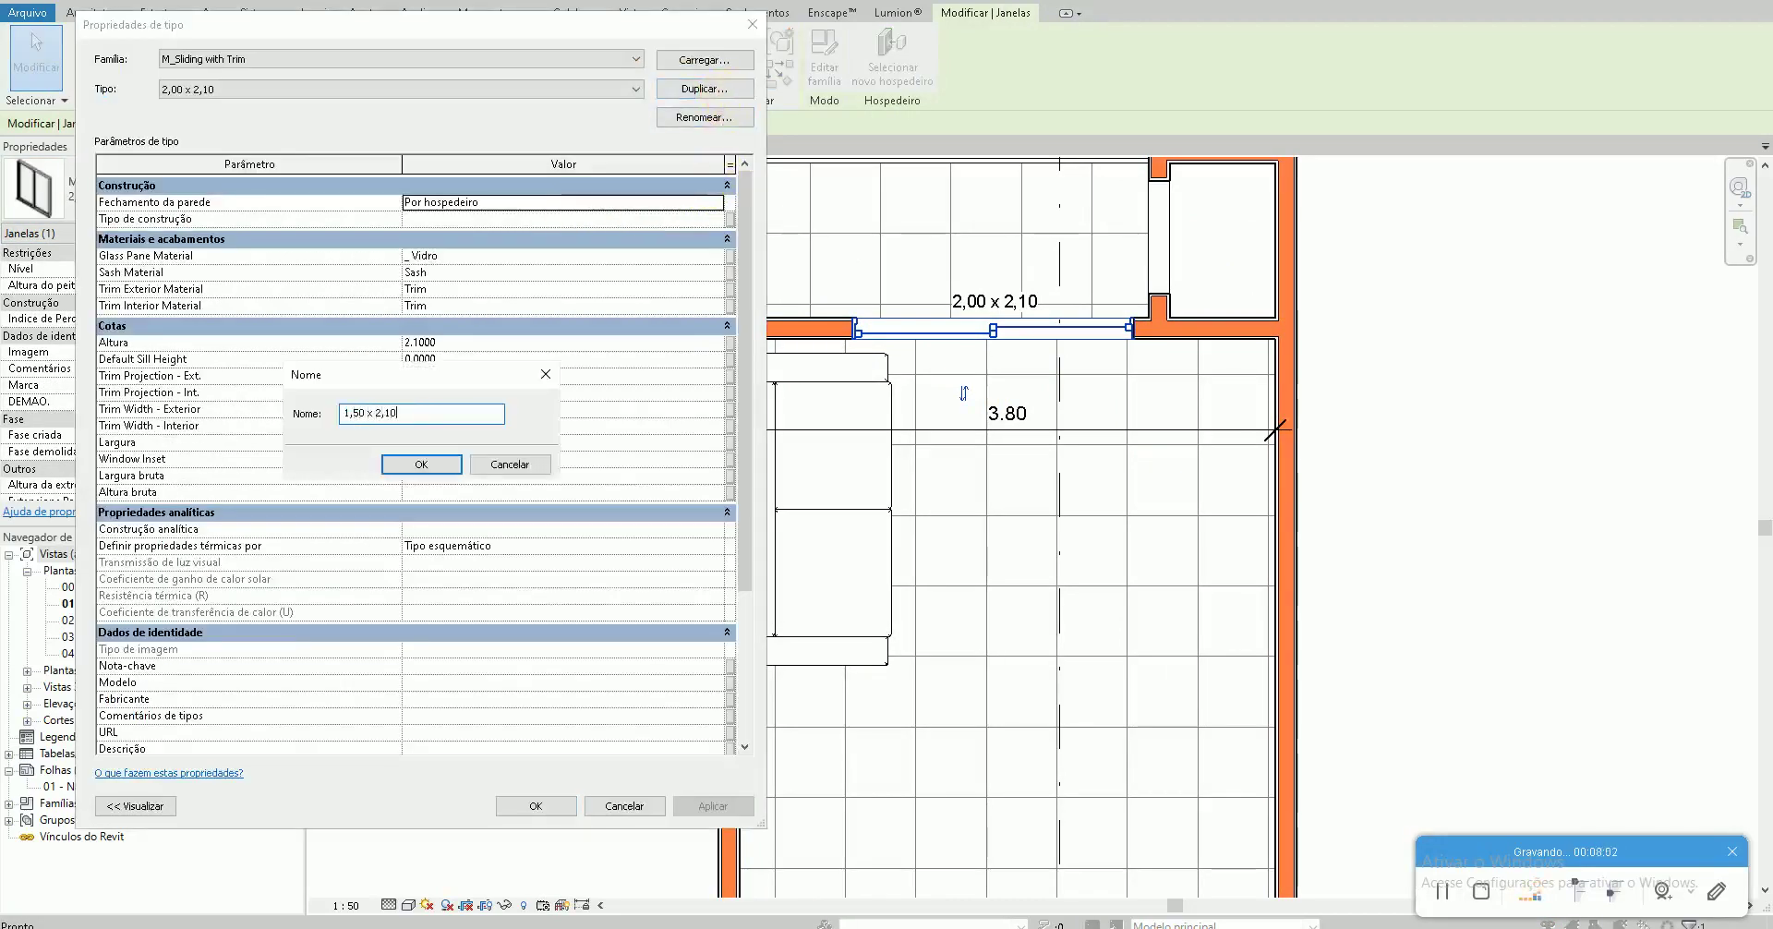
{"action": "type", "text": "0"}
{"action": "key", "text": "Return"}
{"action": "left_click", "coordinate": [482, 443]}
{"action": "type", "text": "1"}
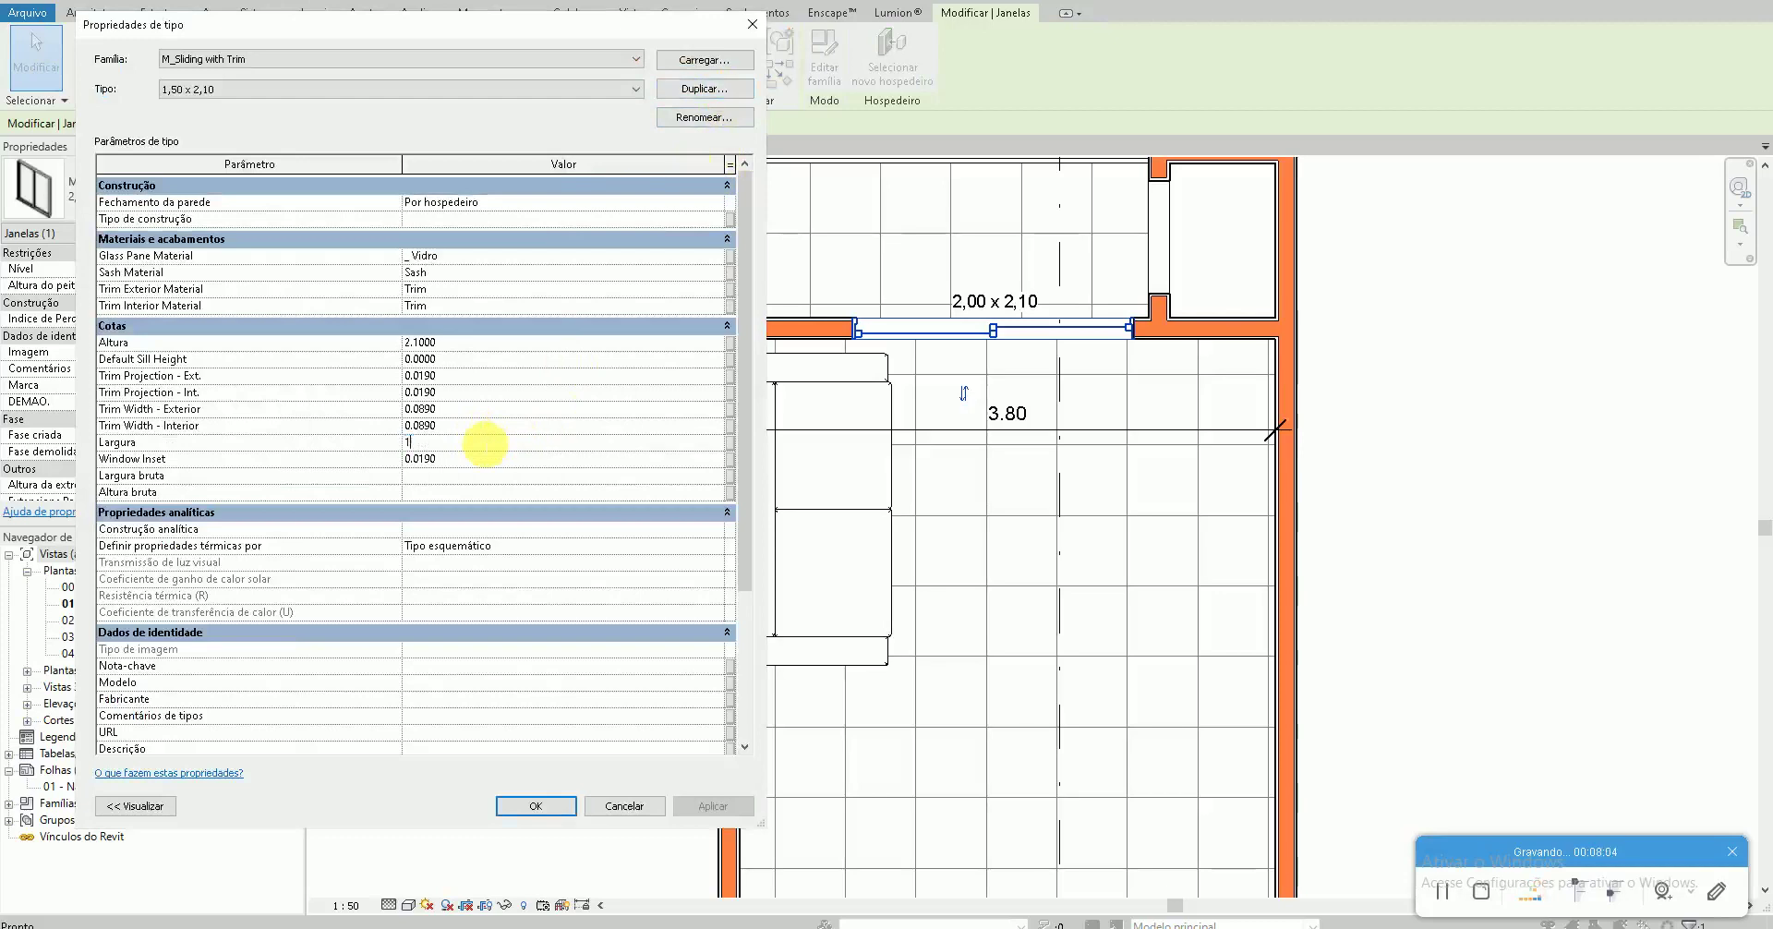
{"action": "left_click", "coordinate": [526, 811]}
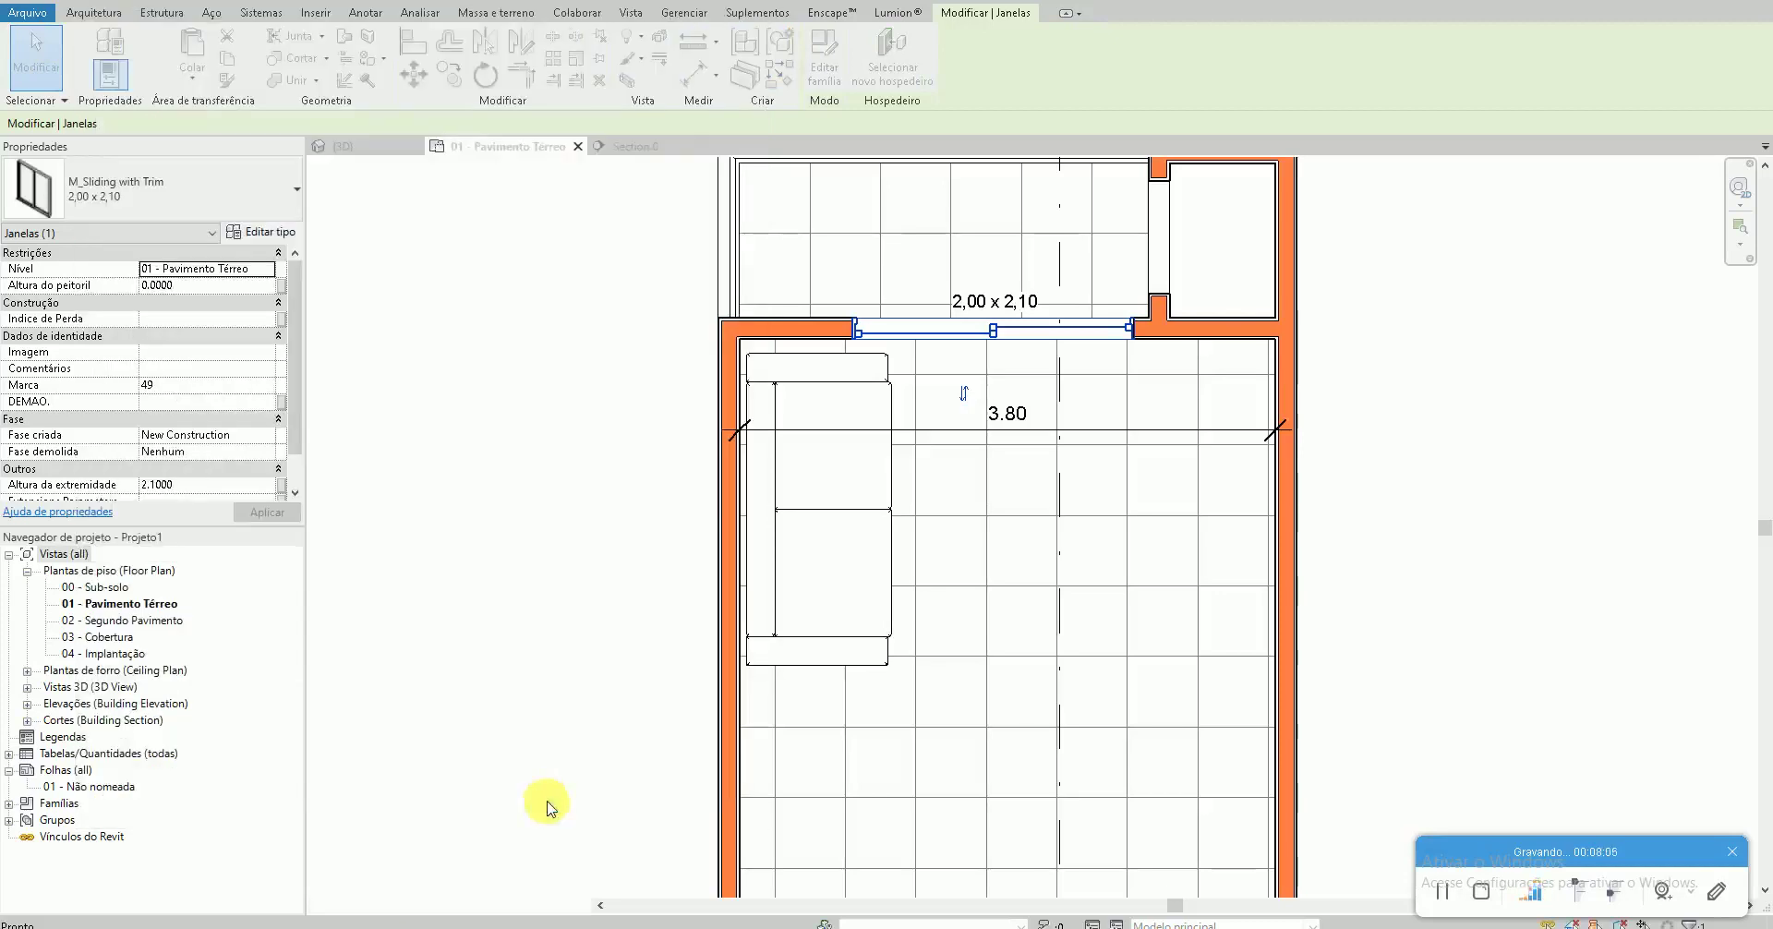
{"action": "middle_click_drag", "start_coordinate": [1169, 377], "coordinate": [1136, 466]}
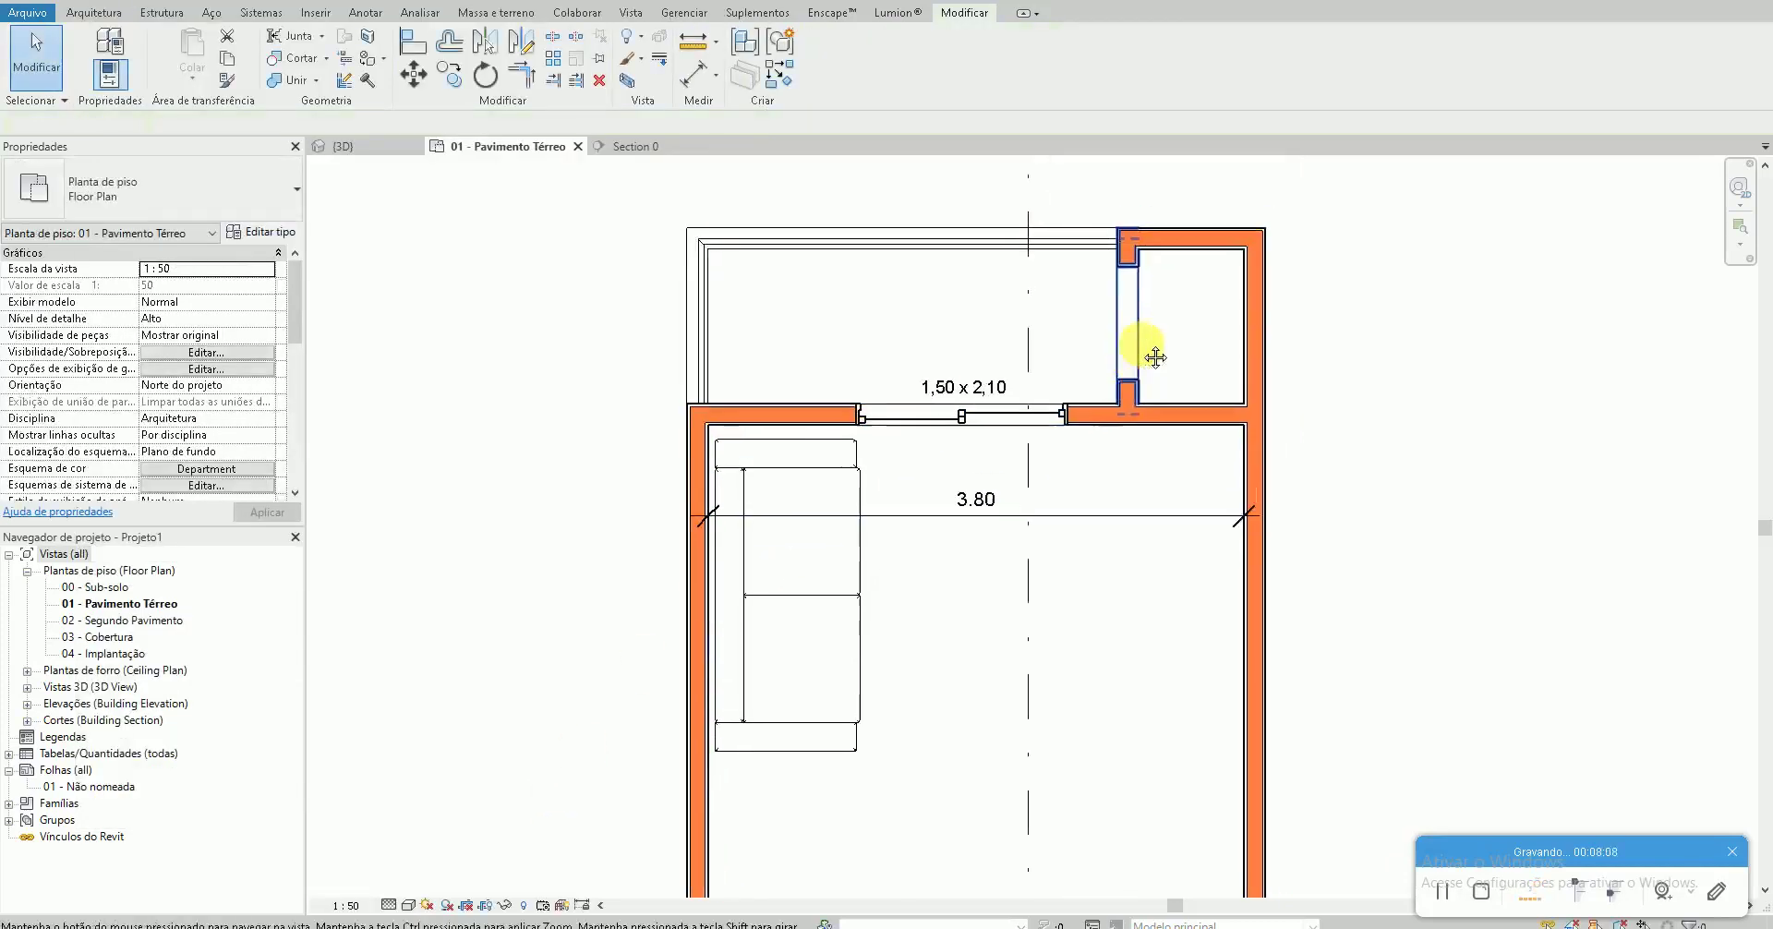
Move the top-right L-shaped wall and the right exterior wall 0.25 inward with MV
{"action": "left_click", "coordinate": [1127, 305]}
{"action": "left_click", "coordinate": [1258, 297], "text": "ctrl"}
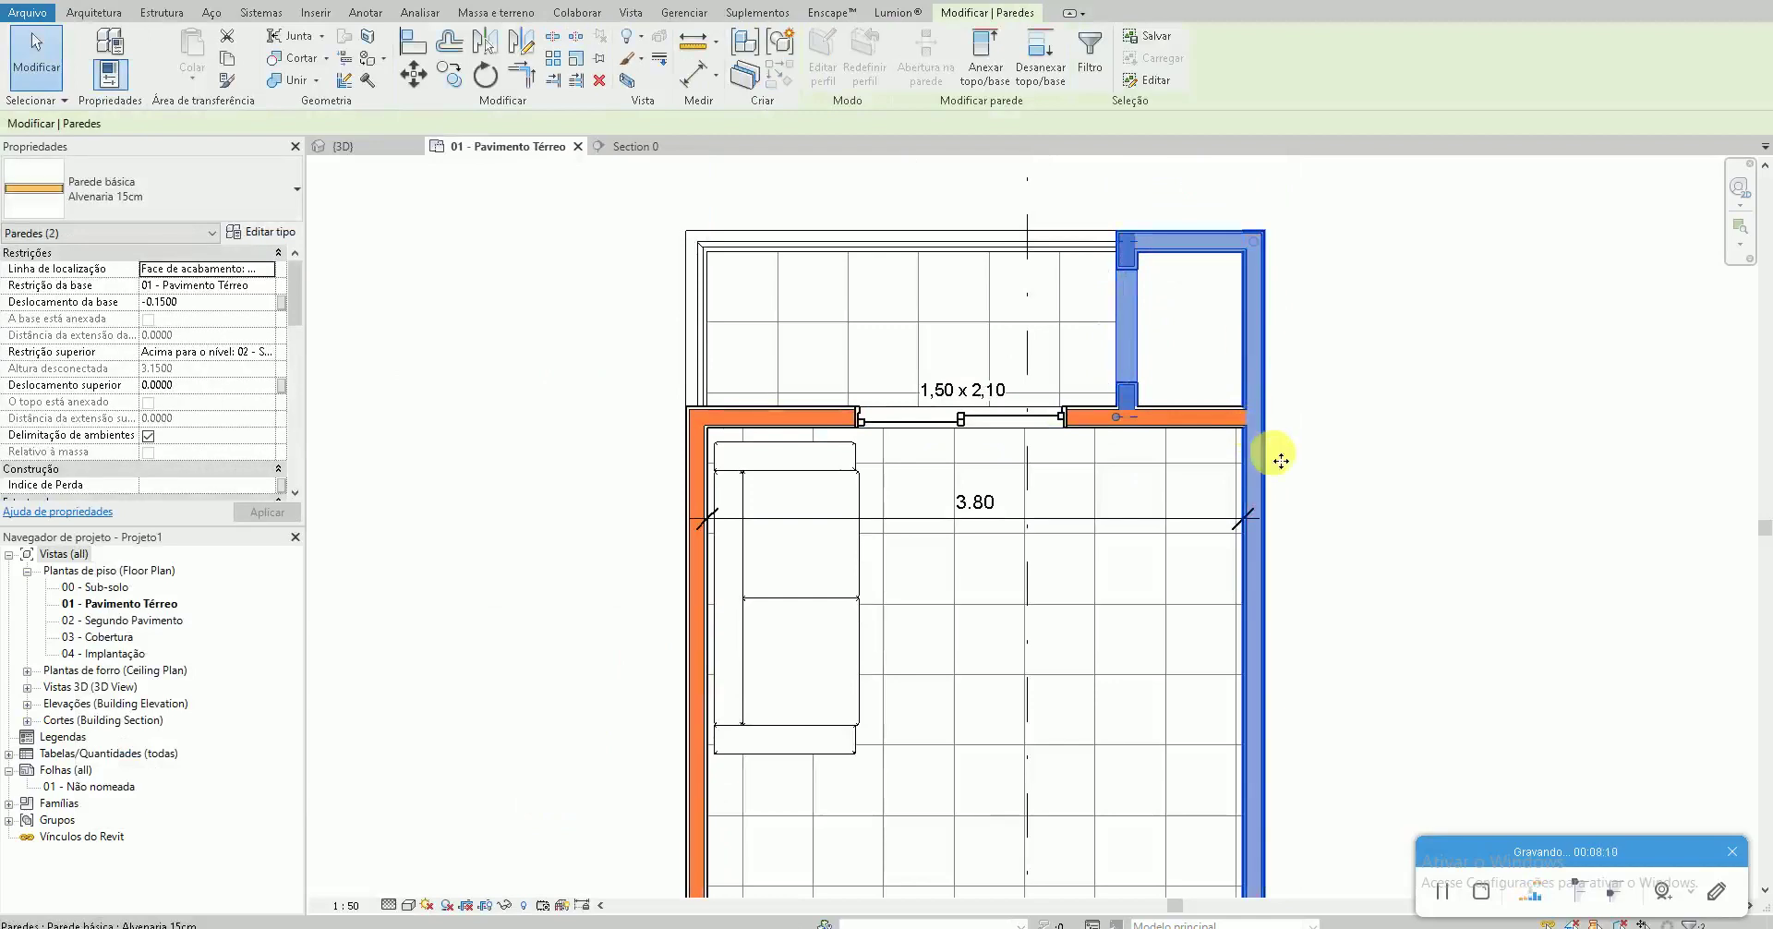
{"action": "key", "text": "m"}
{"action": "key", "text": "v"}
{"action": "left_click", "coordinate": [1402, 479]}
{"action": "type", "text": "0.25"}
{"action": "key", "text": "Return"}
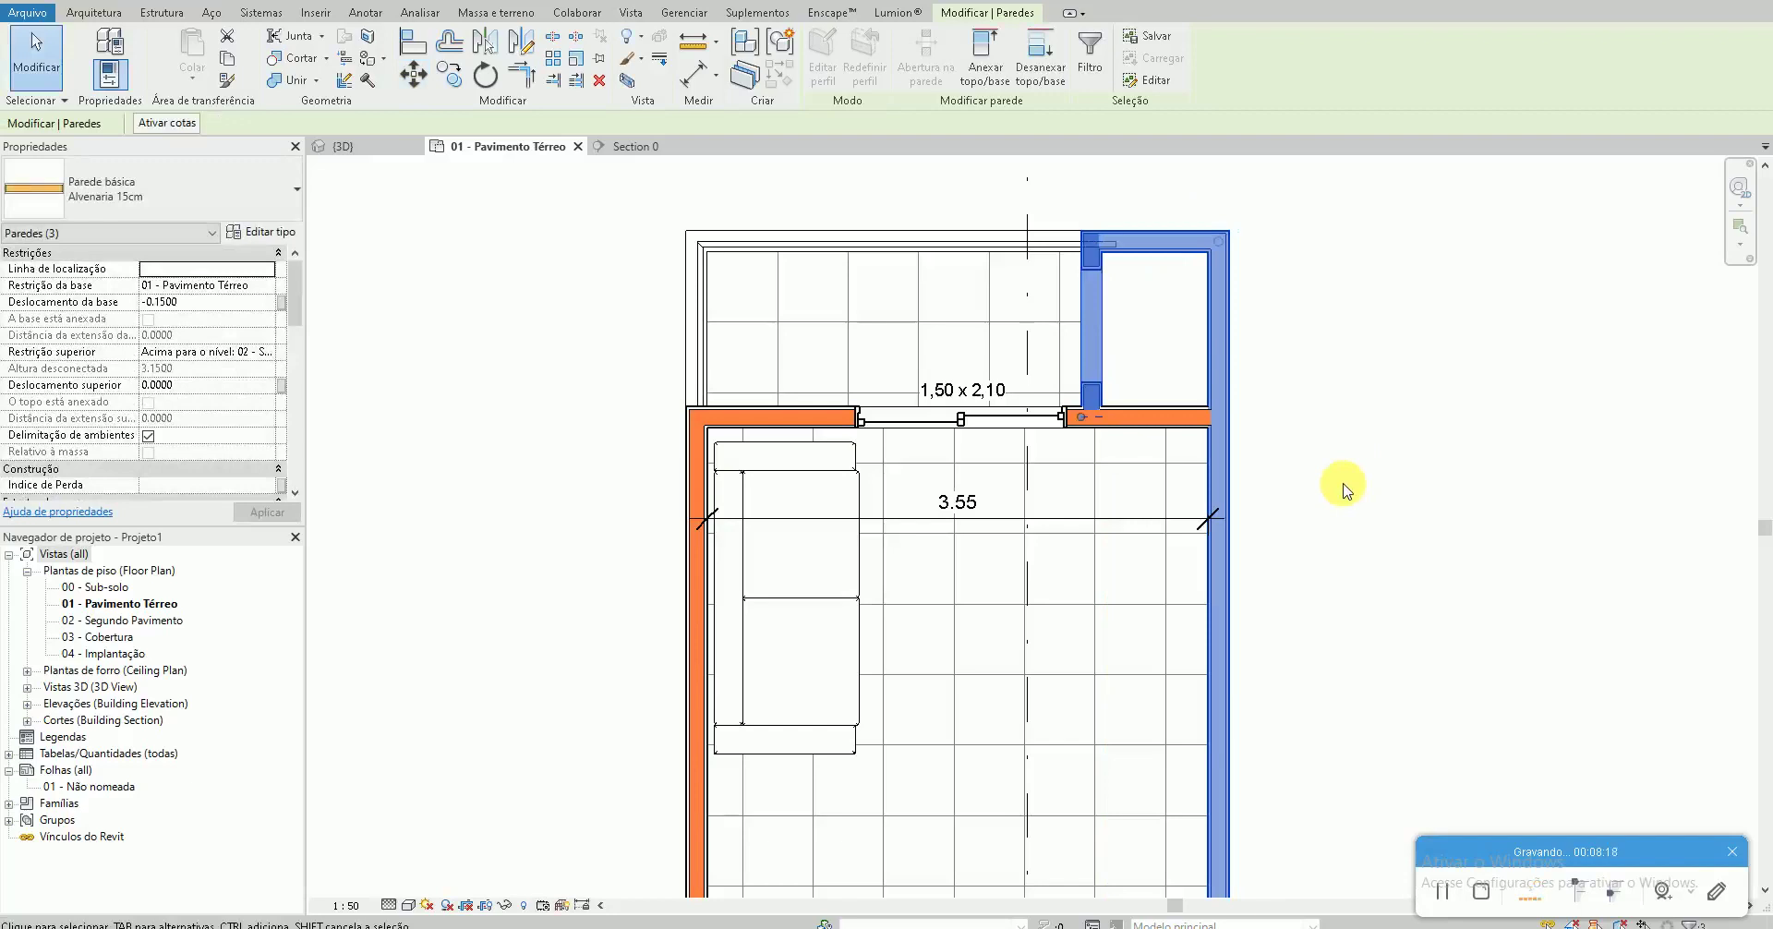
{"action": "key", "text": "Escape"}
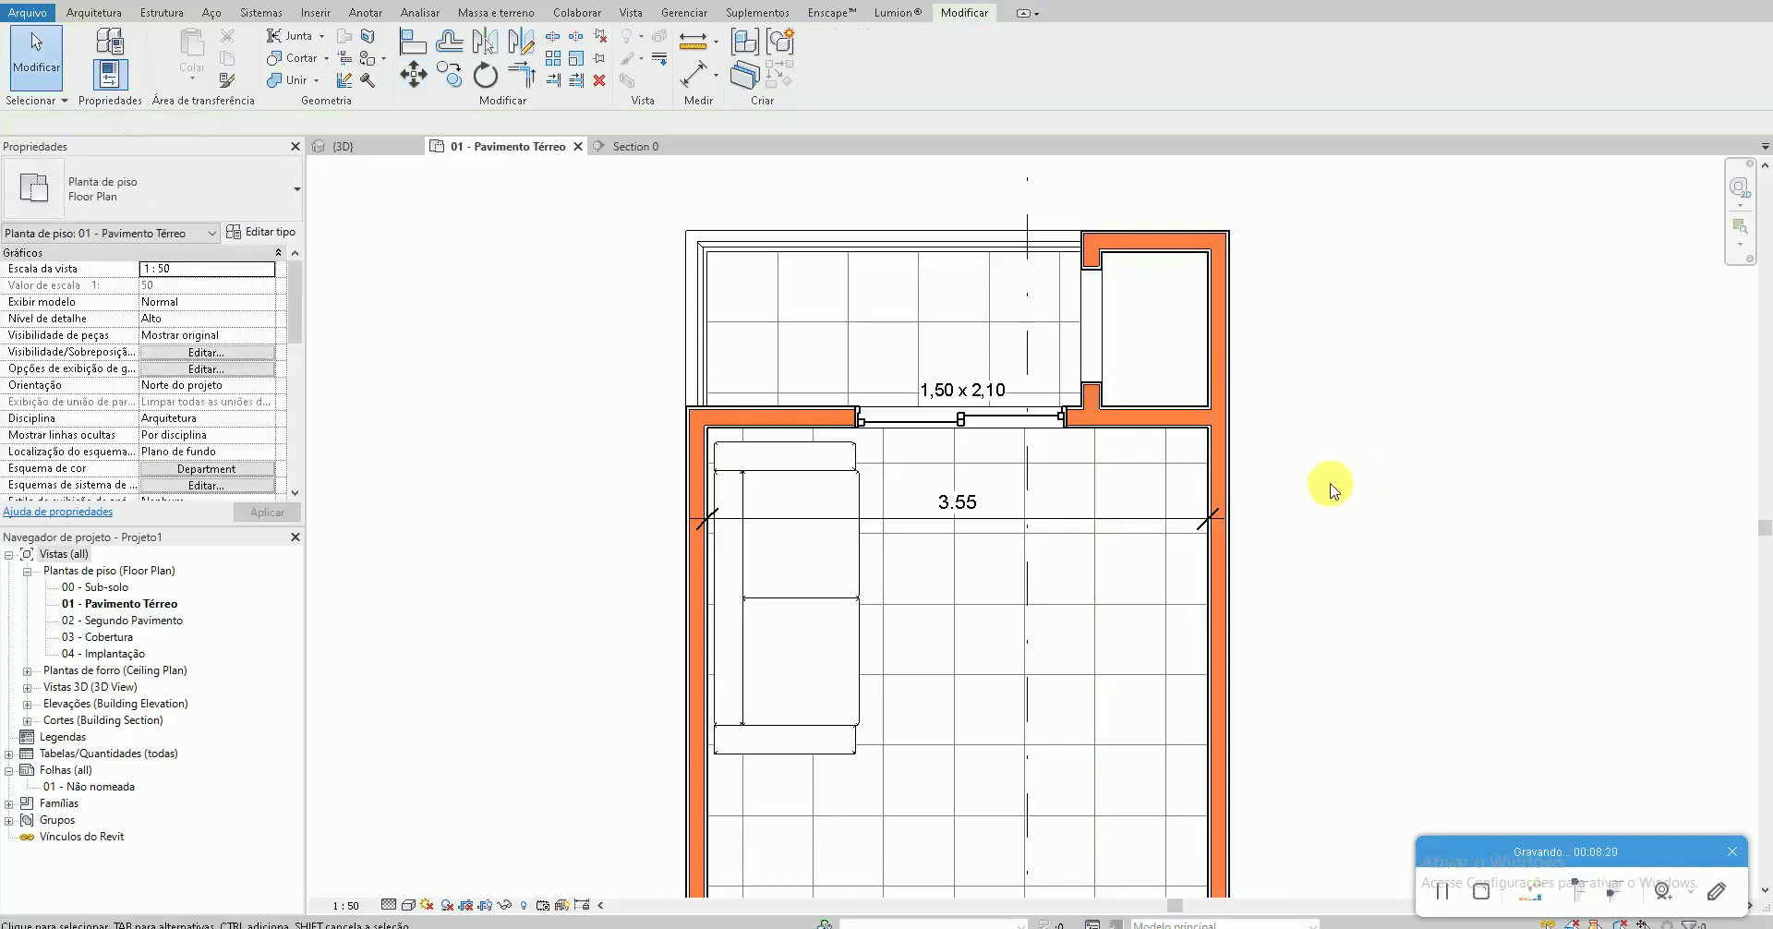
{"action": "scroll", "coordinate": [862, 395], "scroll_direction": "up", "scroll_amount": 1}
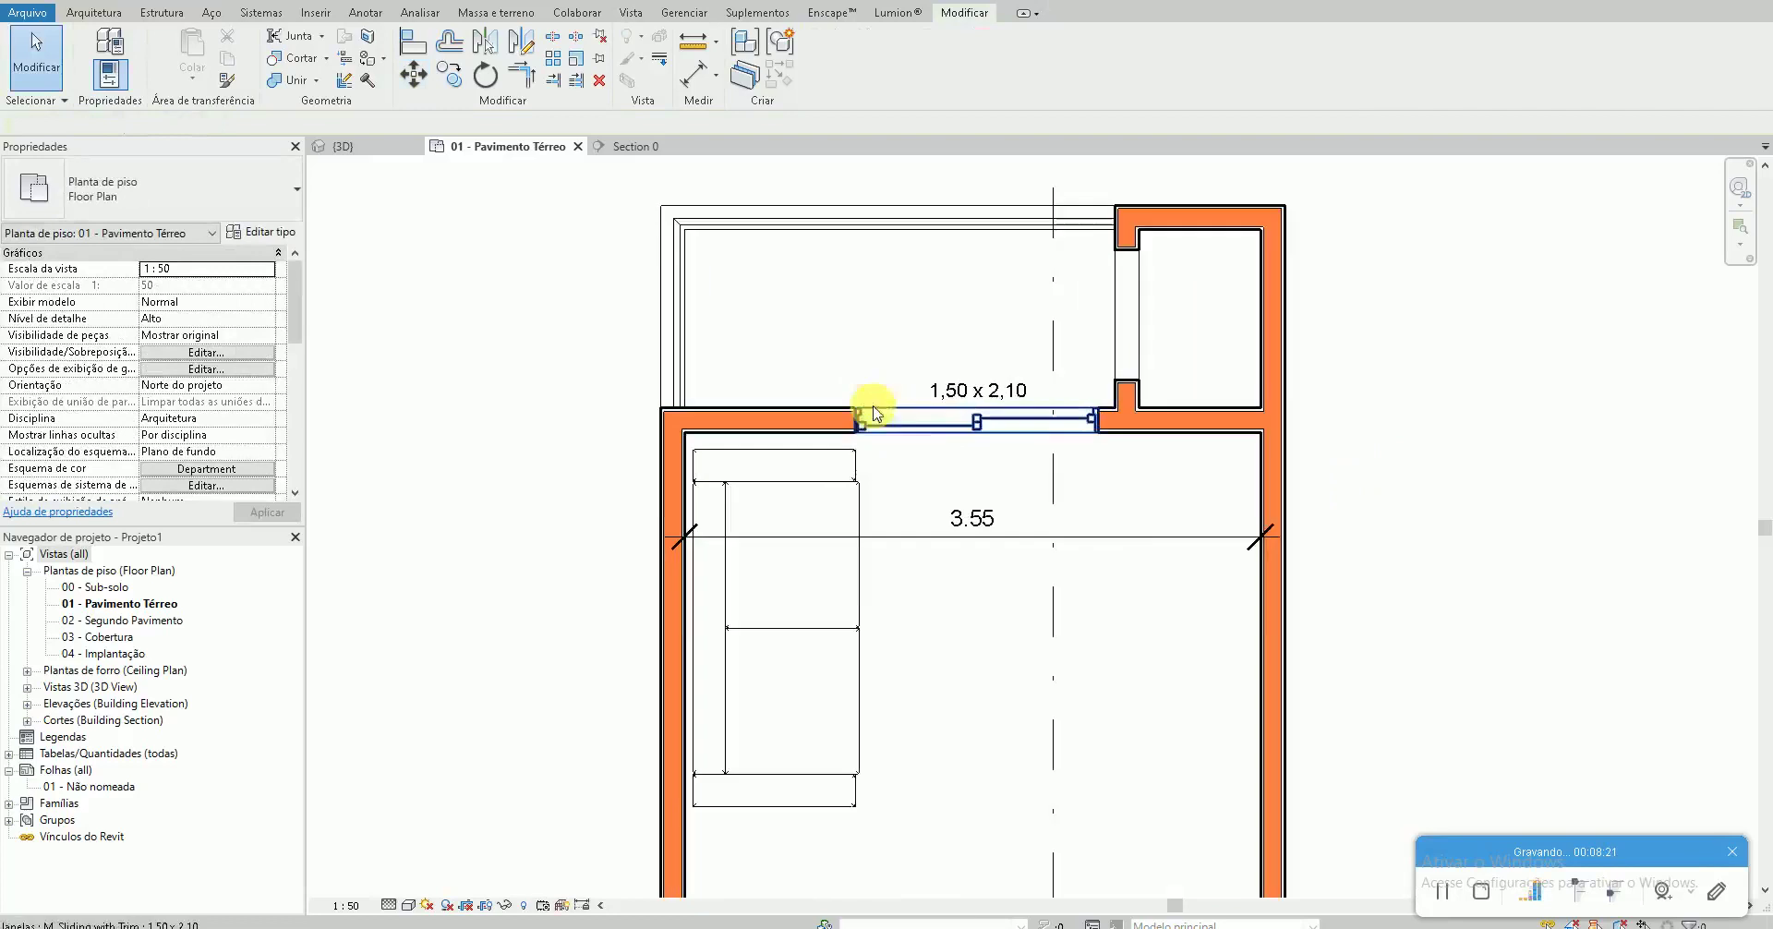
Rename the window type to 1,80 x 2,10 with Largura 1.8, accepting the wall warning
{"action": "left_click", "coordinate": [986, 440]}
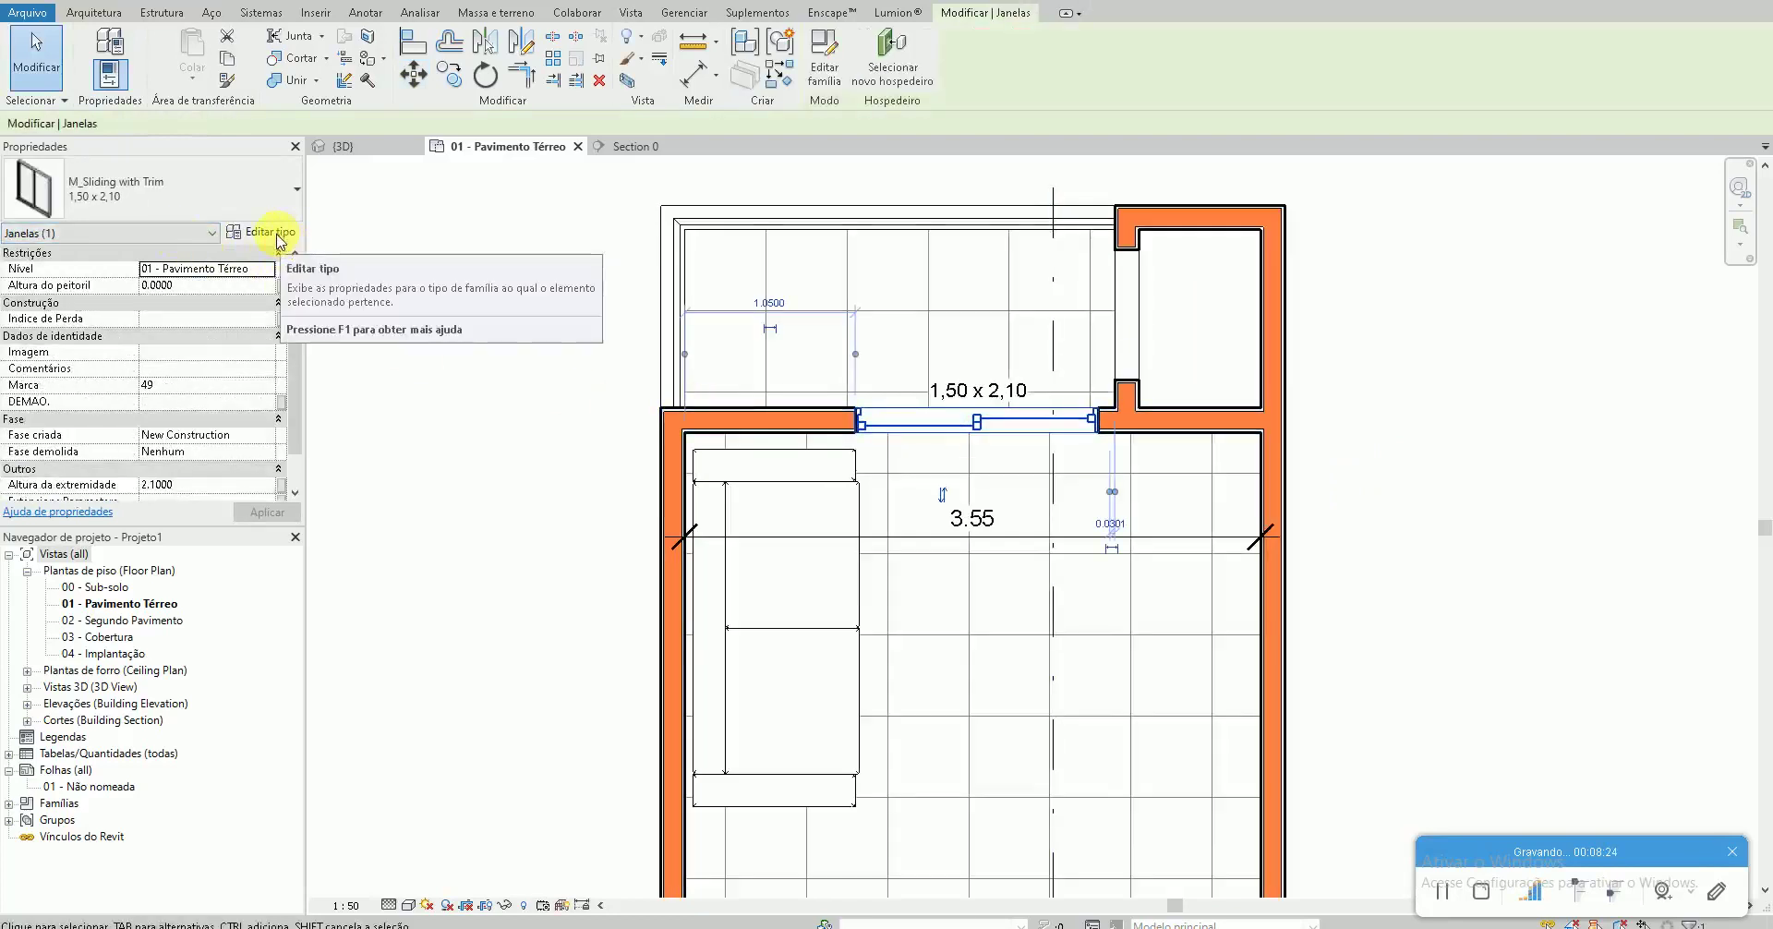
{"action": "left_click", "coordinate": [260, 233]}
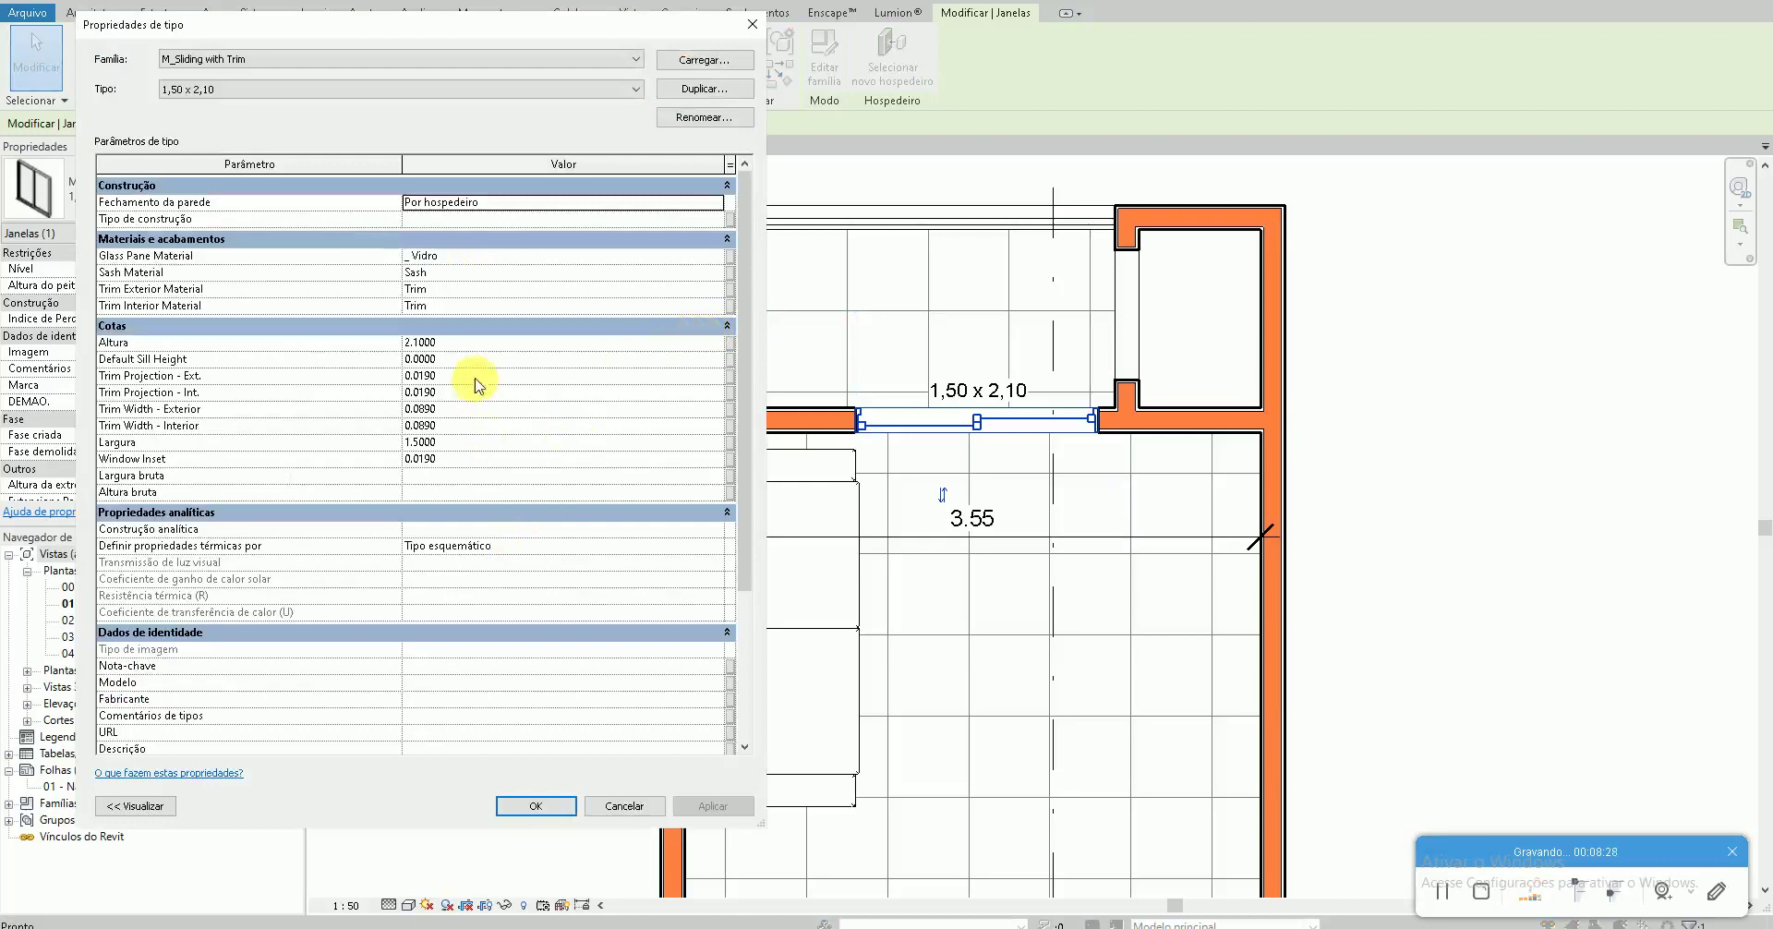
{"action": "left_click", "coordinate": [704, 118]}
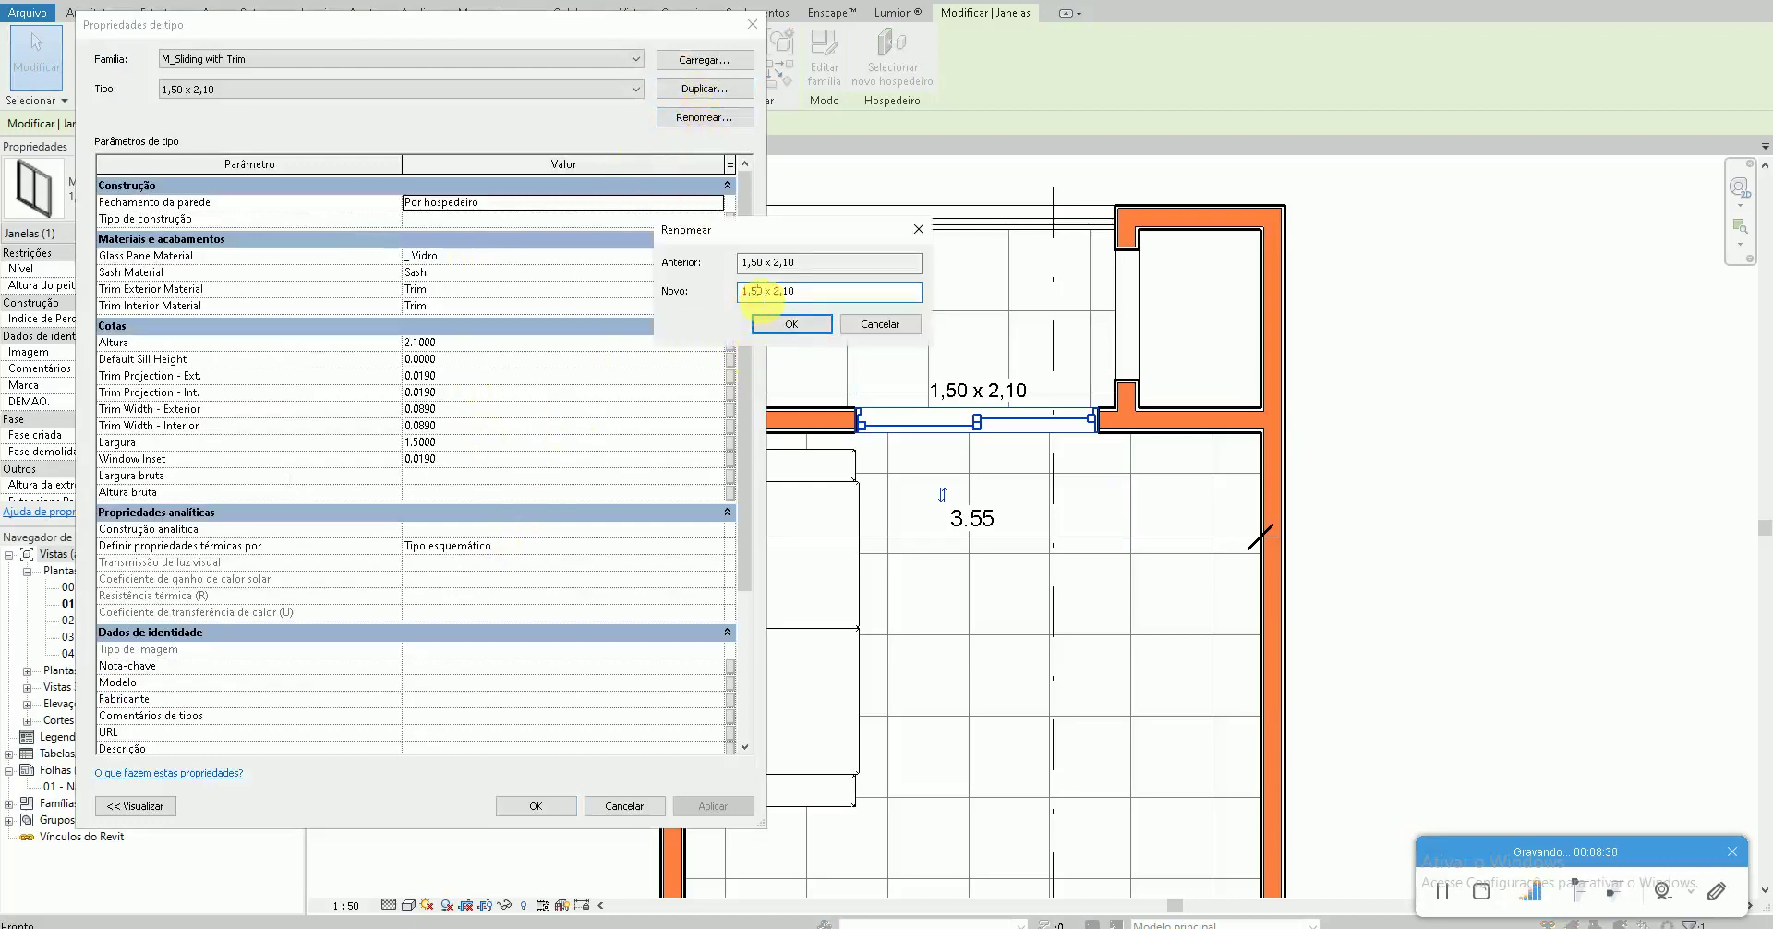
{"action": "left_click", "coordinate": [785, 325]}
{"action": "left_click", "coordinate": [483, 443]}
{"action": "type", "text": "1.8"}
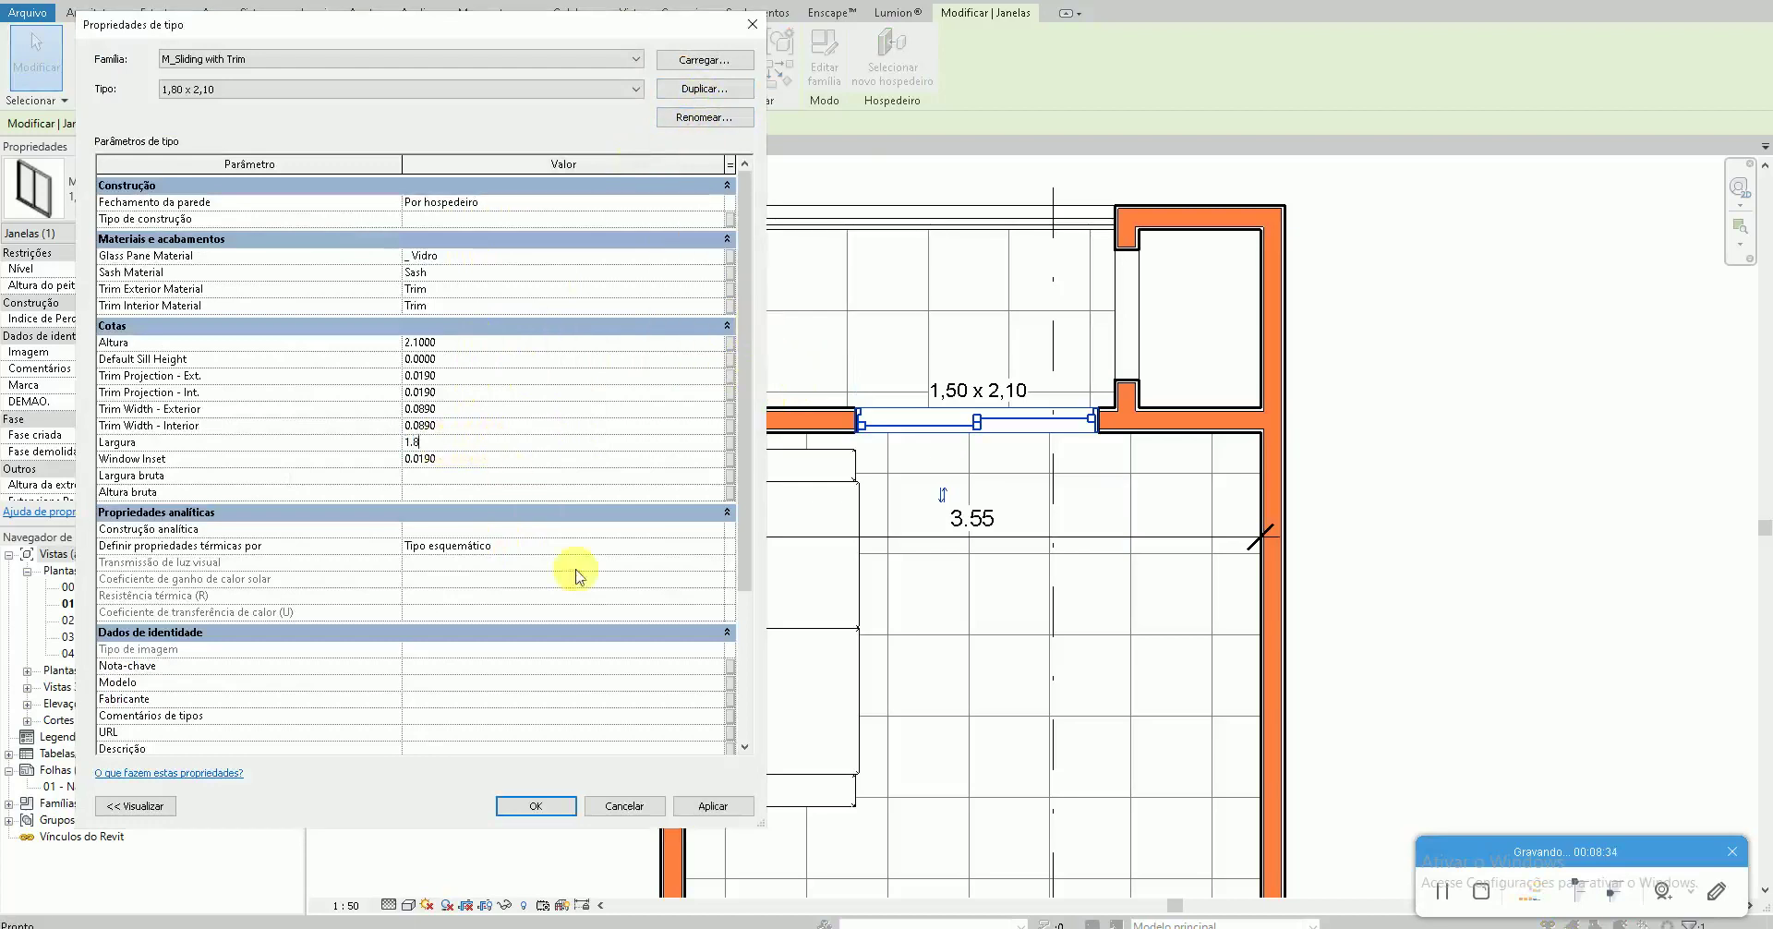
{"action": "left_click", "coordinate": [535, 806]}
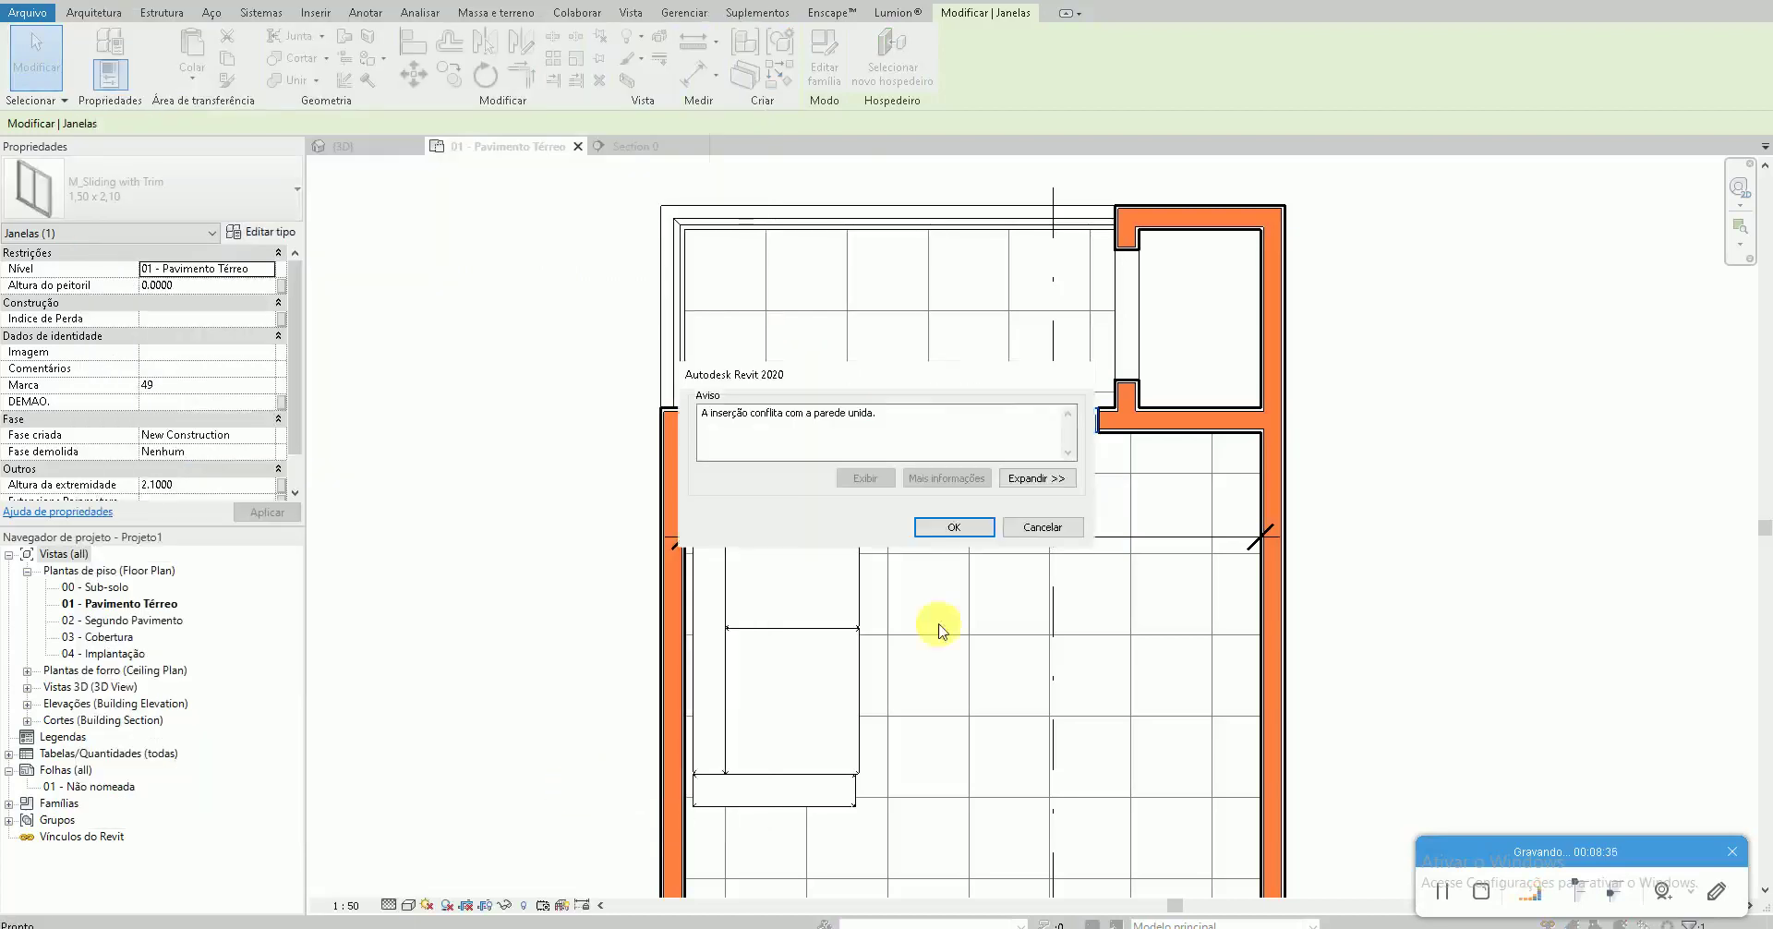
{"action": "left_click", "coordinate": [974, 531]}
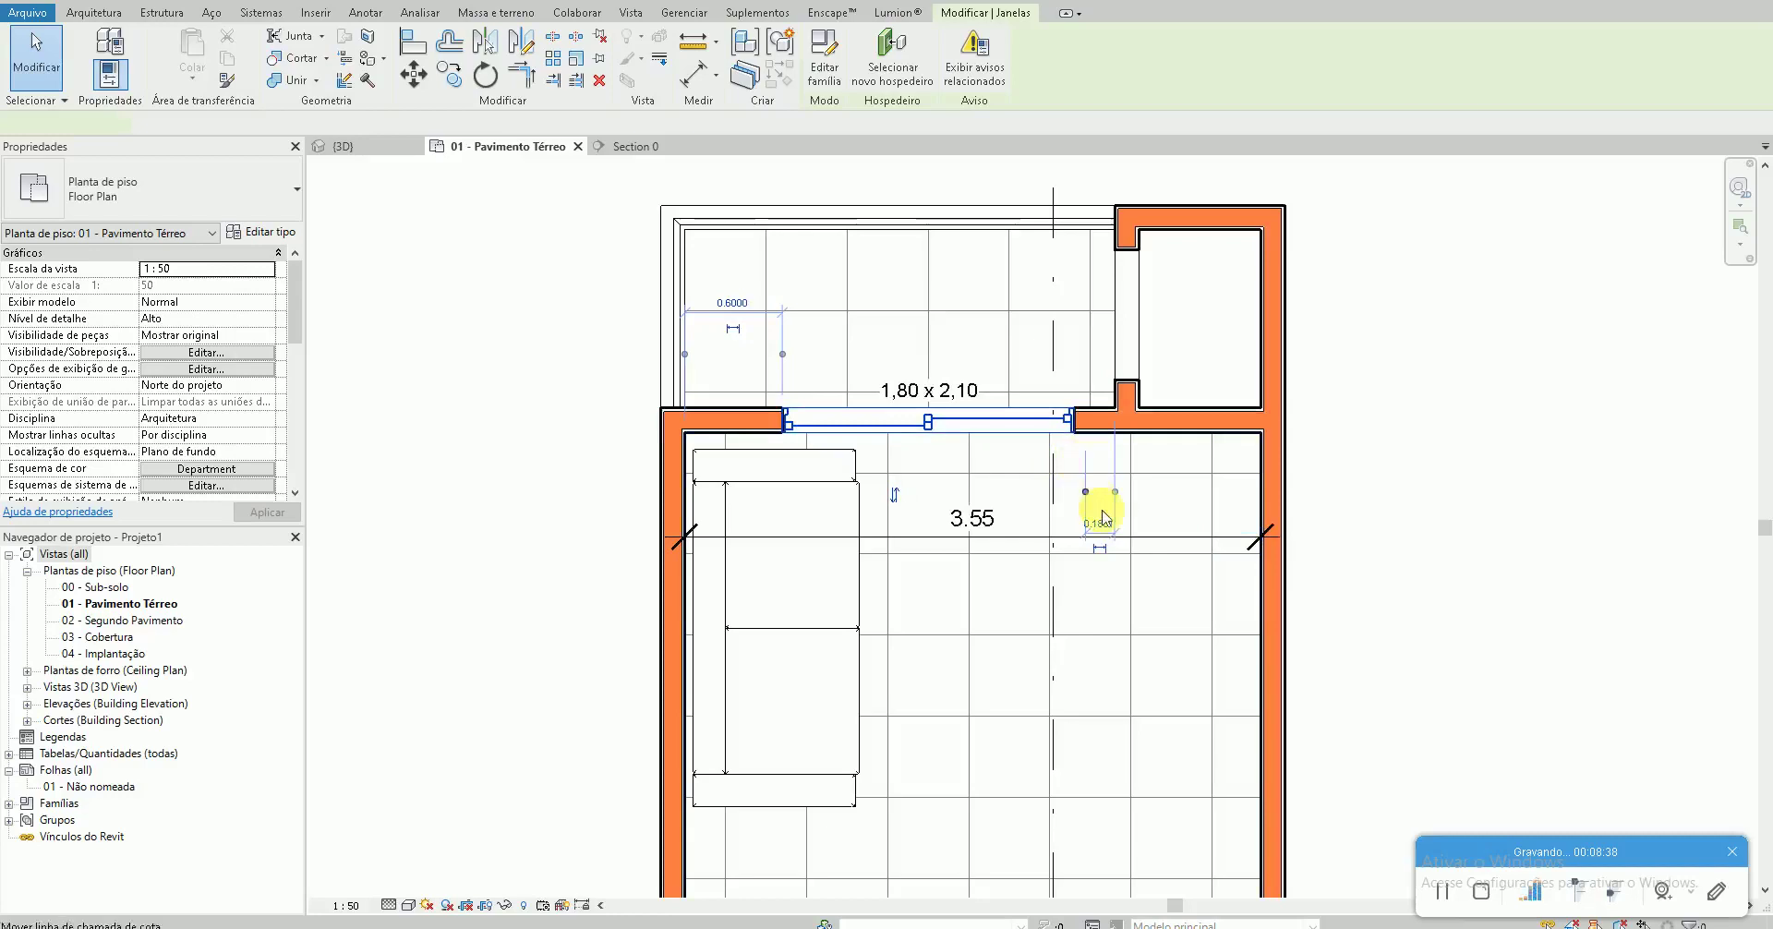
Set the window's distance to the wall to 0.1
{"action": "left_click", "coordinate": [1098, 524]}
{"action": "type", "text": "0.1801"}
{"action": "key", "text": "Return"}
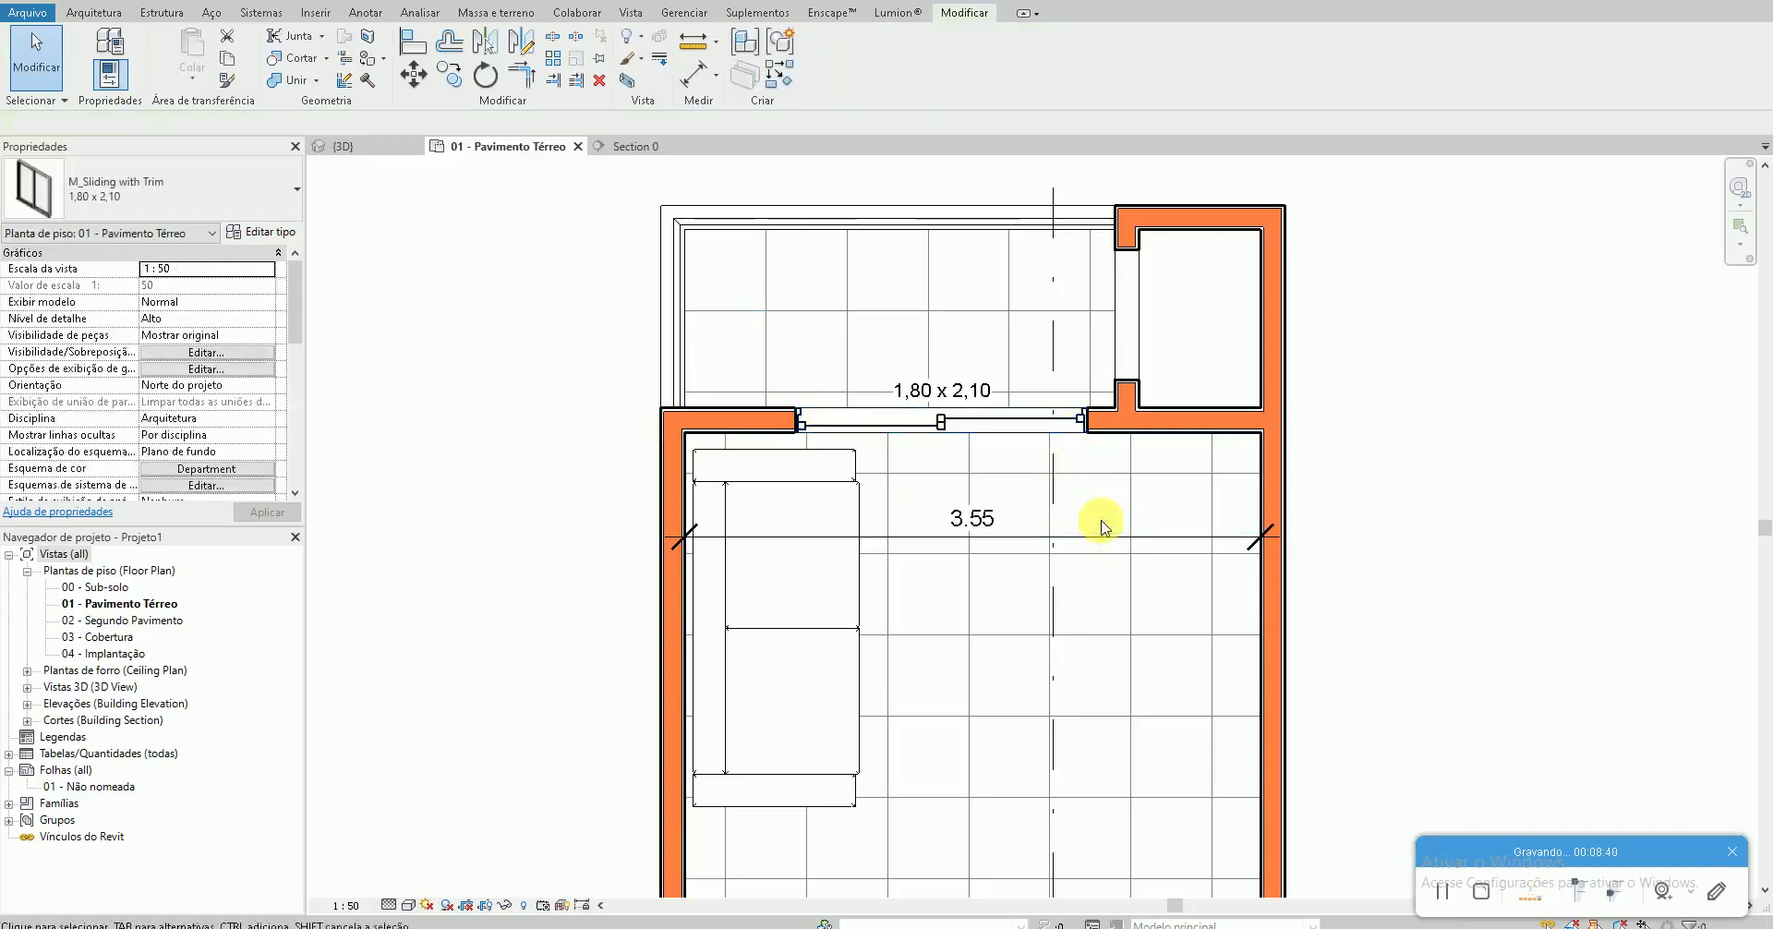
{"action": "left_click", "coordinate": [1282, 375]}
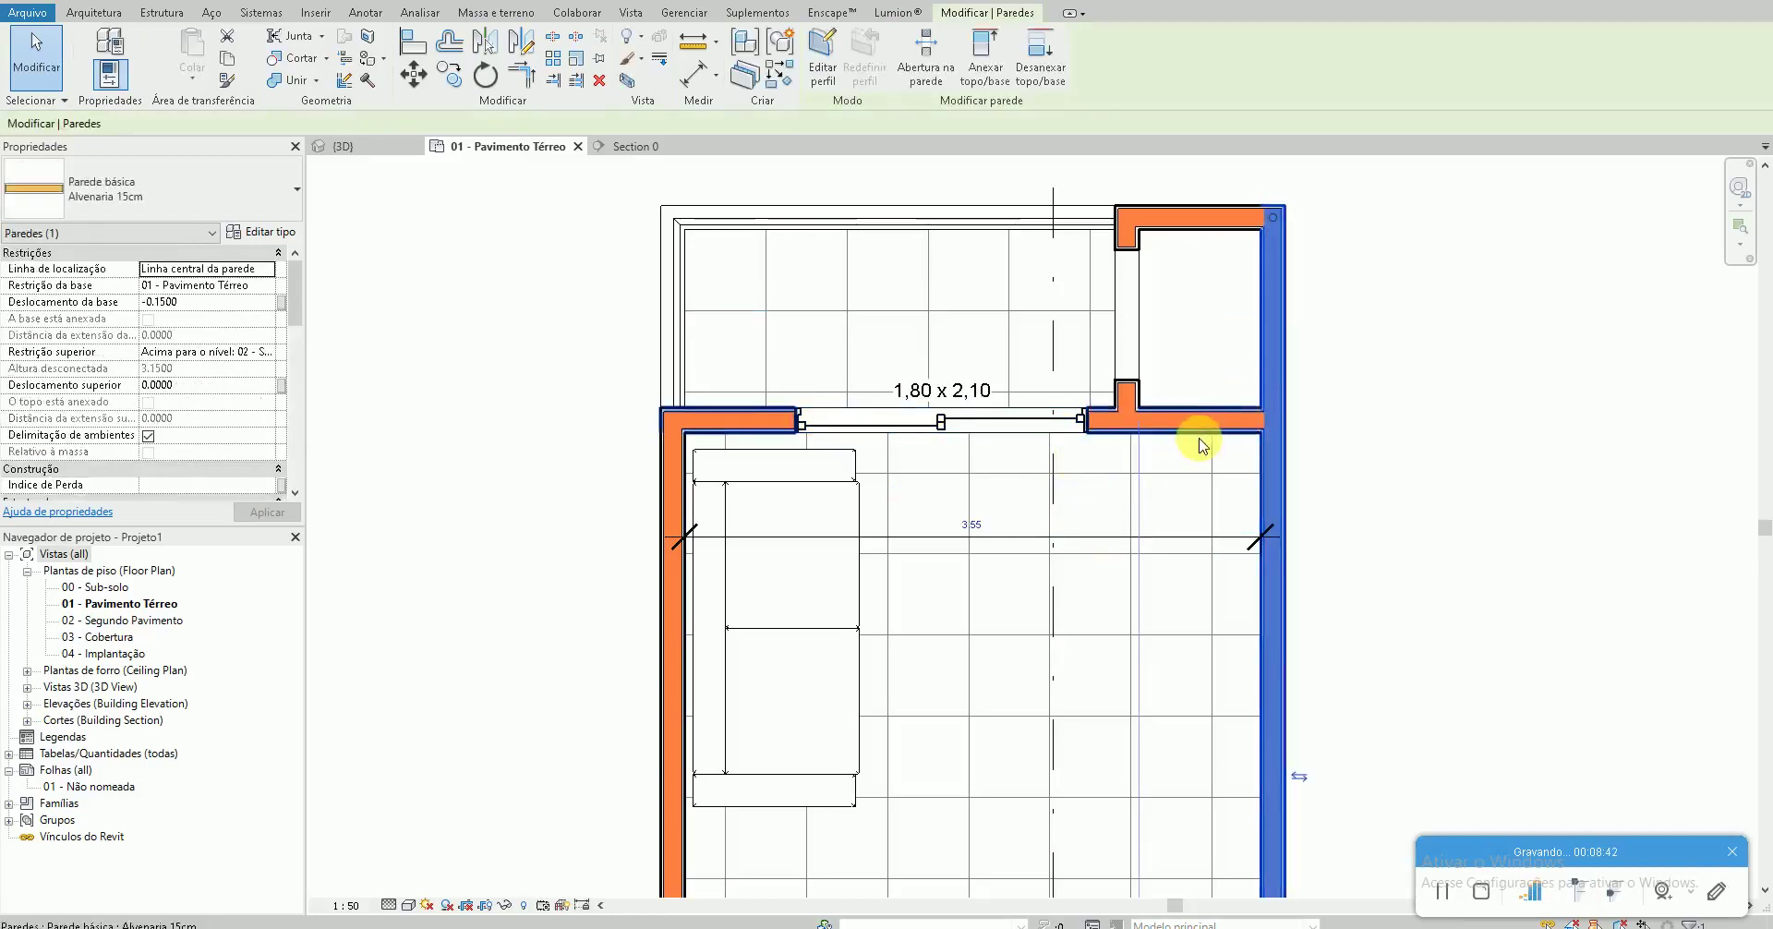
Move the right wall 0.15 inward, then 0.05 back, leaving the room 3.45 wide
{"action": "key", "text": "m"}
{"action": "key", "text": "v"}
{"action": "left_click", "coordinate": [1195, 325]}
{"action": "type", "text": "0.15"}
{"action": "key", "text": "Return"}
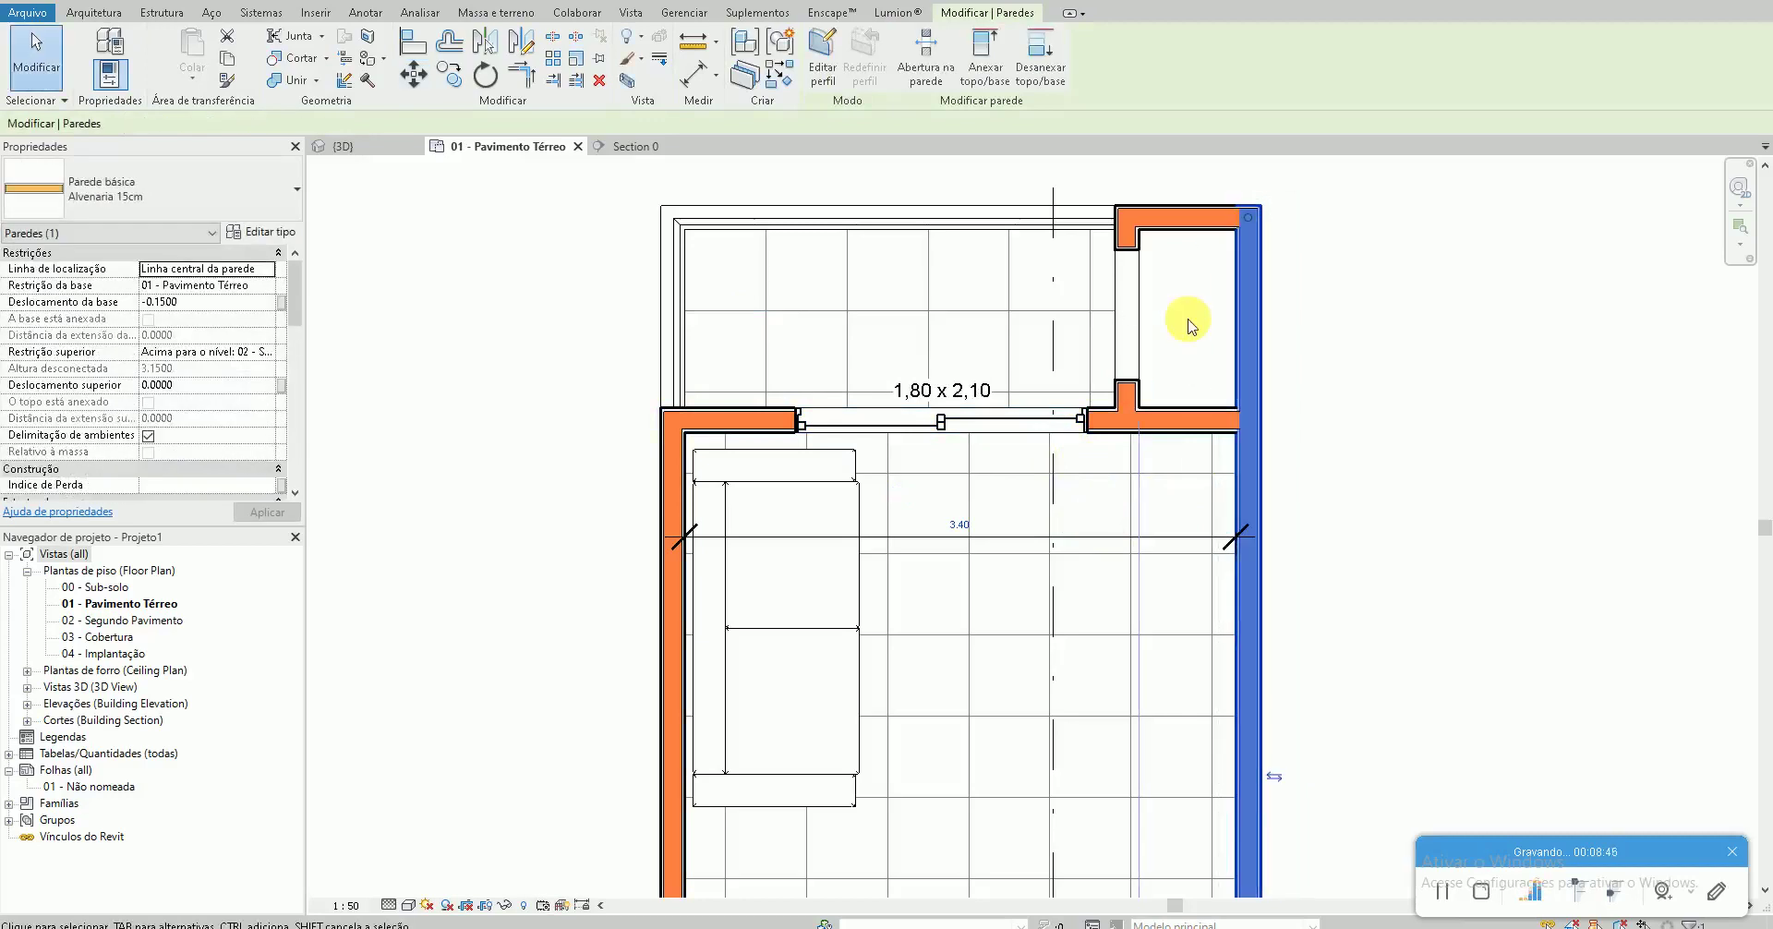
{"action": "key", "text": "m"}
{"action": "key", "text": "v"}
{"action": "left_click", "coordinate": [1182, 368]}
{"action": "type", "text": ".05"}
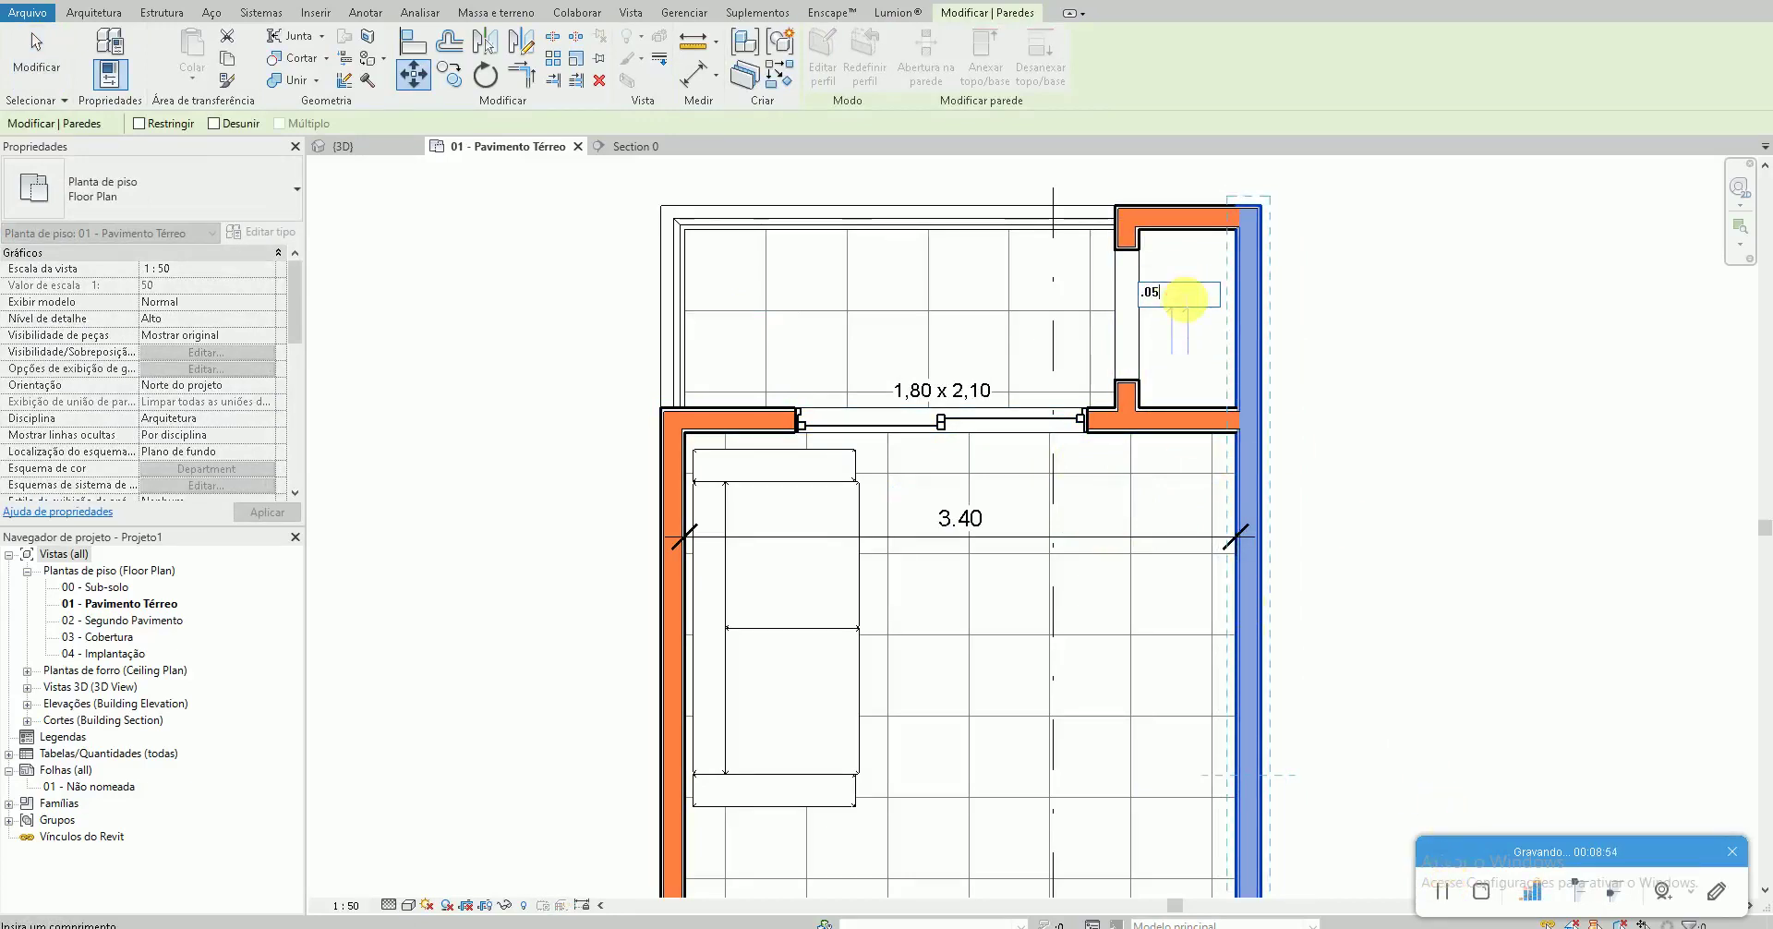
{"action": "key", "text": "Return"}
{"action": "key", "text": "Escape"}
{"action": "scroll", "coordinate": [914, 439], "scroll_direction": "down", "scroll_amount": 1}
Set the sliding window's offset dimension to 0
{"action": "left_click", "coordinate": [986, 333]}
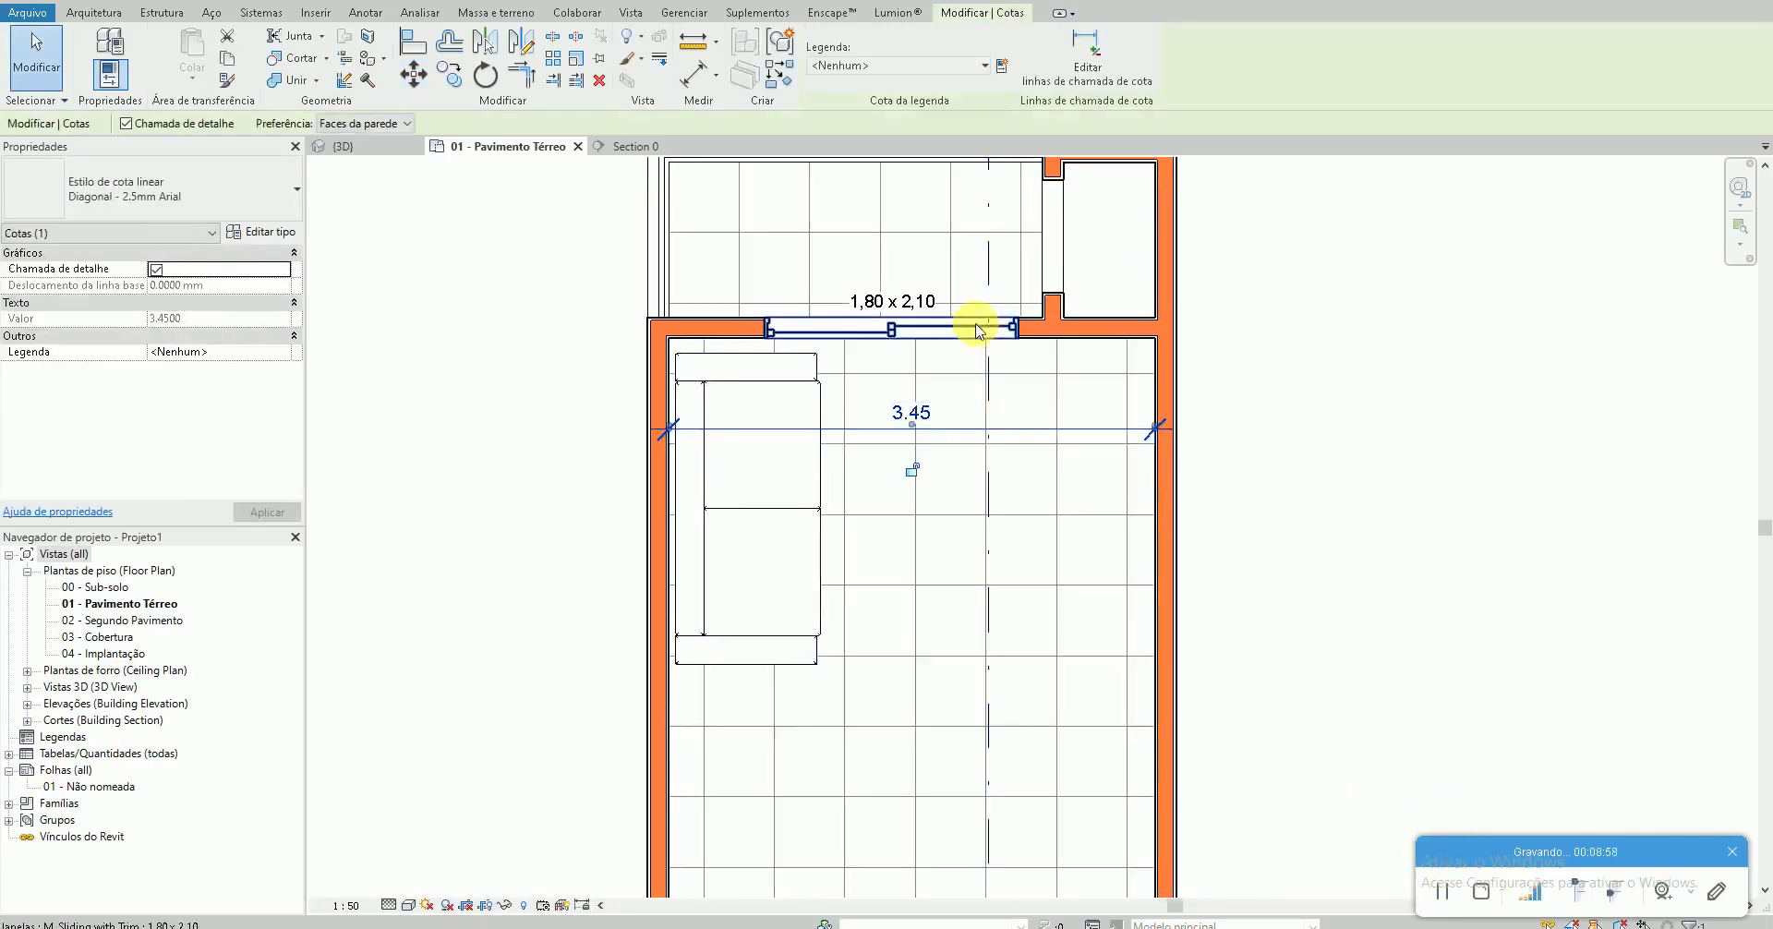
{"action": "left_click", "coordinate": [1032, 427]}
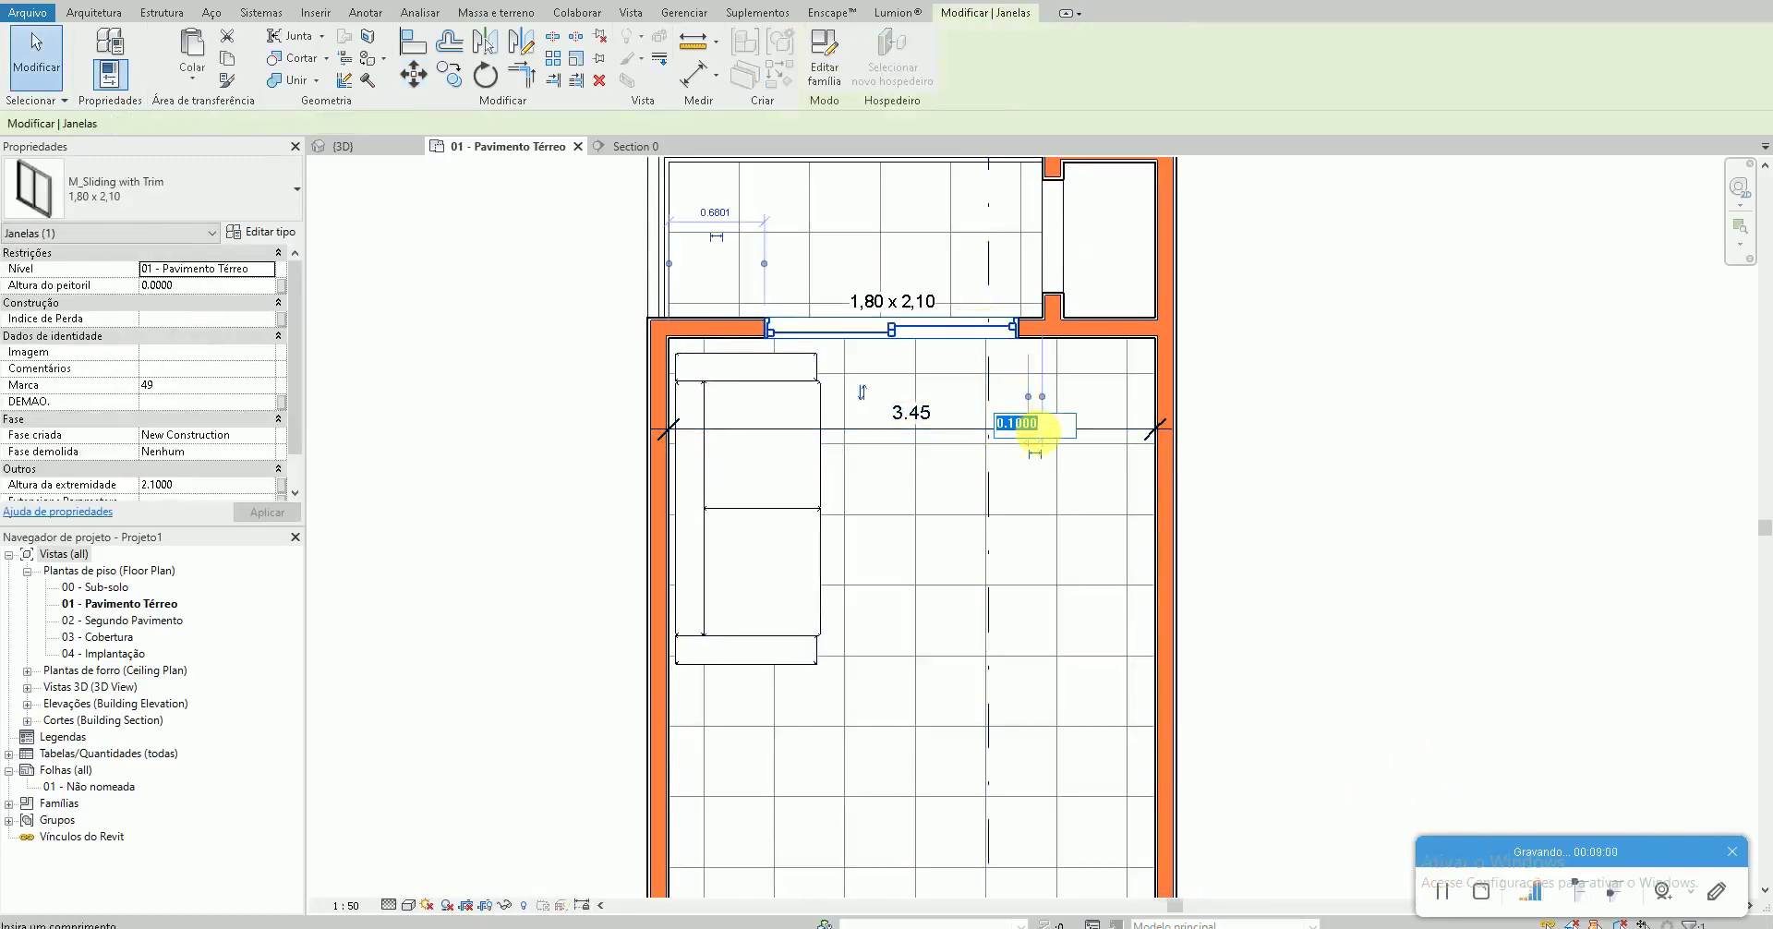
{"action": "left_click", "coordinate": [1042, 416]}
{"action": "left_click", "coordinate": [1046, 428]}
{"action": "key", "text": "Return"}
{"action": "left_click", "coordinate": [780, 288]}
Delete the 3.45 room width dimension
{"action": "middle_click_drag", "start_coordinate": [812, 399], "coordinate": [842, 416]}
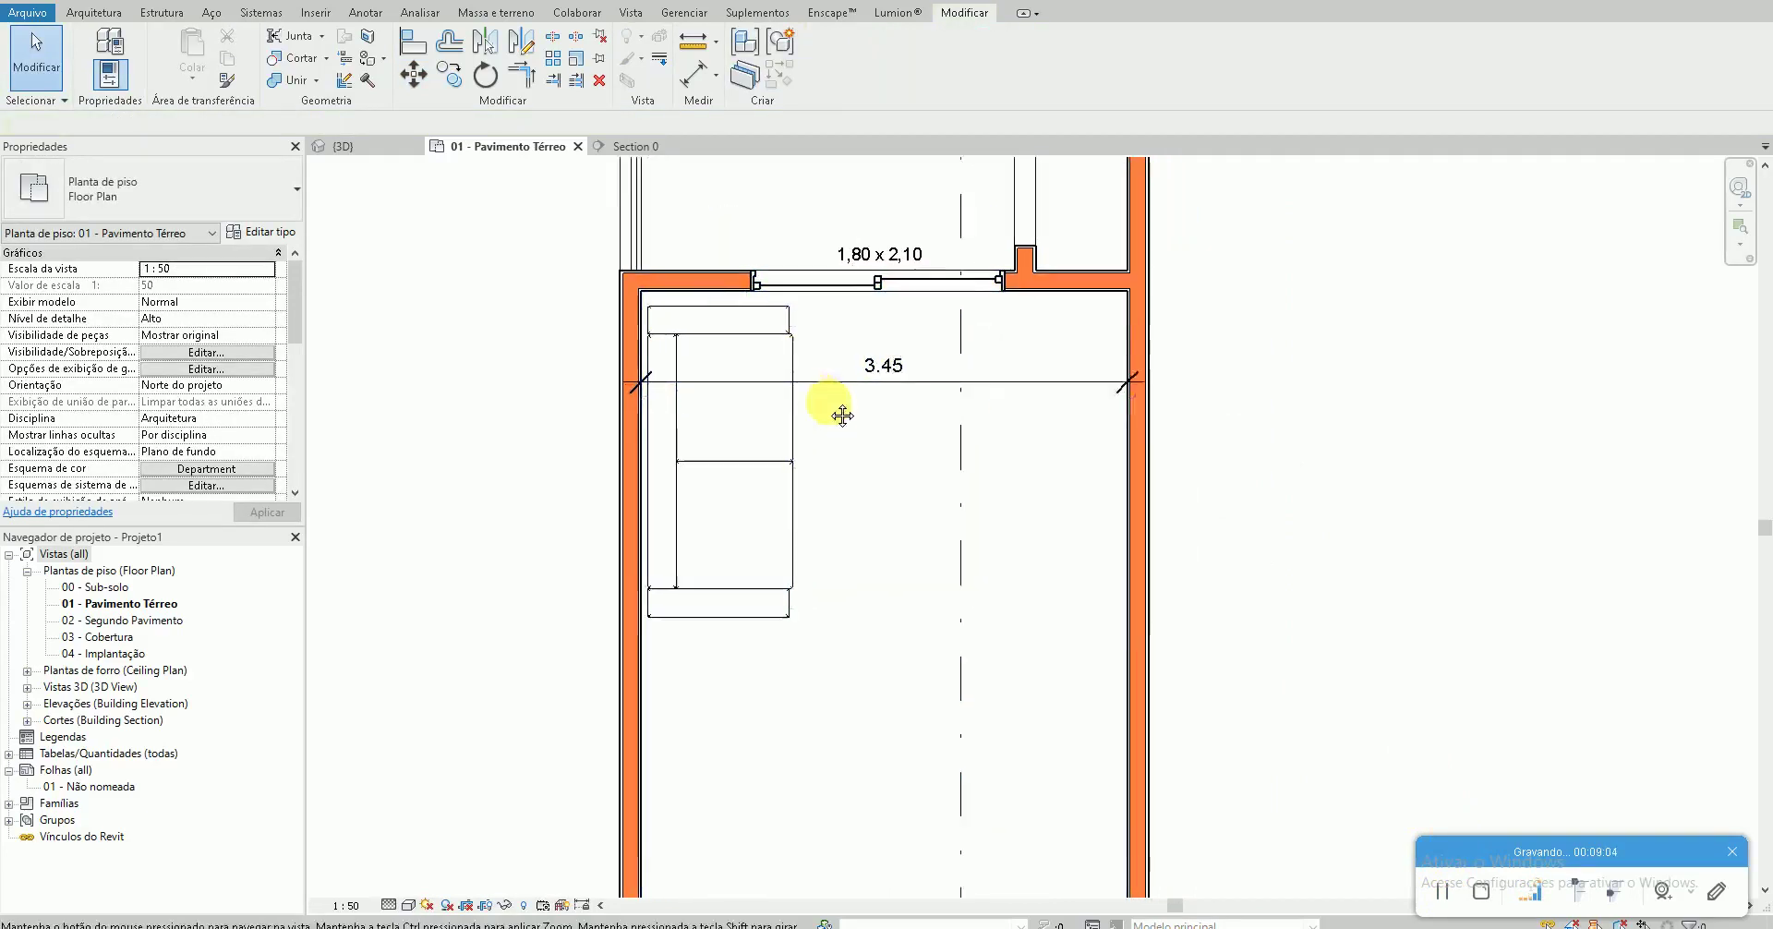
{"action": "left_click", "coordinate": [978, 341]}
{"action": "key", "text": "Delete"}
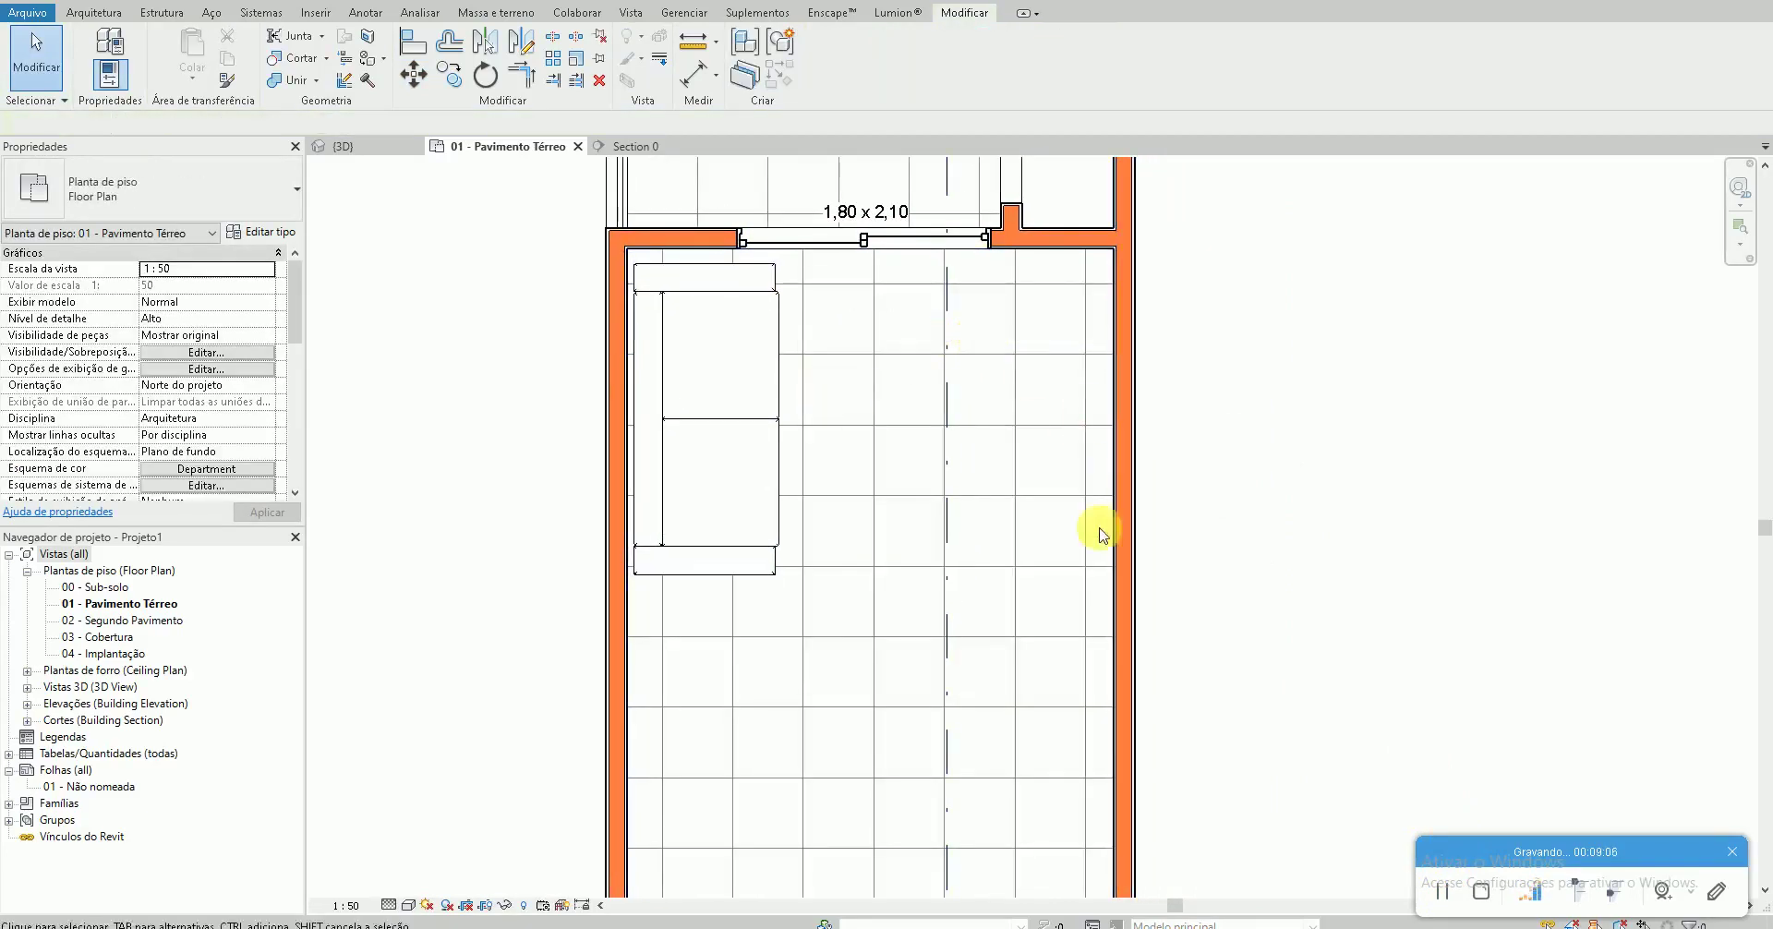
{"action": "middle_click_drag", "start_coordinate": [1100, 534], "coordinate": [1070, 500]}
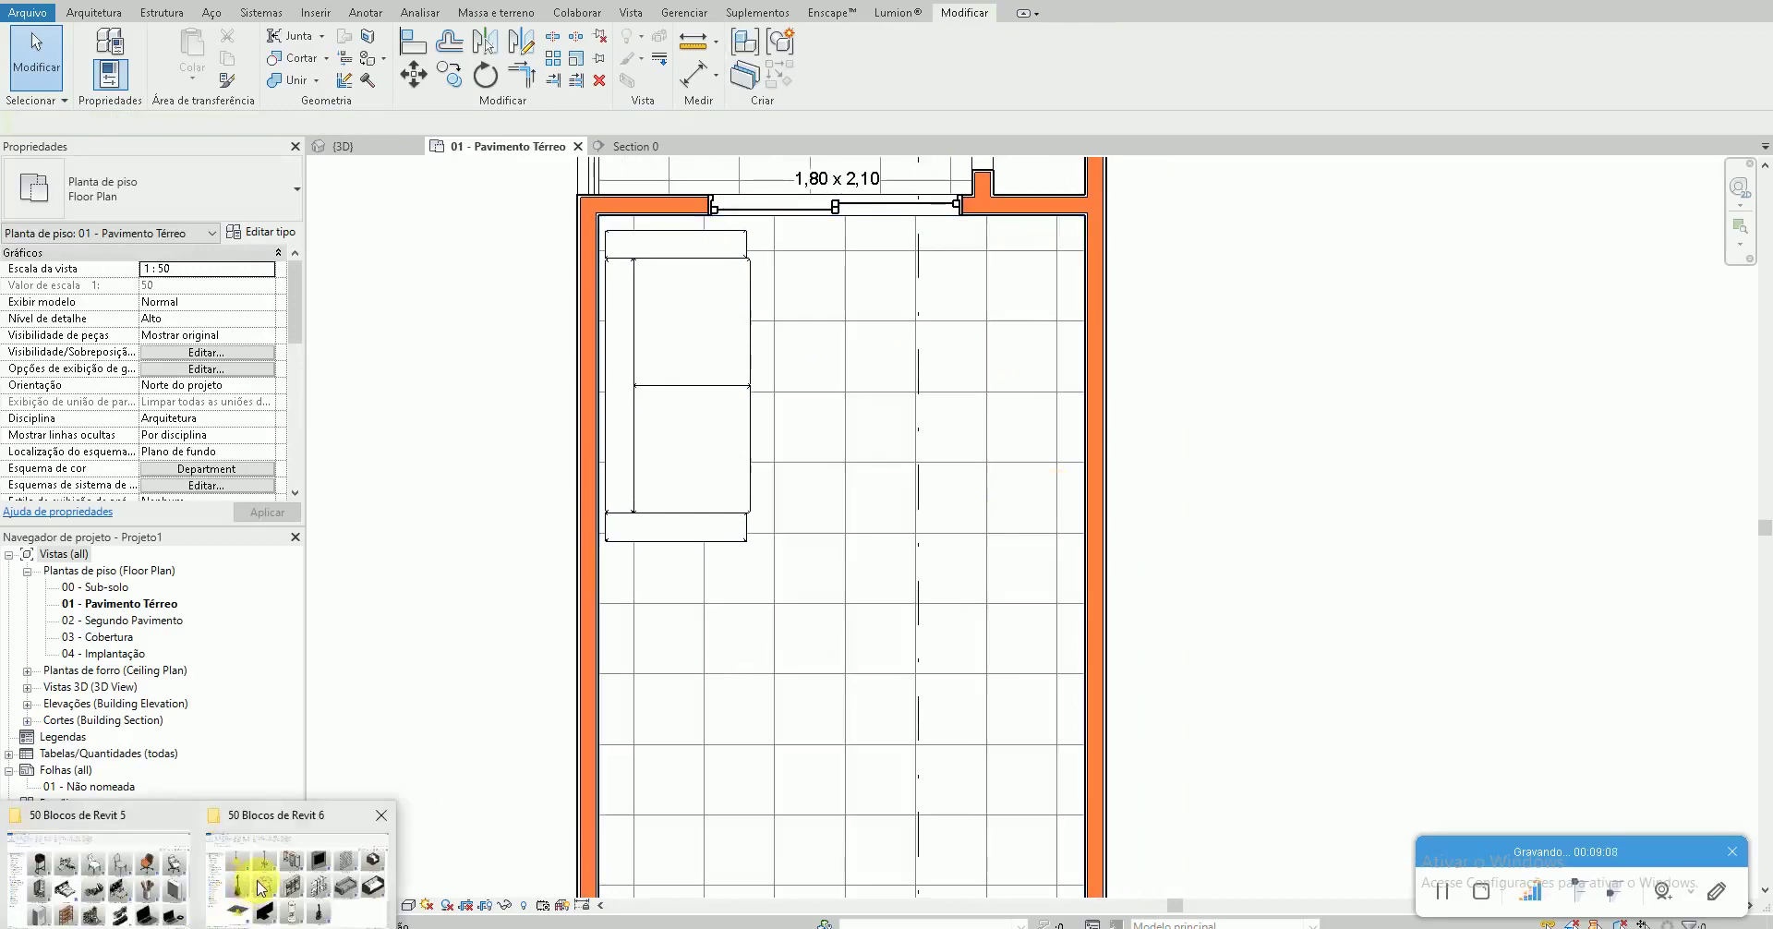
Open the Home TV block from the '50 Blocos de Revit 5' folder in Revit
{"action": "left_click", "coordinate": [187, 884]}
{"action": "scroll", "coordinate": [673, 764], "scroll_direction": "down", "scroll_amount": 5}
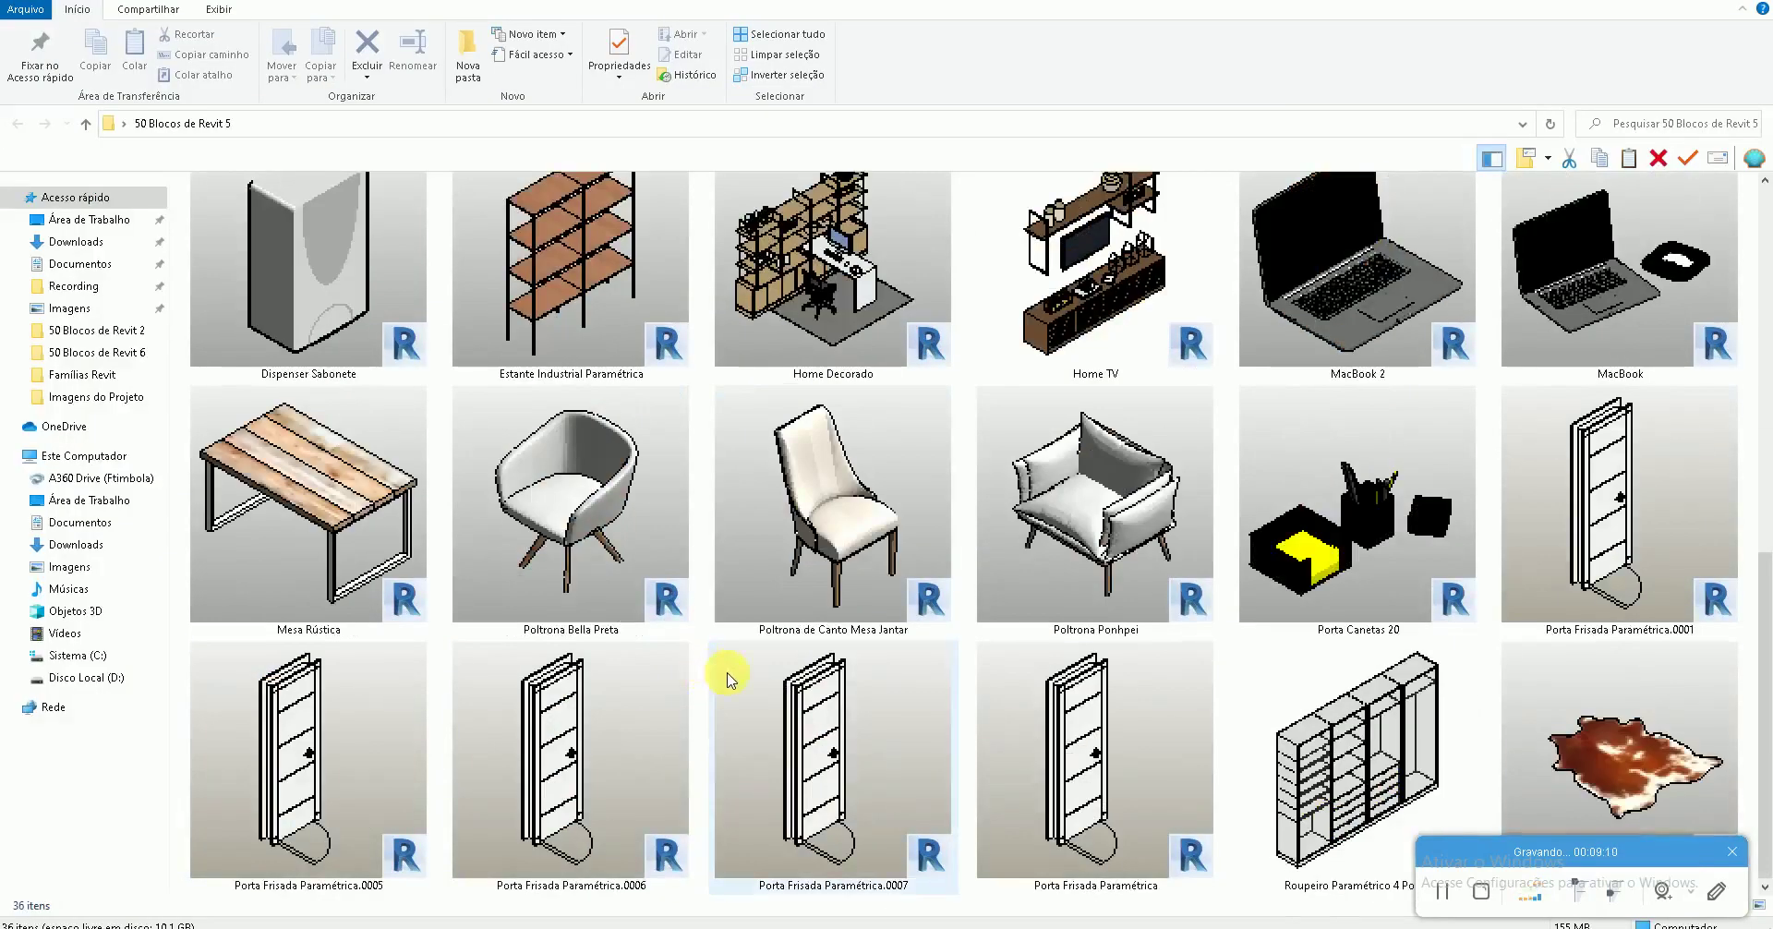
{"action": "left_click_drag", "start_coordinate": [1095, 272], "coordinate": [1034, 396]}
{"action": "key", "text": "alt+Tab"}
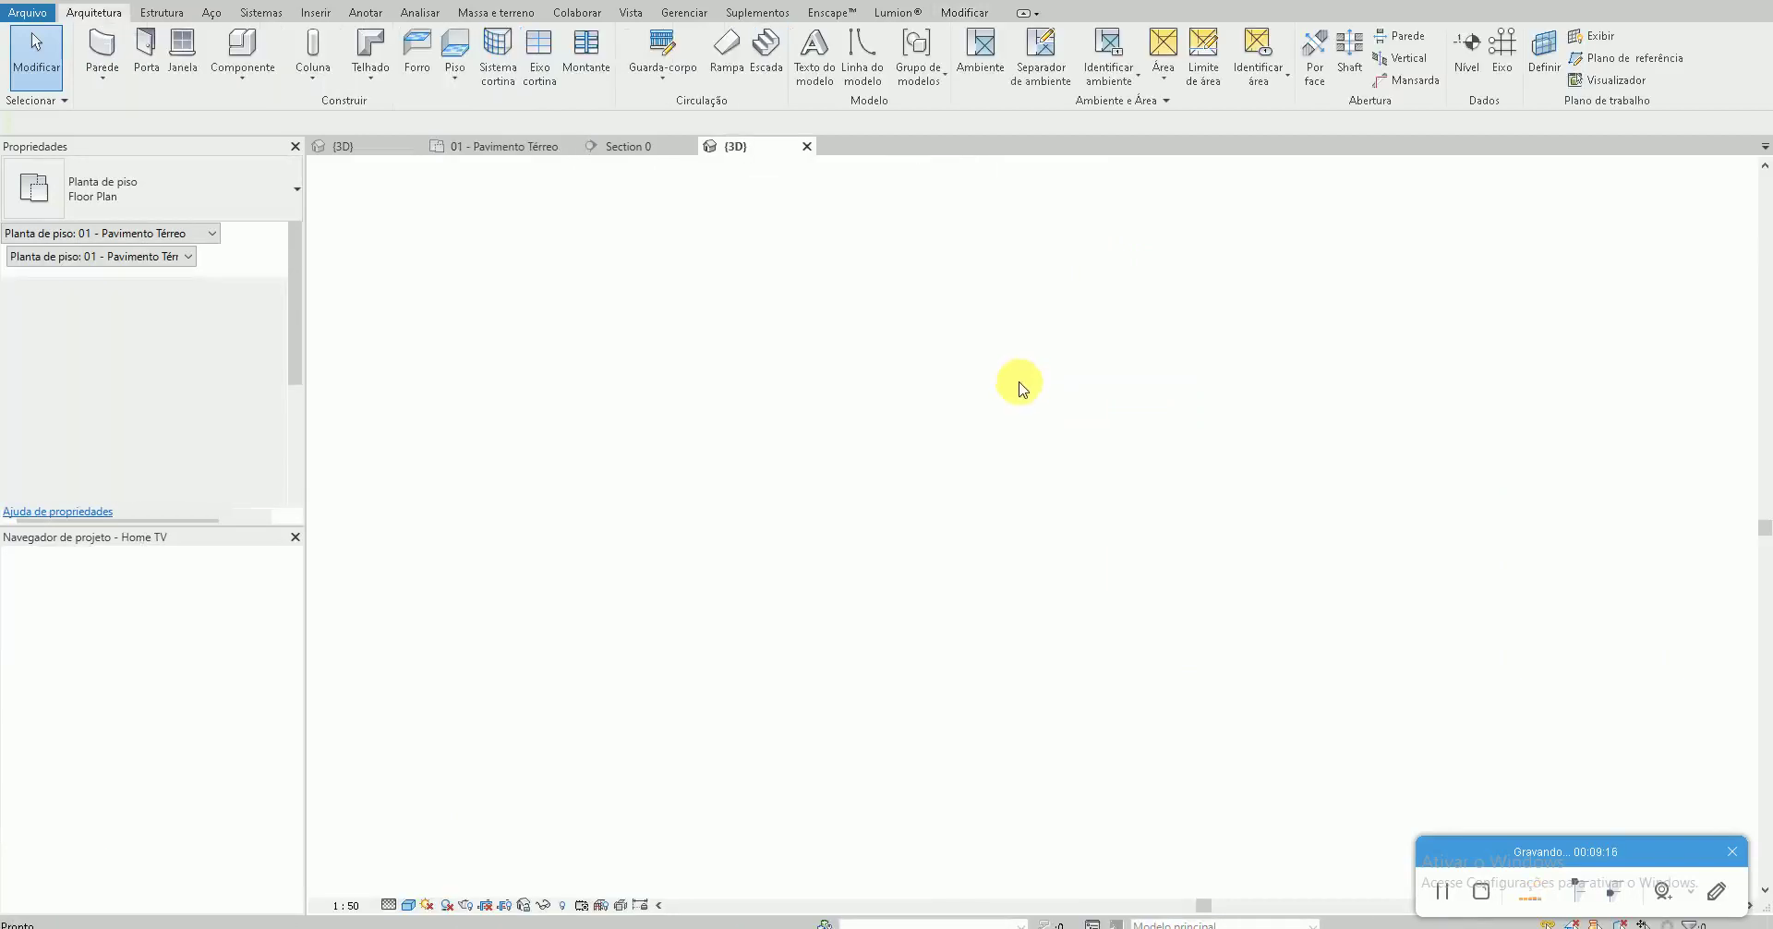
Inspect the Home TV unit in 3D, then close its empty ground floor plan and 3D view
{"action": "middle_click_drag", "start_coordinate": [1413, 554], "coordinate": [1154, 498], "text": "shift"}
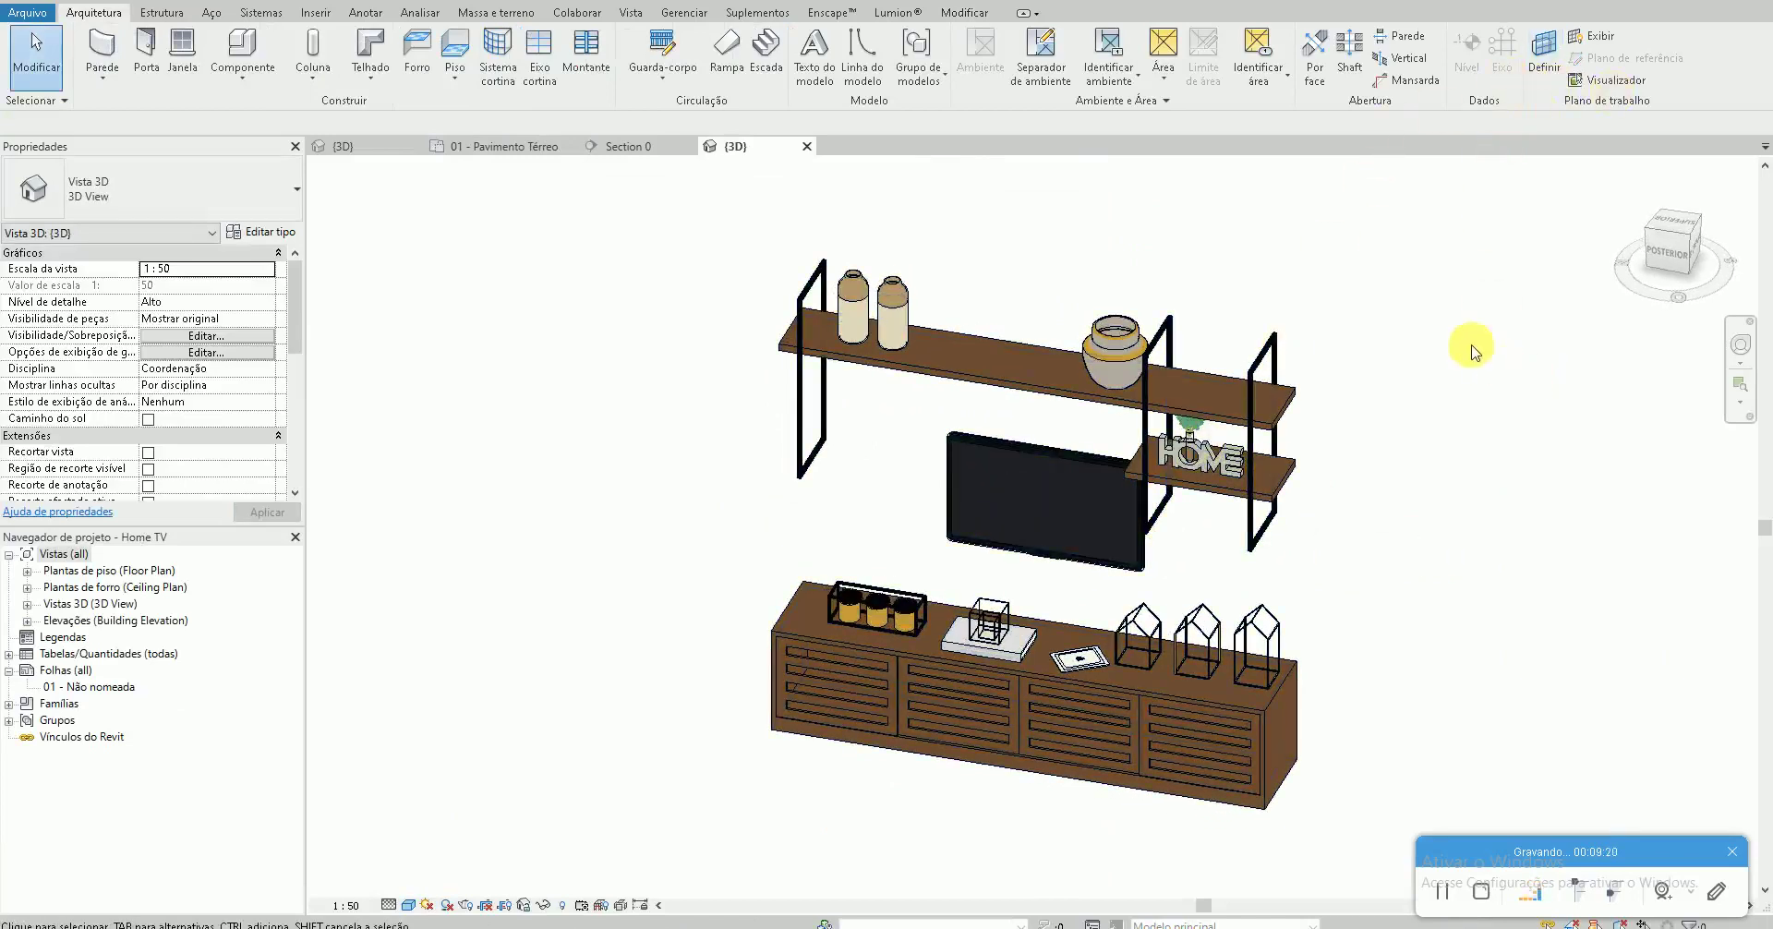
{"action": "scroll", "coordinate": [1400, 284], "scroll_direction": "down", "scroll_amount": 1}
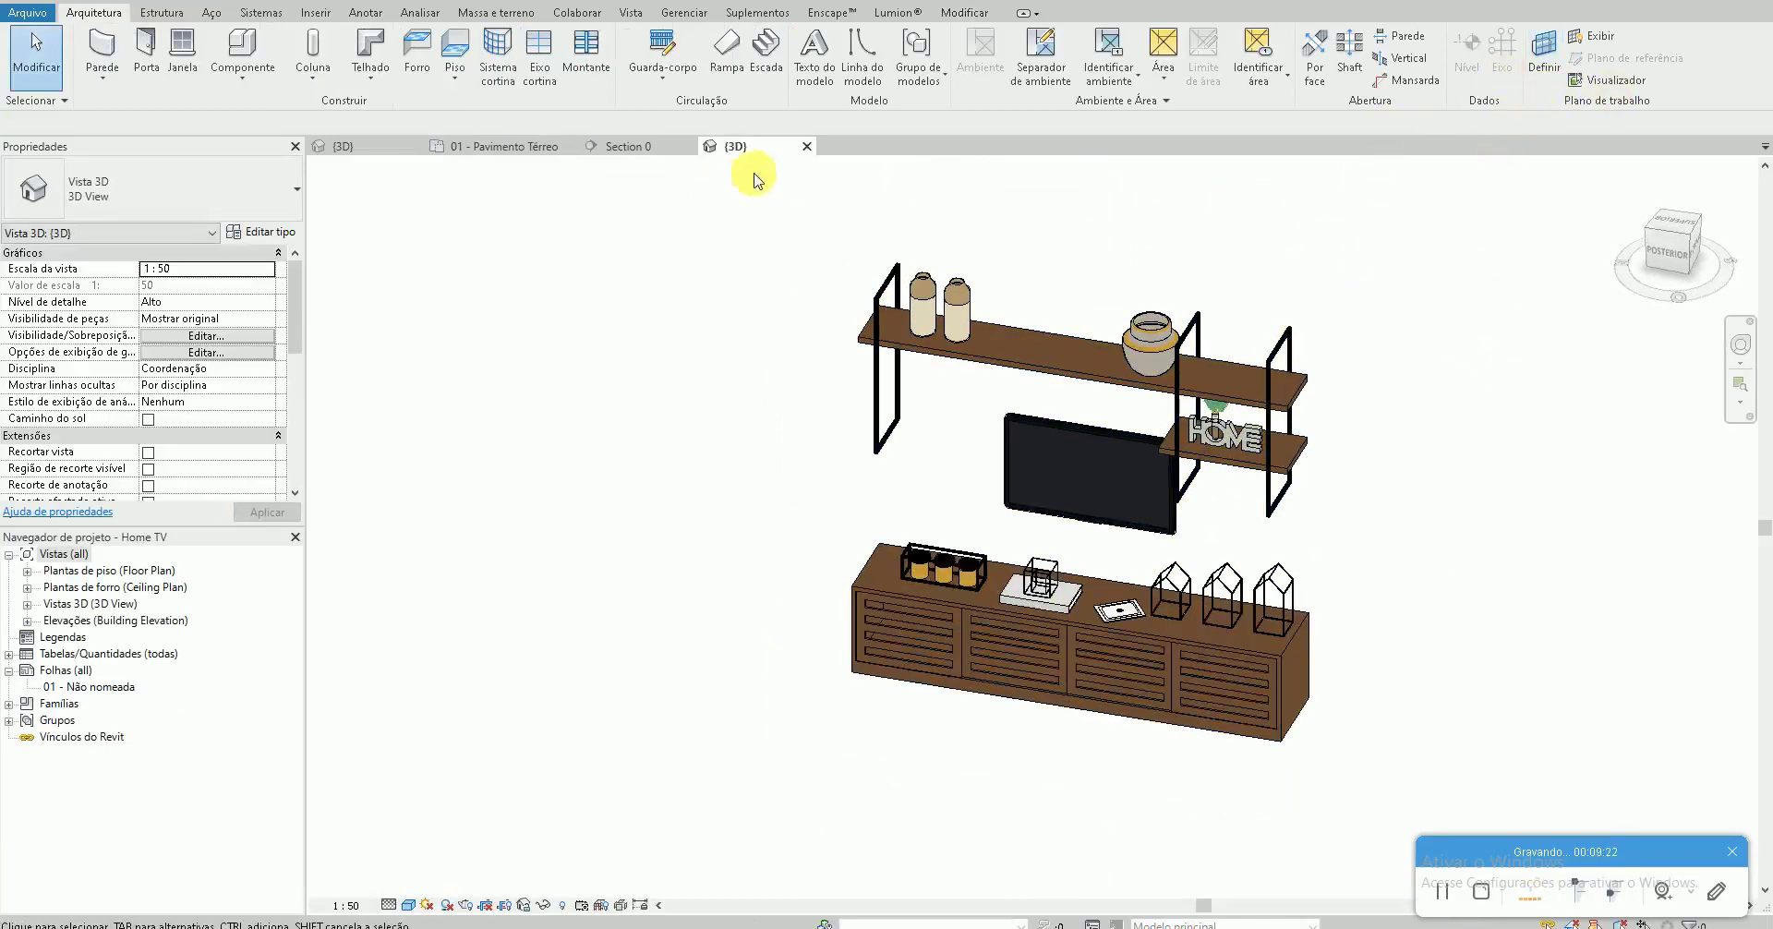
{"action": "left_click", "coordinate": [988, 367]}
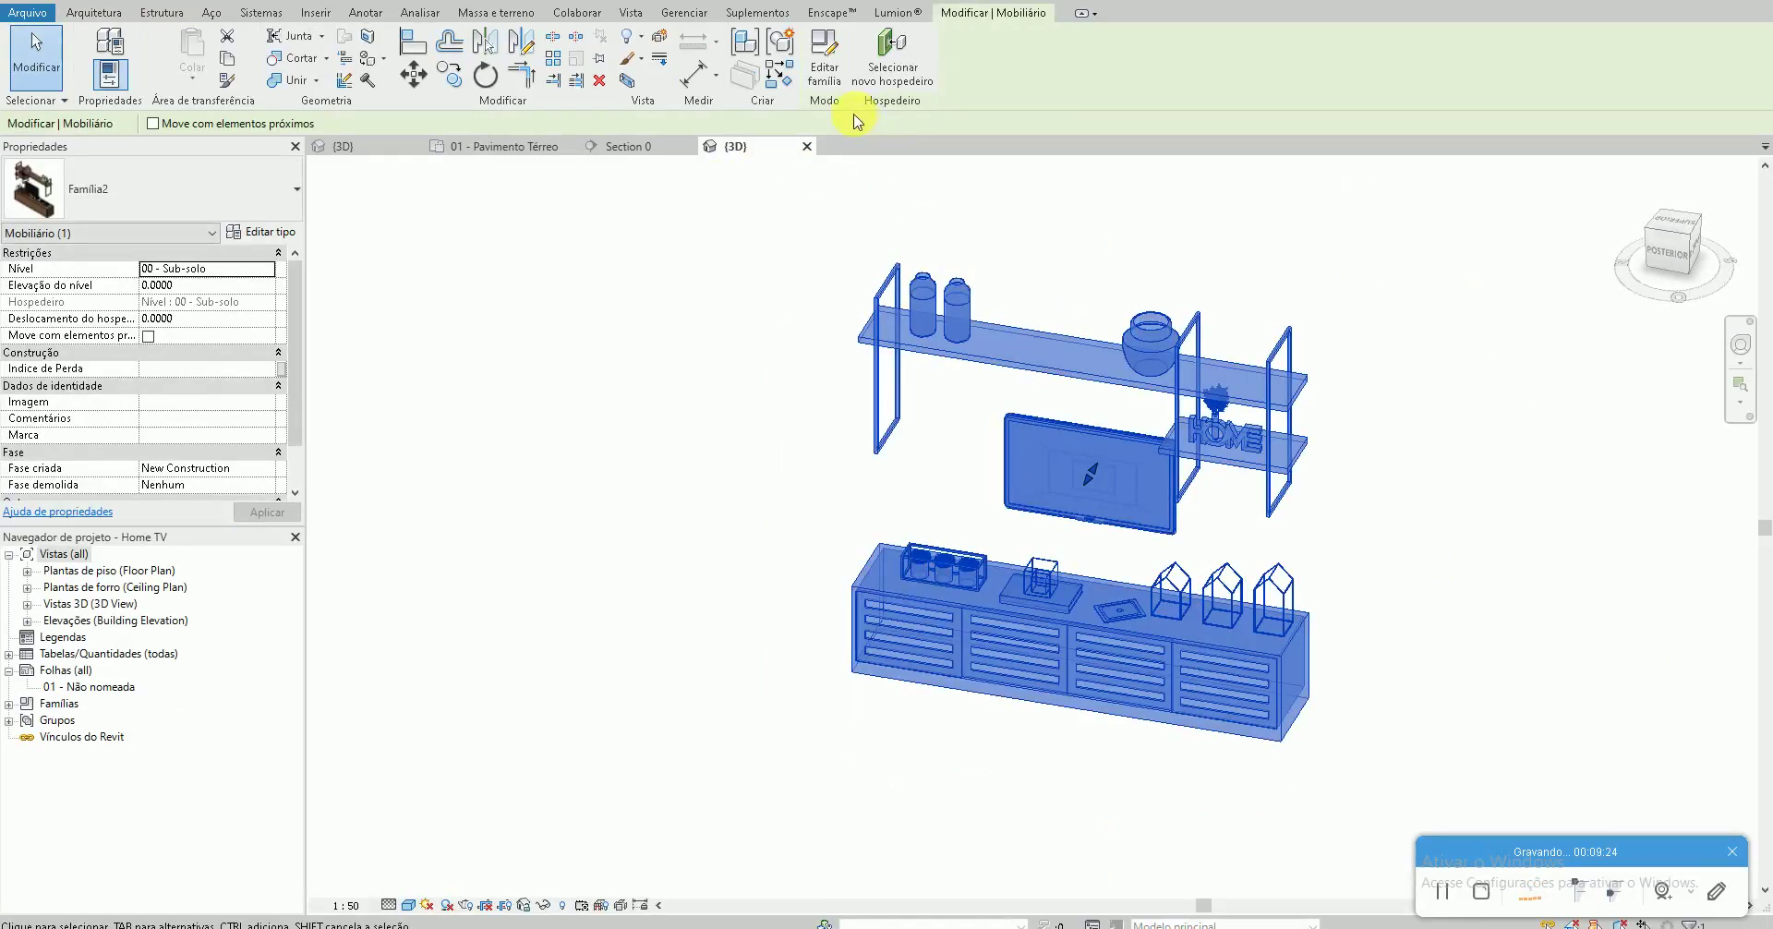
{"action": "double_click", "coordinate": [127, 572]}
{"action": "double_click", "coordinate": [119, 603]}
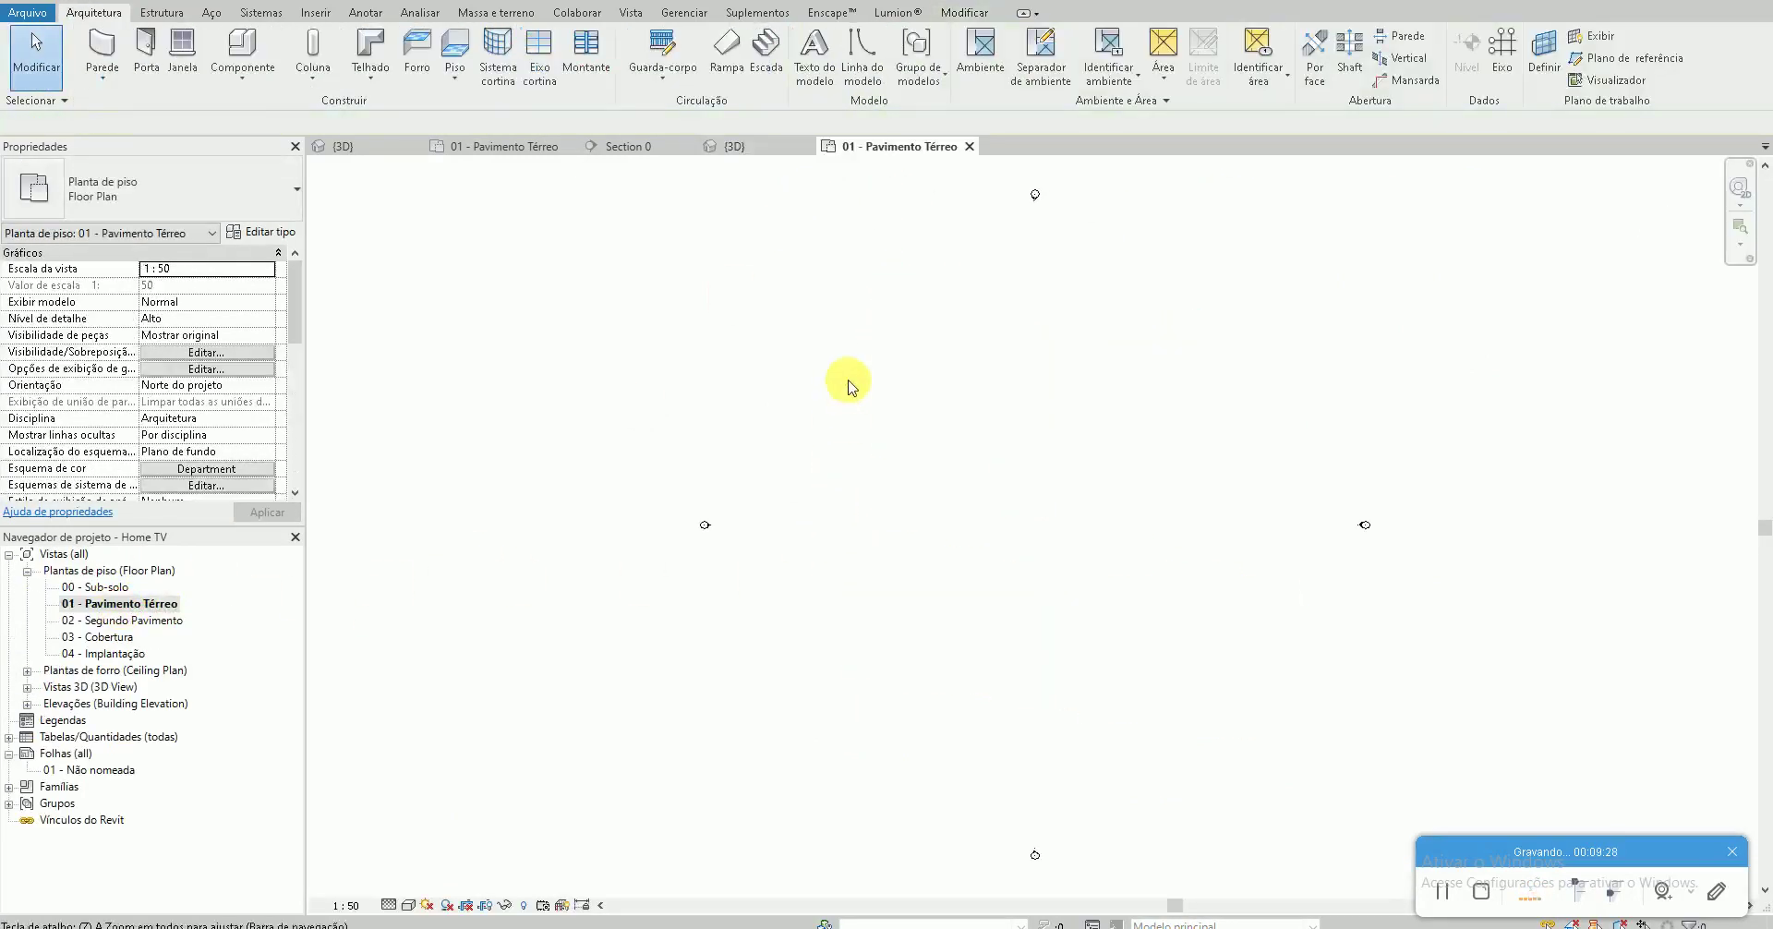
{"action": "left_click", "coordinate": [970, 146]}
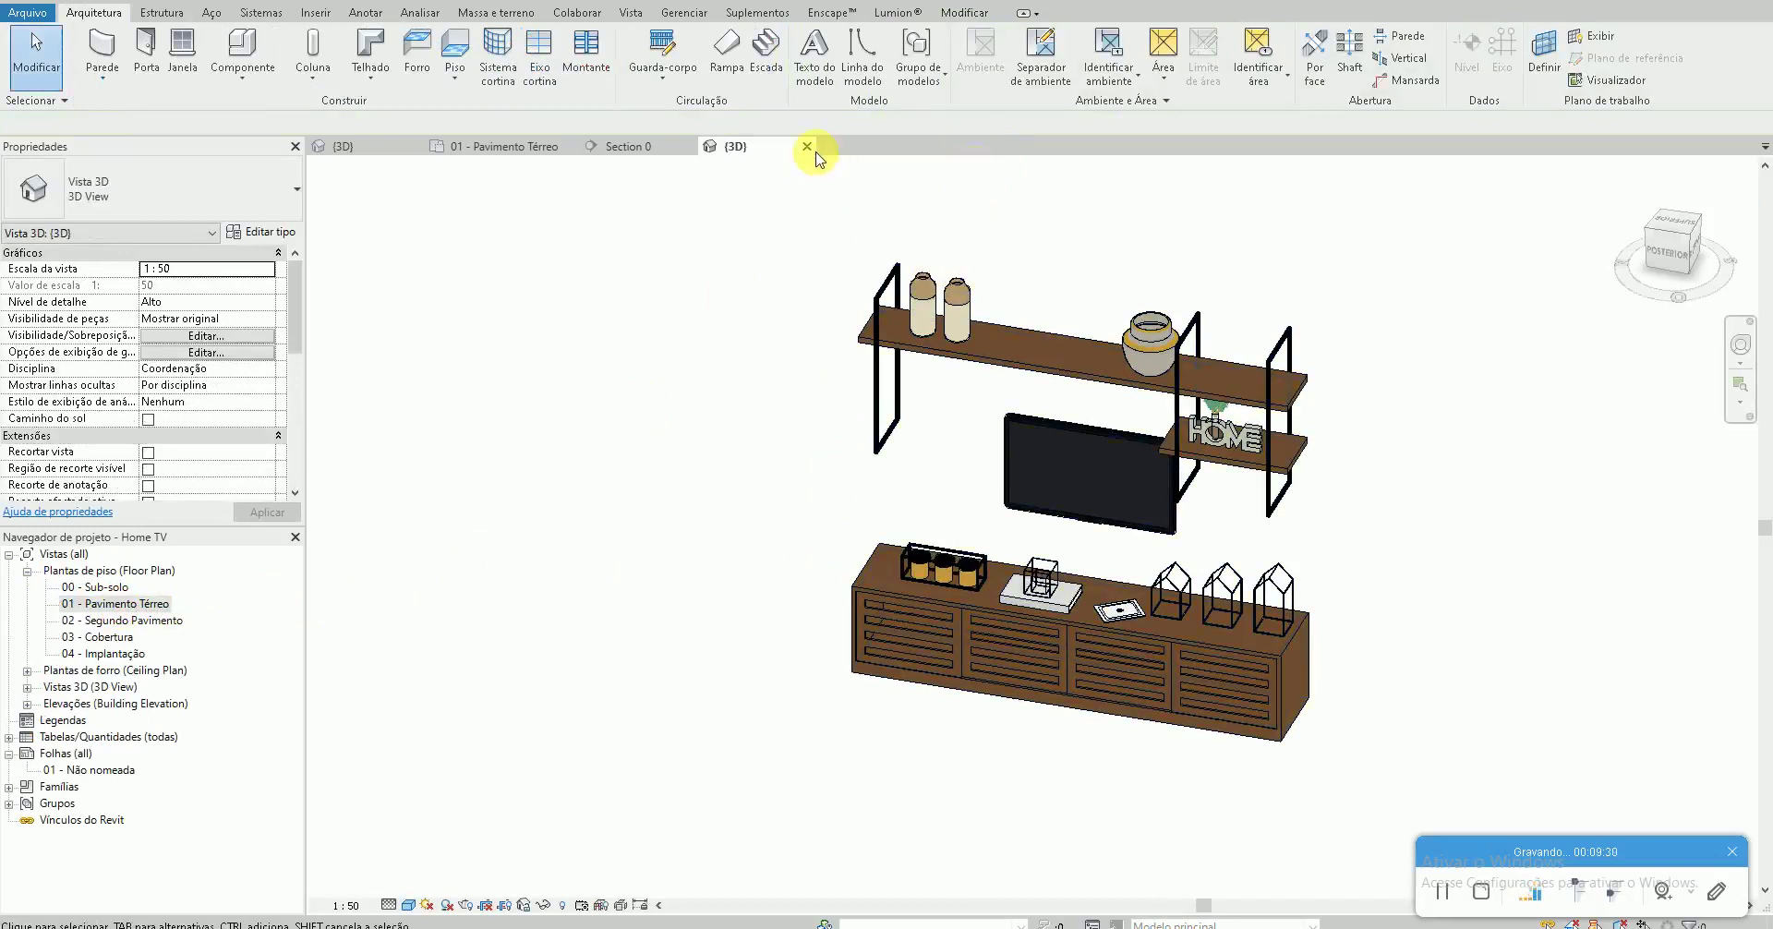
{"action": "left_click", "coordinate": [807, 147]}
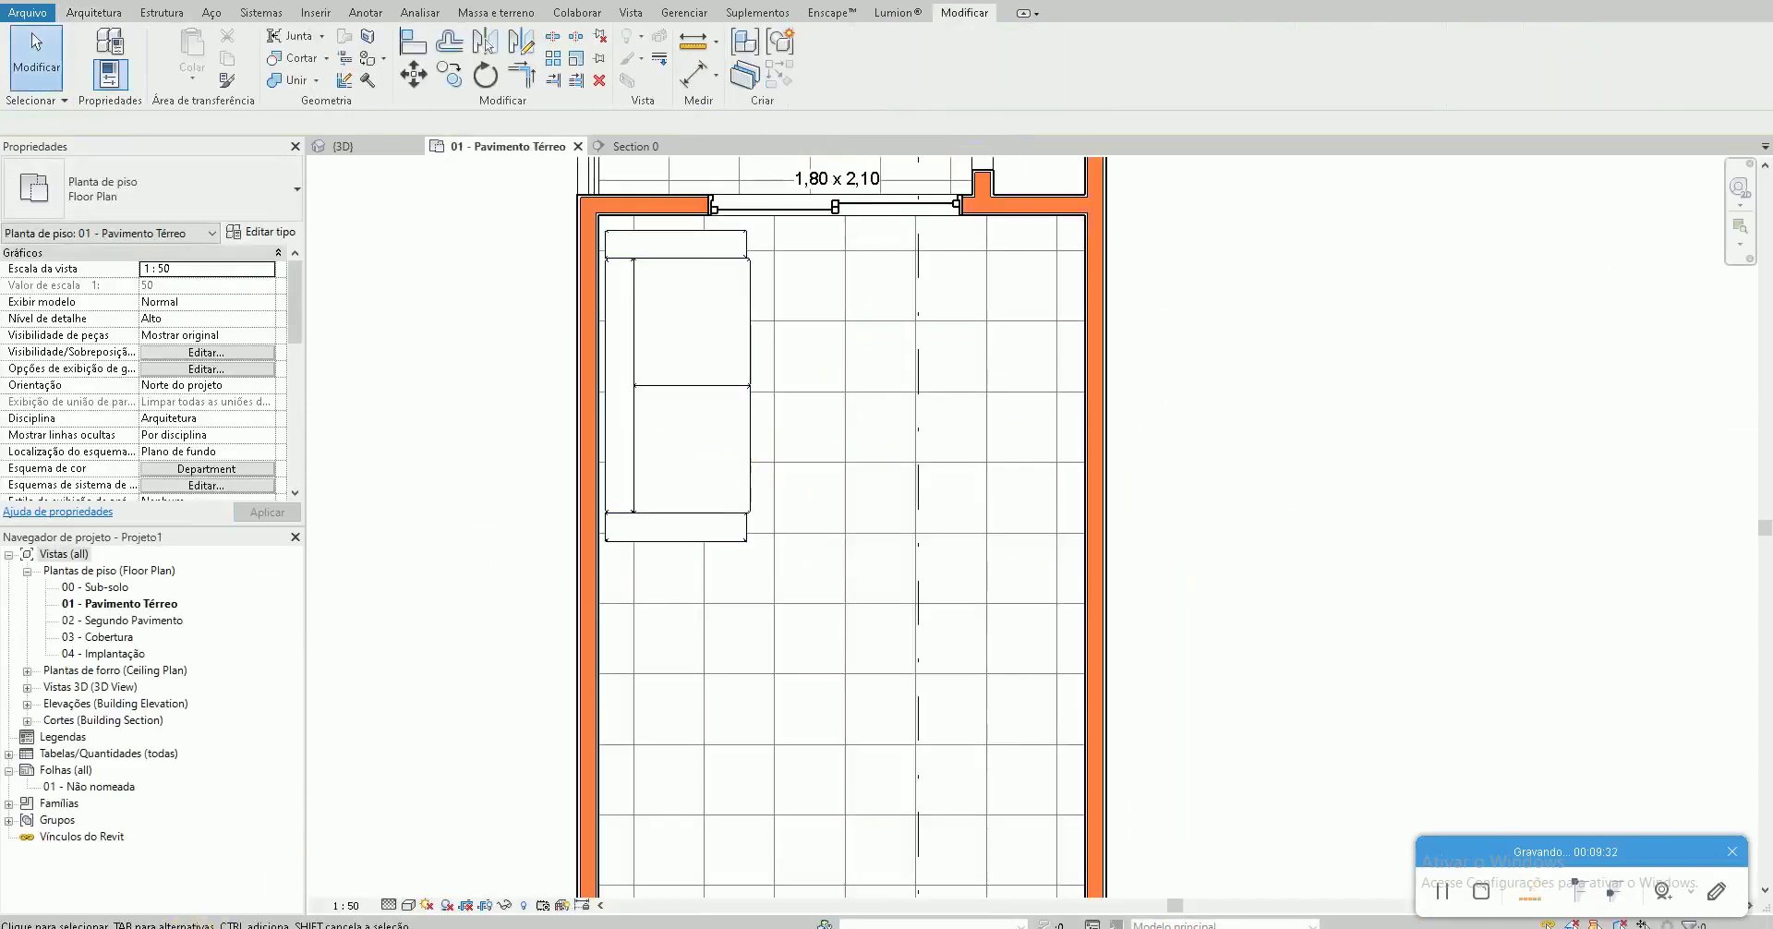
Reopen the Home TV file from the '50 Blocos de Revit 5' folder
{"action": "left_click", "coordinate": [296, 862]}
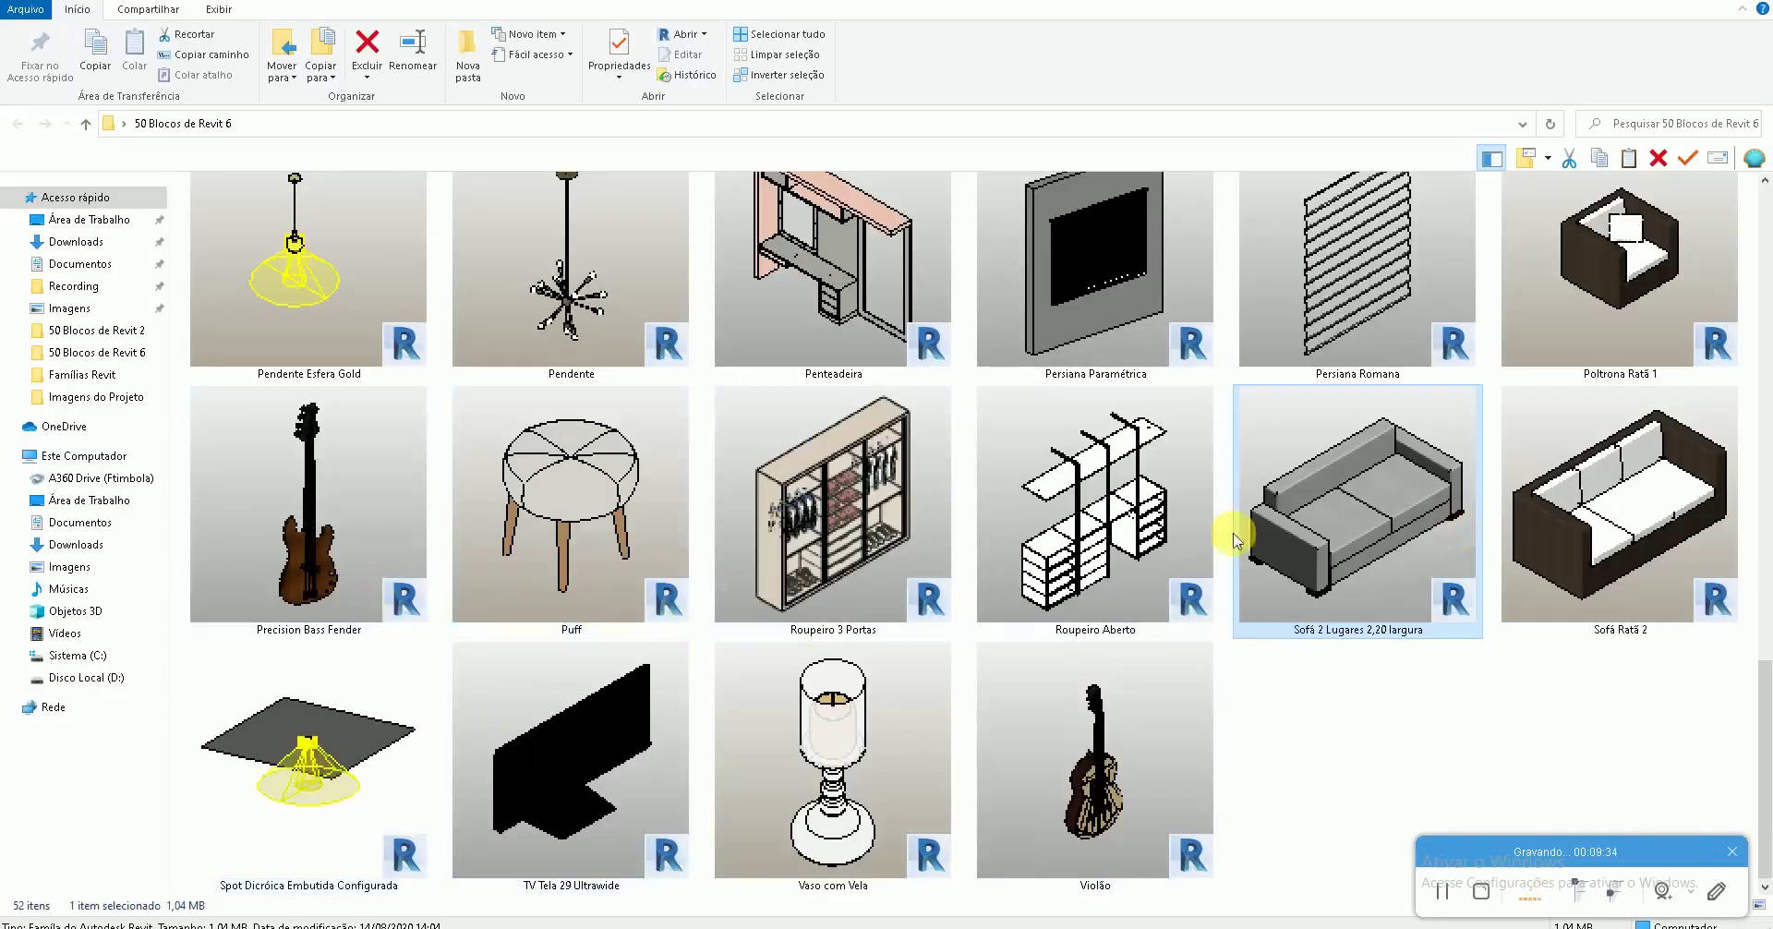
{"action": "left_click", "coordinate": [111, 868]}
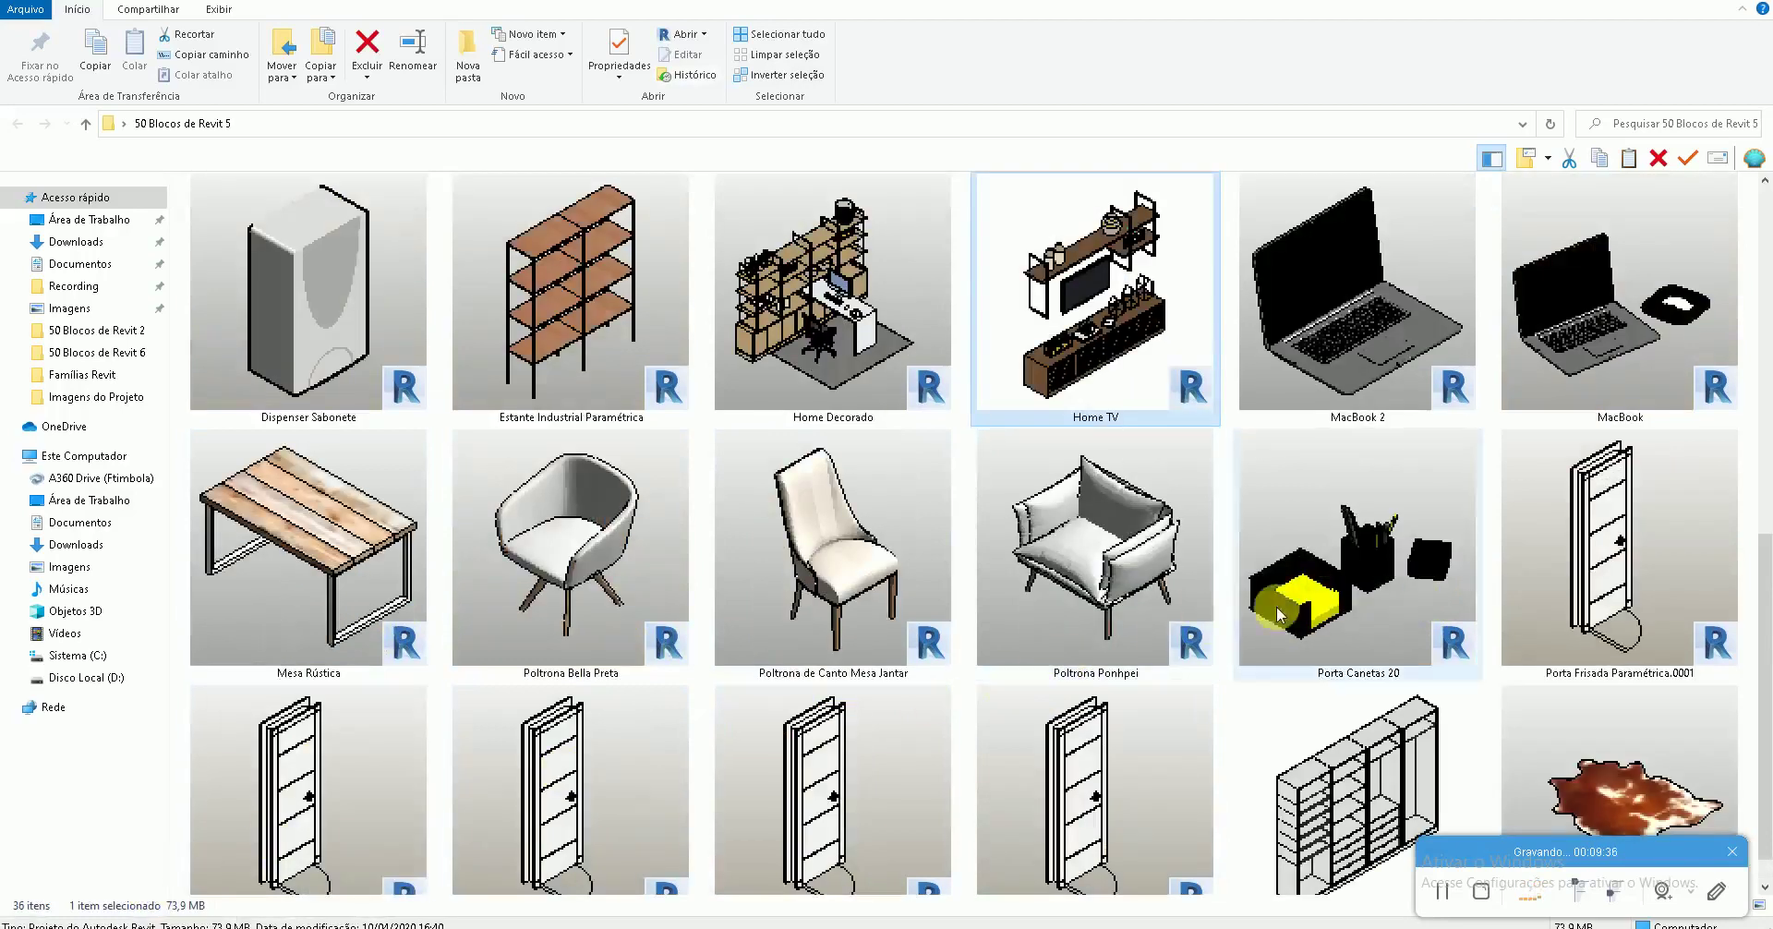
{"action": "double_click", "coordinate": [1128, 366]}
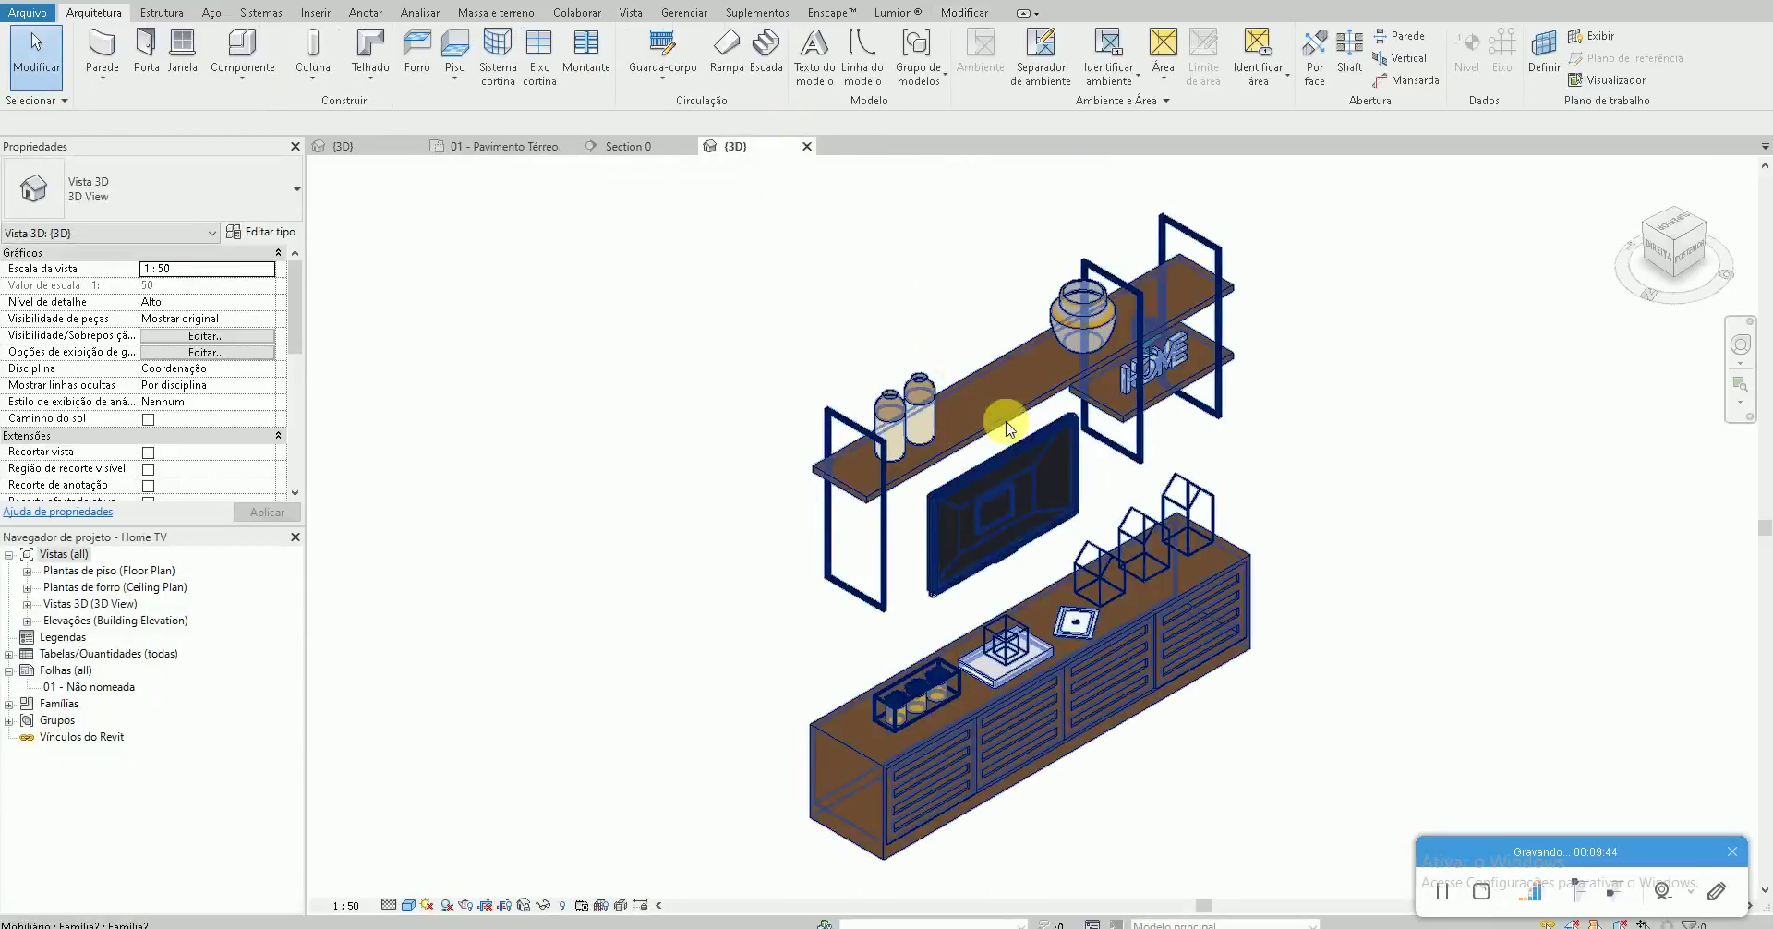
Open the Home TV furniture in the family editor and start loading it into a project
{"action": "left_click", "coordinate": [1009, 427]}
{"action": "left_click", "coordinate": [832, 72]}
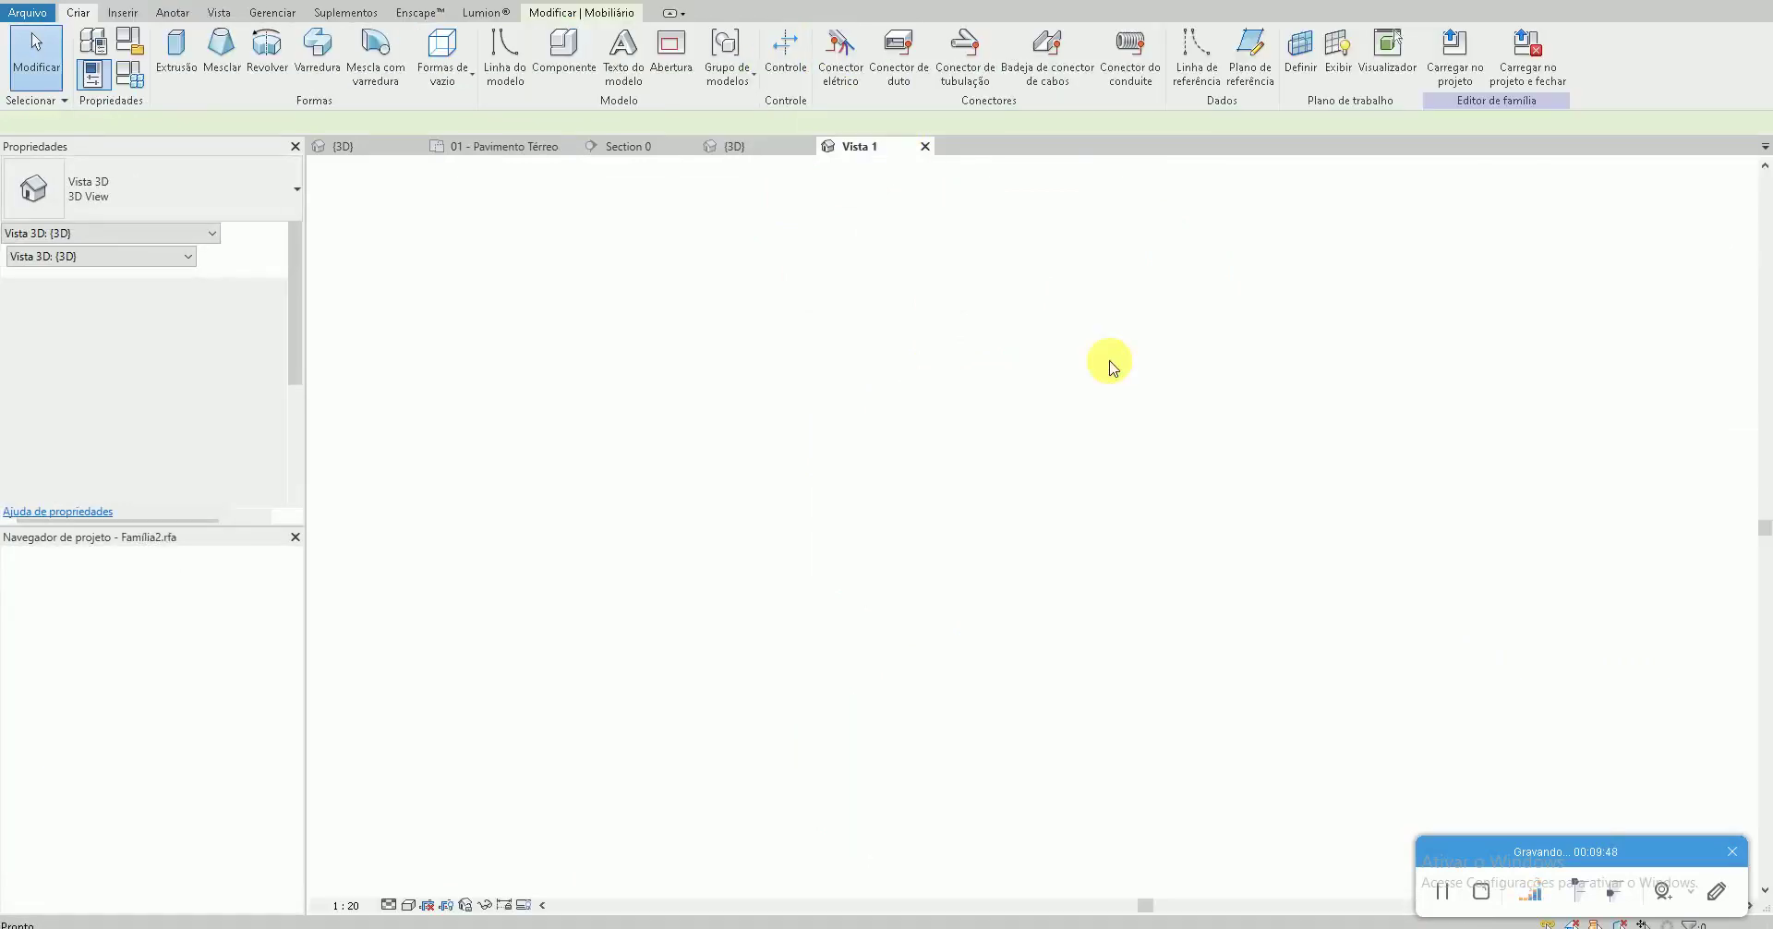
{"action": "left_click", "coordinate": [1457, 84]}
Load the TV unit into Home TV.rvt and place it rotated in the room
{"action": "left_click", "coordinate": [767, 368]}
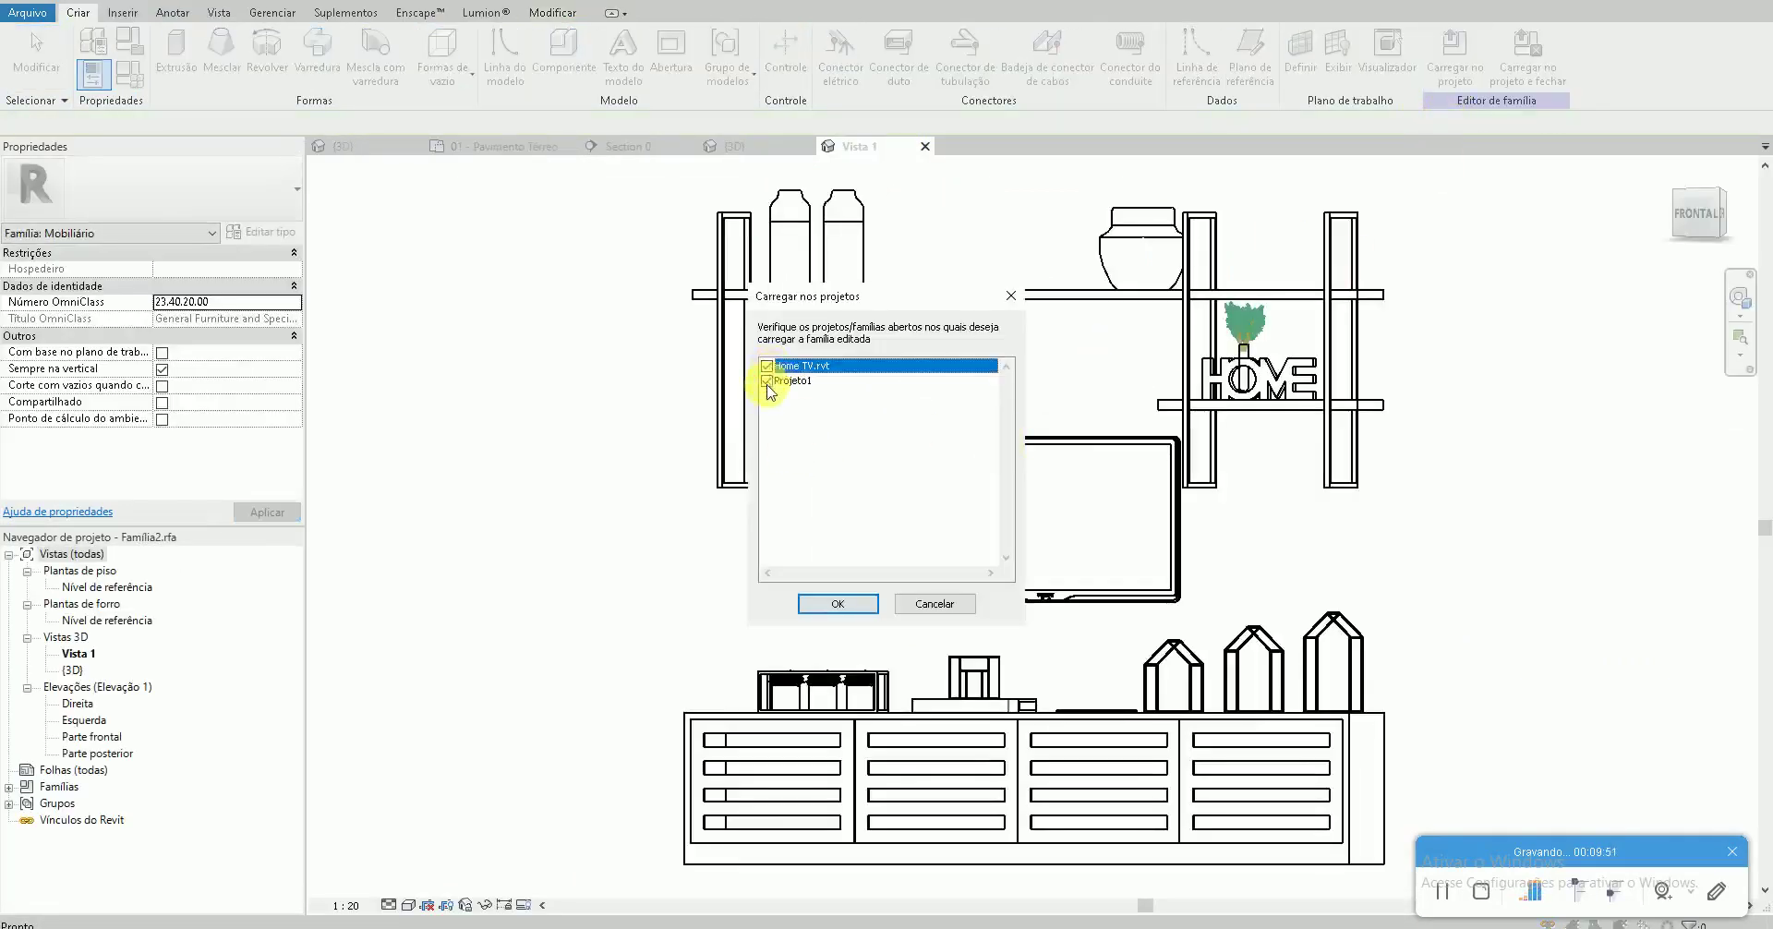
{"action": "left_click", "coordinate": [834, 601]}
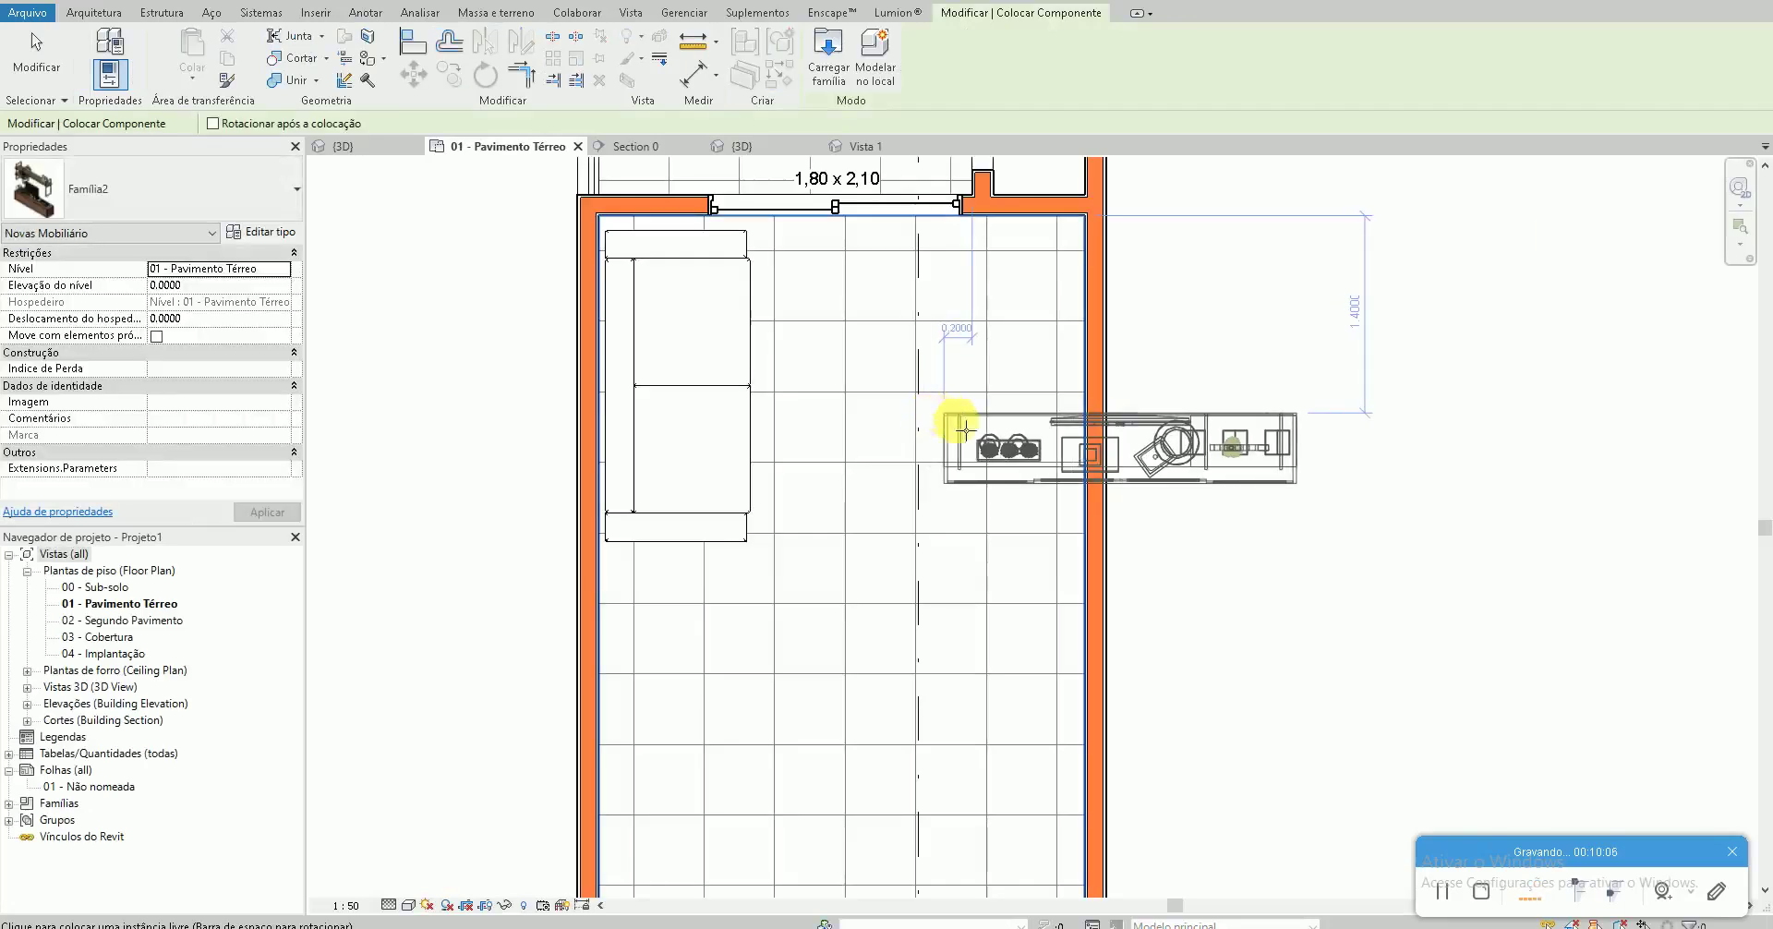
{"action": "key", "text": "space"}
{"action": "key", "text": "space"}
{"action": "key", "text": "space"}
{"action": "key", "text": "space"}
{"action": "key", "text": "space"}
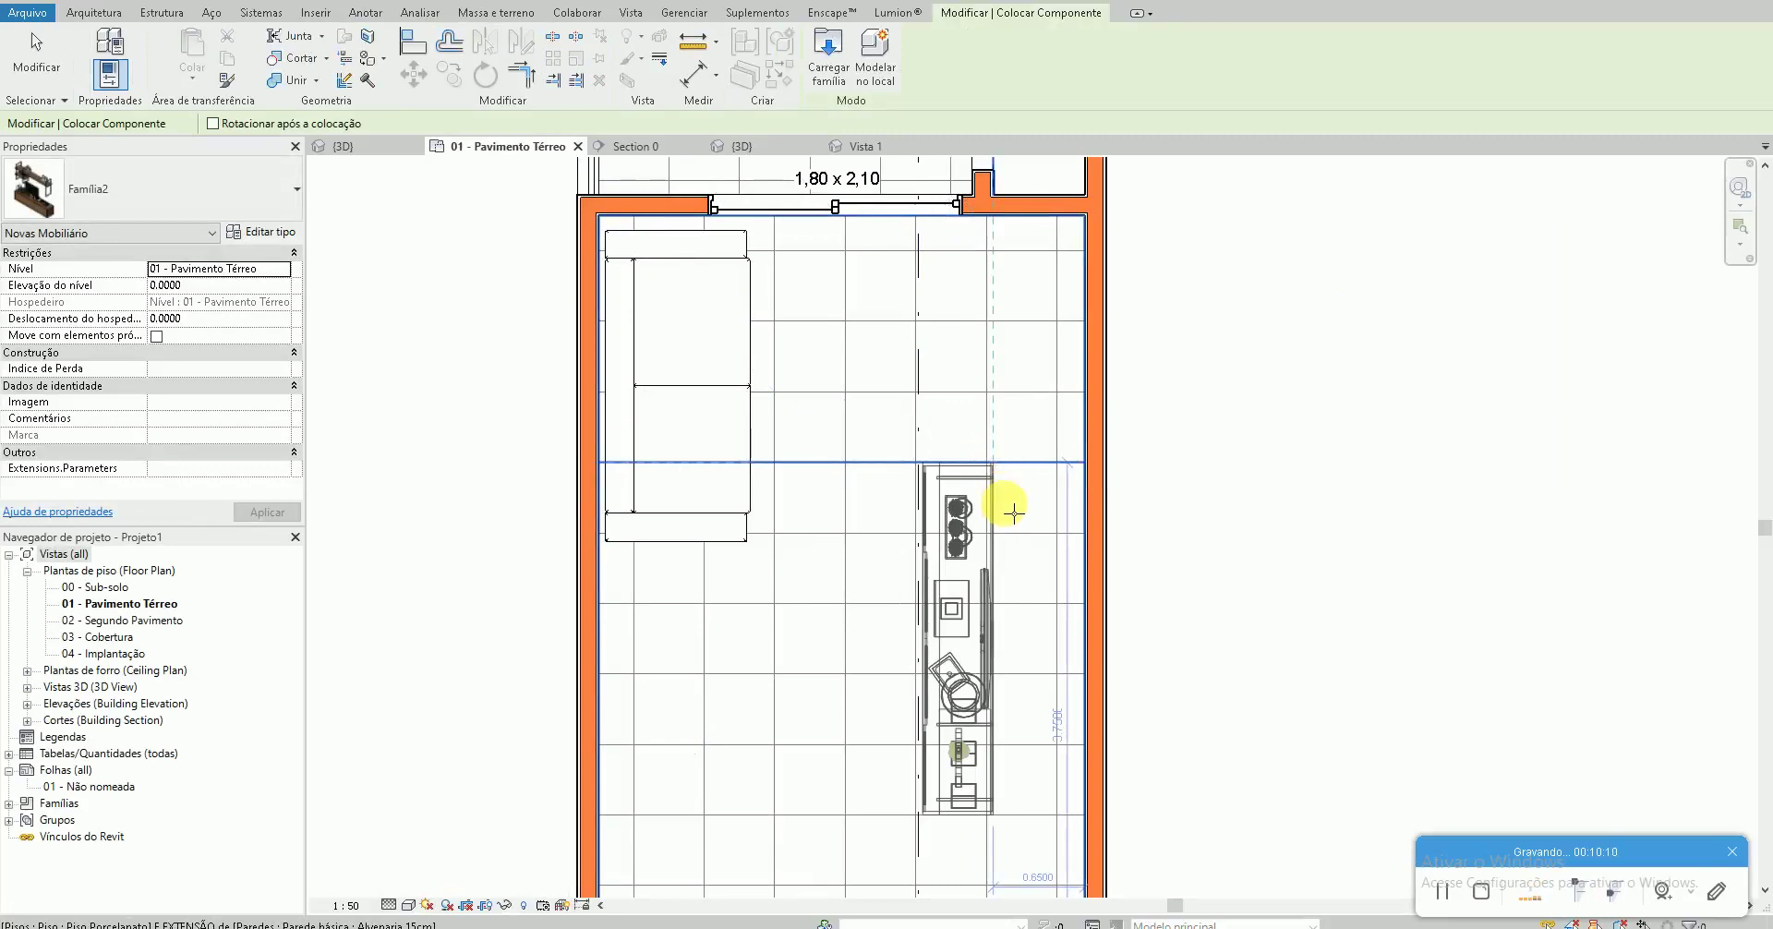
{"action": "left_click", "coordinate": [996, 512]}
{"action": "key", "text": "Escape"}
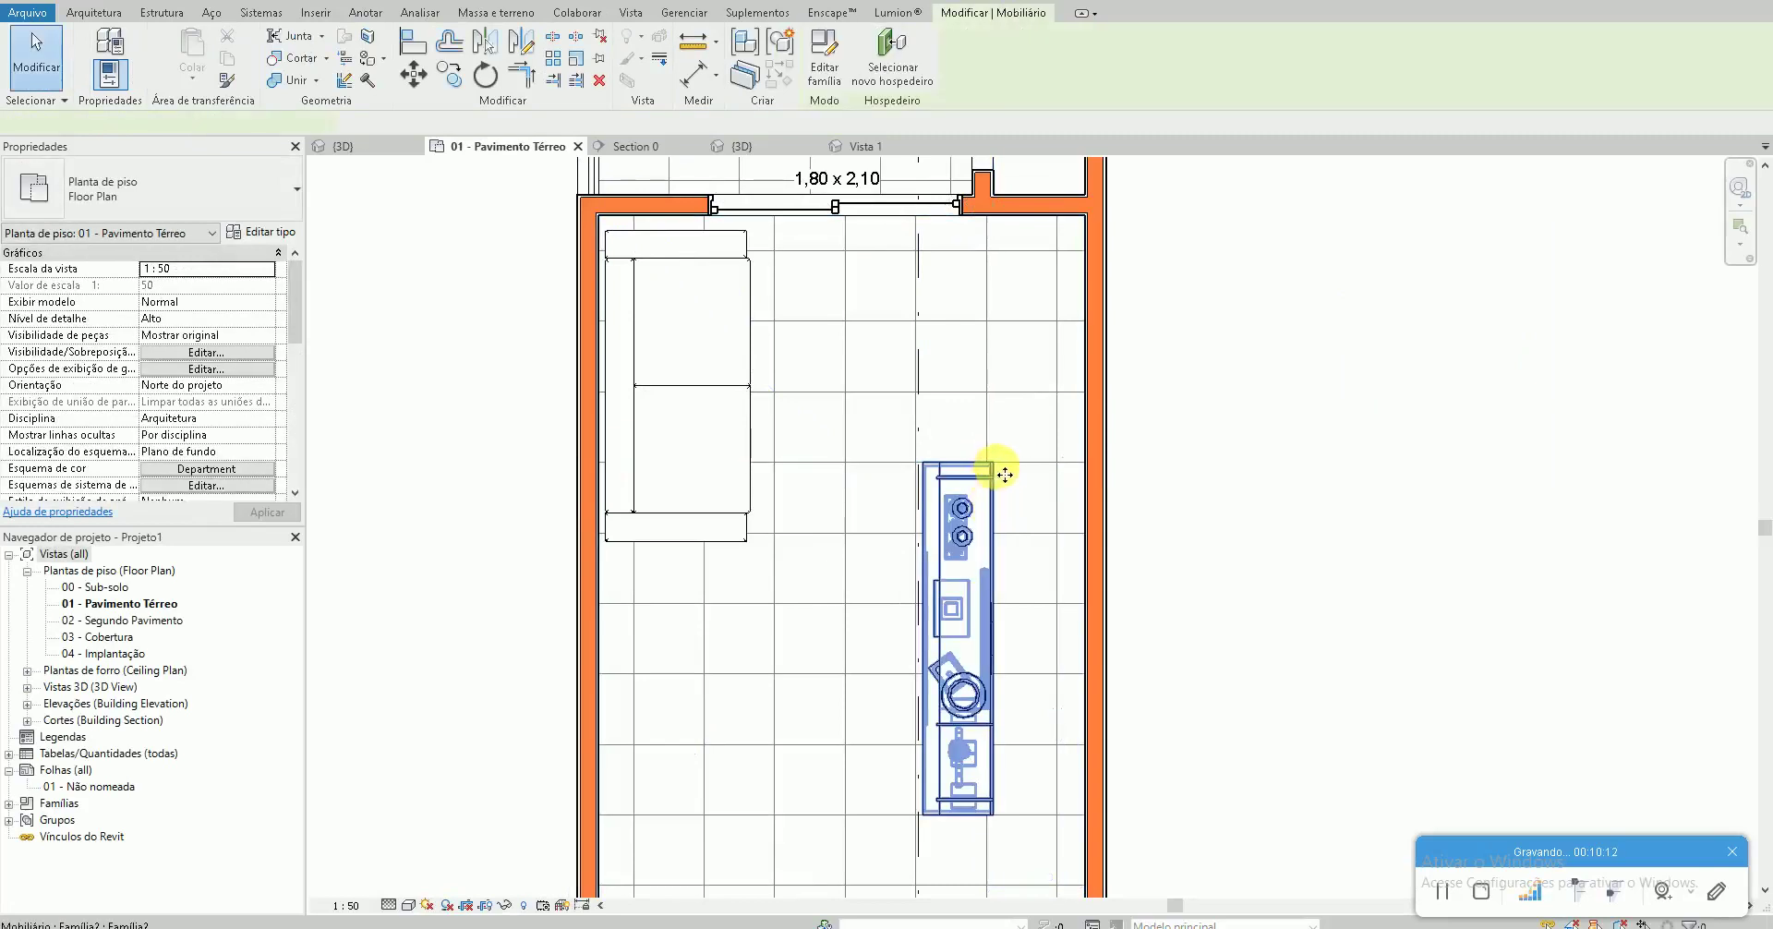
Move the TV unit into the right wall corner near the window
{"action": "left_click", "coordinate": [1004, 474]}
{"action": "key", "text": "m"}
{"action": "key", "text": "v"}
{"action": "left_click", "coordinate": [995, 461]}
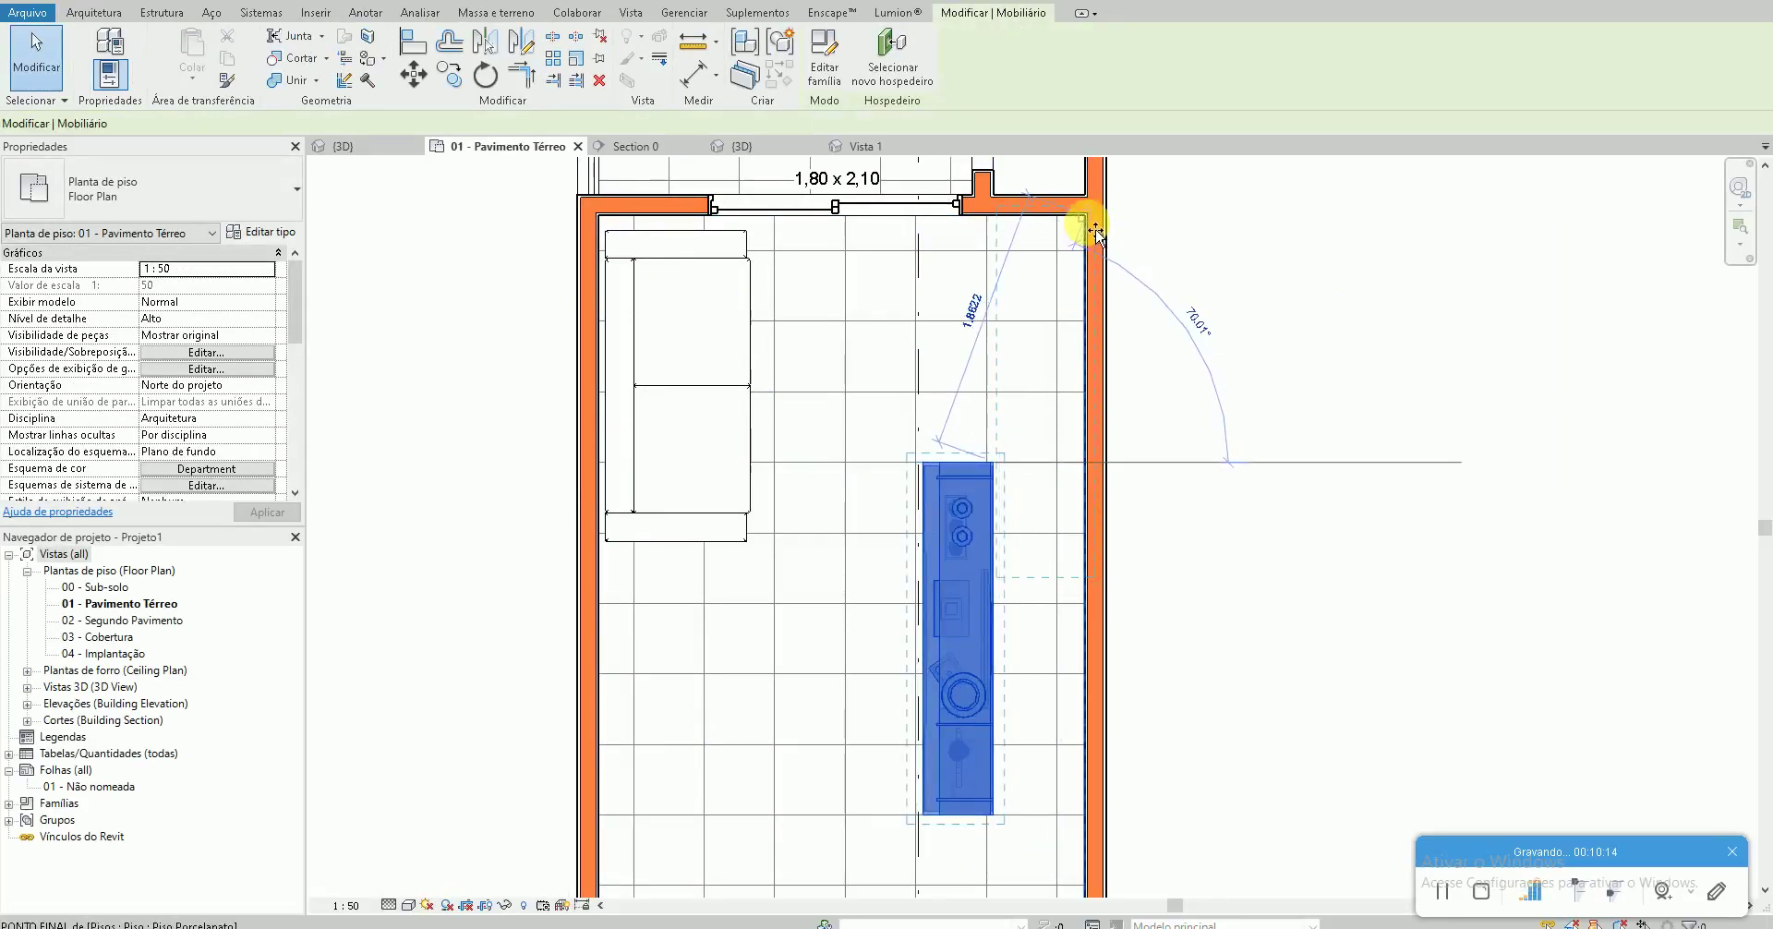
{"action": "left_click", "coordinate": [1150, 282]}
{"action": "key", "text": "Escape"}
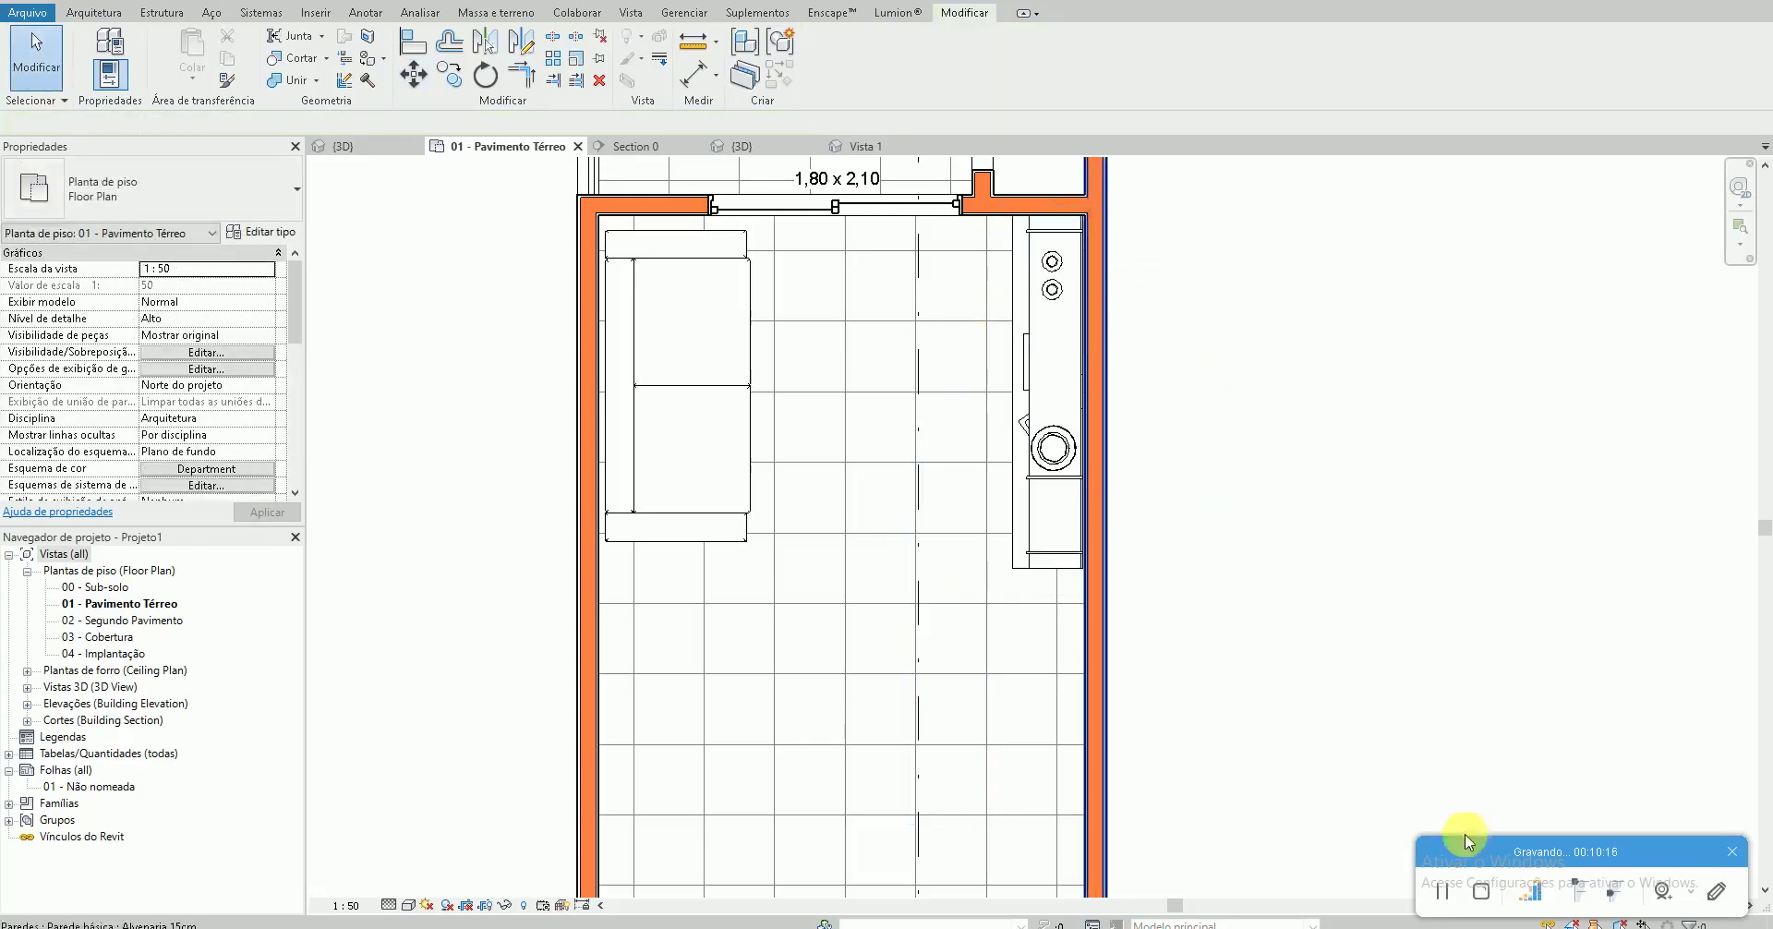
Shift the TV unit slightly down and nudge it 0.025 sideways
{"action": "left_click", "coordinate": [1048, 281]}
{"action": "key", "text": "m"}
{"action": "key", "text": "v"}
{"action": "left_click", "coordinate": [1162, 348]}
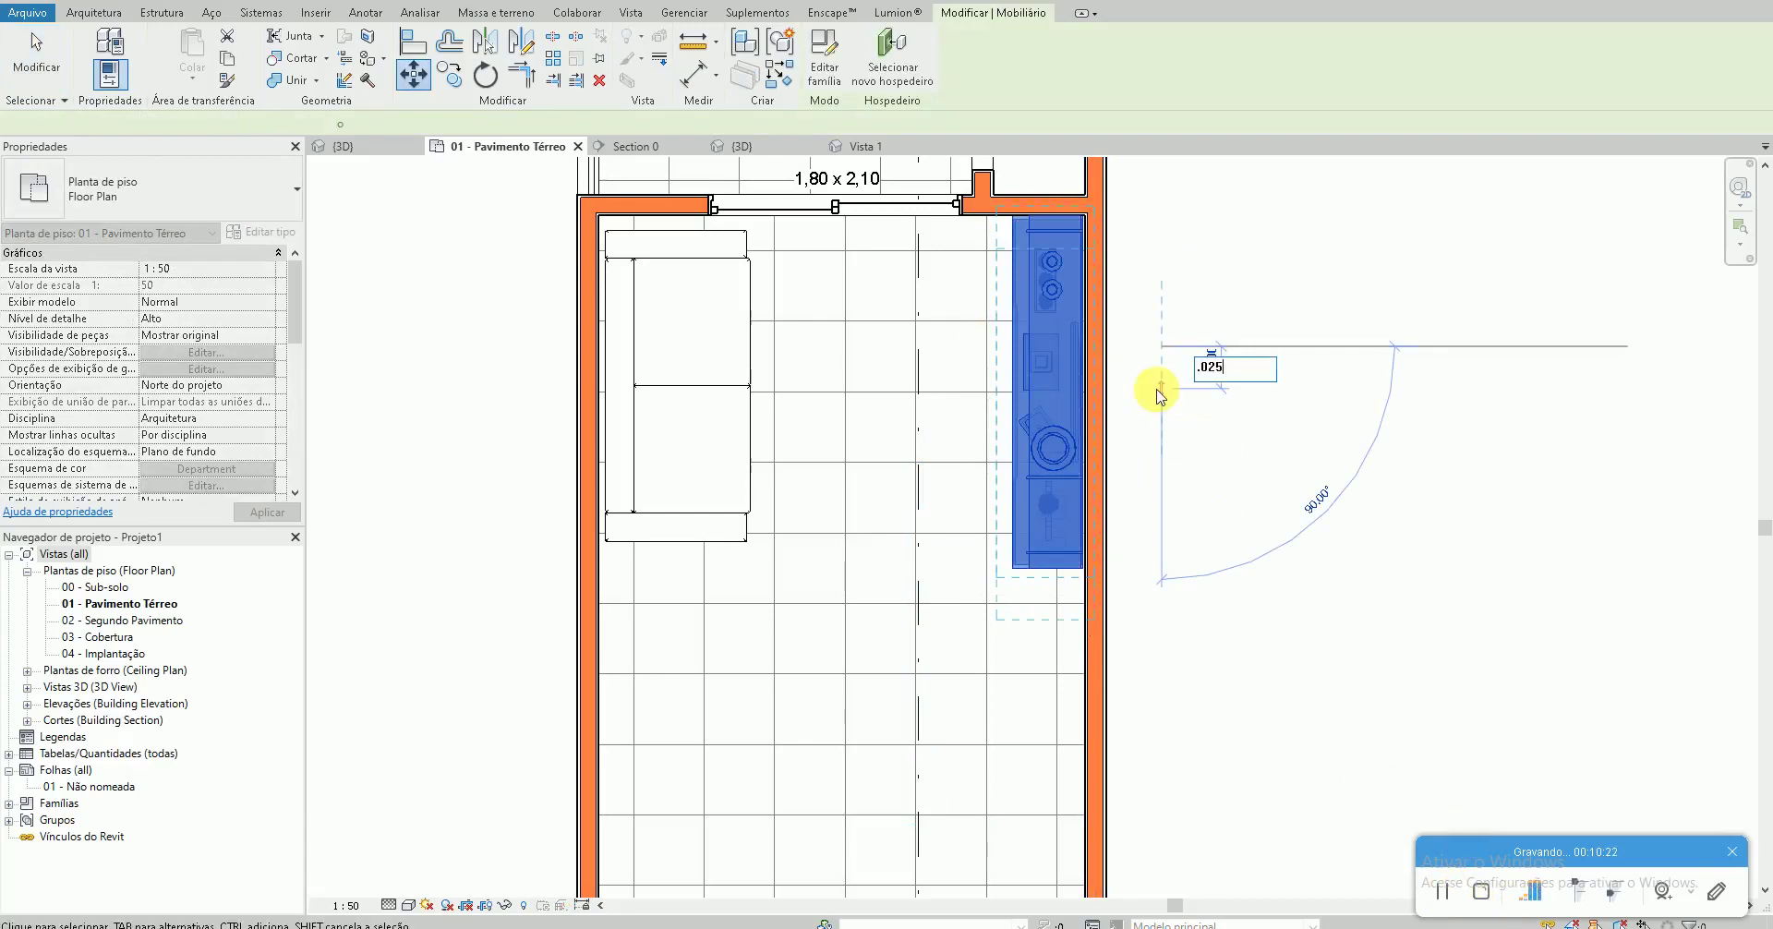
{"action": "key", "text": "Return"}
{"action": "left_click", "coordinate": [1220, 379]}
{"action": "type", "text": "."}
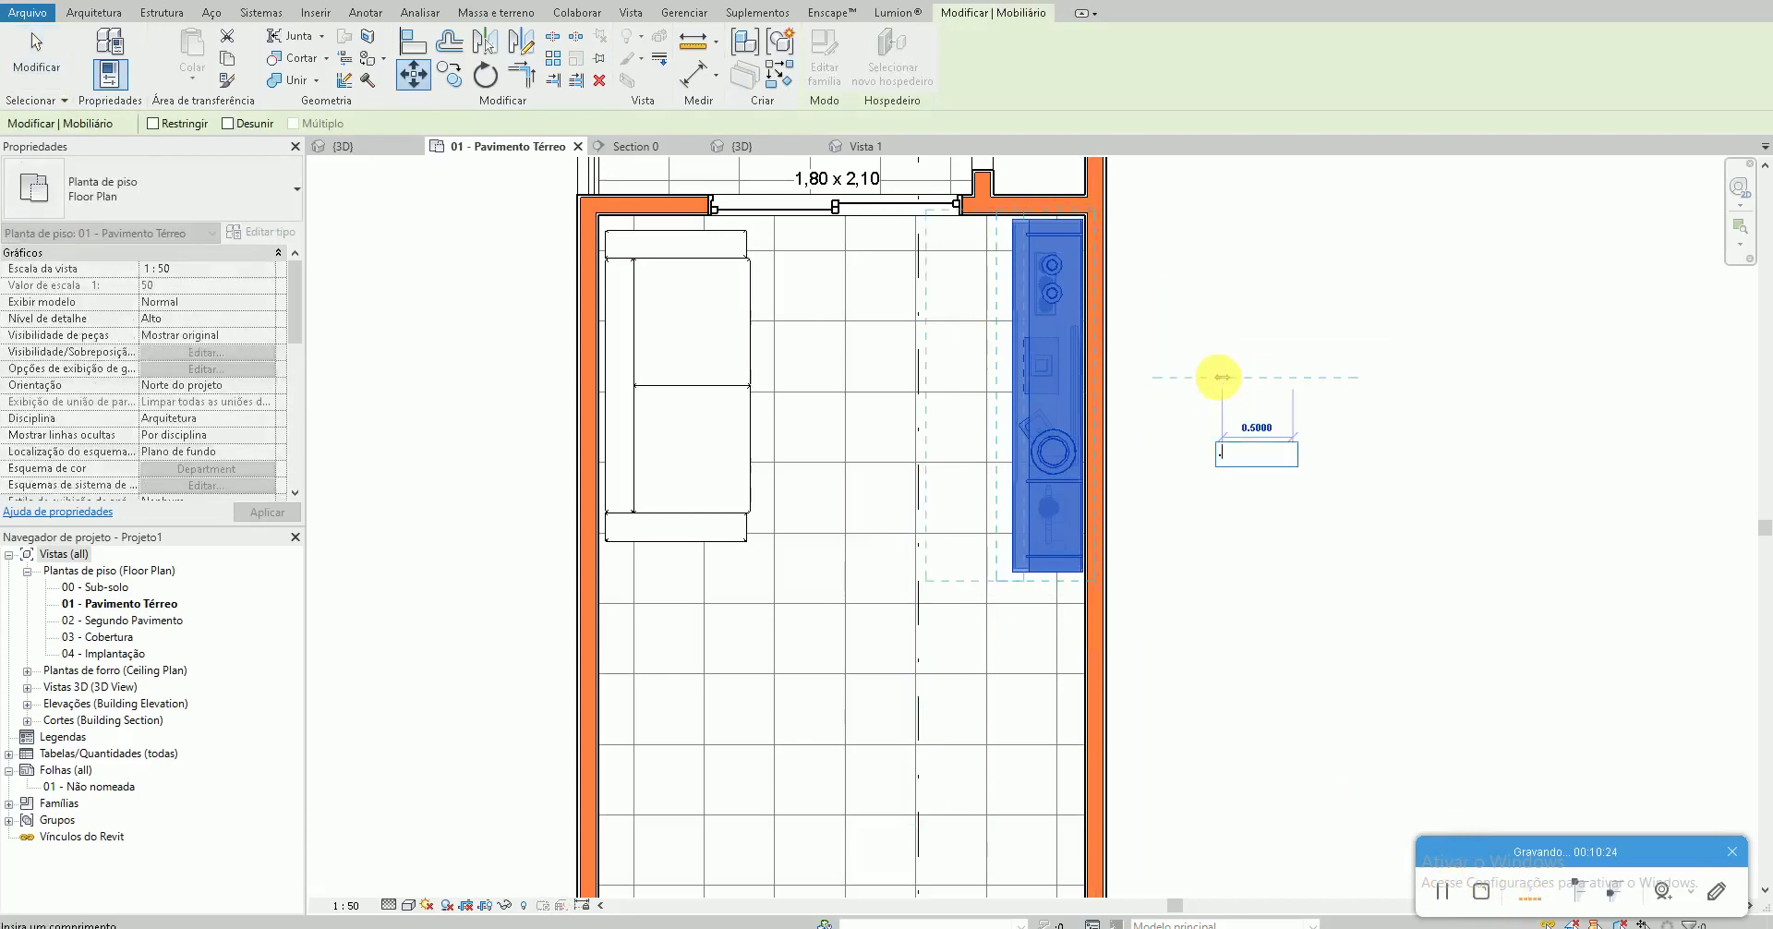
{"action": "key", "text": "Return"}
{"action": "key", "text": "Escape"}
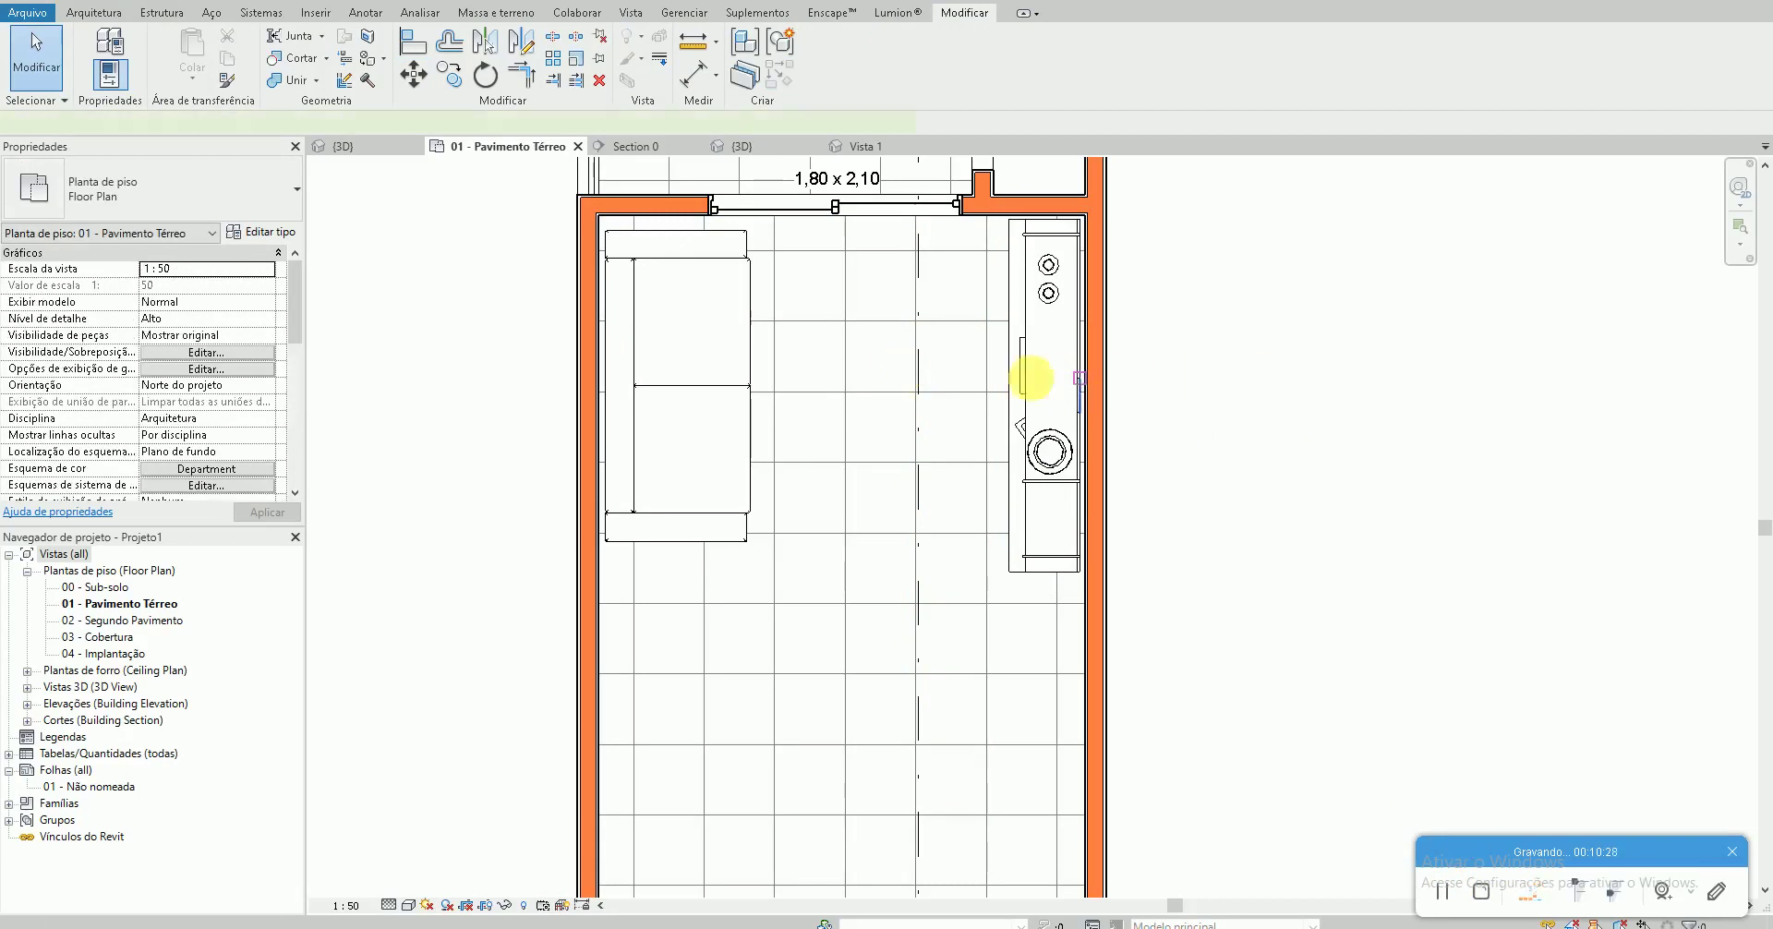
{"action": "key", "text": "d"}
{"action": "key", "text": "l"}
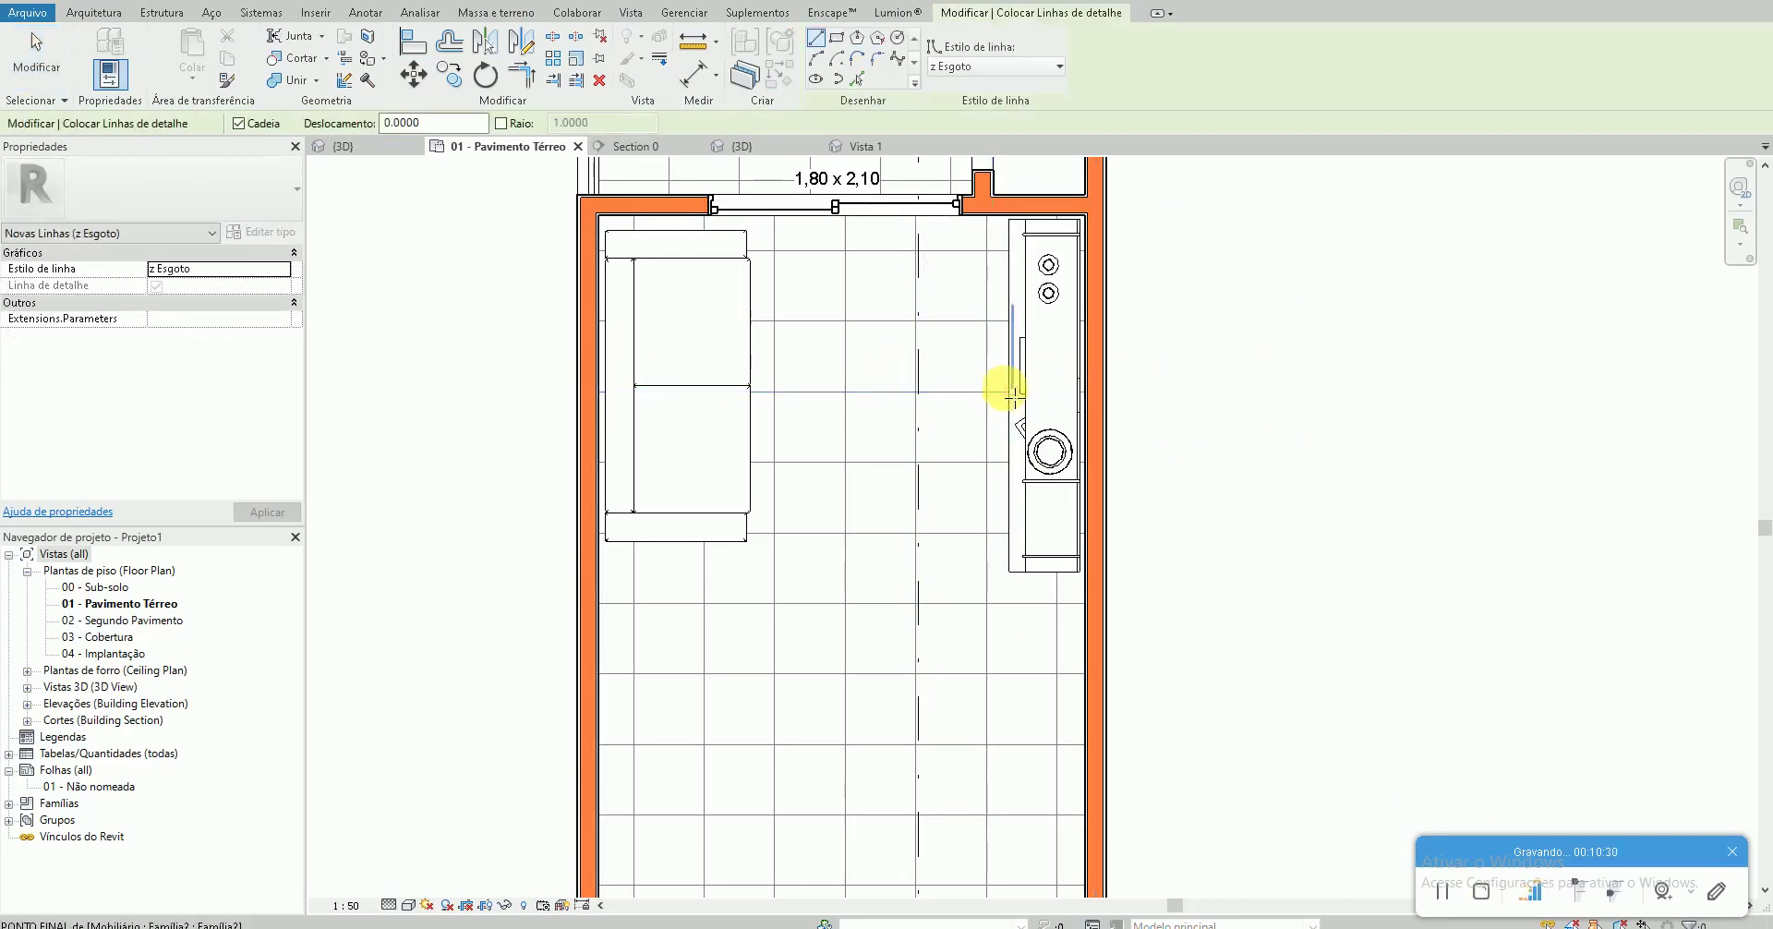
Draw a 1.8367-long guide detail line from the TV unit to the sofa's edge
{"action": "scroll", "coordinate": [1013, 400], "scroll_direction": "up", "scroll_amount": 2}
{"action": "left_click", "coordinate": [1015, 400]}
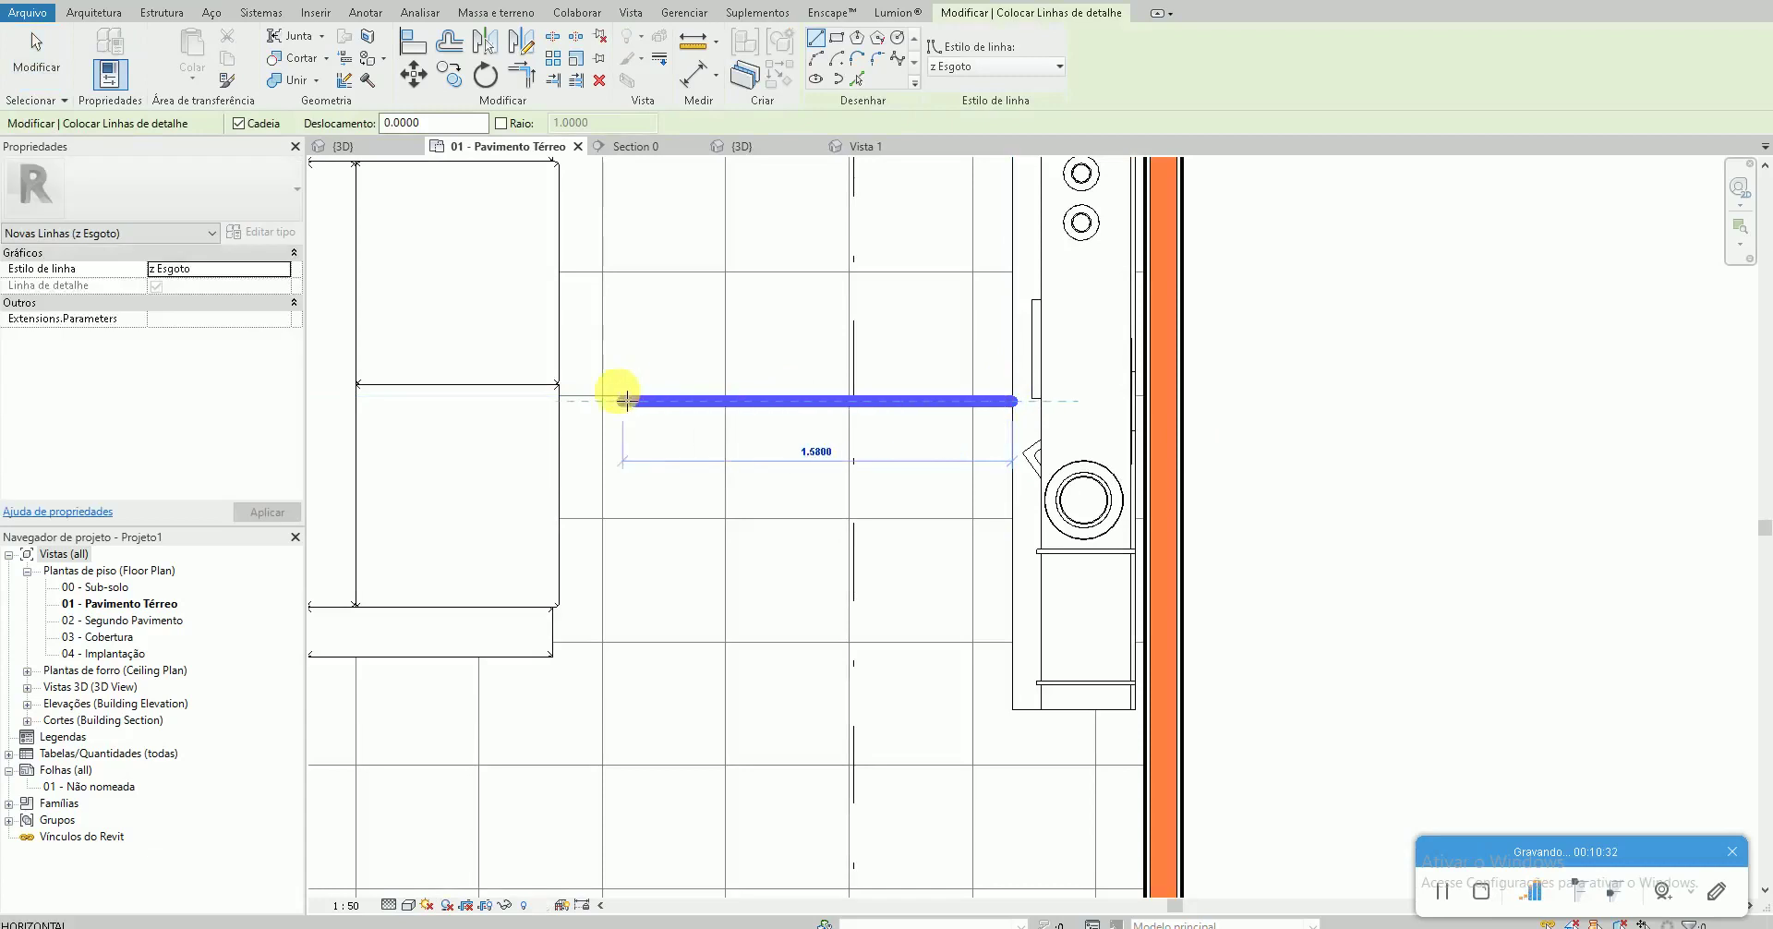
{"action": "left_click", "coordinate": [574, 400]}
{"action": "key", "text": "Escape"}
{"action": "key", "text": "Escape"}
{"action": "key", "text": "Escape"}
Move the sofa by its corner to the guide line's end
{"action": "left_click", "coordinate": [541, 395]}
{"action": "scroll", "coordinate": [552, 388], "scroll_direction": "up", "scroll_amount": 2}
{"action": "key", "text": "m"}
{"action": "key", "text": "v"}
{"action": "left_click", "coordinate": [557, 383]}
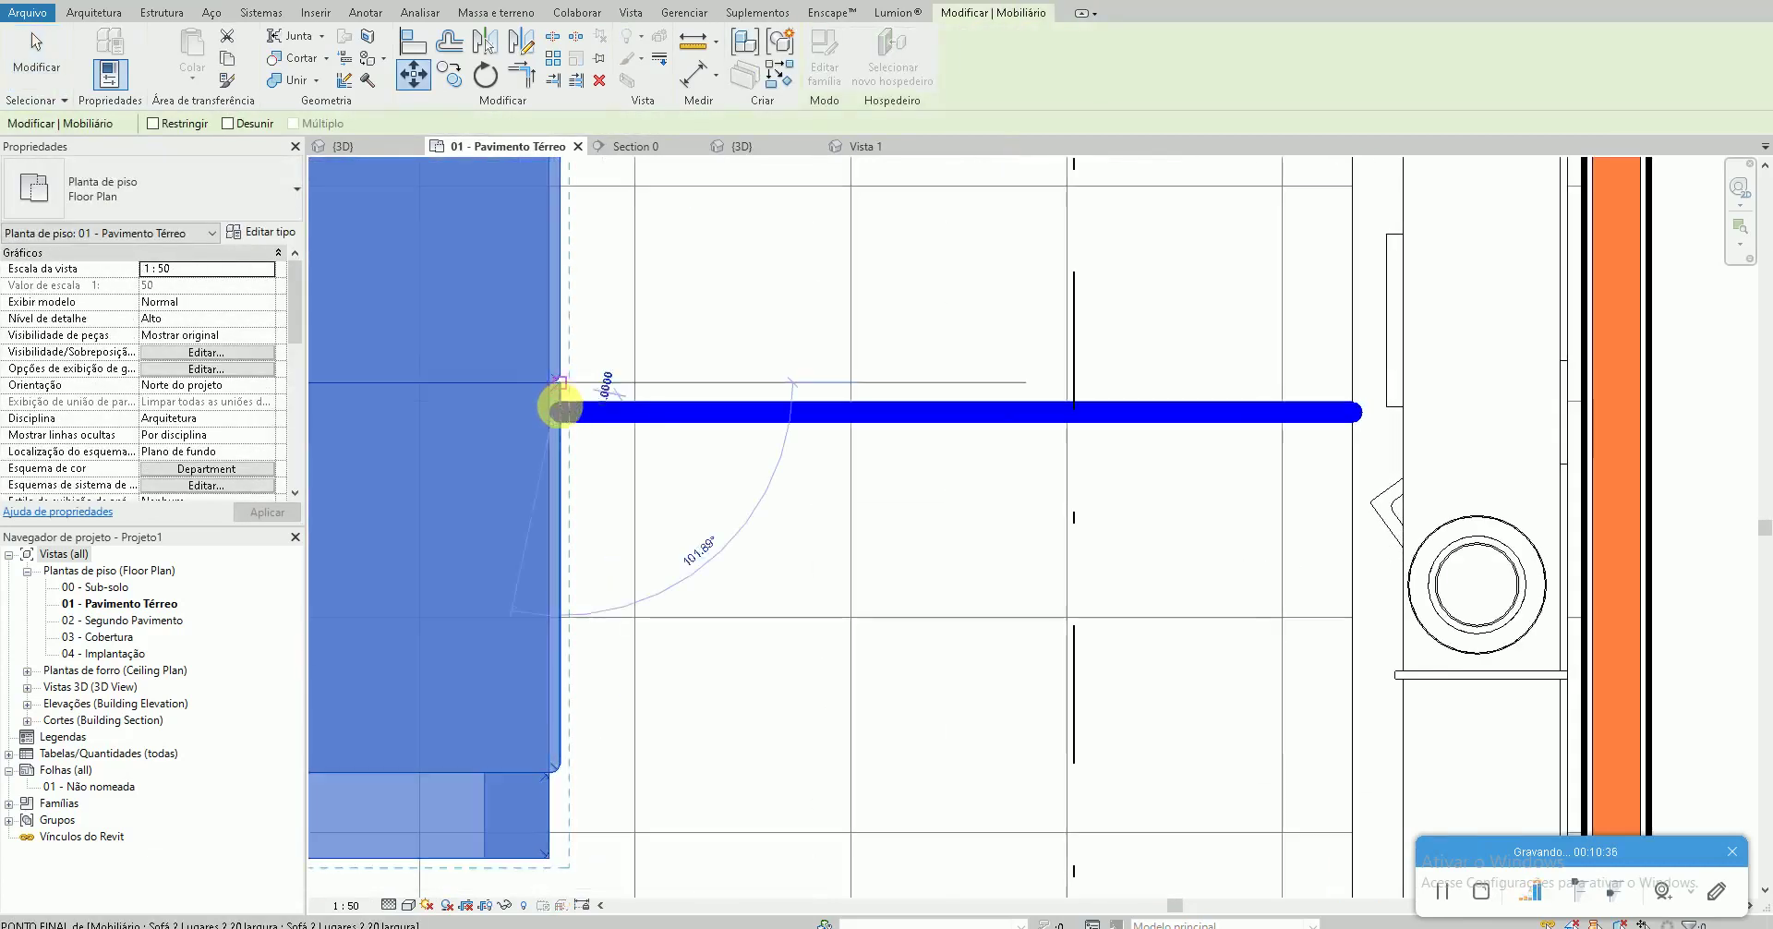
{"action": "left_click", "coordinate": [567, 418]}
{"action": "scroll", "coordinate": [724, 443], "scroll_direction": "down", "scroll_amount": 3}
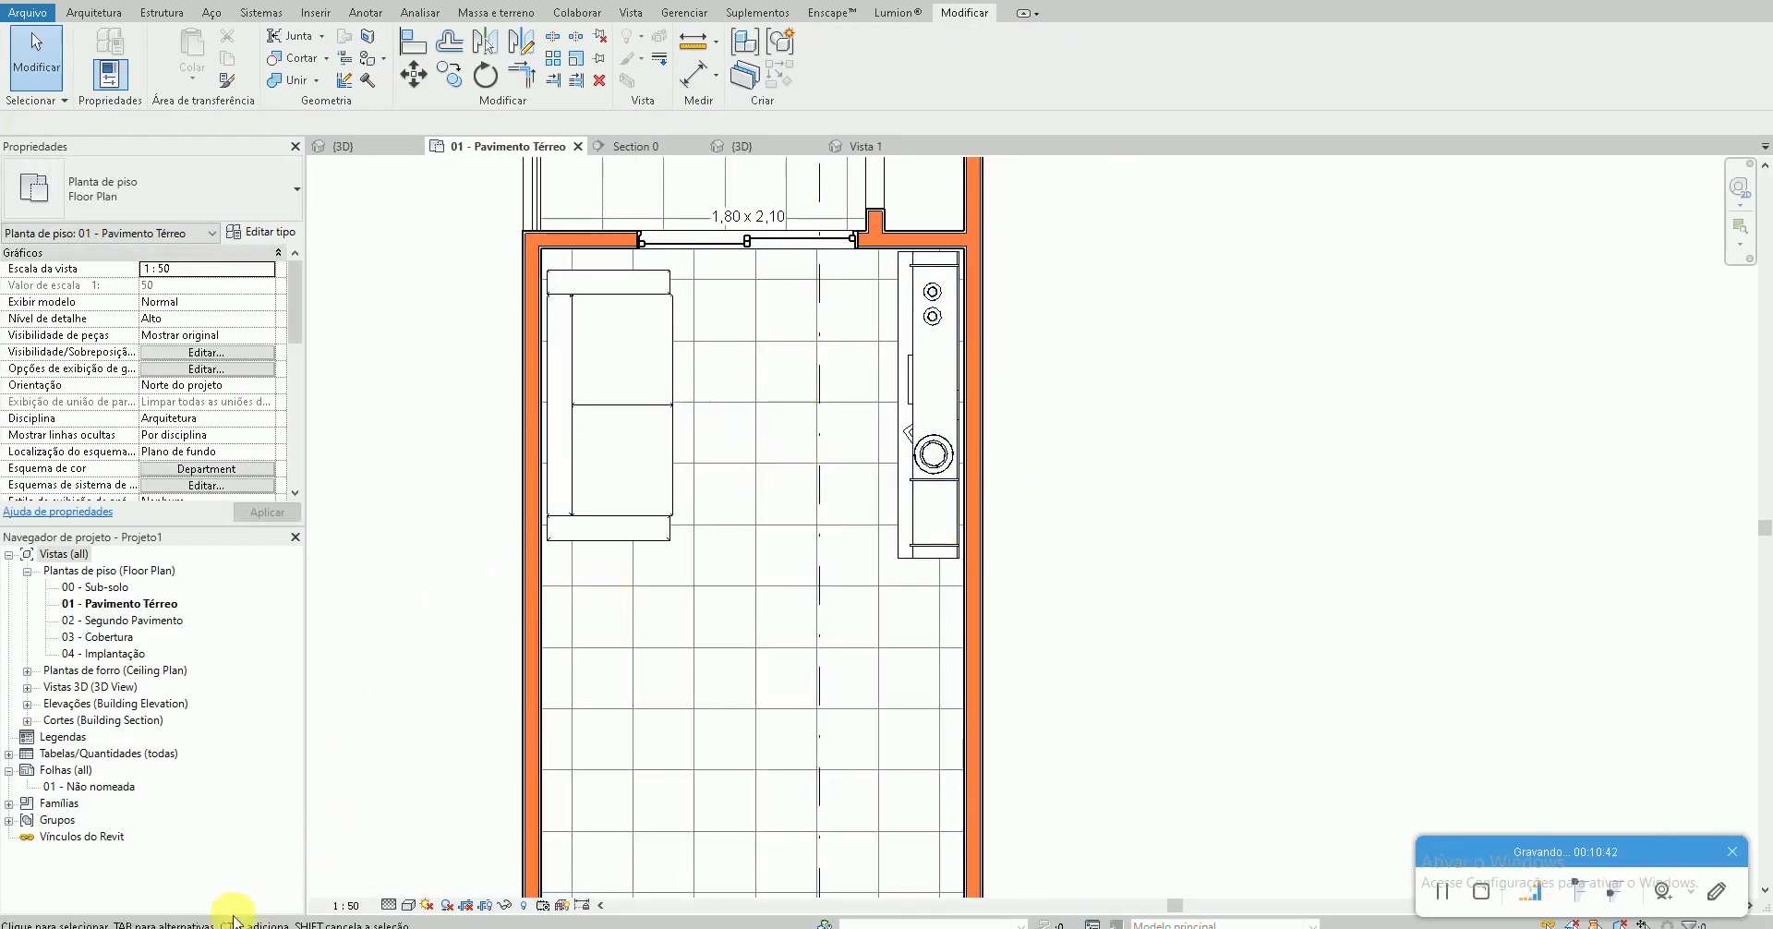
Load the Mesa de Centro coffee table family into Projeto1 and place it between sofa and TV unit
{"action": "left_click", "coordinate": [280, 899]}
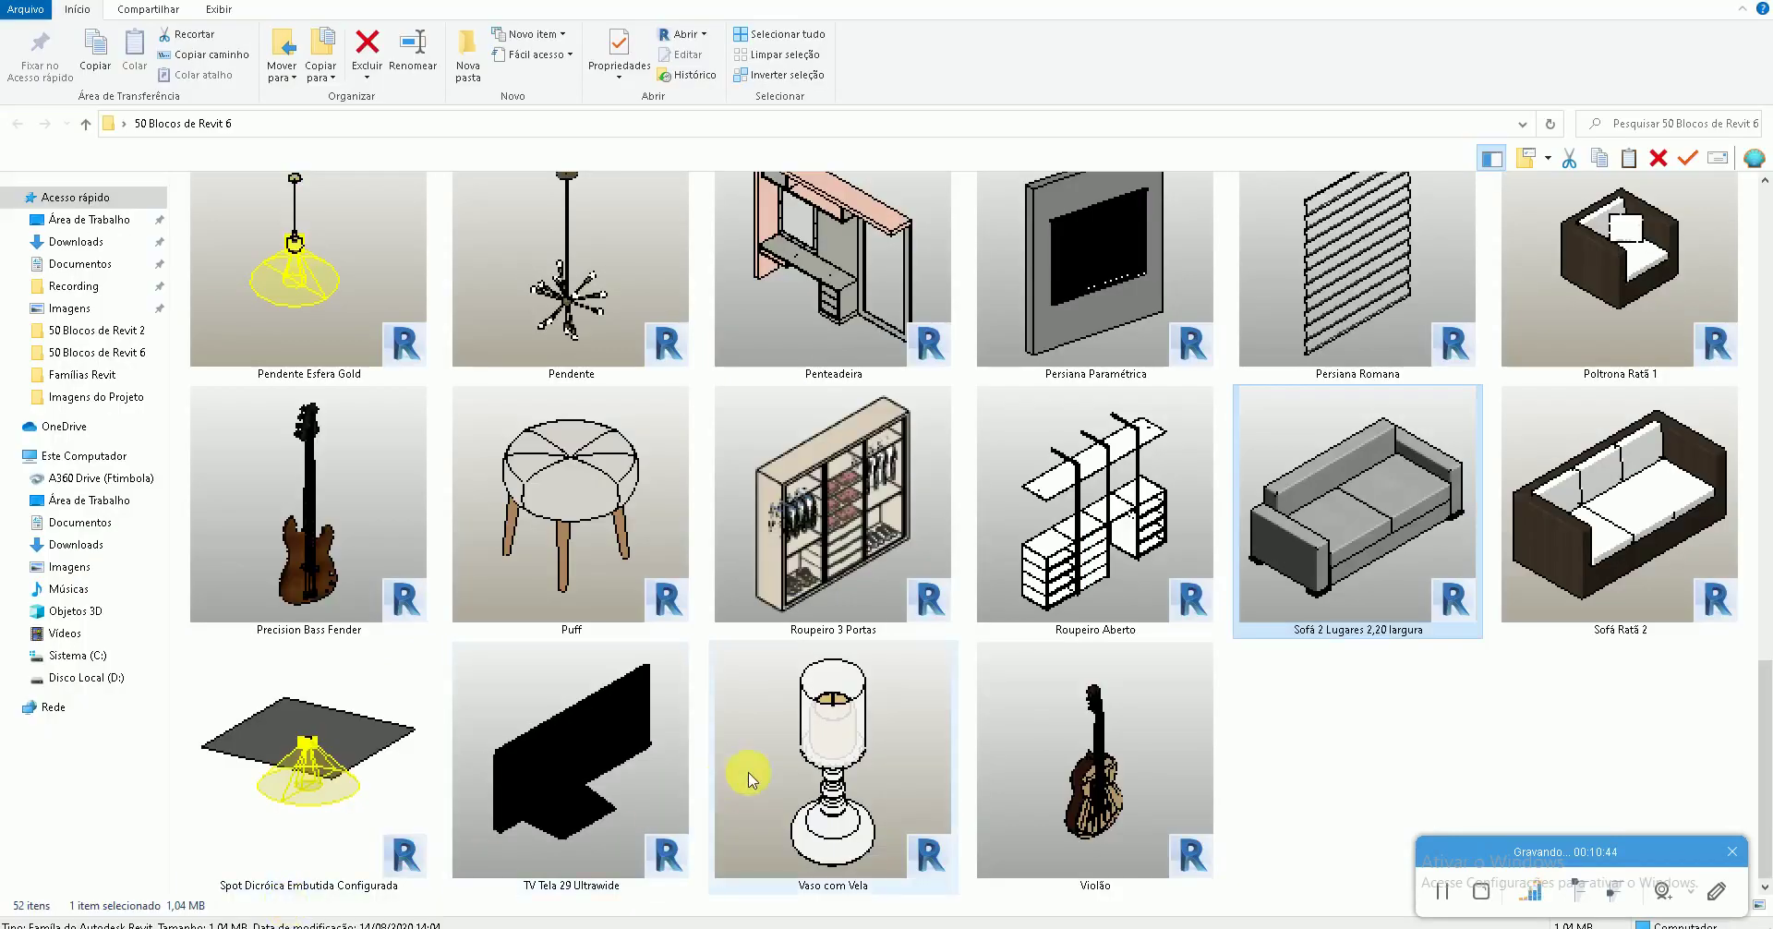
{"action": "scroll", "coordinate": [760, 779], "scroll_direction": "up", "scroll_amount": 3}
{"action": "scroll", "coordinate": [768, 774], "scroll_direction": "up", "scroll_amount": 3}
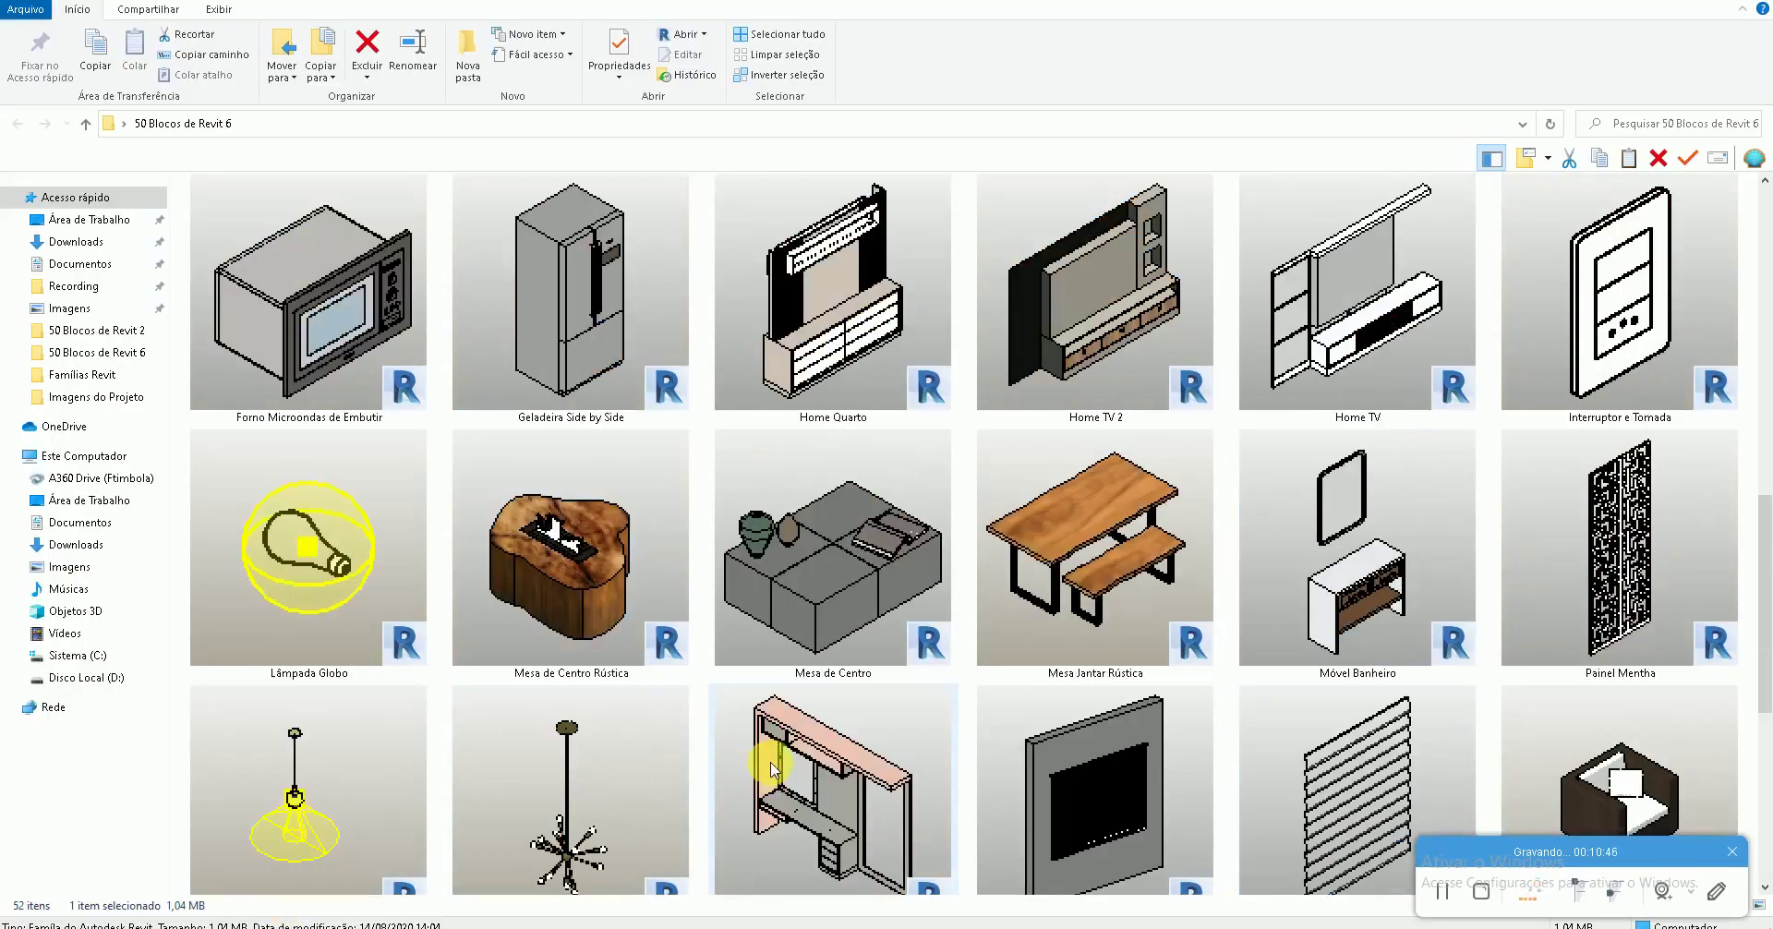
{"action": "scroll", "coordinate": [772, 770], "scroll_direction": "up", "scroll_amount": 2}
{"action": "double_click", "coordinate": [853, 803]}
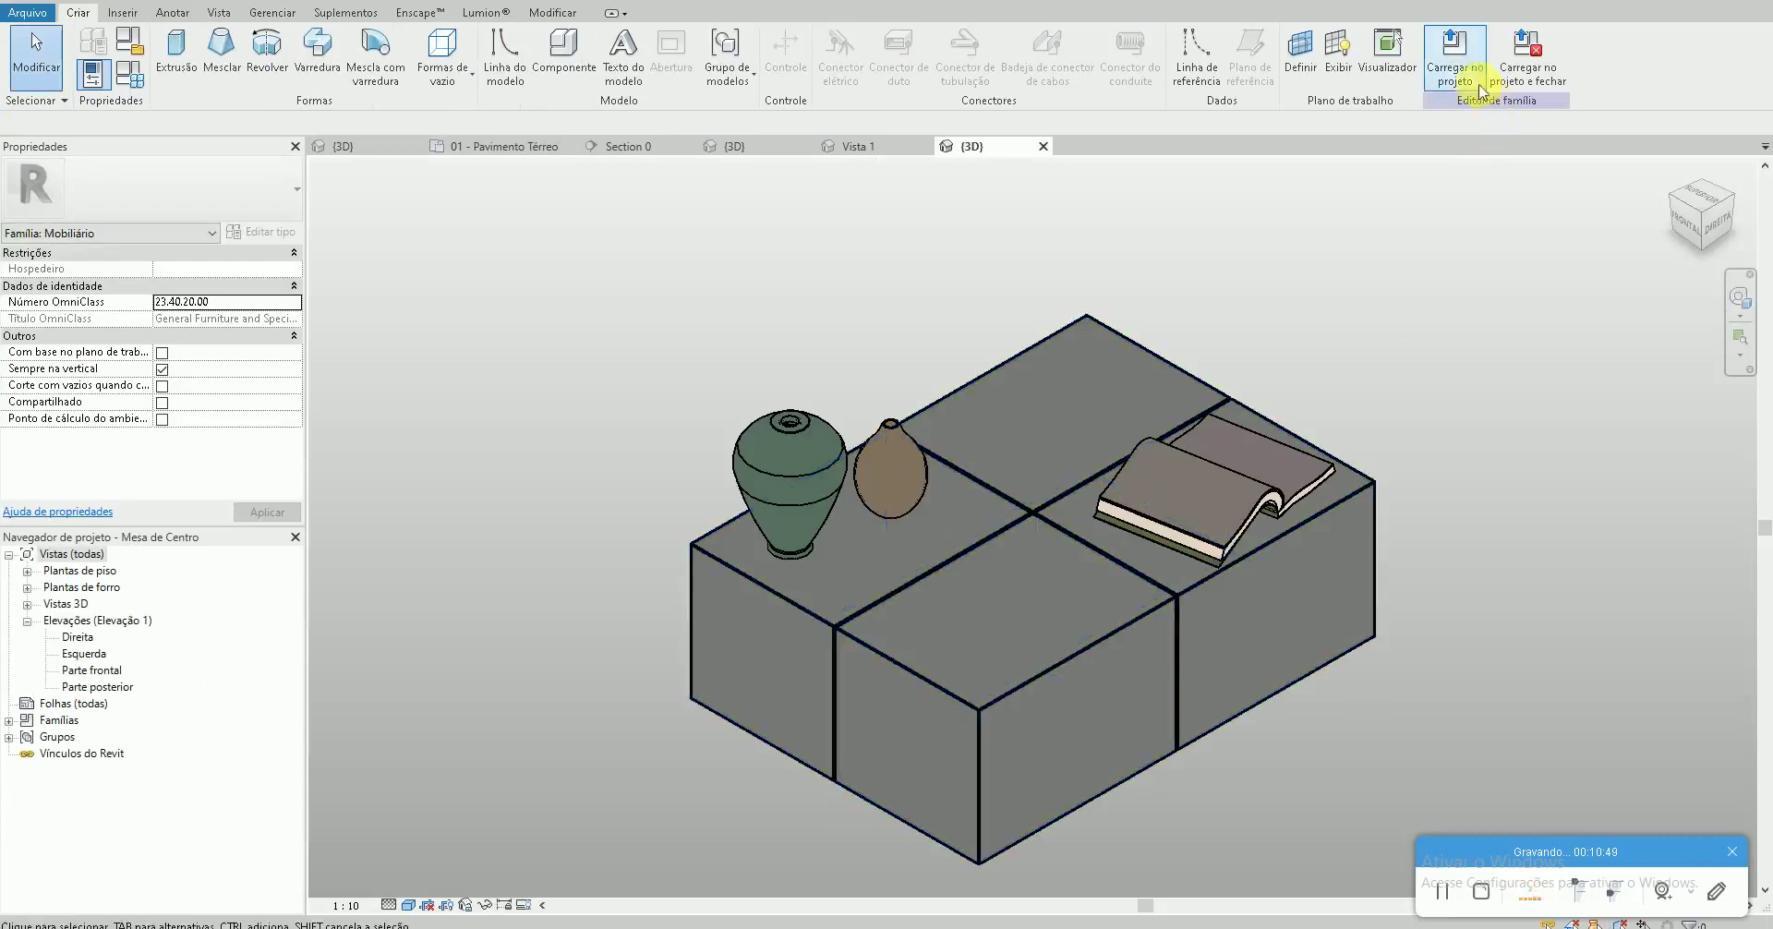
{"action": "left_click", "coordinate": [1455, 51]}
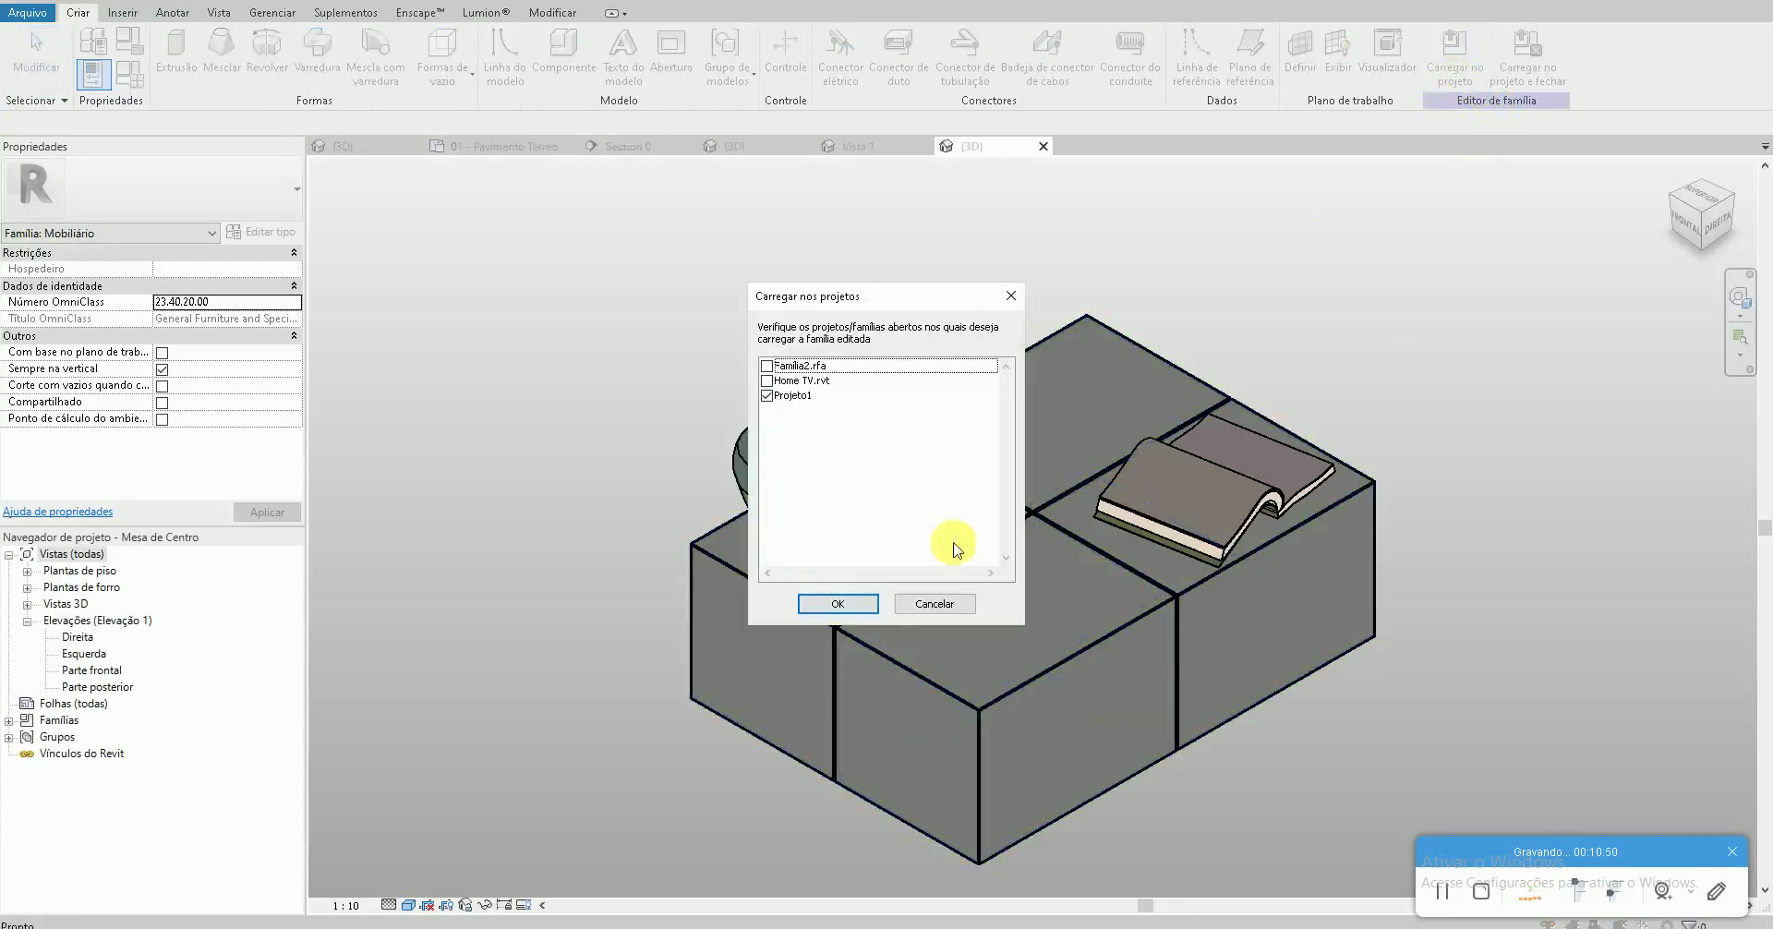
{"action": "left_click", "coordinate": [852, 615]}
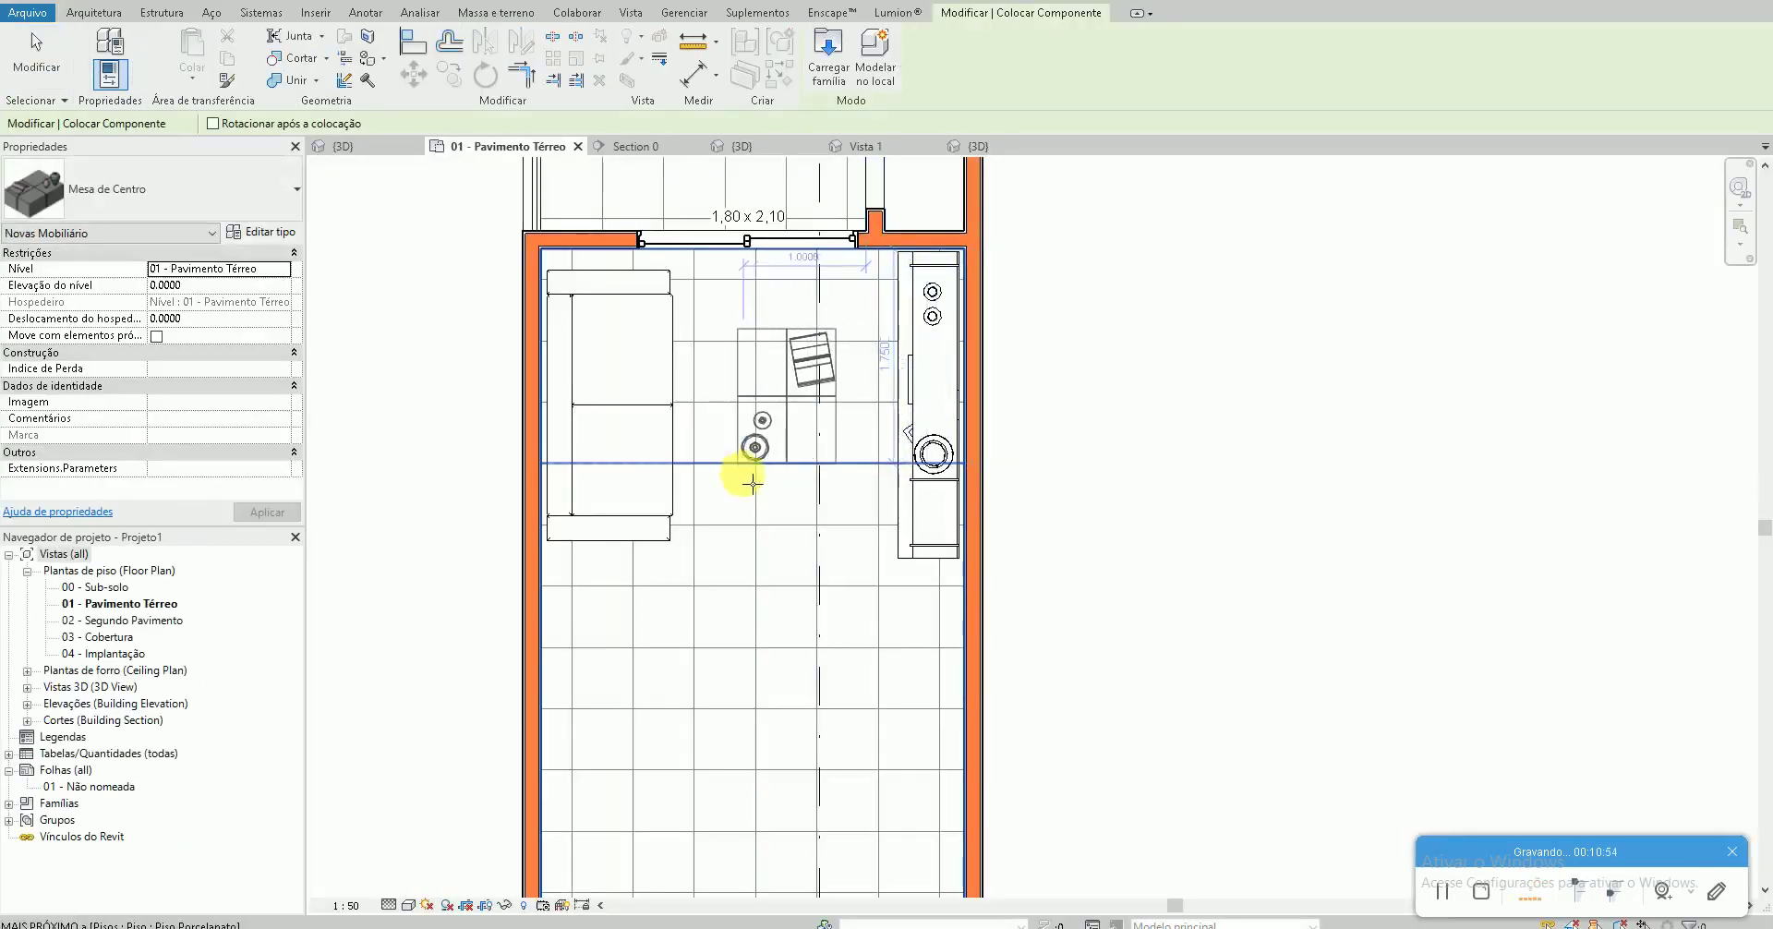
{"action": "left_click", "coordinate": [764, 496]}
{"action": "key", "text": "Escape"}
{"action": "key", "text": "Escape"}
{"action": "scroll", "coordinate": [701, 399], "scroll_direction": "up", "scroll_amount": 2}
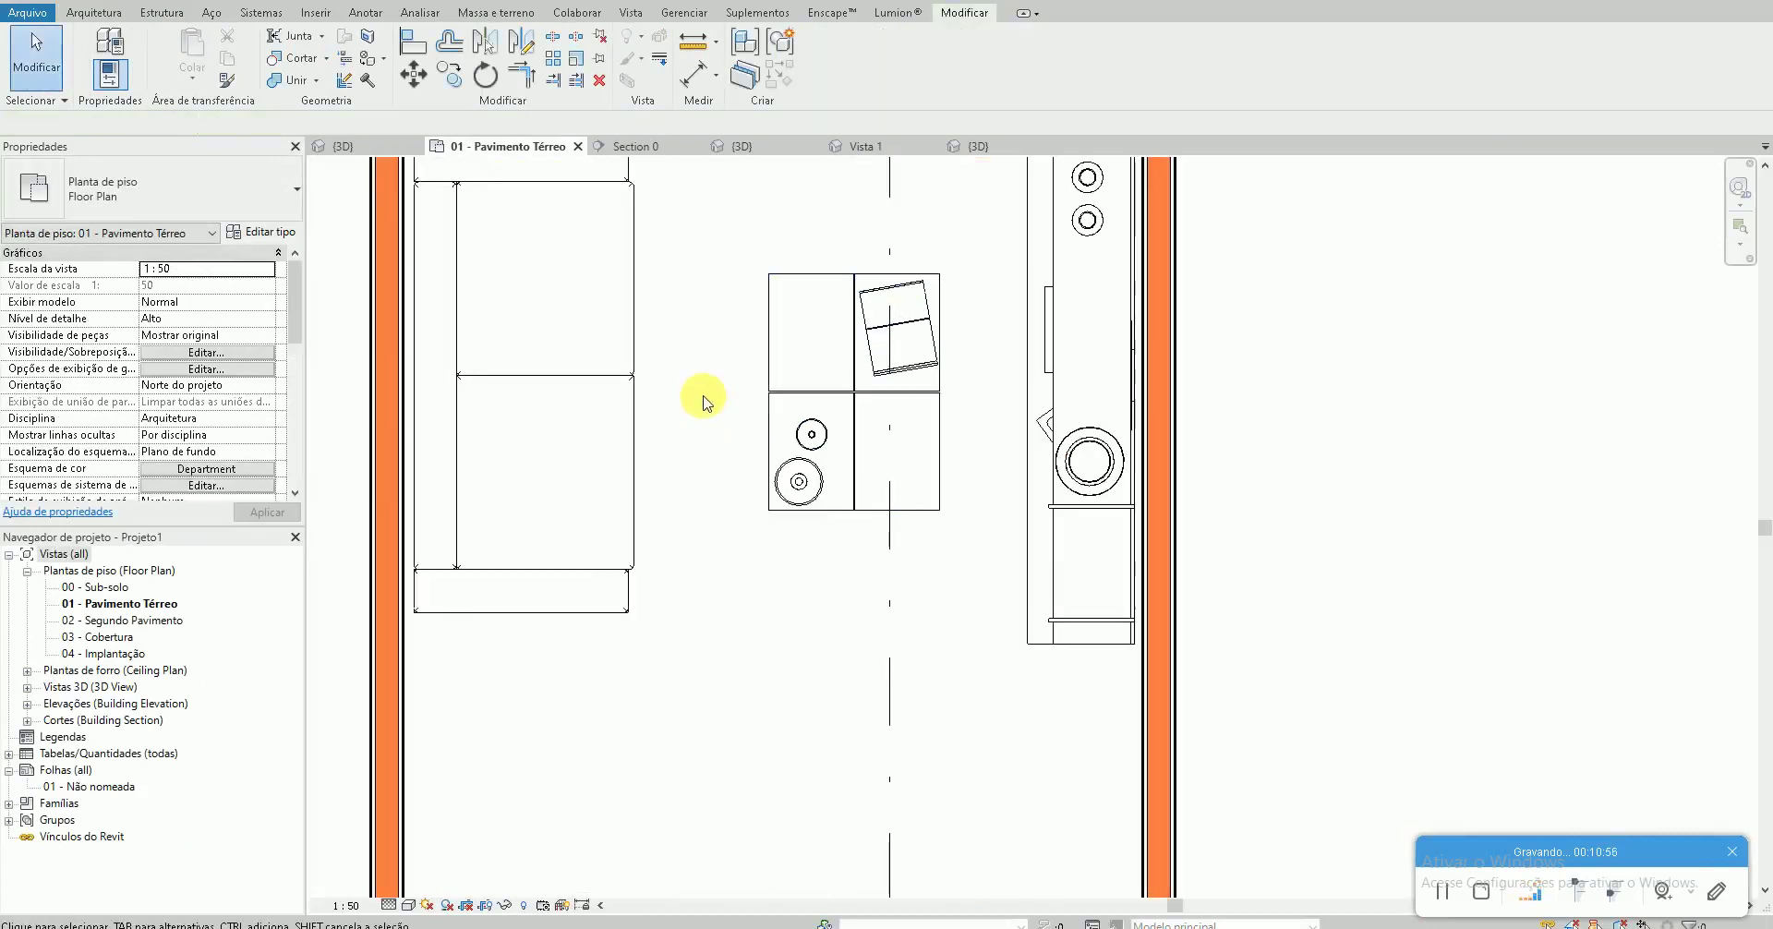
Draw a guide detail line (DL) from the sofa's edge to the TV unit
{"action": "key", "text": "d"}
{"action": "key", "text": "l"}
{"action": "scroll", "coordinate": [633, 375], "scroll_direction": "up", "scroll_amount": 2}
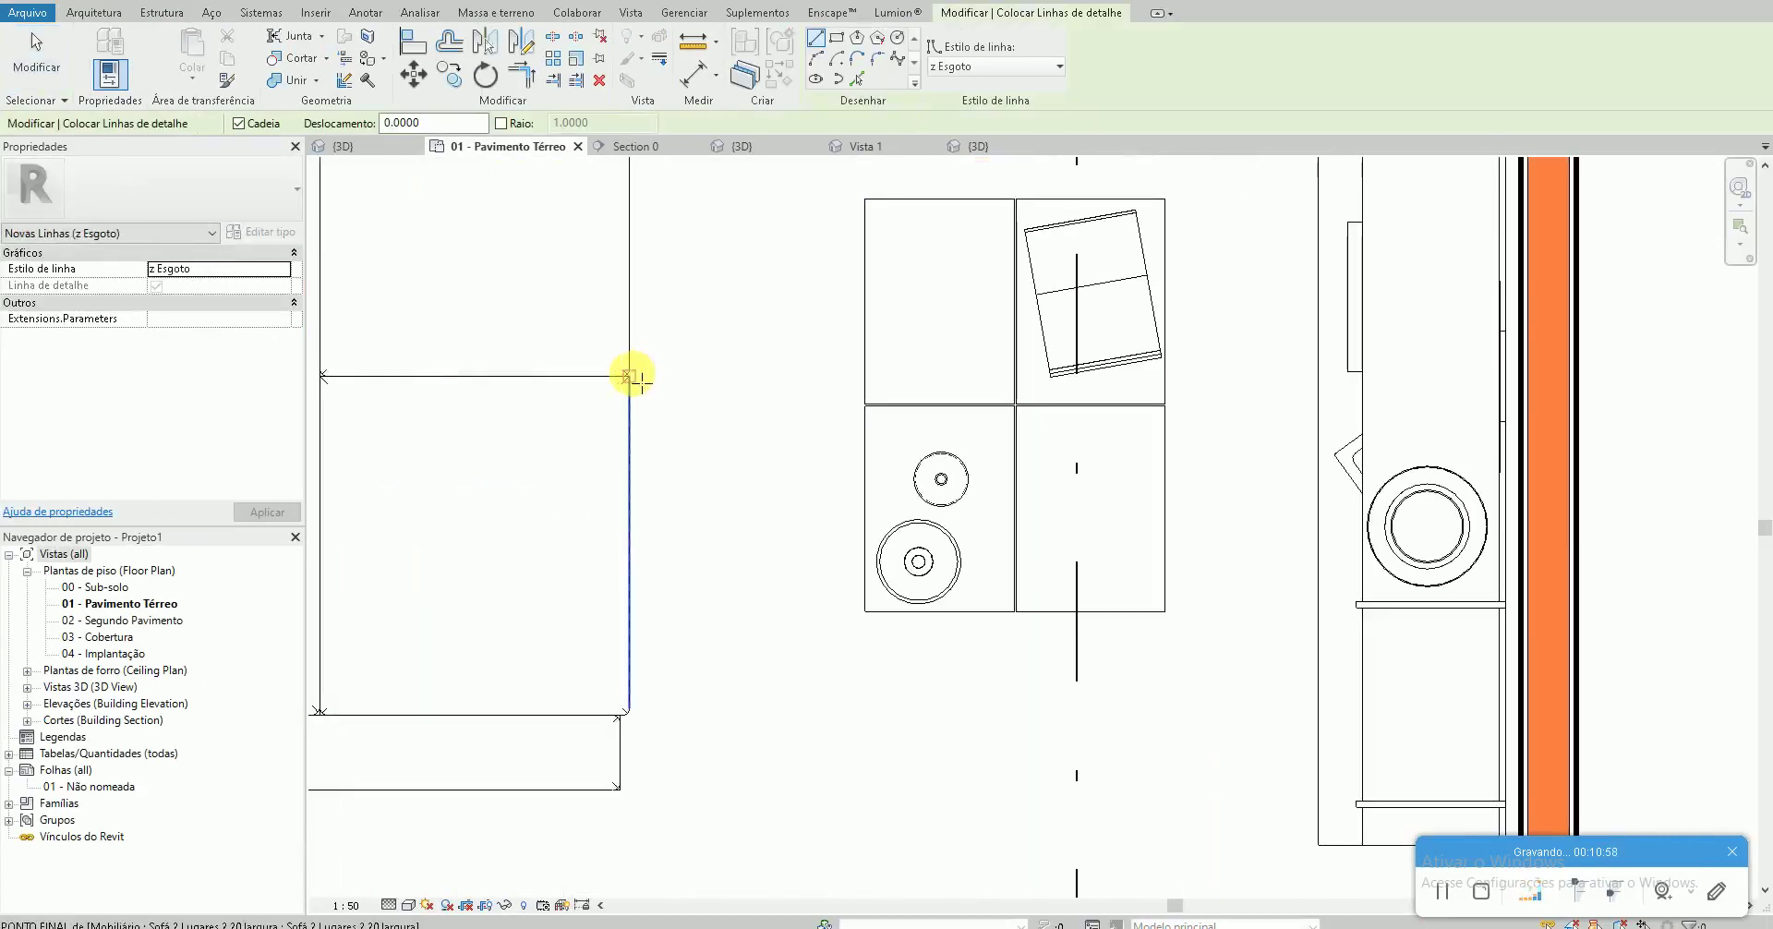
{"action": "left_click", "coordinate": [628, 376]}
{"action": "left_click", "coordinate": [1313, 377]}
{"action": "key", "text": "Escape"}
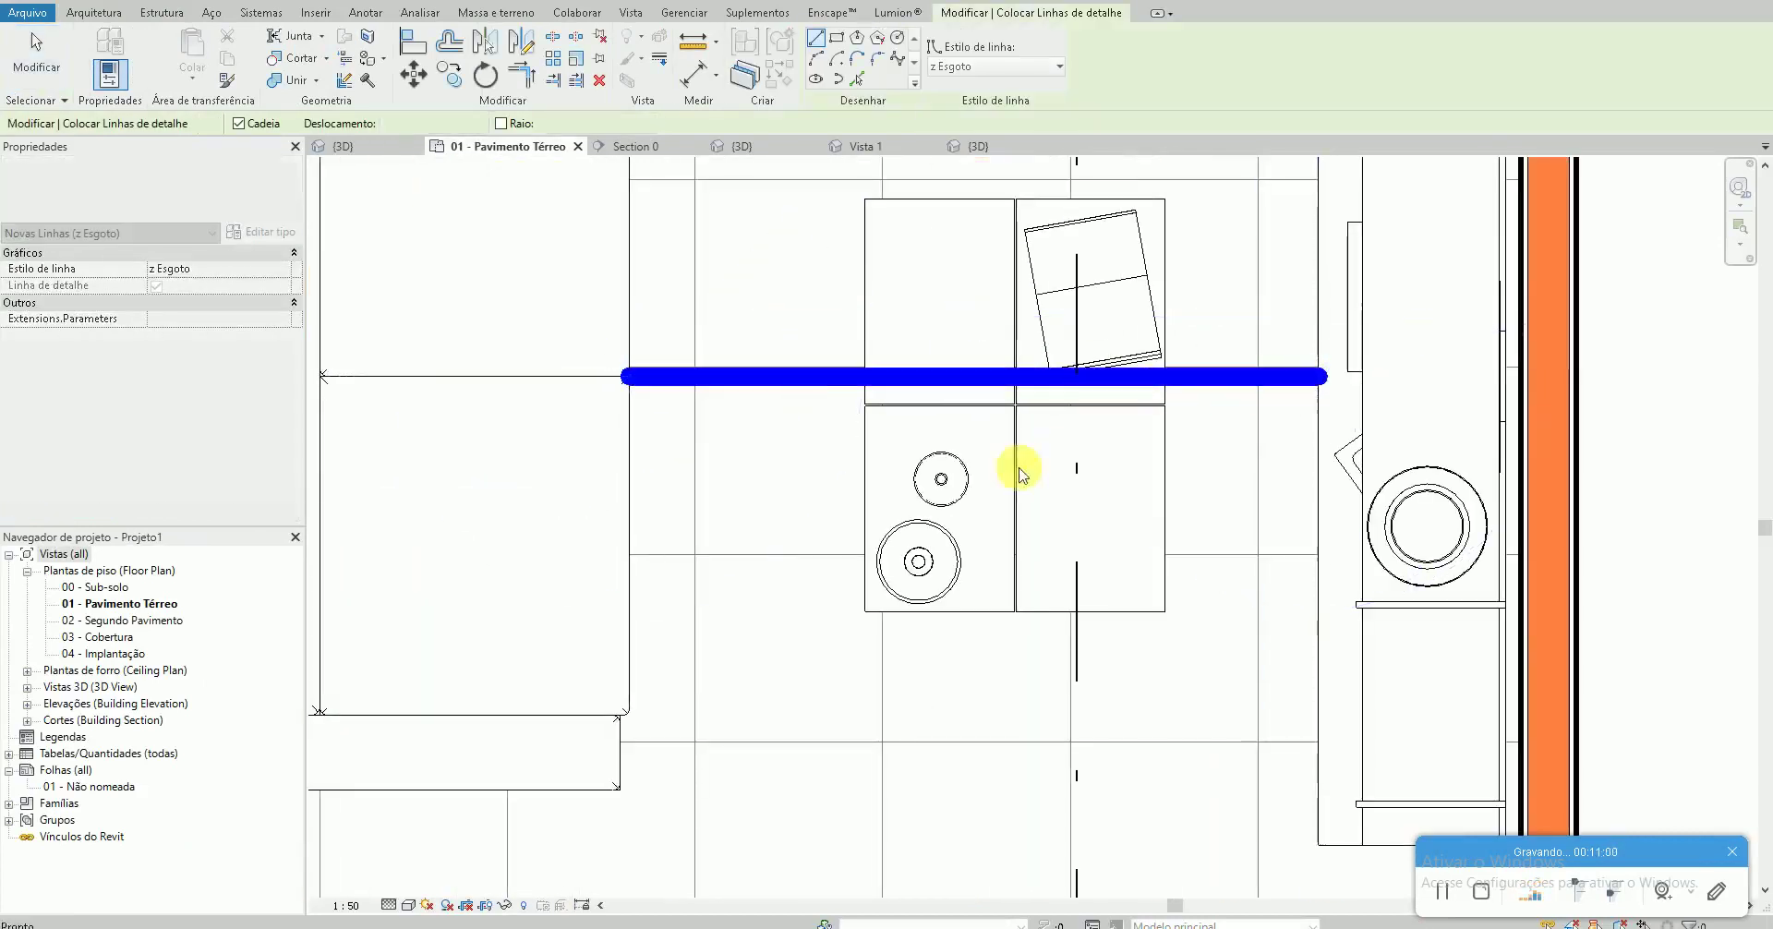
{"action": "key", "text": "Escape"}
Move (MV) the coffee table onto the guide line's midpoint
{"action": "left_click", "coordinate": [1022, 434]}
{"action": "scroll", "coordinate": [1022, 428], "scroll_direction": "up", "scroll_amount": 1}
{"action": "scroll", "coordinate": [1022, 427], "scroll_direction": "up", "scroll_amount": 2}
{"action": "scroll", "coordinate": [1018, 396], "scroll_direction": "up", "scroll_amount": 2}
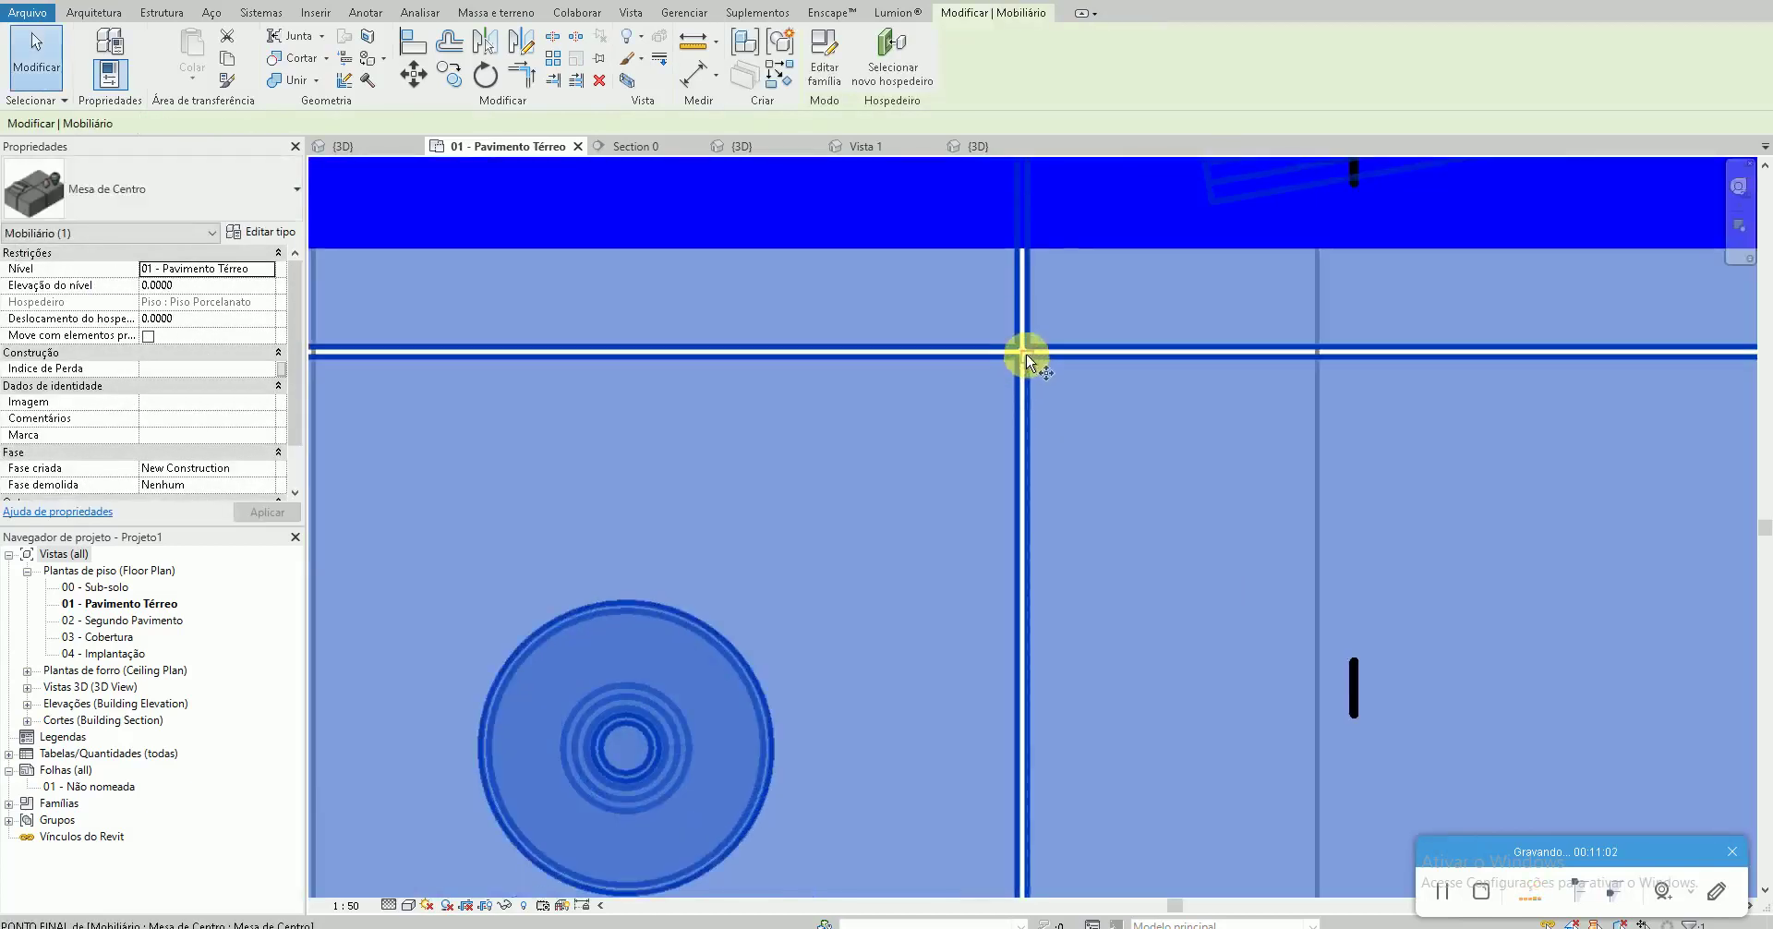
{"action": "key", "text": "m"}
{"action": "key", "text": "v"}
{"action": "scroll", "coordinate": [1025, 352], "scroll_direction": "down", "scroll_amount": 3}
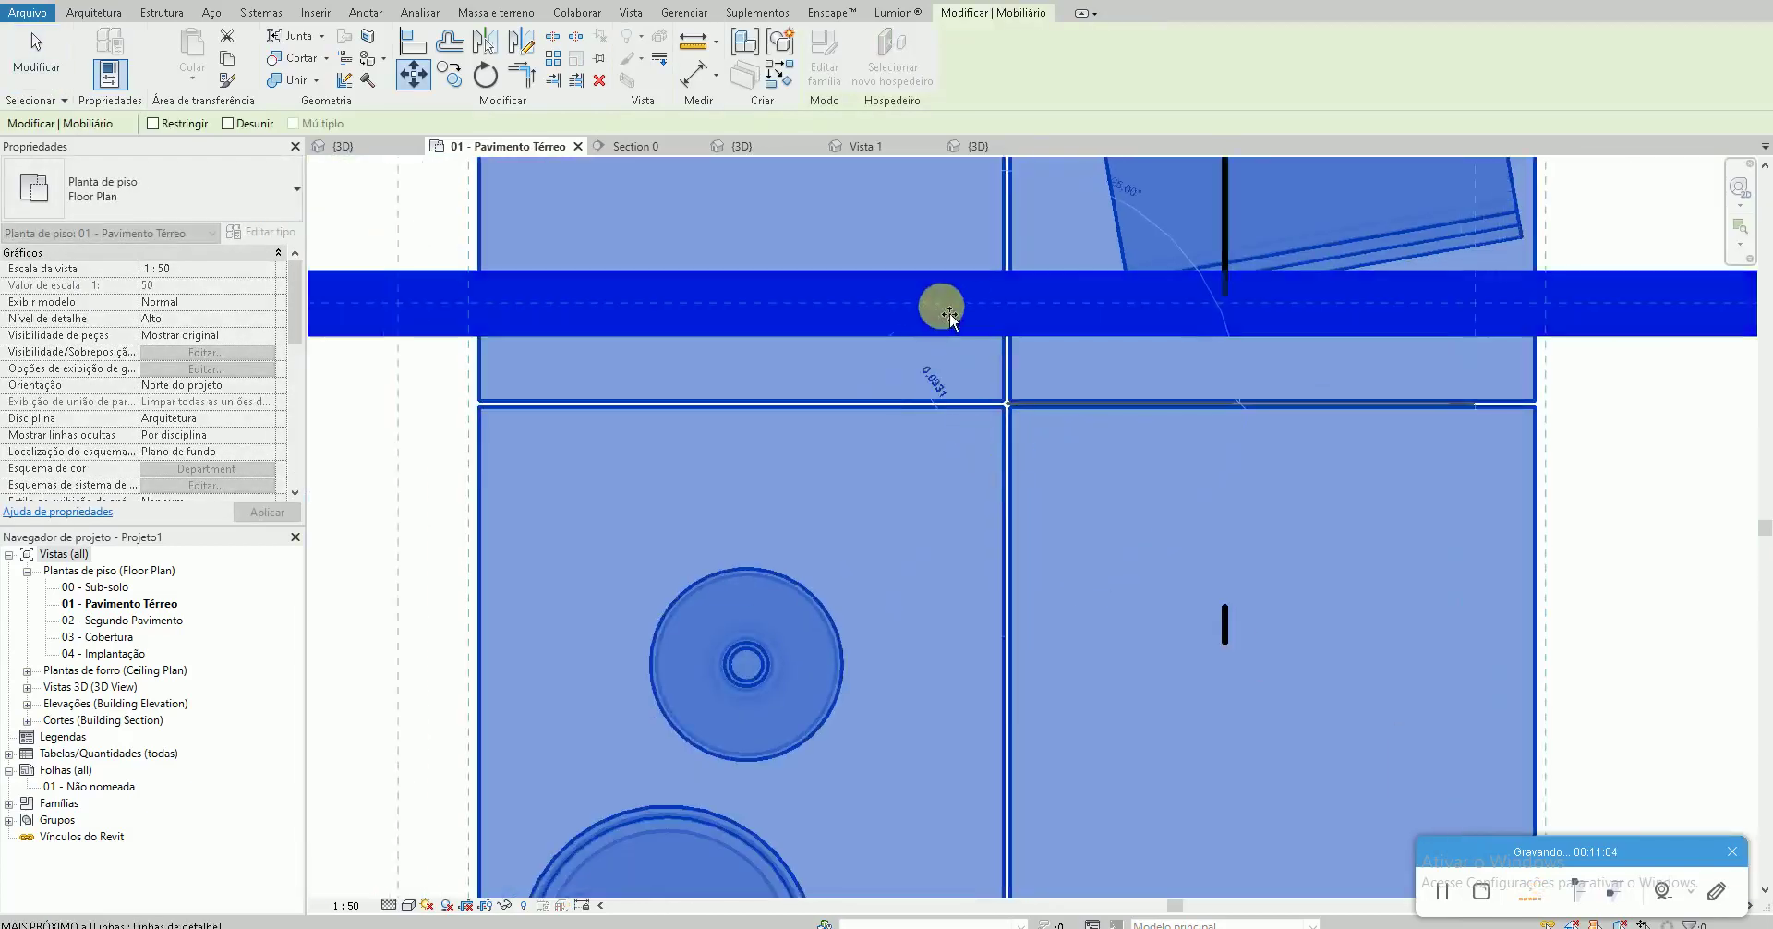
{"action": "left_click", "coordinate": [1060, 312]}
{"action": "scroll", "coordinate": [859, 305], "scroll_direction": "down", "scroll_amount": 2}
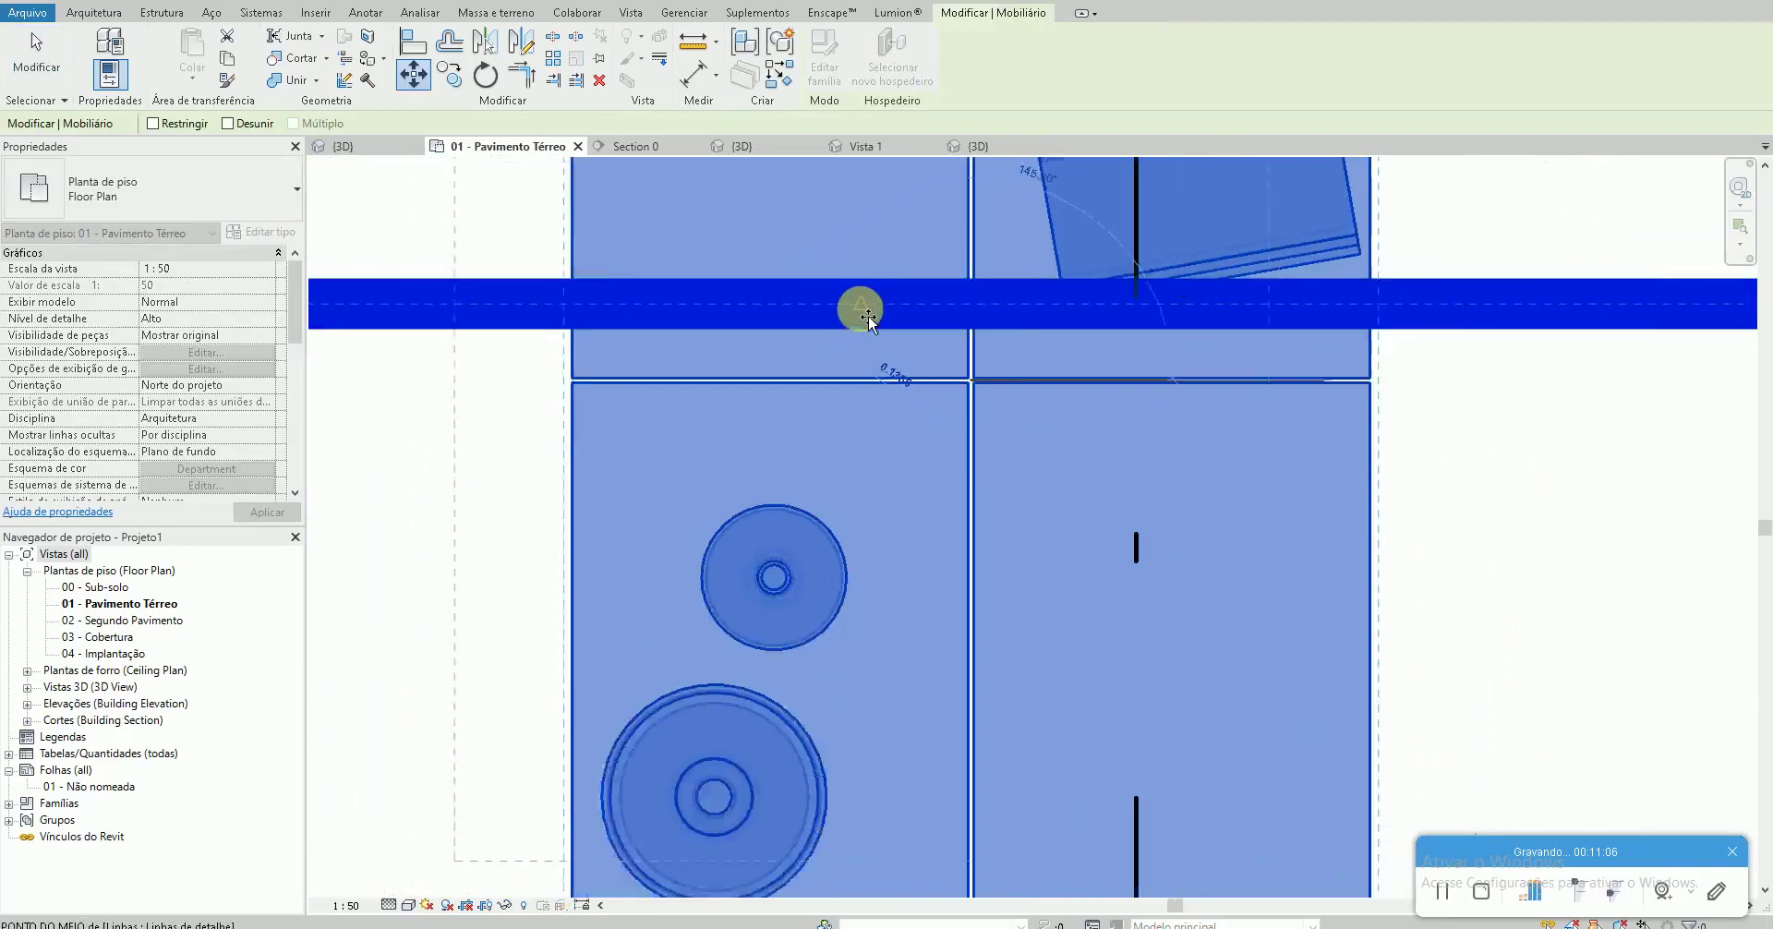
{"action": "scroll", "coordinate": [863, 312], "scroll_direction": "down", "scroll_amount": 1}
{"action": "left_click", "coordinate": [861, 303]}
{"action": "scroll", "coordinate": [1014, 518], "scroll_direction": "down", "scroll_amount": 3}
Remove the temporary guide line
{"action": "left_click", "coordinate": [1250, 412]}
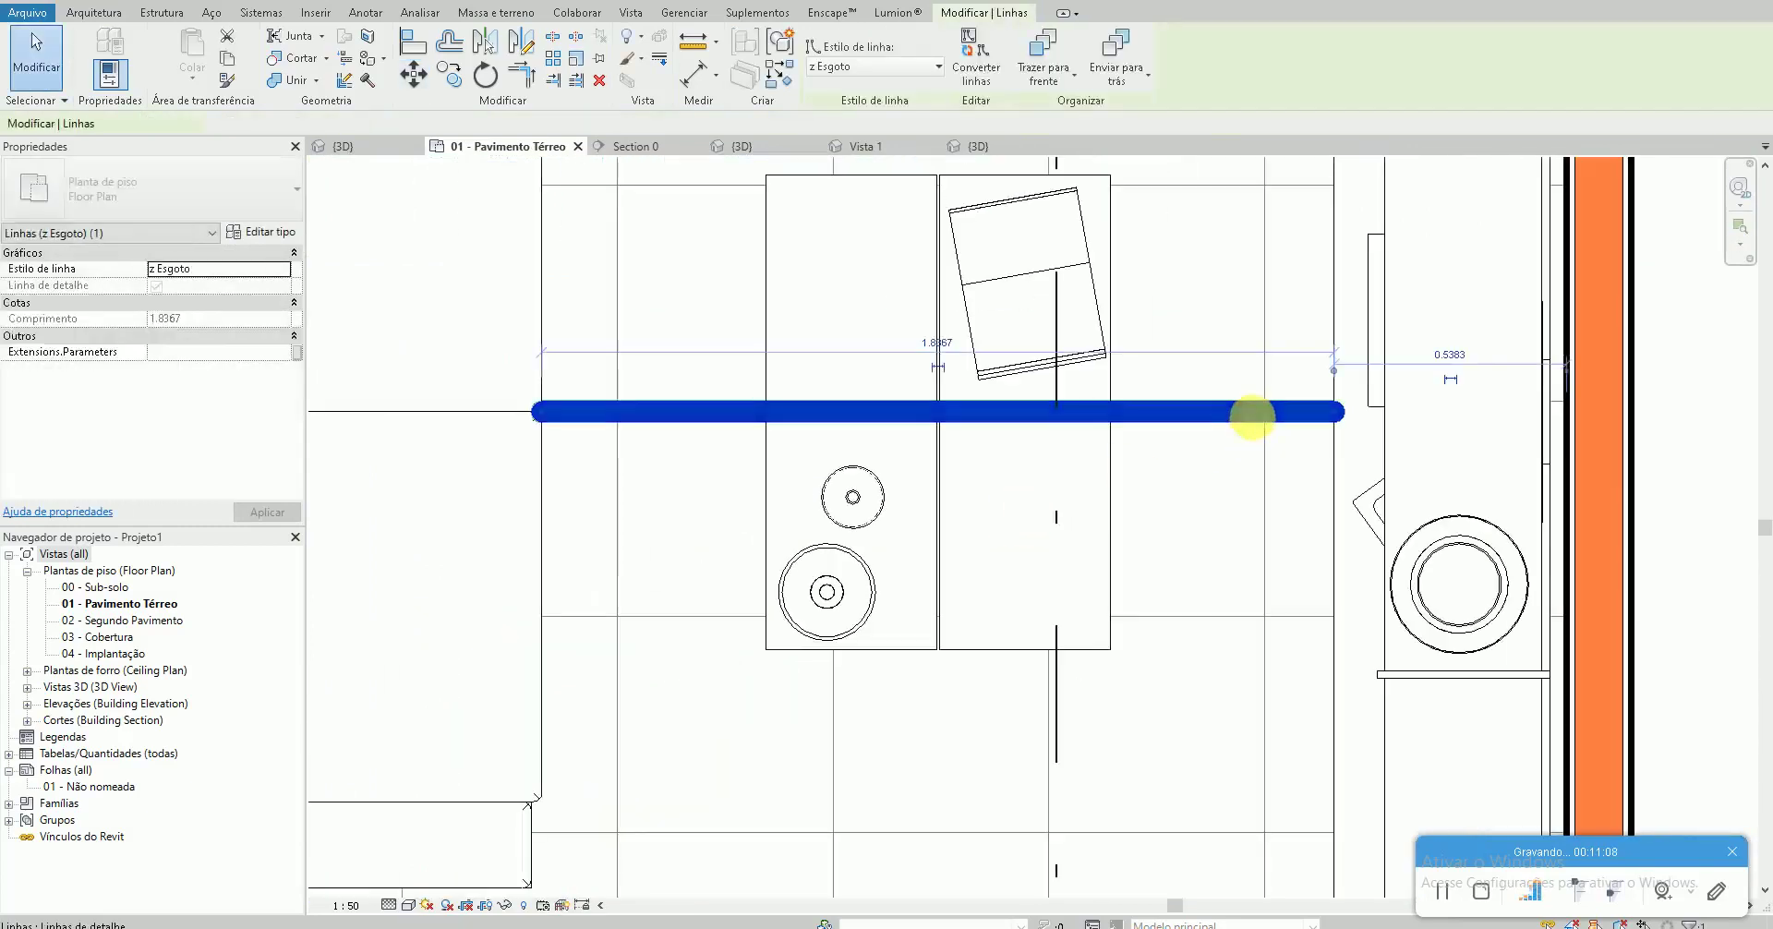
{"action": "scroll", "coordinate": [1061, 531], "scroll_direction": "up", "scroll_amount": 3}
{"action": "key", "text": "Escape"}
{"action": "scroll", "coordinate": [880, 673], "scroll_direction": "down", "scroll_amount": 2}
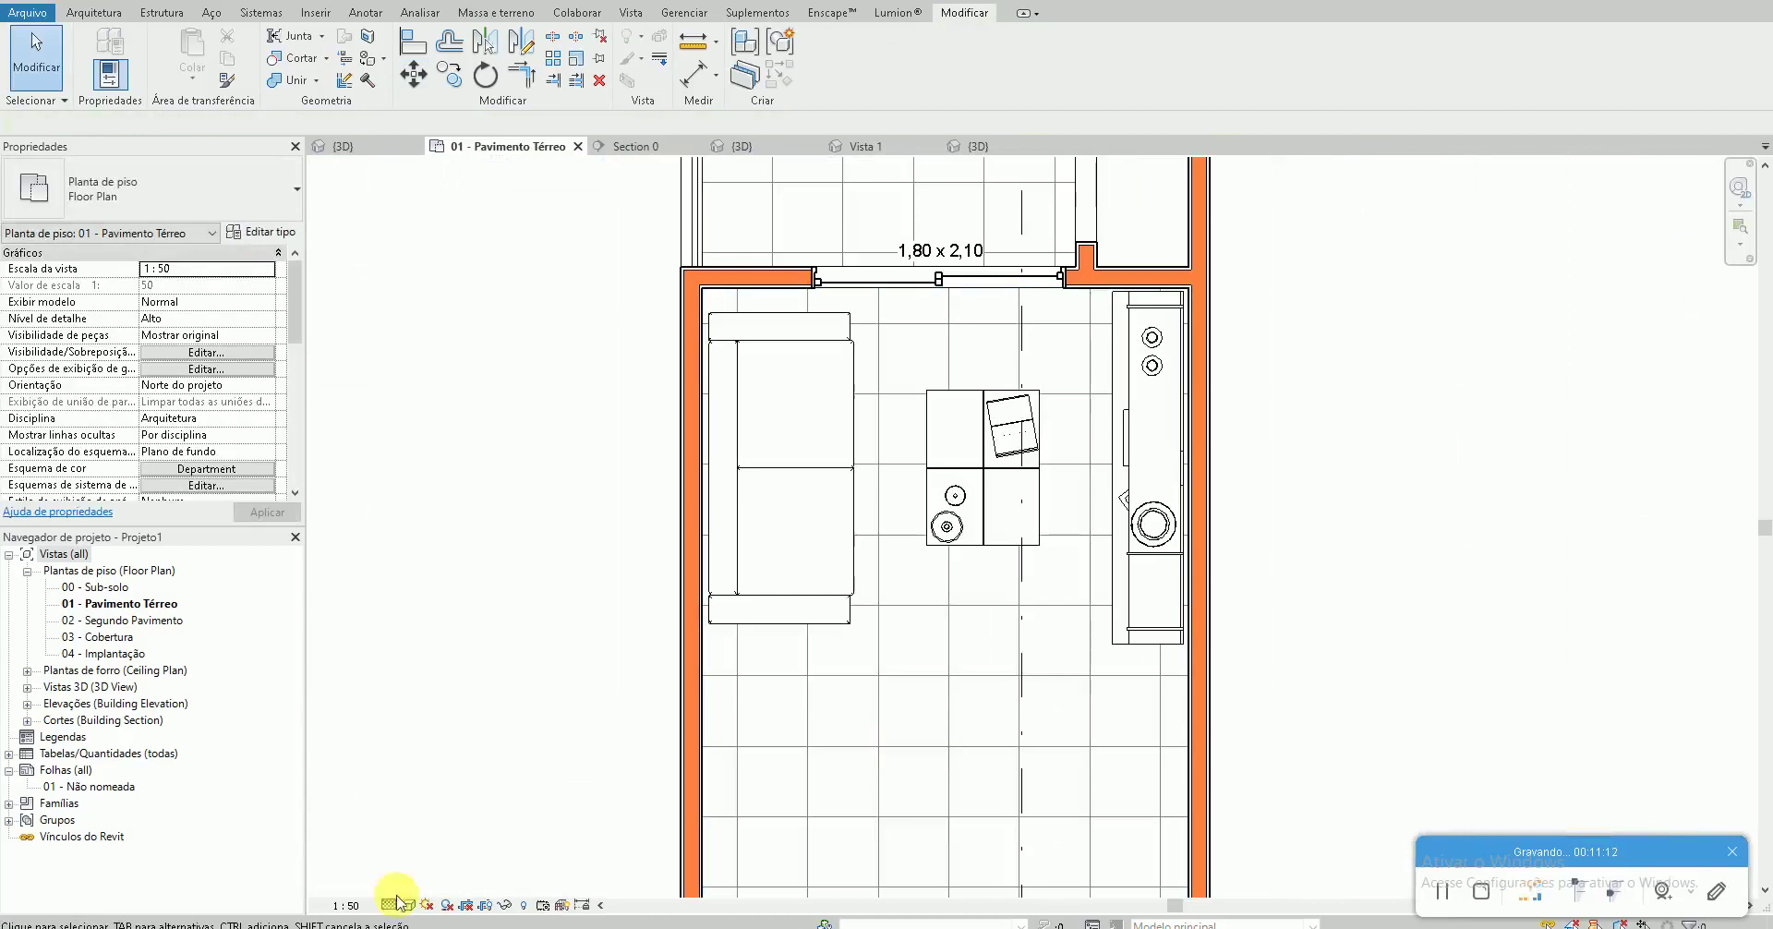
Open the Tapete Pele Couro de Boi cowhide rug family from the furniture blocks folder
{"action": "left_click", "coordinate": [263, 914]}
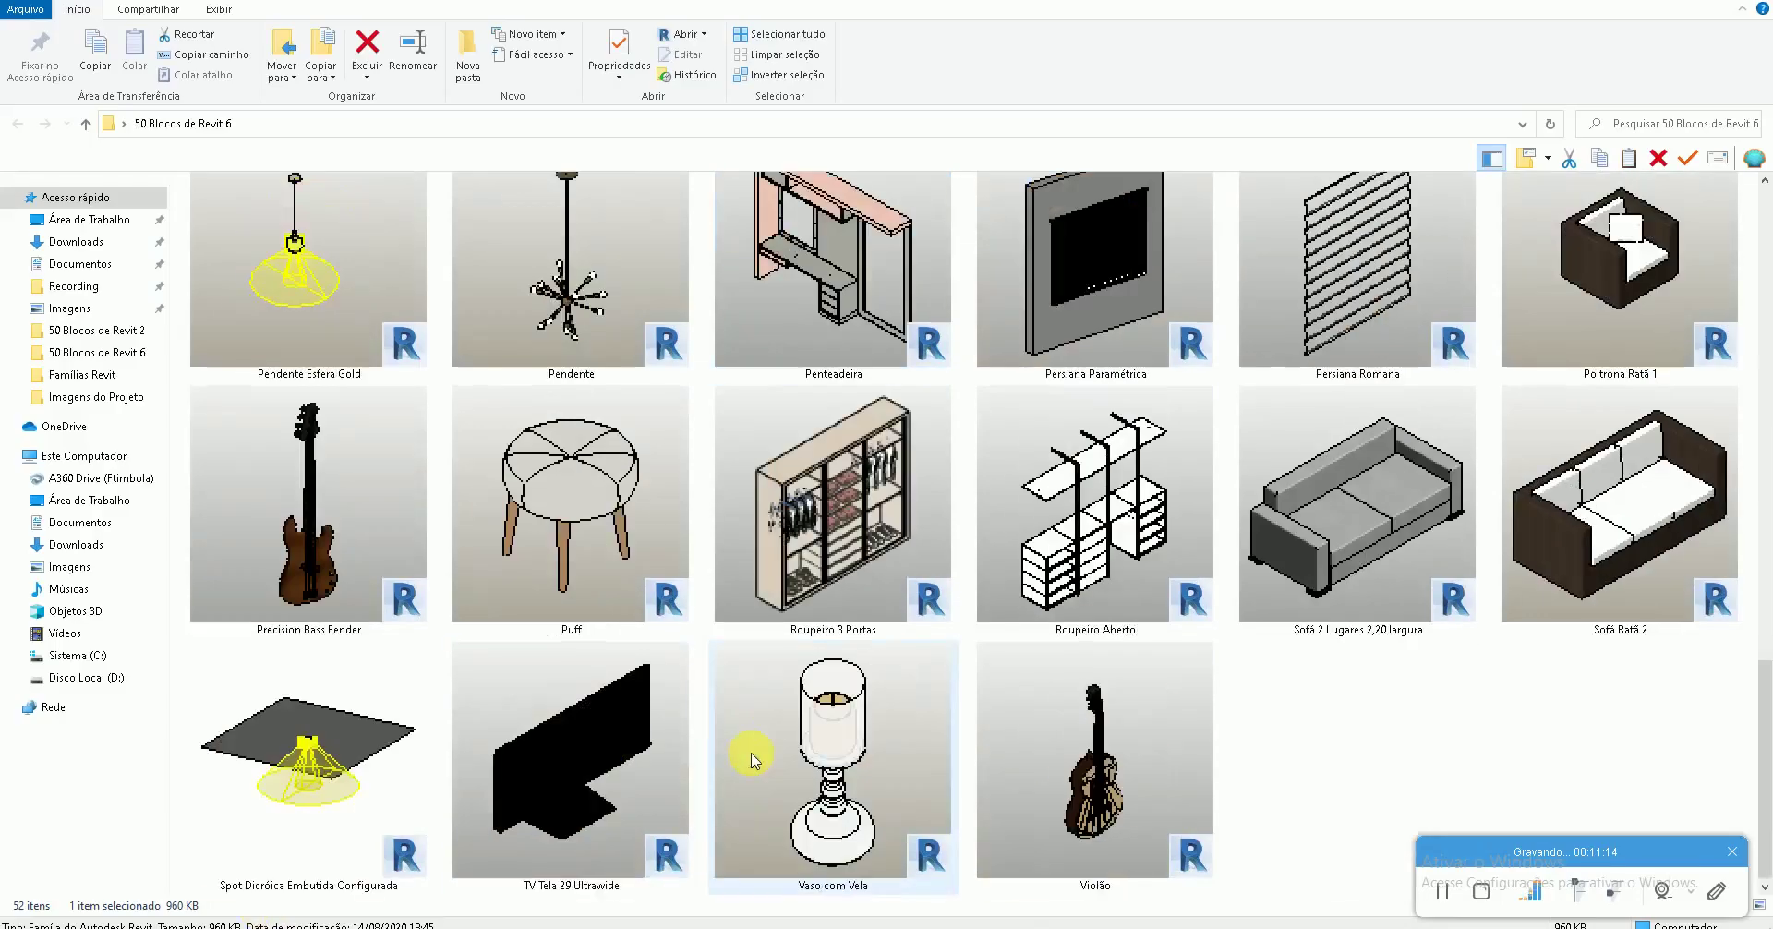
{"action": "scroll", "coordinate": [753, 765], "scroll_direction": "up", "scroll_amount": 10}
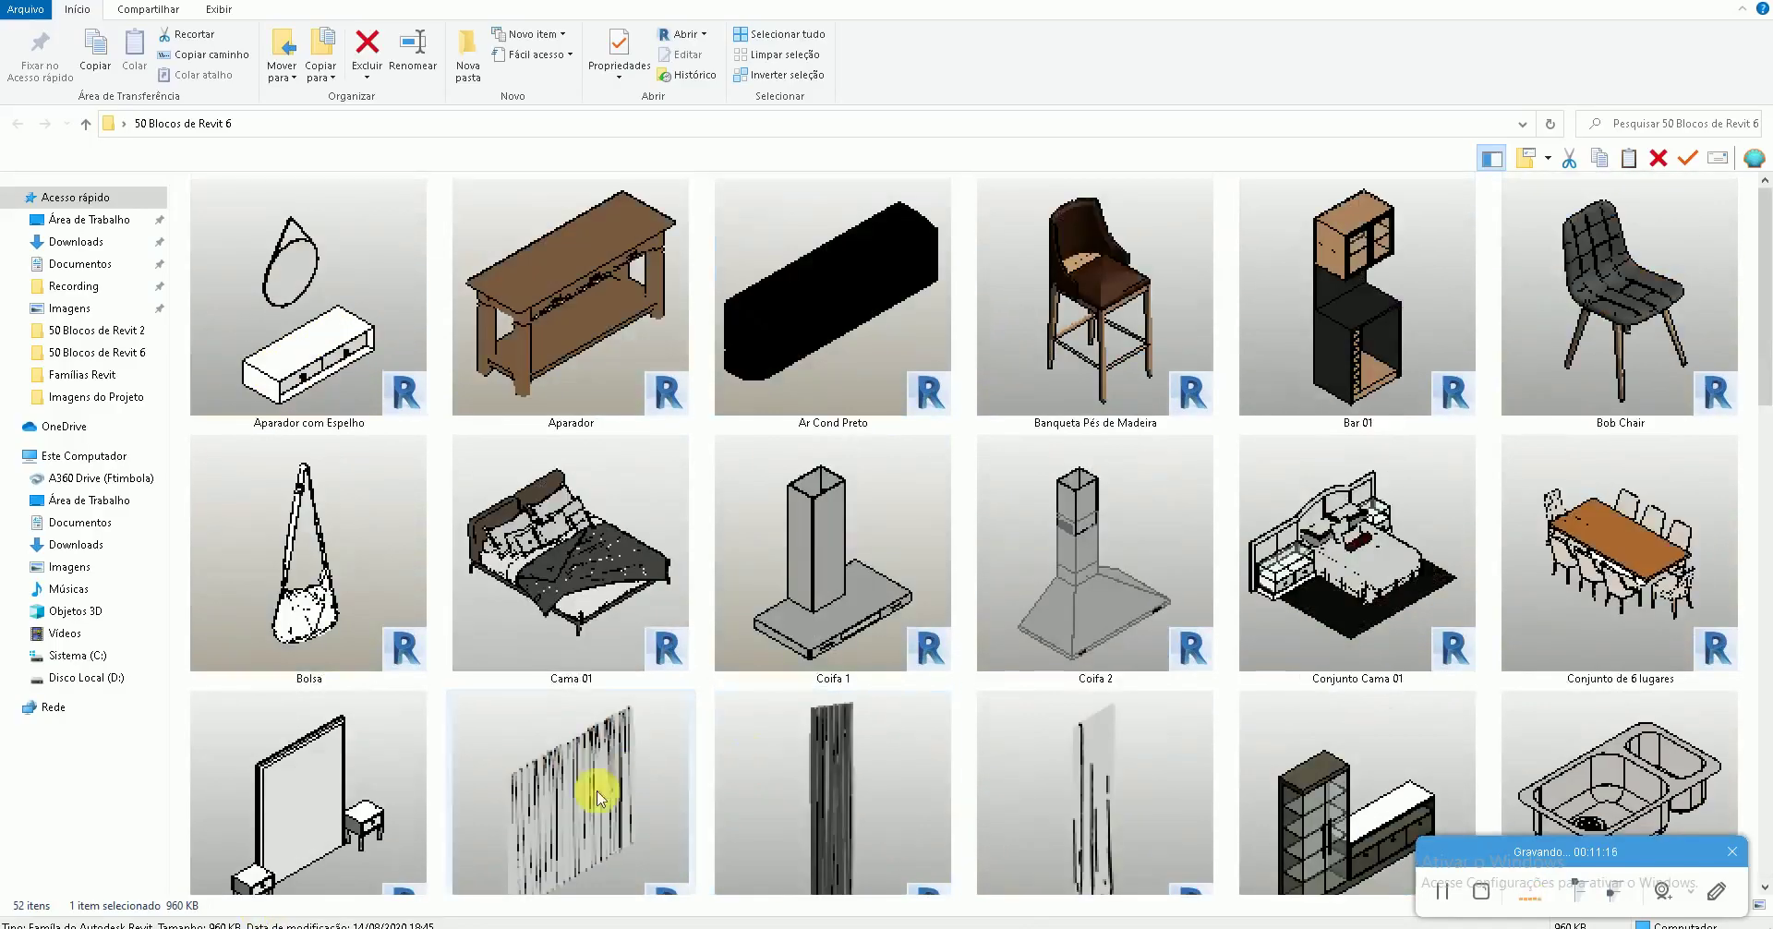
{"action": "left_click", "coordinate": [108, 868]}
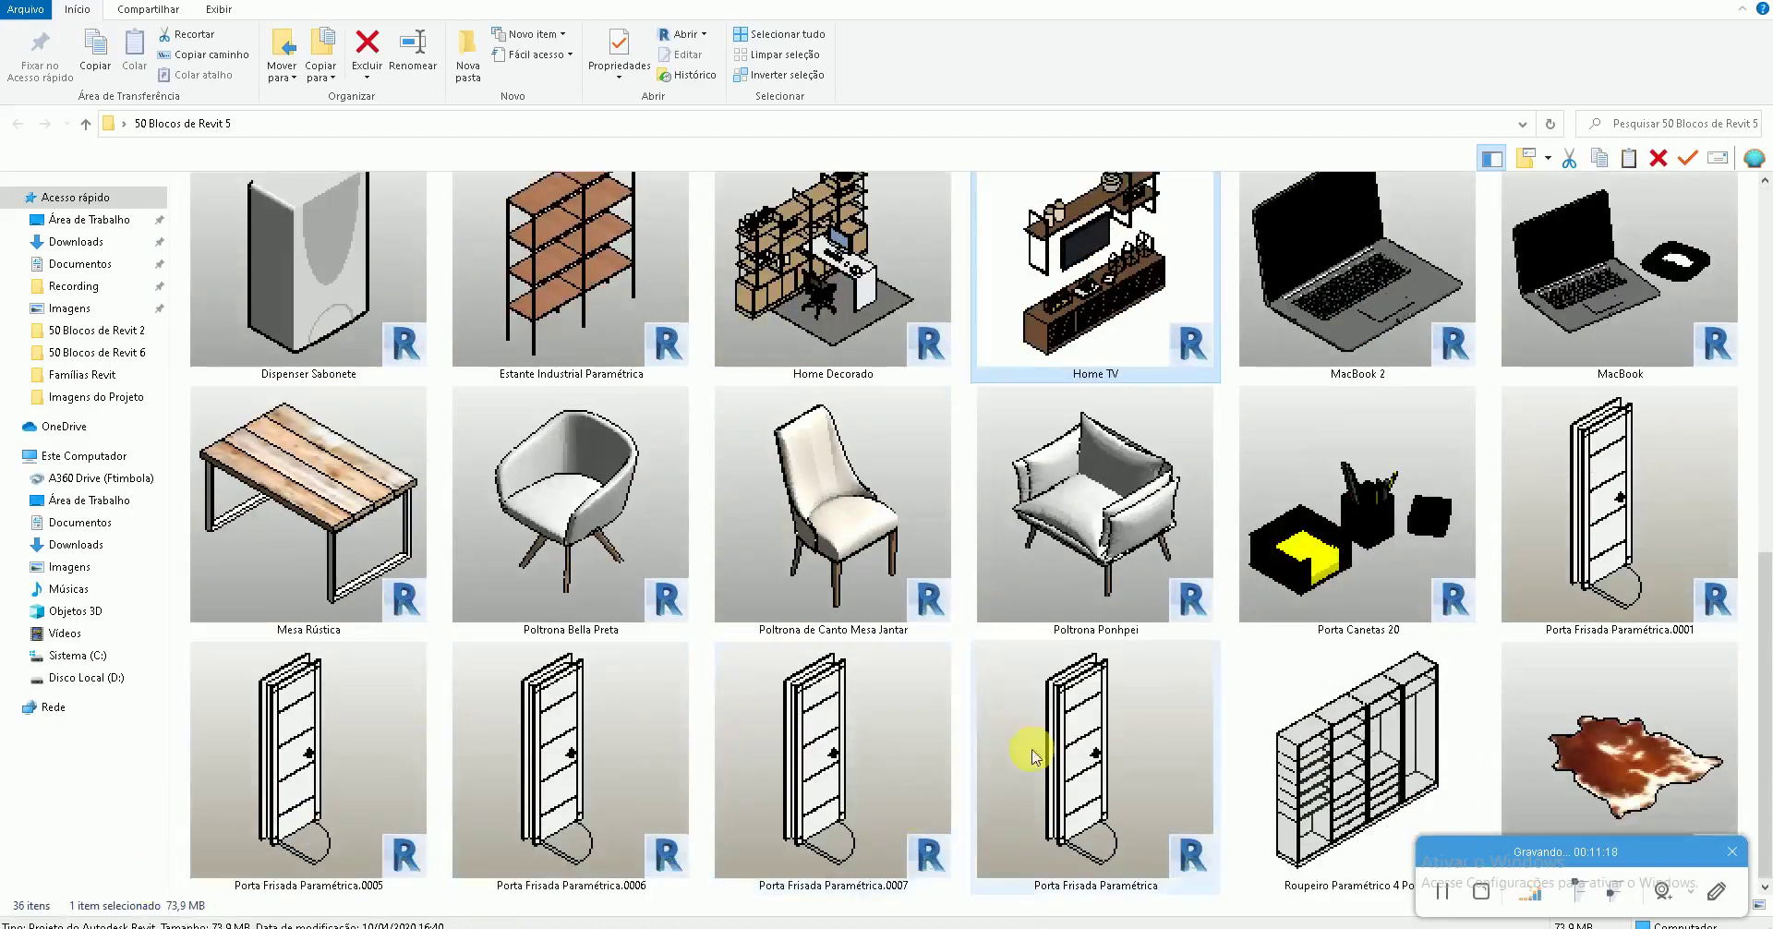
{"action": "scroll", "coordinate": [1155, 730], "scroll_direction": "up", "scroll_amount": 5}
{"action": "scroll", "coordinate": [1262, 710], "scroll_direction": "up", "scroll_amount": 3}
{"action": "scroll", "coordinate": [1314, 713], "scroll_direction": "down", "scroll_amount": 8}
{"action": "key", "text": "alt+Tab"}
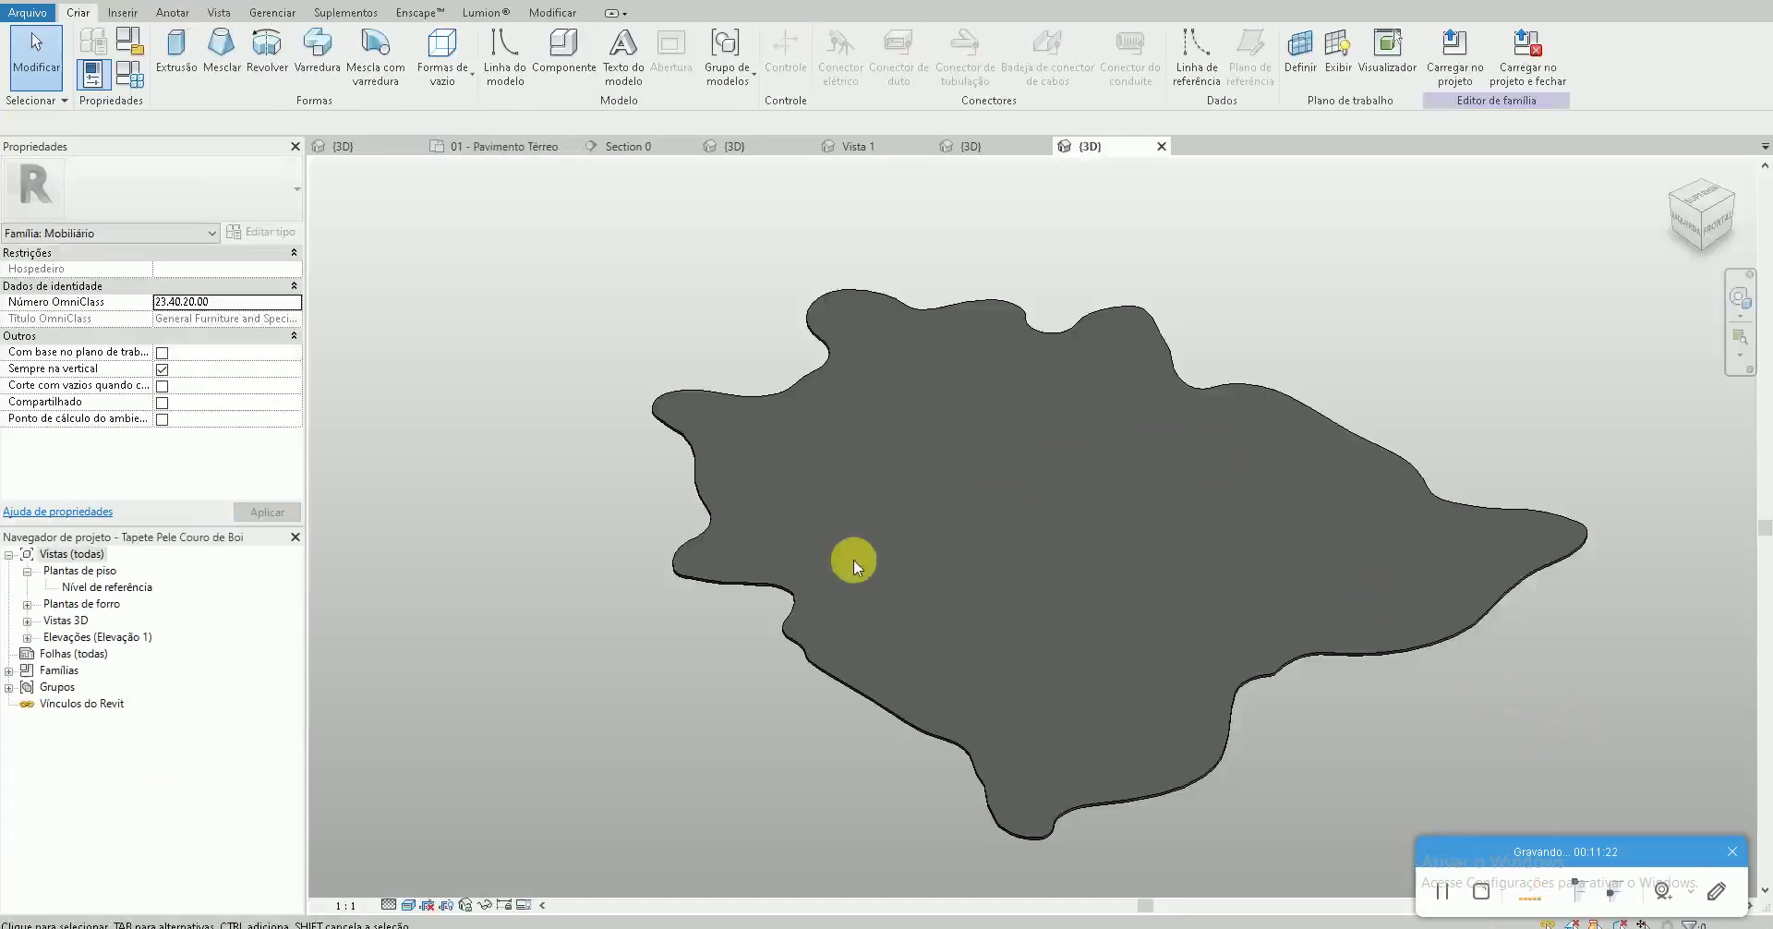
Load the cowhide rug into Projeto1 and place it under the coffee table
{"action": "left_click", "coordinate": [1455, 69]}
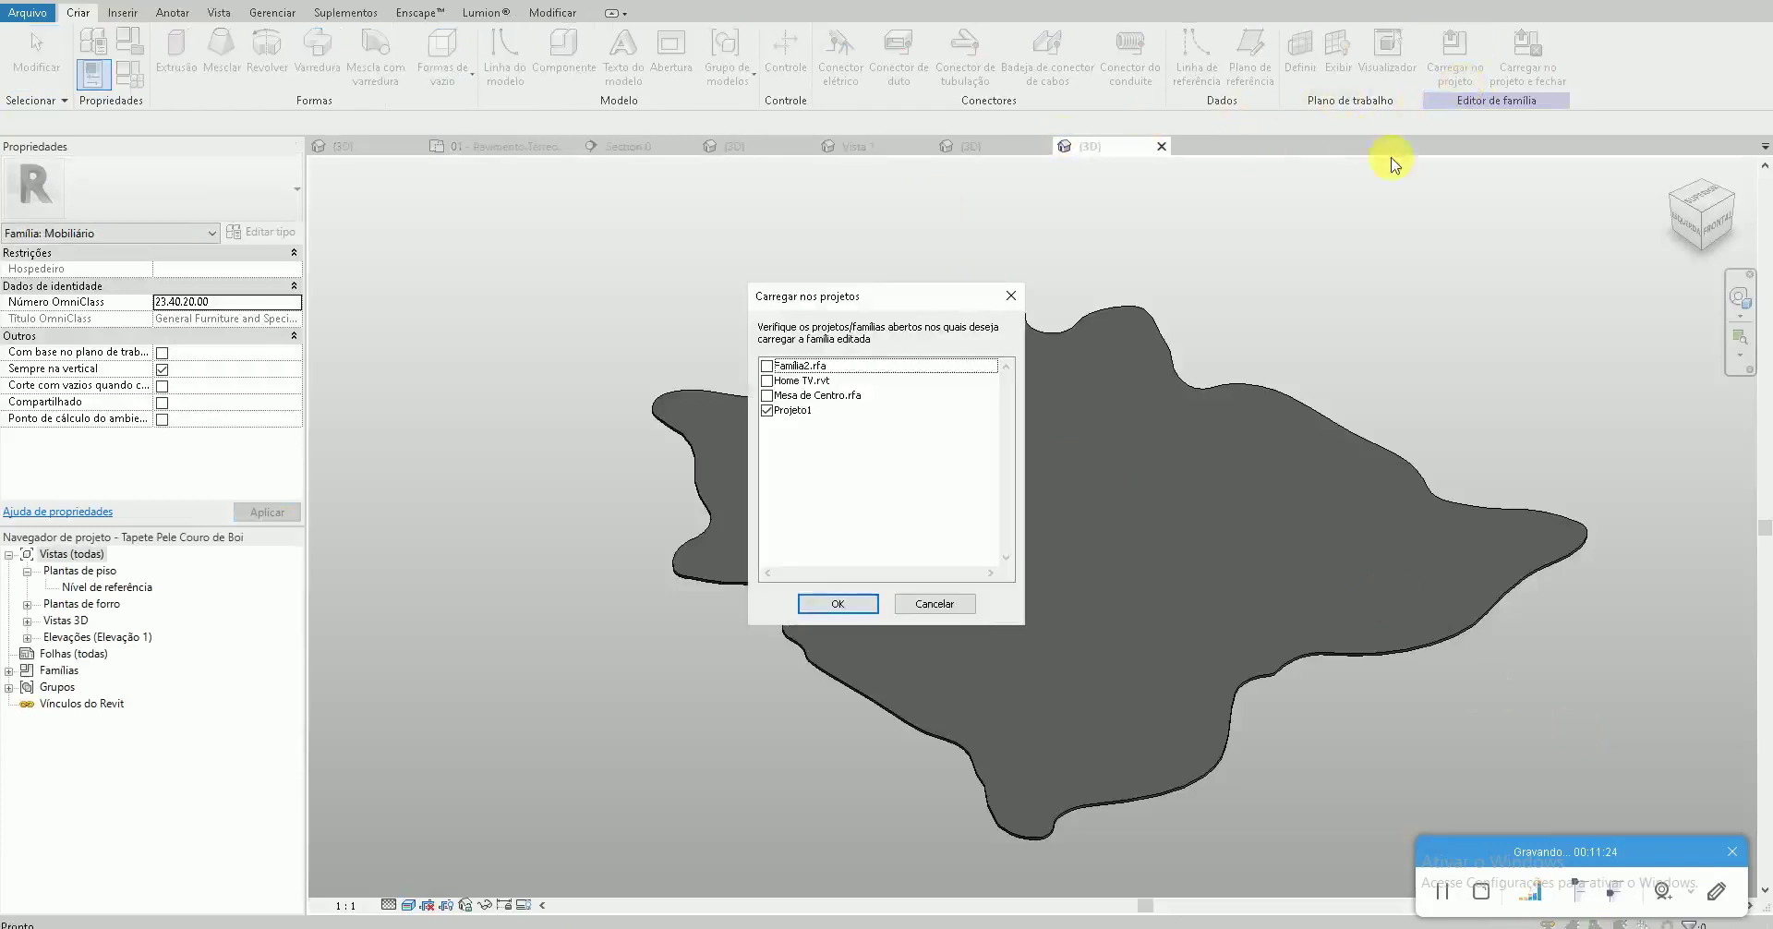
{"action": "left_click", "coordinate": [834, 601]}
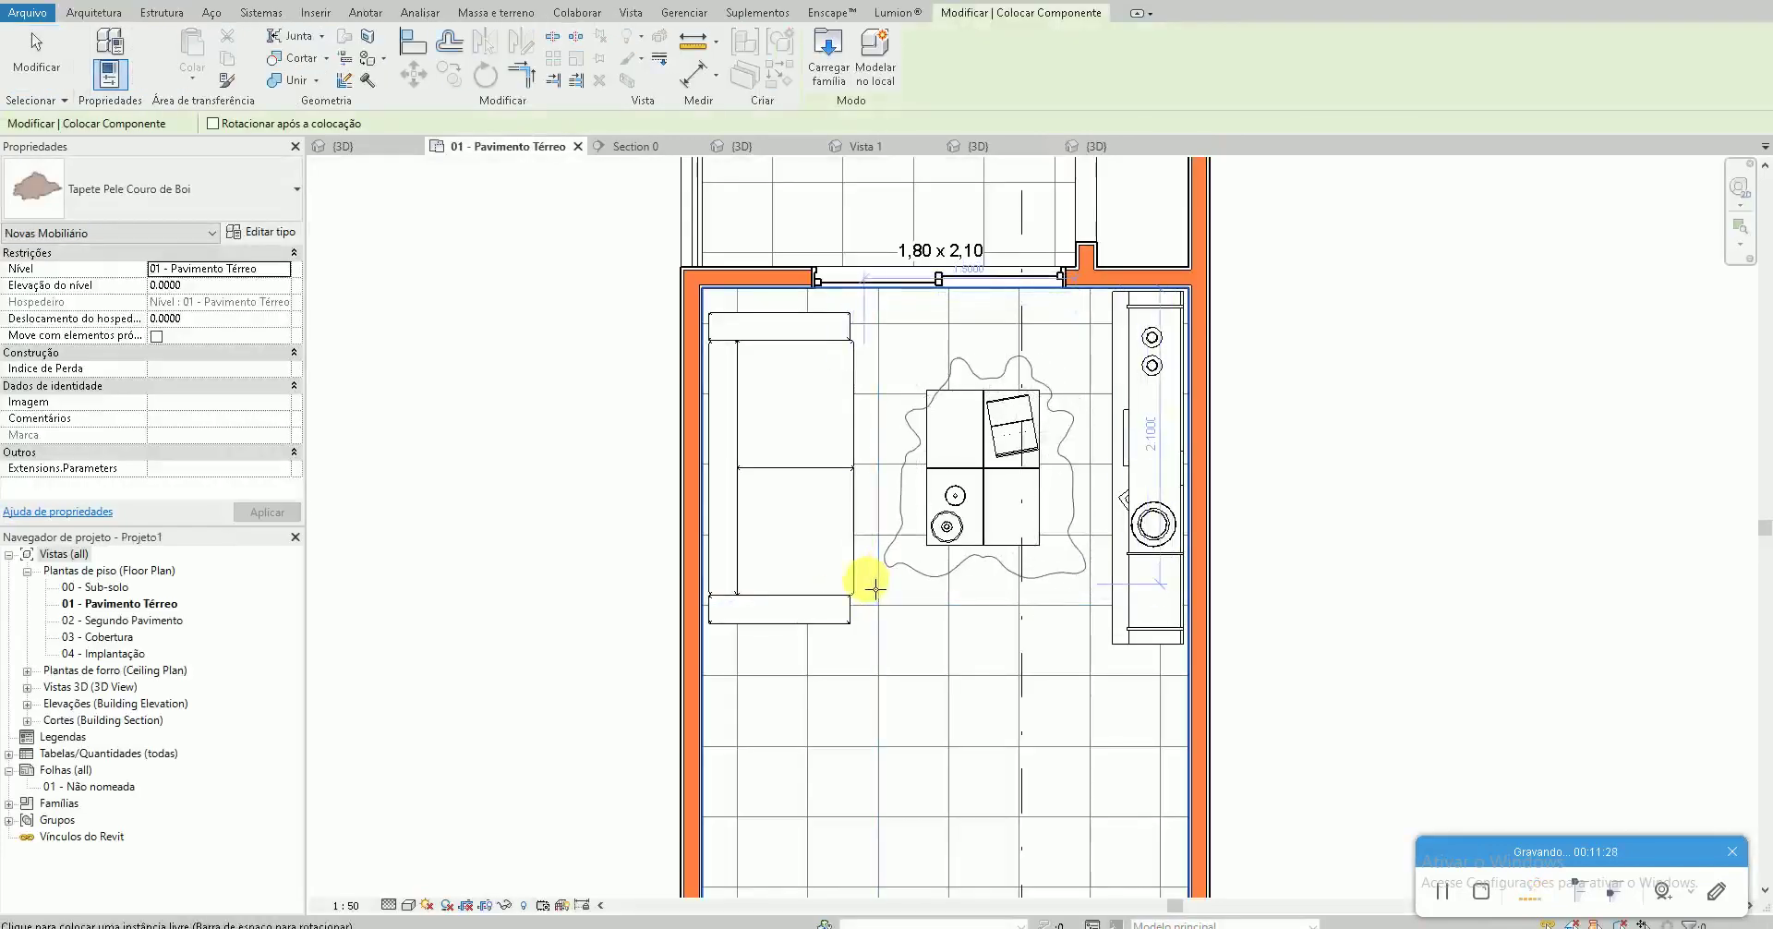
{"action": "left_click", "coordinate": [875, 588]}
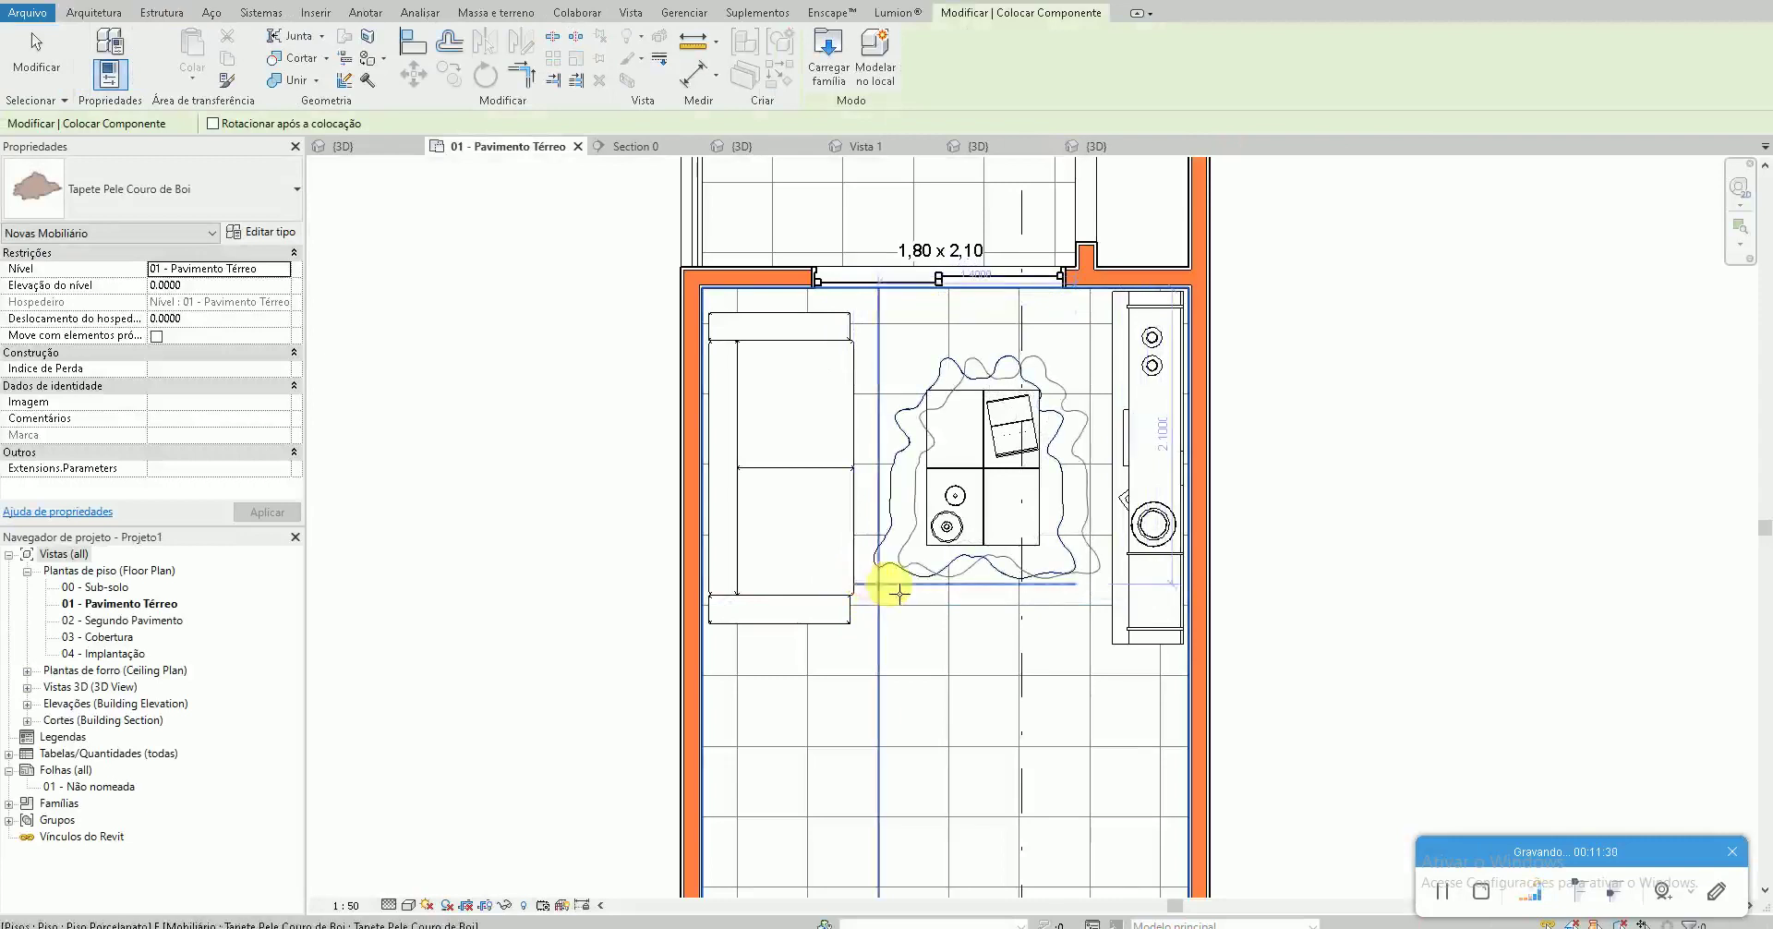
{"action": "key", "text": "Escape"}
{"action": "key", "text": "Escape"}
{"action": "left_click", "coordinate": [341, 146]}
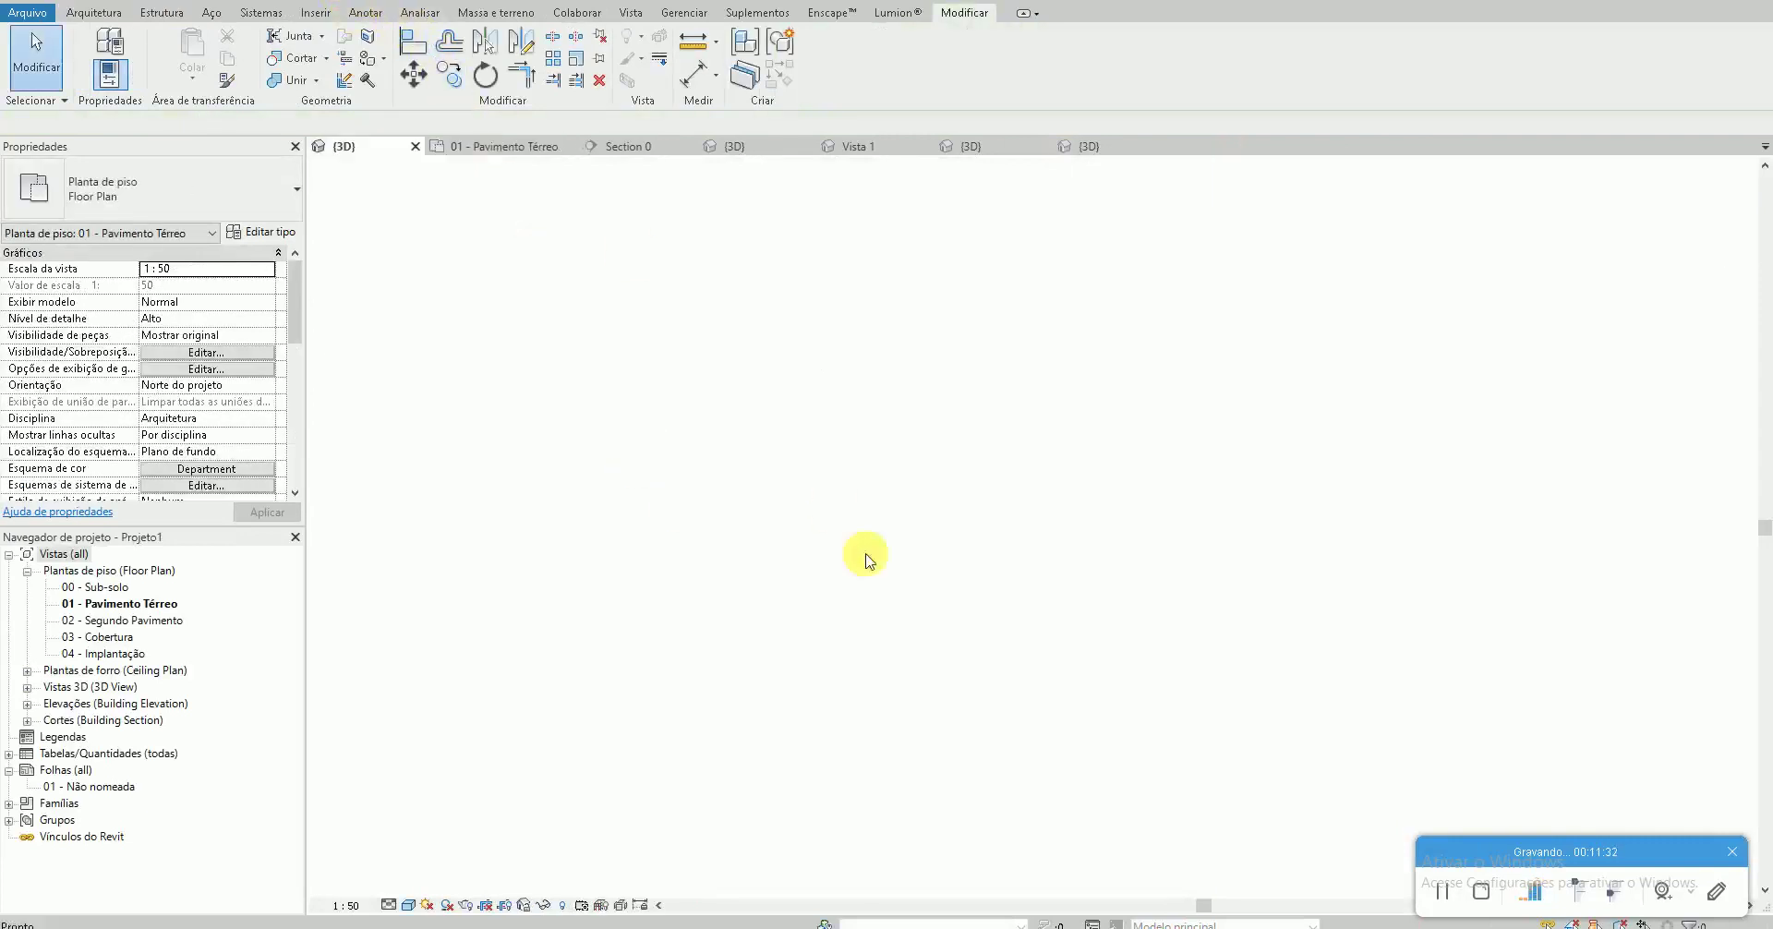
Orbit the 3D view to inspect the rug, then return to the 01 - Pavimento Térreo plan
{"action": "mouse_move", "coordinate": [1048, 653]}
{"action": "middle_mouse_down", "text": "shift"}
{"action": "mouse_move", "coordinate": [1128, 763]}
{"action": "mouse_move", "coordinate": [781, 905]}
{"action": "mouse_move", "coordinate": [578, 921]}
{"action": "mouse_move", "coordinate": [503, 811]}
{"action": "mouse_move", "coordinate": [938, 793]}
{"action": "mouse_move", "coordinate": [965, 774]}
{"action": "mouse_move", "coordinate": [812, 828]}
{"action": "mouse_move", "coordinate": [653, 792]}
{"action": "mouse_move", "coordinate": [839, 815]}
{"action": "mouse_move", "coordinate": [306, 734]}
{"action": "middle_mouse_up", "text": "shift"}
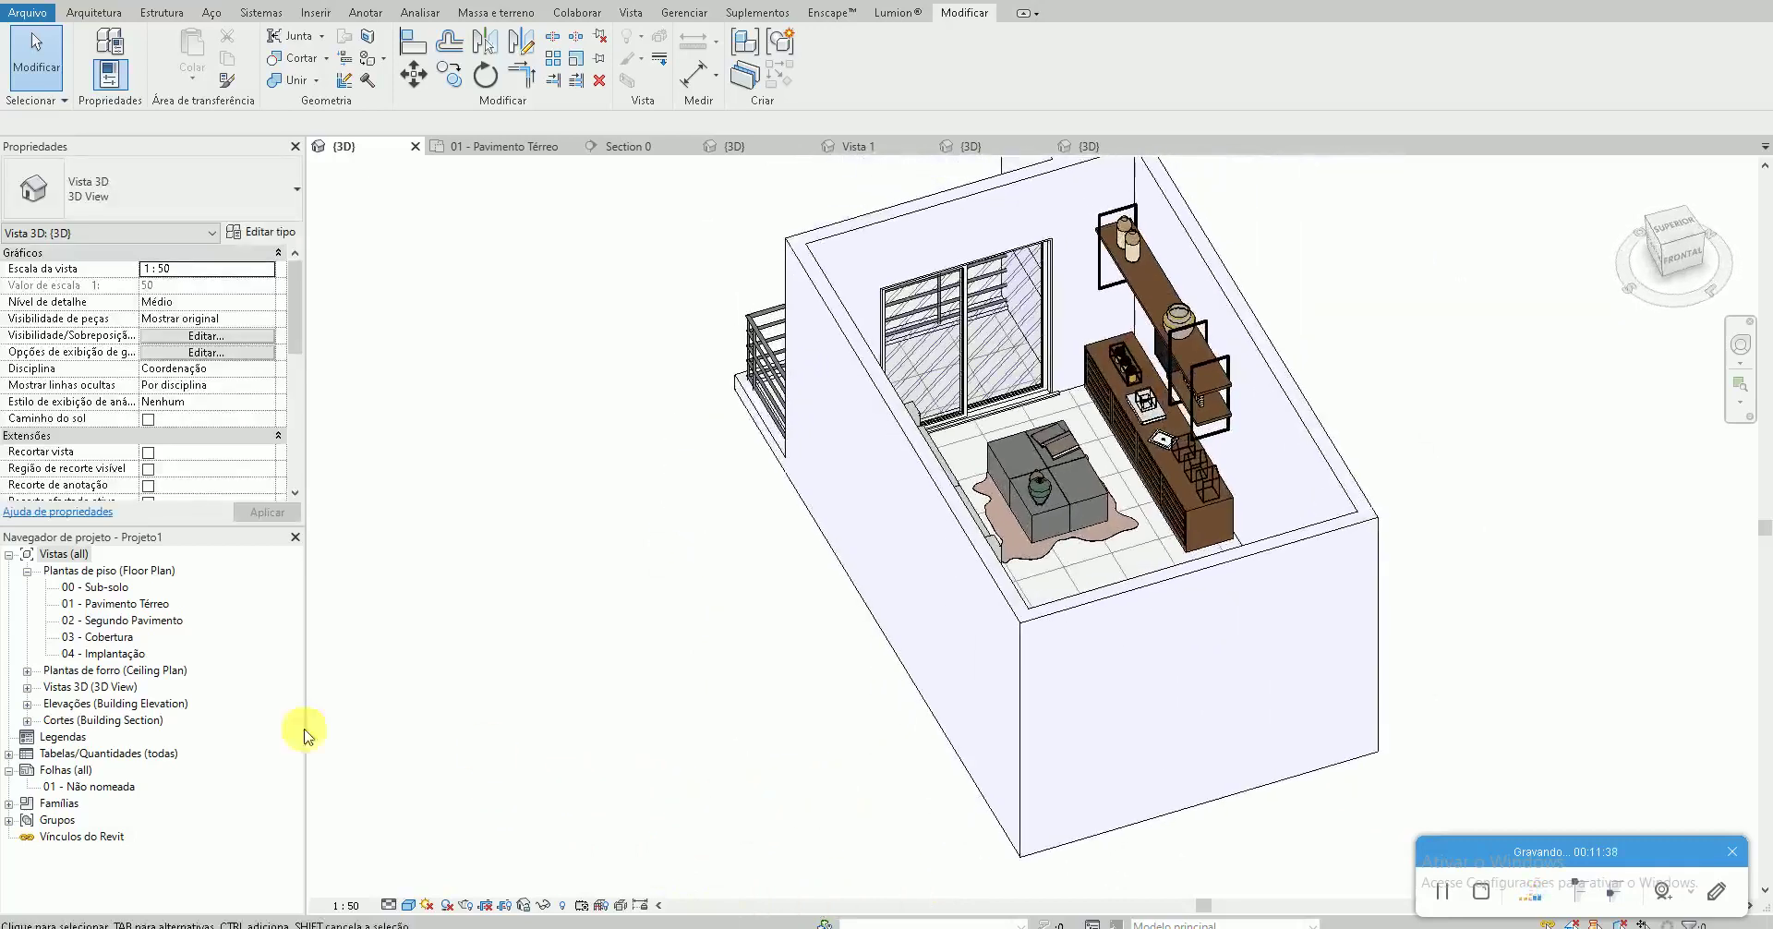
{"action": "double_click", "coordinate": [134, 604]}
{"action": "scroll", "coordinate": [613, 585], "scroll_direction": "down", "scroll_amount": 1}
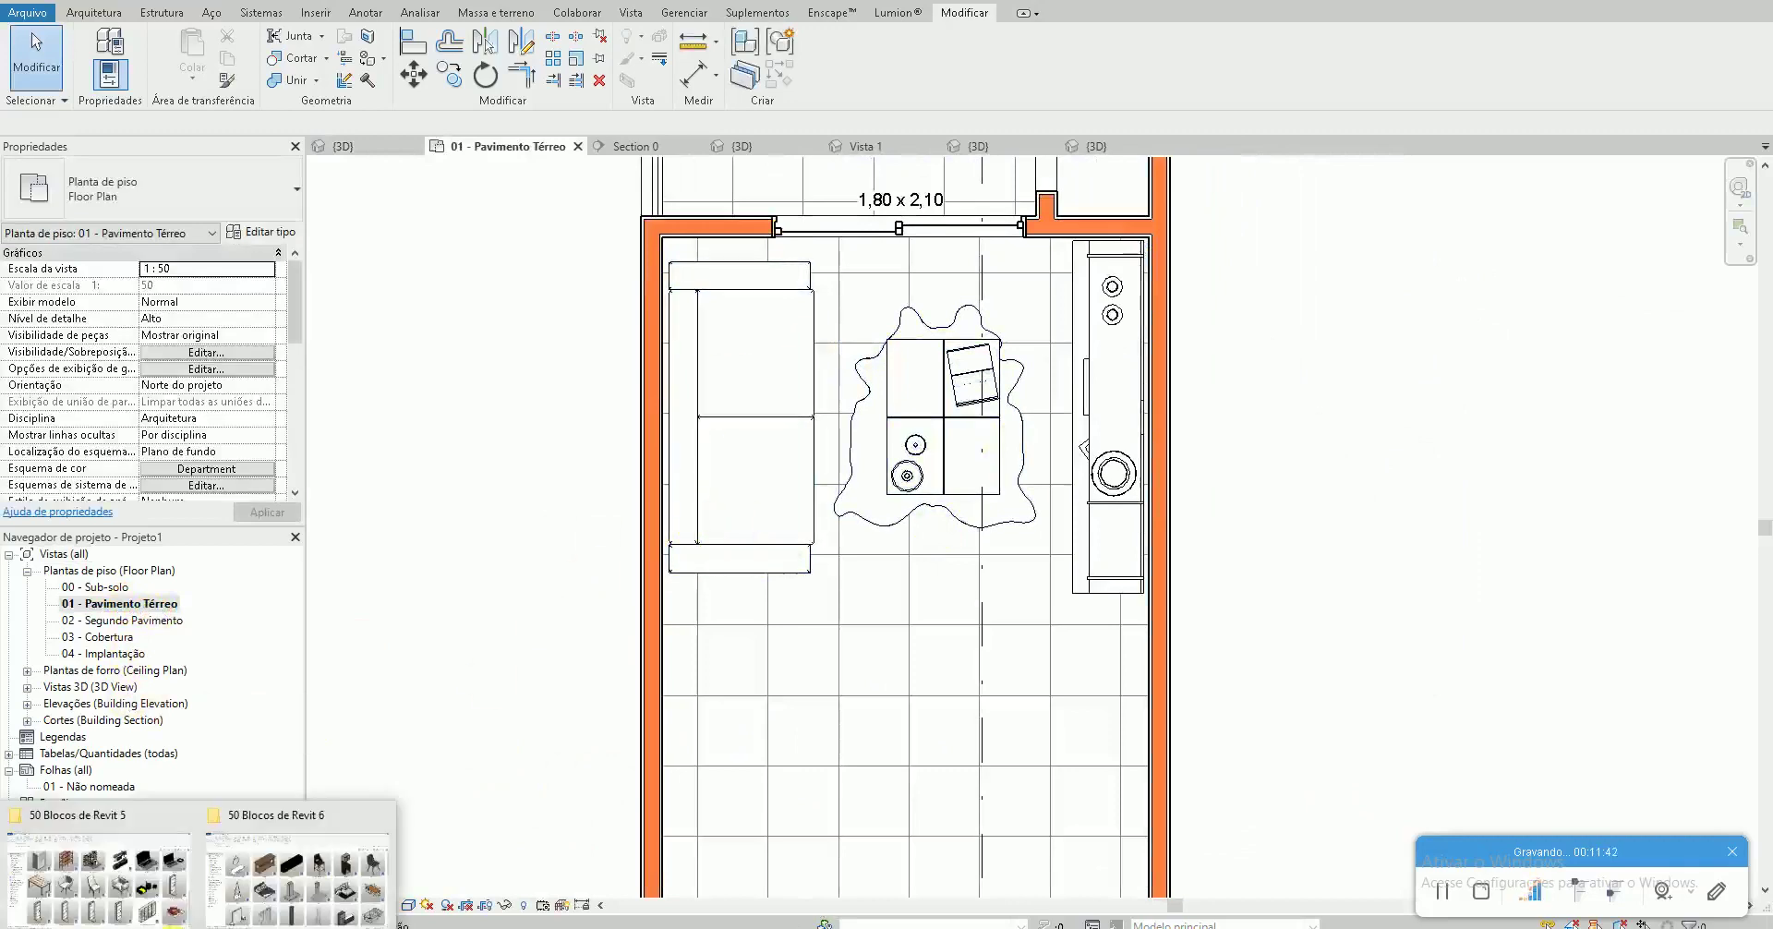
{"action": "left_click", "coordinate": [494, 863]}
Load the Cortina 1 curtain family into Projeto1 and place it at the sliding window
{"action": "scroll", "coordinate": [673, 705], "scroll_direction": "down", "scroll_amount": 5}
{"action": "scroll", "coordinate": [799, 683], "scroll_direction": "down", "scroll_amount": 5}
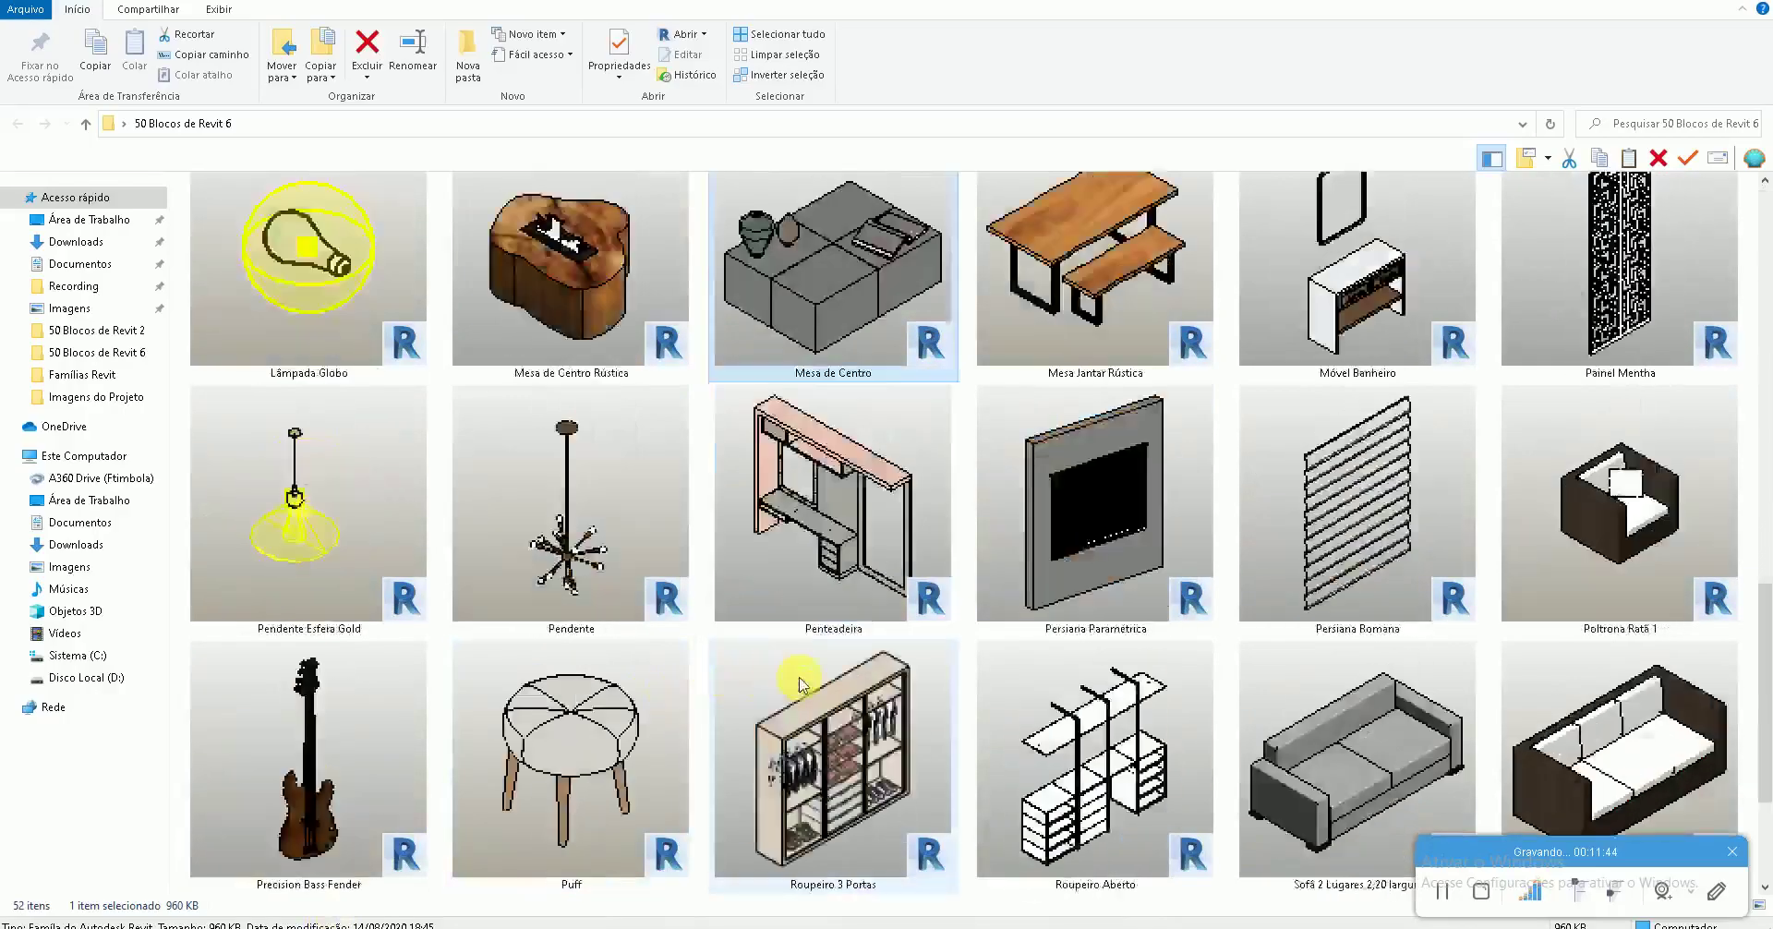
{"action": "scroll", "coordinate": [800, 683], "scroll_direction": "down", "scroll_amount": 3}
{"action": "scroll", "coordinate": [802, 678], "scroll_direction": "up", "scroll_amount": 10}
{"action": "scroll", "coordinate": [809, 678], "scroll_direction": "up", "scroll_amount": 5}
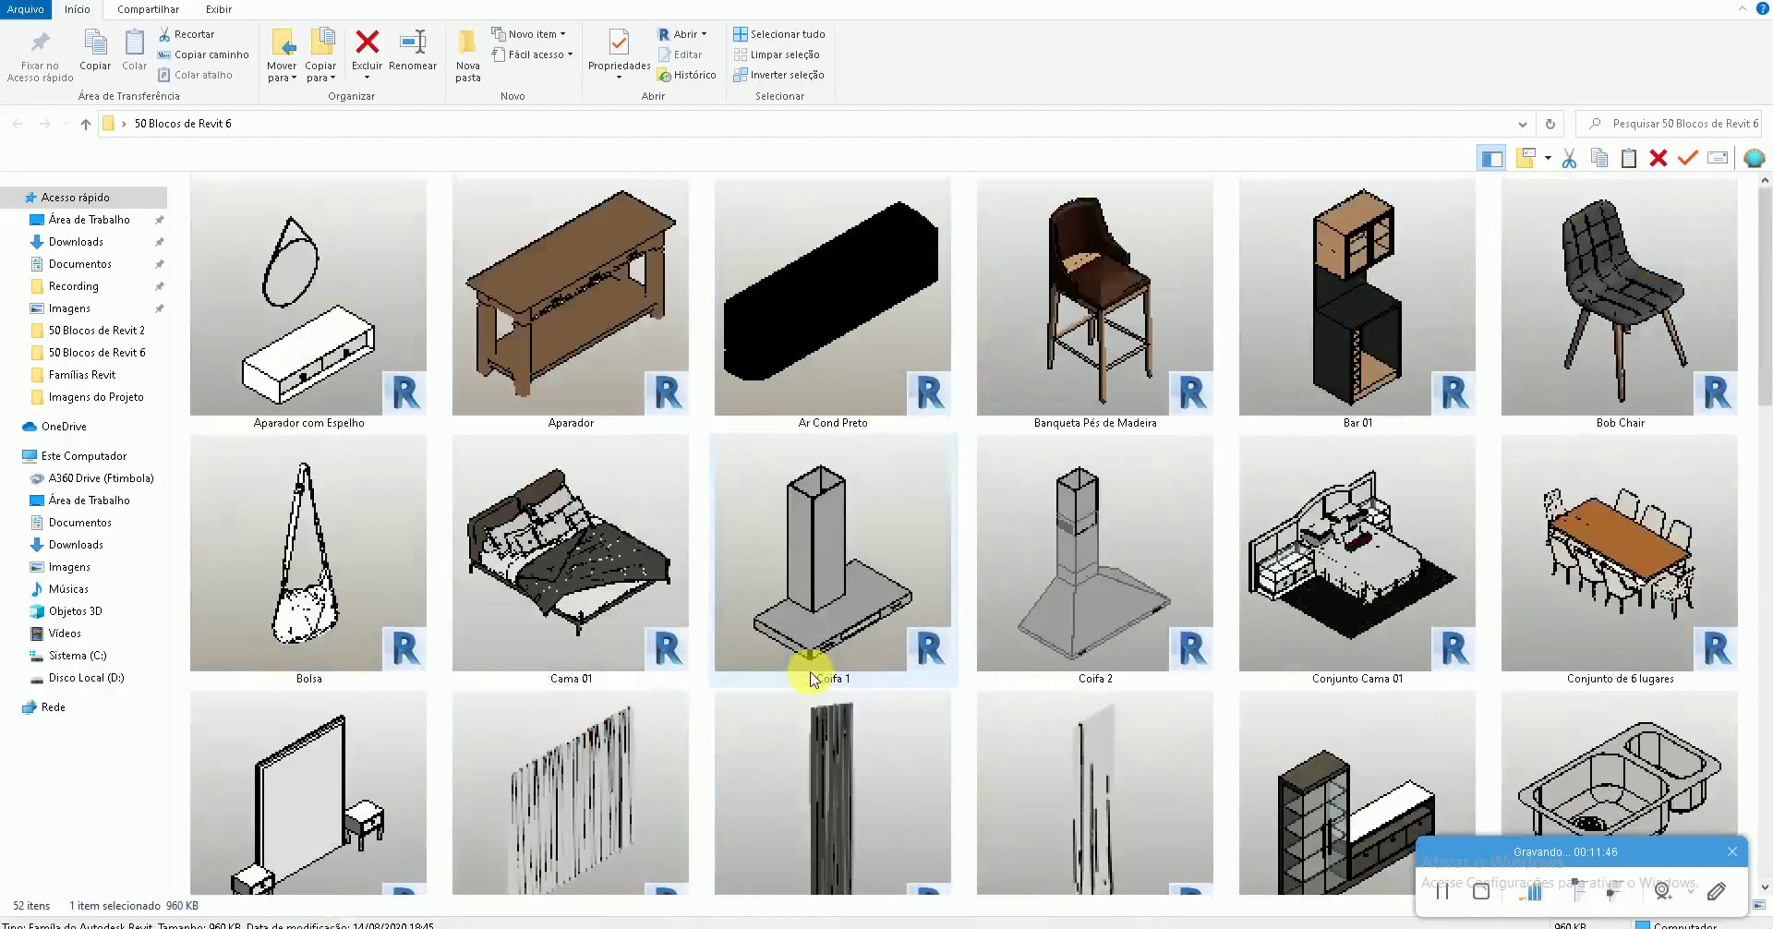
{"action": "double_click", "coordinate": [617, 792]}
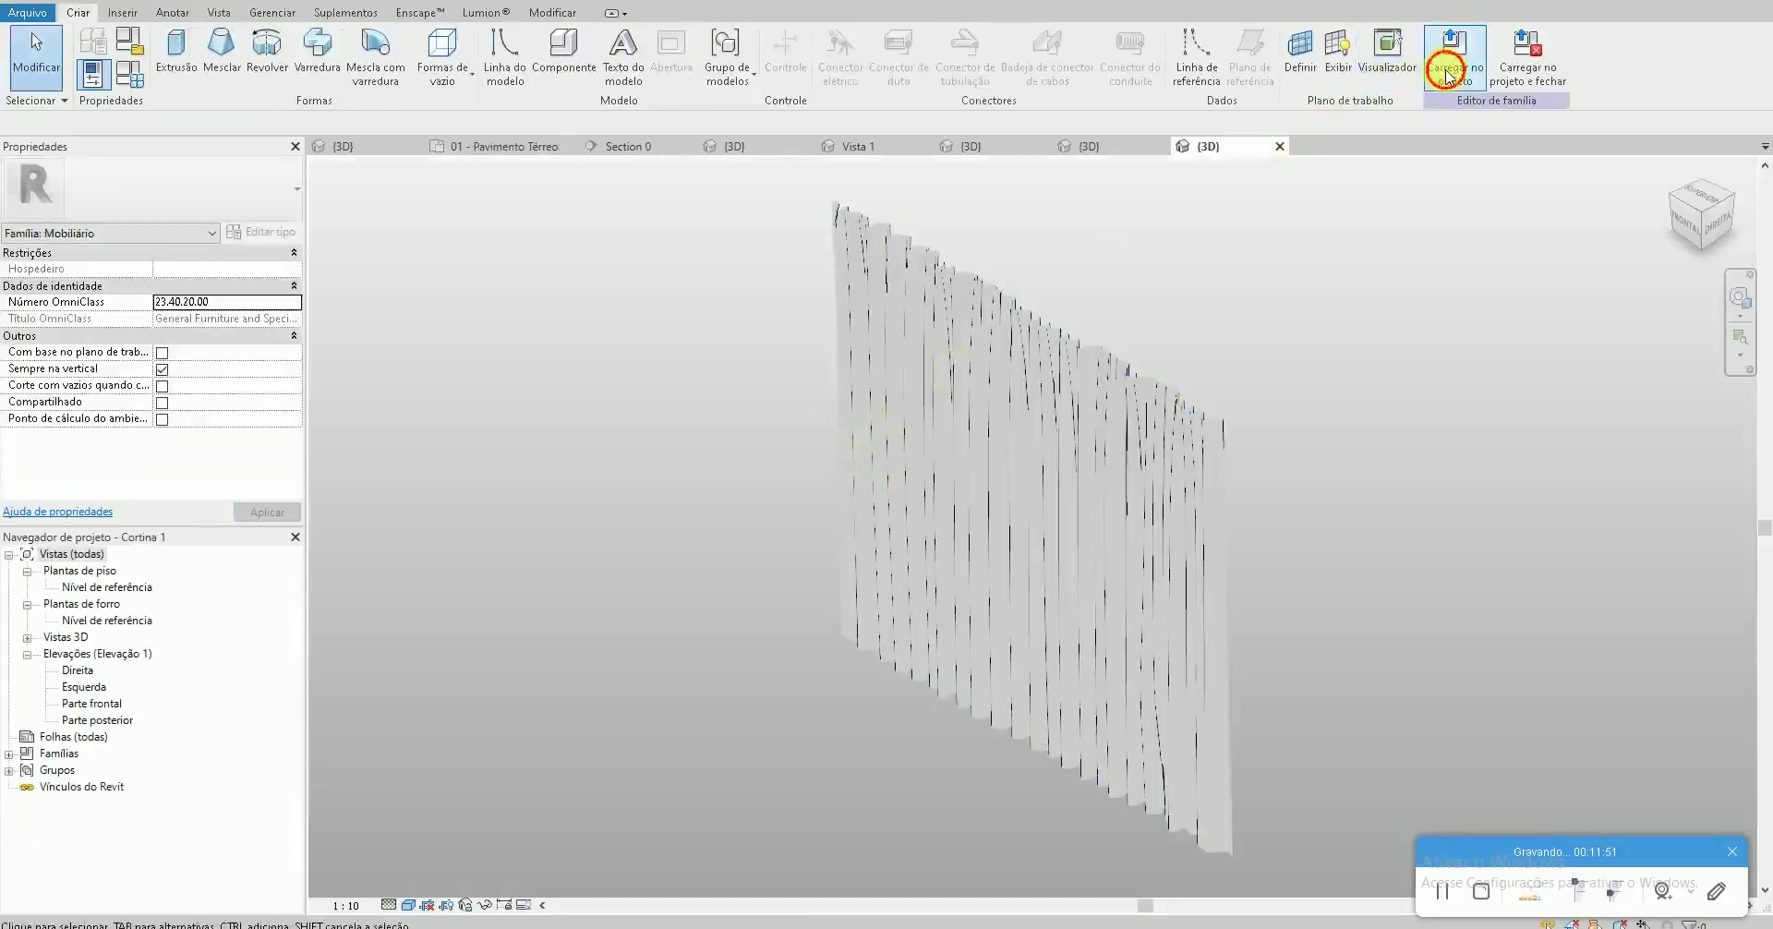
{"action": "left_click", "coordinate": [1455, 56]}
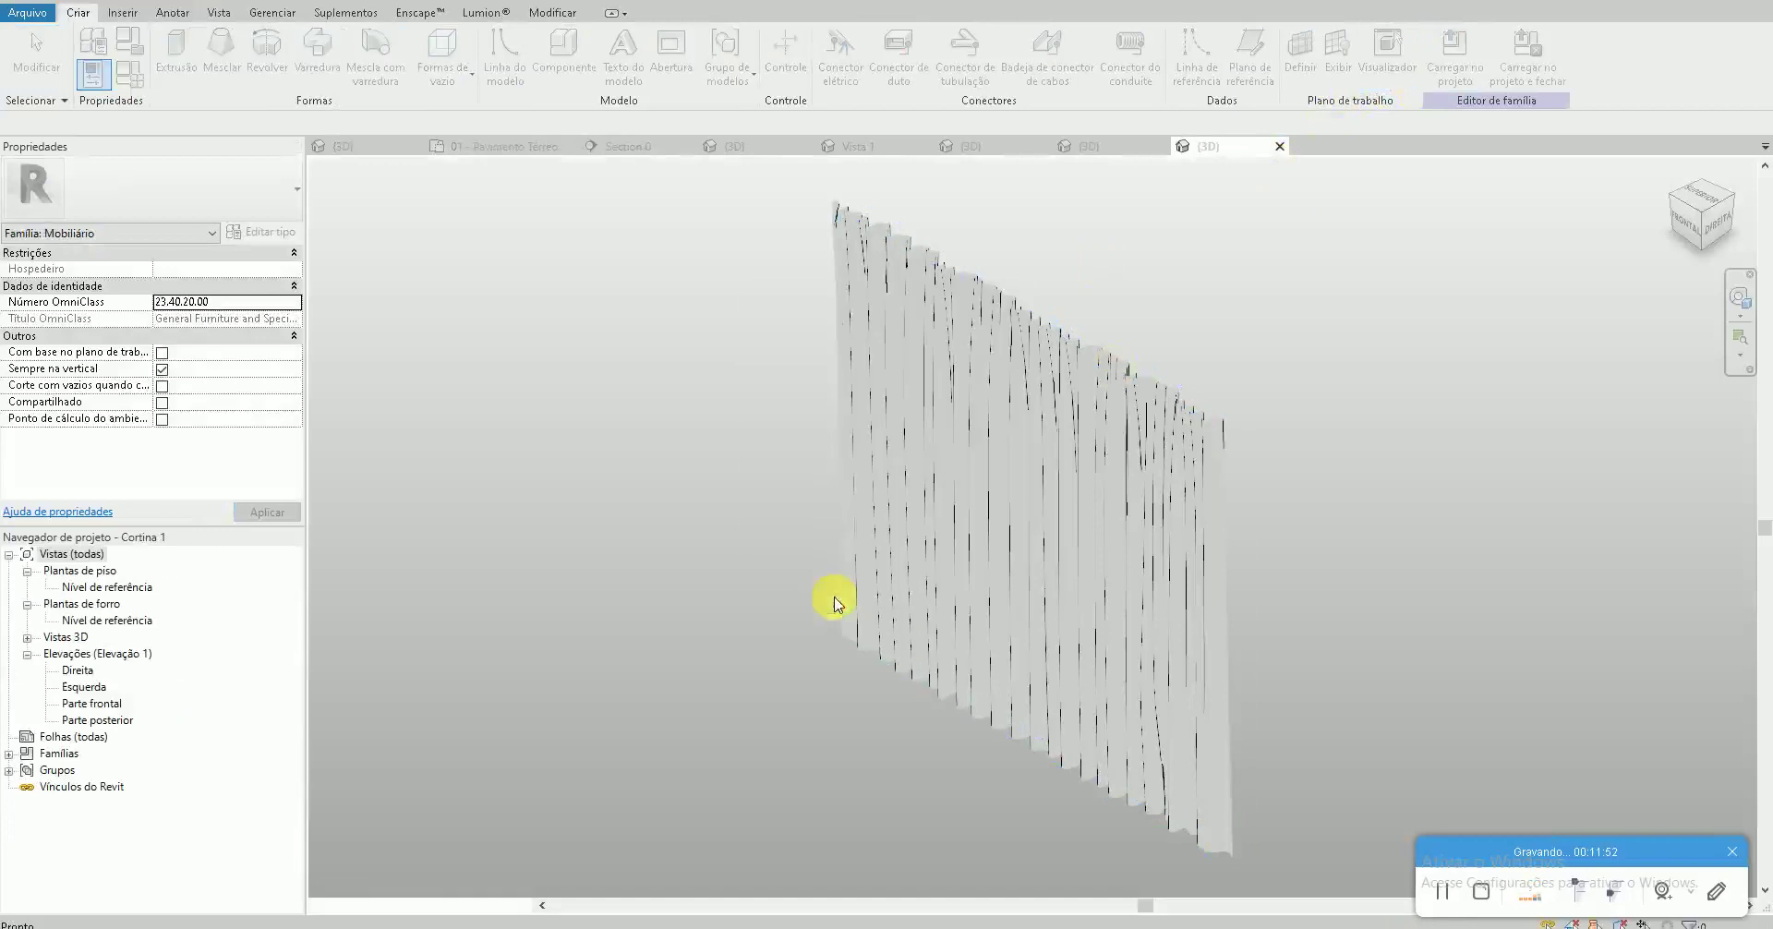
{"action": "left_click", "coordinate": [837, 604]}
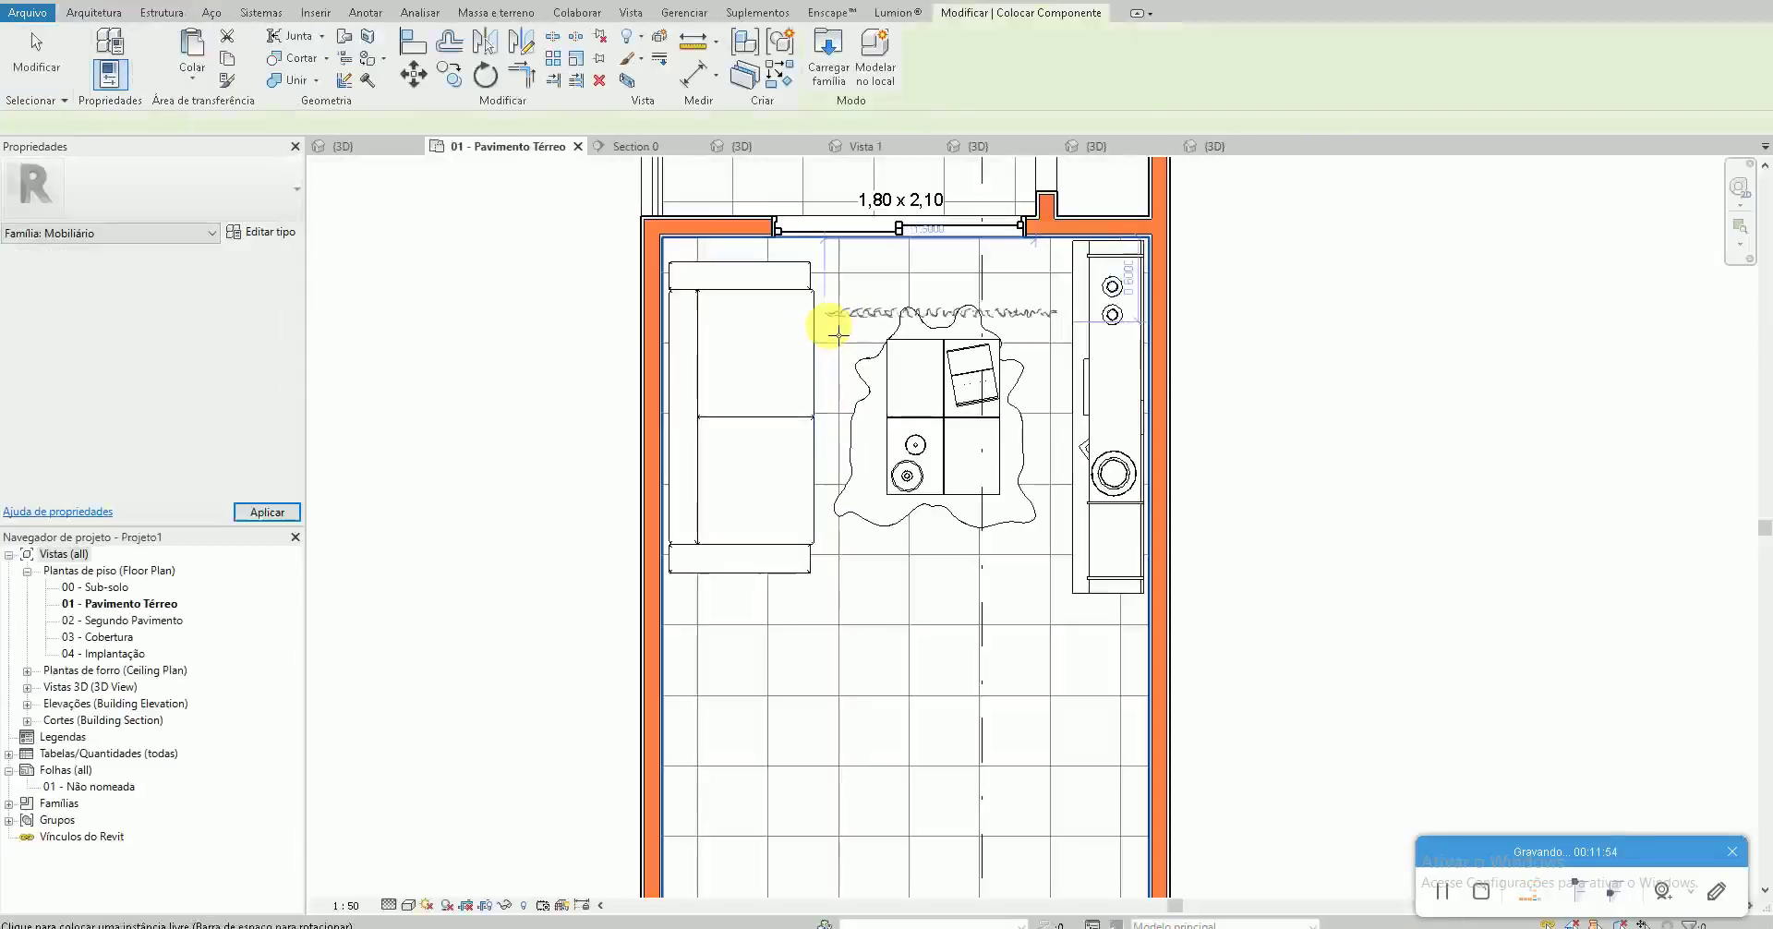
{"action": "scroll", "coordinate": [800, 275], "scroll_direction": "up", "scroll_amount": 4}
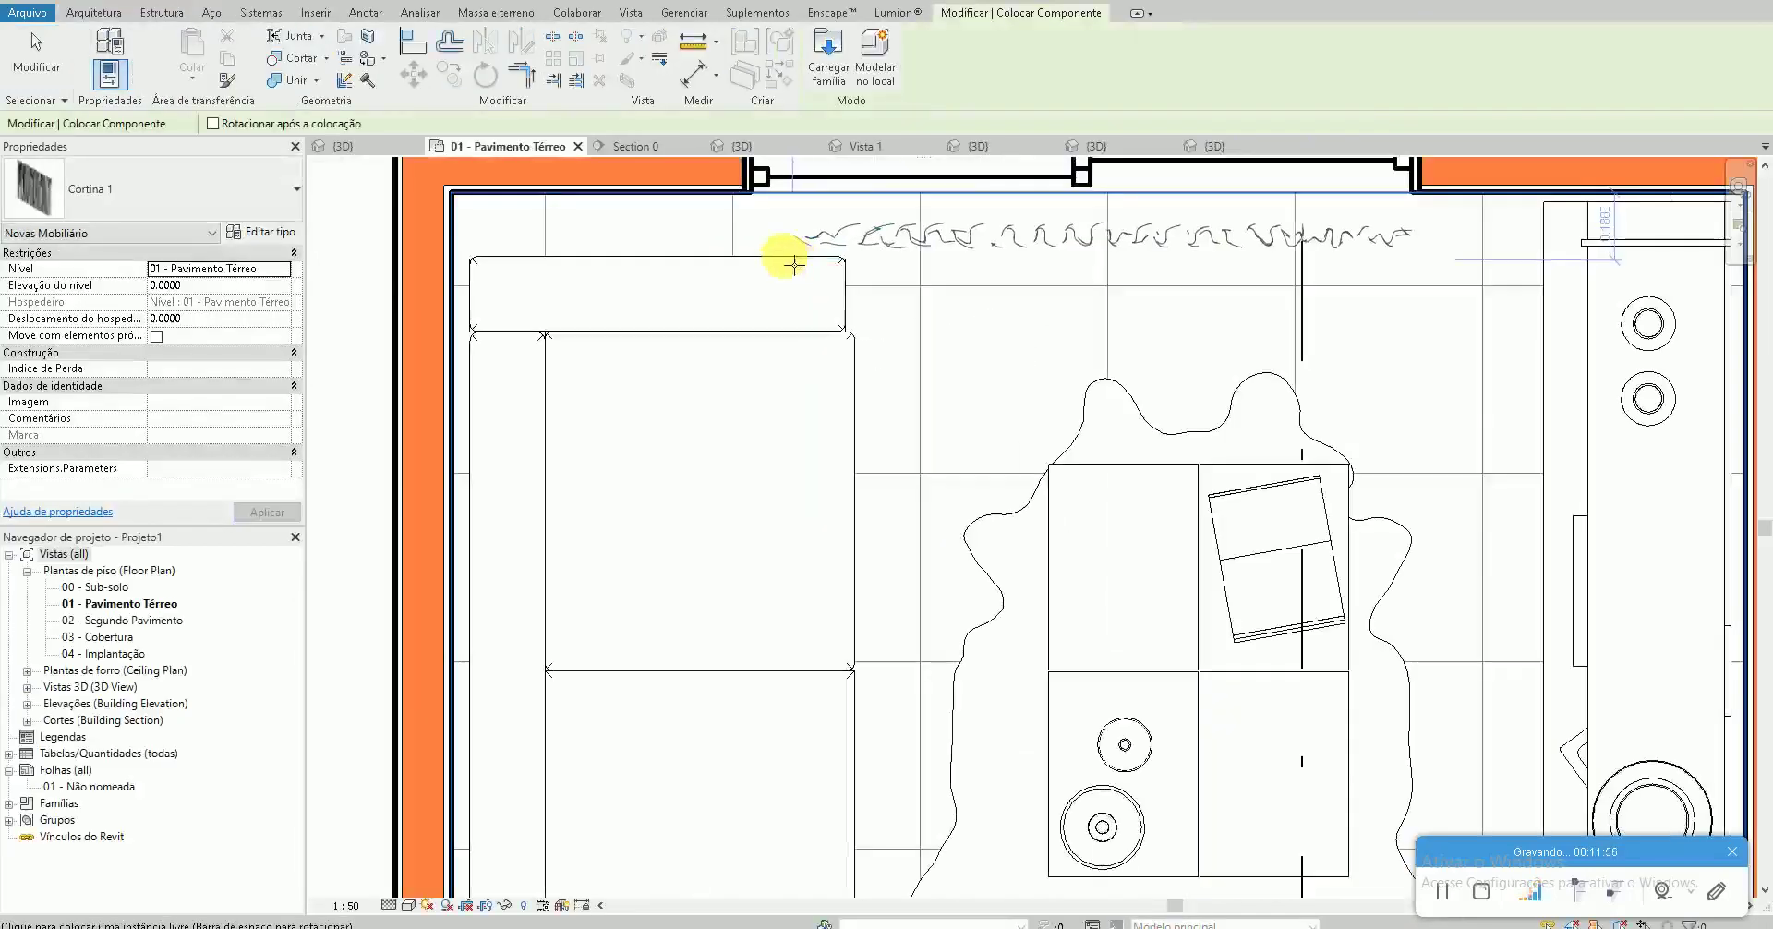
{"action": "key", "text": "Escape"}
{"action": "key", "text": "Escape"}
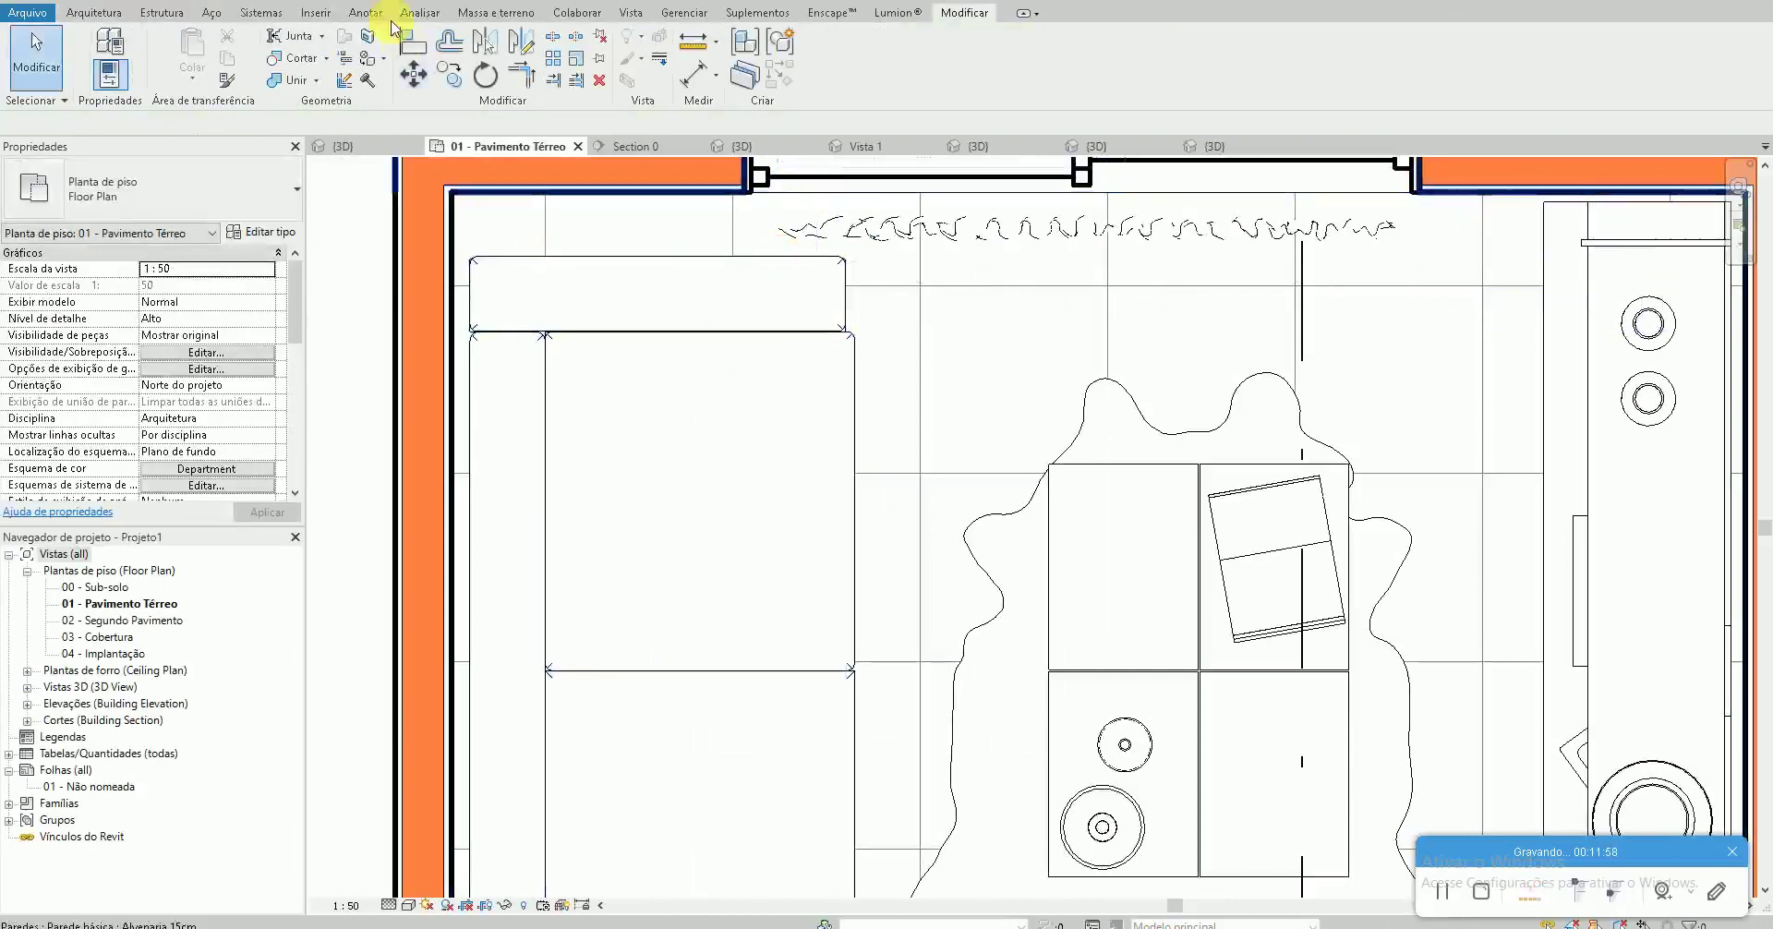
Inspect the placed curtain in the 3D view and select it
{"action": "left_click", "coordinate": [332, 146]}
{"action": "mouse_move", "coordinate": [1060, 657]}
{"action": "middle_mouse_down", "text": "shift"}
{"action": "mouse_move", "coordinate": [1021, 673]}
{"action": "mouse_move", "coordinate": [1039, 380]}
{"action": "middle_mouse_up", "text": "shift"}
{"action": "left_click", "coordinate": [1039, 381]}
{"action": "key", "text": "Tab"}
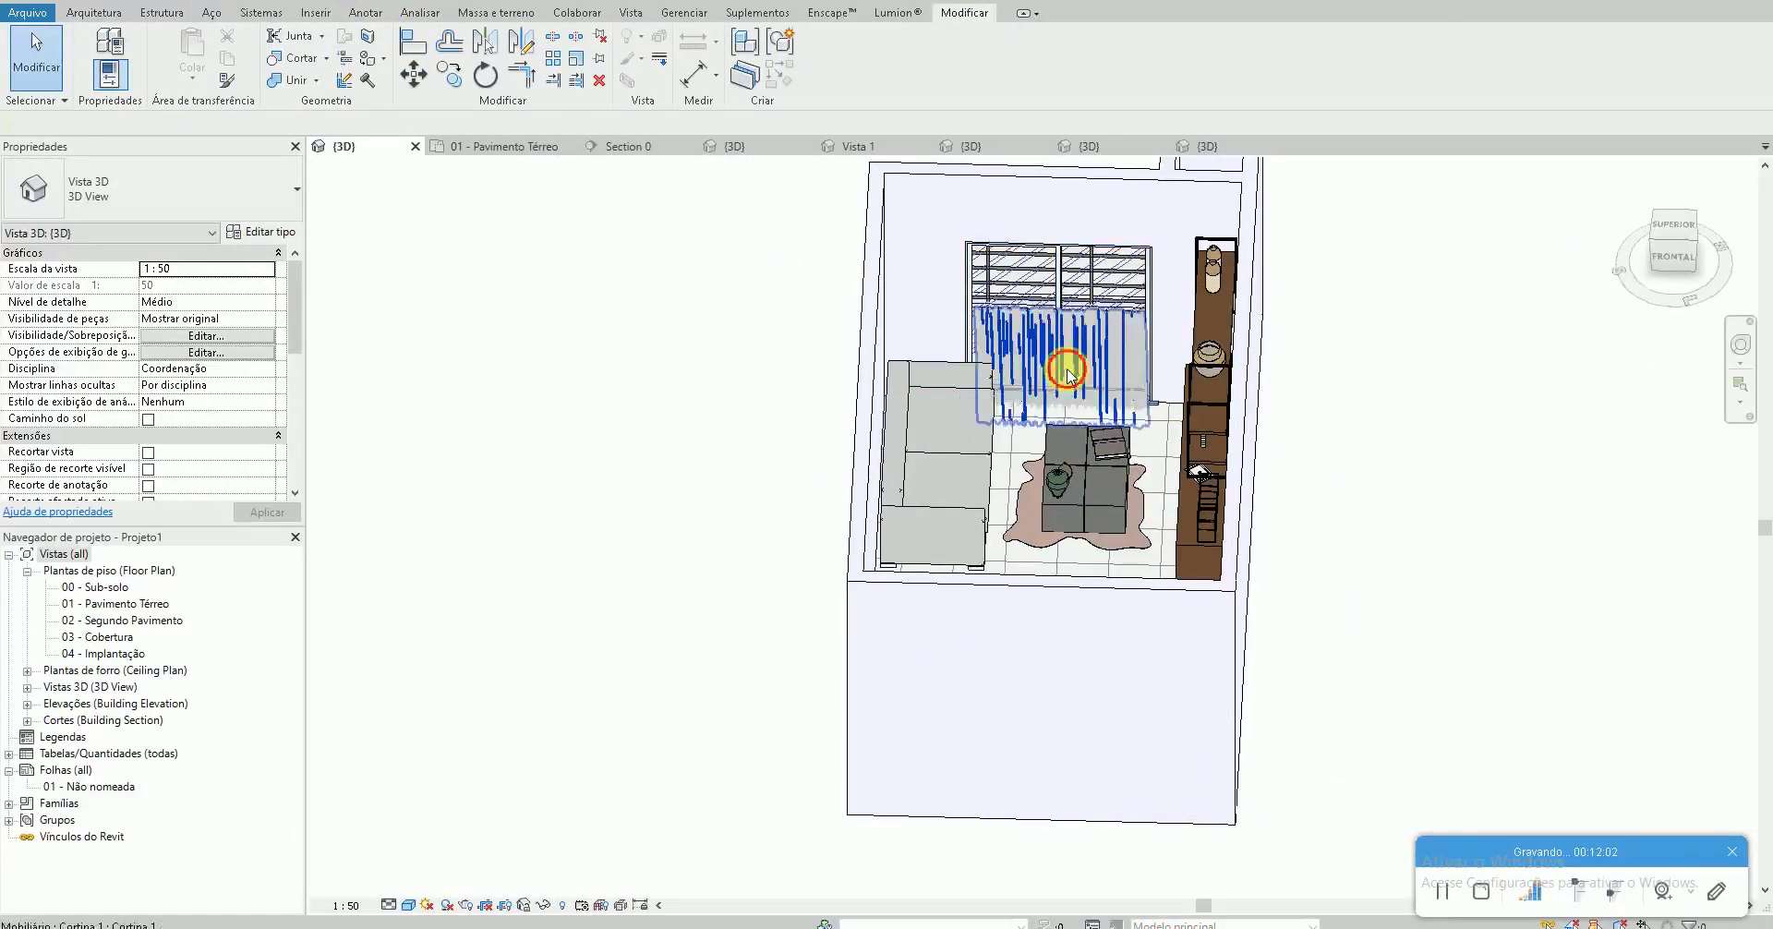
{"action": "left_click", "coordinate": [1062, 365]}
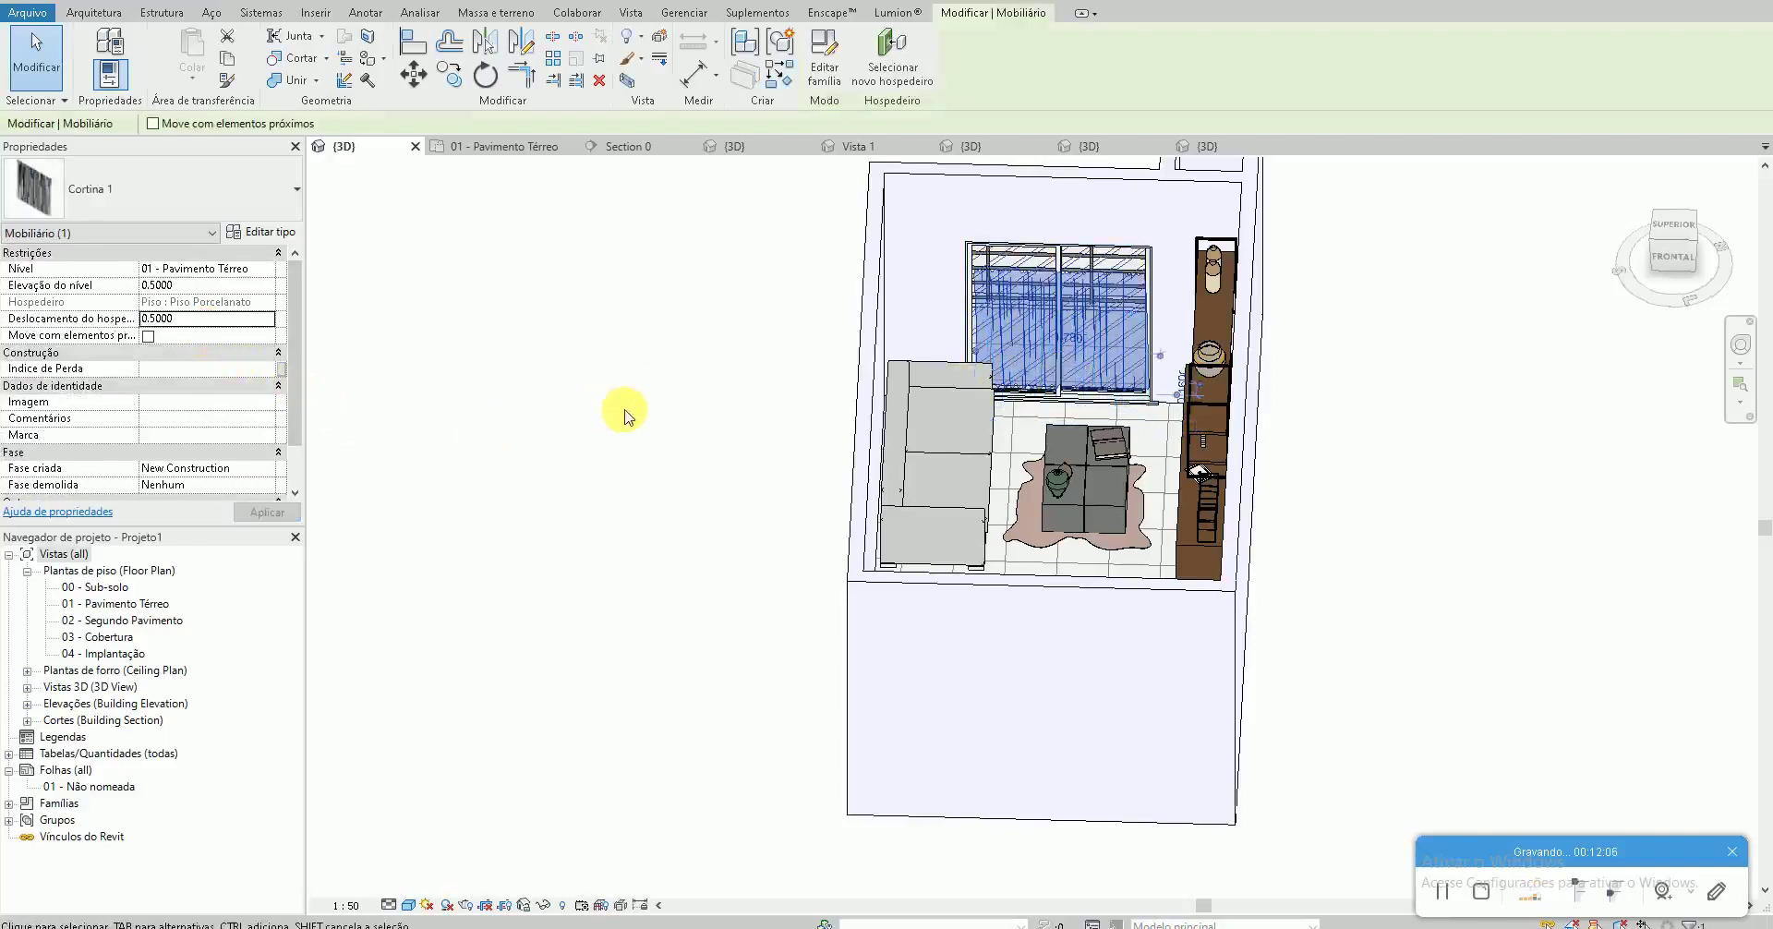
Open the curtain family for editing and select its imported geometry on the reference level
{"action": "double_click", "coordinate": [115, 603]}
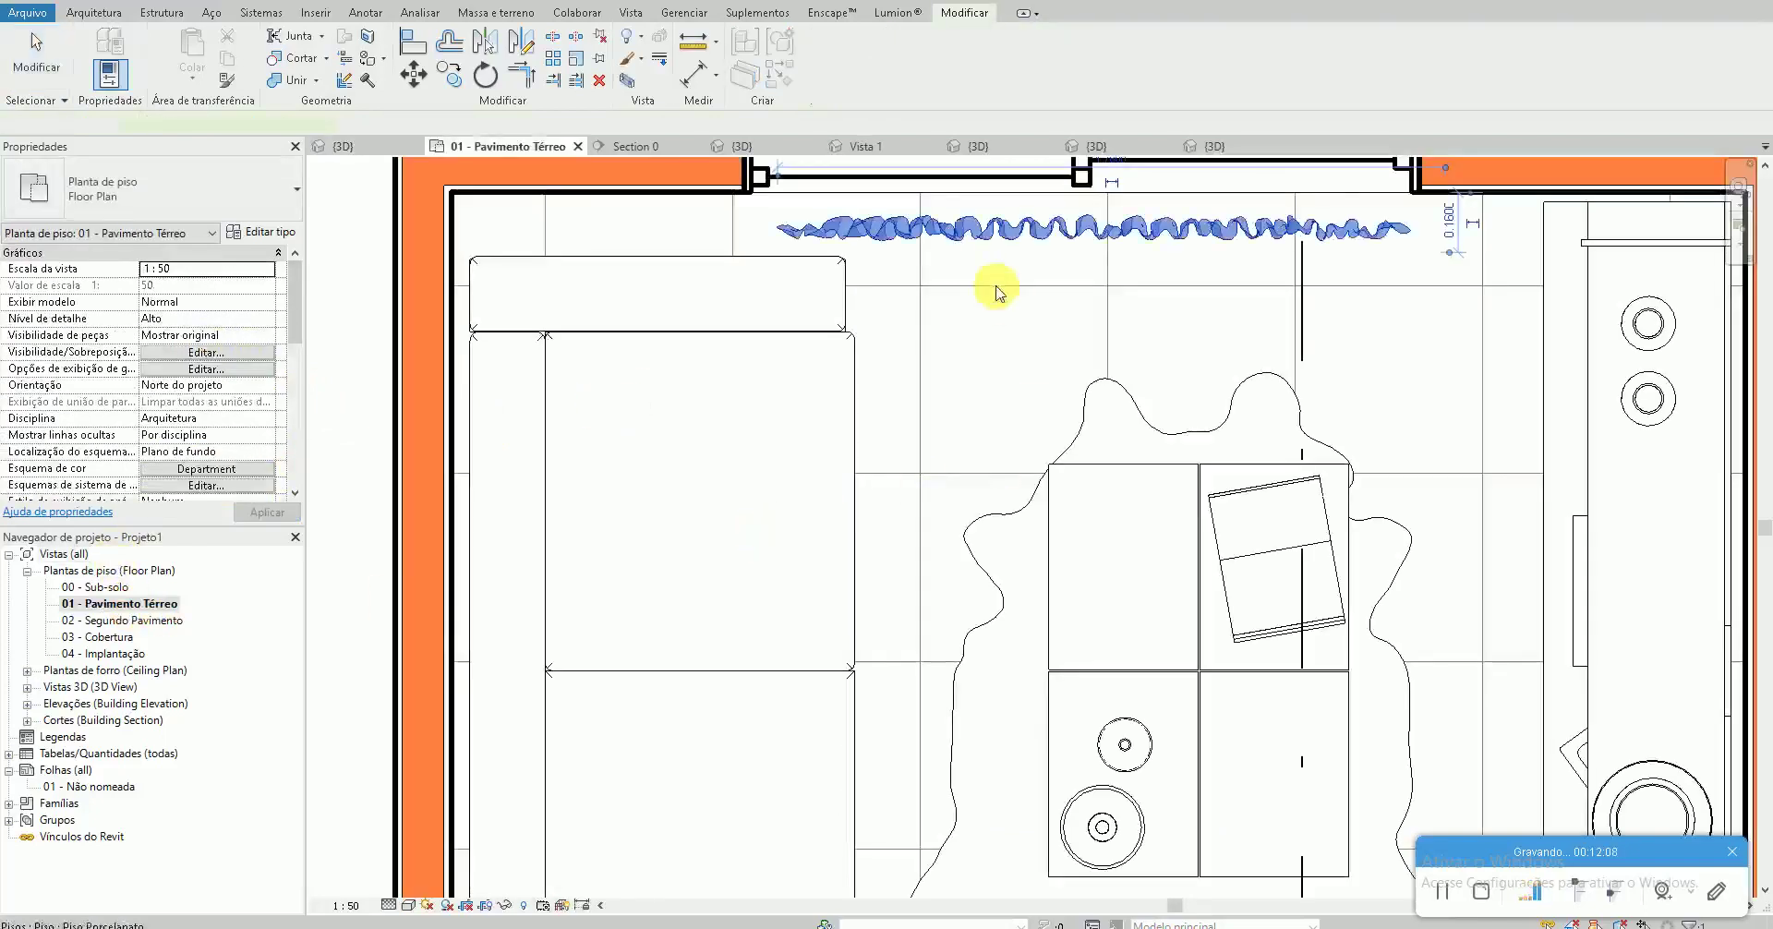
{"action": "left_click", "coordinate": [997, 245]}
{"action": "left_click", "coordinate": [819, 57]}
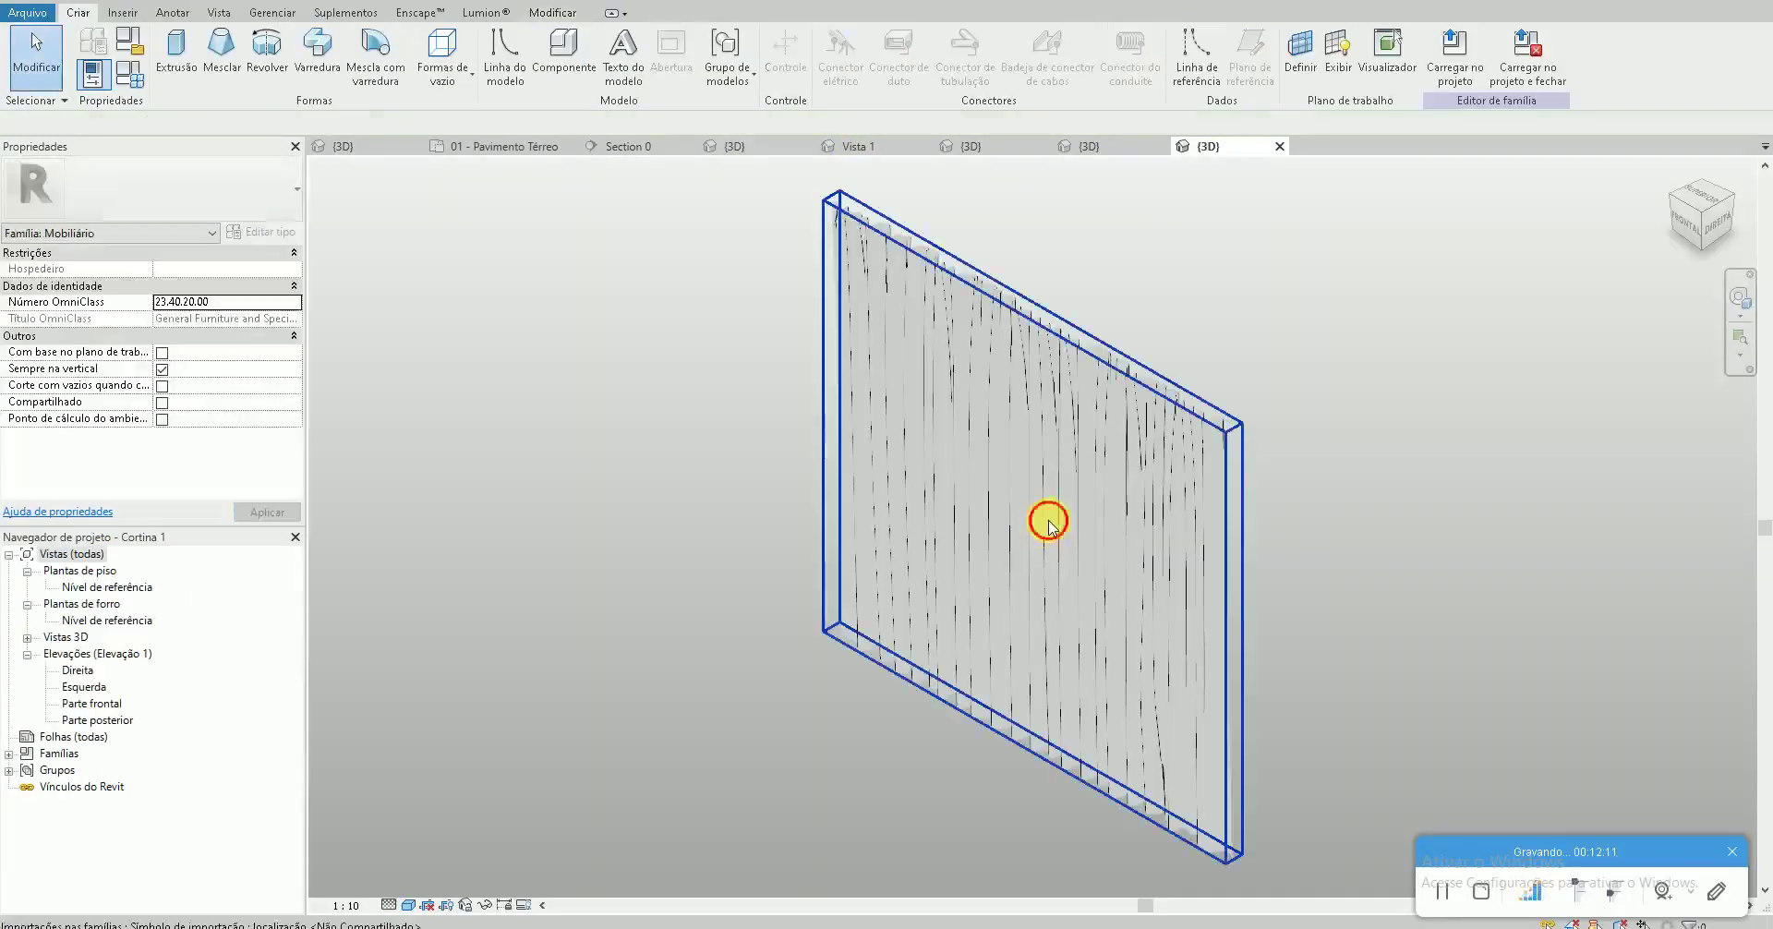
{"action": "left_click", "coordinate": [1049, 523]}
{"action": "double_click", "coordinate": [107, 586]}
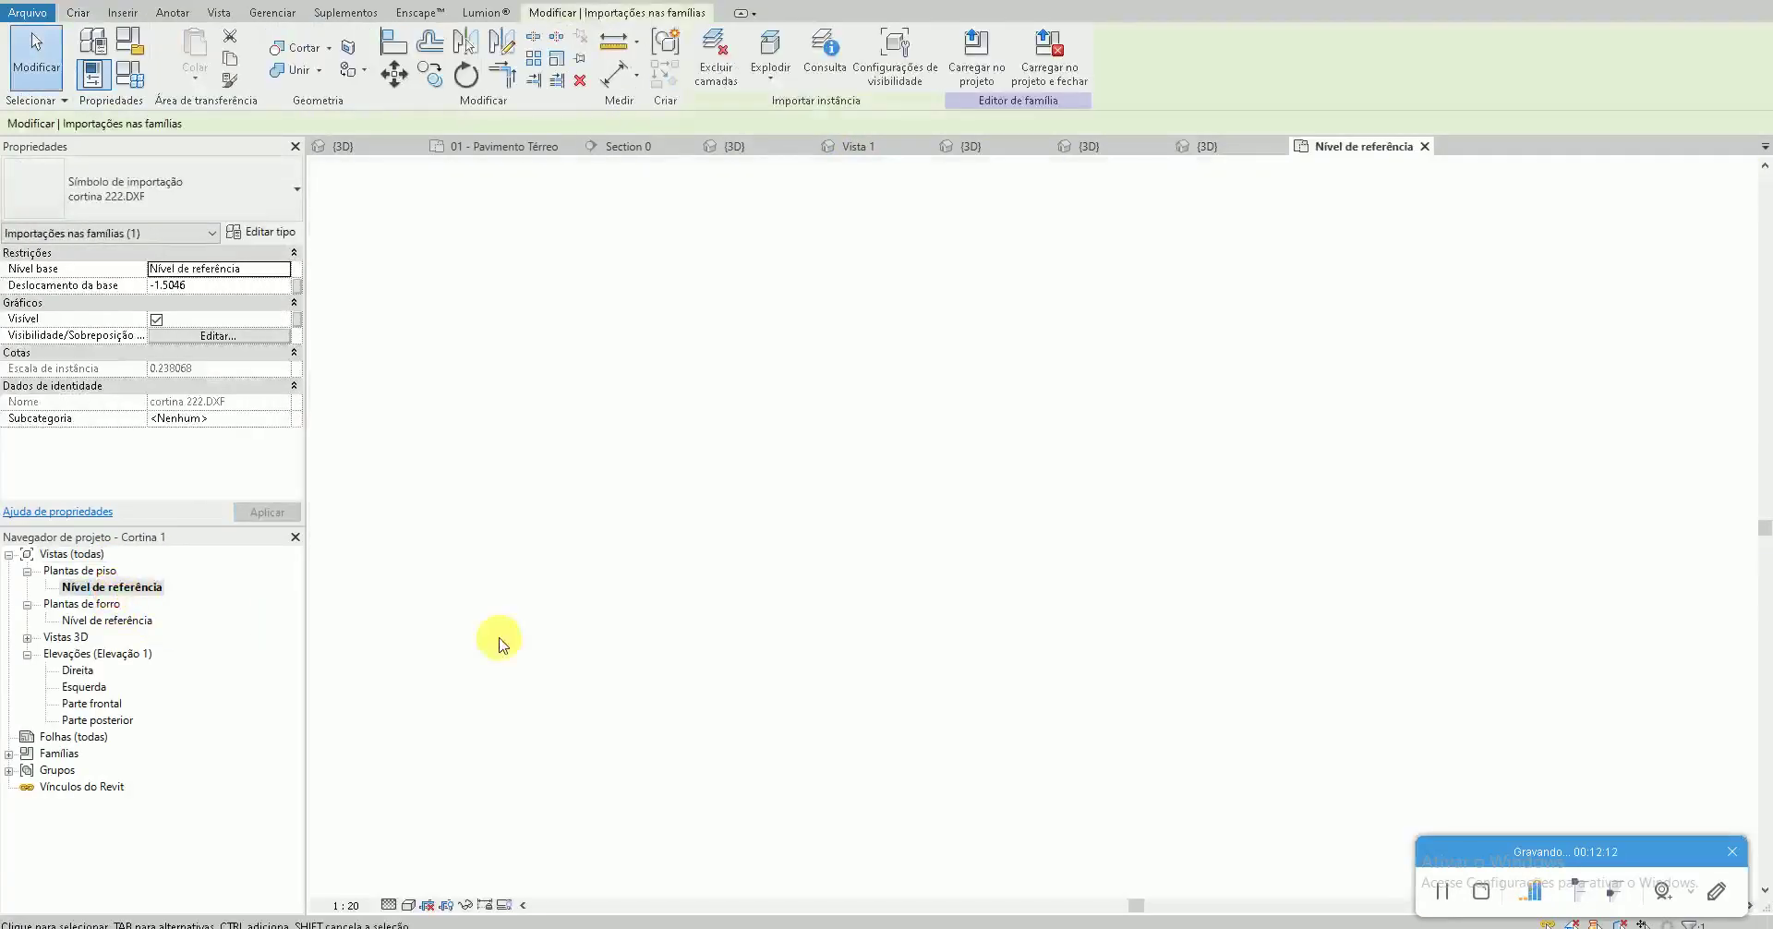
Scale (RE) the imported curtain geometry up so it spans the window opening
{"action": "key", "text": "r"}
{"action": "key", "text": "e"}
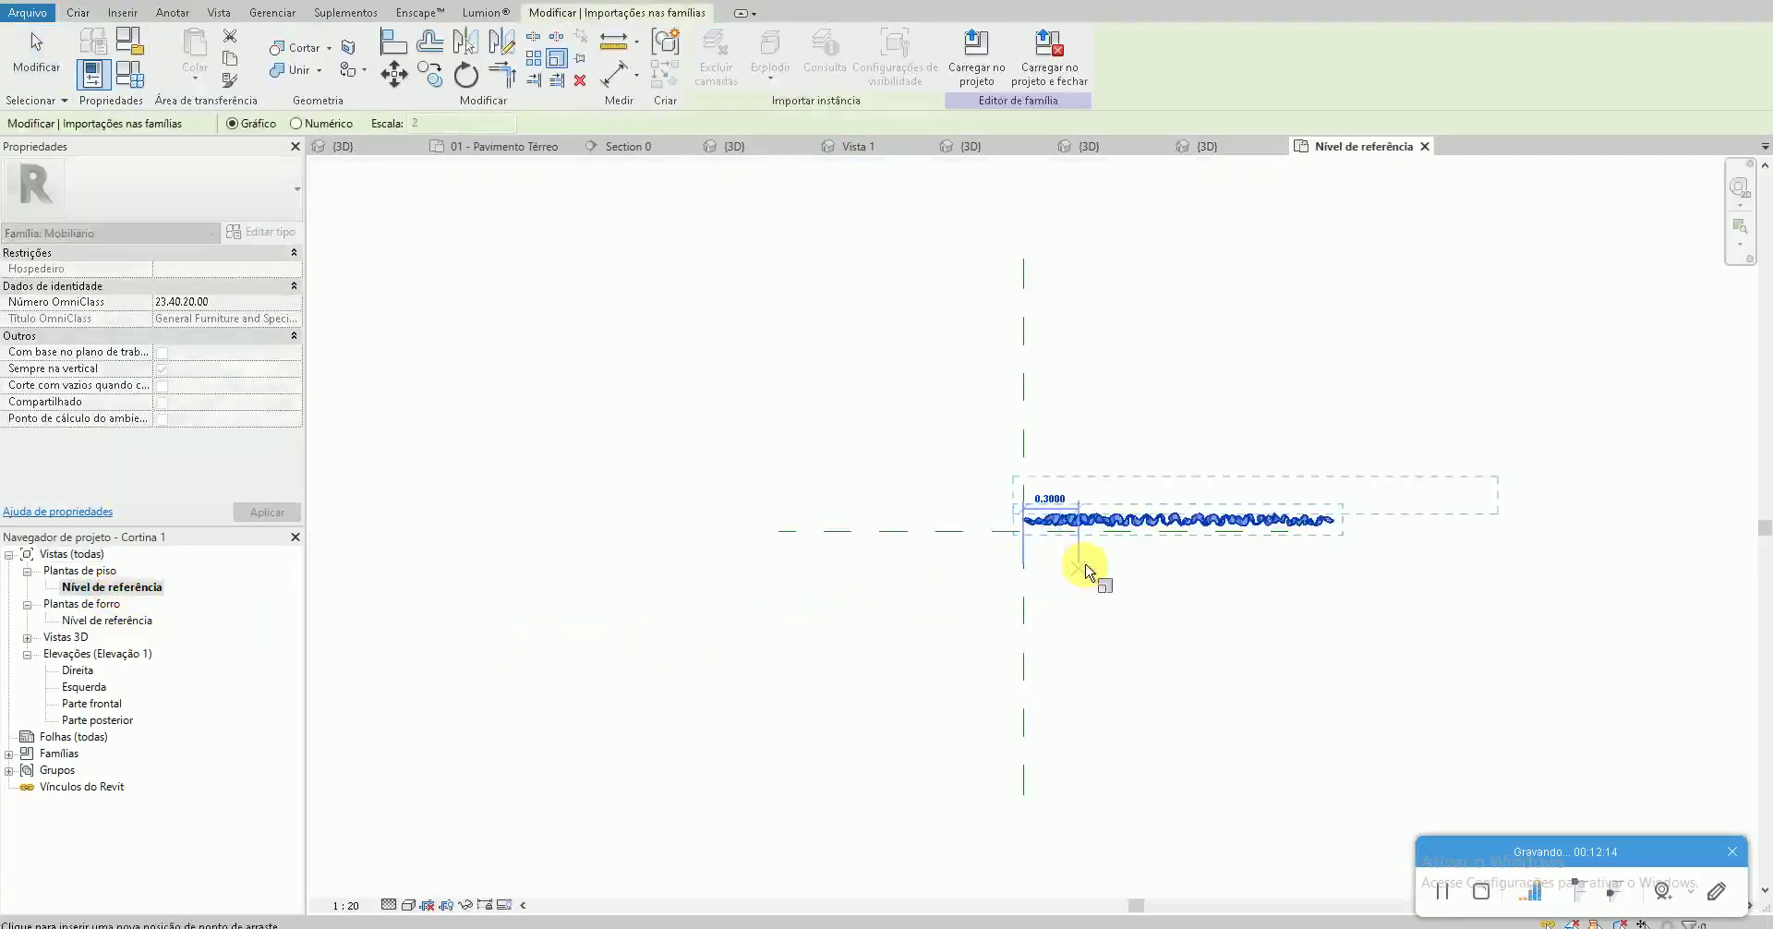
{"action": "left_click", "coordinate": [1093, 572]}
{"action": "left_click", "coordinate": [859, 305]}
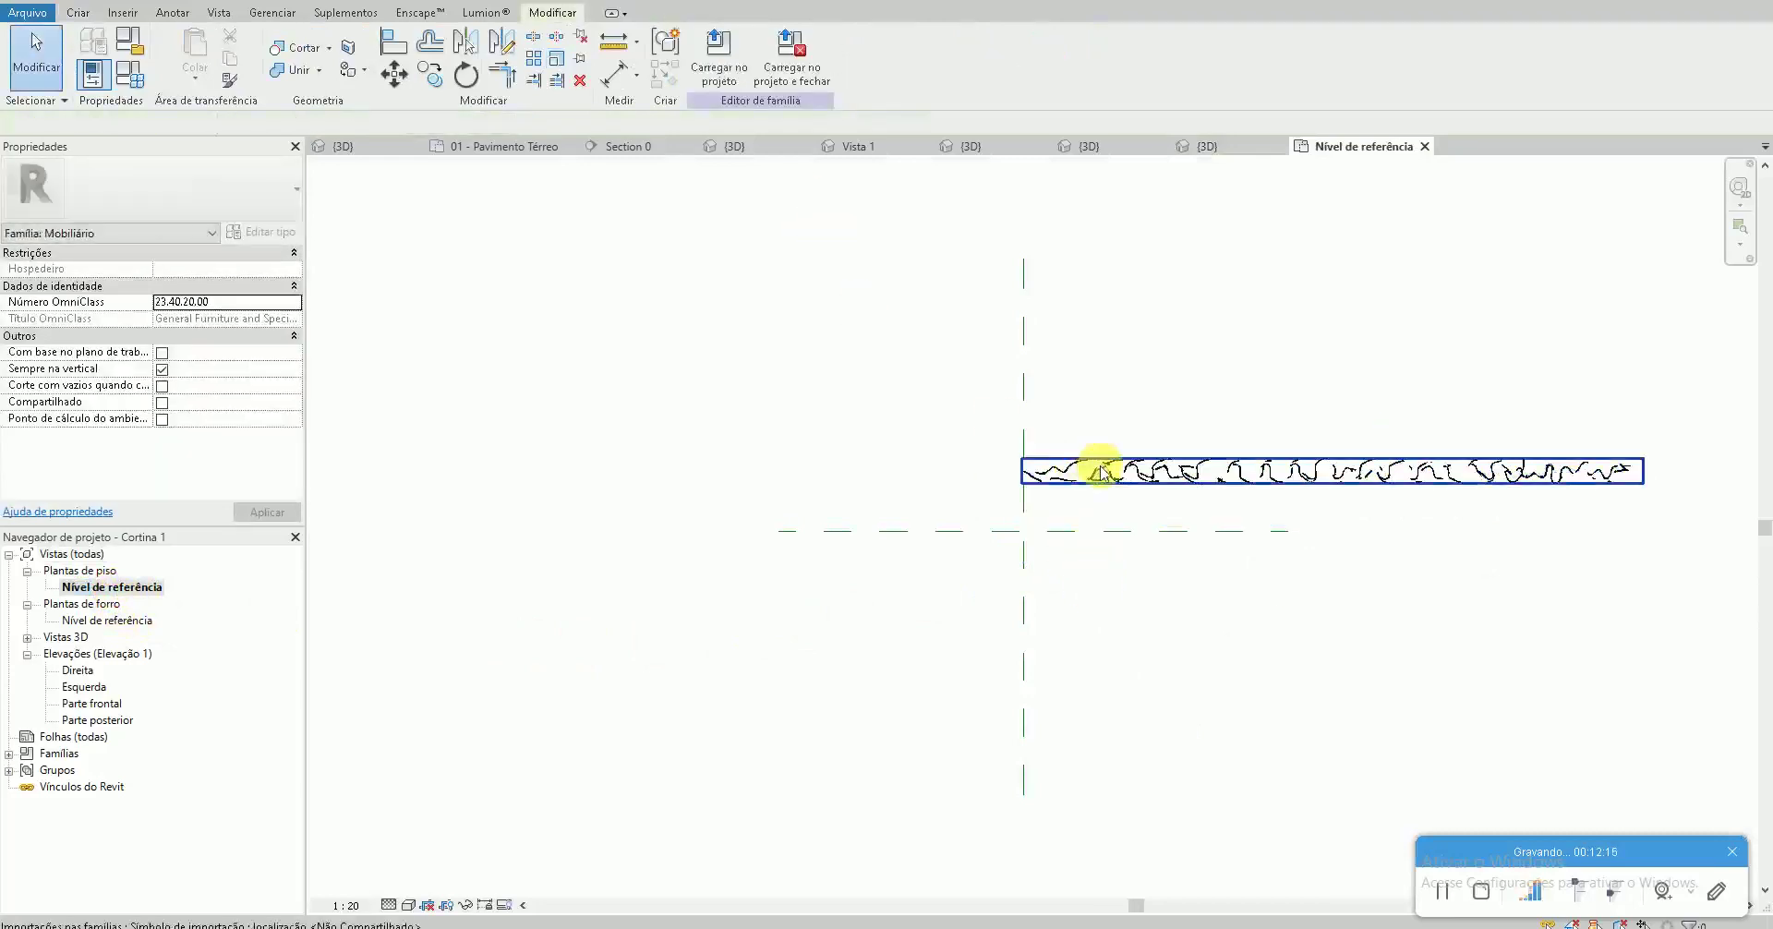
{"action": "left_click", "coordinate": [1090, 519]}
{"action": "key", "text": "r"}
{"action": "key", "text": "e"}
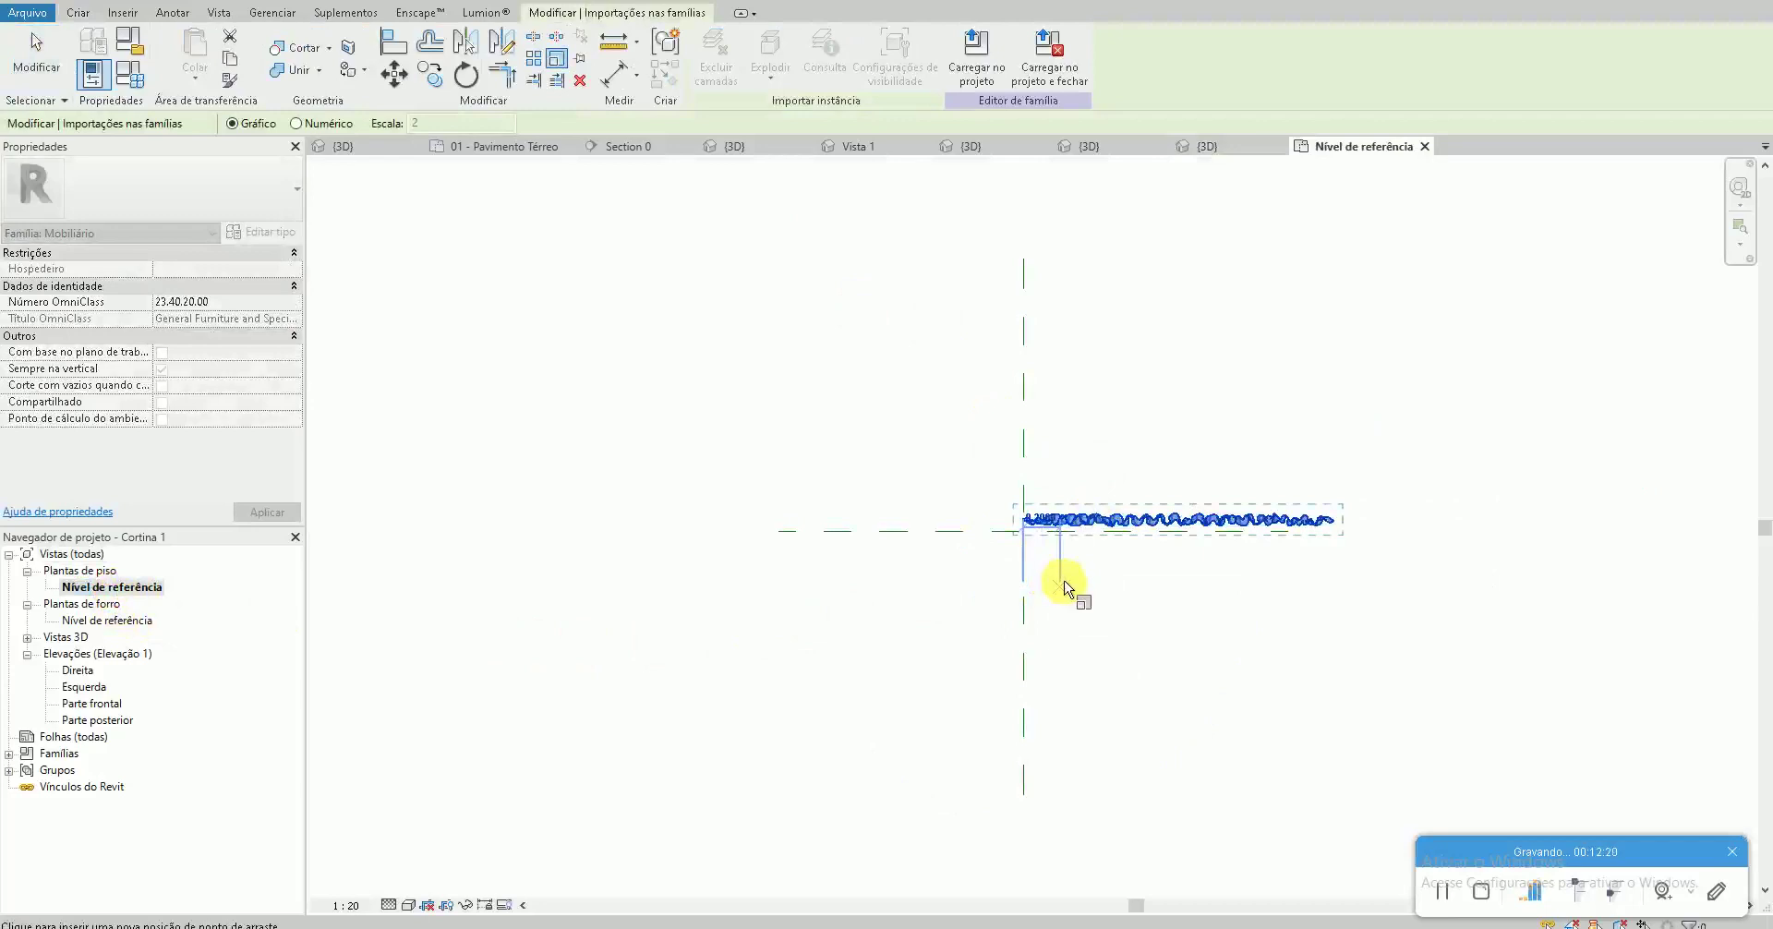
{"action": "left_click", "coordinate": [1076, 587]}
Reload the edited curtain into Projeto1, replacing the existing version, and shift it inside the room
{"action": "left_click", "coordinate": [717, 57]}
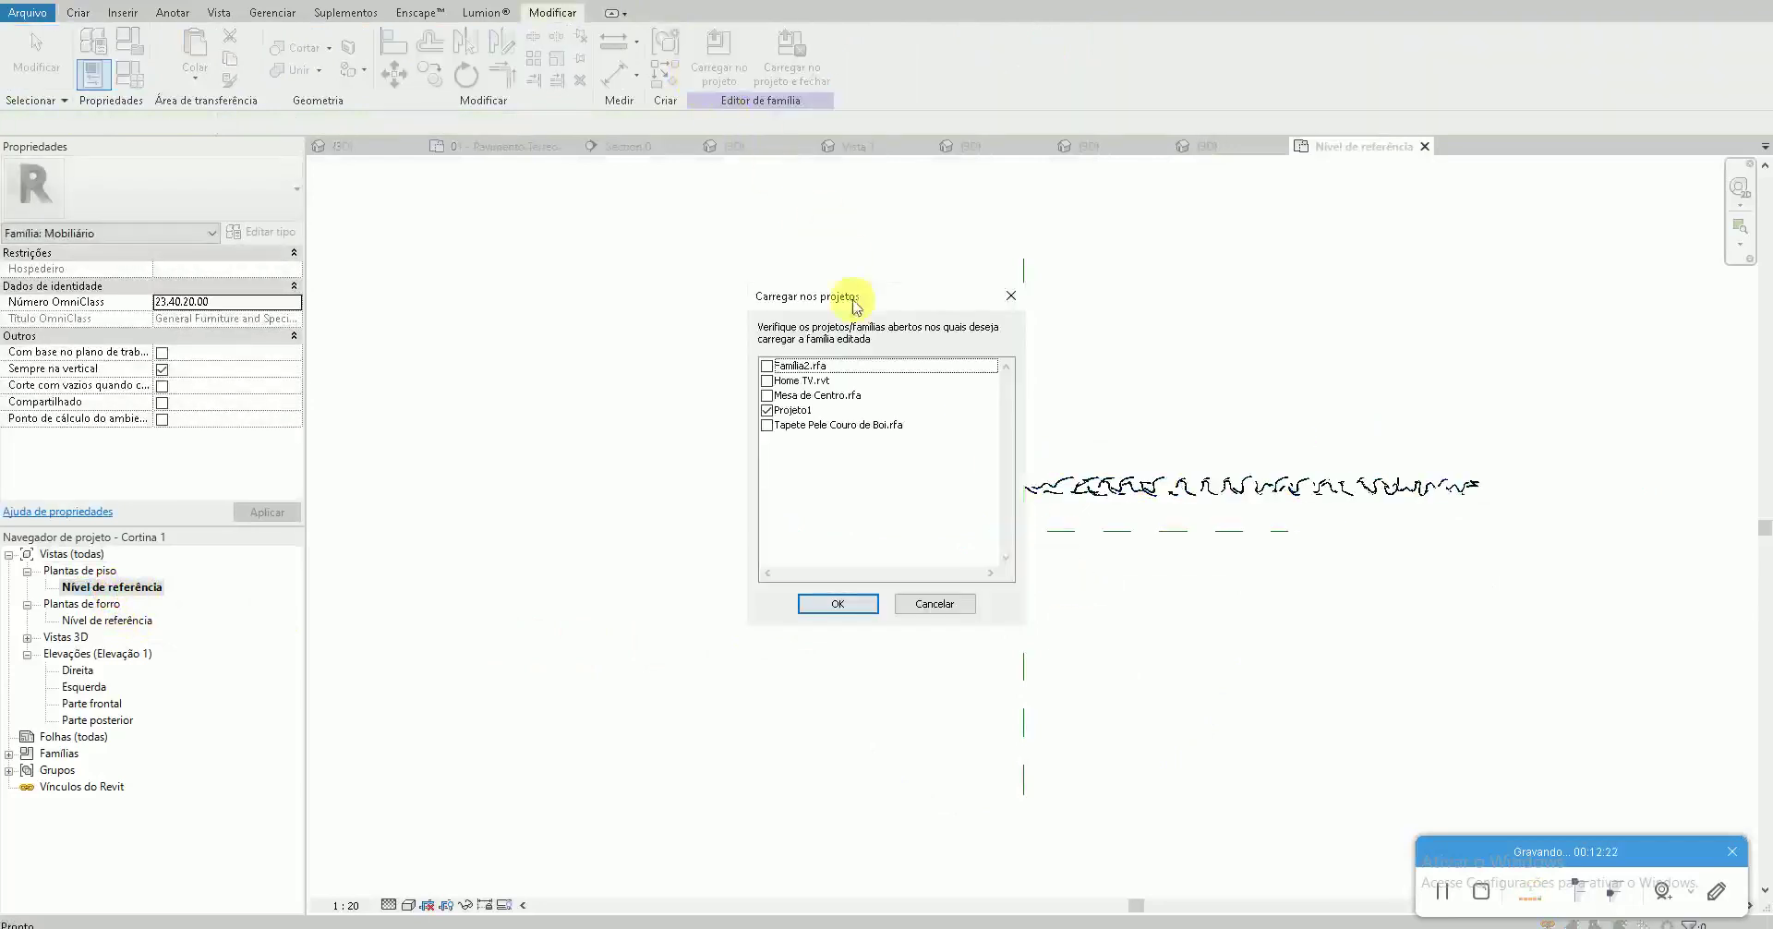
{"action": "left_click", "coordinate": [859, 610]}
{"action": "left_click", "coordinate": [857, 411]}
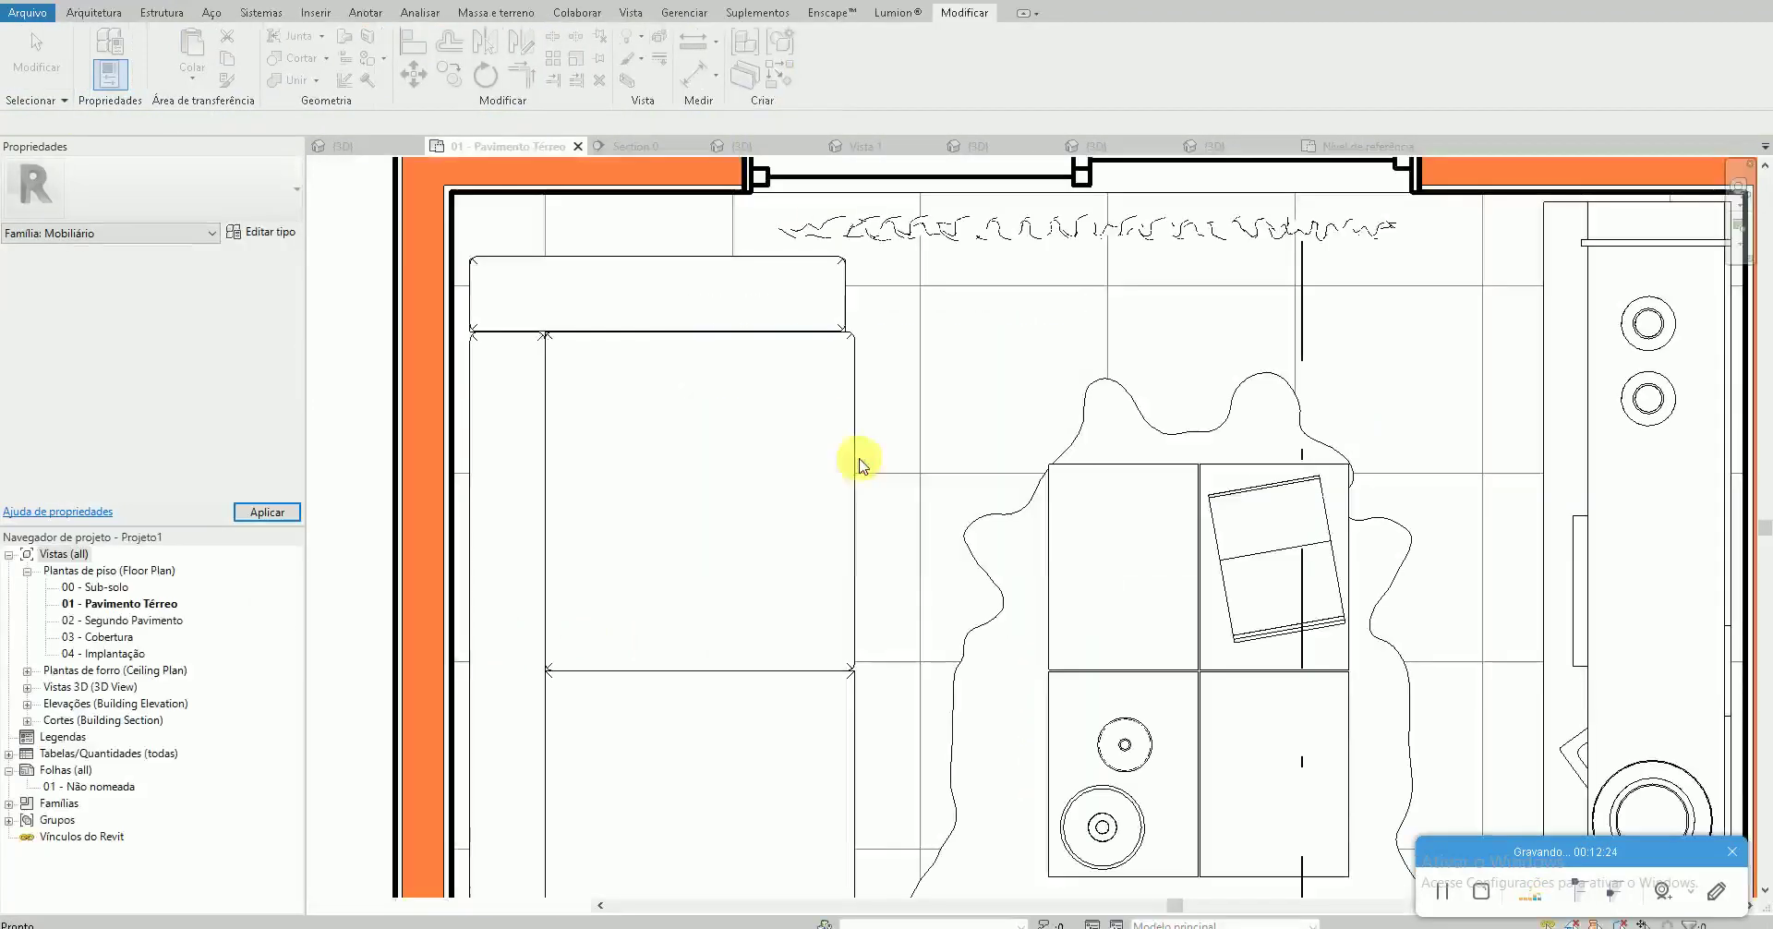
{"action": "scroll", "coordinate": [935, 375], "scroll_direction": "down", "scroll_amount": 2}
{"action": "left_click", "coordinate": [978, 237]}
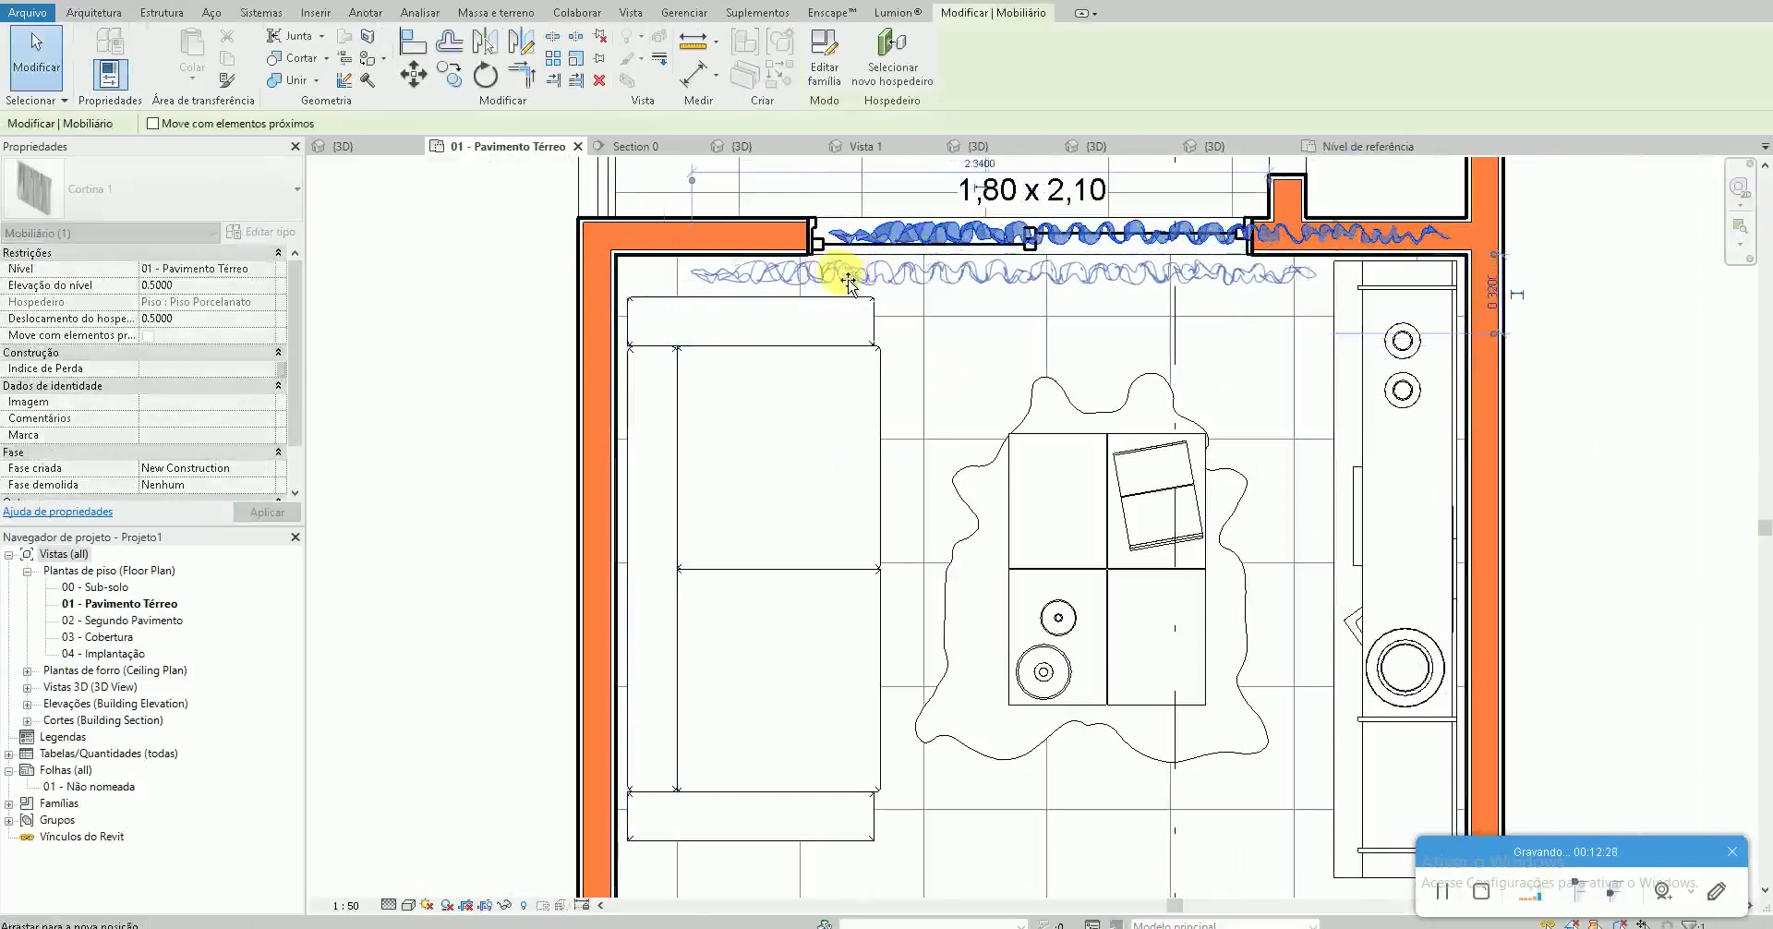
{"action": "left_click_drag", "start_coordinate": [802, 293], "coordinate": [790, 271]}
{"action": "key", "text": "Escape"}
{"action": "left_click", "coordinate": [359, 27]}
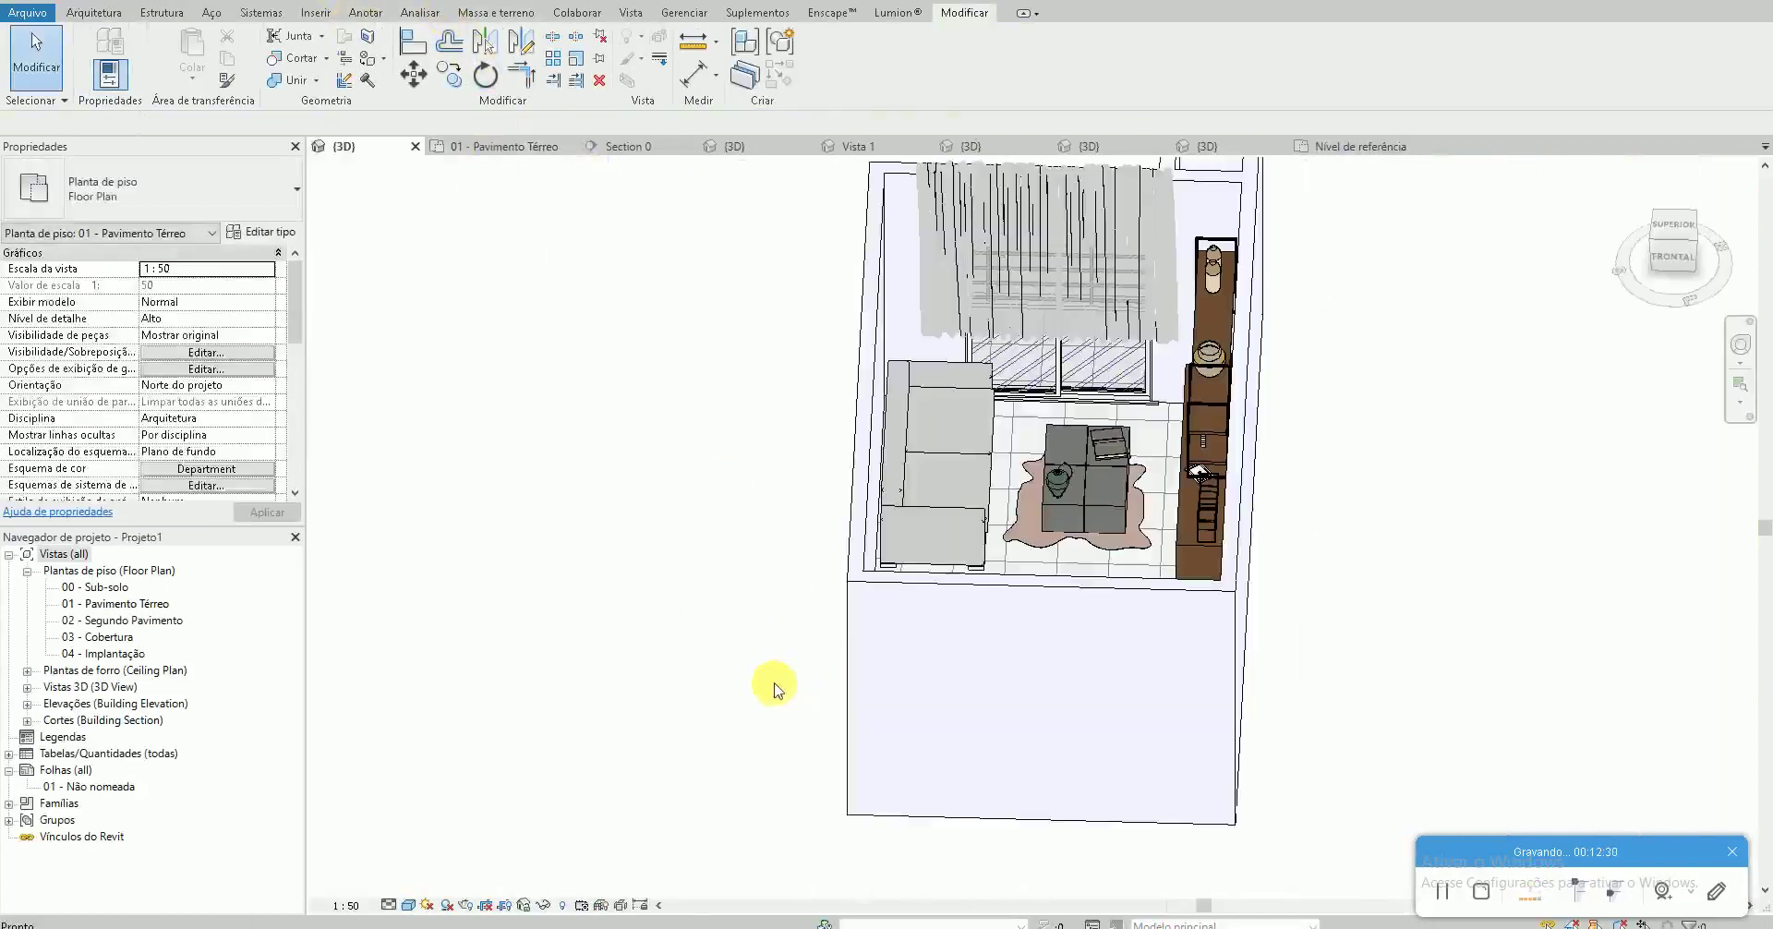
In Section 0, nudge the curtain toward the window wall, reducing its gap to 0.3200
{"action": "middle_click_drag", "start_coordinate": [744, 677], "coordinate": [792, 620], "text": "shift"}
{"action": "double_click", "coordinate": [147, 605]}
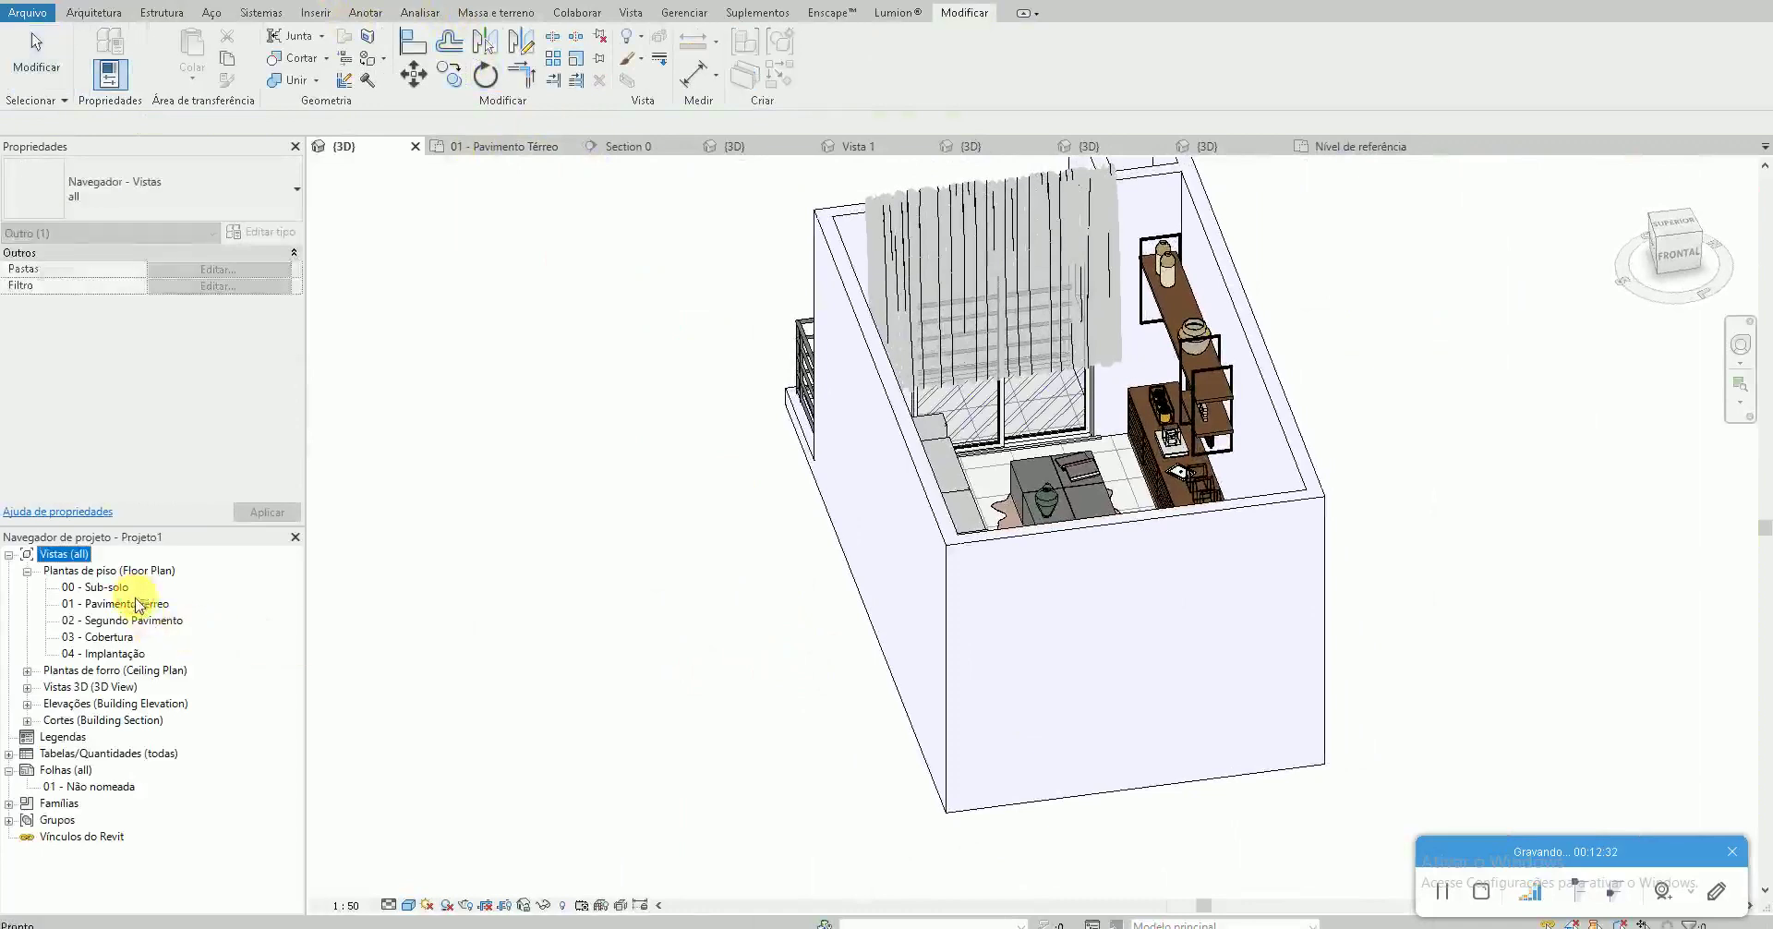
{"action": "scroll", "coordinate": [1017, 462], "scroll_direction": "down", "scroll_amount": 2}
{"action": "scroll", "coordinate": [1017, 463], "scroll_direction": "down", "scroll_amount": 5}
{"action": "double_click", "coordinate": [1038, 267]}
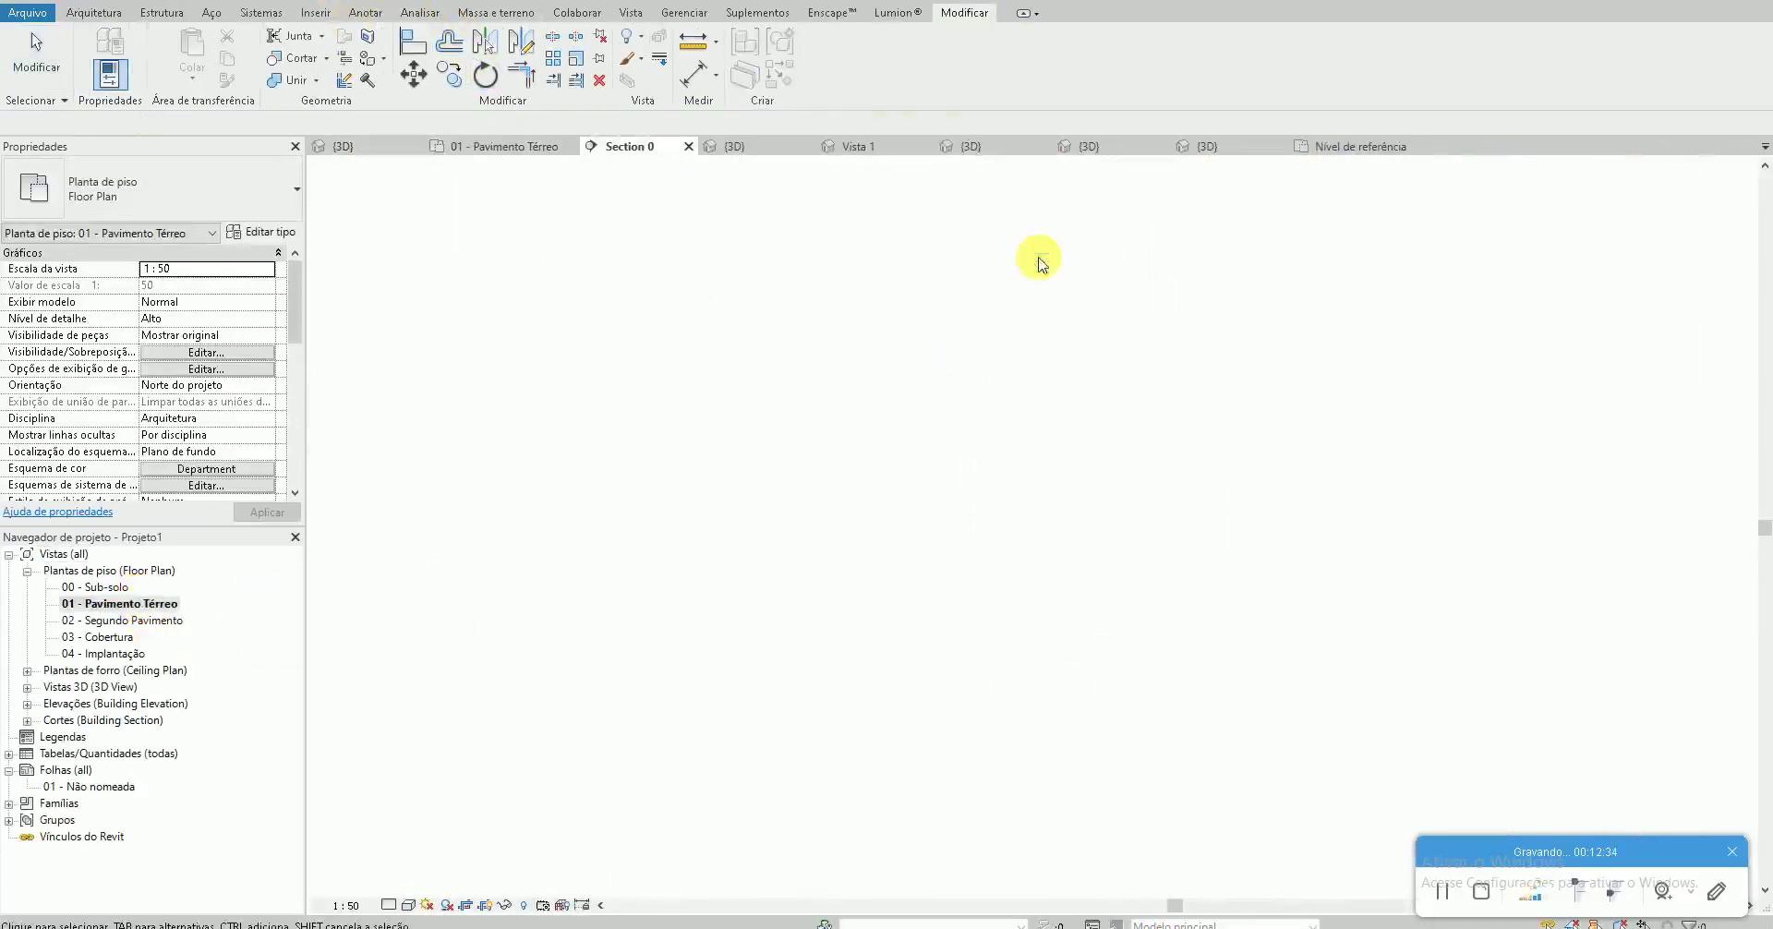
{"action": "mouse_move", "coordinate": [792, 290]}
{"action": "left_mouse_down"}
{"action": "mouse_move", "coordinate": [810, 508]}
{"action": "mouse_move", "coordinate": [805, 454]}
{"action": "left_mouse_up"}
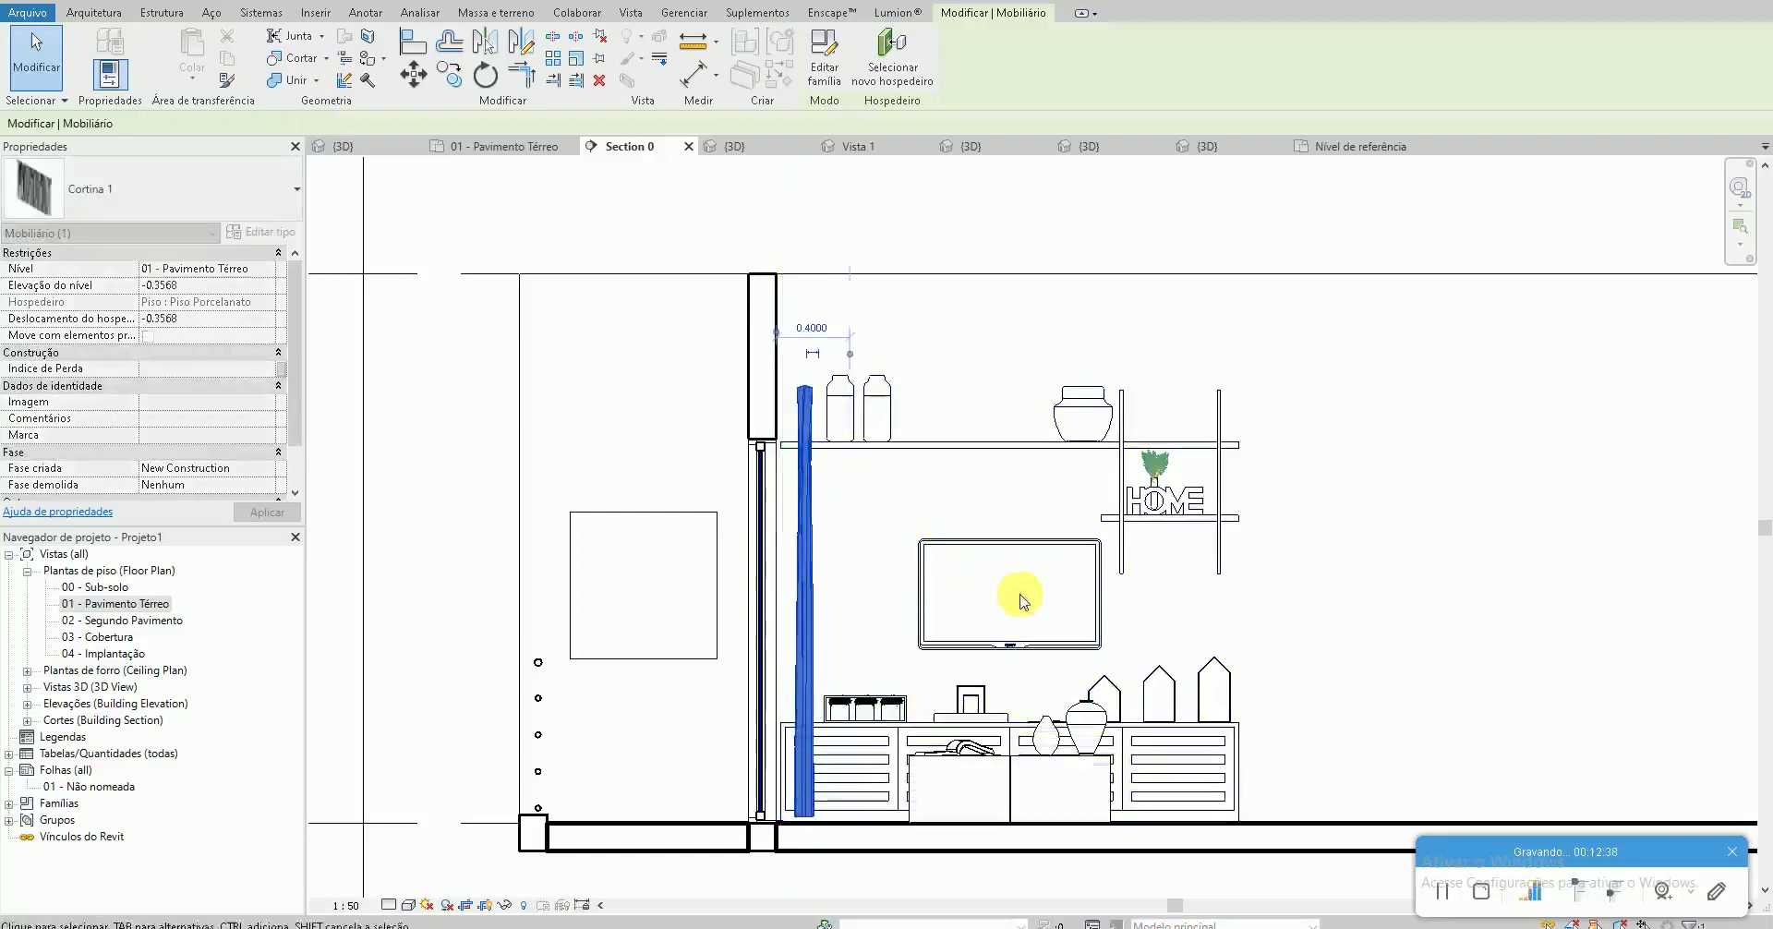
{"action": "key", "text": "Left"}
{"action": "key", "text": "Left"}
{"action": "key", "text": "Left"}
{"action": "key", "text": "Left"}
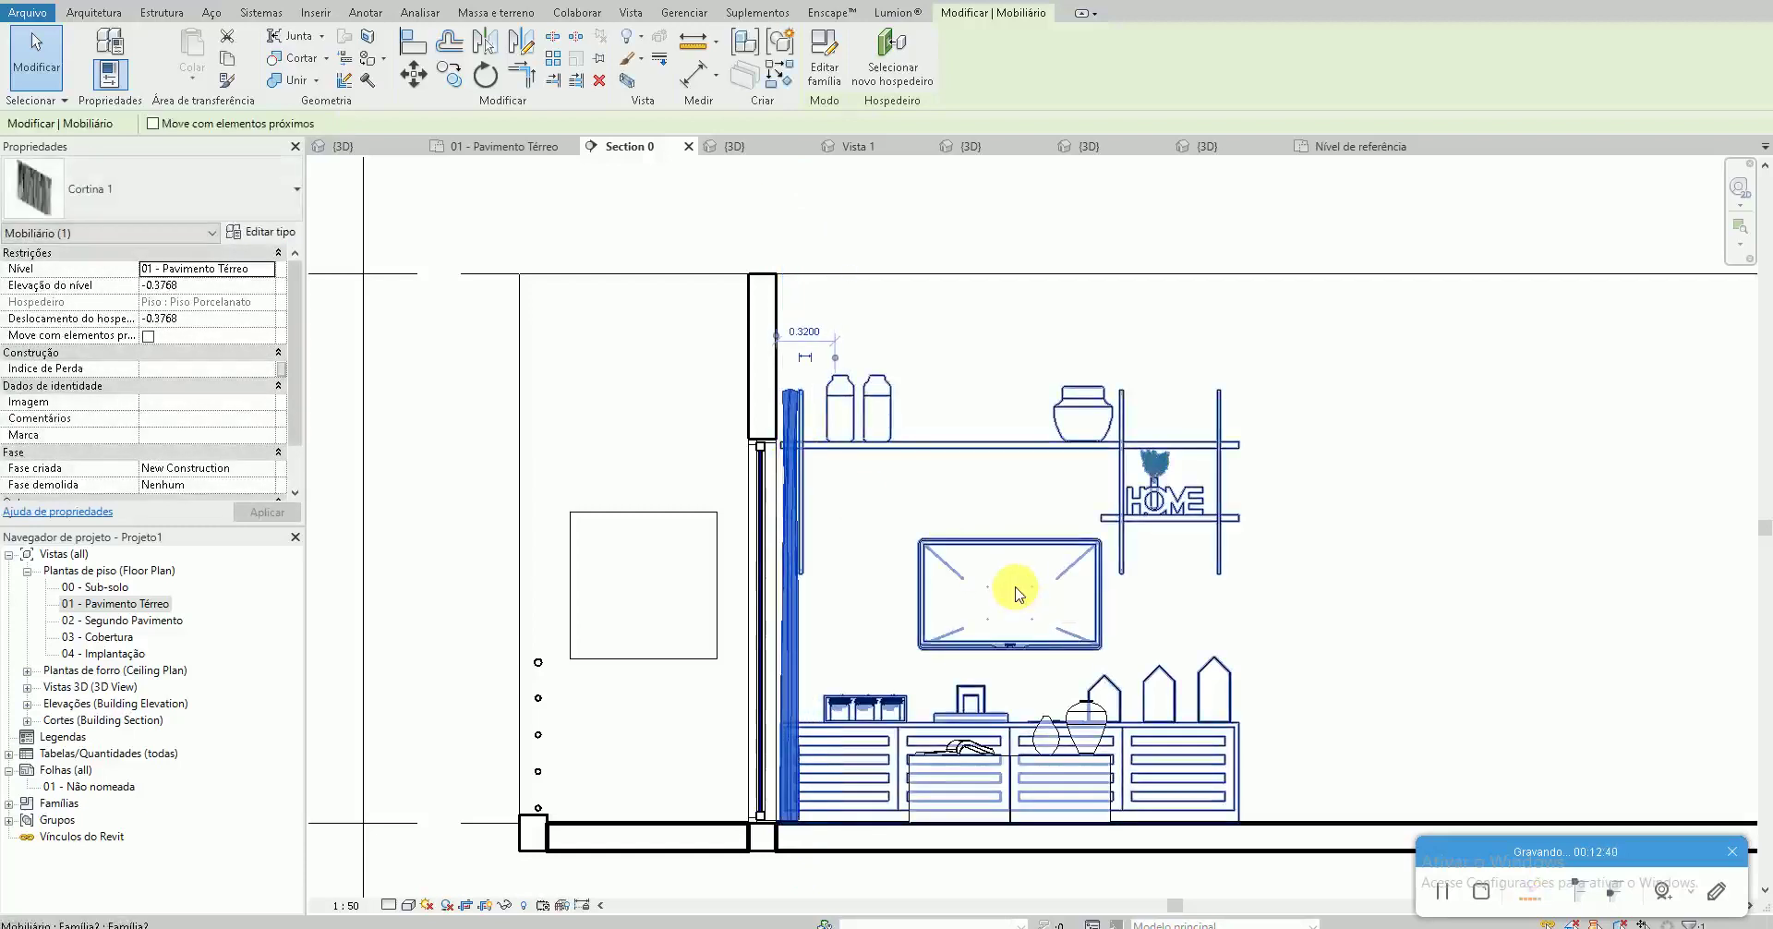
Check the repositioned curtain in 3D and in the 01 - Pavimento Térreo plan
{"action": "left_click", "coordinate": [342, 146]}
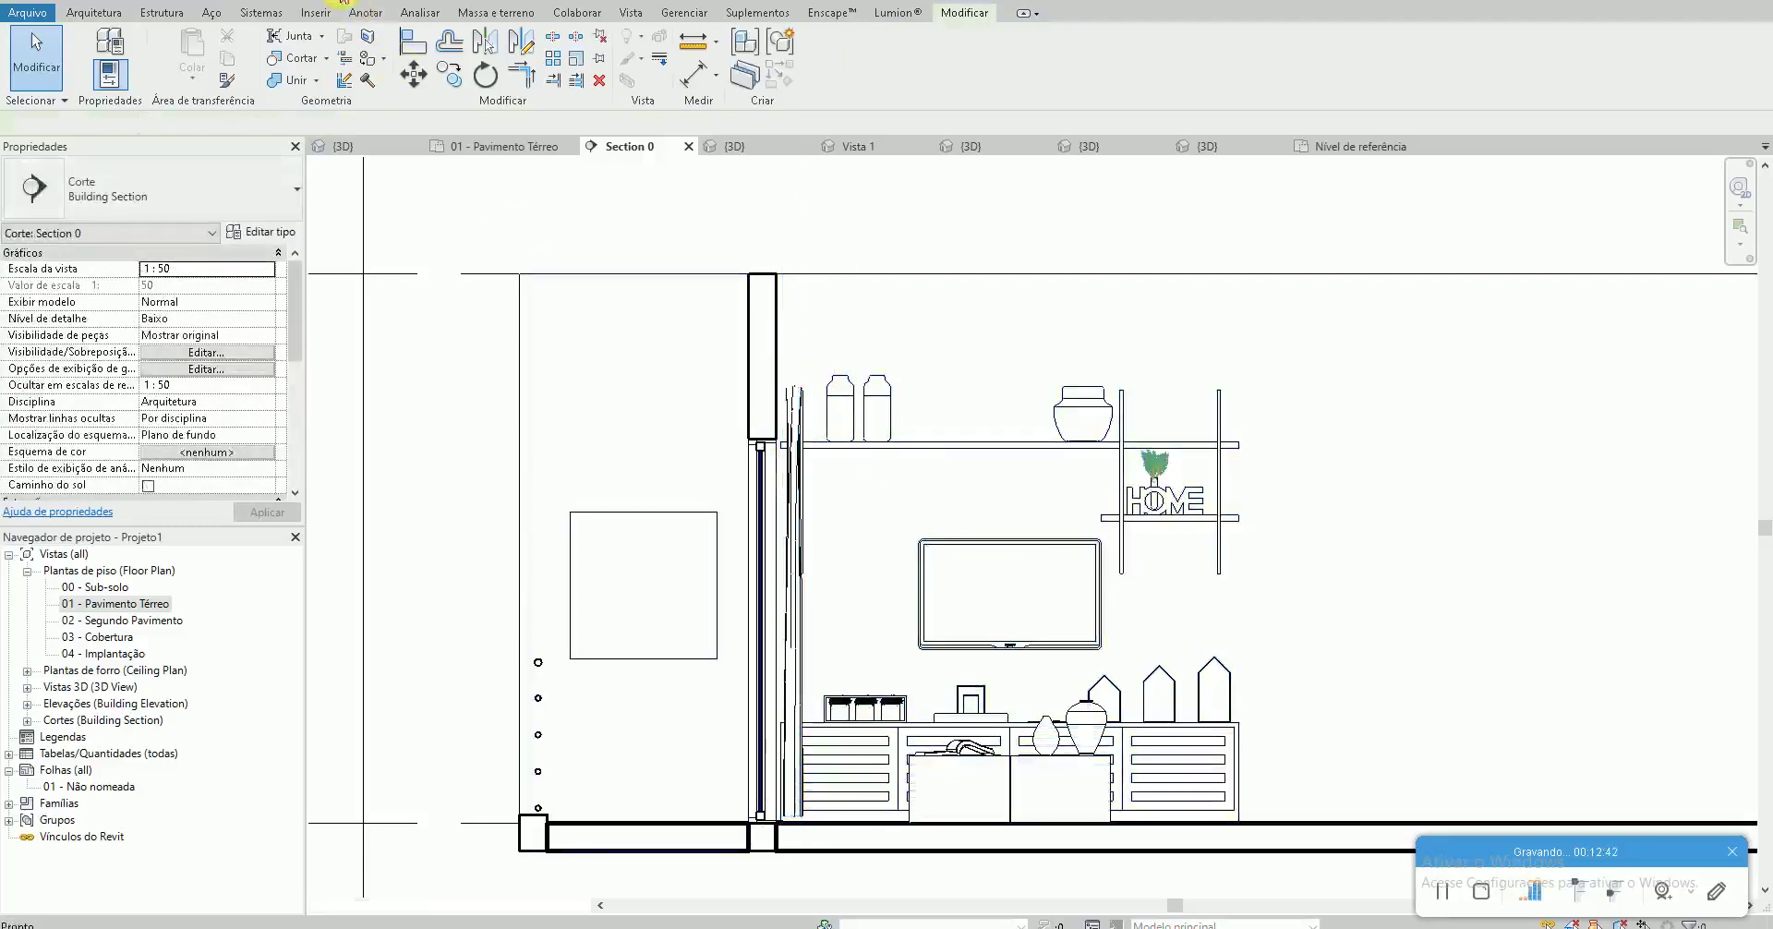
{"action": "mouse_move", "coordinate": [840, 617]}
{"action": "middle_mouse_down", "text": "shift"}
{"action": "mouse_move", "coordinate": [633, 598]}
{"action": "mouse_move", "coordinate": [786, 613]}
{"action": "middle_mouse_up", "text": "shift"}
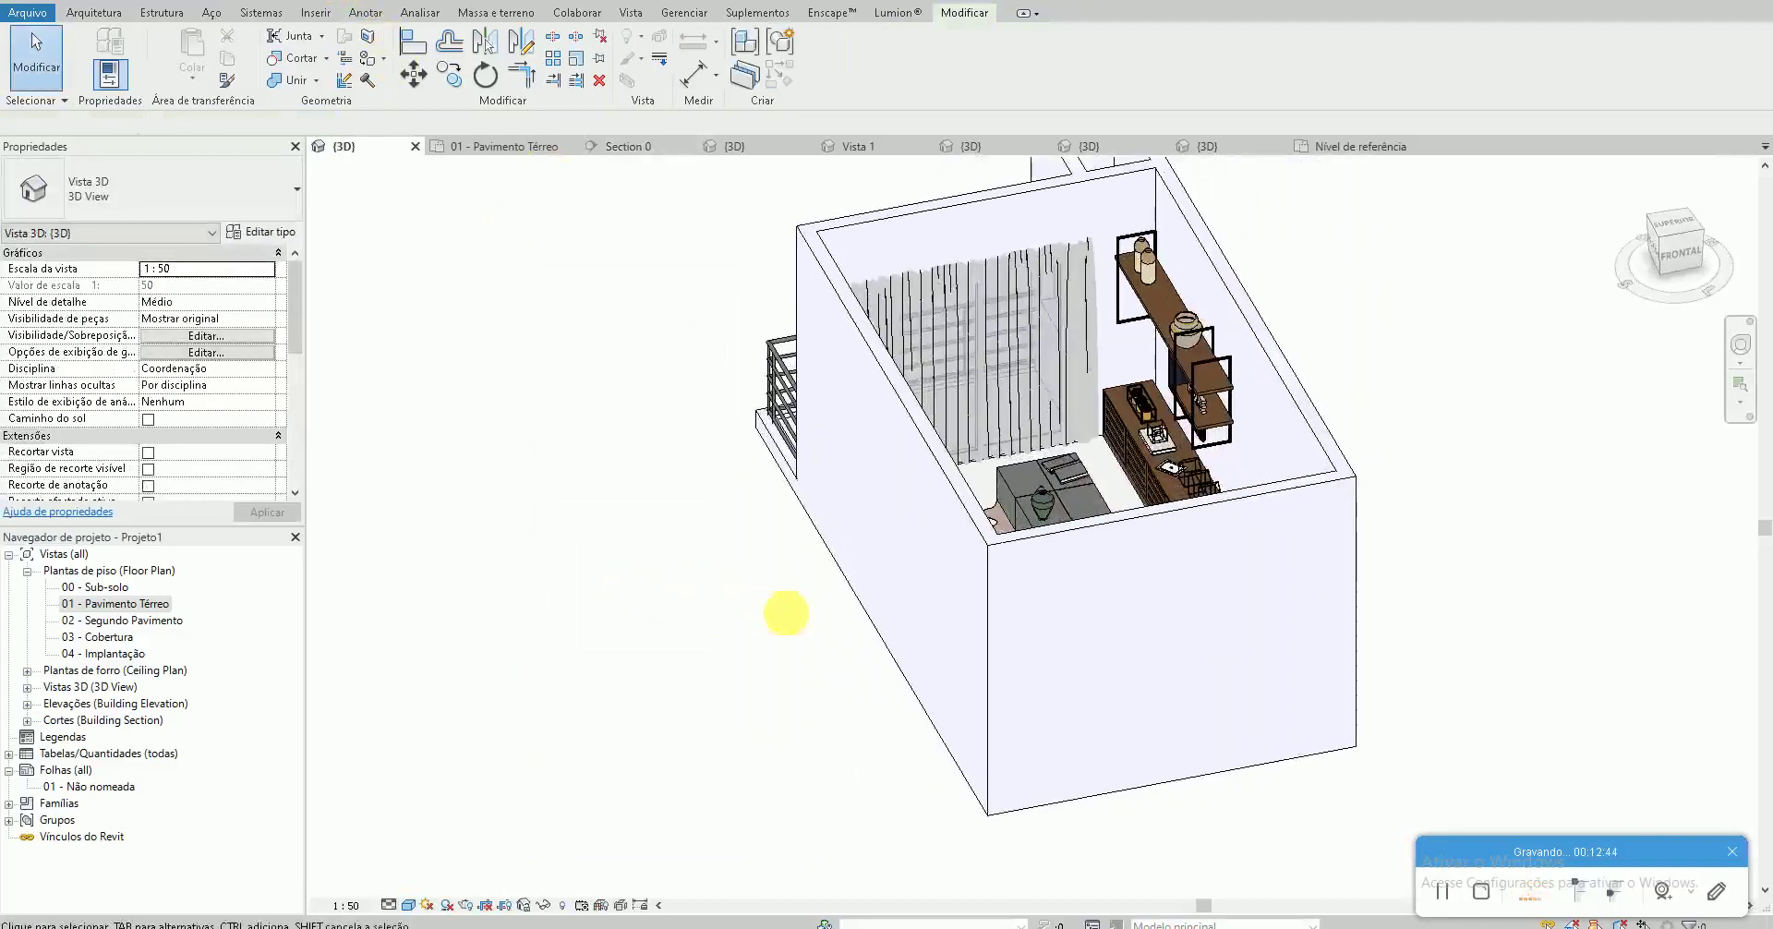
{"action": "double_click", "coordinate": [115, 603]}
{"action": "scroll", "coordinate": [949, 554], "scroll_direction": "up", "scroll_amount": 5}
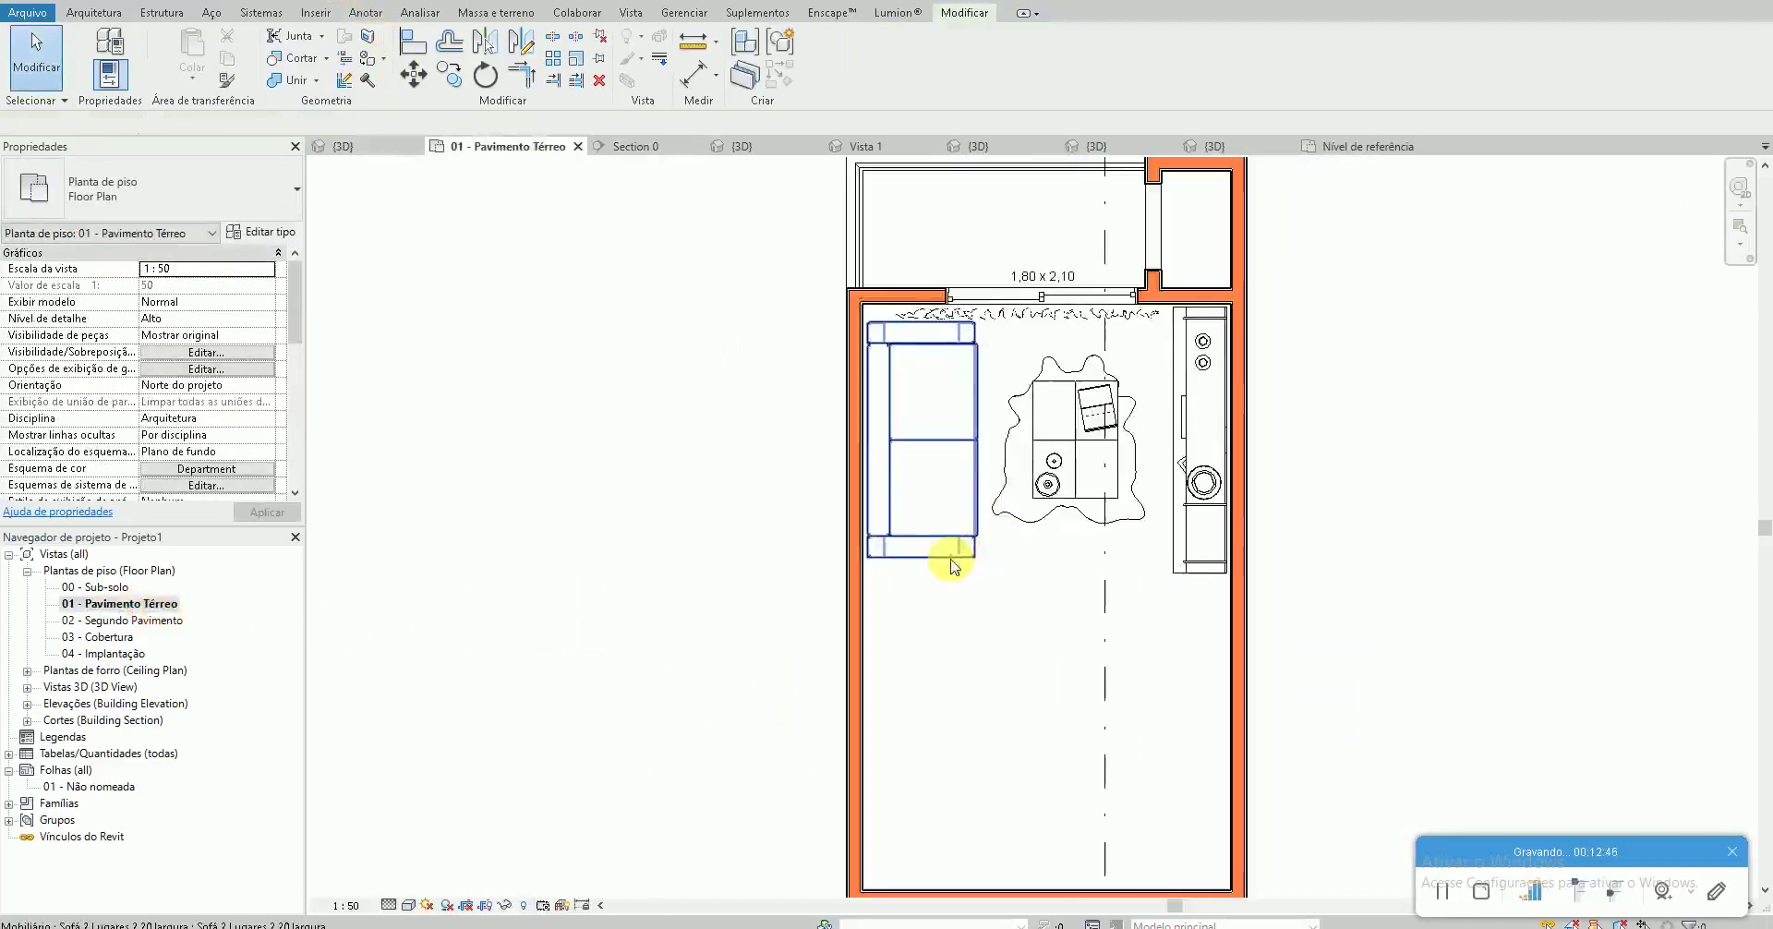
{"action": "middle_click_drag", "start_coordinate": [861, 503], "coordinate": [824, 550]}
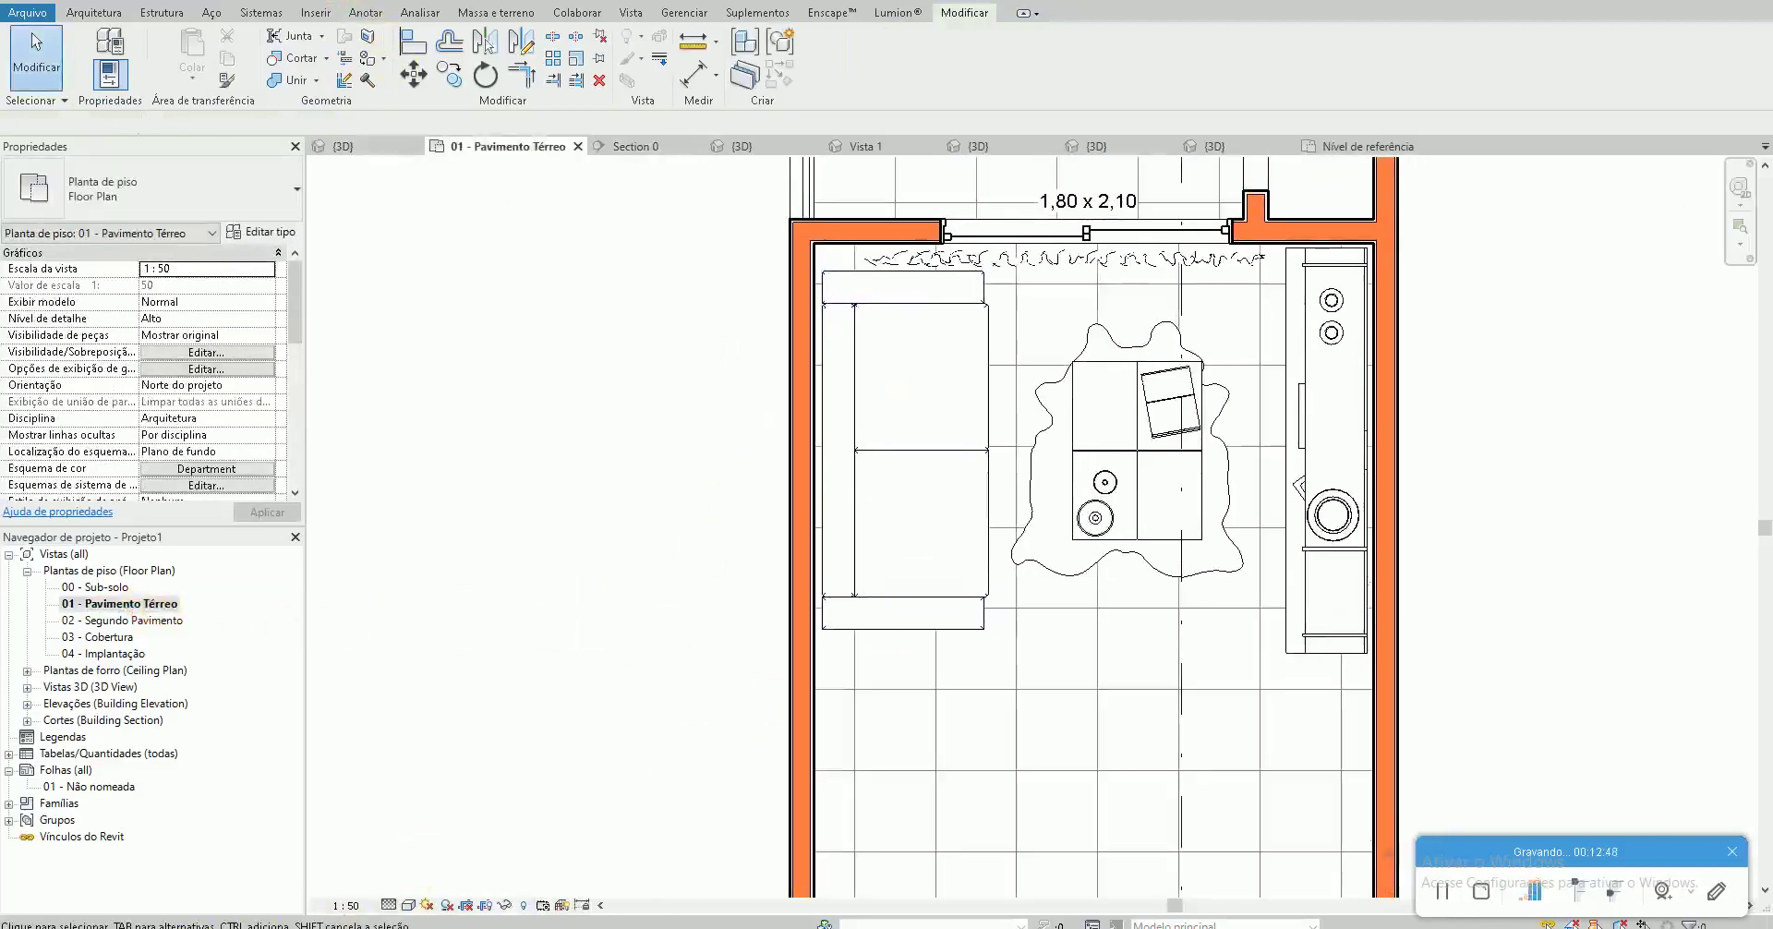
{"action": "left_click", "coordinate": [272, 901]}
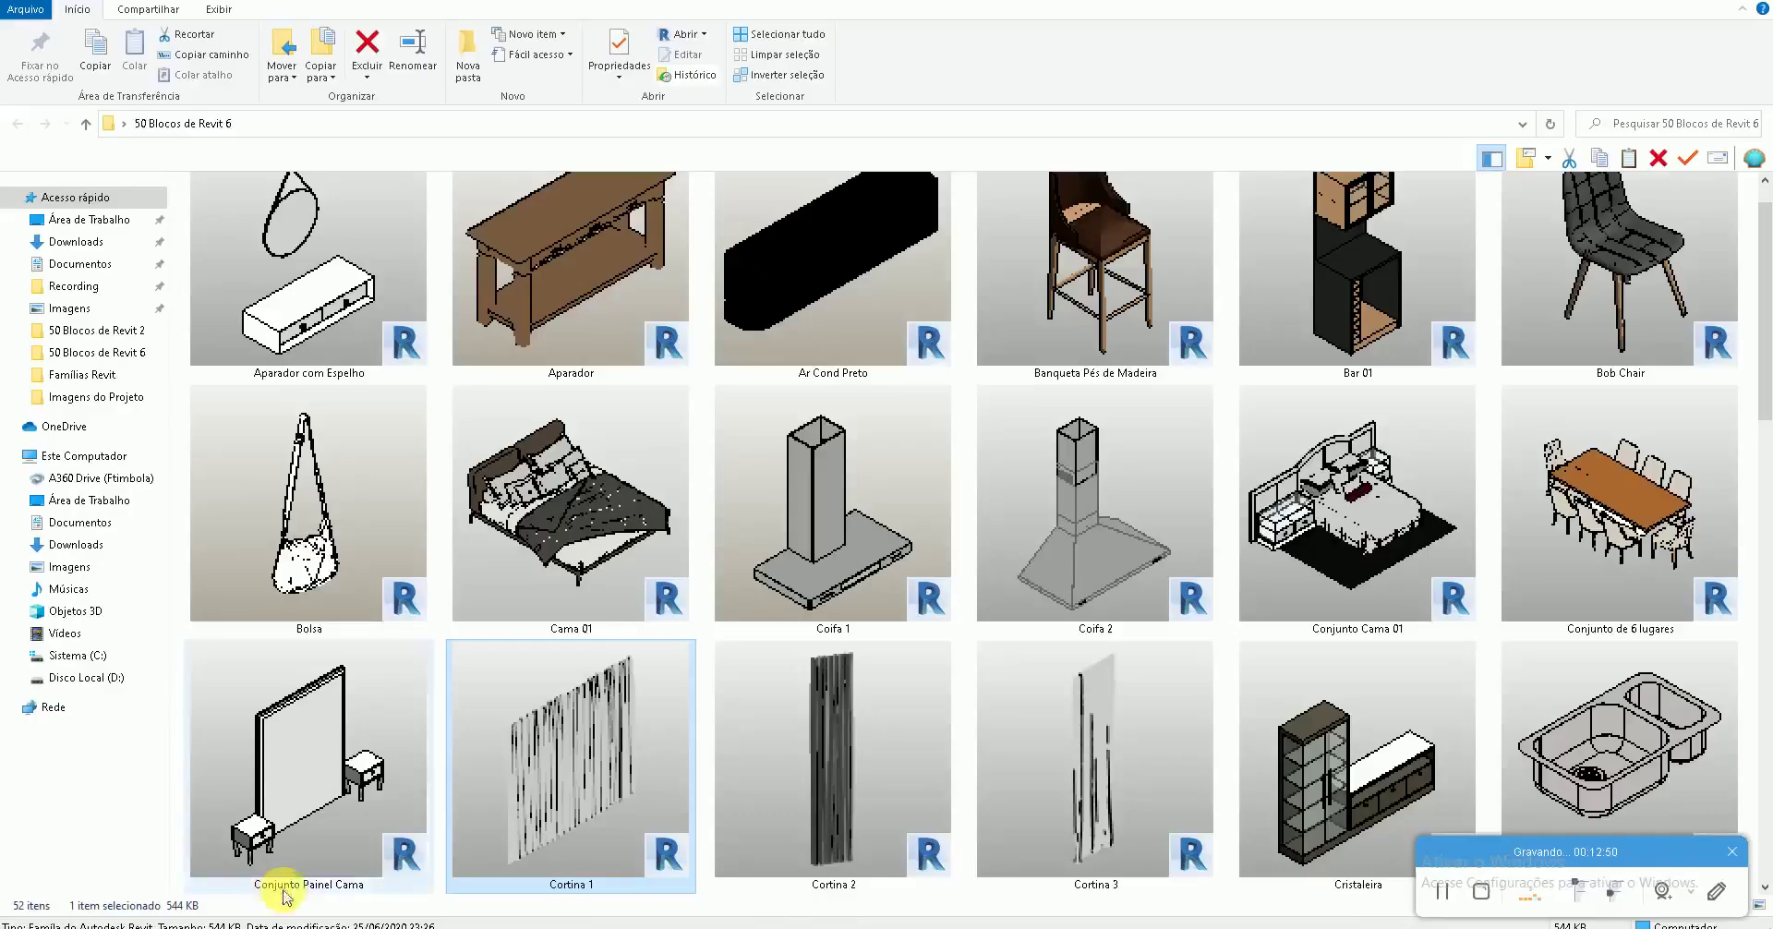
Scroll through the blocks in the 50 Blocos de Revit 6 folder
{"action": "scroll", "coordinate": [525, 753], "scroll_direction": "down", "scroll_amount": 4}
{"action": "scroll", "coordinate": [525, 753], "scroll_direction": "down", "scroll_amount": 2}
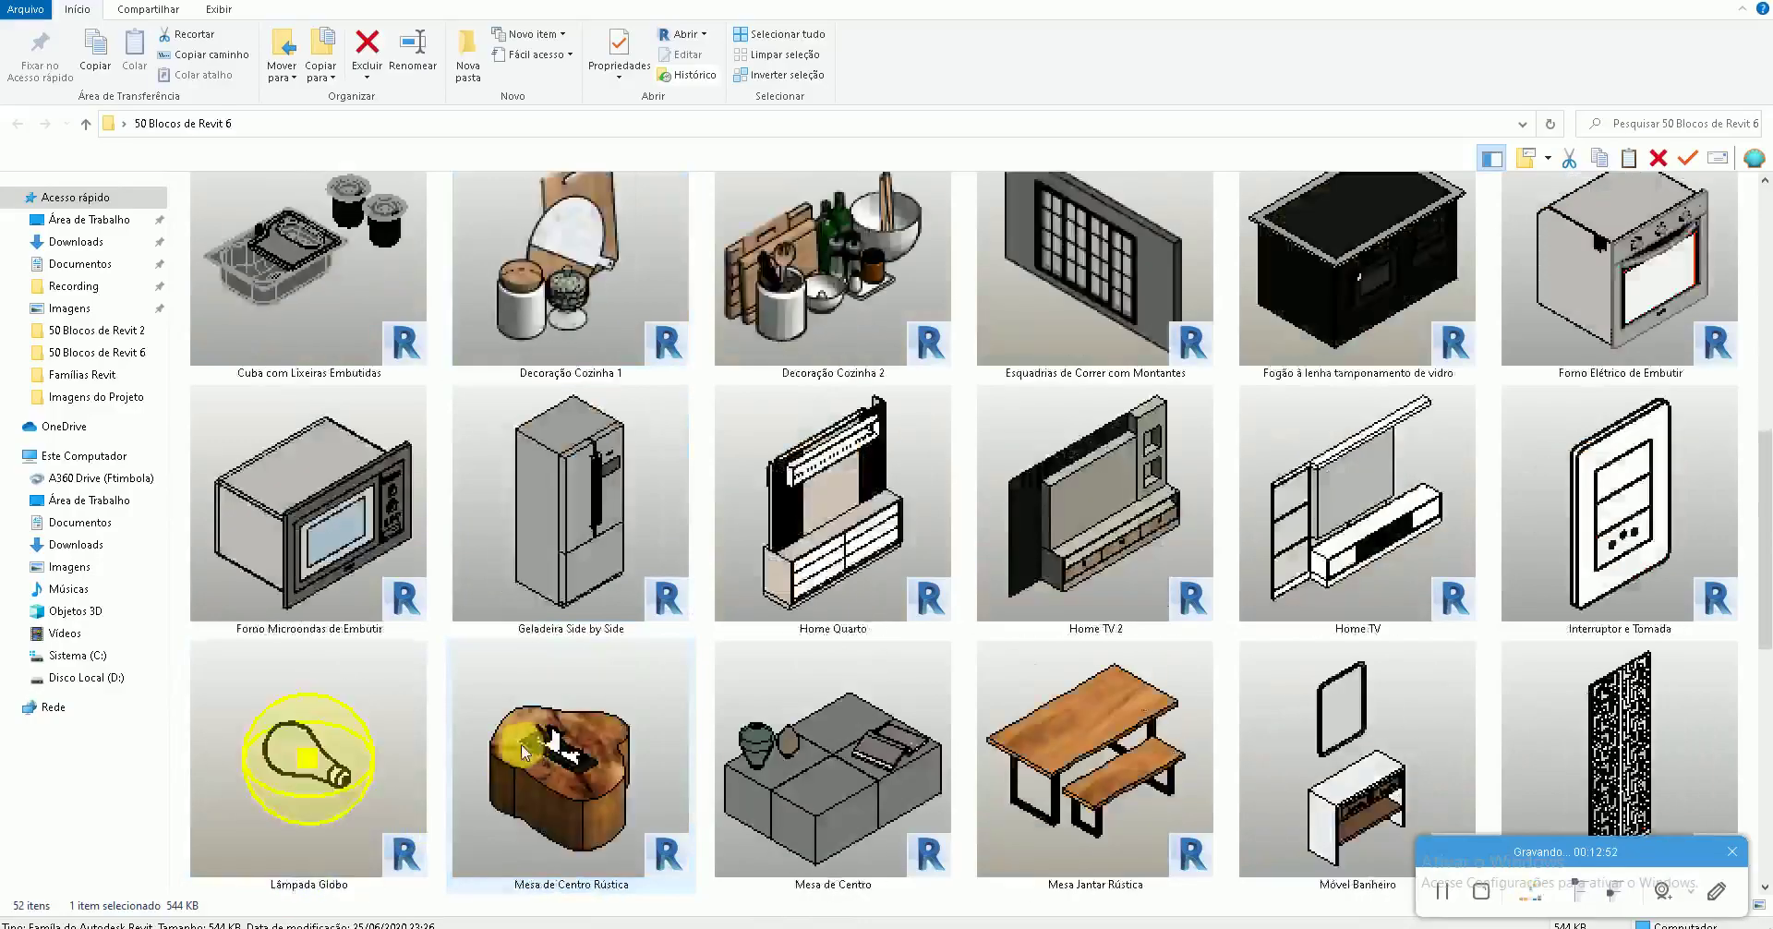
{"action": "scroll", "coordinate": [594, 744], "scroll_direction": "down", "scroll_amount": 6}
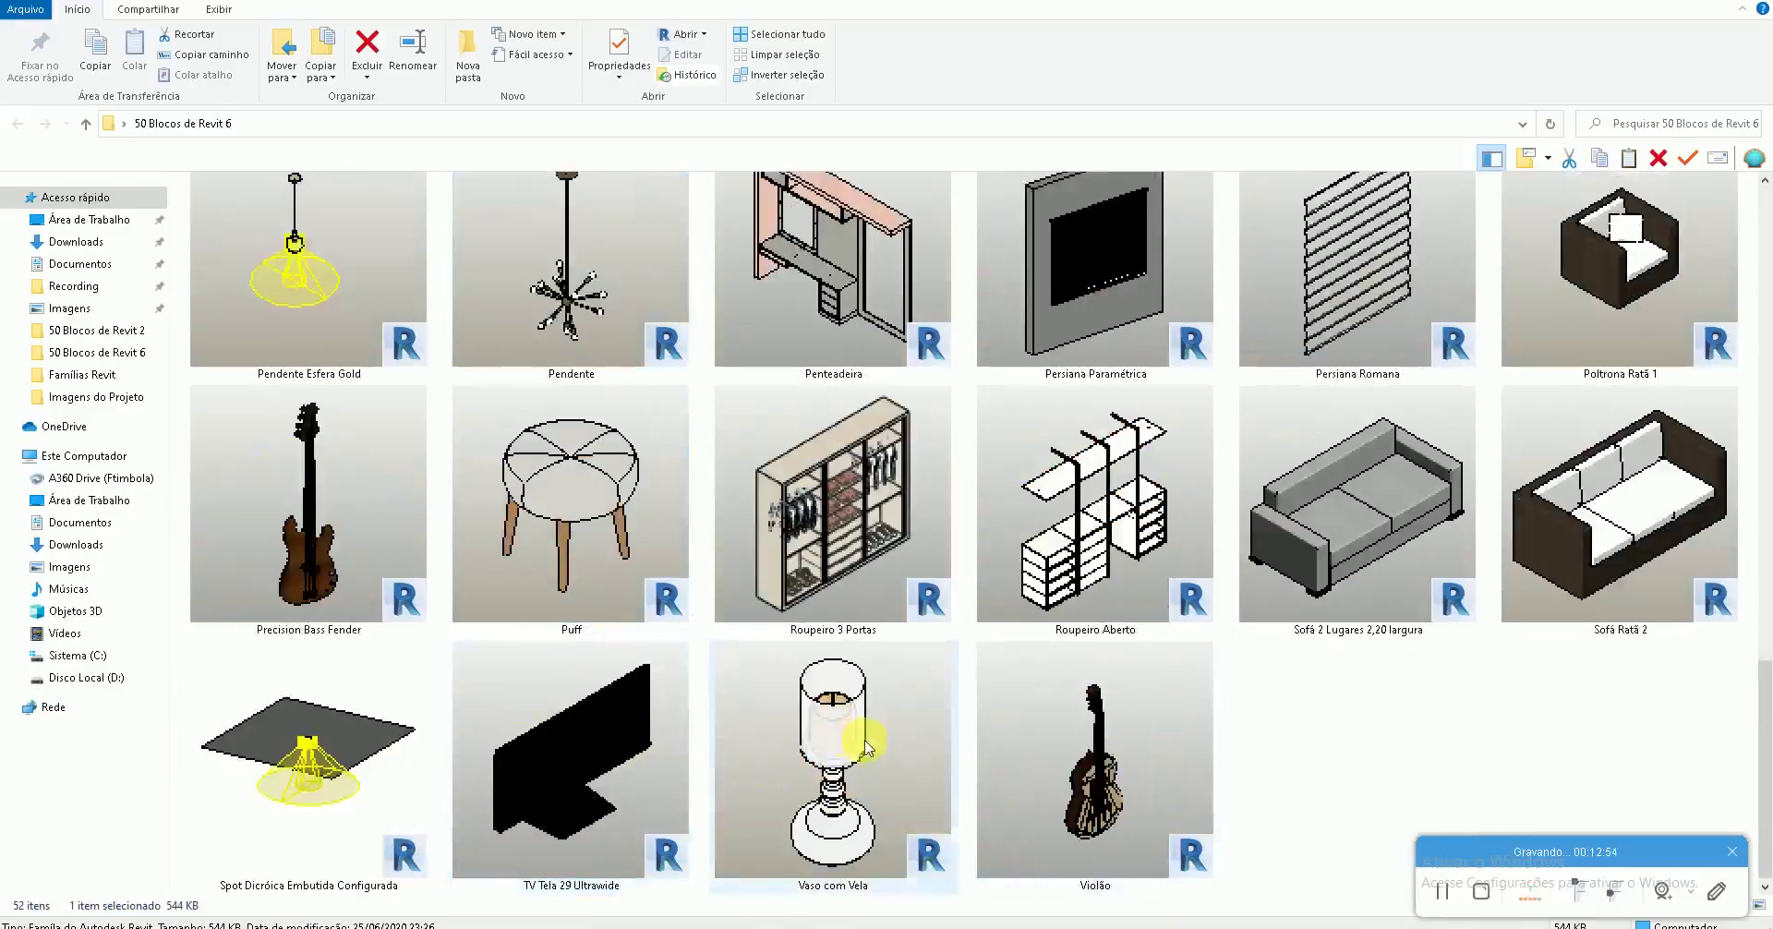
{"action": "scroll", "coordinate": [862, 720], "scroll_direction": "up", "scroll_amount": 8}
{"action": "scroll", "coordinate": [870, 744], "scroll_direction": "up", "scroll_amount": 4}
From the desktop, open the 50 Blocos de Revit folder full-screen and browse its blocks
{"action": "key", "text": "super+d"}
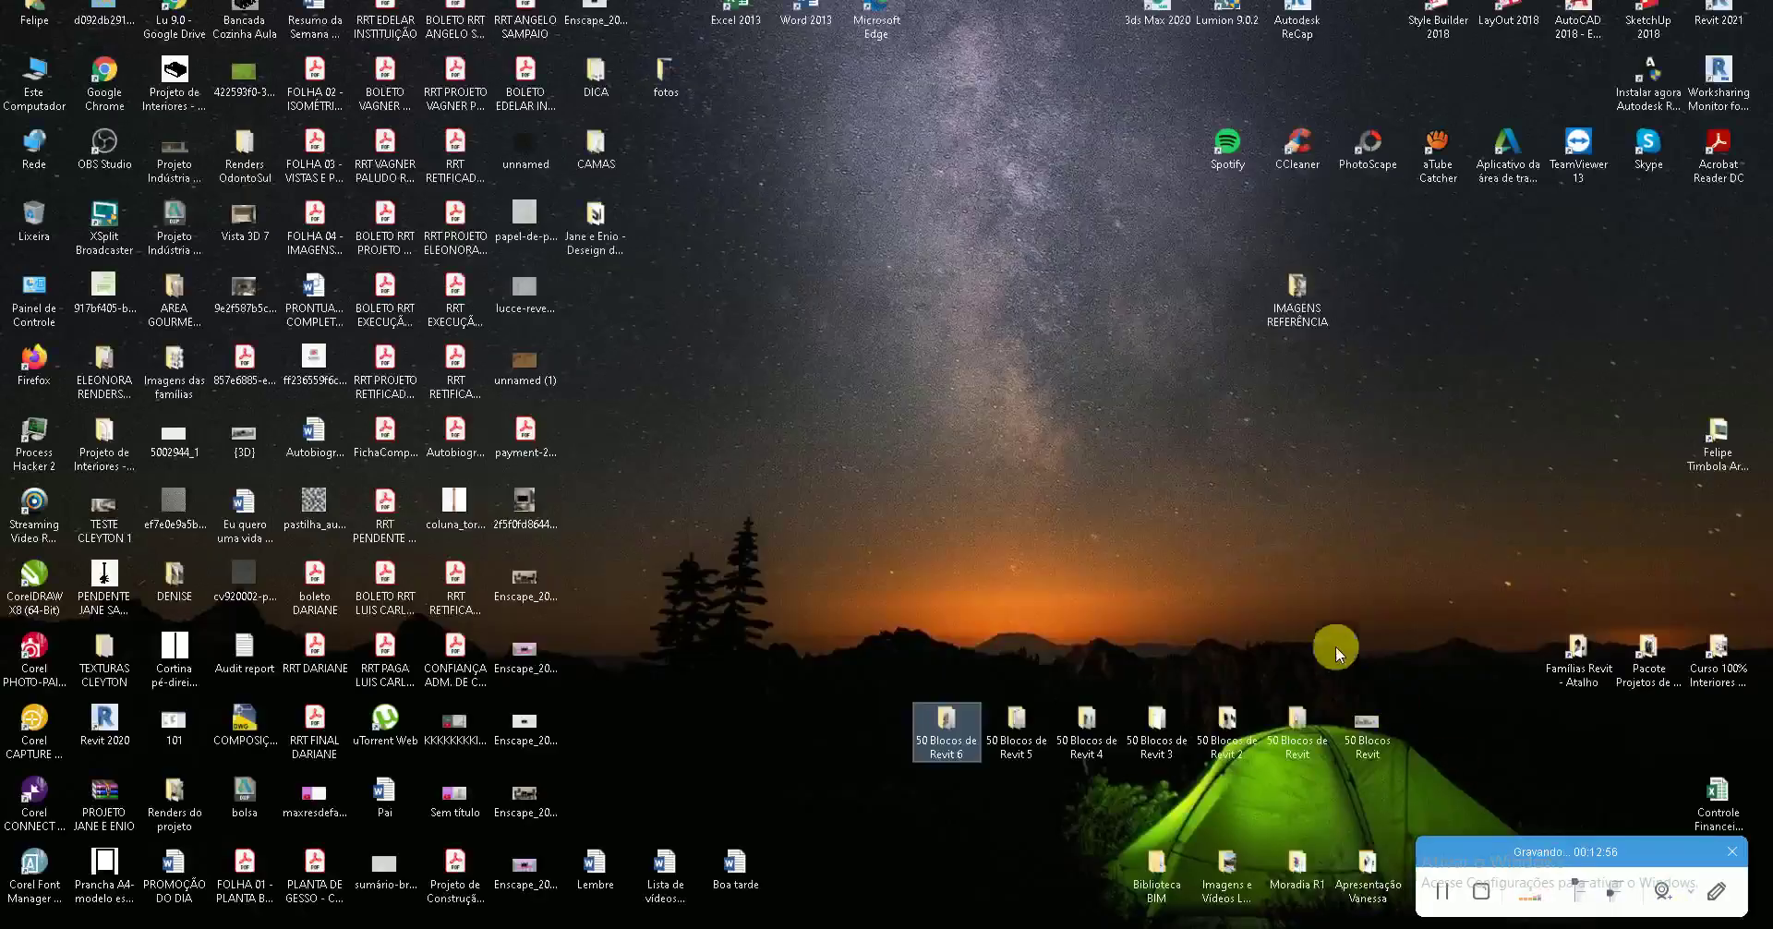
{"action": "double_click", "coordinate": [1307, 742]}
{"action": "double_click", "coordinate": [1321, 17]}
{"action": "scroll", "coordinate": [961, 515], "scroll_direction": "down", "scroll_amount": 5}
{"action": "scroll", "coordinate": [962, 515], "scroll_direction": "down", "scroll_amount": 5}
{"action": "scroll", "coordinate": [965, 525], "scroll_direction": "down", "scroll_amount": 3}
{"action": "scroll", "coordinate": [970, 527], "scroll_direction": "up", "scroll_amount": 8}
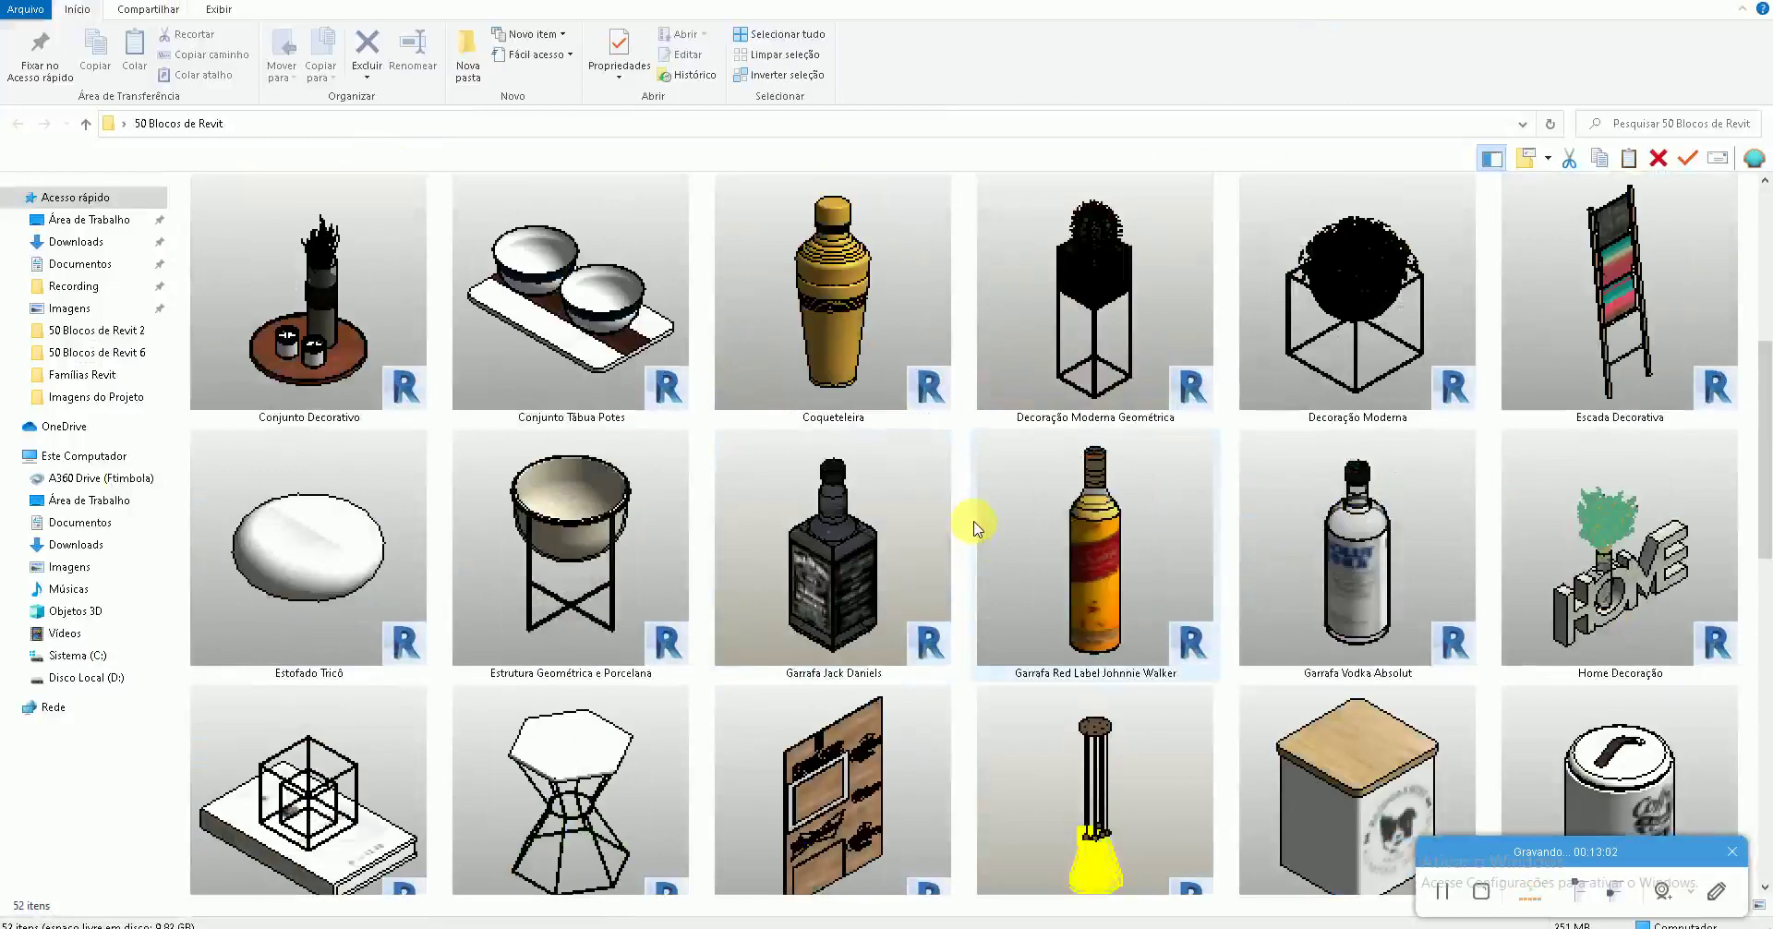
{"action": "scroll", "coordinate": [976, 526], "scroll_direction": "up", "scroll_amount": 5}
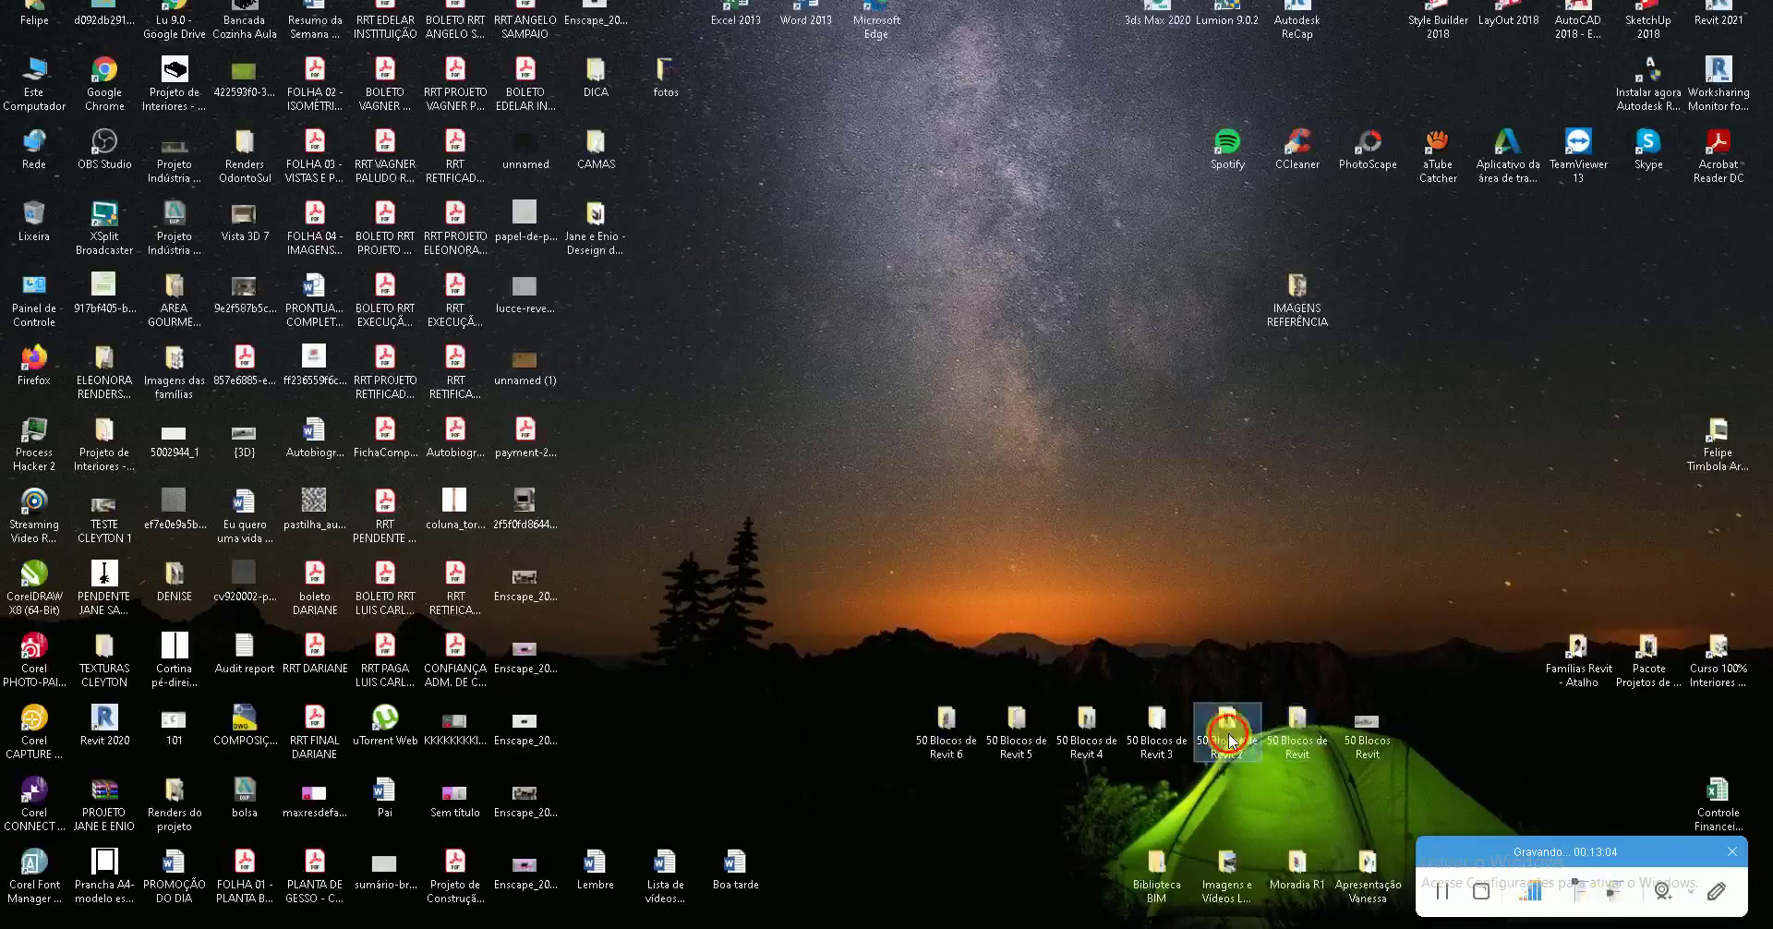
Open the 50 Blocos de Revit 2 folder maximised and scroll through its furniture blocks
{"action": "double_click", "coordinate": [1228, 730]}
{"action": "left_click", "coordinate": [1344, 14]}
{"action": "scroll", "coordinate": [979, 589], "scroll_direction": "down", "scroll_amount": 5}
{"action": "scroll", "coordinate": [979, 589], "scroll_direction": "down", "scroll_amount": 5}
{"action": "scroll", "coordinate": [980, 591], "scroll_direction": "up", "scroll_amount": 1}
{"action": "scroll", "coordinate": [980, 591], "scroll_direction": "up", "scroll_amount": 3}
{"action": "scroll", "coordinate": [980, 591], "scroll_direction": "down", "scroll_amount": 3}
{"action": "scroll", "coordinate": [984, 598], "scroll_direction": "up", "scroll_amount": 10}
{"action": "scroll", "coordinate": [986, 605], "scroll_direction": "up", "scroll_amount": 5}
{"action": "scroll", "coordinate": [986, 605], "scroll_direction": "down", "scroll_amount": 1}
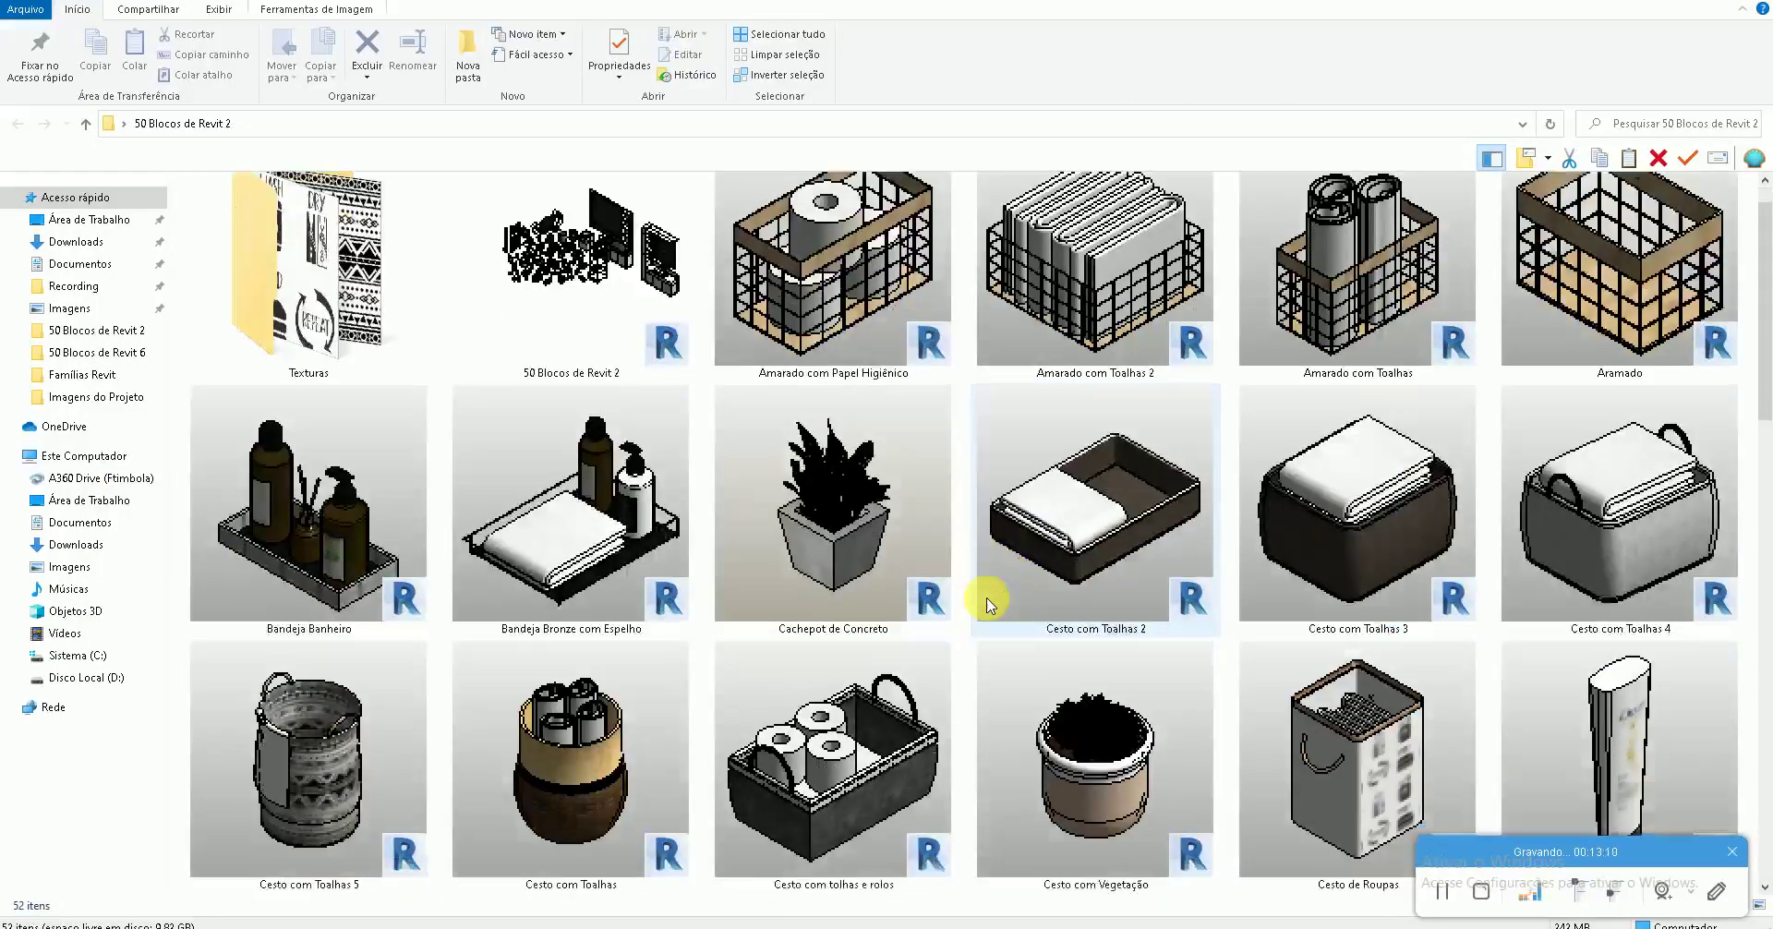
{"action": "scroll", "coordinate": [986, 605], "scroll_direction": "down", "scroll_amount": 4}
{"action": "scroll", "coordinate": [985, 607], "scroll_direction": "down", "scroll_amount": 3}
{"action": "scroll", "coordinate": [985, 605], "scroll_direction": "down", "scroll_amount": 2}
{"action": "scroll", "coordinate": [985, 605], "scroll_direction": "down", "scroll_amount": 1}
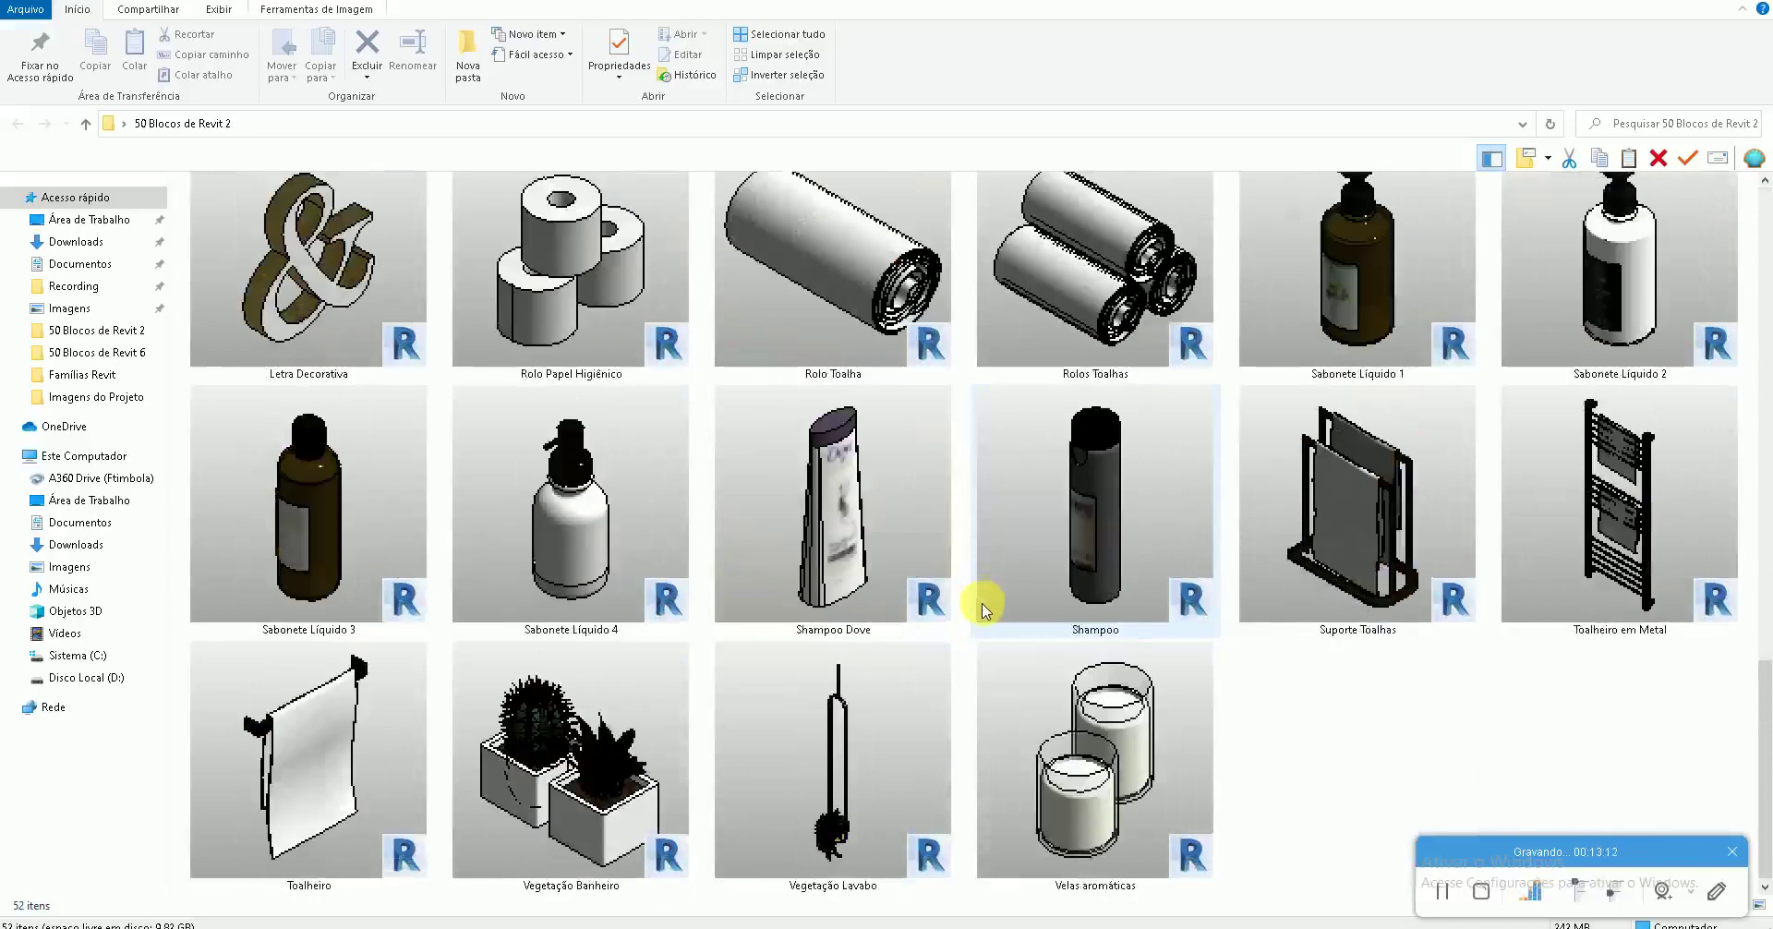
{"action": "scroll", "coordinate": [979, 607], "scroll_direction": "up", "scroll_amount": 3}
{"action": "scroll", "coordinate": [971, 610], "scroll_direction": "up", "scroll_amount": 2}
{"action": "scroll", "coordinate": [970, 609], "scroll_direction": "up", "scroll_amount": 2}
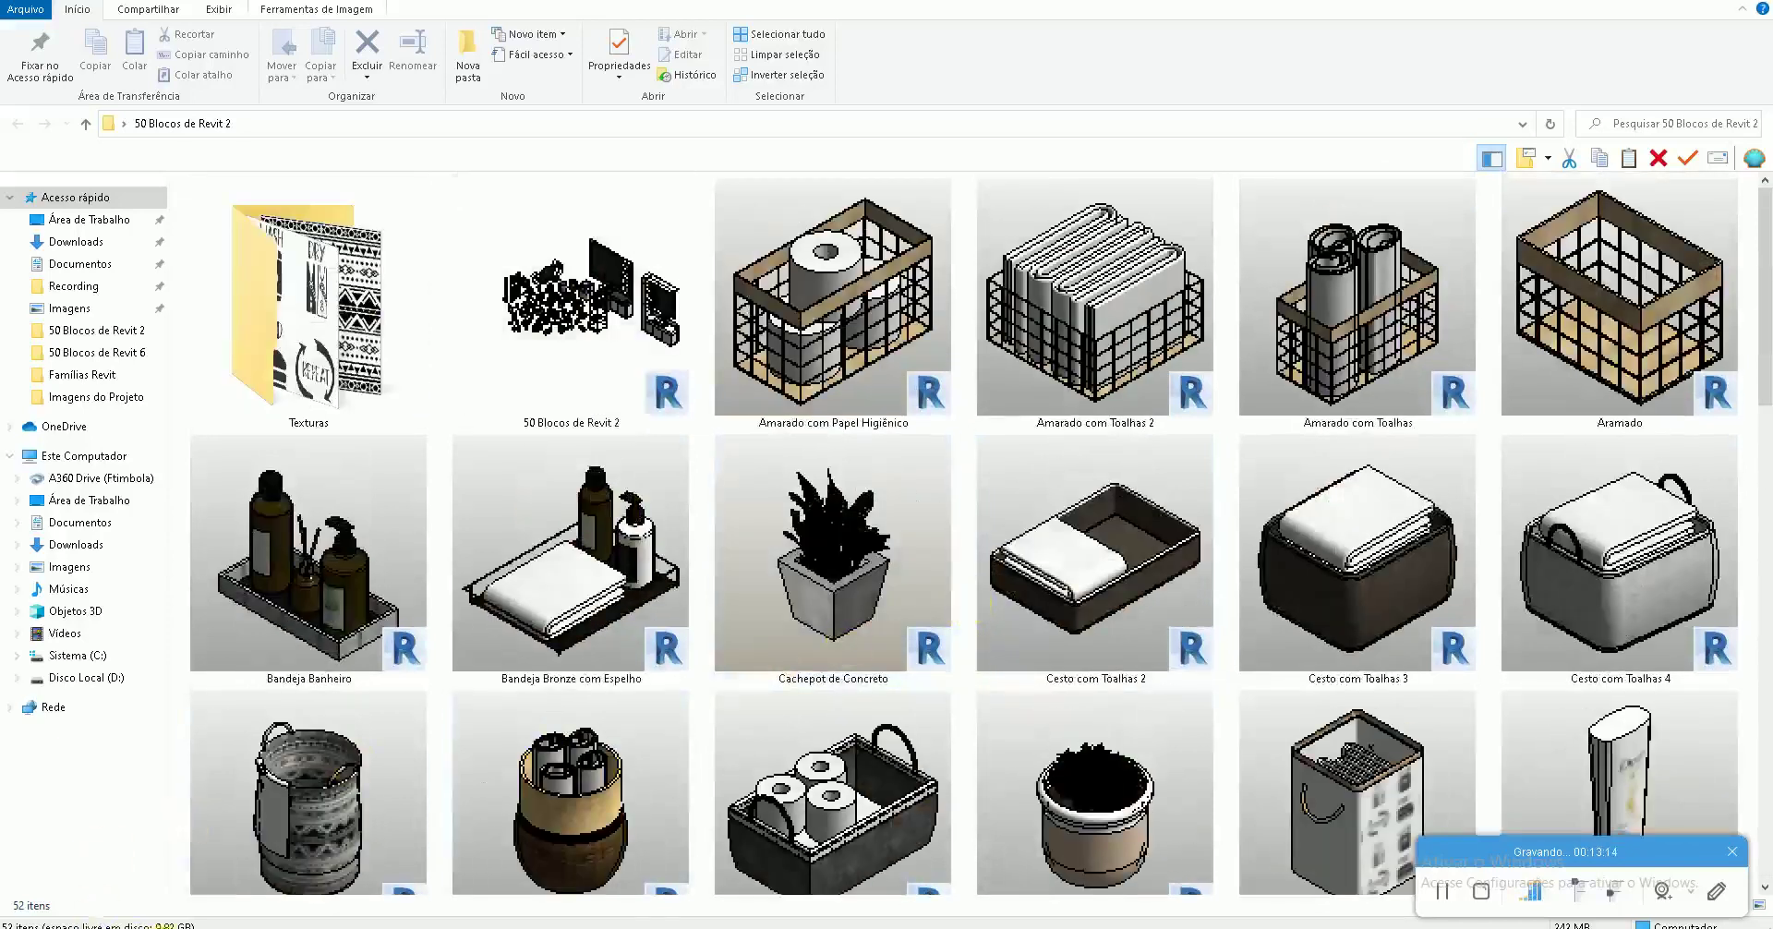
Move between the 50 Blocos de Revit and 50 Blocos de Revit 2 folders, scrolling through both
{"action": "left_click", "coordinate": [633, 882]}
{"action": "left_click", "coordinate": [475, 874]}
{"action": "left_click_drag", "start_coordinate": [1764, 270], "coordinate": [1743, 605]}
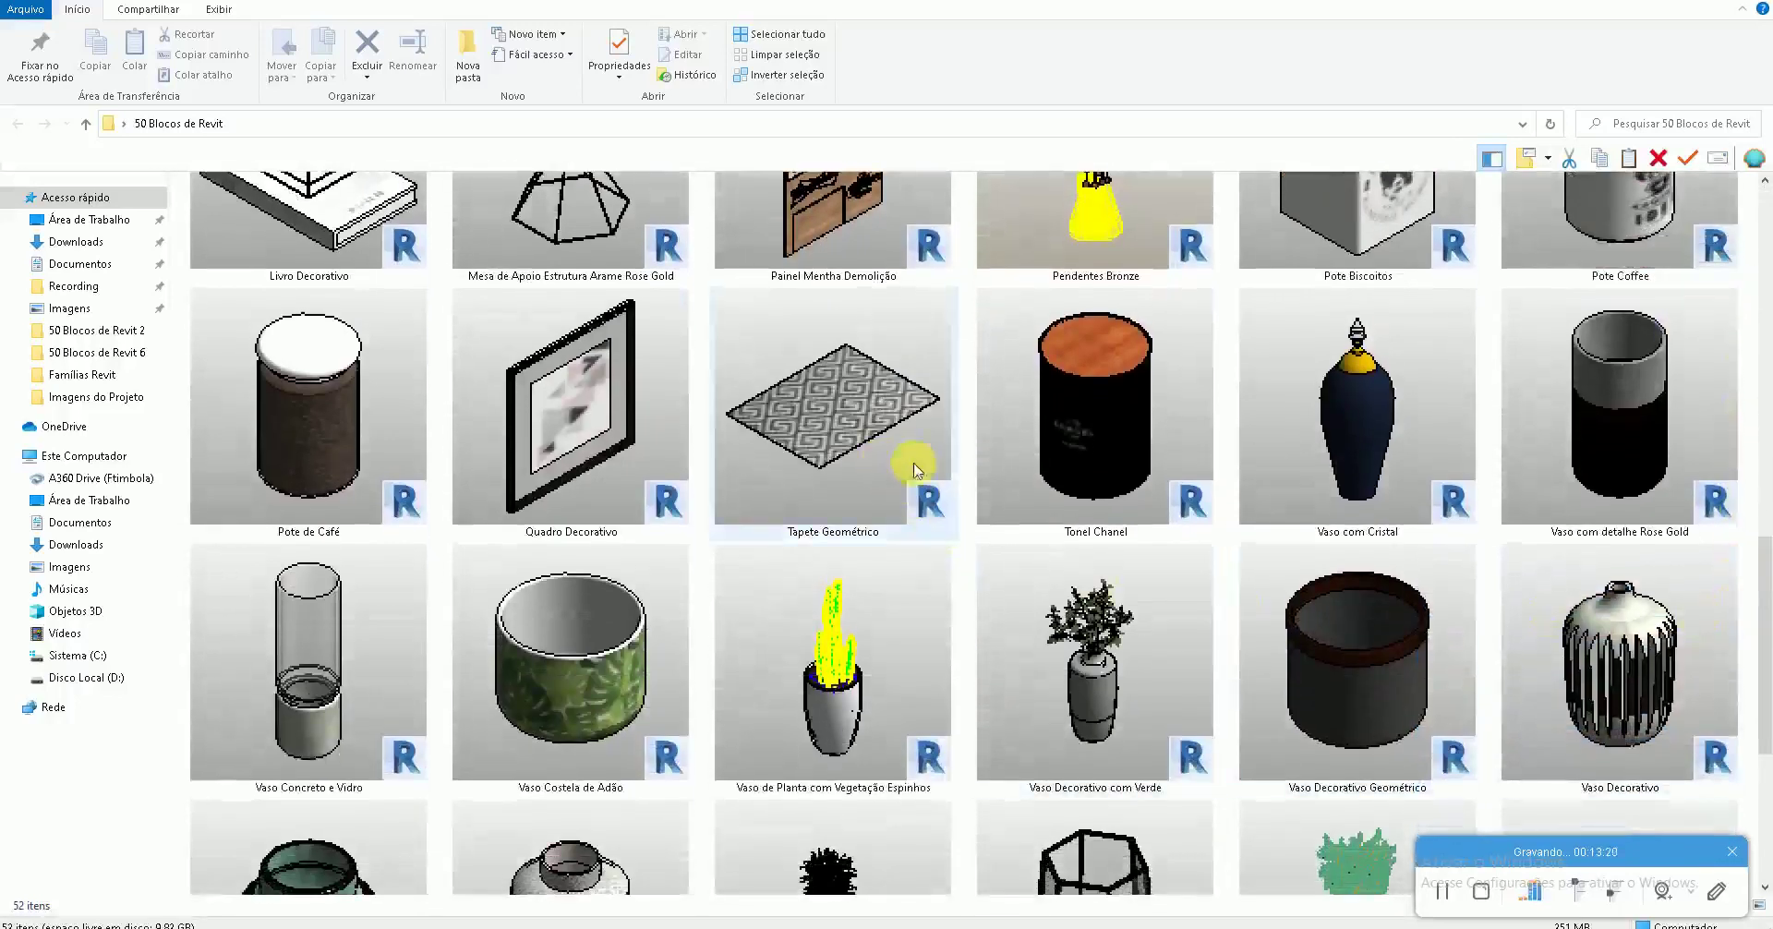
{"action": "scroll", "coordinate": [1150, 531], "scroll_direction": "down", "scroll_amount": 2}
{"action": "scroll", "coordinate": [1154, 527], "scroll_direction": "down", "scroll_amount": 3}
{"action": "mouse_move", "coordinate": [1762, 693]}
{"action": "left_mouse_down"}
{"action": "mouse_move", "coordinate": [1692, 314]}
{"action": "mouse_move", "coordinate": [1713, 671]}
{"action": "mouse_move", "coordinate": [1035, 859]}
{"action": "left_mouse_up"}
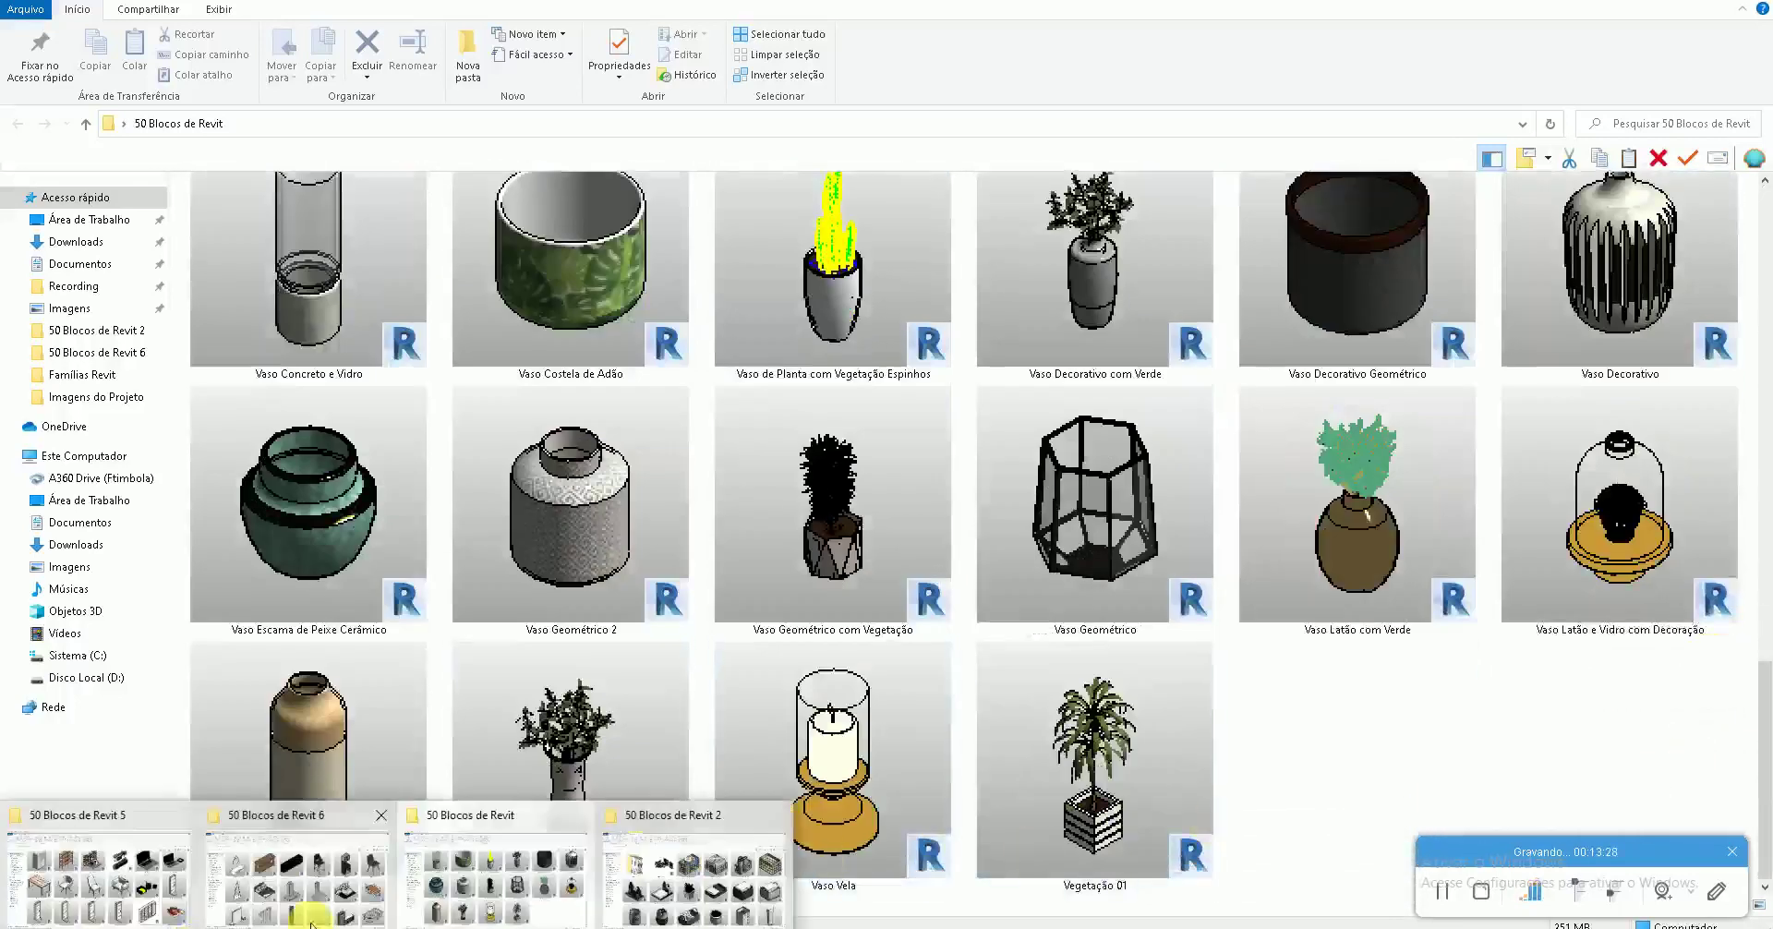
{"action": "left_click", "coordinate": [628, 894]}
{"action": "left_click_drag", "start_coordinate": [1764, 231], "coordinate": [1764, 711]}
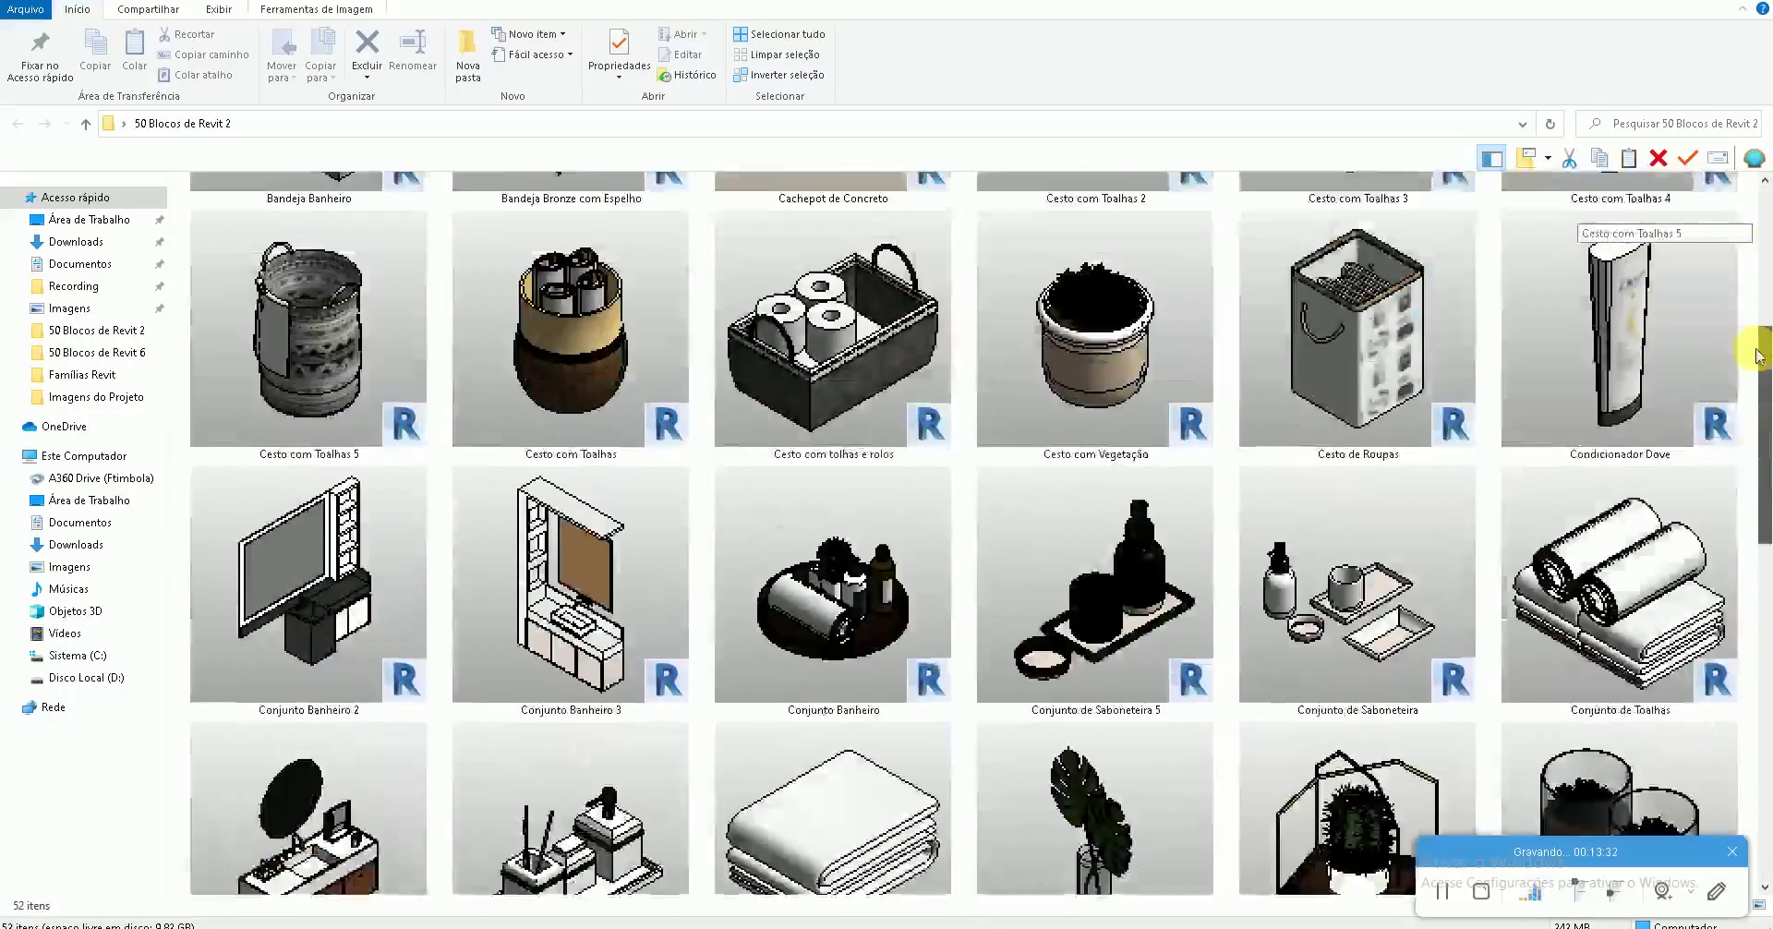
{"action": "left_click_drag", "start_coordinate": [1764, 711], "coordinate": [1764, 226]}
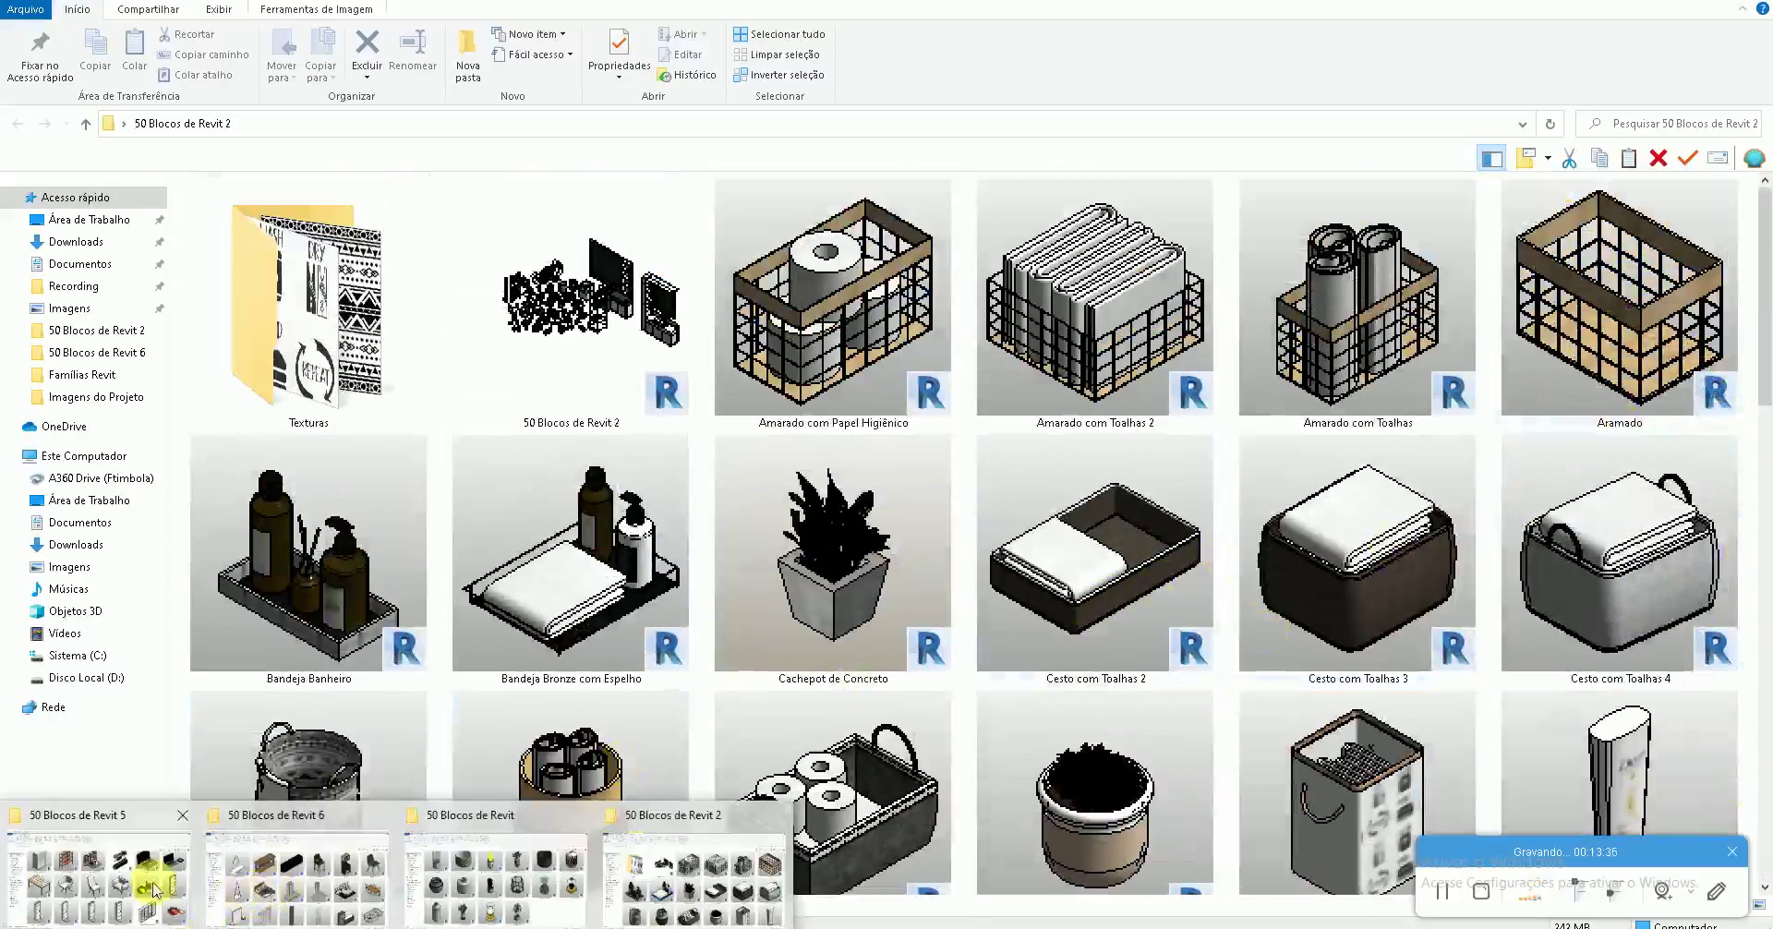
In the 50 Blocos de Revit 5 folder, select the Poltrona de Canto Mesa Jantar family
{"action": "left_click", "coordinate": [129, 877]}
{"action": "scroll", "coordinate": [803, 712], "scroll_direction": "up", "scroll_amount": 5}
{"action": "scroll", "coordinate": [812, 711], "scroll_direction": "down", "scroll_amount": 3}
{"action": "left_click", "coordinate": [813, 712]}
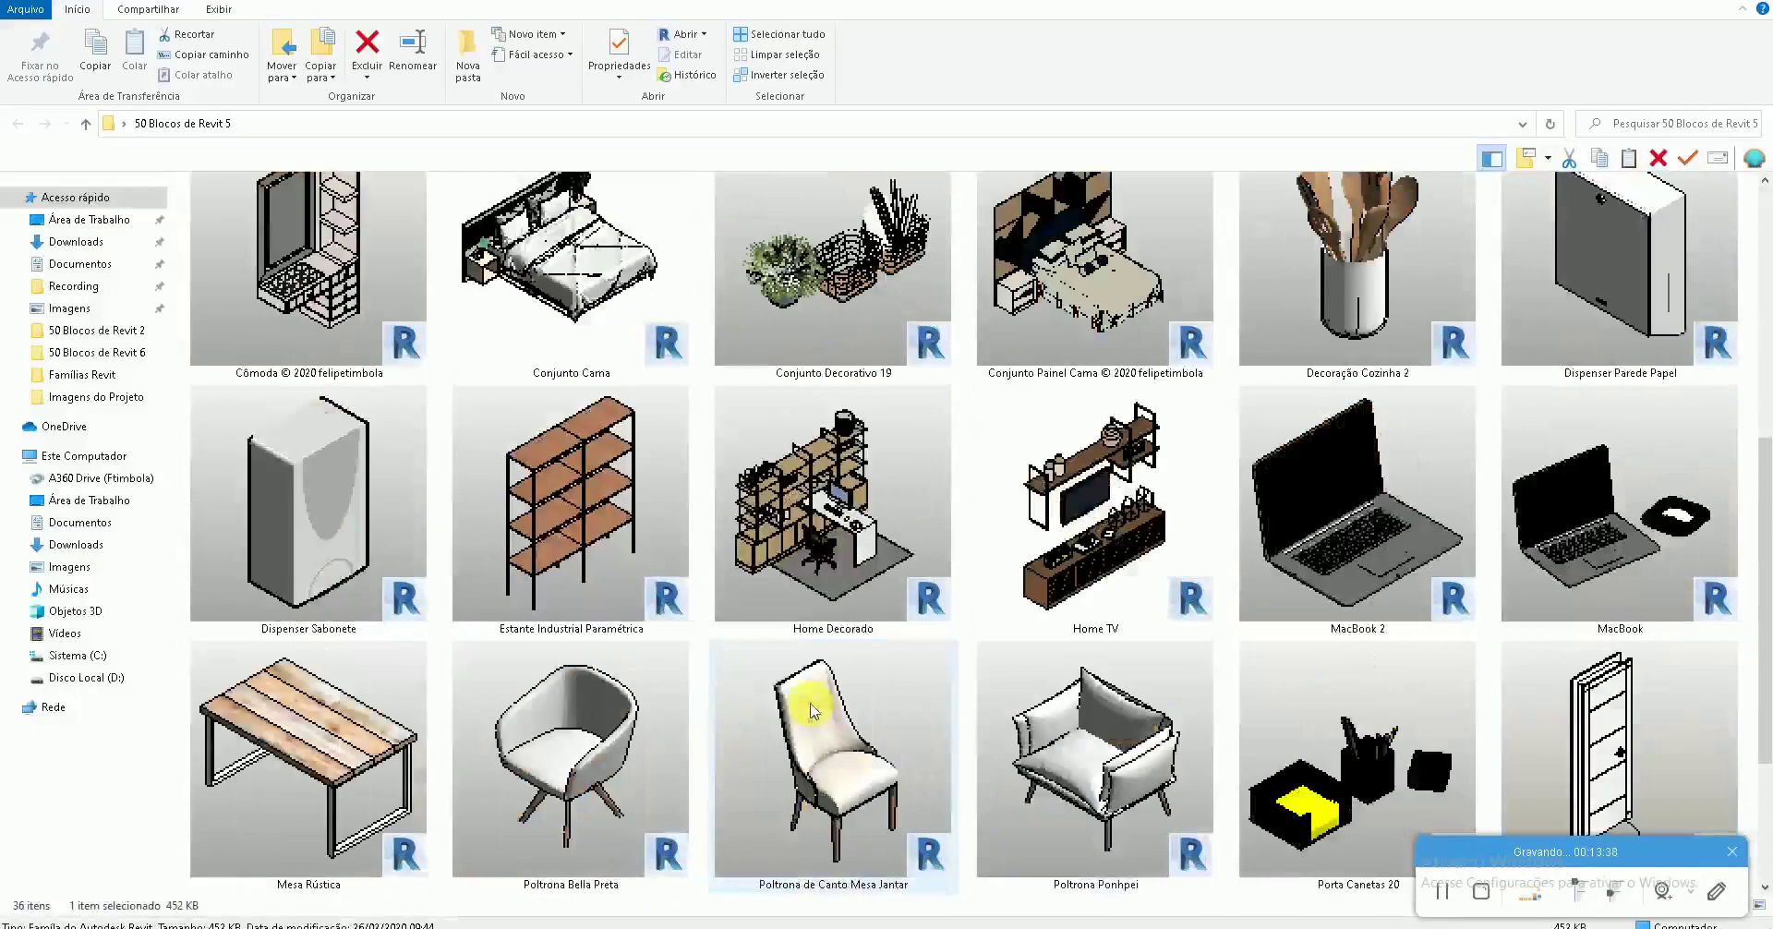
{"action": "scroll", "coordinate": [474, 803], "scroll_direction": "up", "scroll_amount": 3}
Browse the 50 Blocos de Revit 6 folder, then minimise all windows to show the desktop
{"action": "left_click", "coordinate": [360, 891]}
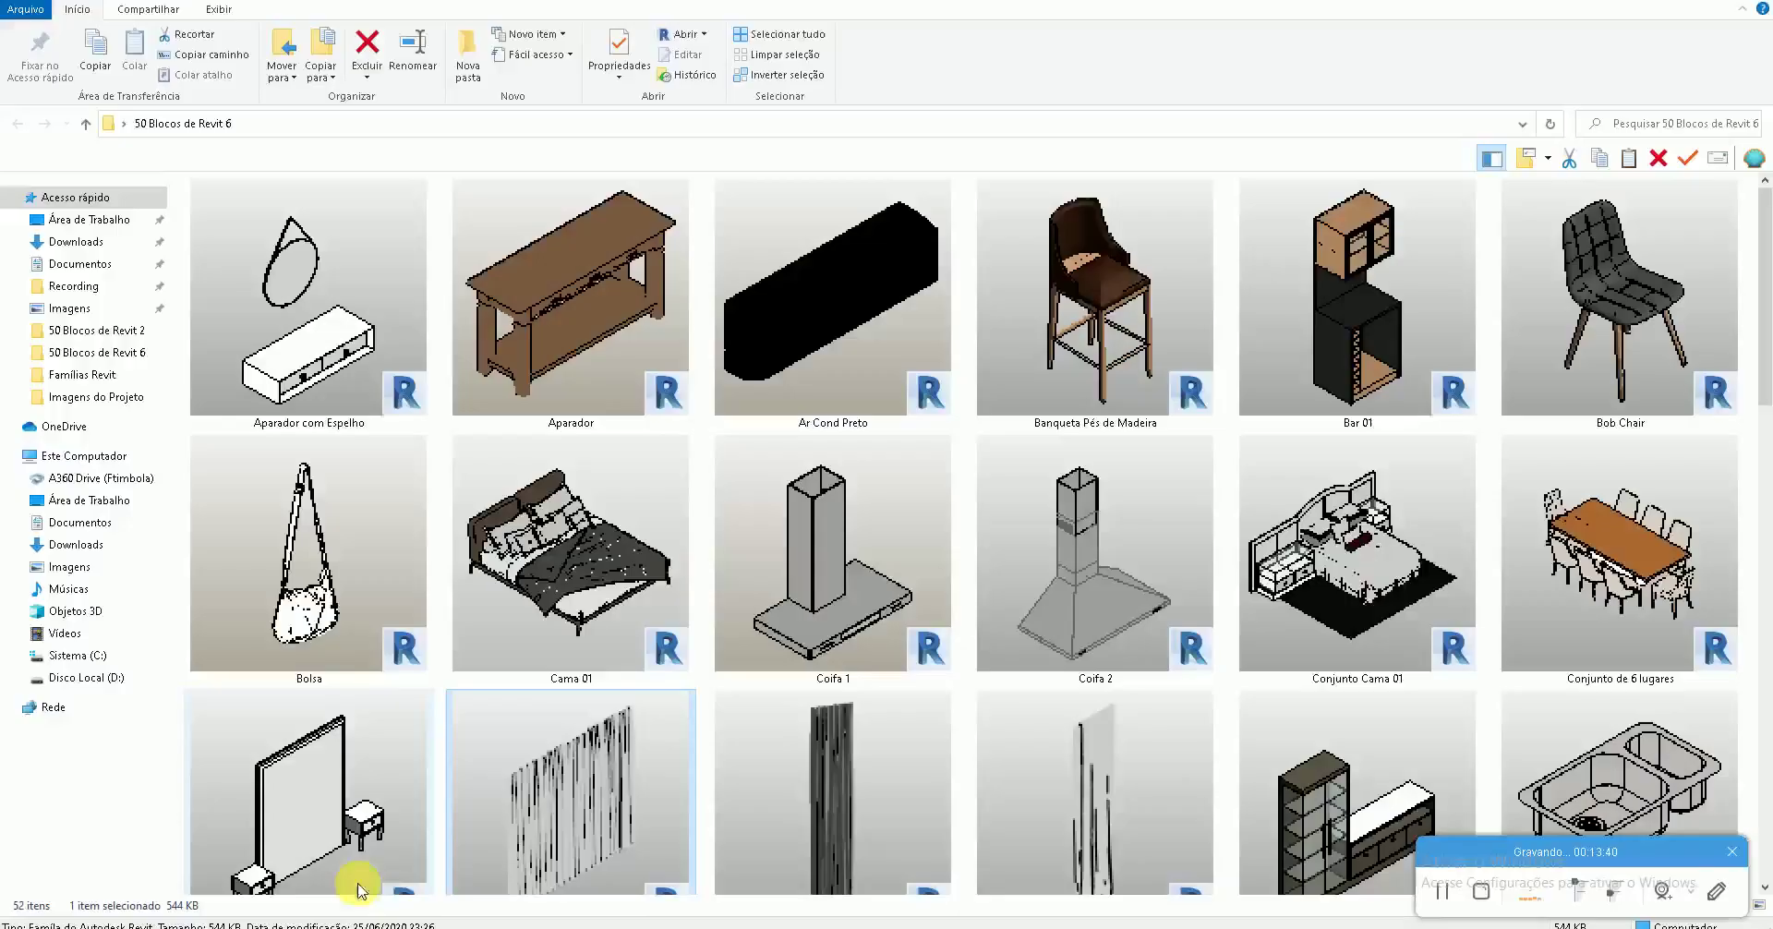
{"action": "scroll", "coordinate": [427, 794], "scroll_direction": "down", "scroll_amount": 5}
{"action": "scroll", "coordinate": [426, 780], "scroll_direction": "down", "scroll_amount": 5}
{"action": "scroll", "coordinate": [434, 781], "scroll_direction": "up", "scroll_amount": 3}
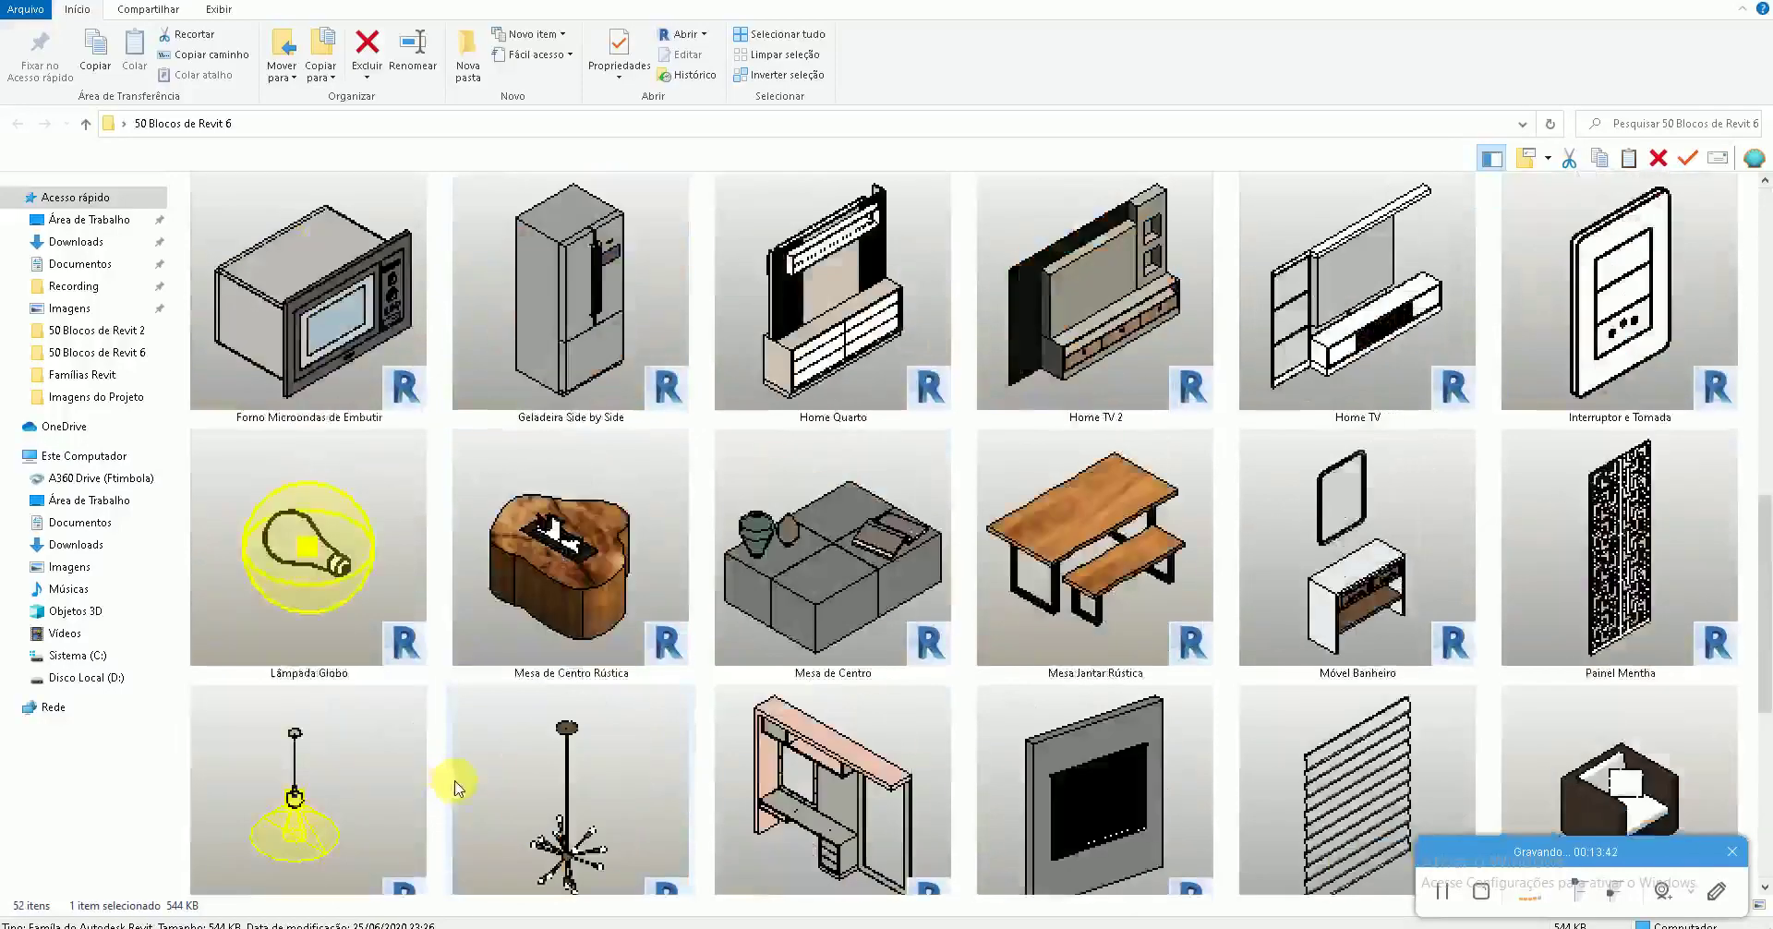
{"action": "scroll", "coordinate": [471, 785], "scroll_direction": "up", "scroll_amount": 6}
{"action": "scroll", "coordinate": [506, 789], "scroll_direction": "down", "scroll_amount": 5}
{"action": "scroll", "coordinate": [527, 766], "scroll_direction": "down", "scroll_amount": 5}
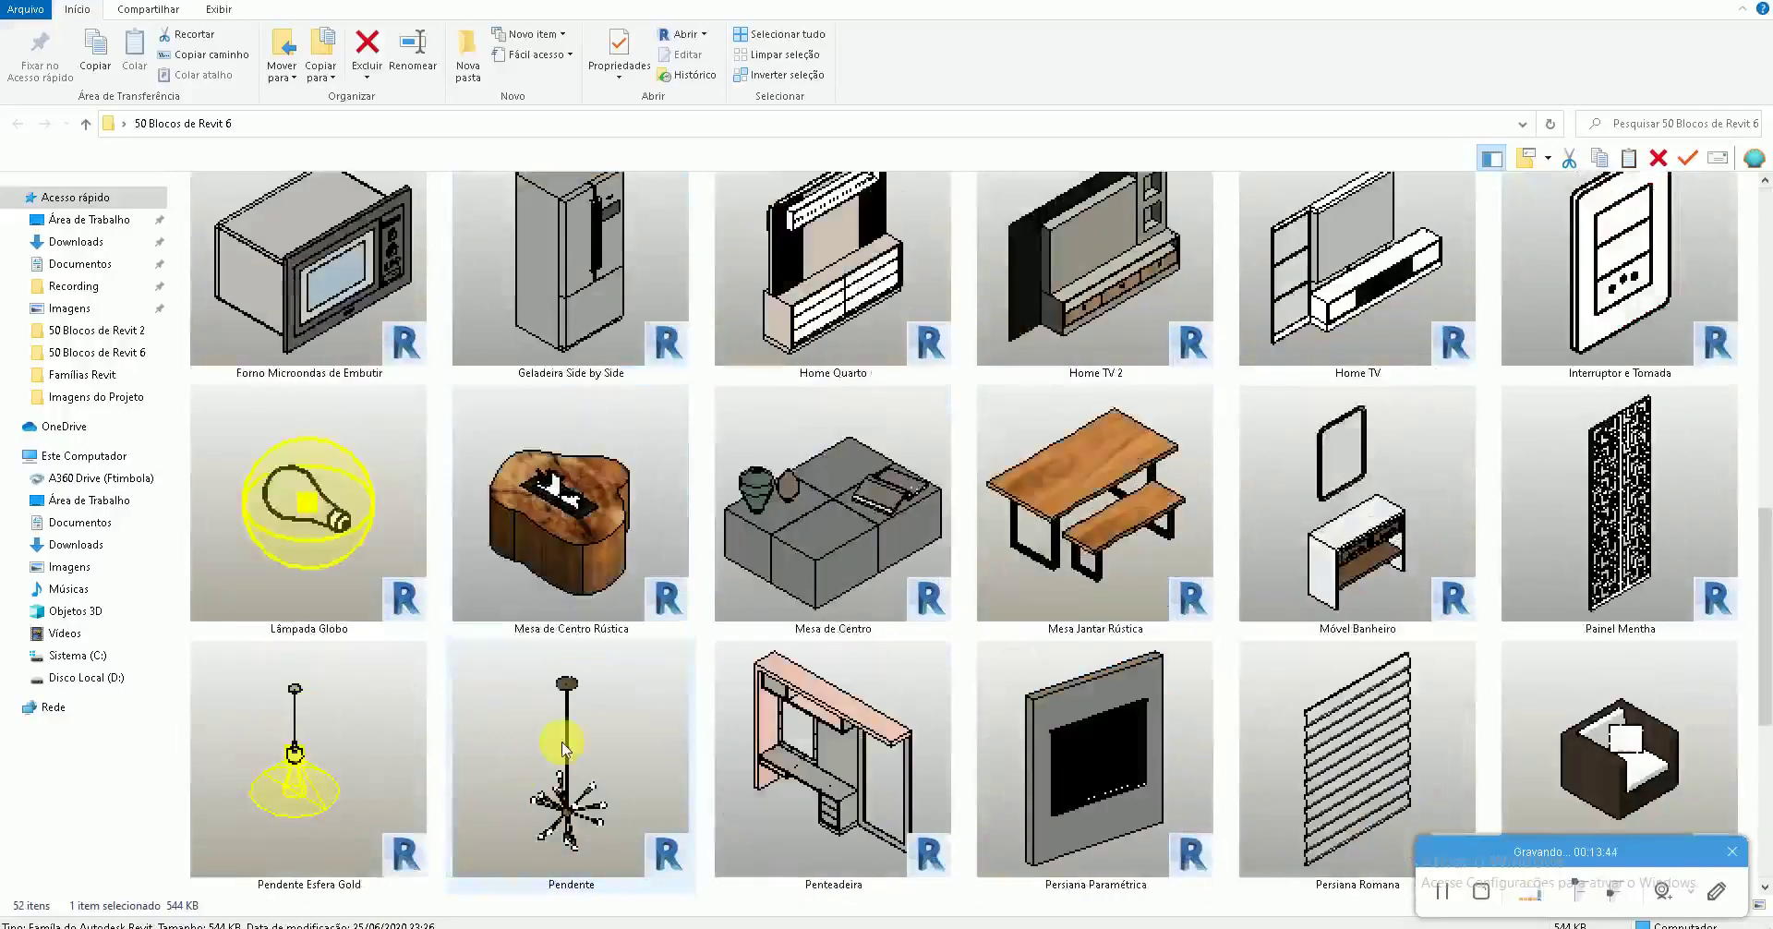
{"action": "key", "text": "super+d"}
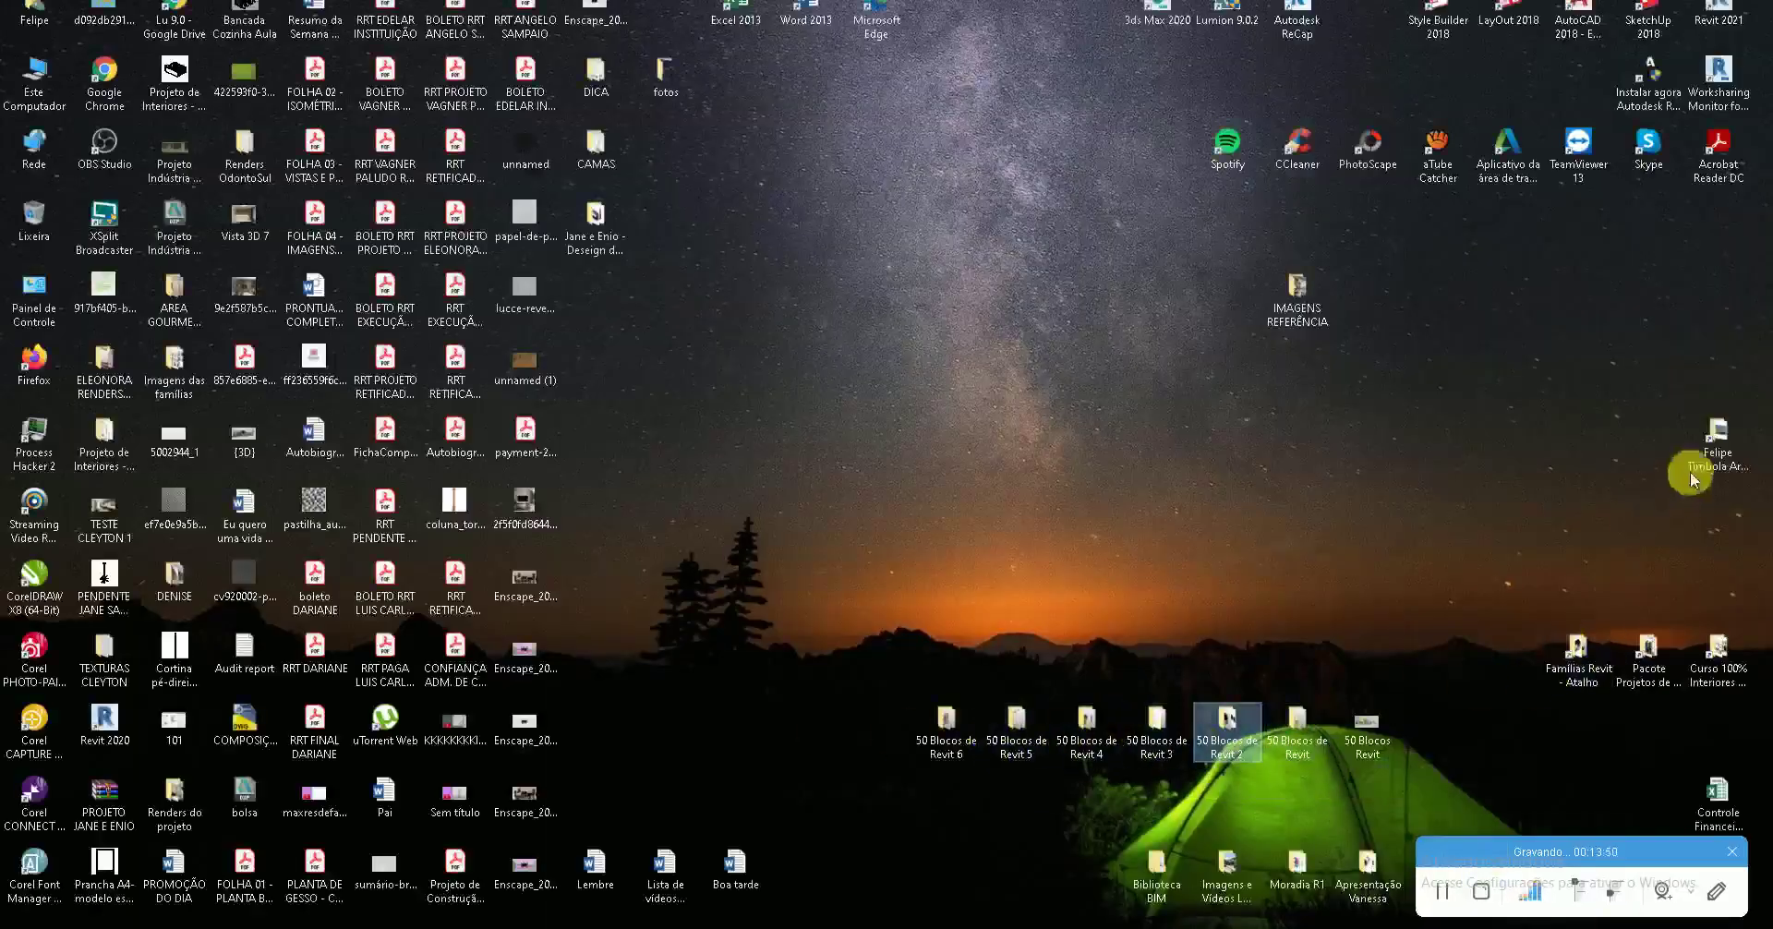
Open the Famílias Revit folder full-screen and scroll down through its 193 family blocks
{"action": "double_click", "coordinate": [1580, 652]}
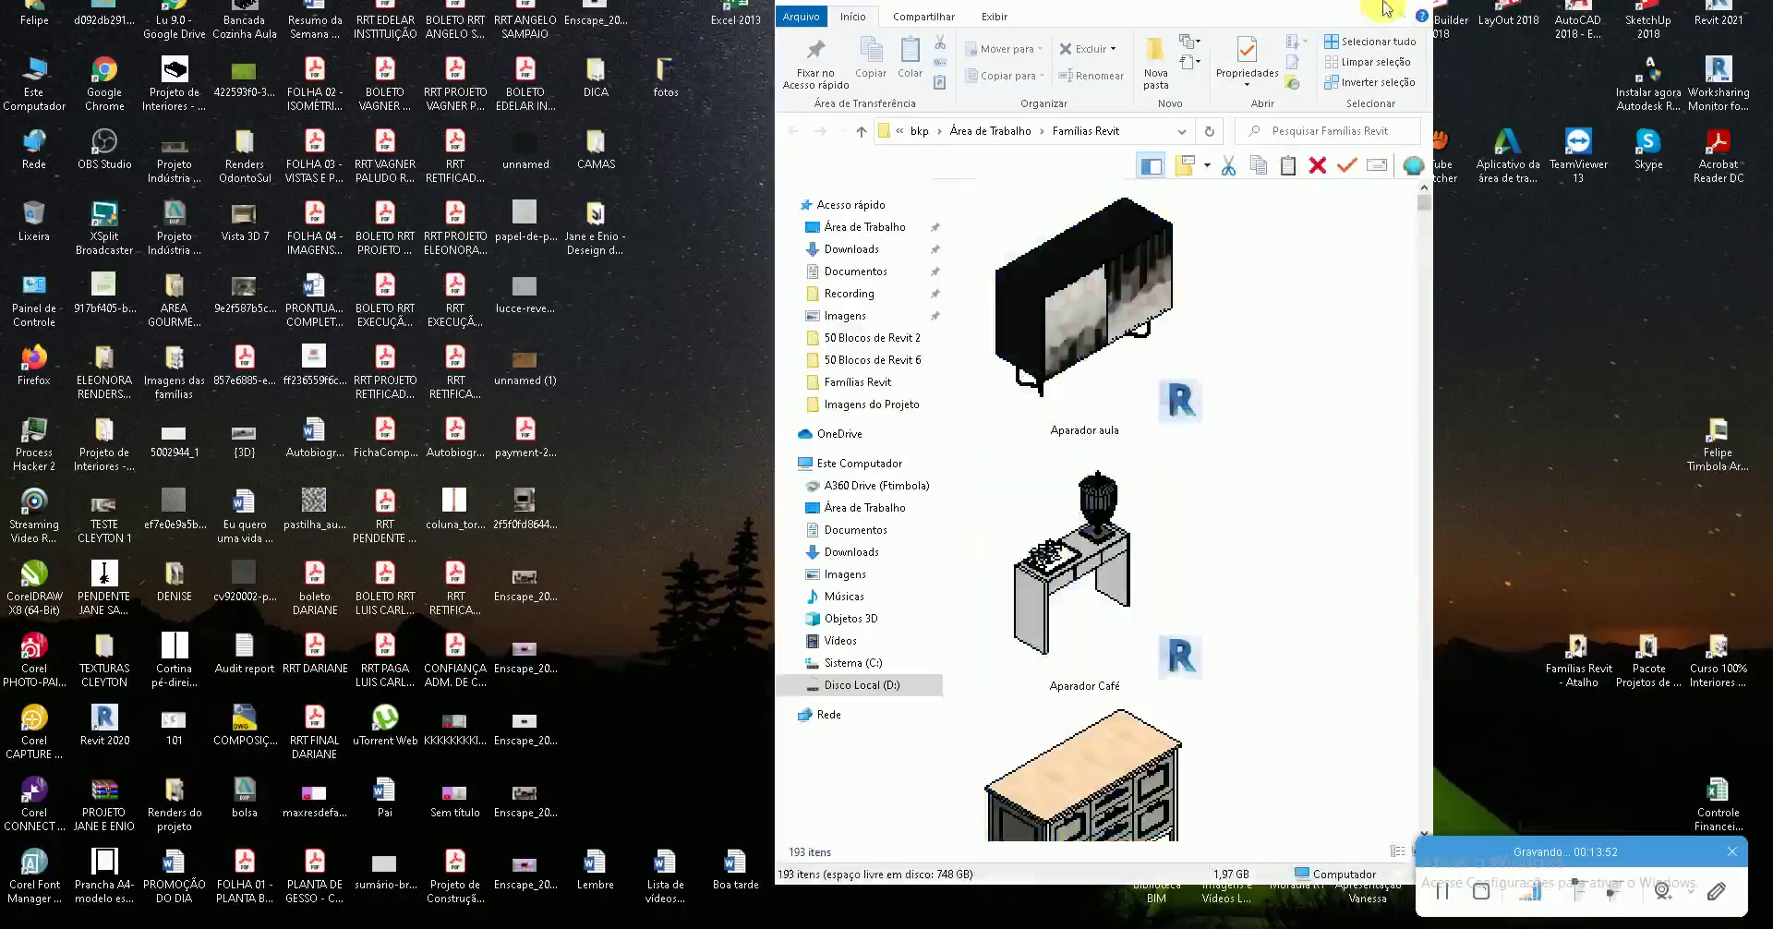
{"action": "double_click", "coordinate": [1385, 10]}
{"action": "scroll", "coordinate": [725, 554], "scroll_direction": "down", "scroll_amount": 3}
{"action": "scroll", "coordinate": [854, 568], "scroll_direction": "down", "scroll_amount": 5}
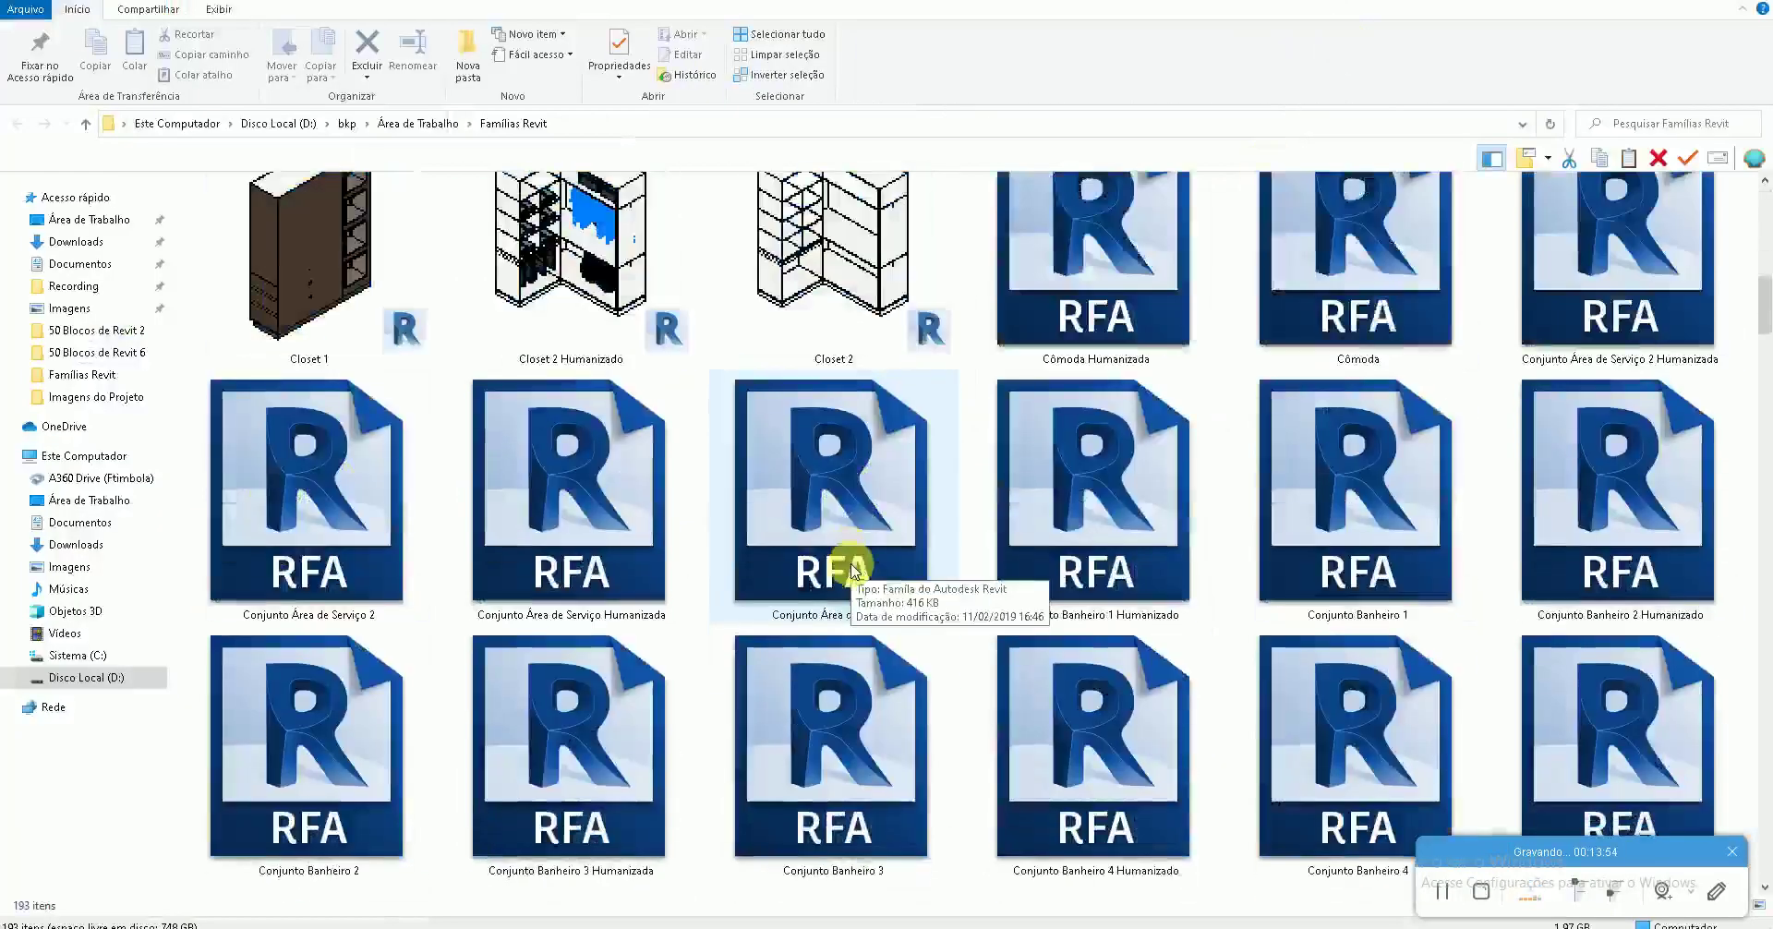
{"action": "scroll", "coordinate": [854, 568], "scroll_direction": "down", "scroll_amount": 3}
{"action": "scroll", "coordinate": [845, 591], "scroll_direction": "down", "scroll_amount": 3}
{"action": "scroll", "coordinate": [887, 601], "scroll_direction": "down", "scroll_amount": 3}
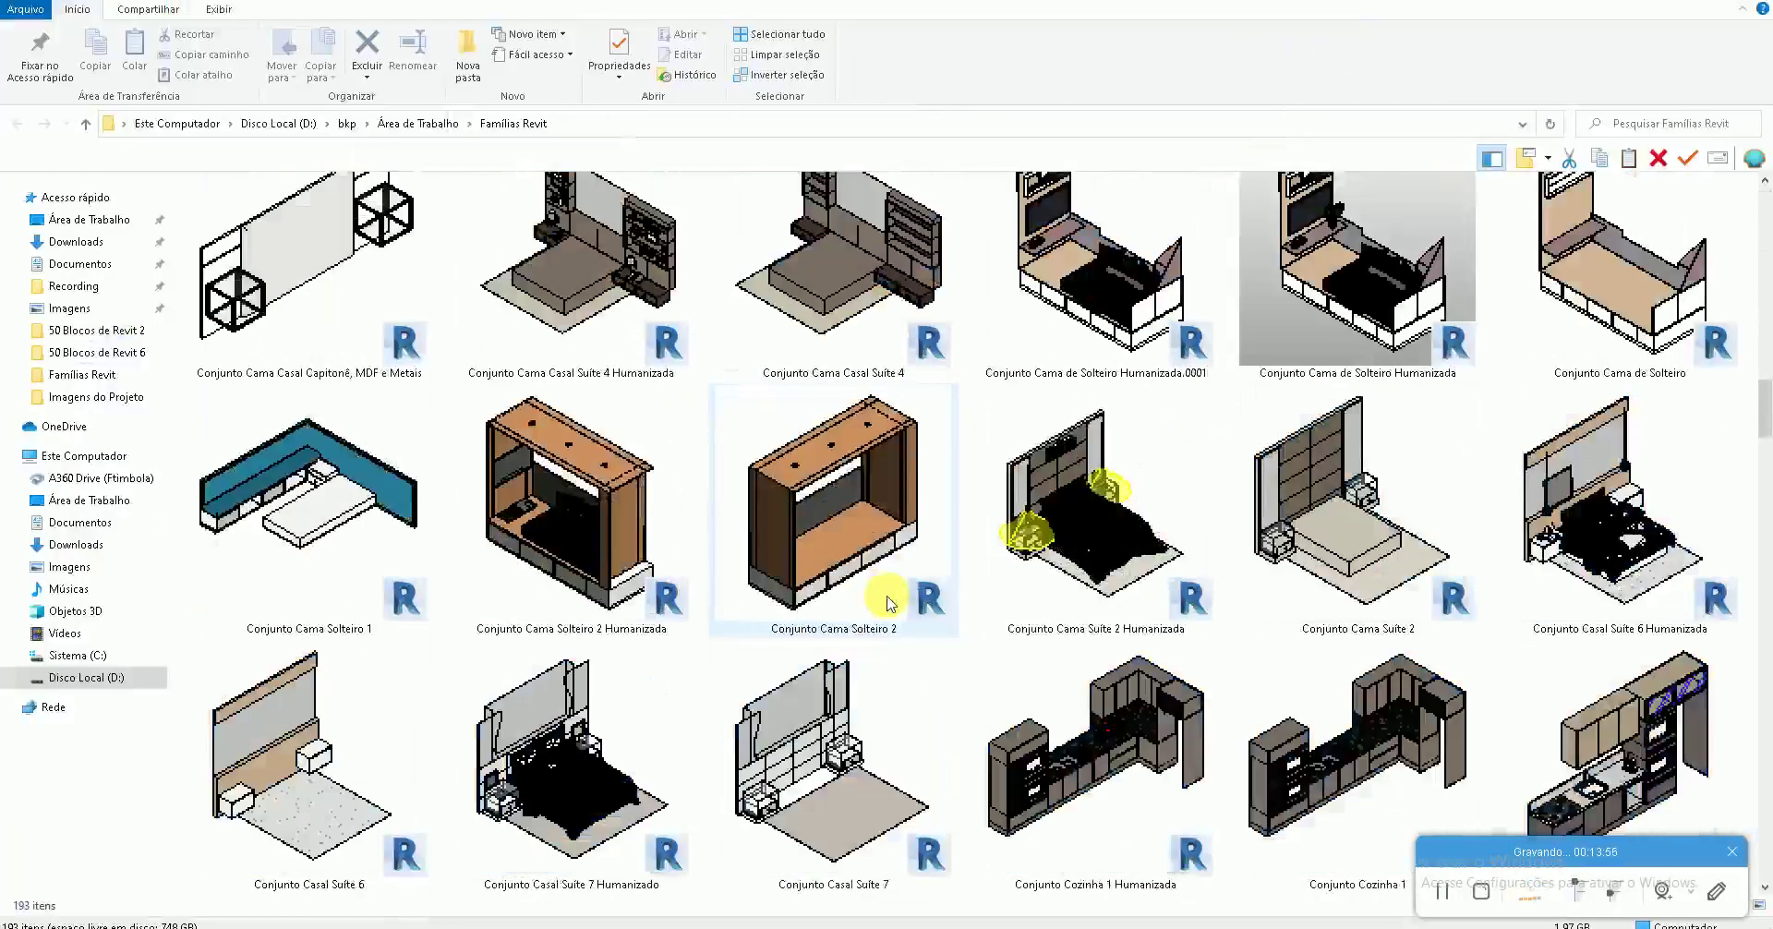
{"action": "scroll", "coordinate": [890, 602], "scroll_direction": "down", "scroll_amount": 3}
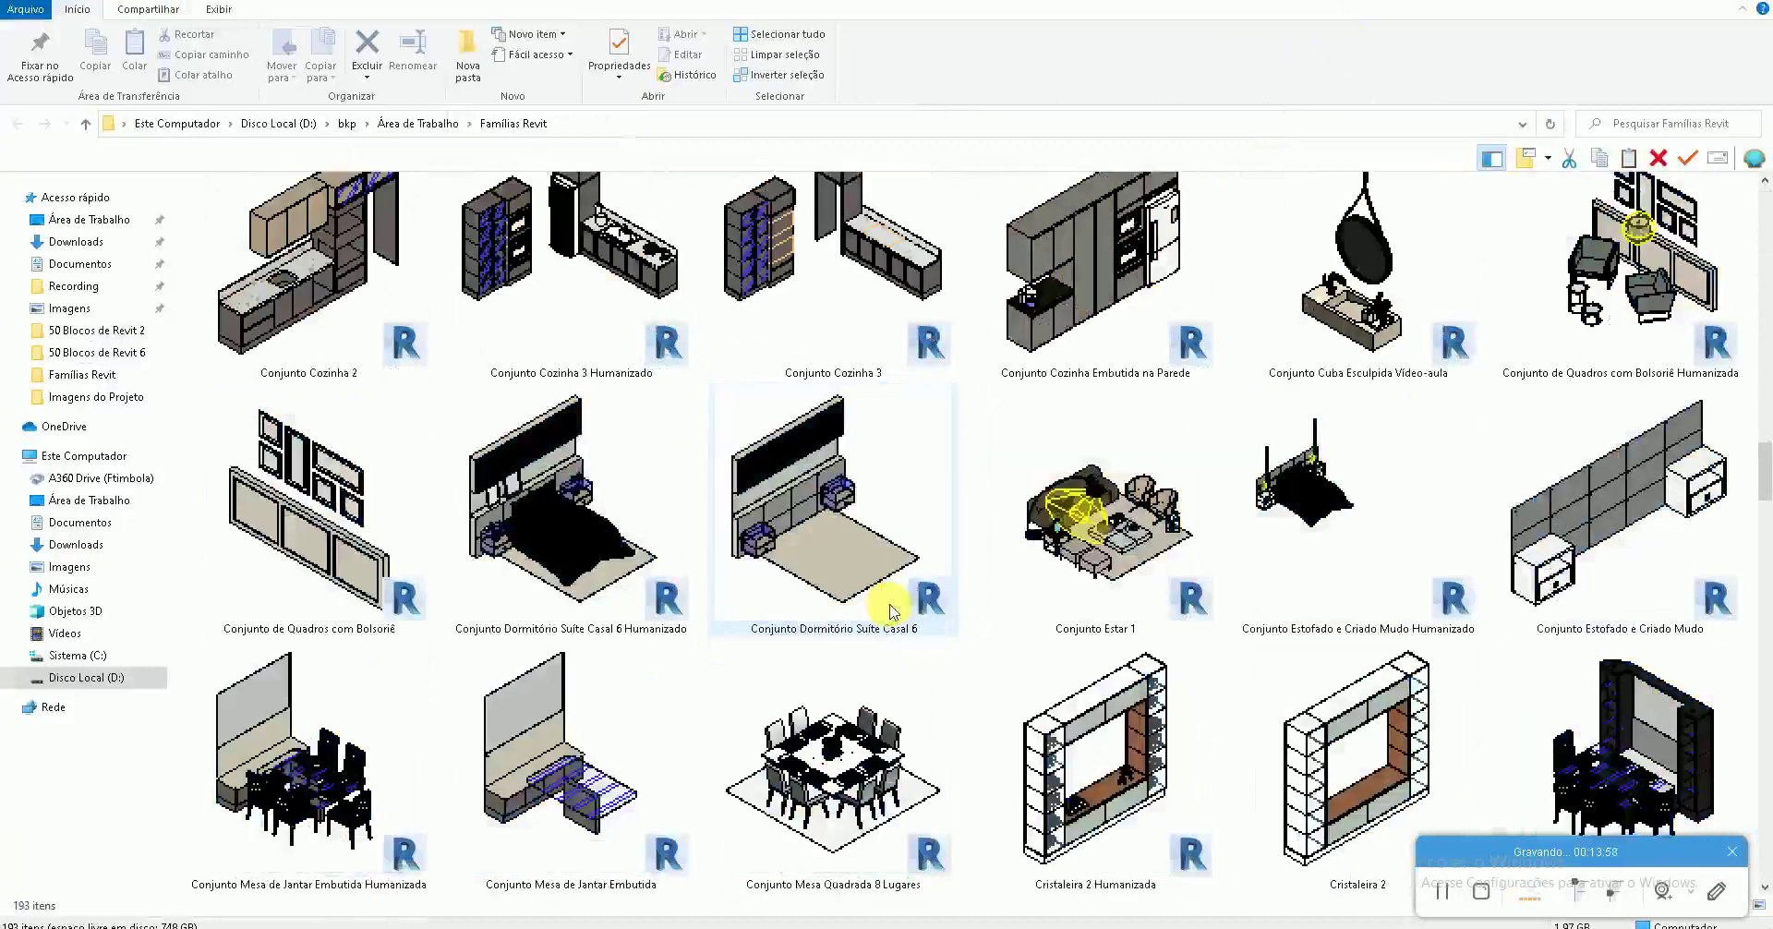
{"action": "scroll", "coordinate": [889, 608], "scroll_direction": "down", "scroll_amount": 1}
{"action": "scroll", "coordinate": [891, 608], "scroll_direction": "down", "scroll_amount": 5}
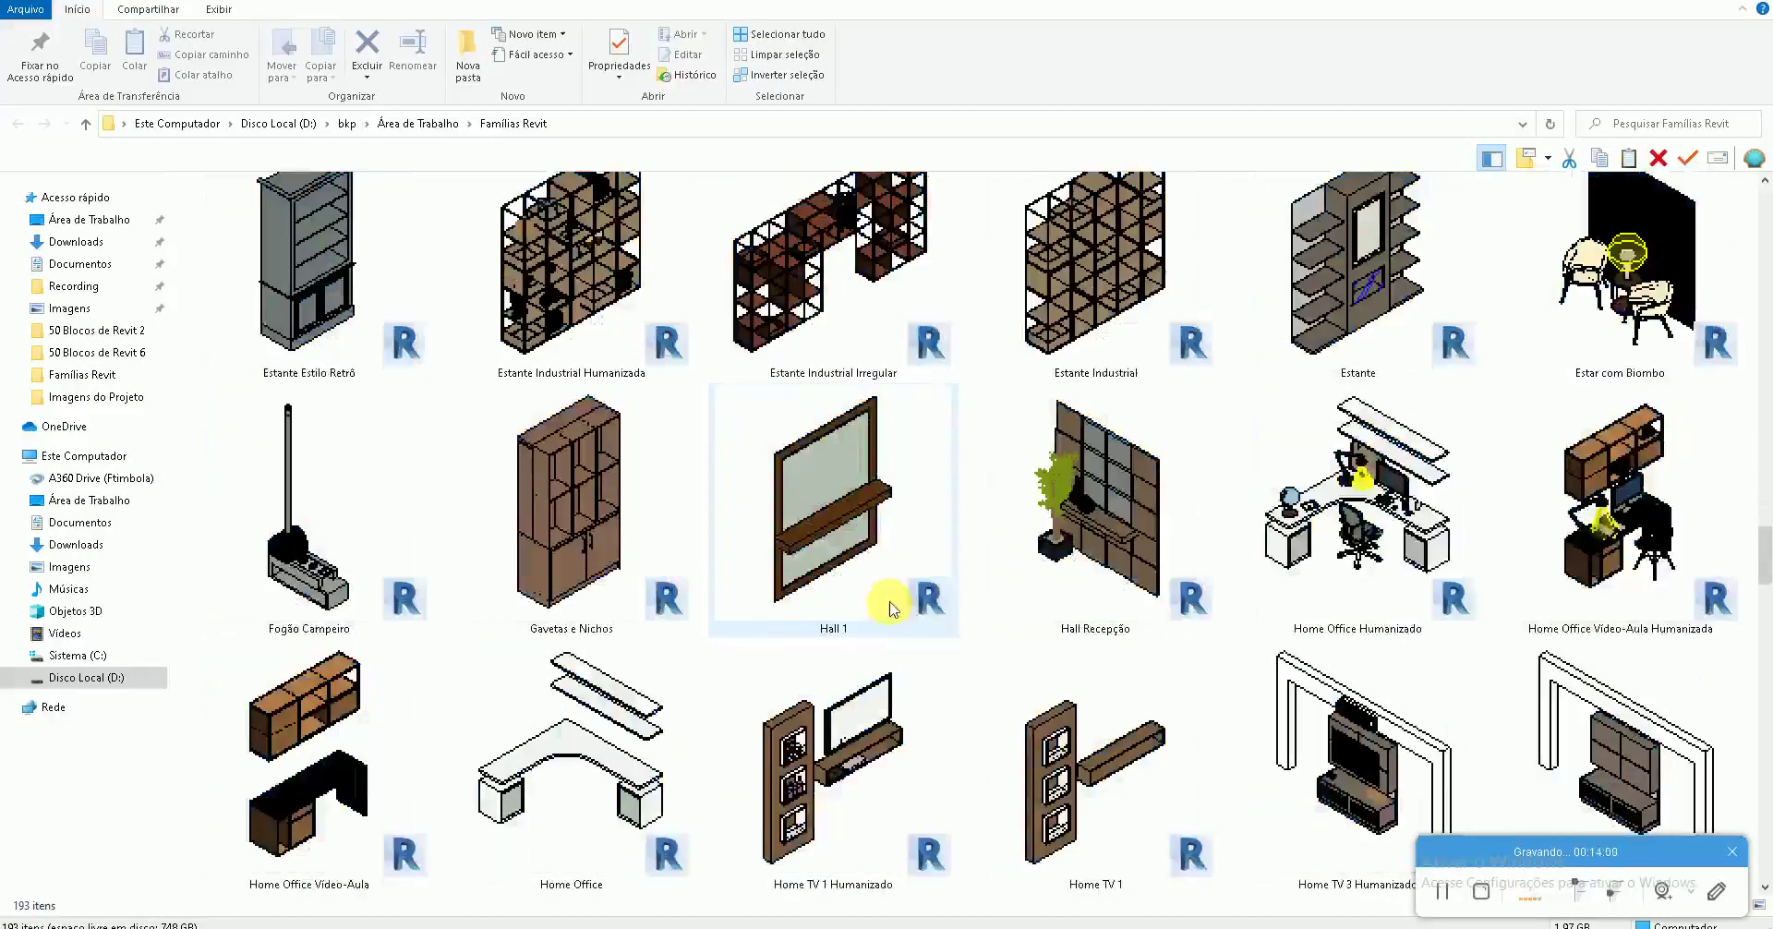
{"action": "scroll", "coordinate": [896, 609], "scroll_direction": "down", "scroll_amount": 2}
{"action": "scroll", "coordinate": [919, 614], "scroll_direction": "down", "scroll_amount": 2}
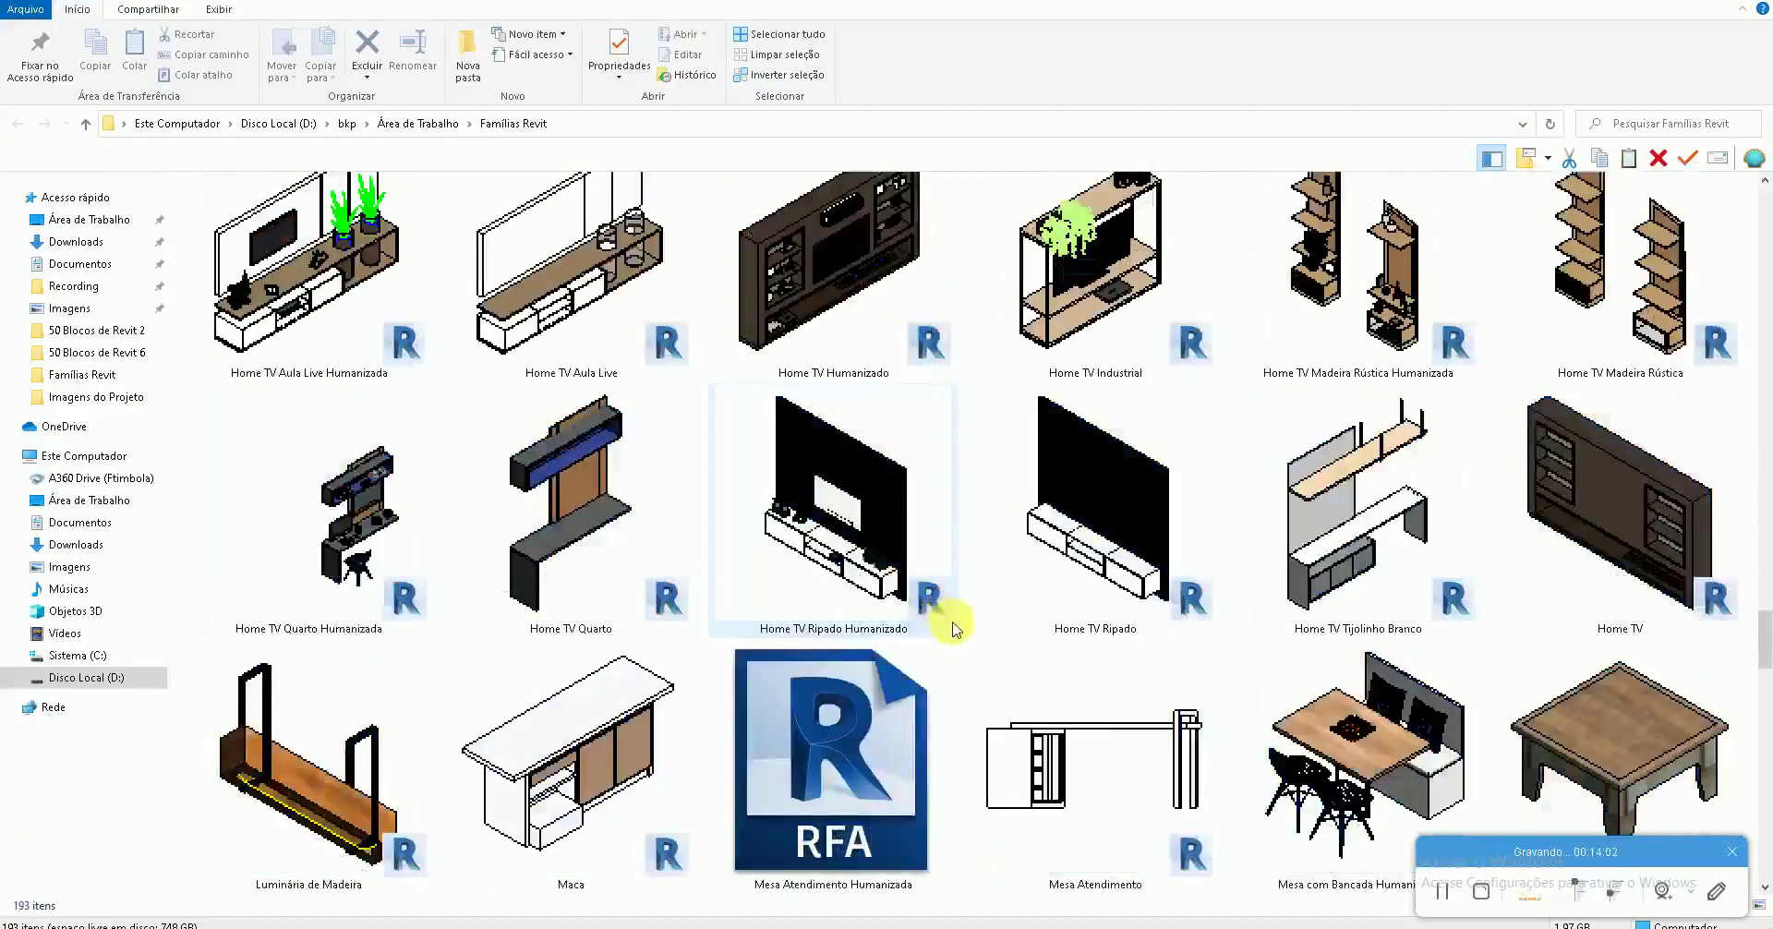
{"action": "scroll", "coordinate": [951, 626], "scroll_direction": "down", "scroll_amount": 1}
{"action": "scroll", "coordinate": [955, 628], "scroll_direction": "down", "scroll_amount": 1}
{"action": "scroll", "coordinate": [954, 628], "scroll_direction": "down", "scroll_amount": 2}
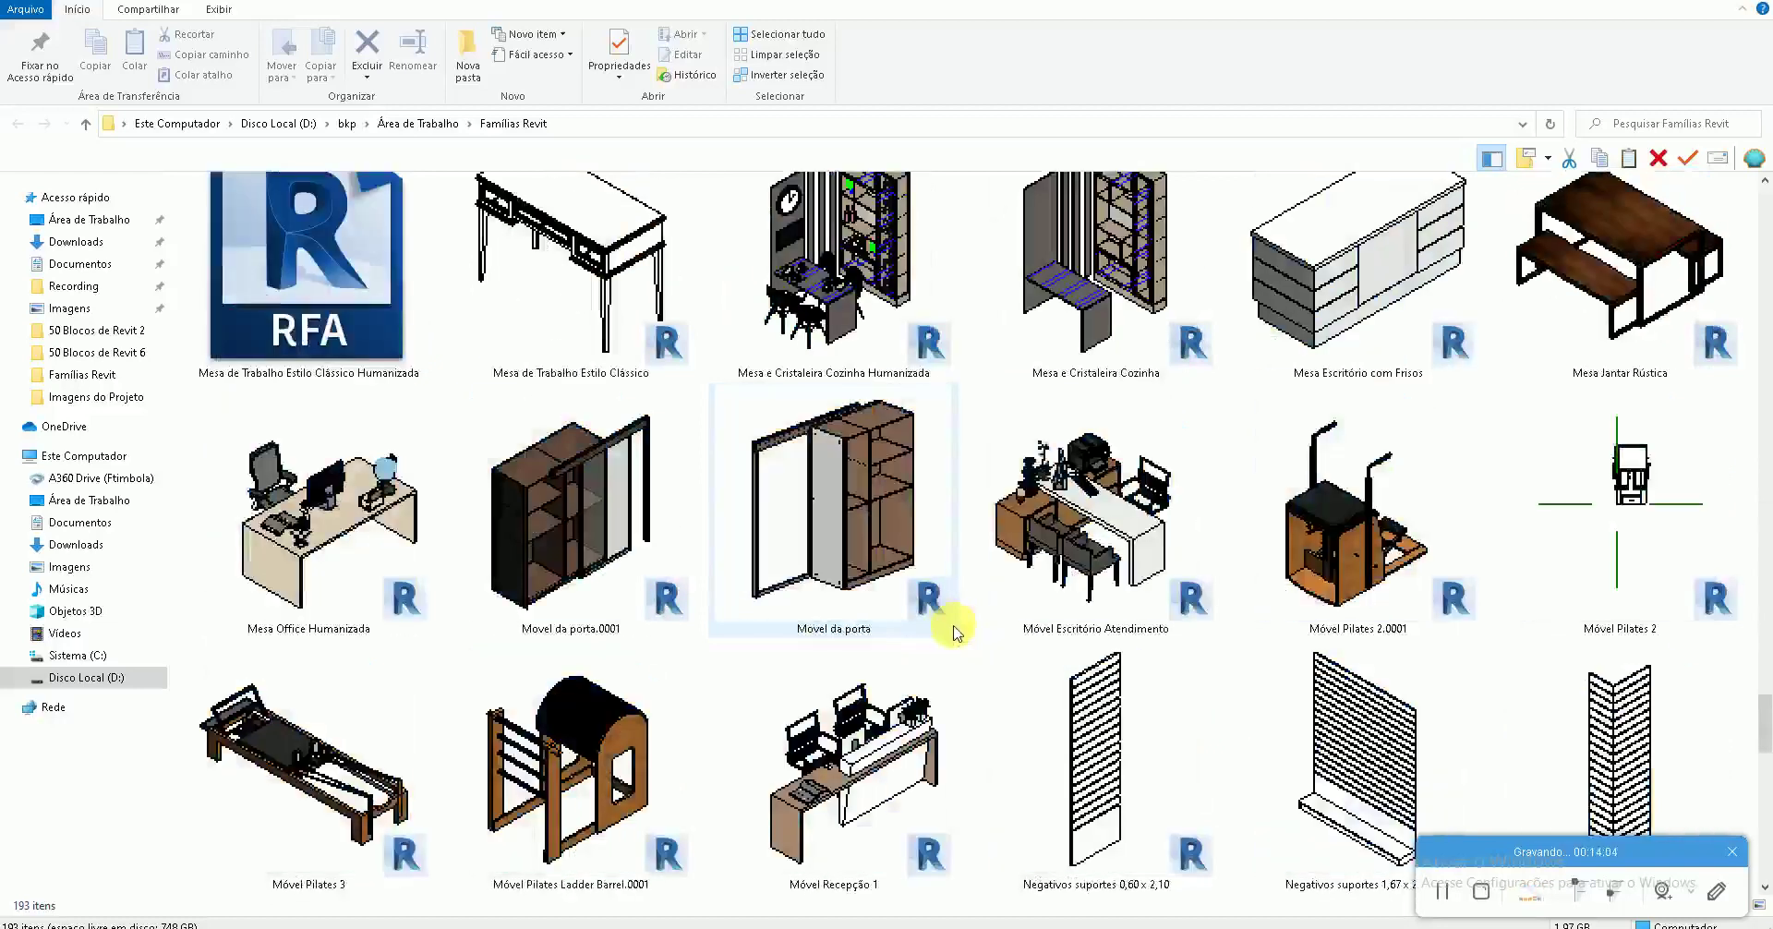
{"action": "scroll", "coordinate": [954, 628], "scroll_direction": "down", "scroll_amount": 1}
{"action": "scroll", "coordinate": [956, 633], "scroll_direction": "down", "scroll_amount": 1}
{"action": "scroll", "coordinate": [958, 635], "scroll_direction": "down", "scroll_amount": 3}
{"action": "scroll", "coordinate": [958, 636], "scroll_direction": "down", "scroll_amount": 2}
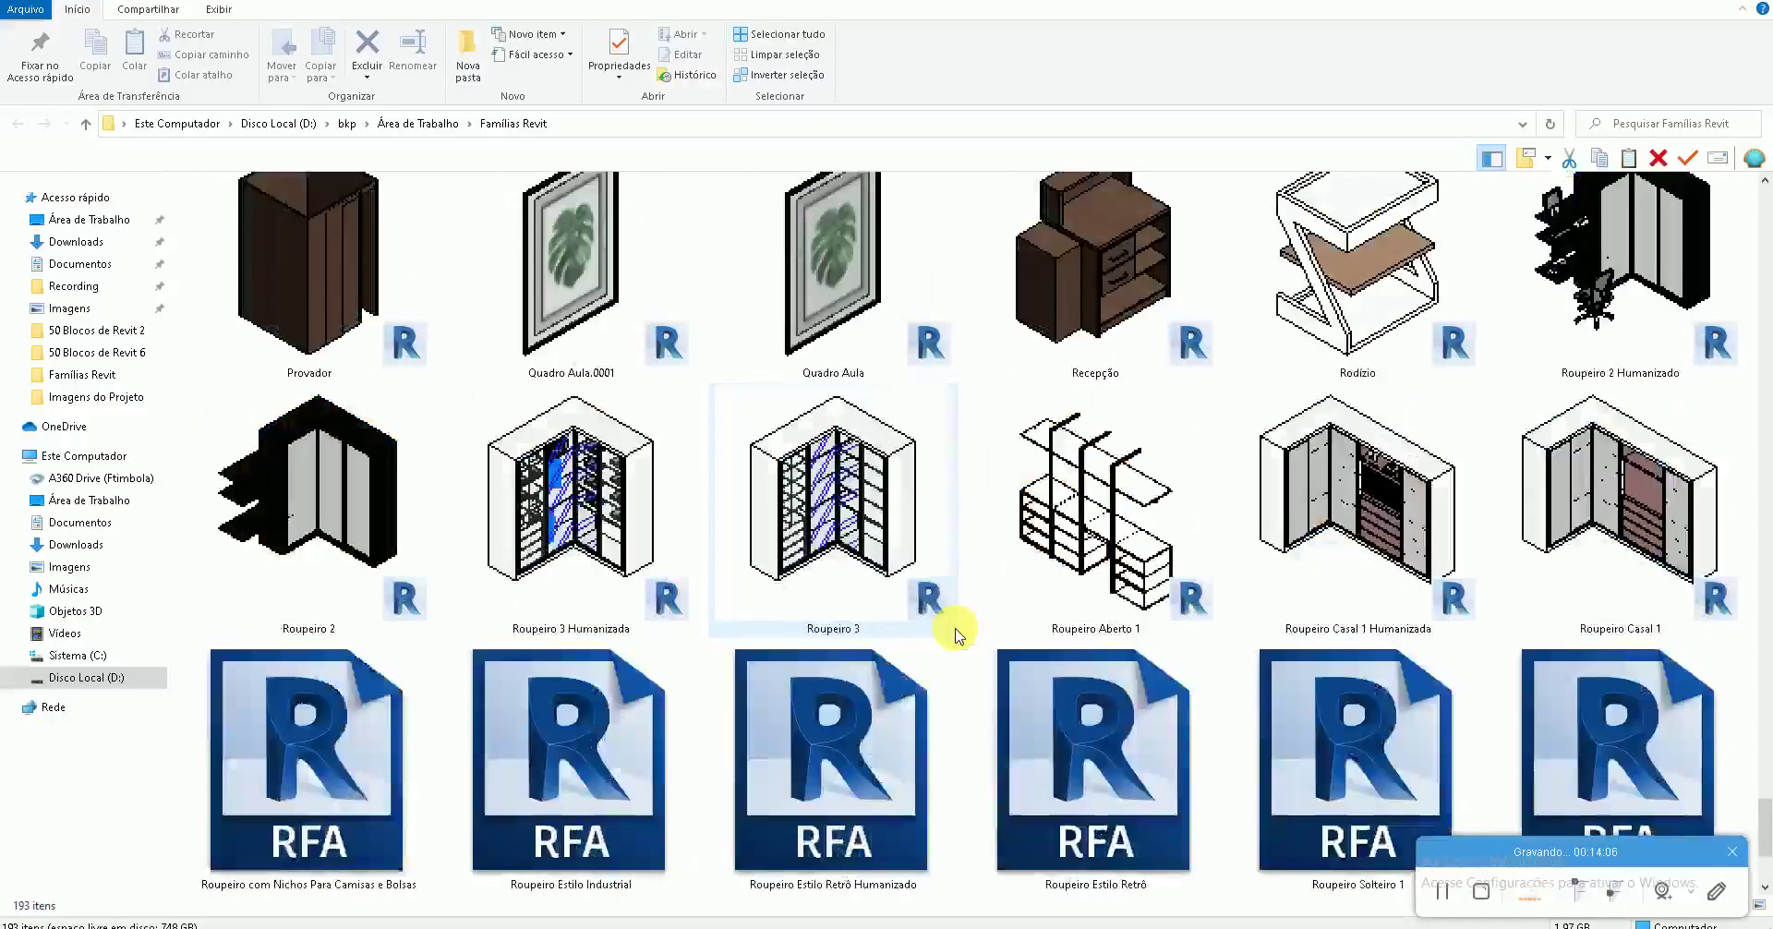
{"action": "scroll", "coordinate": [961, 638], "scroll_direction": "down", "scroll_amount": 2}
{"action": "scroll", "coordinate": [959, 636], "scroll_direction": "up", "scroll_amount": 7}
{"action": "scroll", "coordinate": [963, 635], "scroll_direction": "up", "scroll_amount": 1}
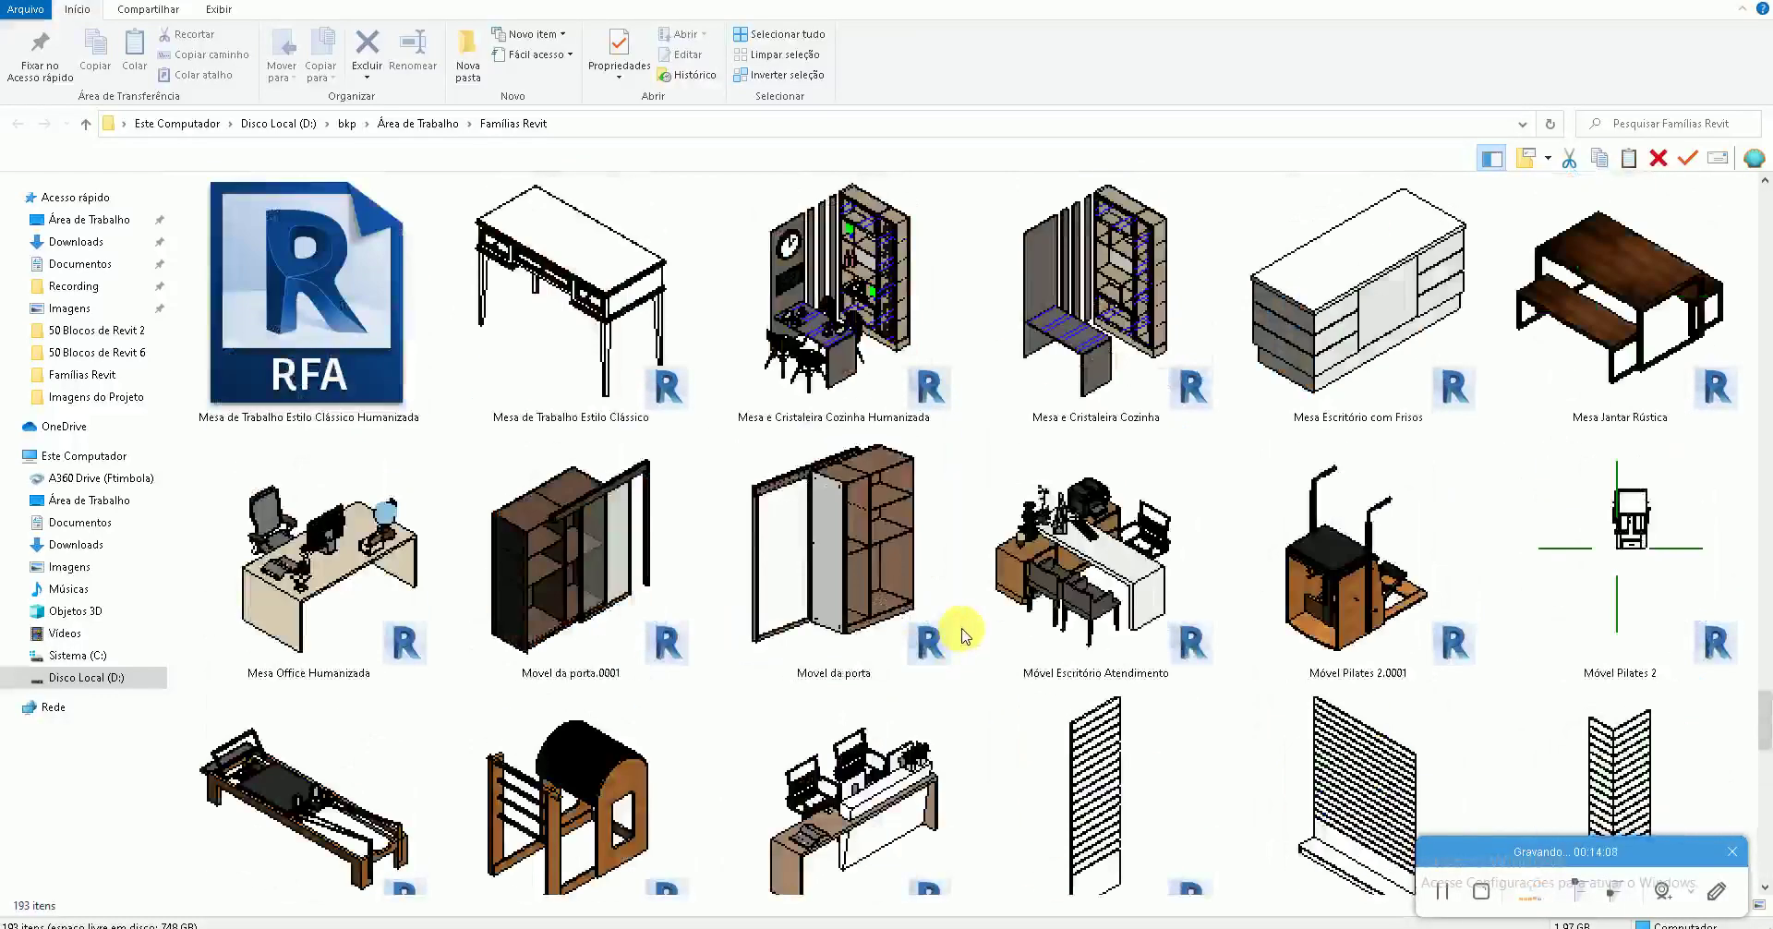
{"action": "mouse_move", "coordinate": [1767, 711]}
{"action": "left_mouse_down"}
{"action": "mouse_move", "coordinate": [1749, 706]}
{"action": "mouse_move", "coordinate": [1714, 550]}
{"action": "mouse_move", "coordinate": [1724, 471]}
{"action": "mouse_move", "coordinate": [1396, 554]}
{"action": "left_mouse_up"}
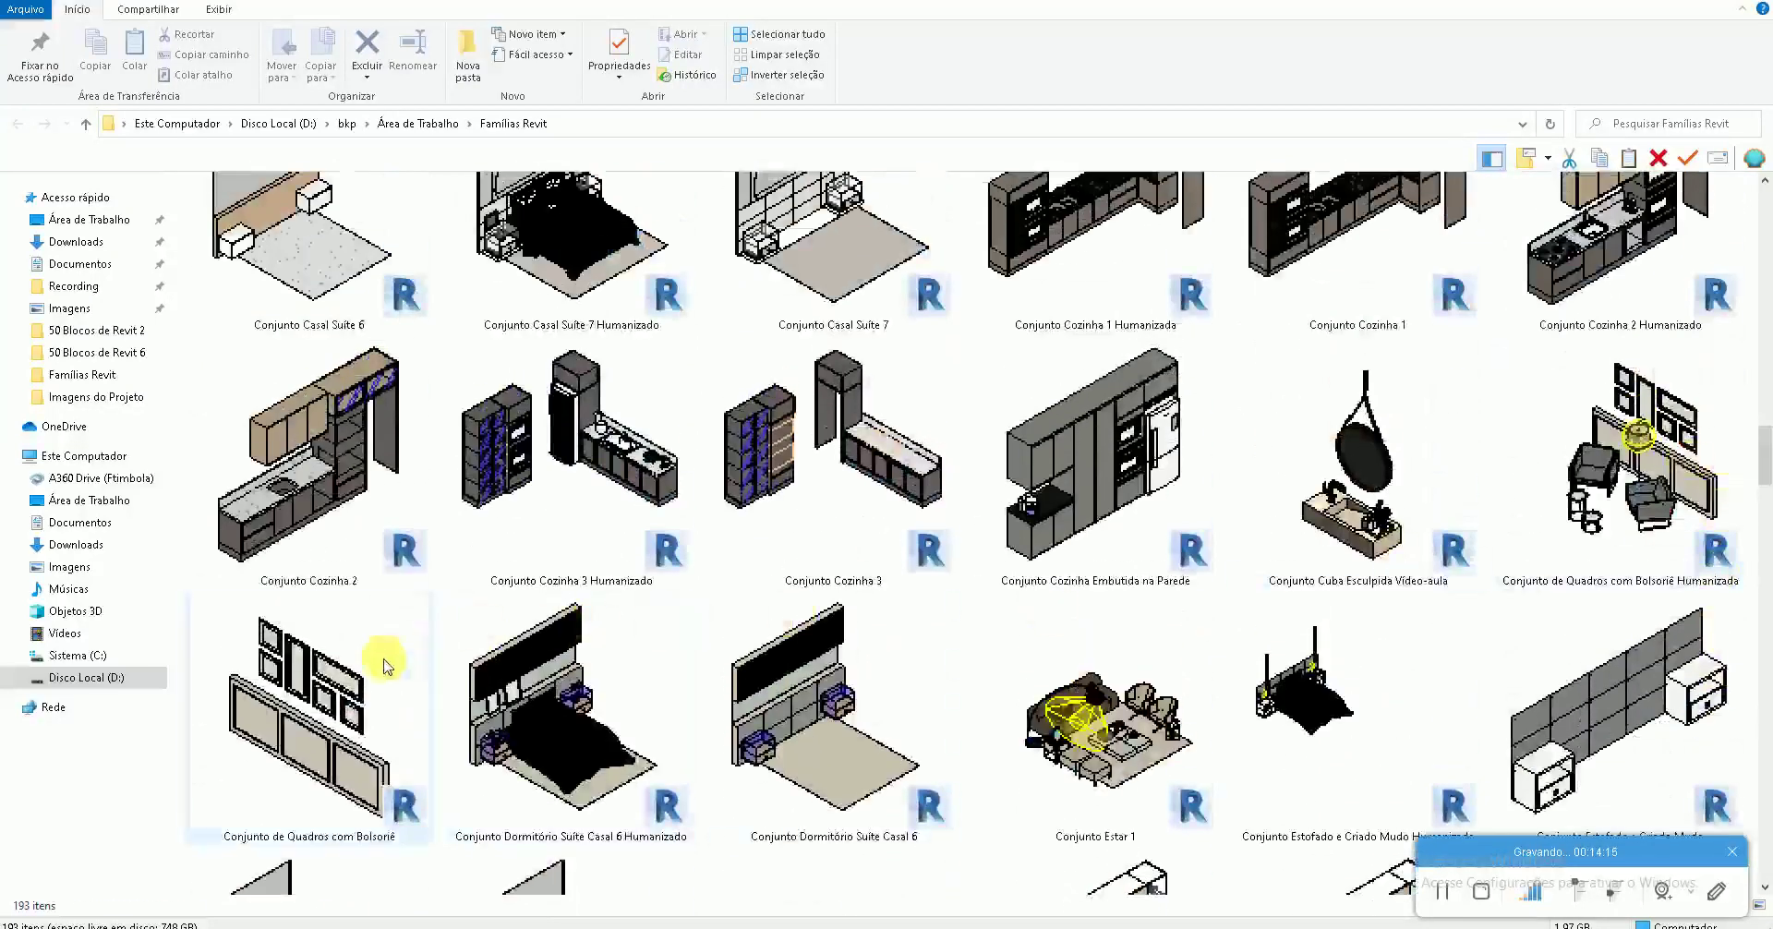
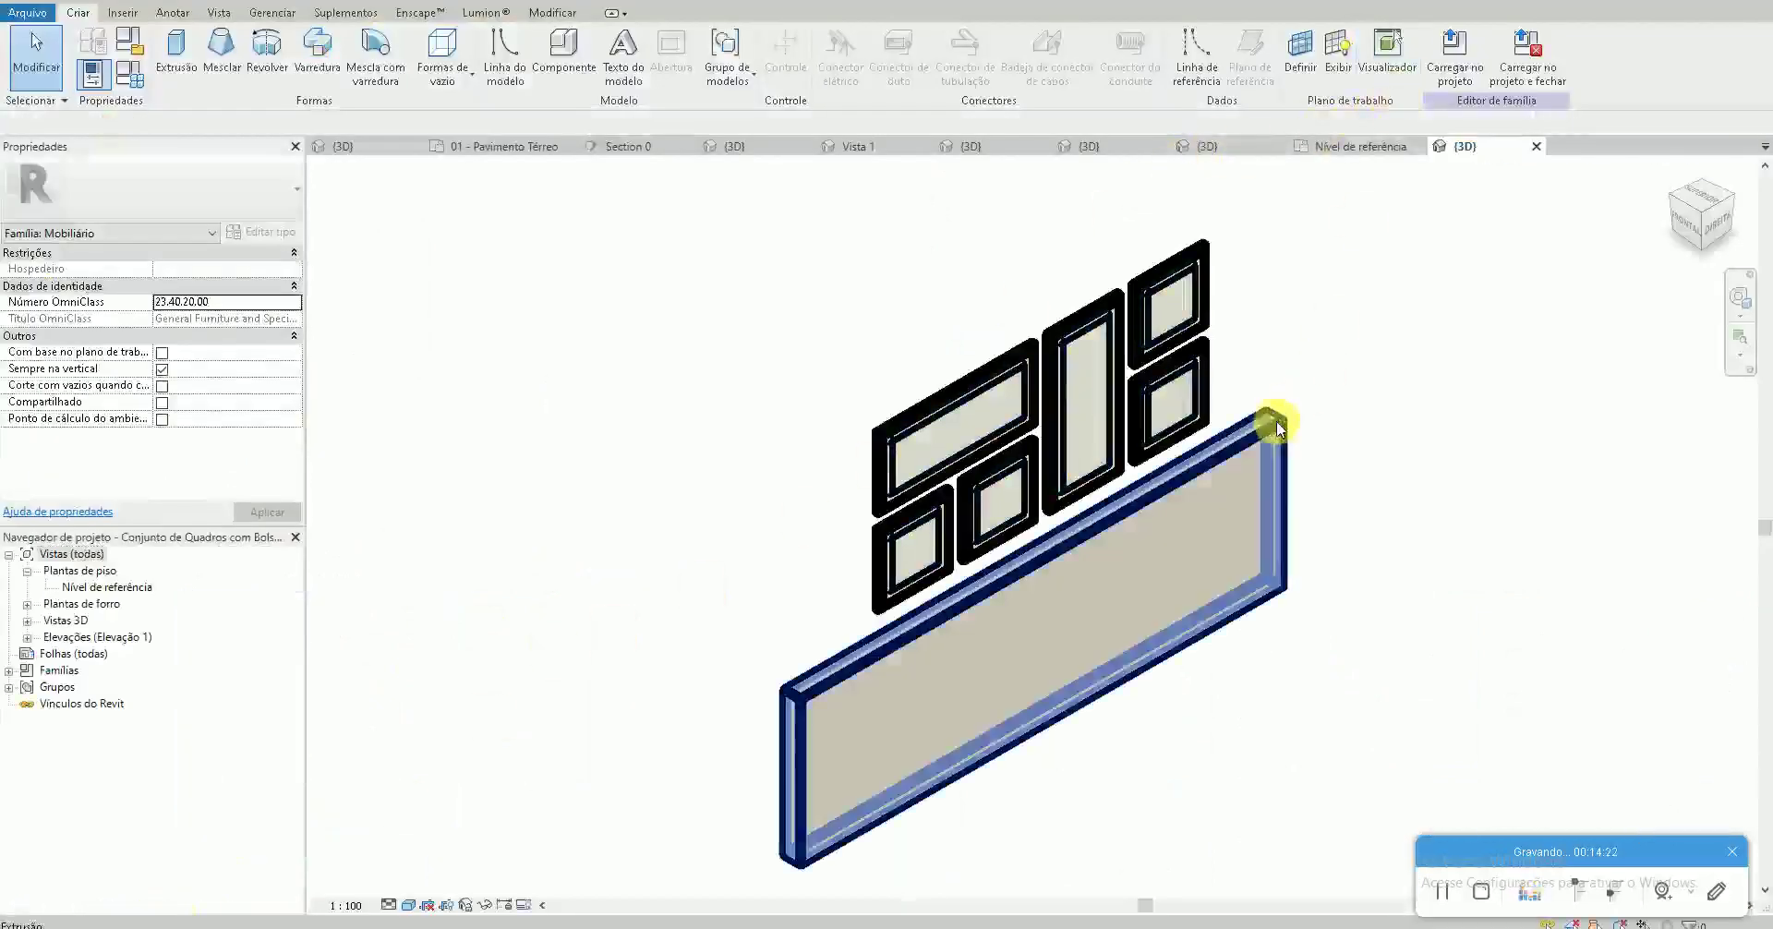
Delete the backing board and the lower frame outlines from the picture-frame family
{"action": "left_click", "coordinate": [1274, 423]}
{"action": "key", "text": "Delete"}
{"action": "left_click_drag", "start_coordinate": [1077, 725], "coordinate": [878, 633]}
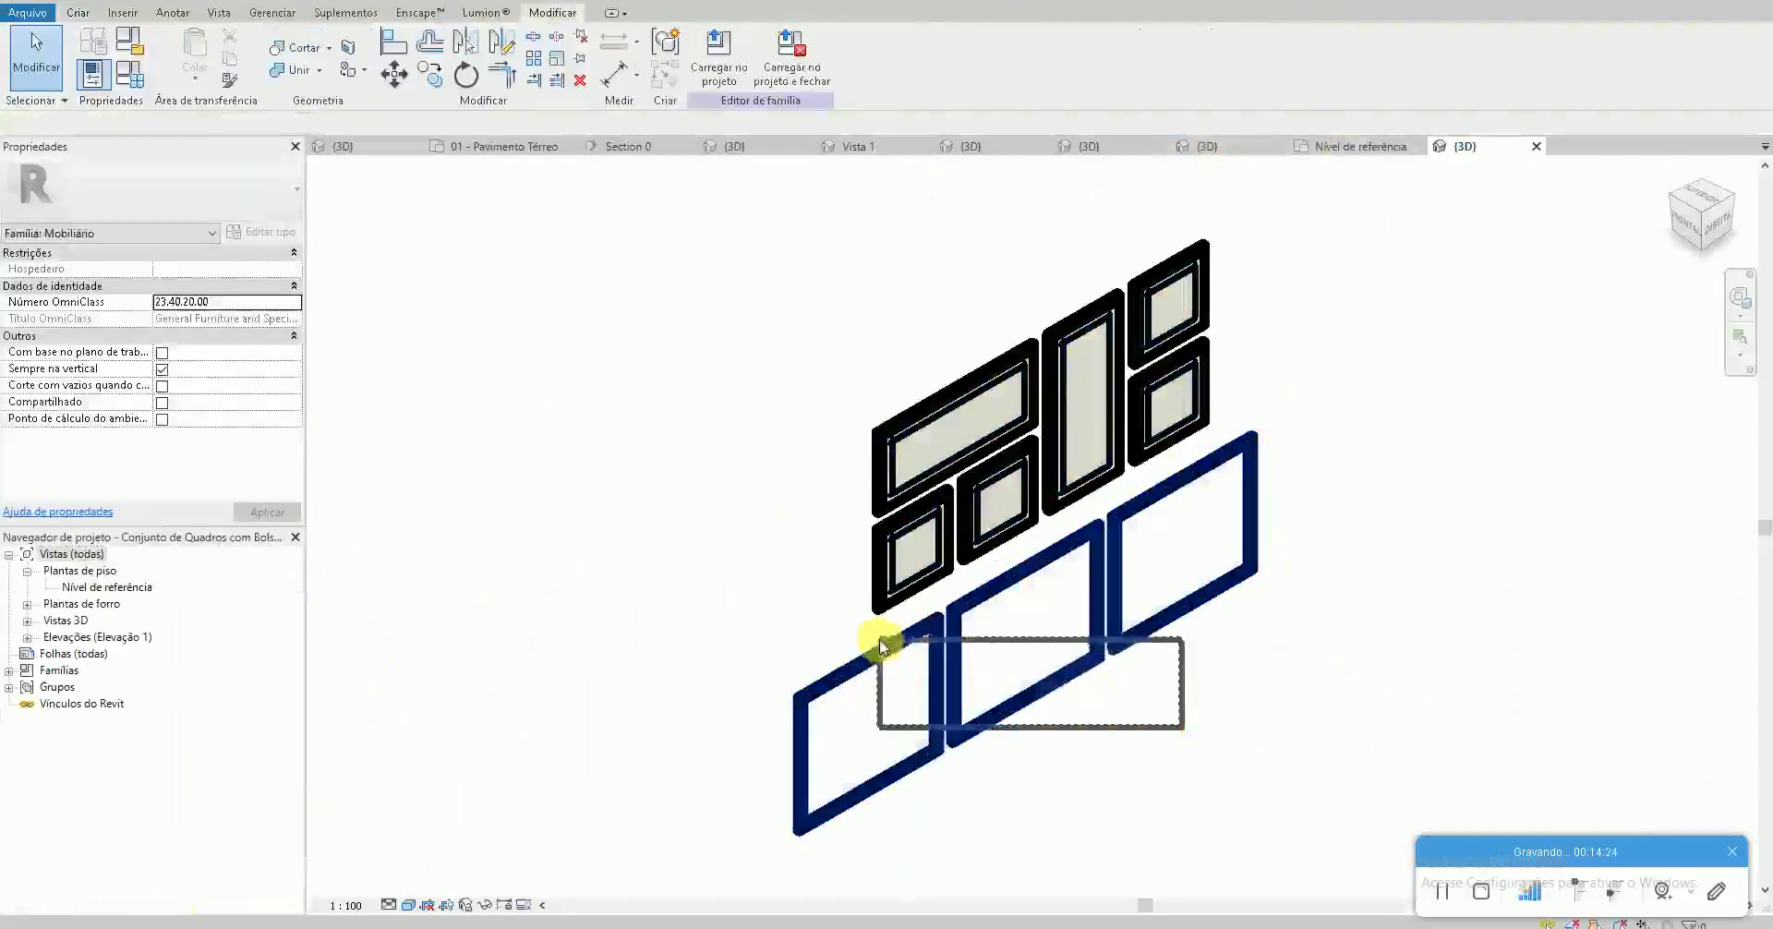
{"action": "key", "text": "Delete"}
Load the frame family into Projeto1 and place one frame set beside the sofa
{"action": "left_click", "coordinate": [729, 72]}
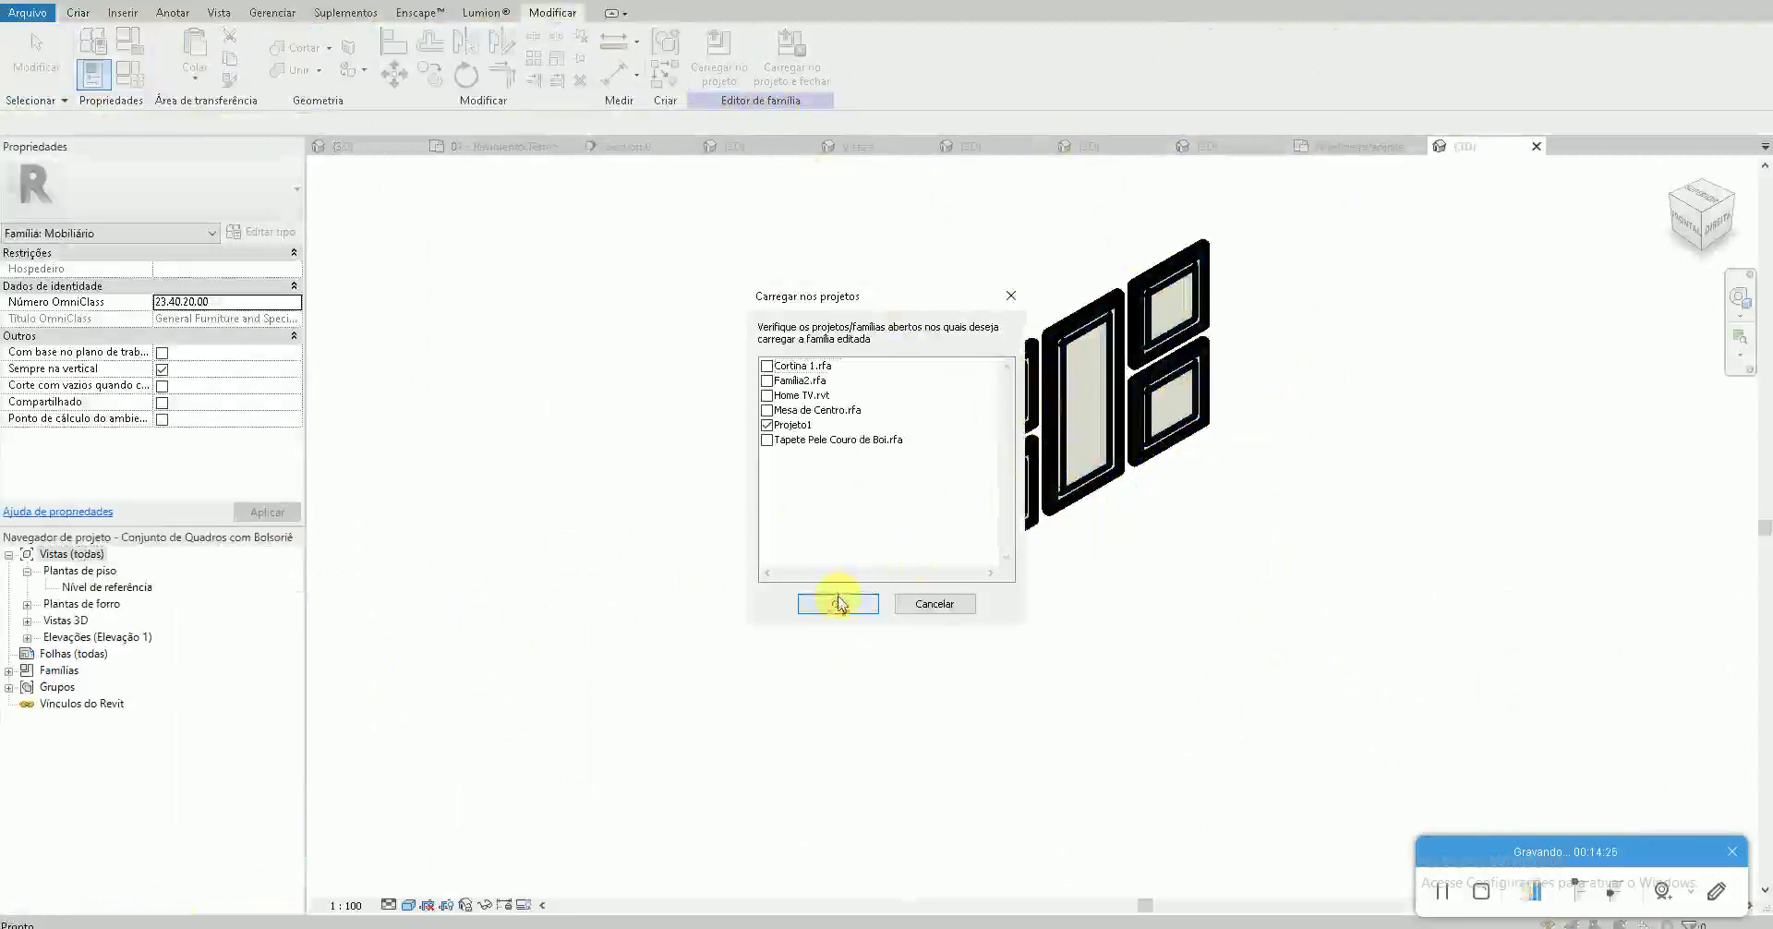
{"action": "left_click", "coordinate": [840, 602]}
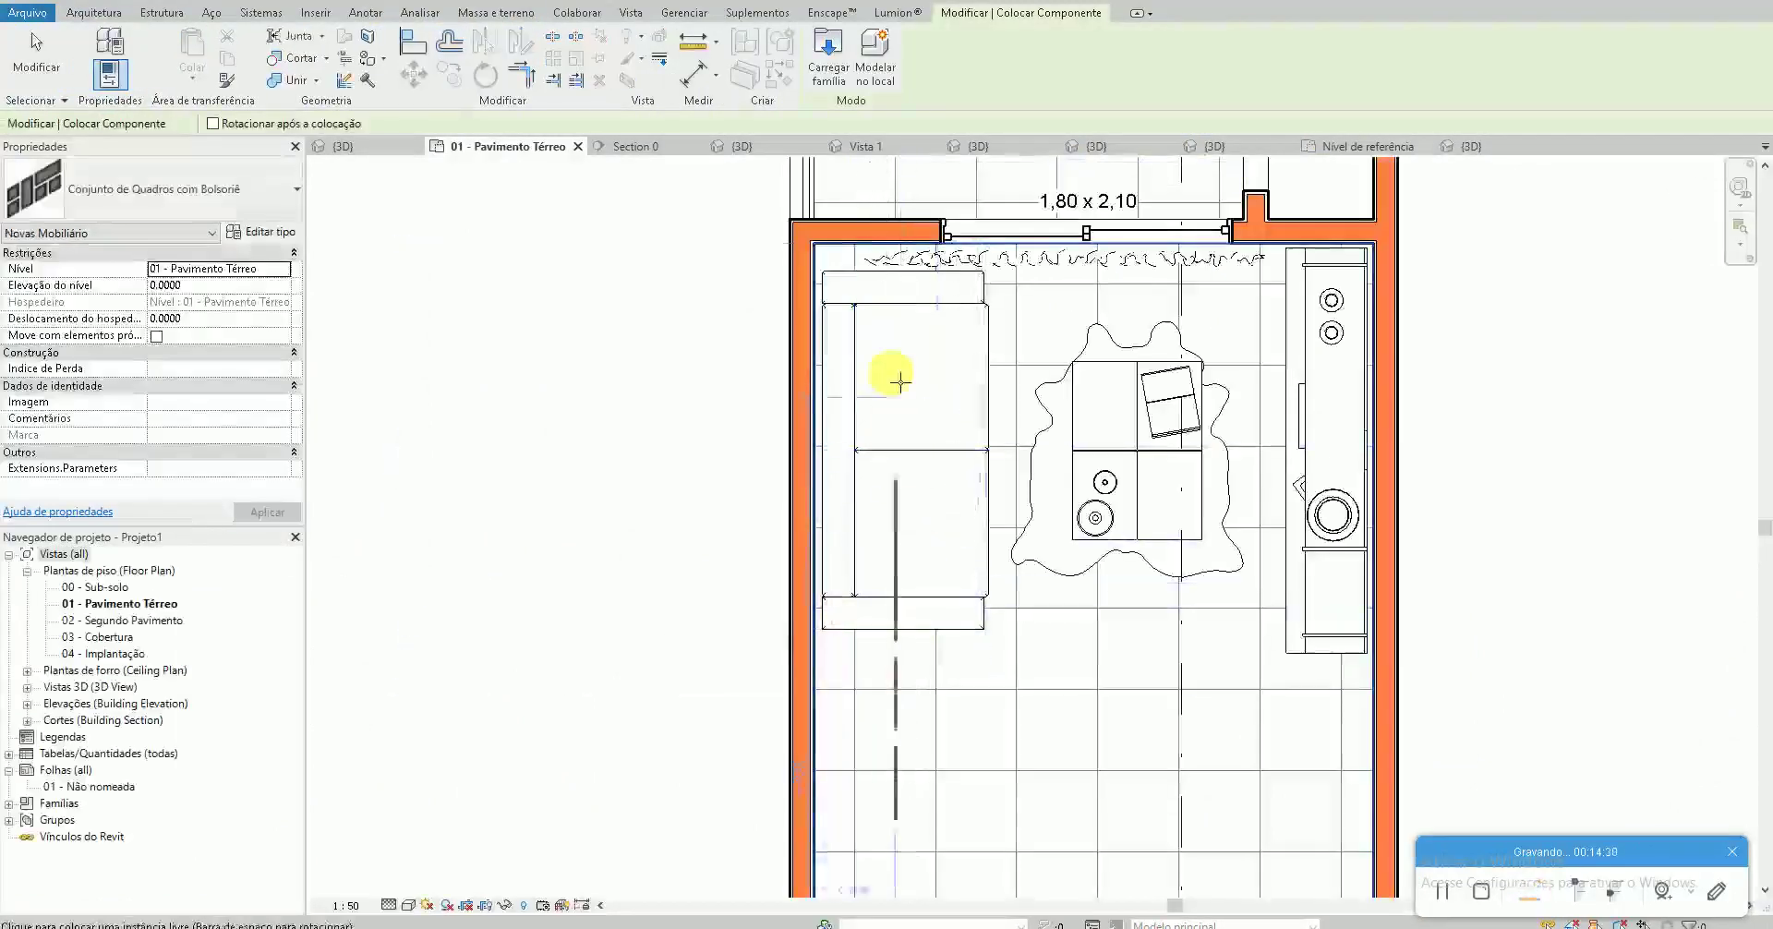
{"action": "left_click", "coordinate": [897, 325]}
{"action": "key", "text": "Escape"}
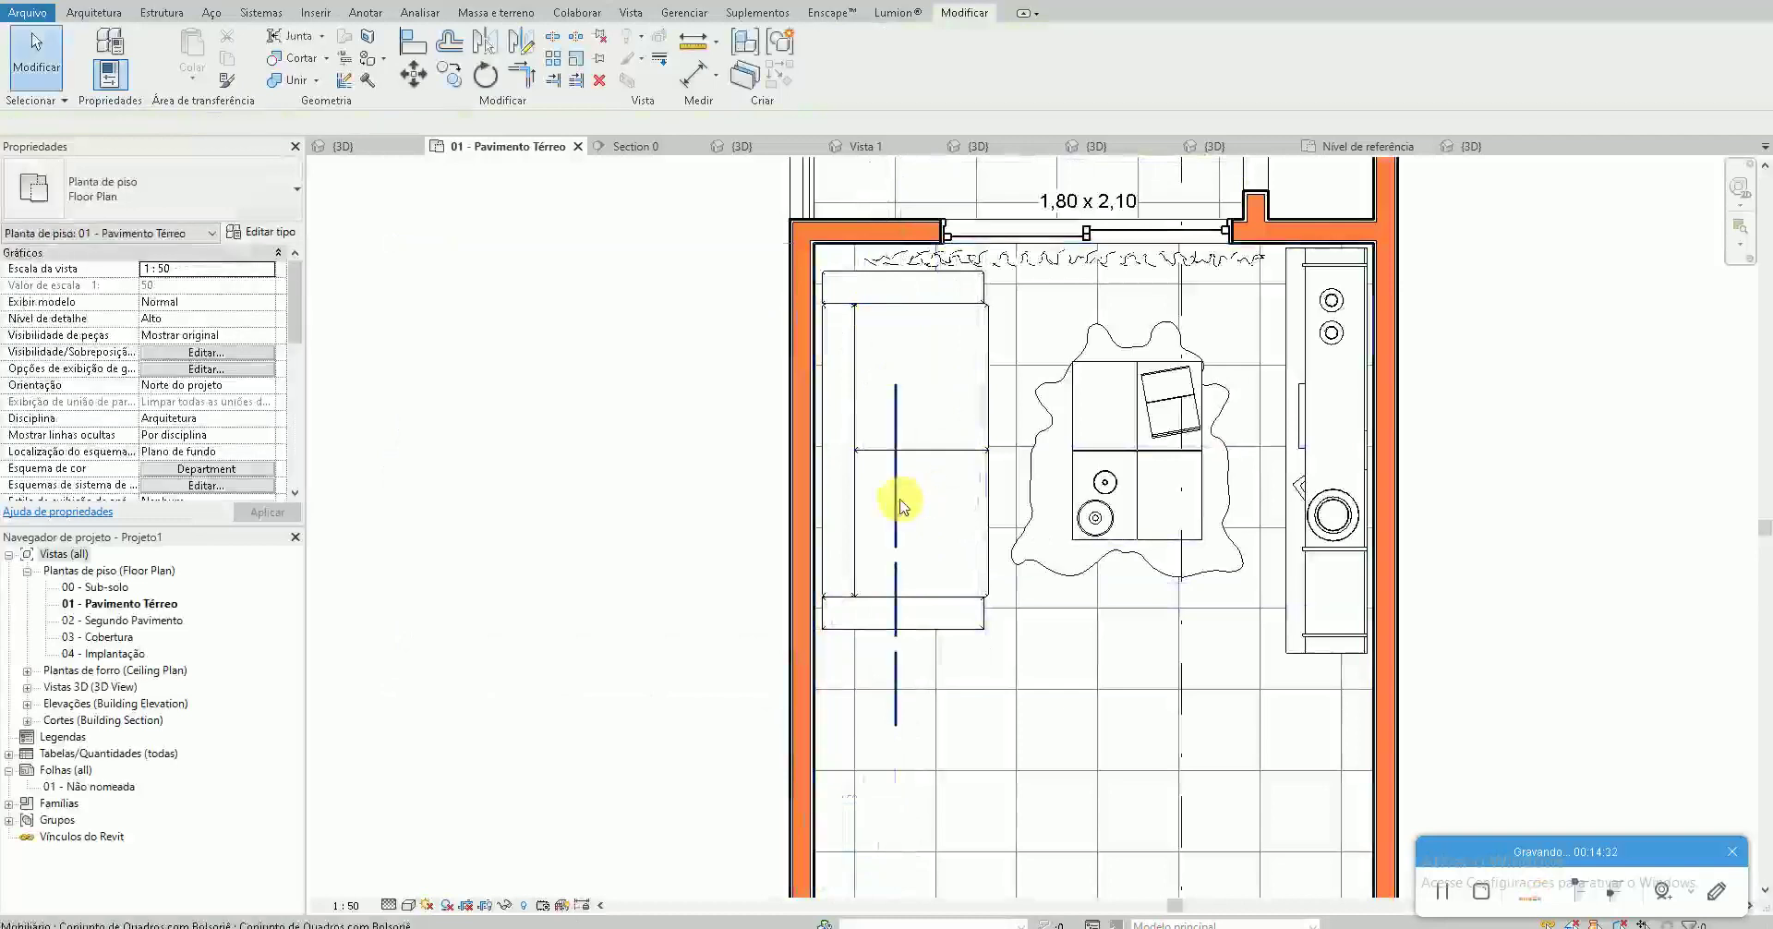
{"action": "key", "text": "Escape"}
Reselect the placed frame set, cancel a move, and select the section marker above the room
{"action": "scroll", "coordinate": [887, 499], "scroll_direction": "up", "scroll_amount": 2}
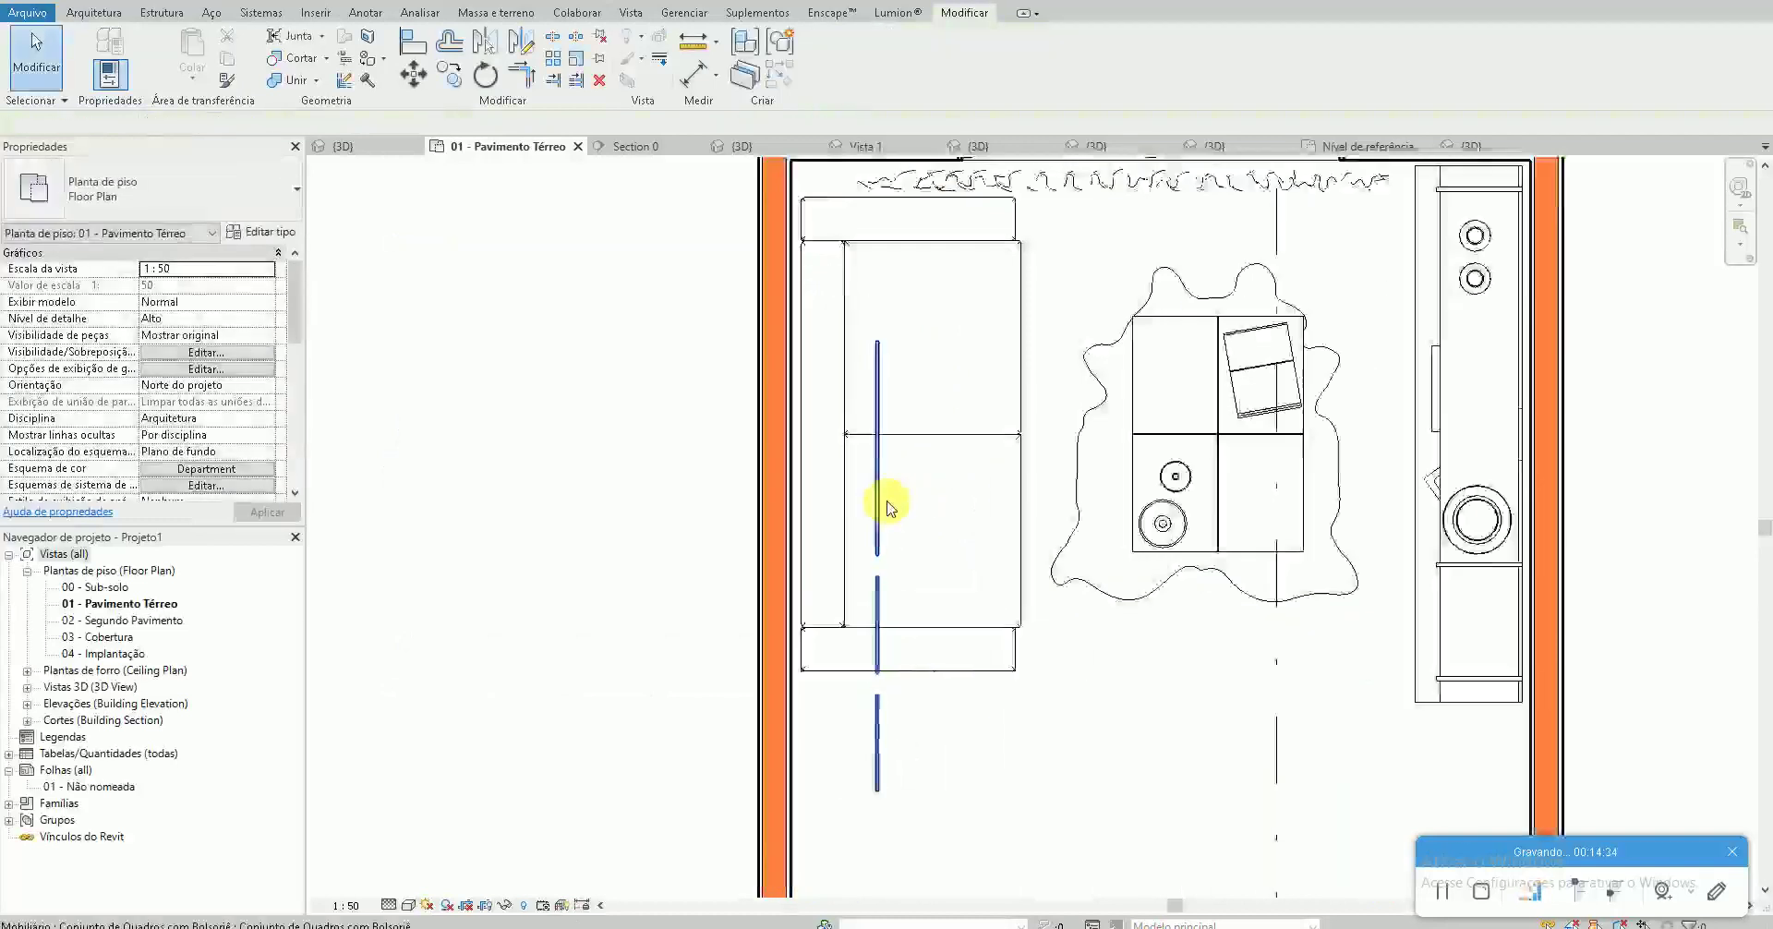
{"action": "left_click", "coordinate": [884, 504]}
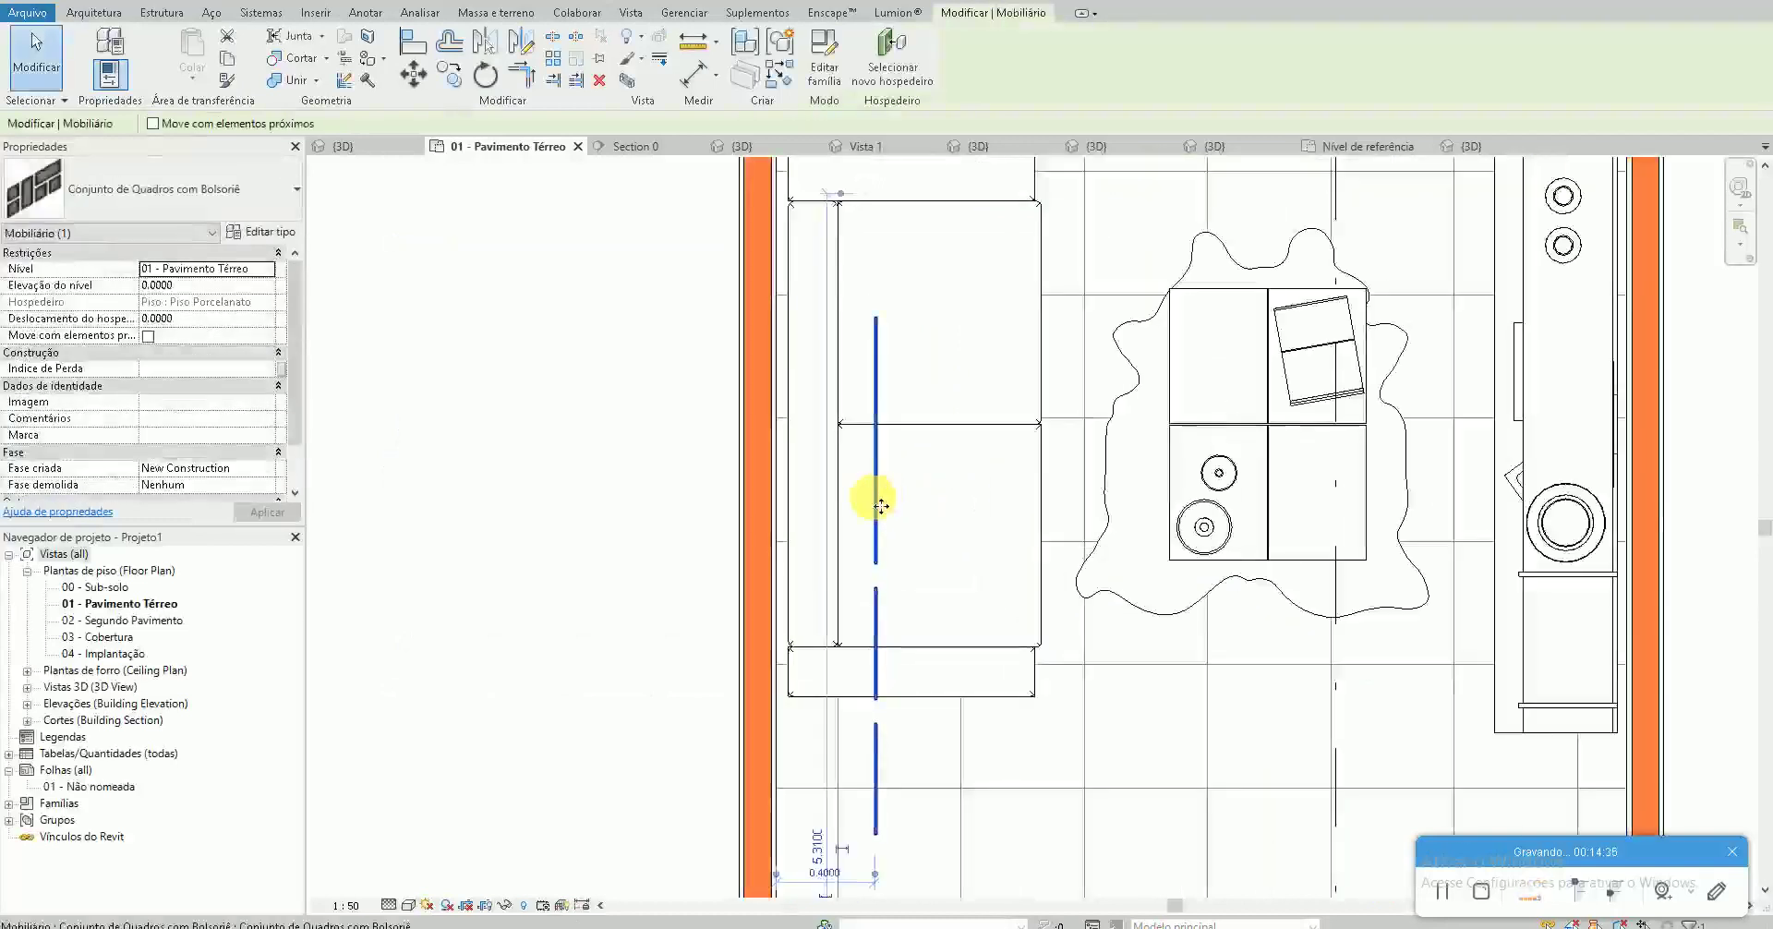
{"action": "scroll", "coordinate": [866, 517], "scroll_direction": "up", "scroll_amount": 2}
{"action": "key", "text": "m"}
{"action": "key", "text": "v"}
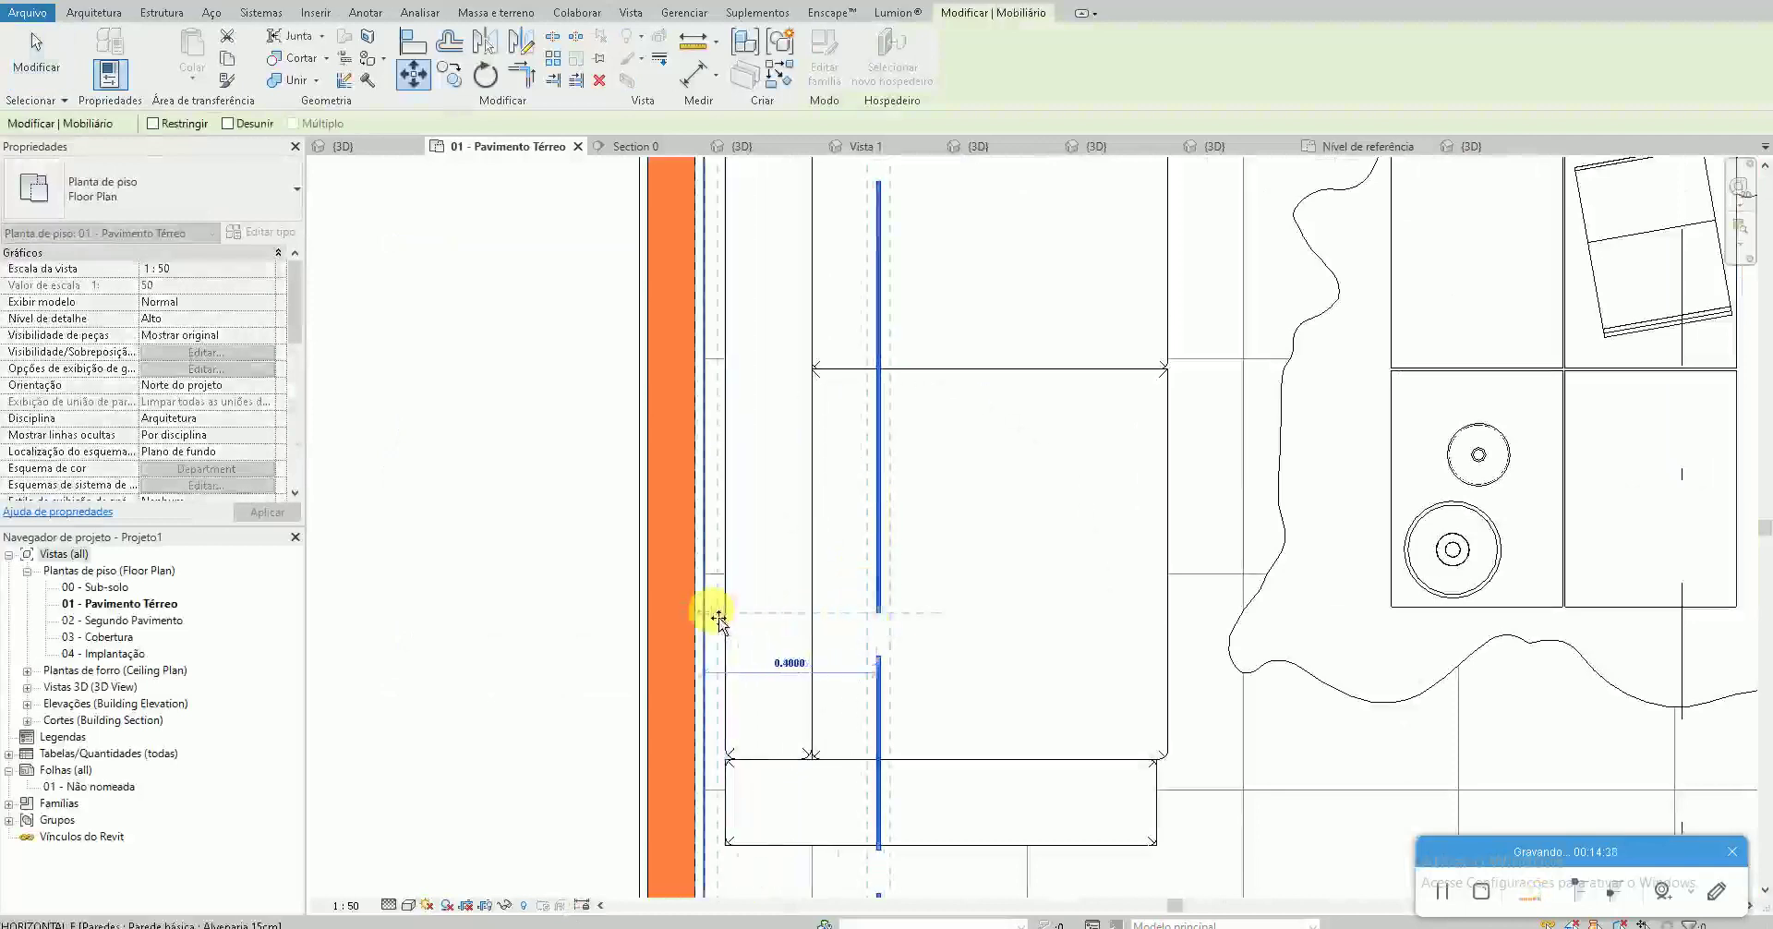
{"action": "key", "text": "Escape"}
{"action": "key", "text": "Escape"}
{"action": "scroll", "coordinate": [744, 613], "scroll_direction": "down", "scroll_amount": 3}
{"action": "scroll", "coordinate": [911, 376], "scroll_direction": "down", "scroll_amount": 2}
{"action": "left_click", "coordinate": [910, 328]}
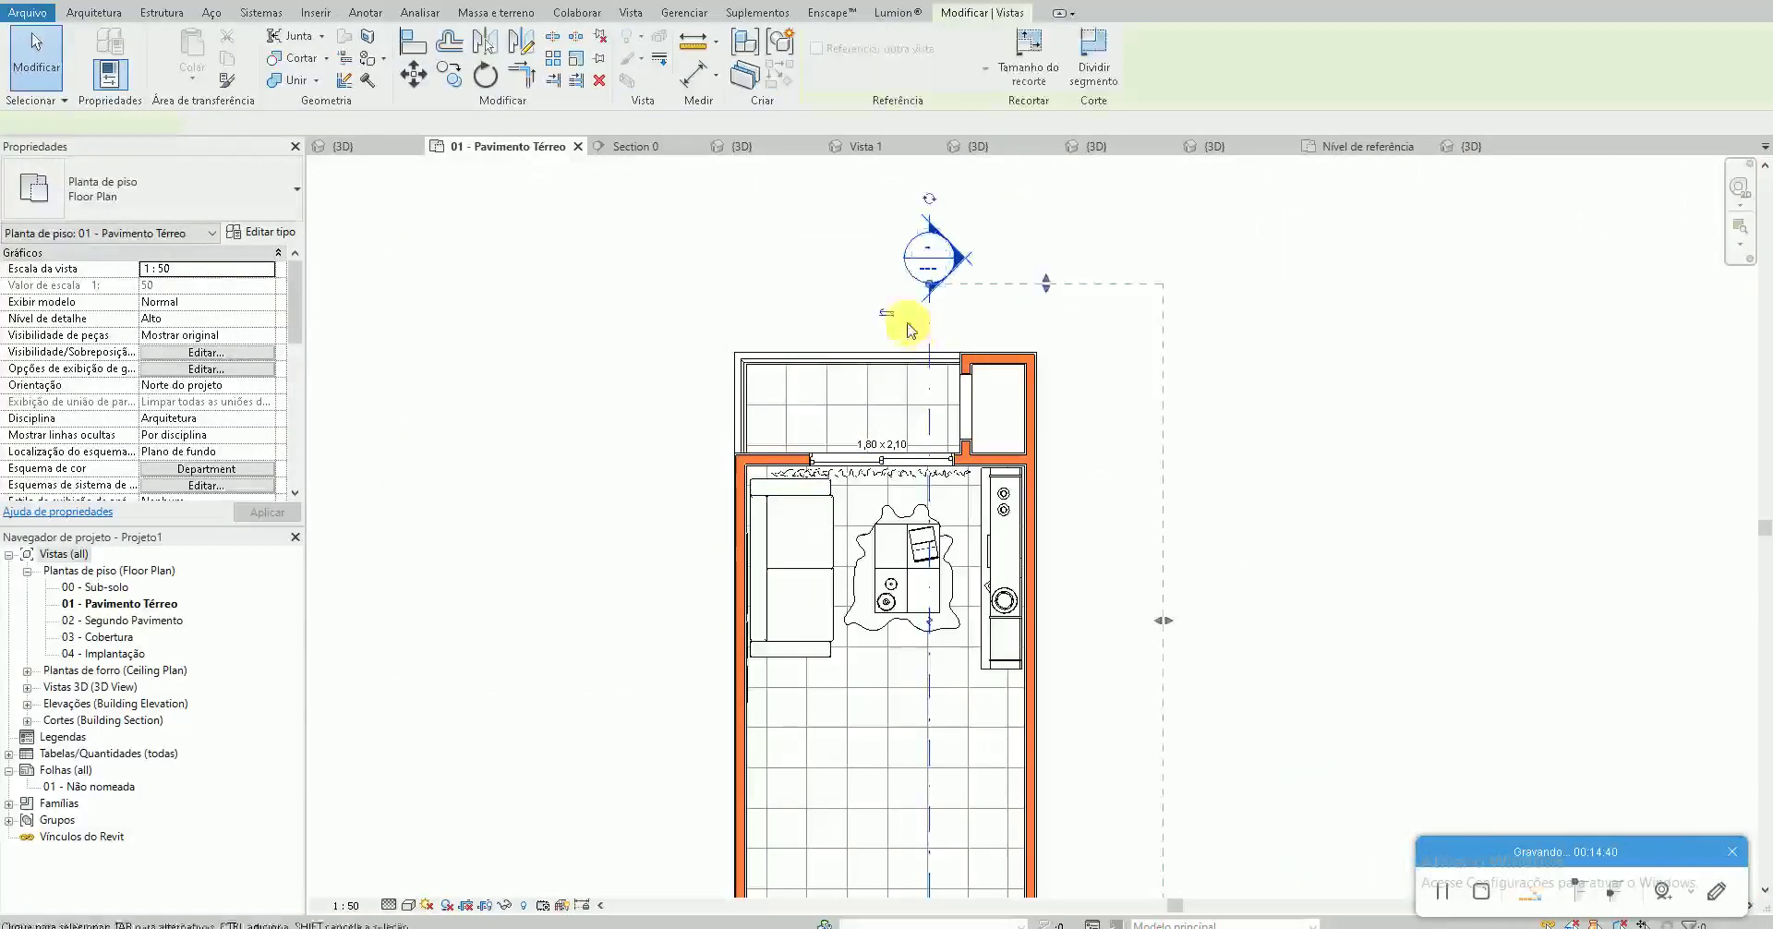
In Section 0, draw a vertical detail line (DL) through the sofa centre
{"action": "double_click", "coordinate": [927, 258]}
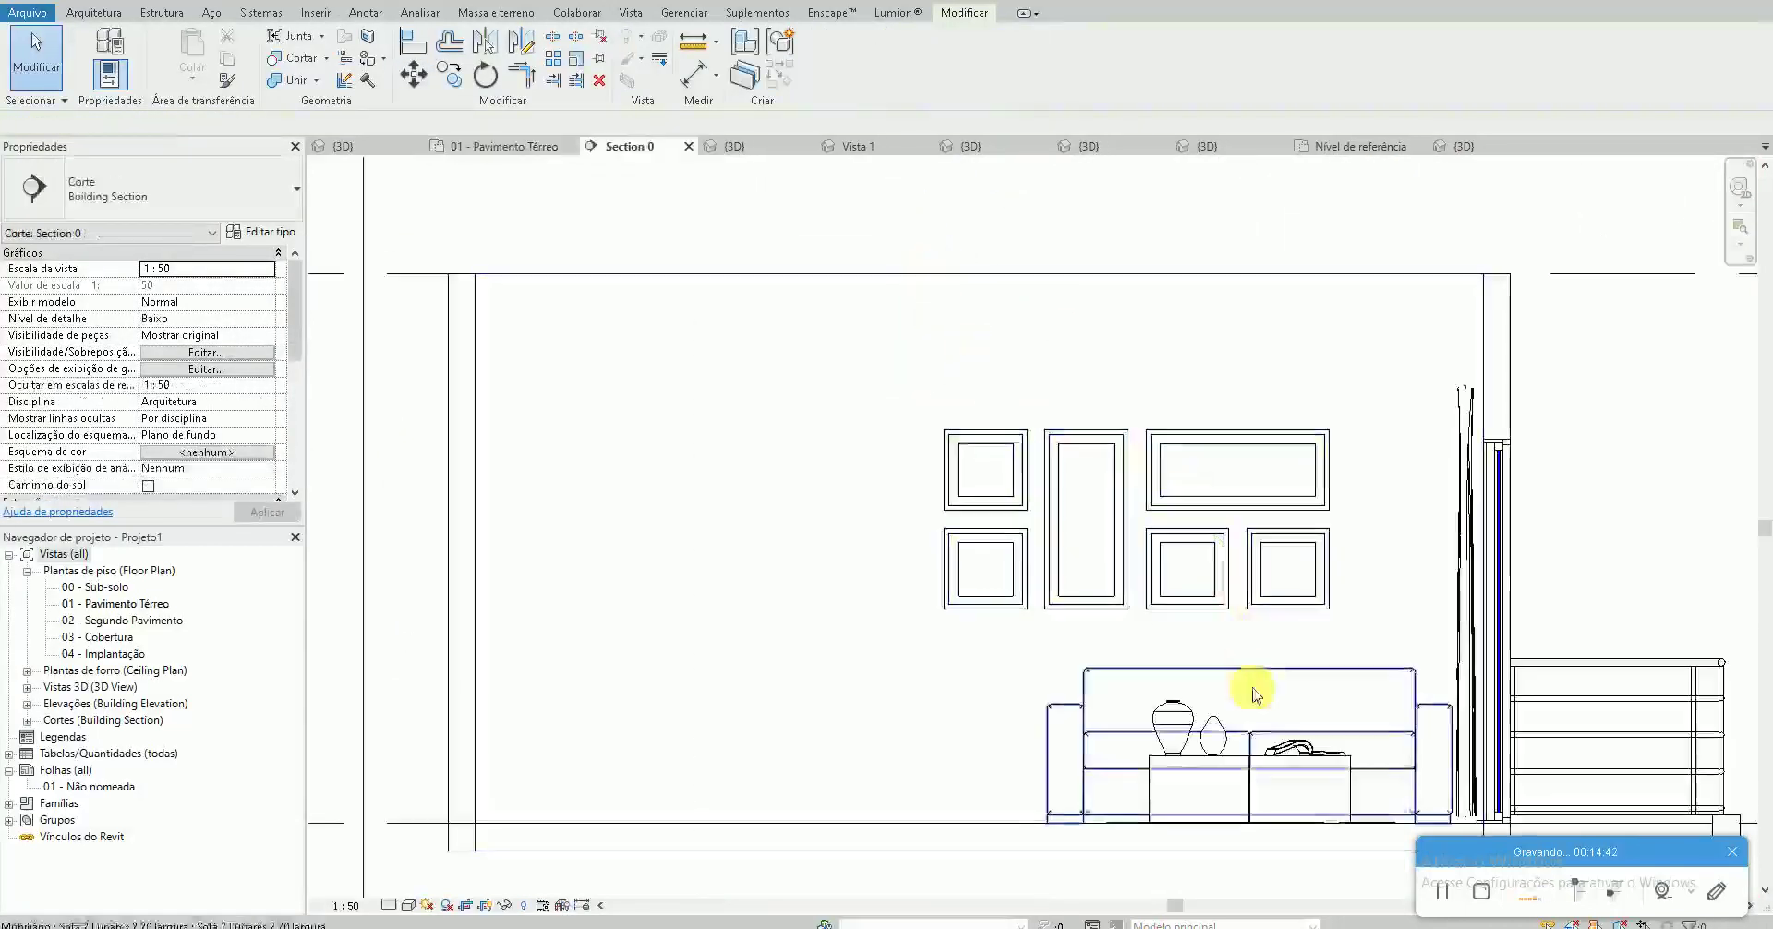
{"action": "key", "text": "d"}
{"action": "key", "text": "l"}
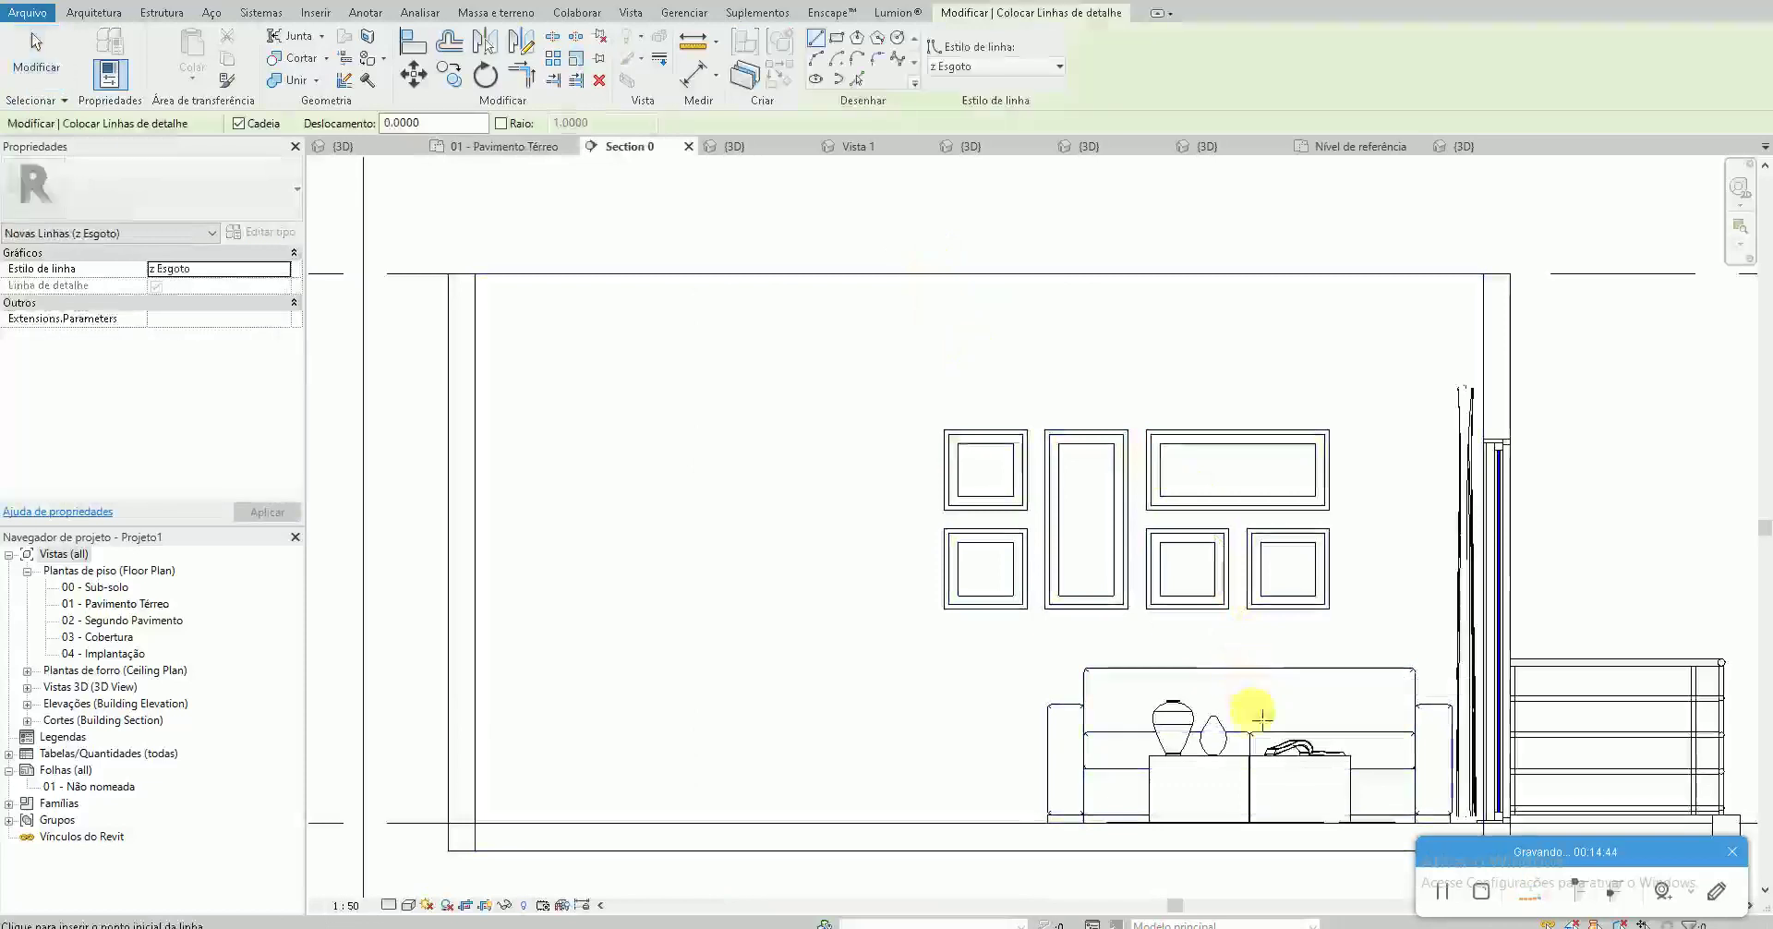
{"action": "scroll", "coordinate": [1252, 734], "scroll_direction": "up", "scroll_amount": 1}
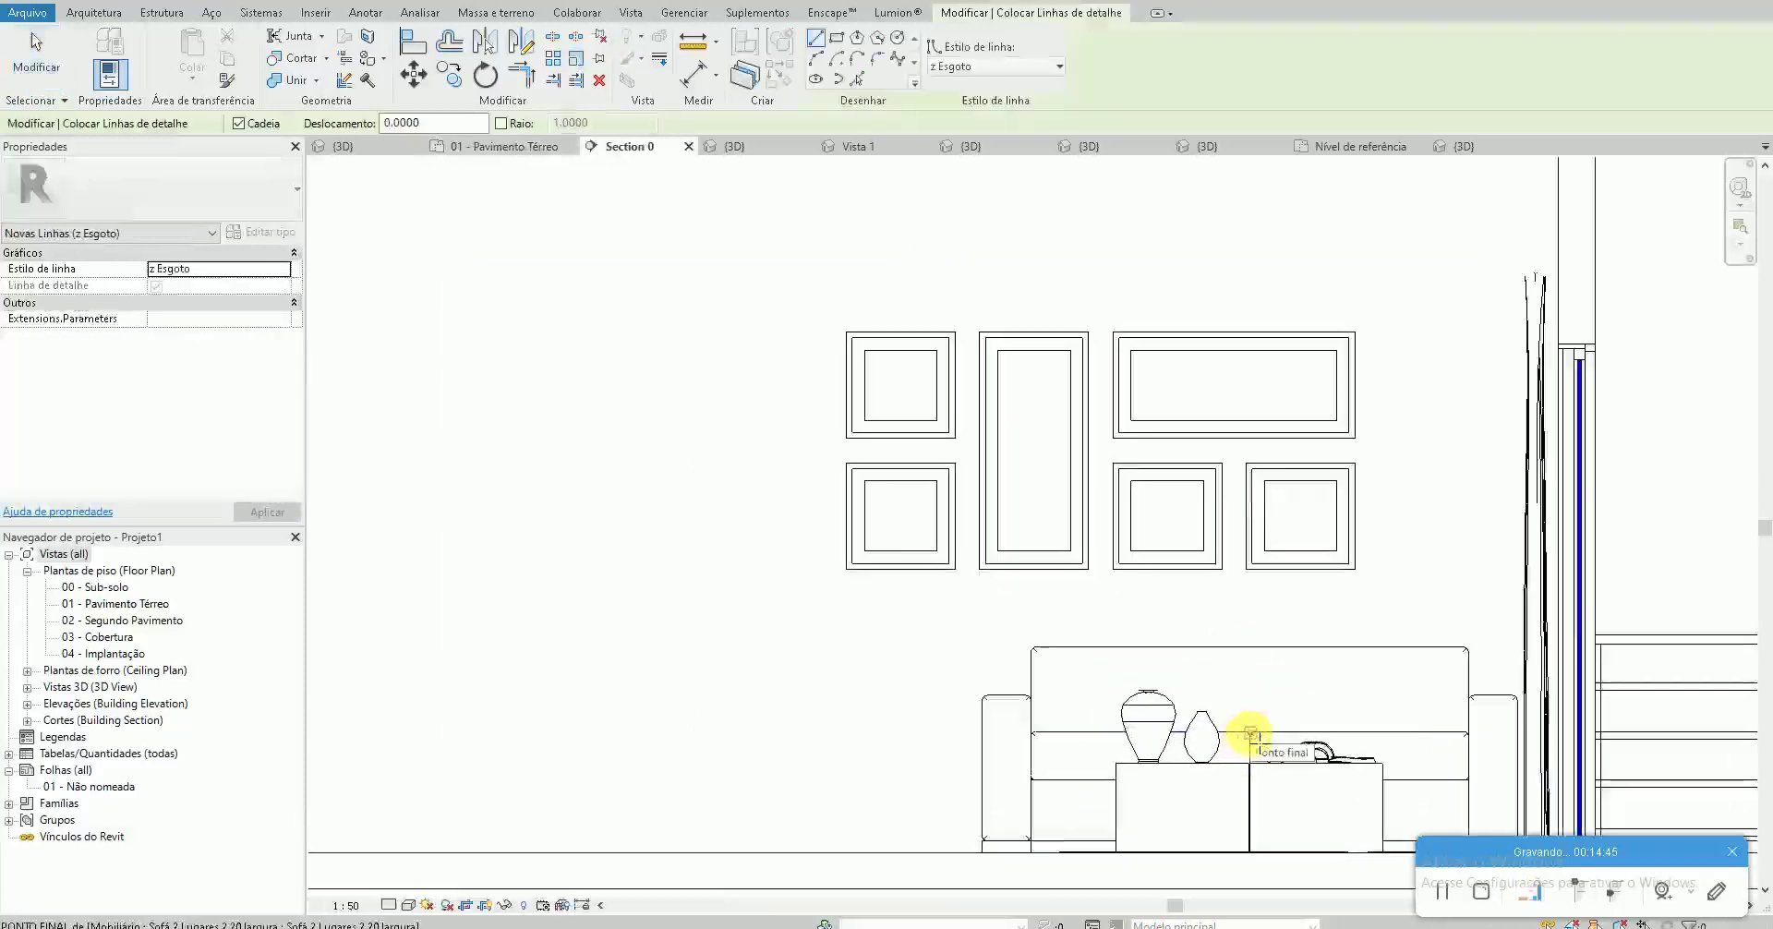
{"action": "left_click", "coordinate": [1252, 591]}
{"action": "key", "text": "Escape"}
{"action": "key", "text": "Escape"}
Move (MV) the picture-frame group right so it sits over the sofa
{"action": "left_click", "coordinate": [1197, 562]}
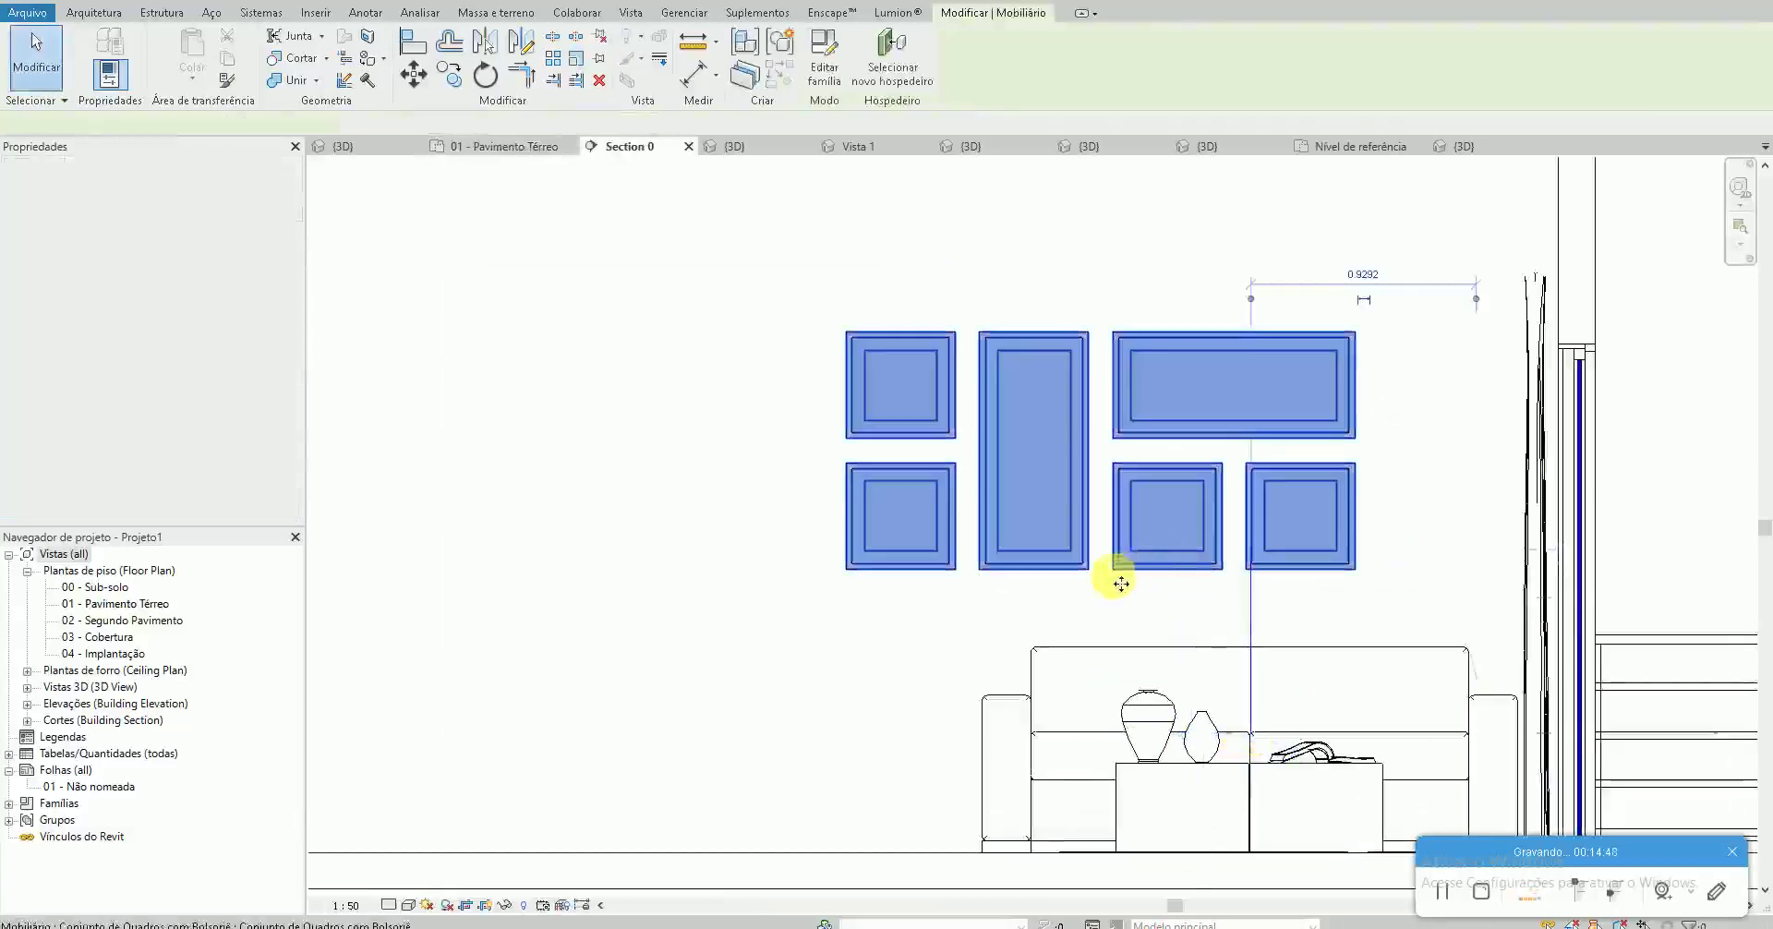
{"action": "key", "text": "m"}
{"action": "key", "text": "v"}
{"action": "left_click", "coordinate": [1235, 586]}
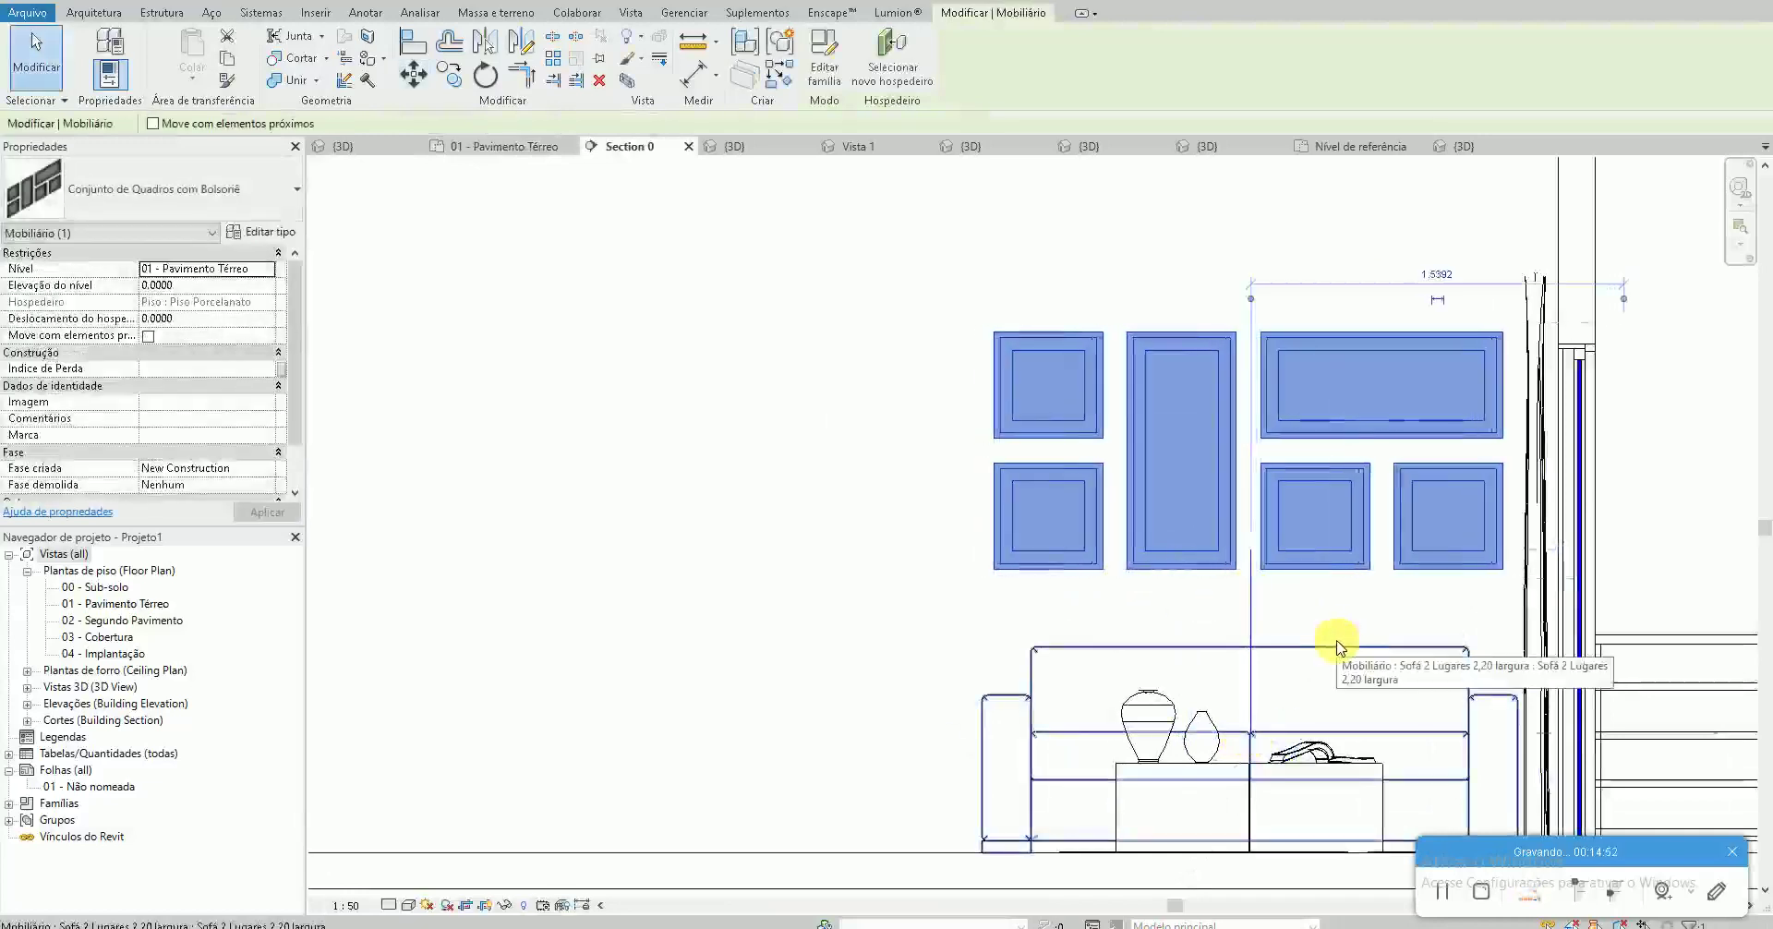
{"action": "scroll", "coordinate": [1311, 638], "scroll_direction": "up", "scroll_amount": 1}
{"action": "scroll", "coordinate": [1311, 637], "scroll_direction": "up", "scroll_amount": 1}
{"action": "scroll", "coordinate": [1306, 633], "scroll_direction": "up", "scroll_amount": 1}
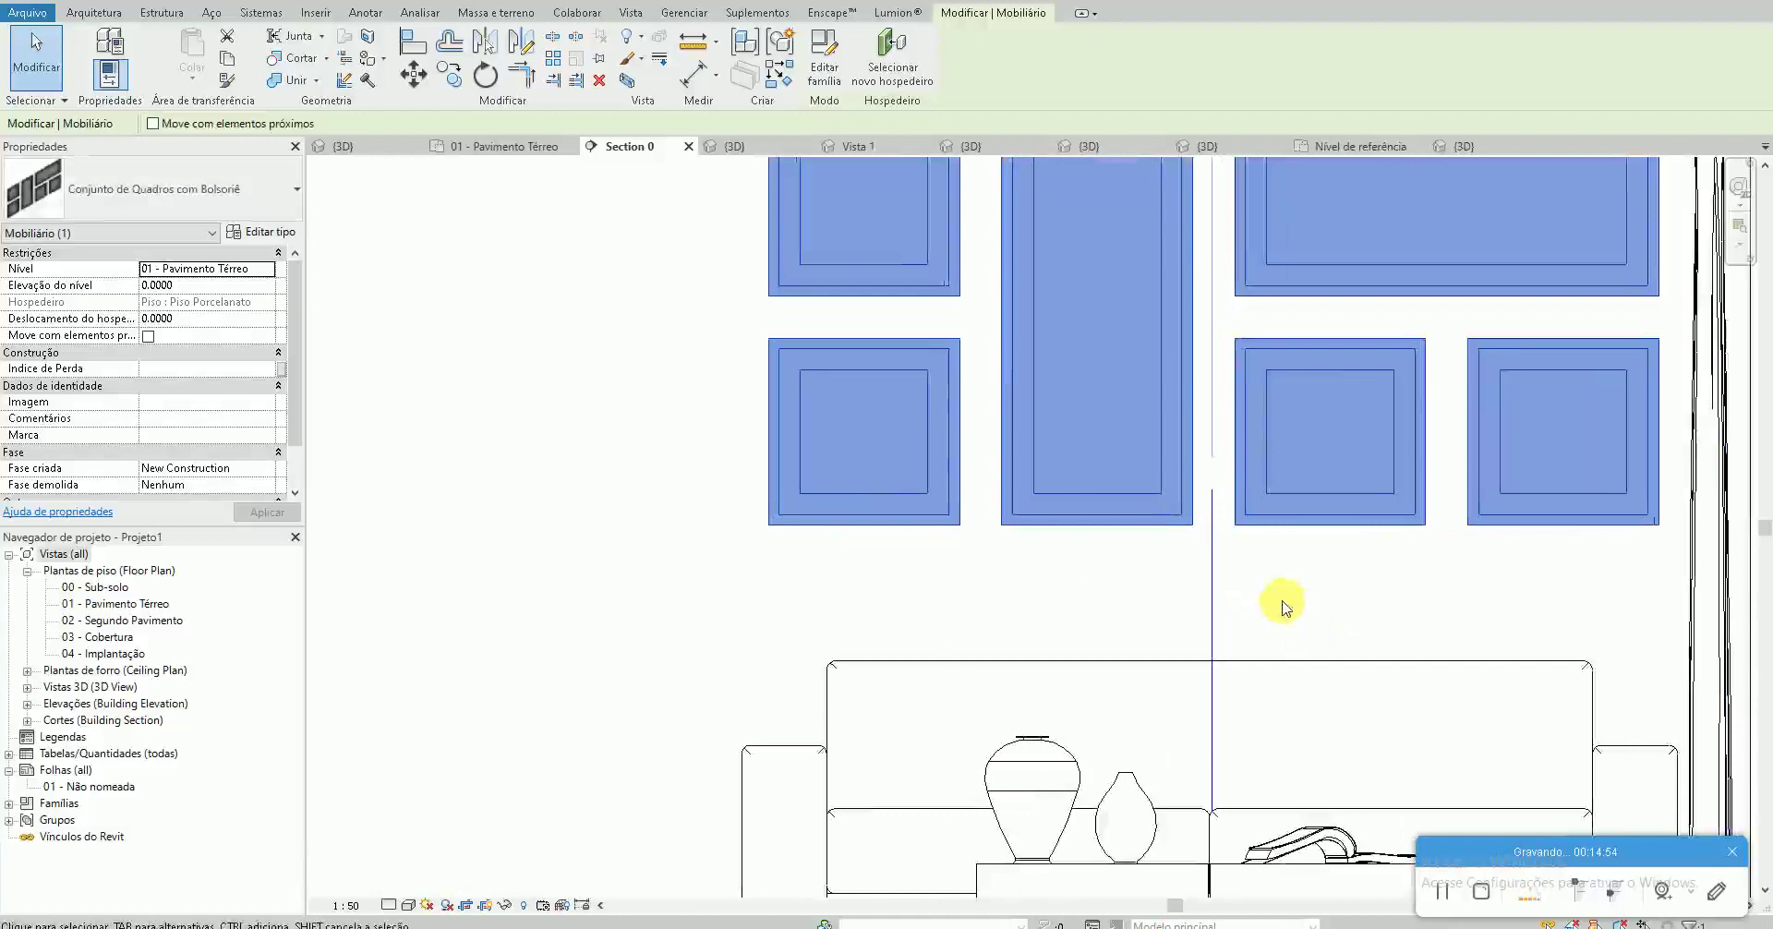
{"action": "scroll", "coordinate": [1278, 601], "scroll_direction": "up", "scroll_amount": 1}
{"action": "scroll", "coordinate": [1271, 601], "scroll_direction": "up", "scroll_amount": 1}
Nudge the frame group down to a -0.1200 elevation, then show the {3D} view
{"action": "left_click", "coordinate": [1275, 601]}
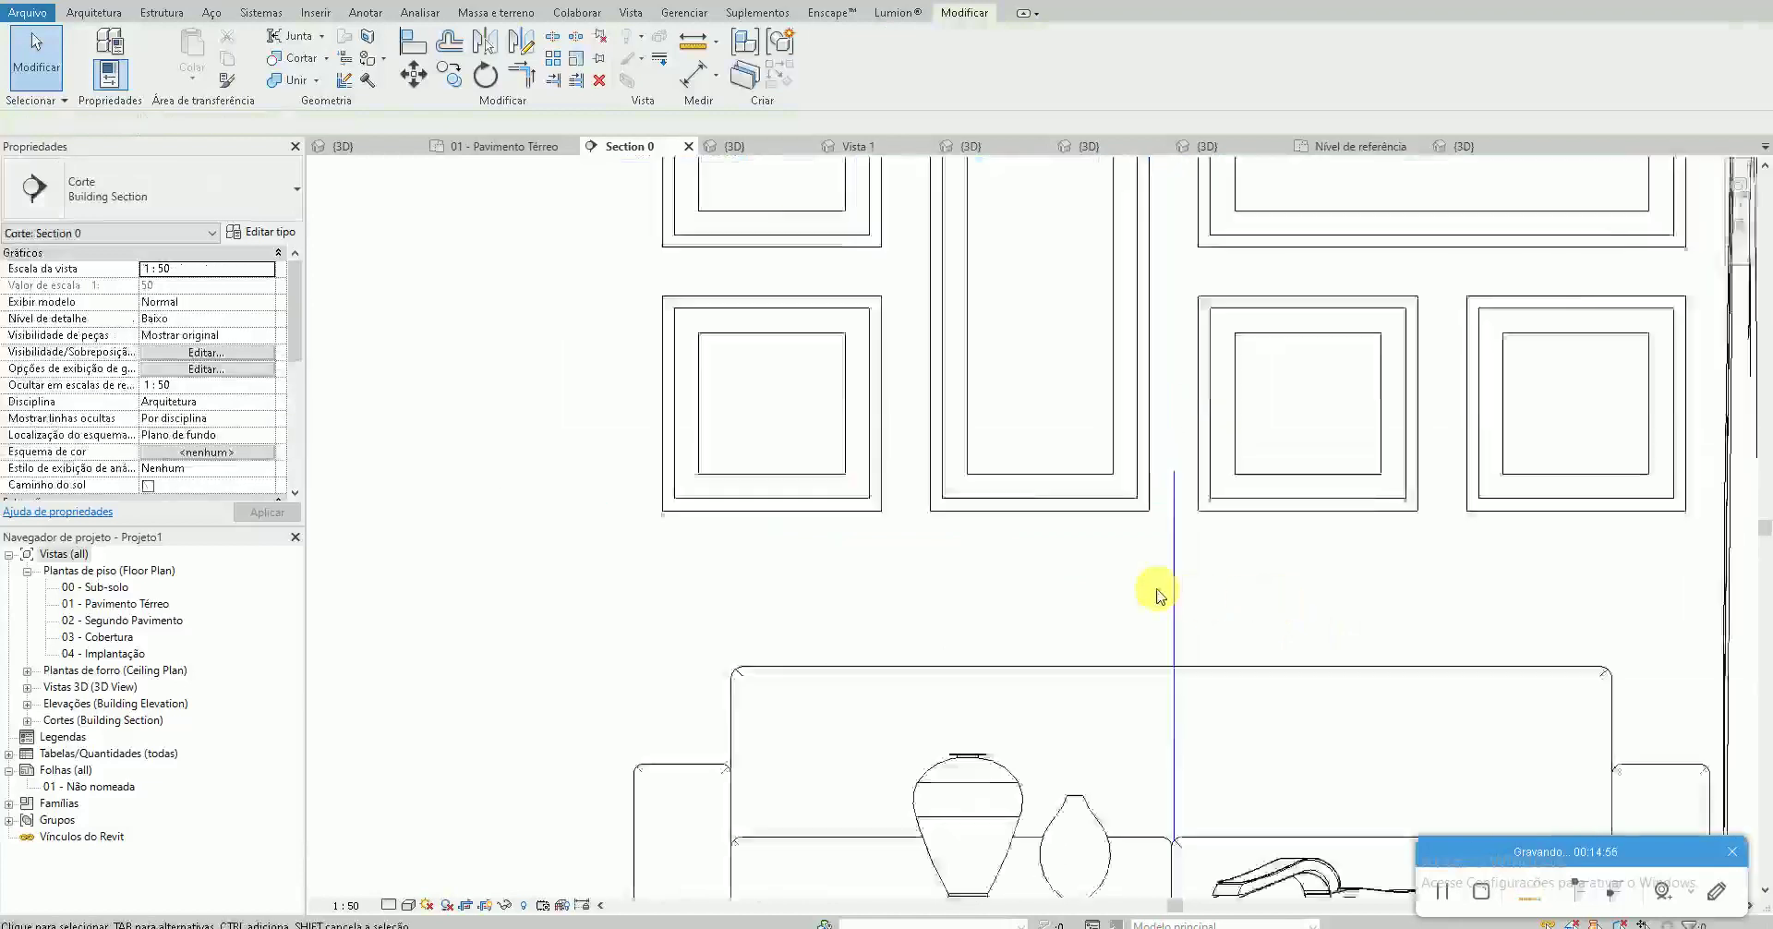
{"action": "scroll", "coordinate": [1154, 596], "scroll_direction": "down", "scroll_amount": 2}
{"action": "scroll", "coordinate": [1161, 596], "scroll_direction": "down", "scroll_amount": 3}
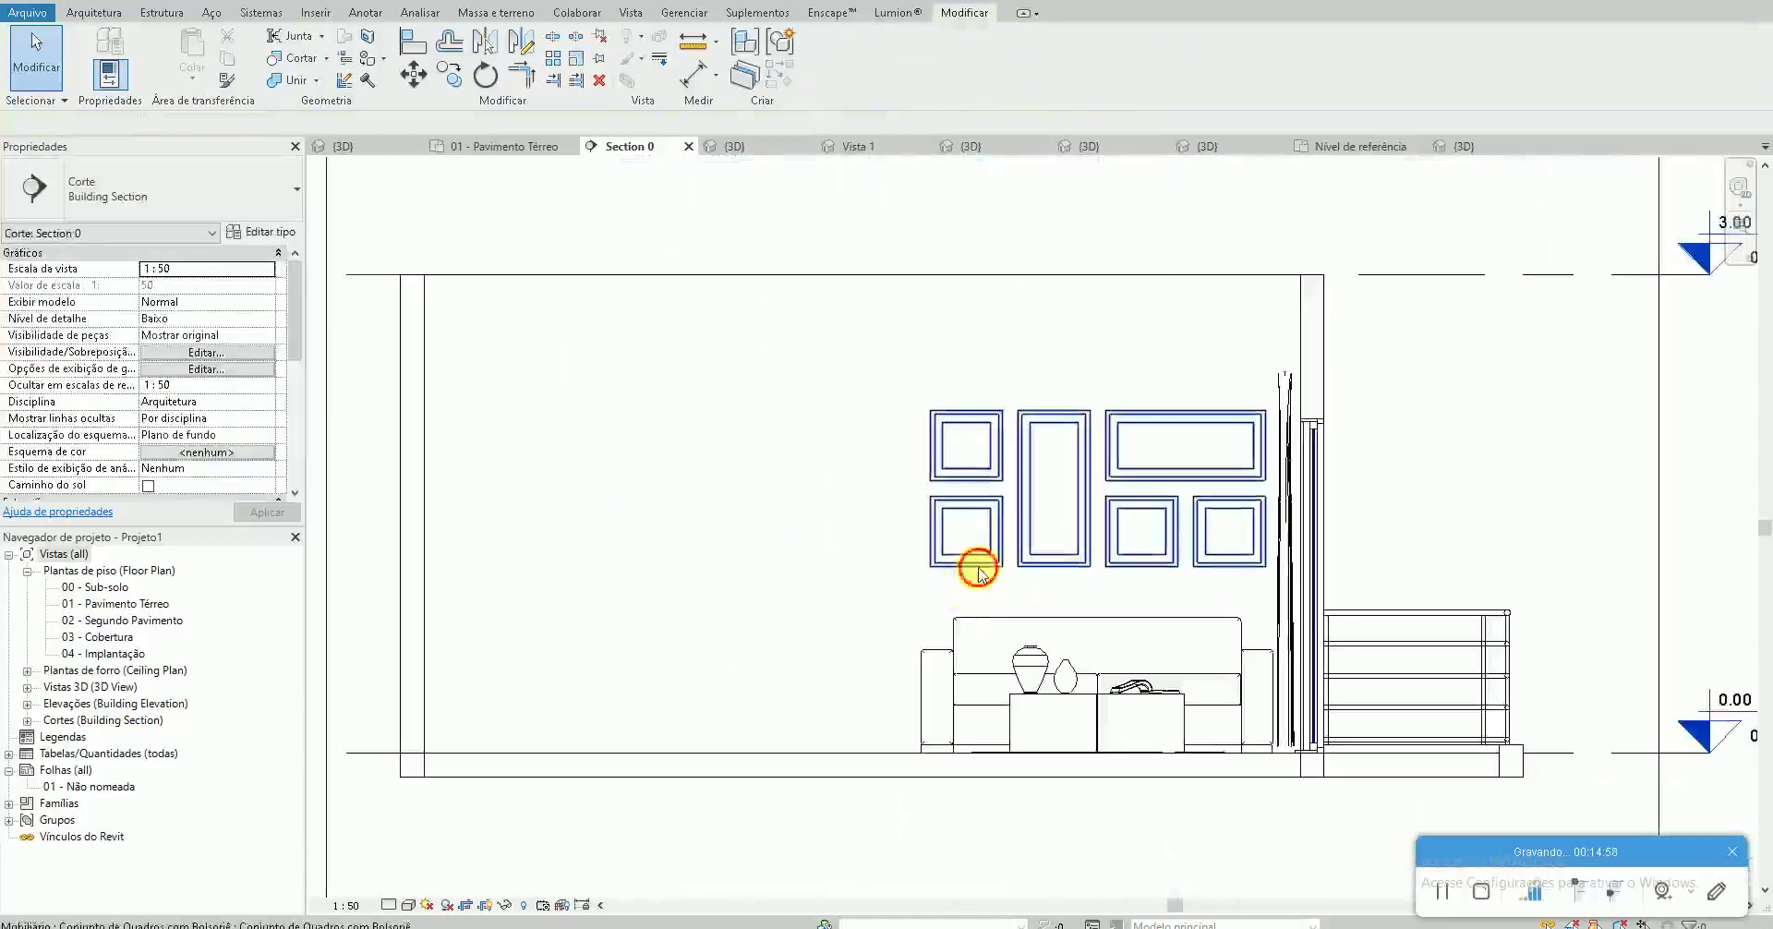
{"action": "left_click", "coordinate": [975, 565]}
{"action": "key", "text": "Down"}
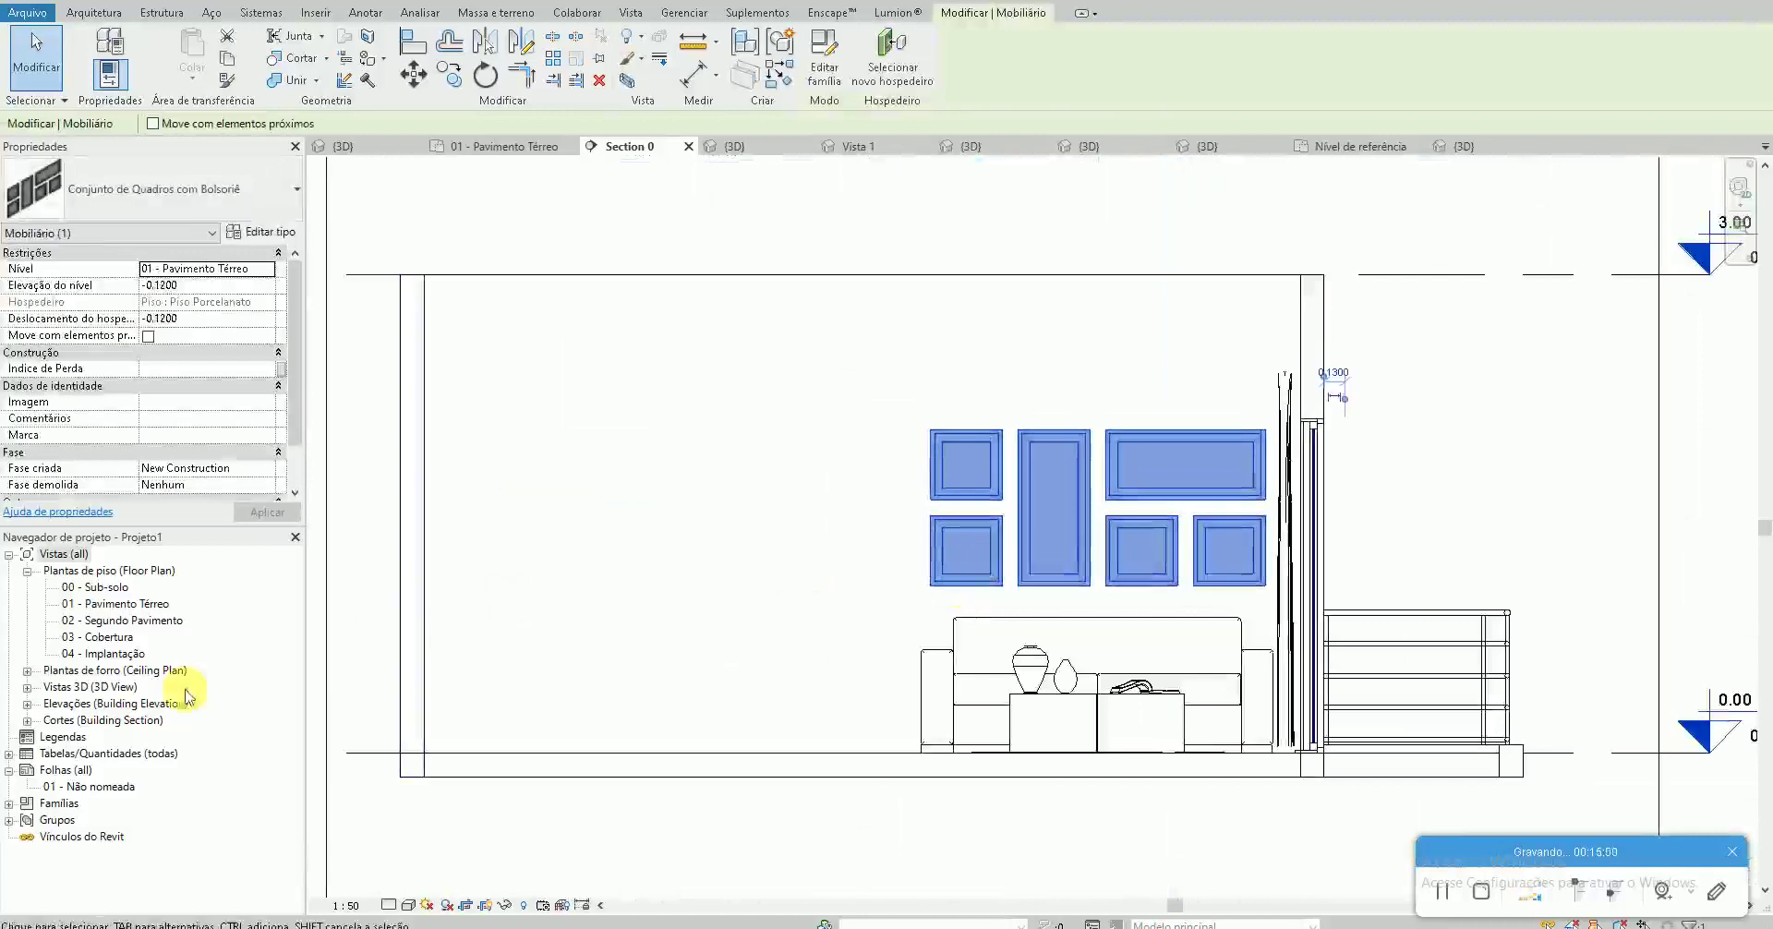
{"action": "key", "text": "Escape"}
{"action": "left_click", "coordinate": [343, 146]}
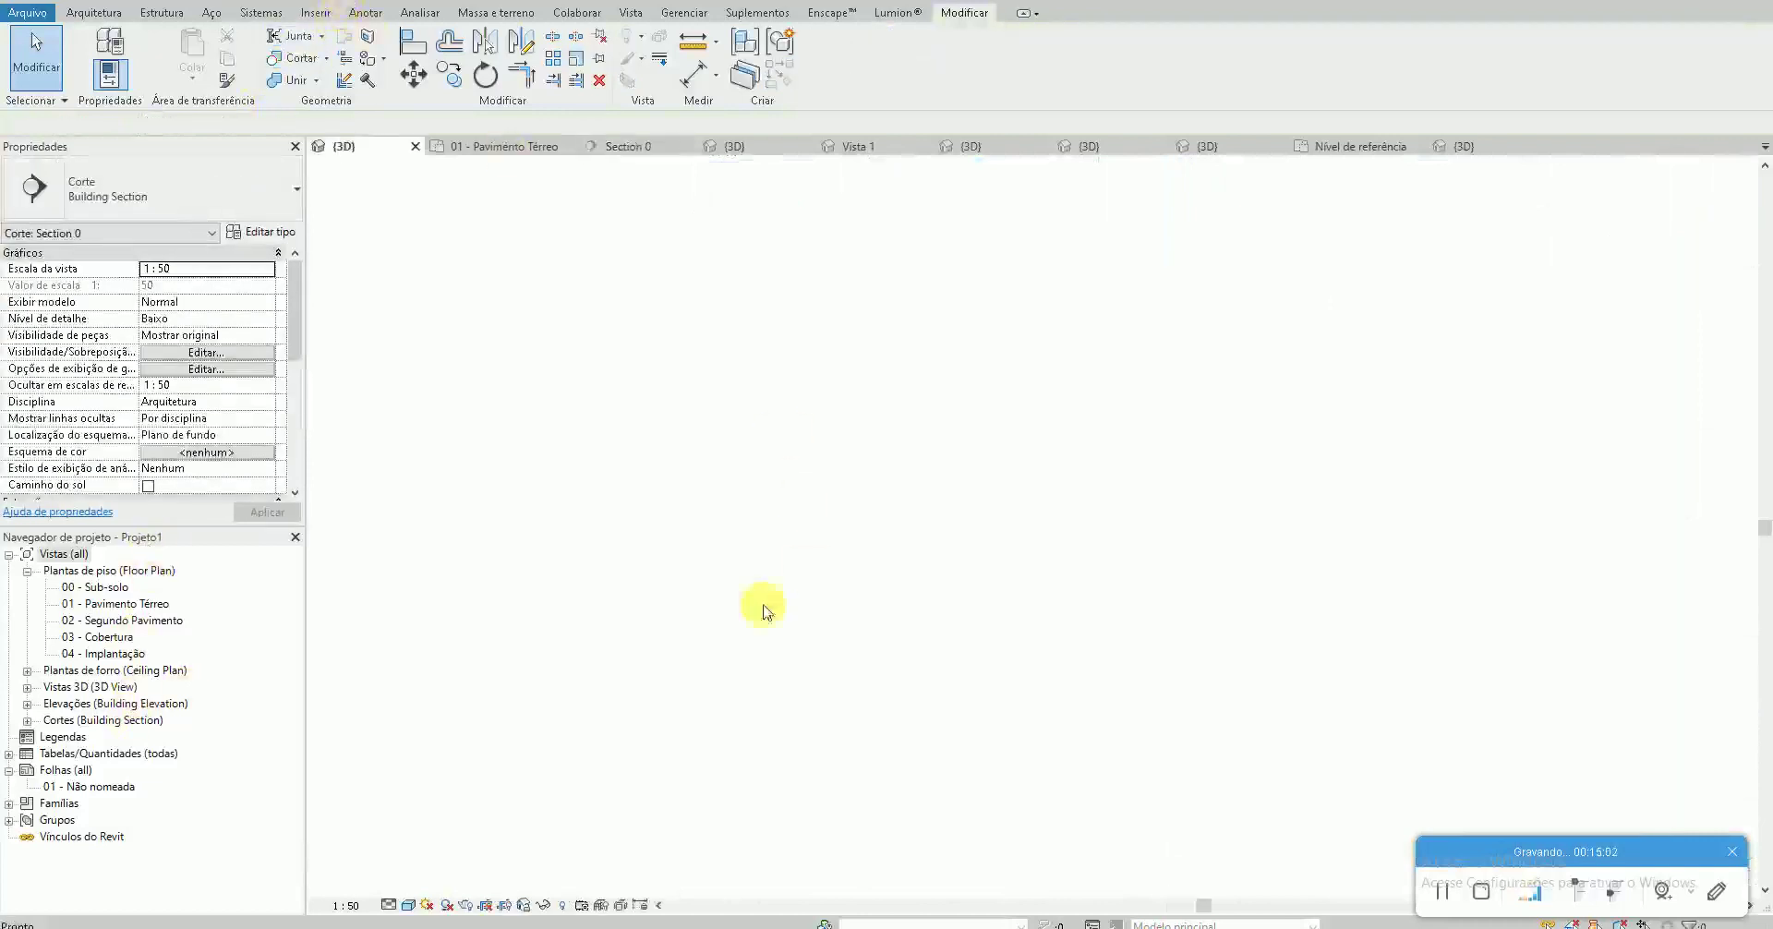
Open the ground floor plan and pan to the empty lower part of the room
{"action": "mouse_move", "coordinate": [759, 628]}
{"action": "middle_mouse_down", "text": "shift"}
{"action": "mouse_move", "coordinate": [329, 633]}
{"action": "mouse_move", "coordinate": [357, 712]}
{"action": "mouse_move", "coordinate": [597, 711]}
{"action": "mouse_move", "coordinate": [705, 657]}
{"action": "mouse_move", "coordinate": [475, 664]}
{"action": "middle_mouse_up", "text": "shift"}
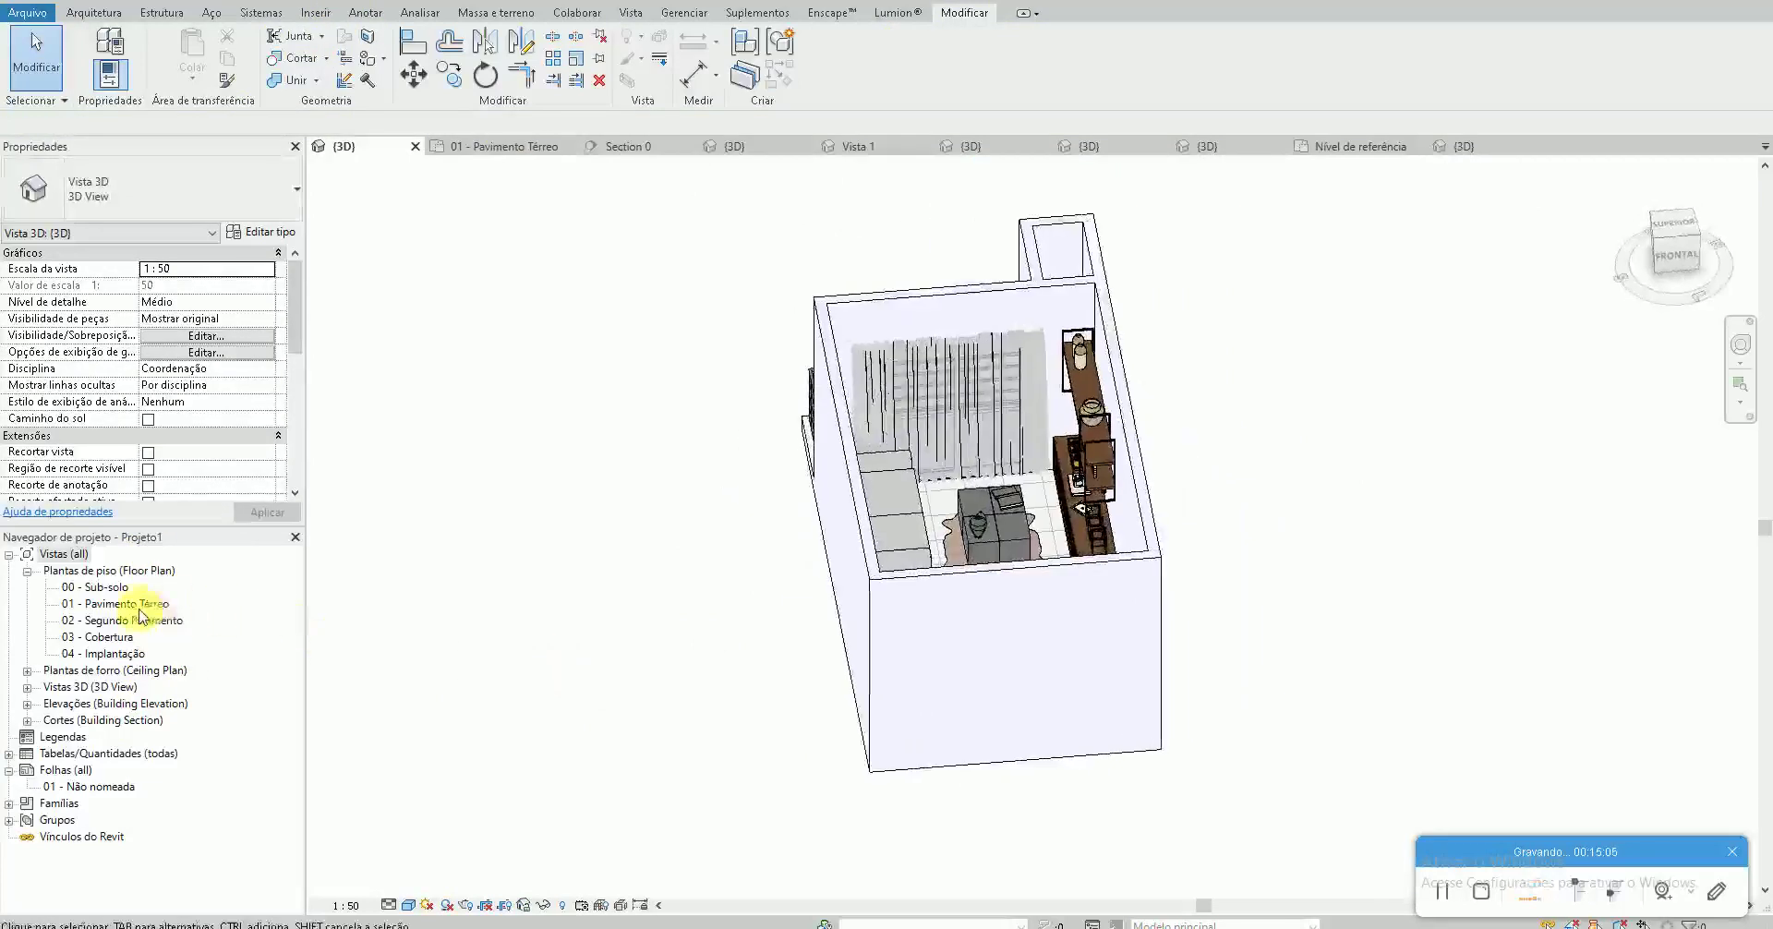
{"action": "double_click", "coordinate": [116, 603]}
{"action": "scroll", "coordinate": [851, 716], "scroll_direction": "up", "scroll_amount": 3}
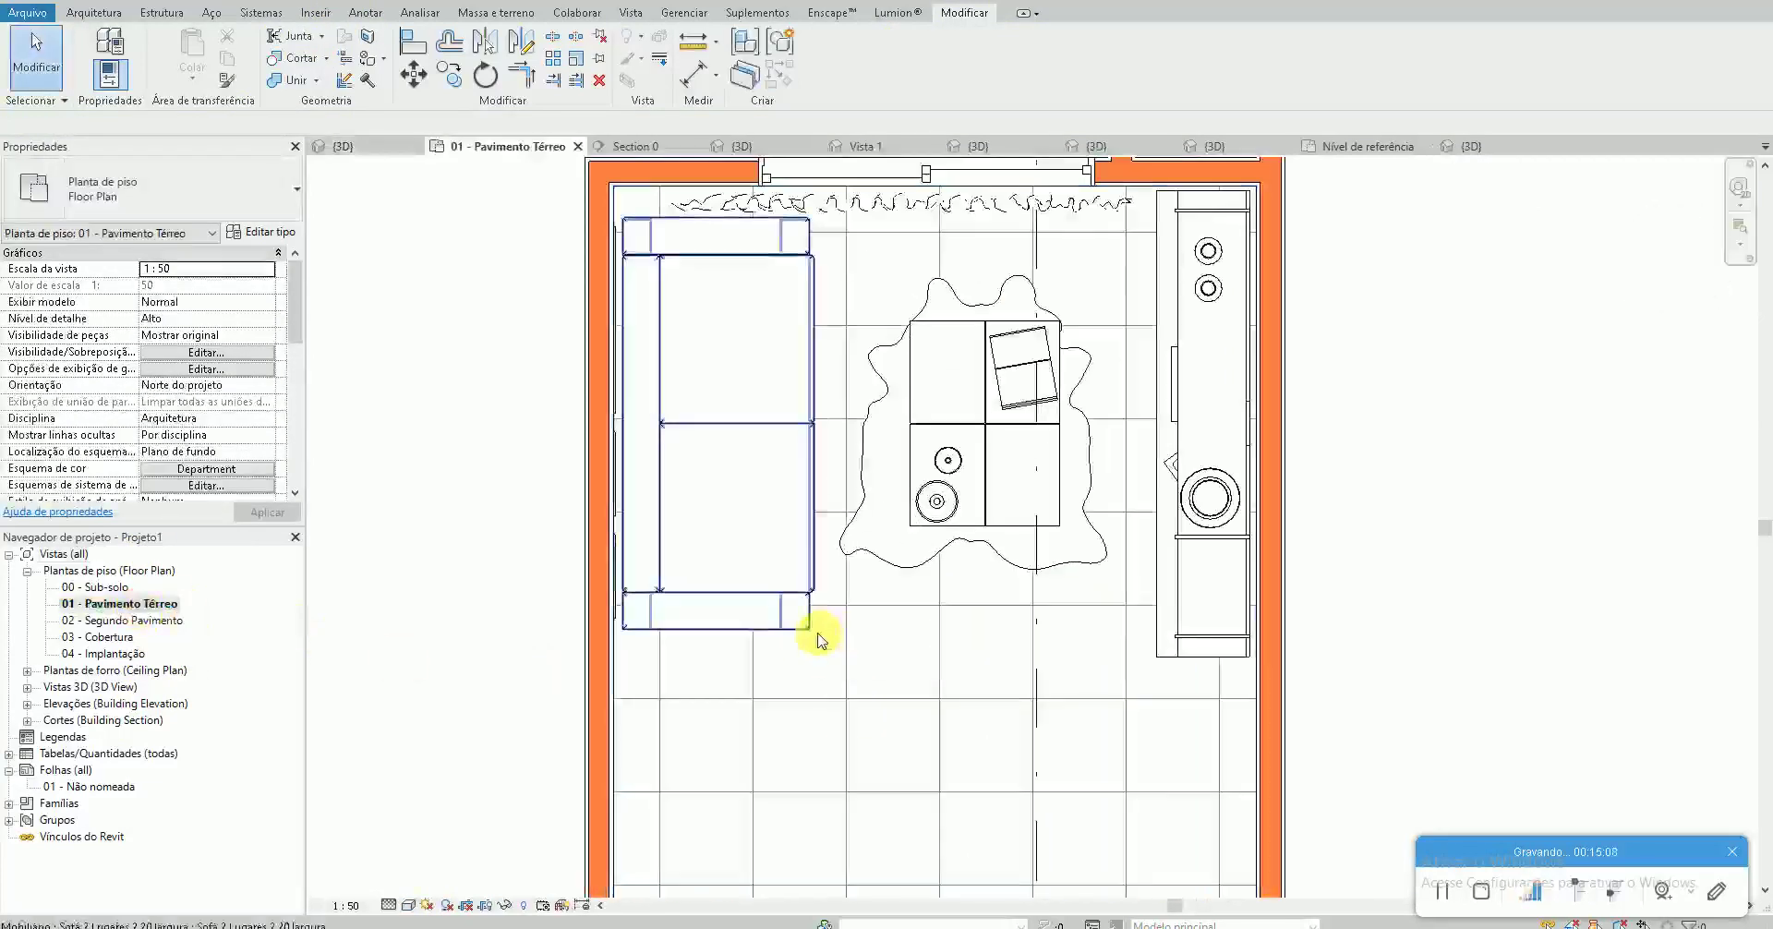
{"action": "scroll", "coordinate": [896, 755], "scroll_direction": "down", "scroll_amount": 1}
{"action": "middle_click_drag", "start_coordinate": [896, 755], "coordinate": [858, 552]}
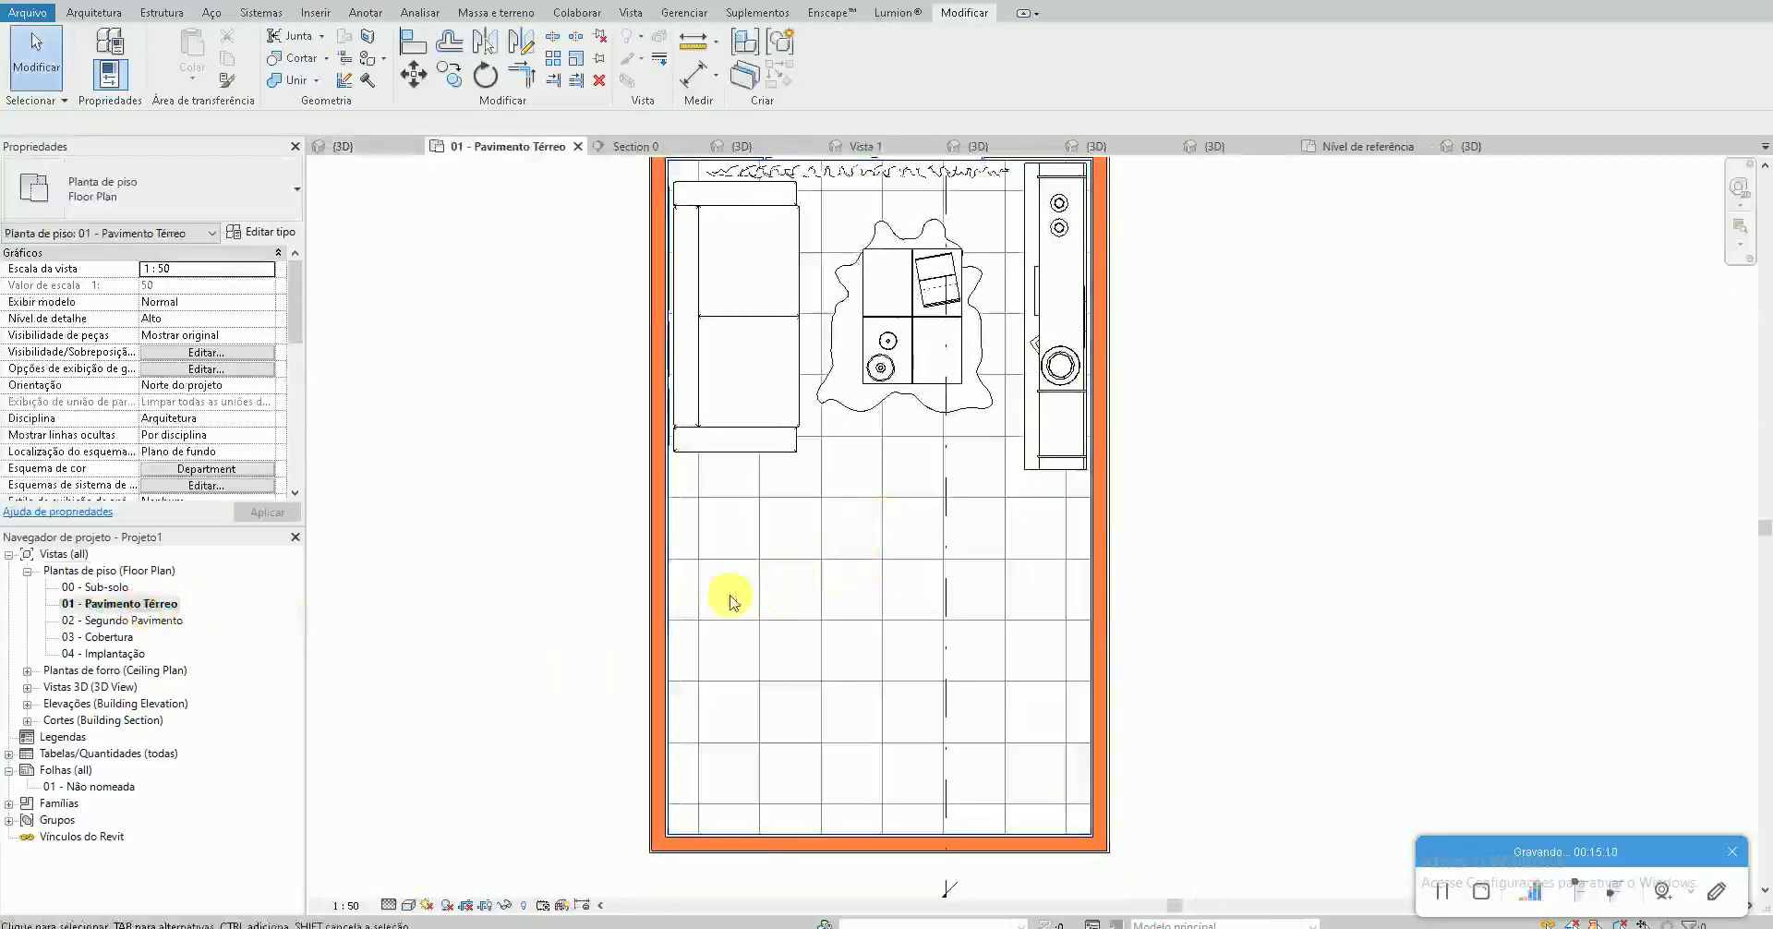
Open the Poltrona Ponhpei family from the 50 Blocos de Revit 5 folder
{"action": "left_click", "coordinate": [180, 894]}
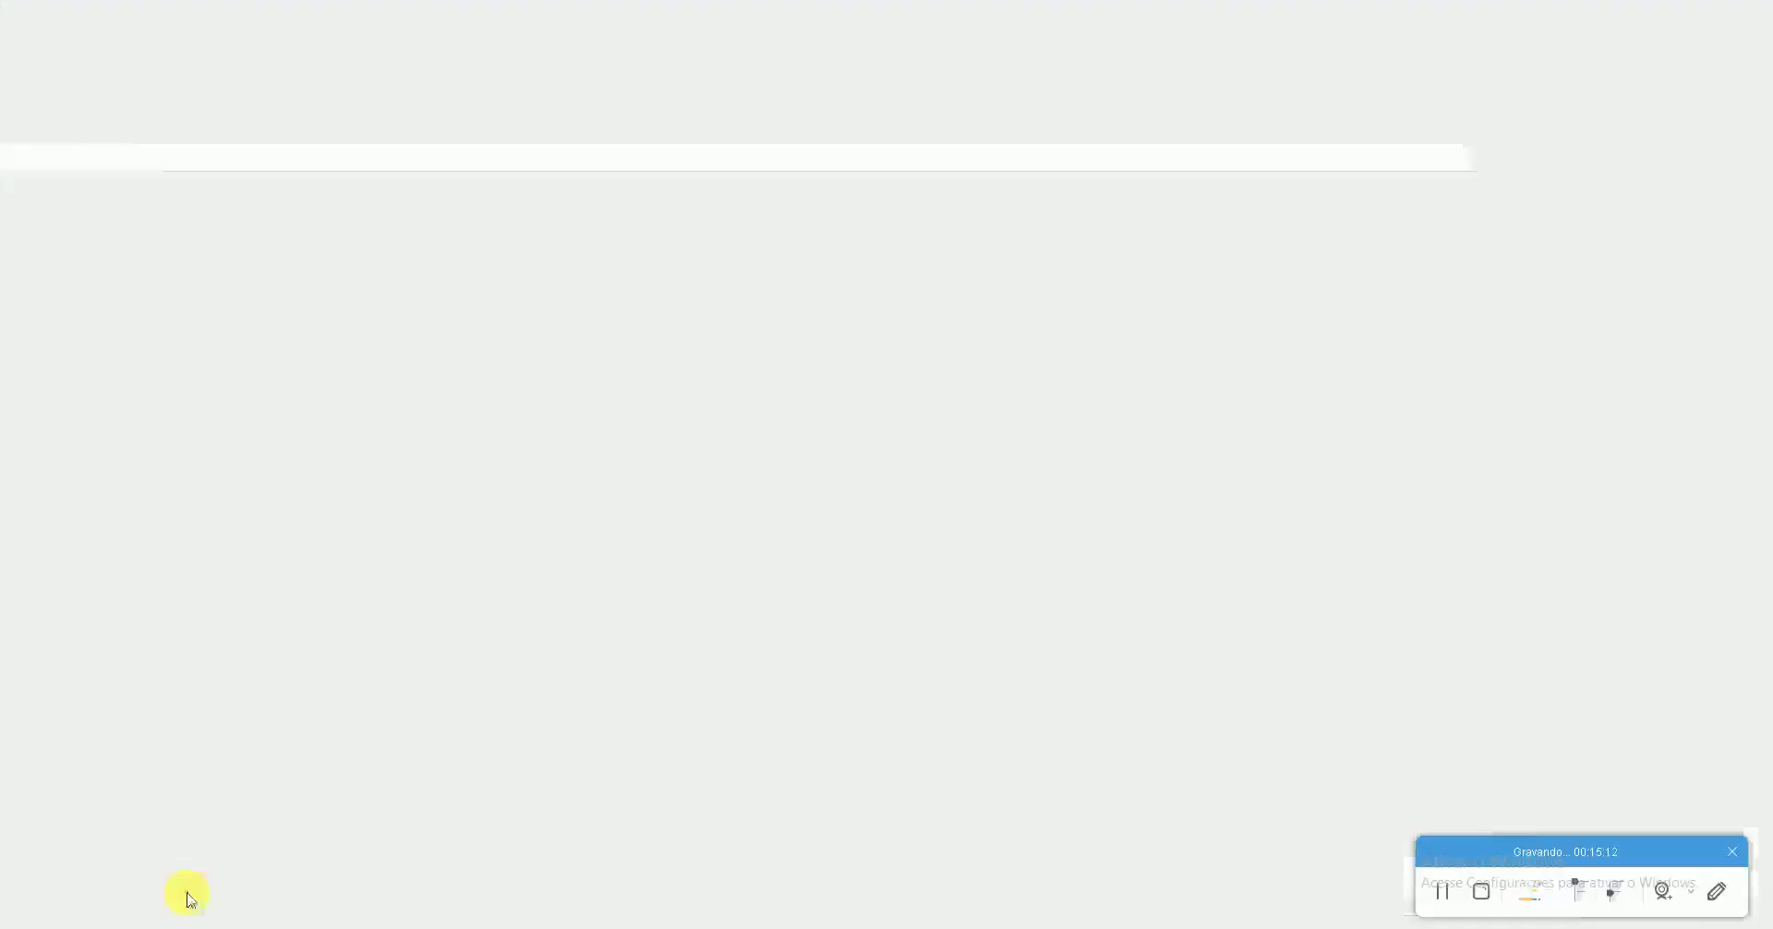
{"action": "scroll", "coordinate": [790, 739], "scroll_direction": "down", "scroll_amount": 1}
{"action": "scroll", "coordinate": [796, 737], "scroll_direction": "down", "scroll_amount": 3}
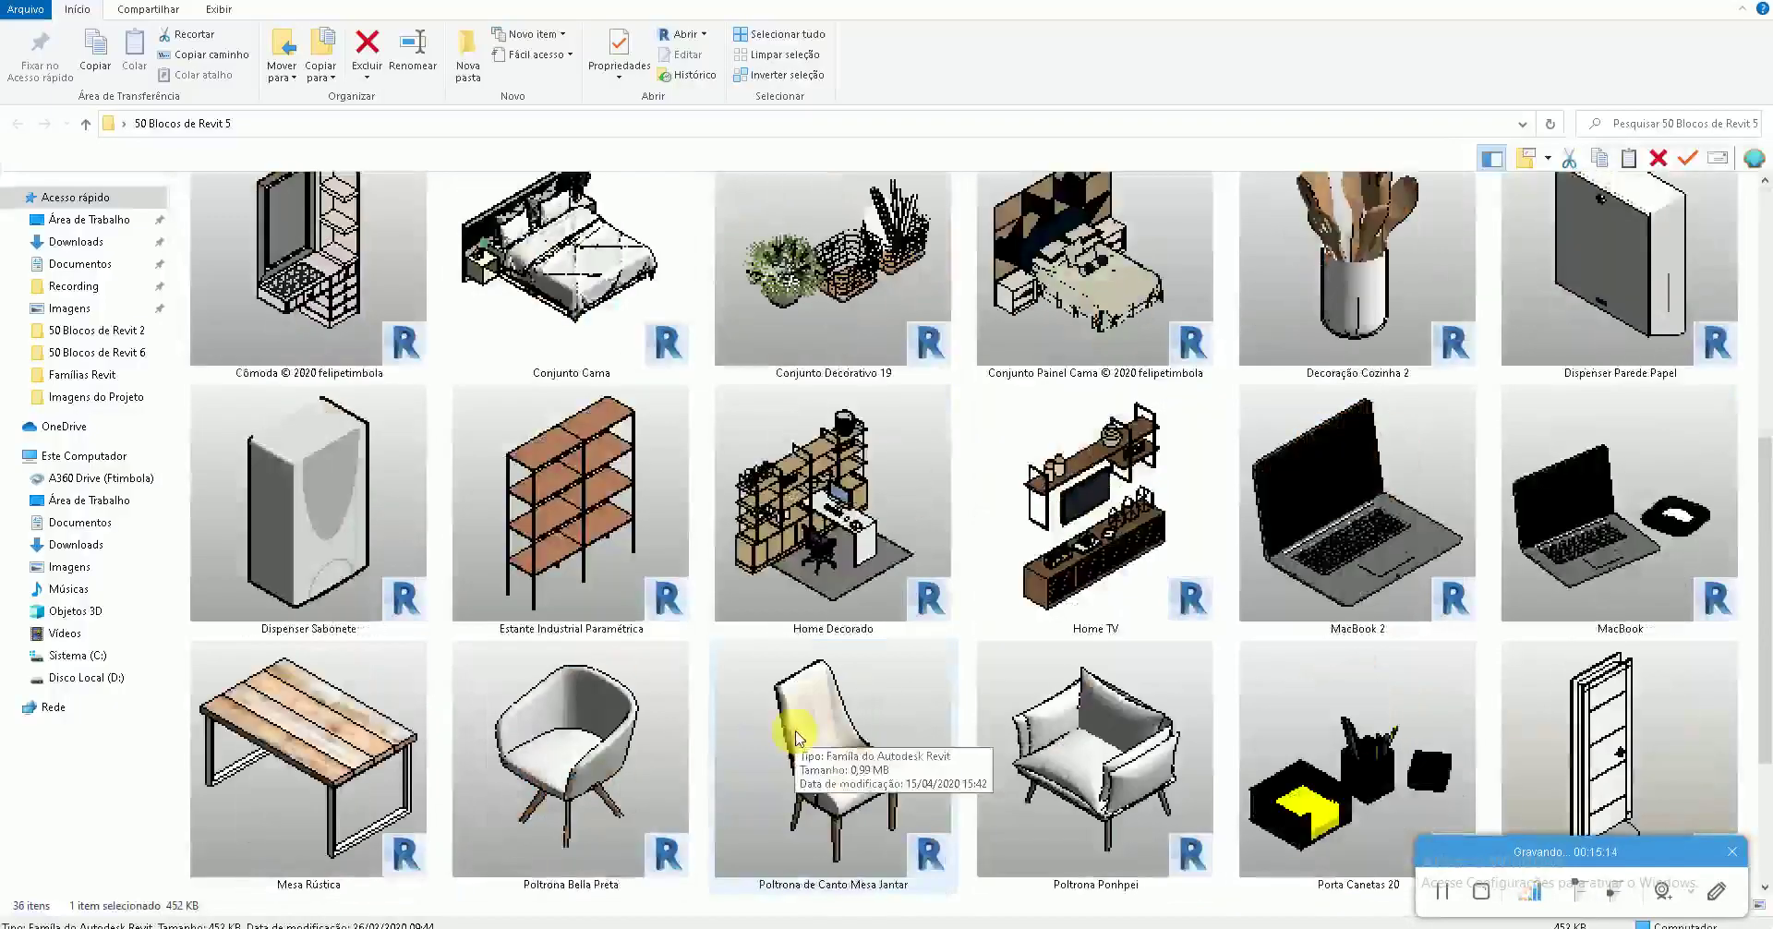
{"action": "double_click", "coordinate": [1023, 759]}
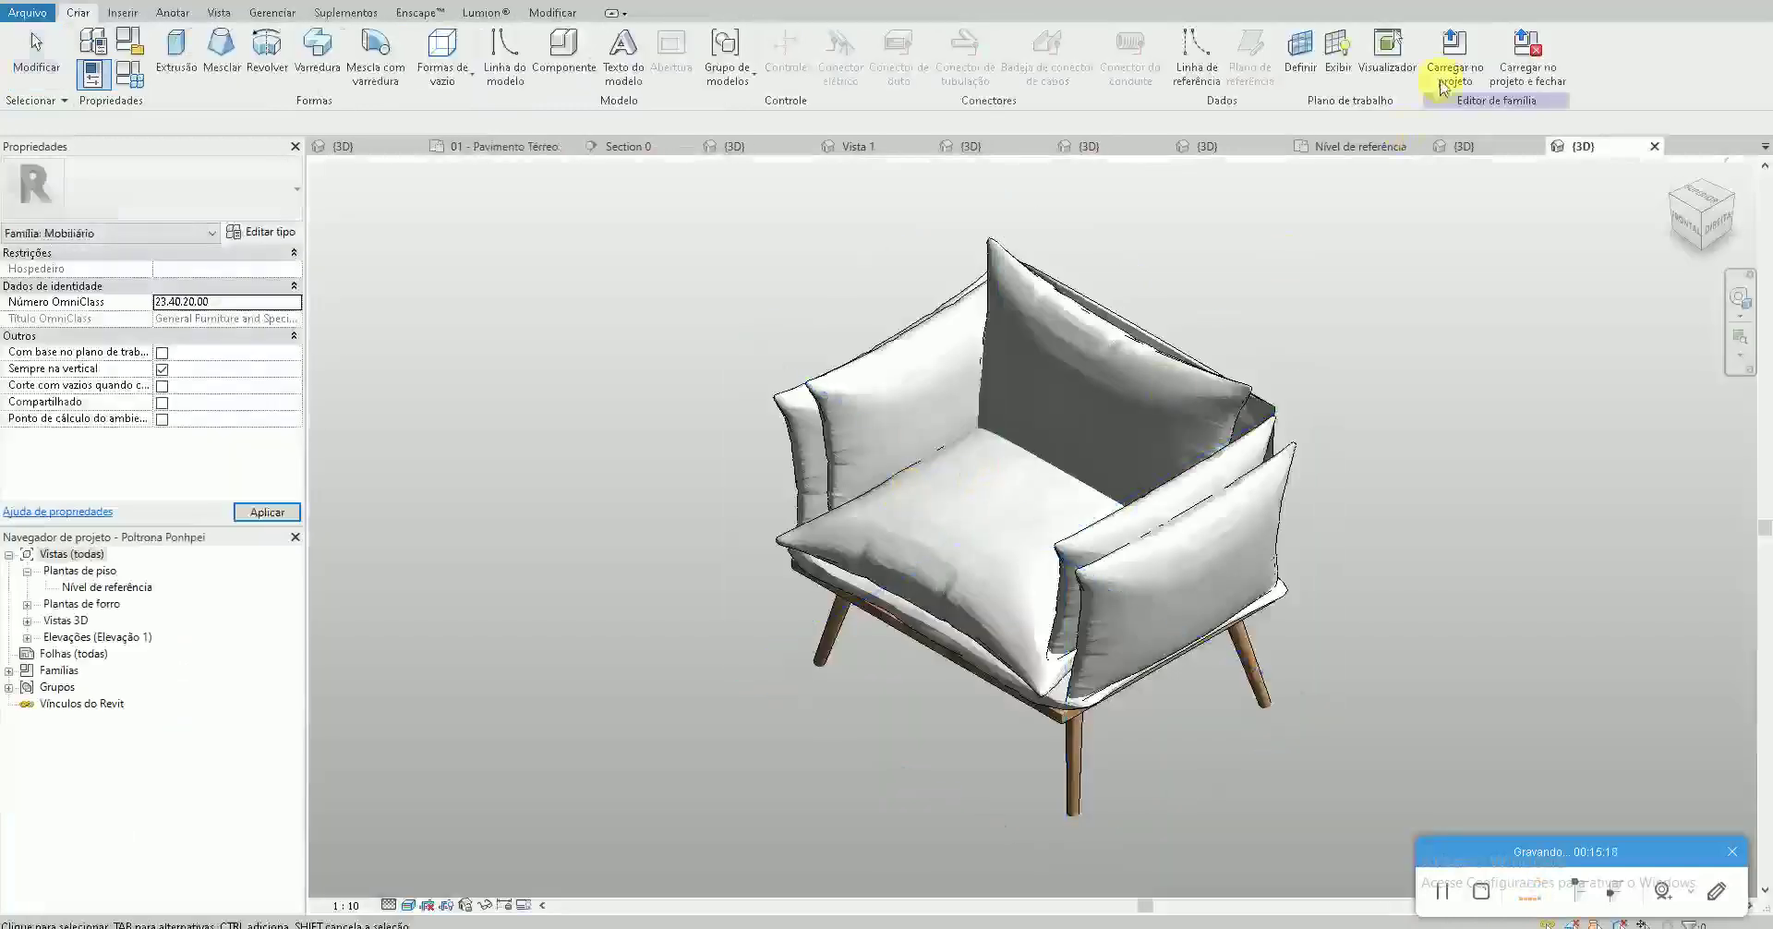
Load the armchair into the project and place it below the sofa, rotated 90 degrees
{"action": "left_click", "coordinate": [1455, 55]}
{"action": "left_click", "coordinate": [813, 602]}
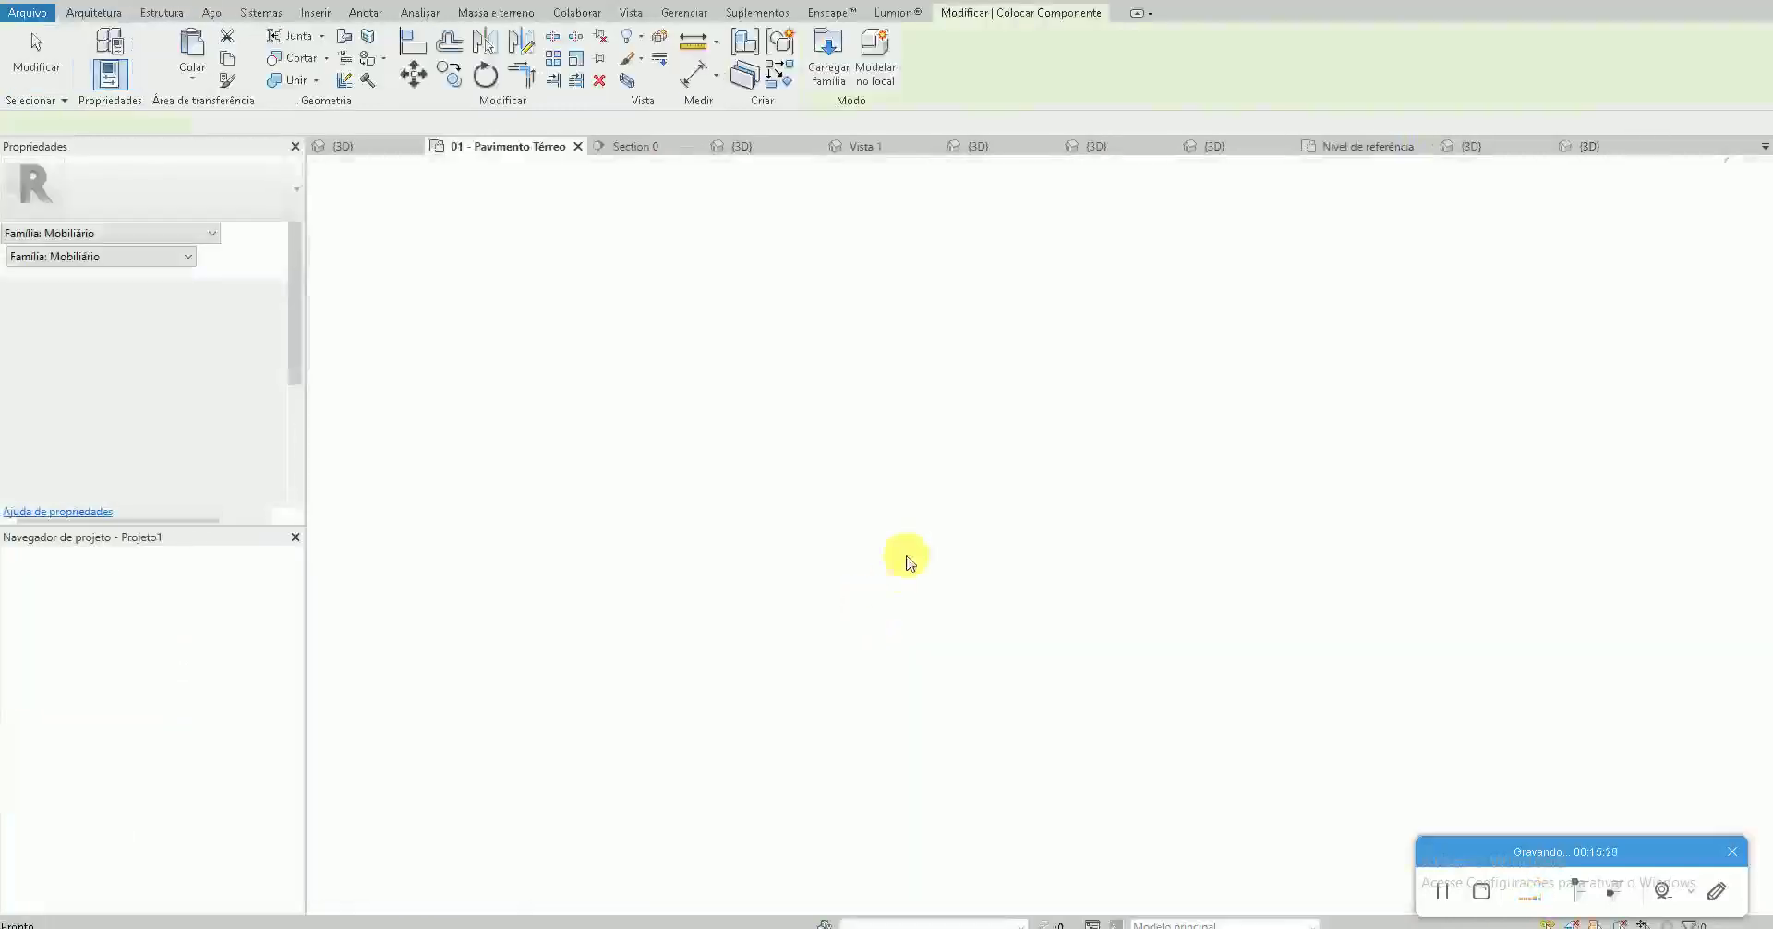
{"action": "key", "text": "space"}
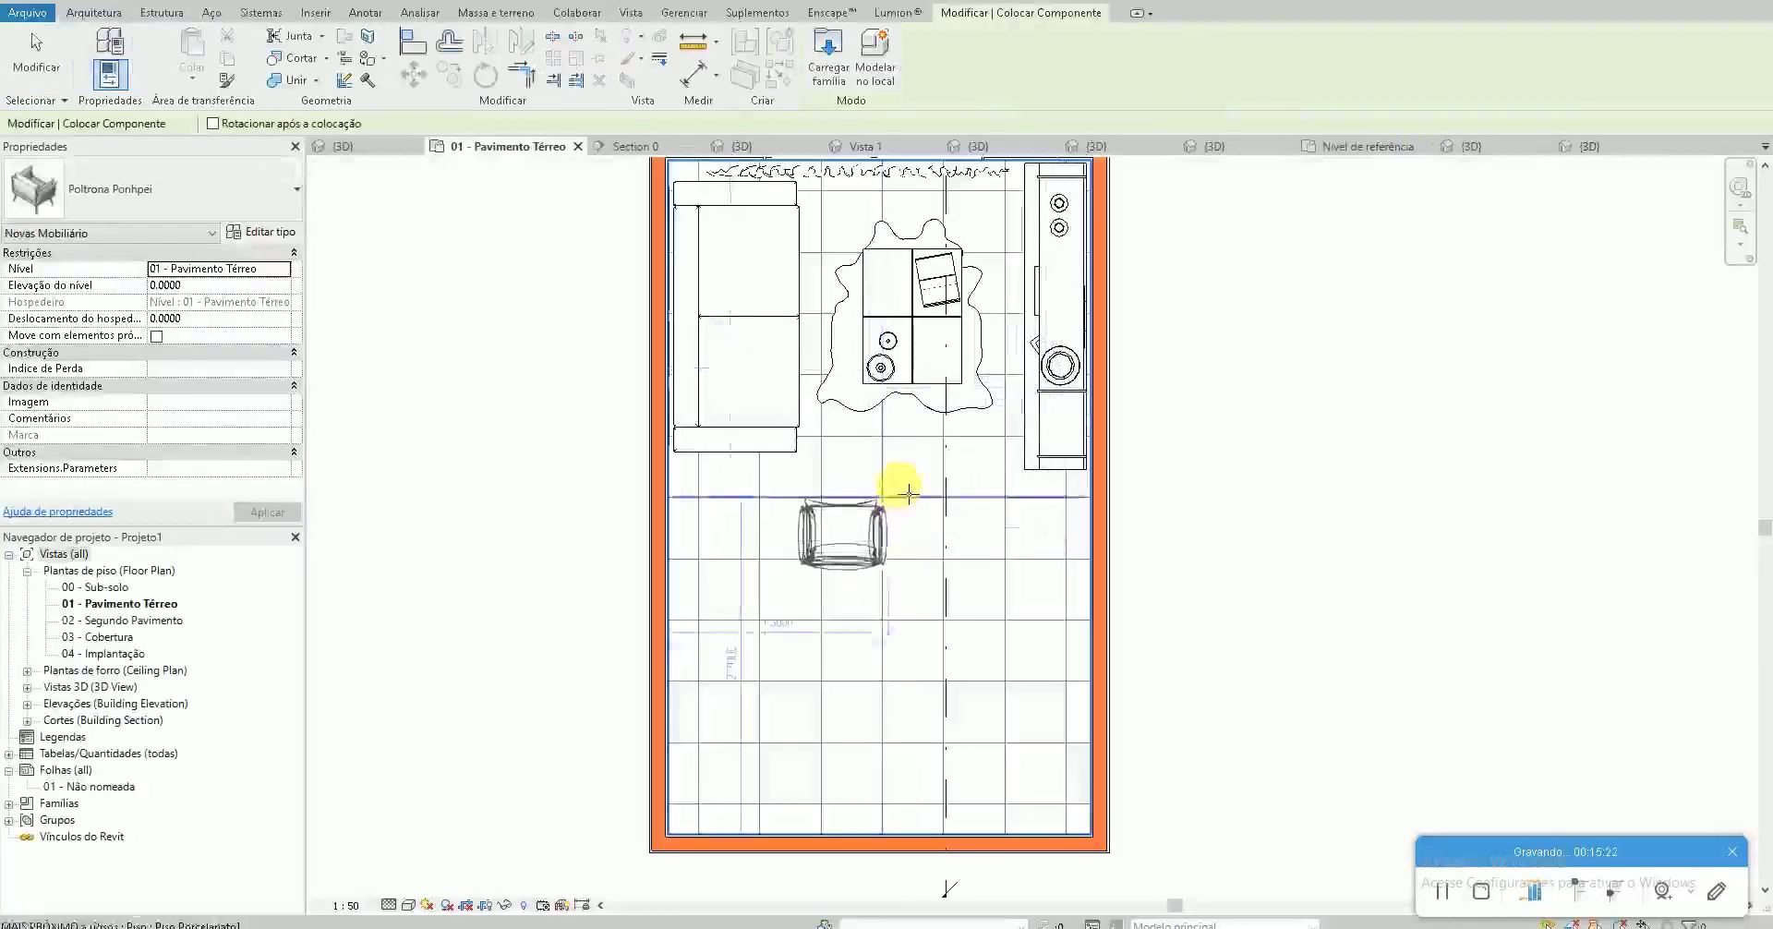
{"action": "left_click", "coordinate": [910, 472]}
{"action": "scroll", "coordinate": [909, 472], "scroll_direction": "up", "scroll_amount": 2}
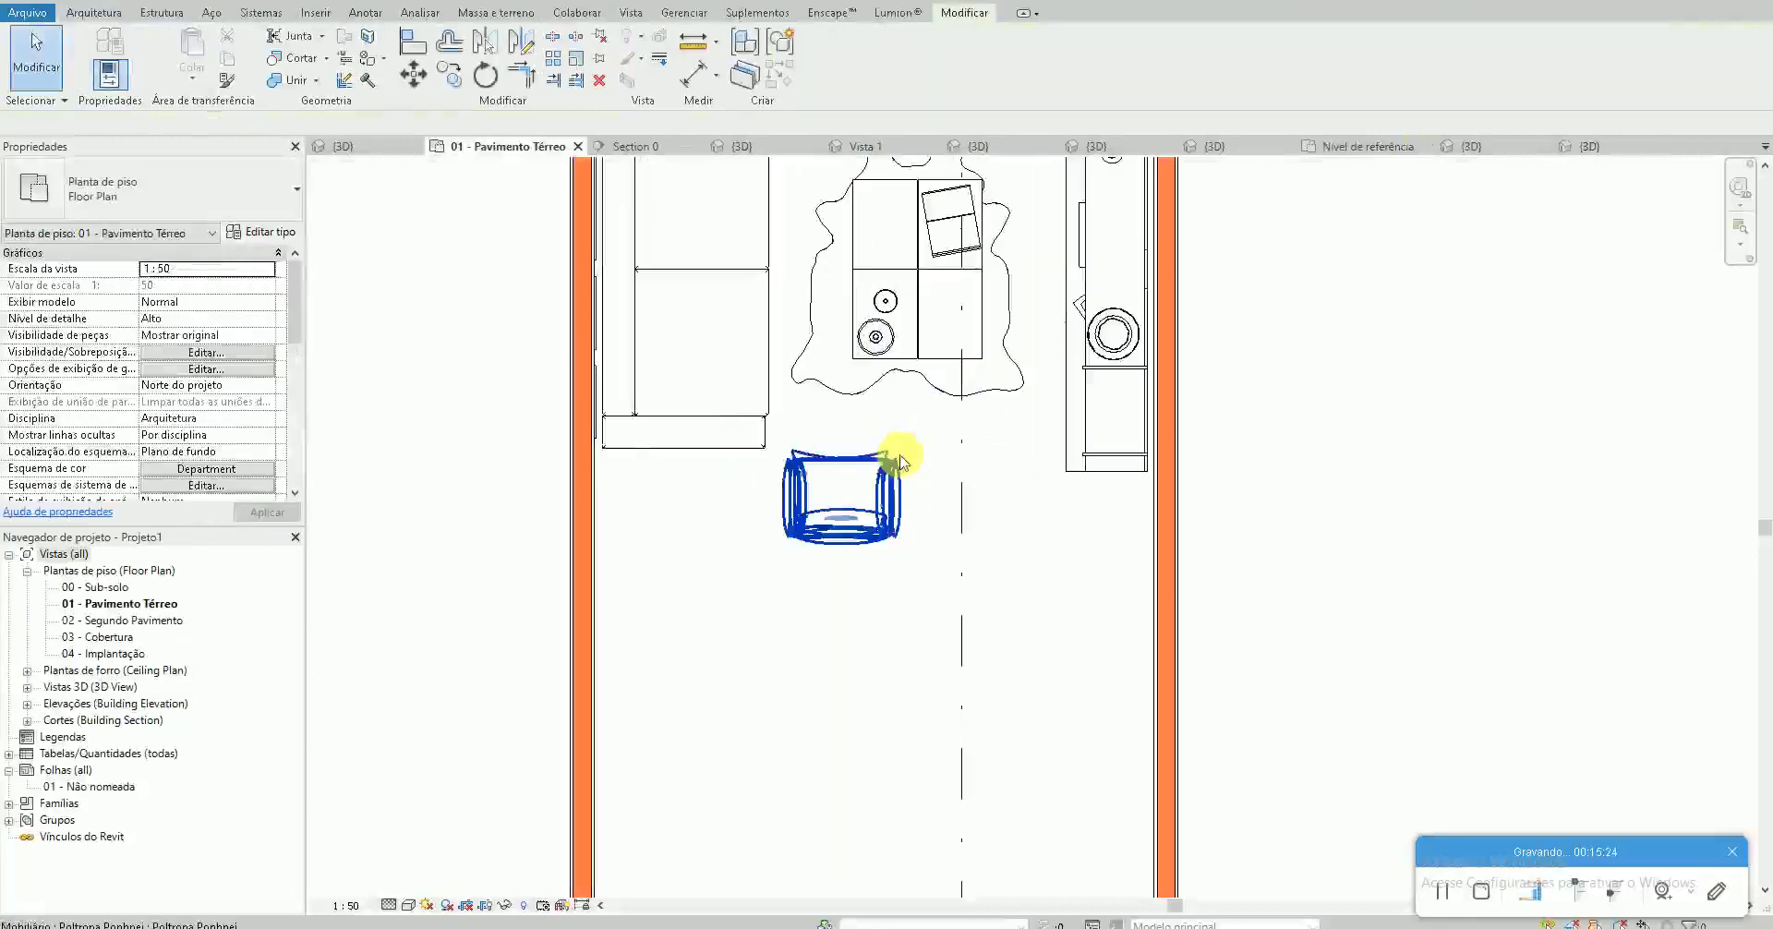
{"action": "key", "text": "Escape"}
Shift the armchair slightly left and copy a second armchair to its right
{"action": "left_click_drag", "start_coordinate": [904, 467], "coordinate": [896, 462]}
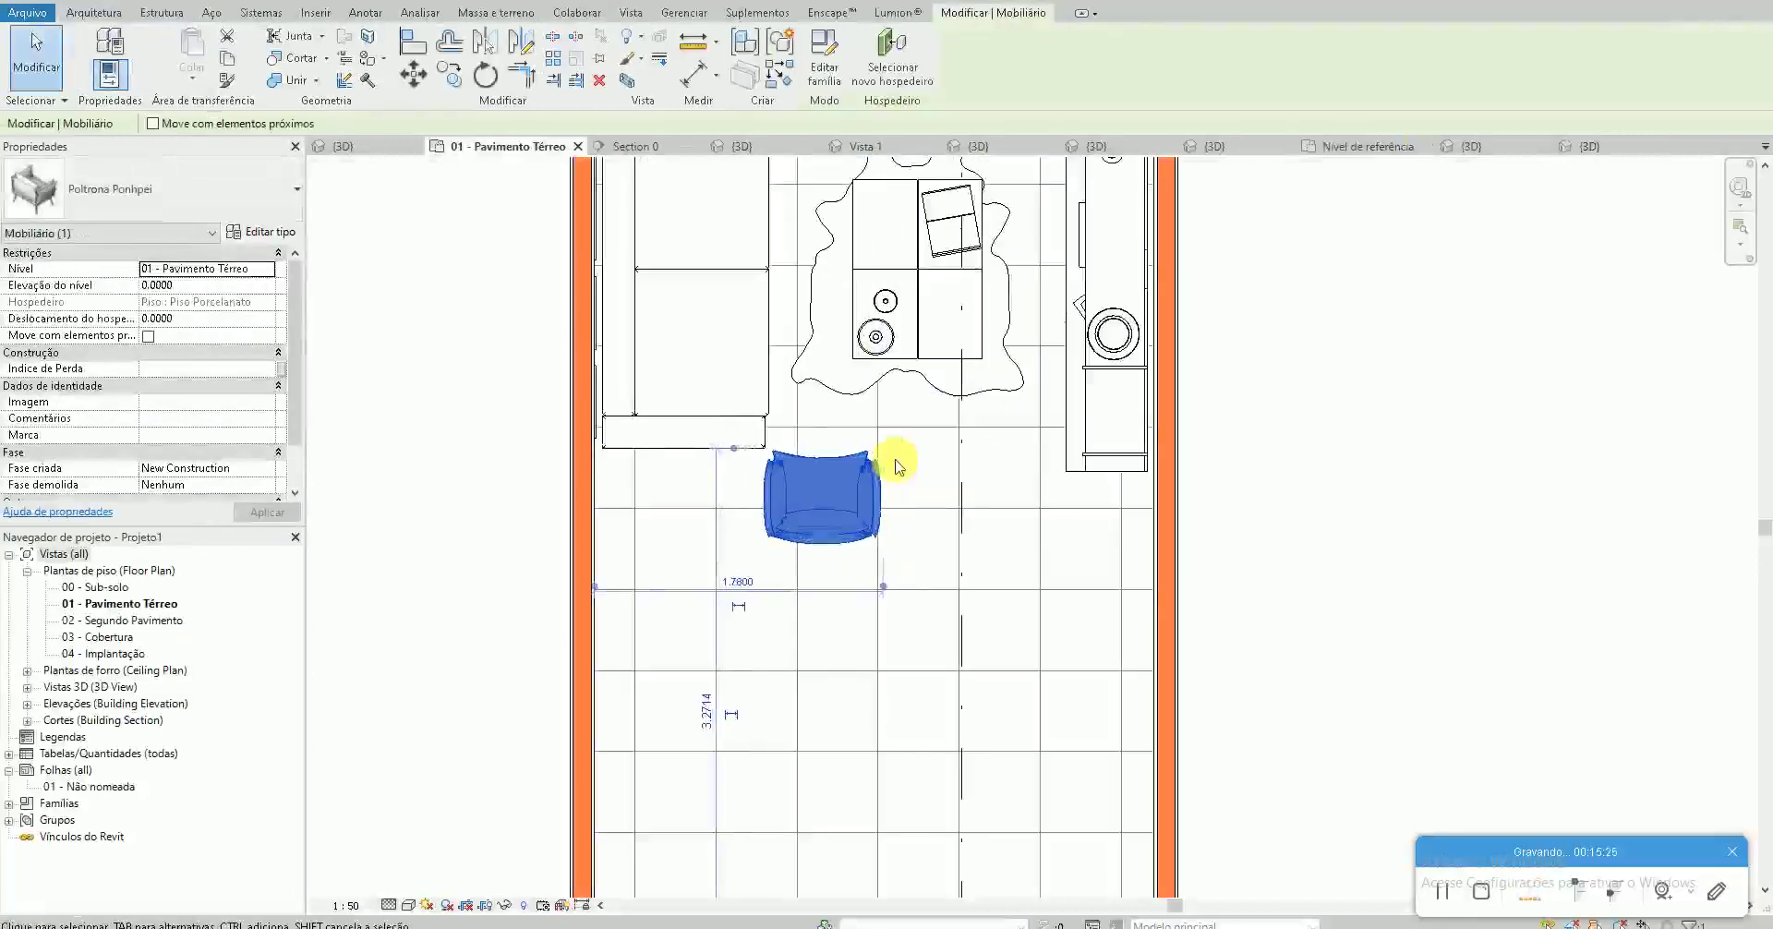
{"action": "key", "text": "c"}
{"action": "left_click", "coordinate": [868, 474]}
{"action": "left_click", "coordinate": [993, 476]}
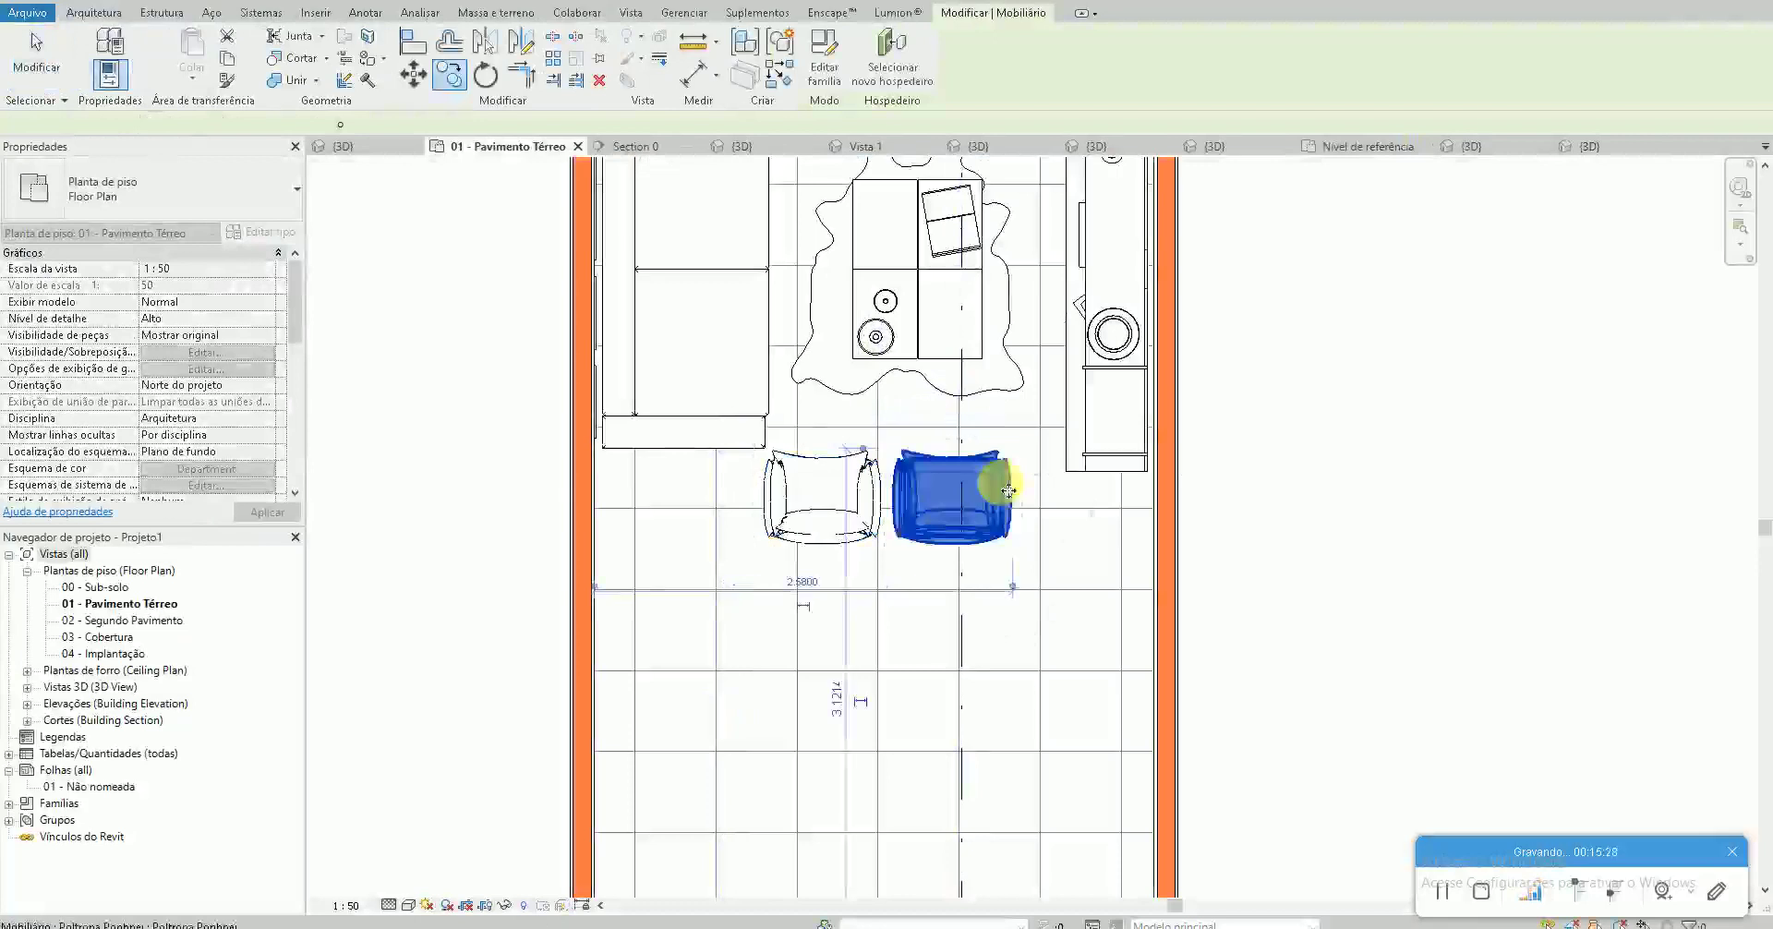
{"action": "left_click", "coordinate": [1011, 568]}
{"action": "left_click", "coordinate": [850, 545]}
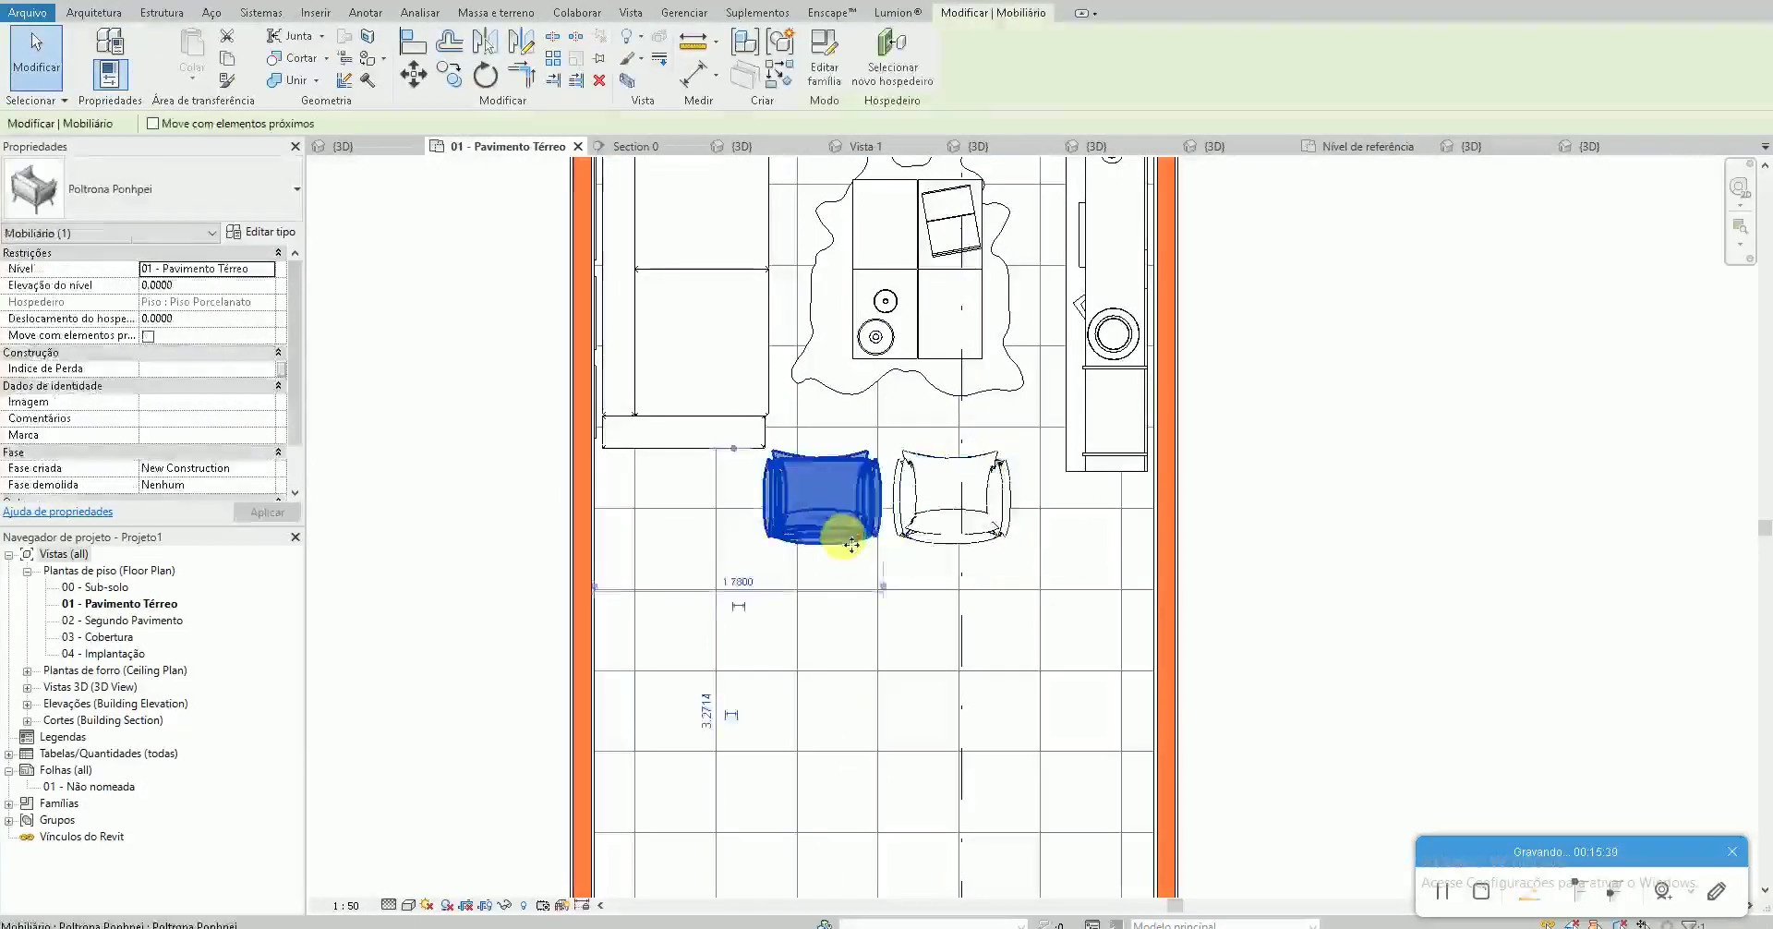
{"action": "scroll", "coordinate": [840, 540], "scroll_direction": "up", "scroll_amount": 2}
{"action": "left_click", "coordinate": [960, 520]}
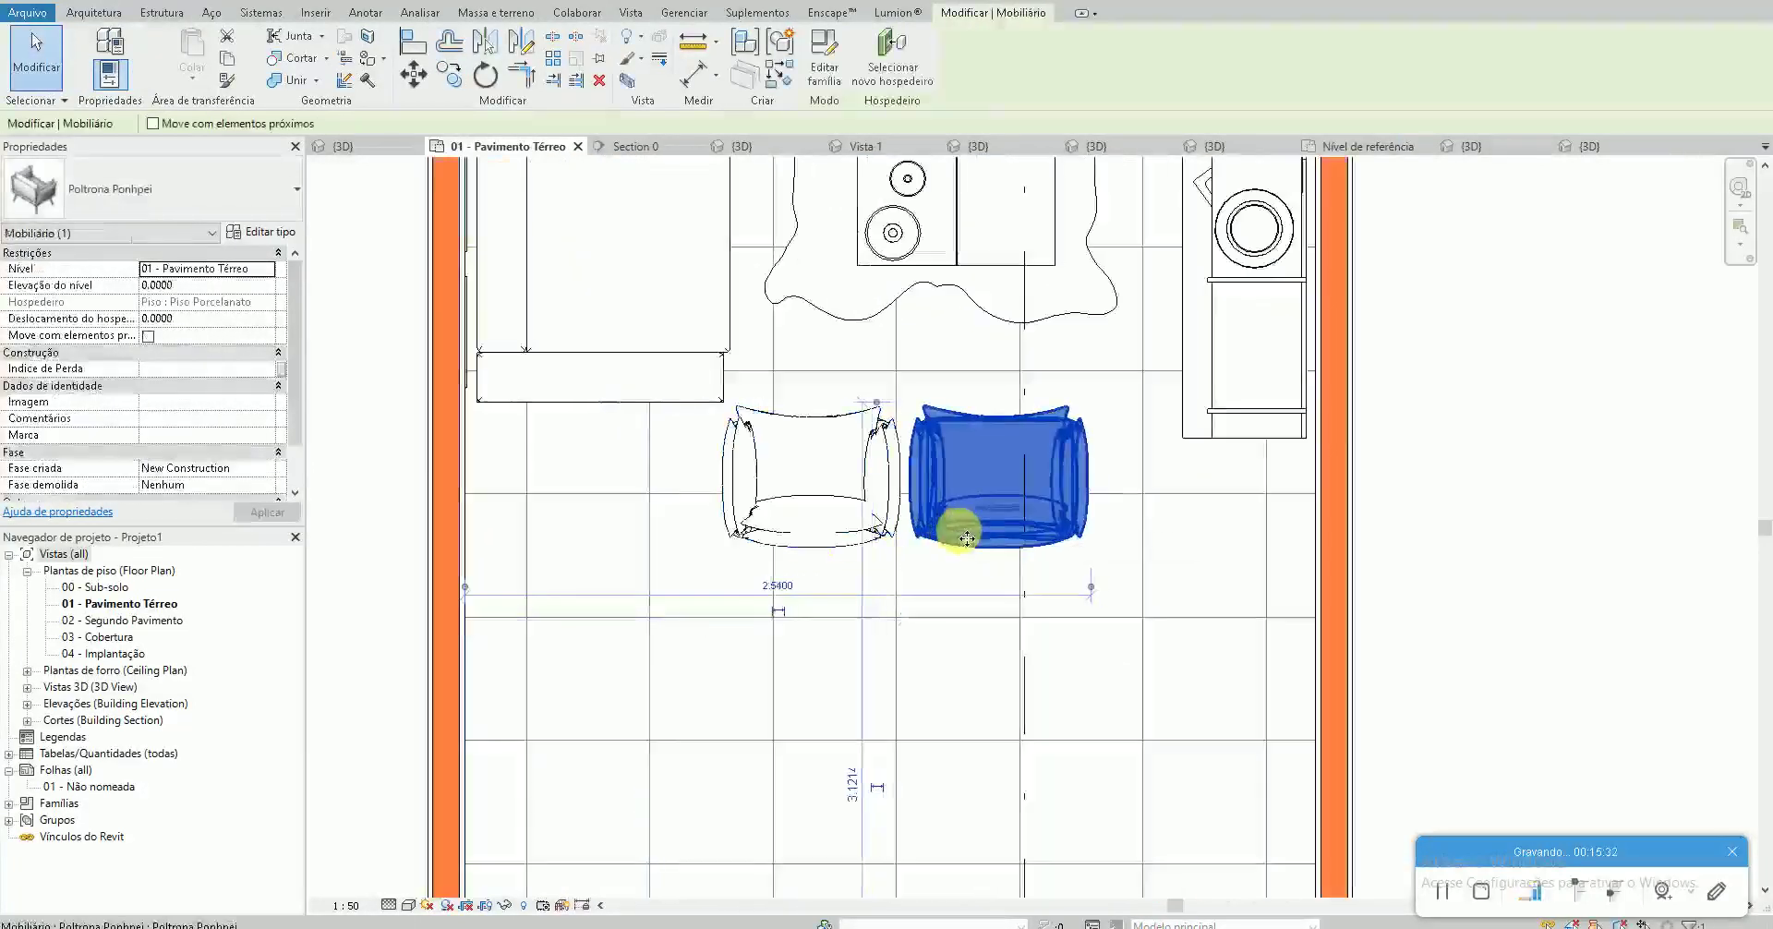
{"action": "key", "text": "Escape"}
Check the room in 3D, then move an armchair into position on 01 - Pavimento Térreo
{"action": "key", "text": "ctrl+Tab"}
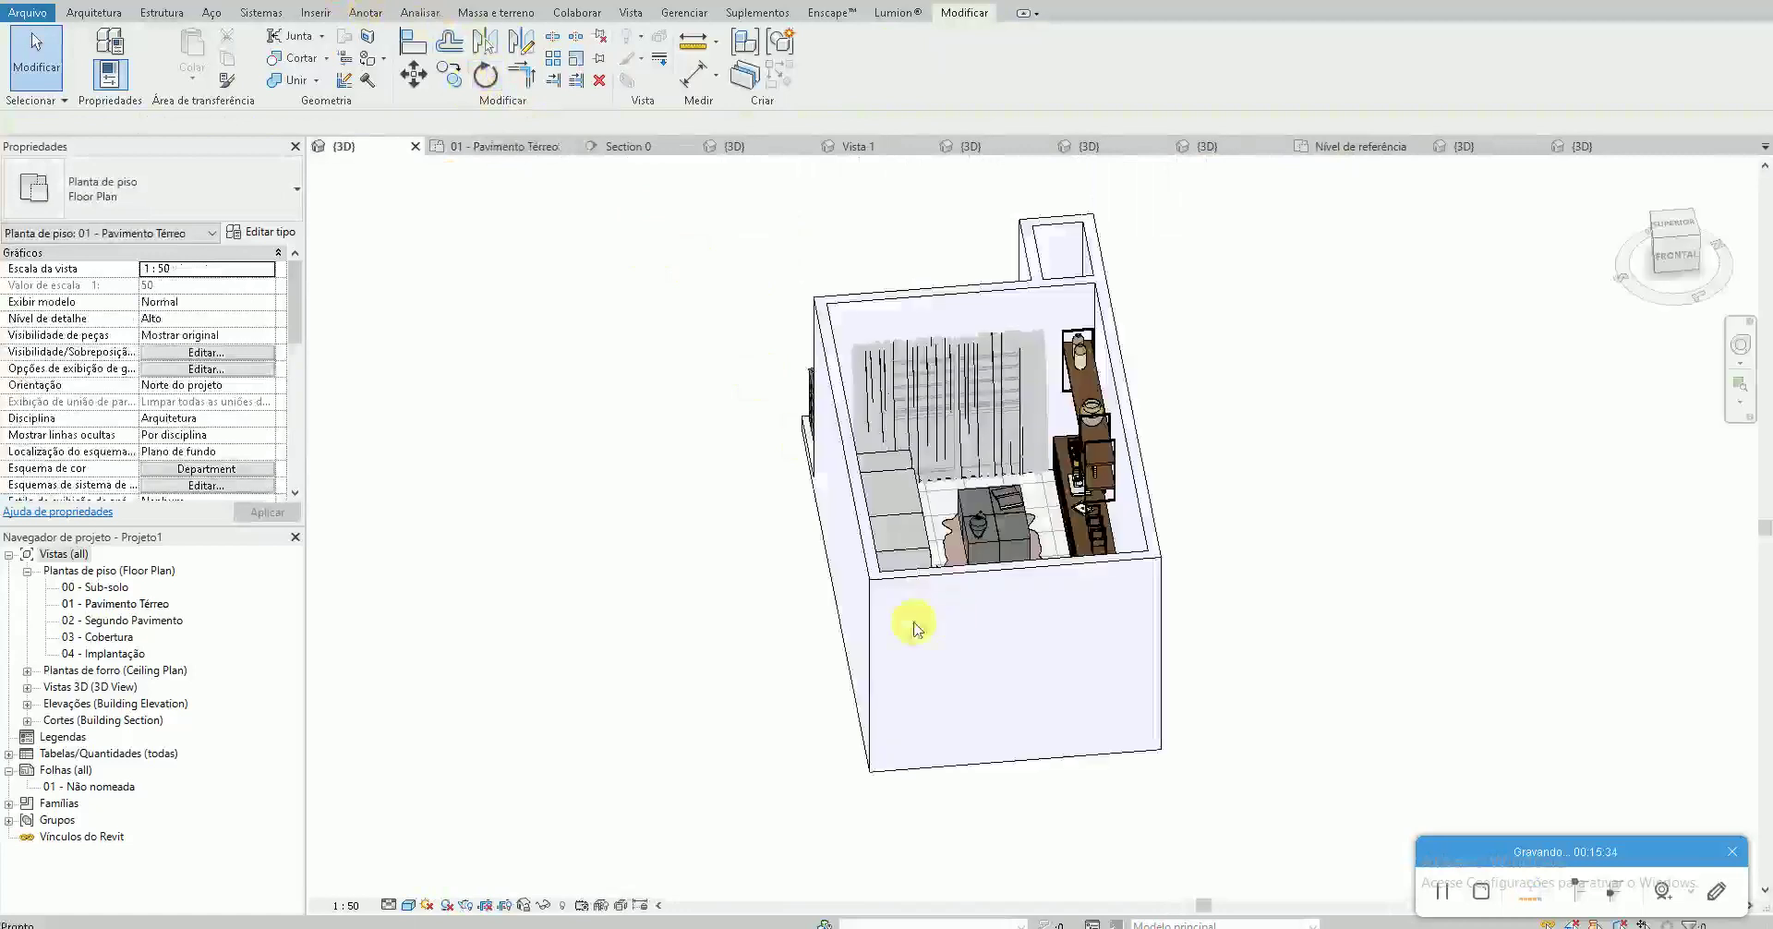
{"action": "mouse_move", "coordinate": [824, 672]}
{"action": "middle_mouse_down", "text": "shift"}
{"action": "mouse_move", "coordinate": [594, 830]}
{"action": "mouse_move", "coordinate": [349, 774]}
{"action": "mouse_move", "coordinate": [79, 753]}
{"action": "mouse_move", "coordinate": [119, 792]}
{"action": "mouse_move", "coordinate": [46, 744]}
{"action": "middle_mouse_up", "text": "shift"}
{"action": "double_click", "coordinate": [137, 610]}
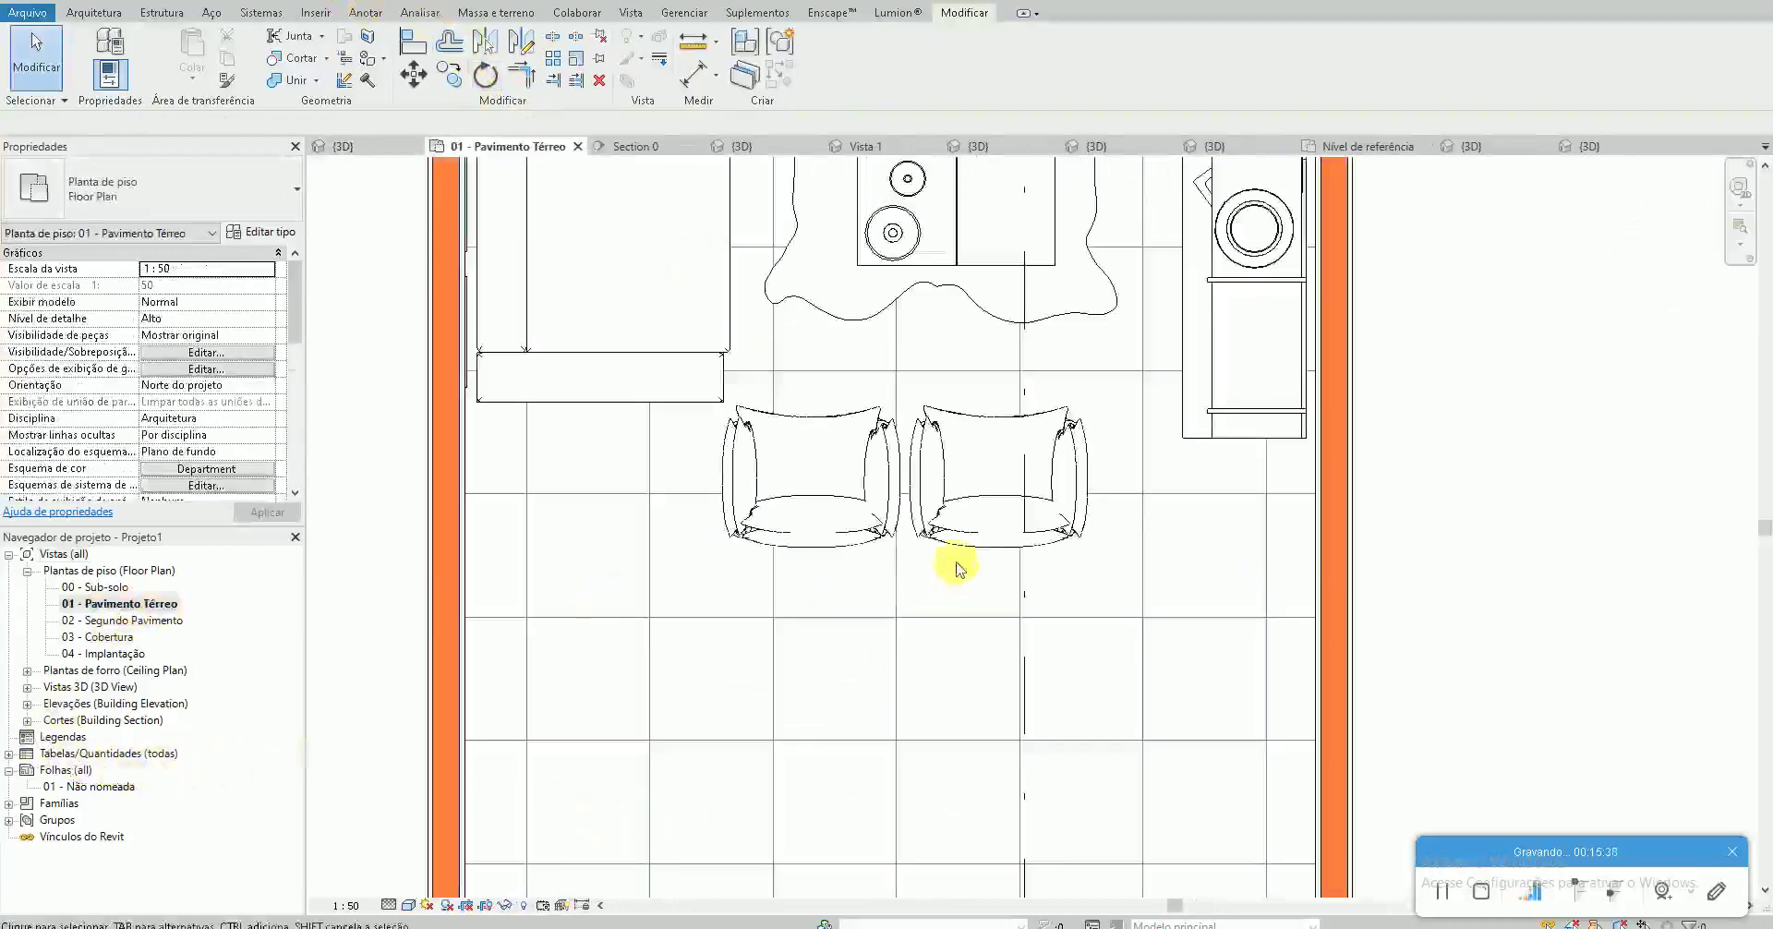
{"action": "mouse_move", "coordinate": [887, 526]}
{"action": "left_mouse_down"}
{"action": "mouse_move", "coordinate": [946, 538]}
{"action": "mouse_move", "coordinate": [798, 535]}
{"action": "left_mouse_up"}
{"action": "left_click", "coordinate": [855, 81]}
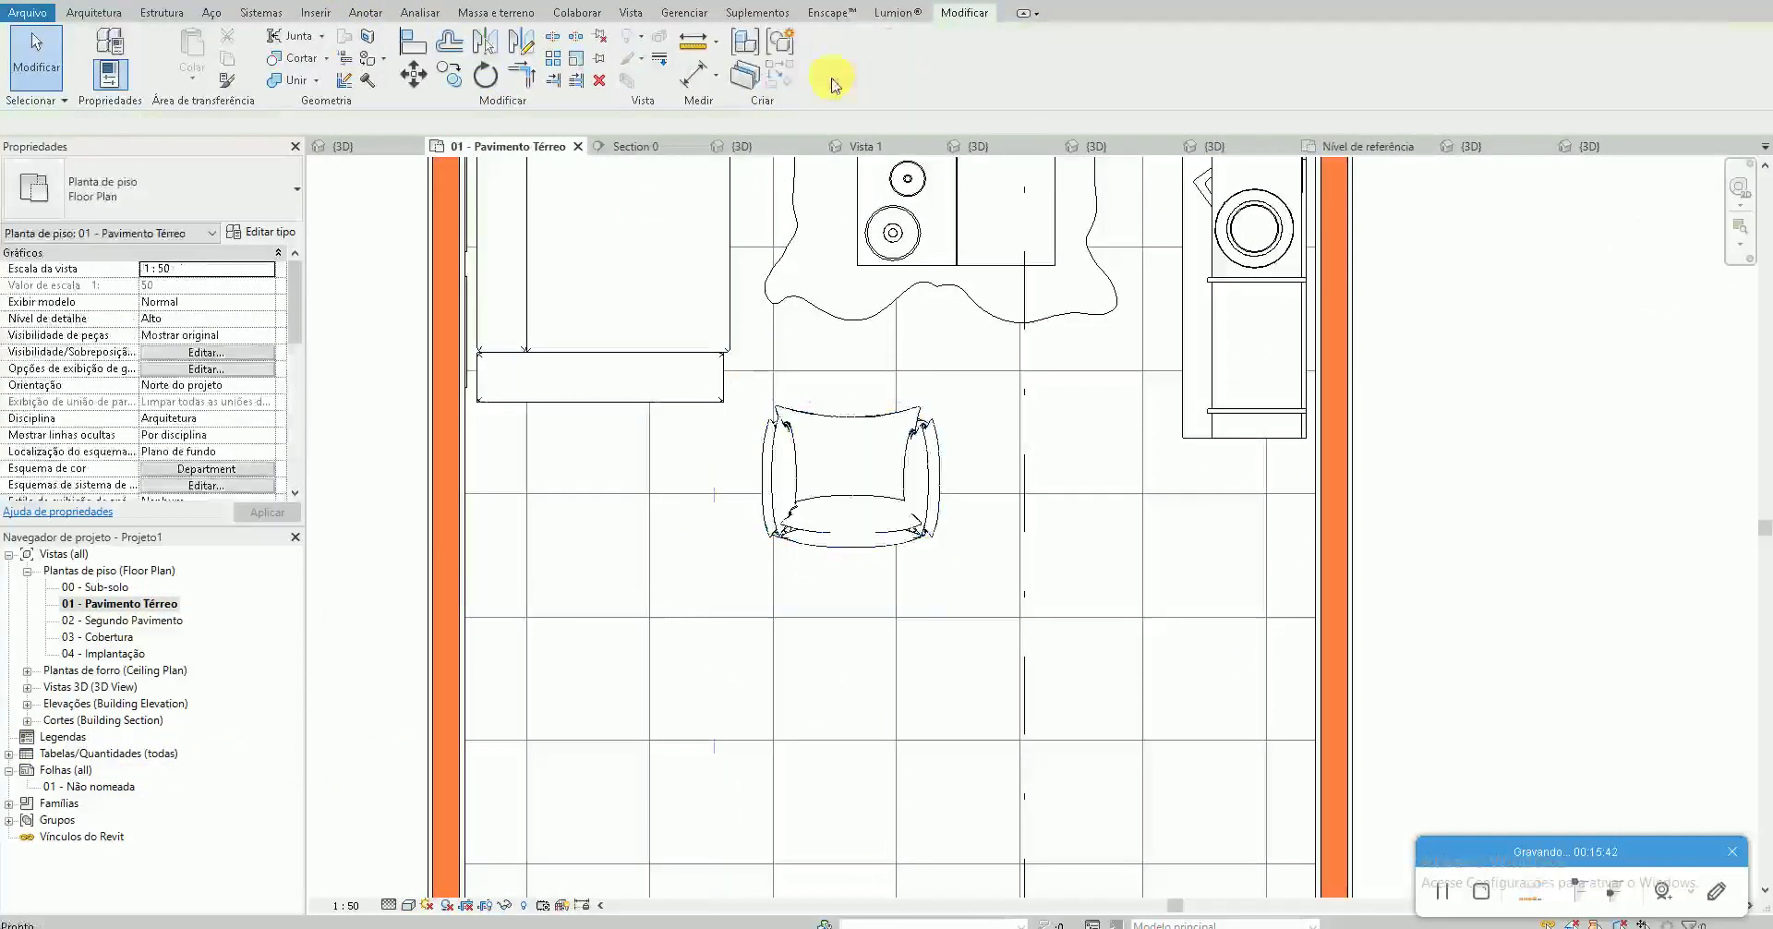
{"action": "left_click", "coordinate": [871, 425]}
Enlarge the imported chair geometry with Scale (RE) in the family's Nível de referência plan
{"action": "key", "text": "ctrl+Tab"}
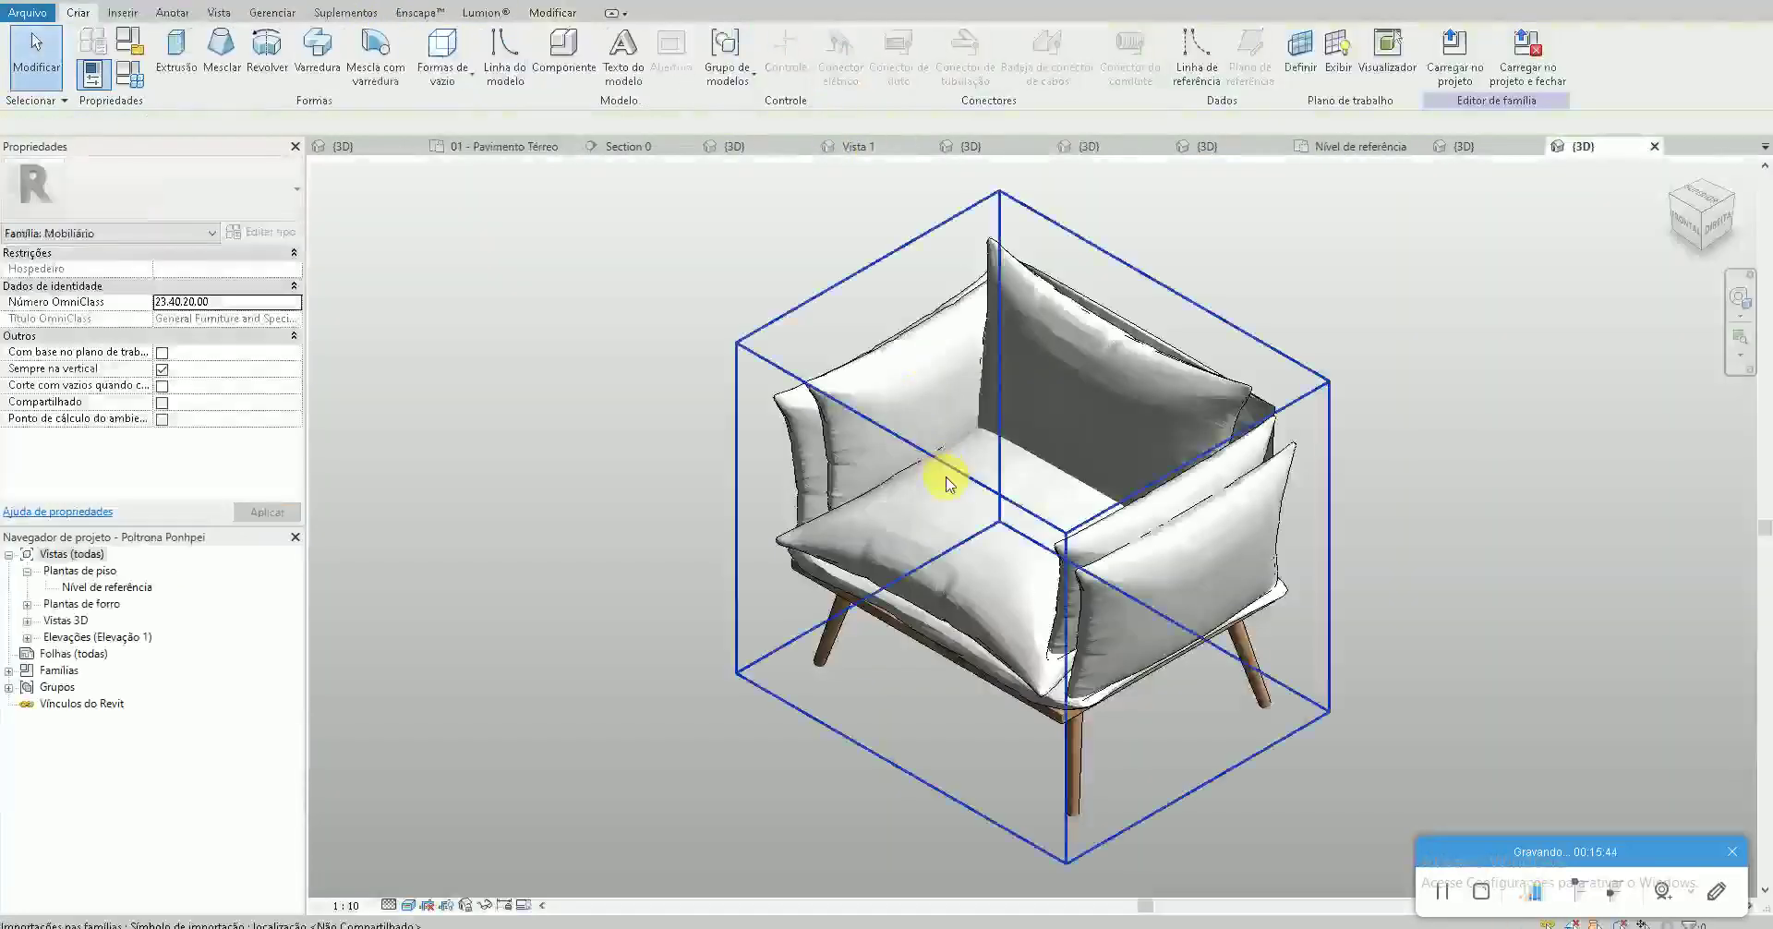
{"action": "left_click", "coordinate": [942, 483]}
{"action": "double_click", "coordinate": [112, 587]}
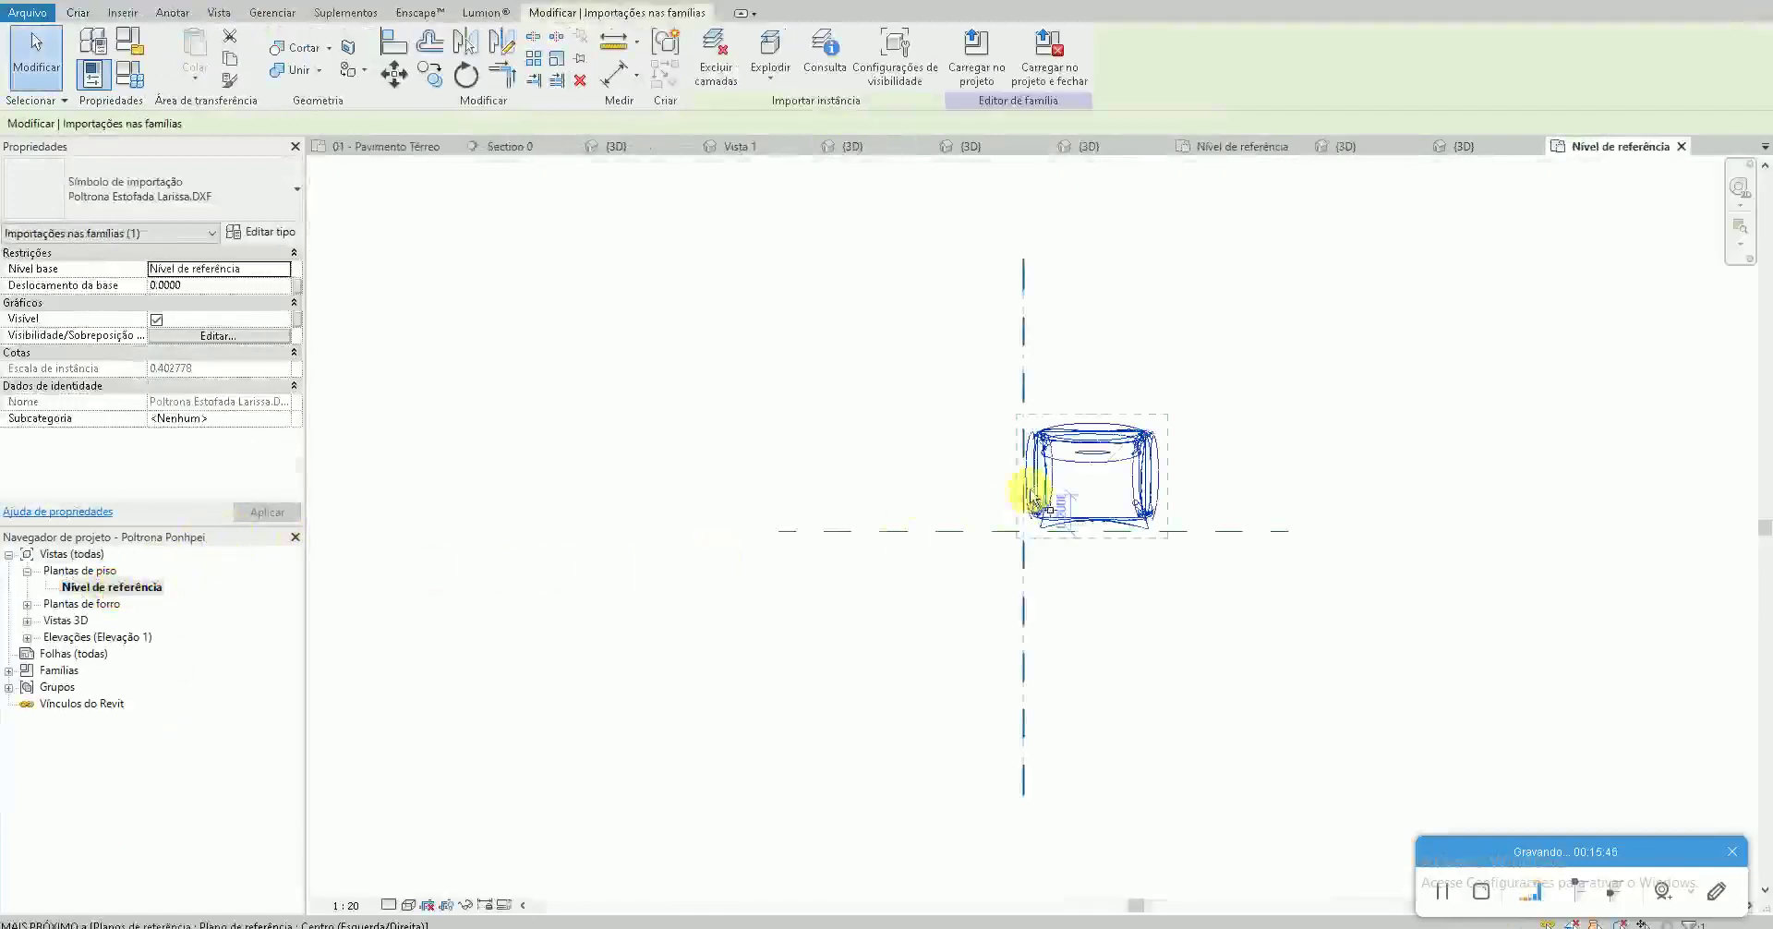
{"action": "key", "text": "r"}
{"action": "key", "text": "e"}
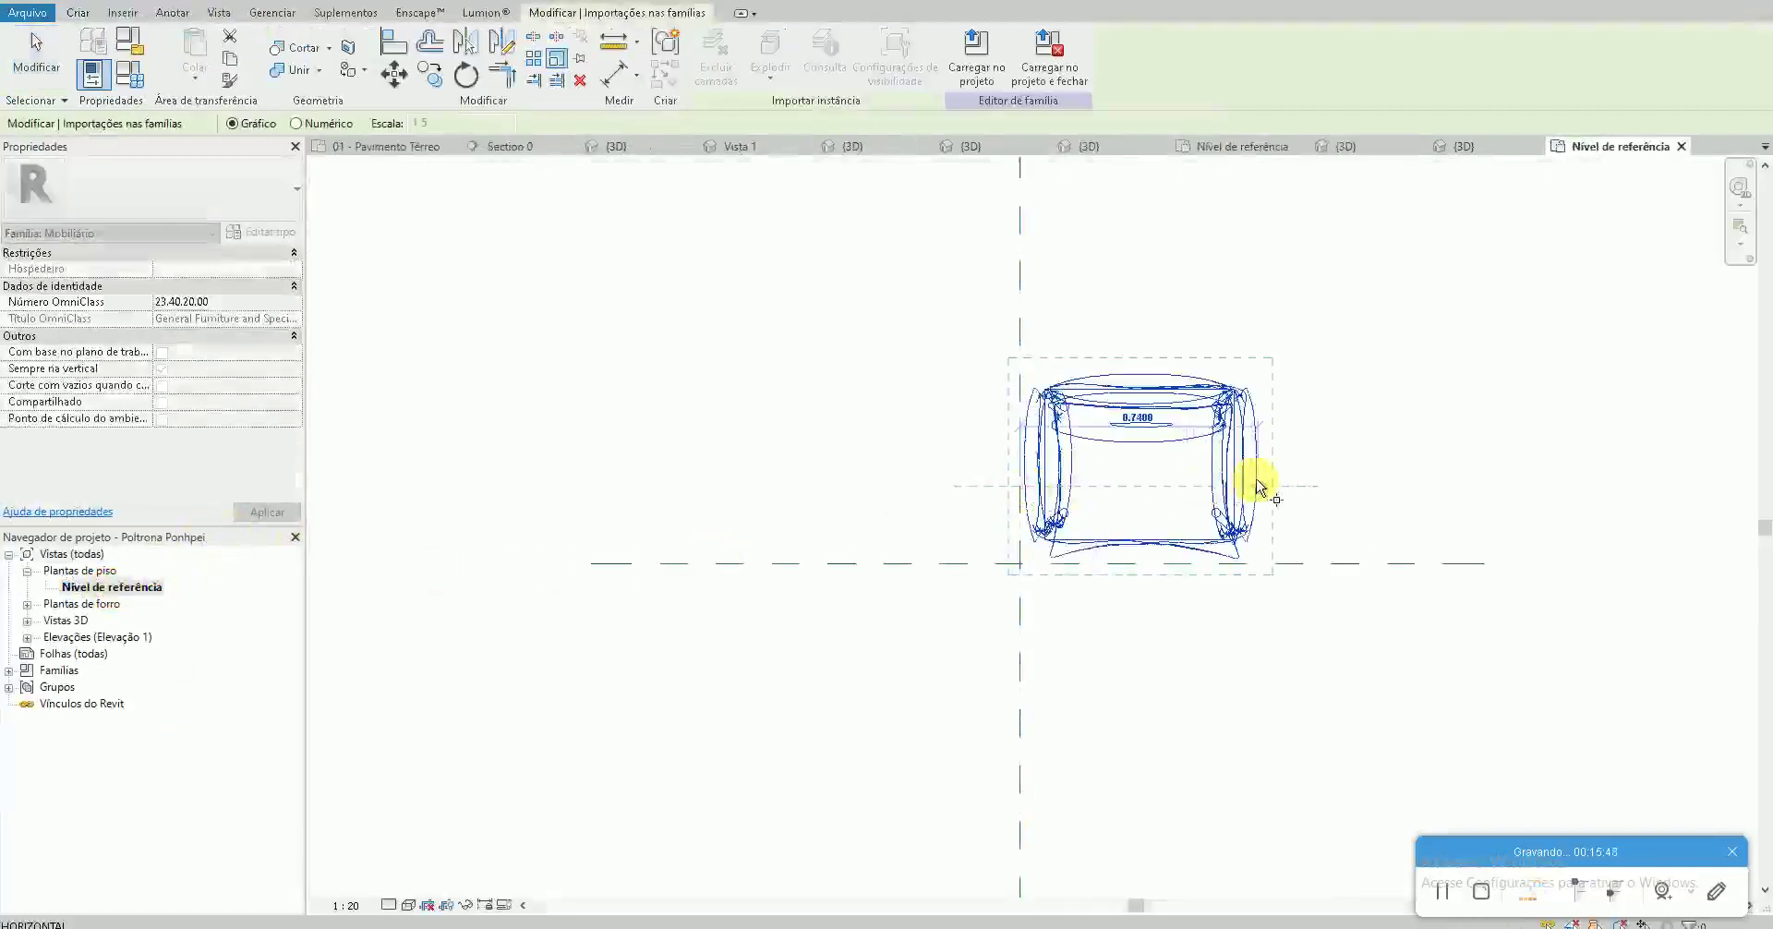
{"action": "left_click", "coordinate": [1290, 483]}
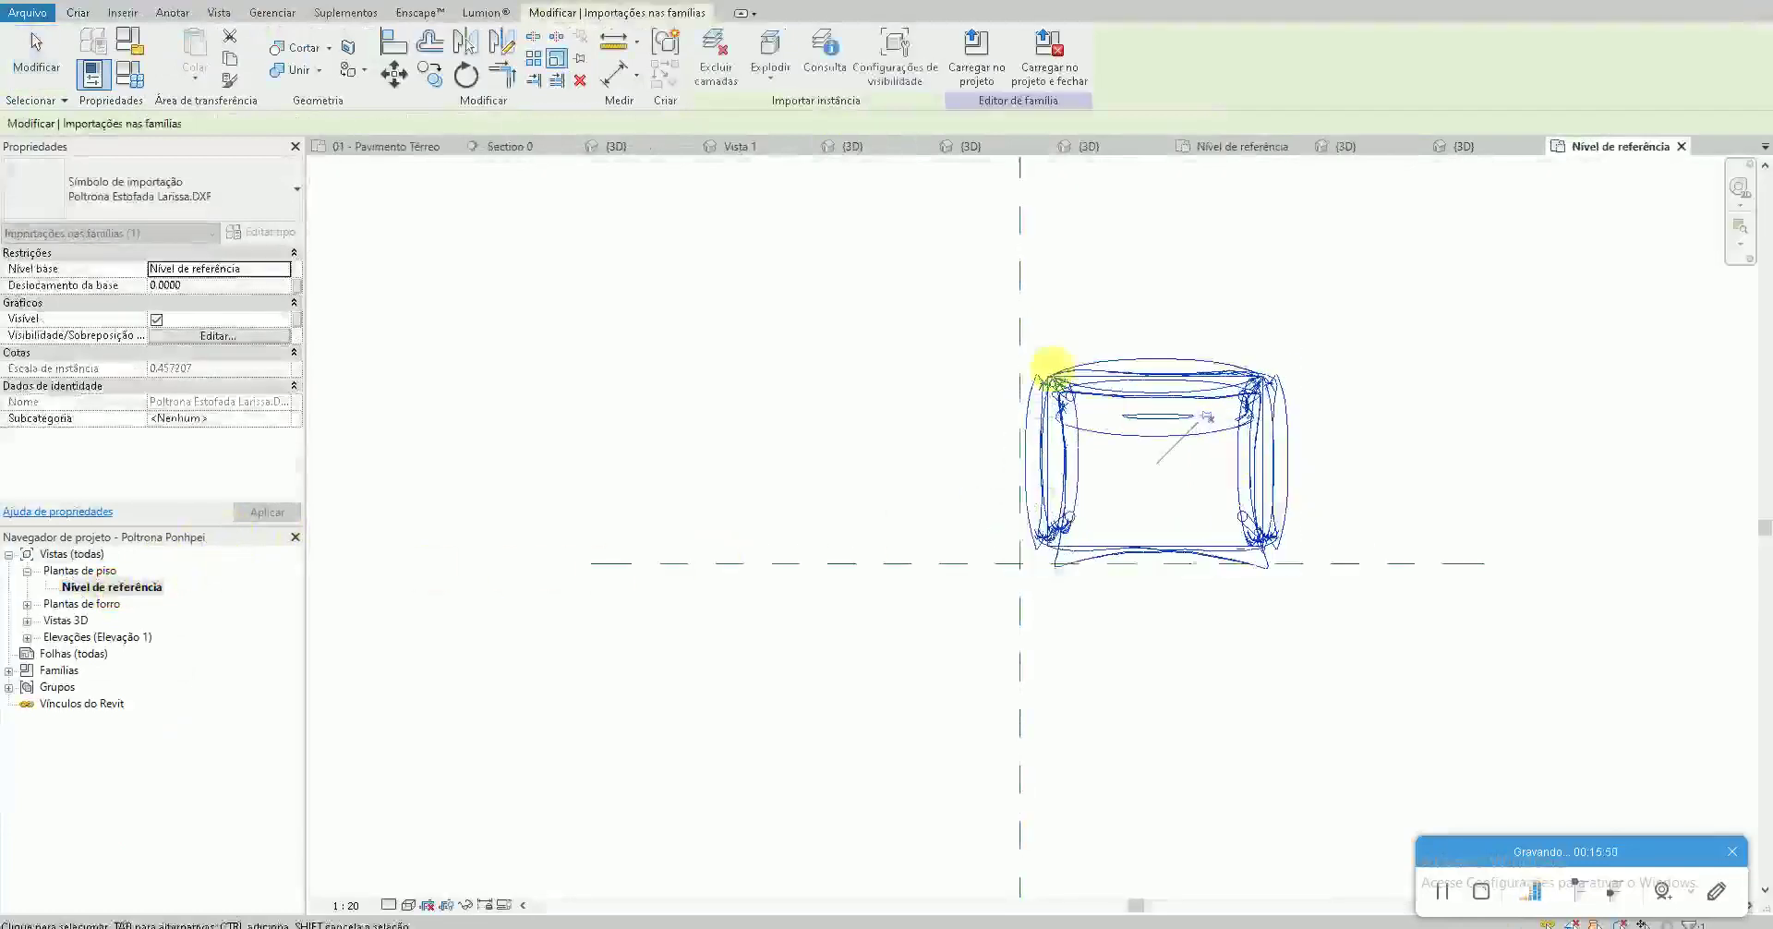
{"action": "key", "text": "Escape"}
Reload the armchair into Projeto1, overwriting the old family, and move it below the rug
{"action": "left_click", "coordinate": [704, 74]}
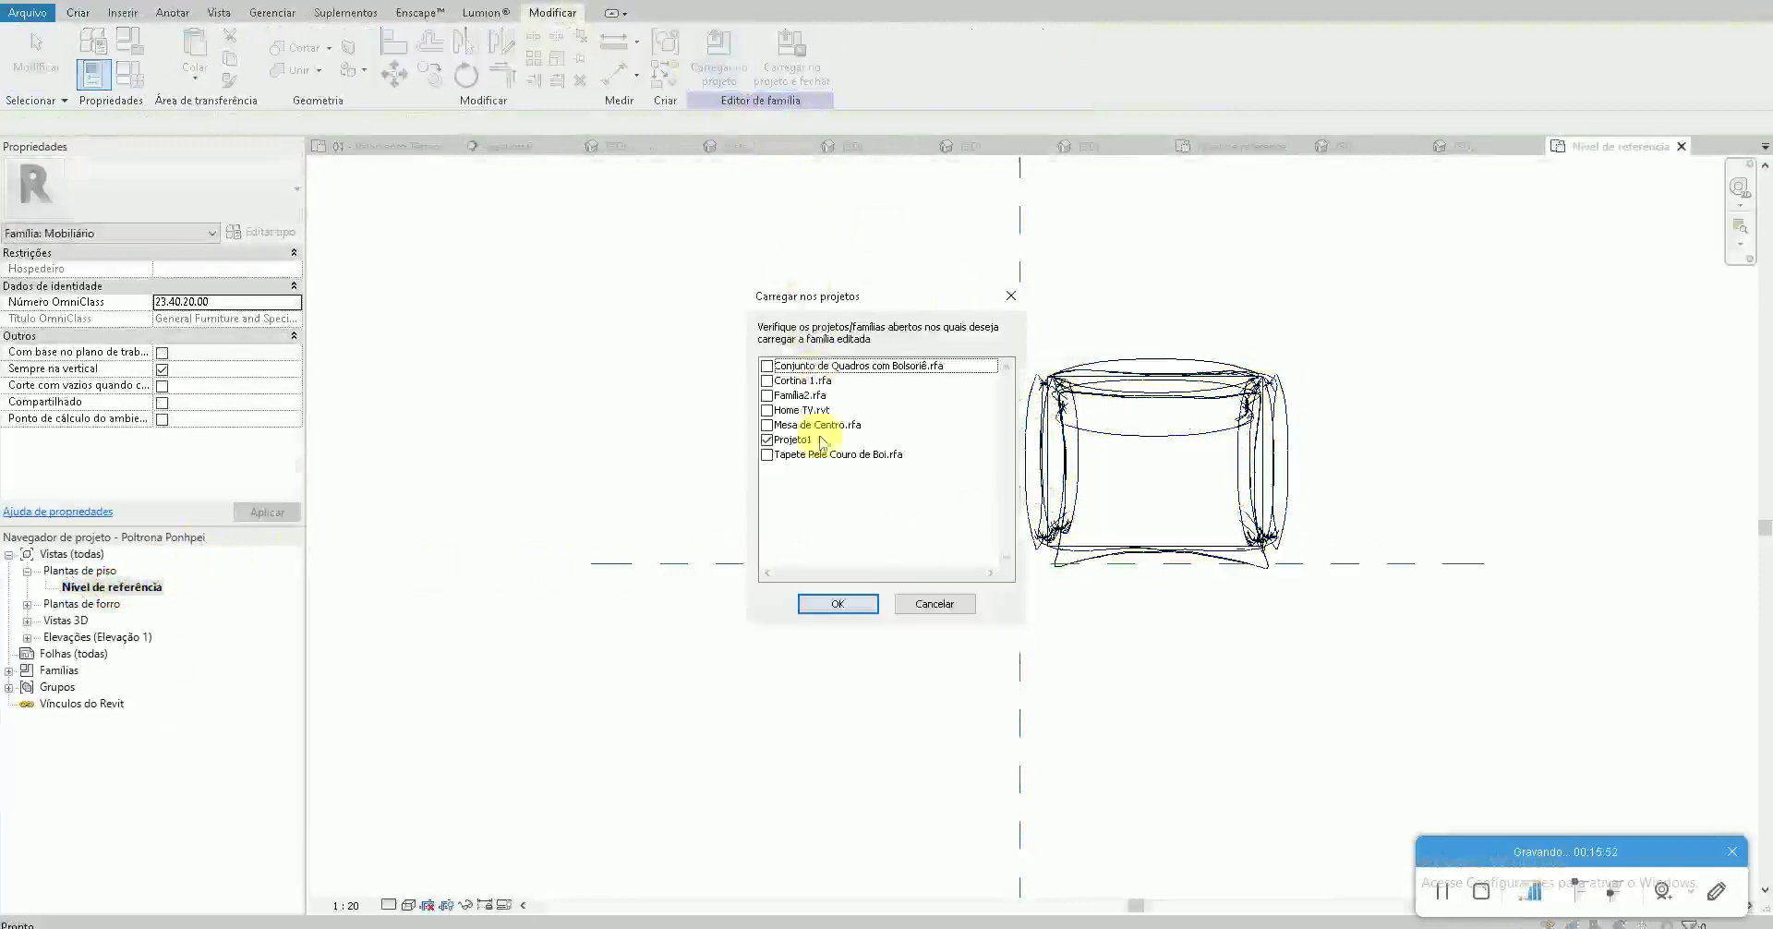
{"action": "left_click", "coordinate": [839, 602]}
{"action": "left_click", "coordinate": [893, 461]}
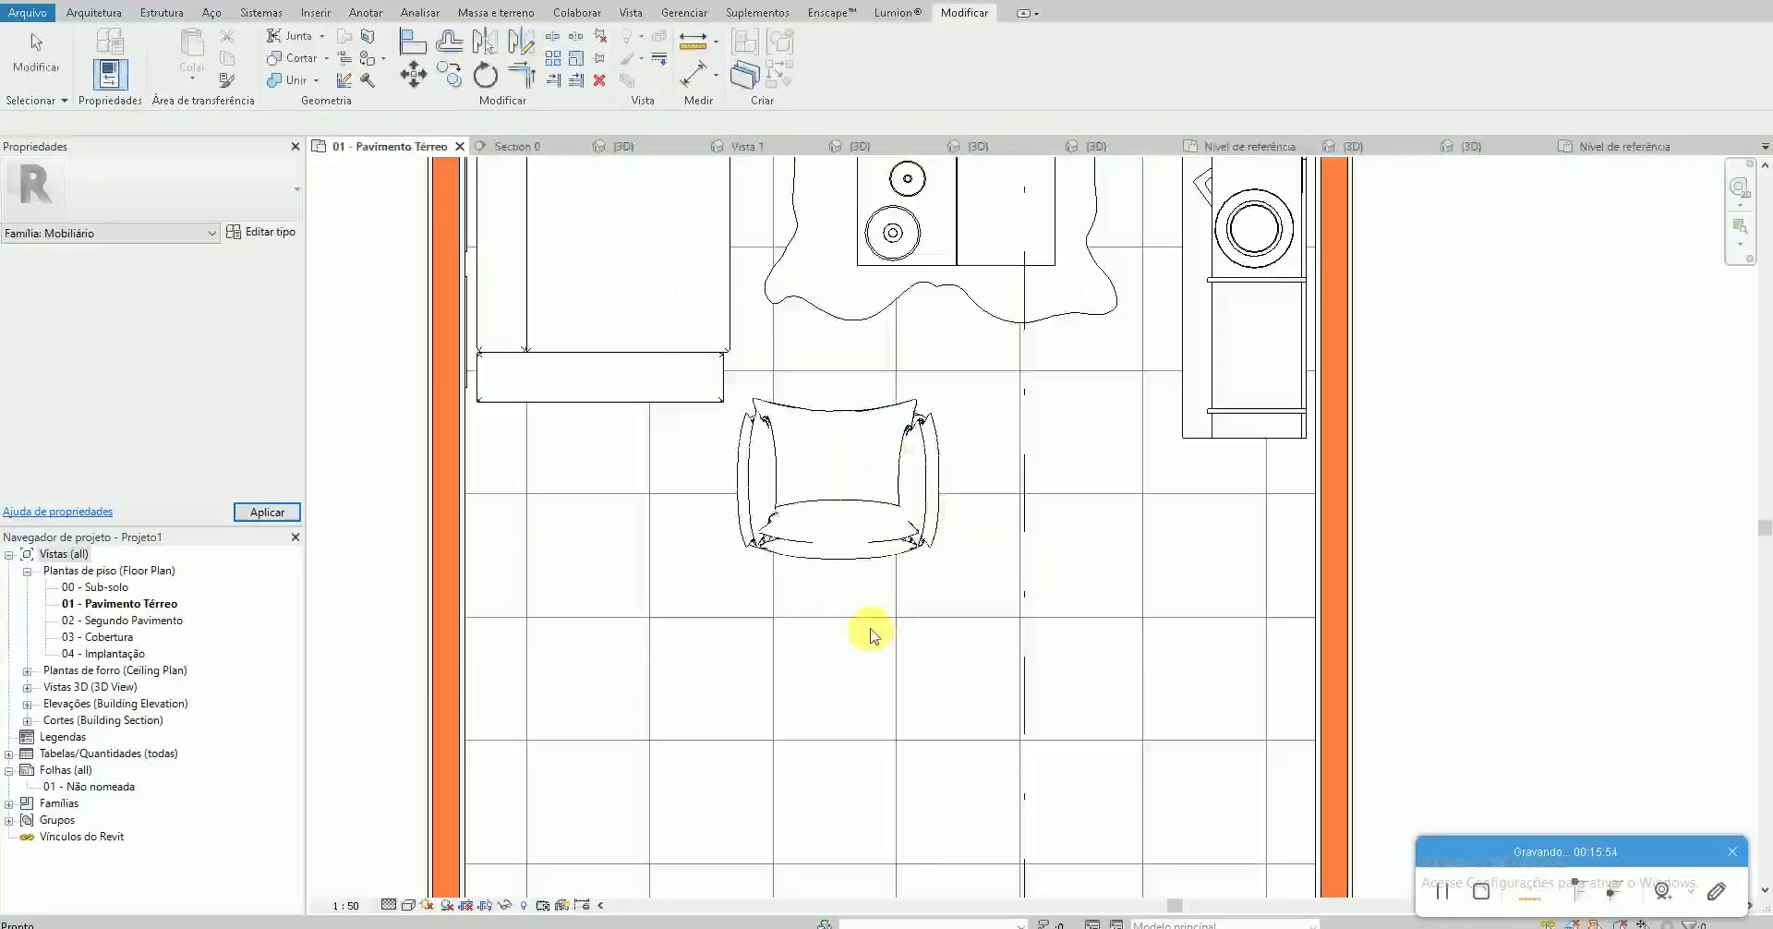
{"action": "left_click", "coordinate": [879, 558]}
{"action": "left_click_drag", "start_coordinate": [879, 558], "coordinate": [911, 566]}
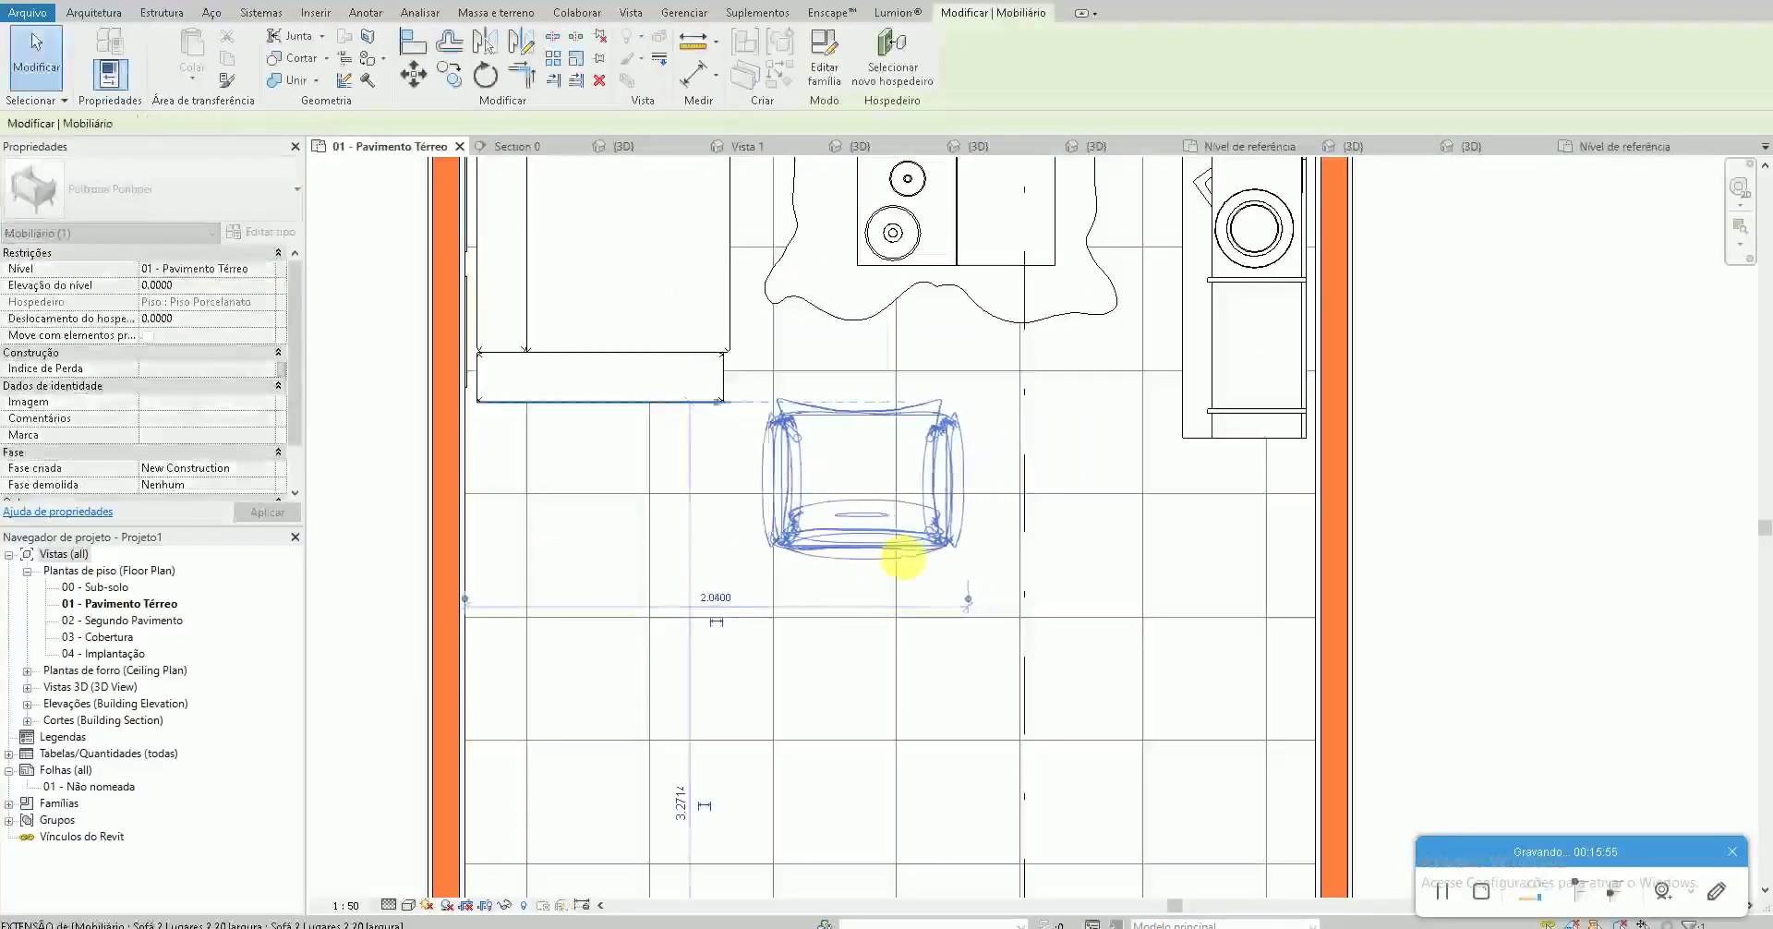
{"action": "scroll", "coordinate": [912, 567], "scroll_direction": "down", "scroll_amount": 3}
{"action": "mouse_move", "coordinate": [908, 575]}
{"action": "left_mouse_down"}
{"action": "mouse_move", "coordinate": [974, 538]}
{"action": "mouse_move", "coordinate": [939, 526]}
{"action": "left_mouse_up"}
{"action": "left_click", "coordinate": [914, 546]}
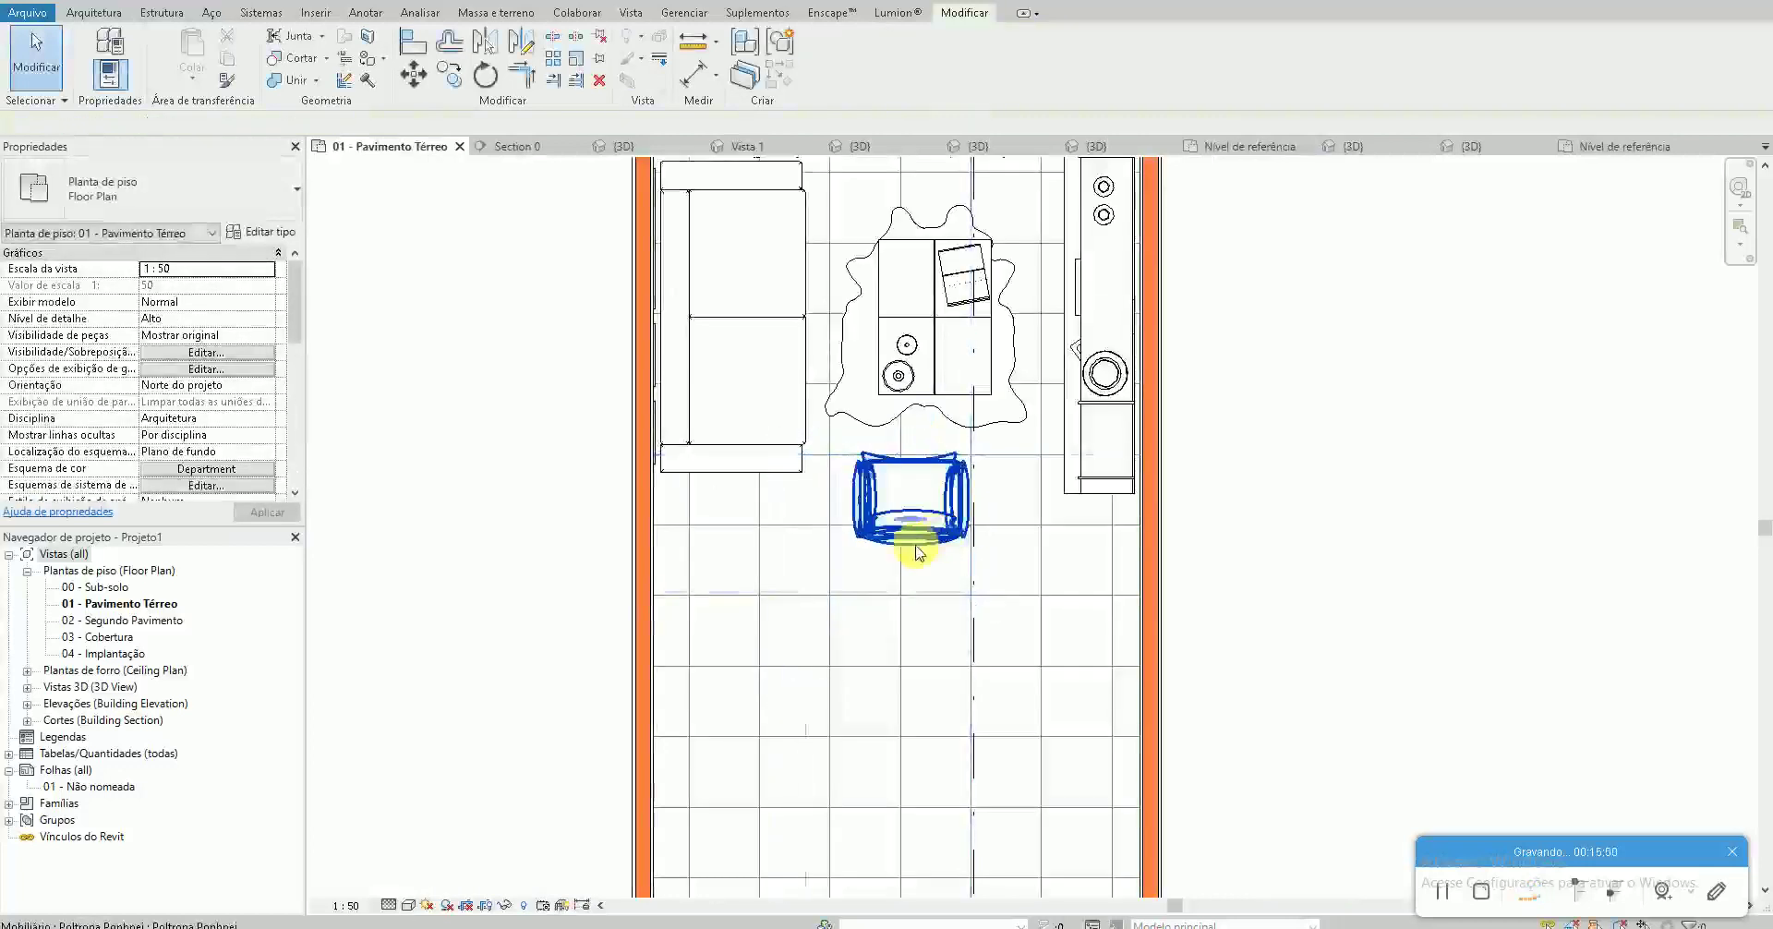
Check the armchair's placement in Section 0 and on the 01 - Pavimento Térreo plan
{"action": "scroll", "coordinate": [914, 527], "scroll_direction": "down", "scroll_amount": 3}
{"action": "double_click", "coordinate": [917, 277]}
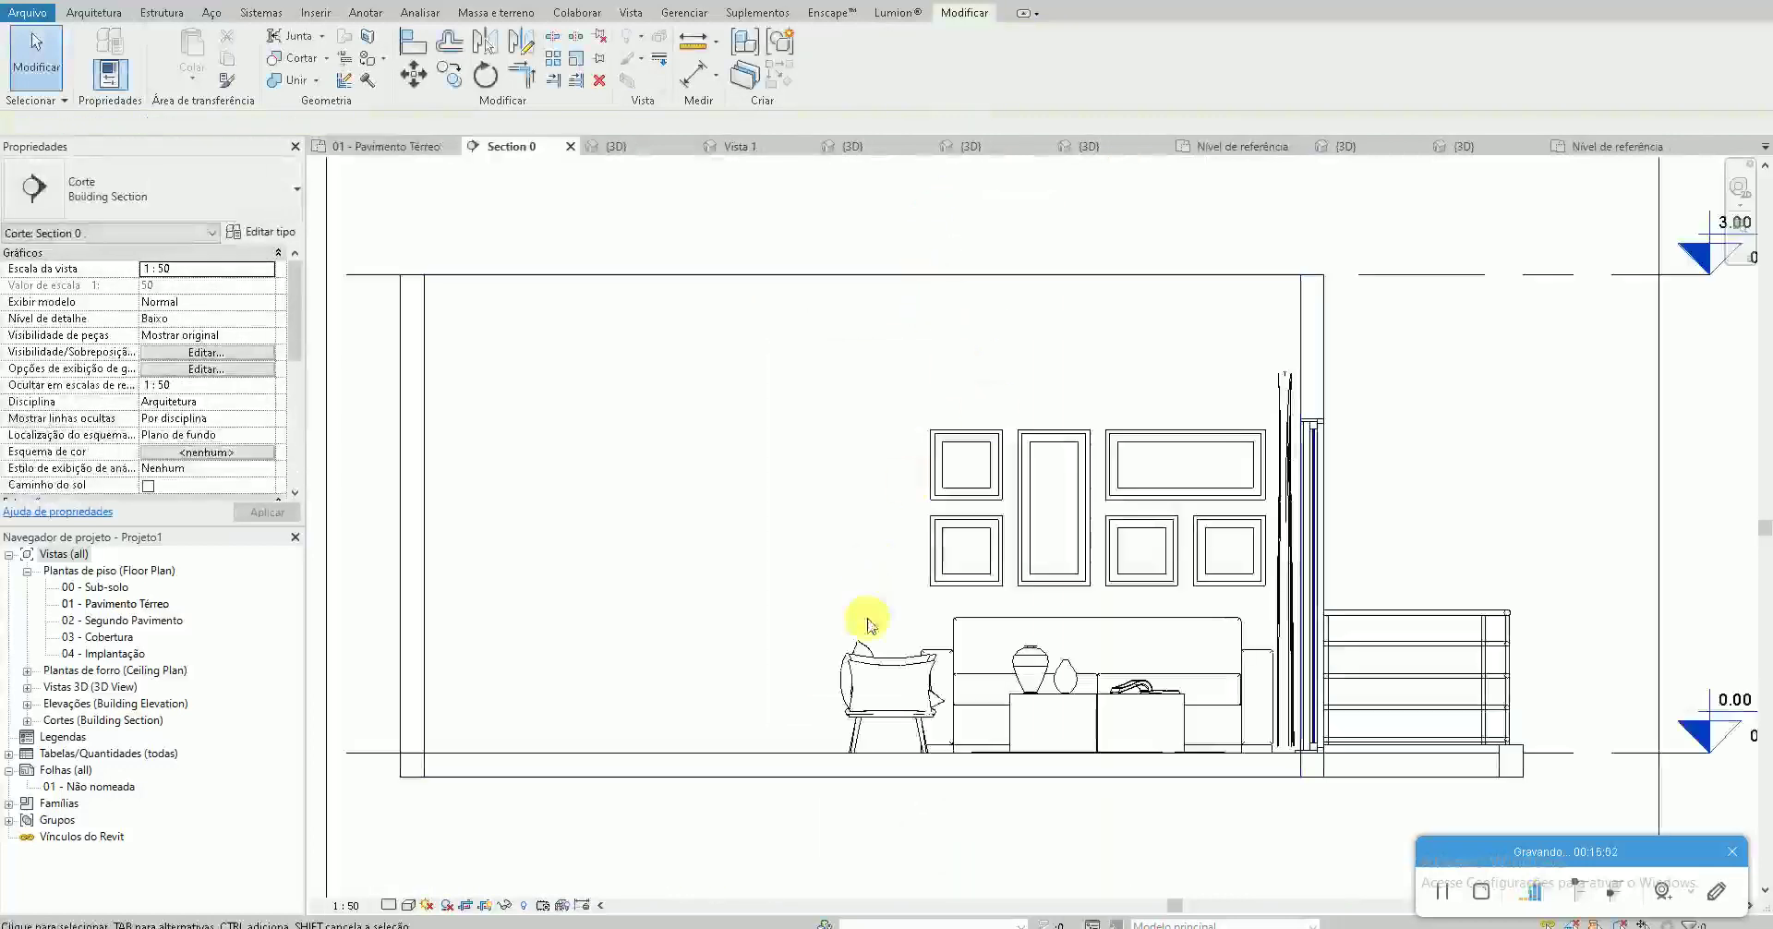
{"action": "scroll", "coordinate": [789, 658], "scroll_direction": "up", "scroll_amount": 1}
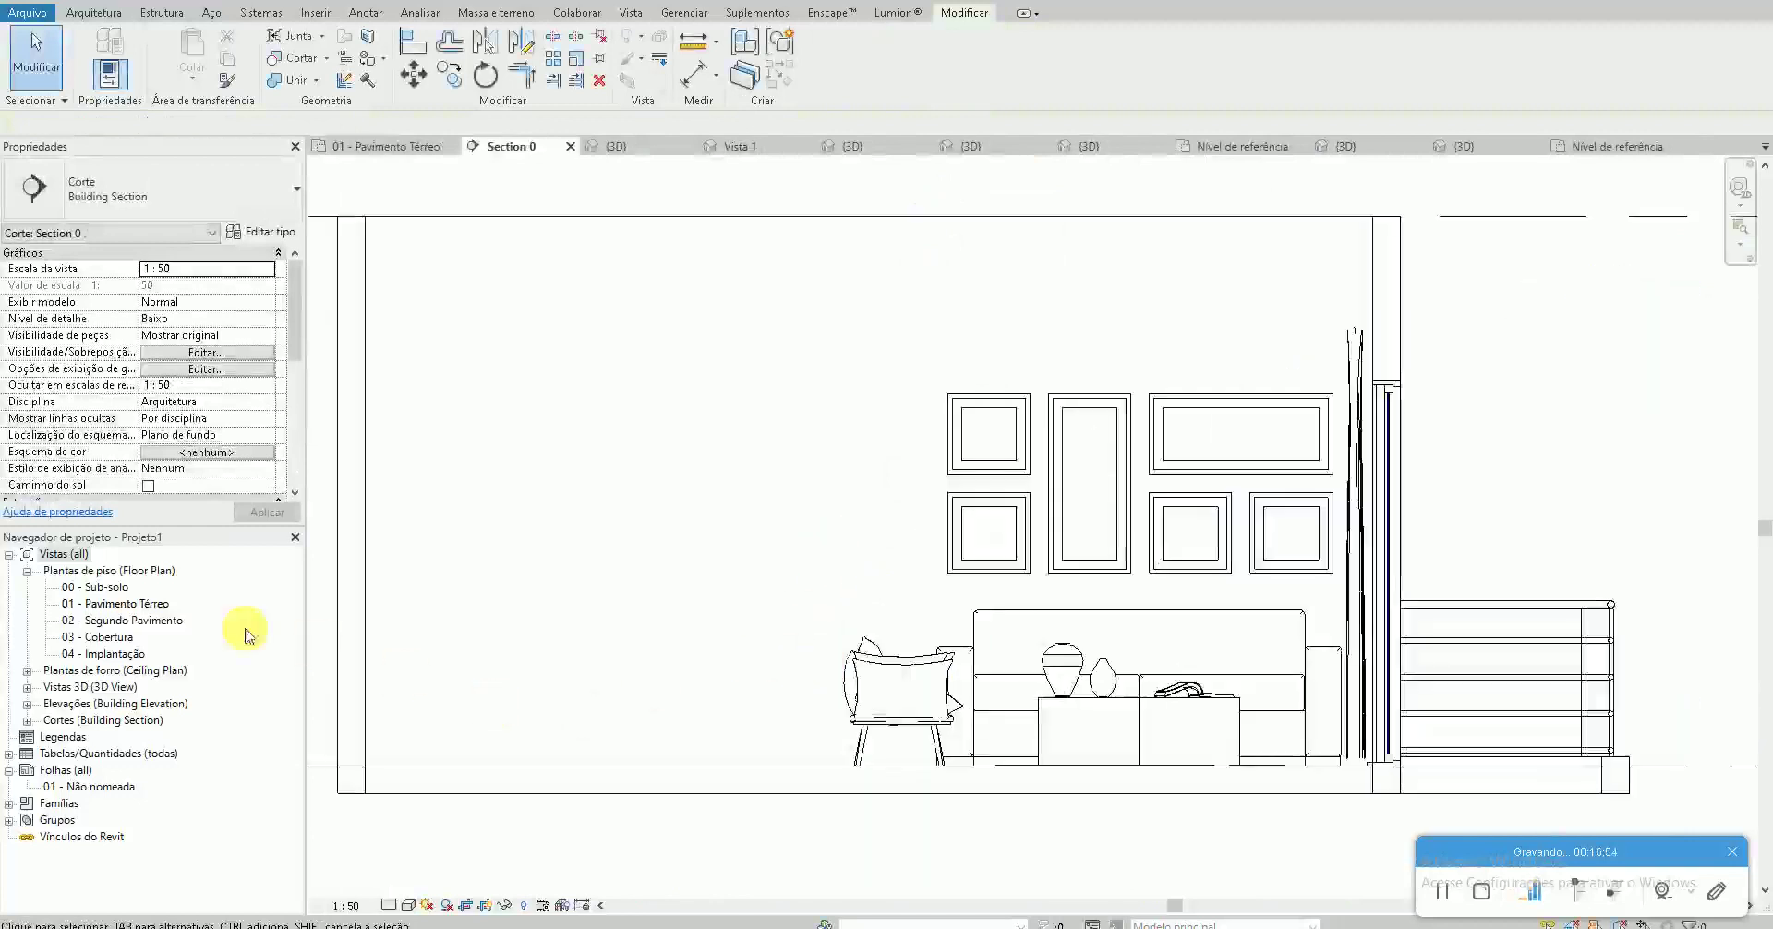
{"action": "double_click", "coordinate": [171, 604]}
{"action": "scroll", "coordinate": [859, 572], "scroll_direction": "up", "scroll_amount": 2}
{"action": "scroll", "coordinate": [879, 566], "scroll_direction": "up", "scroll_amount": 2}
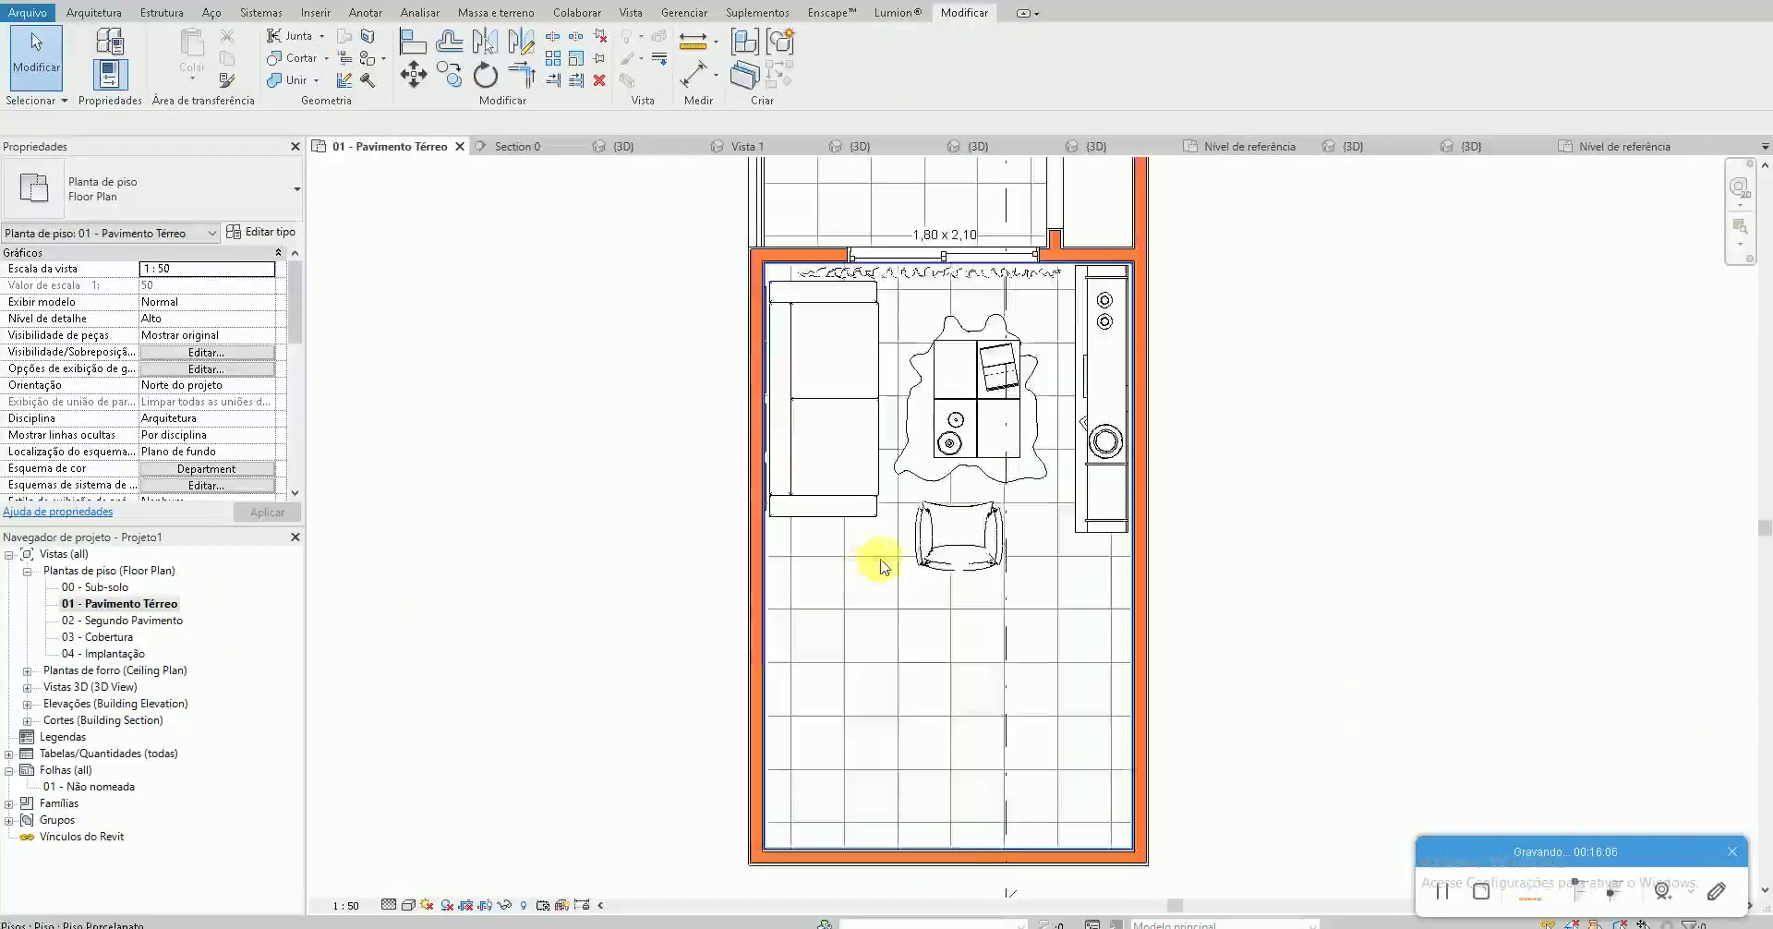
{"action": "left_click", "coordinate": [952, 550]}
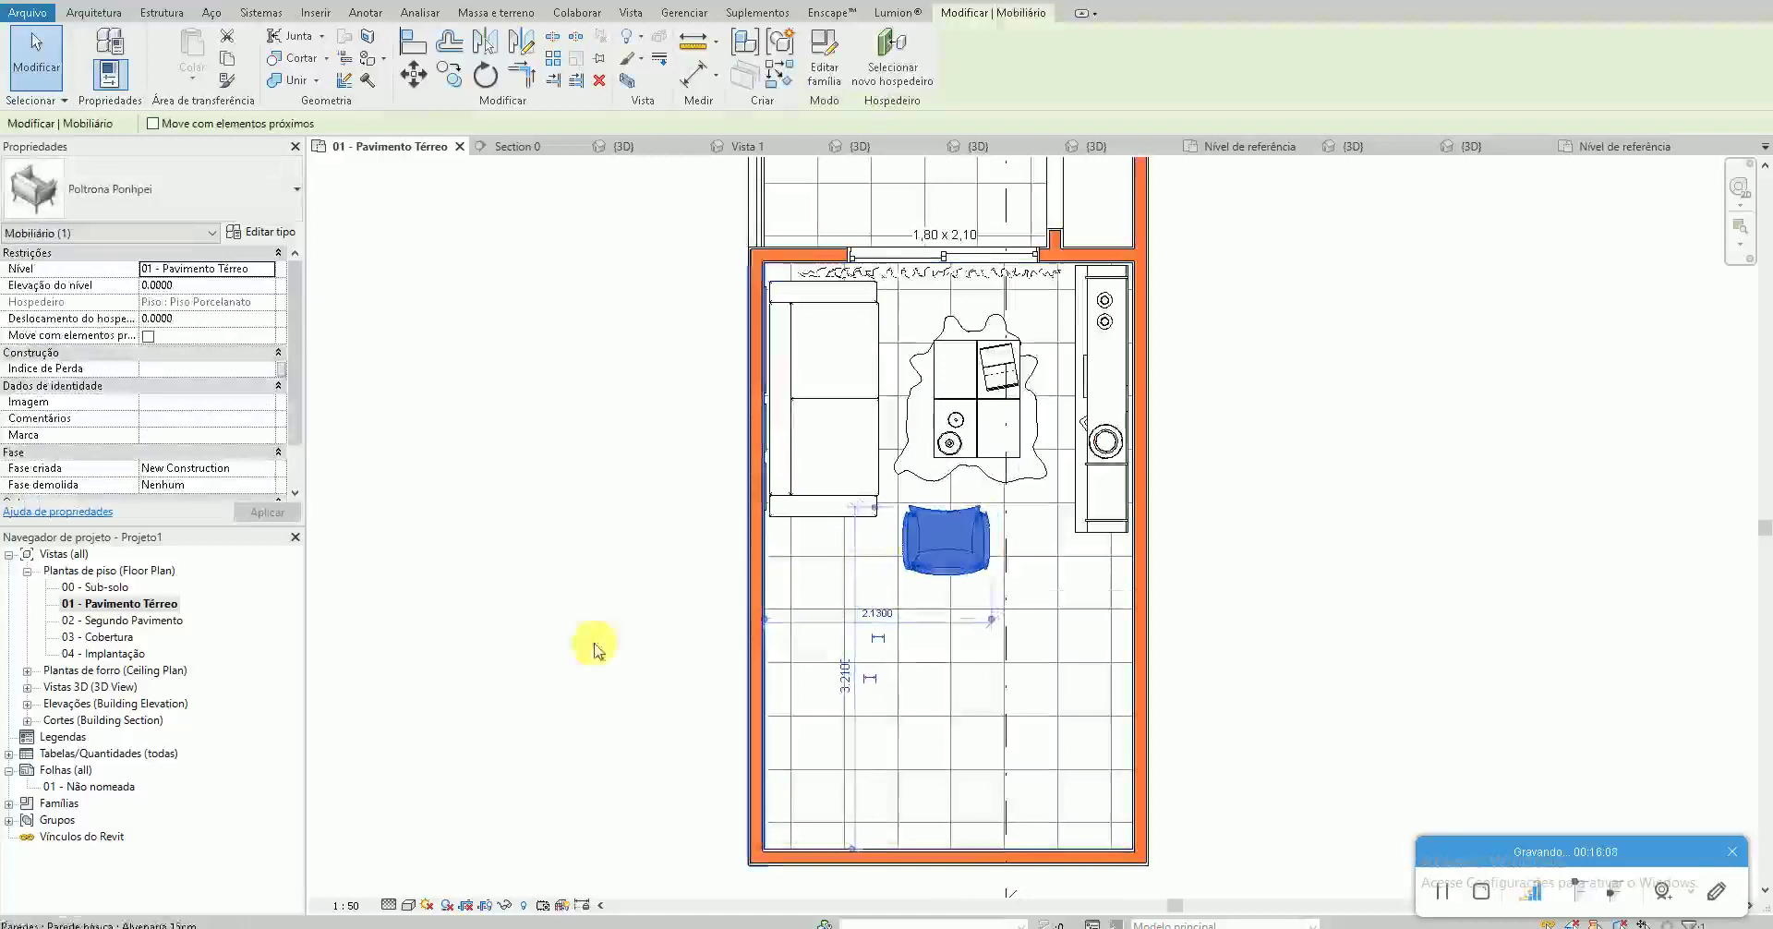
{"action": "key", "text": "Escape"}
{"action": "mouse_move", "coordinate": [212, 923]}
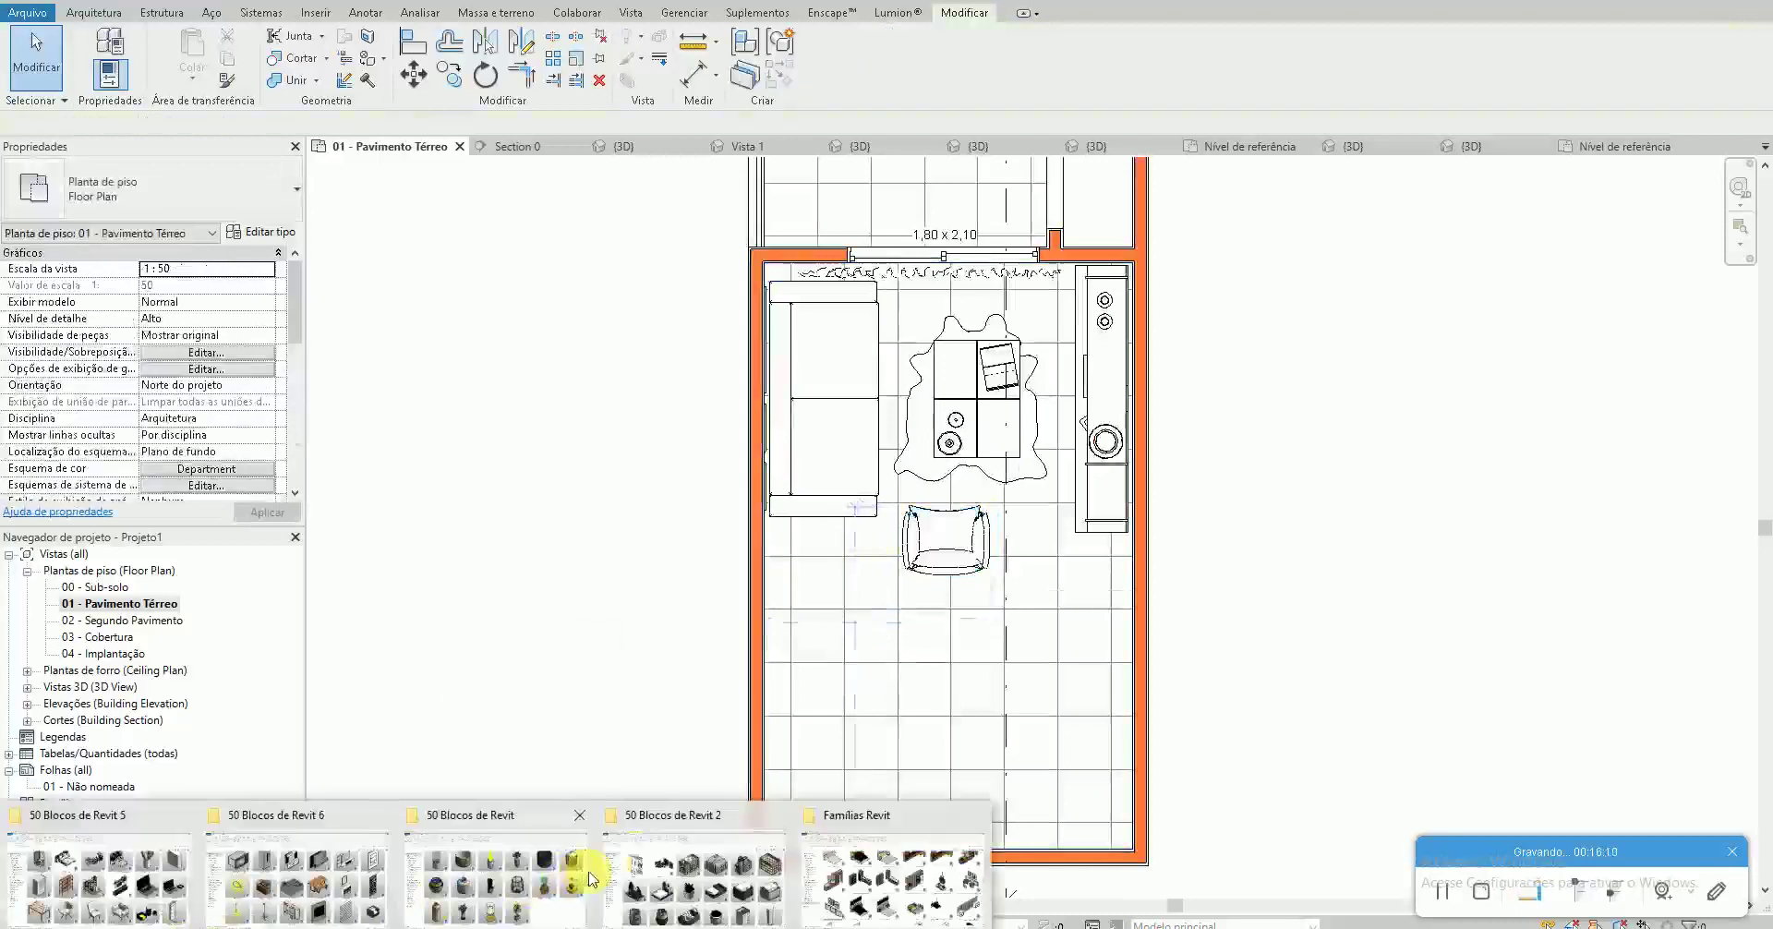
Browse the 50 Blocos de Revit 2, 6 and 5 folders in File Explorer
{"action": "left_click", "coordinate": [699, 867]}
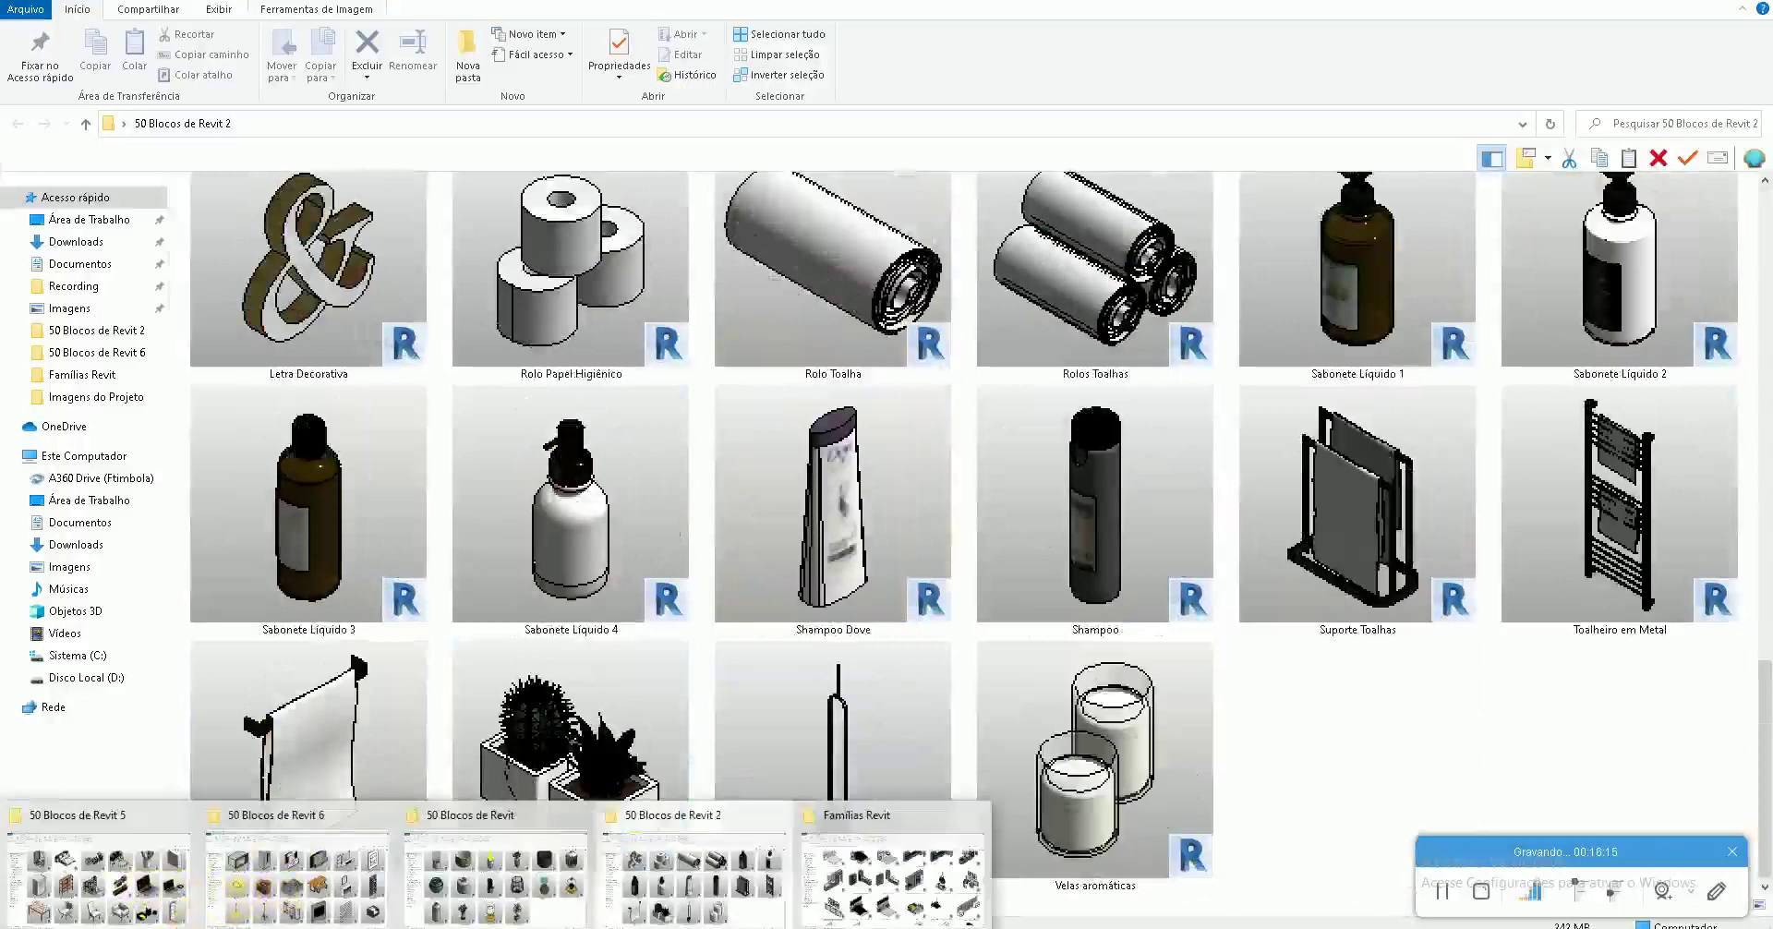
{"action": "left_click", "coordinate": [300, 899]}
{"action": "scroll", "coordinate": [851, 724], "scroll_direction": "down", "scroll_amount": 5}
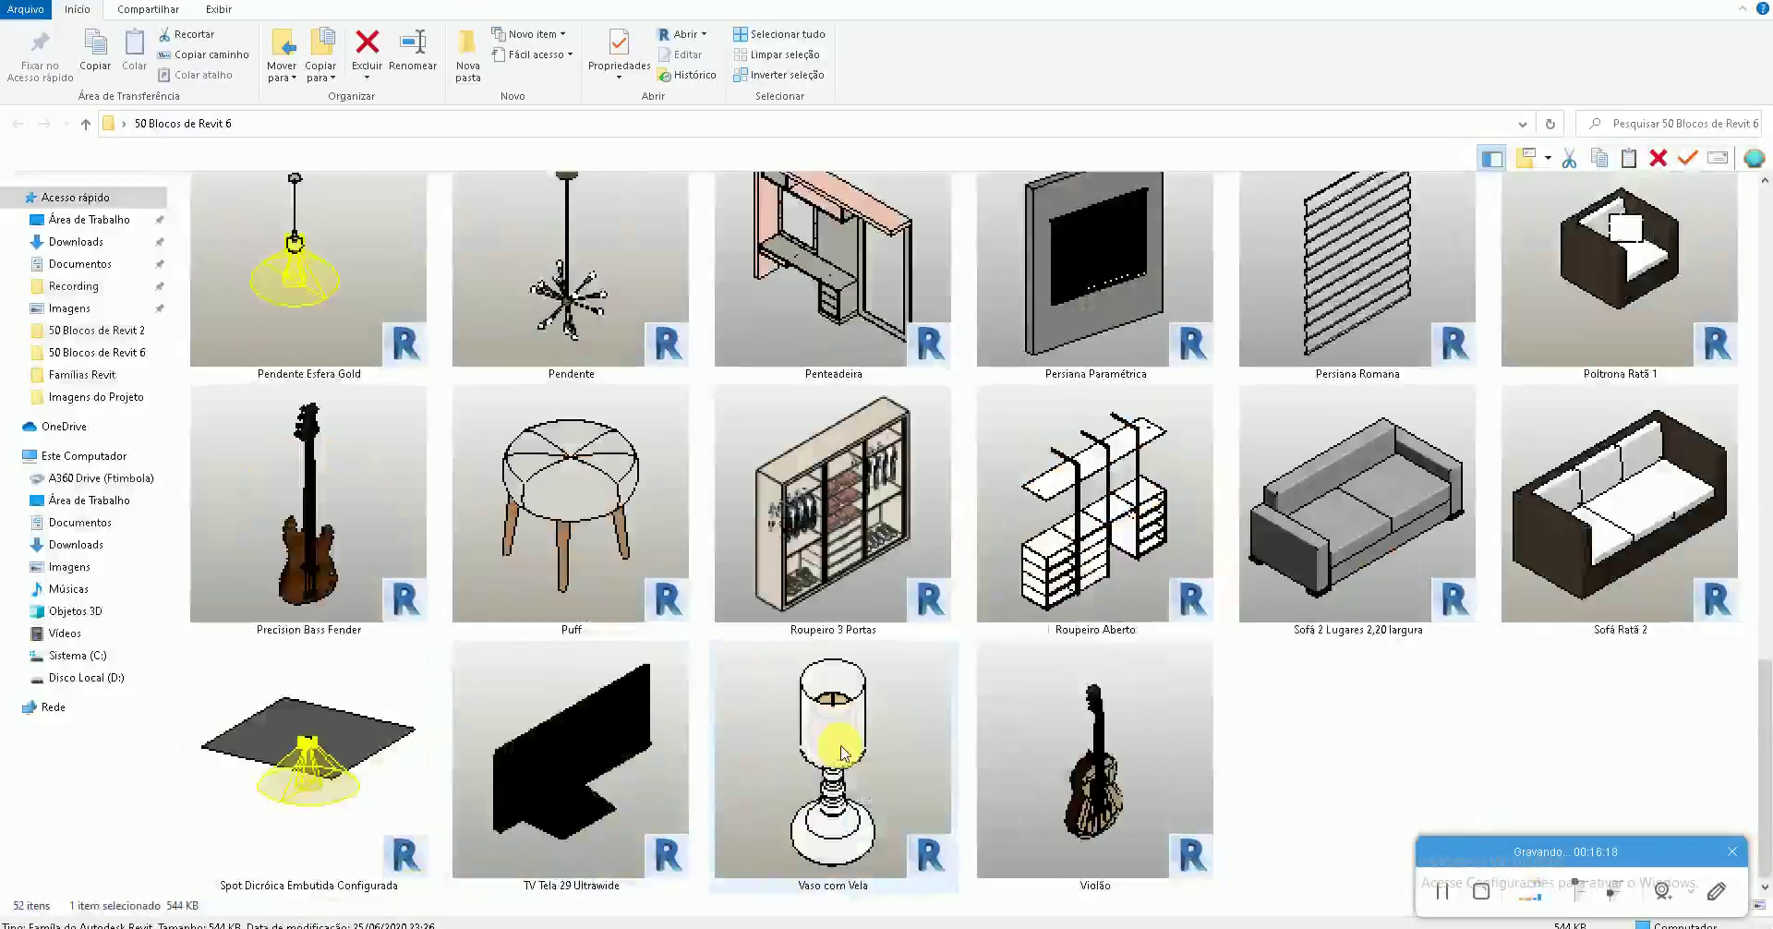
{"action": "scroll", "coordinate": [850, 723], "scroll_direction": "up", "scroll_amount": 1}
{"action": "scroll", "coordinate": [859, 750], "scroll_direction": "up", "scroll_amount": 15}
{"action": "scroll", "coordinate": [859, 750], "scroll_direction": "up", "scroll_amount": 2}
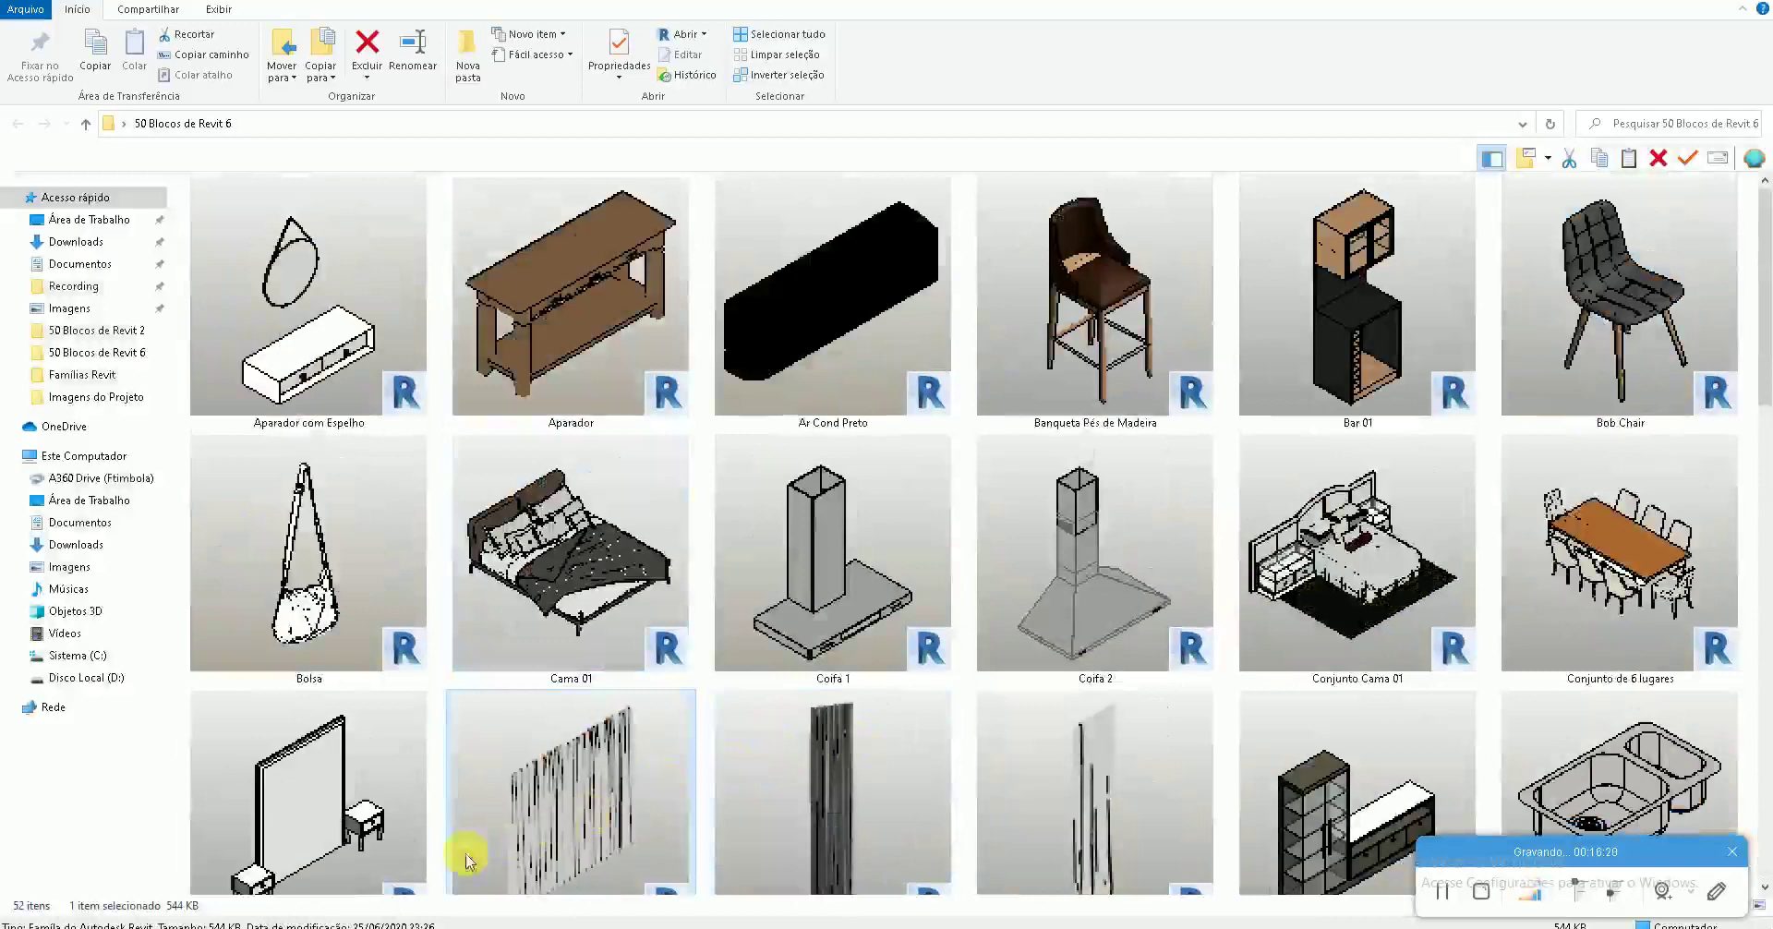
{"action": "left_click", "coordinate": [146, 889]}
{"action": "scroll", "coordinate": [752, 731], "scroll_direction": "up", "scroll_amount": 3}
{"action": "scroll", "coordinate": [759, 739], "scroll_direction": "up", "scroll_amount": 3}
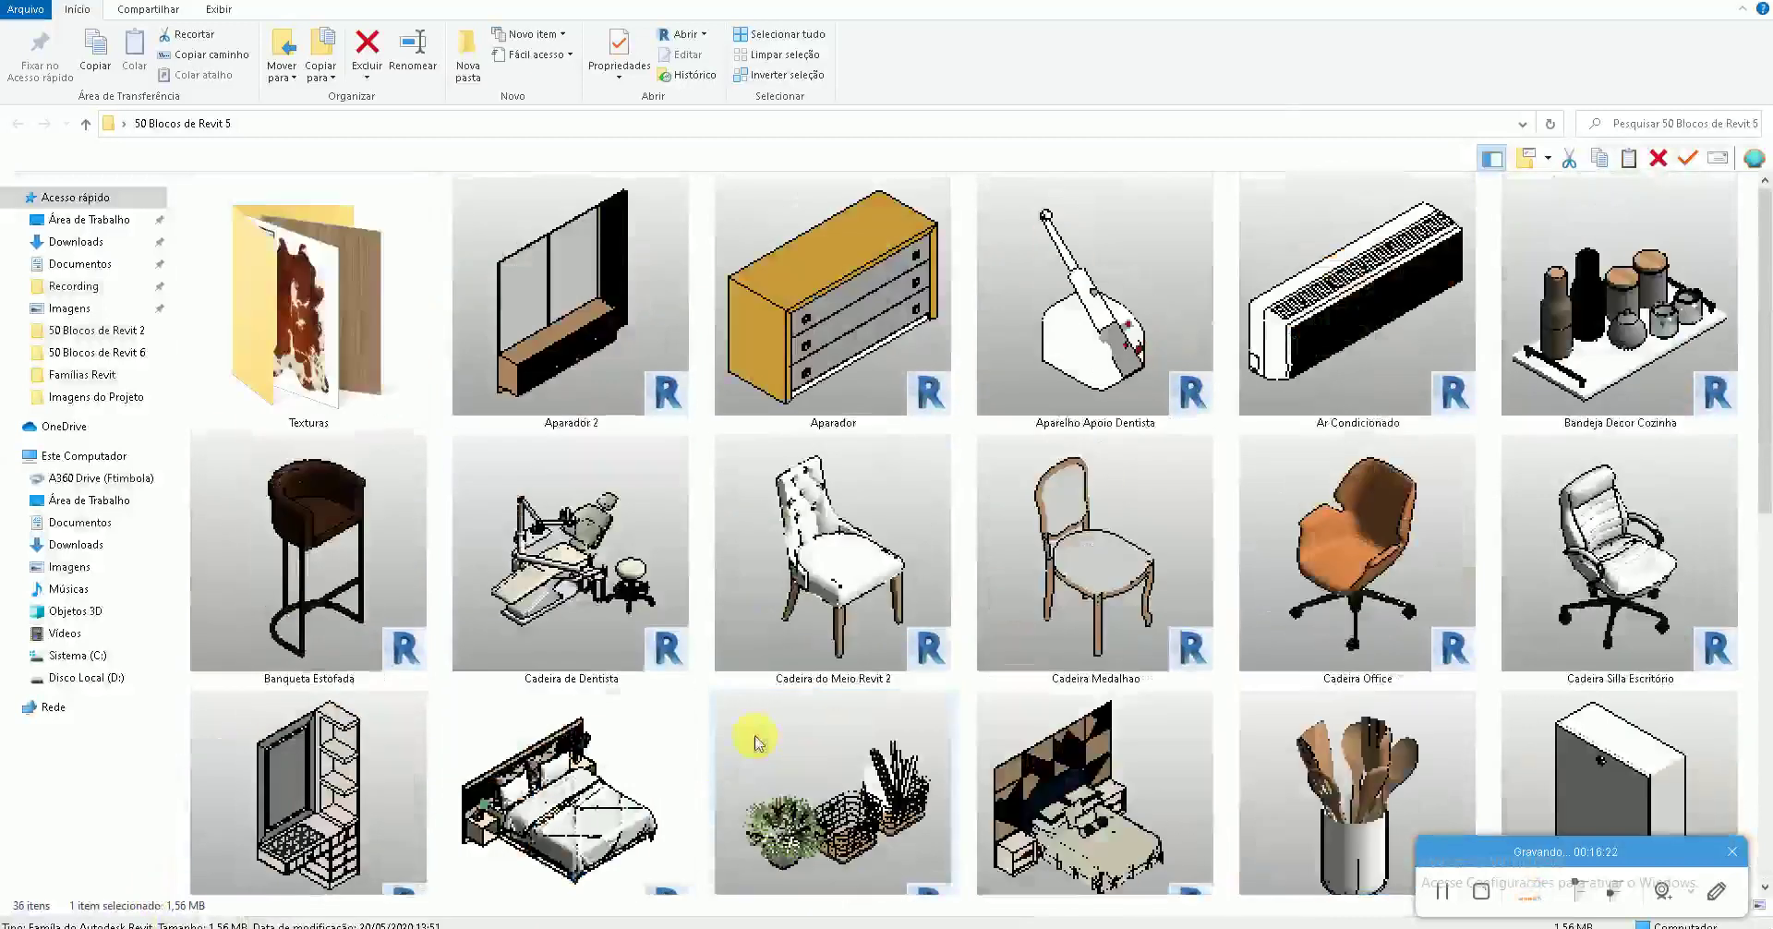
{"action": "scroll", "coordinate": [763, 745], "scroll_direction": "down", "scroll_amount": 5}
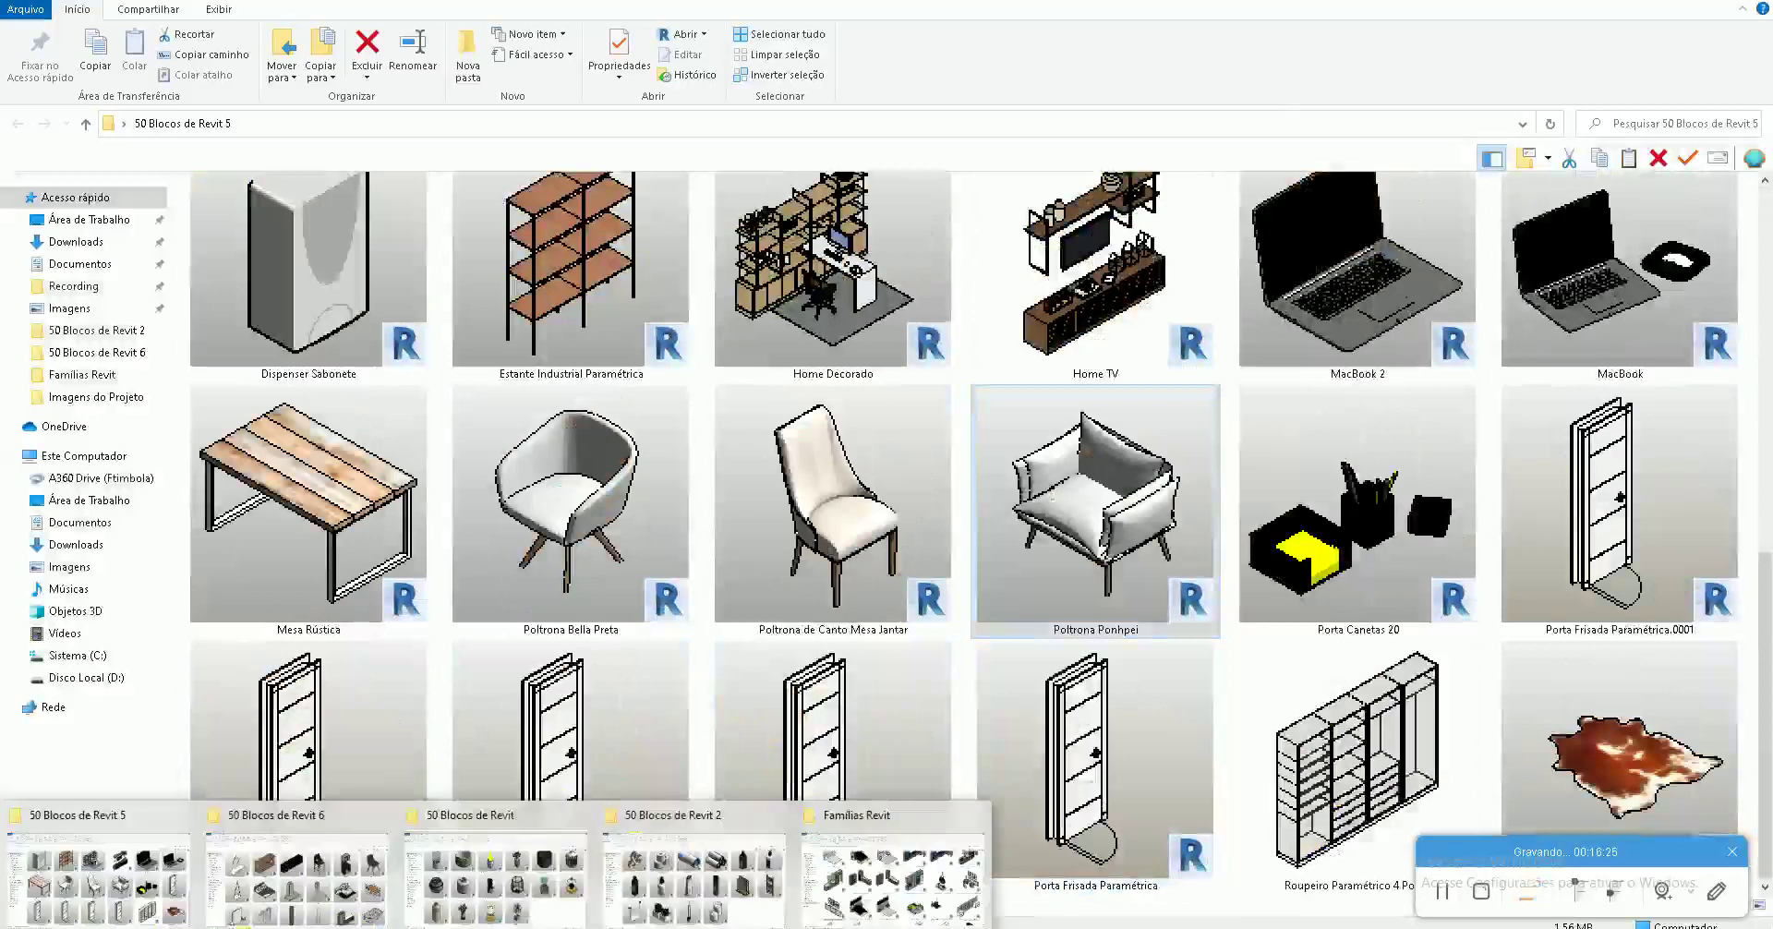
Bring up the Famílias Revit folder and scroll to the Conjunto Estar 1 thumbnails
{"action": "left_click", "coordinate": [822, 877]}
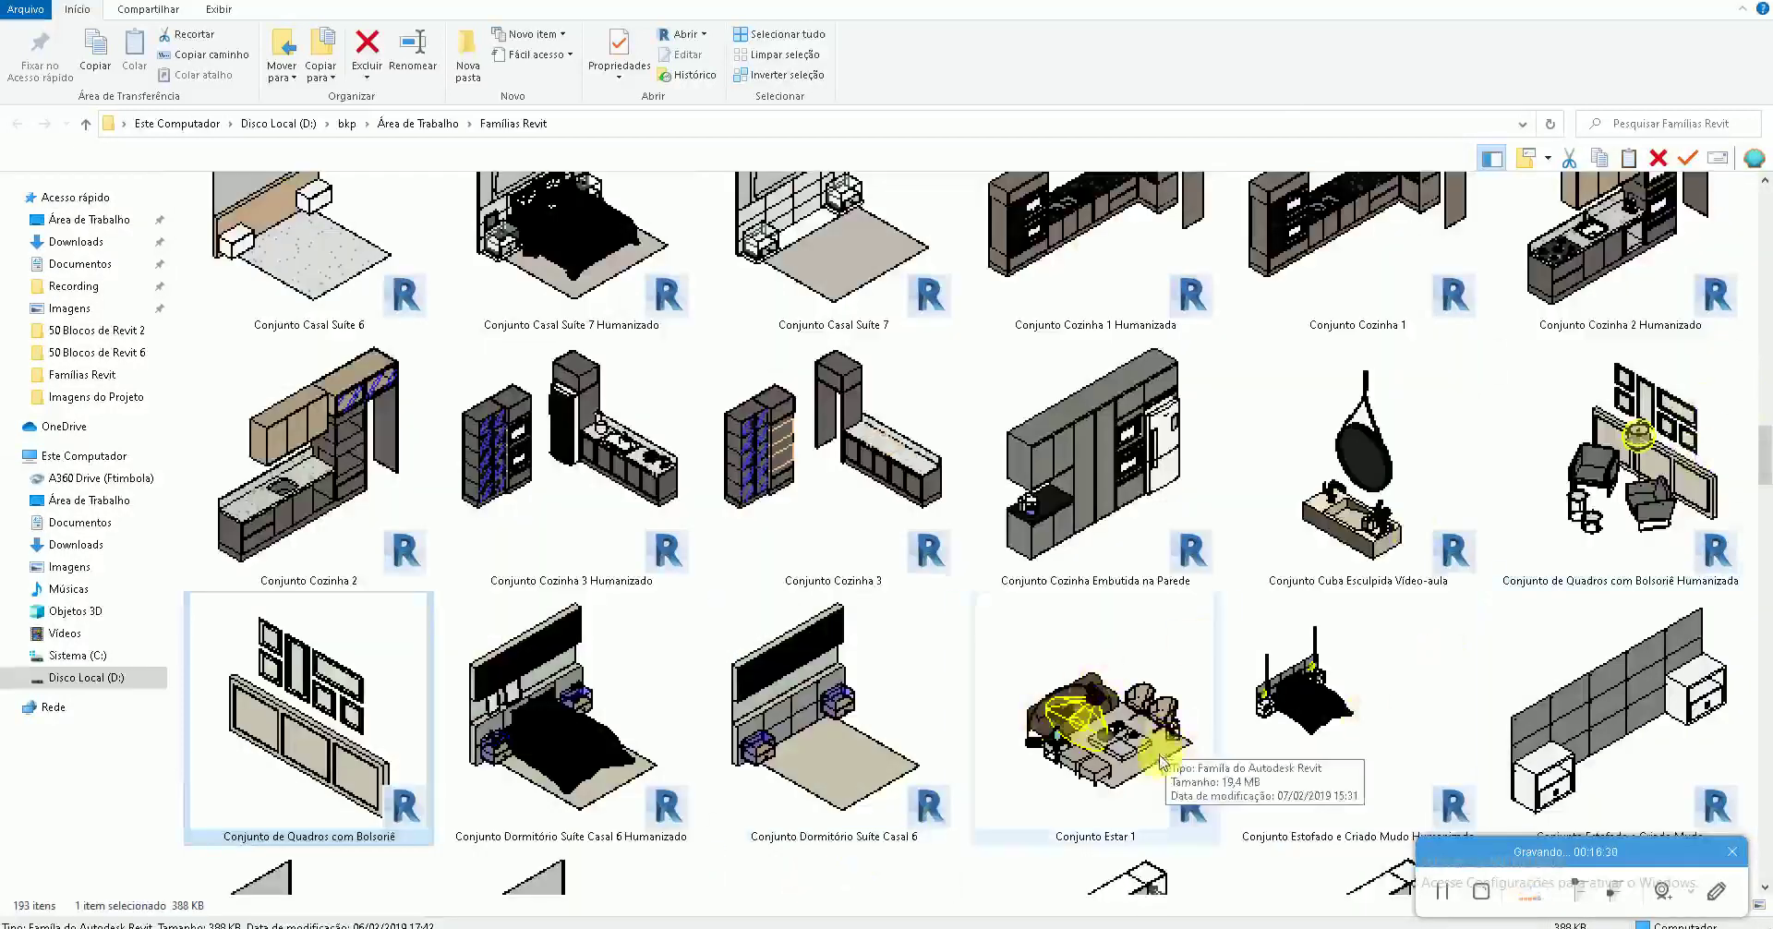
{"action": "scroll", "coordinate": [1145, 744], "scroll_direction": "down", "scroll_amount": 3}
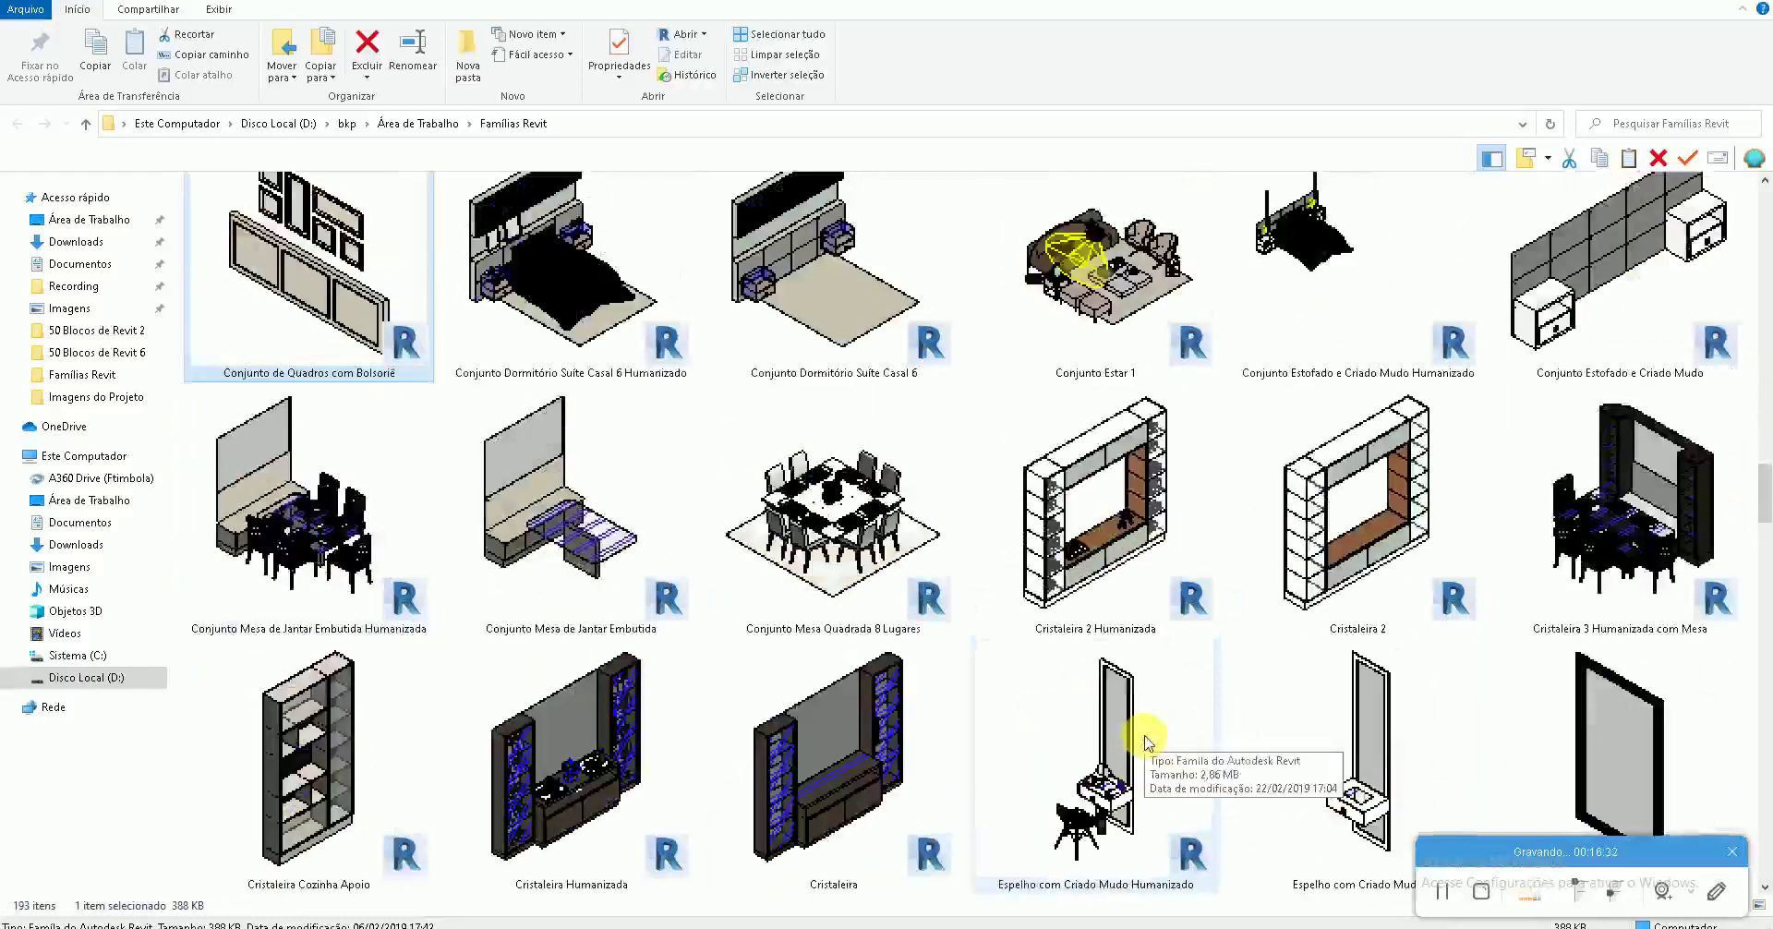
{"action": "scroll", "coordinate": [1146, 743], "scroll_direction": "up", "scroll_amount": 2}
{"action": "scroll", "coordinate": [1150, 744], "scroll_direction": "up", "scroll_amount": 2}
{"action": "scroll", "coordinate": [1163, 739], "scroll_direction": "up", "scroll_amount": 2}
{"action": "scroll", "coordinate": [1178, 736], "scroll_direction": "up", "scroll_amount": 2}
{"action": "scroll", "coordinate": [1177, 736], "scroll_direction": "up", "scroll_amount": 3}
{"action": "left_click_drag", "start_coordinate": [1766, 279], "coordinate": [1763, 525]}
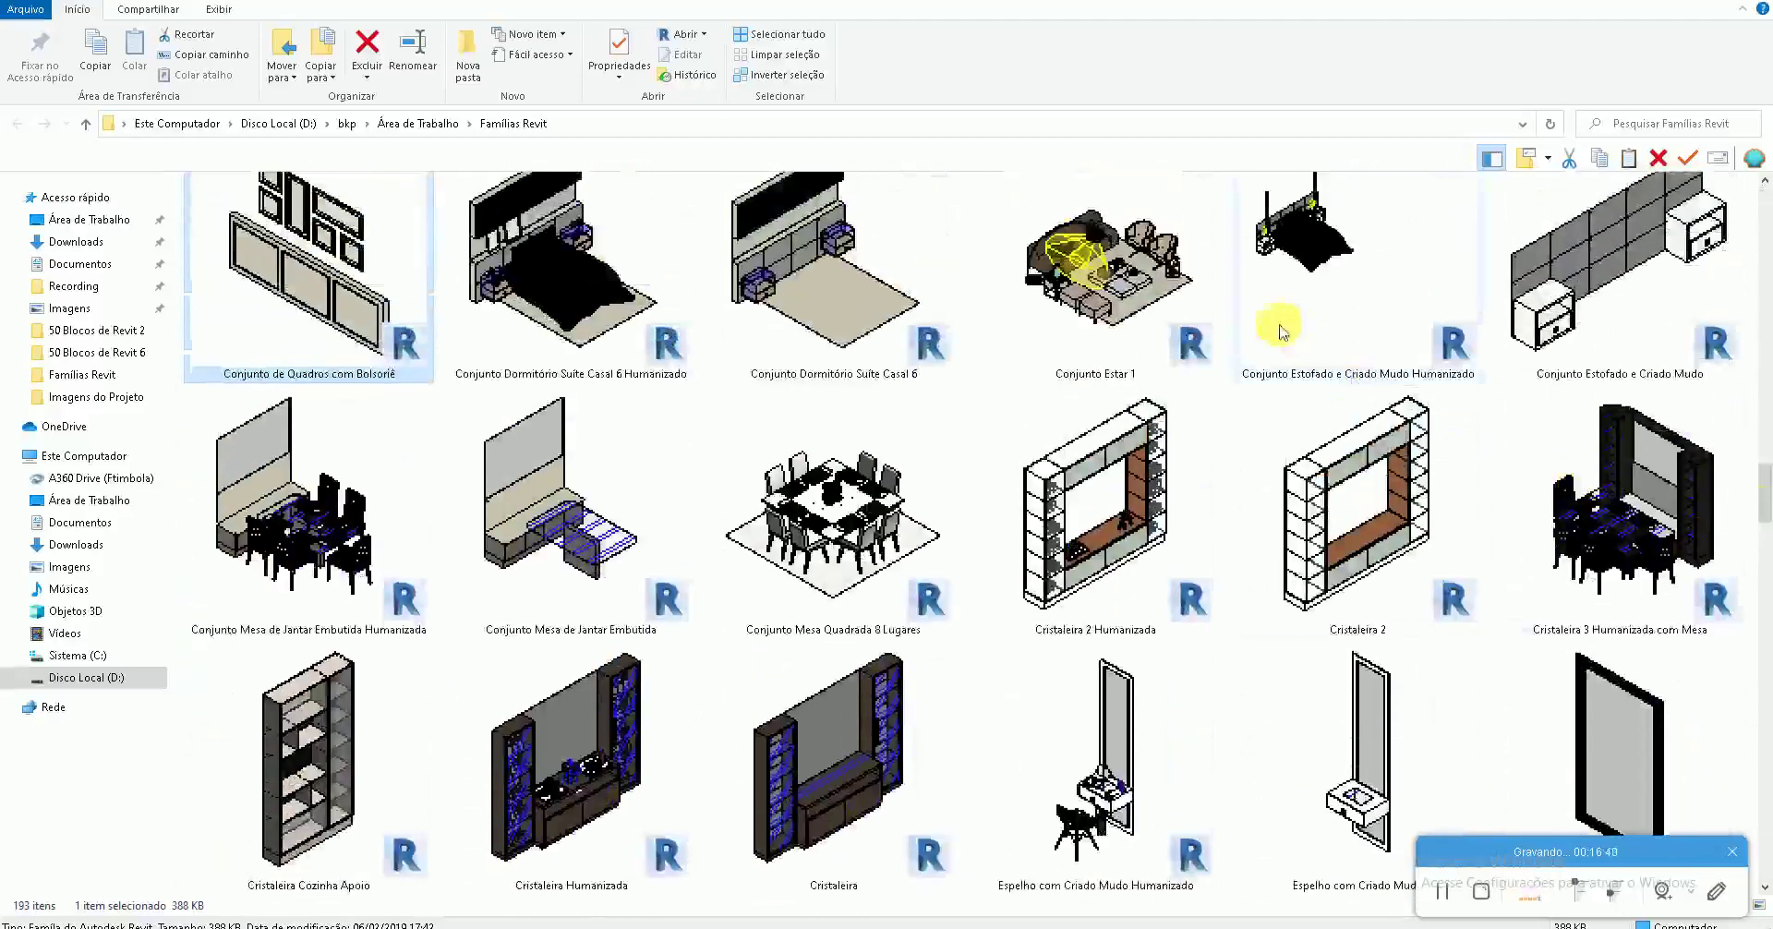
Open and upgrade the Conjunto Estar 1 family, then select its corner side table
{"action": "double_click", "coordinate": [1169, 325]}
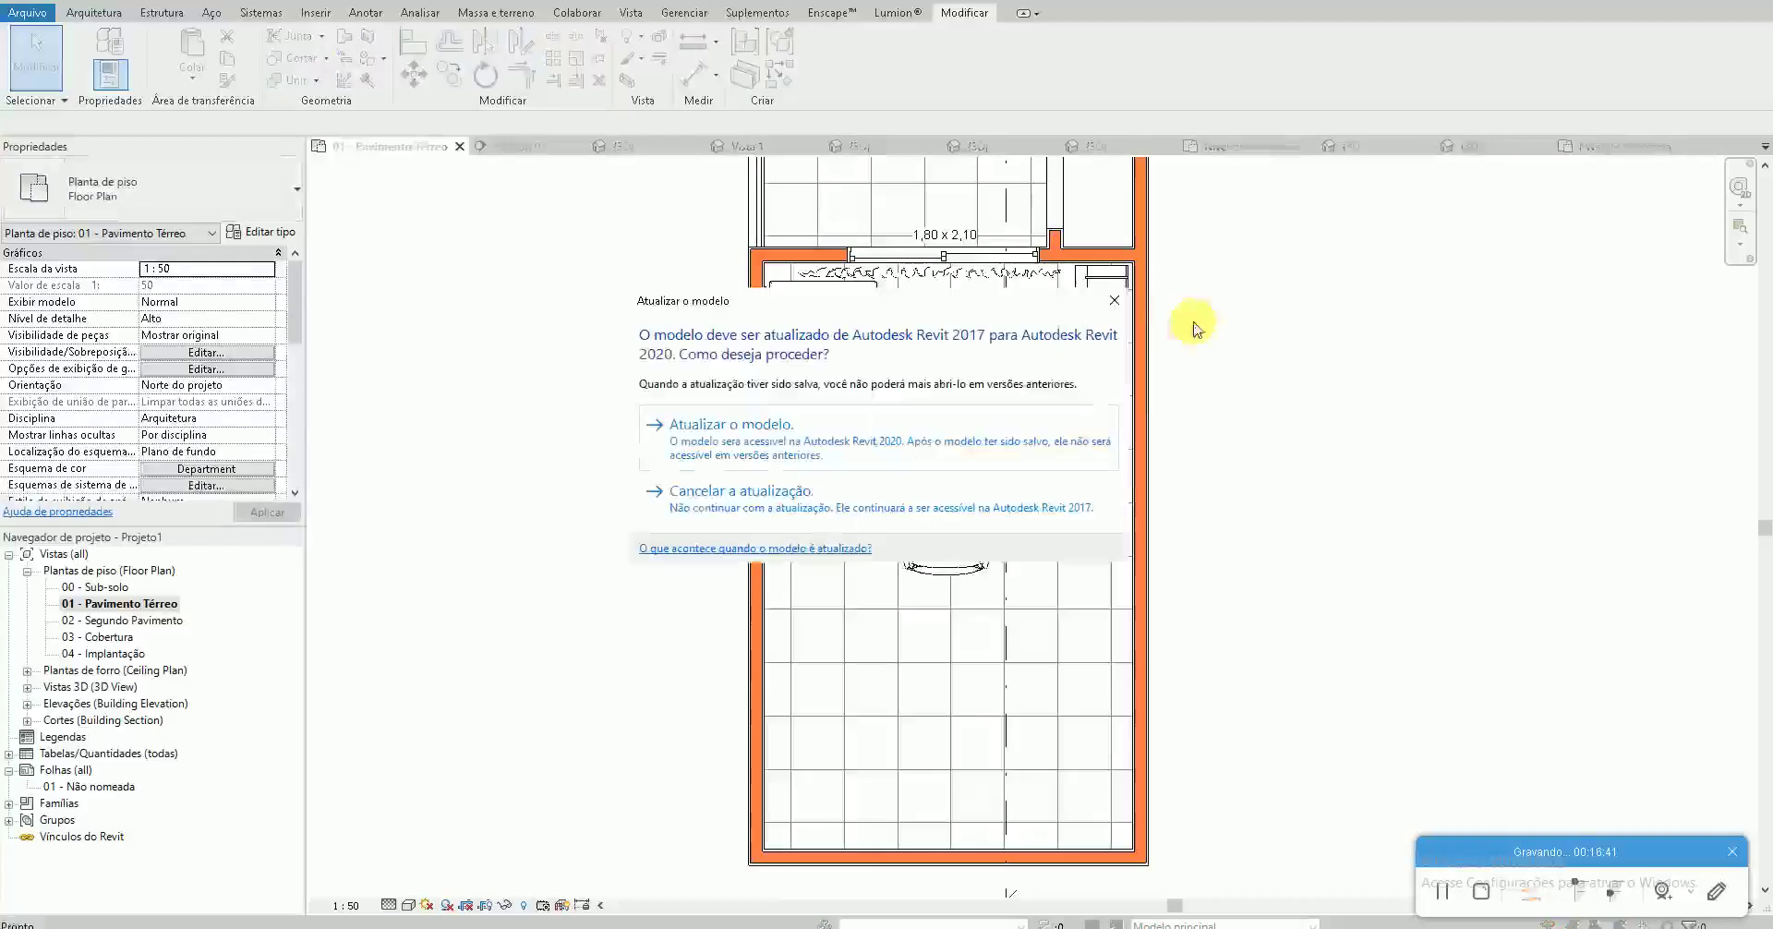
{"action": "left_click", "coordinate": [938, 446]}
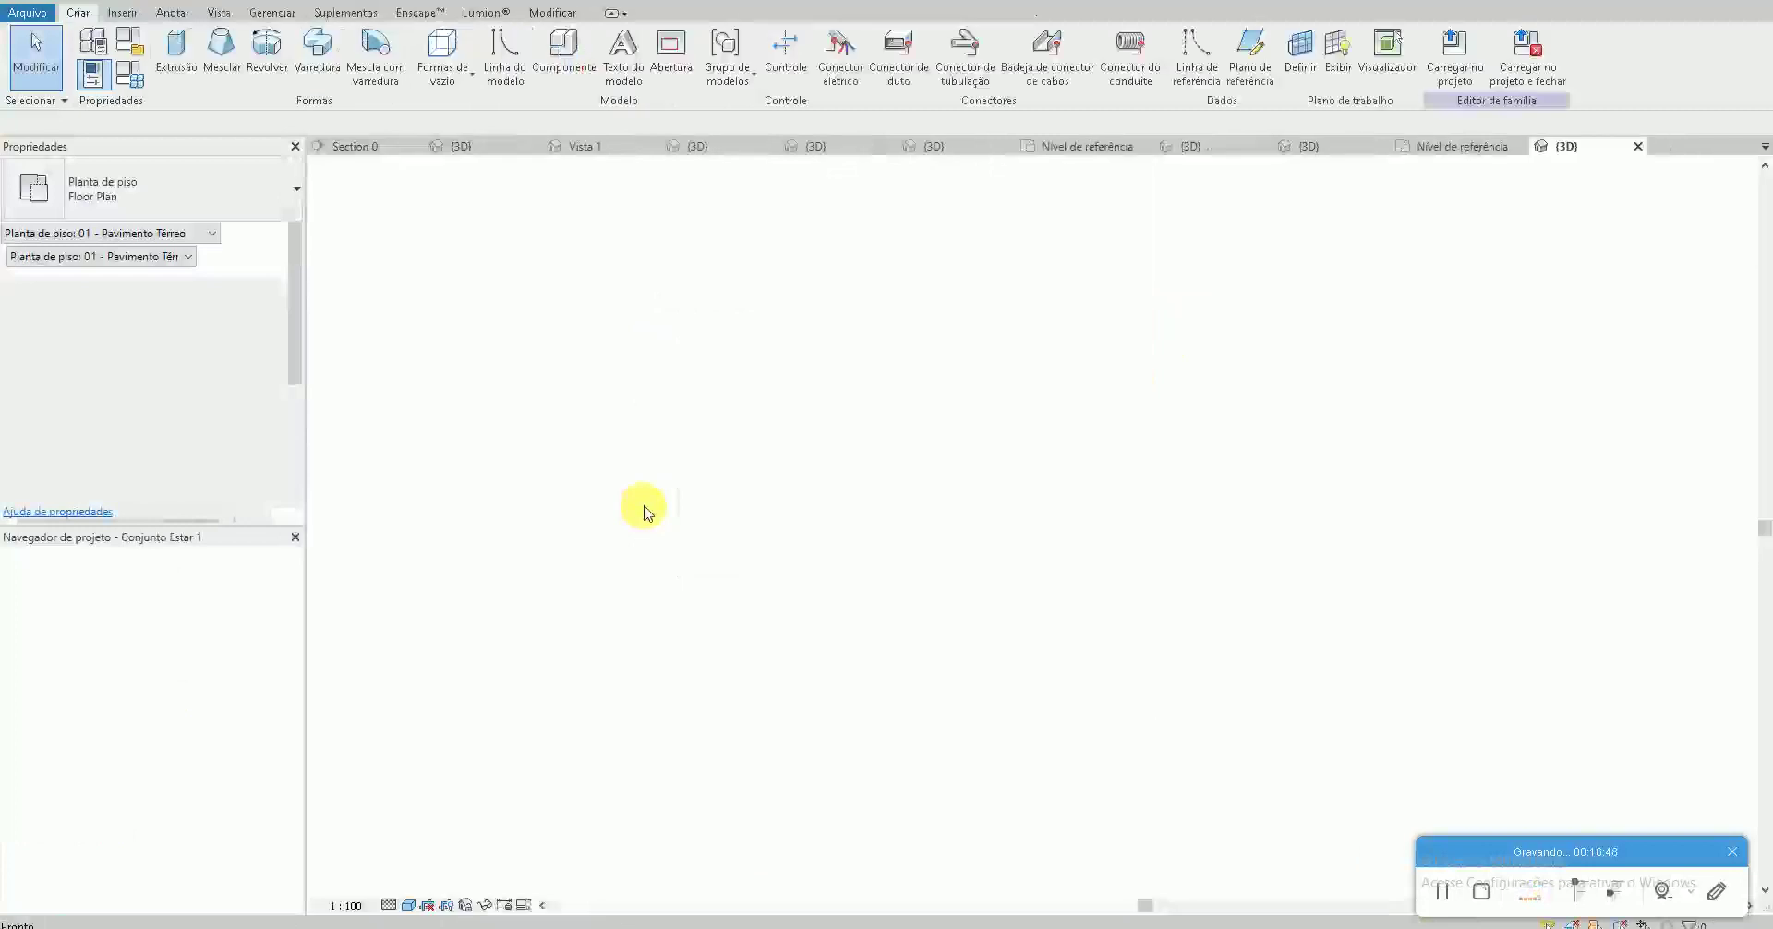
{"action": "middle_click_drag", "start_coordinate": [608, 560], "coordinate": [793, 580], "text": "shift"}
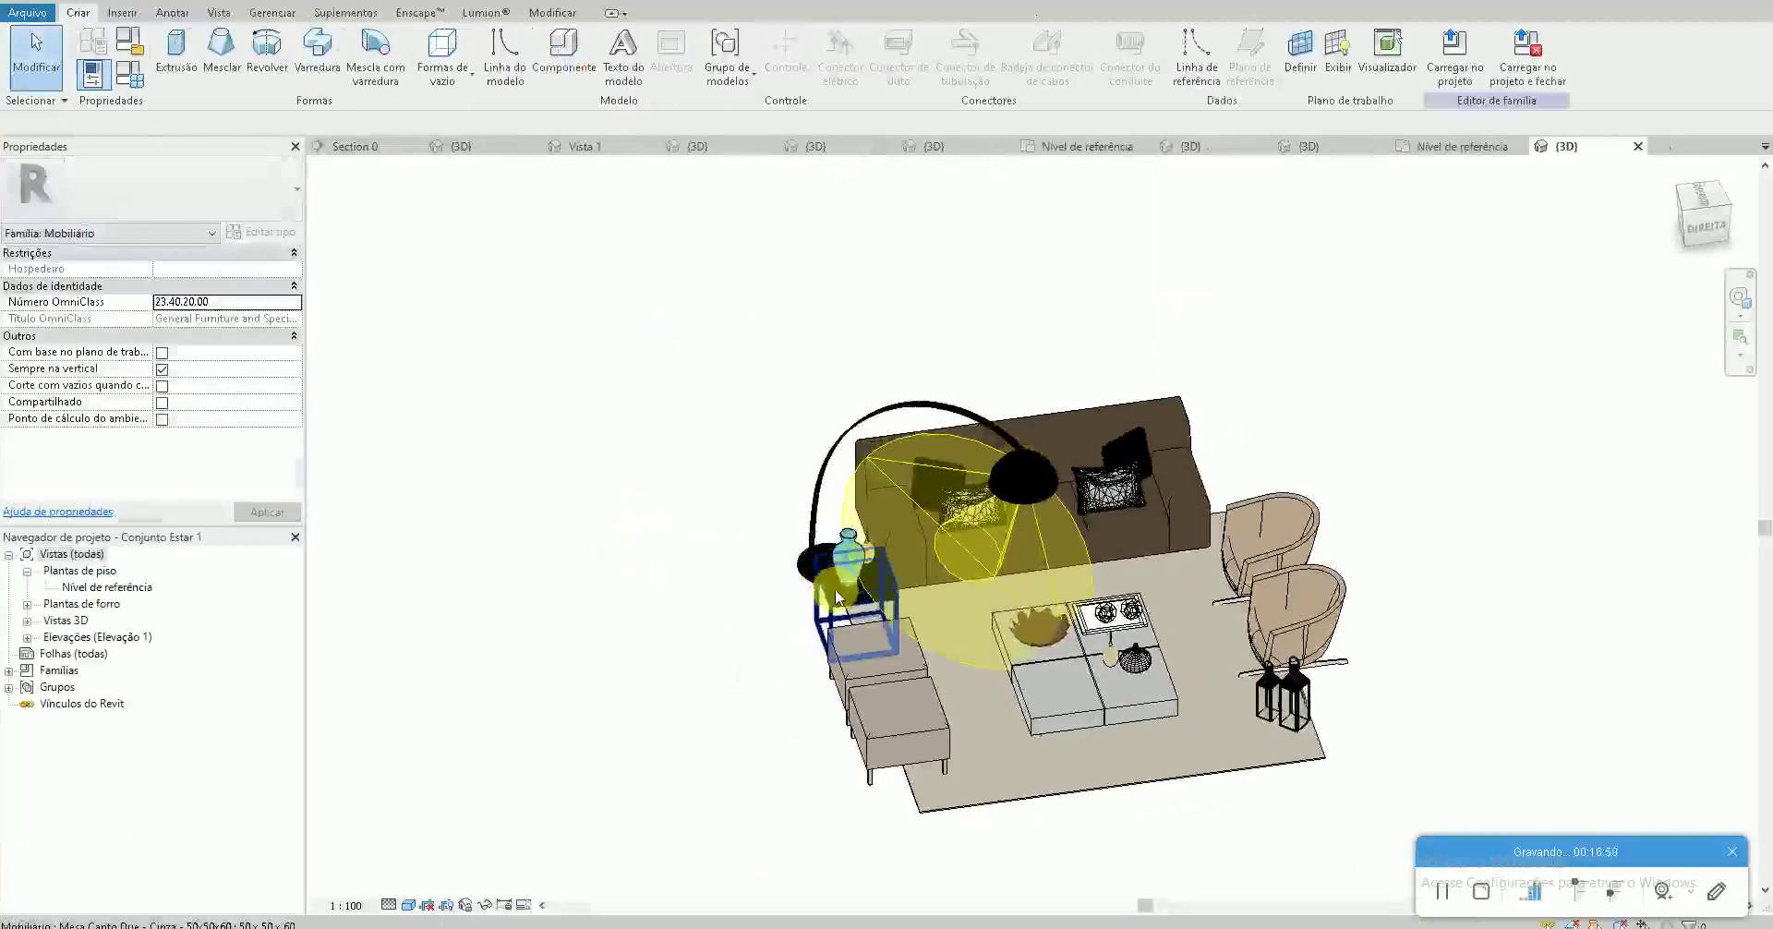
{"action": "left_click", "coordinate": [792, 580]}
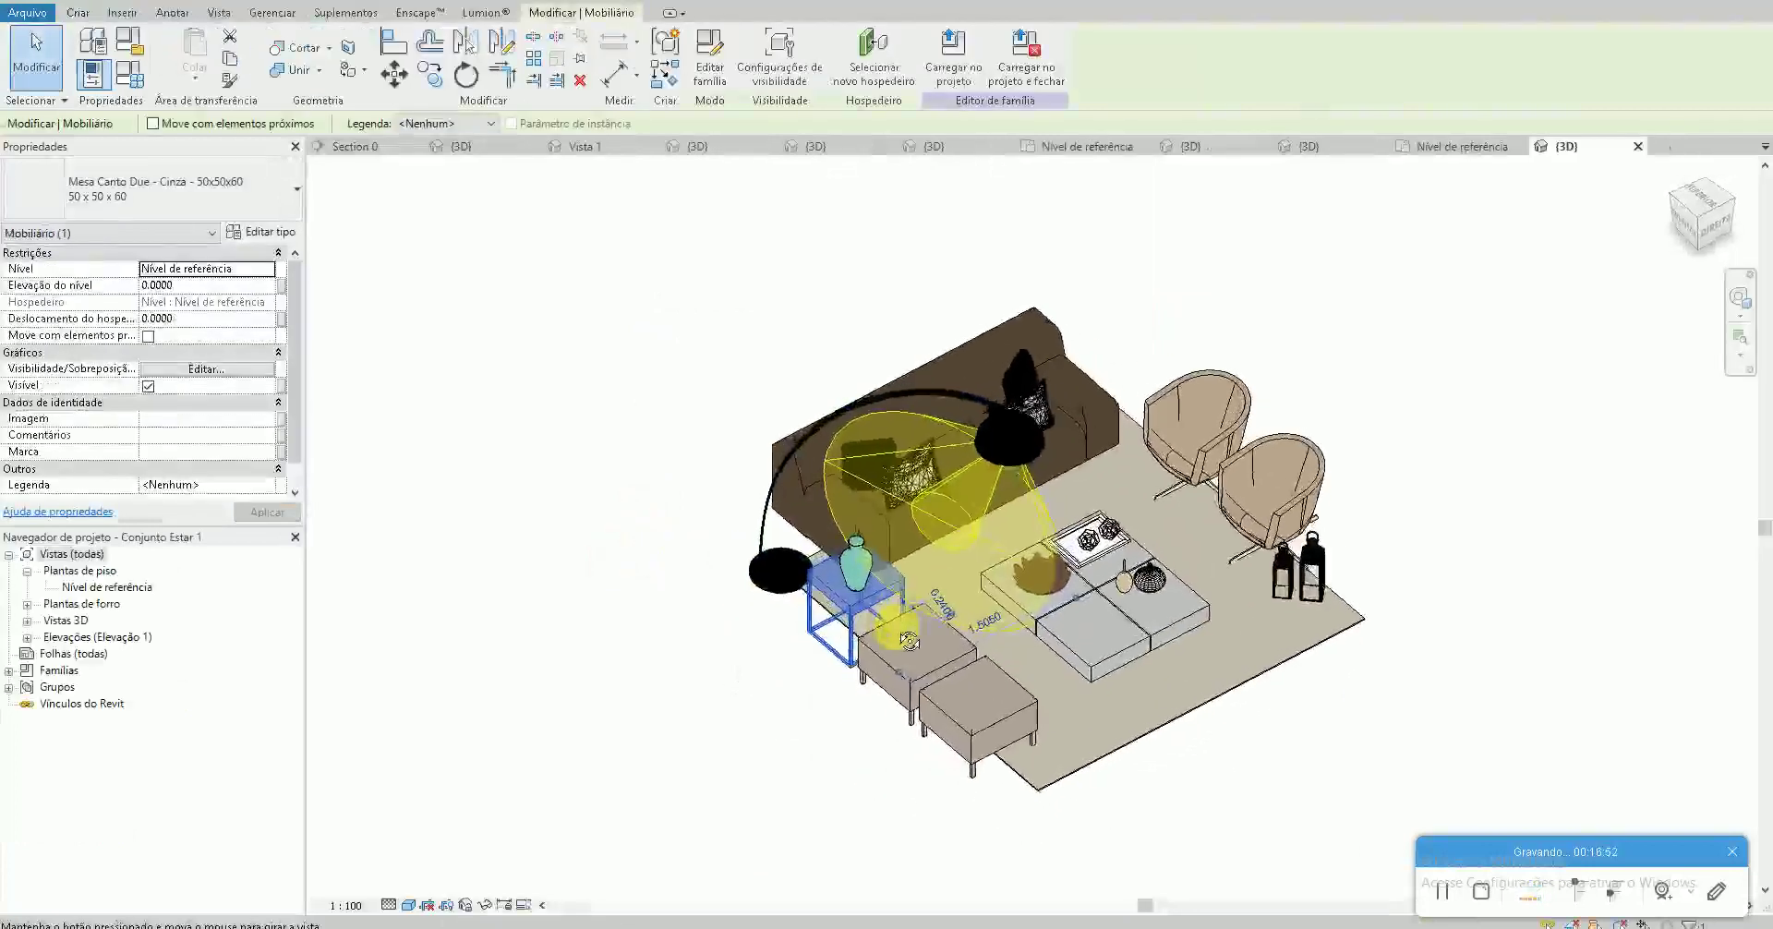
{"action": "scroll", "coordinate": [840, 575], "scroll_direction": "up", "scroll_amount": 4}
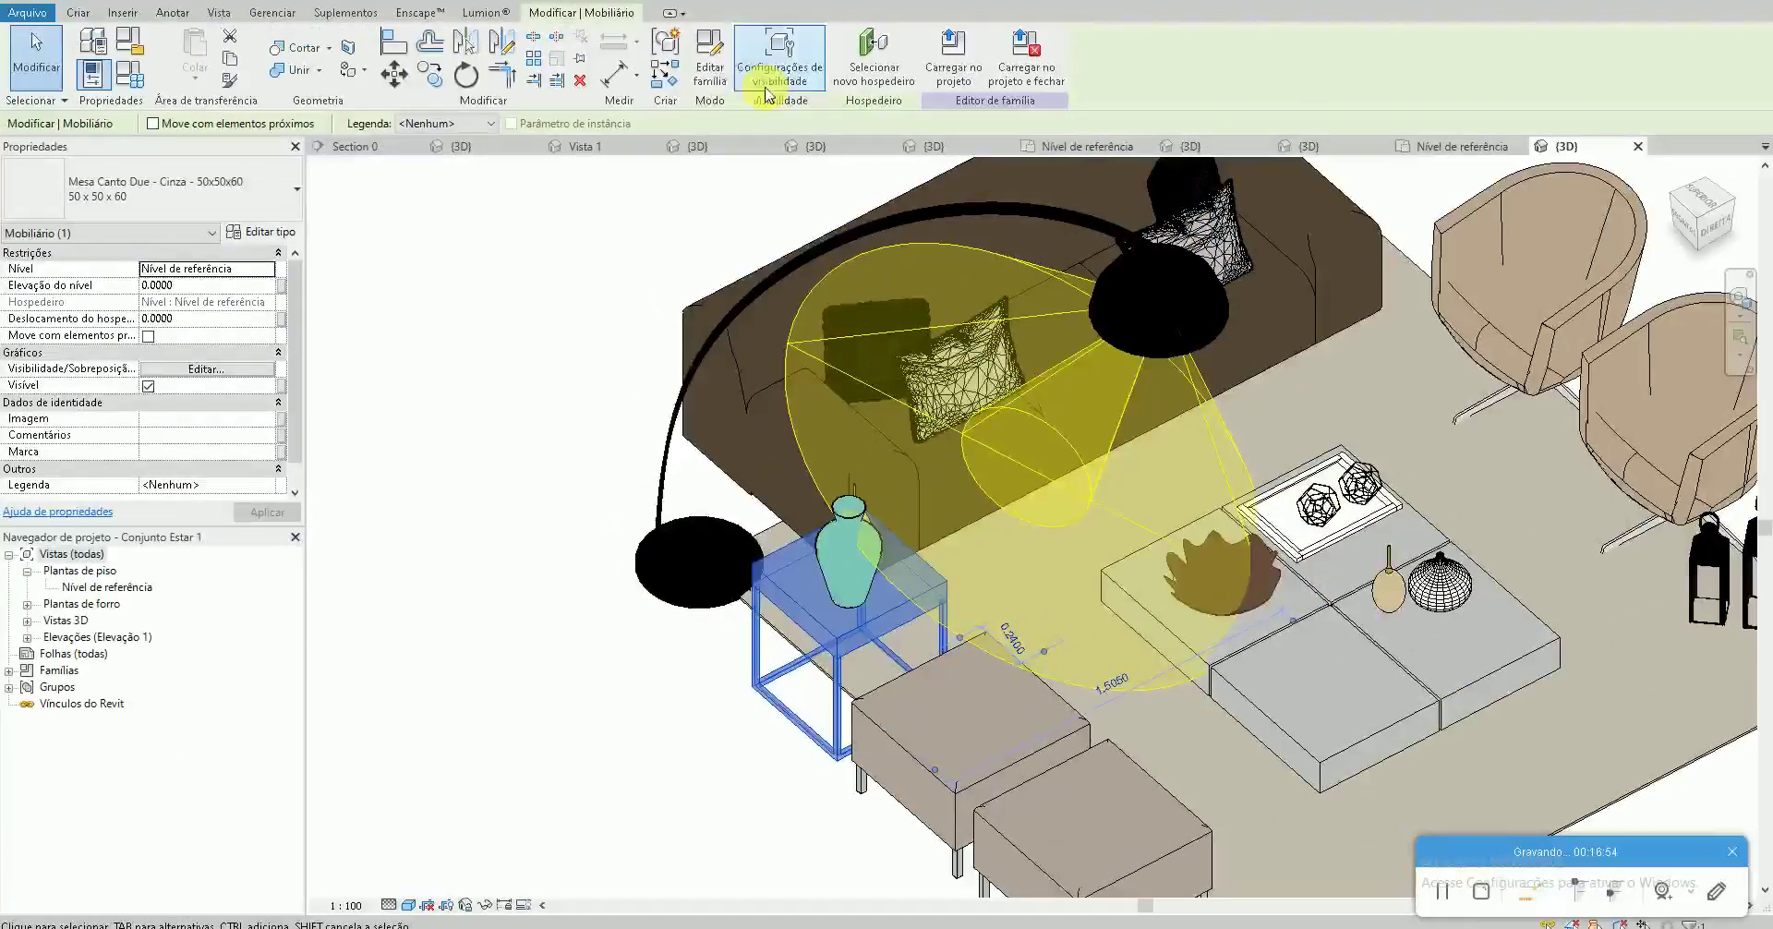
Load the Mesa Canto Duo side table into the project and place it beside the sofa
{"action": "left_click", "coordinate": [723, 82]}
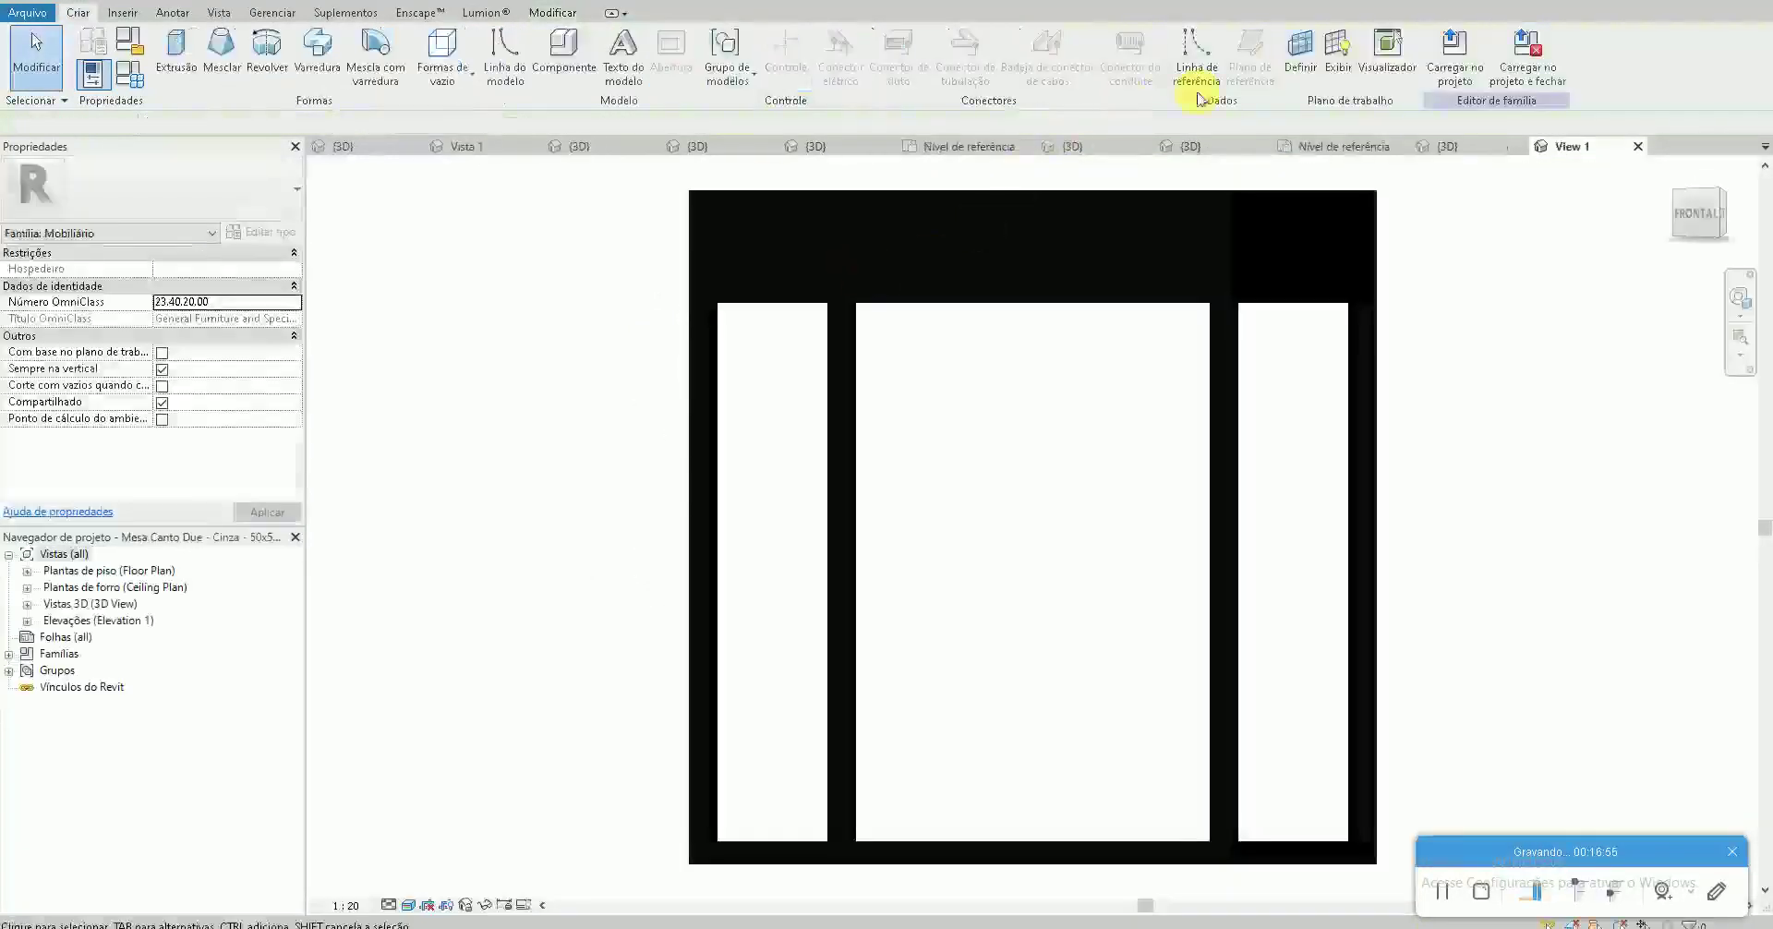
{"action": "left_click", "coordinate": [1454, 85]}
{"action": "left_click", "coordinate": [836, 605]}
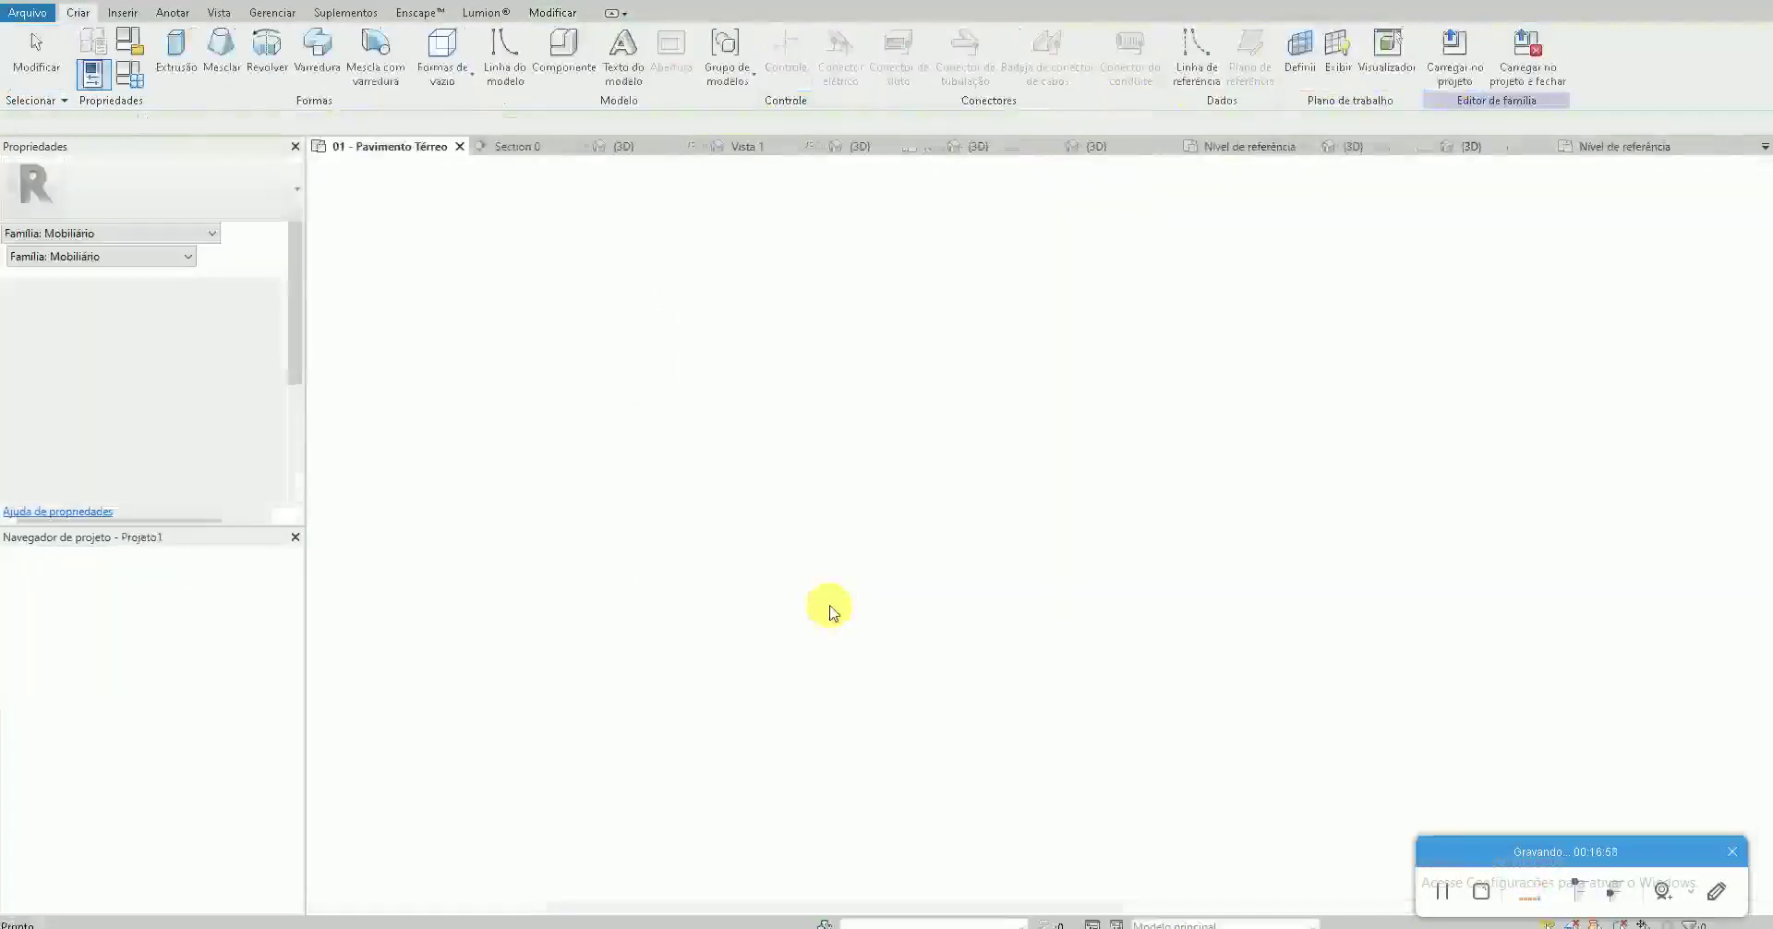
{"action": "scroll", "coordinate": [850, 555], "scroll_direction": "up", "scroll_amount": 4}
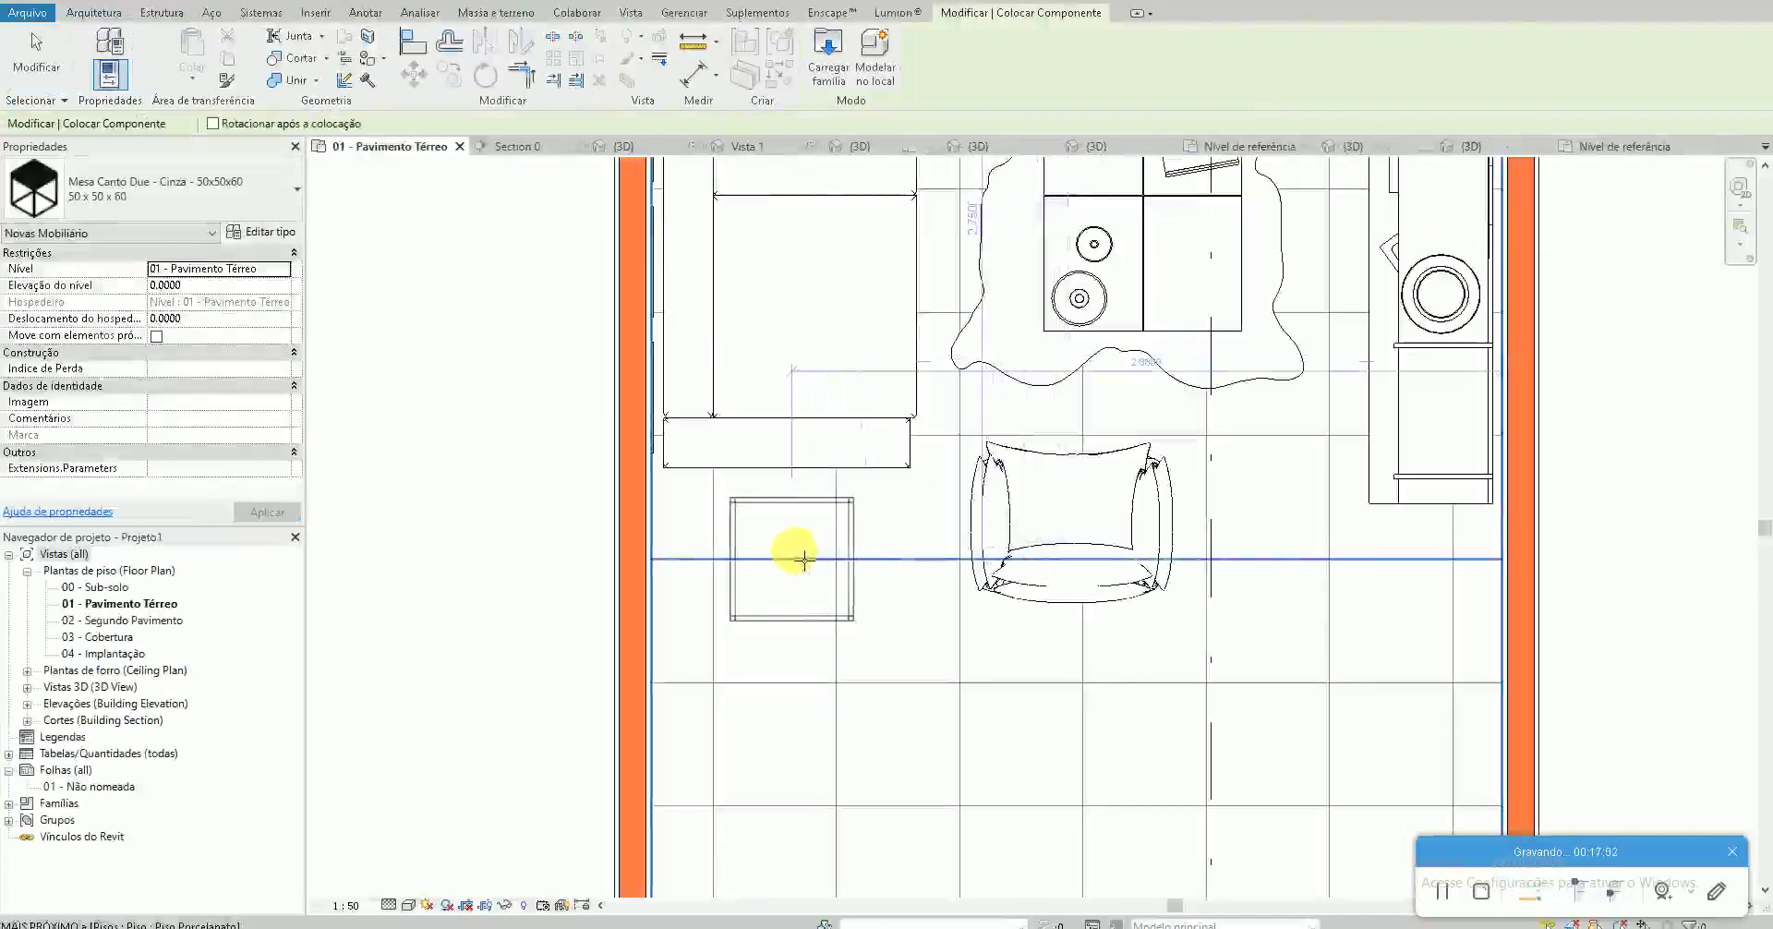
{"action": "left_click", "coordinate": [799, 558]}
{"action": "key", "text": "Escape"}
{"action": "key", "text": "Escape"}
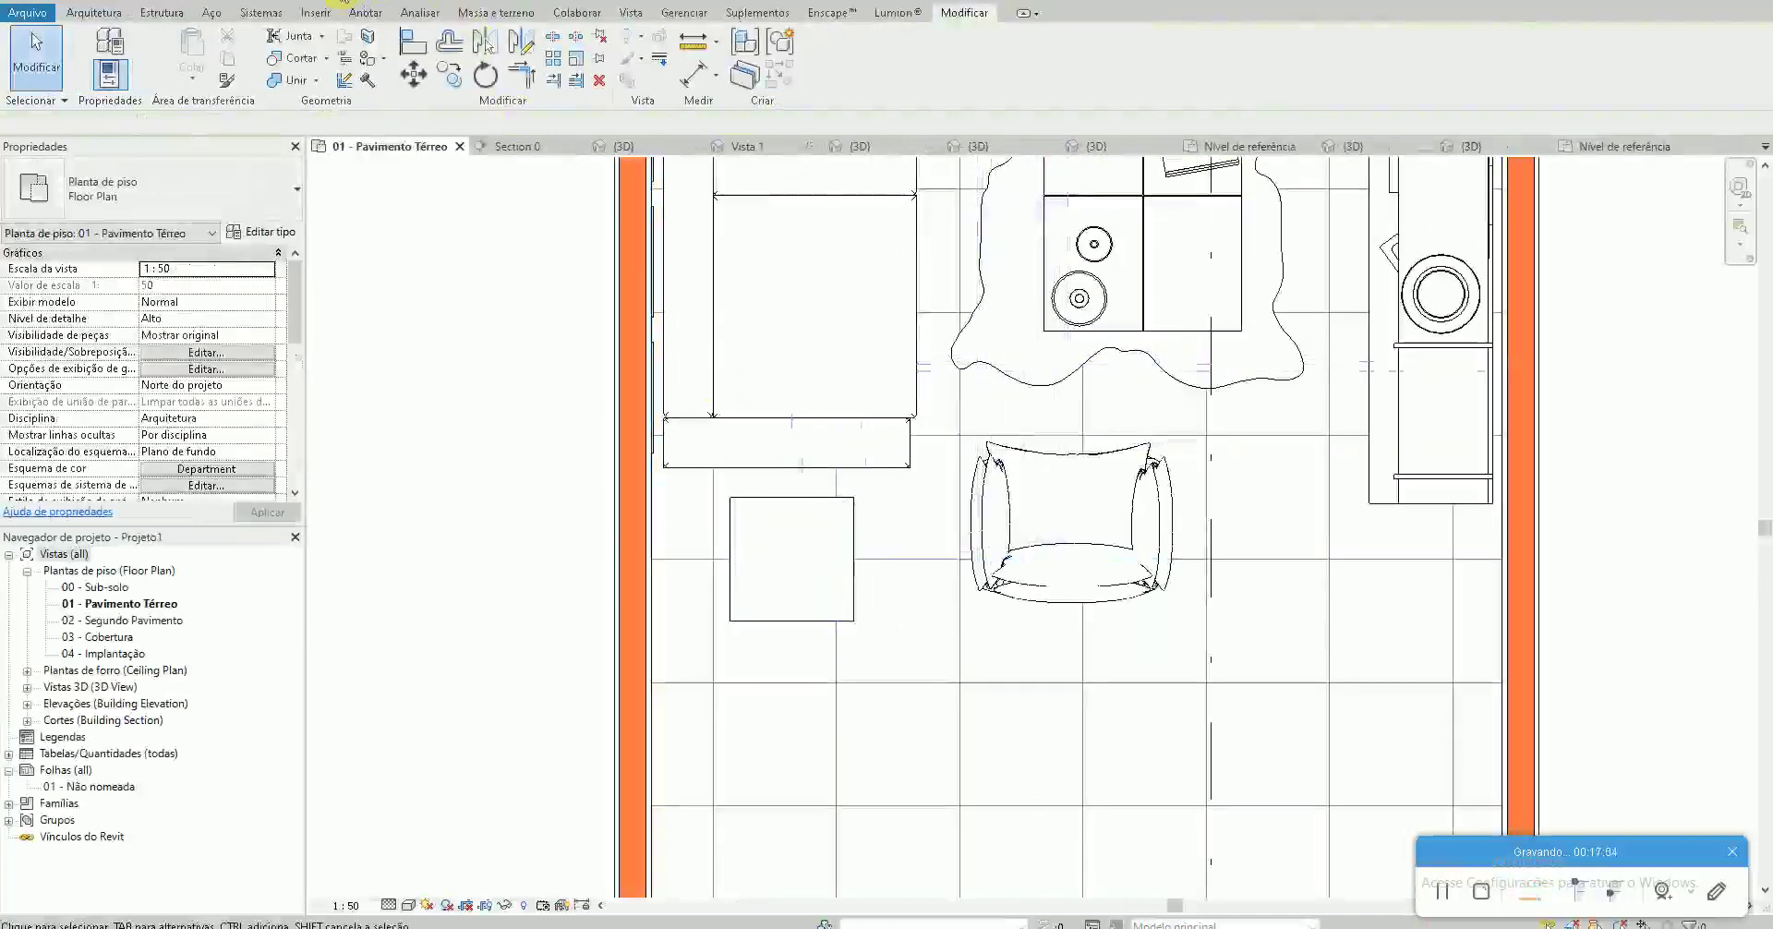
Review the room in a 3D view, then return to the 01 - Pavimento Térreo plan
{"action": "key", "text": "3"}
{"action": "key", "text": "d"}
{"action": "mouse_move", "coordinate": [729, 566]}
{"action": "middle_mouse_down", "text": "shift"}
{"action": "mouse_move", "coordinate": [1251, 644]}
{"action": "mouse_move", "coordinate": [1349, 555]}
{"action": "mouse_move", "coordinate": [1469, 491]}
{"action": "mouse_move", "coordinate": [1109, 535]}
{"action": "middle_mouse_up", "text": "shift"}
{"action": "left_click", "coordinate": [152, 604]}
{"action": "double_click", "coordinate": [152, 604]}
{"action": "scroll", "coordinate": [923, 601], "scroll_direction": "down", "scroll_amount": 3}
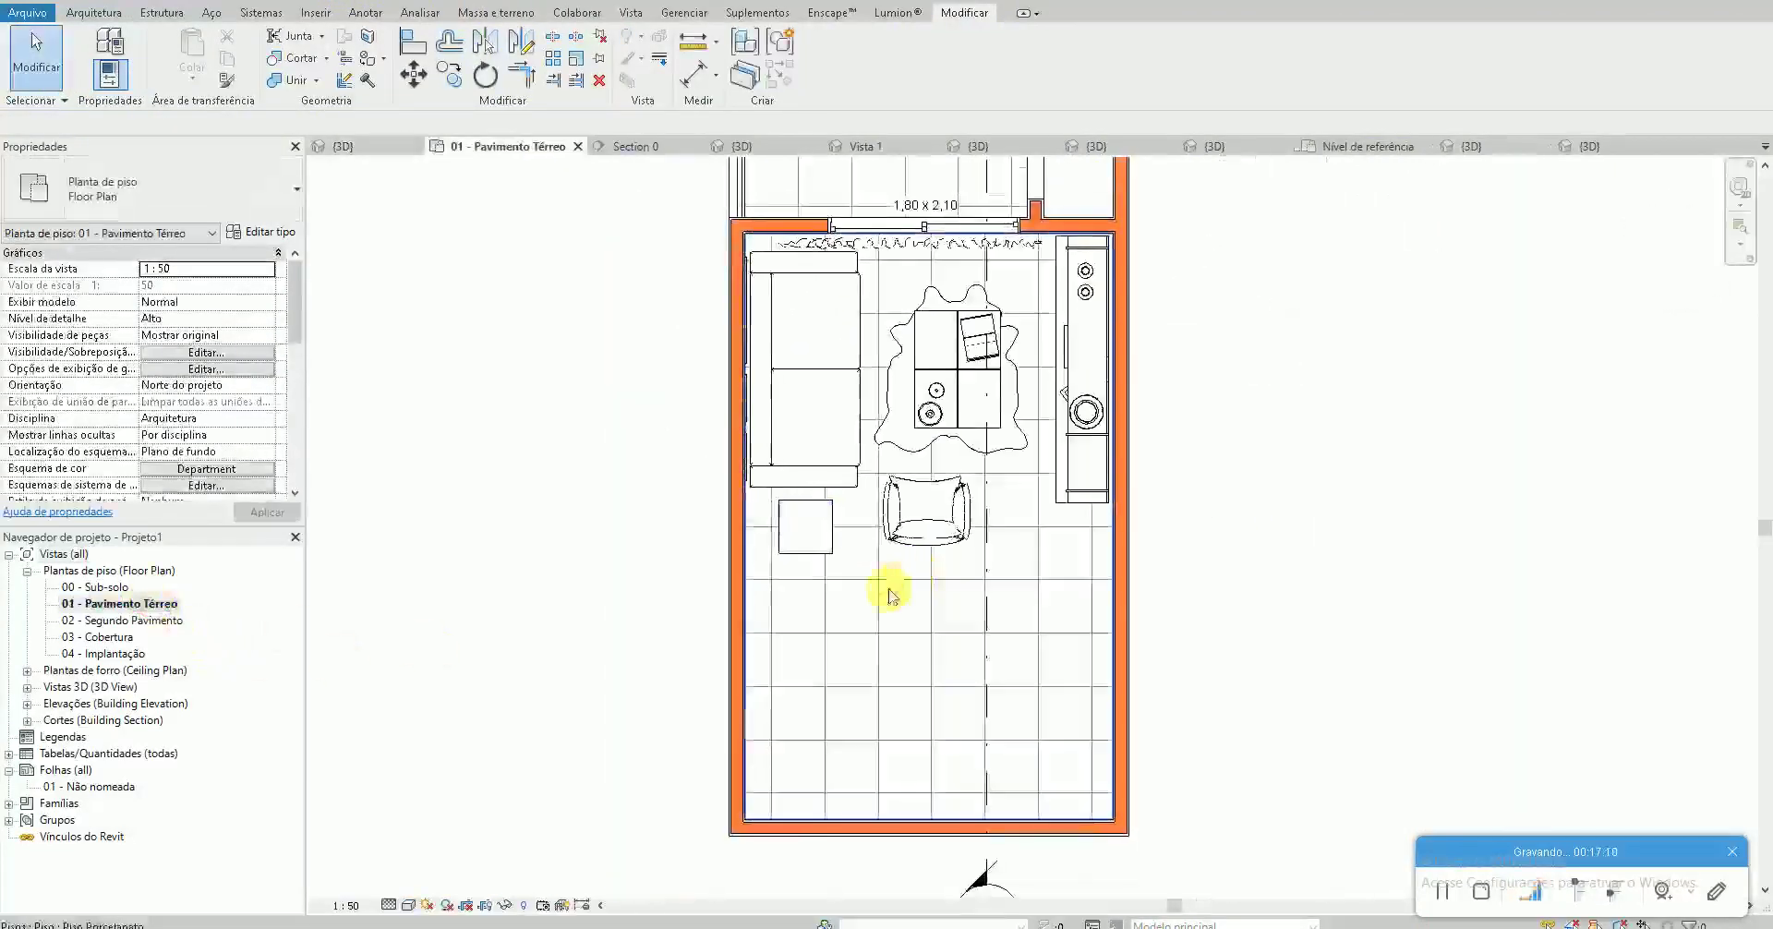
{"action": "middle_click_drag", "start_coordinate": [1029, 605], "coordinate": [1060, 439]}
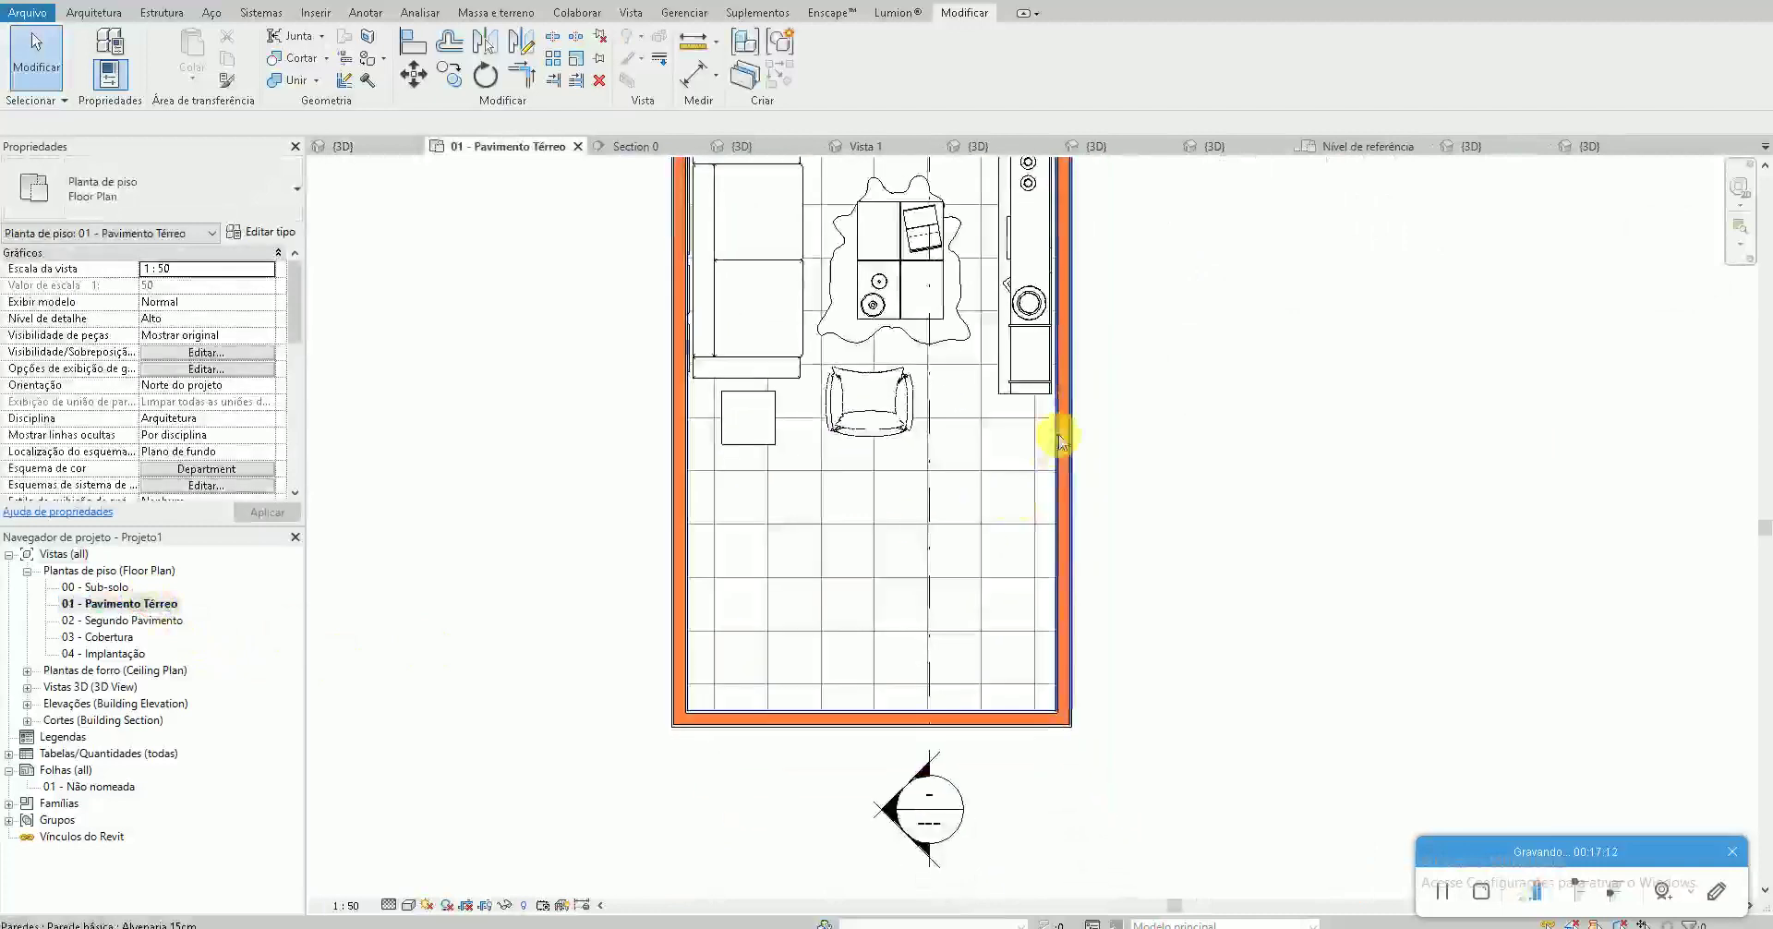
Split the room's right wall with SL, deleting the inner segment to leave an opening
{"action": "key", "text": "s"}
{"action": "key", "text": "l"}
{"action": "scroll", "coordinate": [1067, 434], "scroll_direction": "up", "scroll_amount": 3}
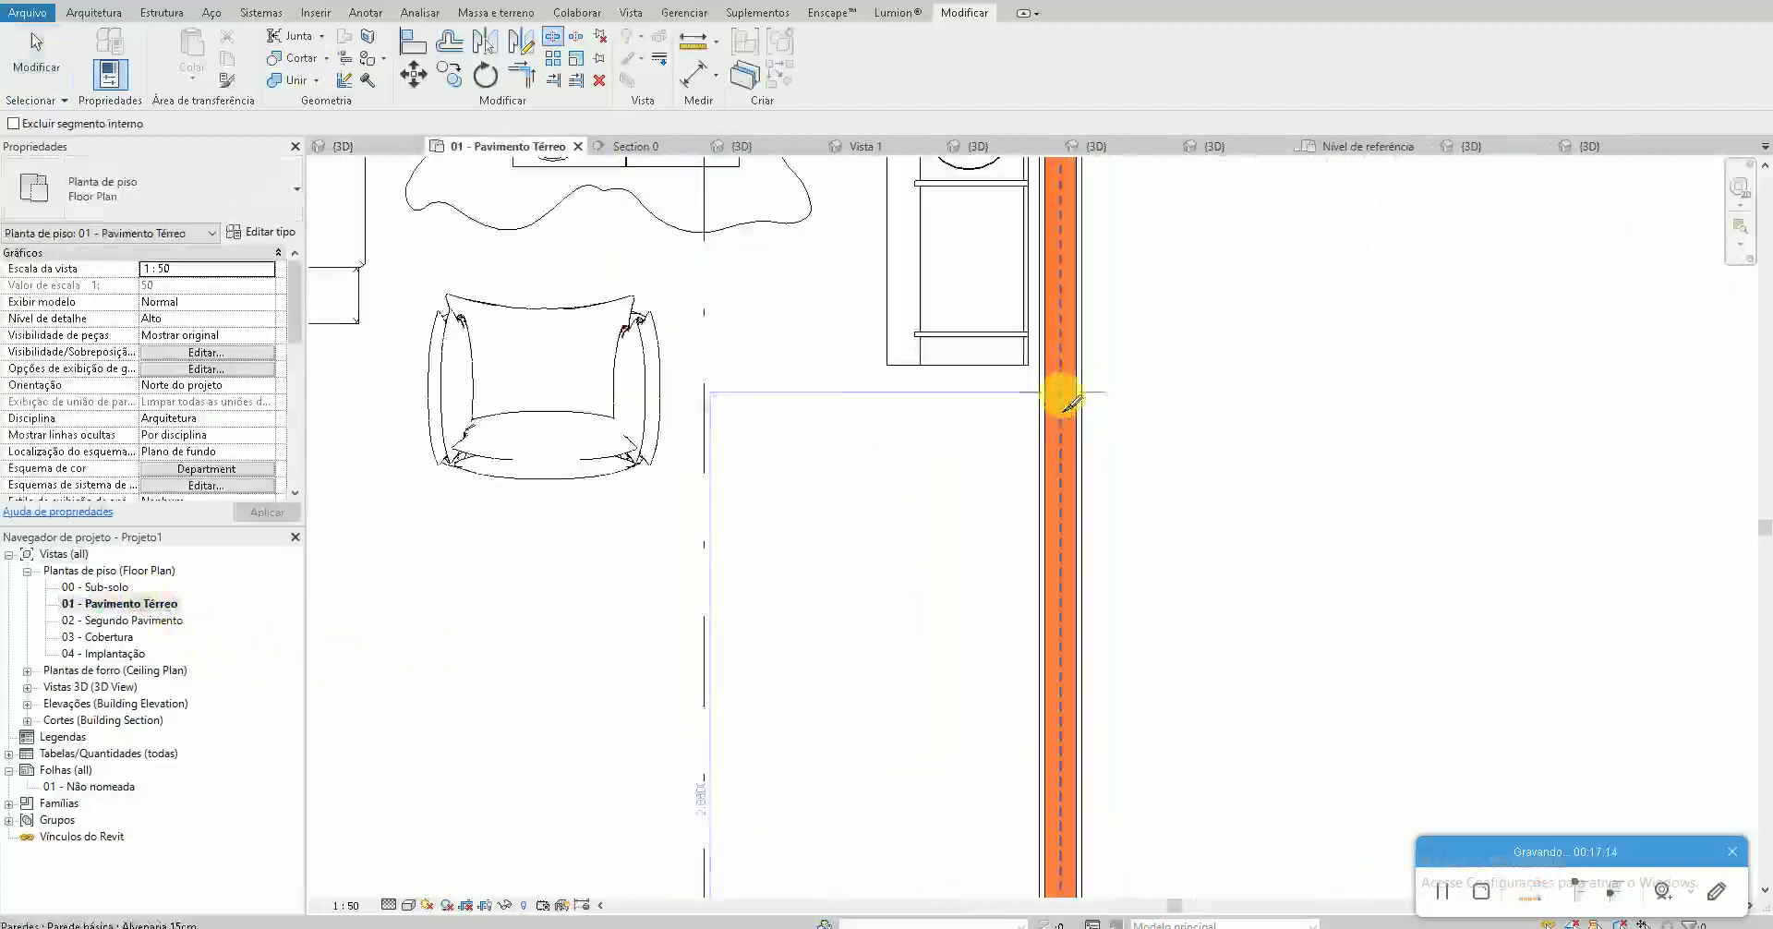
{"action": "left_click", "coordinate": [1075, 646]}
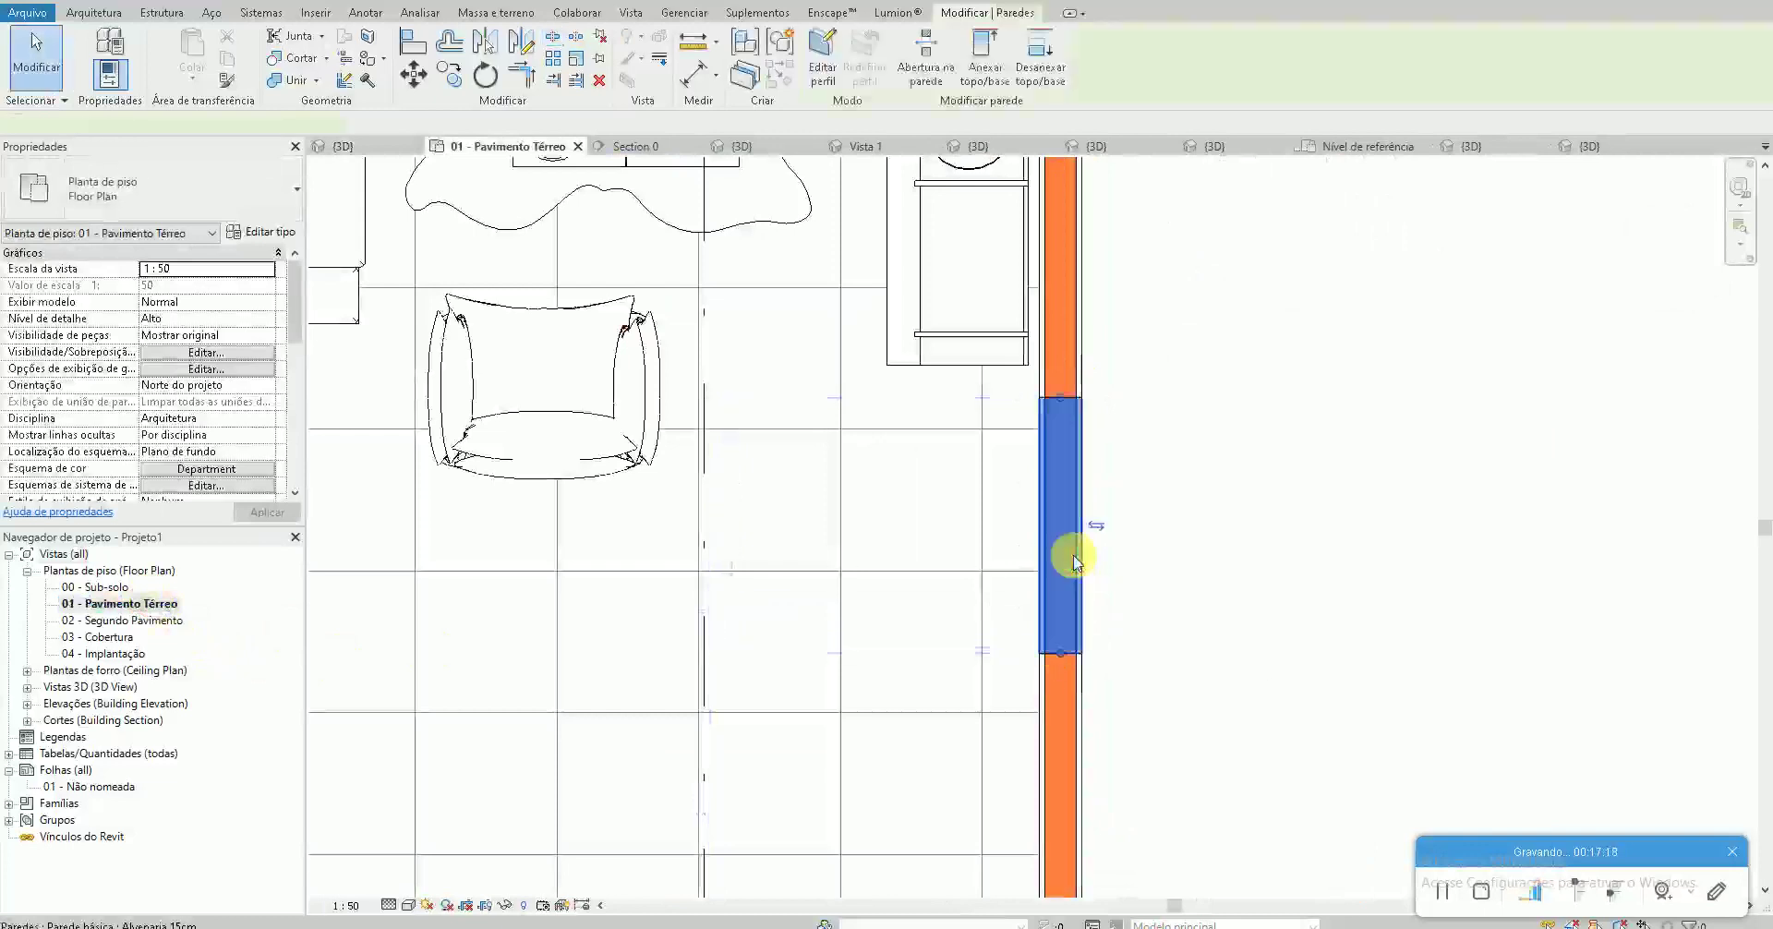
{"action": "scroll", "coordinate": [1033, 479], "scroll_direction": "down", "scroll_amount": 3}
{"action": "left_click", "coordinate": [1038, 578]}
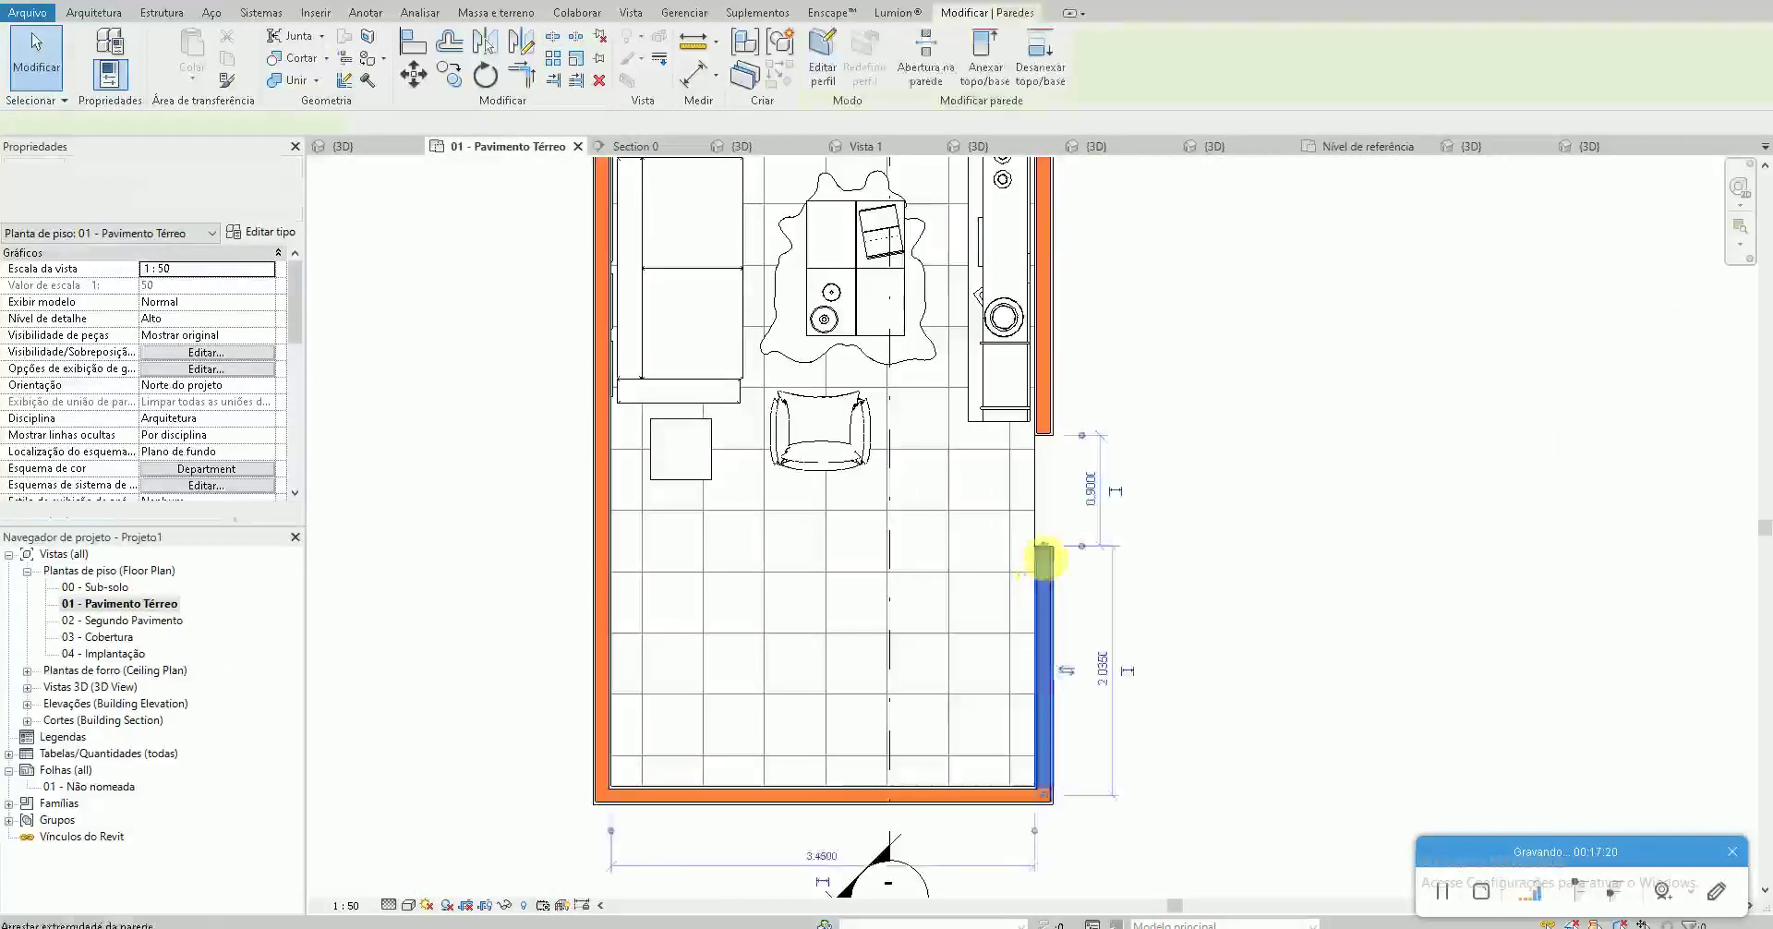
{"action": "scroll", "coordinate": [1044, 554], "scroll_direction": "up", "scroll_amount": 2}
{"action": "left_click", "coordinate": [1105, 484]}
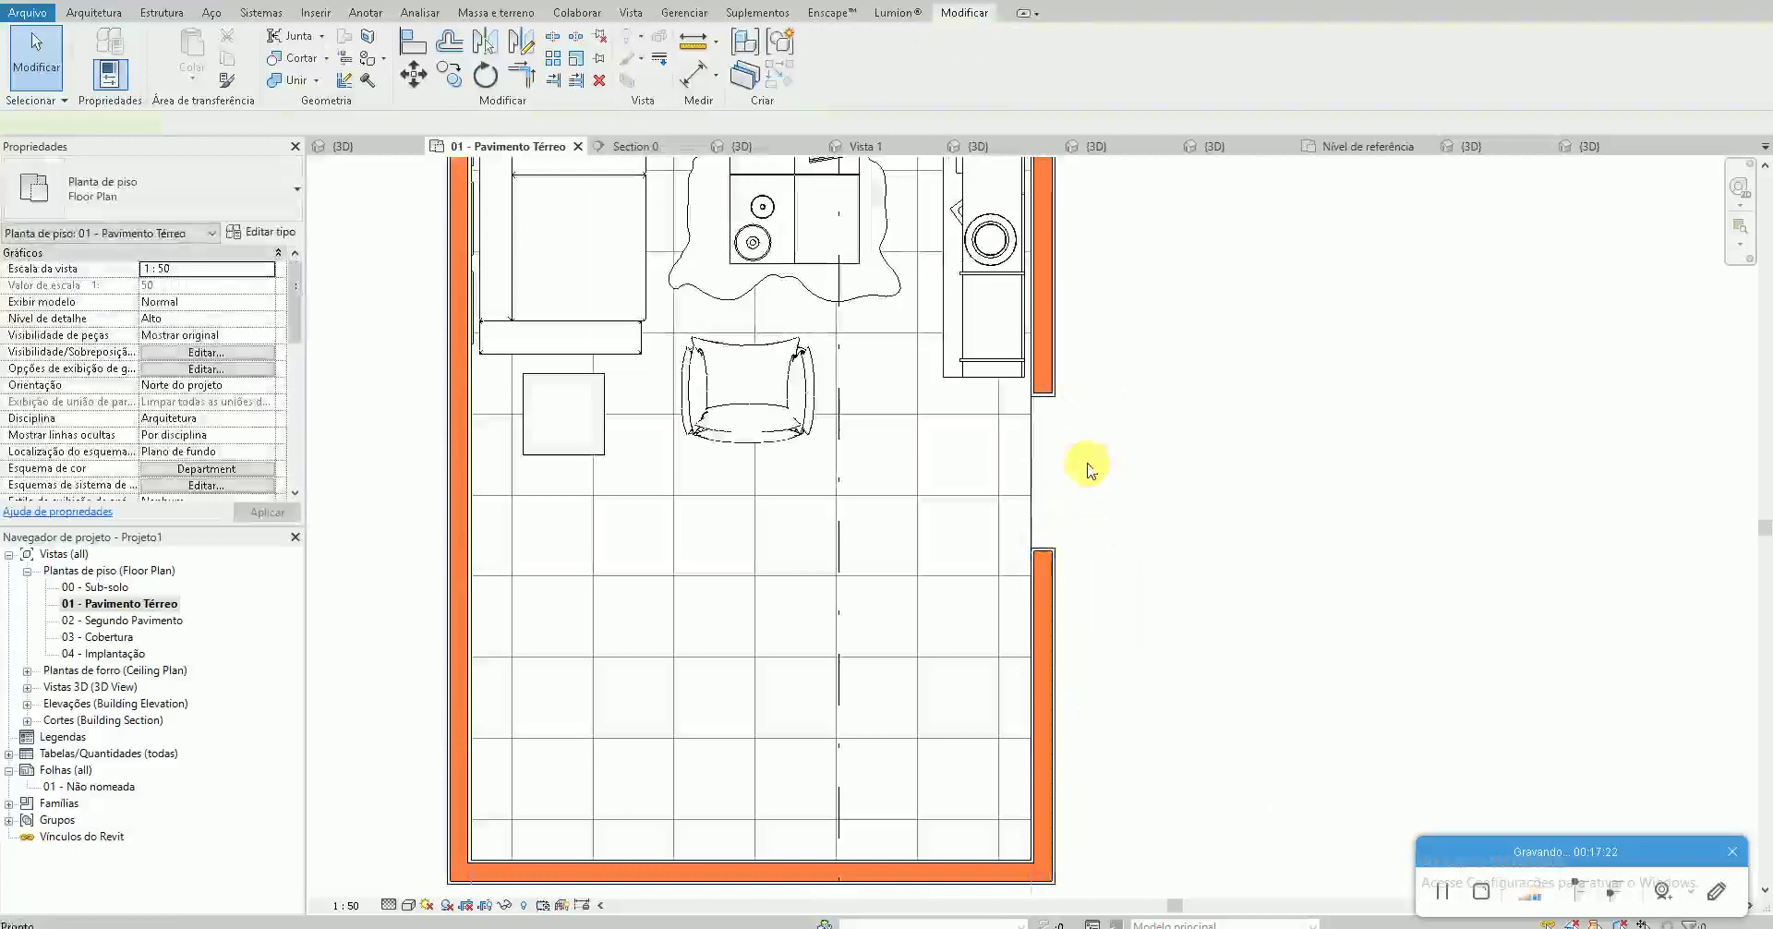
Draw three walls around the opening, starting with a 1.0 top wall, to enclose the niche
{"action": "key", "text": "w"}
{"action": "key", "text": "a"}
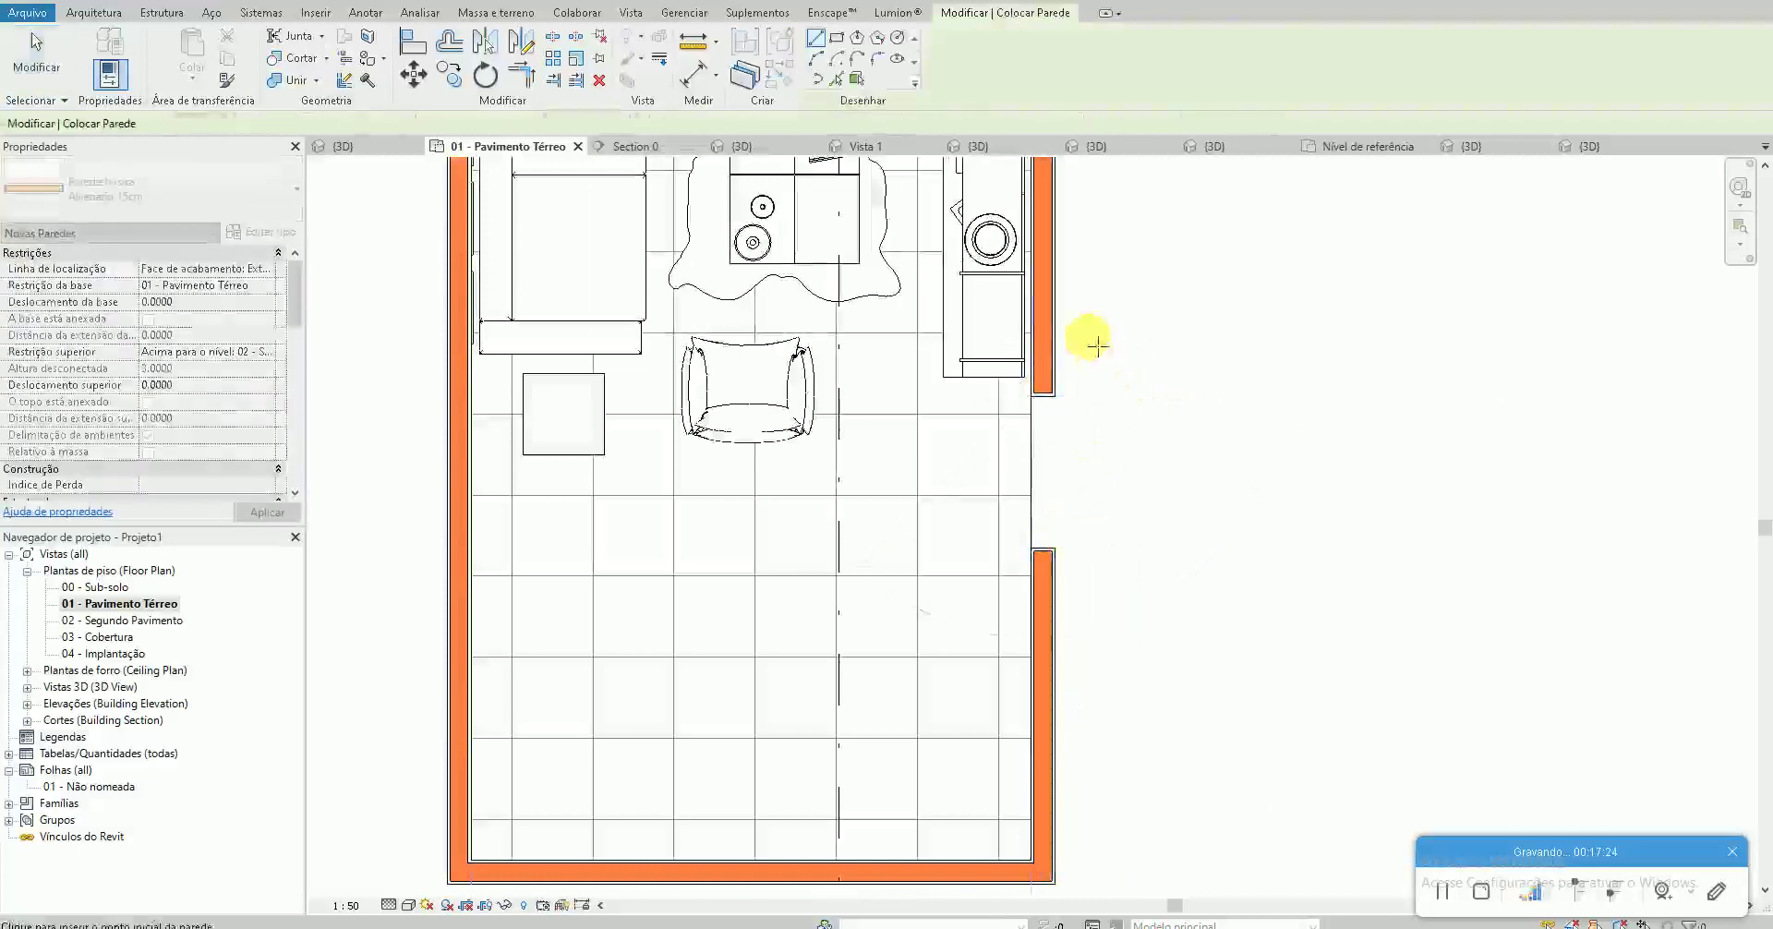
{"action": "left_click", "coordinate": [1058, 301]}
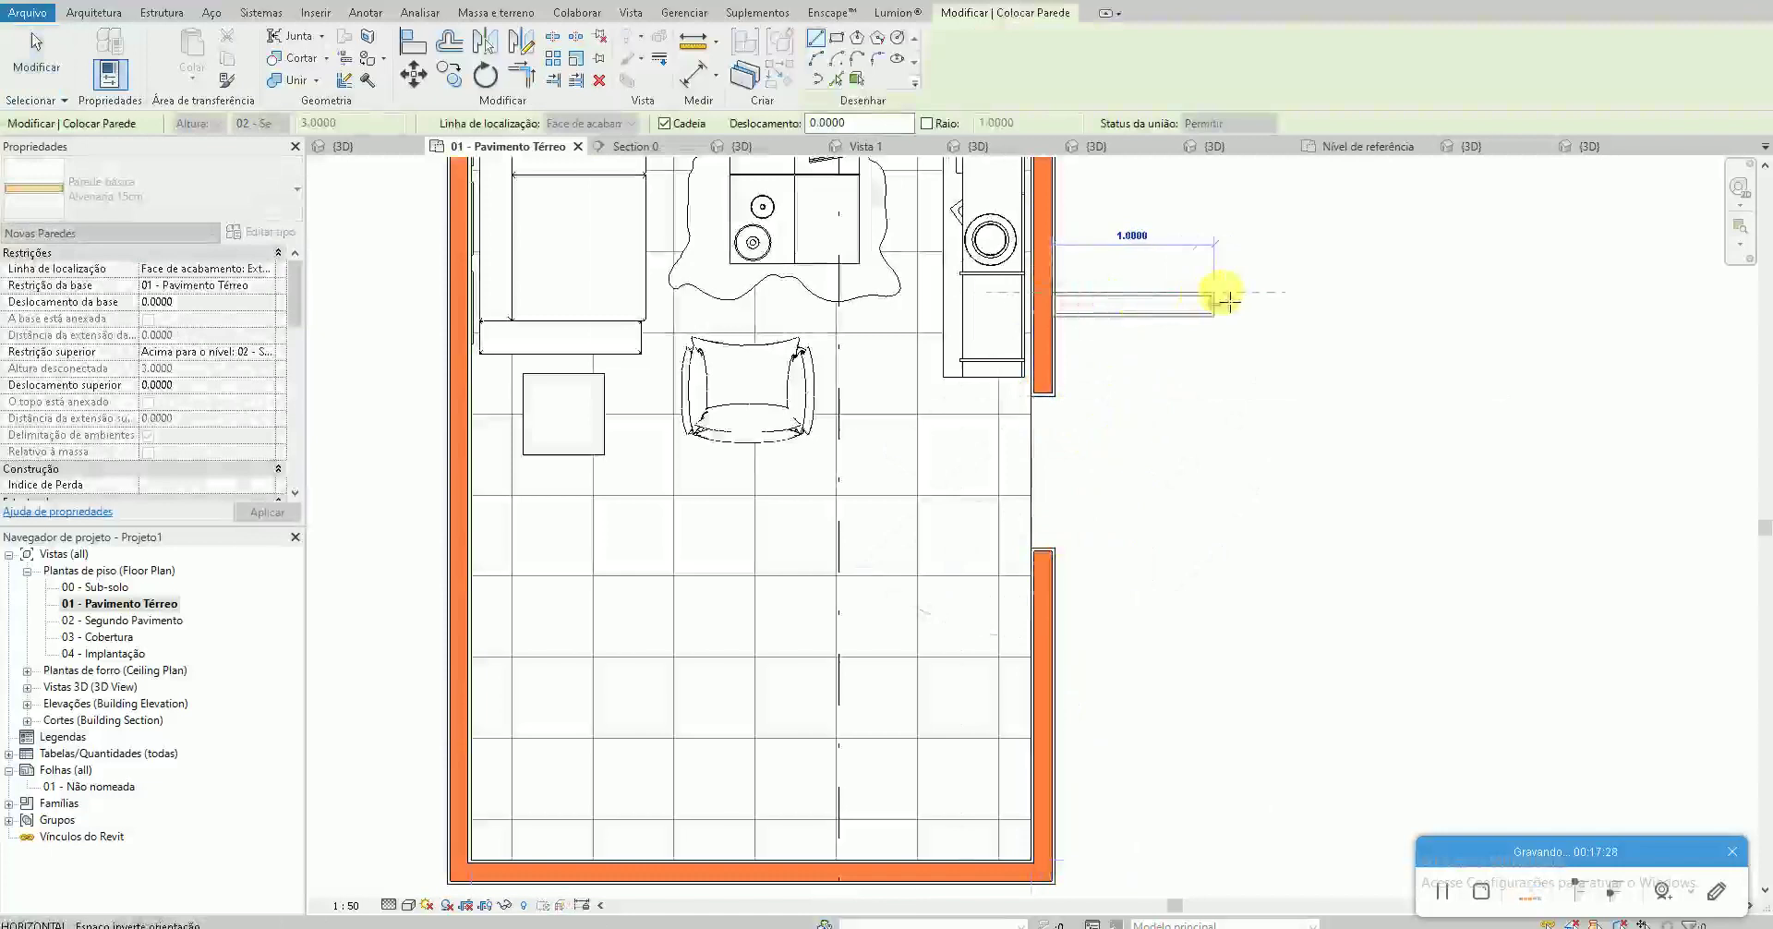
{"action": "key", "text": "Return"}
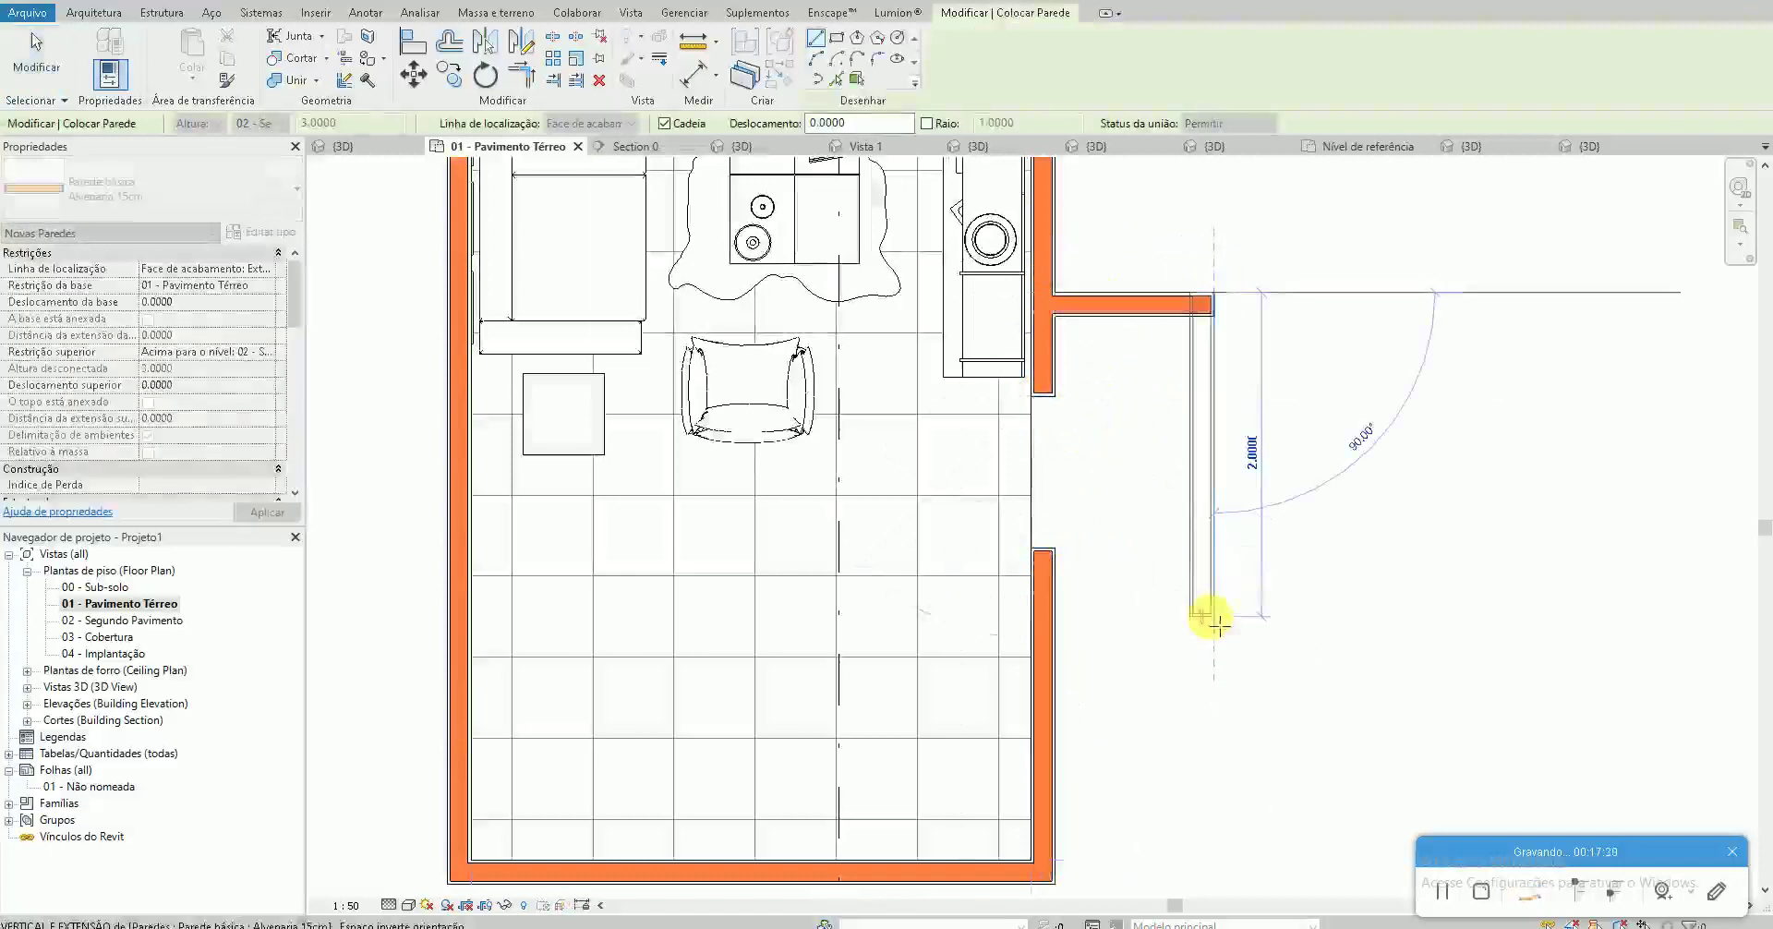
{"action": "left_click", "coordinate": [1214, 614]}
{"action": "left_click", "coordinate": [1053, 607]}
{"action": "key", "text": "Escape"}
{"action": "key", "text": "Escape"}
Set the niche width to 1 using the far side wall's temporary dimension
{"action": "left_click", "coordinate": [1209, 554]}
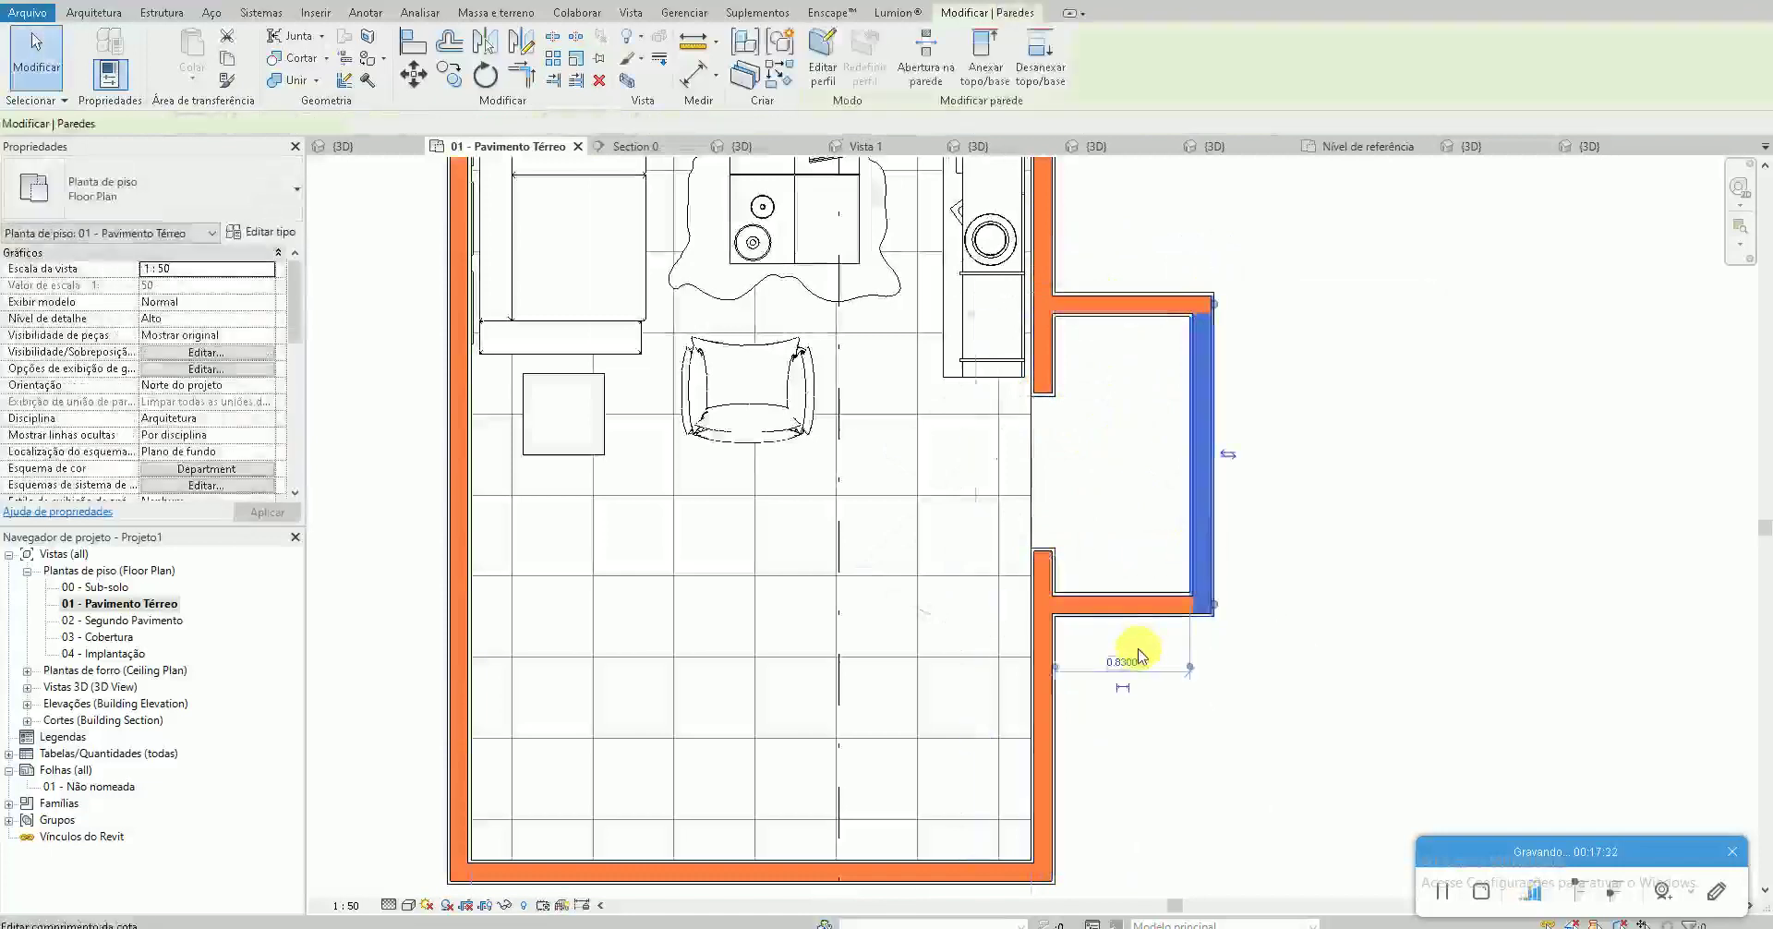
{"action": "left_click", "coordinate": [1125, 662]}
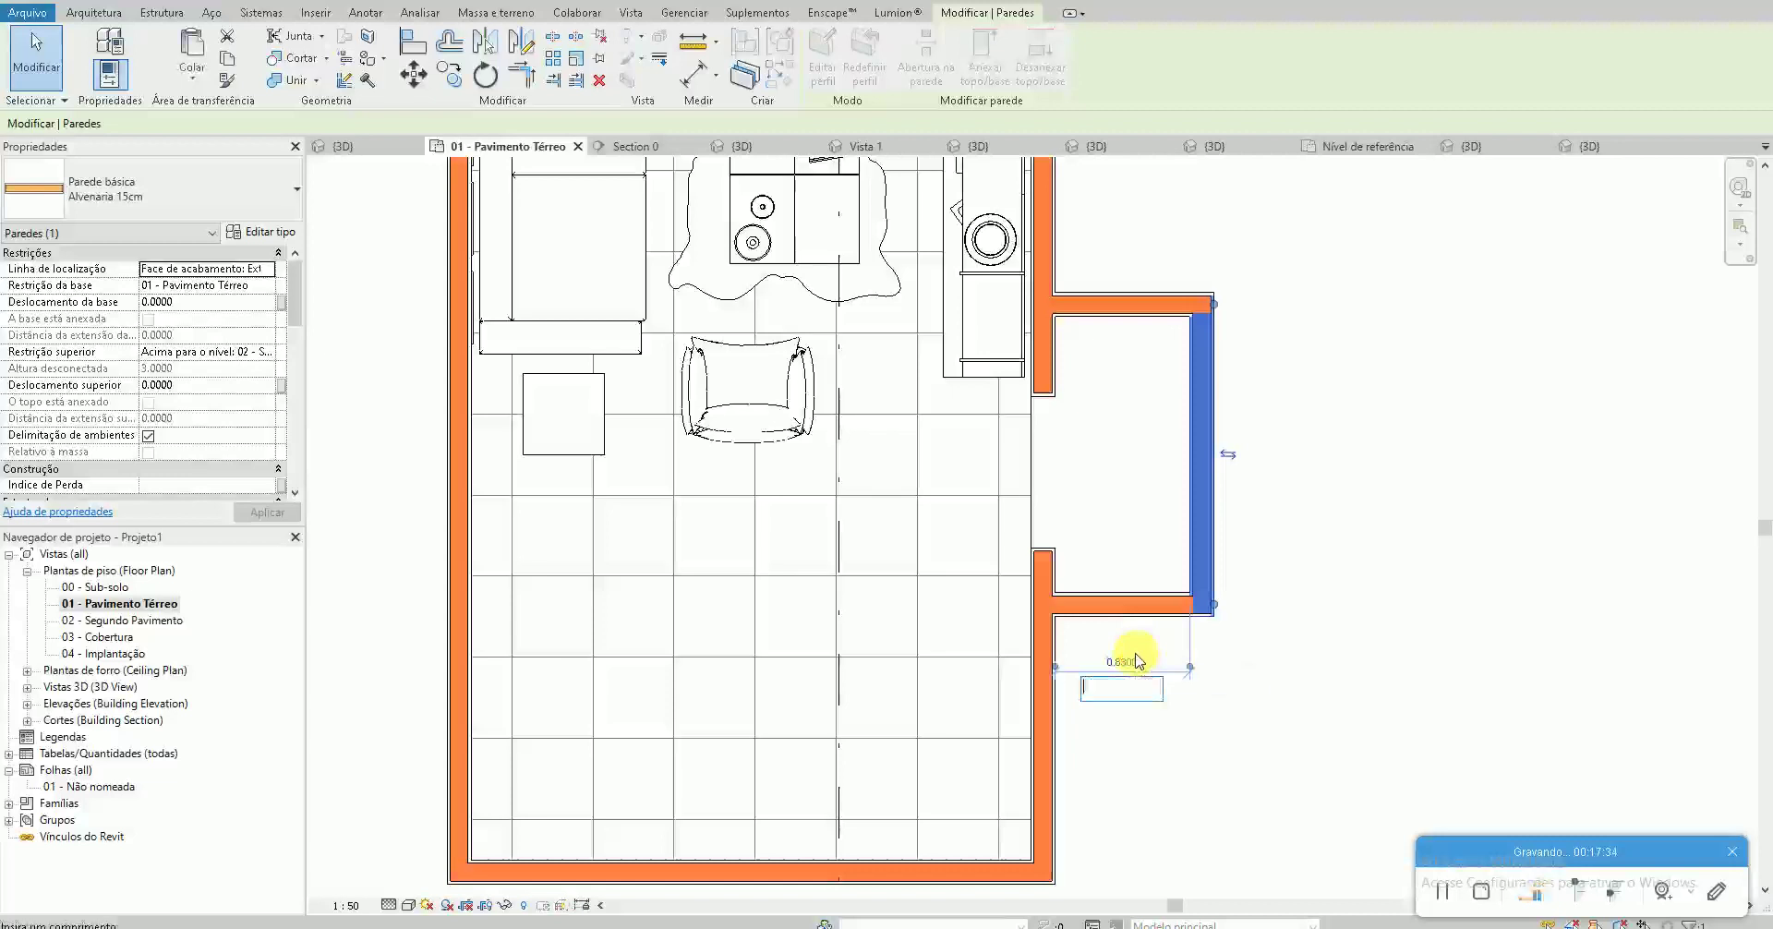
{"action": "type", "text": "1"}
{"action": "key", "text": "Return"}
{"action": "key", "text": "Escape"}
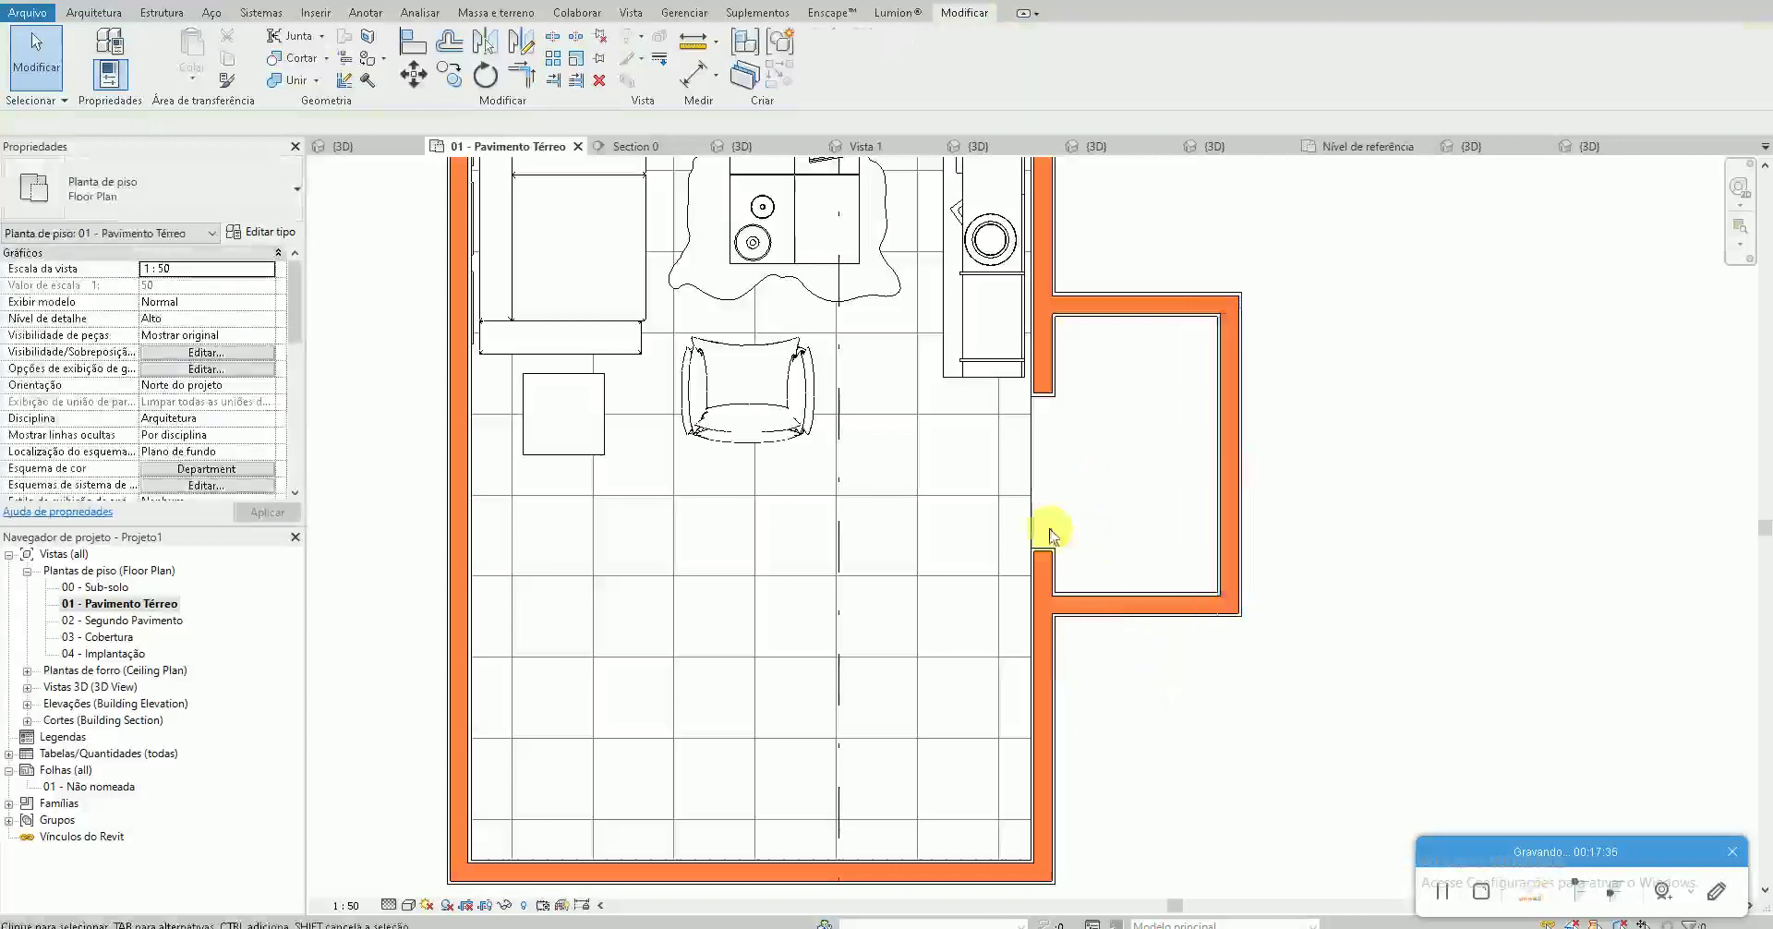
{"action": "left_click", "coordinate": [1052, 392]}
{"action": "left_click", "coordinate": [1127, 475]}
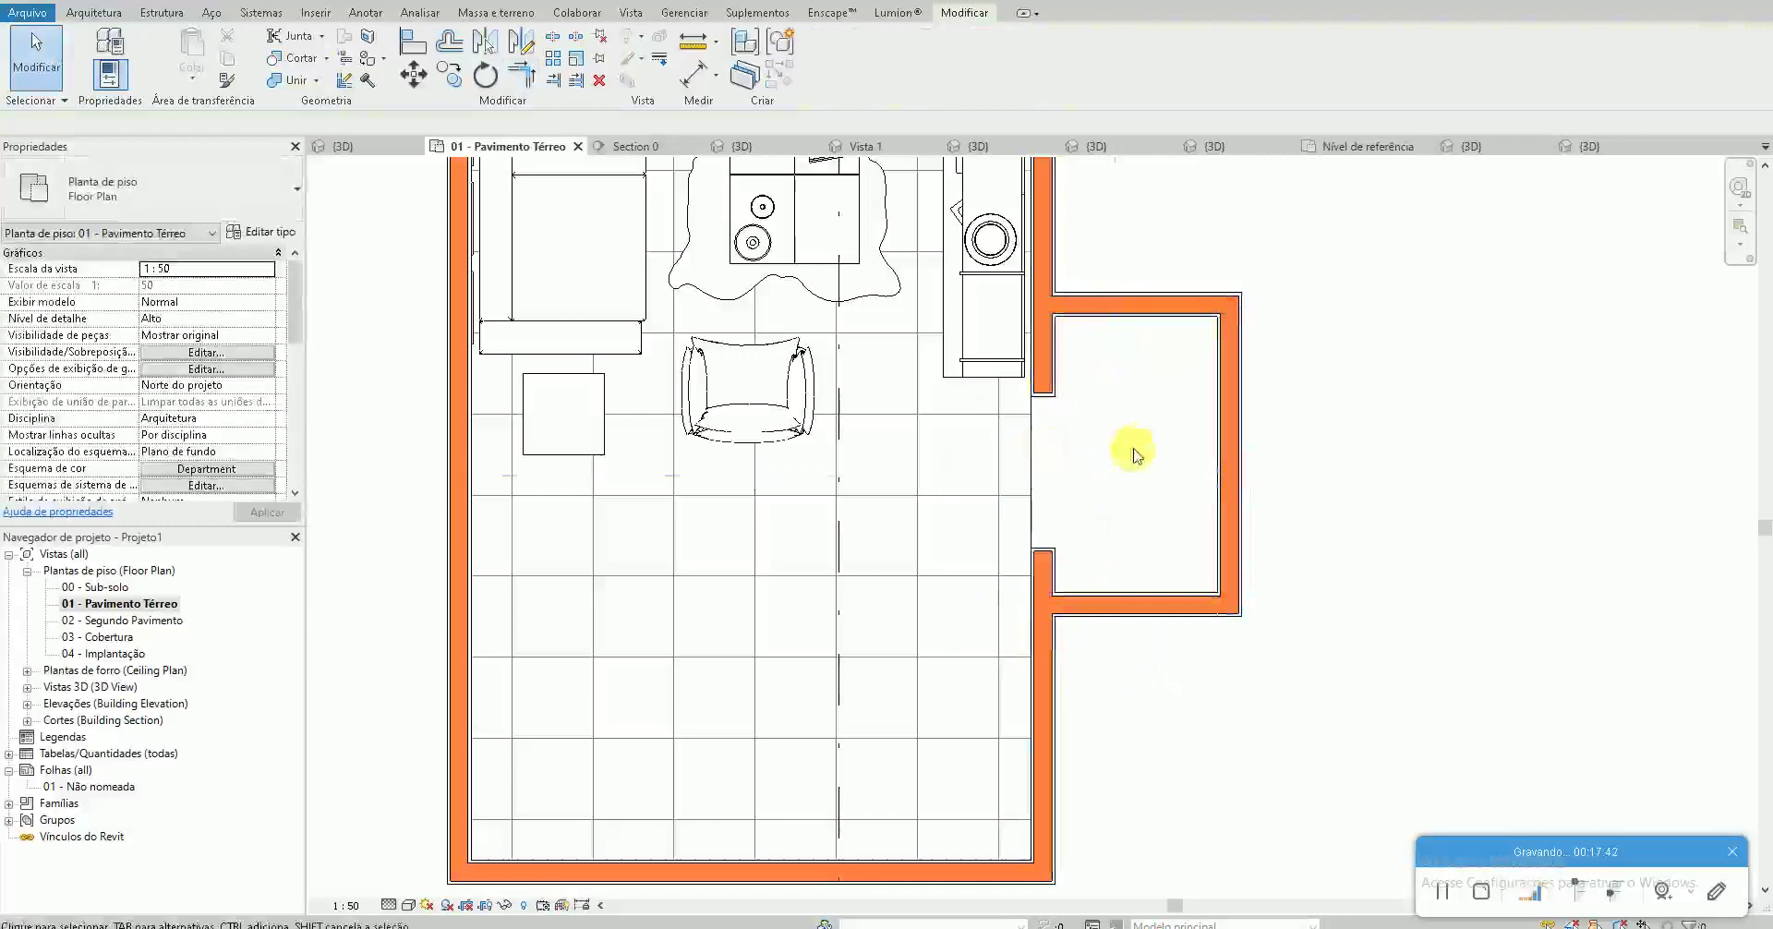
Edit the tiled floor's boundary and sketch lines around the niche walls
{"action": "left_click", "coordinate": [1021, 476]}
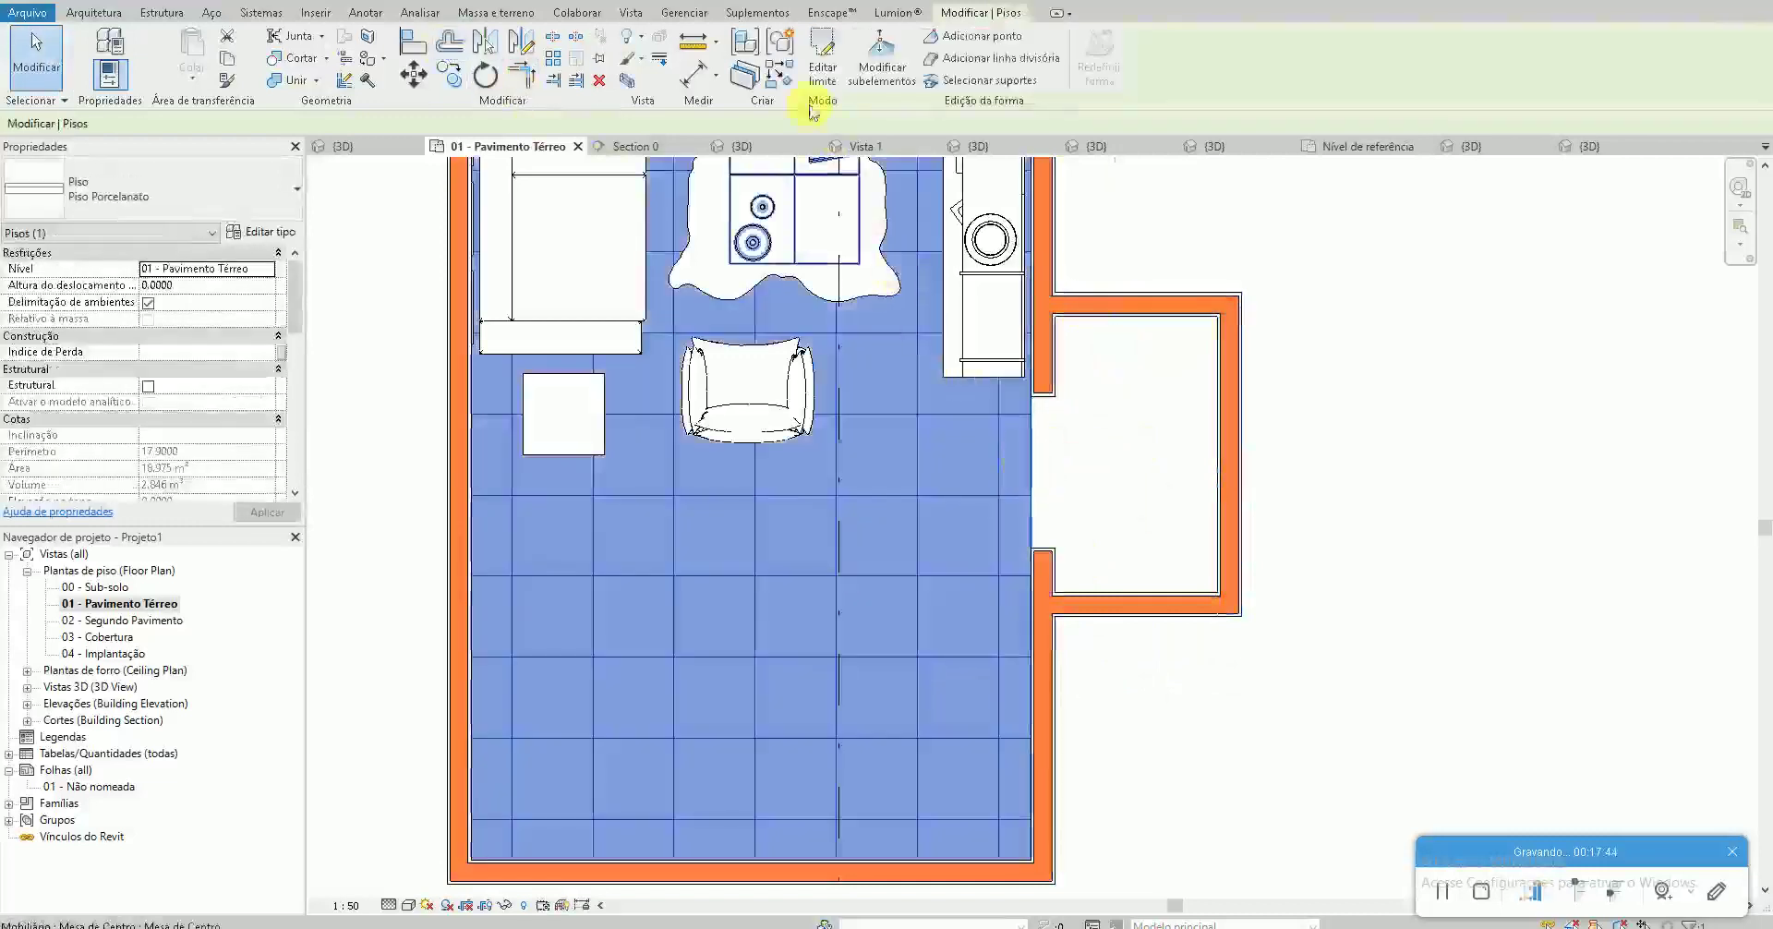
{"action": "left_click", "coordinate": [821, 66]}
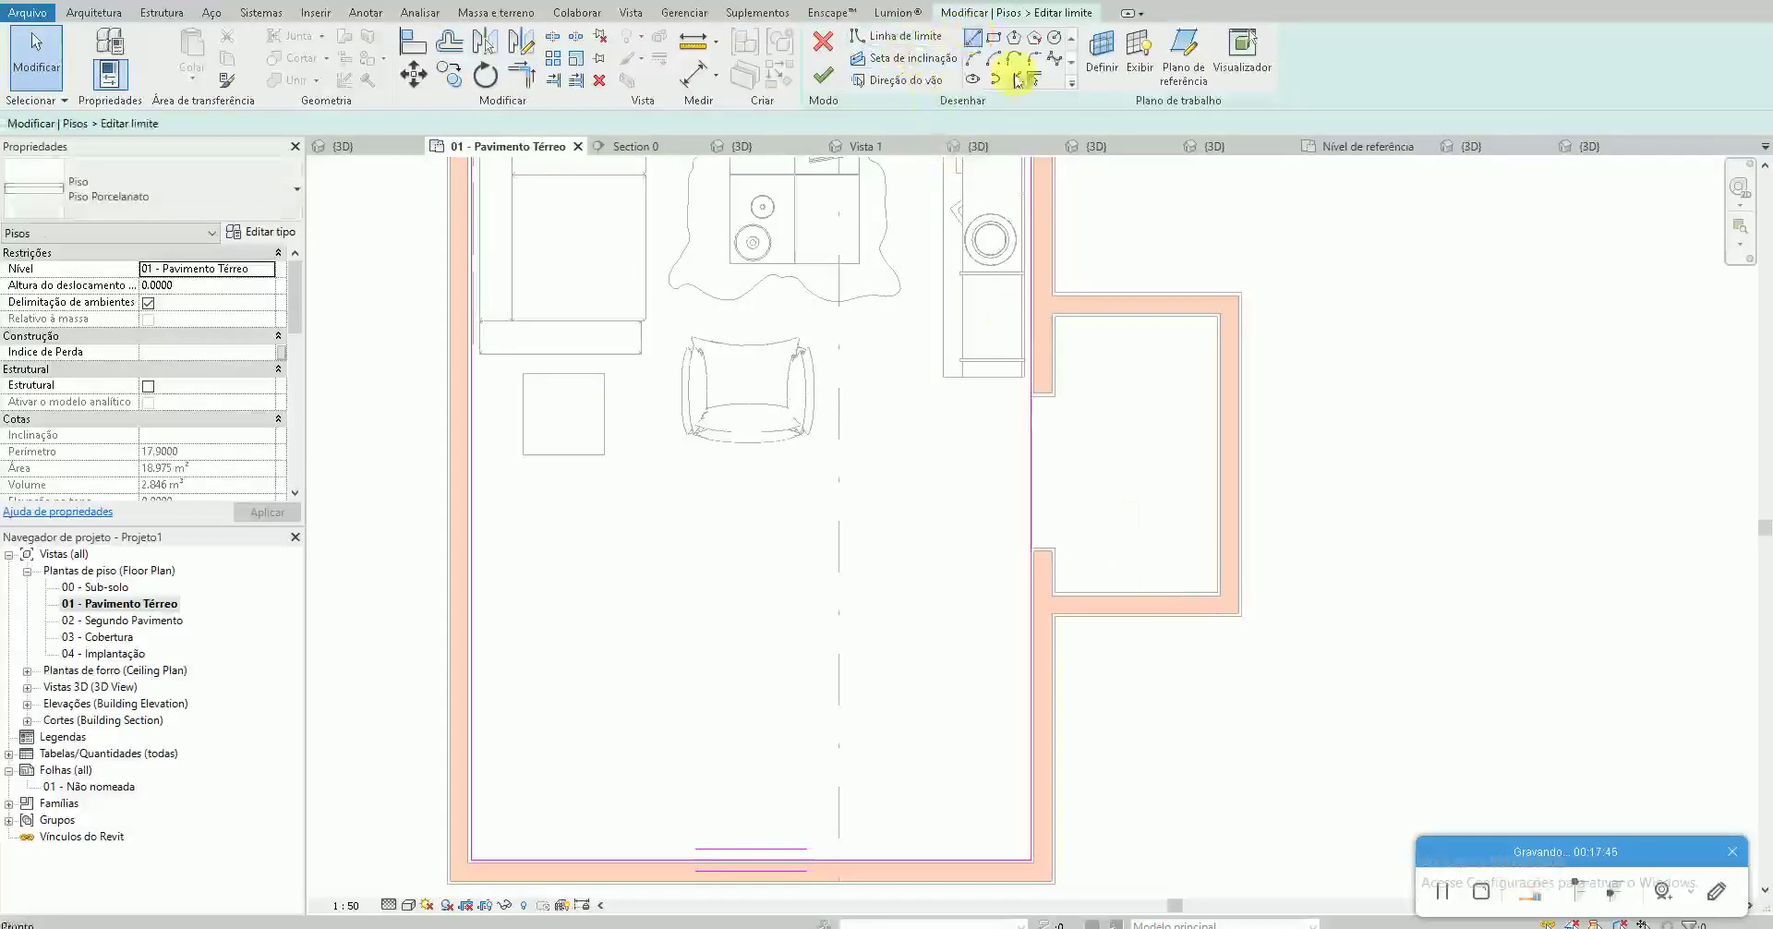
{"action": "left_click", "coordinate": [974, 37]}
{"action": "left_click", "coordinate": [1219, 315]}
{"action": "left_click", "coordinate": [1219, 592]}
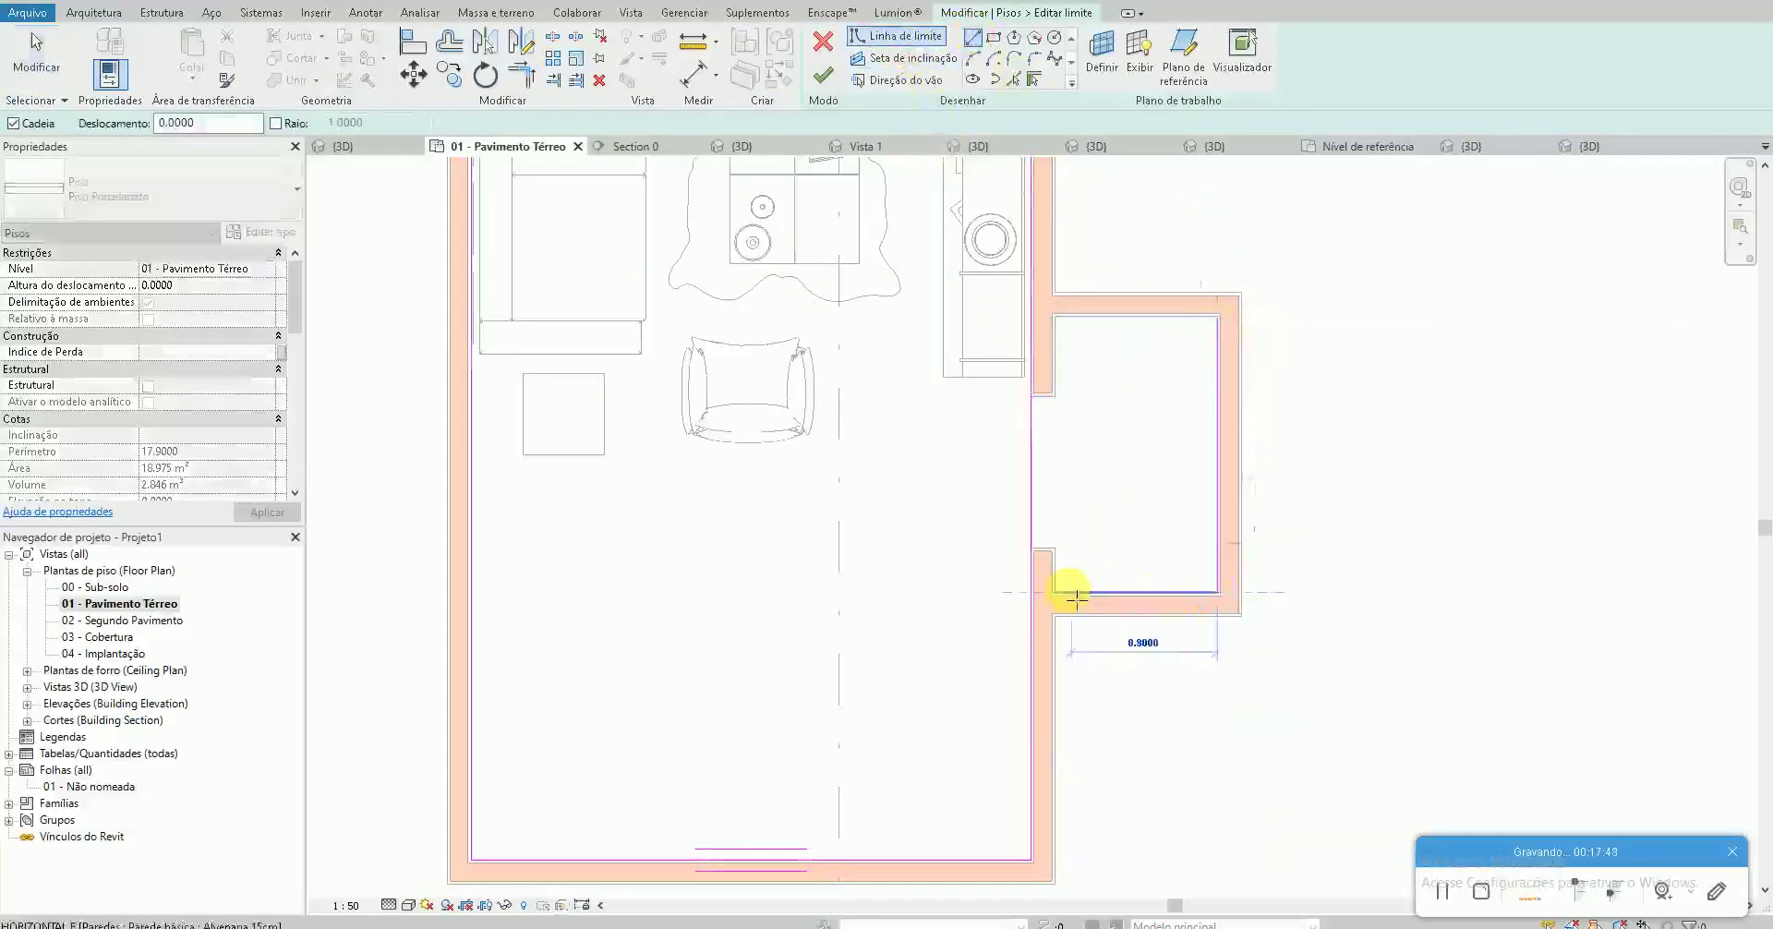
{"action": "left_click", "coordinate": [1052, 592]}
{"action": "left_click", "coordinate": [1053, 315]}
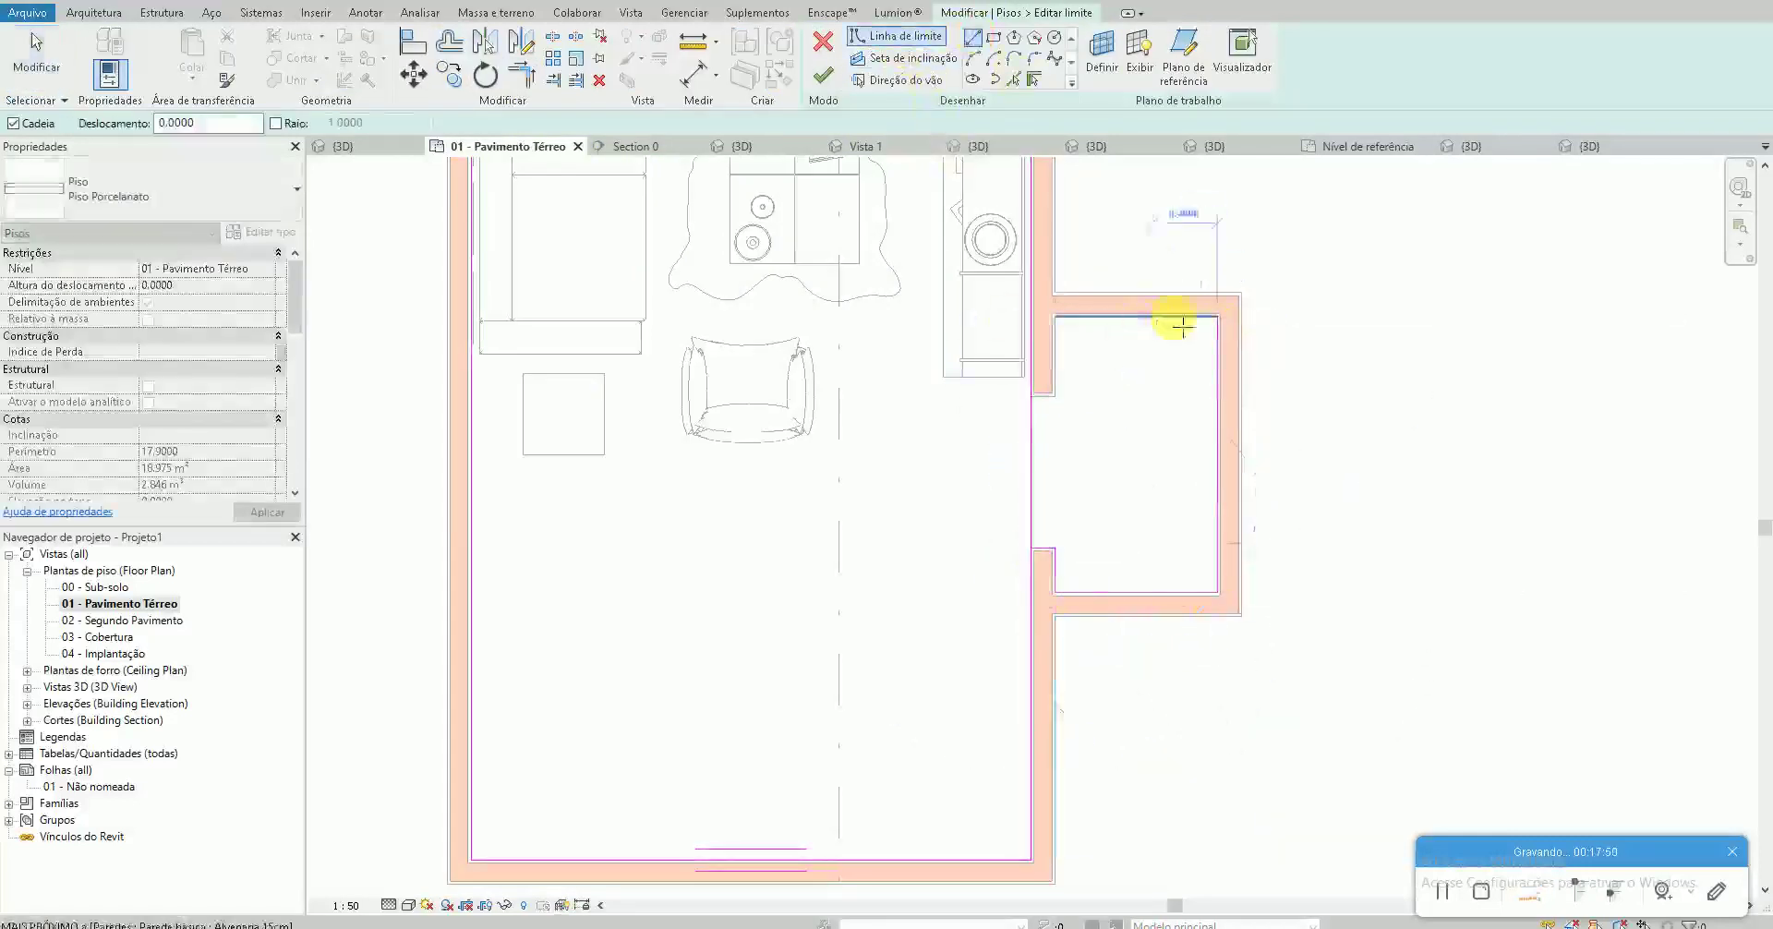
{"action": "left_click", "coordinate": [1219, 316]}
{"action": "key", "text": "Escape"}
{"action": "key", "text": "Escape"}
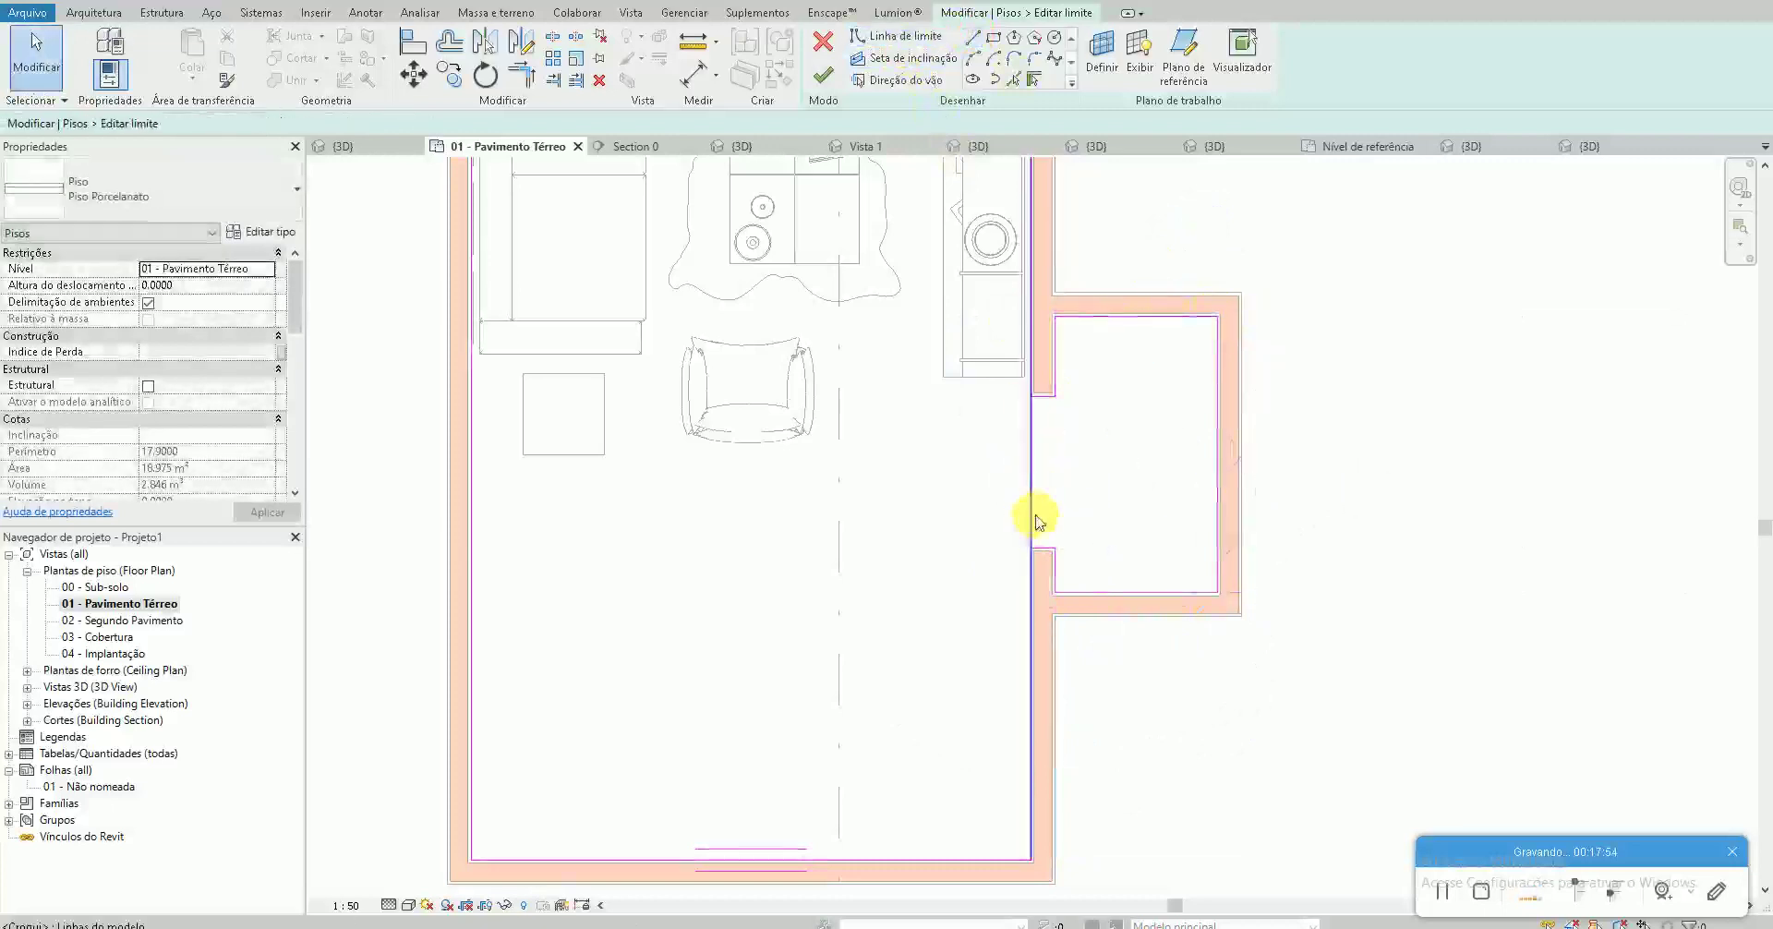
Trim the boundary lines to a clean corner and finish the floor edit
{"action": "key", "text": "t"}
{"action": "key", "text": "r"}
{"action": "left_click", "coordinate": [1030, 496]}
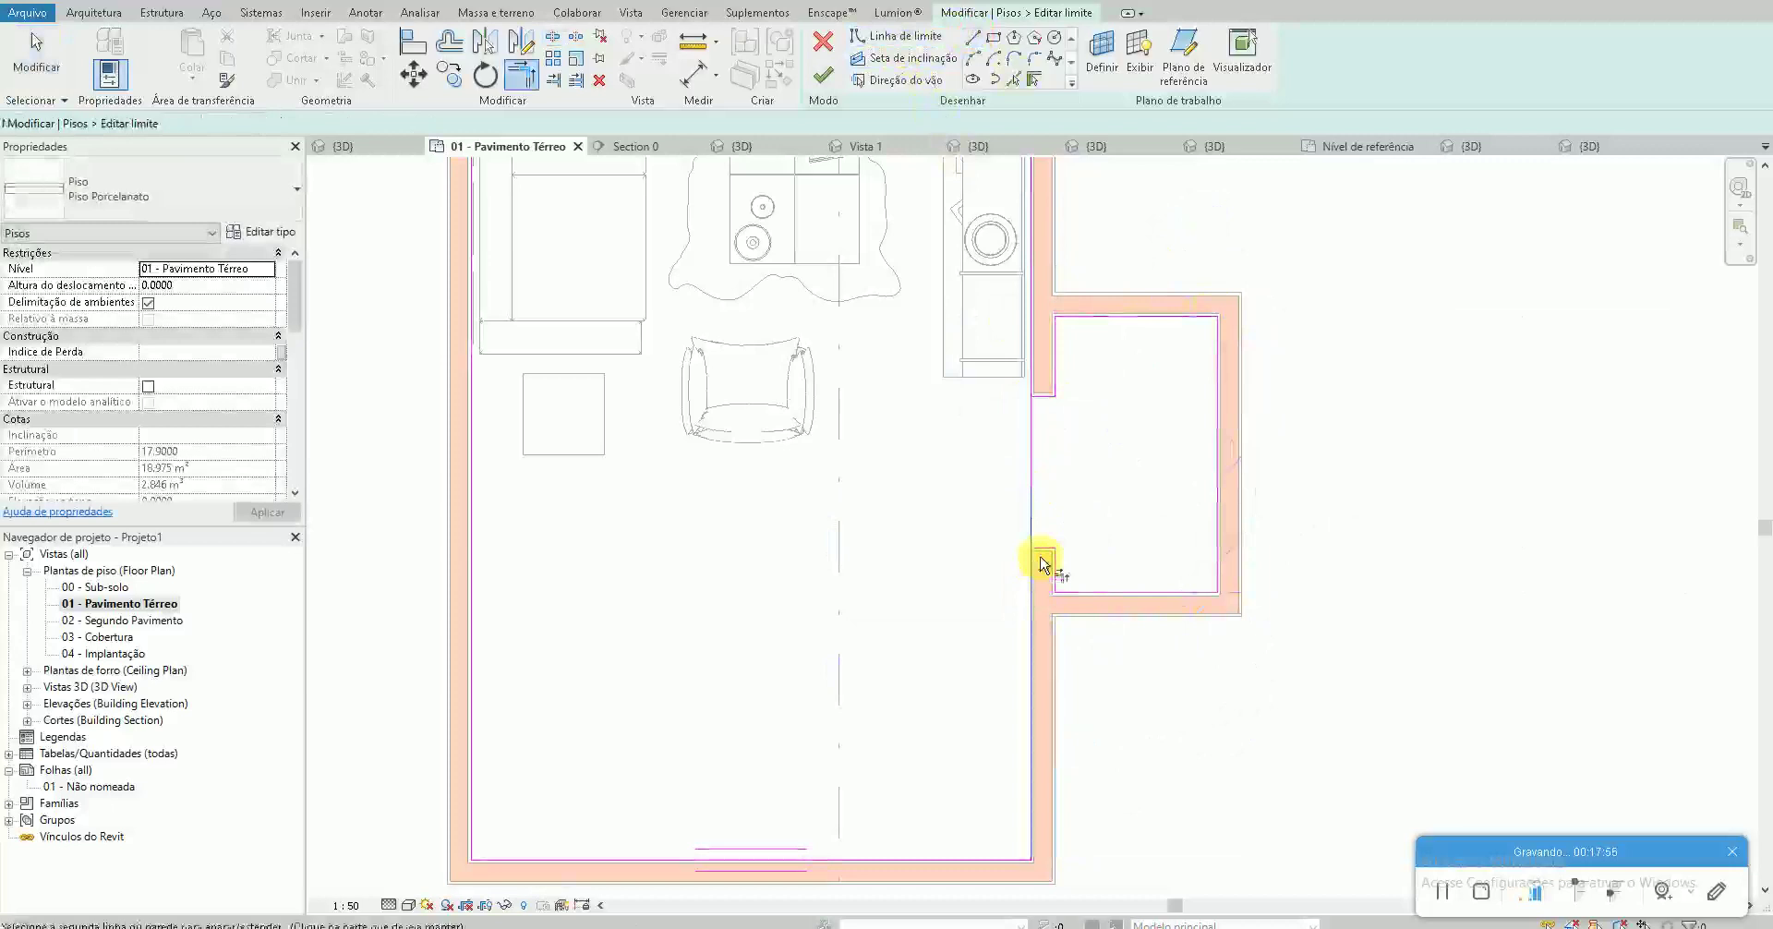
{"action": "left_click", "coordinate": [1043, 397]}
{"action": "left_click", "coordinate": [823, 76]}
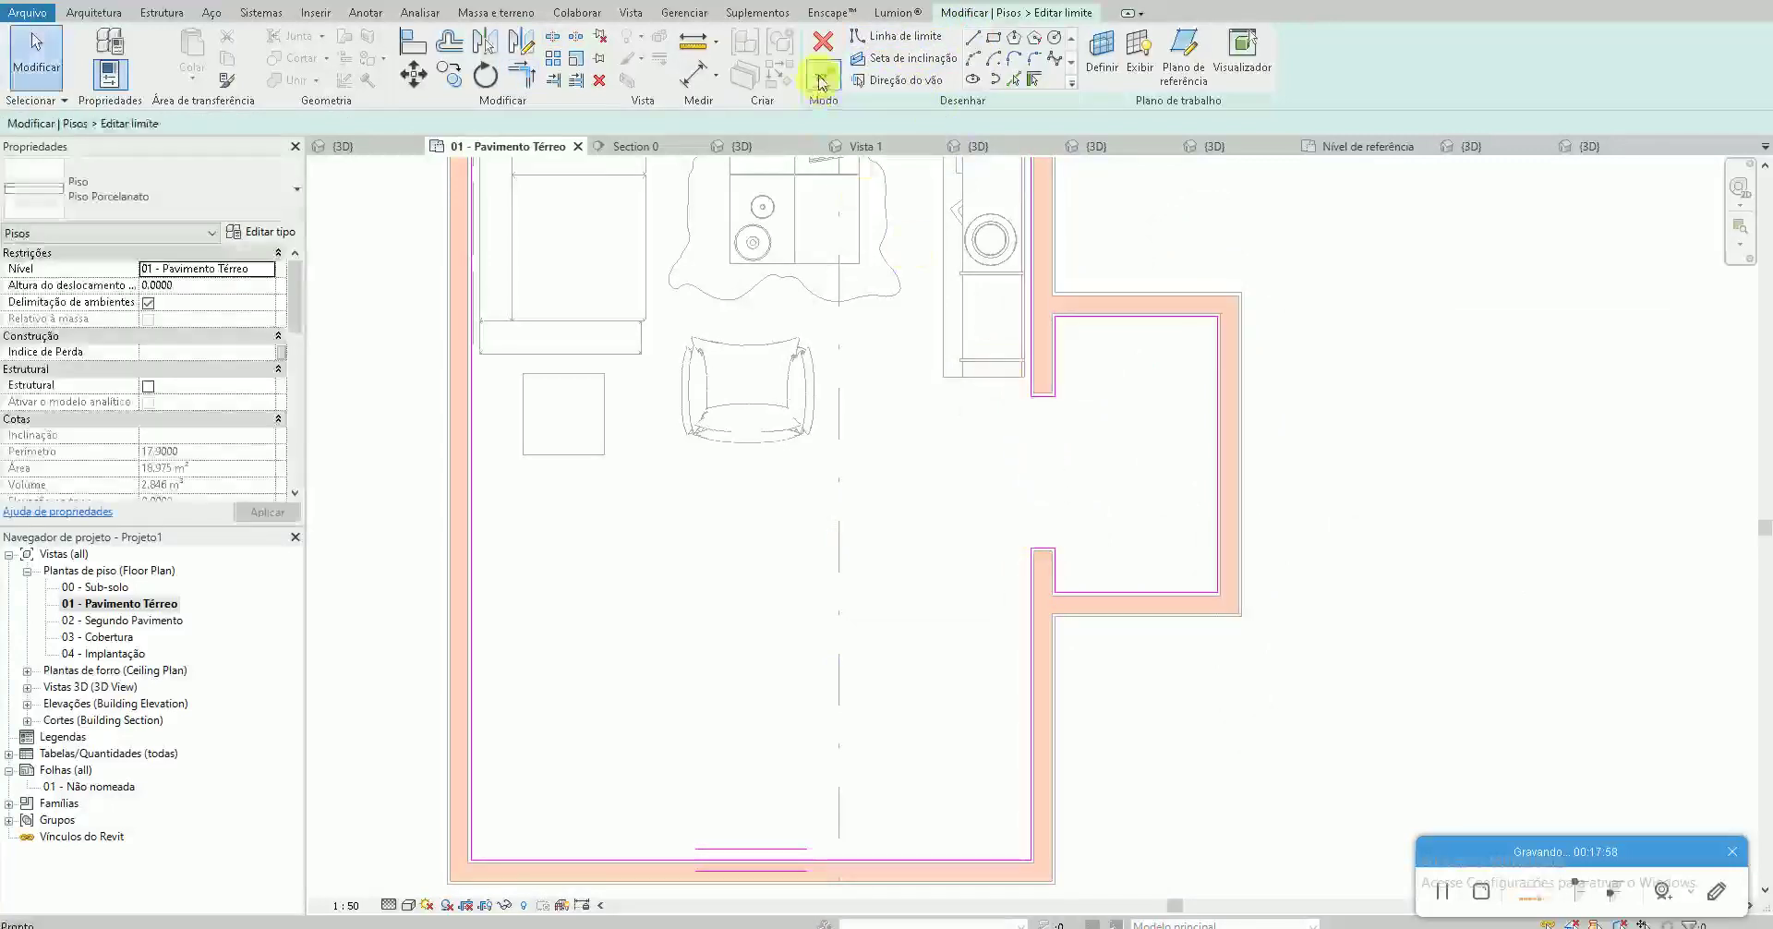
{"action": "key", "text": "d"}
{"action": "key", "text": "r"}
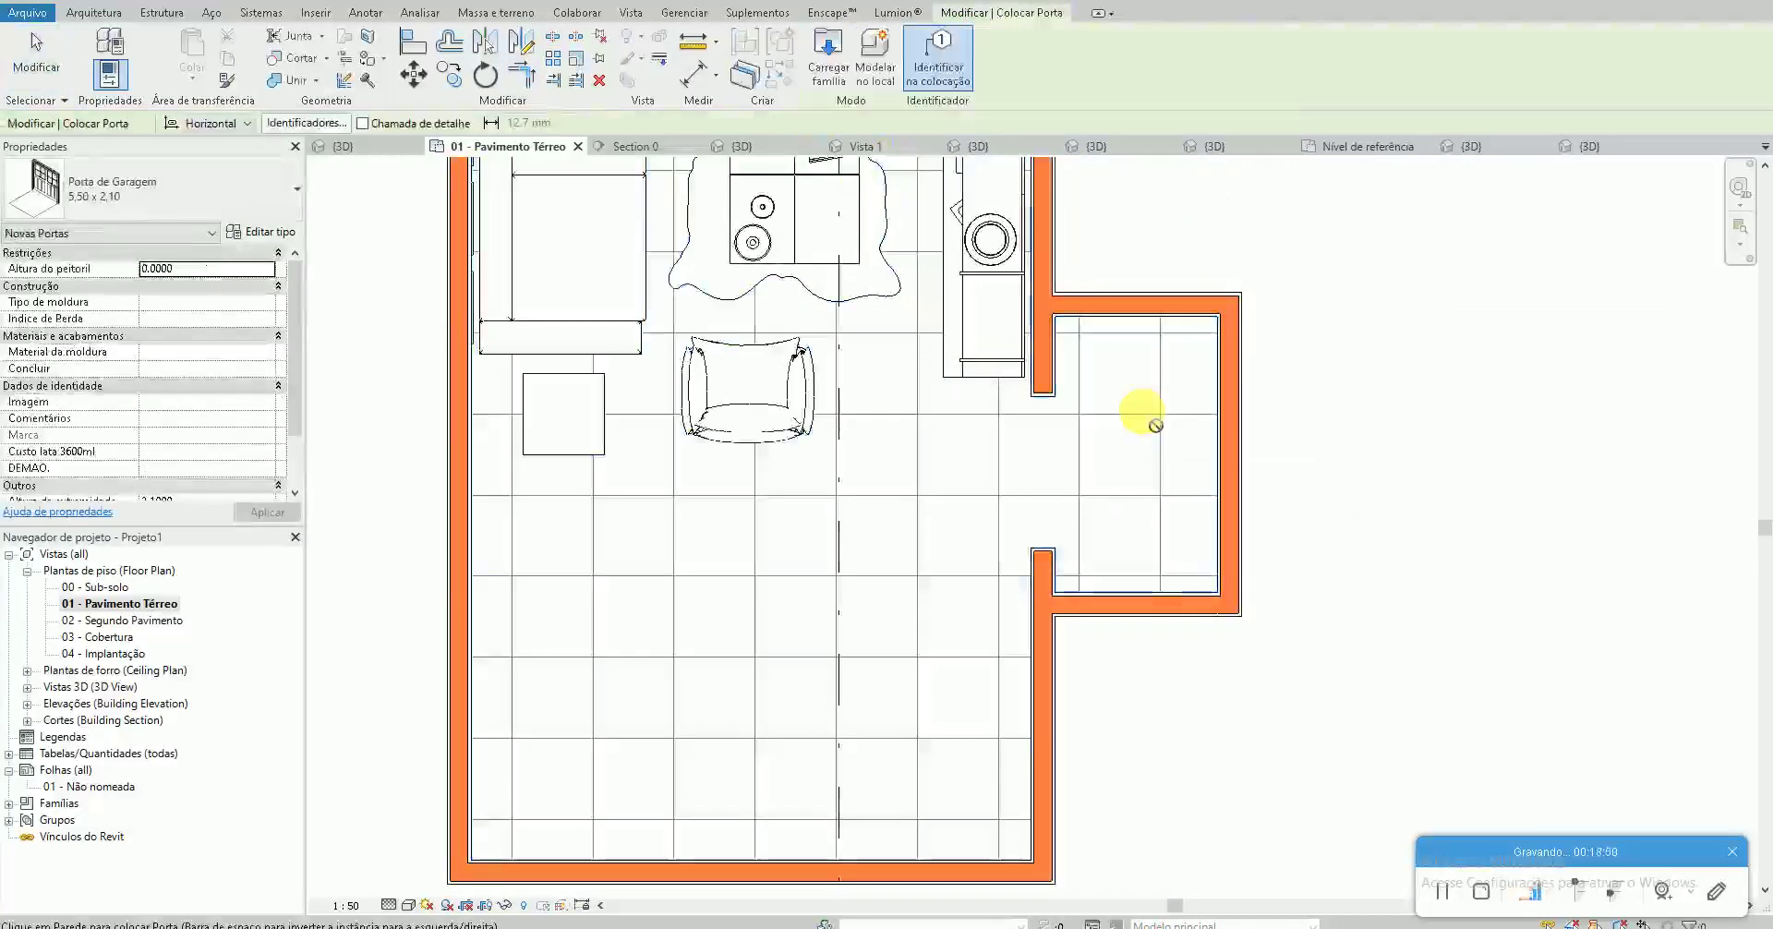
{"action": "key", "text": "Escape"}
{"action": "key", "text": "Escape"}
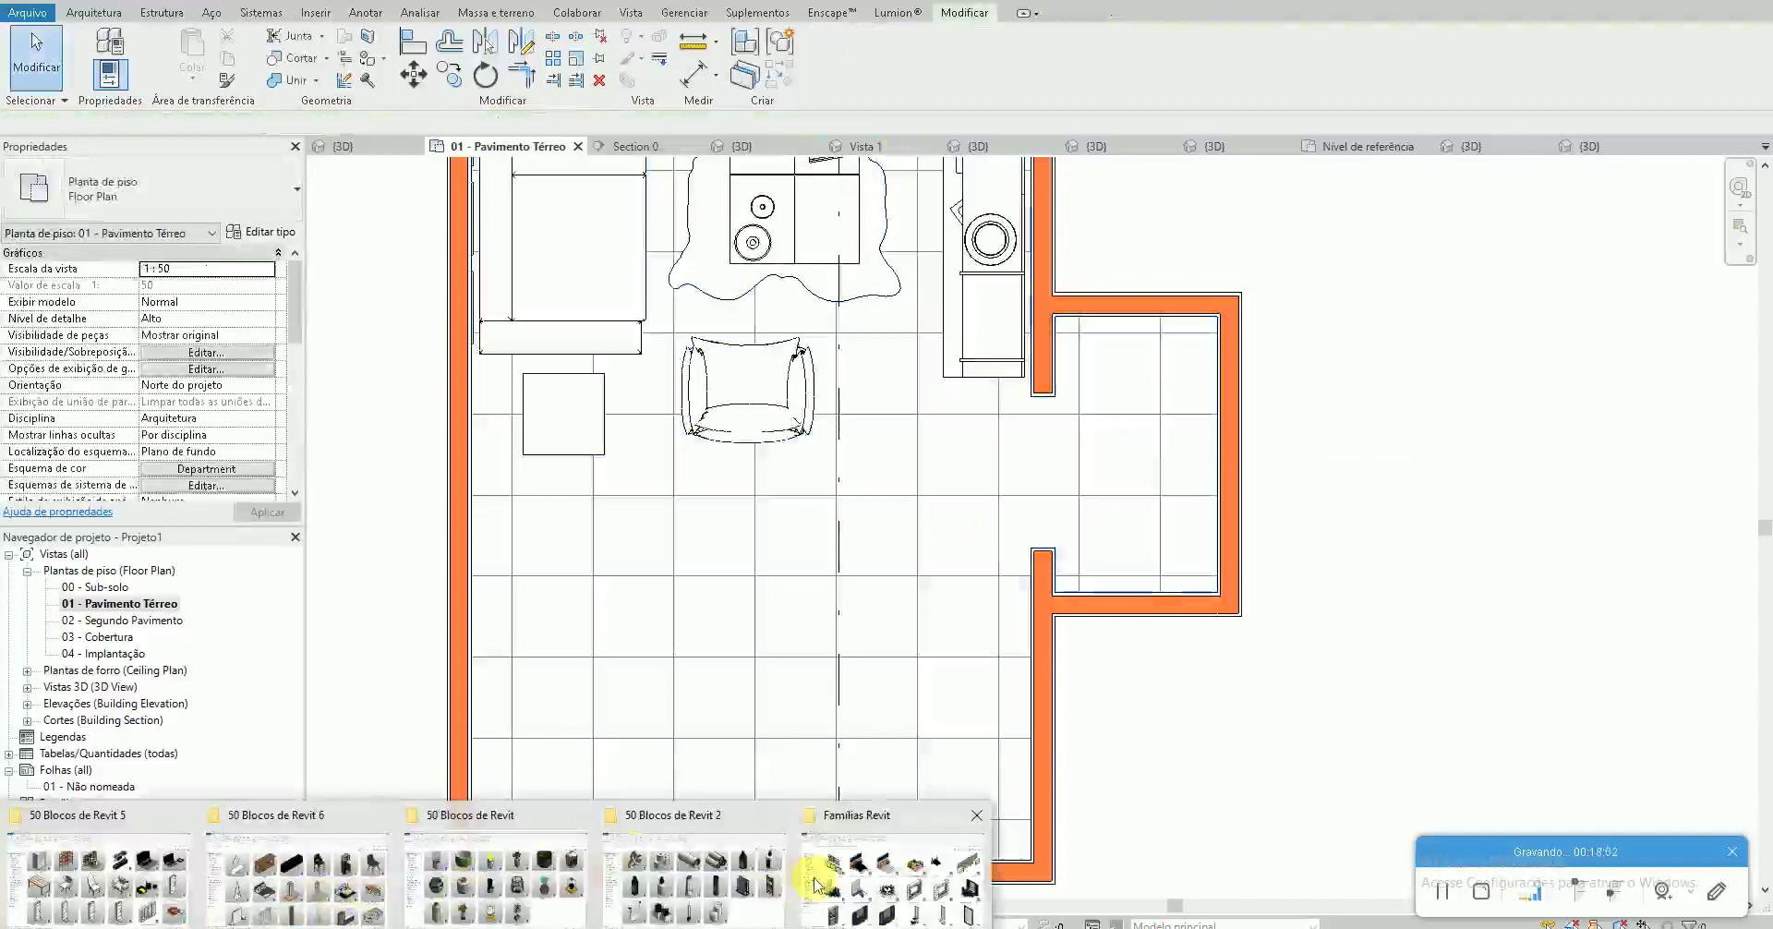
Preview the Porta Frisada Paramétrica.0005 door family, then return to the 50 Blocos de Revit 5 folder
{"action": "left_click", "coordinate": [877, 882]}
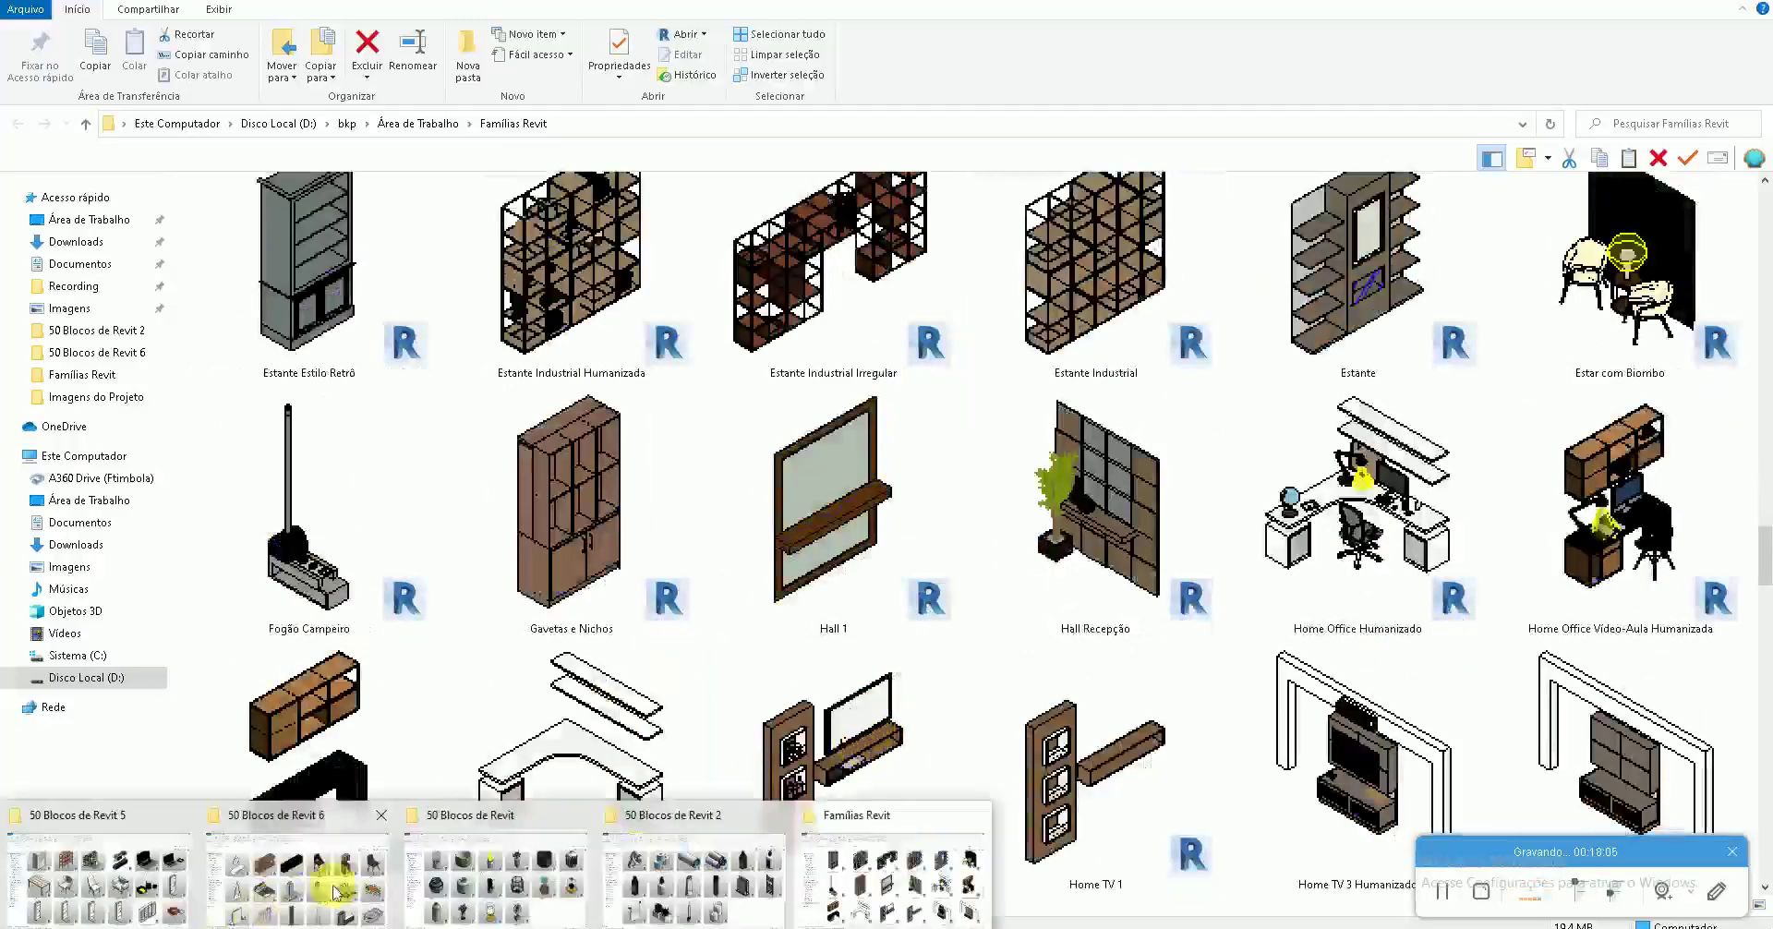
{"action": "left_click", "coordinate": [162, 877]}
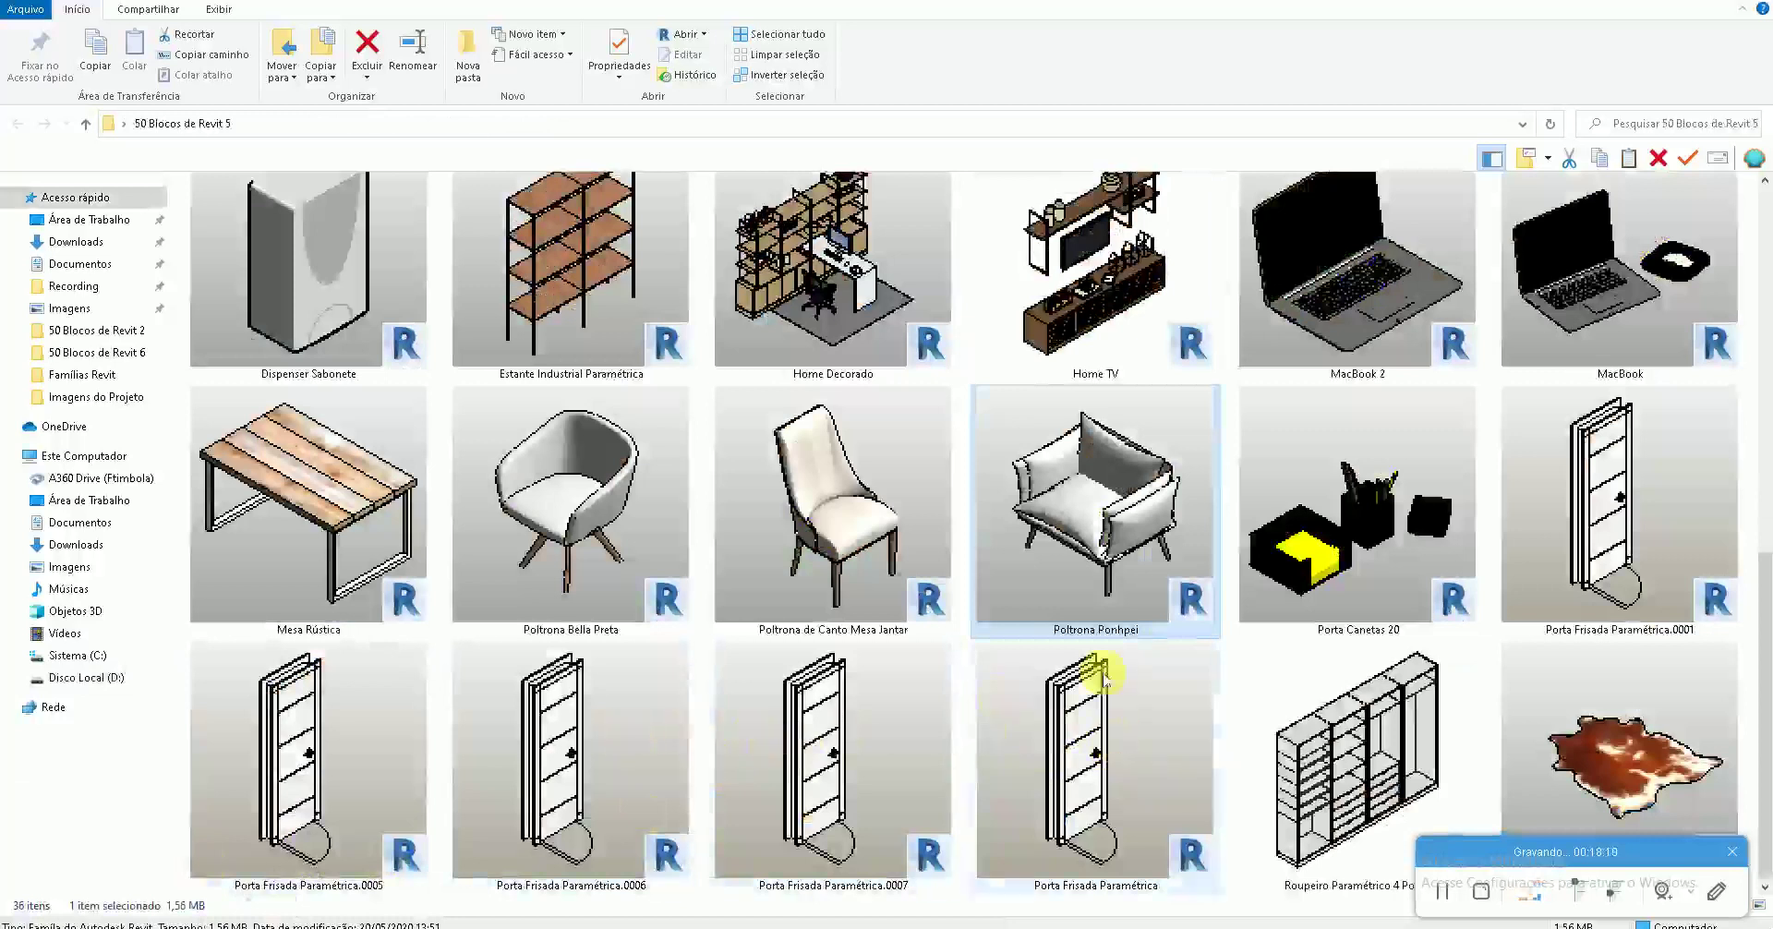
{"action": "double_click", "coordinate": [344, 775]}
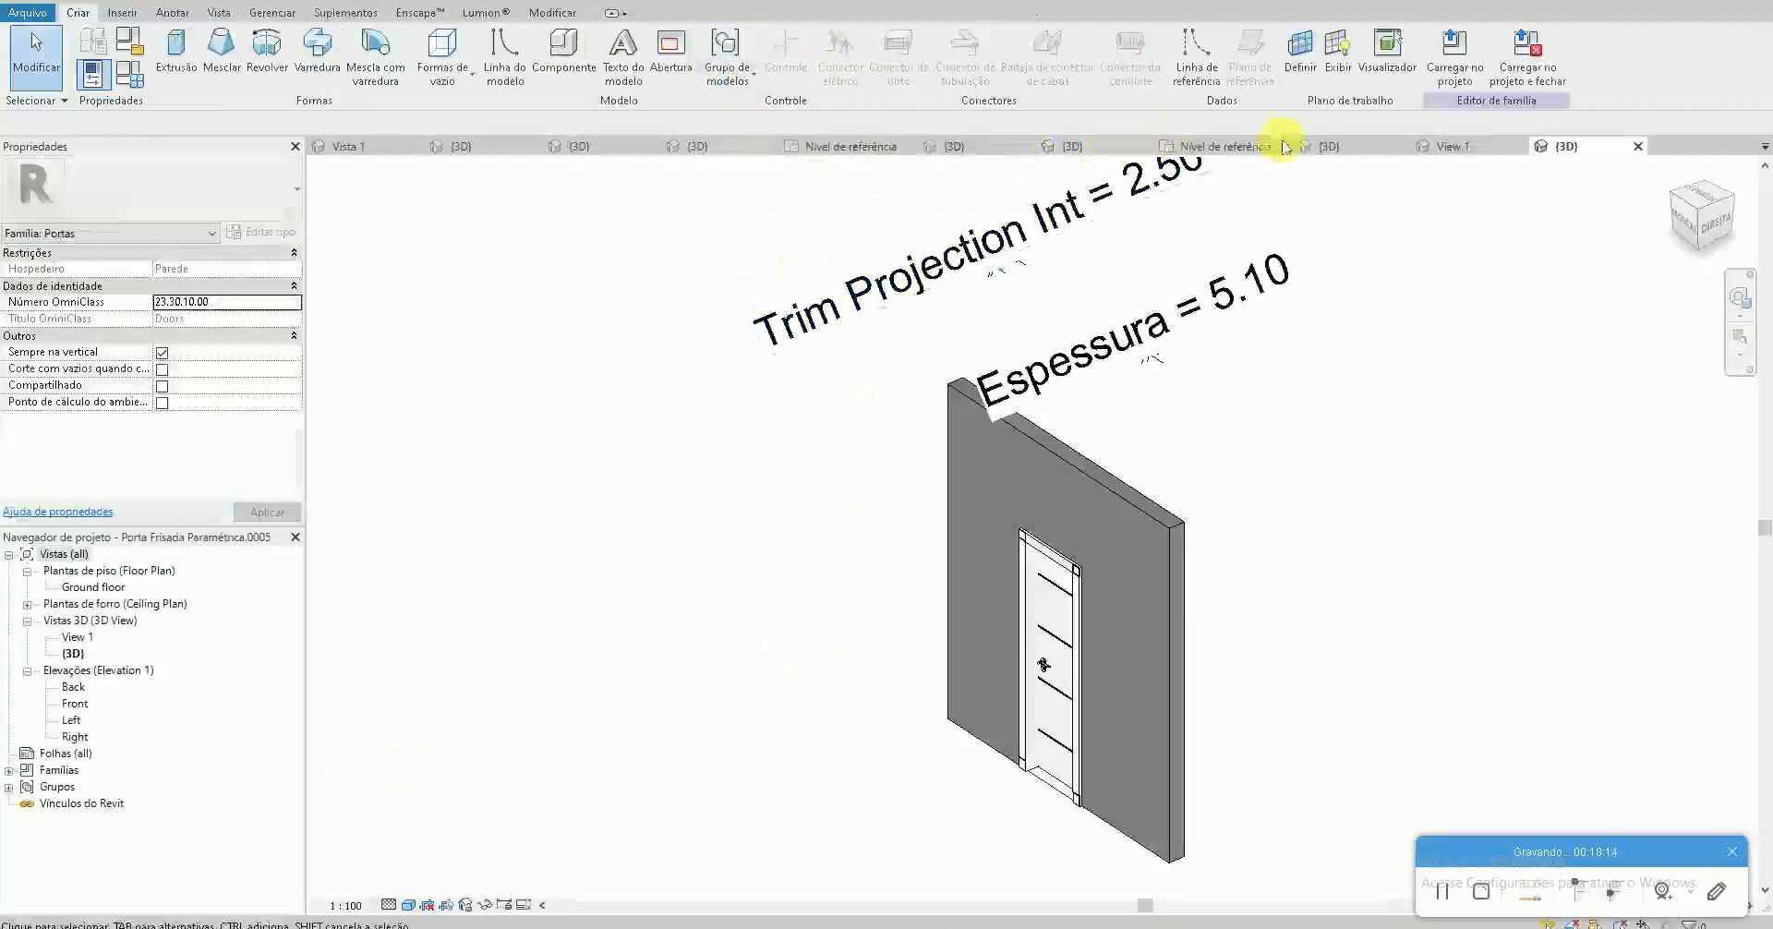
{"action": "left_click", "coordinate": [1635, 147]}
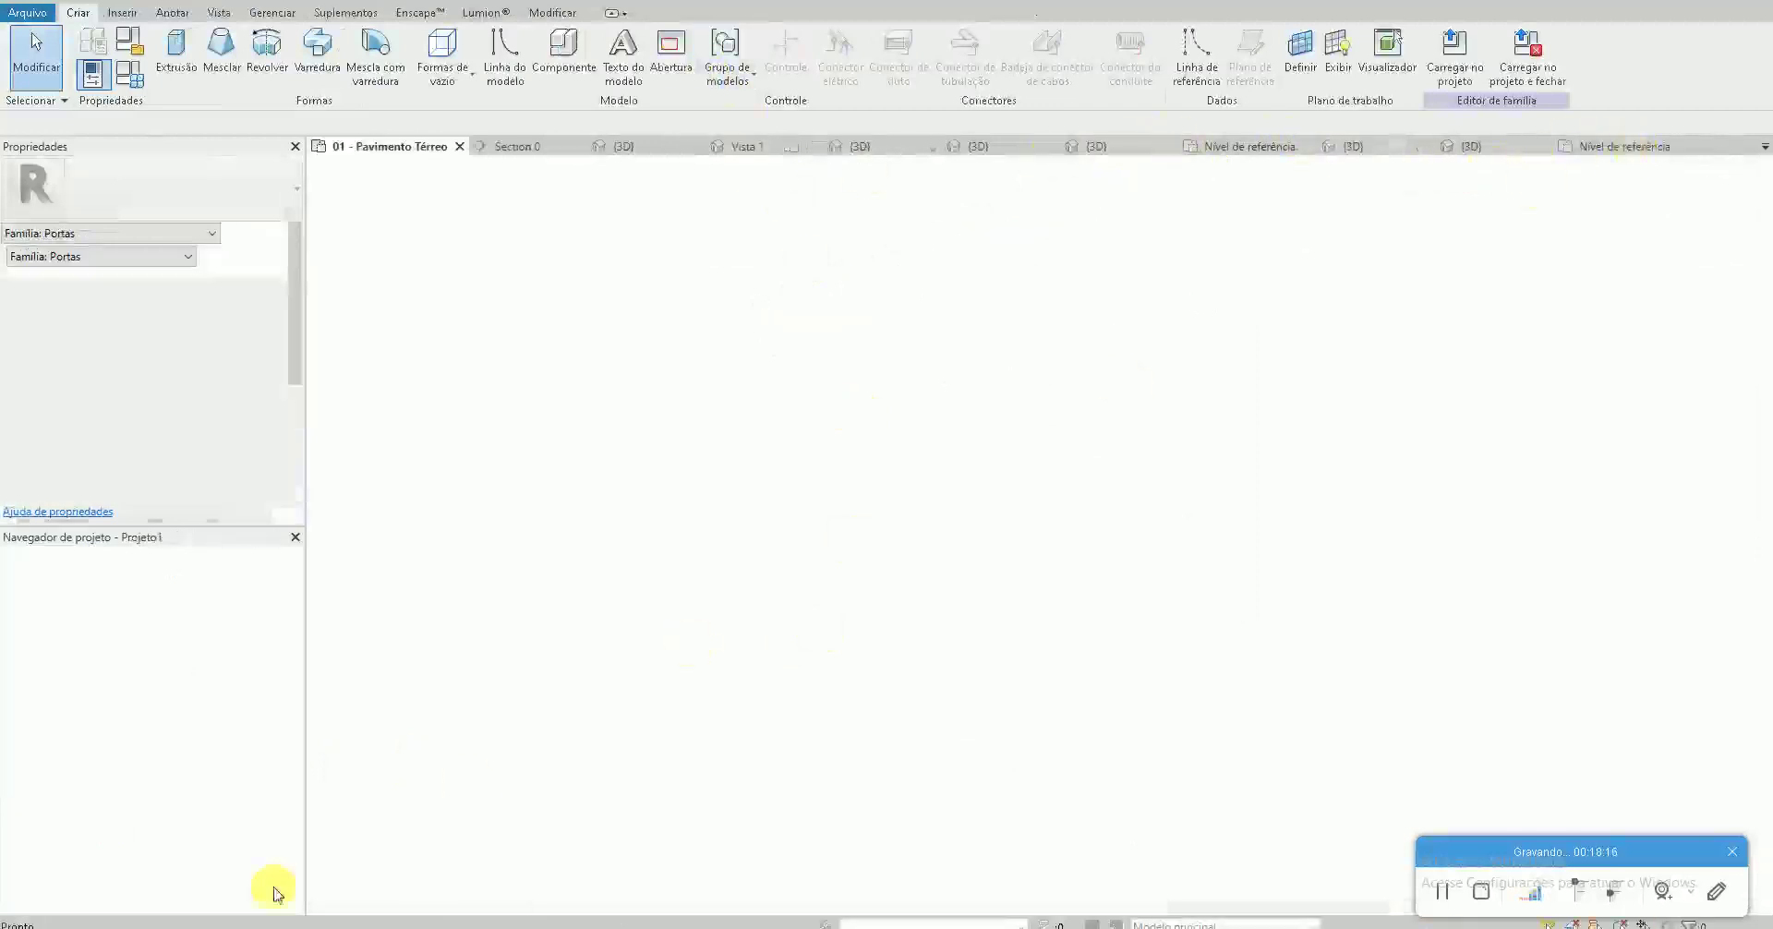
{"action": "left_click", "coordinate": [150, 882]}
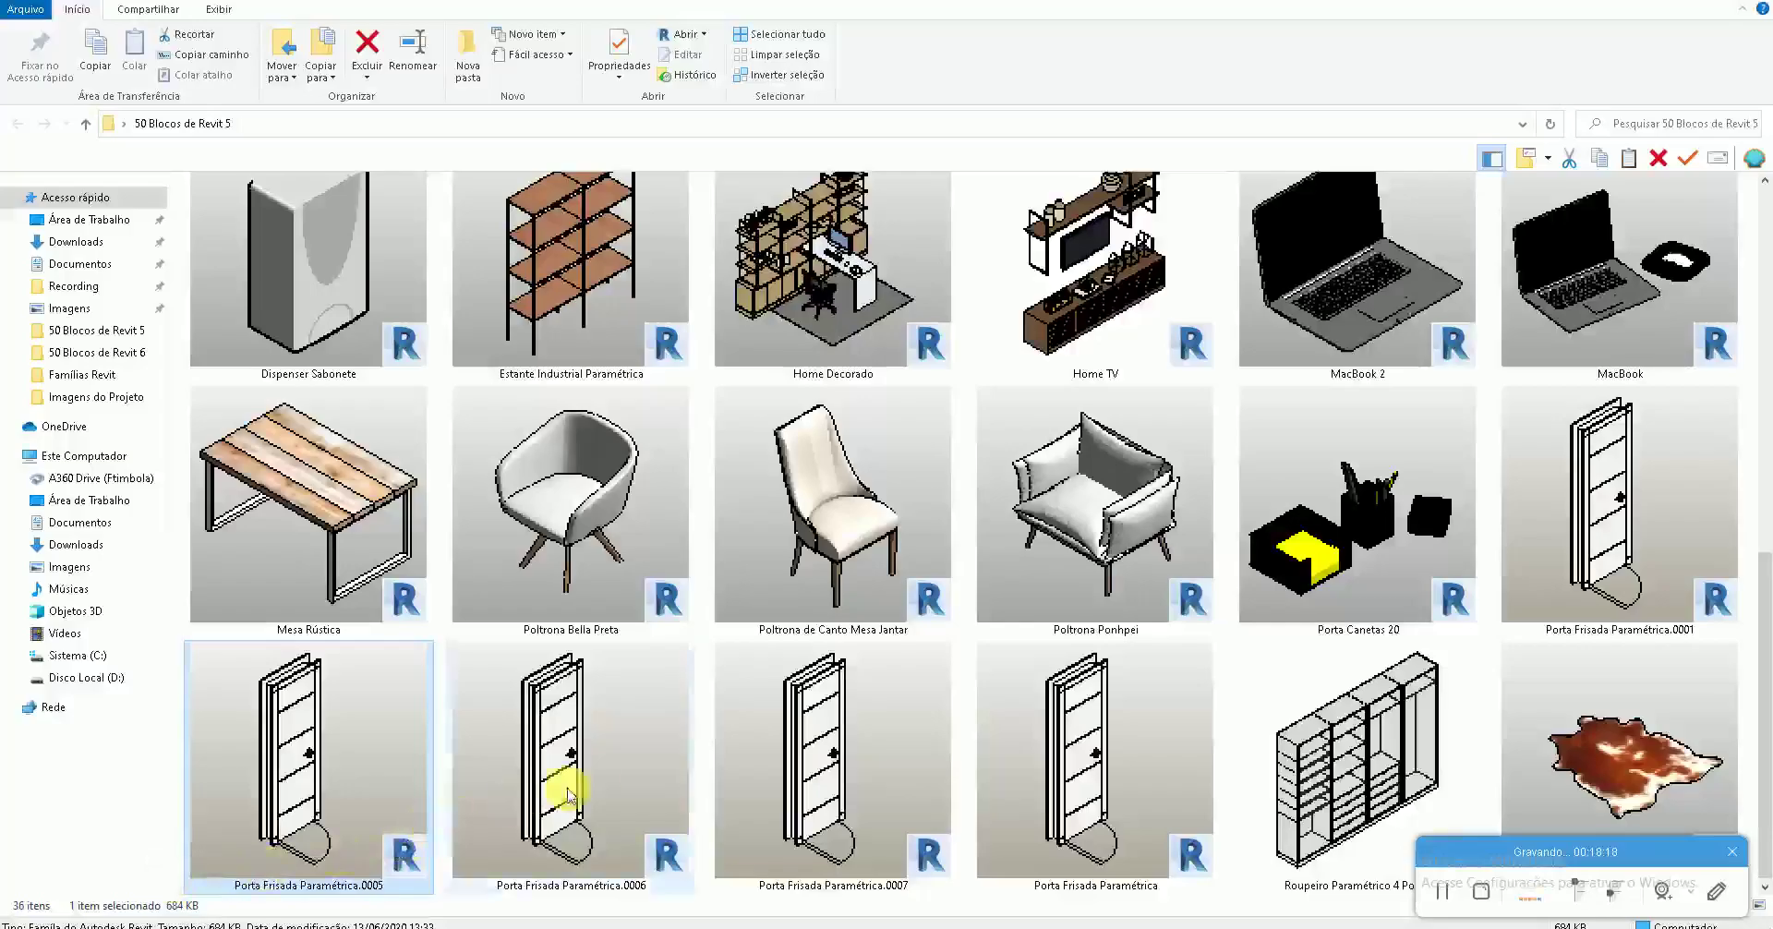
Load Porta Frisada Paramétrica into Projeto1 via Carregar no projeto and OK
{"action": "left_click", "coordinate": [1038, 736]}
{"action": "key", "text": "alt+Tab"}
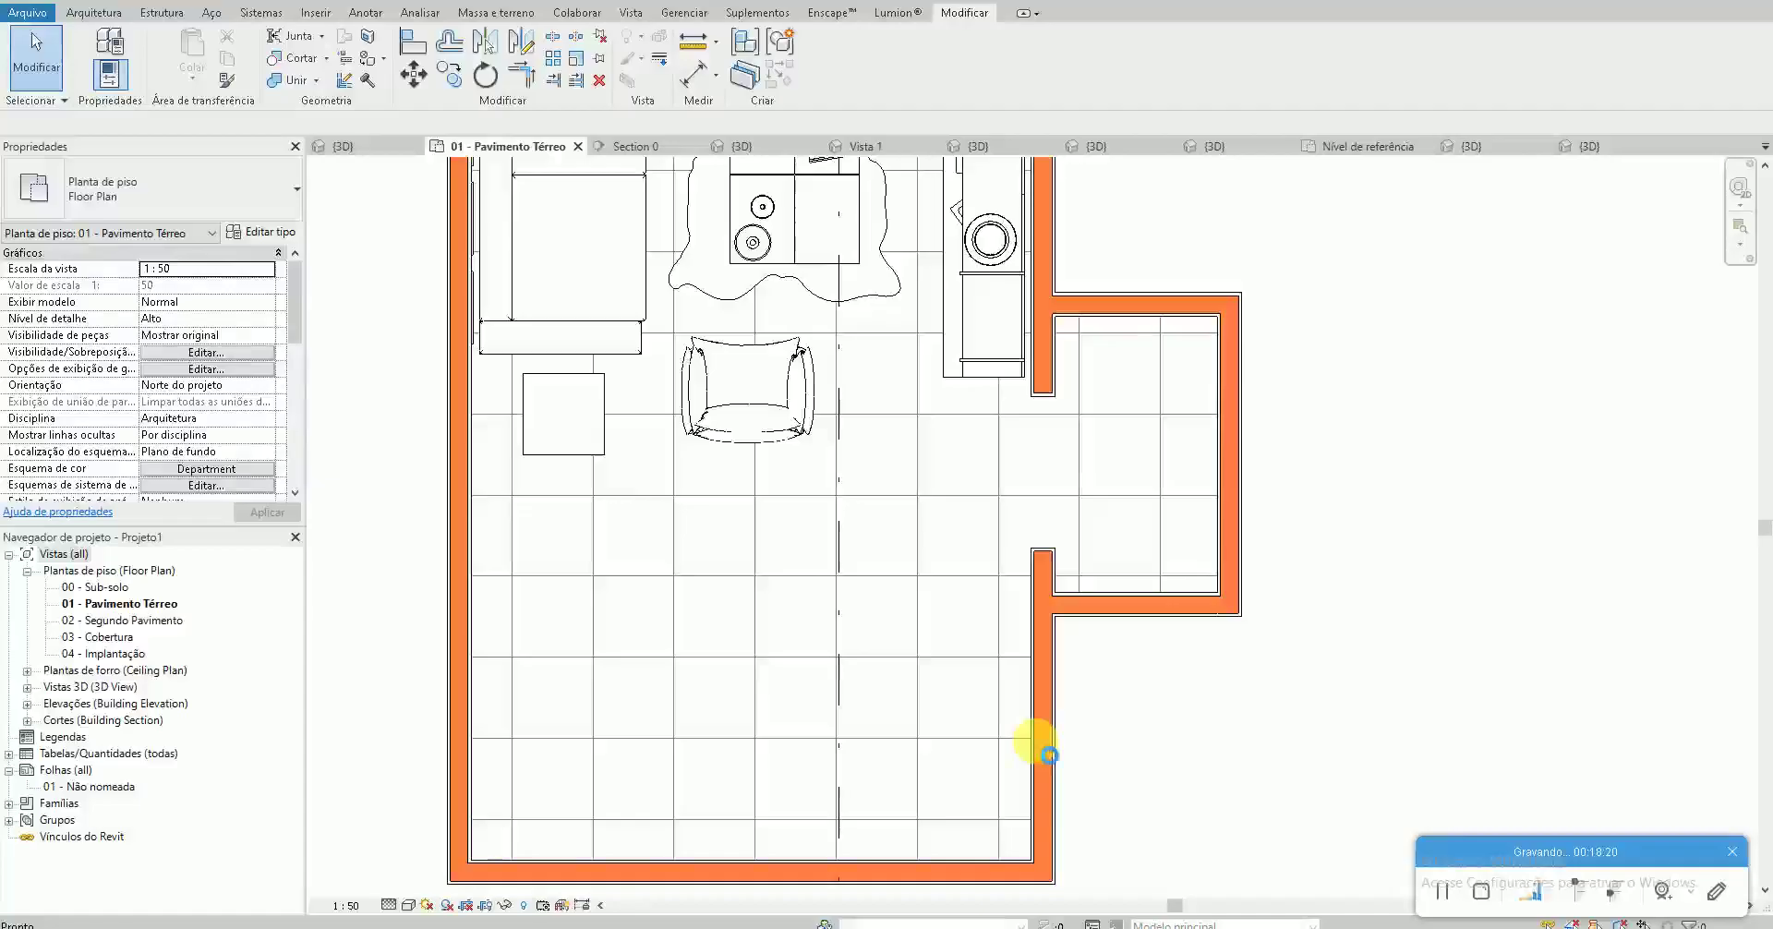
{"action": "left_click", "coordinate": [1454, 51]}
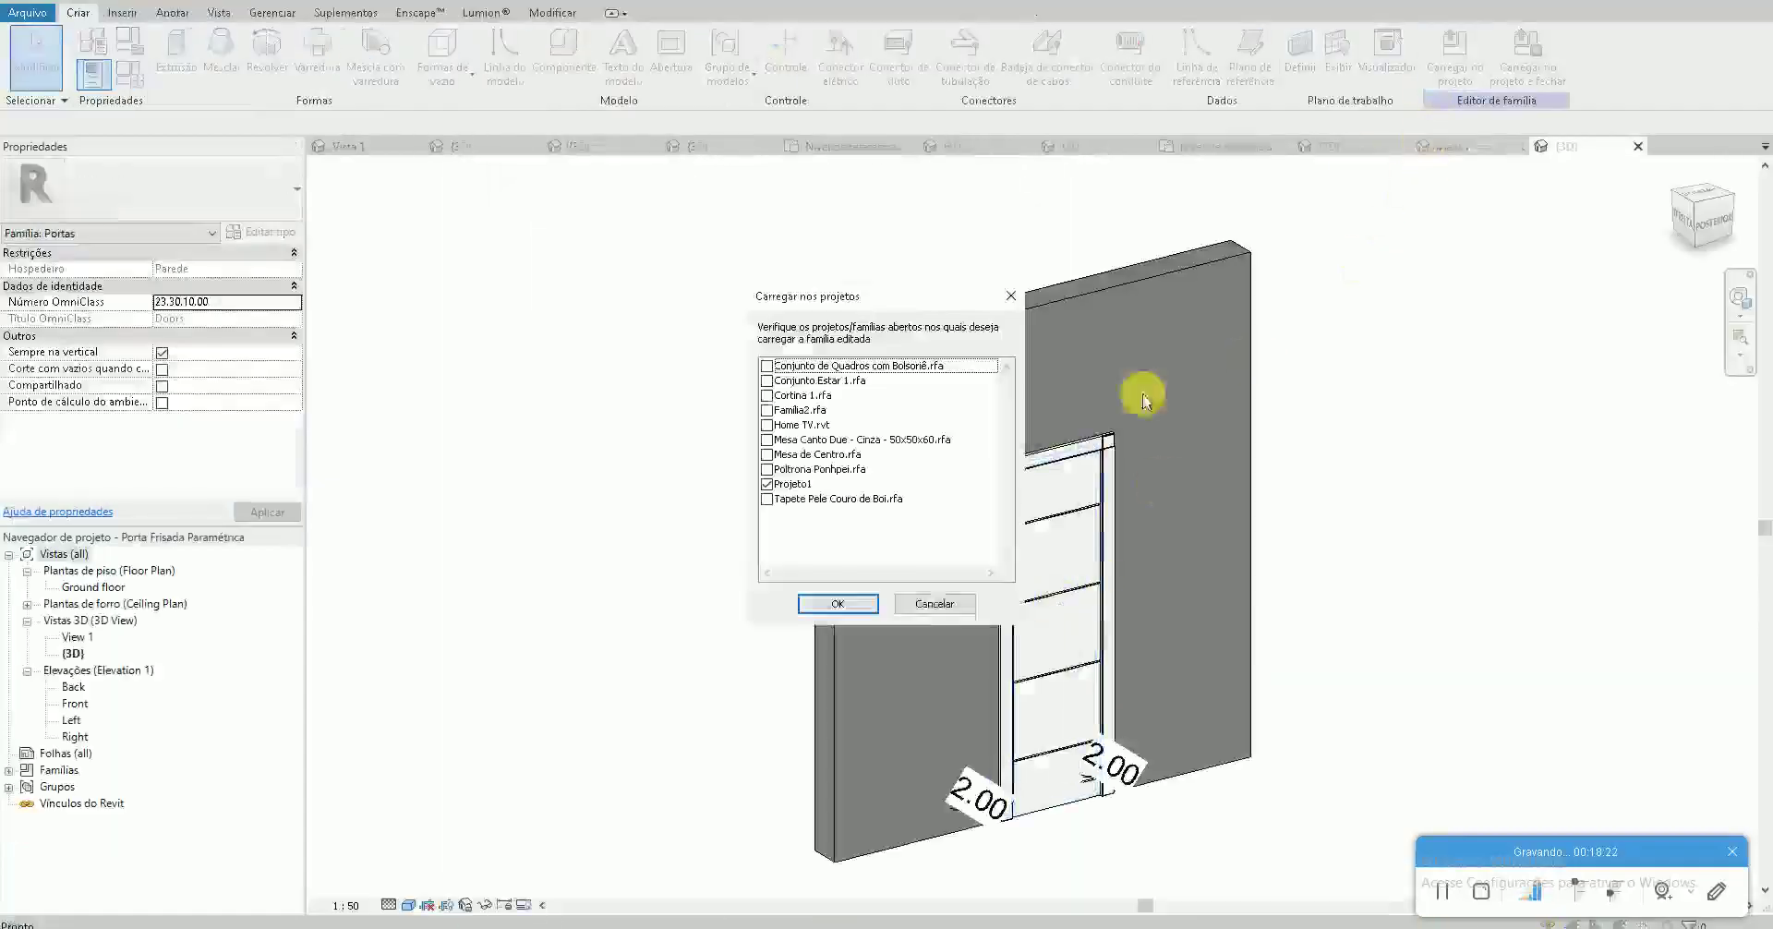
{"action": "left_click", "coordinate": [813, 607]}
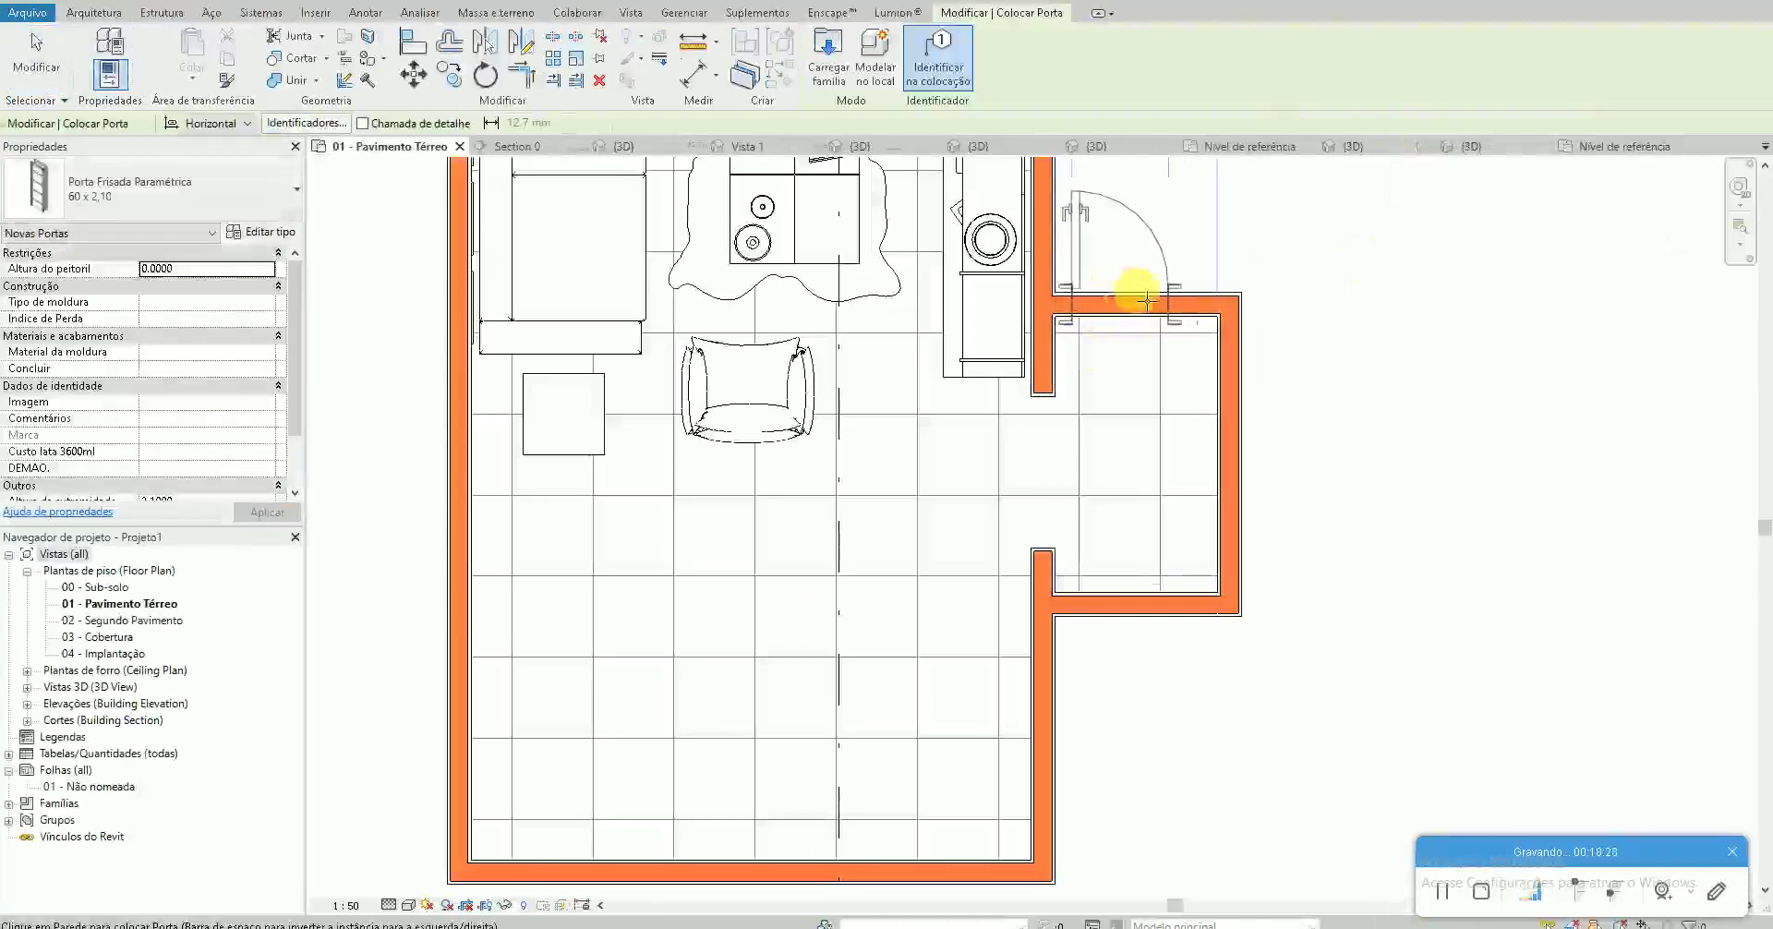
Place the first door in the upper opening as type 80 x 2,10, nudged along the wall
{"action": "left_click", "coordinate": [1134, 297]}
{"action": "key", "text": "Escape"}
{"action": "left_click", "coordinate": [262, 232]}
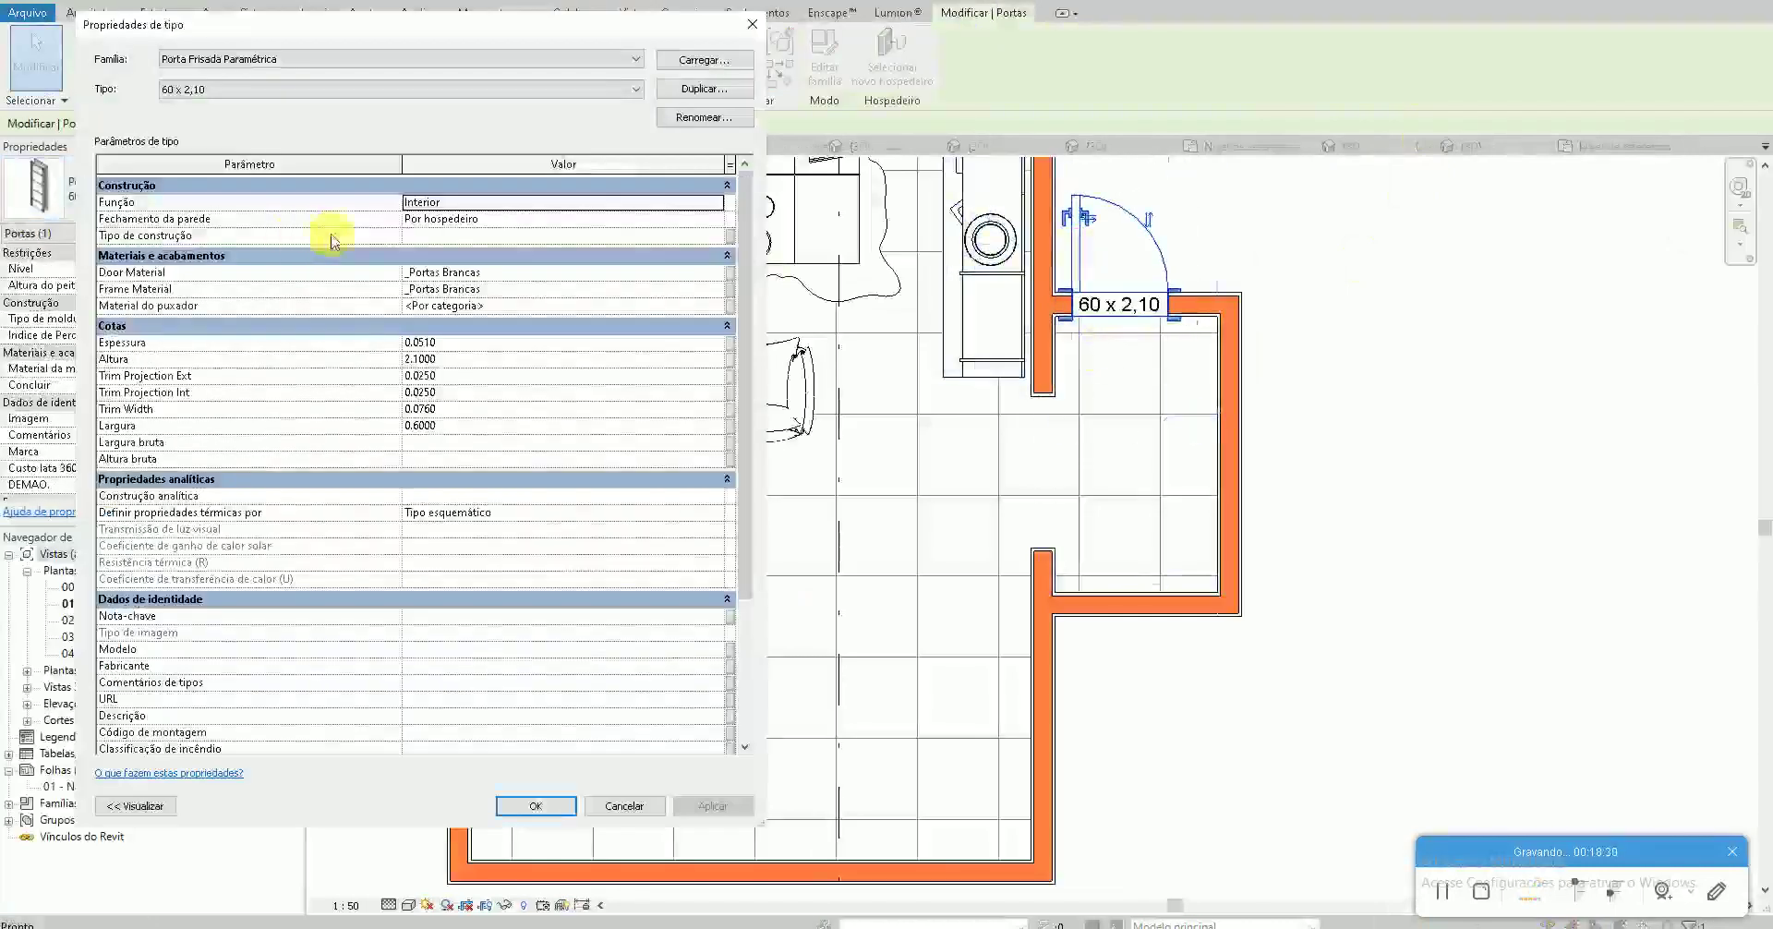
{"action": "key", "text": "Escape"}
{"action": "left_click", "coordinate": [109, 198]}
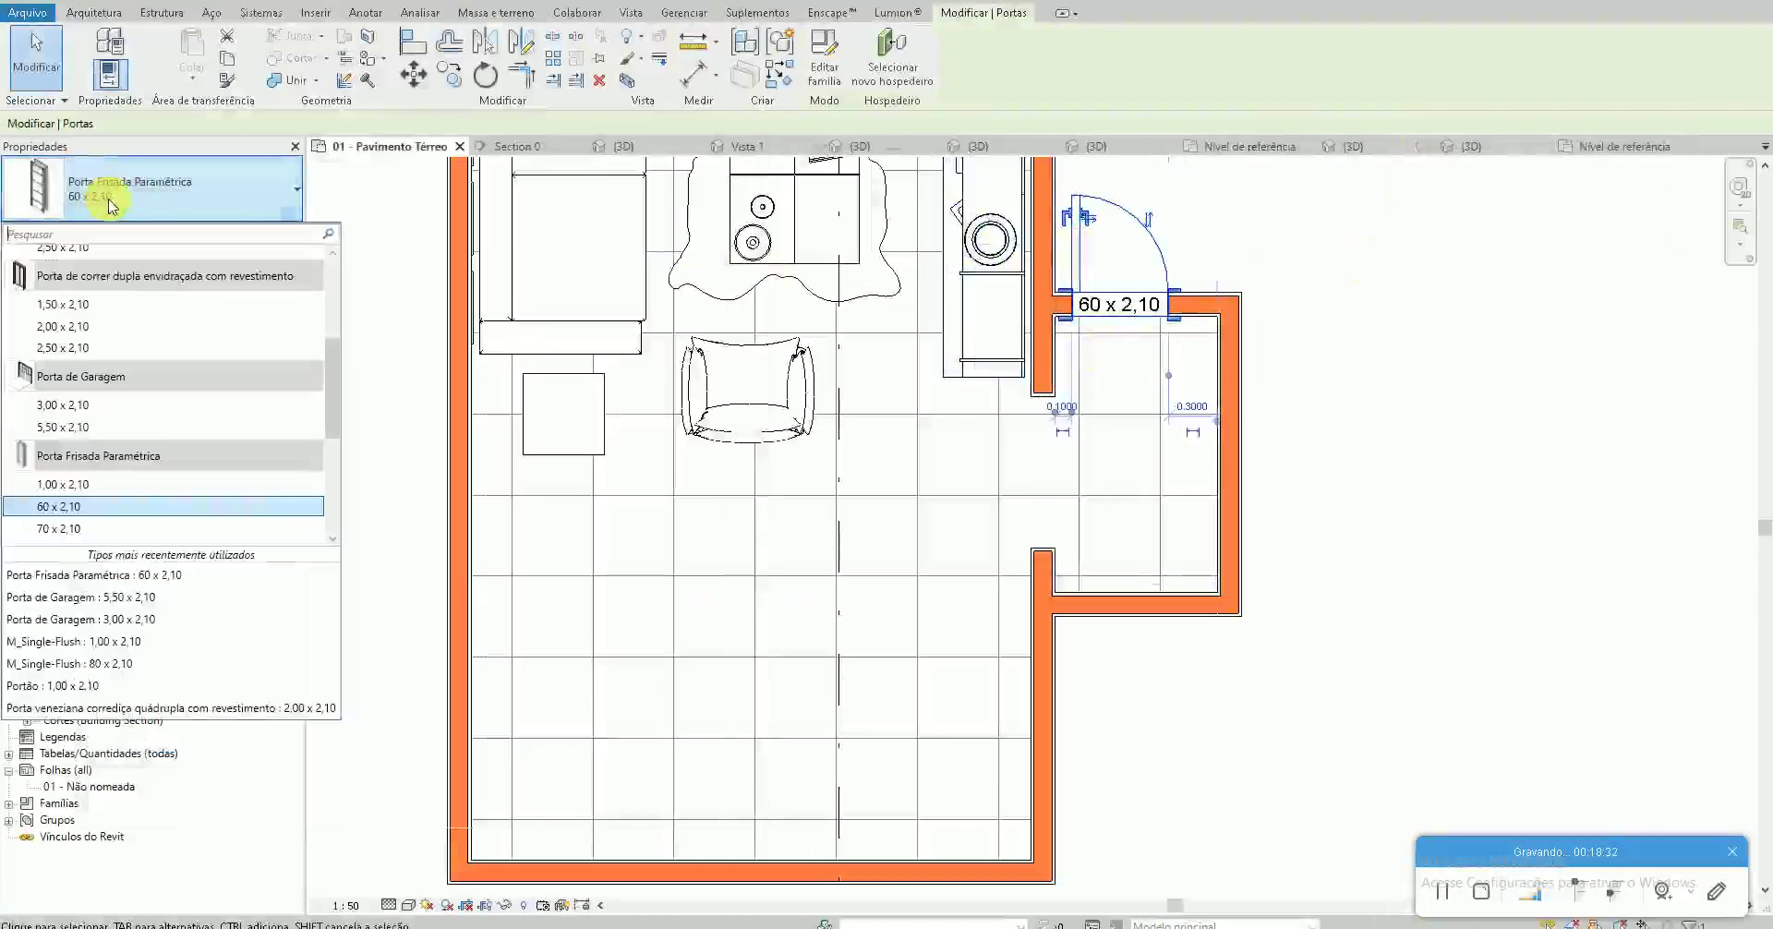
{"action": "scroll", "coordinate": [116, 304], "scroll_direction": "down", "scroll_amount": 1}
{"action": "scroll", "coordinate": [107, 425], "scroll_direction": "down", "scroll_amount": 1}
{"action": "left_click", "coordinate": [93, 467]}
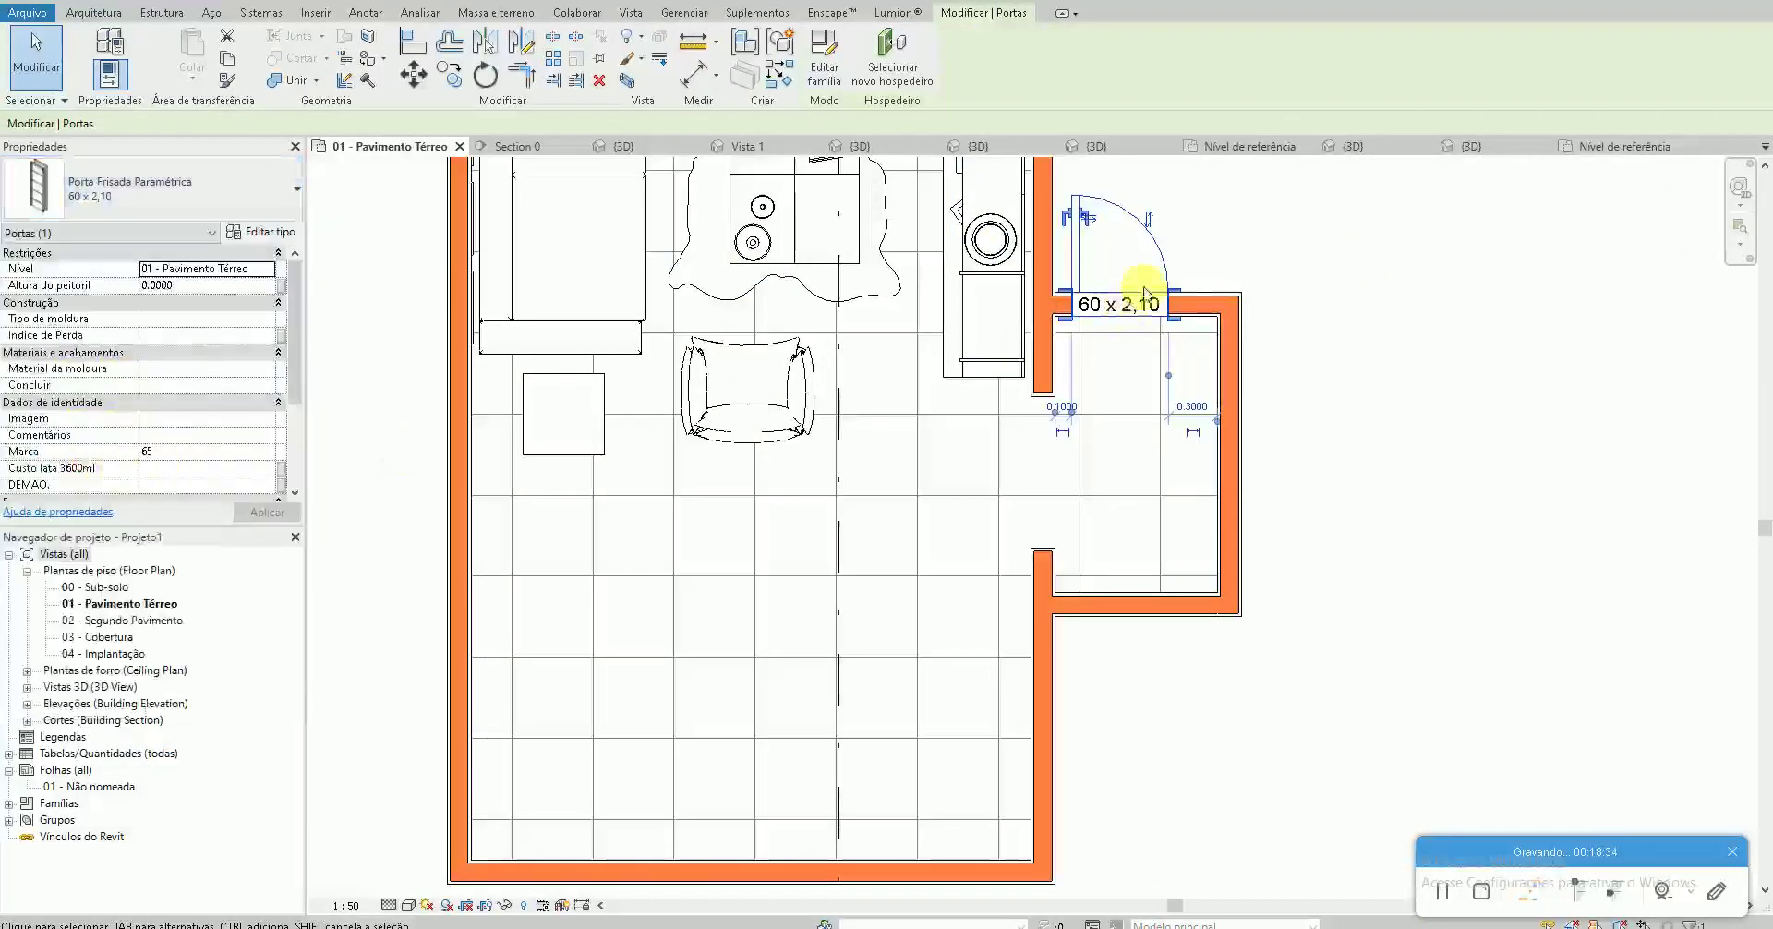
{"action": "key", "text": "Escape"}
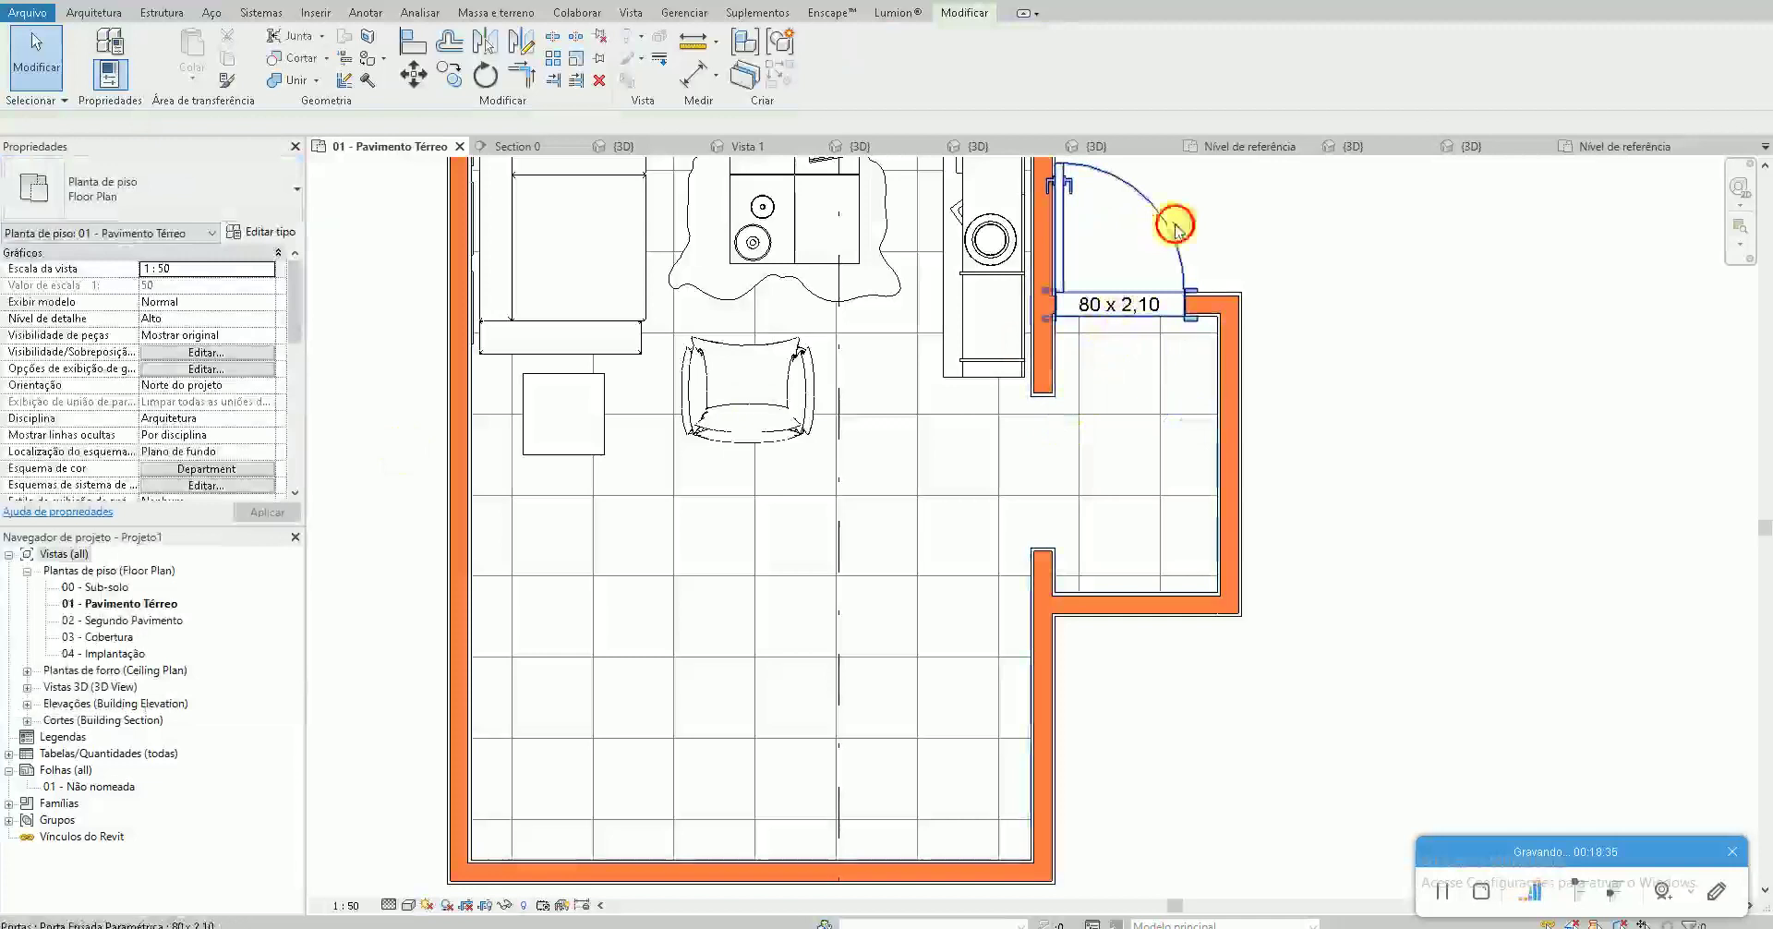
{"action": "left_click", "coordinate": [1170, 228]}
{"action": "key", "text": "Right"}
{"action": "left_click", "coordinate": [1139, 404]}
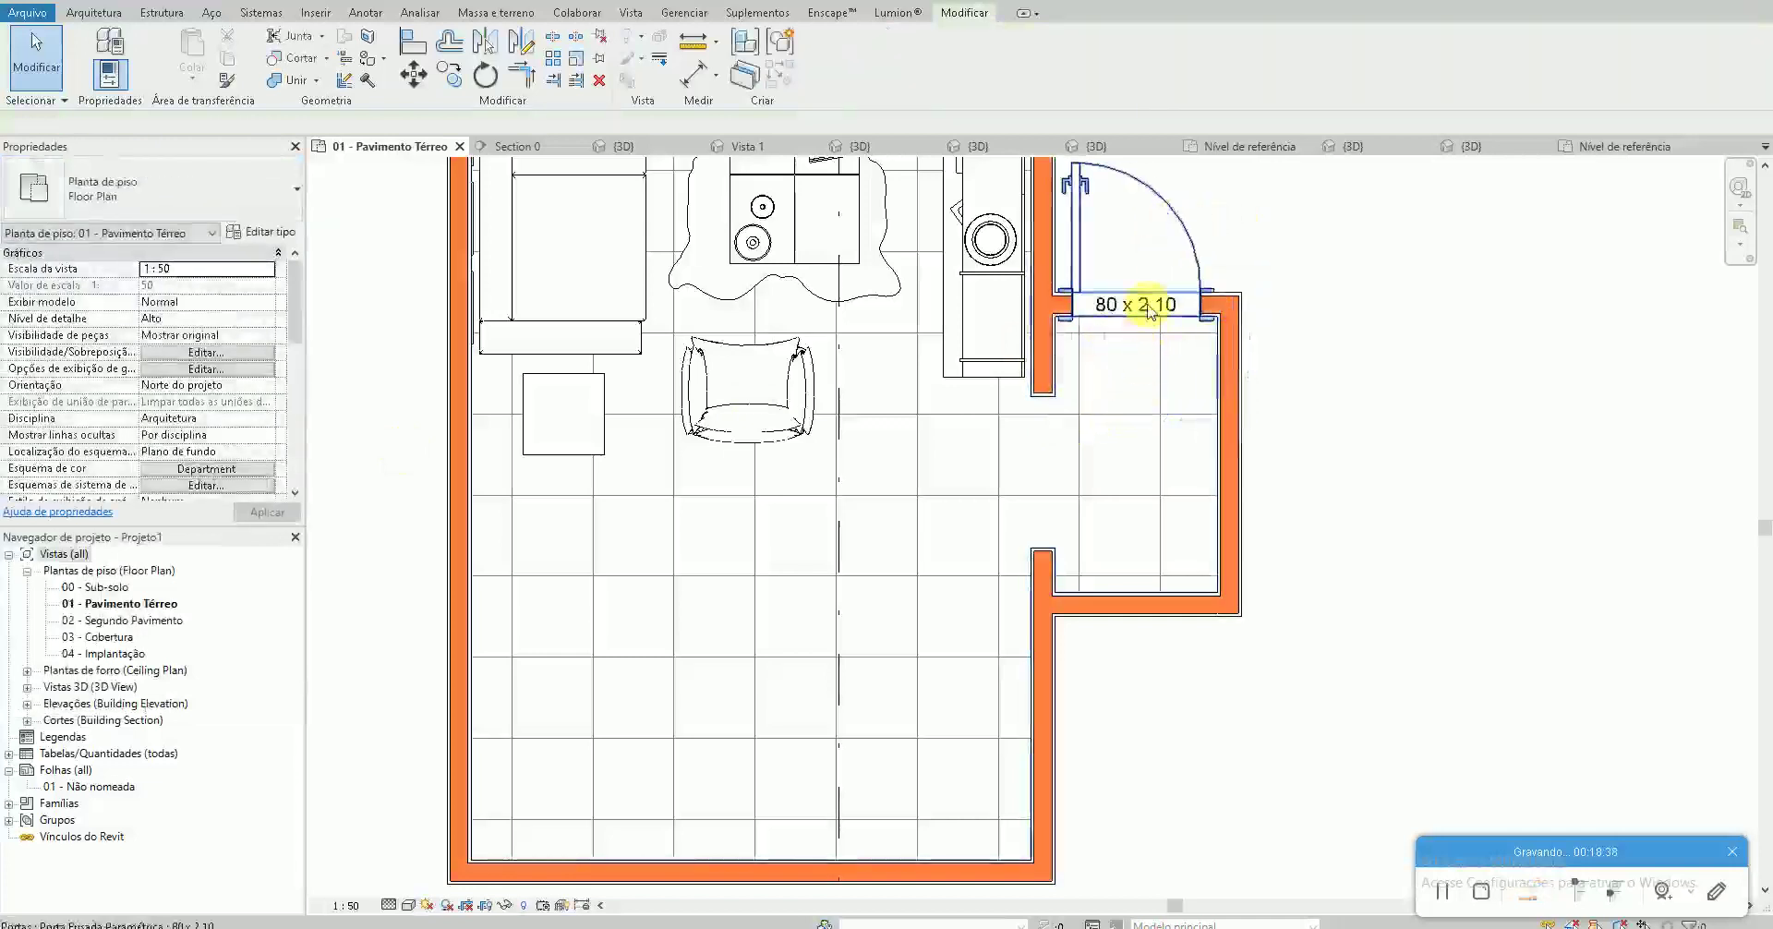
Turn the first door's tag vertical and move it inside the door swing
{"action": "left_click", "coordinate": [1147, 307]}
{"action": "key", "text": "space"}
{"action": "left_click_drag", "start_coordinate": [1141, 305], "coordinate": [1089, 205]}
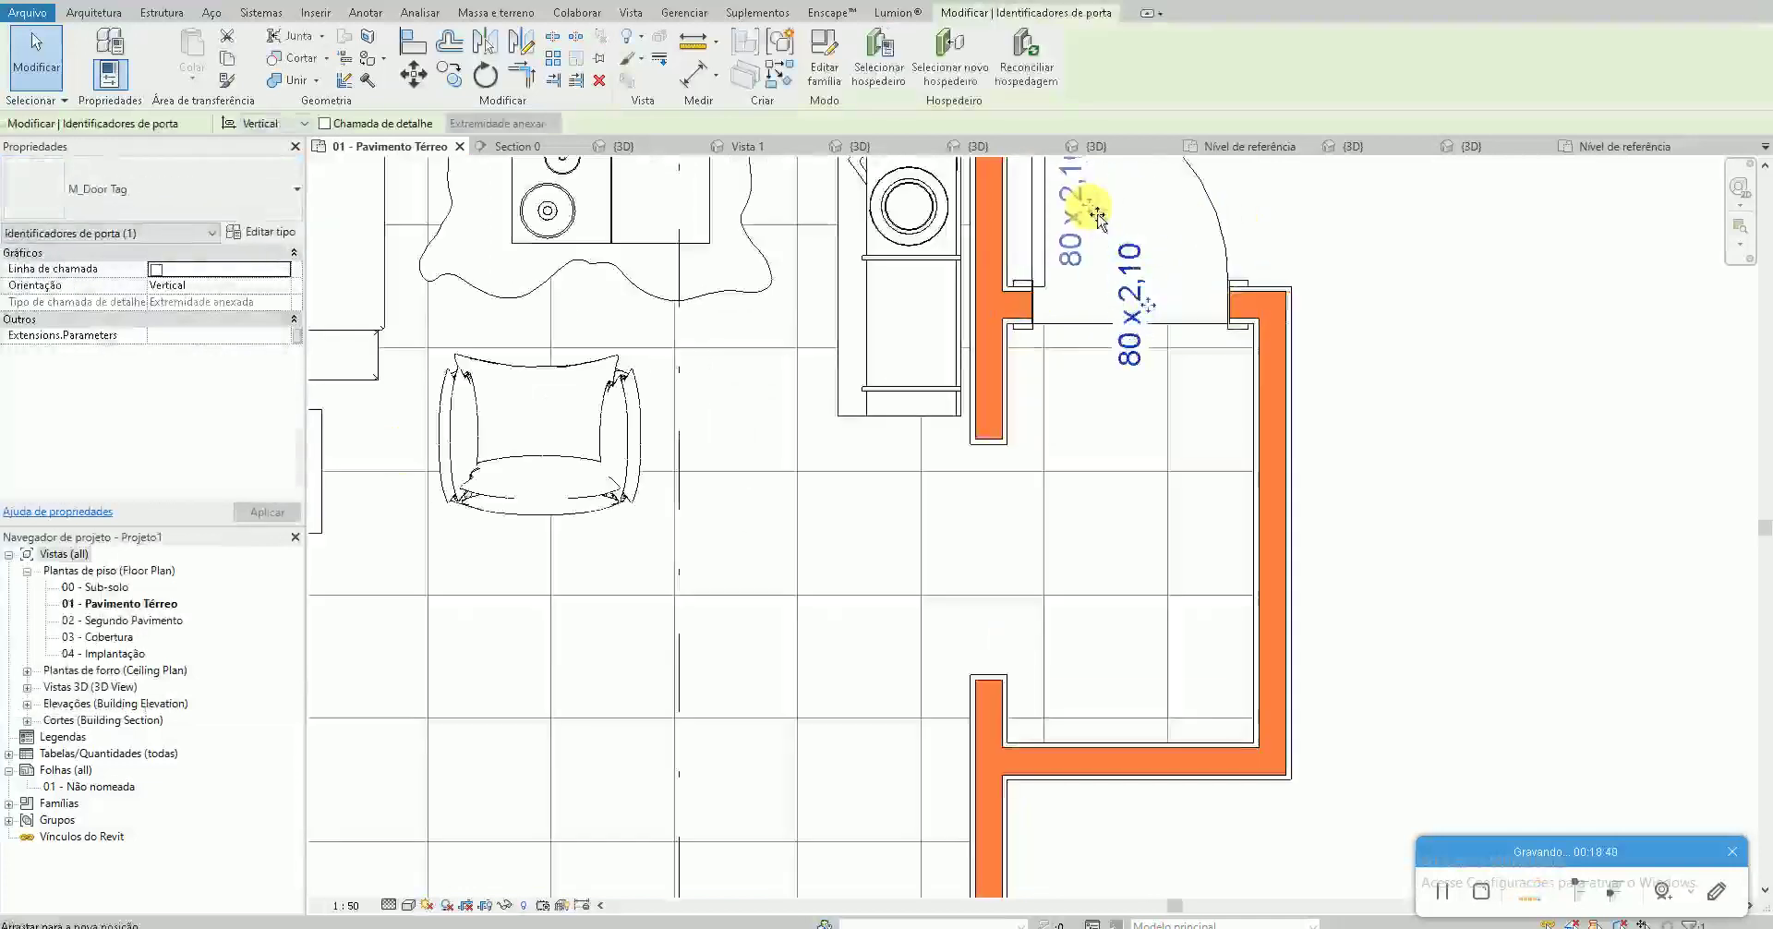
{"action": "scroll", "coordinate": [1121, 356], "scroll_direction": "up", "scroll_amount": 1}
{"action": "scroll", "coordinate": [1106, 340], "scroll_direction": "up", "scroll_amount": 1}
{"action": "key", "text": "Escape"}
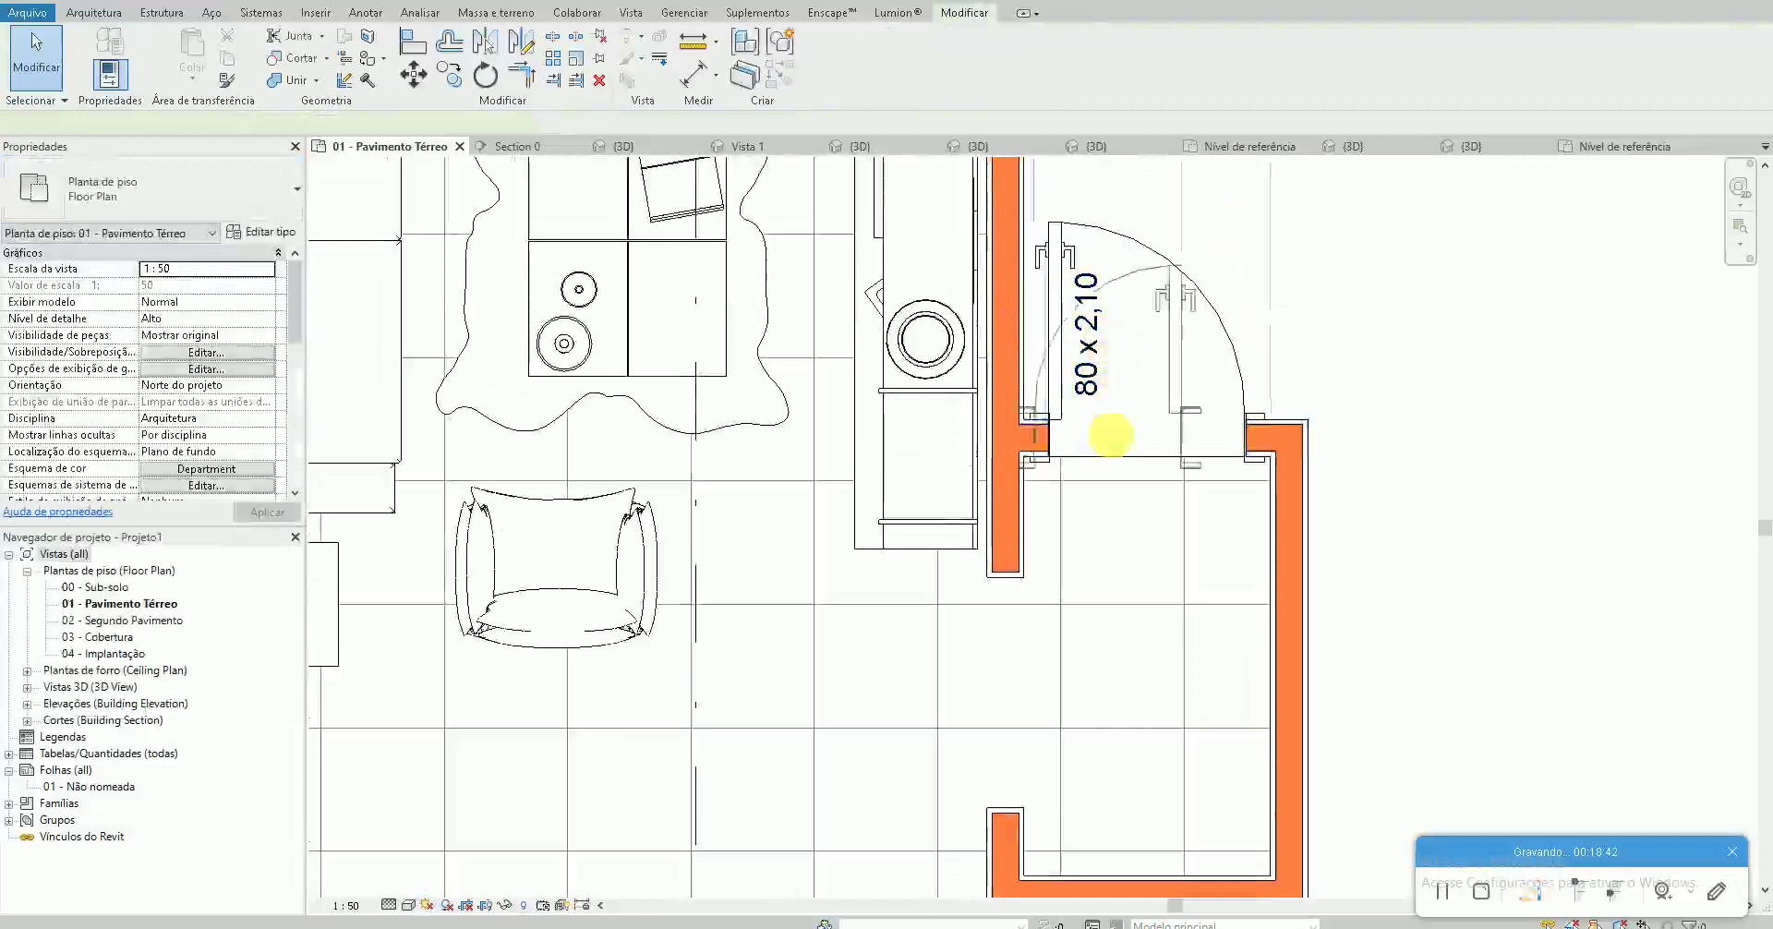
Place a second 80 x 2,10 door in the lower opening
{"action": "key", "text": "d"}
{"action": "key", "text": "r"}
{"action": "scroll", "coordinate": [1090, 619], "scroll_direction": "down", "scroll_amount": 3}
{"action": "scroll", "coordinate": [1127, 561], "scroll_direction": "up", "scroll_amount": 1}
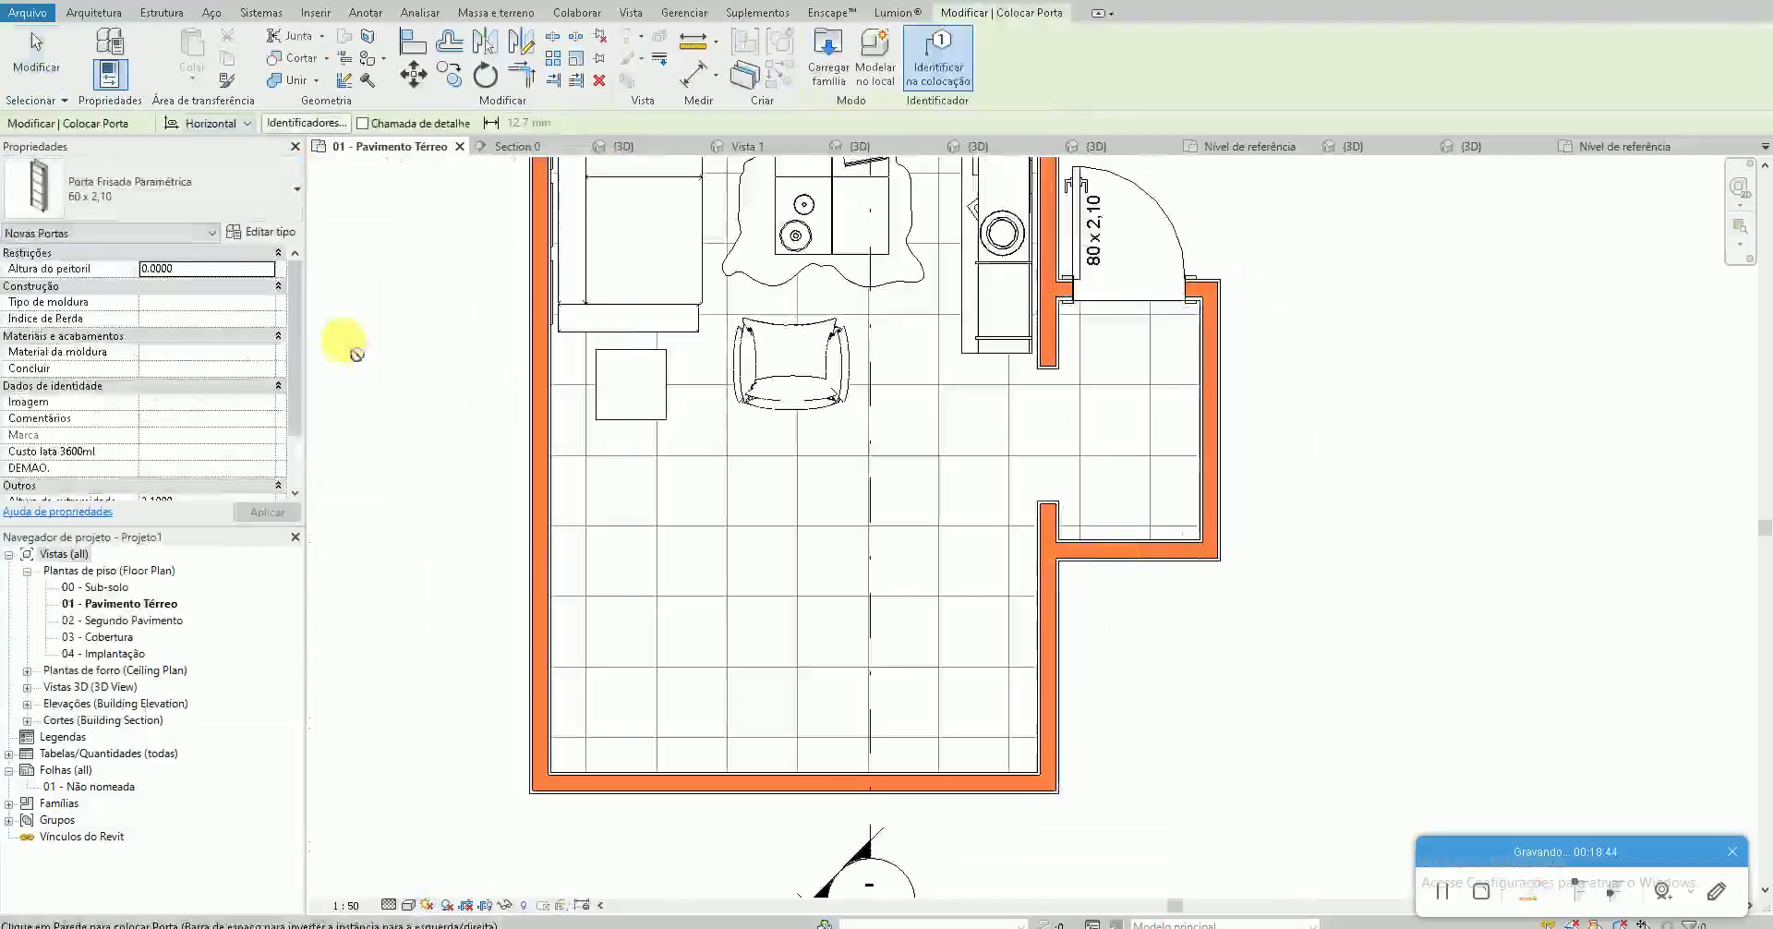
{"action": "left_click", "coordinate": [296, 188]}
{"action": "left_click", "coordinate": [98, 447]}
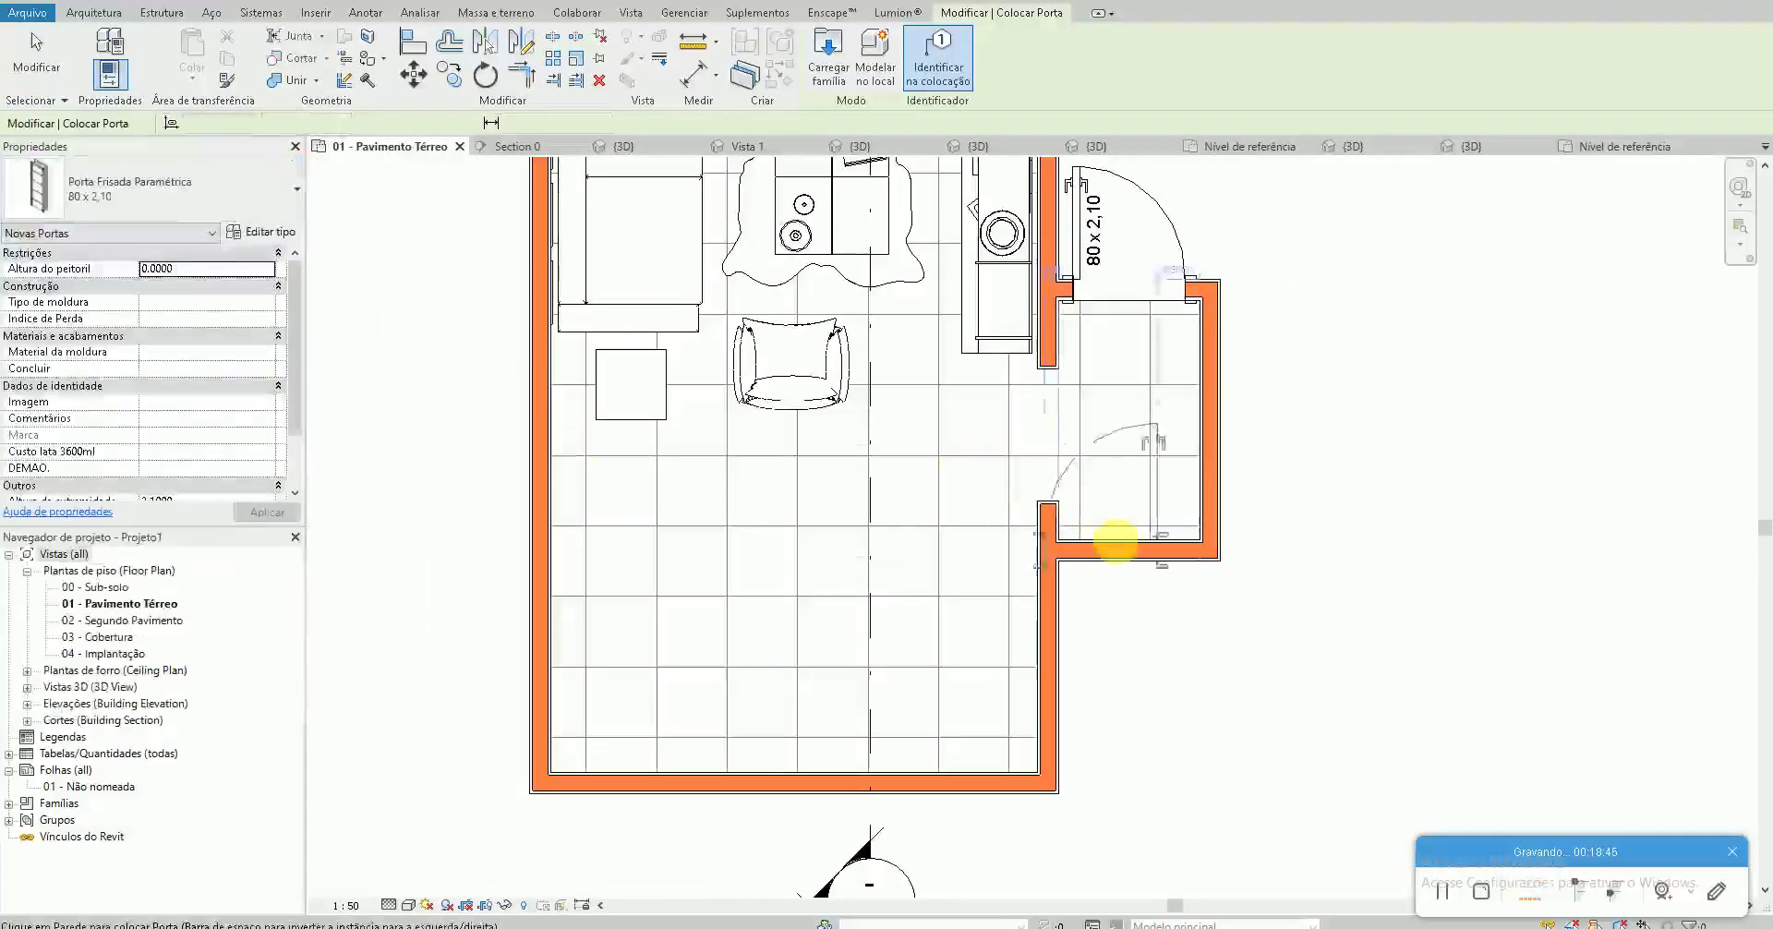
{"action": "left_click", "coordinate": [1138, 579]}
Rotate the second door's tag vertical and move it down inside its swing
{"action": "key", "text": "Escape"}
{"action": "left_click", "coordinate": [1136, 555]}
{"action": "key", "text": "space"}
{"action": "scroll", "coordinate": [1145, 557], "scroll_direction": "up", "scroll_amount": 1}
{"action": "scroll", "coordinate": [1143, 556], "scroll_direction": "up", "scroll_amount": 2}
{"action": "mouse_move", "coordinate": [1138, 553]}
{"action": "left_mouse_down"}
{"action": "mouse_move", "coordinate": [1115, 654]}
{"action": "mouse_move", "coordinate": [1085, 670]}
{"action": "left_mouse_up"}
{"action": "scroll", "coordinate": [1155, 554], "scroll_direction": "down", "scroll_amount": 3}
Place a third door in the right wall and move its tag inside the swing
{"action": "key", "text": "d"}
{"action": "key", "text": "r"}
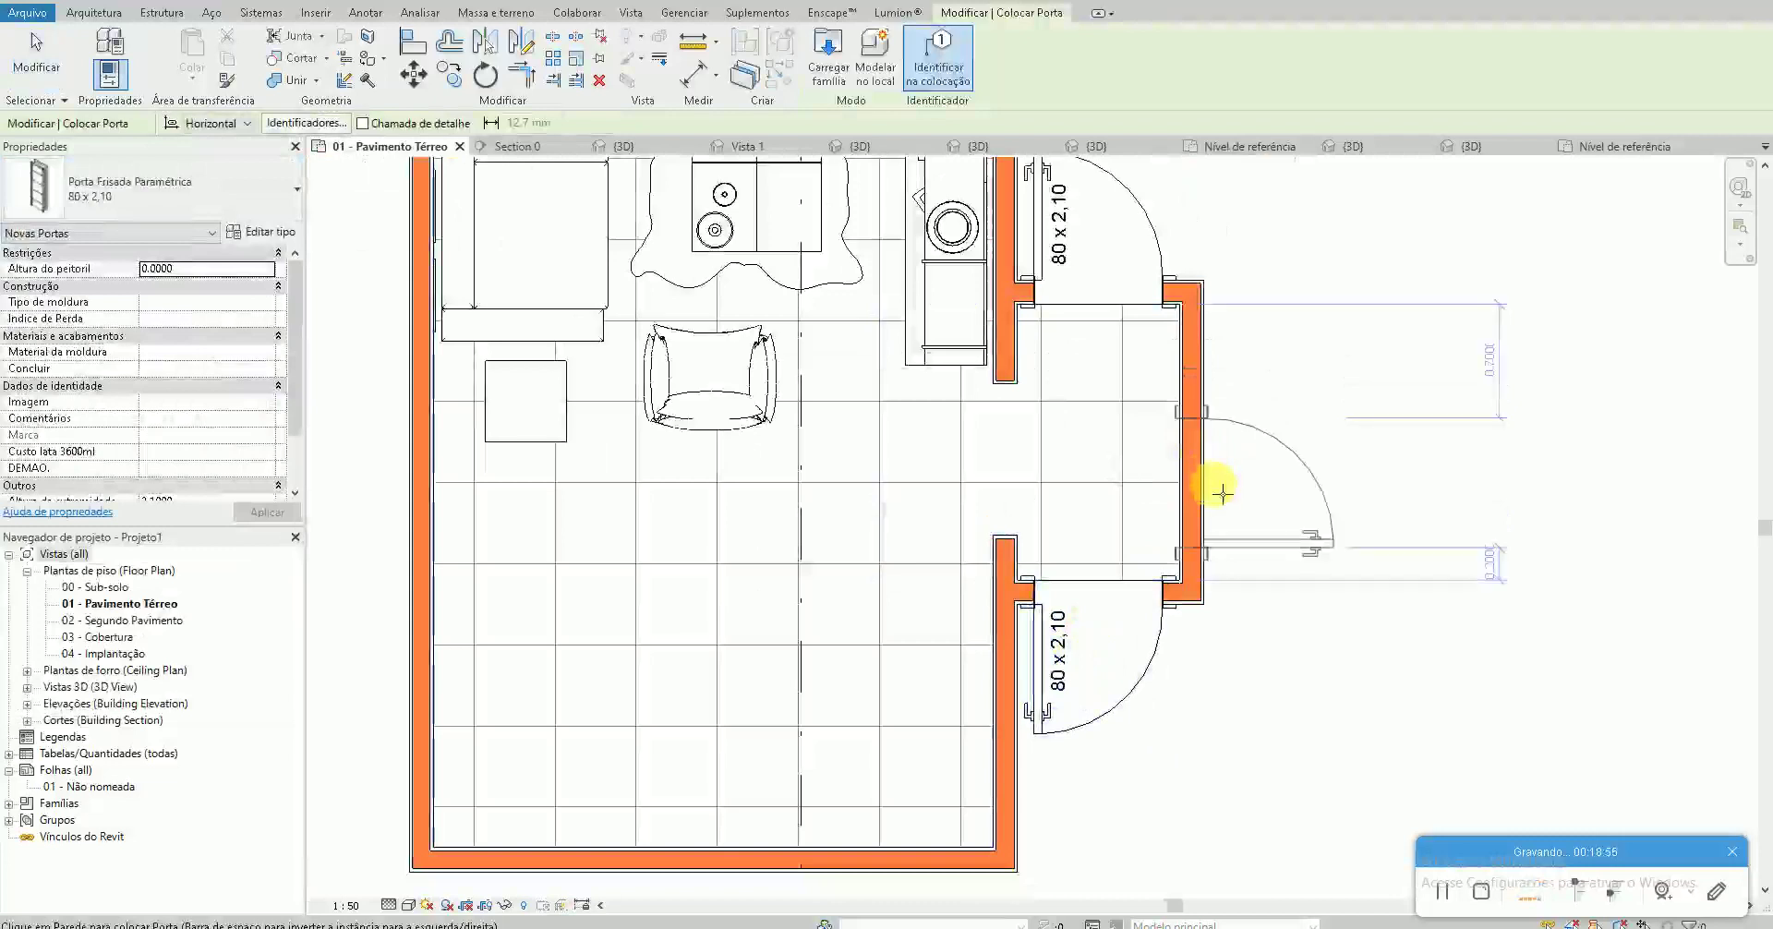
{"action": "left_click", "coordinate": [1222, 494]}
{"action": "key", "text": "Escape"}
{"action": "left_click_drag", "start_coordinate": [1228, 494], "coordinate": [1303, 536]}
{"action": "left_click", "coordinate": [1061, 336]}
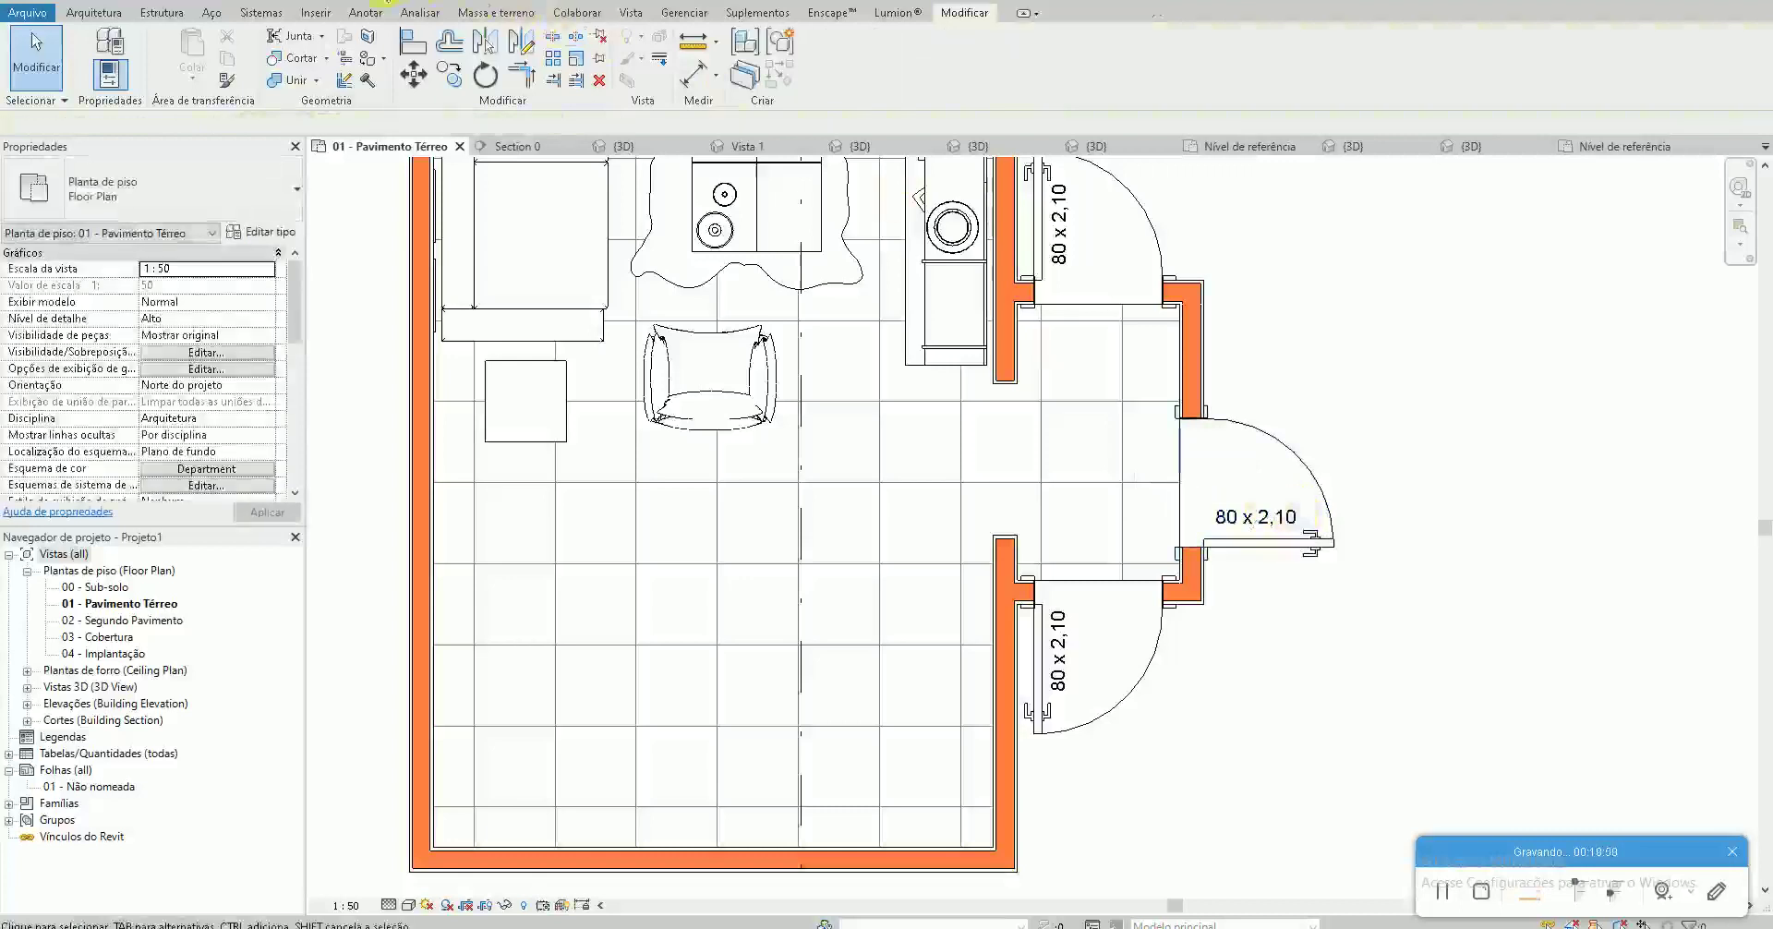
{"action": "left_click", "coordinate": [344, 2]}
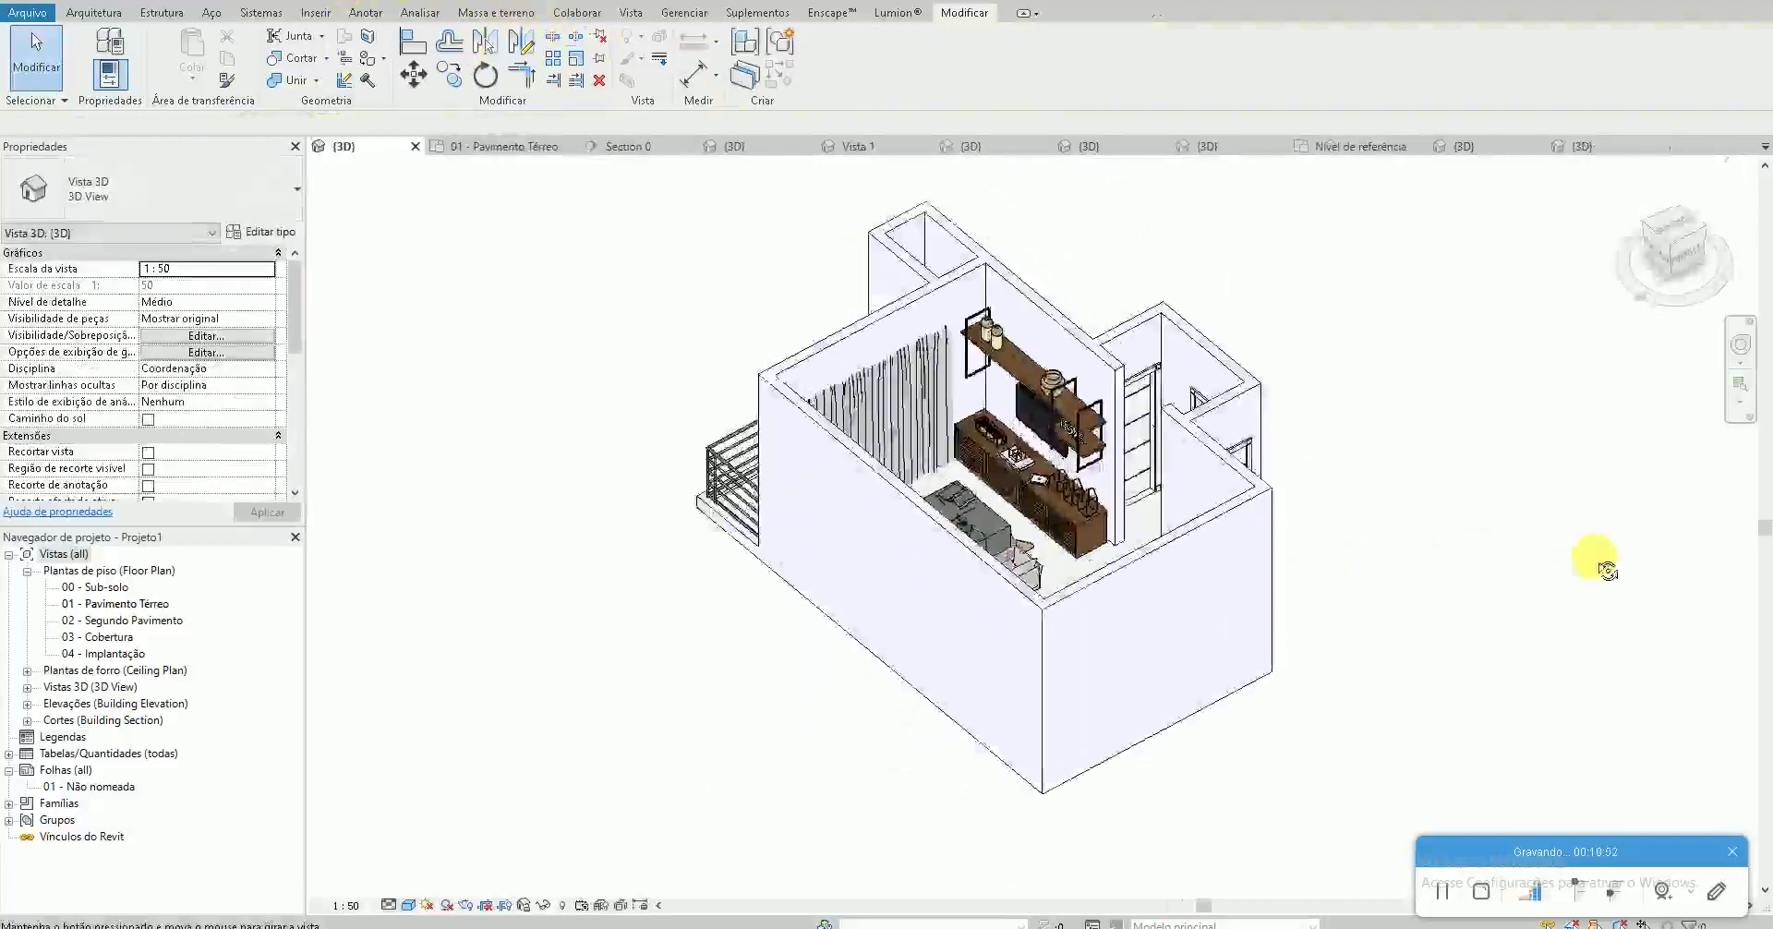
Orbit the 3D view to check the doors, then return to the recentered 01 - Pavimento Térreo plan
{"action": "mouse_move", "coordinate": [1198, 609]}
{"action": "middle_mouse_down", "text": "shift"}
{"action": "mouse_move", "coordinate": [1456, 577]}
{"action": "mouse_move", "coordinate": [1172, 606]}
{"action": "mouse_move", "coordinate": [1037, 702]}
{"action": "mouse_move", "coordinate": [797, 738]}
{"action": "mouse_move", "coordinate": [852, 732]}
{"action": "middle_mouse_up", "text": "shift"}
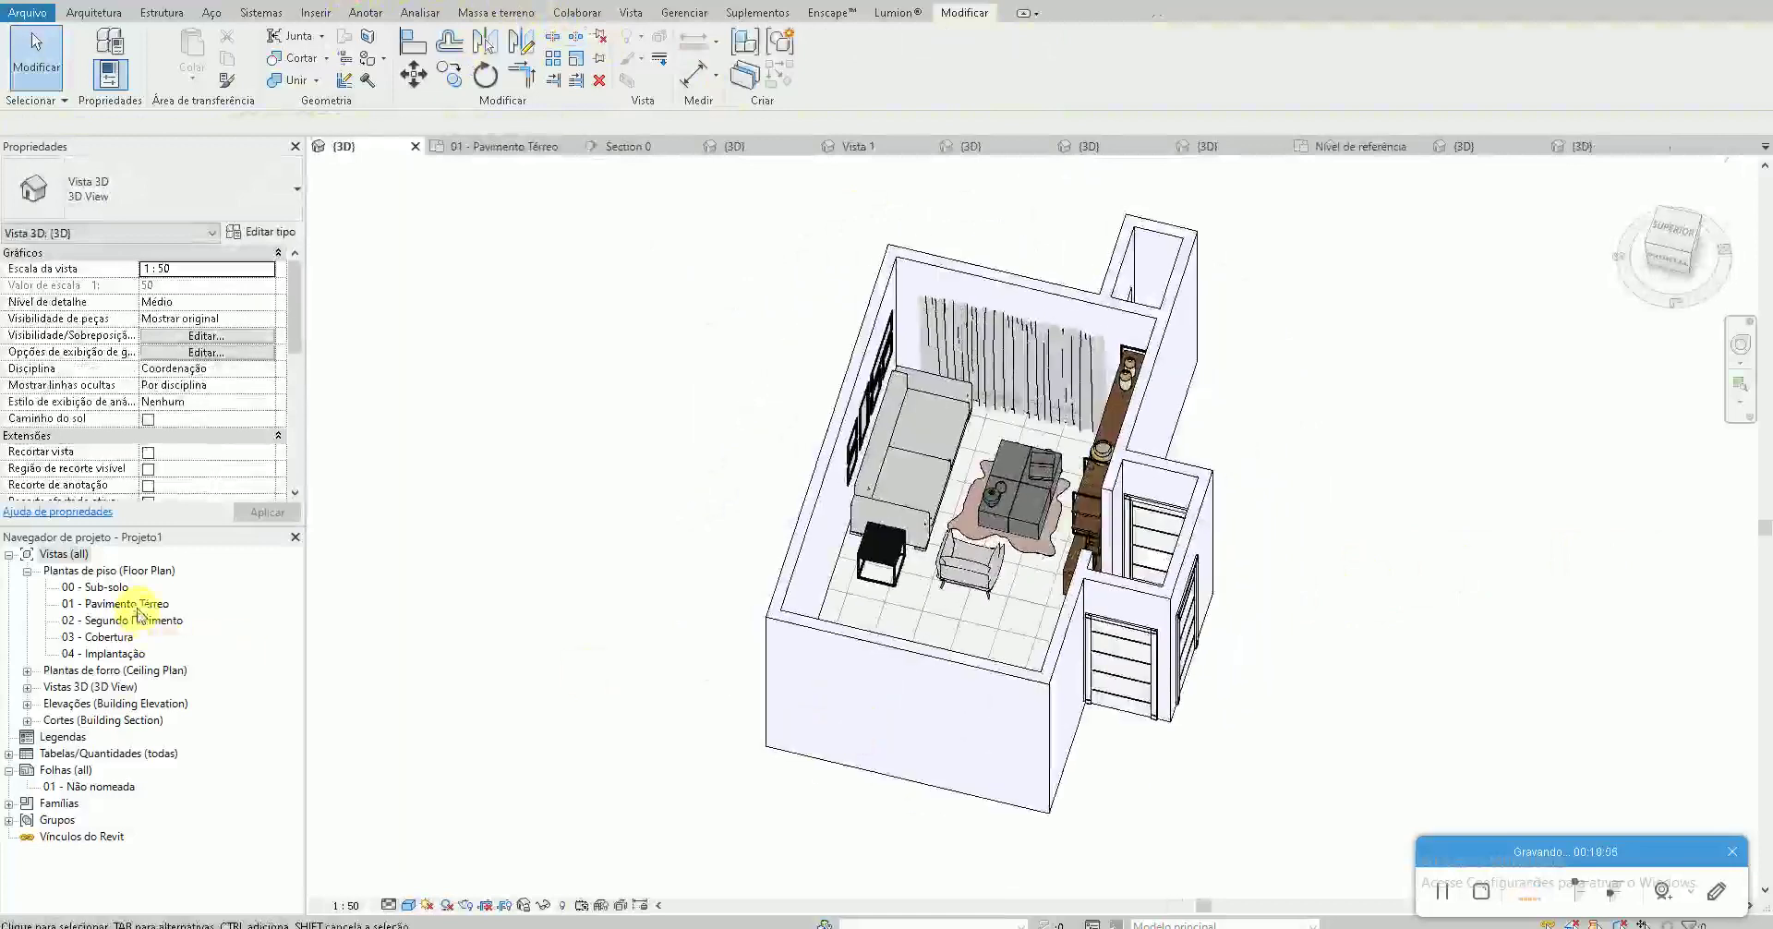
{"action": "double_click", "coordinate": [137, 605]}
{"action": "scroll", "coordinate": [970, 574], "scroll_direction": "down", "scroll_amount": 2}
{"action": "scroll", "coordinate": [621, 587], "scroll_direction": "down", "scroll_amount": 2}
{"action": "middle_click_drag", "start_coordinate": [622, 587], "coordinate": [667, 580]}
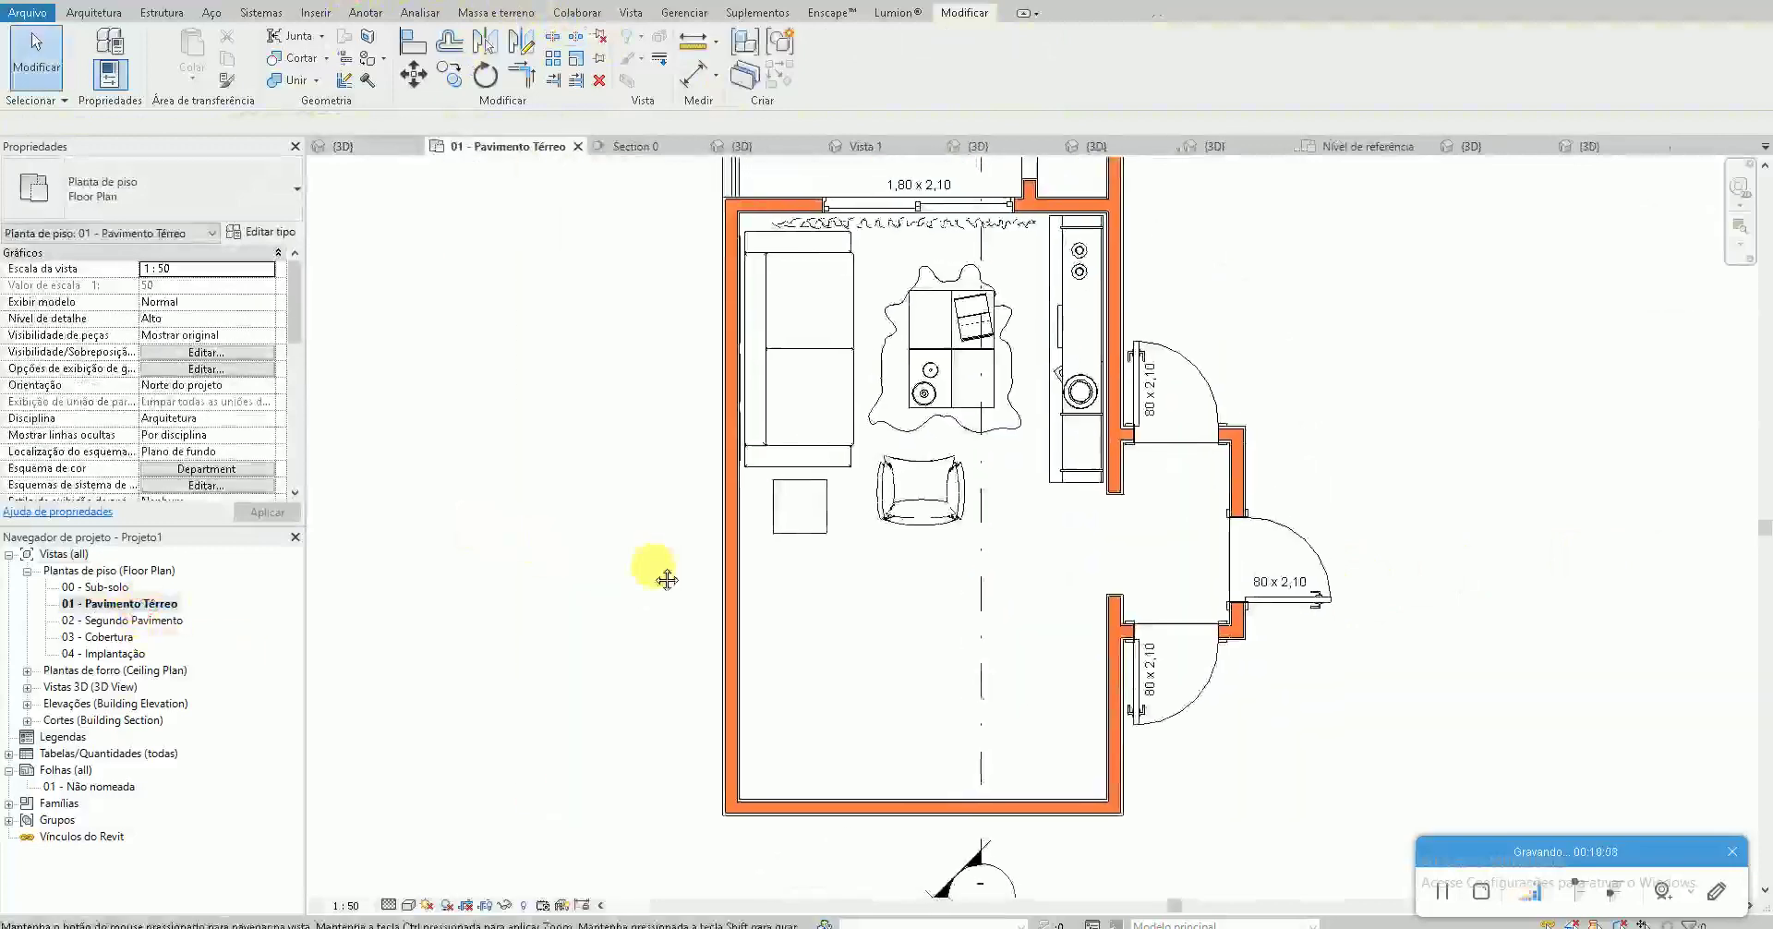
{"action": "scroll", "coordinate": [594, 530], "scroll_direction": "down", "scroll_amount": 1}
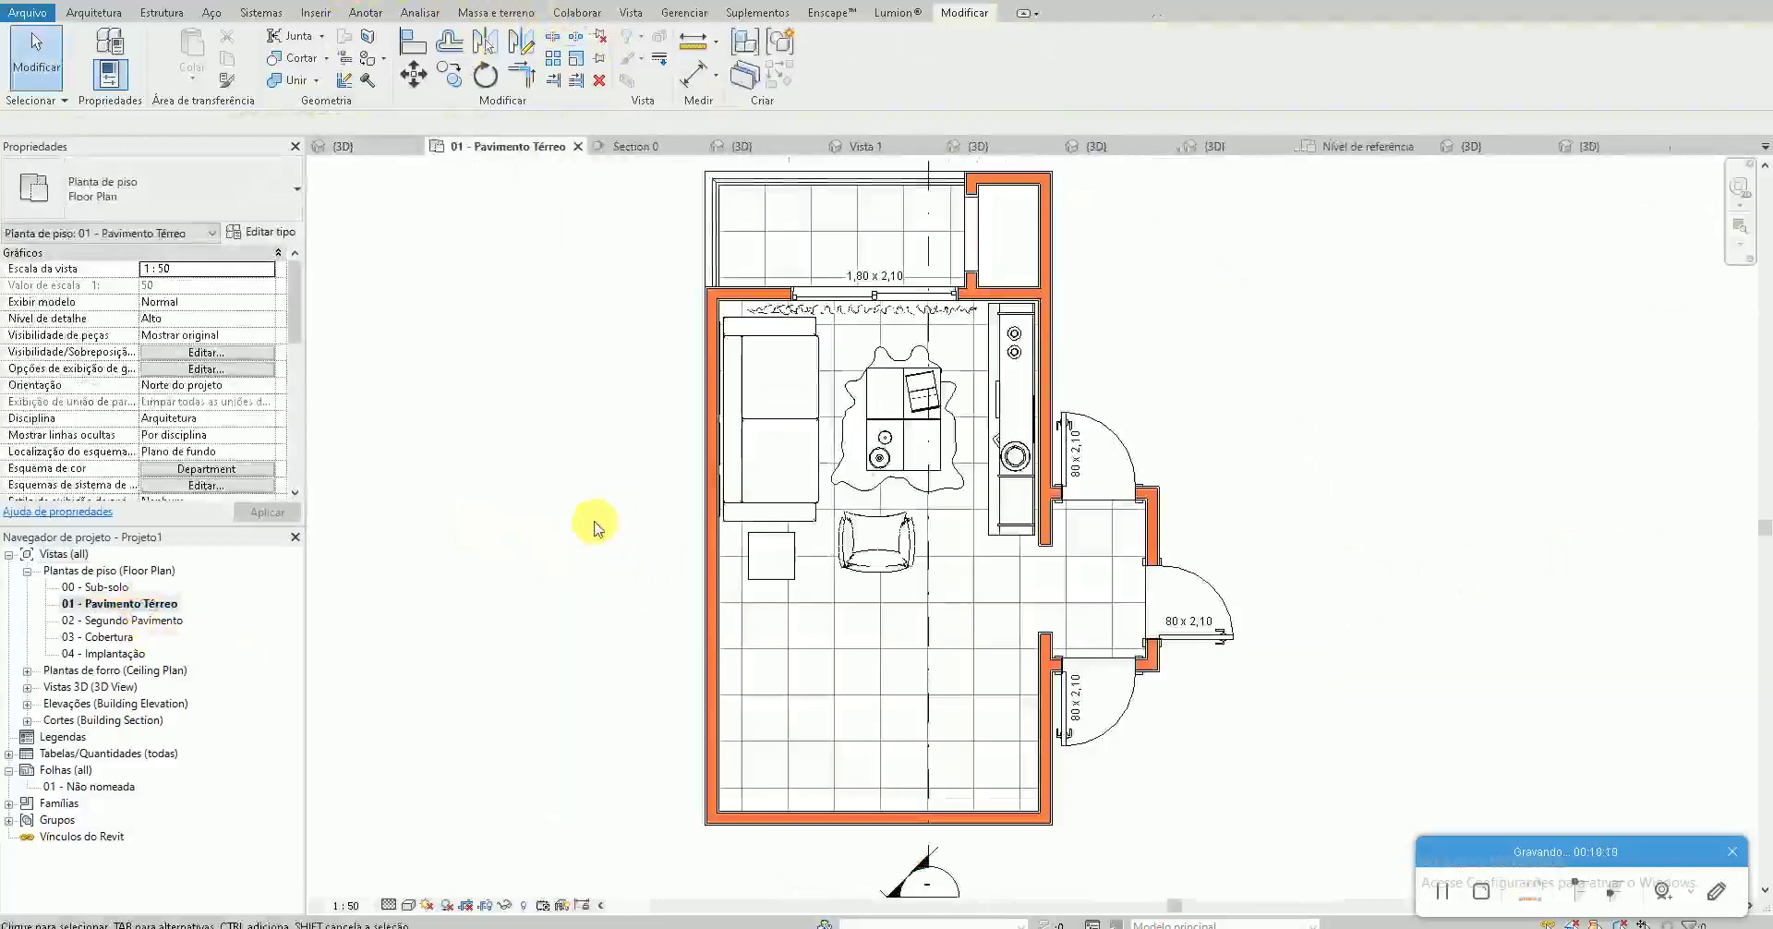
{"action": "mouse_move", "coordinate": [651, 926]}
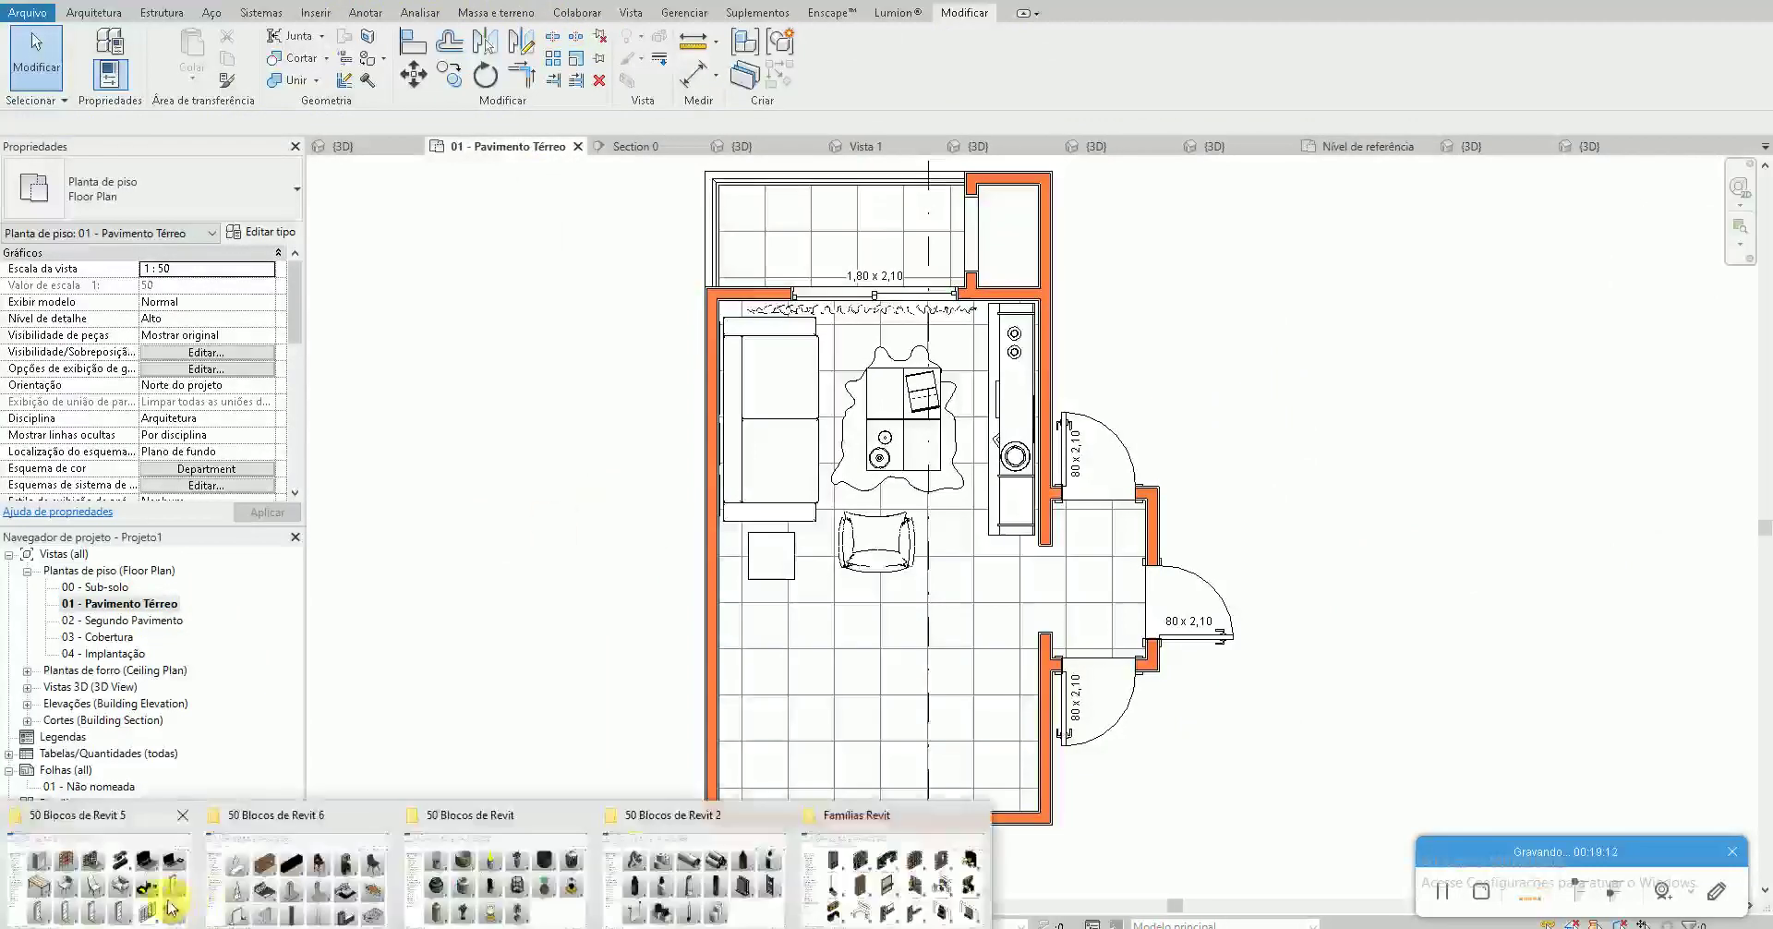
Open Conjunto de 6 lugares.rfa from the 50 Blocos de Revit 6 folder in Revit
{"action": "left_click", "coordinate": [129, 900]}
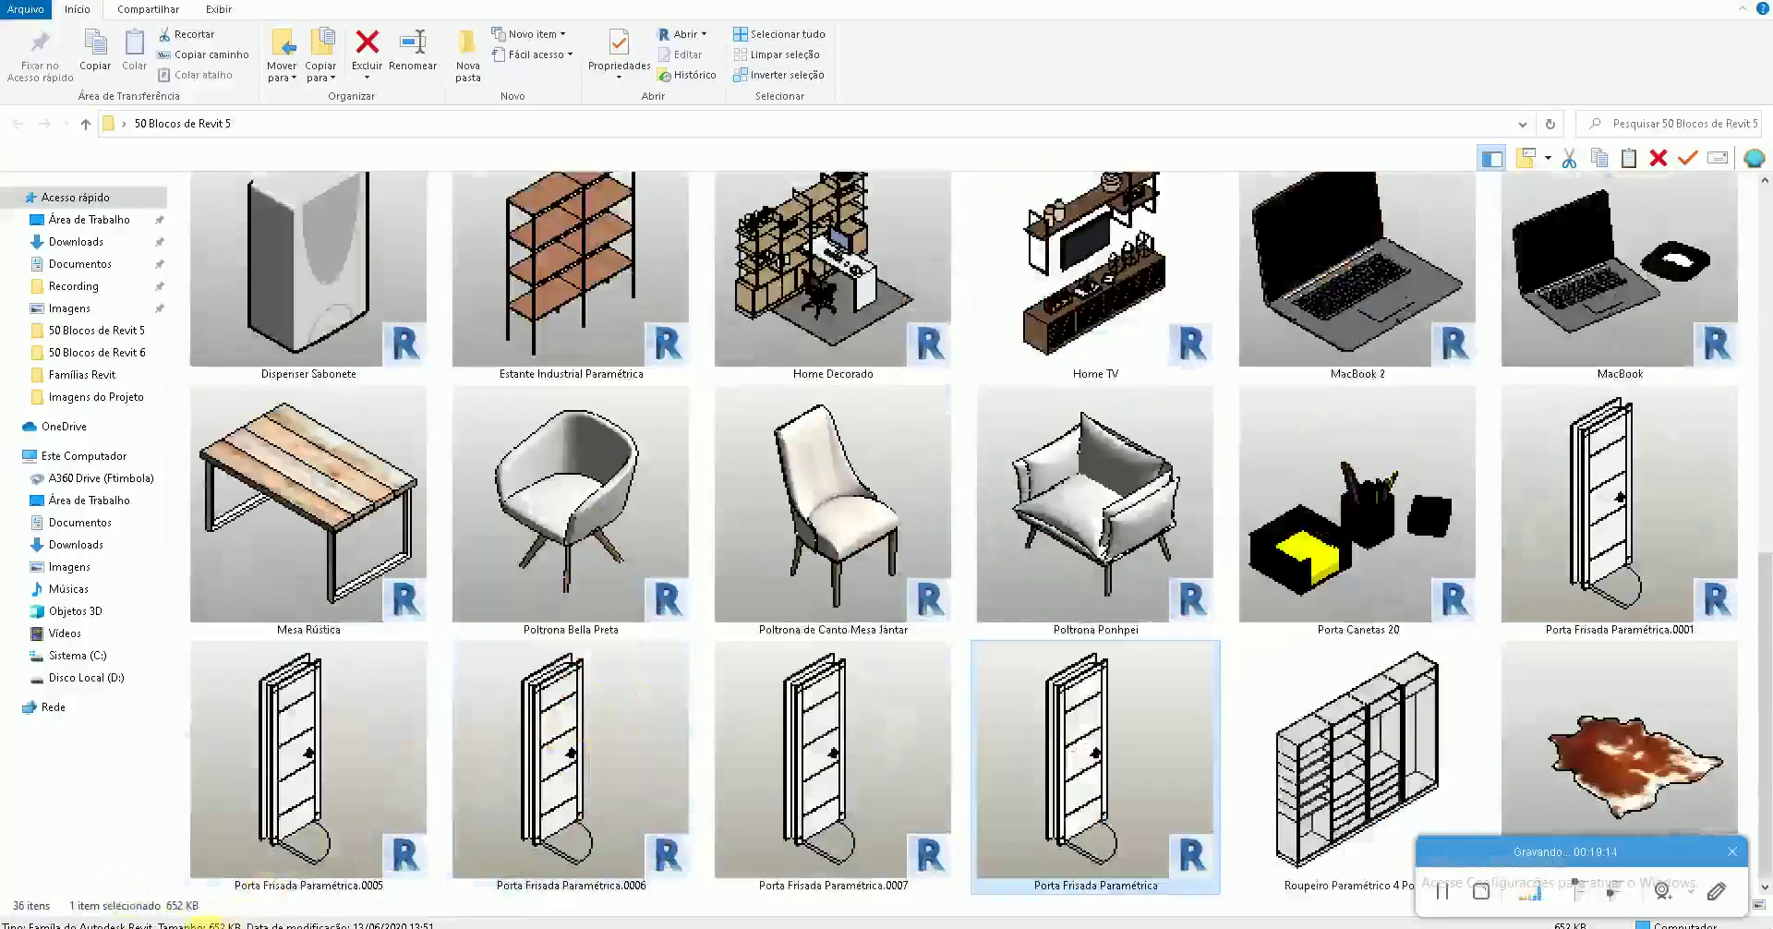
{"action": "left_click", "coordinate": [334, 875]}
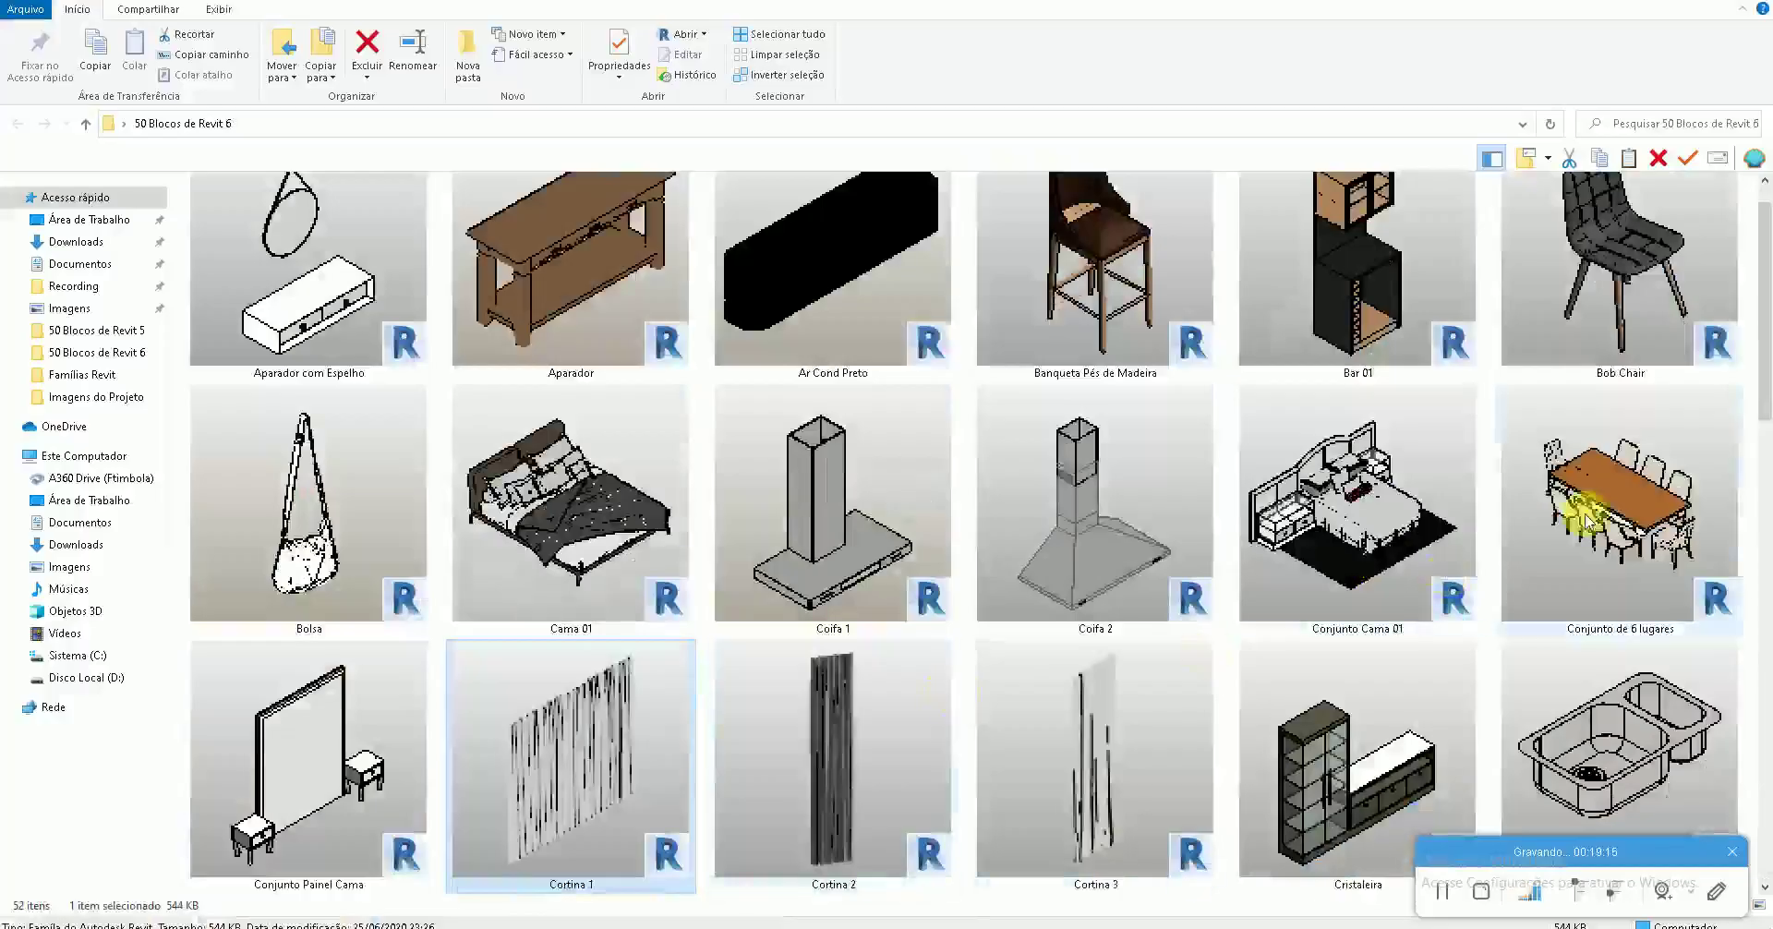
{"action": "key", "text": "alt+Tab"}
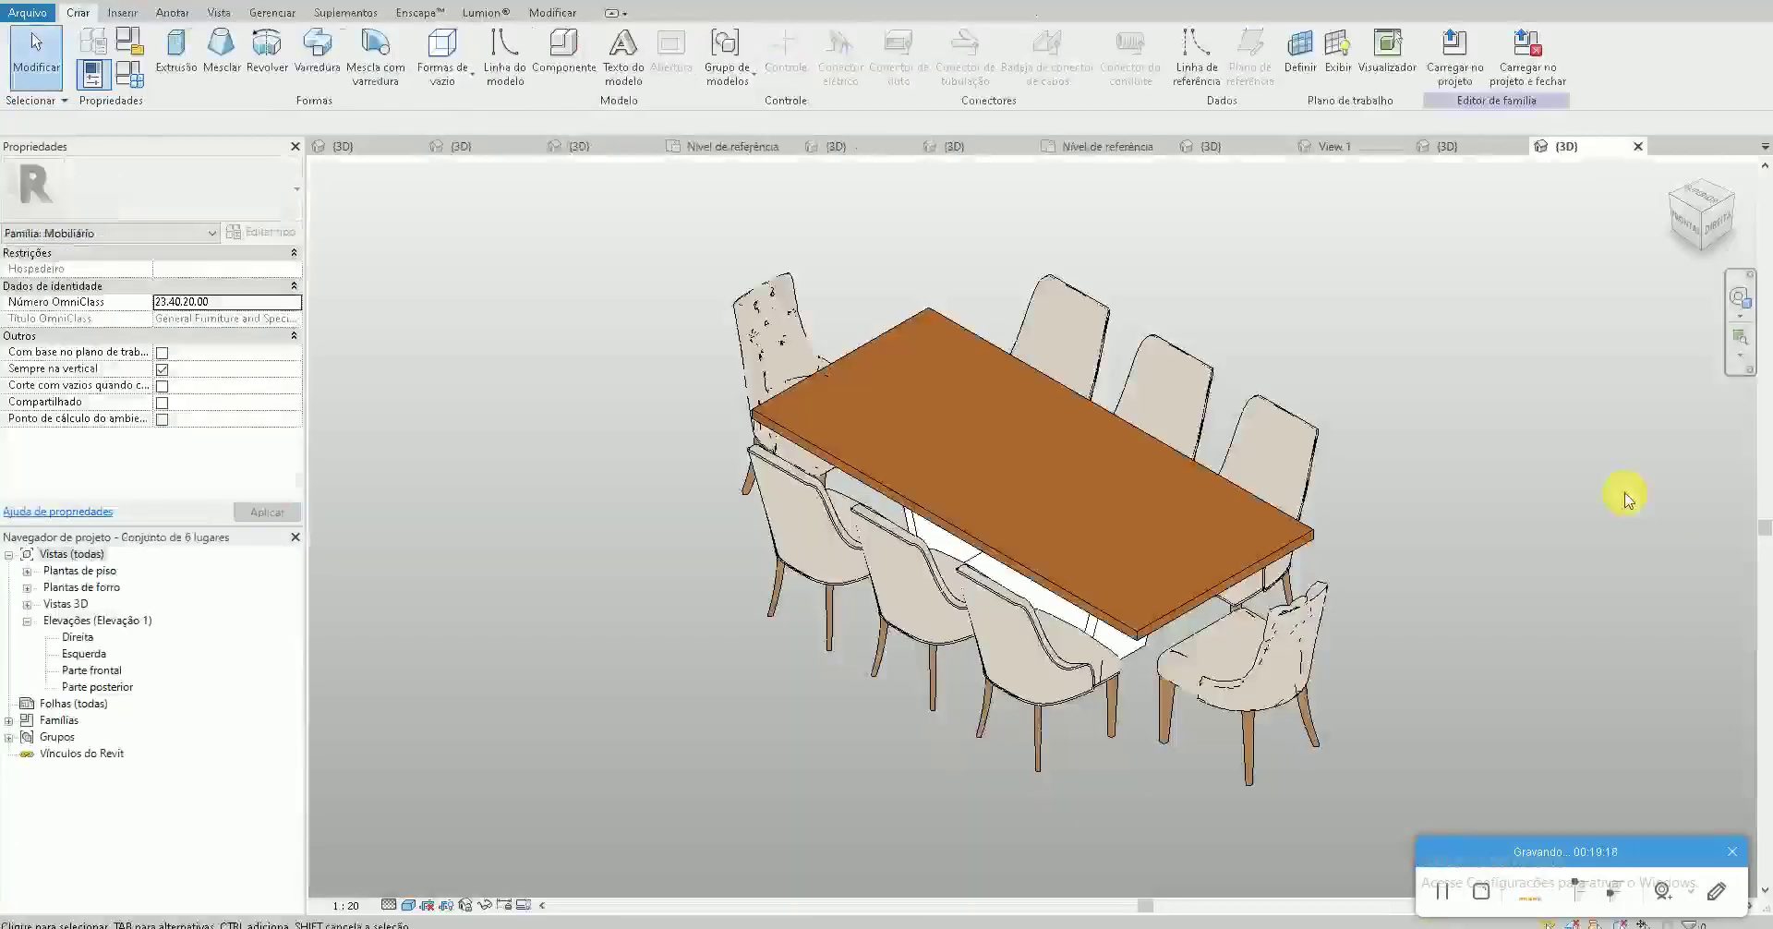
Load Conjunto de 6 lugares into the project and place it below the armchair
{"action": "left_click", "coordinate": [1447, 81]}
{"action": "left_click", "coordinate": [846, 595]}
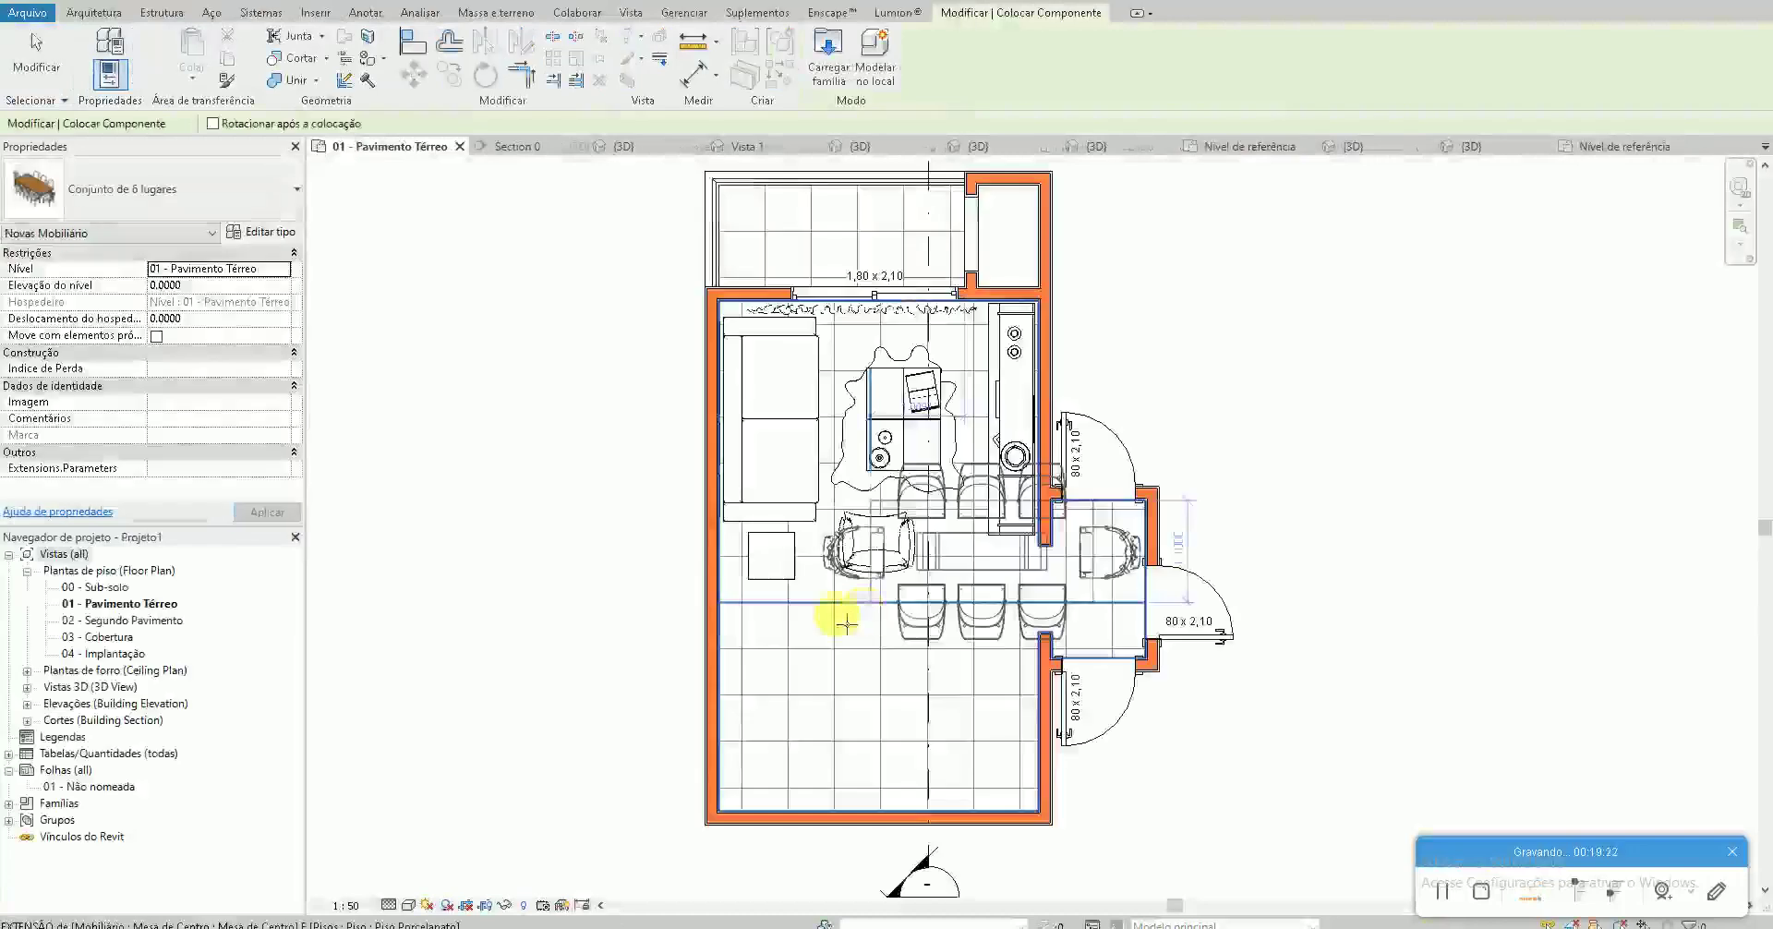
{"action": "scroll", "coordinate": [785, 711], "scroll_direction": "up", "scroll_amount": 2}
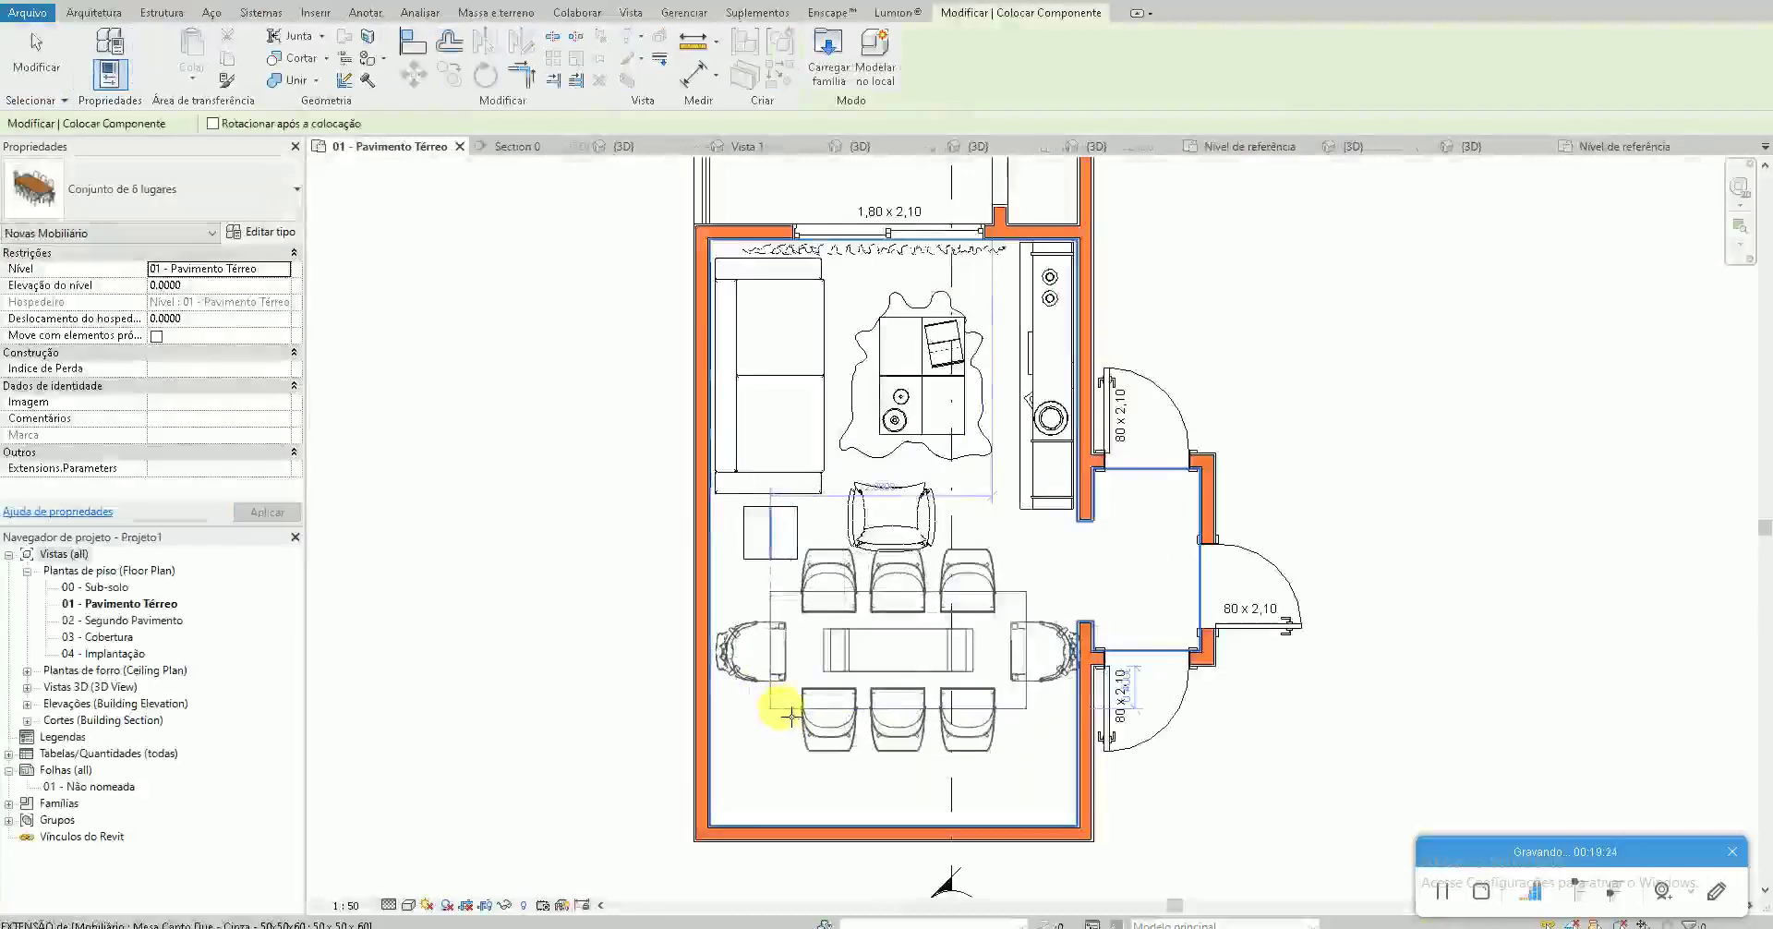
{"action": "scroll", "coordinate": [790, 717], "scroll_direction": "up", "scroll_amount": 2}
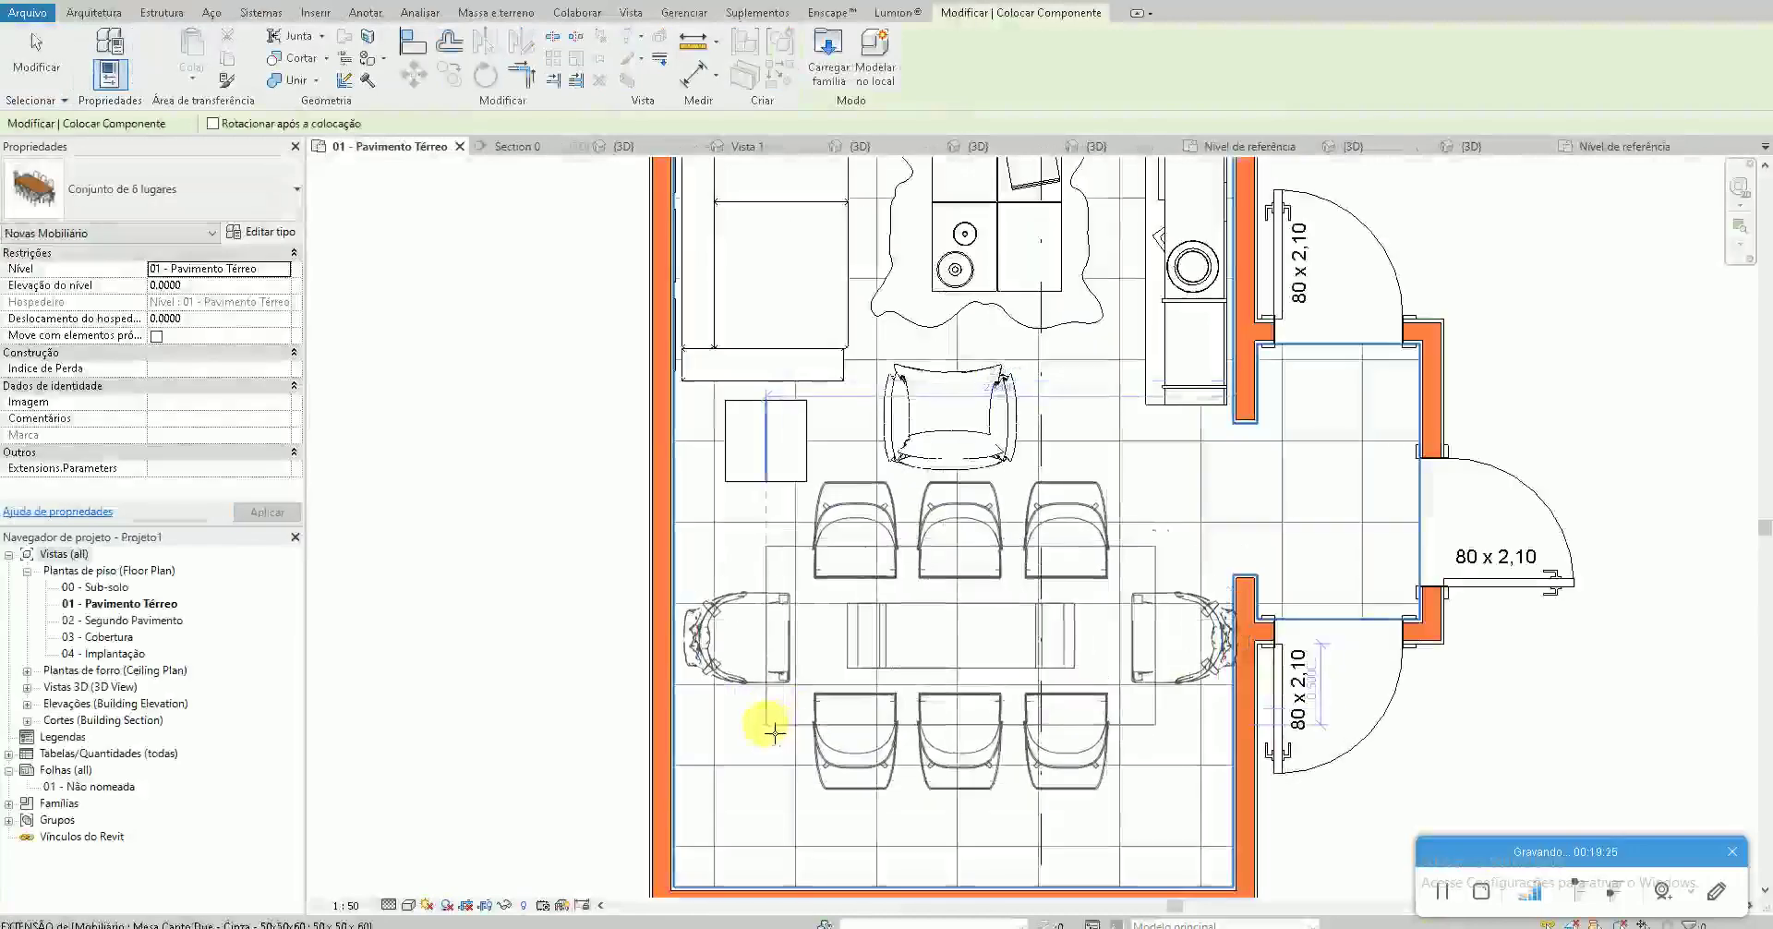
{"action": "left_click", "coordinate": [778, 732]}
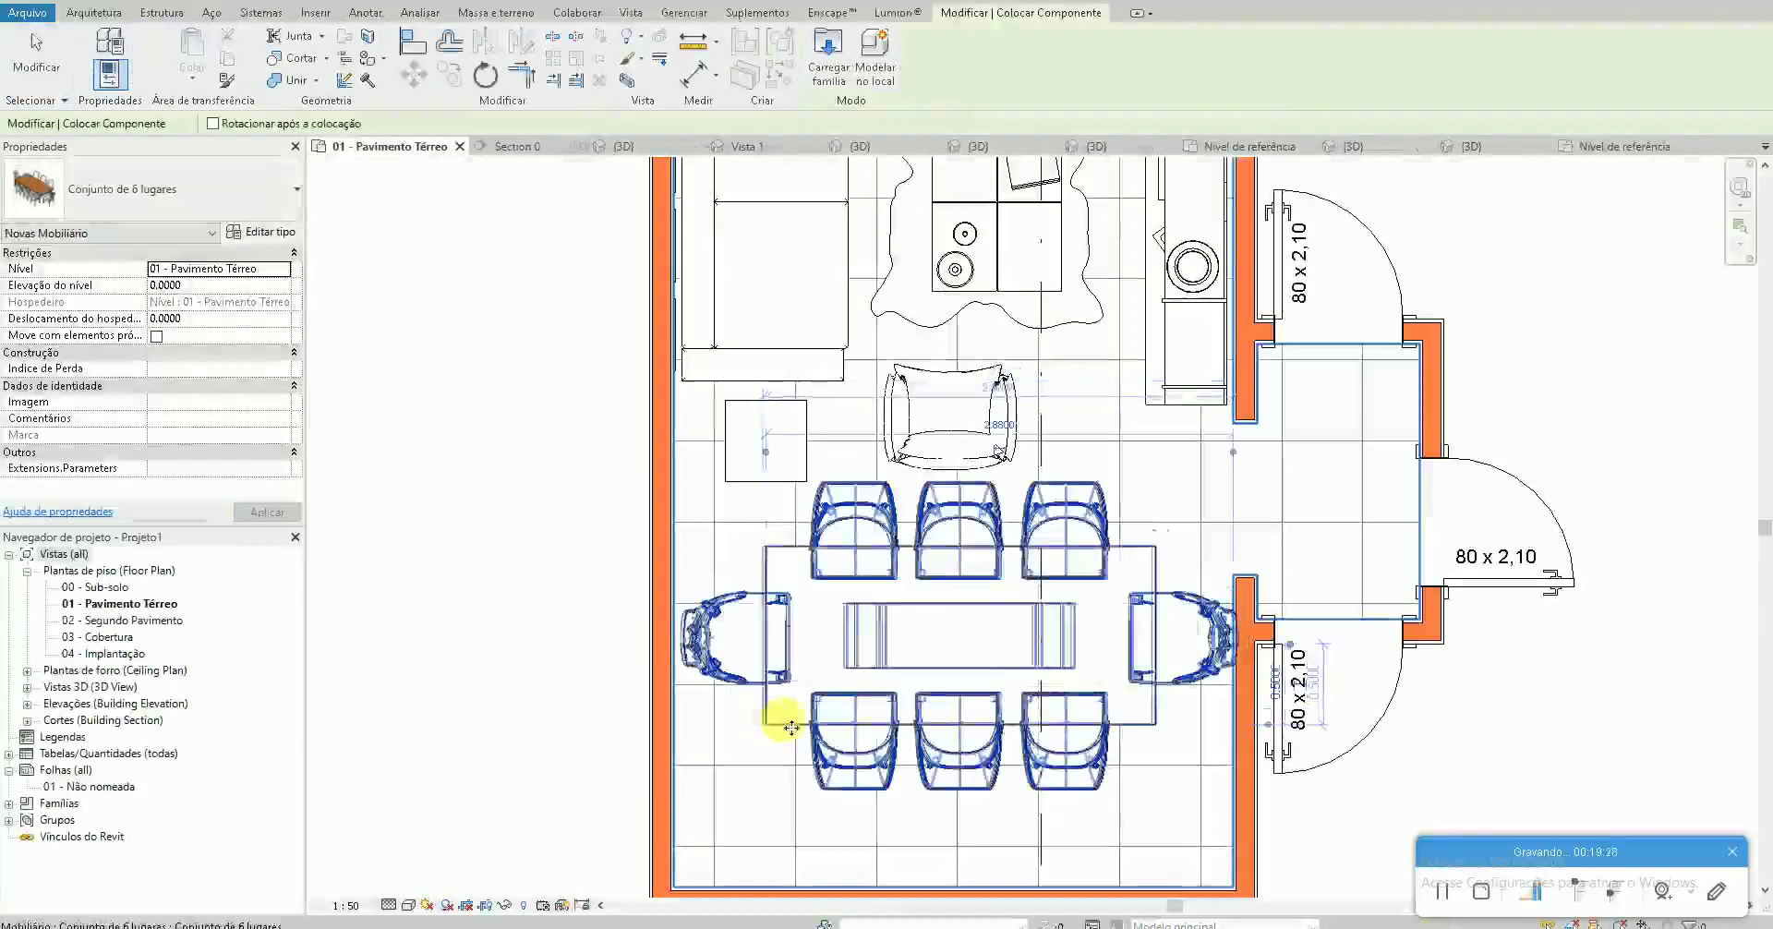
{"action": "key", "text": "Escape"}
{"action": "double_click", "coordinate": [996, 579]}
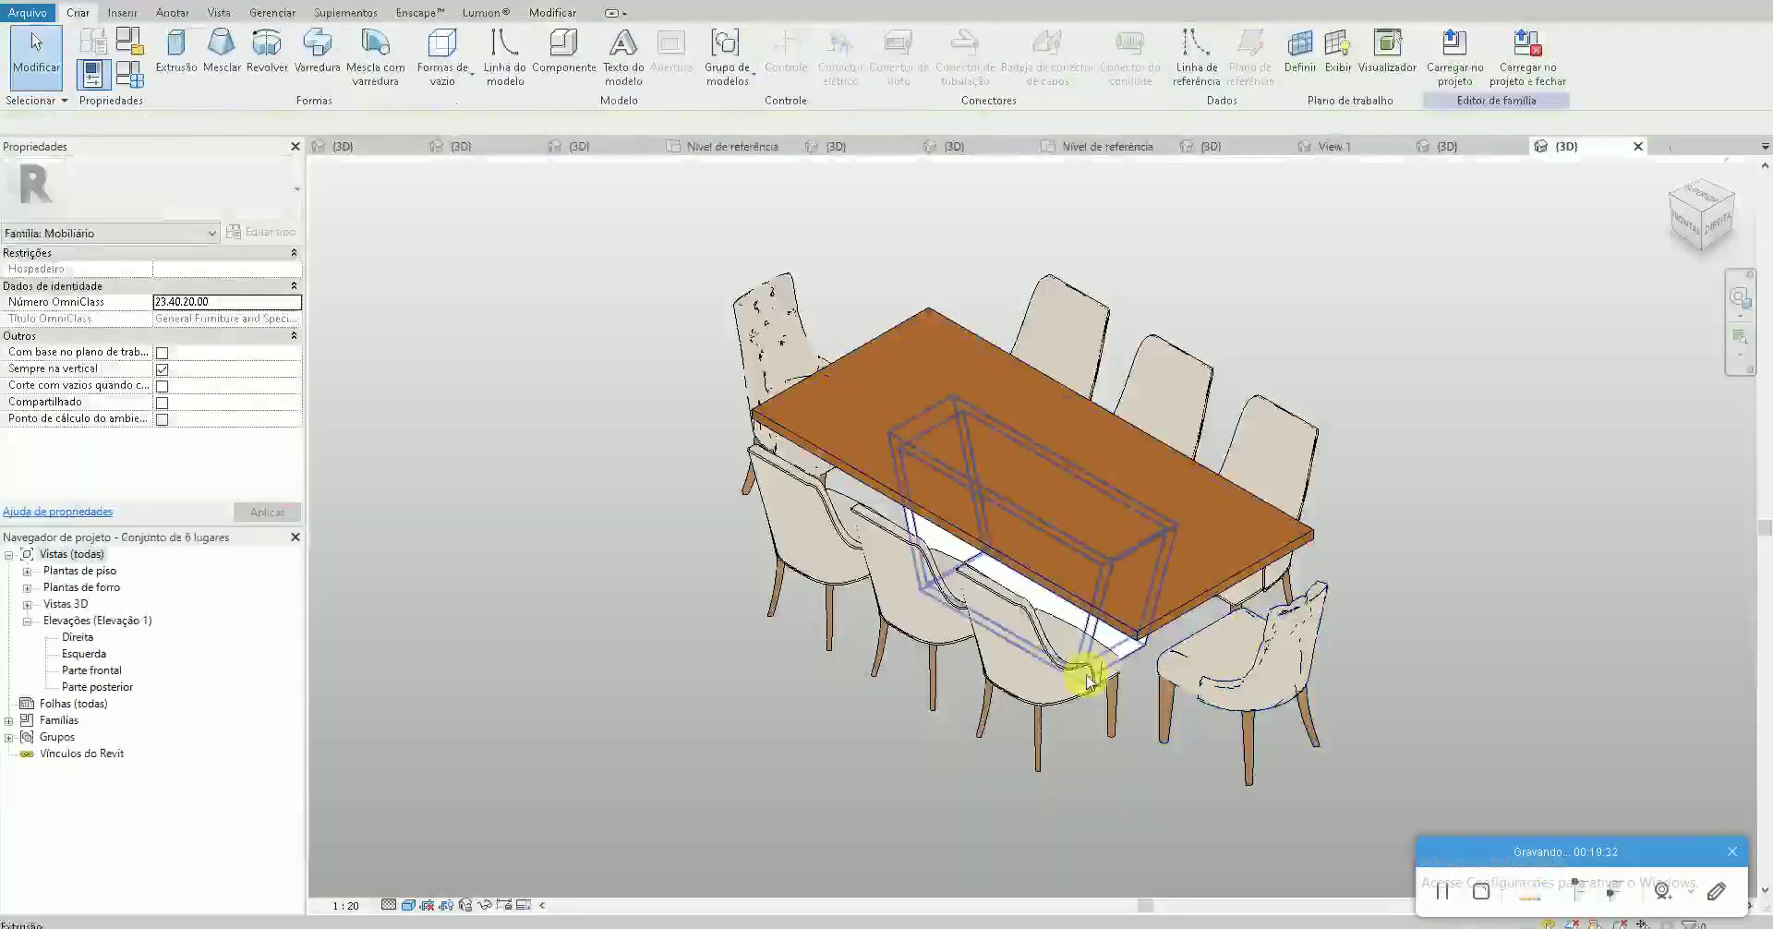
Delete the front-middle chair and the chair at the table's right end
{"action": "left_click", "coordinate": [1074, 677]}
{"action": "key", "text": "Delete"}
{"action": "left_click", "coordinate": [1290, 408]}
{"action": "key", "text": "Delete"}
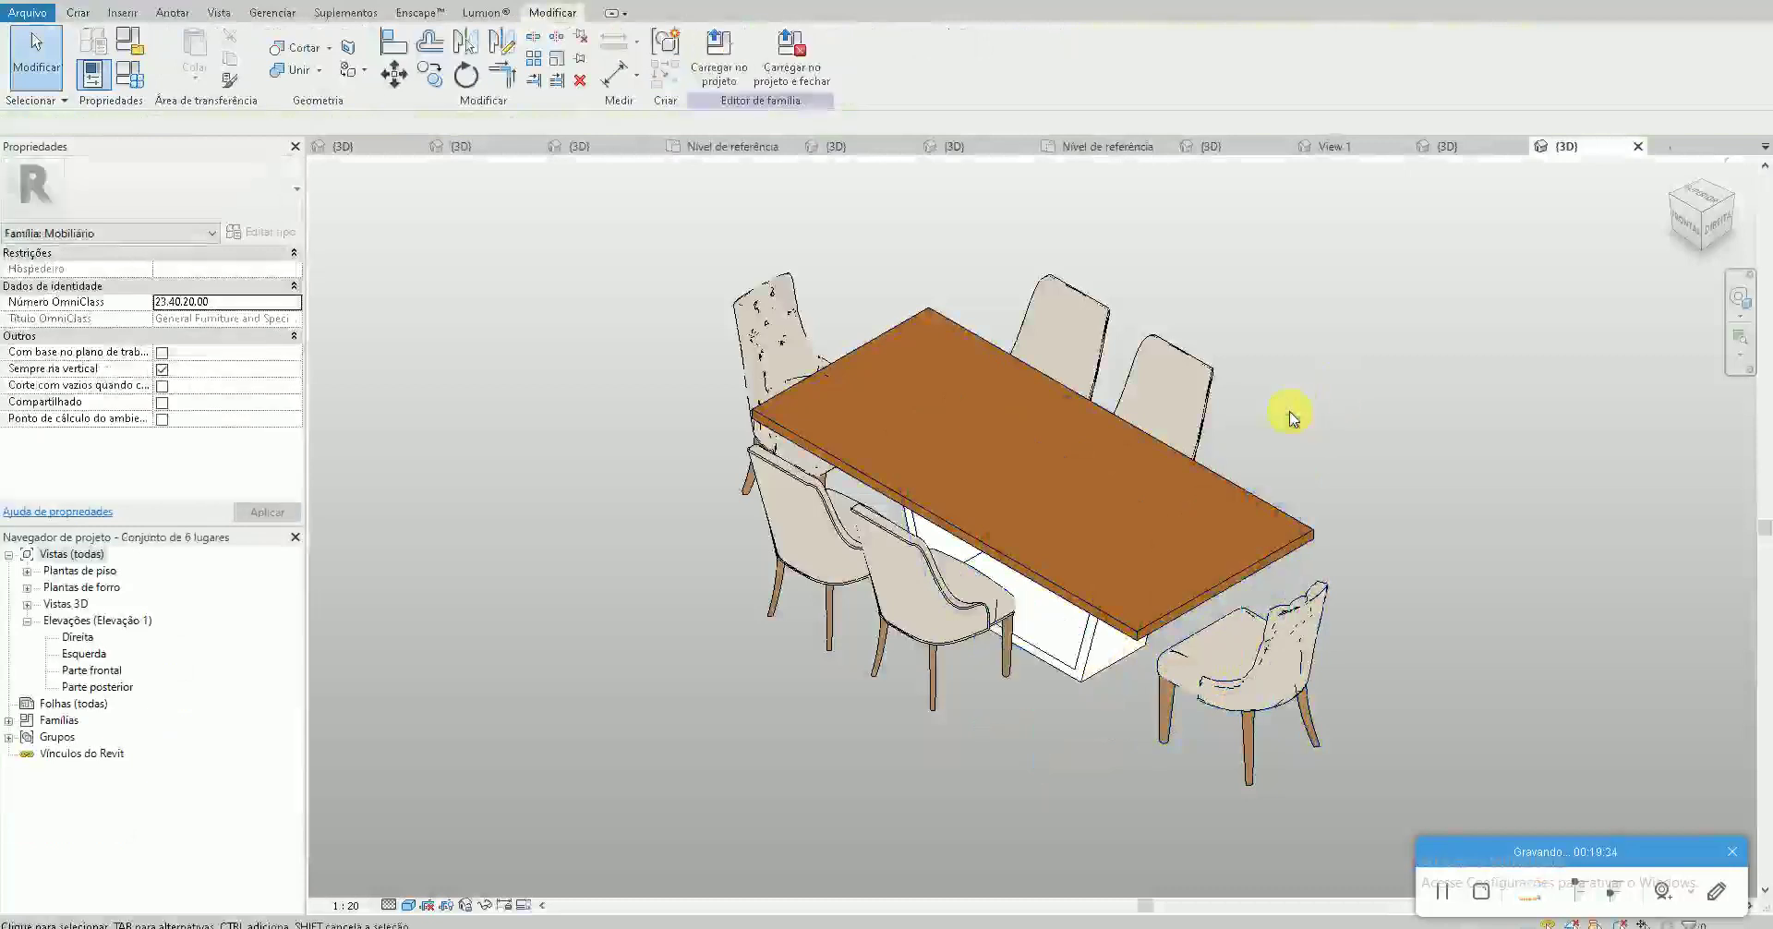
In the Nível de referência plan, edit the table-top sketch and pull its right edge inward
{"action": "double_click", "coordinate": [97, 571]}
{"action": "double_click", "coordinate": [111, 588]}
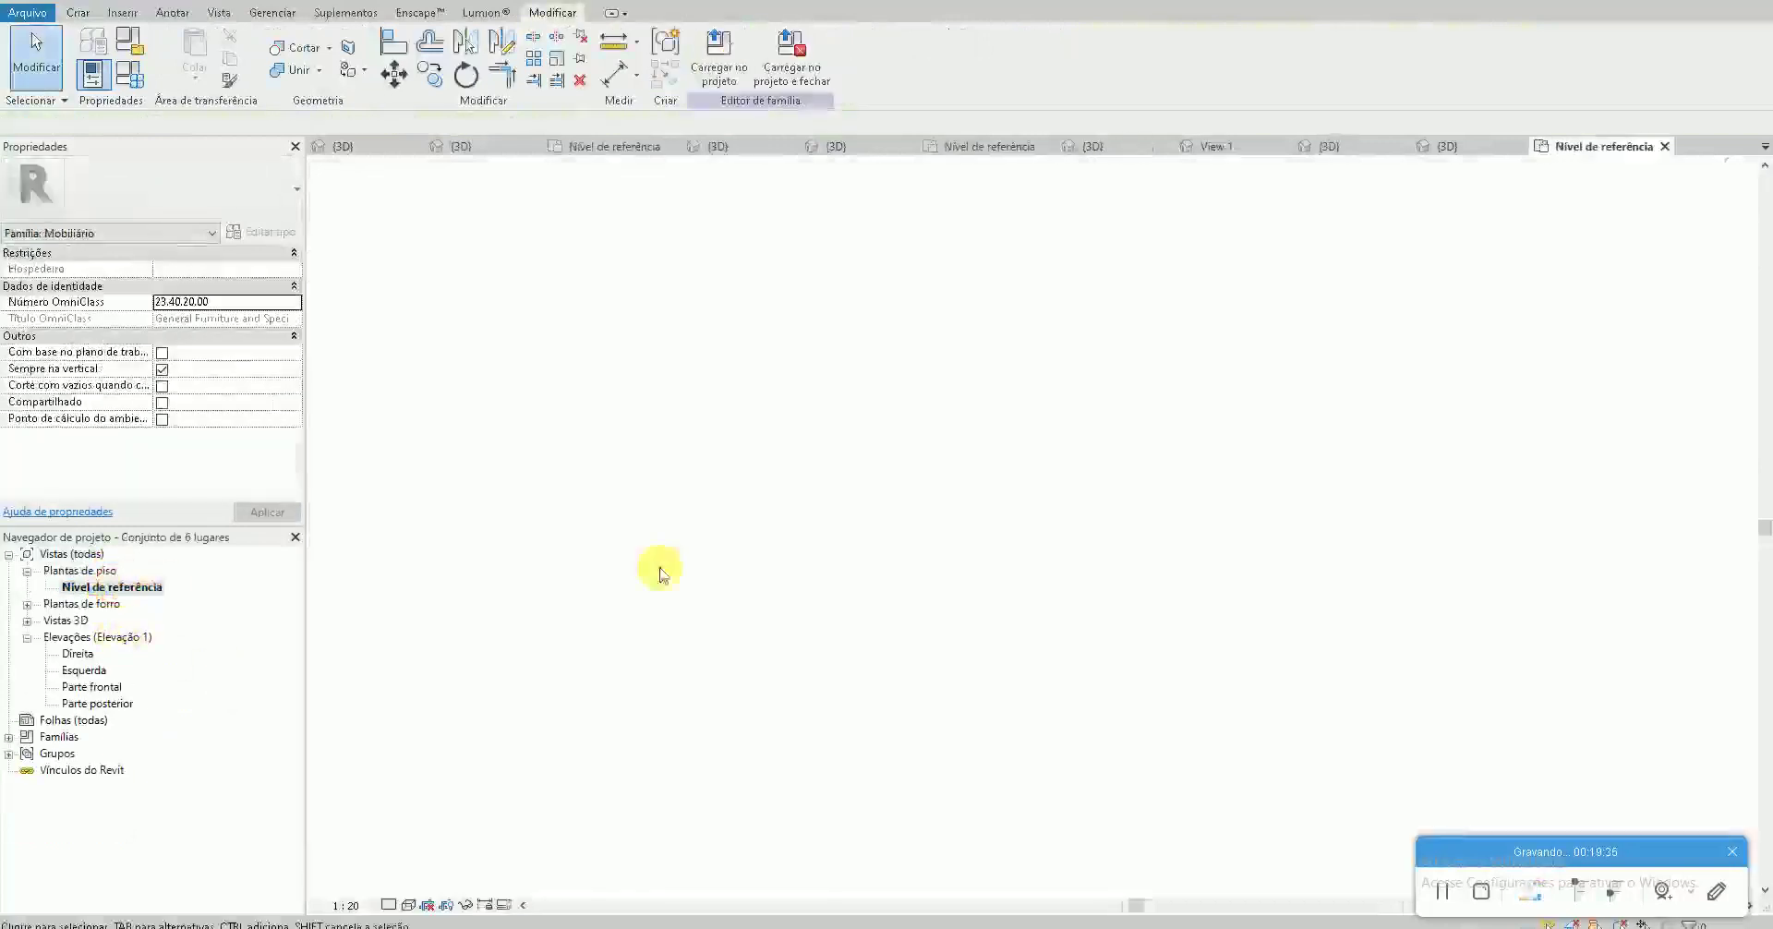
{"action": "scroll", "coordinate": [1331, 434], "scroll_direction": "up", "scroll_amount": 3}
{"action": "left_click", "coordinate": [1306, 357]}
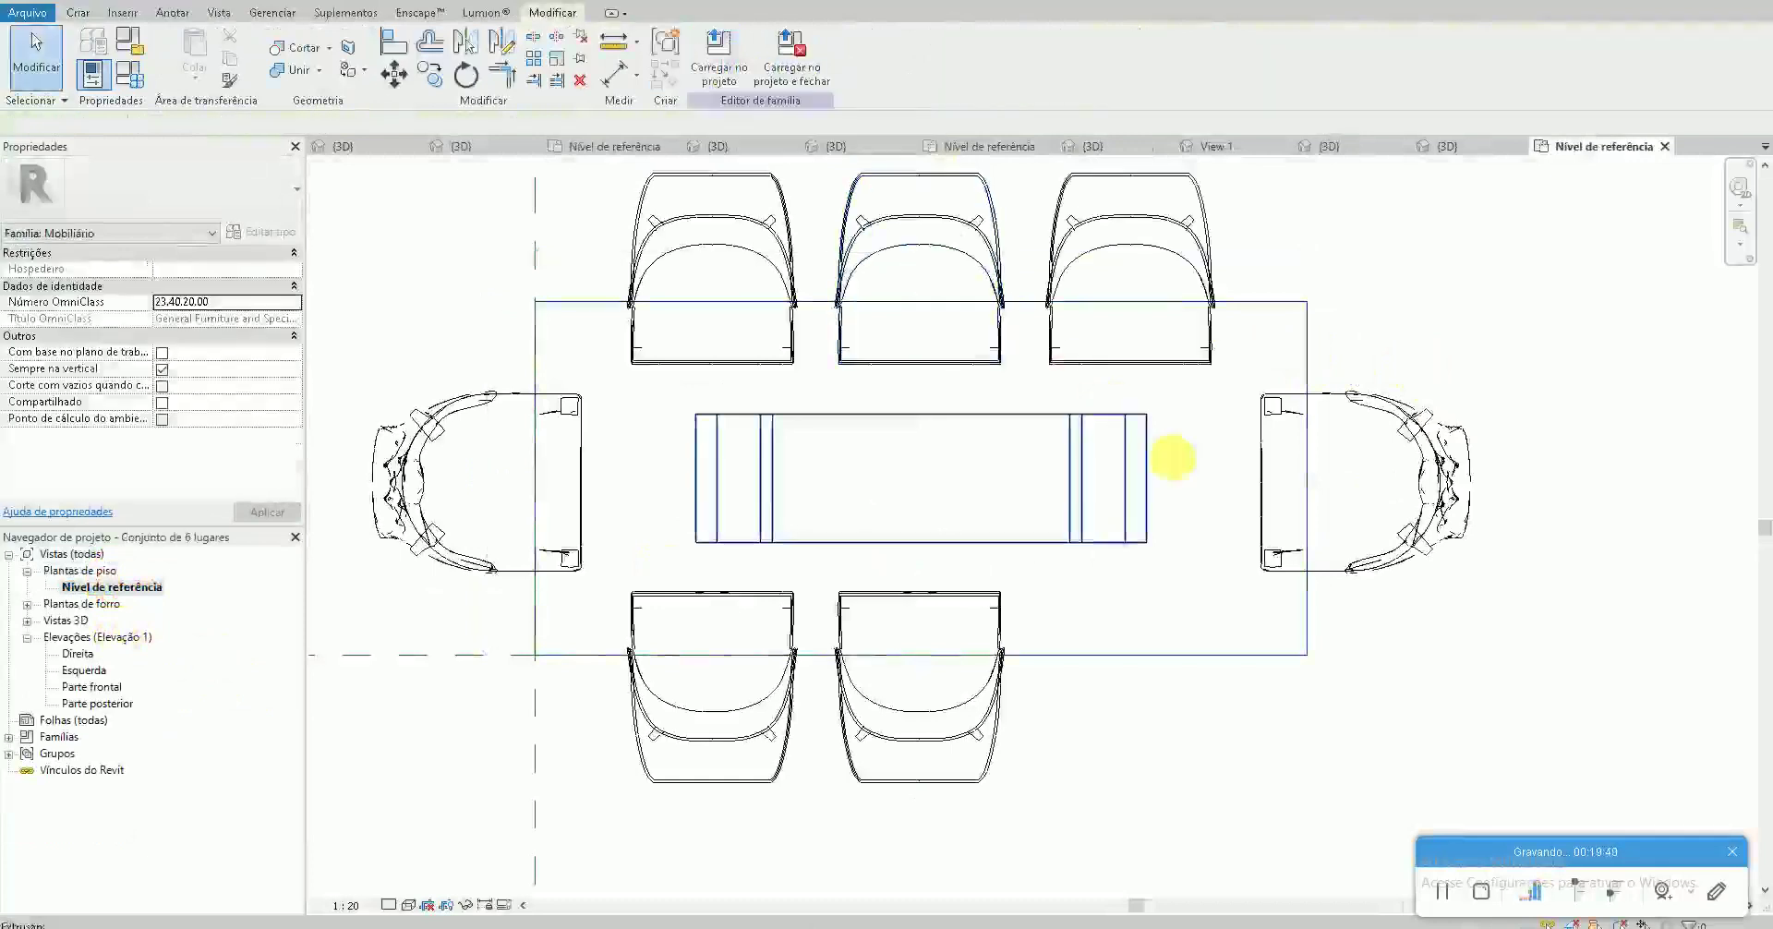
{"action": "left_click", "coordinate": [714, 53]}
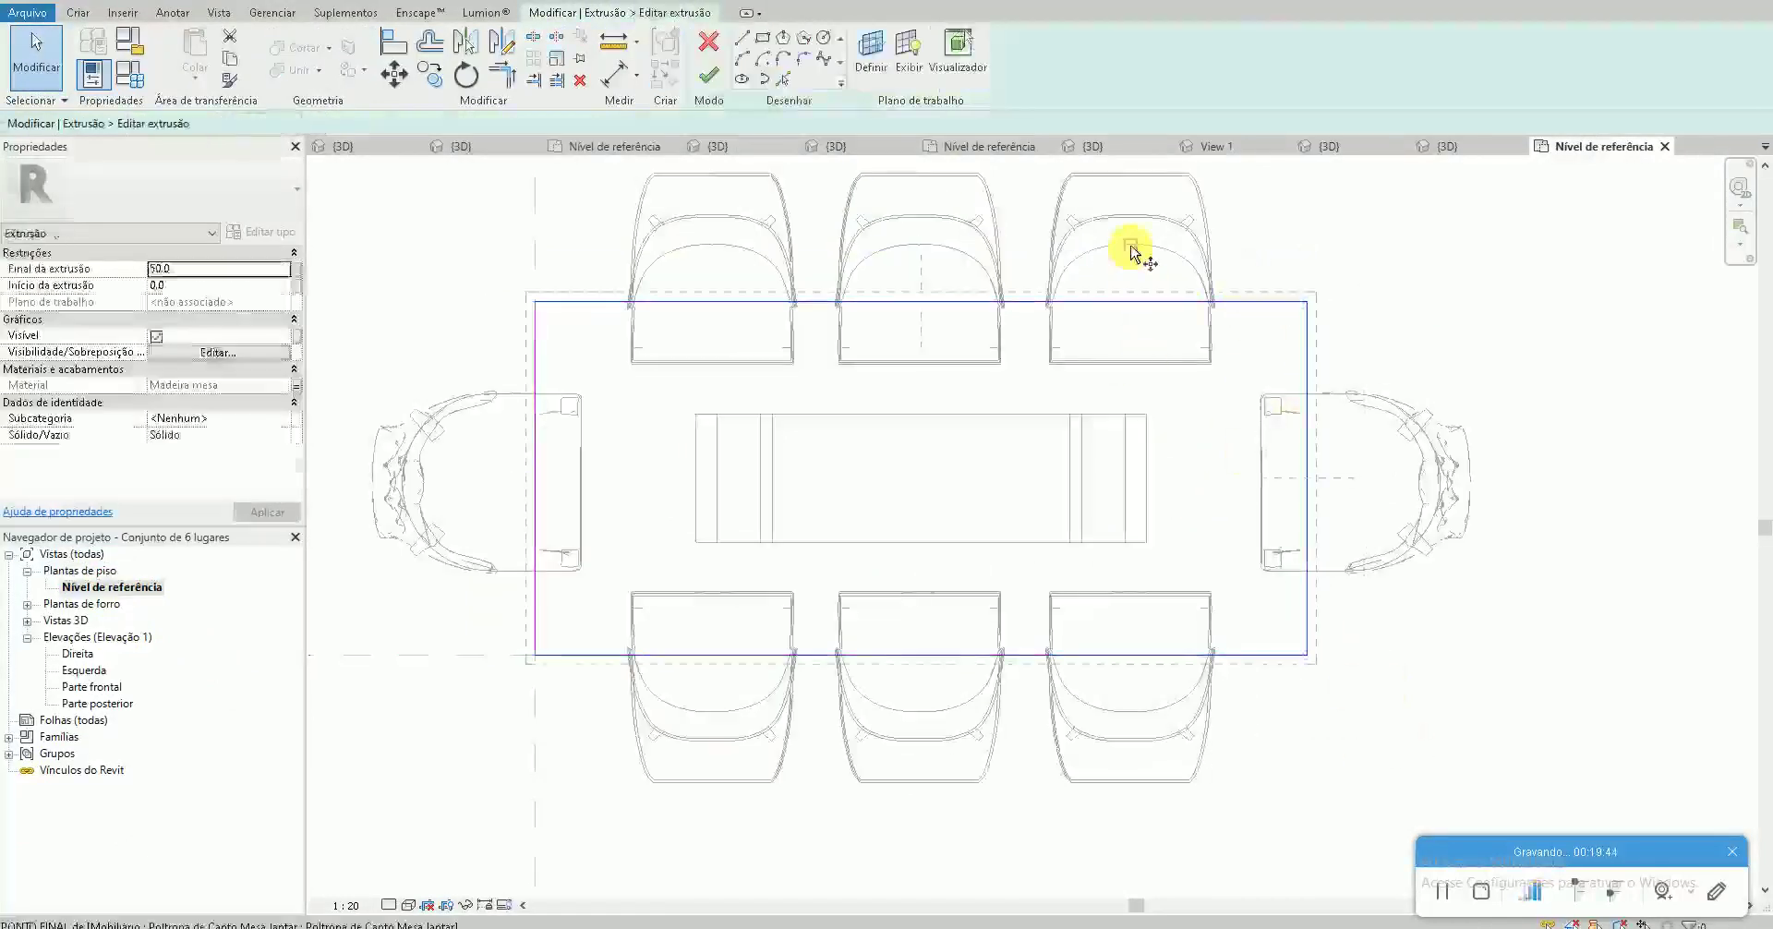
{"action": "mouse_move", "coordinate": [1136, 250]}
{"action": "left_mouse_down"}
{"action": "mouse_move", "coordinate": [972, 258]}
{"action": "mouse_move", "coordinate": [1066, 327]}
{"action": "left_mouse_up"}
{"action": "left_click", "coordinate": [1144, 362]}
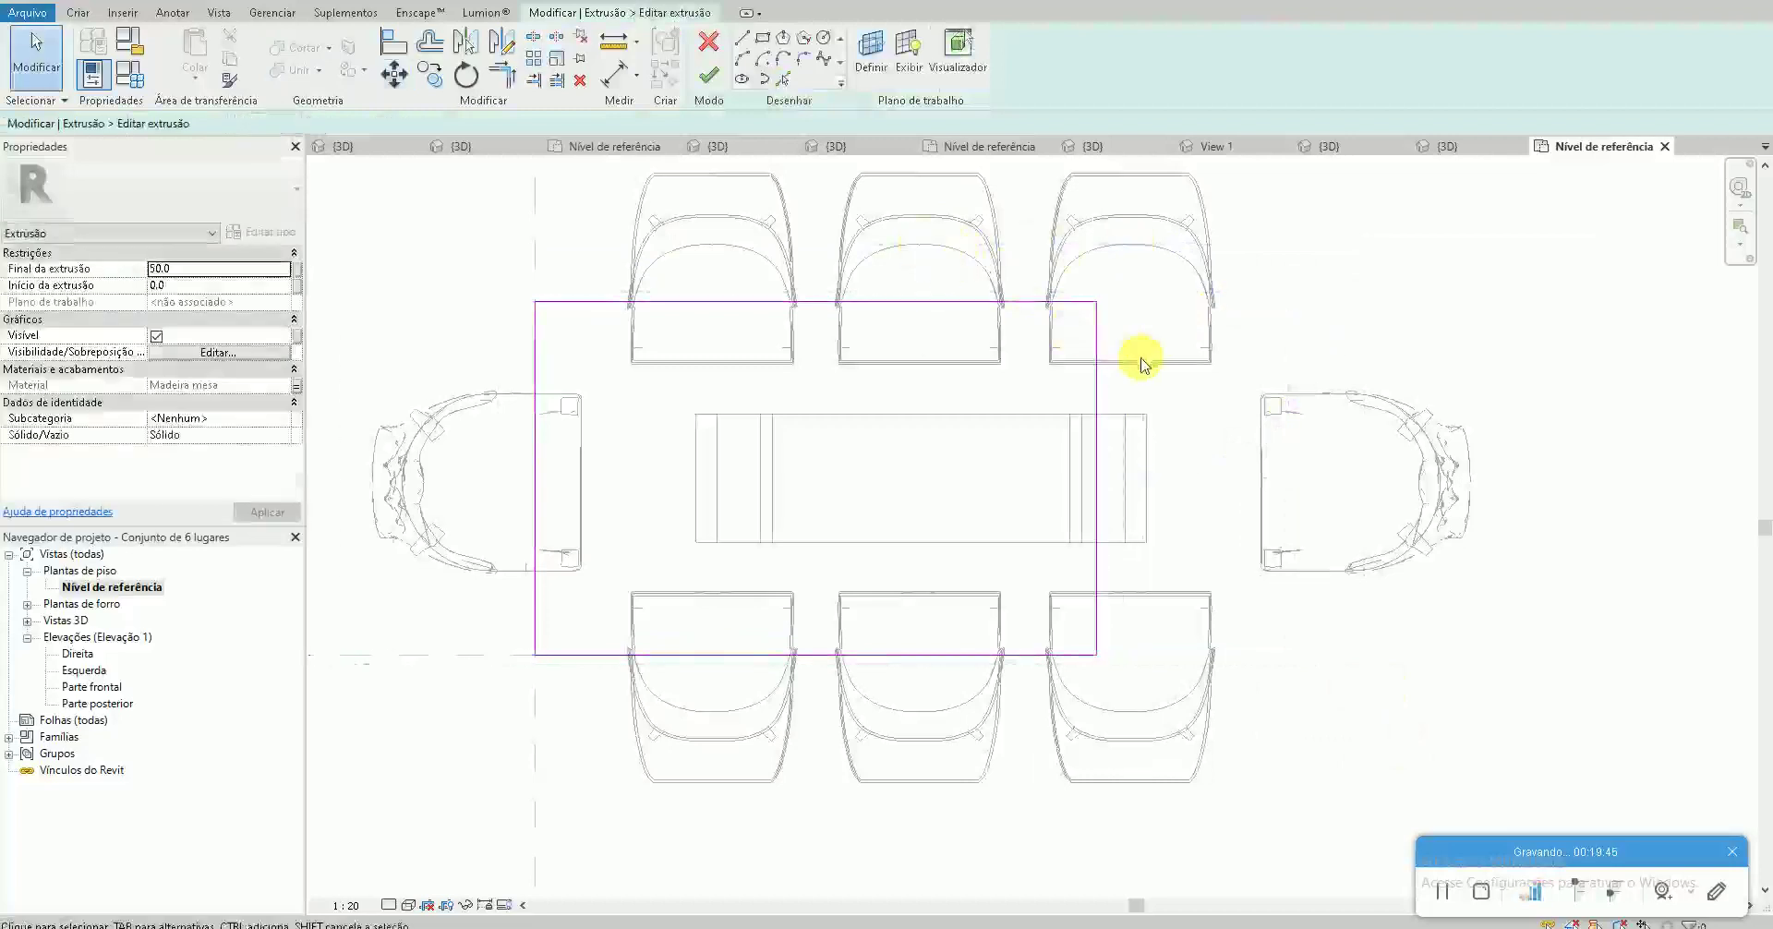
{"action": "left_click", "coordinate": [1096, 367]}
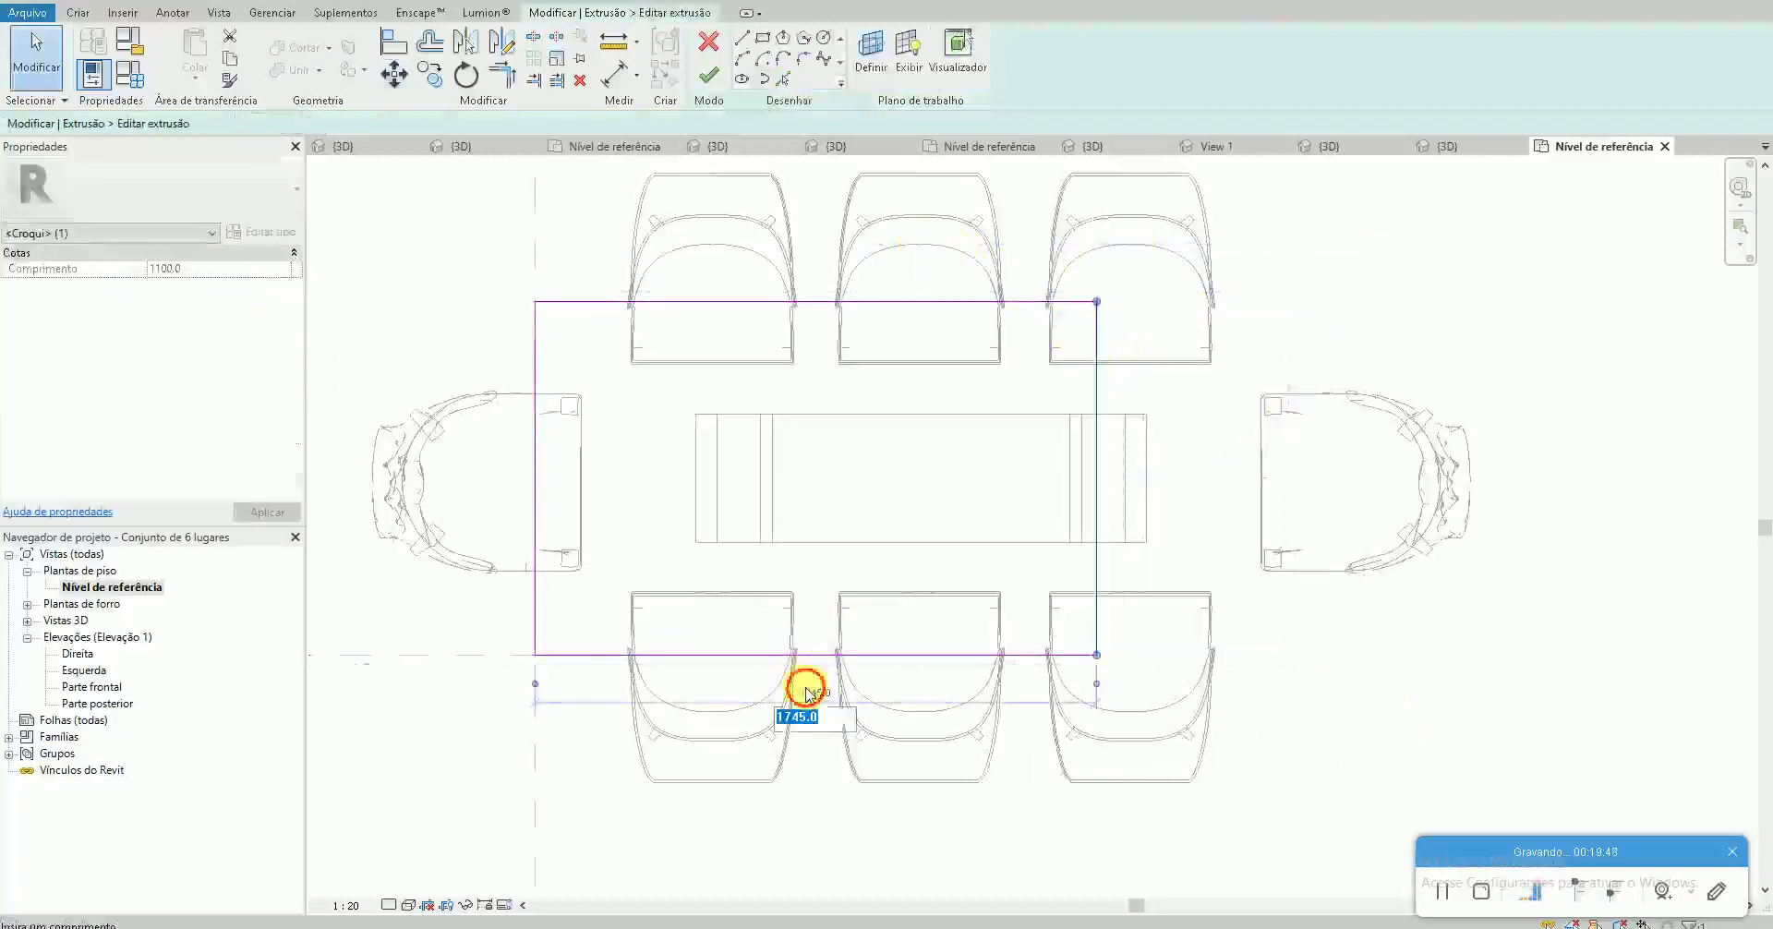
Set project length units to metres rounded to 2 decimals, then check the edge length
{"action": "key", "text": "n"}
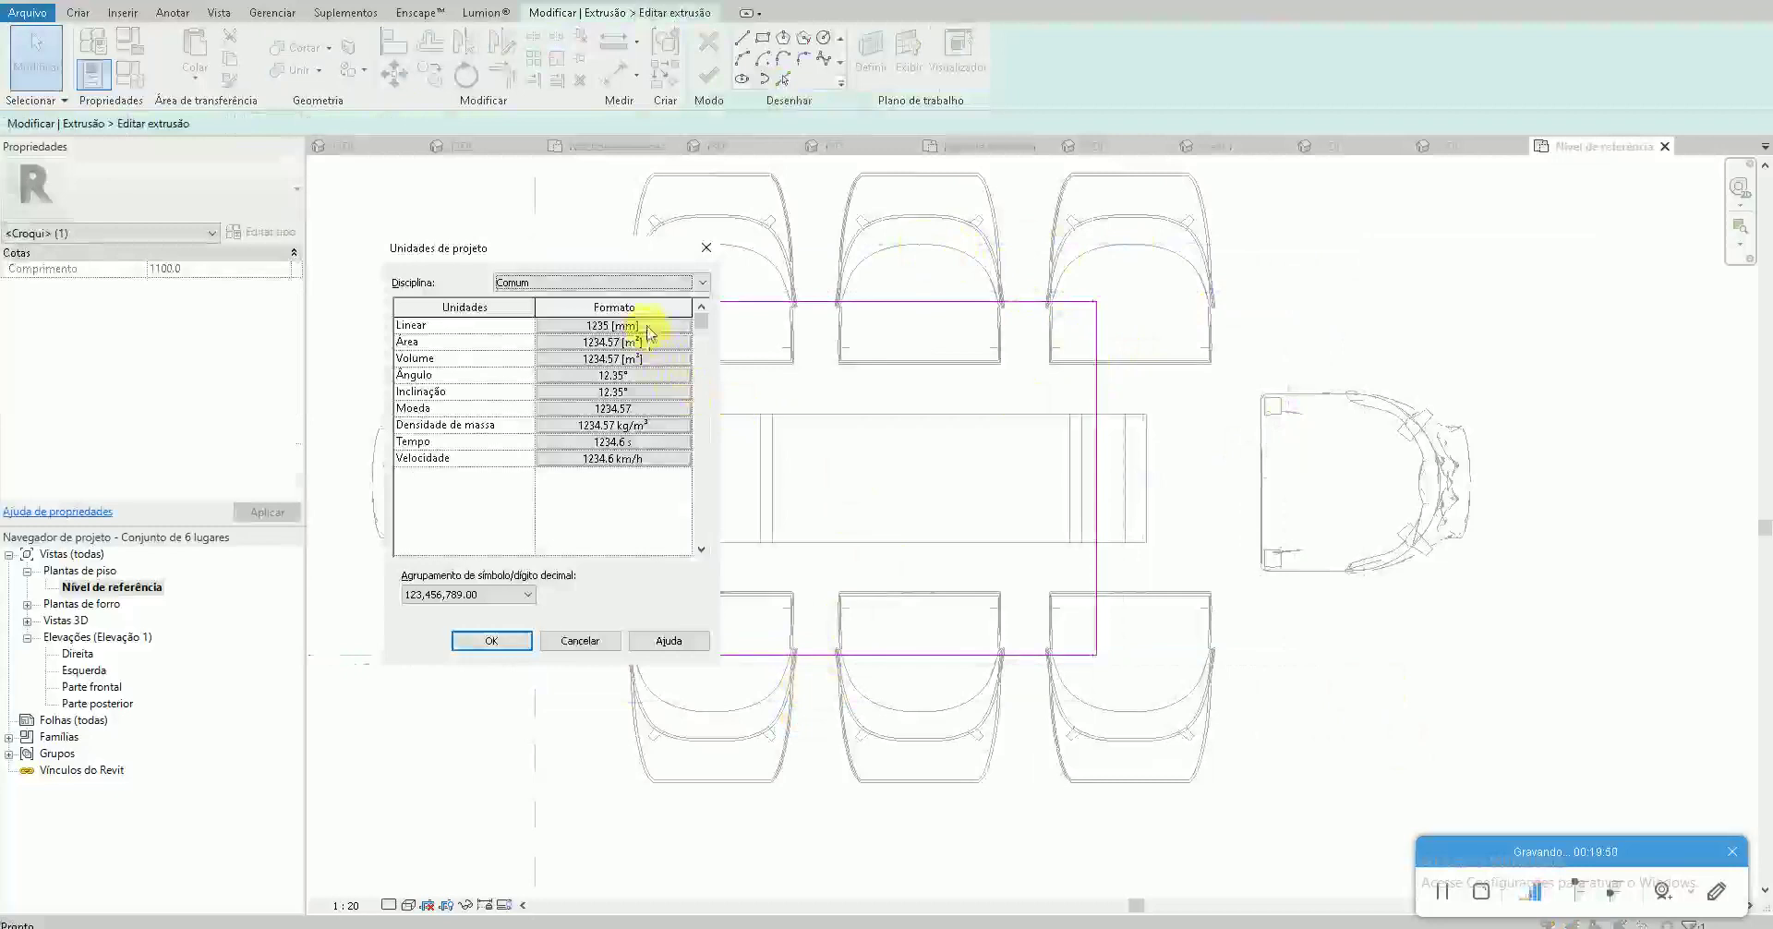
{"action": "left_click", "coordinate": [647, 335]}
{"action": "left_click", "coordinate": [987, 346]}
{"action": "left_click", "coordinate": [923, 399]}
{"action": "left_click", "coordinate": [901, 394]}
{"action": "left_click", "coordinate": [848, 471]}
{"action": "left_click", "coordinate": [943, 579]}
{"action": "left_click", "coordinate": [492, 640]}
{"action": "left_click", "coordinate": [1094, 485]}
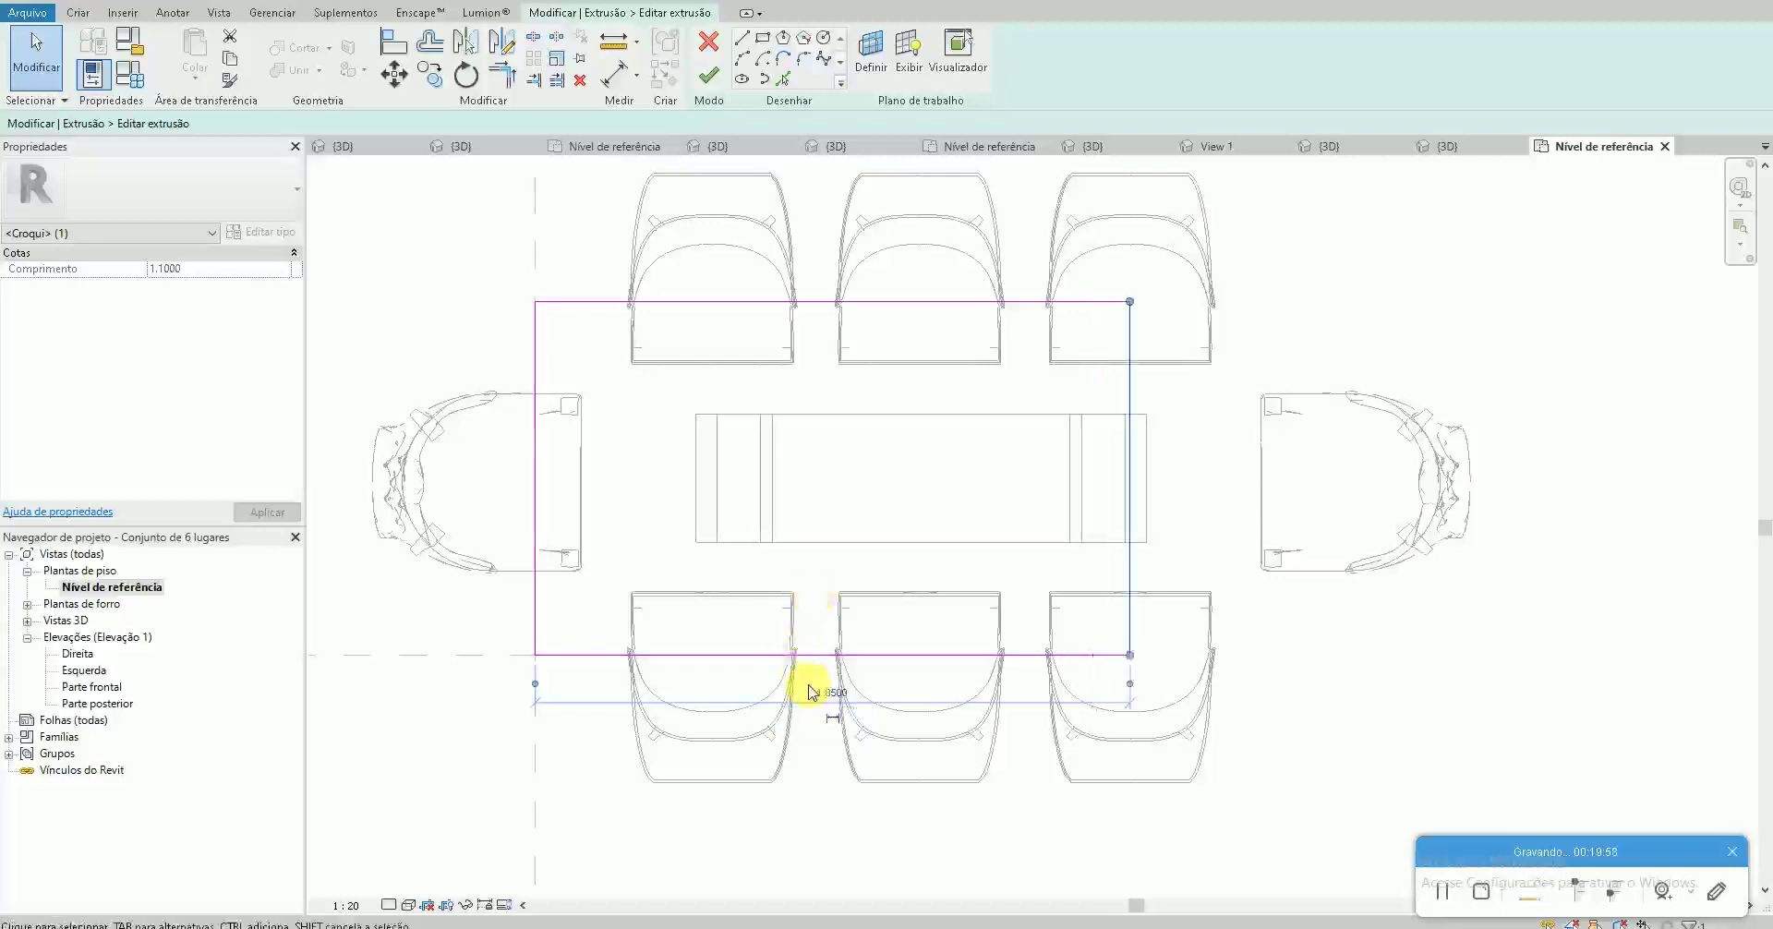
Delete the three remaining chairs on the right side of the table
{"action": "key", "text": "Escape"}
{"action": "left_click", "coordinate": [1205, 303]}
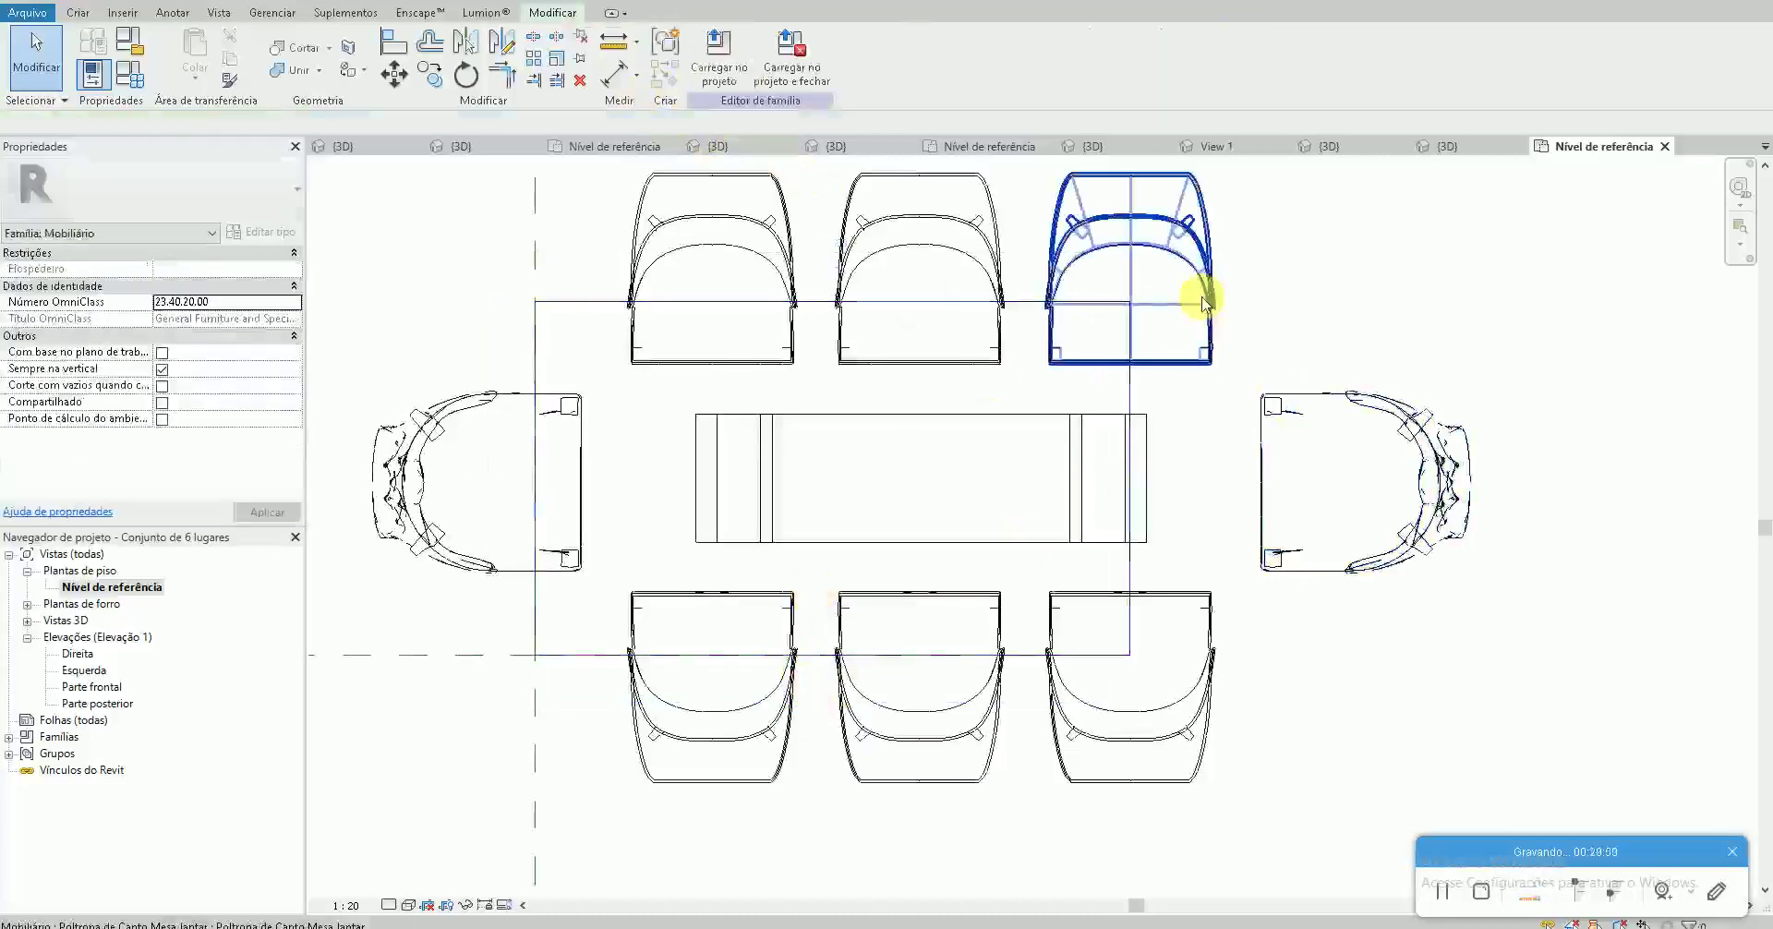
{"action": "key", "text": "Delete"}
{"action": "left_click", "coordinate": [1199, 695]}
{"action": "key", "text": "Delete"}
{"action": "left_click", "coordinate": [1346, 566]}
{"action": "key", "text": "Delete"}
Mirror the left end chair across the table's centre axis to the right end
{"action": "left_click", "coordinate": [518, 538]}
{"action": "key", "text": "d"}
{"action": "key", "text": "m"}
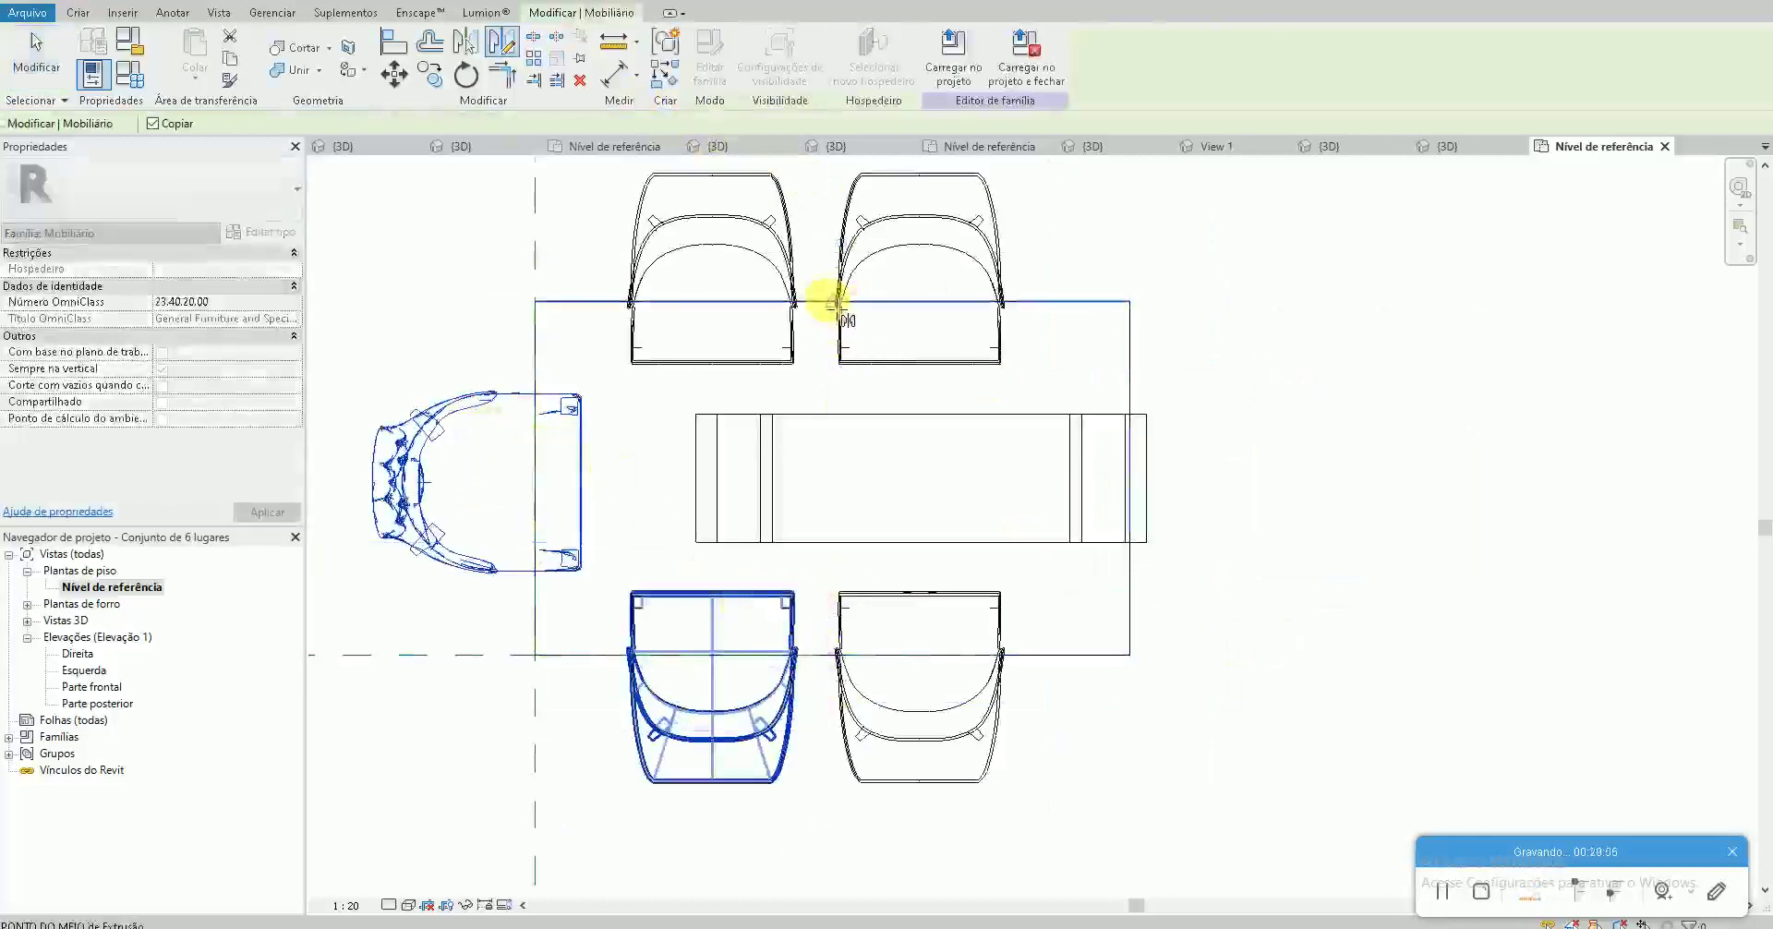
{"action": "left_click", "coordinate": [834, 301]}
{"action": "left_click", "coordinate": [831, 404]}
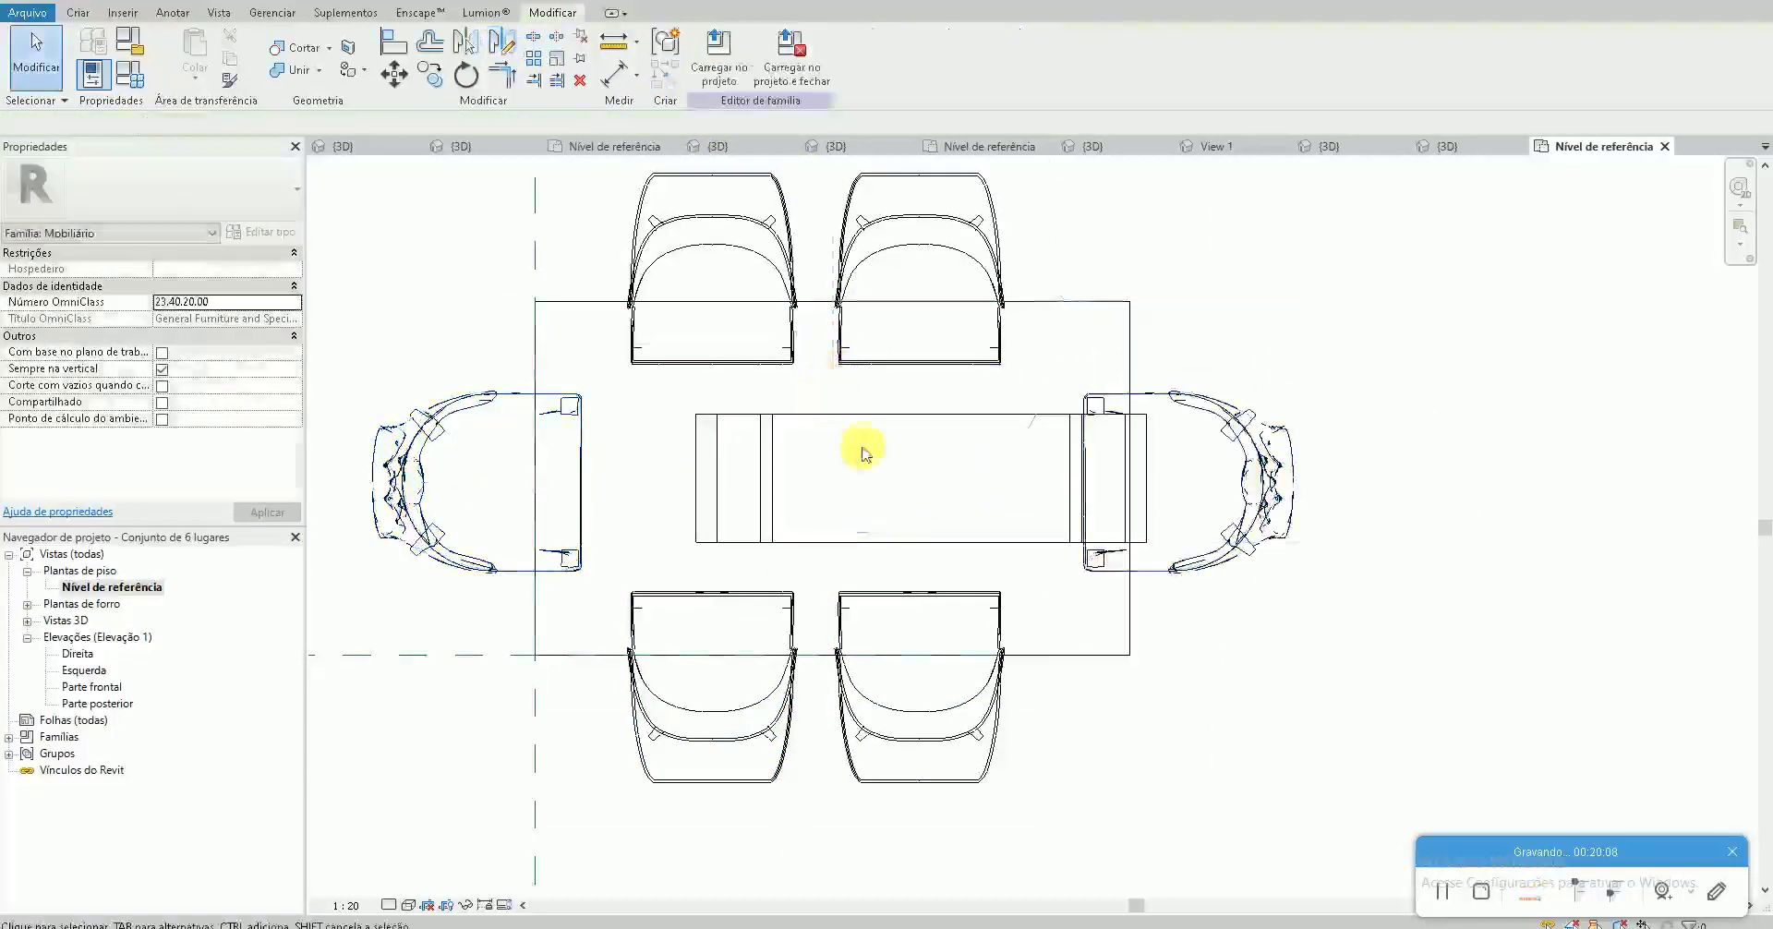
Nudge the four side chairs right, undo the nudge, and check the table top size
{"action": "left_click", "coordinate": [733, 712]}
{"action": "left_click", "coordinate": [843, 705], "text": "ctrl"}
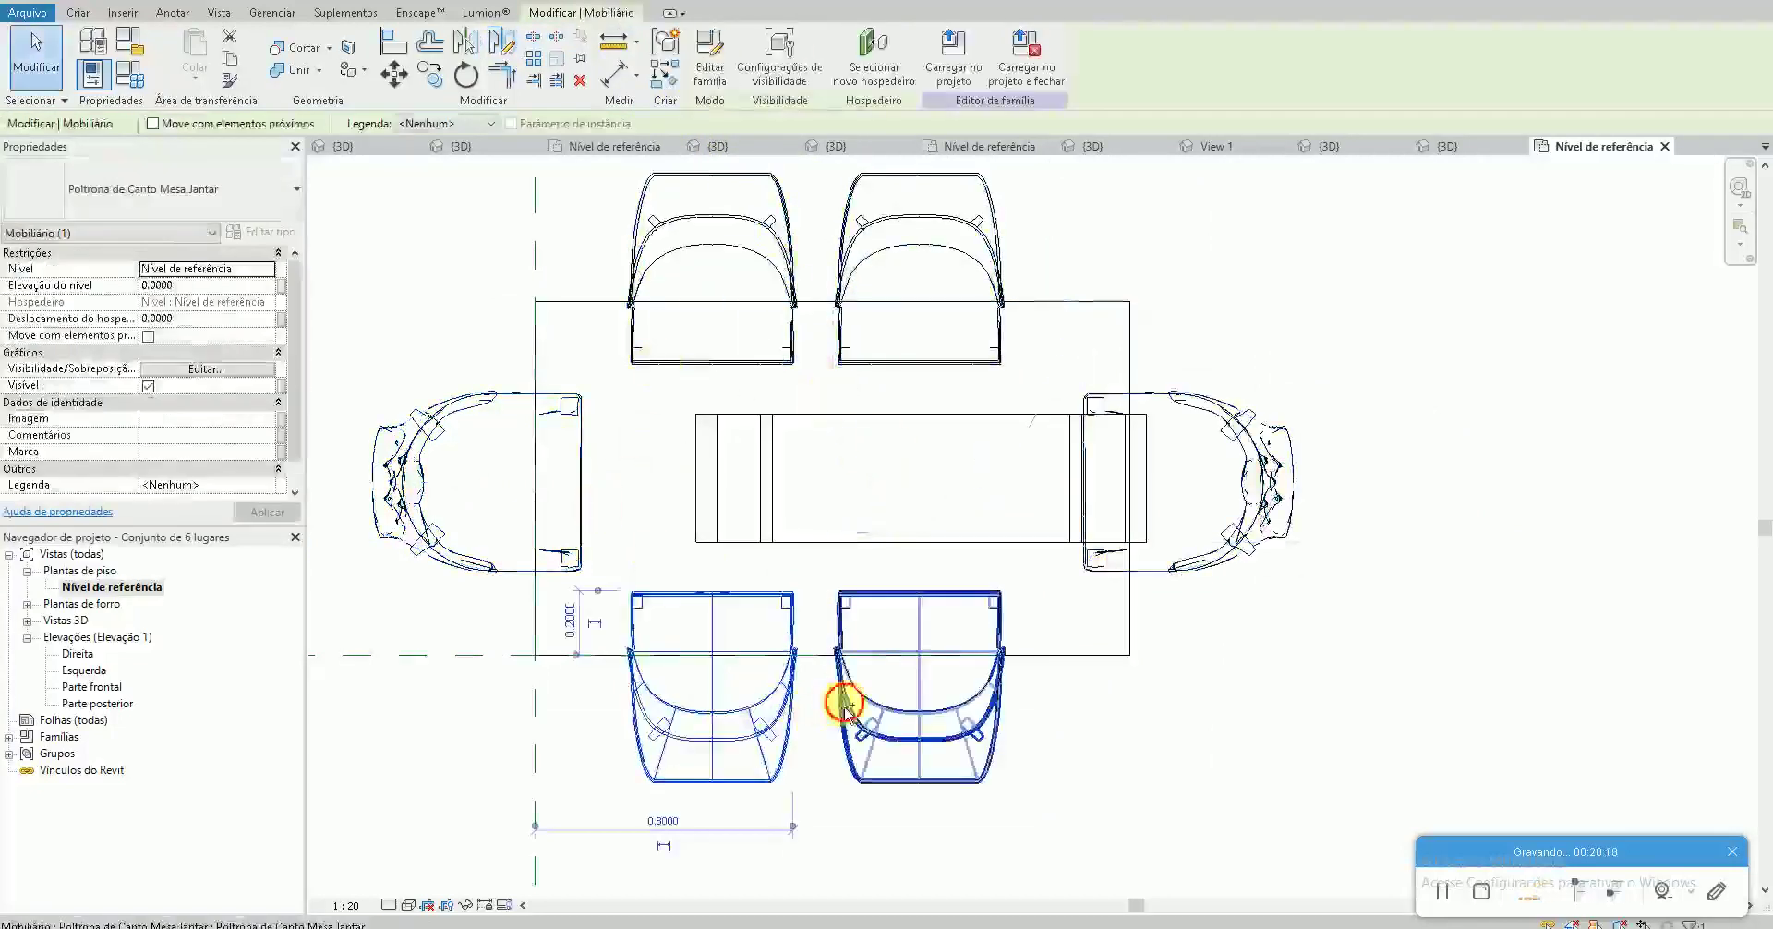
{"action": "left_click", "coordinate": [882, 242], "text": "ctrl"}
{"action": "left_click", "coordinate": [780, 238], "text": "ctrl"}
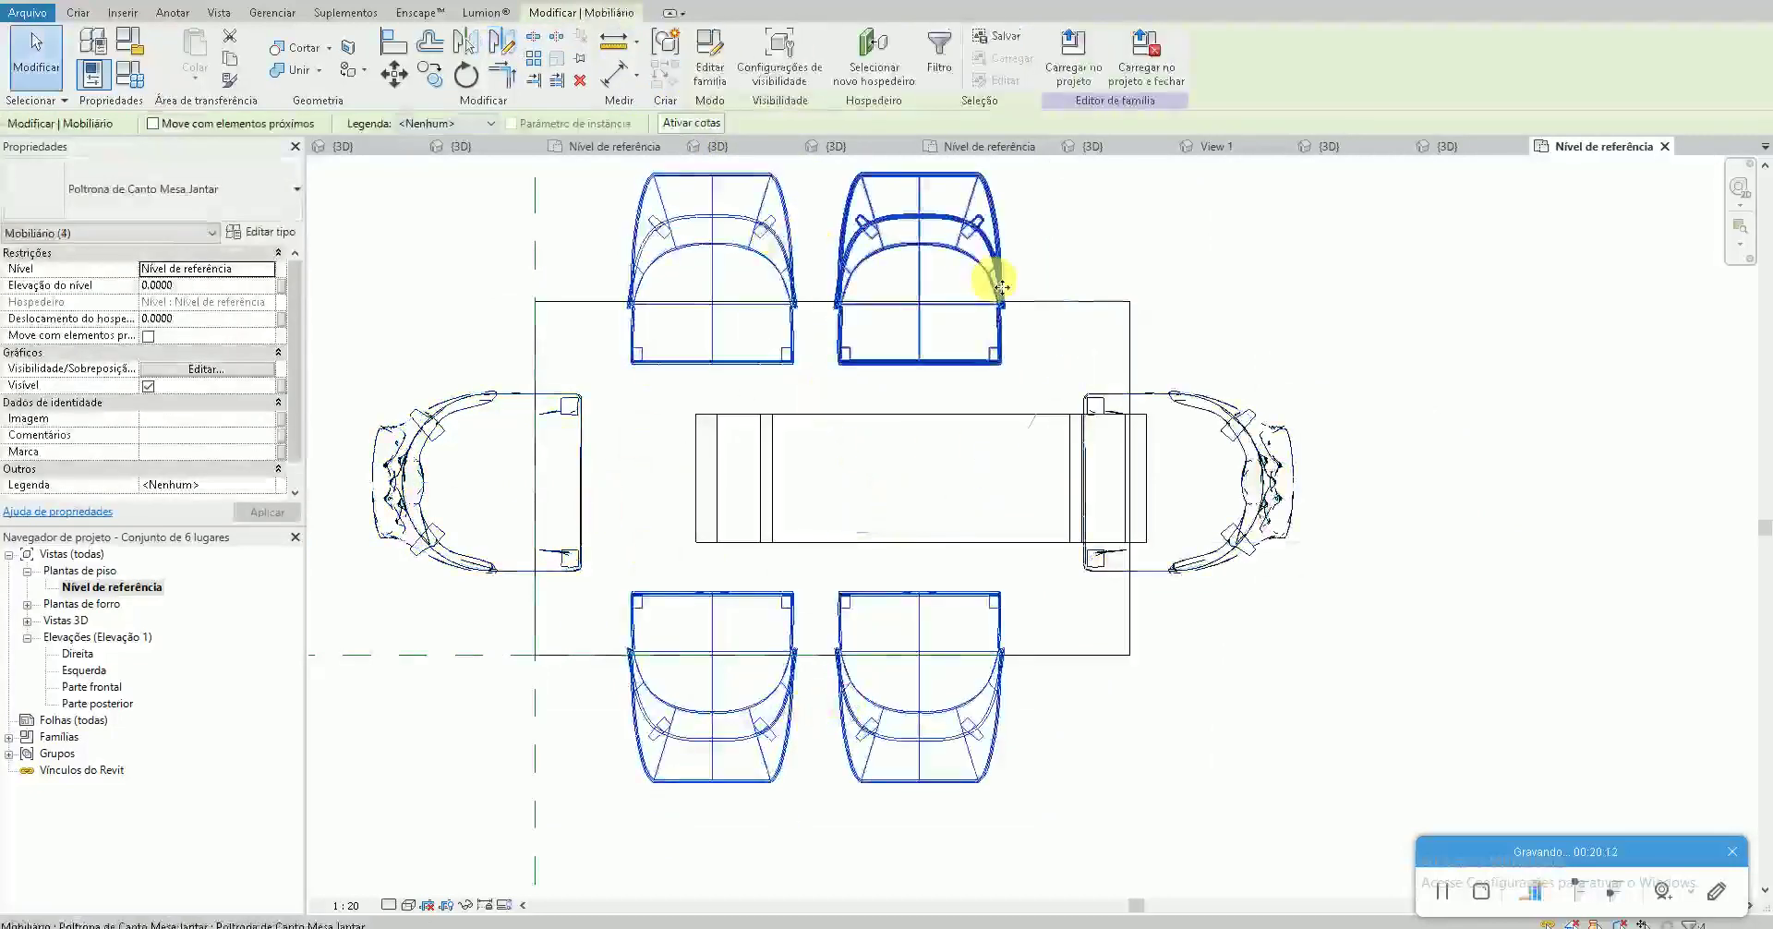
{"action": "key", "text": "Right"}
{"action": "key", "text": "Right"}
{"action": "key", "text": "Right"}
{"action": "key", "text": "Right"}
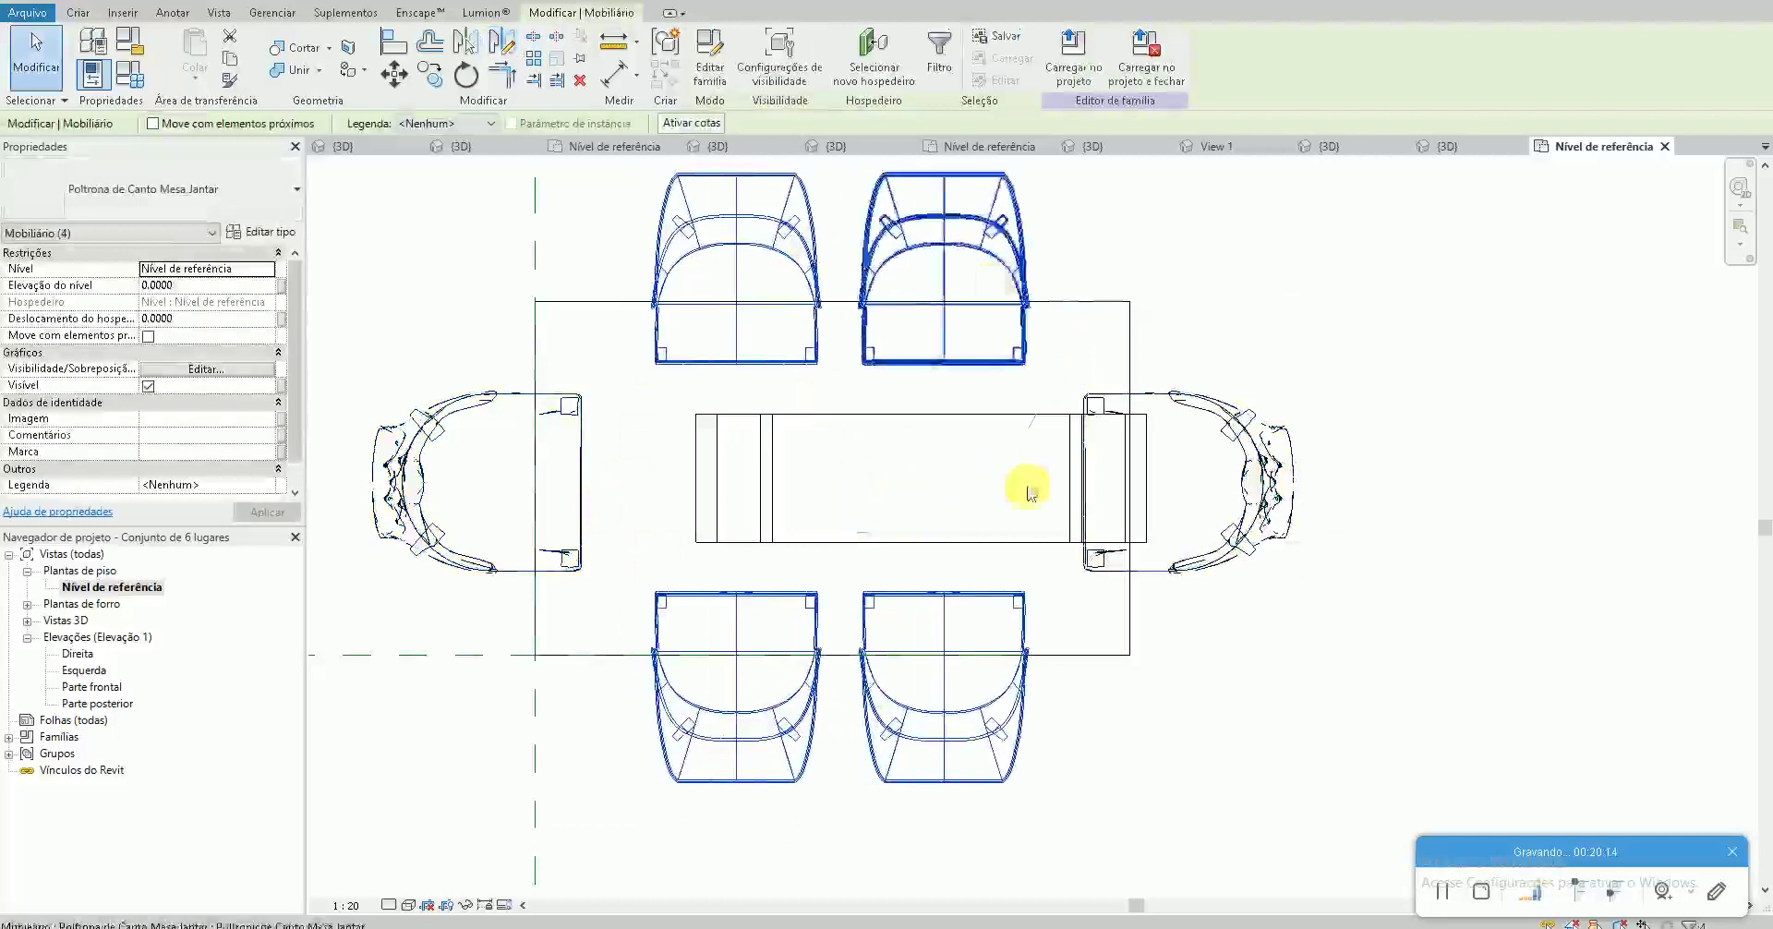
{"action": "key", "text": "ctrl+z"}
{"action": "left_click", "coordinate": [950, 544]}
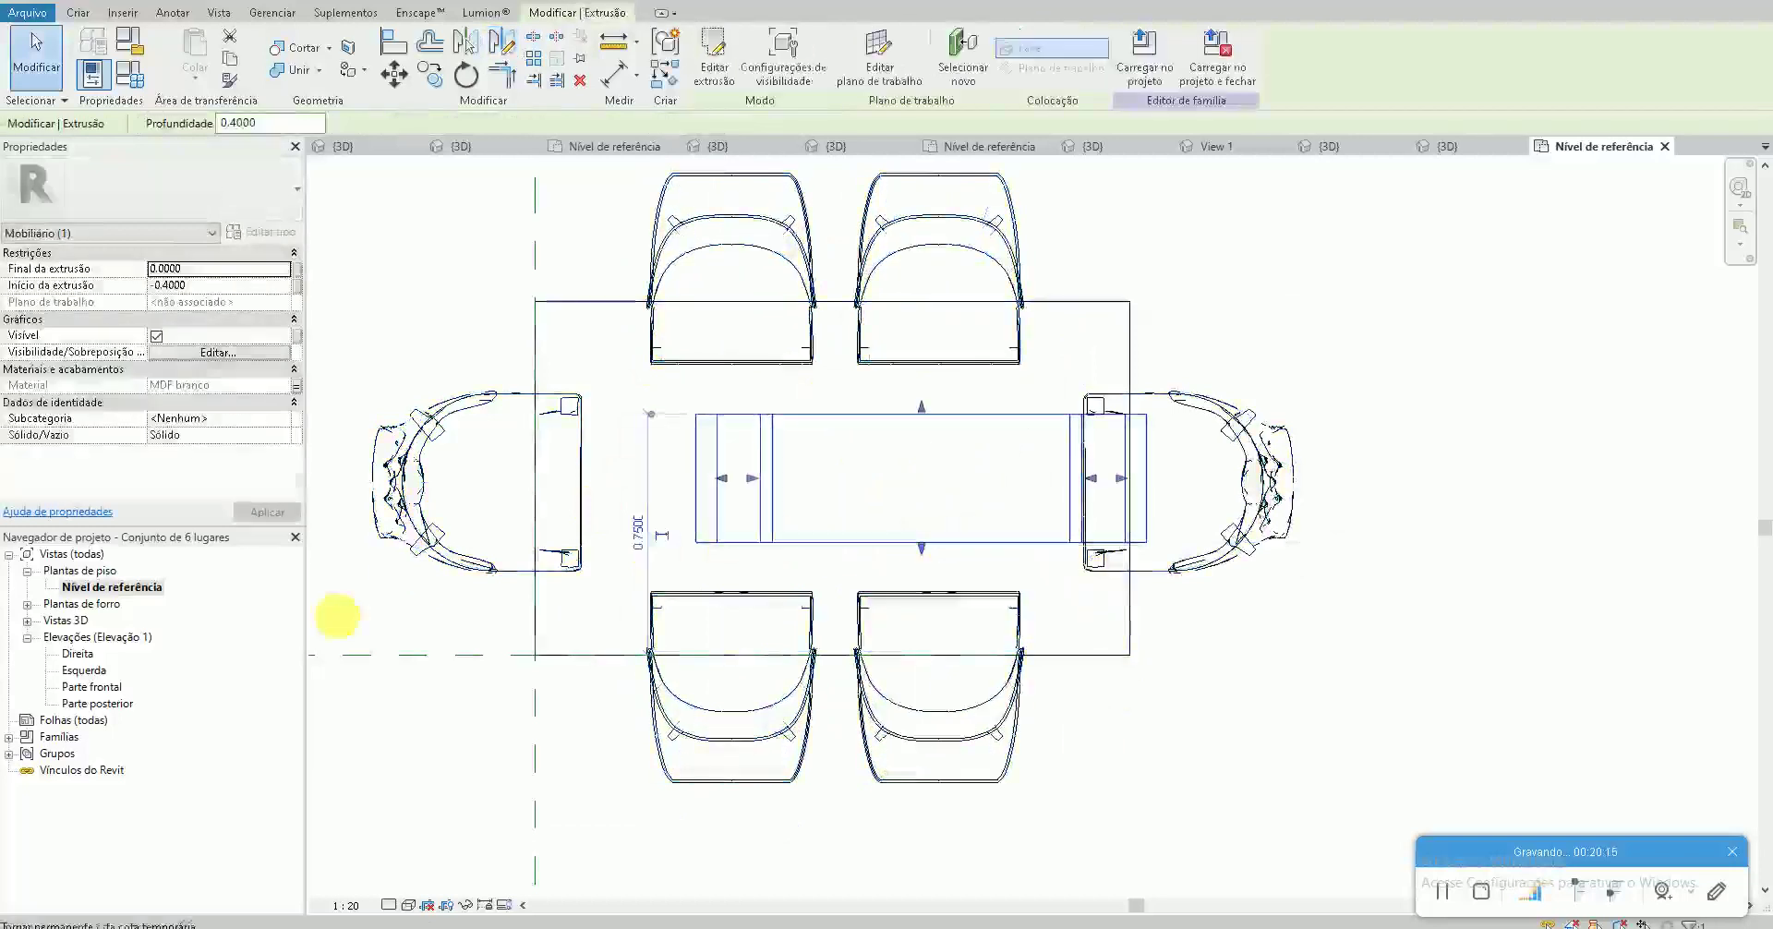
{"action": "double_click", "coordinate": [112, 689]}
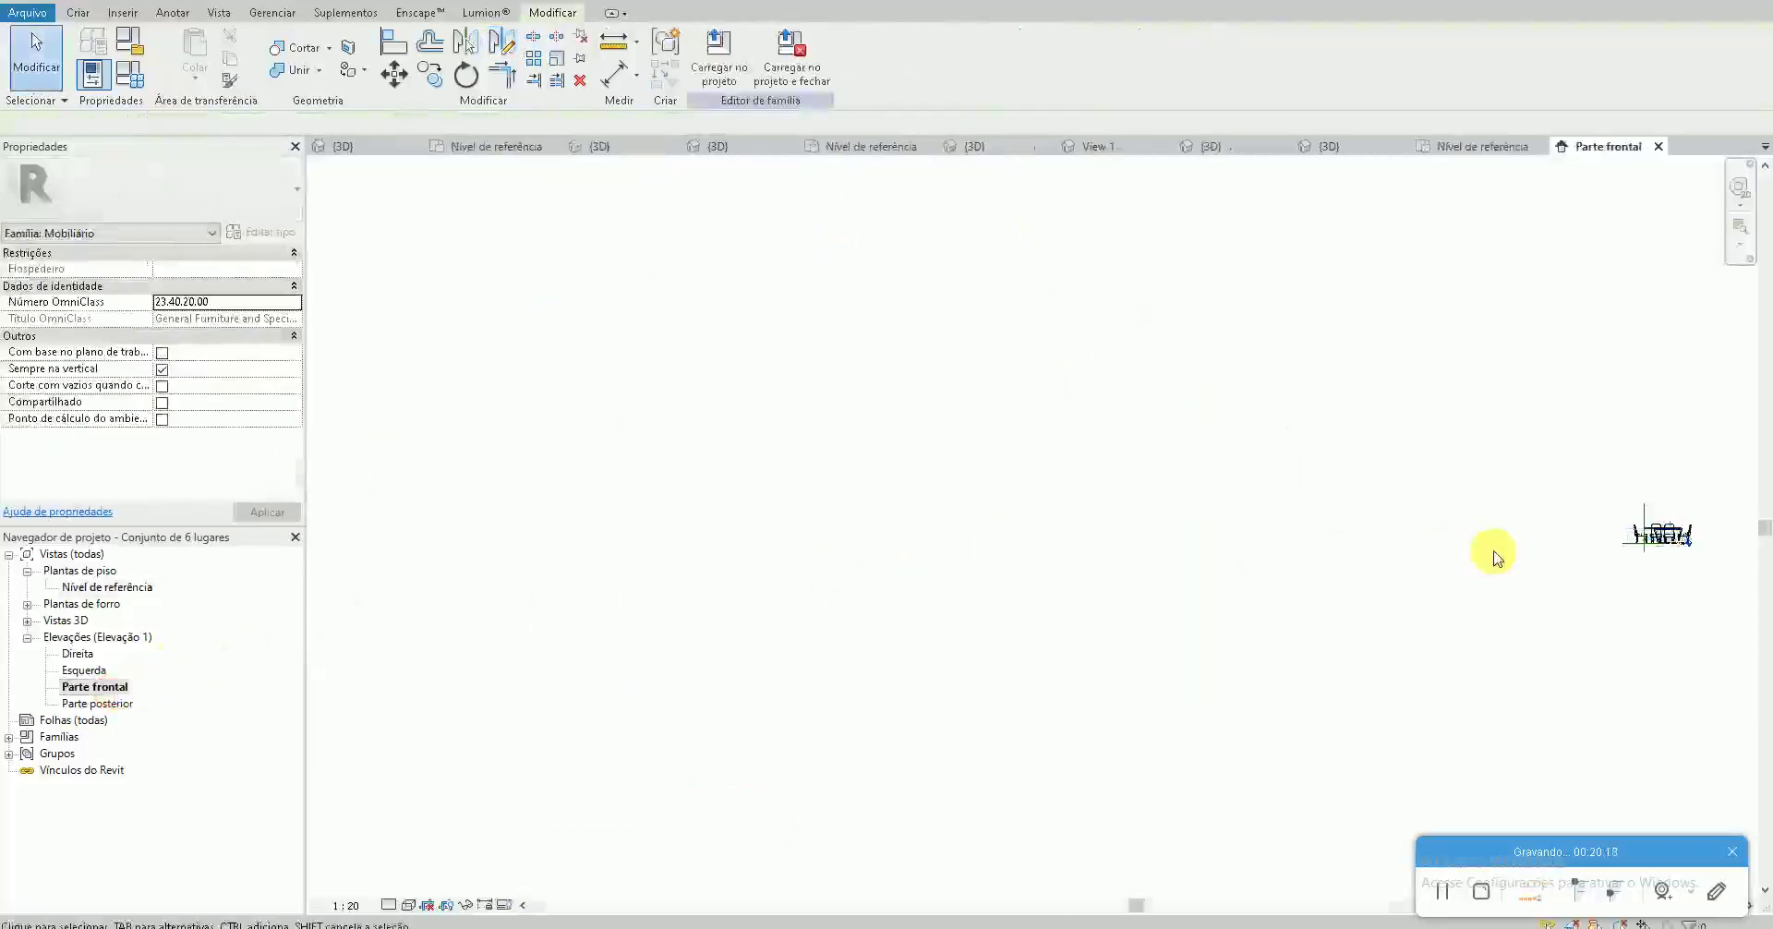
Edit the trapezoid leg frame sketch and move its whole outline by 0.2
{"action": "scroll", "coordinate": [1146, 554], "scroll_direction": "up", "scroll_amount": 3}
{"action": "left_click", "coordinate": [1275, 558]}
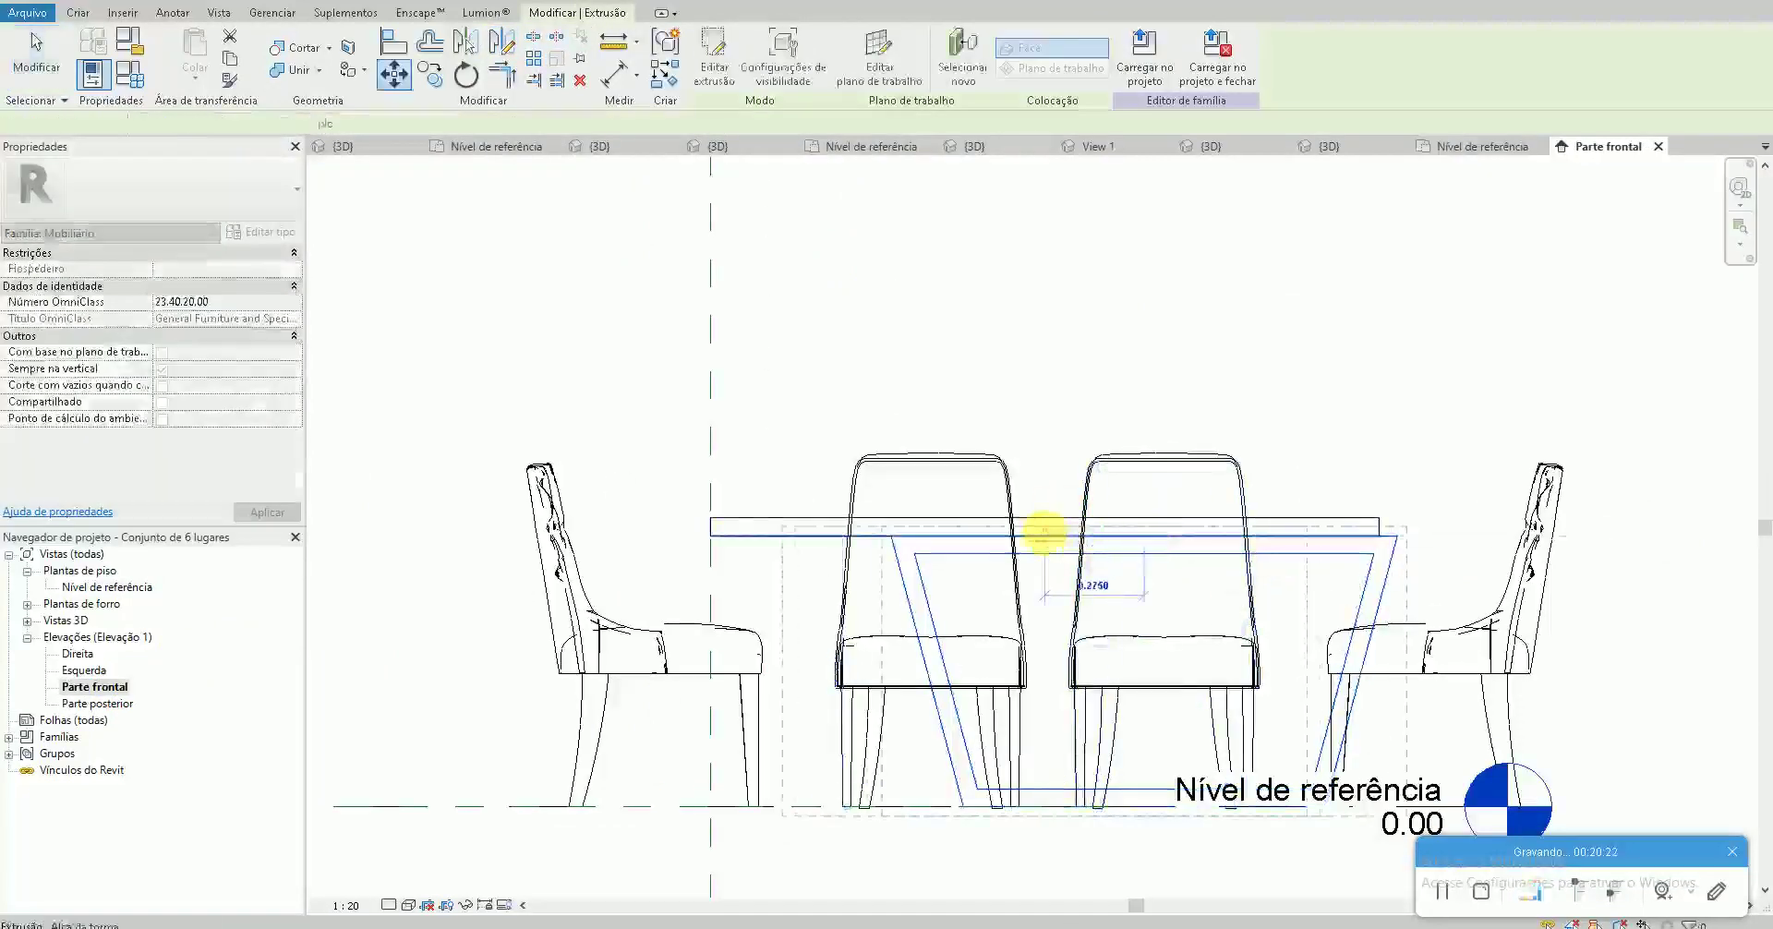
{"action": "left_click", "coordinate": [811, 622]}
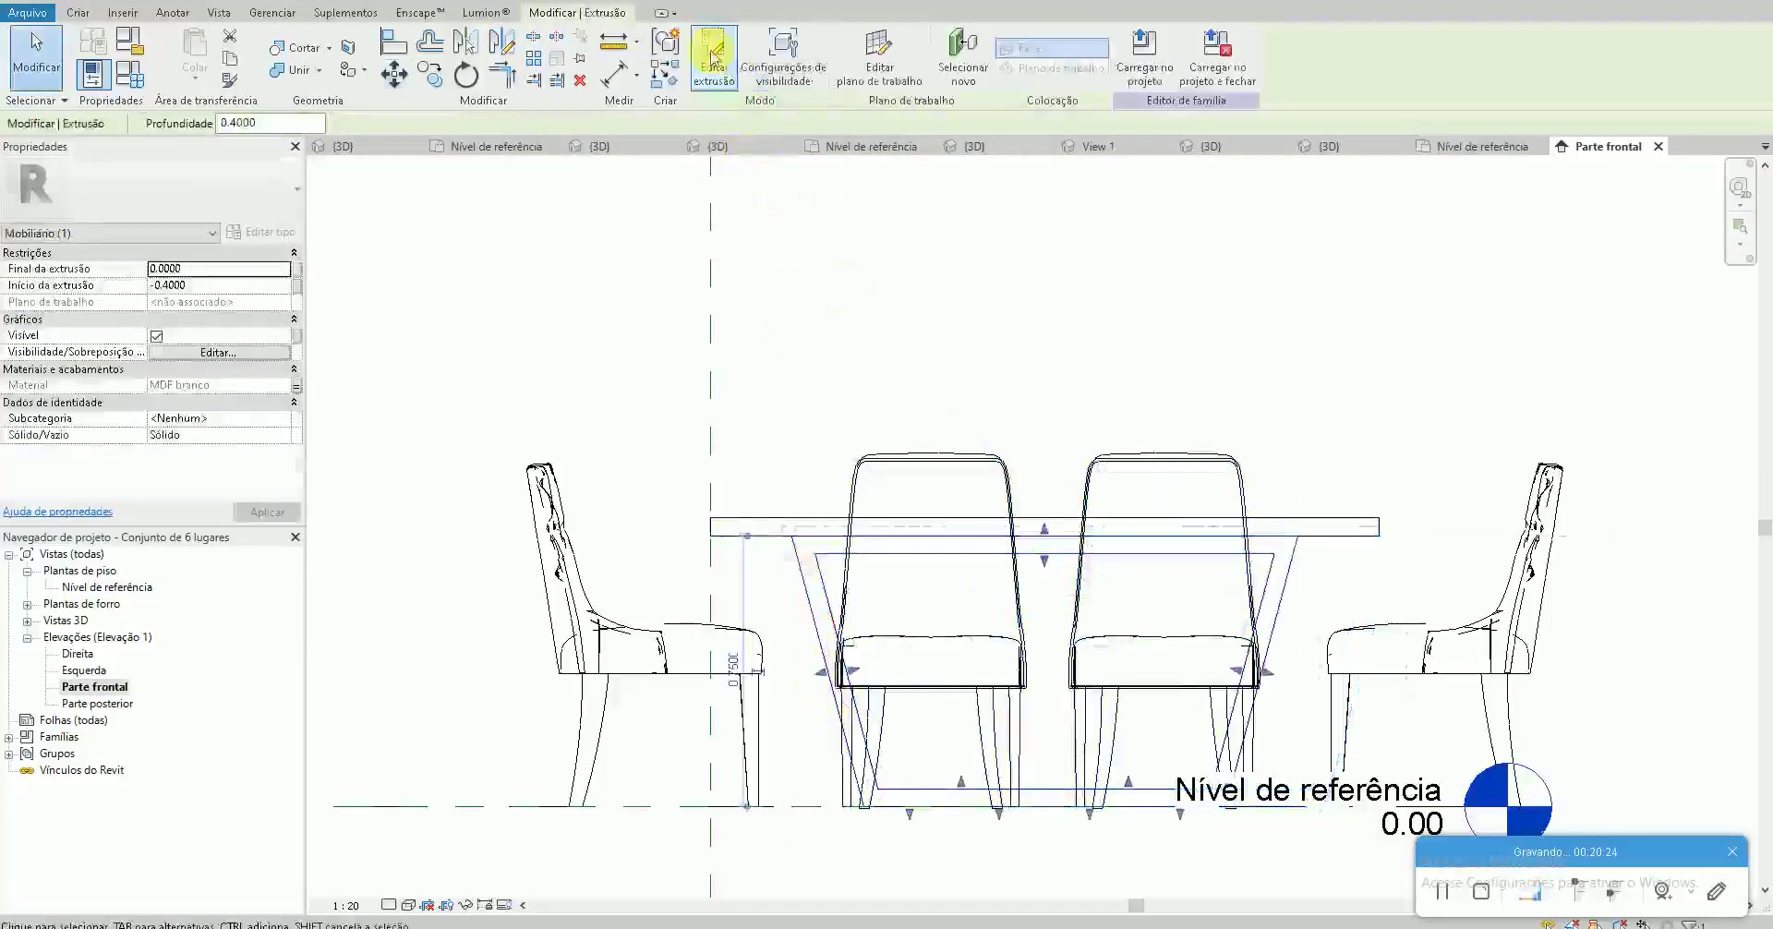
{"action": "left_click", "coordinate": [713, 57]}
{"action": "left_click", "coordinate": [780, 540]}
{"action": "key", "text": "m"}
{"action": "key", "text": "v"}
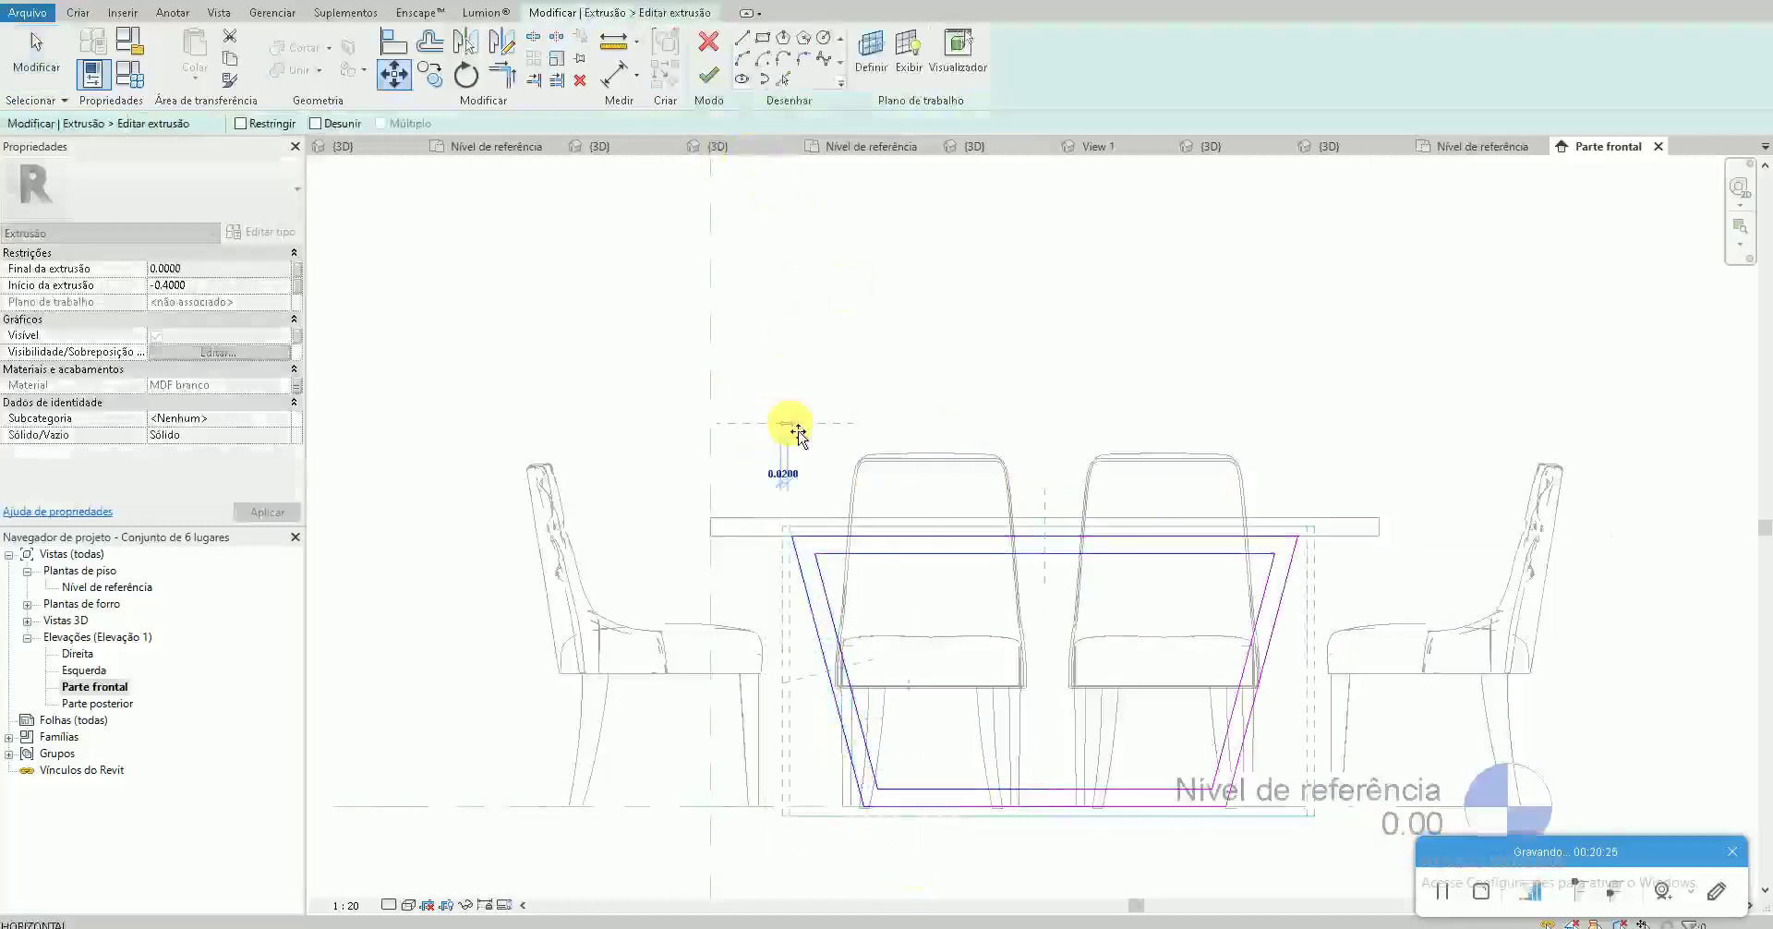
{"action": "type", "text": ".2"}
{"action": "key", "text": "Return"}
Move the leg frame's right-side sketch lines 0.16 inward
{"action": "left_click_drag", "start_coordinate": [1318, 862], "coordinate": [1100, 369]}
{"action": "key", "text": "Escape"}
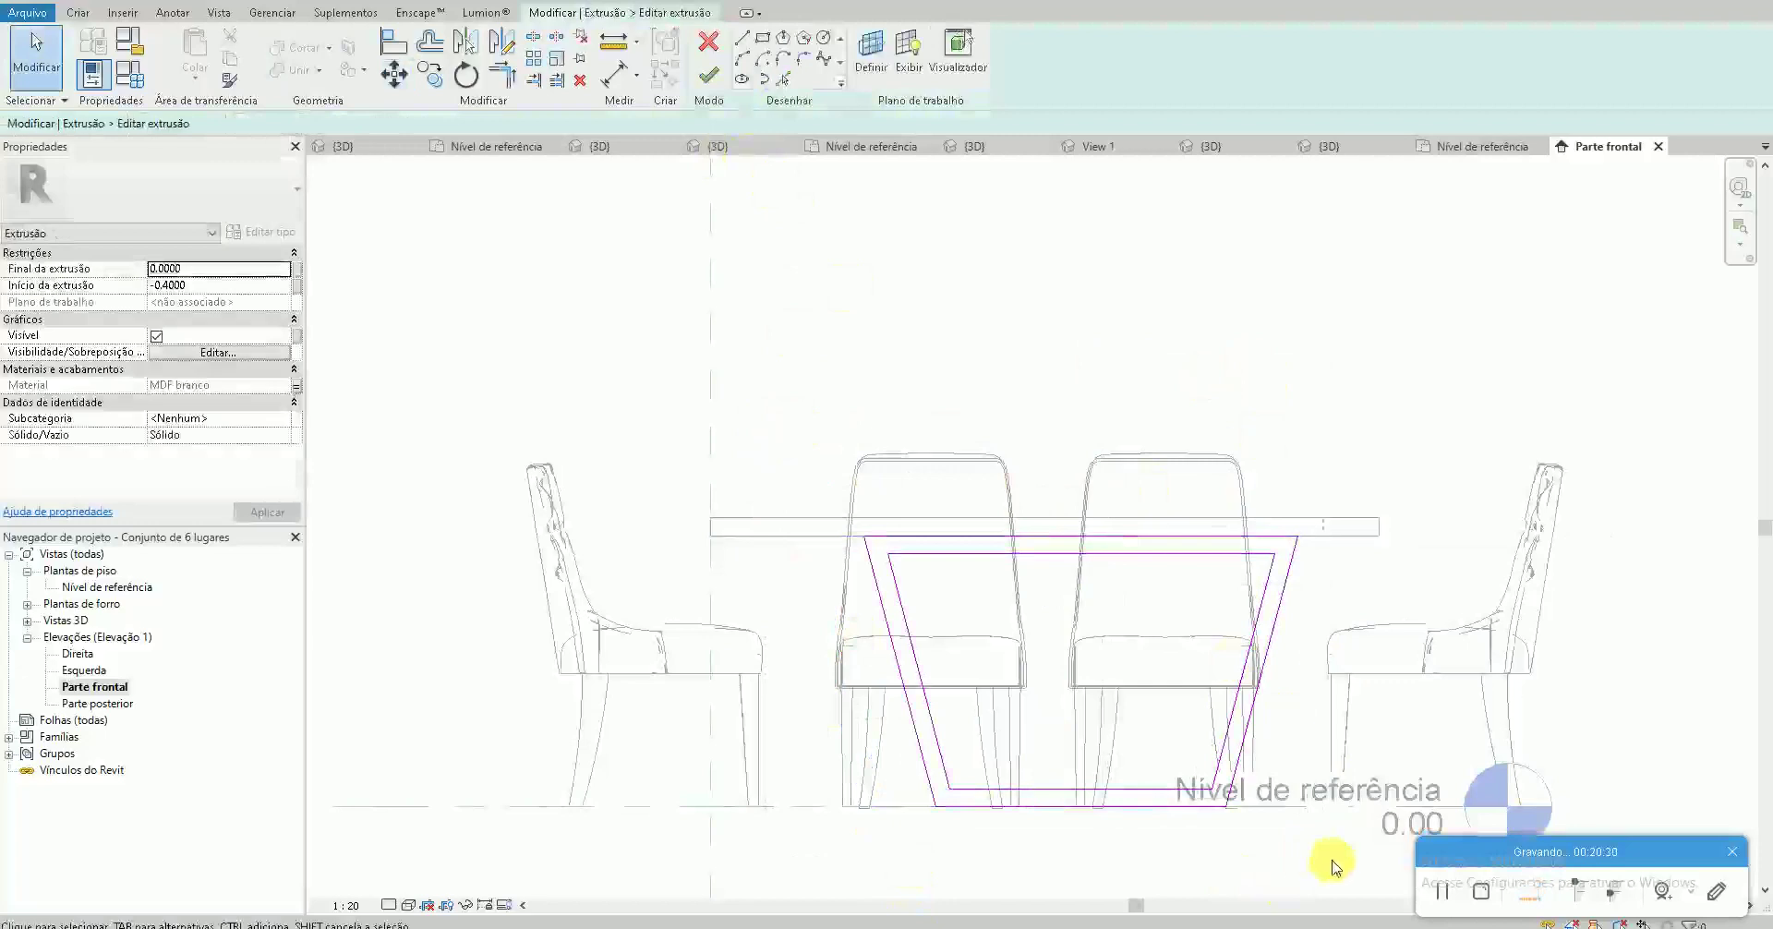
{"action": "left_click_drag", "start_coordinate": [1404, 894], "coordinate": [1137, 384]}
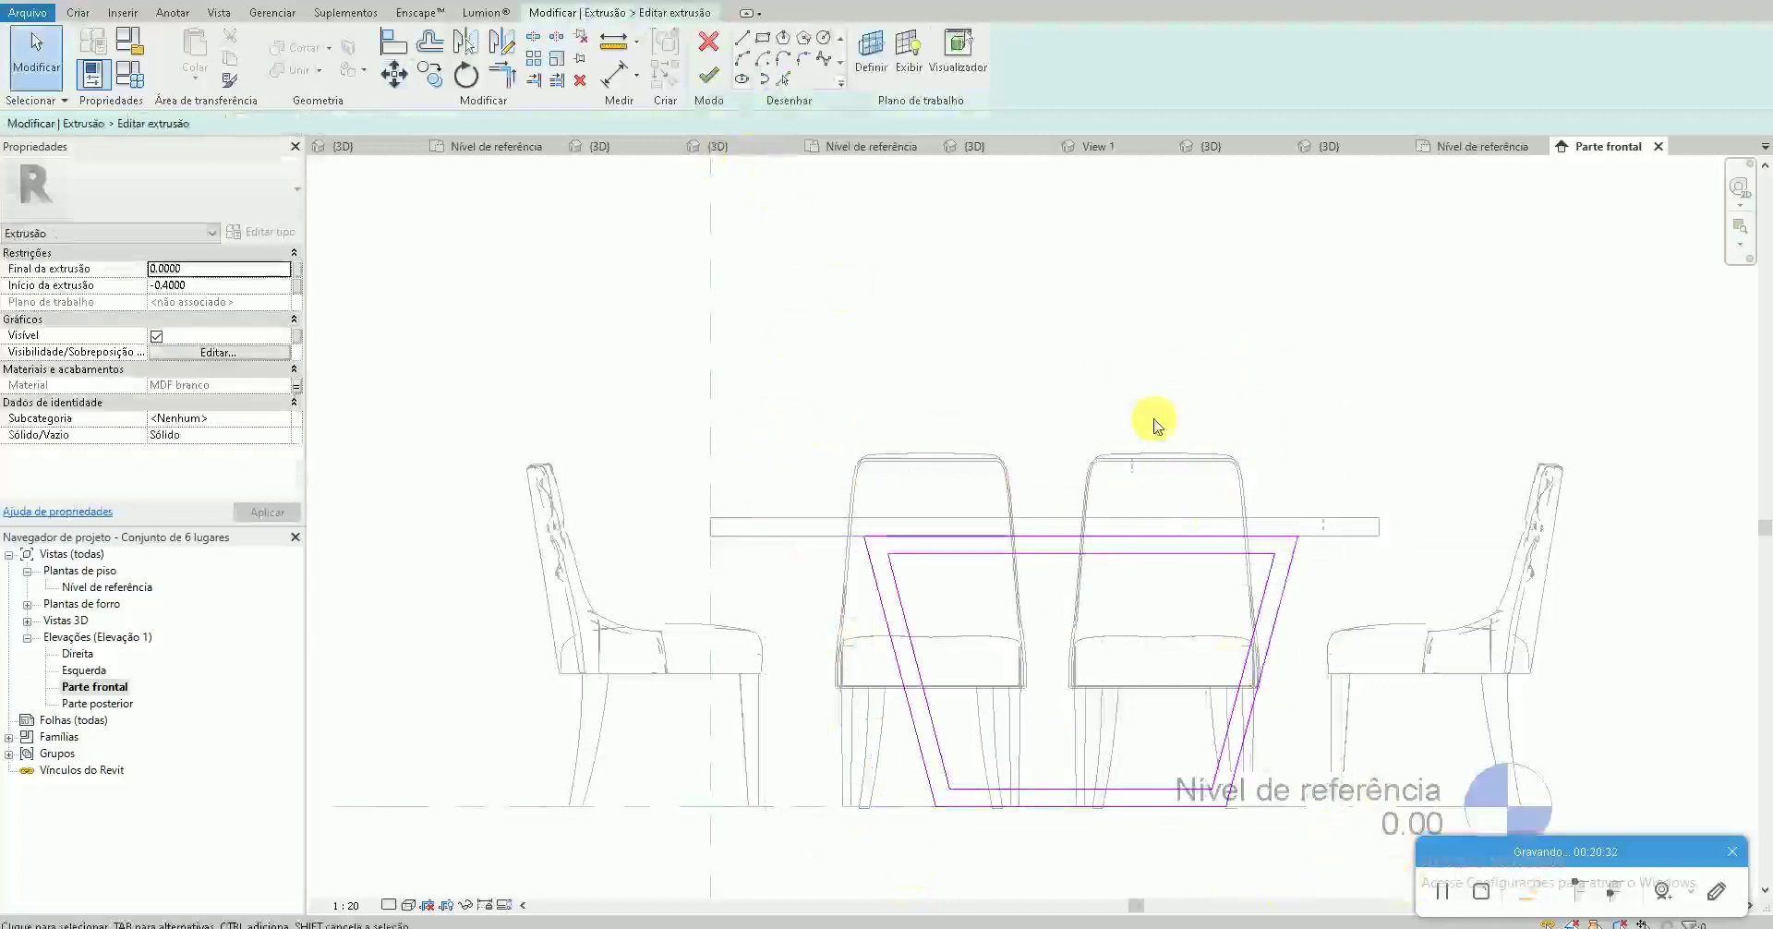
{"action": "key", "text": "m"}
{"action": "key", "text": "v"}
{"action": "key", "text": "Escape"}
{"action": "left_click_drag", "start_coordinate": [1326, 771], "coordinate": [1171, 395]}
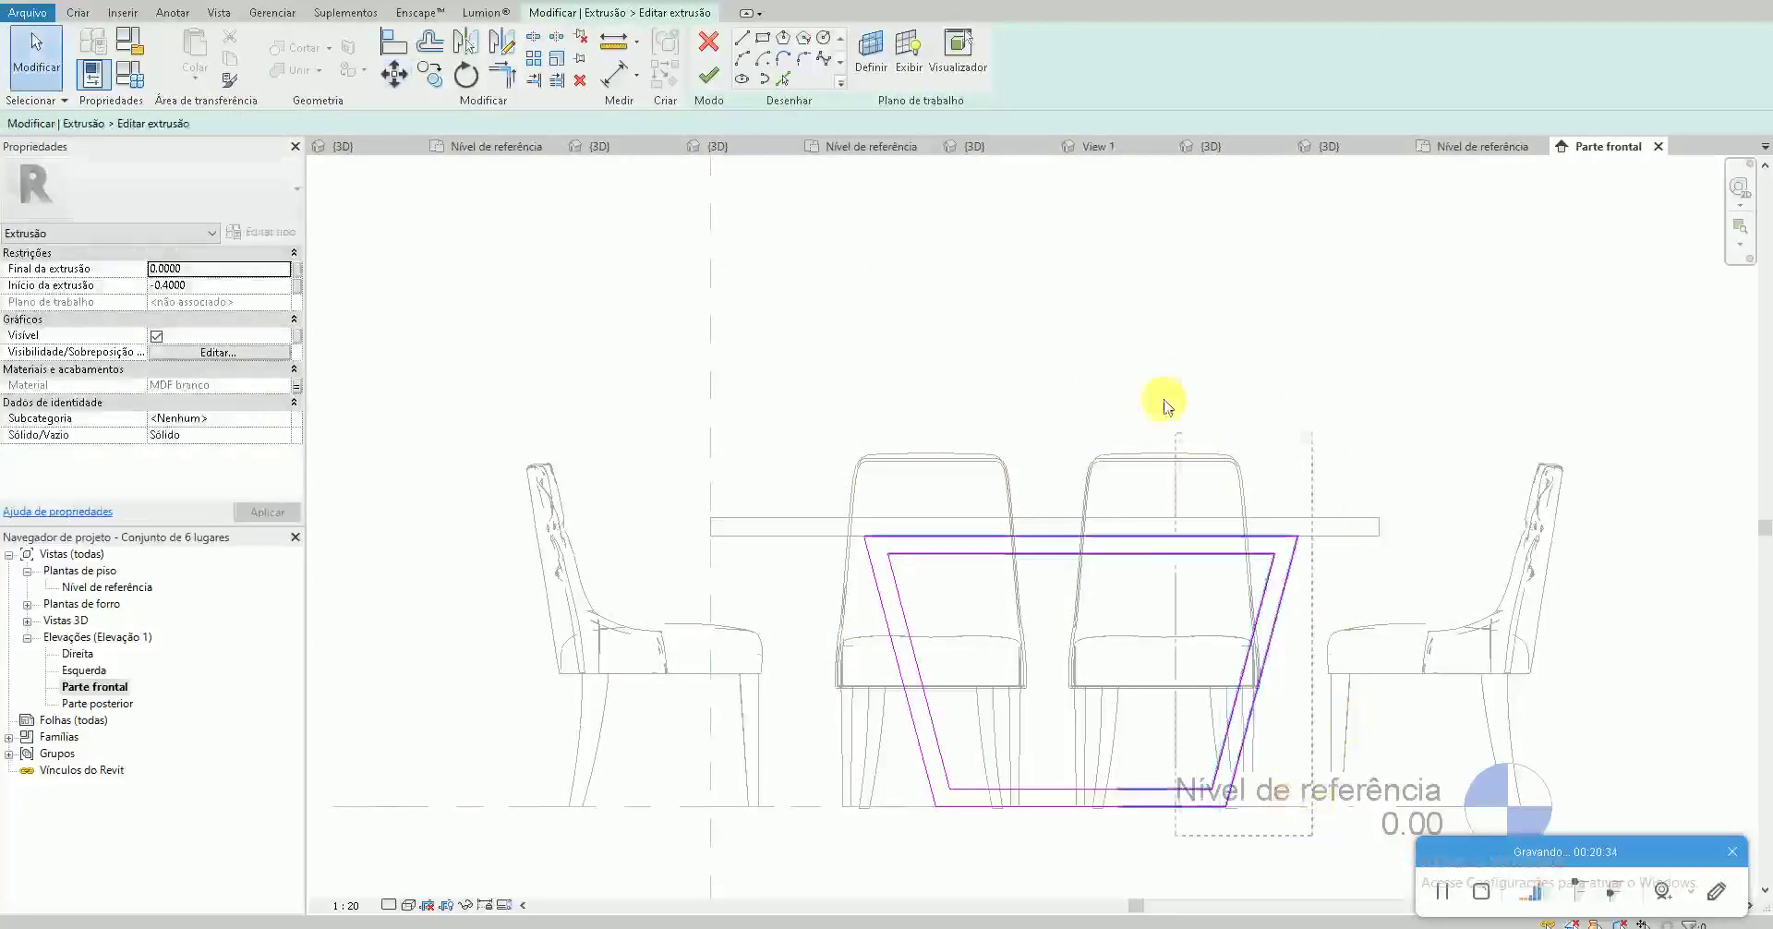
{"action": "key", "text": "m"}
{"action": "key", "text": "v"}
{"action": "left_click", "coordinate": [1266, 386]}
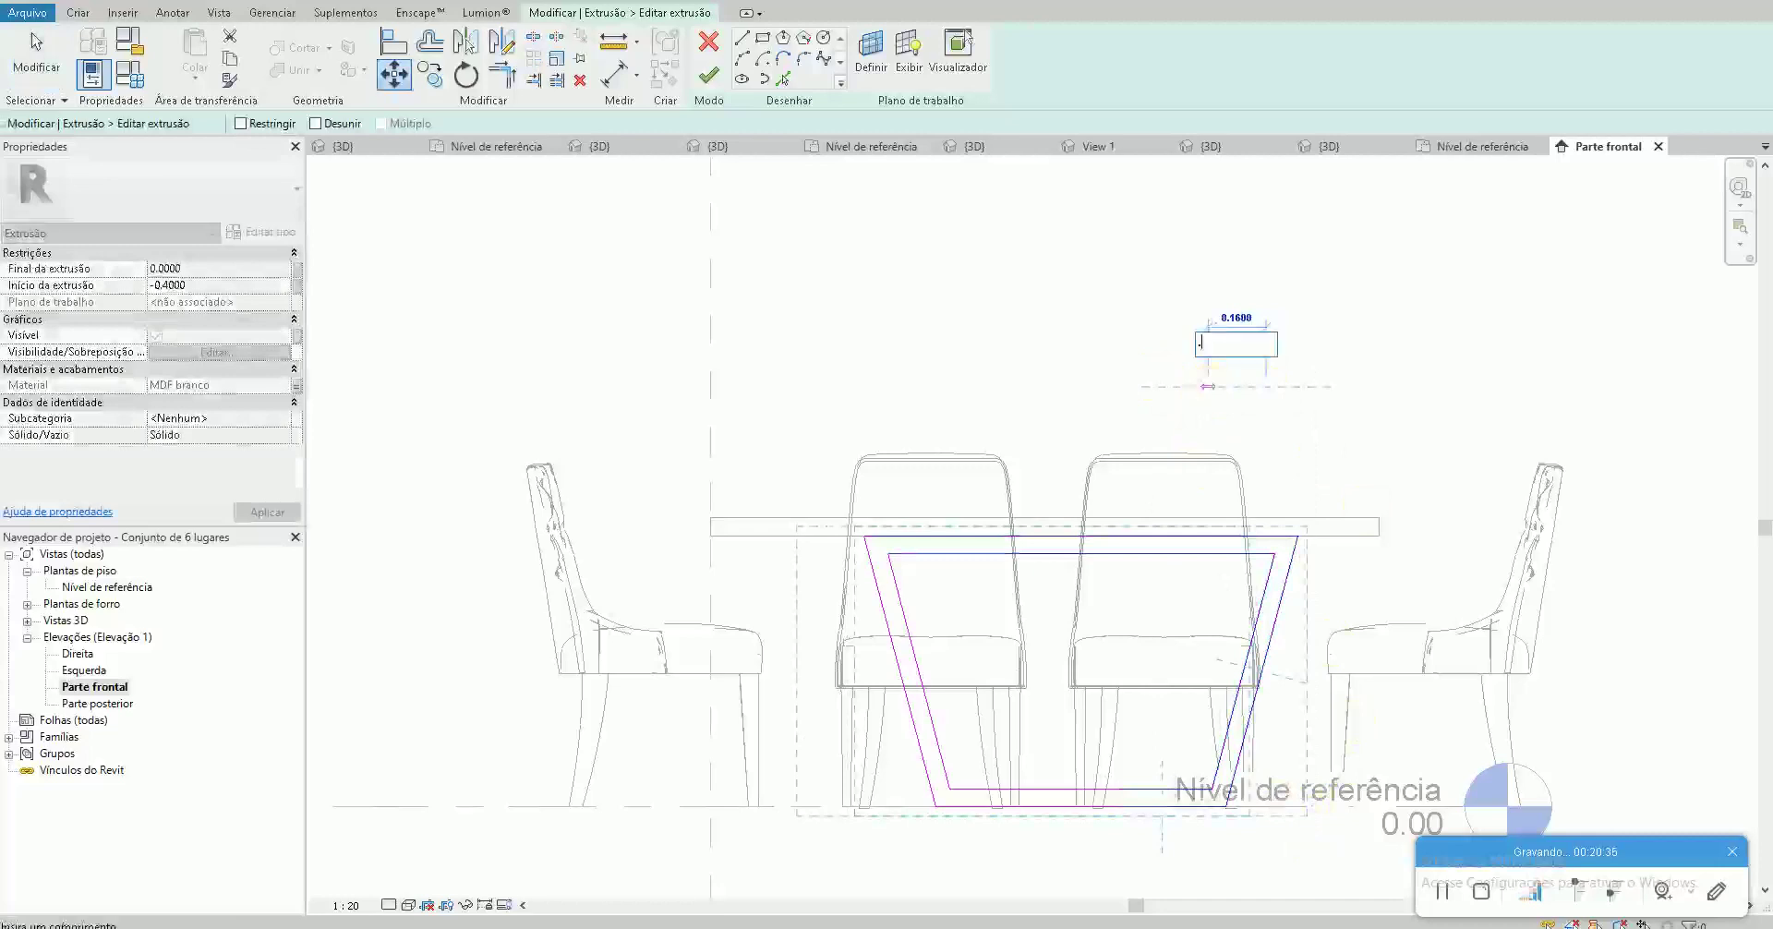
{"action": "key", "text": "Return"}
Finish the leg frame sketch and load the family into the open project
{"action": "left_click", "coordinate": [704, 74]}
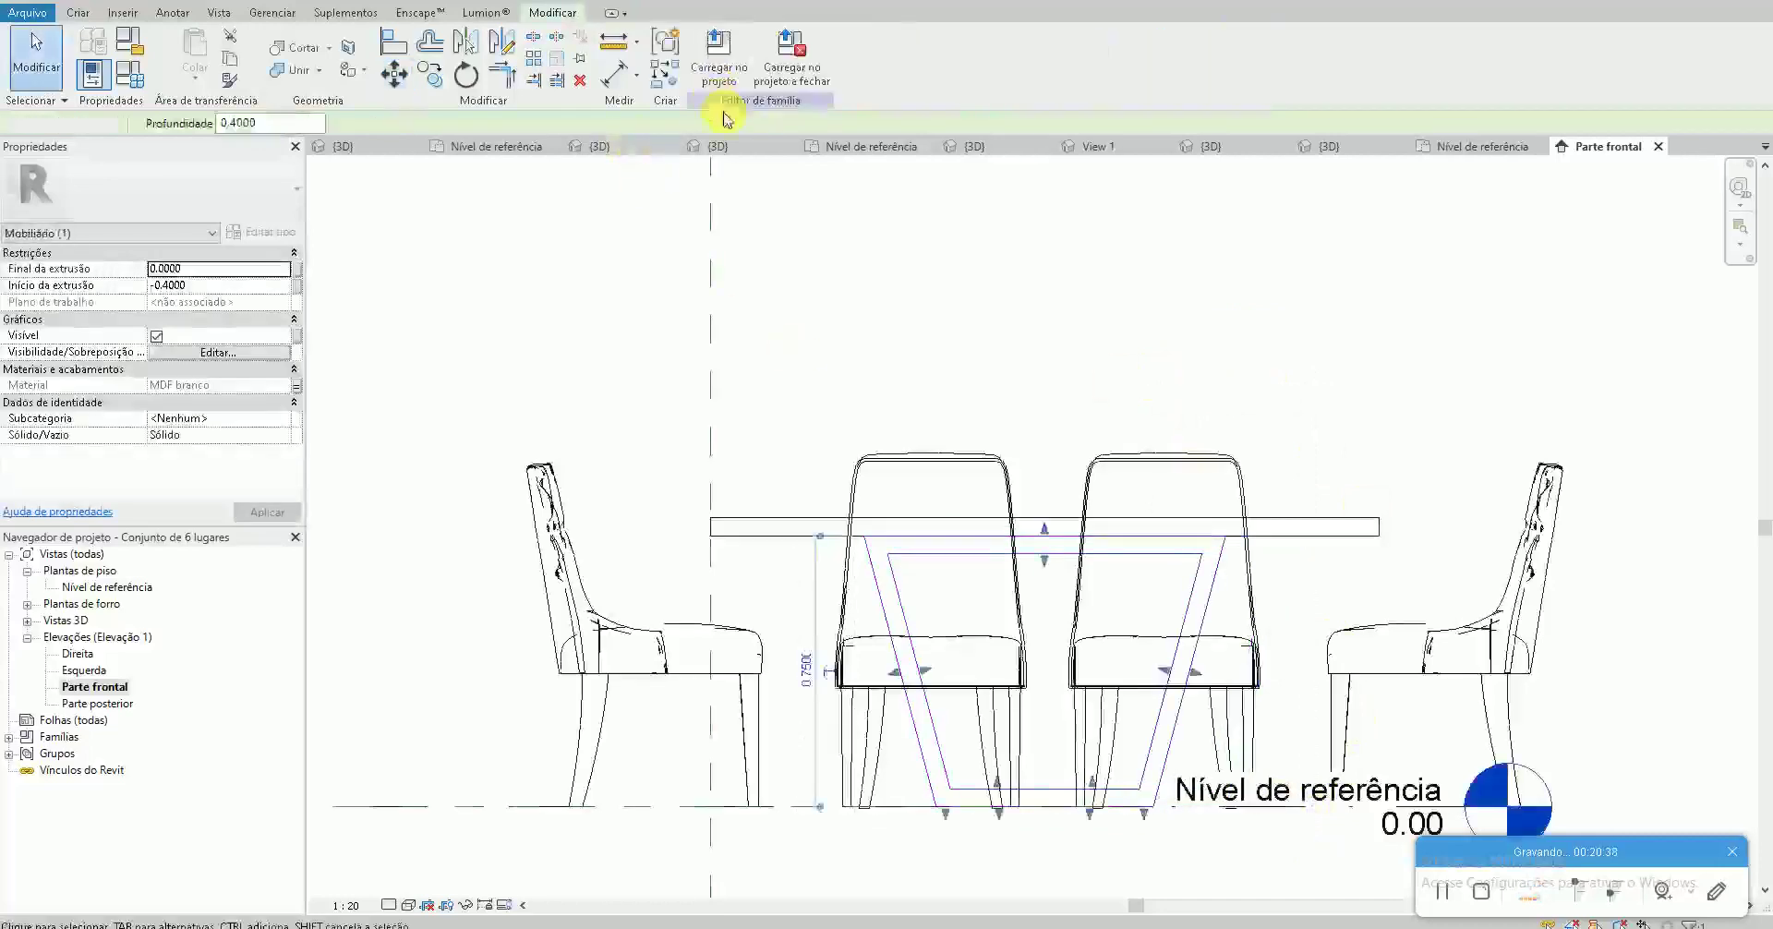
{"action": "left_click", "coordinate": [720, 57]}
{"action": "left_click", "coordinate": [850, 604]}
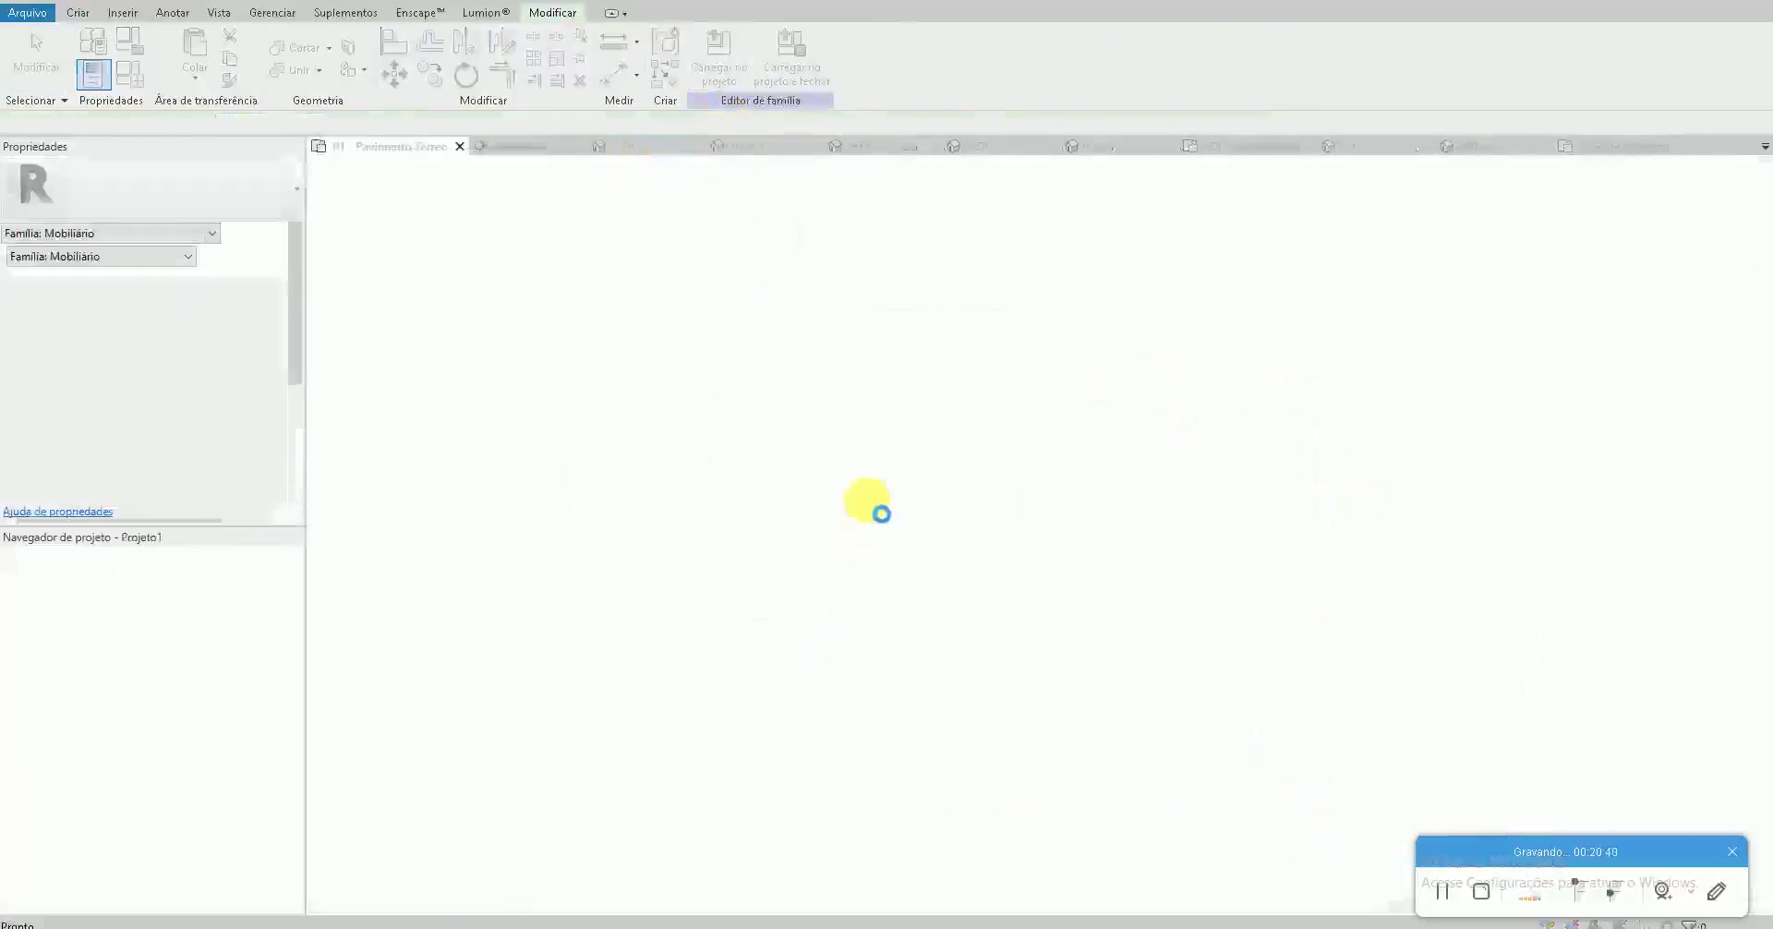
Overwrite the existing family version and nudge the dining set down two steps in the plan
{"action": "left_click", "coordinate": [863, 453]}
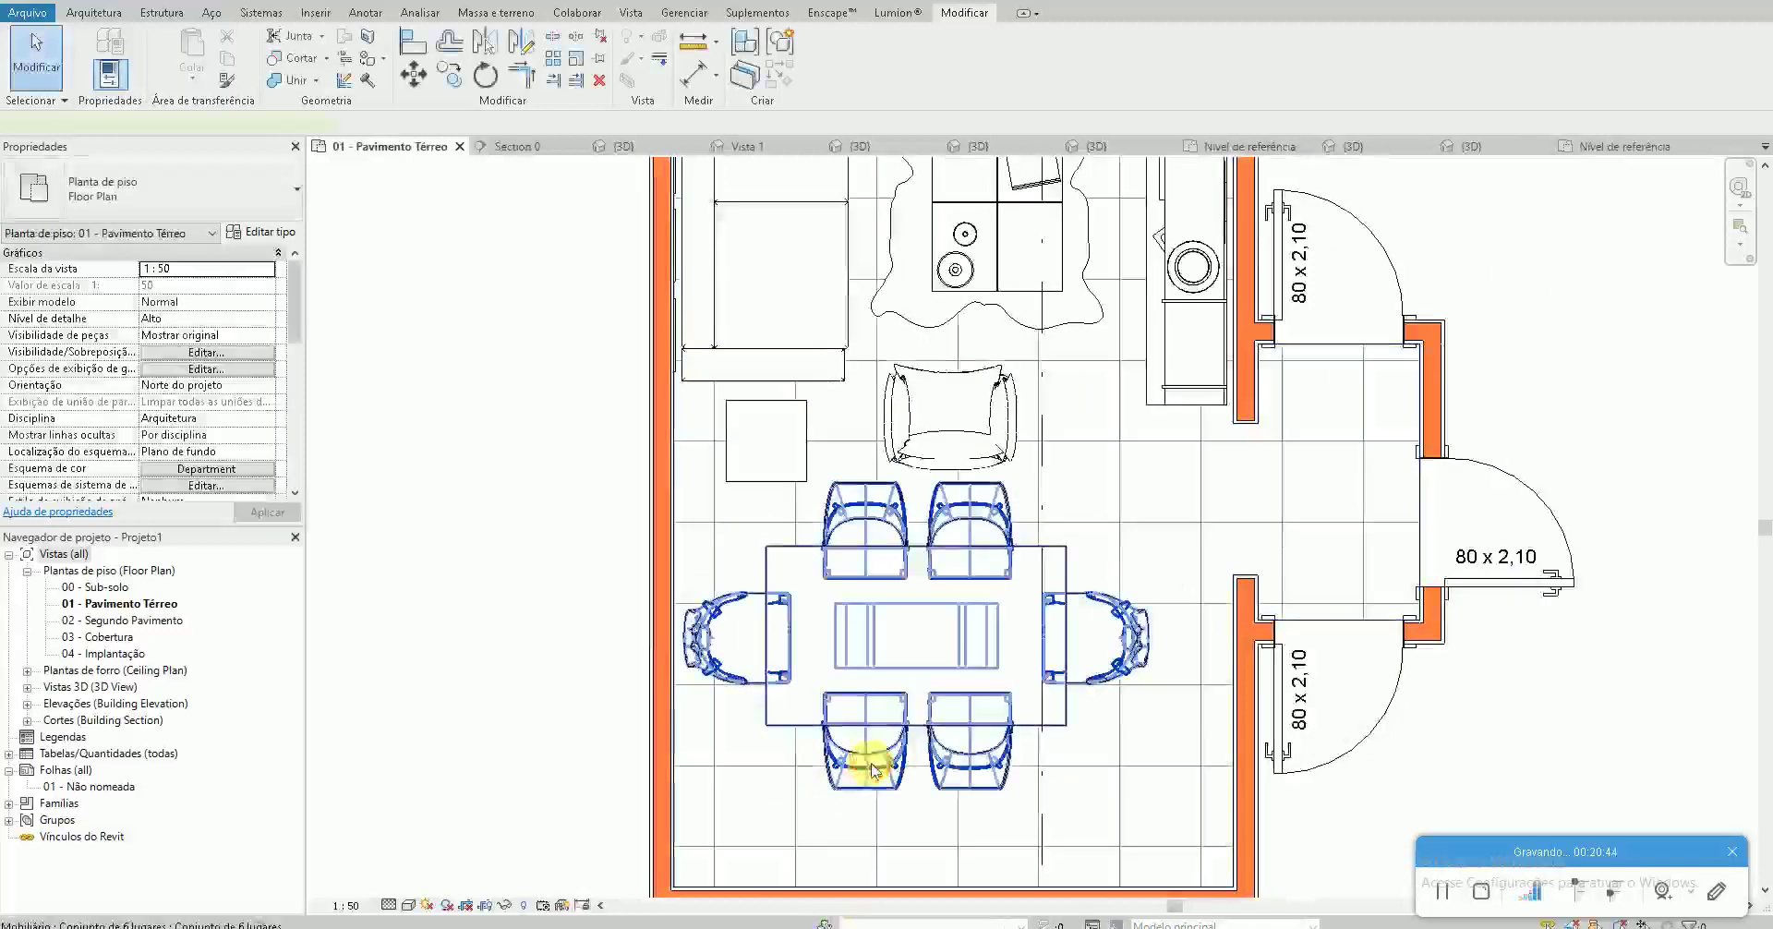
{"action": "left_click", "coordinate": [843, 742]}
{"action": "middle_click_drag", "start_coordinate": [962, 811], "coordinate": [970, 725]}
{"action": "key", "text": "Down"}
{"action": "key", "text": "Down"}
{"action": "key", "text": "Down"}
{"action": "key", "text": "Down"}
{"action": "key", "text": "Down"}
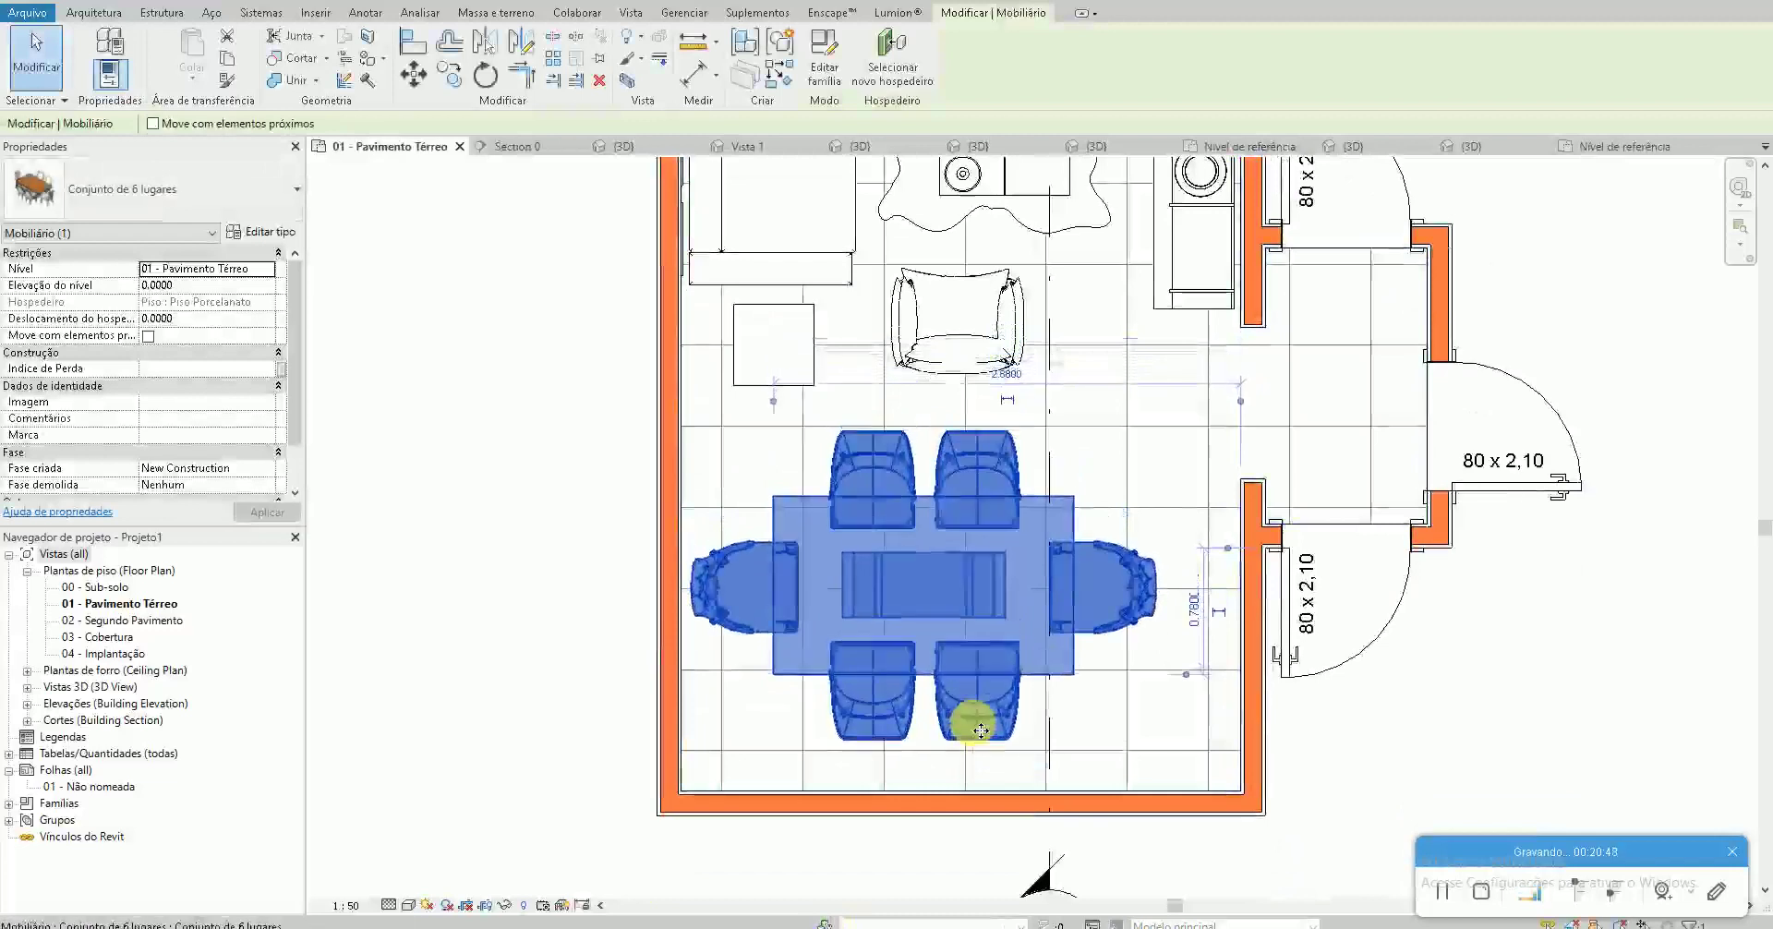
{"action": "key", "text": "Down"}
{"action": "key", "text": "Down"}
{"action": "key", "text": "Down"}
{"action": "key", "text": "Down"}
{"action": "key", "text": "Down"}
{"action": "left_click", "coordinate": [1318, 792]}
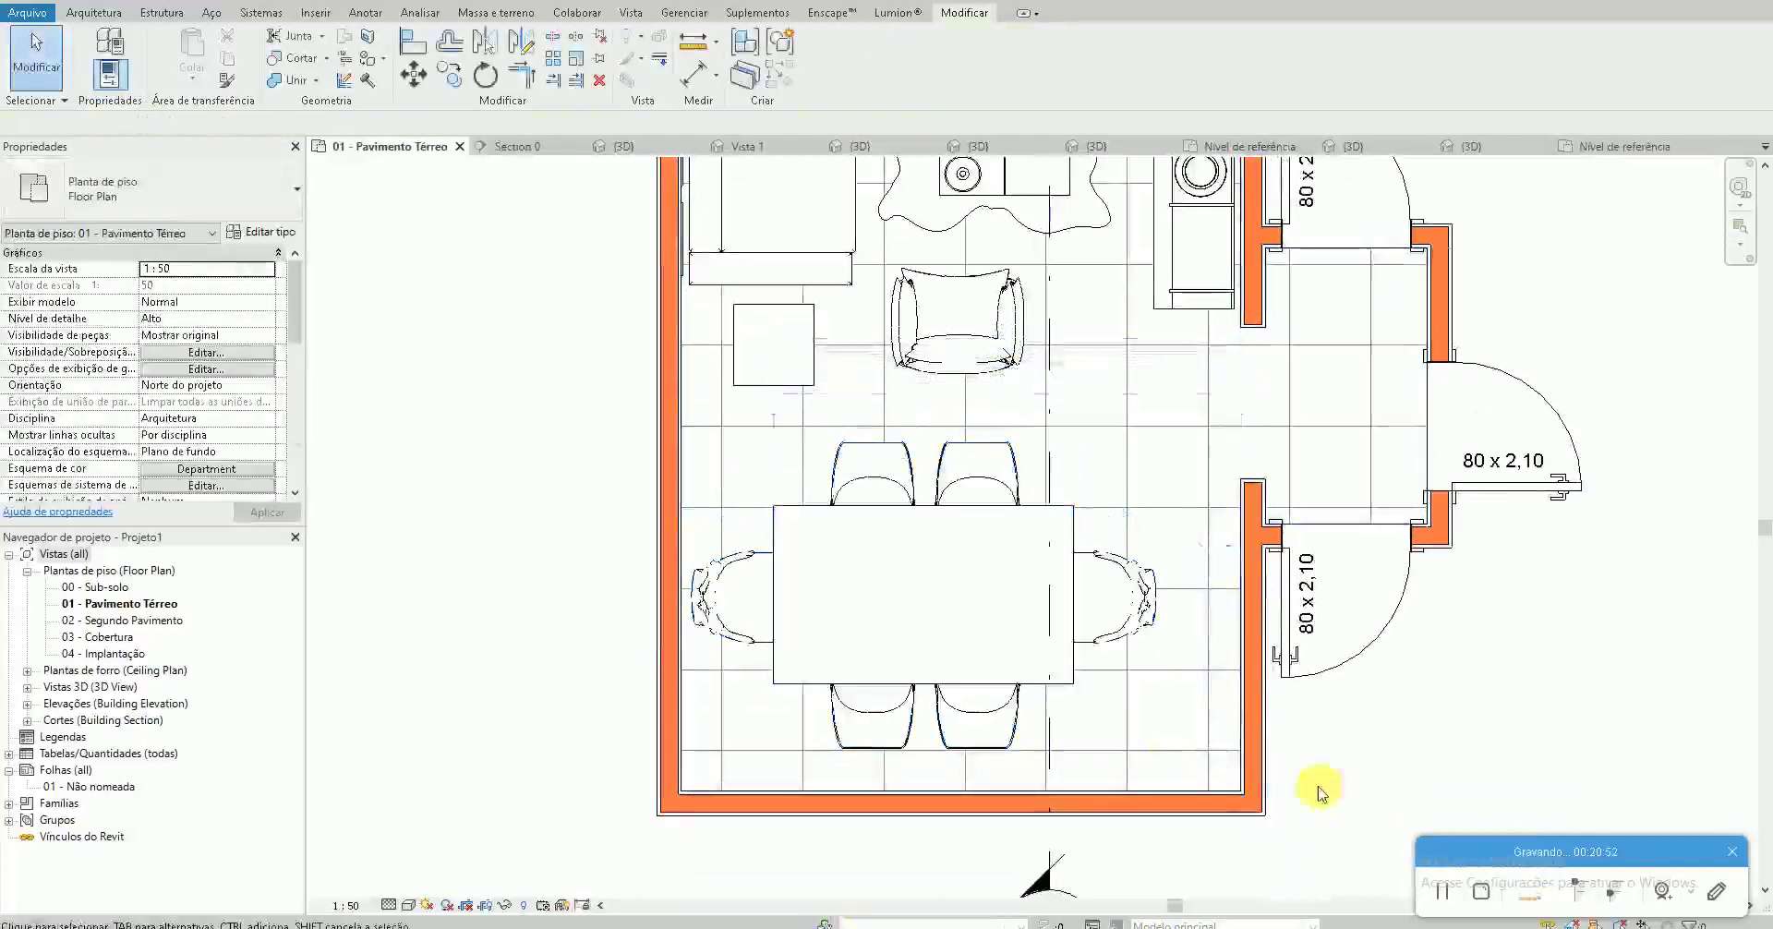
{"action": "middle_click_drag", "start_coordinate": [1318, 791], "coordinate": [1261, 712]}
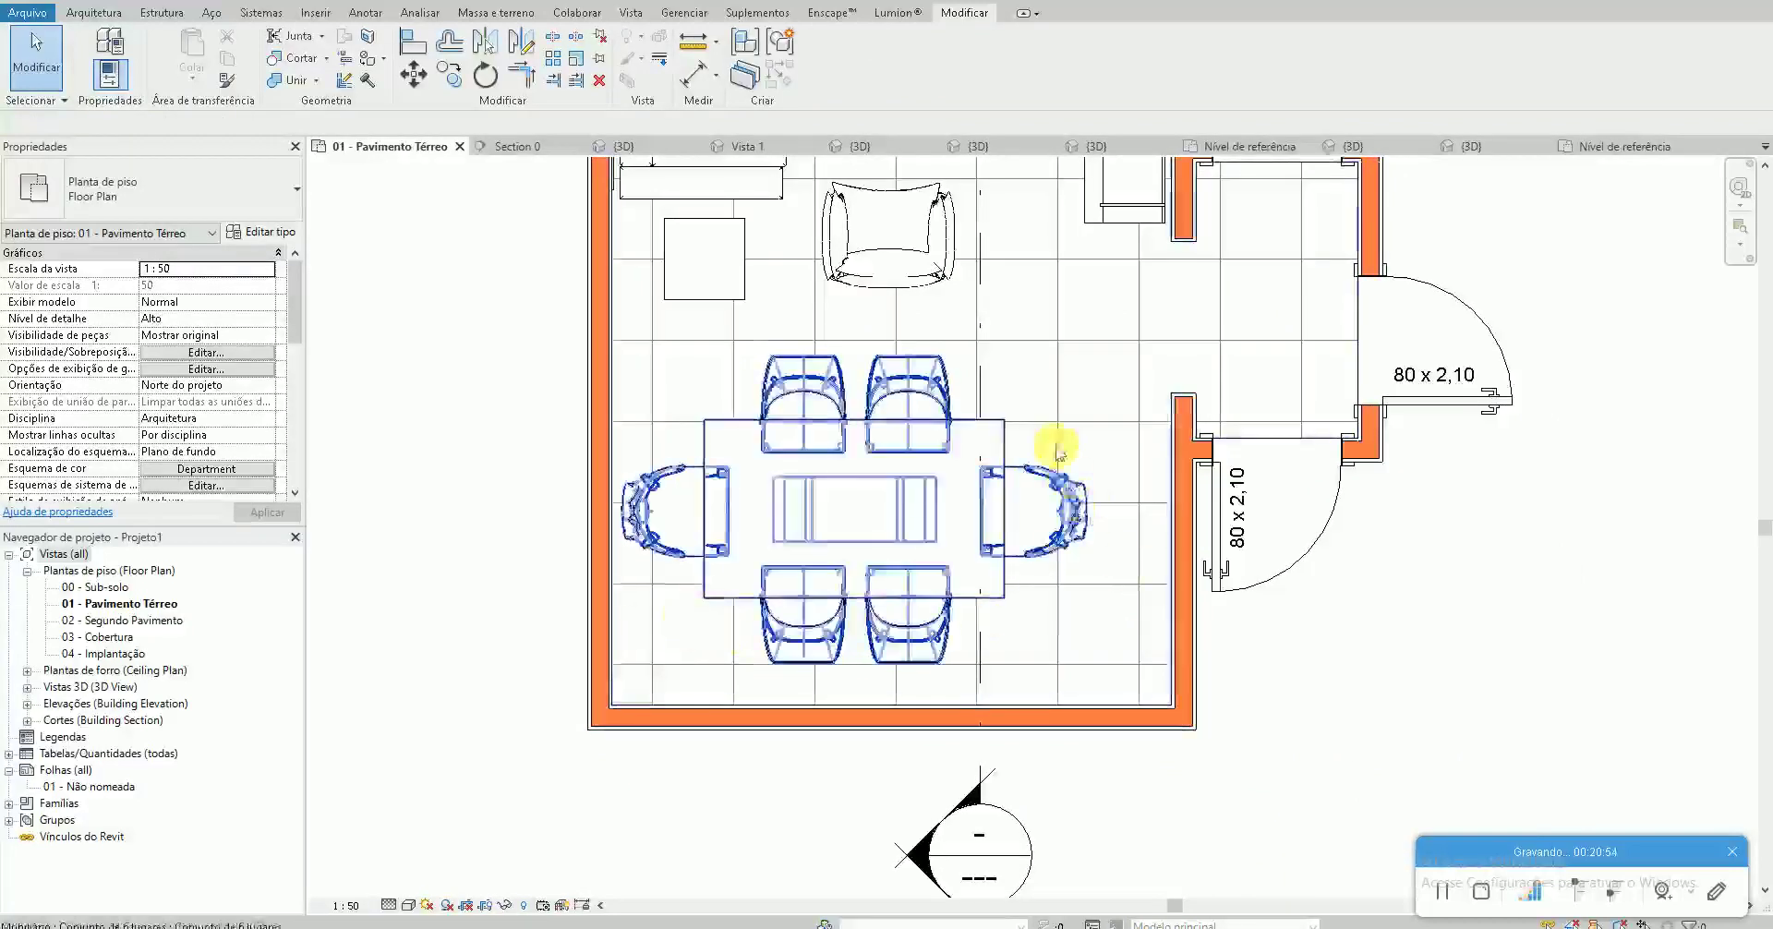
Select the dining set and try aligned dimensions (DI) in the plan, cancelling each attempt
{"action": "key", "text": "d"}
{"action": "key", "text": "i"}
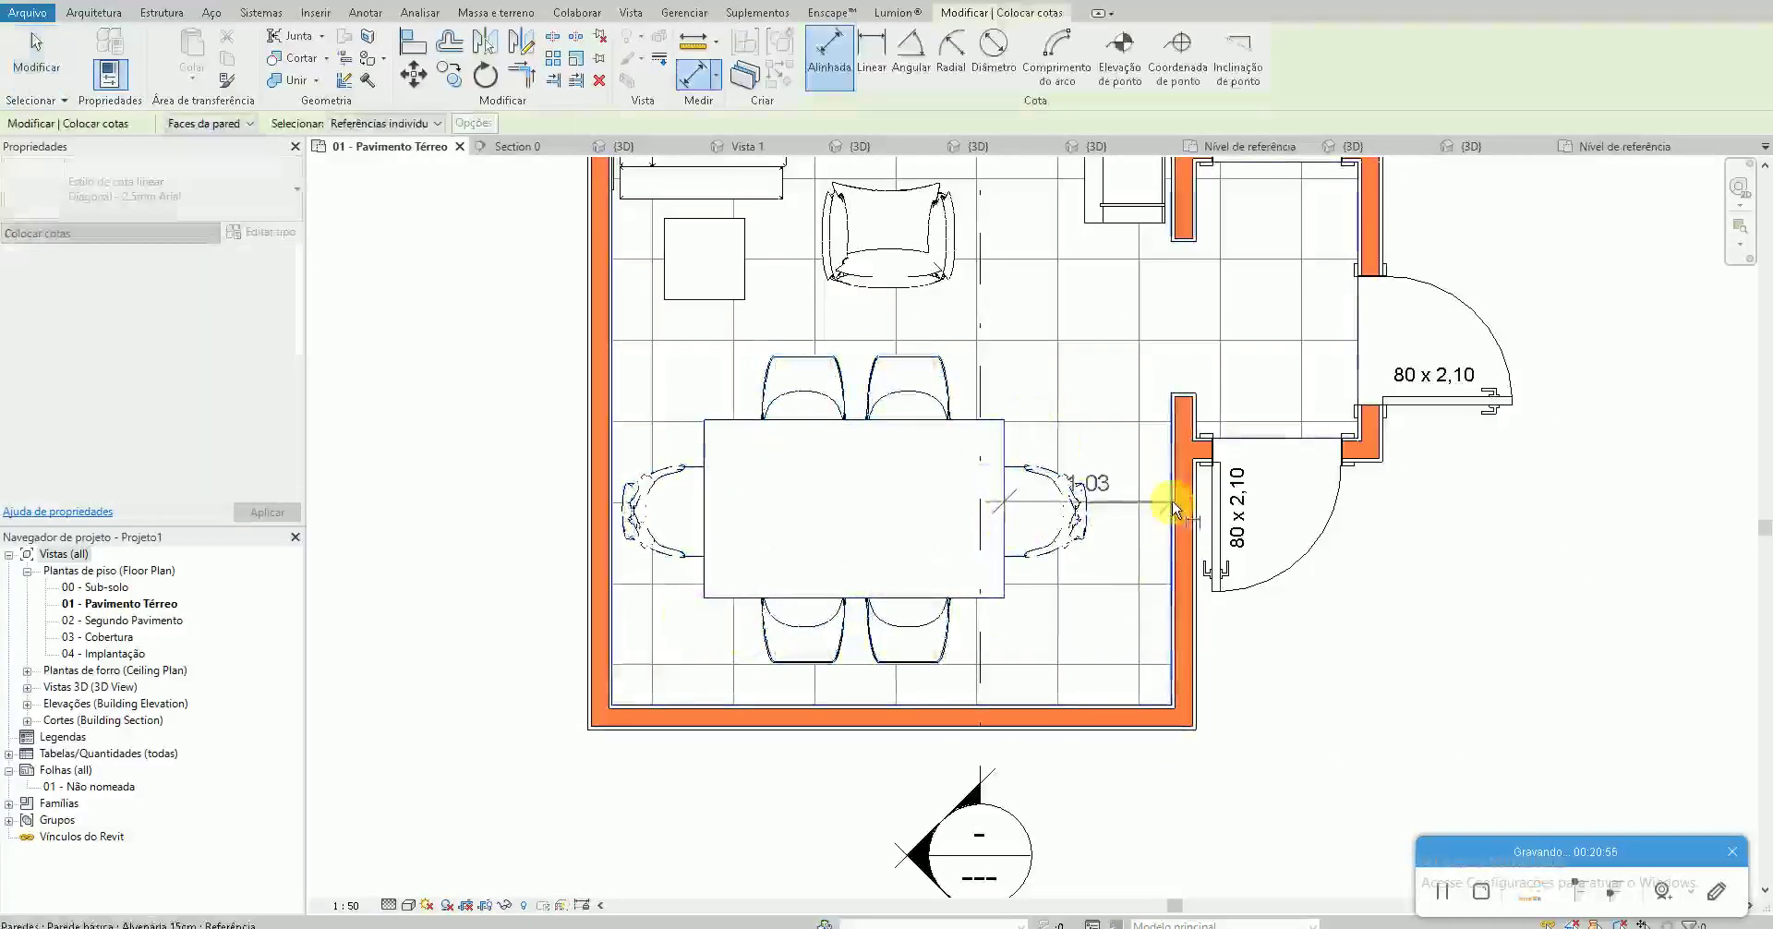
{"action": "key", "text": "Escape"}
{"action": "middle_click_drag", "start_coordinate": [982, 670], "coordinate": [979, 604]}
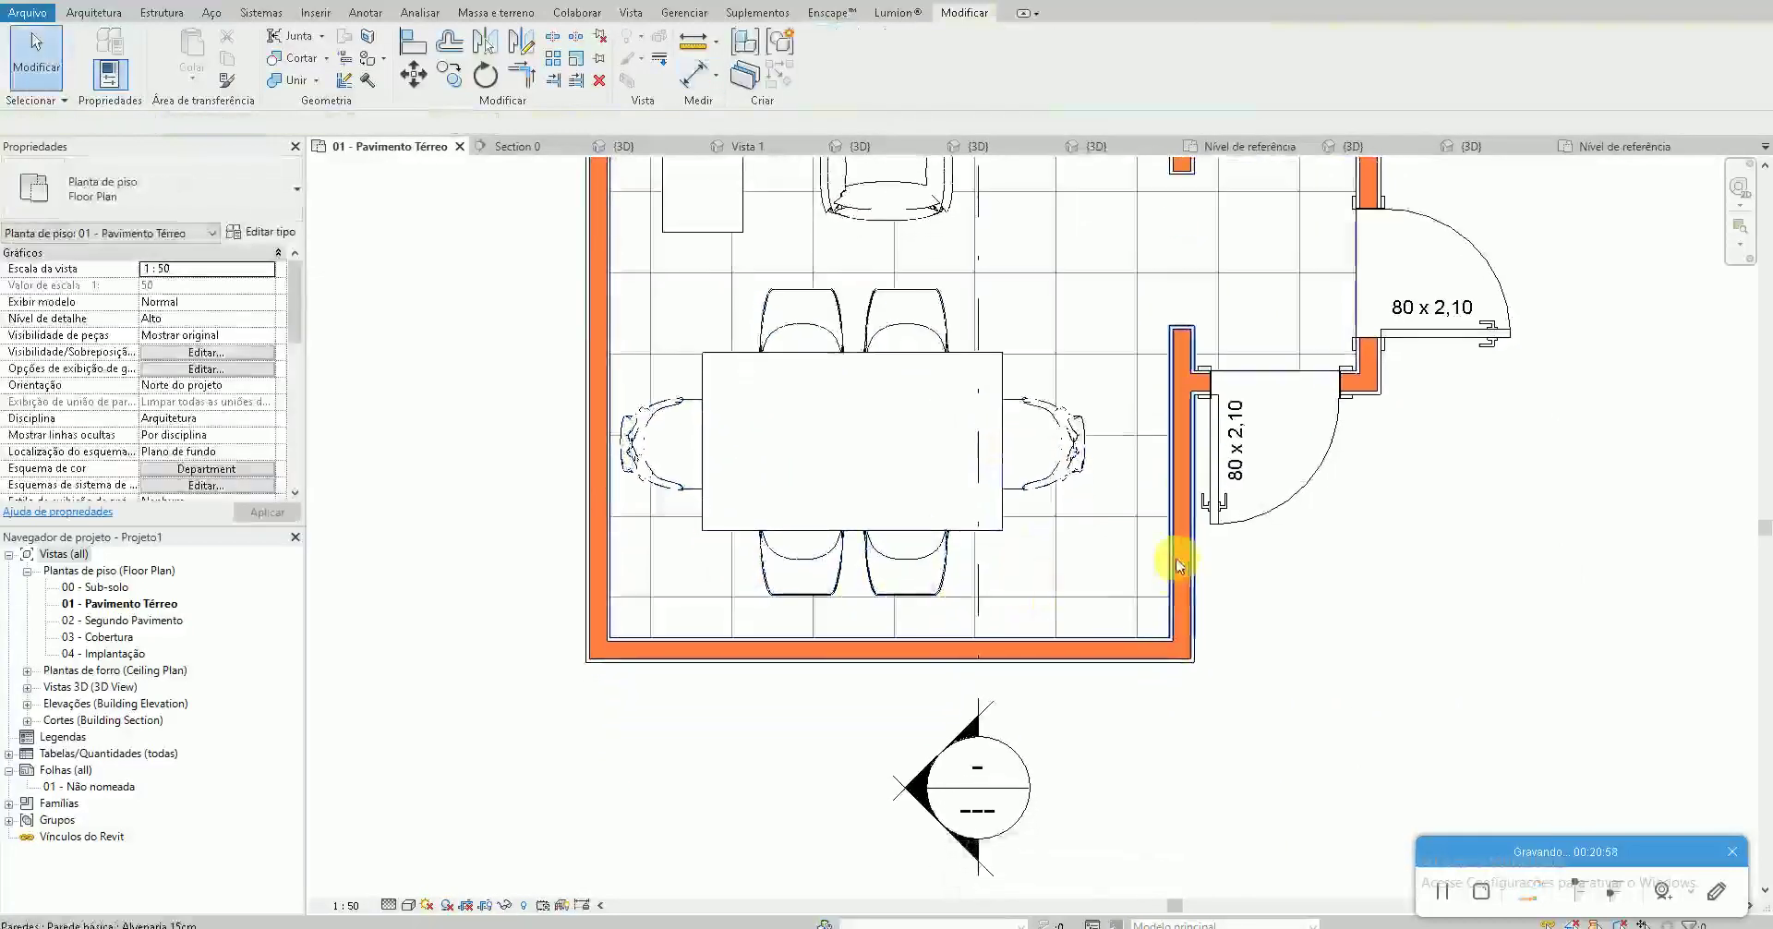
{"action": "scroll", "coordinate": [1166, 570], "scroll_direction": "down", "scroll_amount": 2}
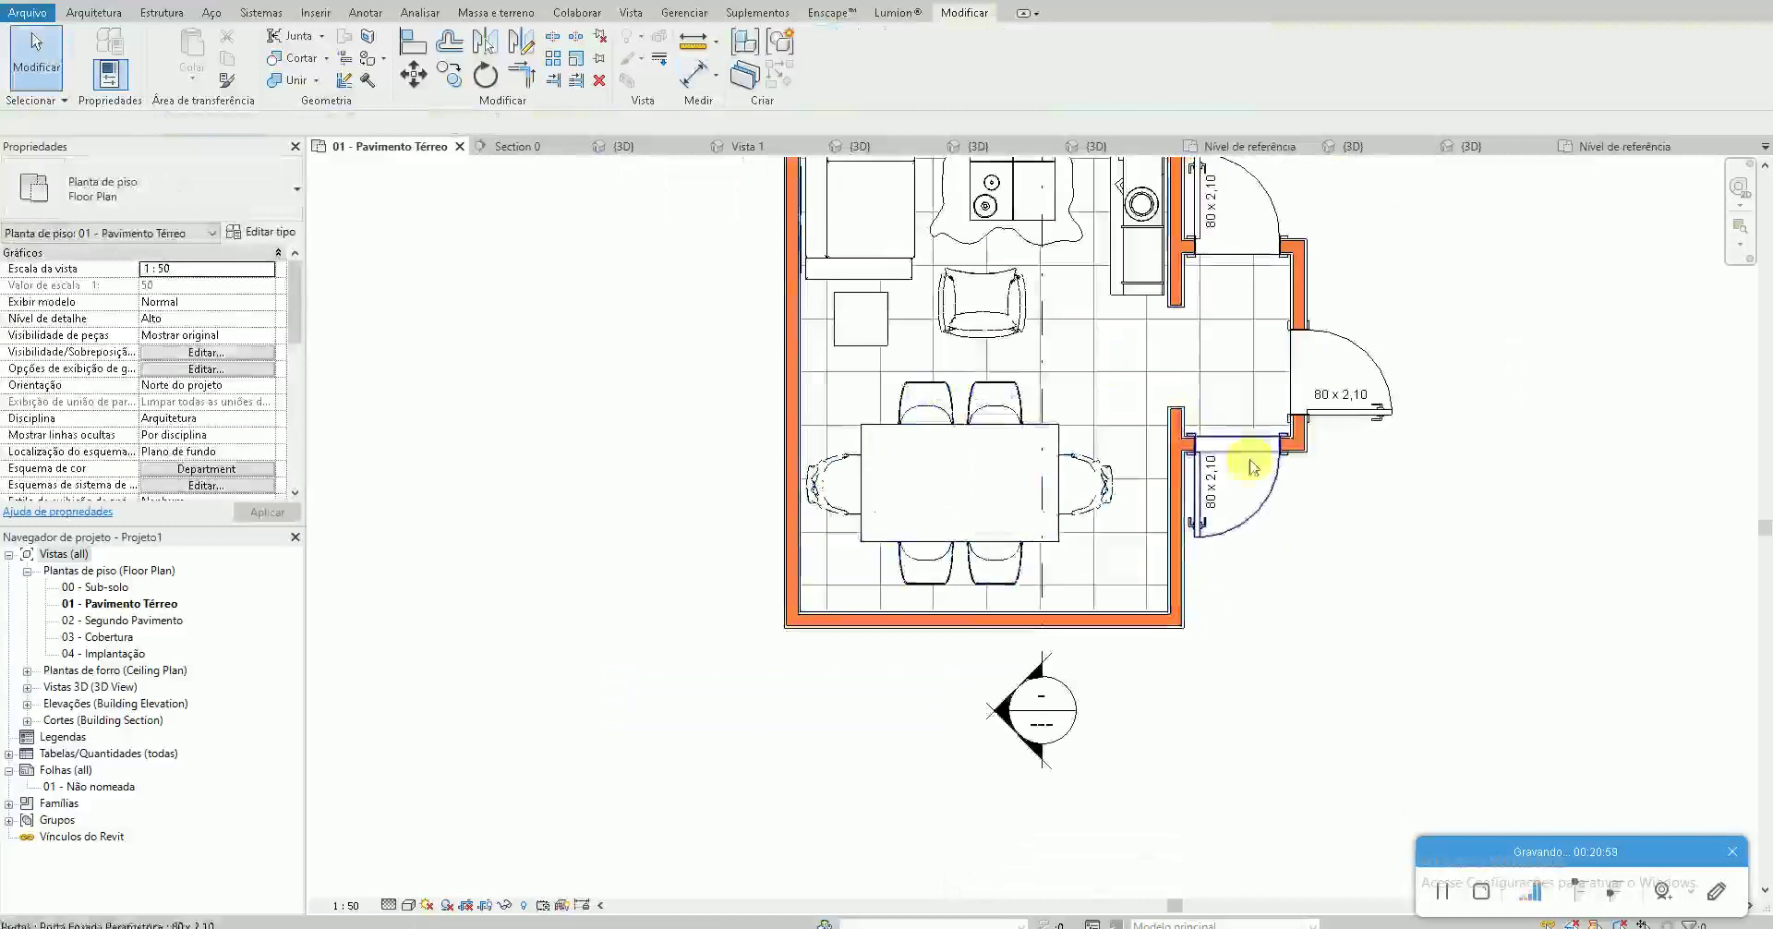
{"action": "left_click", "coordinate": [988, 508]}
{"action": "scroll", "coordinate": [852, 489], "scroll_direction": "up", "scroll_amount": 1}
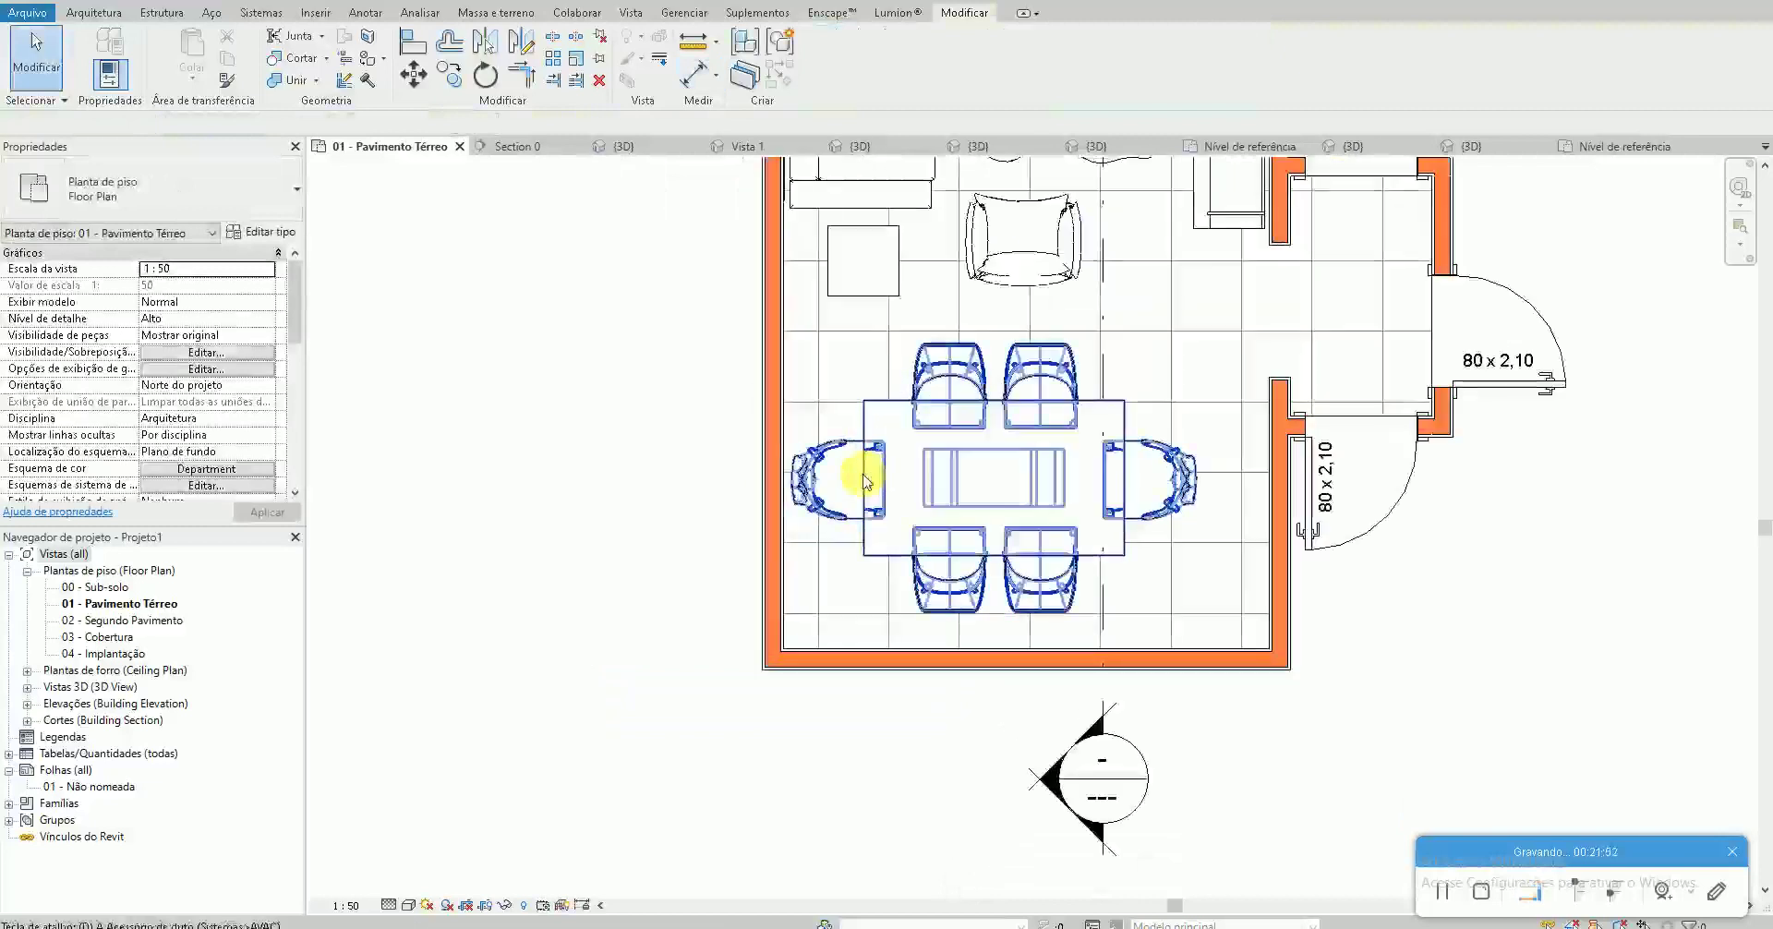
{"action": "key", "text": "d"}
{"action": "key", "text": "i"}
{"action": "key", "text": "Escape"}
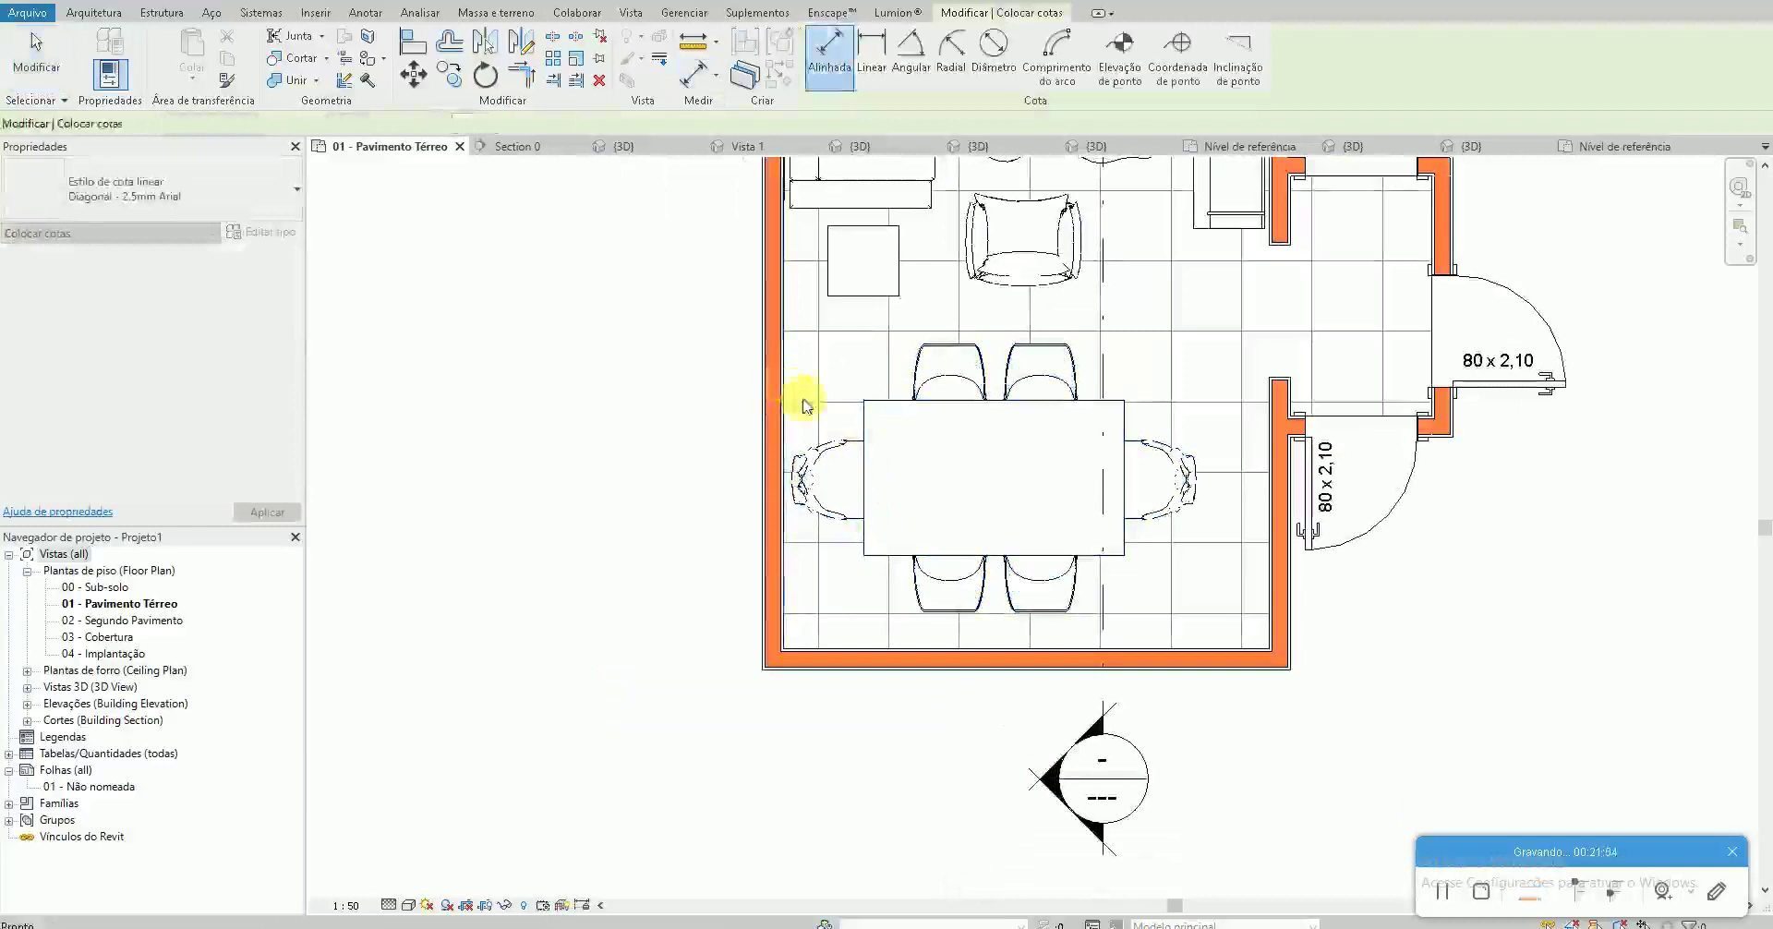
{"action": "scroll", "coordinate": [803, 400], "scroll_direction": "down", "scroll_amount": 1}
{"action": "left_click", "coordinate": [851, 407]}
{"action": "key", "text": "Escape"}
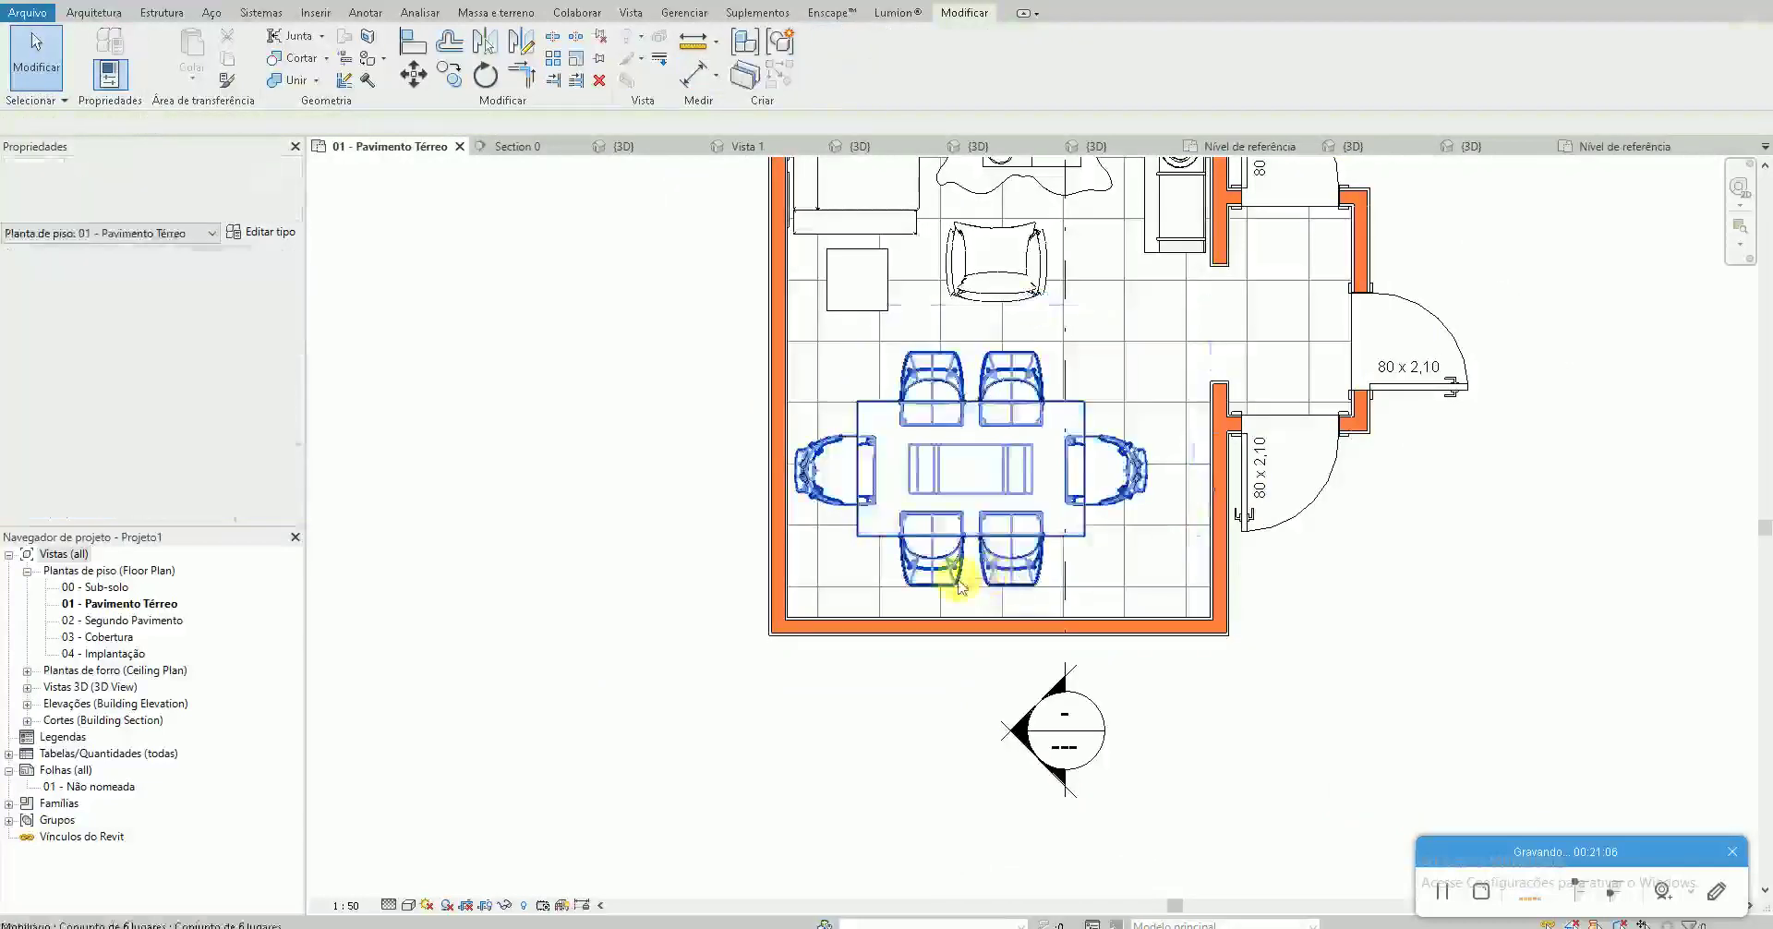
Review the room in the default 3D view, then open the dining set family from 01 - Pavimento Térreo
{"action": "left_click", "coordinate": [337, 3]}
{"action": "mouse_move", "coordinate": [1152, 593]}
{"action": "middle_mouse_down", "text": "shift"}
{"action": "mouse_move", "coordinate": [657, 665]}
{"action": "mouse_move", "coordinate": [572, 539]}
{"action": "mouse_move", "coordinate": [602, 435]}
{"action": "mouse_move", "coordinate": [554, 480]}
{"action": "middle_mouse_up", "text": "shift"}
{"action": "double_click", "coordinate": [147, 603]}
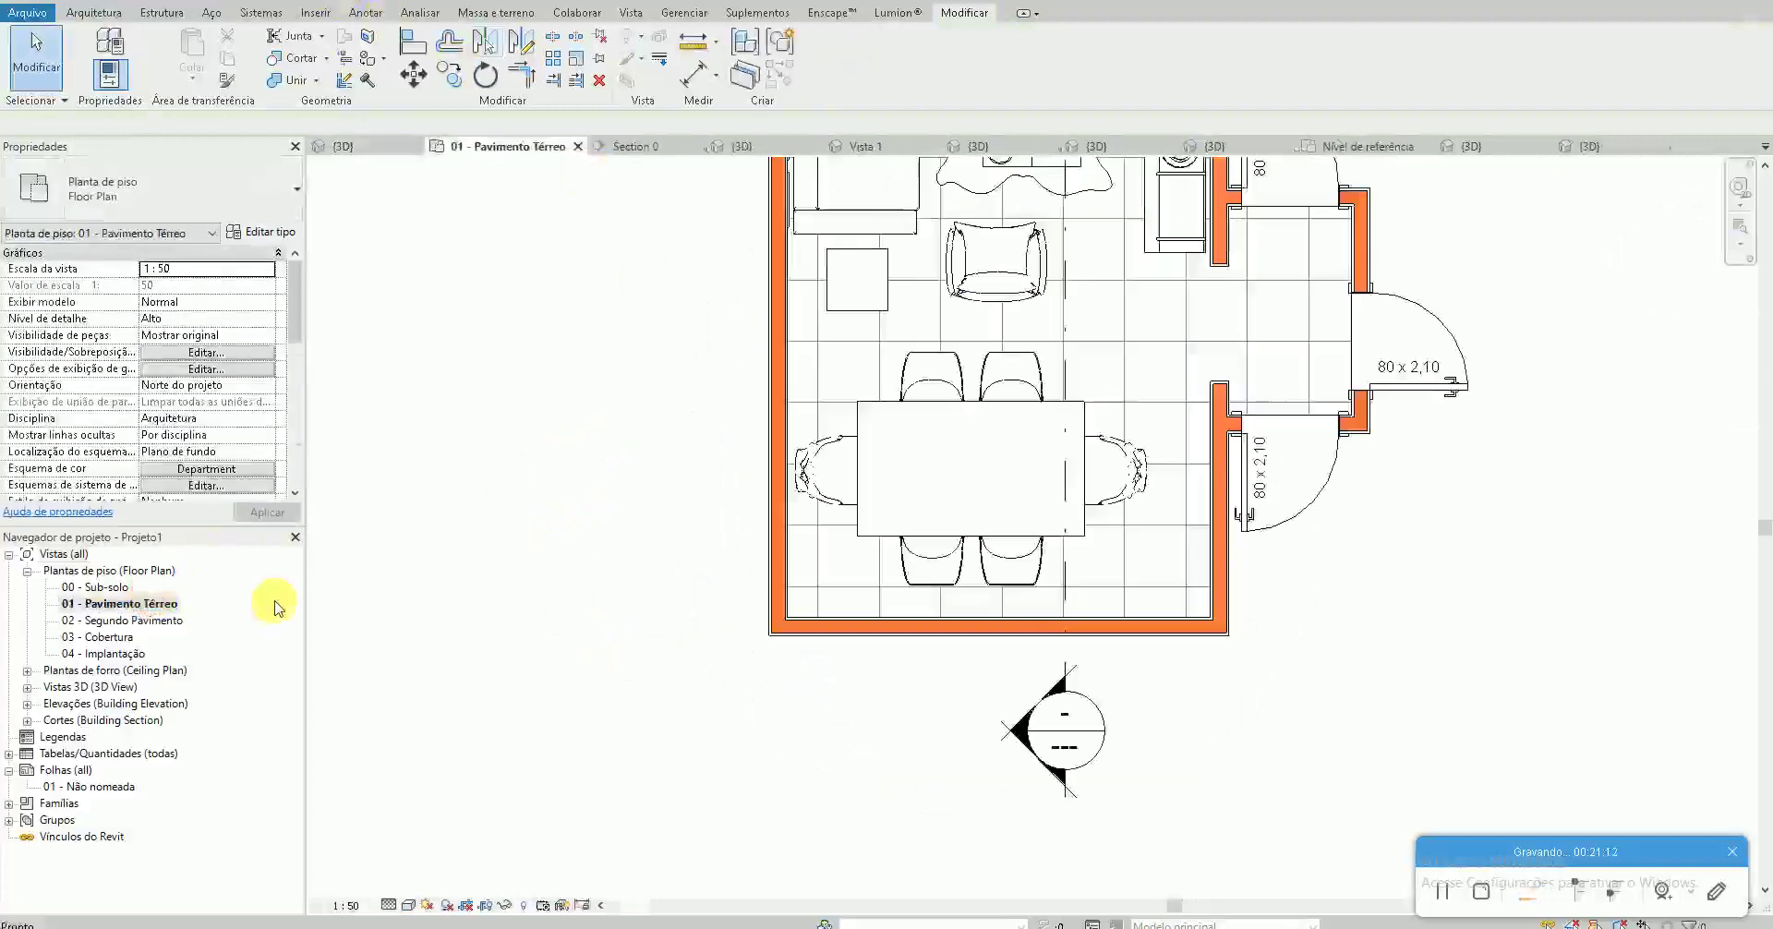
{"action": "double_click", "coordinate": [978, 543]}
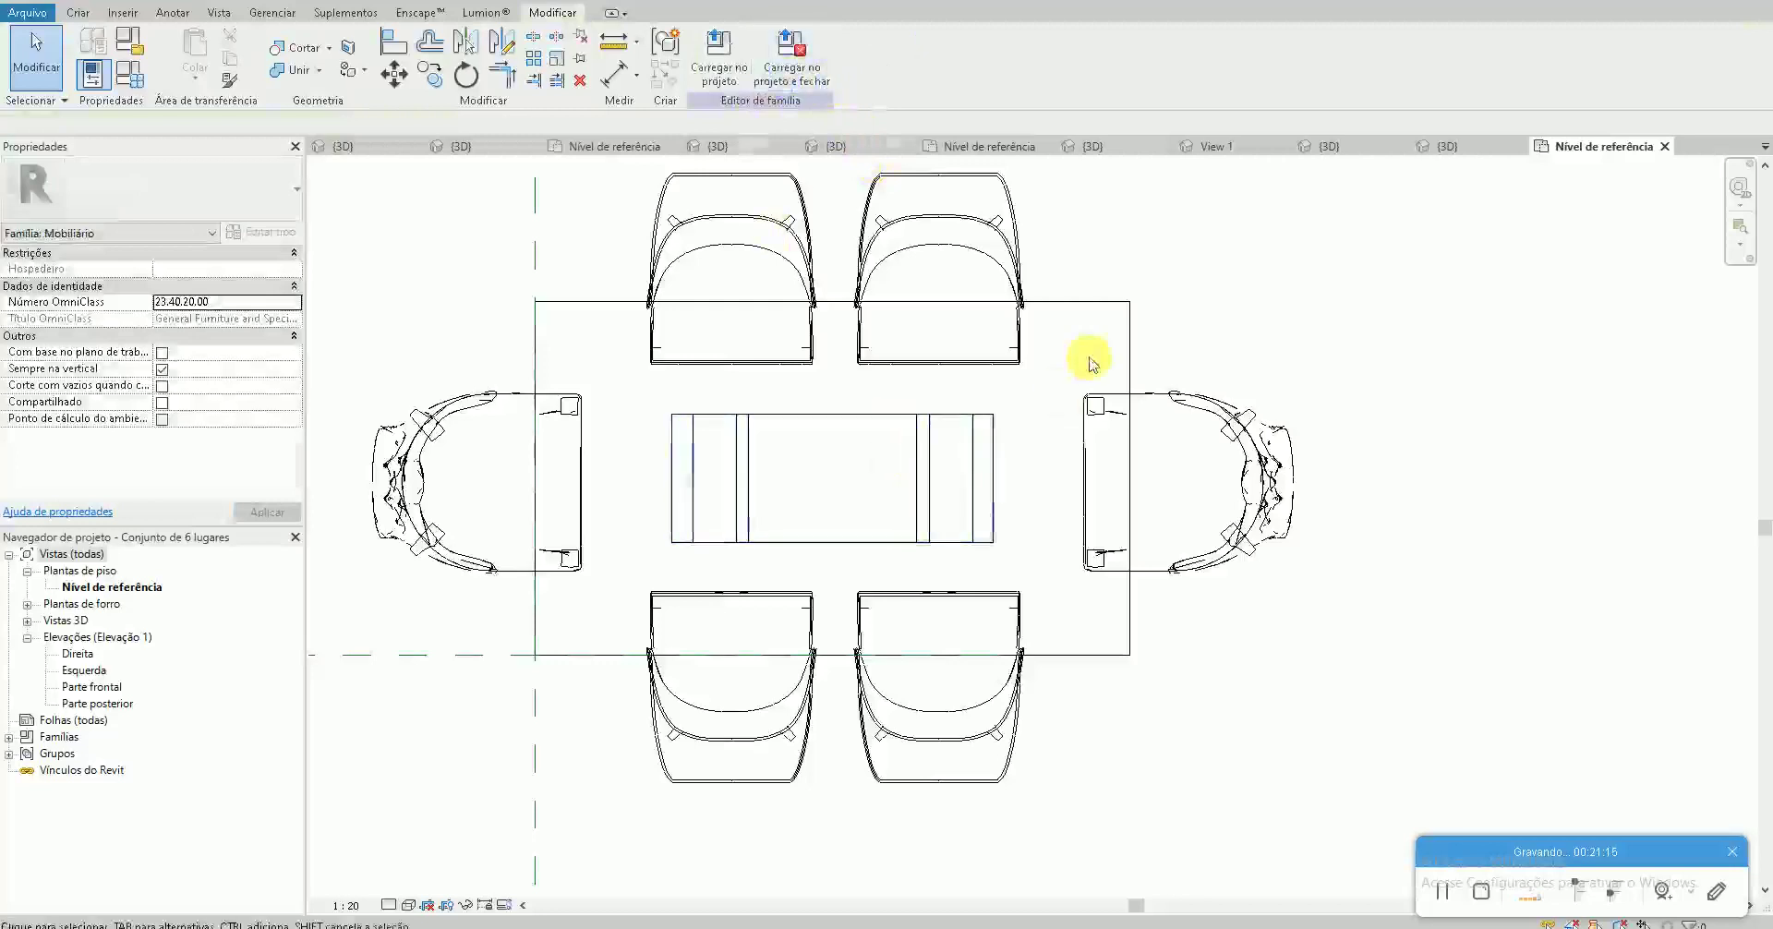
Edit the table top sketch to shorten its right edge and finish it
{"action": "double_click", "coordinate": [1125, 318]}
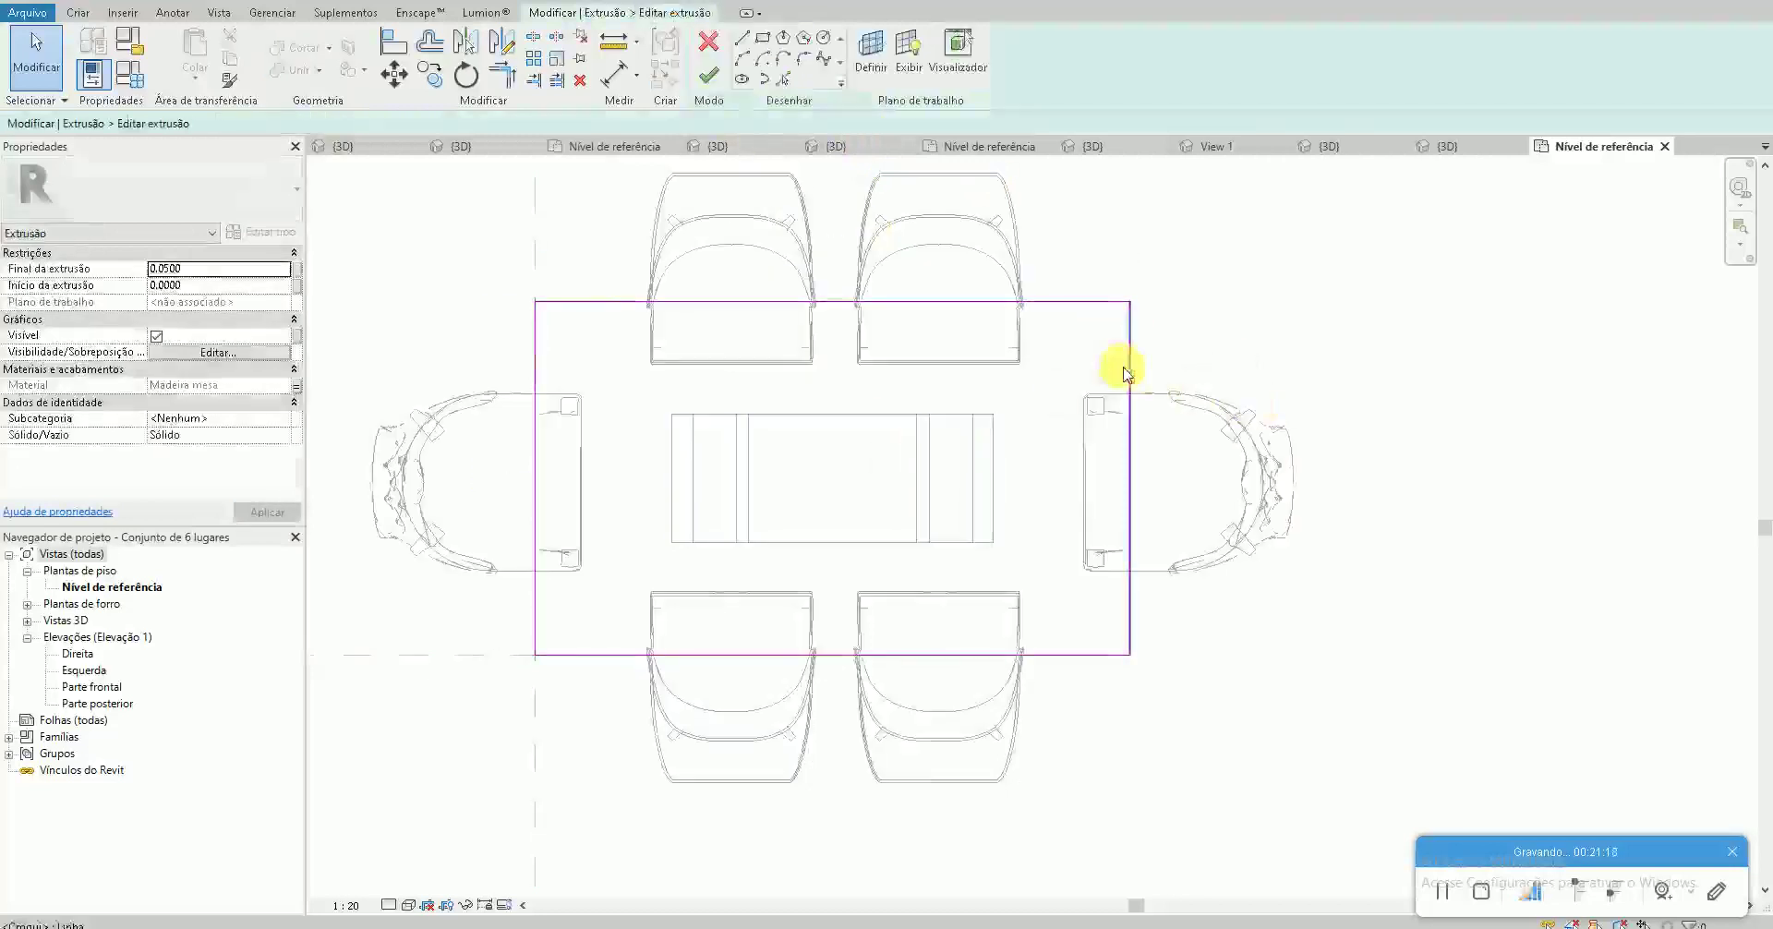
{"action": "left_click", "coordinate": [827, 692]}
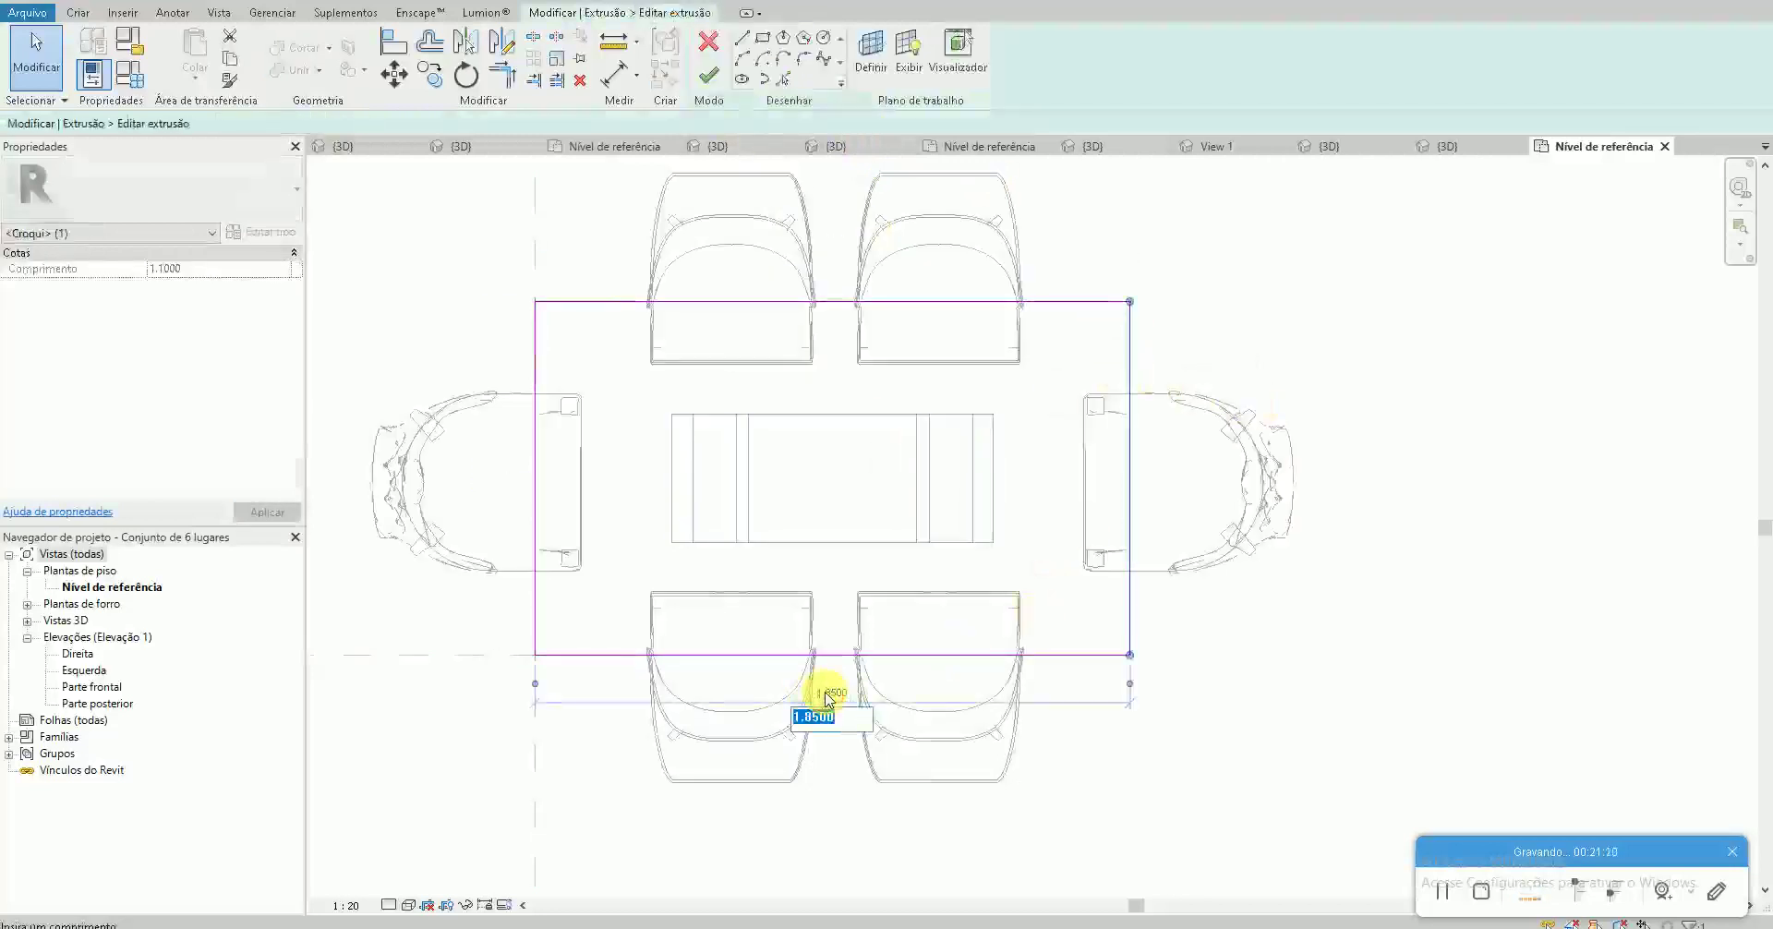
{"action": "left_click", "coordinate": [708, 76]}
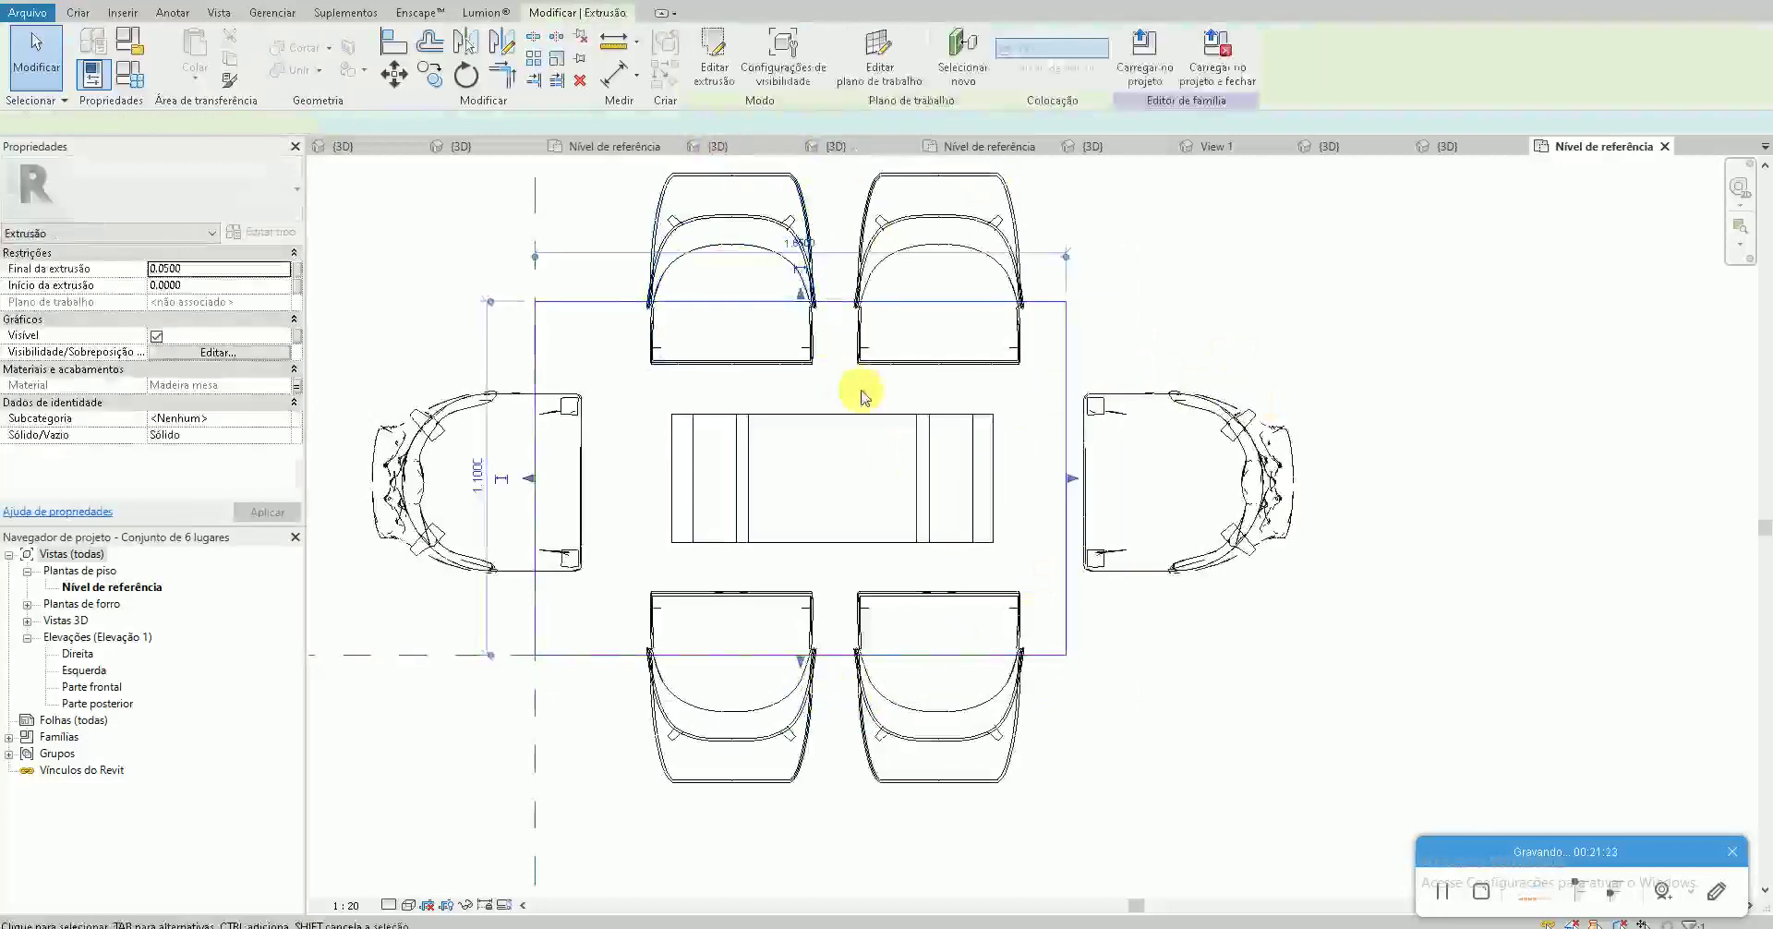
Move the right-hand chair 0.2 to the left
{"action": "left_click", "coordinate": [1112, 585]}
{"action": "key", "text": "m"}
{"action": "key", "text": "v"}
{"action": "left_click", "coordinate": [1251, 664]}
{"action": "type", "text": "2"}
{"action": "key", "text": "Return"}
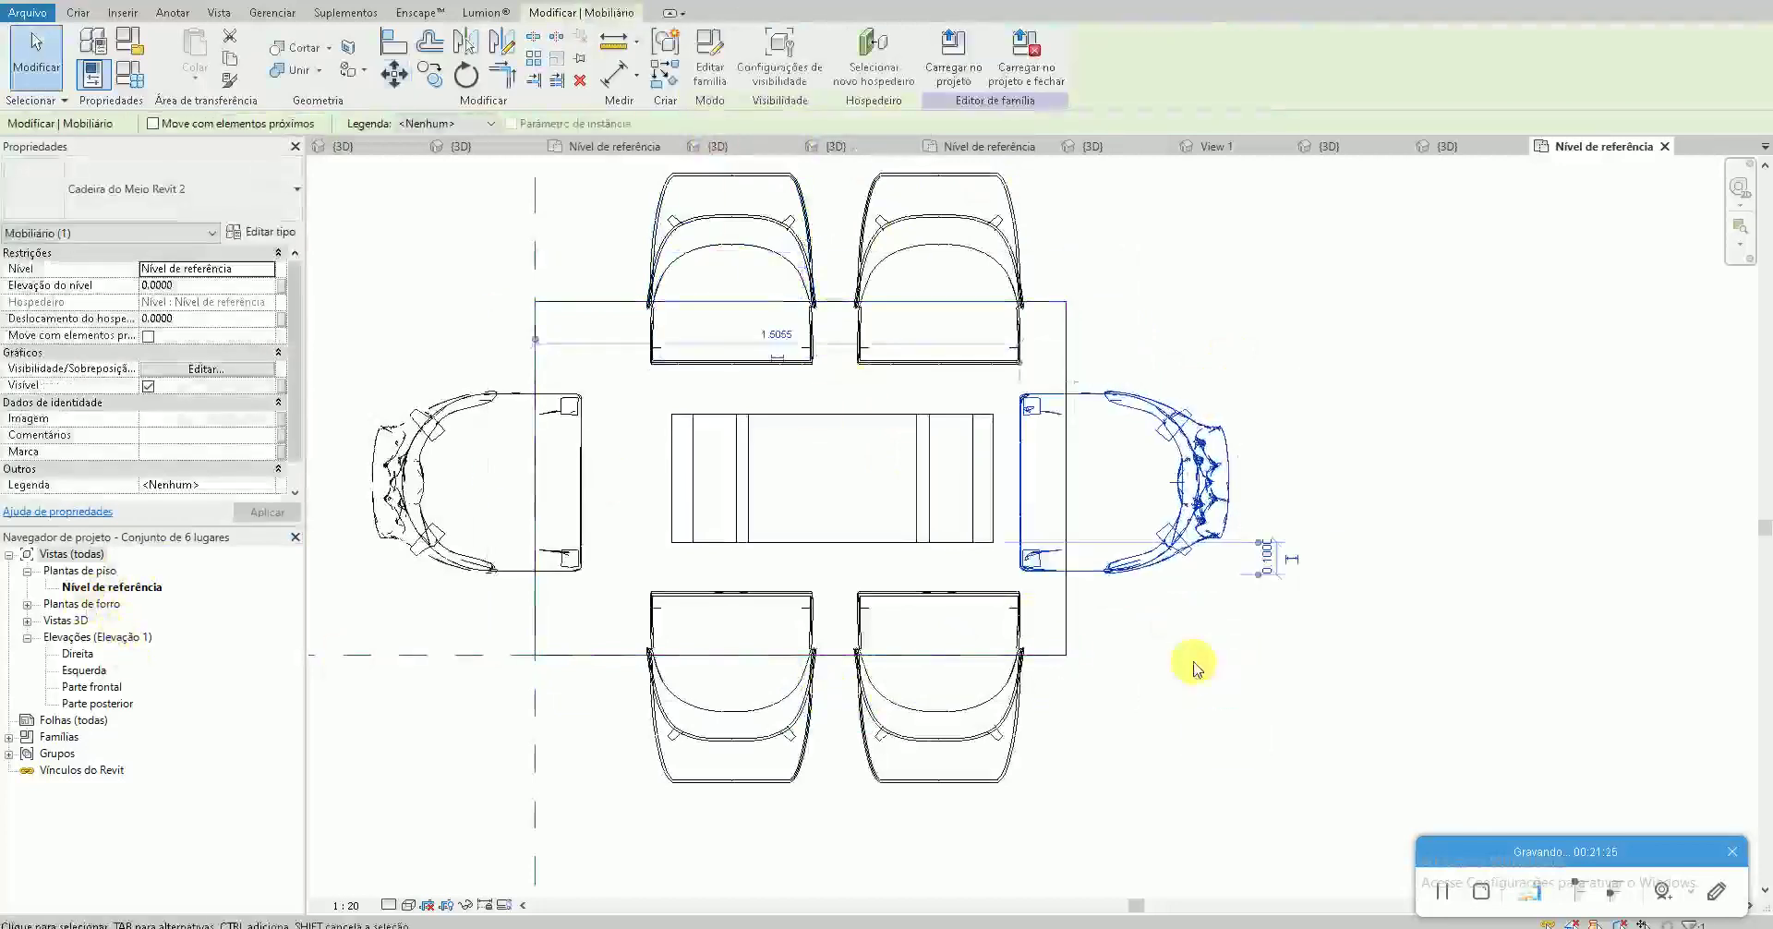
{"action": "key", "text": "Escape"}
Move the bottom-right and top chairs 0.1 to the left
{"action": "left_click", "coordinate": [860, 661]}
{"action": "left_click", "coordinate": [868, 277], "text": "ctrl"}
{"action": "left_click", "coordinate": [808, 278], "text": "ctrl"}
{"action": "type", "text": "mv"}
{"action": "type", "text": "'"}
{"action": "key", "text": "Return"}
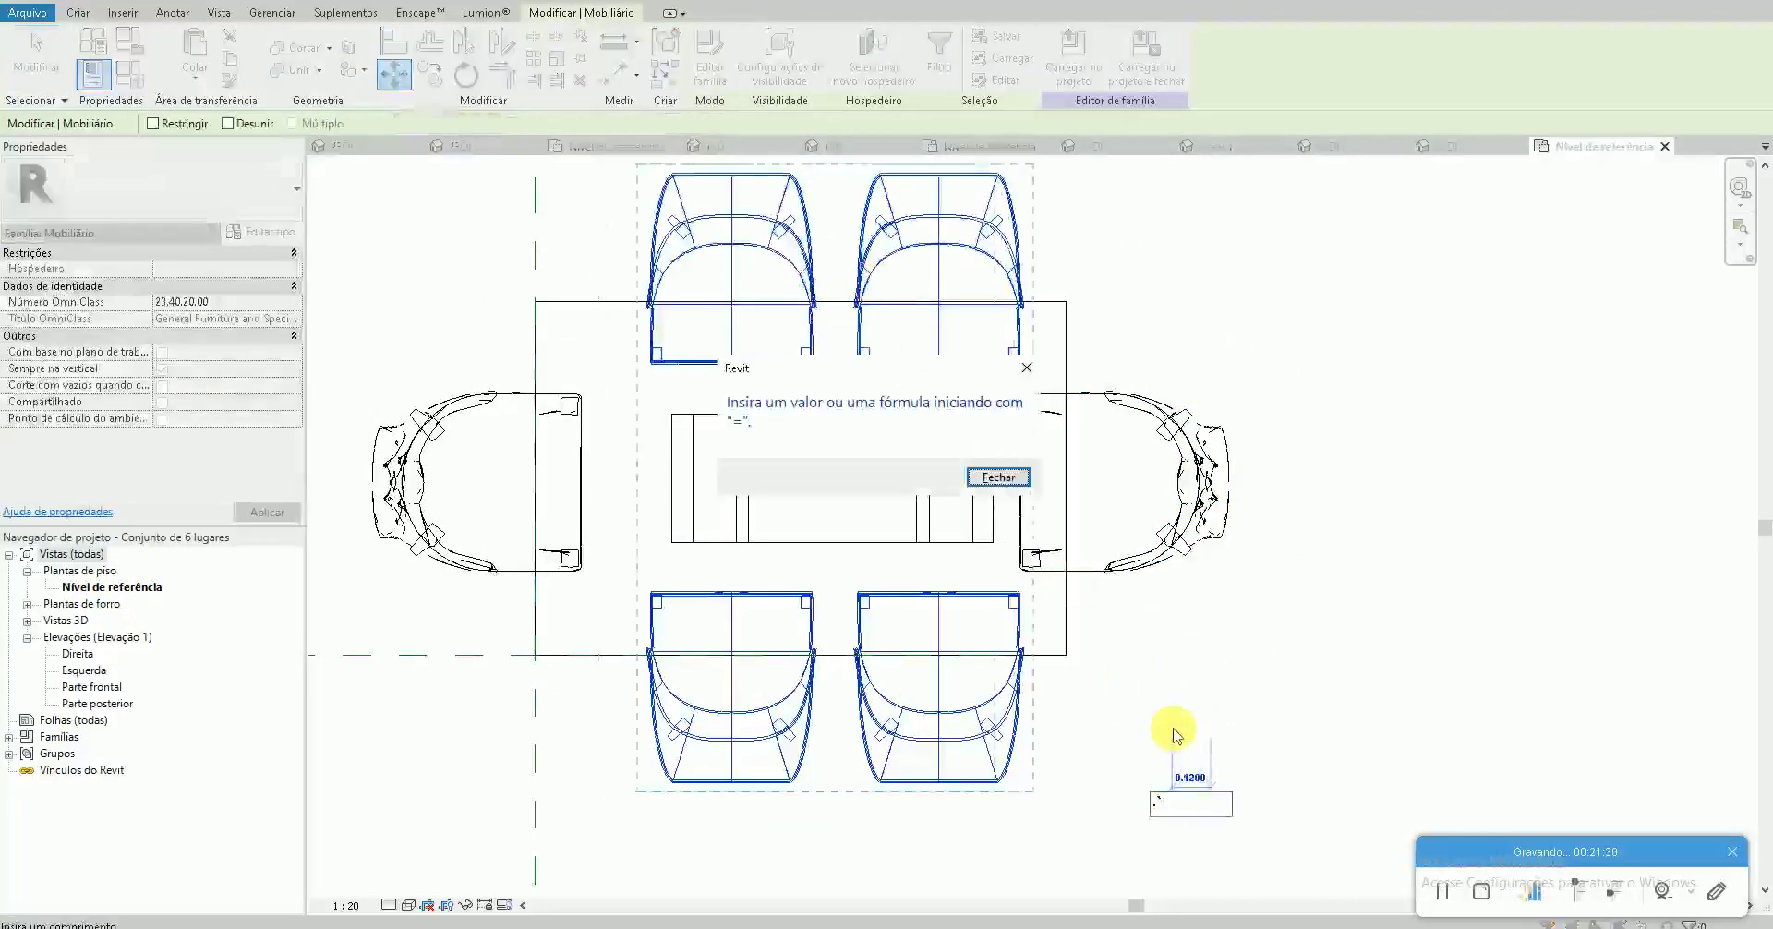
{"action": "key", "text": "Return"}
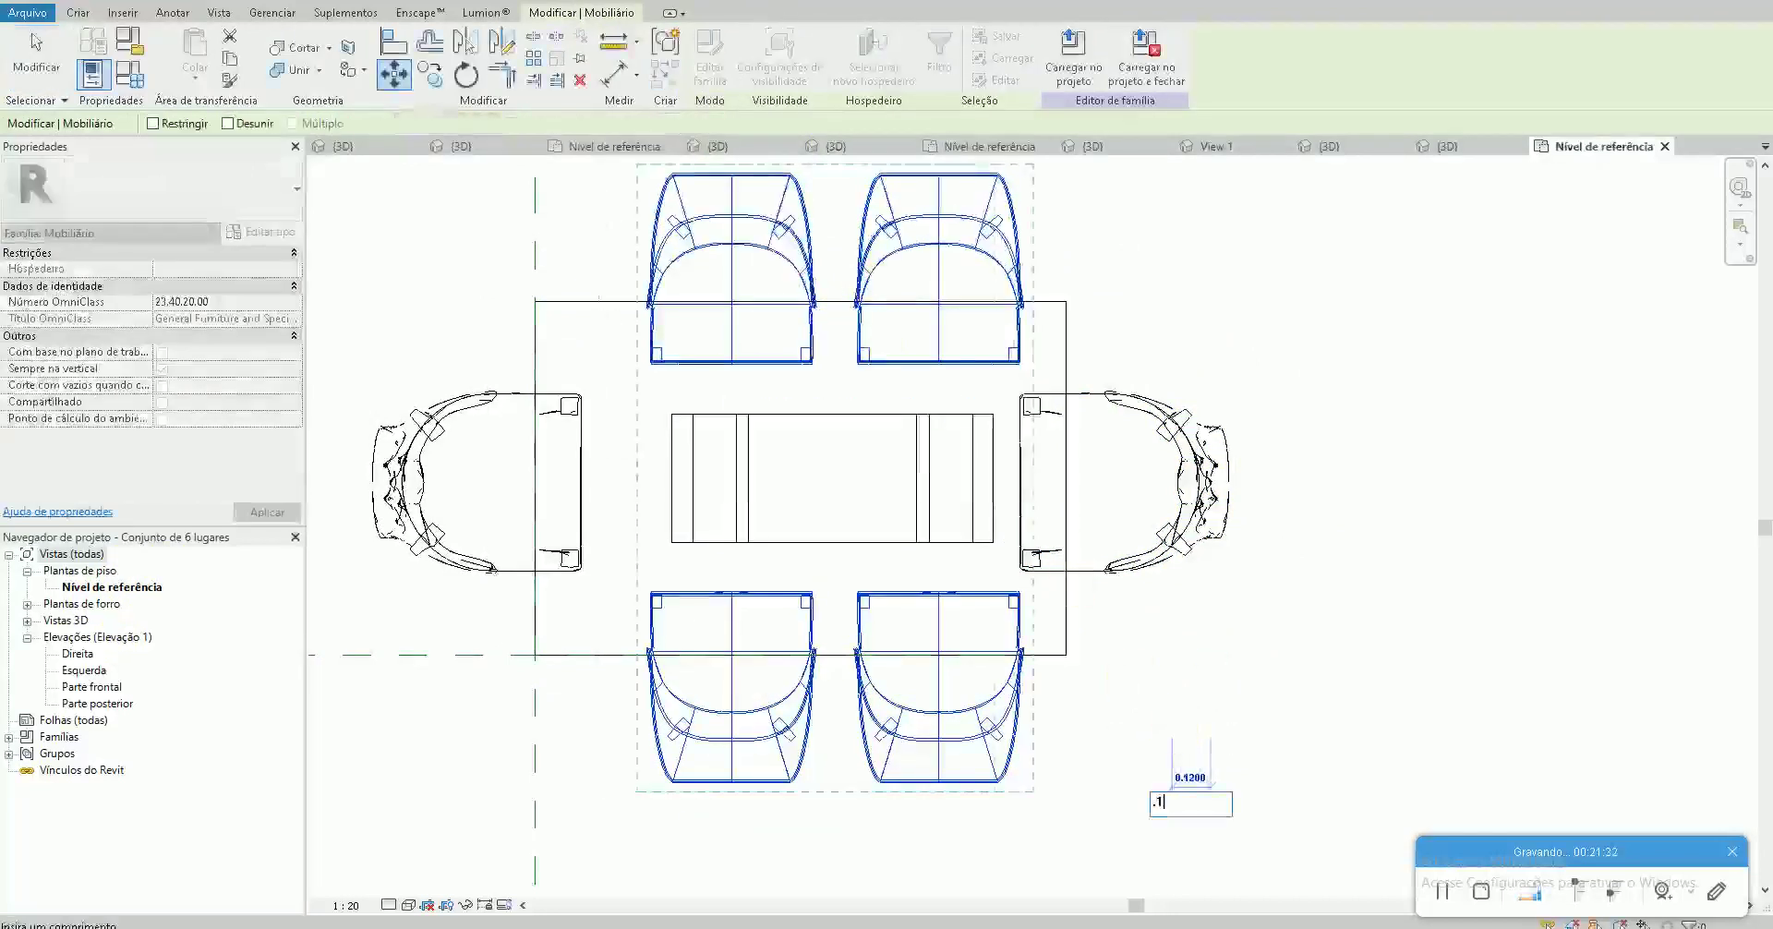
{"action": "key", "text": "Return"}
Reposition the table top and load the edited family into the project
{"action": "left_click", "coordinate": [725, 552]}
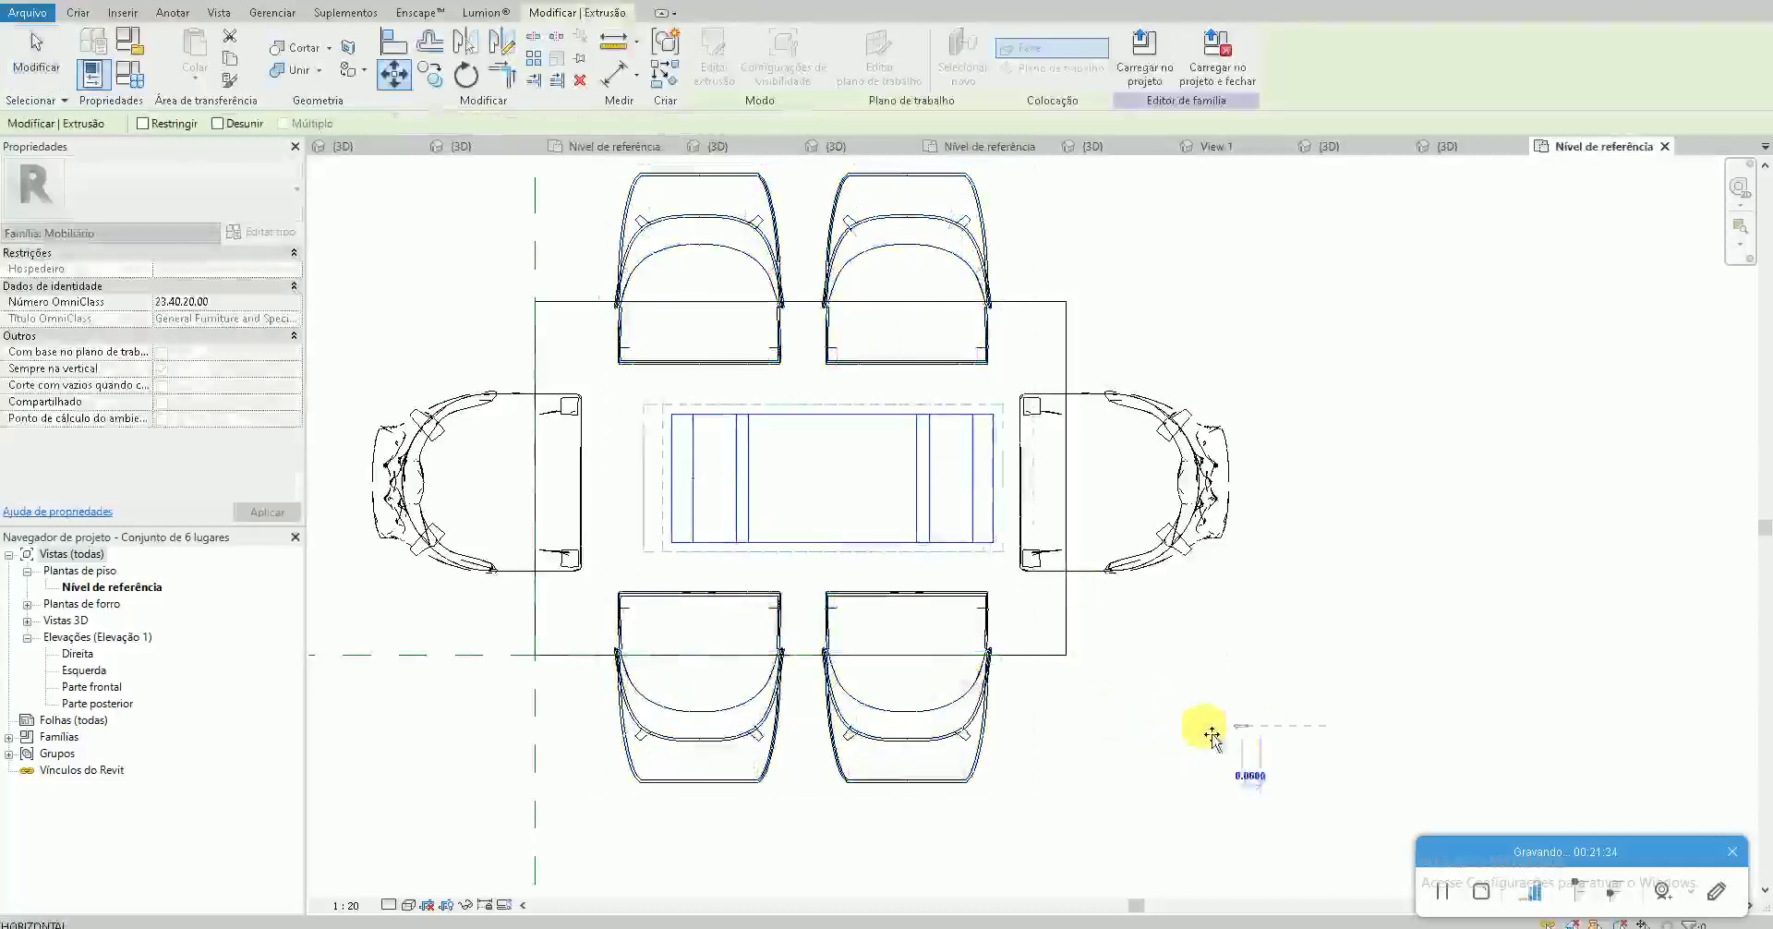
{"action": "left_click", "coordinate": [1197, 736]}
{"action": "left_click", "coordinate": [1223, 727]}
Load the tighter dining set into Projeto1, overwrite the old version, and orbit the 3D room
{"action": "left_click", "coordinate": [719, 55]}
{"action": "left_click", "coordinate": [848, 609]}
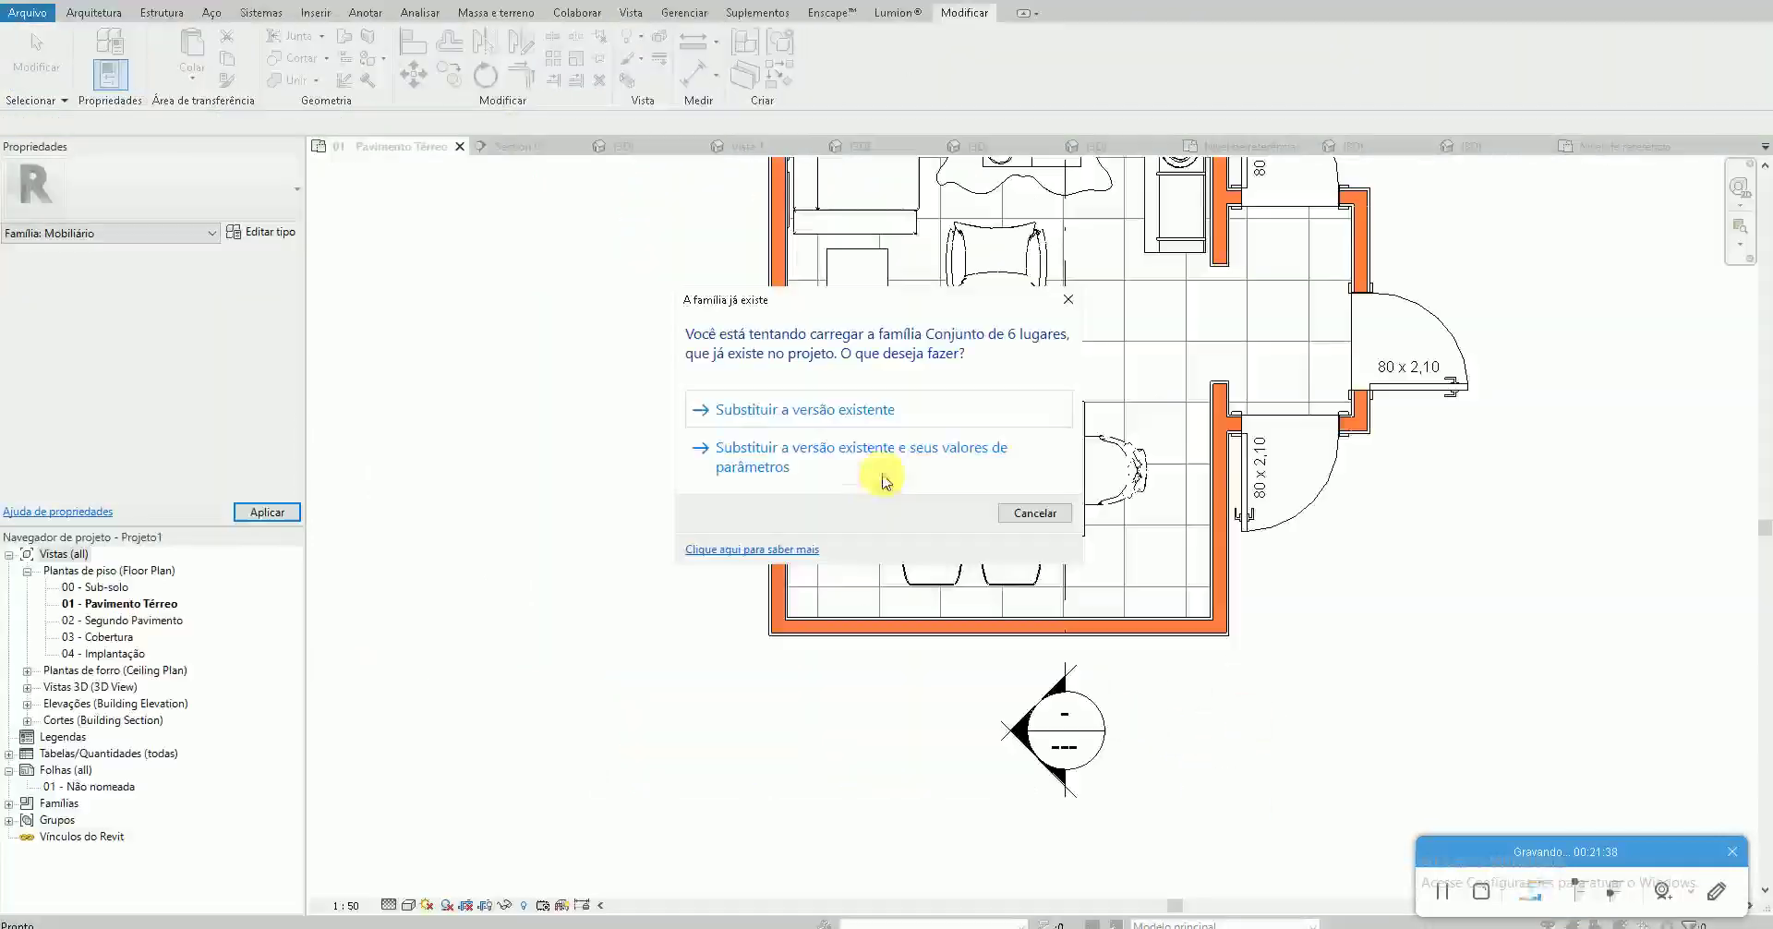
{"action": "left_click", "coordinate": [877, 479]}
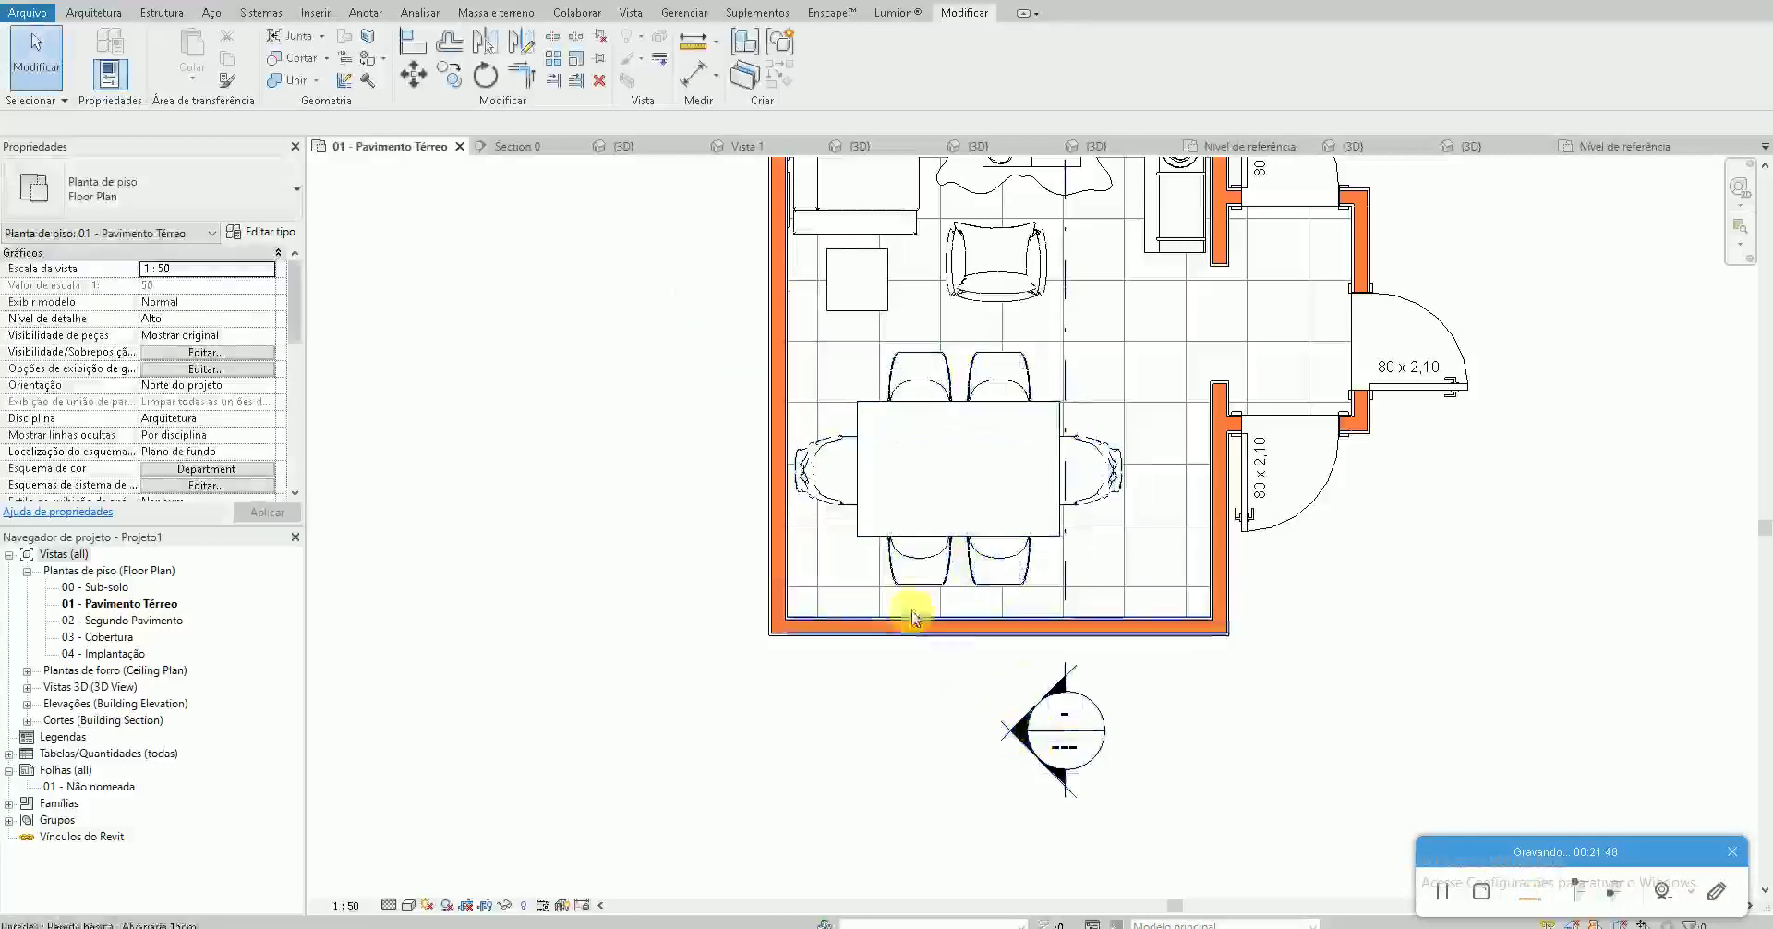
{"action": "scroll", "coordinate": [900, 582], "scroll_direction": "up", "scroll_amount": 2}
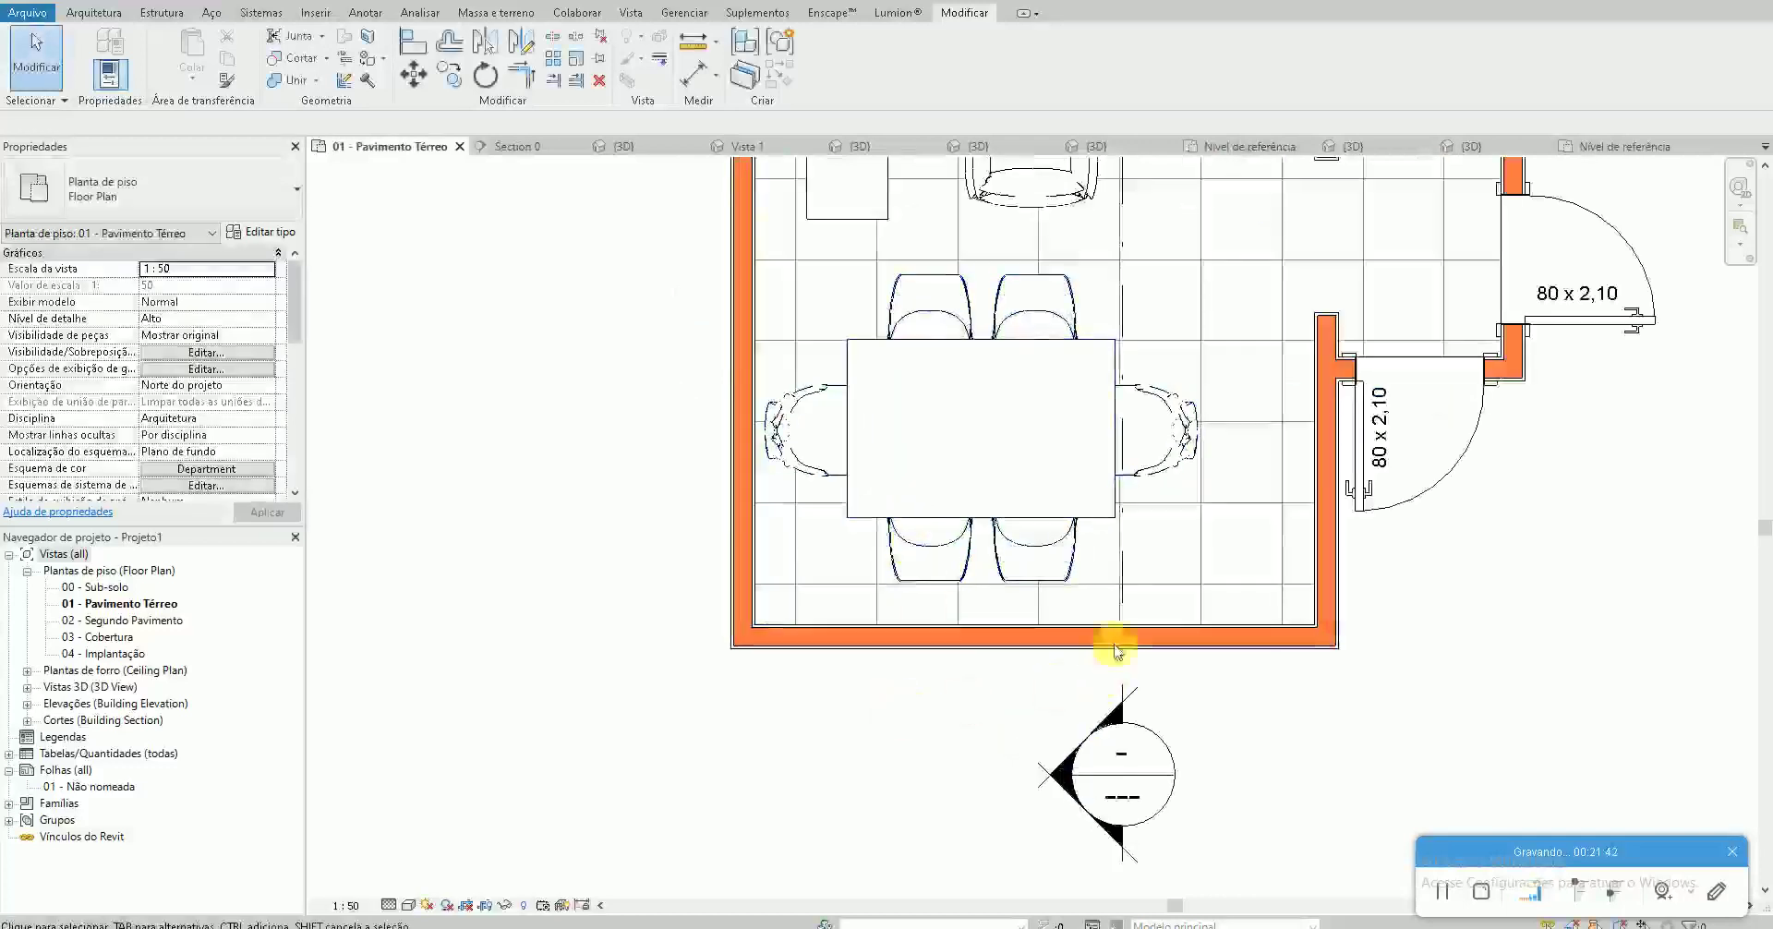
{"action": "mouse_move", "coordinate": [971, 682]}
{"action": "middle_mouse_down", "text": "shift"}
{"action": "mouse_move", "coordinate": [674, 753]}
{"action": "mouse_move", "coordinate": [709, 760]}
{"action": "mouse_move", "coordinate": [795, 709]}
{"action": "mouse_move", "coordinate": [520, 679]}
{"action": "middle_mouse_up", "text": "shift"}
In the dining set family, slide the right end chair 0.06 and the left 0.04 toward the table
{"action": "double_click", "coordinate": [159, 602]}
{"action": "double_click", "coordinate": [949, 514]}
{"action": "left_click", "coordinate": [912, 269]}
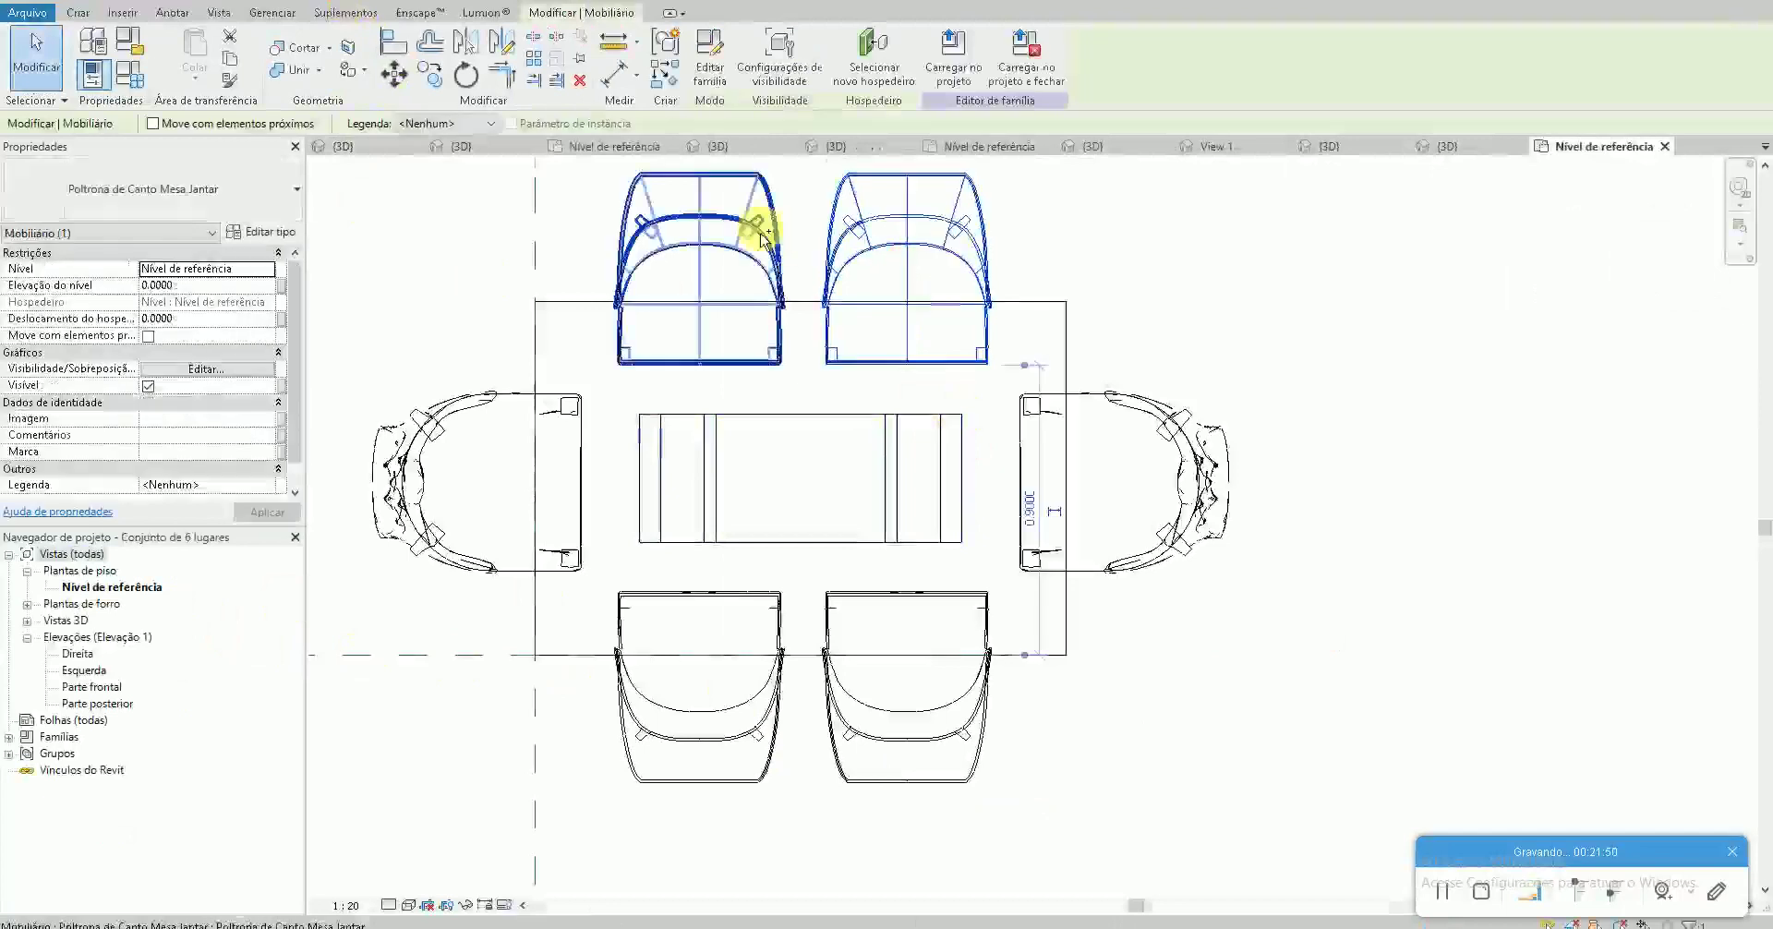
{"action": "left_click", "coordinate": [1129, 384]}
{"action": "left_click_drag", "start_coordinate": [1157, 411], "coordinate": [1298, 457]}
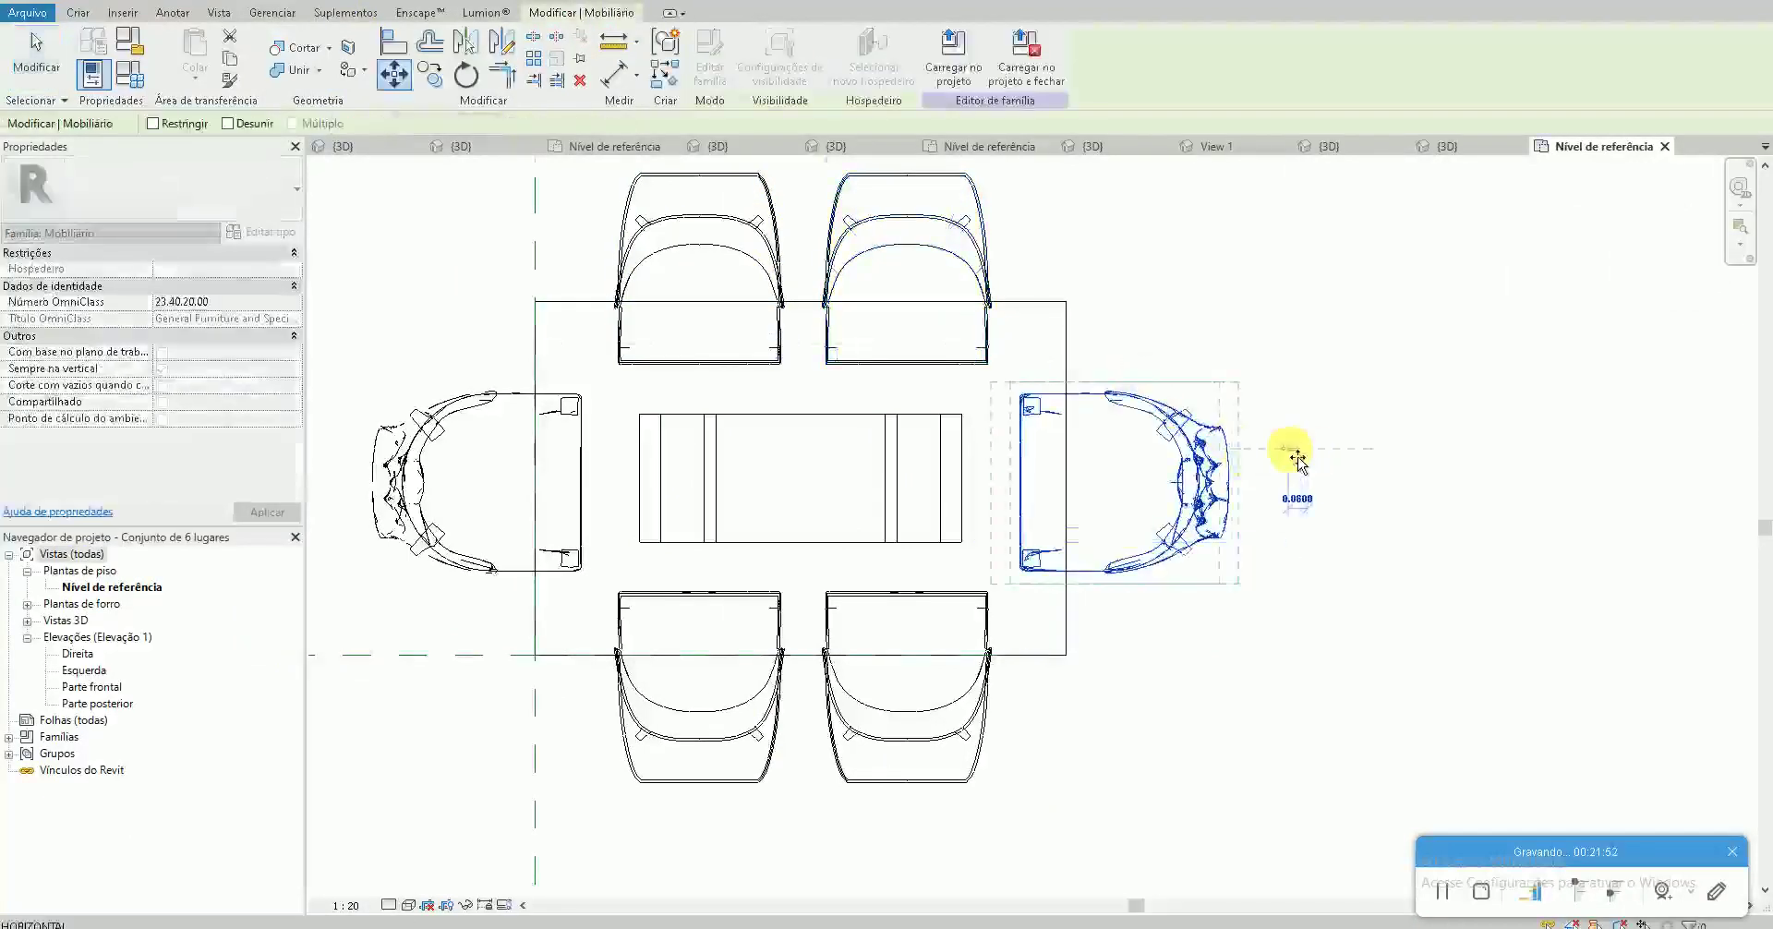
{"action": "key", "text": "Return"}
{"action": "left_click", "coordinate": [1292, 455]}
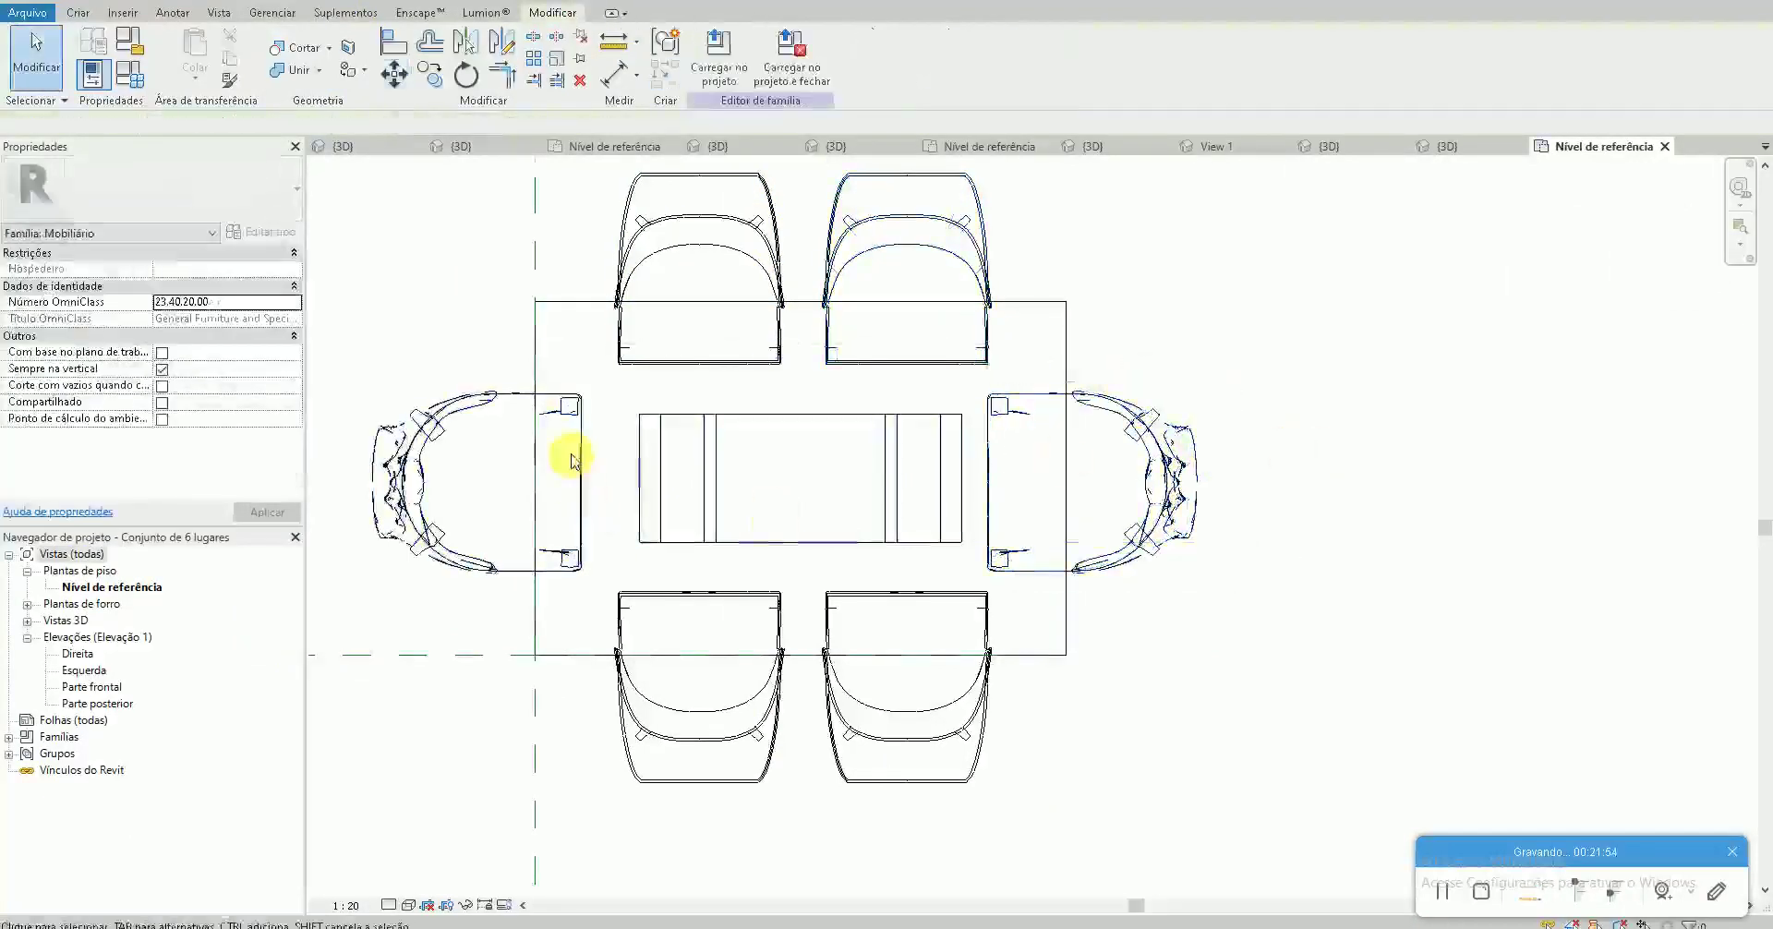
{"action": "left_click_drag", "start_coordinate": [602, 470], "coordinate": [500, 363]}
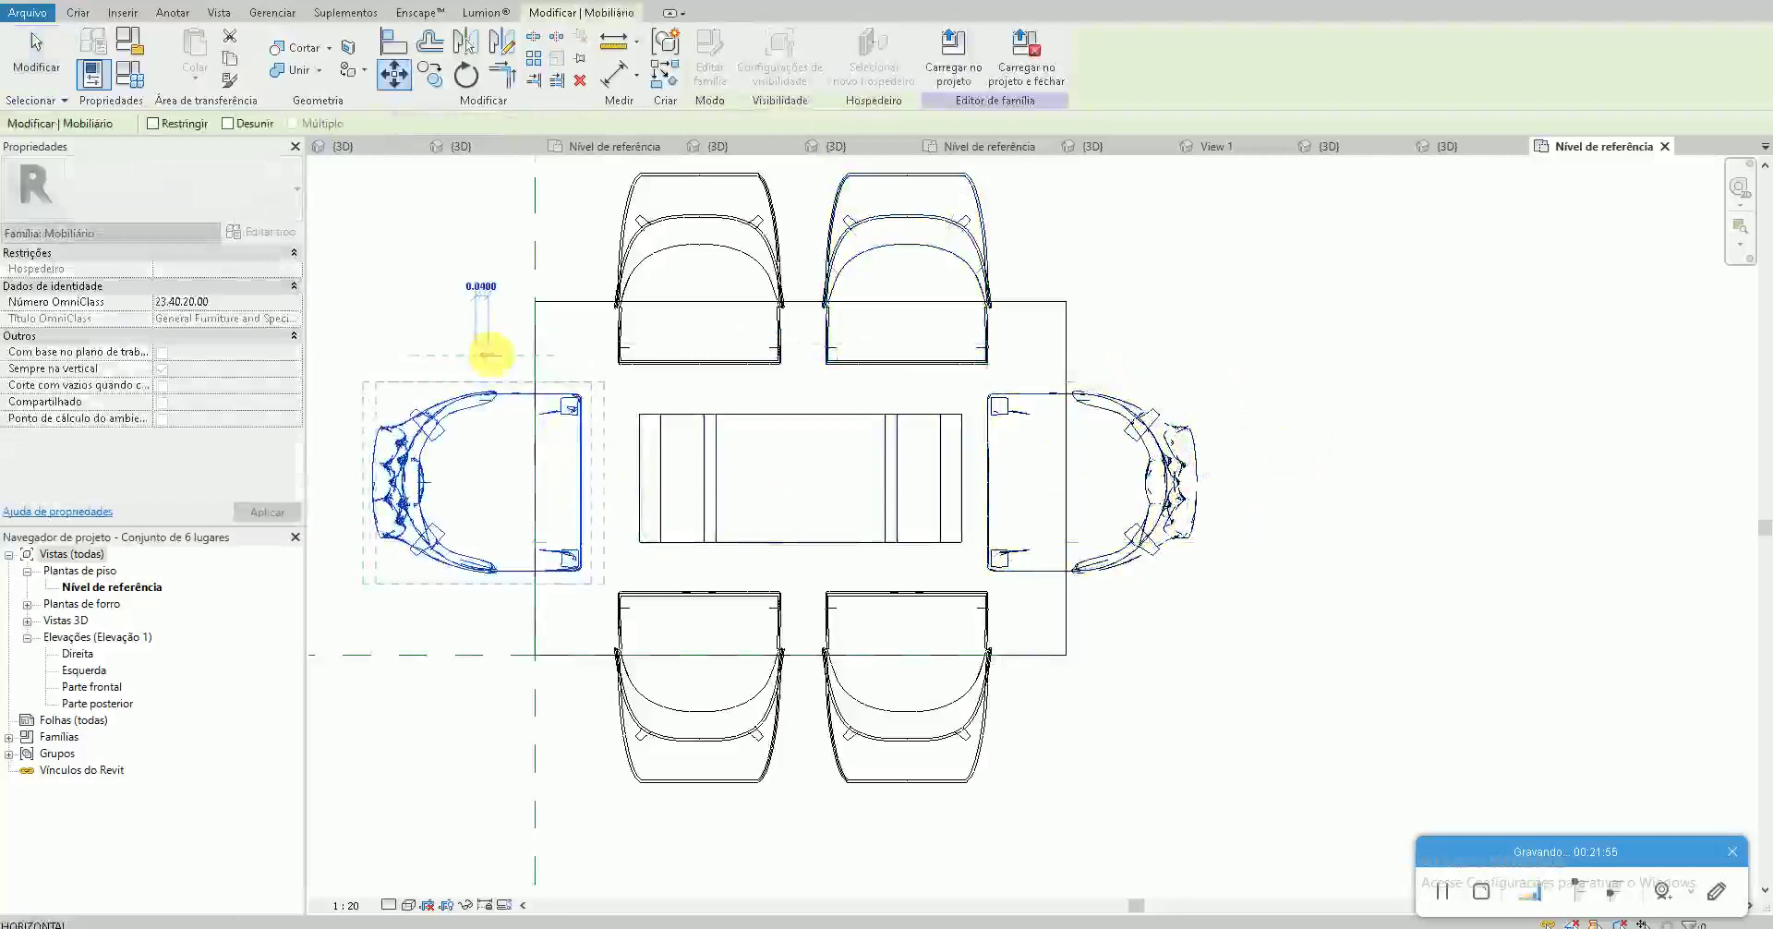
{"action": "key", "text": "Return"}
{"action": "left_click", "coordinate": [492, 352]}
Load the family into the project, overwriting the existing version, and check the set in the plan
{"action": "left_click", "coordinate": [730, 83]}
{"action": "left_click", "coordinate": [842, 605]}
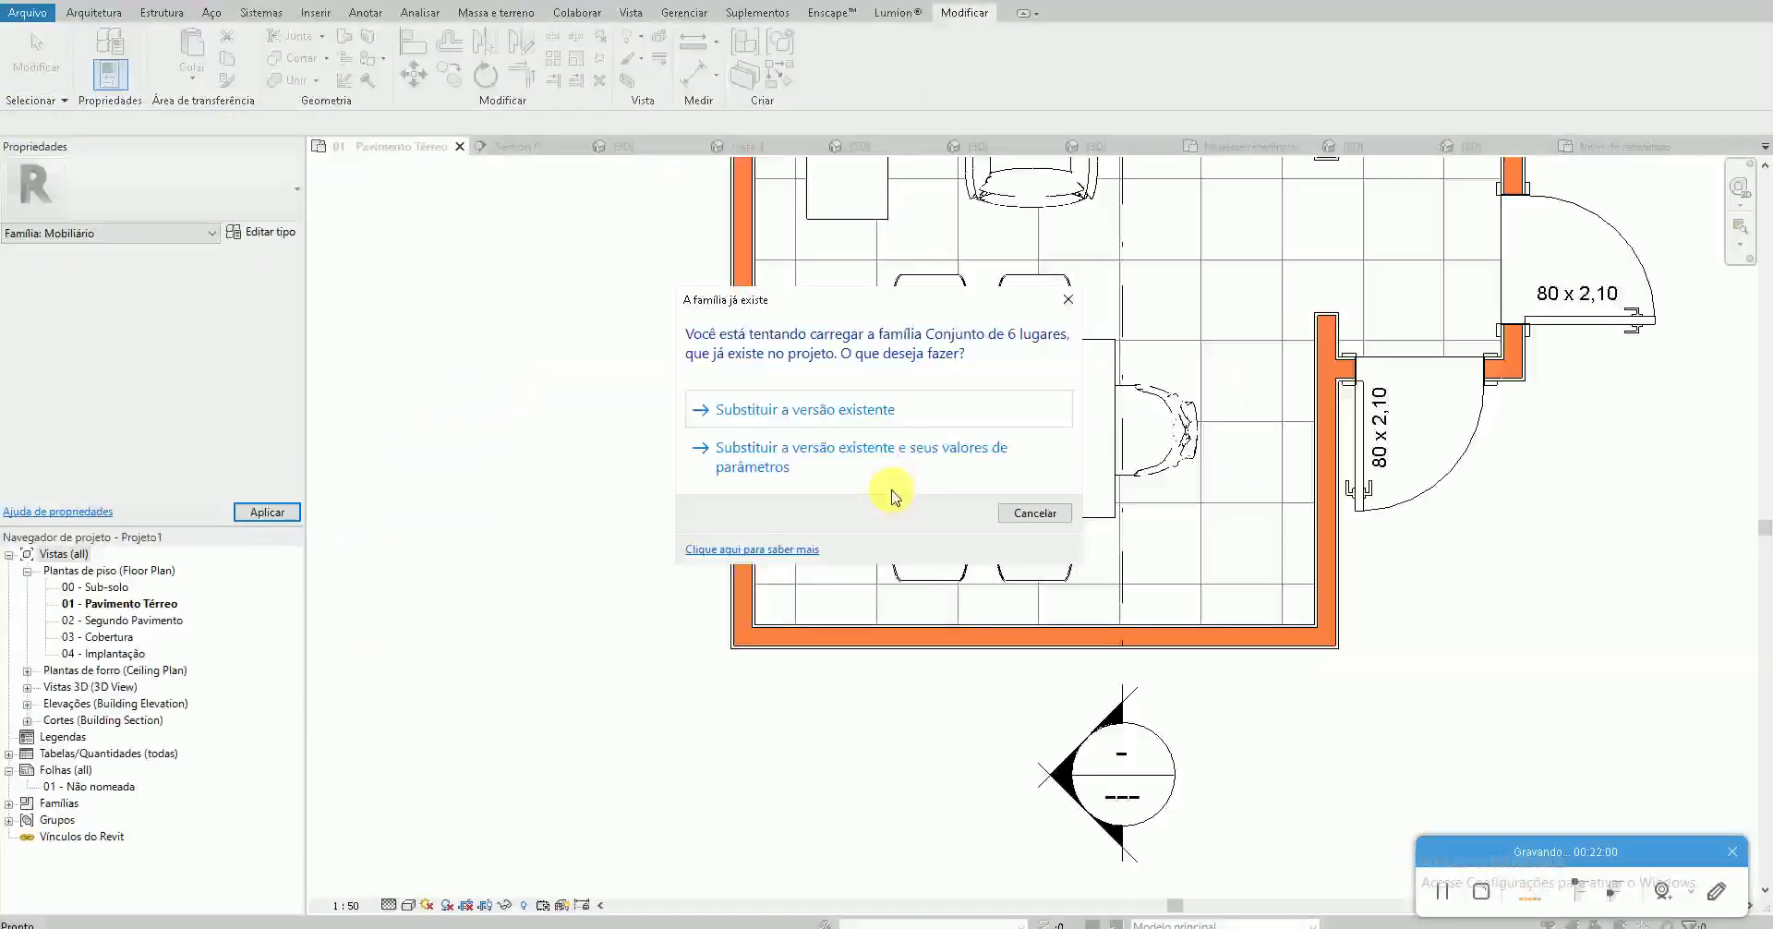
{"action": "left_click", "coordinate": [892, 469]}
{"action": "left_click", "coordinate": [920, 525]}
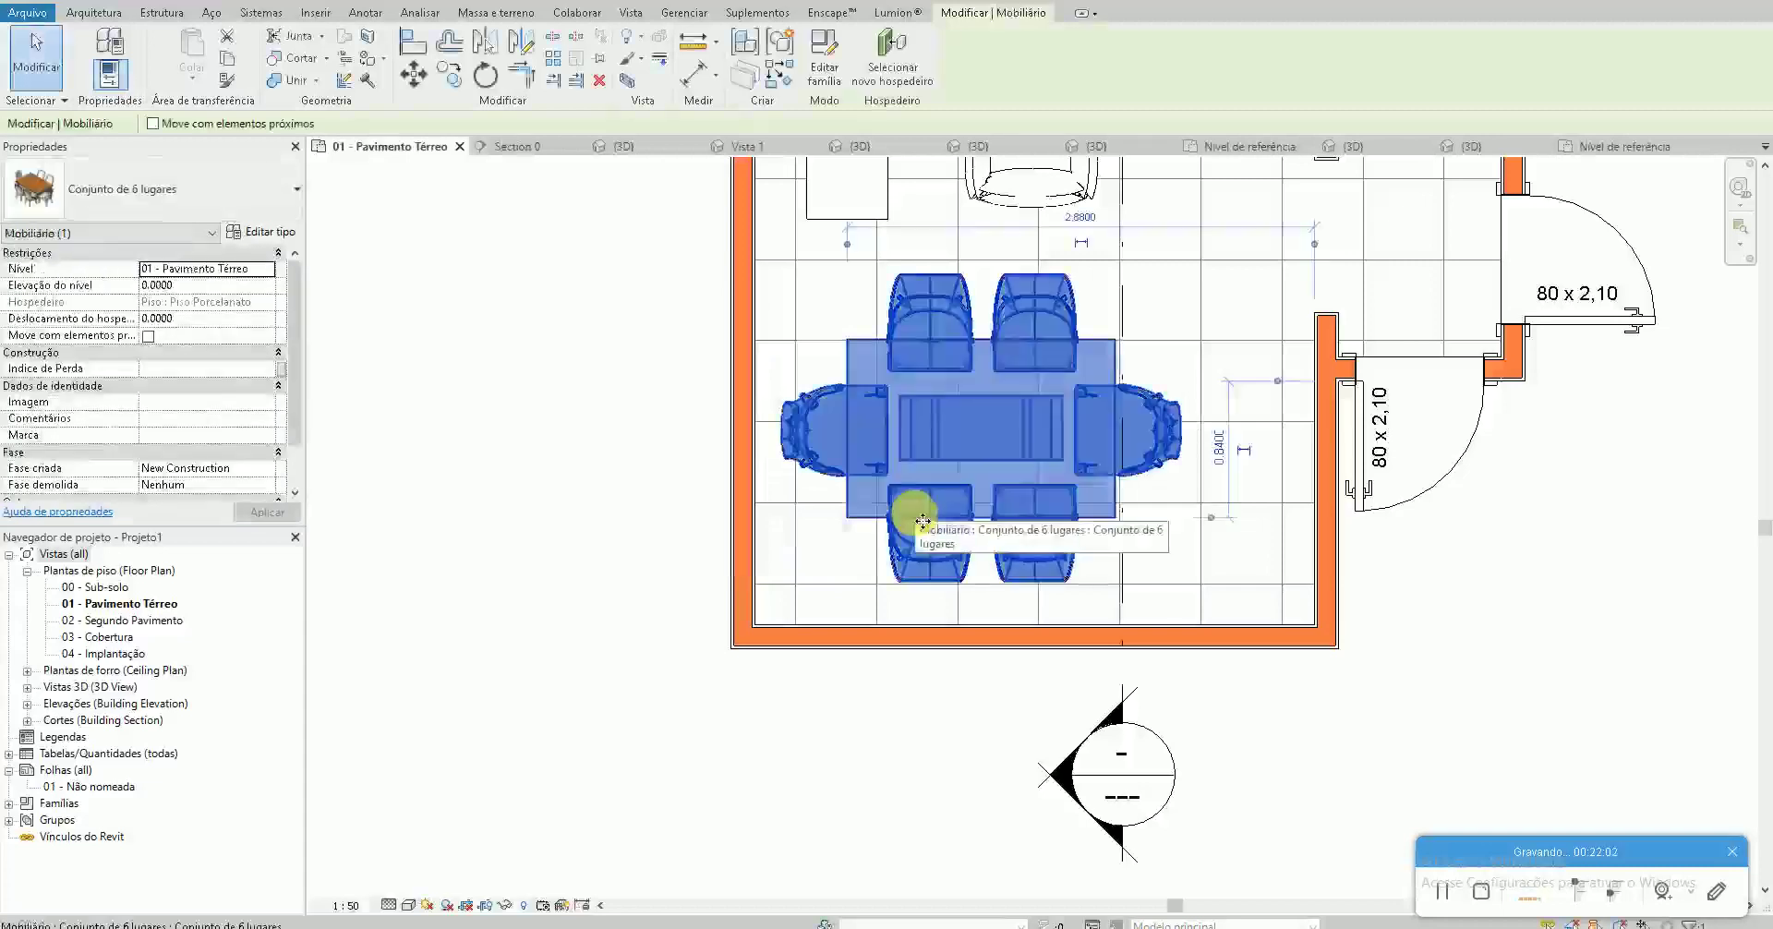
{"action": "left_click", "coordinate": [611, 444]}
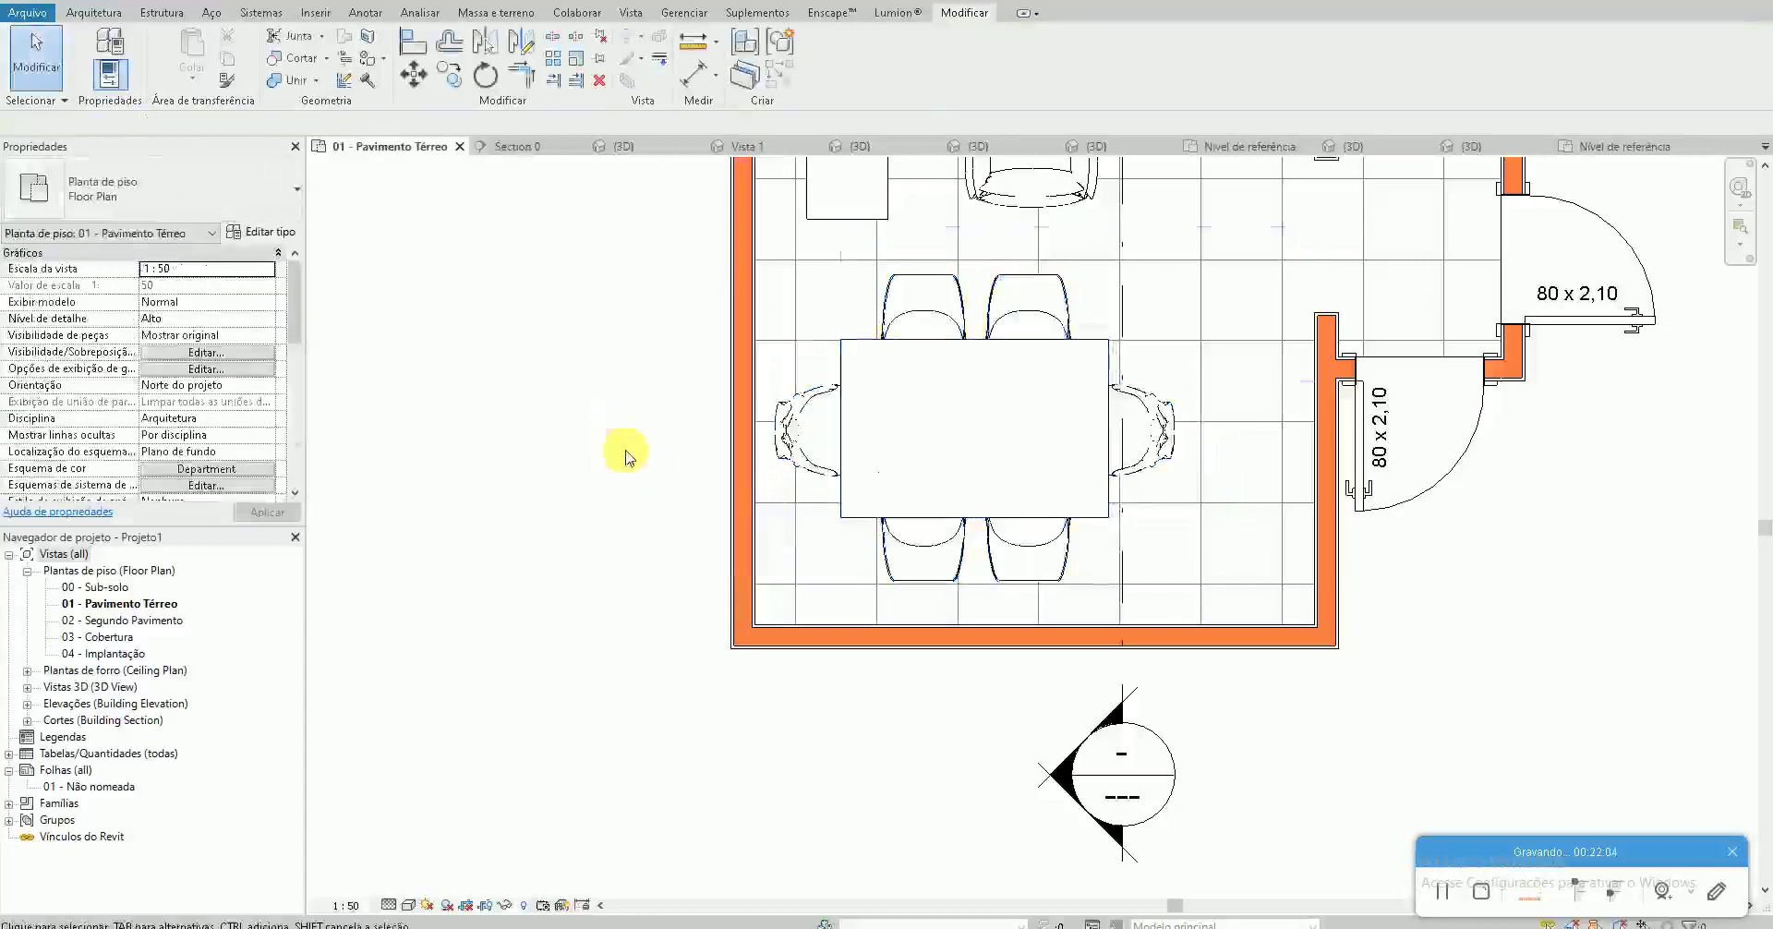
Orbit the default 3D view to review the furnished room
{"action": "scroll", "coordinate": [621, 438], "scroll_direction": "down", "scroll_amount": 2}
{"action": "left_click", "coordinate": [337, 5]}
{"action": "mouse_move", "coordinate": [1062, 763]}
{"action": "middle_mouse_down", "text": "shift"}
{"action": "mouse_move", "coordinate": [792, 775]}
{"action": "mouse_move", "coordinate": [943, 822]}
{"action": "mouse_move", "coordinate": [1136, 736]}
{"action": "mouse_move", "coordinate": [1025, 795]}
{"action": "mouse_move", "coordinate": [1041, 868]}
{"action": "mouse_move", "coordinate": [1214, 784]}
{"action": "mouse_move", "coordinate": [819, 843]}
{"action": "mouse_move", "coordinate": [1037, 812]}
{"action": "mouse_move", "coordinate": [1313, 807]}
{"action": "mouse_move", "coordinate": [1002, 821]}
{"action": "middle_mouse_up", "text": "shift"}
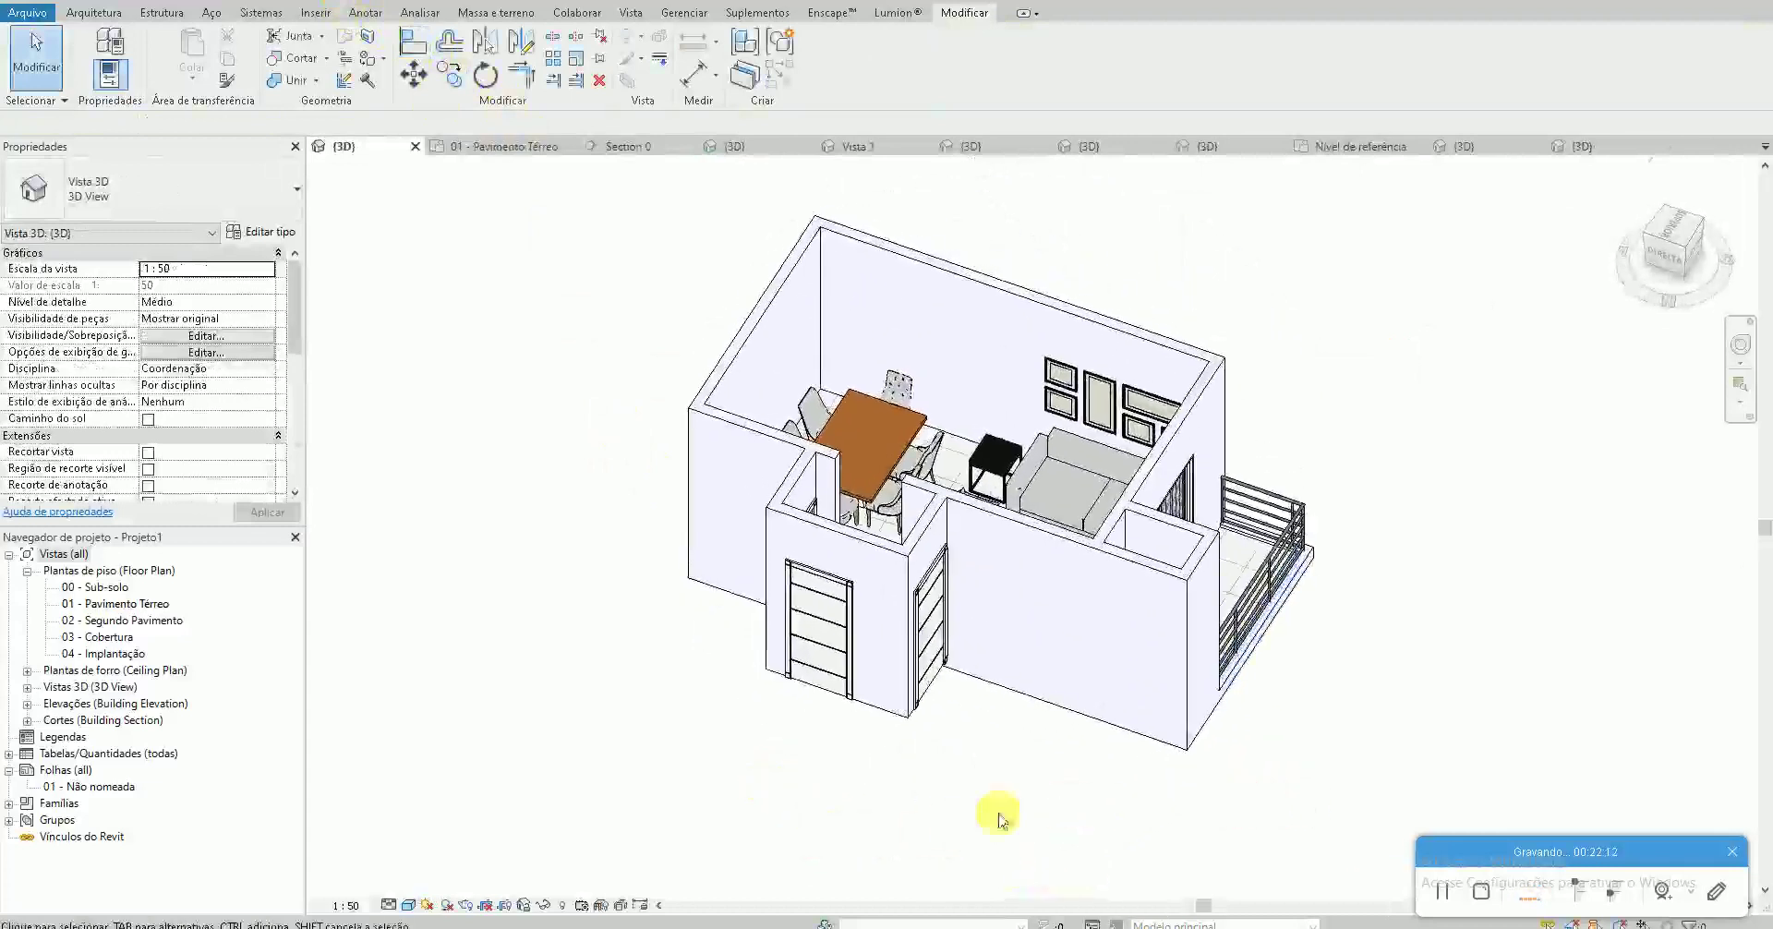
Back in 01 - Pavimento Térreo, centre the dining area and start the window tool with WN
{"action": "double_click", "coordinate": [118, 605]}
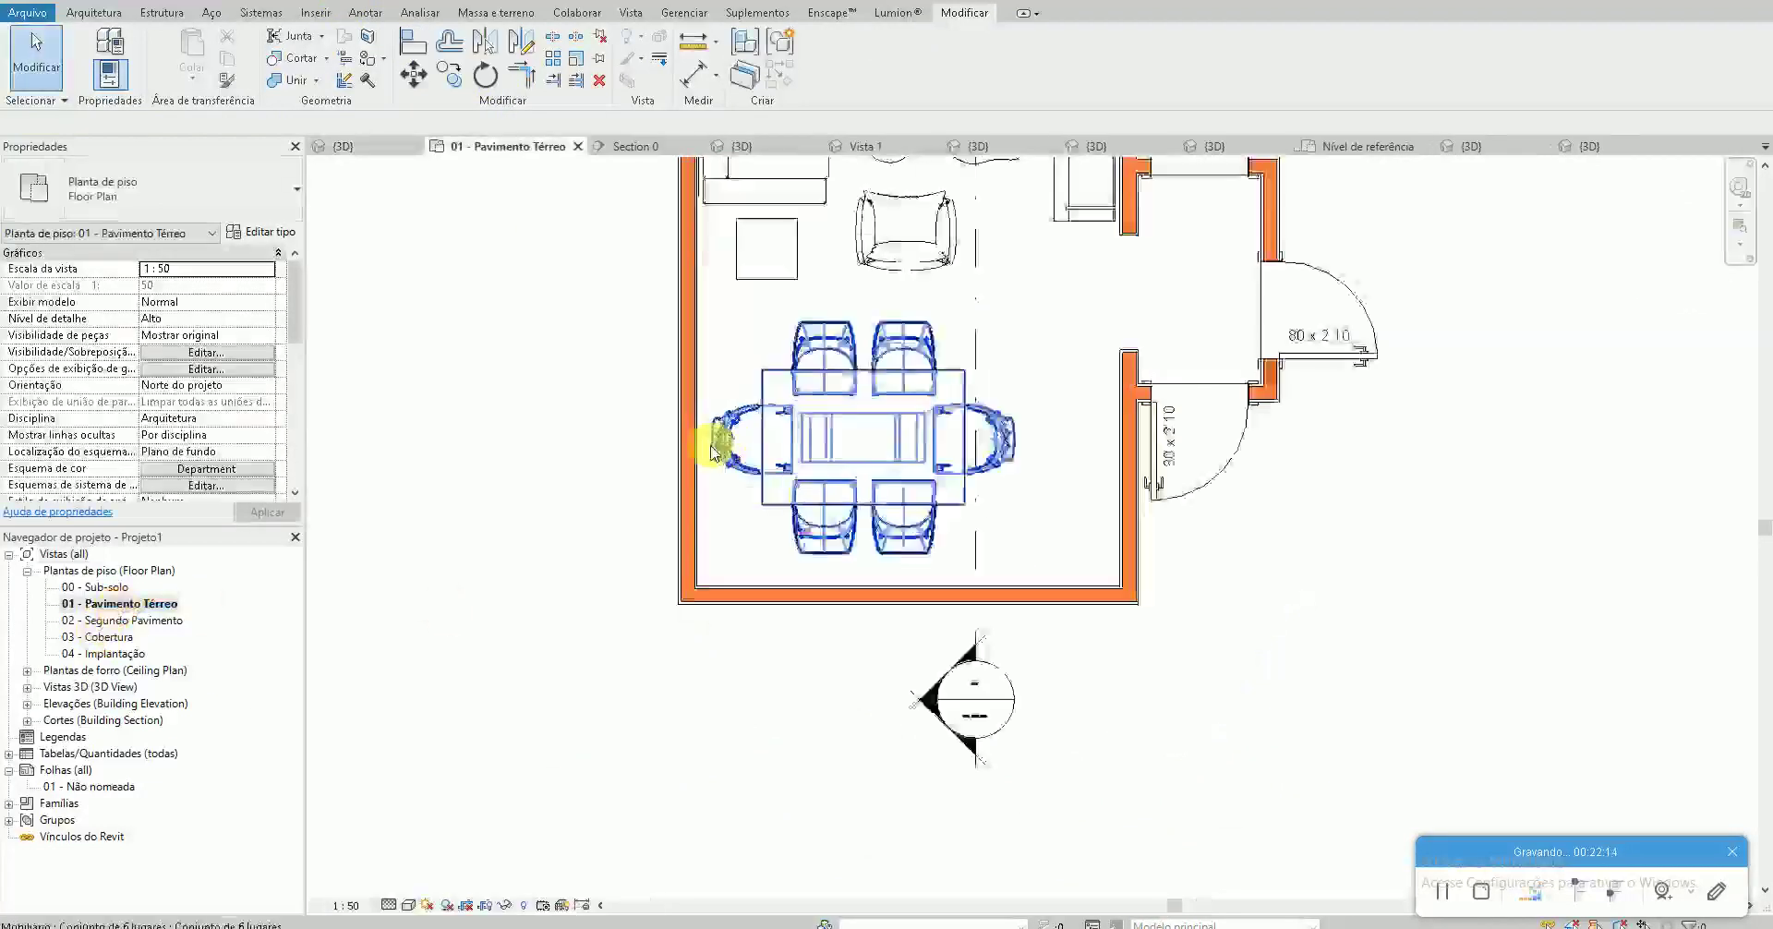
{"action": "middle_click_drag", "start_coordinate": [831, 323], "coordinate": [858, 366]}
{"action": "double_click", "coordinate": [760, 492]}
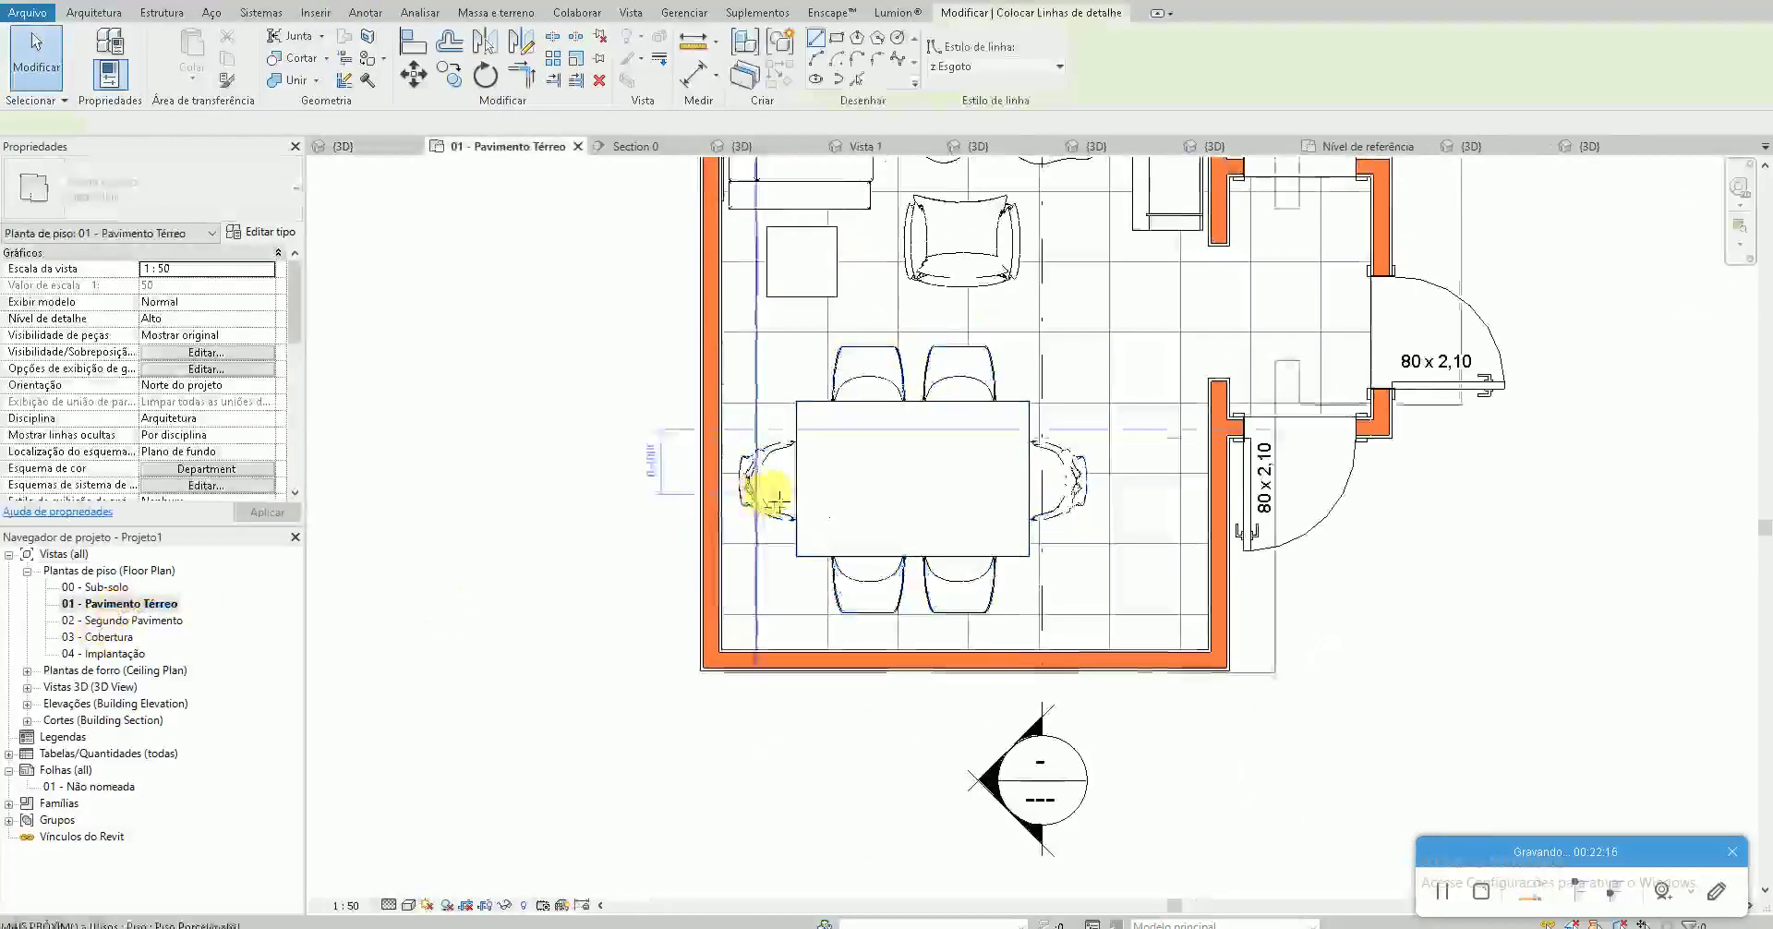
{"action": "scroll", "coordinate": [817, 480], "scroll_direction": "up", "scroll_amount": 3}
{"action": "key", "text": "Escape"}
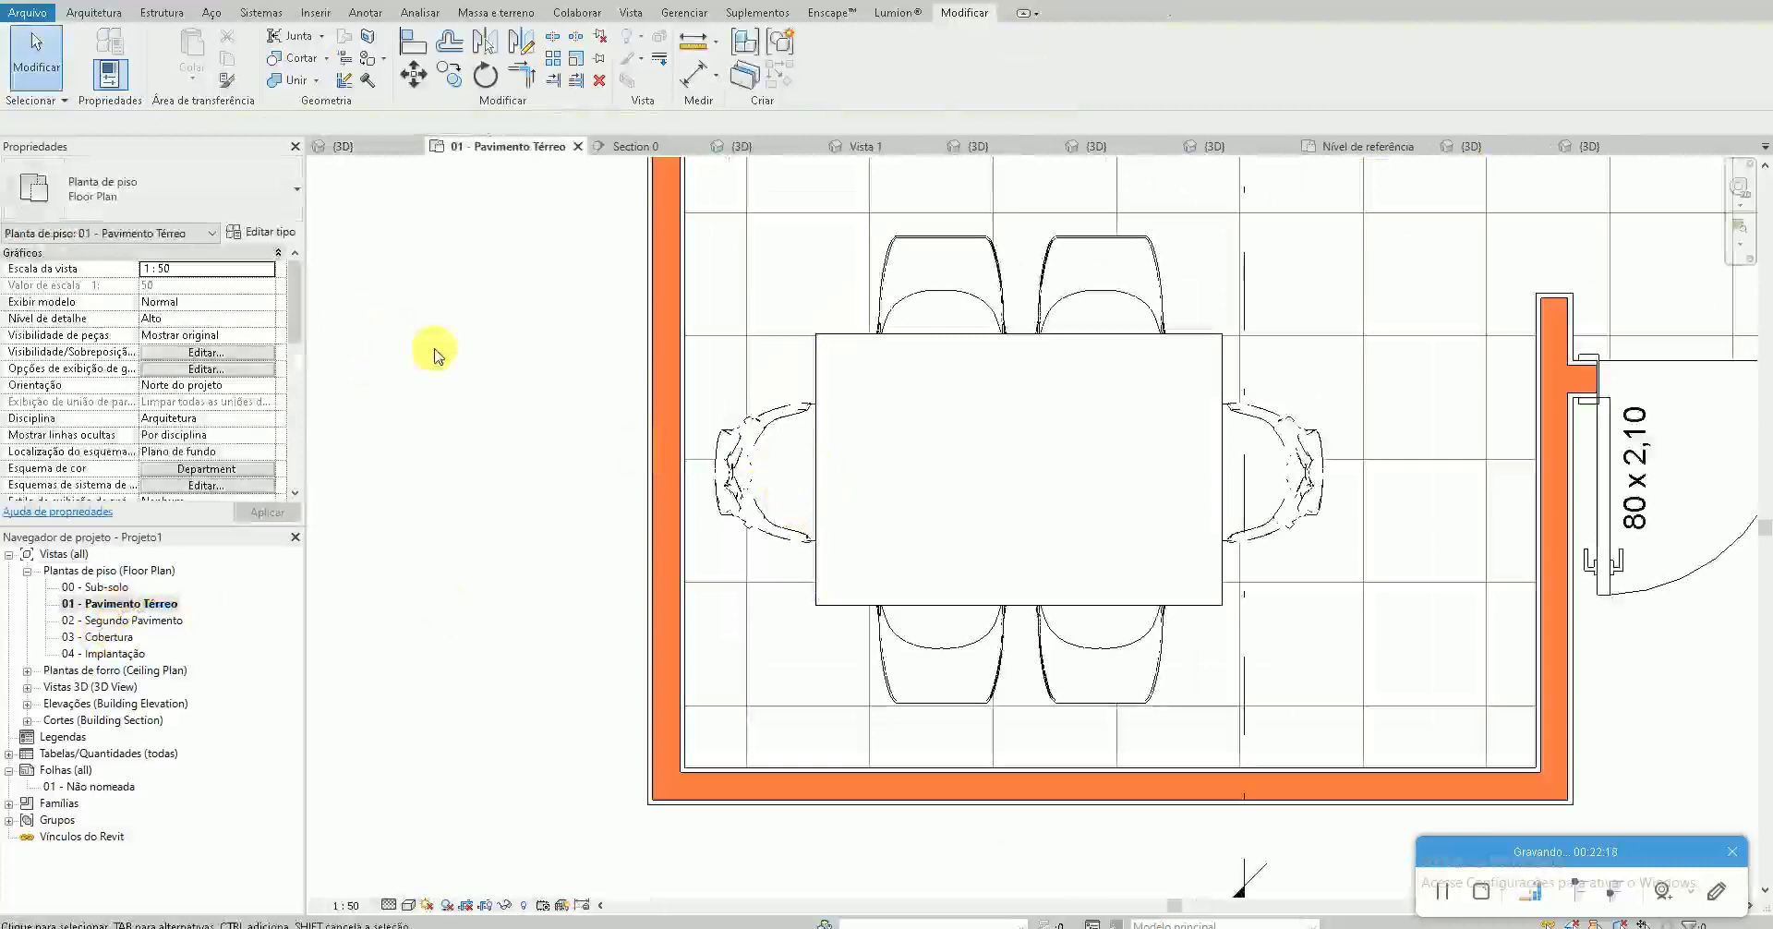
{"action": "key", "text": "w"}
{"action": "key", "text": "n"}
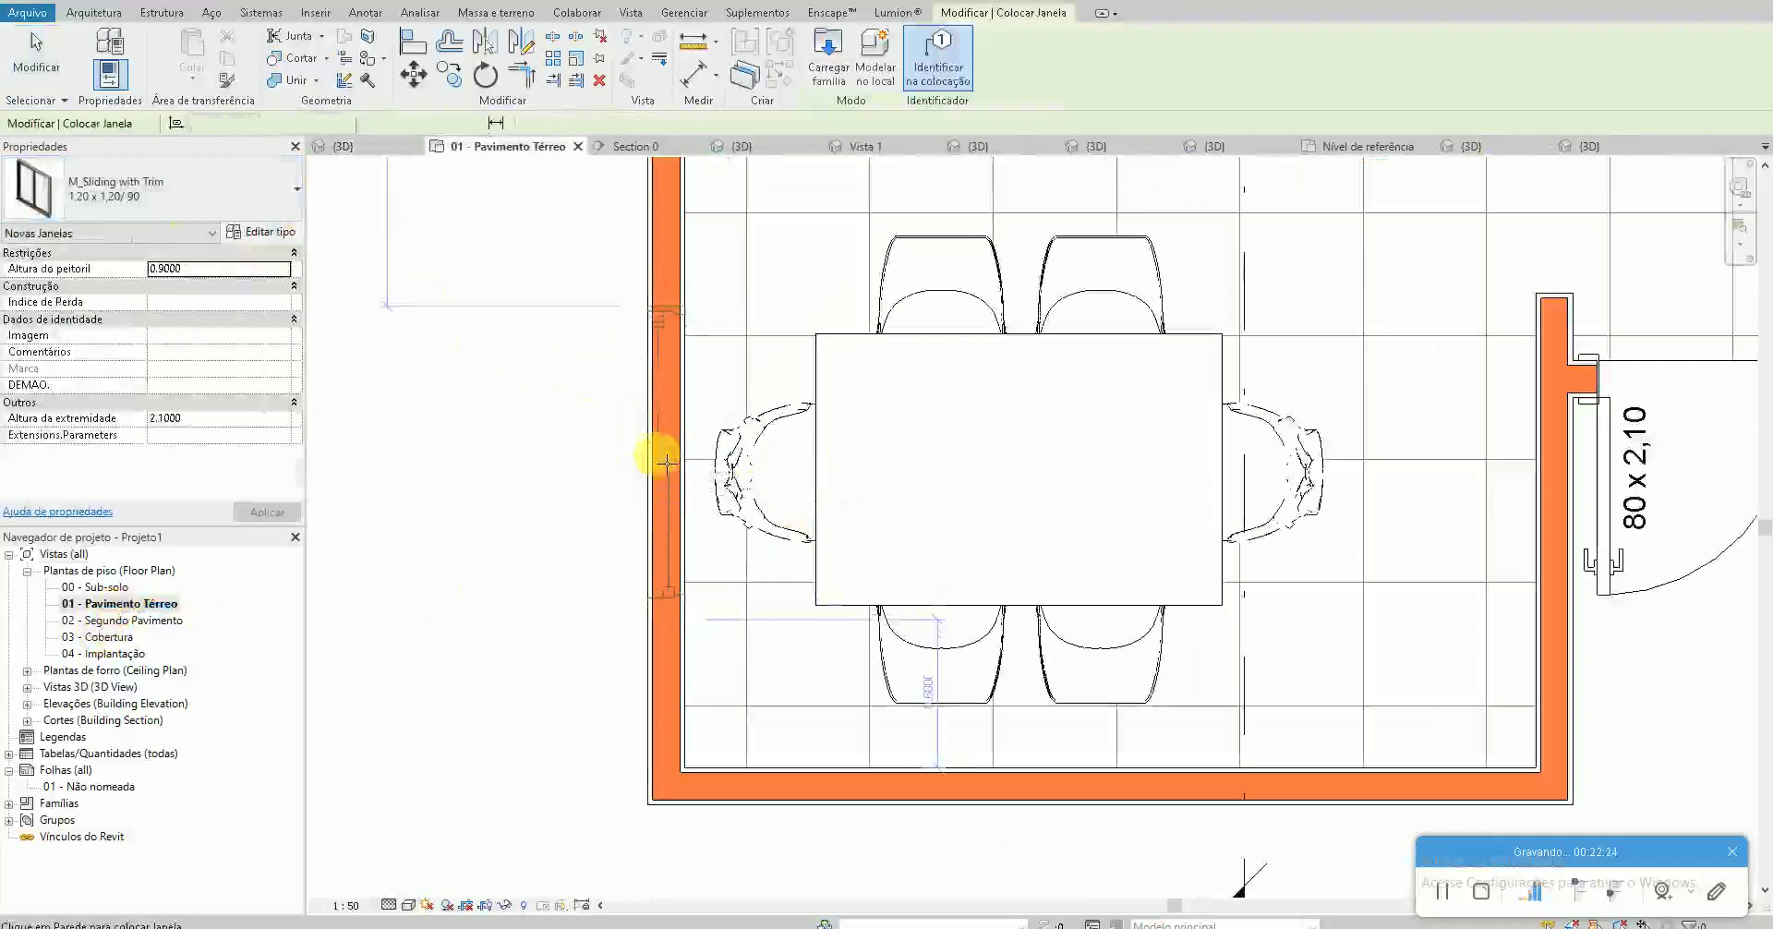
Place the 1,20 x 1,20/90 window in the dining area's left wall
{"action": "left_click", "coordinate": [667, 462]}
{"action": "key", "text": "Escape"}
{"action": "key", "text": "Escape"}
{"action": "scroll", "coordinate": [651, 476], "scroll_direction": "down", "scroll_amount": 1}
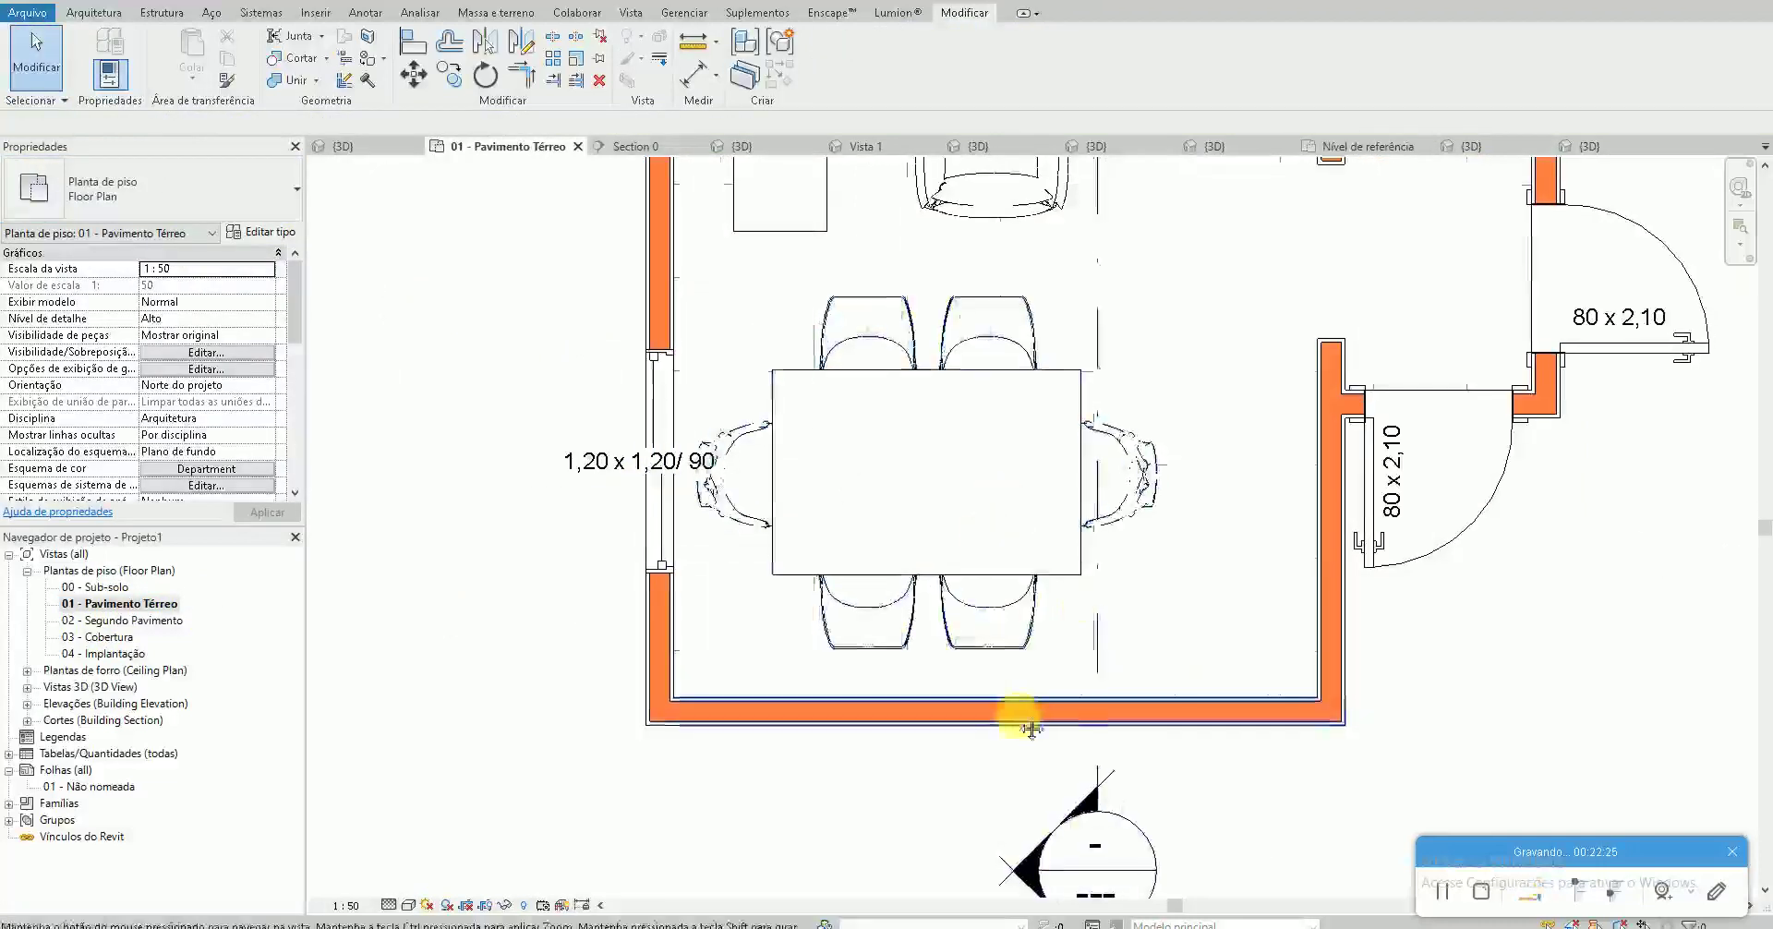
{"action": "middle_click_drag", "start_coordinate": [1023, 716], "coordinate": [1002, 579]}
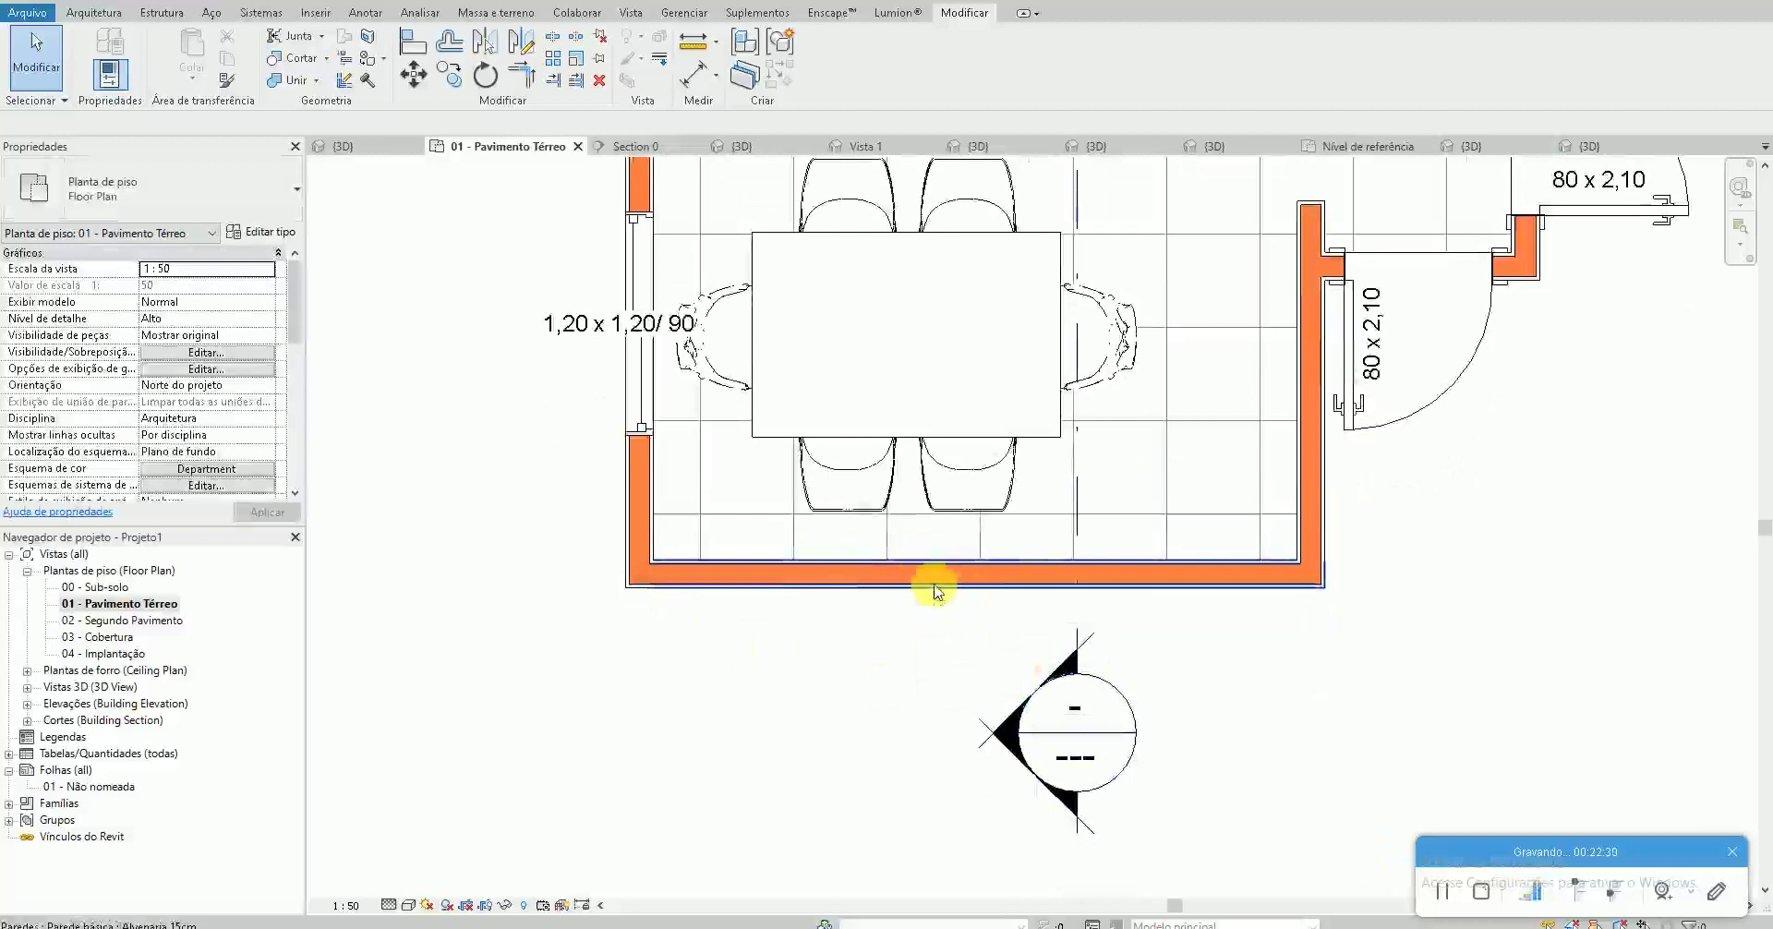
Move the dining area's bottom wall down 0.6 with MV
{"action": "left_click", "coordinate": [938, 592]}
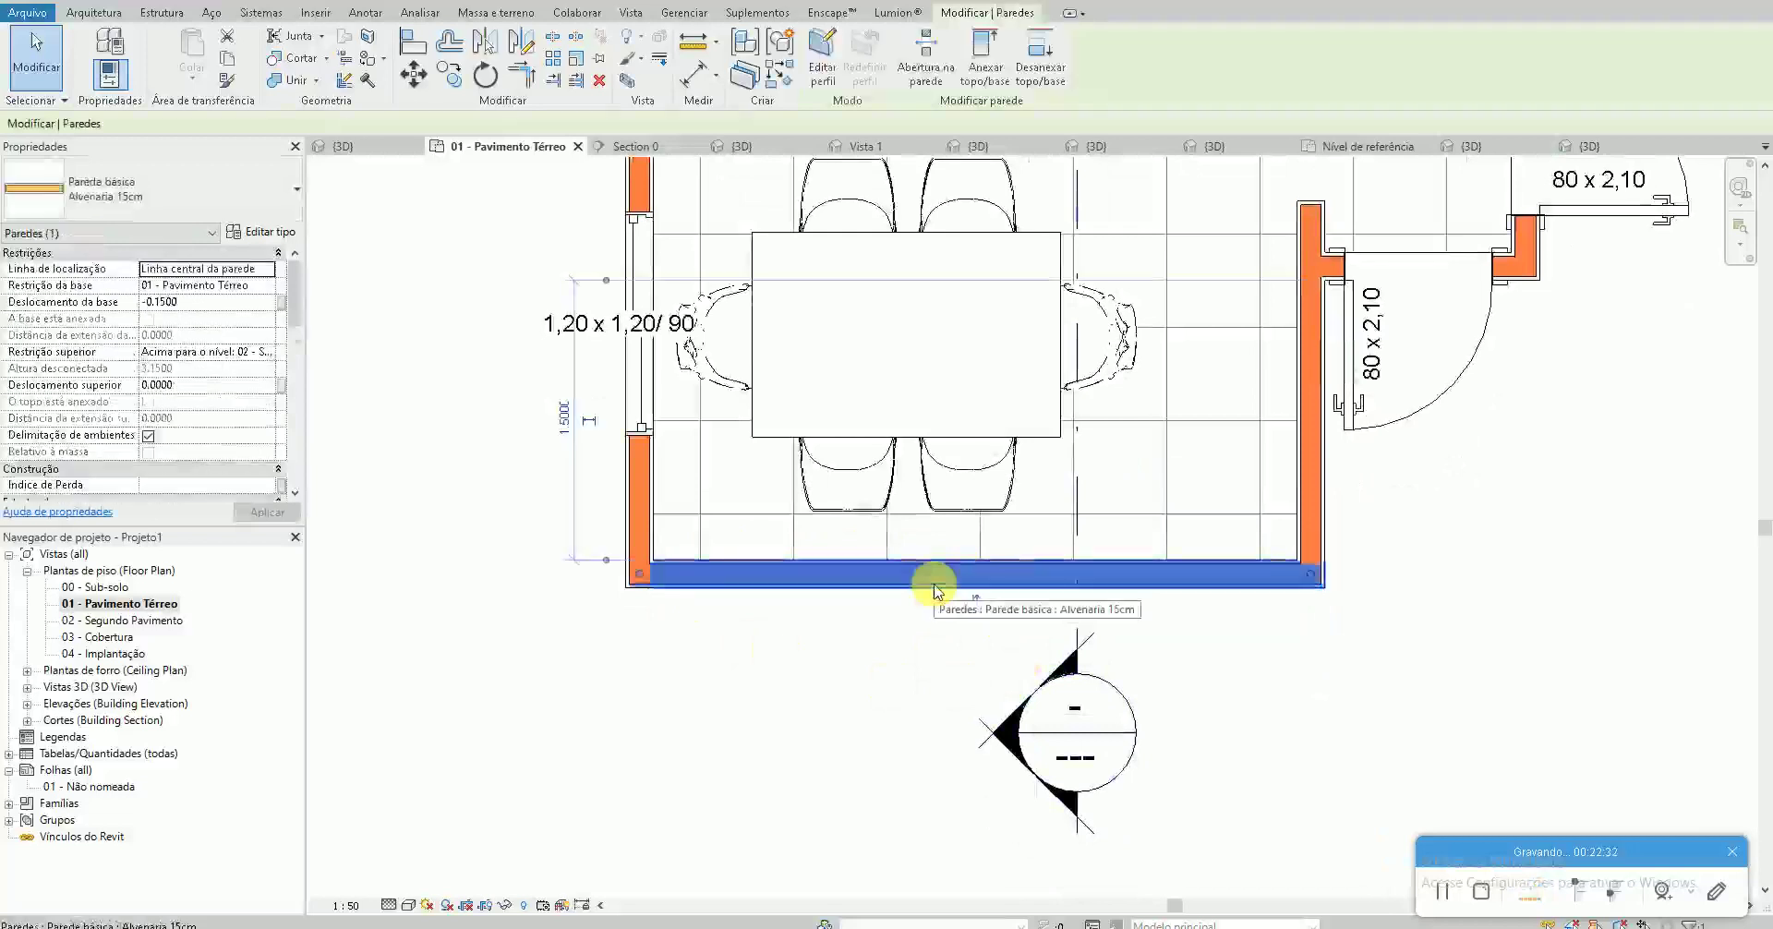
{"action": "scroll", "coordinate": [935, 625], "scroll_direction": "down", "scroll_amount": 1}
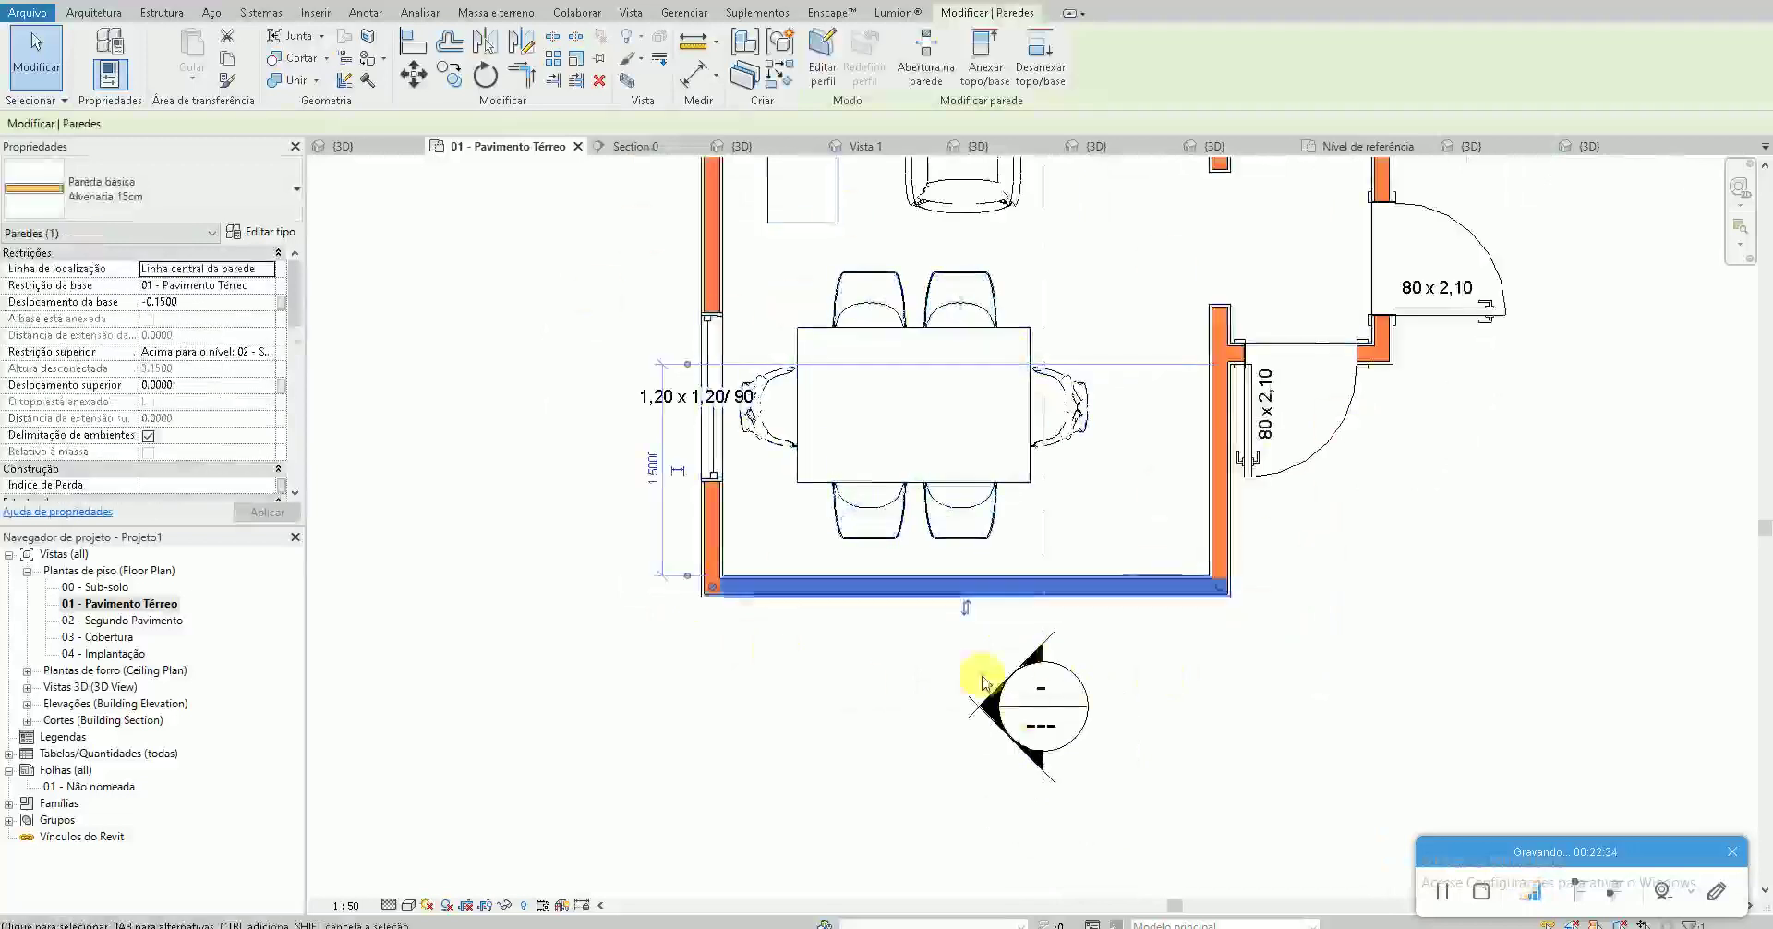
{"action": "left_click", "coordinate": [902, 680]}
{"action": "left_click", "coordinate": [878, 591]}
{"action": "key", "text": "m"}
{"action": "key", "text": "v"}
{"action": "left_click", "coordinate": [869, 642]}
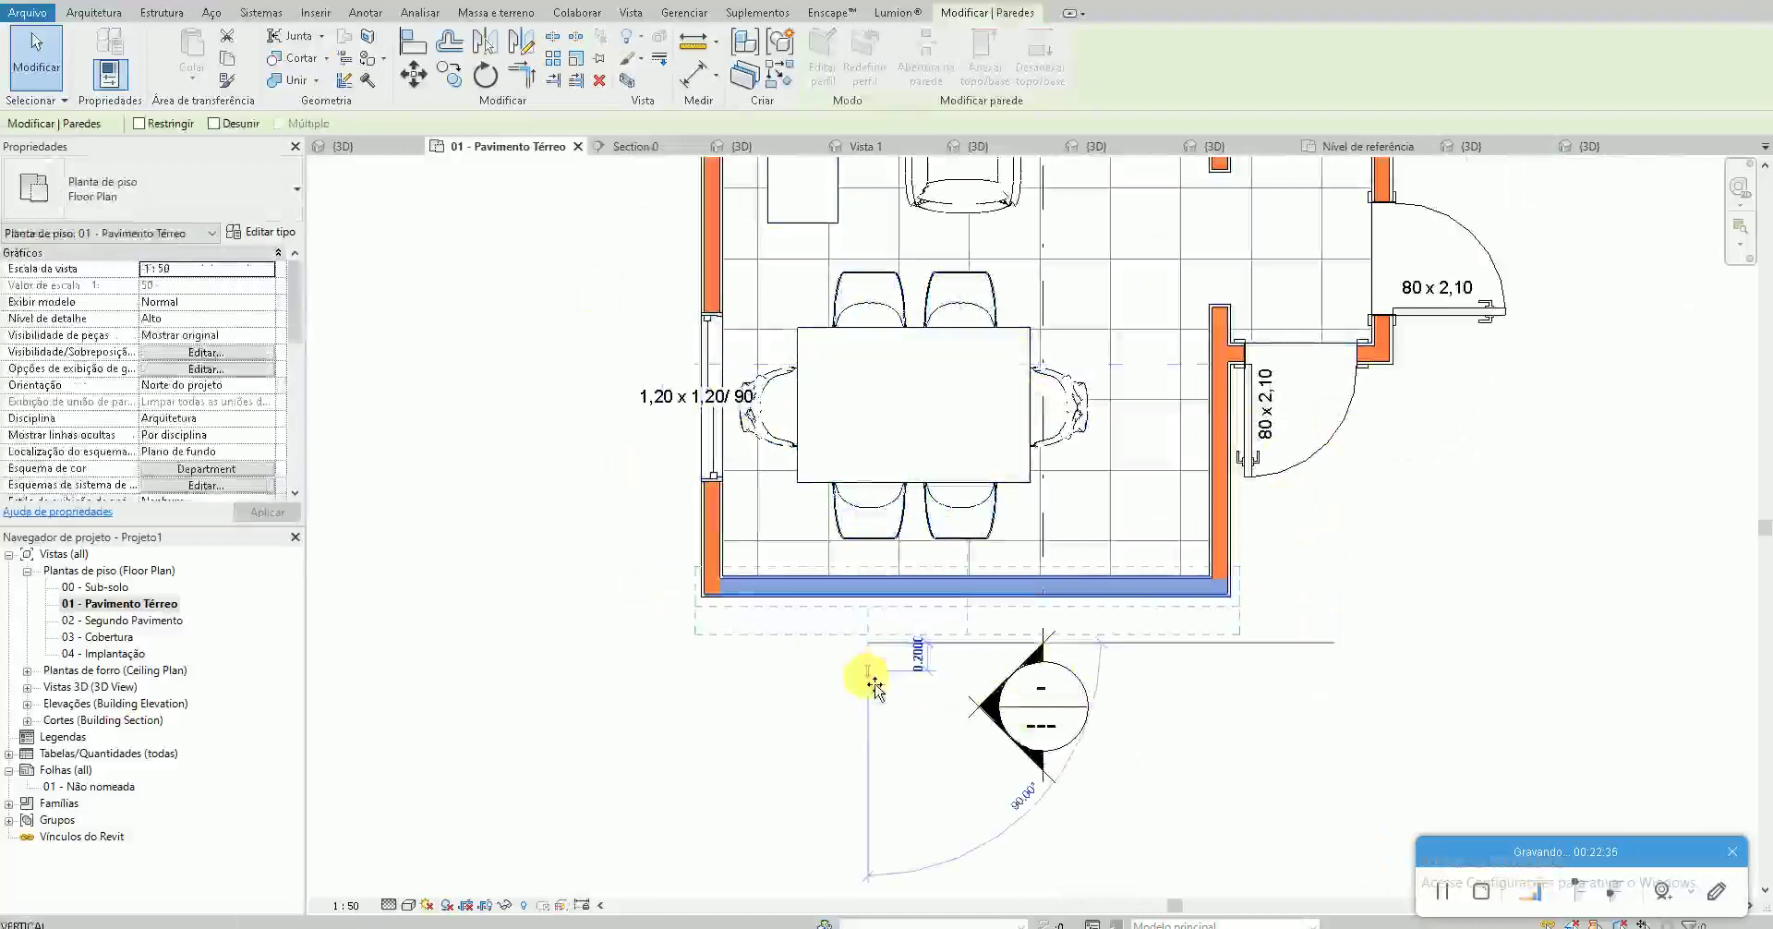
{"action": "type", "text": ".6"}
{"action": "key", "text": "Return"}
Insert an 80 x 2,10 door into the bottom wall using DR
{"action": "key", "text": "d"}
{"action": "key", "text": "r"}
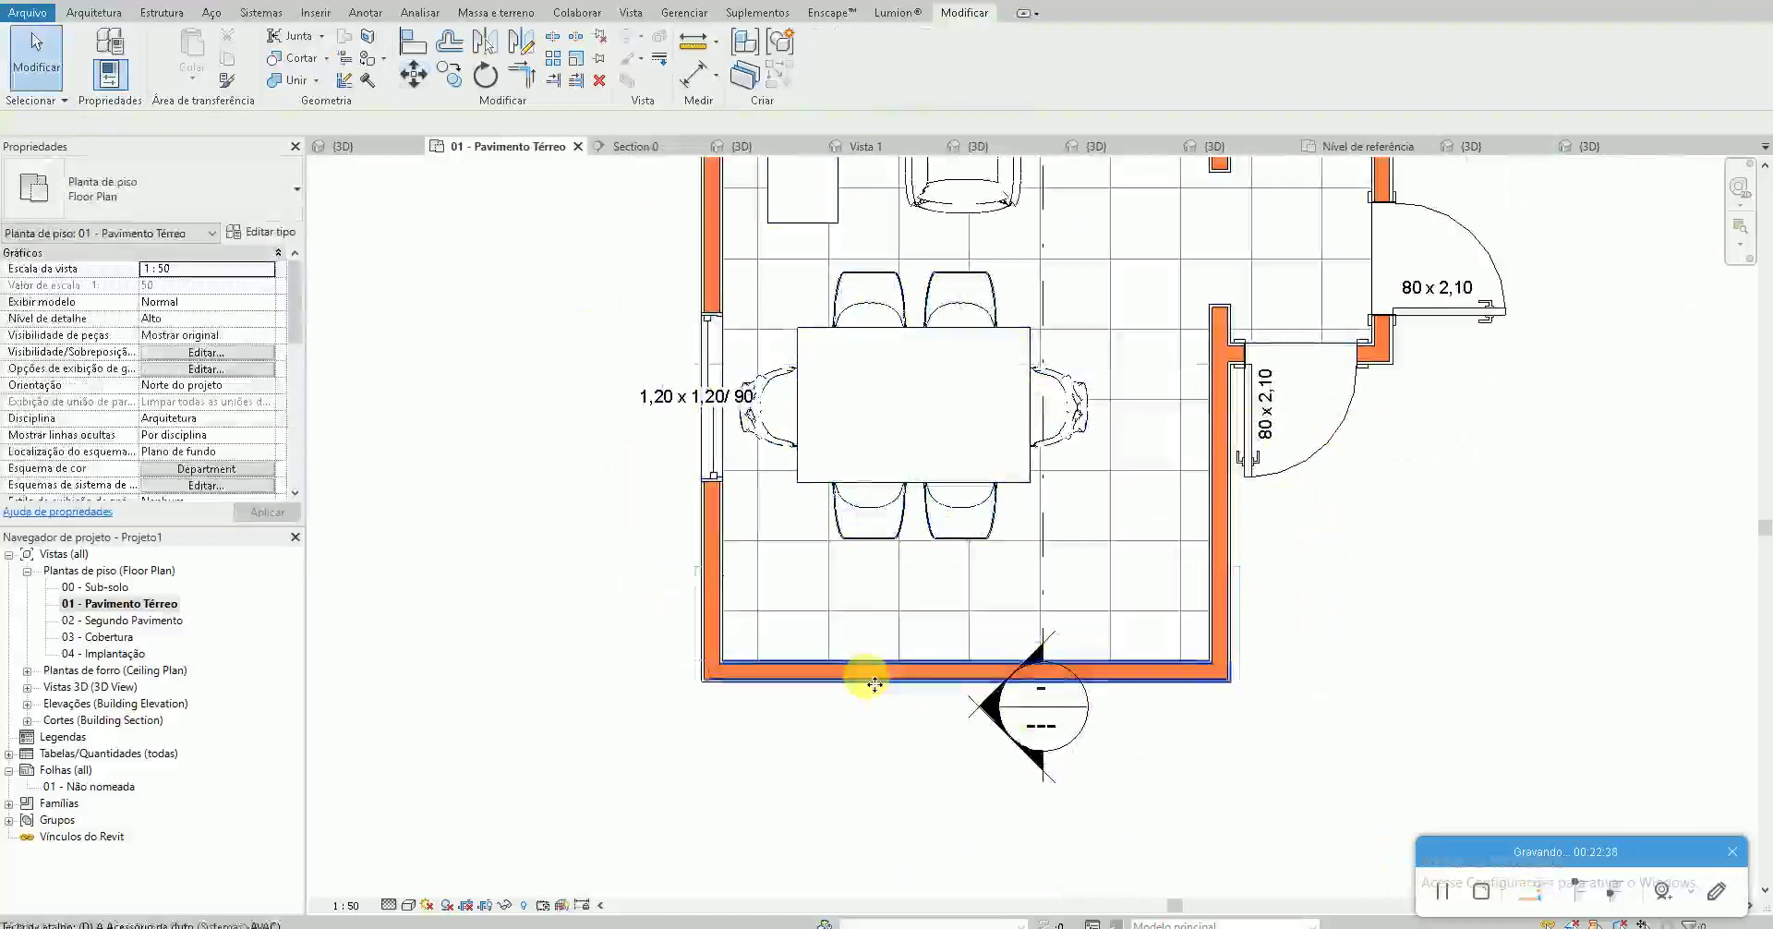
{"action": "left_click", "coordinate": [1146, 679]}
{"action": "key", "text": "Escape"}
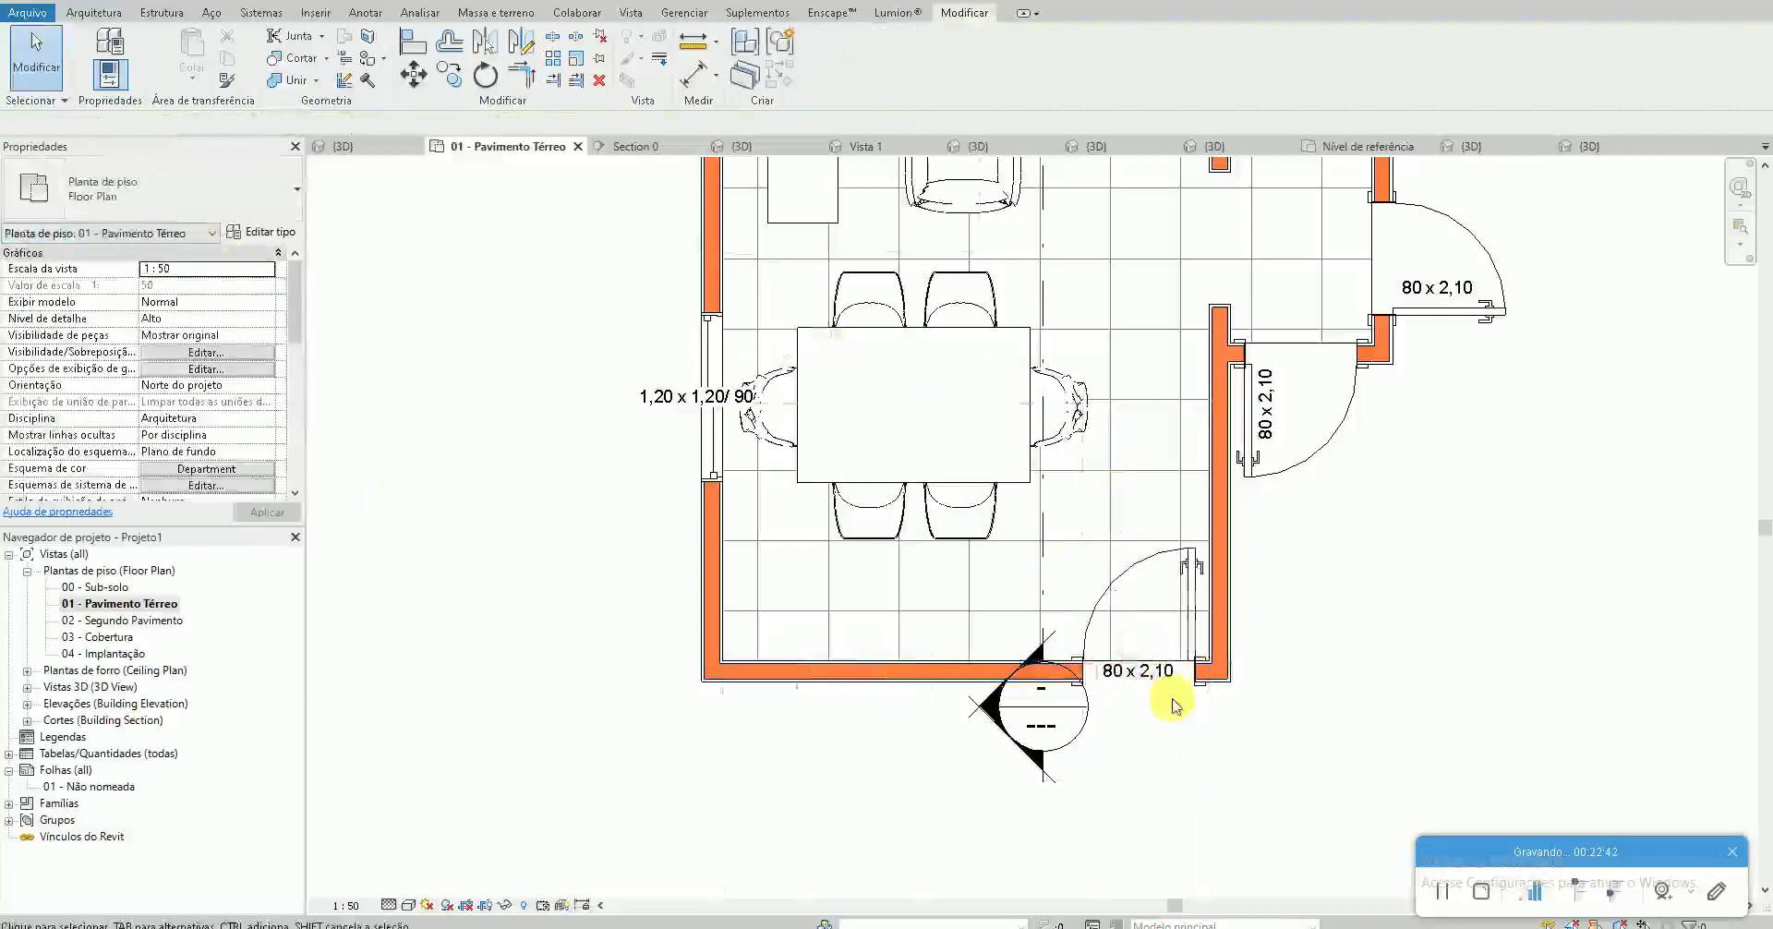
Move the bottom wall down another 0.3, then back up 0.1
{"action": "left_click", "coordinate": [913, 675]}
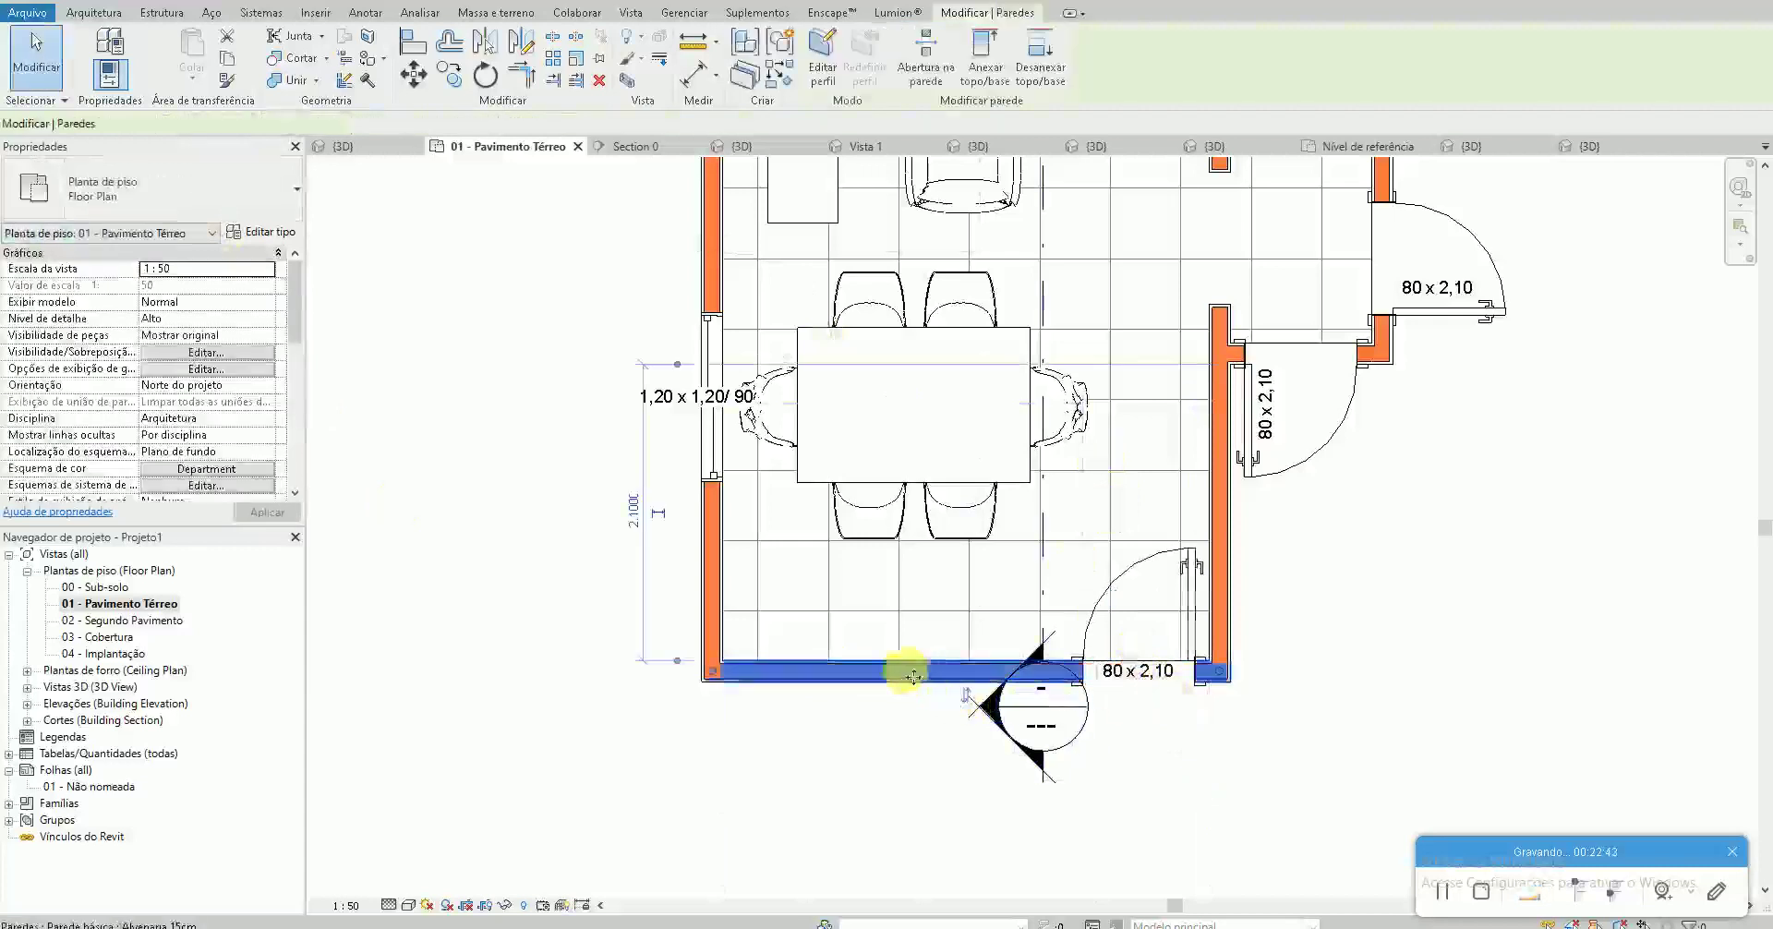
{"action": "key", "text": "m"}
{"action": "key", "text": "v"}
{"action": "left_click", "coordinate": [588, 567]}
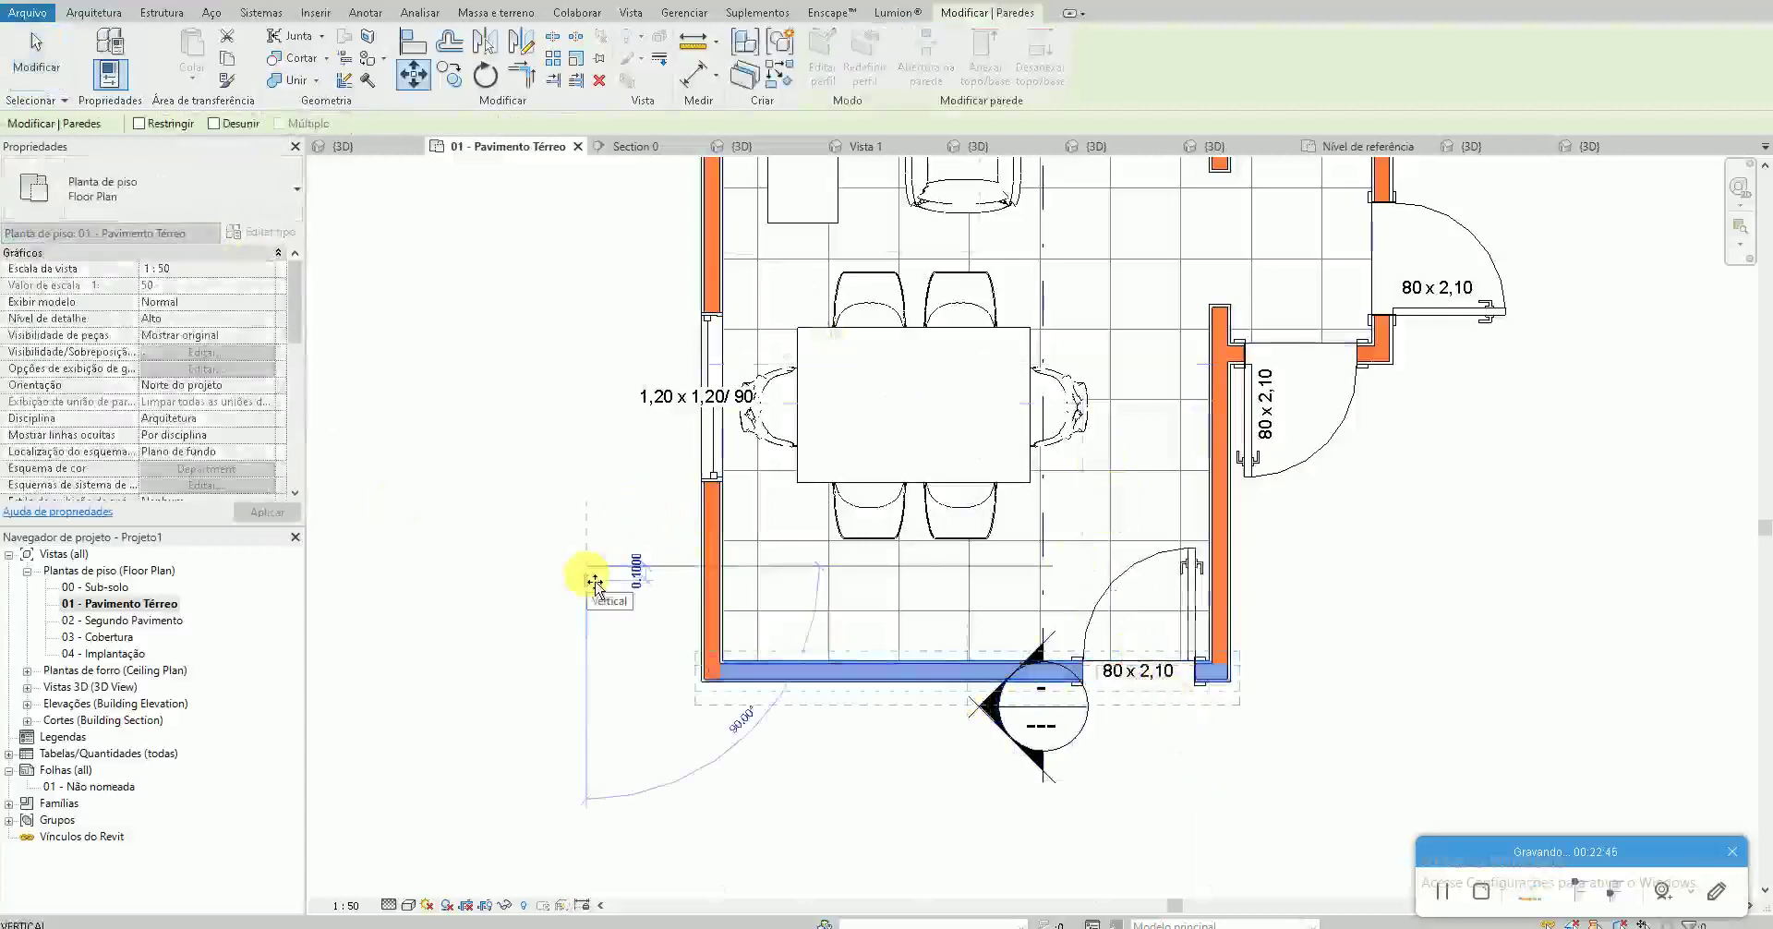
{"action": "type", "text": ".3"}
{"action": "key", "text": "Return"}
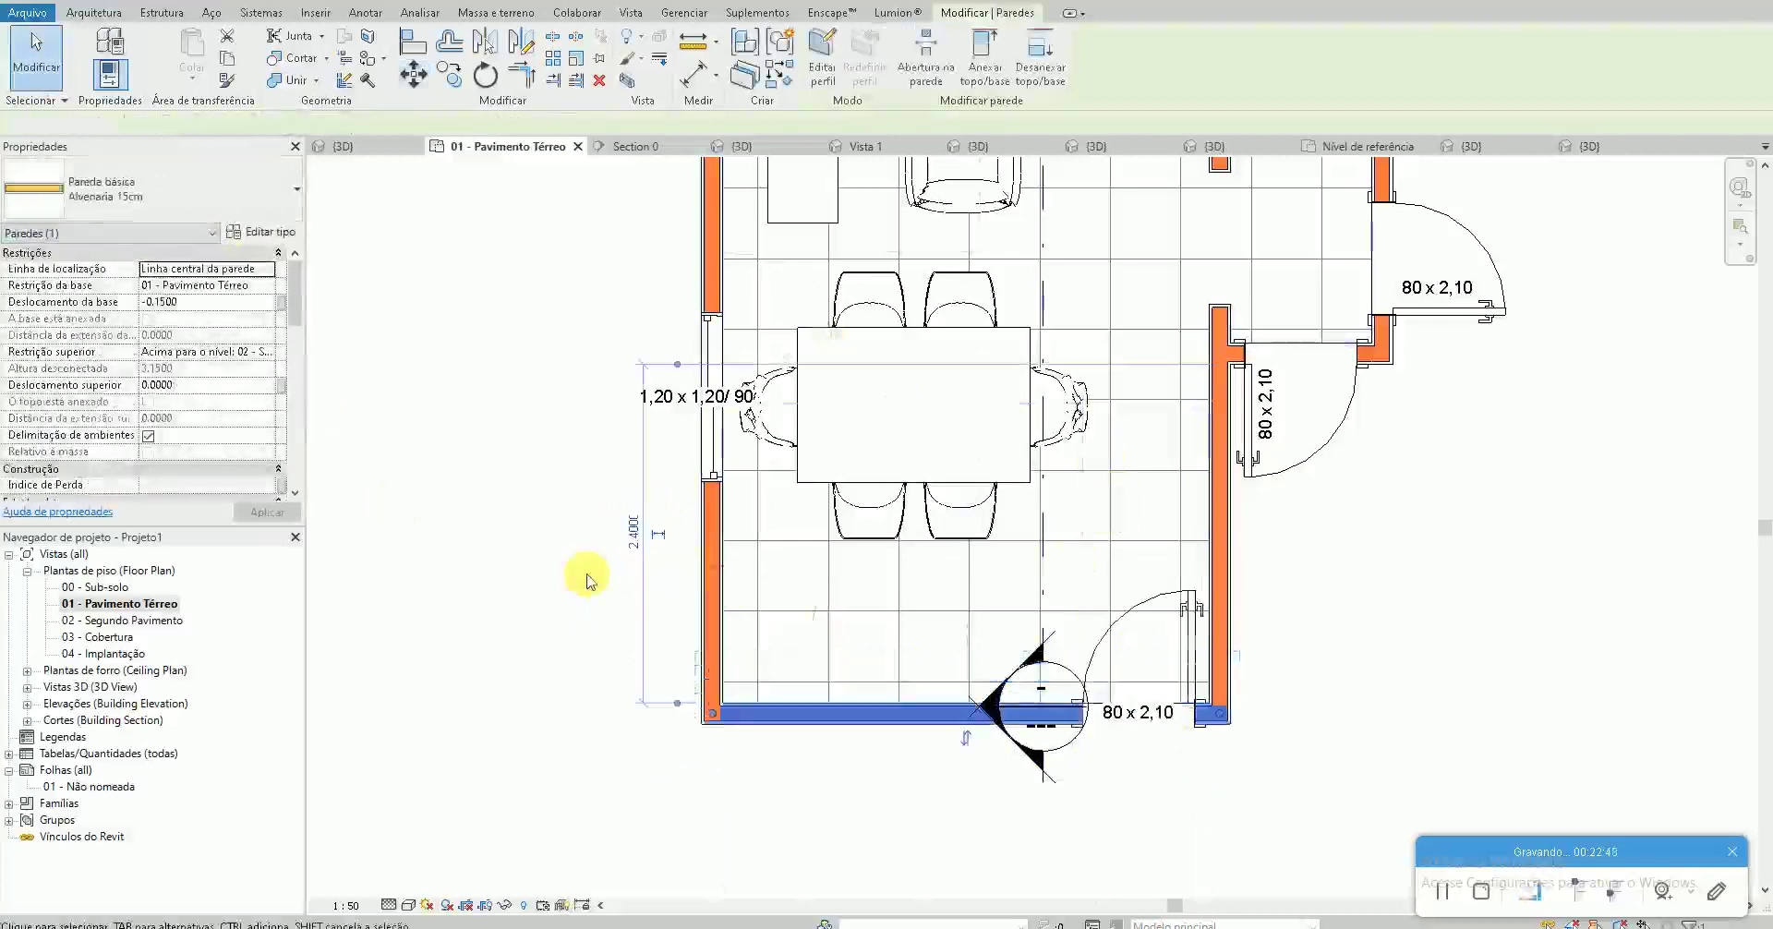
{"action": "key", "text": "m"}
{"action": "key", "text": "v"}
{"action": "left_click", "coordinate": [788, 811]}
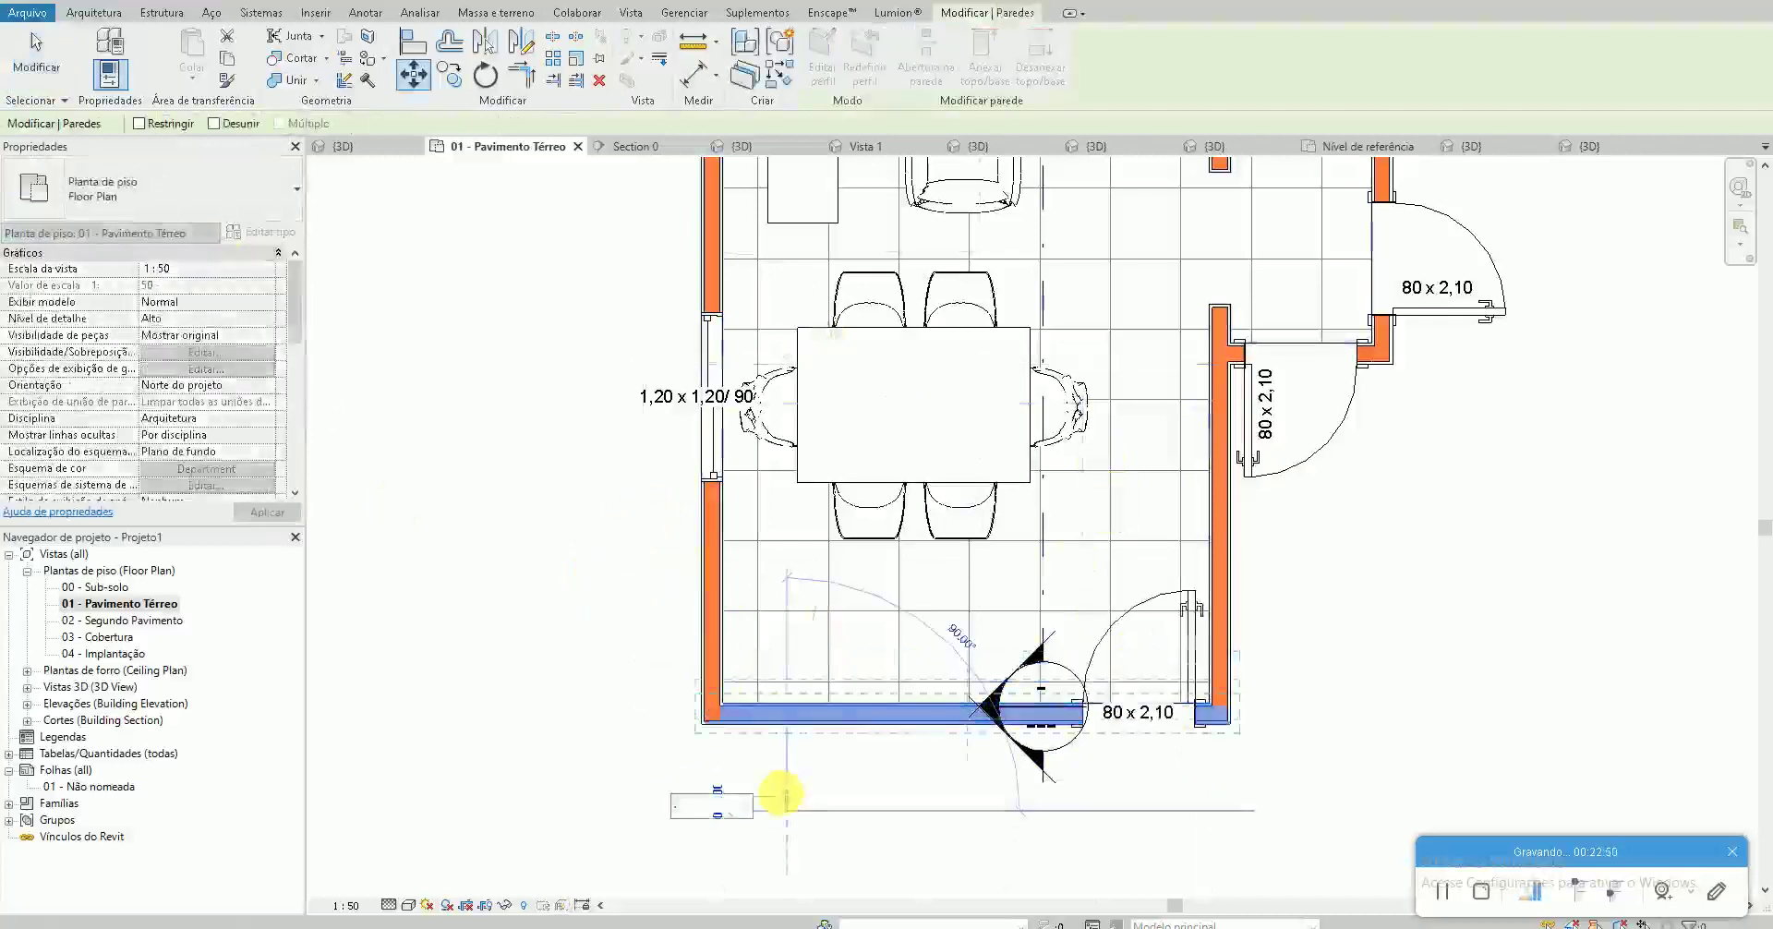
{"action": "left_click", "coordinate": [788, 804]}
{"action": "key", "text": "Escape"}
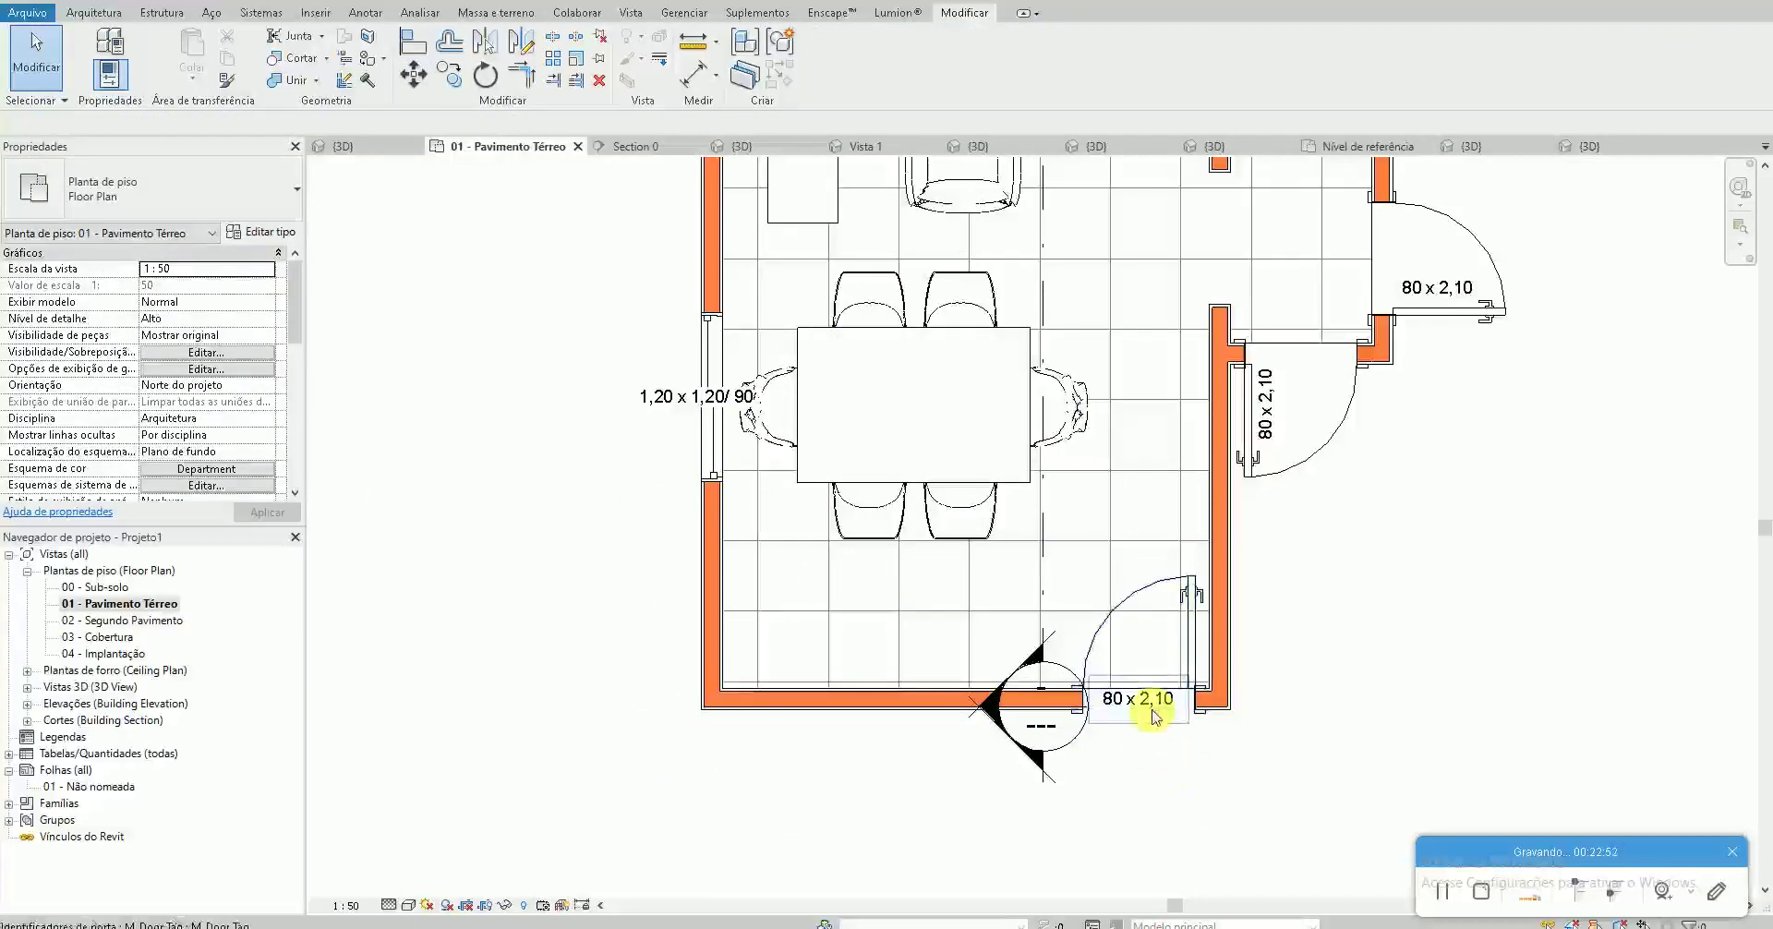
Reposition the door's size tag beside the new door
{"action": "left_click", "coordinate": [1155, 717]}
{"action": "scroll", "coordinate": [1141, 704], "scroll_direction": "up", "scroll_amount": 2}
{"action": "left_click_drag", "start_coordinate": [1141, 705], "coordinate": [1200, 612]}
{"action": "left_click", "coordinate": [763, 621]}
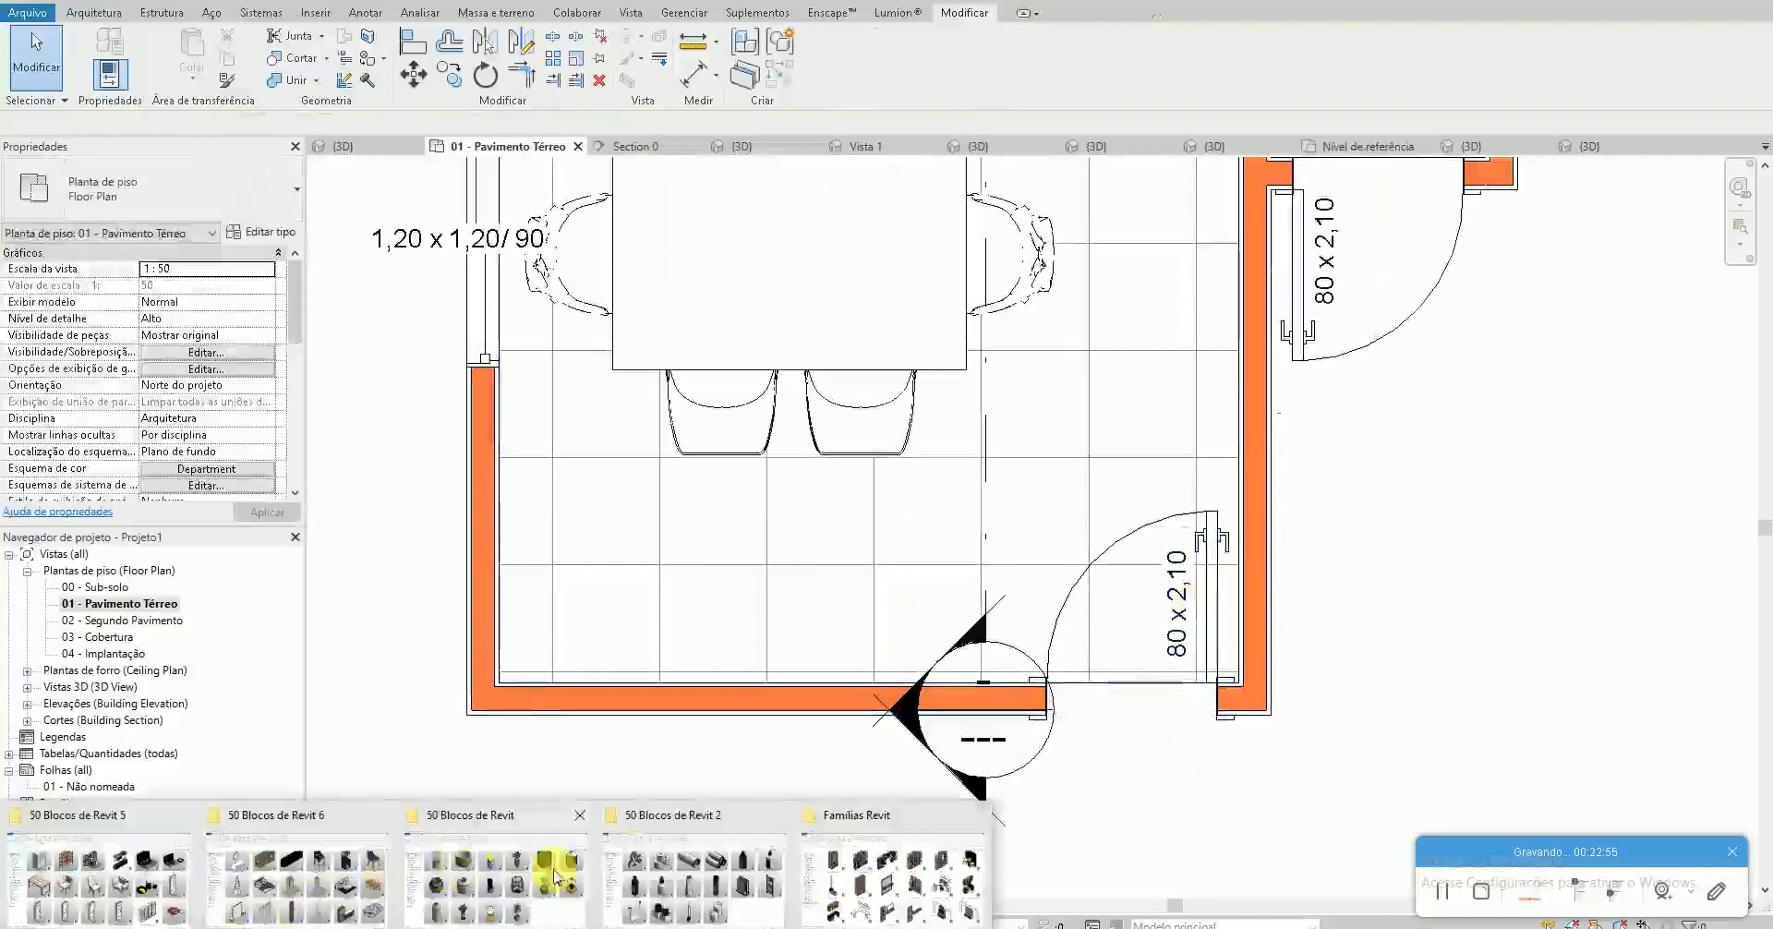
Open the Aparador family file from the 50 Blocos de Revit 6 folder
{"action": "left_click", "coordinate": [233, 868]}
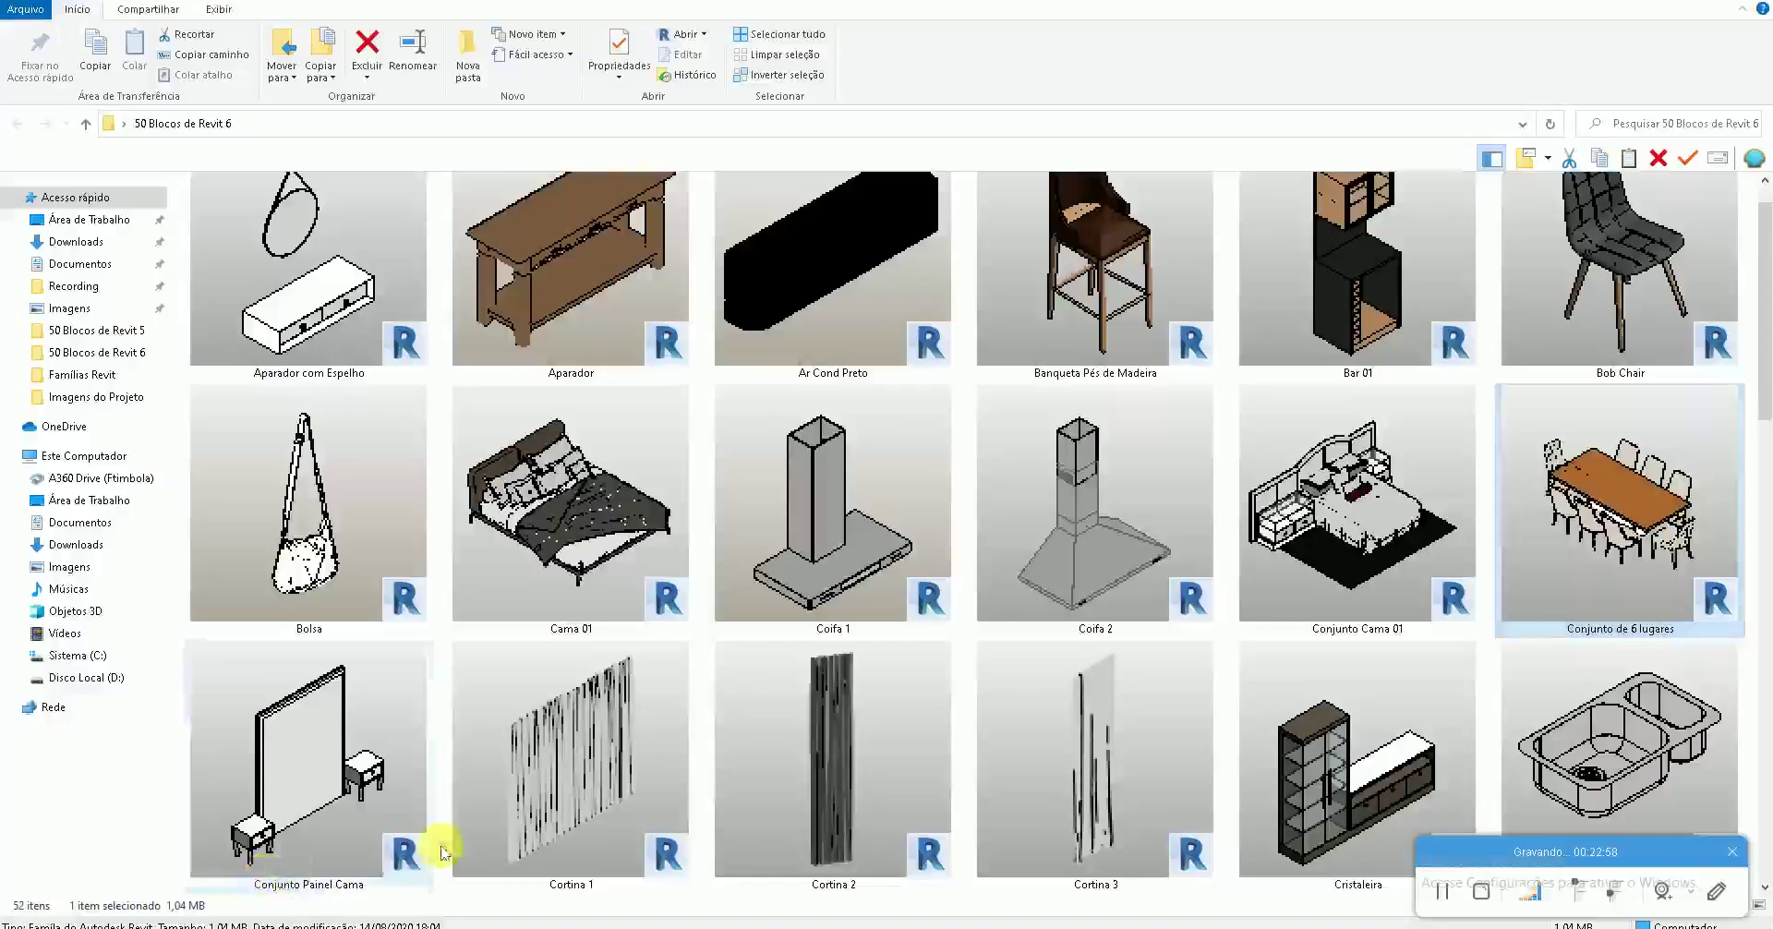
{"action": "scroll", "coordinate": [914, 719], "scroll_direction": "down", "scroll_amount": 2}
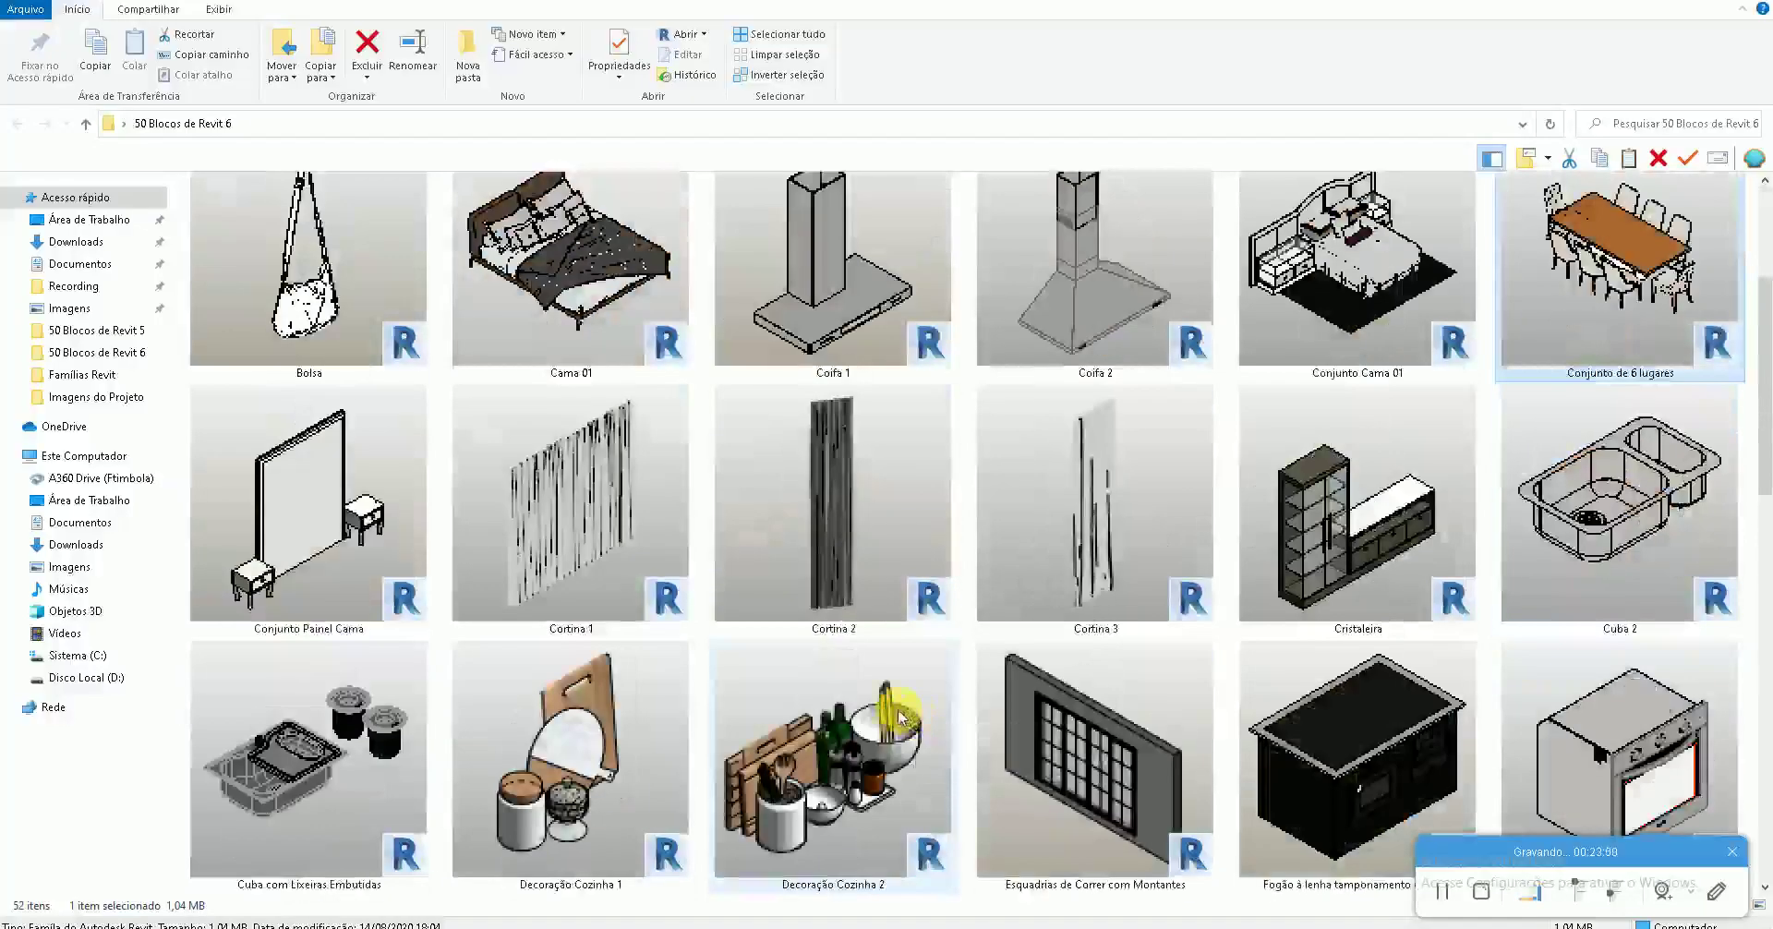
{"action": "scroll", "coordinate": [910, 730], "scroll_direction": "down", "scroll_amount": 4}
{"action": "scroll", "coordinate": [901, 738], "scroll_direction": "down", "scroll_amount": 5}
{"action": "scroll", "coordinate": [903, 728], "scroll_direction": "up", "scroll_amount": 10}
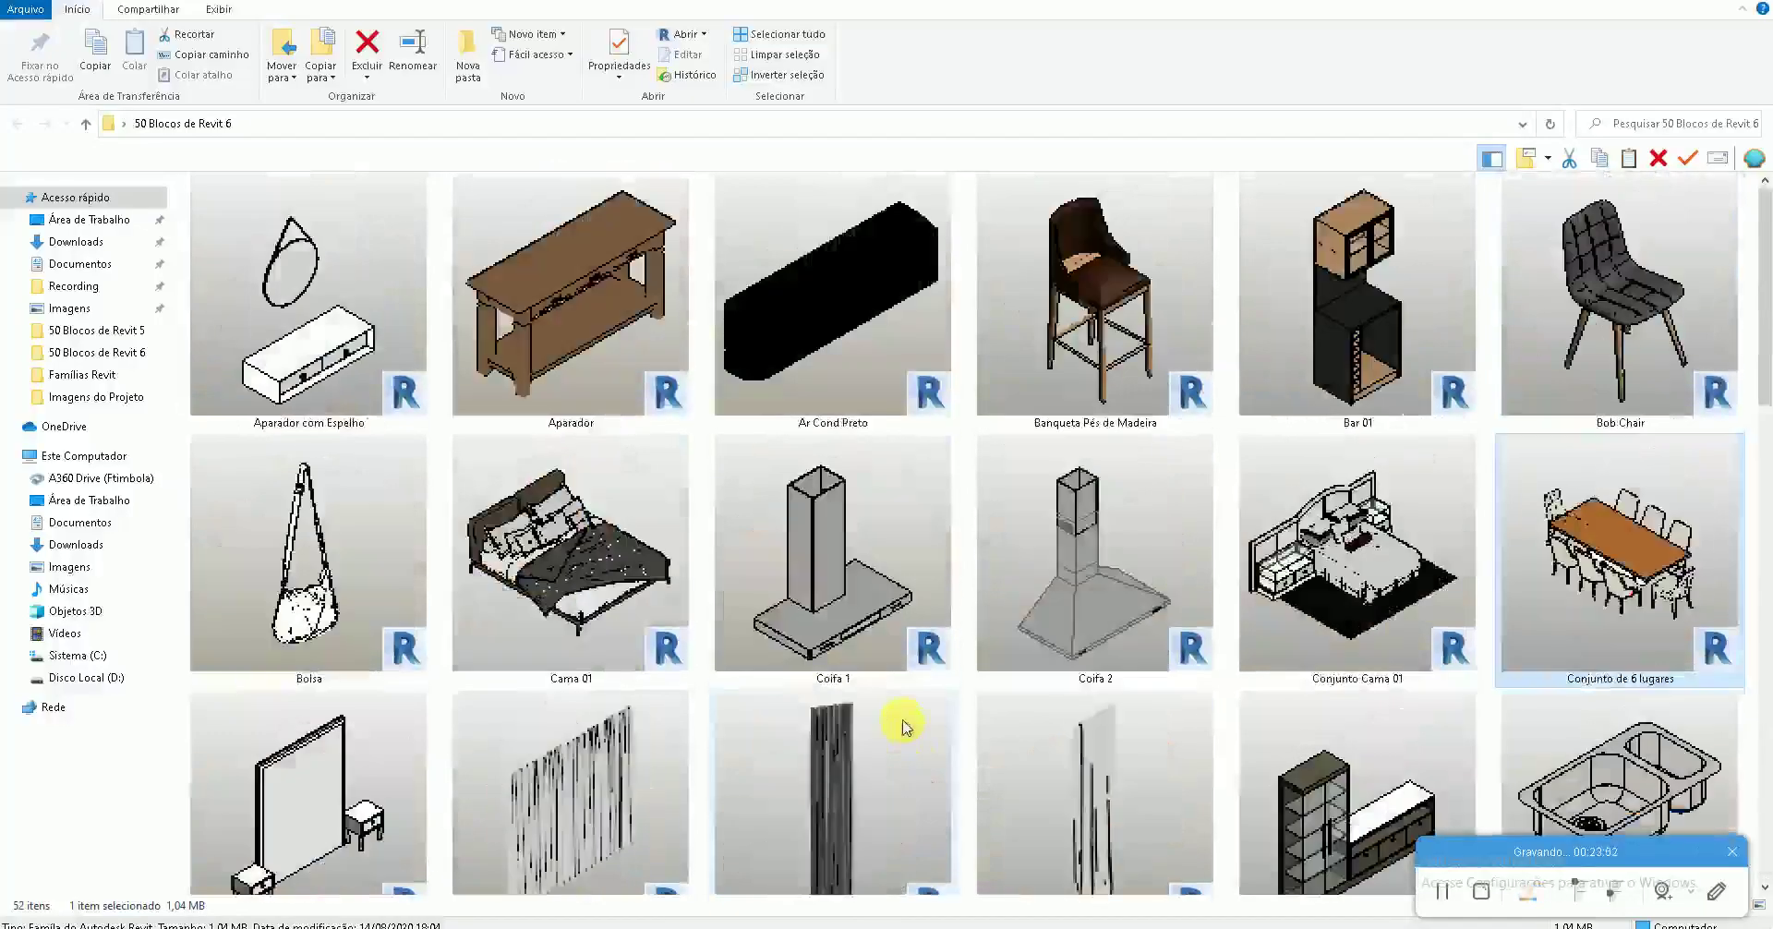
{"action": "double_click", "coordinate": [587, 286]}
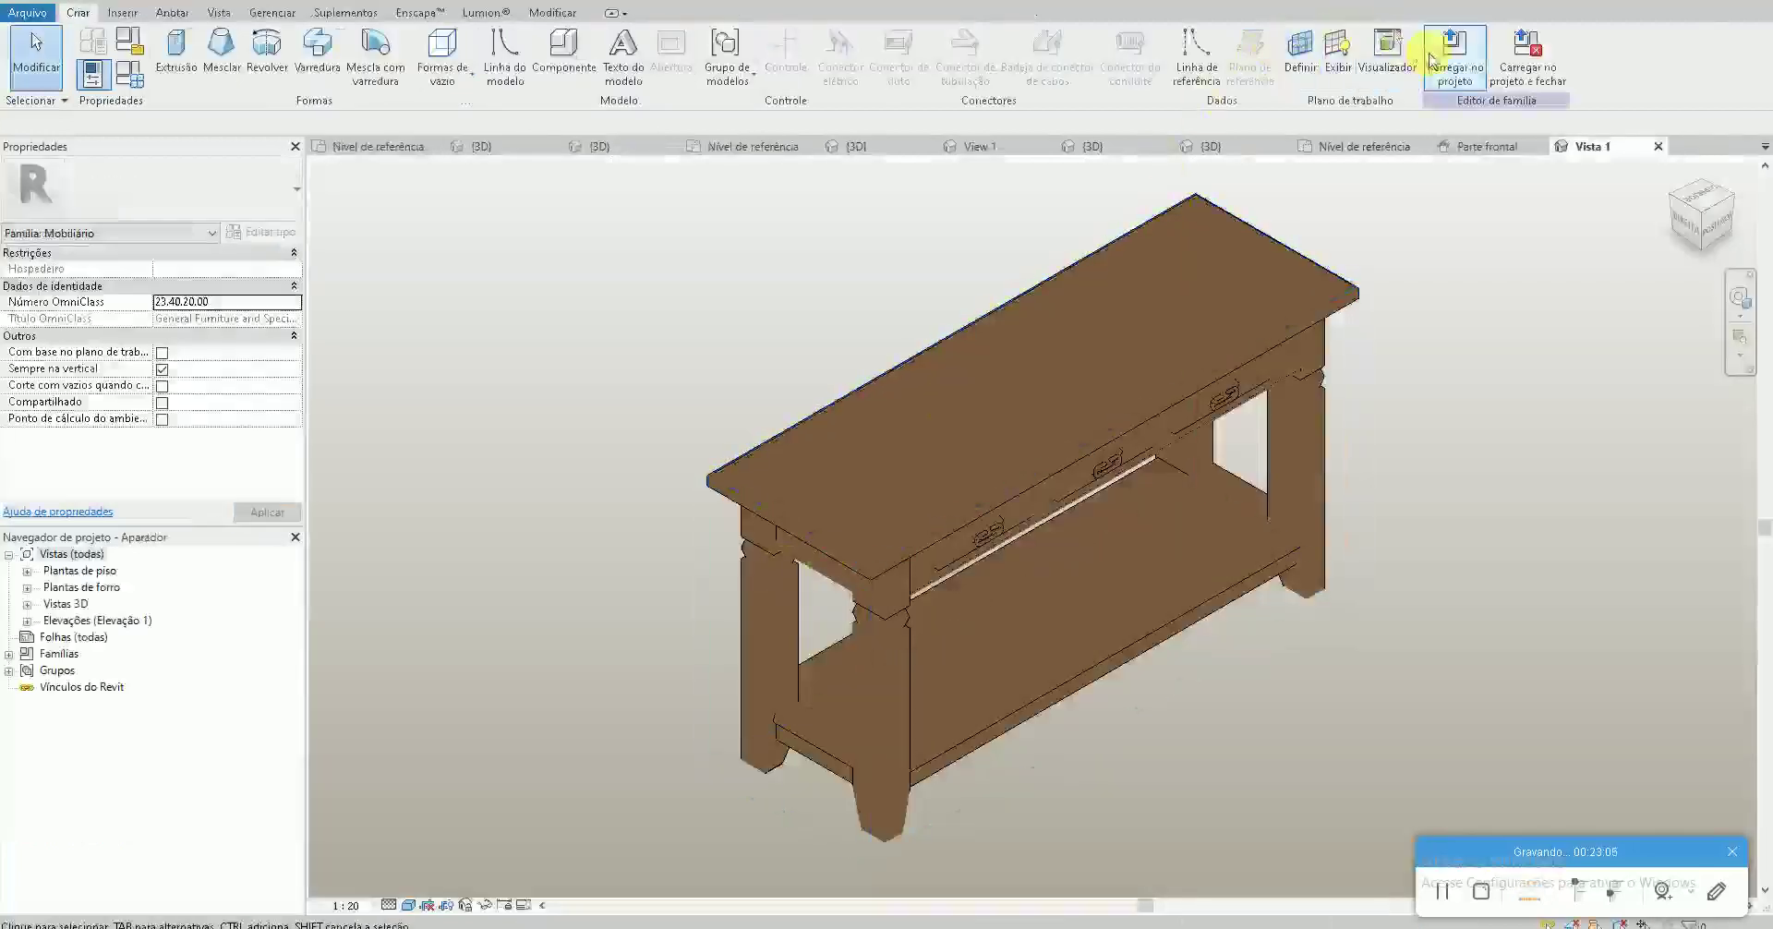
Load the Aparador family into the project and place it in the dining area
{"action": "left_click", "coordinate": [1455, 56]}
{"action": "left_click", "coordinate": [813, 600]}
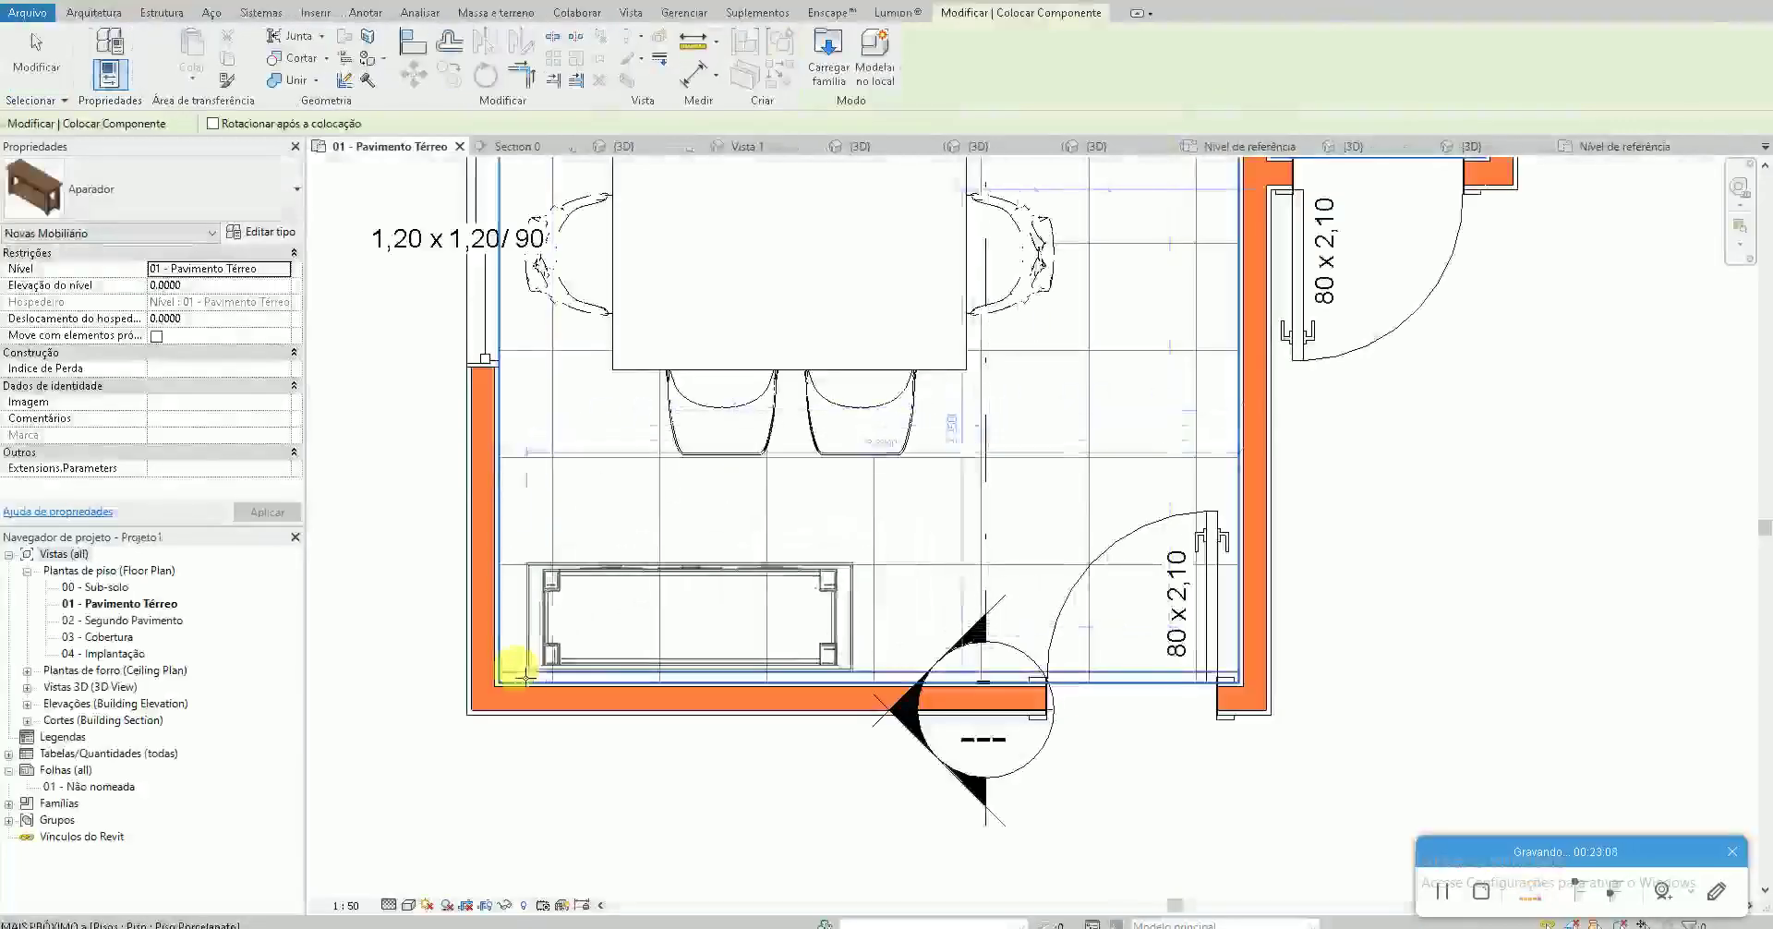
{"action": "left_click", "coordinate": [548, 675]}
{"action": "scroll", "coordinate": [548, 675], "scroll_direction": "up", "scroll_amount": 2}
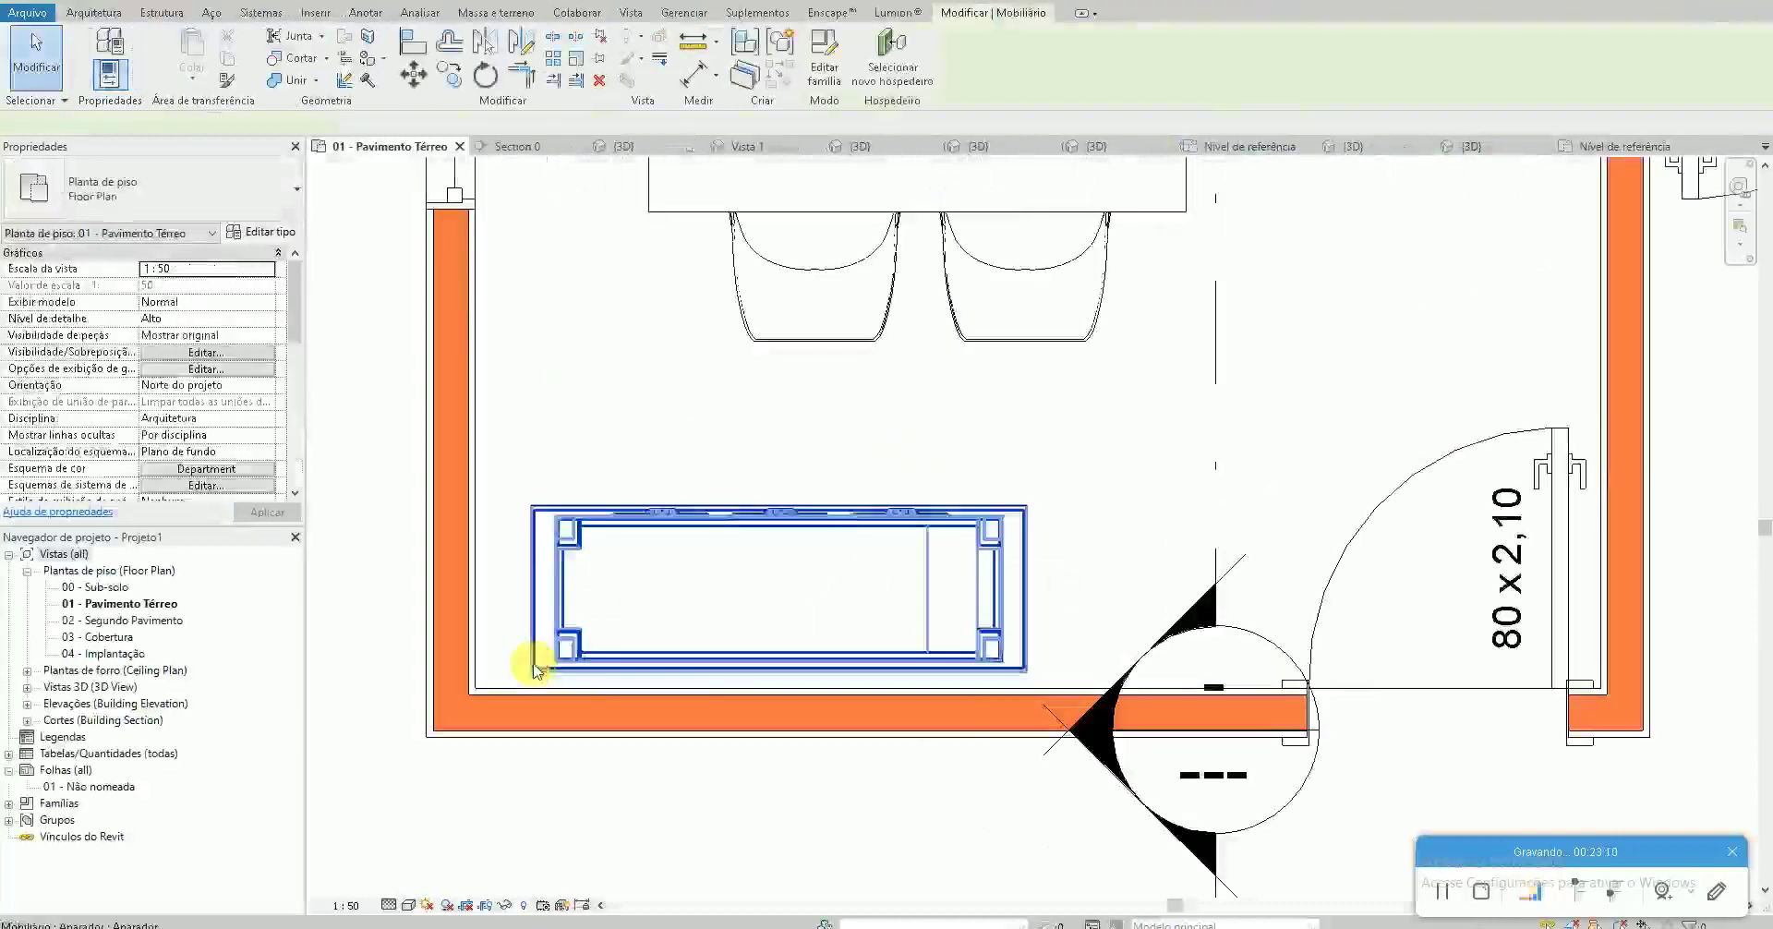
Move the Aparador into the bottom wall's corner, then shift it 0.5 m right
{"action": "key", "text": "Escape"}
{"action": "key", "text": "m"}
{"action": "key", "text": "v"}
{"action": "left_click", "coordinate": [481, 693]}
{"action": "left_click", "coordinate": [624, 636]}
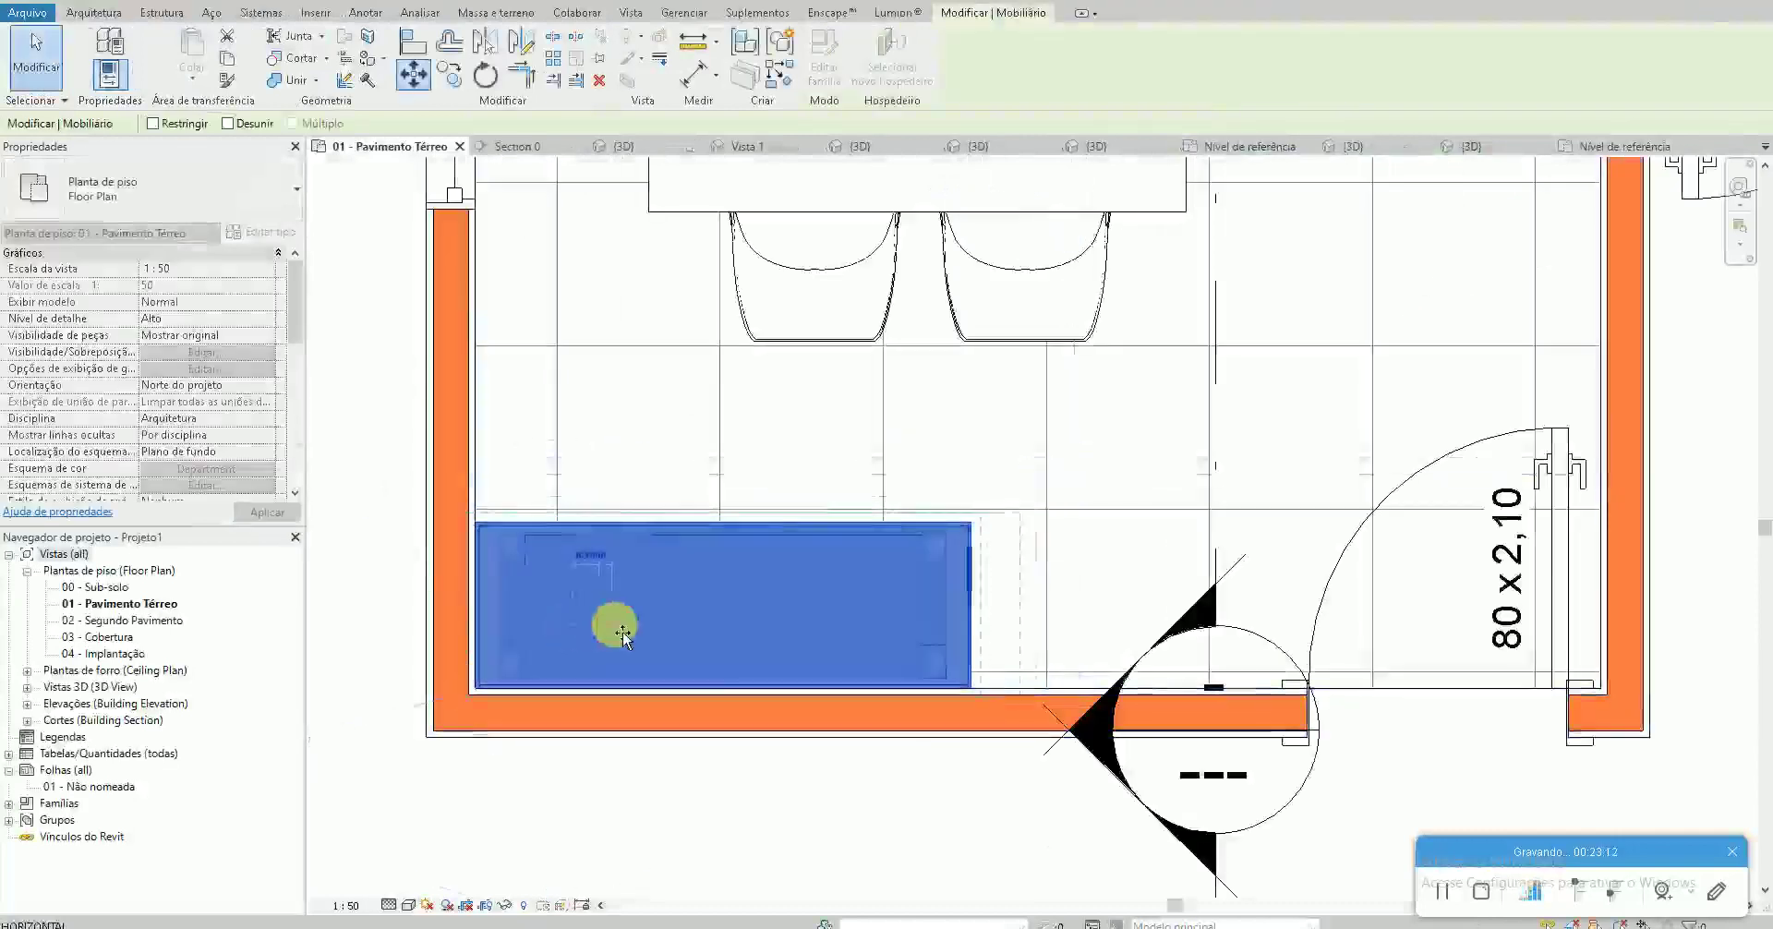
{"action": "type", "text": "5"}
{"action": "key", "text": "Return"}
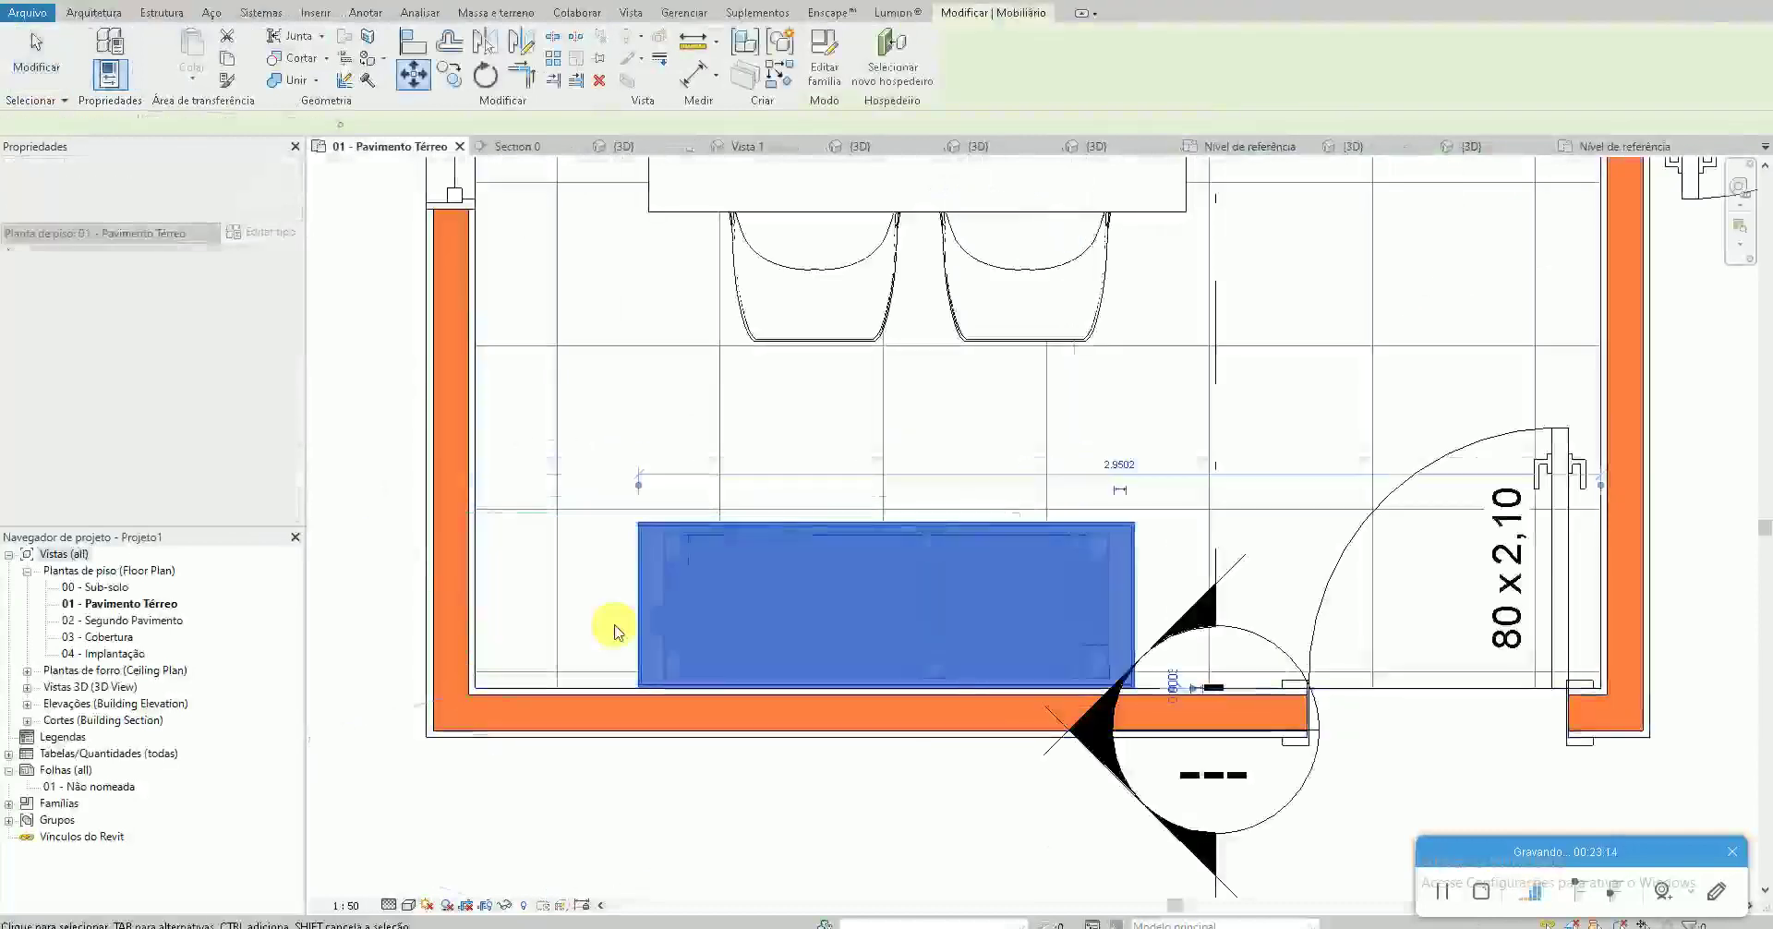
{"action": "key", "text": "Escape"}
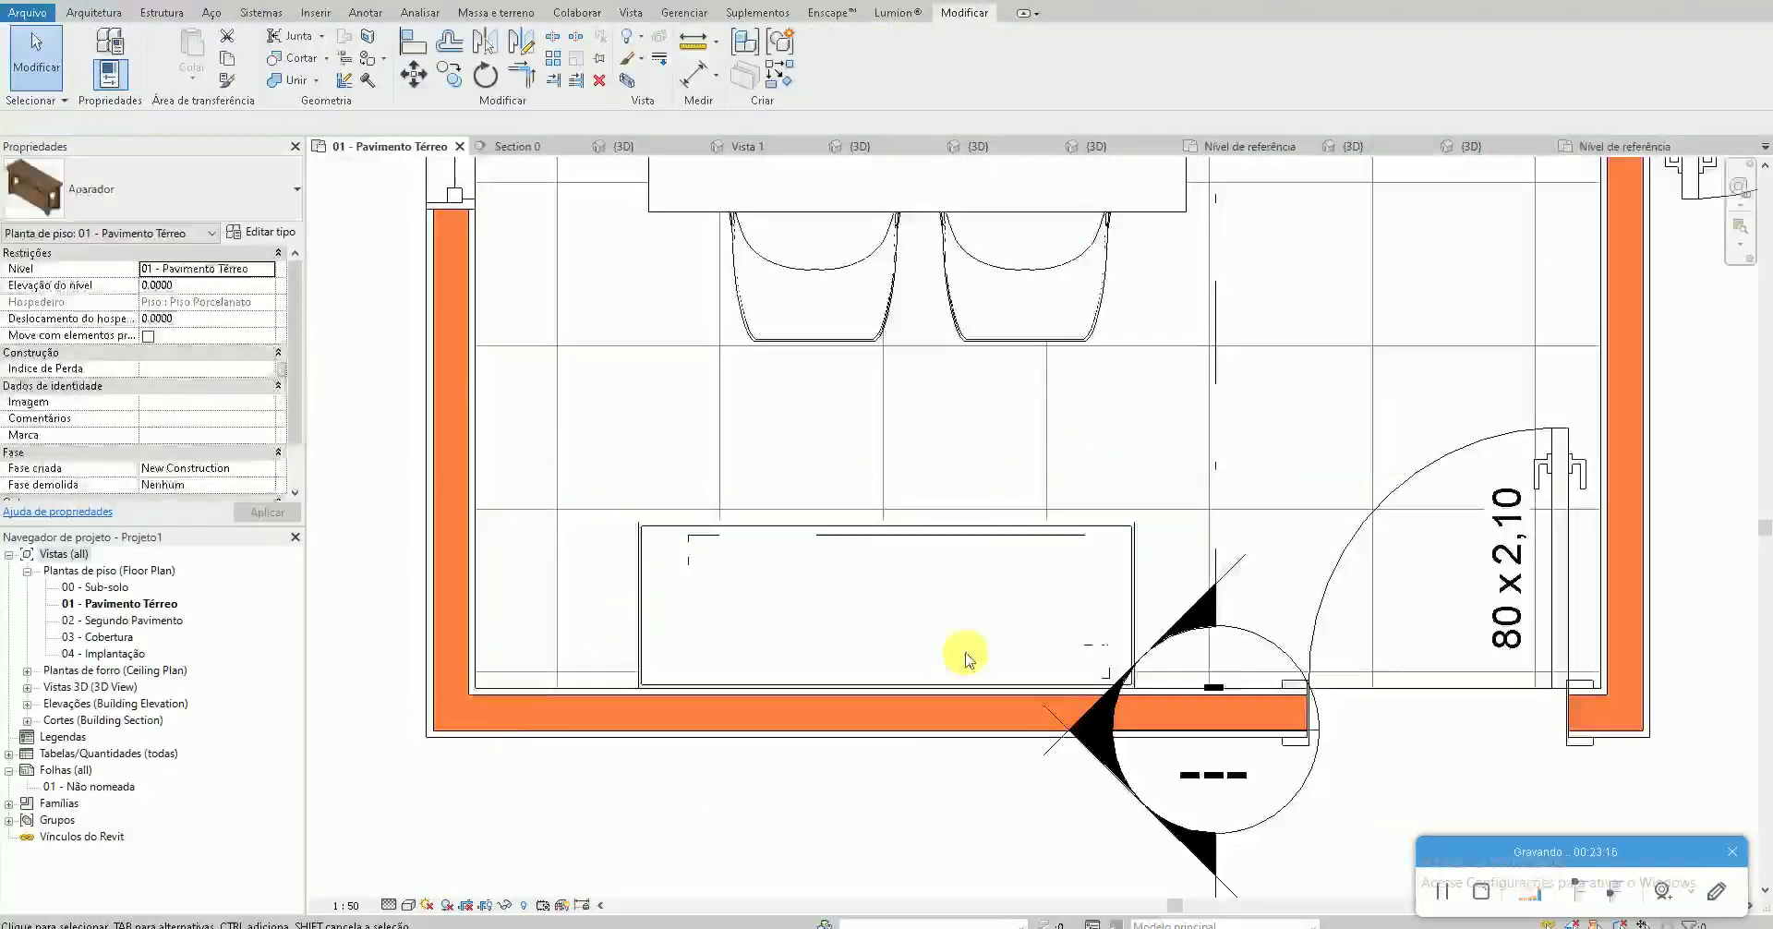
{"action": "scroll", "coordinate": [950, 657], "scroll_direction": "down", "scroll_amount": 2}
{"action": "scroll", "coordinate": [1002, 585], "scroll_direction": "down", "scroll_amount": 2}
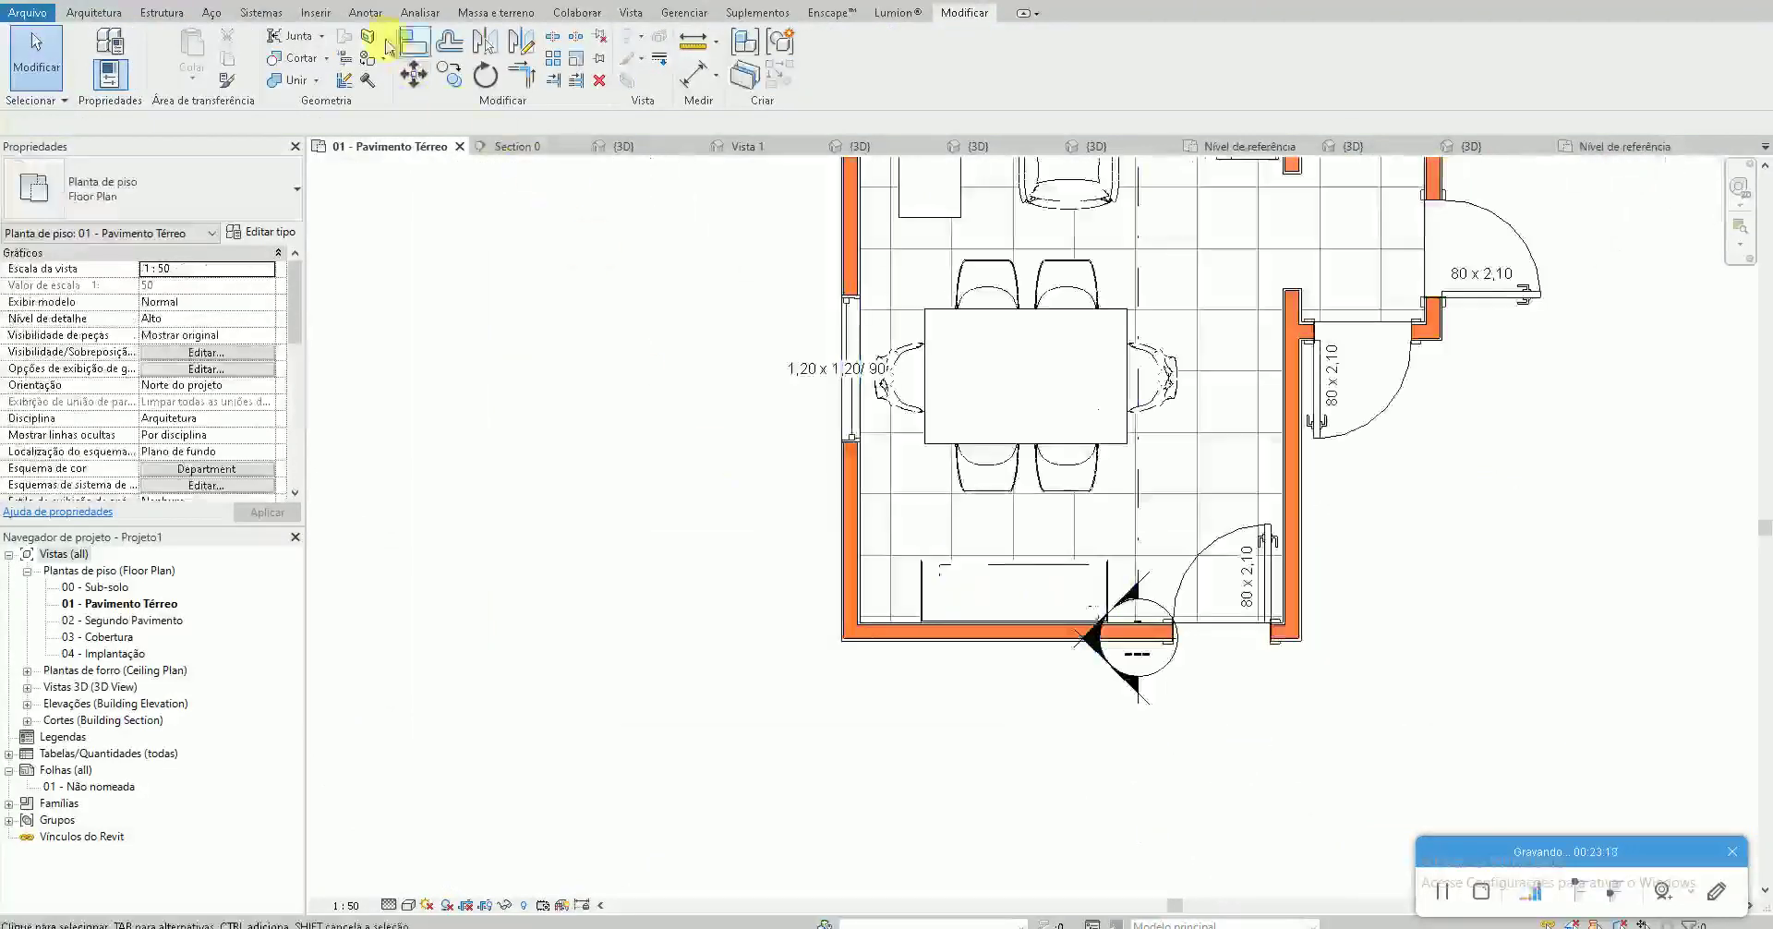
Orbit the 3D view, then return to the 01 - Pavimento Térreo plan
{"action": "left_click", "coordinate": [346, 8]}
{"action": "mouse_move", "coordinate": [457, 568]}
{"action": "middle_mouse_down", "text": "shift"}
{"action": "mouse_move", "coordinate": [385, 554]}
{"action": "mouse_move", "coordinate": [310, 602]}
{"action": "mouse_move", "coordinate": [535, 621]}
{"action": "mouse_move", "coordinate": [1180, 562]}
{"action": "mouse_move", "coordinate": [923, 601]}
{"action": "middle_mouse_up", "text": "shift"}
{"action": "double_click", "coordinate": [143, 605]}
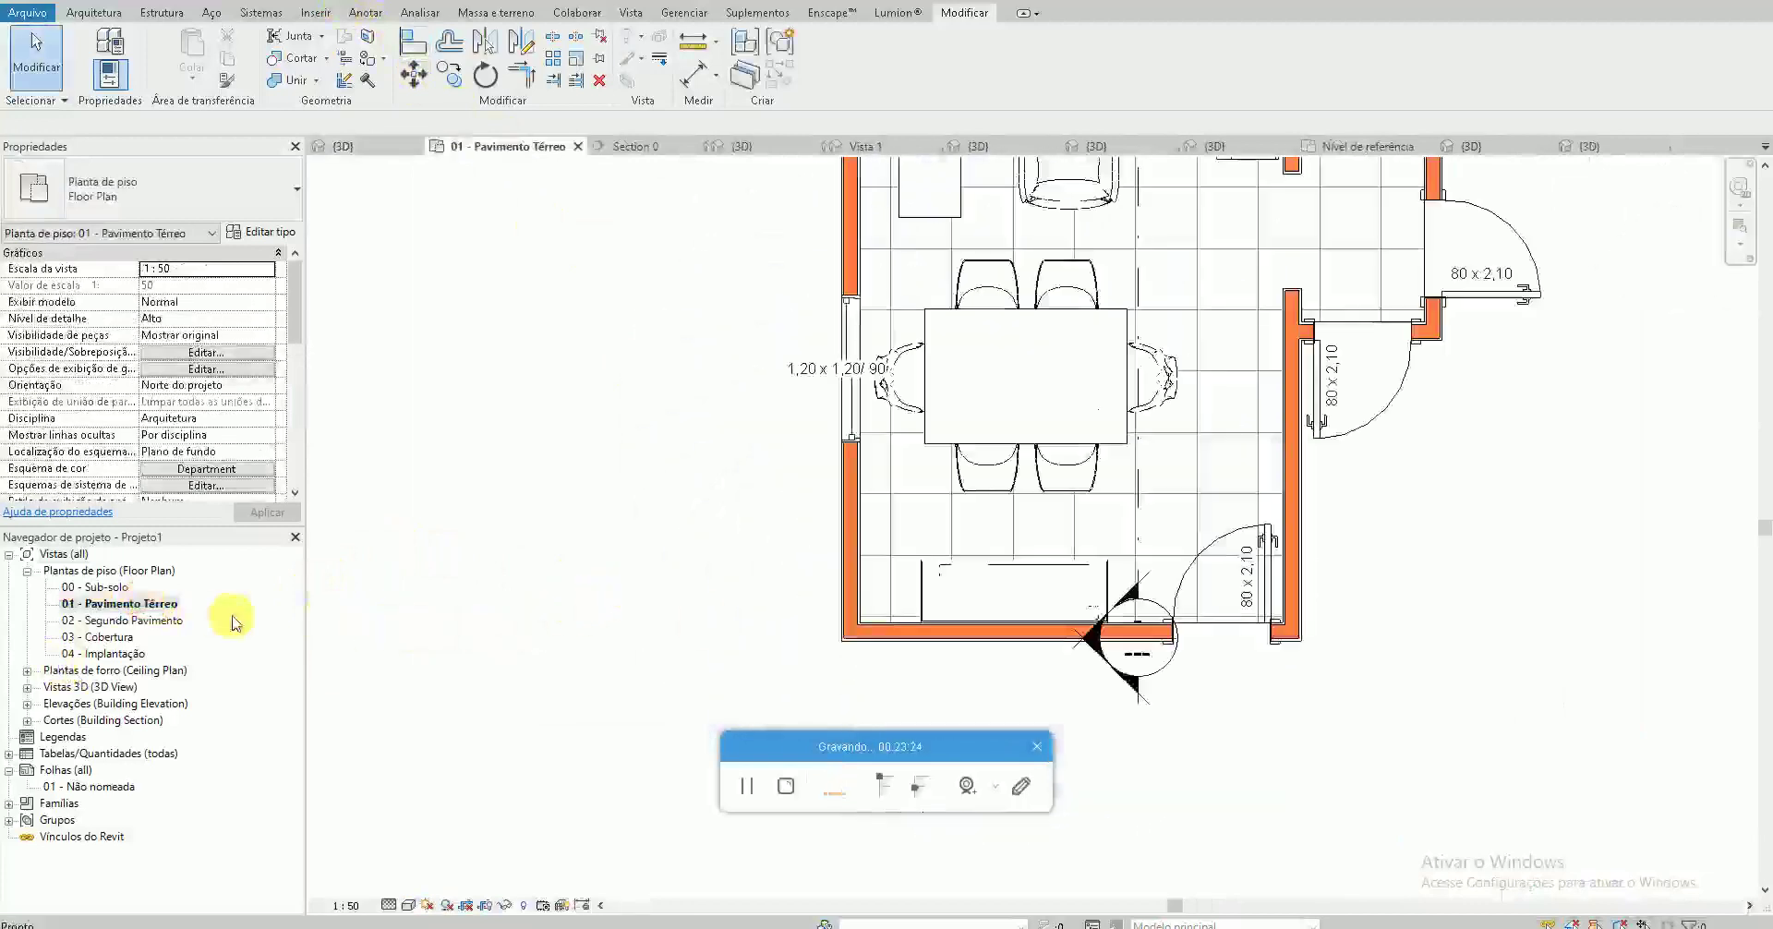
Place a camera with its eye by the lower door, aimed across the room
{"action": "left_click", "coordinate": [358, 5]}
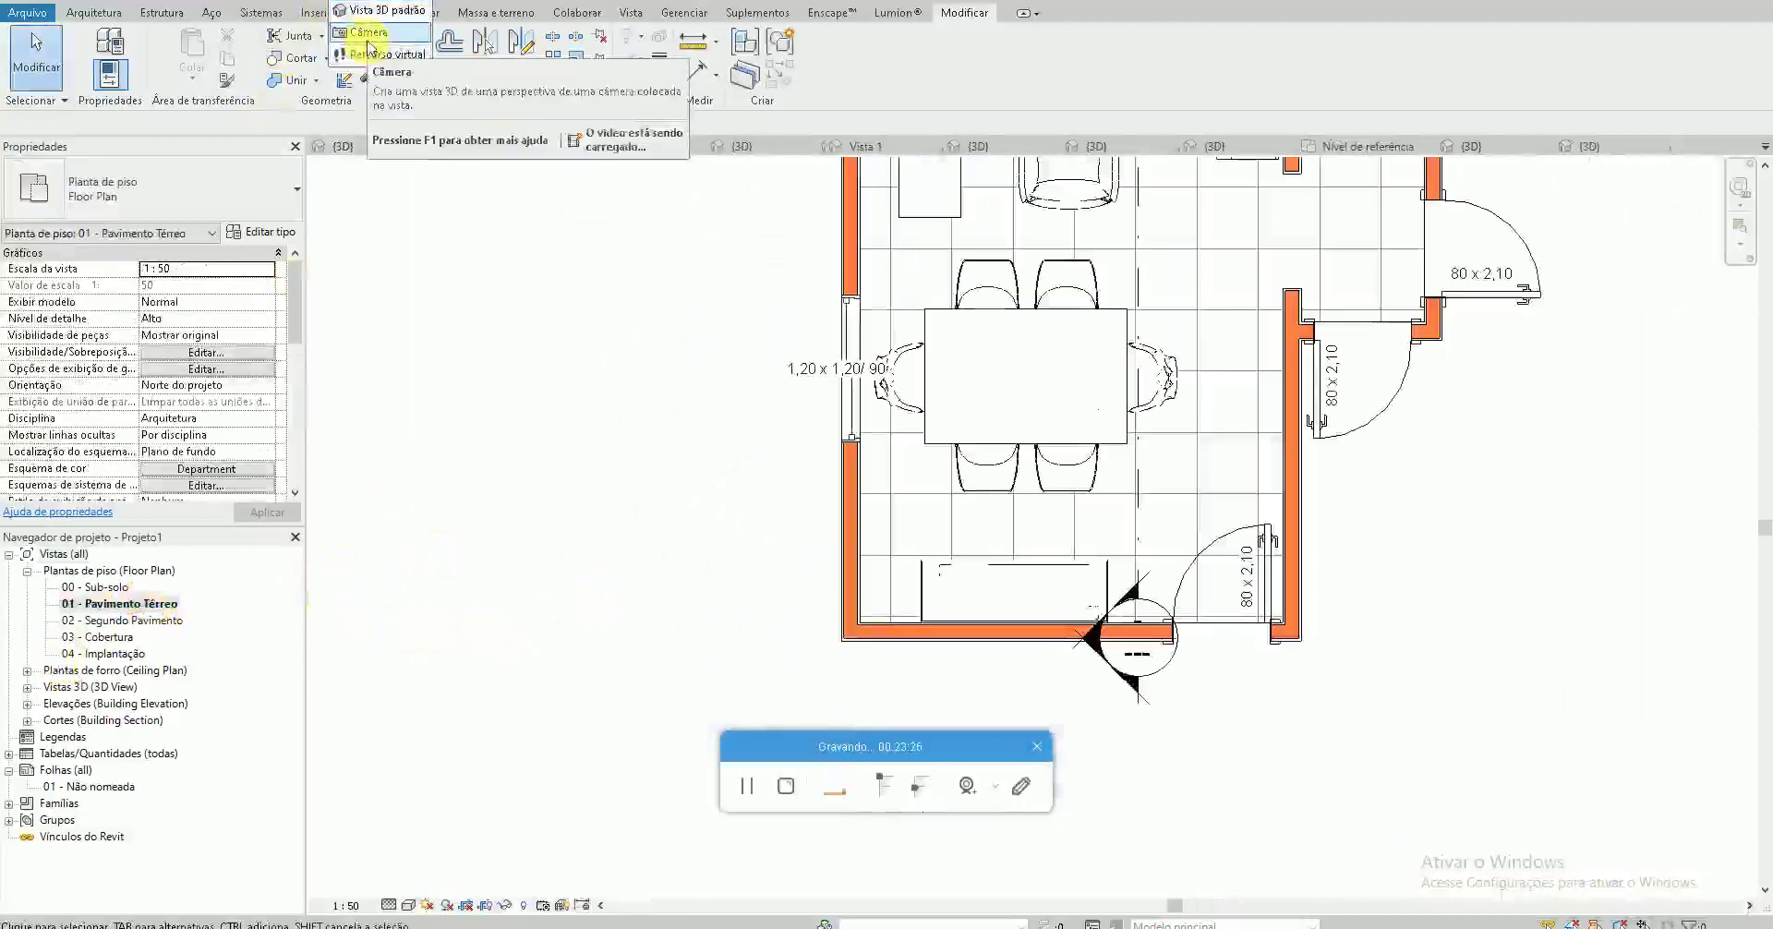
{"action": "left_click", "coordinate": [363, 40]}
{"action": "scroll", "coordinate": [1014, 607], "scroll_direction": "down", "scroll_amount": 3}
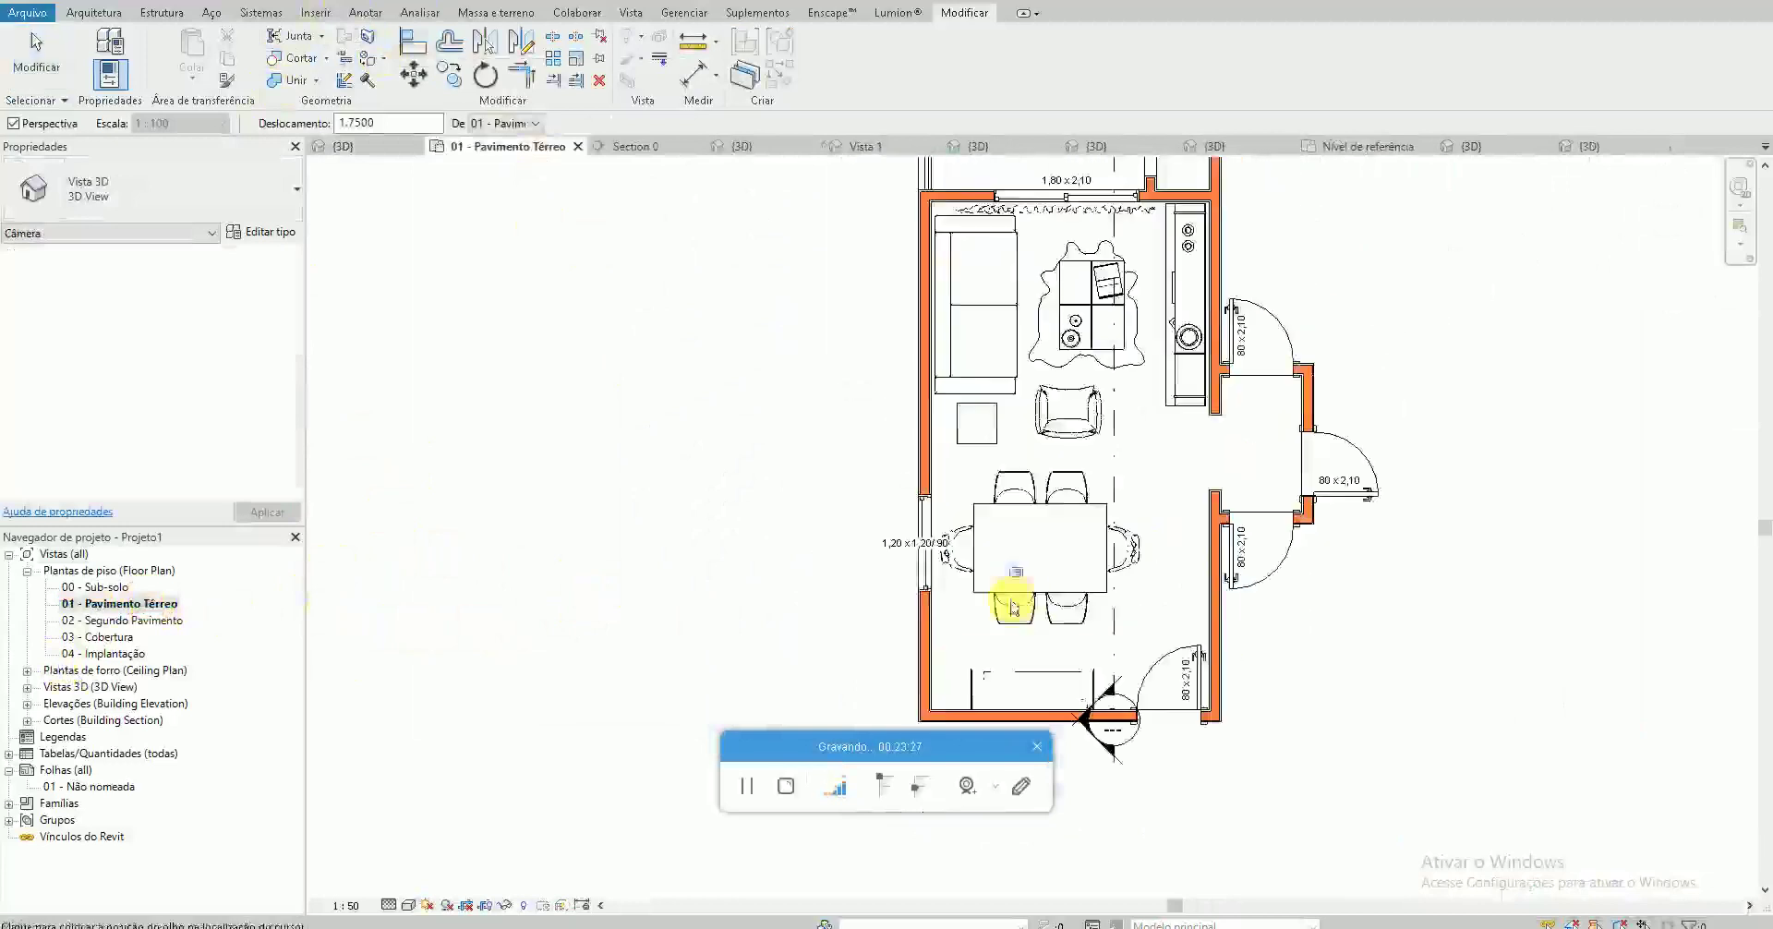
{"action": "left_click", "coordinate": [1076, 695]}
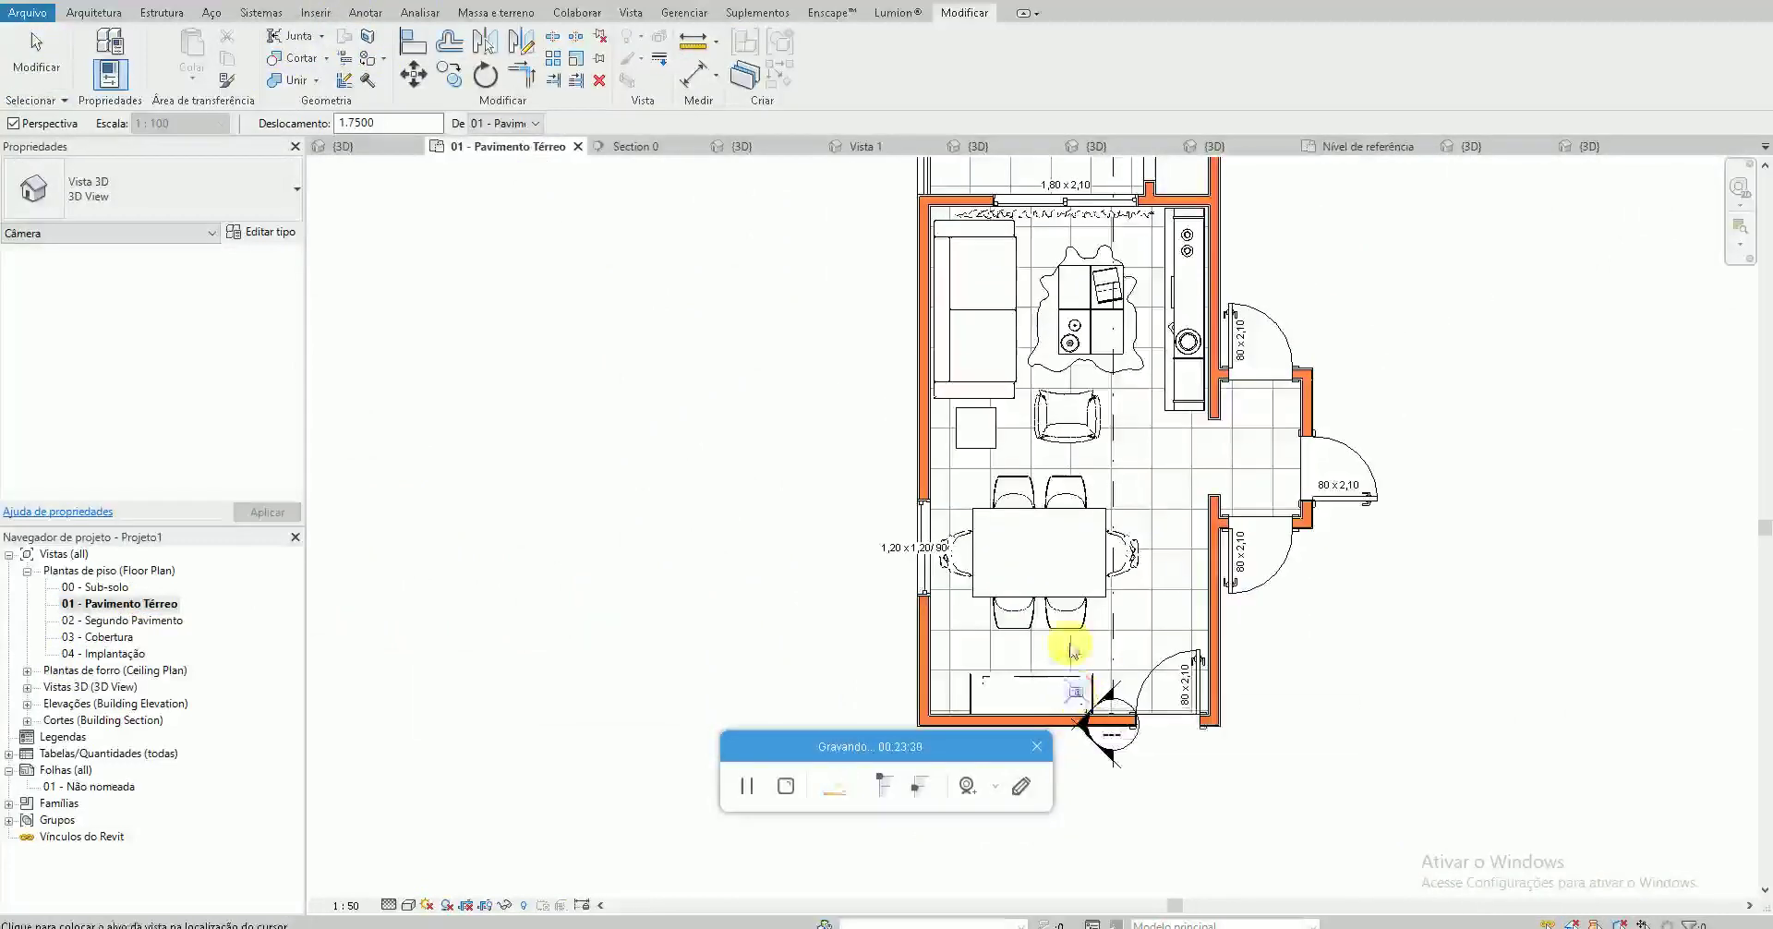
{"action": "scroll", "coordinate": [1069, 459], "scroll_direction": "down", "scroll_amount": 2}
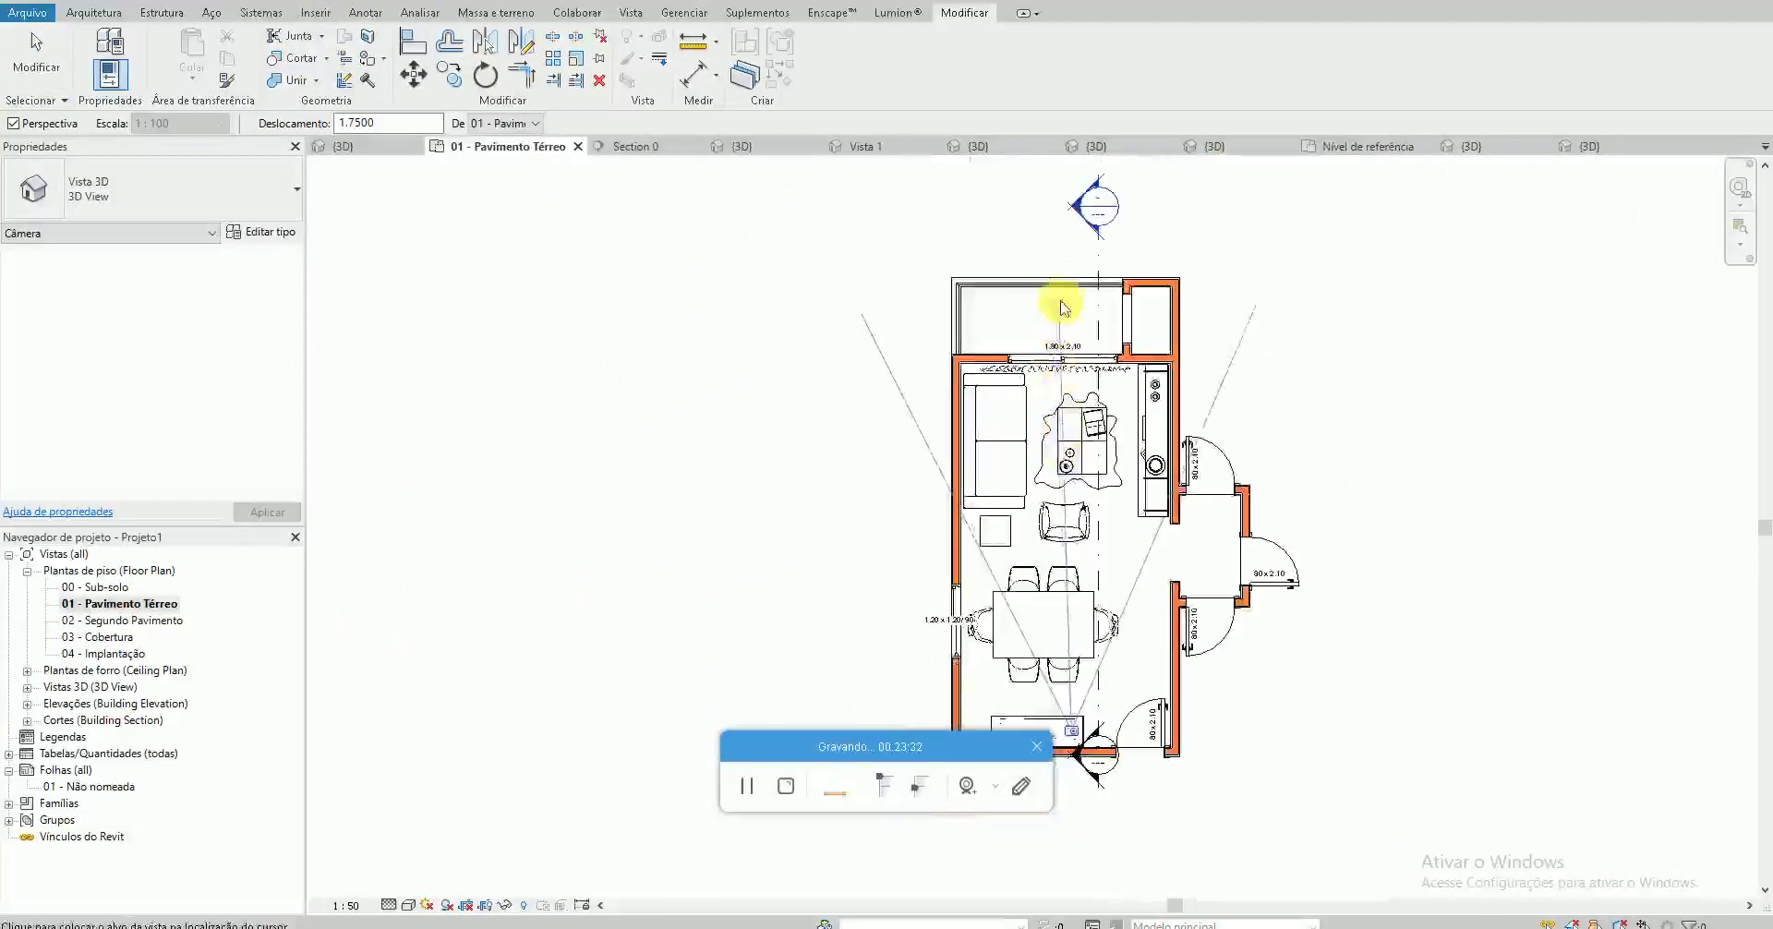
{"action": "left_click", "coordinate": [1074, 256]}
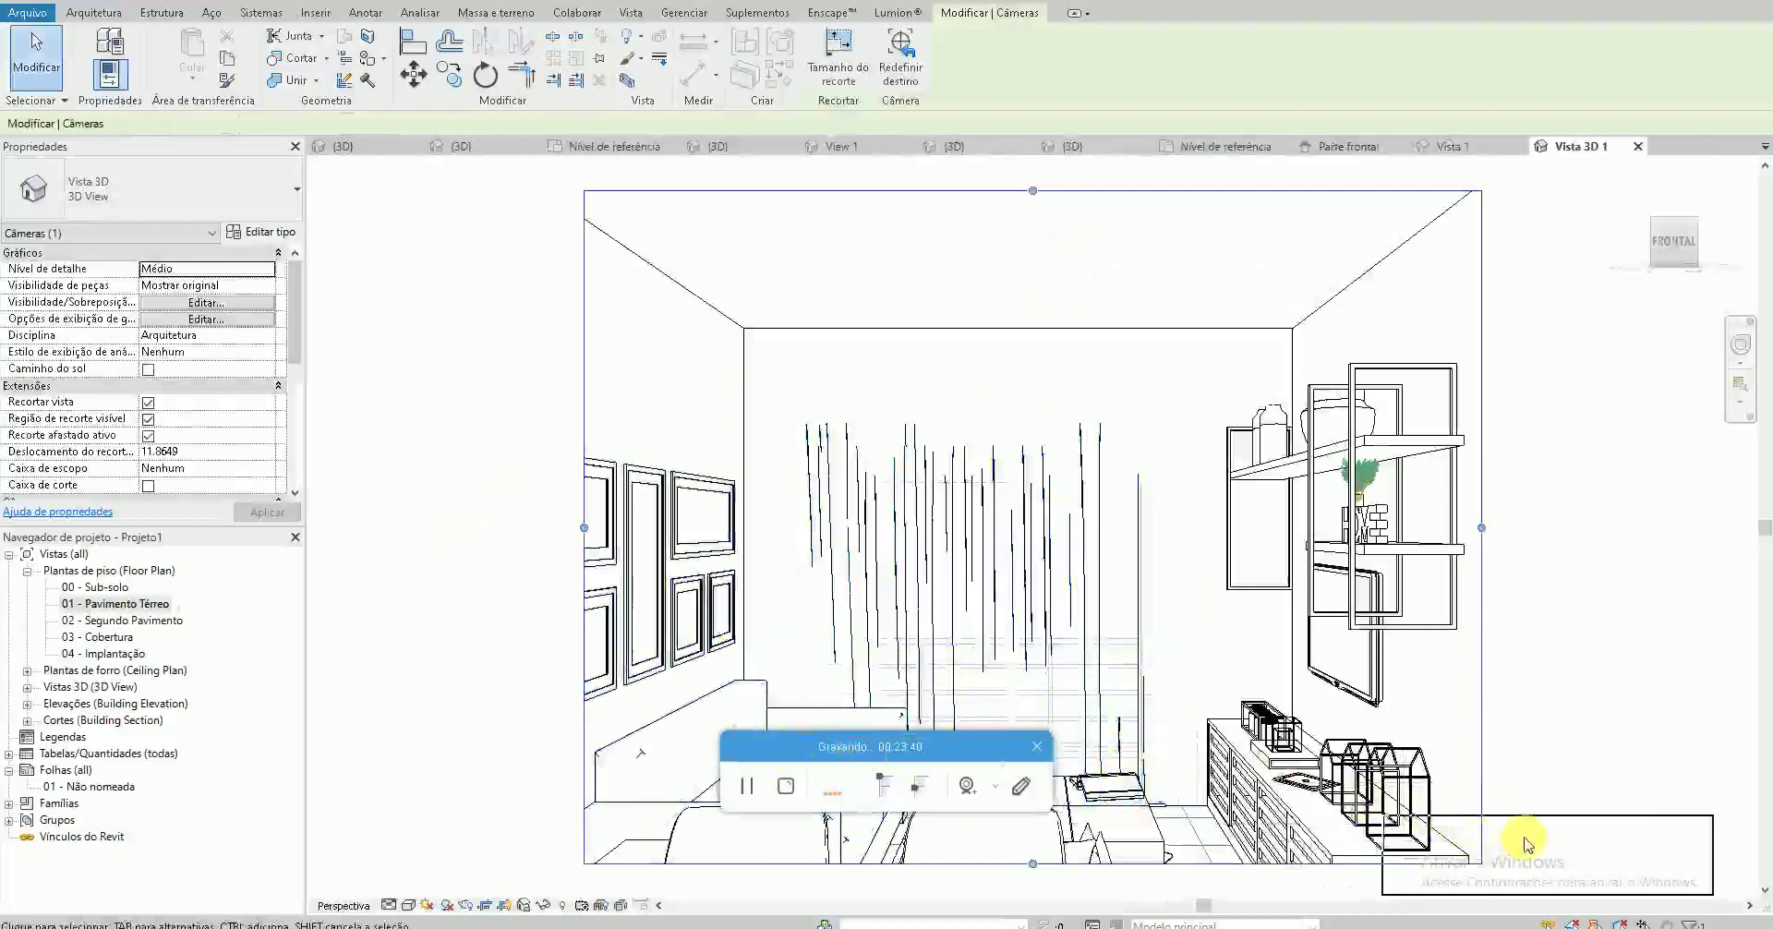
Set the camera view to Fine detail level with a shaded visual style
{"action": "left_click_drag", "start_coordinate": [1533, 845], "coordinate": [1533, 845]}
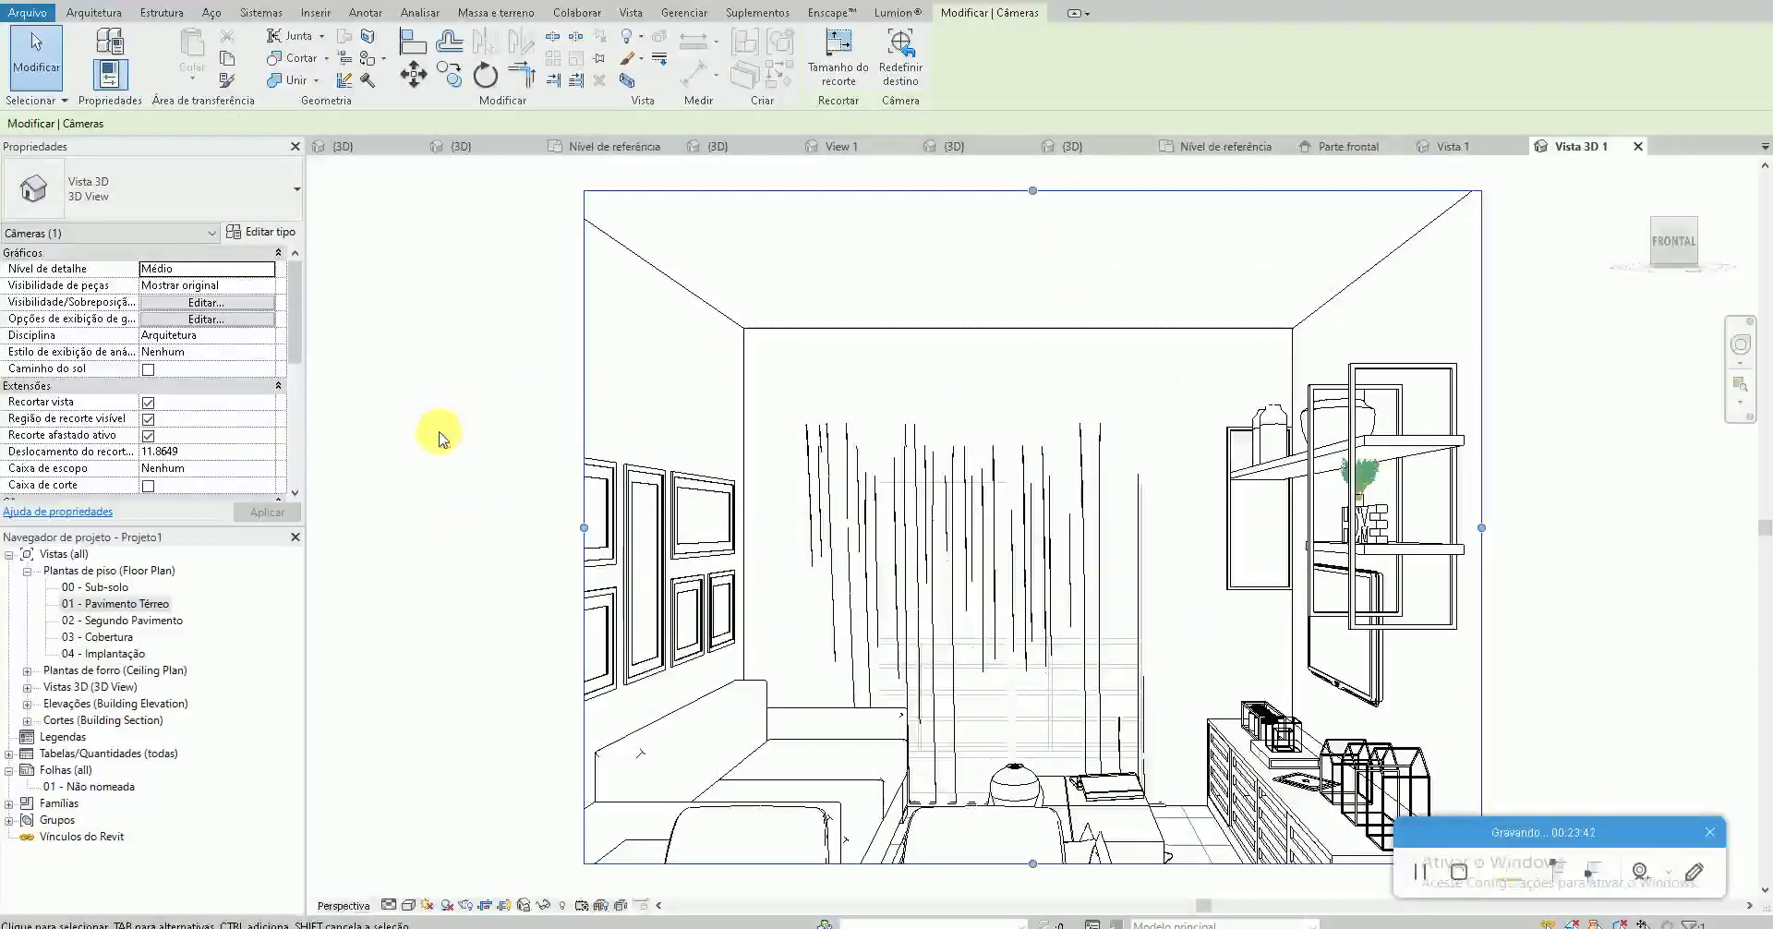
{"action": "left_click", "coordinate": [392, 902]}
{"action": "left_click", "coordinate": [393, 905]}
{"action": "left_click", "coordinate": [408, 905]}
{"action": "left_click", "coordinate": [439, 860]}
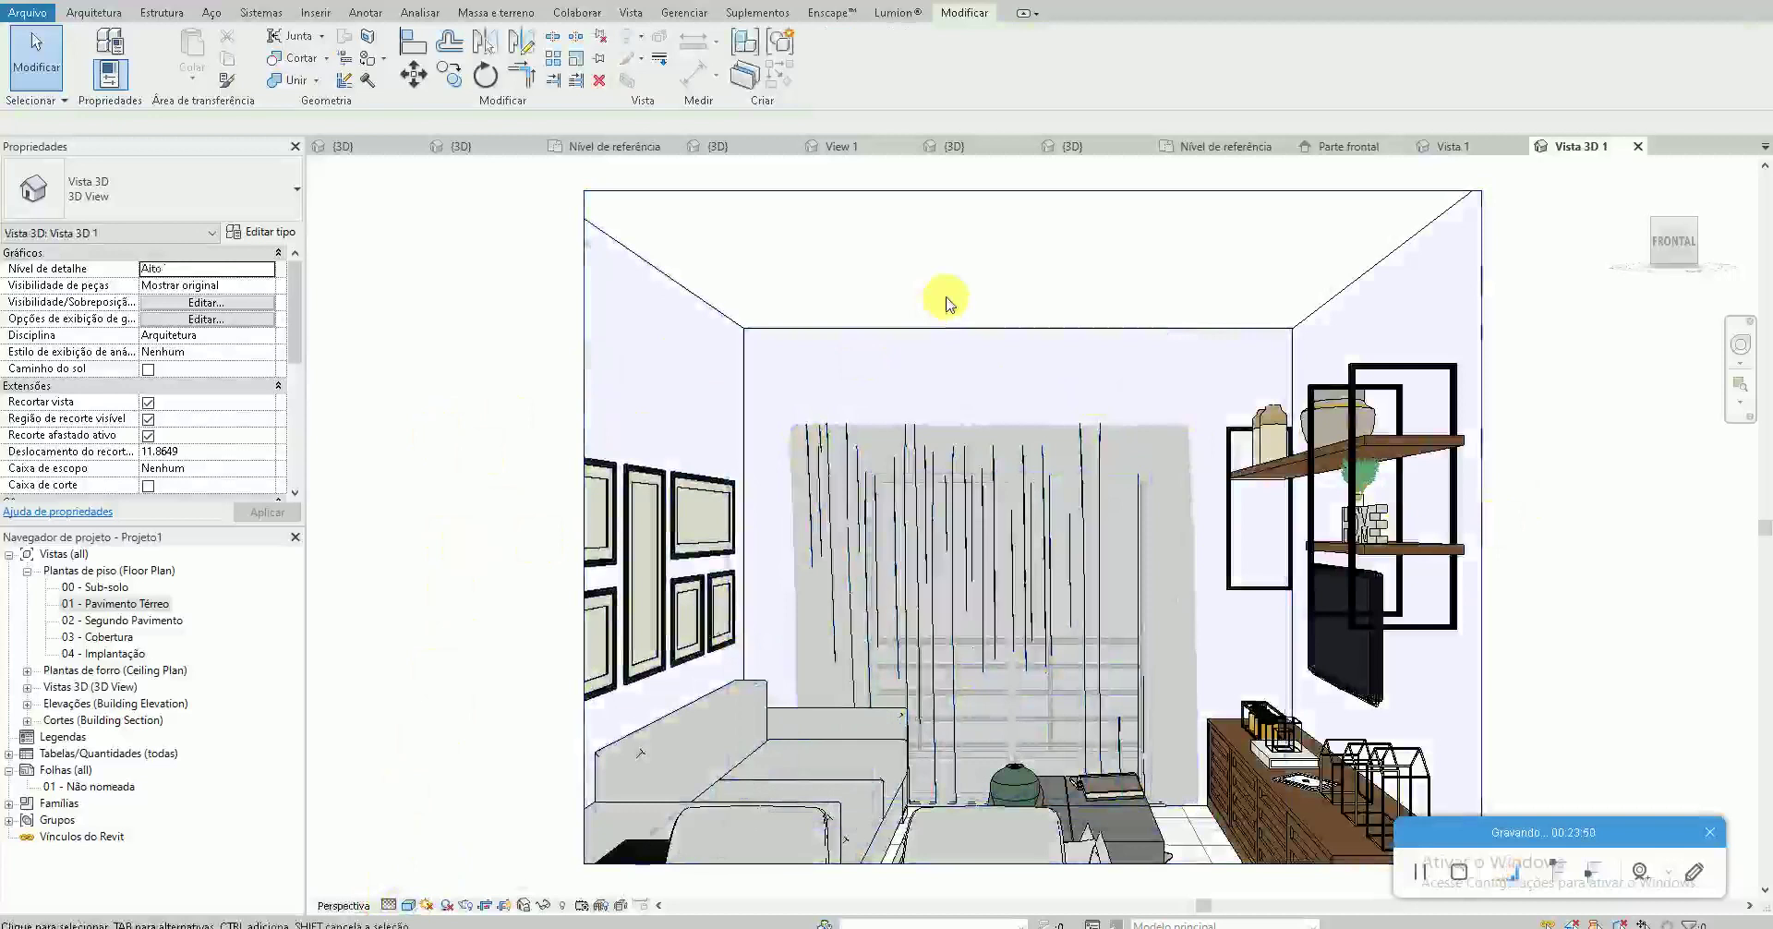
Set the camera's eye and target elevations to 1.5500
{"action": "left_click", "coordinate": [770, 191]}
{"action": "scroll", "coordinate": [230, 383], "scroll_direction": "down", "scroll_amount": 3}
{"action": "left_click", "coordinate": [222, 435]}
{"action": "type", "text": "1.5500"}
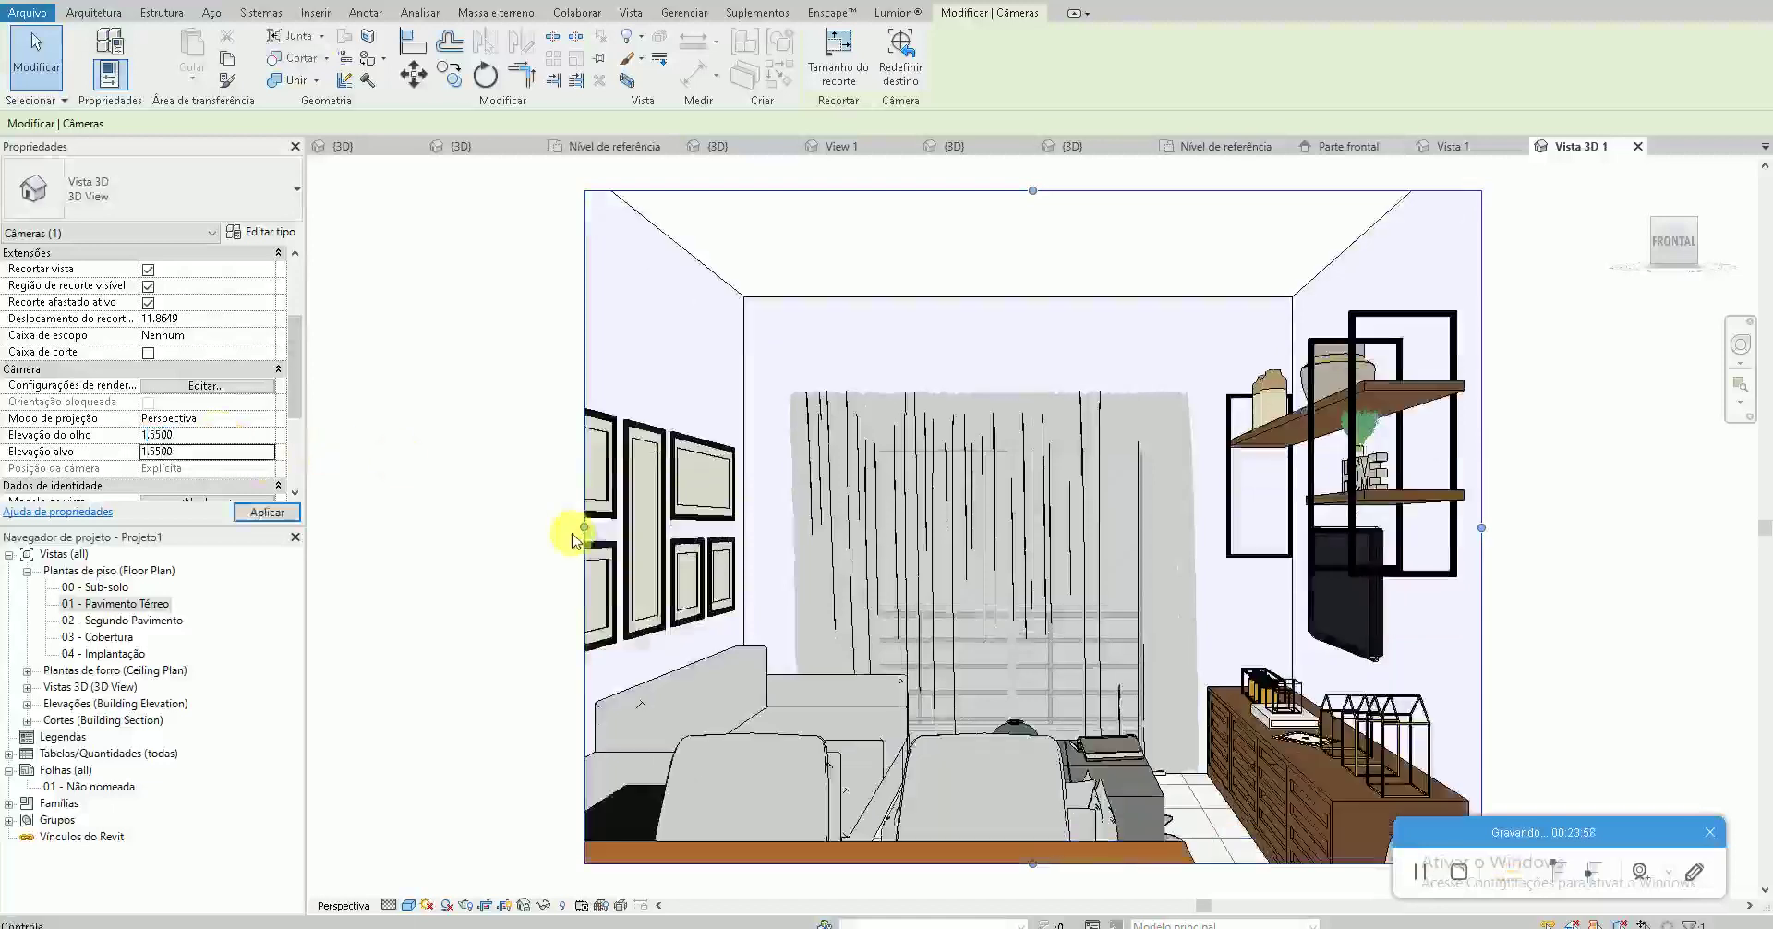
{"action": "left_click", "coordinate": [545, 540]}
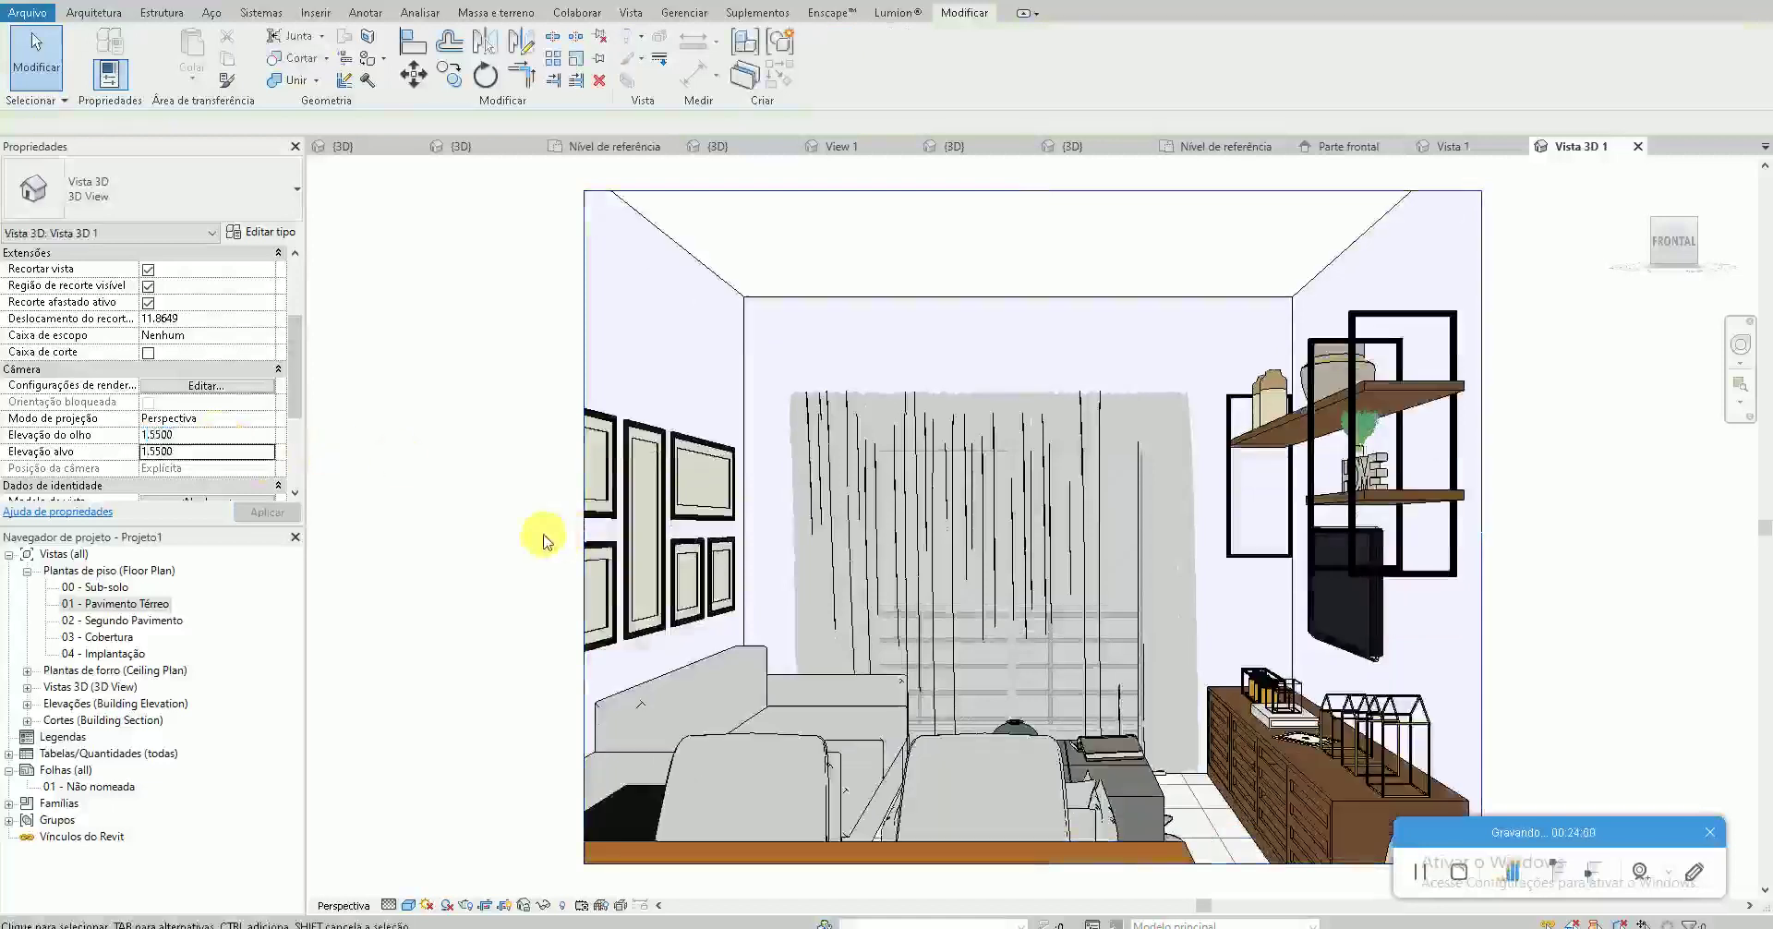
{"action": "left_click", "coordinate": [817, 190]}
{"action": "left_click", "coordinate": [837, 74]}
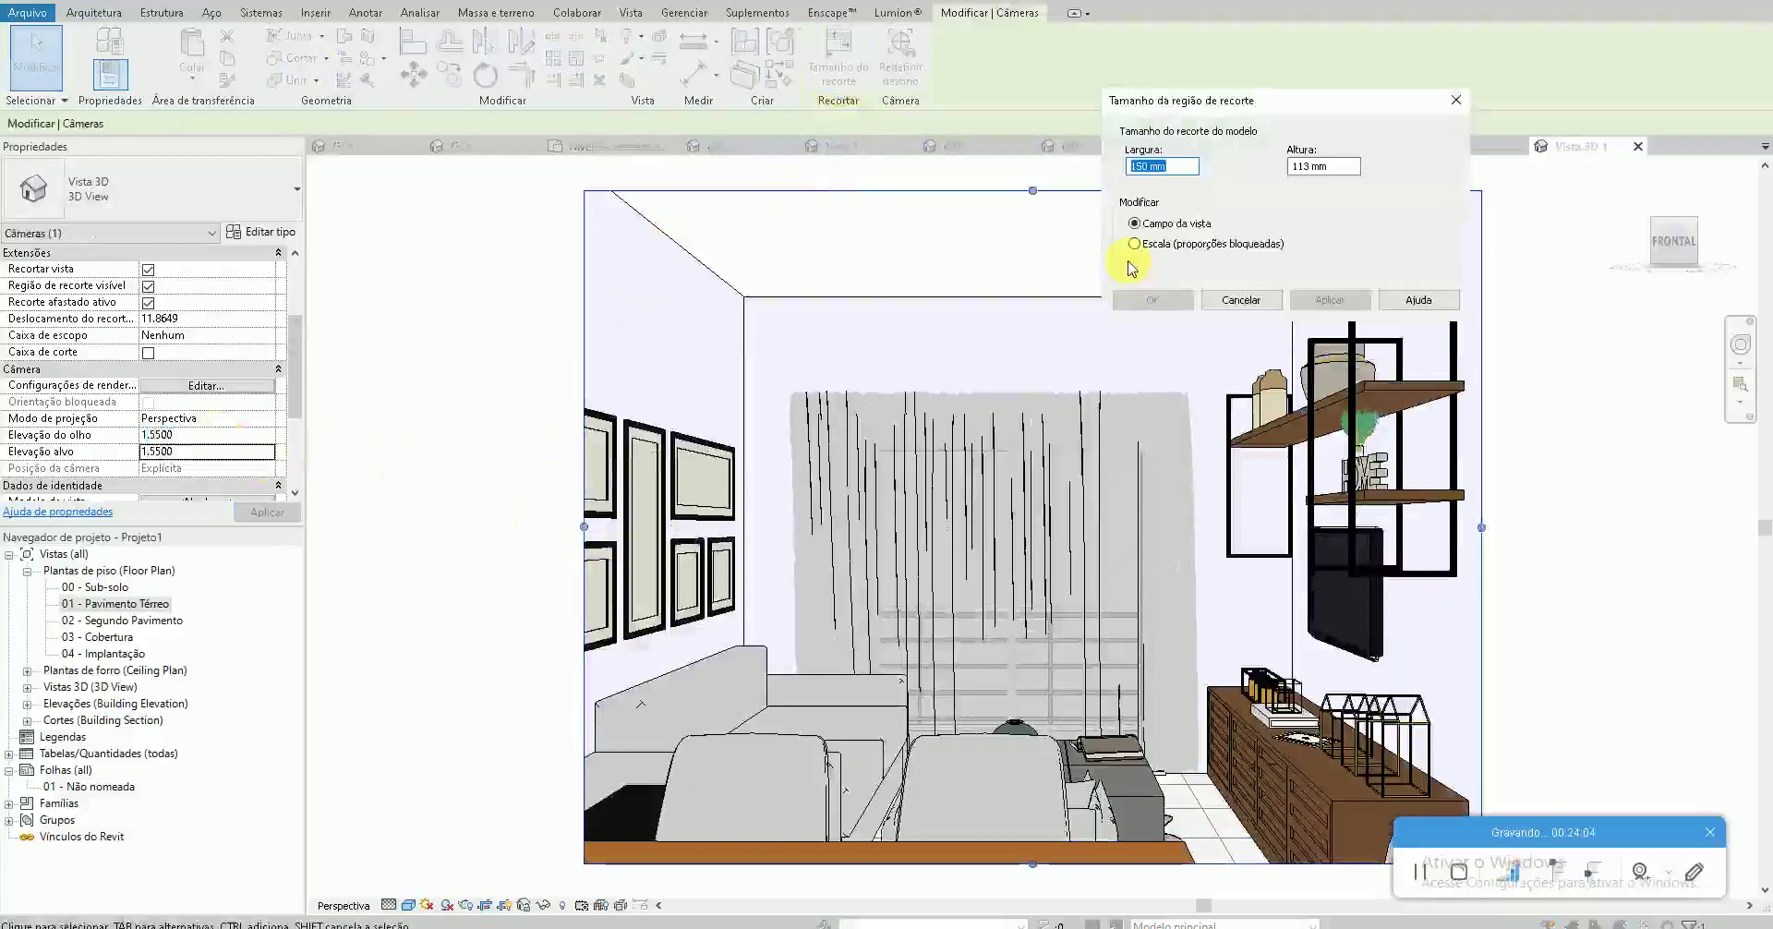
Widen the camera crop to 175 mm and pull its top edge down
{"action": "type", "text": "175"}
{"action": "key", "text": "Tab"}
{"action": "type", "text": "125"}
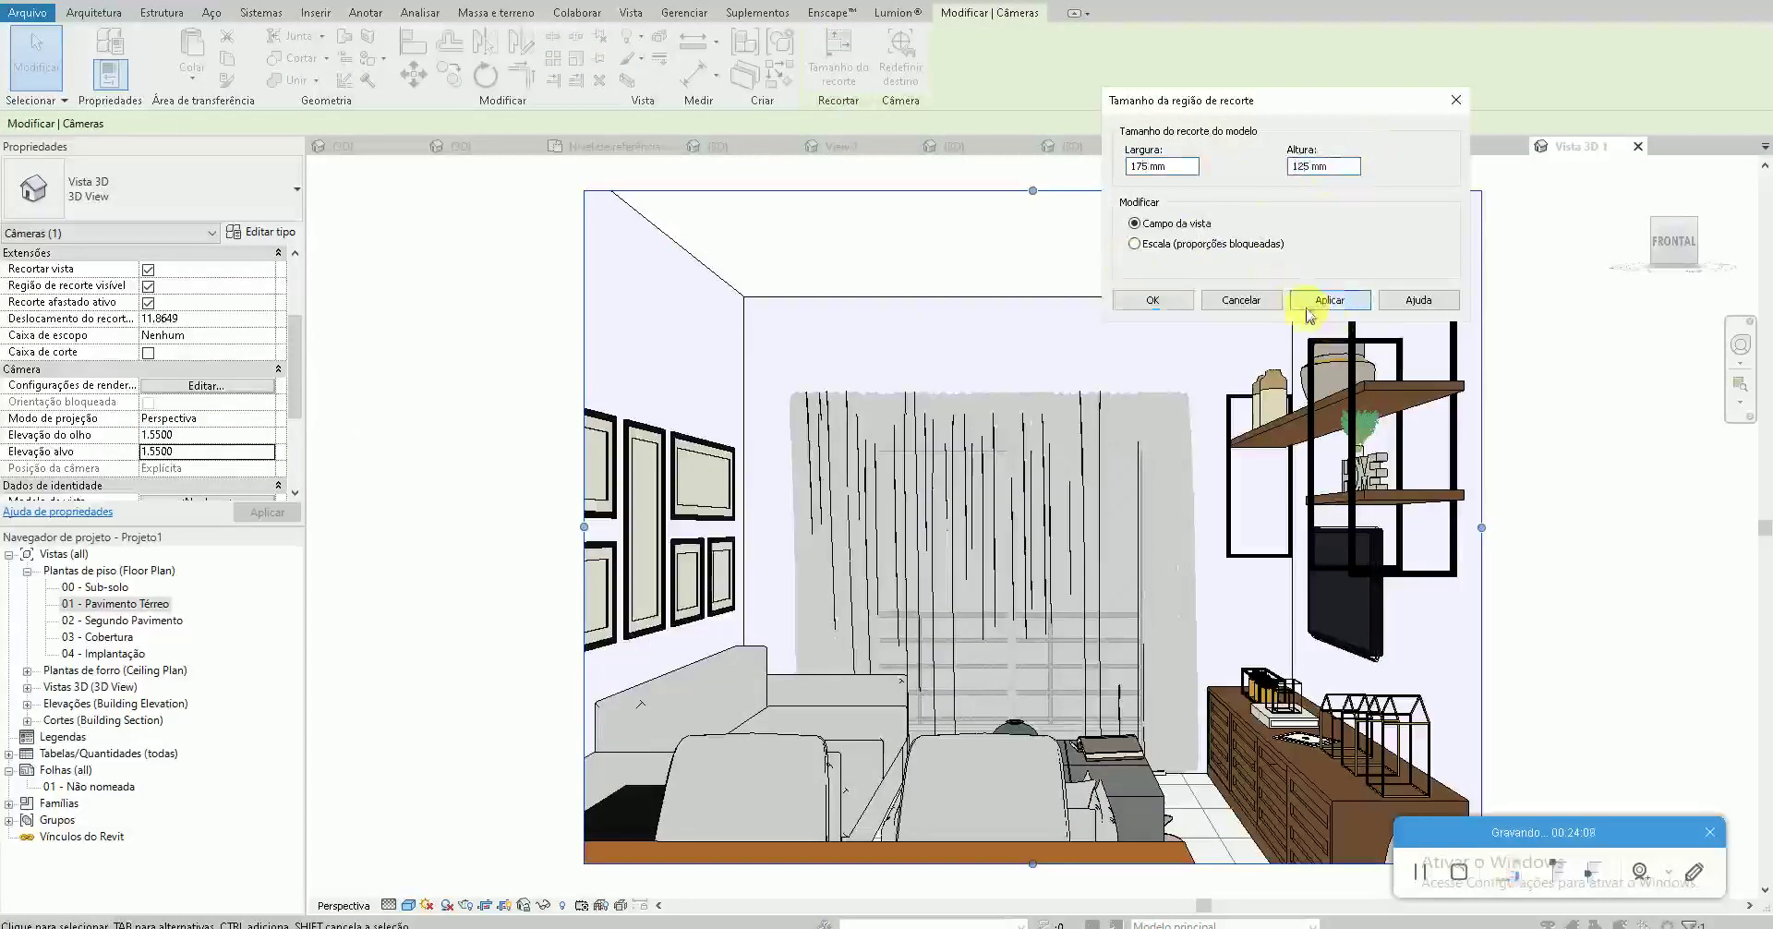
{"action": "left_click", "coordinate": [1309, 304]}
{"action": "left_click", "coordinate": [1150, 299]}
{"action": "key", "text": "Escape"}
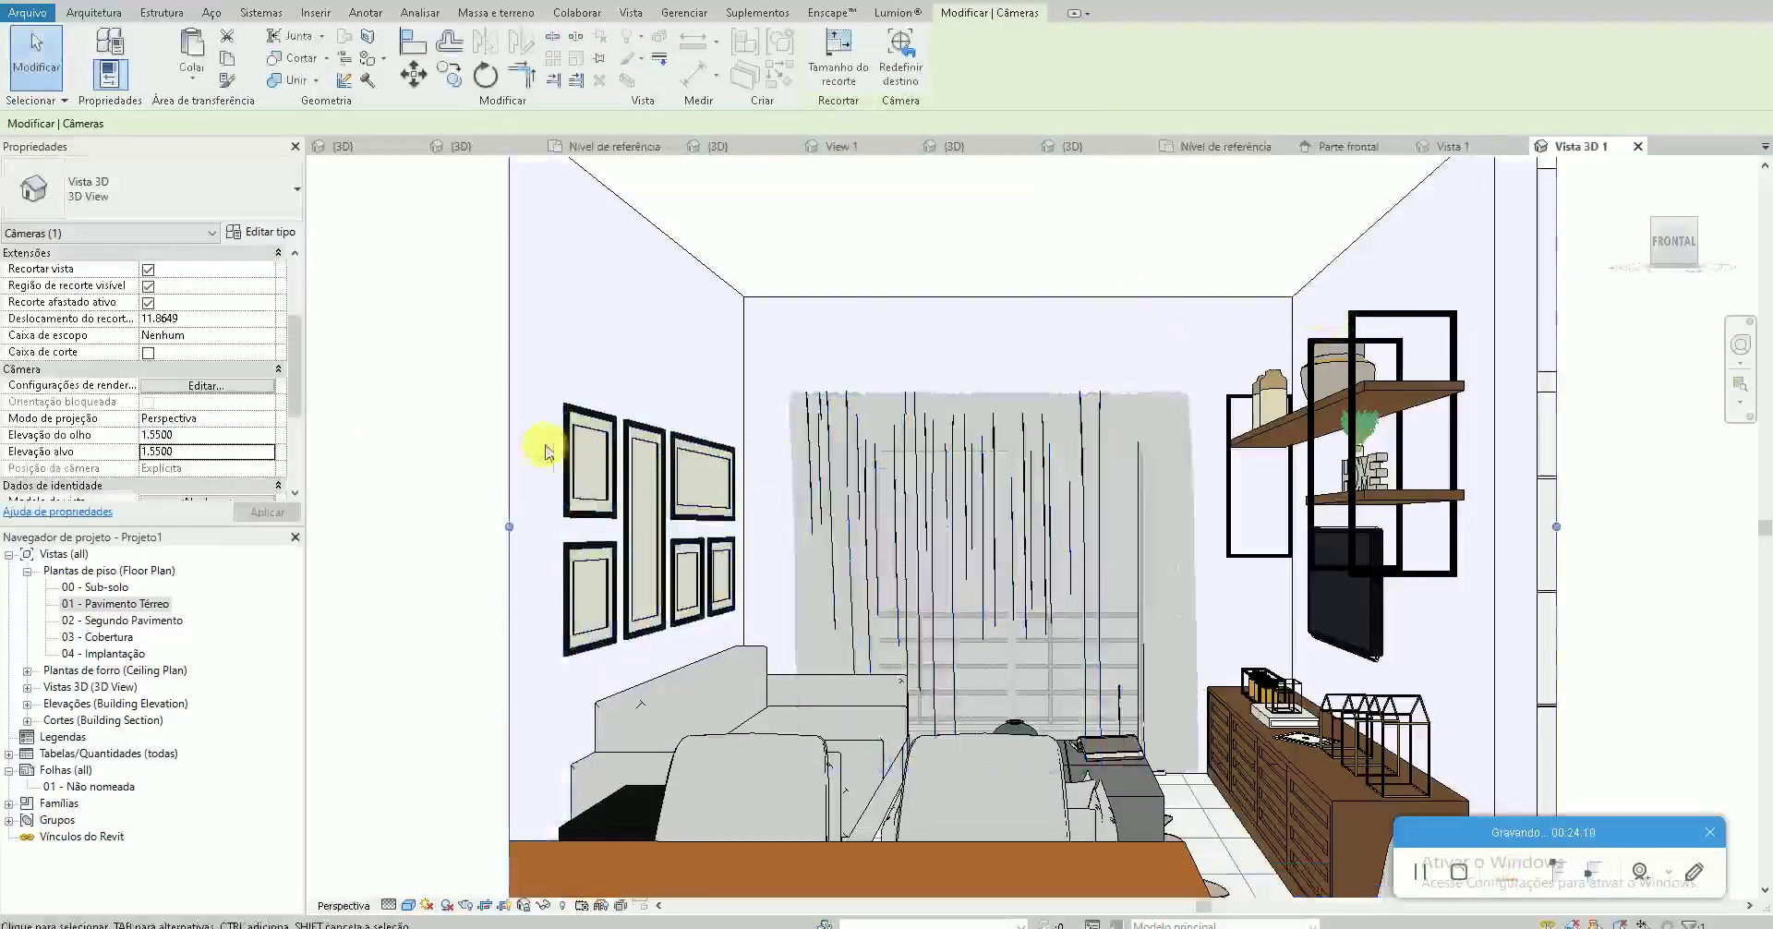
{"action": "key", "text": "z"}
{"action": "key", "text": "f"}
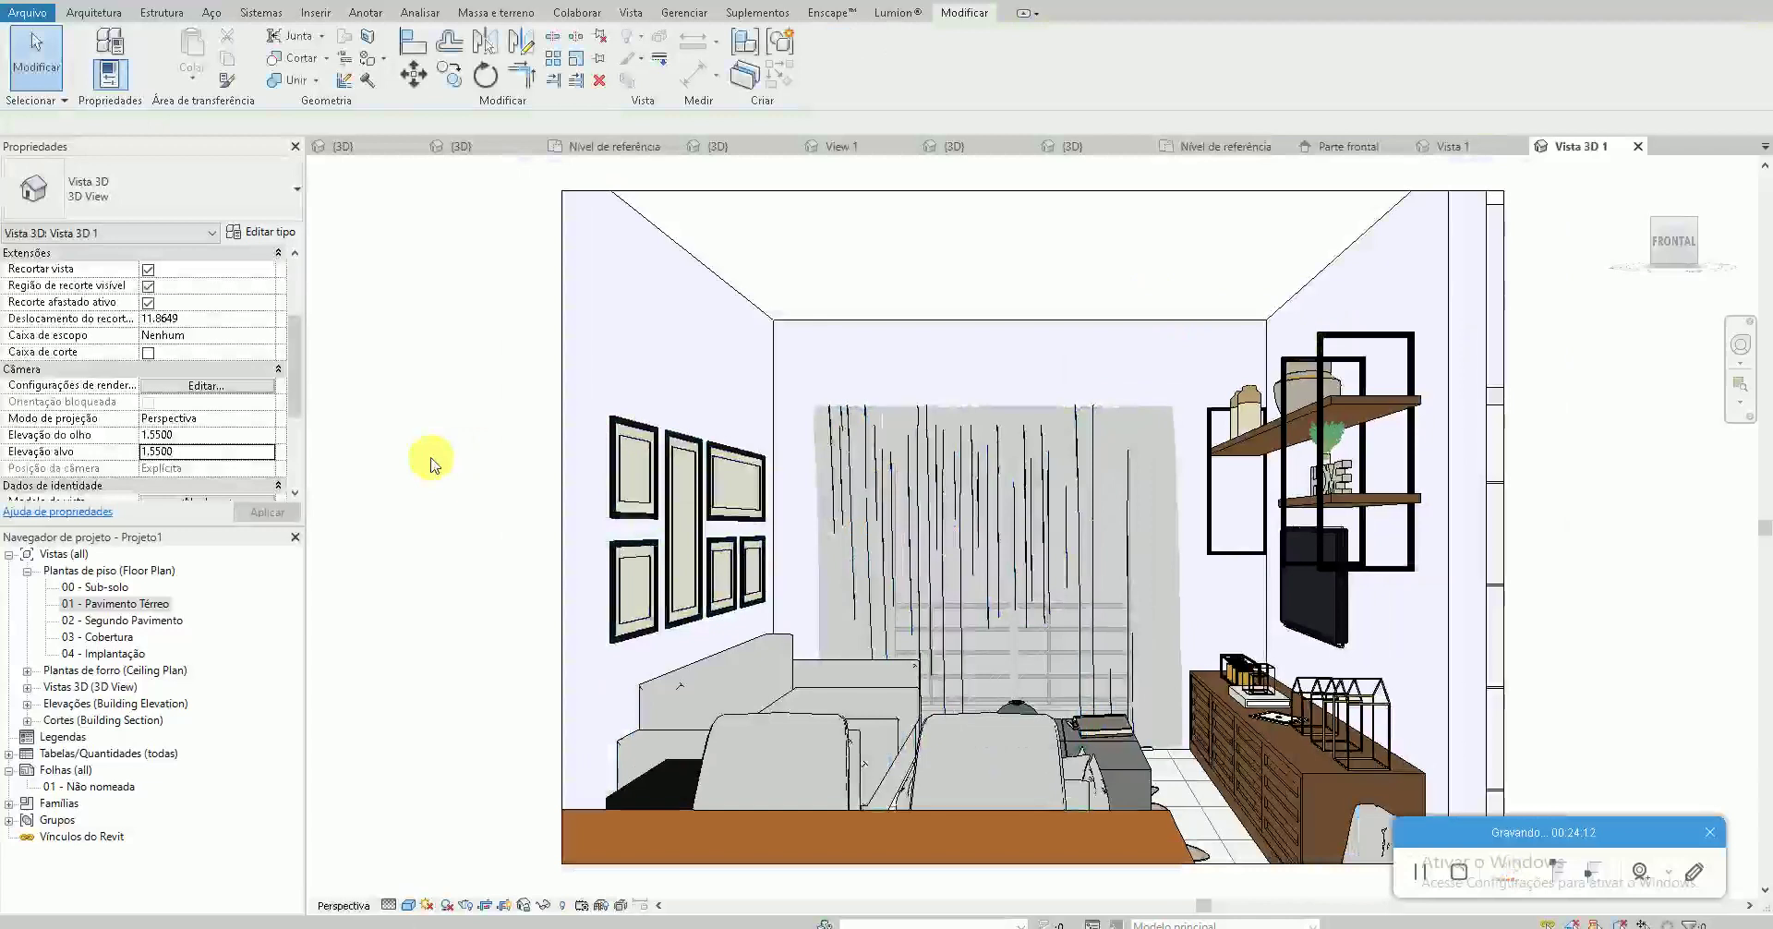
{"action": "left_click", "coordinate": [819, 190]}
{"action": "left_click_drag", "start_coordinate": [1033, 190], "coordinate": [1042, 227]}
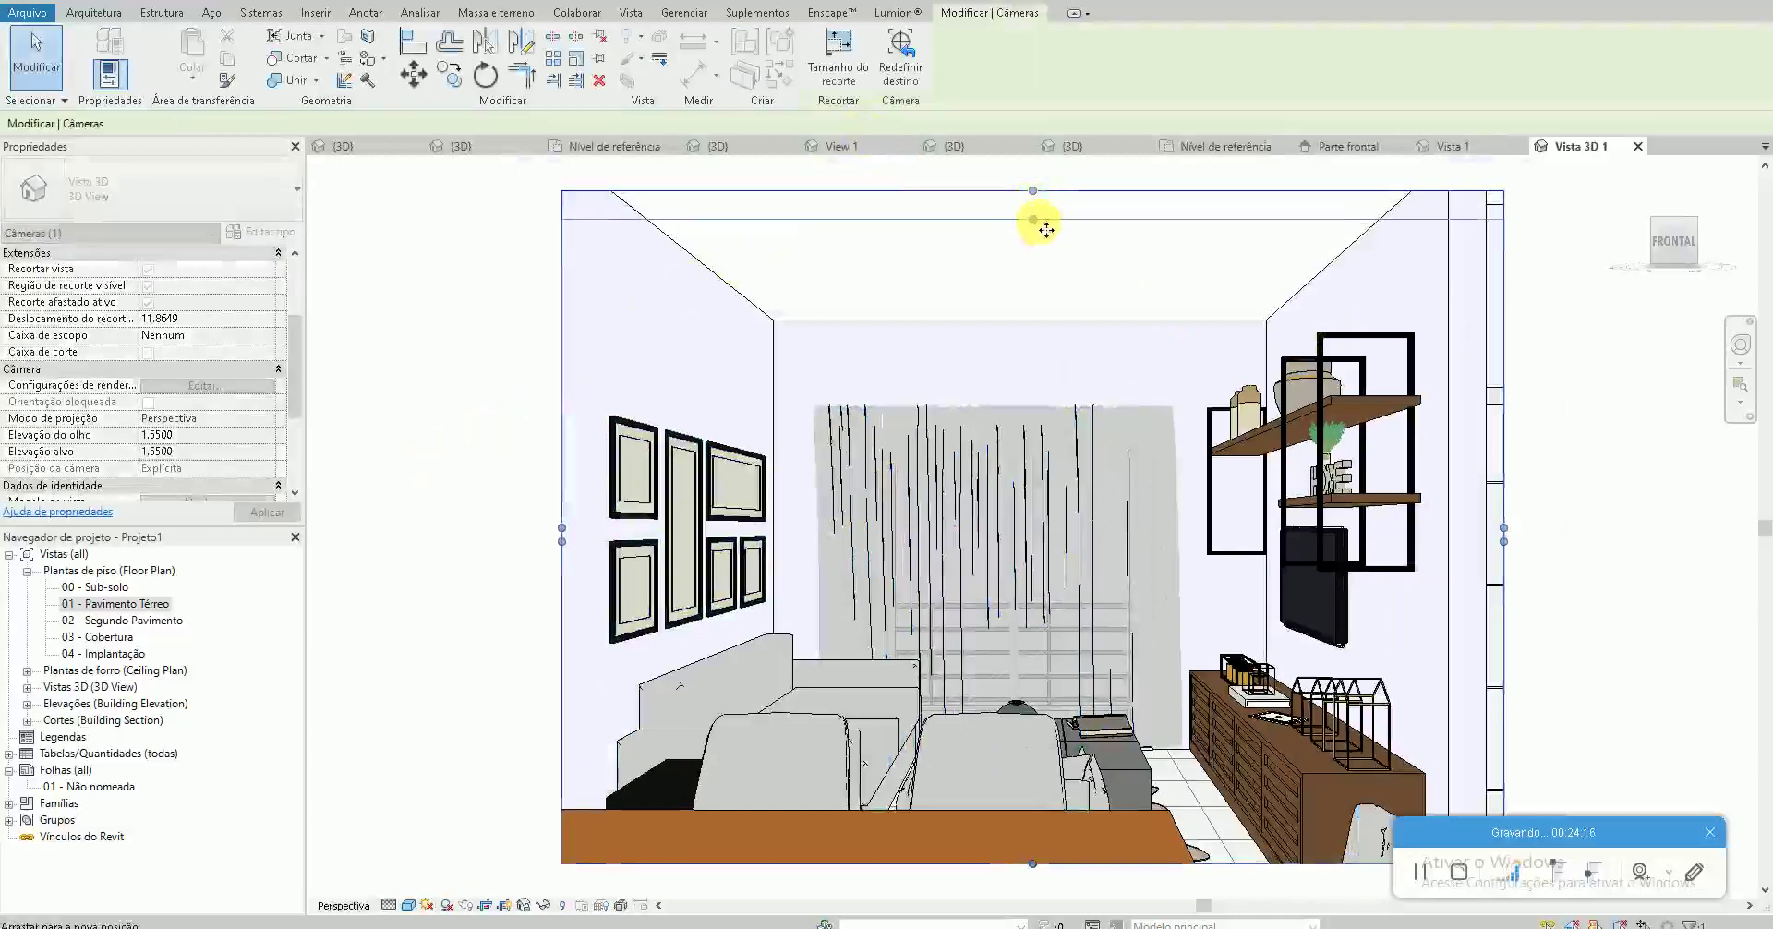
{"action": "left_click", "coordinate": [475, 602]}
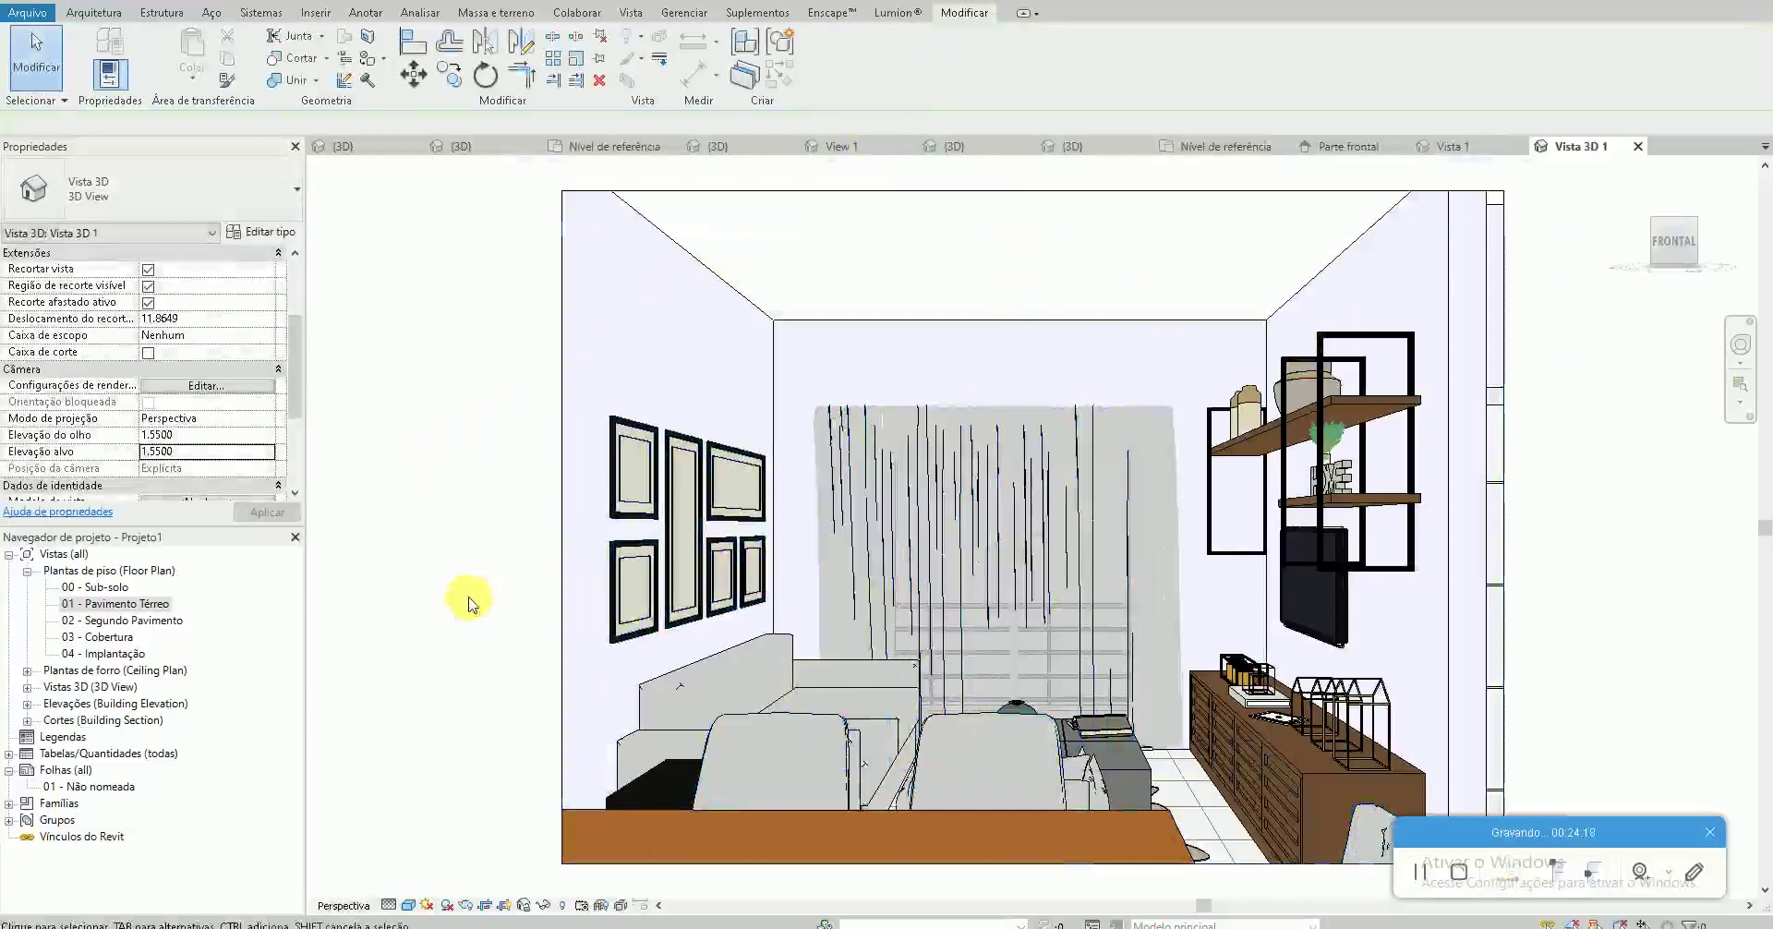
Set the camera's eye and target elevations to 1.5000
{"action": "left_click", "coordinate": [222, 435]}
{"action": "type", "text": "1"}
{"action": "key", "text": "Tab"}
{"action": "type", "text": "1"}
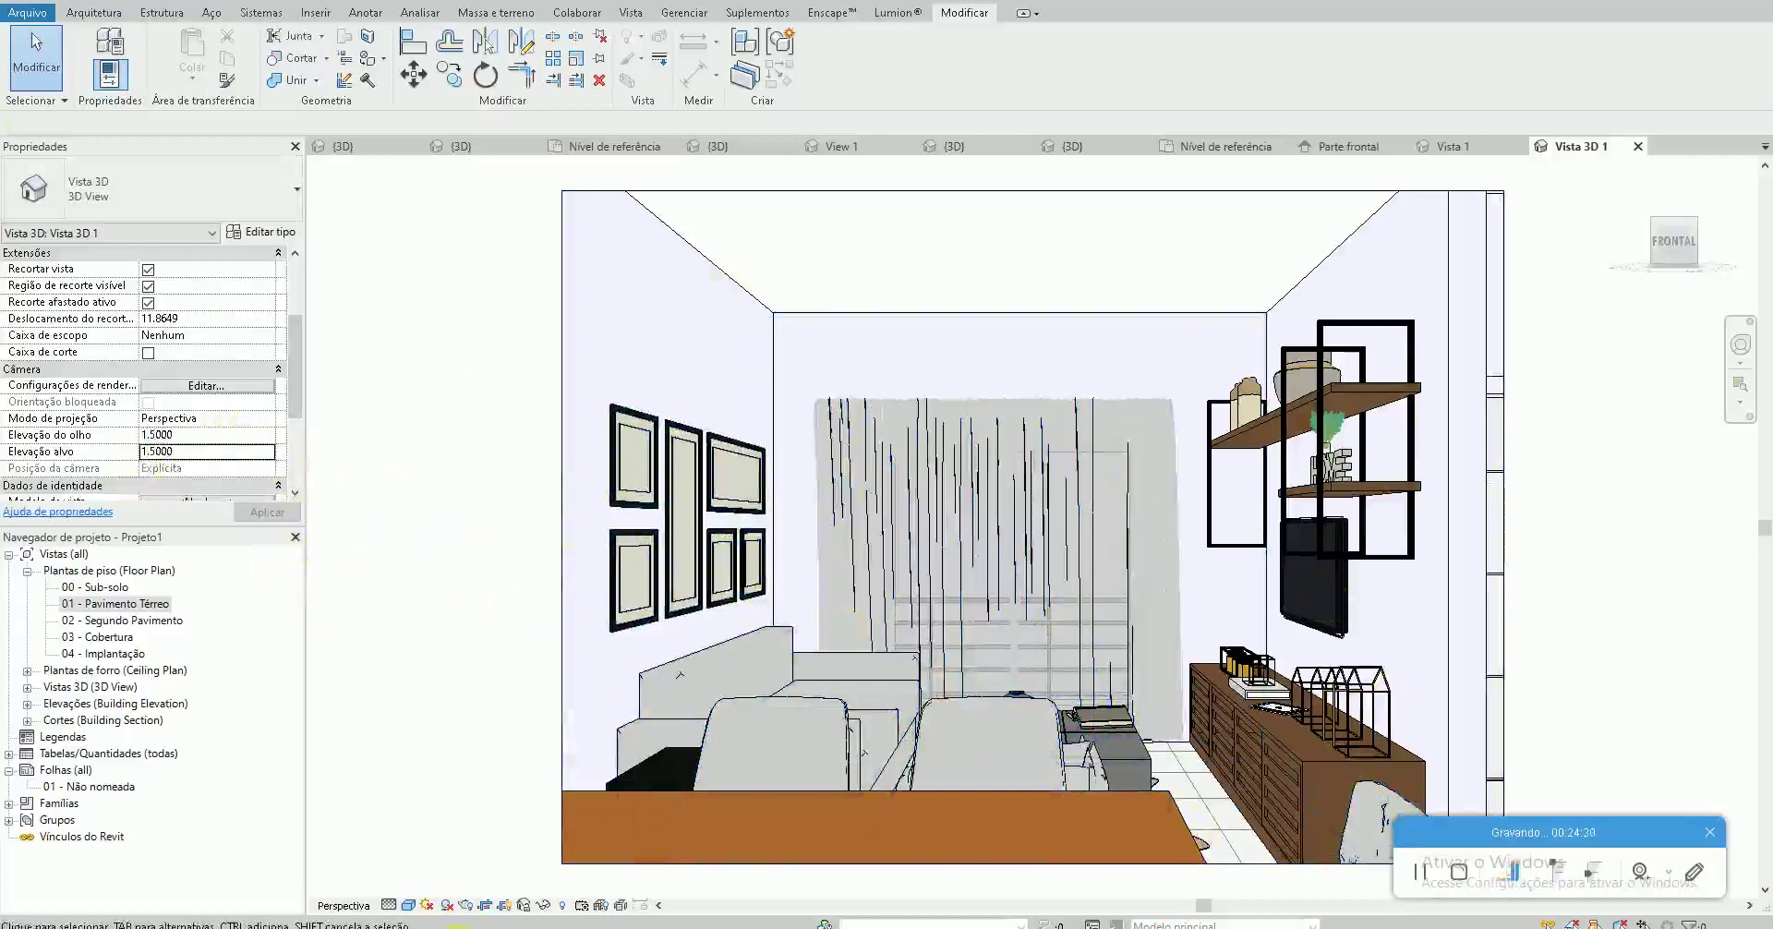
{"action": "left_click", "coordinate": [408, 906]}
{"action": "left_click", "coordinate": [421, 876]}
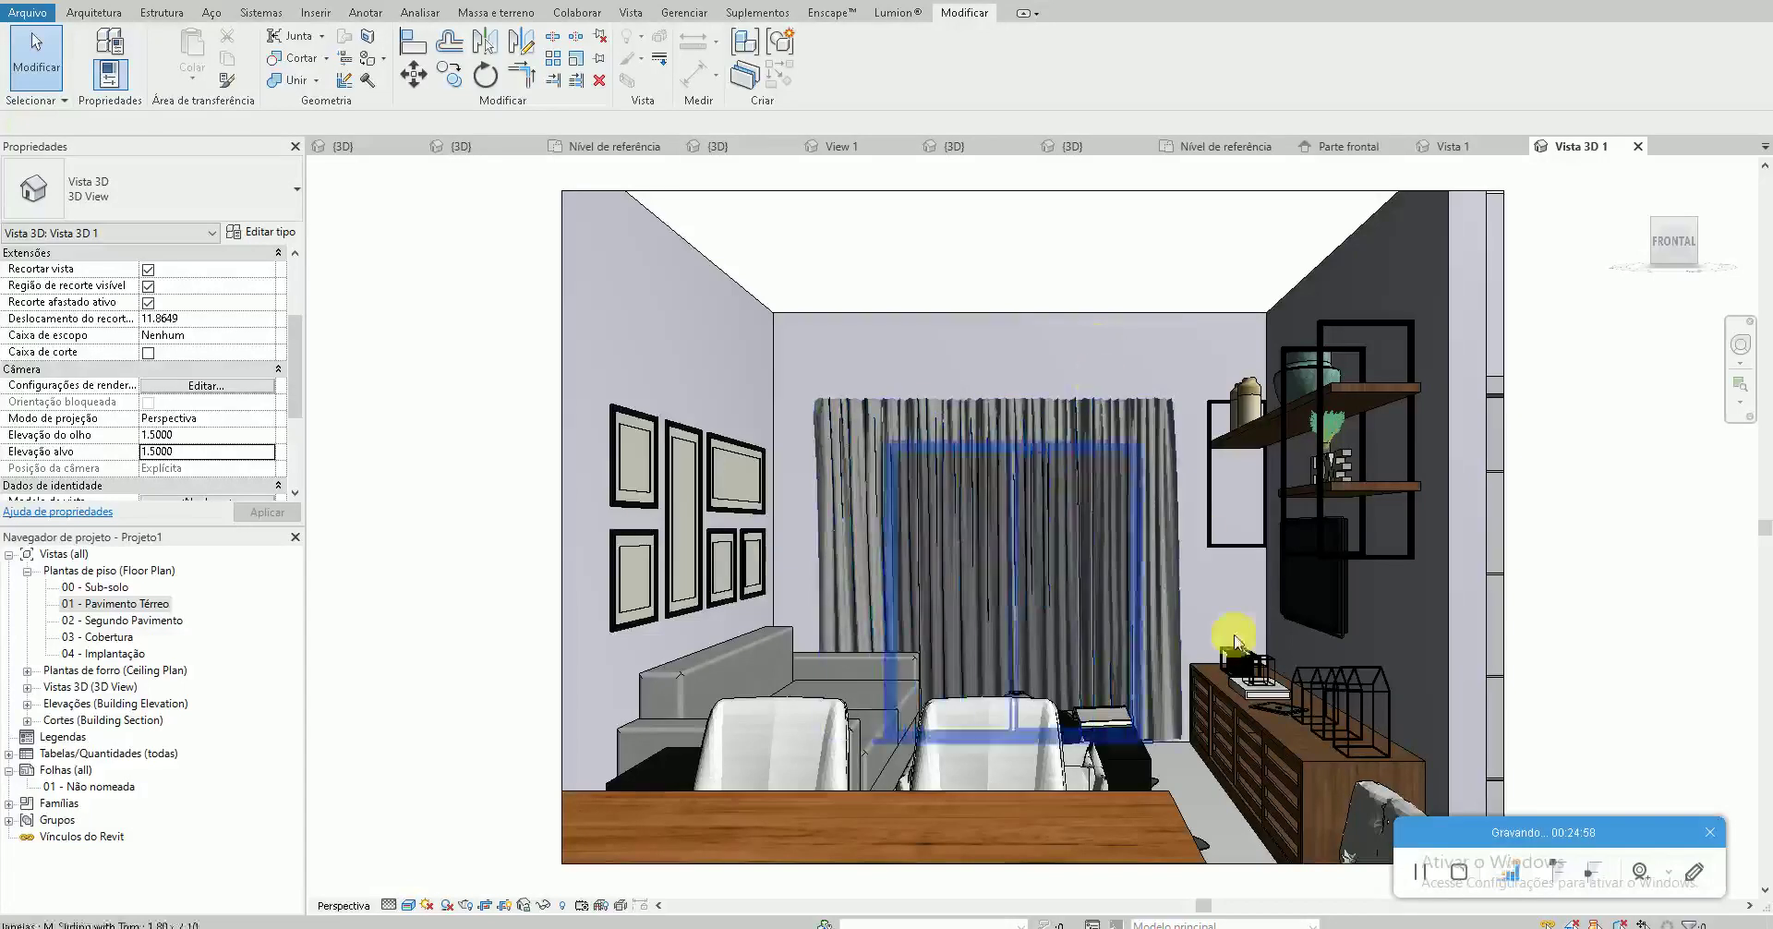
{"action": "left_click", "coordinate": [407, 905]}
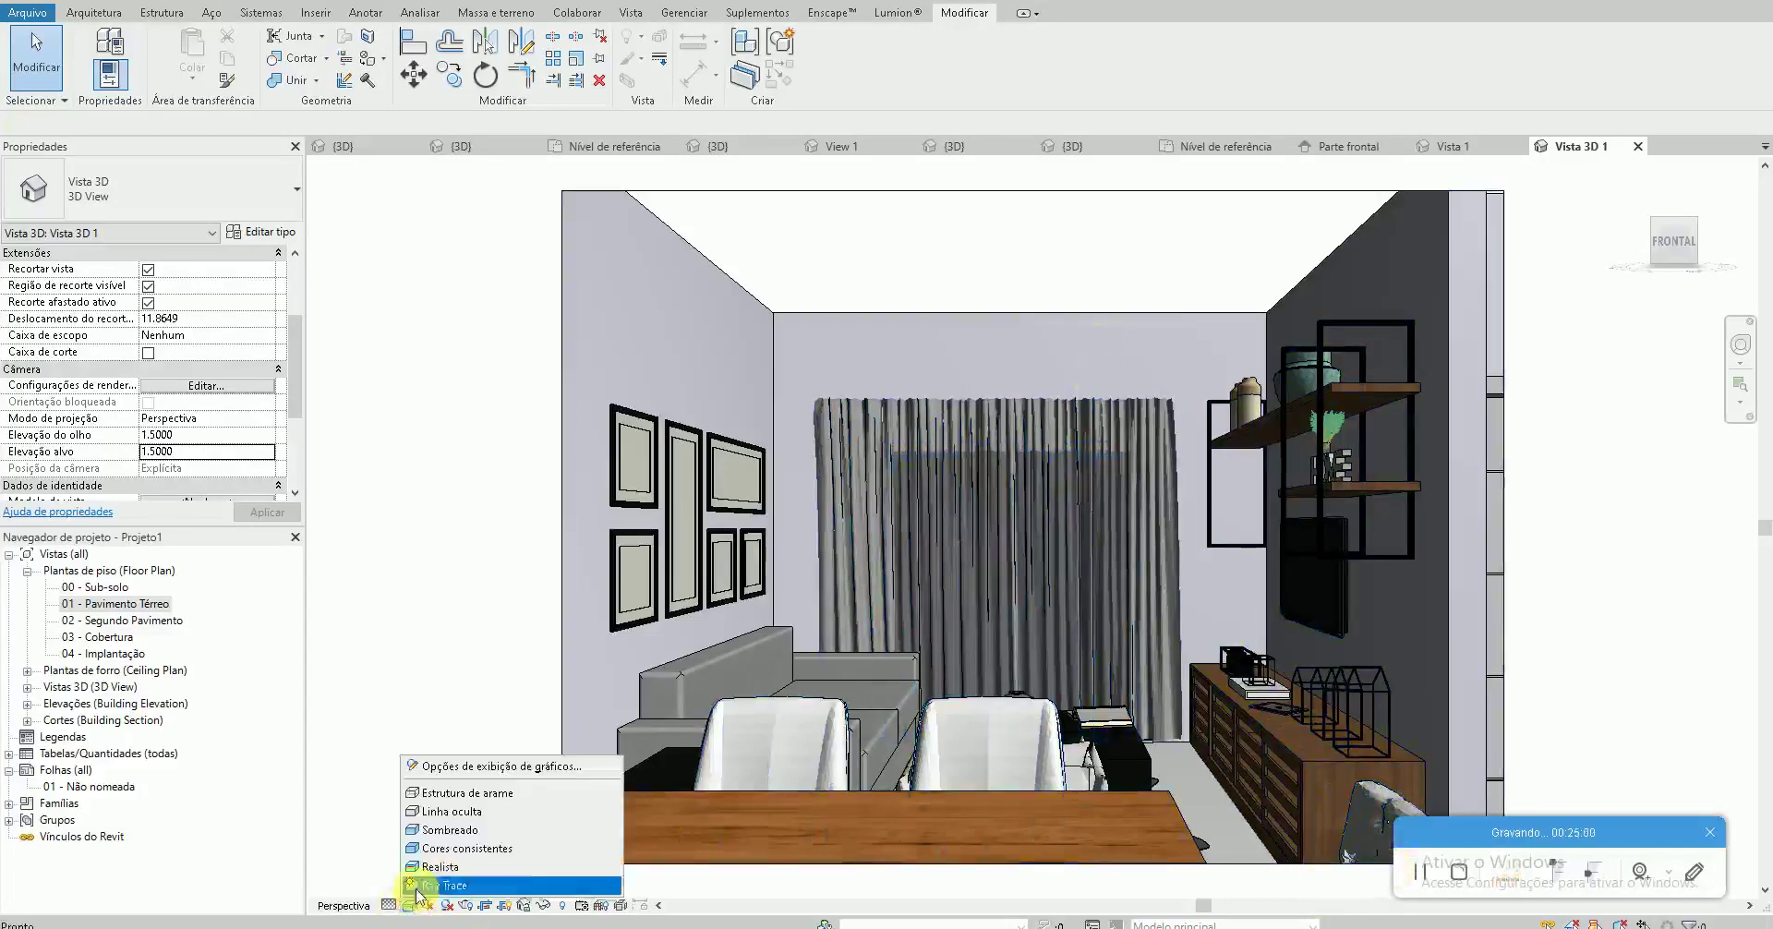
{"action": "left_click", "coordinate": [448, 857]}
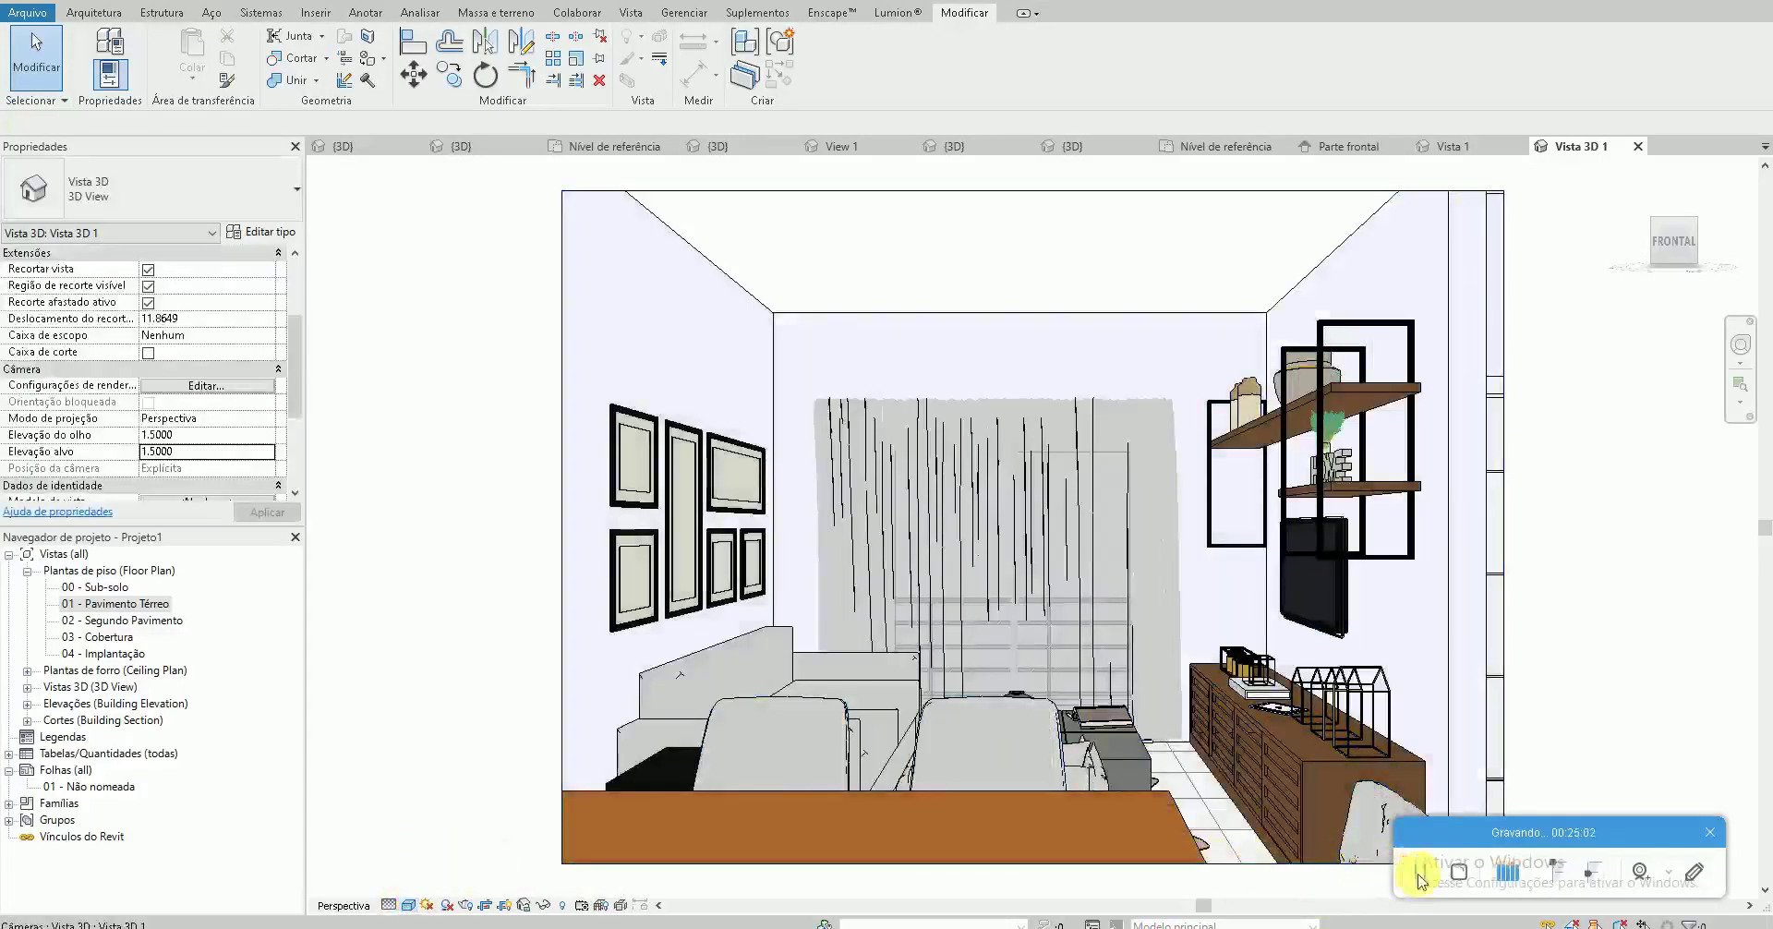
{"action": "left_click", "coordinate": [122, 609]}
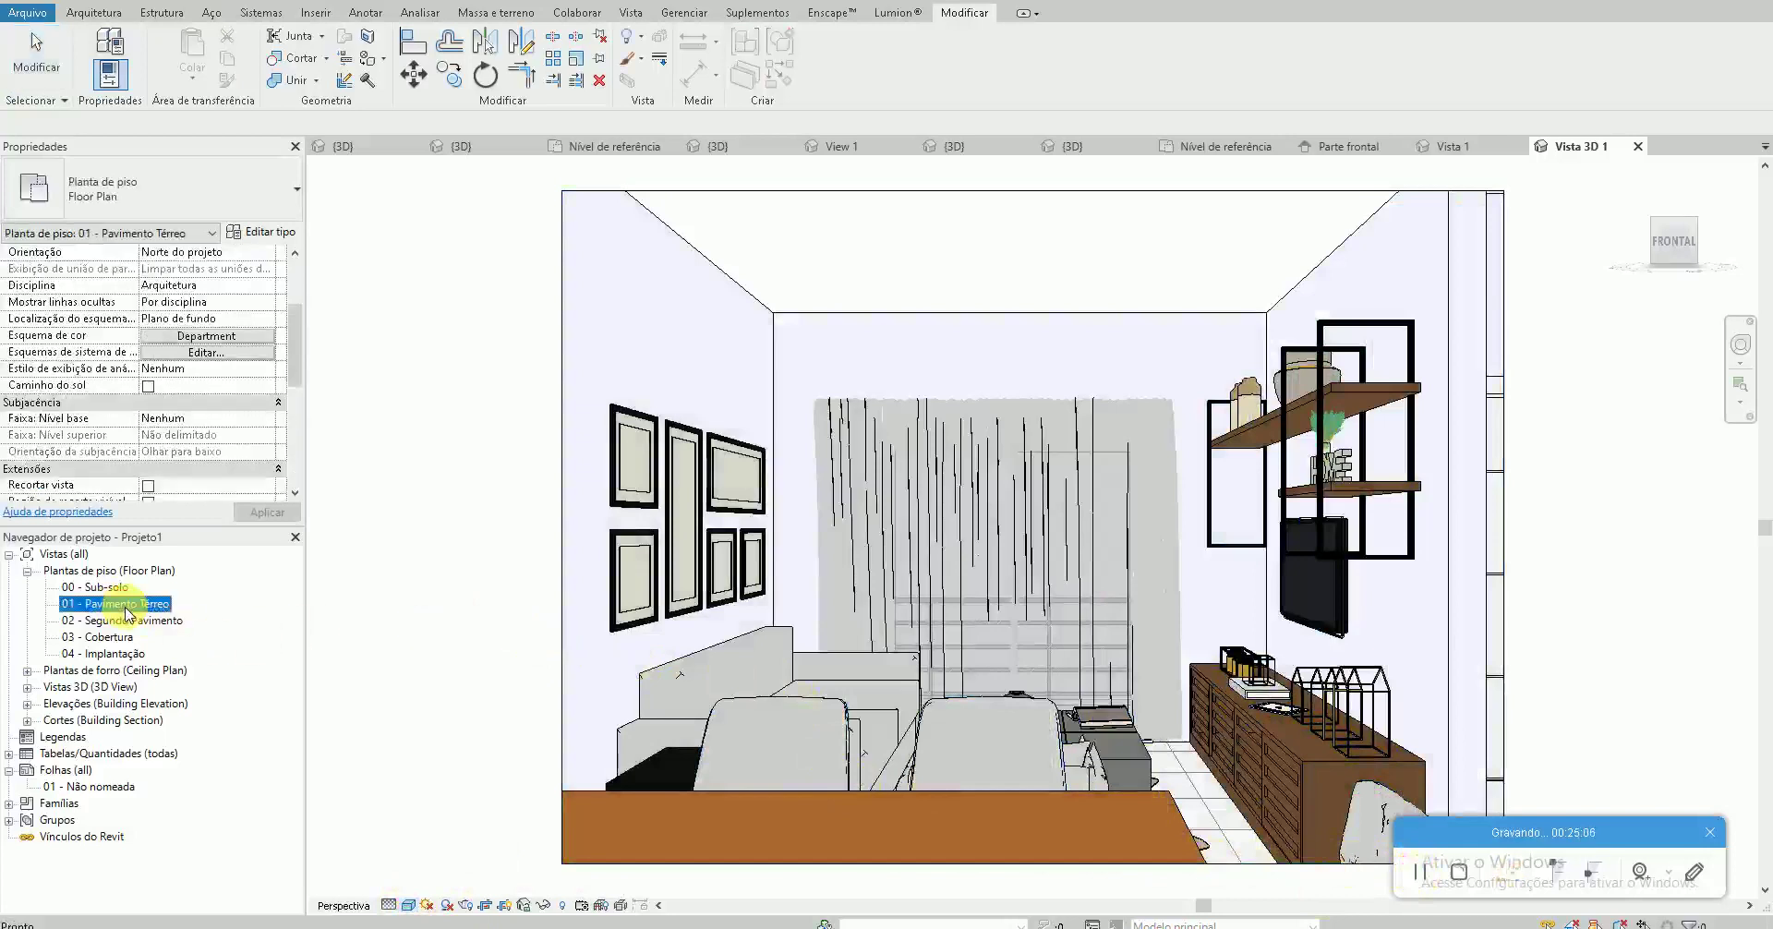
Open the 01 - Pavimento Térreo plan and start sketching a new ceiling boundary
{"action": "double_click", "coordinate": [130, 614]}
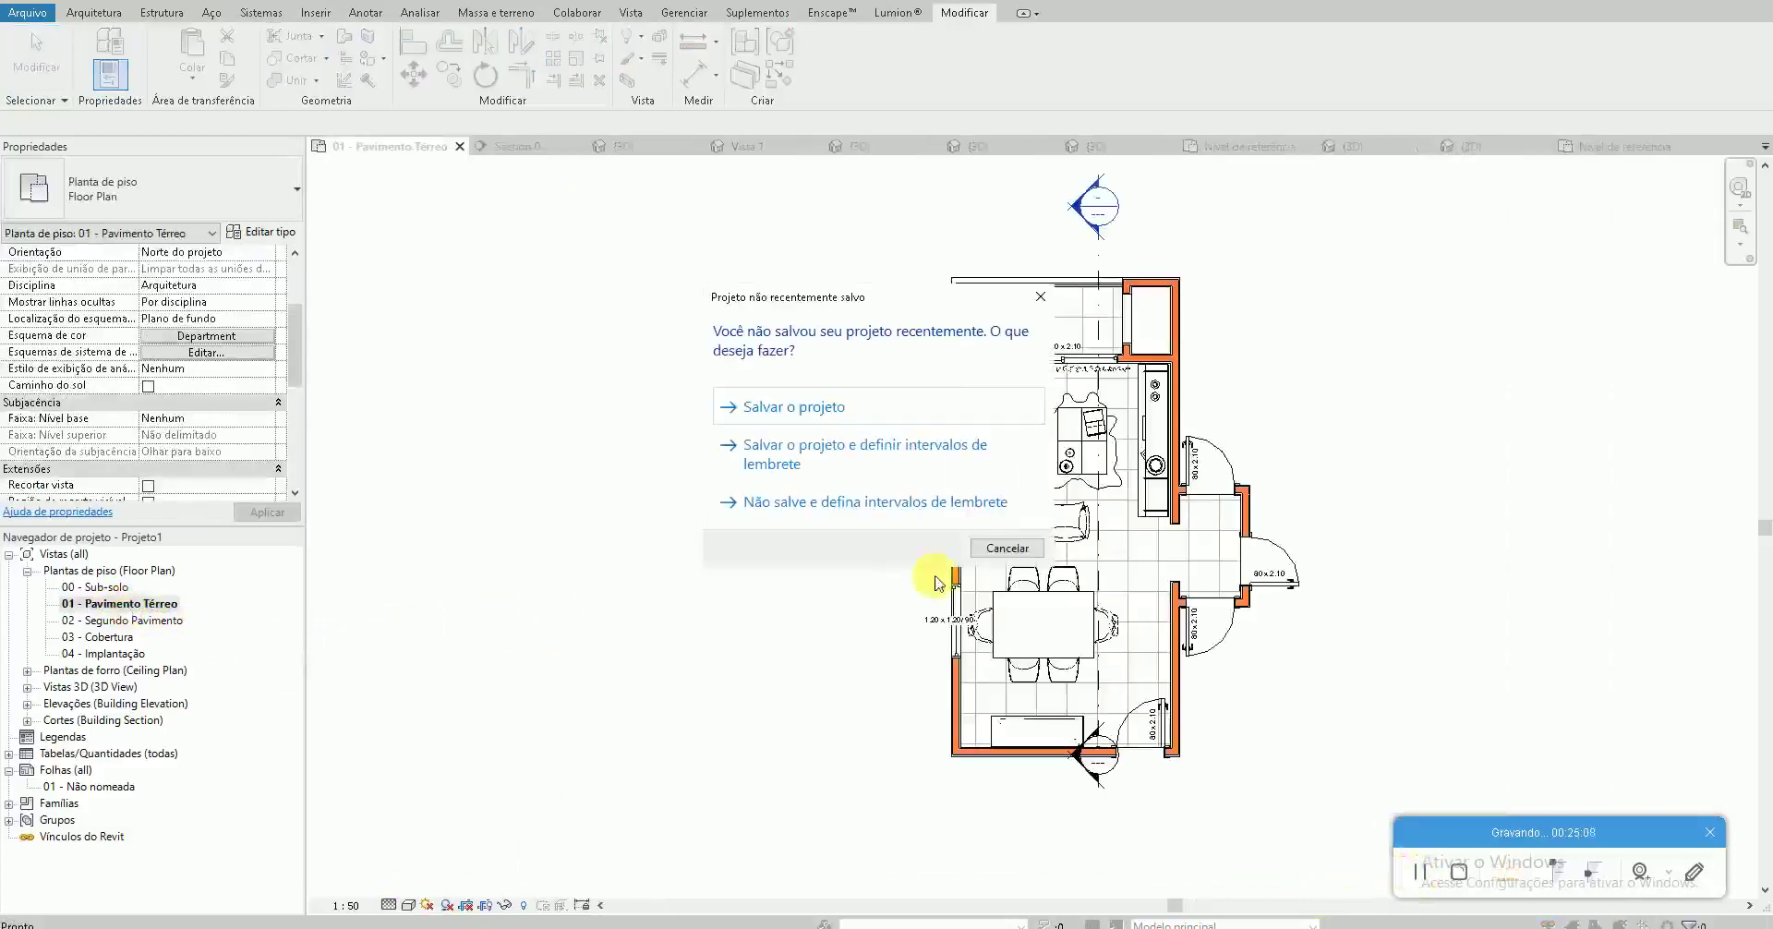
{"action": "left_click", "coordinate": [1019, 553]}
{"action": "scroll", "coordinate": [1155, 416], "scroll_direction": "up", "scroll_amount": 1}
{"action": "scroll", "coordinate": [1095, 387], "scroll_direction": "up", "scroll_amount": 1}
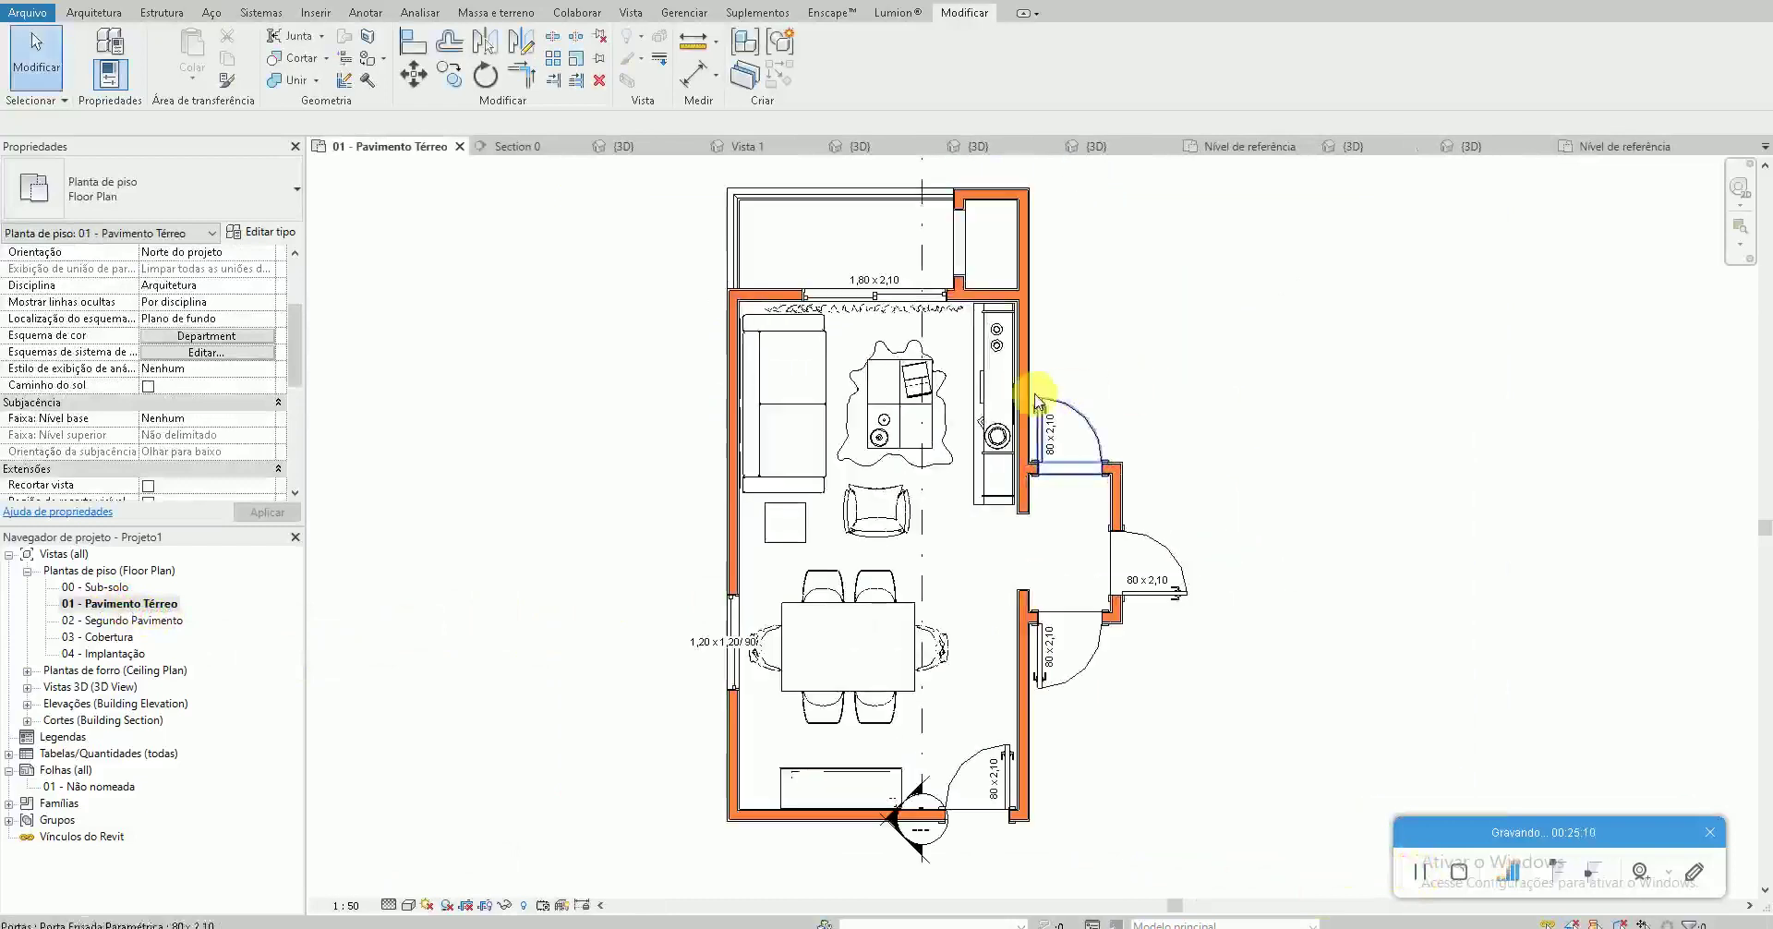
{"action": "left_click", "coordinate": [117, 15]}
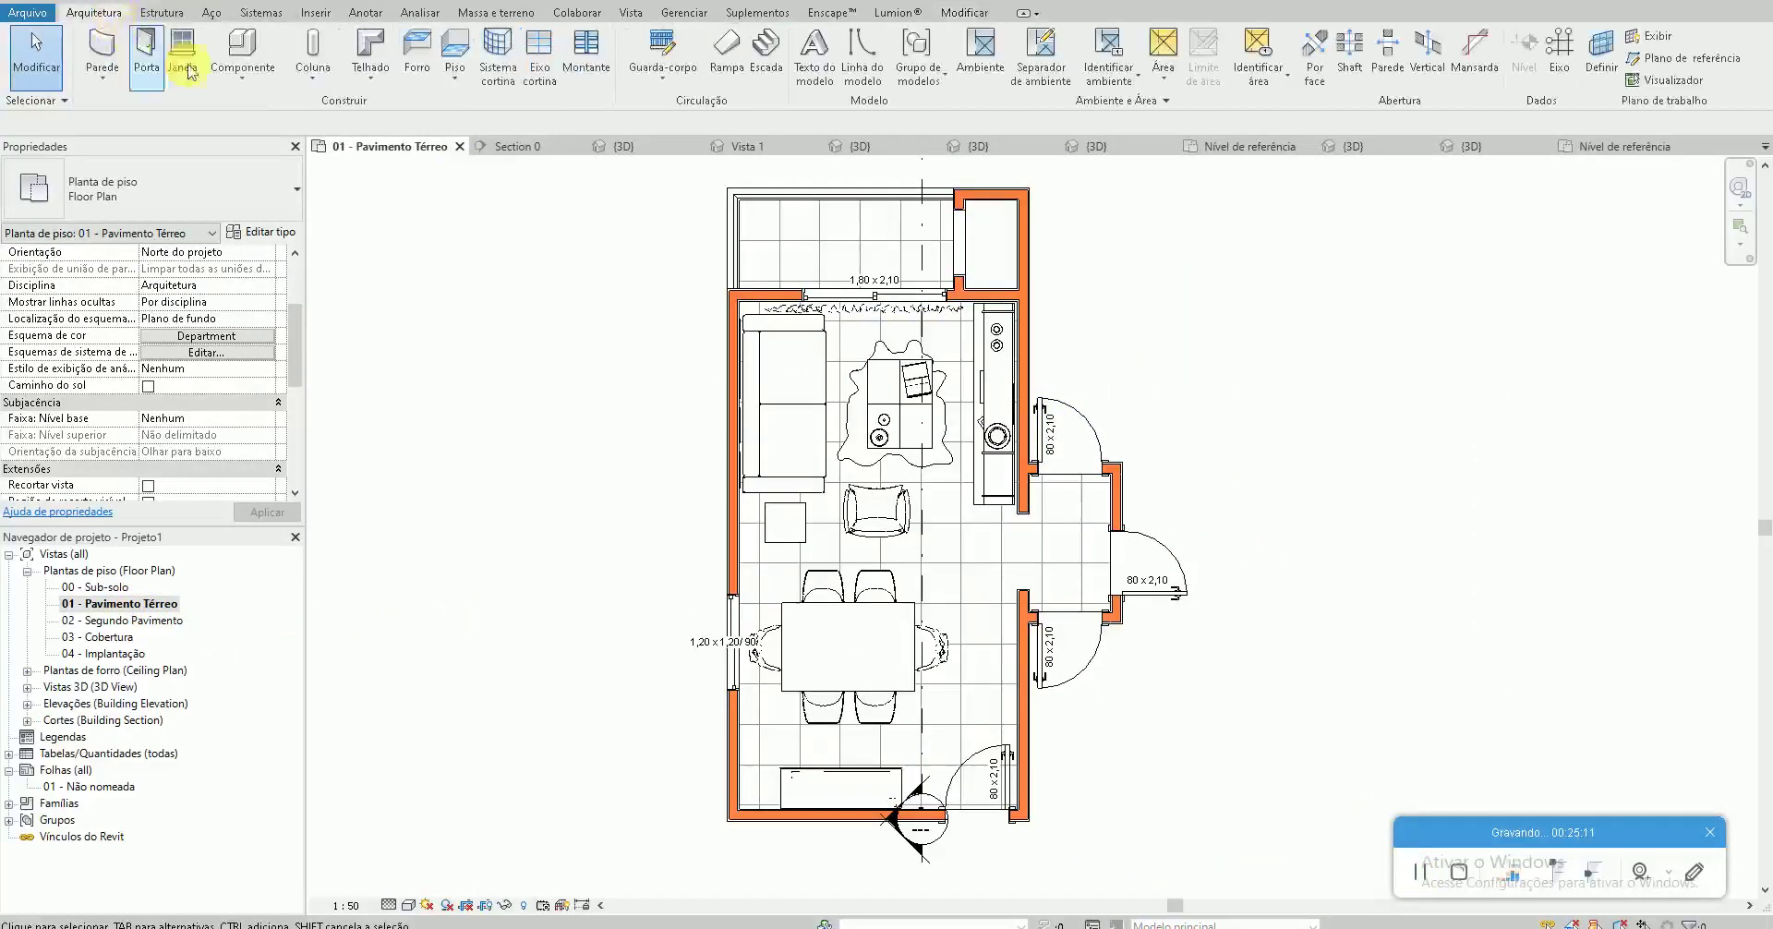
{"action": "left_click", "coordinate": [420, 54]}
{"action": "left_click", "coordinate": [916, 53]}
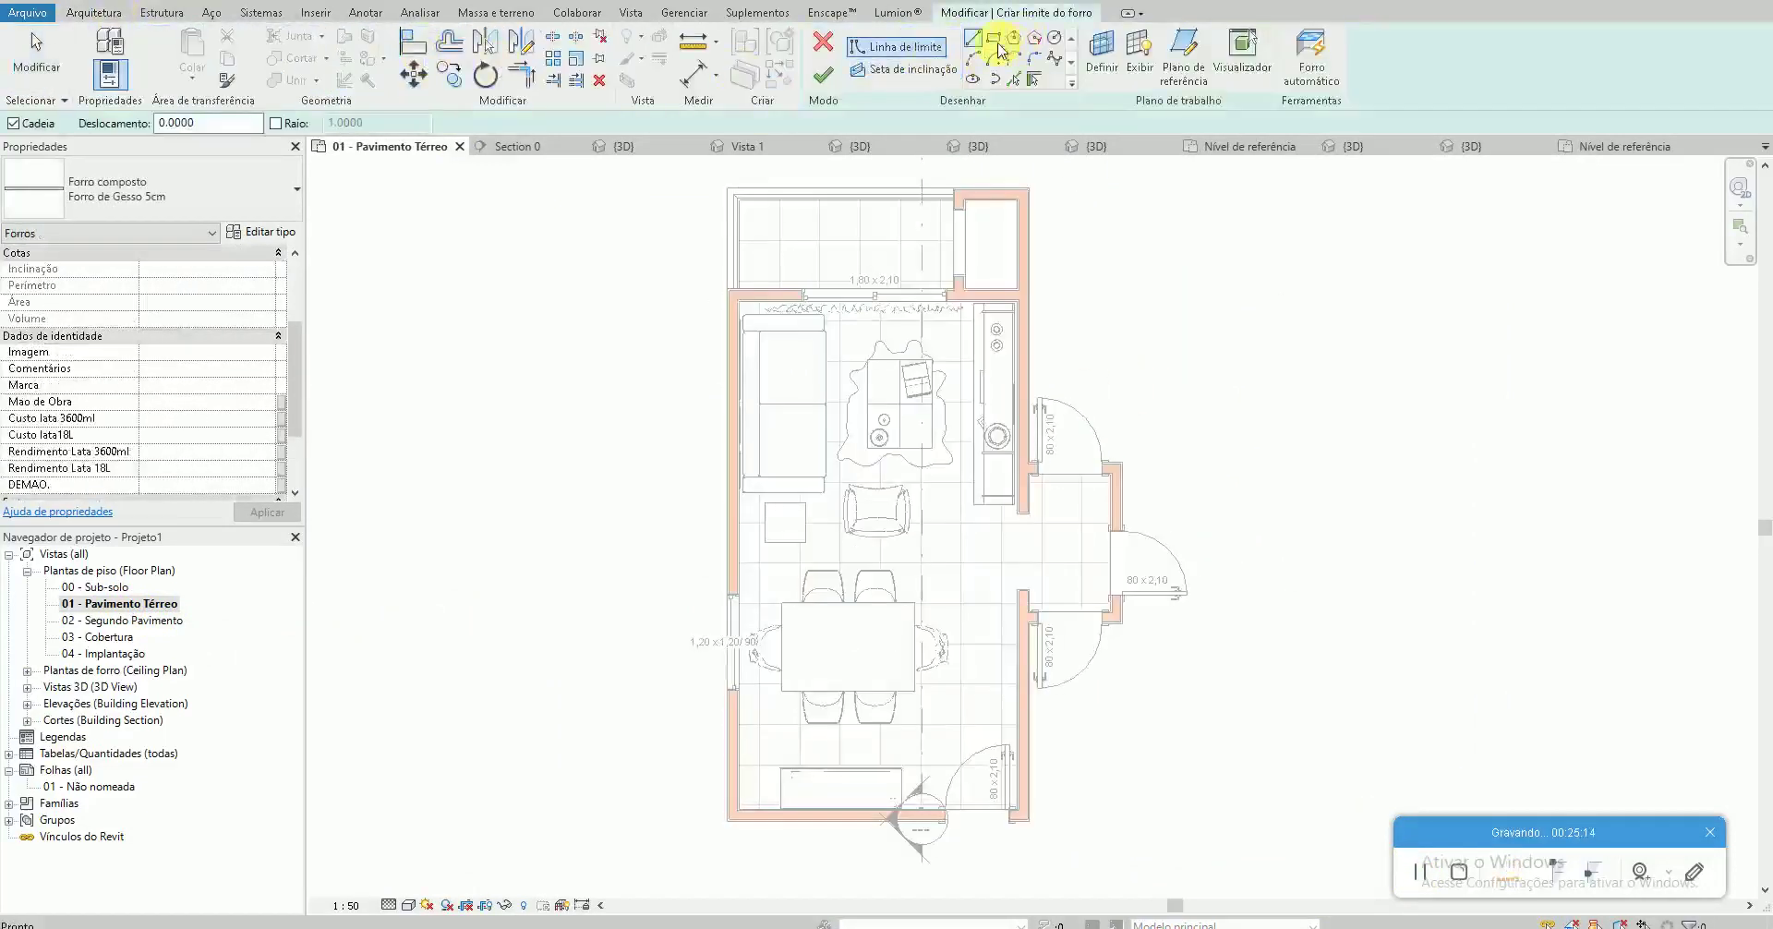
{"action": "scroll", "coordinate": [1068, 791], "scroll_direction": "up", "scroll_amount": 2}
{"action": "scroll", "coordinate": [978, 830], "scroll_direction": "up", "scroll_amount": 1}
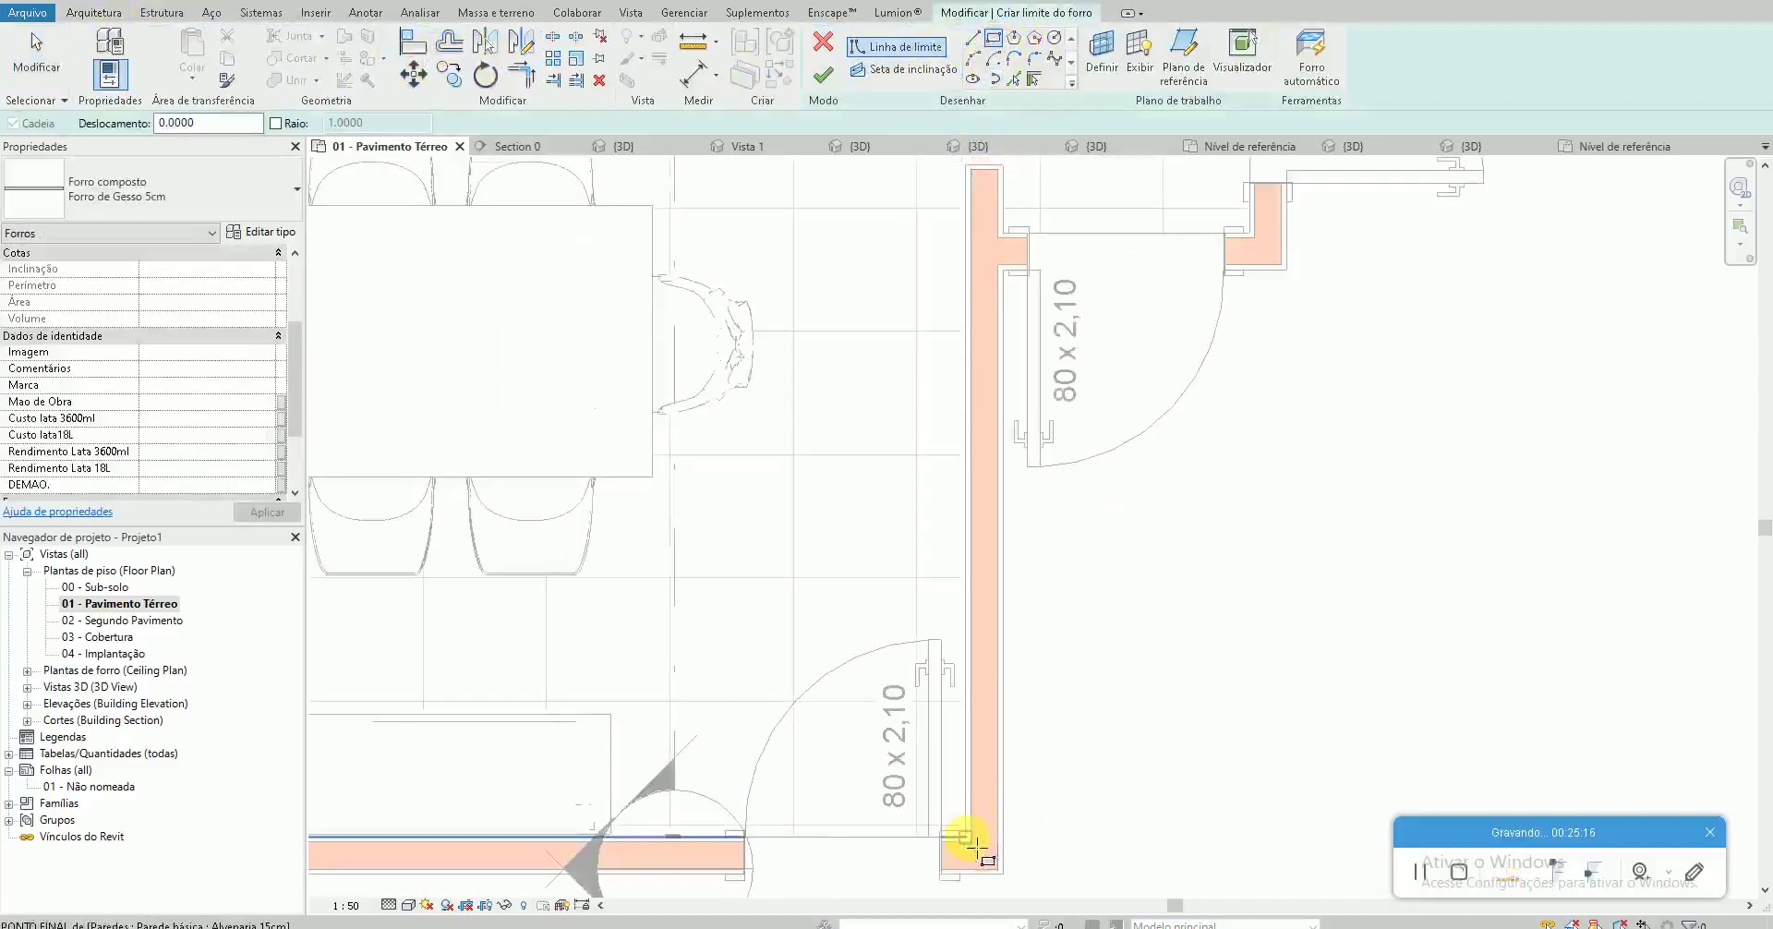
{"action": "scroll", "coordinate": [924, 739], "scroll_direction": "down", "scroll_amount": 1}
{"action": "scroll", "coordinate": [633, 356], "scroll_direction": "down", "scroll_amount": 1}
{"action": "scroll", "coordinate": [705, 462], "scroll_direction": "up", "scroll_amount": 1}
{"action": "scroll", "coordinate": [665, 348], "scroll_direction": "up", "scroll_amount": 2}
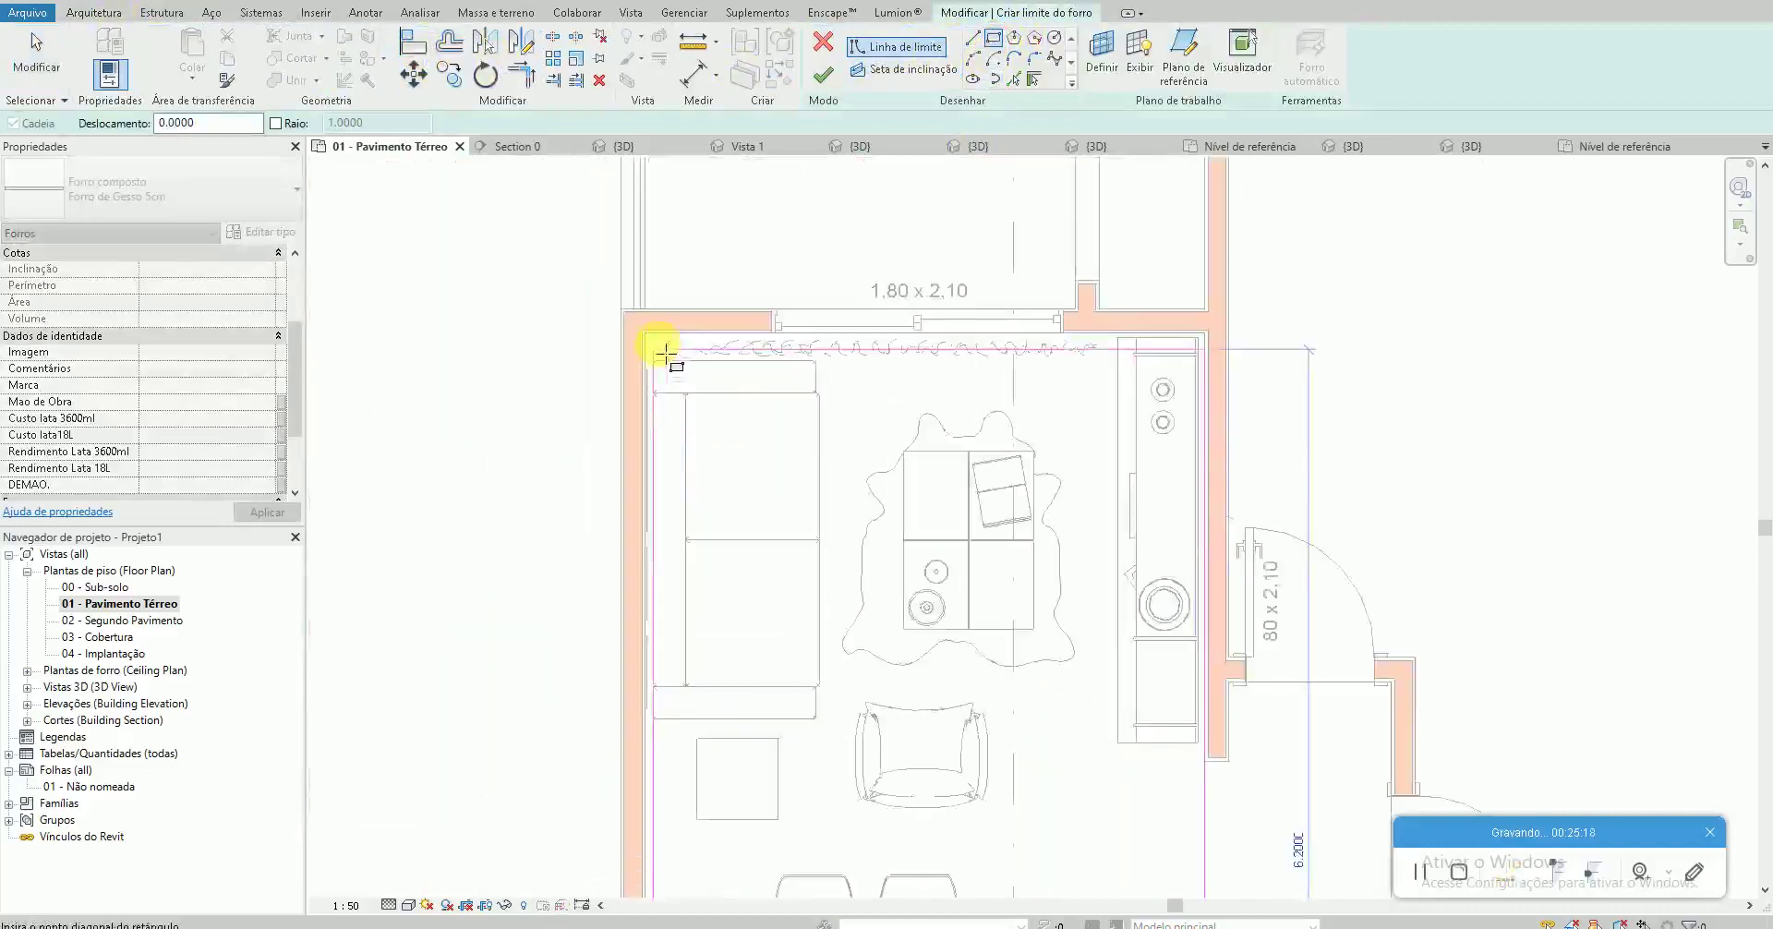
{"action": "scroll", "coordinate": [656, 342], "scroll_direction": "up", "scroll_amount": 1}
{"action": "key", "text": "Escape"}
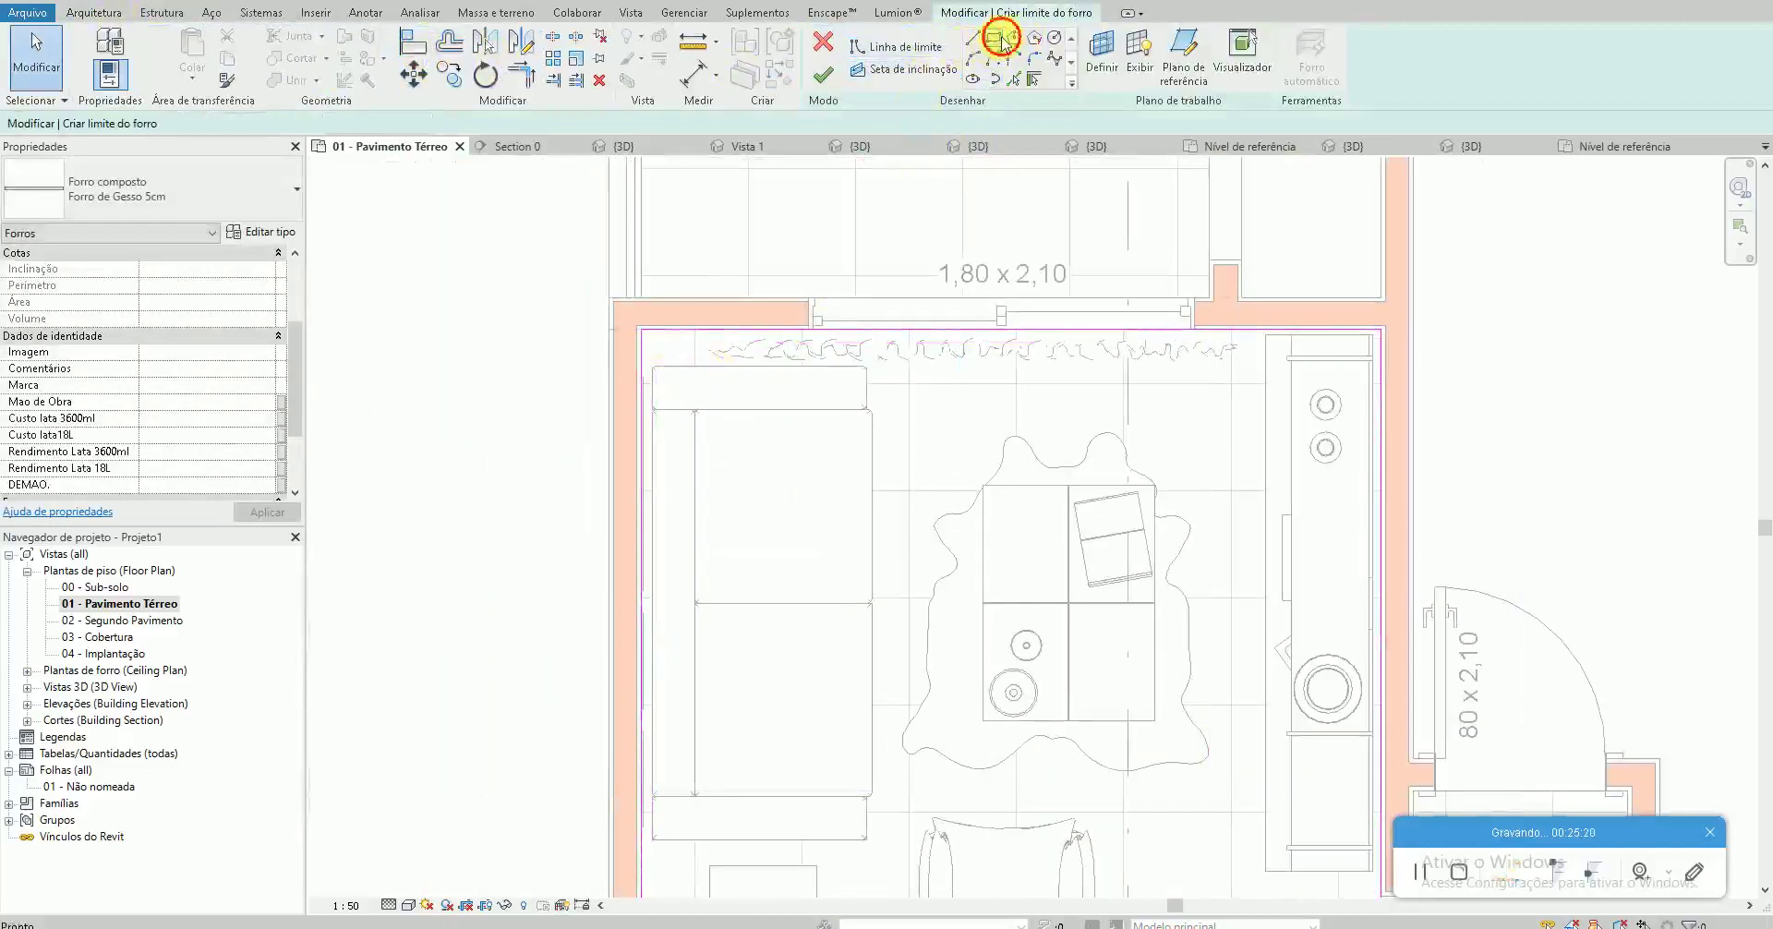
{"action": "scroll", "coordinate": [829, 360], "scroll_direction": "down", "scroll_amount": 1}
{"action": "scroll", "coordinate": [828, 360], "scroll_direction": "down", "scroll_amount": 1}
Draw a rectangular boundary around the sofa area, its top edge 0.4 from the wall
{"action": "left_click", "coordinate": [674, 268]}
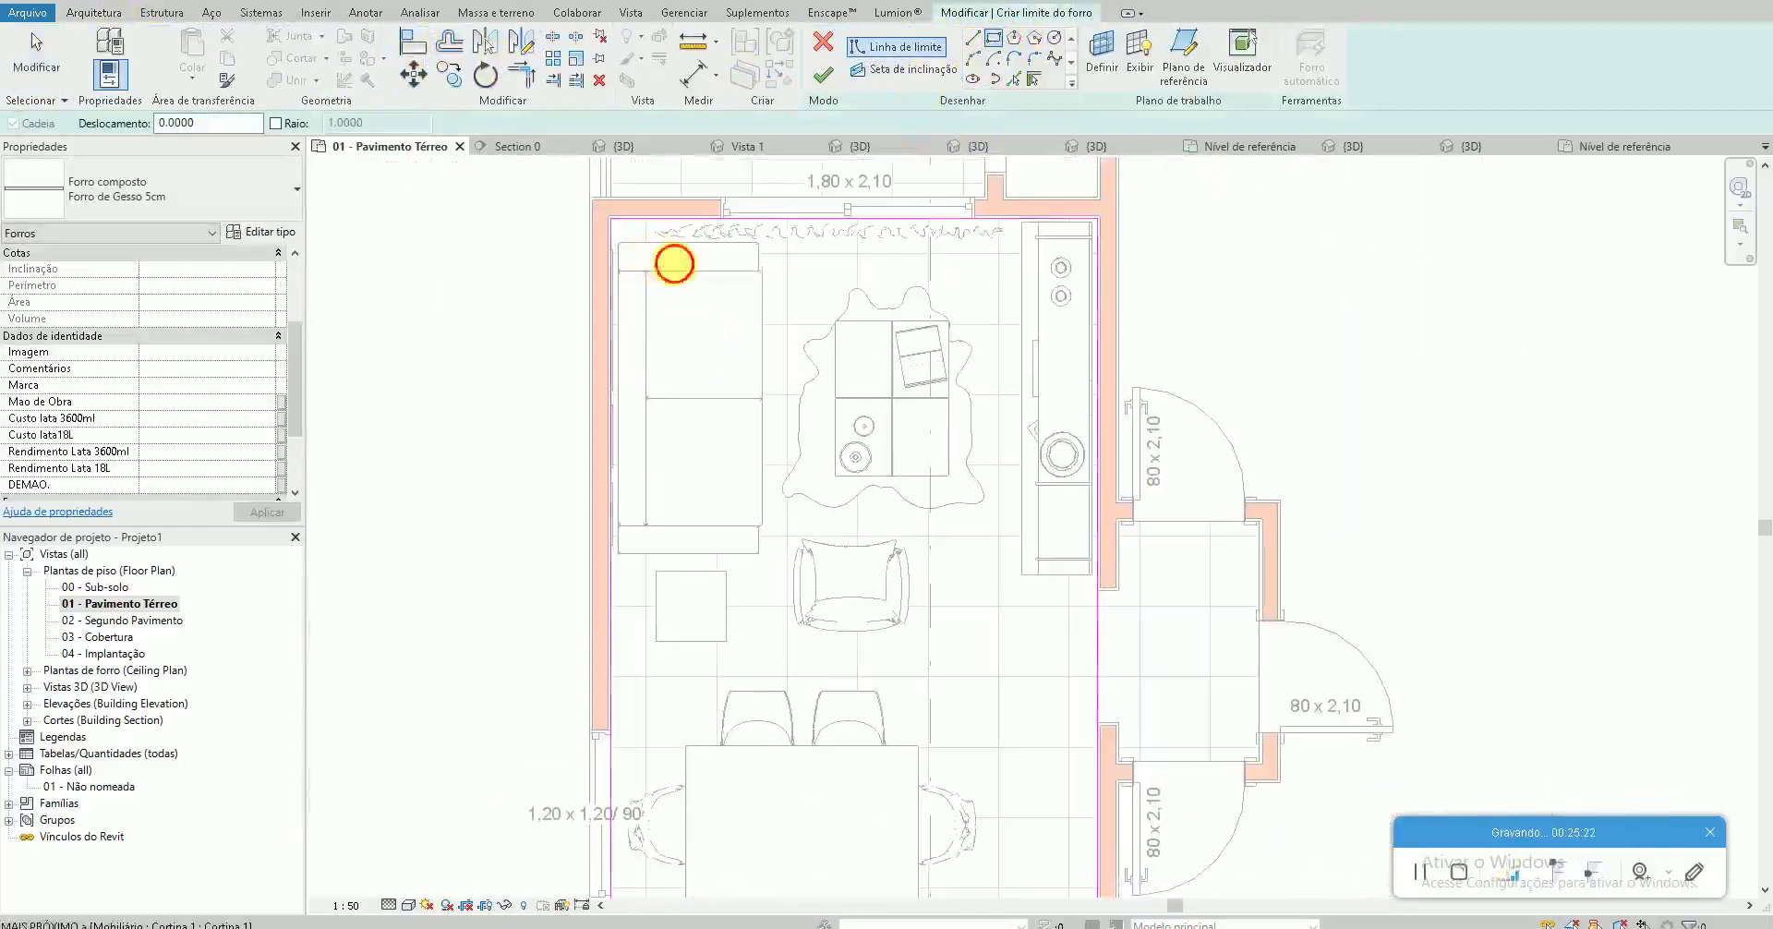
{"action": "left_click", "coordinate": [1006, 622]}
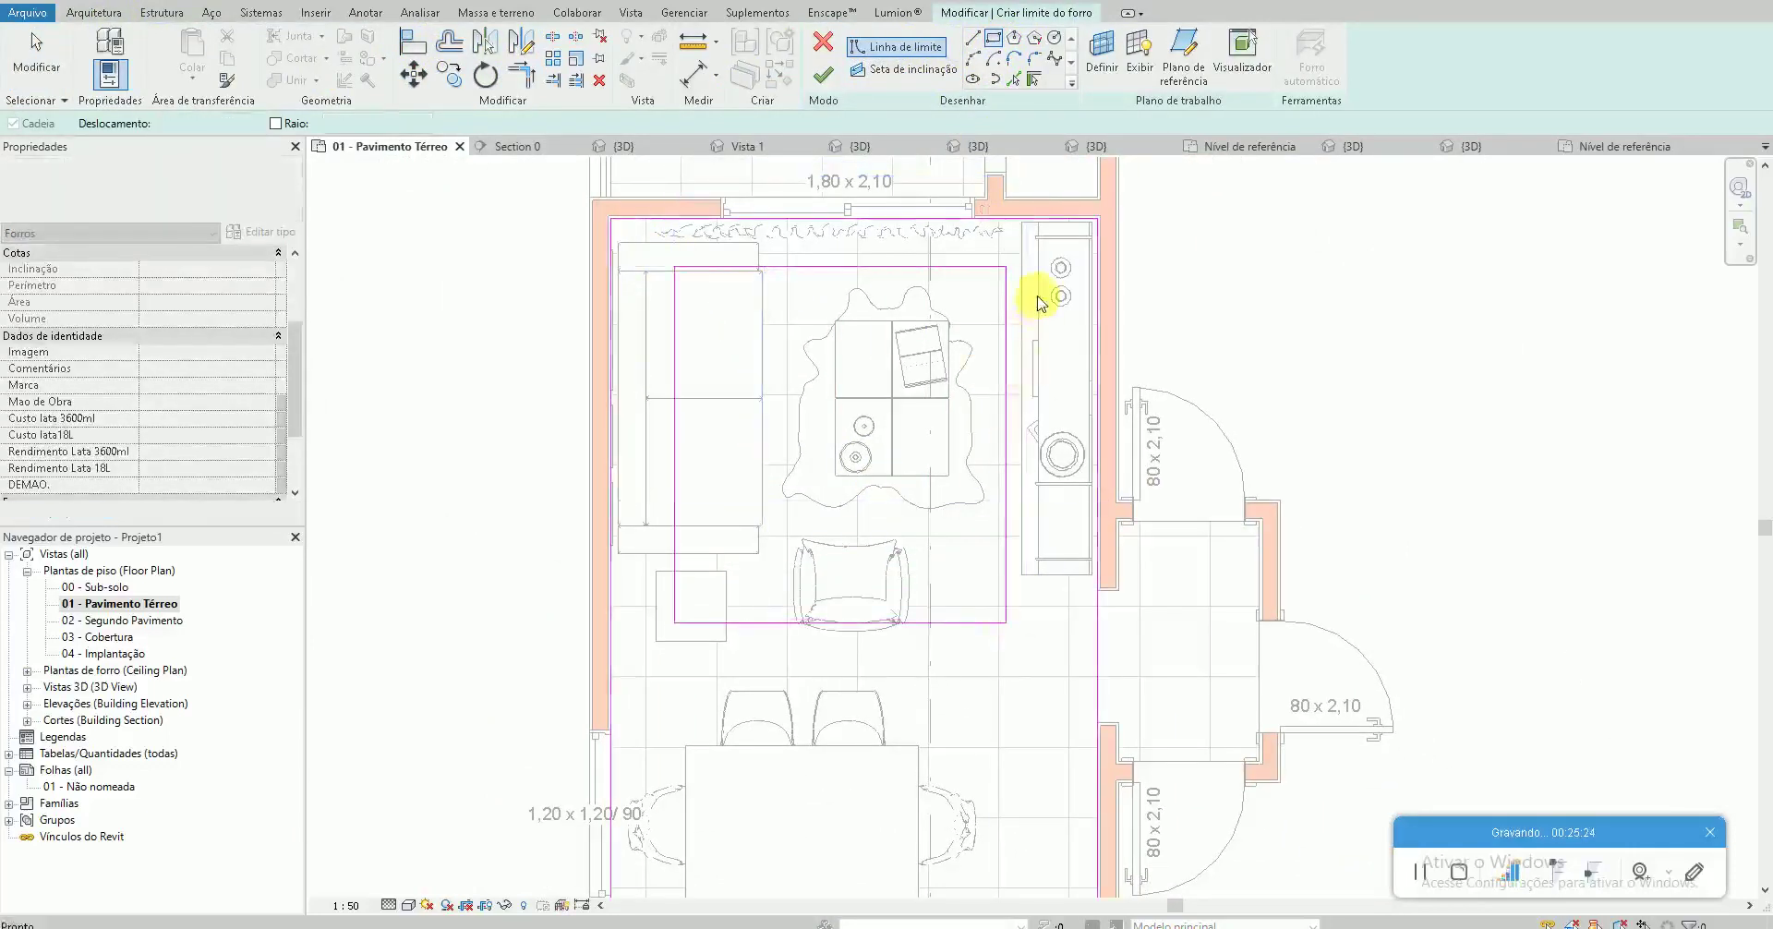
{"action": "key", "text": "Escape"}
{"action": "left_click", "coordinate": [1044, 203]}
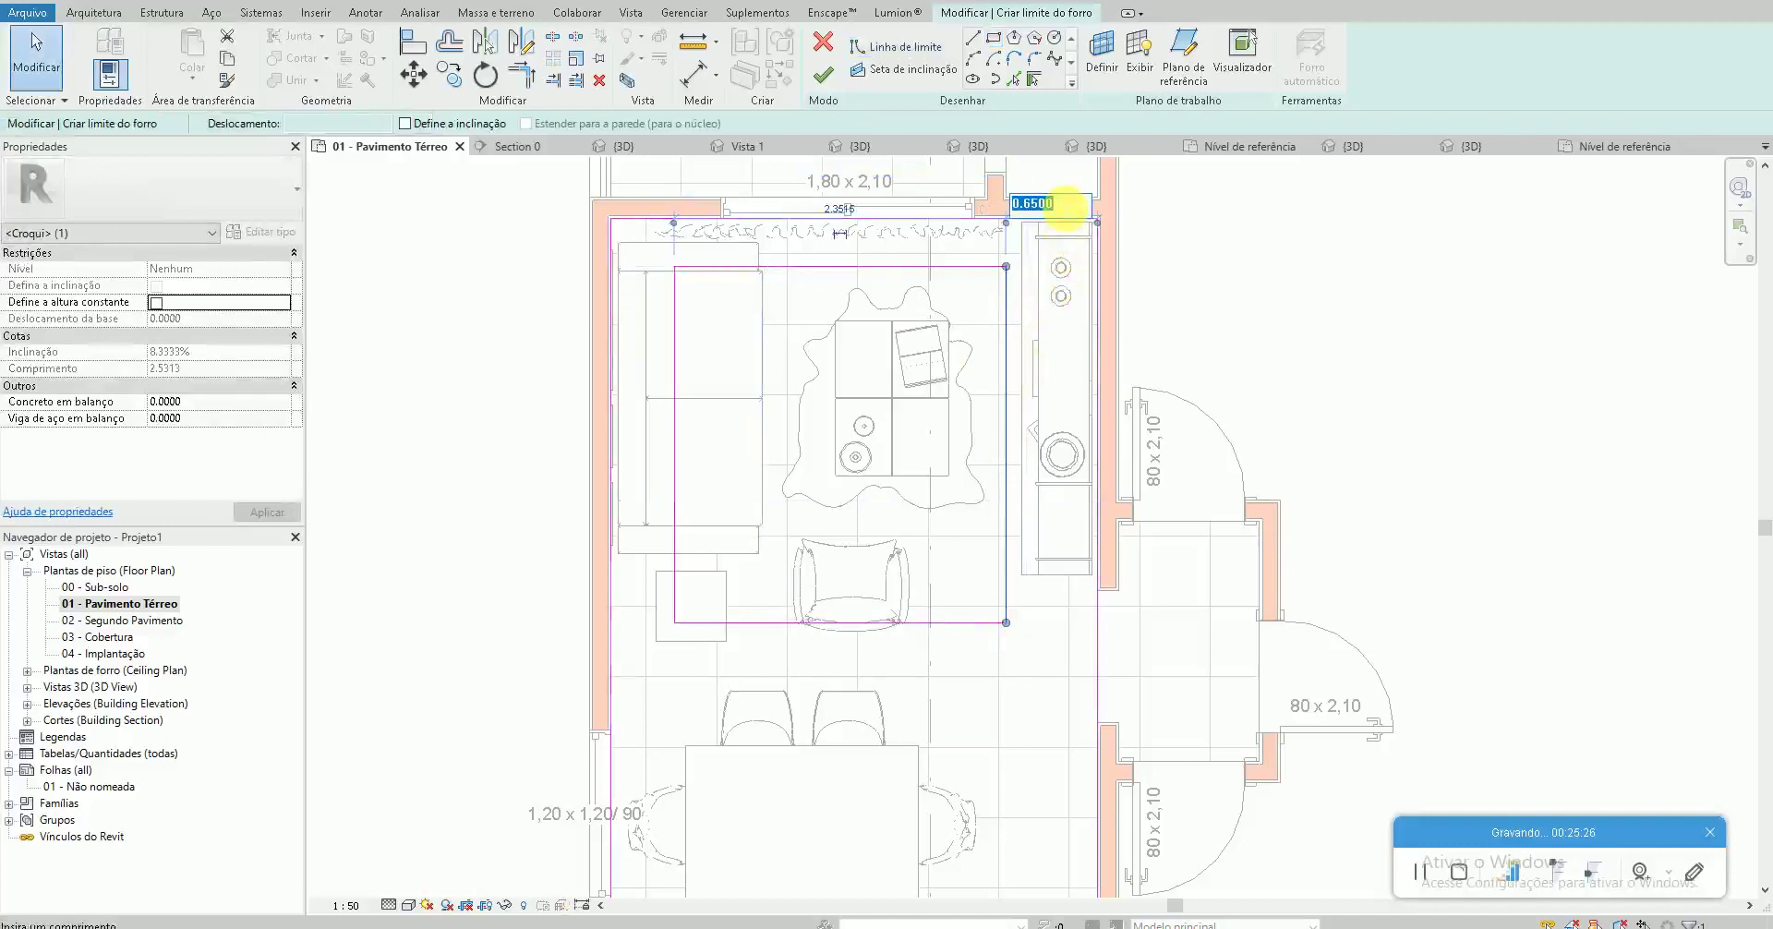
{"action": "left_click", "coordinate": [730, 268]}
{"action": "left_click", "coordinate": [596, 242]}
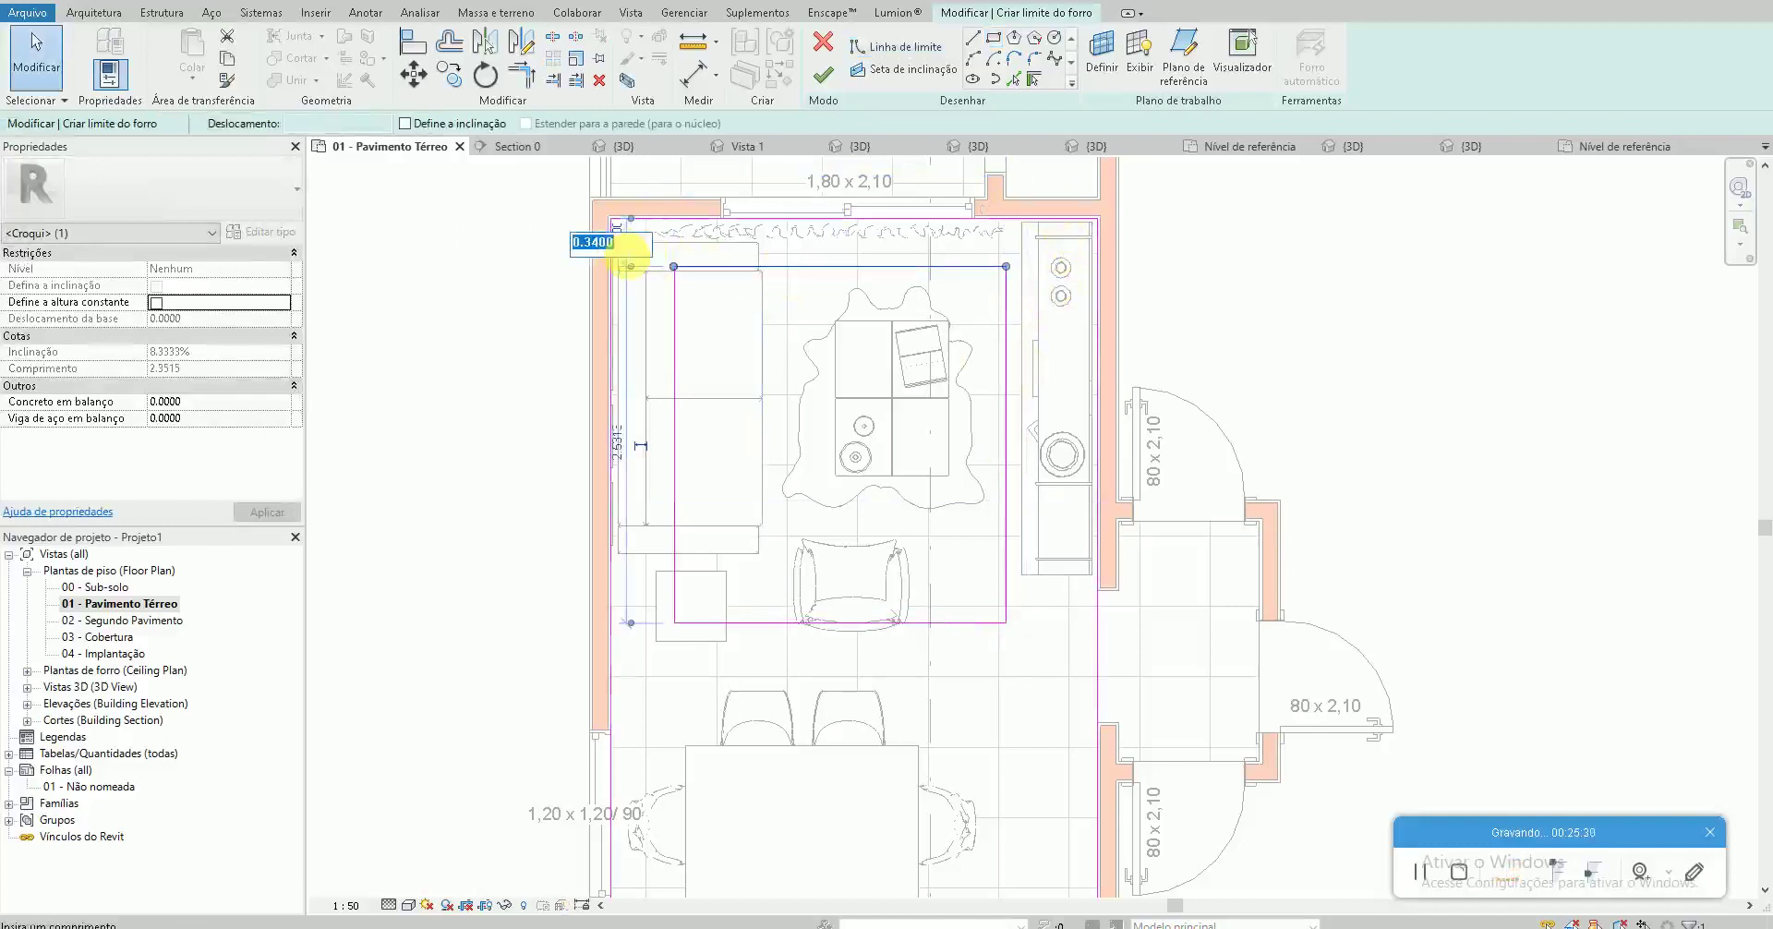
{"action": "key", "text": "Return"}
Set the left edge offset to 65 and bottom edge to 0.65, then finish the ceiling
{"action": "left_click", "coordinate": [675, 403]}
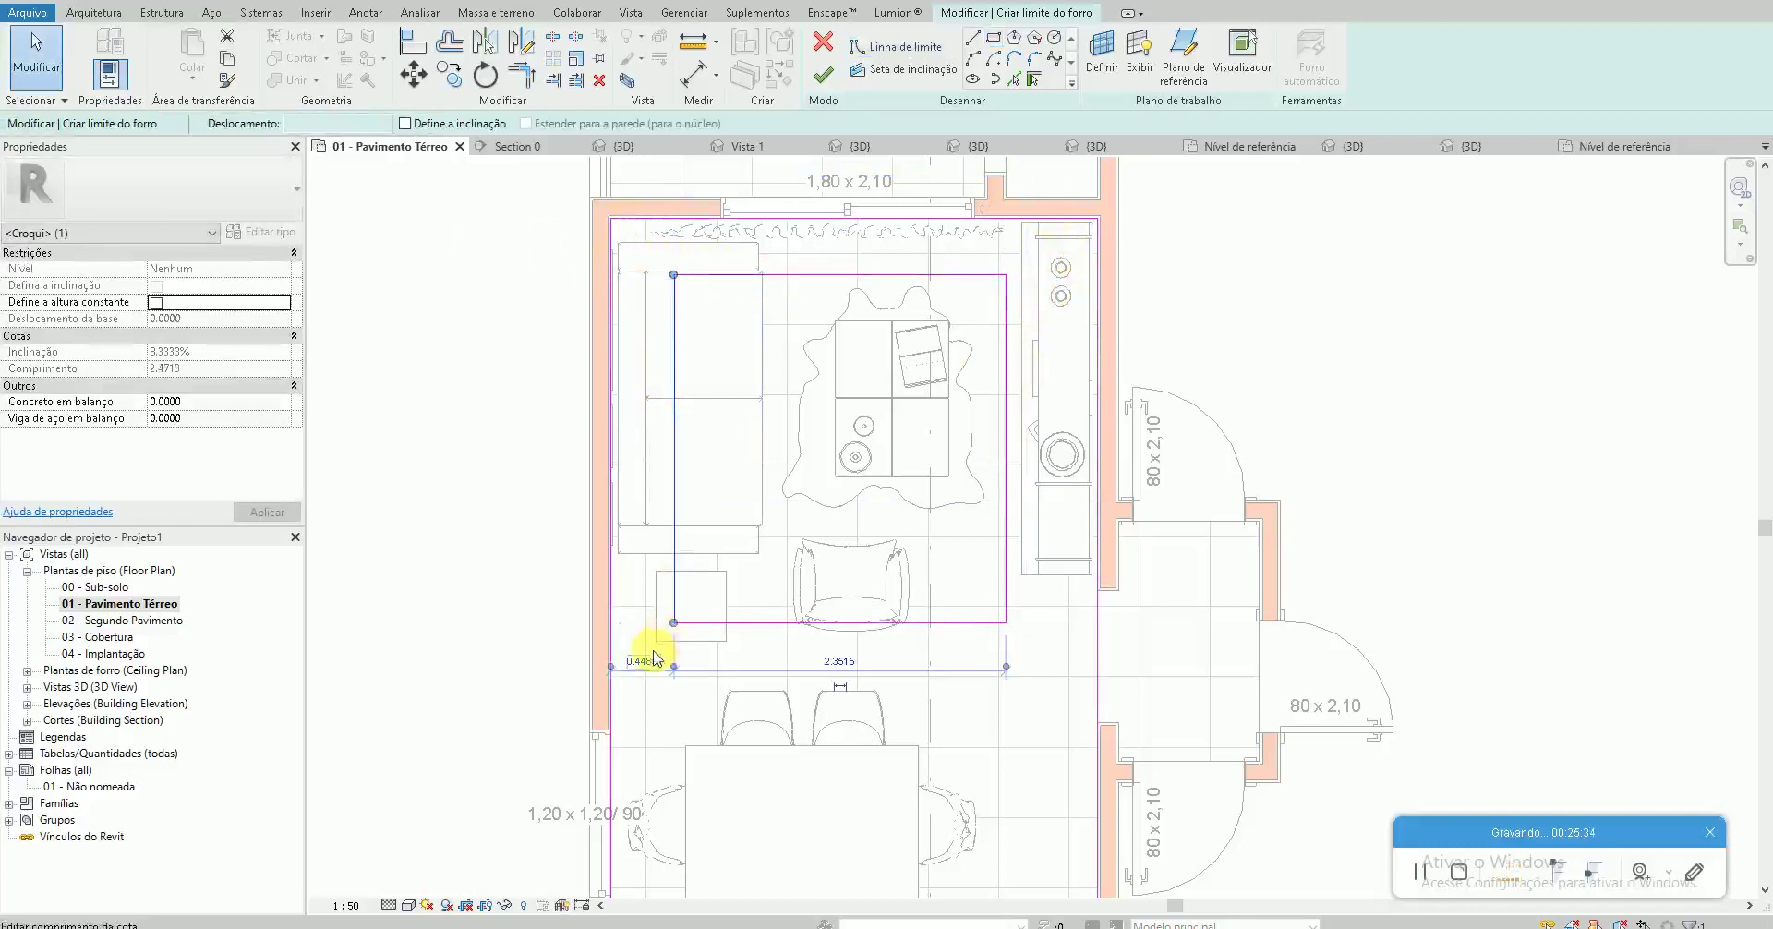
{"action": "type", "text": "65"}
{"action": "key", "text": "Return"}
{"action": "left_click", "coordinate": [749, 623]}
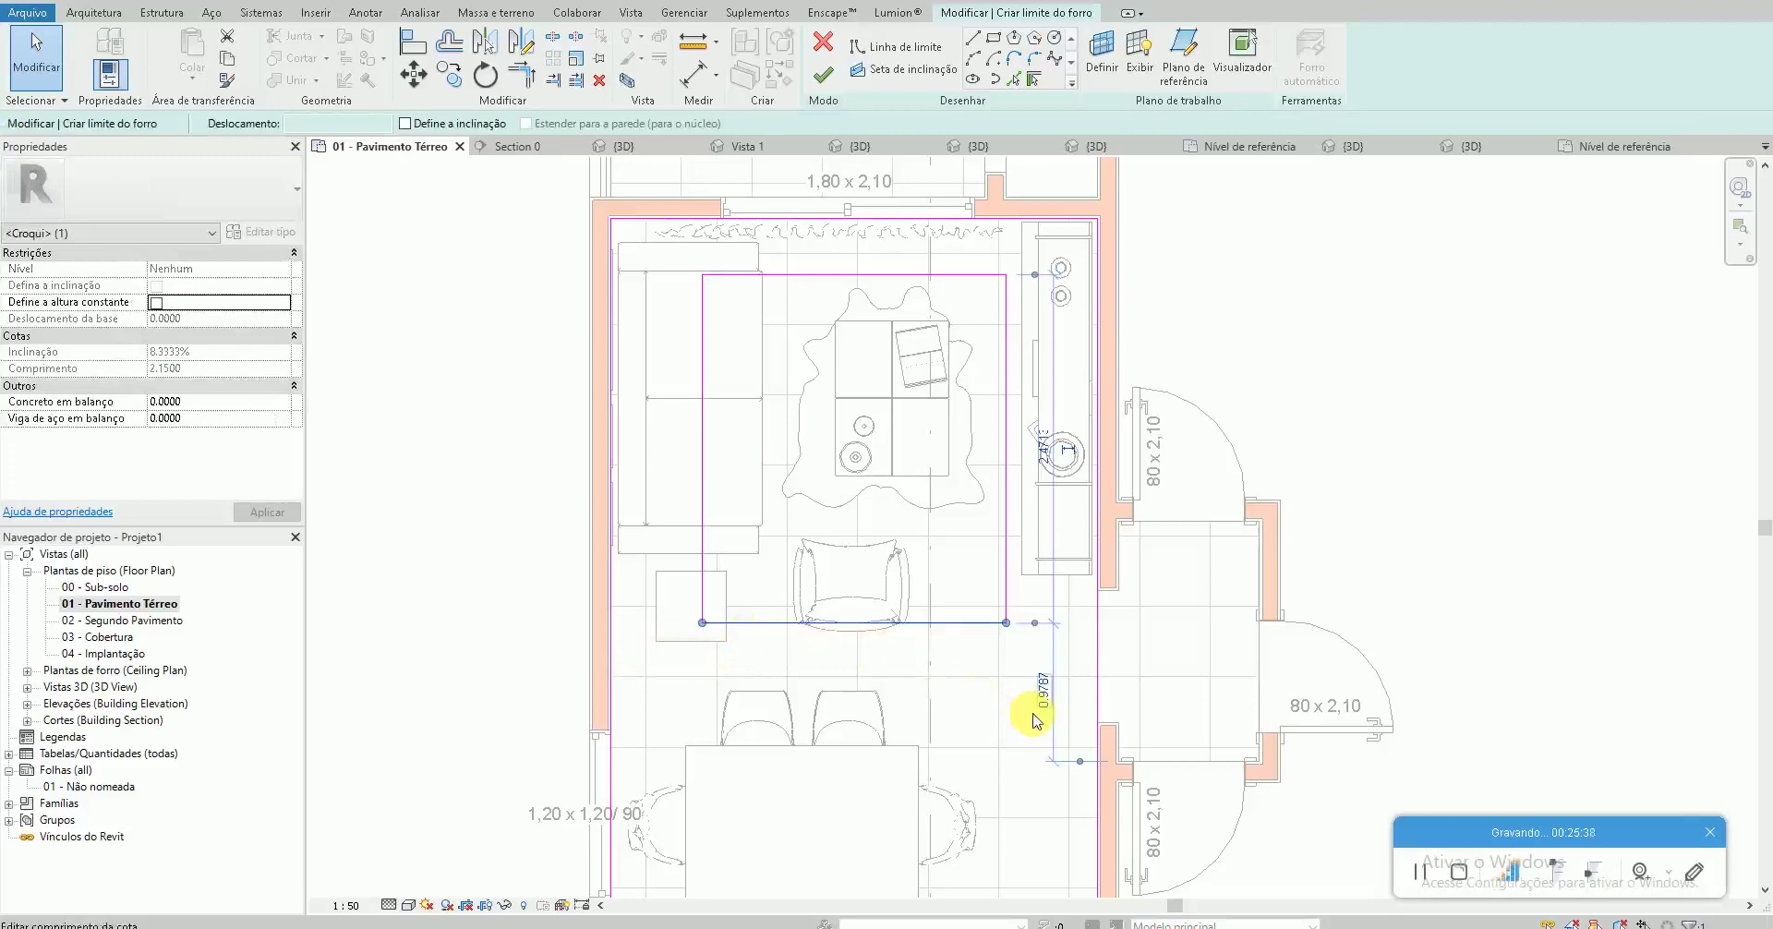
{"action": "type", "text": "0.65"}
{"action": "key", "text": "Return"}
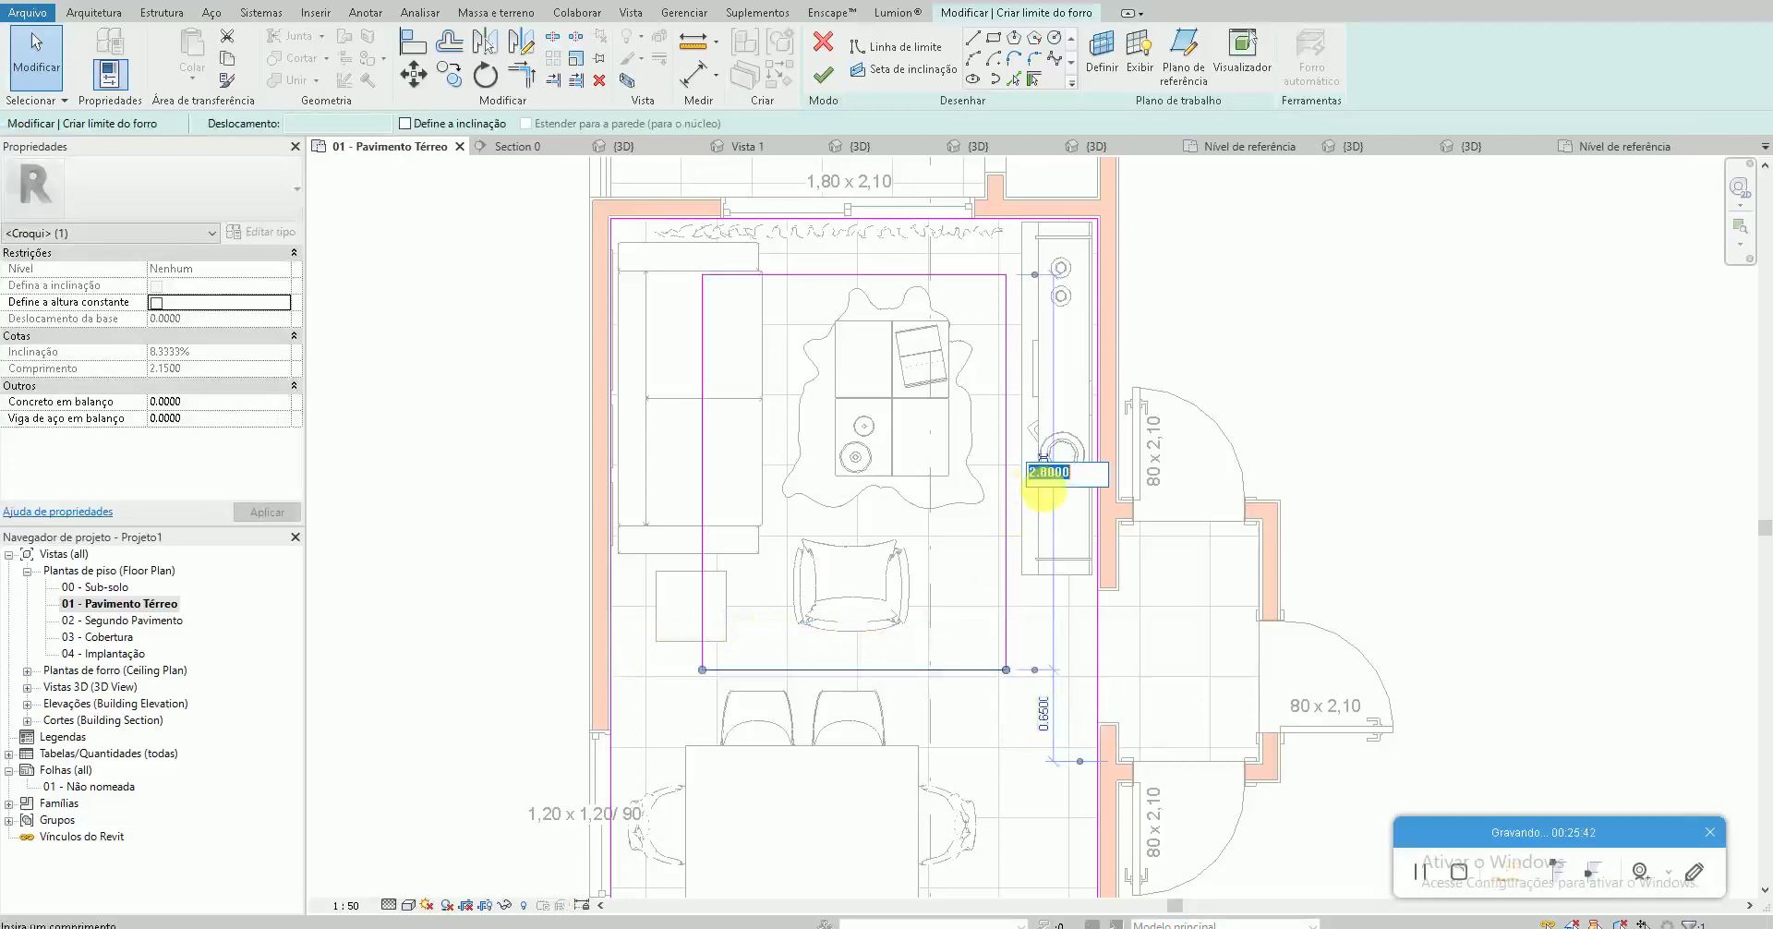
{"action": "key", "text": "Escape"}
{"action": "left_click", "coordinate": [823, 74]}
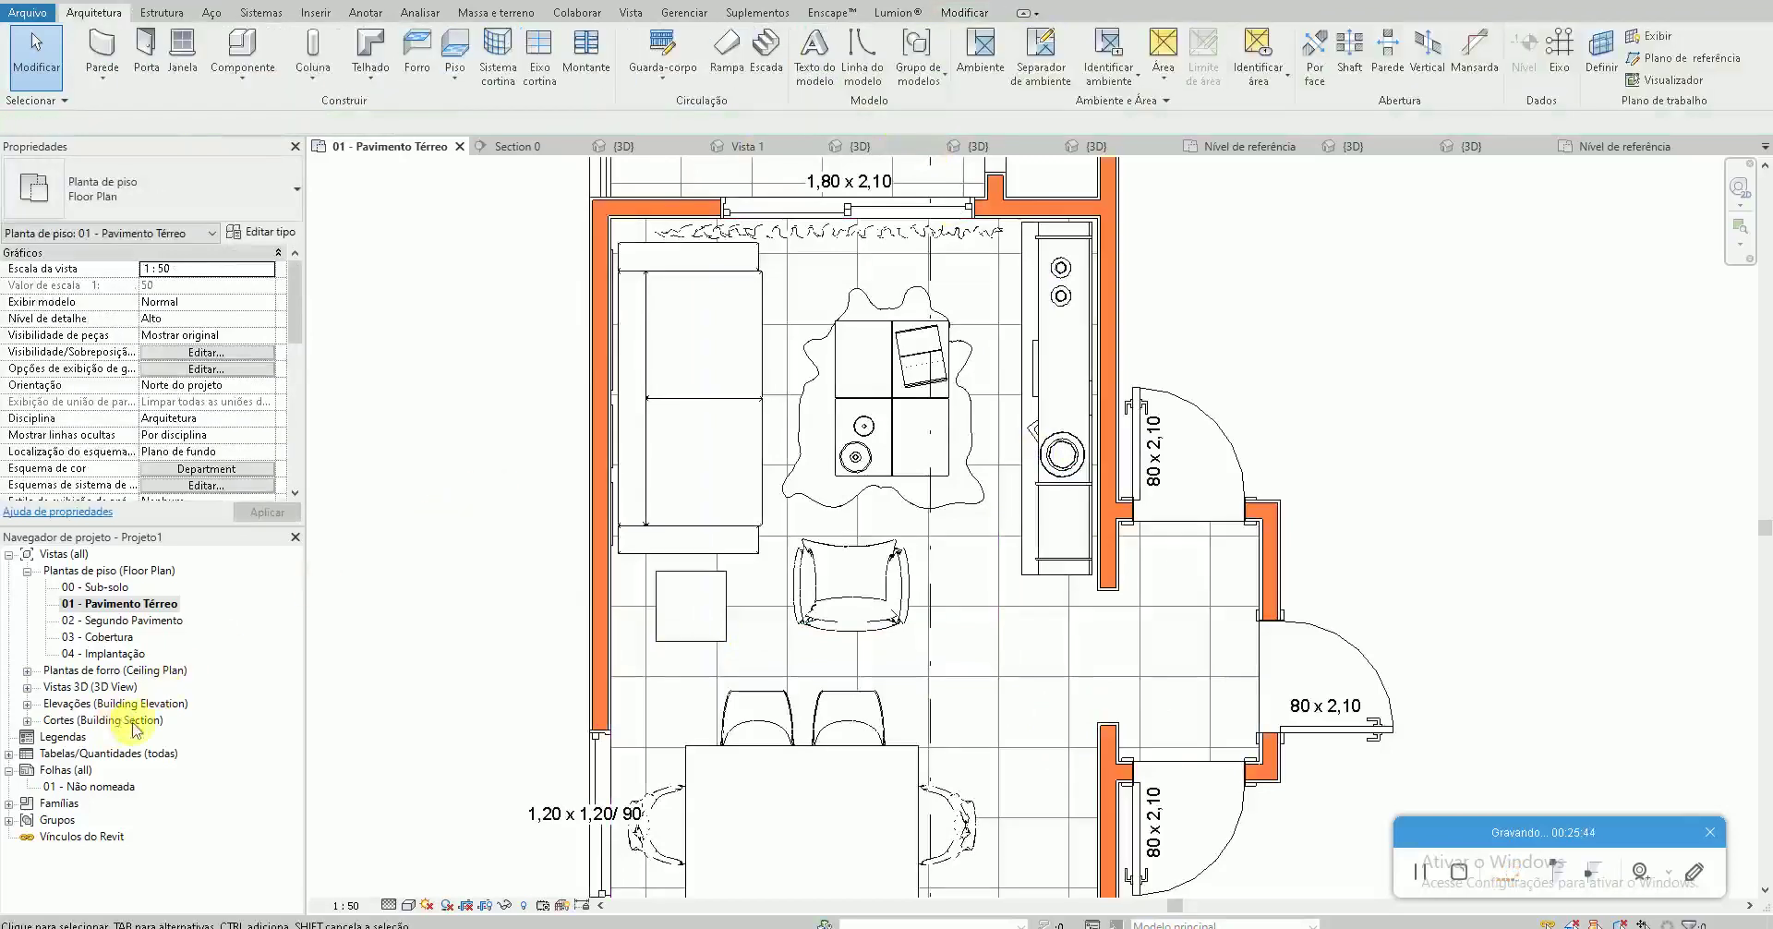
In Section 0, give the Forro de Gesso 5cm ceiling a 2.40 height offset
{"action": "double_click", "coordinate": [763, 172]}
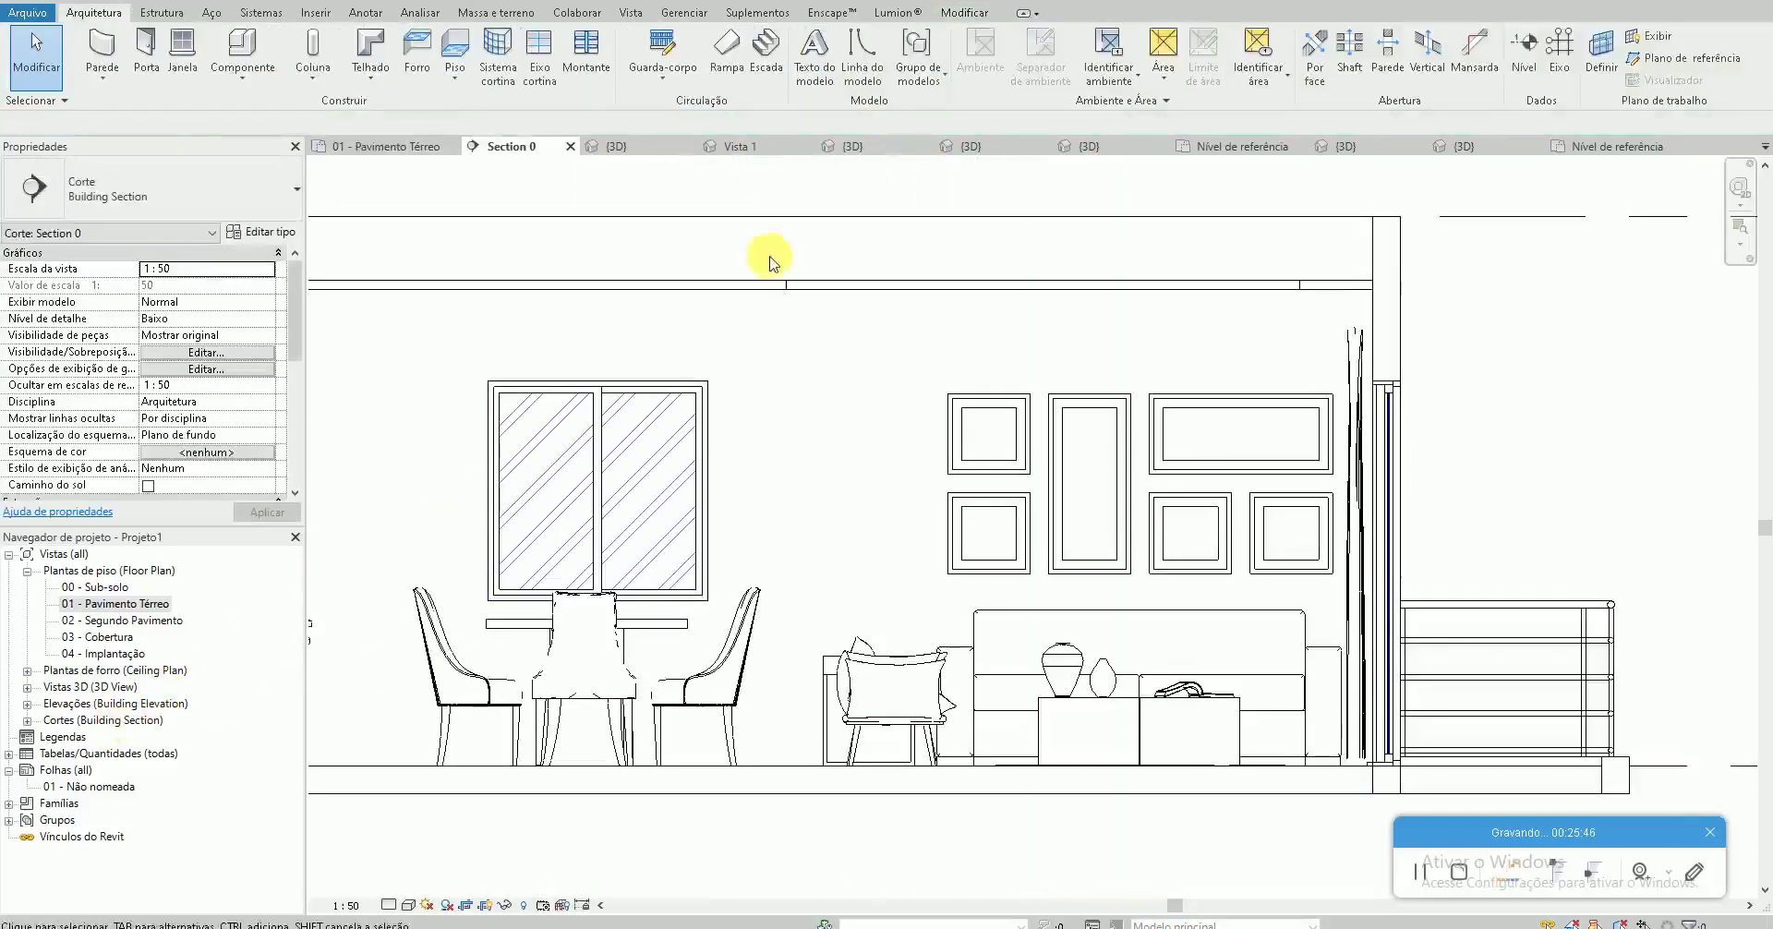
{"action": "left_click", "coordinate": [1078, 290]}
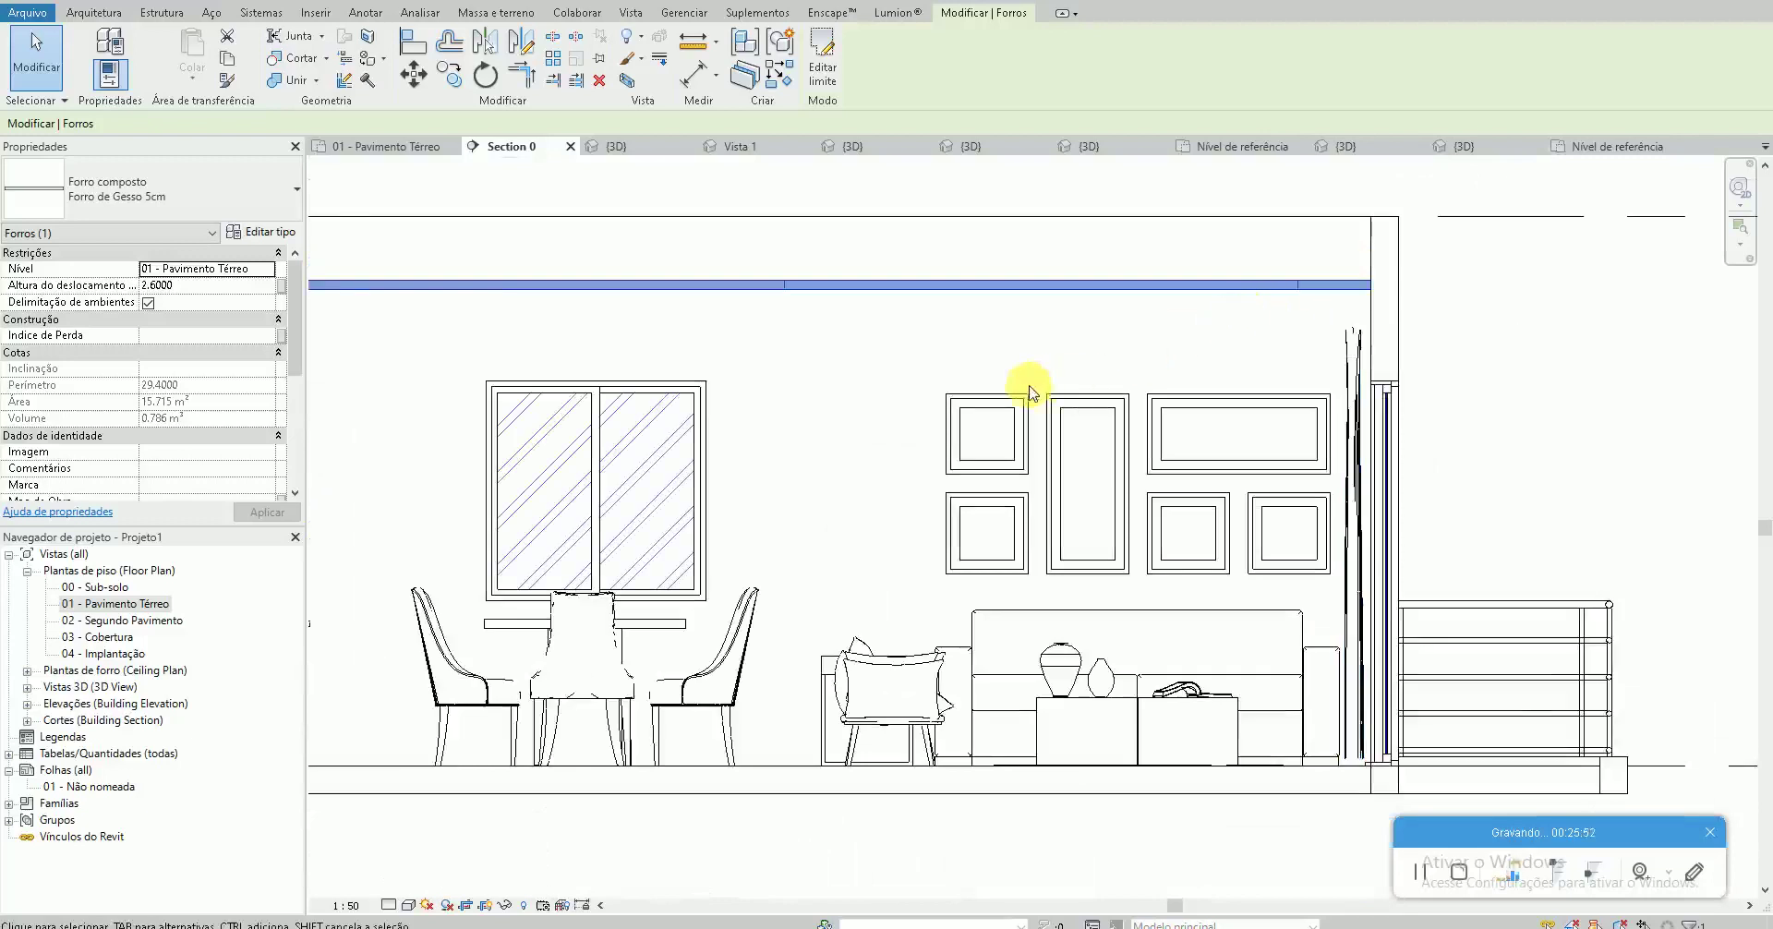
{"action": "scroll", "coordinate": [1029, 383], "scroll_direction": "down", "scroll_amount": 1}
{"action": "left_click", "coordinate": [222, 287]}
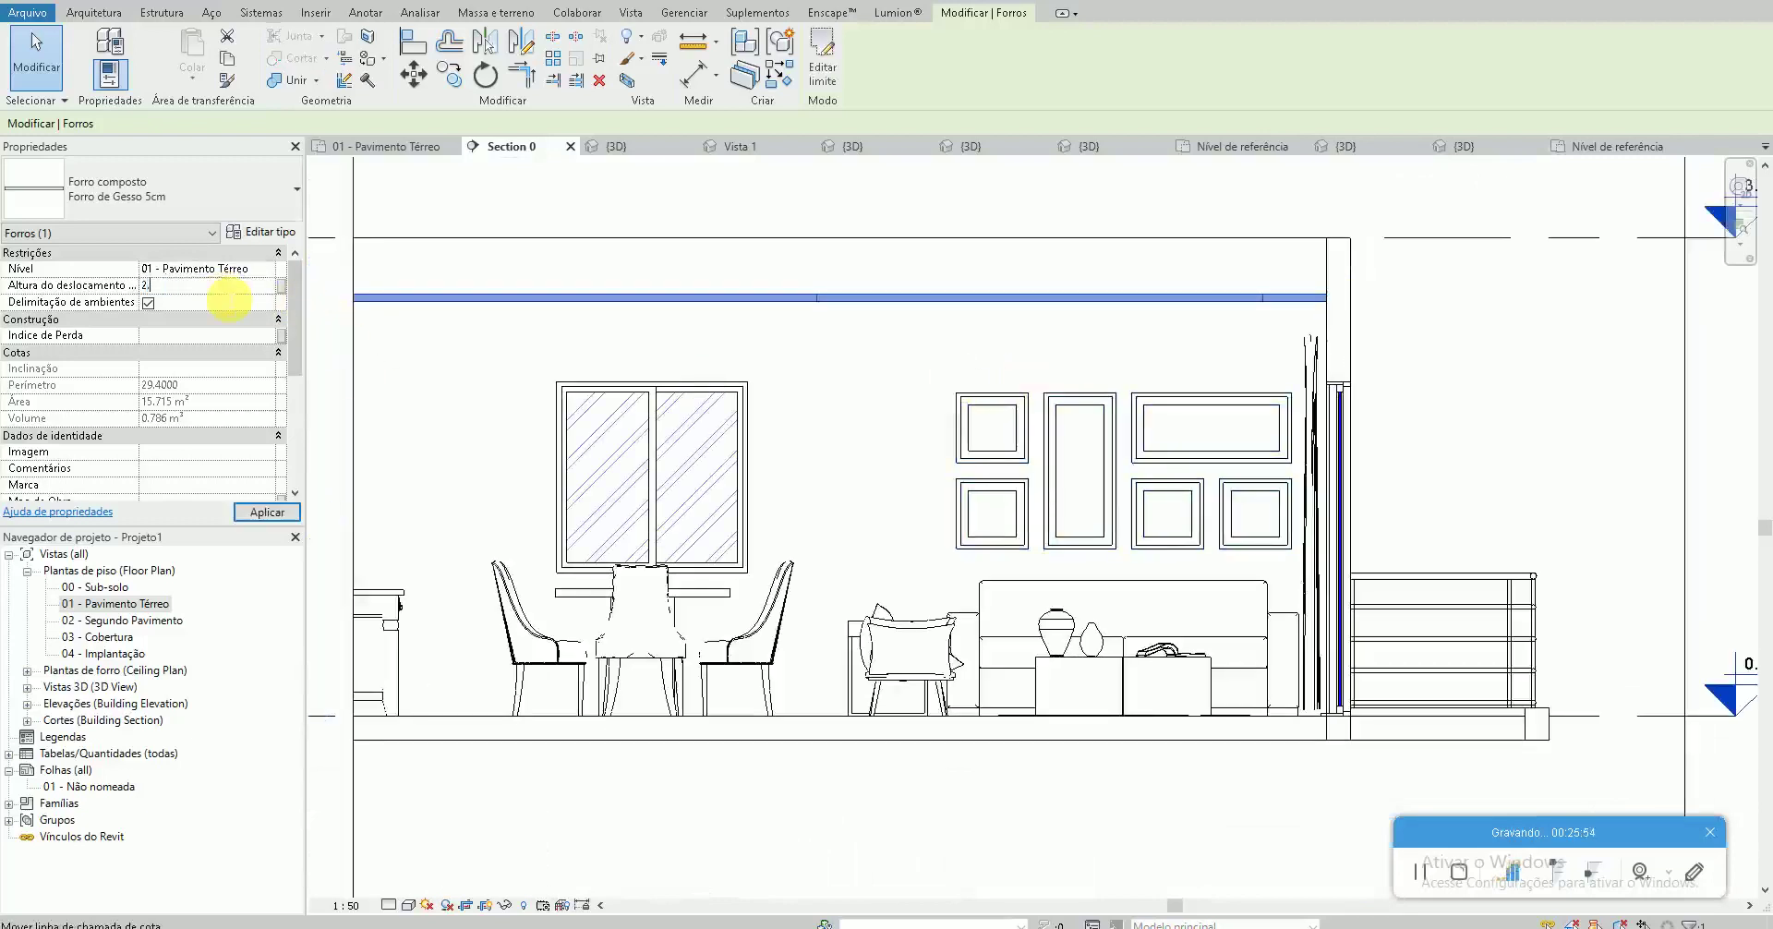
{"action": "type", "text": "5000"}
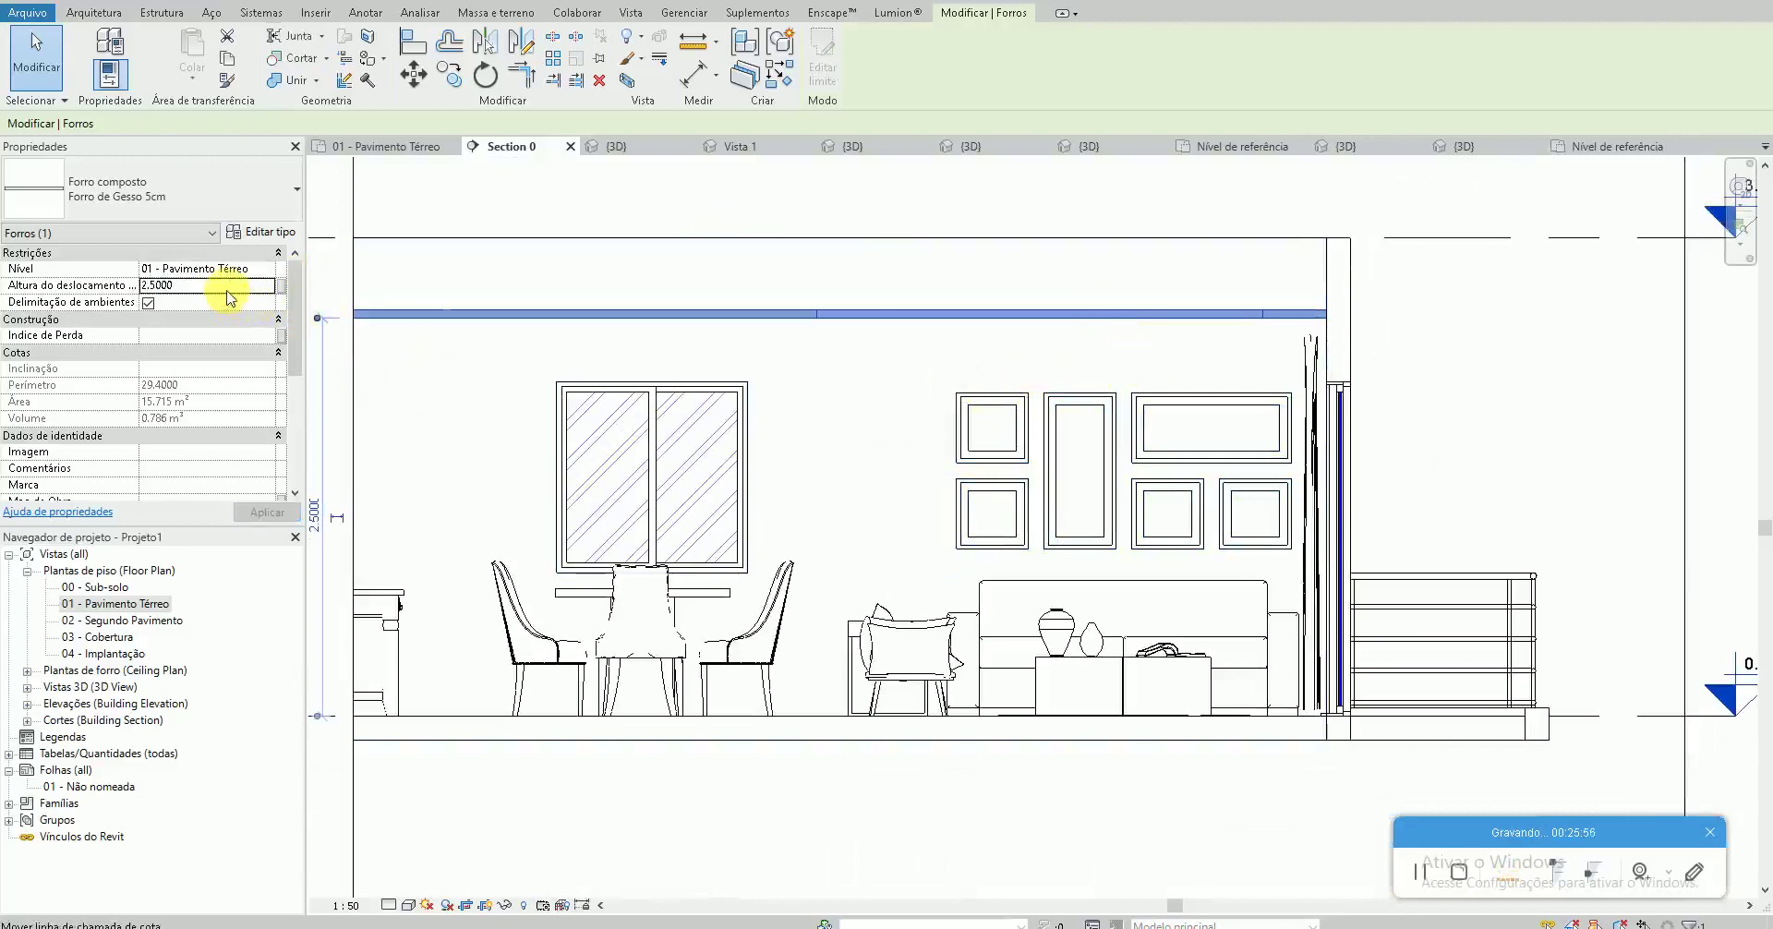
{"action": "left_click", "coordinate": [228, 291]}
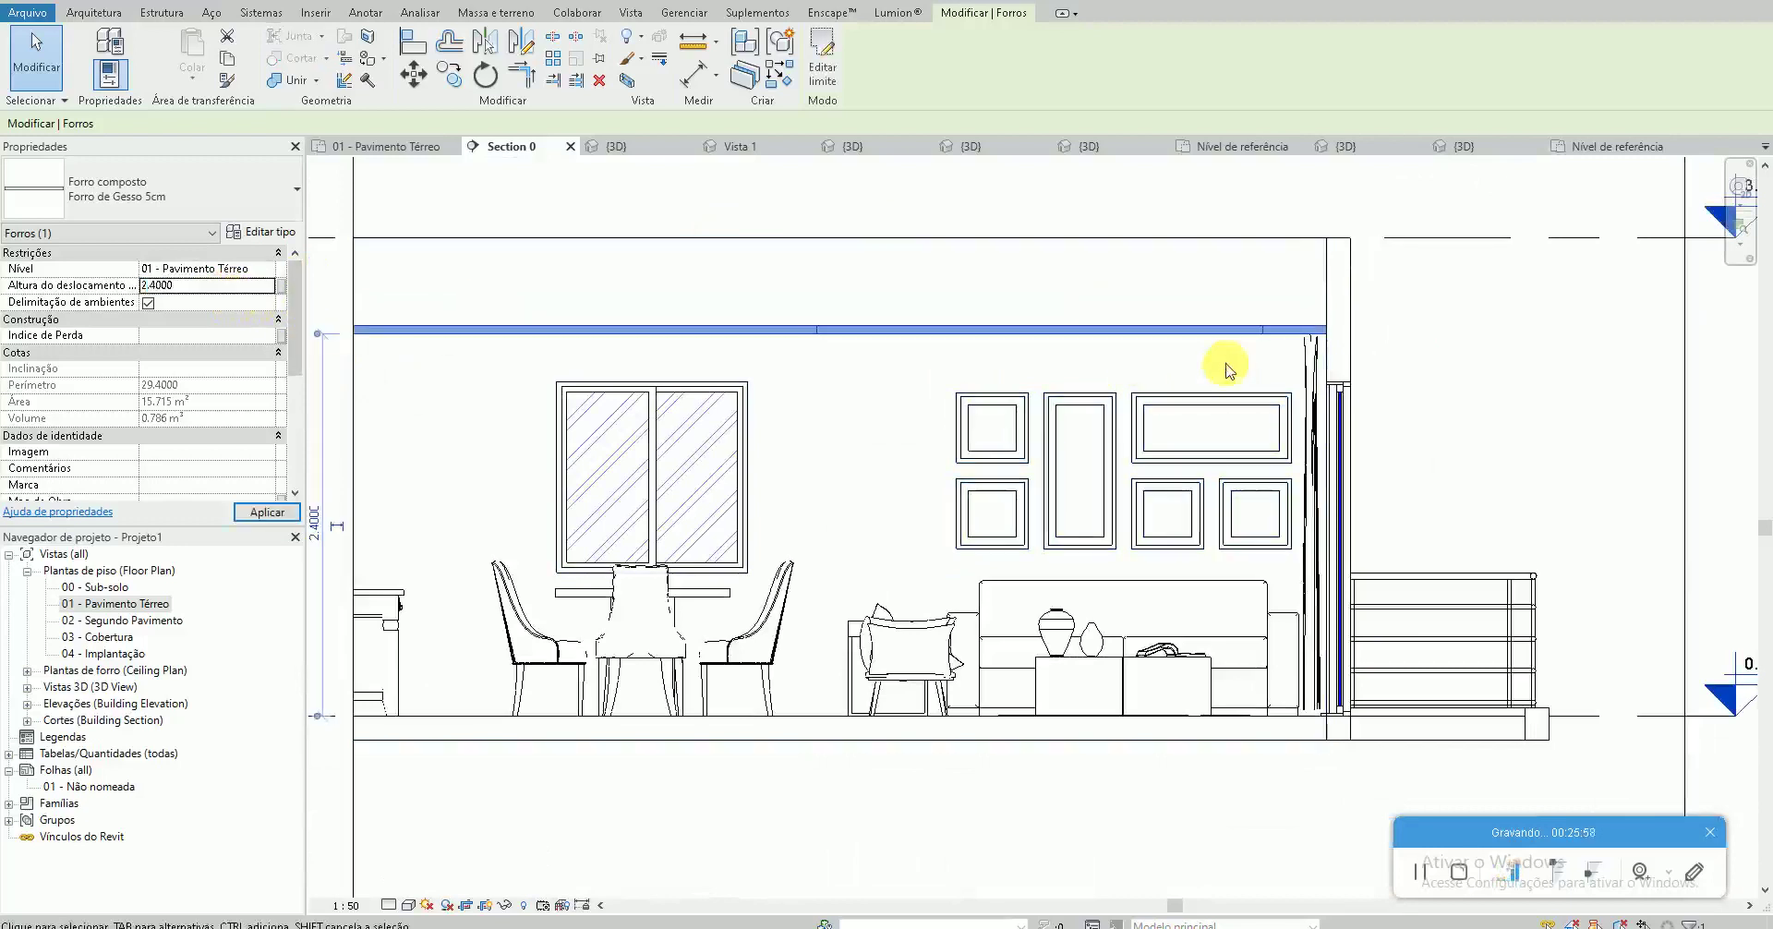
{"action": "left_click", "coordinate": [1034, 355]}
{"action": "double_click", "coordinate": [125, 603]}
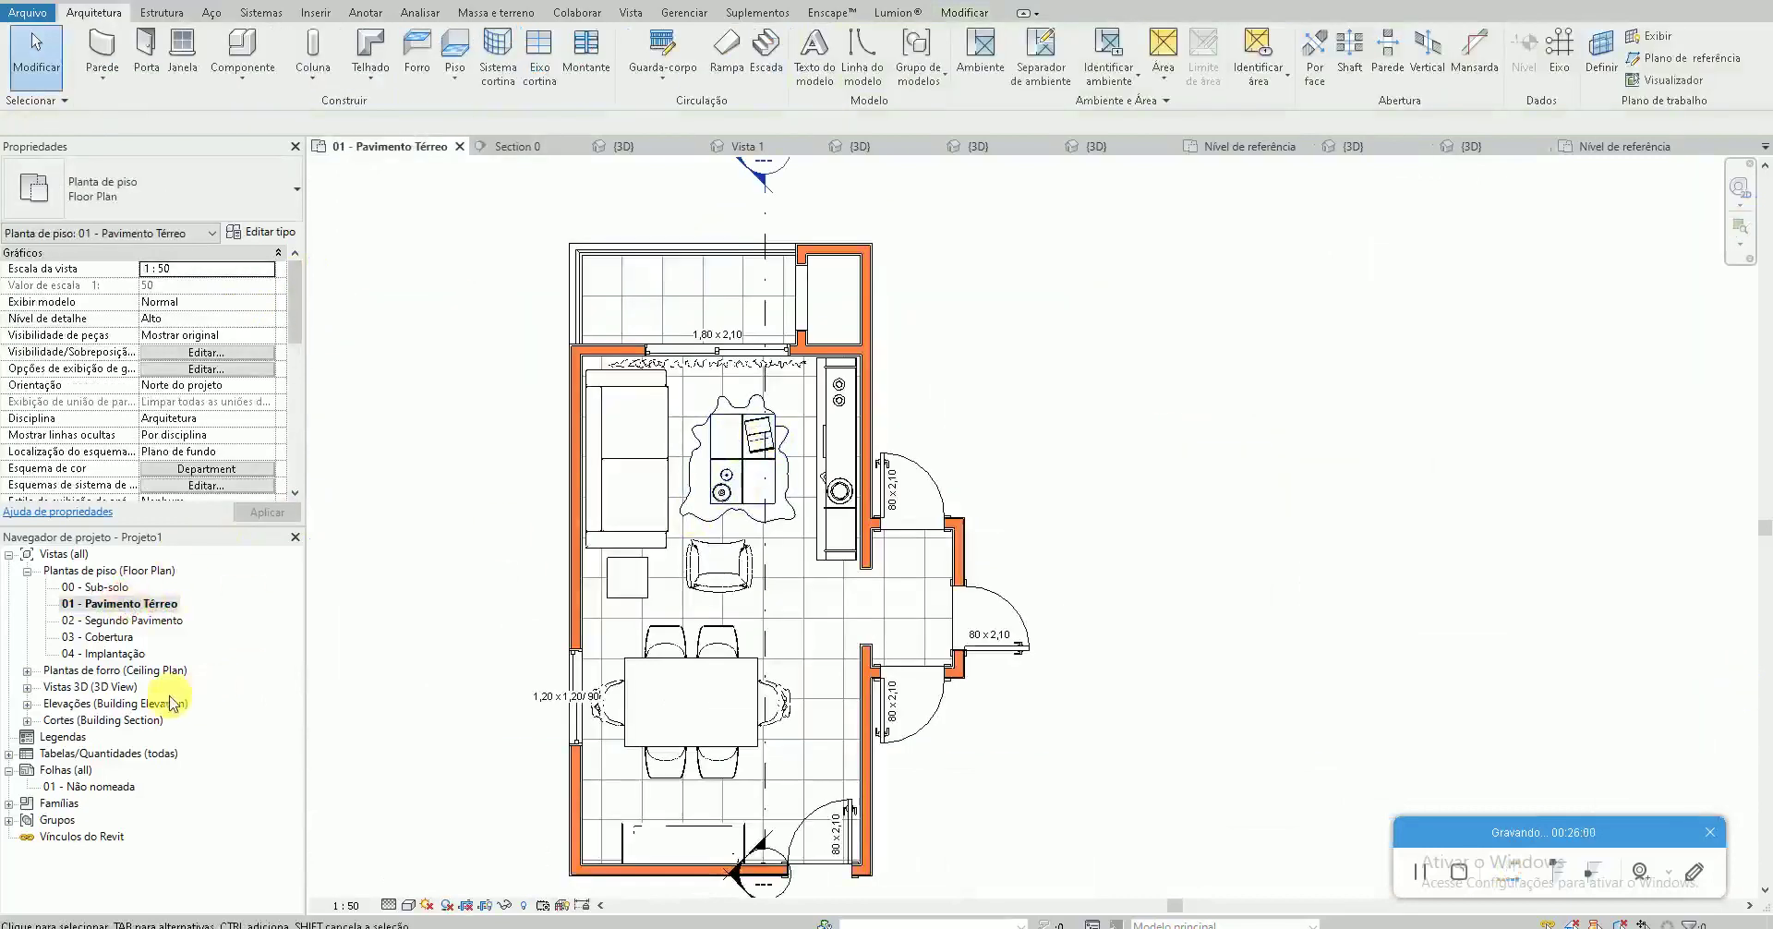
On ground-floor ceiling plan 01, start editing the gypsum ceiling's boundary
{"action": "left_click", "coordinate": [27, 669]}
{"action": "double_click", "coordinate": [120, 702]}
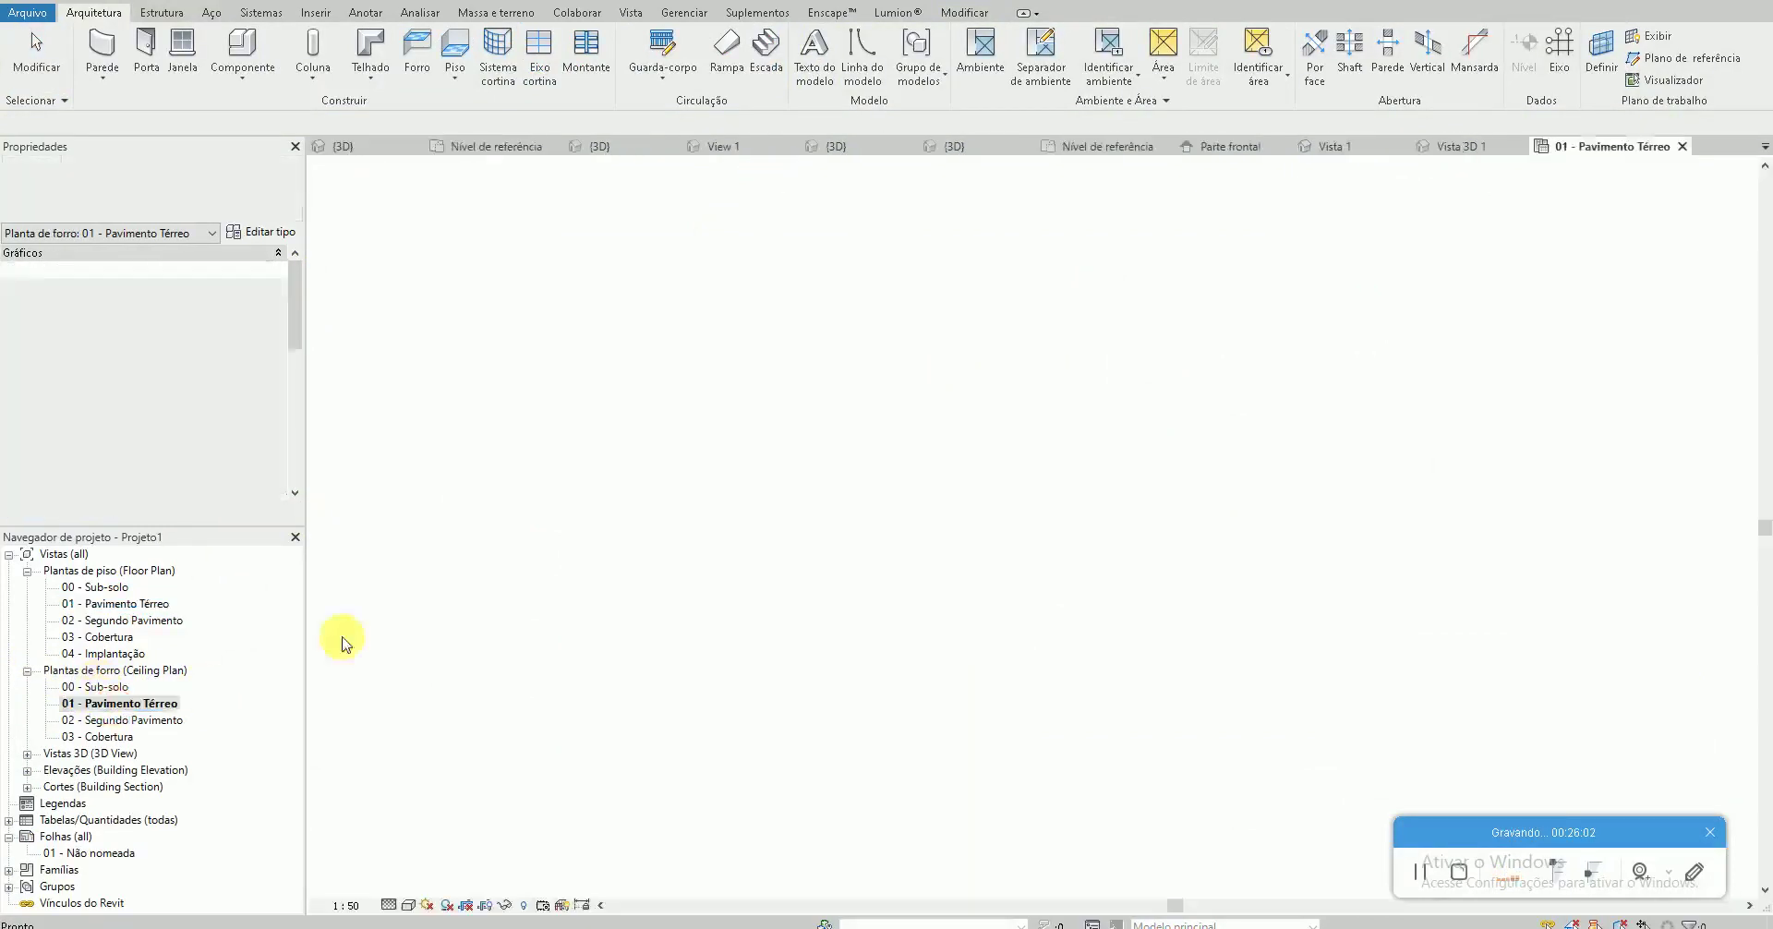
{"action": "left_click", "coordinate": [737, 401]}
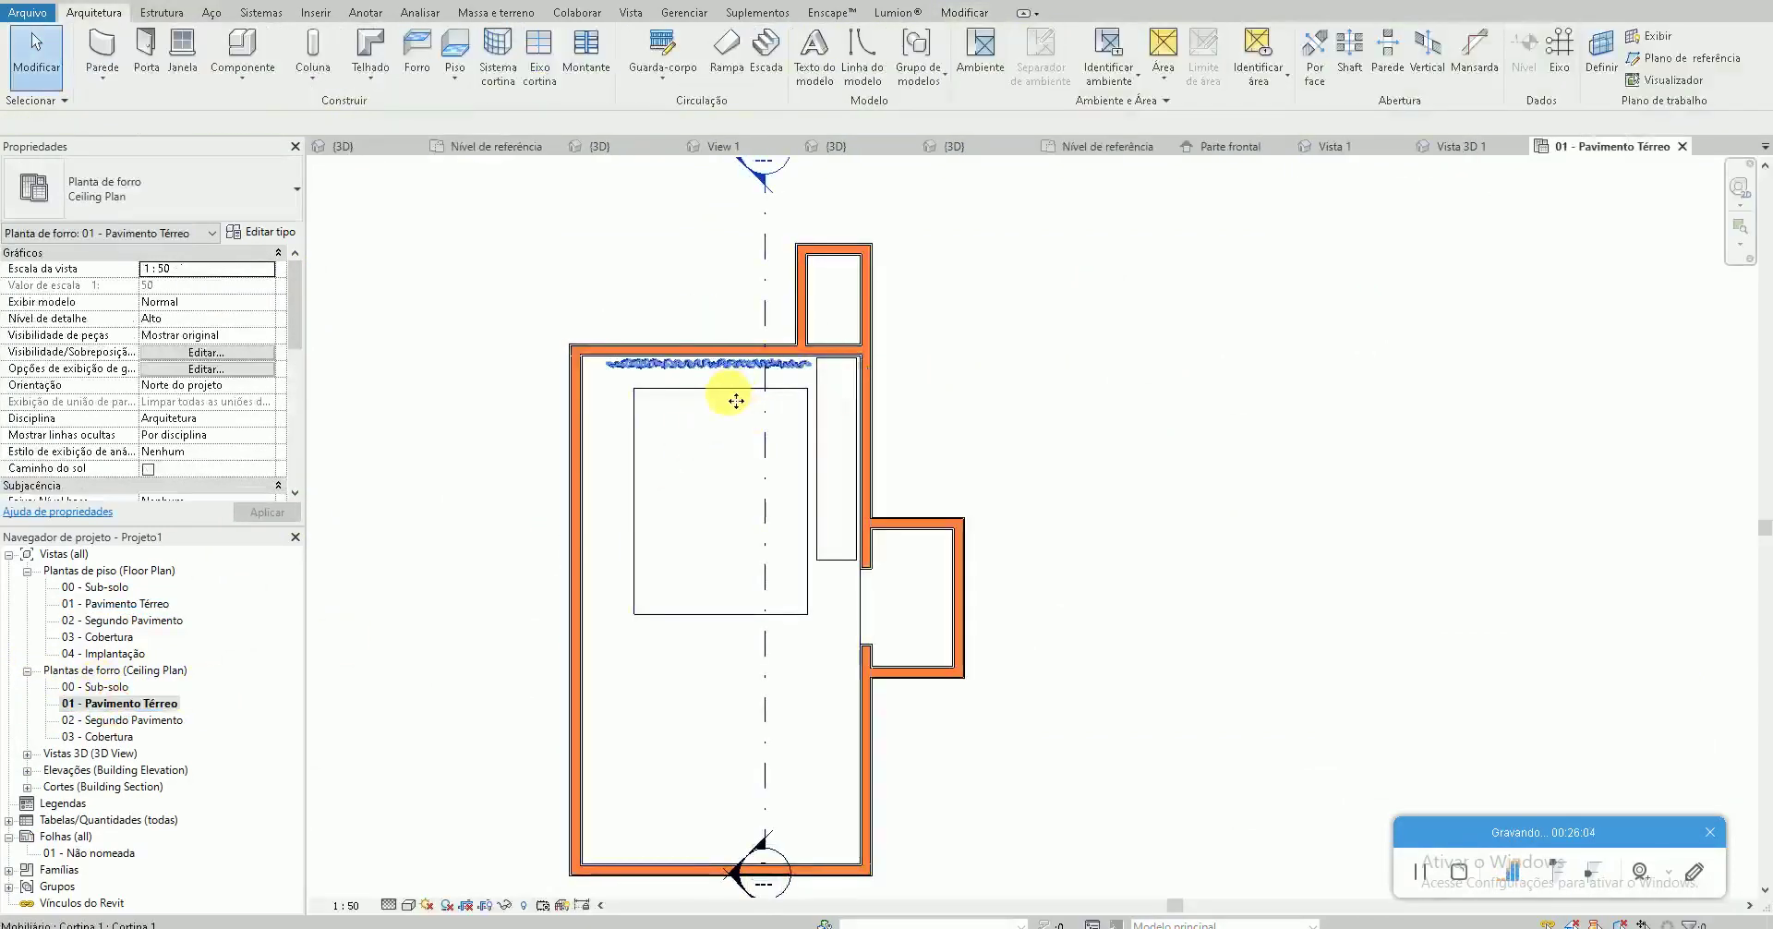
{"action": "left_click", "coordinate": [822, 65]}
{"action": "scroll", "coordinate": [753, 348], "scroll_direction": "up", "scroll_amount": 3}
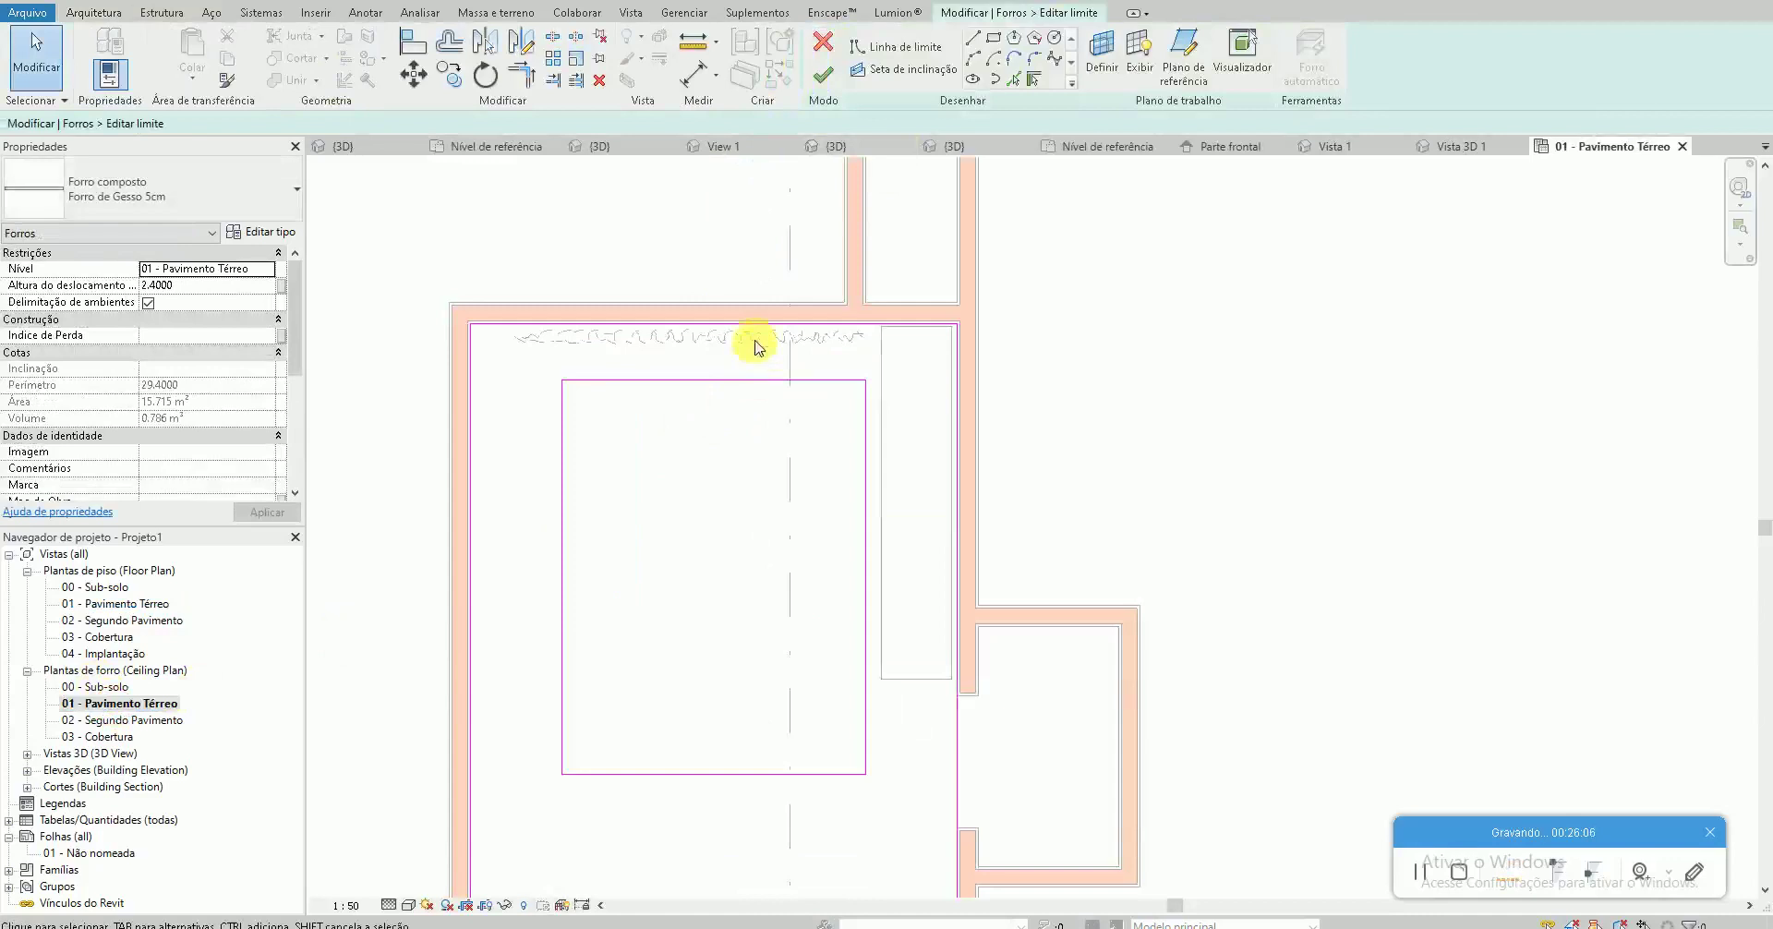
{"action": "scroll", "coordinate": [766, 333], "scroll_direction": "up", "scroll_amount": 2}
Move the ceiling's top boundary line (MV) down below the curtain and finish the sketch
{"action": "left_click", "coordinate": [776, 323]}
{"action": "key", "text": "m"}
{"action": "key", "text": "v"}
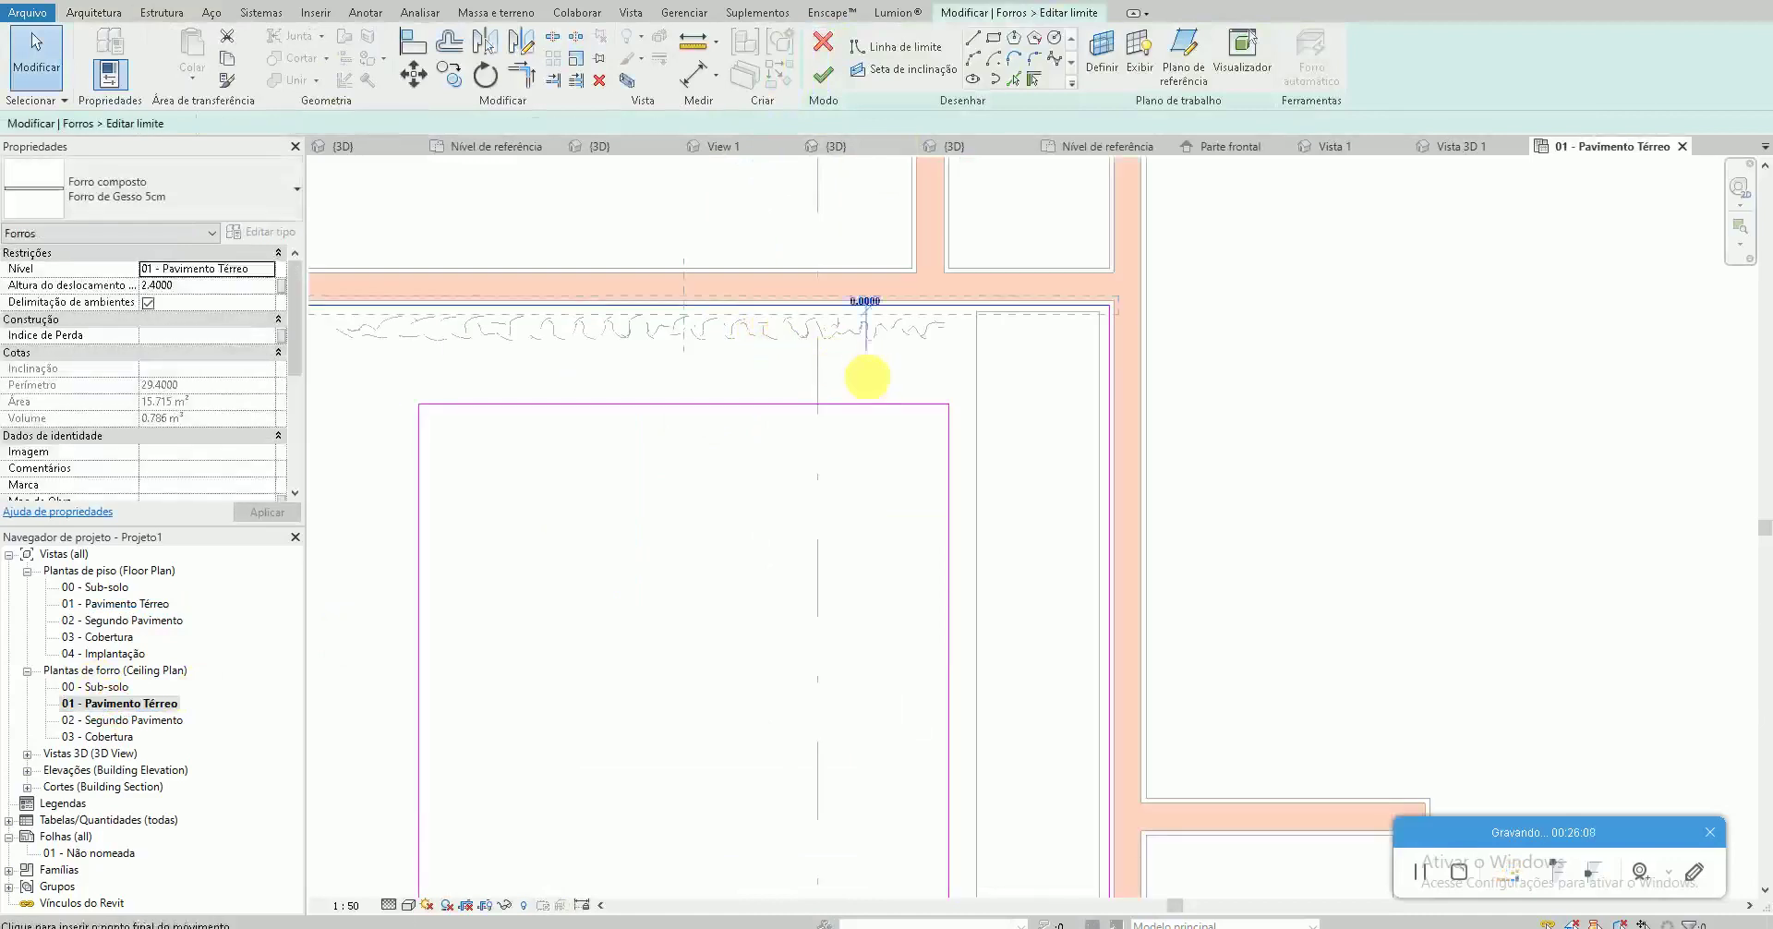
{"action": "left_click", "coordinate": [865, 371]}
{"action": "left_click", "coordinate": [874, 384]}
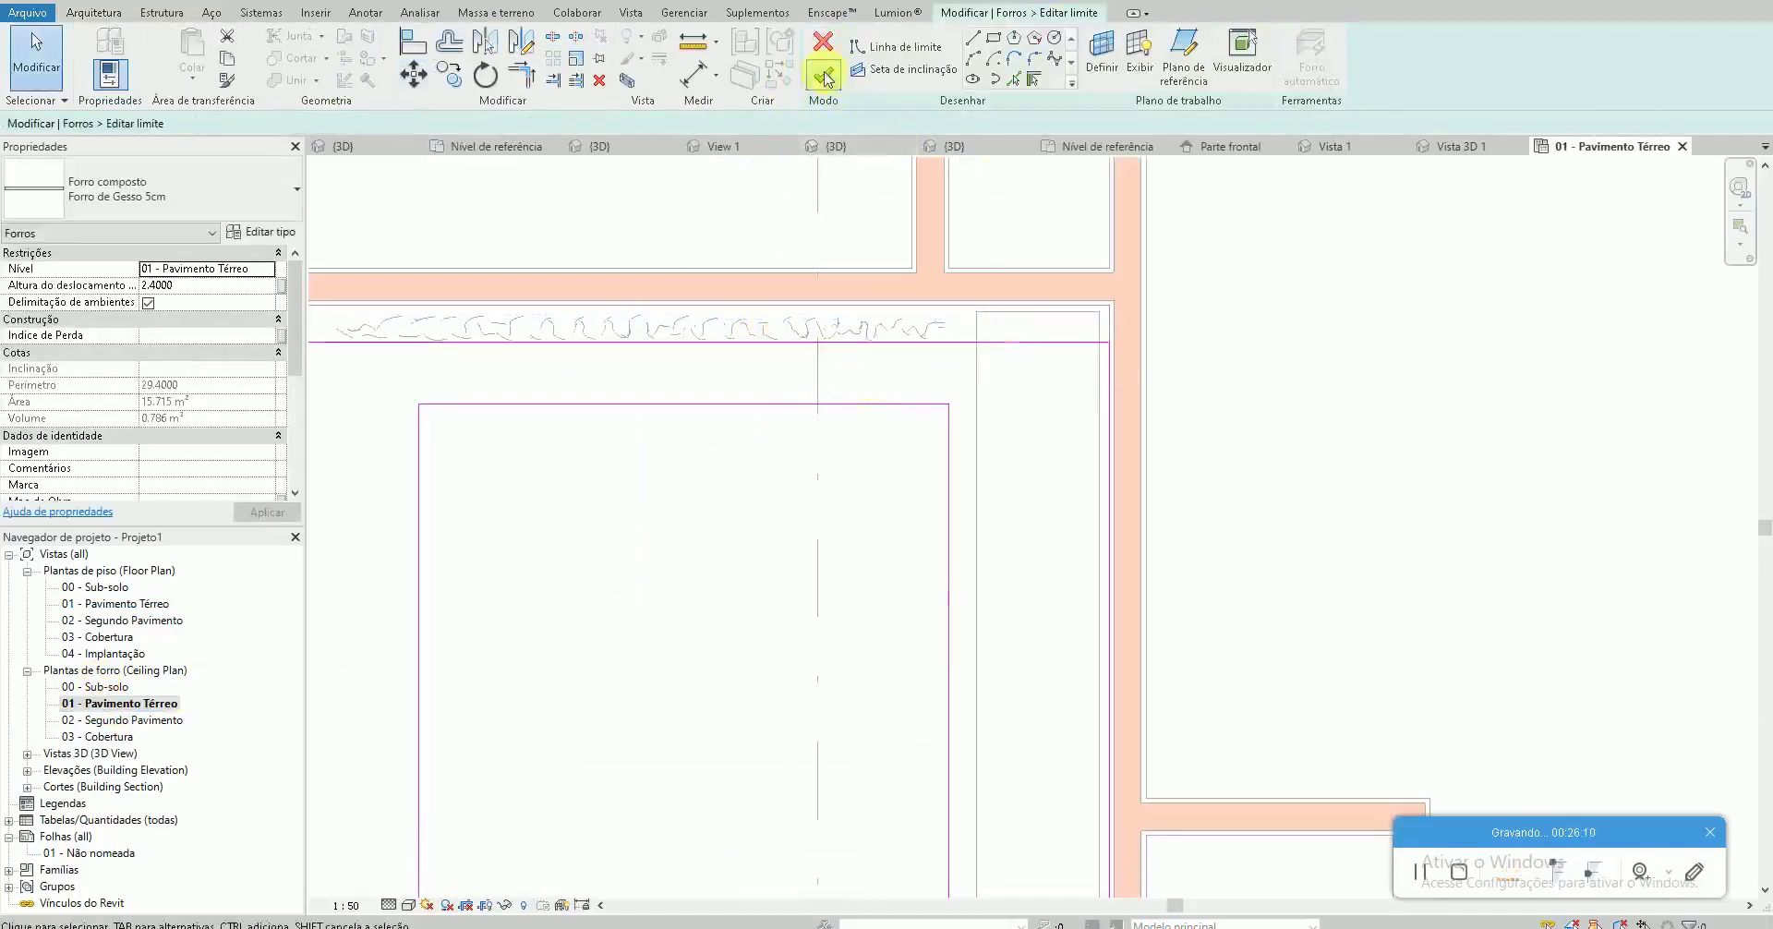
{"action": "left_click", "coordinate": [823, 74]}
Check the curtain by the window, then open the Vista 3D 1 perspective
{"action": "left_click", "coordinate": [845, 328]}
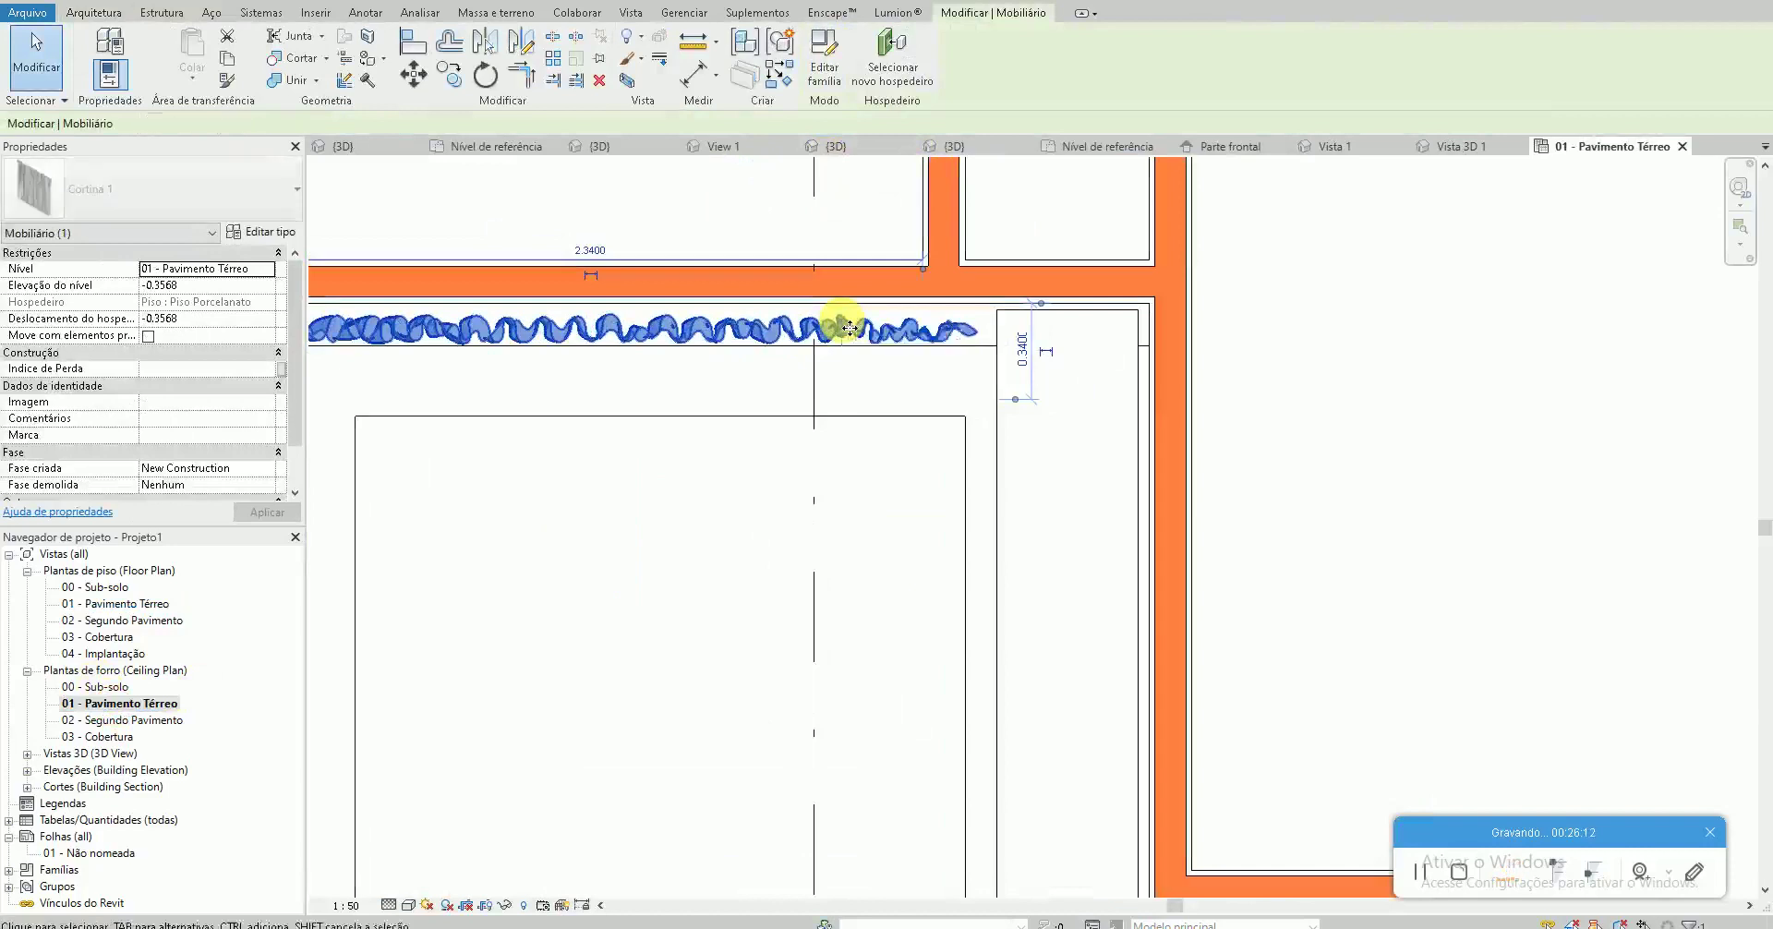
{"action": "scroll", "coordinate": [850, 328], "scroll_direction": "down", "scroll_amount": 2}
{"action": "key", "text": "Escape"}
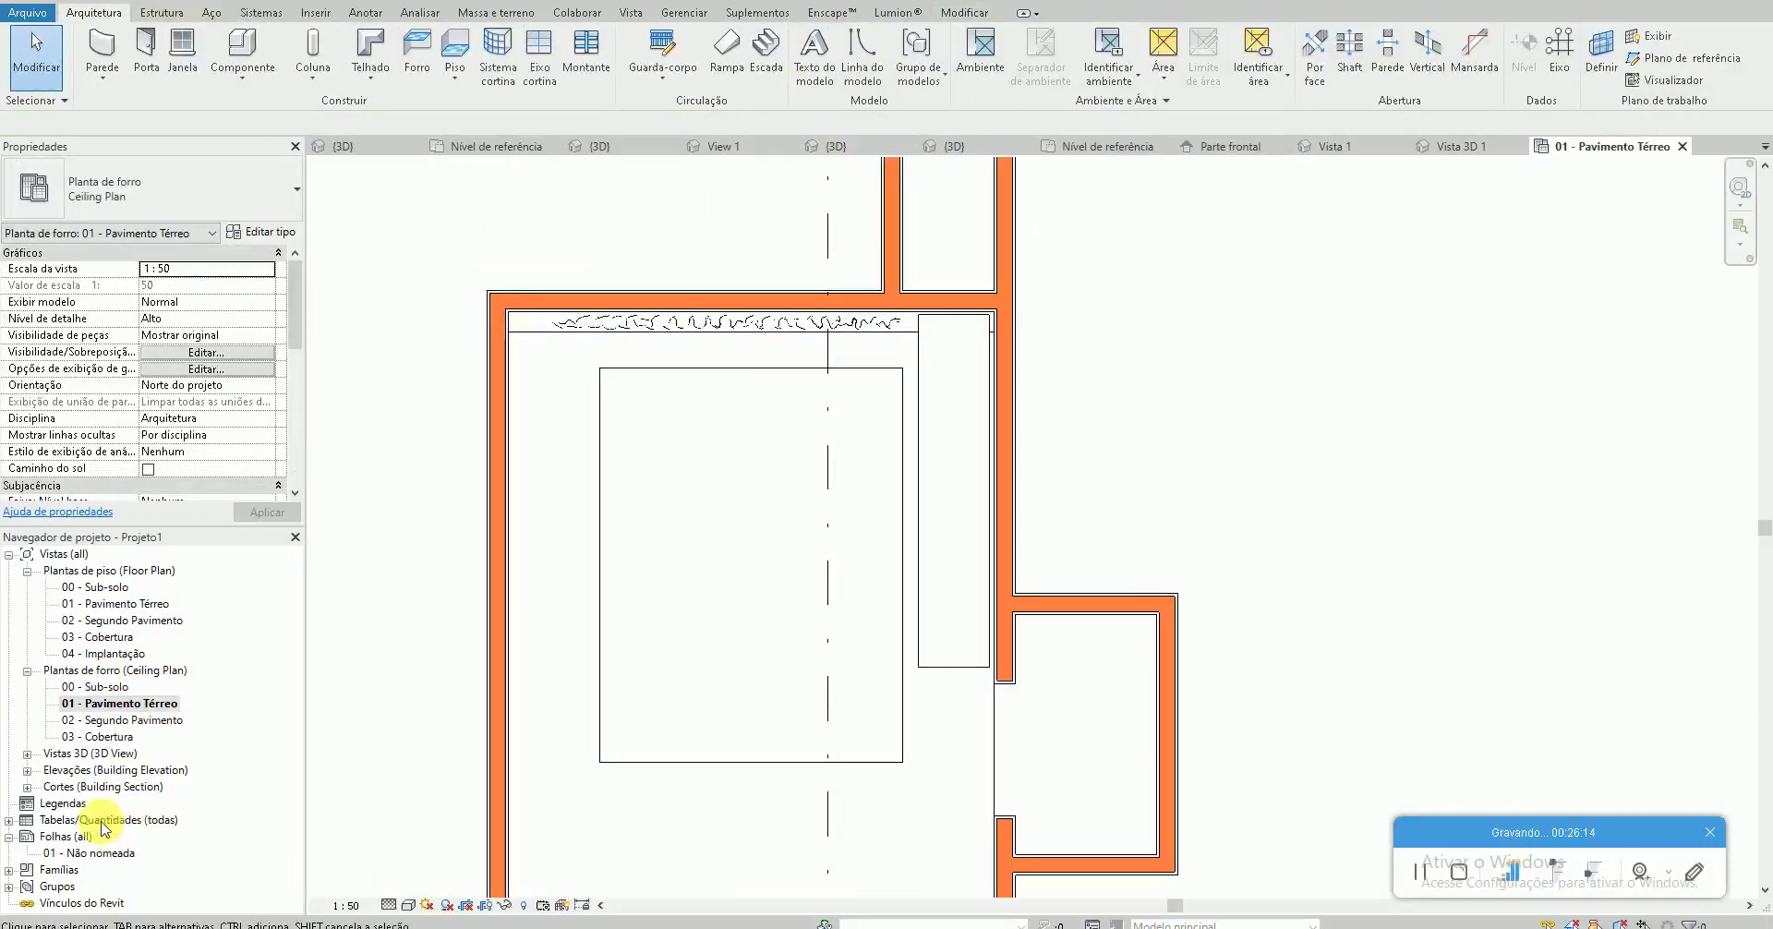
{"action": "left_click", "coordinate": [27, 754]}
{"action": "double_click", "coordinate": [88, 786]}
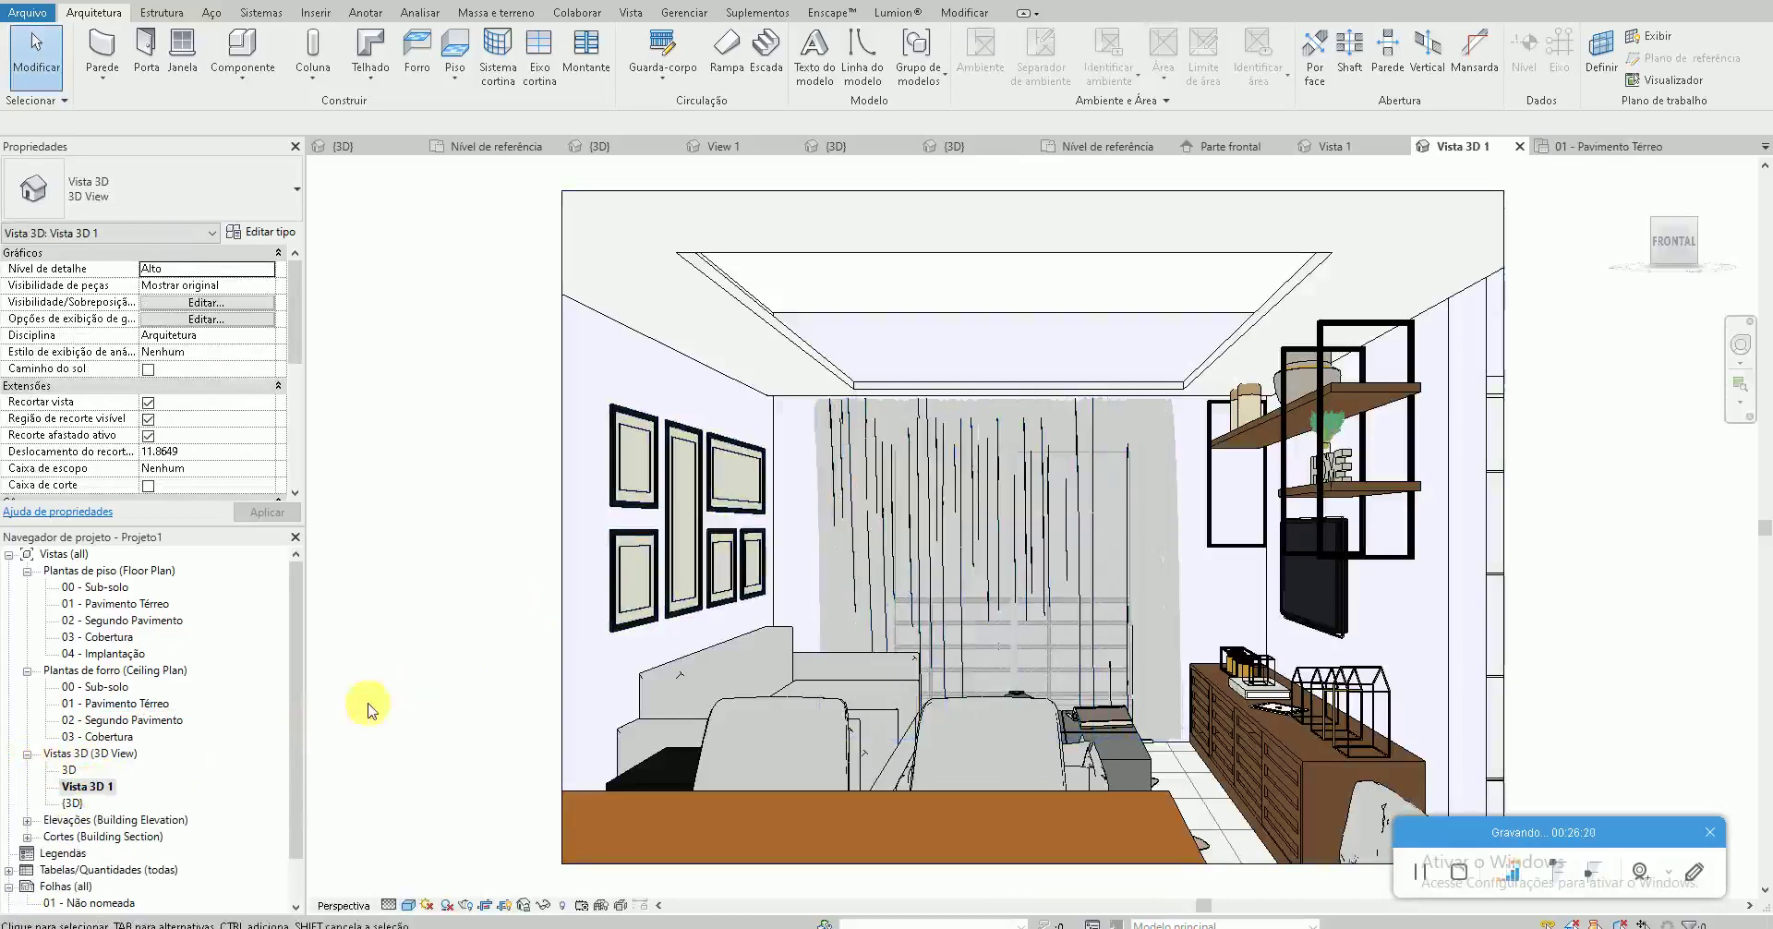
Locate the curtain in the living-room section and compare it in Vista 3D 1
{"action": "double_click", "coordinate": [108, 605]}
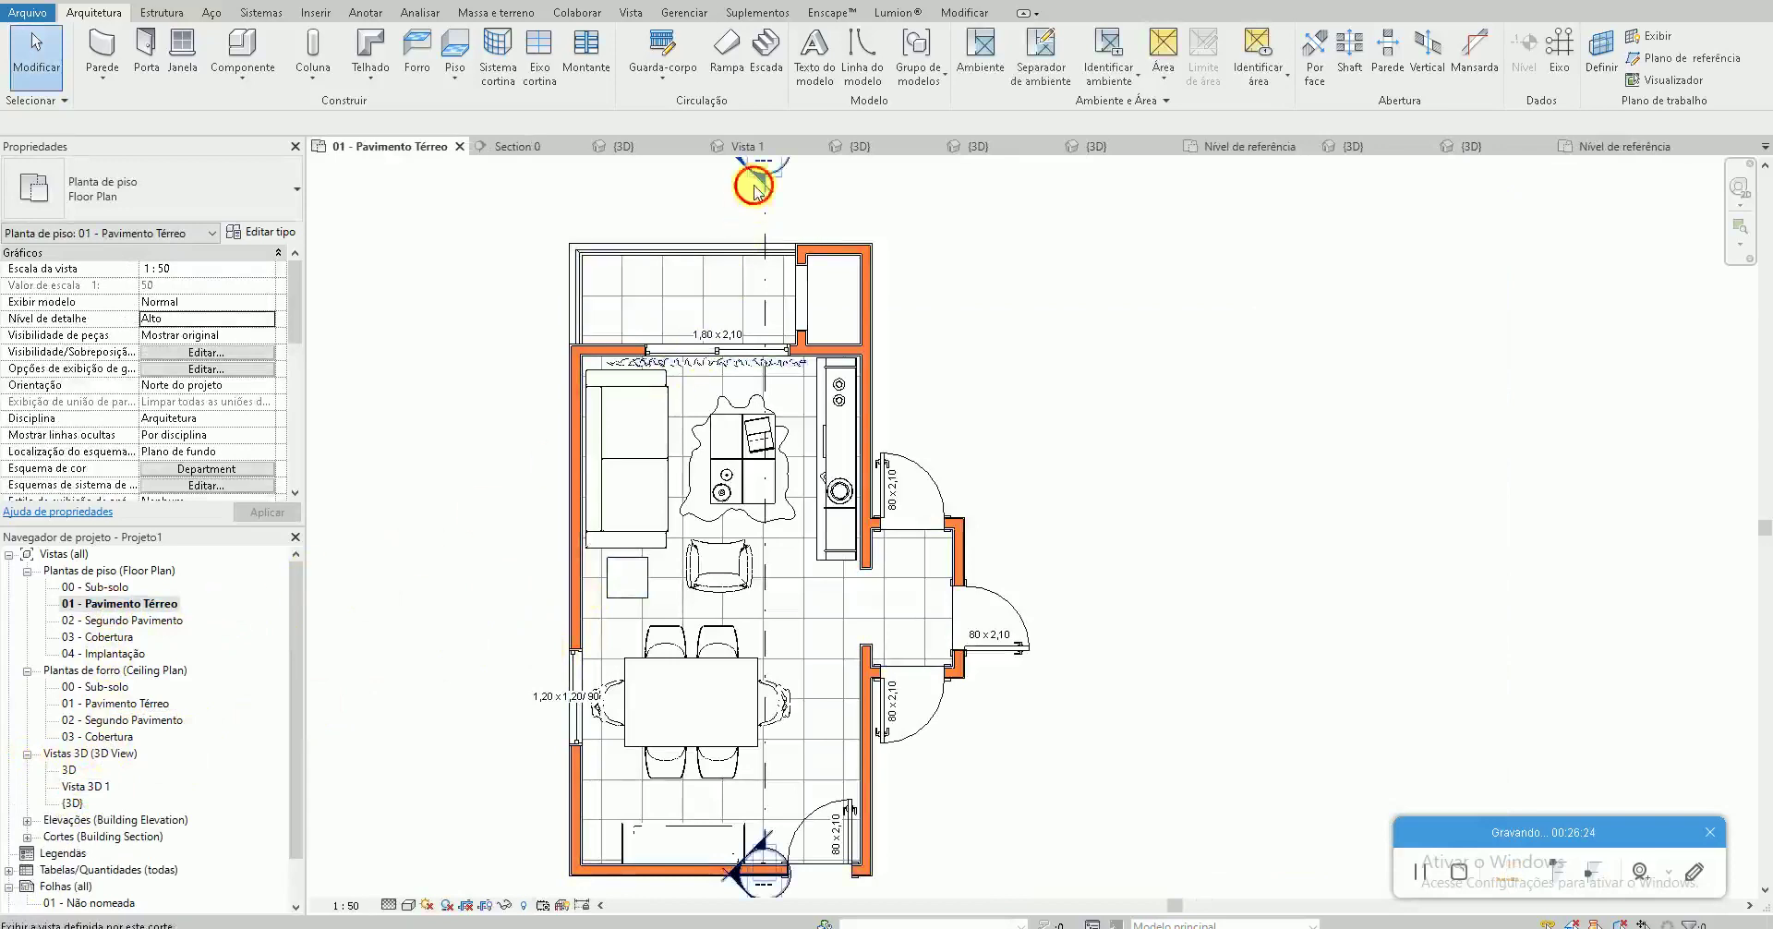
{"action": "double_click", "coordinate": [758, 177]}
{"action": "scroll", "coordinate": [1326, 361], "scroll_direction": "up", "scroll_amount": 3}
{"action": "left_click", "coordinate": [1333, 352]}
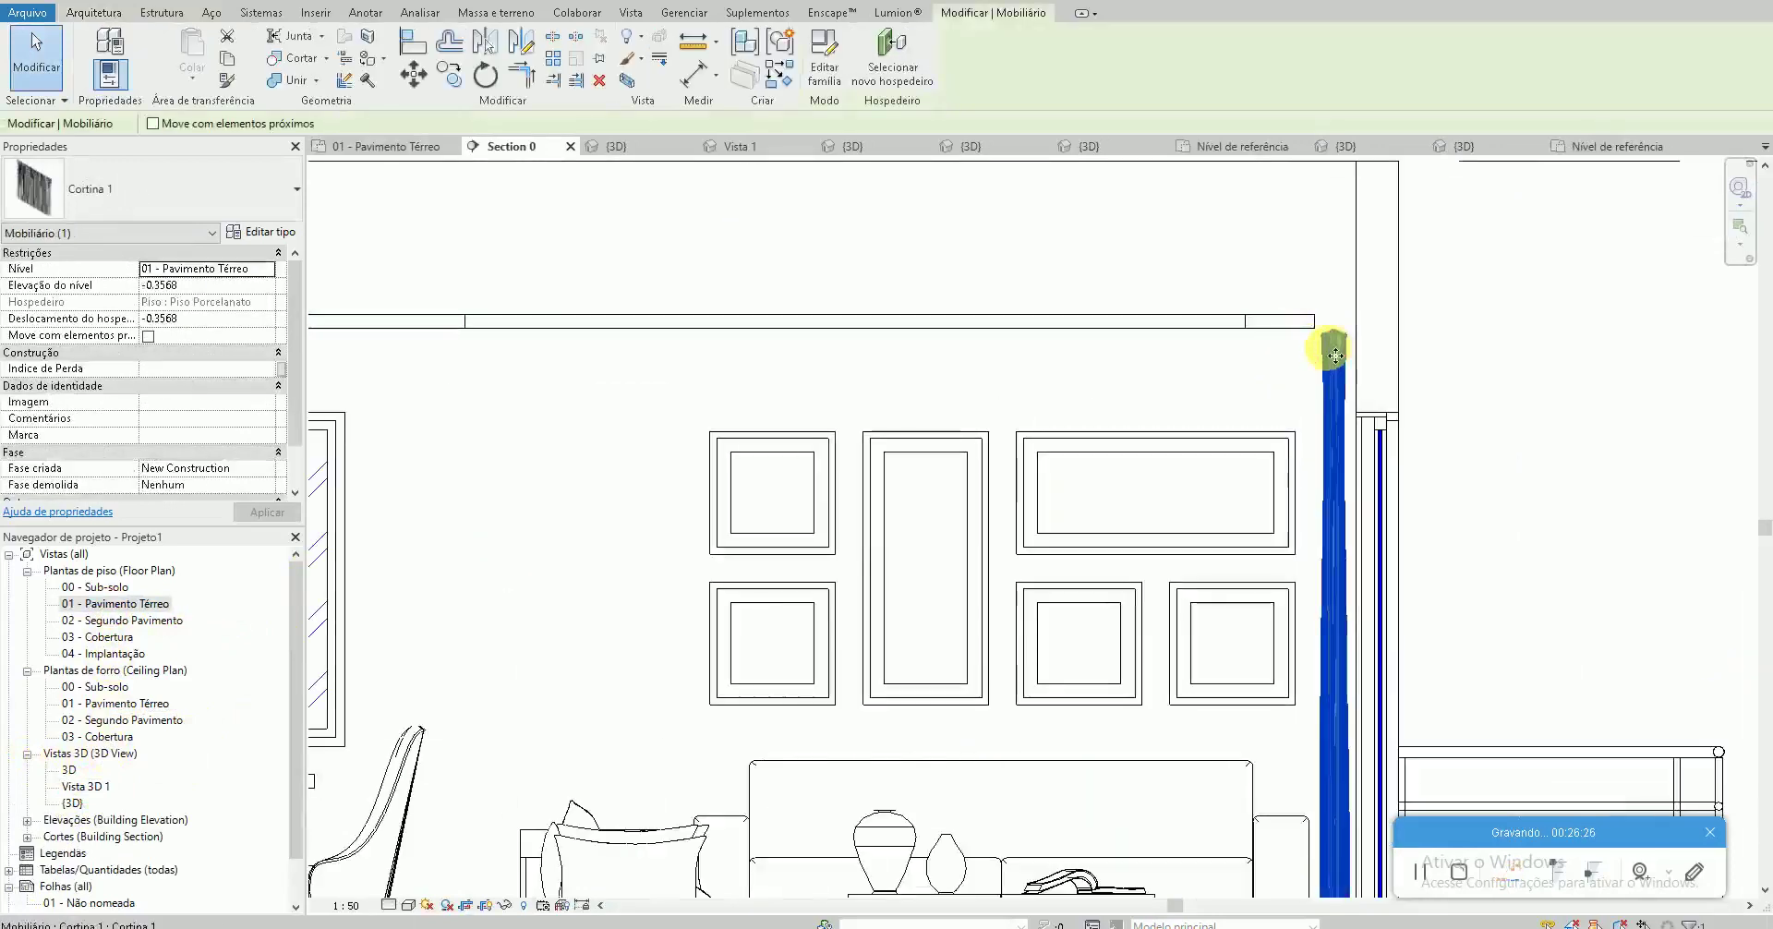
{"action": "double_click", "coordinate": [92, 786]}
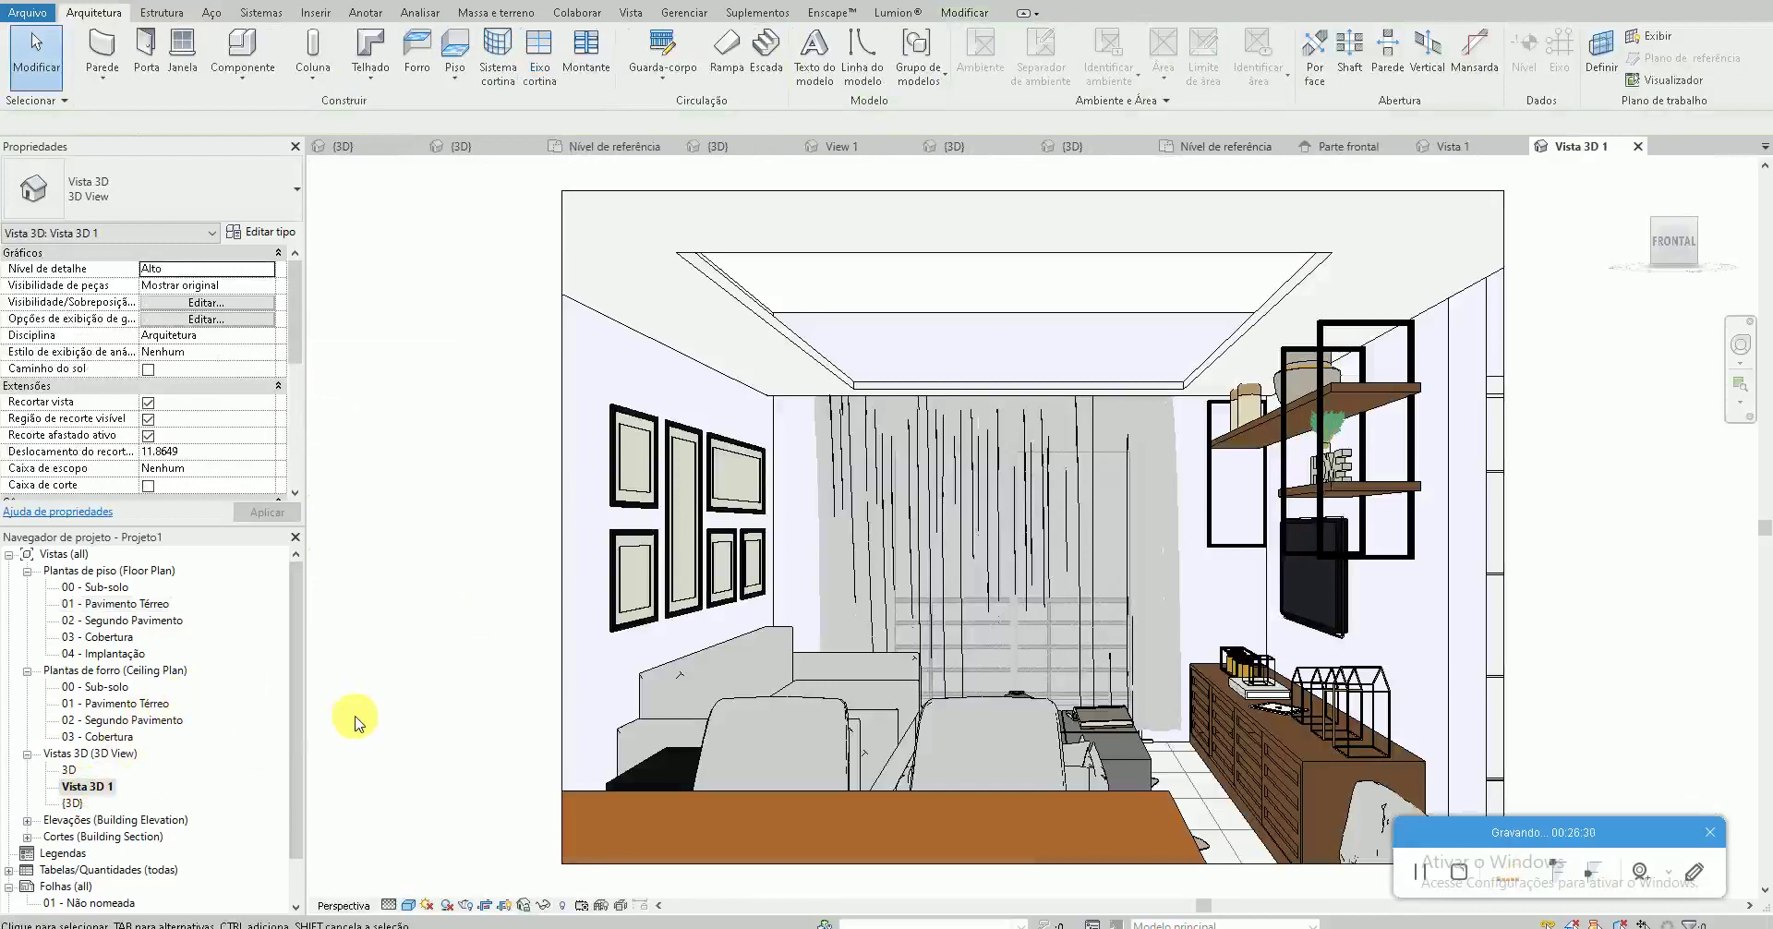
In the ground-floor plan, drag the curtain slightly right along the window wall and recheck Vista 3D 1
{"action": "double_click", "coordinate": [109, 606]}
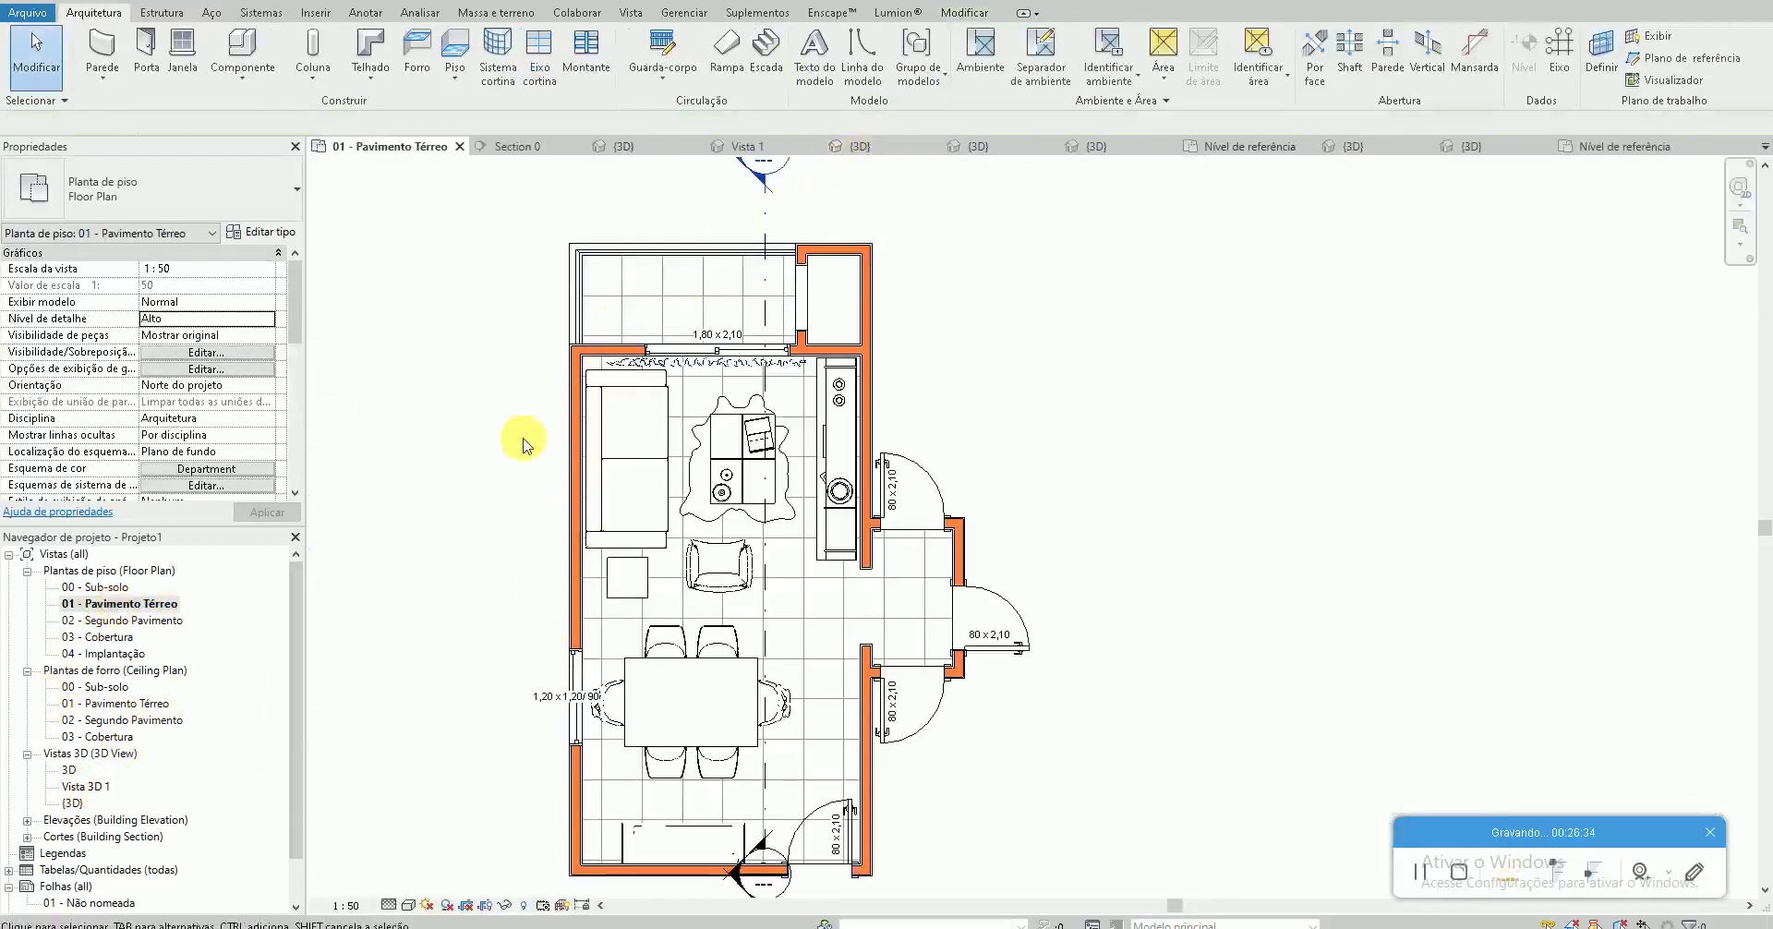
{"action": "scroll", "coordinate": [681, 364], "scroll_direction": "up", "scroll_amount": 3}
{"action": "left_click", "coordinate": [690, 368]}
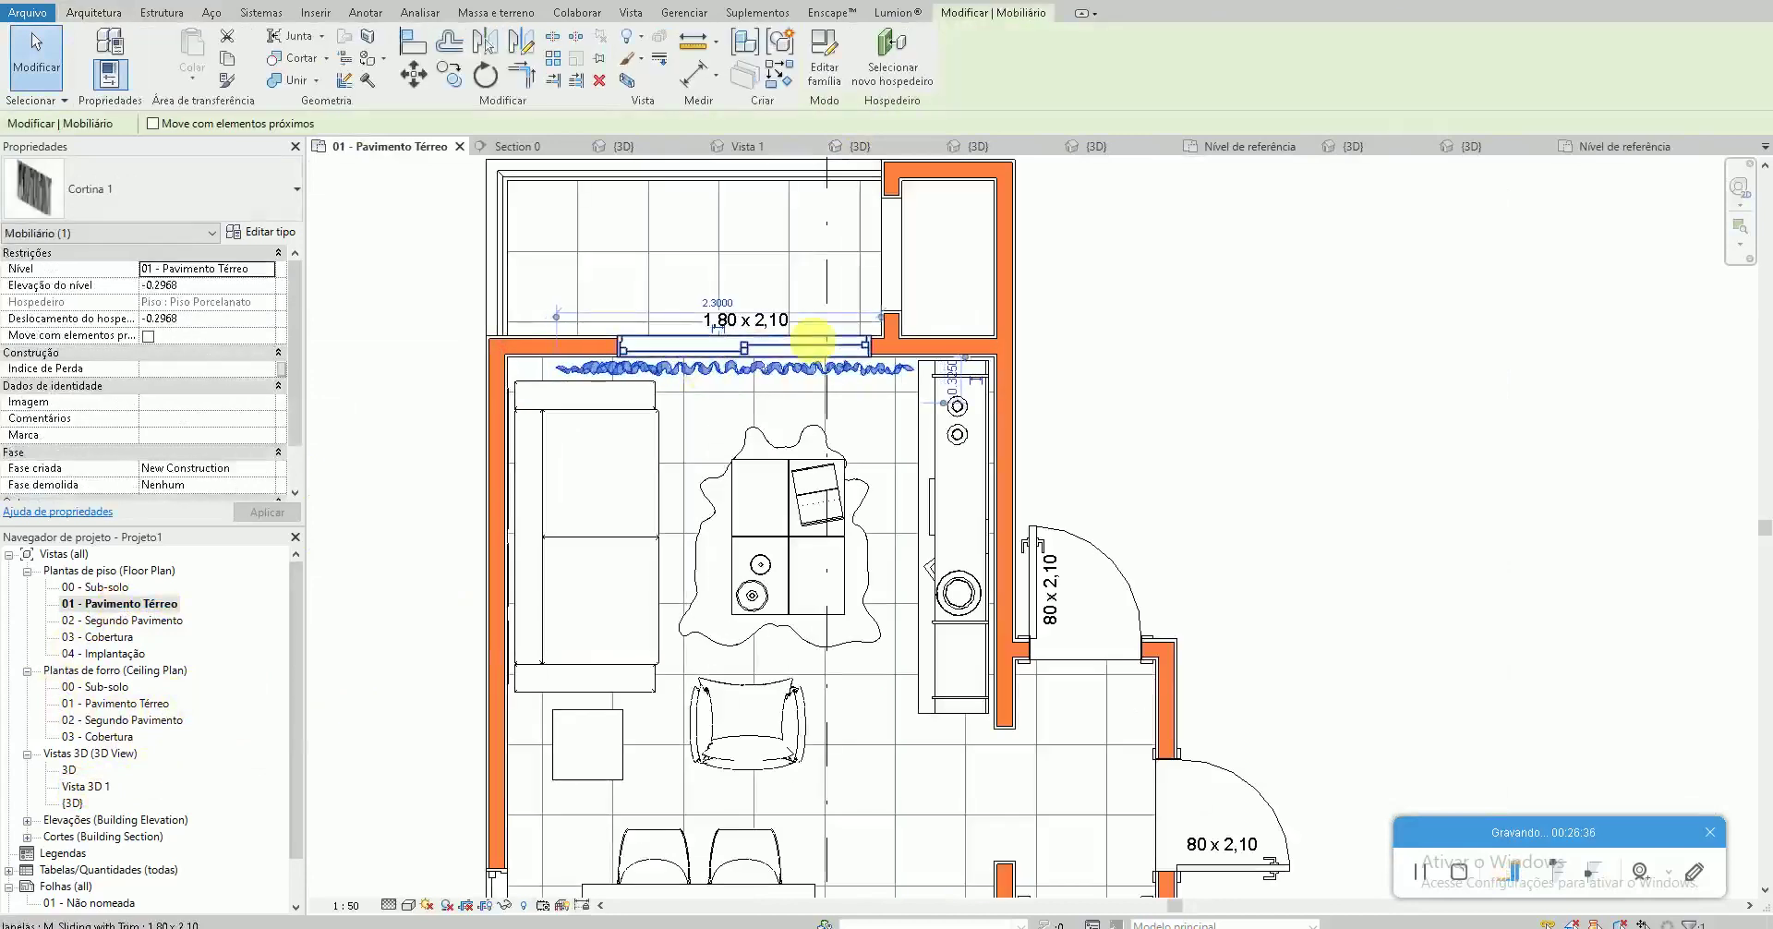
{"action": "scroll", "coordinate": [835, 359], "scroll_direction": "up", "scroll_amount": 1}
{"action": "scroll", "coordinate": [888, 399], "scroll_direction": "up", "scroll_amount": 1}
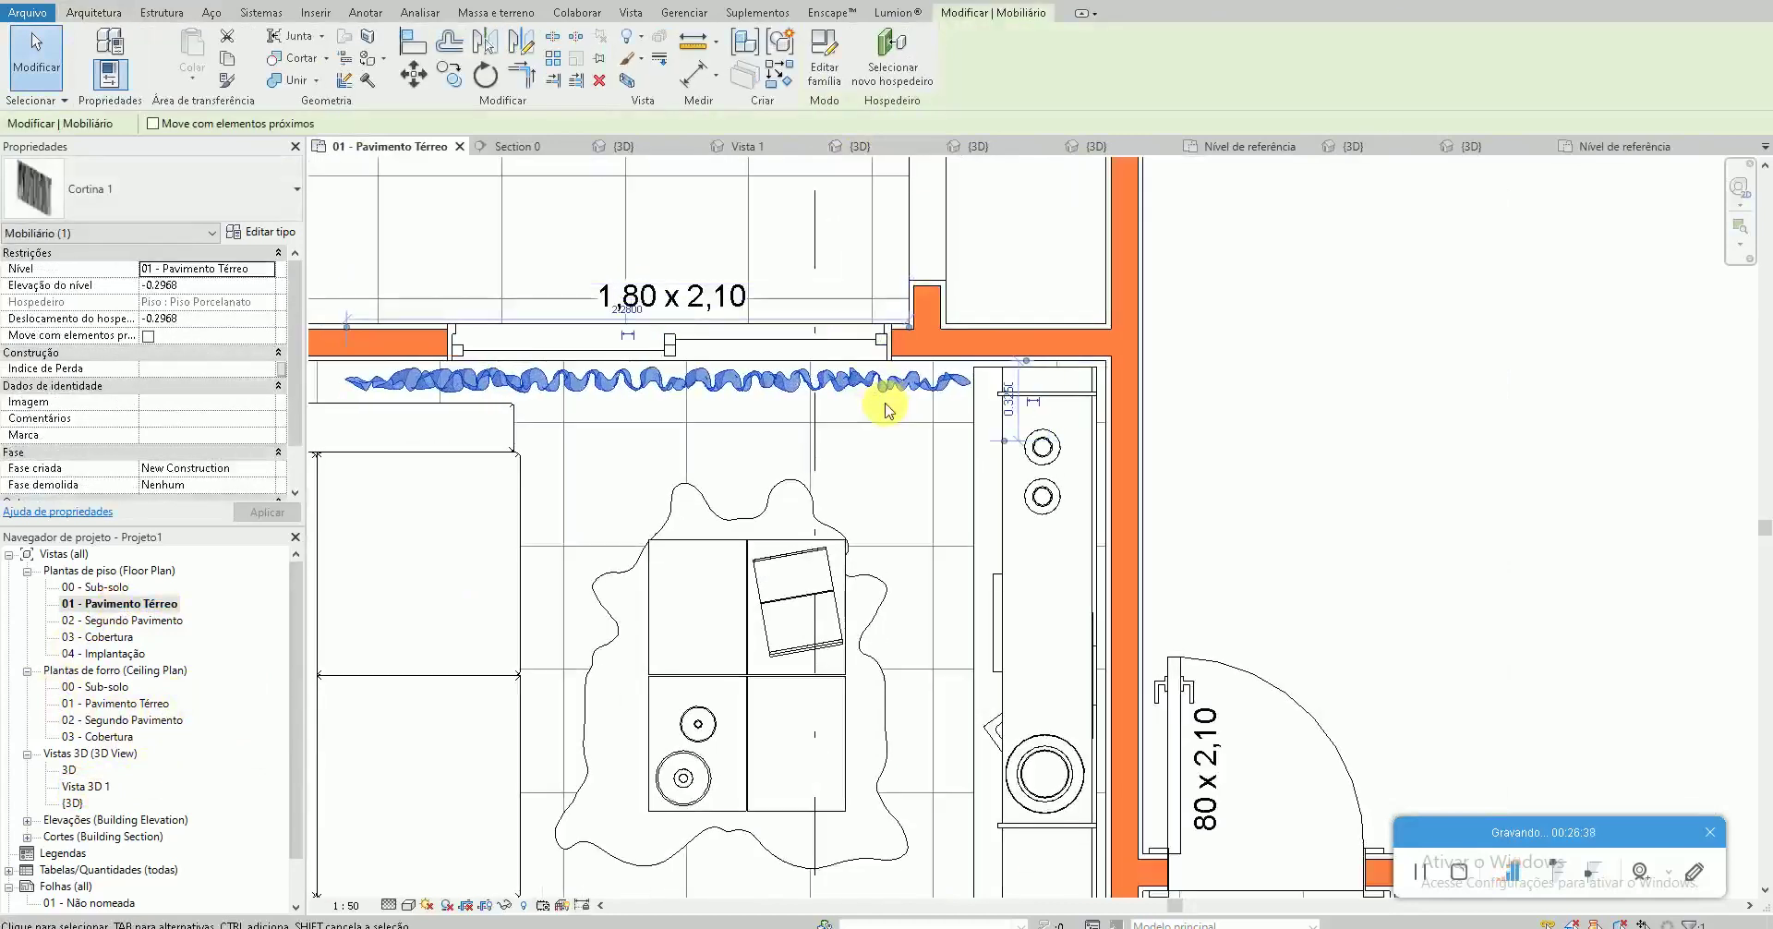
{"action": "left_click_drag", "start_coordinate": [886, 407], "coordinate": [892, 397]}
{"action": "double_click", "coordinate": [85, 790]}
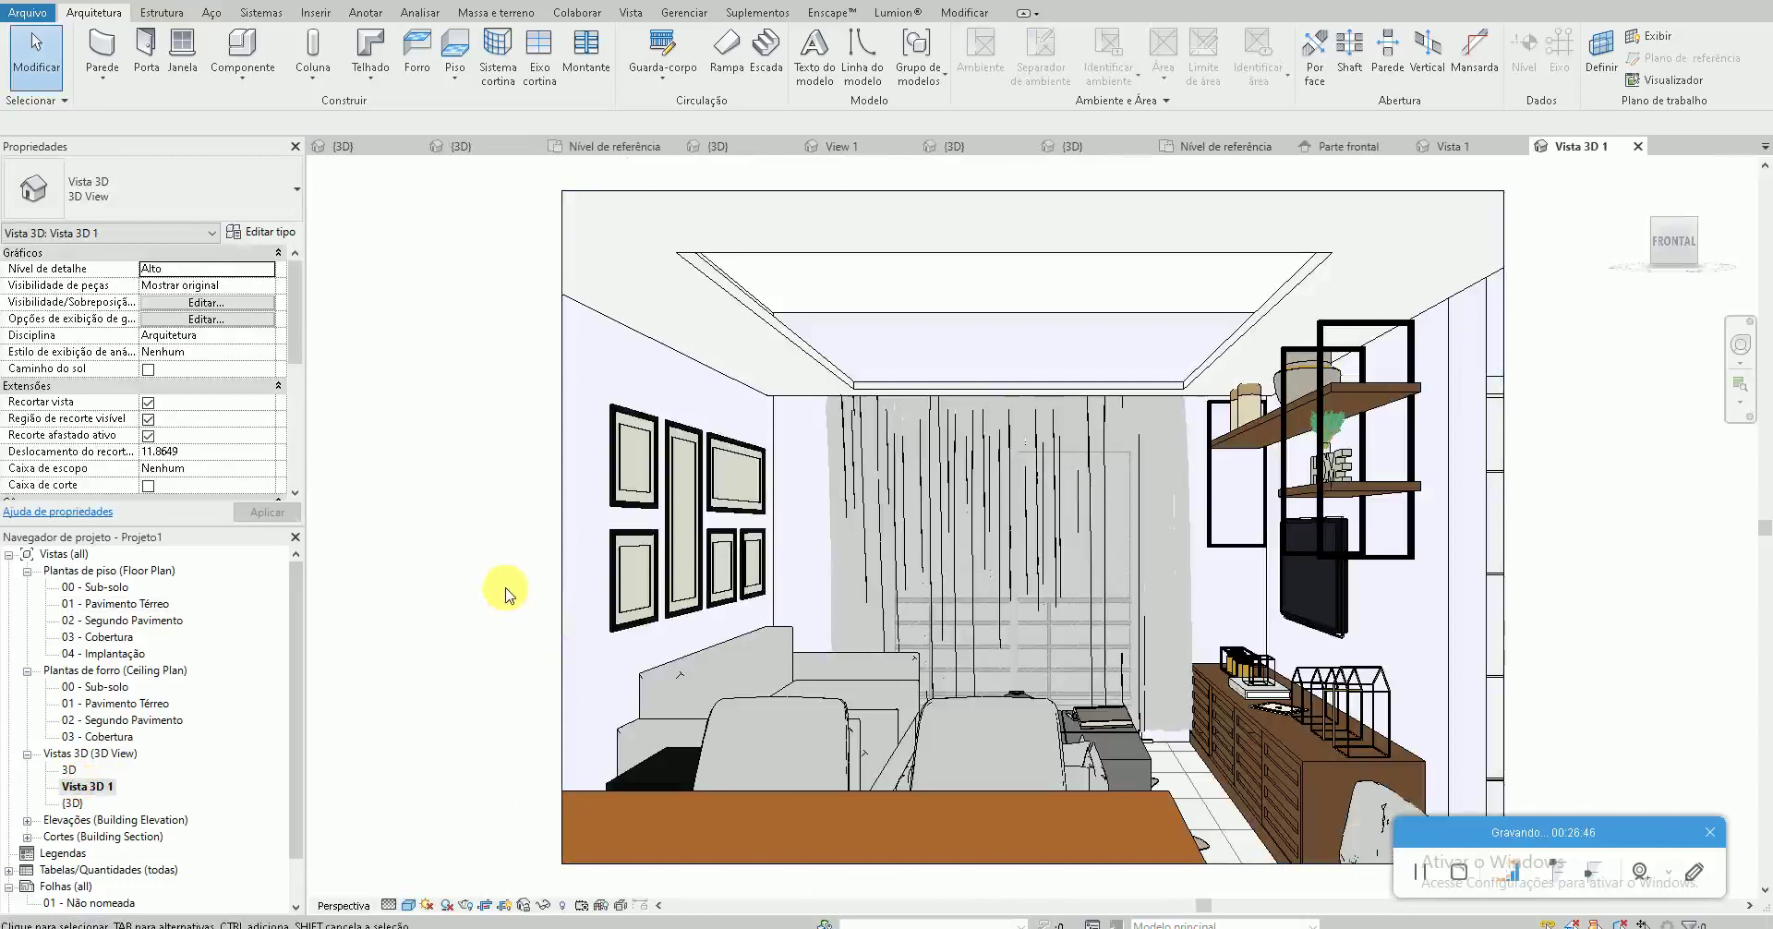
{"action": "left_click", "coordinate": [117, 706]}
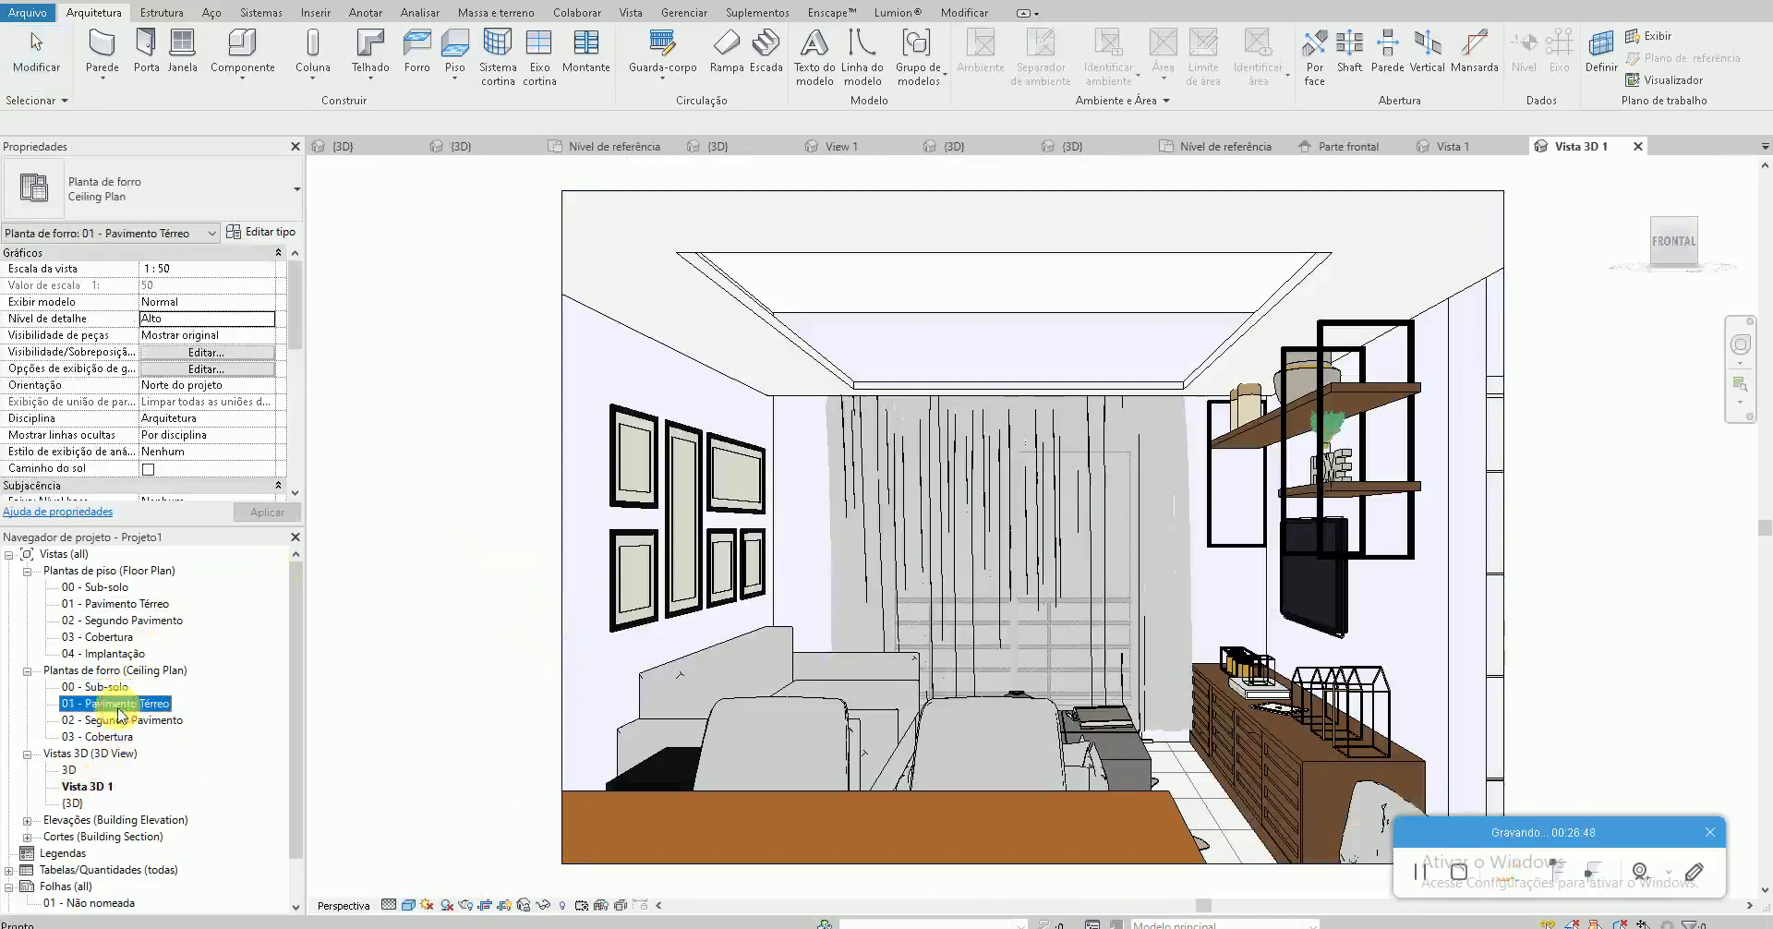
Edit the gypsum ceiling boundary so the opening is 2.40 long, then review Vista 3D 1
{"action": "left_click", "coordinate": [157, 706]}
{"action": "double_click", "coordinate": [157, 704]}
{"action": "left_click", "coordinate": [756, 771]}
{"action": "left_click", "coordinate": [834, 72]}
{"action": "left_click_drag", "start_coordinate": [800, 762], "coordinate": [812, 706]}
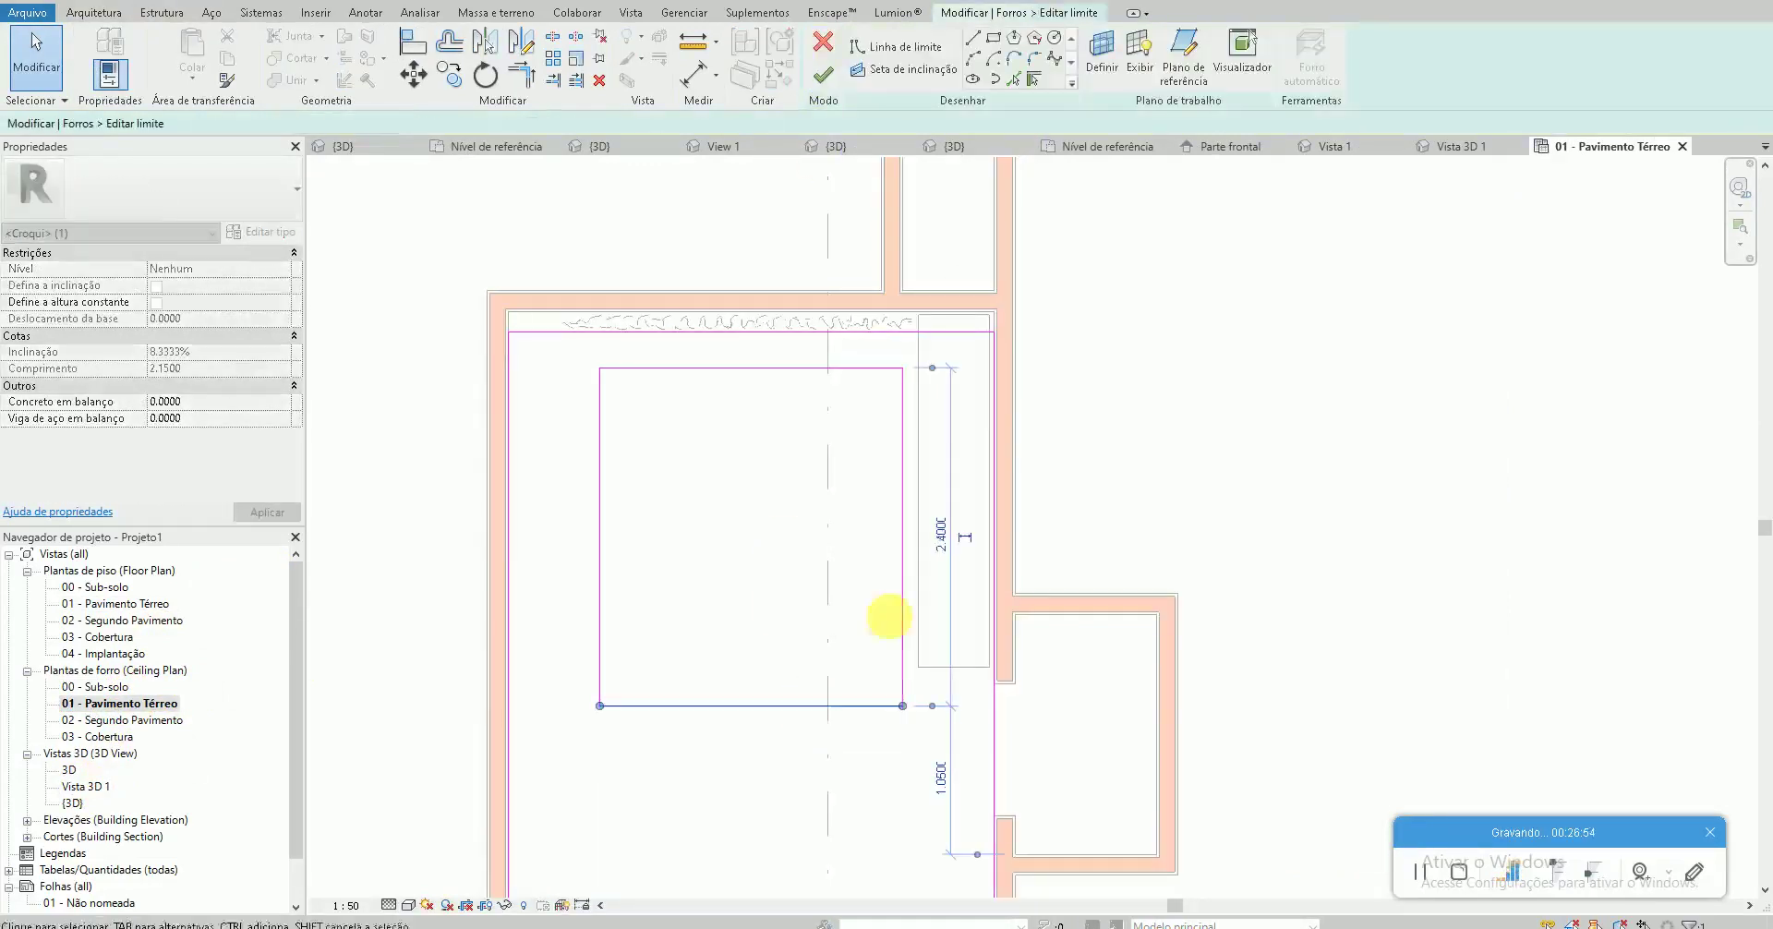
{"action": "left_click", "coordinate": [942, 536]}
{"action": "type", "text": "4"}
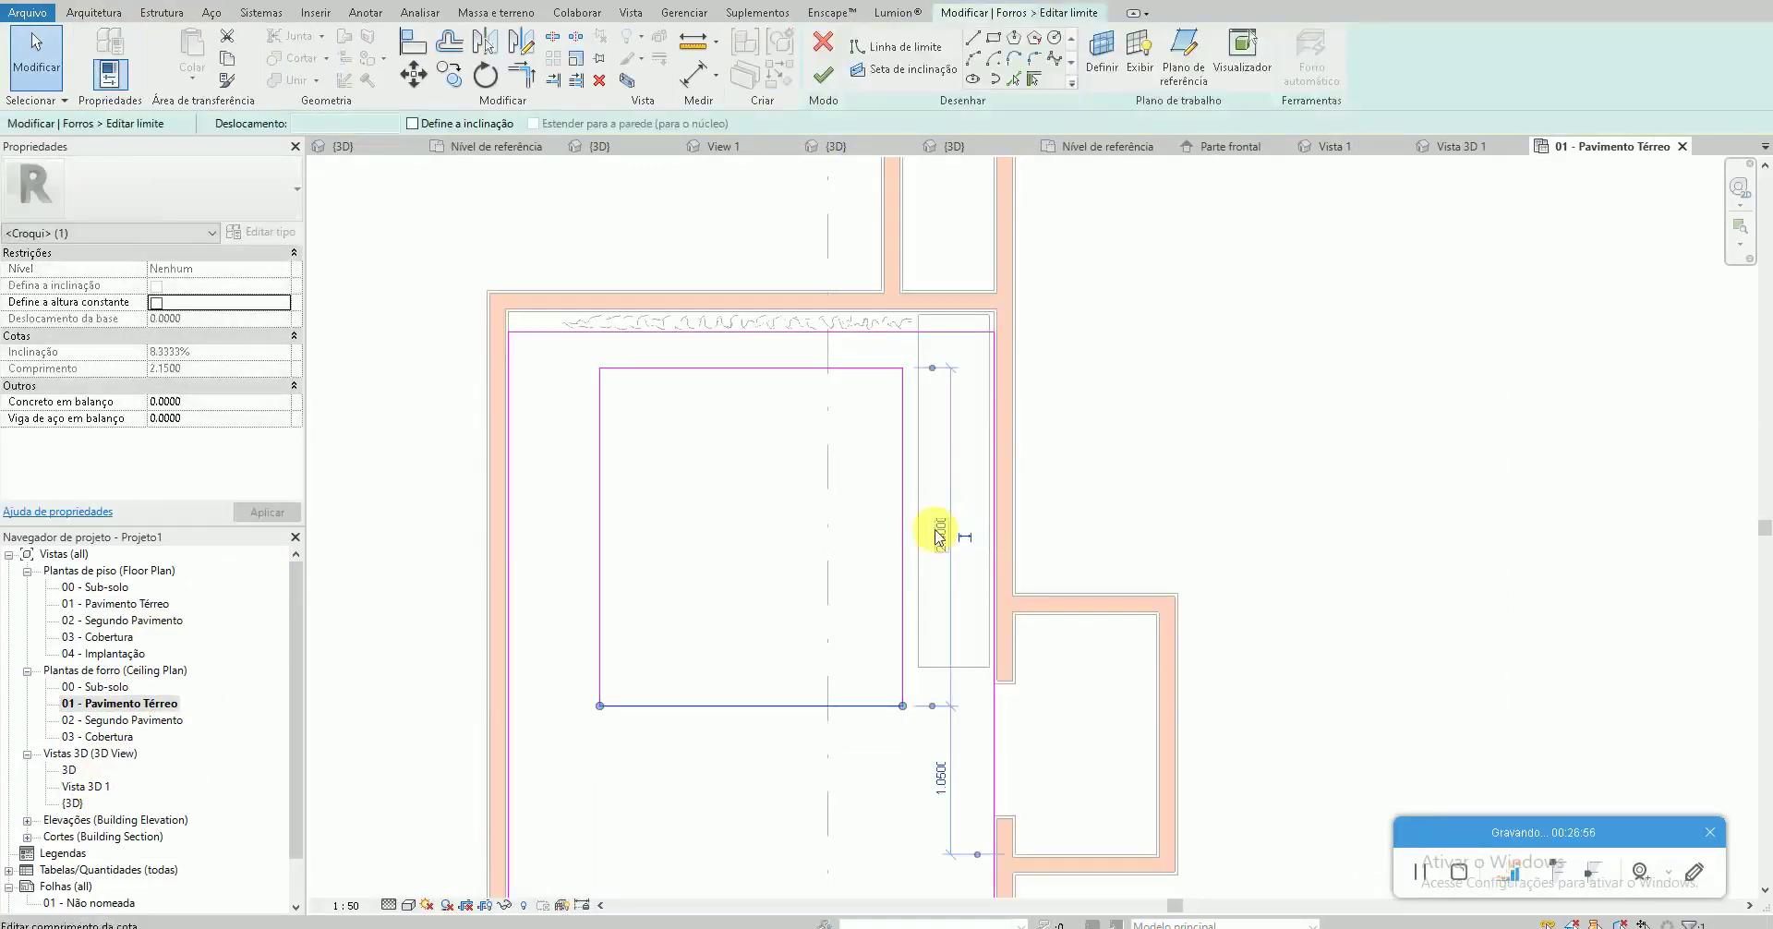
{"action": "key", "text": "Return"}
{"action": "left_click", "coordinate": [823, 74]}
{"action": "key", "text": "Escape"}
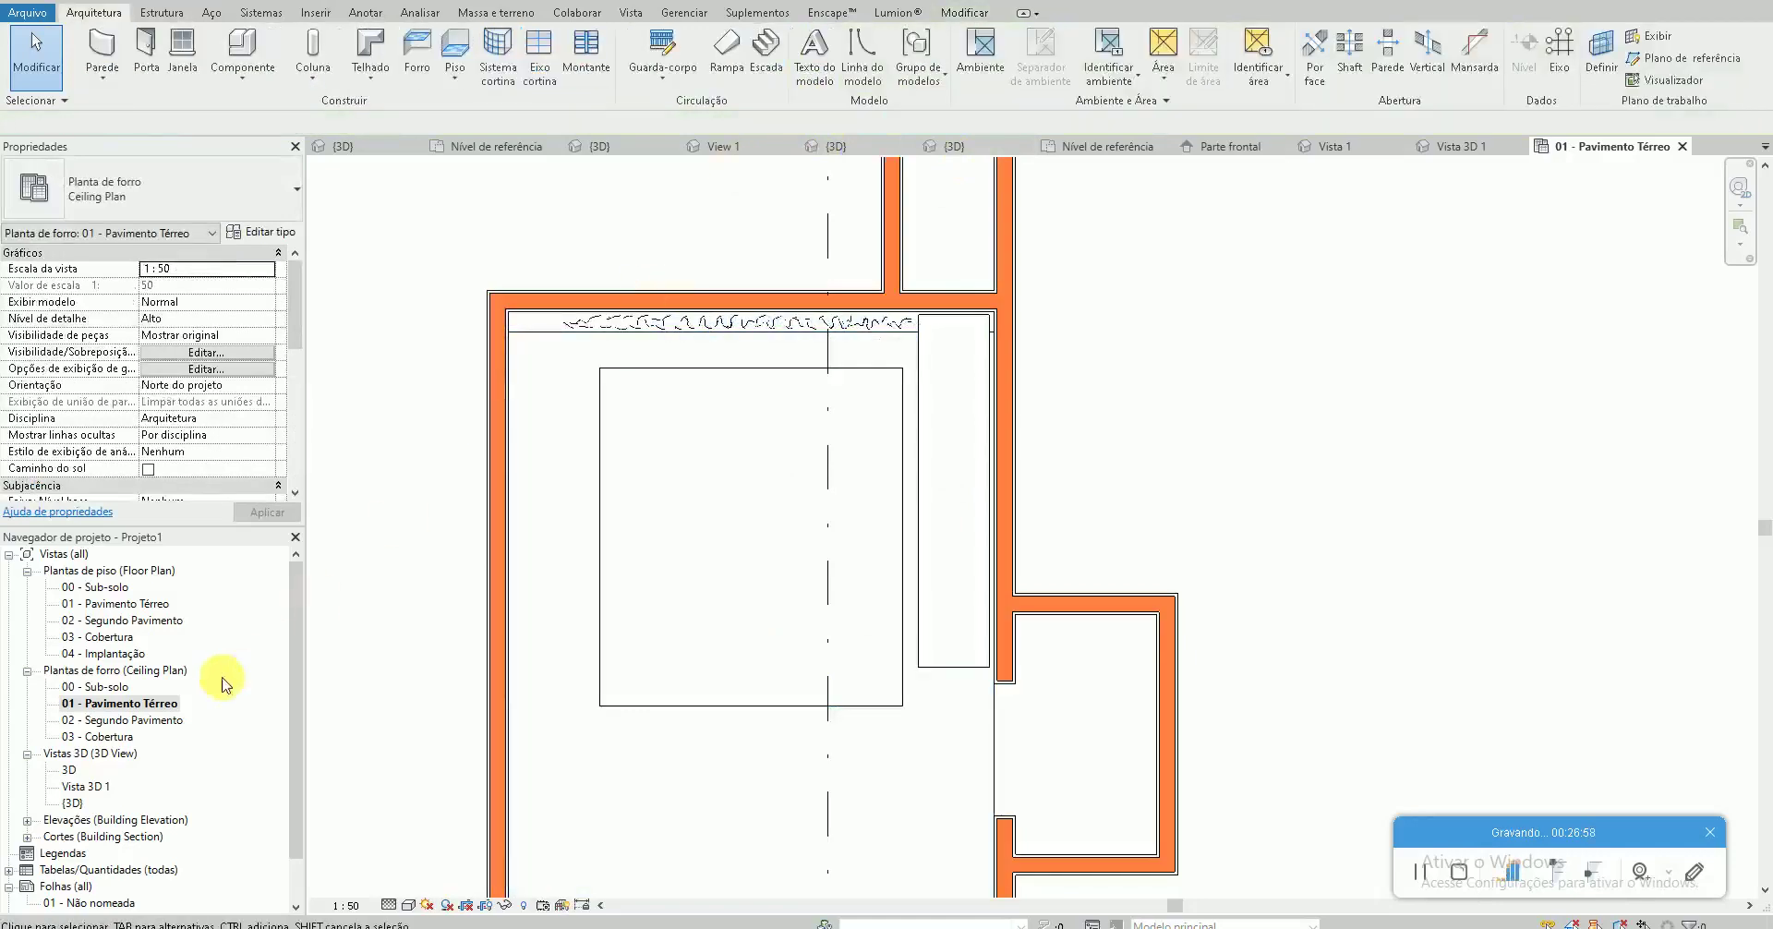
{"action": "double_click", "coordinate": [92, 786]}
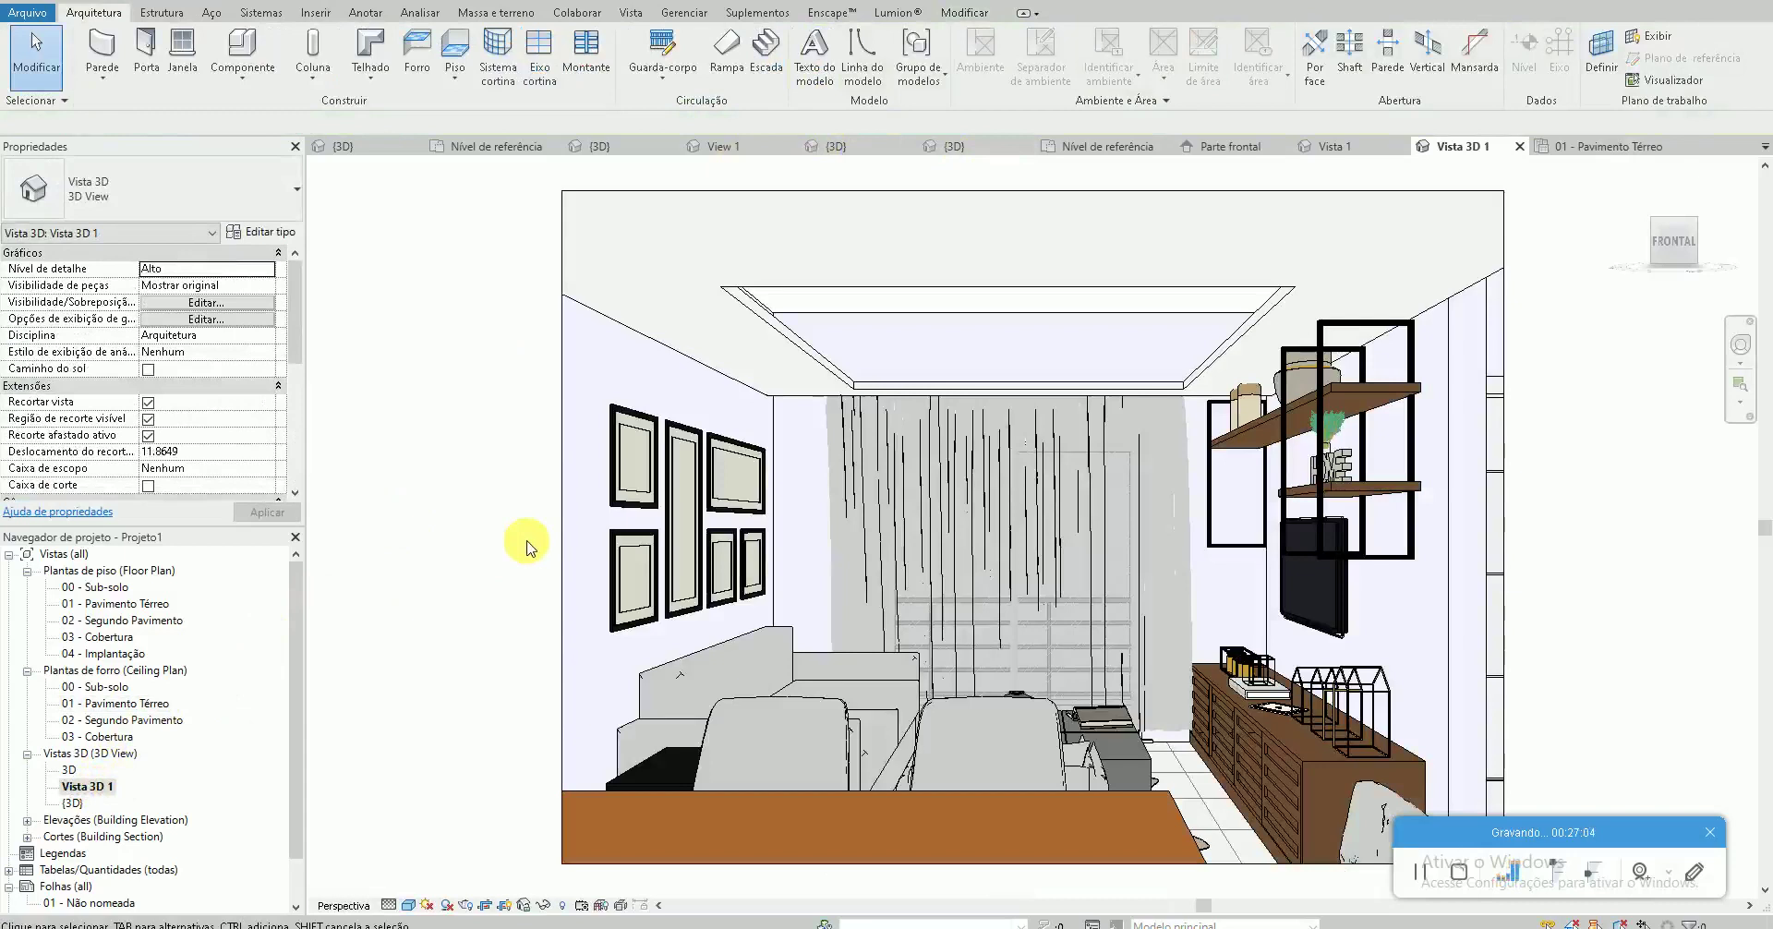
Create a new gypsum ceiling panel at 2.60 from a rectangle over the opening, offset outward
{"action": "double_click", "coordinate": [129, 703]}
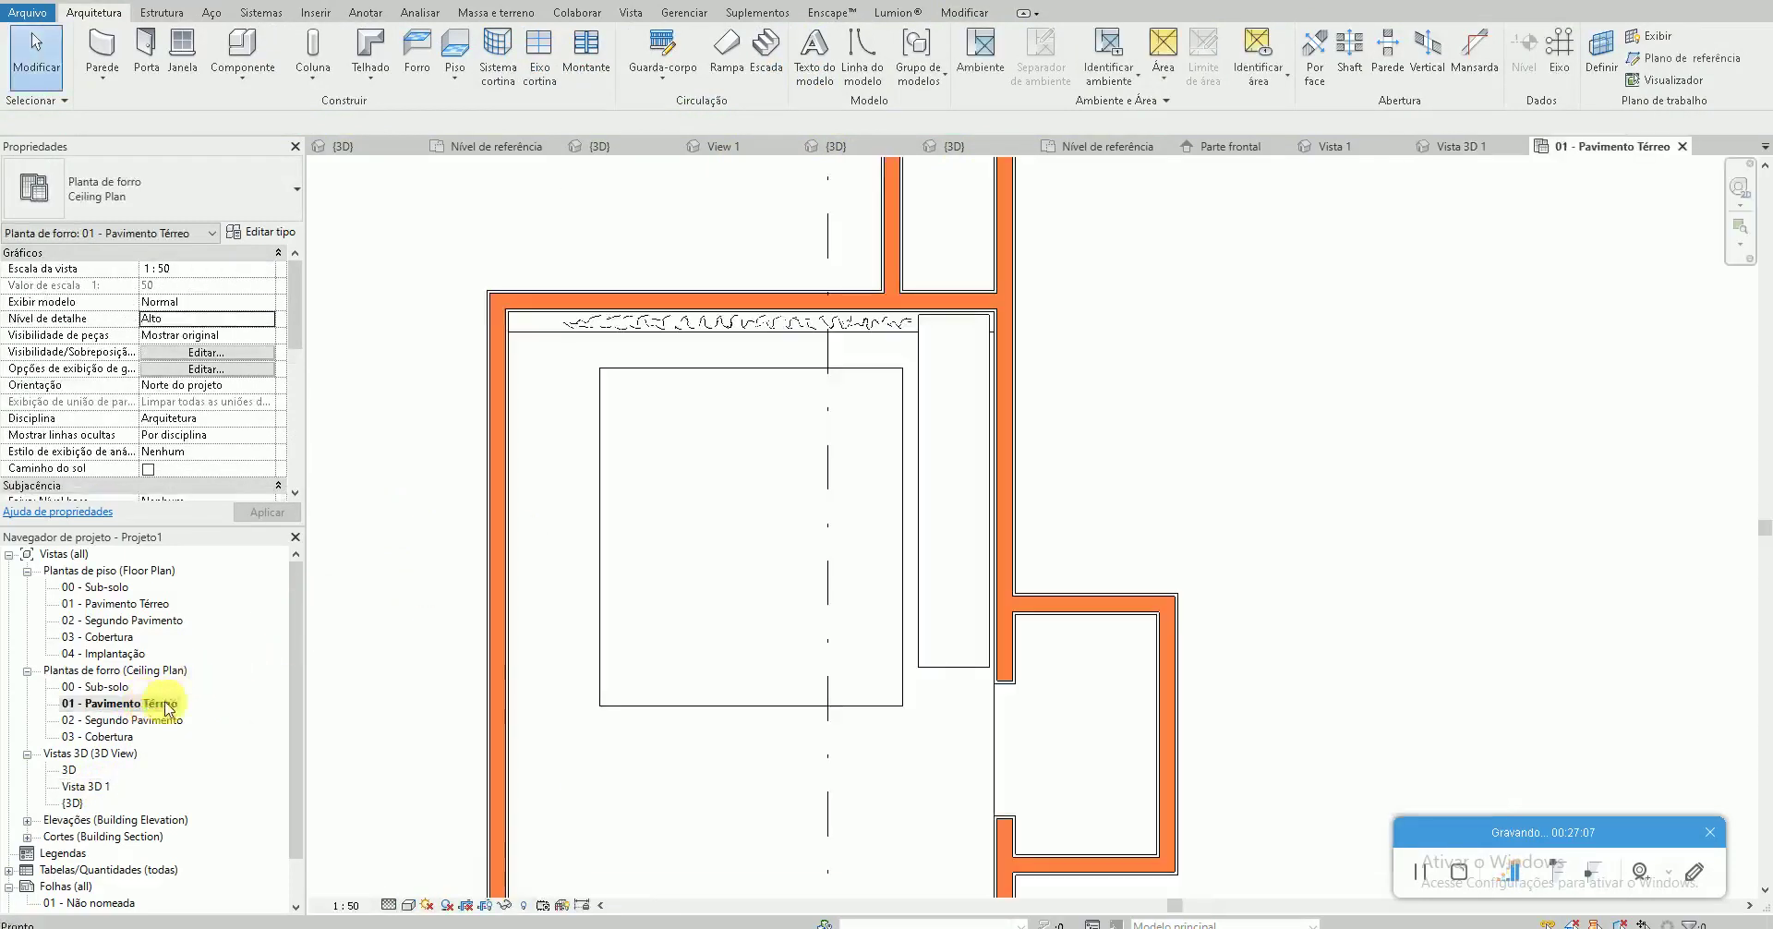
{"action": "left_click", "coordinate": [416, 54]}
{"action": "left_click", "coordinate": [914, 55]}
{"action": "left_click", "coordinate": [992, 37]}
{"action": "left_click", "coordinate": [601, 368]}
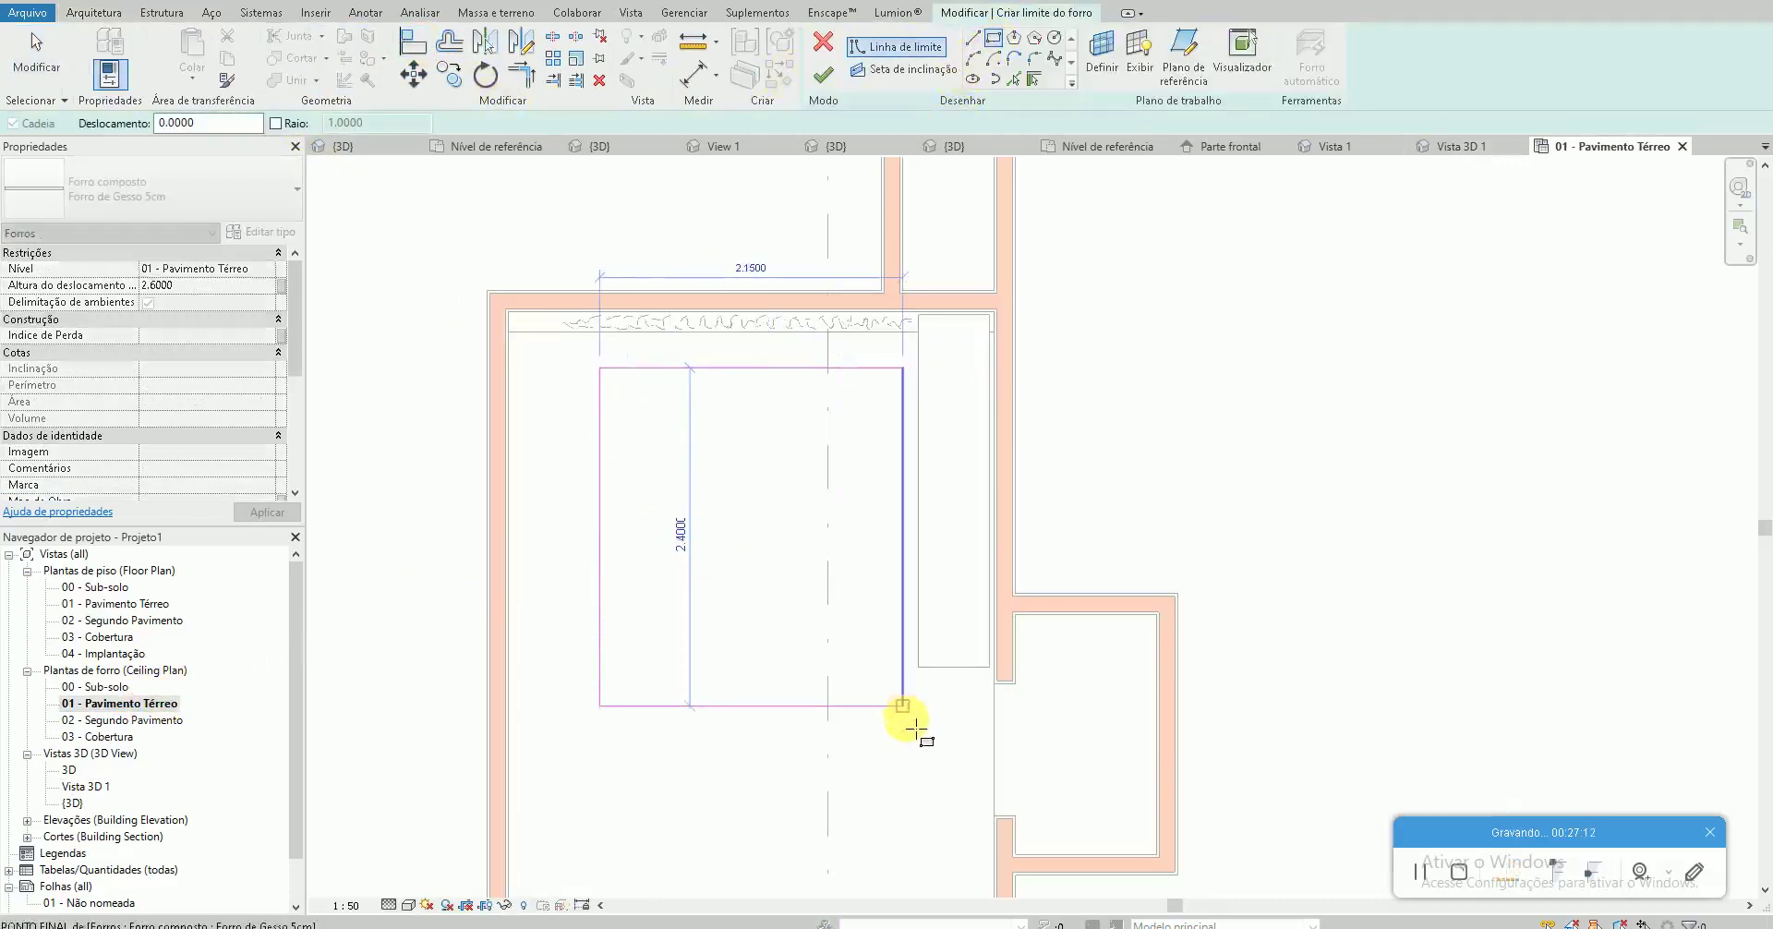
{"action": "left_click", "coordinate": [902, 706]}
{"action": "left_click", "coordinate": [450, 43]}
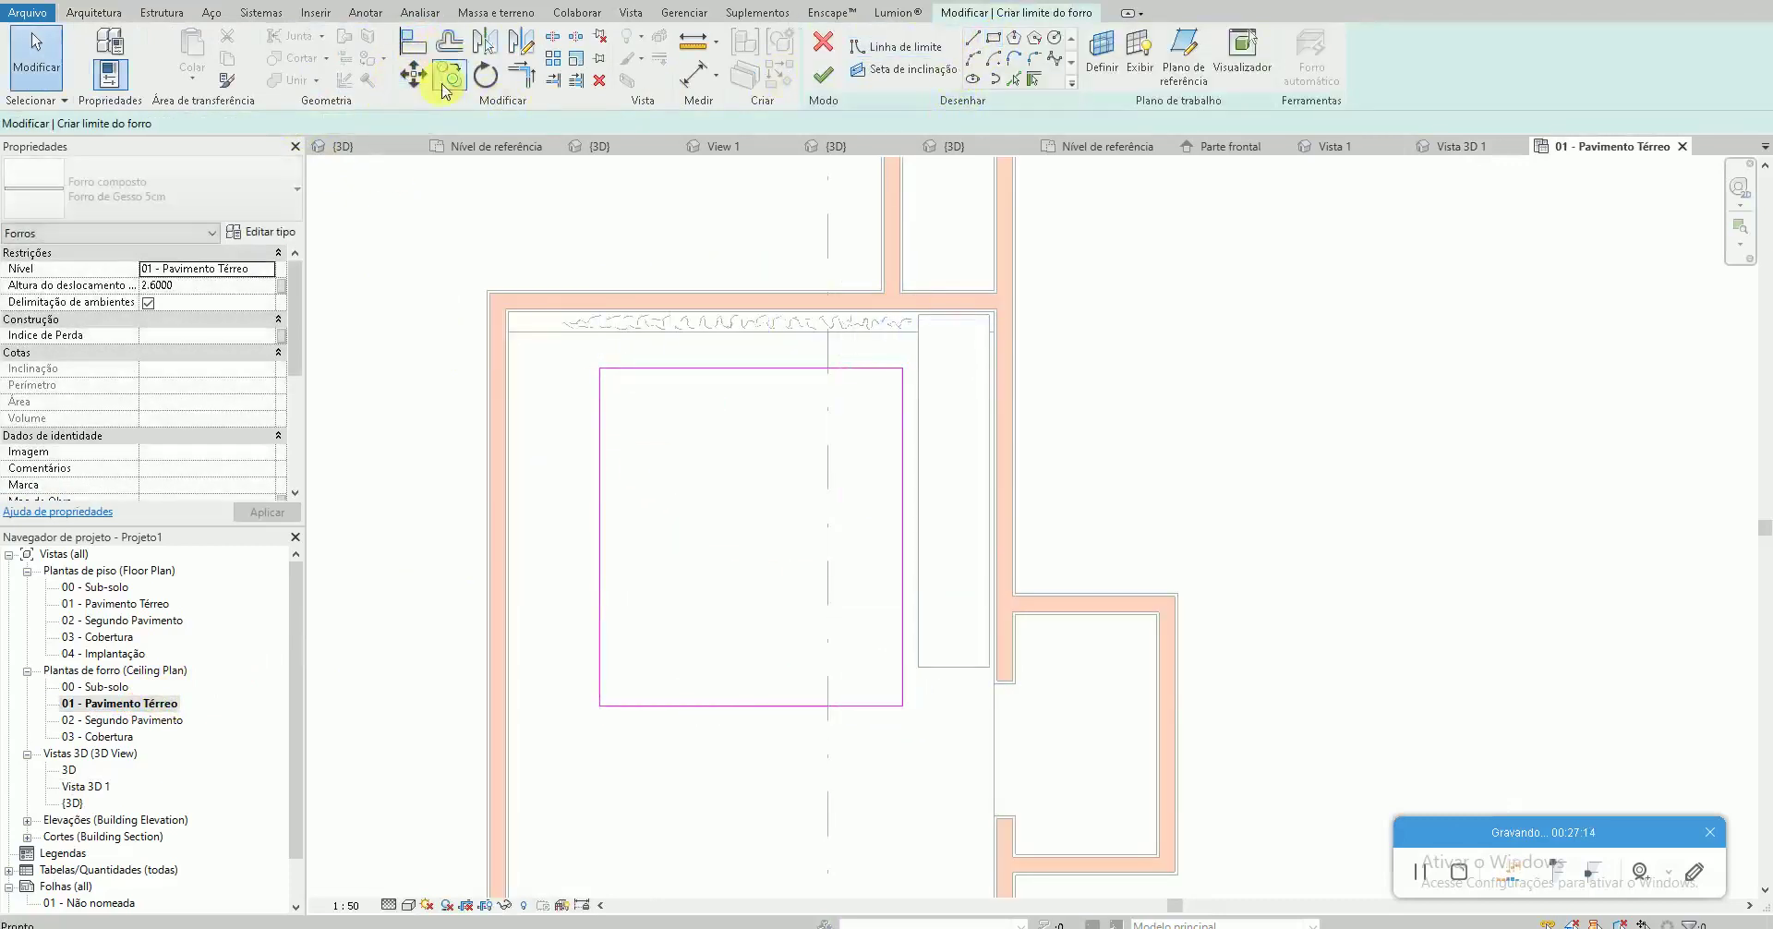
{"action": "double_click", "coordinate": [448, 123]}
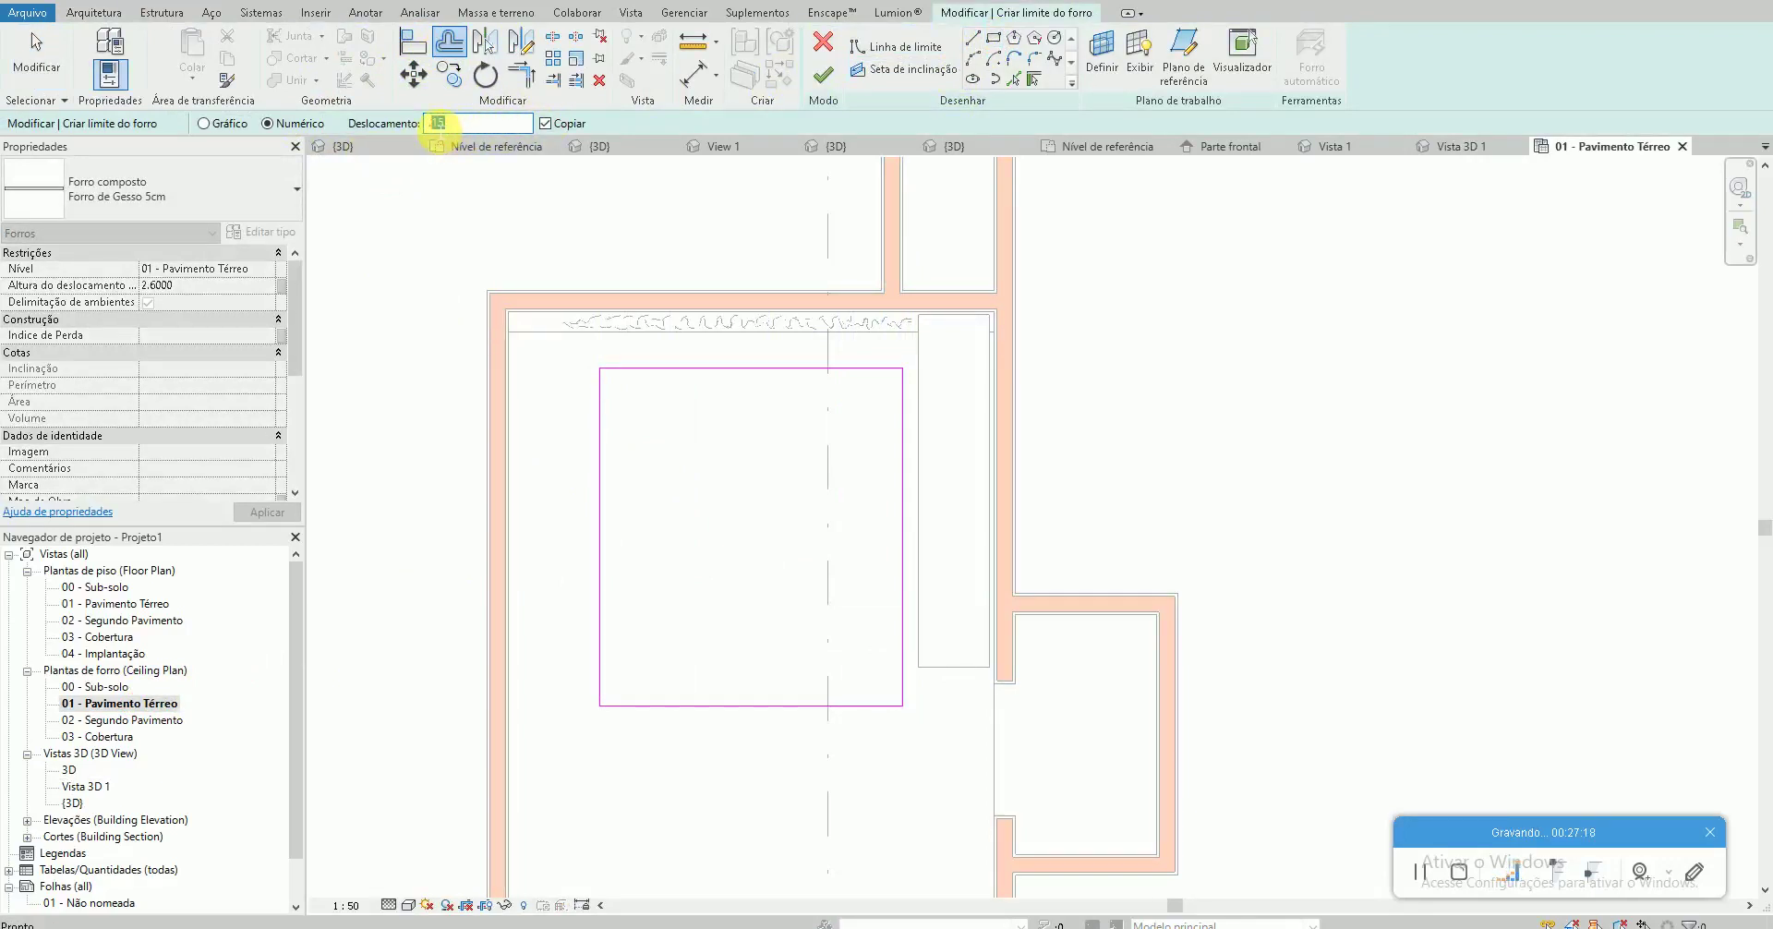
{"action": "key", "text": "Tab"}
{"action": "left_click", "coordinate": [666, 370]}
{"action": "left_click", "coordinate": [821, 72]}
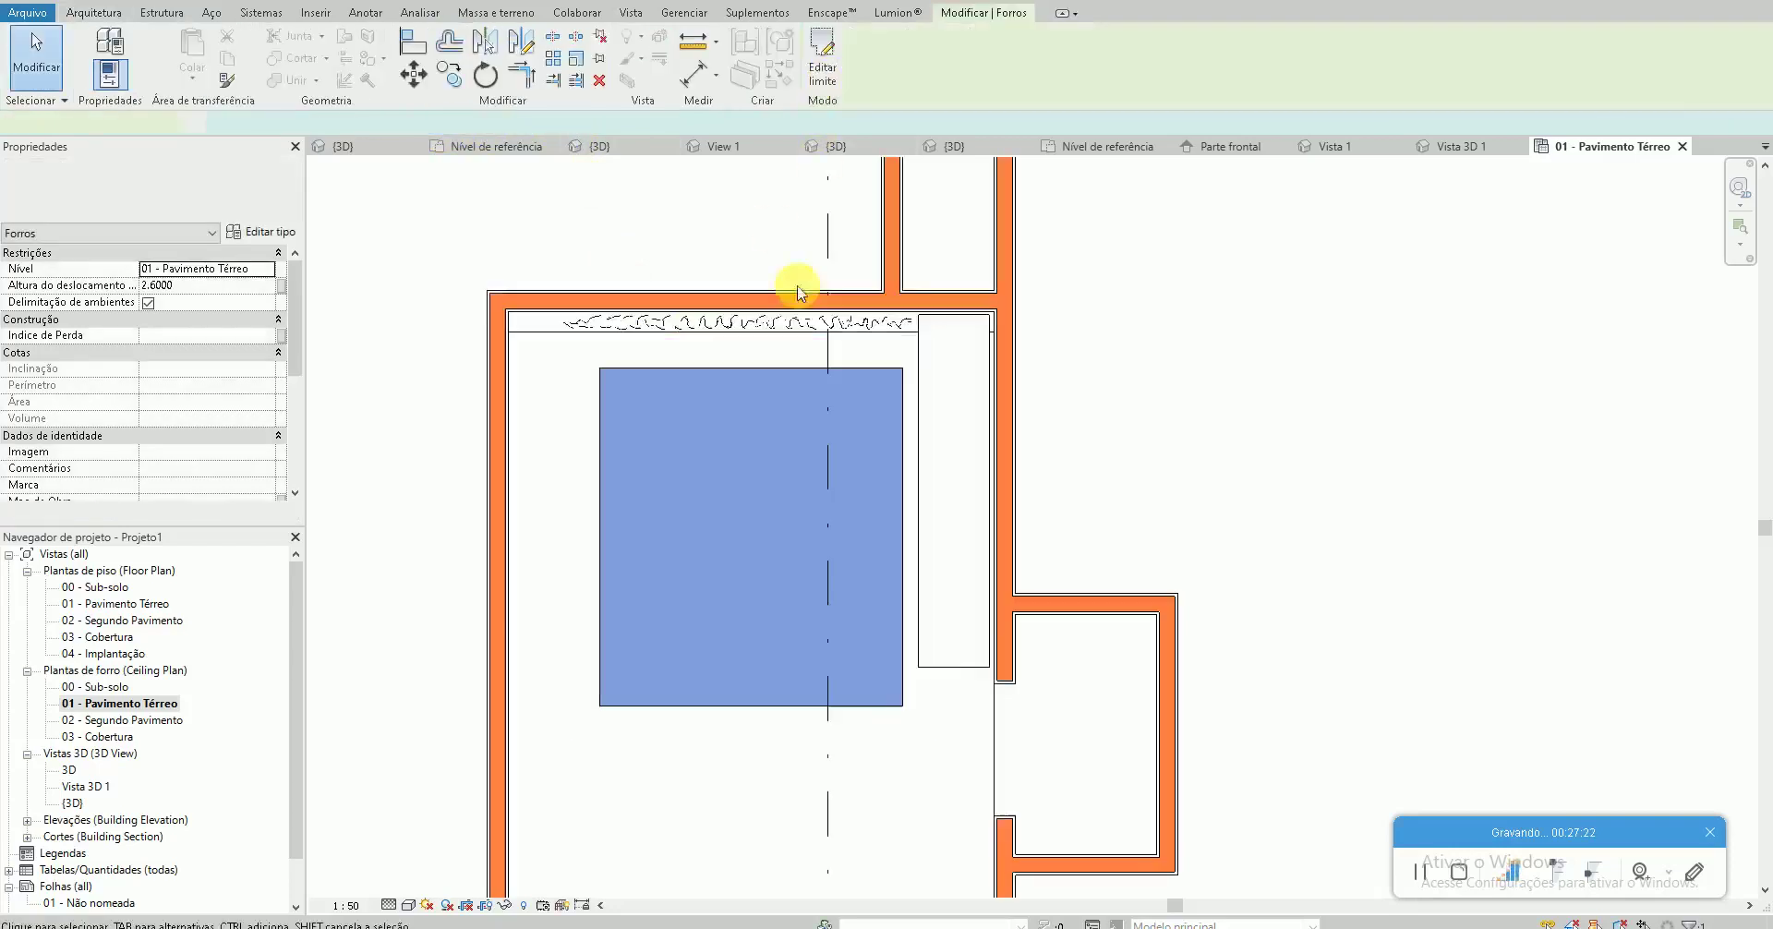
Dimension the 0.15 gap between ceiling layers in Section 0, then view Vista 3D 1
{"action": "scroll", "coordinate": [667, 446], "scroll_direction": "down", "scroll_amount": 2}
{"action": "double_click", "coordinate": [724, 190]}
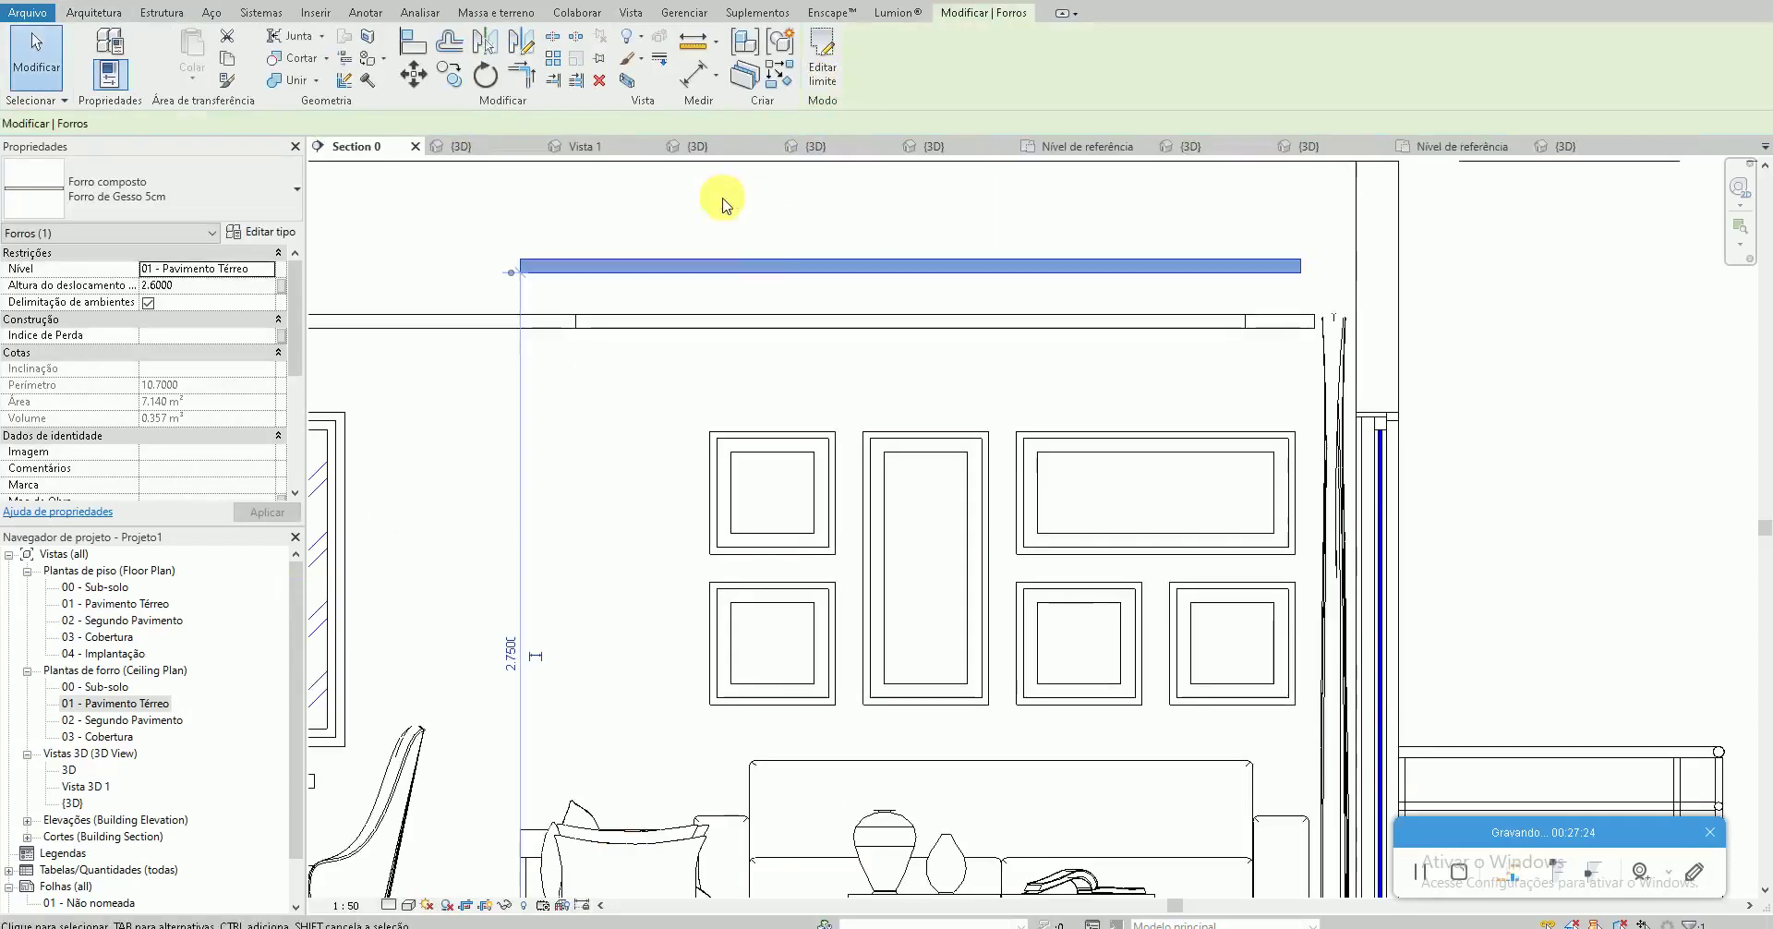
{"action": "left_click", "coordinate": [586, 293]}
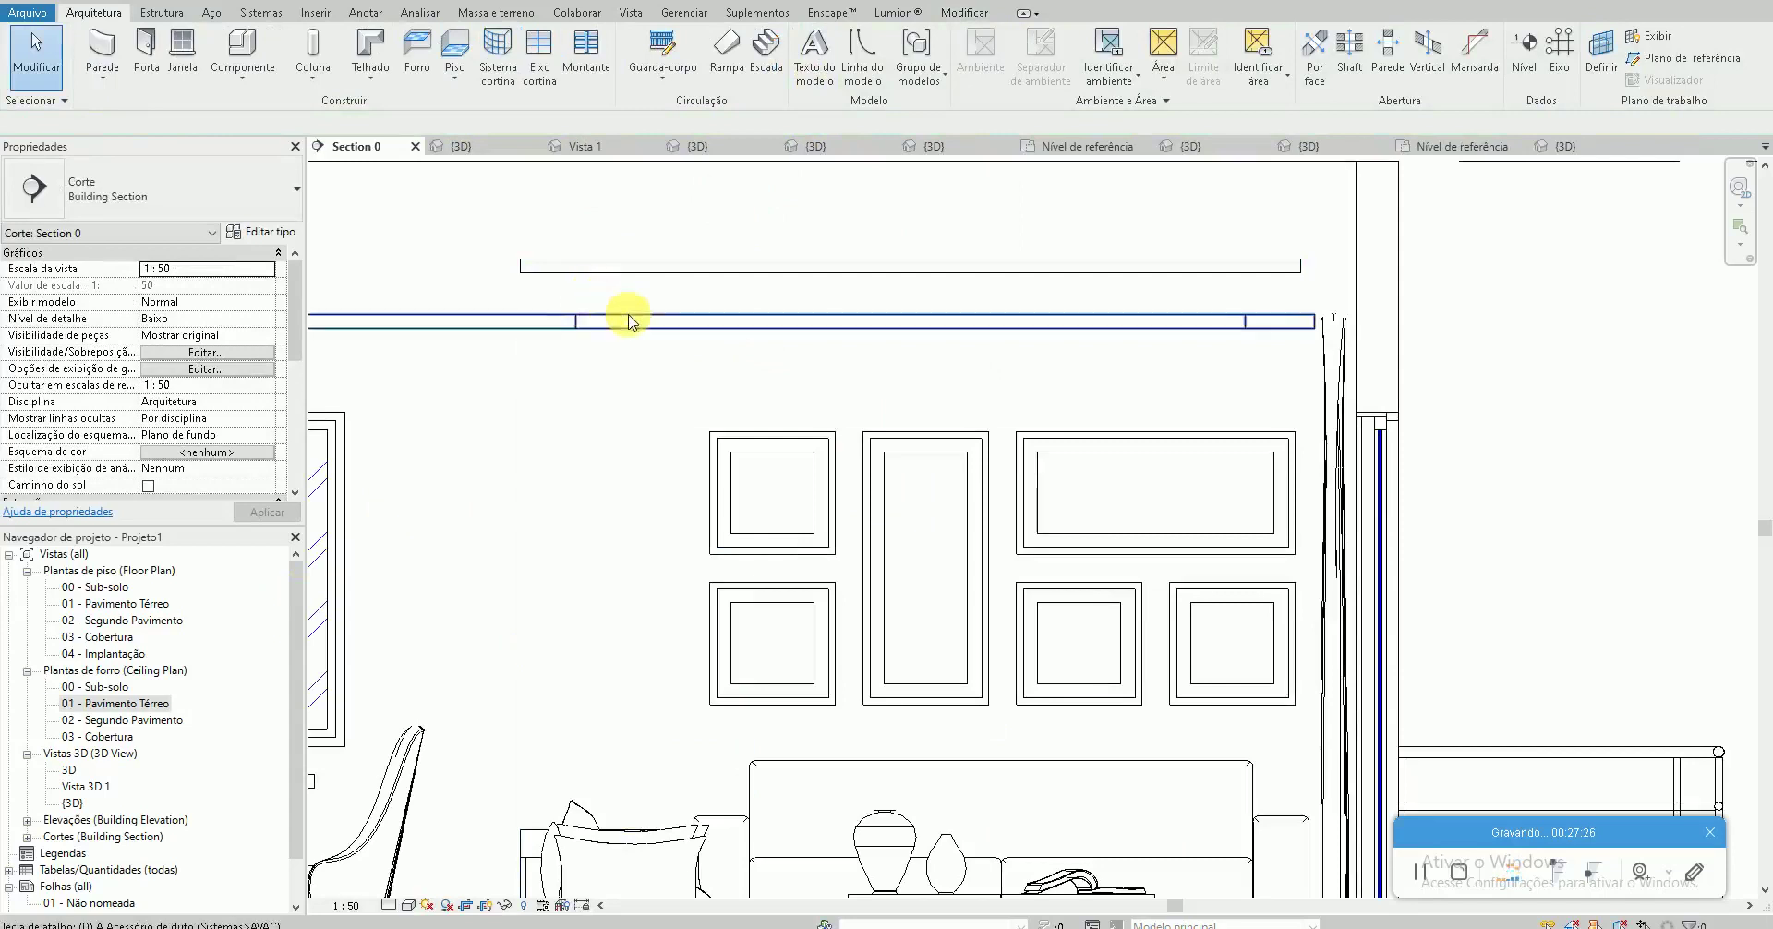
{"action": "key", "text": "d"}
{"action": "key", "text": "i"}
{"action": "left_click", "coordinate": [633, 317]}
{"action": "left_click", "coordinate": [628, 280]}
{"action": "key", "text": "Escape"}
{"action": "key", "text": "Escape"}
{"action": "left_click", "coordinate": [681, 269]}
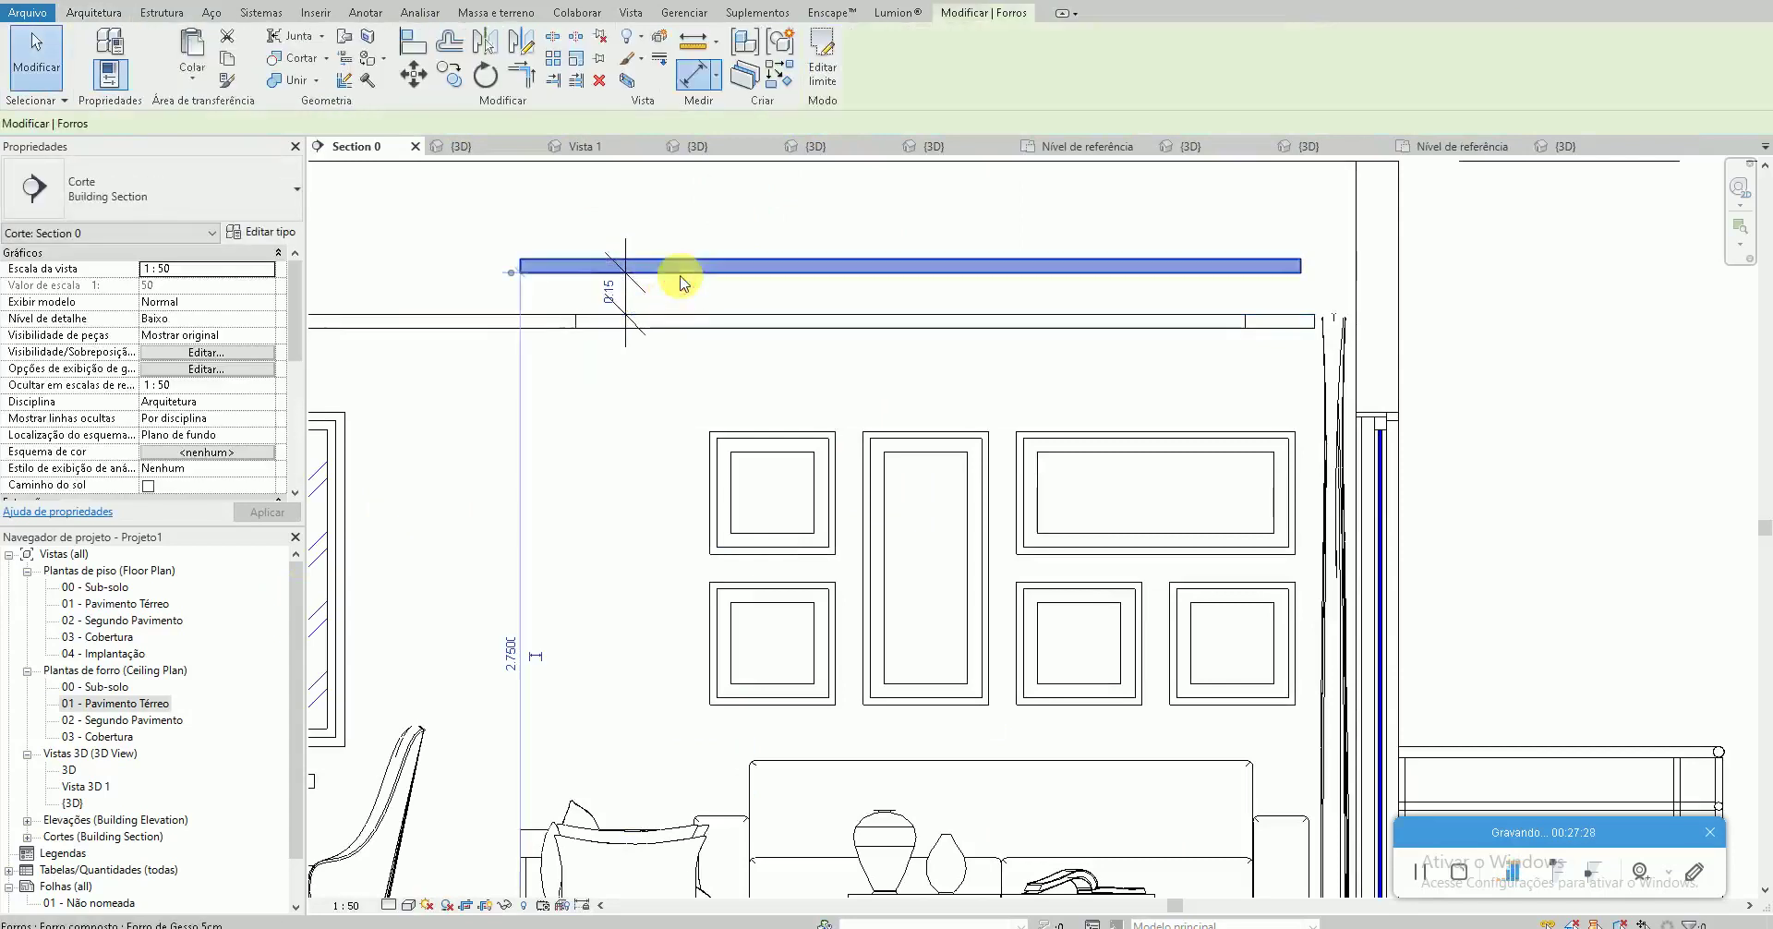
{"action": "left_click", "coordinate": [536, 418]}
{"action": "double_click", "coordinate": [88, 786]}
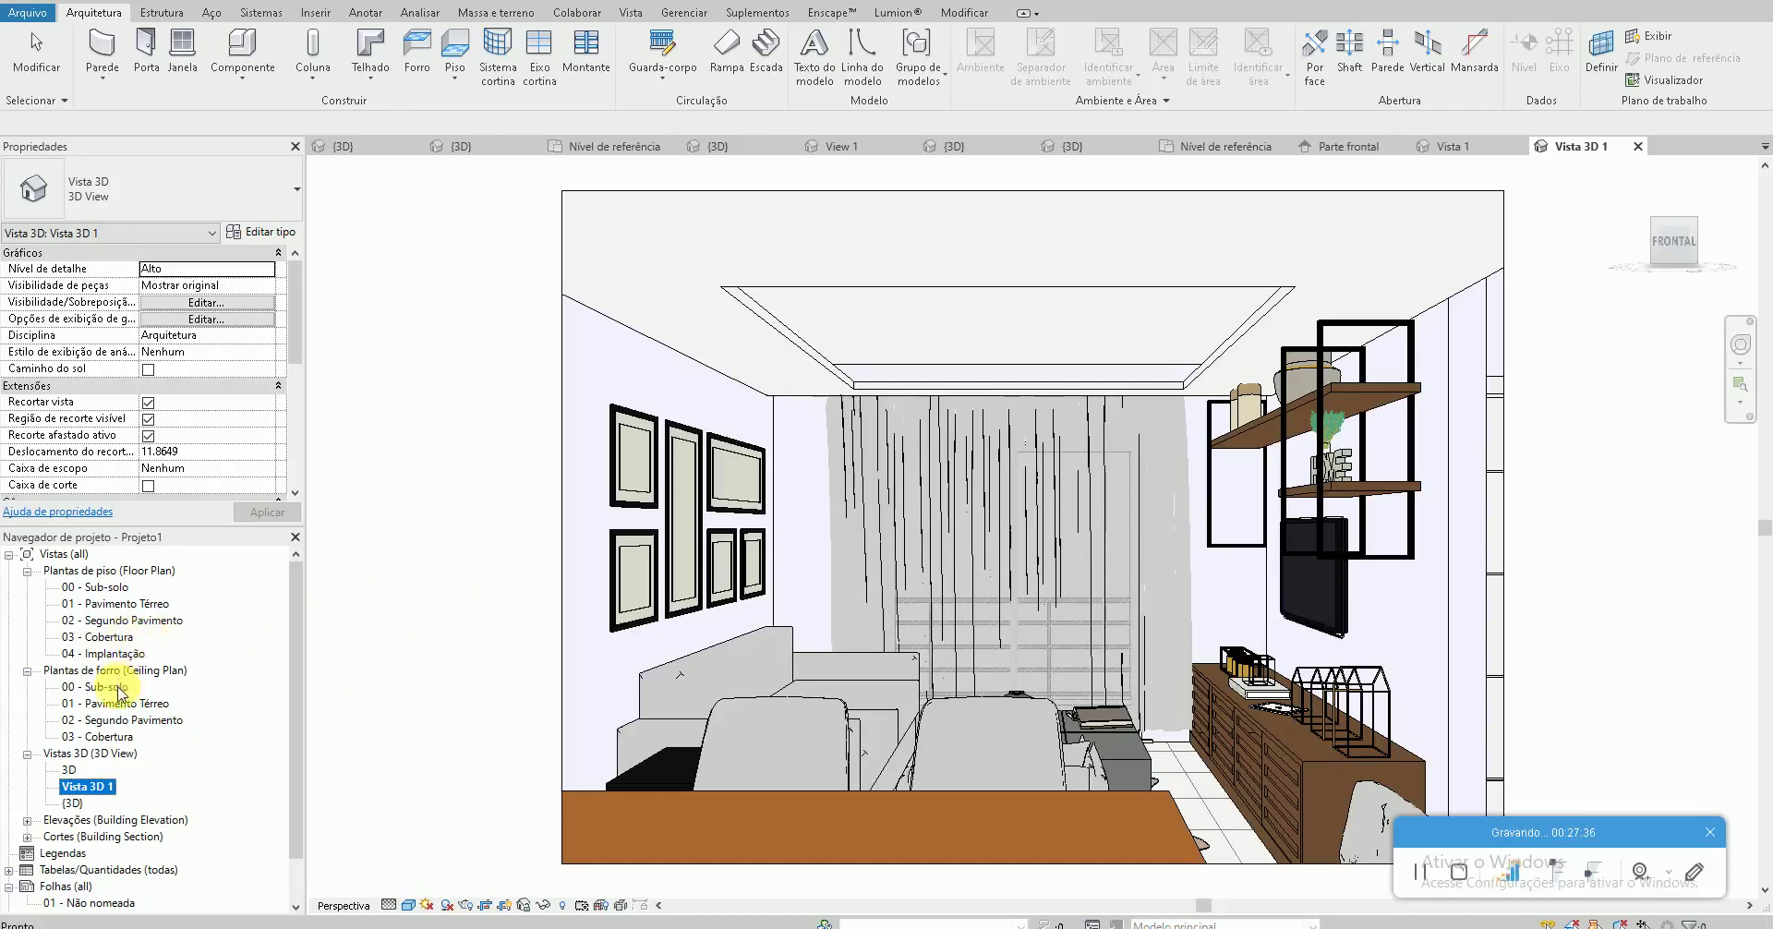
On ceiling plan 01 - Pavimento Térreo, sketch a new ceiling rectangle around the recessed panel
{"action": "double_click", "coordinate": [115, 703]}
{"action": "scroll", "coordinate": [643, 516], "scroll_direction": "up", "scroll_amount": 1}
{"action": "scroll", "coordinate": [642, 515], "scroll_direction": "up", "scroll_amount": 2}
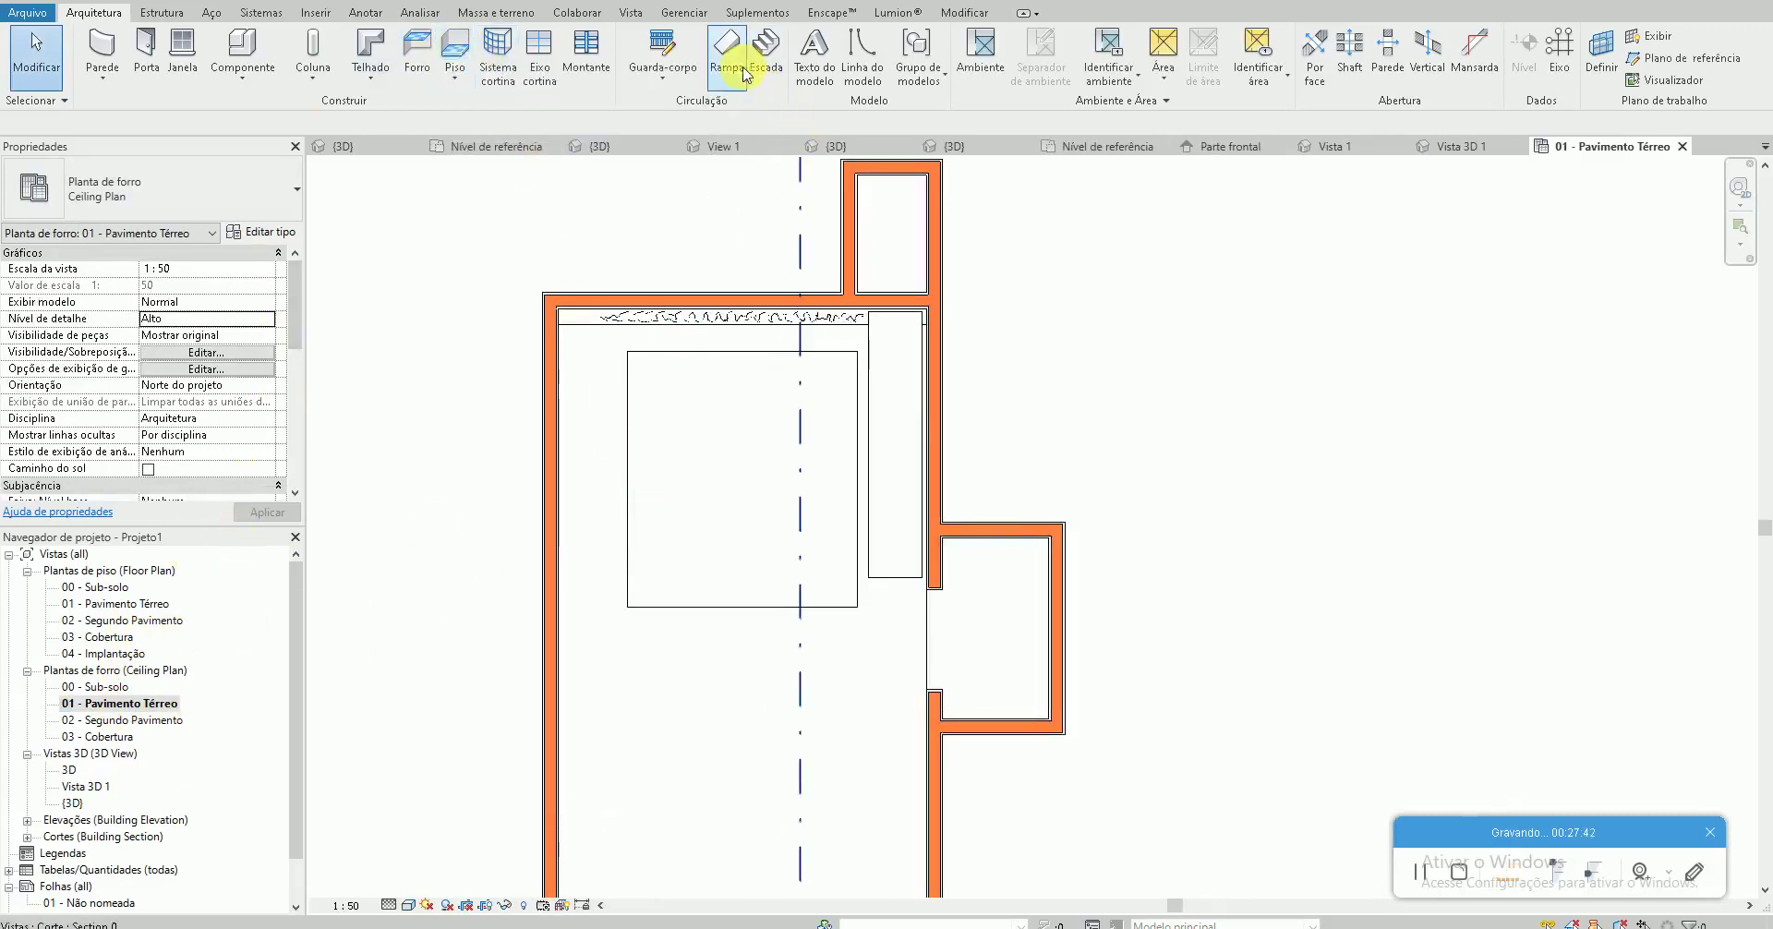
{"action": "left_click", "coordinate": [420, 72]}
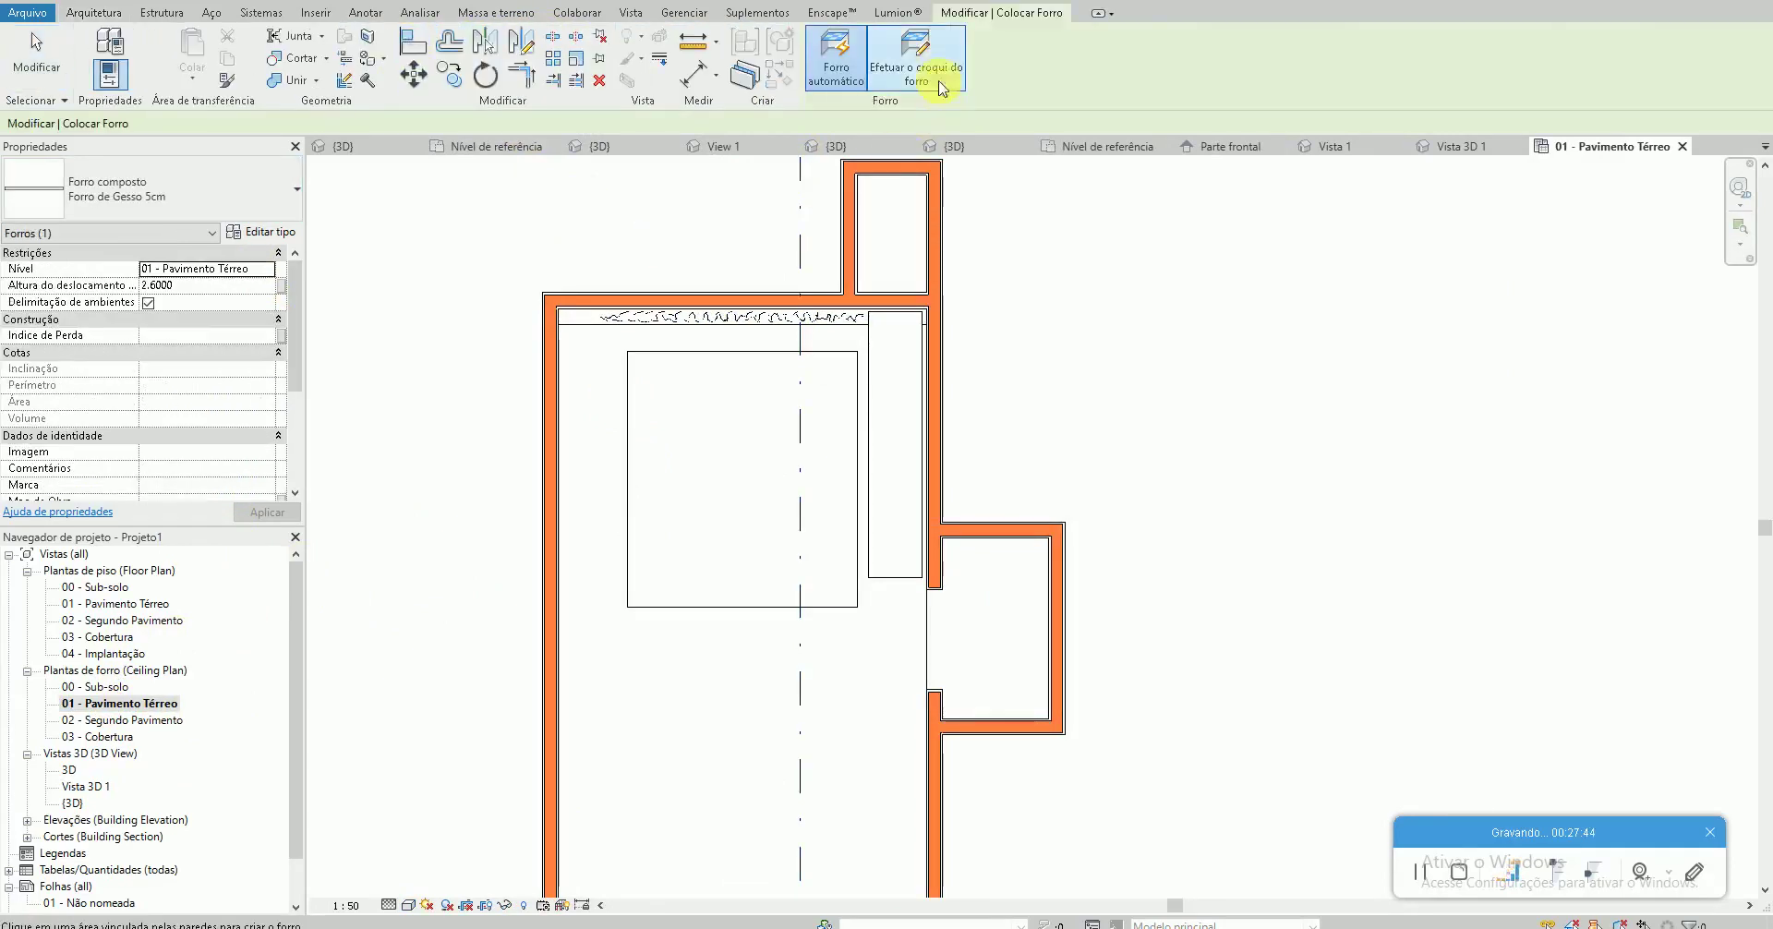
{"action": "left_click", "coordinate": [927, 64]}
{"action": "left_click", "coordinate": [627, 351]}
{"action": "left_click", "coordinate": [858, 606]}
{"action": "scroll", "coordinate": [754, 460], "scroll_direction": "up", "scroll_amount": 2}
{"action": "key", "text": "Escape"}
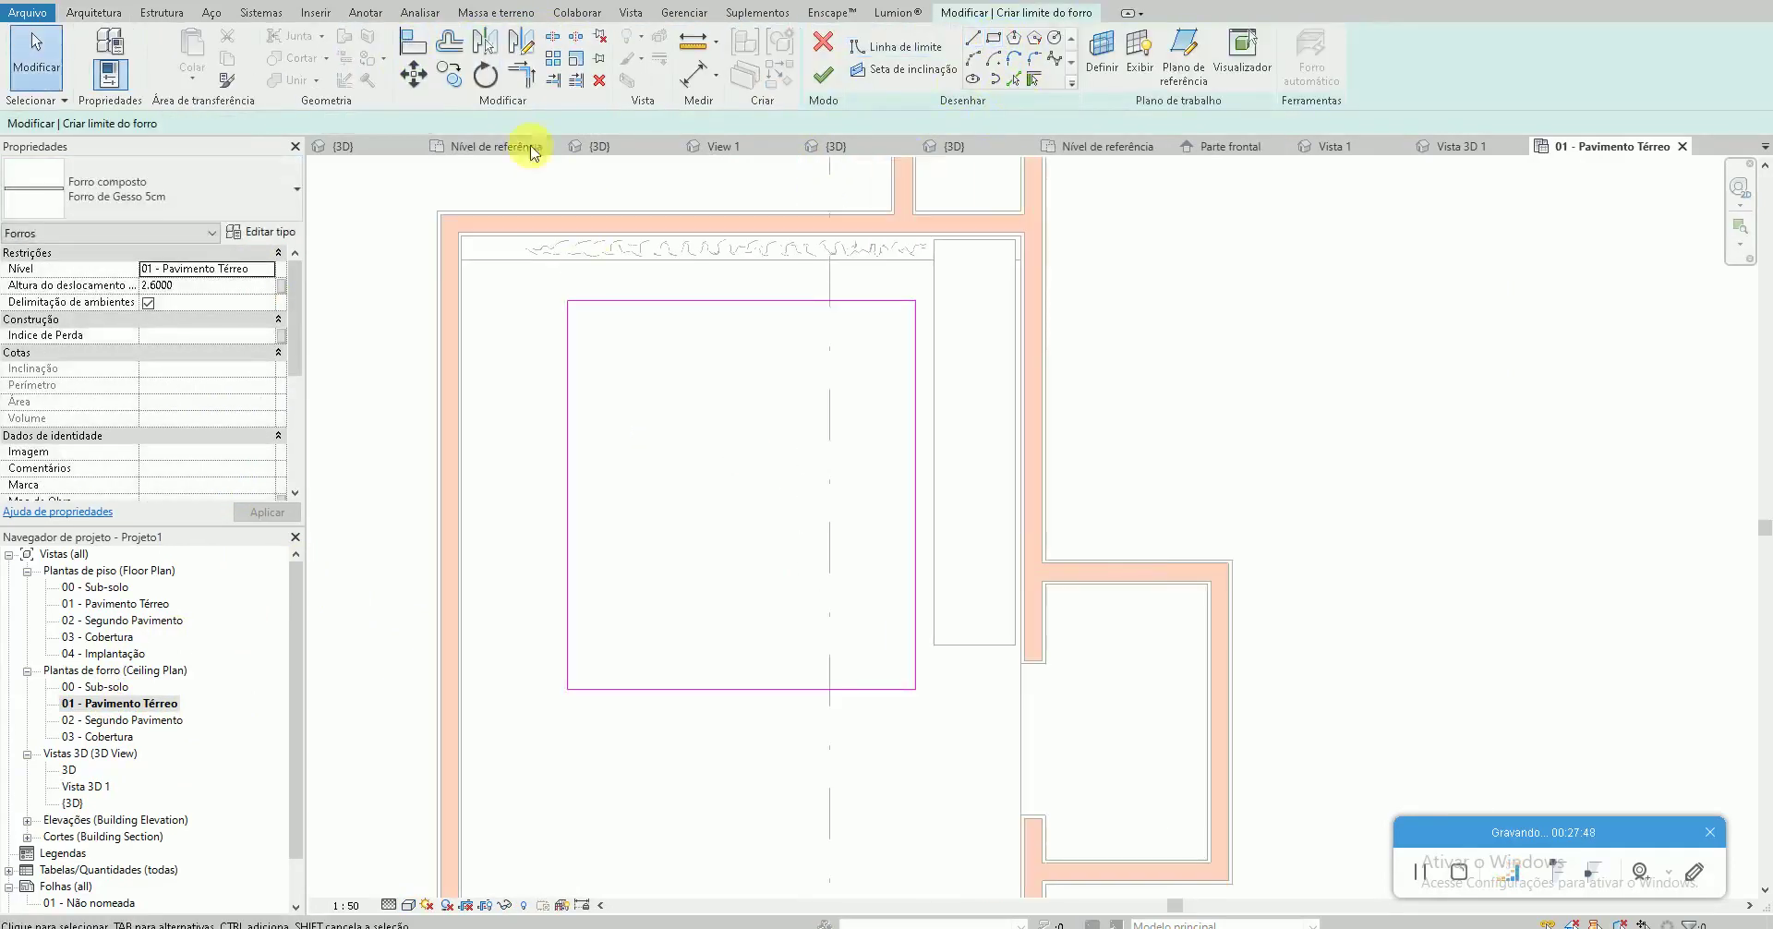
Offset copies of the rectangle at 0.15 and 0.05 to form a narrow ring, and finish
{"action": "left_click", "coordinate": [453, 51]}
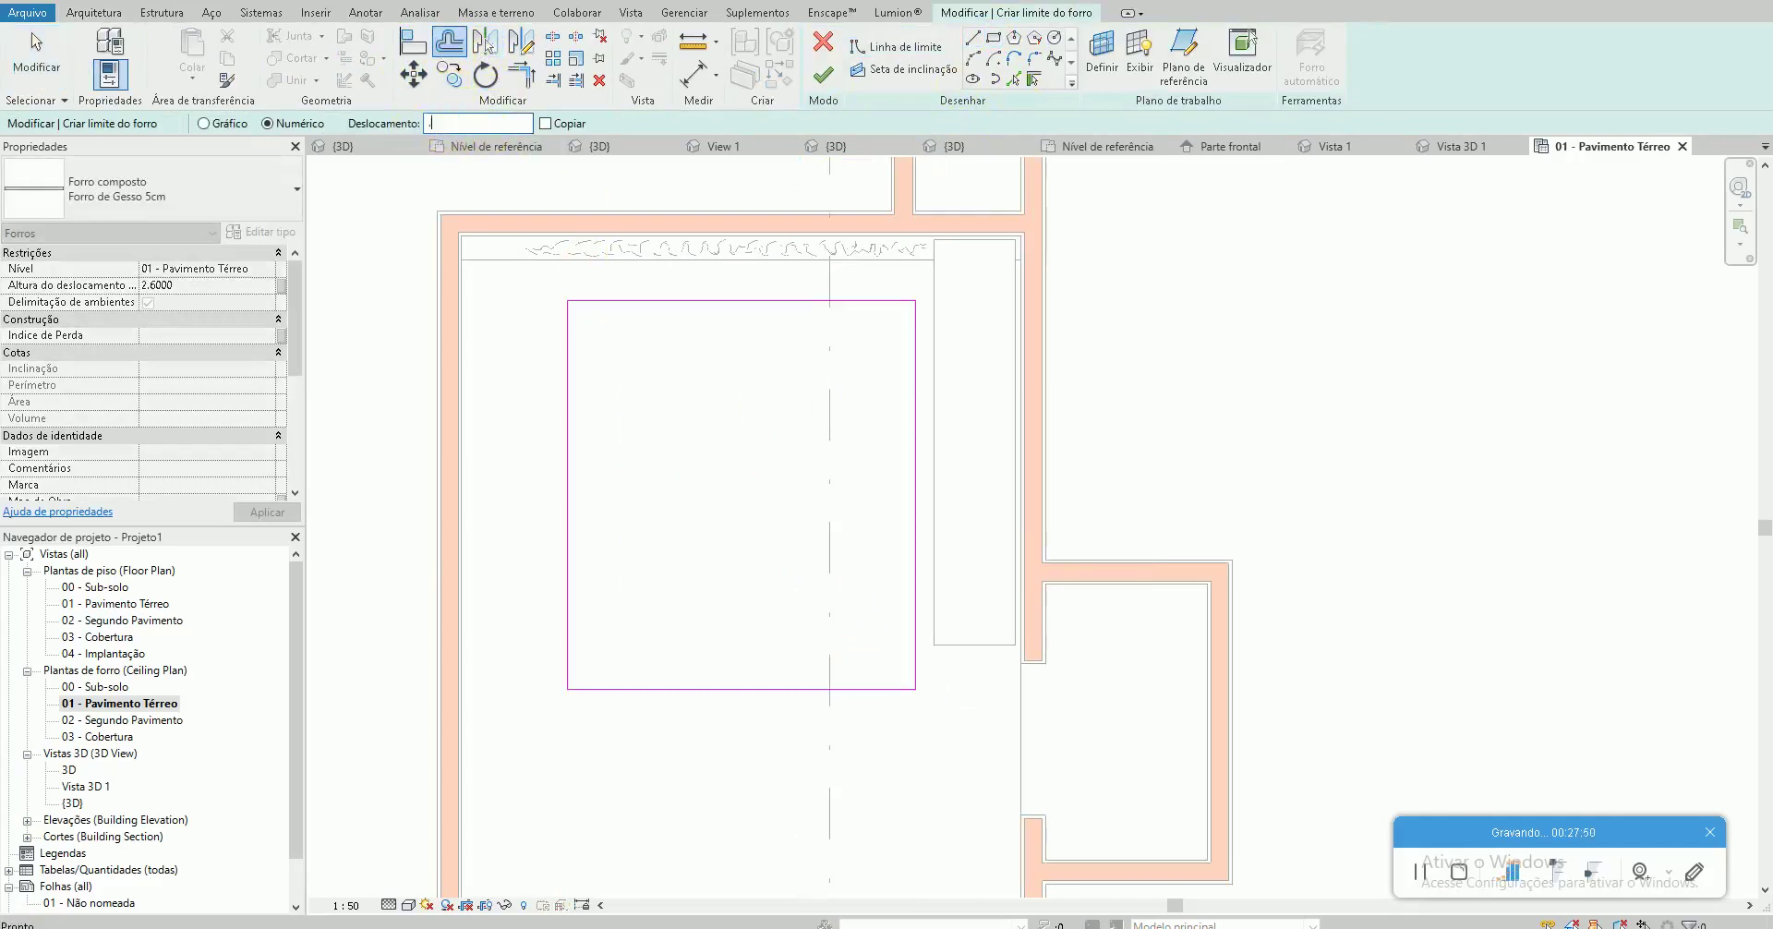
{"action": "type", "text": ".15"}
{"action": "left_click", "coordinate": [547, 124]}
{"action": "key", "text": "Tab"}
{"action": "left_click", "coordinate": [566, 344]}
{"action": "key", "text": "Escape"}
{"action": "left_click", "coordinate": [573, 348]}
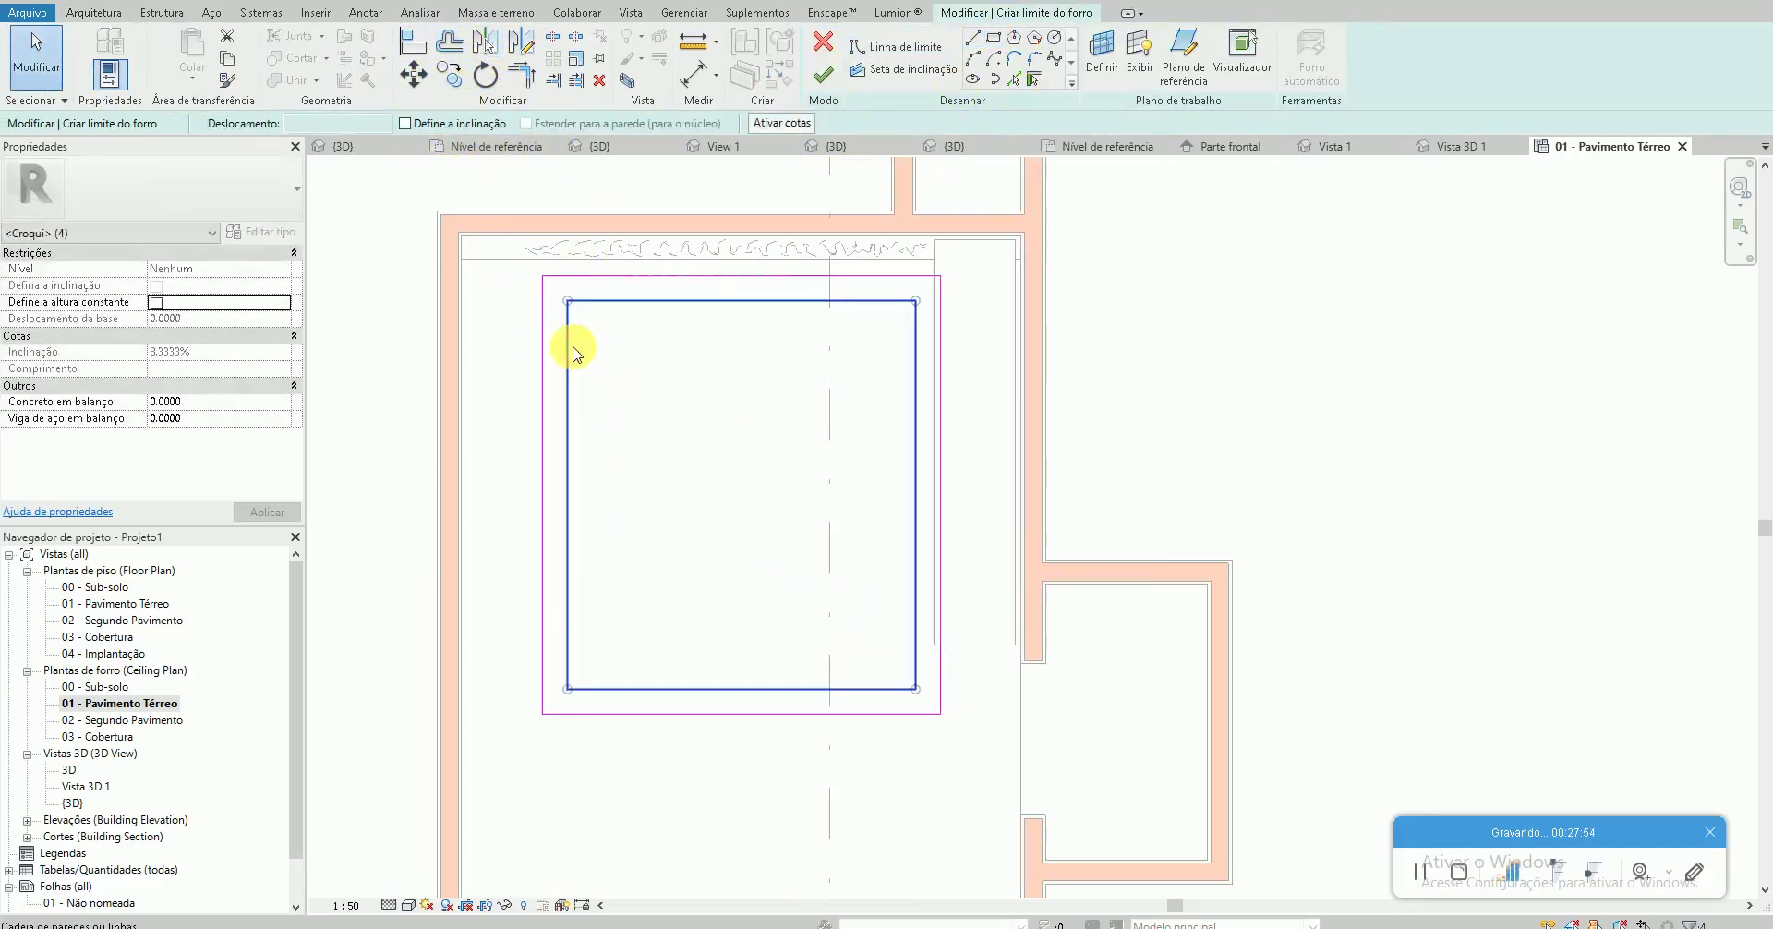
{"action": "key", "text": "Escape"}
{"action": "left_click", "coordinate": [450, 61]}
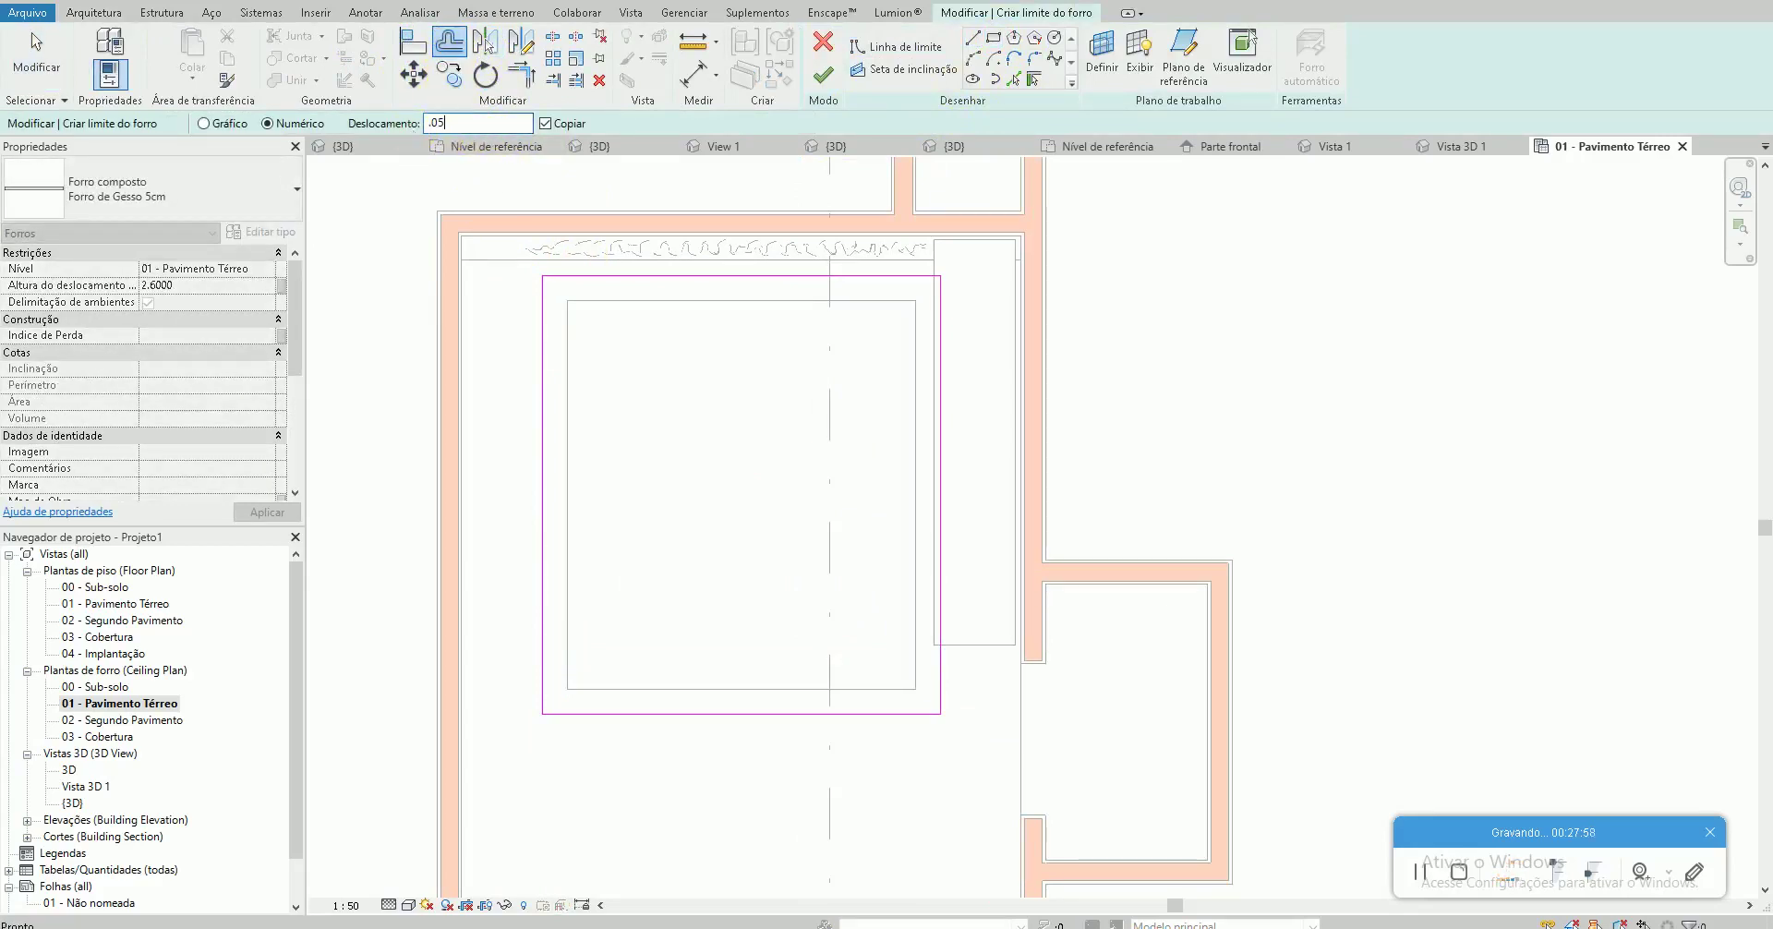
{"action": "left_click", "coordinate": [544, 376]}
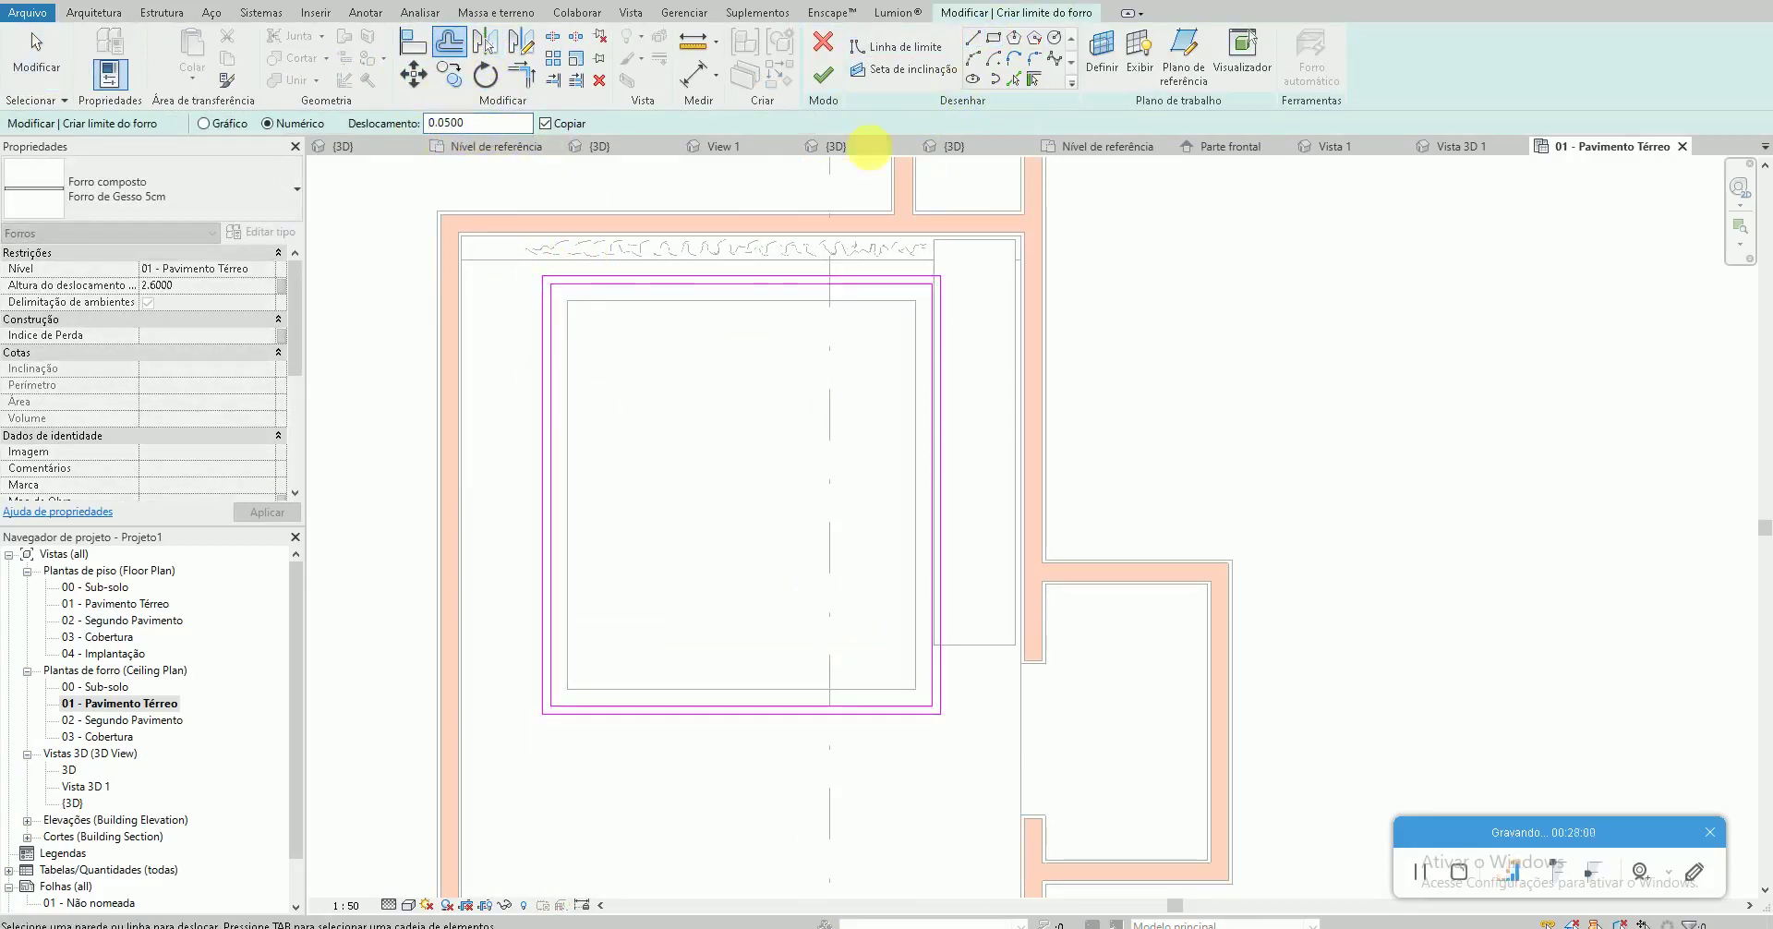
{"action": "left_click", "coordinate": [825, 74]}
Open Section 0, select the new ceiling ring and start moving it with MV
{"action": "scroll", "coordinate": [792, 317], "scroll_direction": "down", "scroll_amount": 5}
{"action": "double_click", "coordinate": [805, 180]}
{"action": "scroll", "coordinate": [1358, 295], "scroll_direction": "up", "scroll_amount": 1}
{"action": "key", "text": "Escape"}
{"action": "left_click", "coordinate": [1231, 249]}
{"action": "key", "text": "m"}
{"action": "key", "text": "v"}
{"action": "left_click", "coordinate": [1230, 259]}
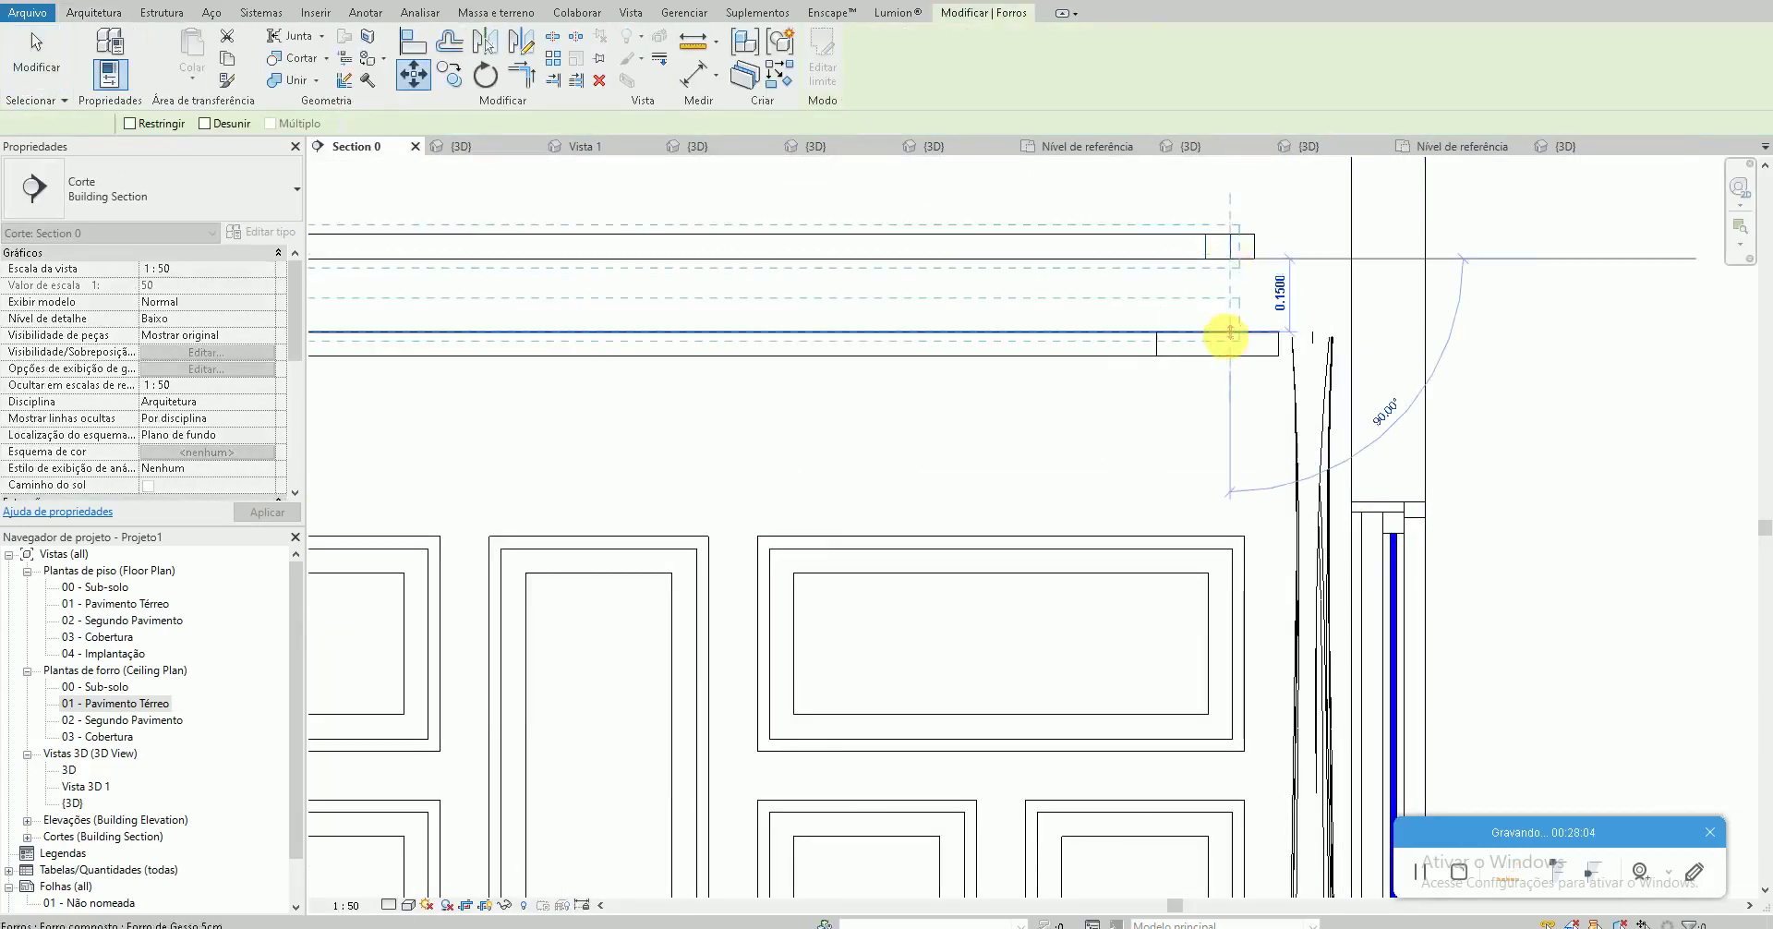
Lower the ring 0.15 and assign a duplicated Forro de Gesso 5cm 2 type, 0.15 thick
{"action": "left_click", "coordinate": [1230, 332]}
{"action": "left_click", "coordinate": [277, 238]}
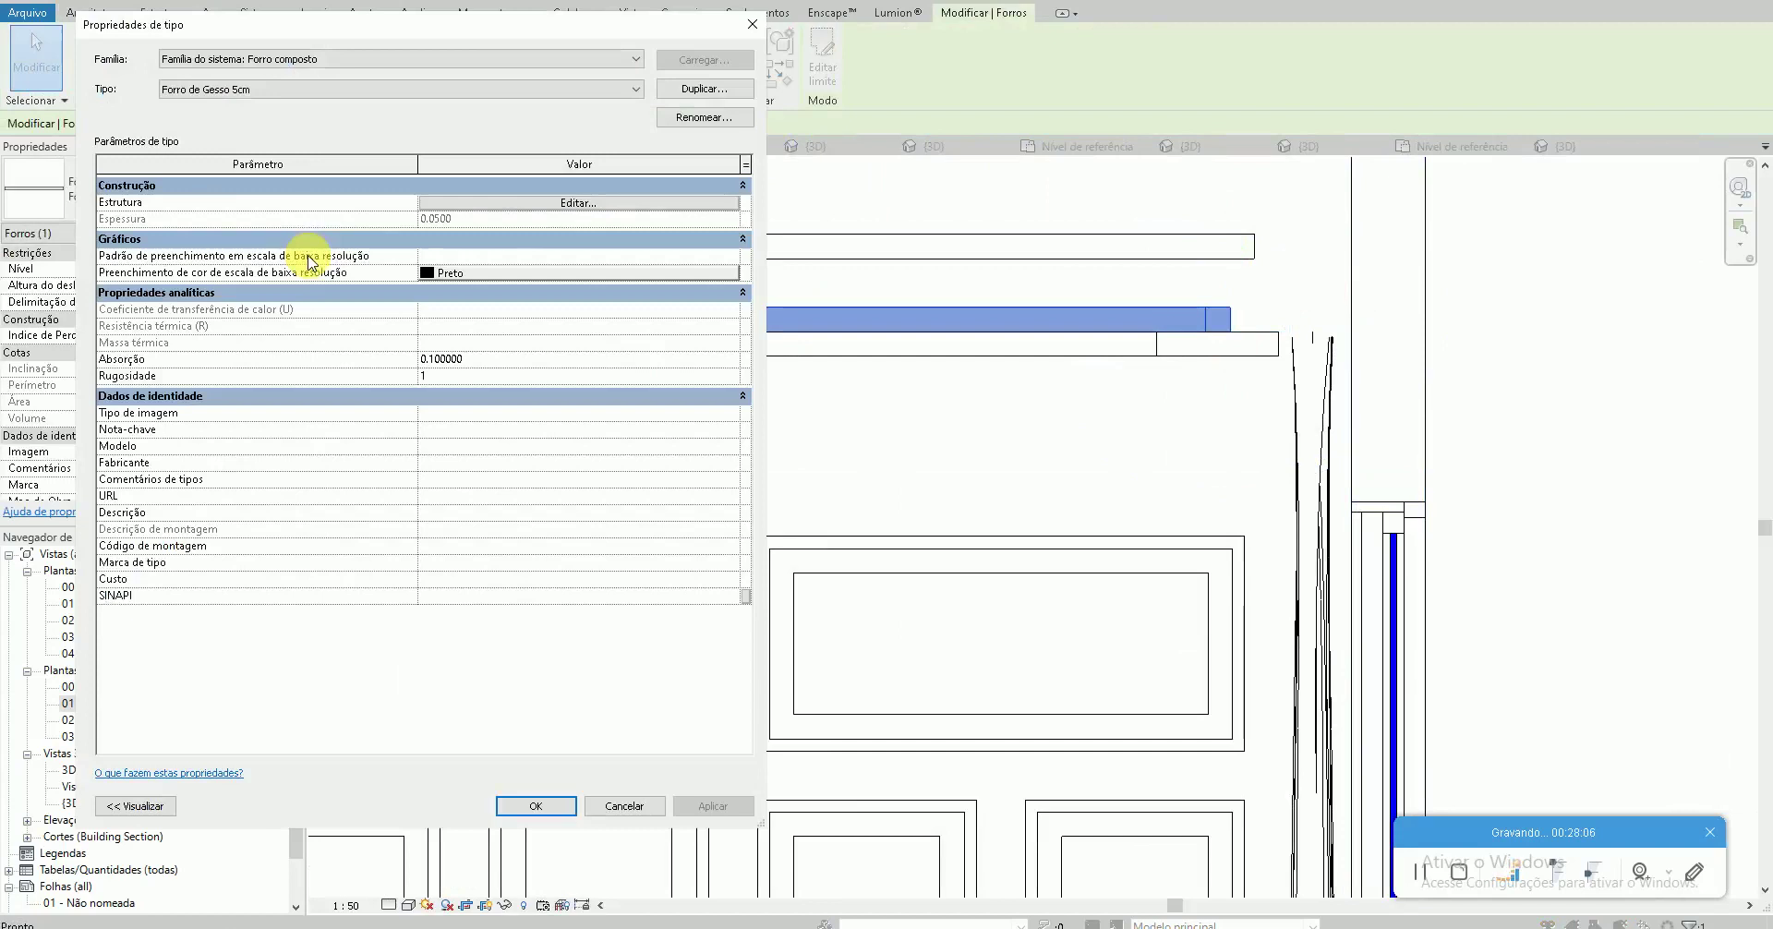
{"action": "left_click", "coordinate": [699, 88]}
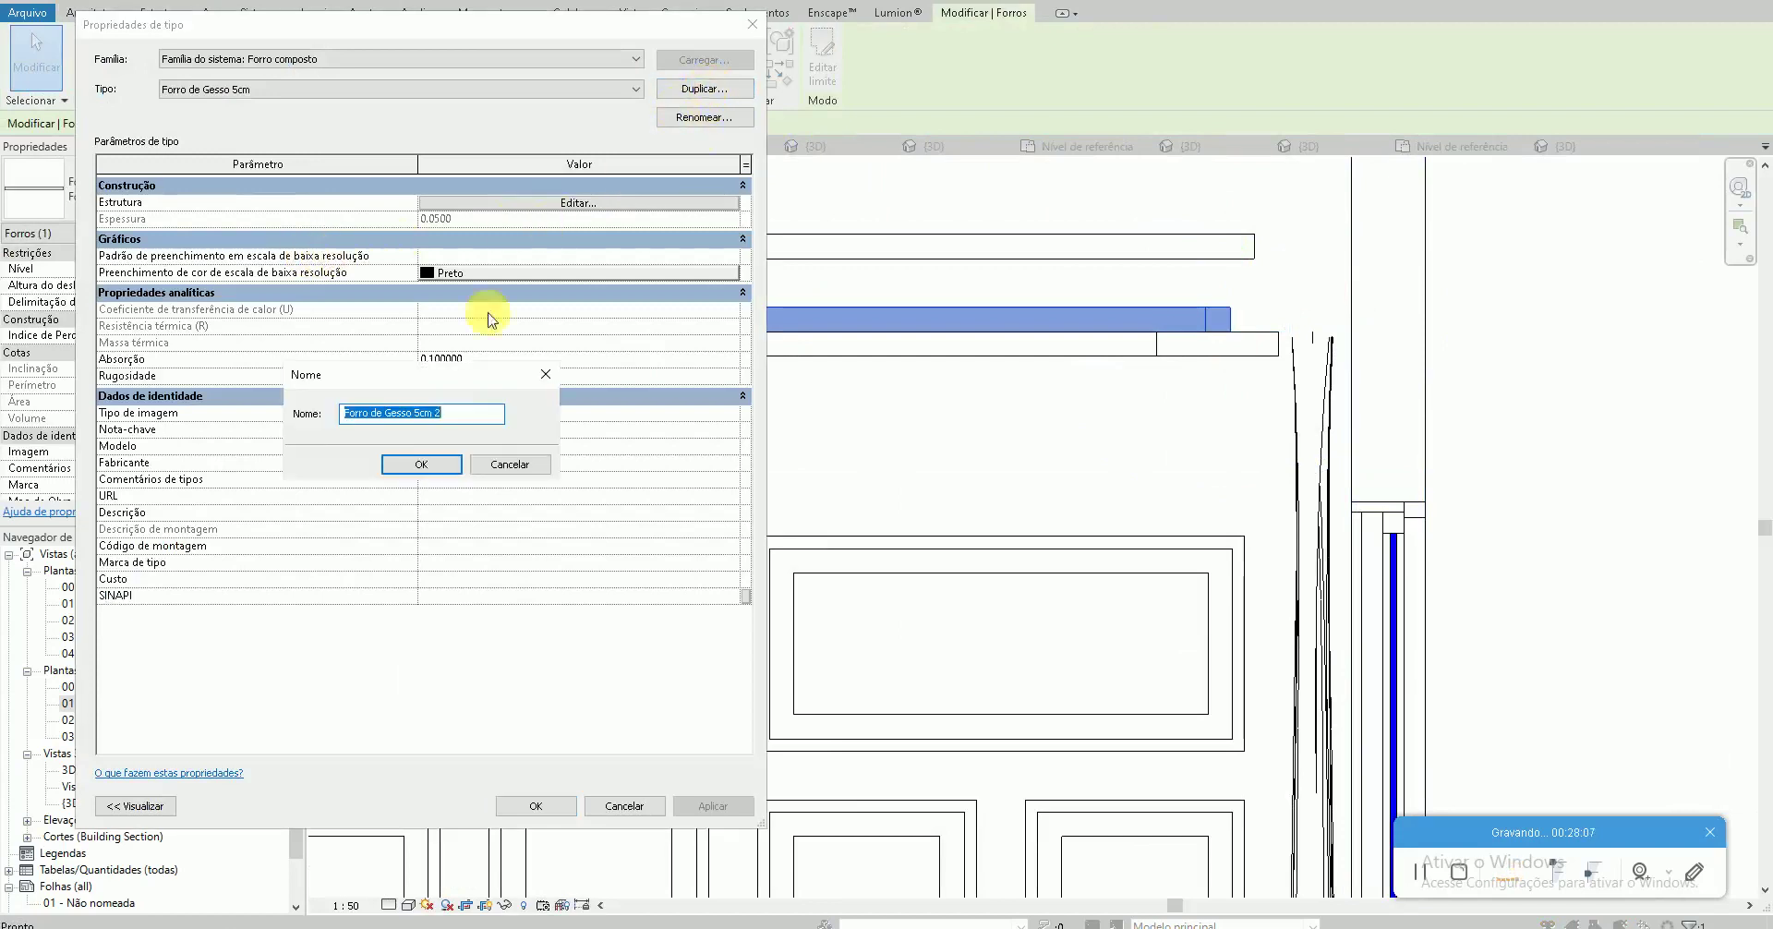
{"action": "left_click", "coordinate": [428, 464]}
{"action": "left_click", "coordinate": [476, 202]}
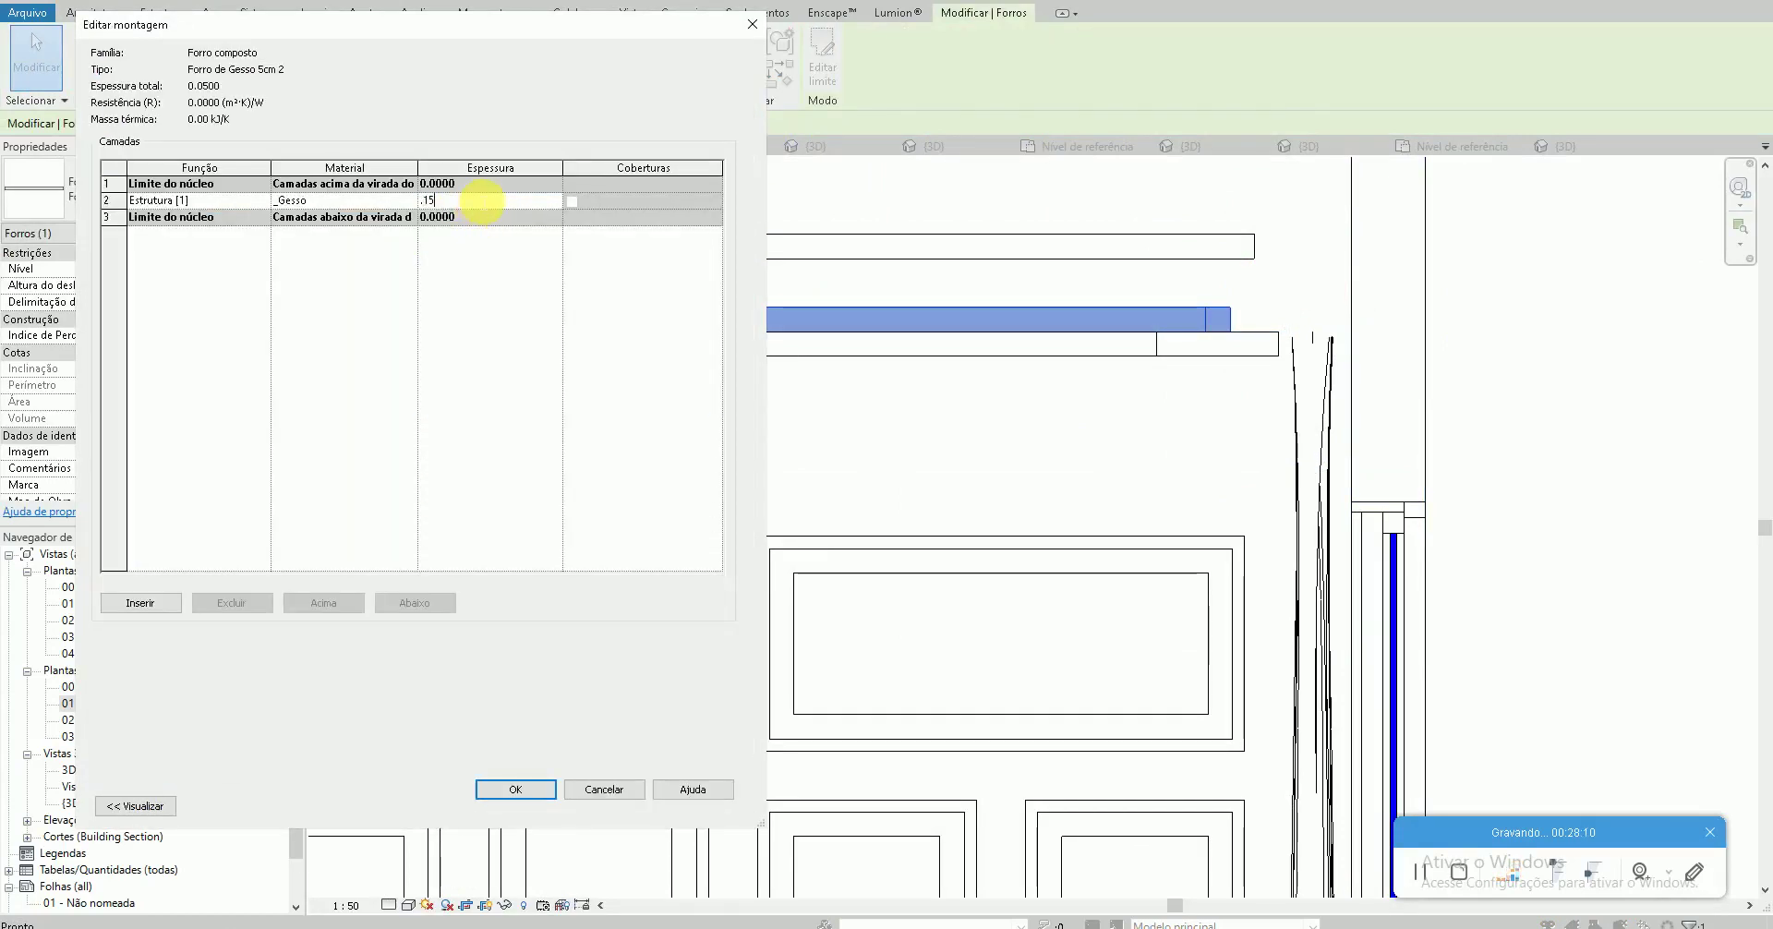
{"action": "left_click", "coordinate": [539, 787]}
{"action": "left_click", "coordinate": [532, 807]}
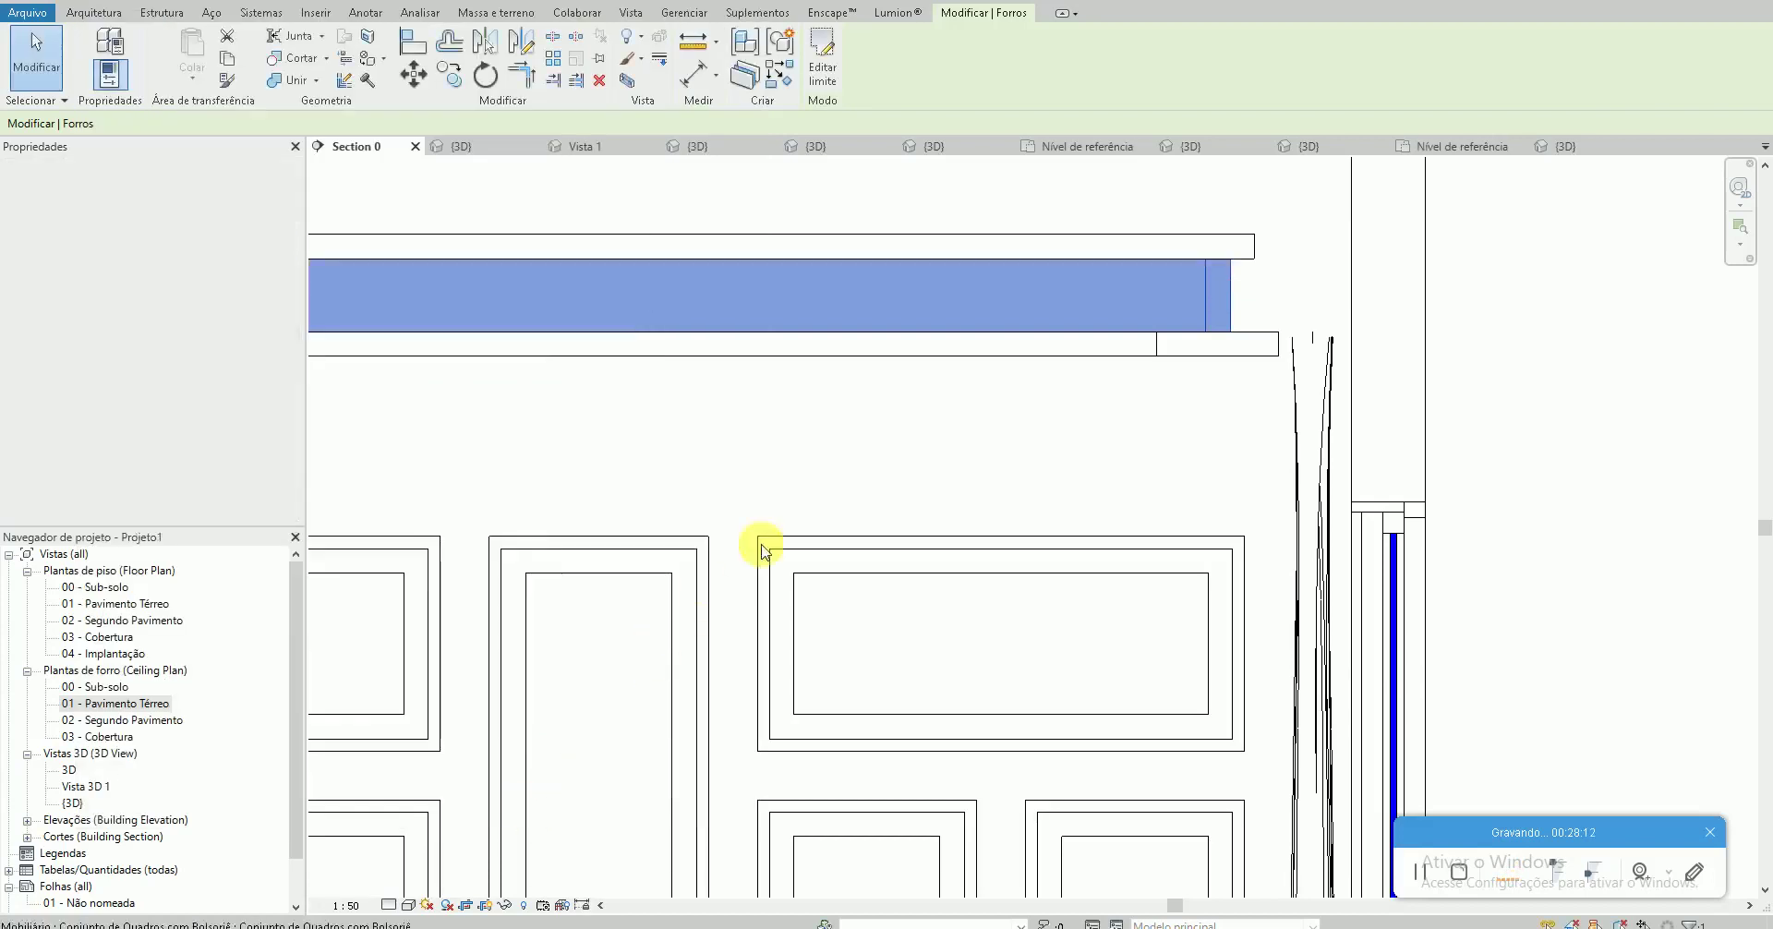
Select and inspect the ceiling ring and main ceiling in Section 0
{"action": "left_click", "coordinate": [1038, 428]}
{"action": "scroll", "coordinate": [1139, 324], "scroll_direction": "up", "scroll_amount": 3}
{"action": "left_click", "coordinate": [1171, 322]}
{"action": "key", "text": "Escape"}
{"action": "left_click", "coordinate": [1171, 321]}
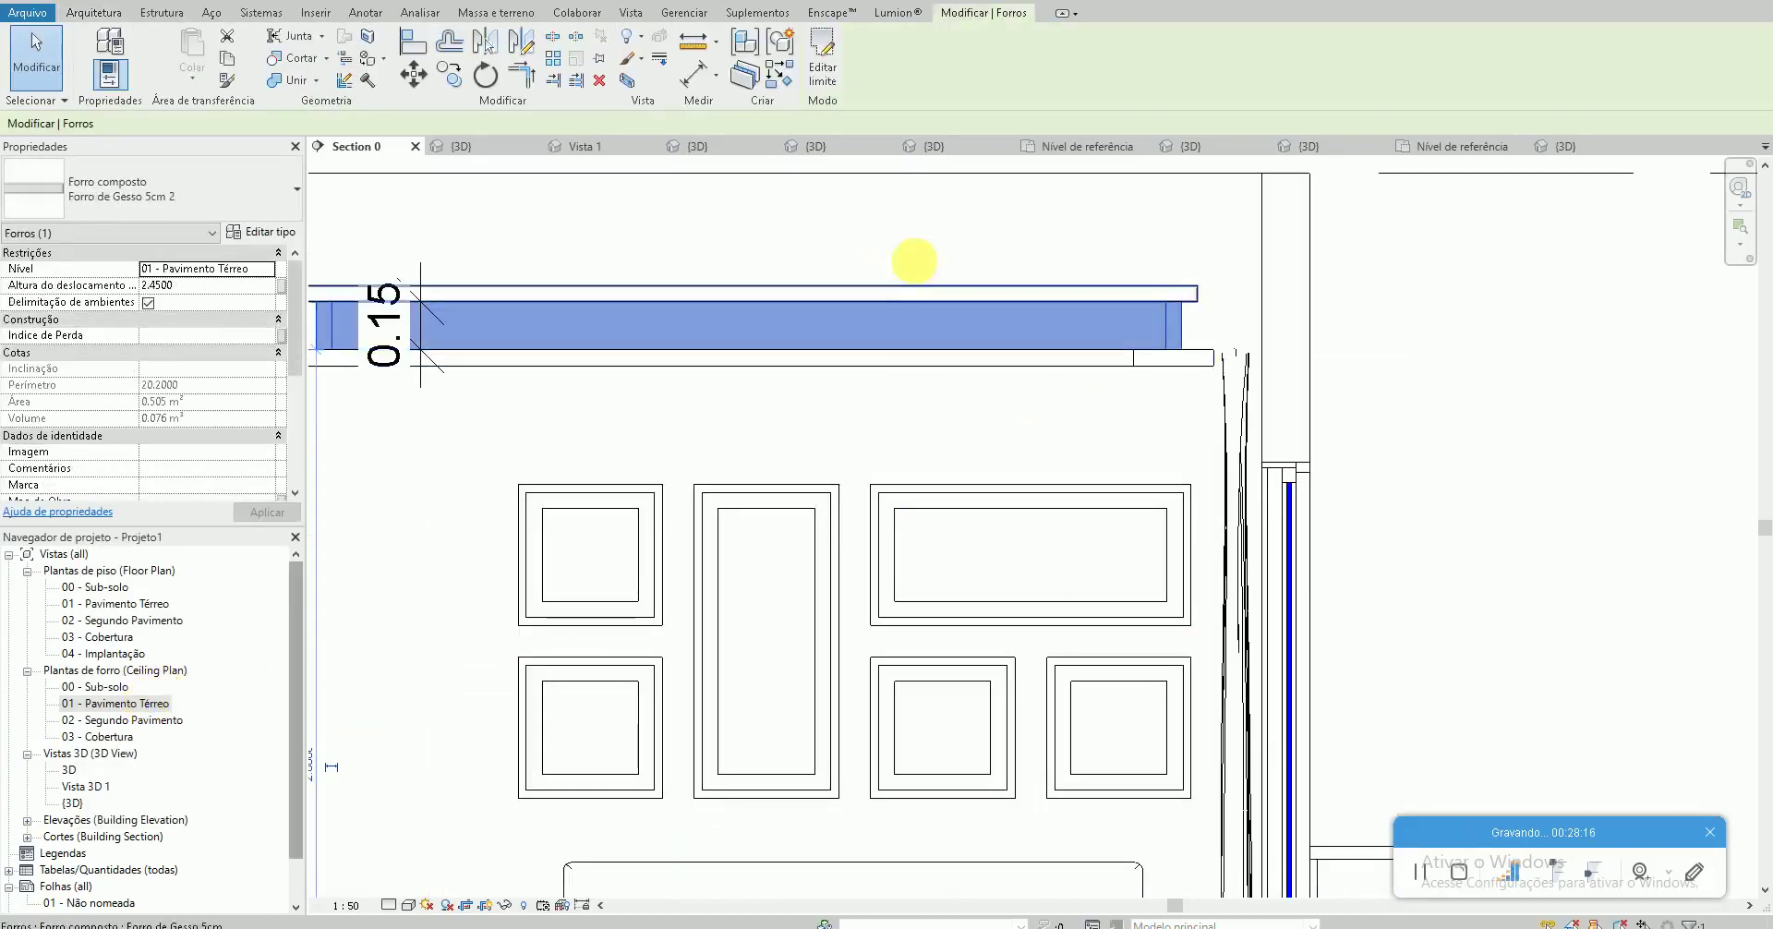
{"action": "left_click", "coordinate": [877, 279]}
{"action": "left_click", "coordinate": [928, 294]}
Check the main ceiling in the ground-floor ceiling plan and select it again in Section 0
{"action": "left_click", "coordinate": [159, 703]}
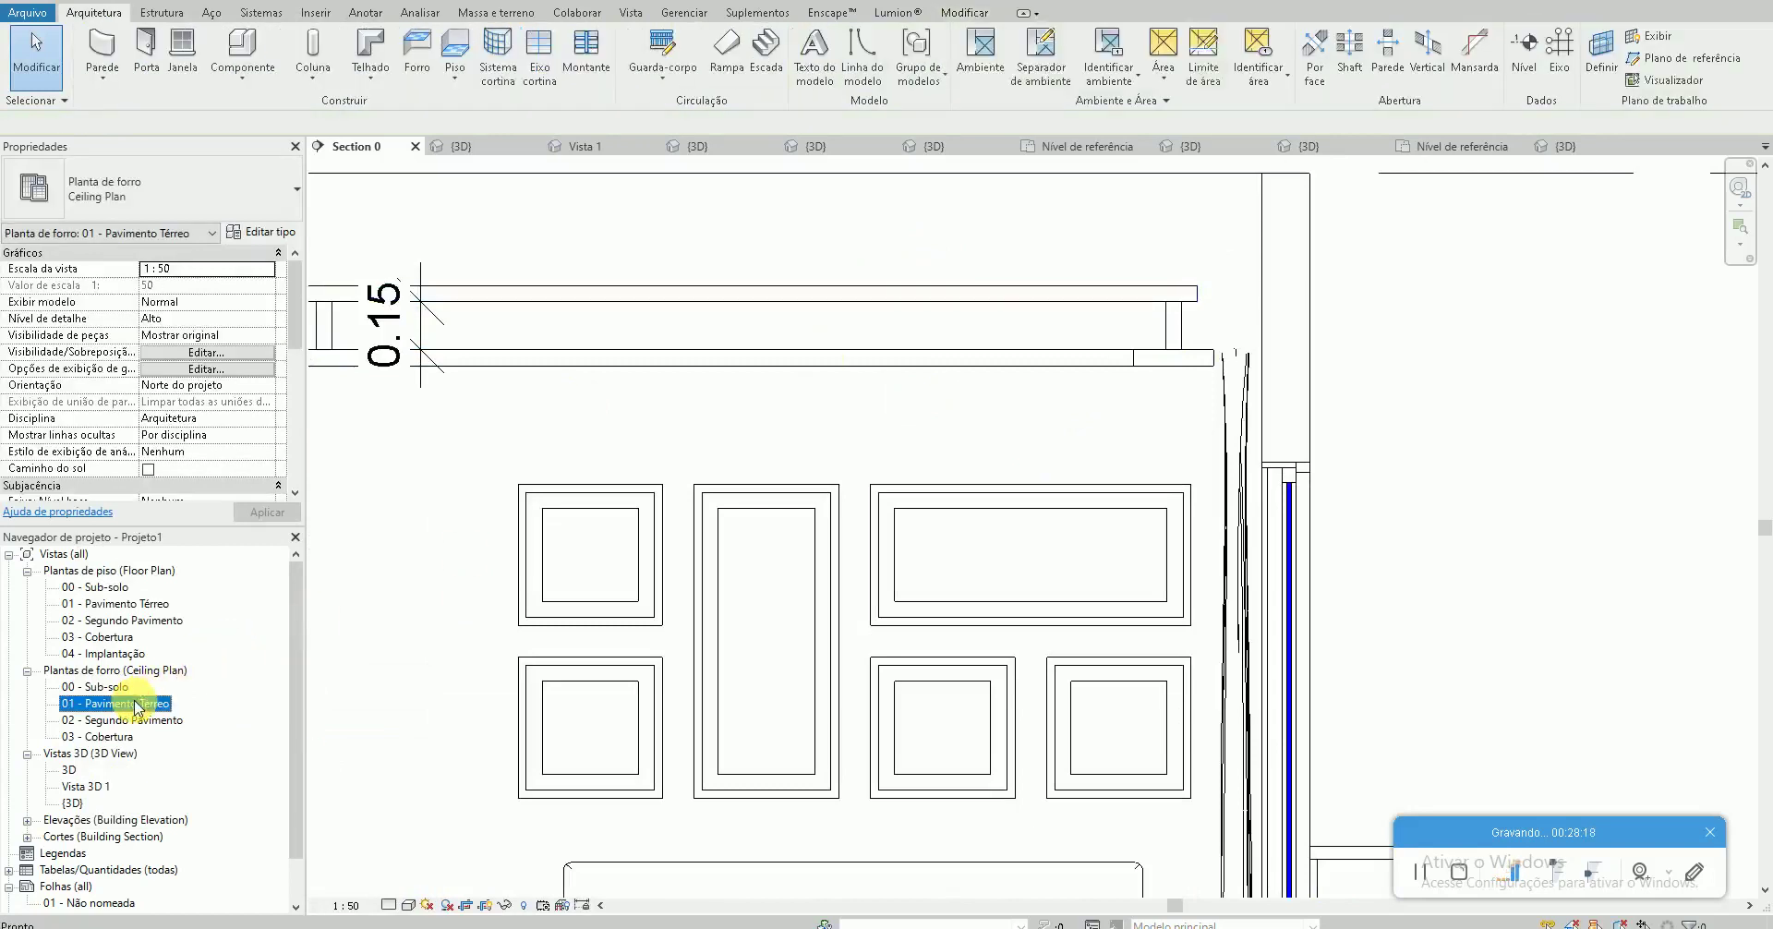
{"action": "double_click", "coordinate": [159, 703]}
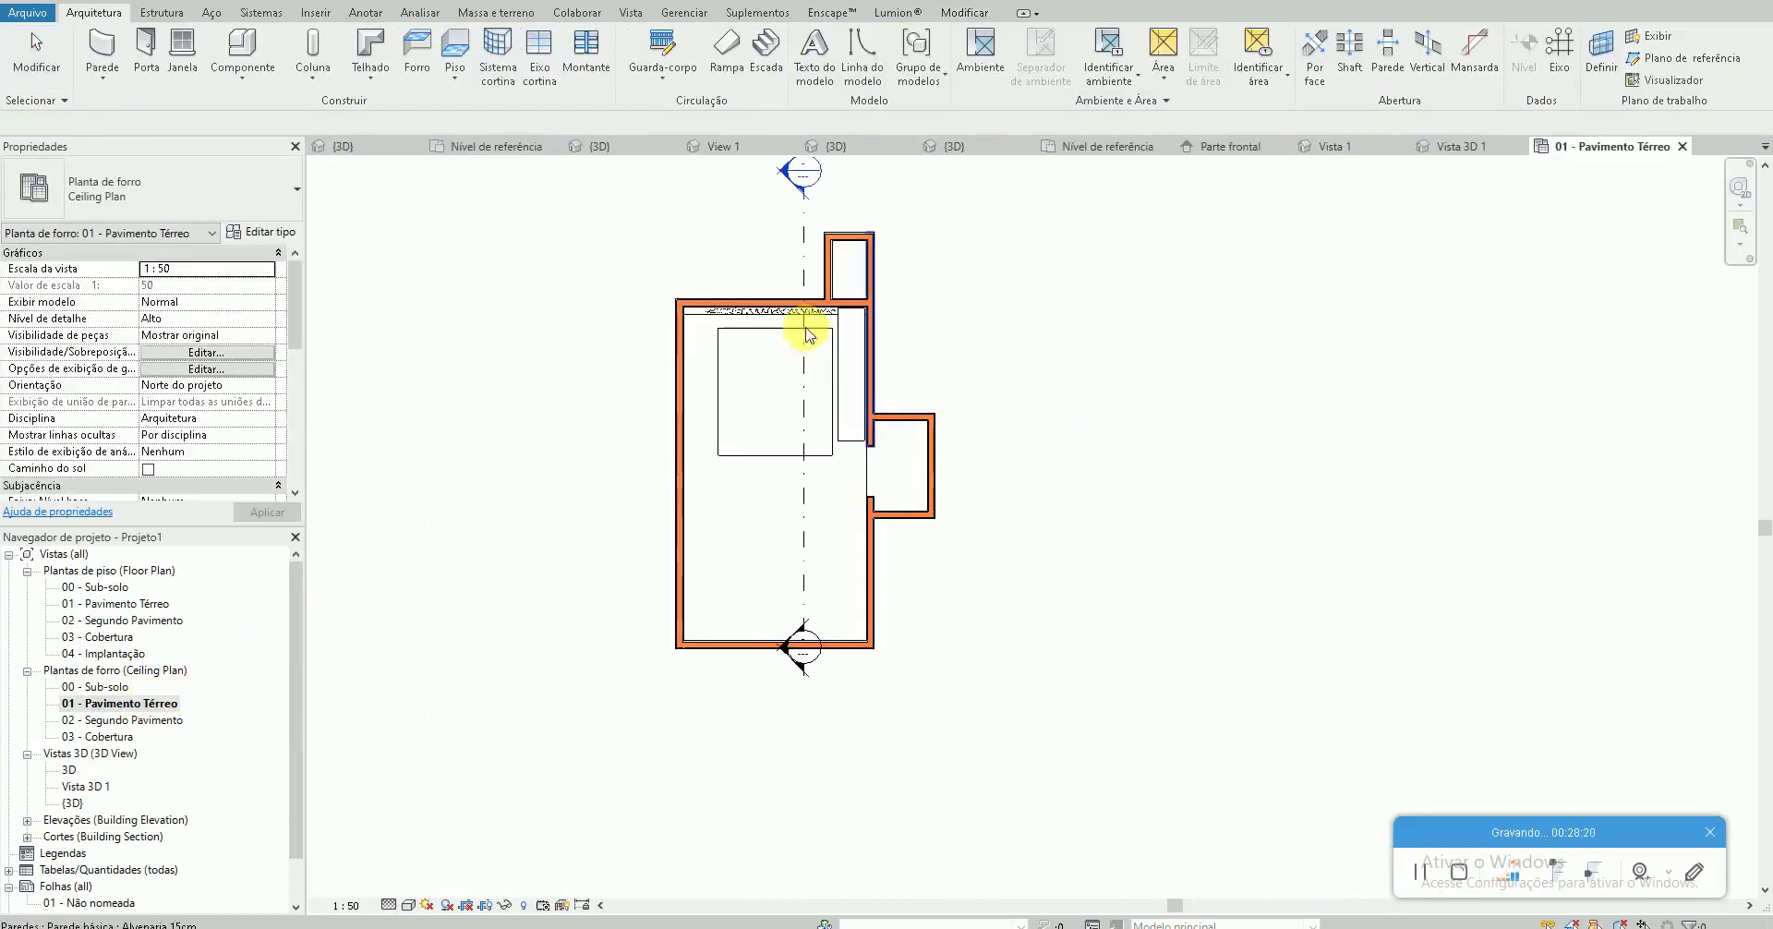
{"action": "left_click", "coordinate": [752, 336]}
{"action": "left_click", "coordinate": [776, 197]}
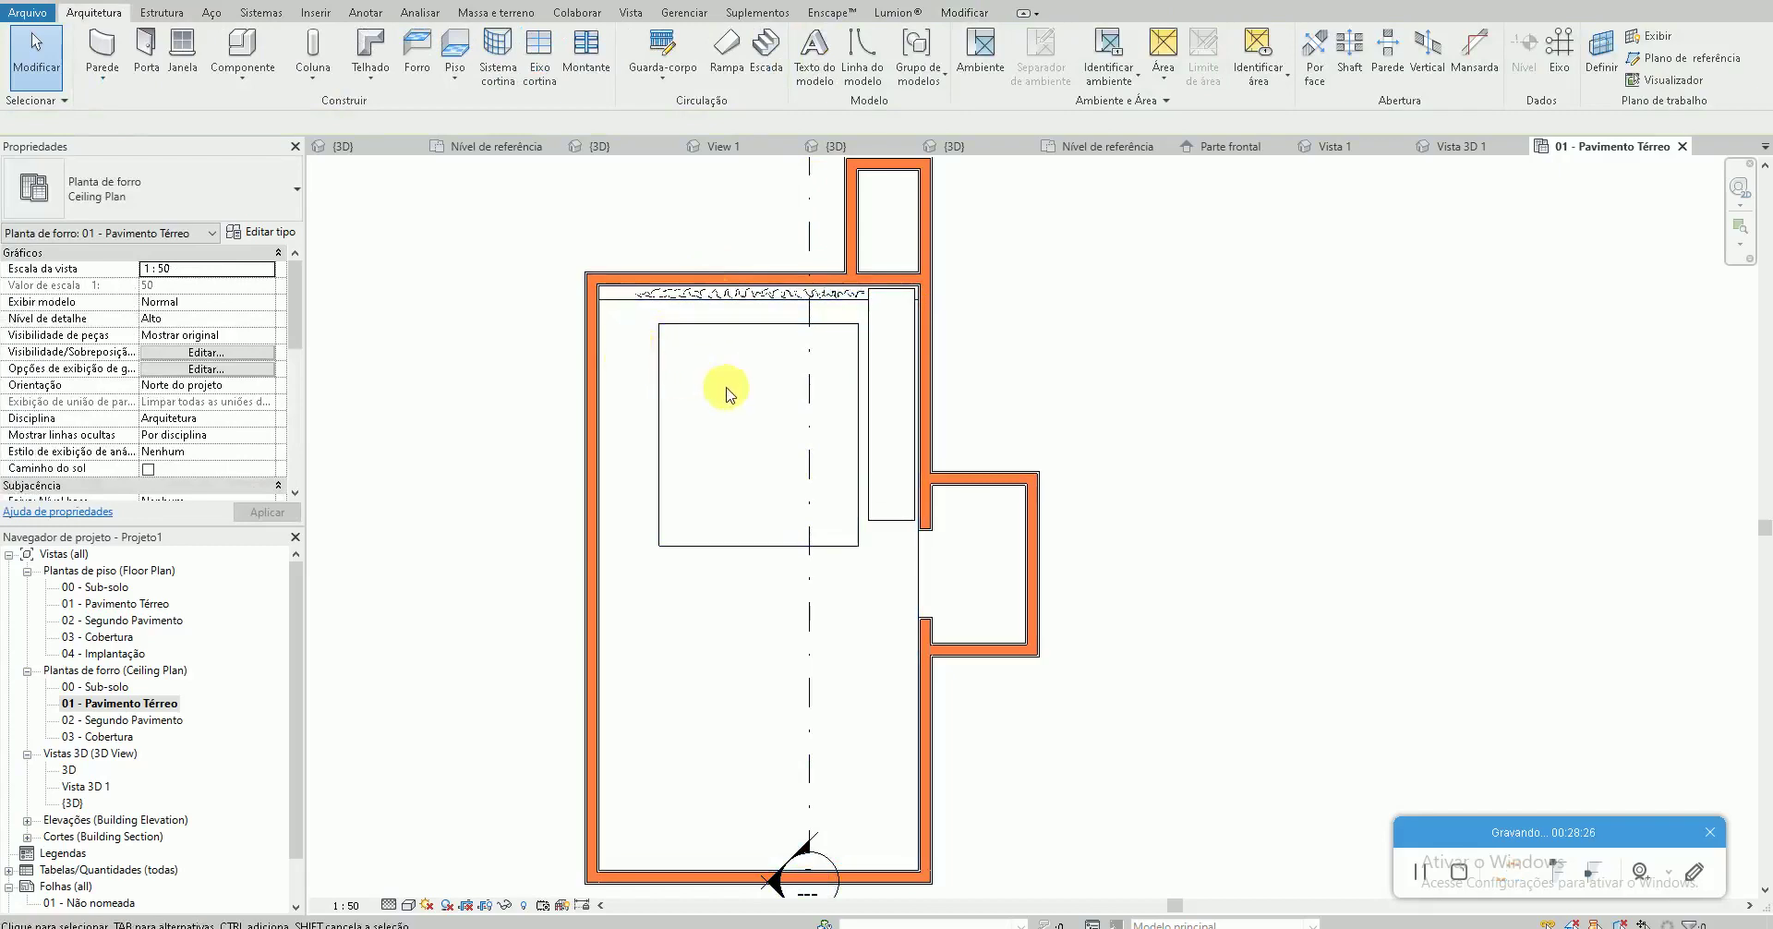
{"action": "scroll", "coordinate": [725, 386], "scroll_direction": "down", "scroll_amount": 2}
{"action": "double_click", "coordinate": [768, 186]}
{"action": "left_click", "coordinate": [863, 292]}
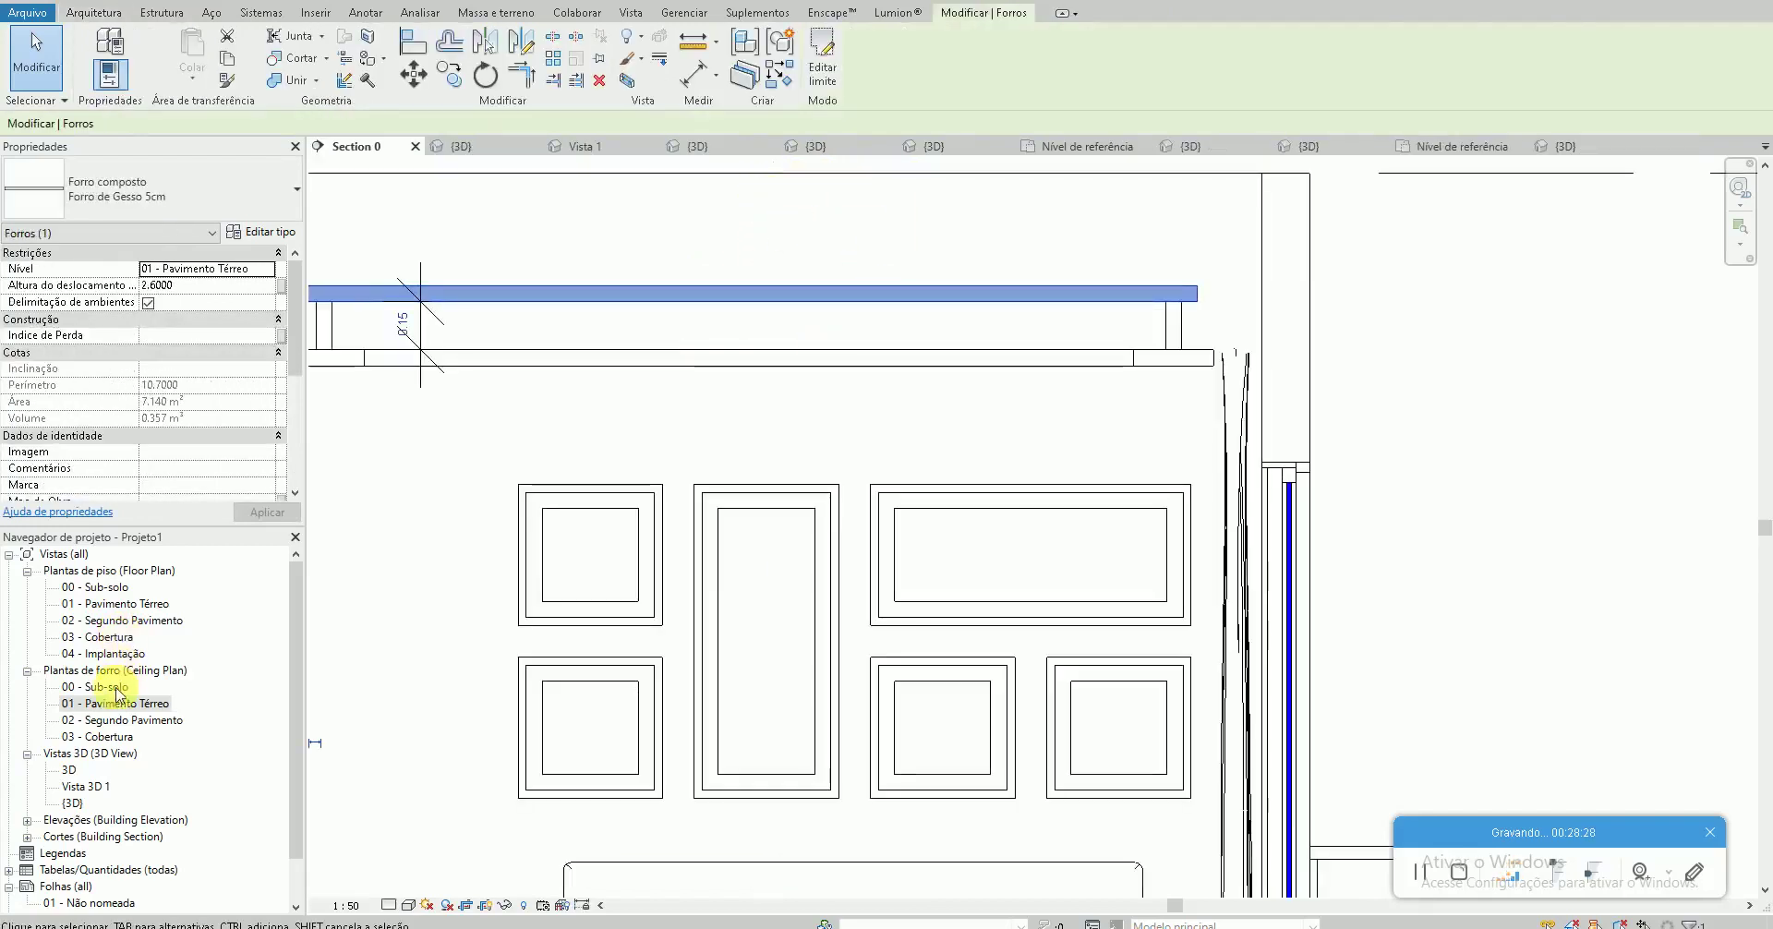
Inset the main ceiling's boundary by 0.05 with Offset, finish, and view Vista 3D 1
{"action": "double_click", "coordinate": [115, 703]}
{"action": "left_click", "coordinate": [822, 65]}
{"action": "scroll", "coordinate": [748, 318], "scroll_direction": "up", "scroll_amount": 2}
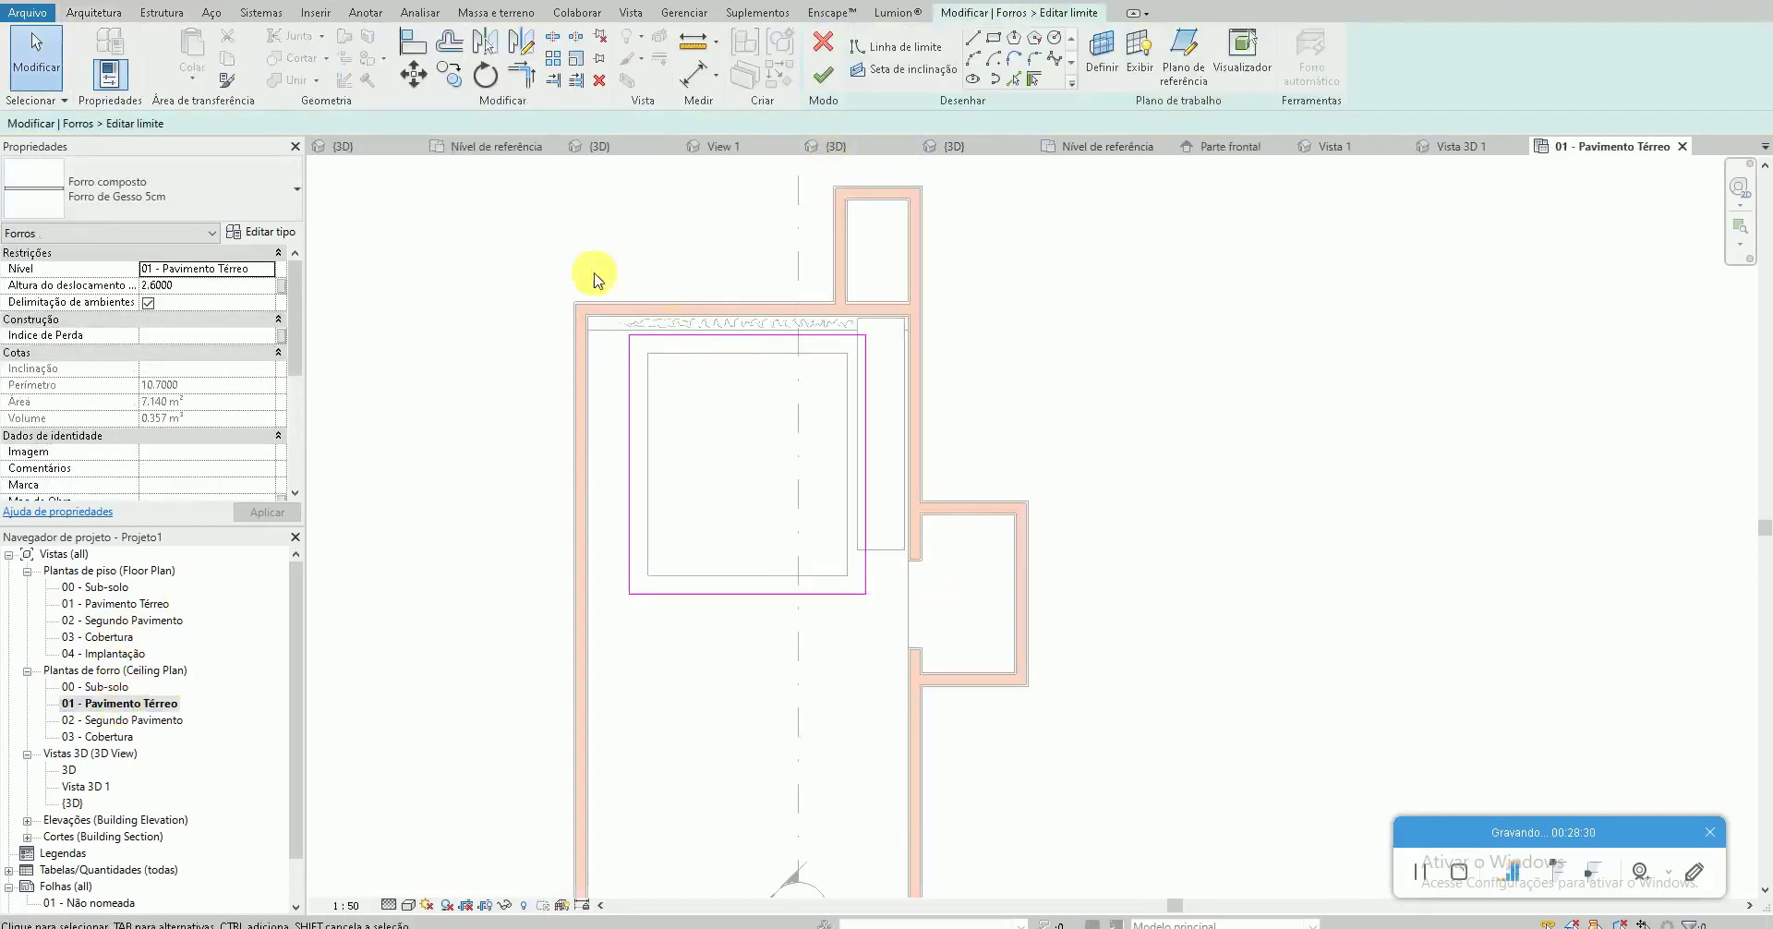
{"action": "left_click", "coordinate": [450, 41]}
{"action": "left_click", "coordinate": [553, 122]}
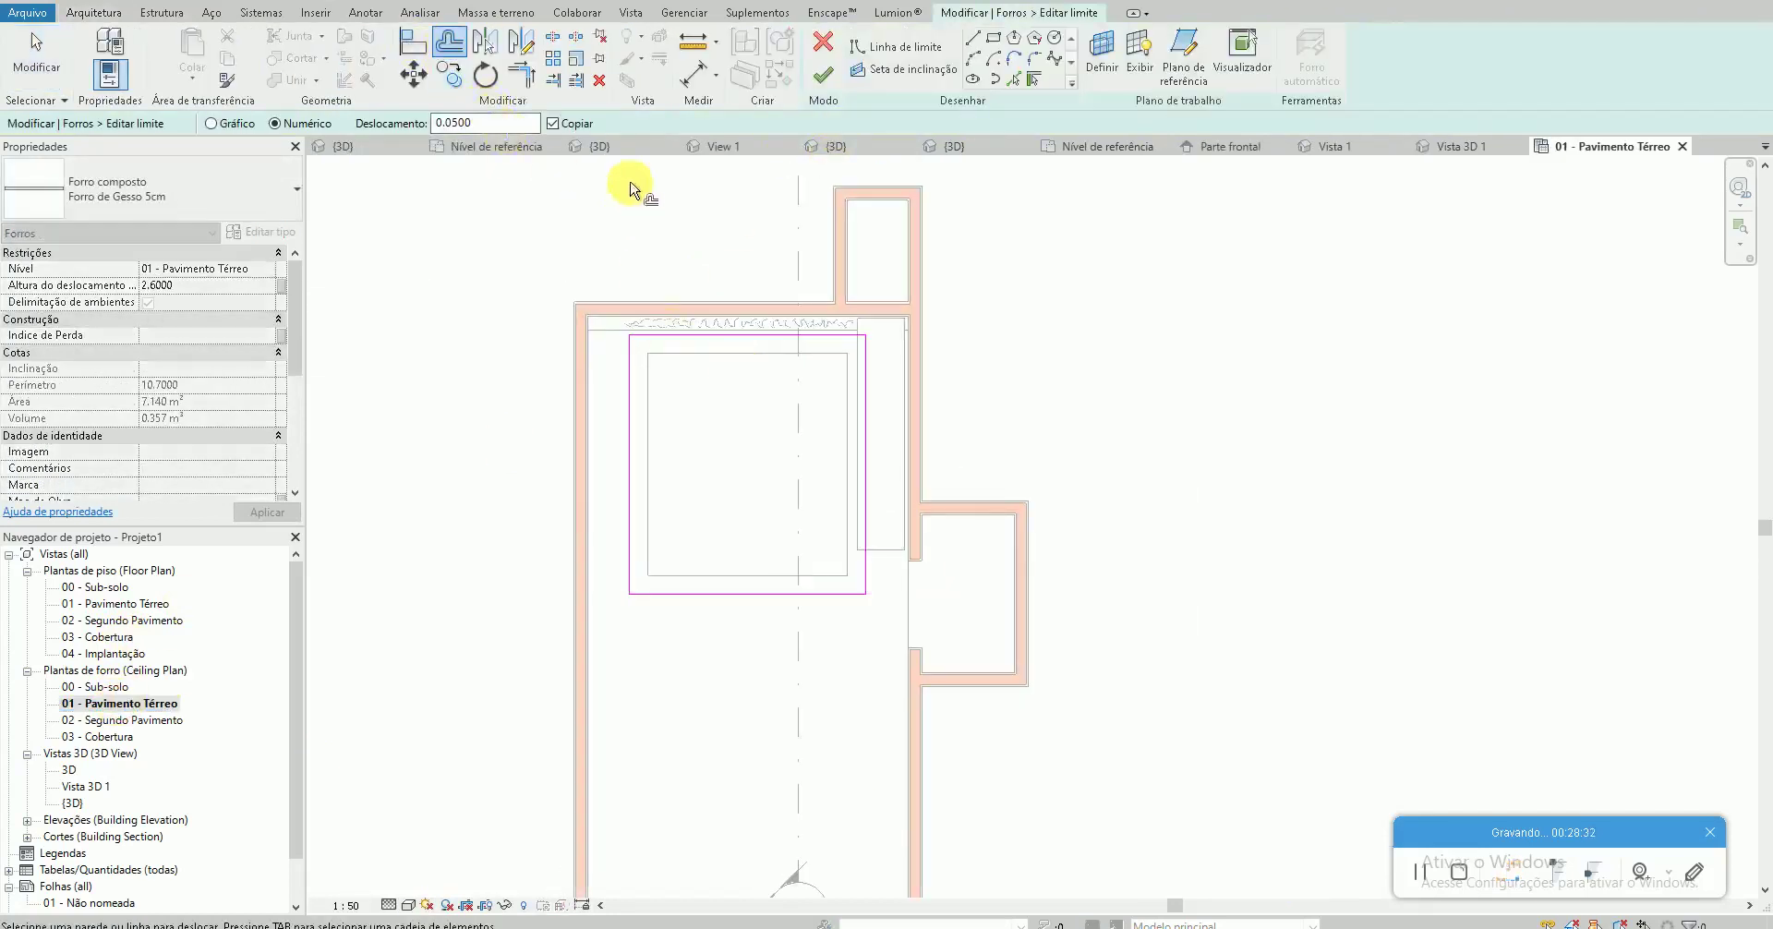
{"action": "left_click", "coordinate": [686, 342]}
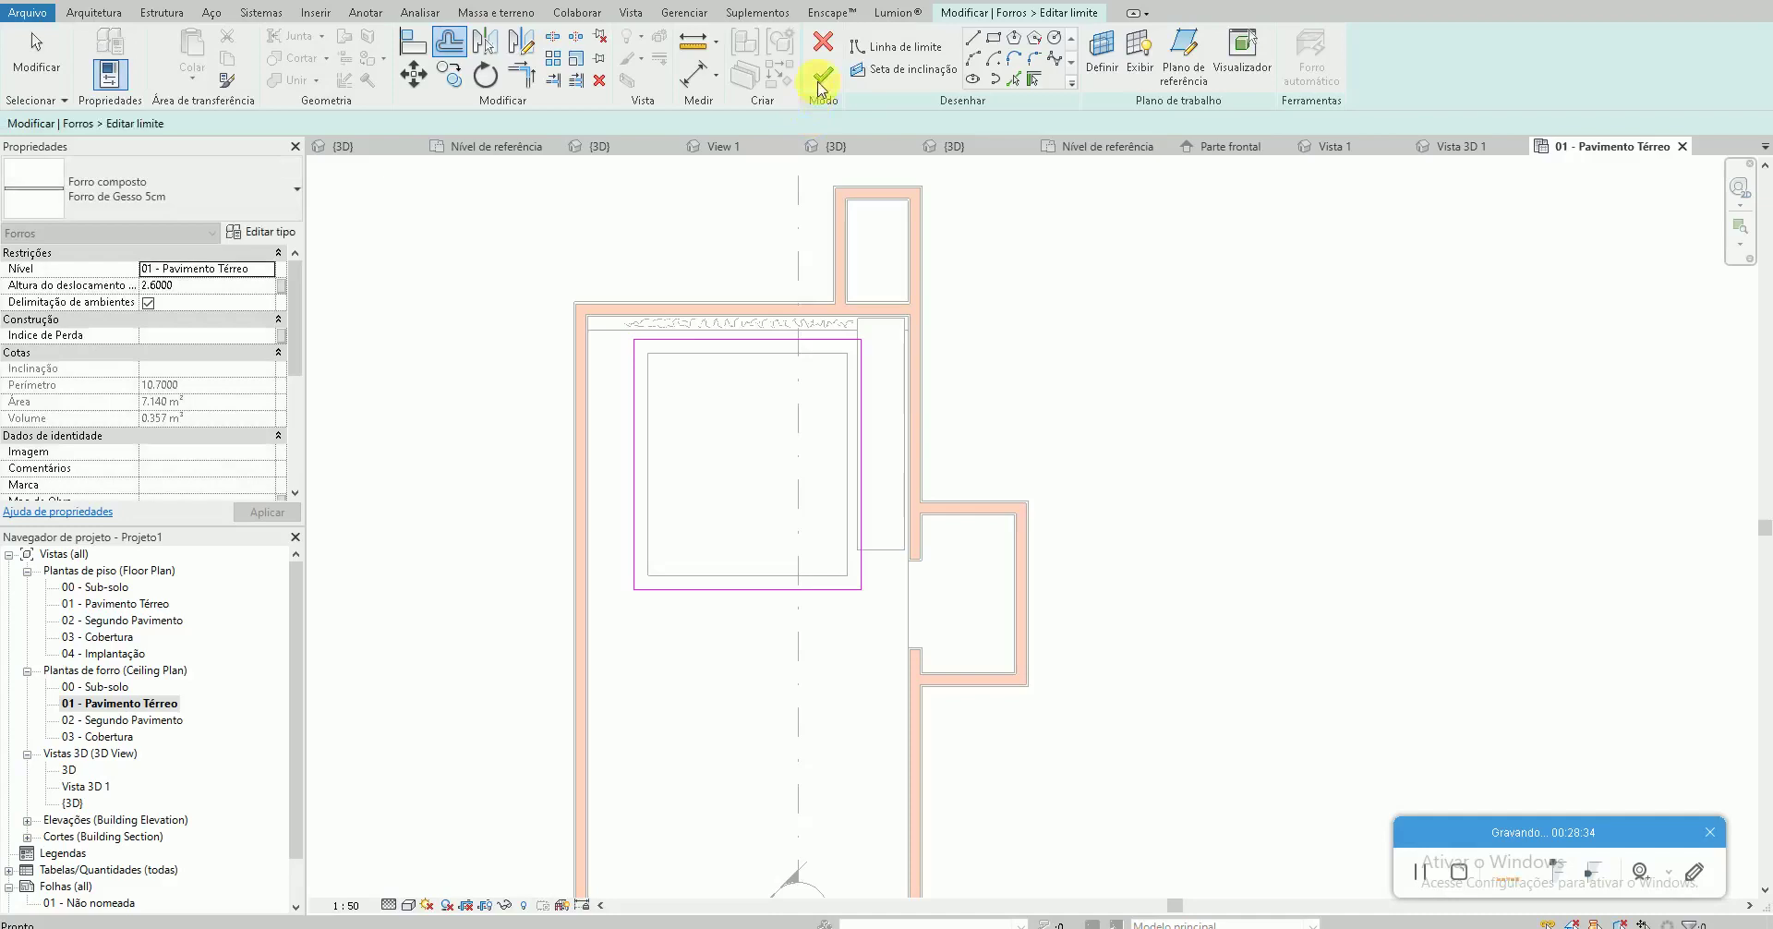
{"action": "left_click", "coordinate": [822, 74]}
{"action": "key", "text": "Escape"}
{"action": "double_click", "coordinate": [105, 787]}
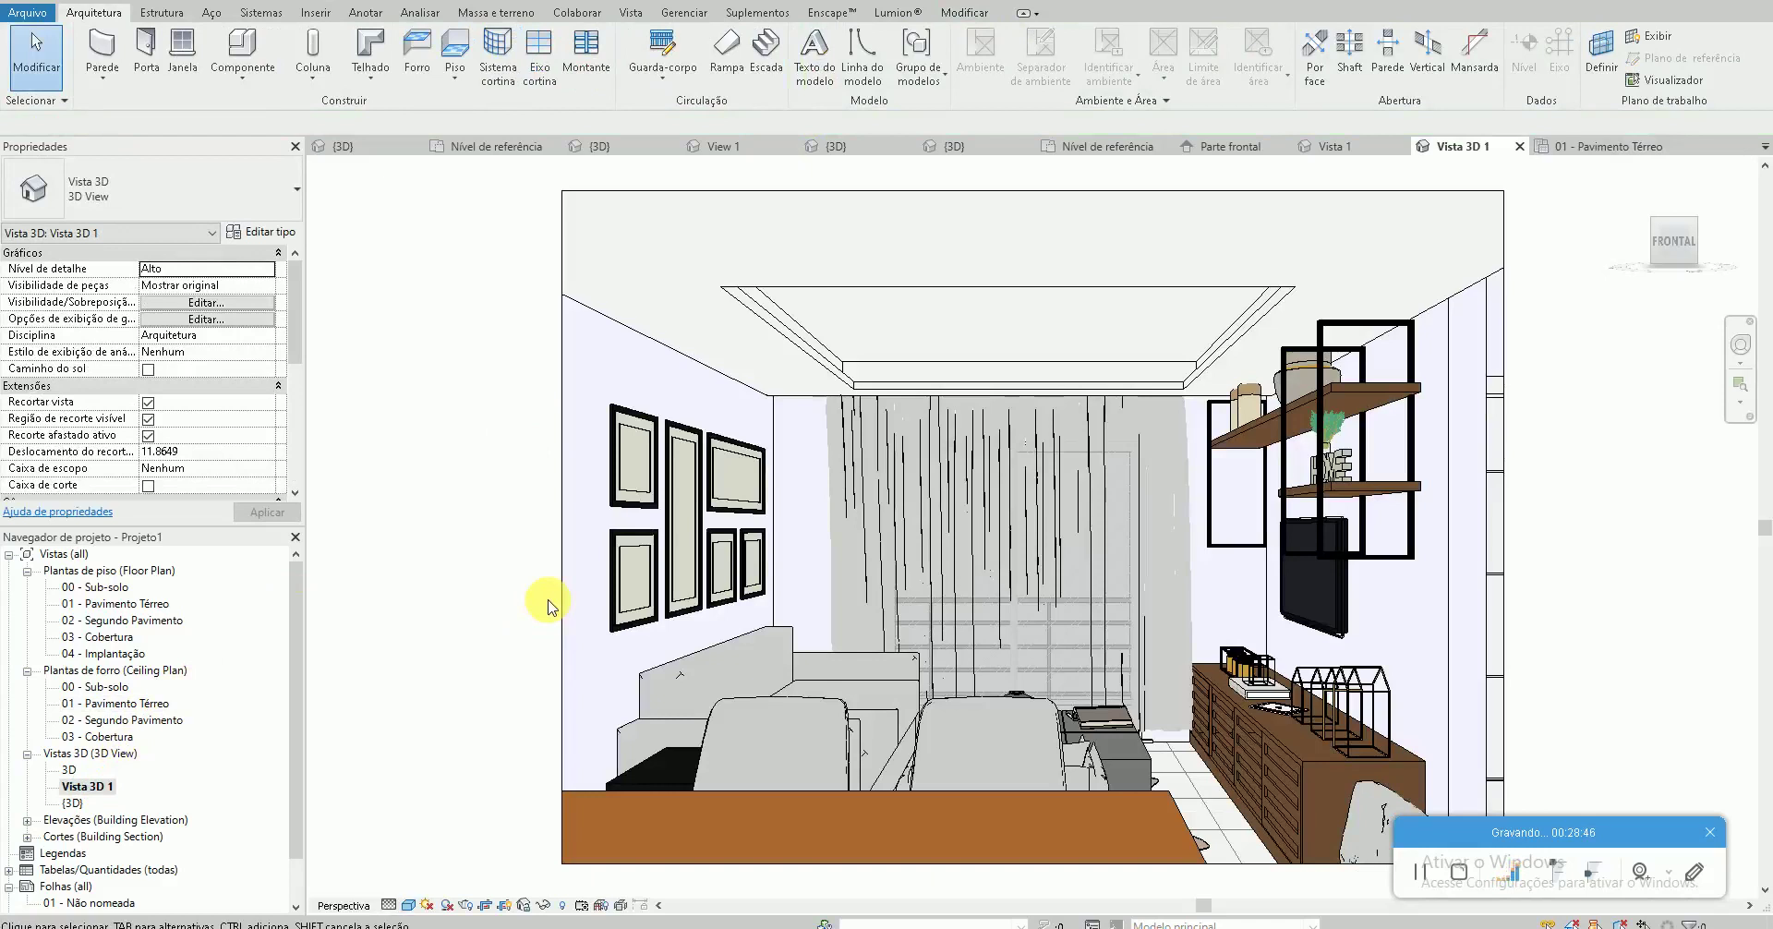
{"action": "left_click", "coordinate": [406, 910]}
{"action": "left_click", "coordinate": [428, 873]}
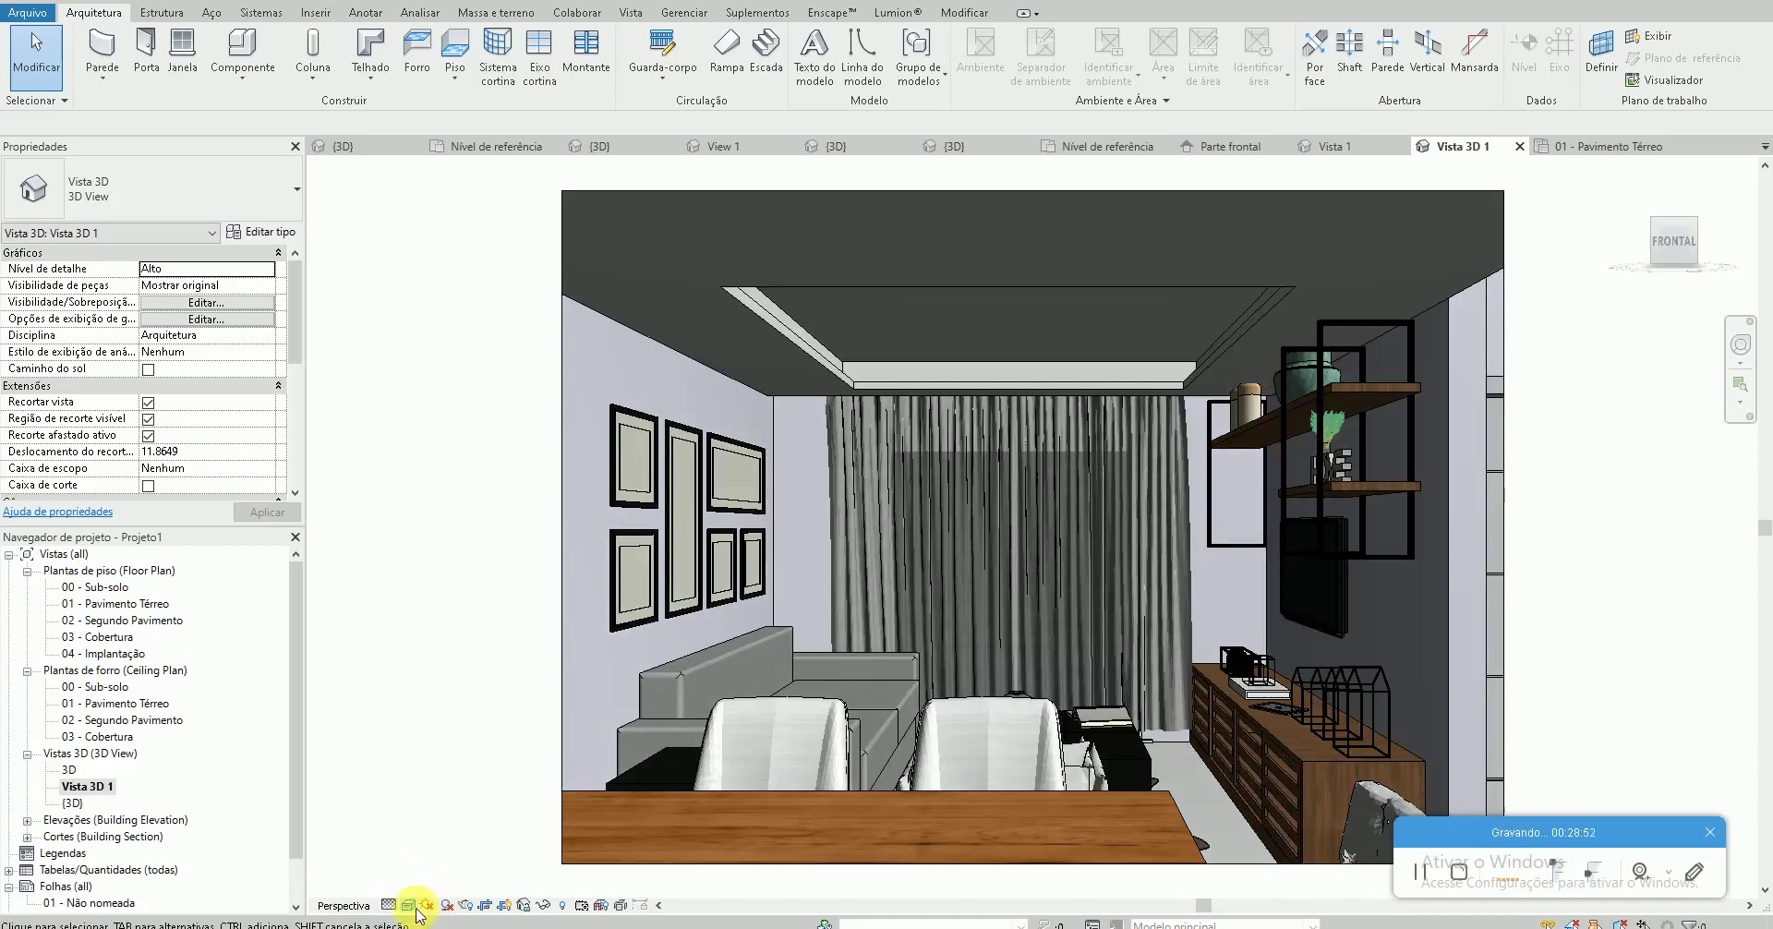
{"action": "left_click", "coordinate": [407, 906]}
{"action": "left_click", "coordinate": [450, 862]}
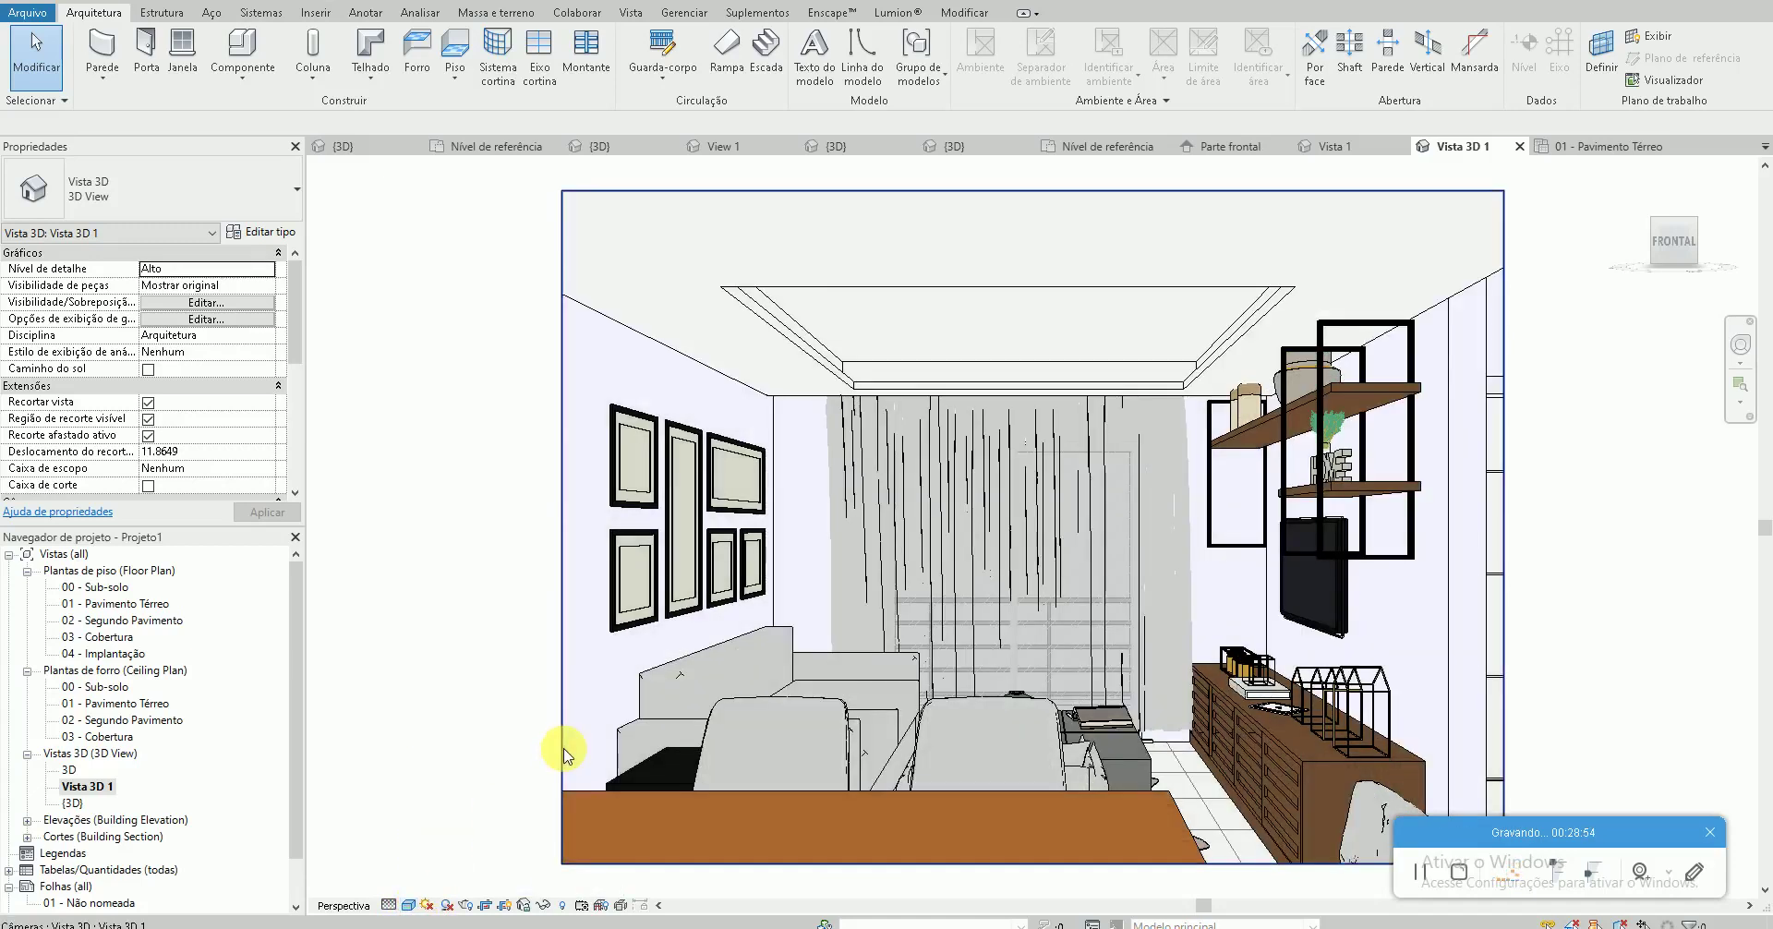
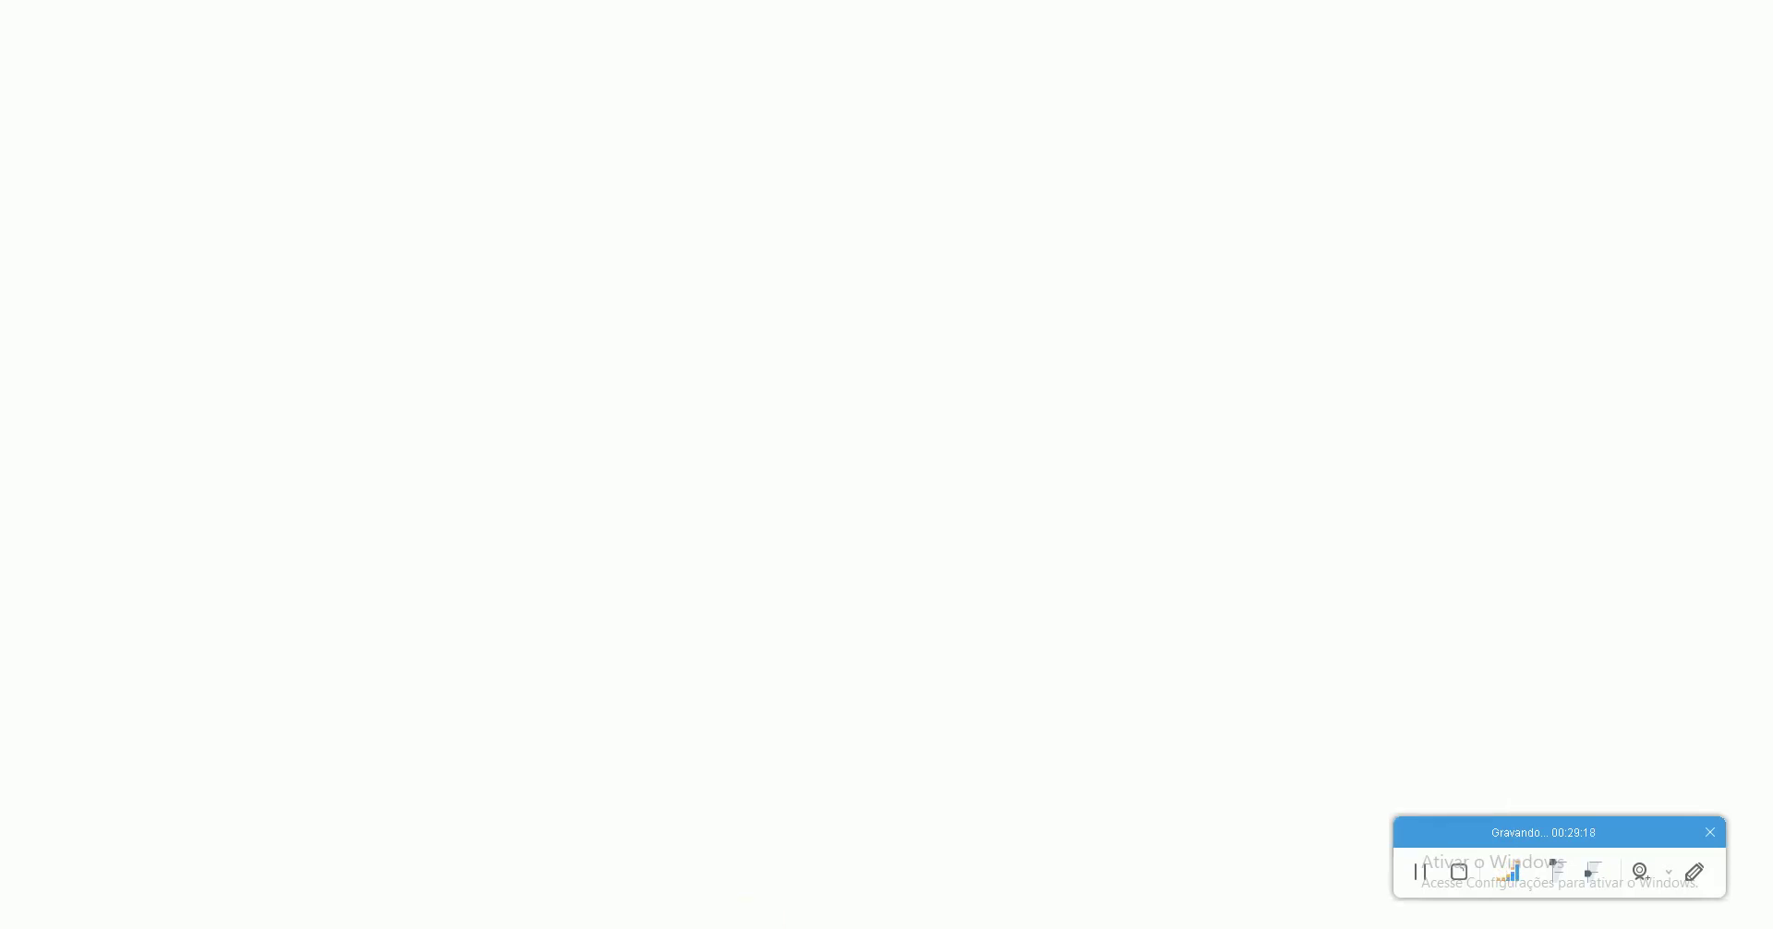
Search Google Images for 'pintura cinza' and preview the grey wall photo with the framed print
{"action": "type", "text": "globo.com"}
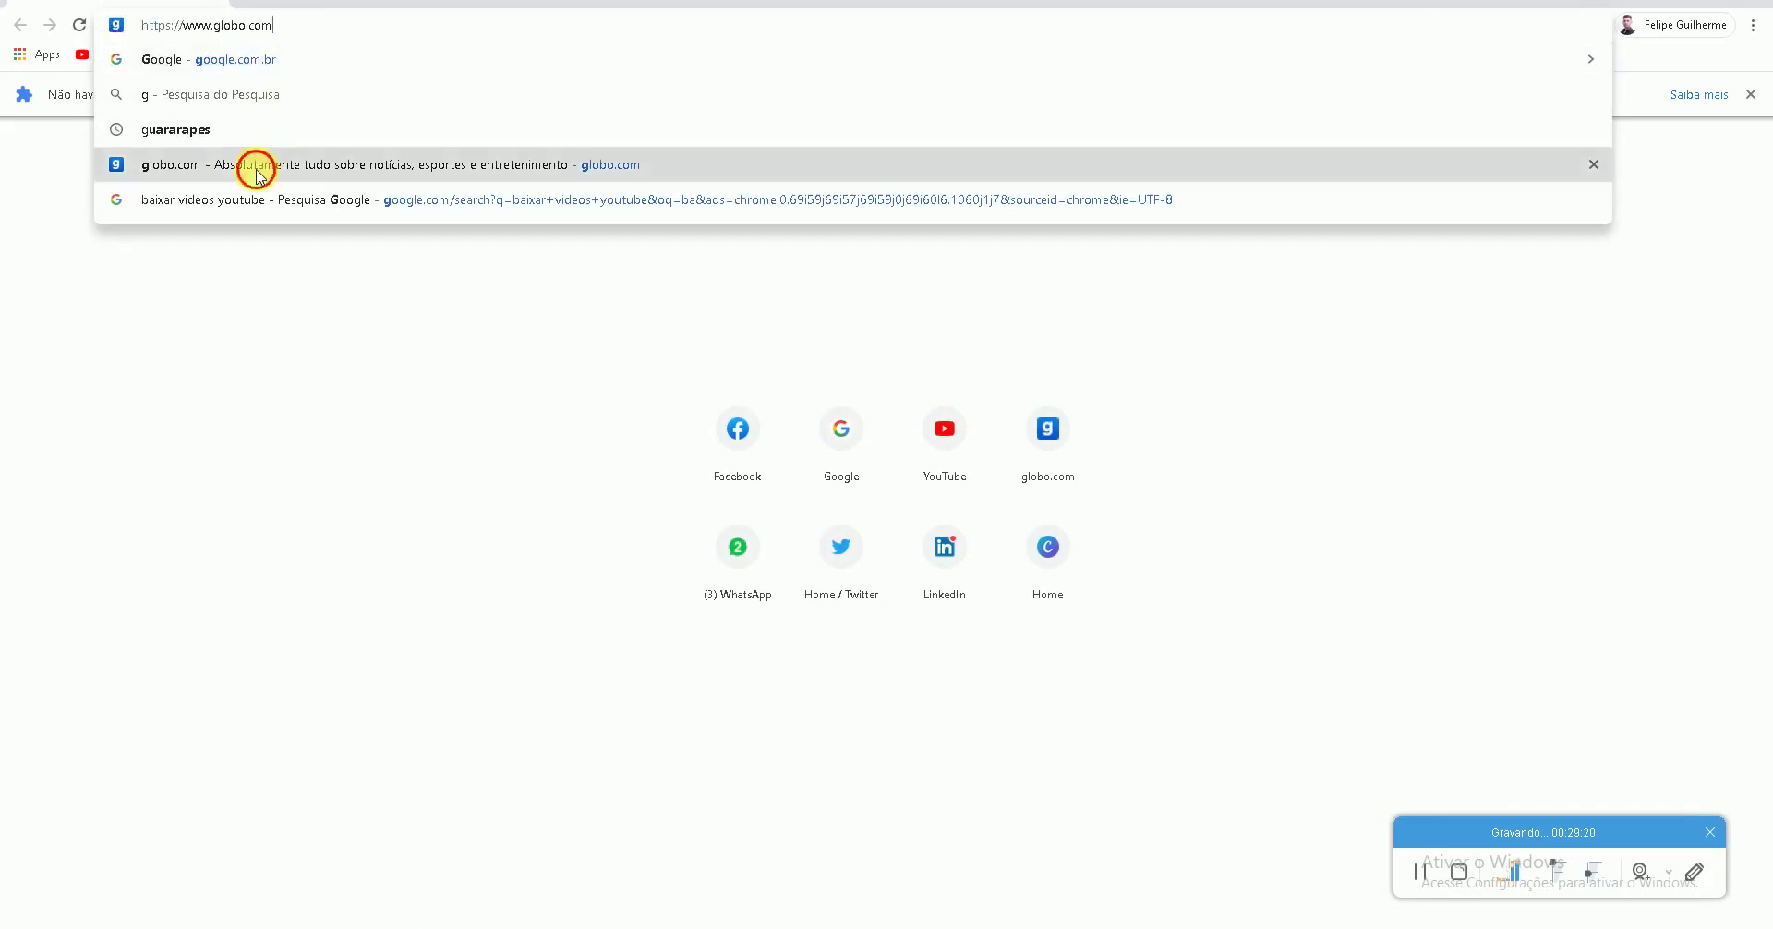
{"action": "left_click", "coordinate": [255, 63]}
{"action": "type", "text": "pontur"}
{"action": "key", "text": "BackSpace"}
{"action": "key", "text": "BackSpace"}
{"action": "key", "text": "BackSpace"}
{"action": "key", "text": "BackSpace"}
{"action": "type", "text": "intura cinza"}
{"action": "key", "text": "Return"}
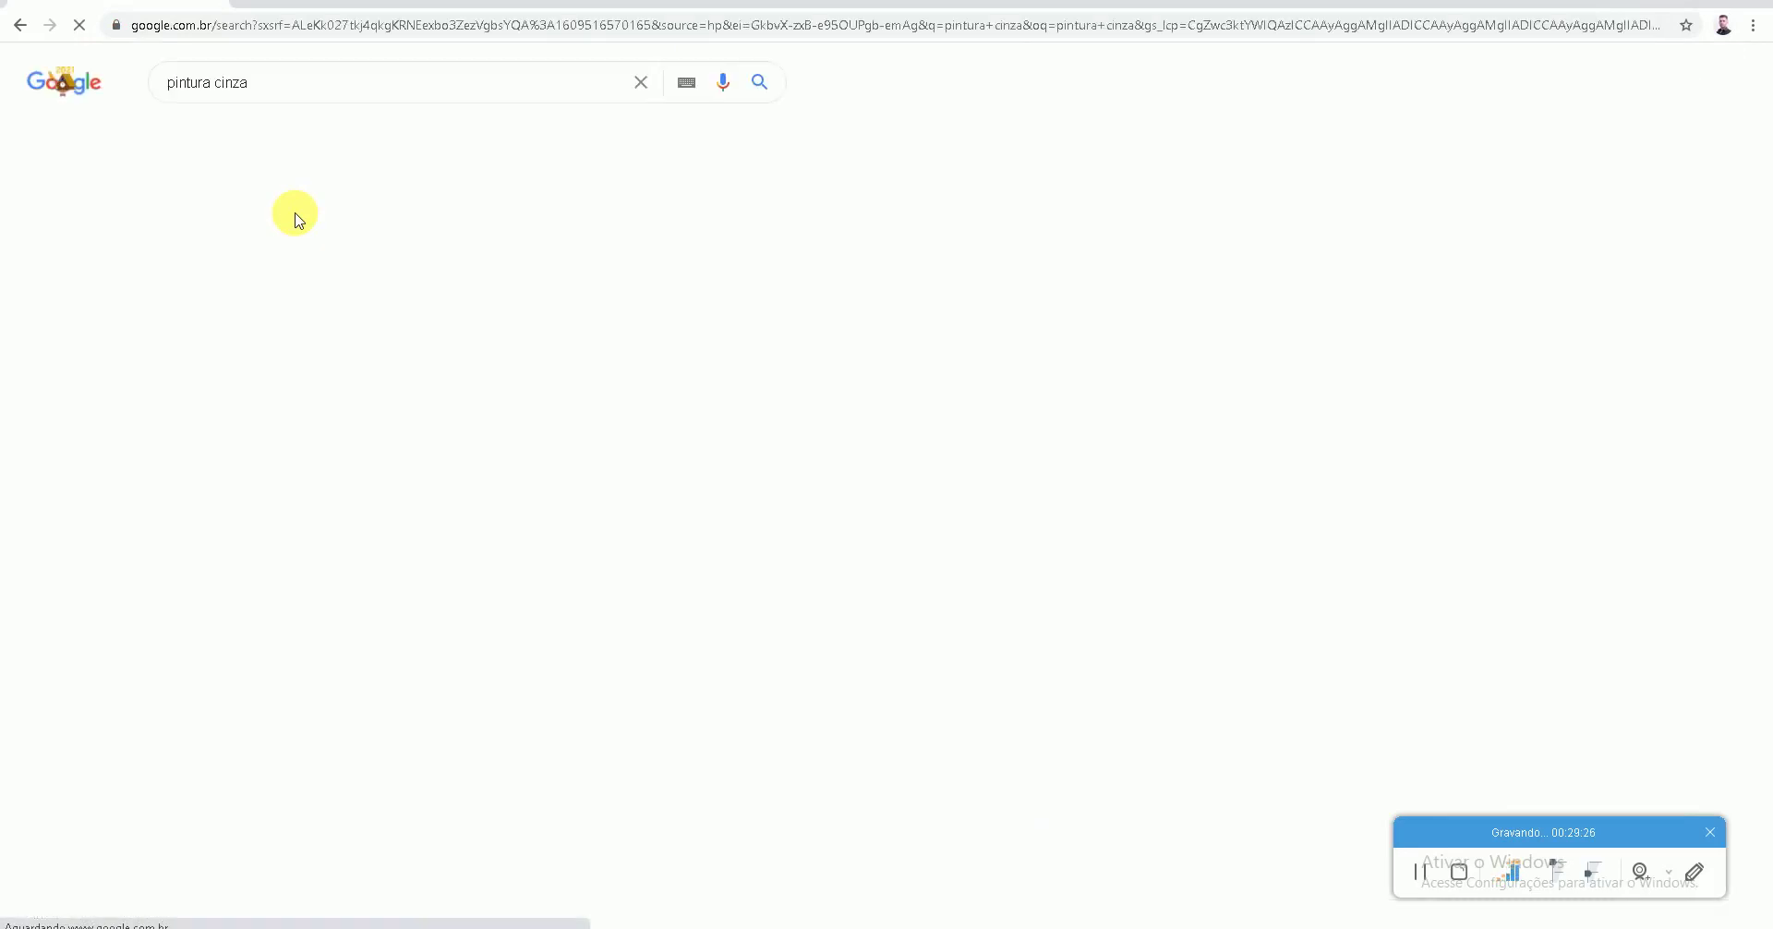
{"action": "left_click", "coordinate": [281, 139]}
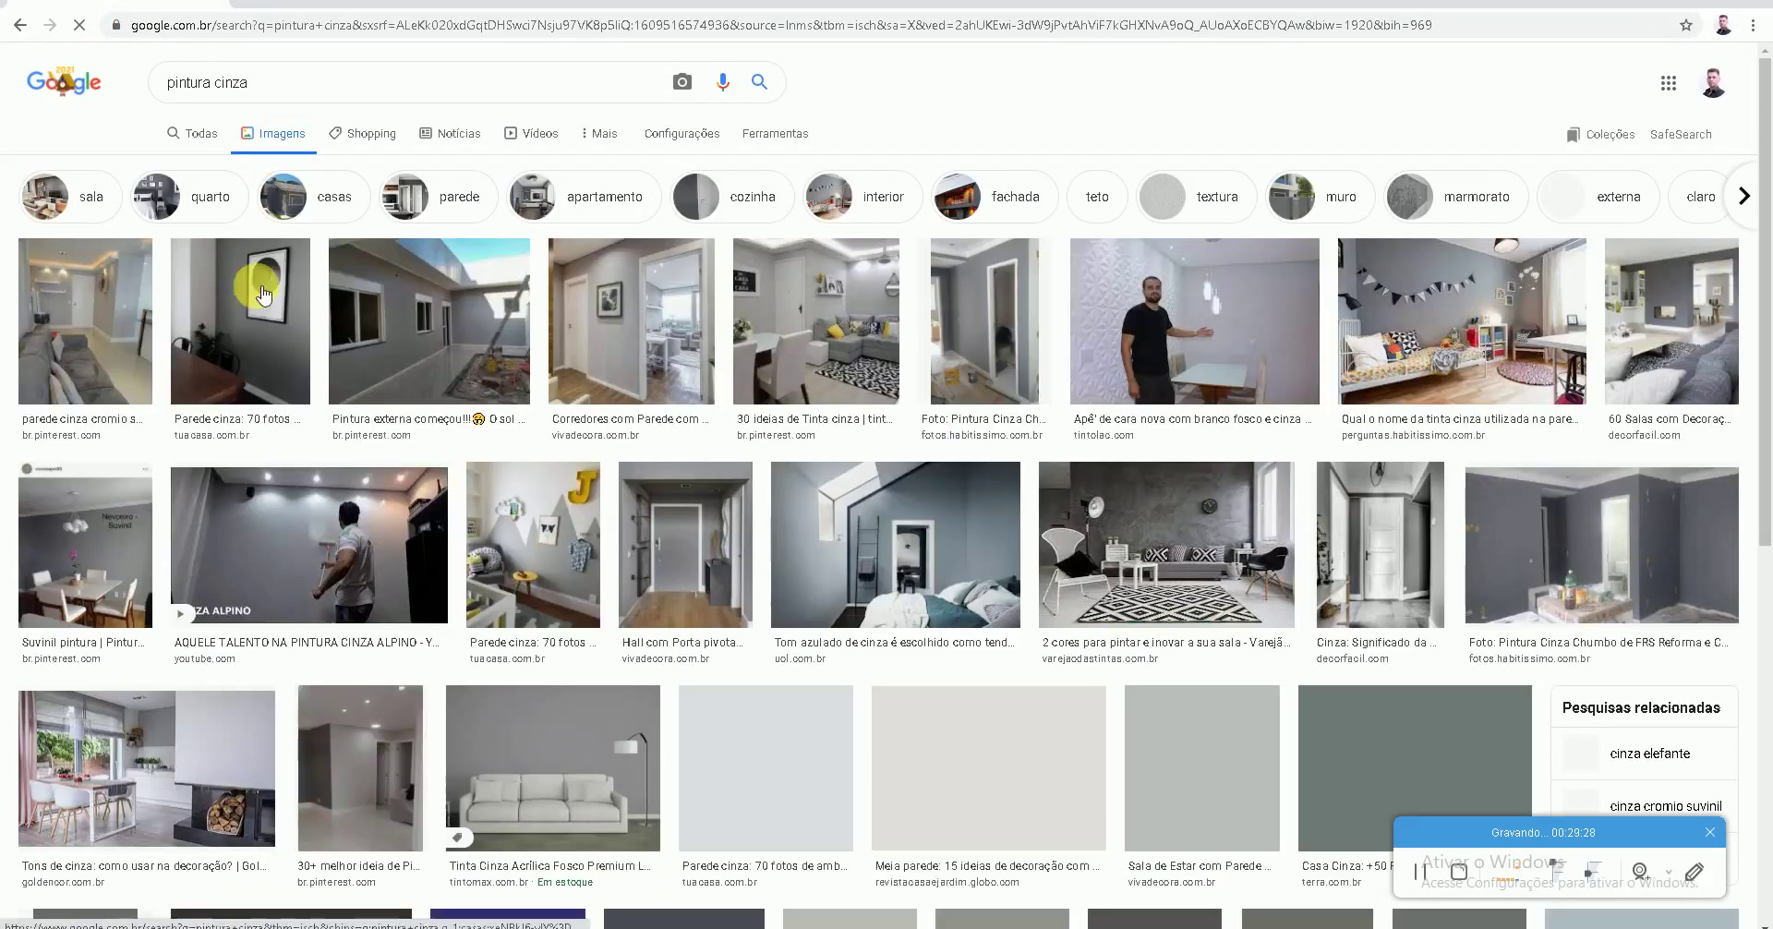
{"action": "left_click", "coordinate": [229, 342]}
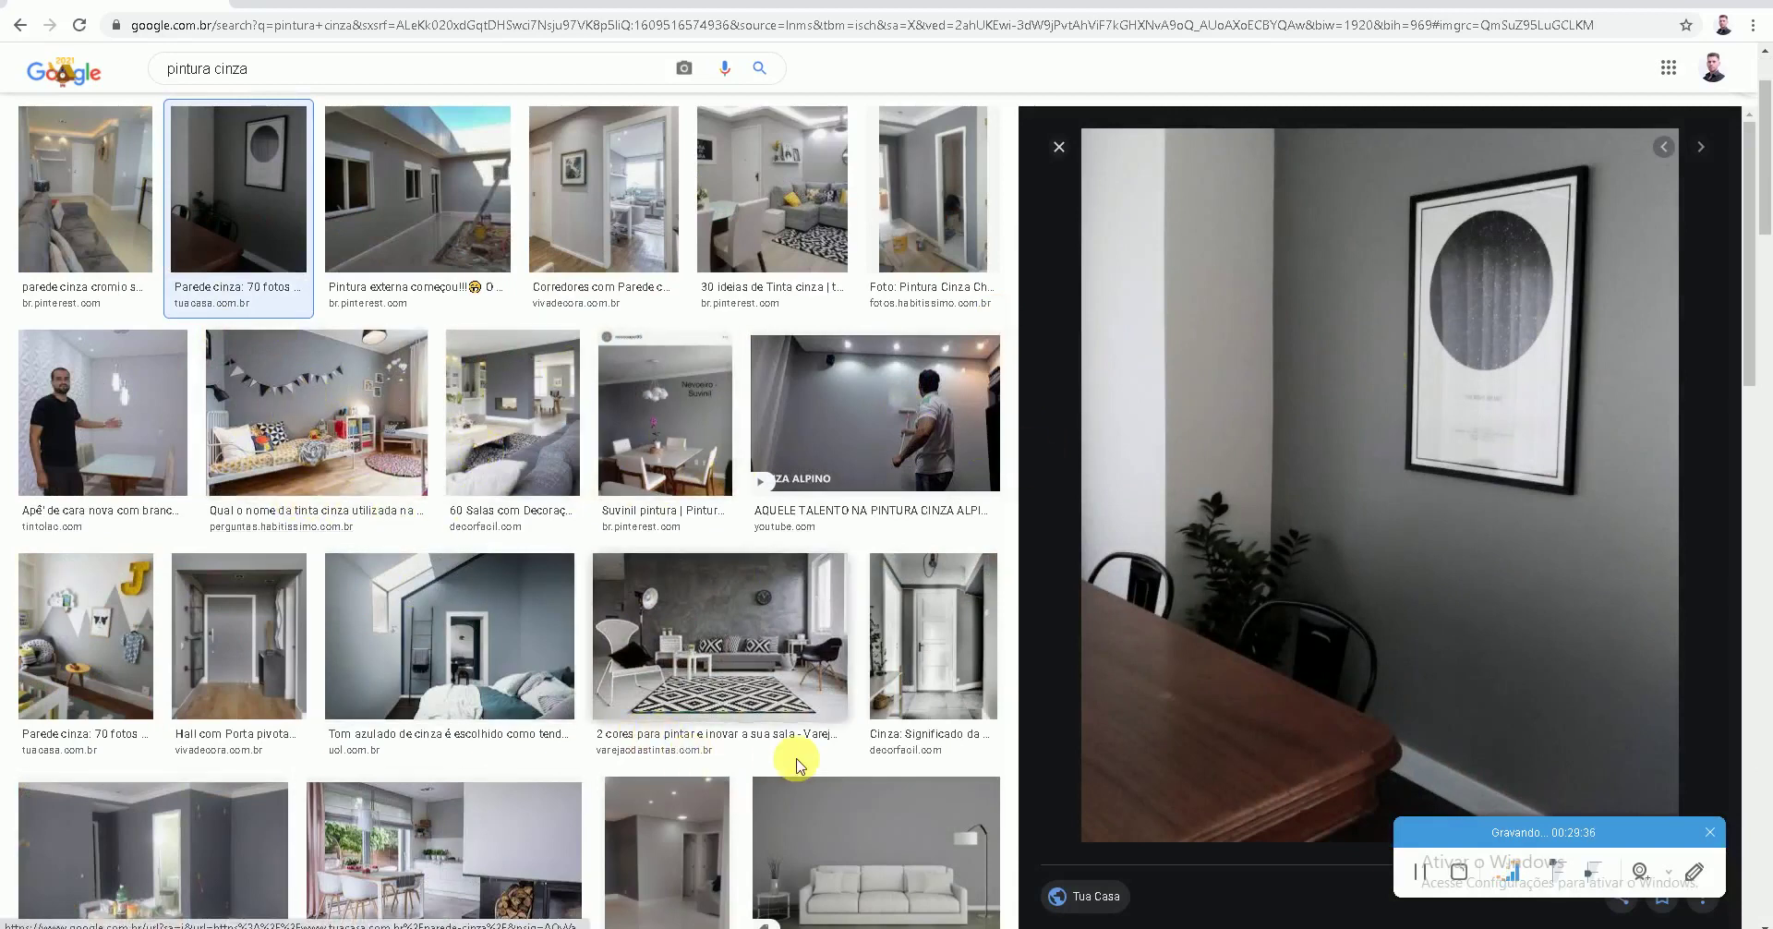
Paste the screenshot into Paint and sample the wall's grey, reading RGB 153 148 145
{"action": "left_click", "coordinate": [18, 924]}
{"action": "type", "text": "paint"}
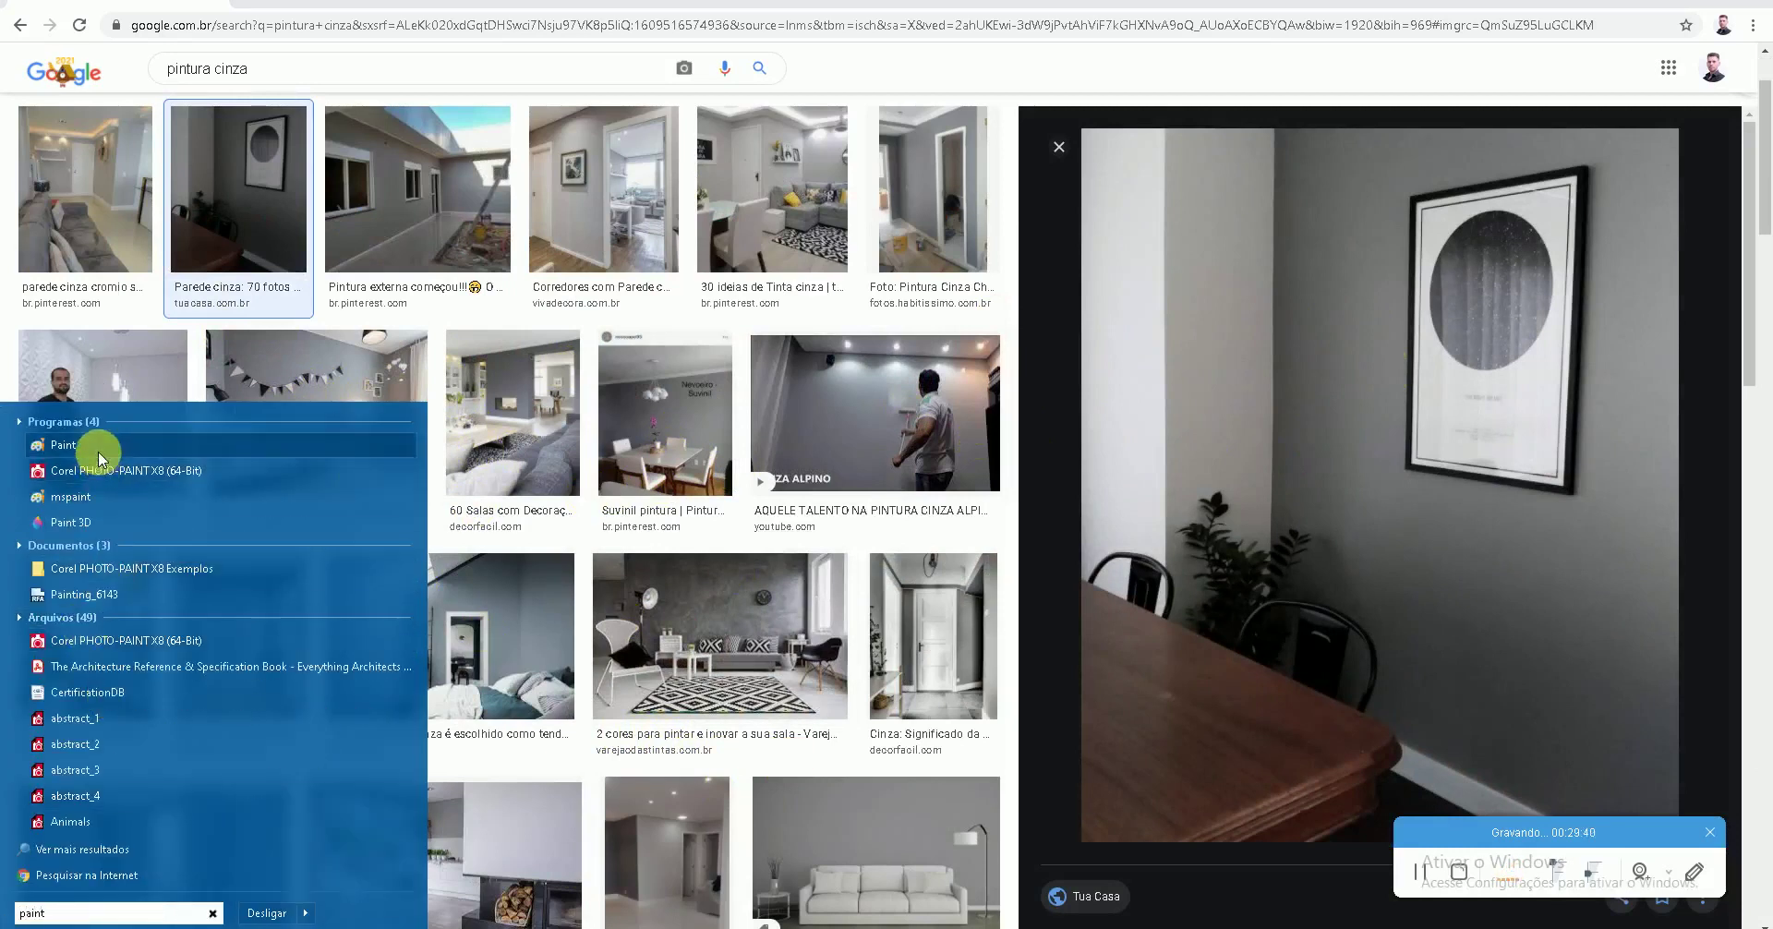
{"action": "left_click", "coordinate": [83, 445]}
{"action": "key", "text": "ctrl+v"}
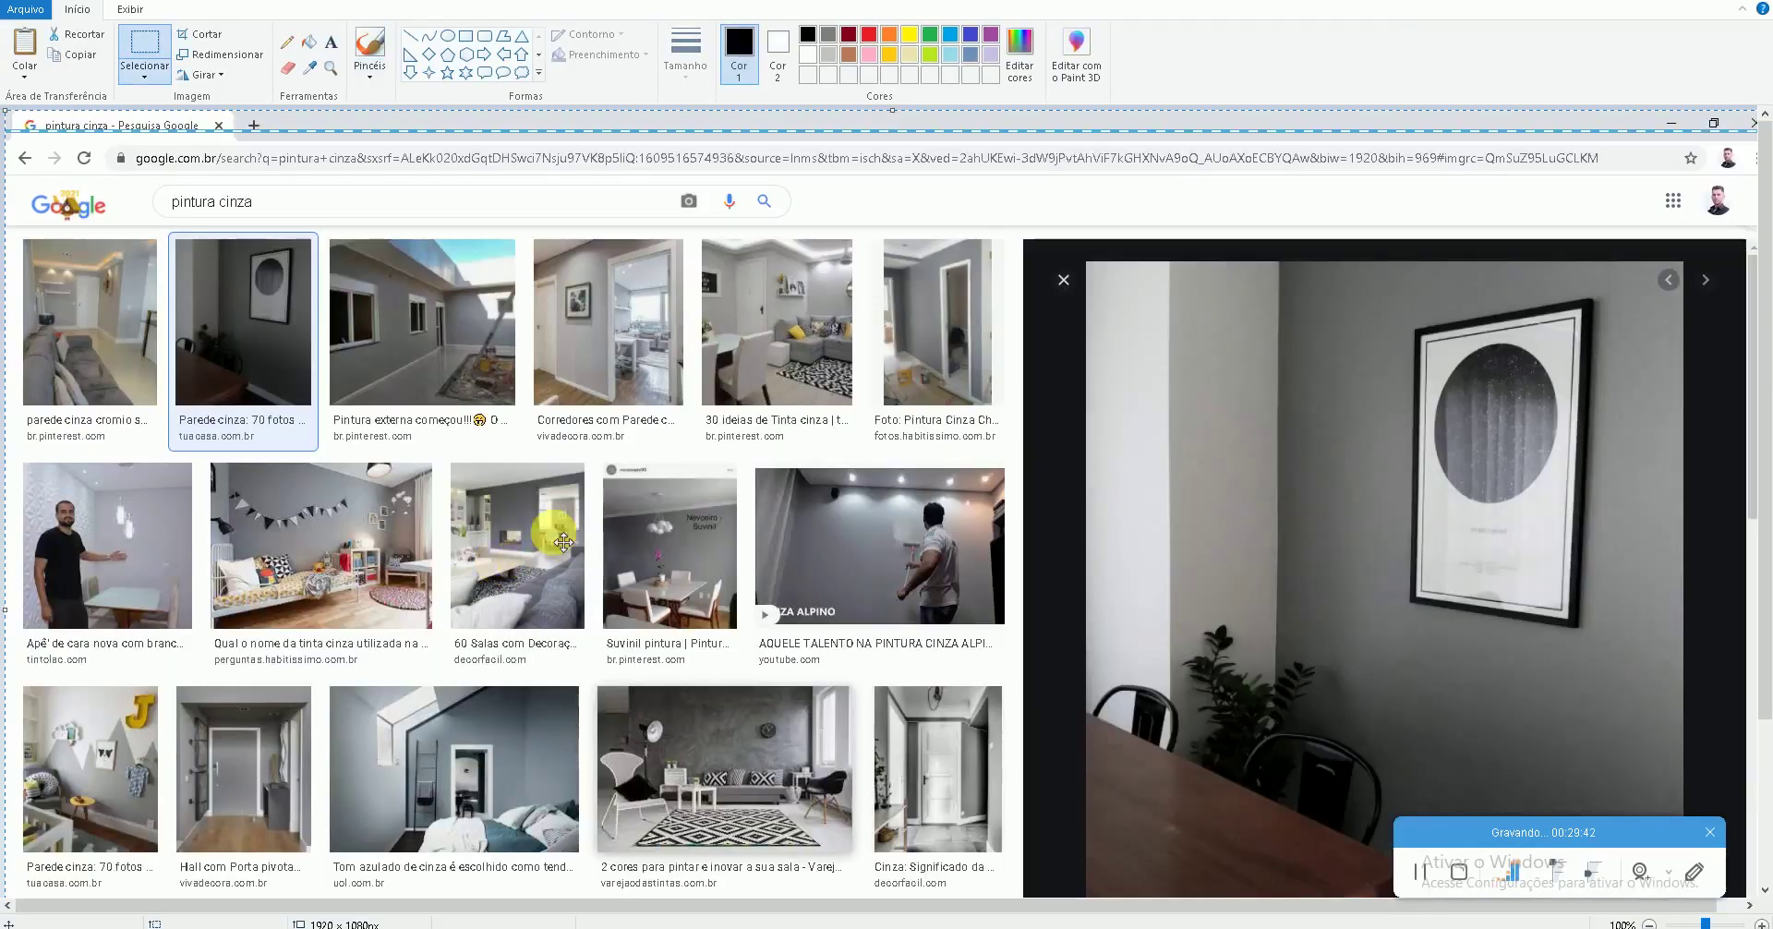
{"action": "left_click", "coordinate": [310, 70]}
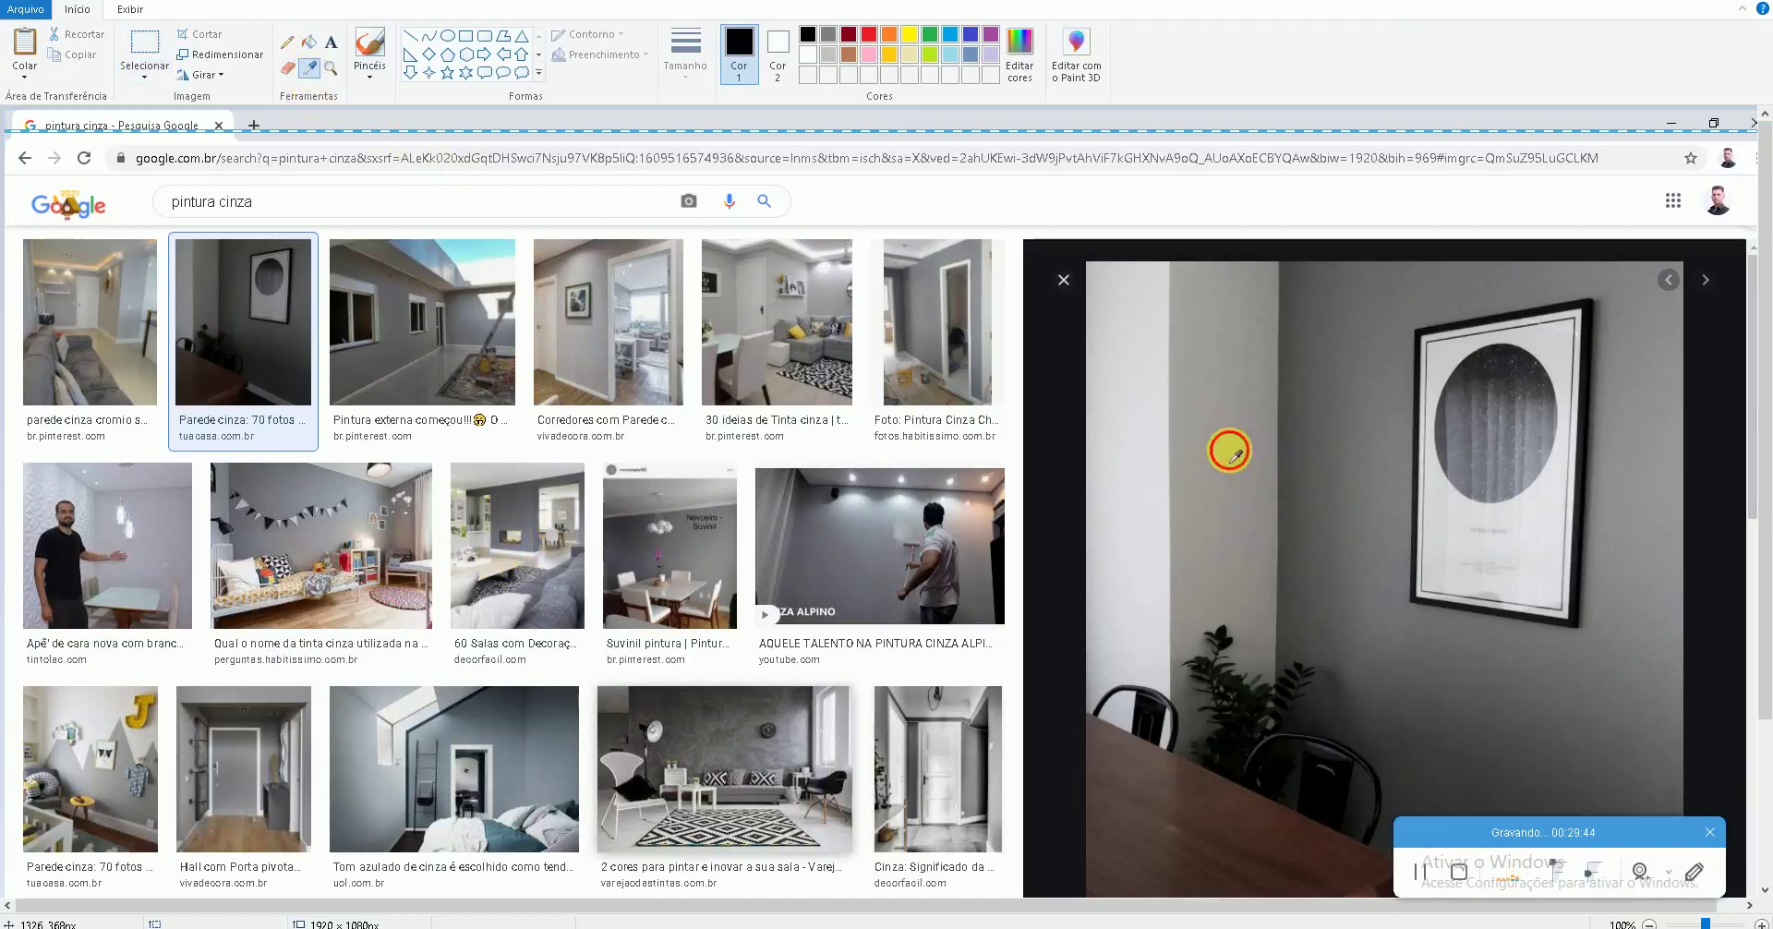
{"action": "left_click", "coordinate": [1223, 449]}
{"action": "left_click", "coordinate": [1020, 64]}
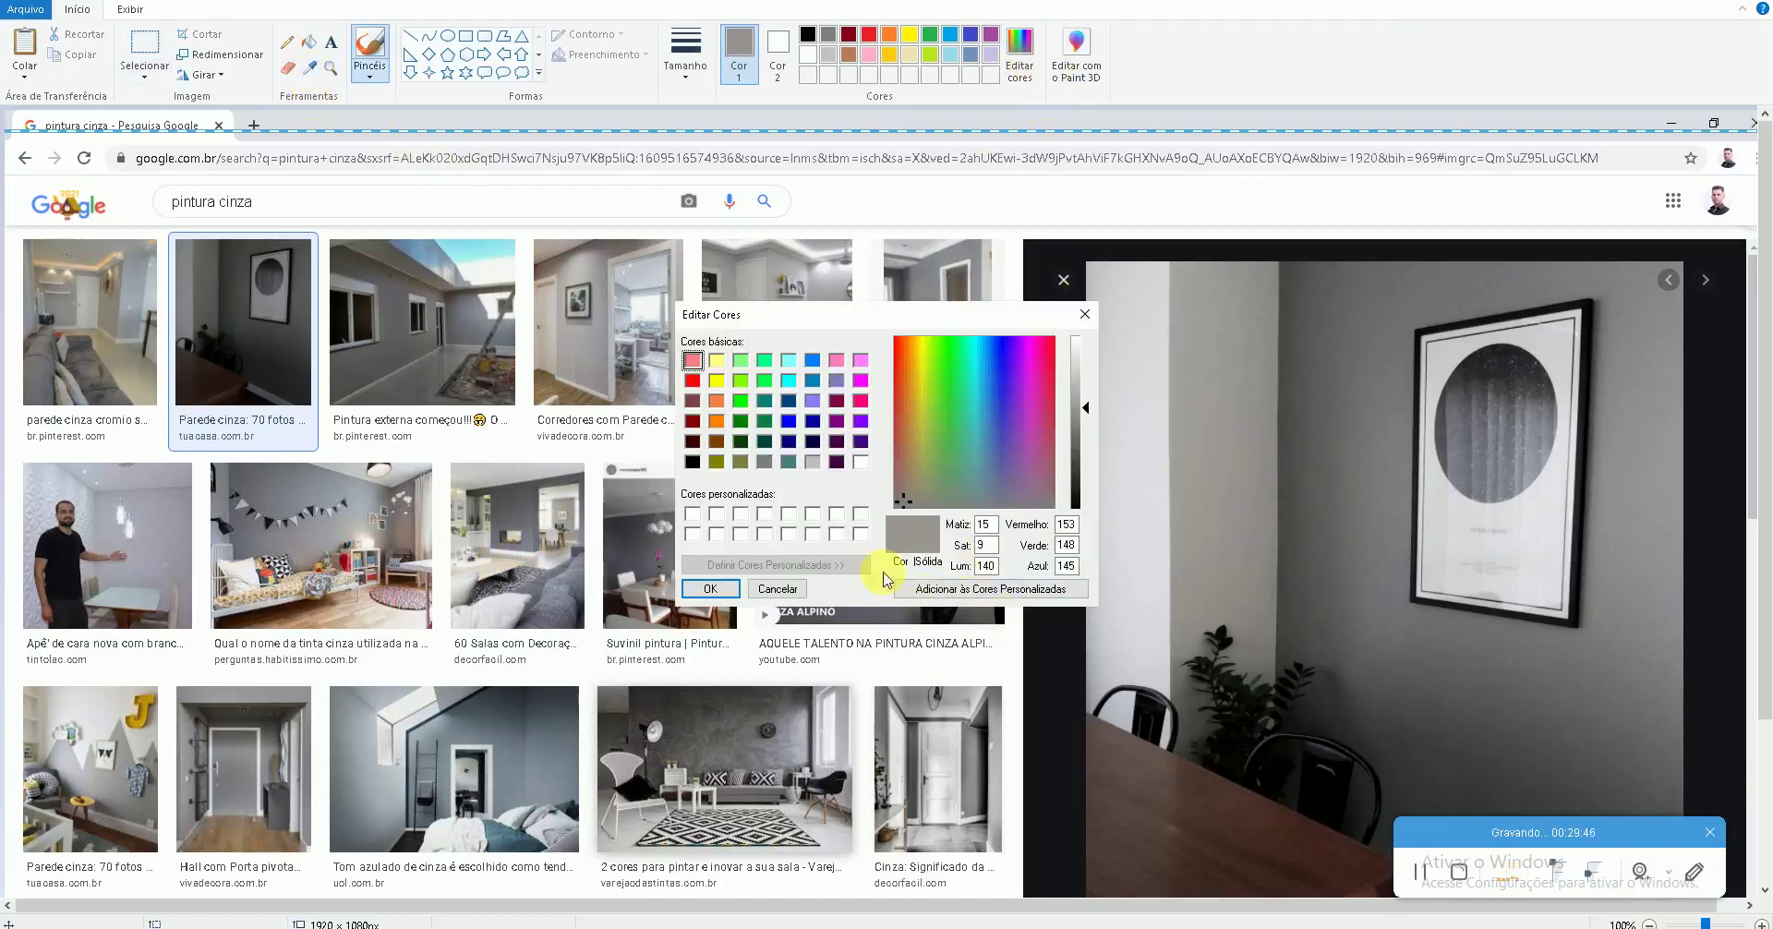
{"action": "key", "text": "alt+Tab"}
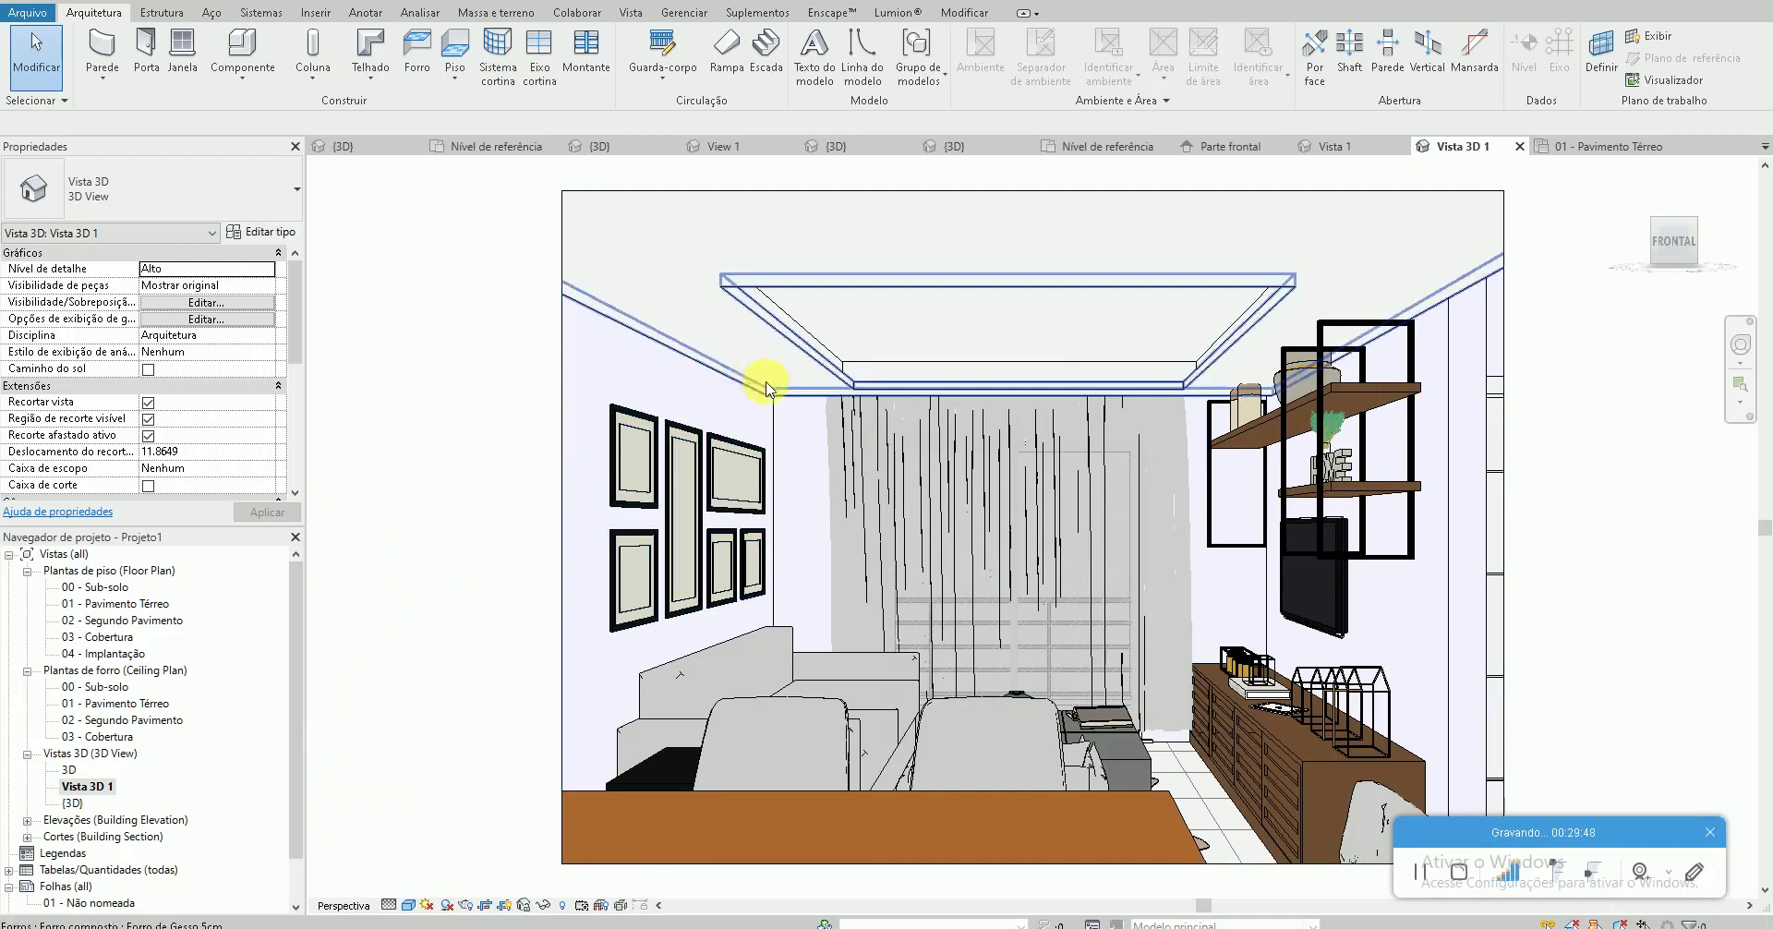
Open the appearance colour of the left wall's _Reboco finish material from its type structure
{"action": "left_click", "coordinate": [772, 398]}
{"action": "left_click", "coordinate": [254, 231]}
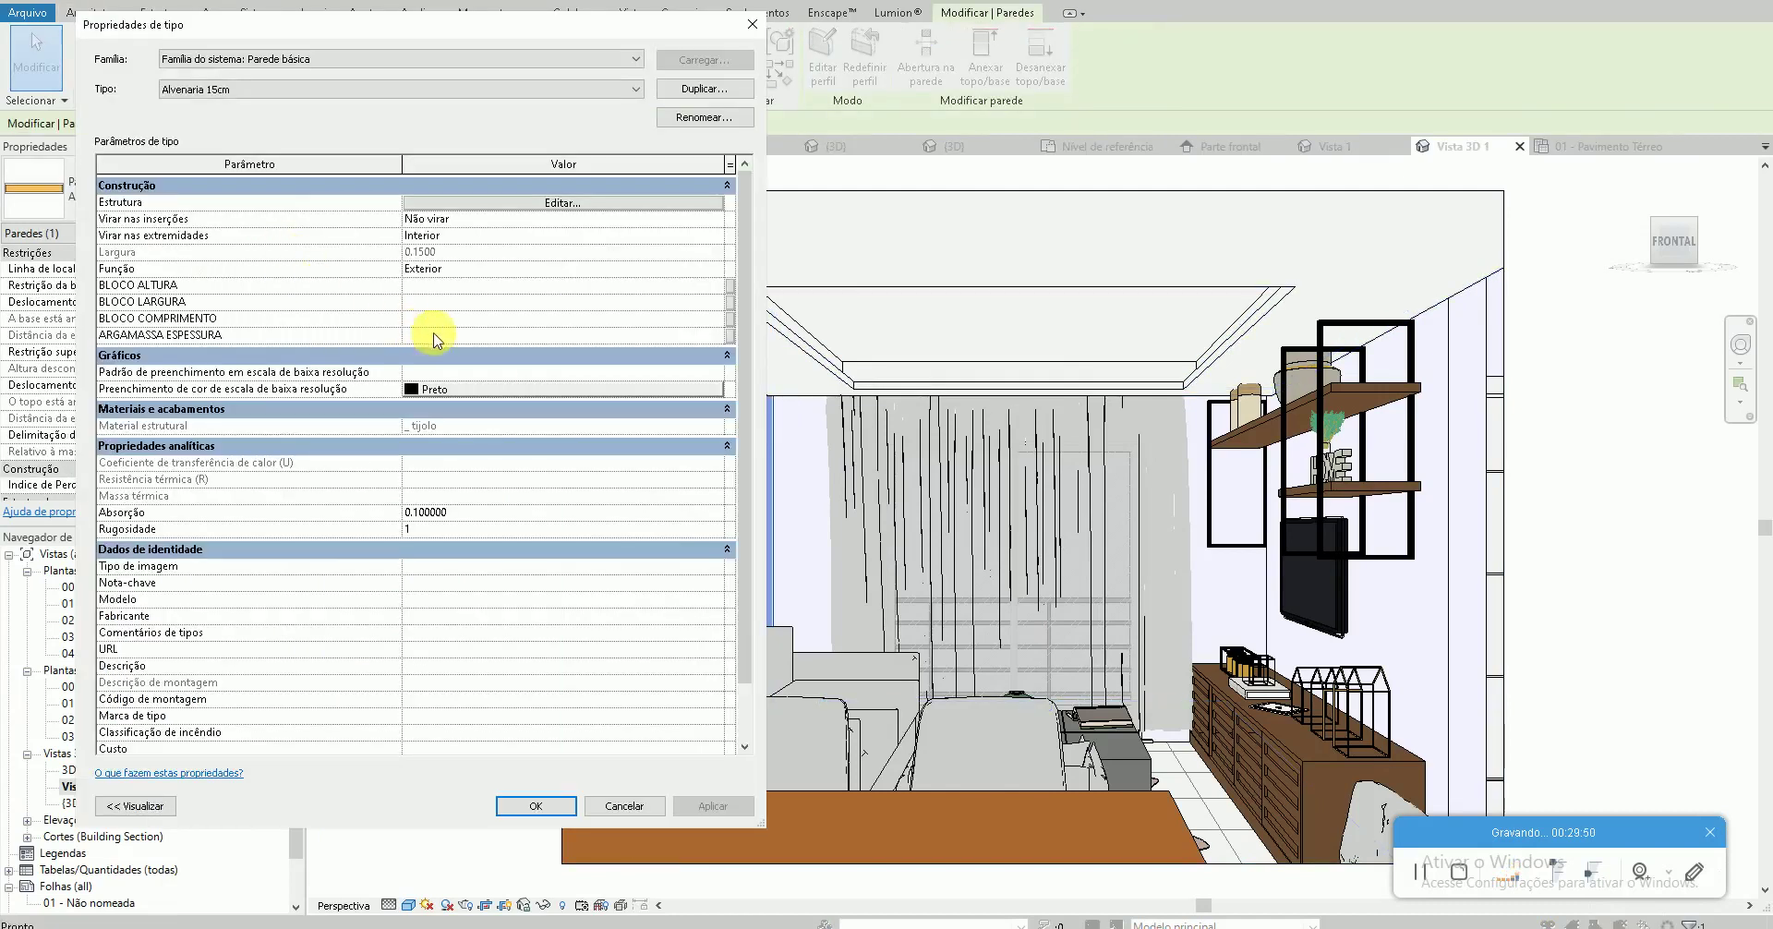
{"action": "left_click", "coordinate": [535, 185]}
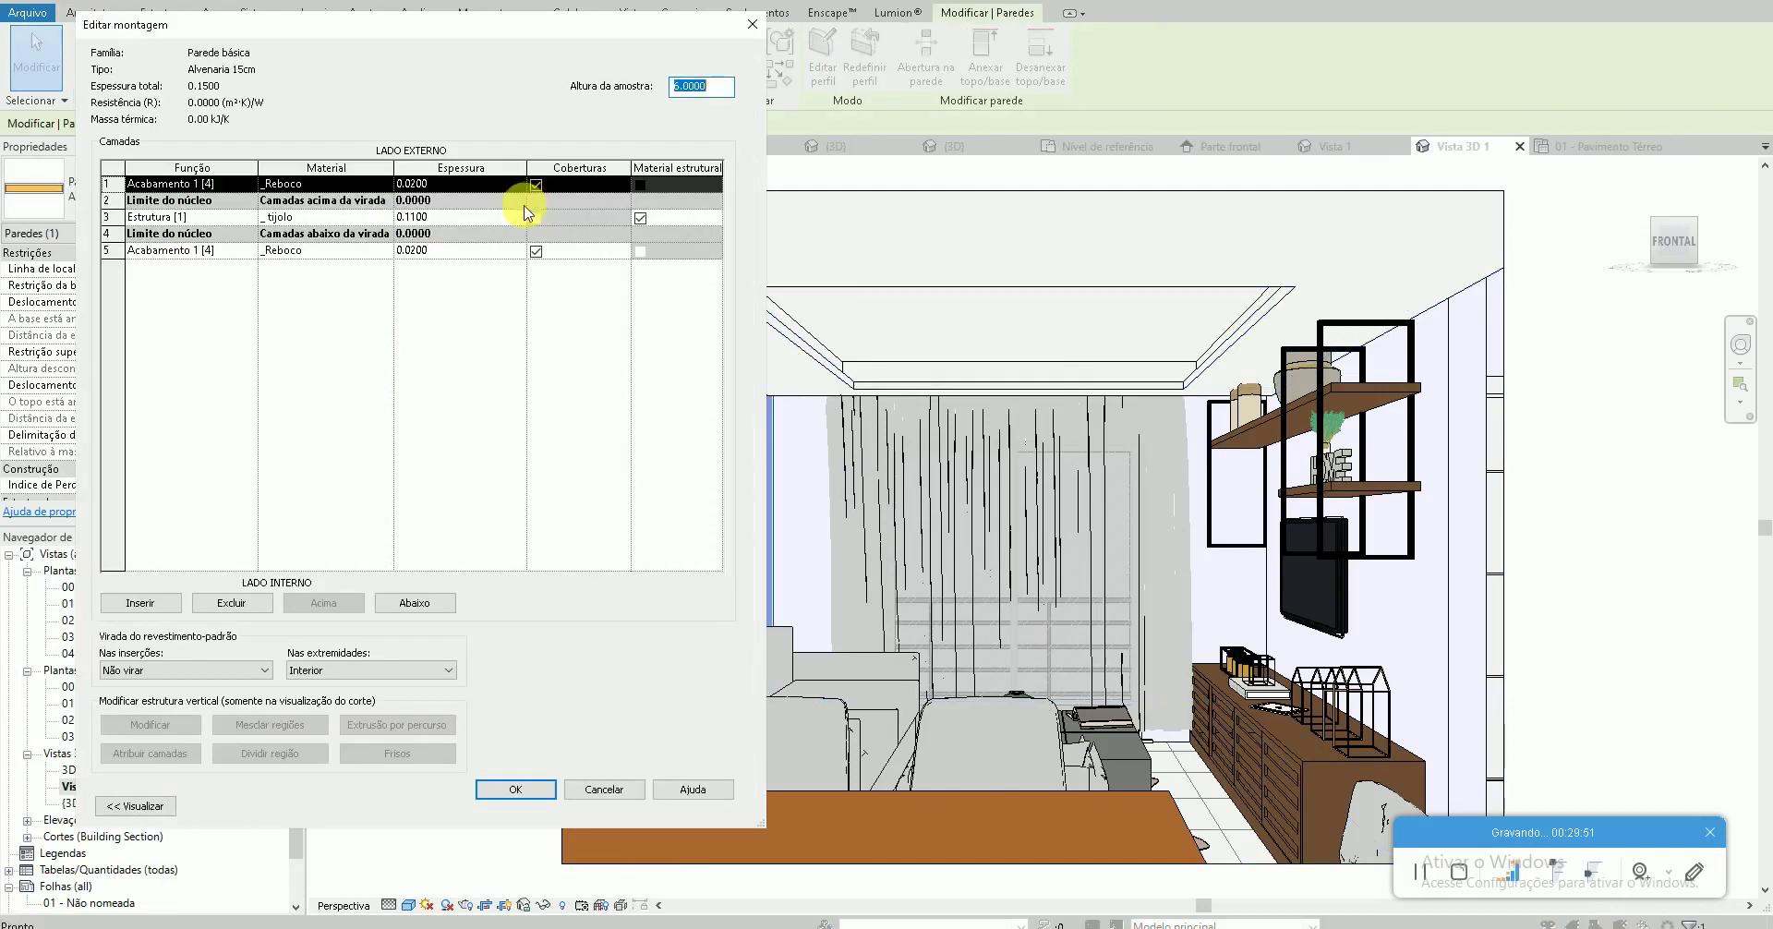
{"action": "left_click", "coordinate": [386, 187]}
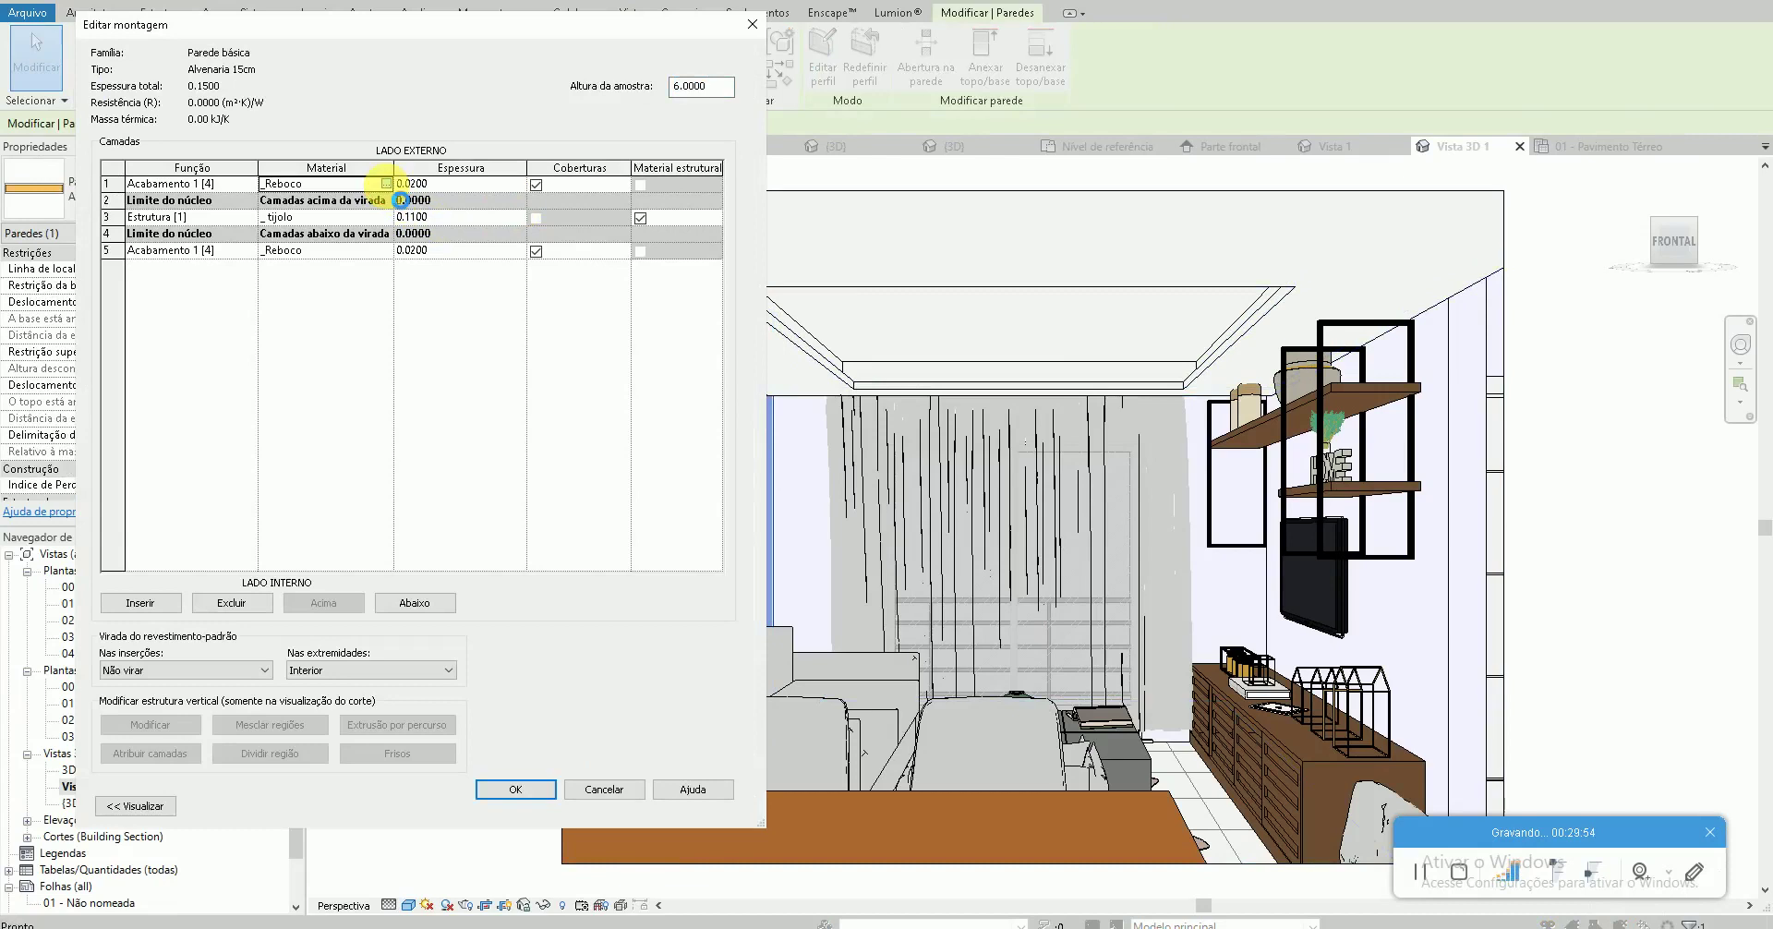
{"action": "left_click", "coordinate": [386, 184]}
{"action": "left_click", "coordinate": [469, 119]}
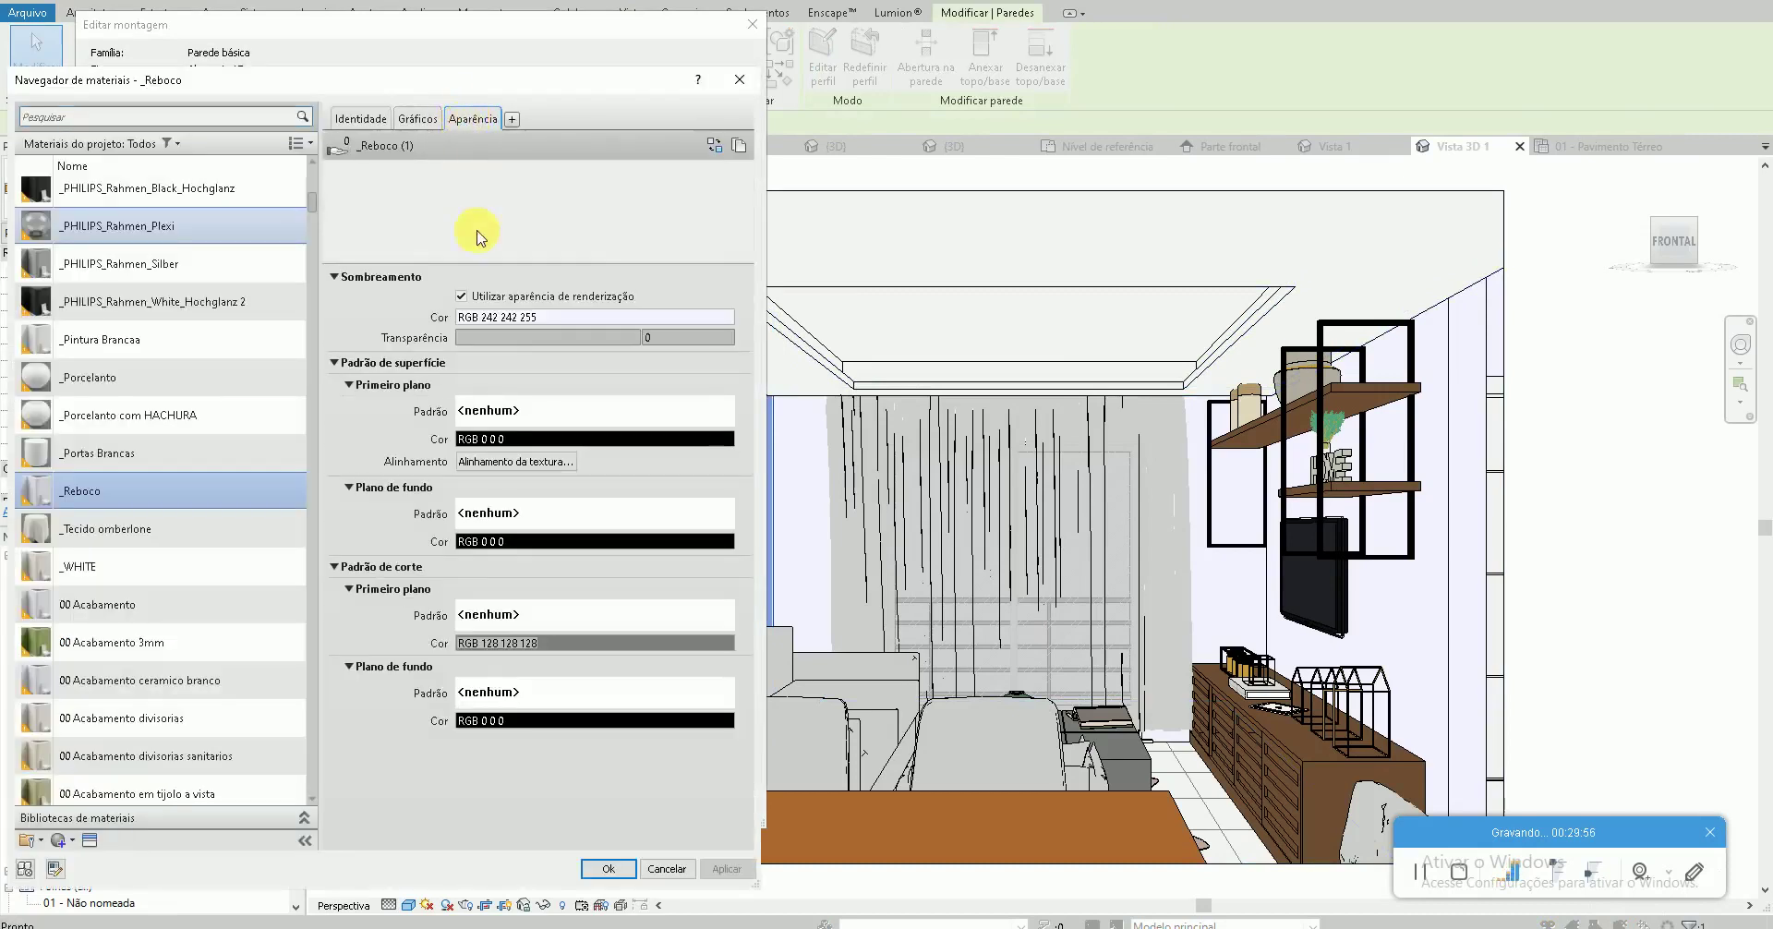
{"action": "left_click", "coordinate": [482, 321]}
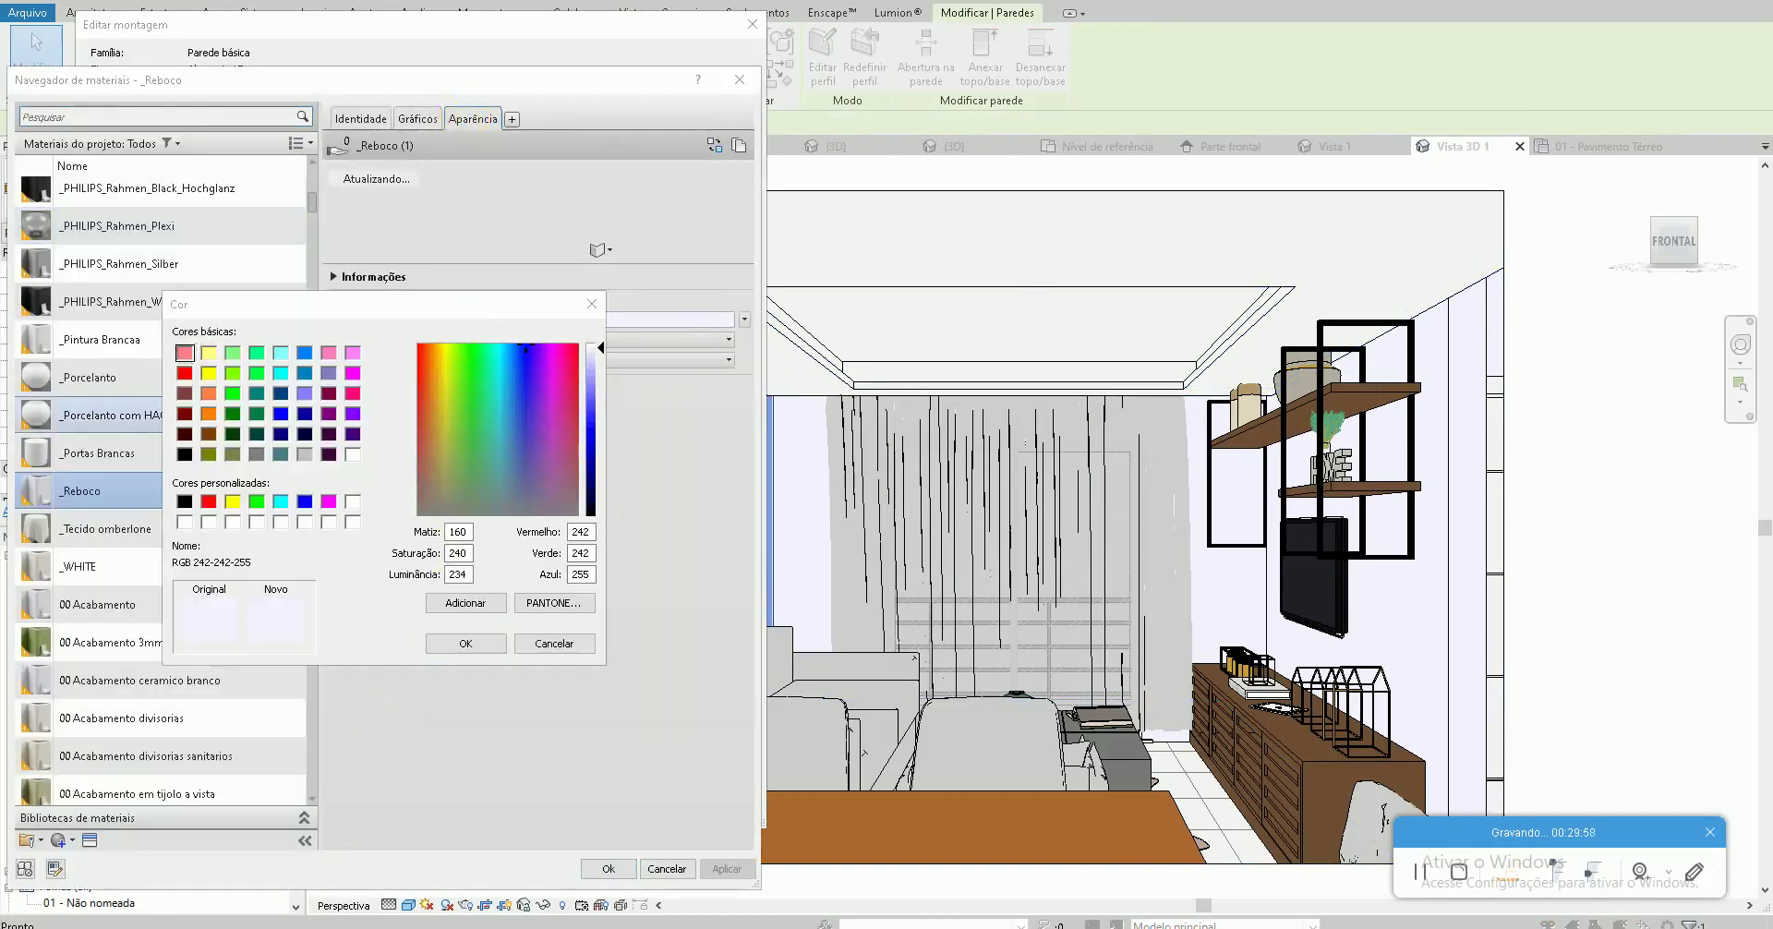
Set the _Reboco colour to RGB 153 148 145 and apply it to the wall type
{"action": "key", "text": "alt+Tab"}
{"action": "left_click", "coordinate": [111, 877]}
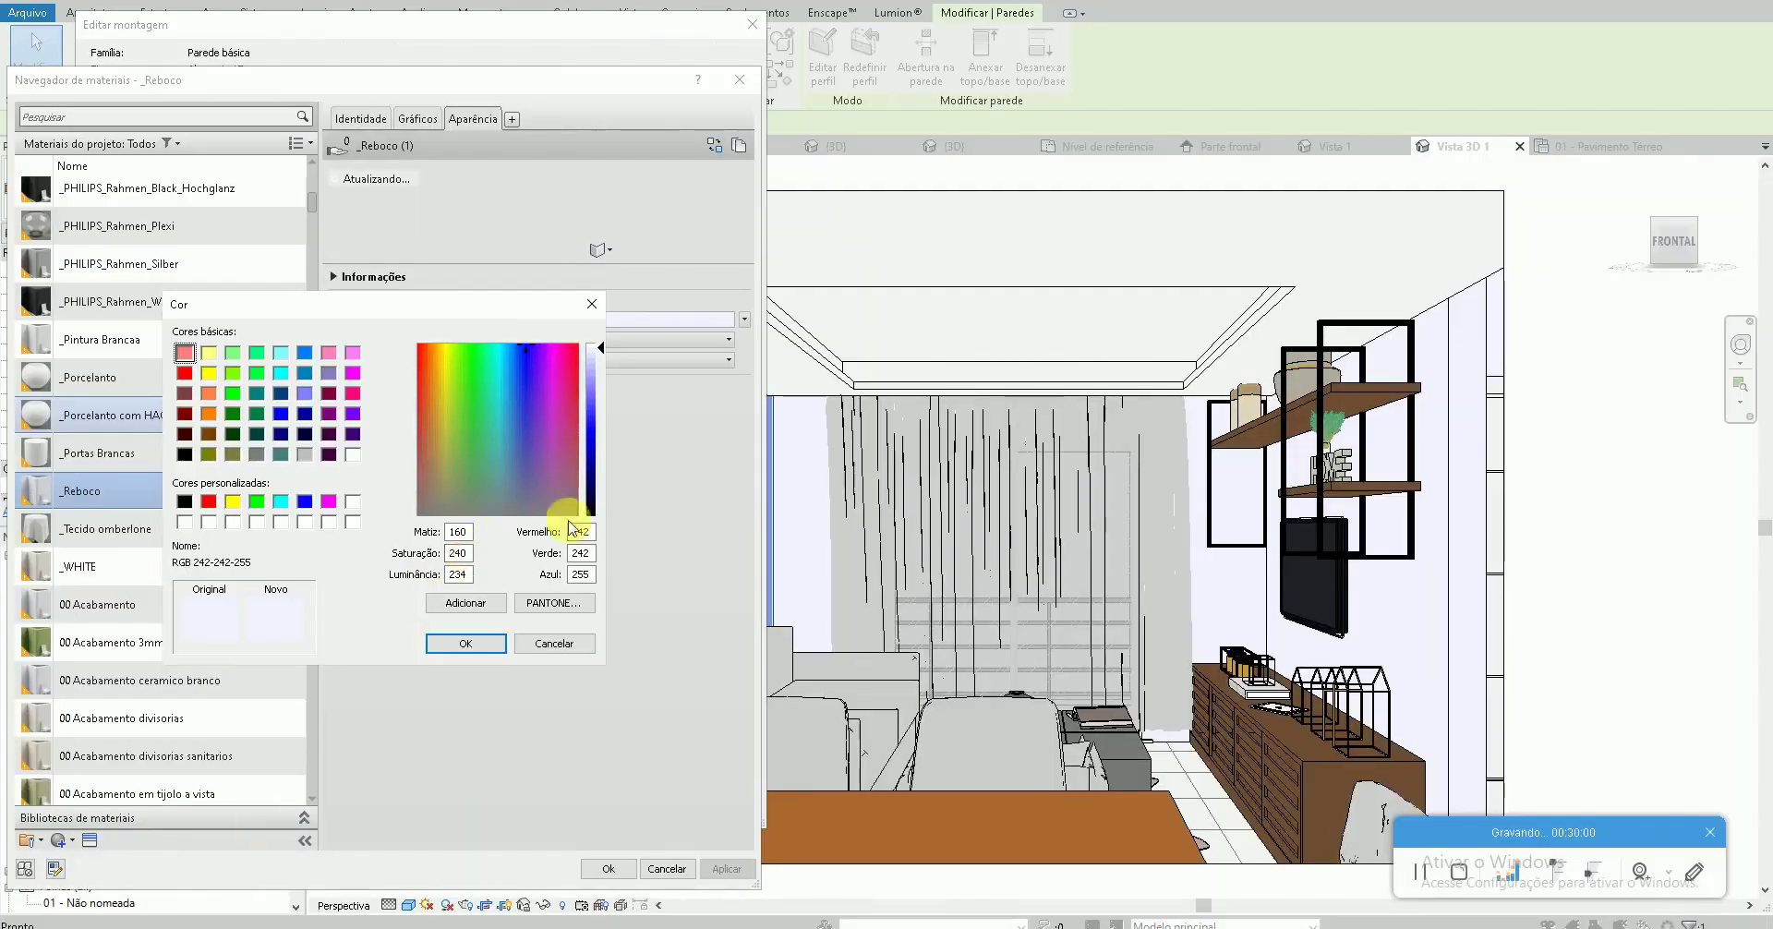
{"action": "type", "text": "153"}
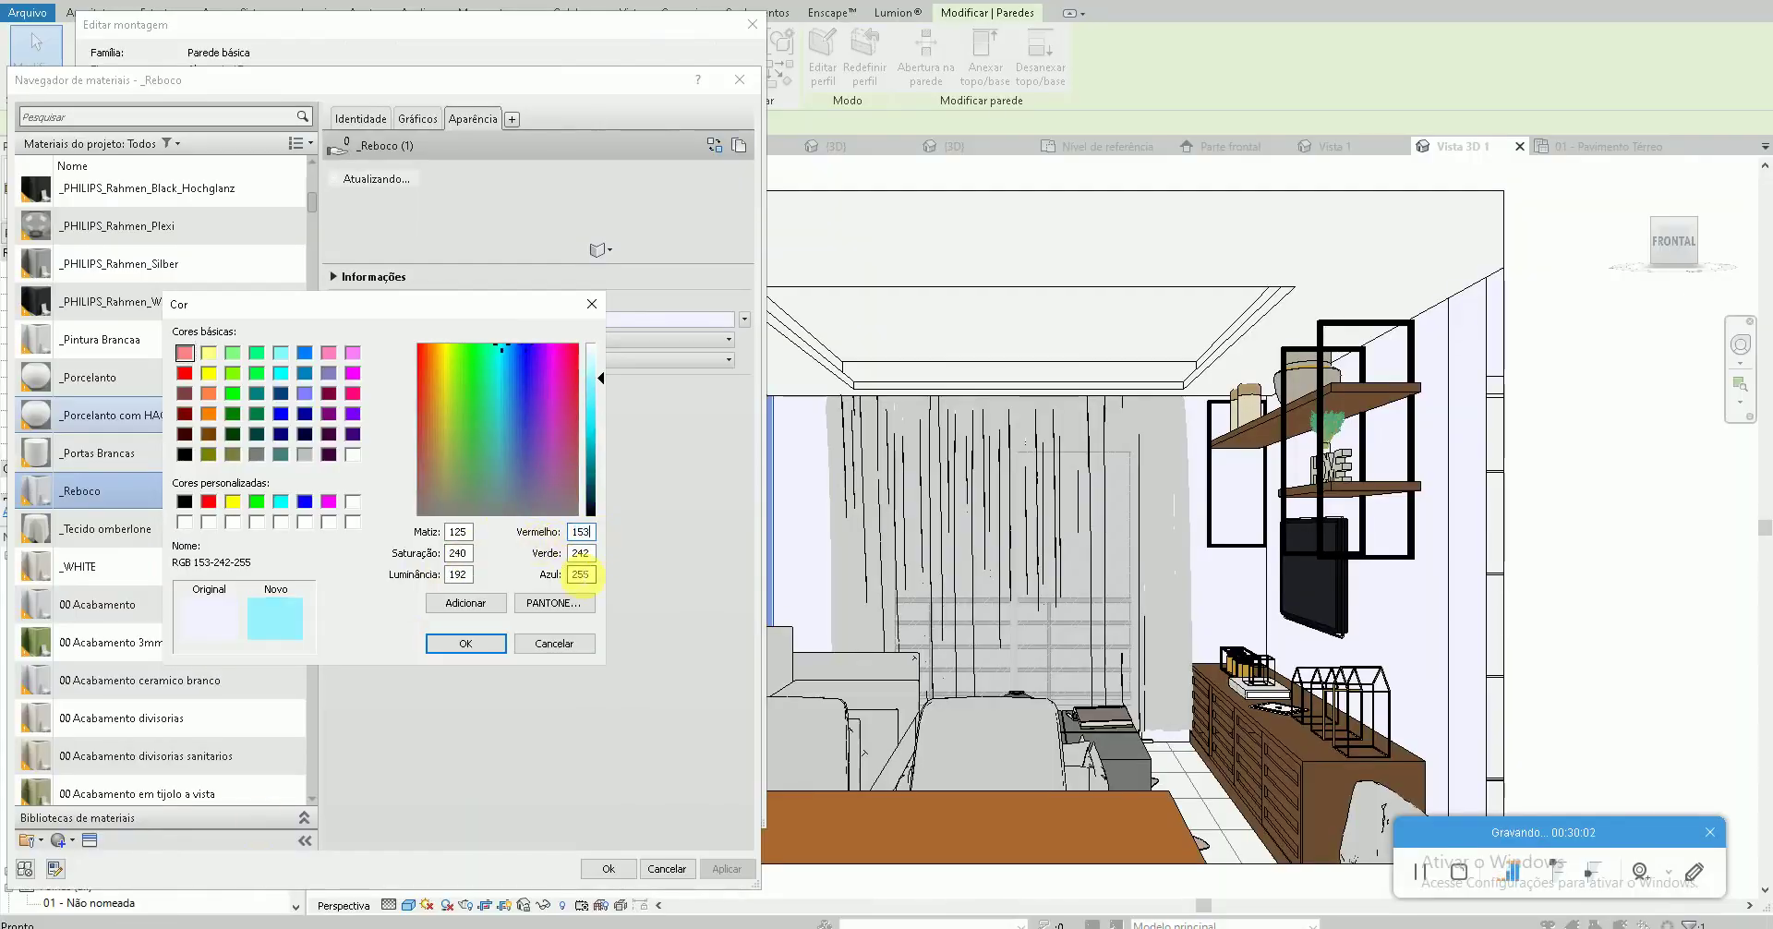
{"action": "type", "text": "16"}
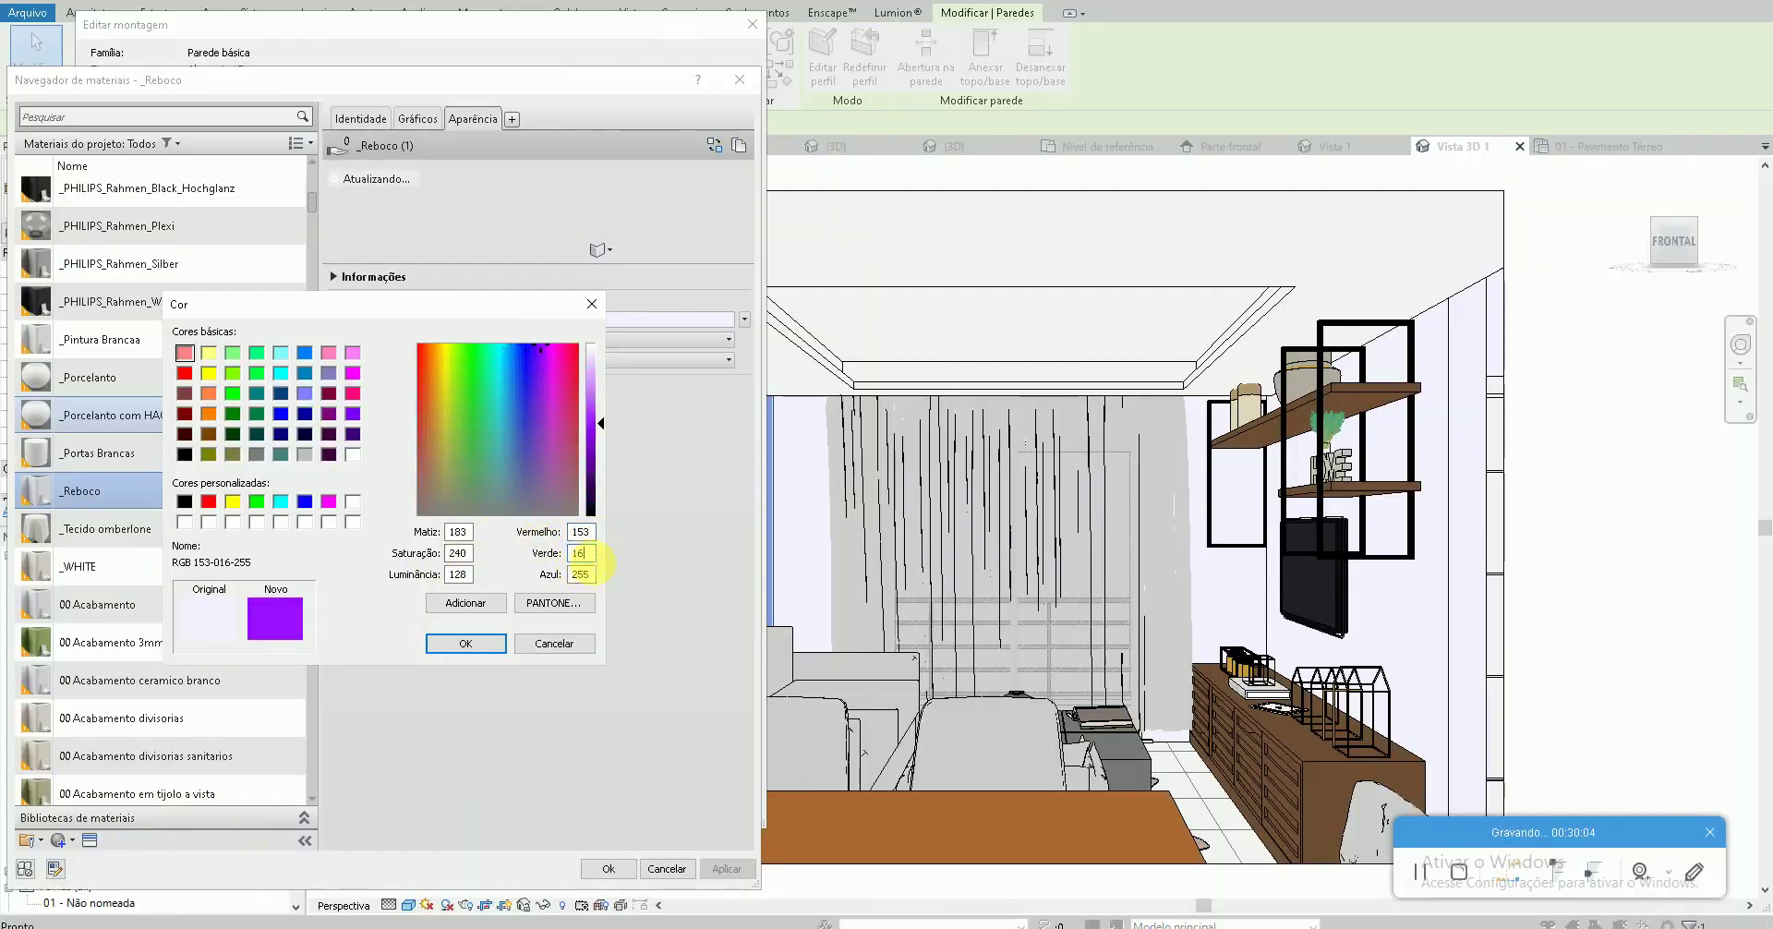
{"action": "type", "text": "8"}
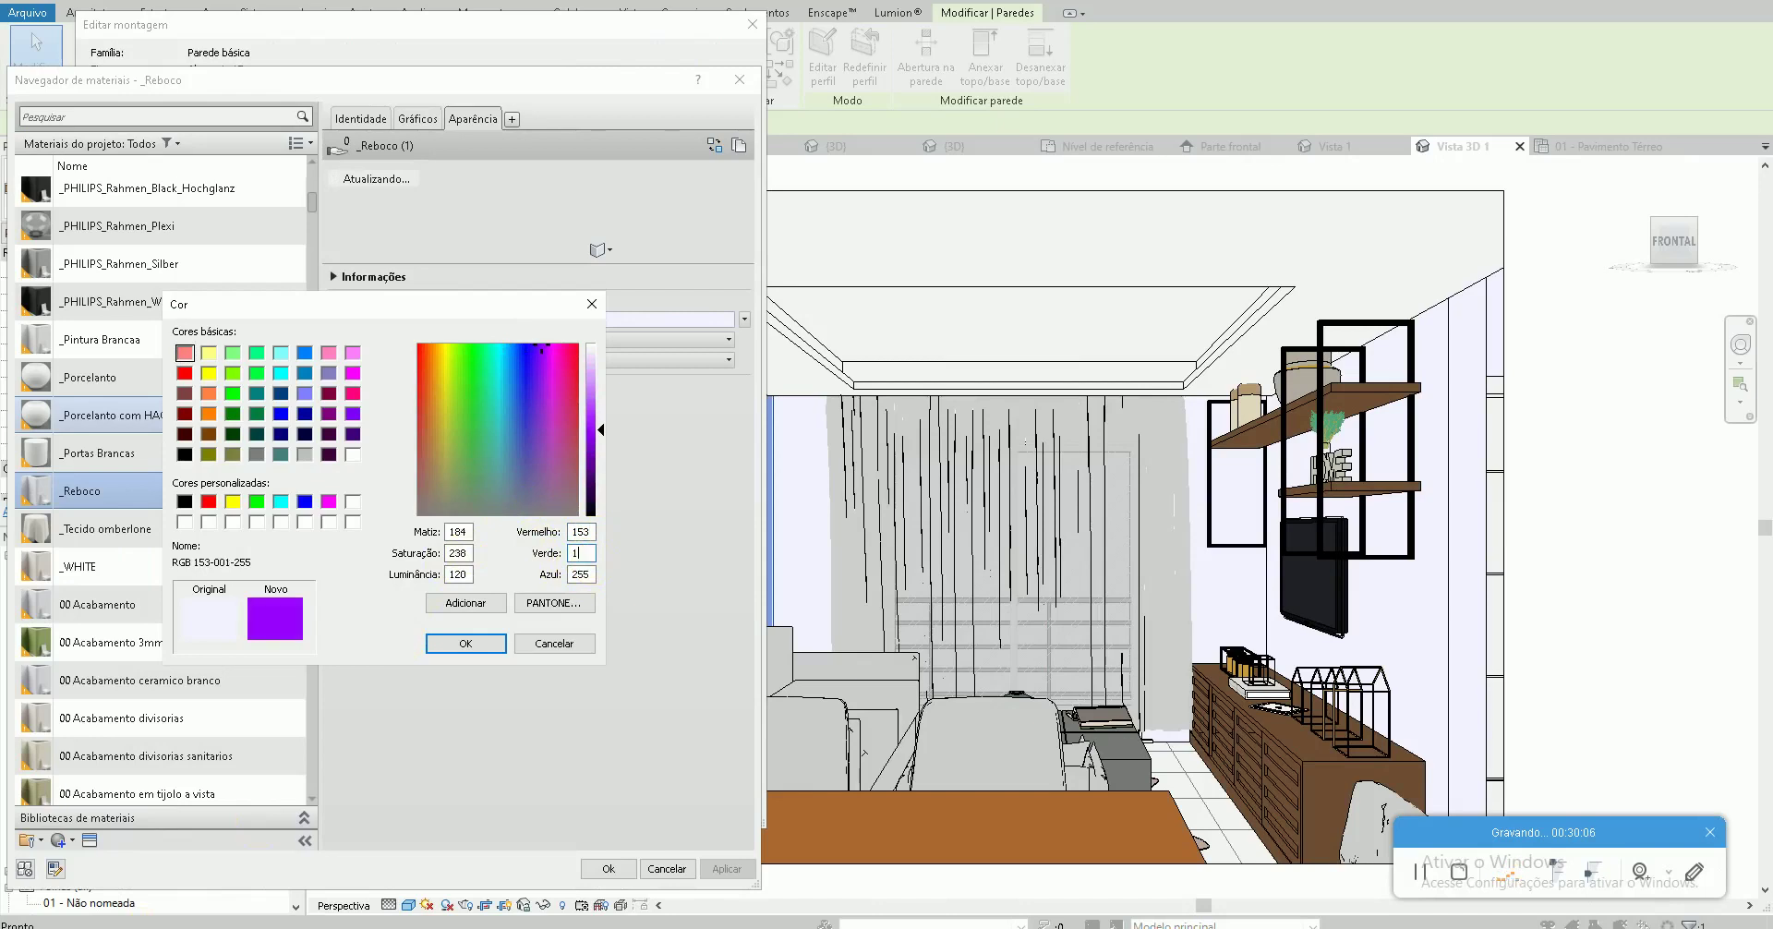
{"action": "type", "text": "48"}
{"action": "key", "text": "Tab"}
{"action": "type", "text": "145"}
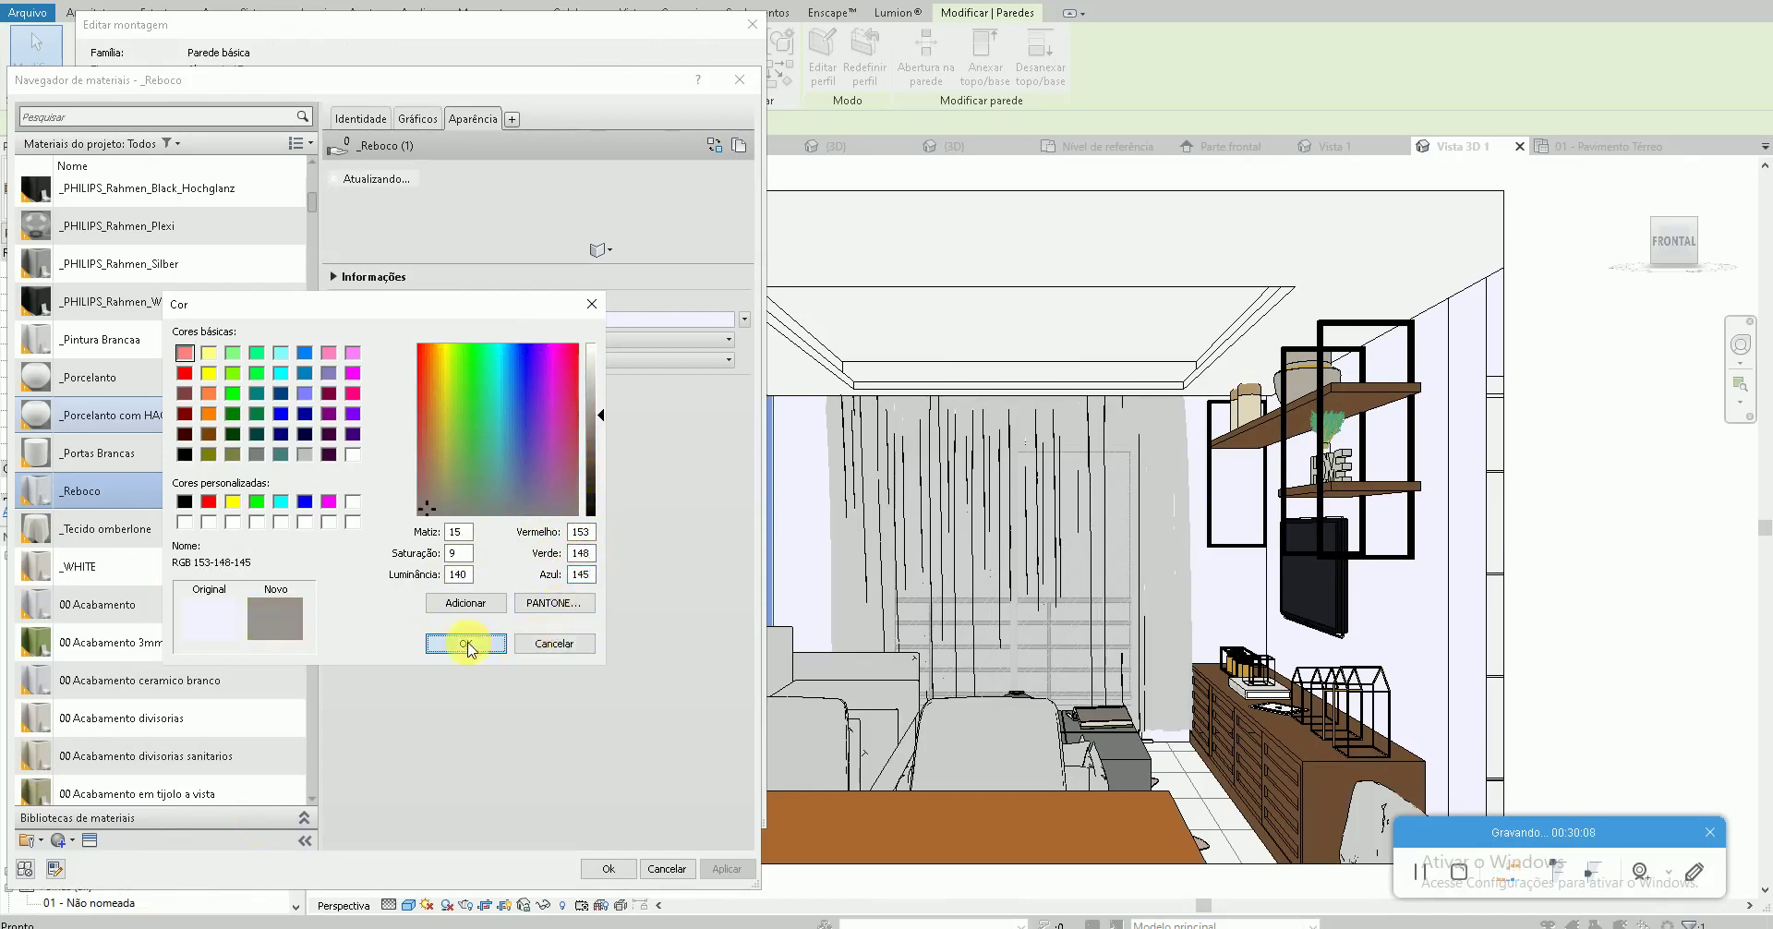
{"action": "left_click", "coordinate": [466, 644]}
{"action": "left_click", "coordinate": [611, 868]}
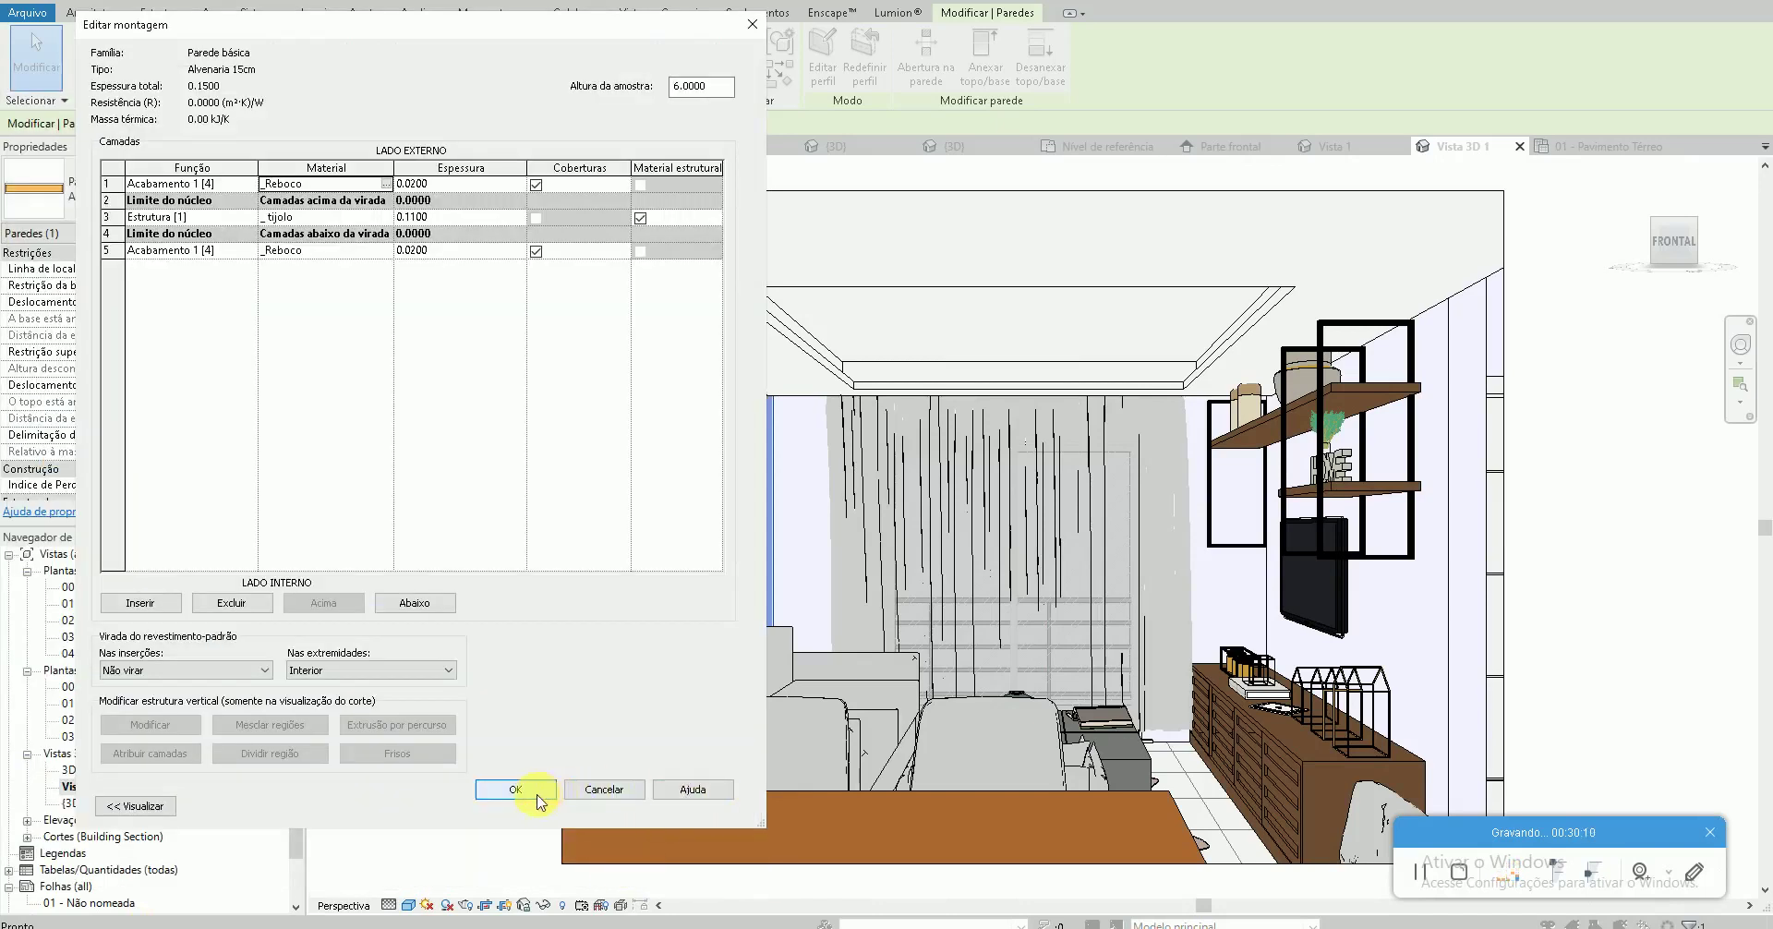
{"action": "left_click", "coordinate": [539, 795]}
{"action": "left_click", "coordinate": [692, 807]}
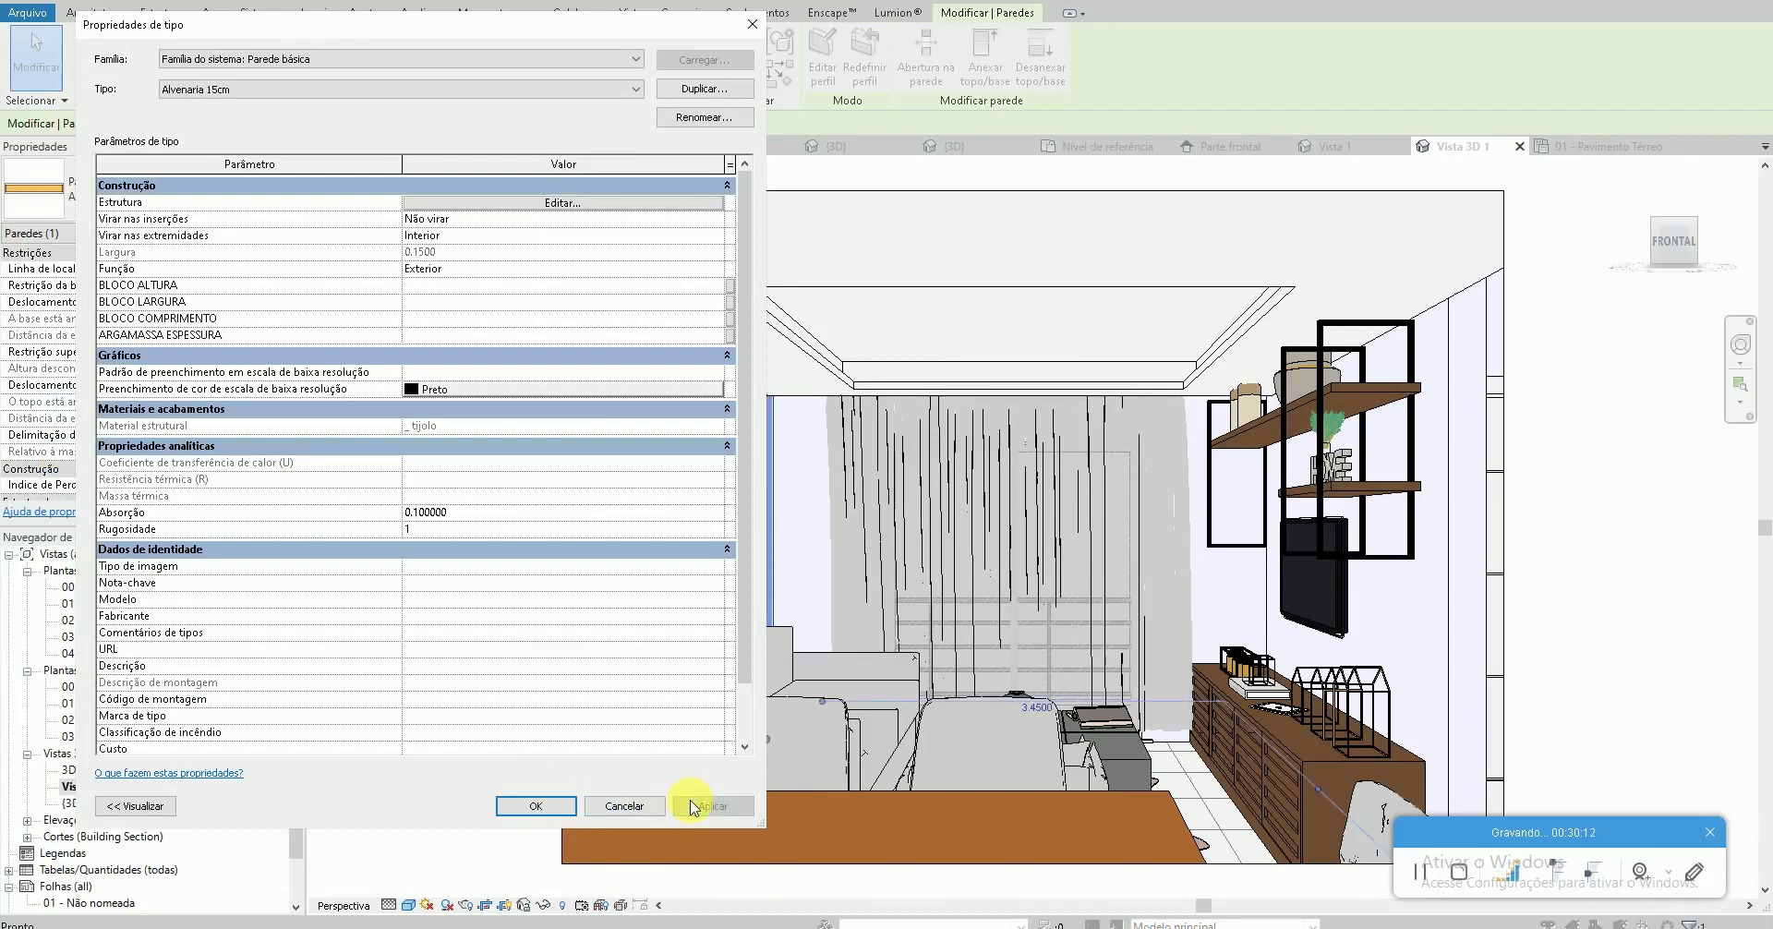
{"action": "left_click", "coordinate": [567, 815]}
{"action": "left_click", "coordinate": [476, 651]}
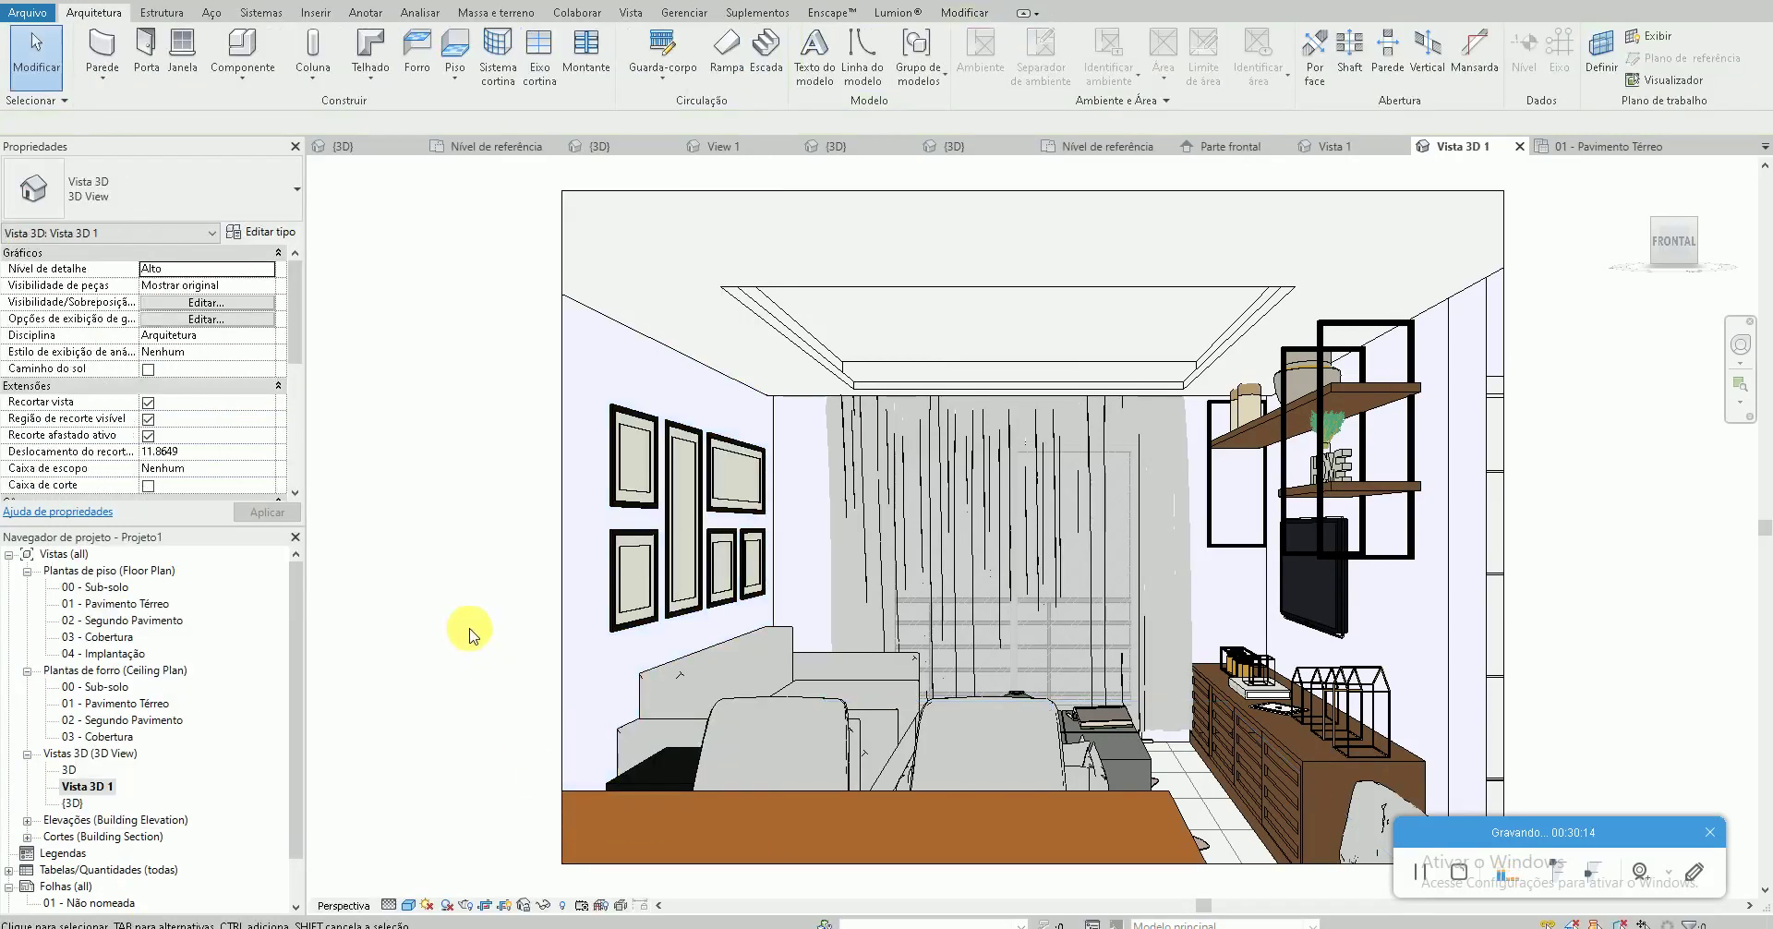
Reopen the _Reboco appearance colour from the left wall's type structure
{"action": "left_click", "coordinate": [770, 427]}
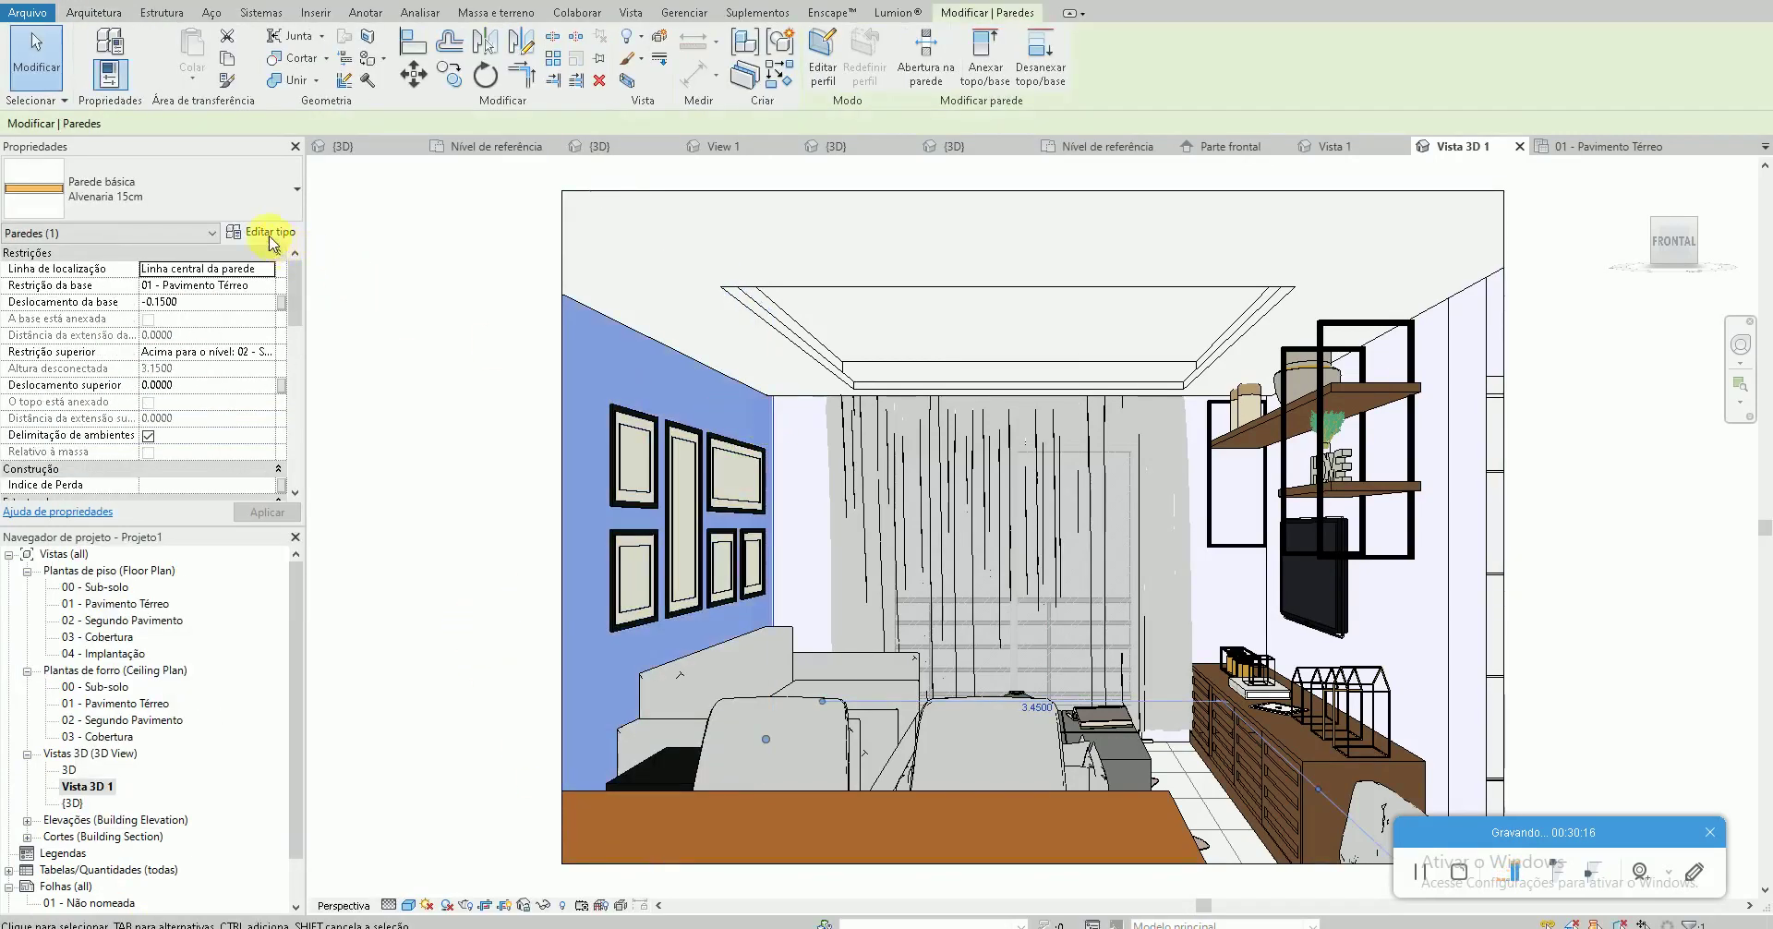
{"action": "left_click", "coordinate": [263, 231]}
{"action": "left_click", "coordinate": [490, 205]}
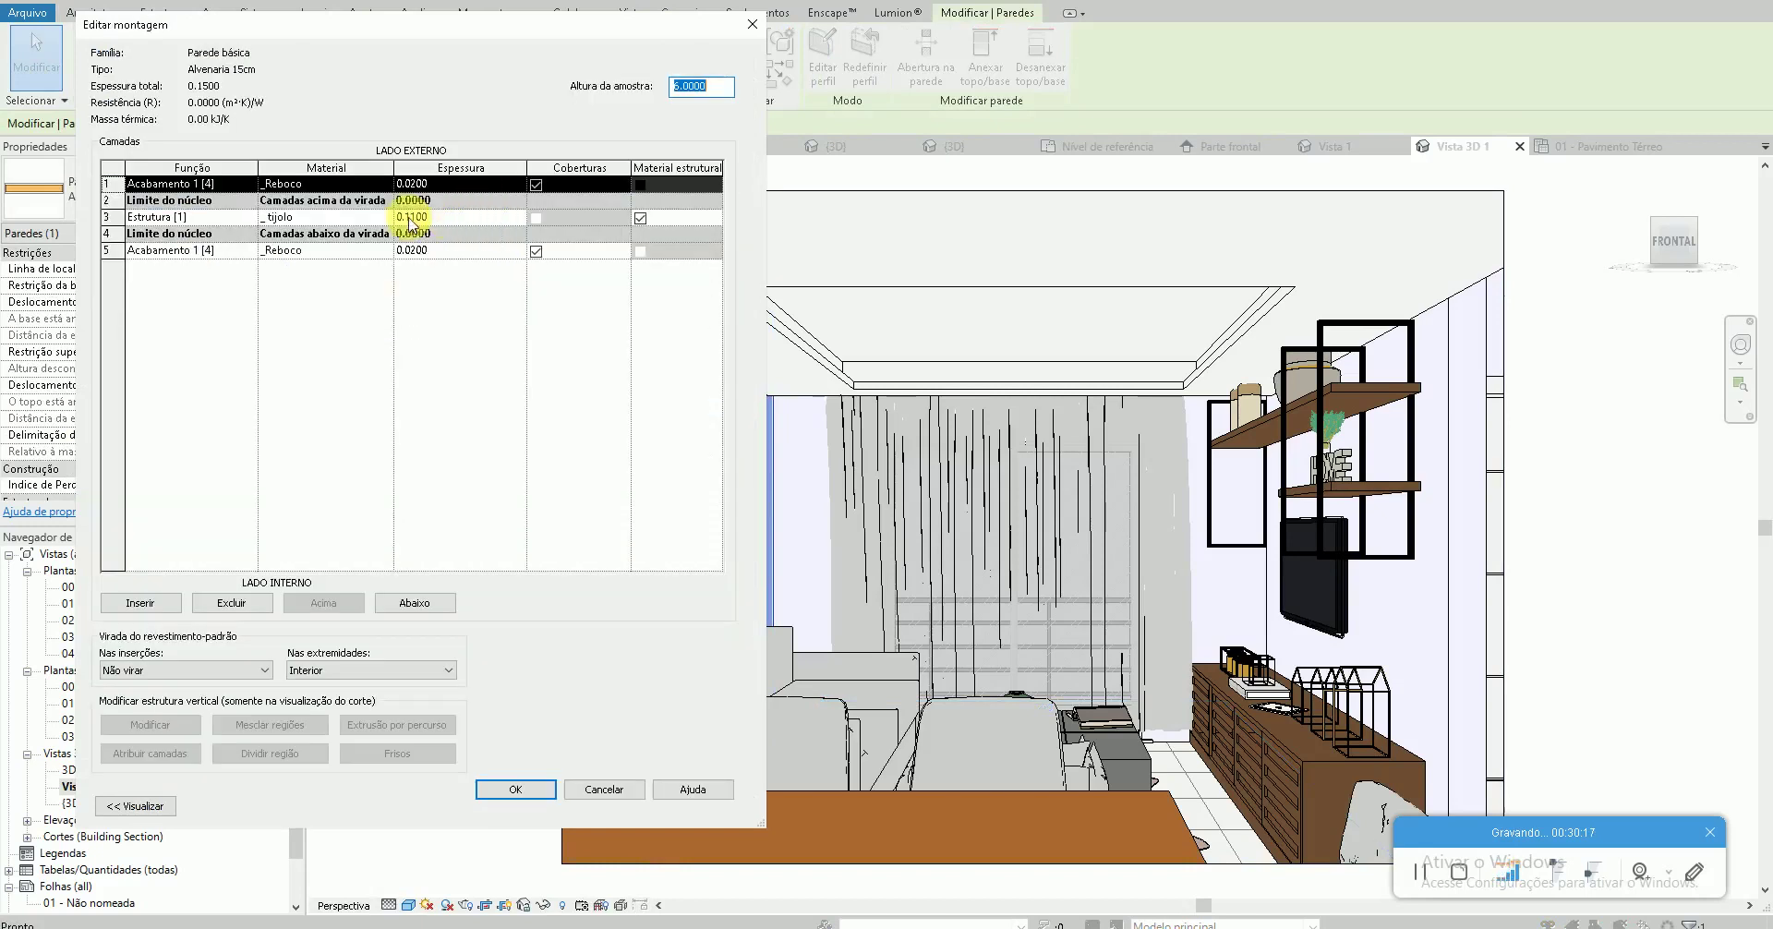
{"action": "left_click", "coordinate": [383, 187]}
{"action": "left_click", "coordinate": [386, 188]}
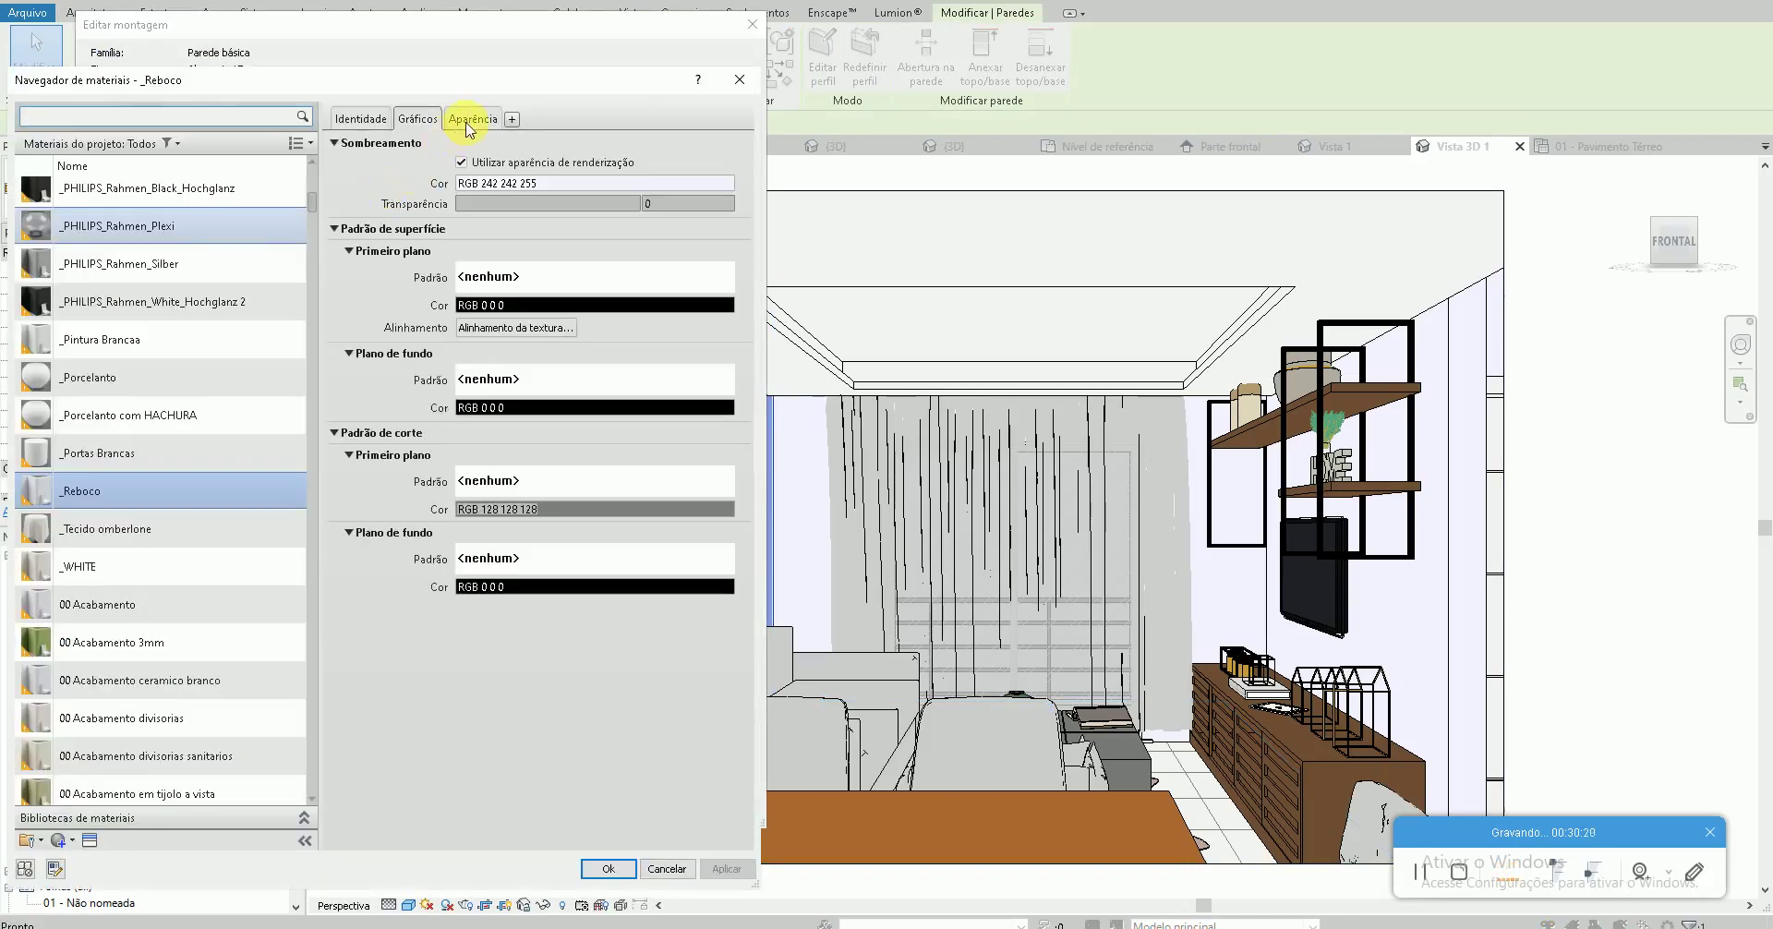
{"action": "left_click", "coordinate": [473, 119]}
{"action": "left_click", "coordinate": [490, 321]}
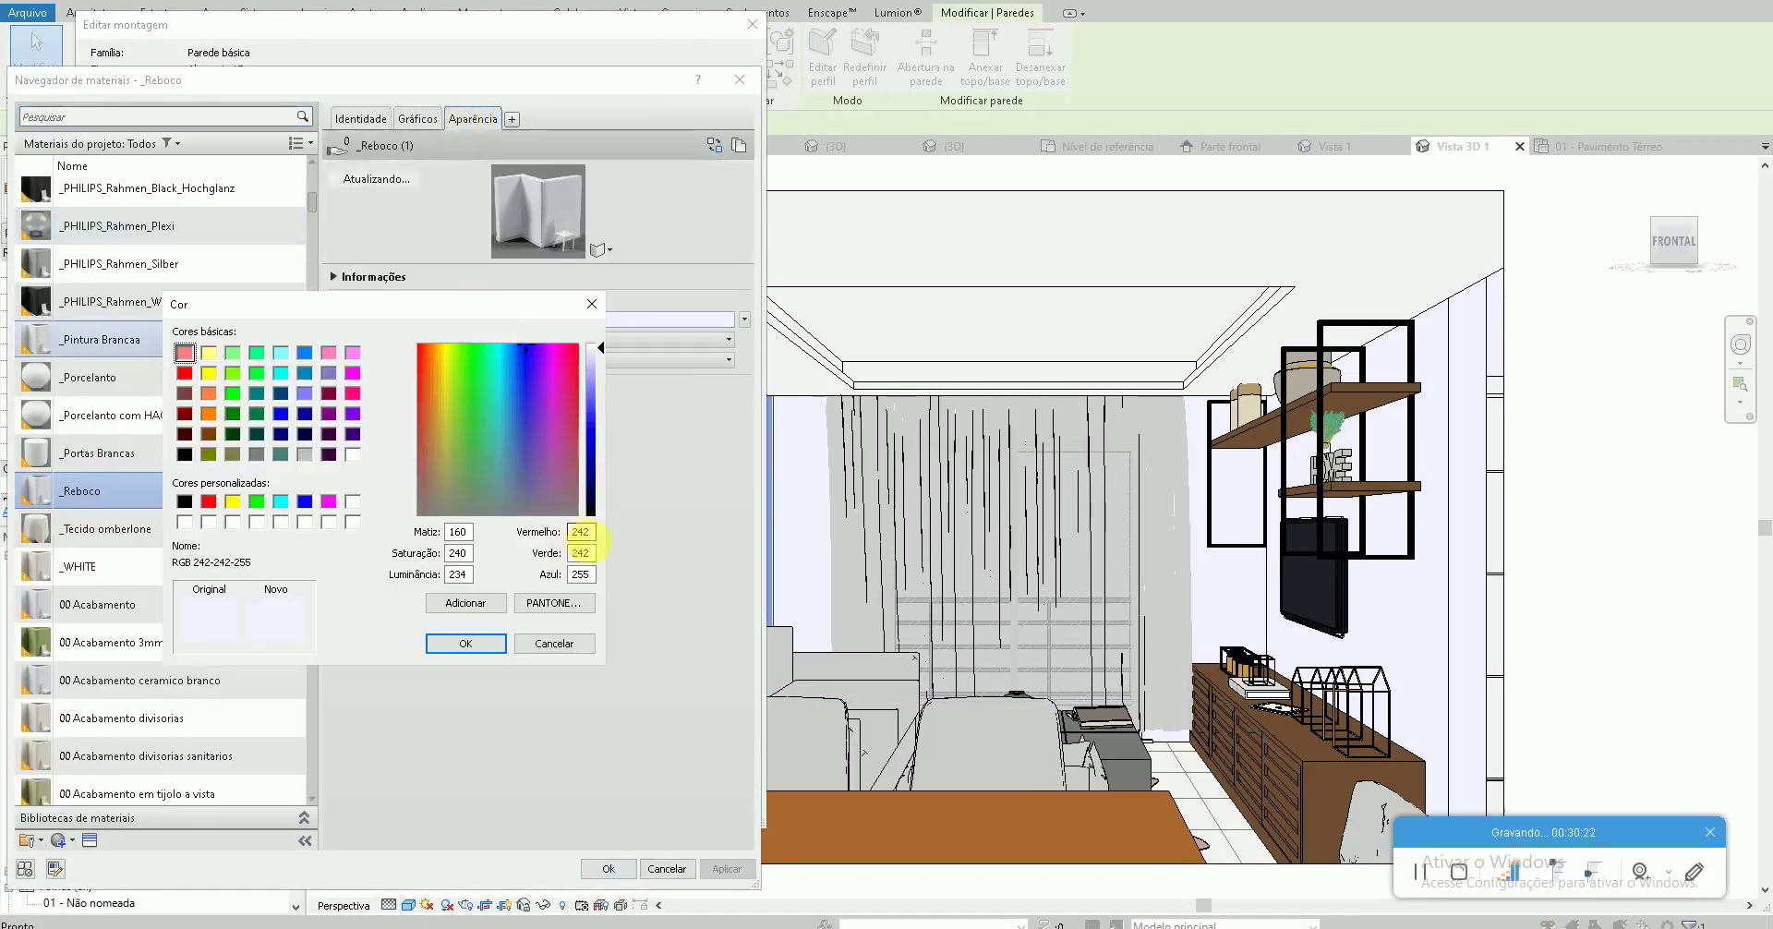
Re-enter grey RGB 153 148 145 and apply it to the _Reboco material
{"action": "type", "text": "148"}
{"action": "key", "text": "Tab"}
{"action": "type", "text": "1"}
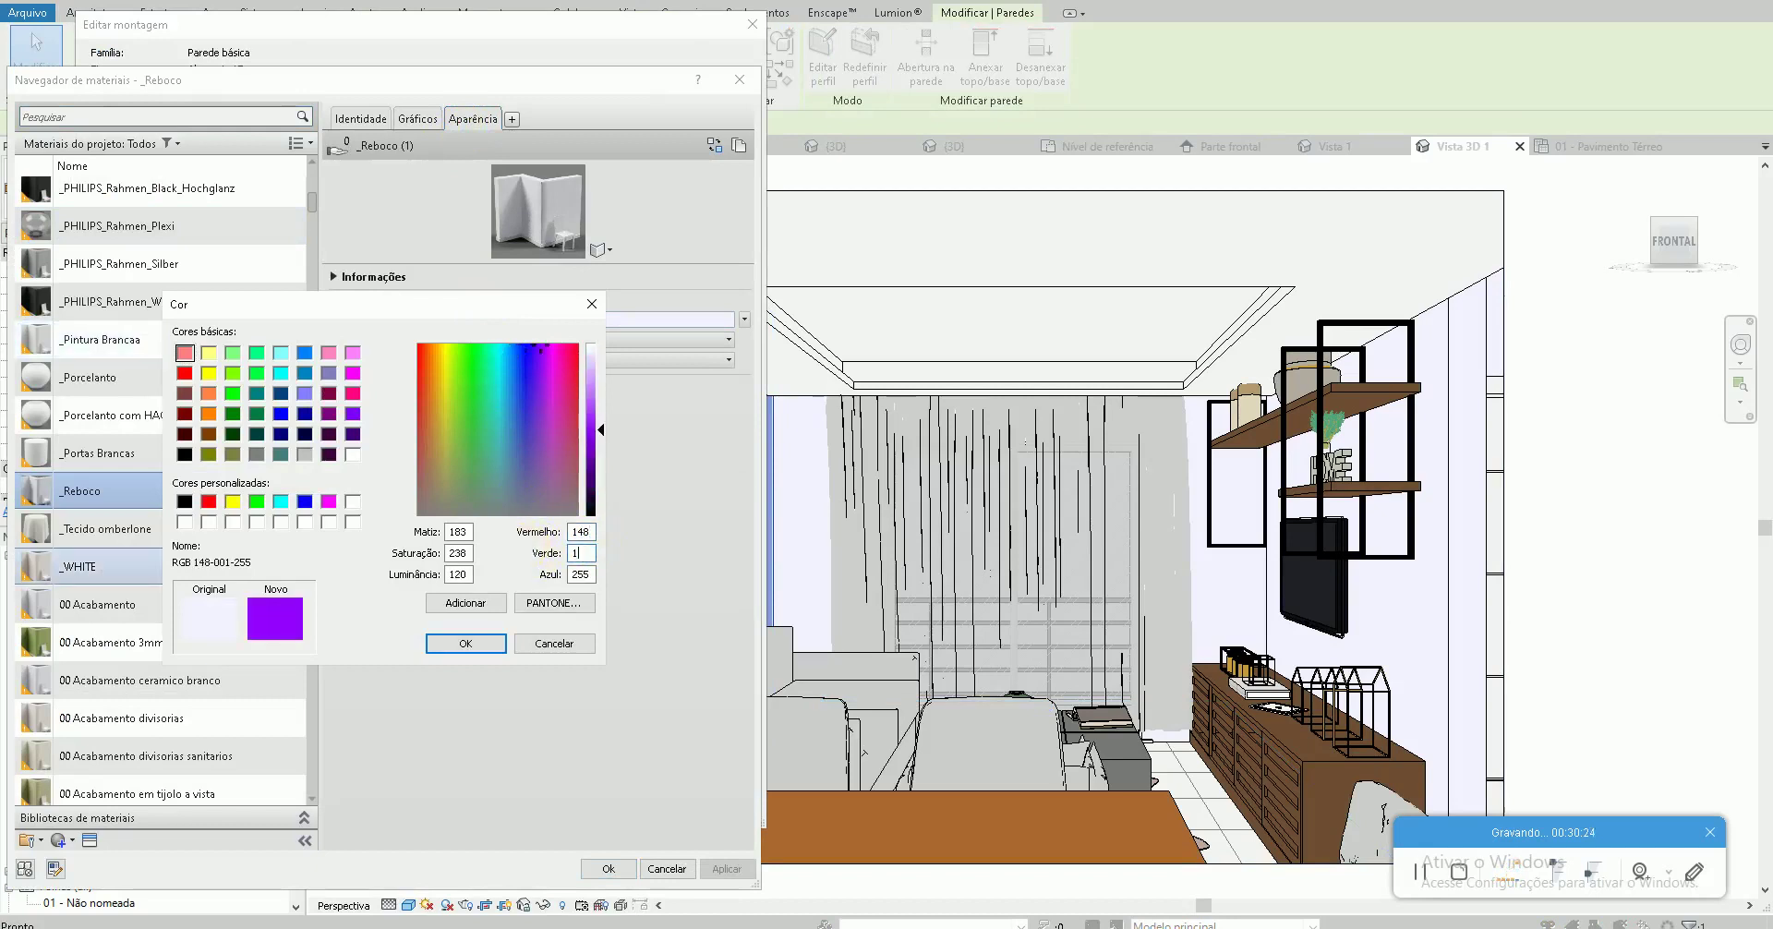
{"action": "type", "text": "153"}
{"action": "type", "text": "8"}
{"action": "key", "text": "Tab"}
{"action": "type", "text": "145"}
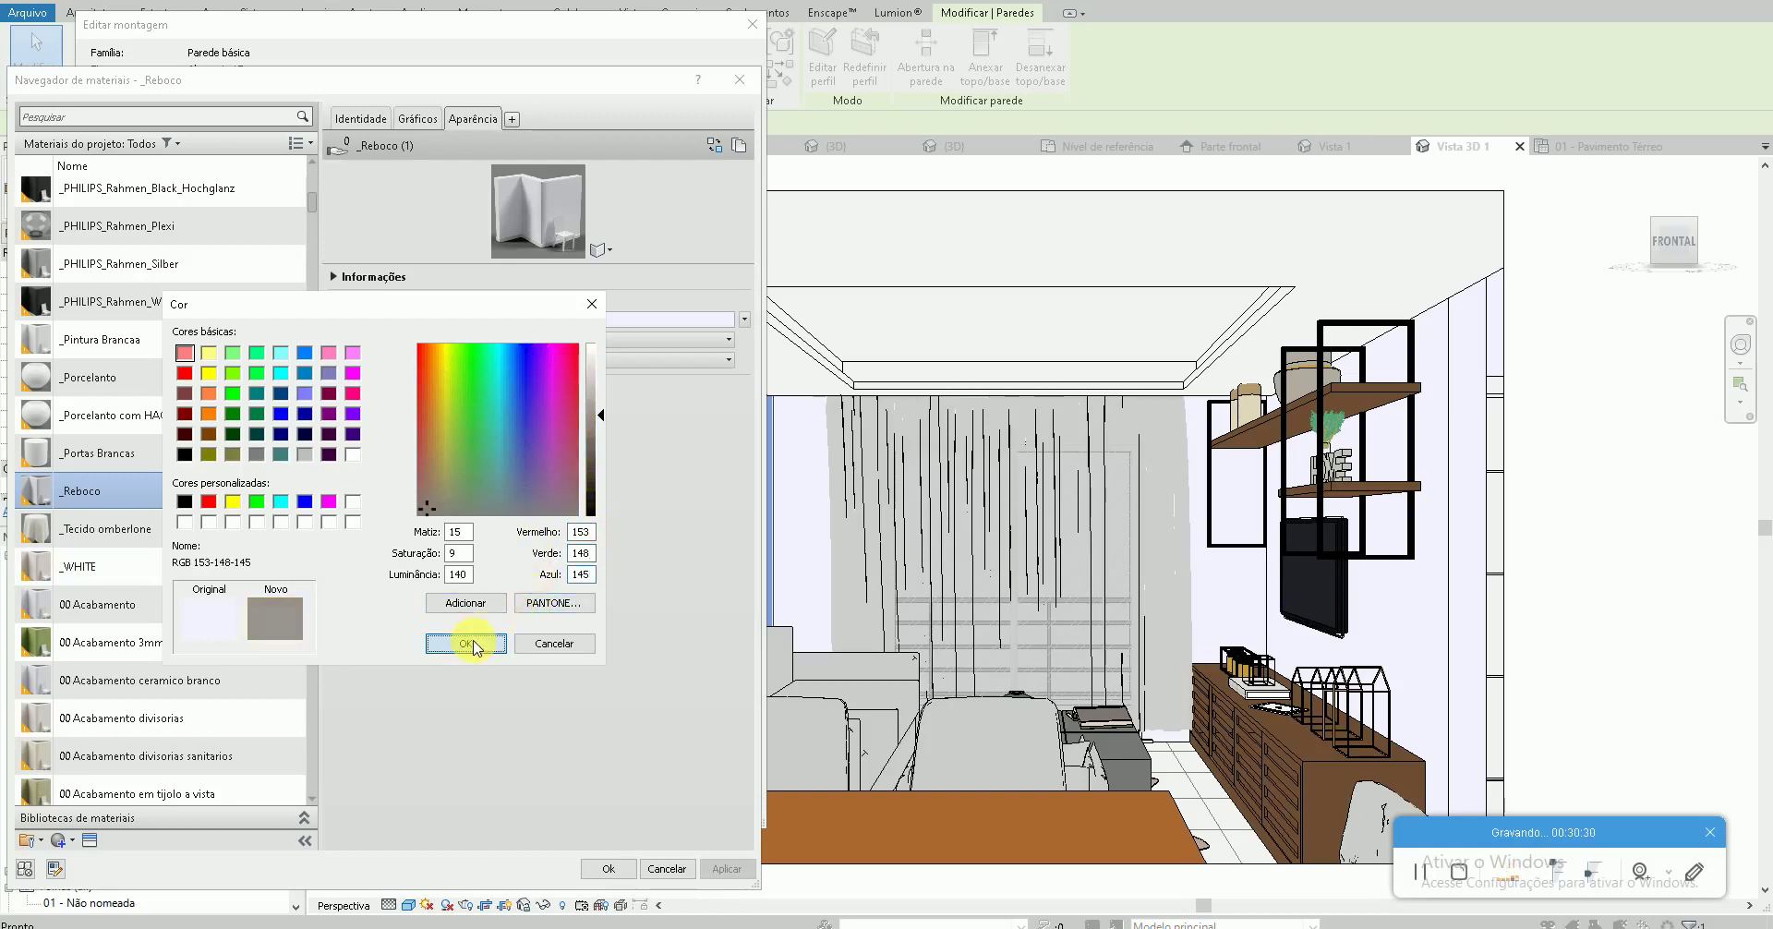
{"action": "left_click", "coordinate": [471, 644]}
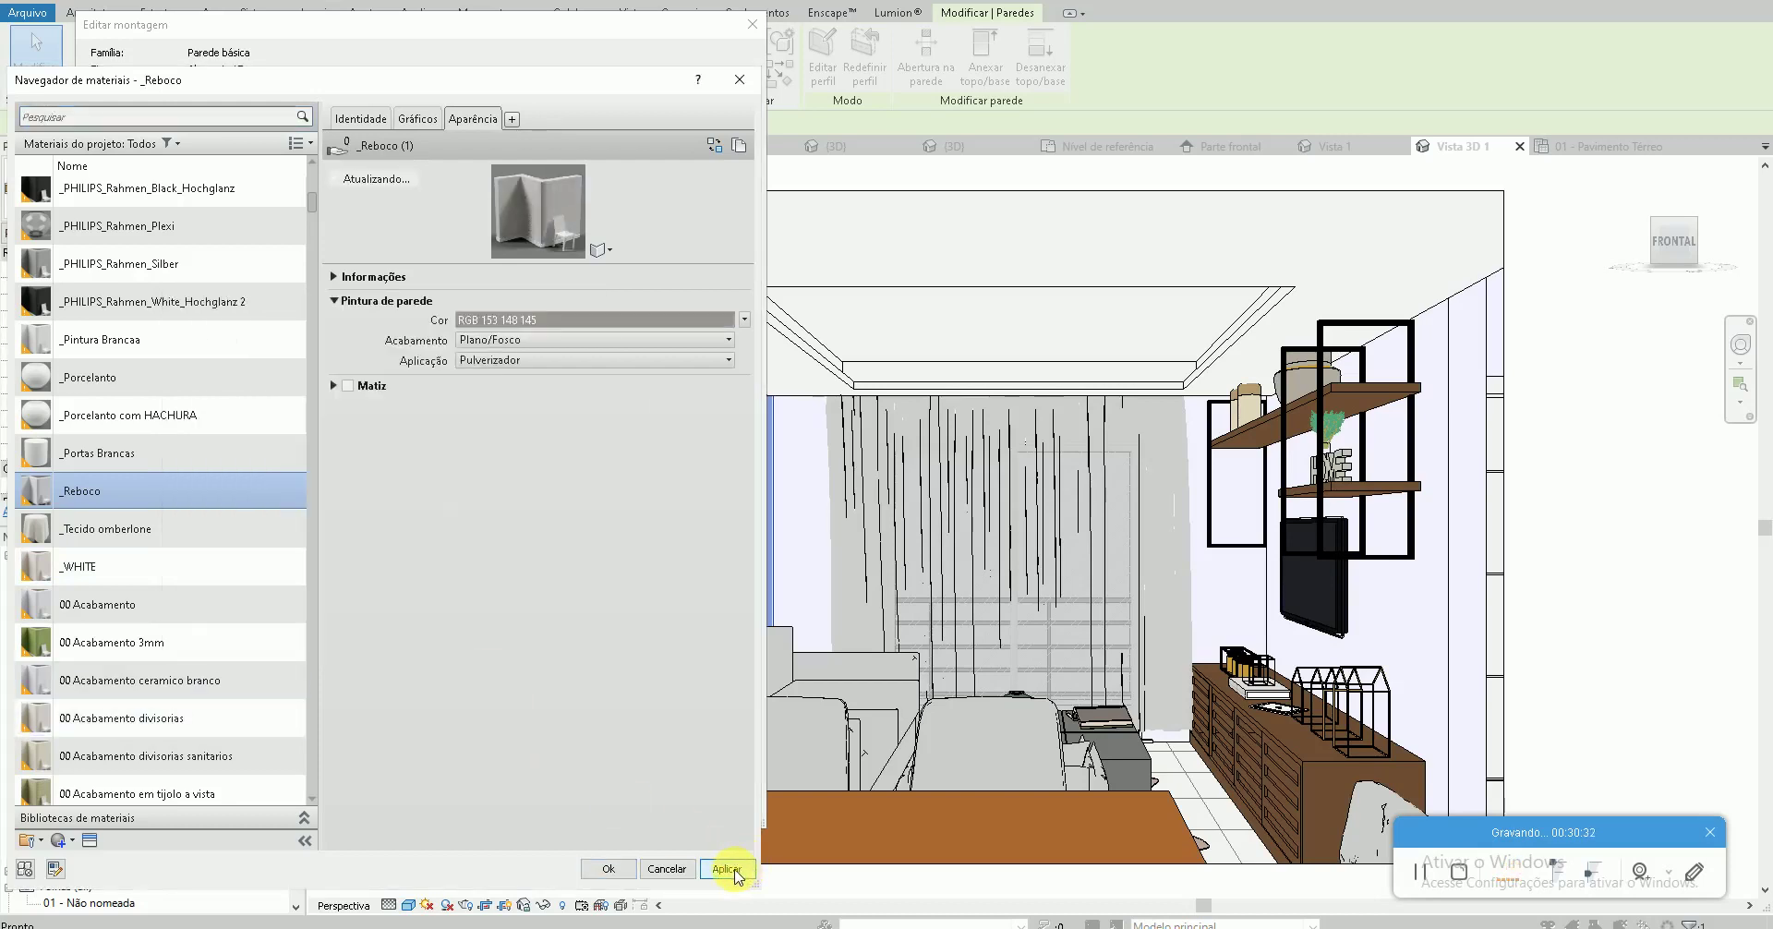
{"action": "left_click", "coordinate": [730, 869]}
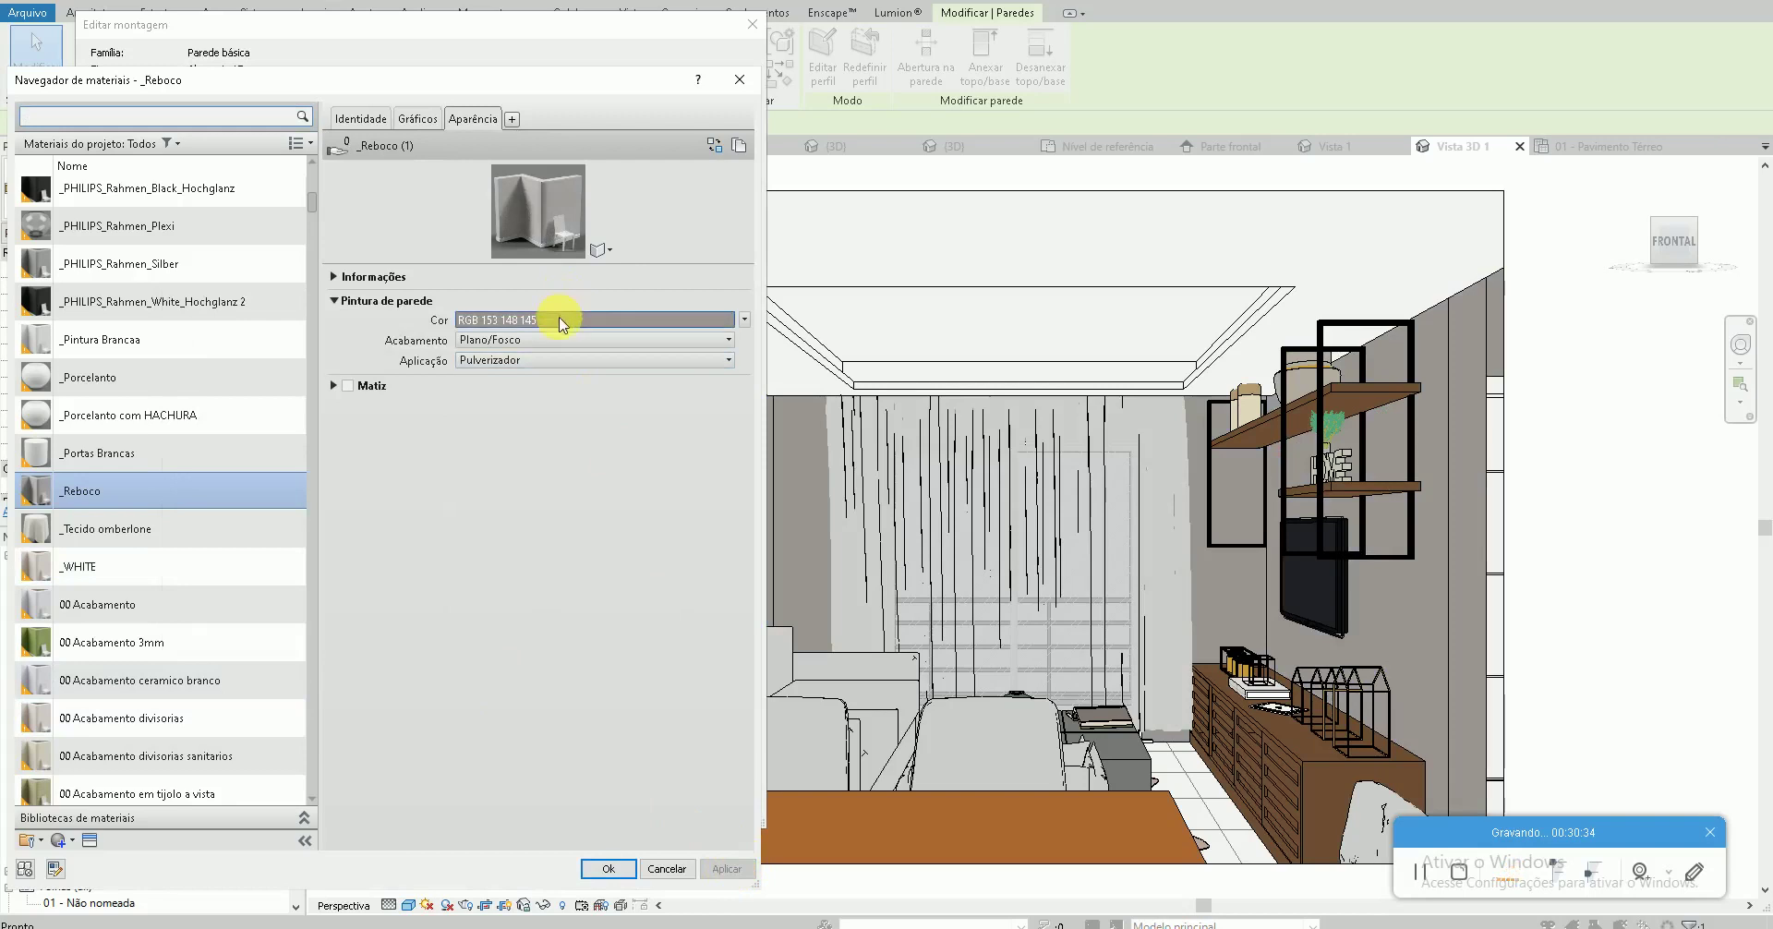
Lighten the _Reboco colour to RGB 194 192 190 and close all wall type dialogs
{"action": "left_click", "coordinate": [560, 319]}
{"action": "left_click", "coordinate": [605, 407]}
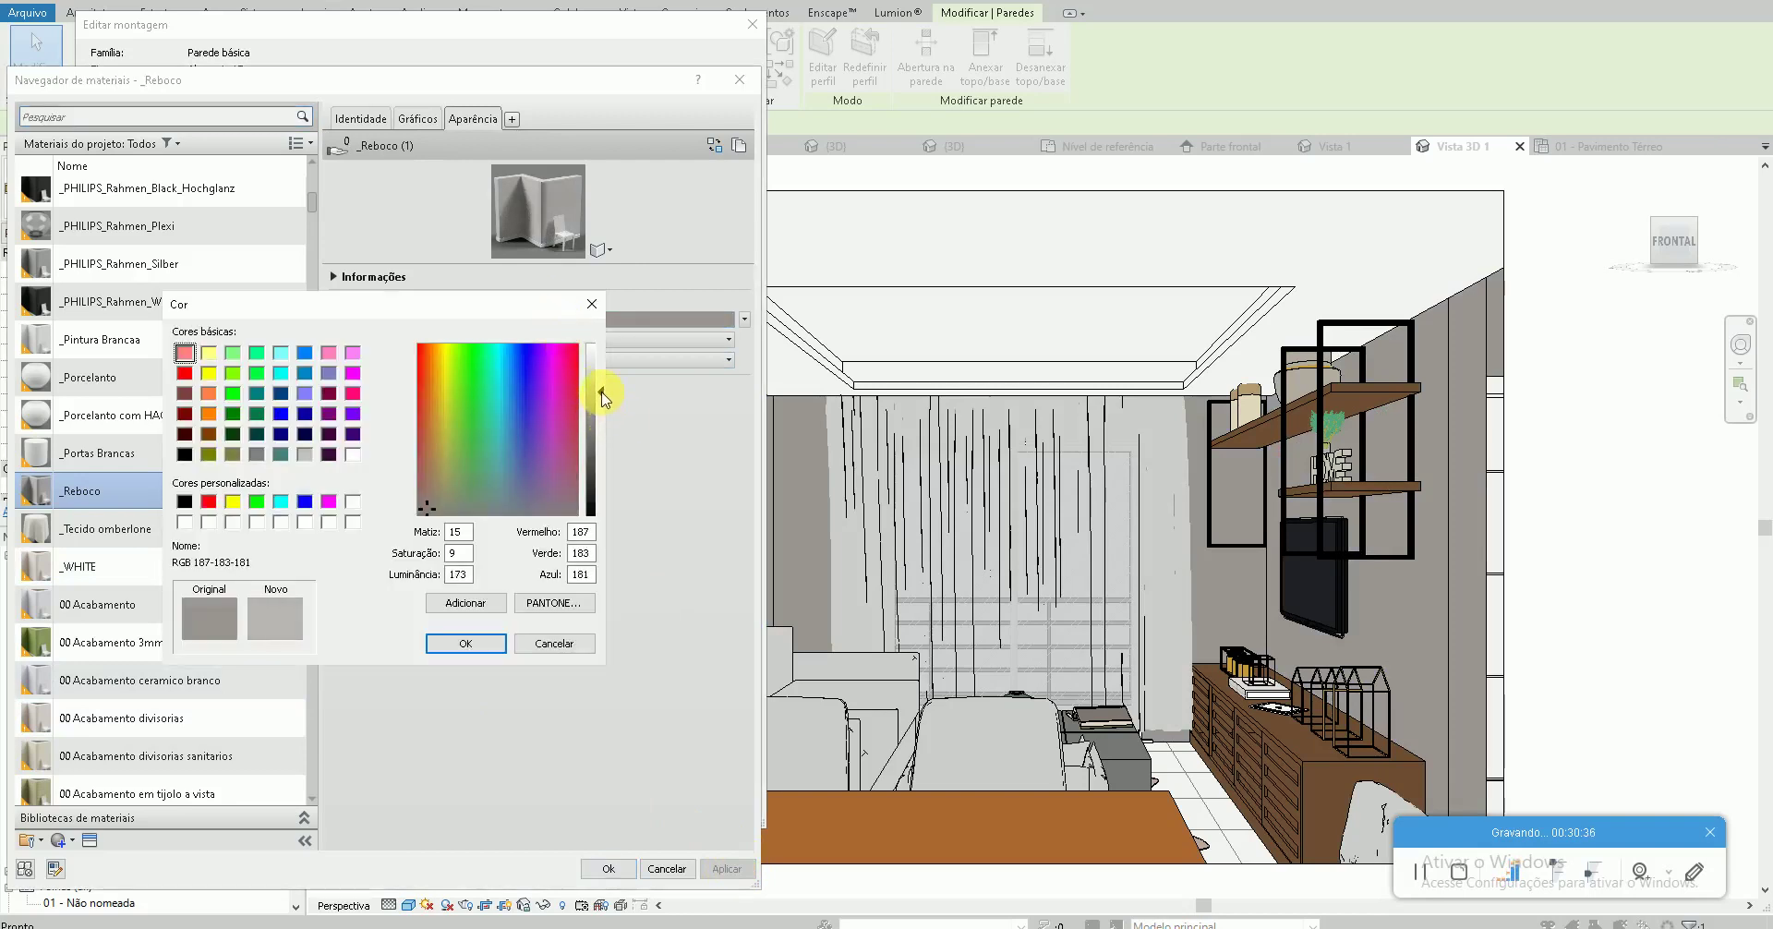
{"action": "left_click", "coordinate": [484, 642]}
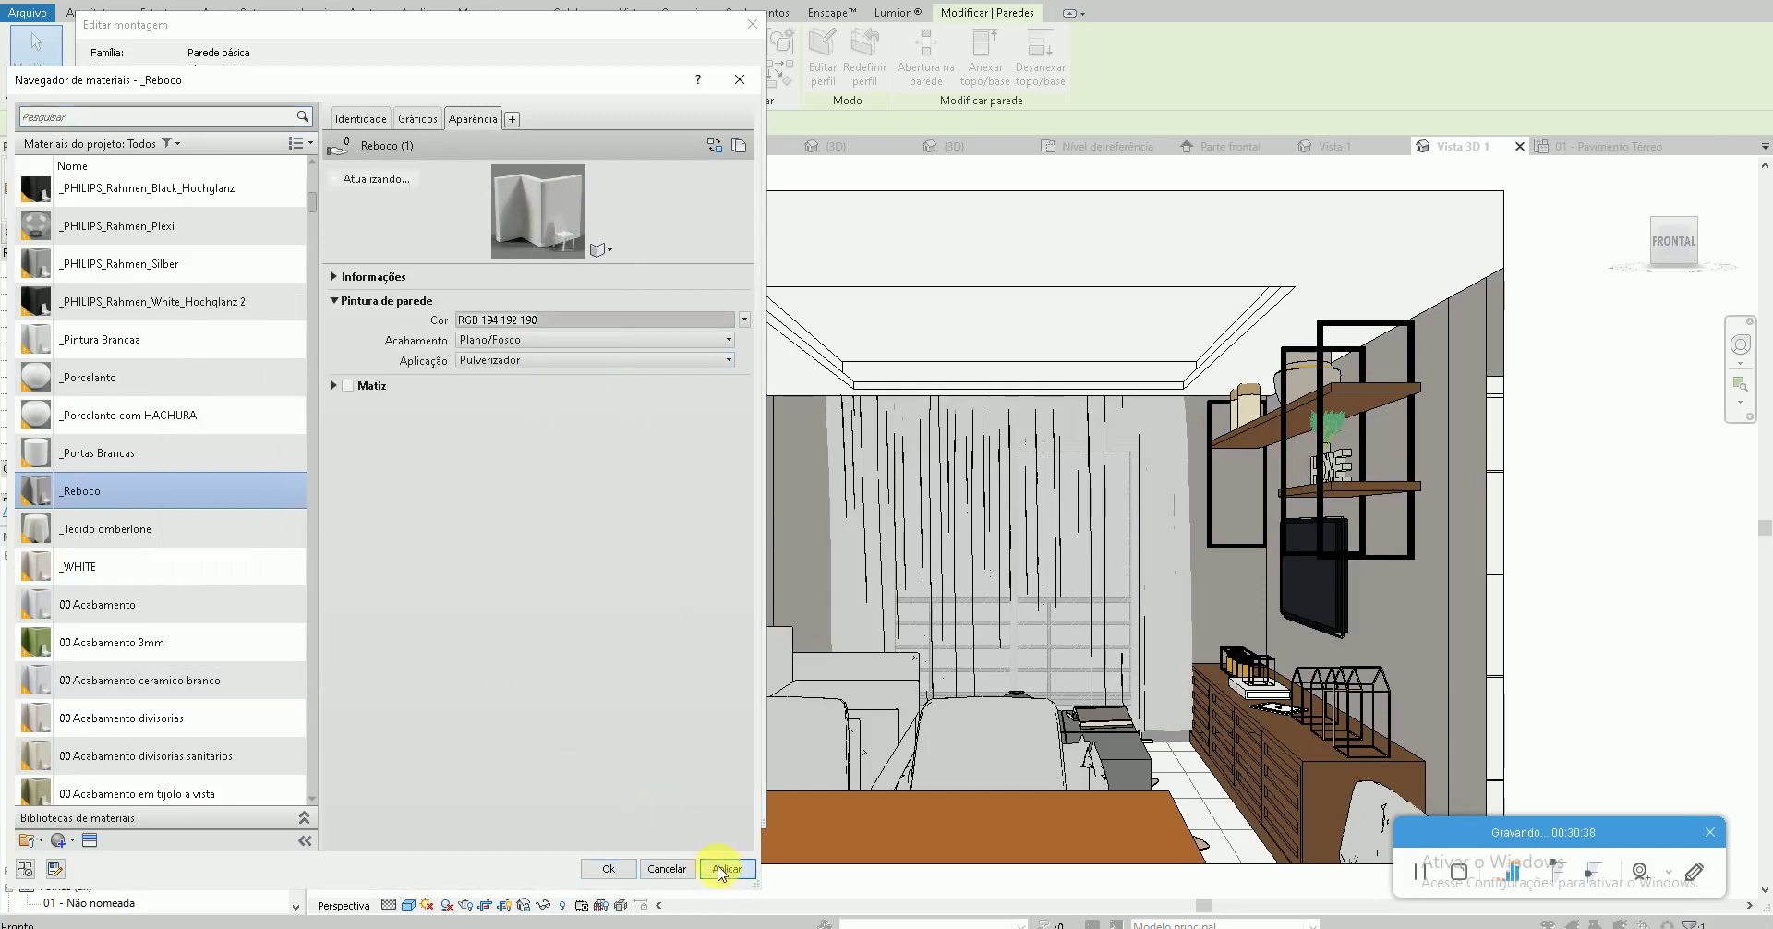
{"action": "key", "text": "Return"}
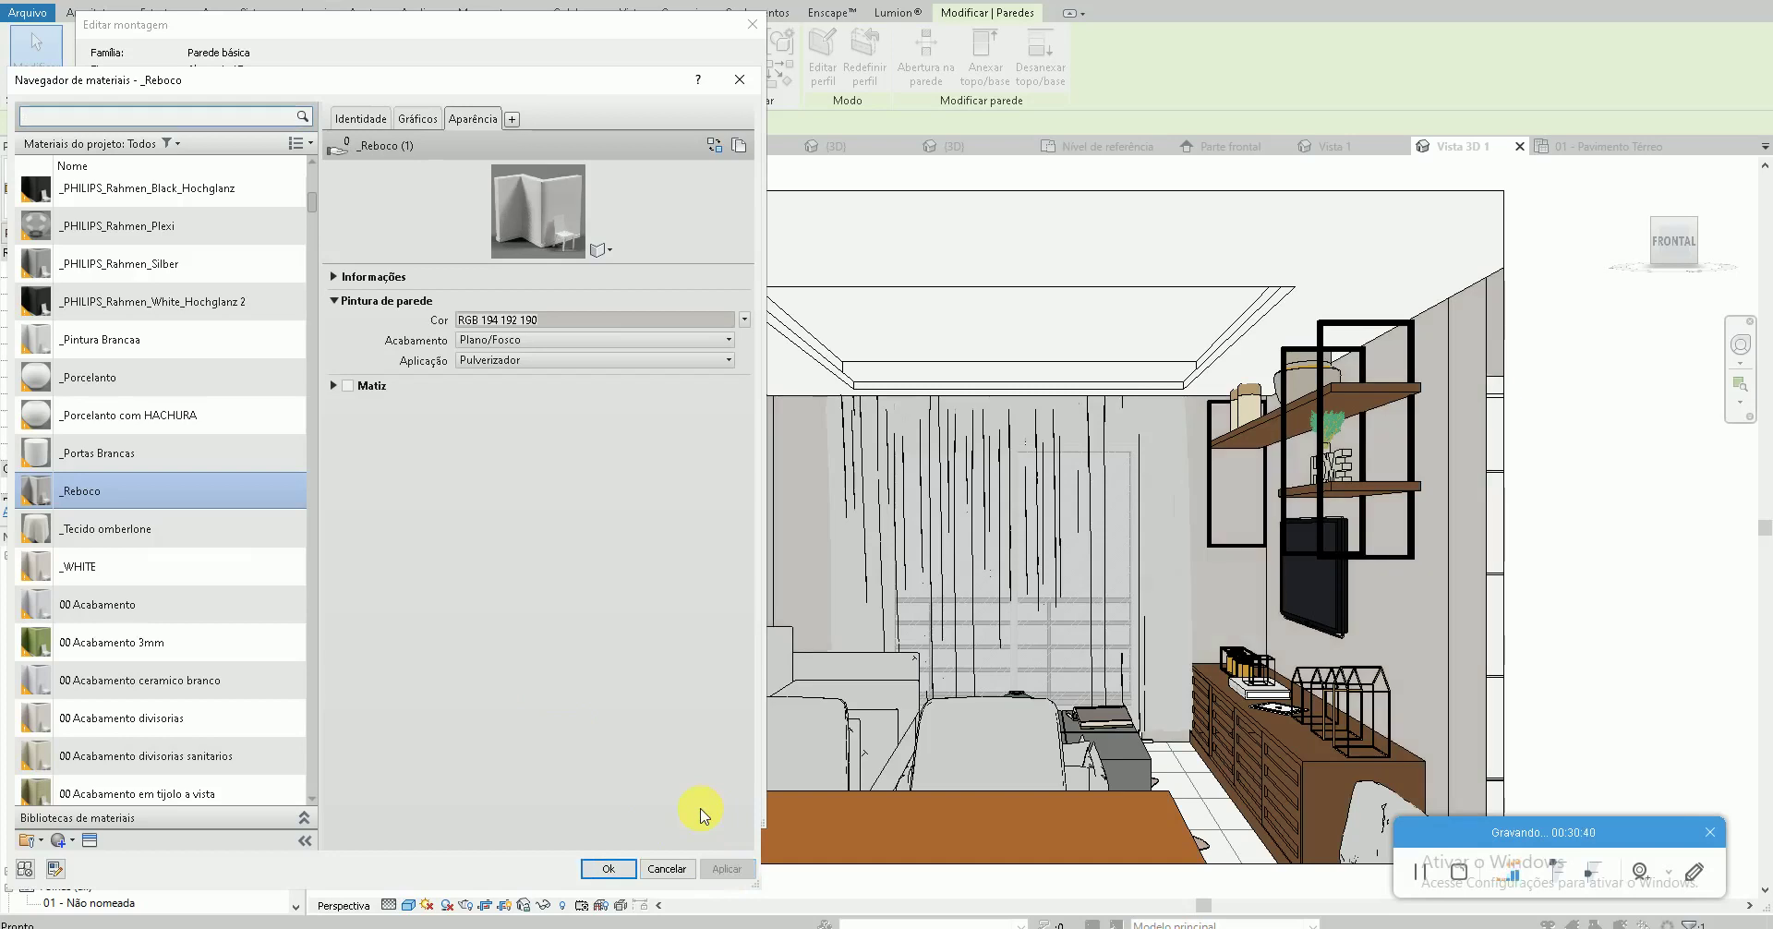
{"action": "left_click", "coordinate": [601, 869]}
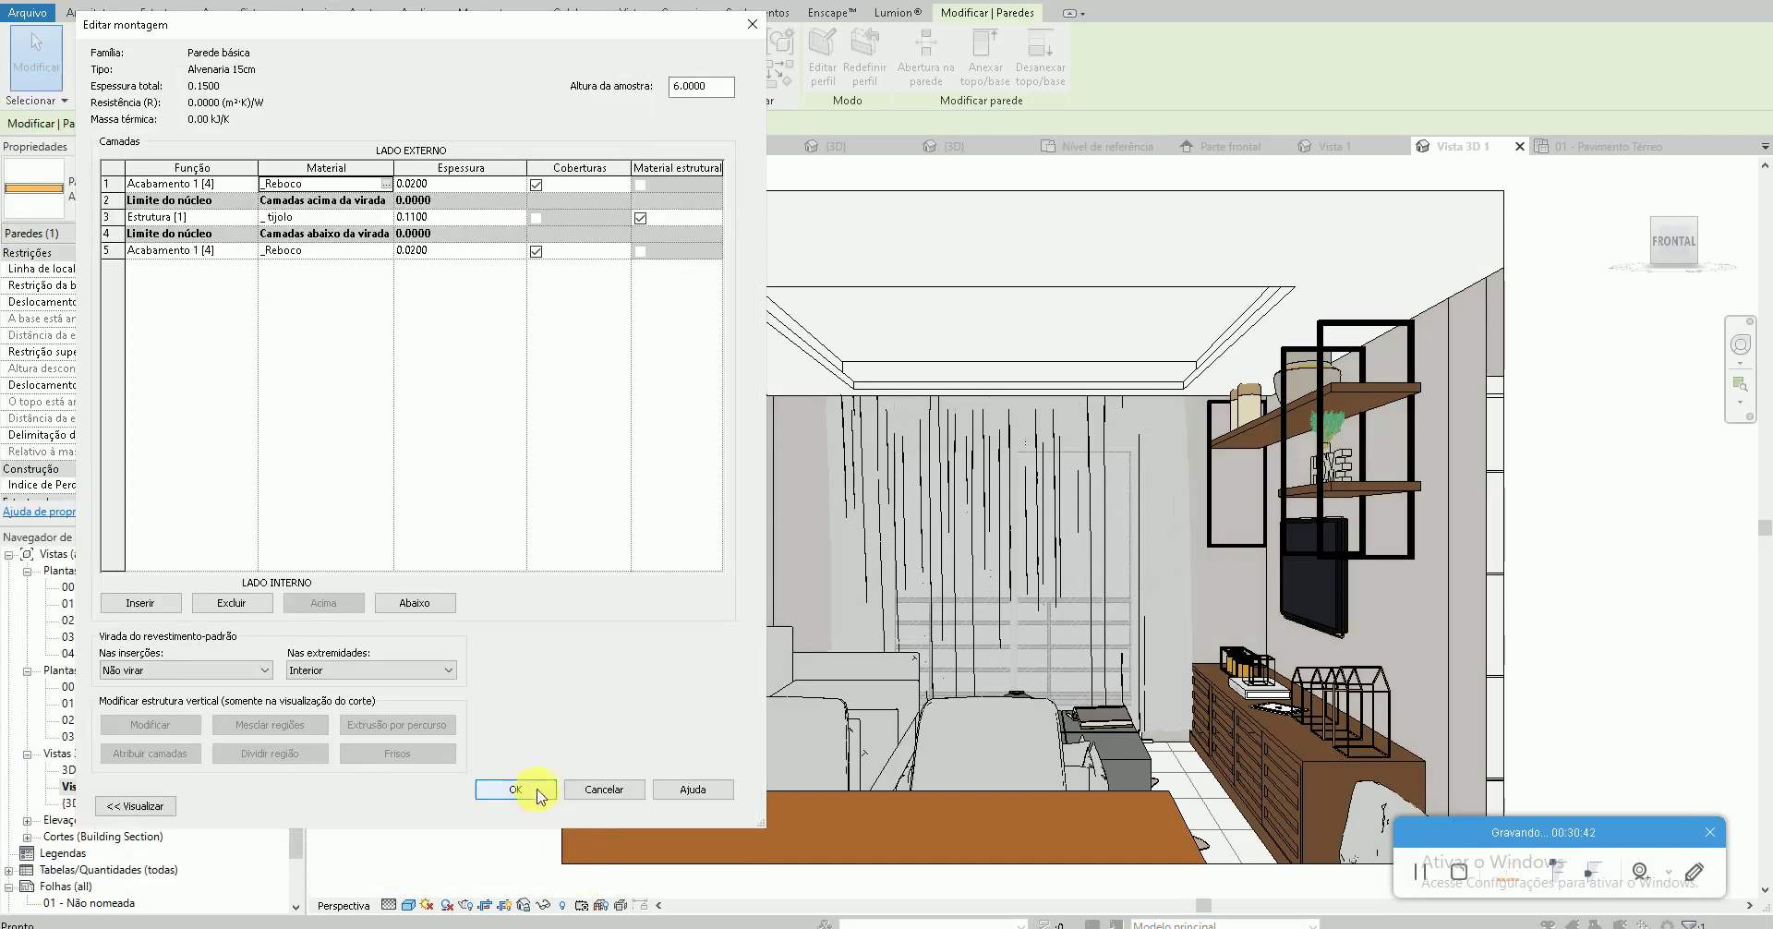
{"action": "left_click", "coordinate": [514, 788]}
{"action": "left_click", "coordinate": [511, 792]}
{"action": "left_click", "coordinate": [469, 658]}
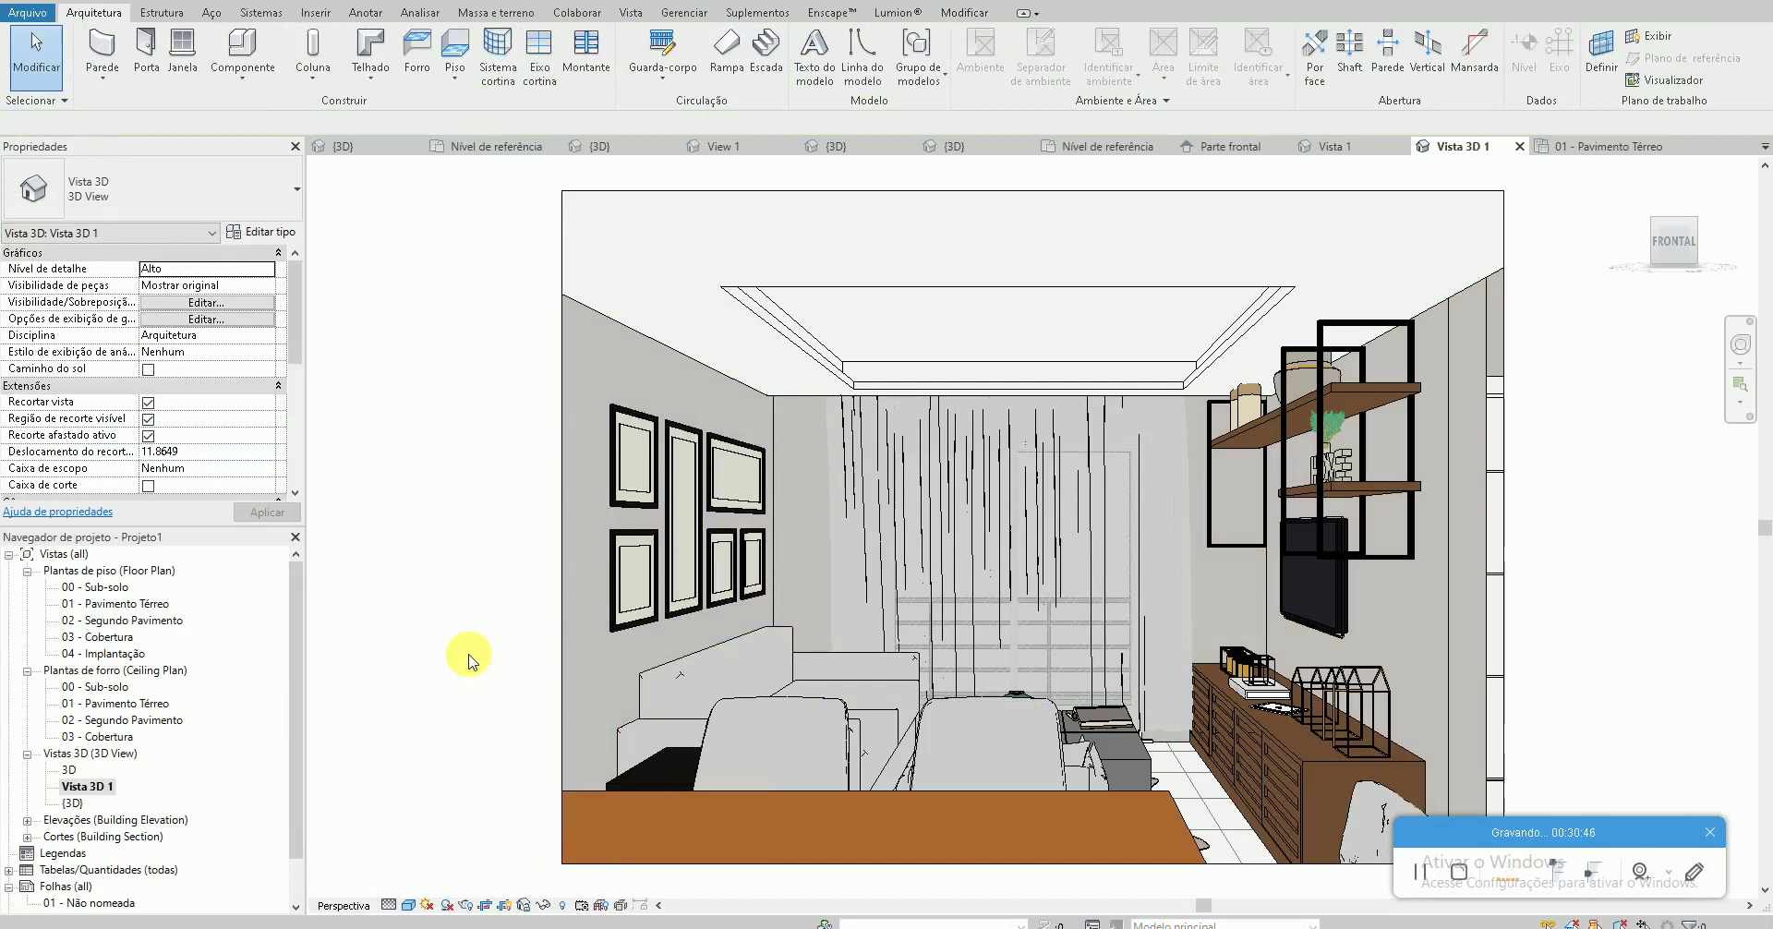
Offset the Forro de Gesso 5cm ceiling's left boundary line by 0.03 in the ground-floor ceiling plan
{"action": "left_click", "coordinate": [761, 386]}
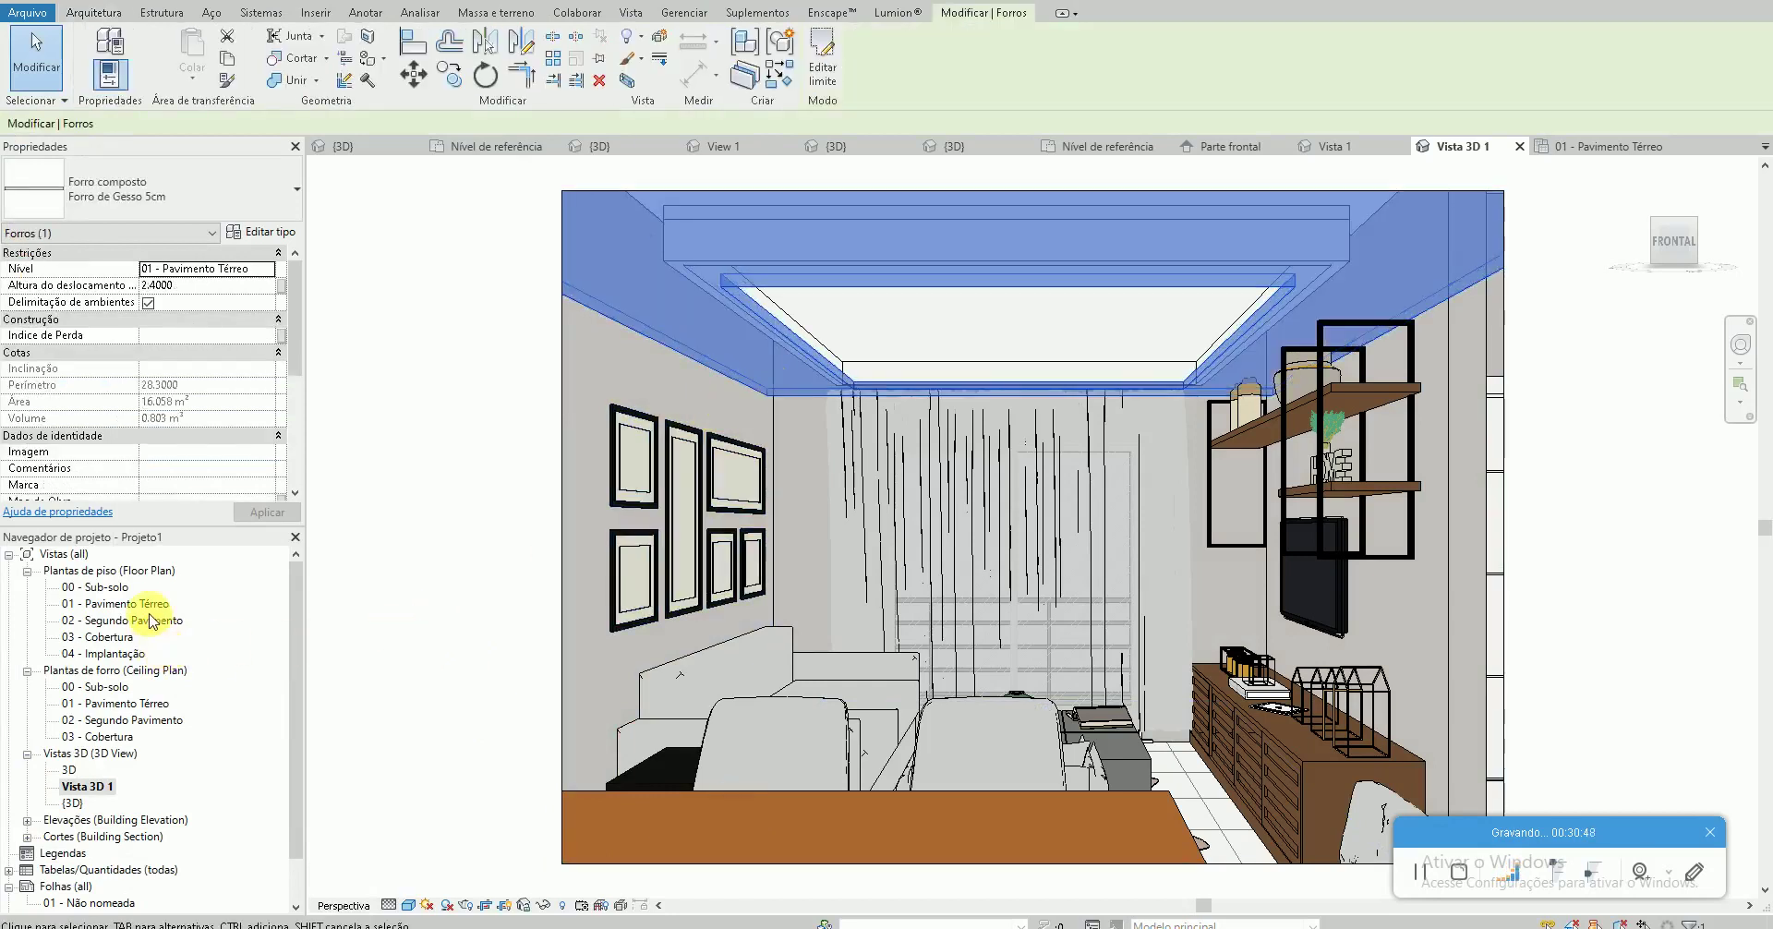
{"action": "double_click", "coordinate": [138, 604]}
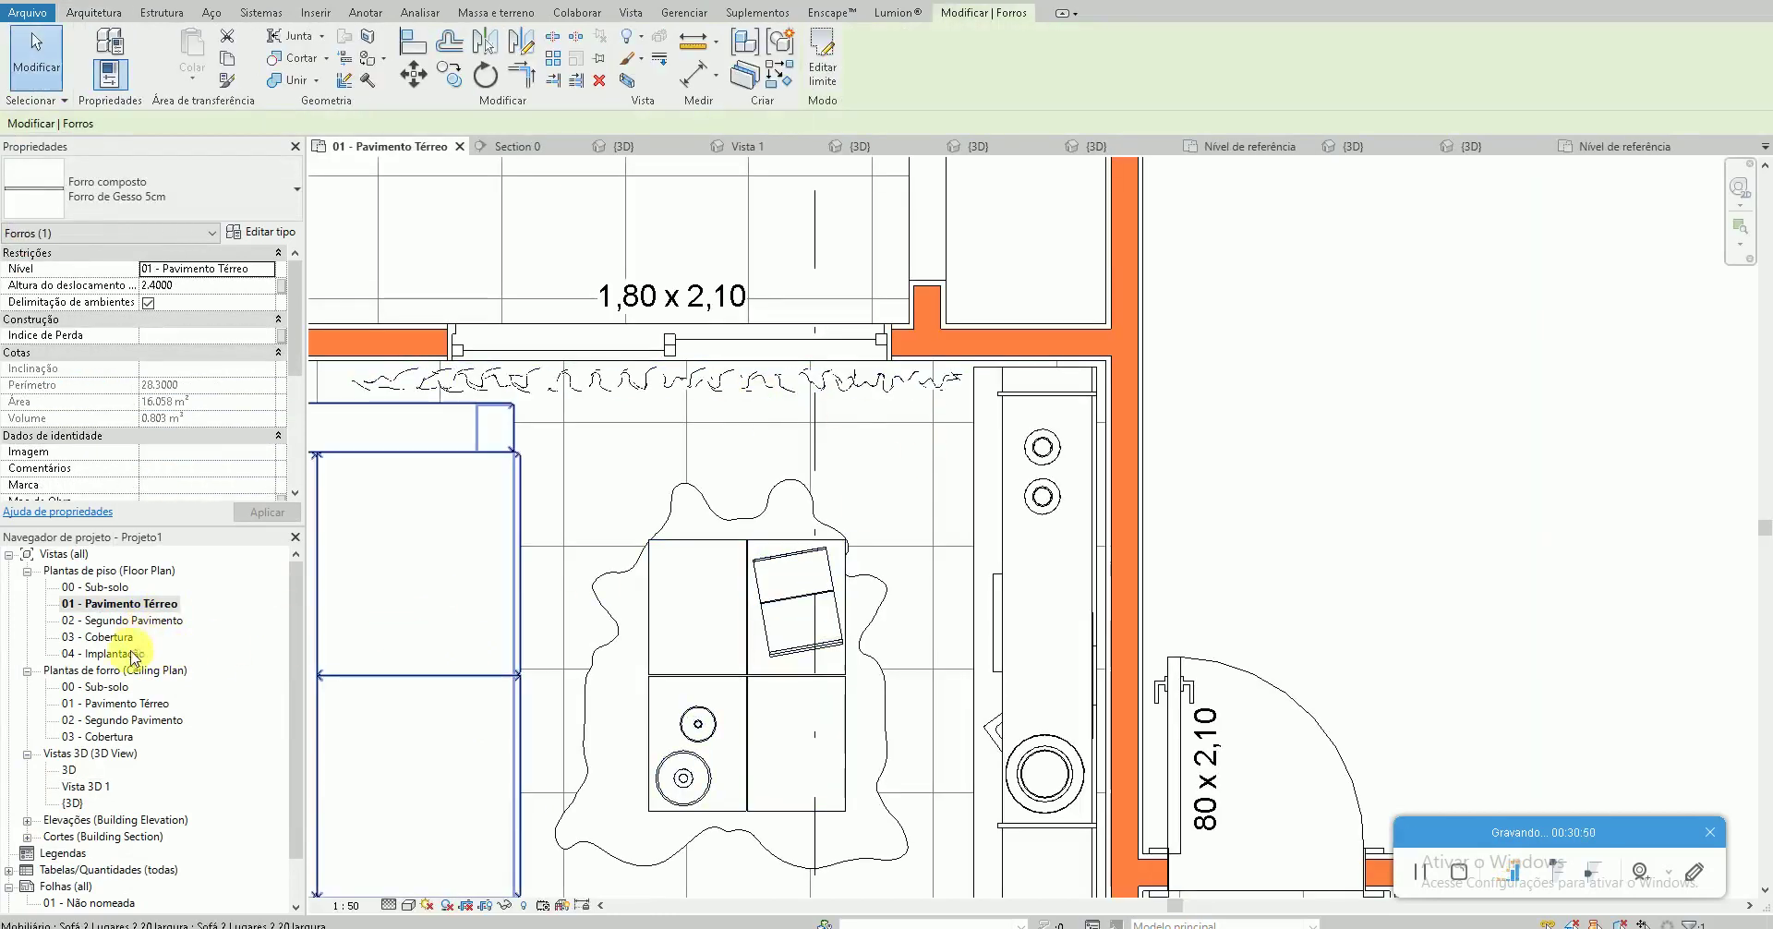
{"action": "double_click", "coordinate": [129, 704]}
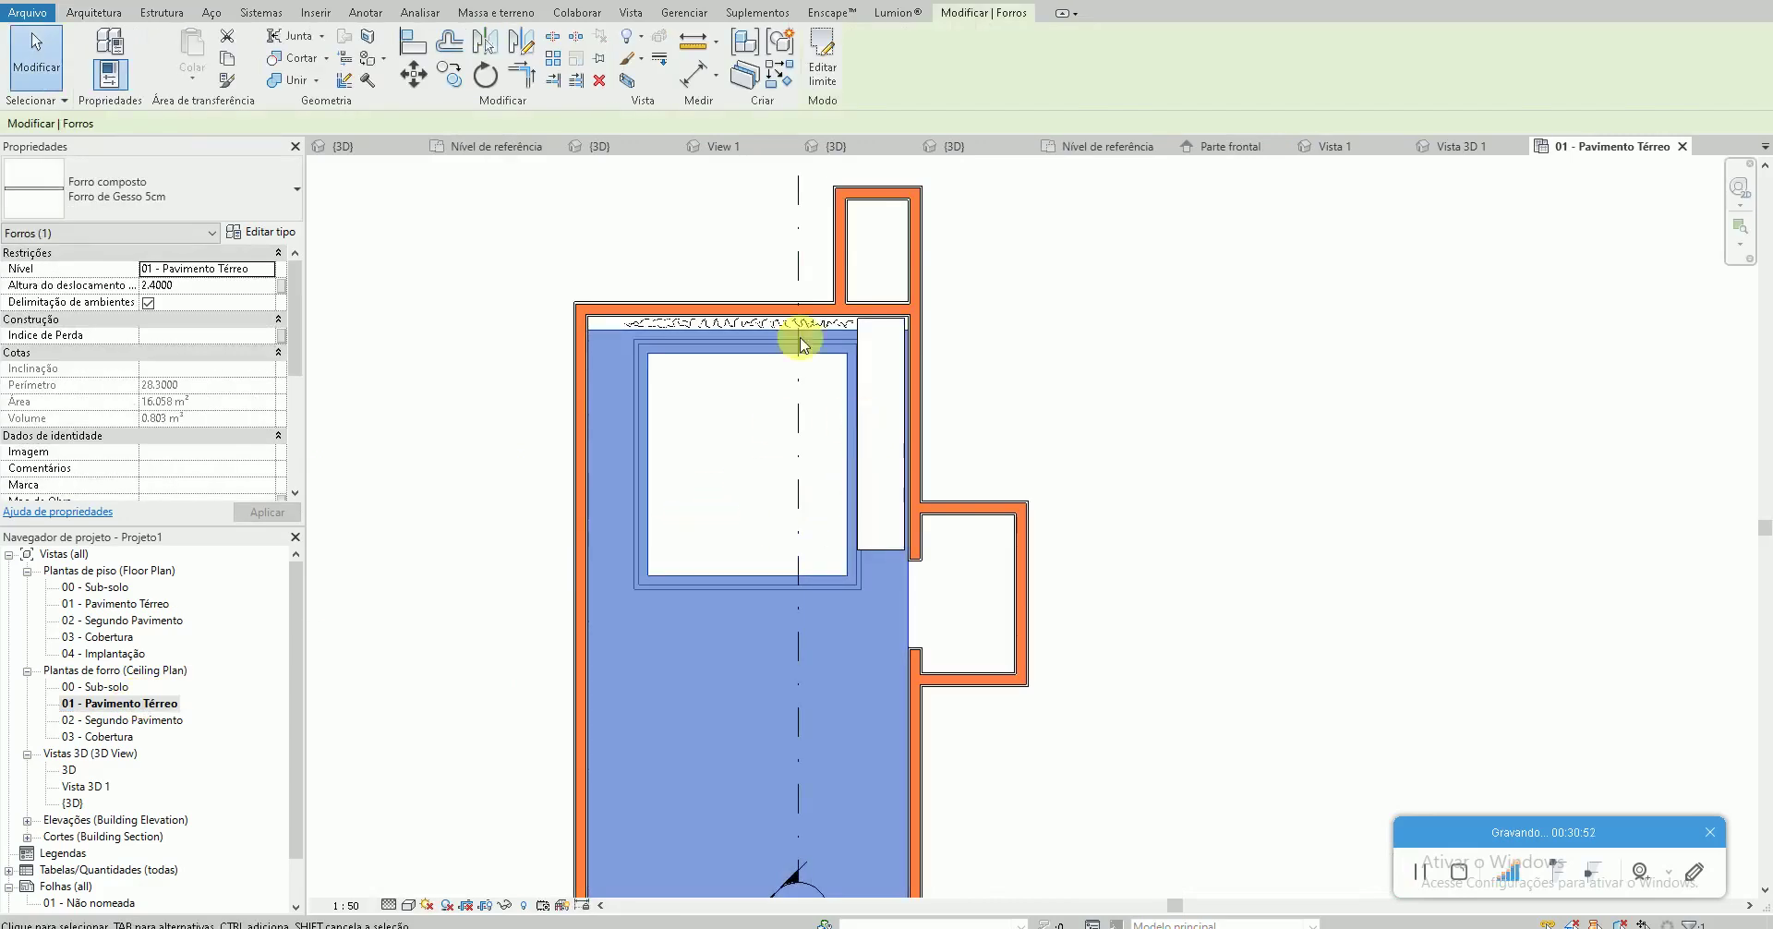
{"action": "left_click", "coordinate": [822, 63]}
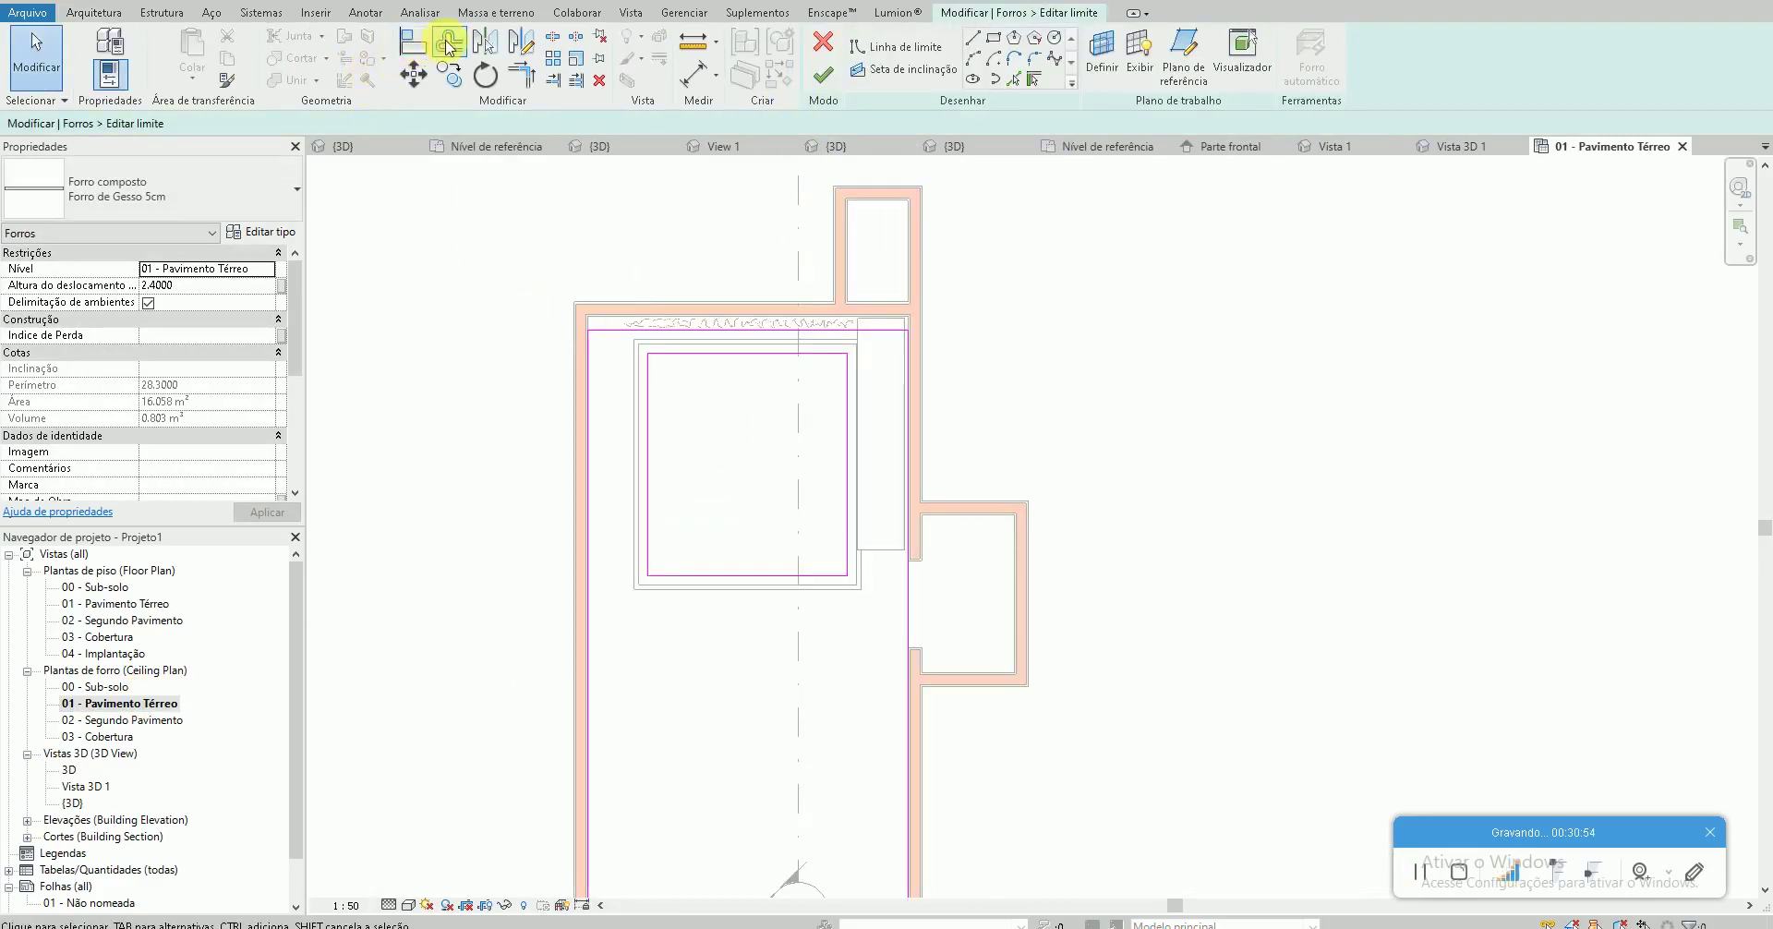
{"action": "left_click", "coordinate": [447, 44]}
{"action": "type", "text": "0300"}
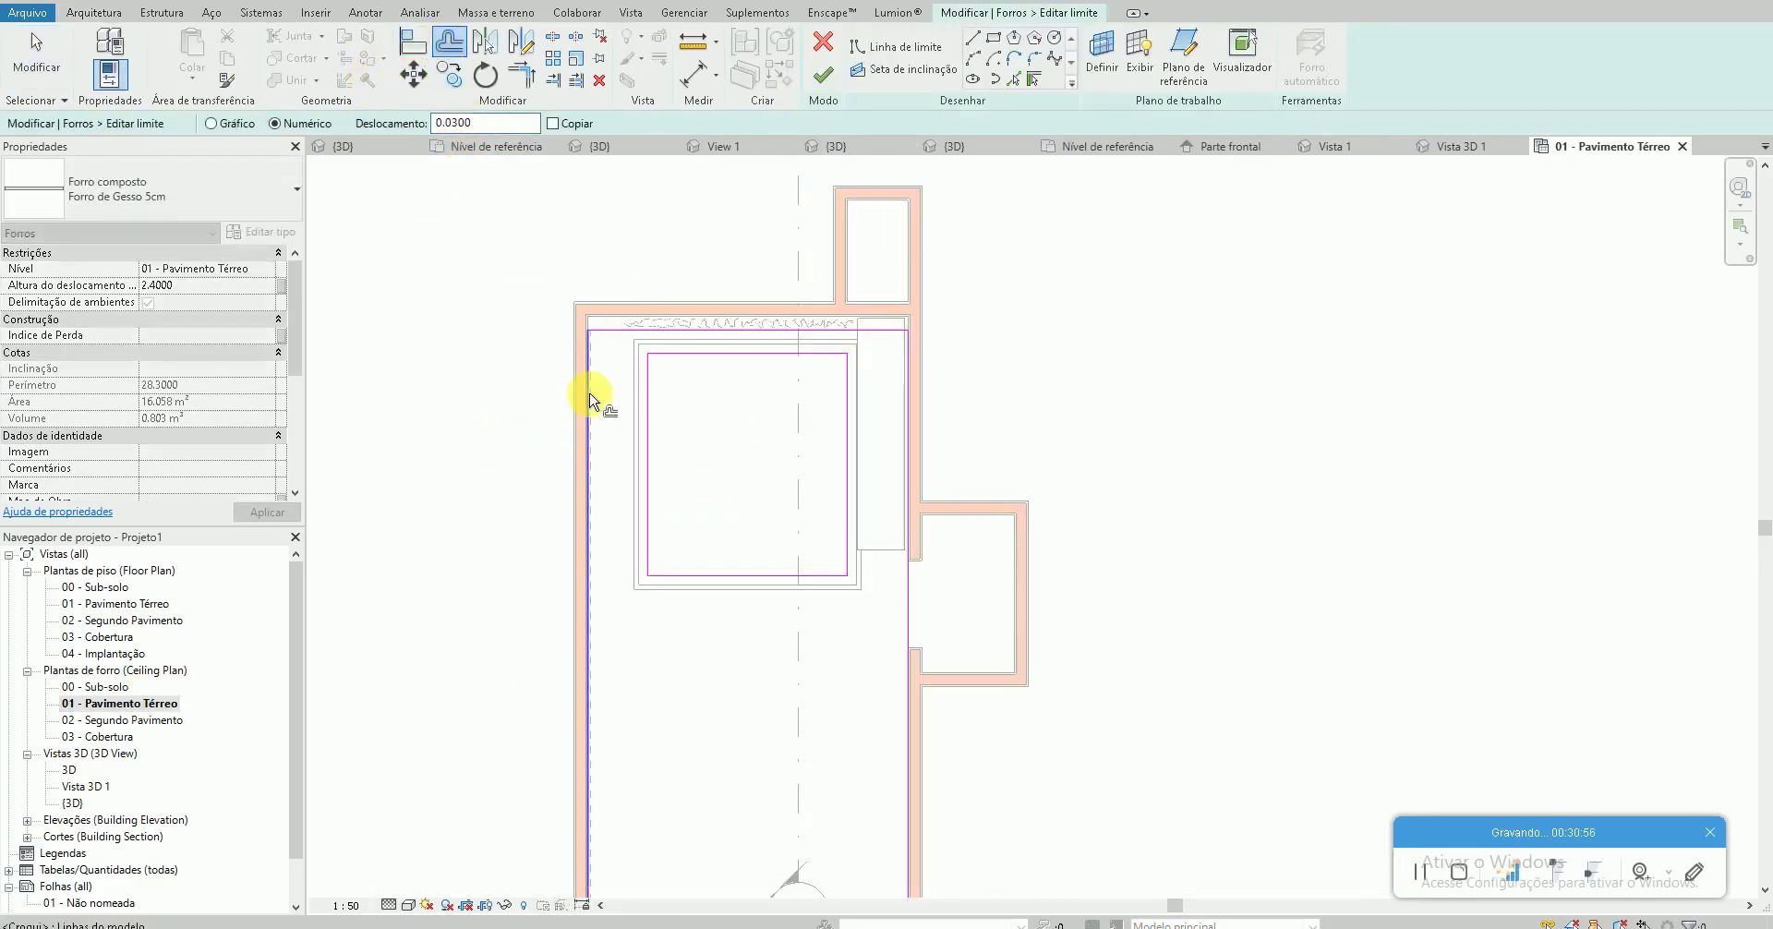
{"action": "left_click", "coordinate": [895, 377]}
{"action": "left_click", "coordinate": [823, 74]}
{"action": "double_click", "coordinate": [88, 786]}
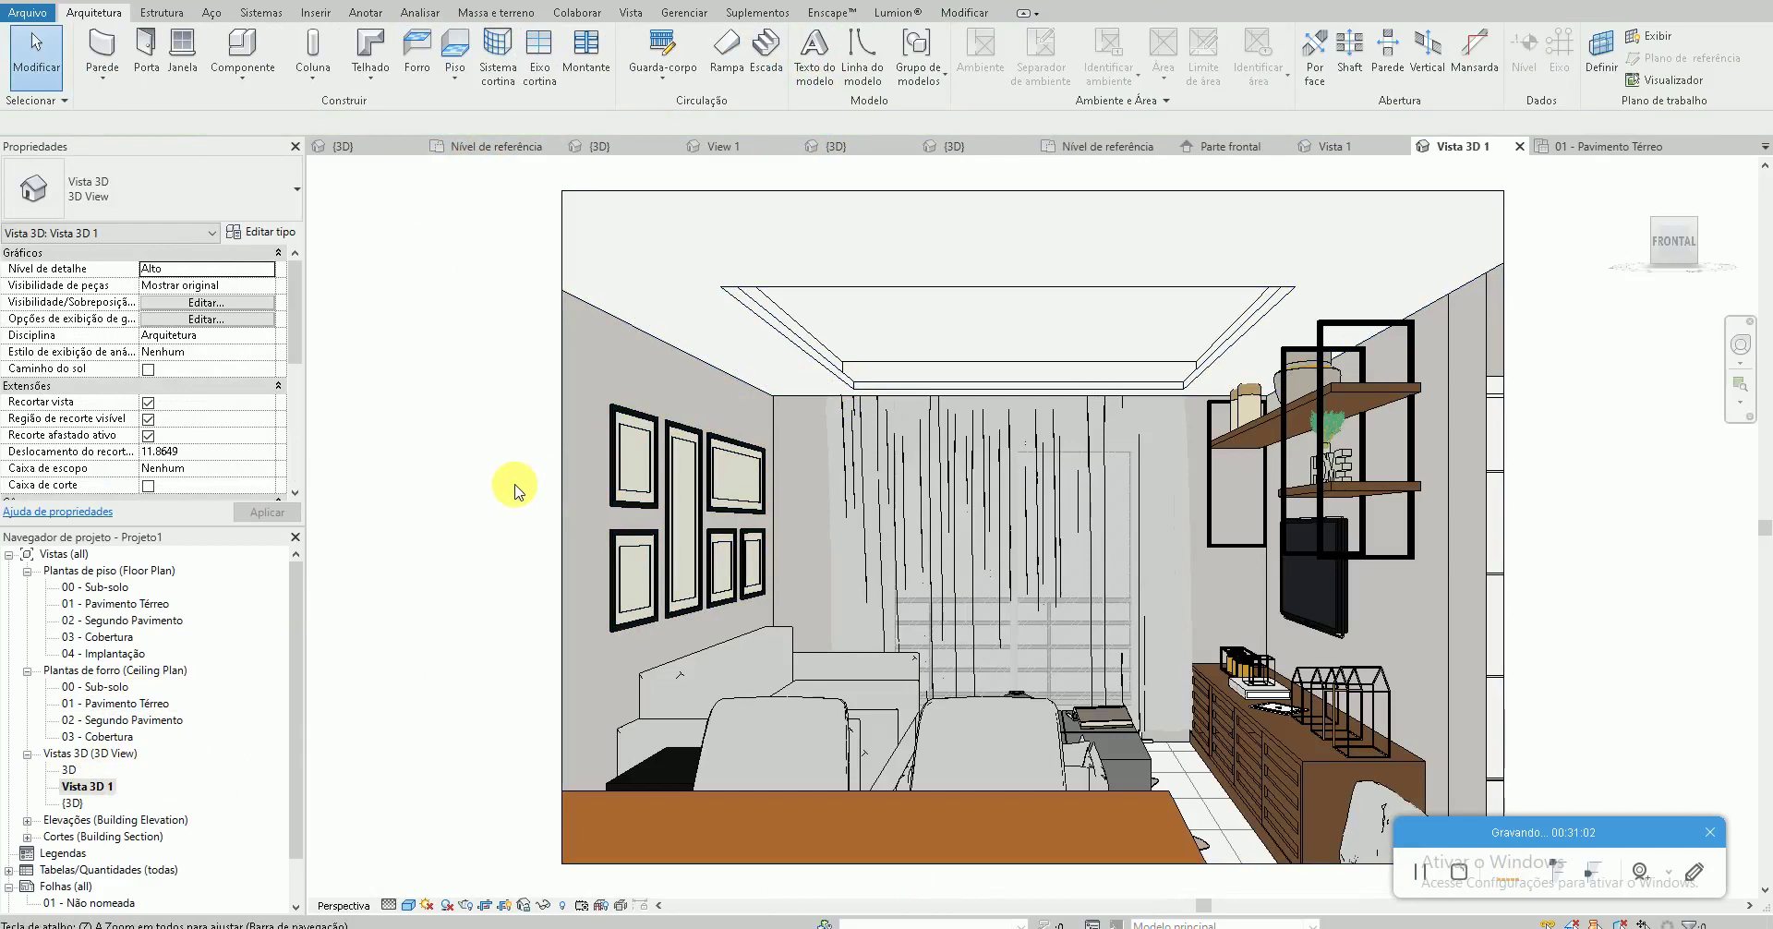
Save the project, preview Vista 3D 1 in Realista style, then switch back to Linha oculta
{"action": "key", "text": "ctrl+s"}
{"action": "key", "text": "Escape"}
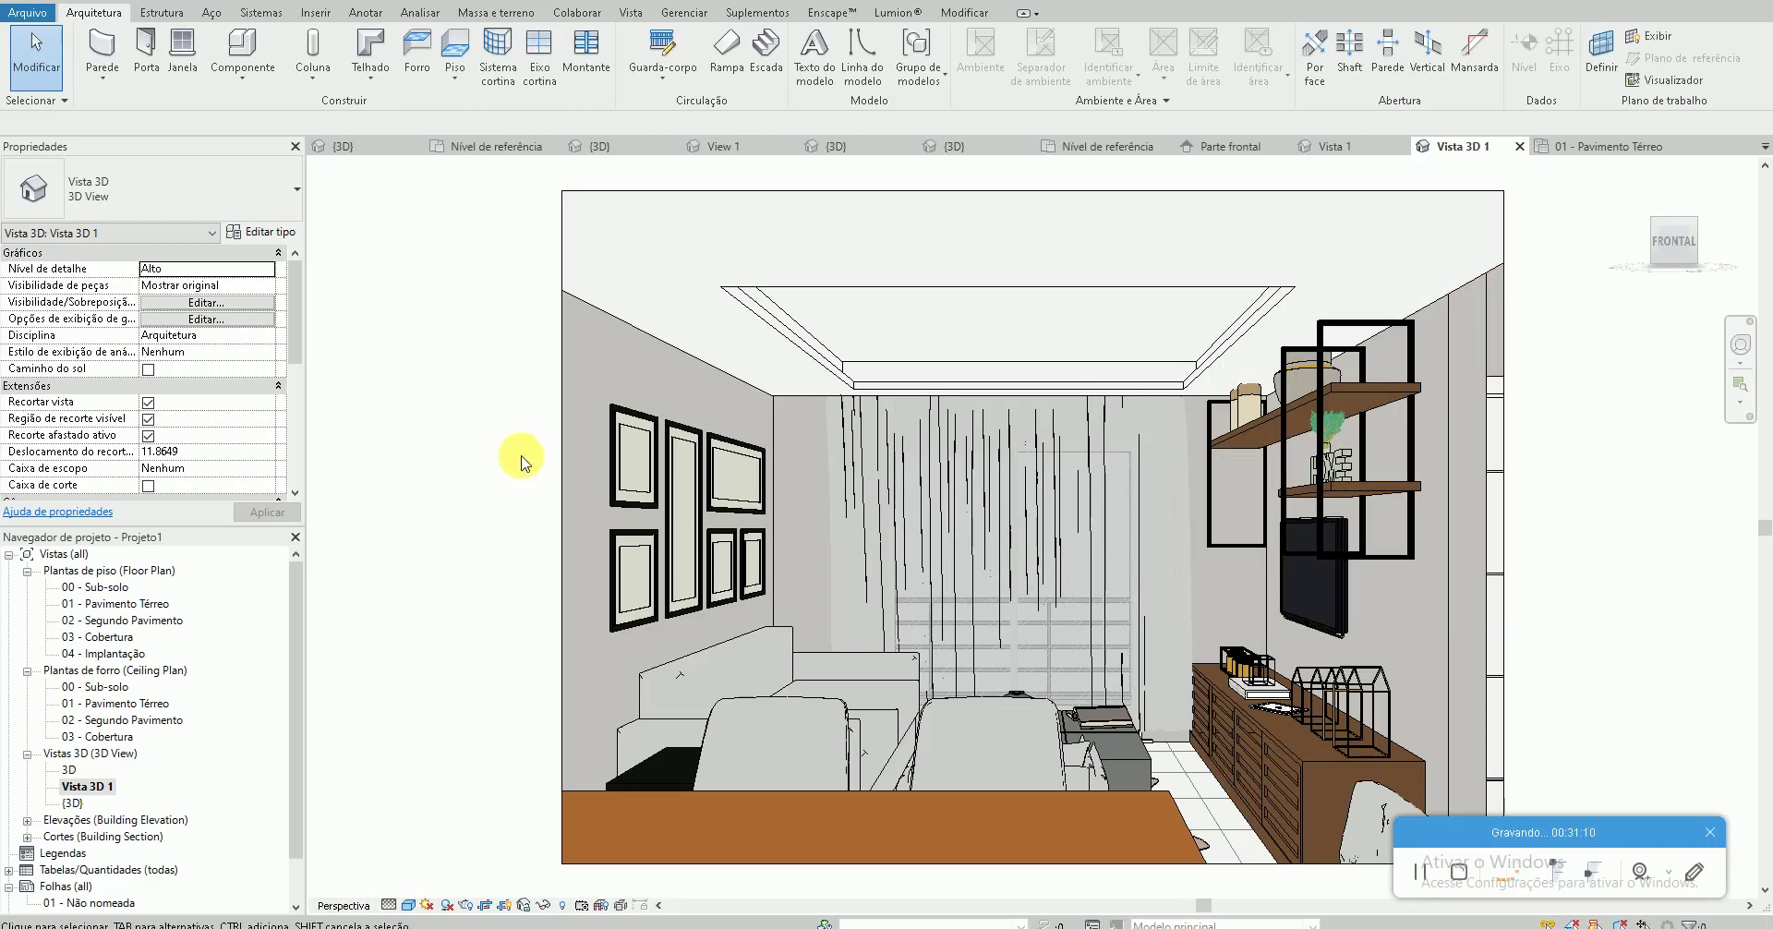
{"action": "left_click", "coordinate": [387, 909]}
{"action": "left_click", "coordinate": [419, 870]}
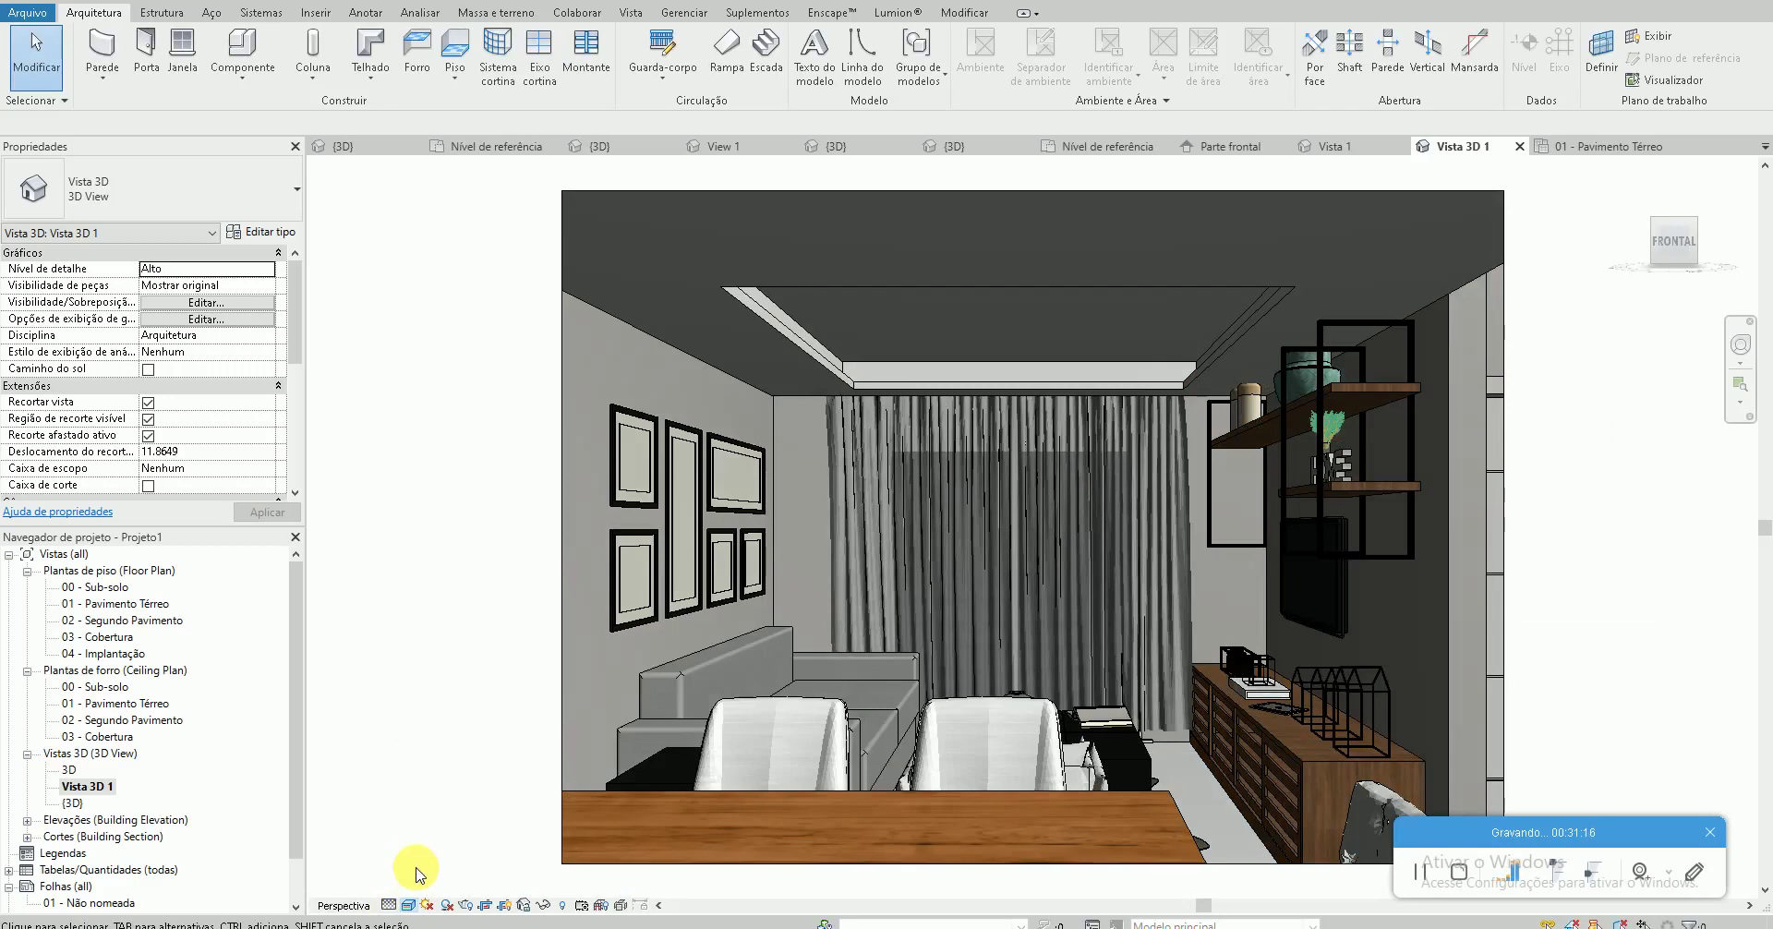
{"action": "left_click", "coordinate": [409, 909]}
{"action": "left_click", "coordinate": [425, 820]}
{"action": "double_click", "coordinate": [143, 705]}
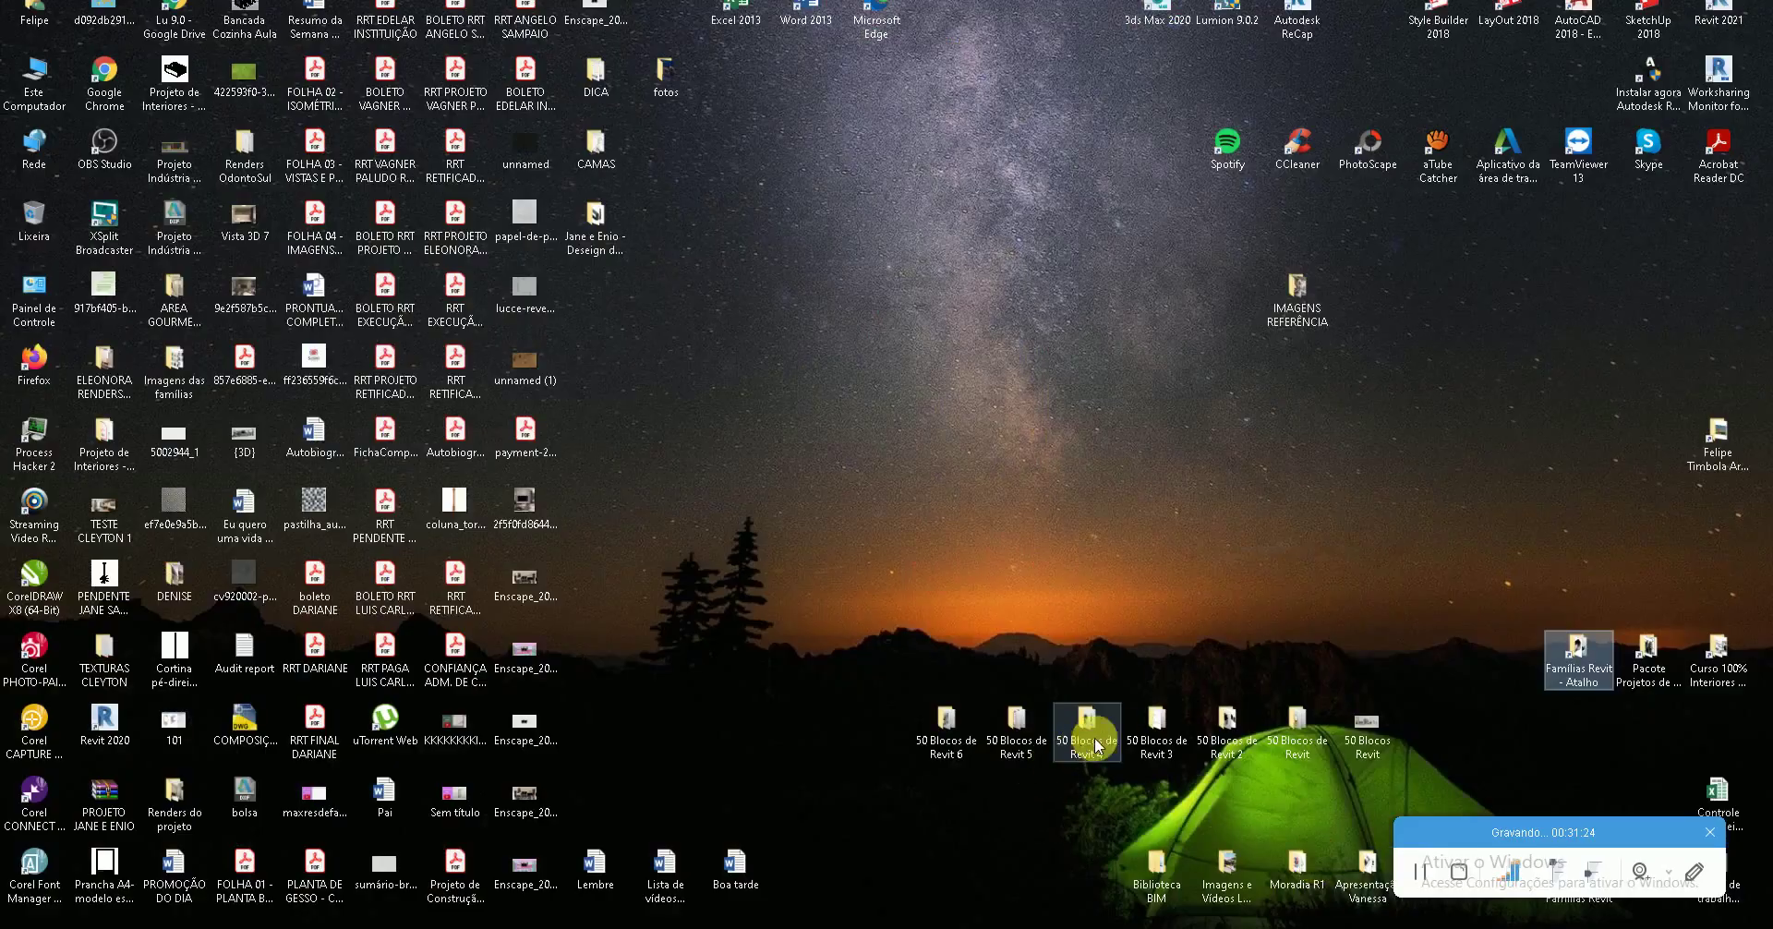
Open Pendente Estrutura Metálica.rfa from the 50 Blocos de Revit 3 desktop folder
{"action": "double_click", "coordinate": [1148, 734]}
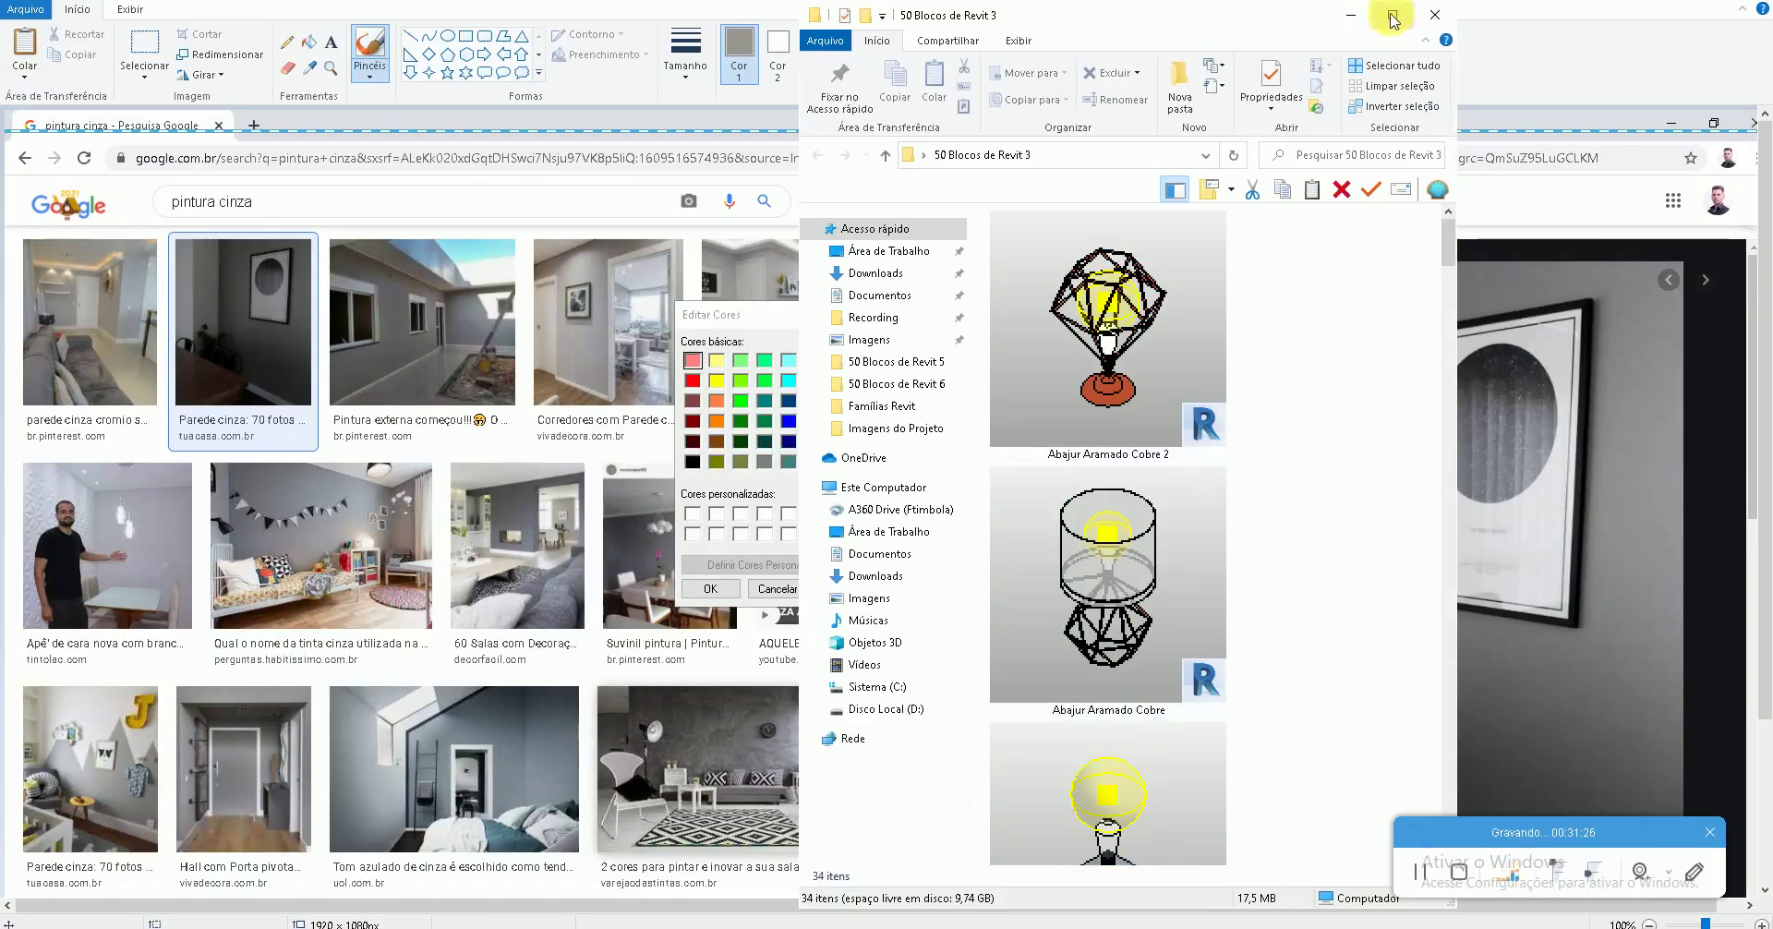
{"action": "left_click", "coordinate": [1393, 17]}
{"action": "scroll", "coordinate": [806, 537], "scroll_direction": "down", "scroll_amount": 2}
{"action": "scroll", "coordinate": [806, 538], "scroll_direction": "down", "scroll_amount": 2}
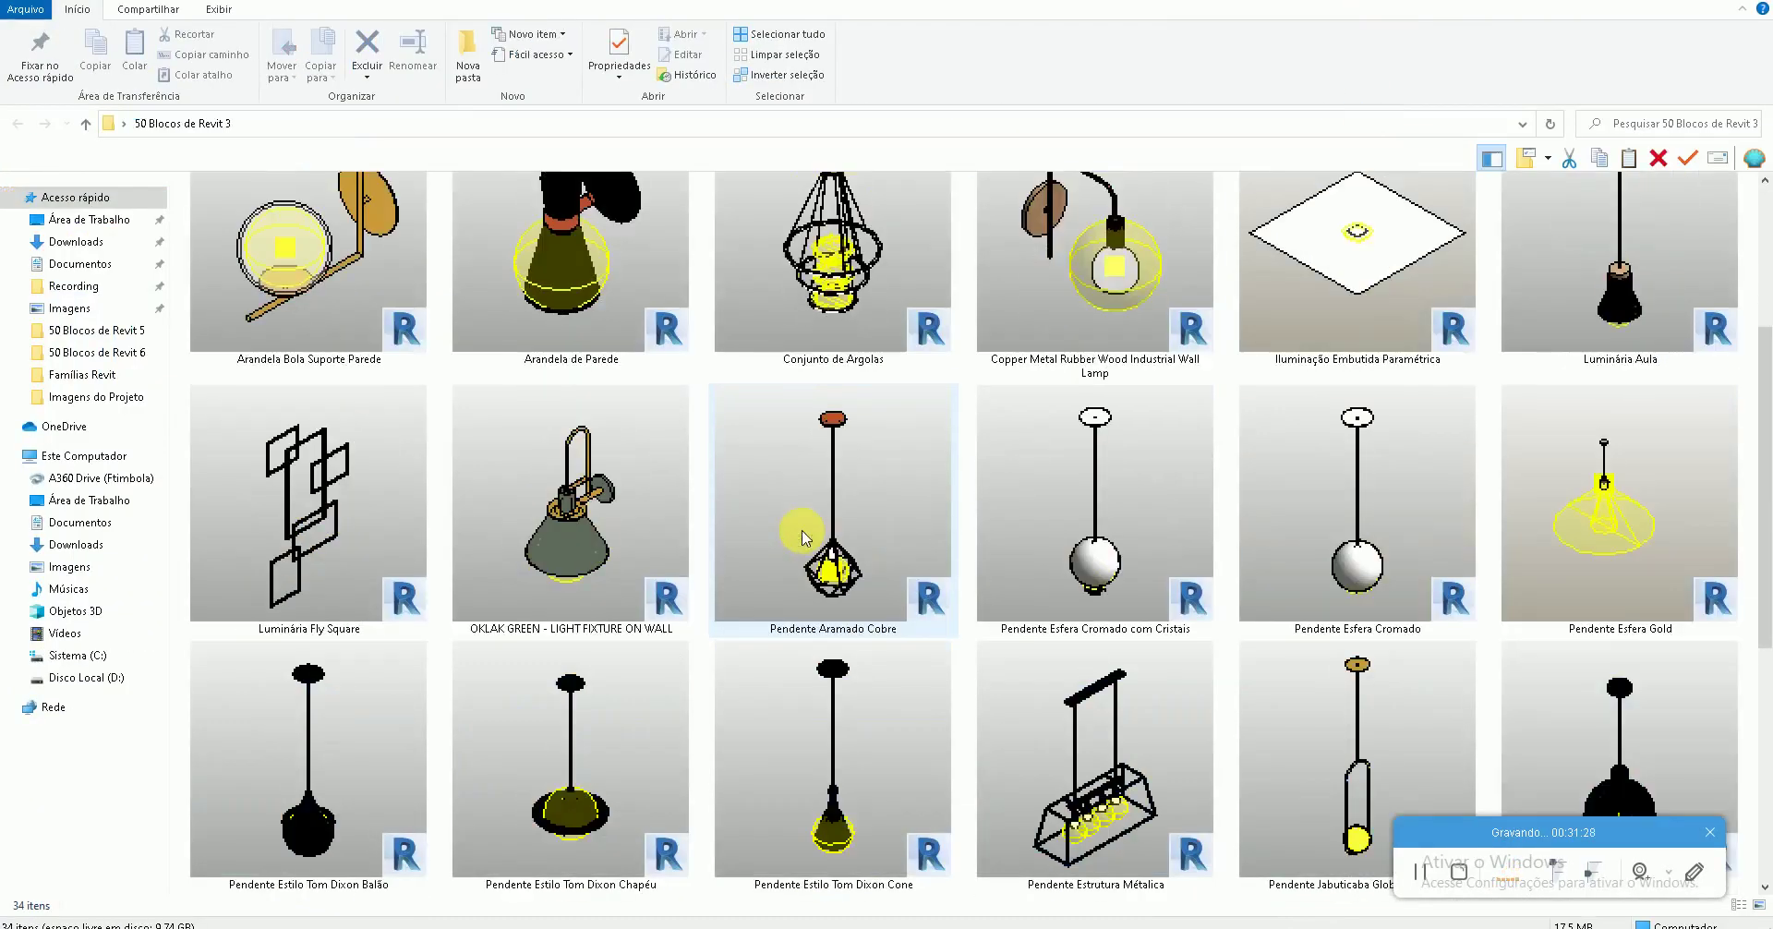
{"action": "scroll", "coordinate": [805, 537], "scroll_direction": "down", "scroll_amount": 2}
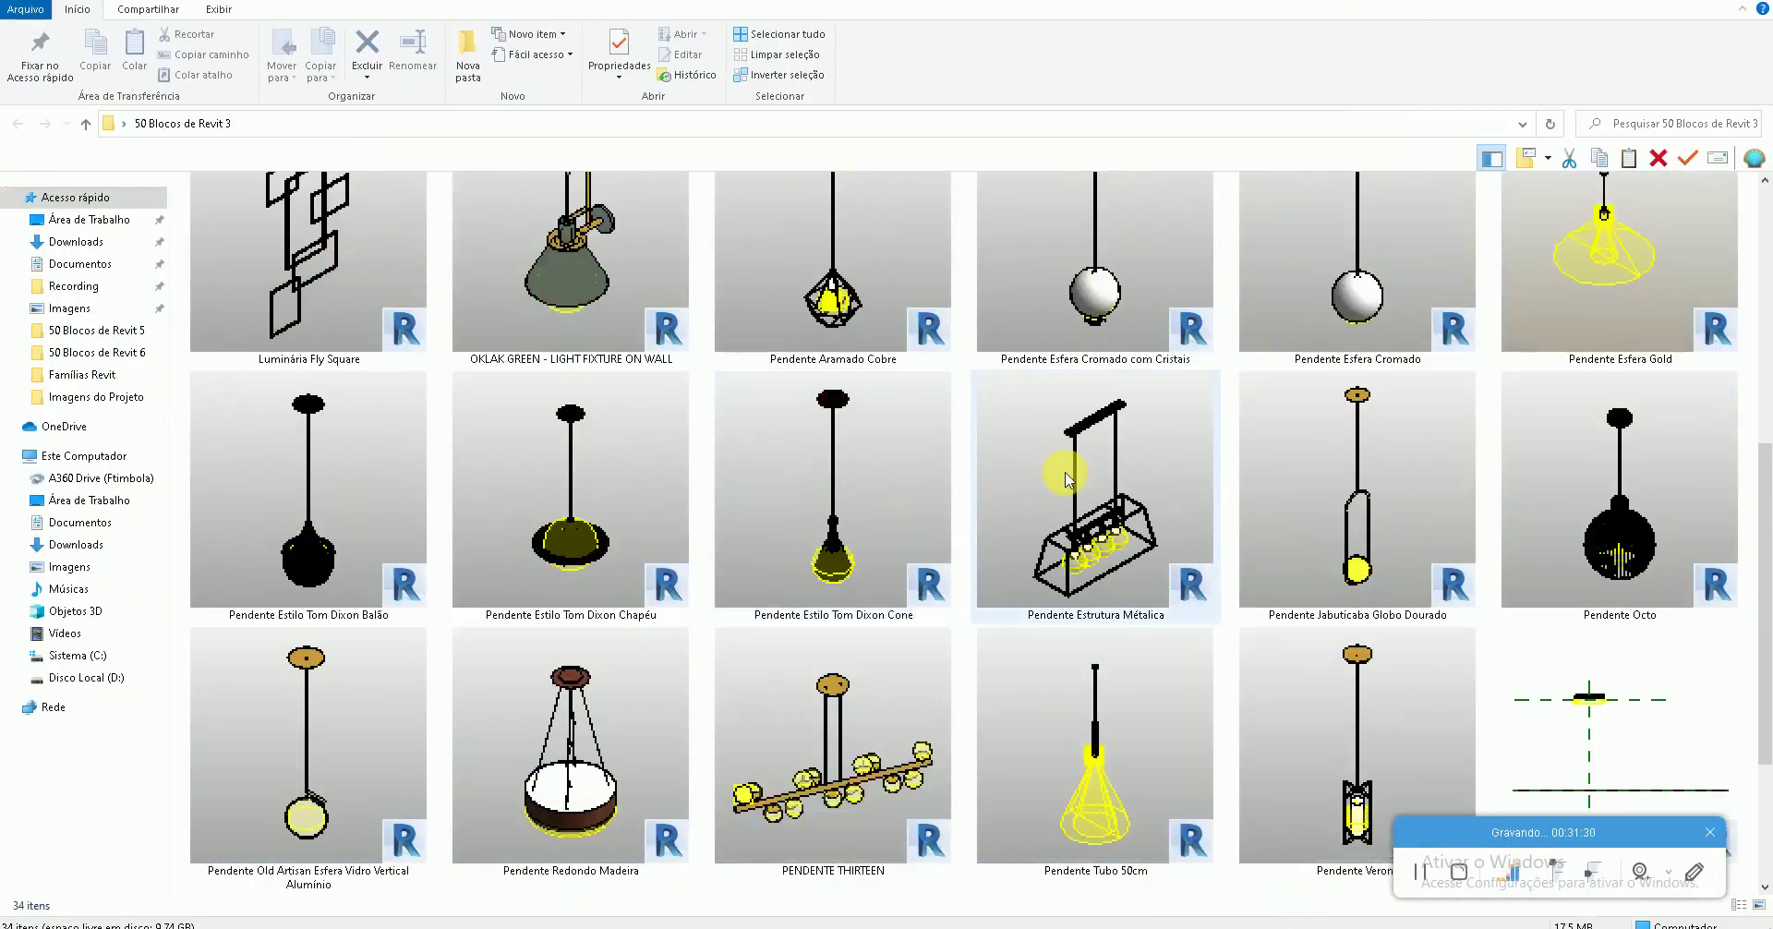
{"action": "left_click", "coordinate": [1088, 469]}
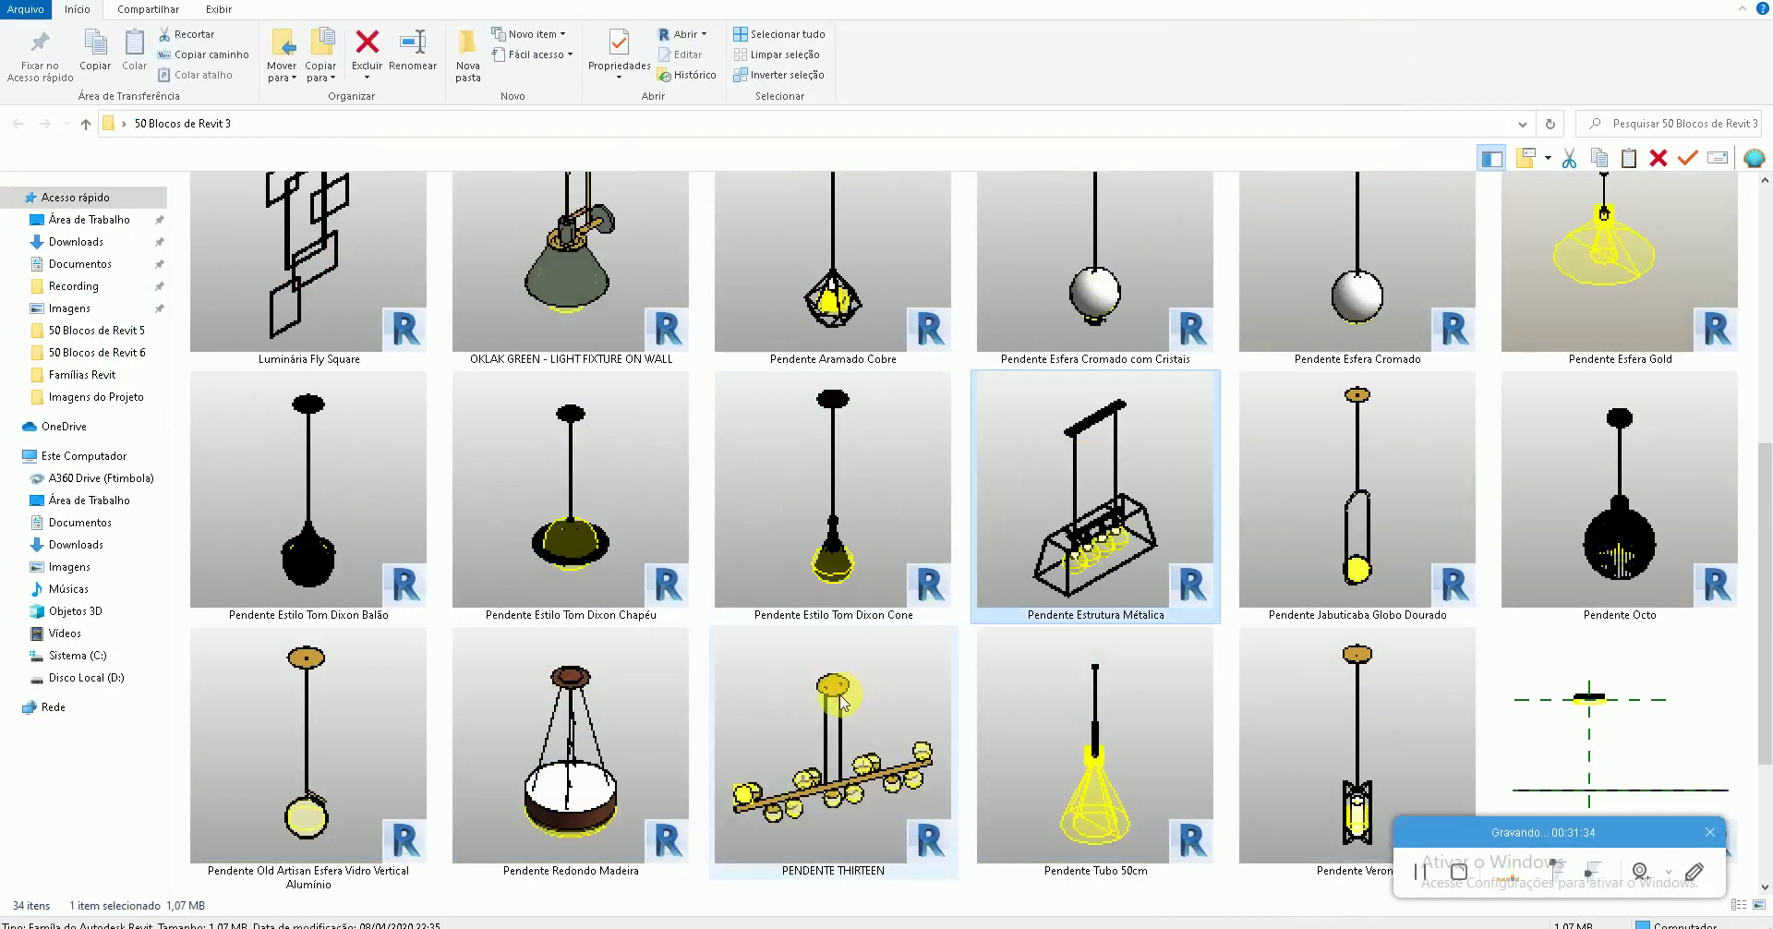
{"action": "double_click", "coordinate": [1098, 465]}
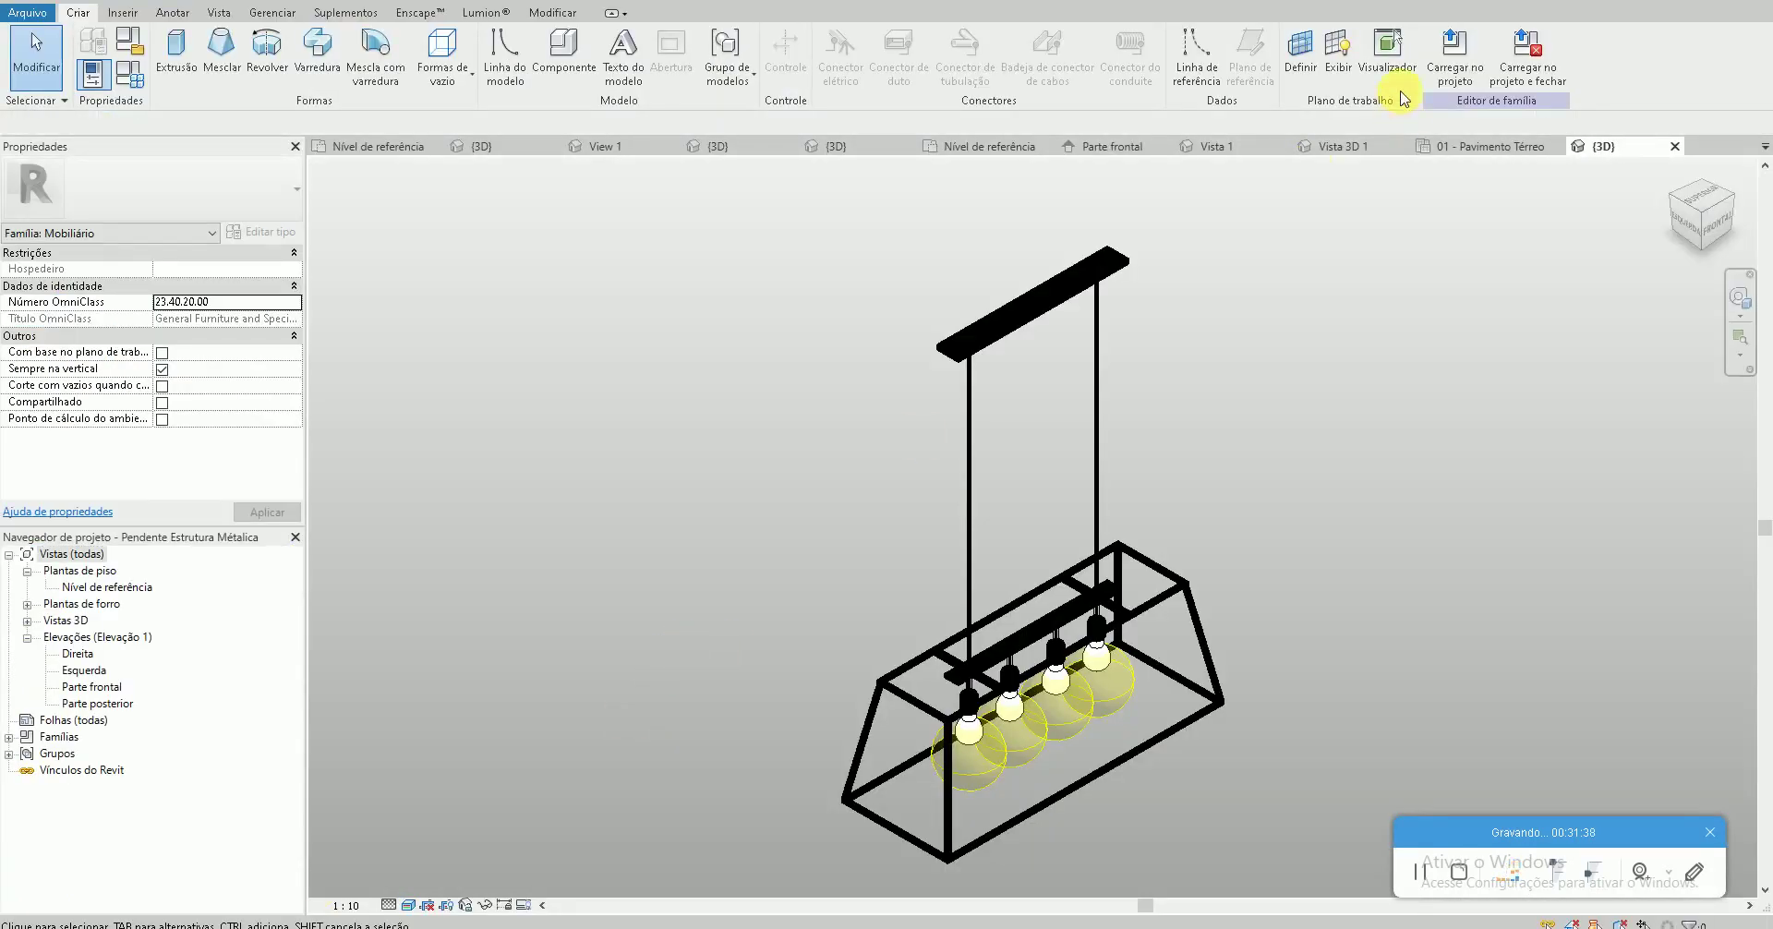
Load the Pendente Estrutura Metálica family and place one pendant over the dining table
{"action": "left_click", "coordinate": [1454, 51]}
{"action": "left_click", "coordinate": [820, 601]}
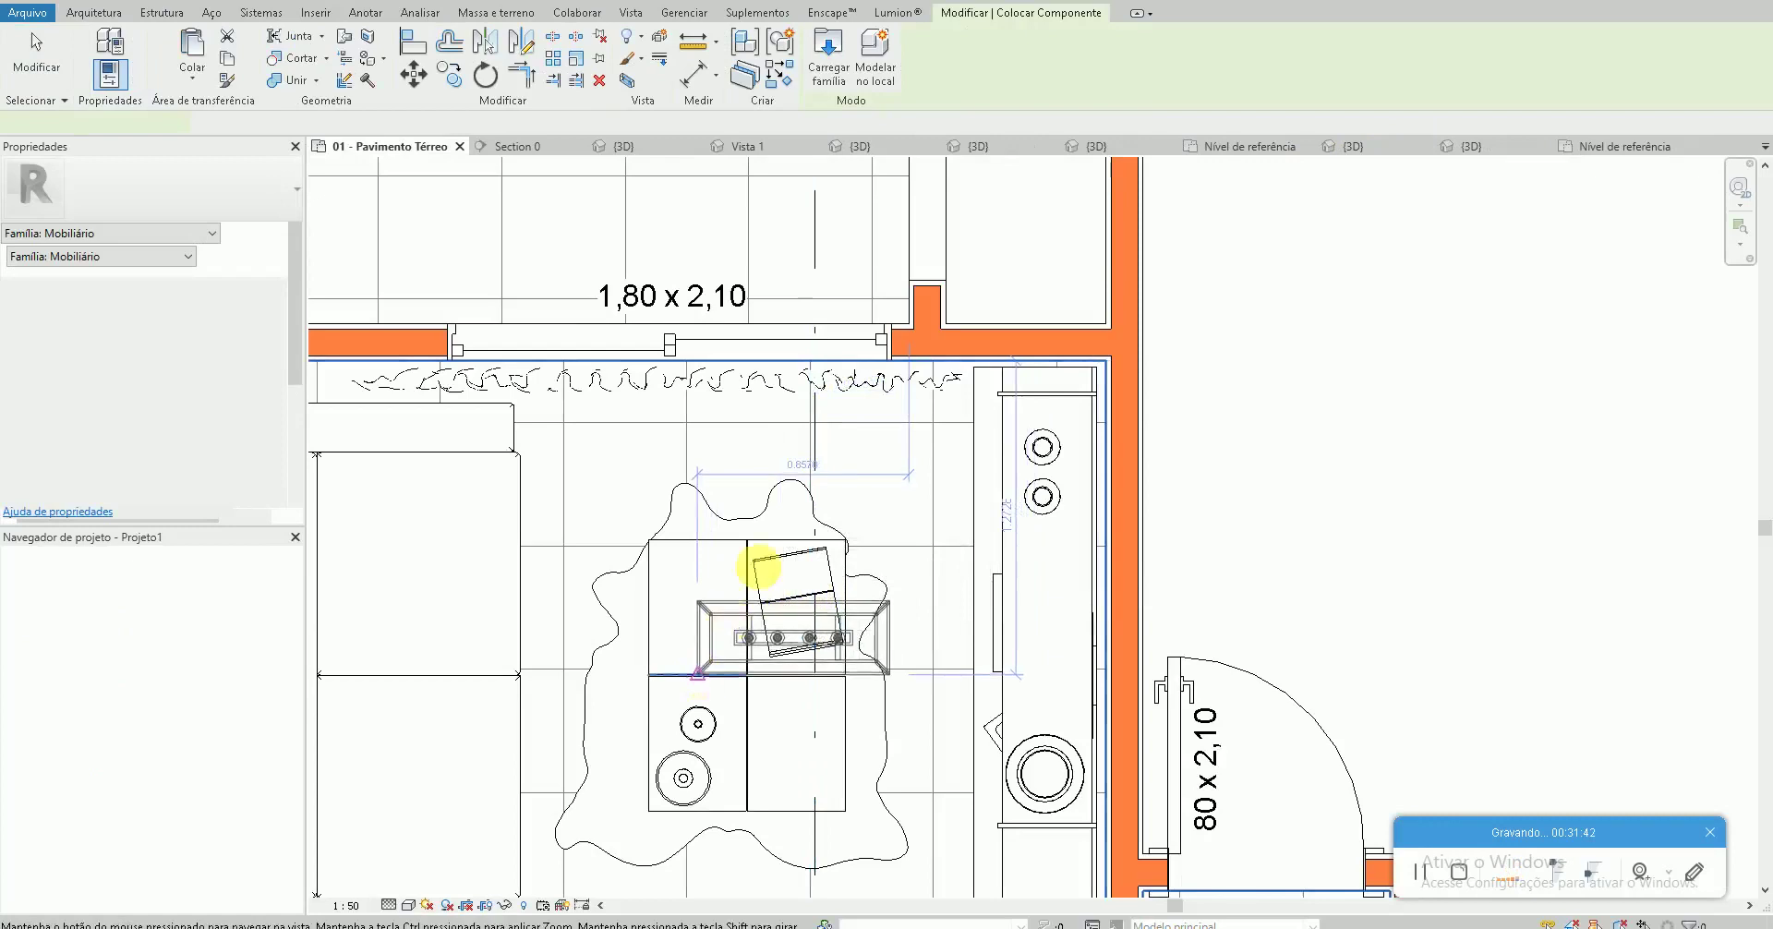
{"action": "middle_click_drag", "start_coordinate": [737, 631], "coordinate": [824, 289]}
{"action": "scroll", "coordinate": [712, 806], "scroll_direction": "down", "scroll_amount": 2}
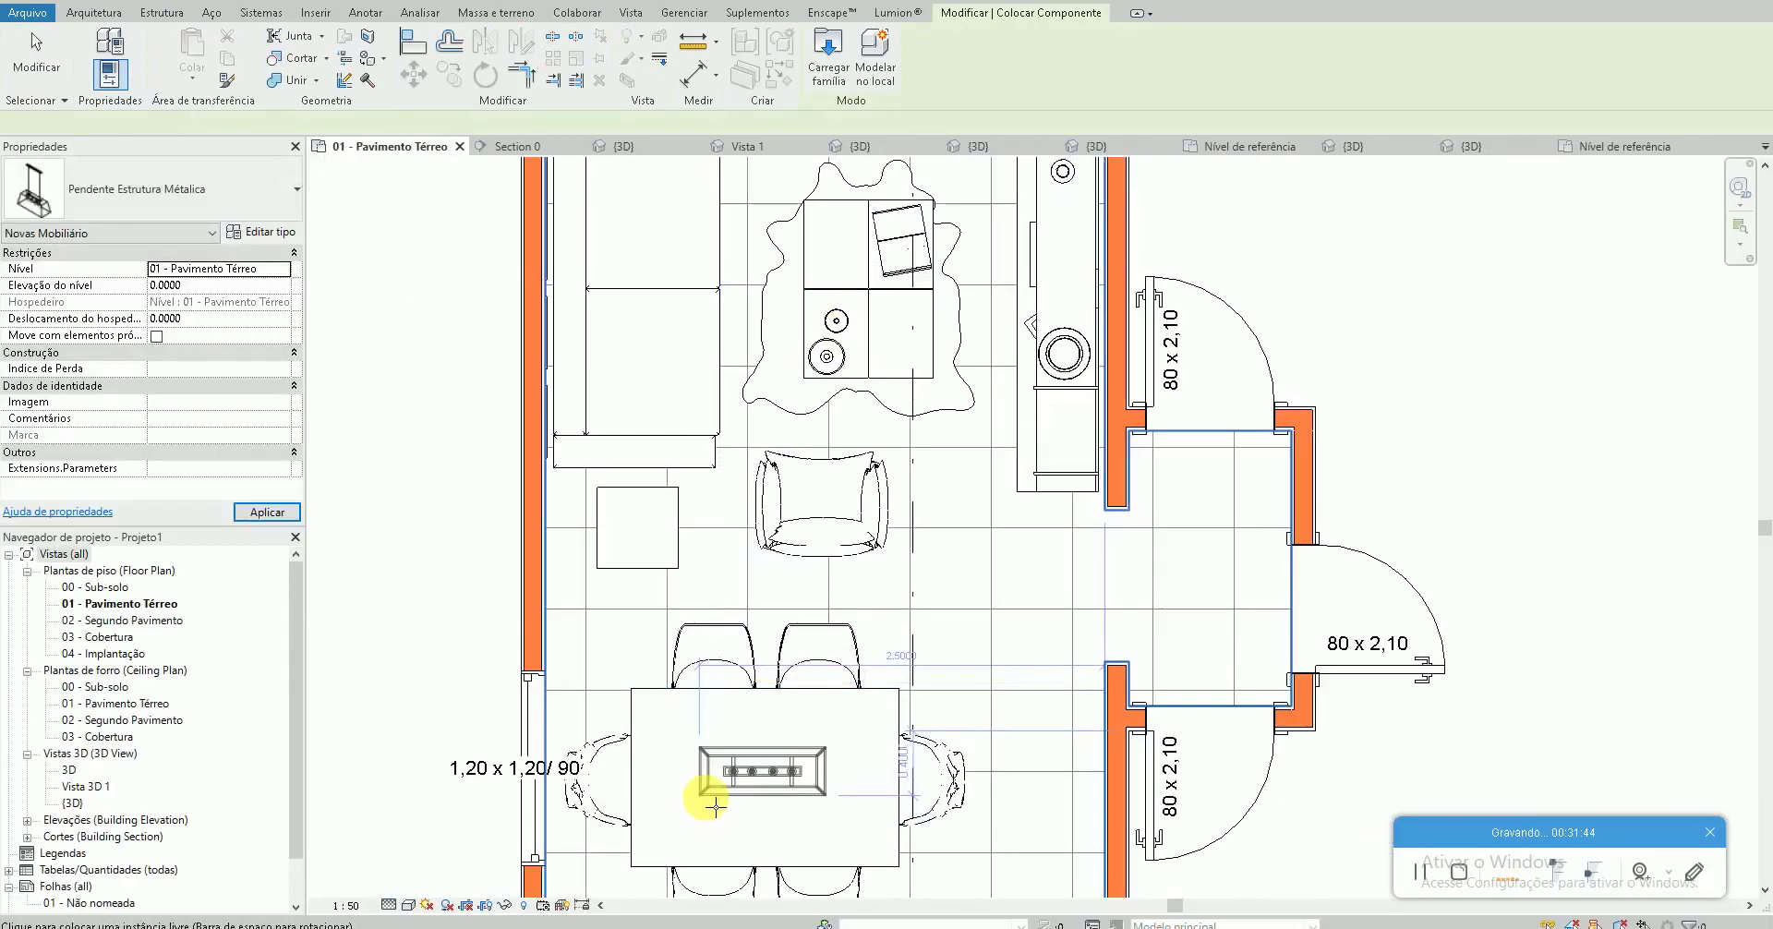
{"action": "left_click", "coordinate": [711, 804]}
{"action": "key", "text": "Escape"}
{"action": "scroll", "coordinate": [780, 793], "scroll_direction": "up", "scroll_amount": 1}
{"action": "scroll", "coordinate": [808, 771], "scroll_direction": "down", "scroll_amount": 2}
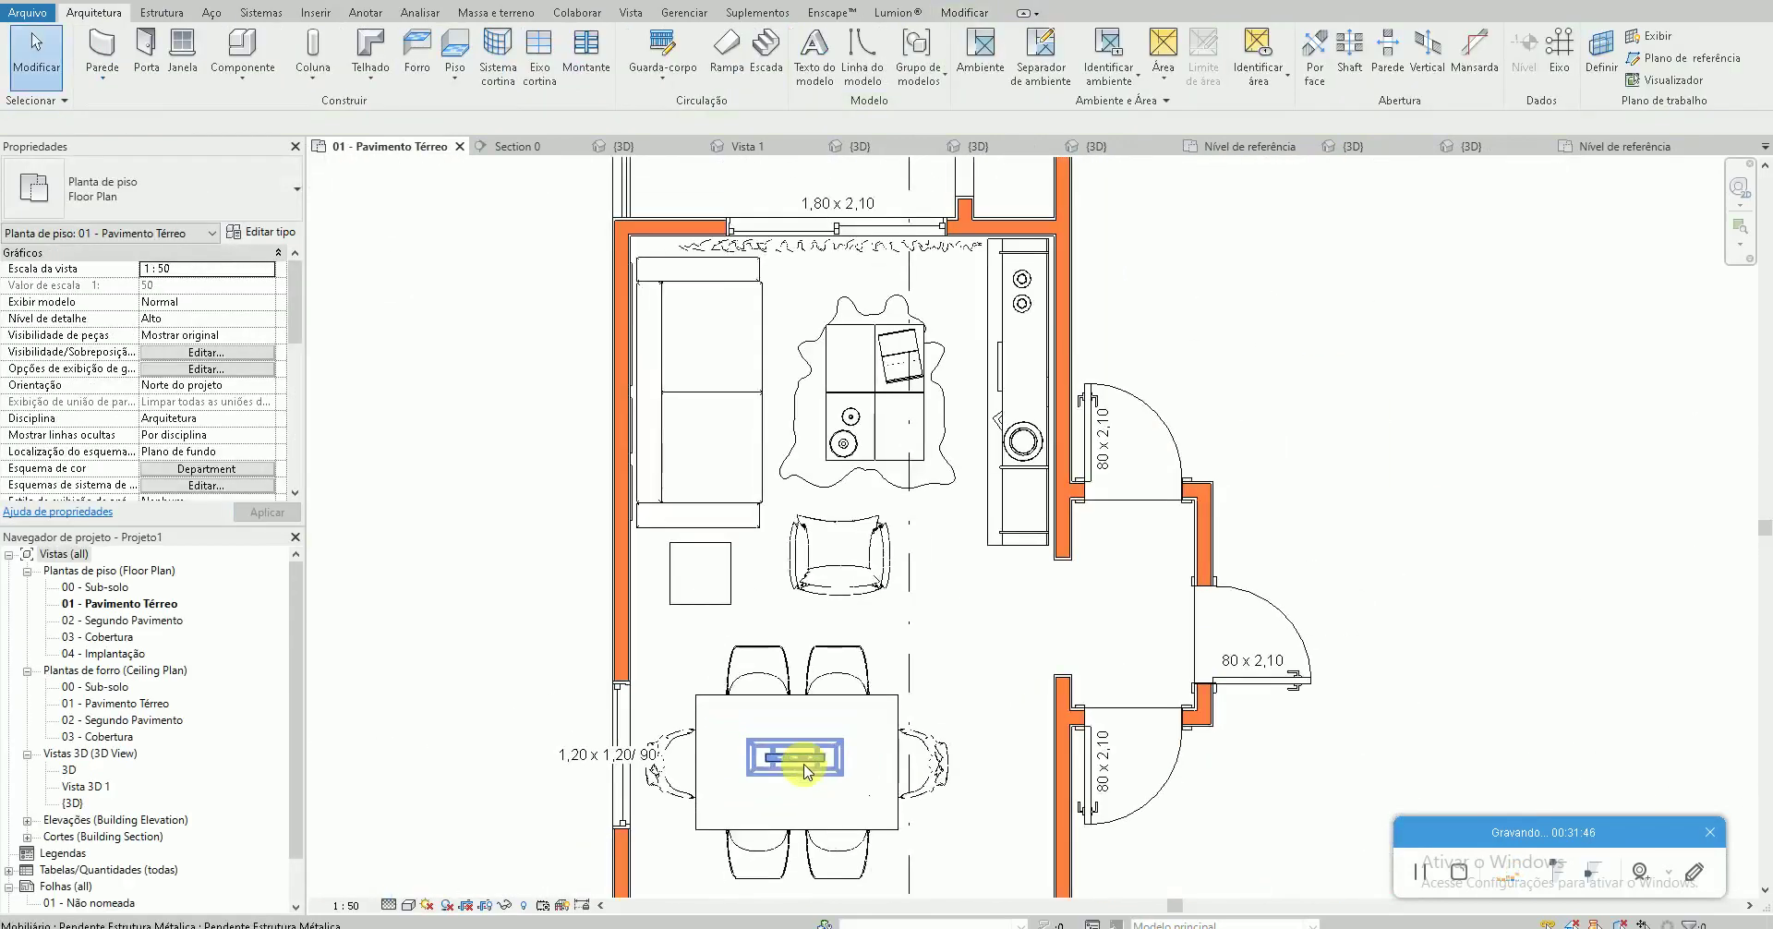
{"action": "scroll", "coordinate": [808, 772], "scroll_direction": "down", "scroll_amount": 3}
Raise the pendant toward the ceiling in Section 0
{"action": "double_click", "coordinate": [850, 286]}
{"action": "scroll", "coordinate": [582, 582], "scroll_direction": "down", "scroll_amount": 3}
{"action": "scroll", "coordinate": [665, 601], "scroll_direction": "up", "scroll_amount": 4}
{"action": "left_click", "coordinate": [679, 347]}
{"action": "left_click_drag", "start_coordinate": [679, 343], "coordinate": [675, 316]}
{"action": "scroll", "coordinate": [674, 331], "scroll_direction": "up", "scroll_amount": 2}
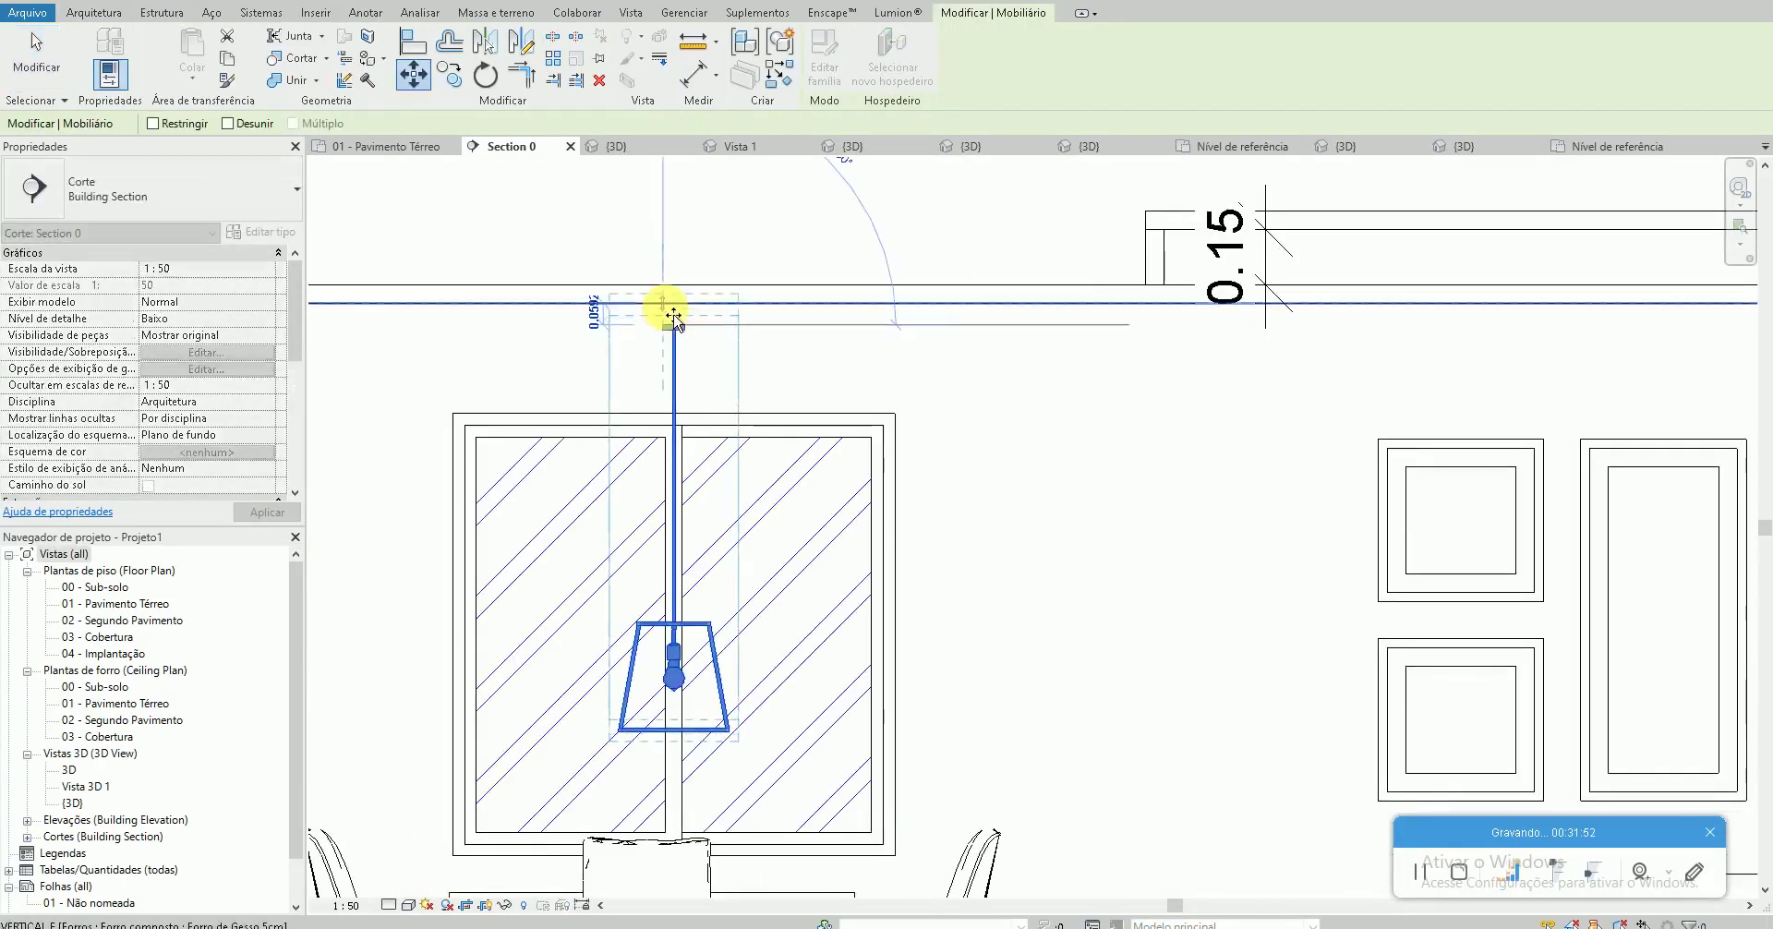
Draw a detail line (DL) from the floor up to the pendant's underside in Section 0
{"action": "scroll", "coordinate": [674, 316], "scroll_direction": "down", "scroll_amount": 2}
{"action": "scroll", "coordinate": [716, 541], "scroll_direction": "up", "scroll_amount": 2}
{"action": "key", "text": "Escape"}
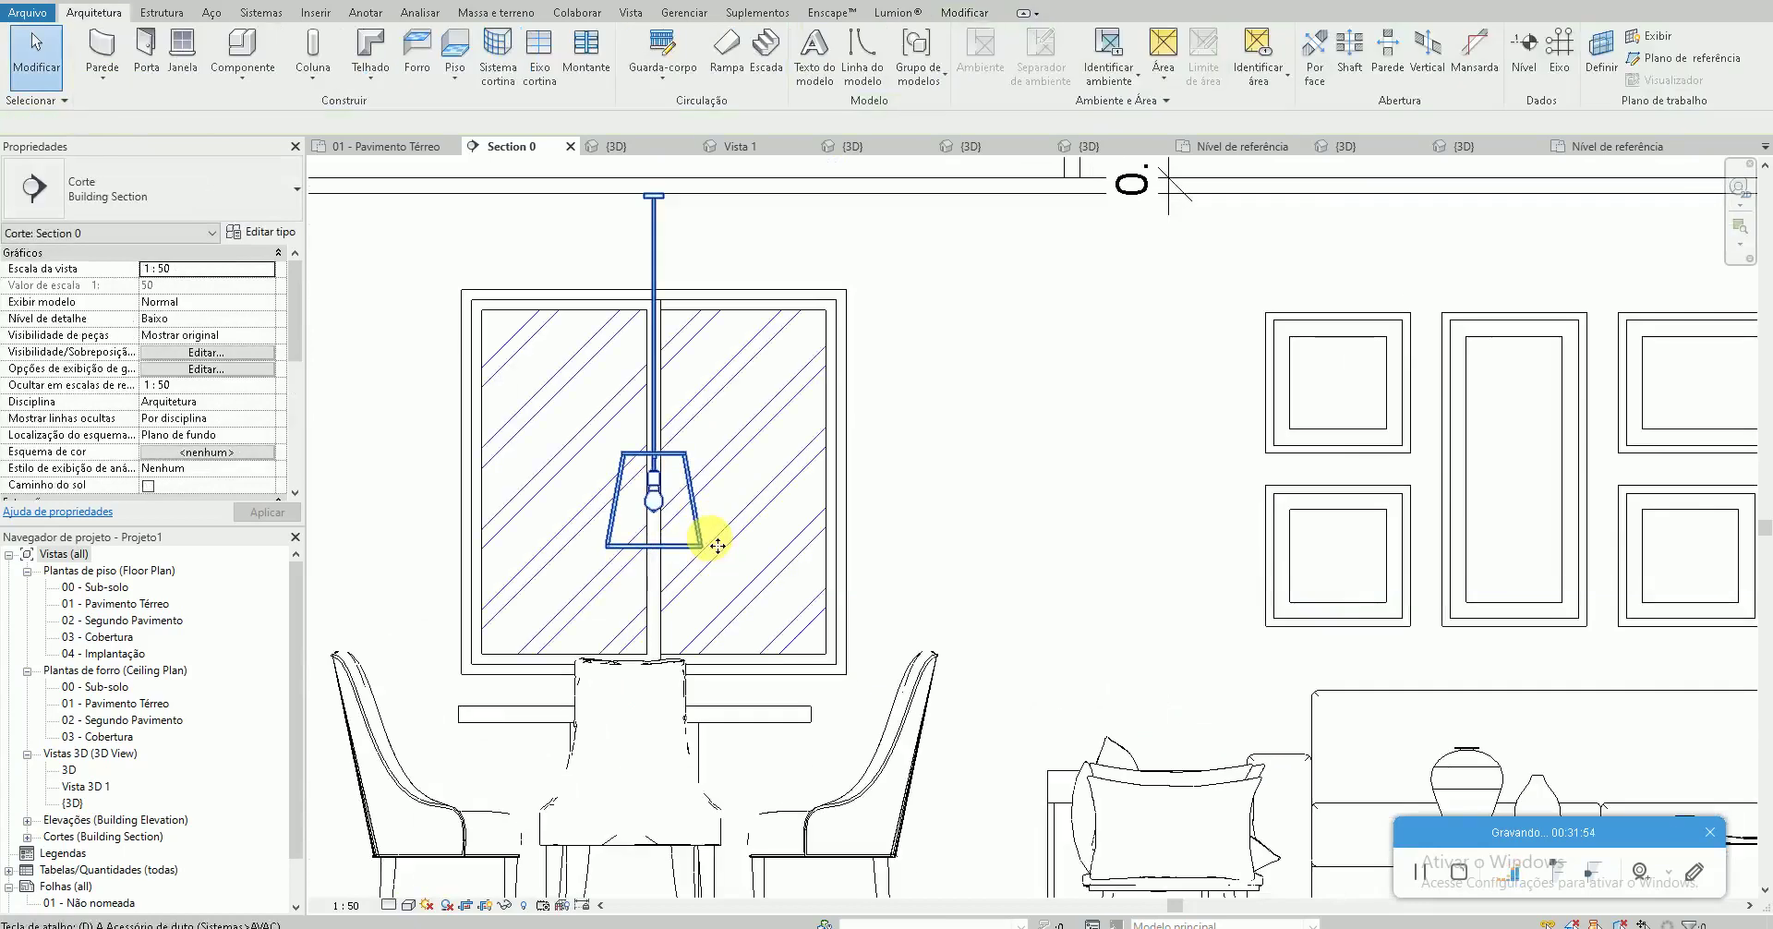
{"action": "key", "text": "d"}
{"action": "key", "text": "l"}
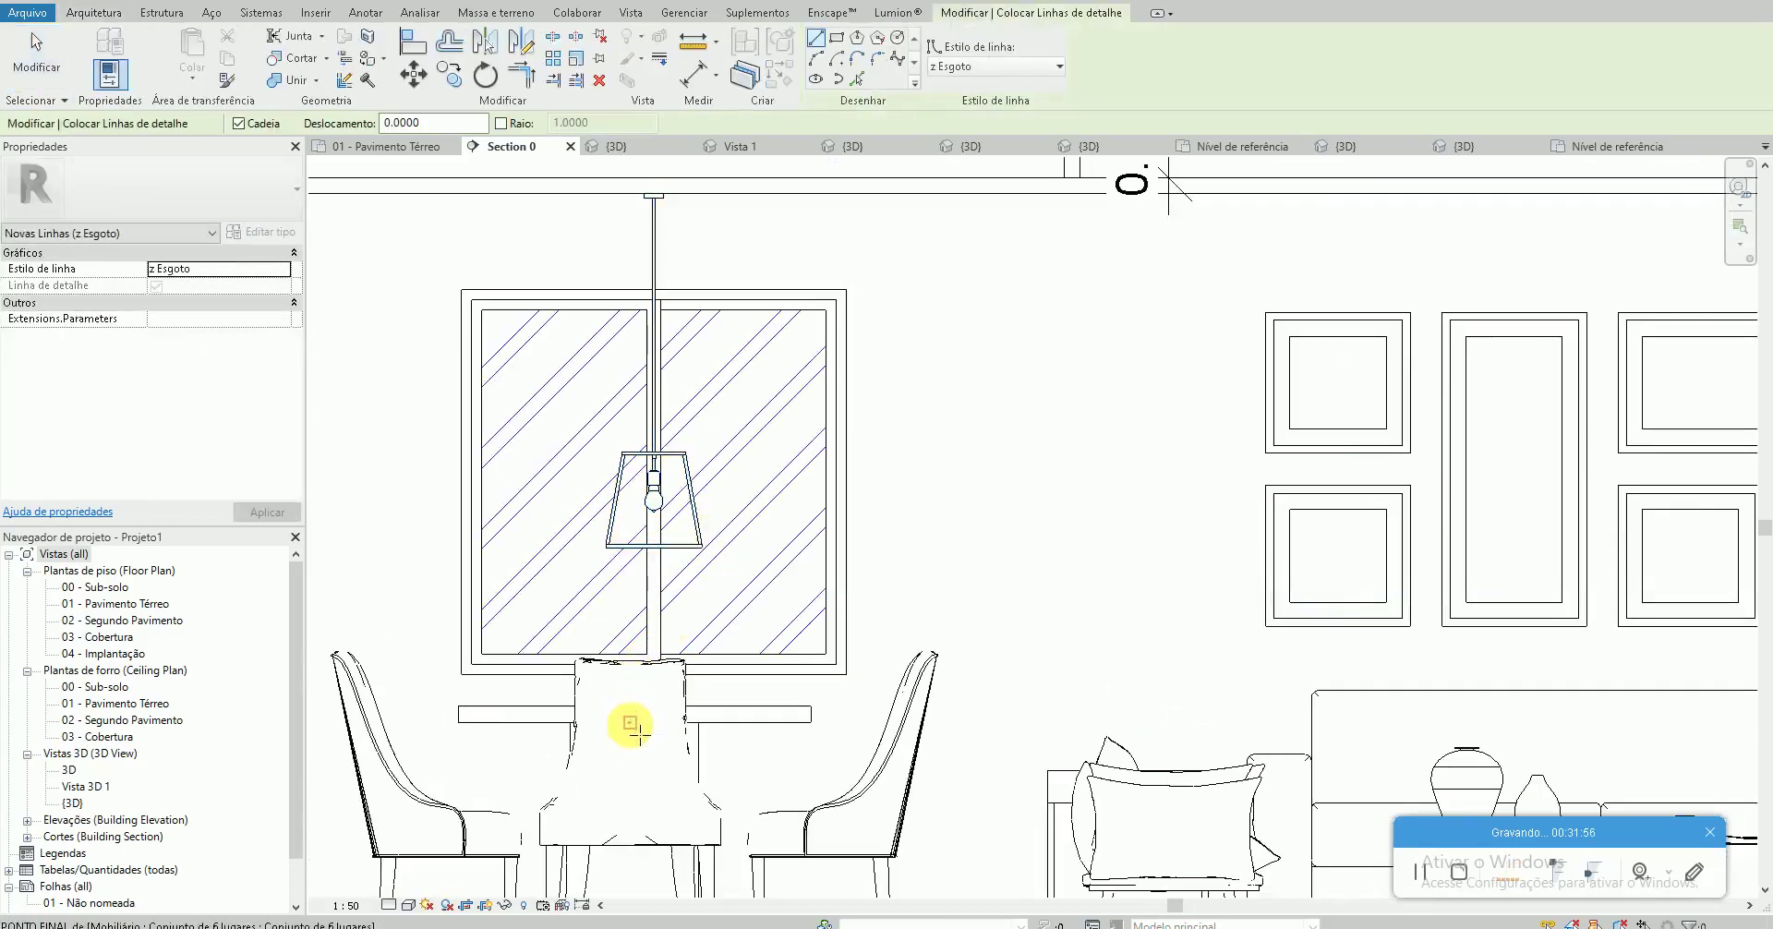
{"action": "scroll", "coordinate": [635, 730], "scroll_direction": "down", "scroll_amount": 2}
{"action": "left_click", "coordinate": [632, 859]}
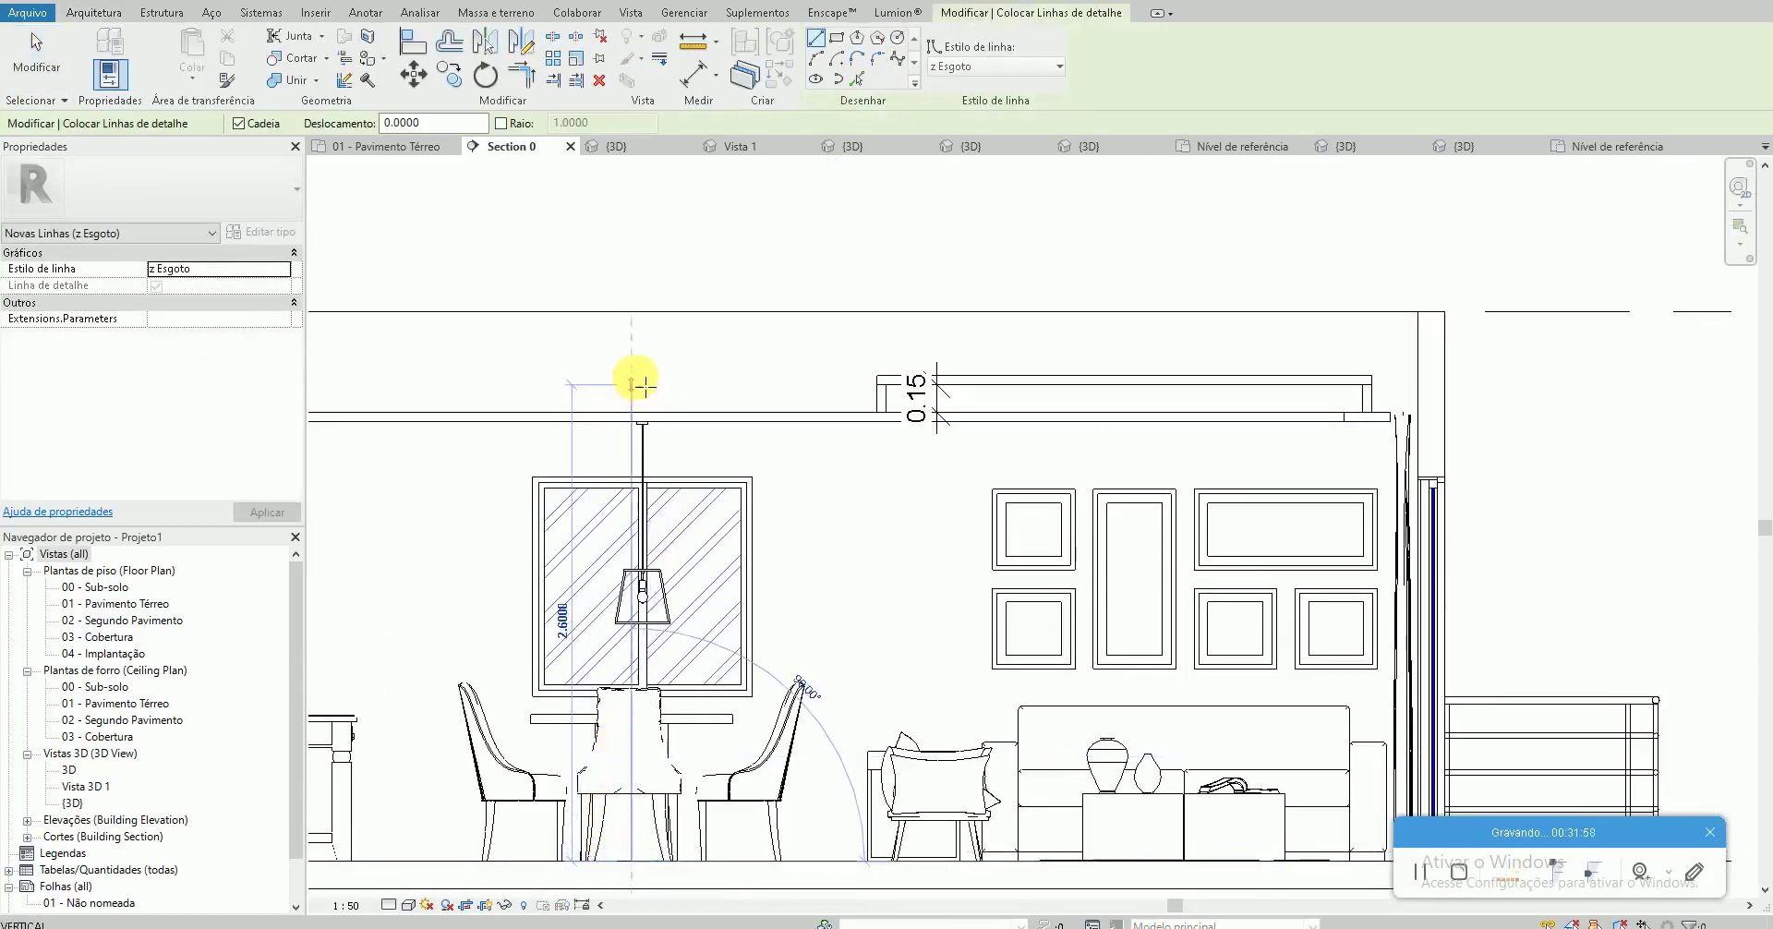
{"action": "scroll", "coordinate": [633, 605], "scroll_direction": "up", "scroll_amount": 2}
{"action": "scroll", "coordinate": [634, 621], "scroll_direction": "up", "scroll_amount": 2}
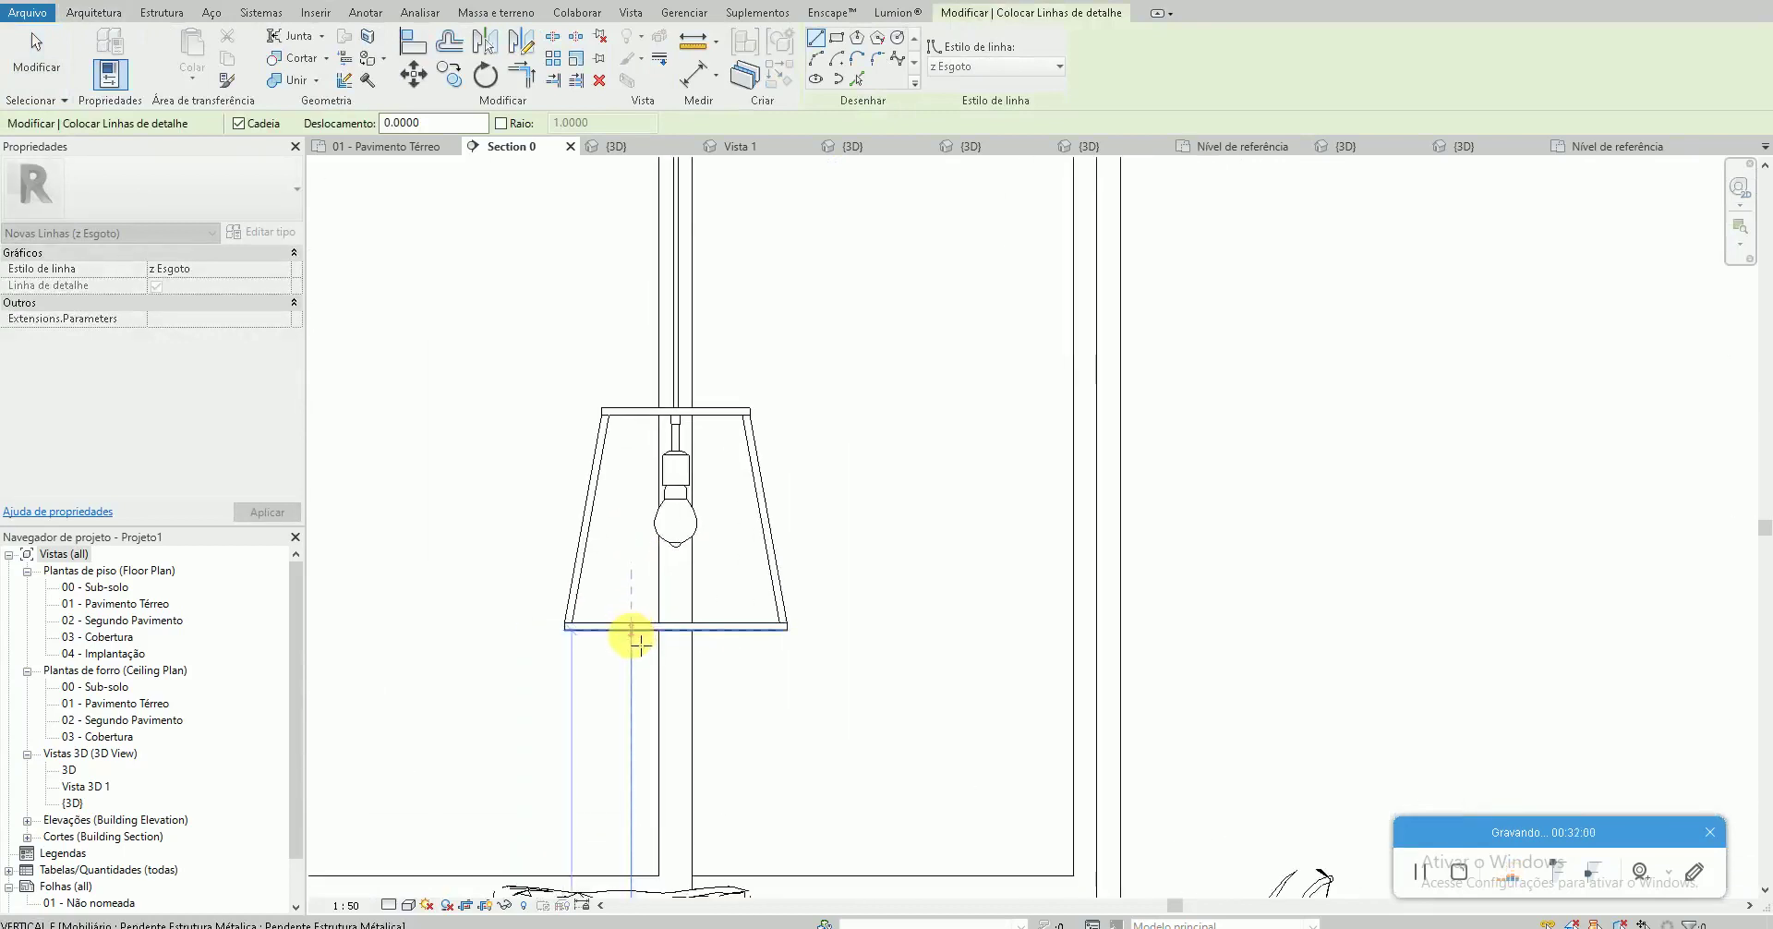
{"action": "left_click", "coordinate": [639, 635]}
{"action": "key", "text": "Escape"}
{"action": "key", "text": "Escape"}
{"action": "left_click", "coordinate": [639, 630]}
{"action": "scroll", "coordinate": [629, 631], "scroll_direction": "up", "scroll_amount": 2}
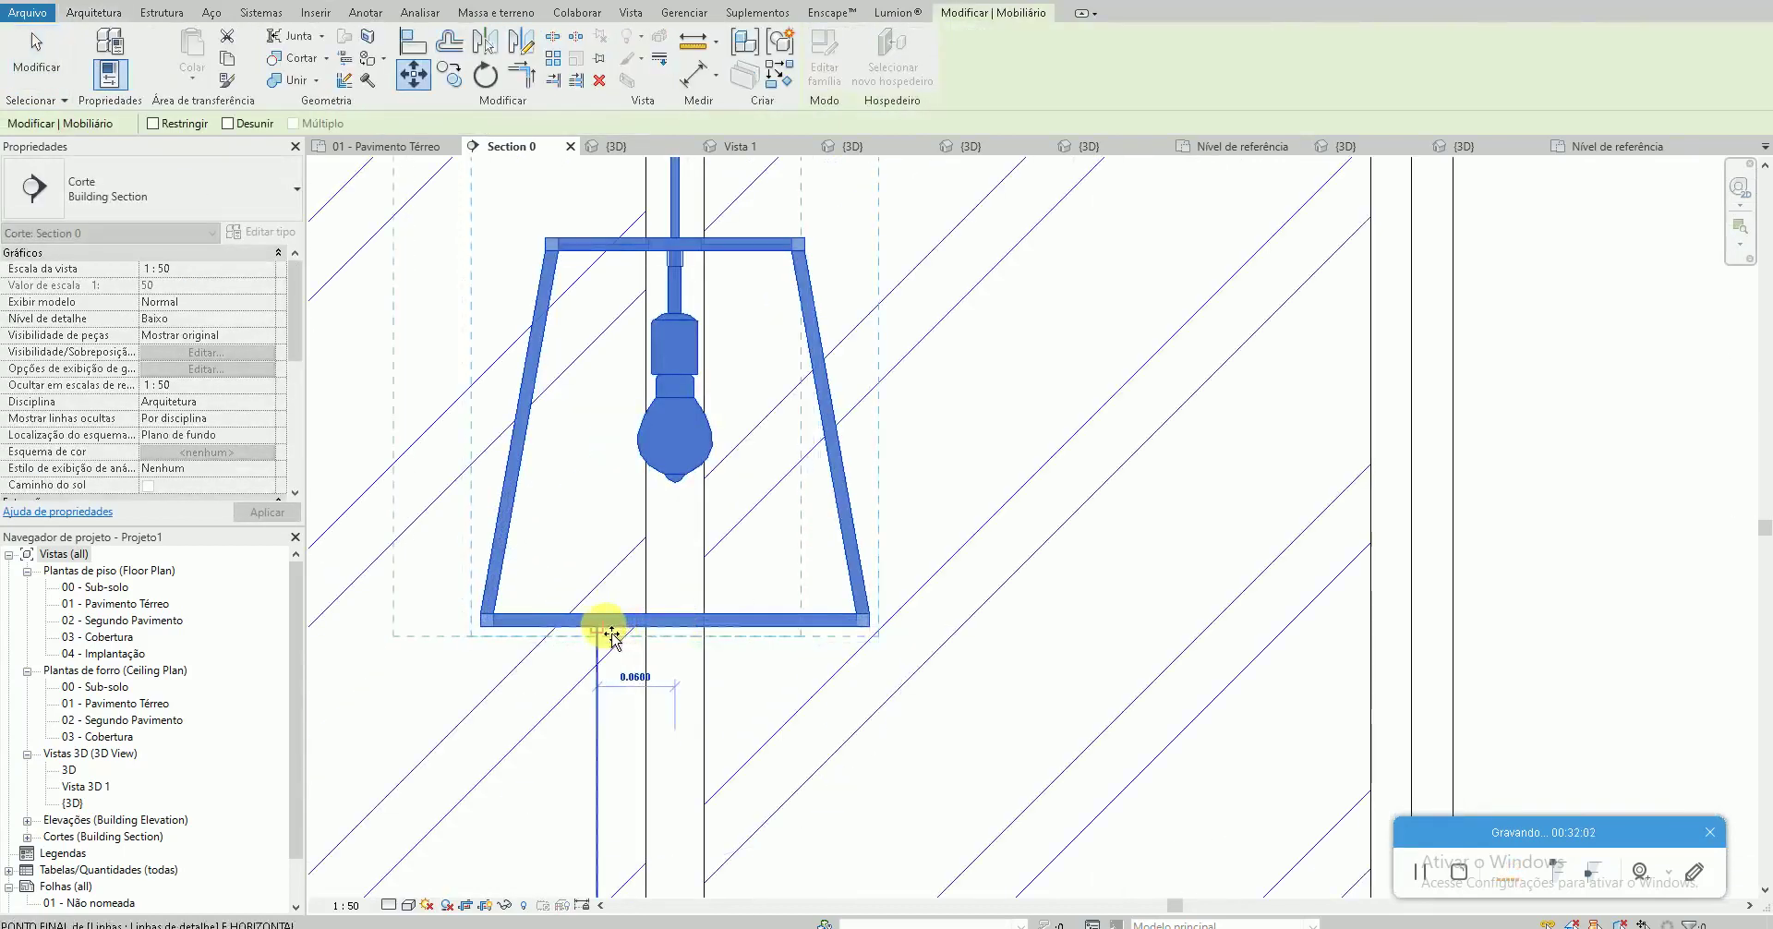
{"action": "key", "text": "Escape"}
Check the pendant's position in the ground-floor plan, the 3D view and the ceiling plan
{"action": "scroll", "coordinate": [602, 652], "scroll_direction": "down", "scroll_amount": 4}
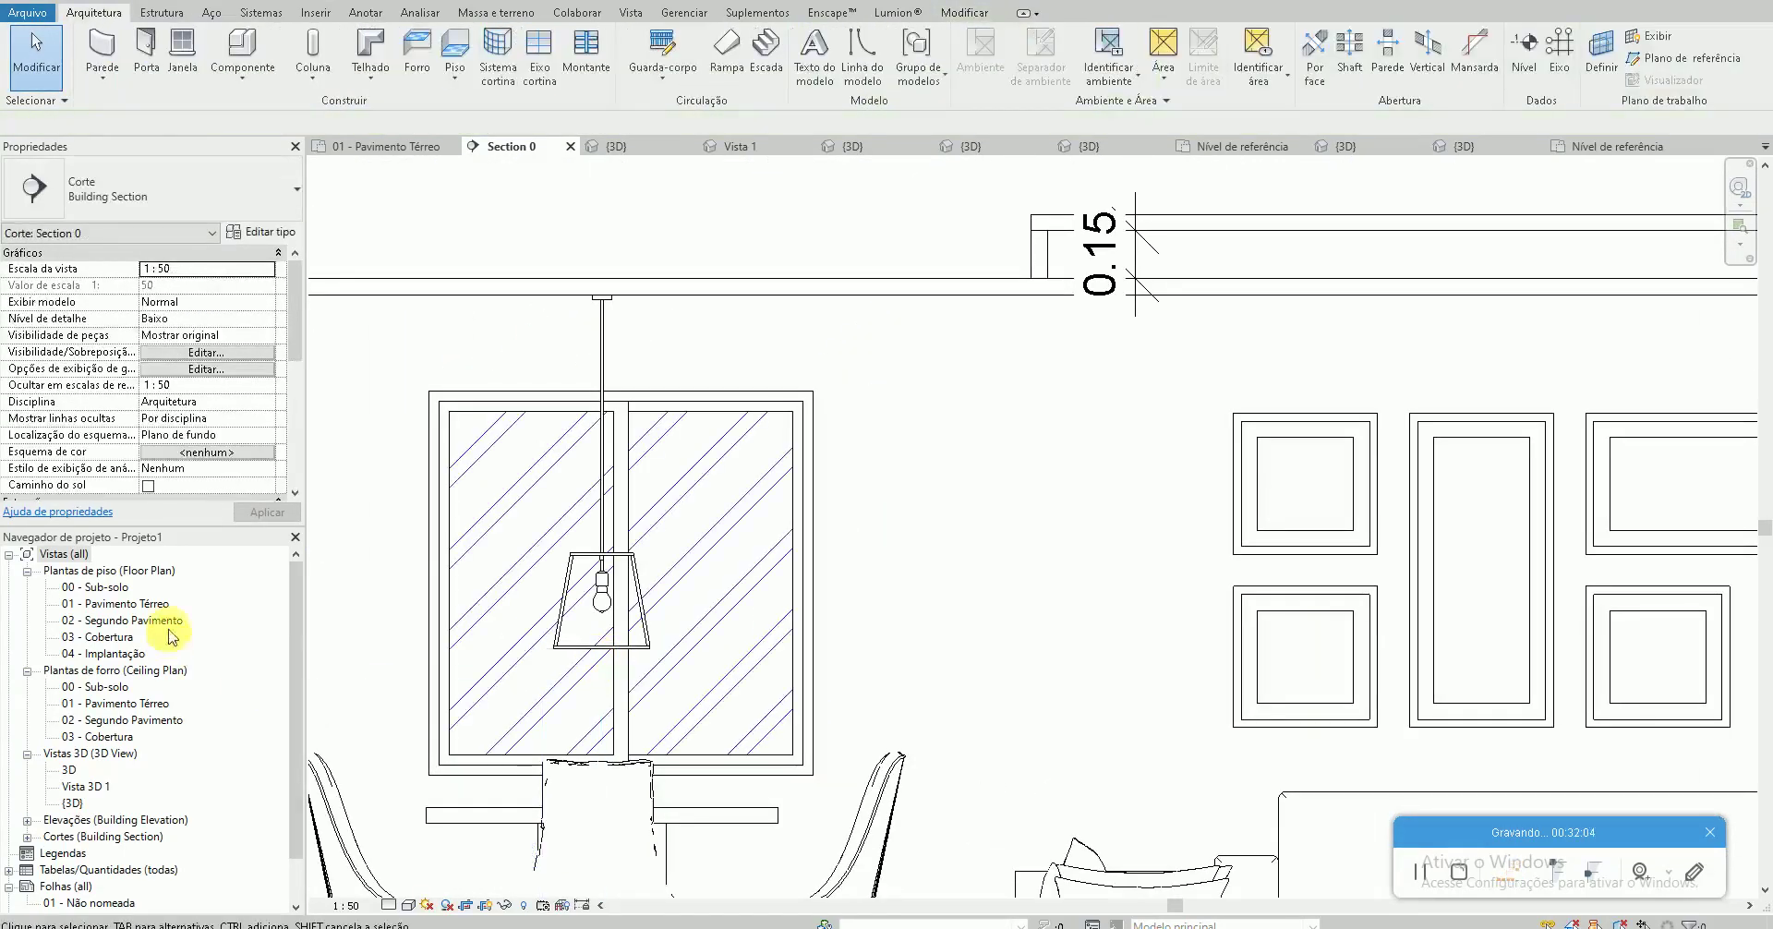
{"action": "double_click", "coordinate": [153, 604]}
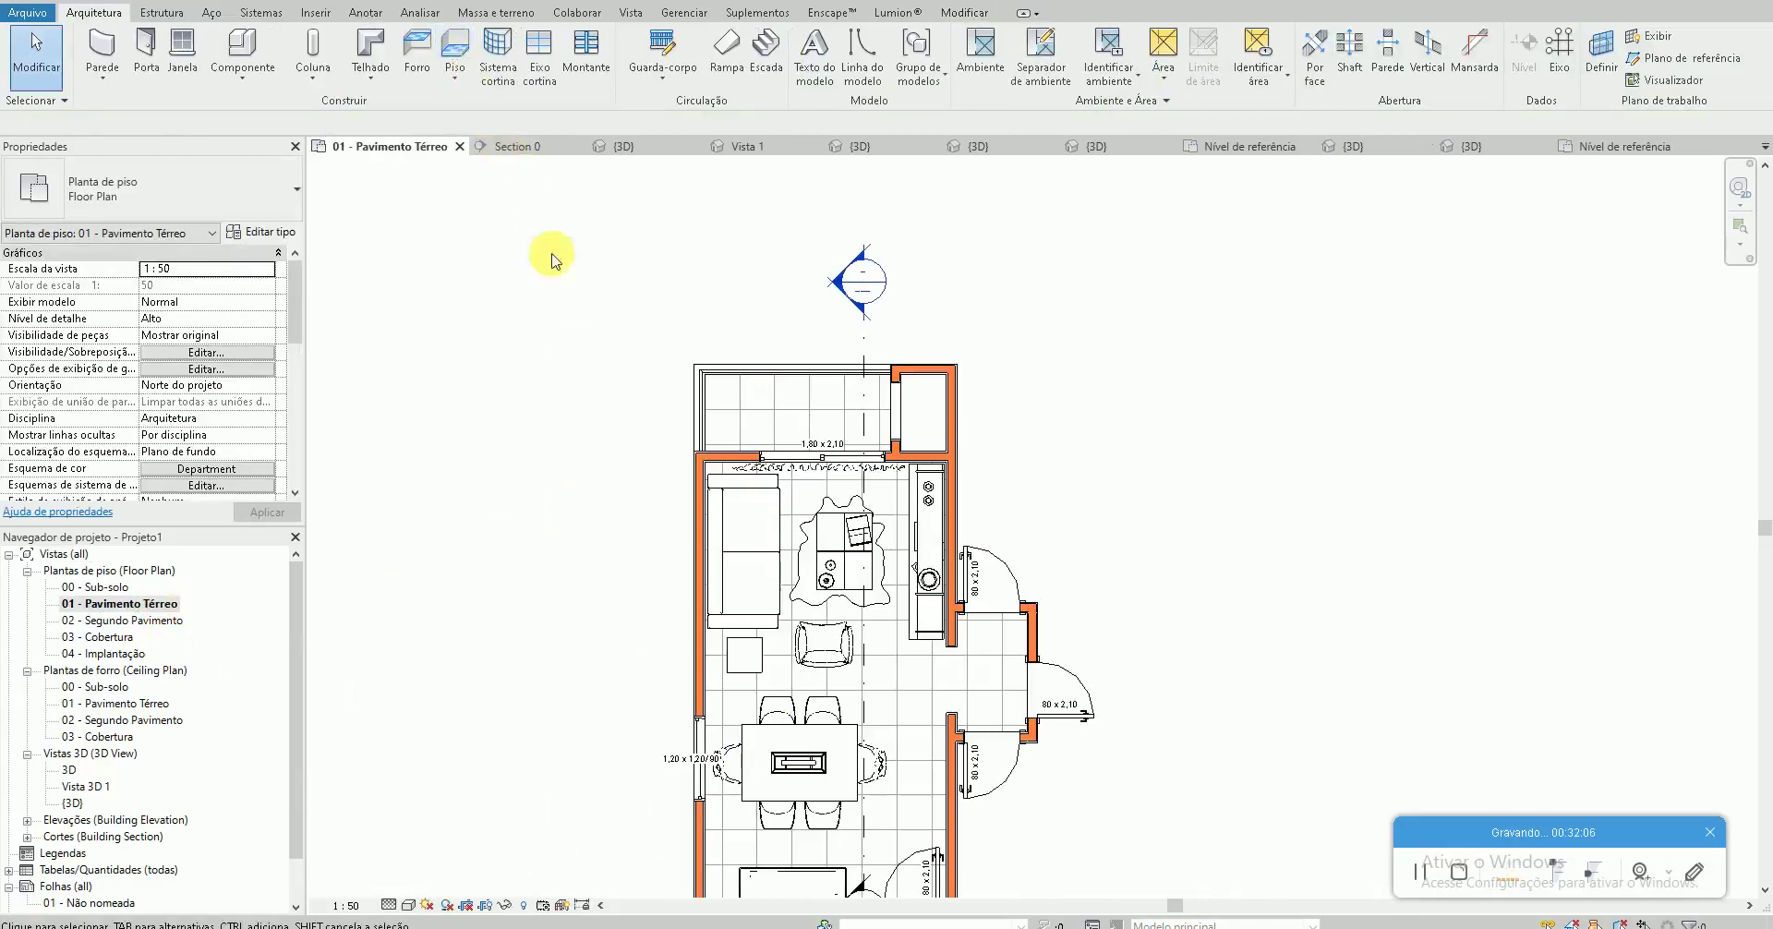
{"action": "scroll", "coordinate": [772, 831], "scroll_direction": "up", "scroll_amount": 2}
{"action": "scroll", "coordinate": [843, 704], "scroll_direction": "up", "scroll_amount": 4}
{"action": "left_click", "coordinate": [857, 671]}
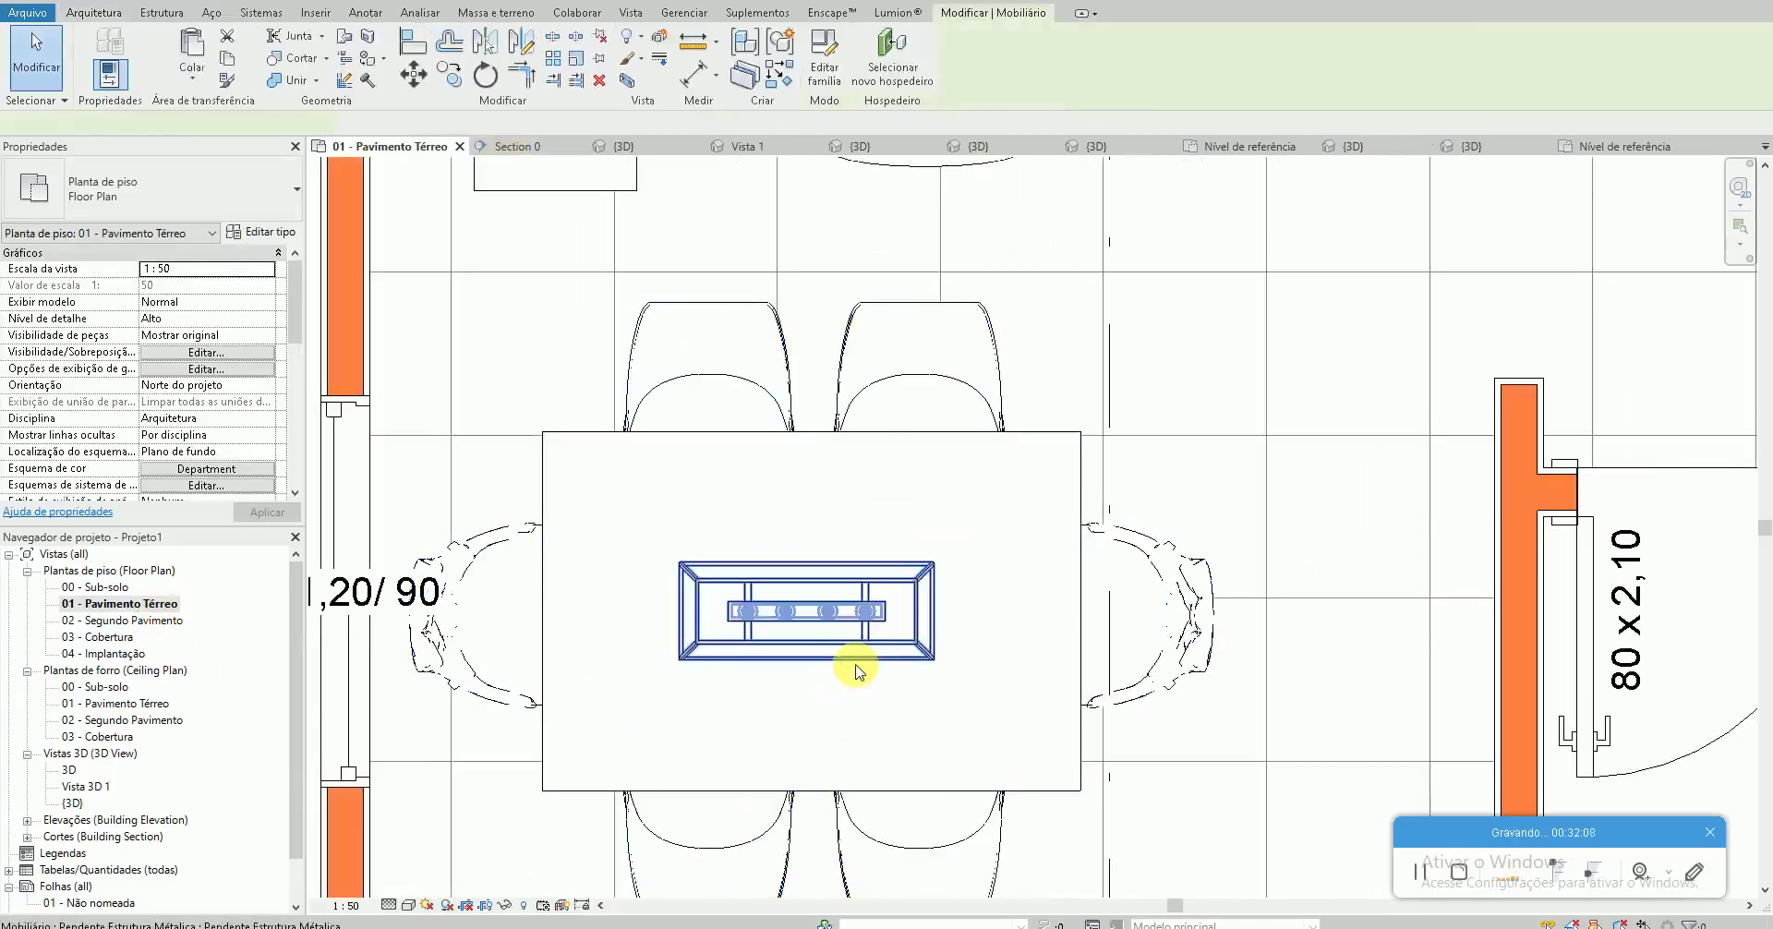
{"action": "key", "text": "Escape"}
{"action": "double_click", "coordinate": [93, 786]}
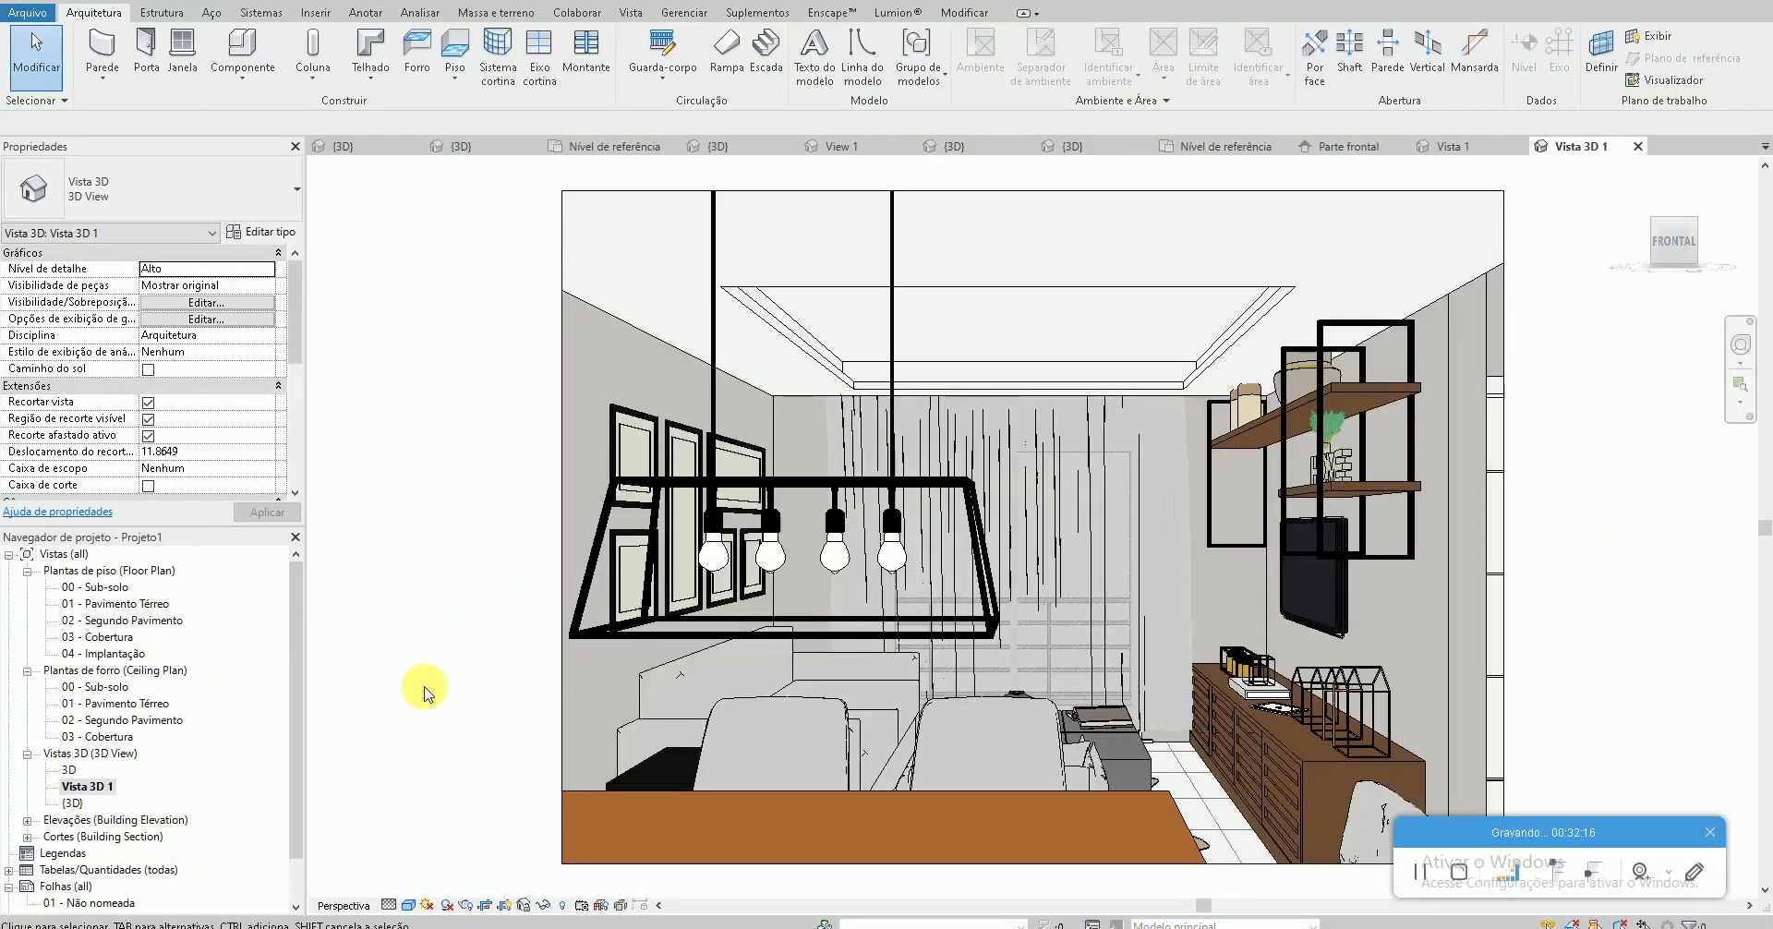
{"action": "double_click", "coordinate": [116, 703]}
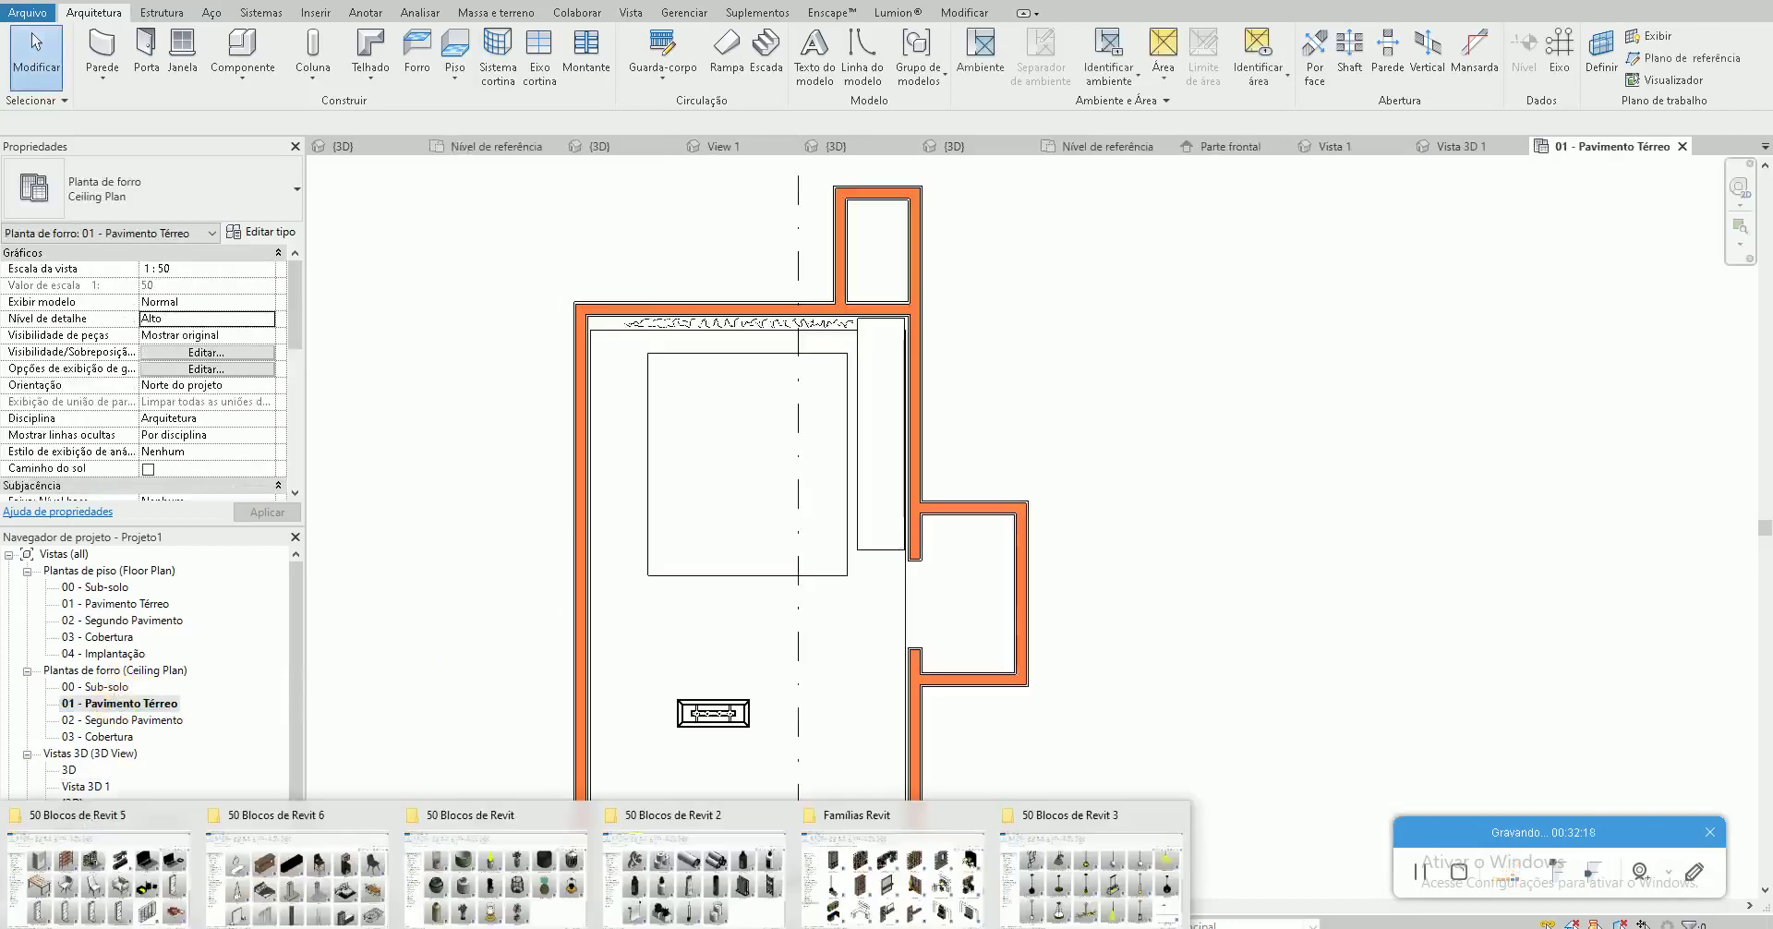
Open the Iluminação Embutida Paramétrica family from the blocks folder and load it into Projeto1
{"action": "left_click", "coordinate": [1044, 859]}
{"action": "scroll", "coordinate": [1058, 757], "scroll_direction": "down", "scroll_amount": 2}
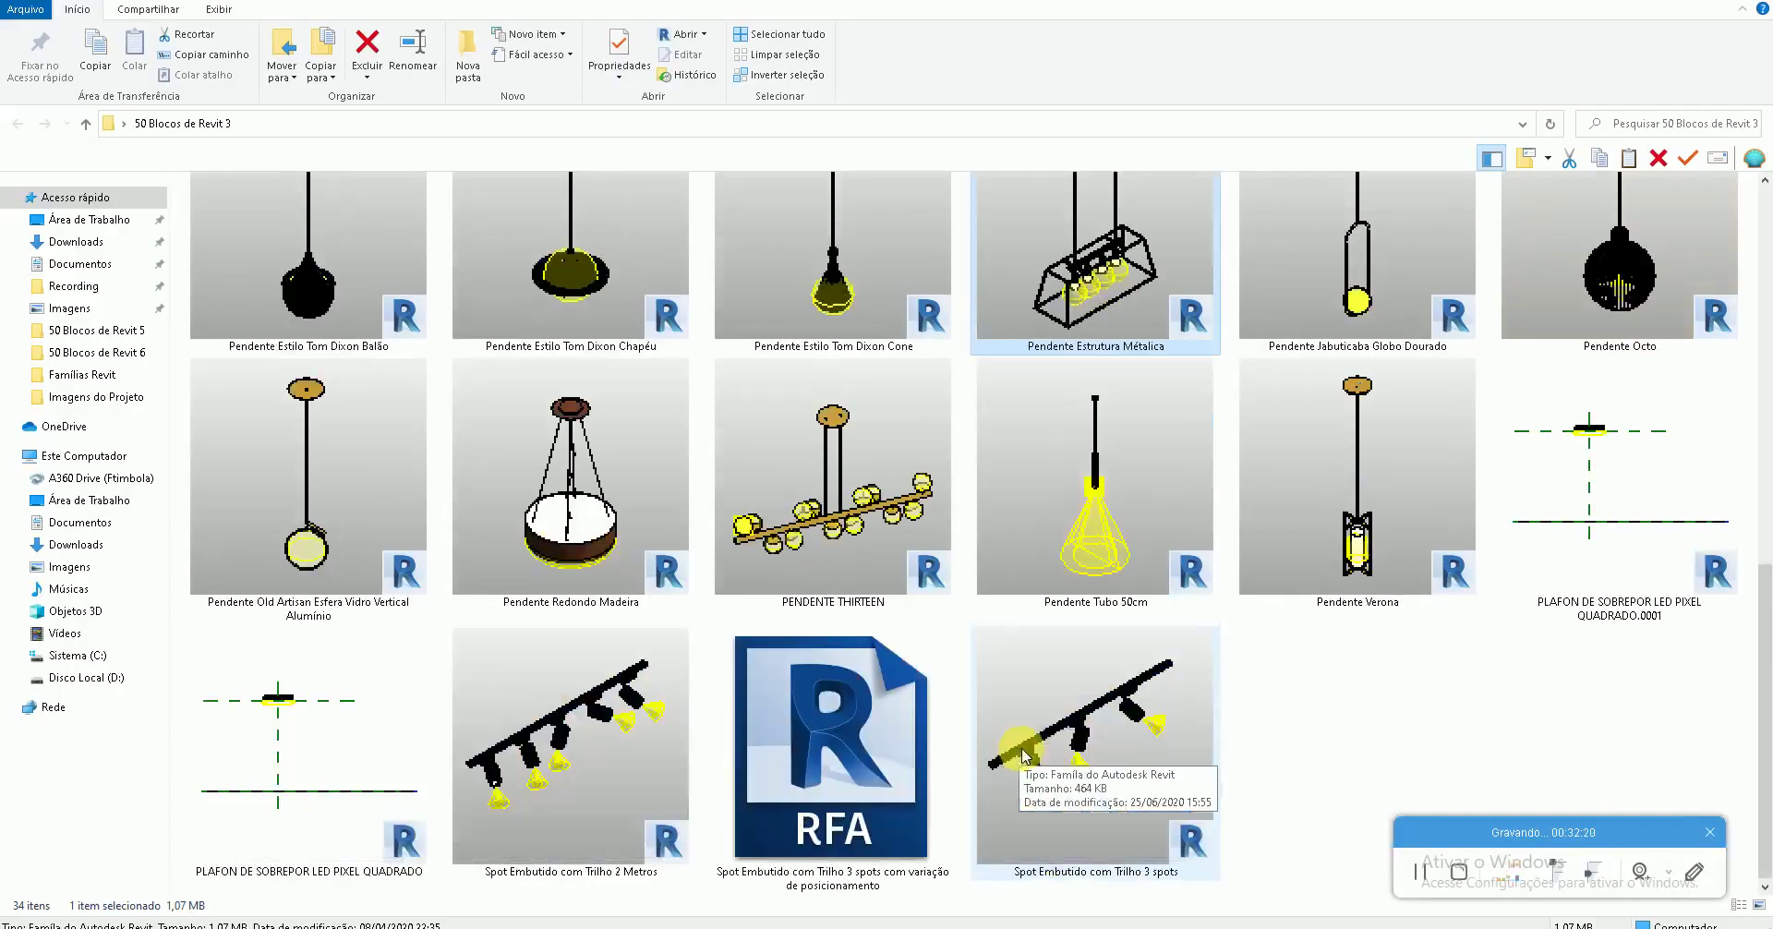
{"action": "scroll", "coordinate": [1057, 757], "scroll_direction": "up", "scroll_amount": 2}
{"action": "scroll", "coordinate": [1057, 758], "scroll_direction": "up", "scroll_amount": 1}
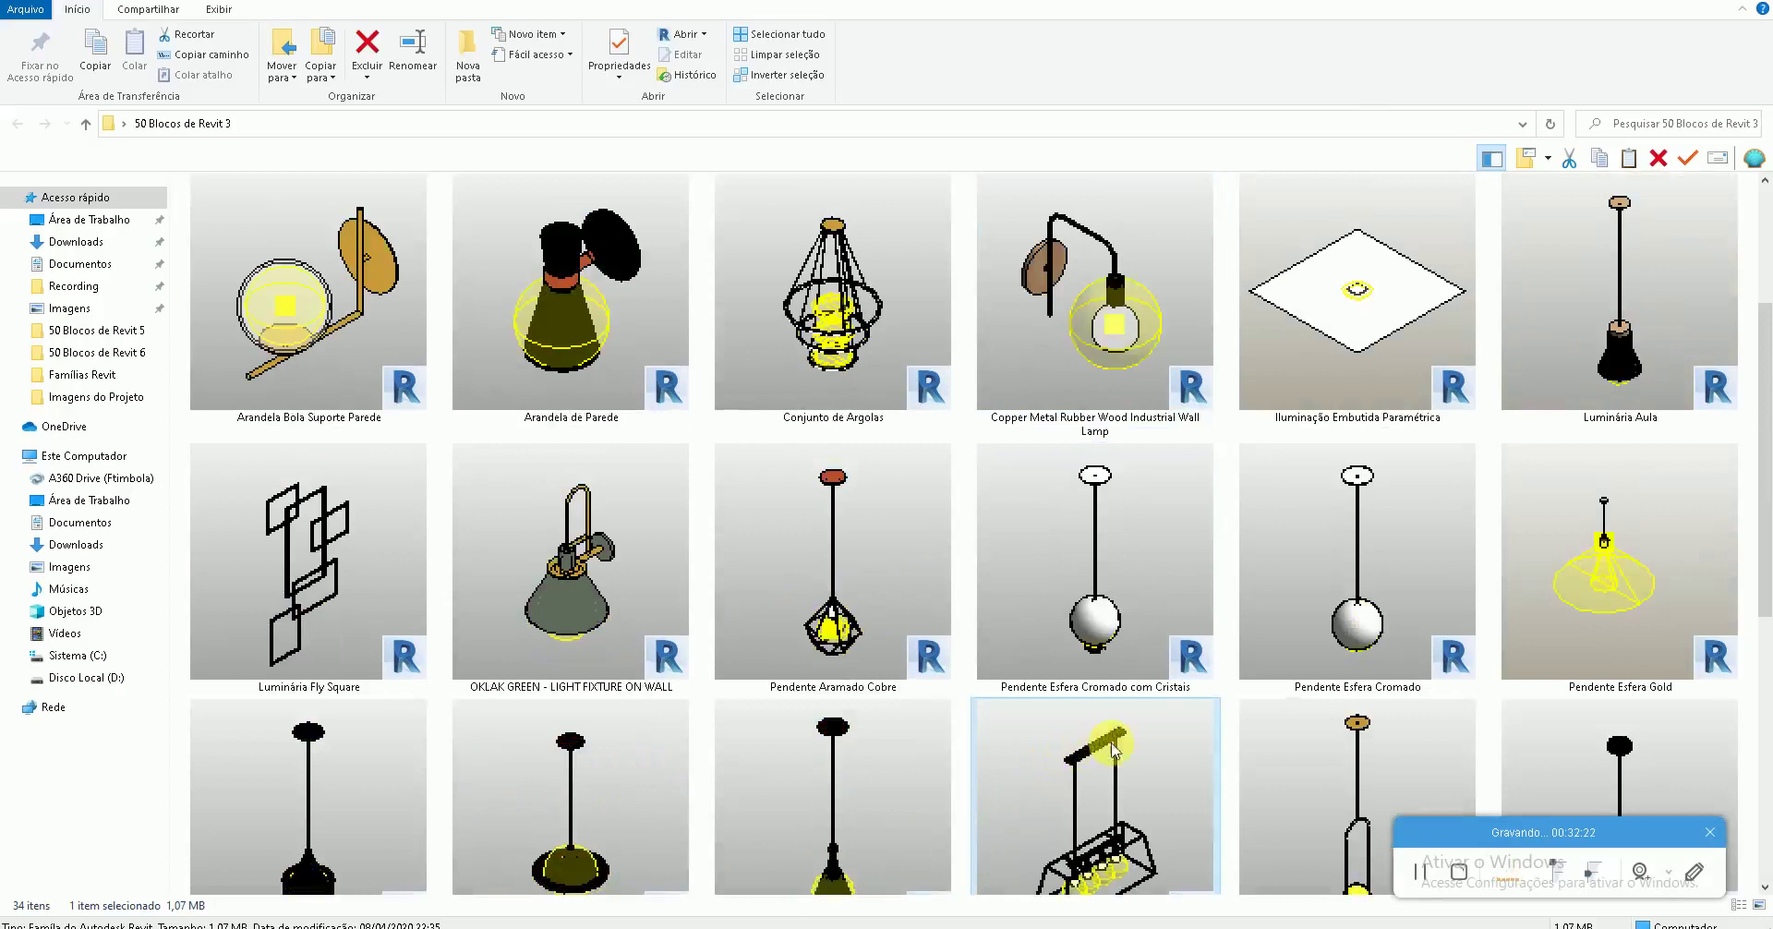
{"action": "double_click", "coordinate": [1336, 313]}
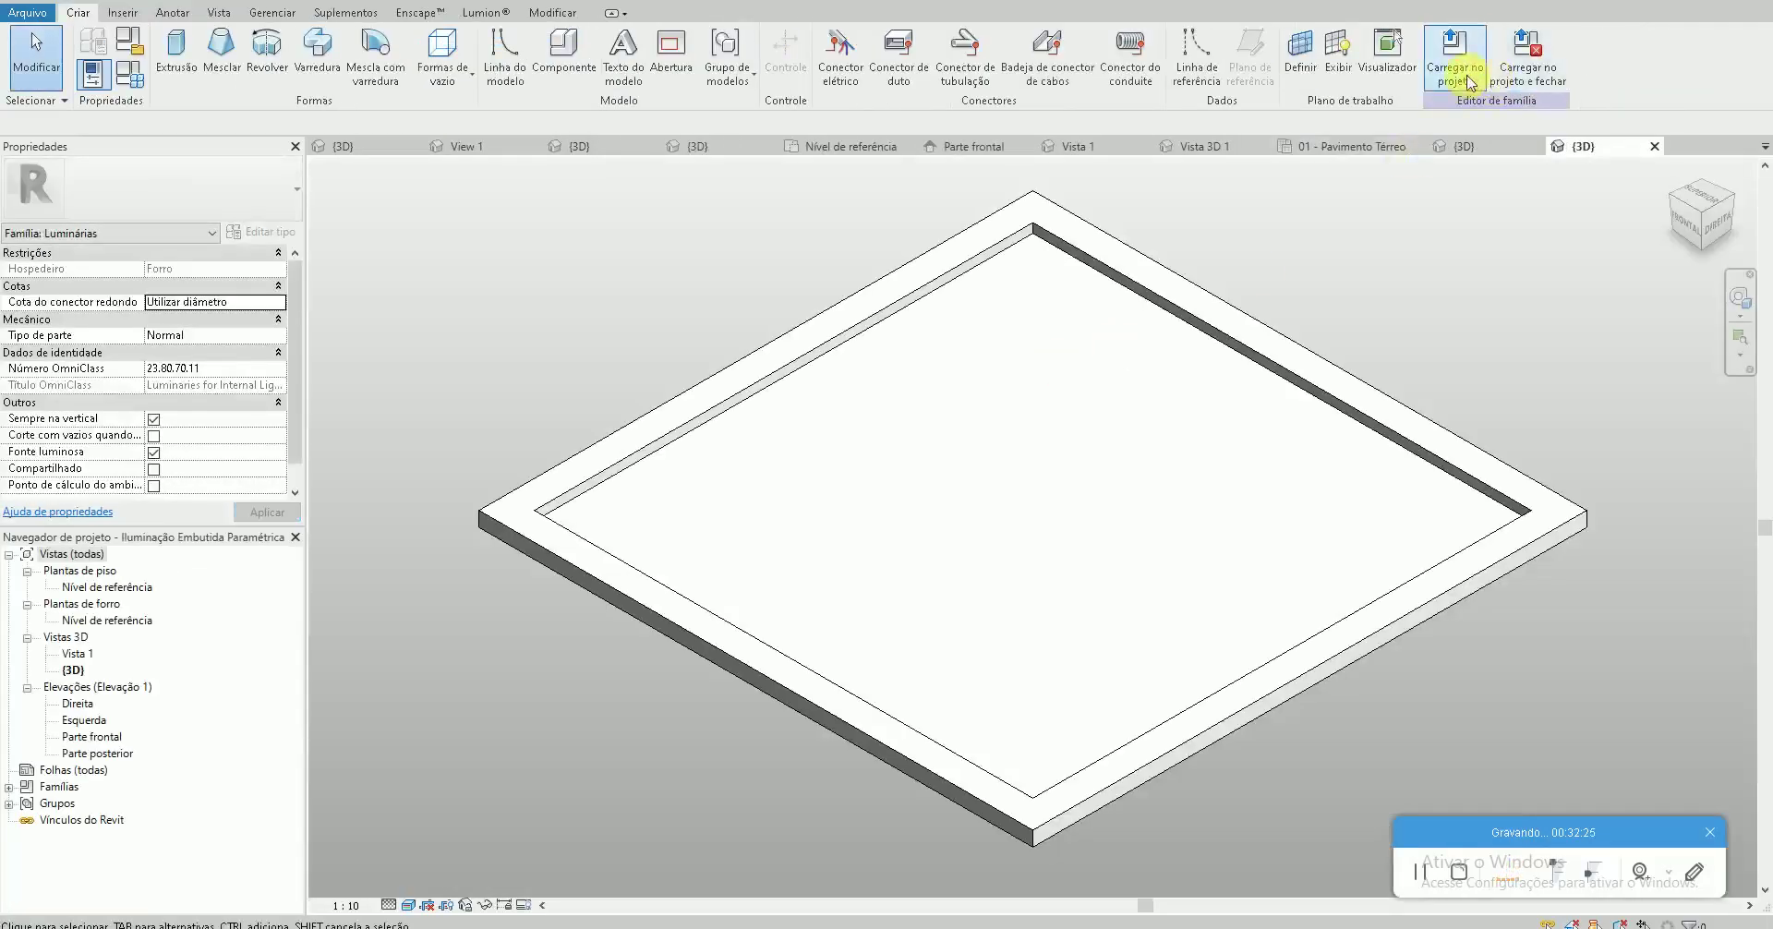
{"action": "left_click", "coordinate": [1454, 55]}
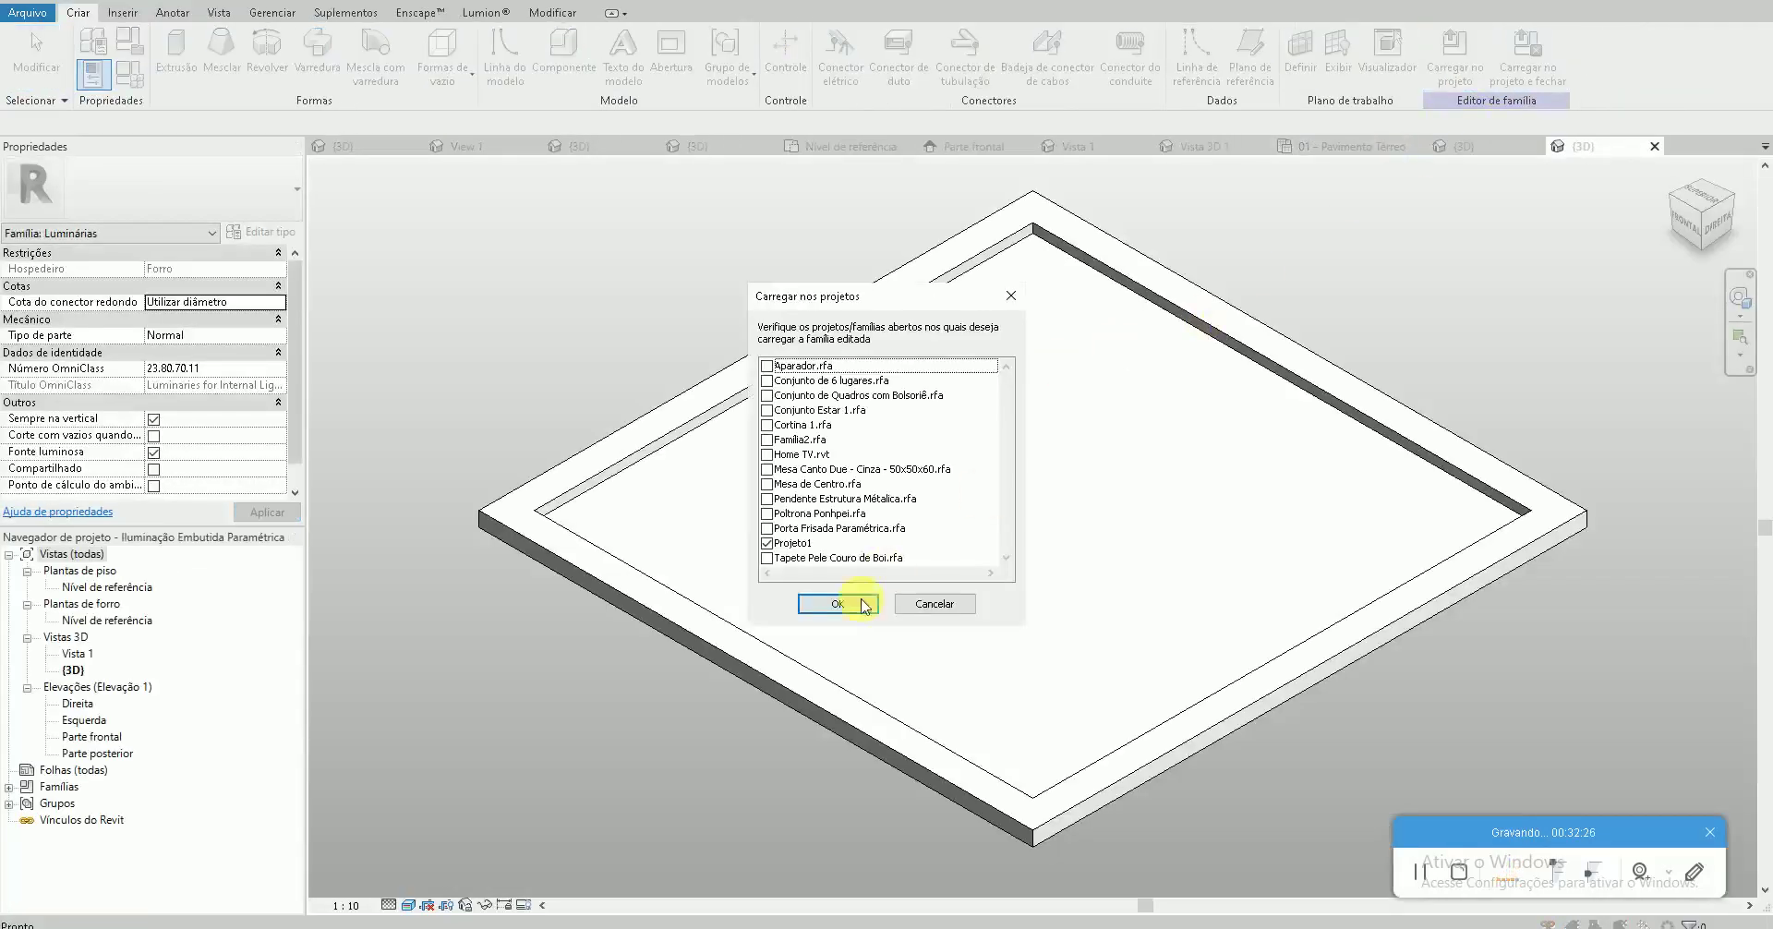
{"action": "left_click", "coordinate": [838, 604]}
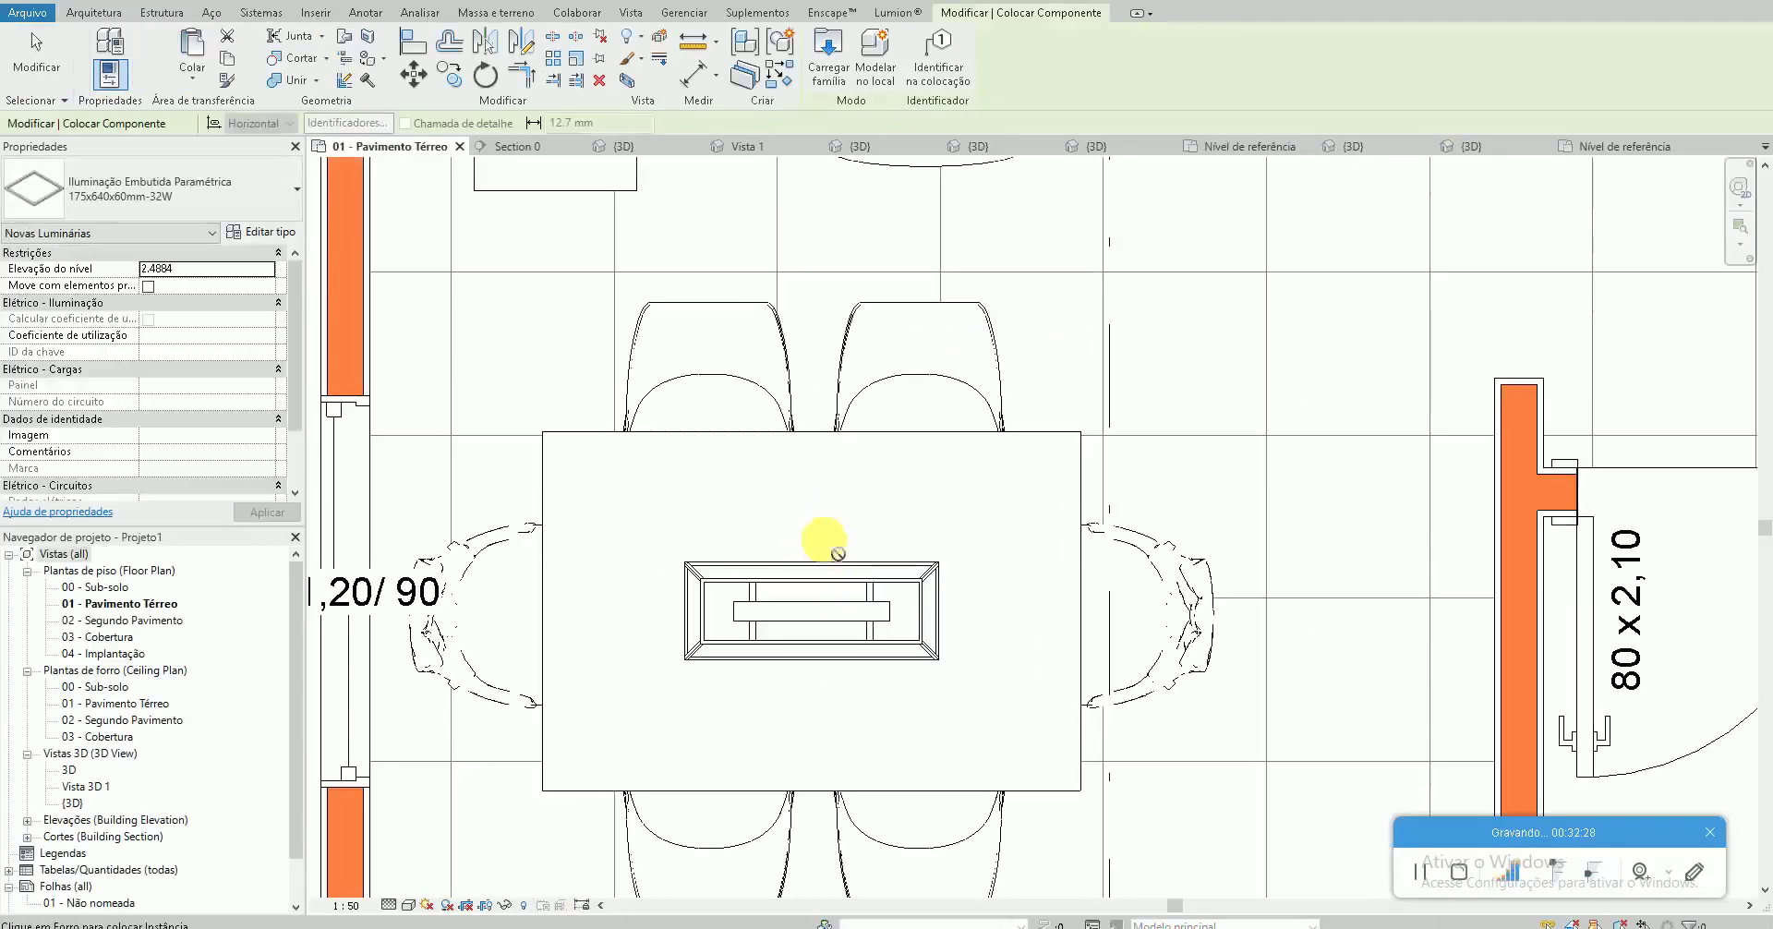
Open the 01 - Pavimento Térreo ceiling plan and place a recessed light in the ceiling recess
{"action": "scroll", "coordinate": [811, 696], "scroll_direction": "down", "scroll_amount": 5}
{"action": "double_click", "coordinate": [139, 703]}
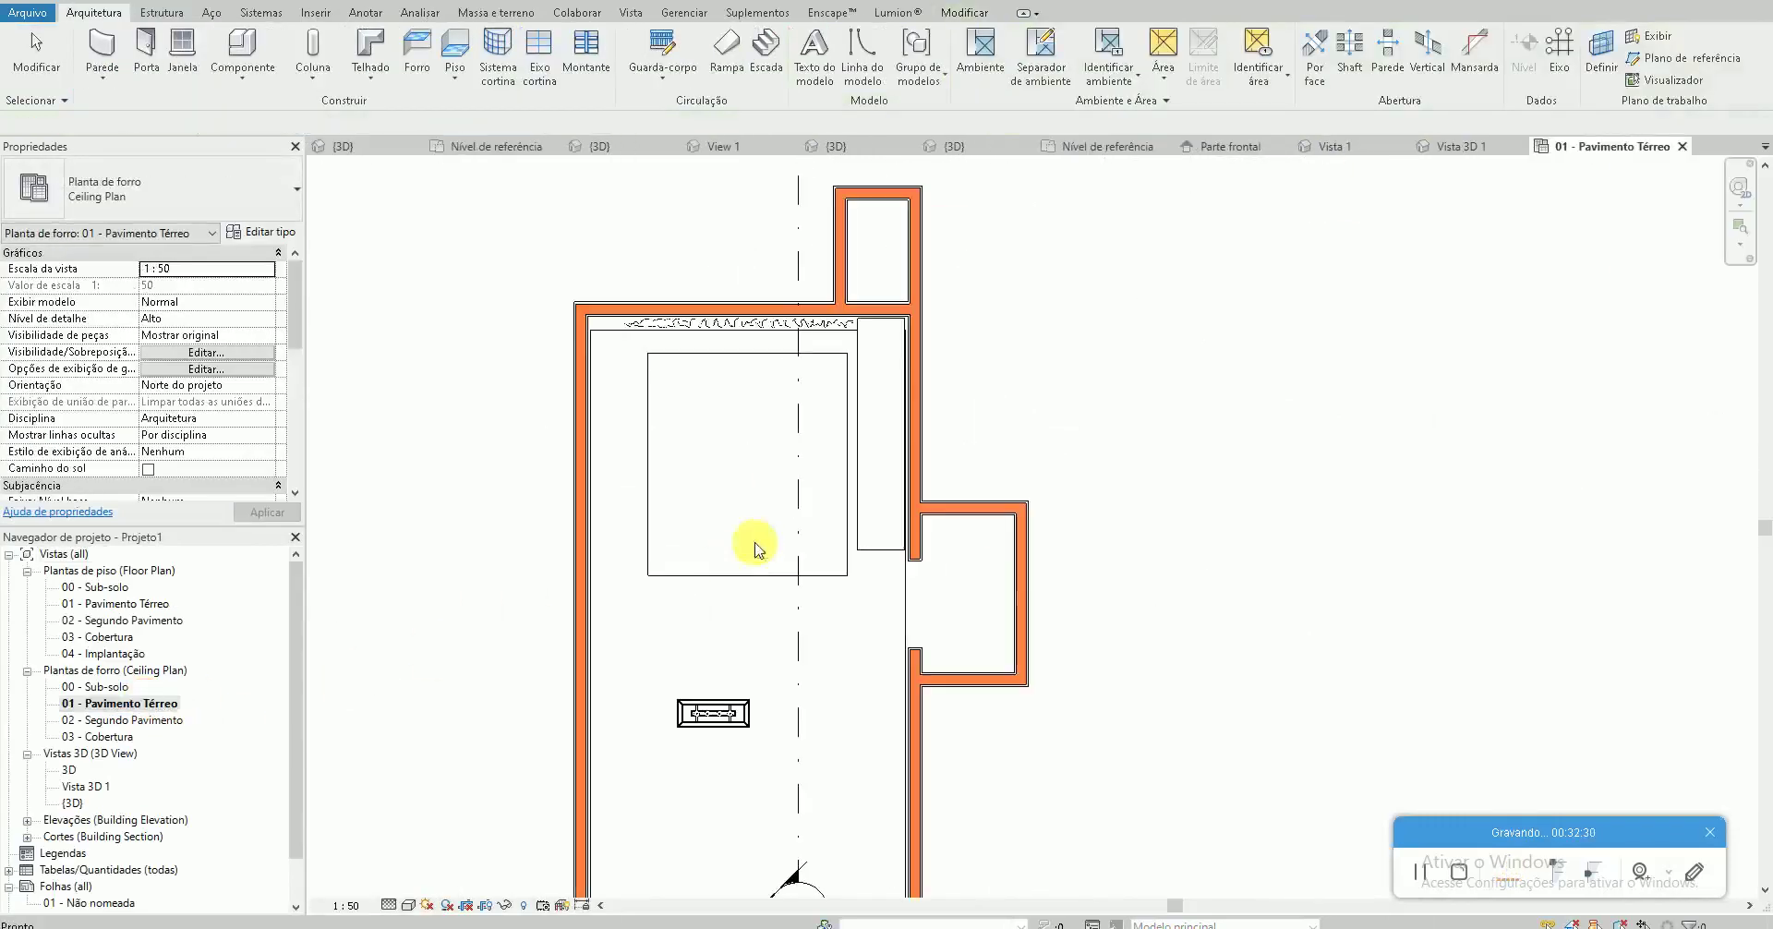
{"action": "key", "text": "m"}
{"action": "scroll", "coordinate": [730, 444], "scroll_direction": "up", "scroll_amount": 4}
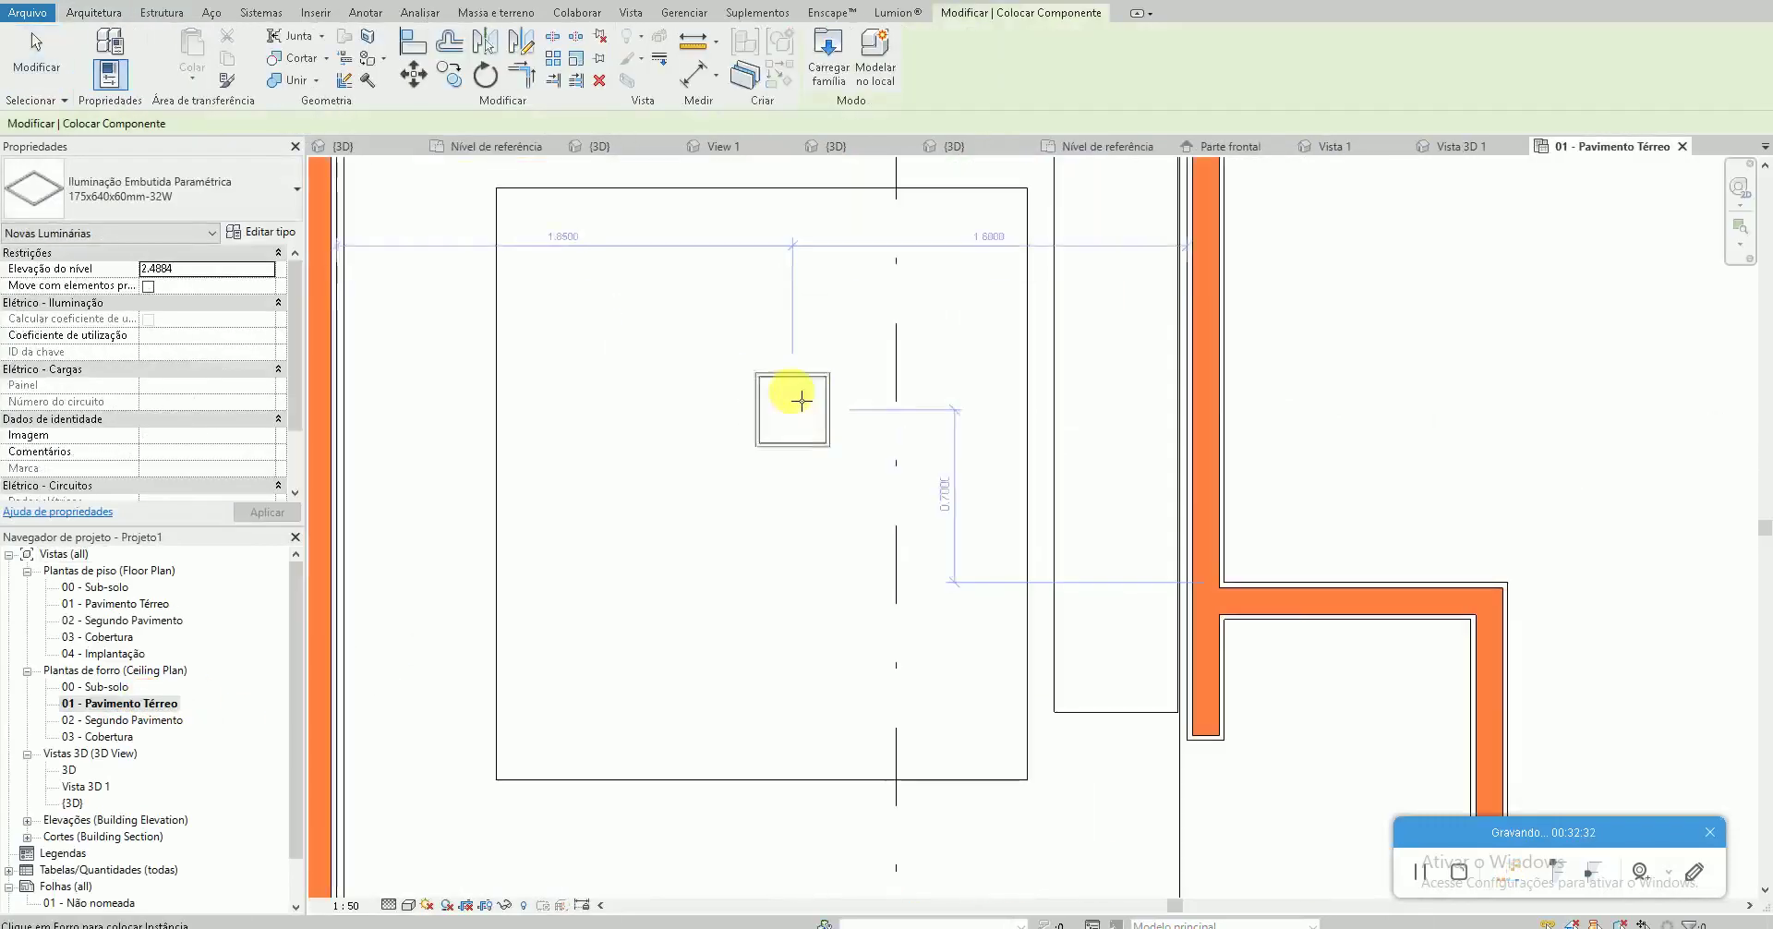
{"action": "left_click", "coordinate": [767, 355]}
{"action": "key", "text": "Escape"}
Shift the placed ceiling light right and down within the plan
{"action": "scroll", "coordinate": [766, 549], "scroll_direction": "down", "scroll_amount": 3}
{"action": "key", "text": "d"}
{"action": "key", "text": "l"}
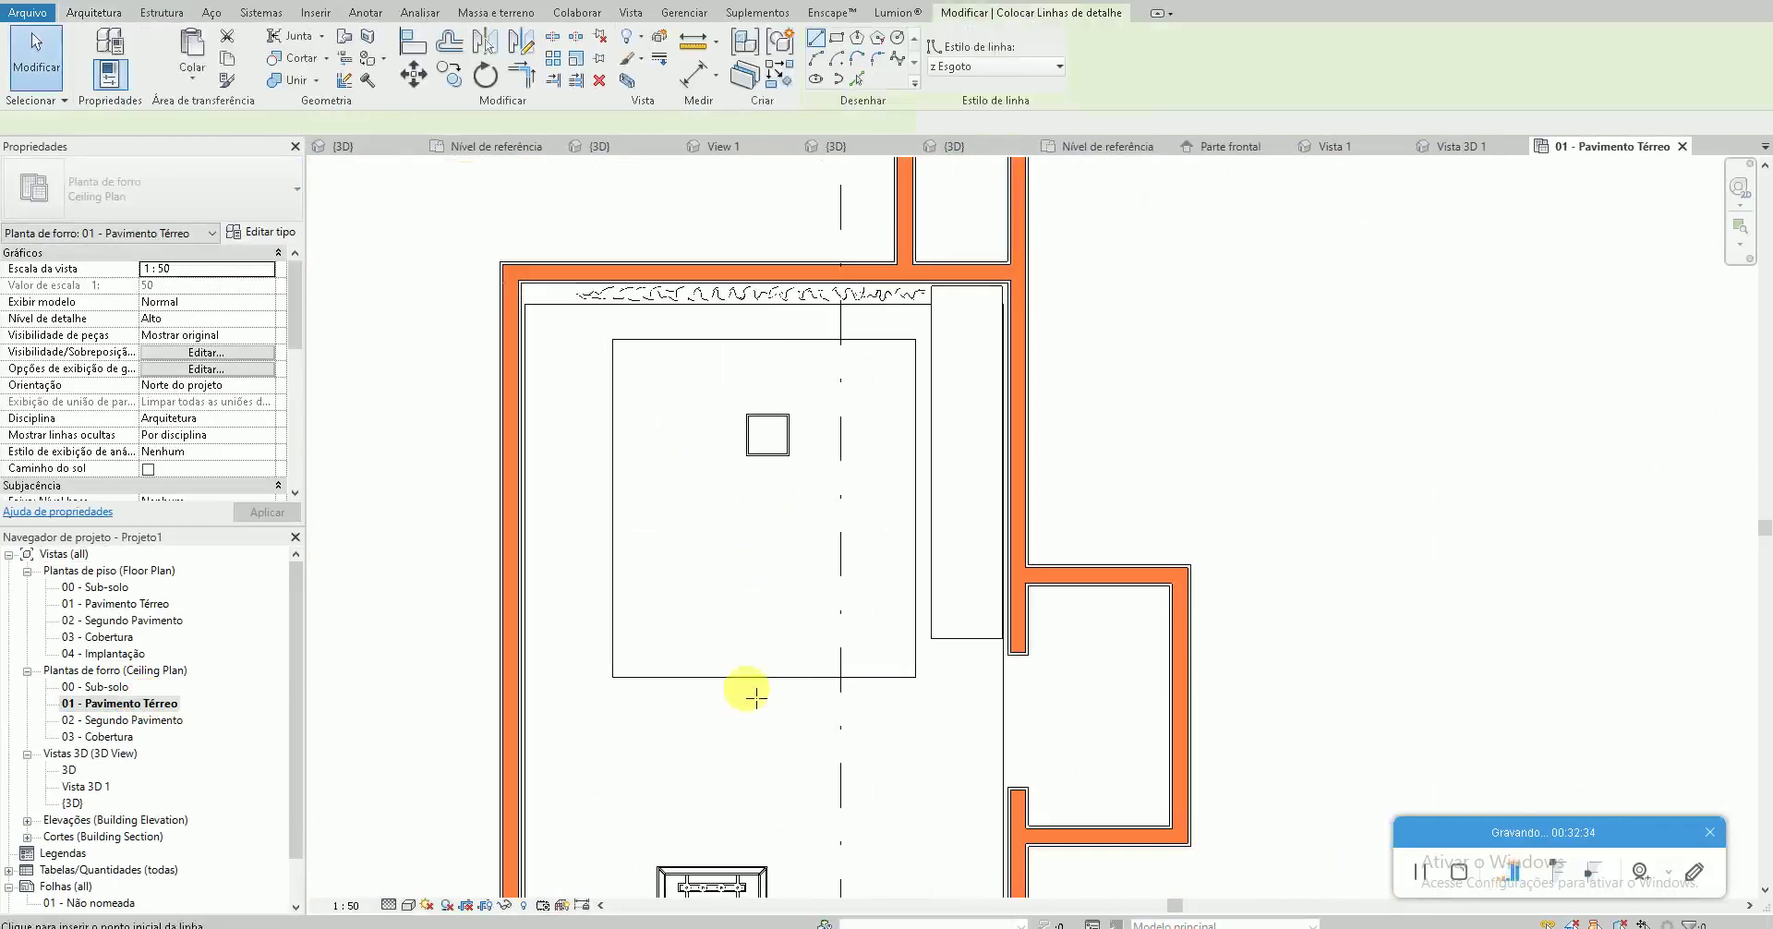
{"action": "left_click", "coordinate": [764, 678]}
{"action": "key", "text": "Escape"}
{"action": "key", "text": "Escape"}
{"action": "scroll", "coordinate": [791, 435], "scroll_direction": "up", "scroll_amount": 3}
{"action": "left_click", "coordinate": [771, 448]}
{"action": "left_click_drag", "start_coordinate": [741, 459], "coordinate": [832, 498]}
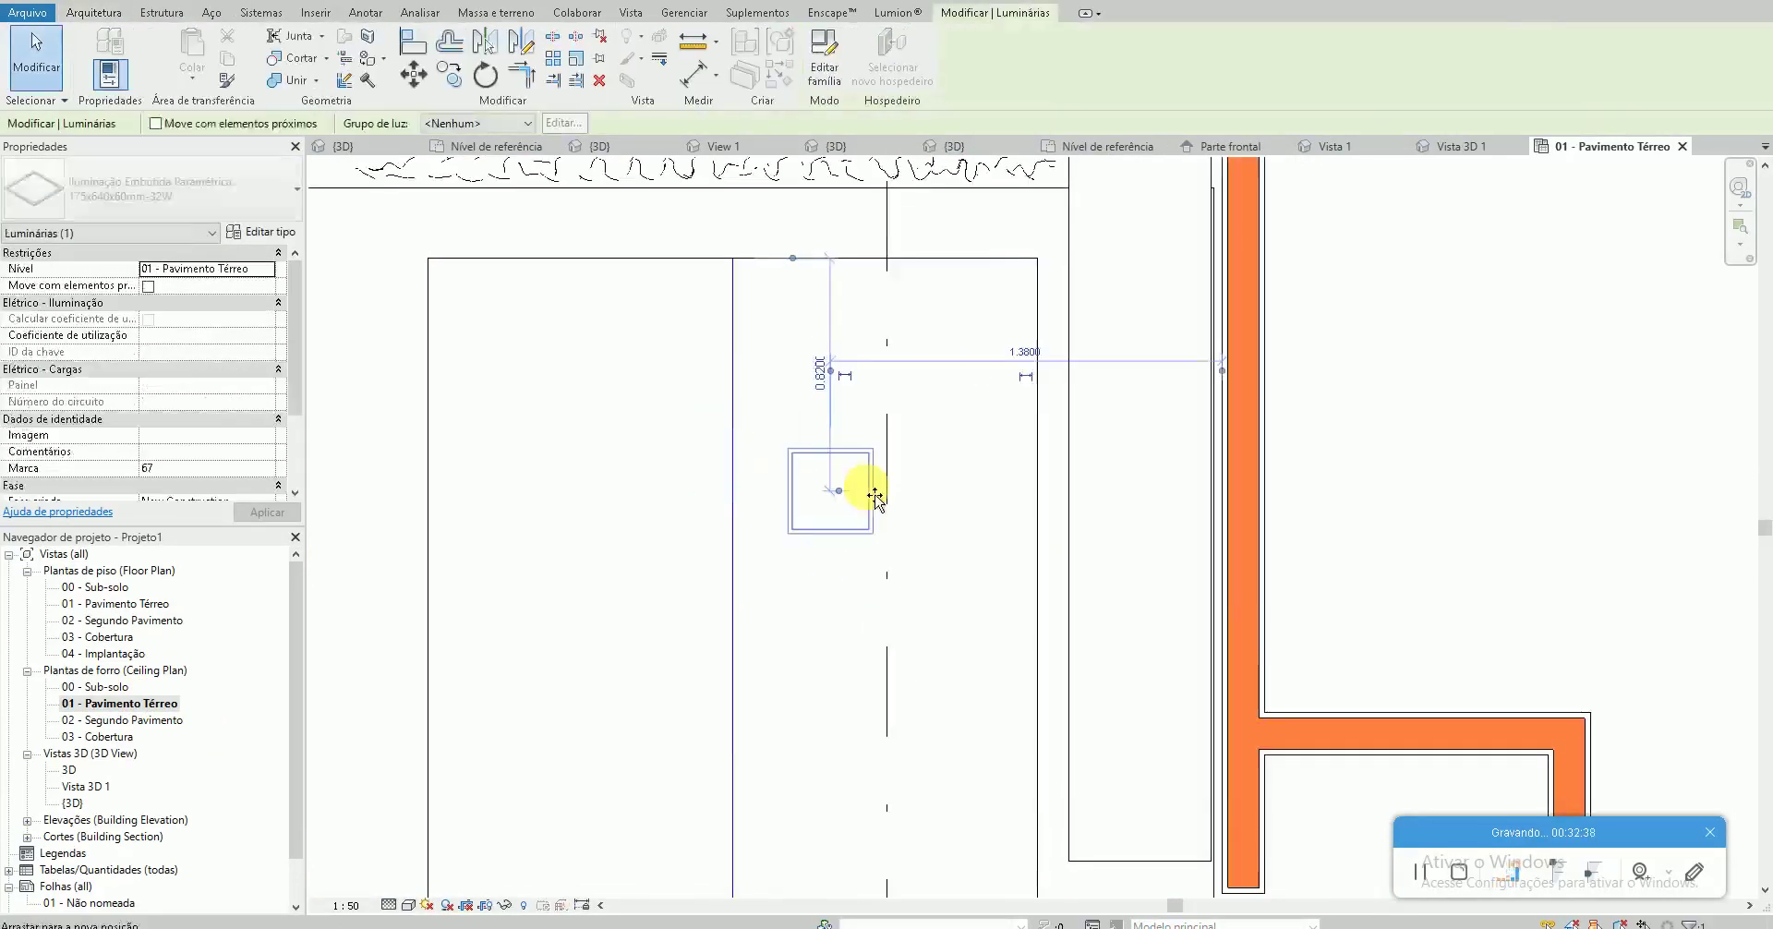
Reposition the ceiling light with two Move (MV) operations
{"action": "left_click", "coordinate": [843, 503]}
{"action": "key", "text": "m"}
{"action": "key", "text": "v"}
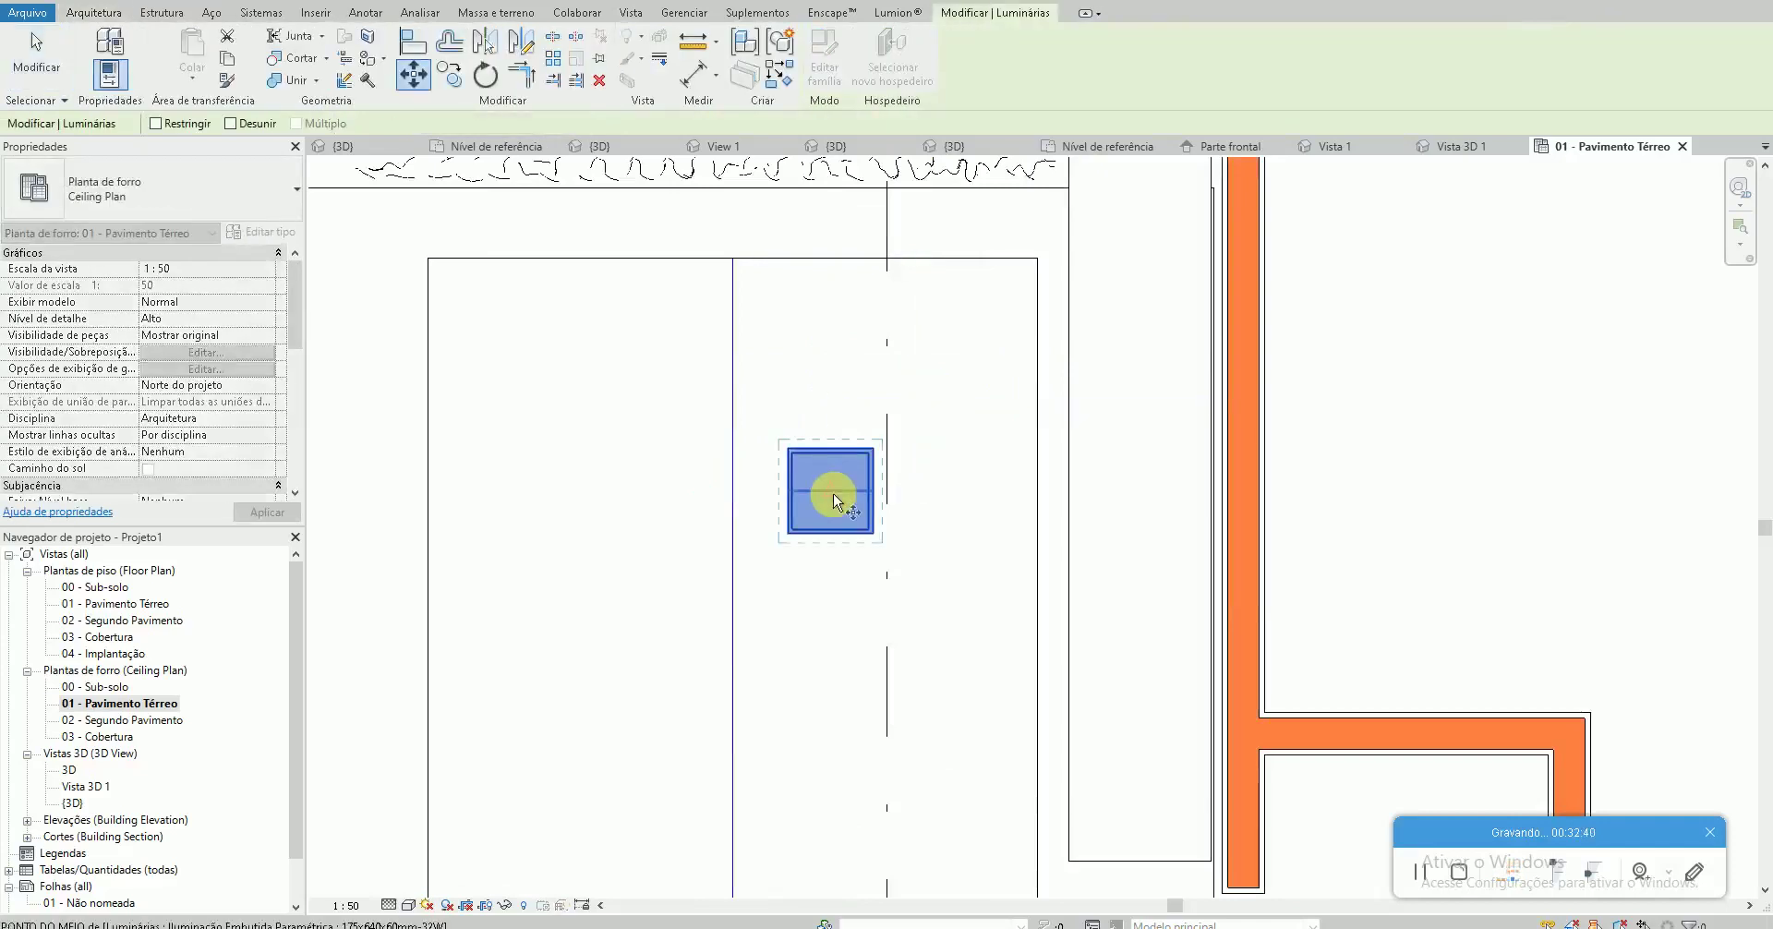
{"action": "left_click", "coordinate": [842, 497]}
{"action": "left_click", "coordinate": [737, 739]}
{"action": "key", "text": "m"}
{"action": "key", "text": "v"}
{"action": "left_click", "coordinate": [734, 744]}
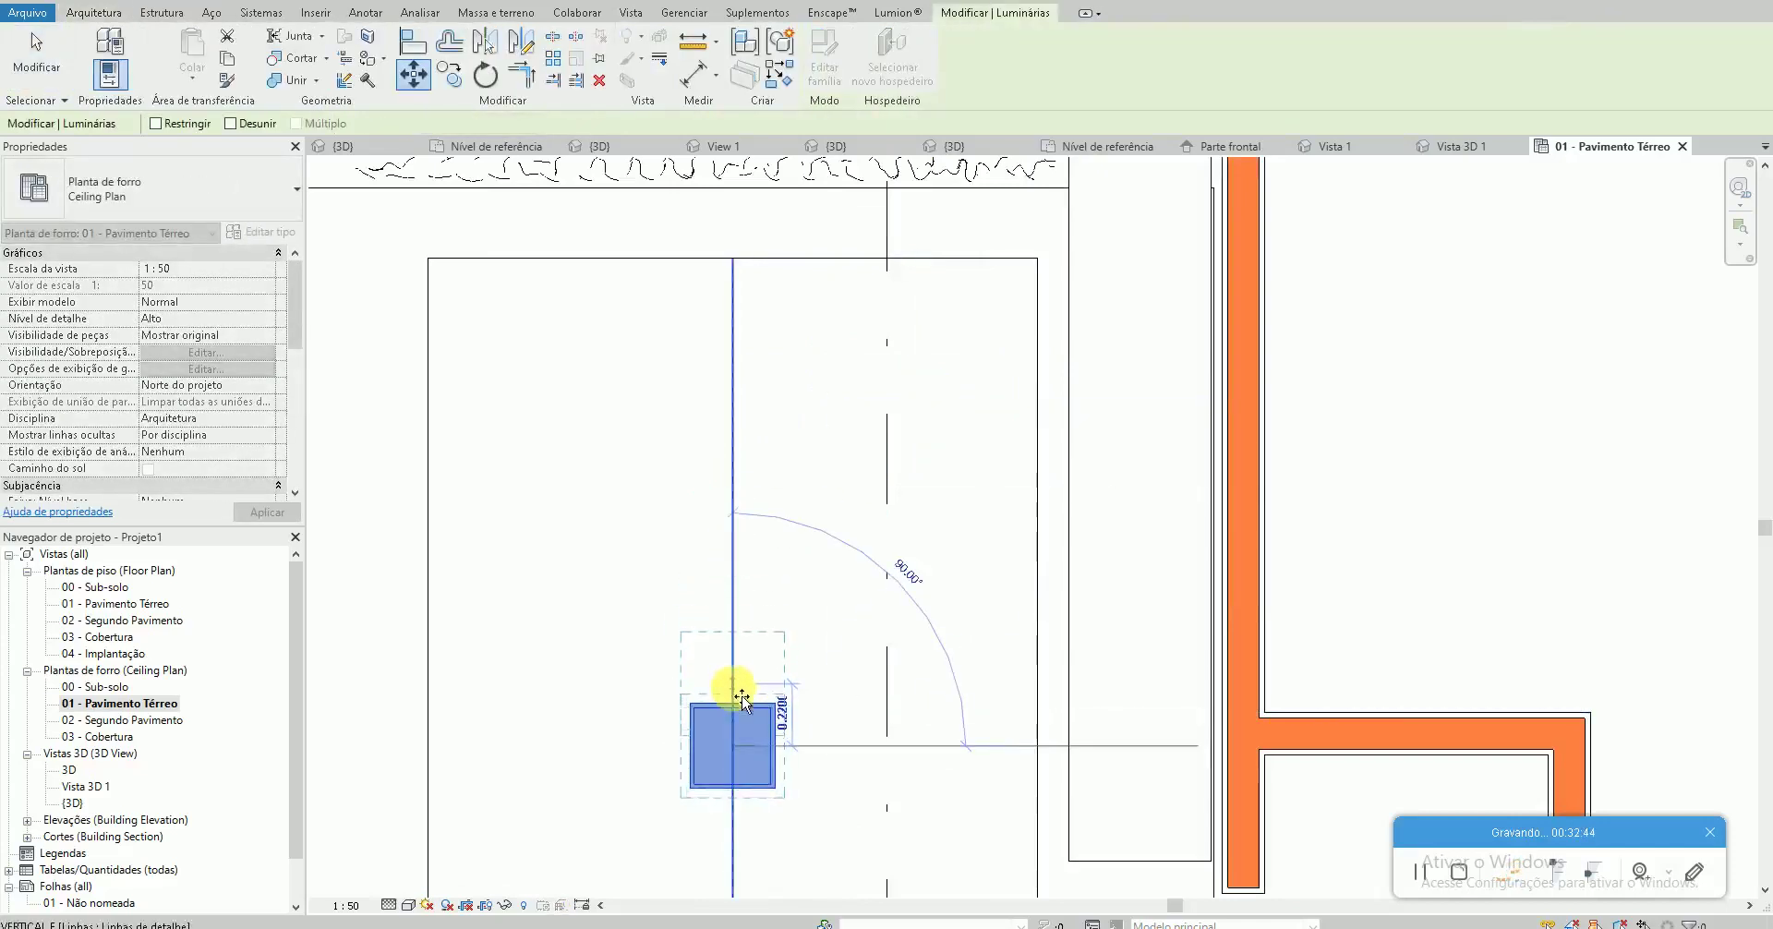
{"action": "scroll", "coordinate": [725, 651], "scroll_direction": "down", "scroll_amount": 3}
{"action": "left_click", "coordinate": [754, 742]}
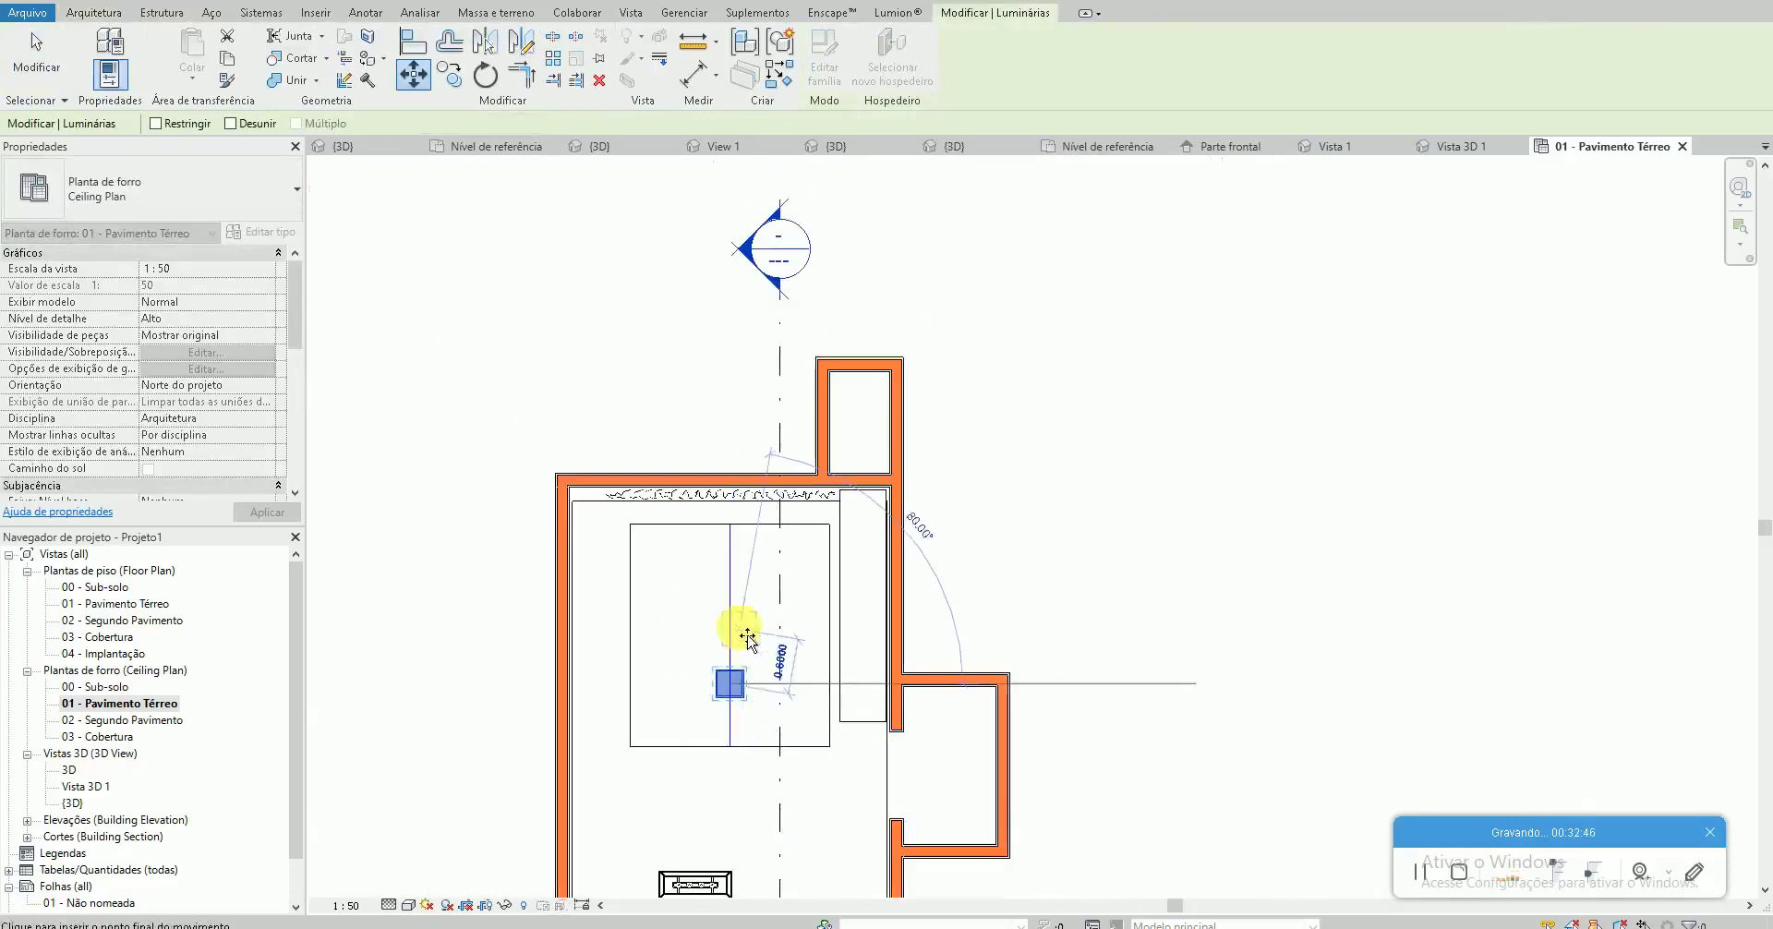
Drag the ceiling light up so it sits inside the ceiling recess
{"action": "scroll", "coordinate": [739, 652], "scroll_direction": "up", "scroll_amount": 3}
{"action": "key", "text": "d"}
{"action": "key", "text": "l"}
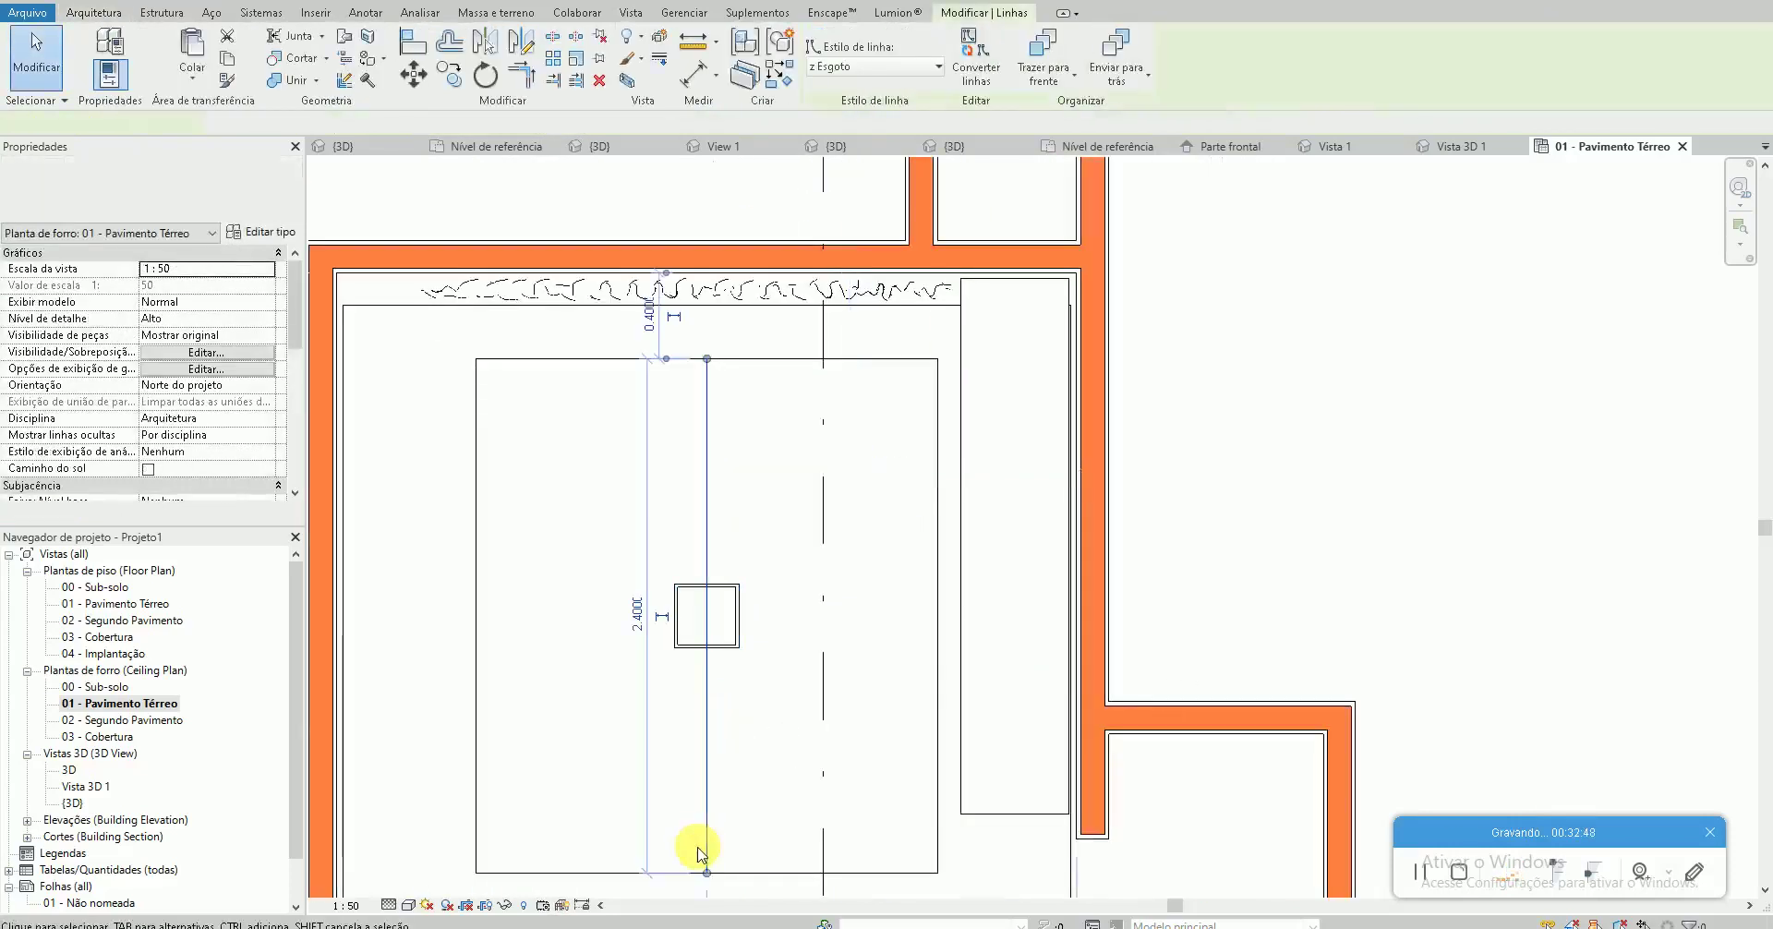
{"action": "left_click", "coordinate": [707, 614]}
{"action": "key", "text": "Escape"}
{"action": "key", "text": "Escape"}
{"action": "left_click", "coordinate": [724, 637]}
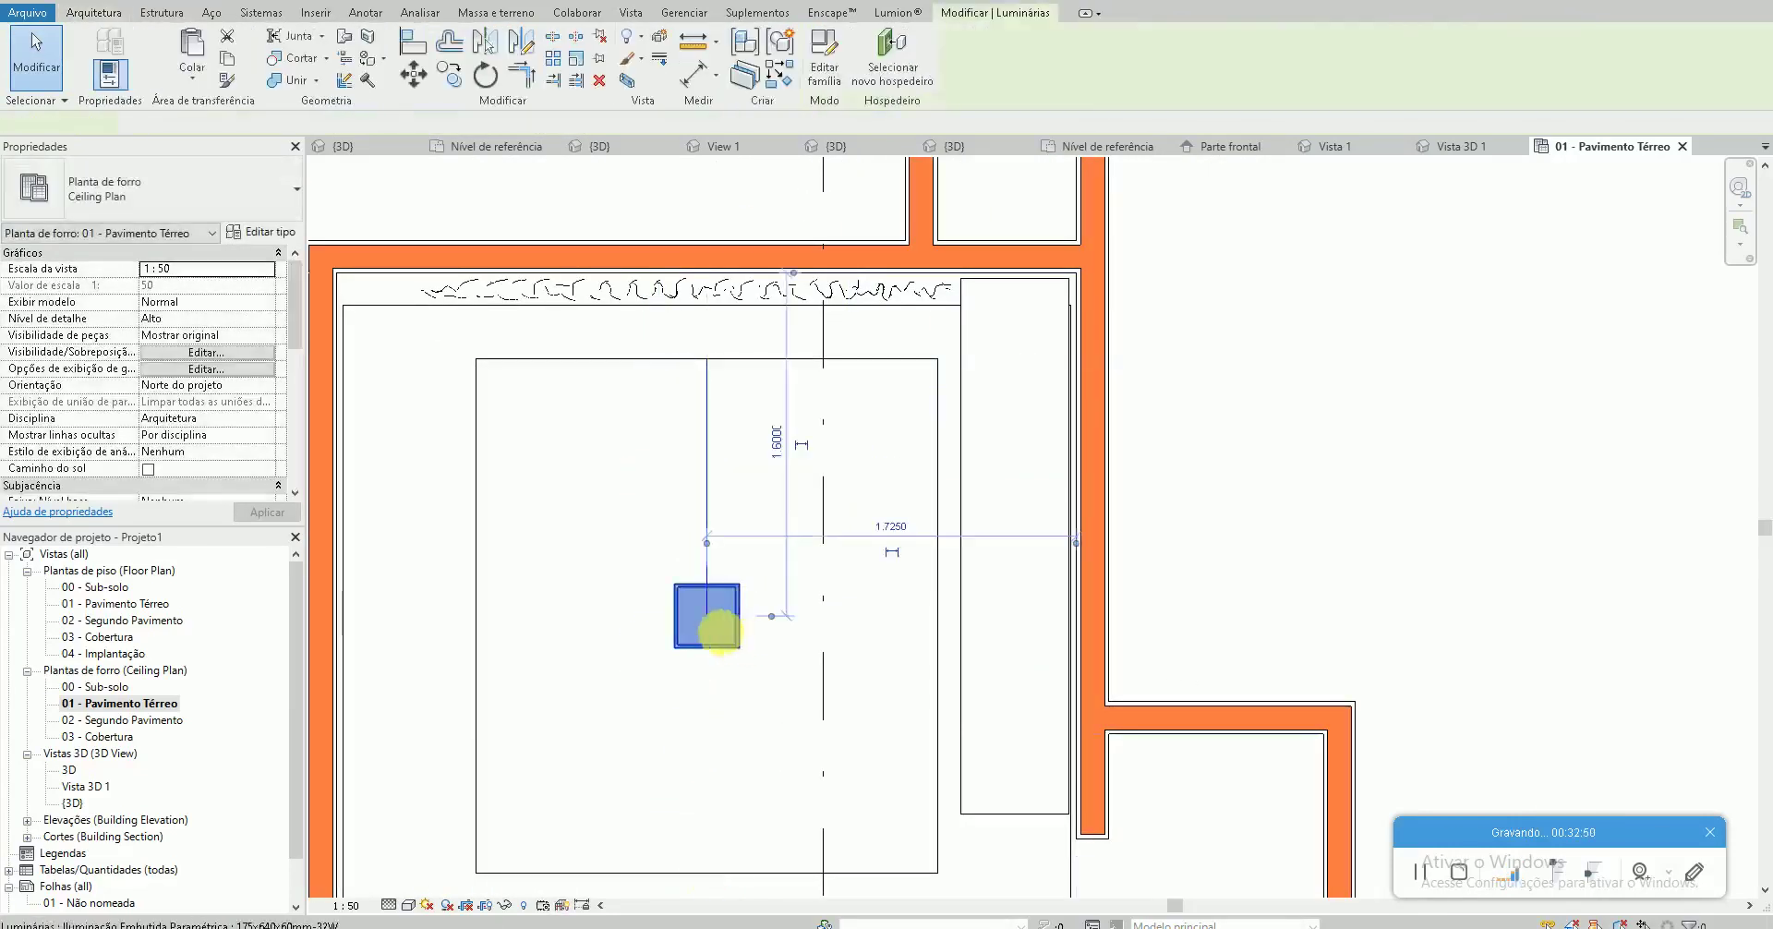
{"action": "left_click_drag", "start_coordinate": [711, 620], "coordinate": [720, 528]}
{"action": "key", "text": "Escape"}
{"action": "left_click", "coordinate": [729, 511]}
Mirror a copy of the light across a drawn axis, then switch to the Vista 3D 1 view
{"action": "key", "text": "d"}
{"action": "key", "text": "m"}
{"action": "left_click", "coordinate": [707, 614]}
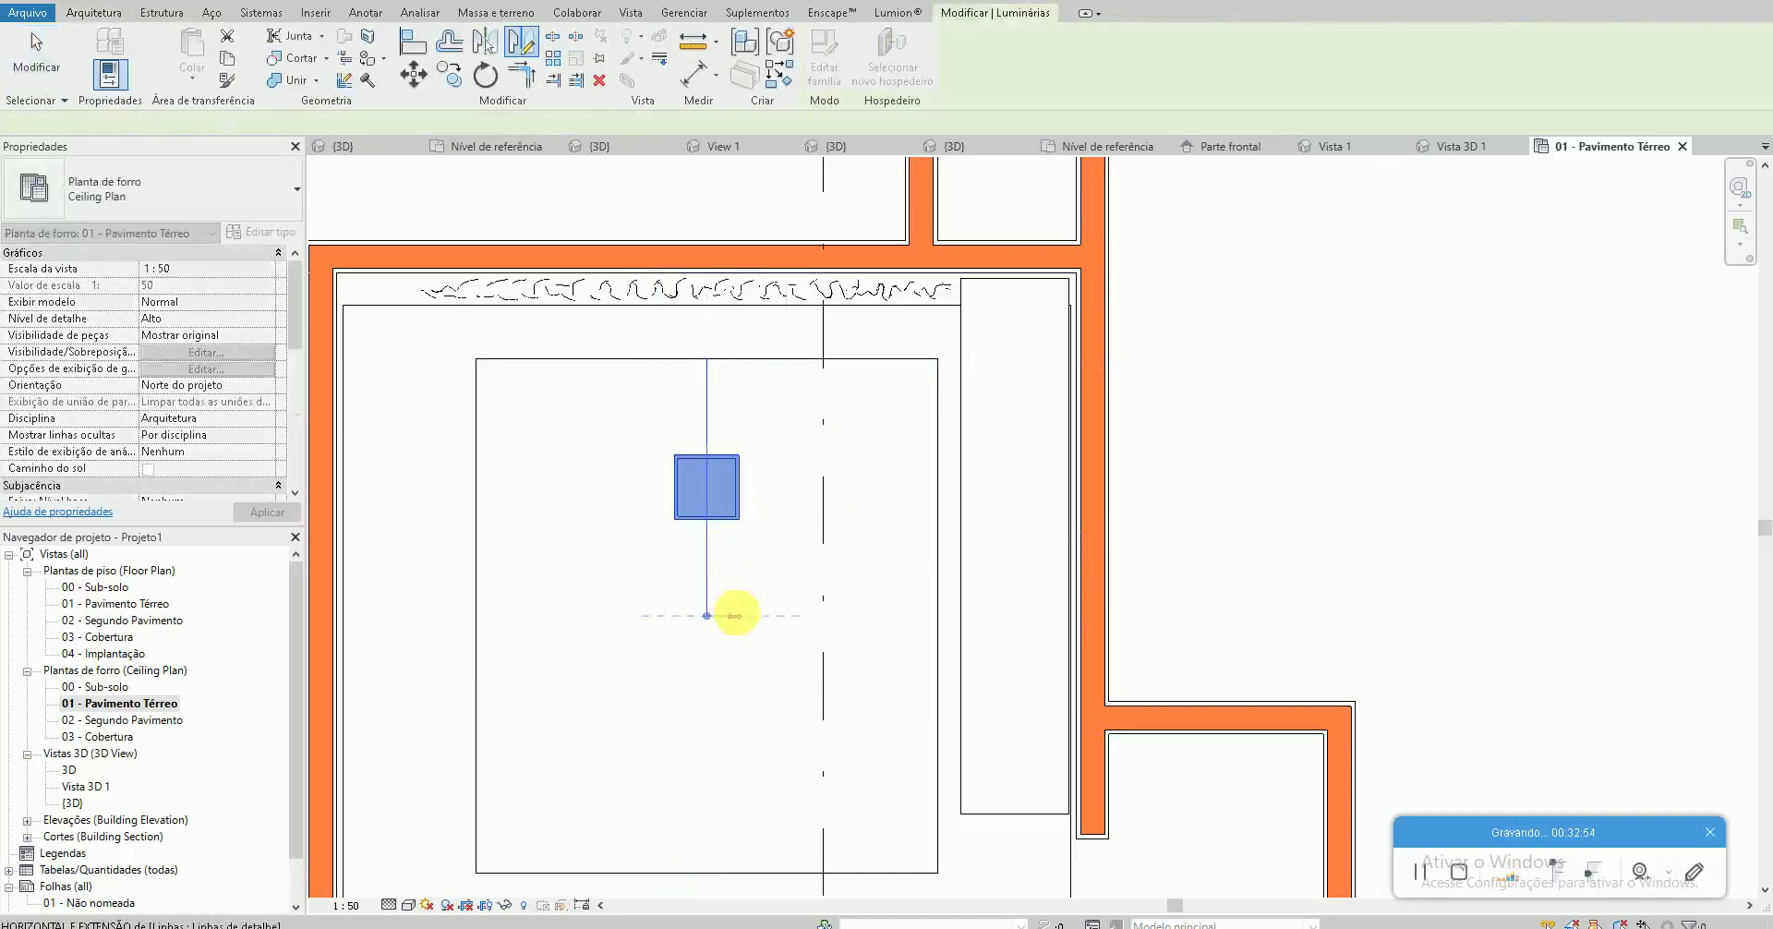
{"action": "left_click", "coordinate": [724, 613]}
{"action": "left_click", "coordinate": [717, 577]}
{"action": "key", "text": "Escape"}
{"action": "double_click", "coordinate": [87, 786]}
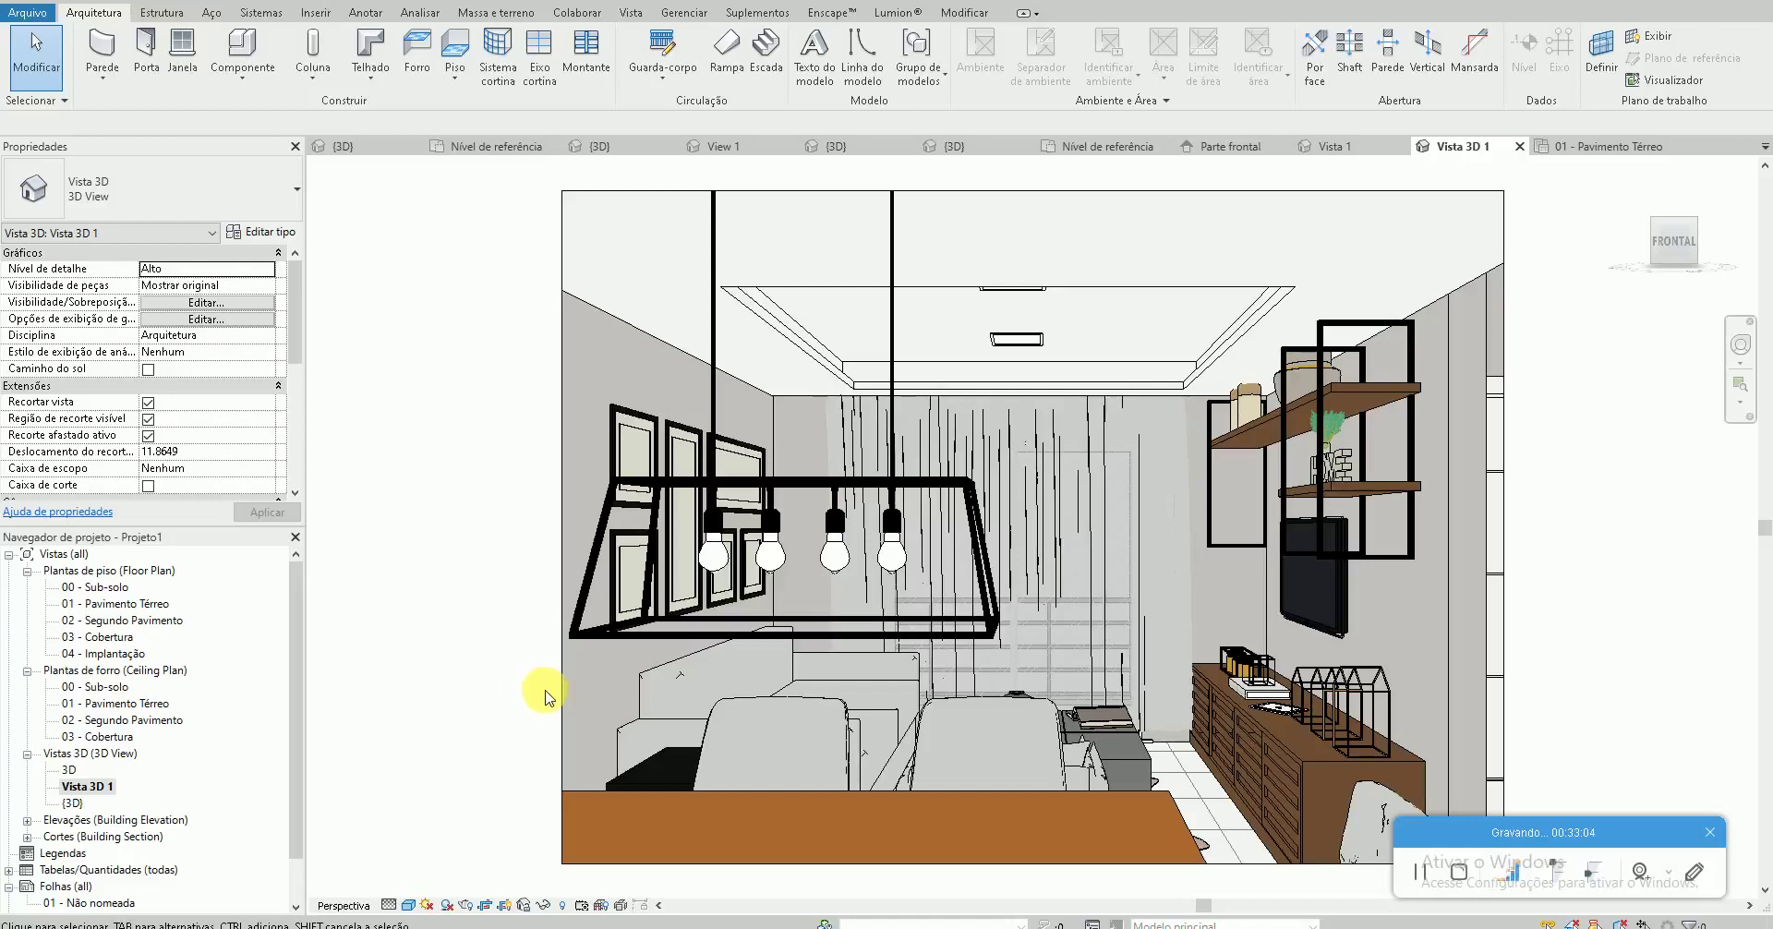
Start Enscape's real-time render, then open Sun Settings from Revit's sun path menu
{"action": "left_click", "coordinate": [828, 13]}
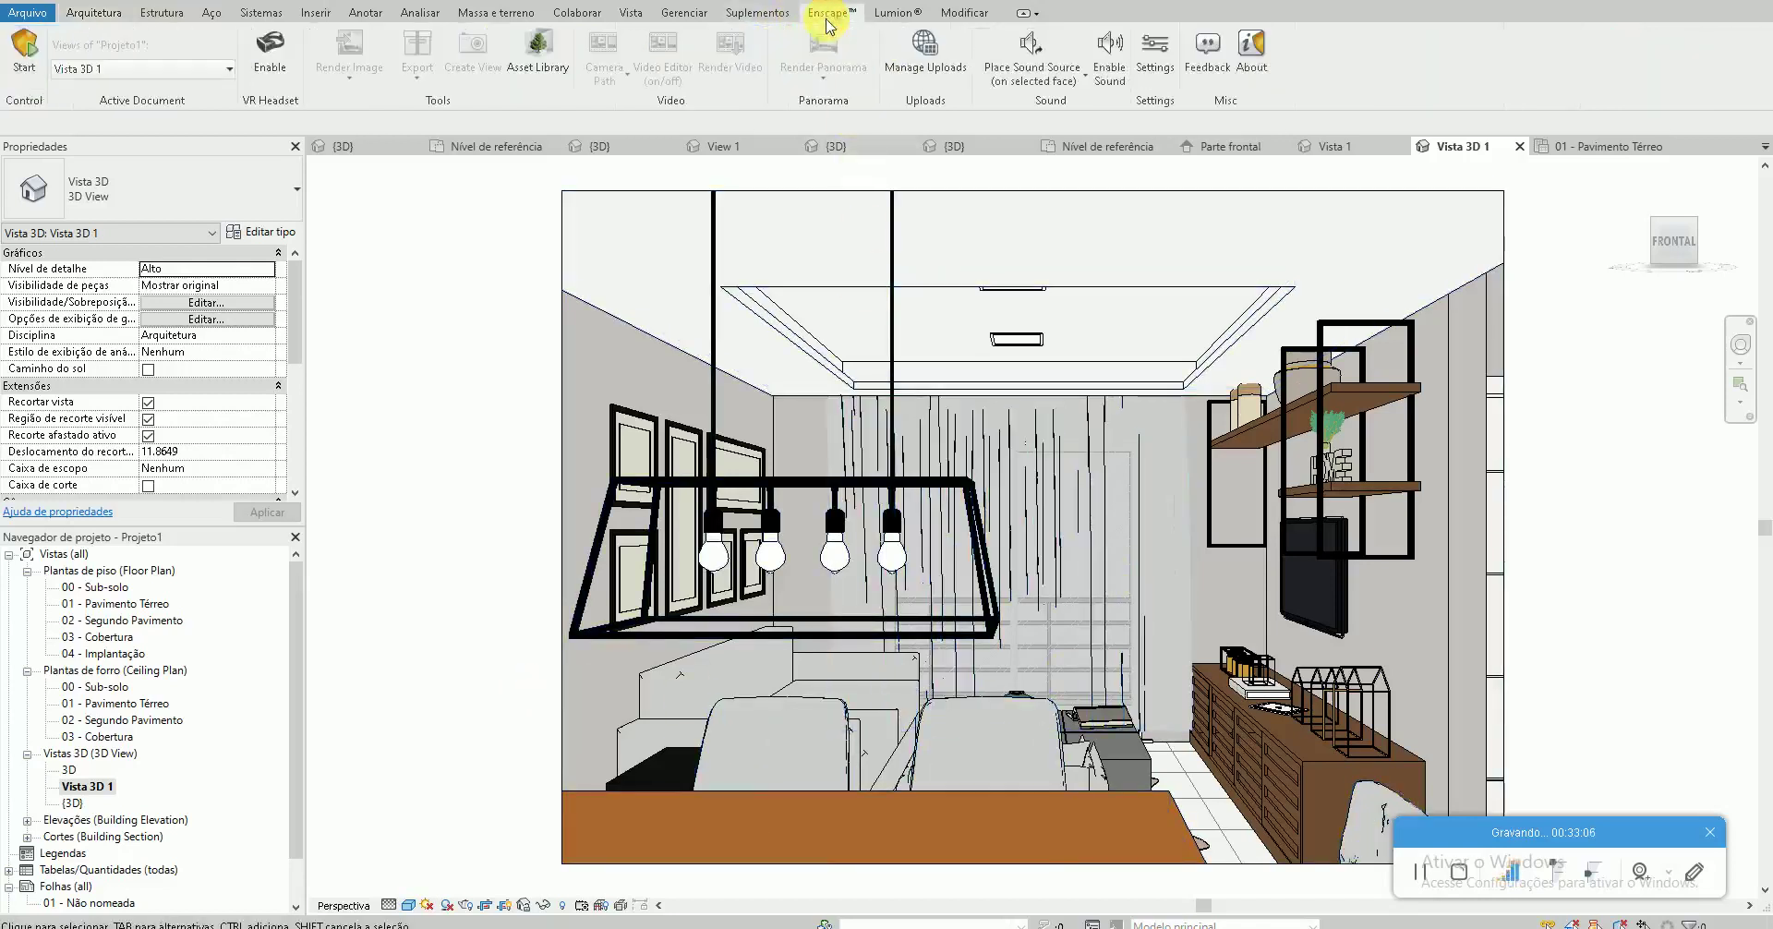
{"action": "left_click", "coordinate": [27, 65]}
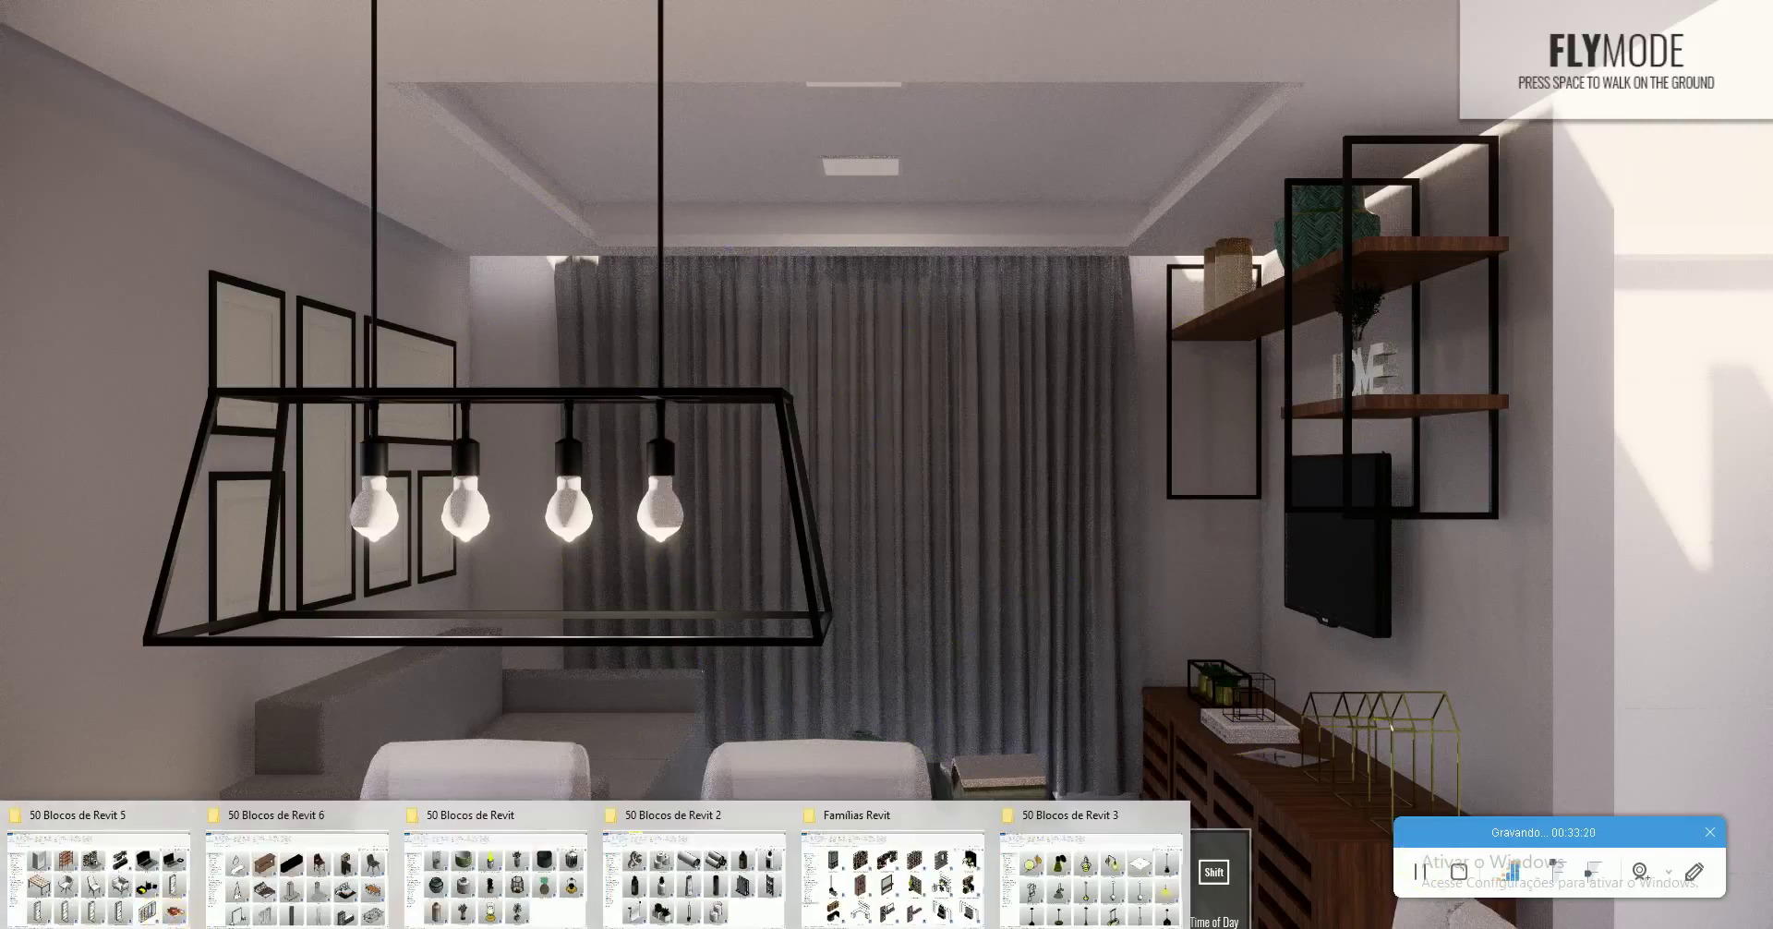
{"action": "left_click", "coordinate": [139, 886]}
{"action": "left_click", "coordinate": [427, 905]}
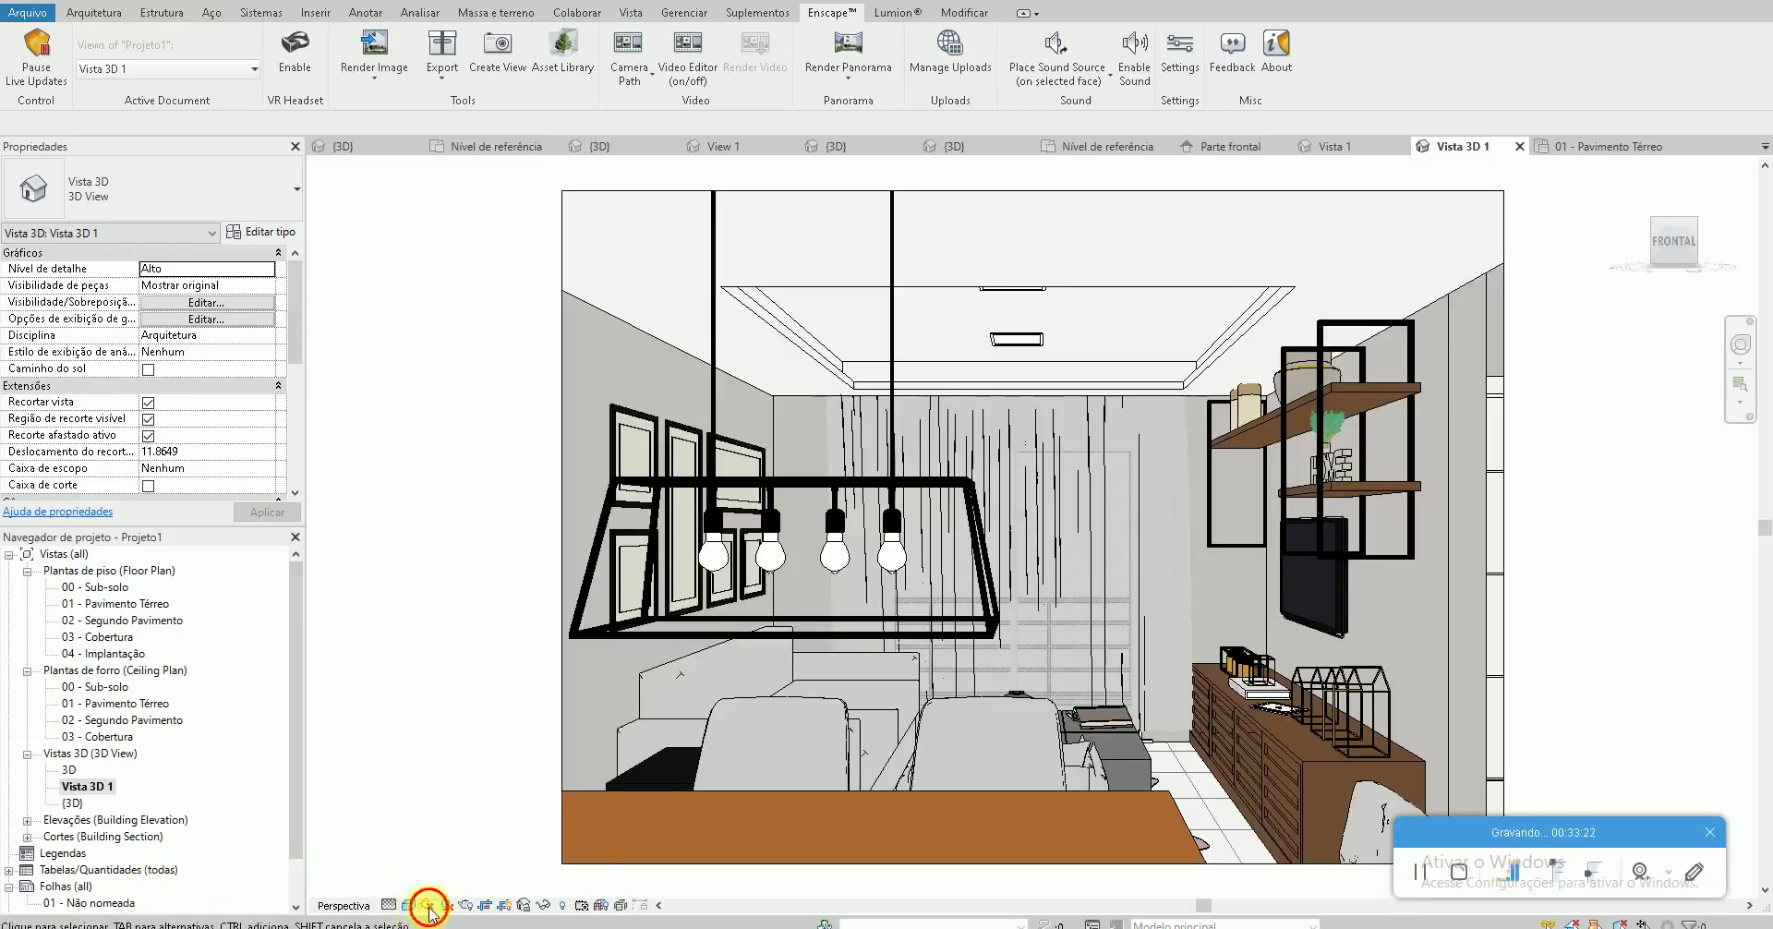
{"action": "left_click", "coordinate": [446, 839]}
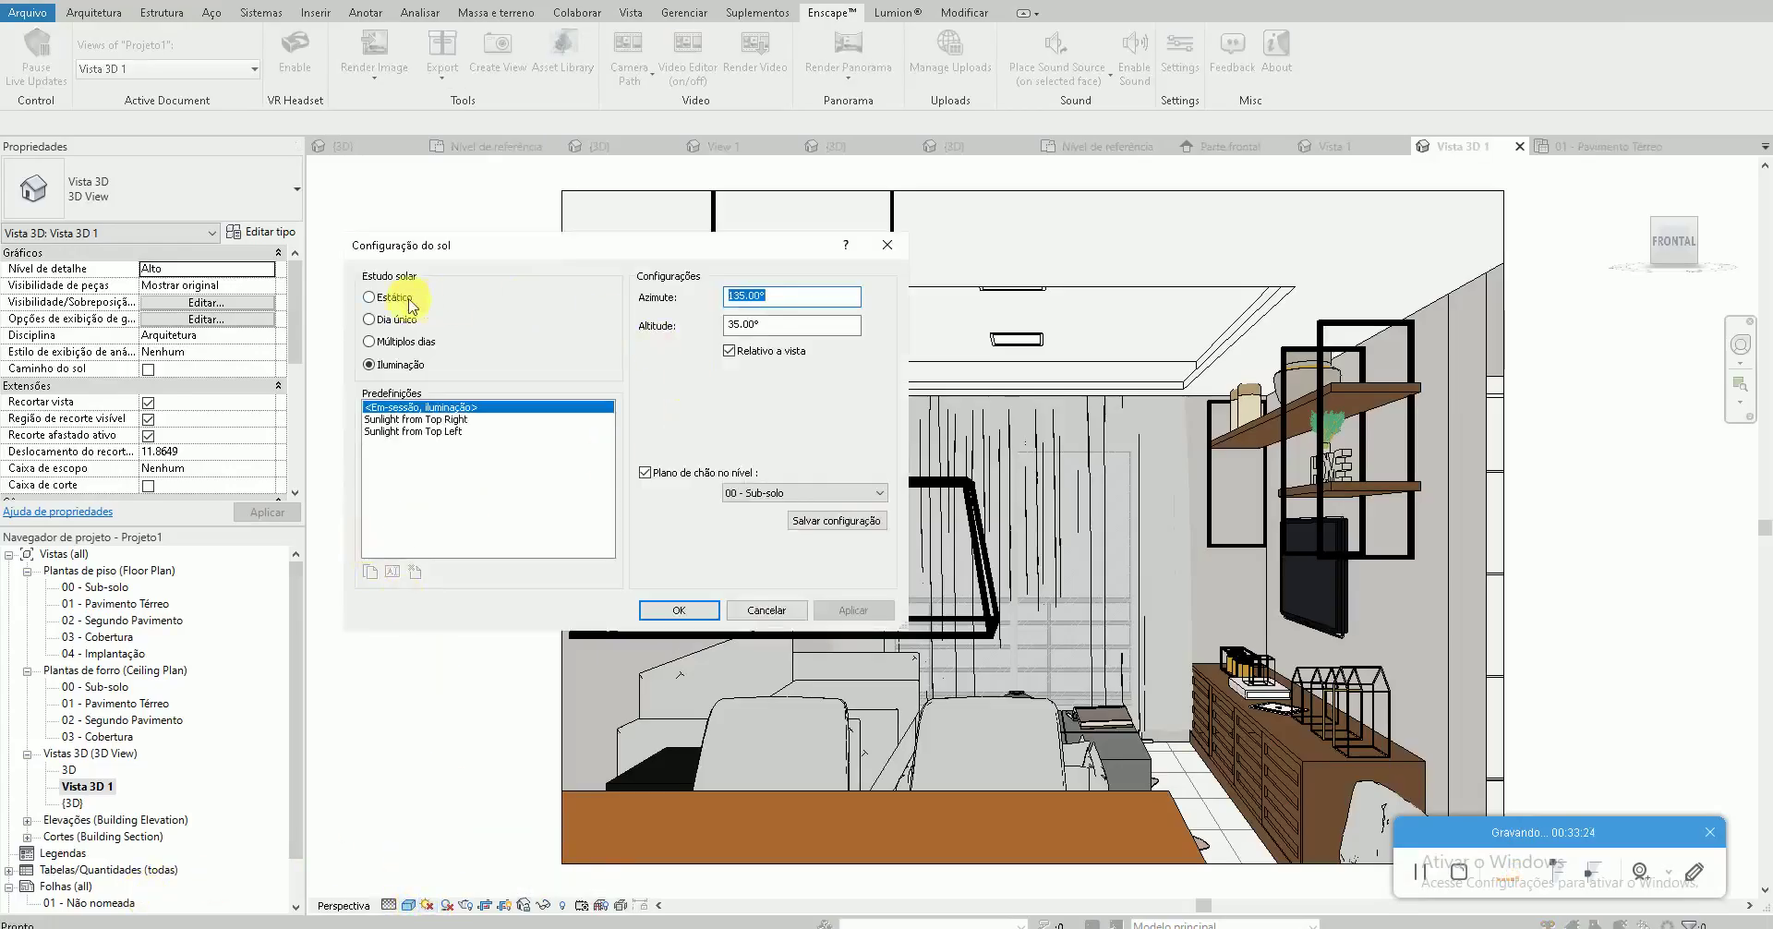
Set the sun to Still with the time at 20:00 and confirm
{"action": "left_click", "coordinate": [411, 303]}
{"action": "left_click", "coordinate": [836, 354]}
{"action": "type", "text": "20"}
{"action": "left_click", "coordinate": [682, 609]}
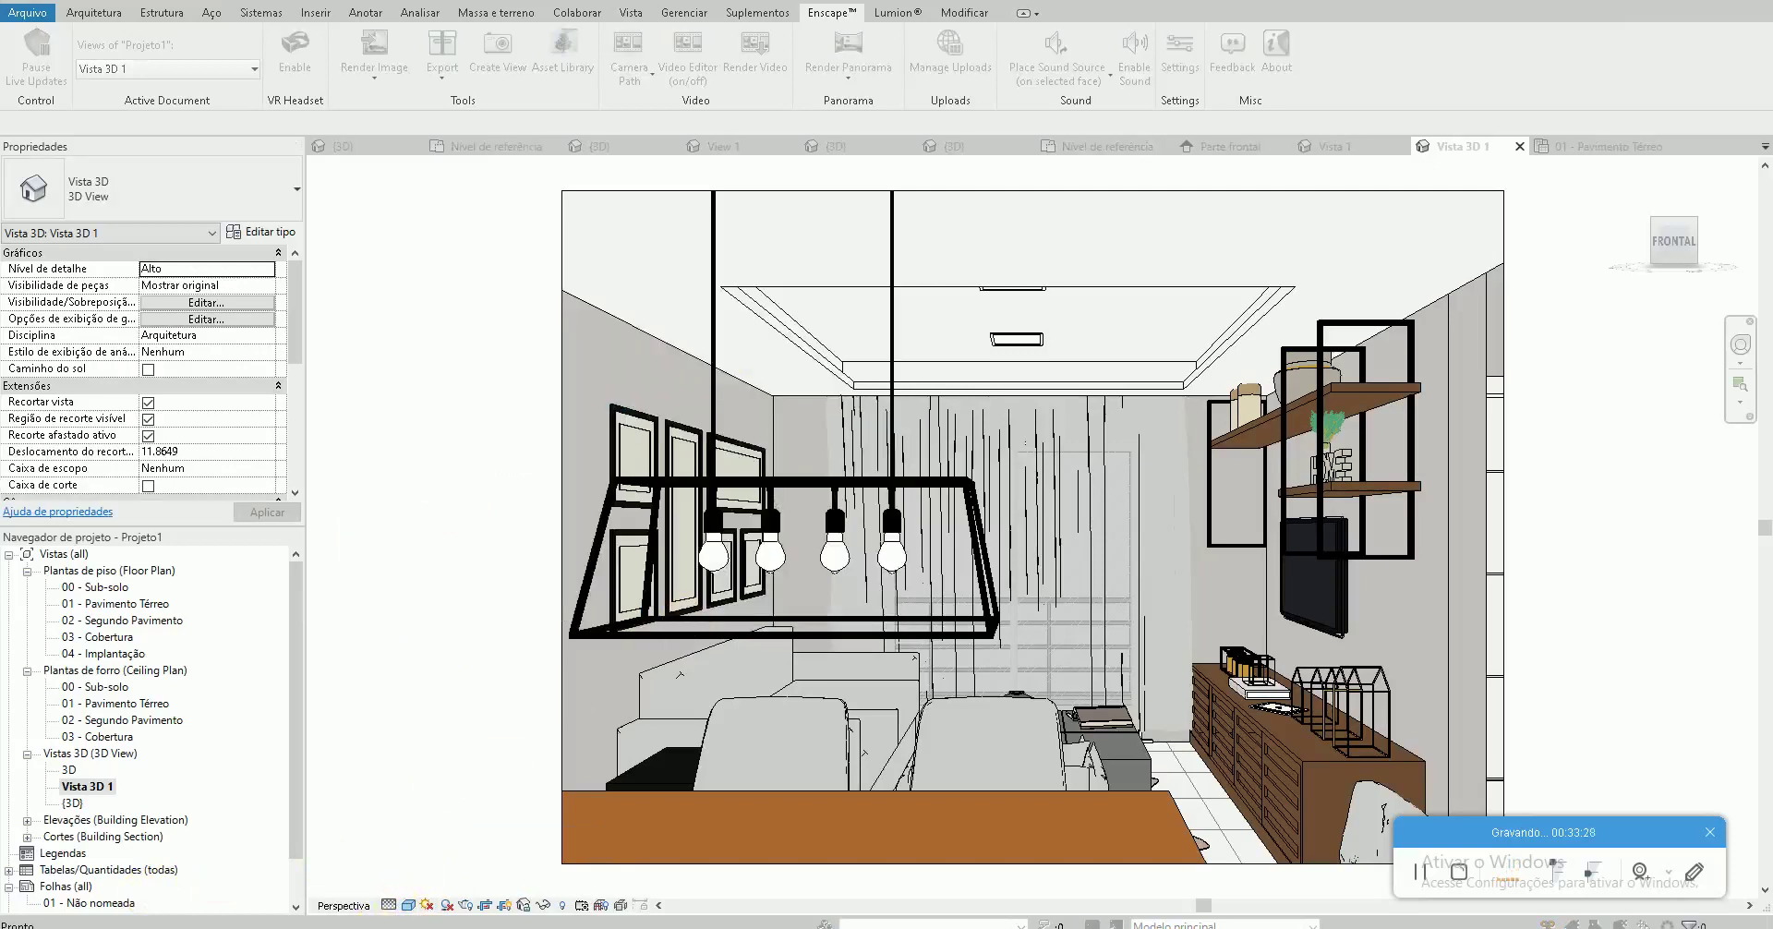
Review the evening lighting in Enscape's render, then return to Revit
{"action": "left_click", "coordinate": [297, 888]}
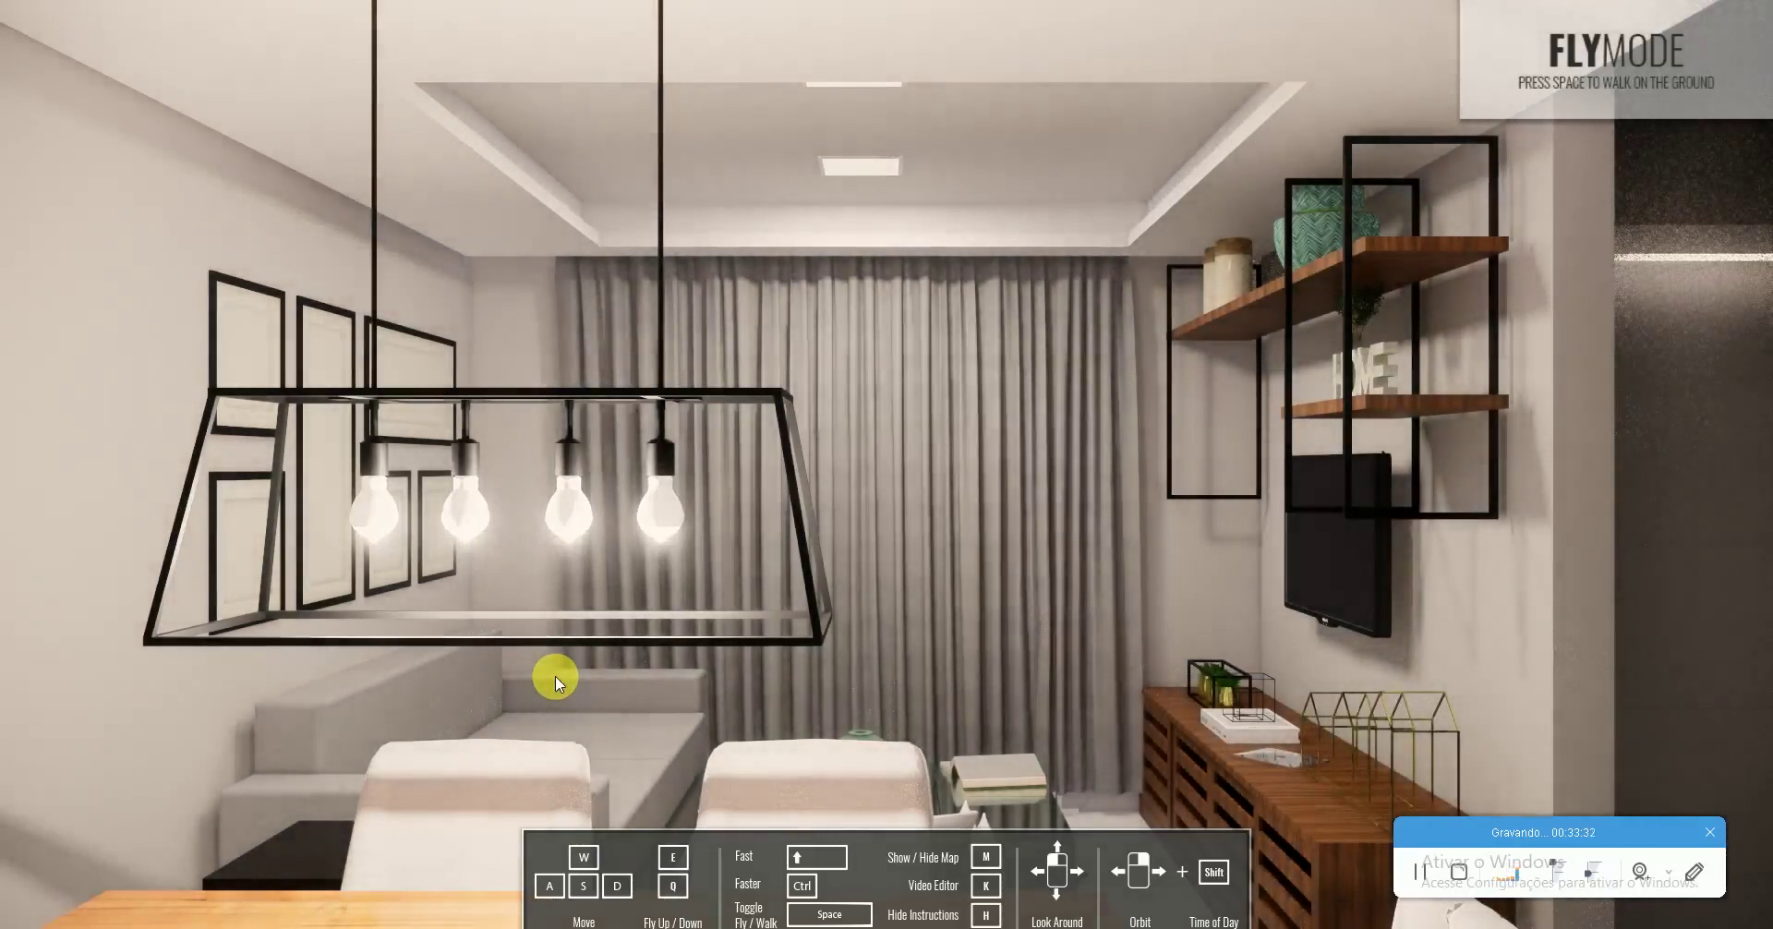
{"action": "key", "text": "alt+Tab"}
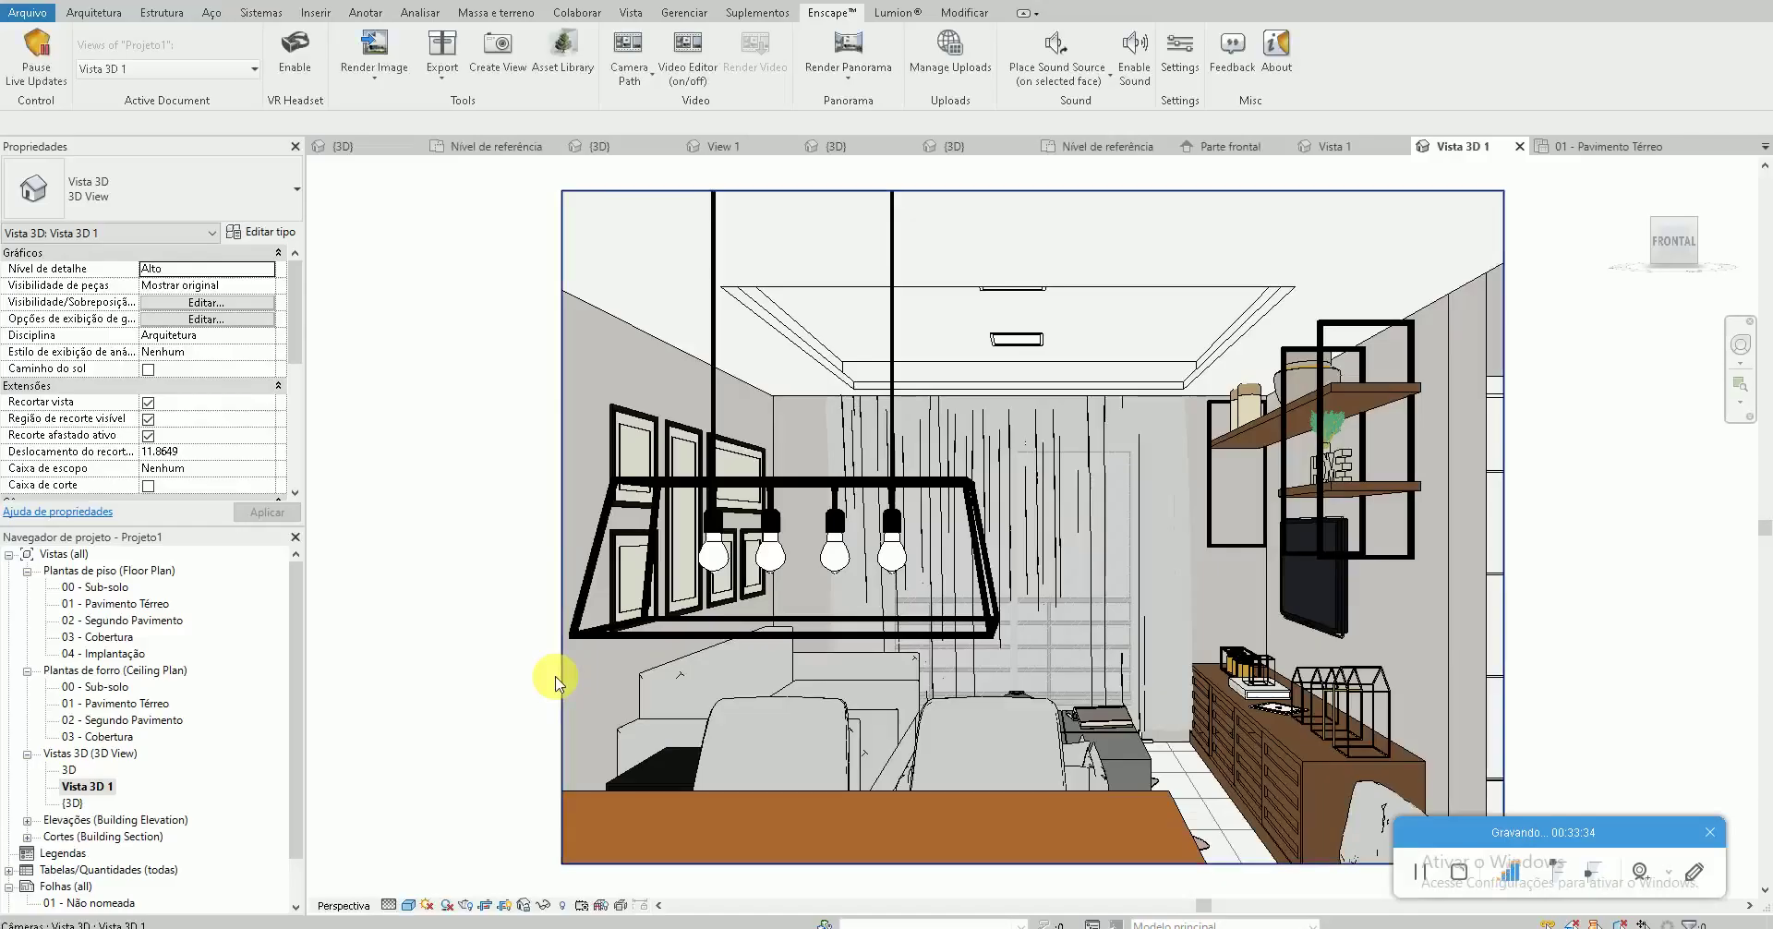
{"action": "left_click", "coordinate": [296, 888]}
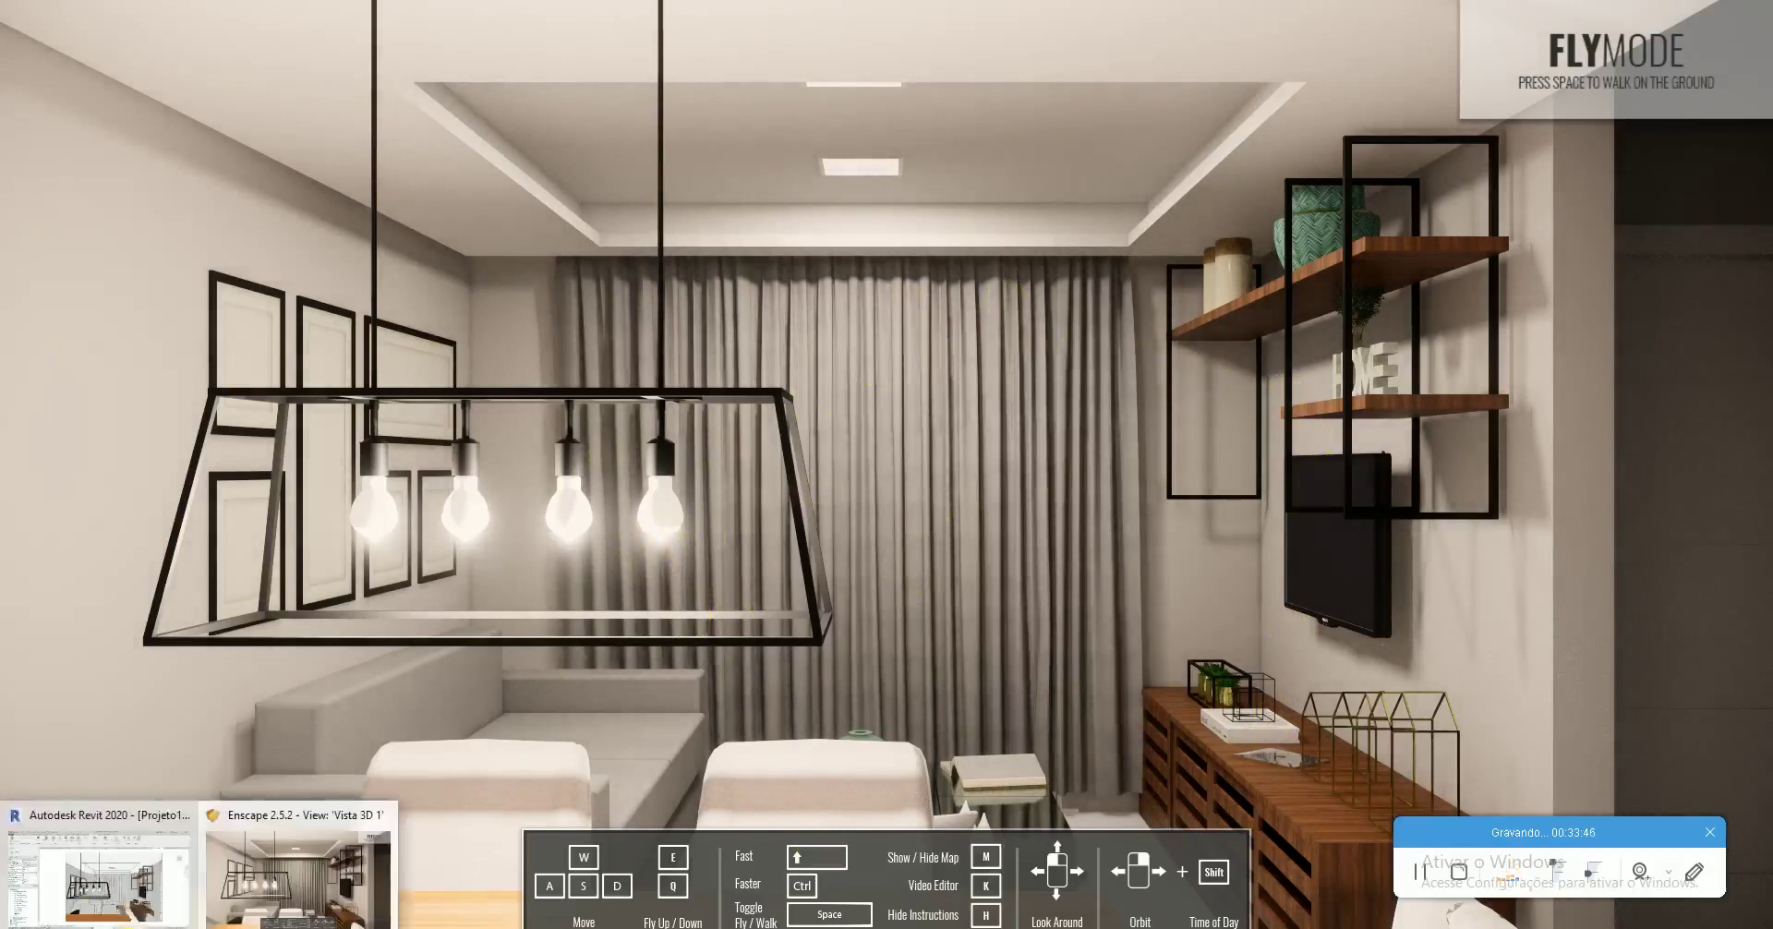
{"action": "left_click", "coordinate": [102, 855]}
{"action": "scroll", "coordinate": [213, 376], "scroll_direction": "down", "scroll_amount": 3}
Set the camera's Eye Elevation and Target Elevation both to 1.35
{"action": "left_click", "coordinate": [210, 434]}
{"action": "type", "text": "1"}
{"action": "key", "text": "Tab"}
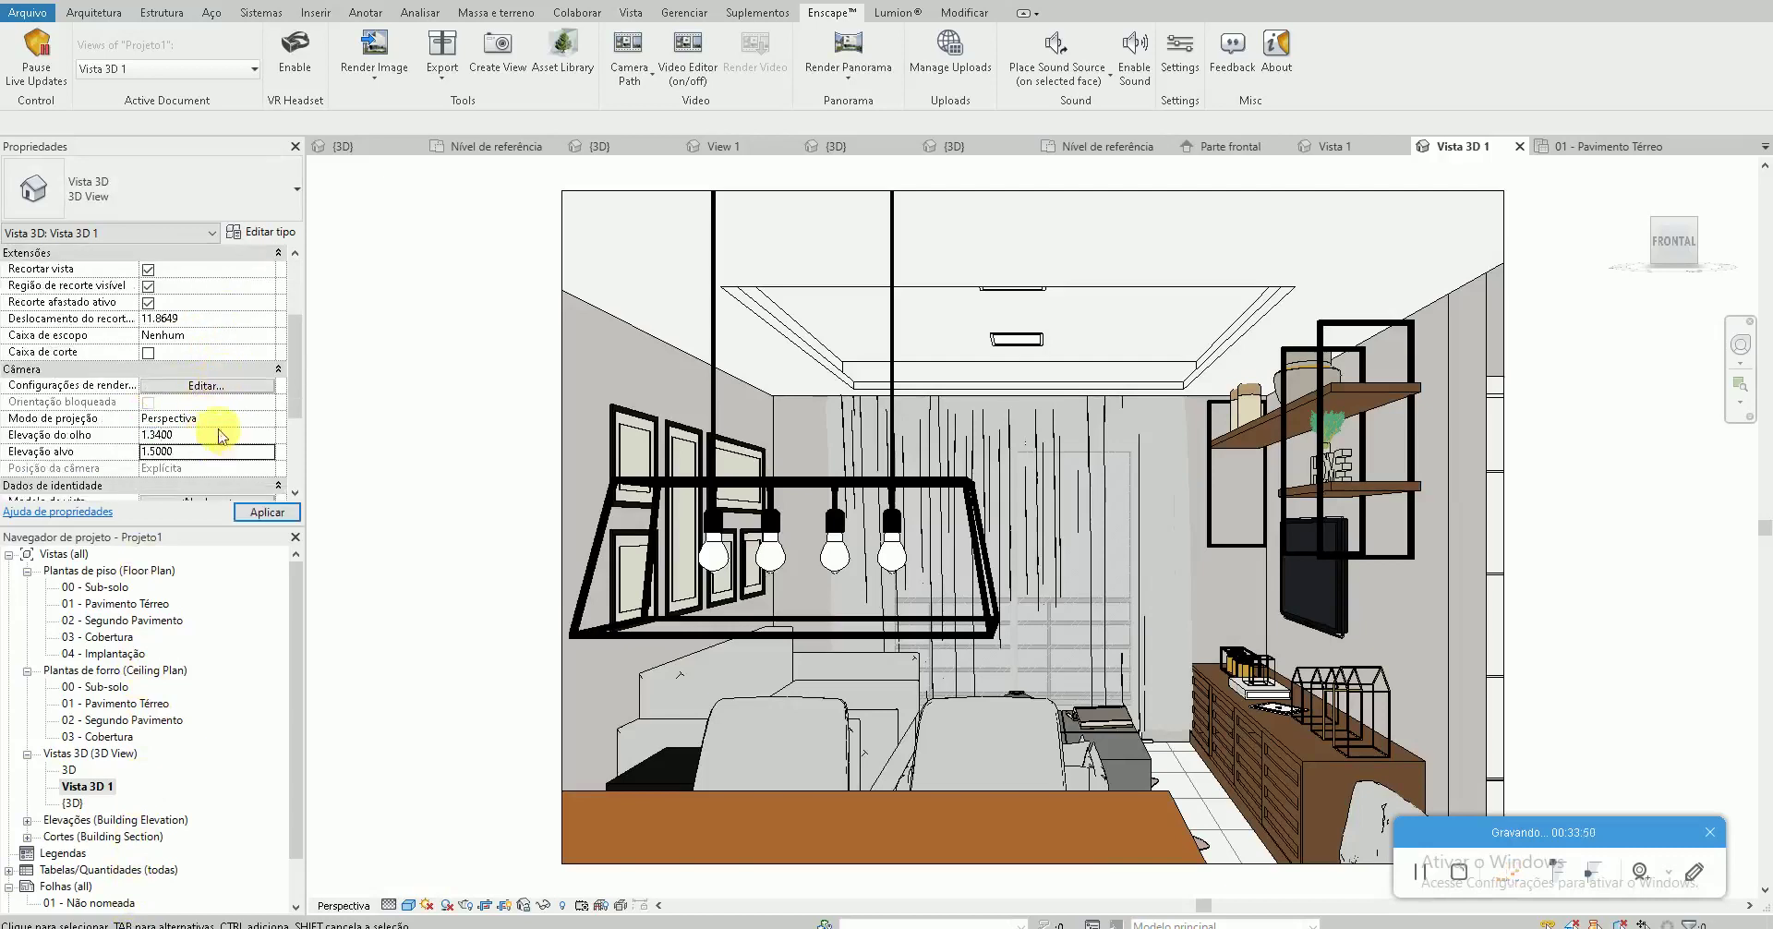
{"action": "left_click", "coordinate": [207, 435]}
{"action": "type", "text": "1"}
{"action": "key", "text": "Tab"}
{"action": "type", "text": "1"}
{"action": "key", "text": "Return"}
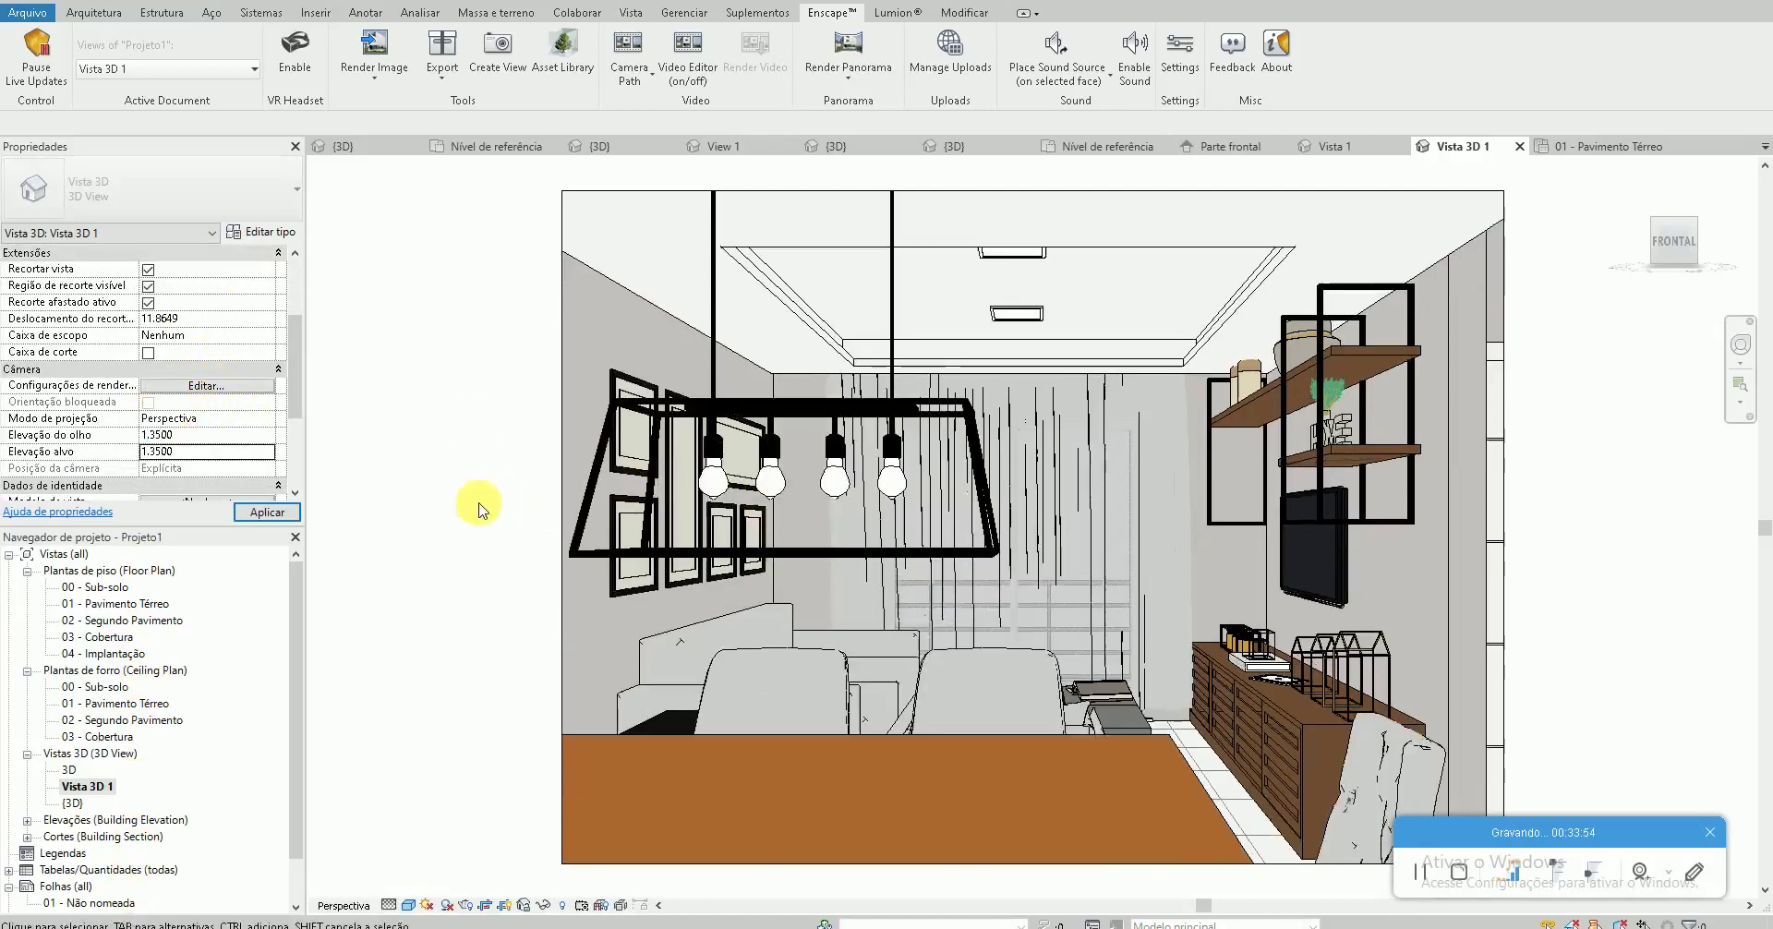
Compare the new level framing in Enscape's render against Revit
{"action": "left_click", "coordinate": [242, 879]}
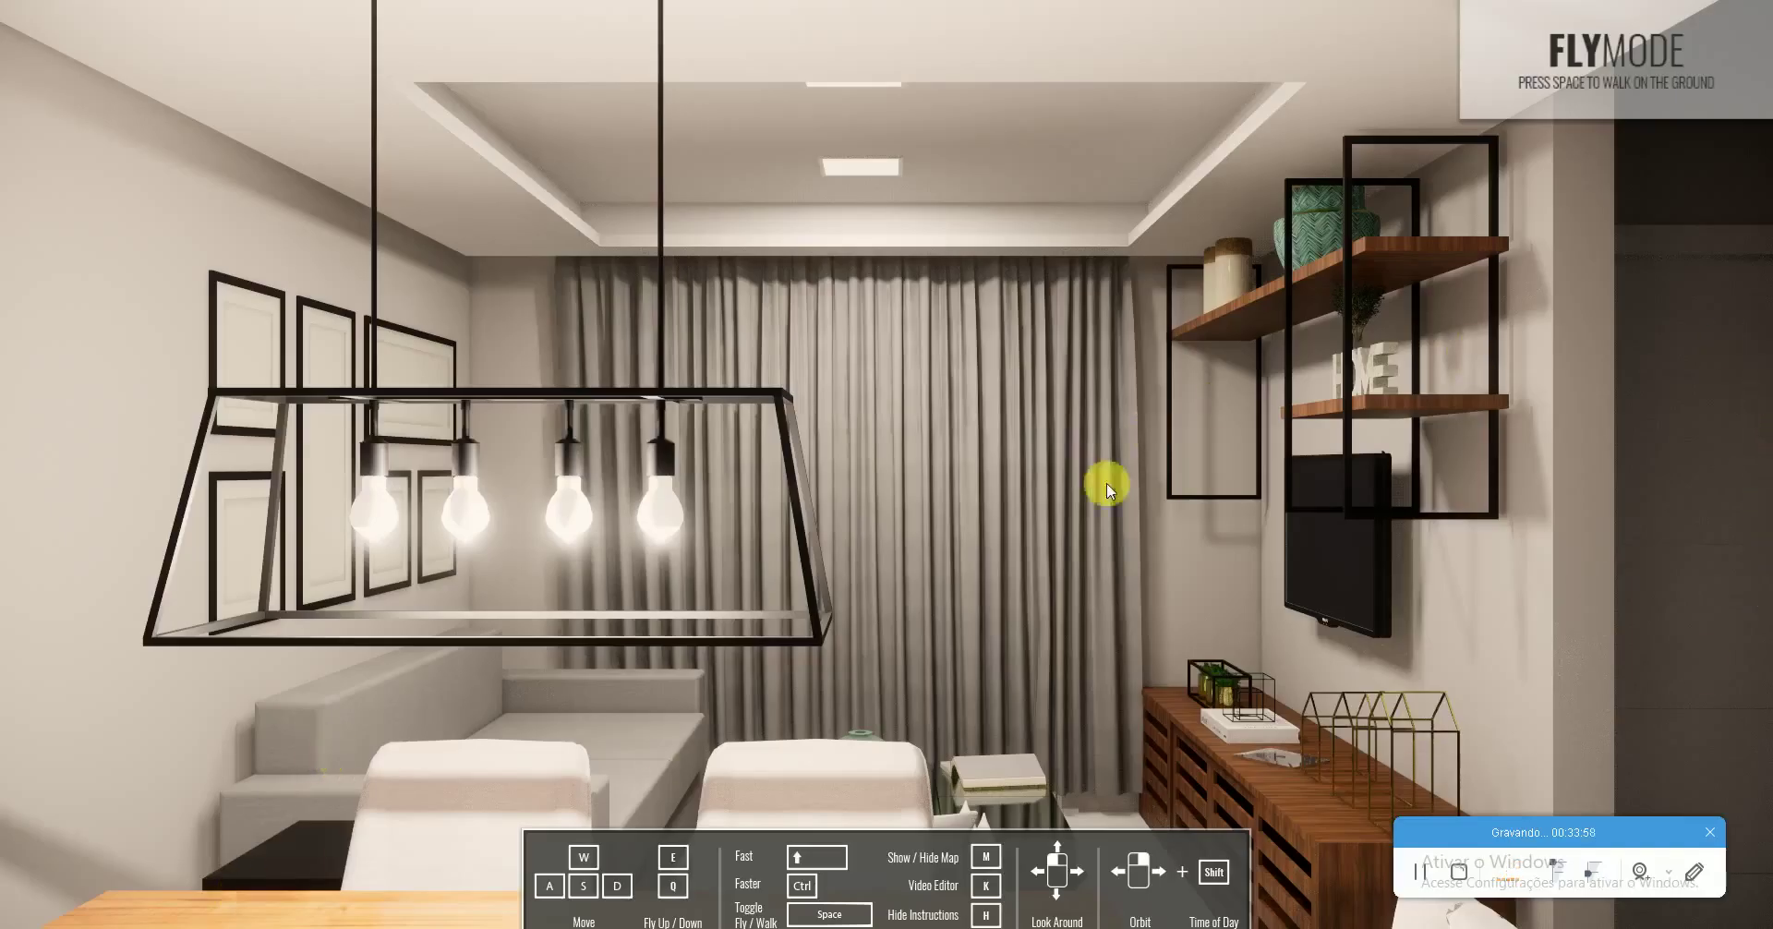
{"action": "left_click", "coordinate": [133, 877]}
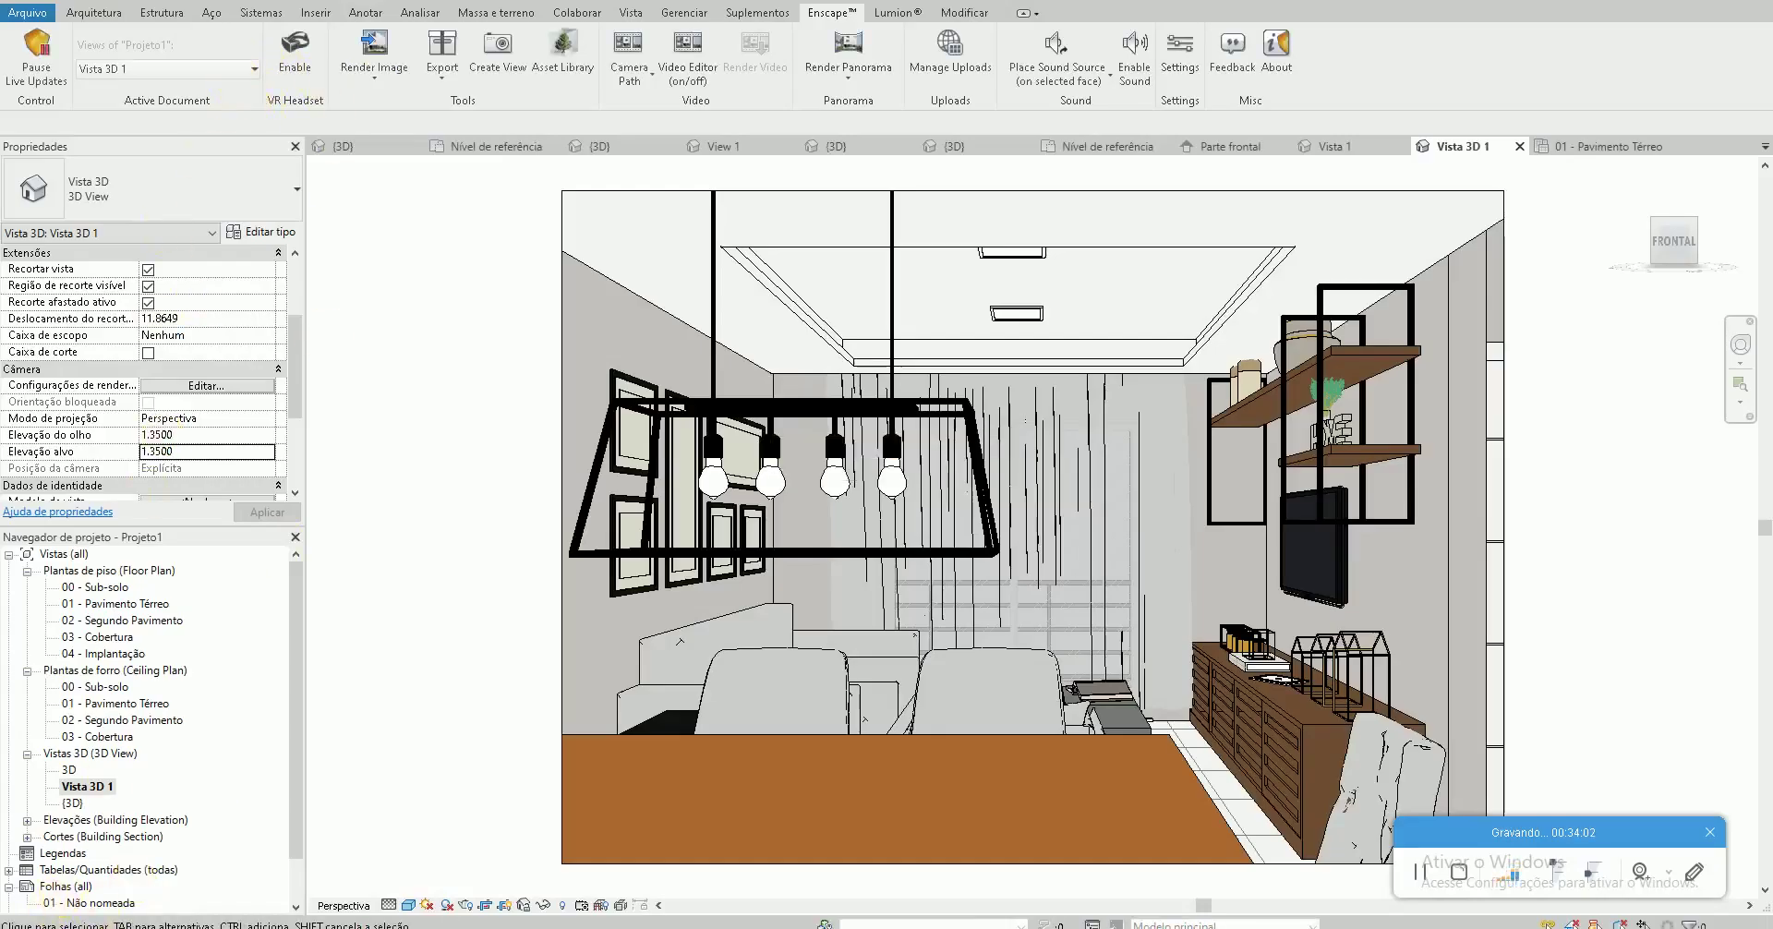
{"action": "left_click", "coordinate": [280, 861]}
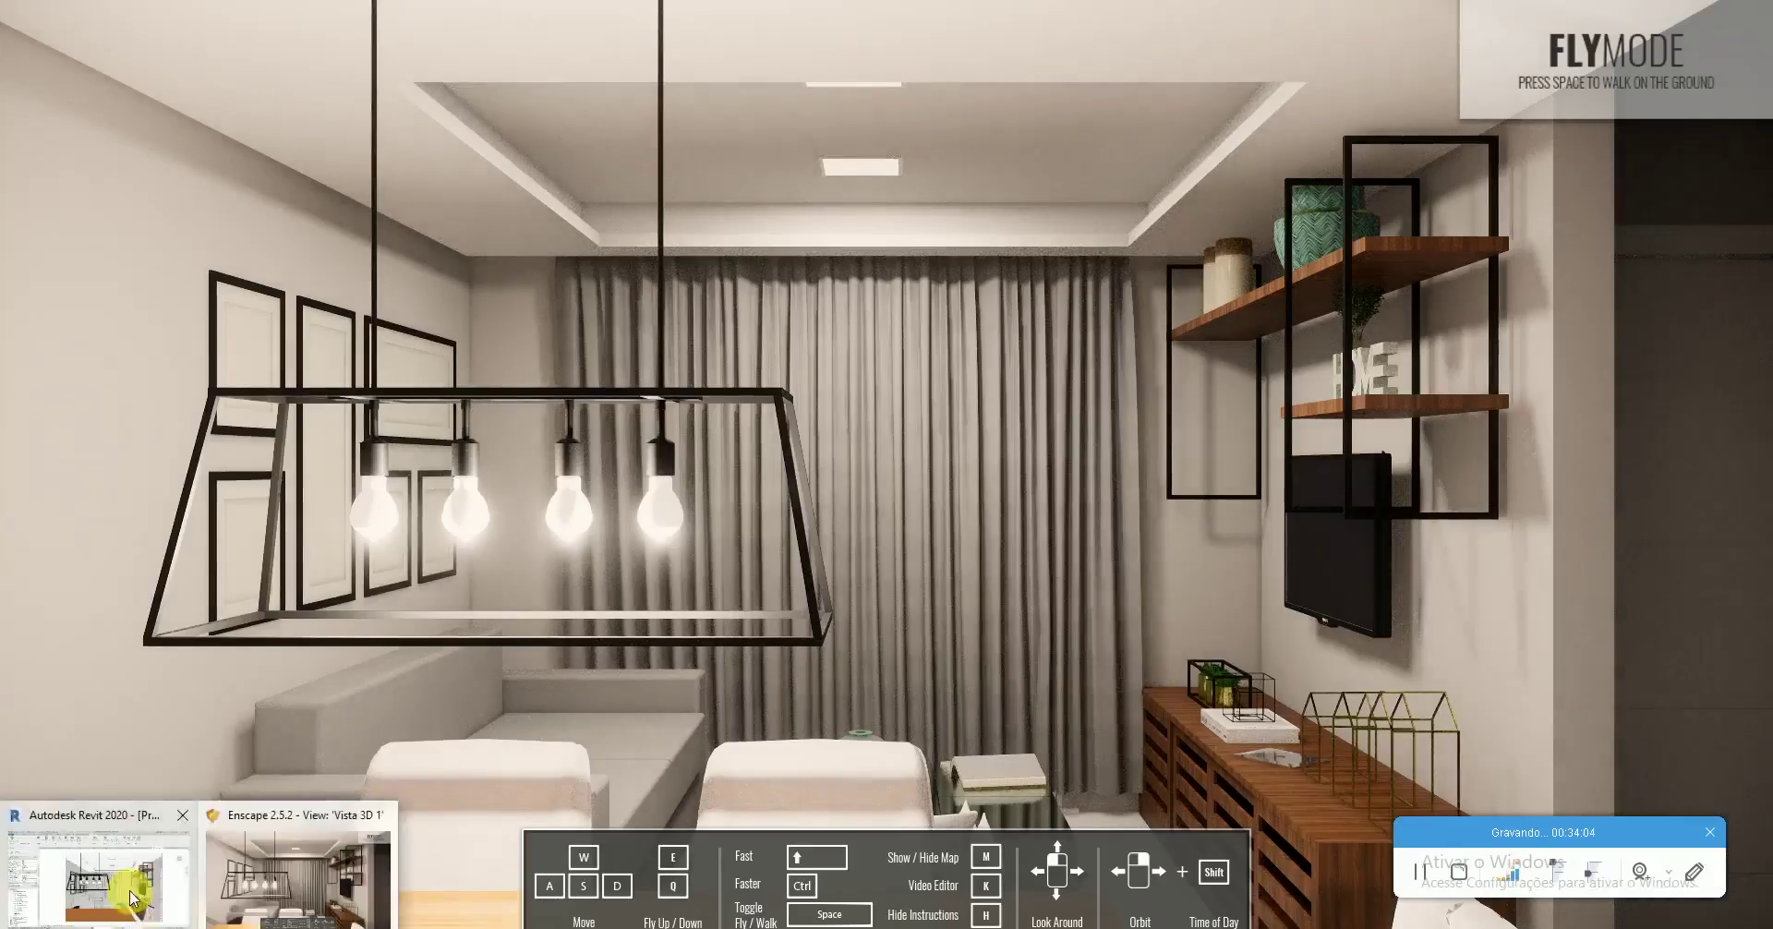
{"action": "left_click", "coordinate": [131, 879]}
{"action": "left_click", "coordinate": [253, 69]}
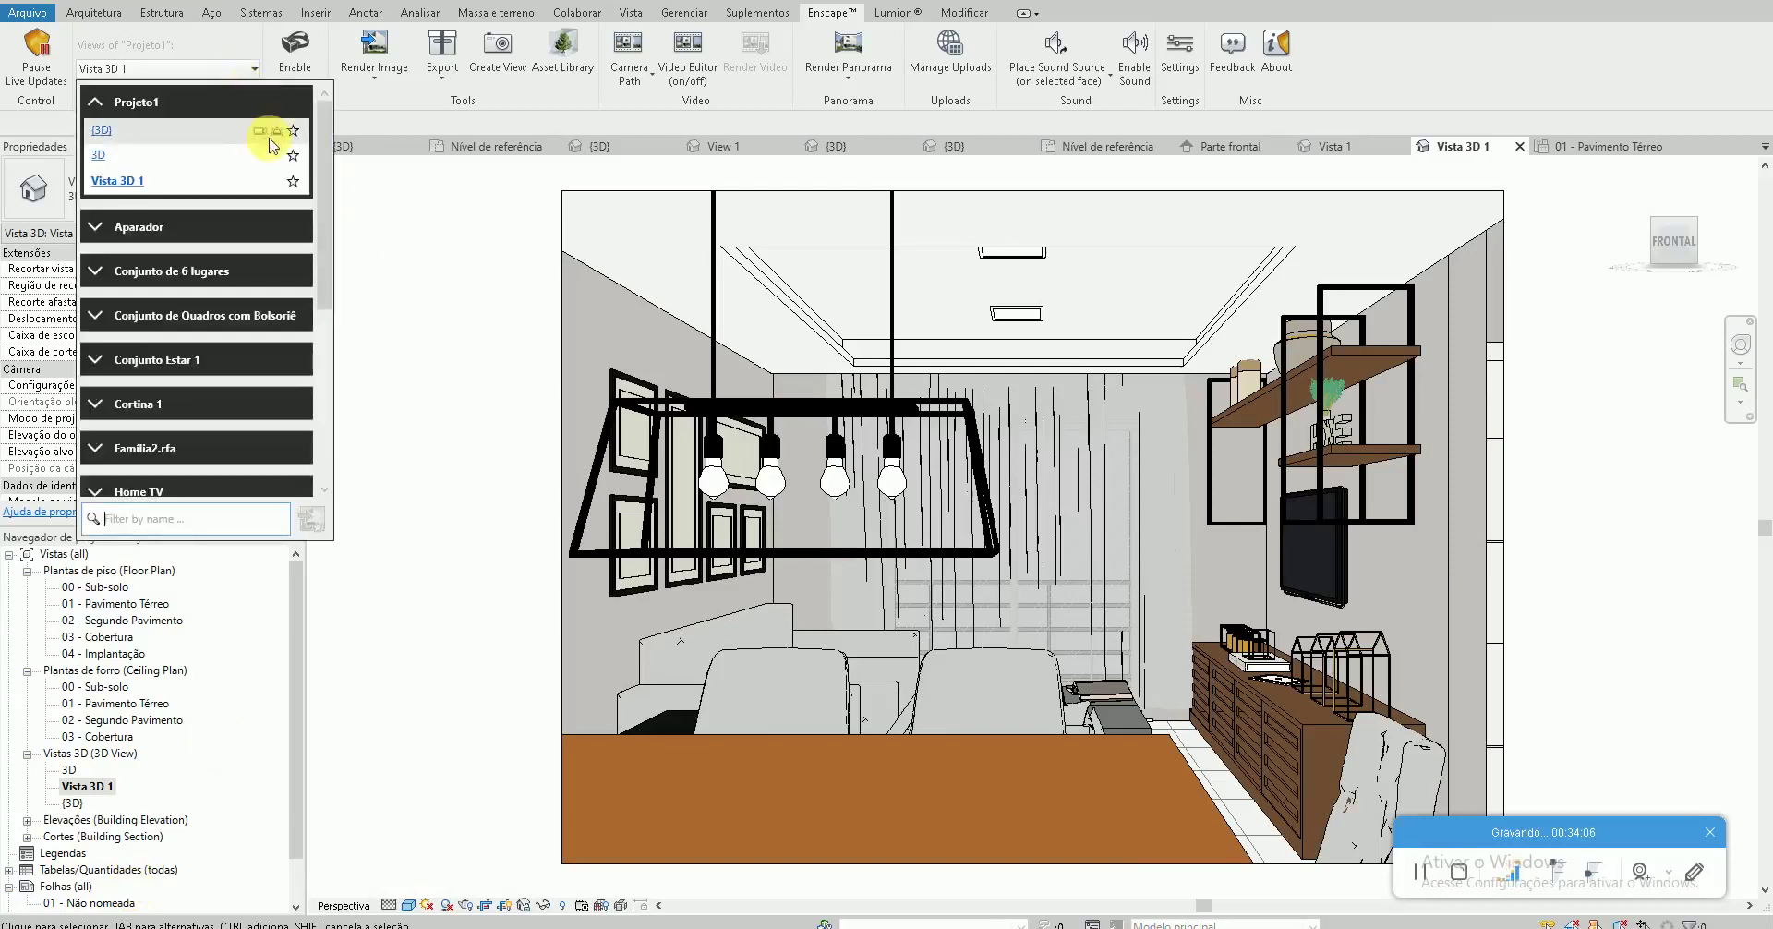
Make Vista 3D 1 Enscape's active view, inspect the render, then open the 01 - Pavimento Térreo floor plan
{"action": "left_click", "coordinate": [386, 280]}
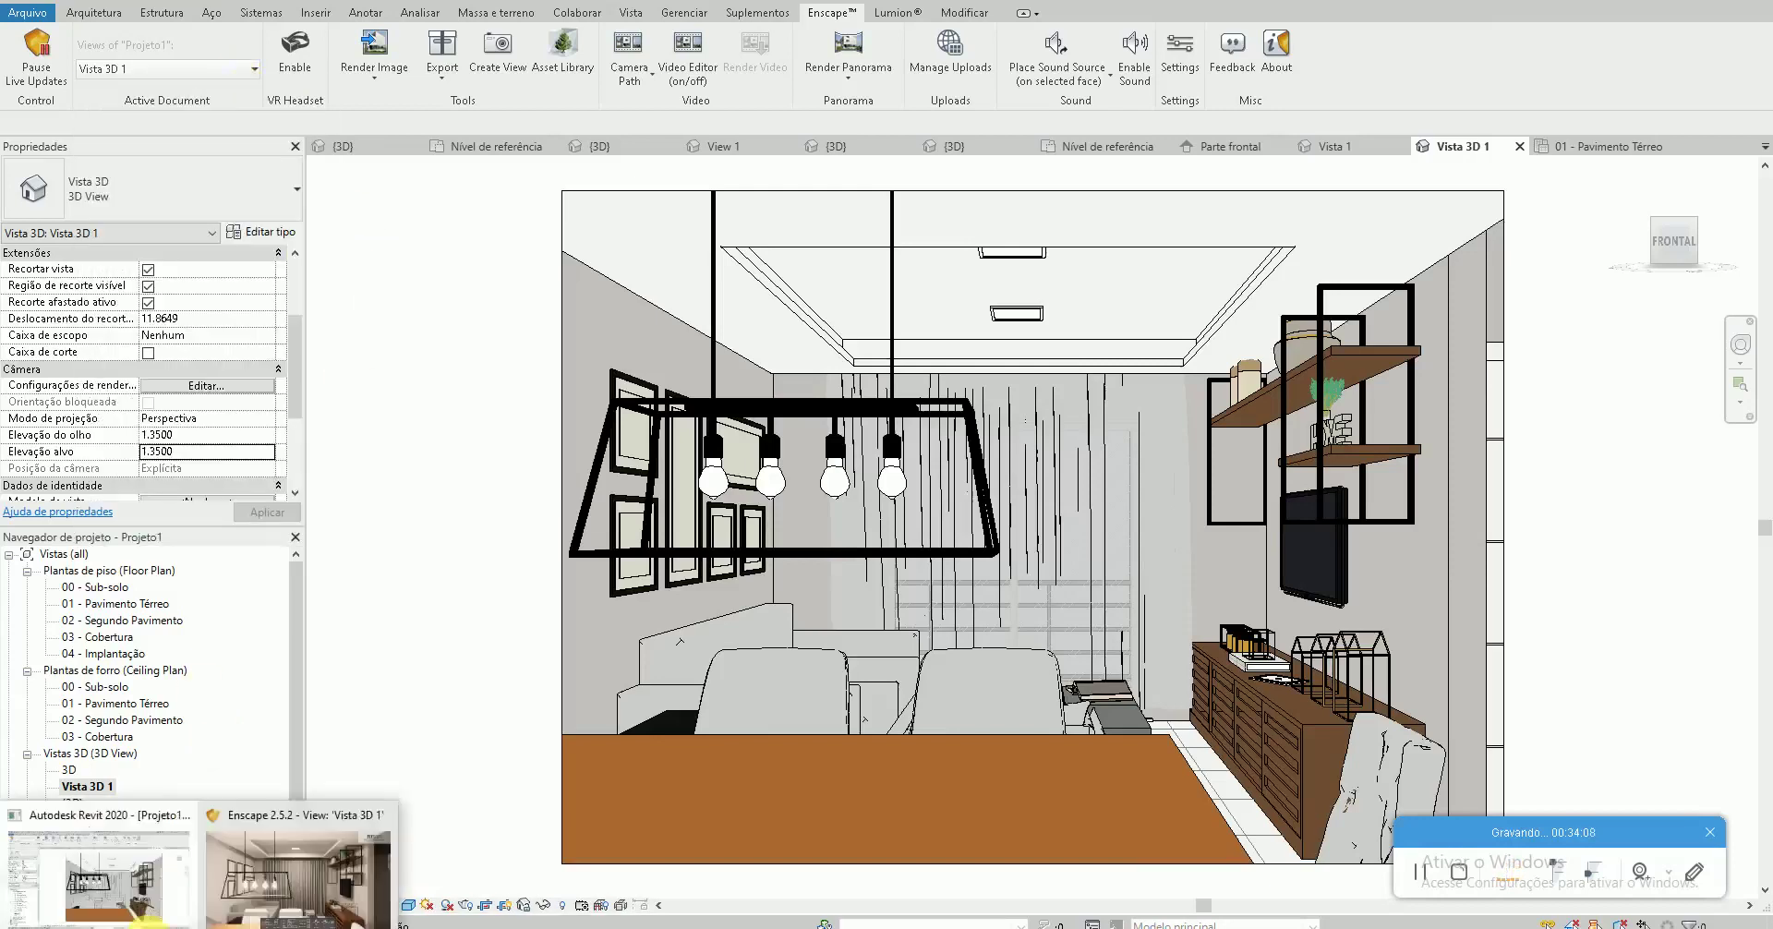
{"action": "left_click", "coordinate": [246, 880]}
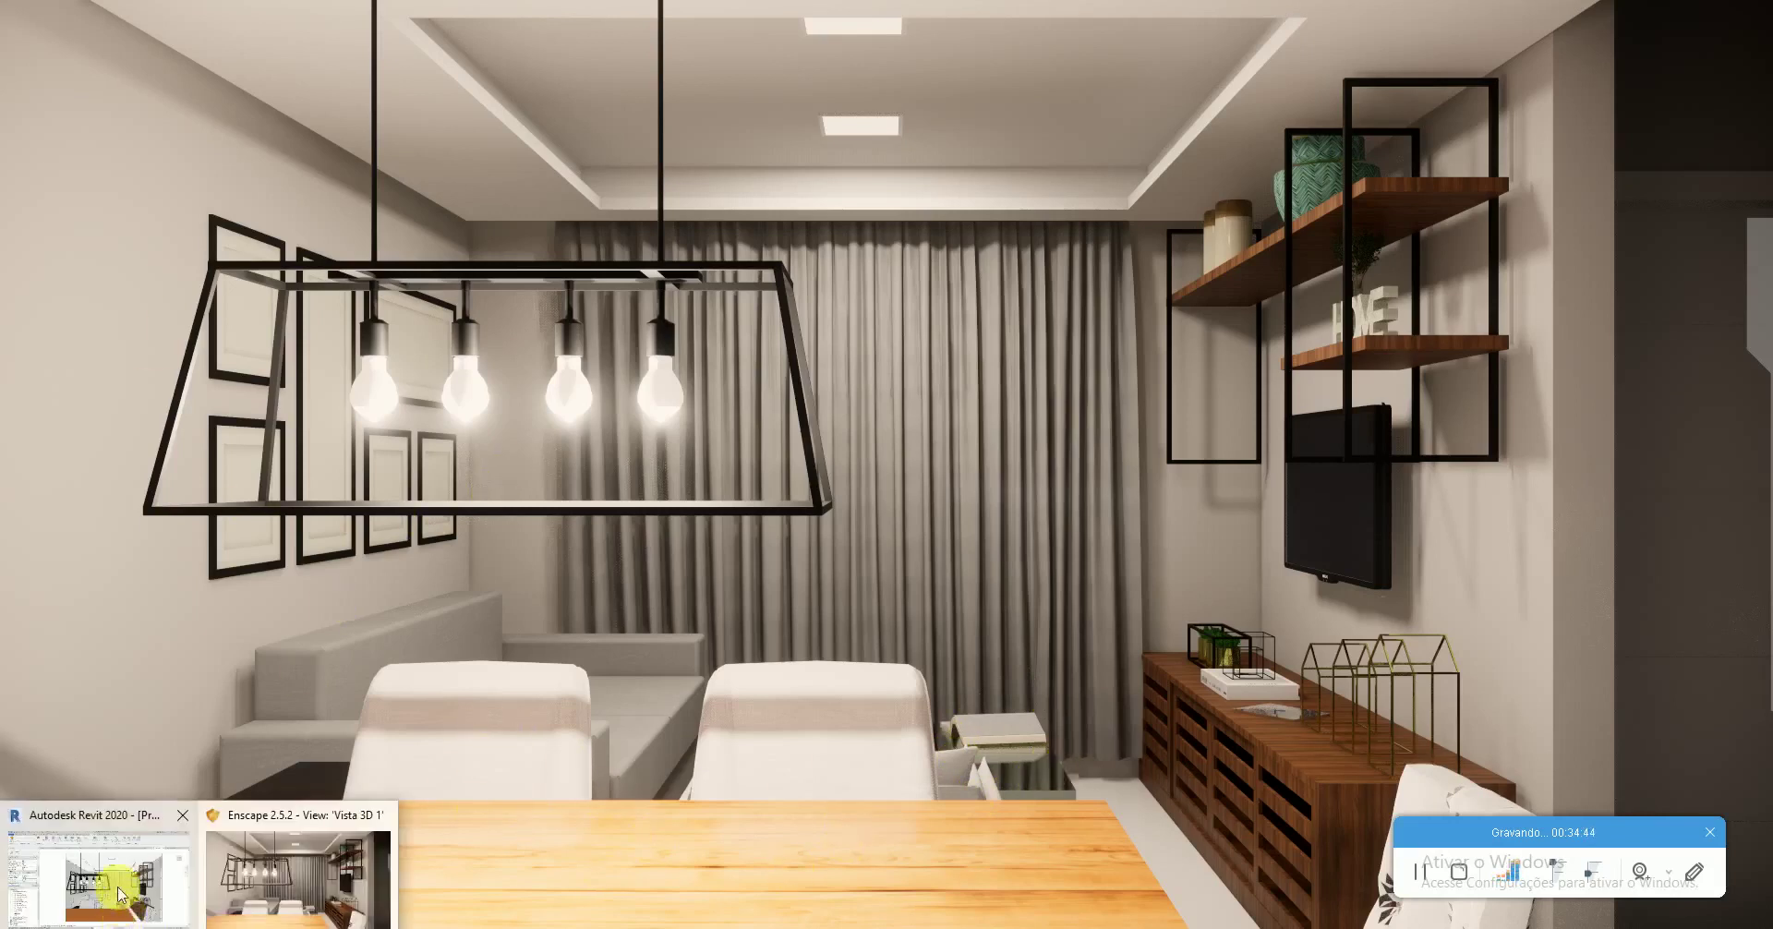
{"action": "left_click", "coordinate": [102, 882]}
{"action": "double_click", "coordinate": [152, 604]}
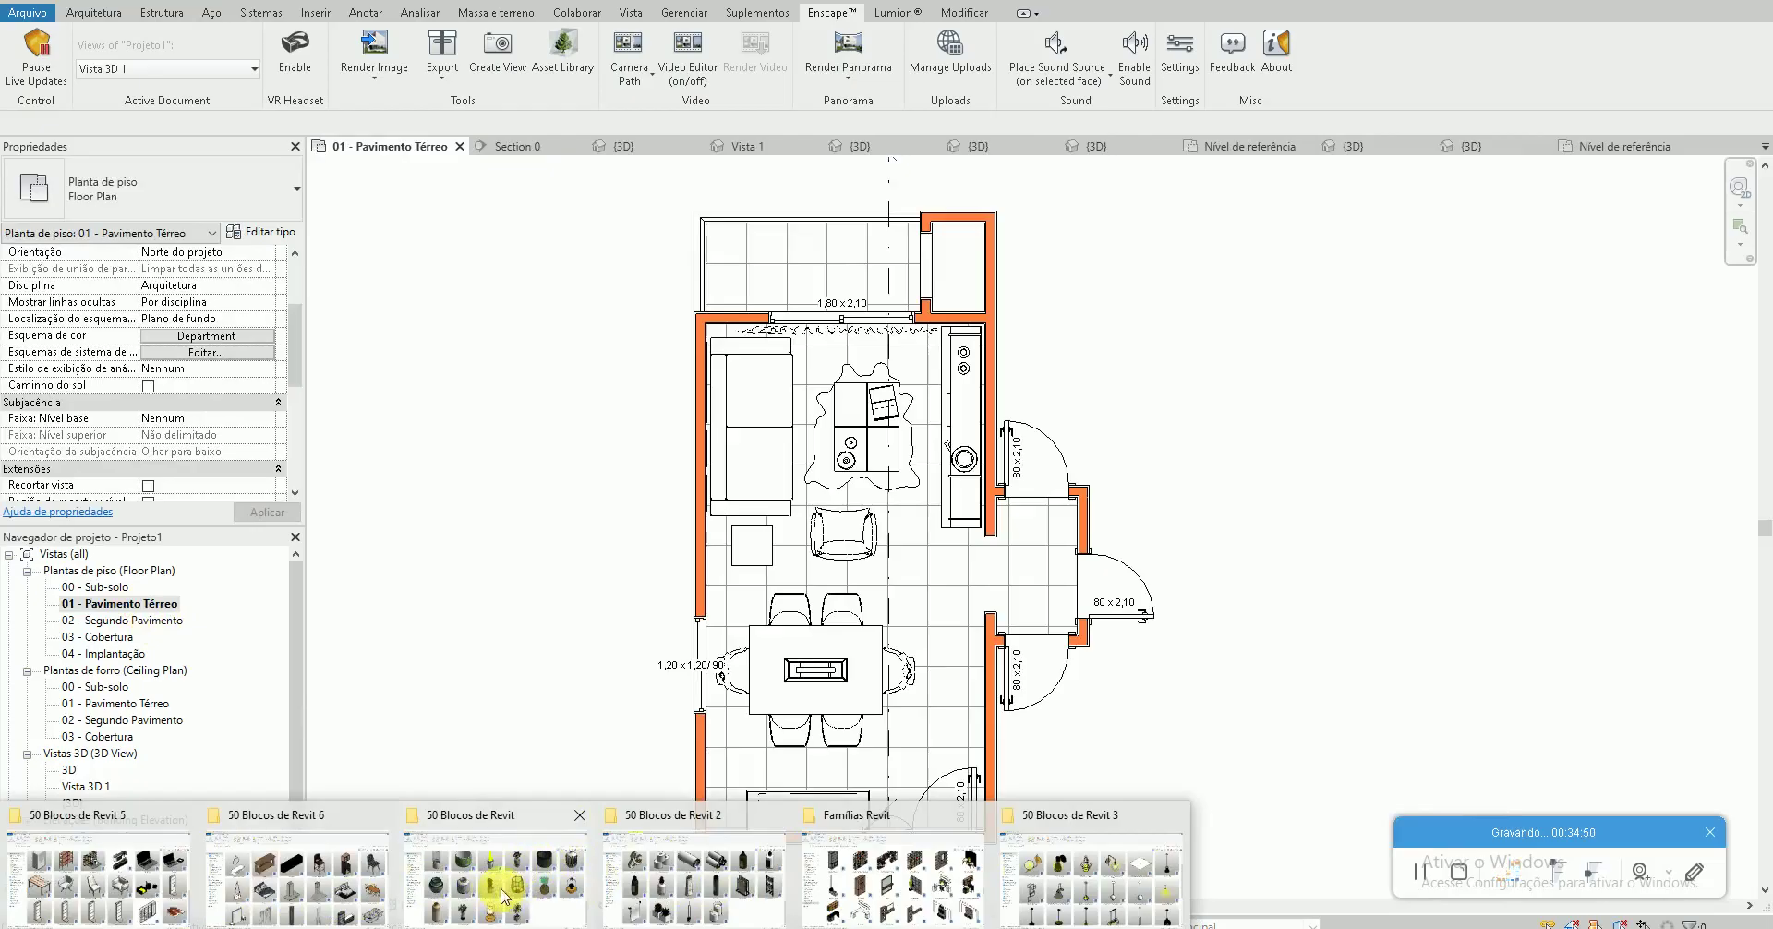
Browse the 50 Blocos de Revit 5 and 6 folders looking for the decorative block
{"action": "left_click", "coordinate": [150, 851]}
{"action": "scroll", "coordinate": [914, 623], "scroll_direction": "up", "scroll_amount": 5}
{"action": "scroll", "coordinate": [922, 635], "scroll_direction": "up", "scroll_amount": 5}
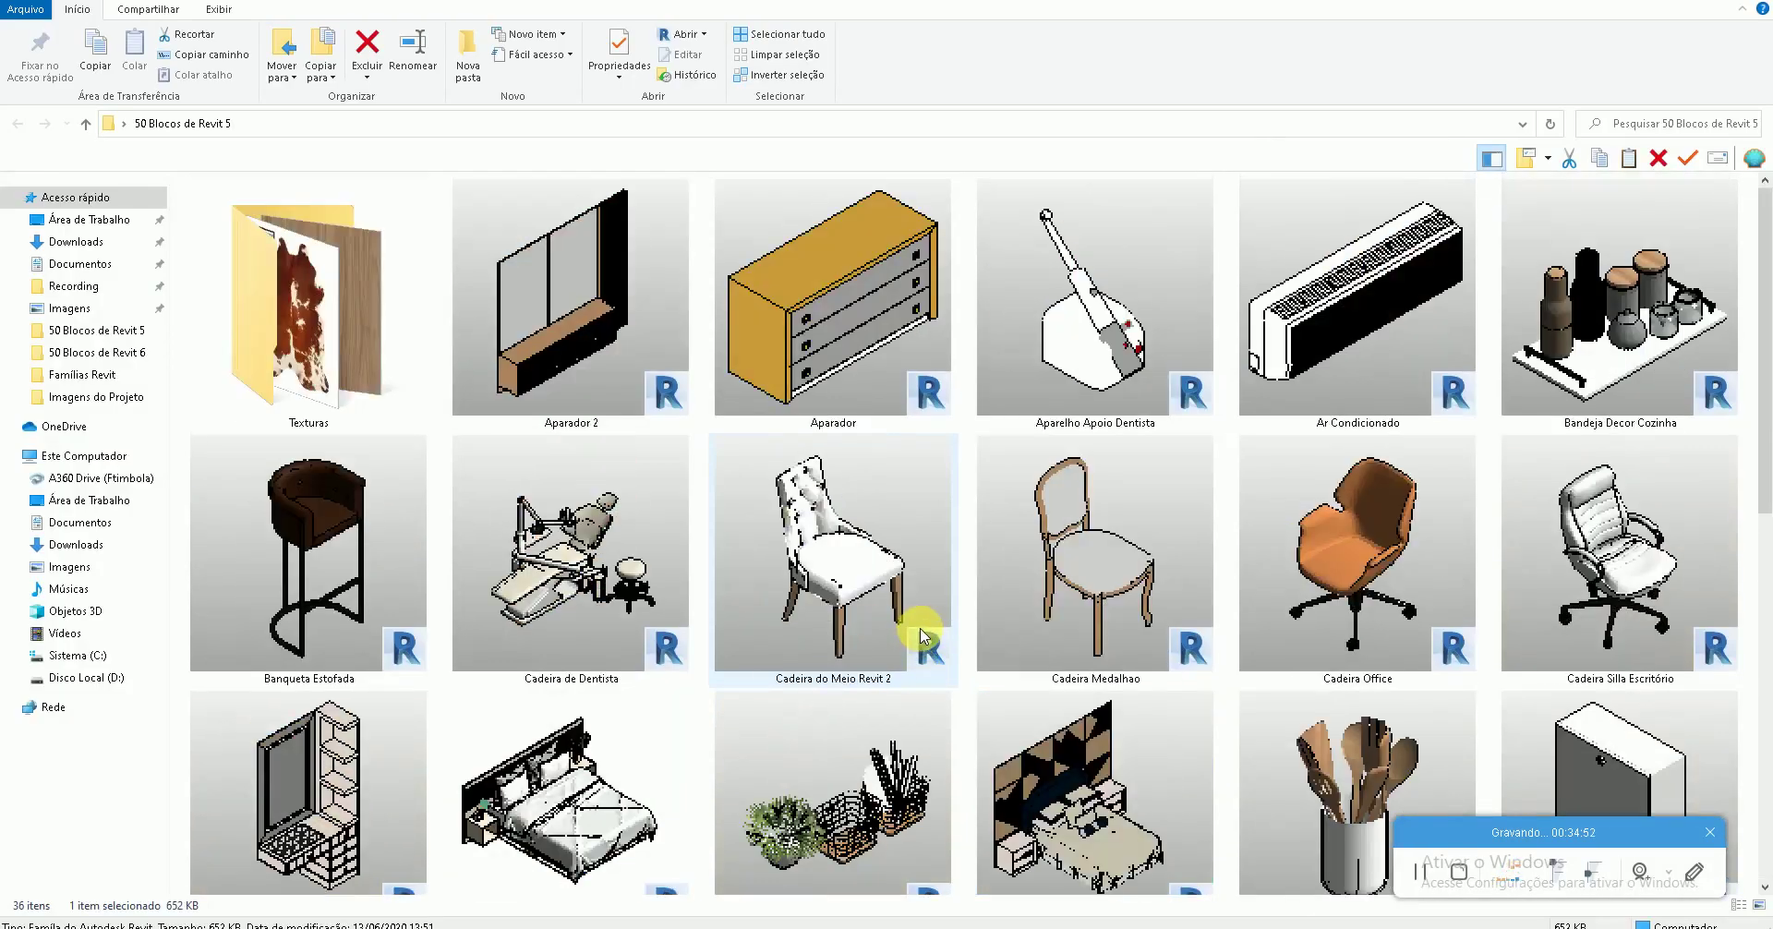
{"action": "scroll", "coordinate": [922, 636], "scroll_direction": "down", "scroll_amount": 3}
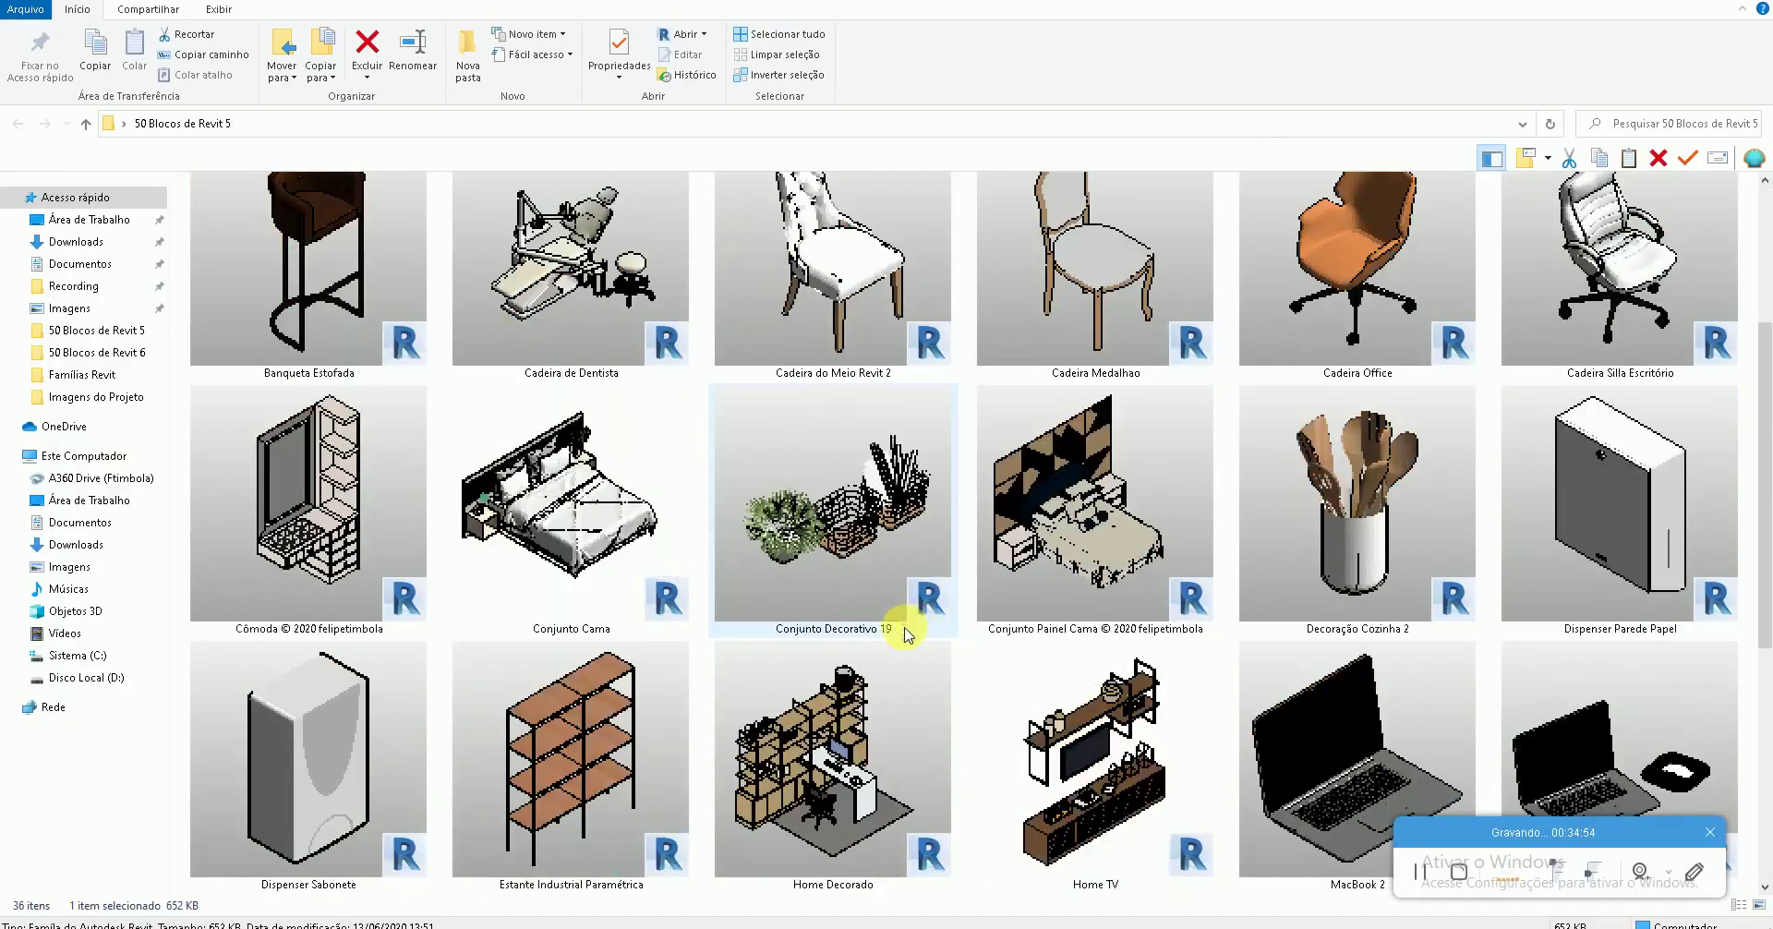
{"action": "scroll", "coordinate": [910, 619], "scroll_direction": "down", "scroll_amount": 3}
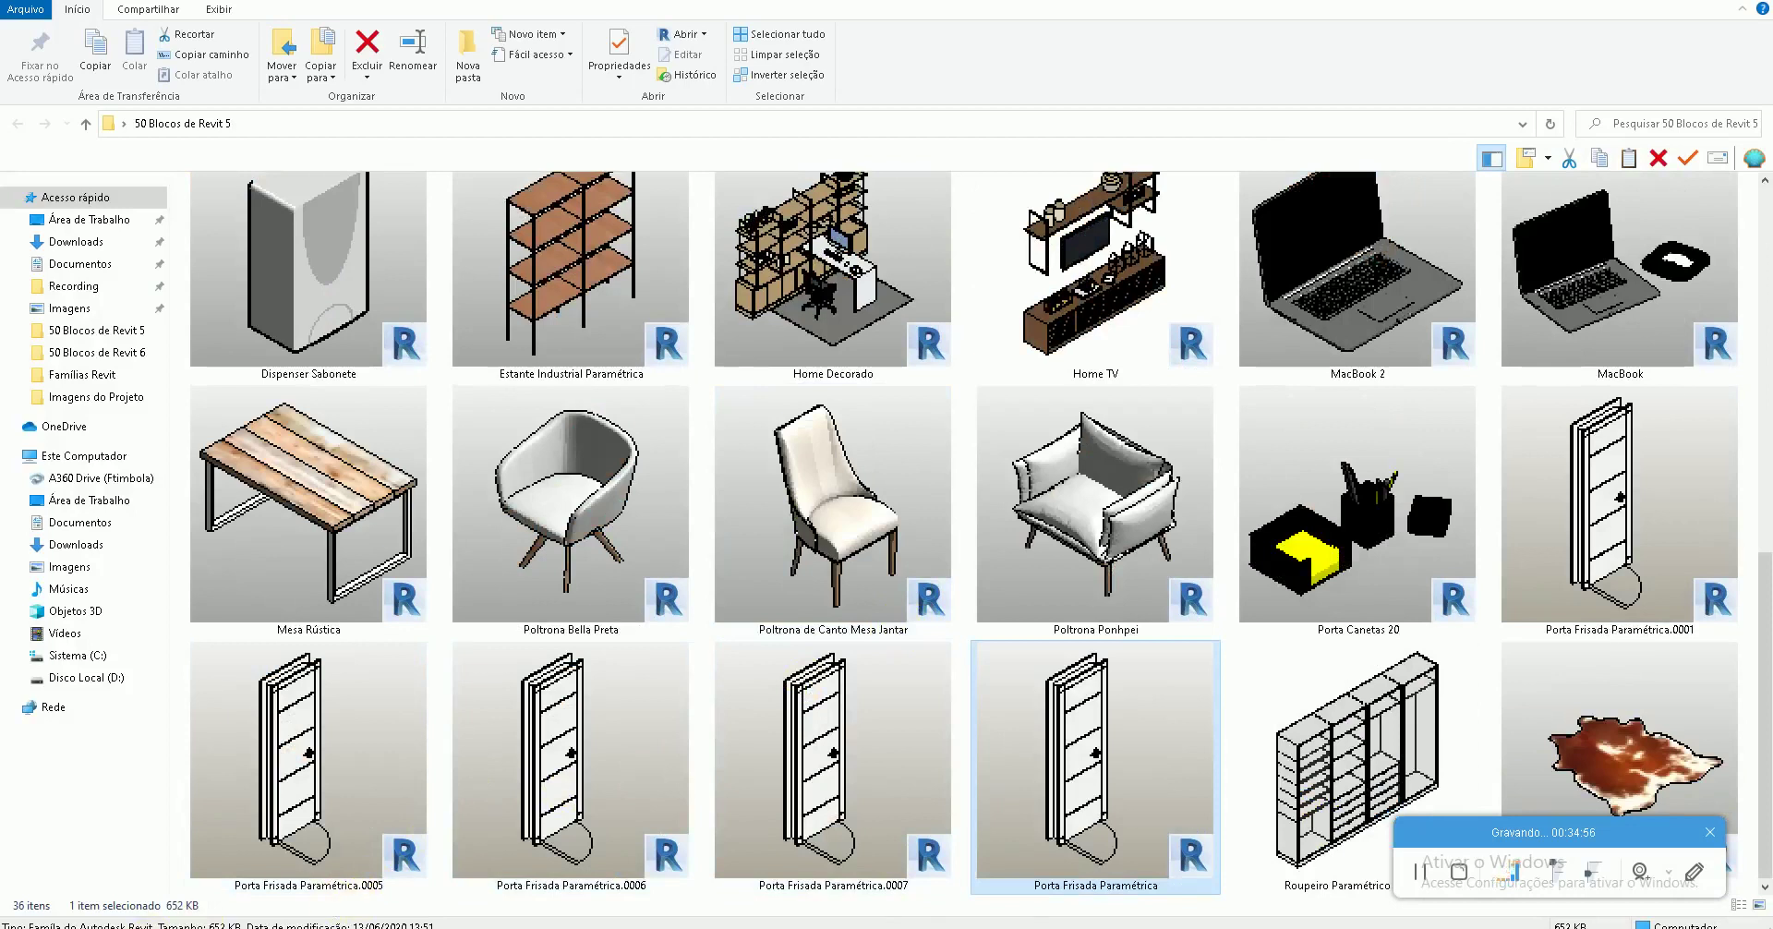
{"action": "left_click", "coordinate": [397, 859]}
{"action": "scroll", "coordinate": [679, 685], "scroll_direction": "down", "scroll_amount": 3}
{"action": "scroll", "coordinate": [675, 685], "scroll_direction": "down", "scroll_amount": 3}
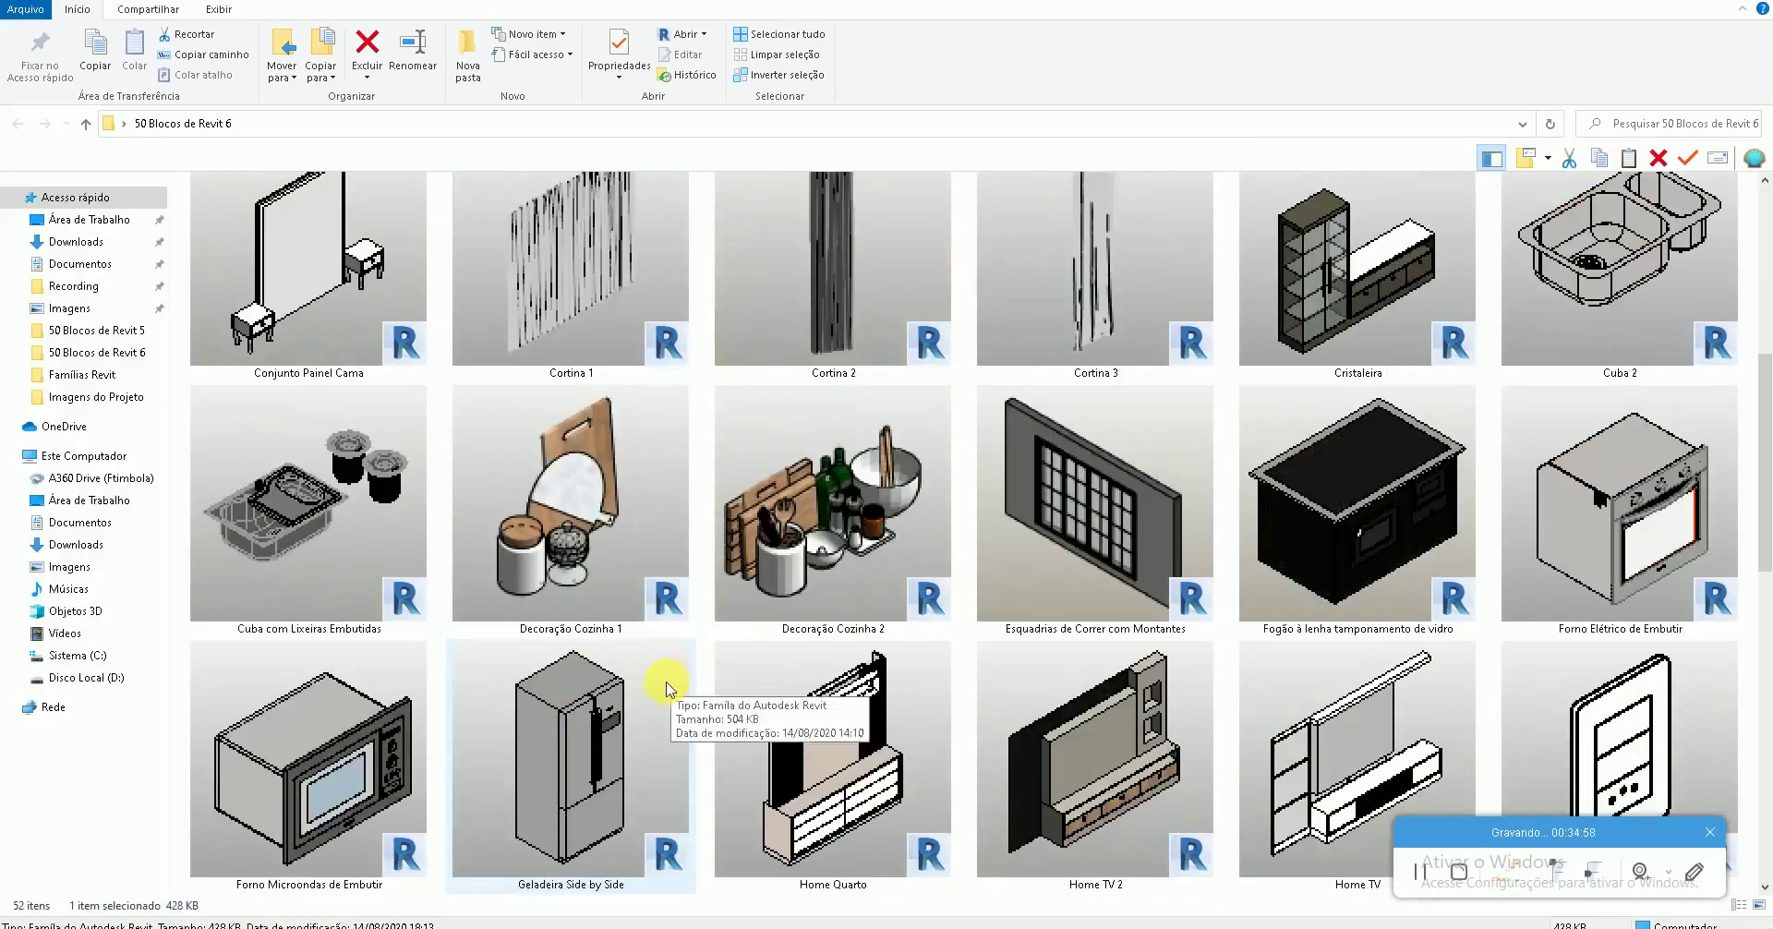
{"action": "scroll", "coordinate": [613, 712], "scroll_direction": "down", "scroll_amount": 15}
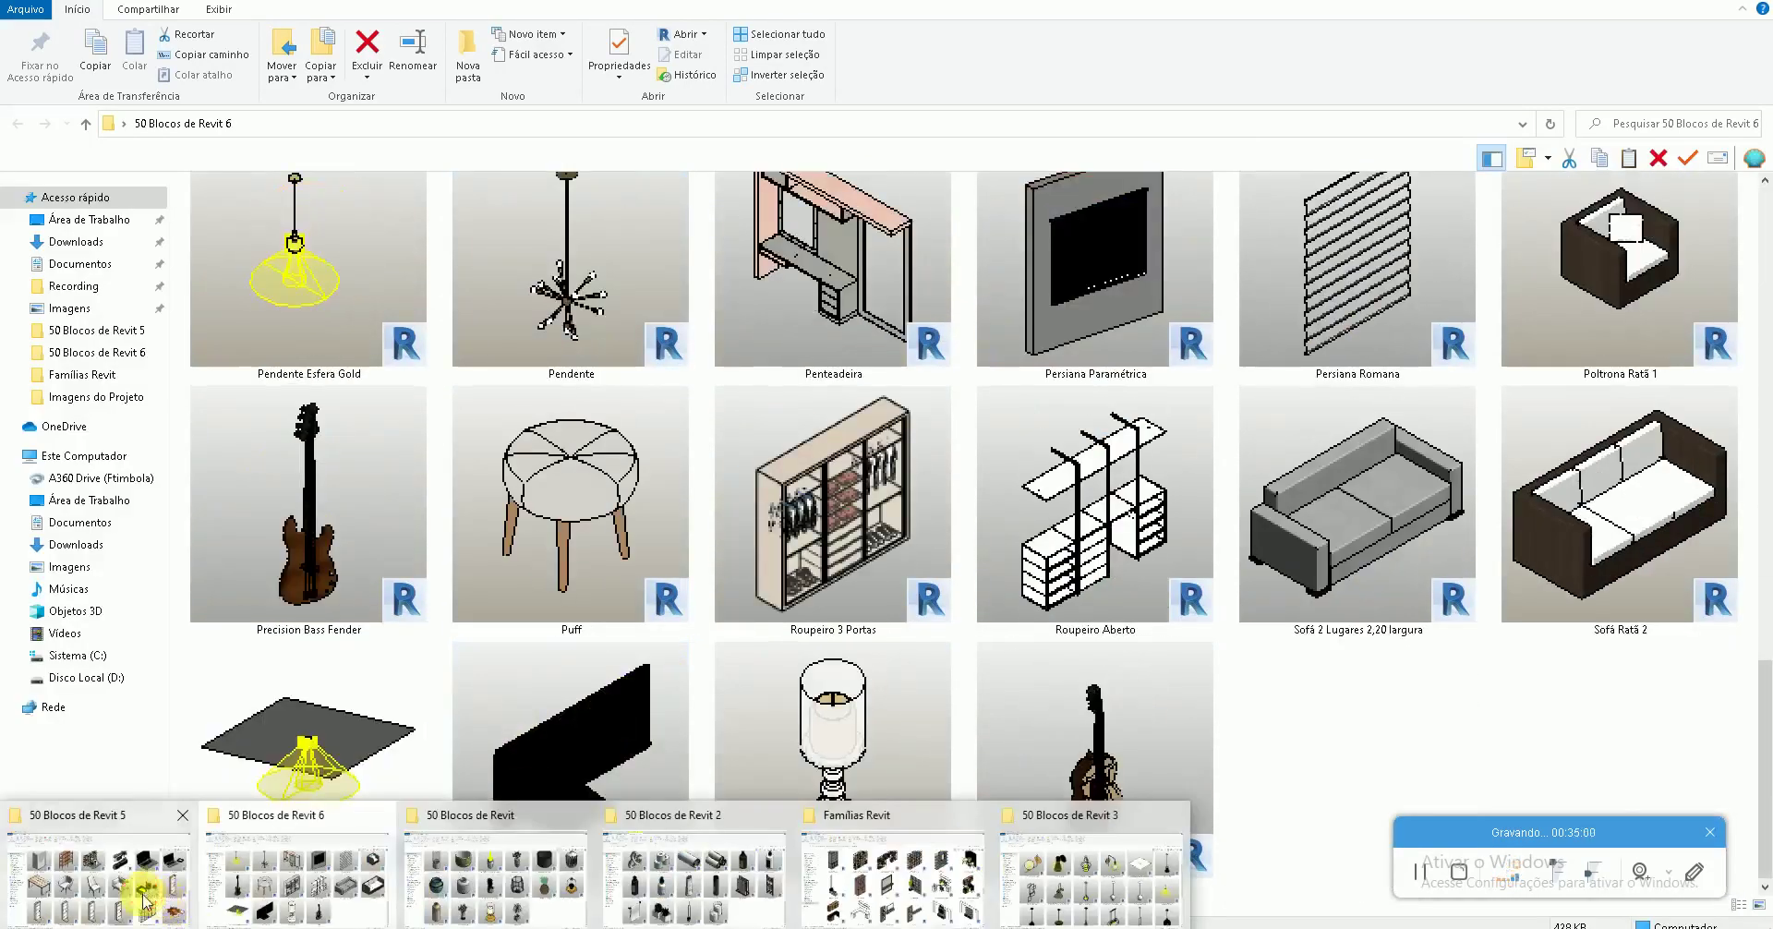
{"action": "left_click", "coordinate": [138, 894]}
{"action": "left_click", "coordinate": [226, 909]}
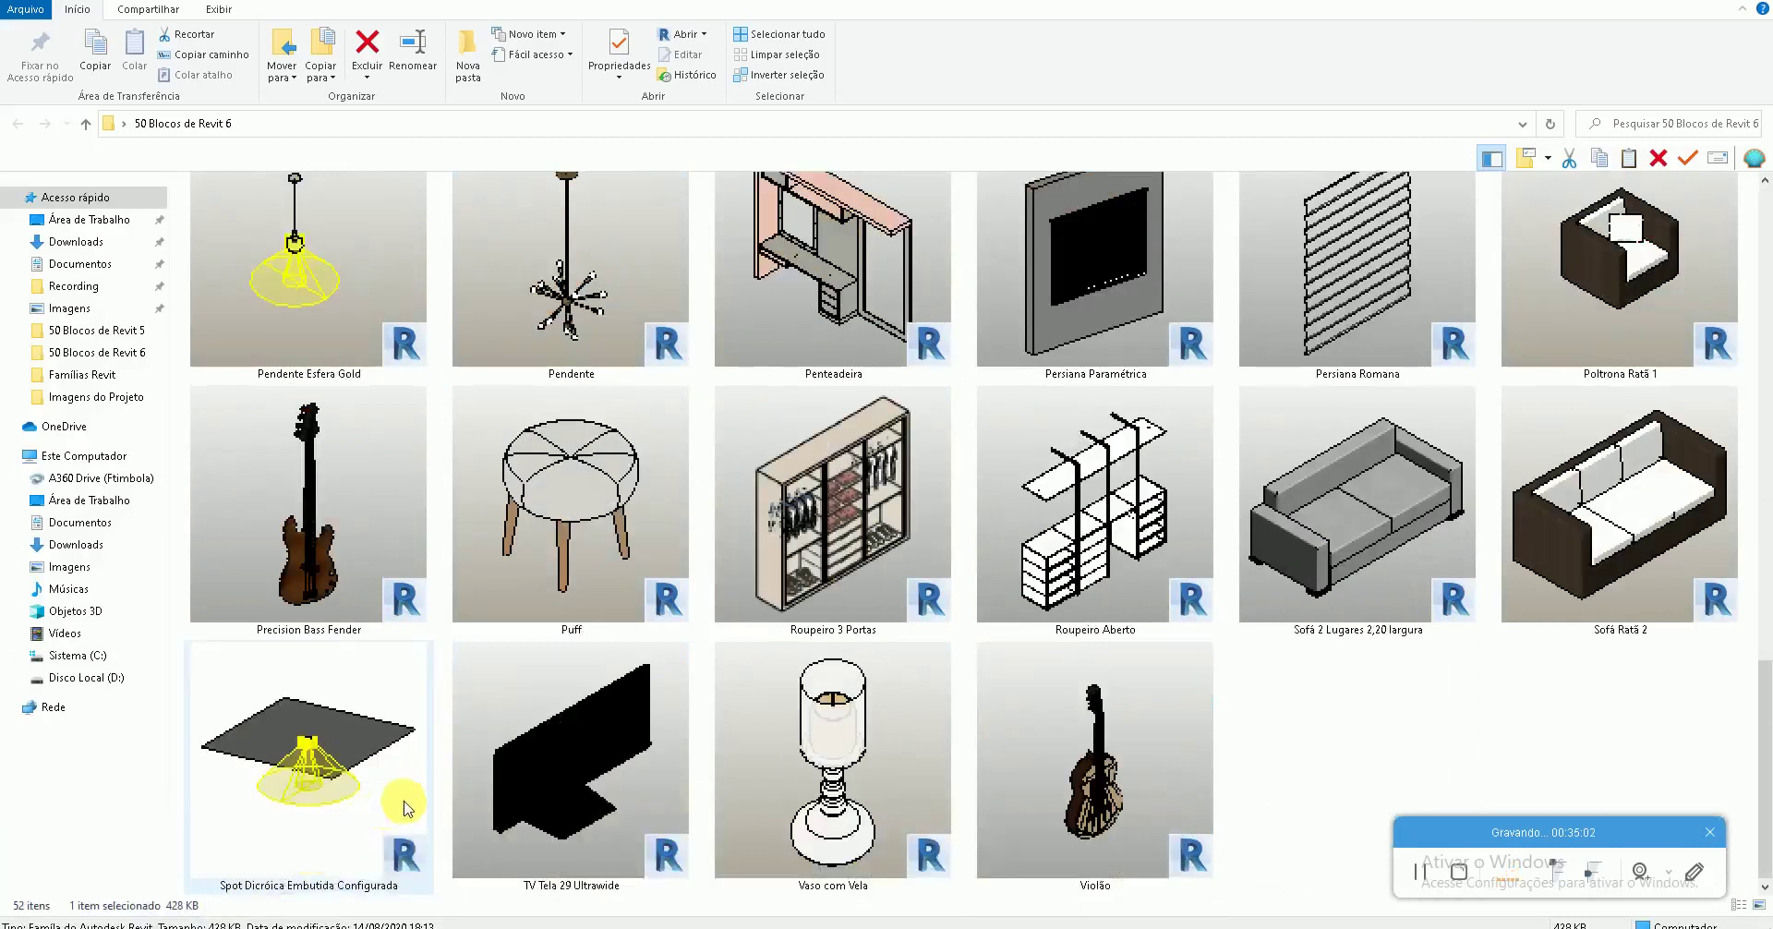
{"action": "scroll", "coordinate": [407, 807], "scroll_direction": "up", "scroll_amount": 10}
{"action": "scroll", "coordinate": [420, 780], "scroll_direction": "up", "scroll_amount": 3}
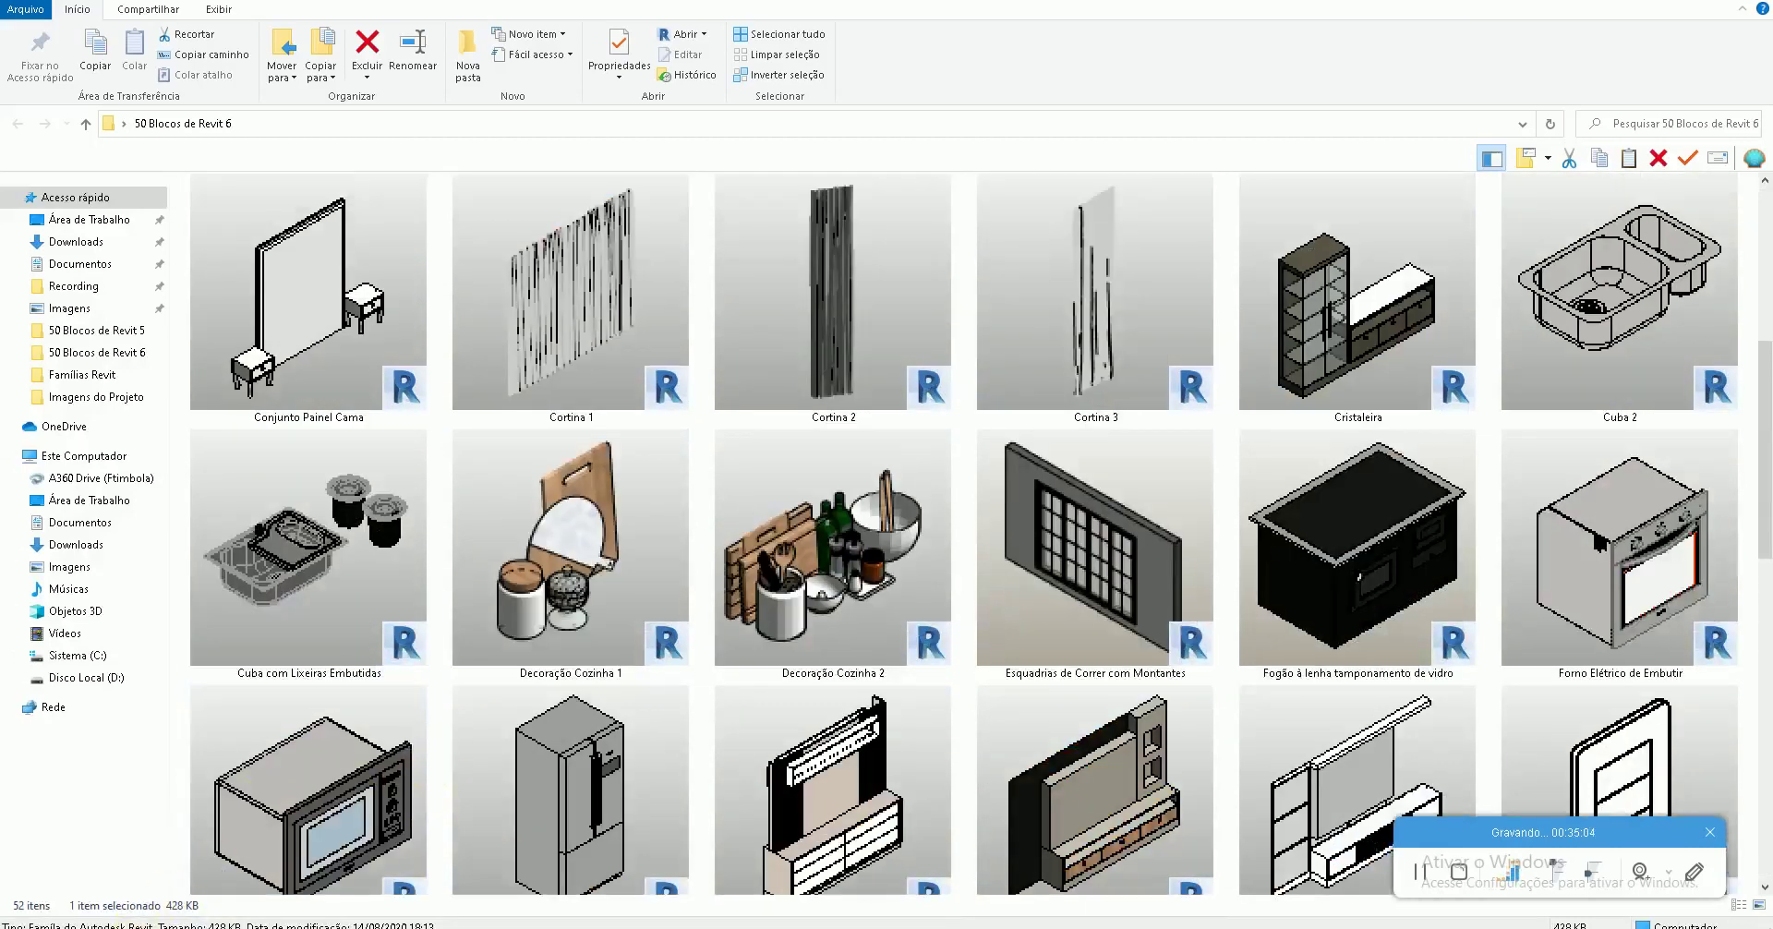
Open Conjunto Decorativo.rfa from the 50 Blocos de Revit folder in Revit
{"action": "left_click", "coordinate": [499, 873]}
{"action": "scroll", "coordinate": [653, 771], "scroll_direction": "up", "scroll_amount": 5}
{"action": "scroll", "coordinate": [674, 739], "scroll_direction": "up", "scroll_amount": 5}
{"action": "scroll", "coordinate": [716, 723], "scroll_direction": "up", "scroll_amount": 3}
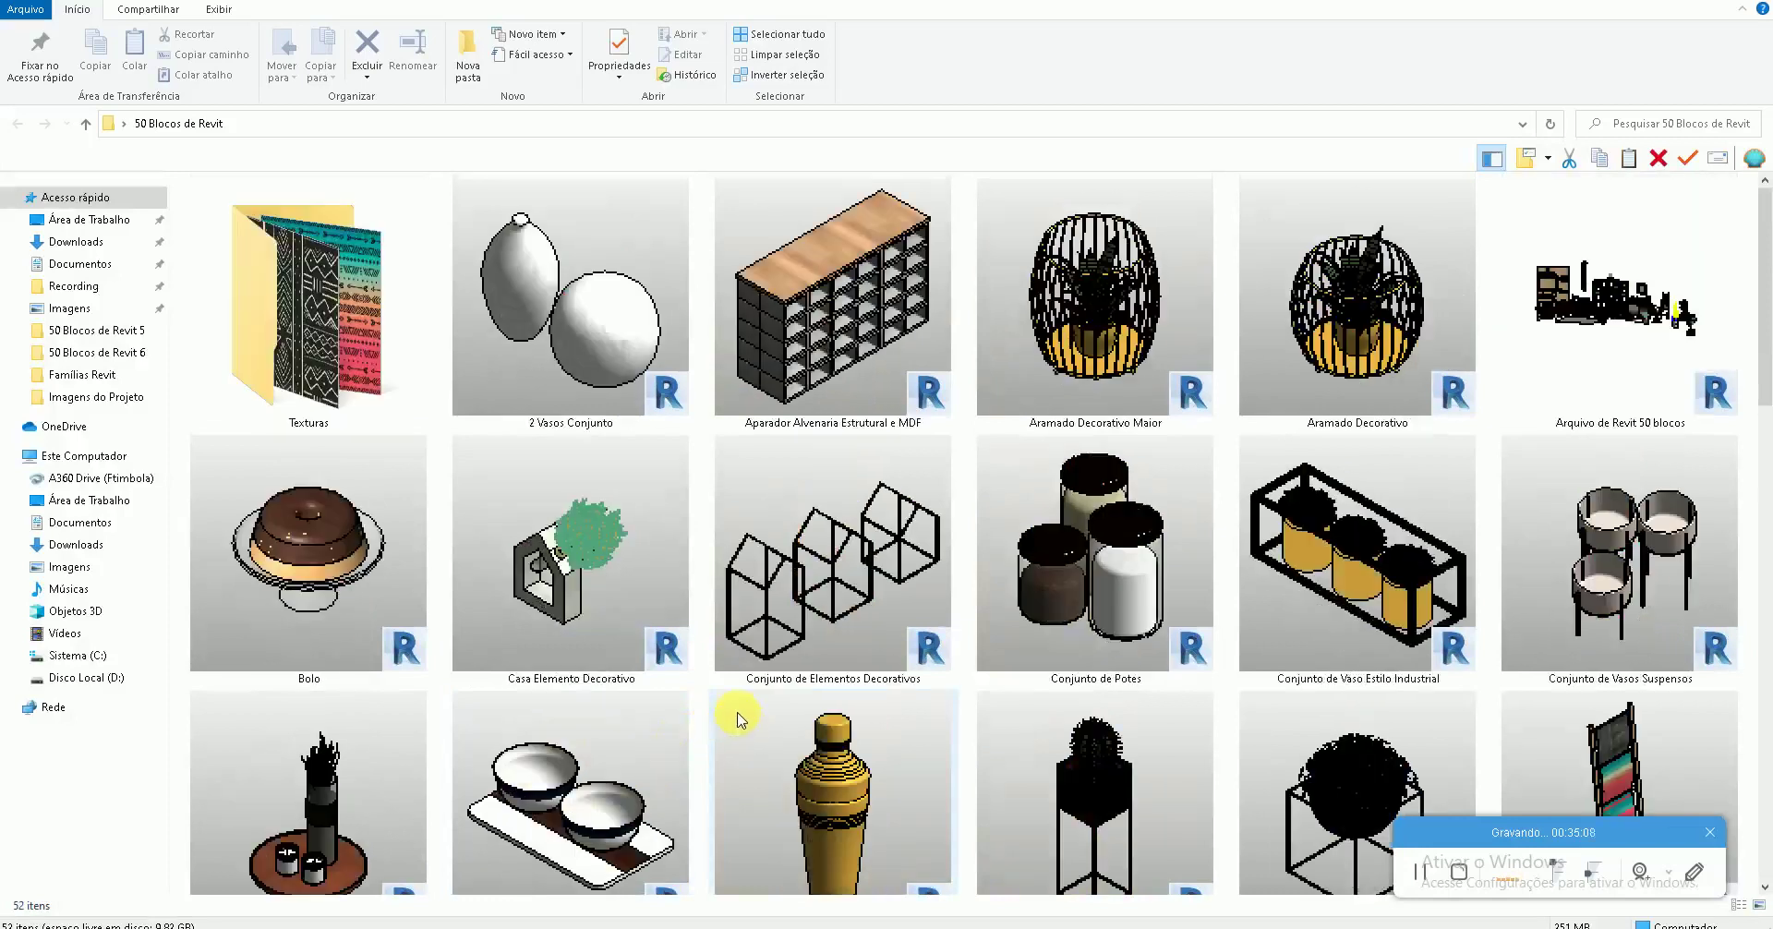
{"action": "scroll", "coordinate": [412, 739], "scroll_direction": "down", "scroll_amount": 1}
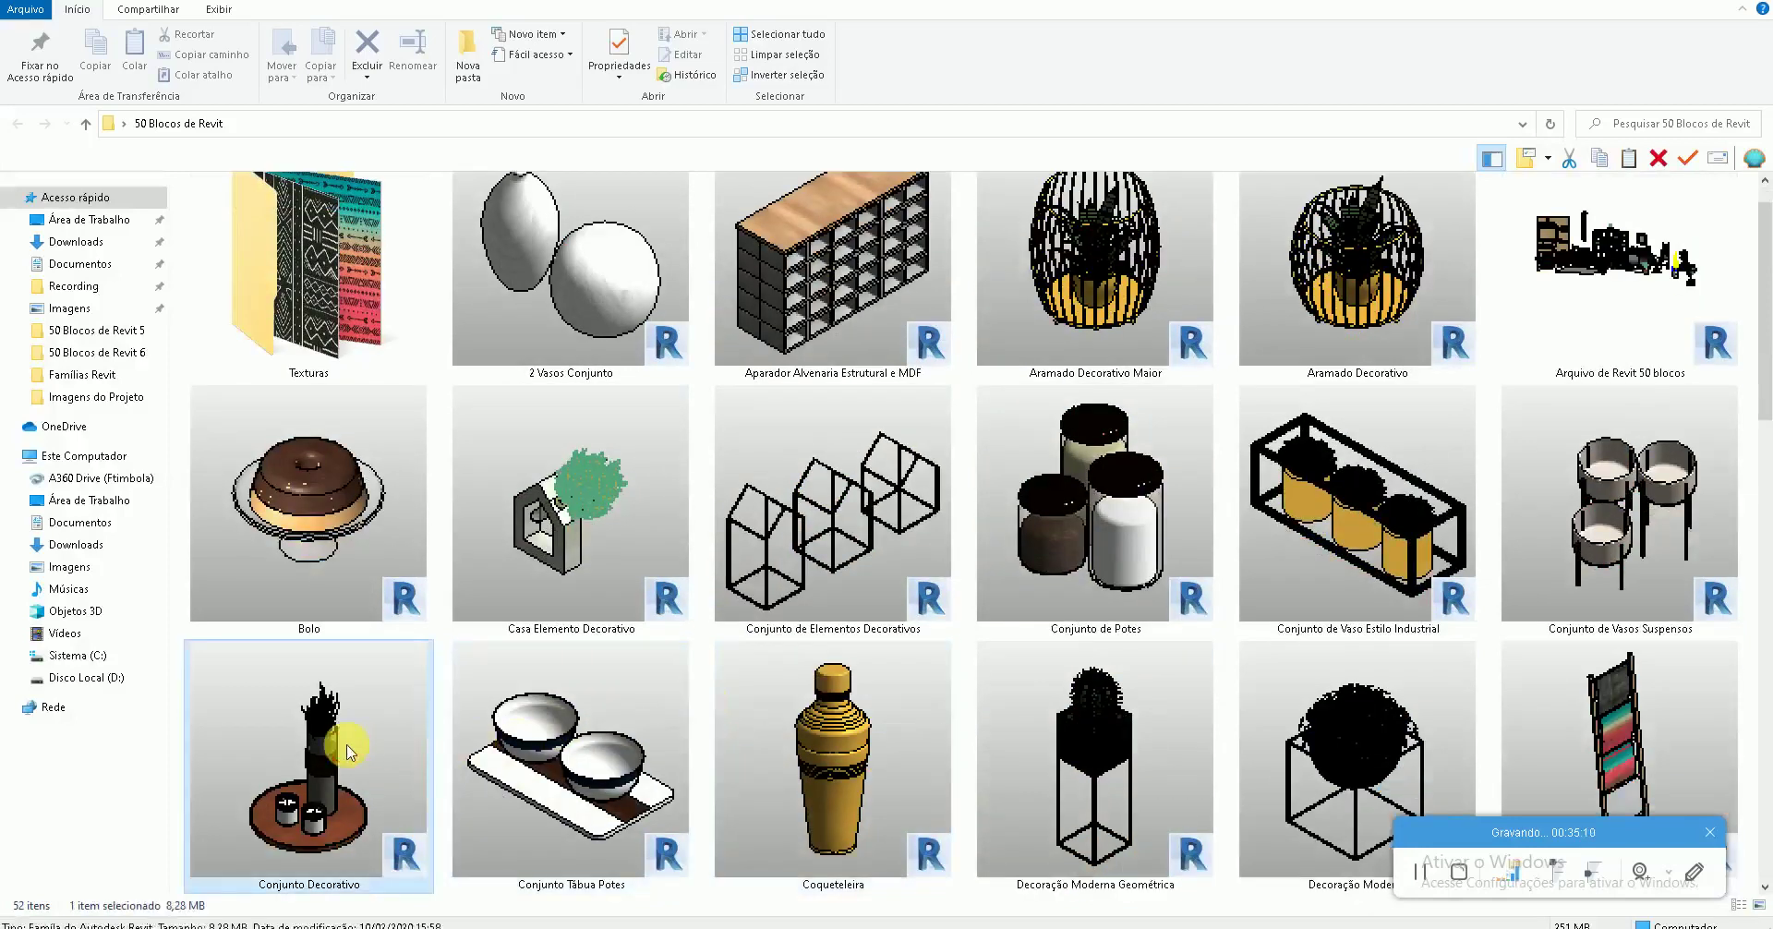
{"action": "key", "text": "alt+Tab"}
{"action": "double_click", "coordinate": [830, 541]}
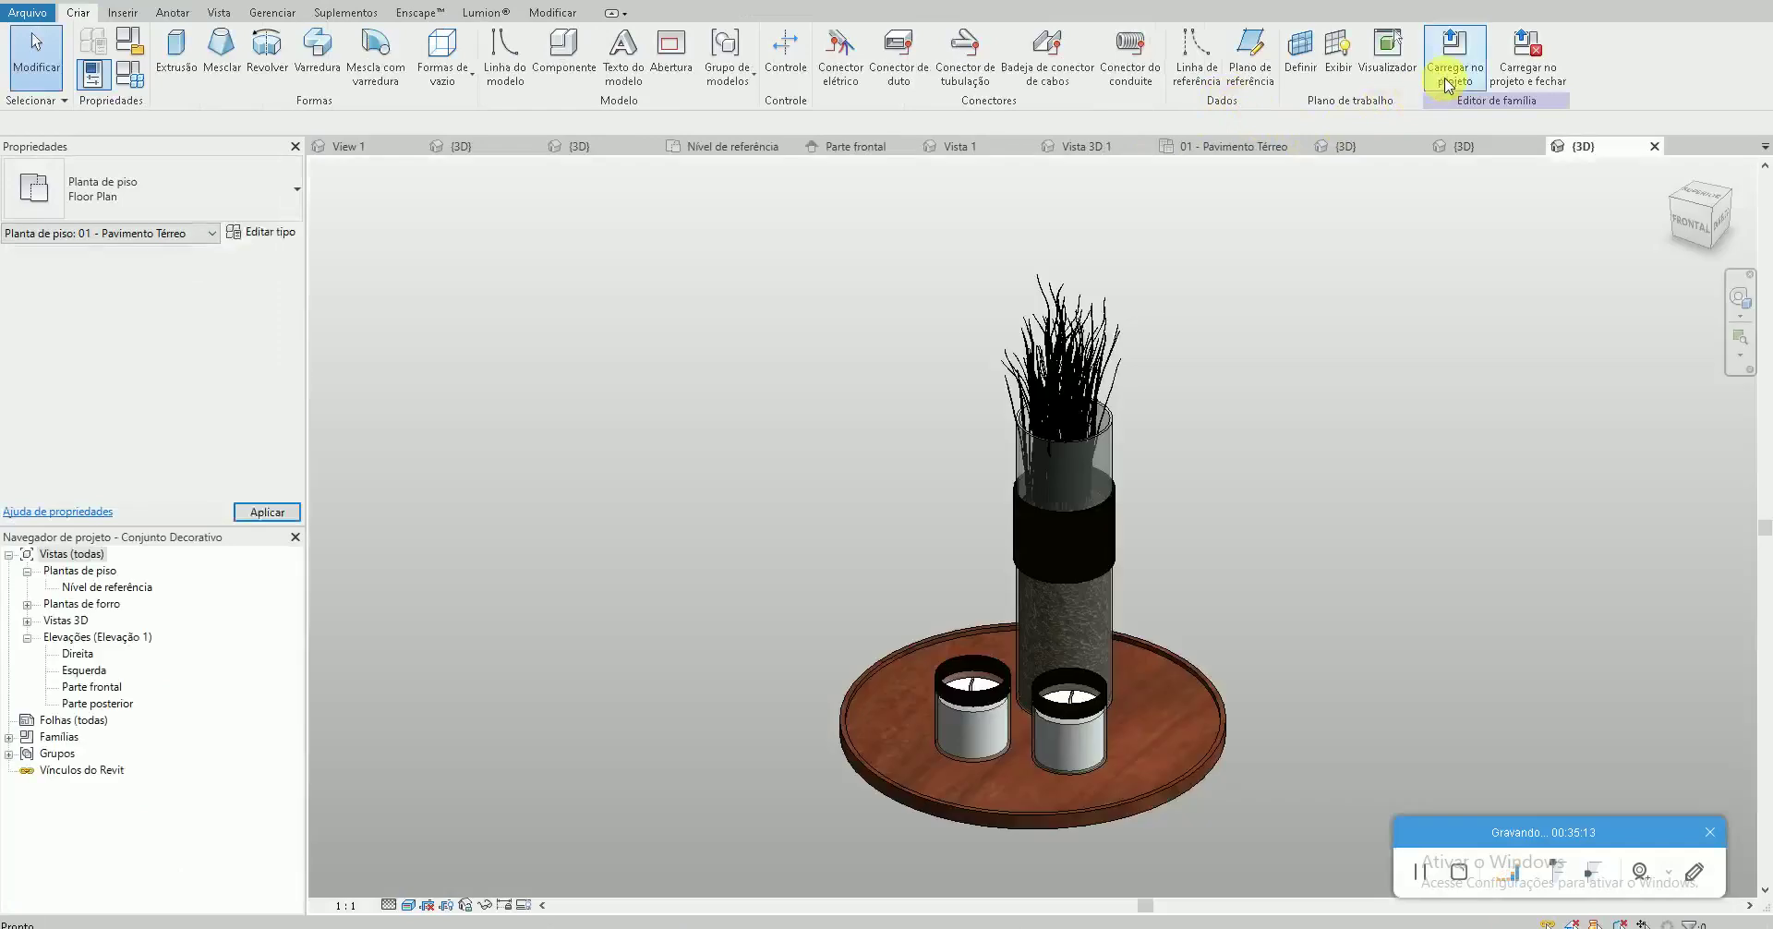
Load the Conjunto Decorativo family into Projeto1 via Carregar no projeto
{"action": "left_click", "coordinate": [1455, 60]}
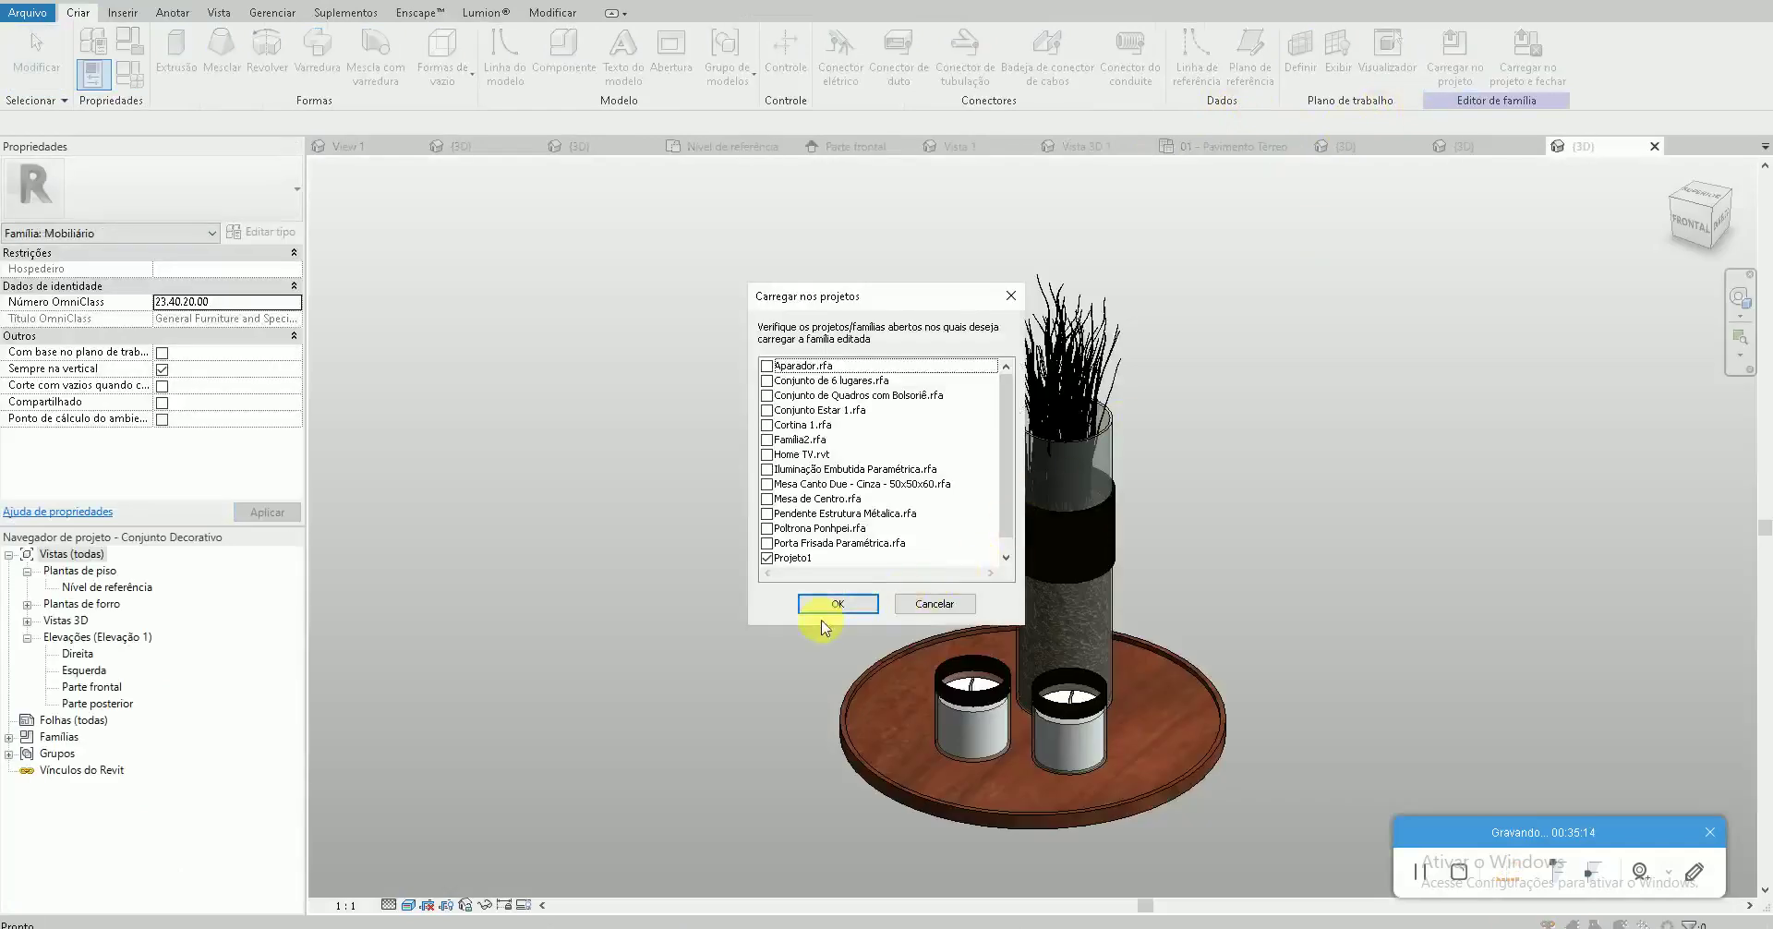
{"action": "left_click", "coordinate": [832, 609]}
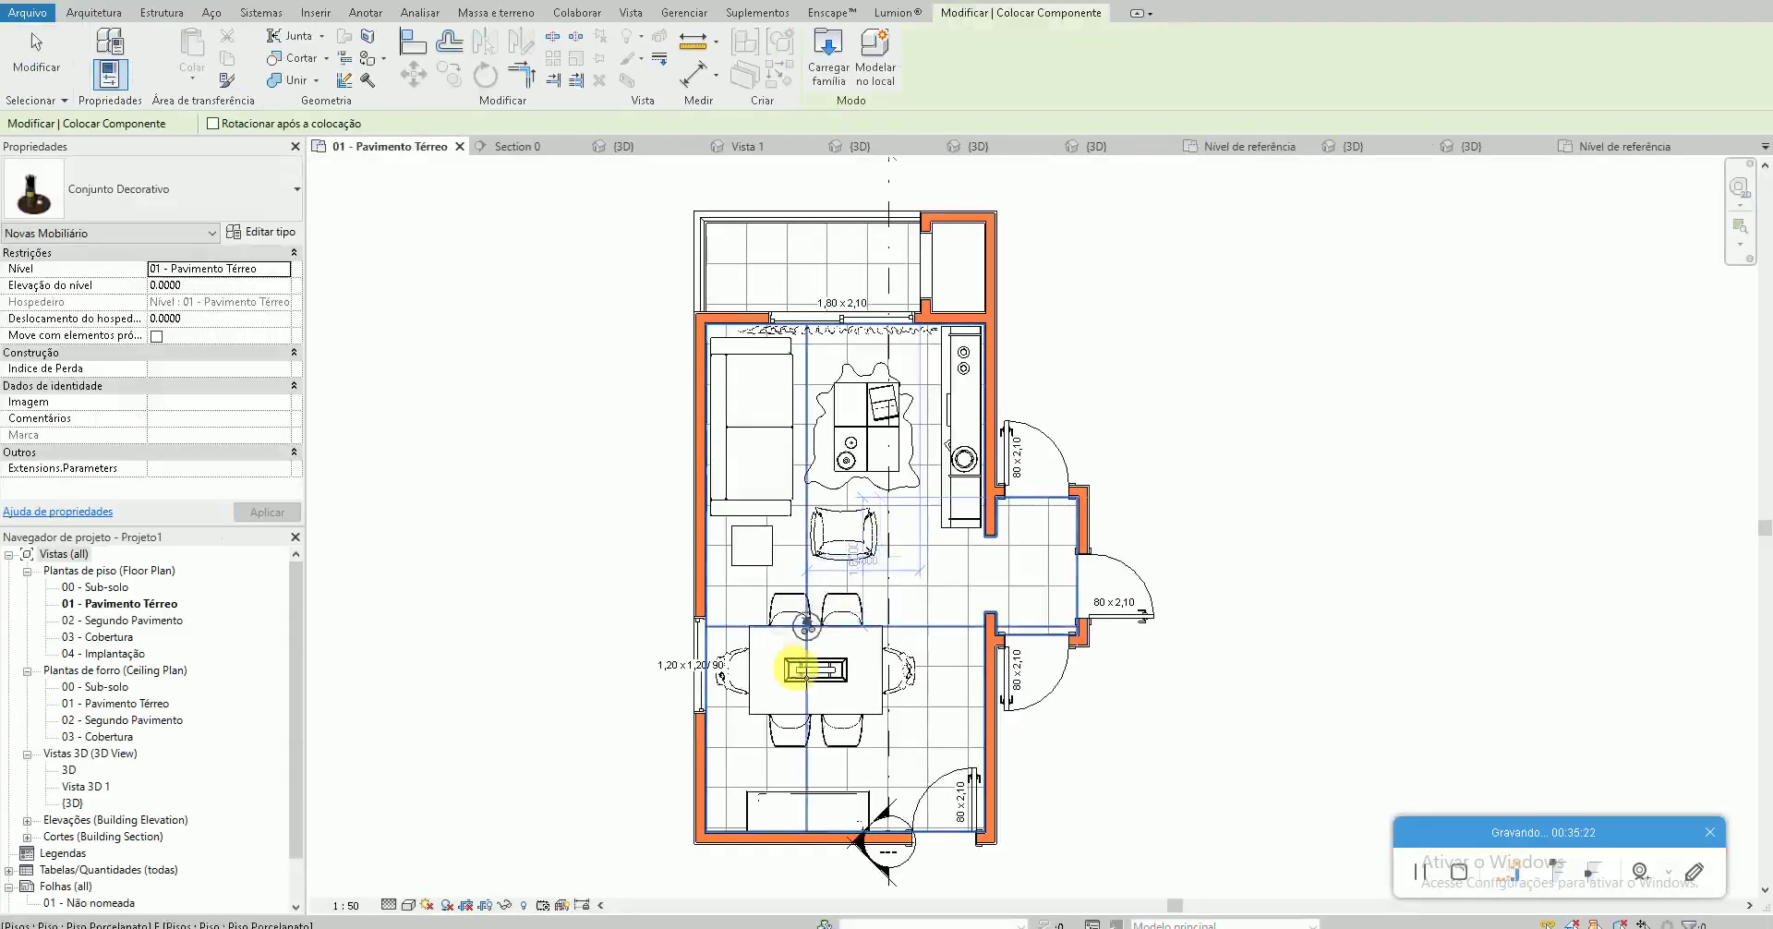
Place the Conjunto Decorativo set at the centre of the dining table
{"action": "left_click", "coordinate": [829, 667]}
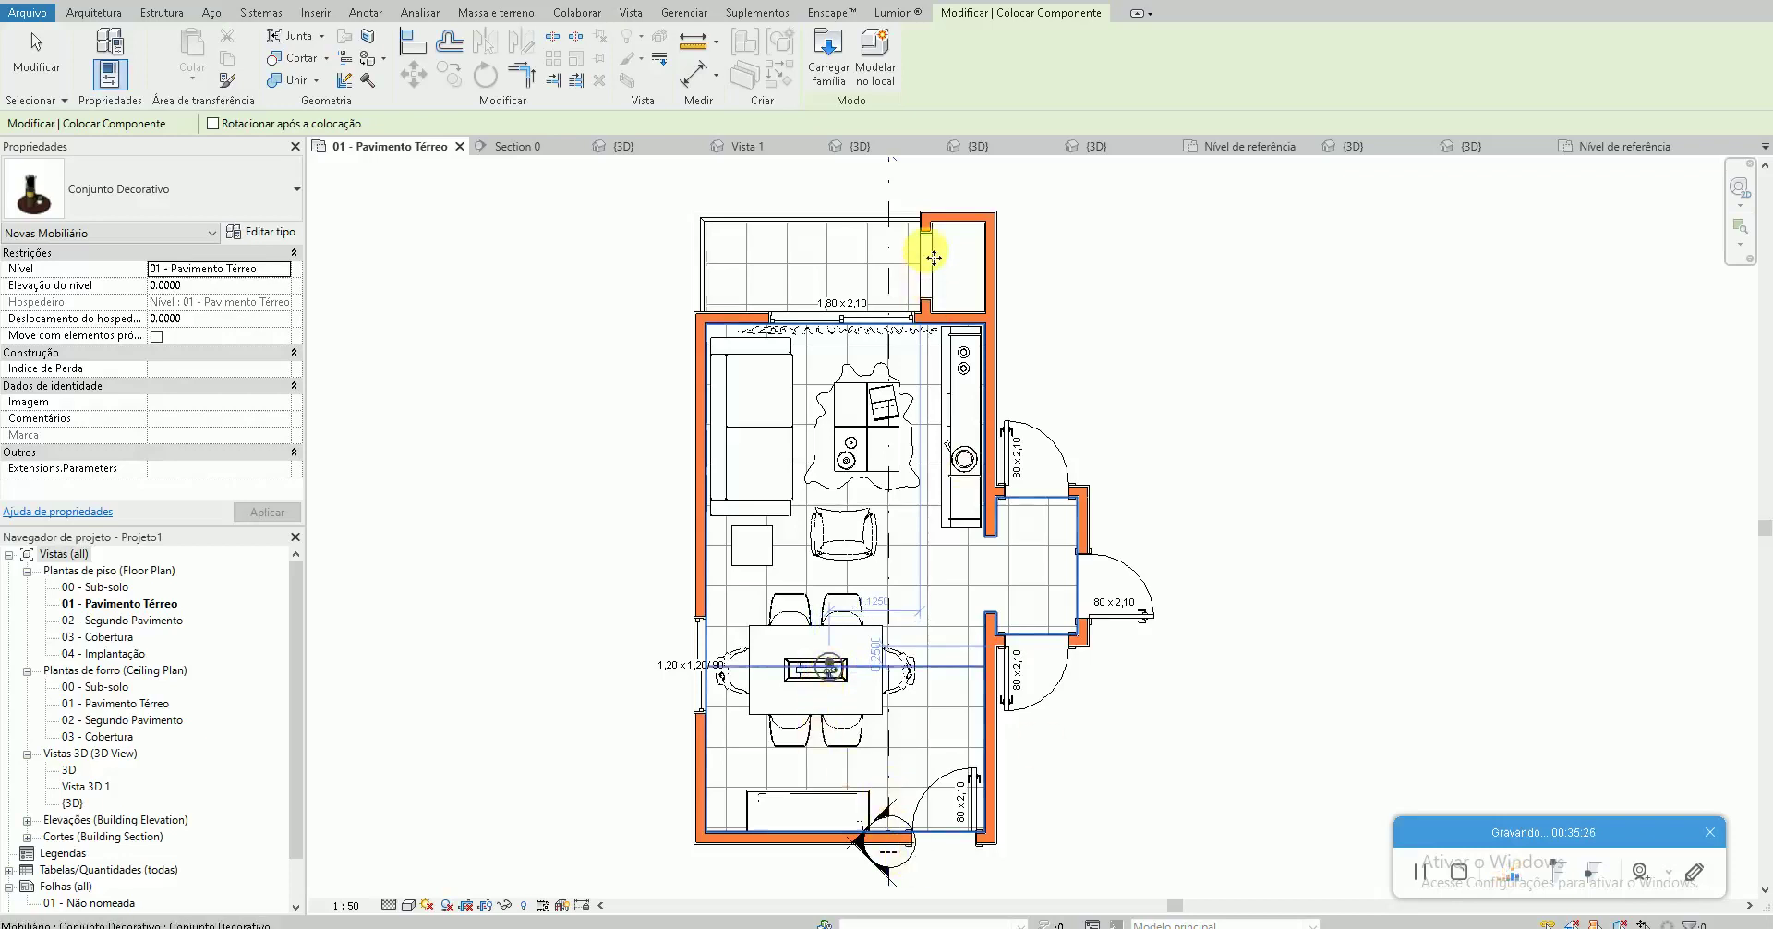
{"action": "key", "text": "Escape"}
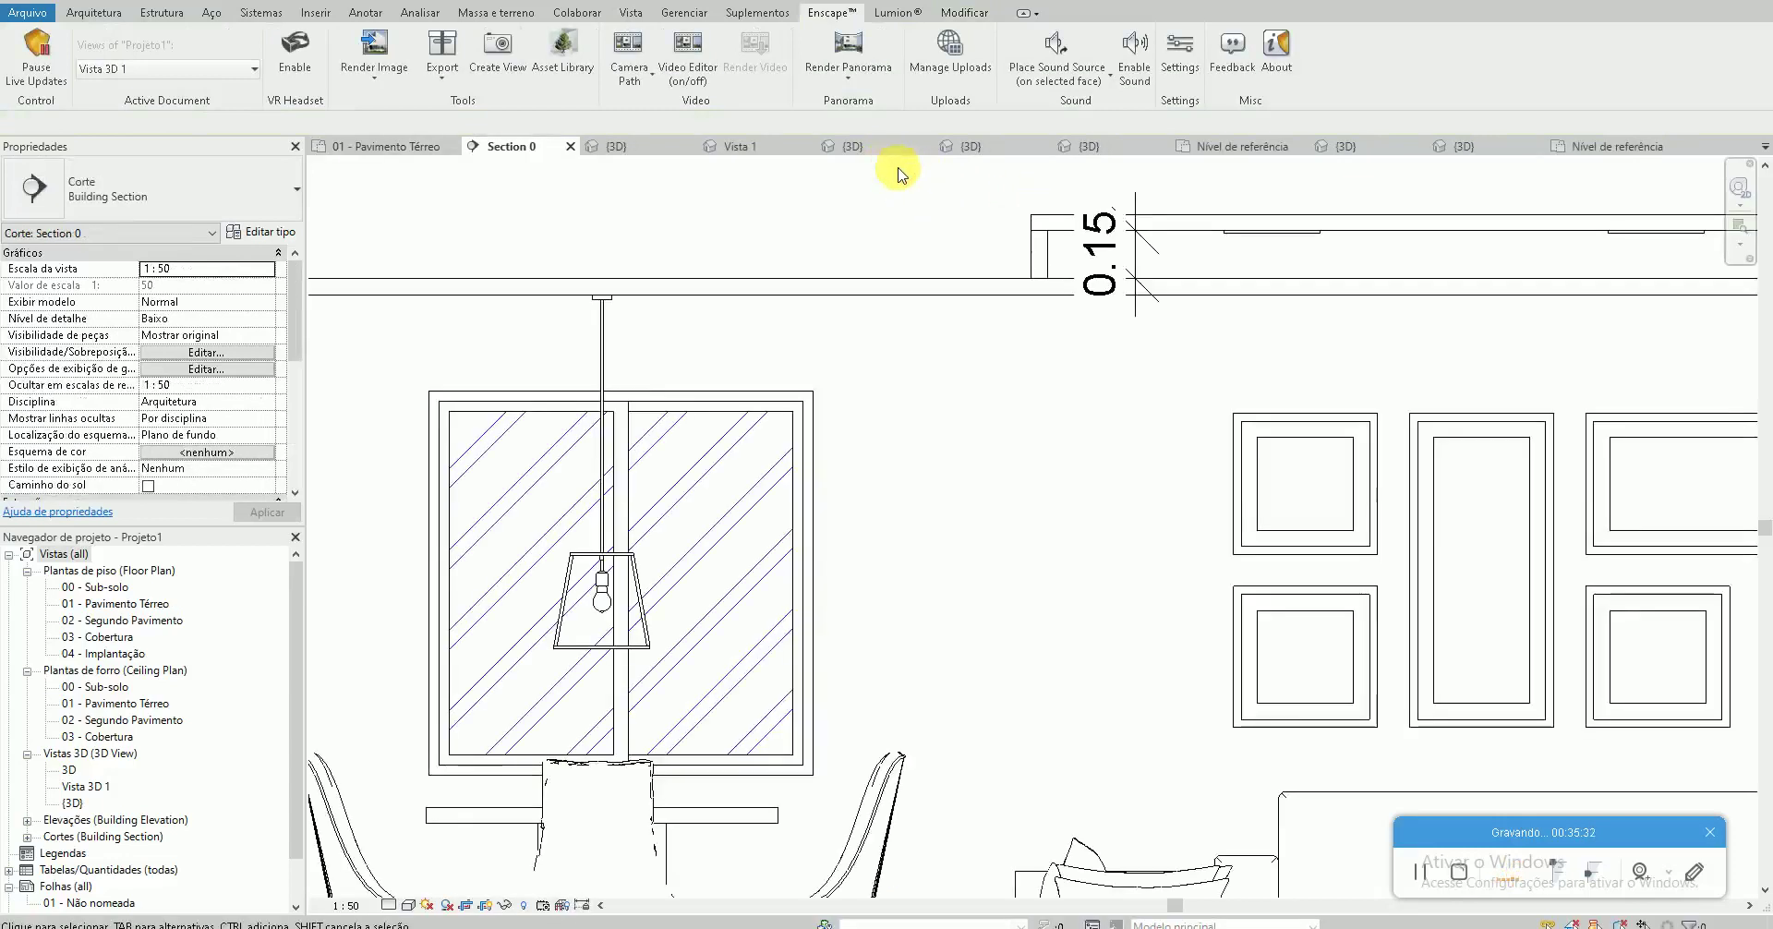
Lower the decorative set in Section 0 to elevation 0.8008 so it rests on the tabletop
{"action": "scroll", "coordinate": [792, 621], "scroll_direction": "down", "scroll_amount": 1}
{"action": "scroll", "coordinate": [744, 748], "scroll_direction": "down", "scroll_amount": 1}
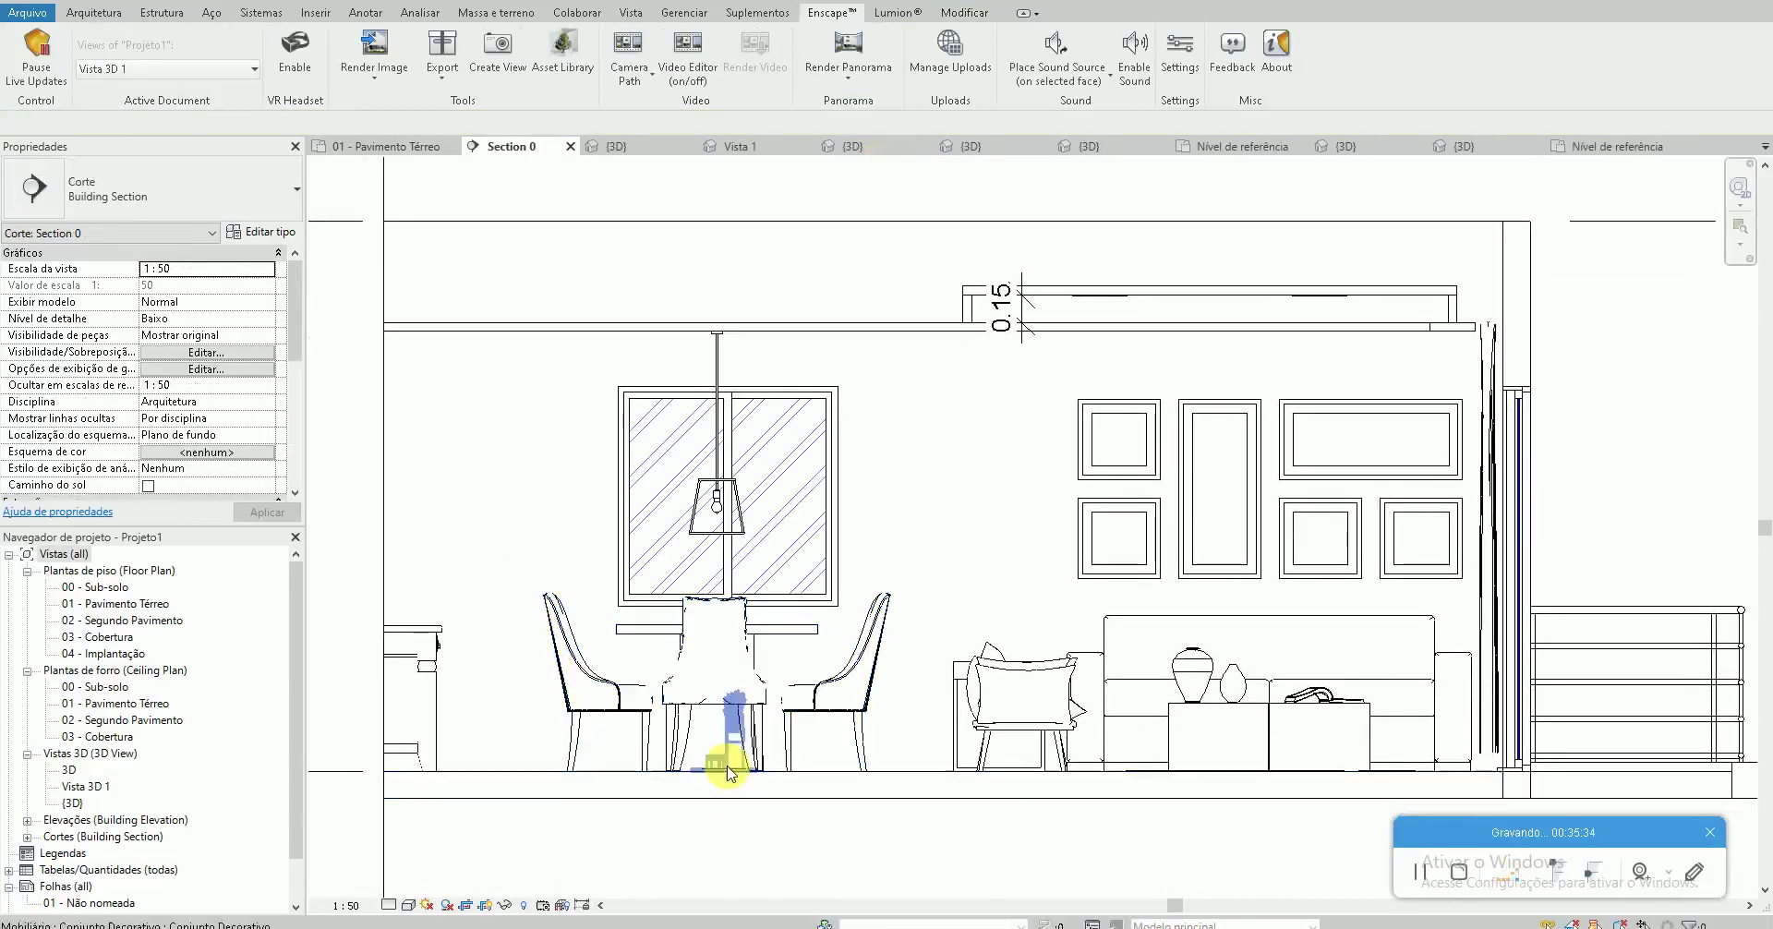
{"action": "left_click", "coordinate": [725, 617]}
{"action": "left_click_drag", "start_coordinate": [732, 632], "coordinate": [780, 635]}
{"action": "scroll", "coordinate": [780, 638], "scroll_direction": "up", "scroll_amount": 2}
{"action": "scroll", "coordinate": [785, 639], "scroll_direction": "up", "scroll_amount": 2}
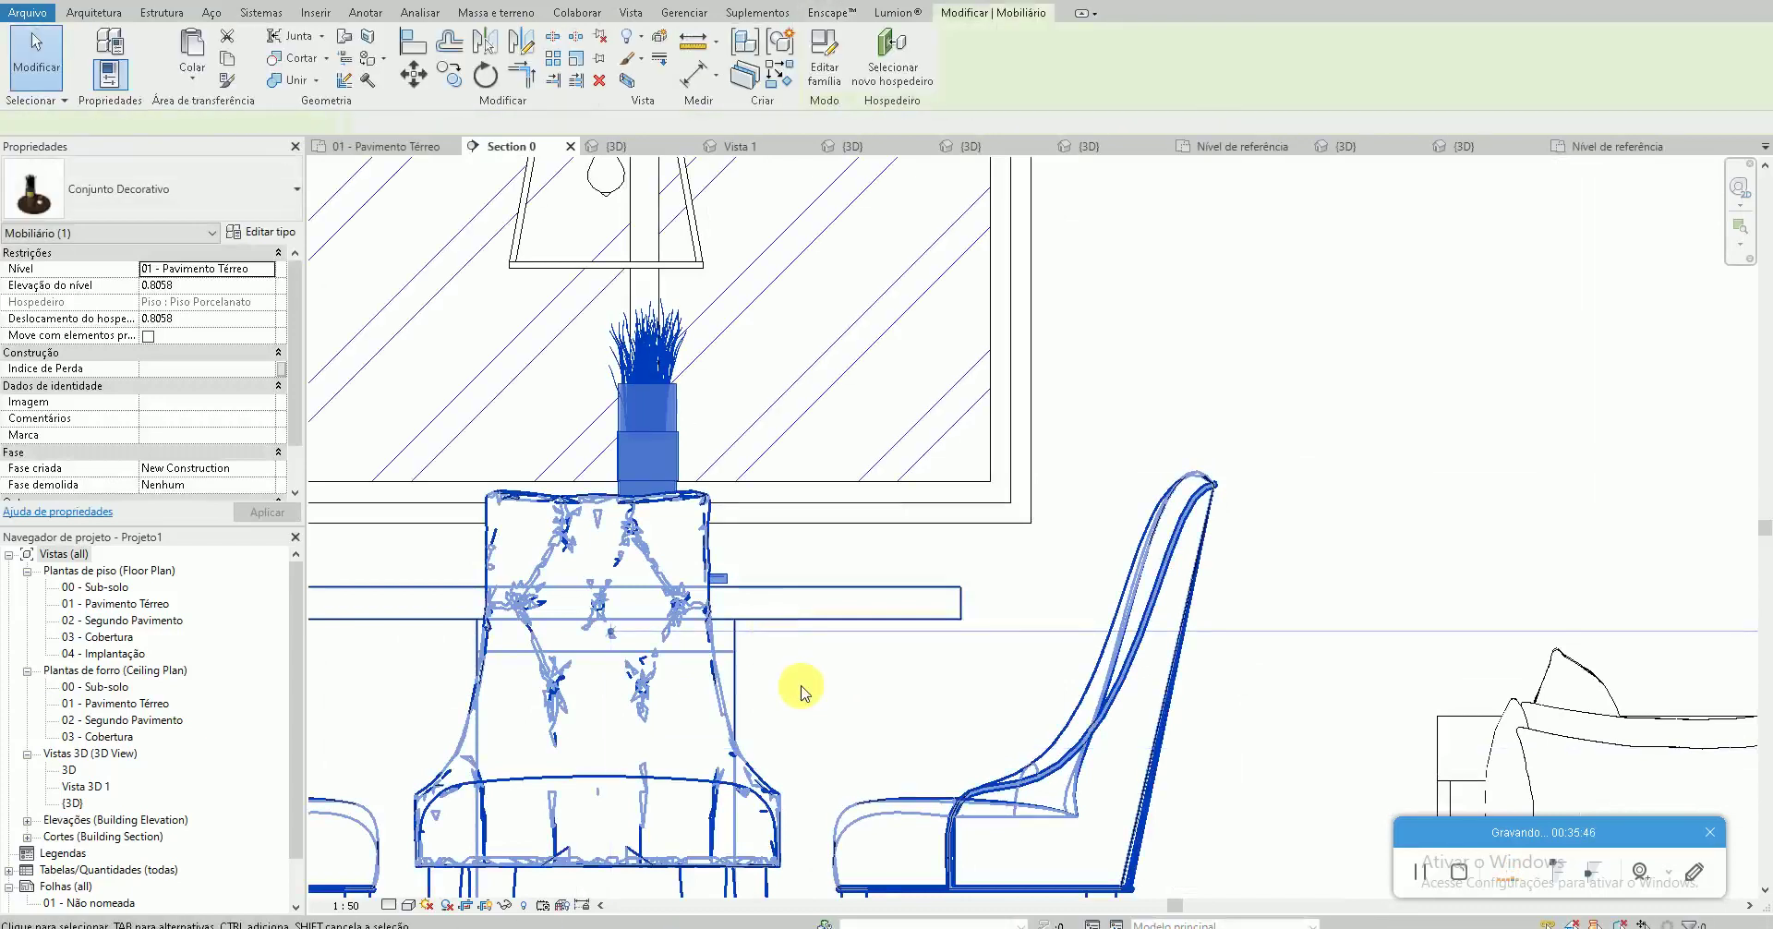
{"action": "key", "text": "Down"}
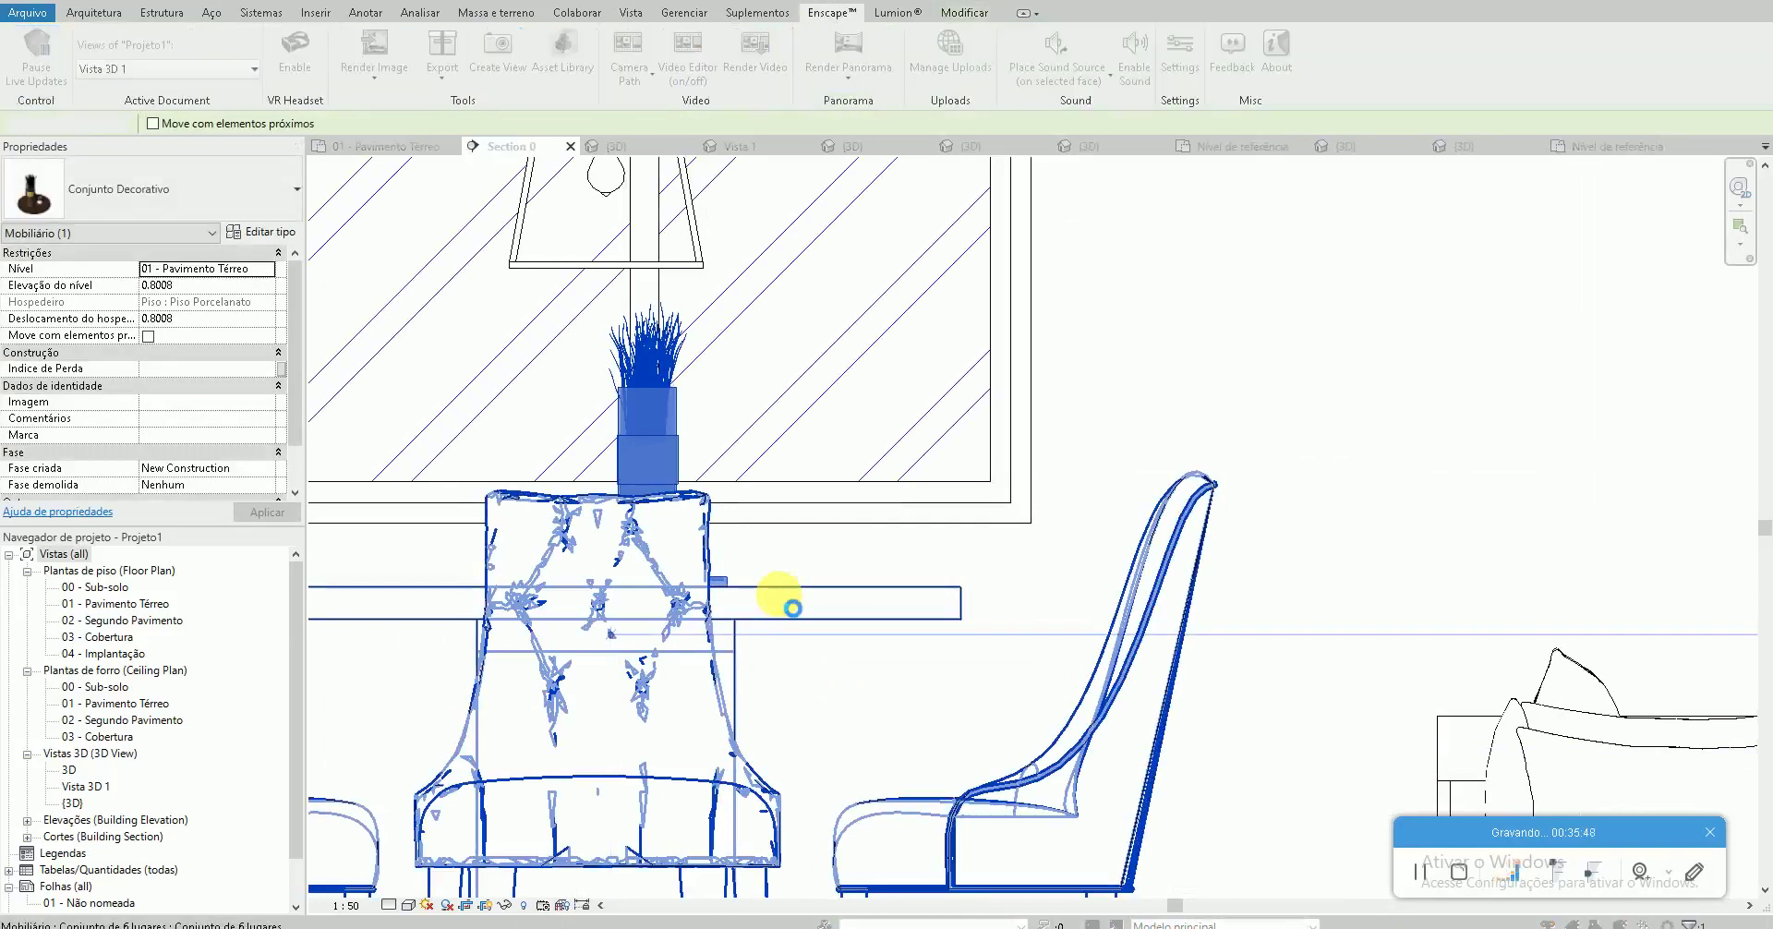
{"action": "left_click", "coordinate": [247, 896]}
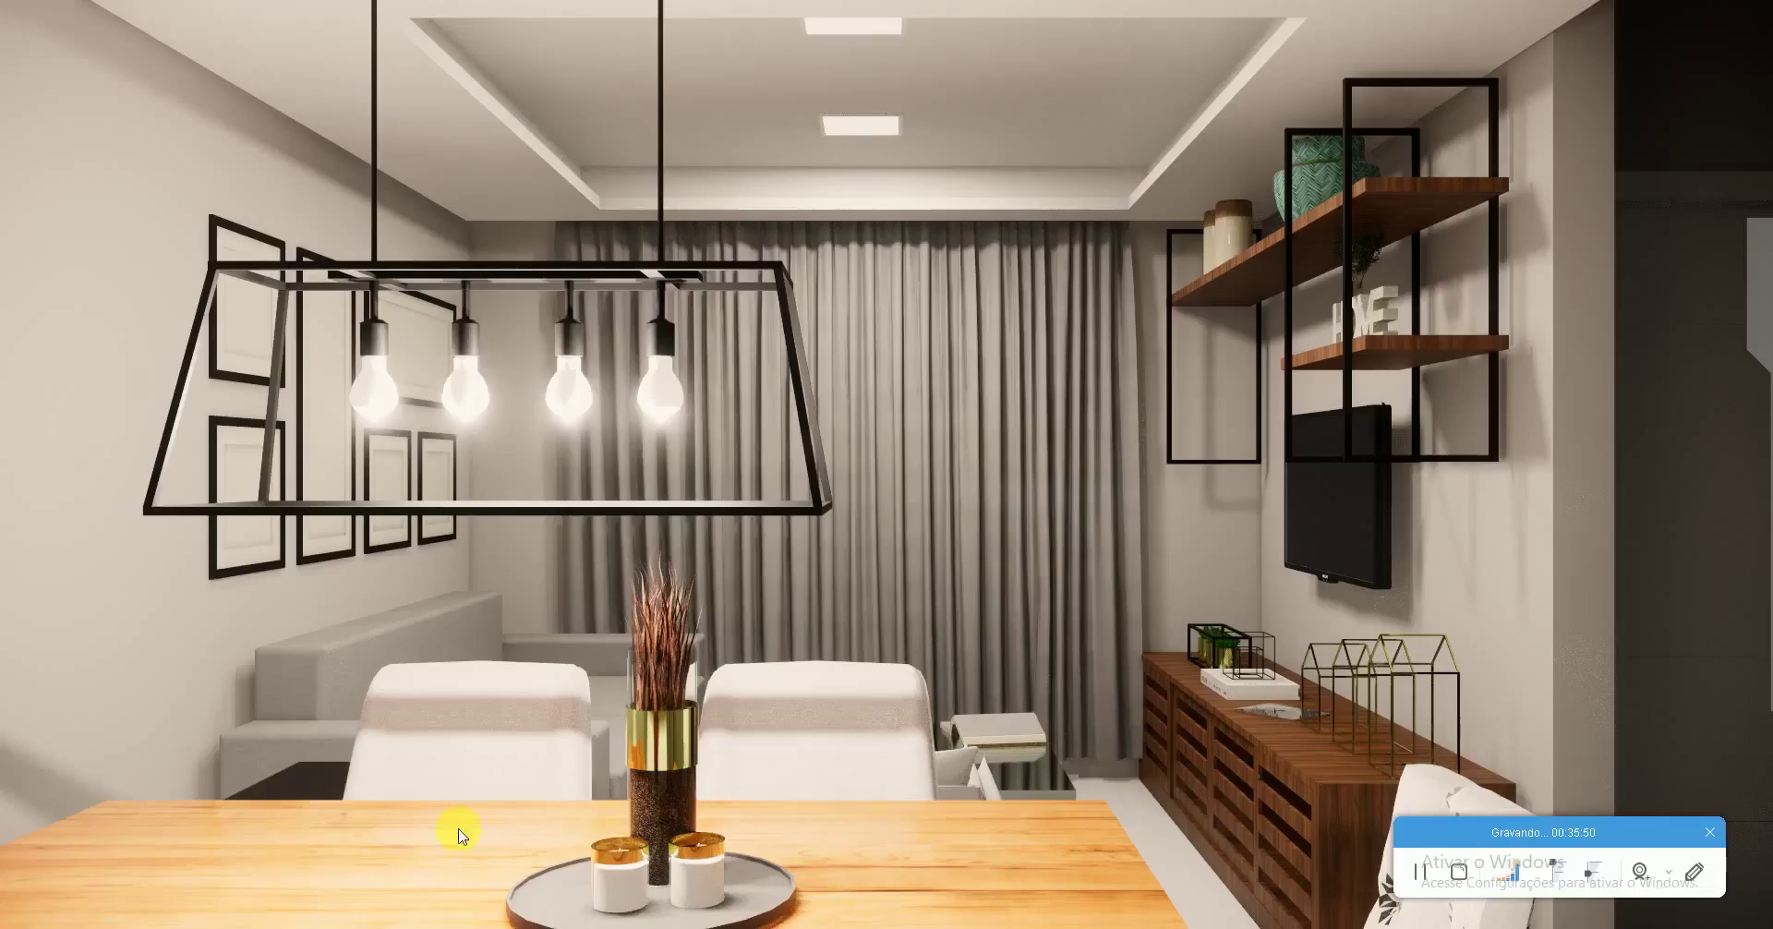
Inspect the decorative set in Enscape's live render, then return to Revit and save (Ctrl+S)
{"action": "key", "text": "alt+Tab"}
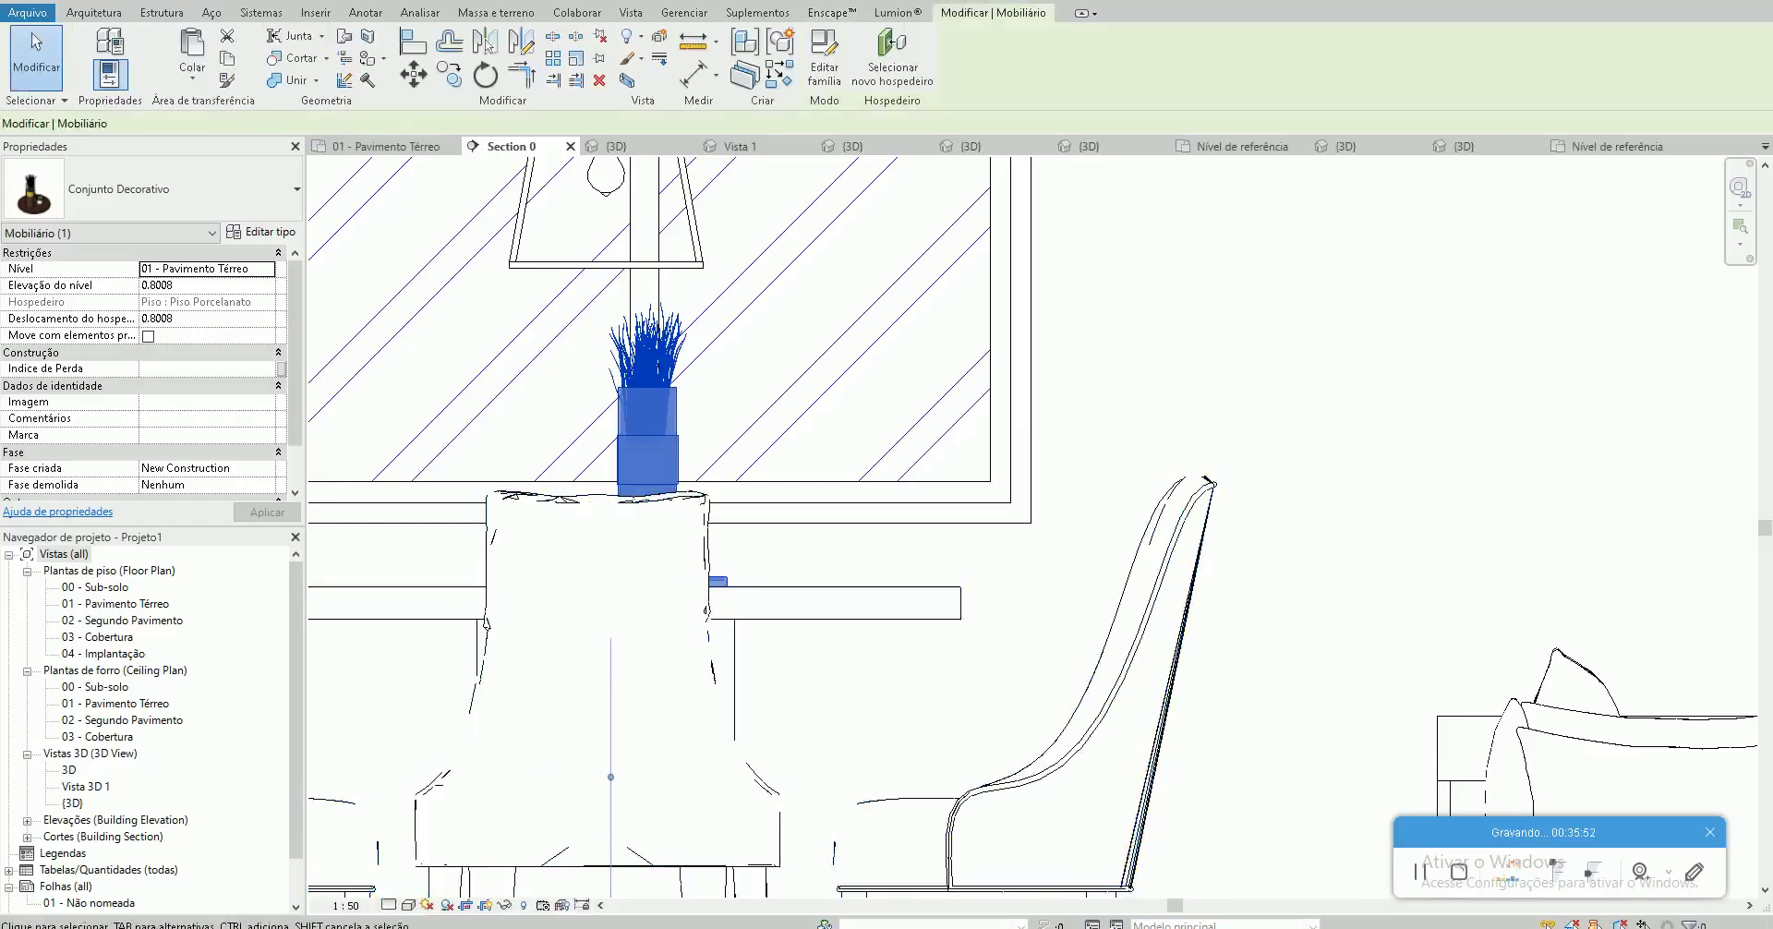
{"action": "left_click", "coordinate": [314, 885]}
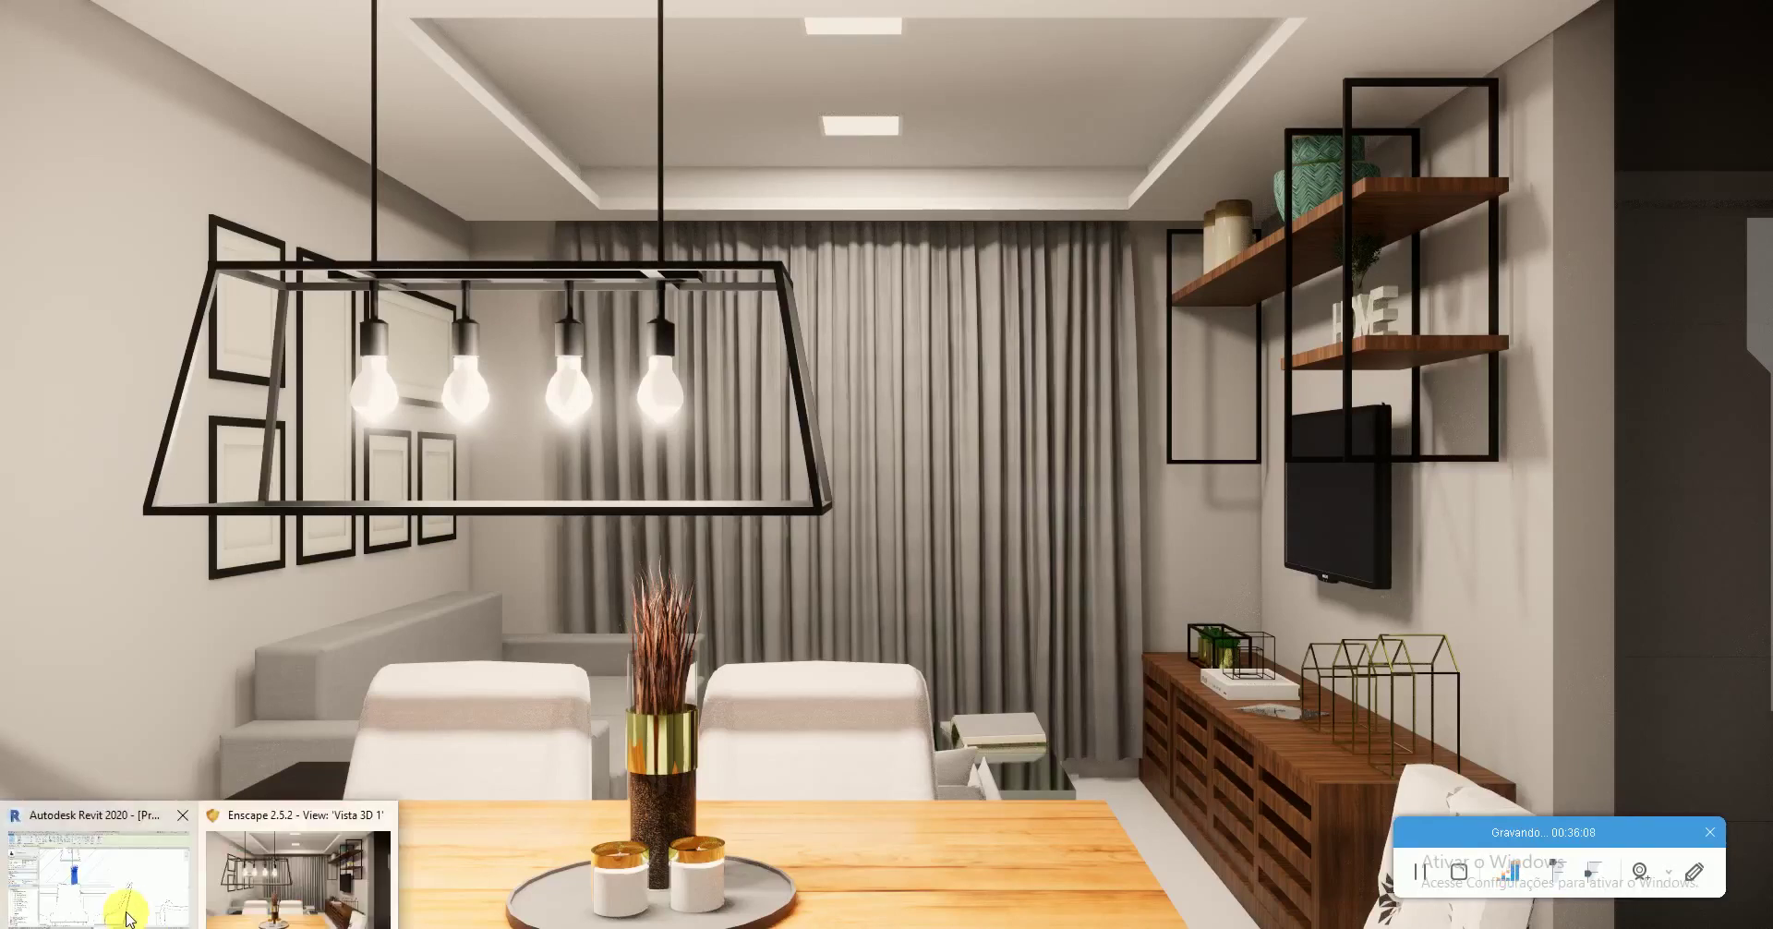
{"action": "left_click", "coordinate": [128, 914]}
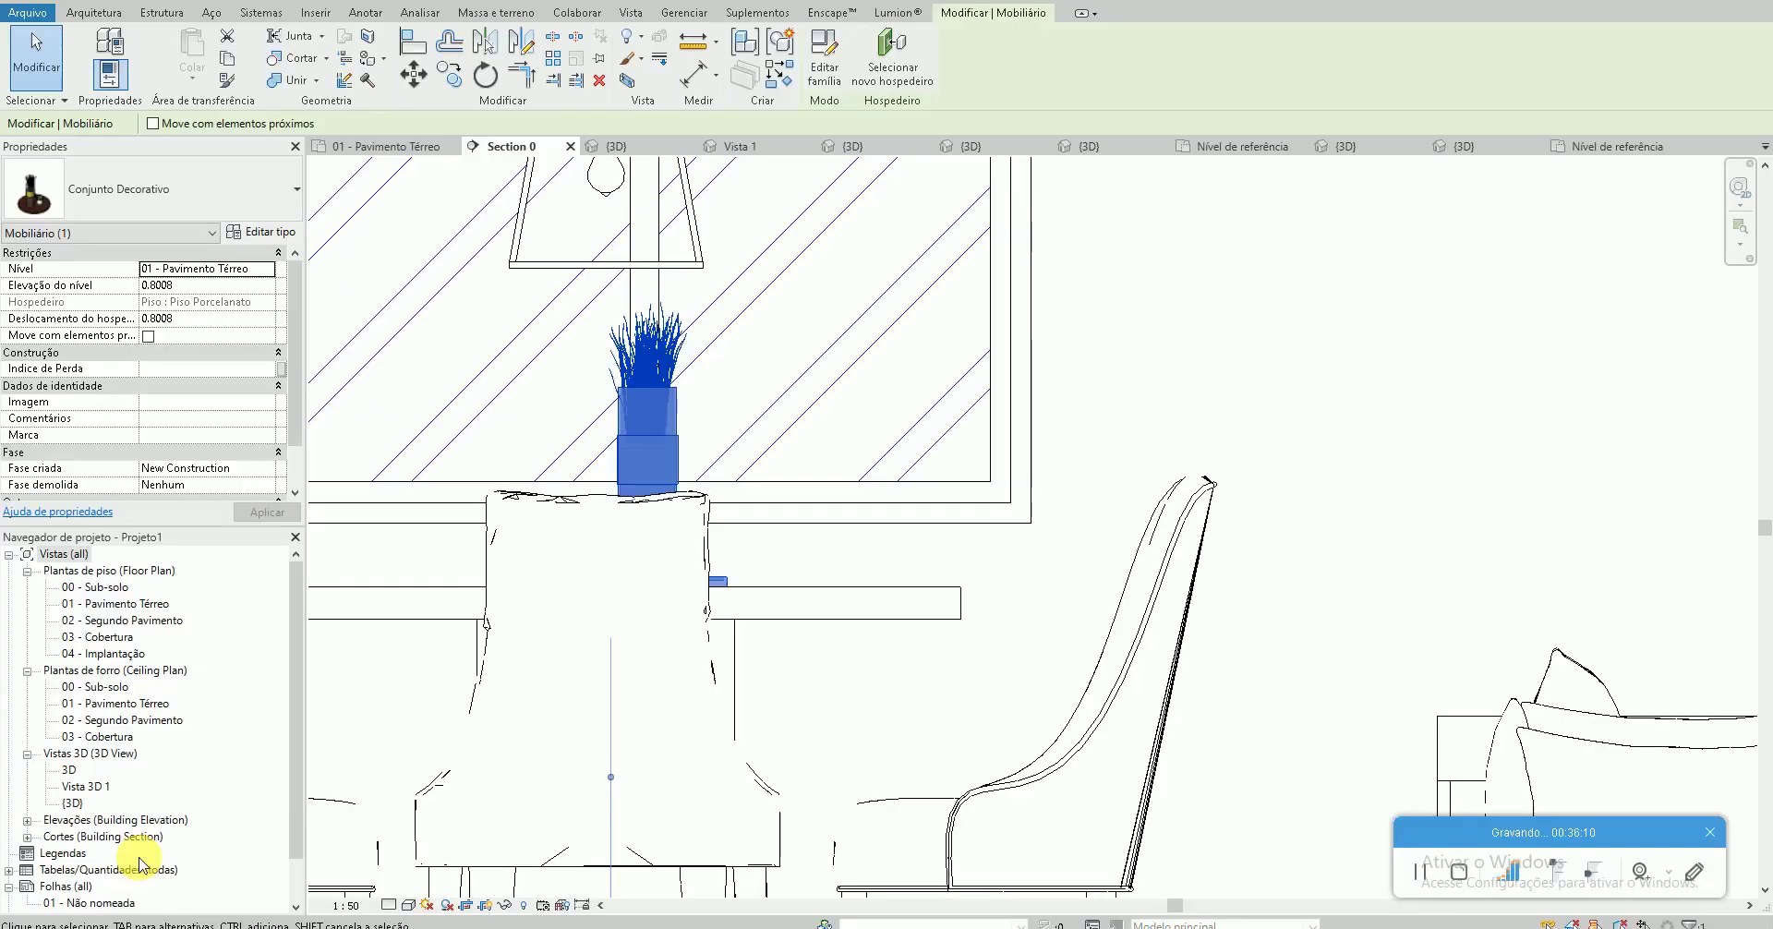
{"action": "key", "text": "ctrl+s"}
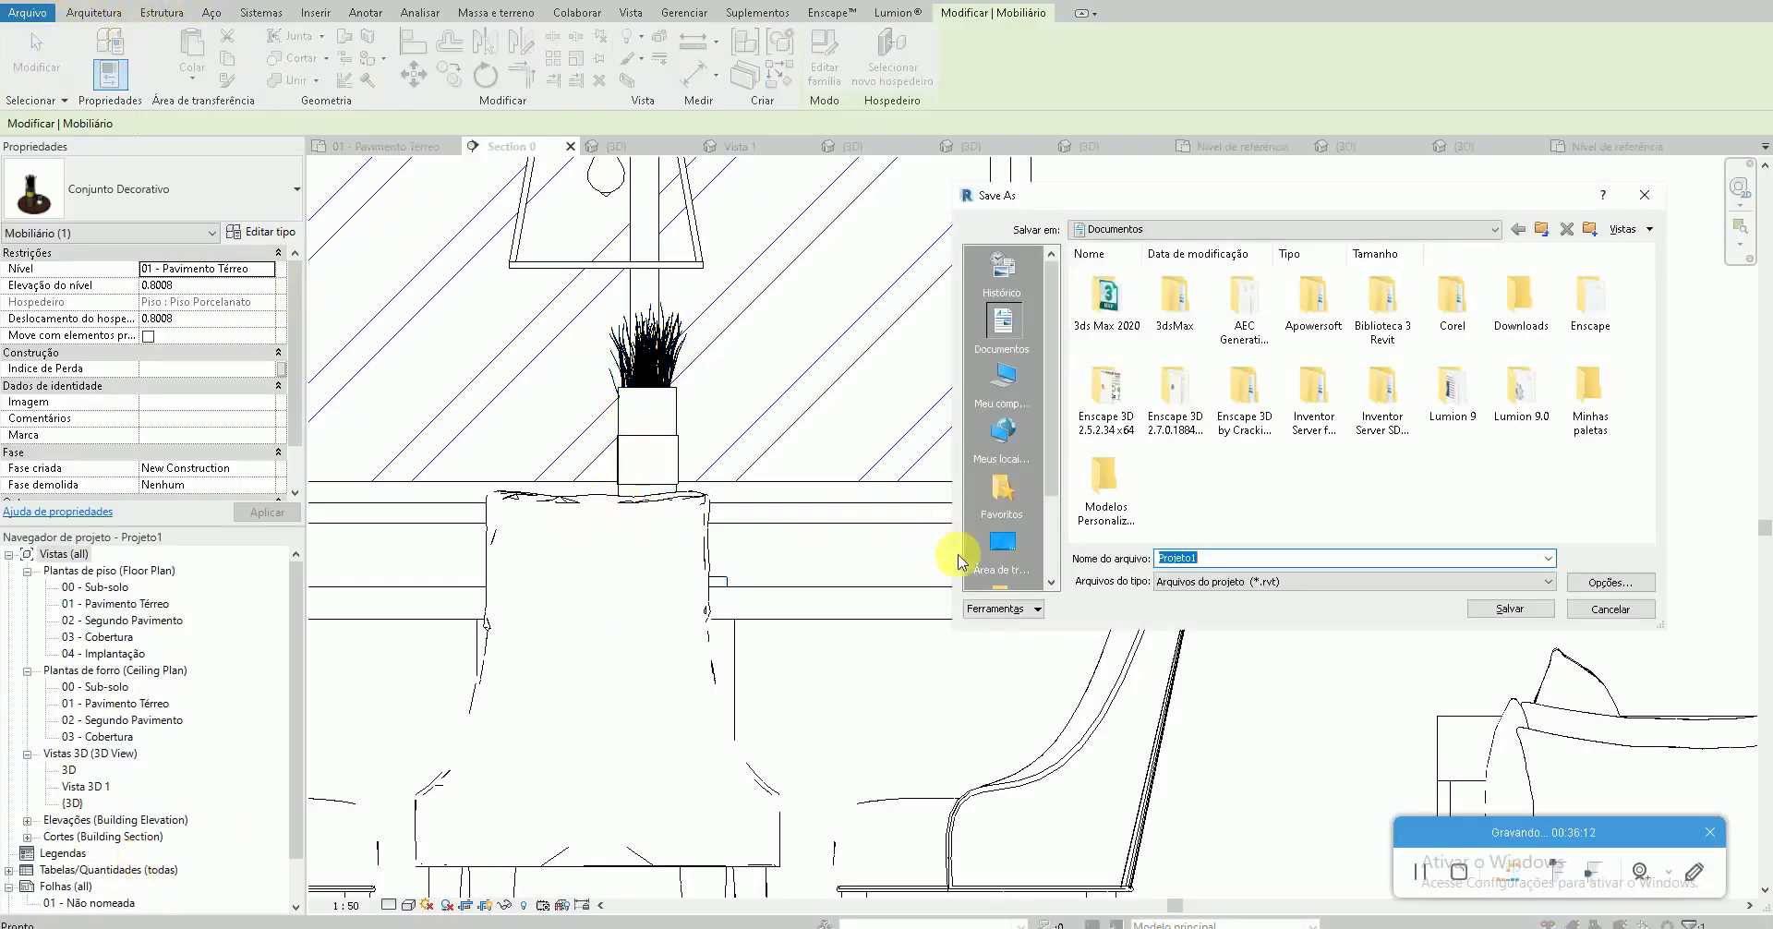
Save the project as Projeto1 in Documentos and return to the Enscape render window
{"action": "left_click", "coordinate": [1500, 608]}
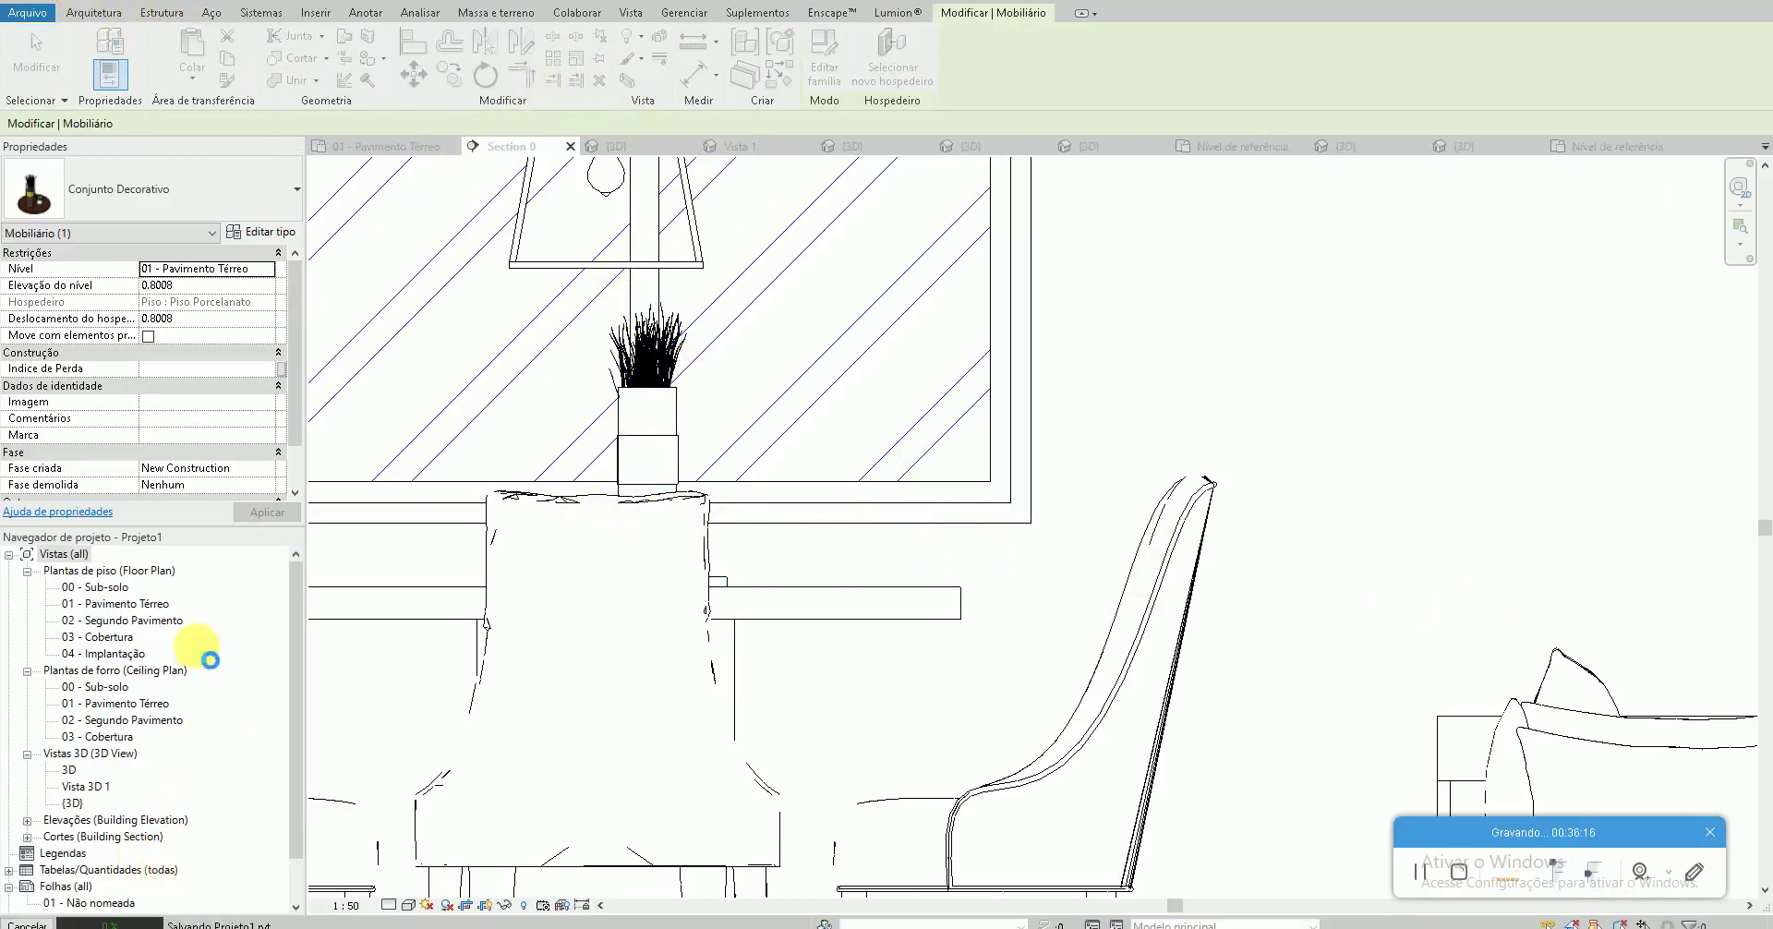
{"action": "left_click", "coordinate": [286, 873]}
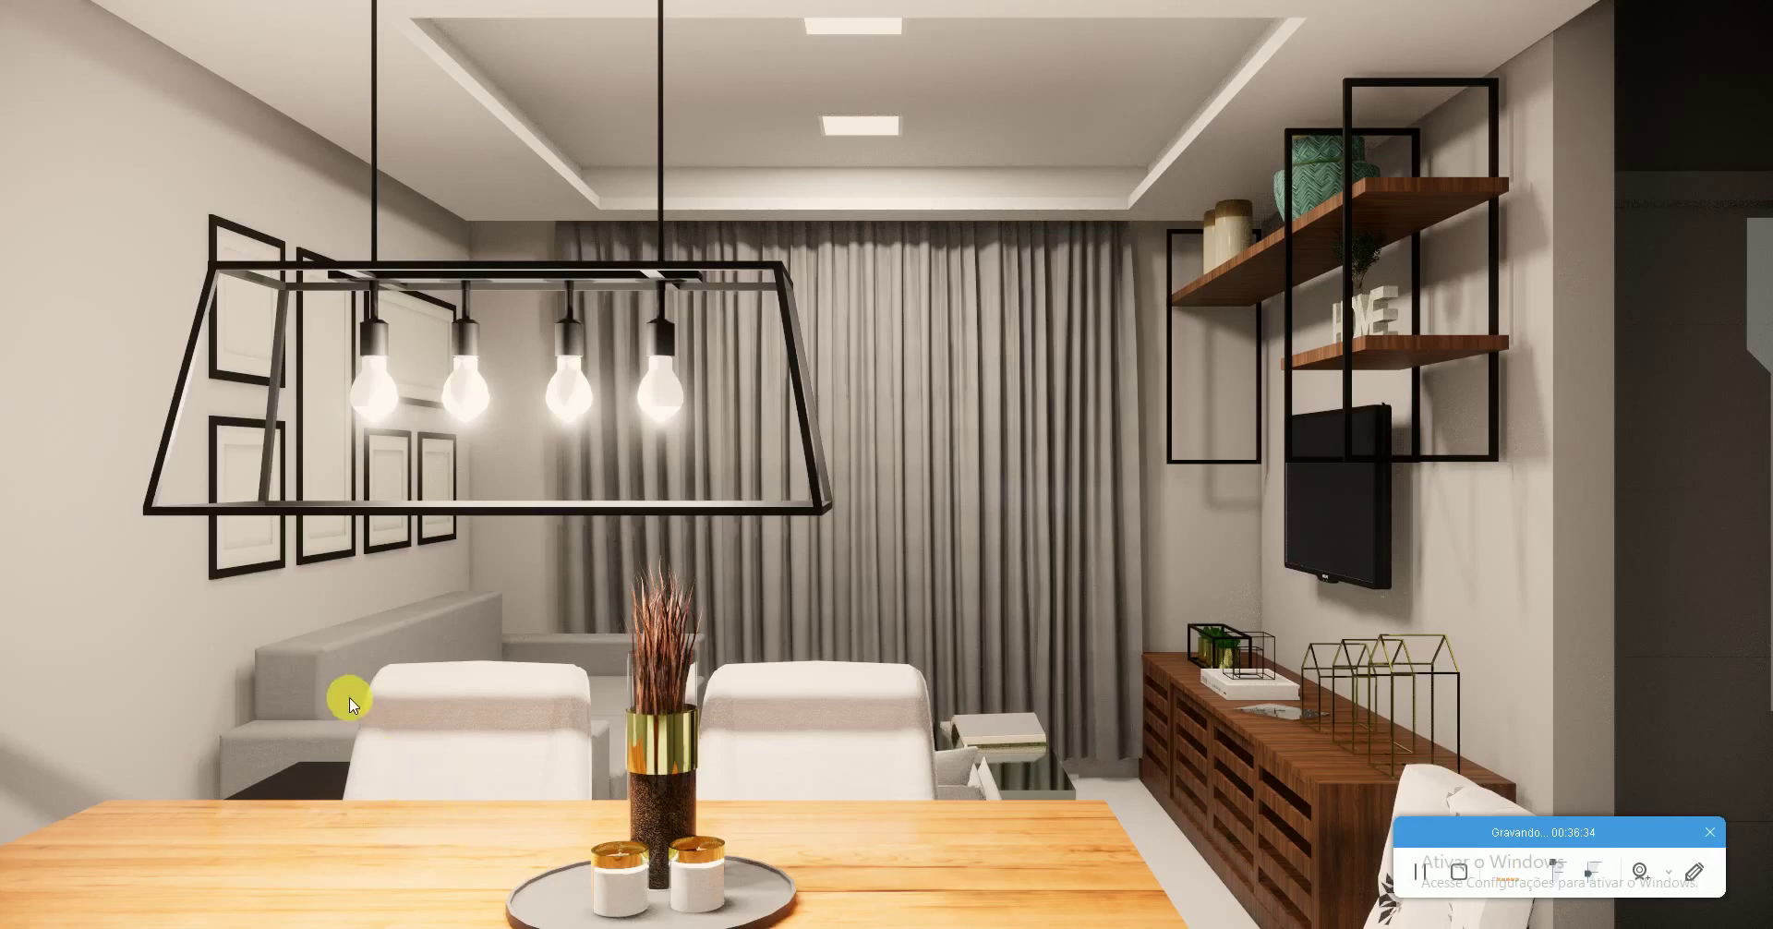
Render the current Enscape dining-room view to a JPEG image saved on Área de Trabalho
{"action": "left_click", "coordinate": [144, 882]}
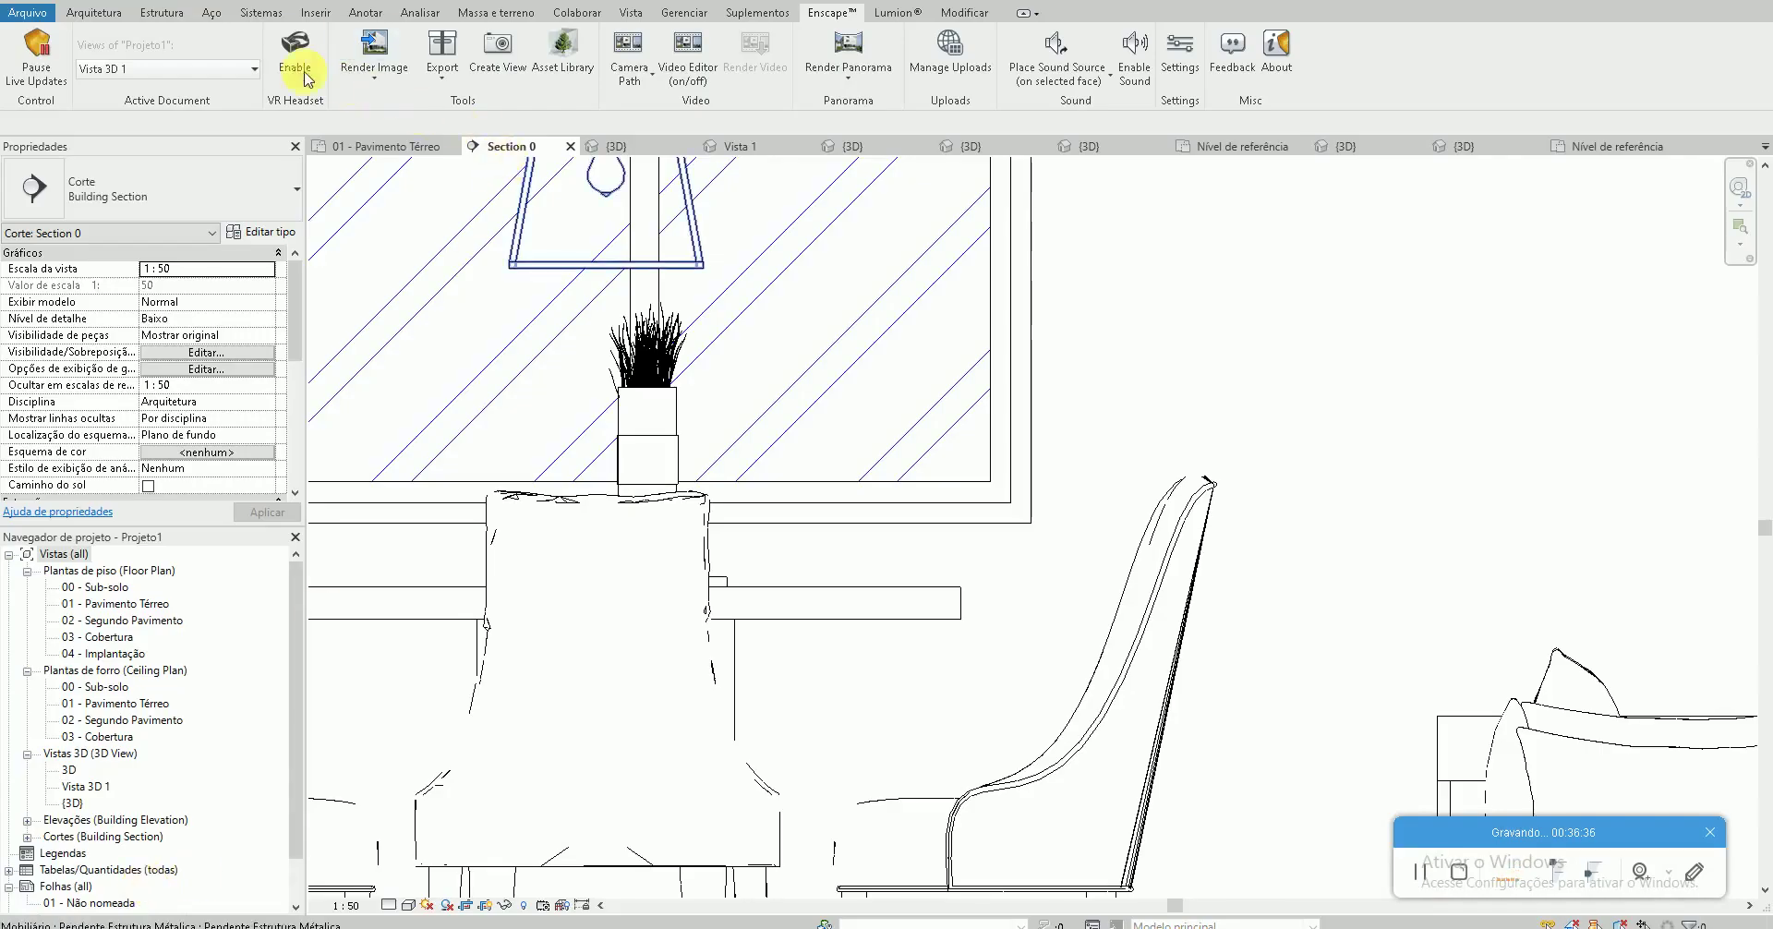
{"action": "left_click", "coordinate": [375, 50]}
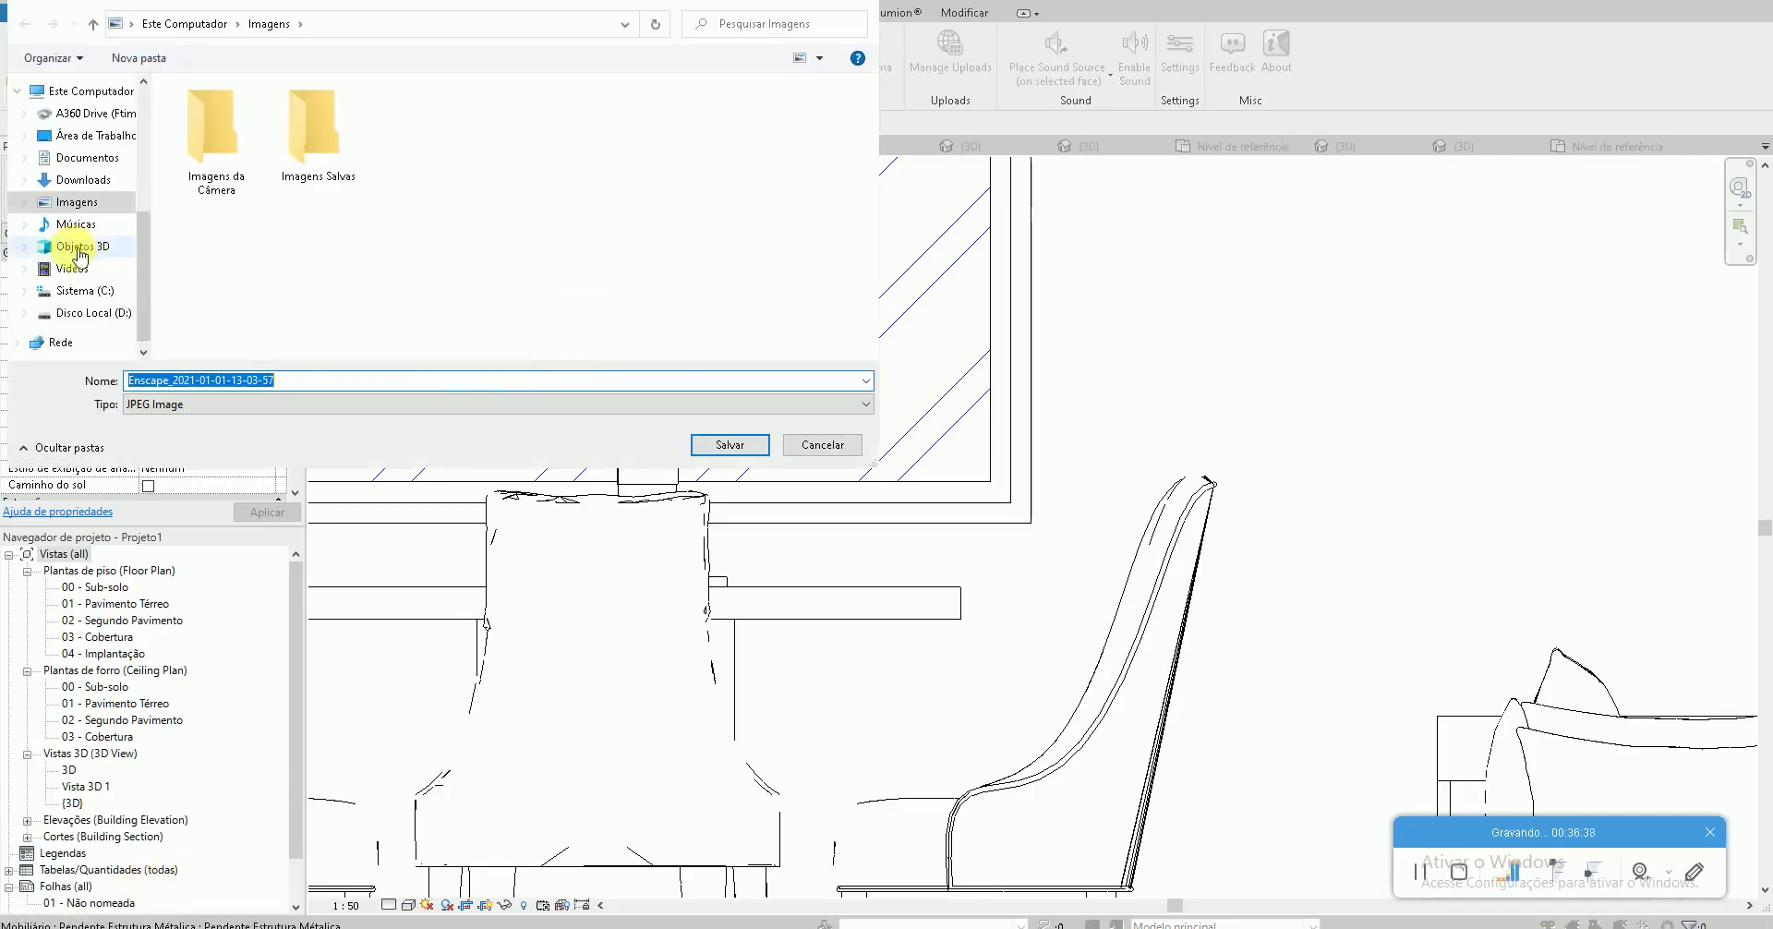
{"action": "left_click", "coordinate": [714, 444]}
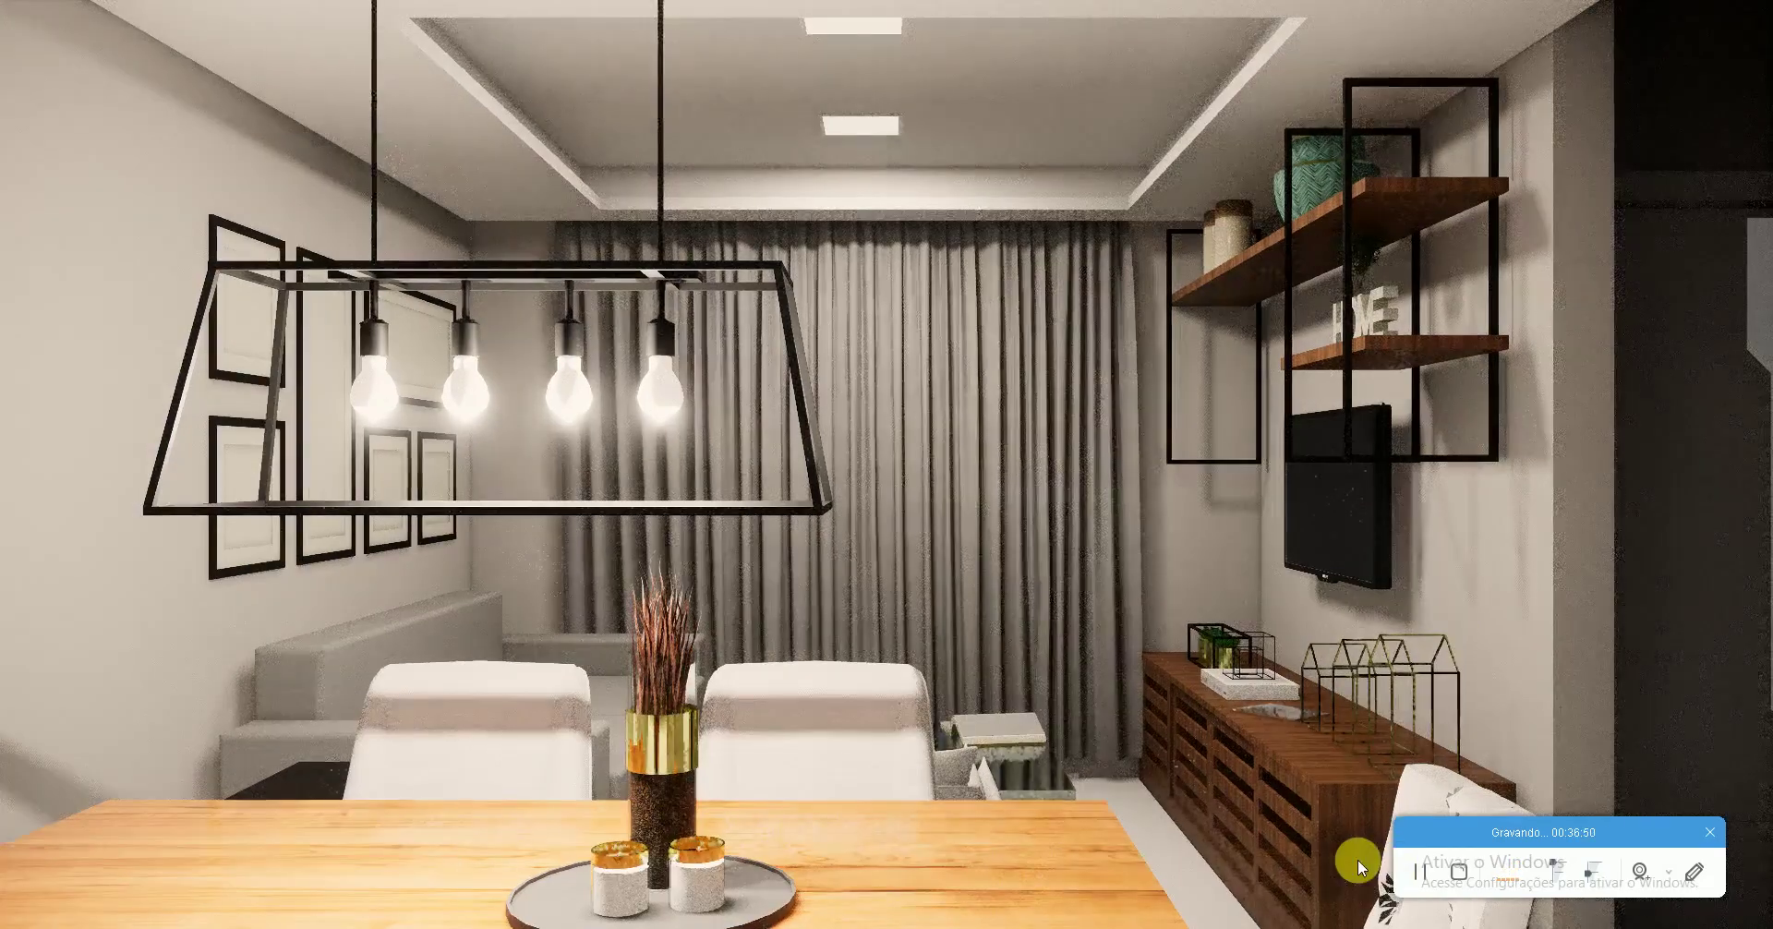
{"action": "key", "text": "super+d"}
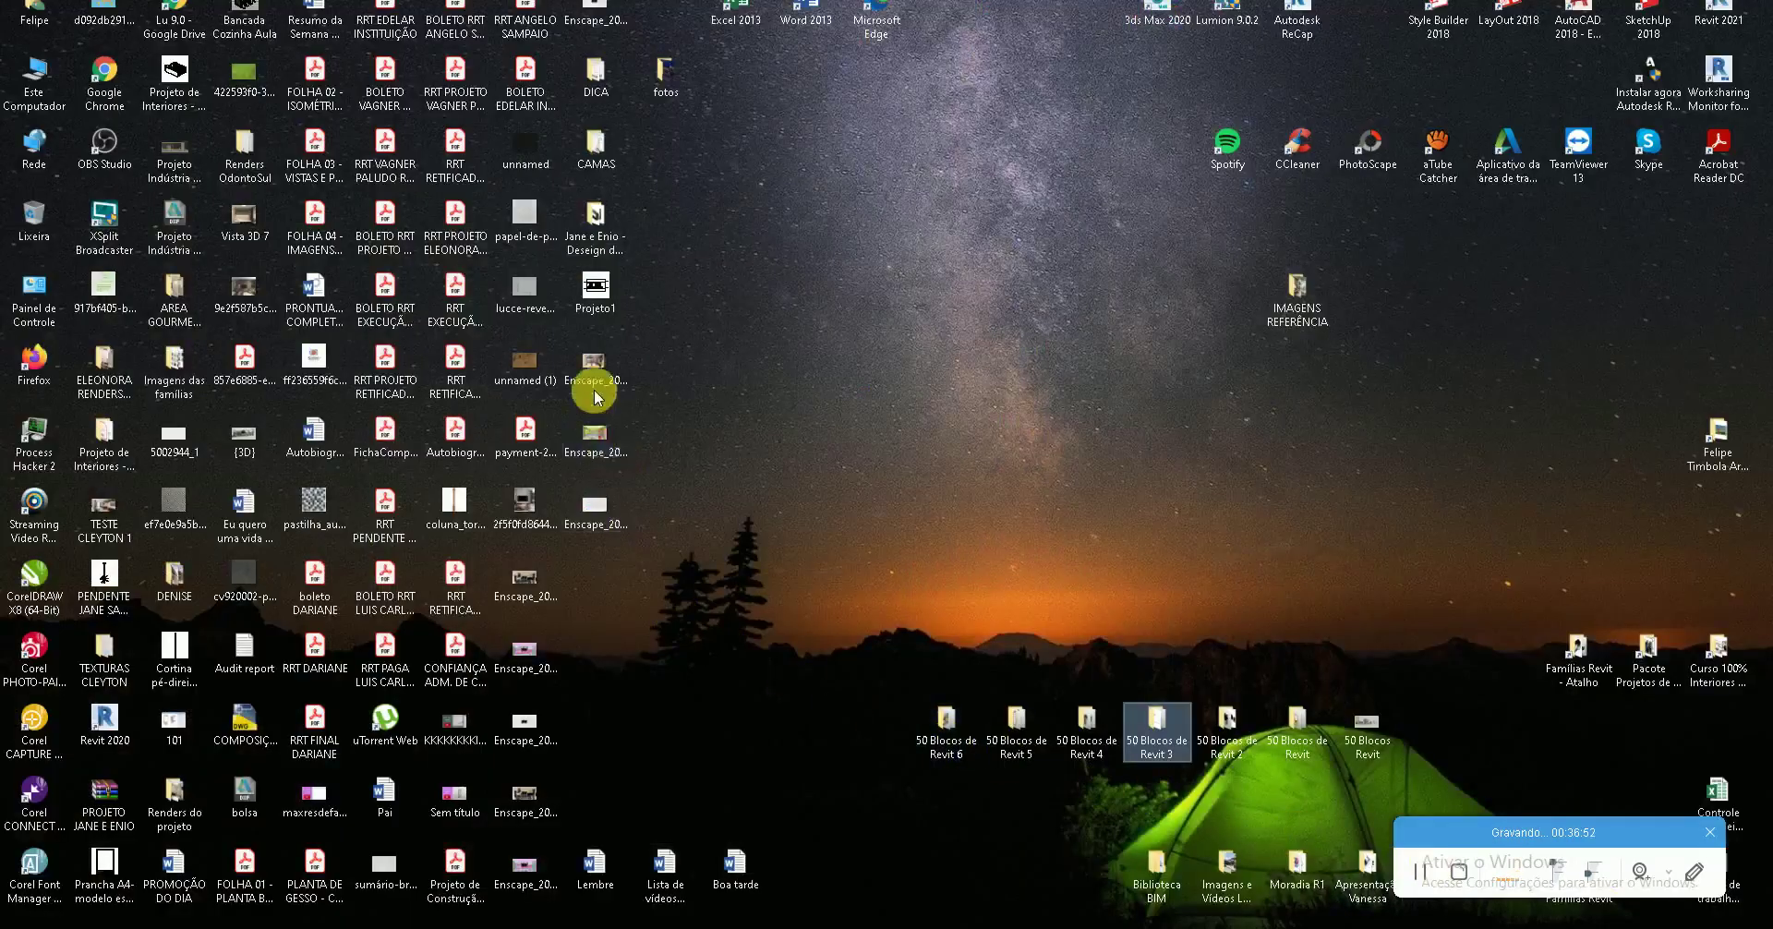
Open the Enscape_ JPEG from the desktop in Photos, then switch to Chrome
{"action": "double_click", "coordinate": [595, 362]}
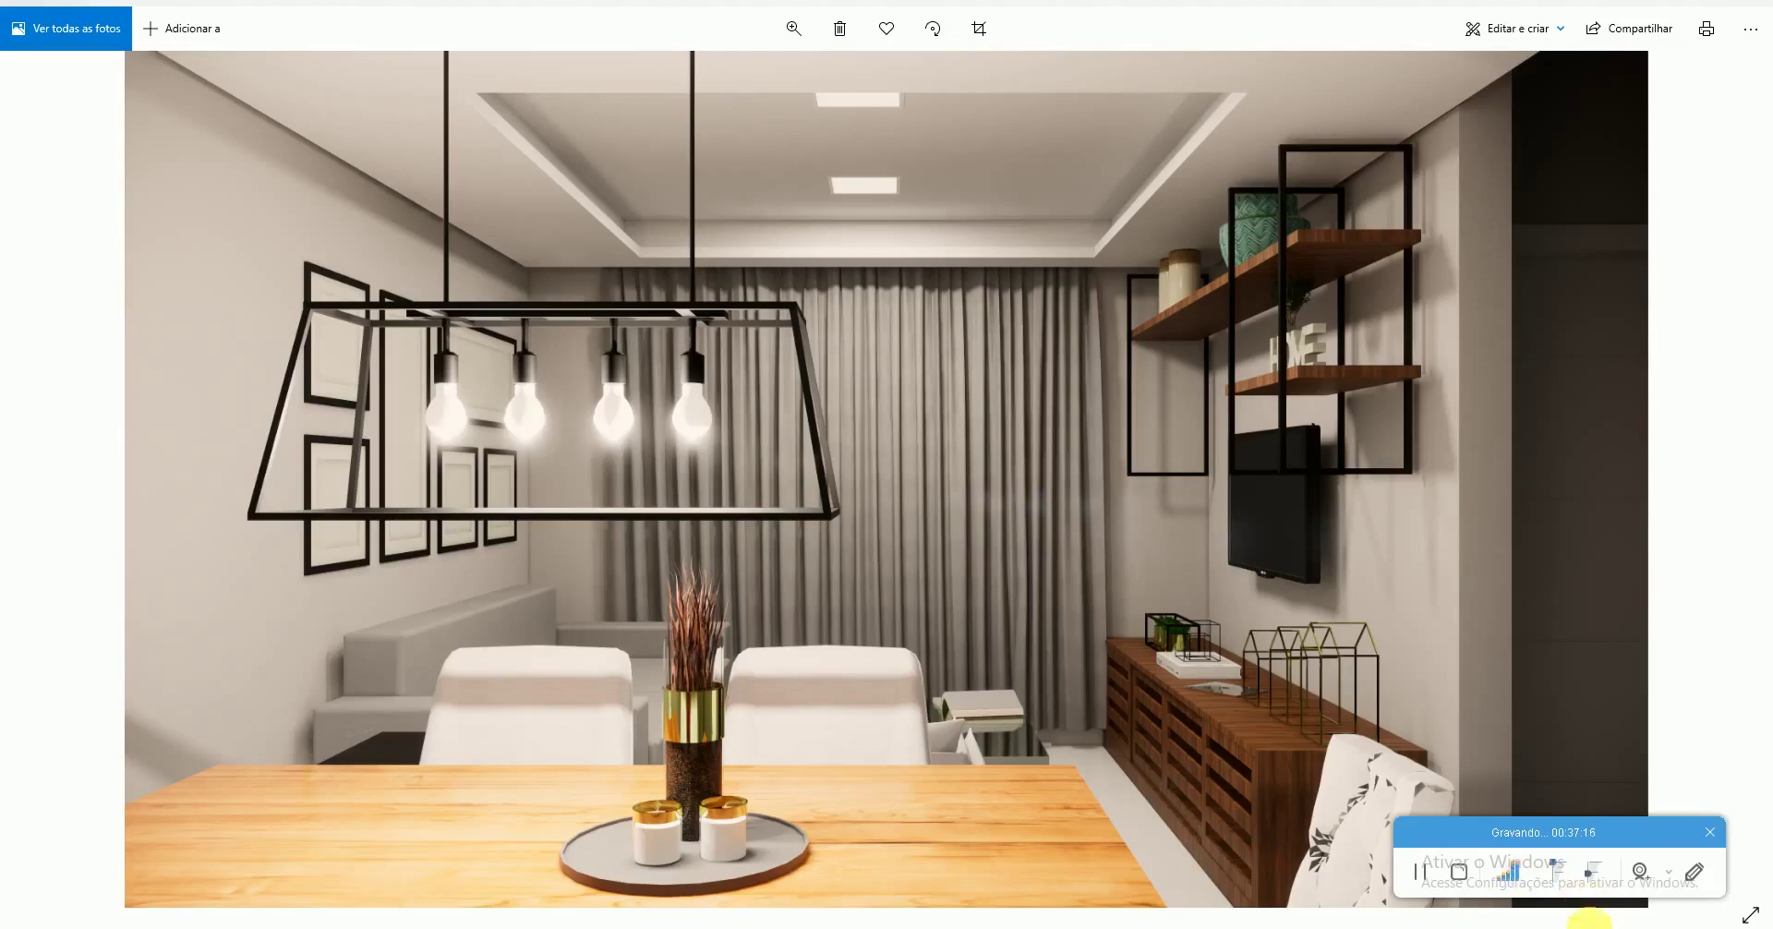
{"action": "key", "text": "alt+Tab"}
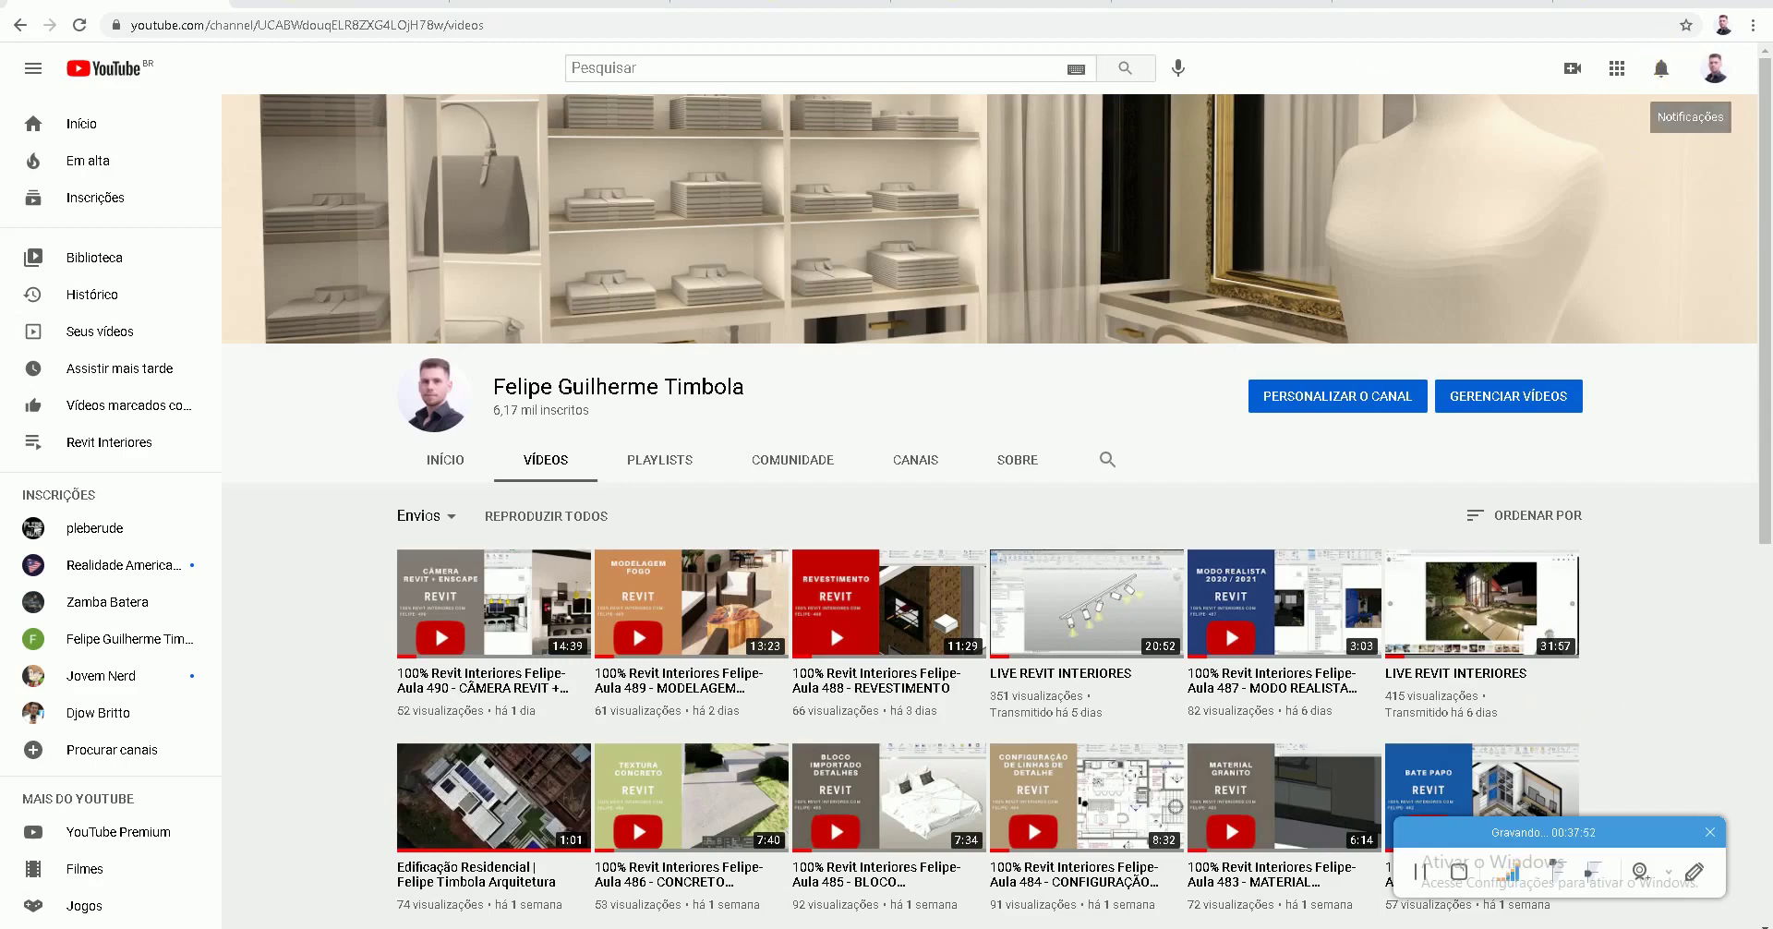
Scroll through the architect's Instagram post grid, then move to the Facebook page tab
{"action": "left_click", "coordinate": [277, 7]}
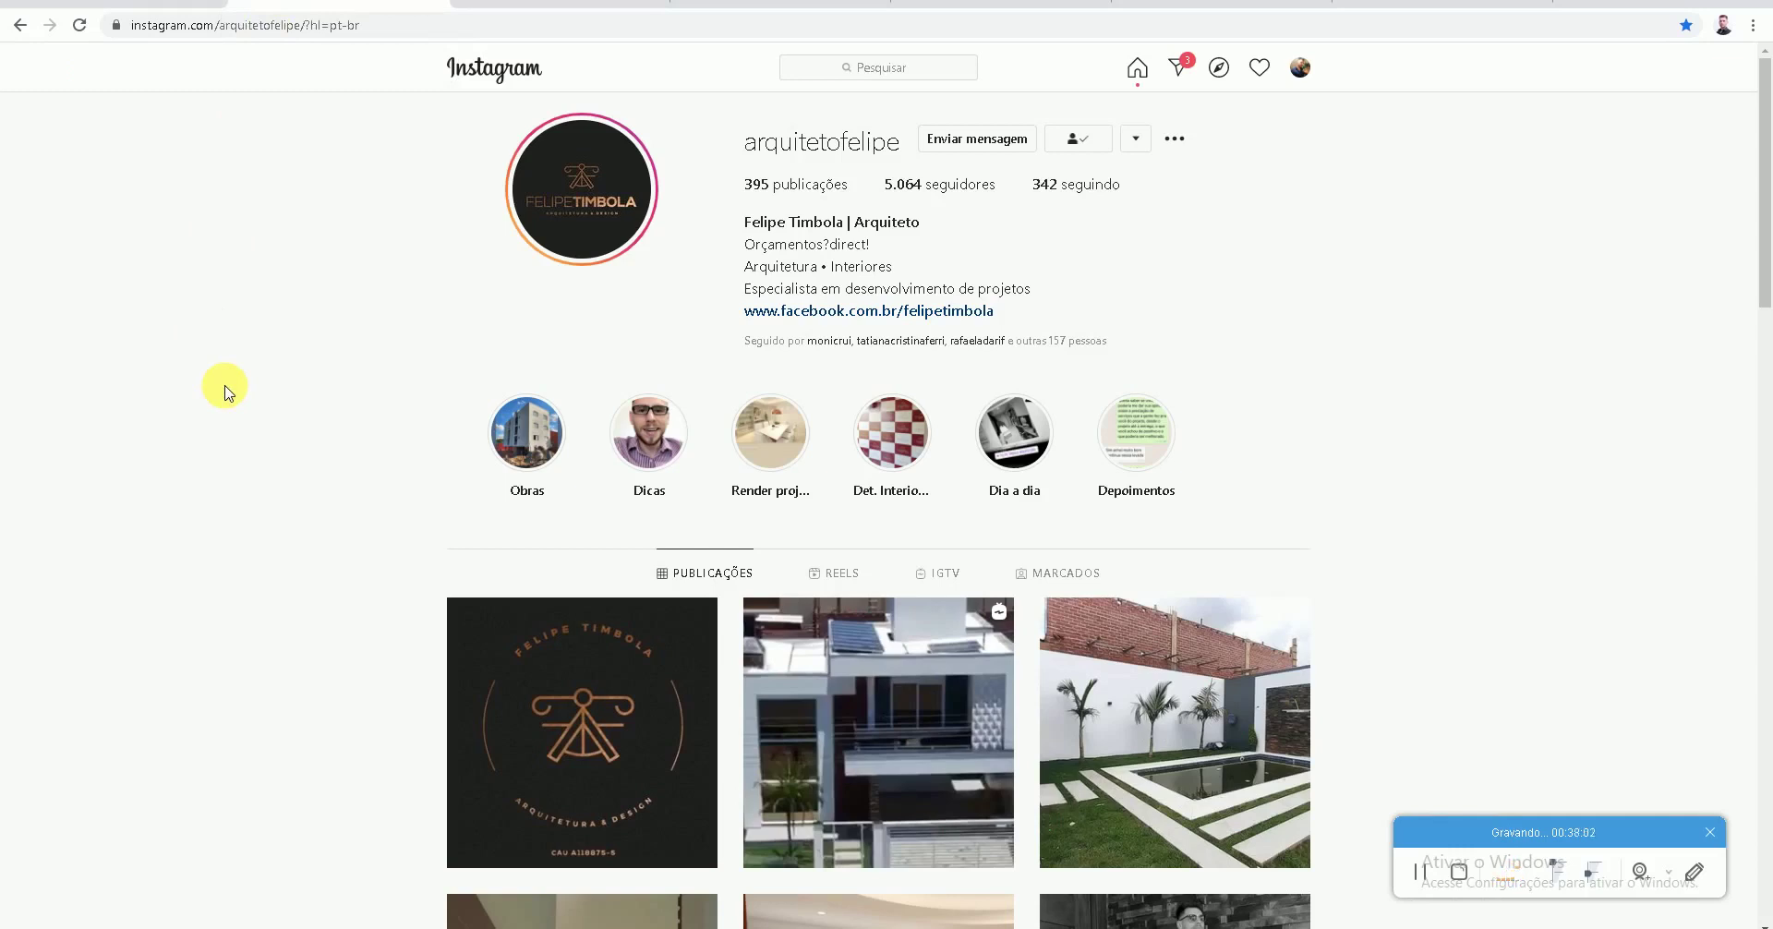
{"action": "scroll", "coordinate": [222, 388], "scroll_direction": "down", "scroll_amount": 5}
{"action": "scroll", "coordinate": [262, 427], "scroll_direction": "down", "scroll_amount": 4}
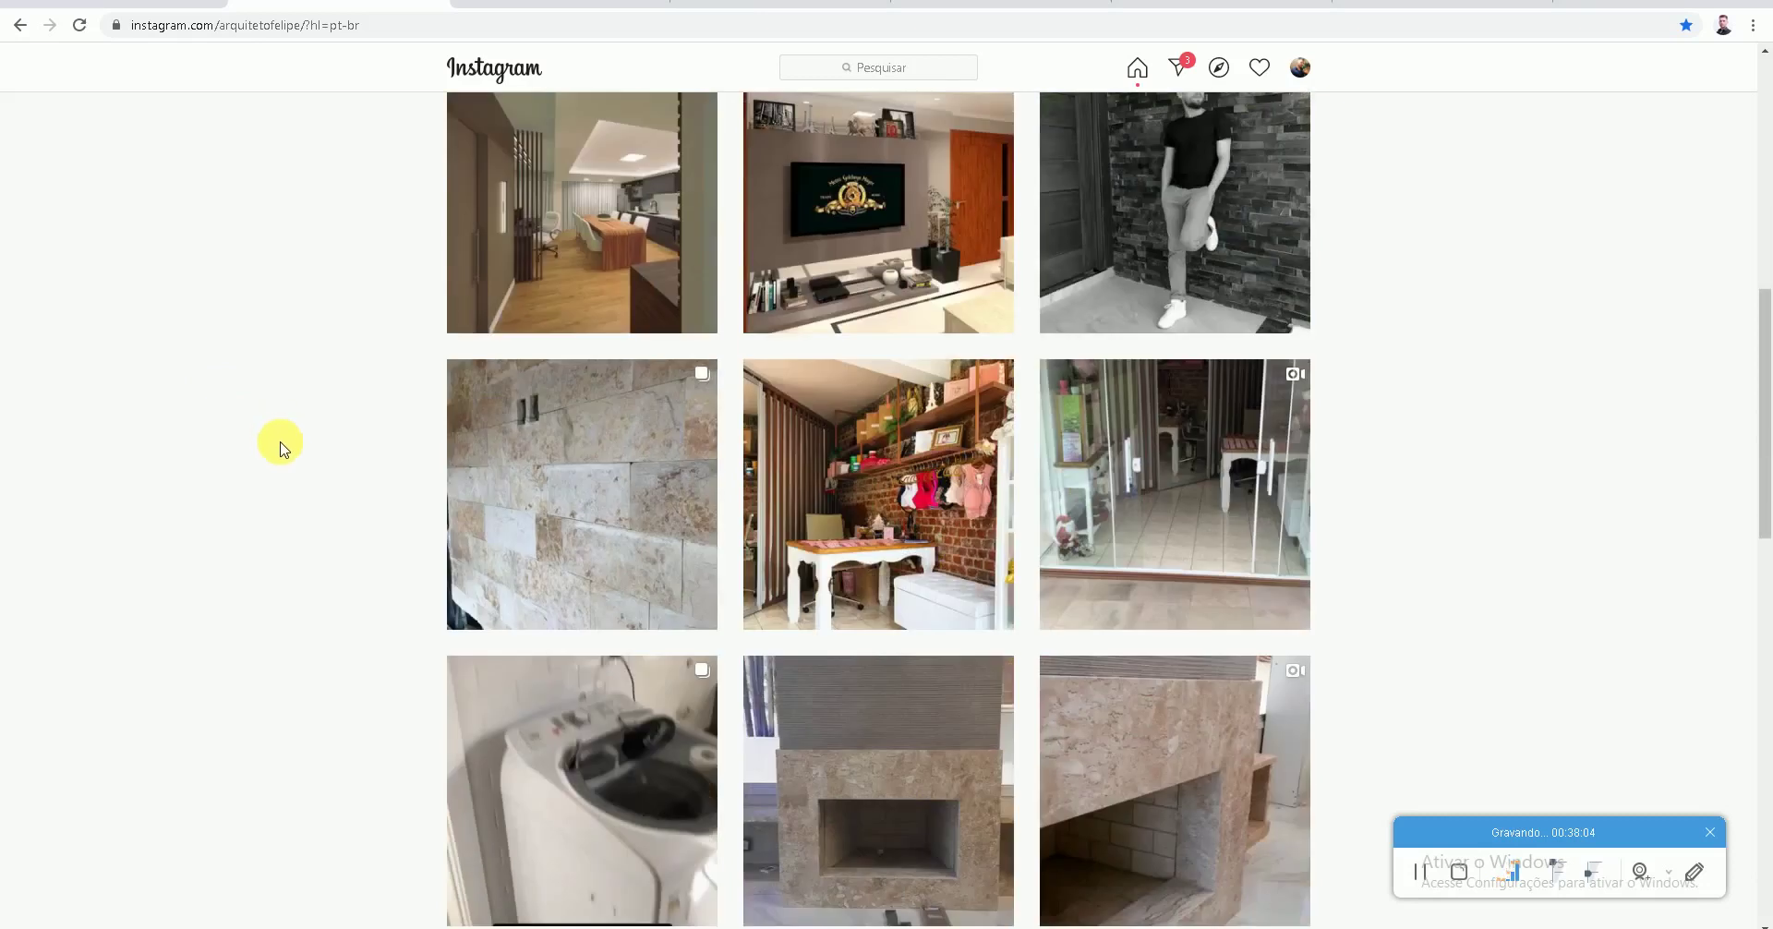
{"action": "scroll", "coordinate": [282, 445], "scroll_direction": "down", "scroll_amount": 3}
{"action": "scroll", "coordinate": [281, 448], "scroll_direction": "down", "scroll_amount": 3}
{"action": "scroll", "coordinate": [282, 448], "scroll_direction": "down", "scroll_amount": 4}
{"action": "scroll", "coordinate": [282, 448], "scroll_direction": "down", "scroll_amount": 5}
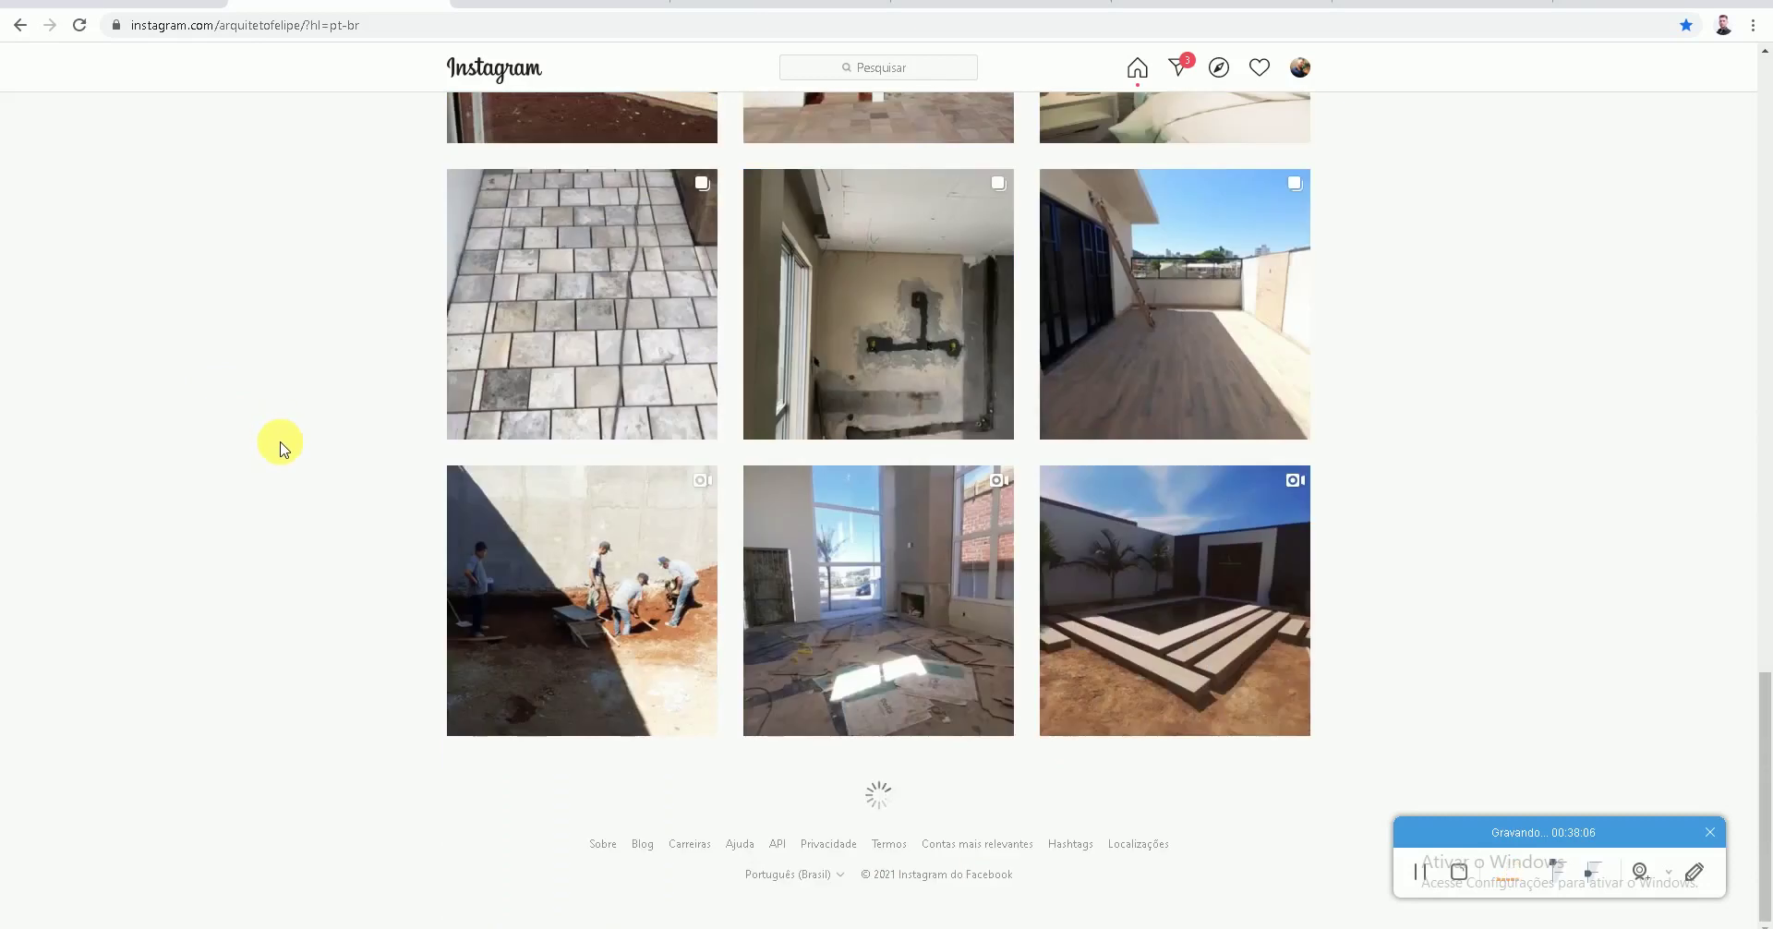
{"action": "scroll", "coordinate": [282, 448], "scroll_direction": "down", "scroll_amount": 5}
{"action": "scroll", "coordinate": [282, 448], "scroll_direction": "down", "scroll_amount": 7}
{"action": "scroll", "coordinate": [282, 448], "scroll_direction": "down", "scroll_amount": 2}
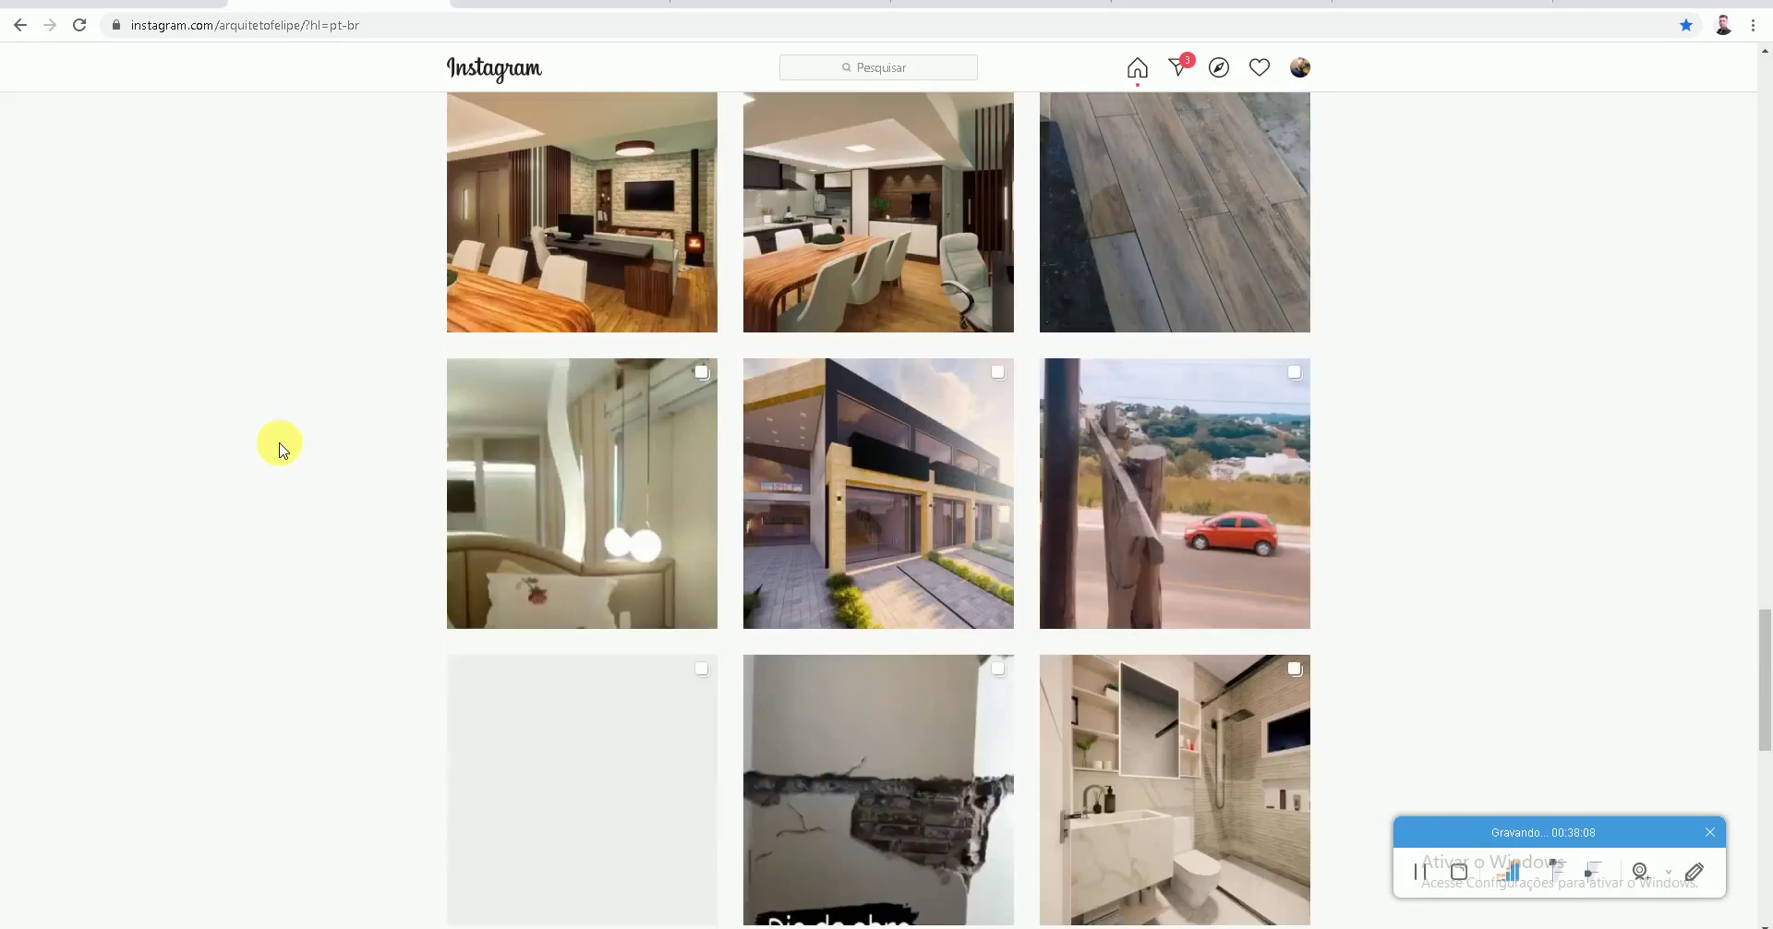
{"action": "scroll", "coordinate": [282, 449], "scroll_direction": "down", "scroll_amount": 4}
{"action": "scroll", "coordinate": [280, 451], "scroll_direction": "down", "scroll_amount": 2}
{"action": "scroll", "coordinate": [279, 452], "scroll_direction": "down", "scroll_amount": 4}
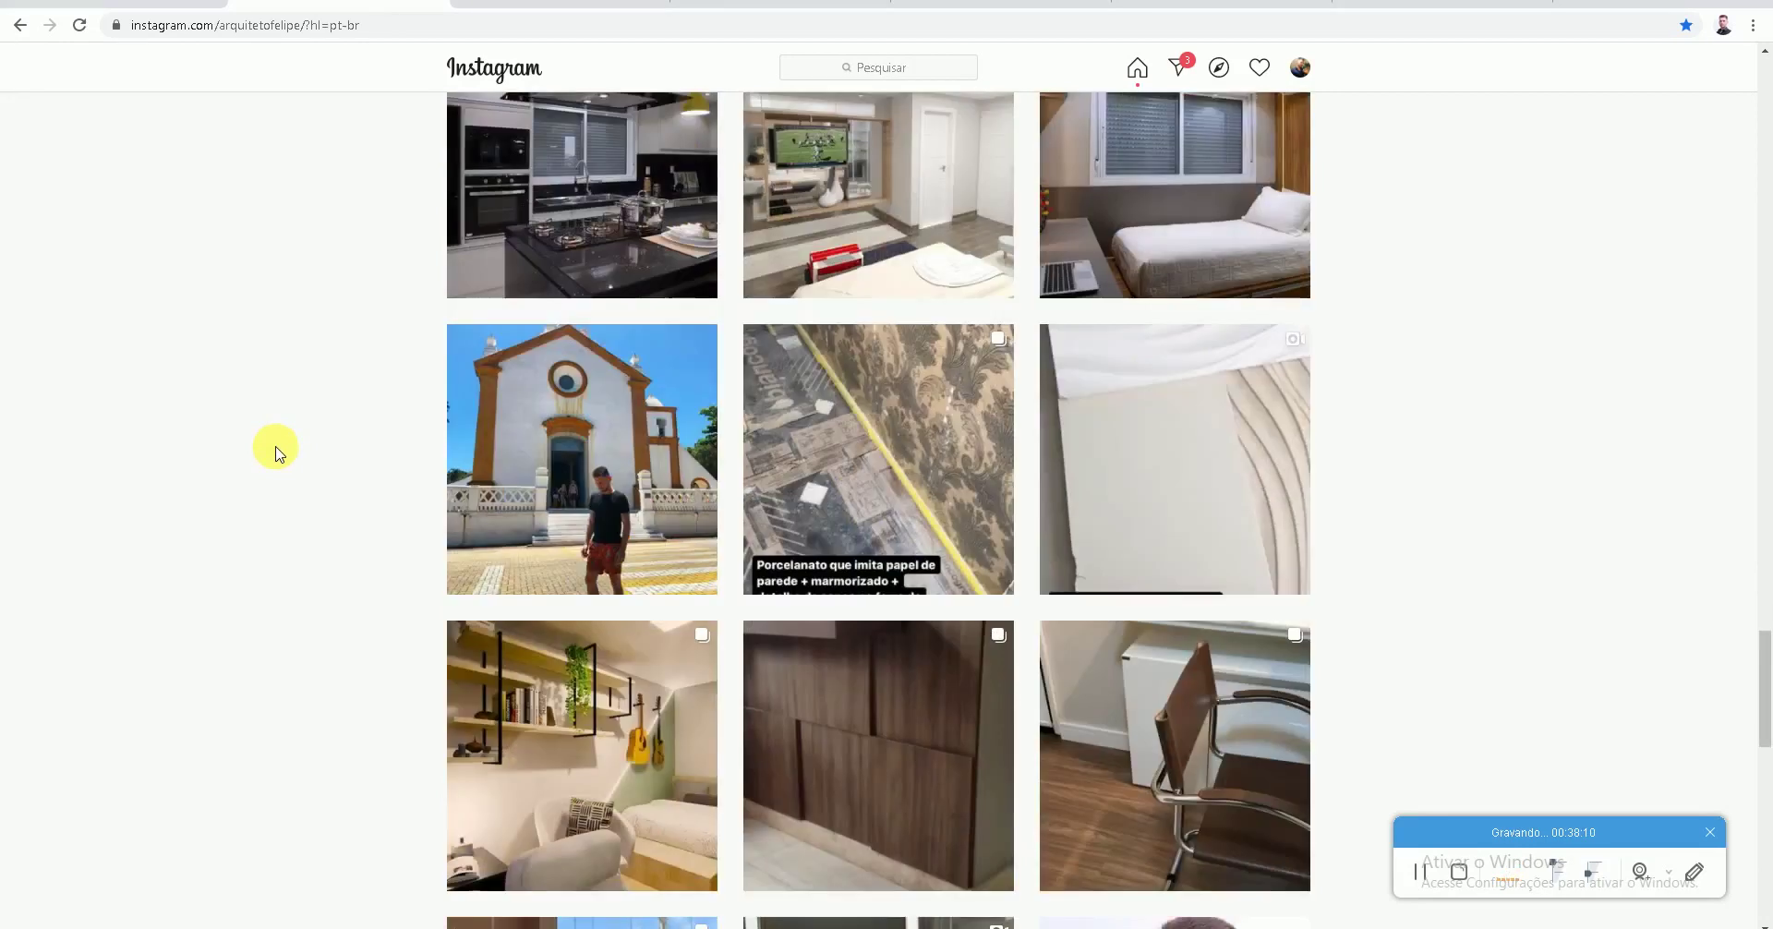
{"action": "scroll", "coordinate": [277, 452], "scroll_direction": "down", "scroll_amount": 3}
{"action": "scroll", "coordinate": [279, 453], "scroll_direction": "up", "scroll_amount": 10}
{"action": "scroll", "coordinate": [279, 452], "scroll_direction": "up", "scroll_amount": 10}
{"action": "scroll", "coordinate": [280, 452], "scroll_direction": "up", "scroll_amount": 10}
{"action": "scroll", "coordinate": [279, 452], "scroll_direction": "up", "scroll_amount": 4}
{"action": "key", "text": "ctrl+Tab"}
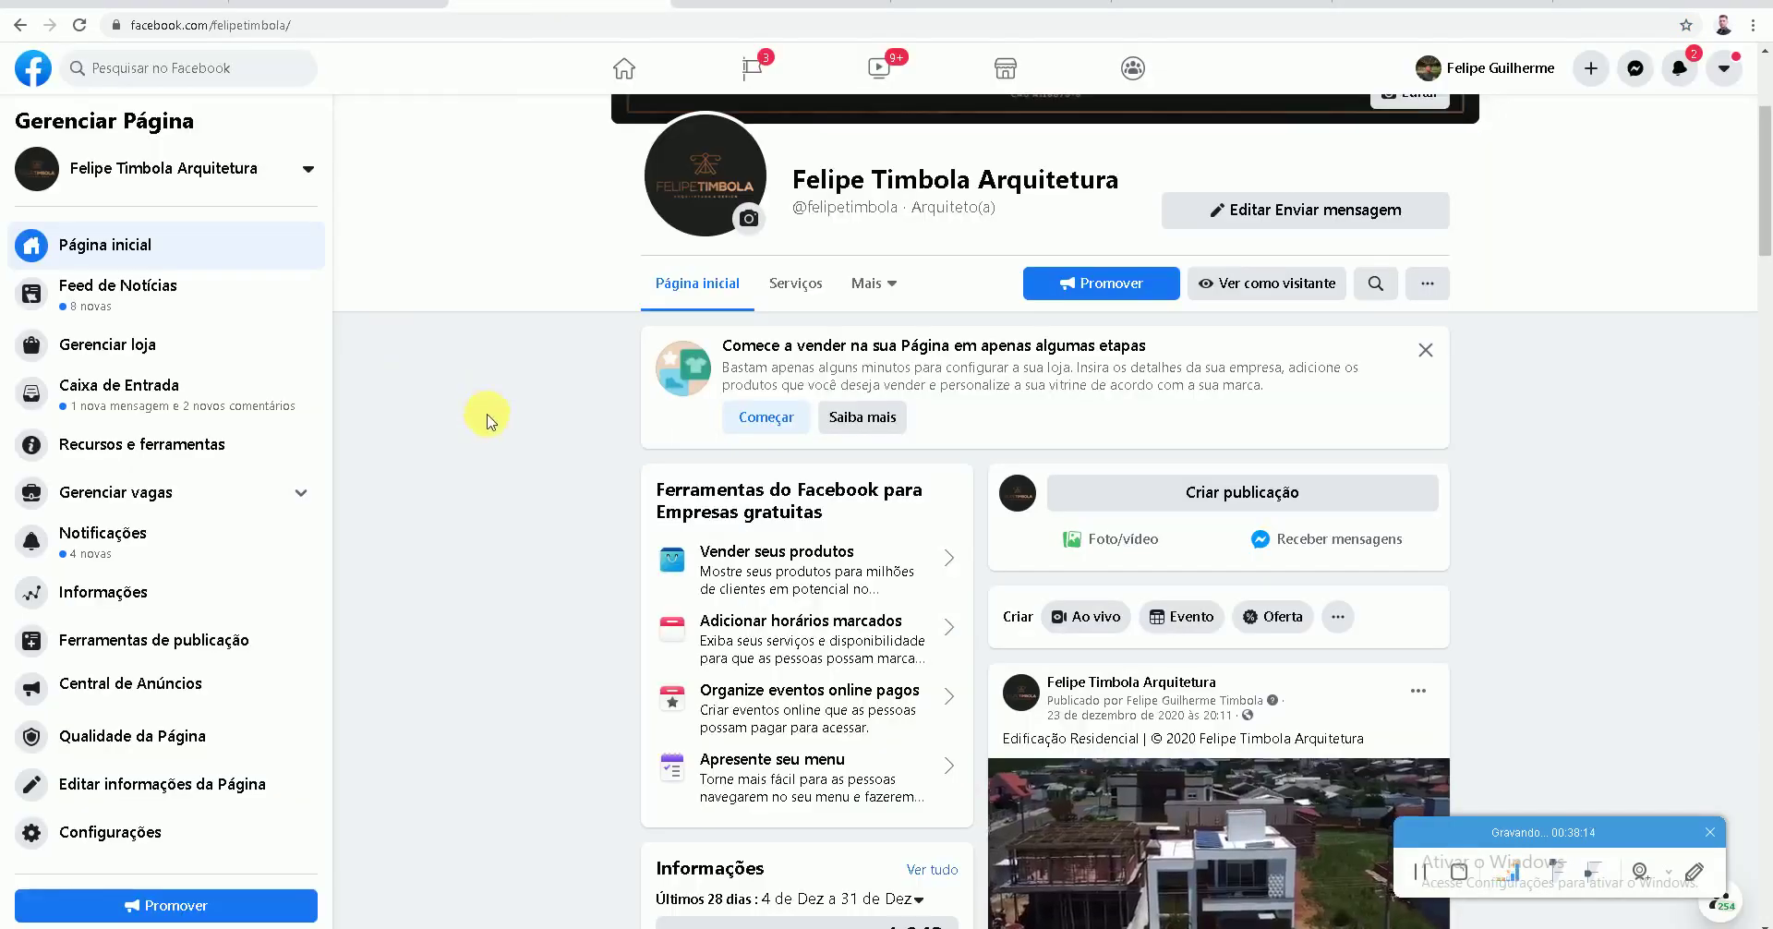
Scroll the Facebook page back to the top and move to the Revit Instagram tab
{"action": "scroll", "coordinate": [488, 422], "scroll_direction": "down", "scroll_amount": 3}
{"action": "scroll", "coordinate": [488, 422], "scroll_direction": "up", "scroll_amount": 2}
{"action": "scroll", "coordinate": [483, 415], "scroll_direction": "up", "scroll_amount": 2}
{"action": "scroll", "coordinate": [482, 414], "scroll_direction": "up", "scroll_amount": 2}
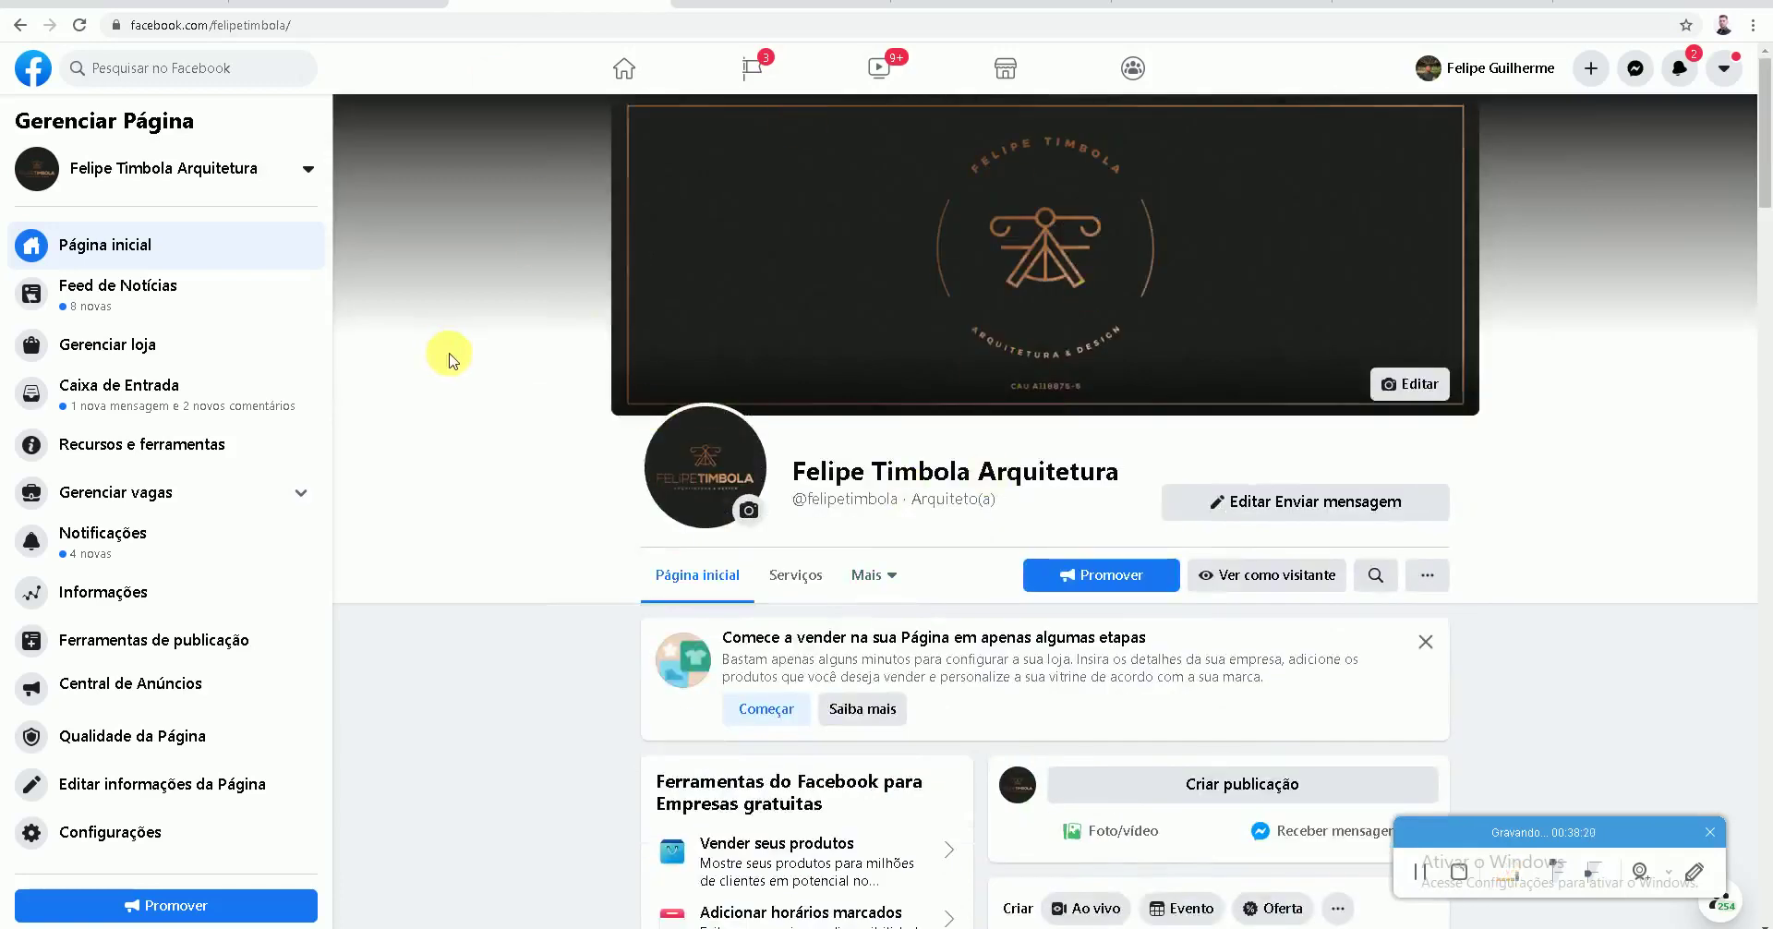
{"action": "key", "text": "ctrl+Tab"}
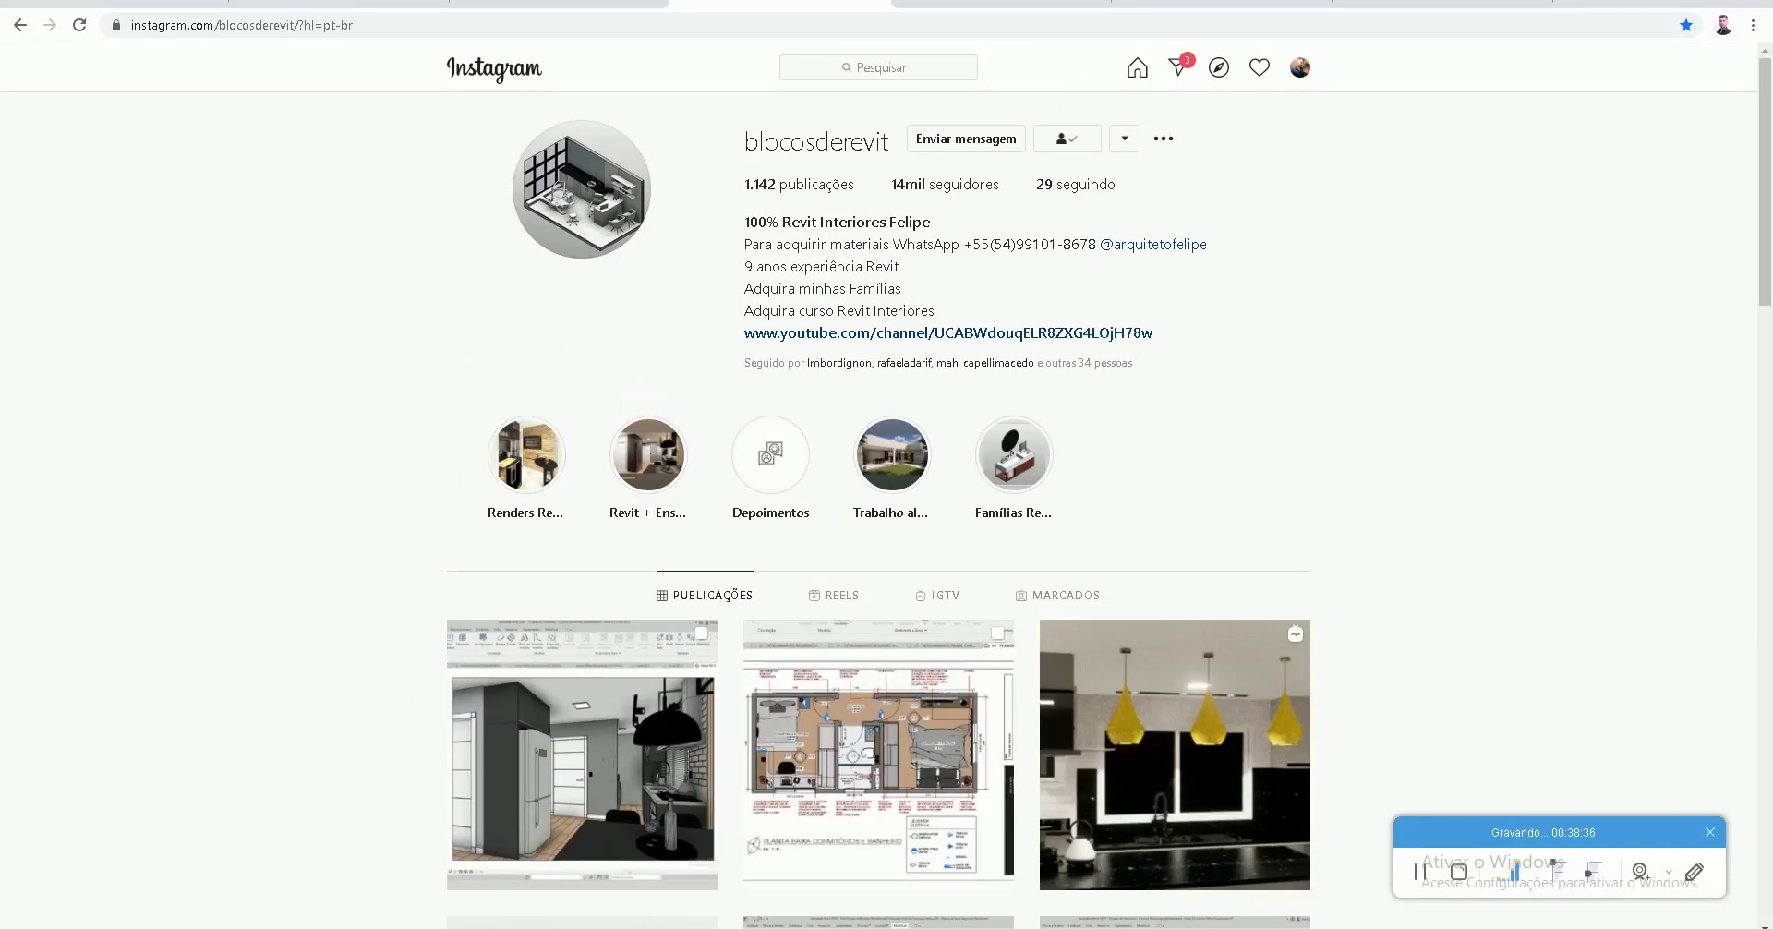
Browse the Revit Interiores Brasil Facebook group, then move on to the LinkedIn profile
{"action": "key", "text": "ctrl+Tab"}
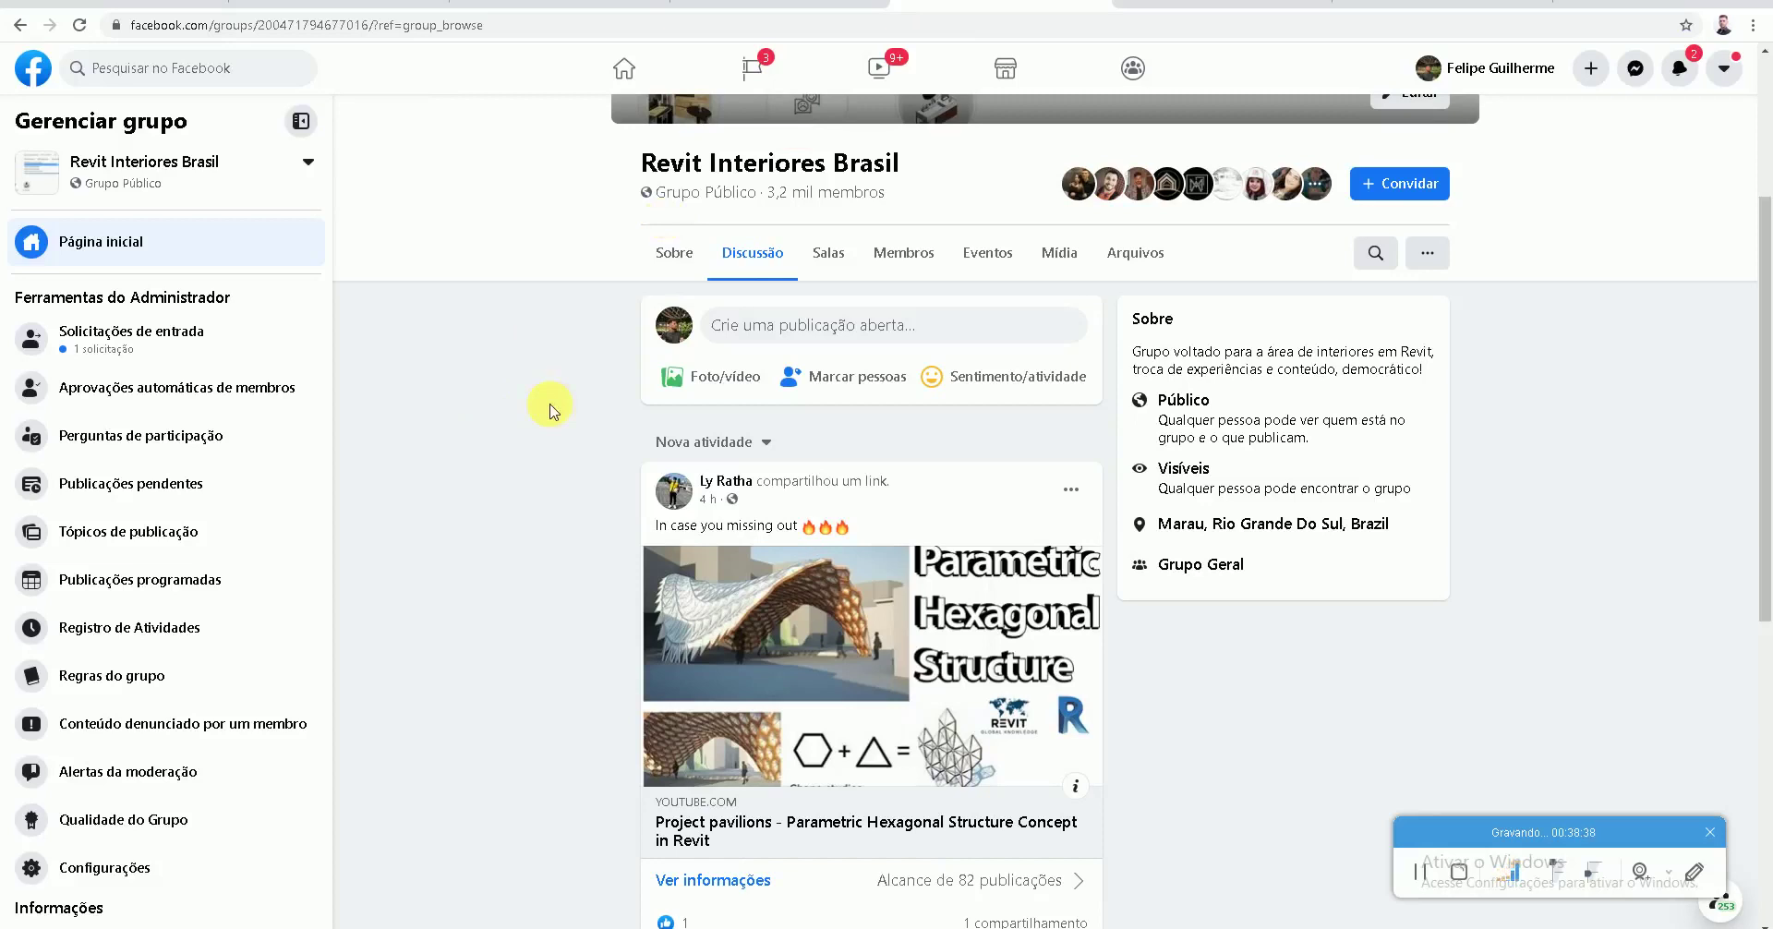
{"action": "scroll", "coordinate": [551, 409], "scroll_direction": "up", "scroll_amount": 3}
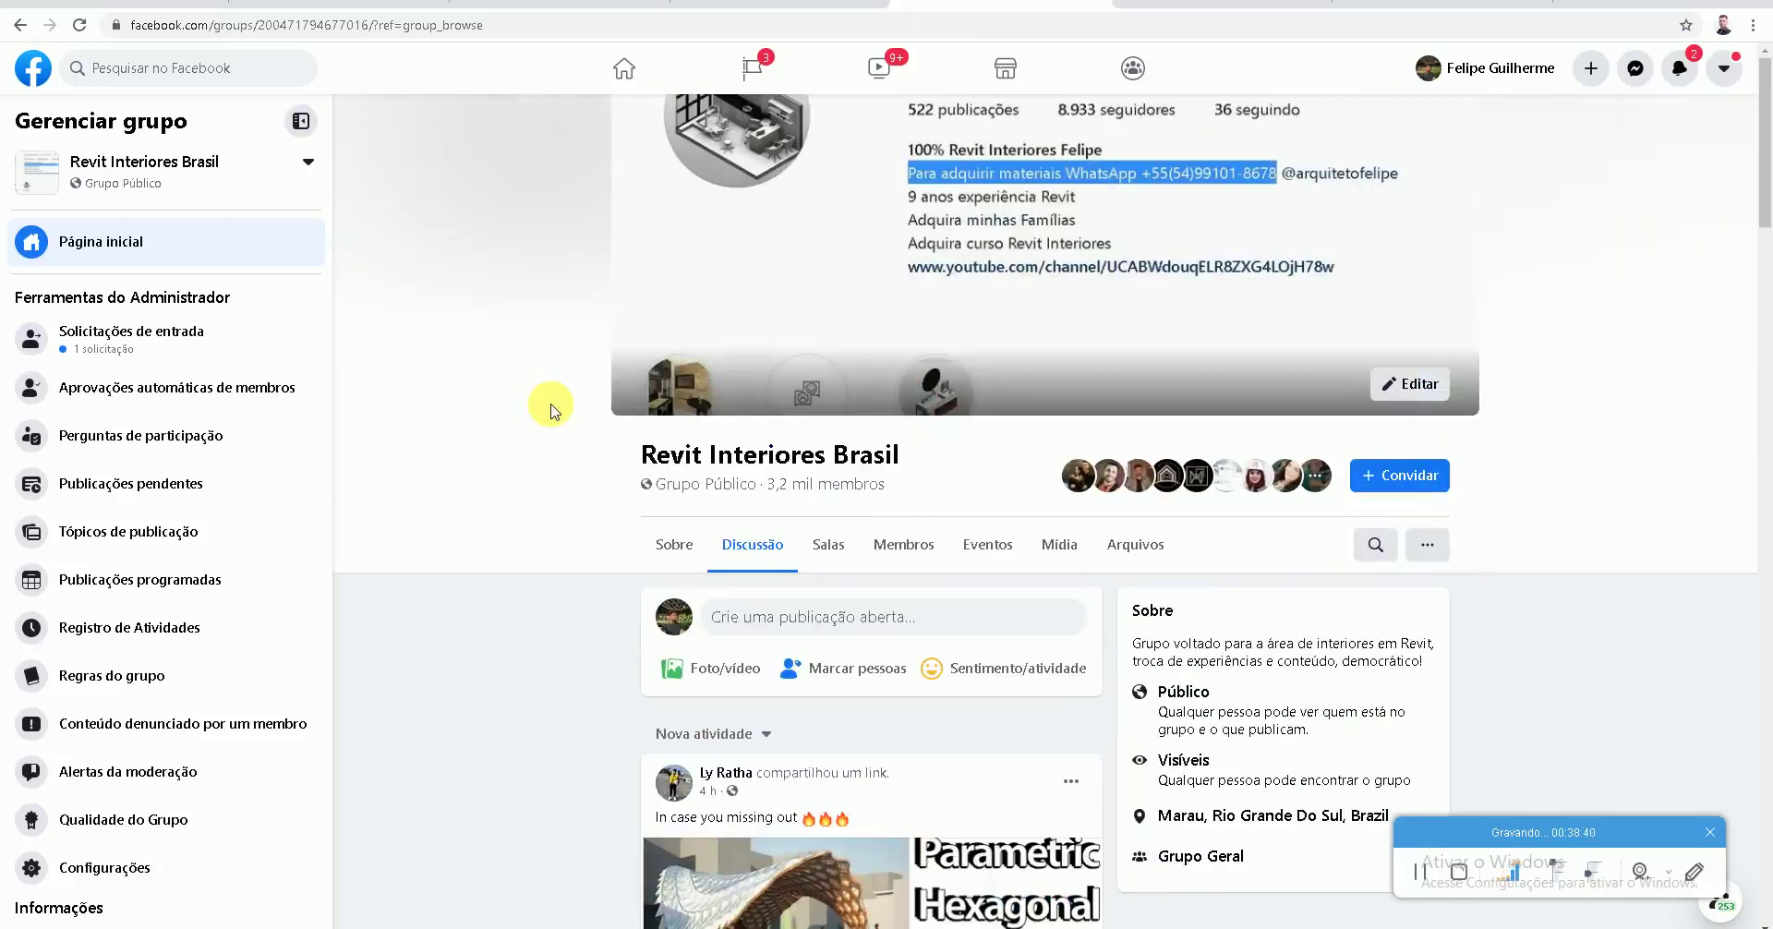
{"action": "scroll", "coordinate": [433, 503], "scroll_direction": "down", "scroll_amount": 7}
{"action": "scroll", "coordinate": [481, 521], "scroll_direction": "down", "scroll_amount": 6}
{"action": "scroll", "coordinate": [536, 527], "scroll_direction": "up", "scroll_amount": 5}
{"action": "scroll", "coordinate": [646, 397], "scroll_direction": "up", "scroll_amount": 8}
{"action": "key", "text": "ctrl+Tab"}
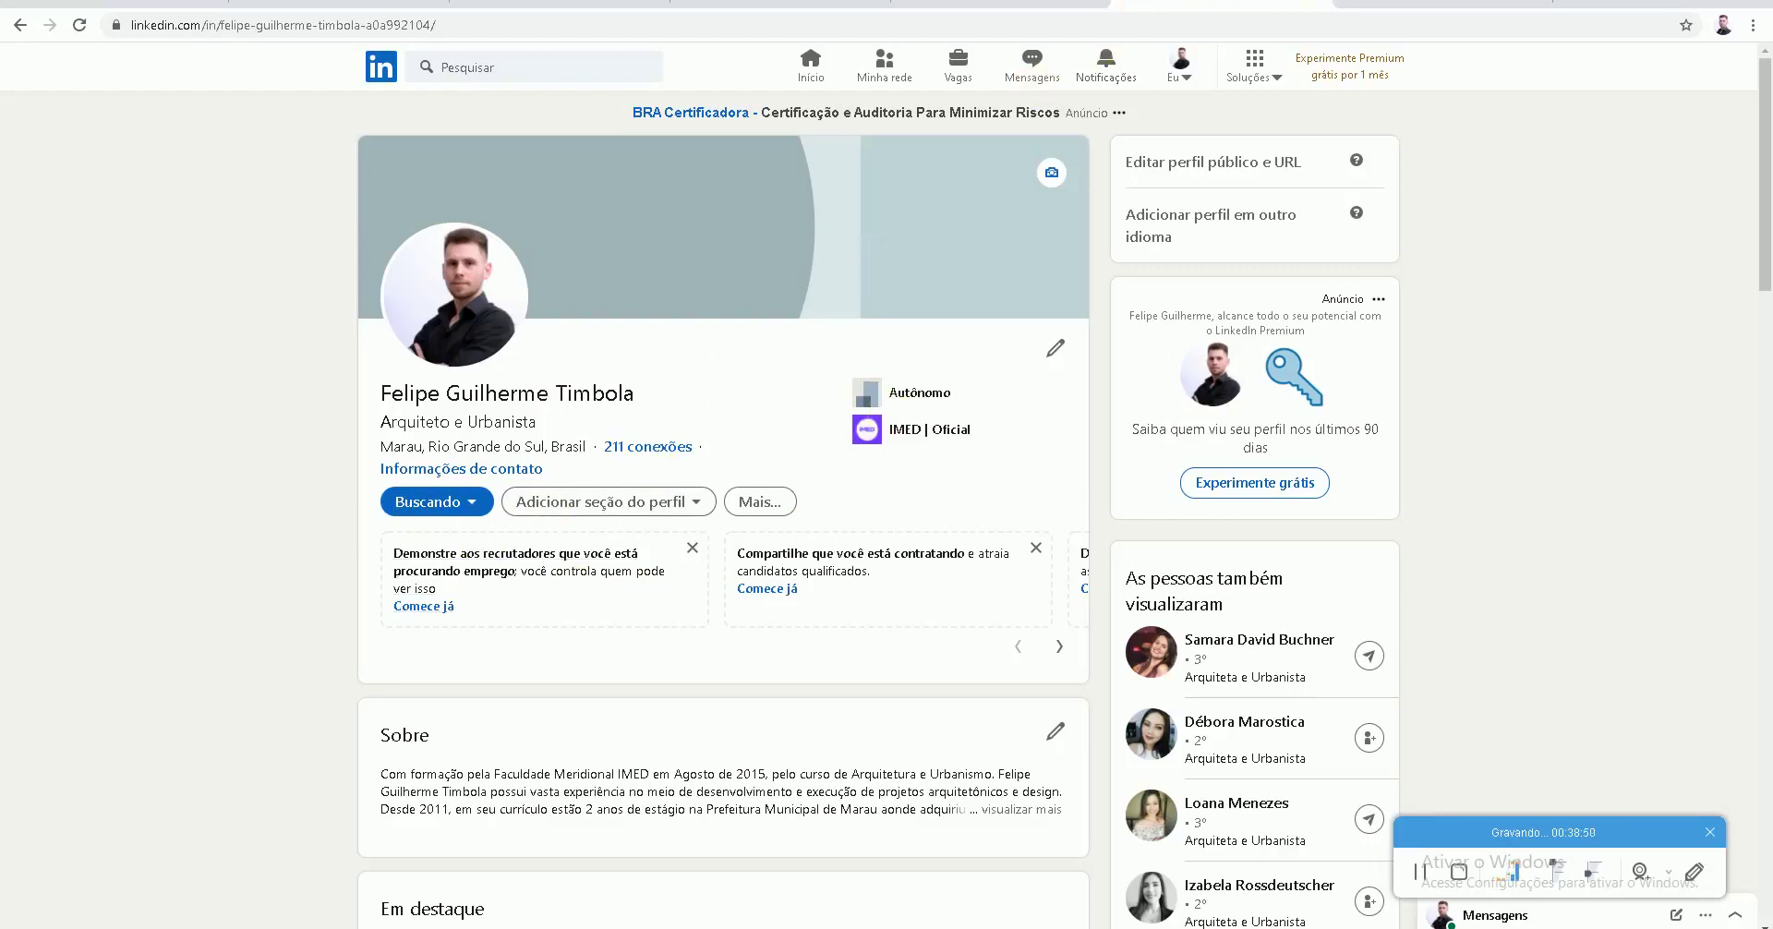
Move to the Twitter profile tab and pause the screen recording
{"action": "key", "text": "ctrl+Tab"}
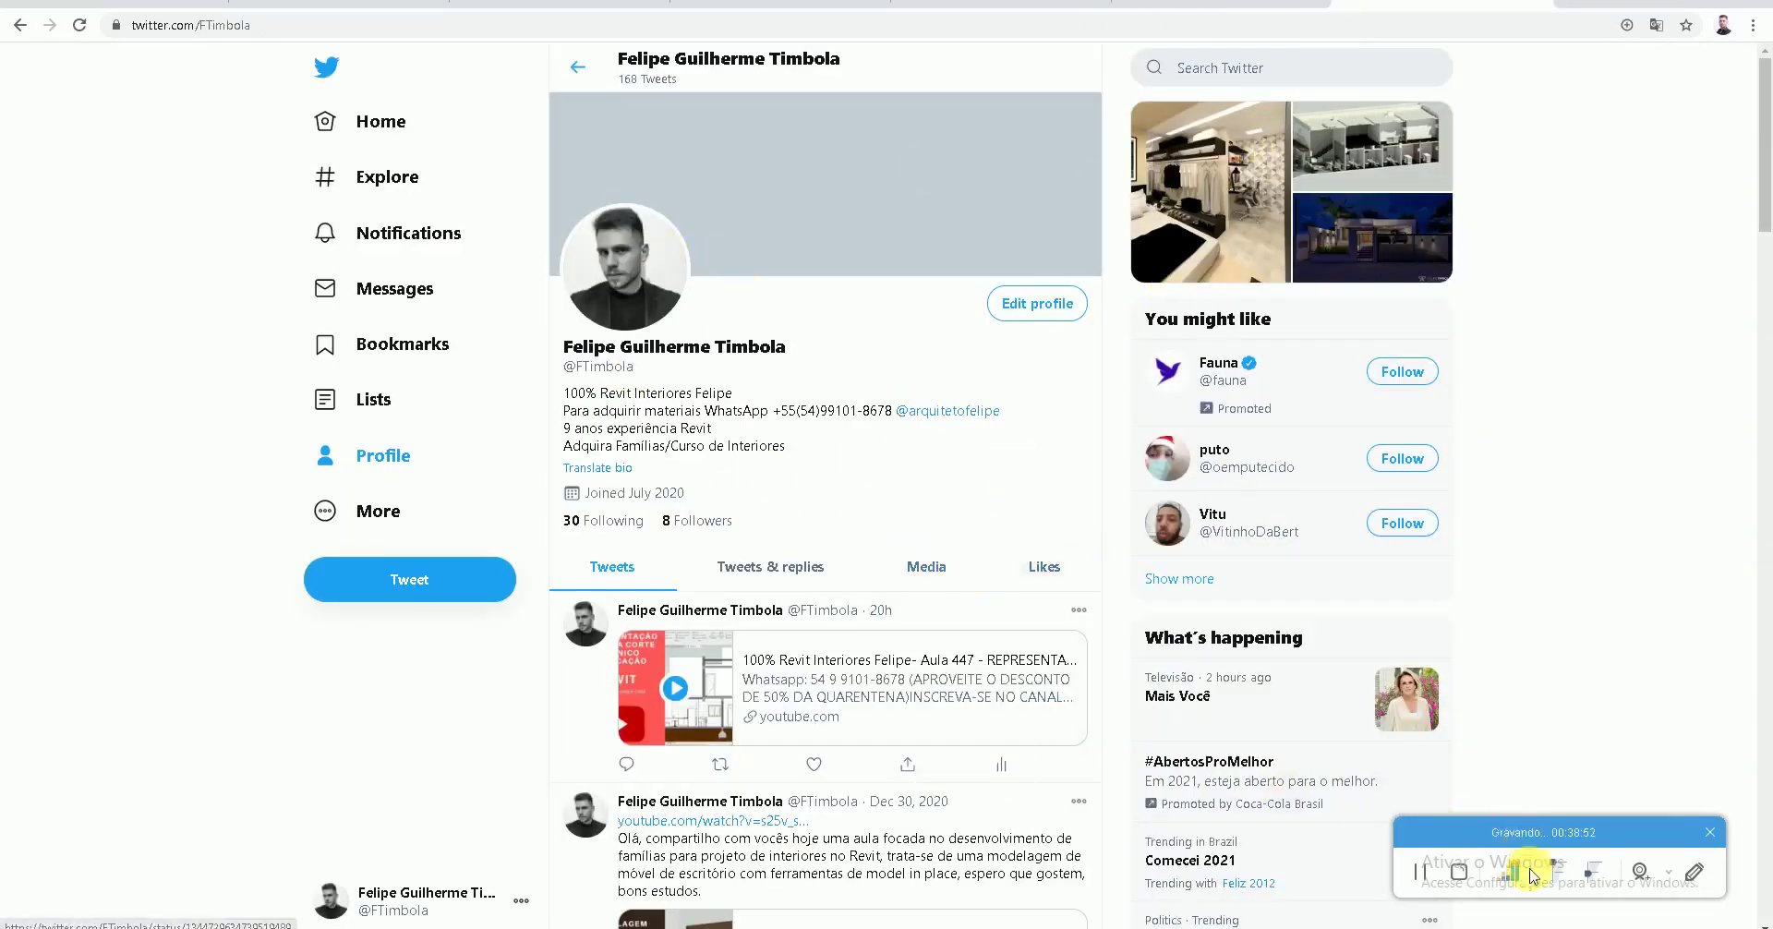
{"action": "left_click", "coordinate": [1422, 884]}
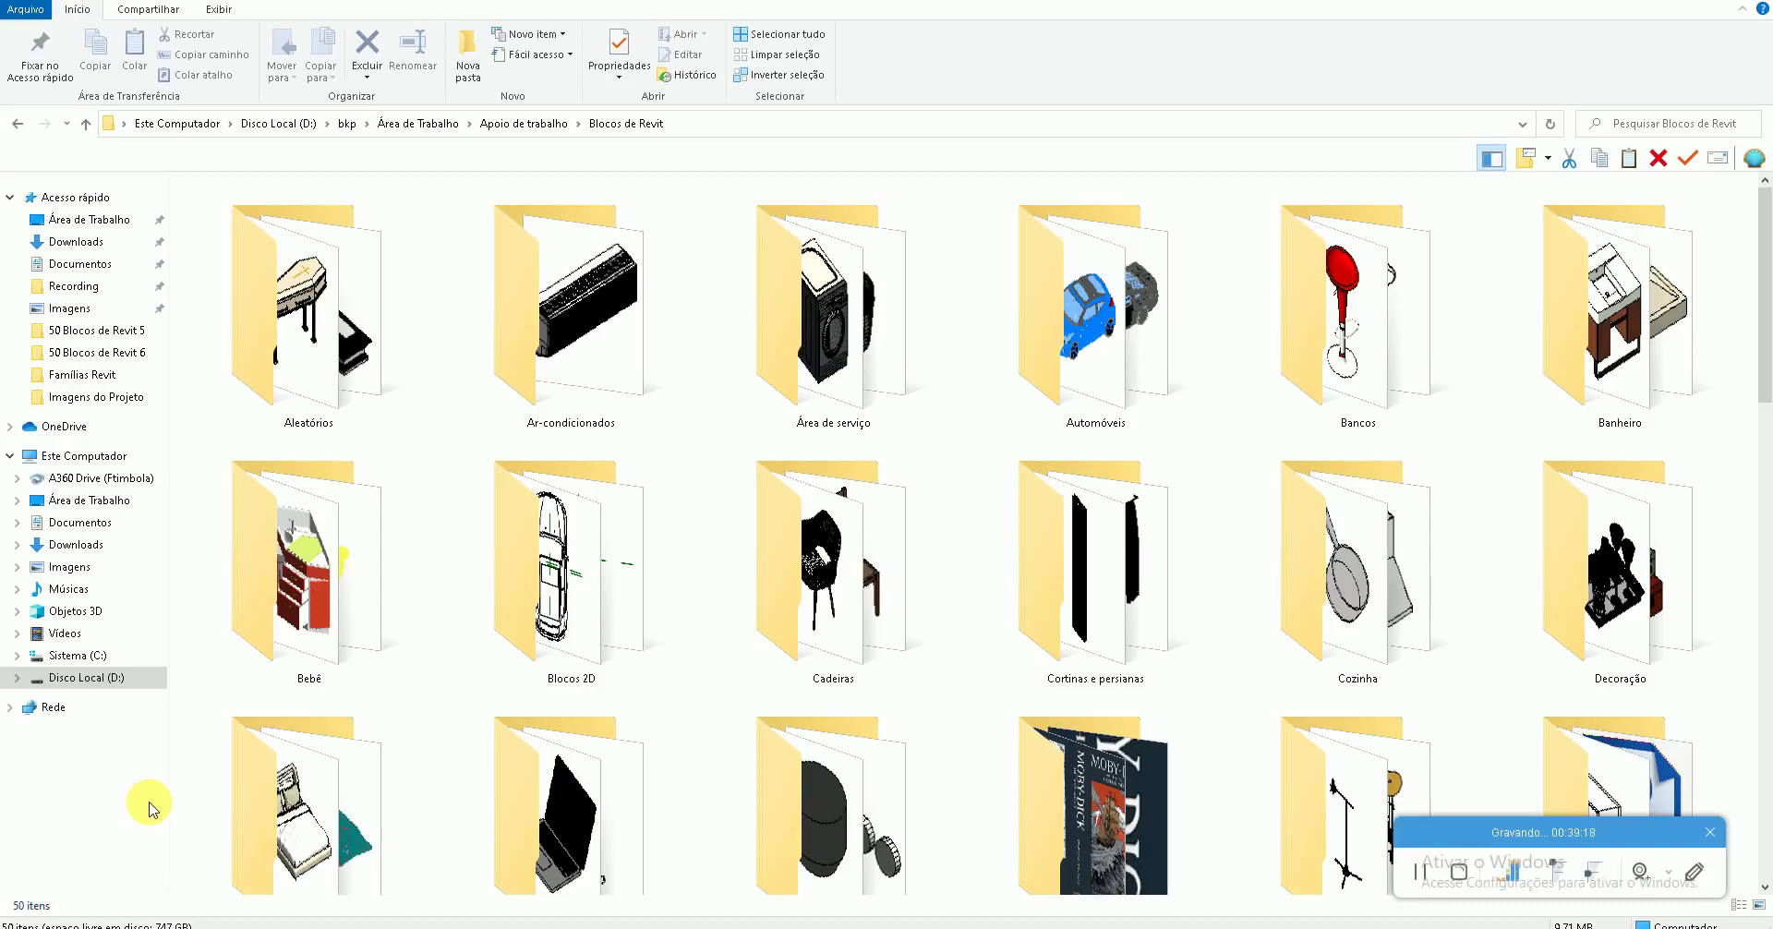
Switch to the Famílias Revit folder window and scroll through its contents
{"action": "left_click", "coordinate": [173, 923]}
{"action": "left_click", "coordinate": [173, 924]}
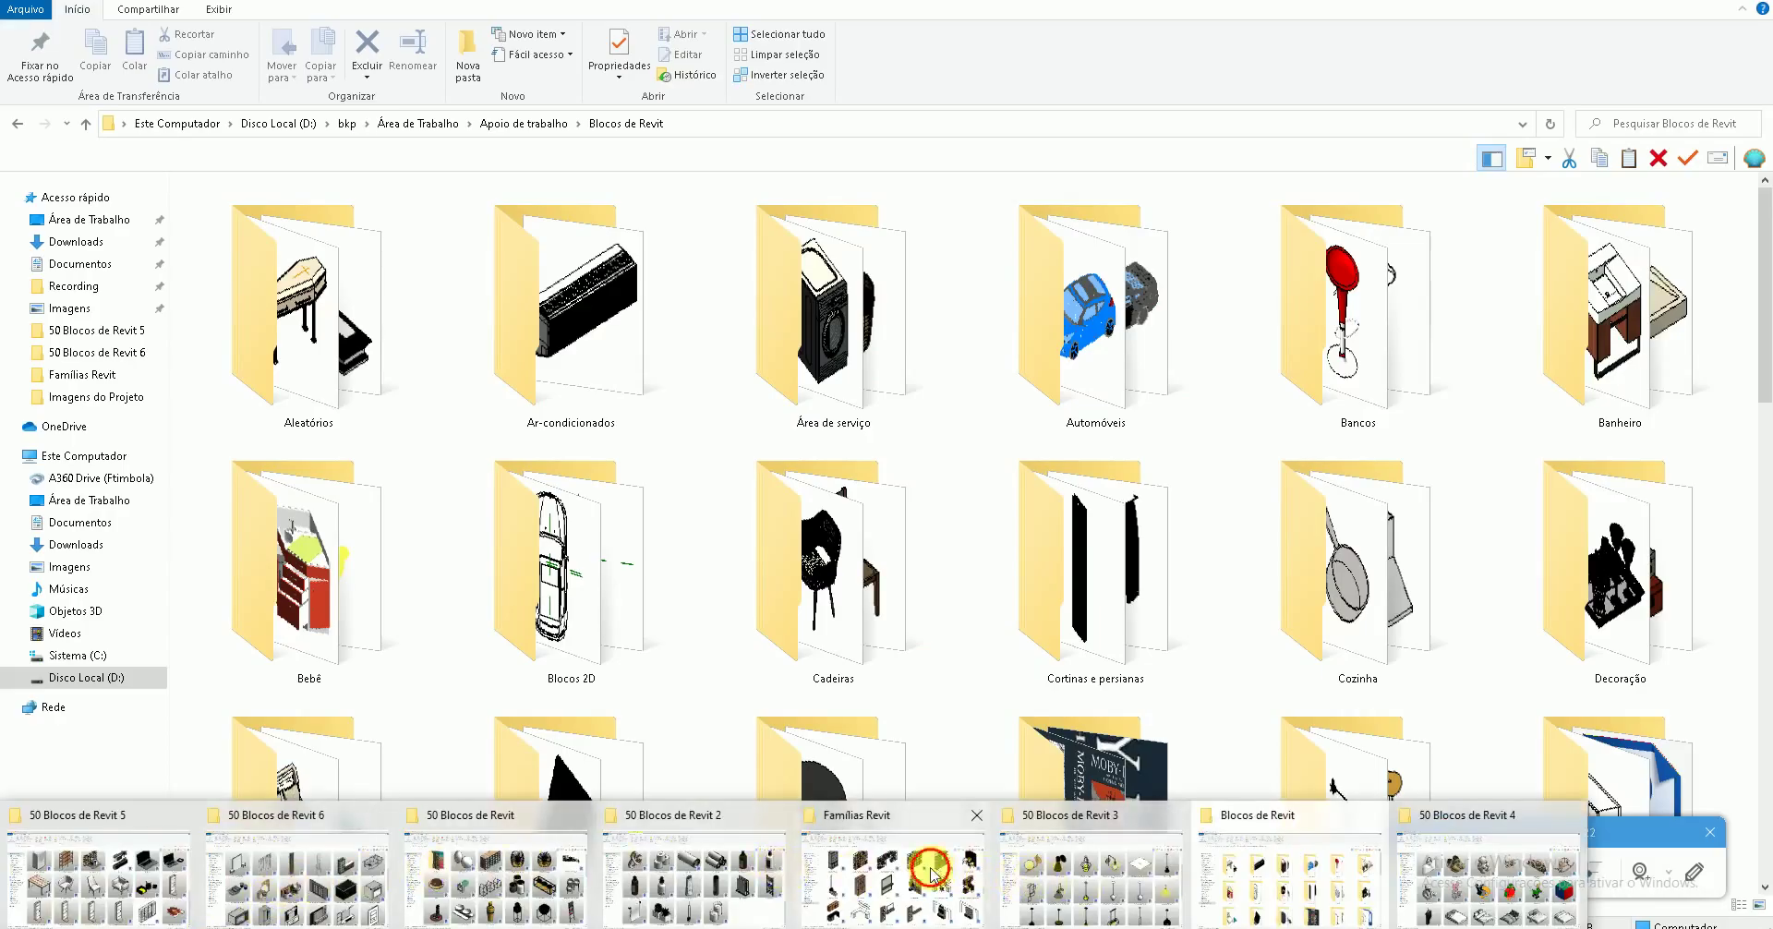
{"action": "left_click", "coordinate": [921, 877]}
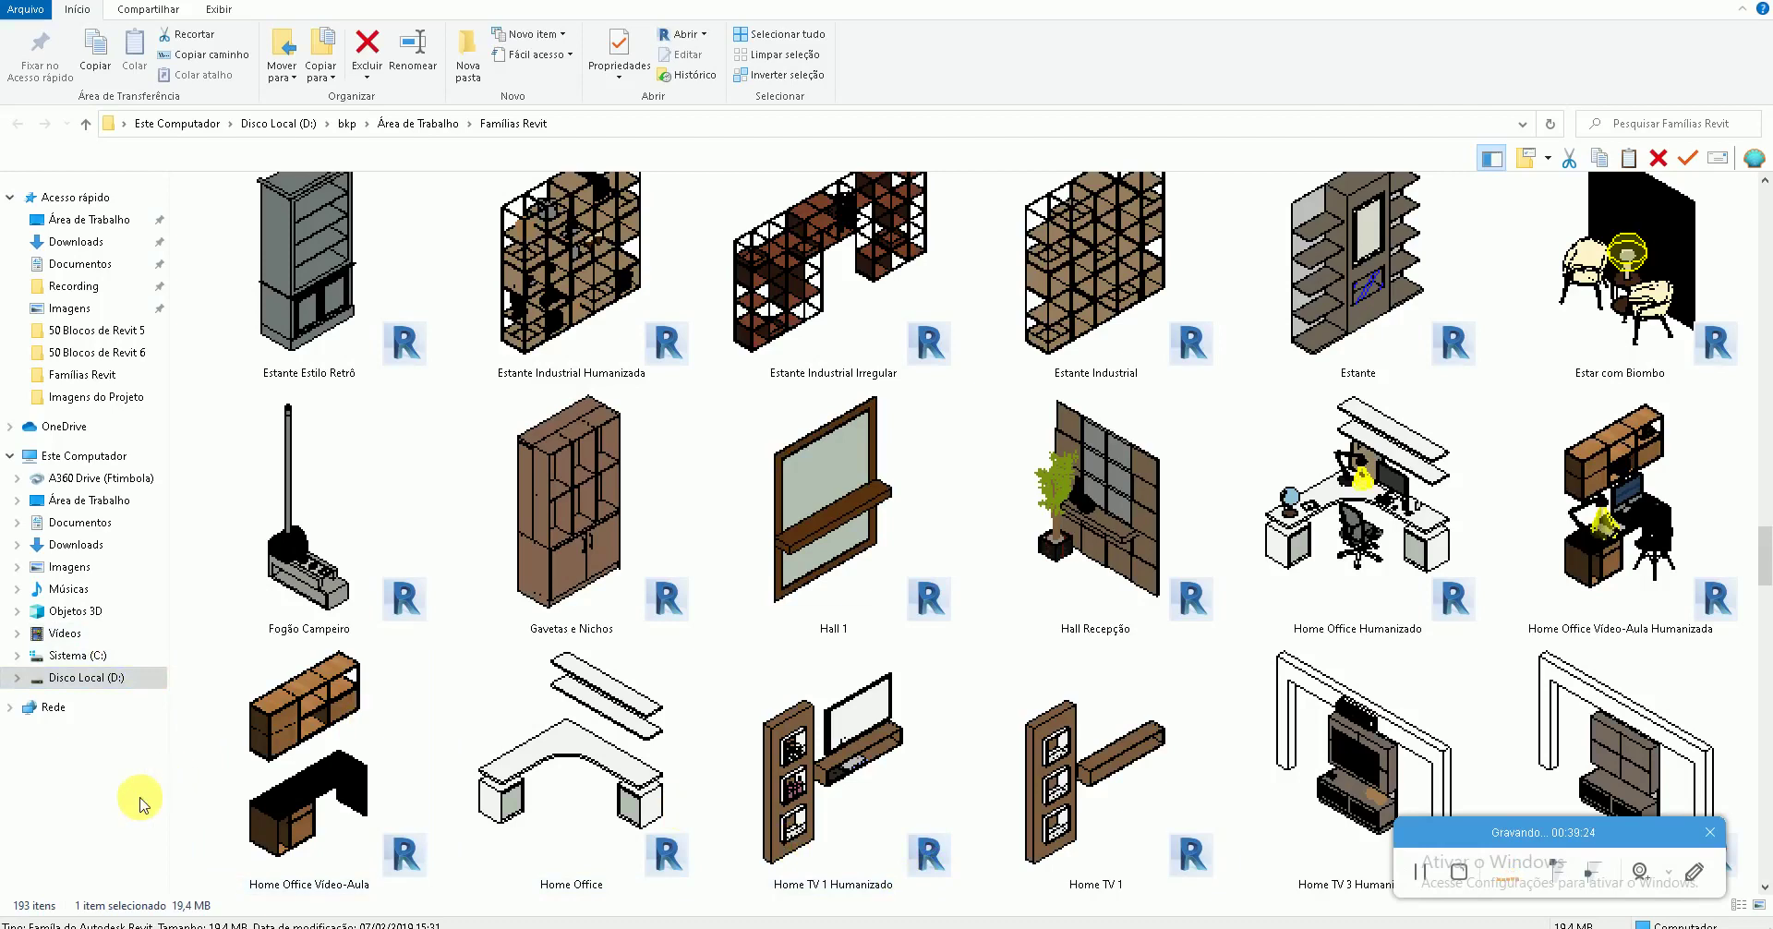
{"action": "scroll", "coordinate": [277, 779], "scroll_direction": "up", "scroll_amount": 3}
{"action": "scroll", "coordinate": [316, 778], "scroll_direction": "down", "scroll_amount": 4}
{"action": "scroll", "coordinate": [351, 776], "scroll_direction": "down", "scroll_amount": 1}
{"action": "scroll", "coordinate": [358, 768], "scroll_direction": "down", "scroll_amount": 2}
{"action": "scroll", "coordinate": [356, 735], "scroll_direction": "down", "scroll_amount": 1}
{"action": "scroll", "coordinate": [395, 664], "scroll_direction": "down", "scroll_amount": 1}
{"action": "scroll", "coordinate": [447, 696], "scroll_direction": "down", "scroll_amount": 1}
{"action": "scroll", "coordinate": [442, 688], "scroll_direction": "down", "scroll_amount": 1}
{"action": "scroll", "coordinate": [436, 684], "scroll_direction": "down", "scroll_amount": 1}
{"action": "scroll", "coordinate": [457, 690], "scroll_direction": "down", "scroll_amount": 2}
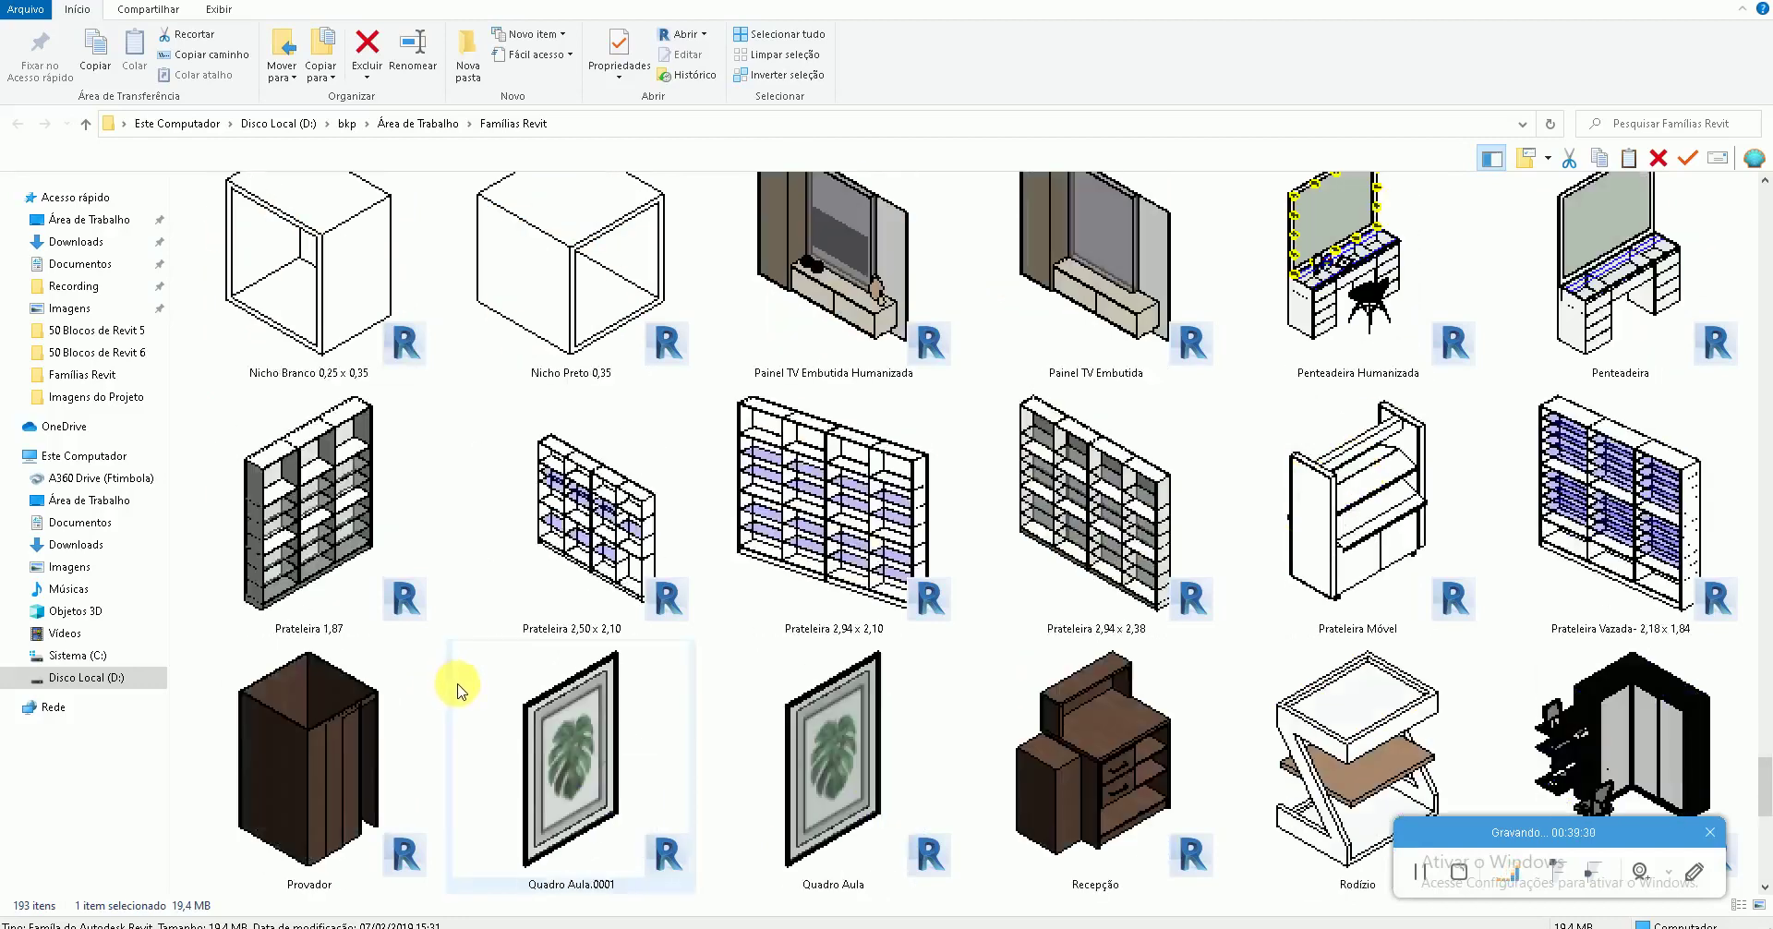
{"action": "scroll", "coordinate": [922, 581], "scroll_direction": "down", "scroll_amount": 2}
{"action": "scroll", "coordinate": [591, 518], "scroll_direction": "down", "scroll_amount": 1}
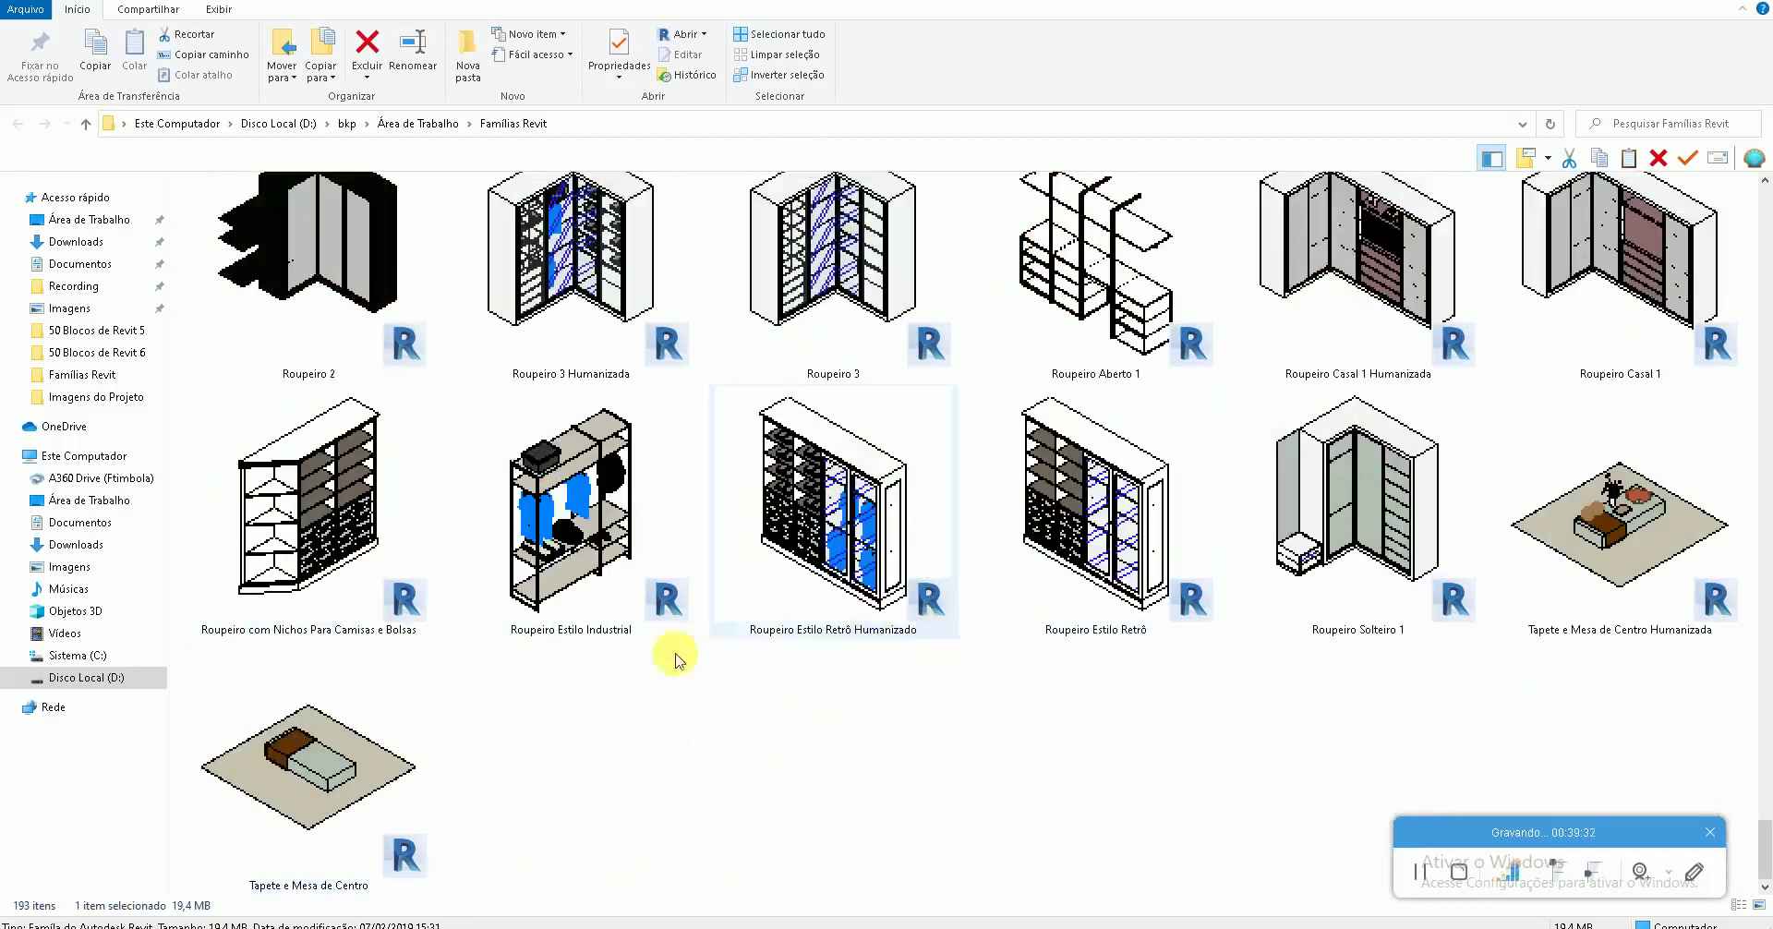
{"action": "scroll", "coordinate": [752, 634], "scroll_direction": "up", "scroll_amount": 3}
{"action": "scroll", "coordinate": [752, 625], "scroll_direction": "up", "scroll_amount": 4}
{"action": "scroll", "coordinate": [588, 675], "scroll_direction": "up", "scroll_amount": 3}
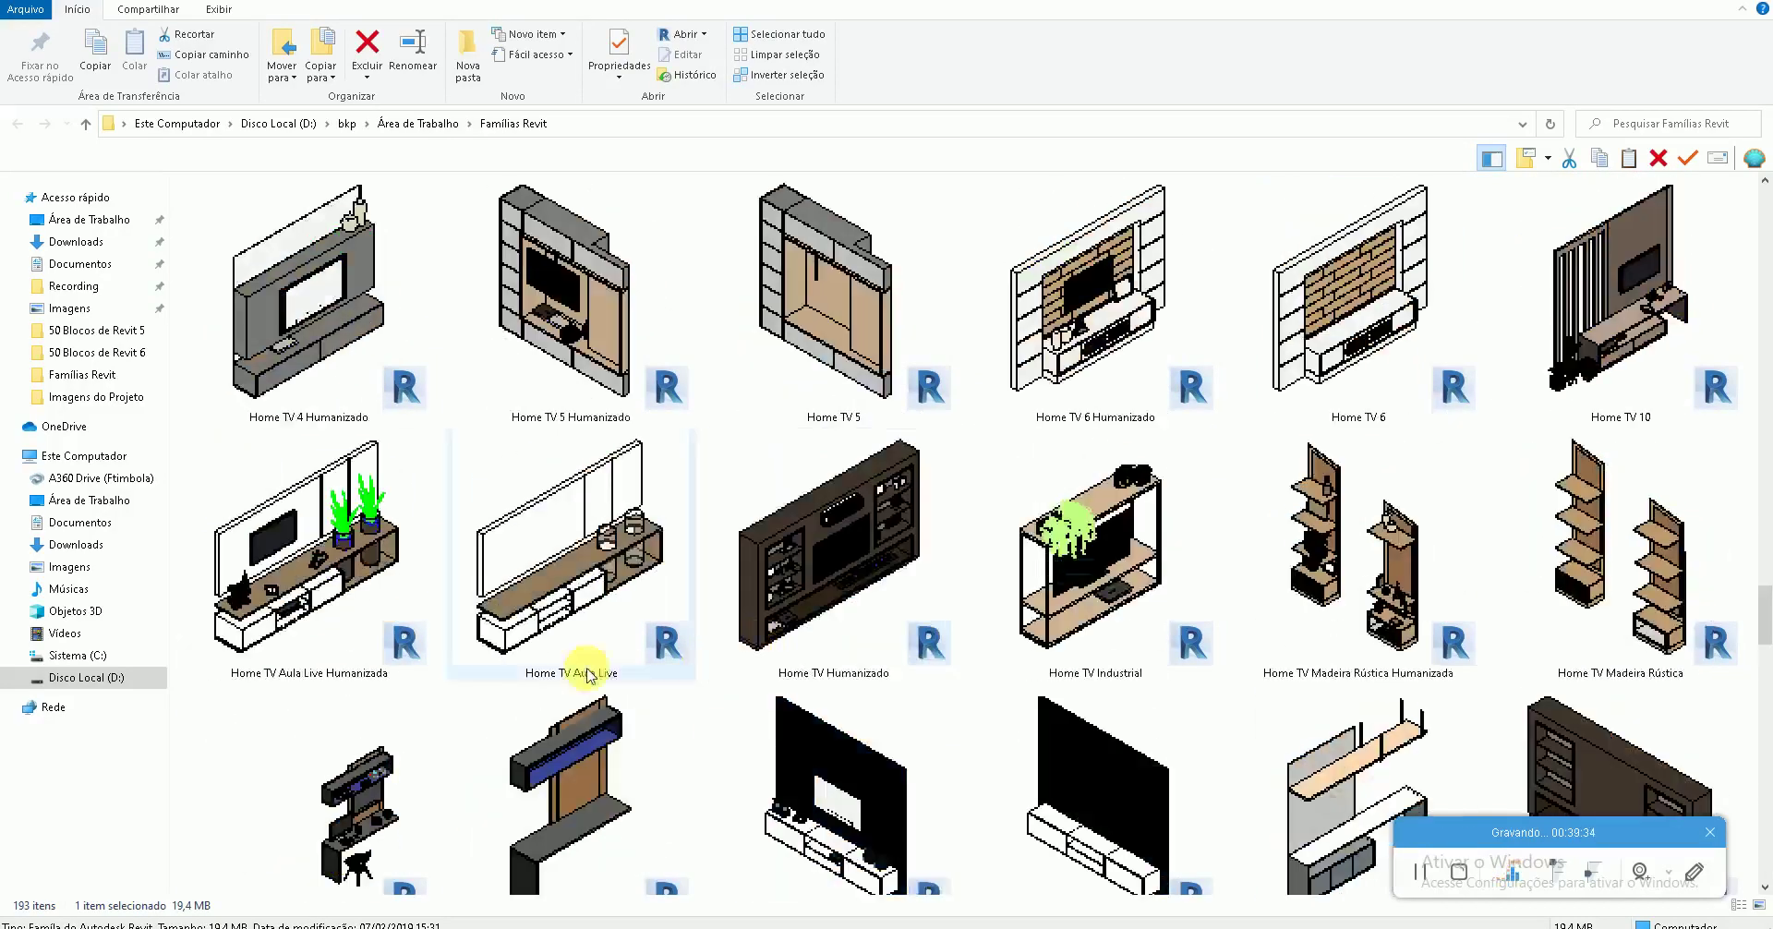
{"action": "scroll", "coordinate": [589, 675], "scroll_direction": "up", "scroll_amount": 2}
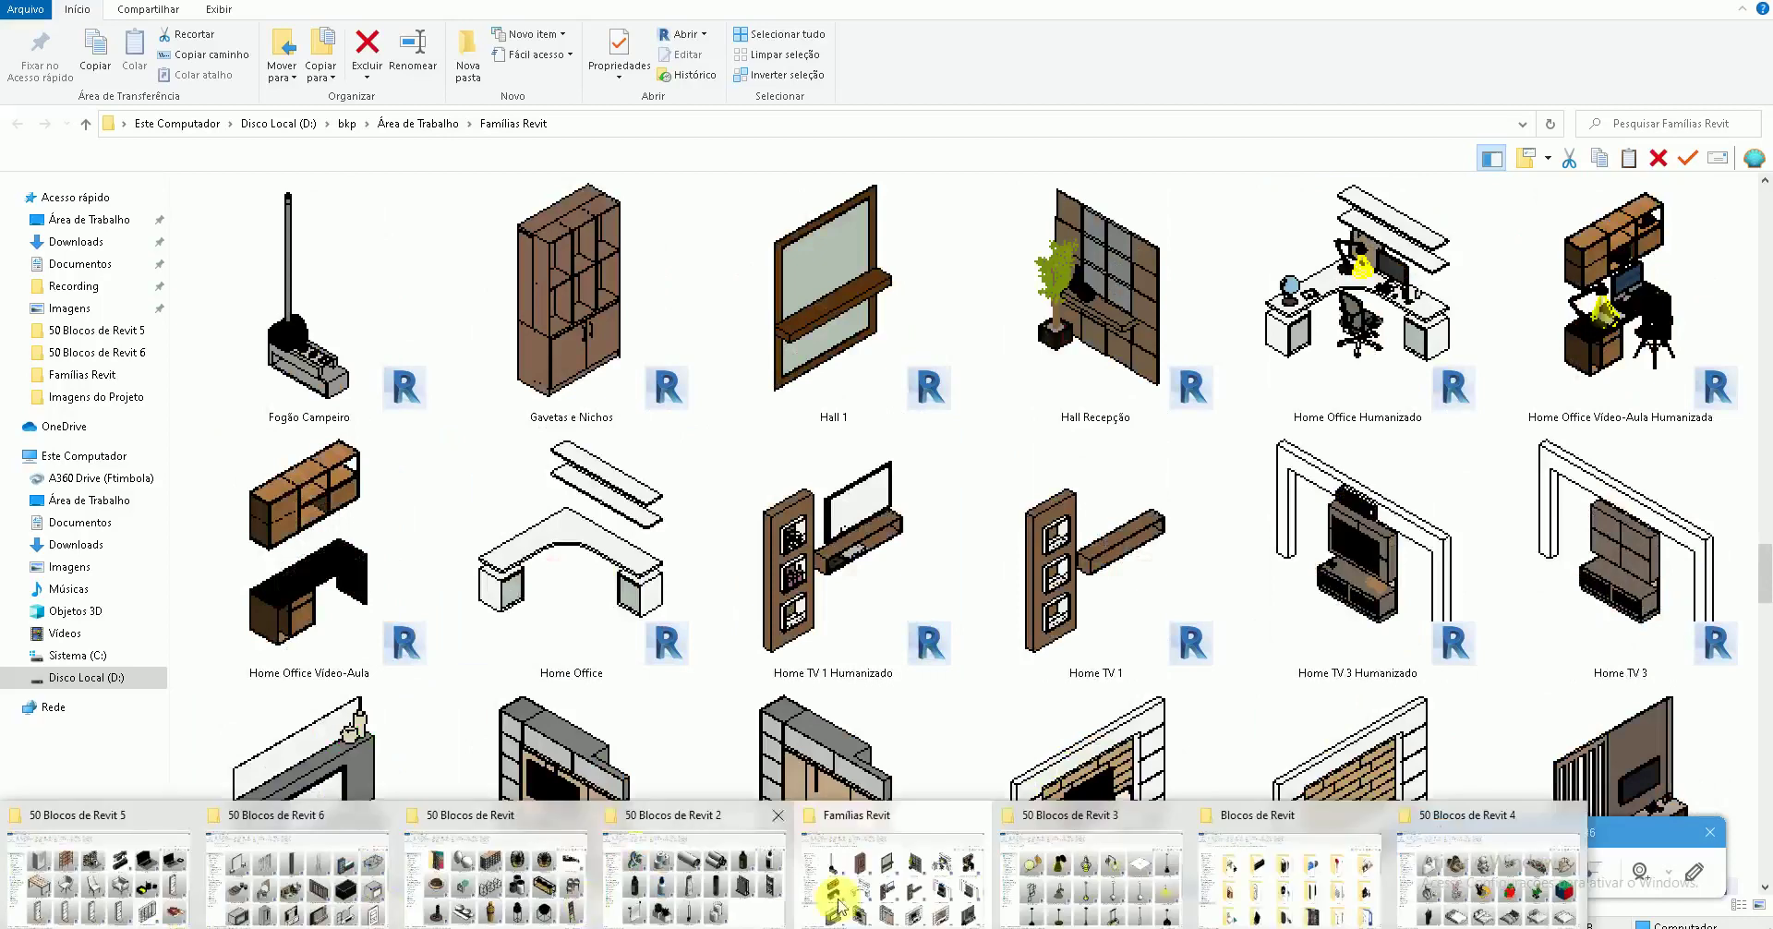
Cycle through the Blocos de Revit and 50 Blocos de Revit windows, ending at Disco Local (D:)
{"action": "left_click", "coordinate": [1235, 862]}
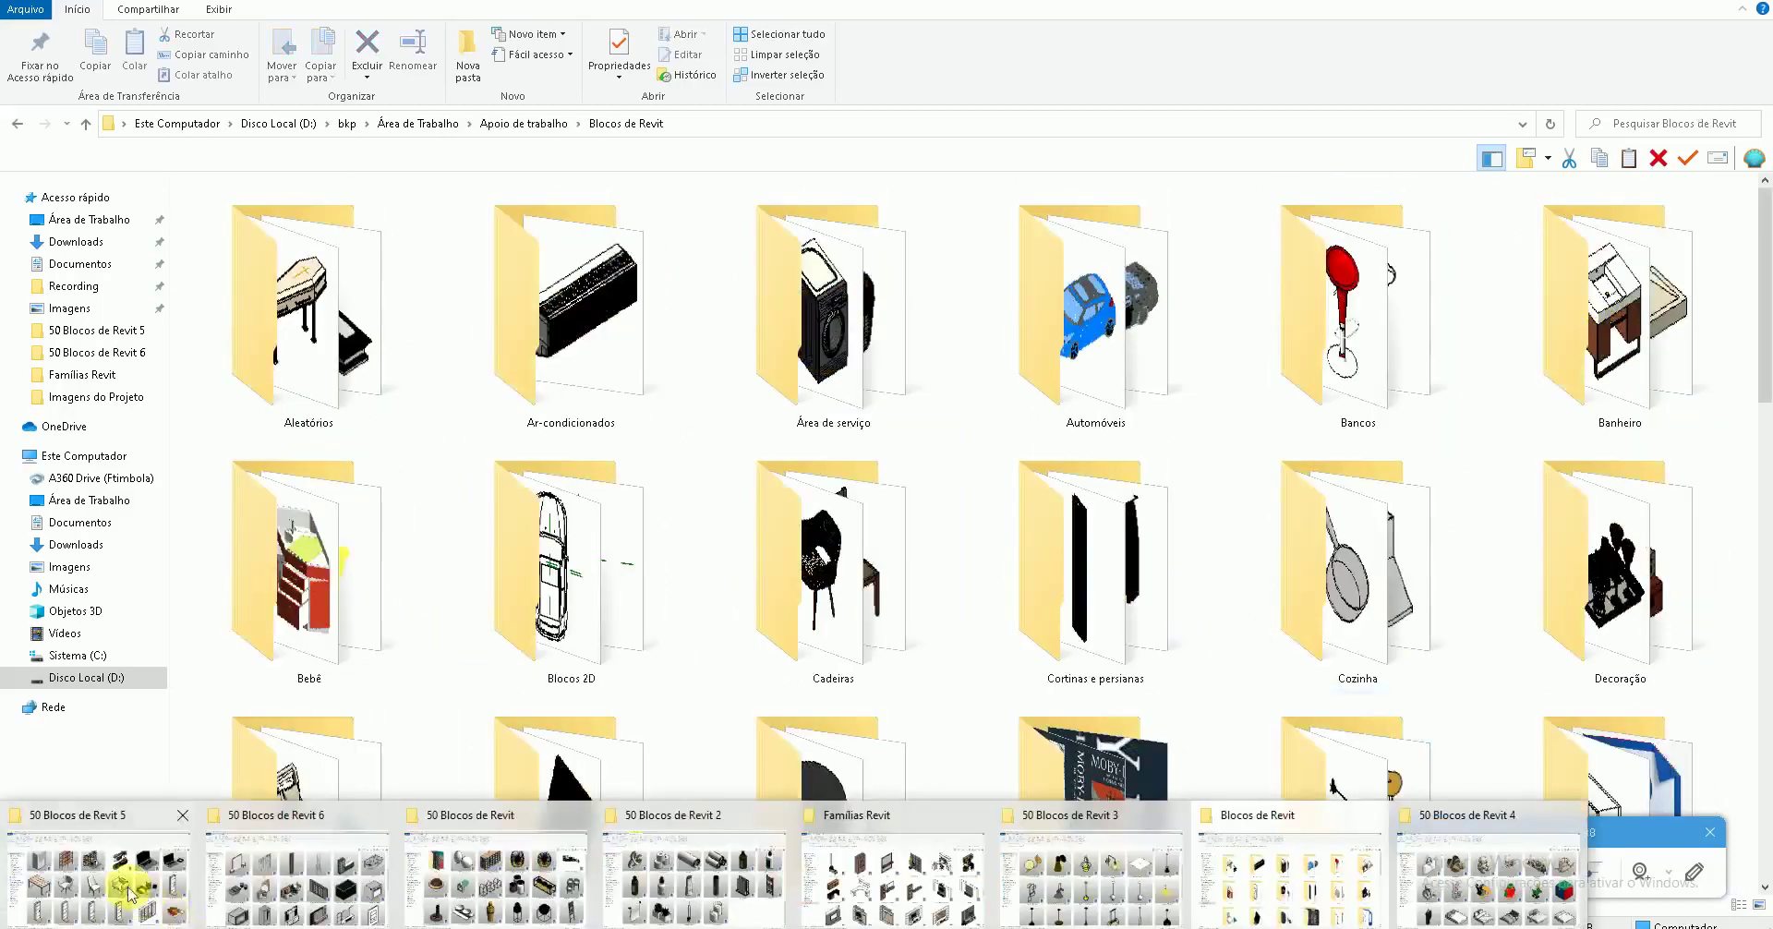
{"action": "left_click", "coordinate": [120, 889]}
{"action": "left_click", "coordinate": [293, 905]}
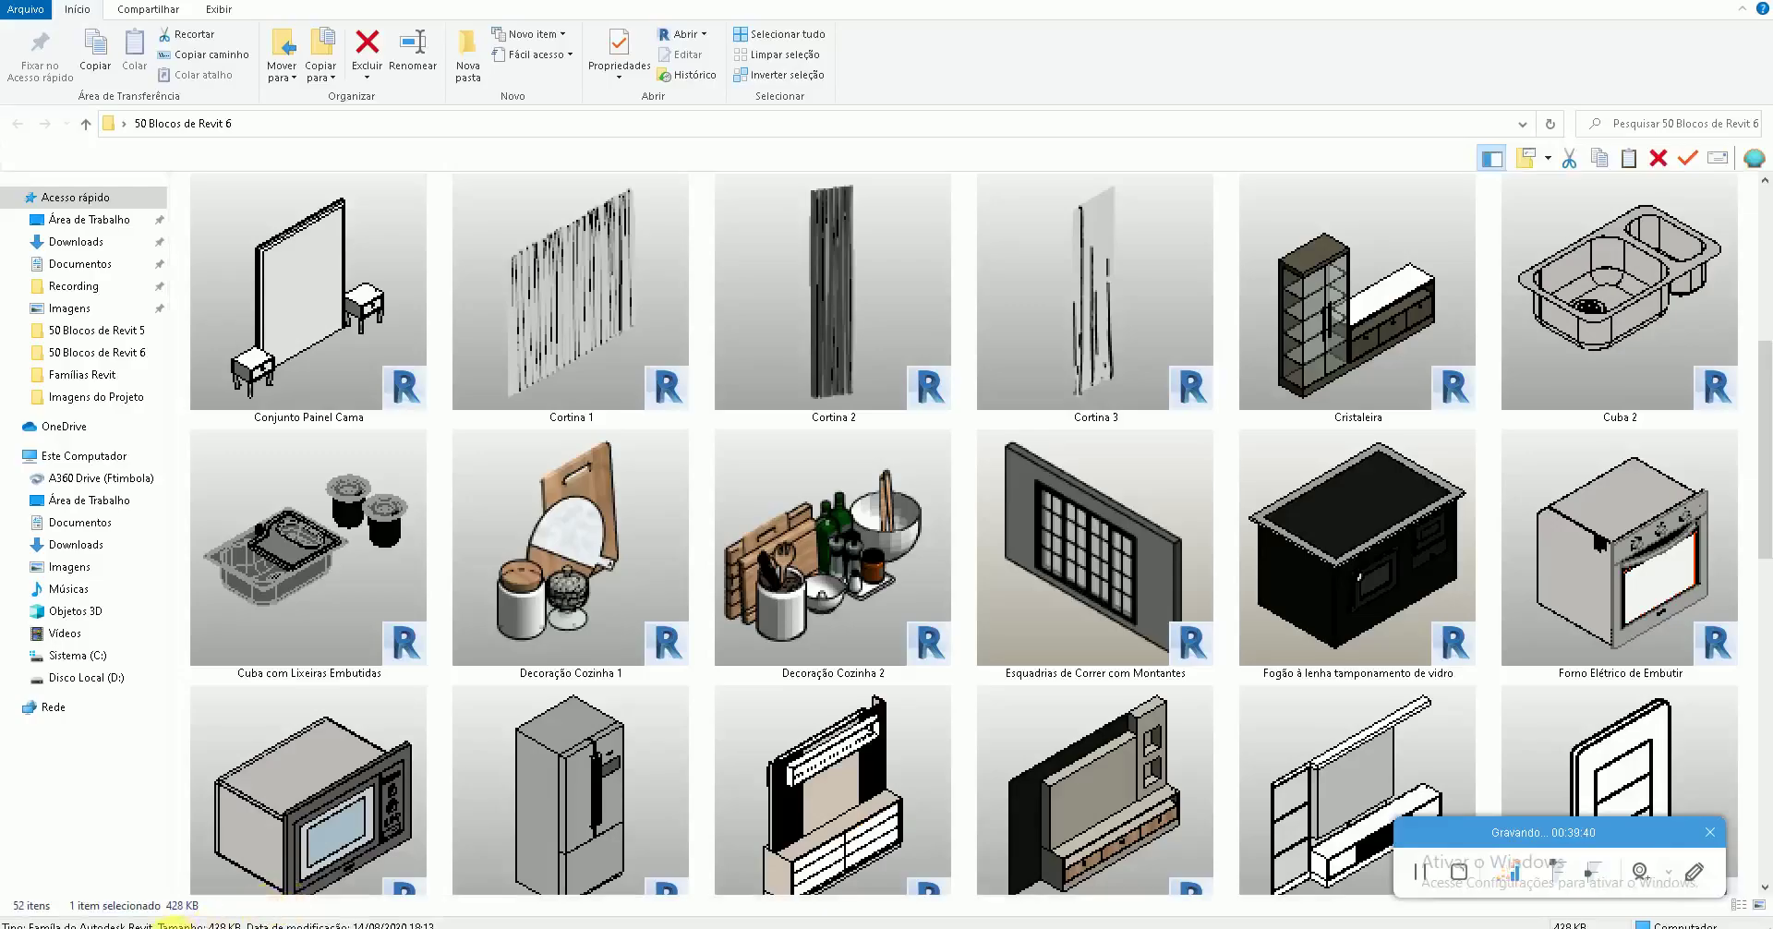
{"action": "left_click", "coordinate": [535, 868]}
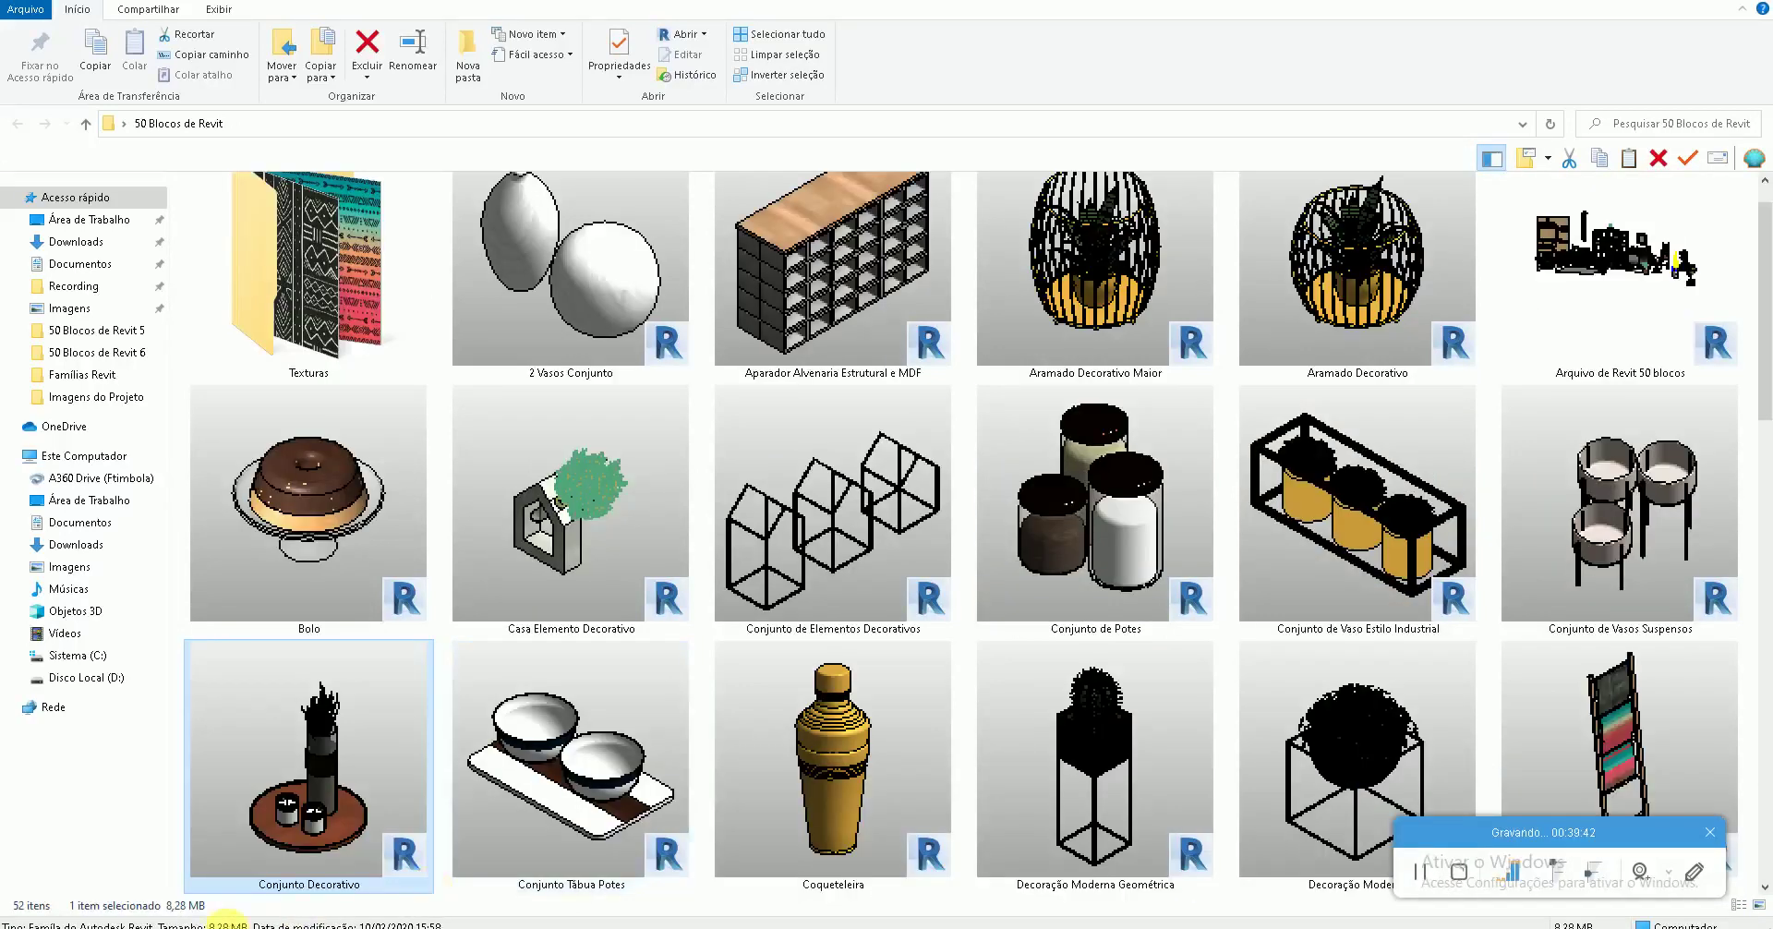
{"action": "left_click", "coordinate": [673, 877]}
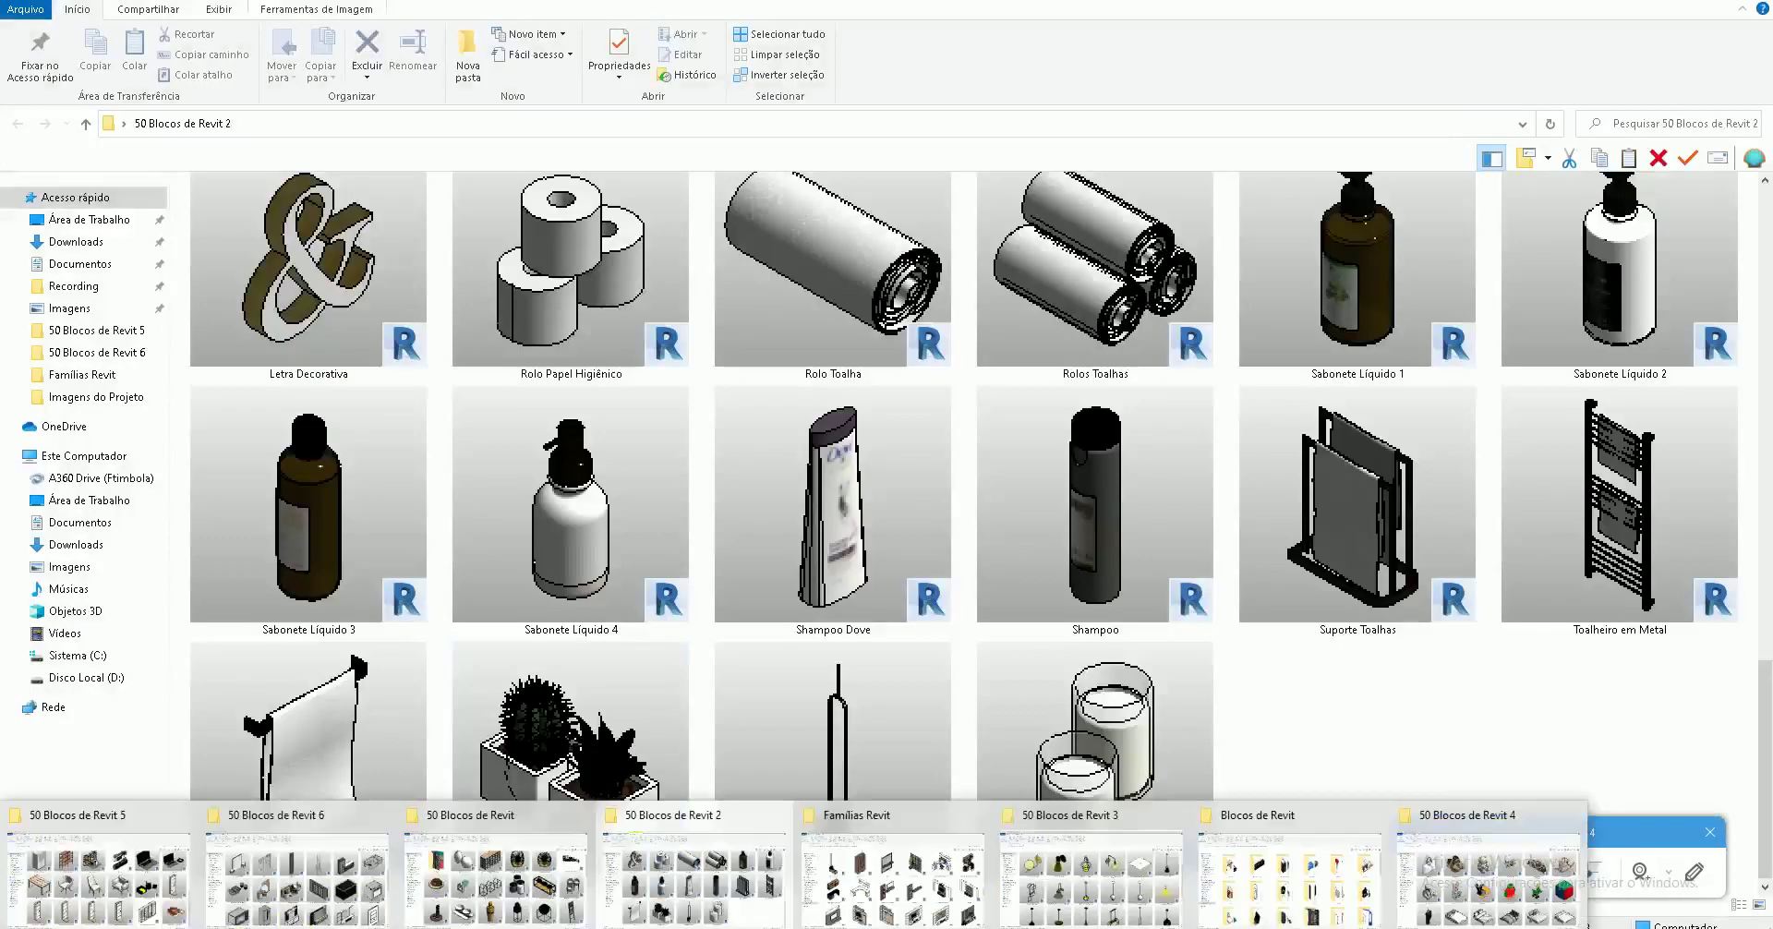
{"action": "left_click", "coordinate": [1053, 873]}
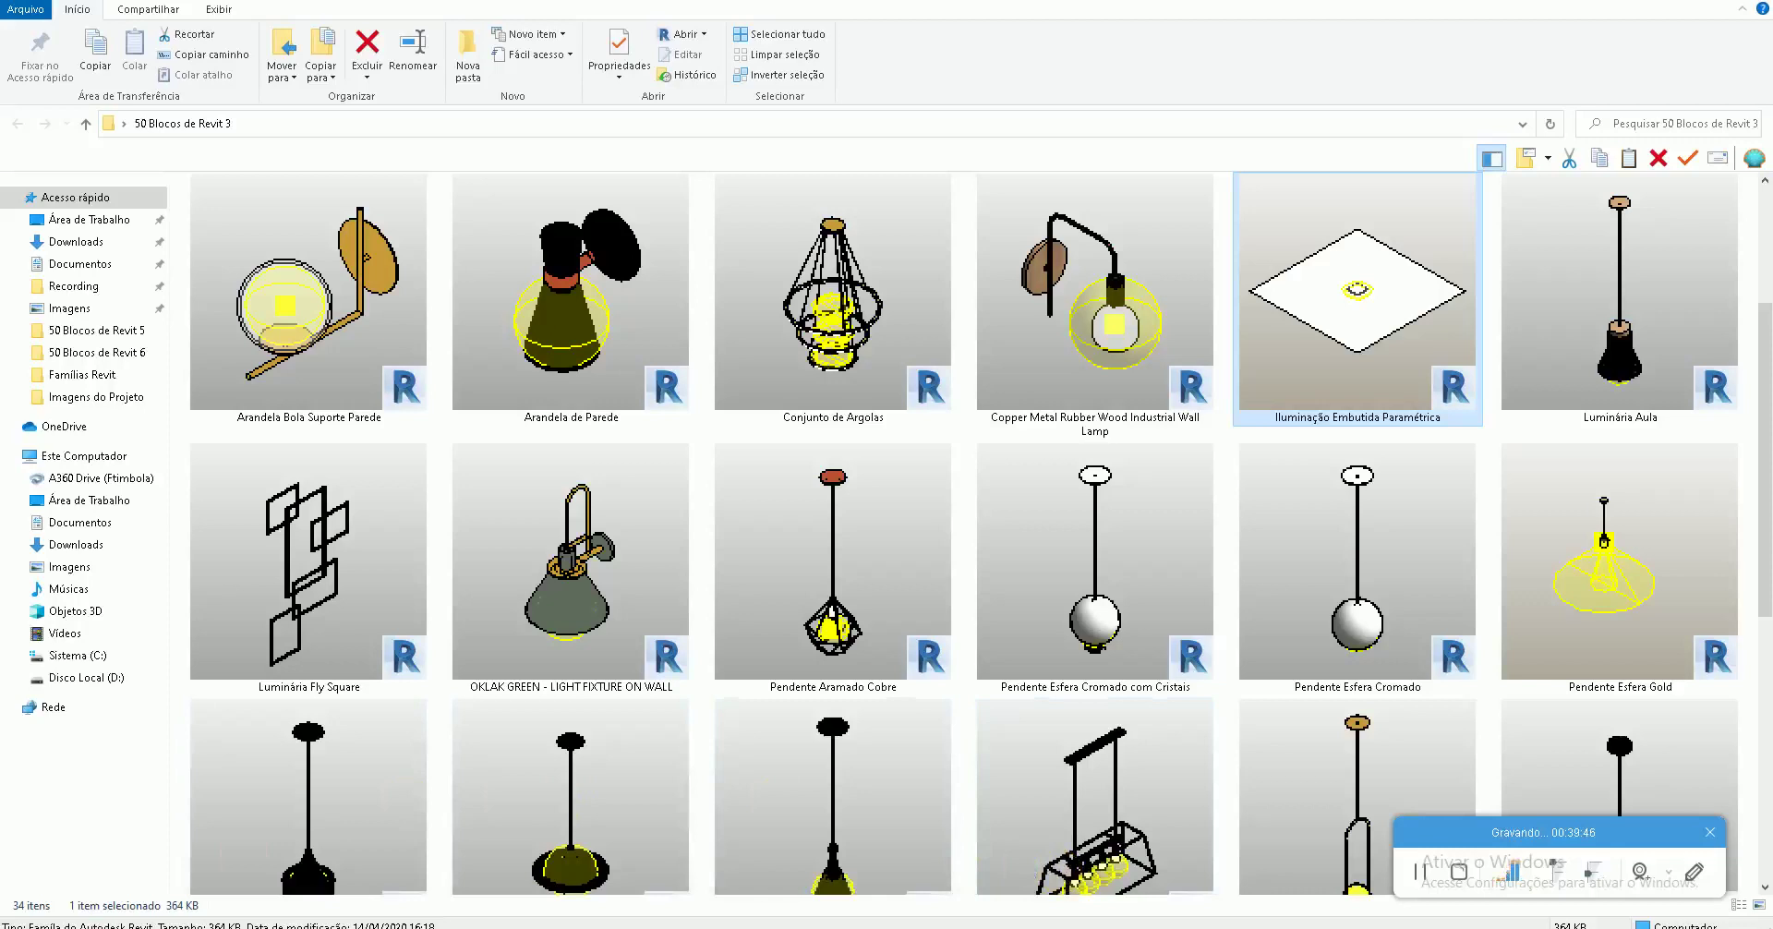
{"action": "left_click", "coordinate": [1438, 854]}
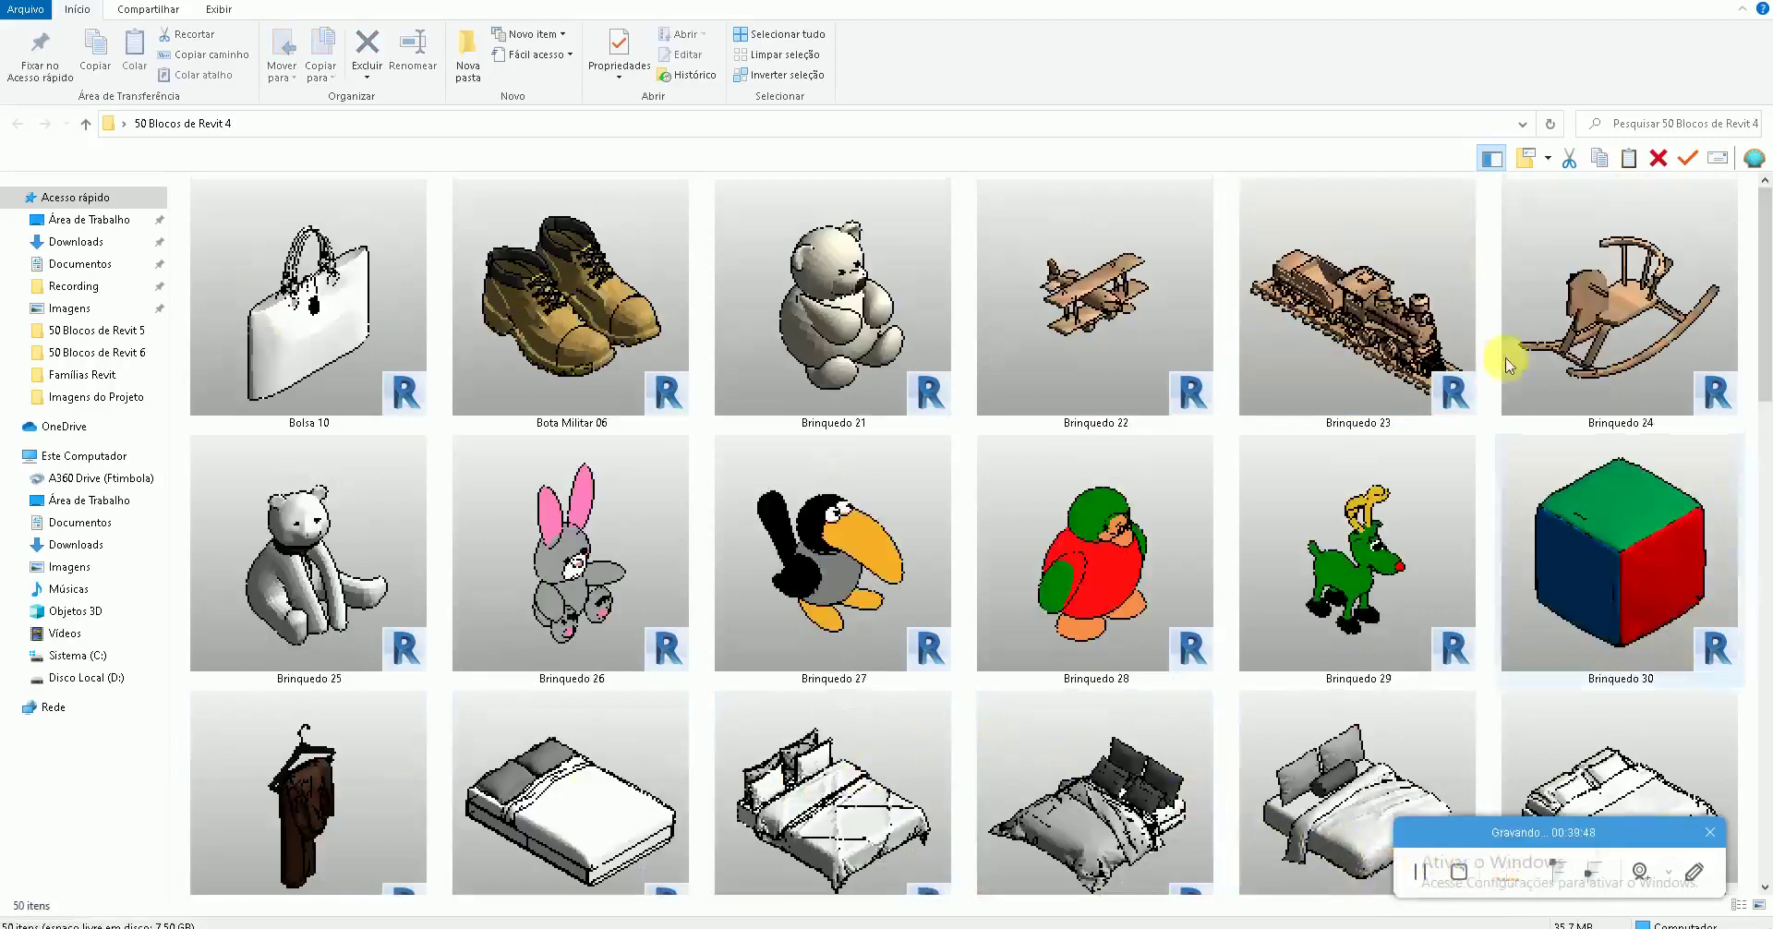
{"action": "left_click", "coordinate": [109, 680]}
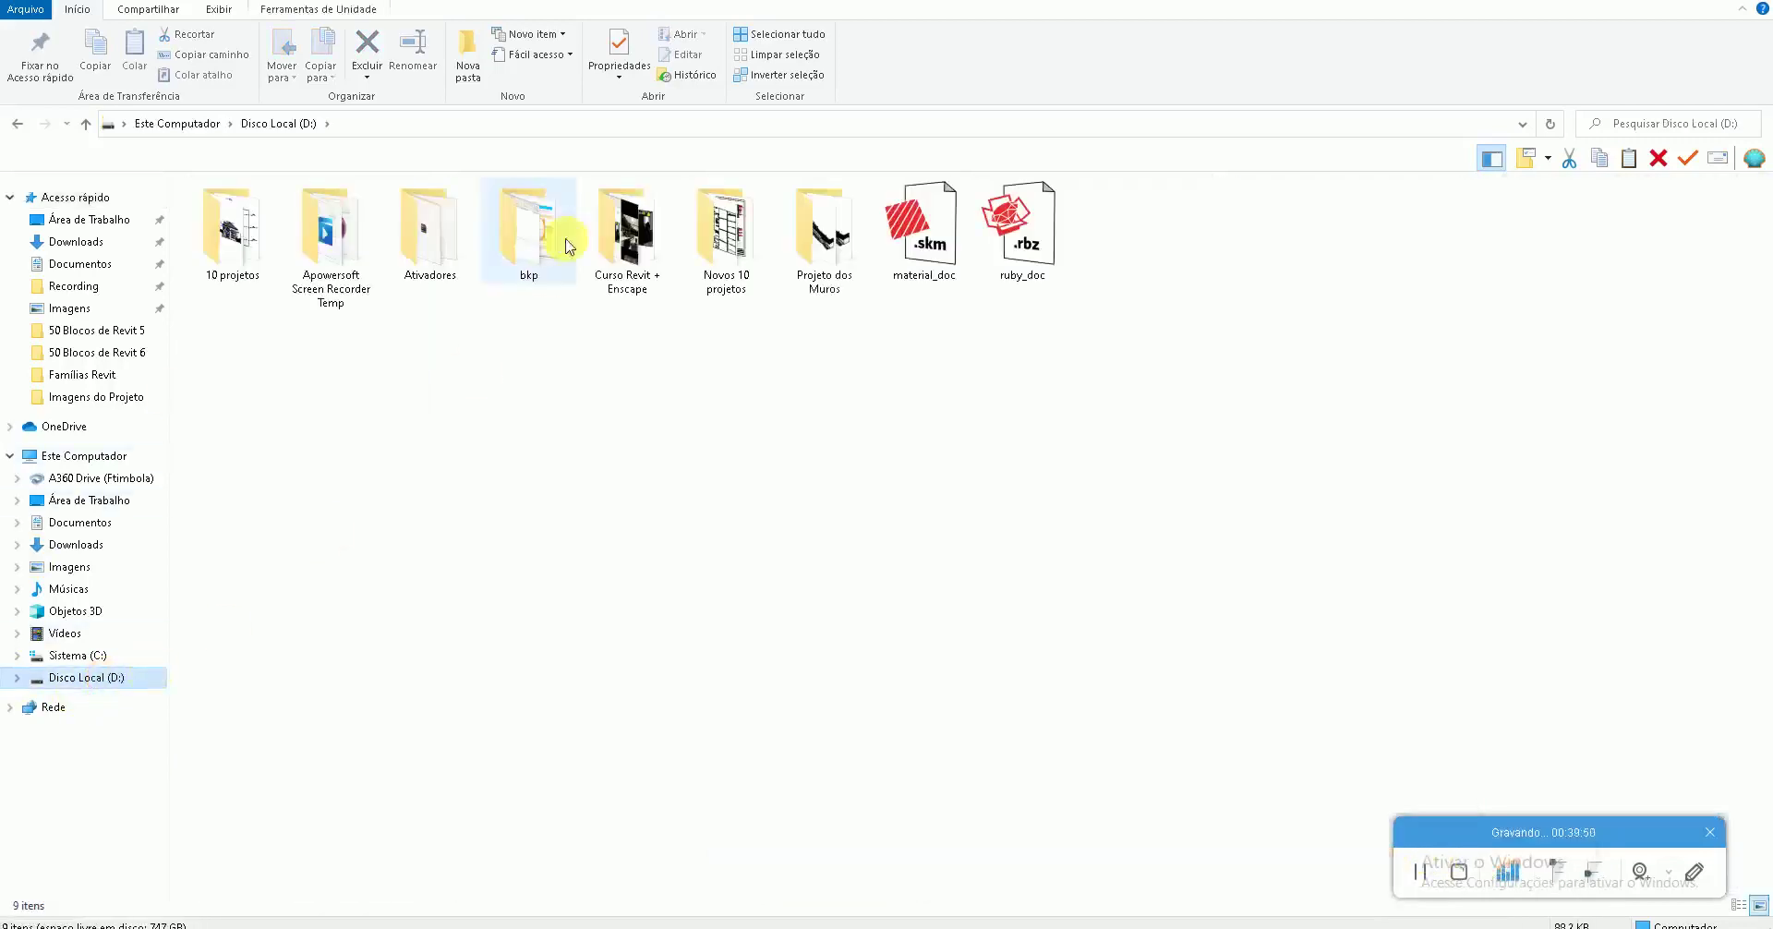
Open Curso Revit + Enscape, then go back and open bkp and its CURSO INTERIORES folder
{"action": "double_click", "coordinate": [637, 282]}
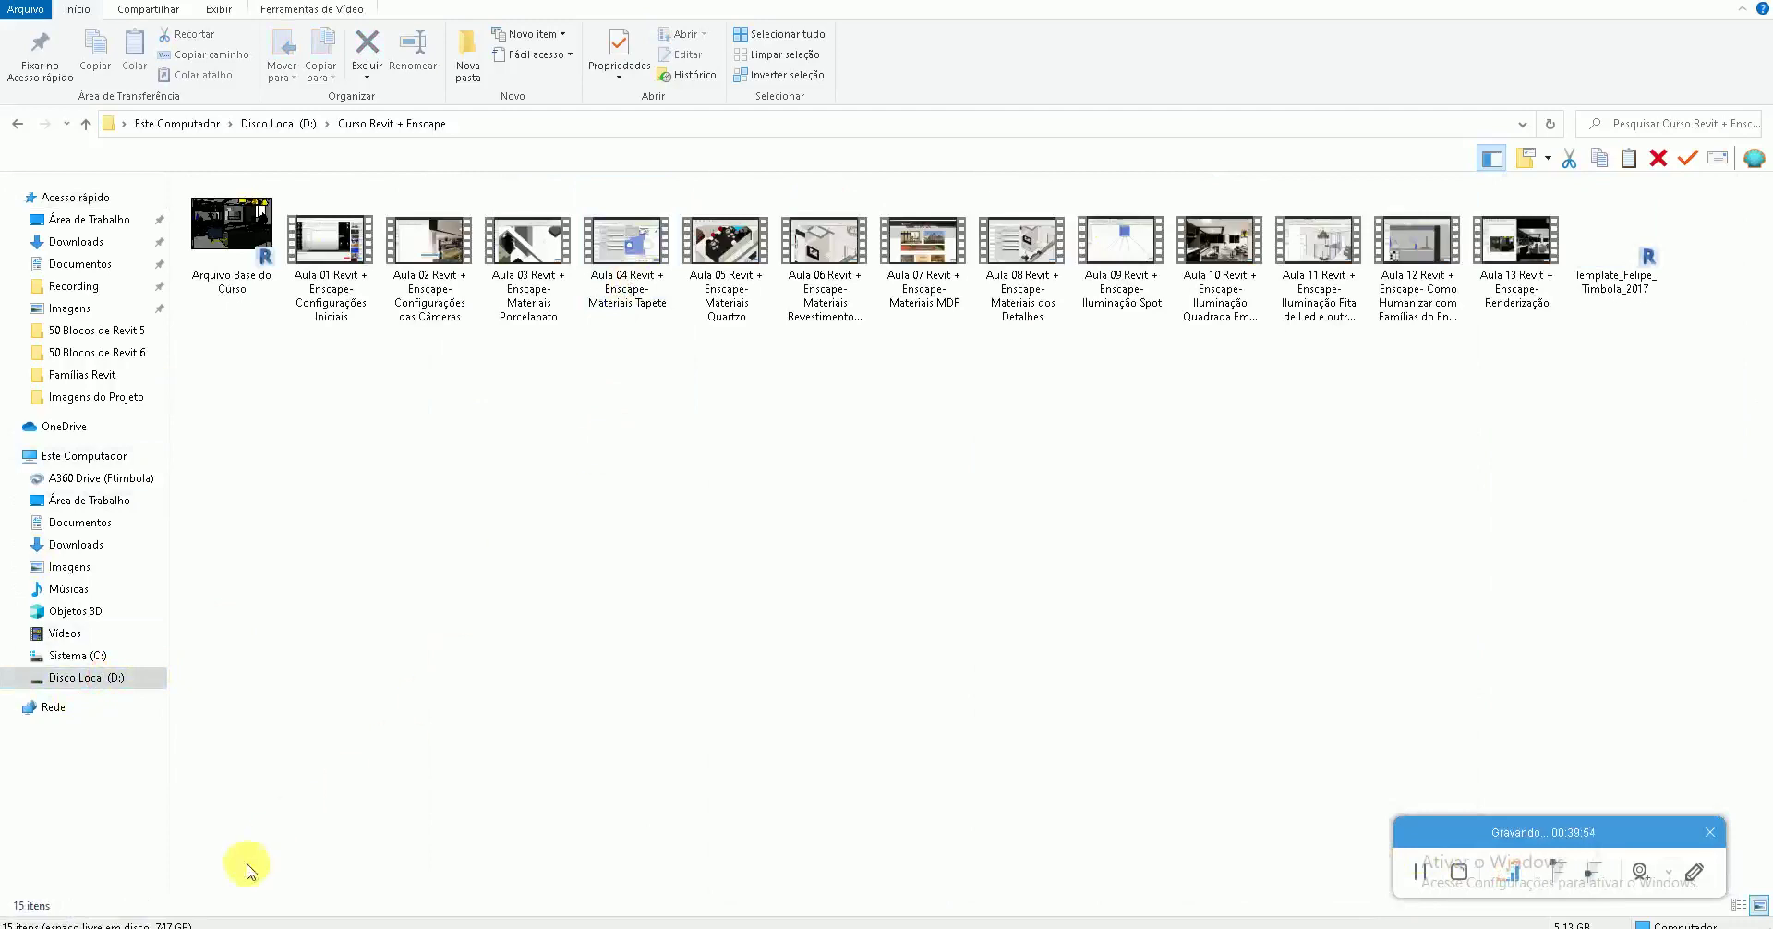
{"action": "left_click", "coordinate": [221, 926]}
{"action": "left_click", "coordinate": [16, 122]}
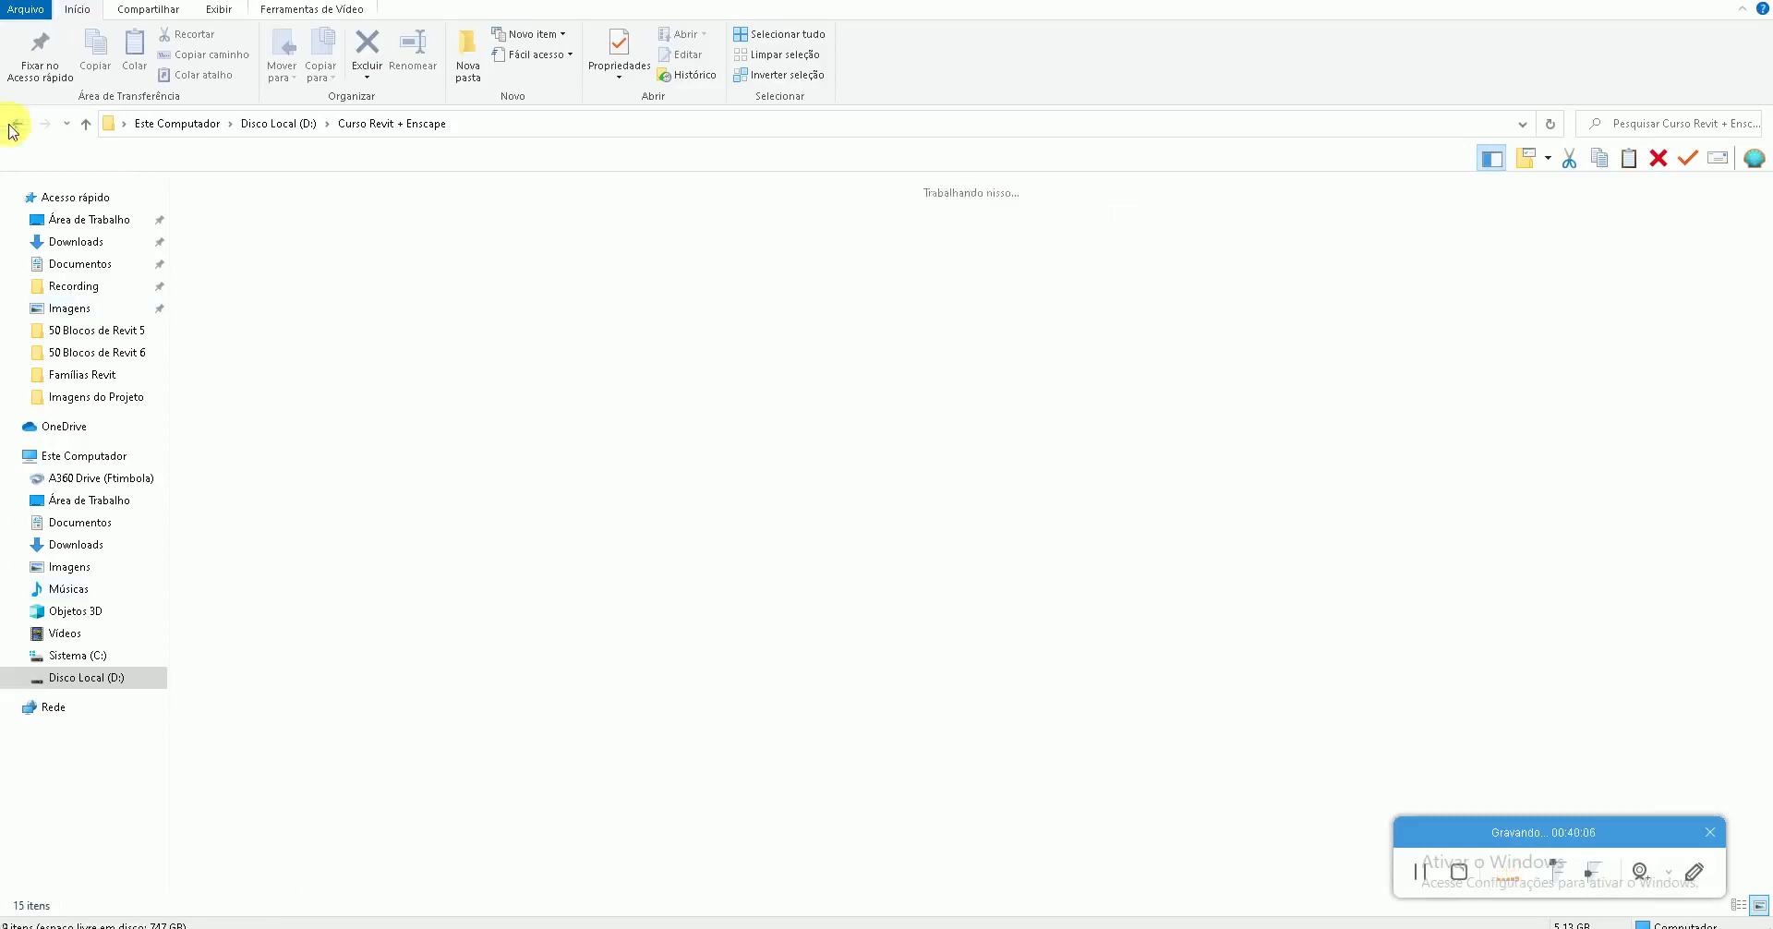
{"action": "left_click", "coordinate": [513, 245]}
{"action": "double_click", "coordinate": [513, 244]}
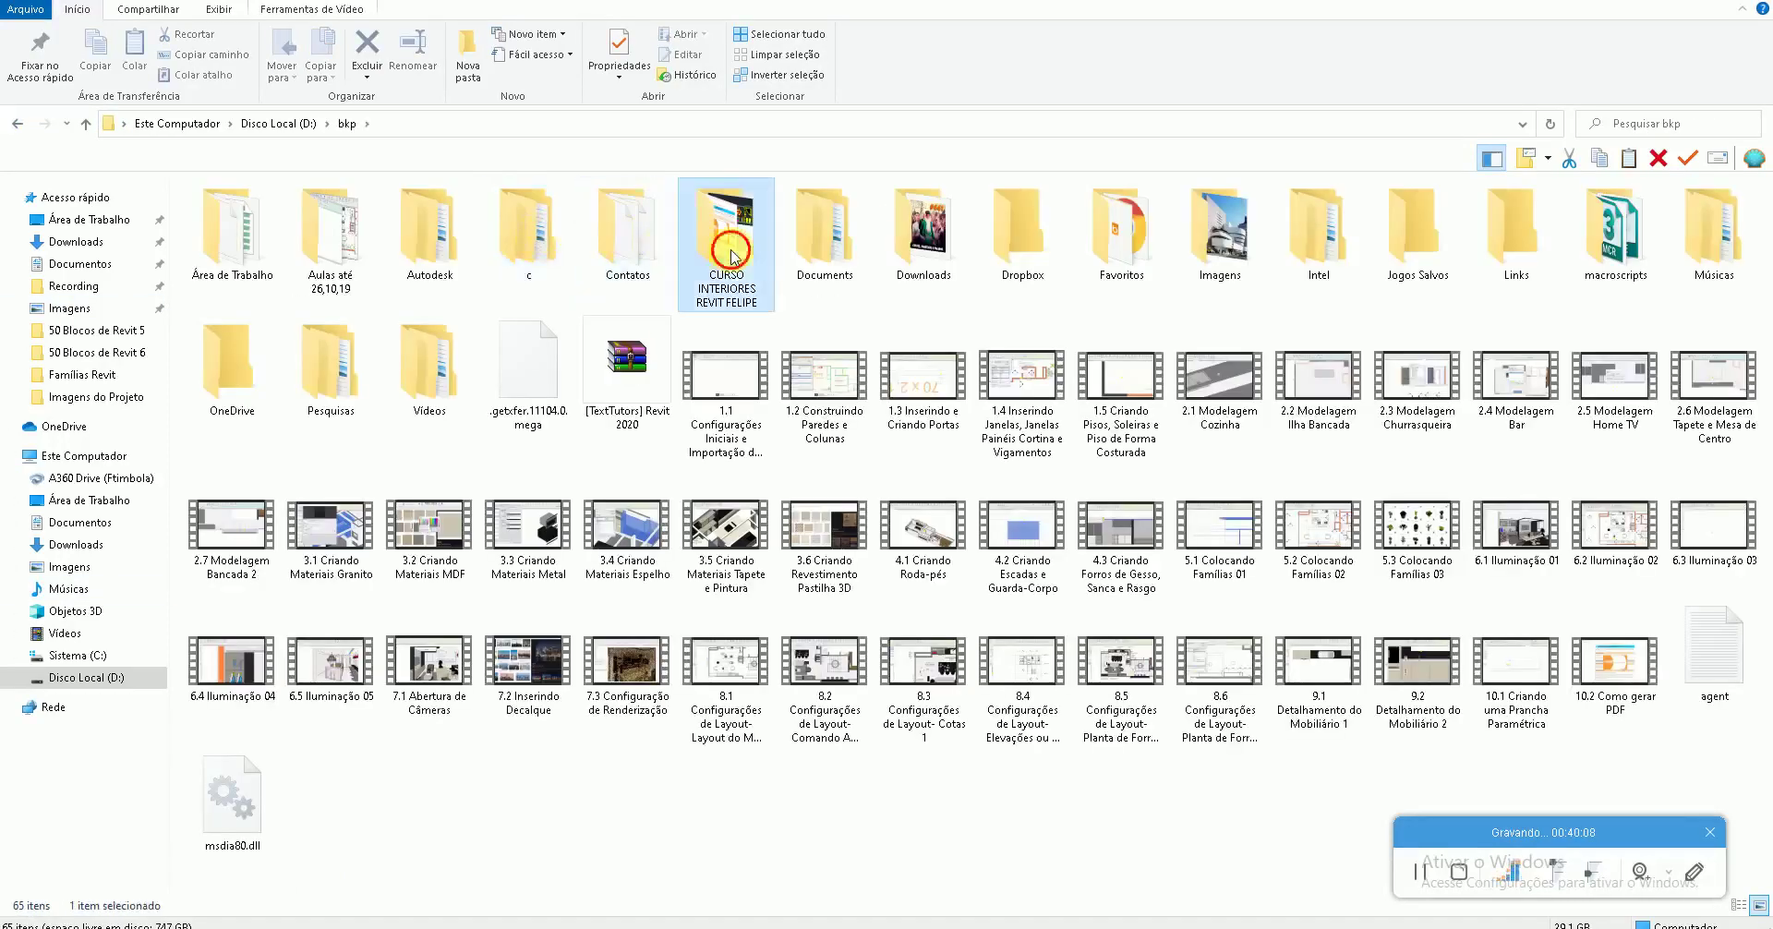
{"action": "double_click", "coordinate": [725, 258]}
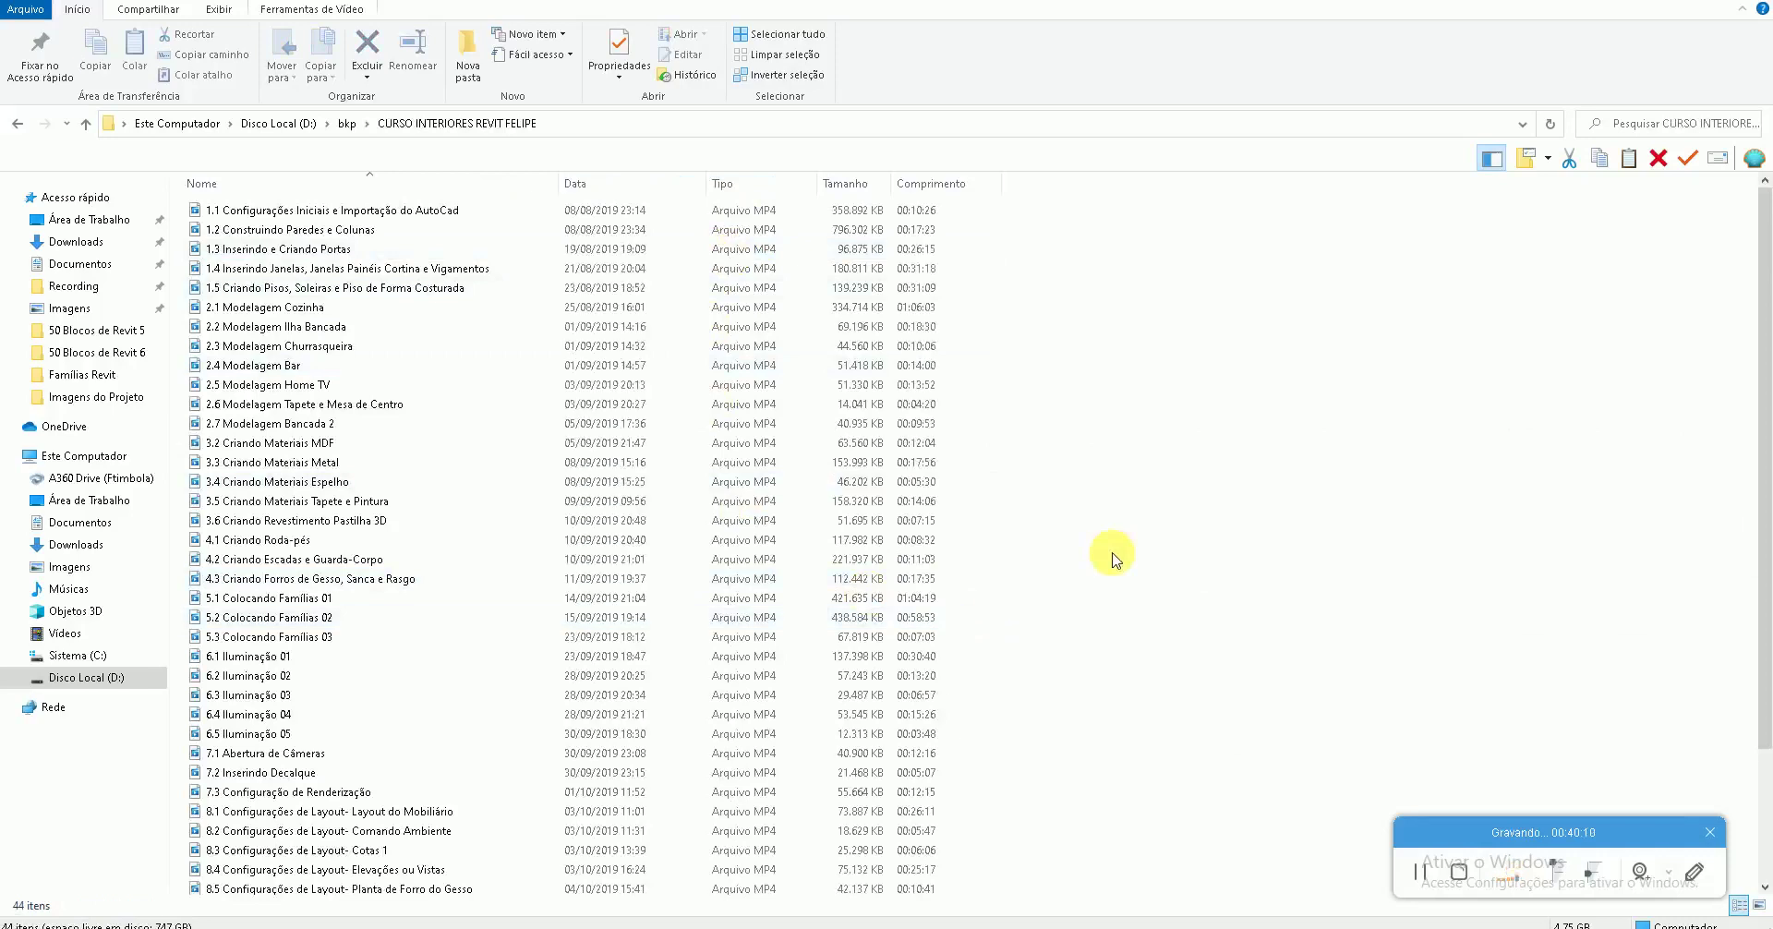